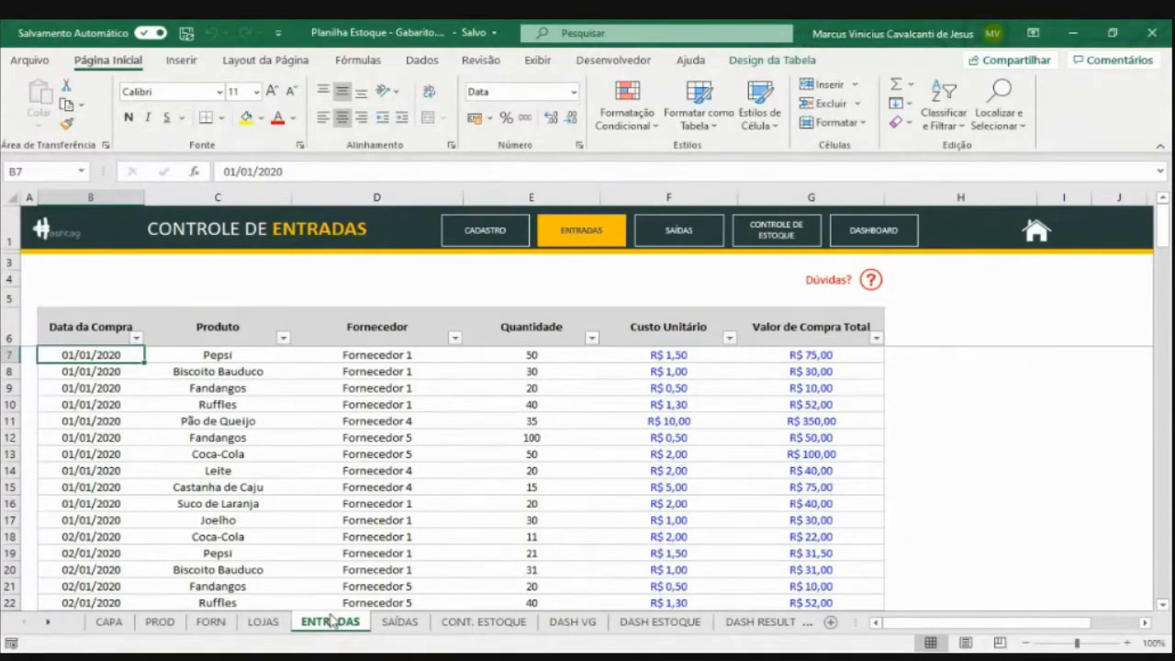
Switch to the "Planilha Estoque - Do Zero" workbook and review the item, code and unit columns of the Produtos sheet
{"action": "key", "text": "alt+Tab"}
{"action": "key", "text": "alt+Tab"}
{"action": "key", "text": "alt+Tab"}
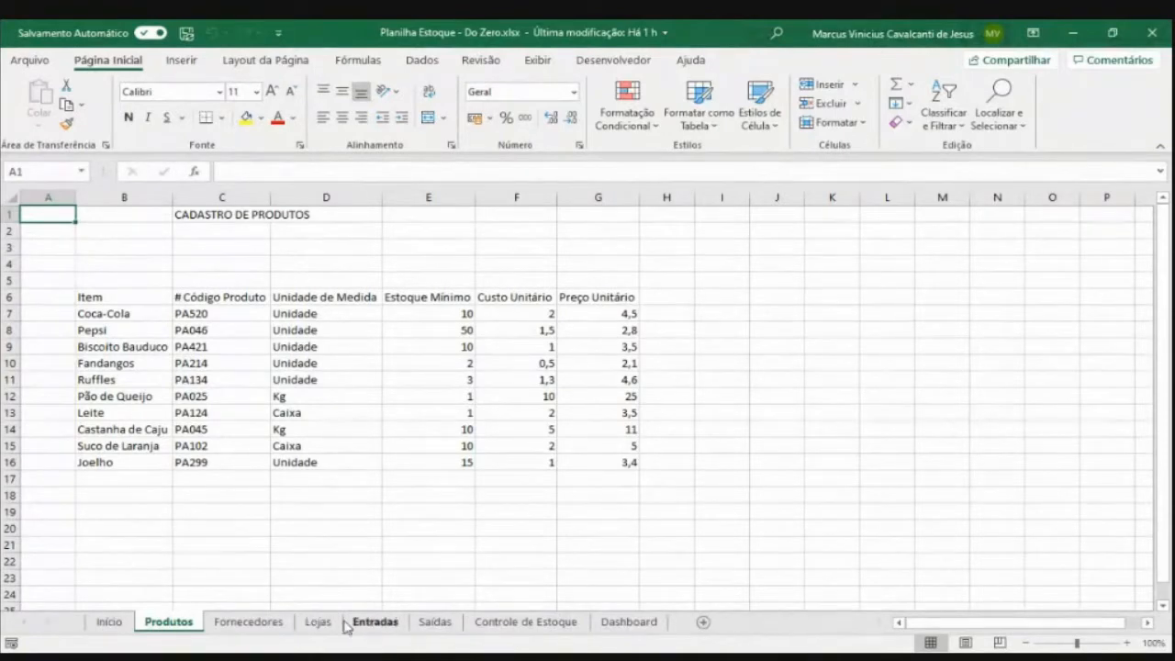
{"action": "left_click", "coordinate": [204, 314]}
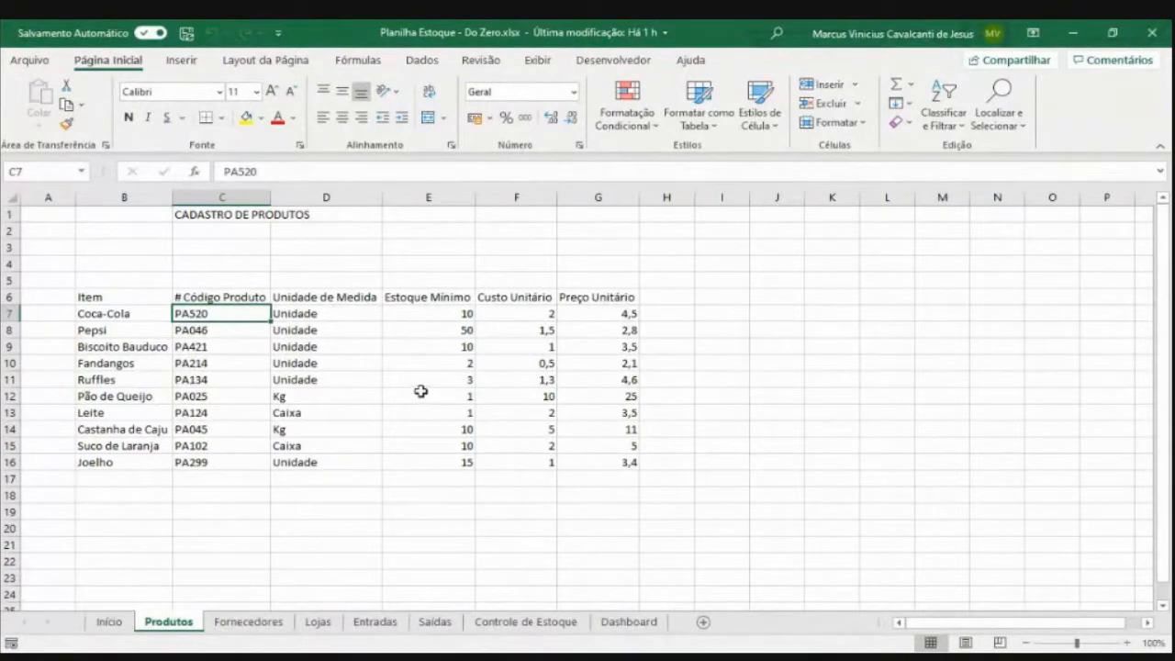
{"action": "left_click", "coordinate": [336, 315]}
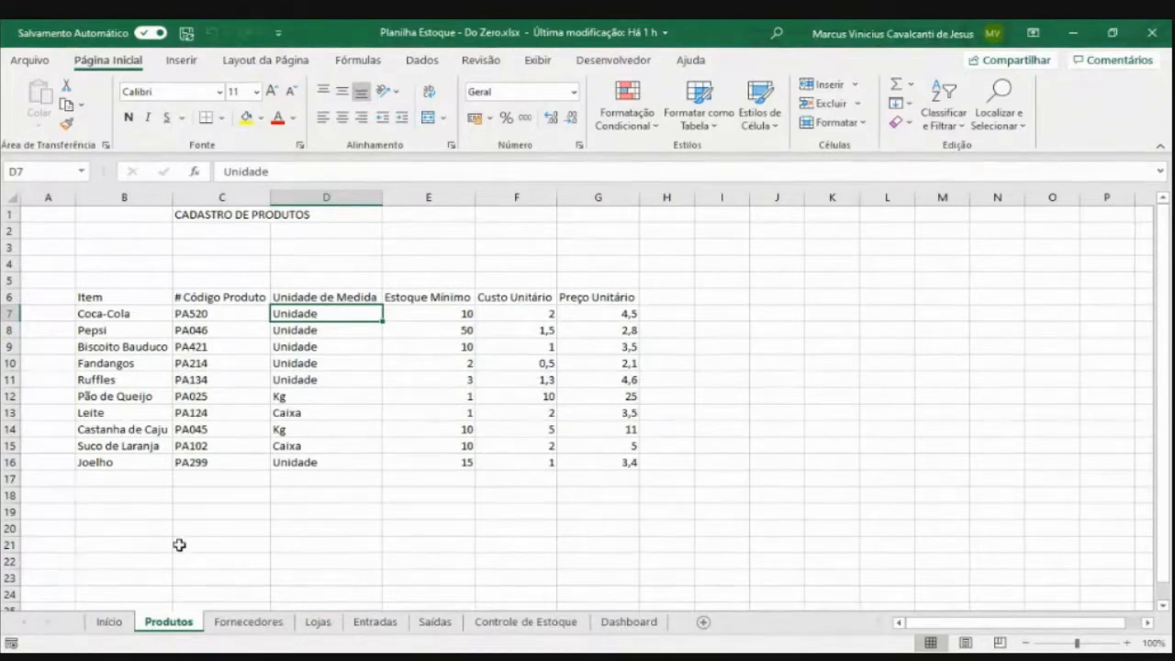
{"action": "left_click", "coordinate": [116, 309]}
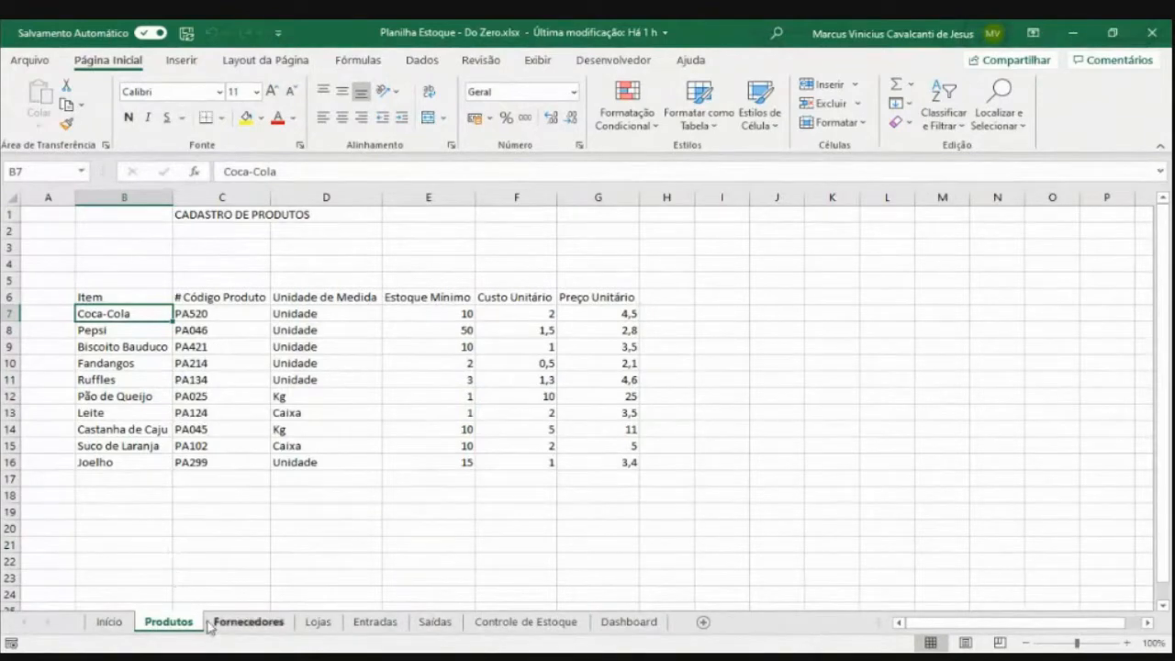
Look through the Fornecedores, Lojas, Entradas and Saídas sheets, and return to the Item header on the Produtos sheet
{"action": "left_click", "coordinate": [235, 633]}
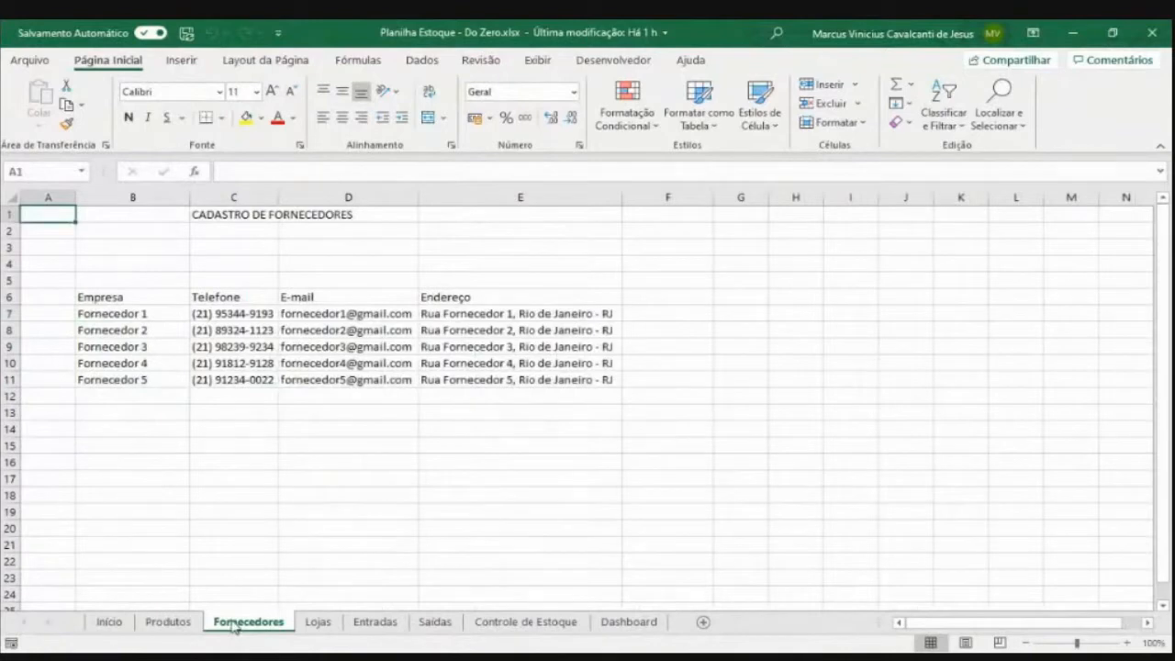
{"action": "left_click", "coordinate": [320, 631]}
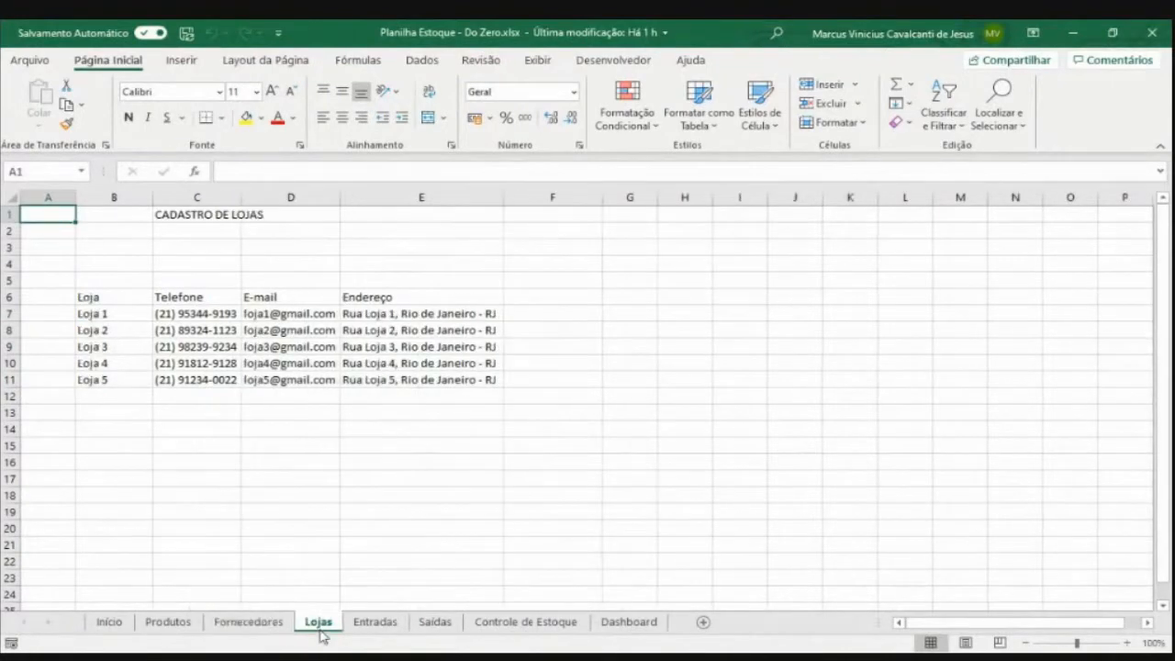
{"action": "left_click", "coordinate": [362, 628]}
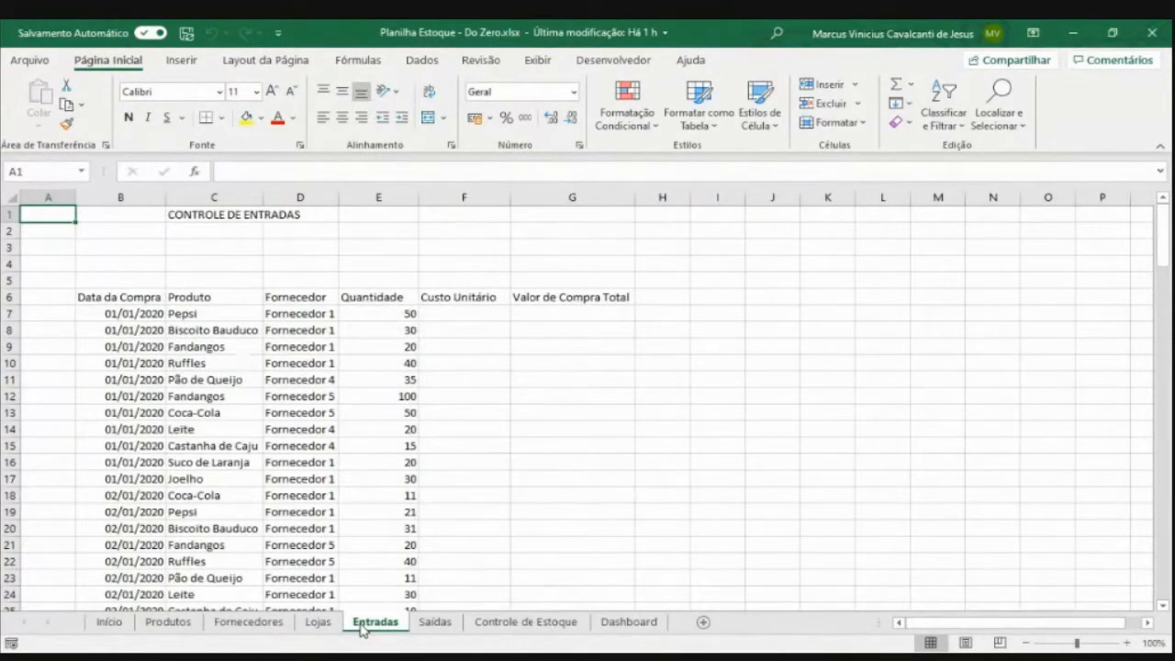
{"action": "left_click", "coordinate": [423, 624]}
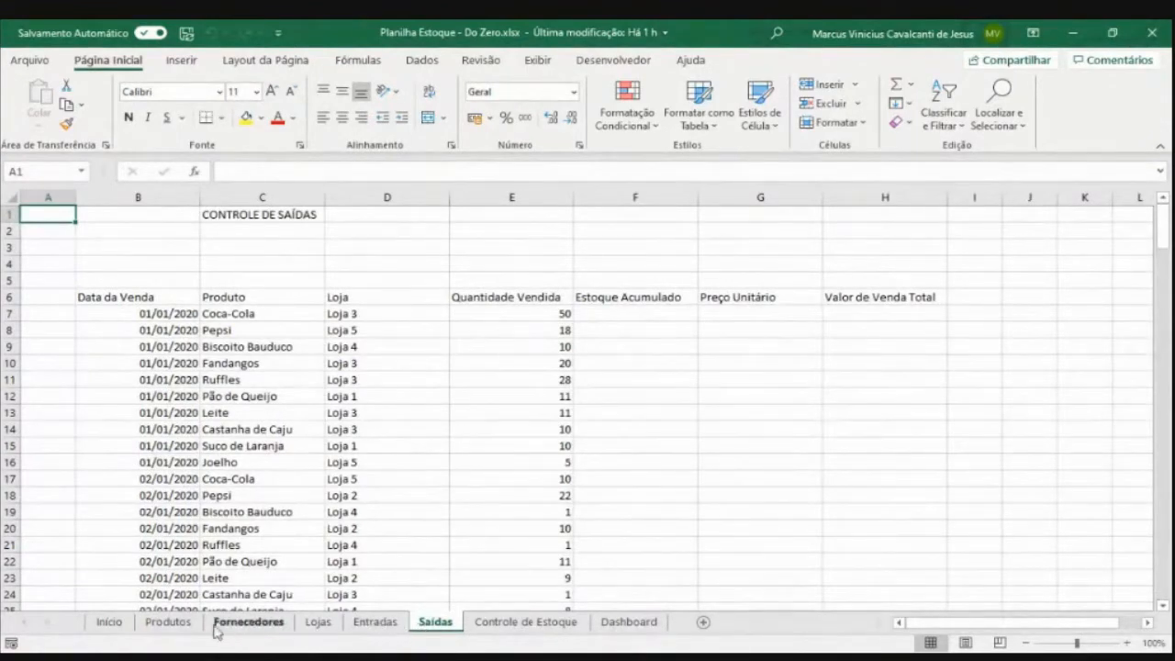
{"action": "left_click", "coordinate": [179, 627]}
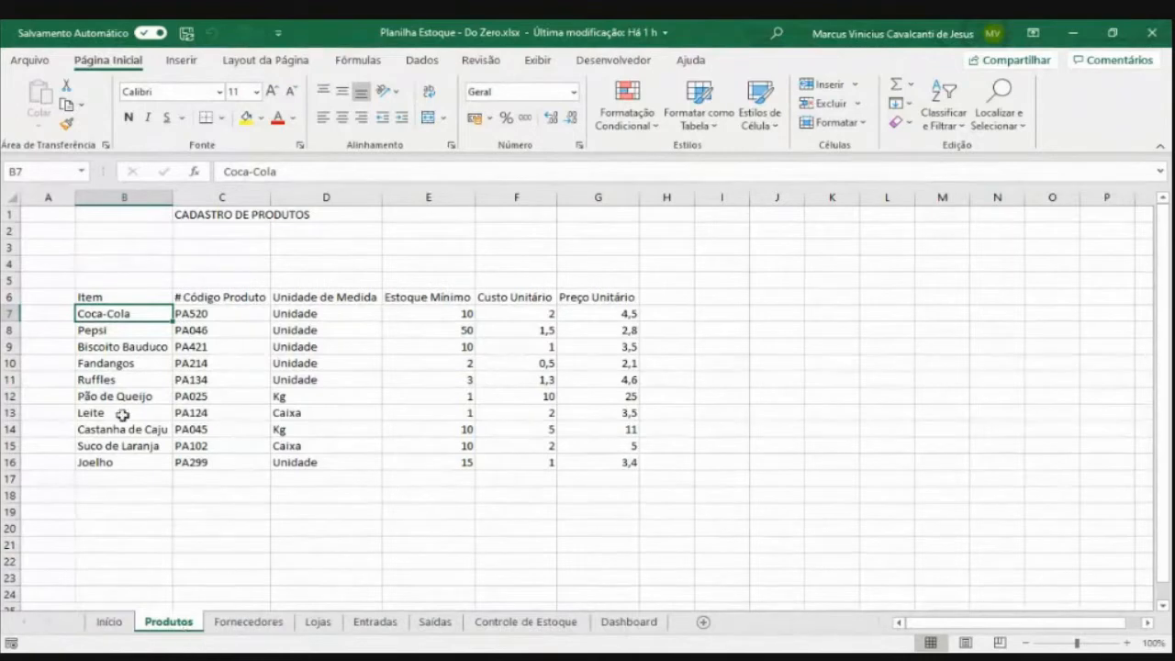
{"action": "left_click", "coordinate": [96, 299]}
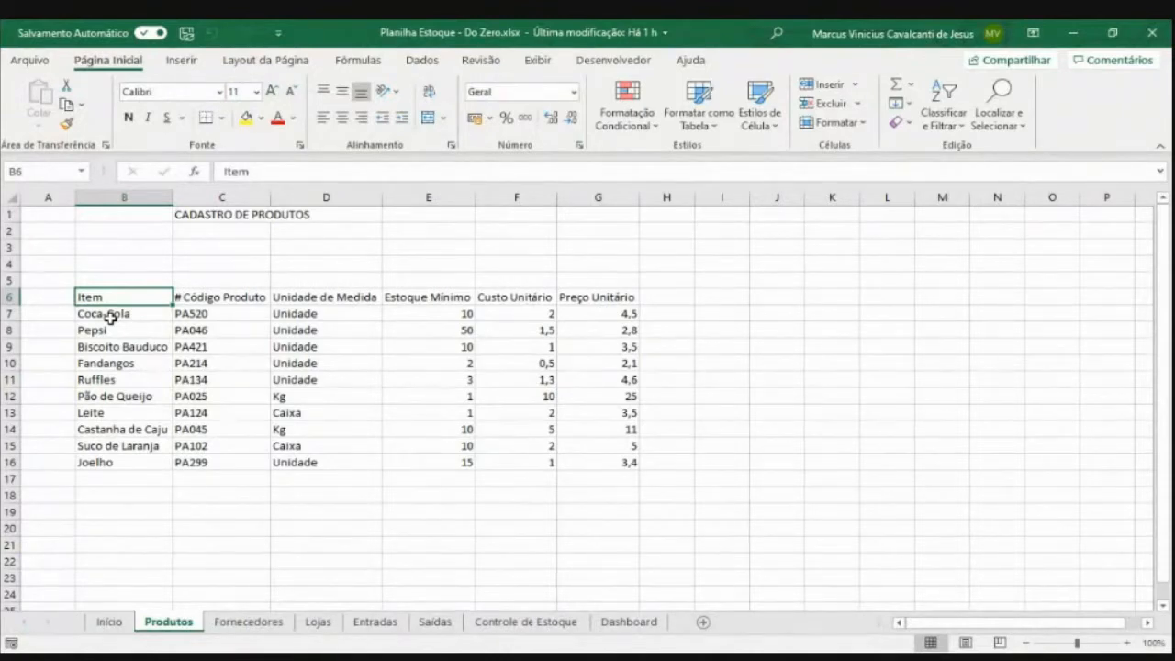
View the finished PROD sheet in the "Planilha Estoque - Gabarito" workbook as a formatting reference, and return to the Do Zero workbook
{"action": "key", "text": "alt+Tab"}
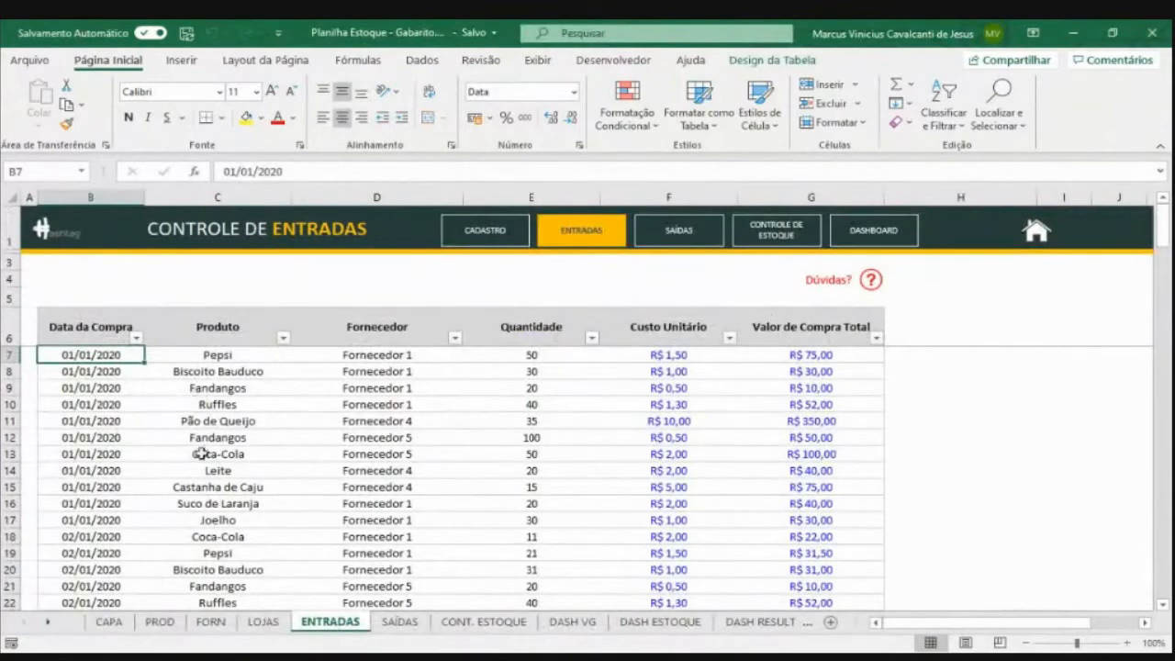
{"action": "left_click", "coordinate": [160, 623]}
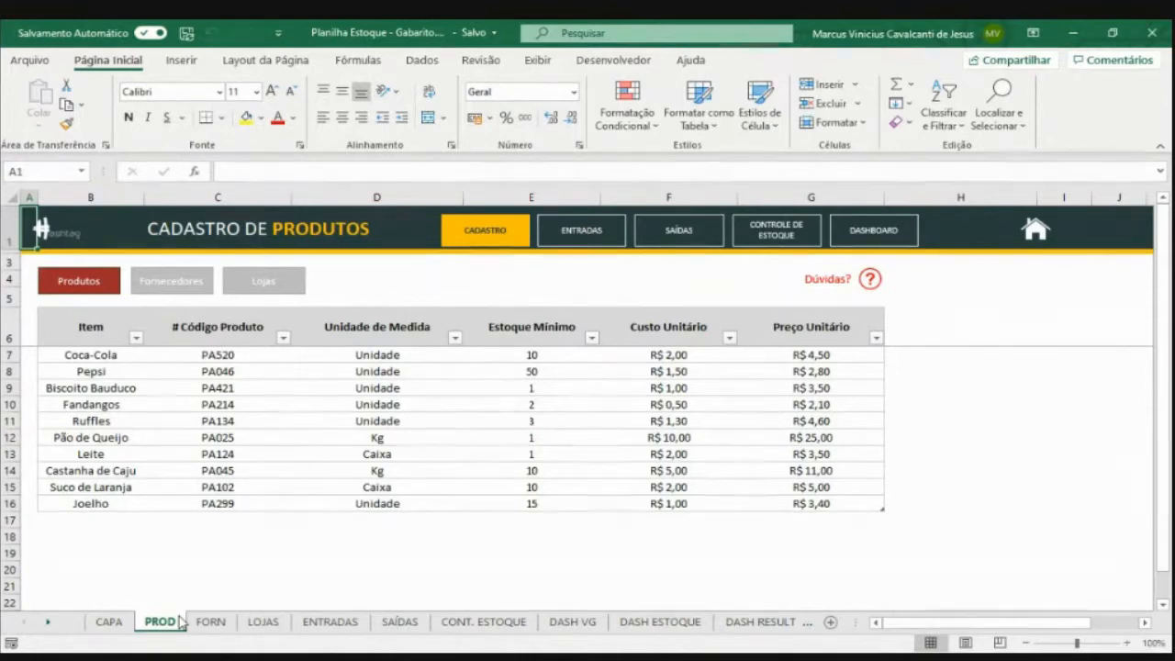
{"action": "key", "text": "alt+Tab"}
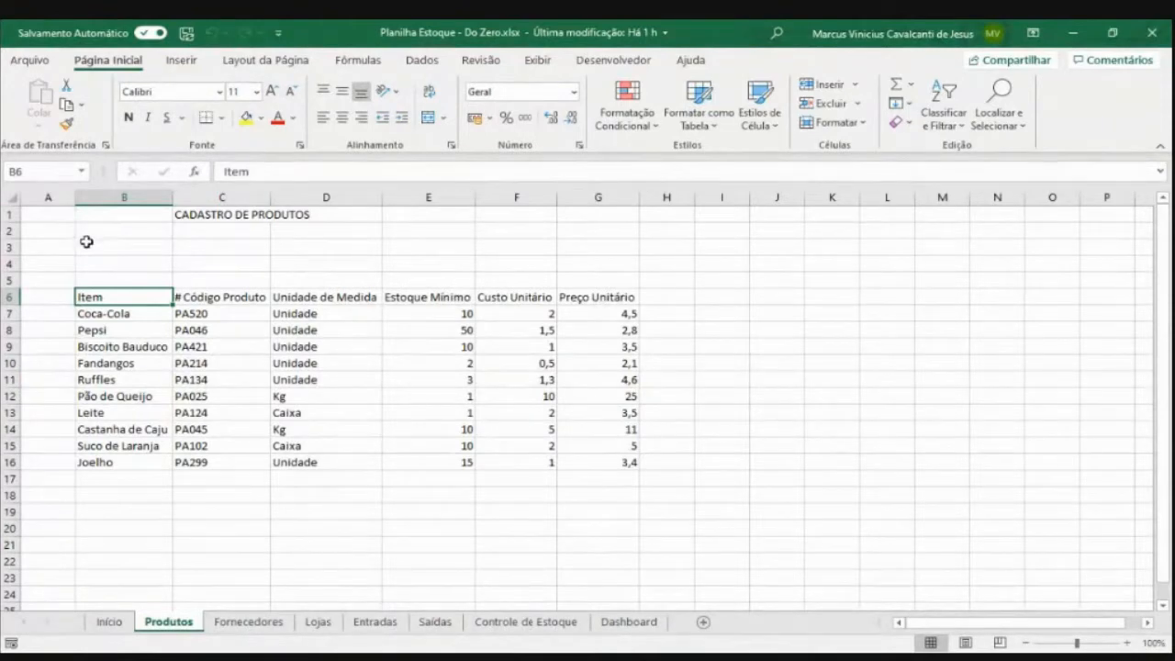
Increase the height of row 1 on the Produtos sheet to roughly double and fill the whole row with the darkest blue-gray
{"action": "left_click", "coordinate": [1127, 645]}
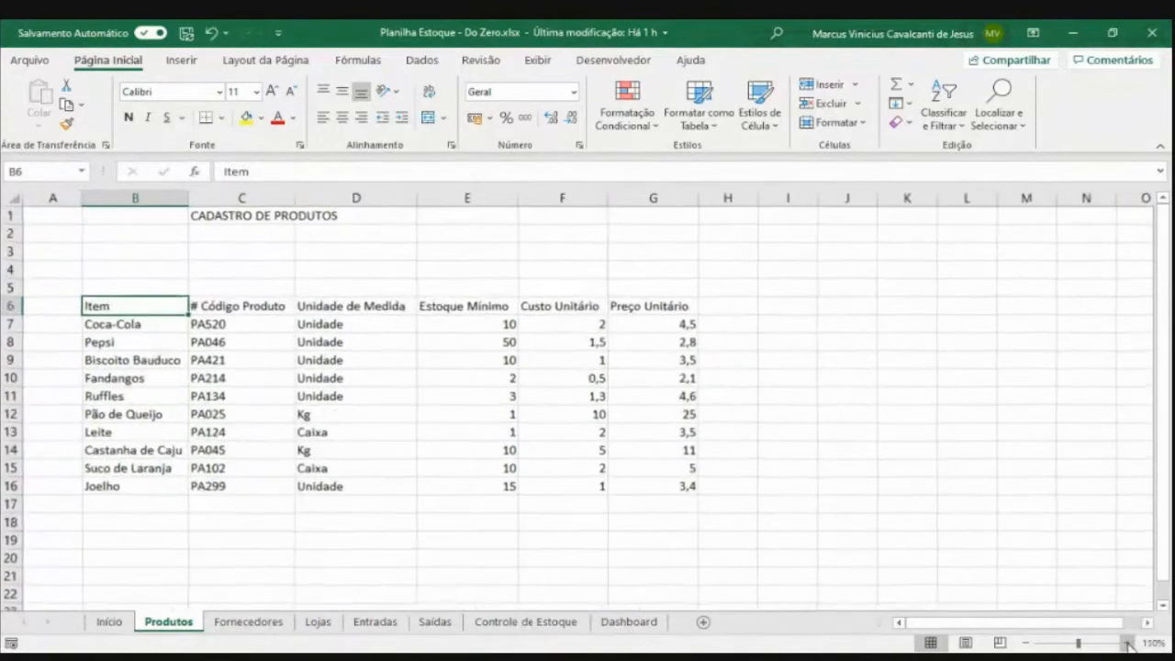
{"action": "left_click", "coordinate": [1126, 645]}
{"action": "left_click", "coordinate": [1127, 645]}
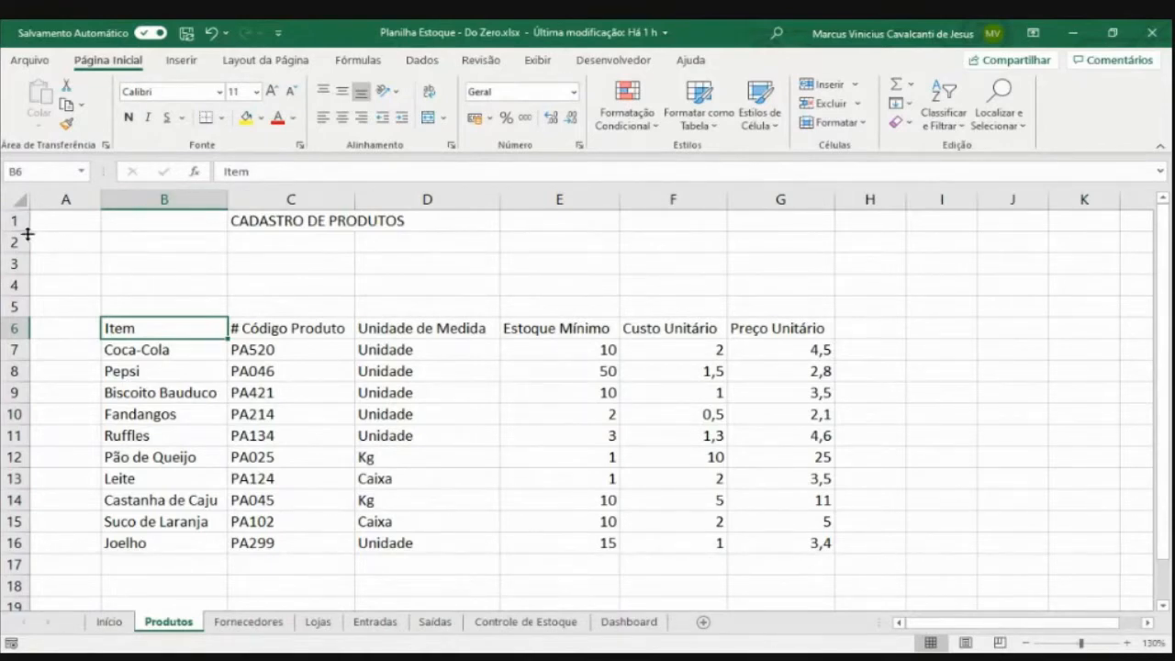
{"action": "left_click_drag", "start_coordinate": [28, 231], "coordinate": [29, 256]}
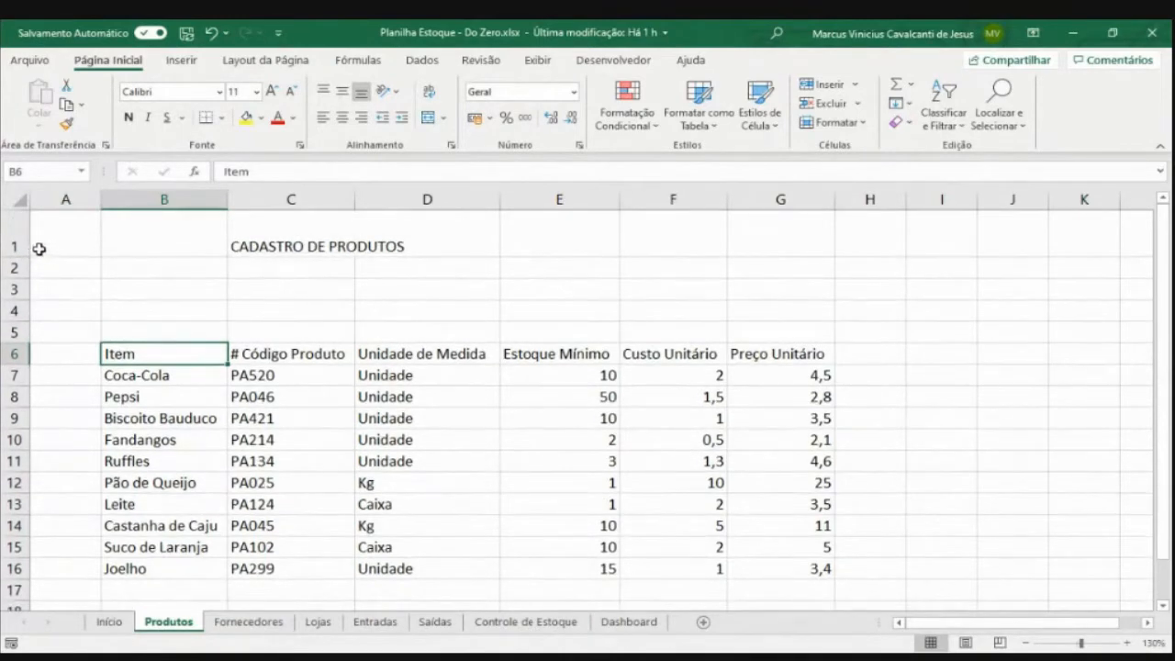
{"action": "left_click", "coordinate": [16, 244]}
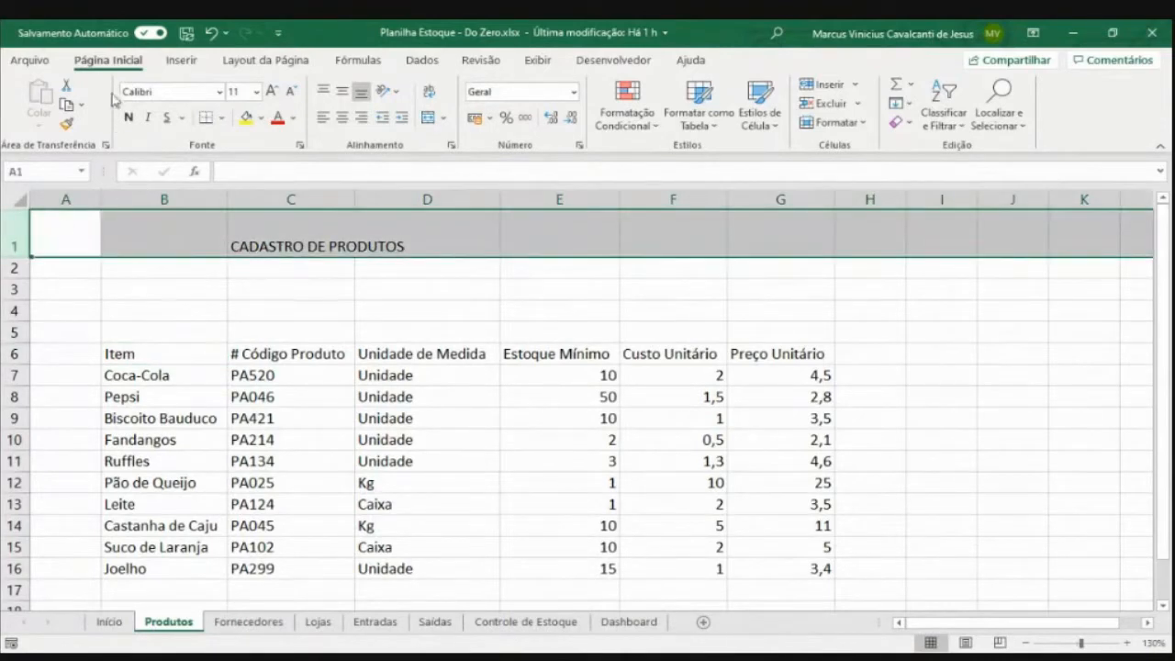
{"action": "left_click", "coordinate": [263, 119]}
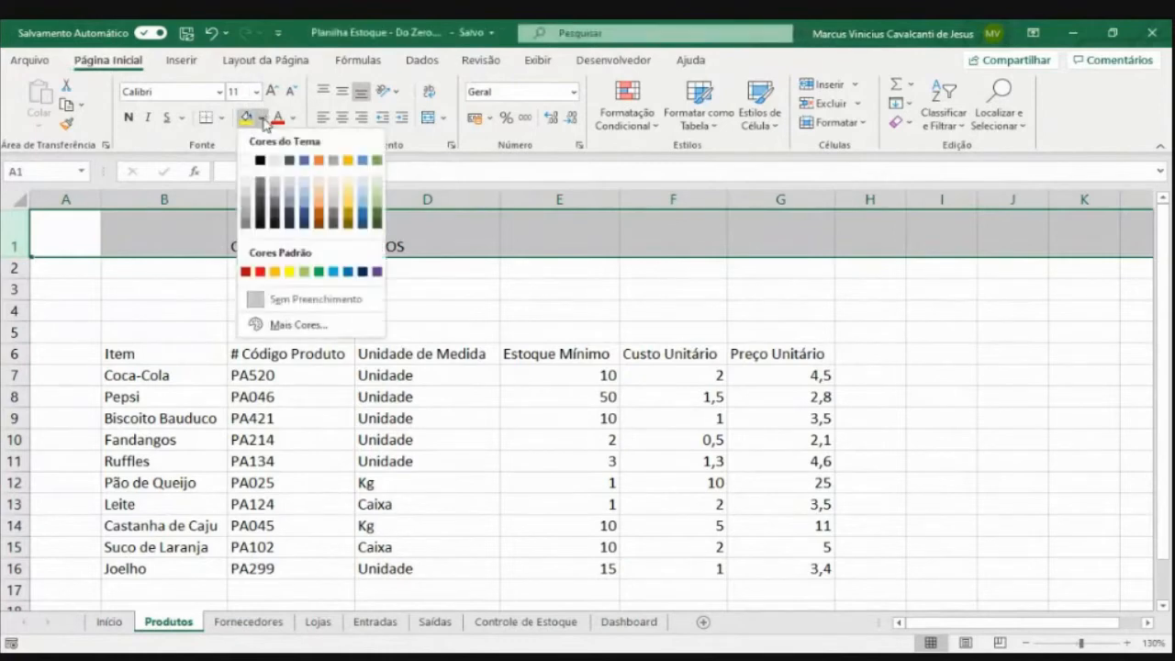
{"action": "left_click", "coordinate": [289, 225]}
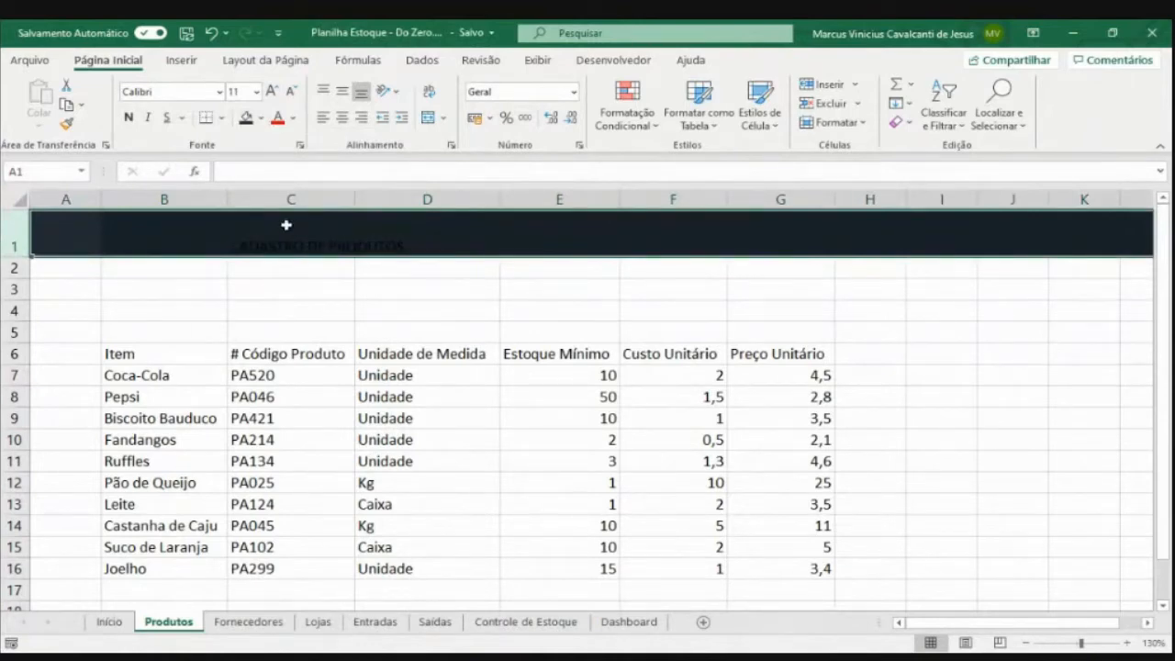
Format the "CADASTRO DE PRODUTOS" title in C1 as 16 pt, white and bold
{"action": "left_click", "coordinate": [293, 246]}
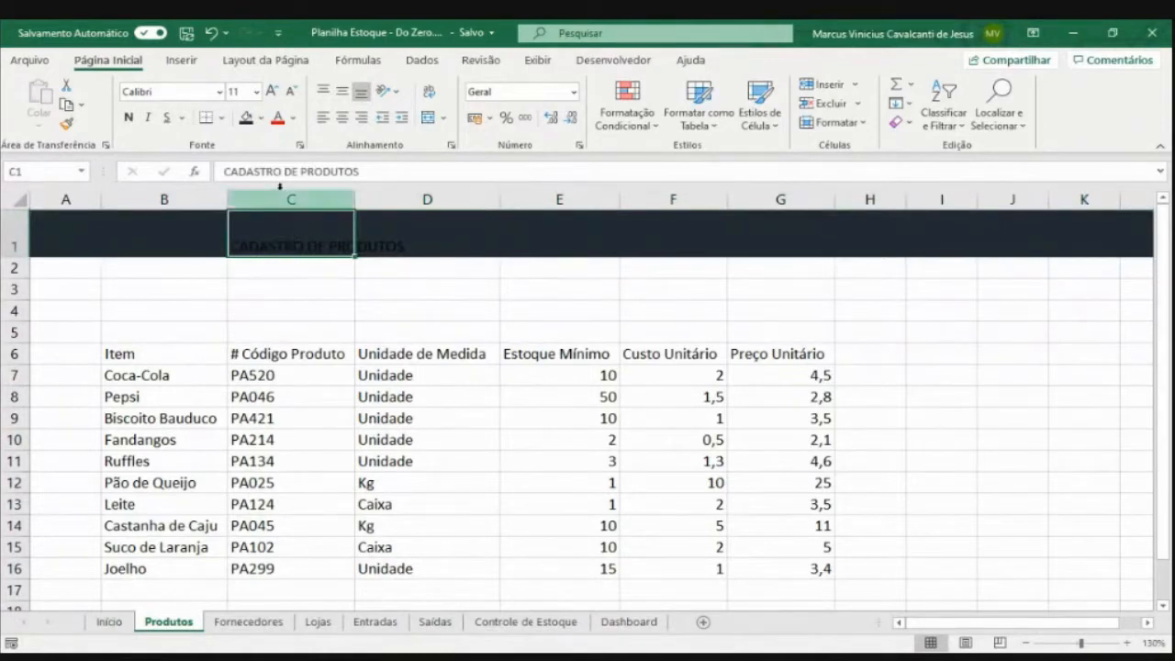
{"action": "left_click", "coordinate": [275, 97]}
{"action": "left_click", "coordinate": [275, 97]}
{"action": "left_click", "coordinate": [275, 97]}
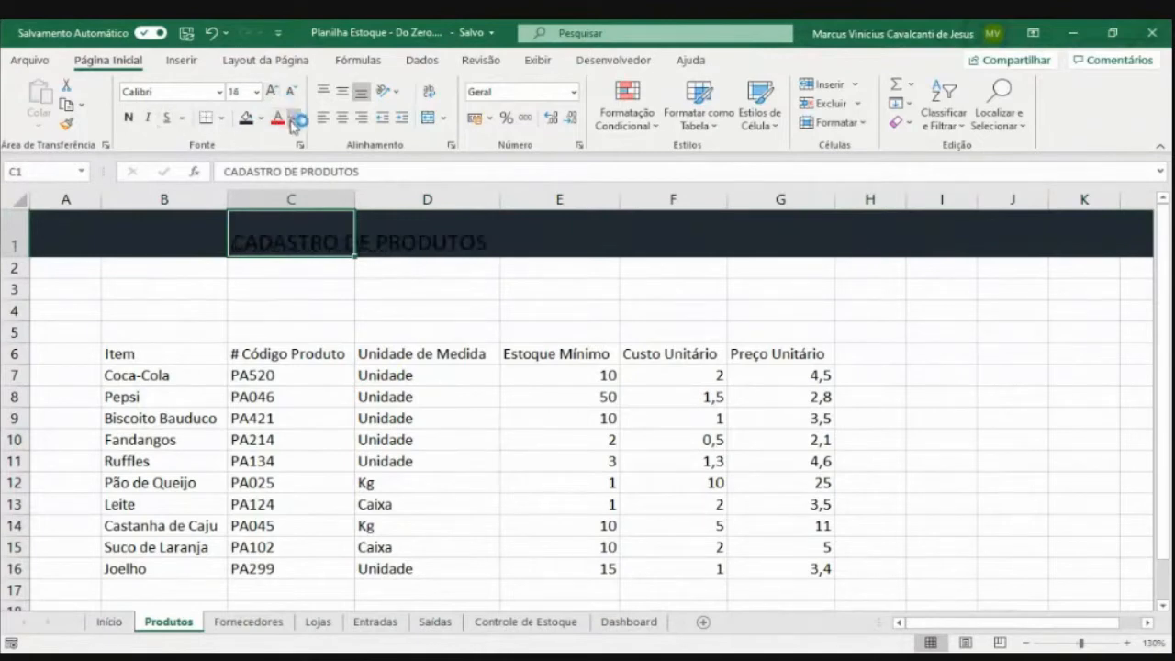
{"action": "left_click", "coordinate": [292, 118]}
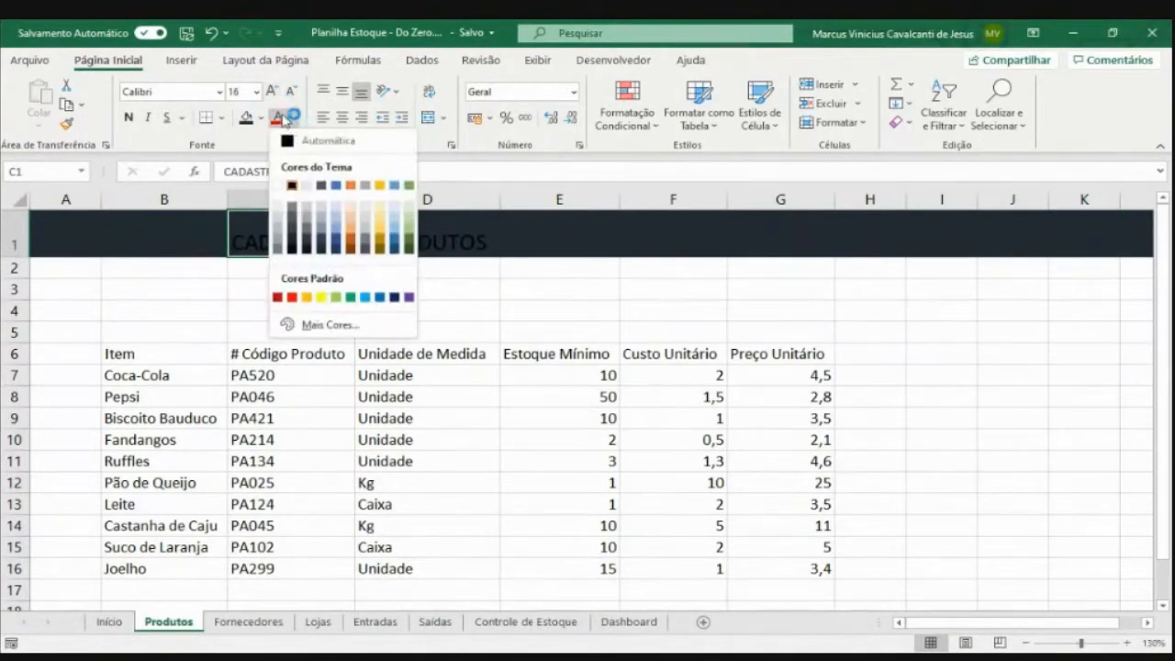
{"action": "left_click", "coordinate": [279, 186]}
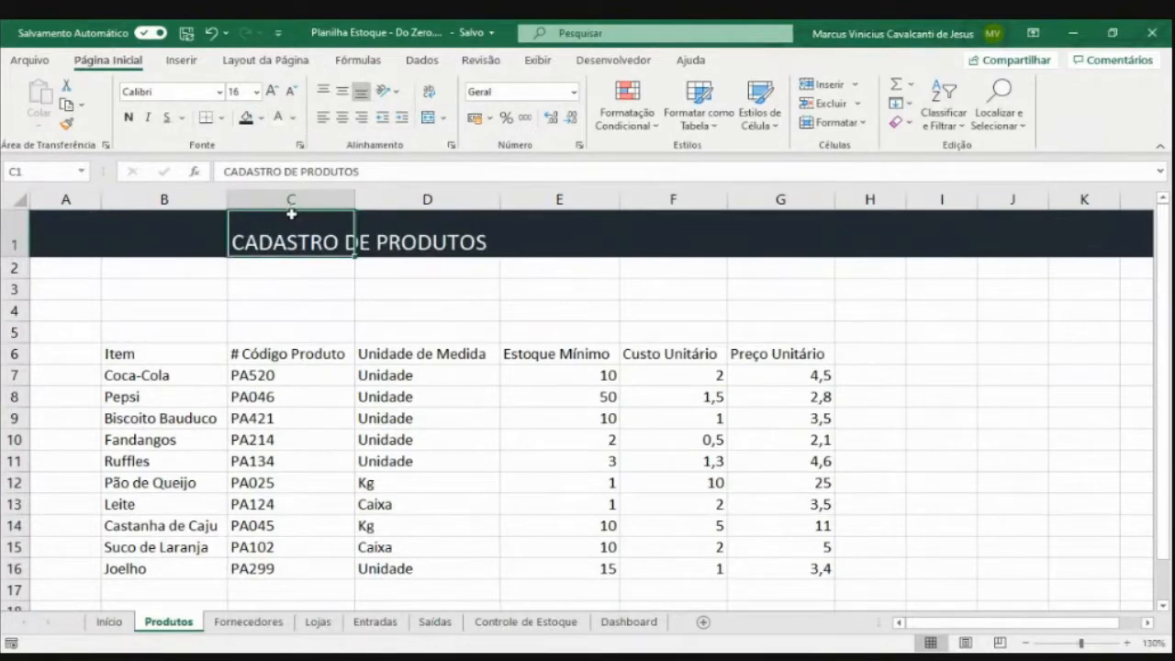
{"action": "left_click", "coordinate": [128, 117]}
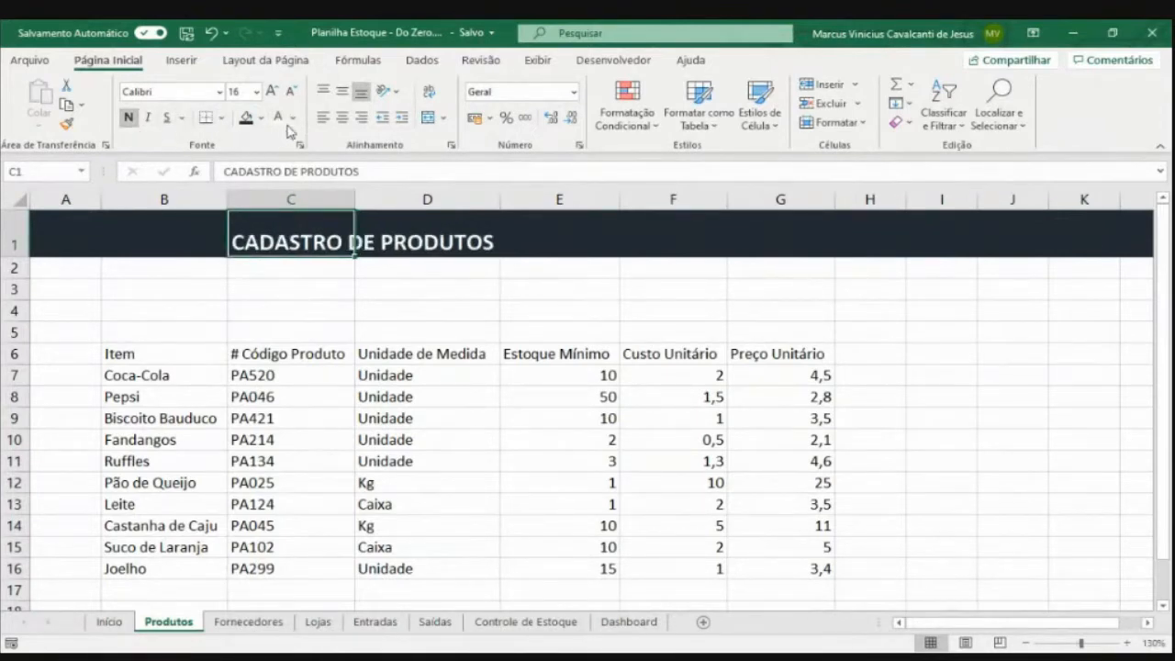
Align the title in C1 to the middle vertically and to the left horizontally
{"action": "left_click", "coordinate": [341, 92]}
{"action": "left_click", "coordinate": [341, 117]}
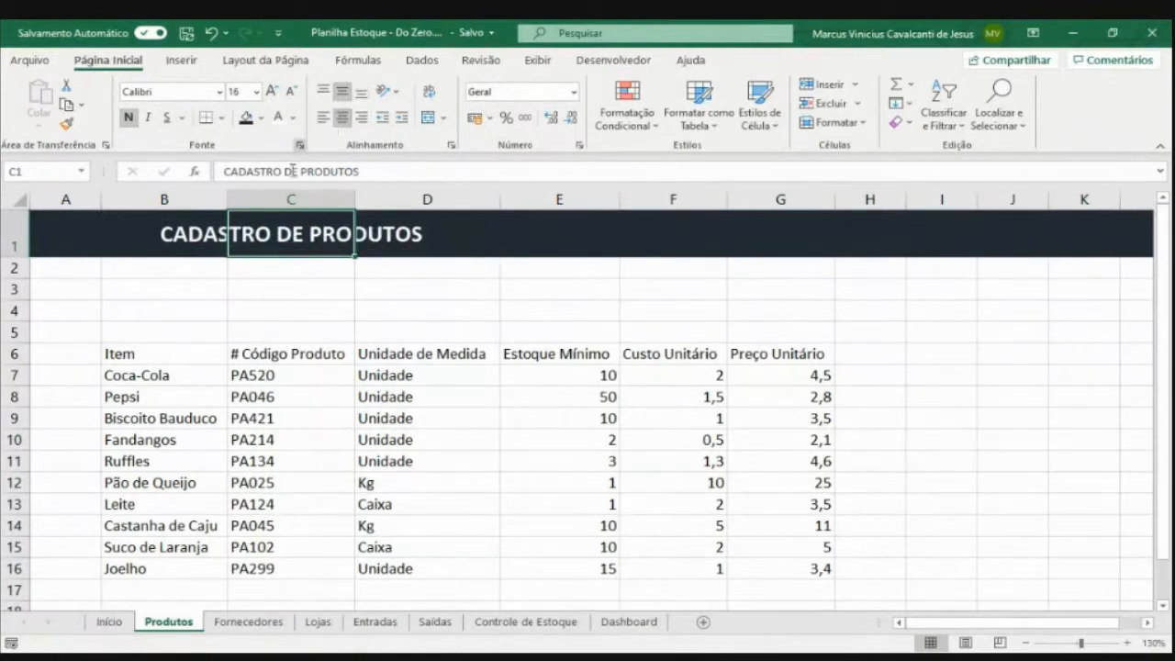
{"action": "left_click", "coordinate": [324, 119]}
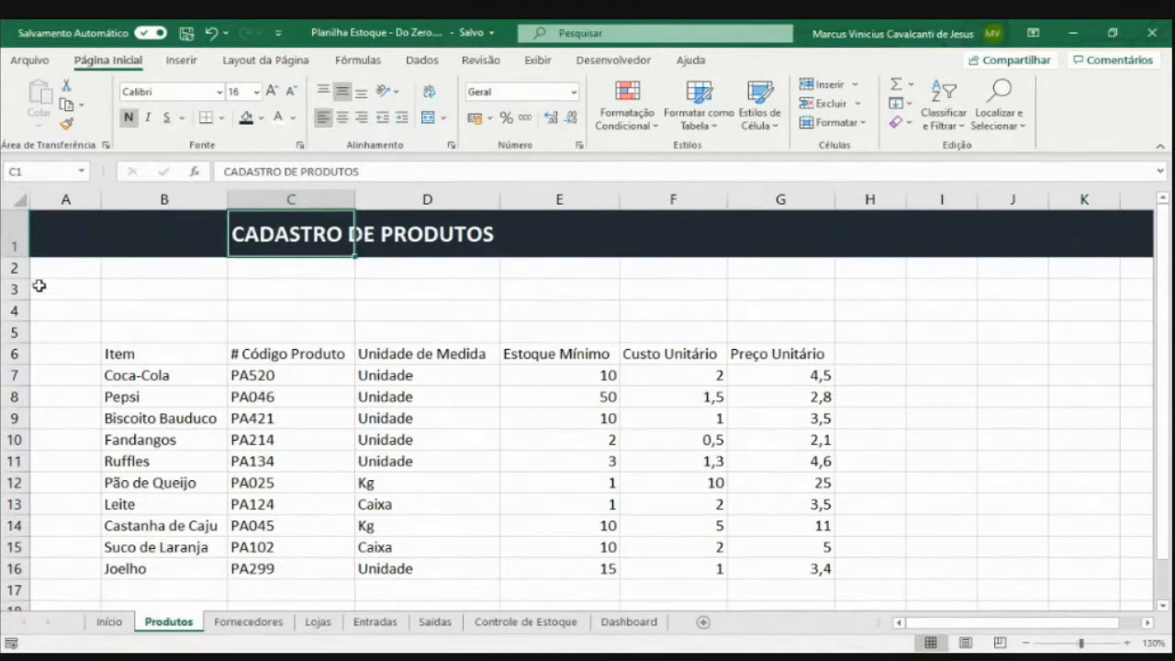
Shrink row 2 to a thin strip beneath the title banner and fill the entire row with gold
{"action": "left_click", "coordinate": [16, 267]}
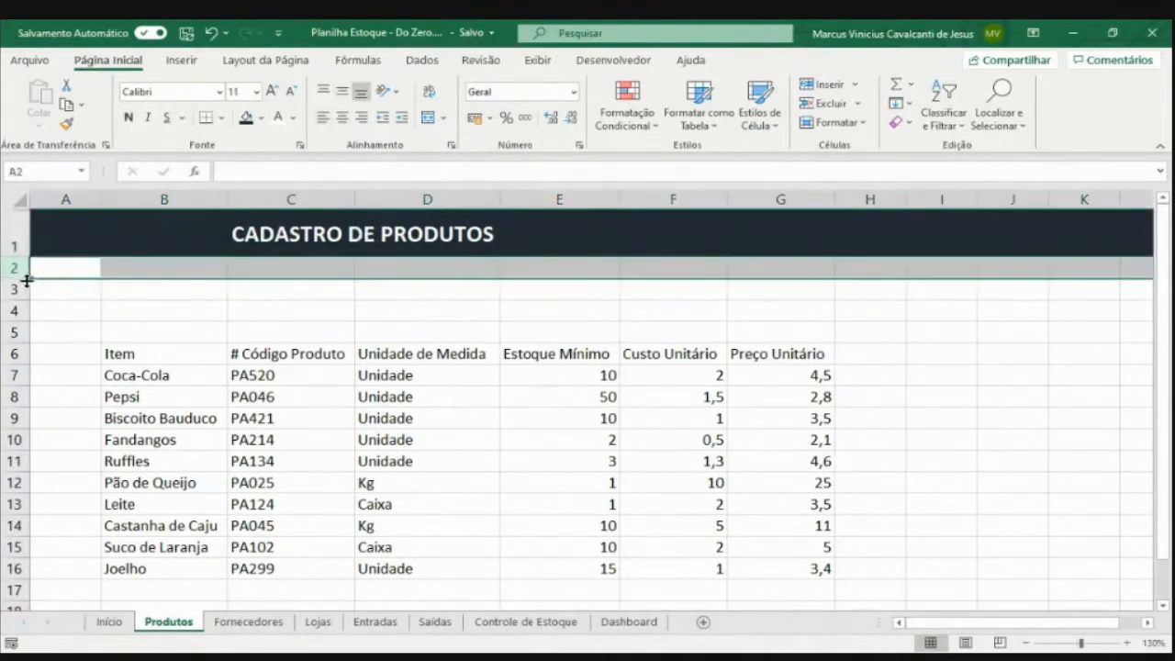
{"action": "left_click_drag", "start_coordinate": [27, 278], "coordinate": [31, 259]}
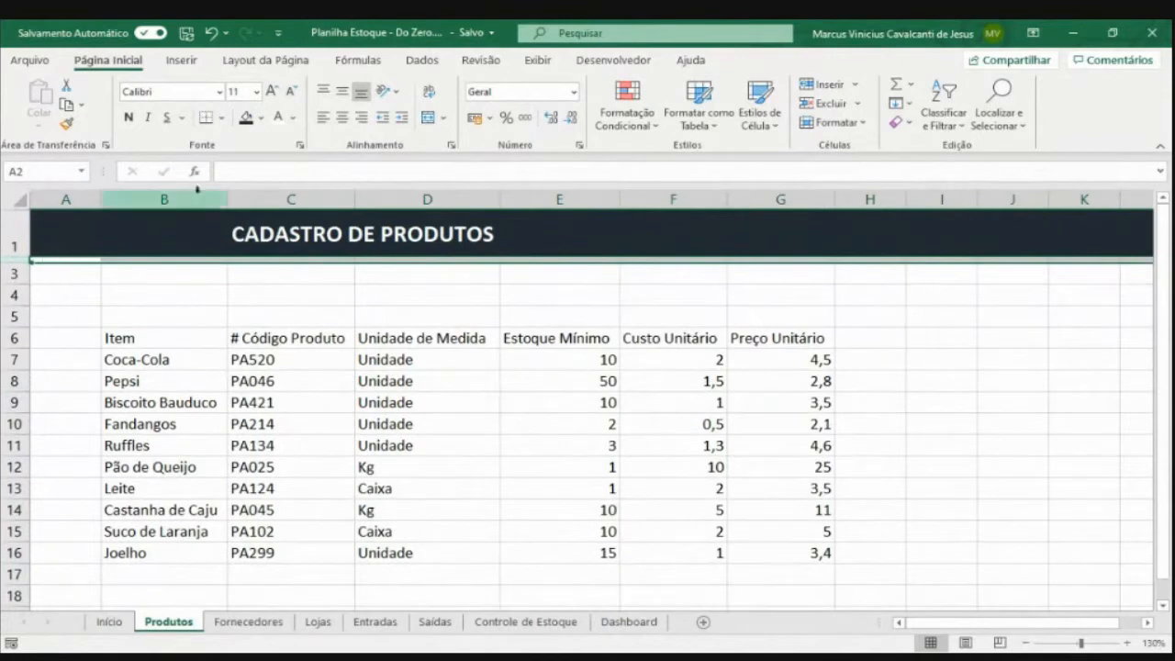
{"action": "left_click", "coordinate": [261, 119]}
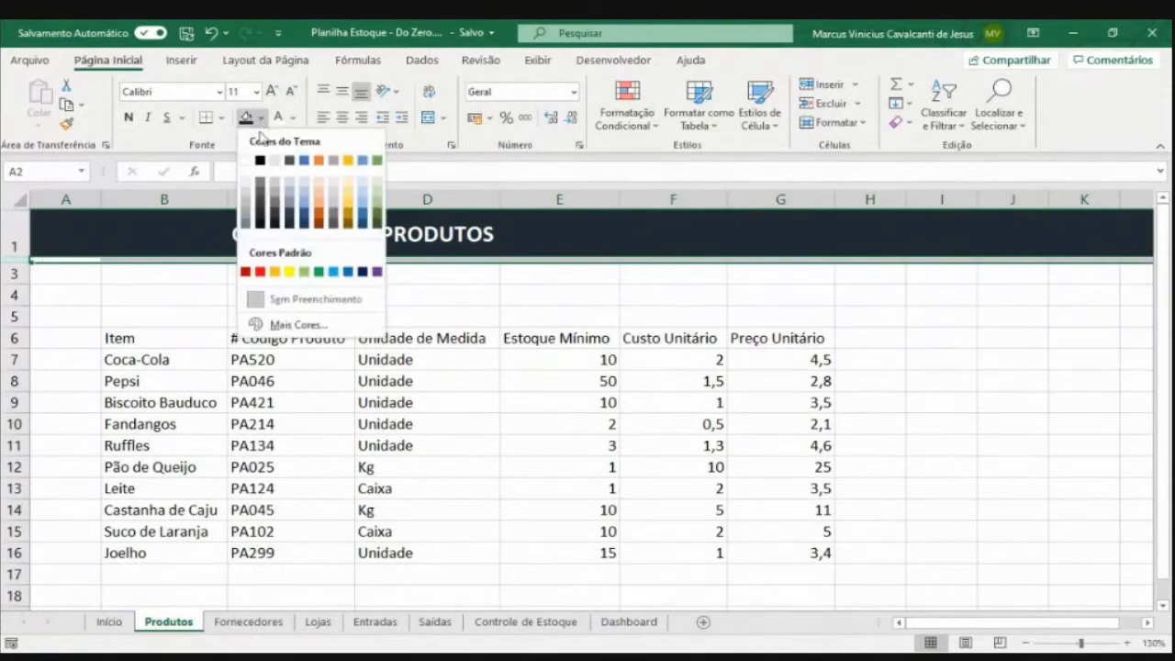
{"action": "left_click", "coordinate": [349, 162]}
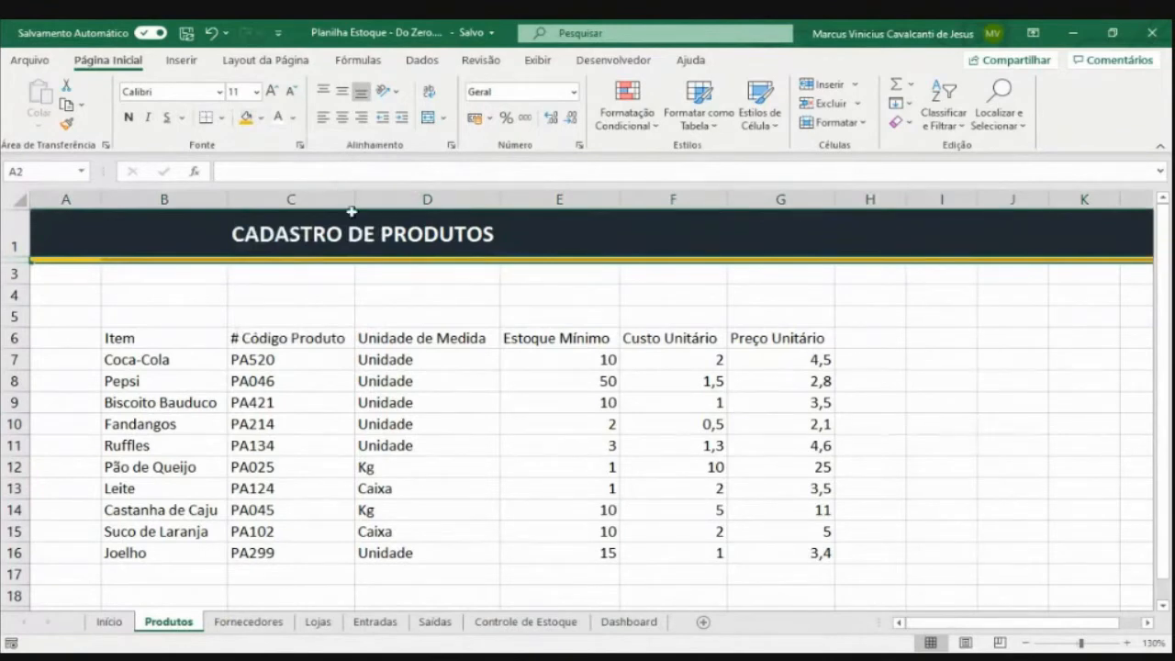
{"action": "left_click", "coordinate": [222, 339]}
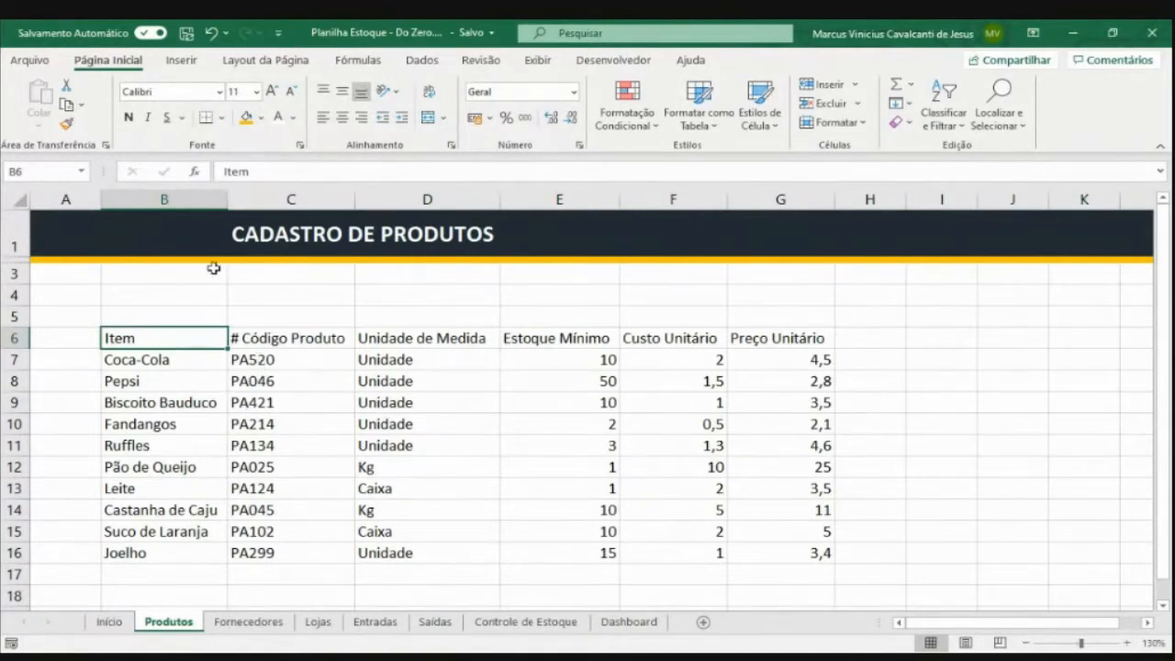
{"action": "left_click", "coordinate": [200, 192]}
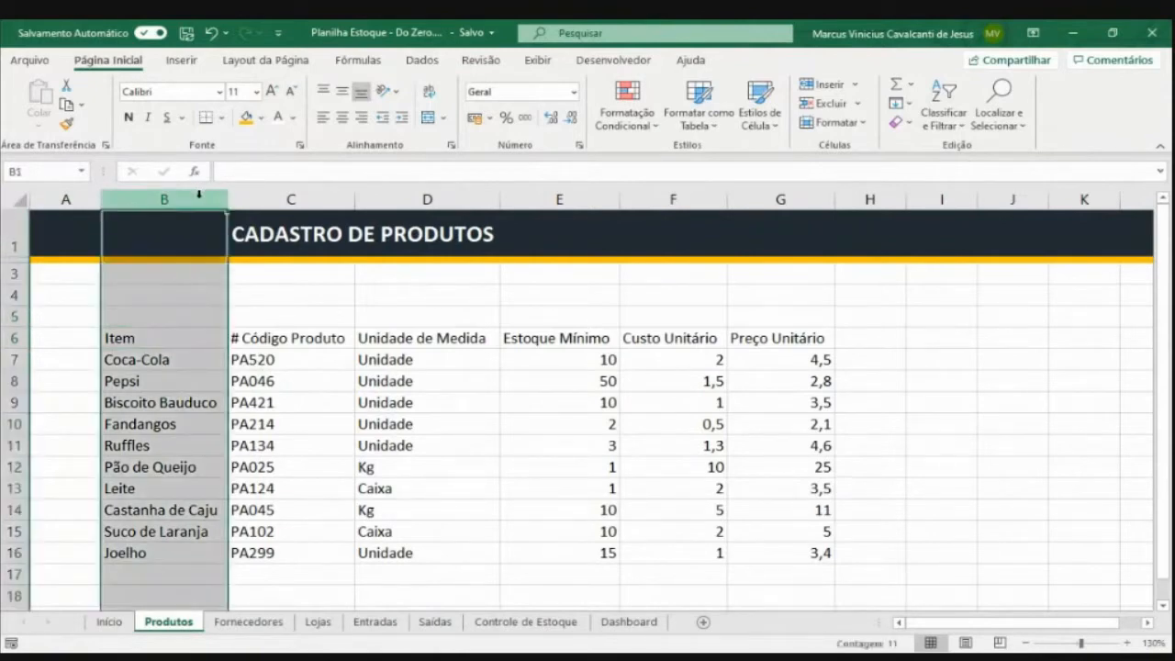
{"action": "left_click", "coordinate": [257, 192]}
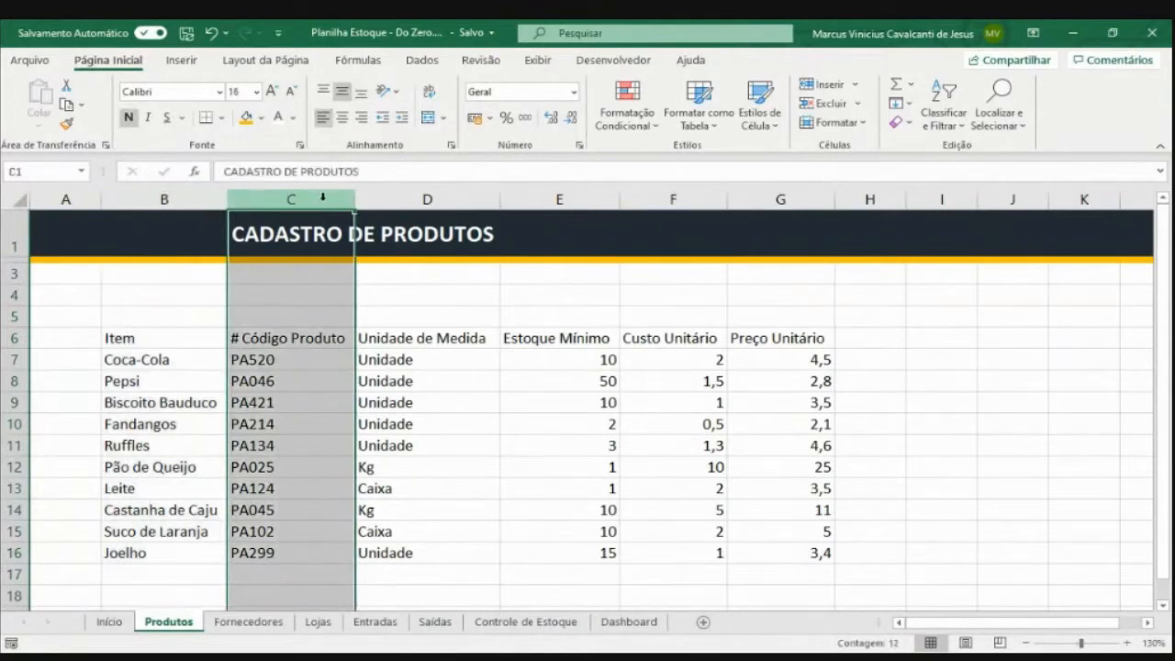
{"action": "left_click", "coordinate": [393, 199]}
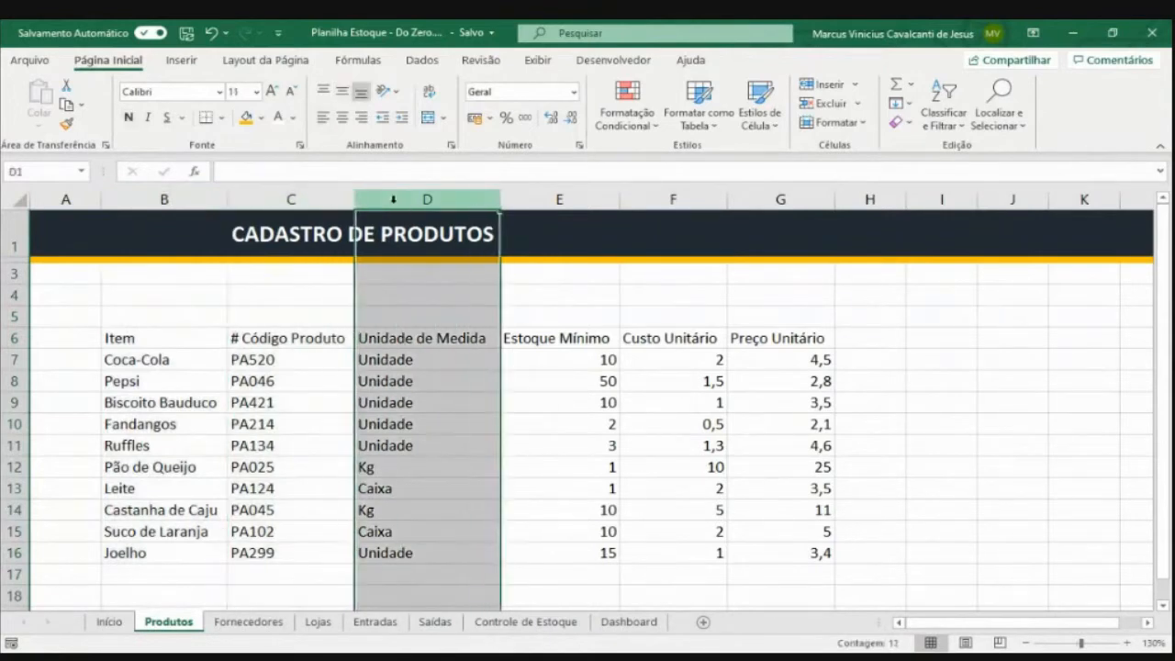
{"action": "left_click", "coordinate": [534, 190]}
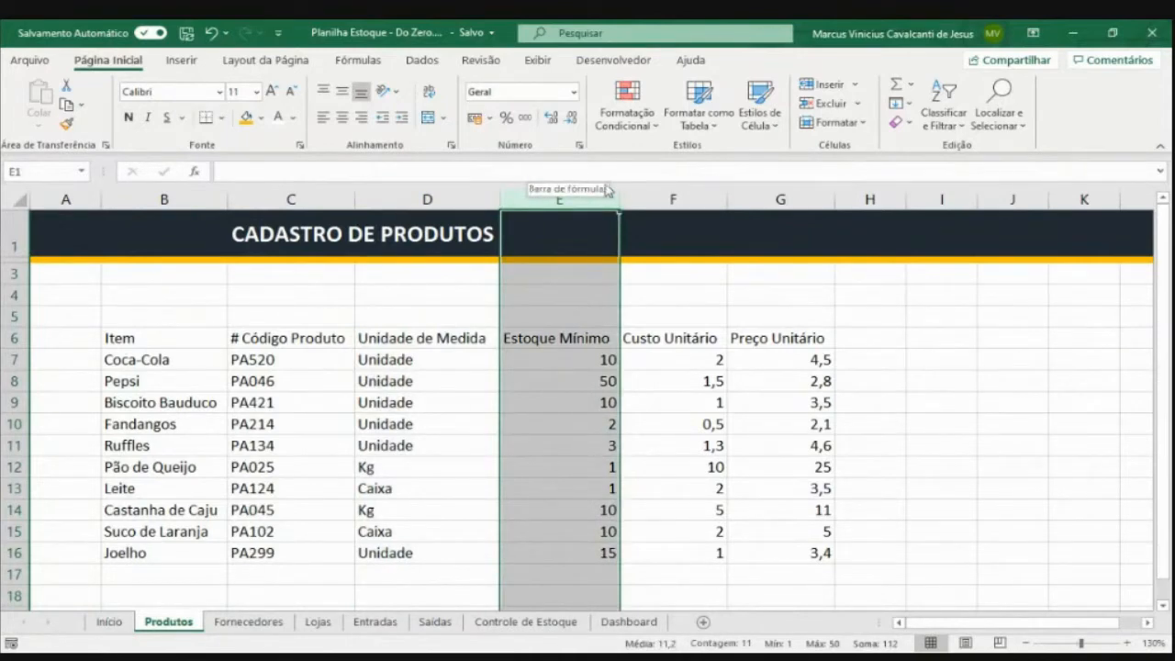
Compare the Produtos sheet's columns with the PROD sheet of the finished template workbook
{"action": "left_click", "coordinate": [644, 192]}
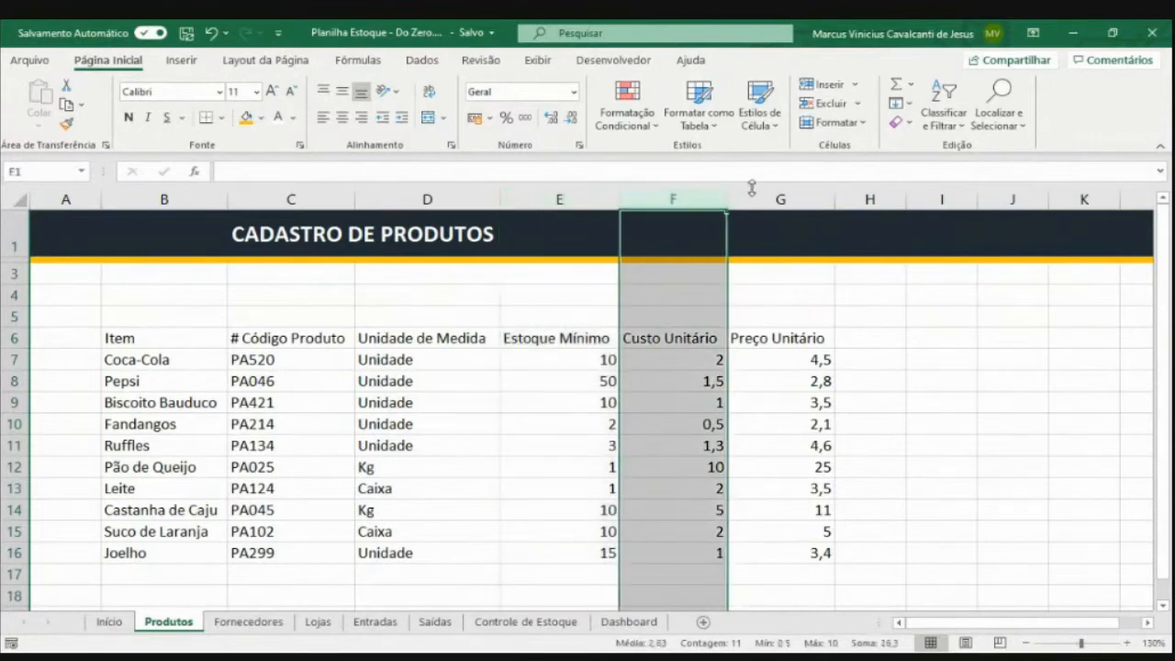
{"action": "key", "text": "alt+Tab"}
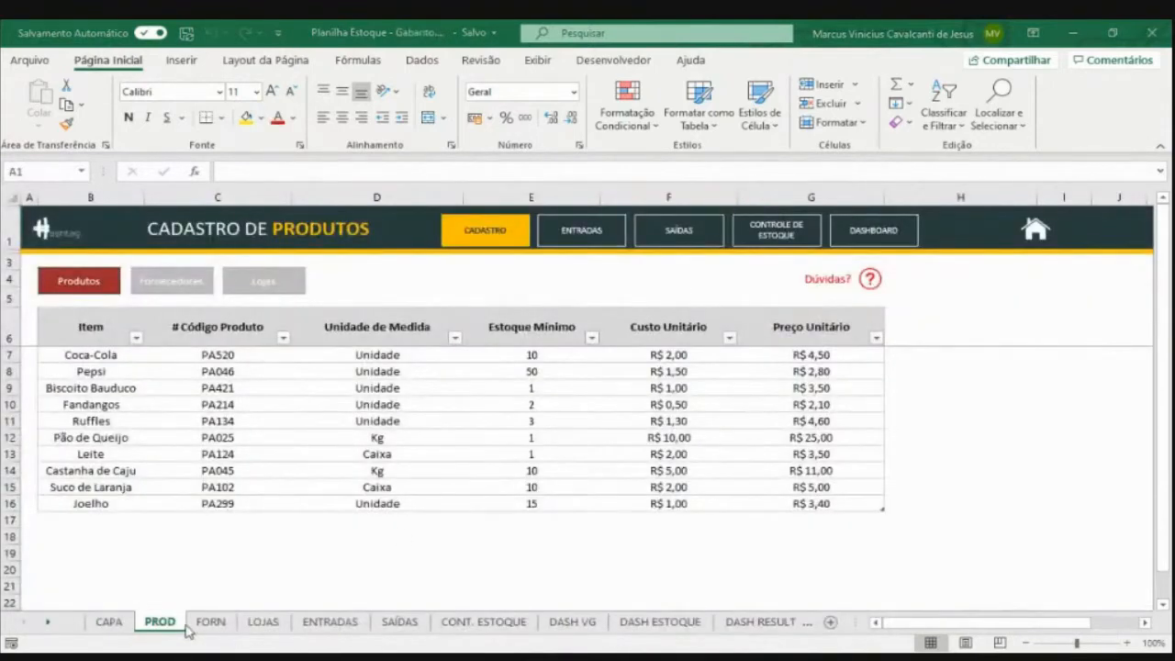
{"action": "key", "text": "alt+Tab"}
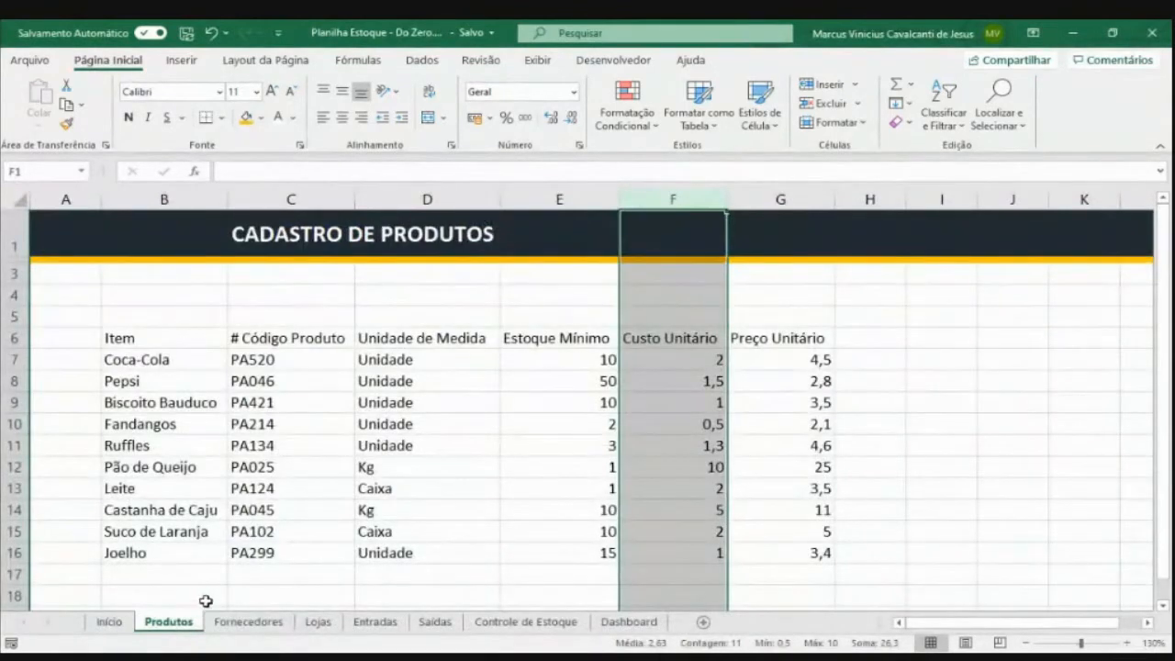
{"action": "left_click", "coordinate": [679, 339]}
{"action": "left_click", "coordinate": [769, 334]}
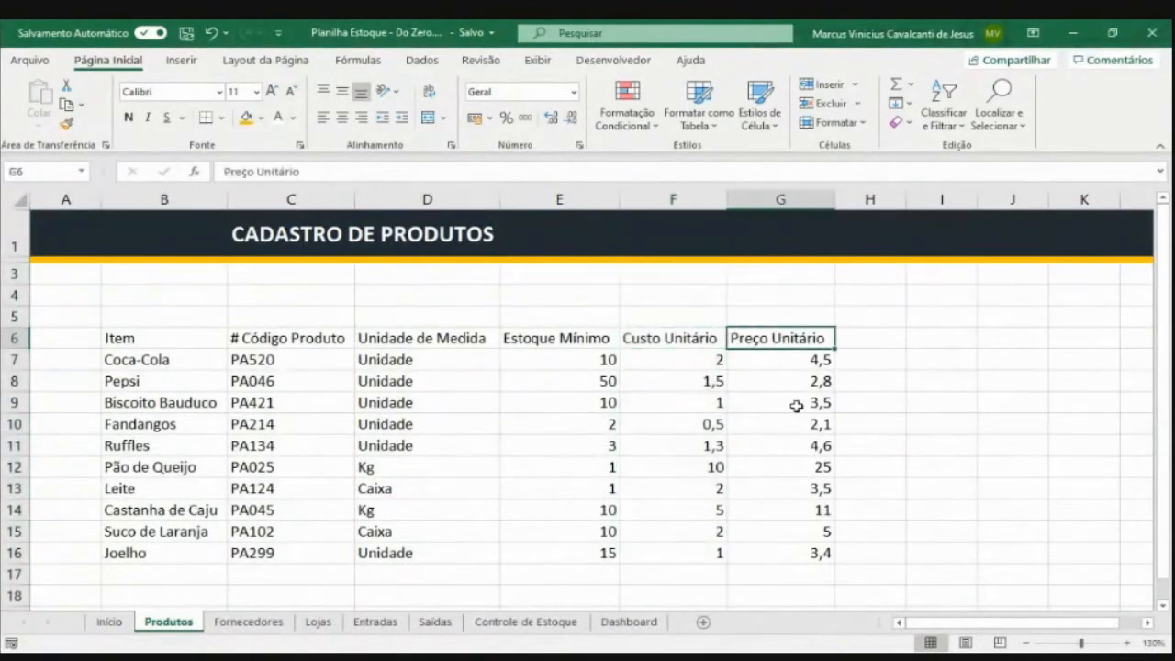
Format the product data in B6:G16 as a table with headers, using the light gray style with a solid header row
{"action": "left_click", "coordinate": [158, 337]}
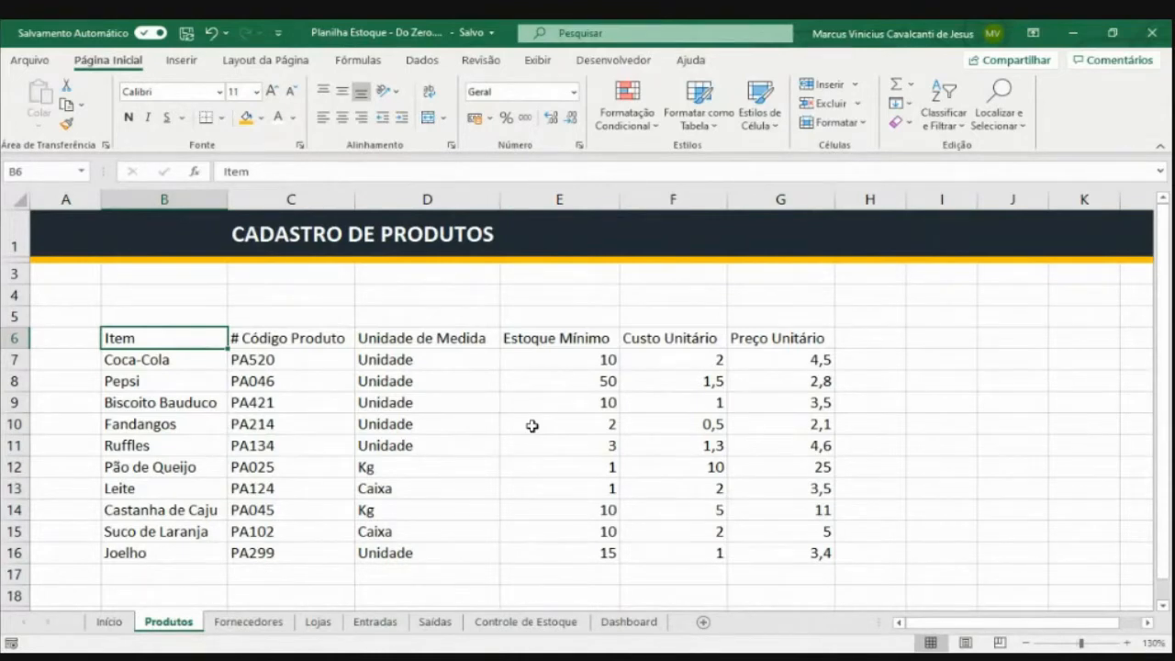
{"action": "key", "text": "ctrl+a"}
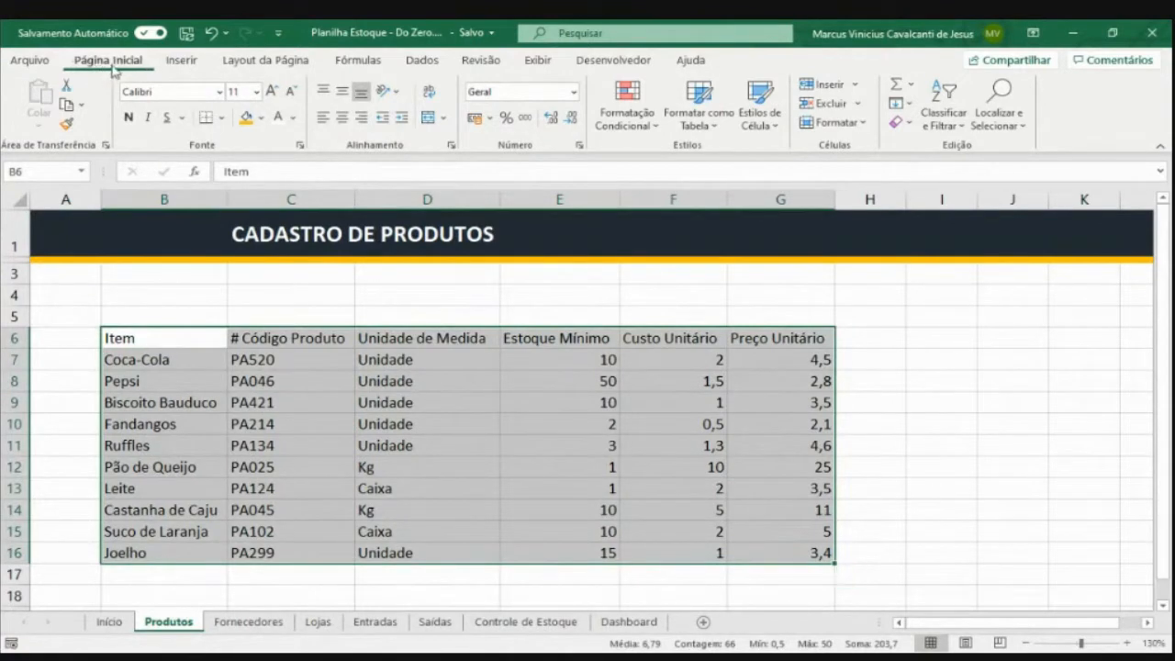
{"action": "left_click", "coordinate": [700, 131]}
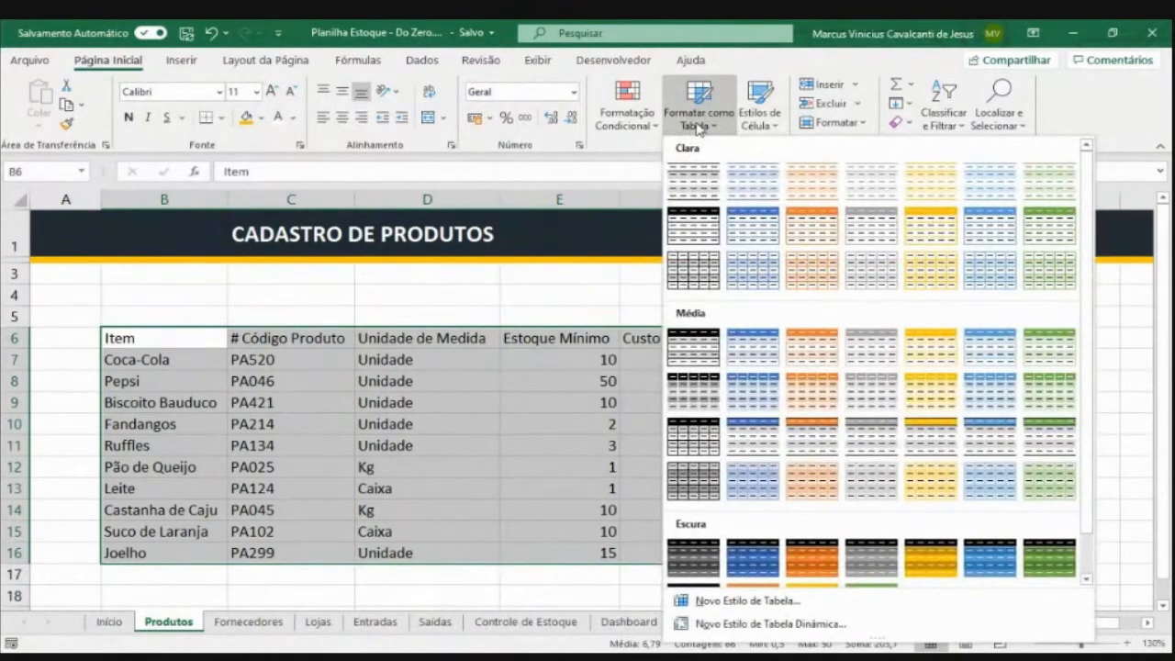
{"action": "left_click", "coordinate": [875, 241]}
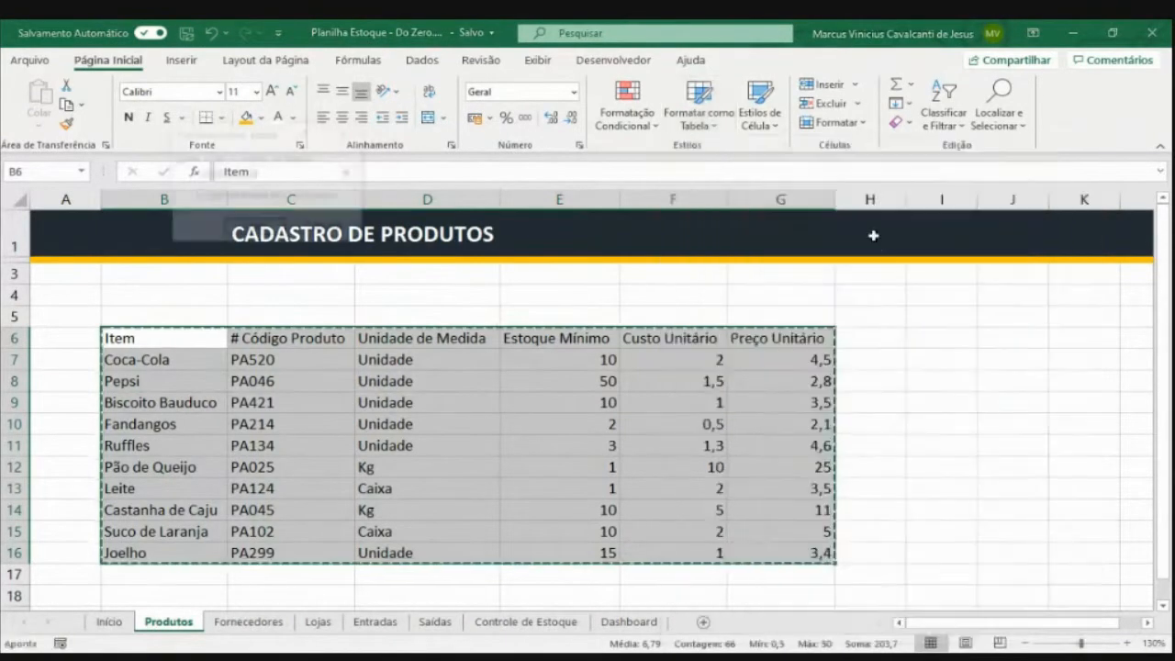
{"action": "left_click_drag", "start_coordinate": [248, 145], "coordinate": [378, 164]}
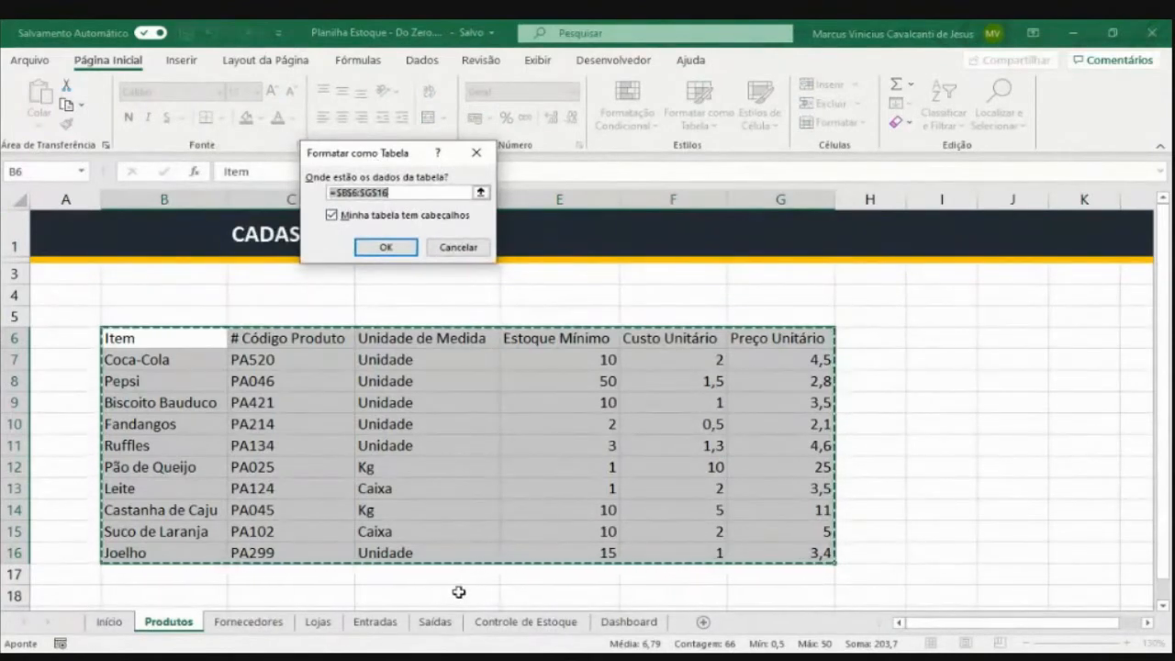
{"action": "left_click", "coordinate": [385, 248]}
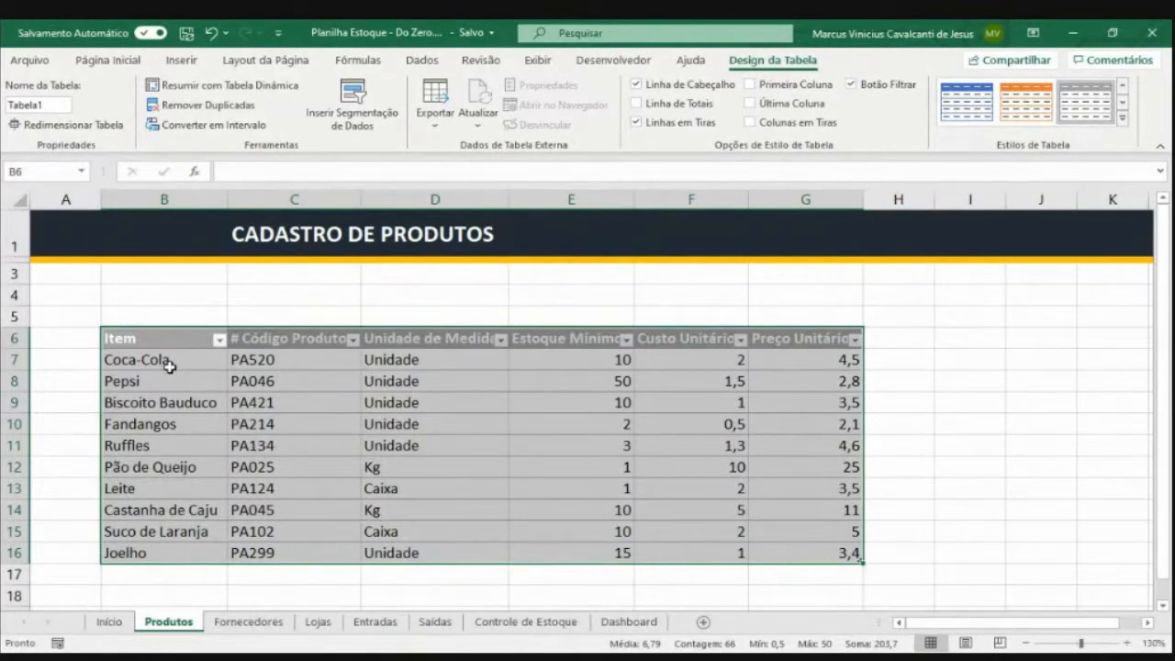
Center the product table's contents vertically and horizontally, and roughly double the height of header row 6
{"action": "left_click", "coordinate": [126, 66]}
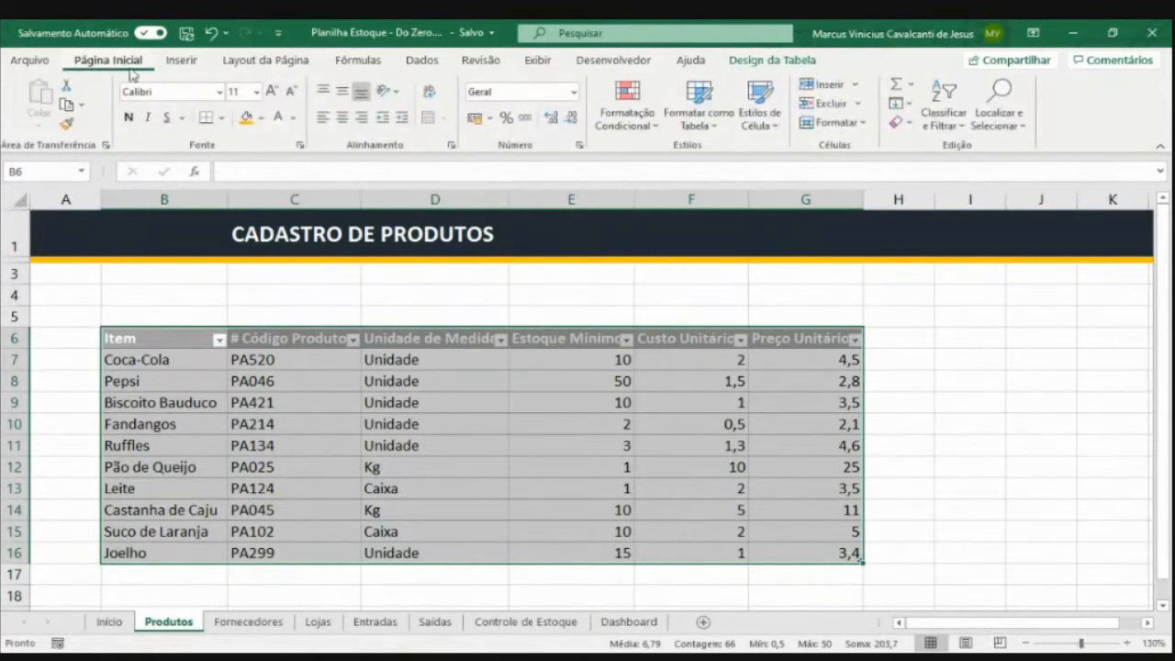
{"action": "left_click", "coordinate": [345, 96]}
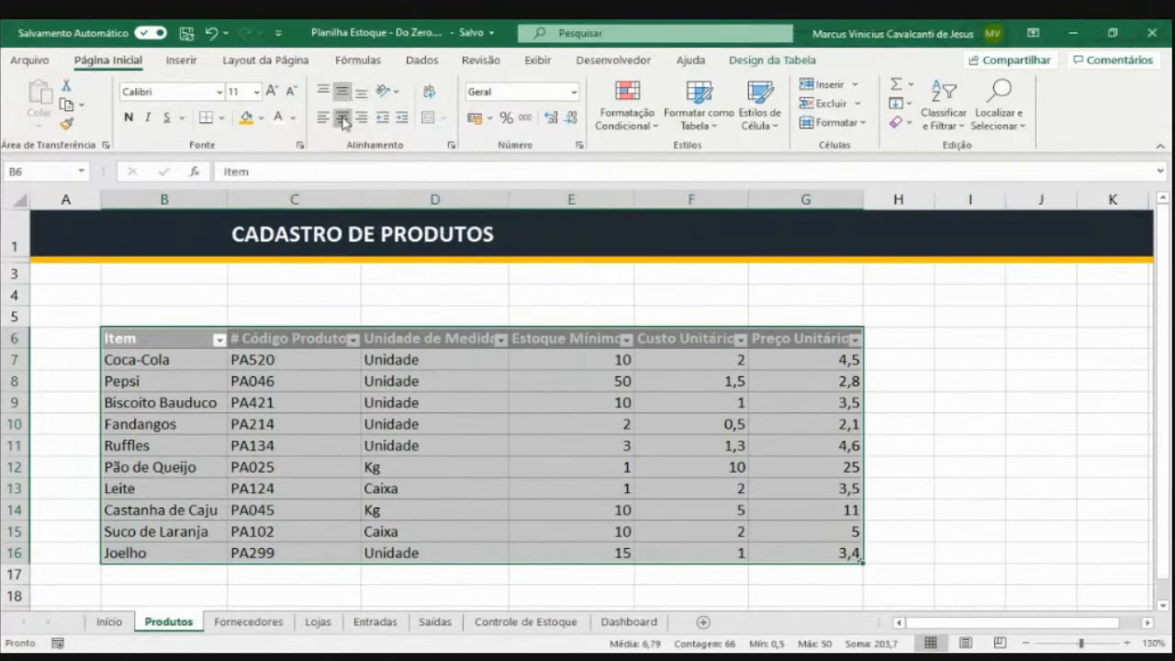
{"action": "left_click", "coordinate": [342, 116]}
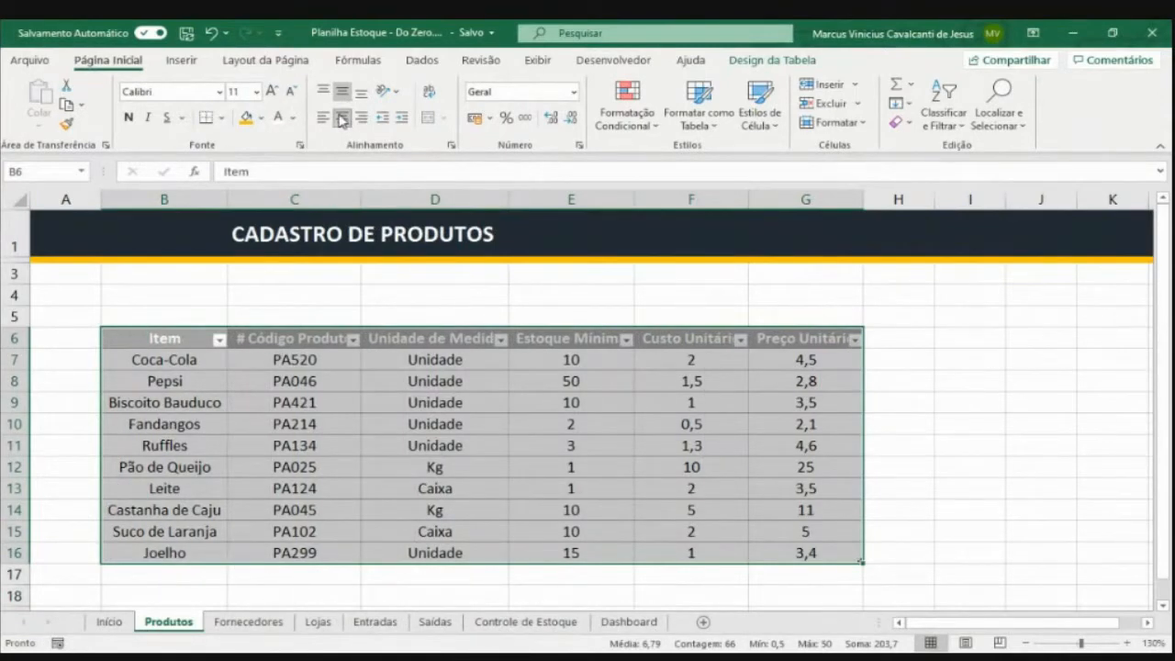
{"action": "left_click", "coordinate": [133, 344]}
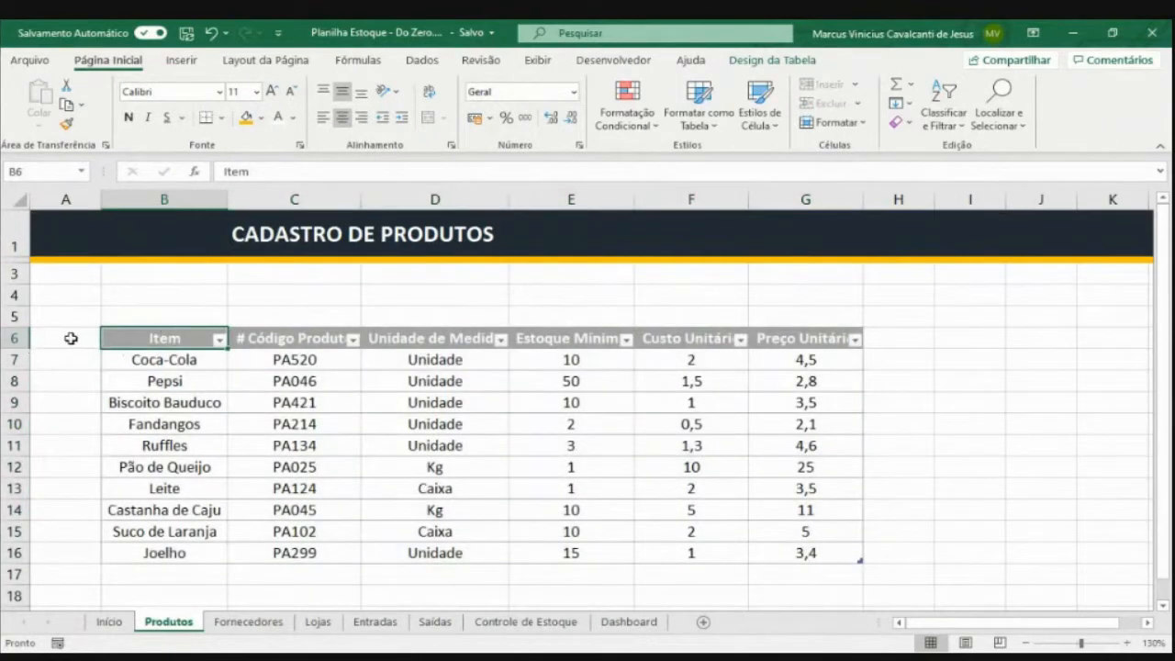
{"action": "left_click_drag", "start_coordinate": [22, 349], "coordinate": [26, 371]}
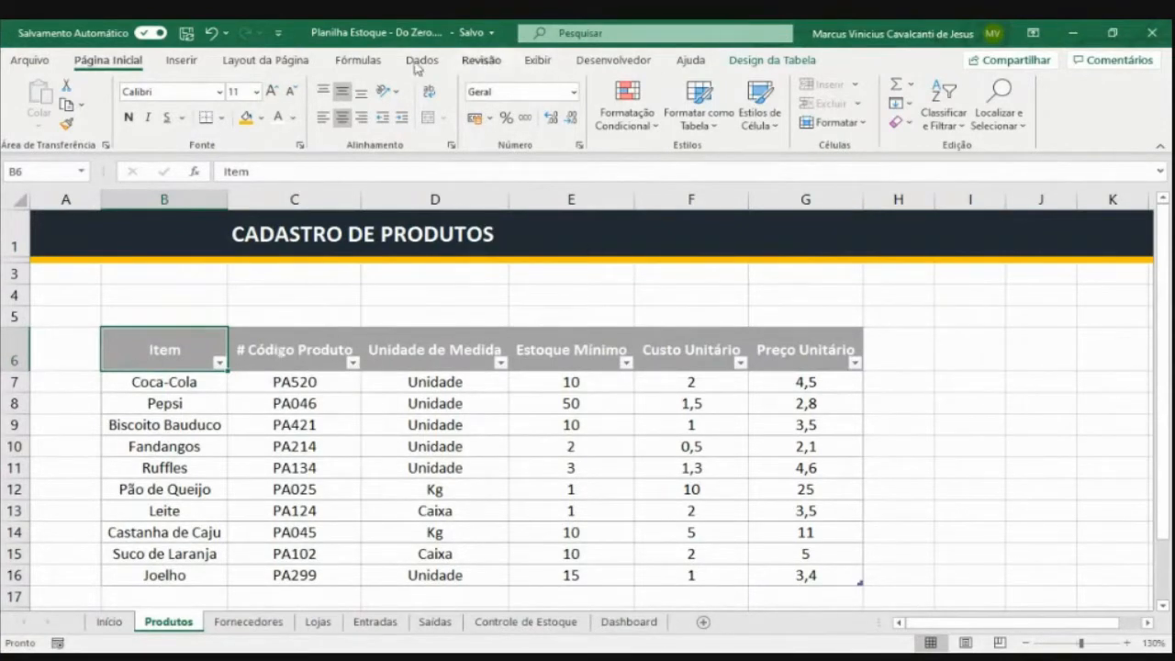
Hide the gridlines on the Produtos sheet
{"action": "left_click", "coordinate": [538, 62]}
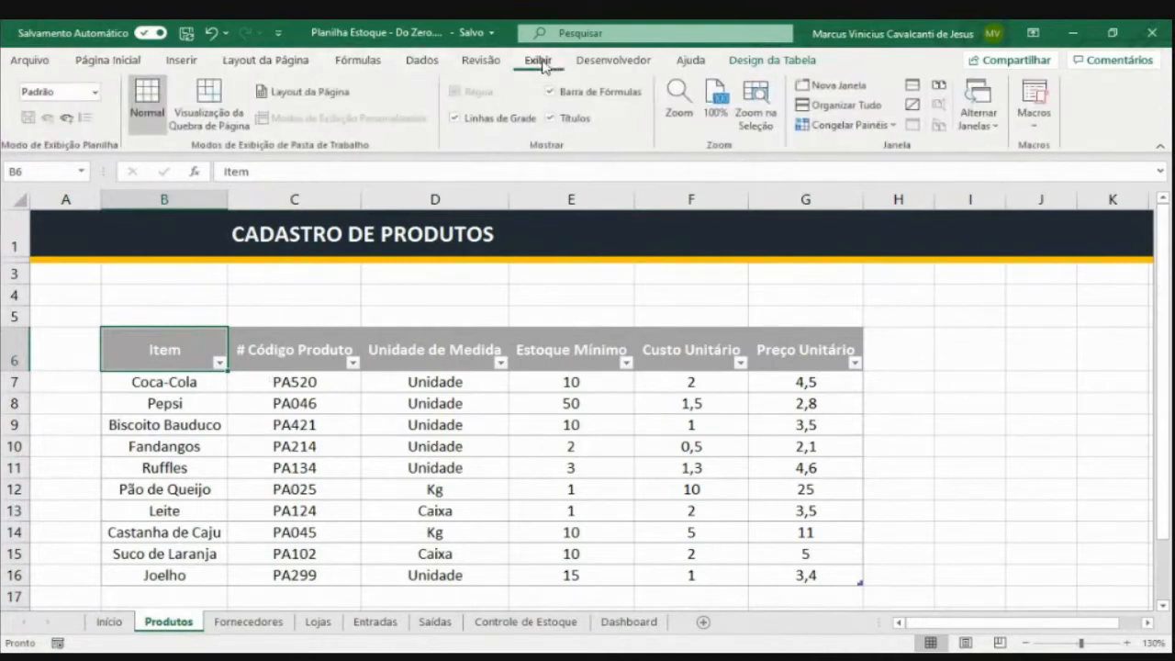
{"action": "left_click", "coordinate": [488, 122]}
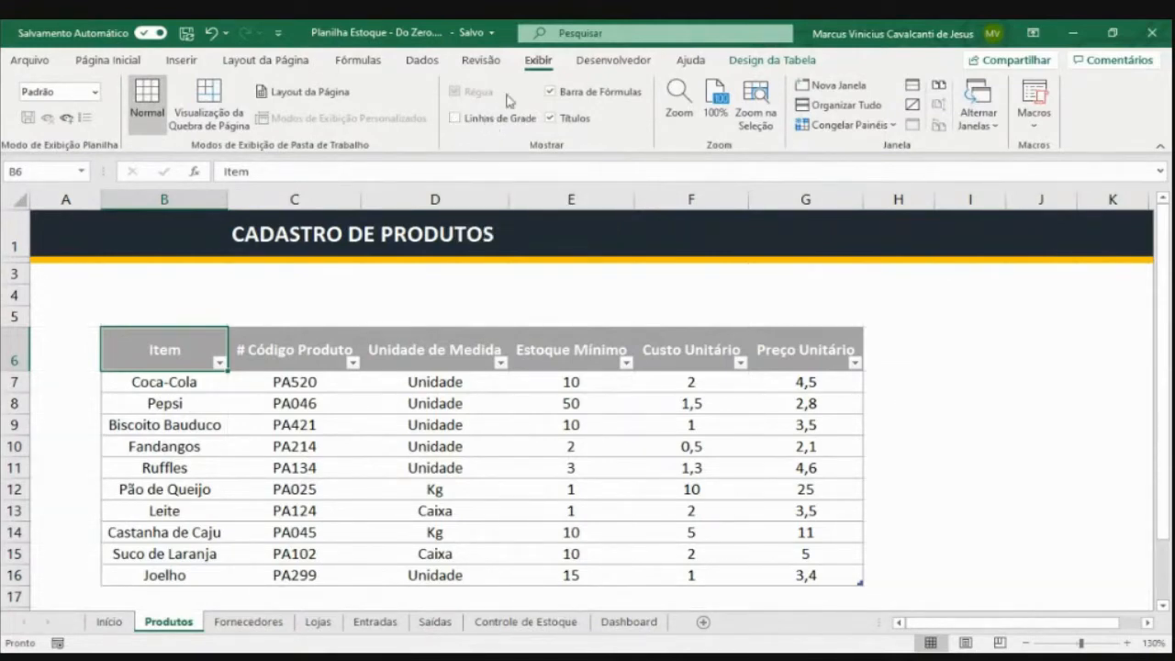
Try hiding the formula bar and the row and column headings, and show both again
{"action": "left_click", "coordinate": [586, 95]}
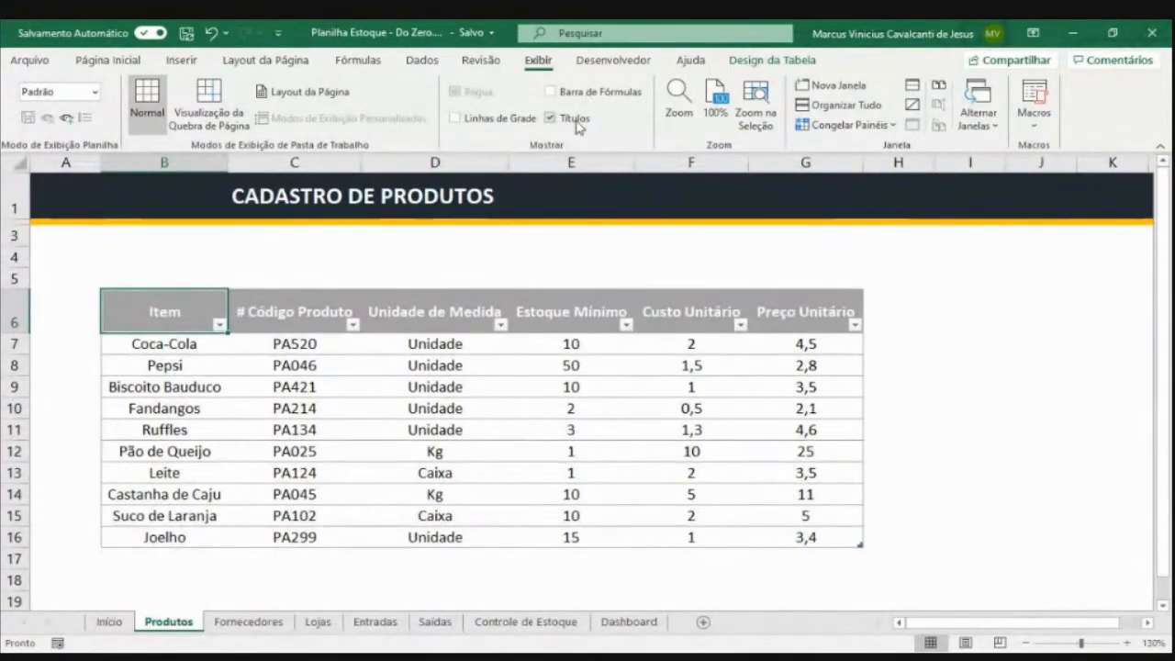
{"action": "left_click", "coordinate": [577, 120]}
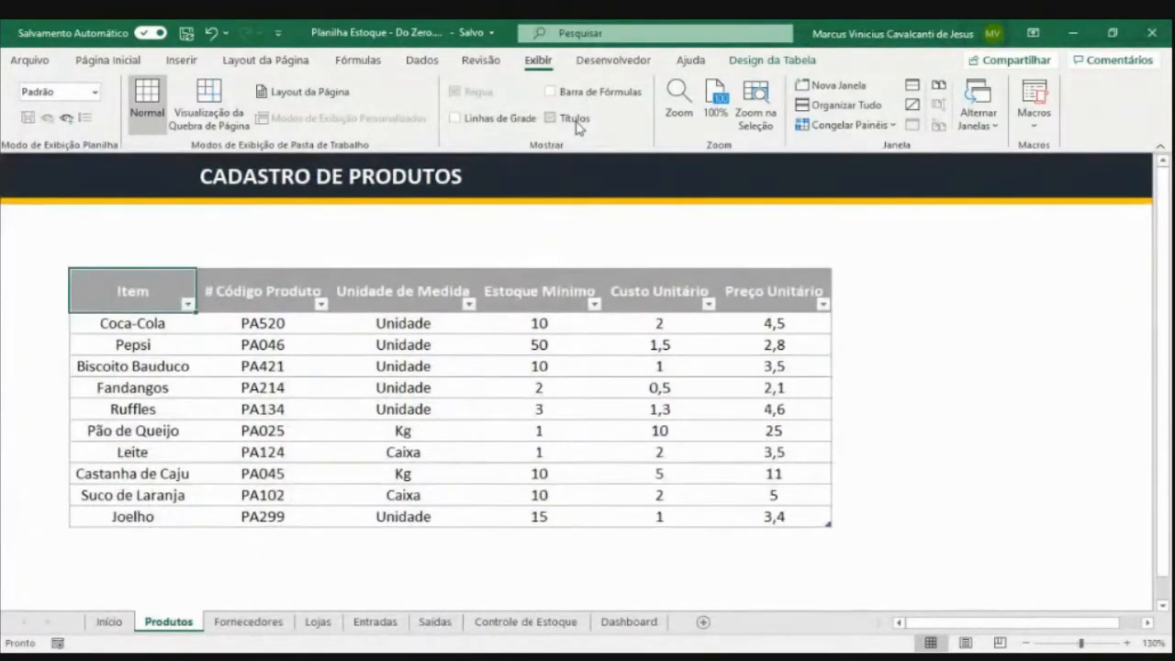
{"action": "left_click", "coordinate": [575, 121]}
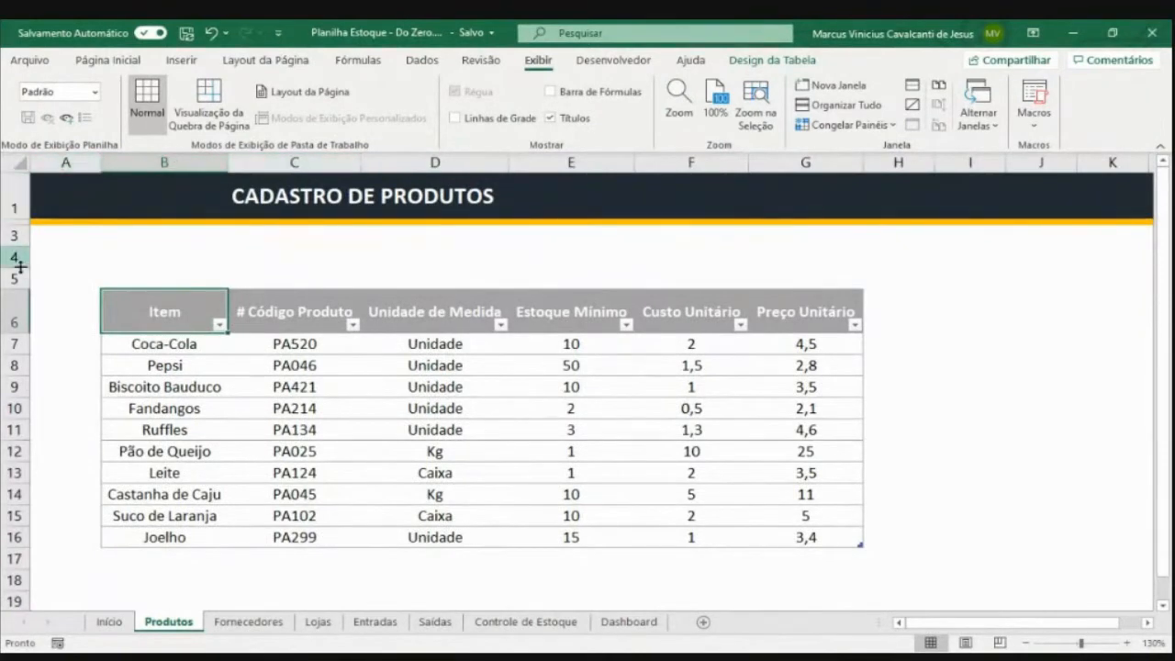
{"action": "left_click", "coordinate": [550, 91]}
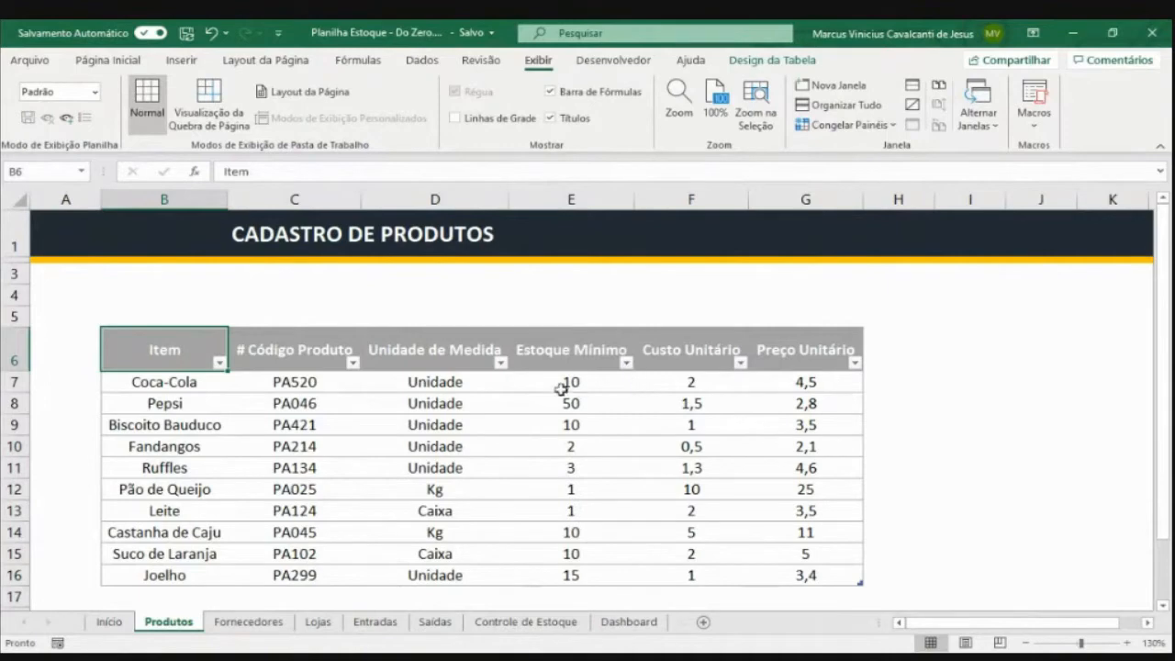
{"action": "left_click", "coordinate": [261, 384]}
{"action": "left_click", "coordinate": [272, 400]}
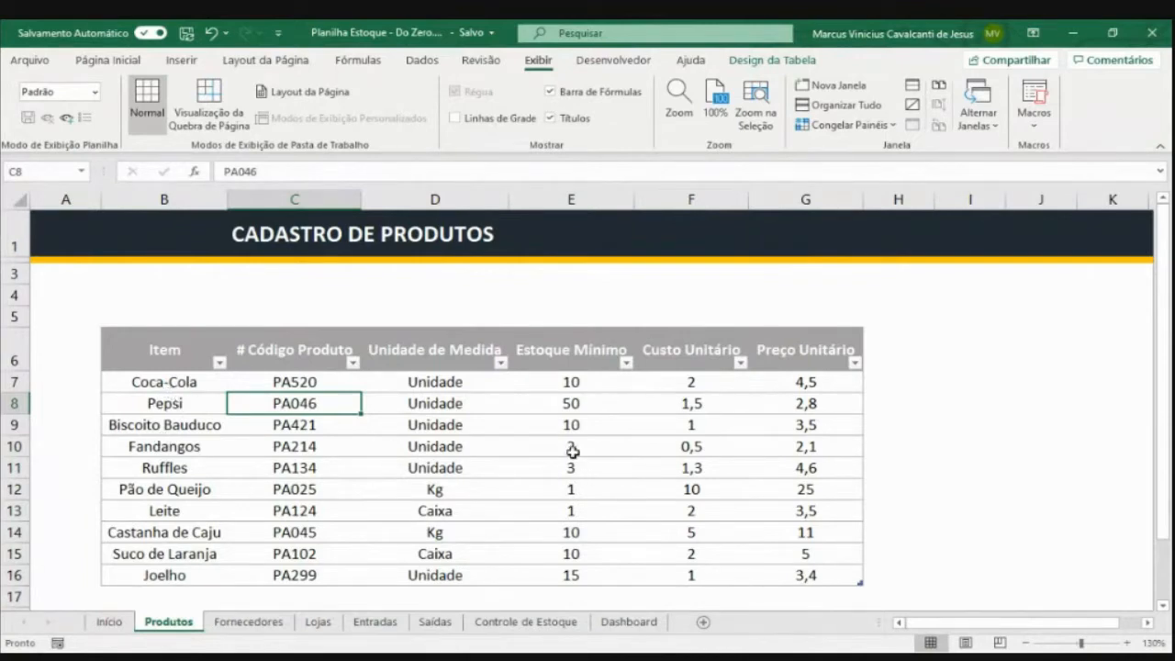
{"action": "left_click", "coordinate": [681, 390]}
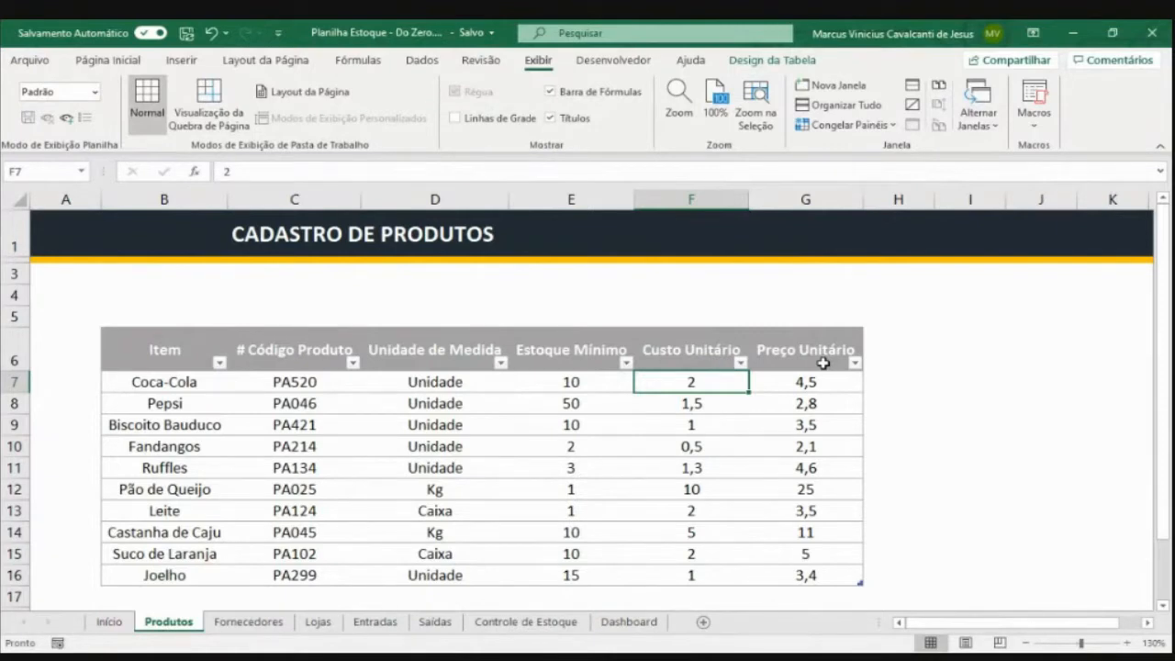
{"action": "left_click", "coordinate": [1003, 396]}
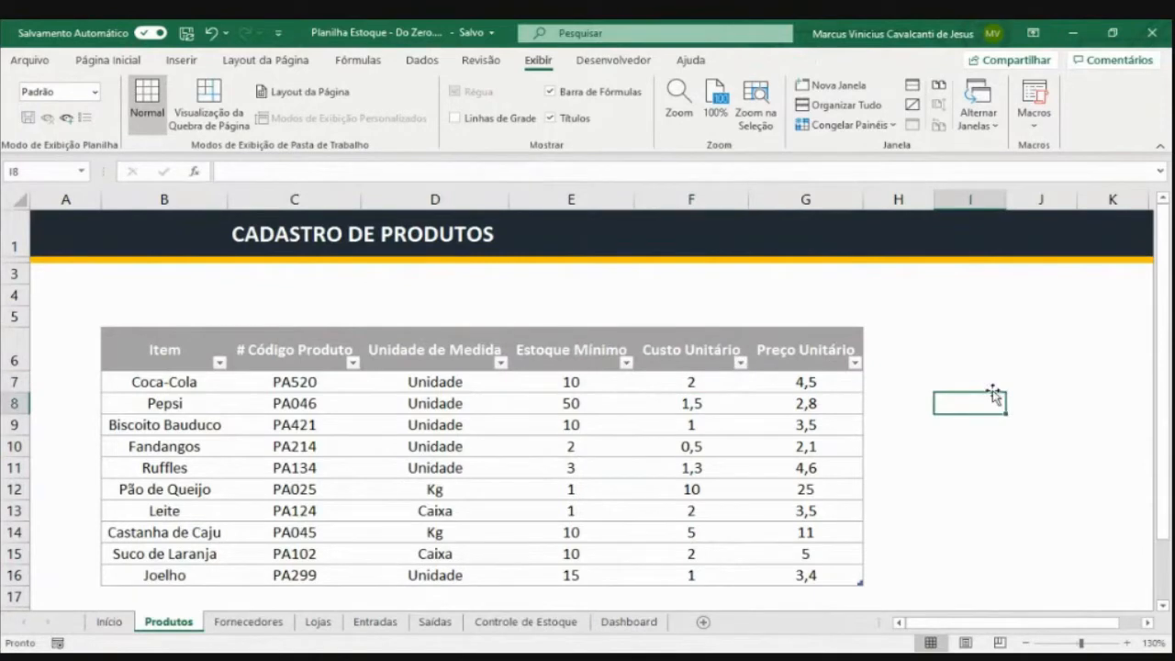
{"action": "left_click", "coordinate": [702, 412]}
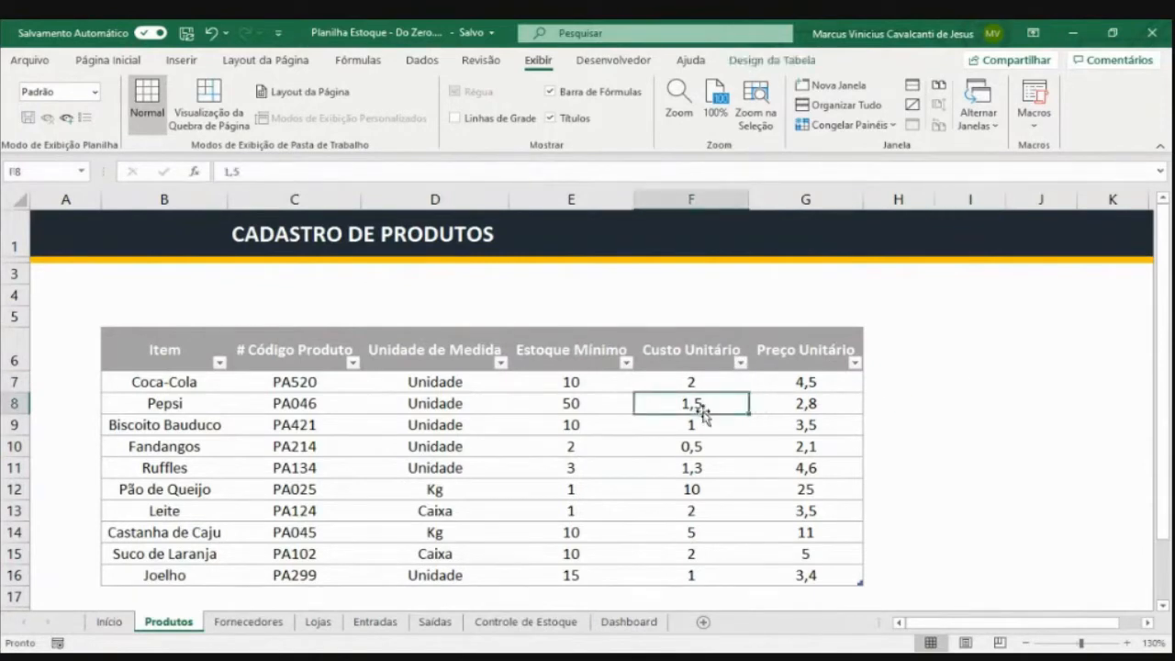
{"action": "left_click", "coordinate": [1008, 403]}
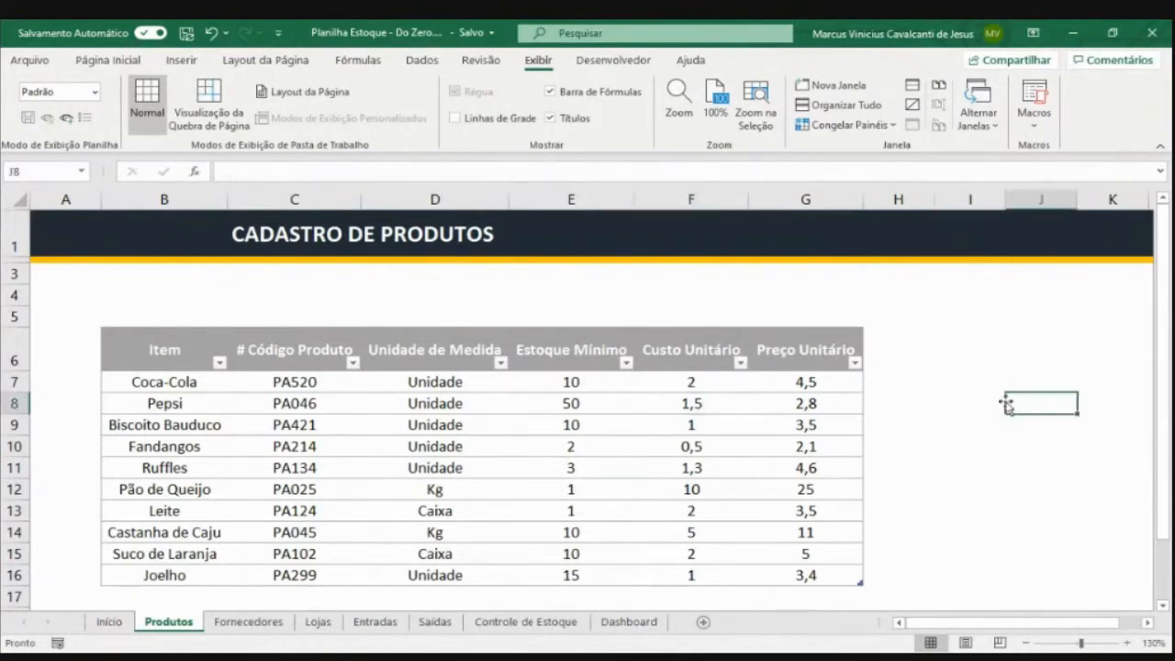
{"action": "left_click", "coordinate": [980, 388]}
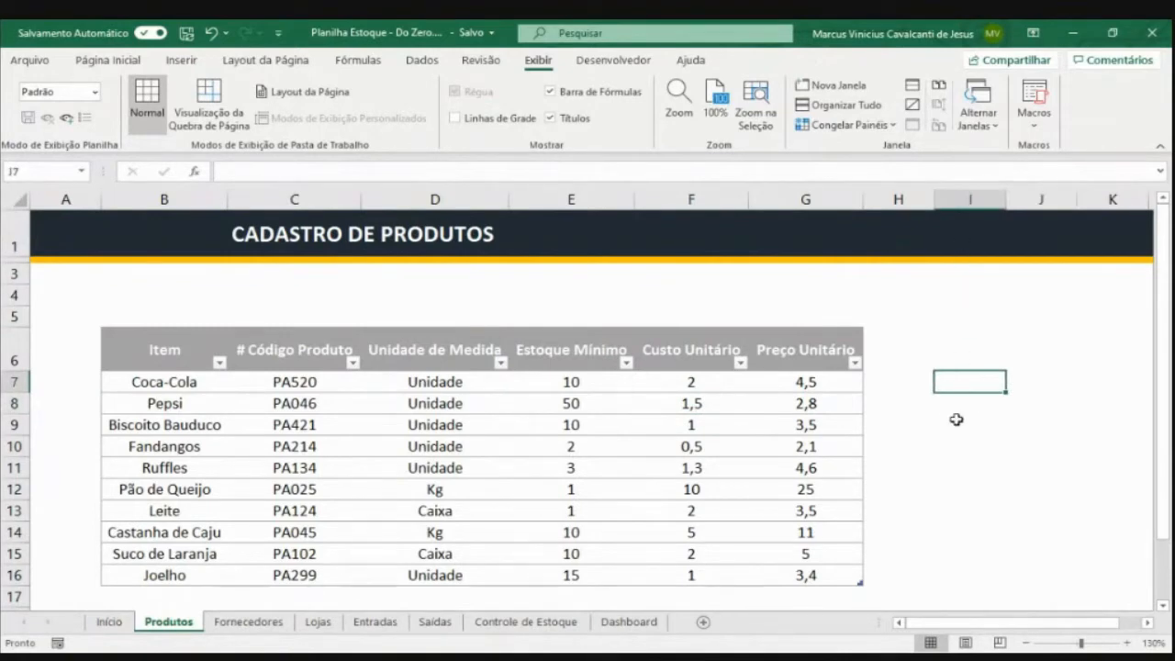
{"action": "key", "text": "ctrl+space"}
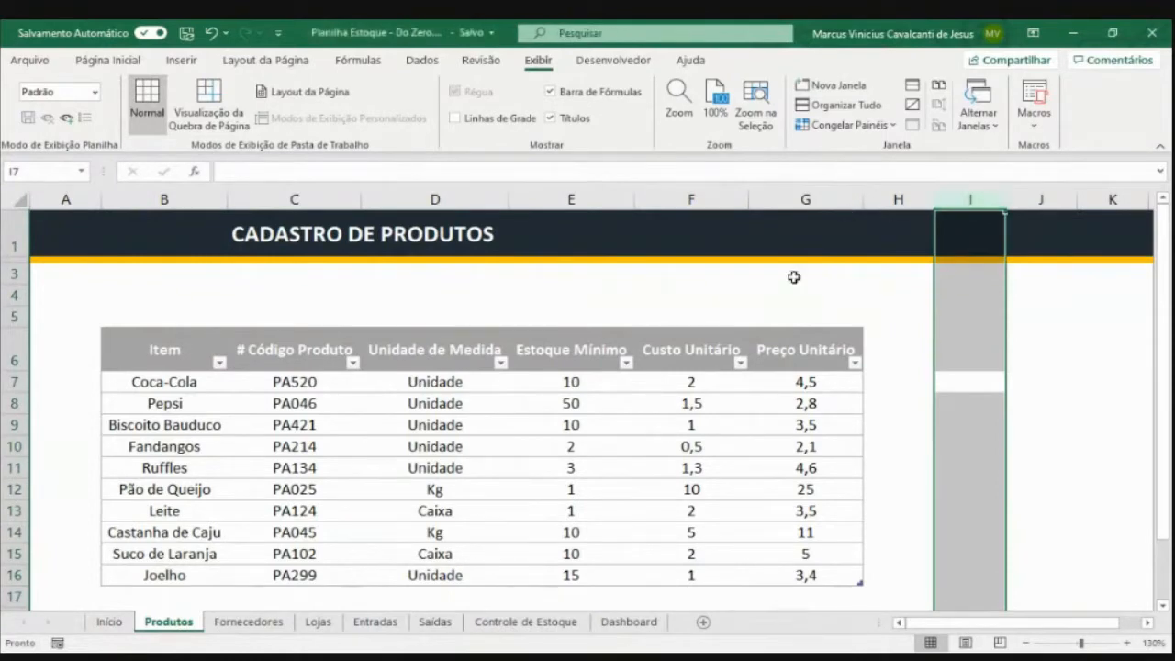
Apply the Moeda (currency) number format to the Custo Unitário and Preço Unitário values in F7:G16
{"action": "left_click", "coordinate": [695, 384]}
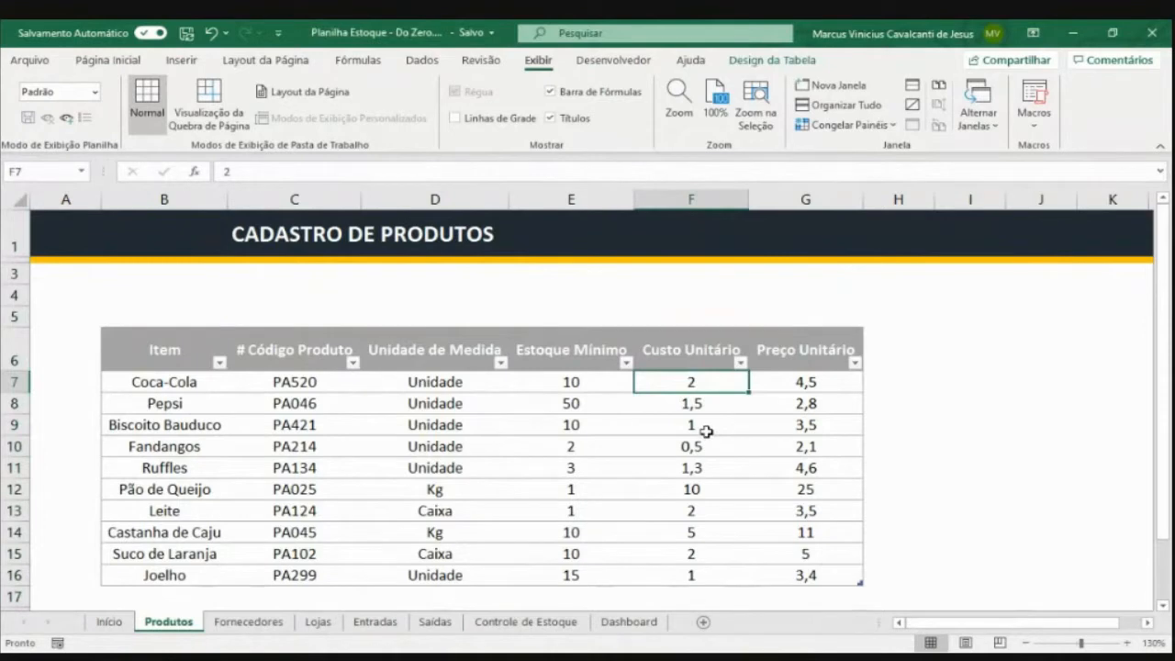
{"action": "key", "text": "ctrl+shift+Down"}
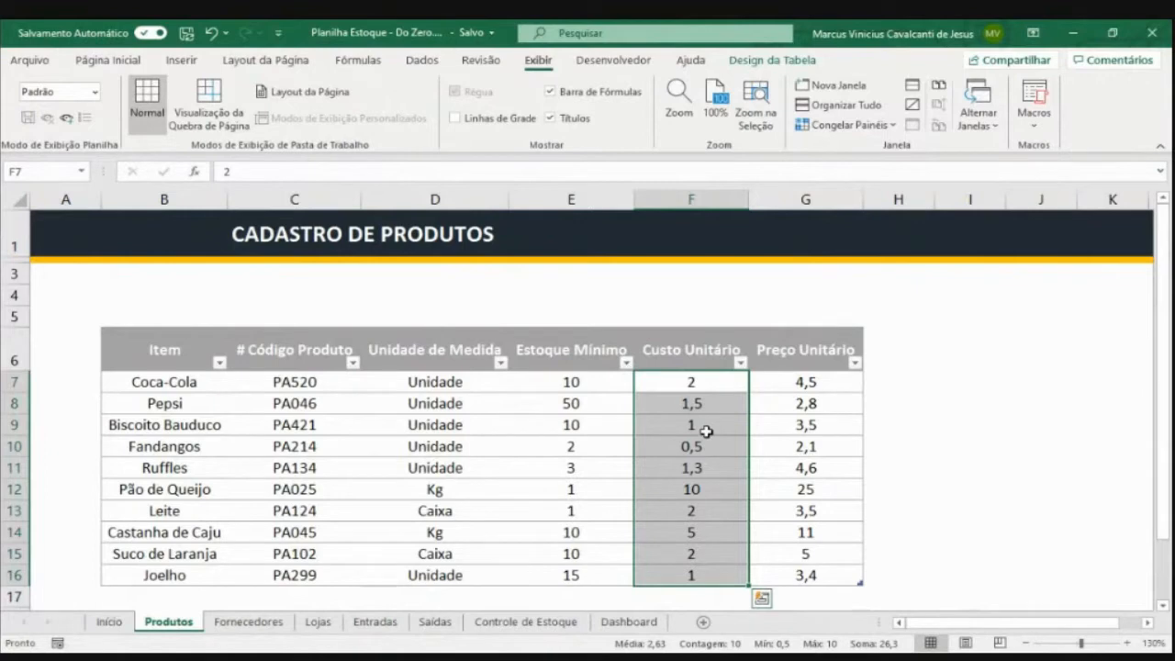
{"action": "key", "text": "shift+Right"}
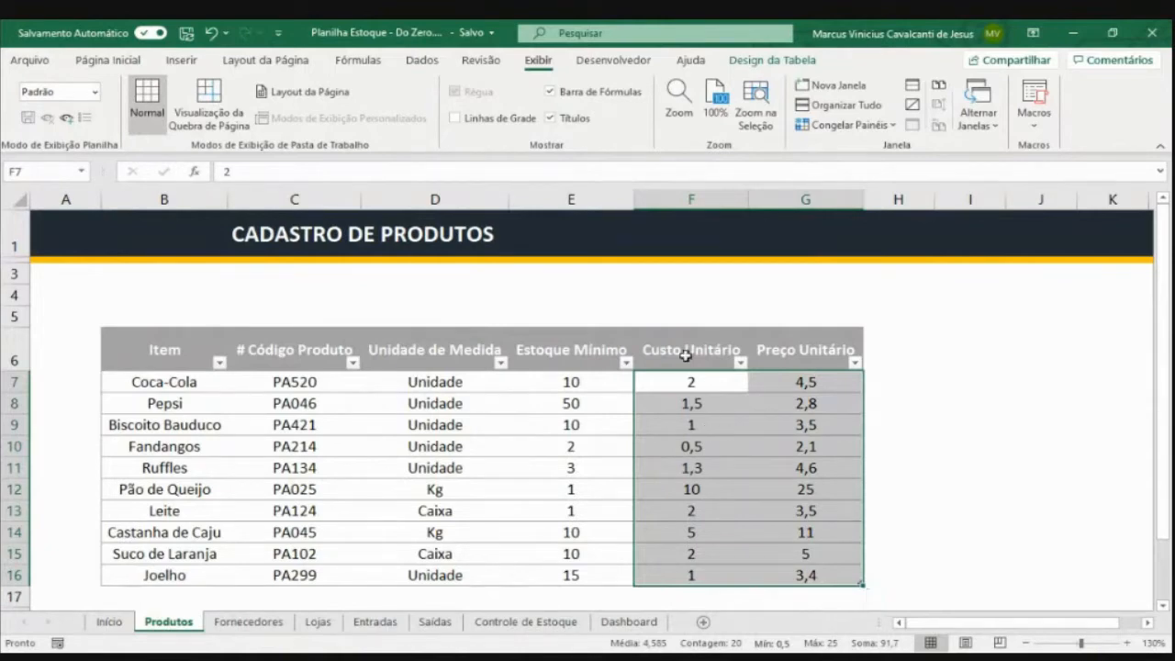
{"action": "left_click", "coordinate": [108, 62]}
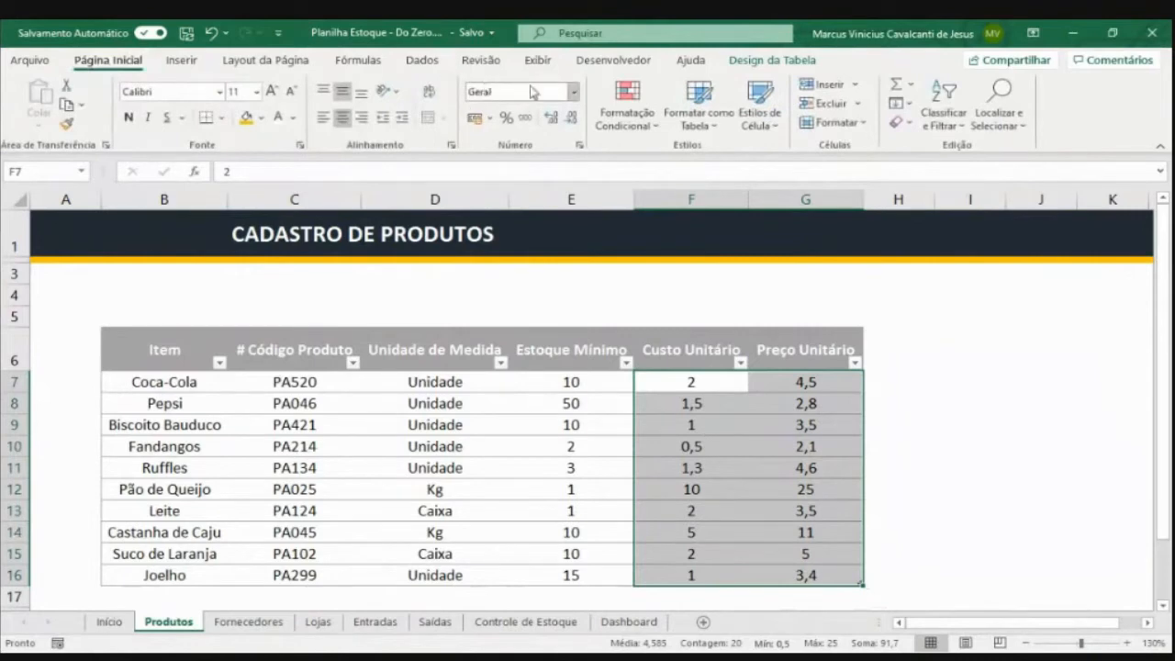
{"action": "left_click", "coordinate": [574, 92]}
{"action": "left_click", "coordinate": [549, 207]}
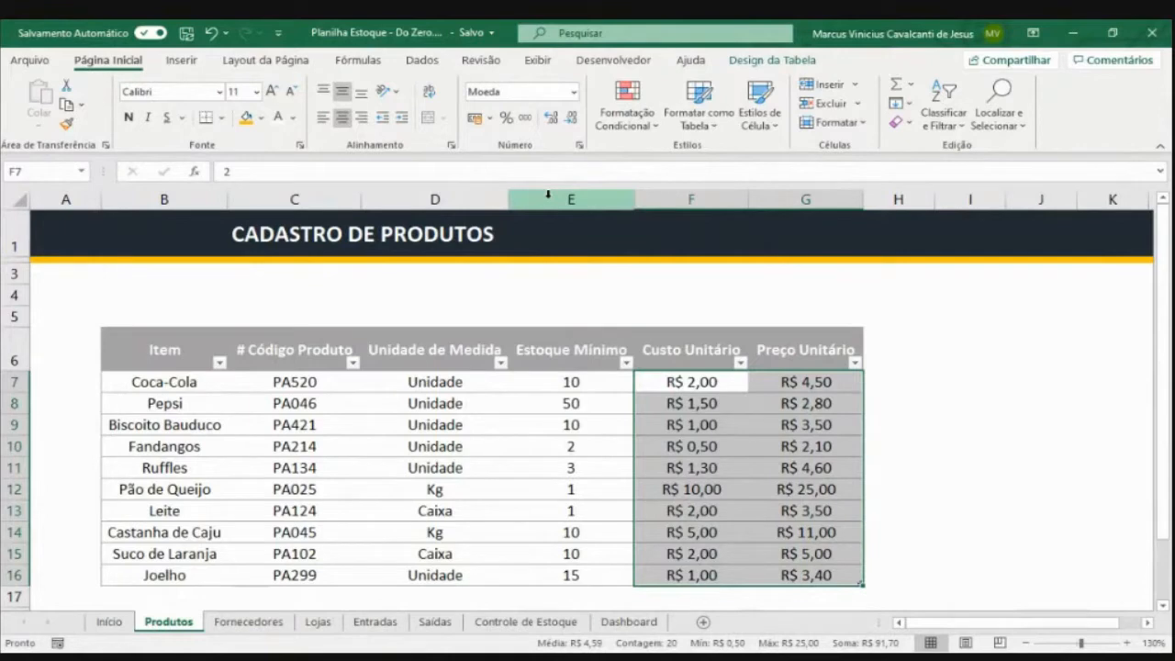
Try adding Pastel as a new item in B17 directly below the product table, and undo the entry
{"action": "left_click", "coordinate": [271, 398]}
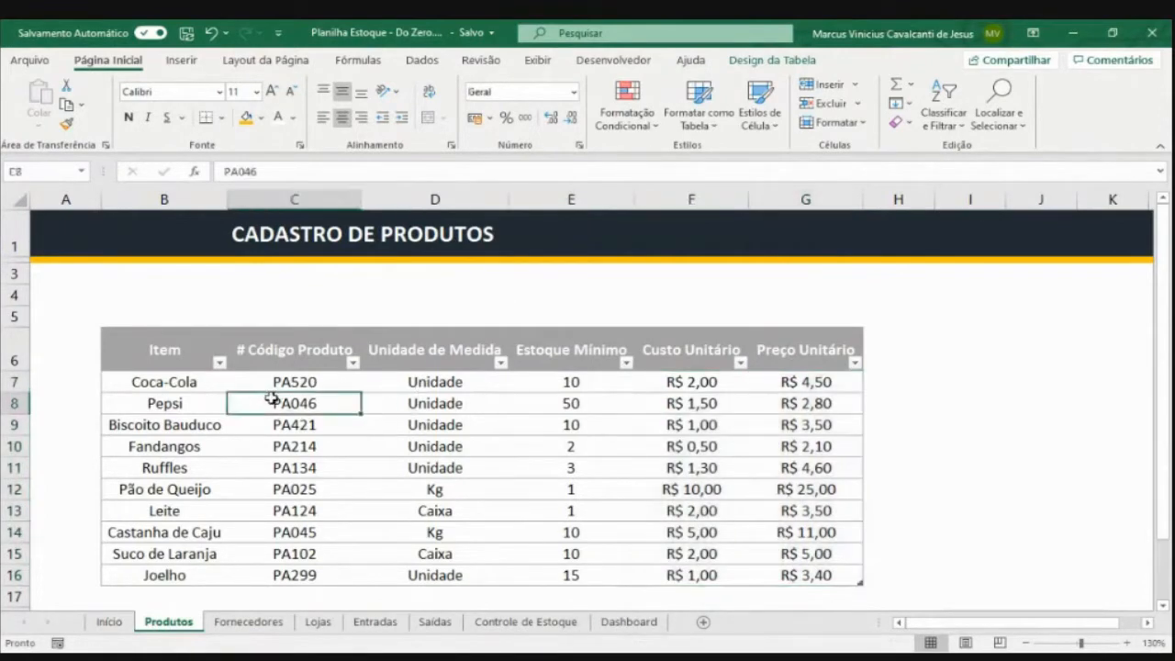
{"action": "scroll", "coordinate": [205, 493], "scroll_direction": "down", "scroll_amount": 1}
{"action": "left_click", "coordinate": [179, 520]}
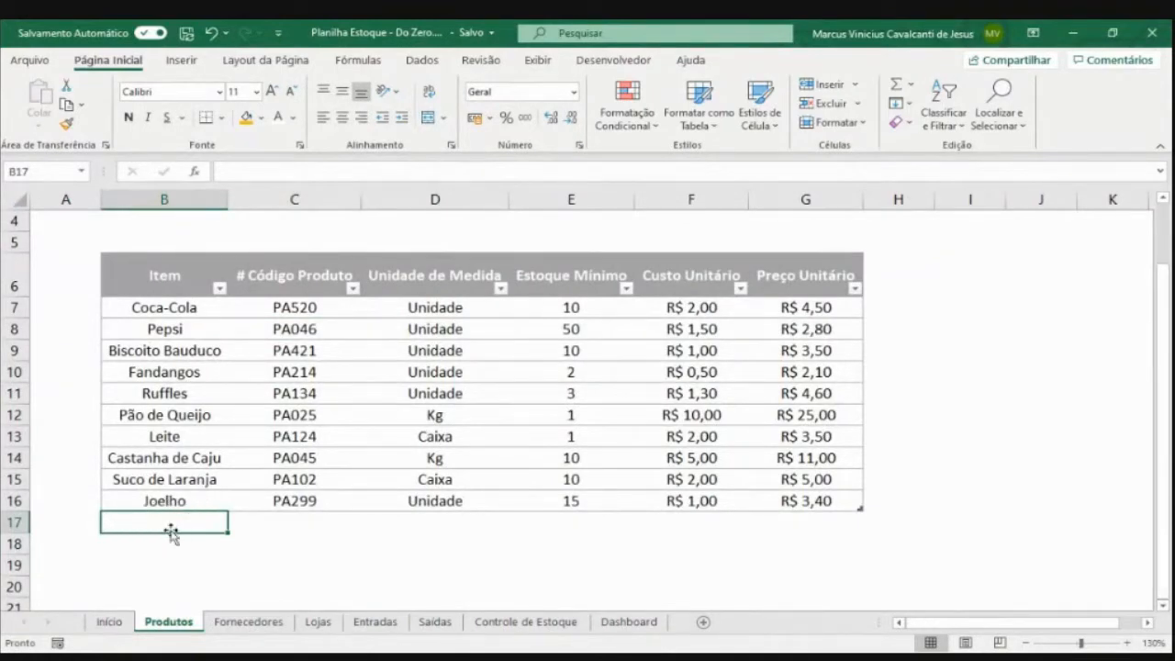
{"action": "type", "text": "Pas"}
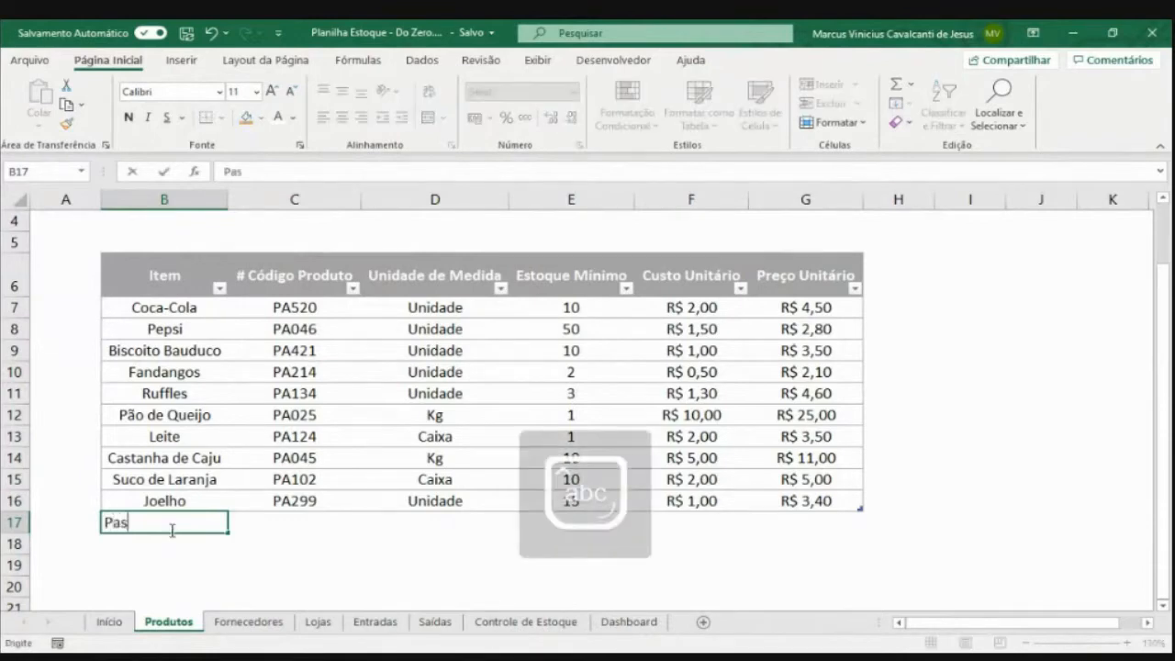
{"action": "type", "text": "tel"}
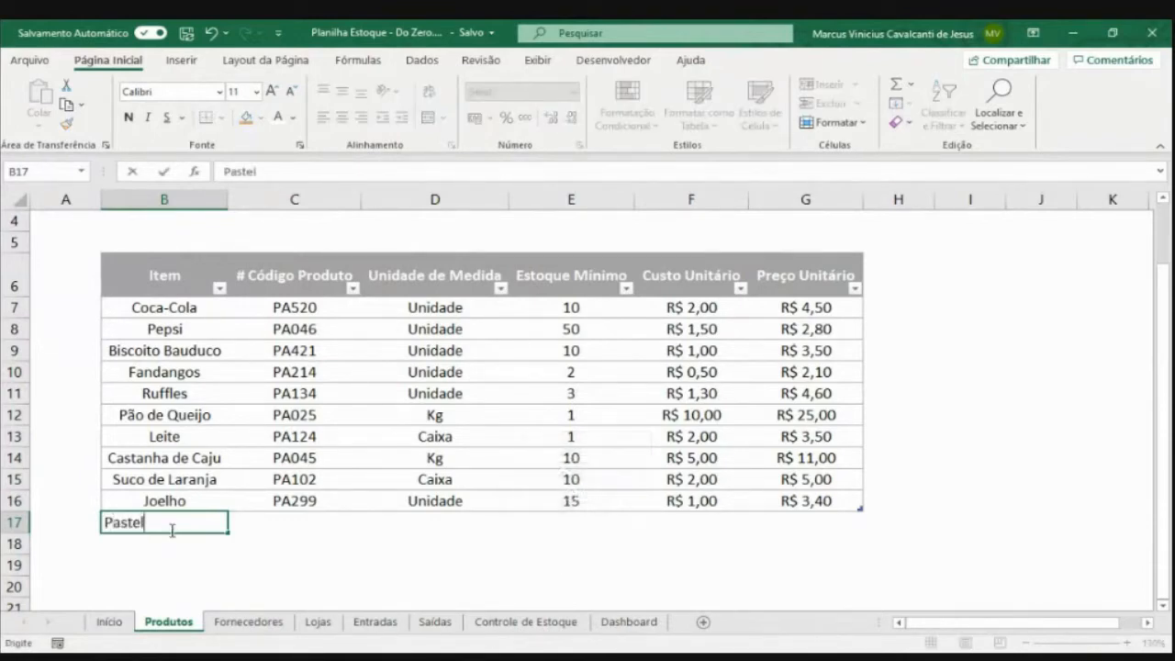
{"action": "key", "text": "Return"}
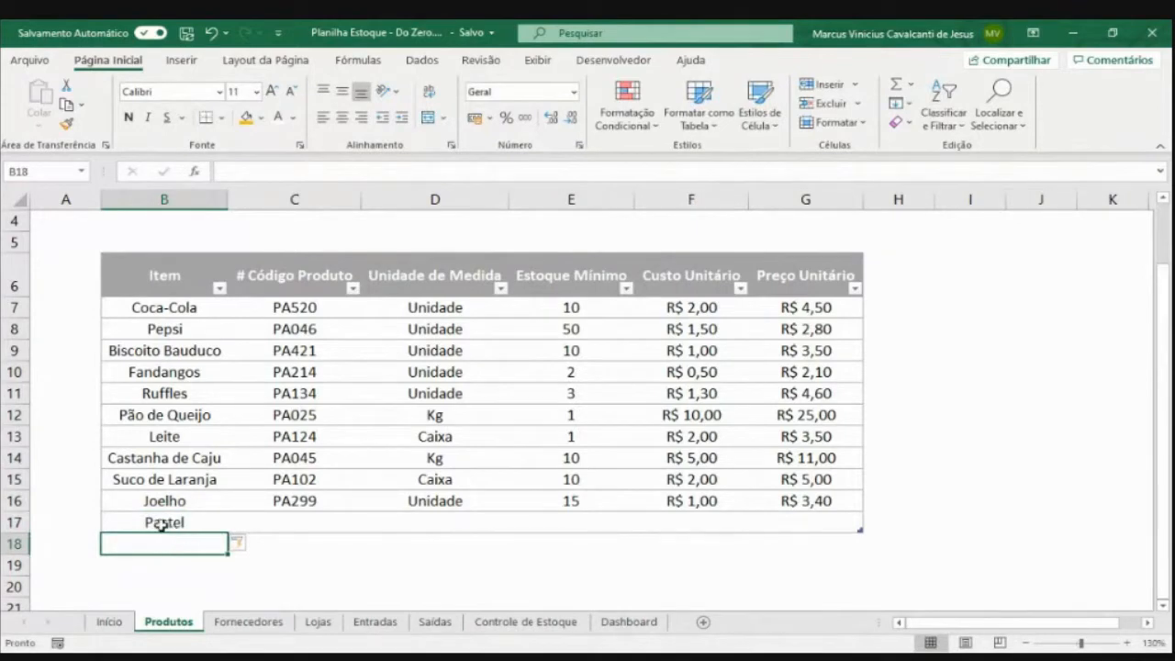
{"action": "left_click", "coordinate": [158, 522]}
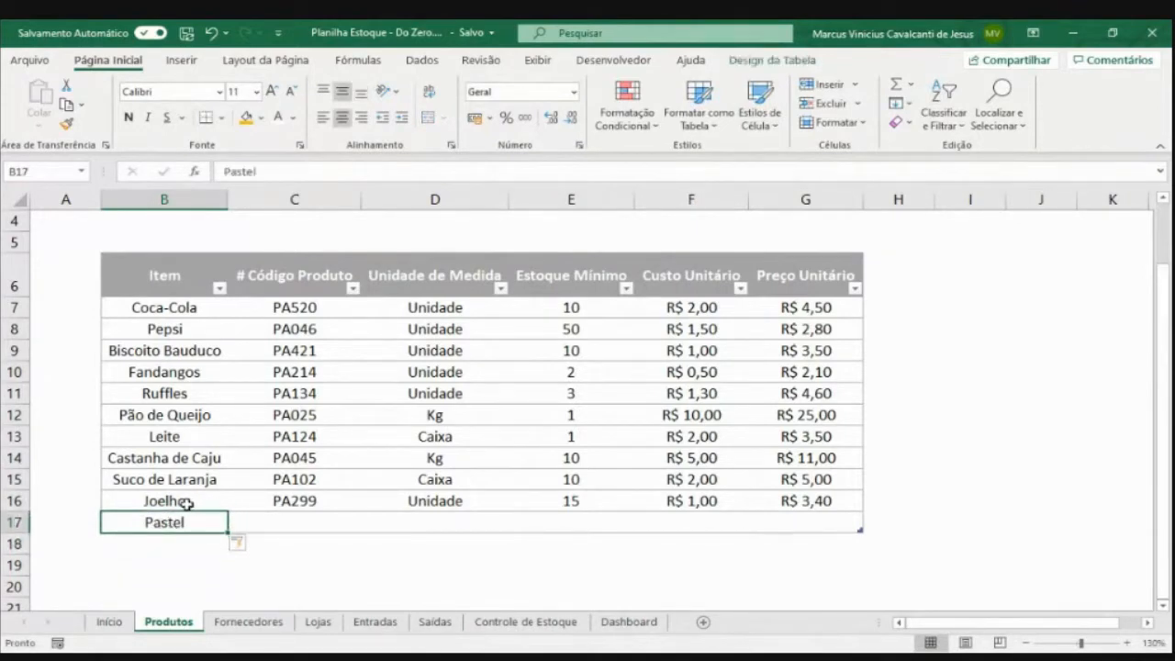
{"action": "left_click_drag", "start_coordinate": [187, 503], "coordinate": [799, 502]}
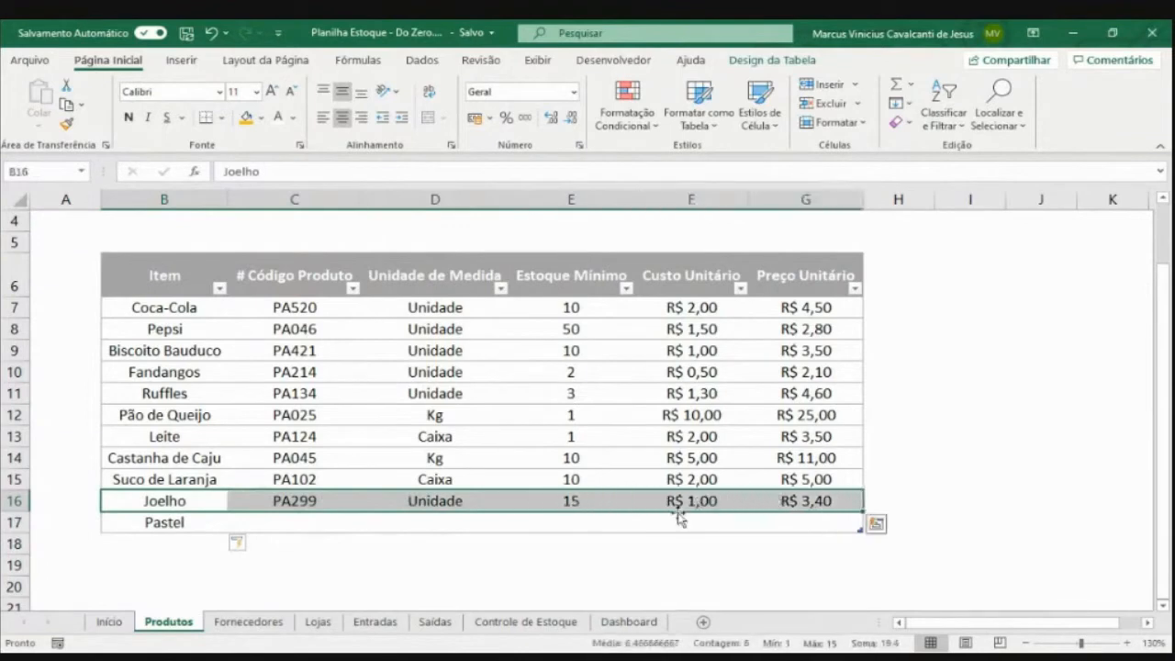
{"action": "left_click", "coordinate": [200, 528]}
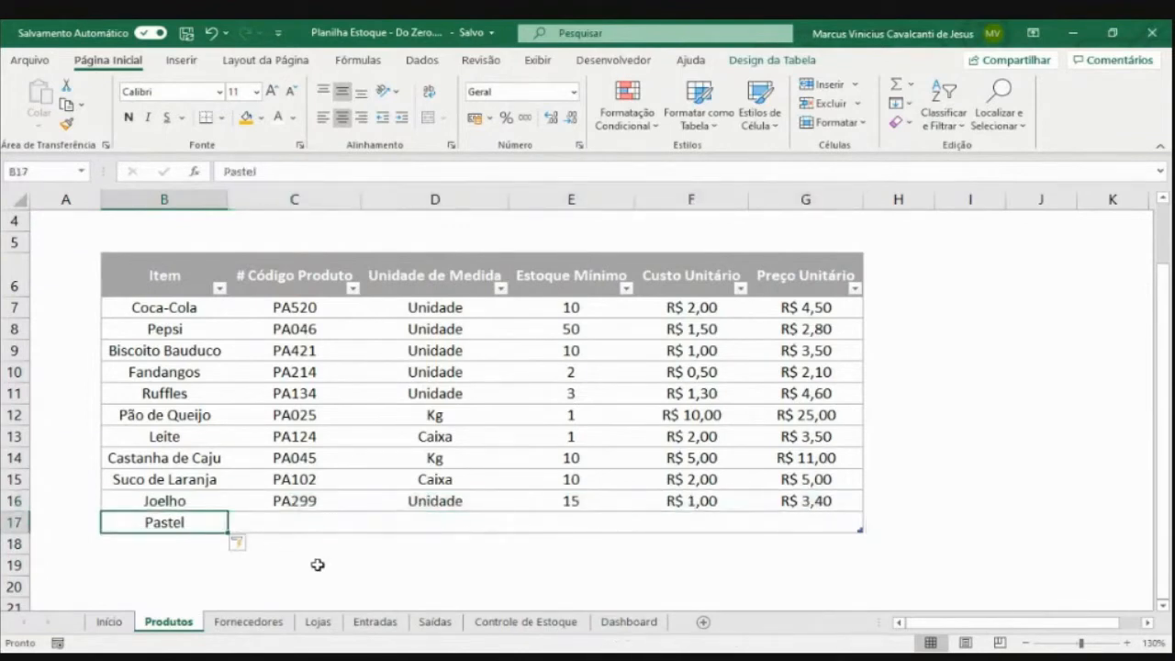
{"action": "key", "text": "ctrl+z"}
{"action": "key", "text": "ctrl+z"}
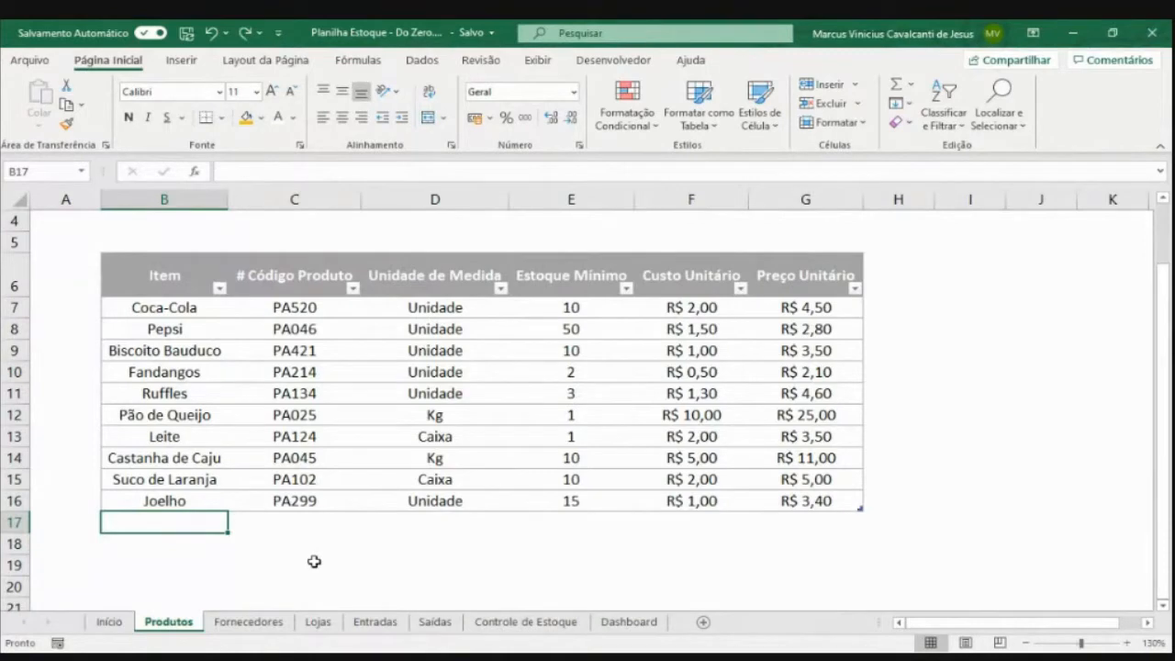
Enter Pastel as a new item in B17, directly below the last row of the product table
{"action": "type", "text": "Paste"}
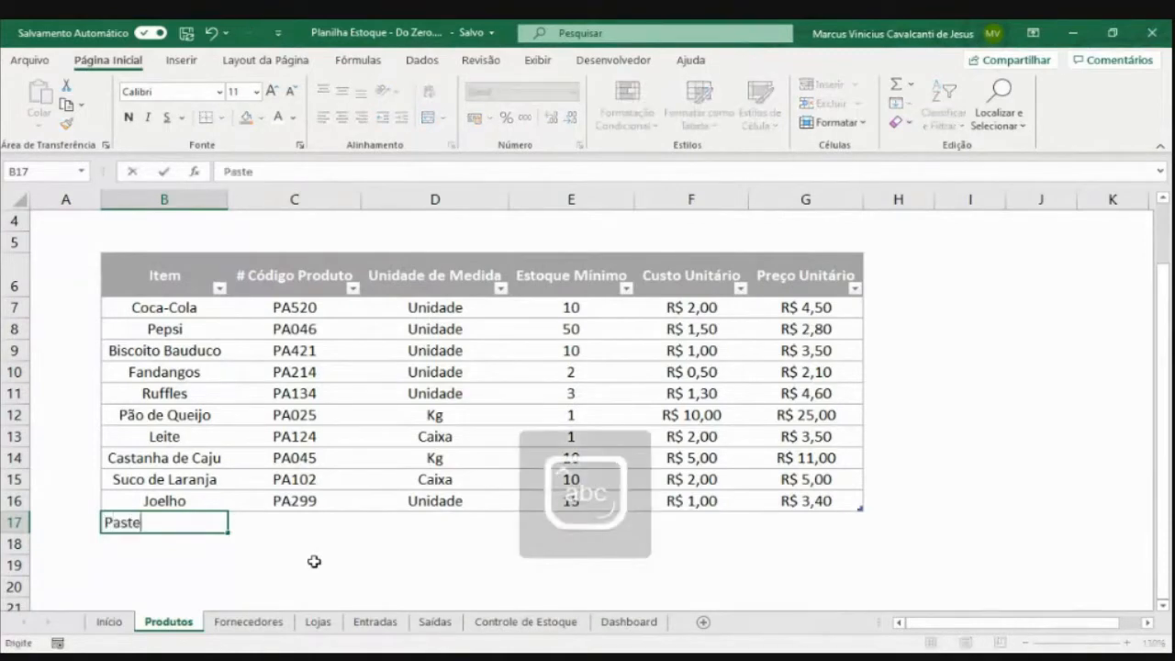
{"action": "type", "text": "l"}
{"action": "key", "text": "Return"}
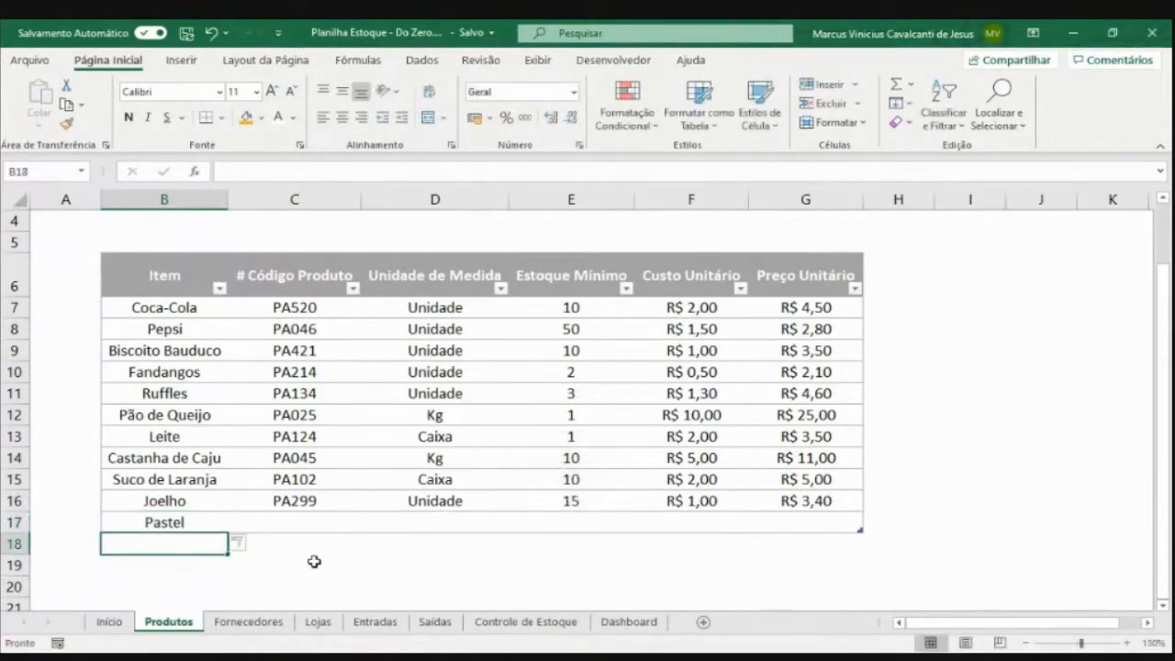
{"action": "left_click", "coordinate": [163, 522]}
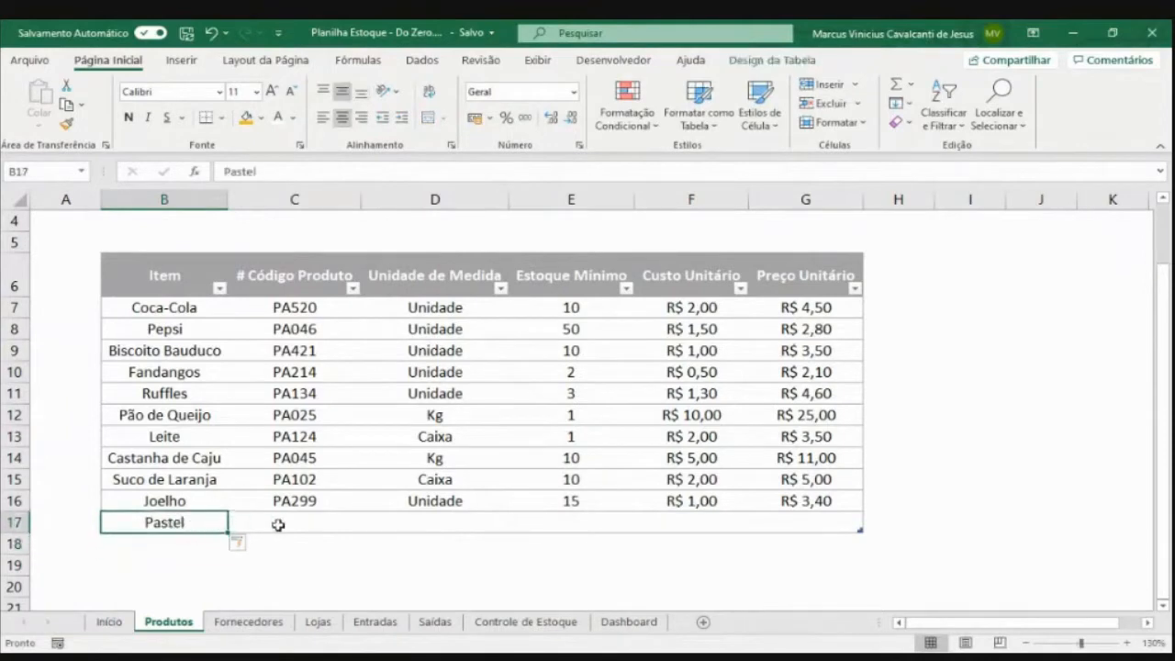
{"action": "left_click", "coordinate": [339, 538]}
{"action": "left_click", "coordinate": [306, 521]}
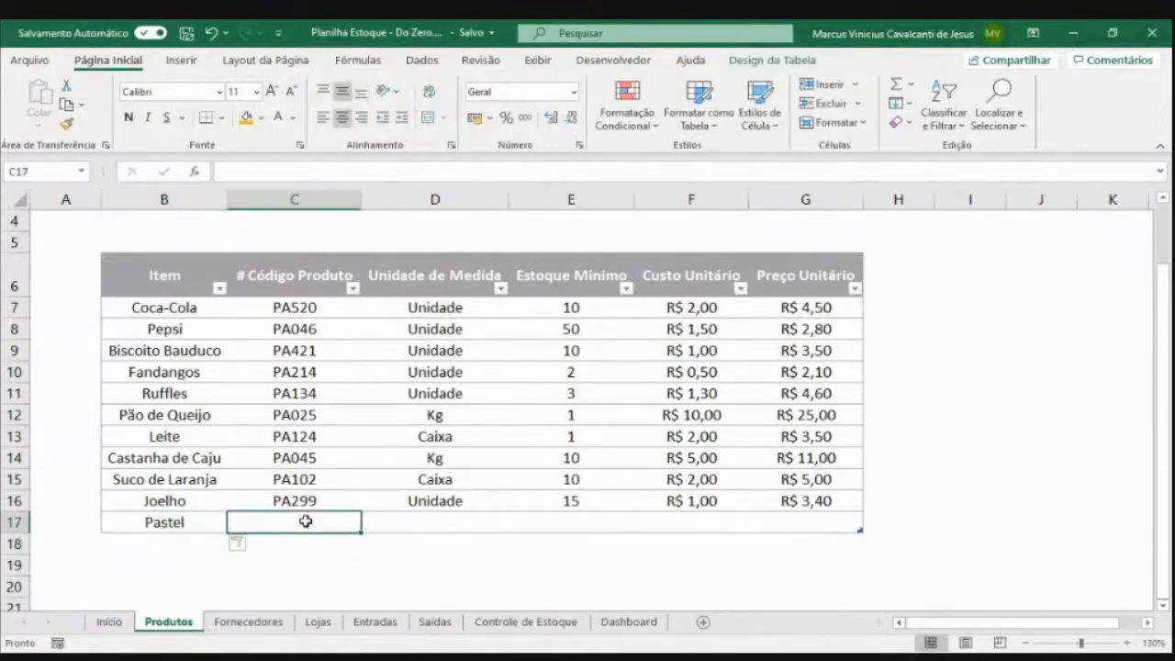
{"action": "left_click_drag", "start_coordinate": [307, 501], "coordinate": [776, 496]}
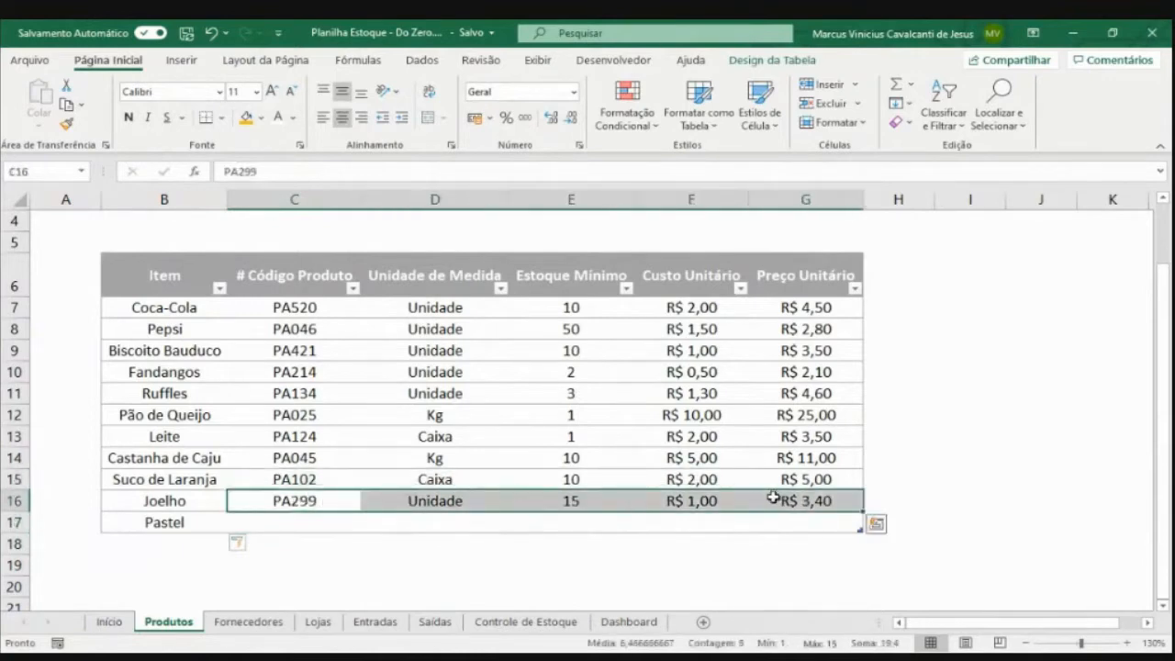
{"action": "left_click_drag", "start_coordinate": [307, 501], "coordinate": [766, 496]}
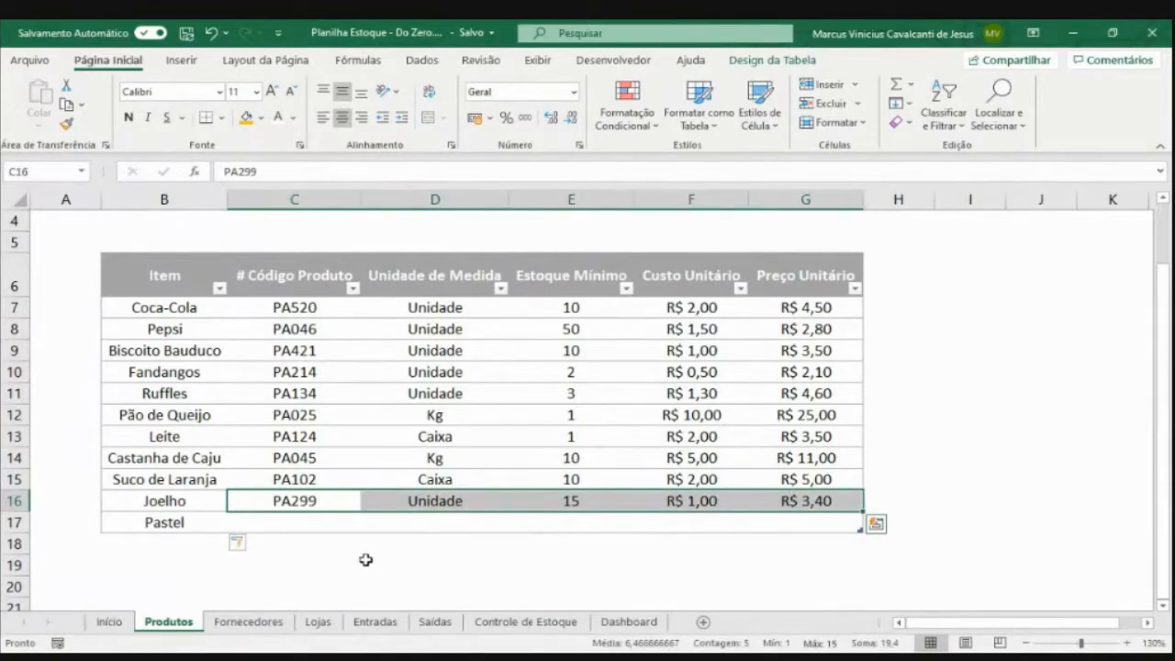
Complete the Pastel row with product code PA300, unit Unidade, minimum stock 5, unit cost 1 and unit price 2
{"action": "left_click", "coordinate": [286, 522]}
{"action": "key", "text": "Caps_Lock"}
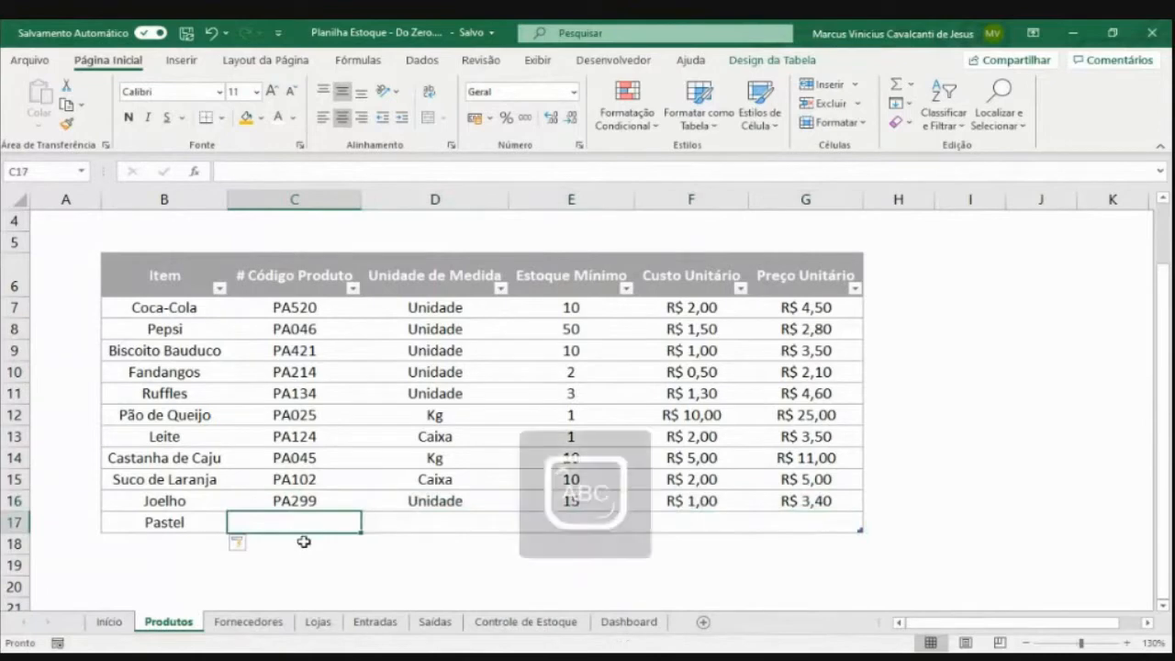
{"action": "type", "text": "PA300"}
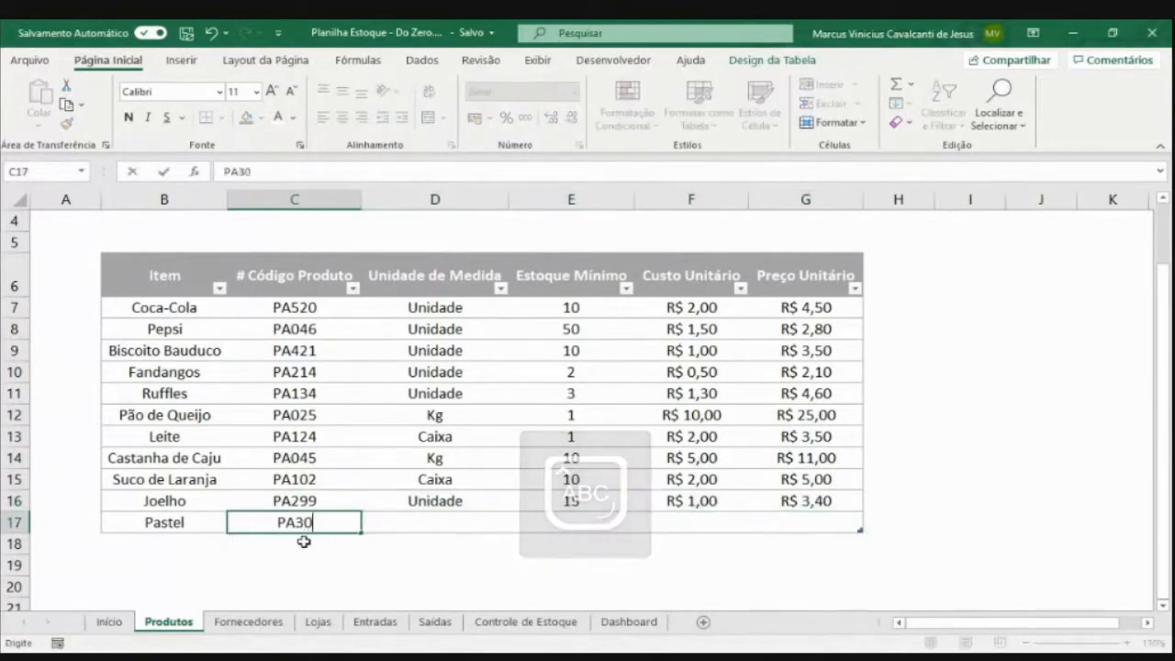
{"action": "key", "text": "Caps_Lock"}
{"action": "key", "text": "Tab"}
{"action": "type", "text": "Unidade"}
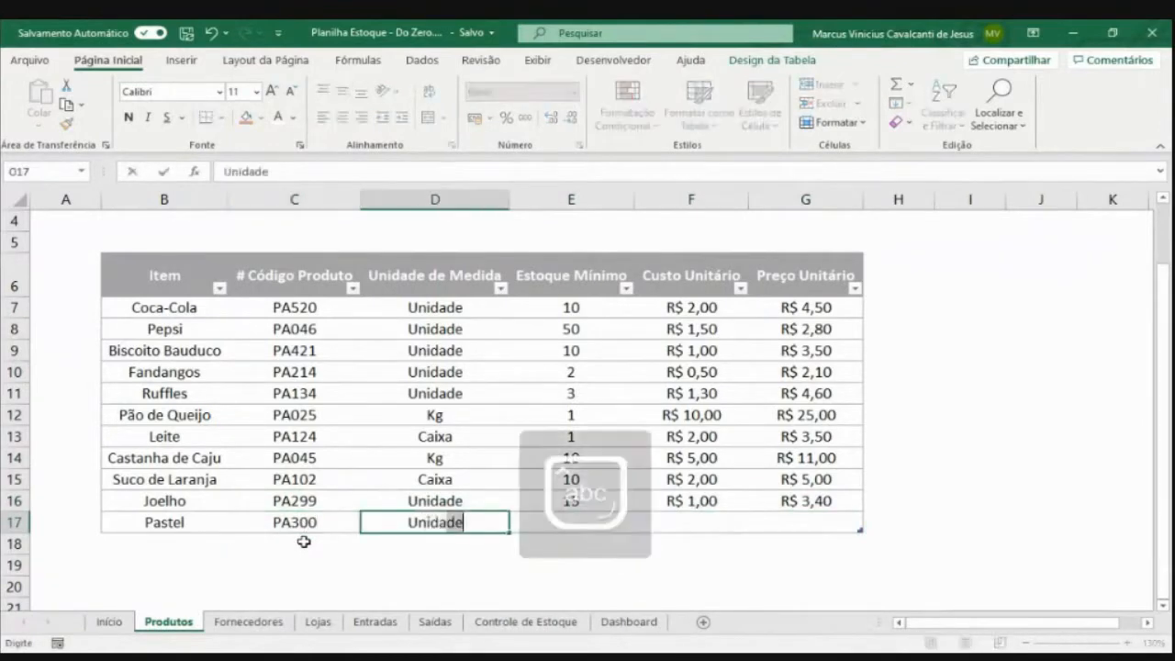
{"action": "key", "text": "Tab"}
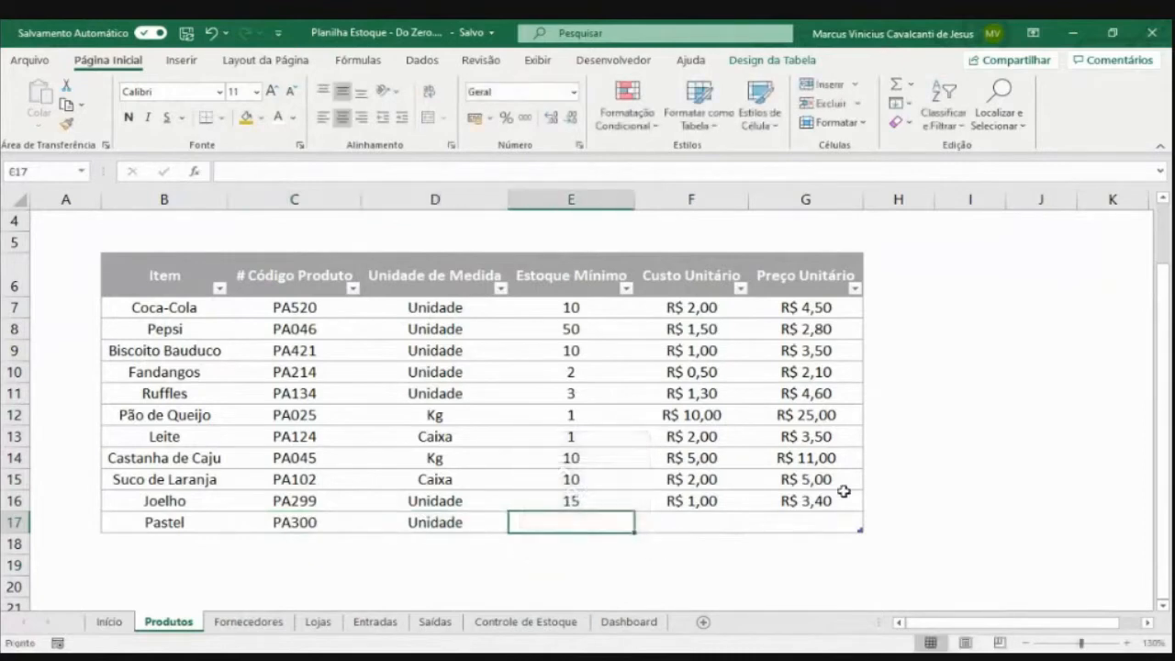
{"action": "type", "text": "5"}
{"action": "key", "text": "Tab"}
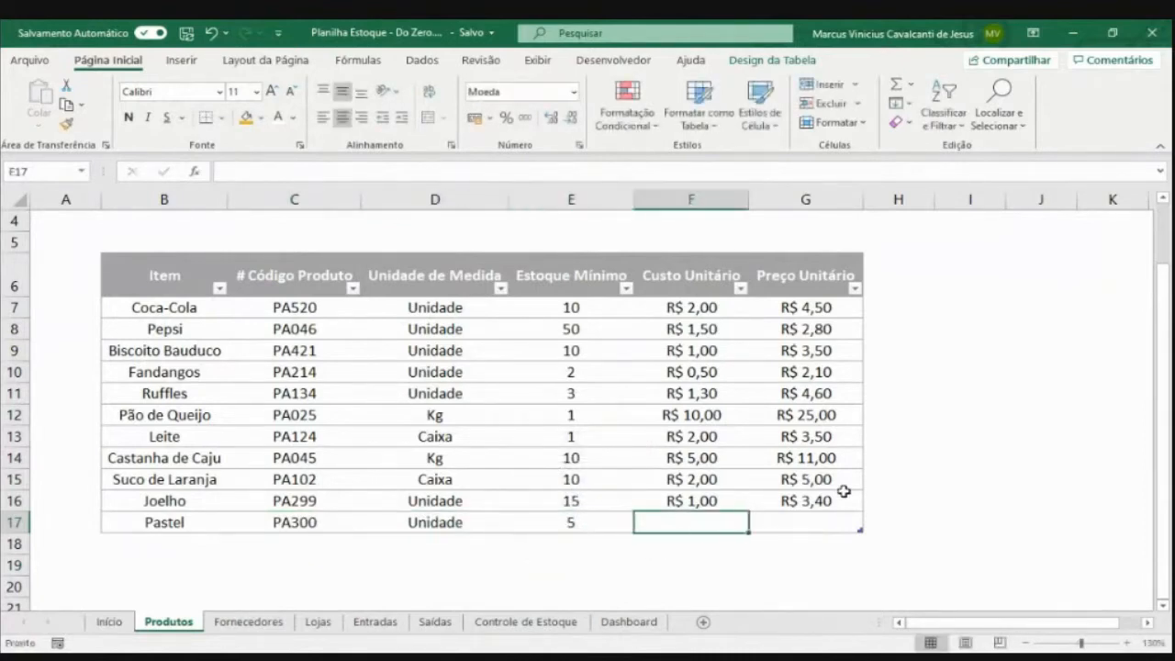
{"action": "type", "text": "1"}
{"action": "key", "text": "Tab"}
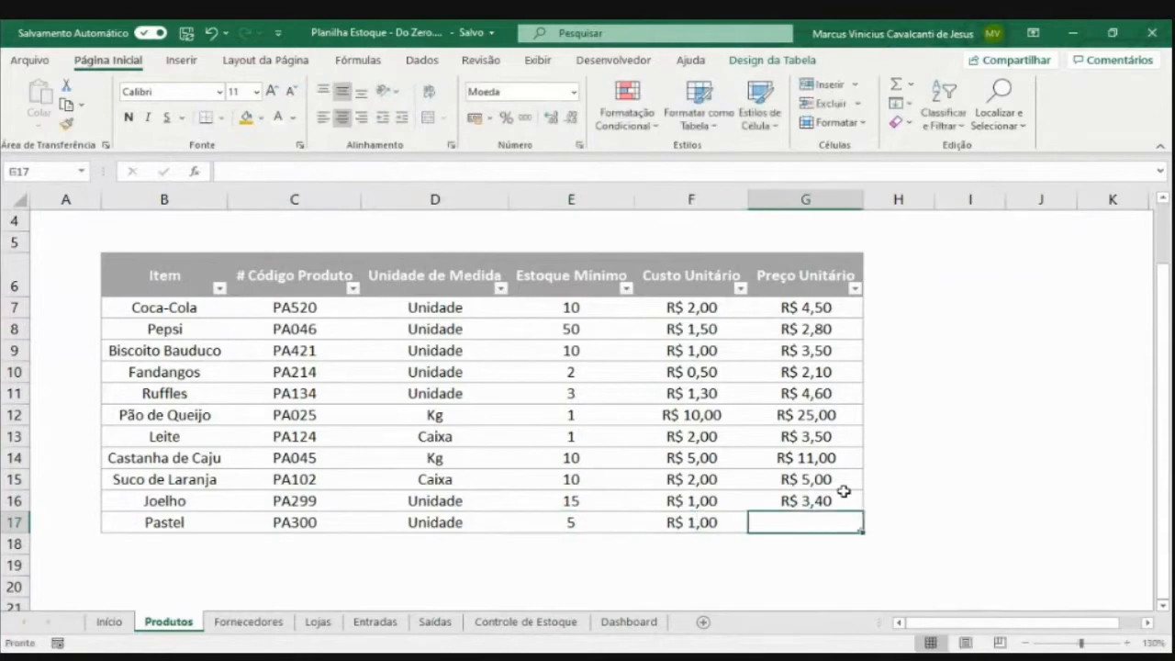
{"action": "type", "text": "2"}
{"action": "key", "text": "Tab"}
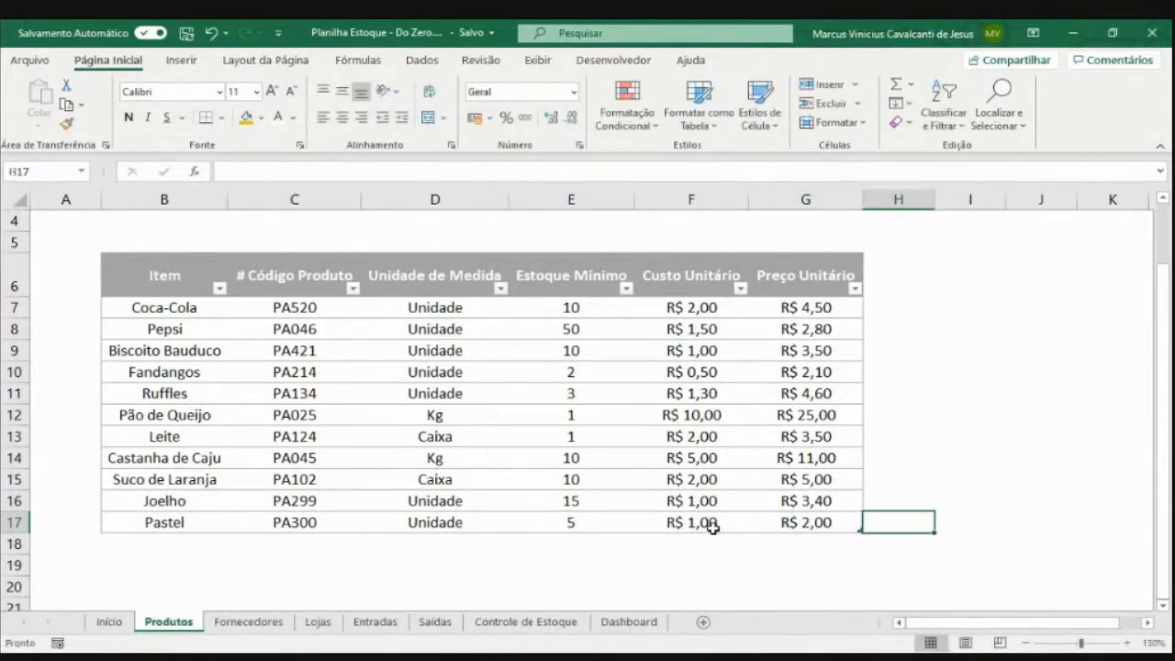
{"action": "left_click_drag", "start_coordinate": [707, 524], "coordinate": [762, 524]}
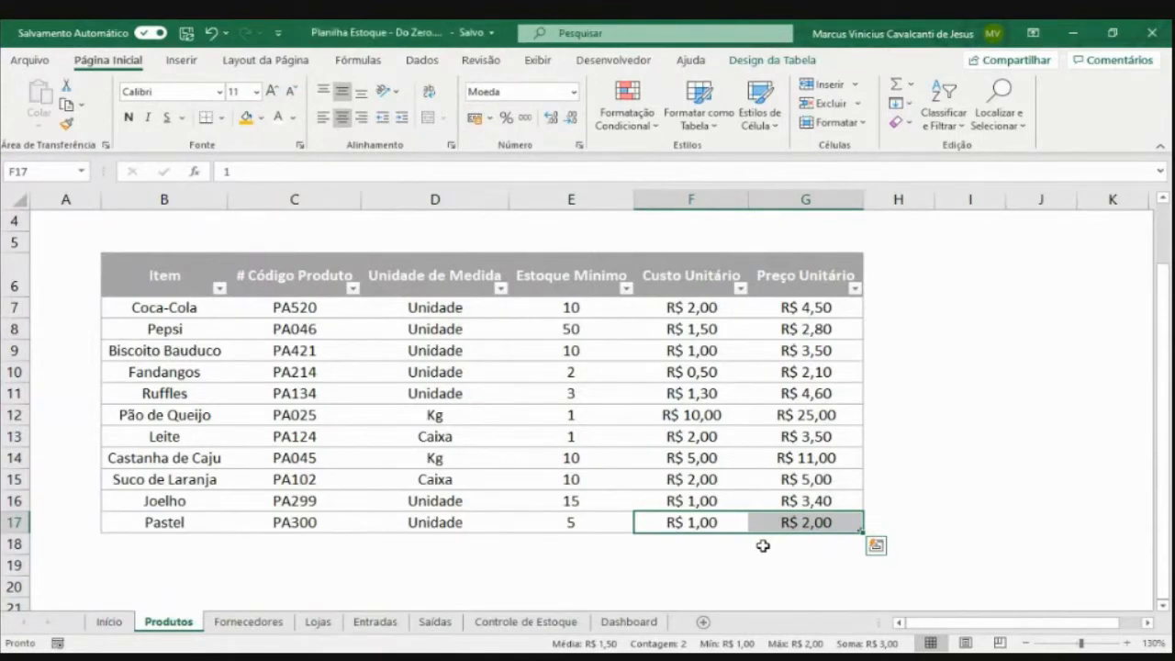
Enter the headings Nome in I17 and Idade in J17, in the blank area beside the product table
{"action": "left_click", "coordinate": [971, 541]}
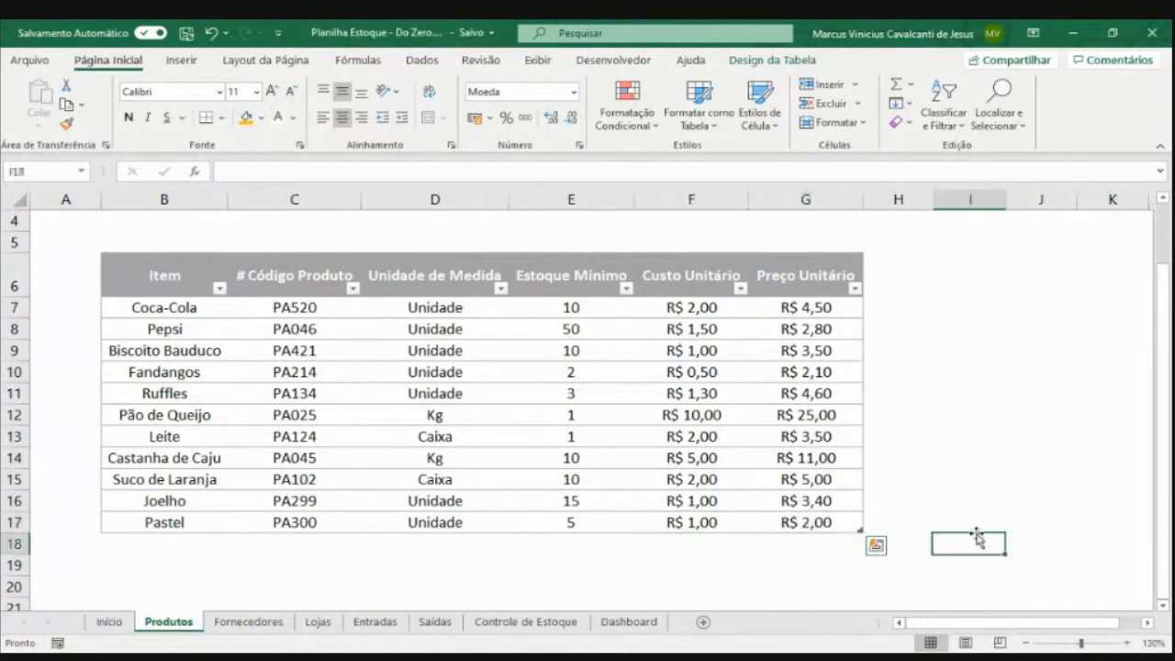
{"action": "key", "text": "Up"}
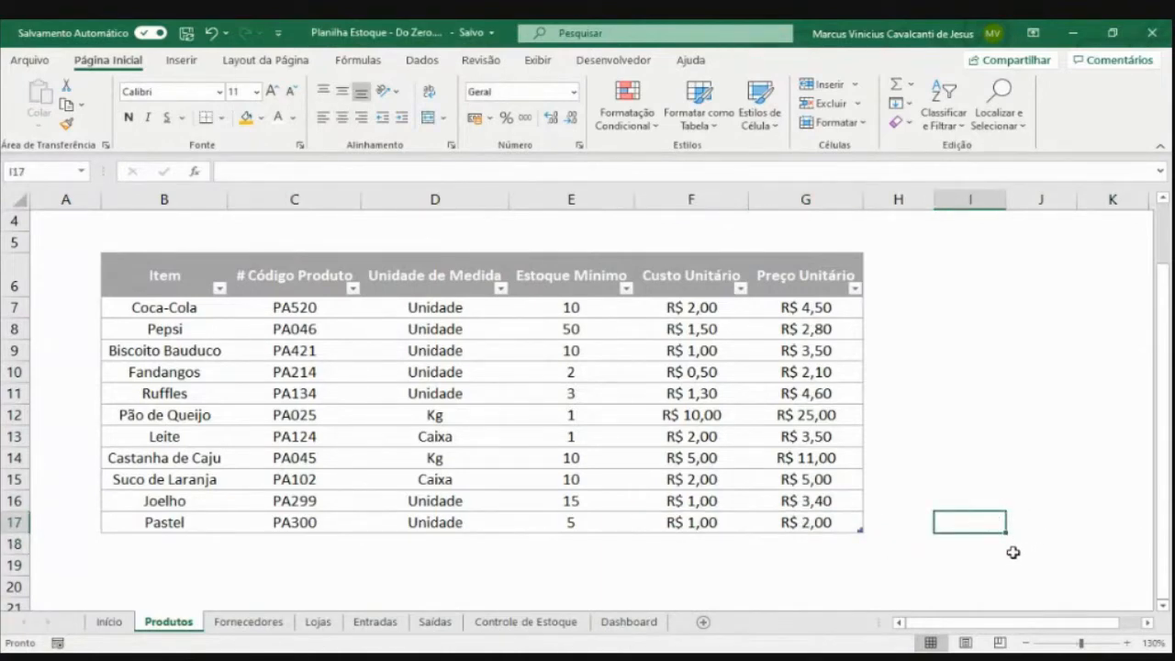
{"action": "type", "text": "Nome"}
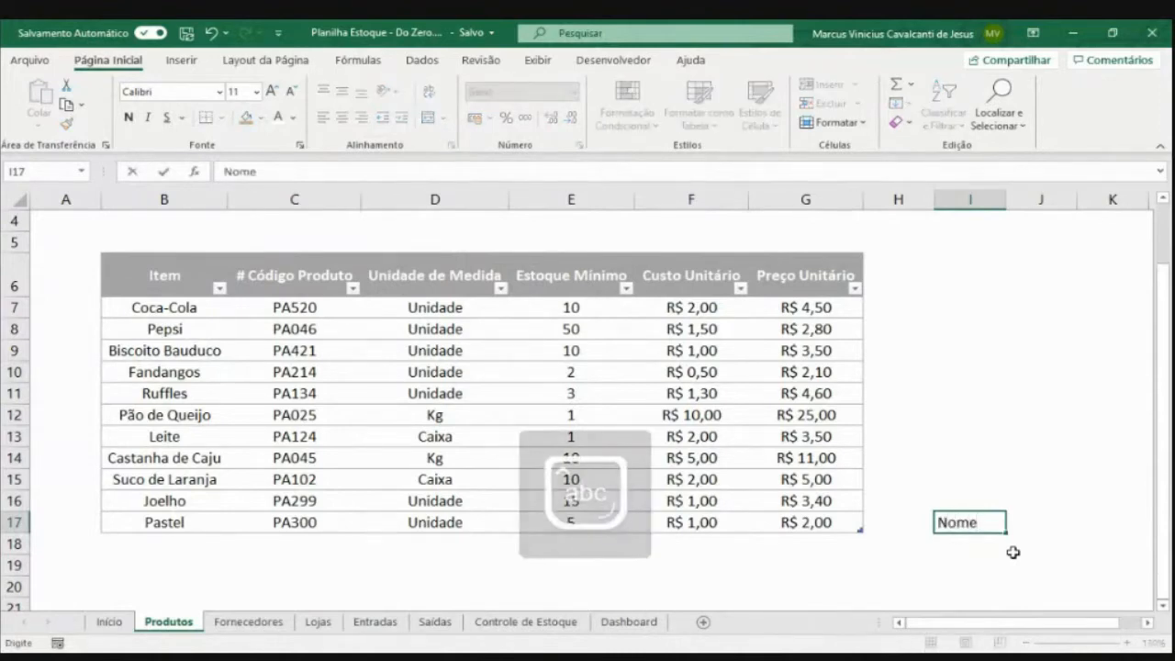
{"action": "key", "text": "Return"}
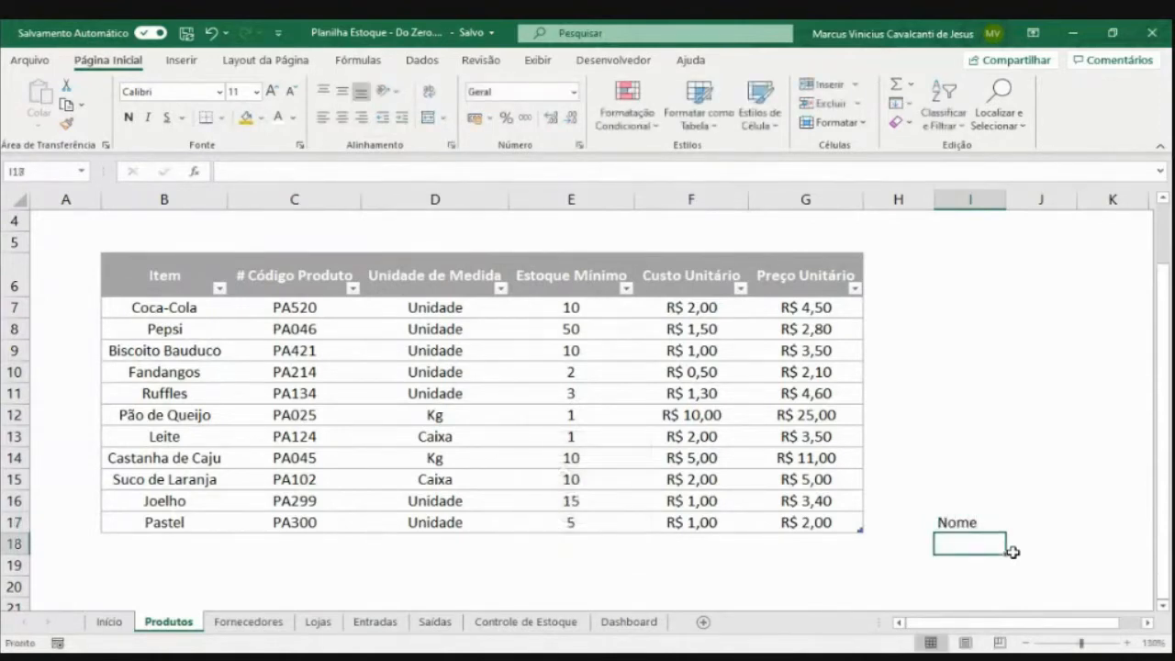
{"action": "key", "text": "Up"}
{"action": "key", "text": "Right"}
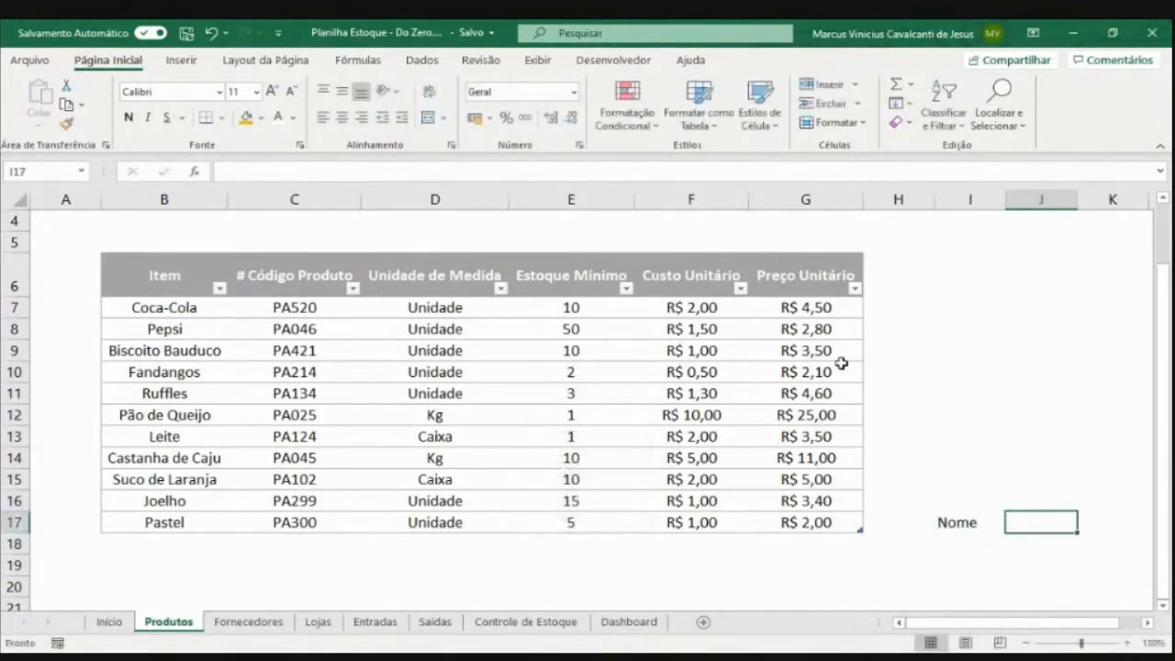
{"action": "type", "text": "Idadde"}
{"action": "key", "text": "BackSpace"}
{"action": "key", "text": "BackSpace"}
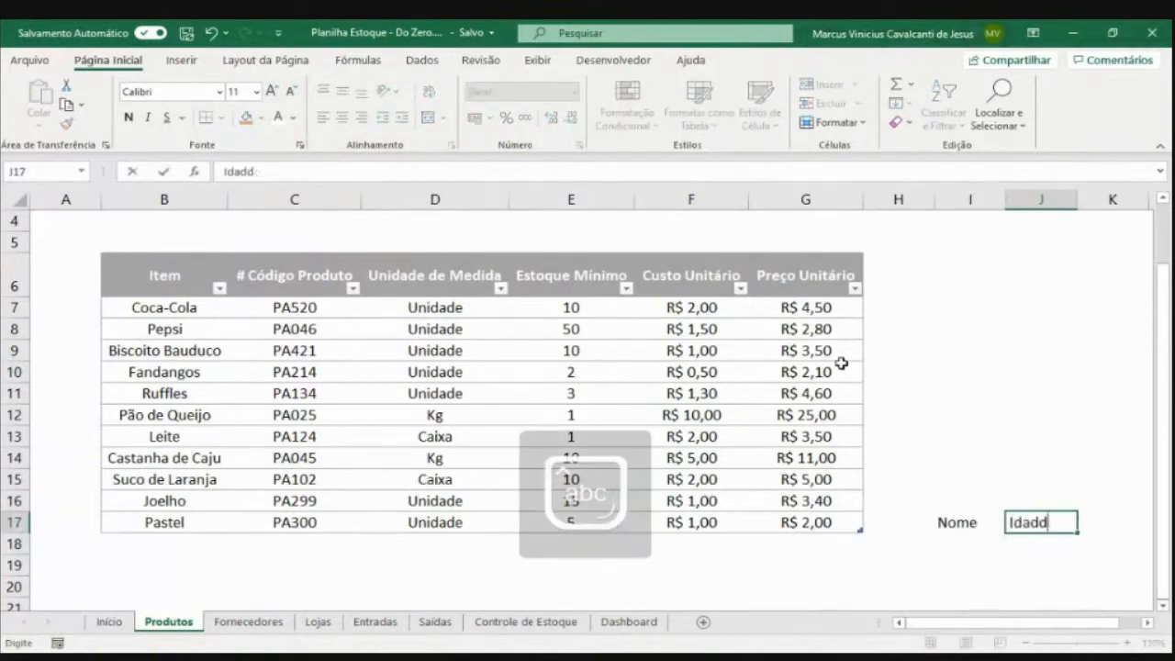
{"action": "type", "text": "e"}
{"action": "key", "text": "Return"}
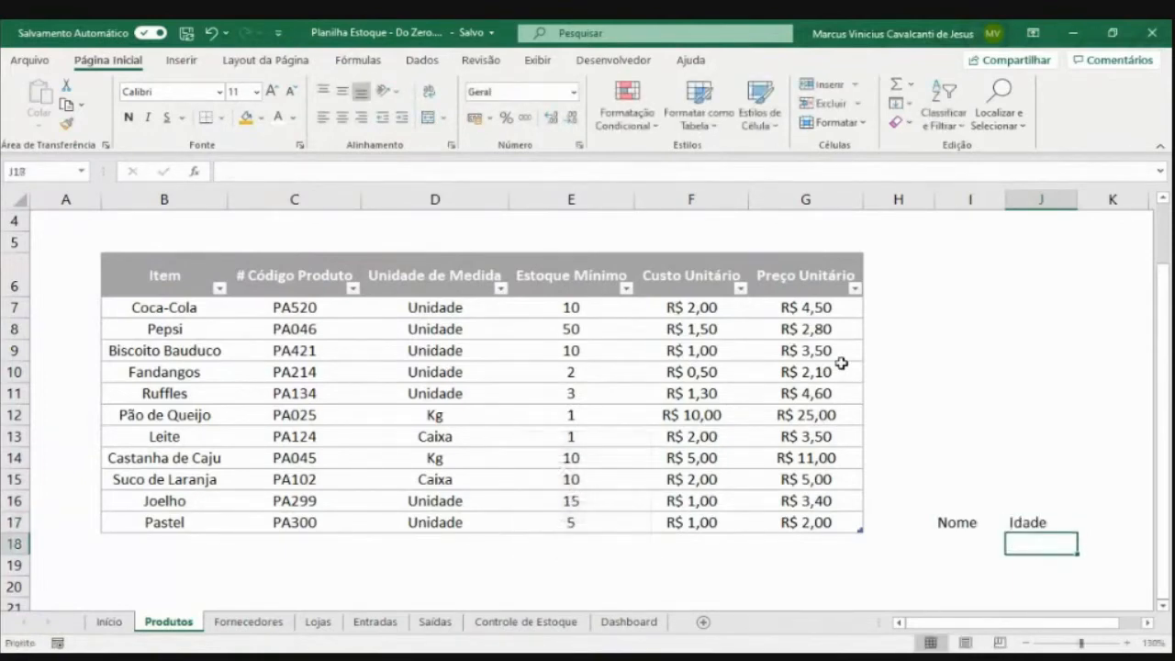
{"action": "left_click_drag", "start_coordinate": [945, 522], "coordinate": [1028, 521]}
Enter a person's first name under the Nome heading in I18
{"action": "left_click", "coordinate": [975, 553]}
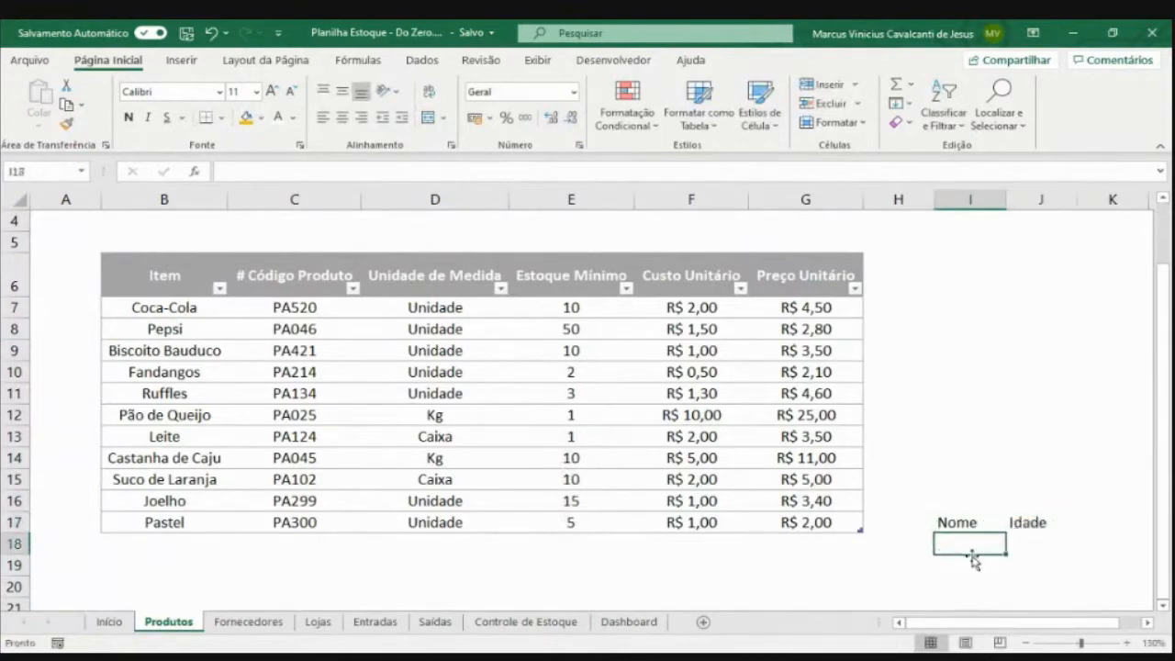
{"action": "key", "text": "Caps_Lock"}
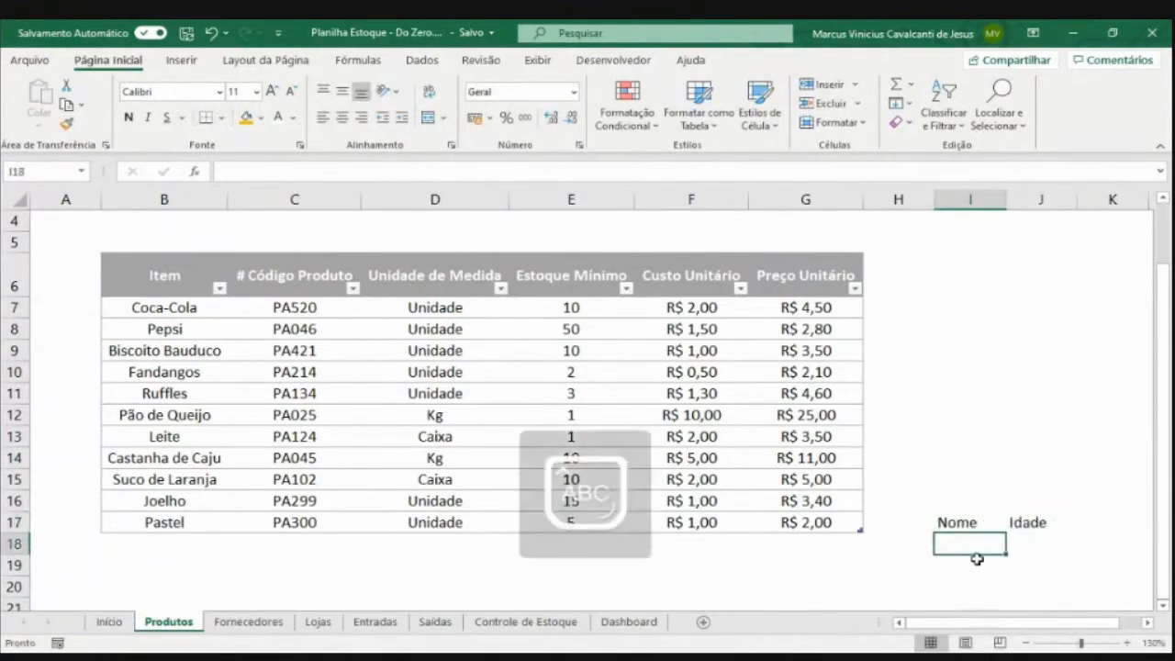
{"action": "key", "text": "Caps_Lock"}
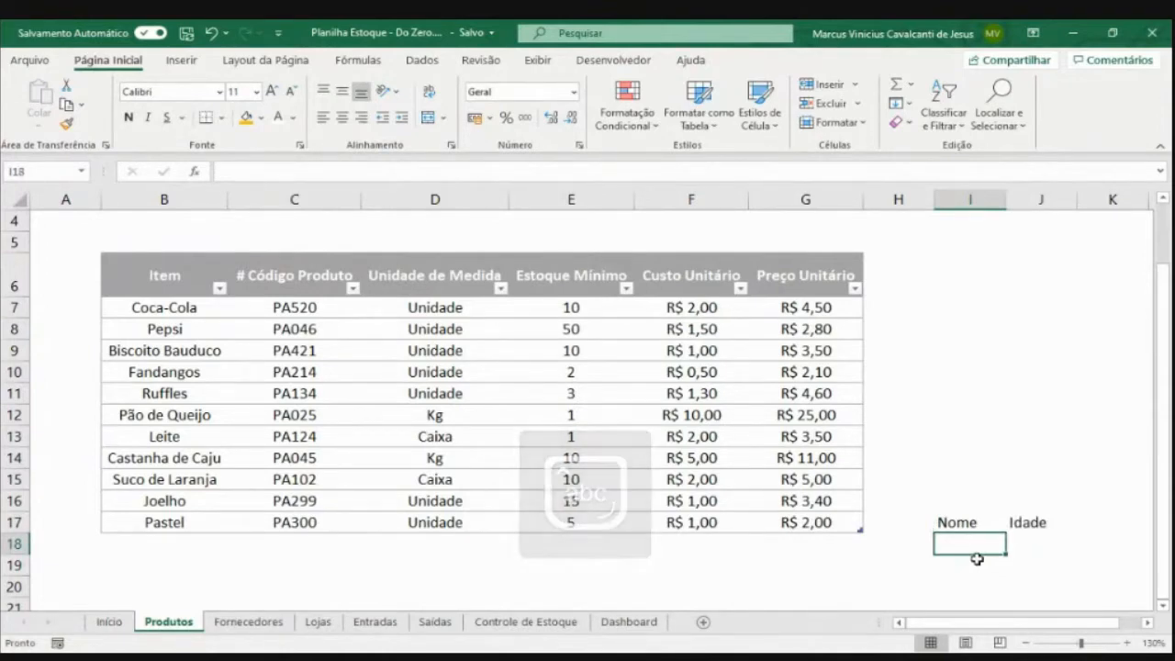
{"action": "type", "text": "Lucas"}
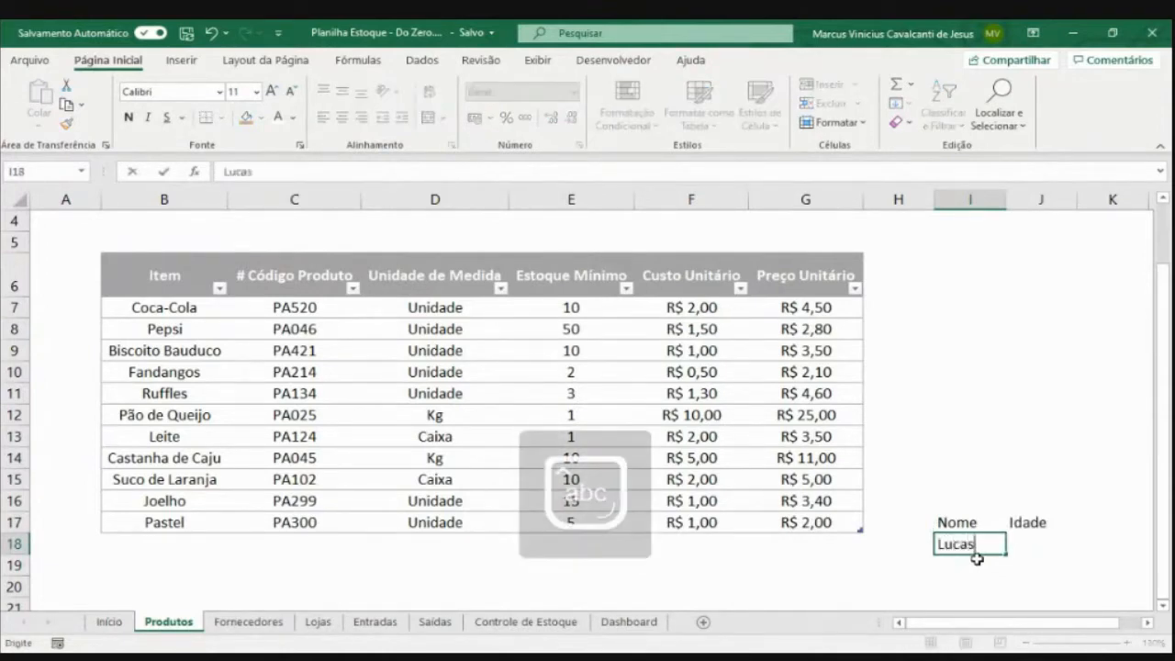
{"action": "key", "text": "Return"}
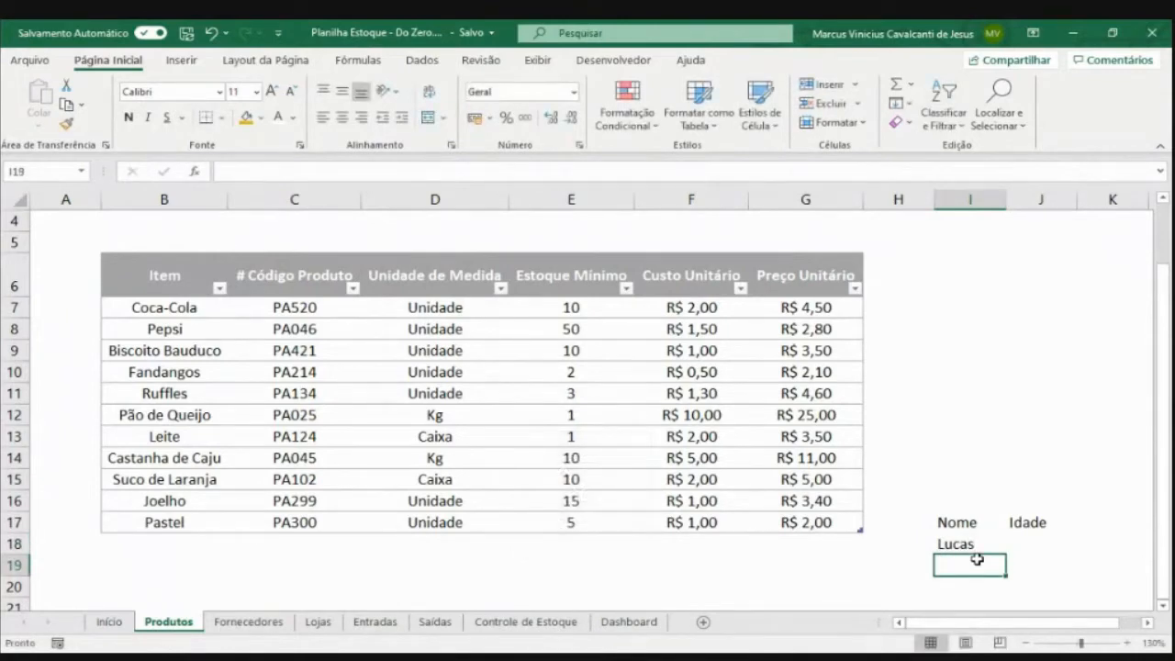
Enter two more people's first names in I19 and I20, below the existing entry under the Nome heading
{"action": "type", "text": "Renato"}
{"action": "key", "text": "Return"}
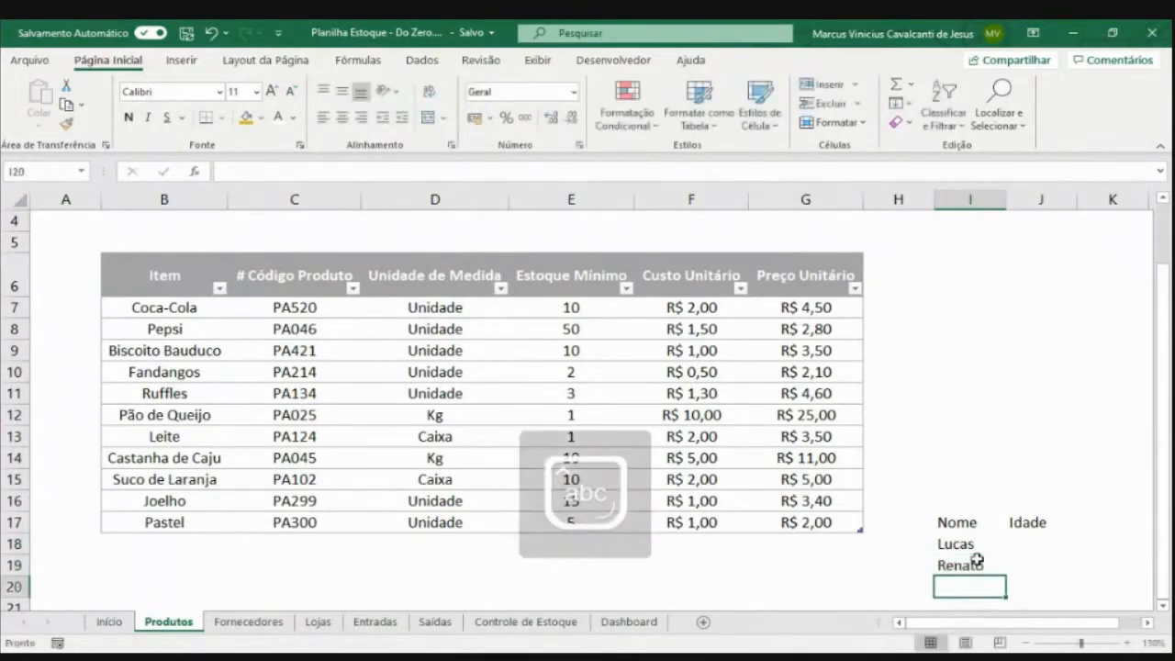
{"action": "type", "text": "Julio"}
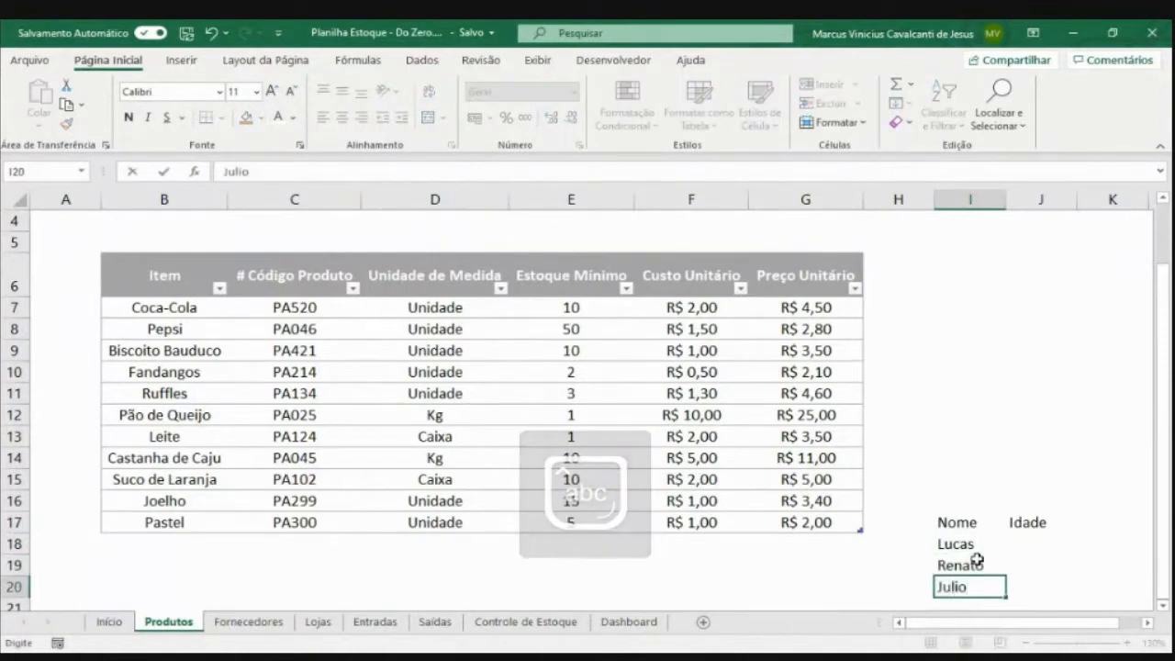
{"action": "left_click", "coordinate": [1055, 538]}
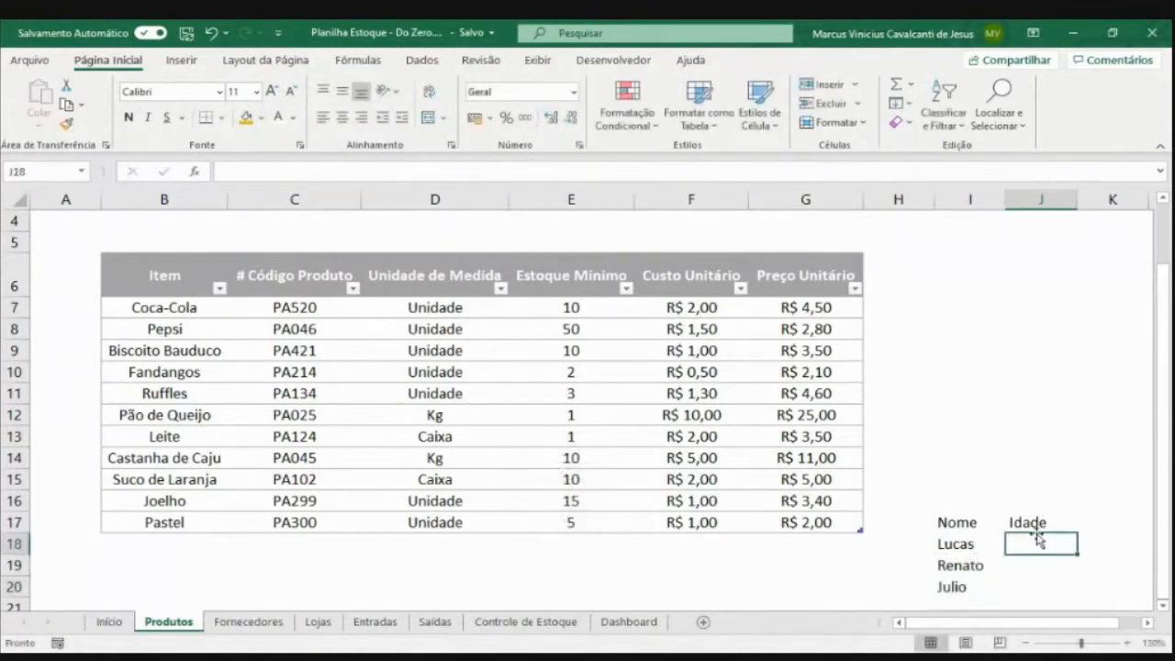
Replace the Idade heading in J17 with Salário
{"action": "left_click", "coordinate": [1035, 521]}
{"action": "type", "text": "5ala"}
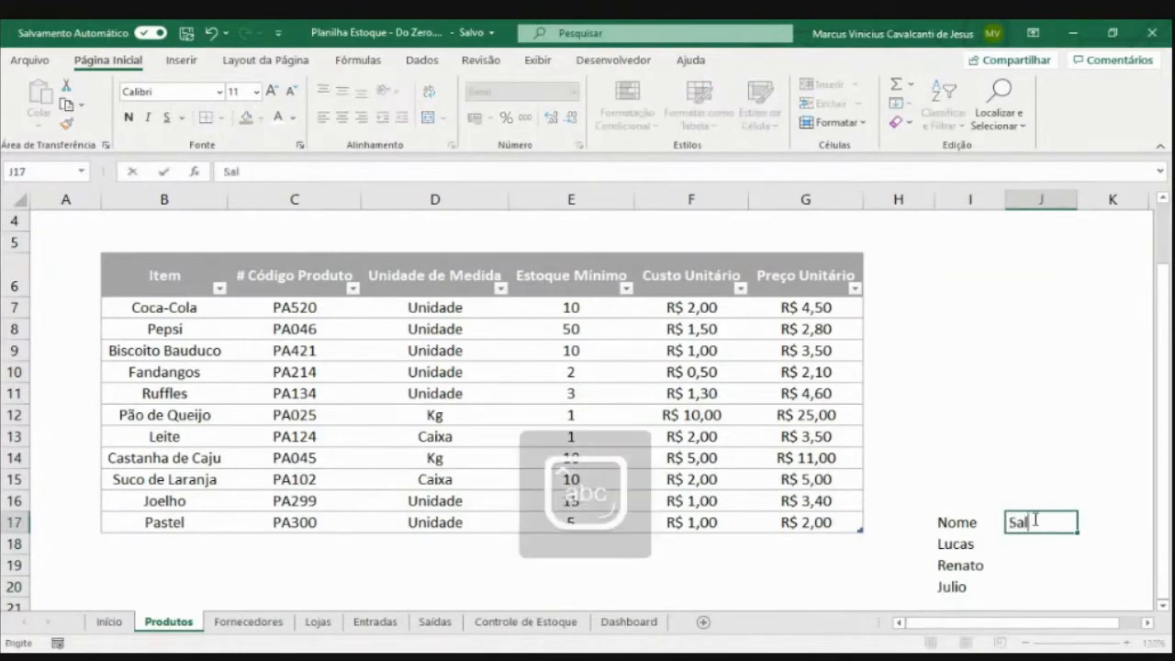
{"action": "key", "text": "BackSpace"}
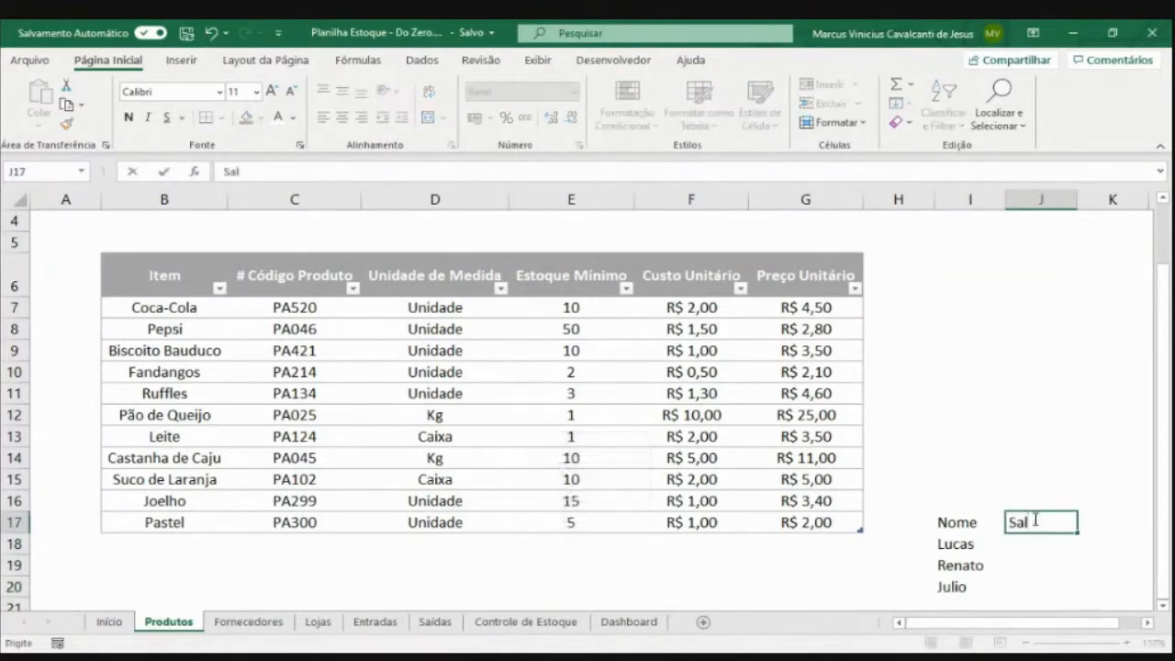
{"action": "type", "text": "ário"}
{"action": "key", "text": "Return"}
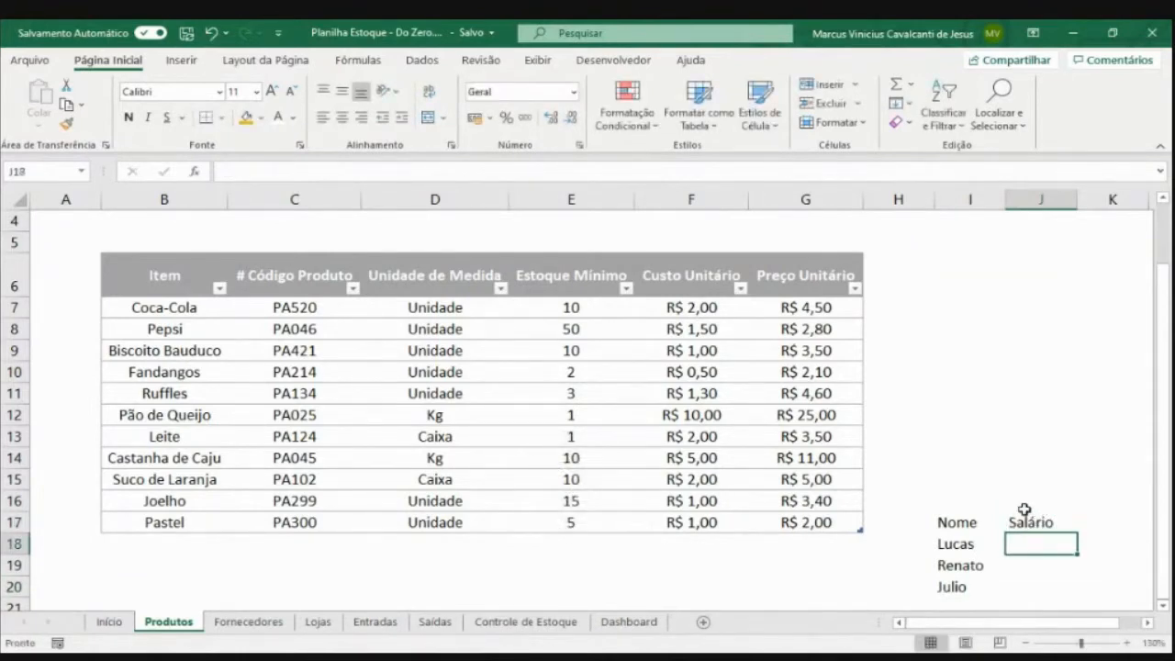
Fill the Salário column with 10000 in J18, 50000 in J19 and 100000 in J20
{"action": "type", "text": "10000"}
{"action": "key", "text": "Return"}
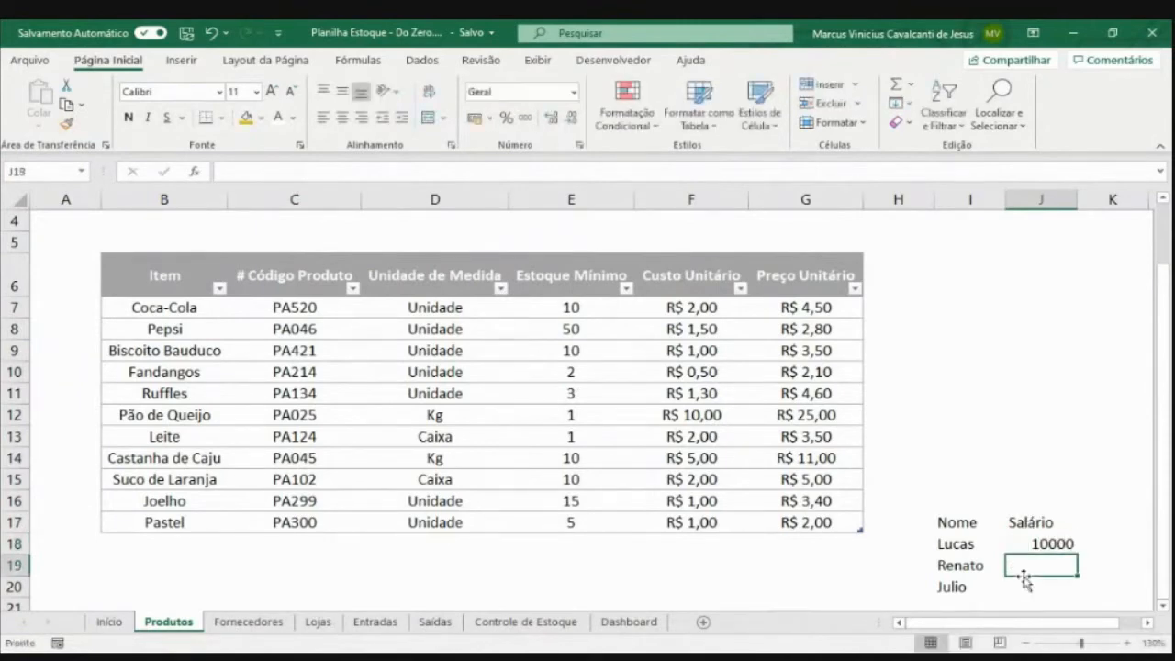
{"action": "type", "text": "50000"}
{"action": "key", "text": "Return"}
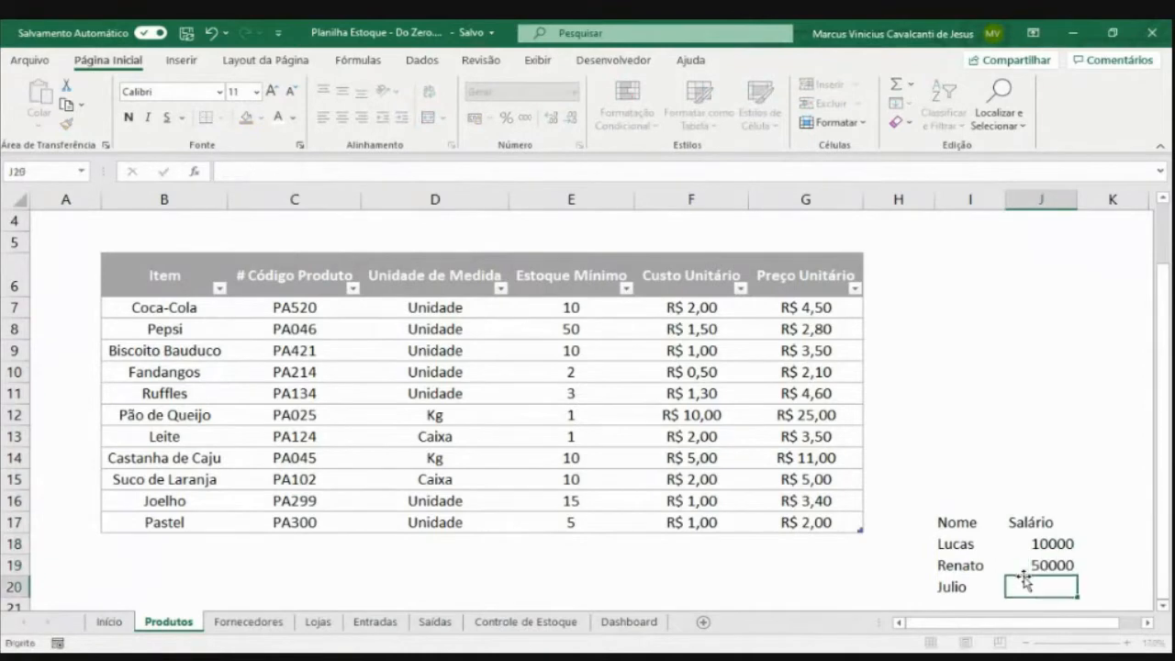
{"action": "type", "text": "100000"}
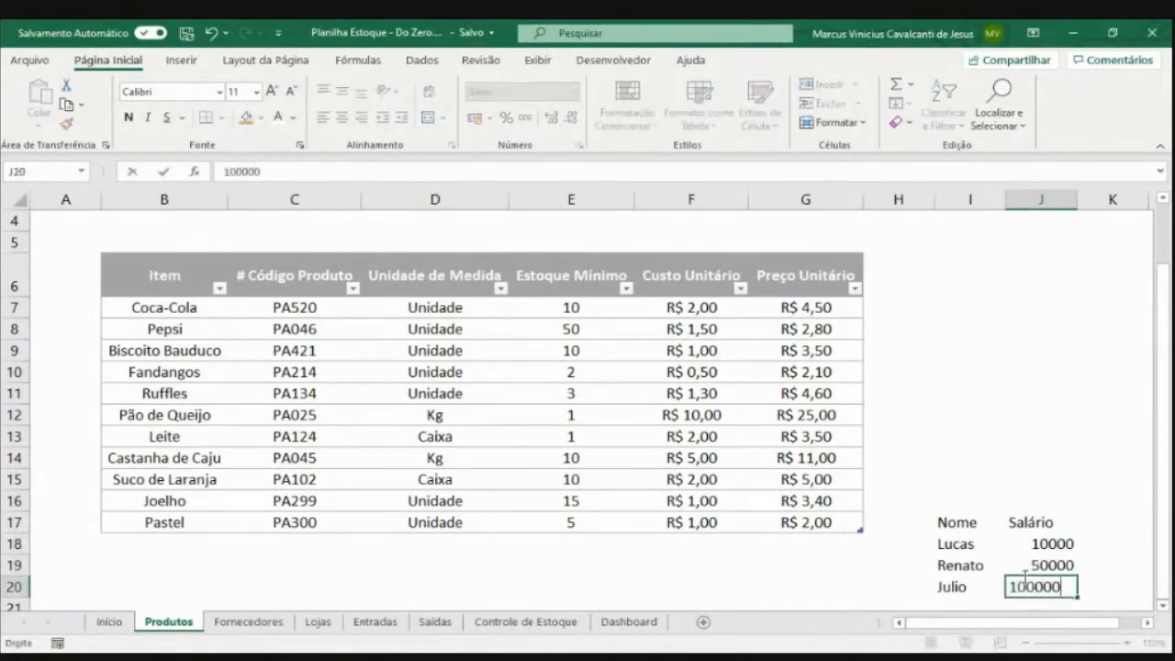
{"action": "key", "text": "Return"}
{"action": "key", "text": "Up"}
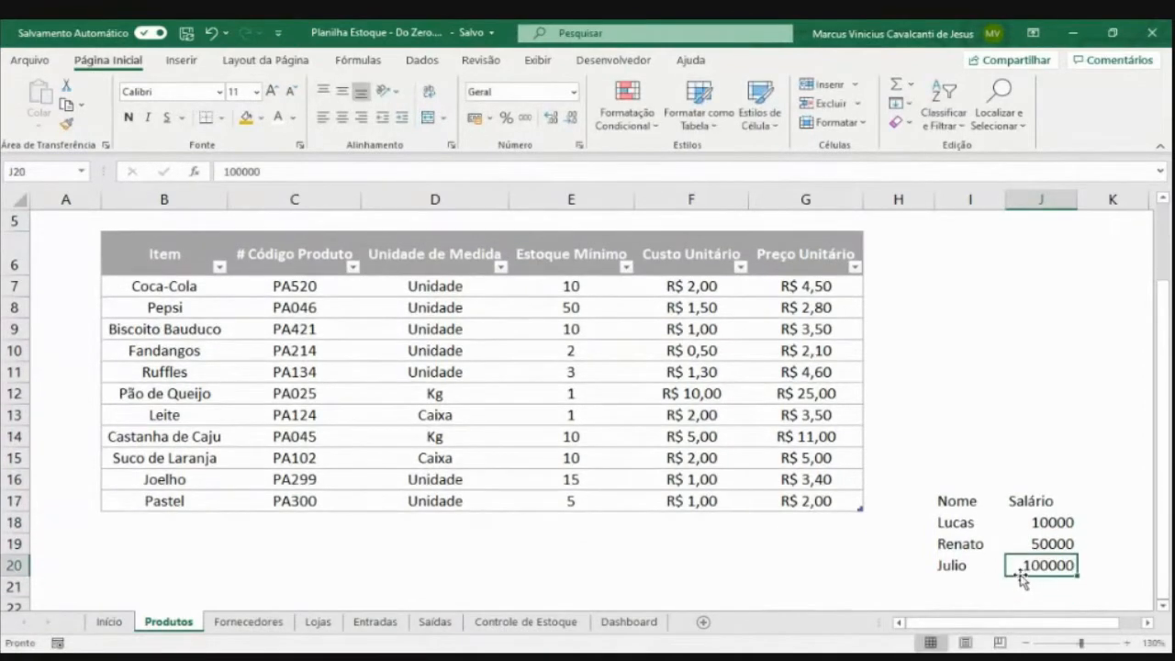
{"action": "left_click", "coordinate": [982, 502]}
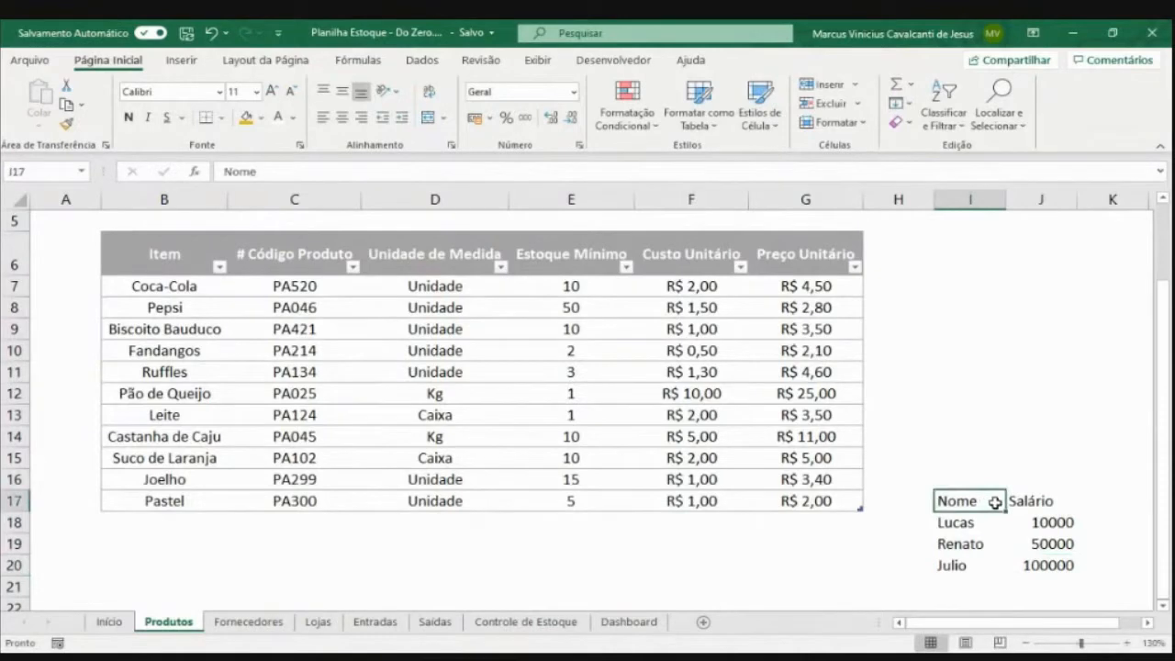
{"action": "left_click", "coordinate": [783, 501]}
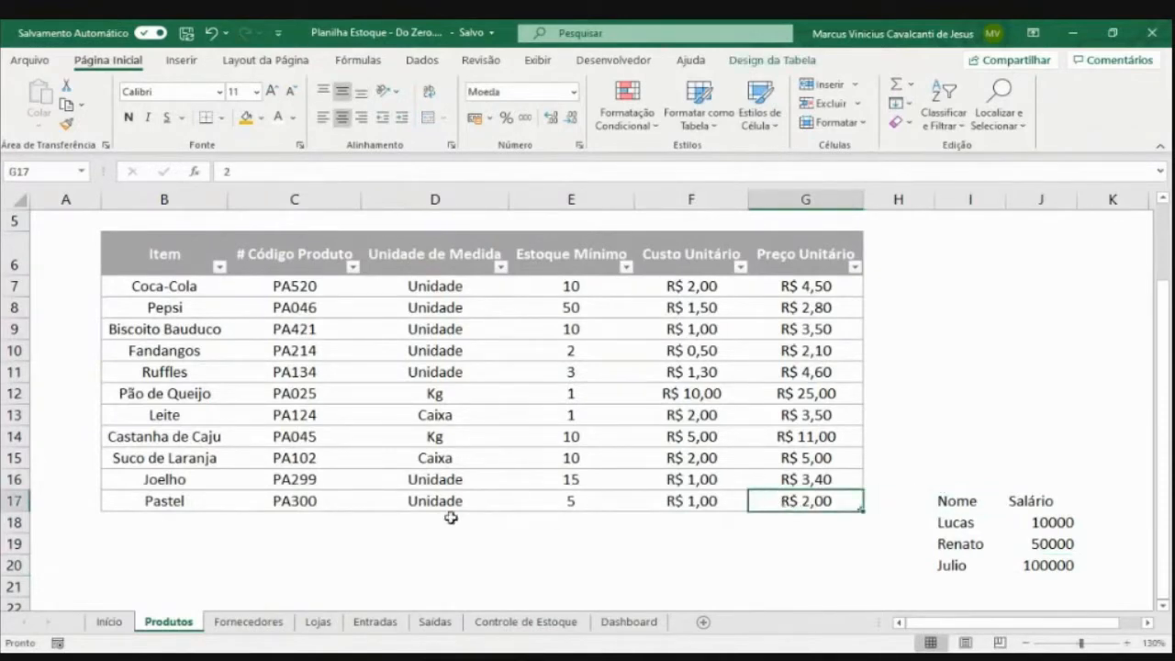
{"action": "left_click_drag", "start_coordinate": [180, 496], "coordinate": [768, 506]}
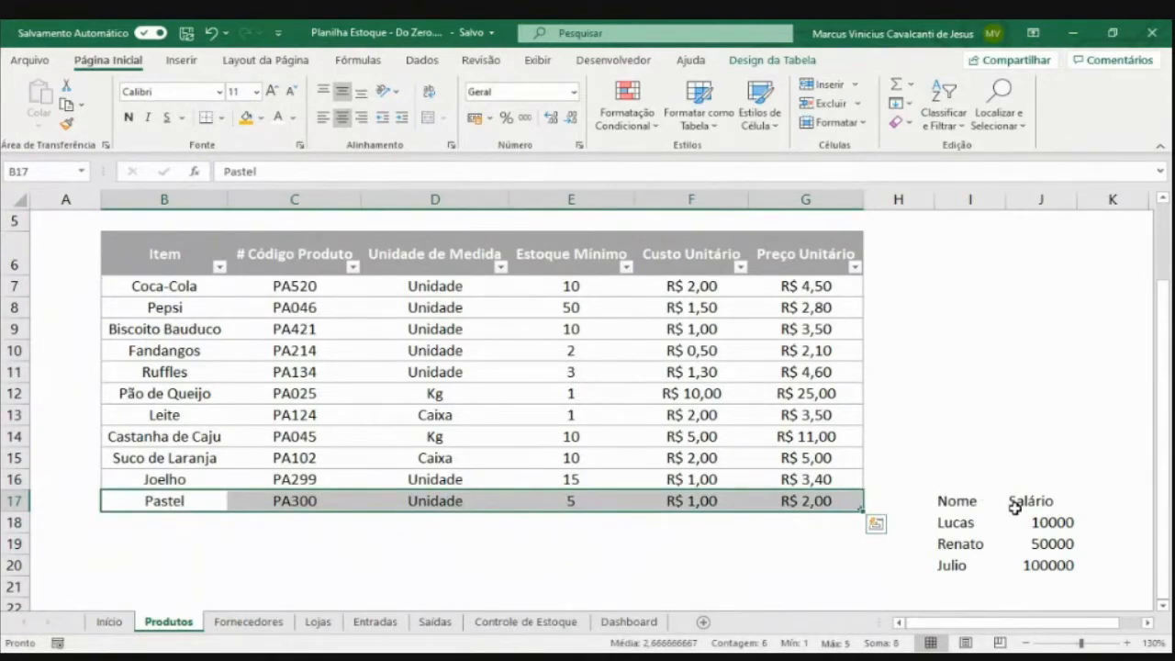
{"action": "left_click", "coordinate": [357, 500]}
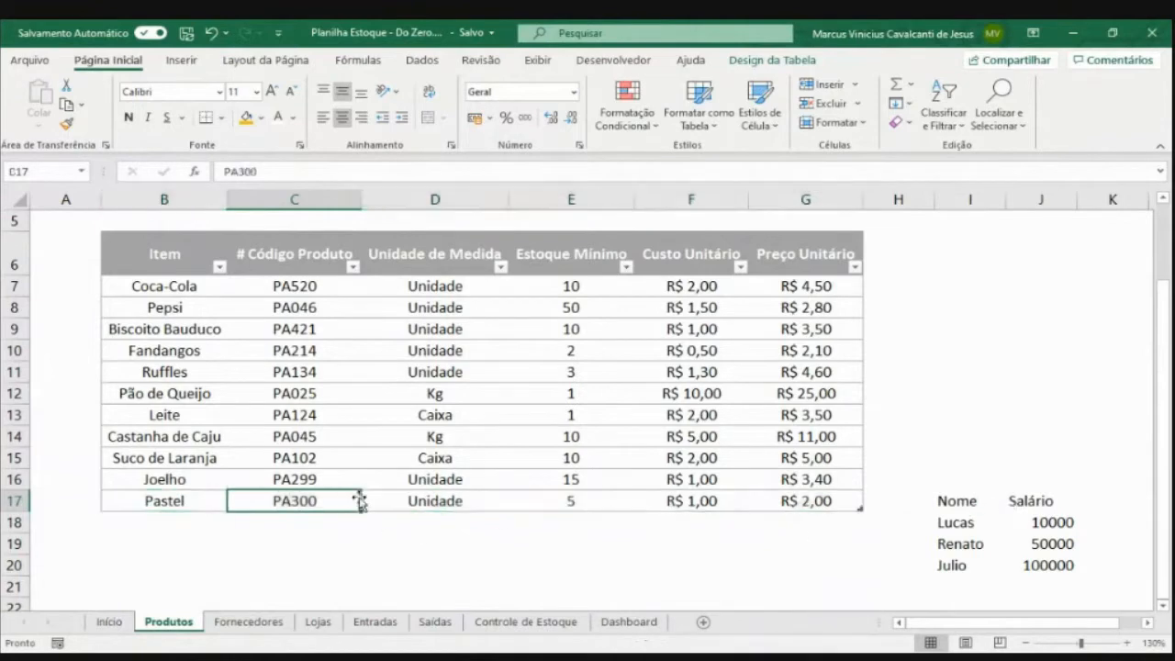
Delete the Pastel row, B17:G17, from the end of the product table
{"action": "left_click", "coordinate": [213, 505]}
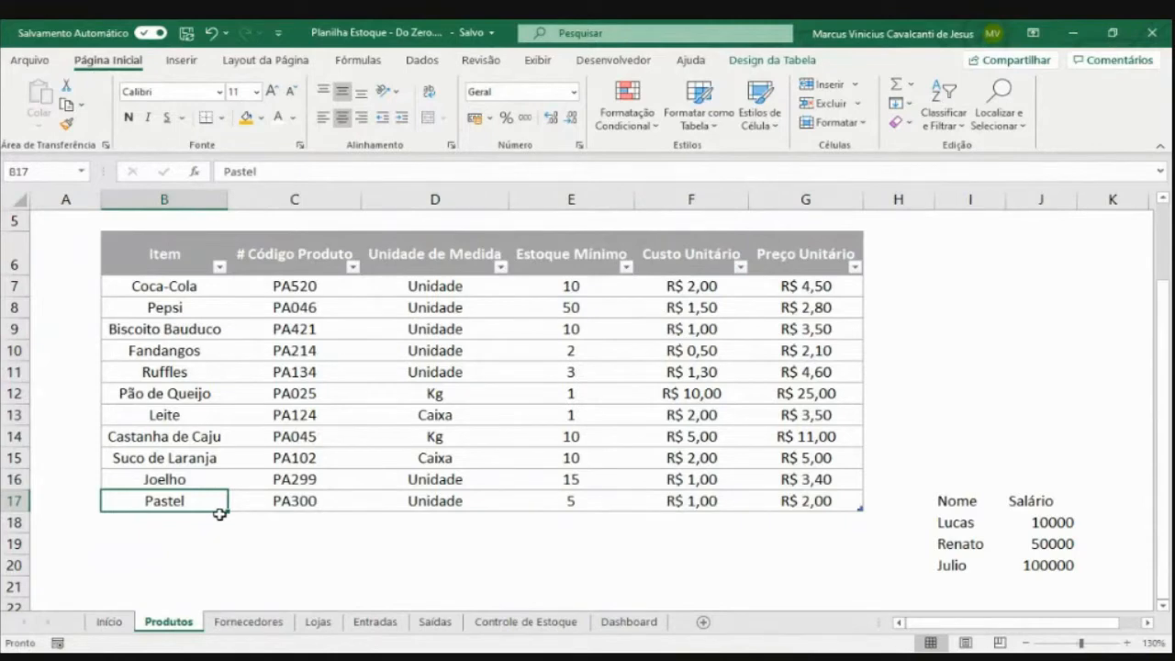
{"action": "key", "text": "ctrl+shift+Right"}
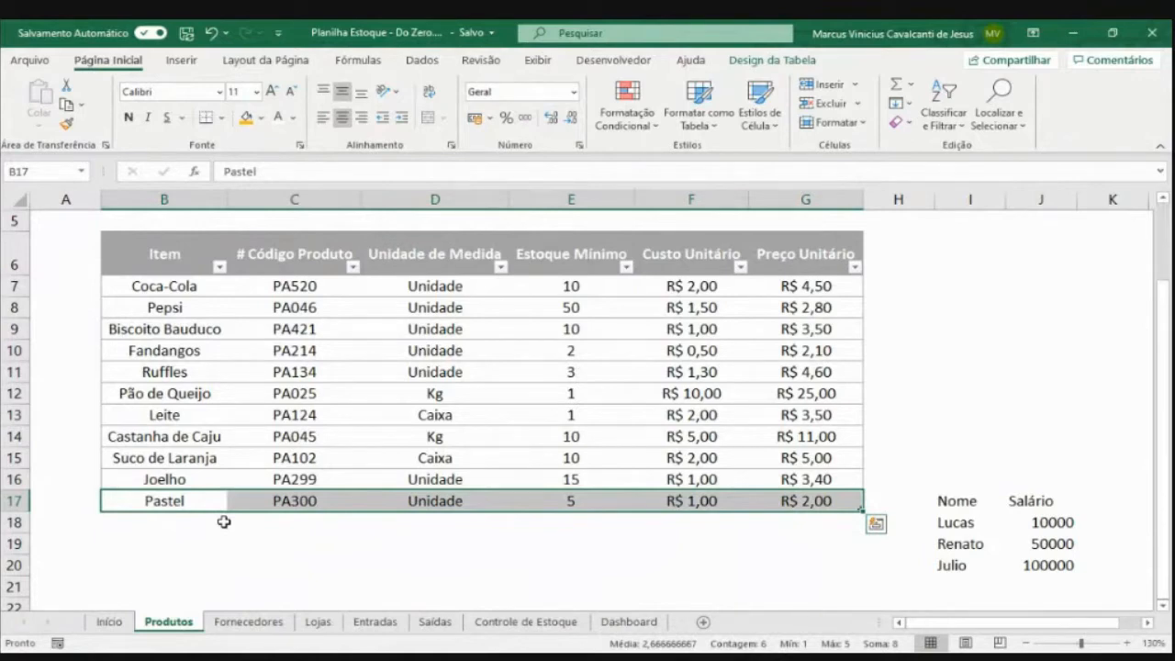
{"action": "key", "text": "Delete"}
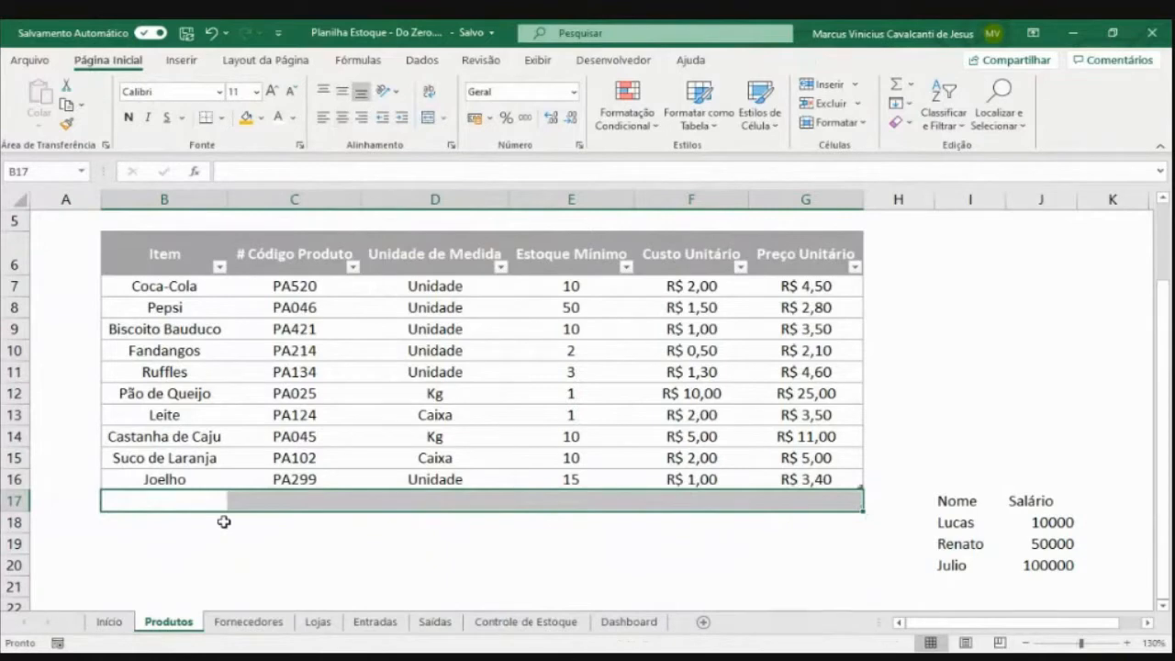
{"action": "key", "text": "ctrl+z"}
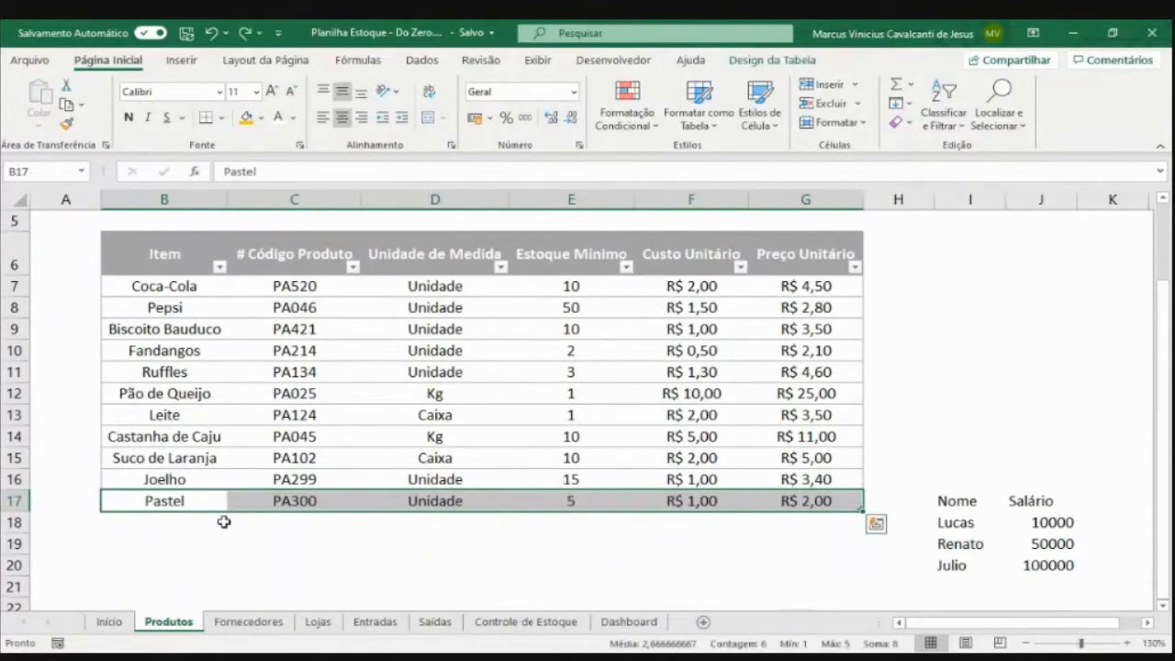
{"action": "key", "text": "ctrl+y"}
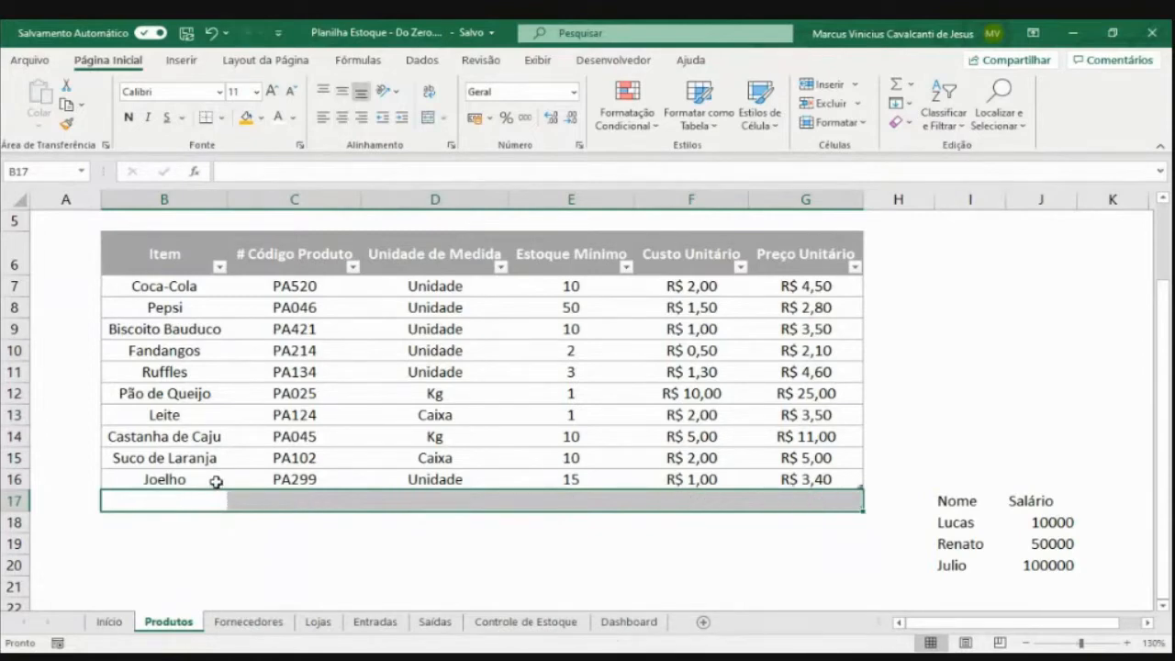
Clear the name and salary list in I17:J20 and select the Coca-Cola cell B7 in the product table
{"action": "left_click_drag", "start_coordinate": [957, 499], "coordinate": [1040, 562]}
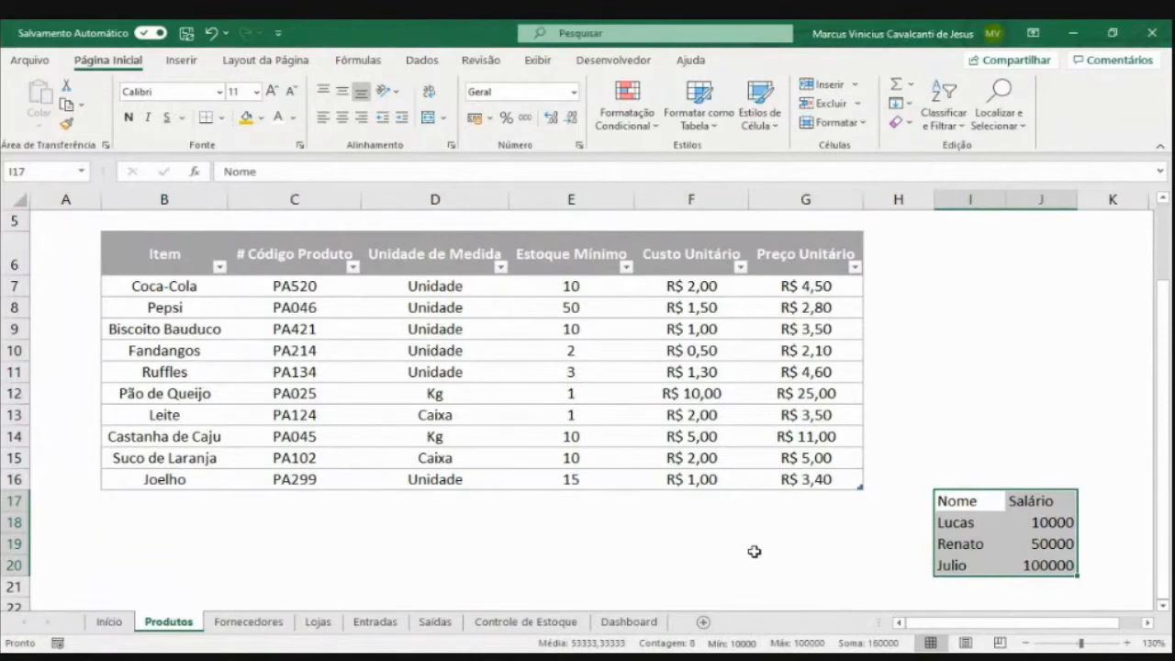
{"action": "key", "text": "Delete"}
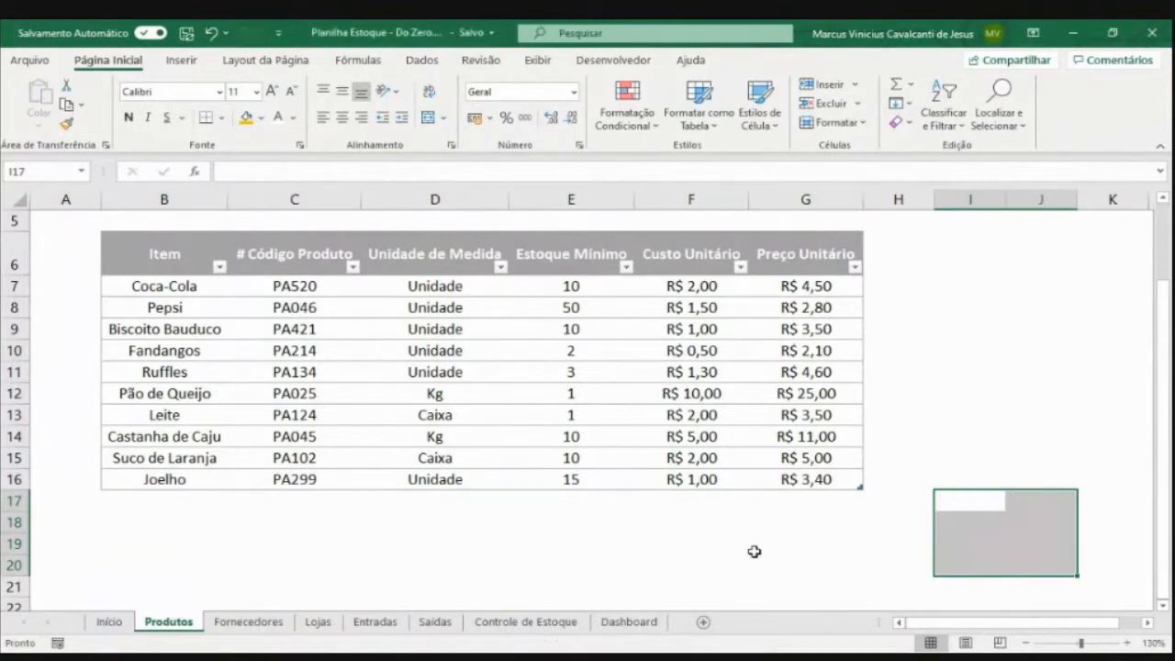
{"action": "scroll", "coordinate": [383, 409], "scroll_direction": "up", "scroll_amount": 1}
{"action": "left_click", "coordinate": [206, 351]}
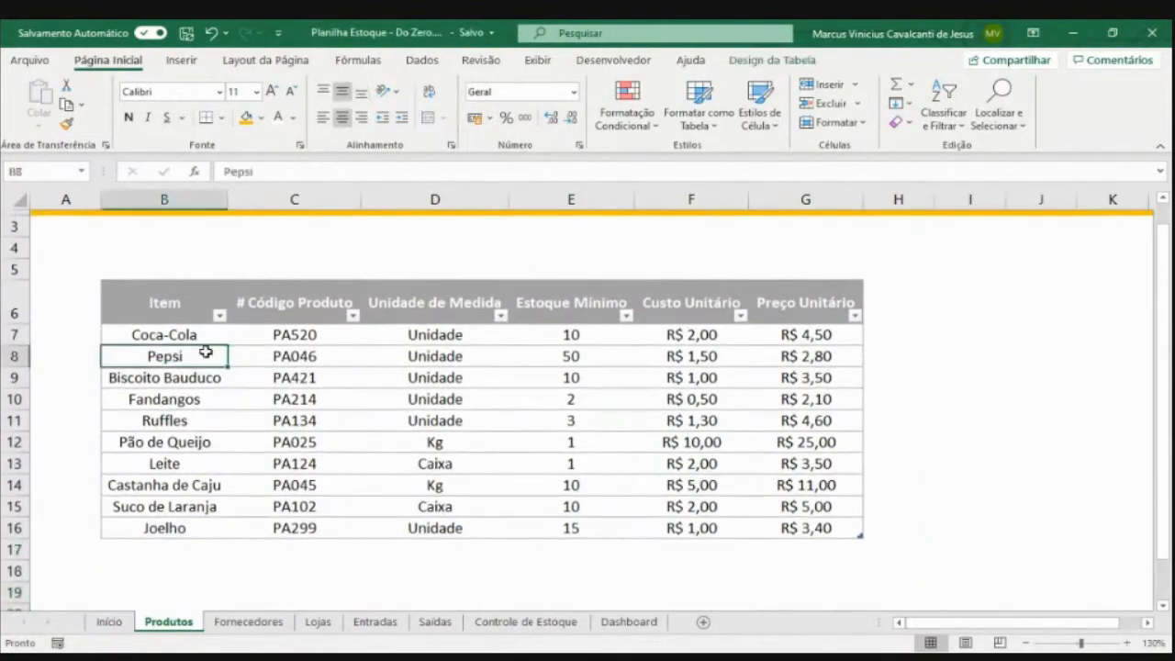
{"action": "left_click", "coordinate": [199, 334]}
{"action": "scroll", "coordinate": [266, 400], "scroll_direction": "up", "scroll_amount": 1}
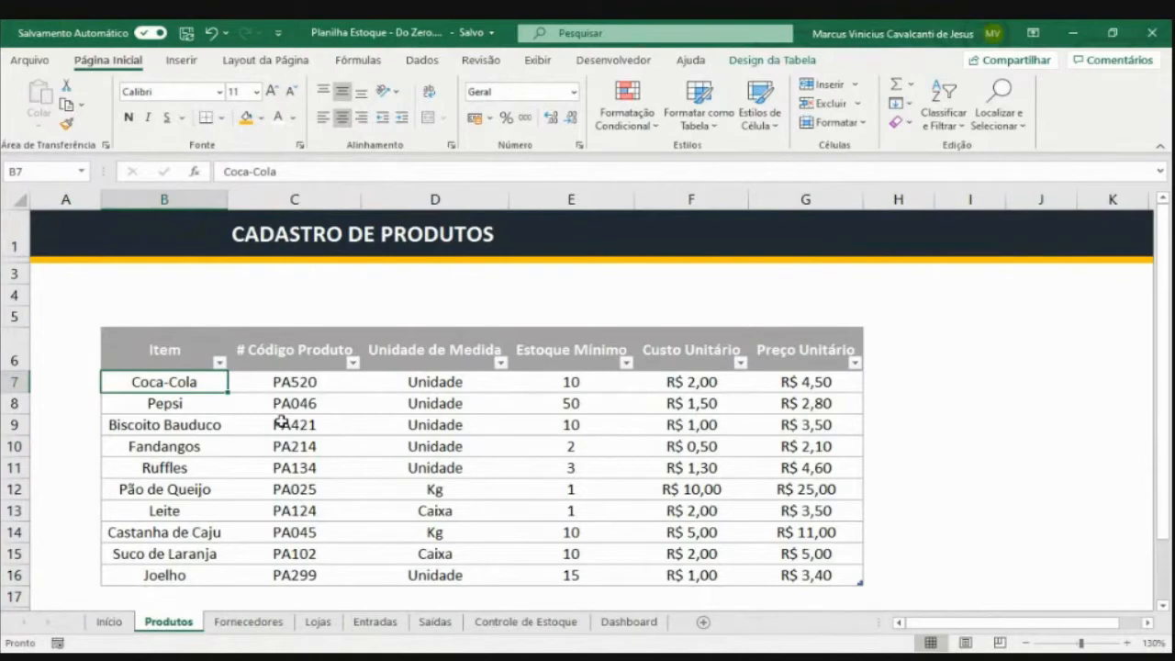
Examine the company, phone, e-mail and address columns on the Fornecedores sheet and the matching store columns on the Lojas sheet
{"action": "left_click", "coordinate": [246, 624]}
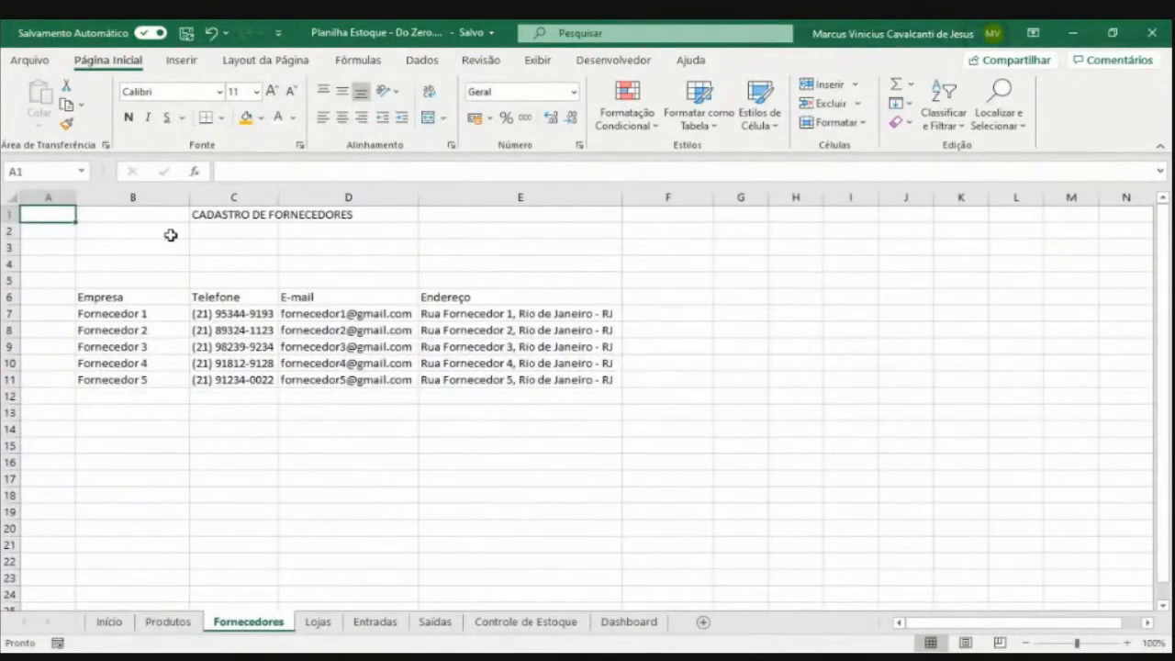
{"action": "left_click", "coordinate": [153, 197]}
{"action": "left_click_drag", "start_coordinate": [152, 198], "coordinate": [302, 193]}
{"action": "left_click", "coordinate": [475, 191]}
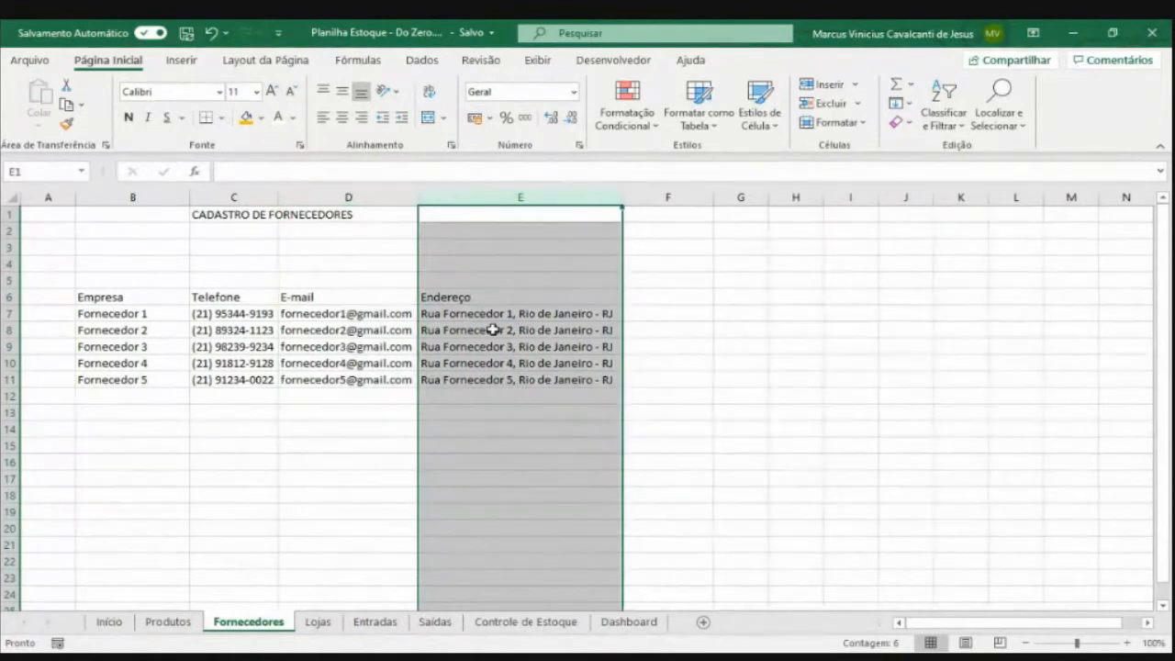
{"action": "left_click", "coordinate": [321, 624]}
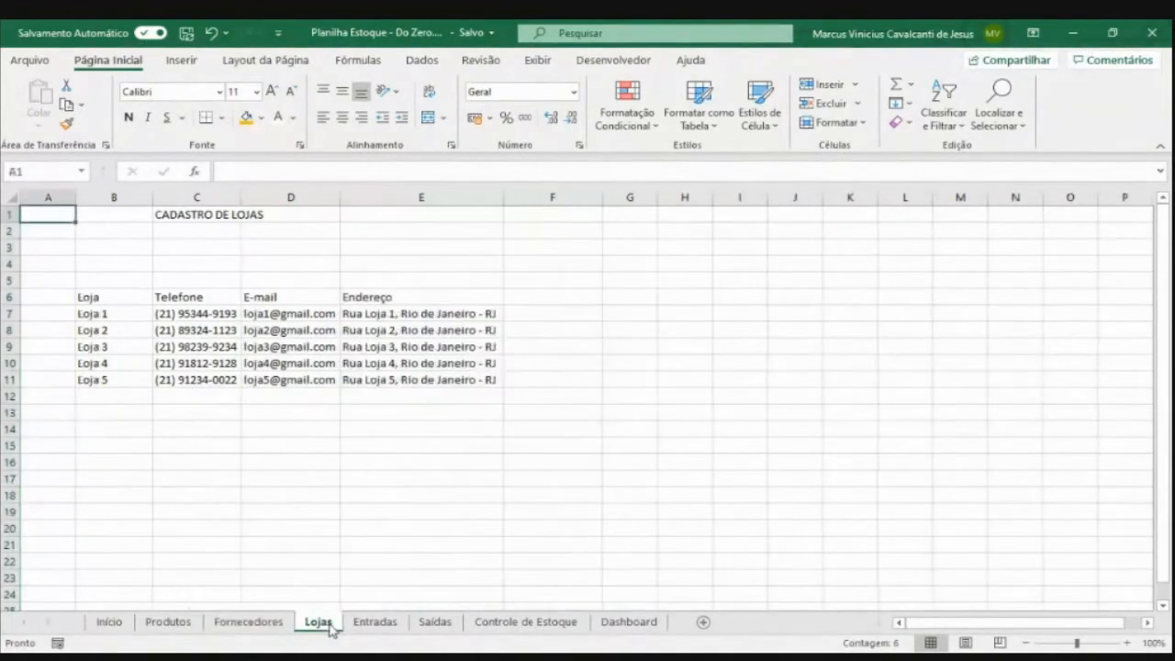
{"action": "left_click", "coordinate": [113, 194]}
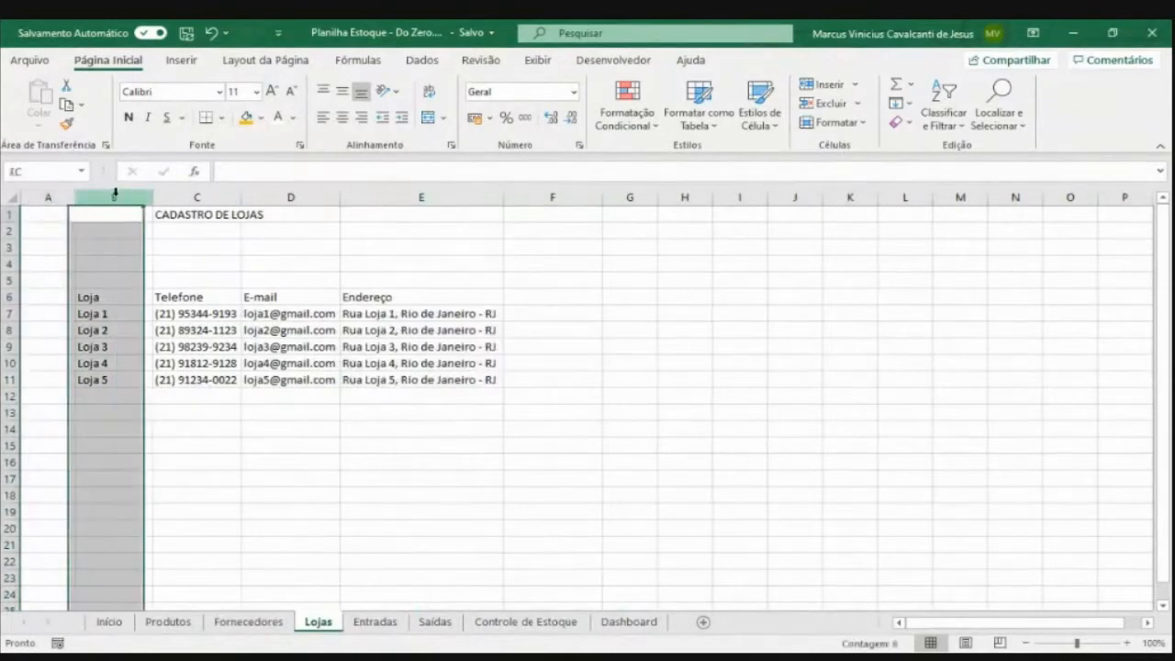
{"action": "left_click", "coordinate": [192, 196]}
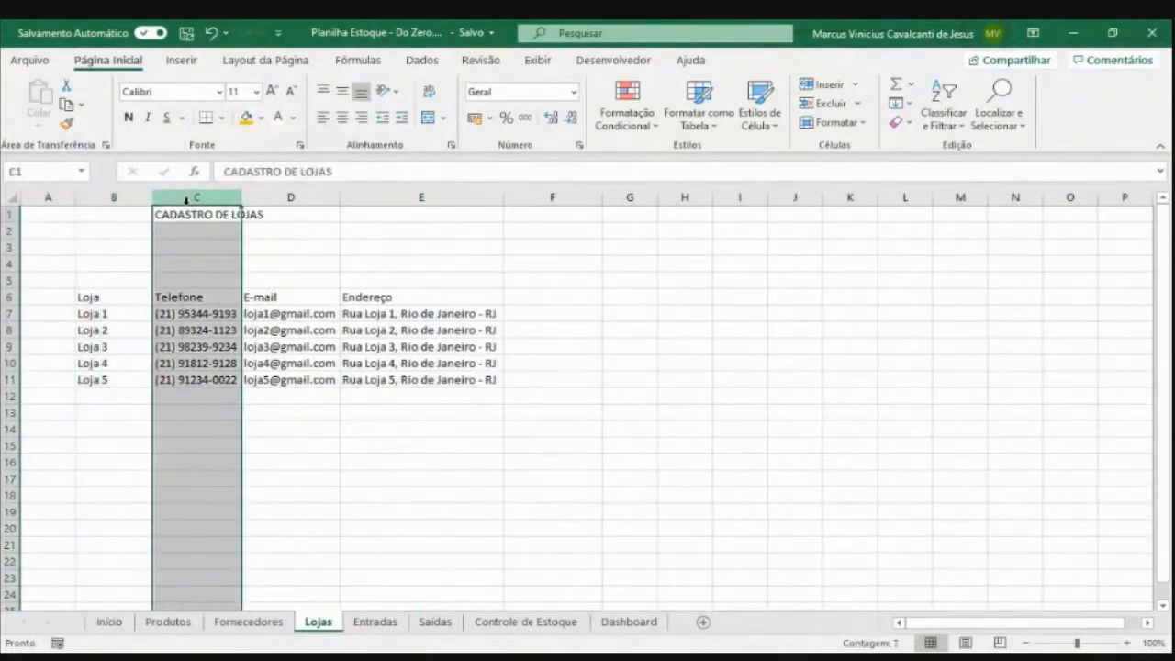
{"action": "left_click", "coordinate": [269, 196]}
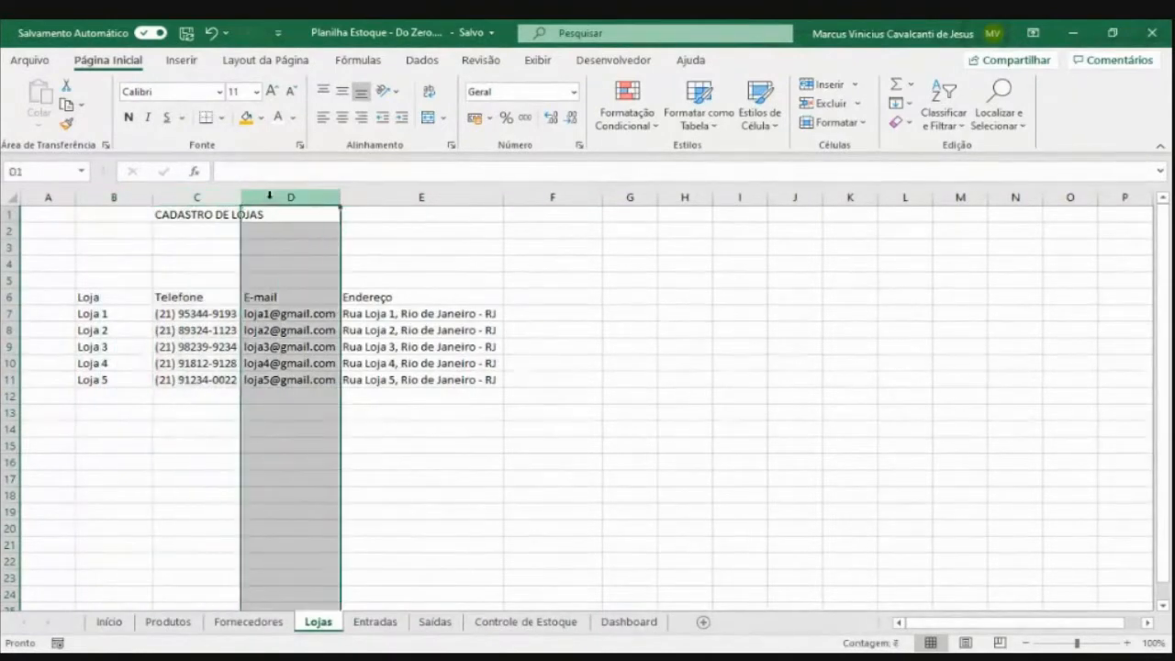
{"action": "left_click", "coordinate": [362, 194]}
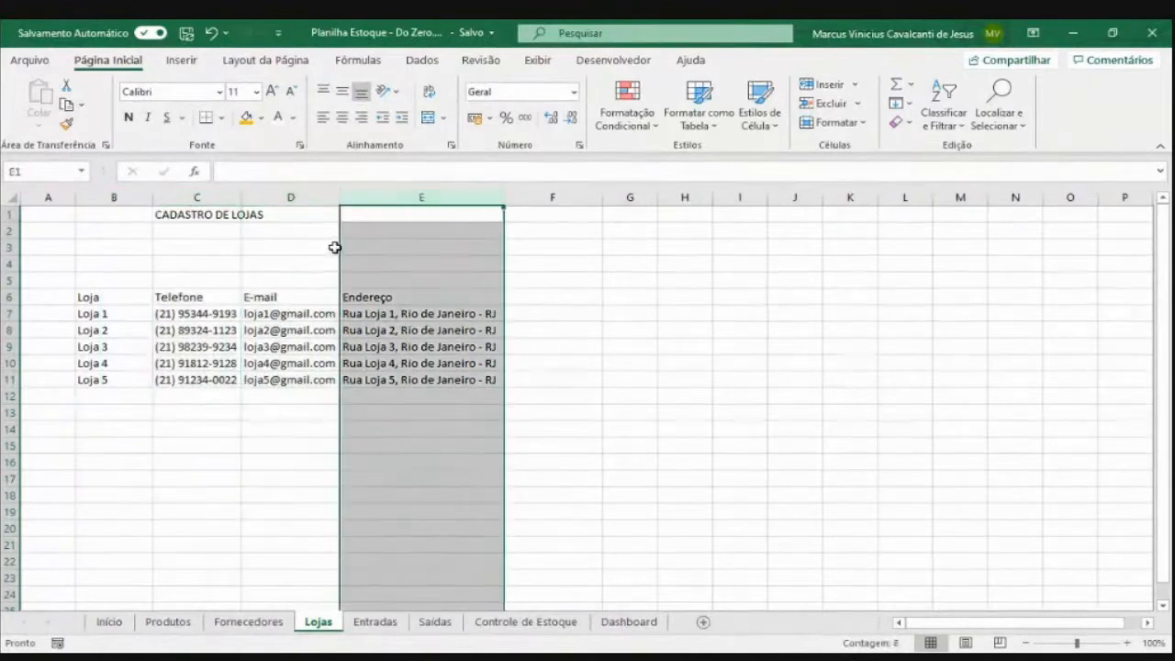
{"action": "left_click", "coordinate": [134, 291]}
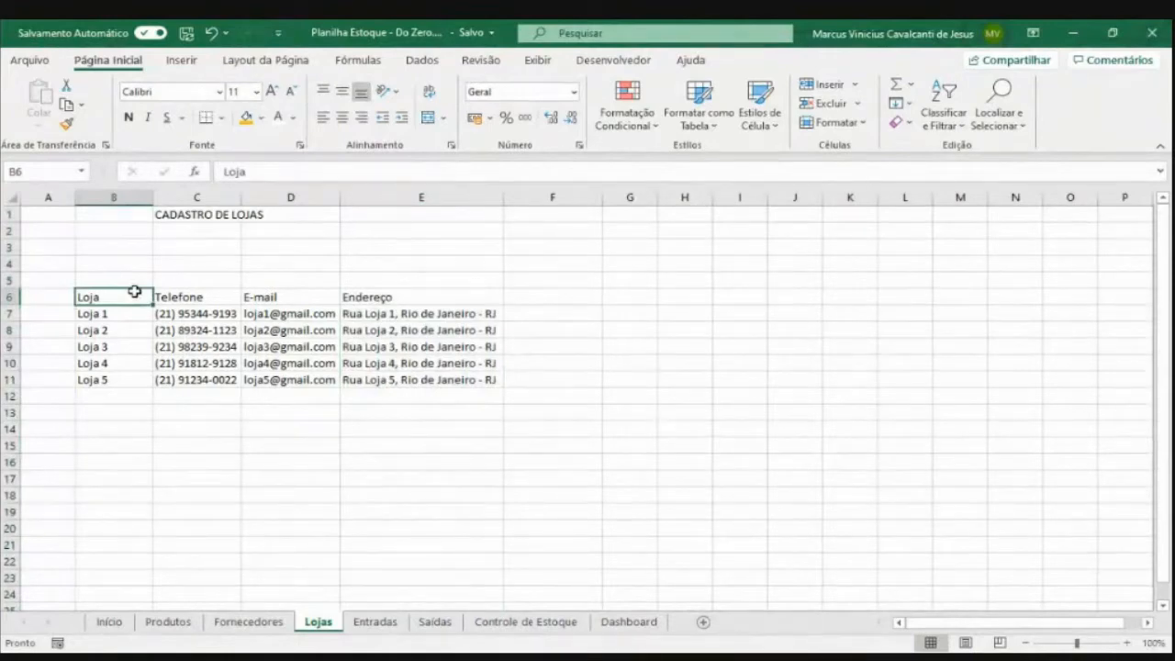
Return to the Produtos sheet, try a totals row on the product table and turn it off again
{"action": "left_click", "coordinate": [184, 621]}
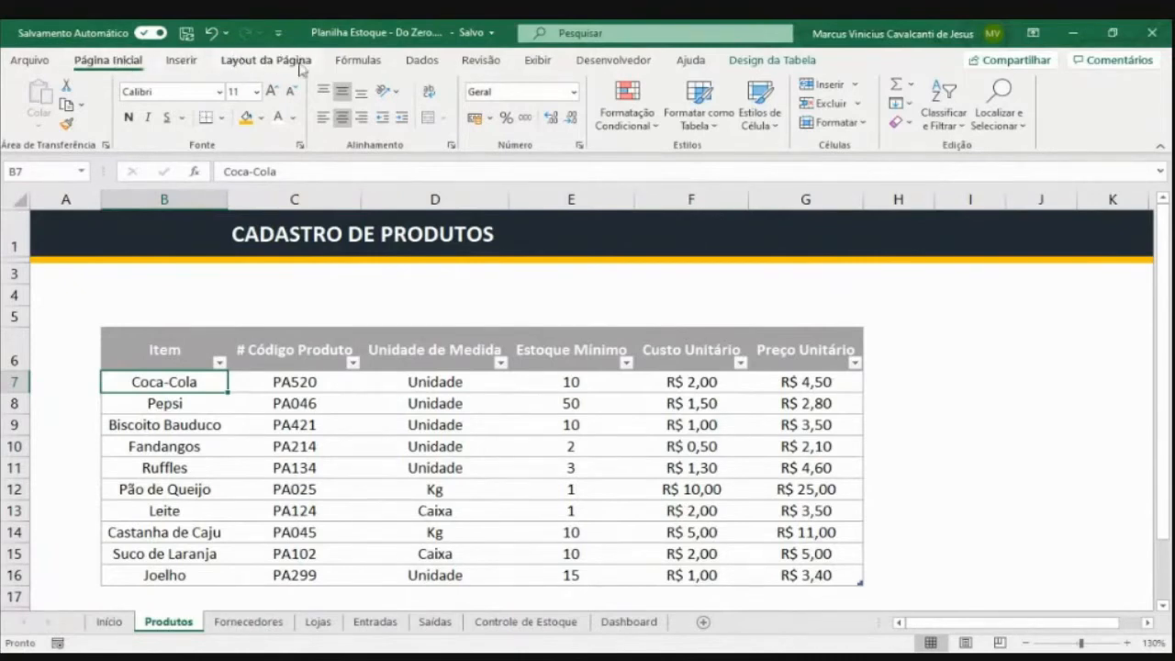
{"action": "left_click", "coordinate": [772, 61]}
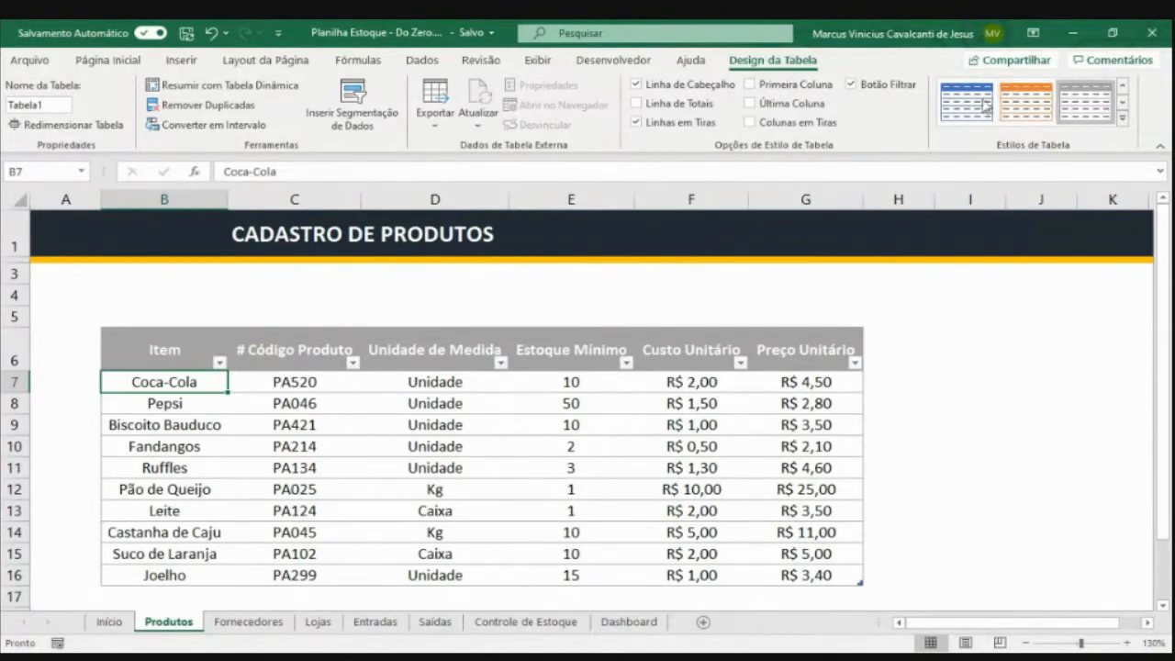
{"action": "left_click", "coordinate": [682, 110]}
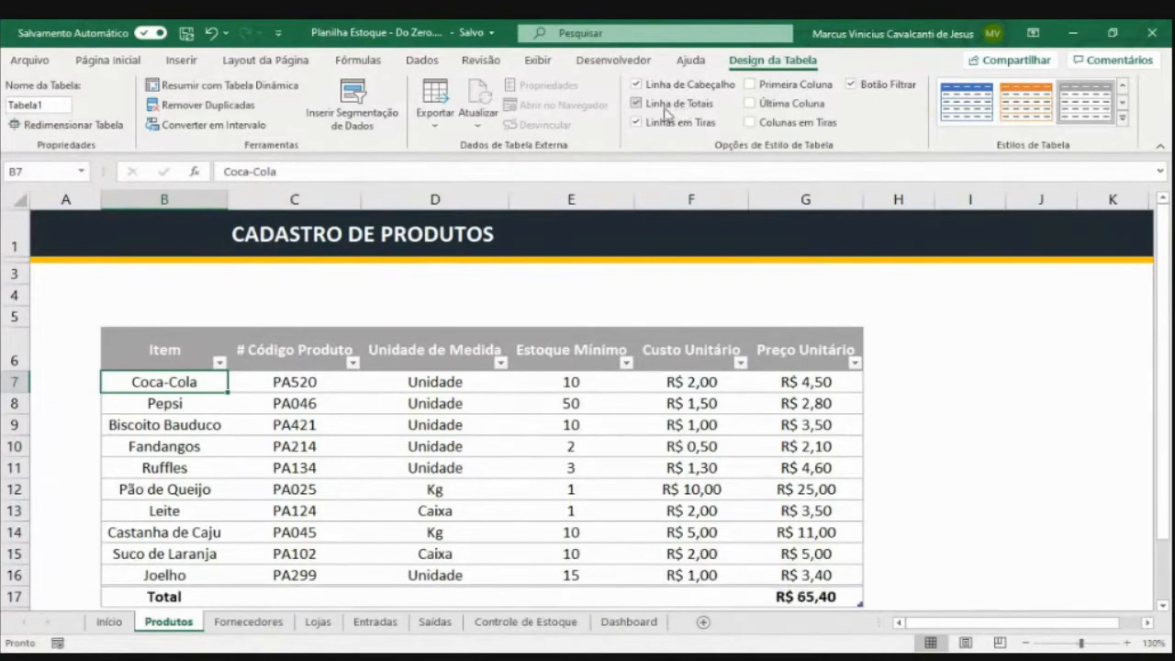
{"action": "left_click", "coordinate": [682, 110]}
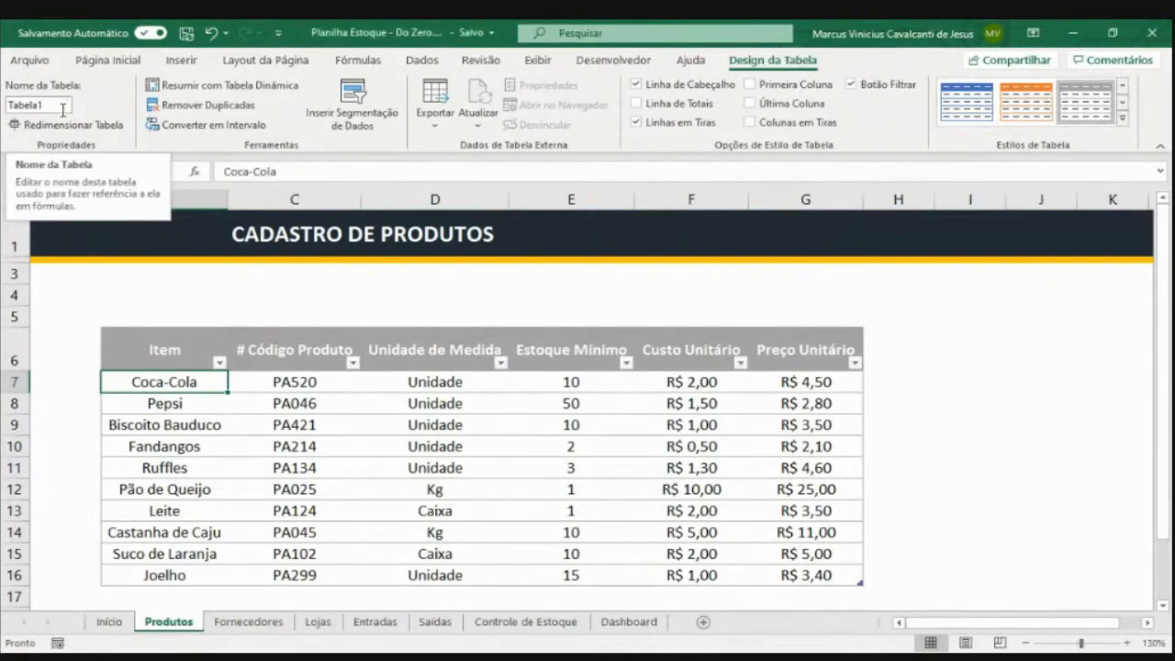
Rename the product table as PRODUTOS
{"action": "left_click", "coordinate": [63, 109]}
{"action": "key", "text": "Caps_Lock"}
{"action": "type", "text": "PRO"}
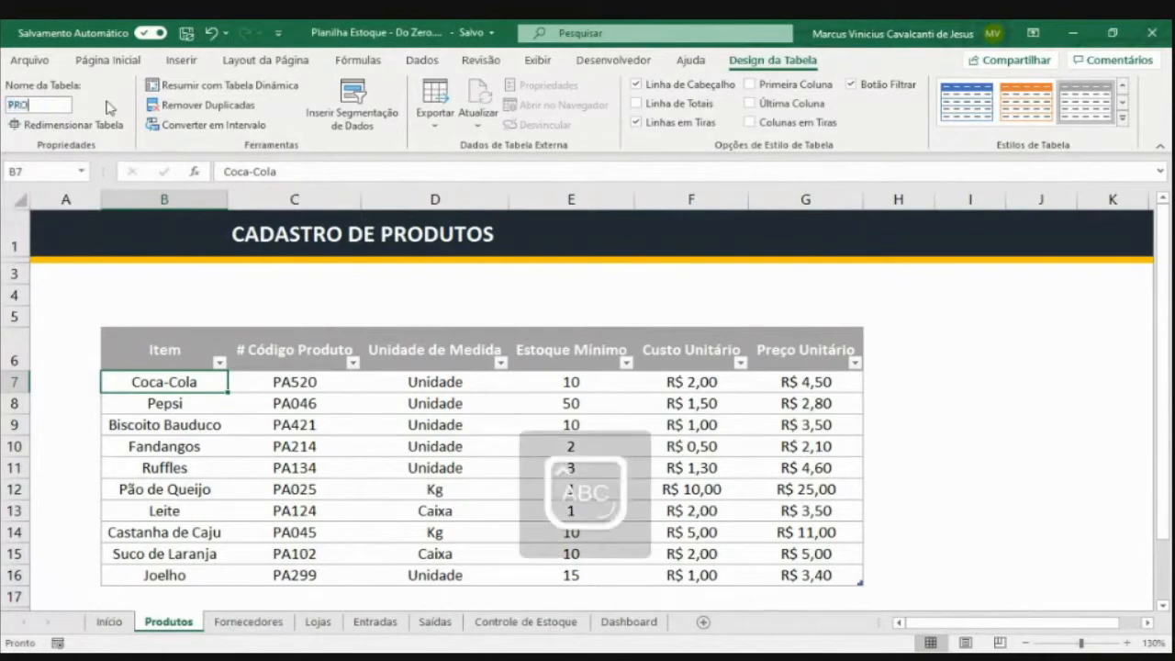
{"action": "type", "text": "DUTOS"}
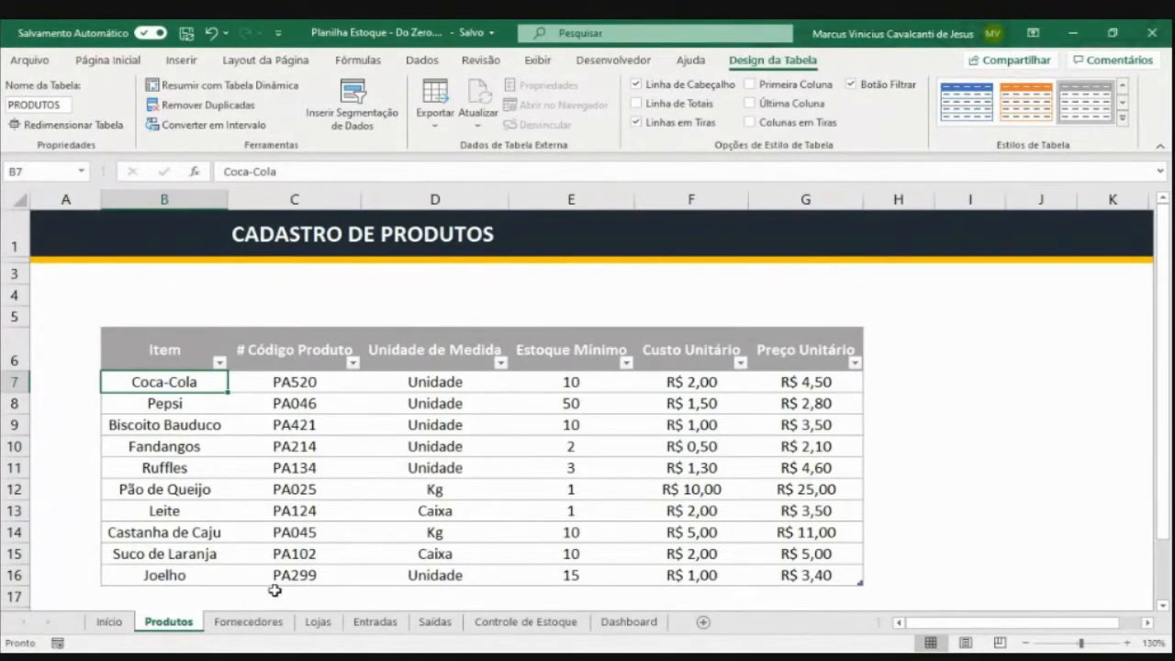
Copy the formatting of title rows 1 and 2 on the Produtos sheet to the top of the Fornecedores sheet with Format Painter
{"action": "left_click_drag", "start_coordinate": [24, 223], "coordinate": [25, 260]}
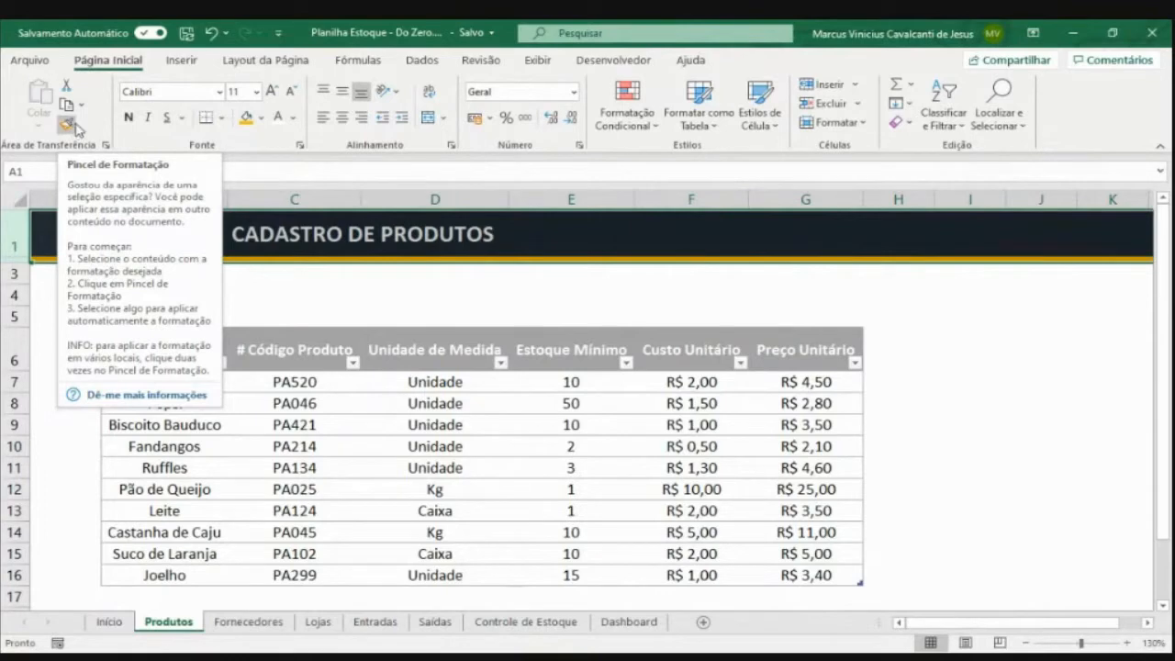
{"action": "left_click", "coordinate": [69, 125]}
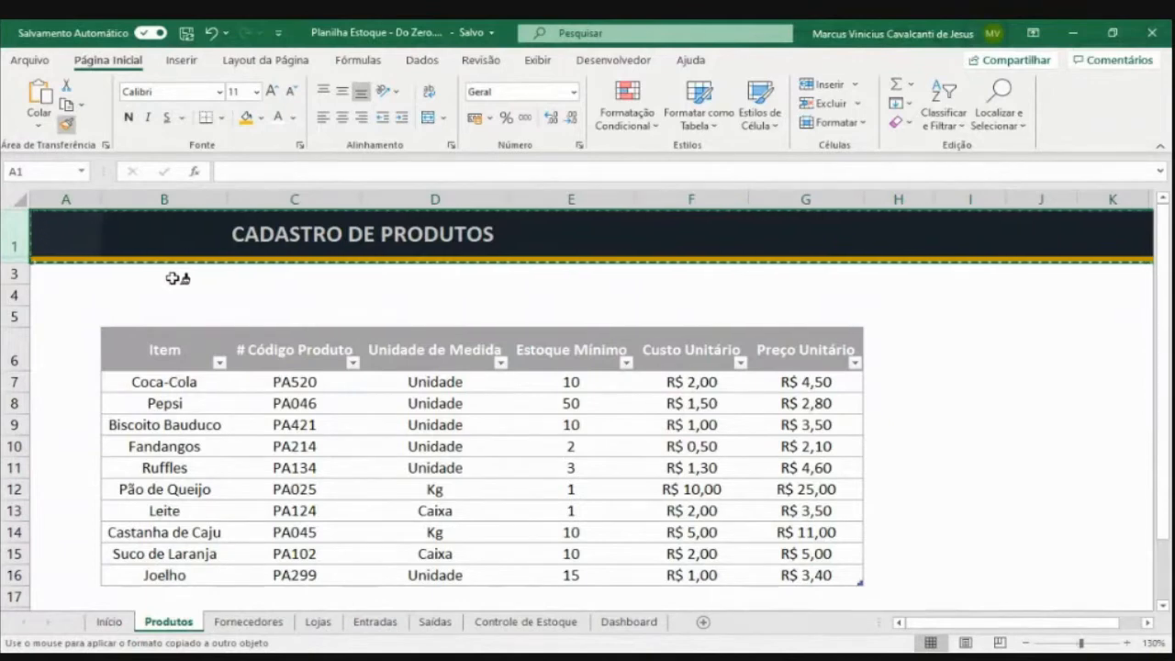
{"action": "left_click", "coordinate": [250, 623]}
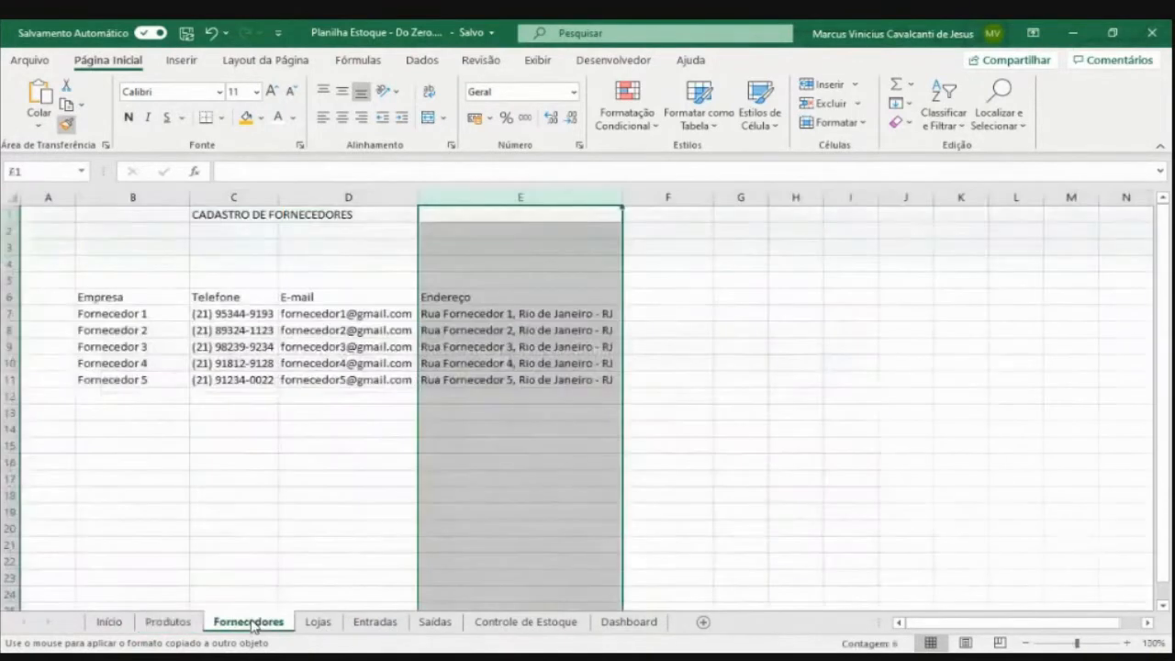
{"action": "left_click", "coordinate": [49, 215]}
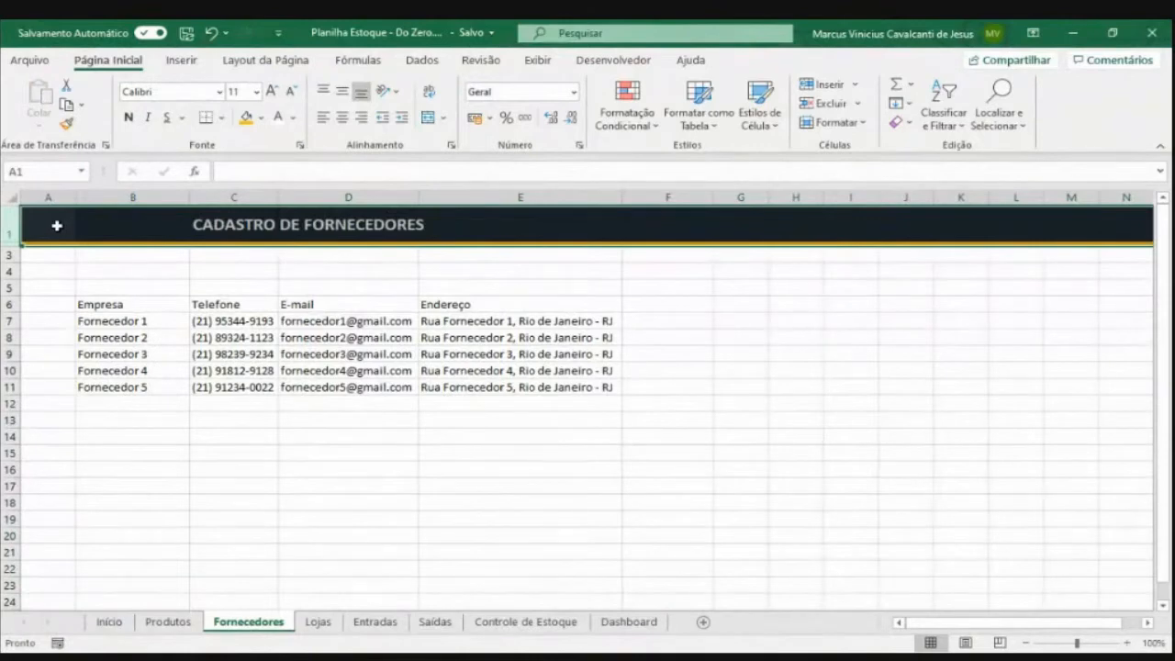
Copy the title band formatting from the Fornecedores sheet to the top of the Lojas sheet with Format Painter
{"action": "left_click", "coordinate": [68, 127]}
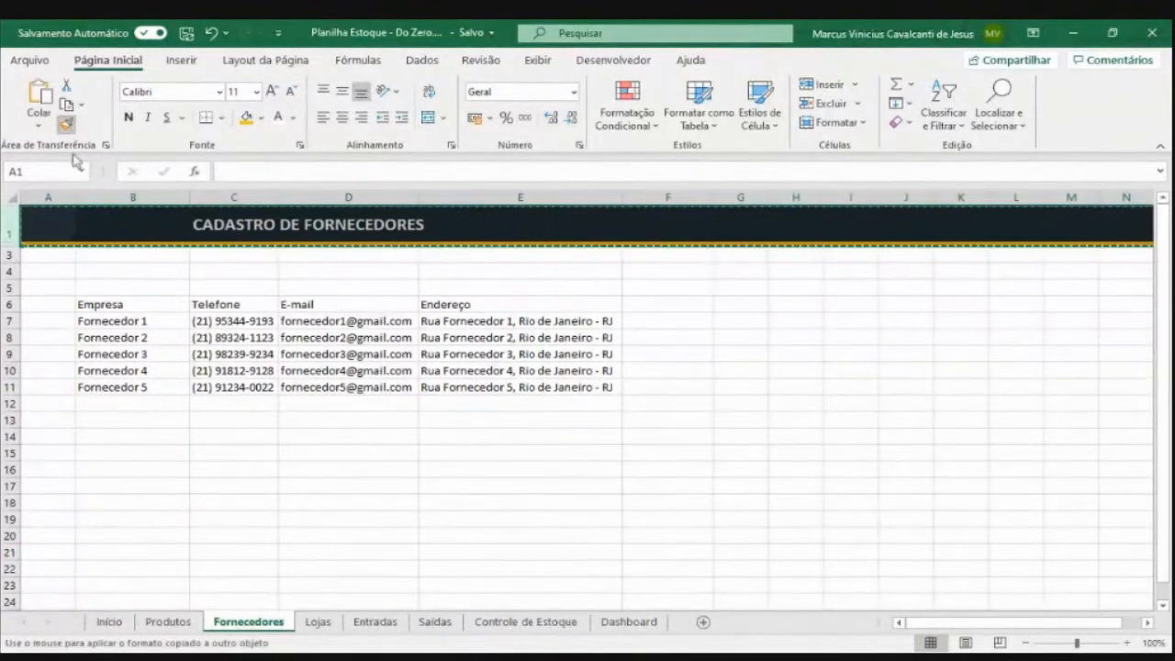
{"action": "left_click", "coordinate": [319, 623]}
{"action": "left_click", "coordinate": [42, 216]}
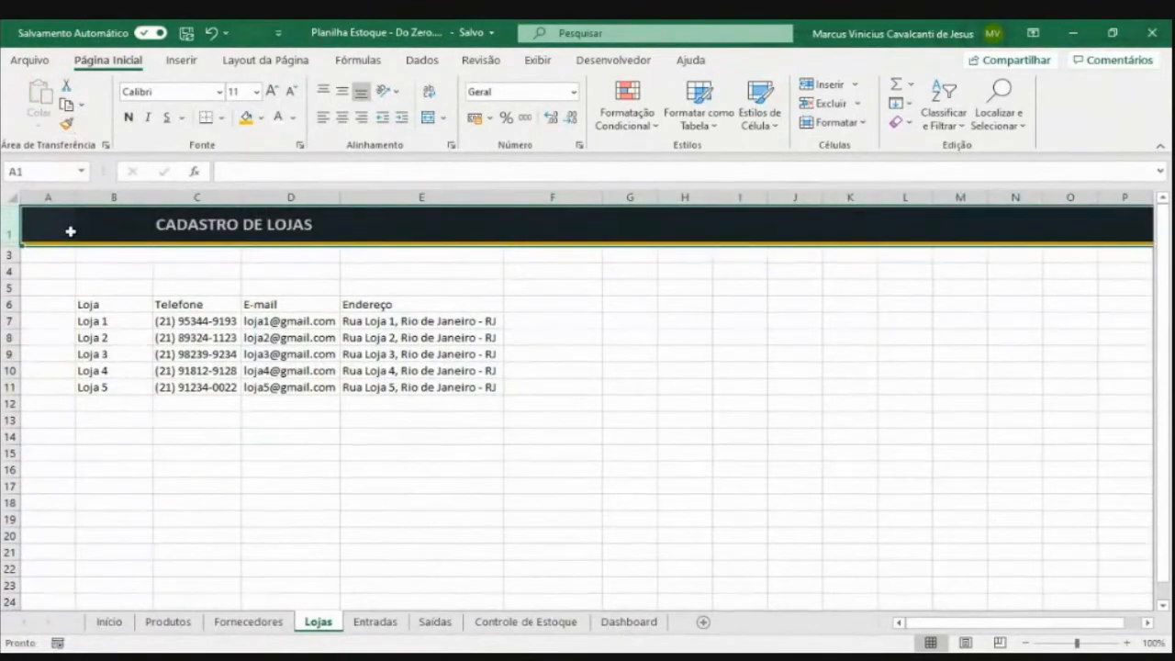
Format the supplier list B6:E11 on the Fornecedores sheet as a table with headers, using the style Branco, Estilo de Tabela Clara 11
{"action": "left_click", "coordinate": [275, 623]}
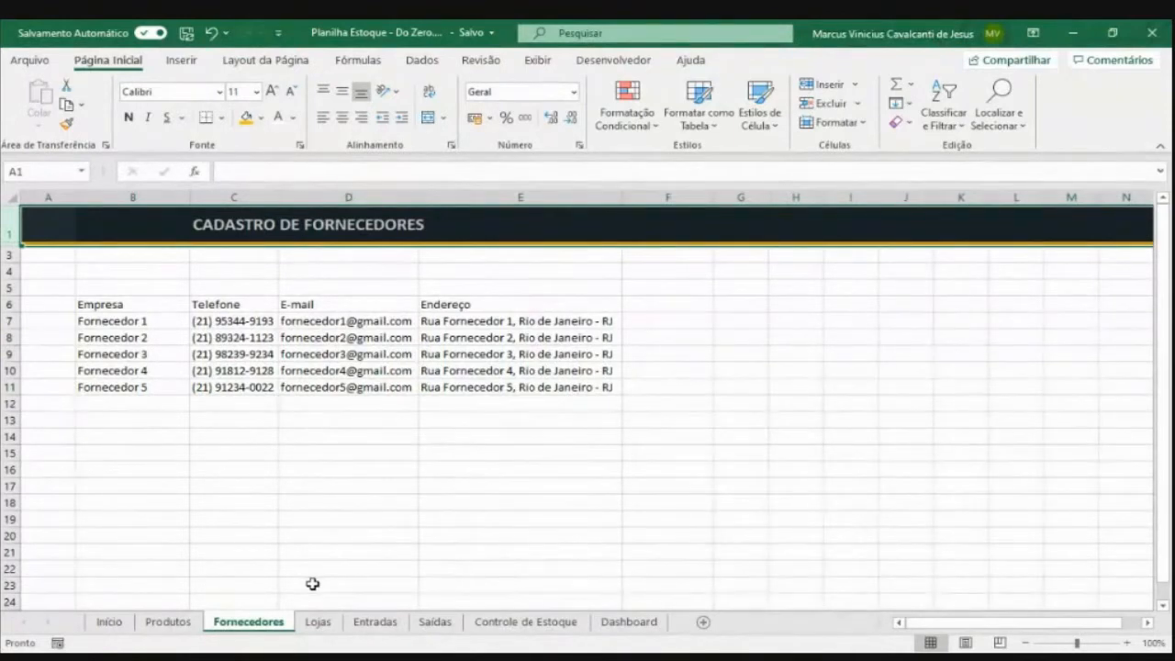
{"action": "left_click", "coordinate": [133, 320]}
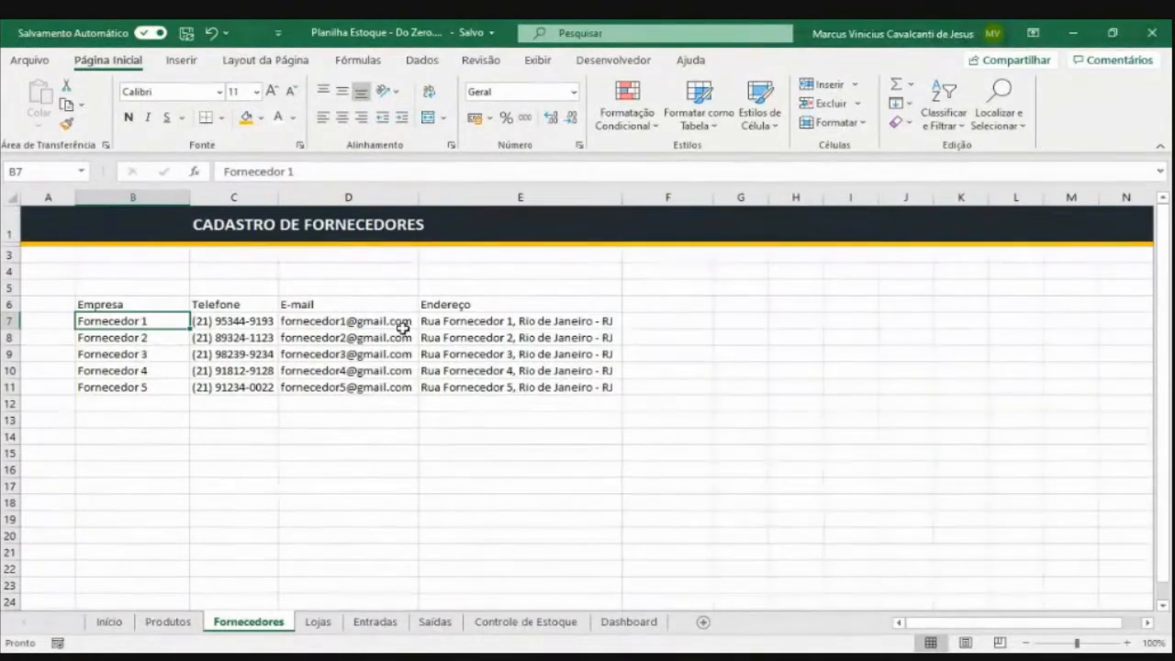
{"action": "key", "text": "ctrl+a"}
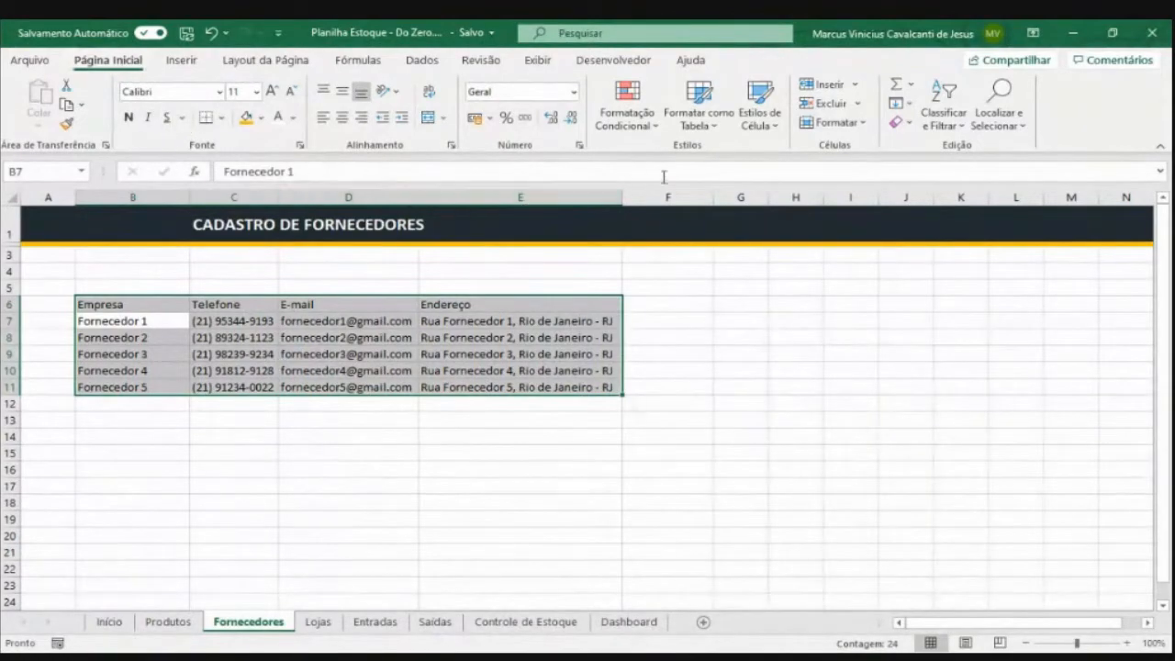
{"action": "left_click", "coordinate": [699, 126]}
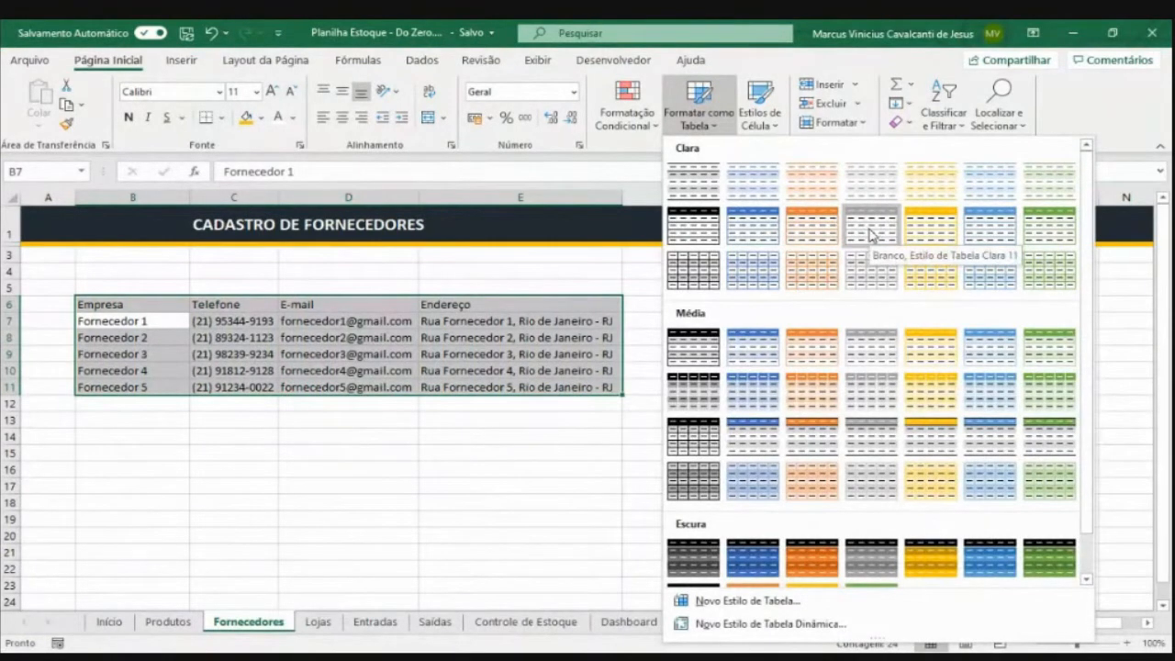
{"action": "left_click", "coordinate": [870, 235]}
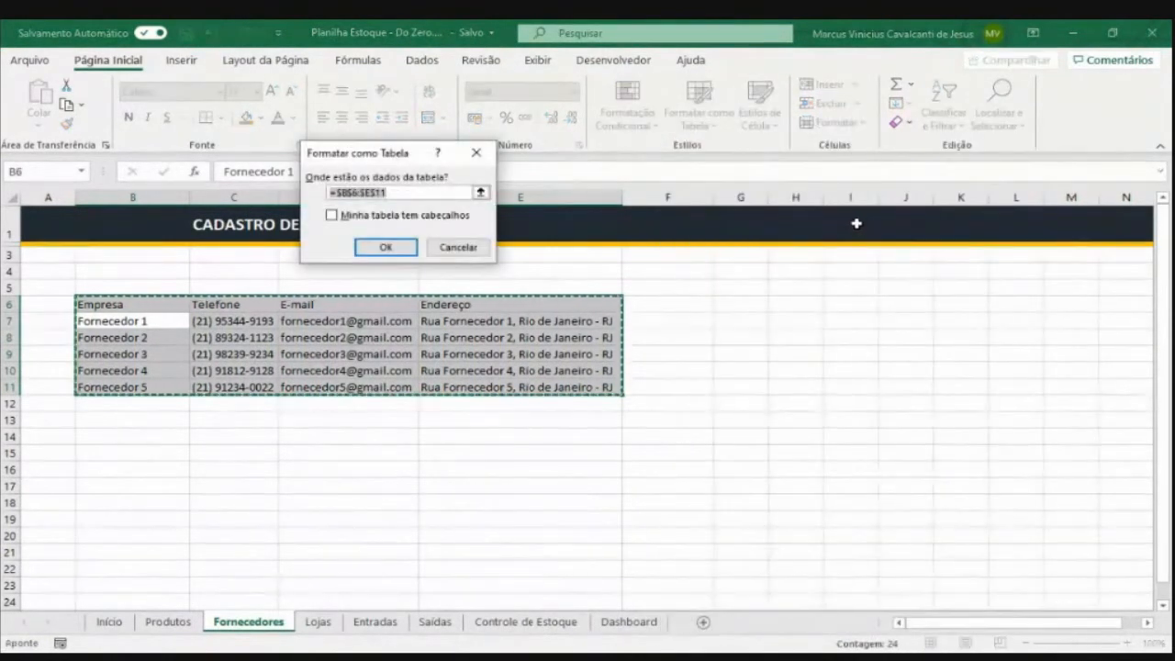
{"action": "left_click", "coordinate": [360, 218]}
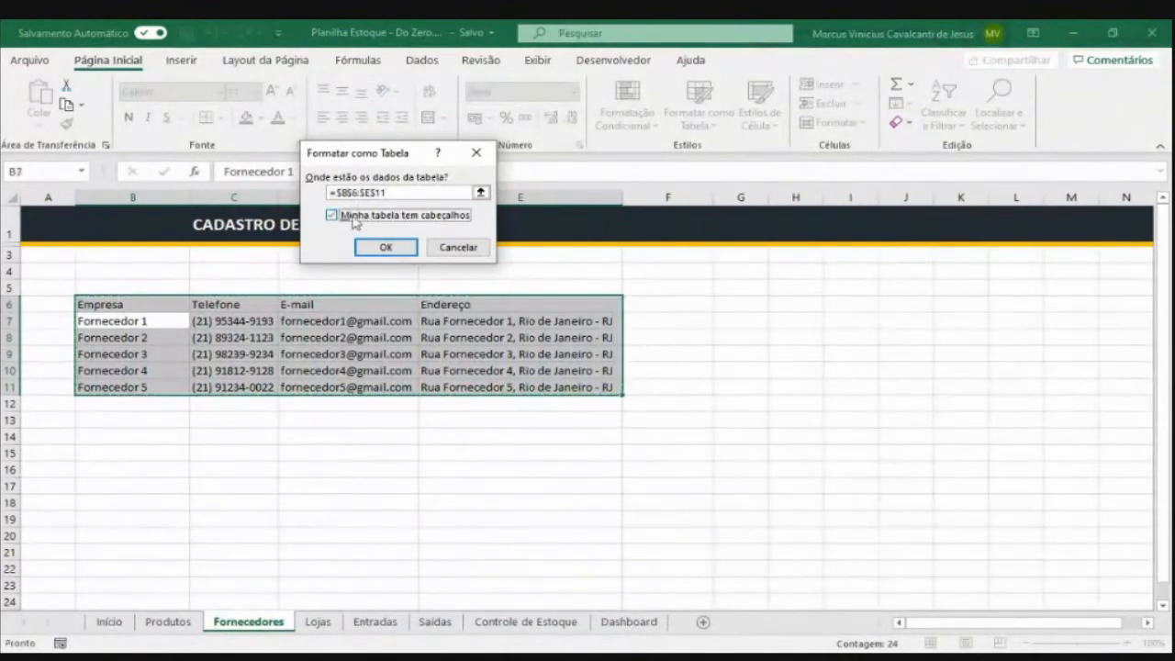
{"action": "left_click", "coordinate": [384, 249]}
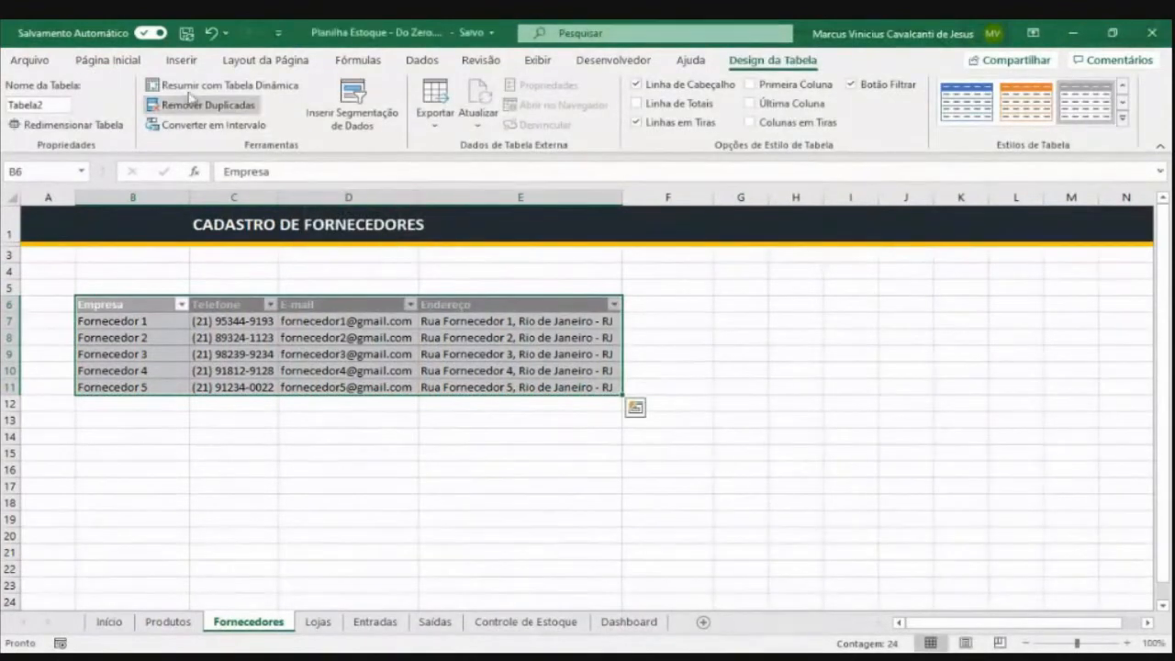
Center the supplier table's contents vertically and horizontally
{"action": "left_click", "coordinate": [129, 65]}
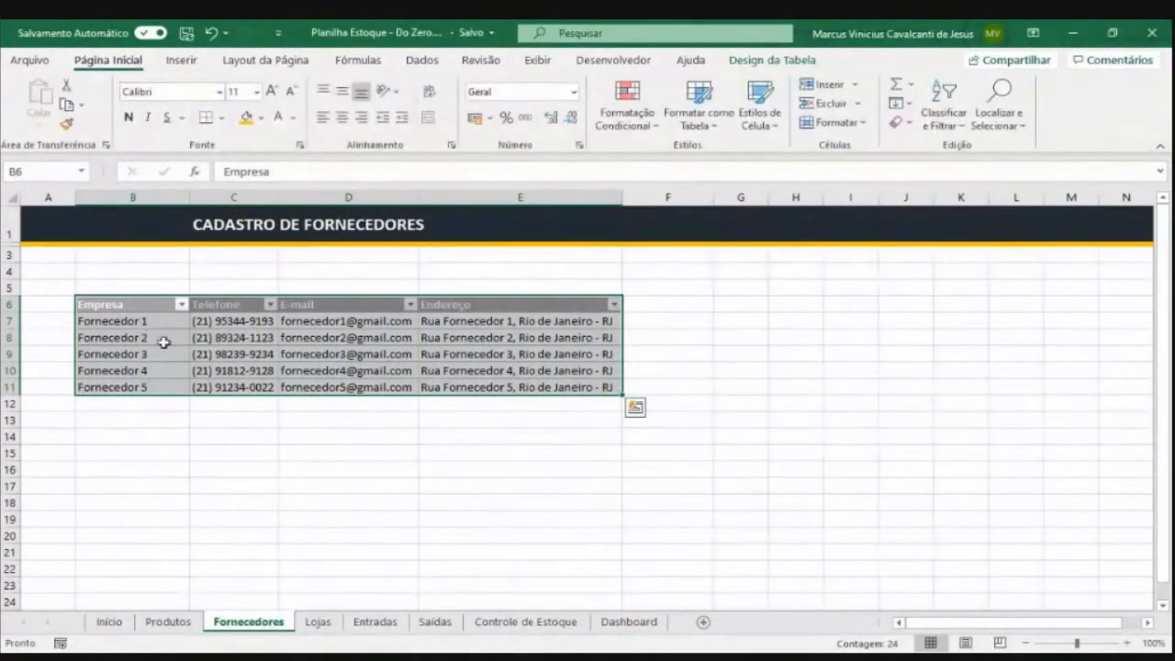
{"action": "left_click", "coordinate": [341, 91]}
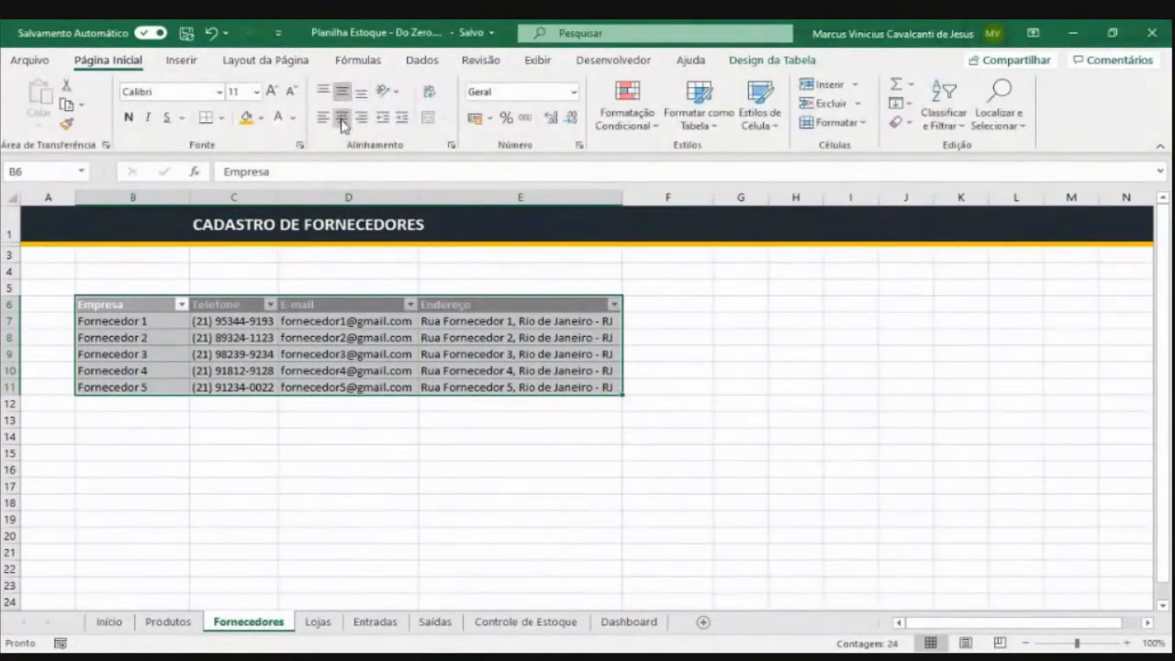
{"action": "left_click", "coordinate": [341, 118]}
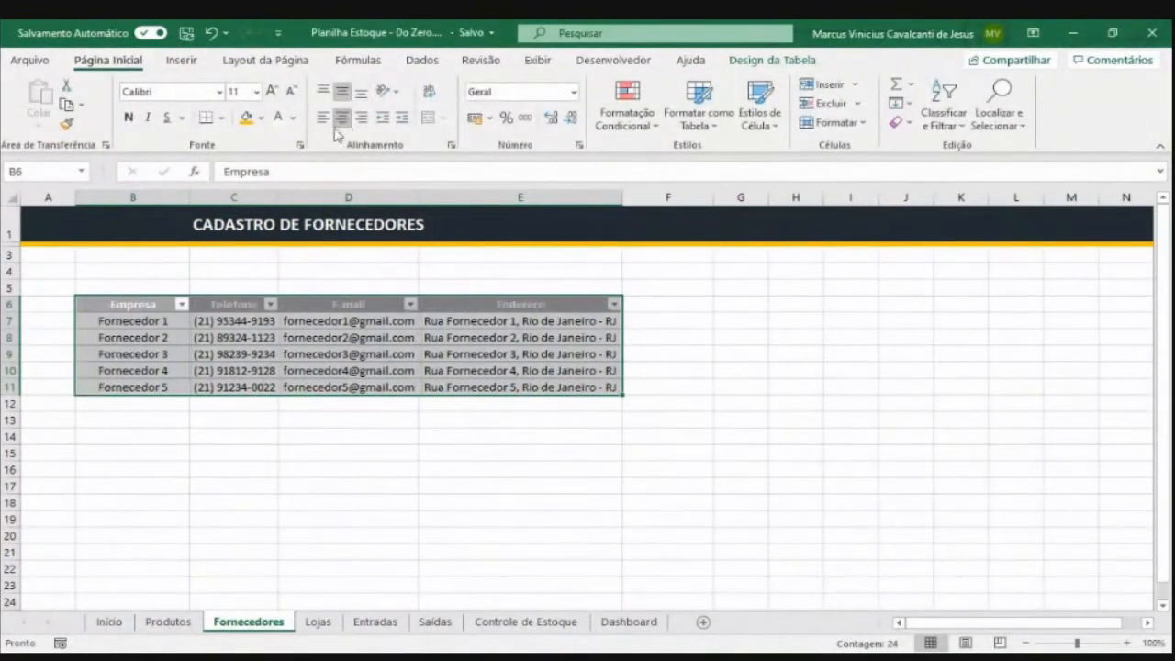
Set columns B to E of the Fornecedores sheet to an equal, wider width, and widen the E-mail and Endereço columns further to fit their text
{"action": "left_click", "coordinate": [157, 197]}
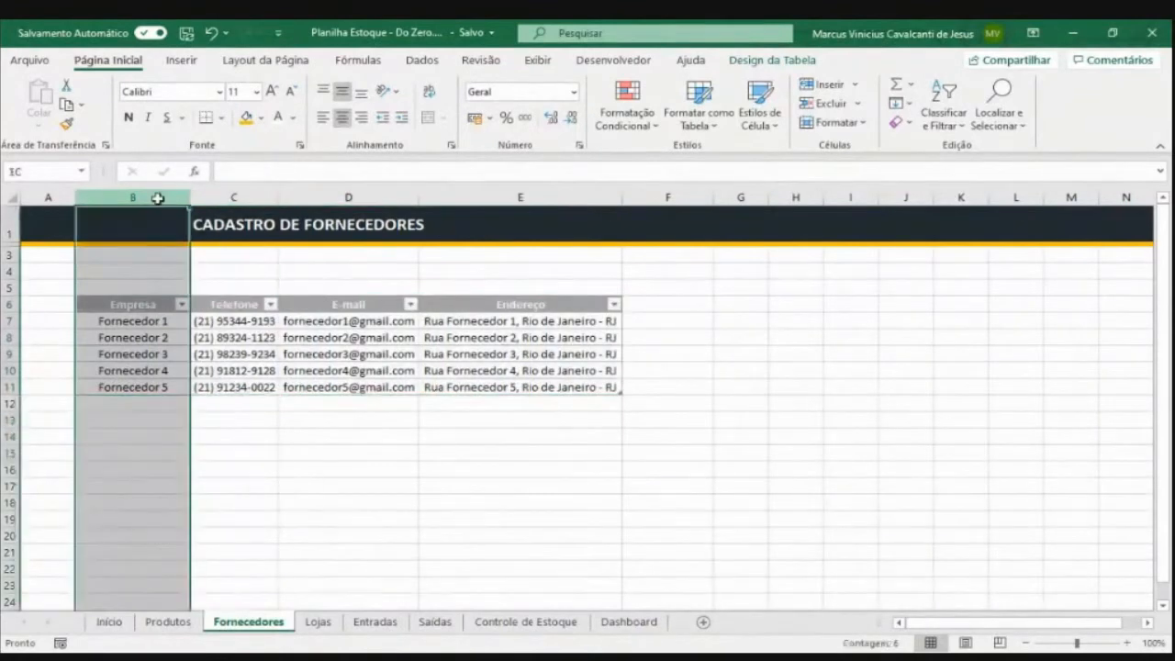
{"action": "left_click_drag", "start_coordinate": [157, 197], "coordinate": [511, 201]}
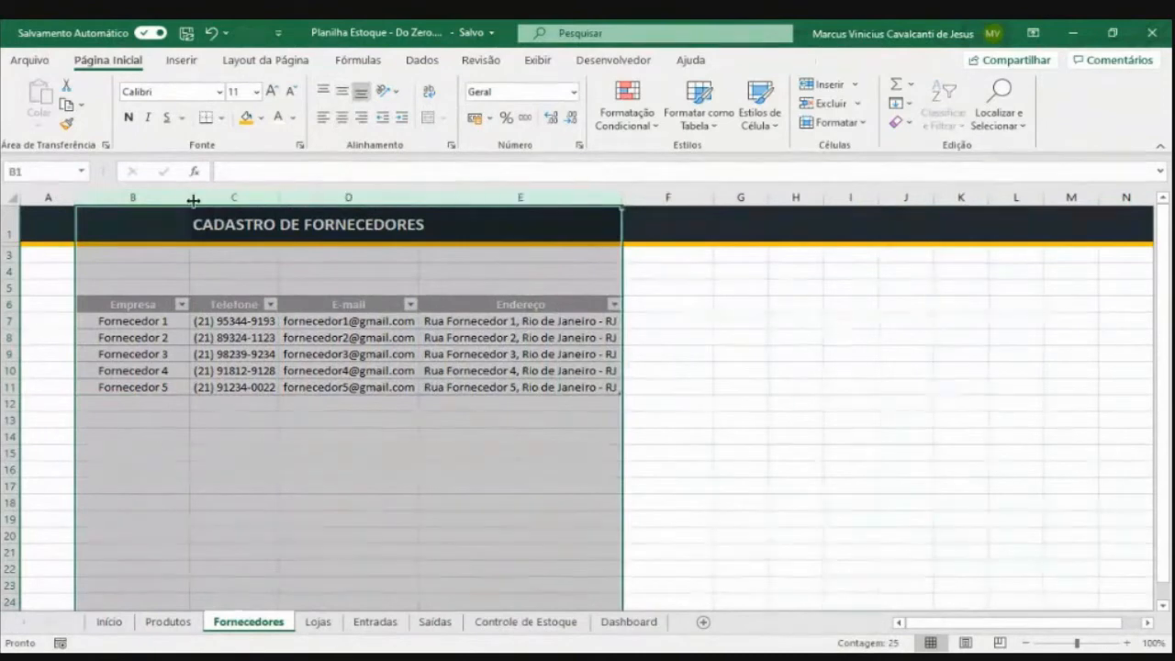
{"action": "left_click_drag", "start_coordinate": [192, 199], "coordinate": [218, 196]}
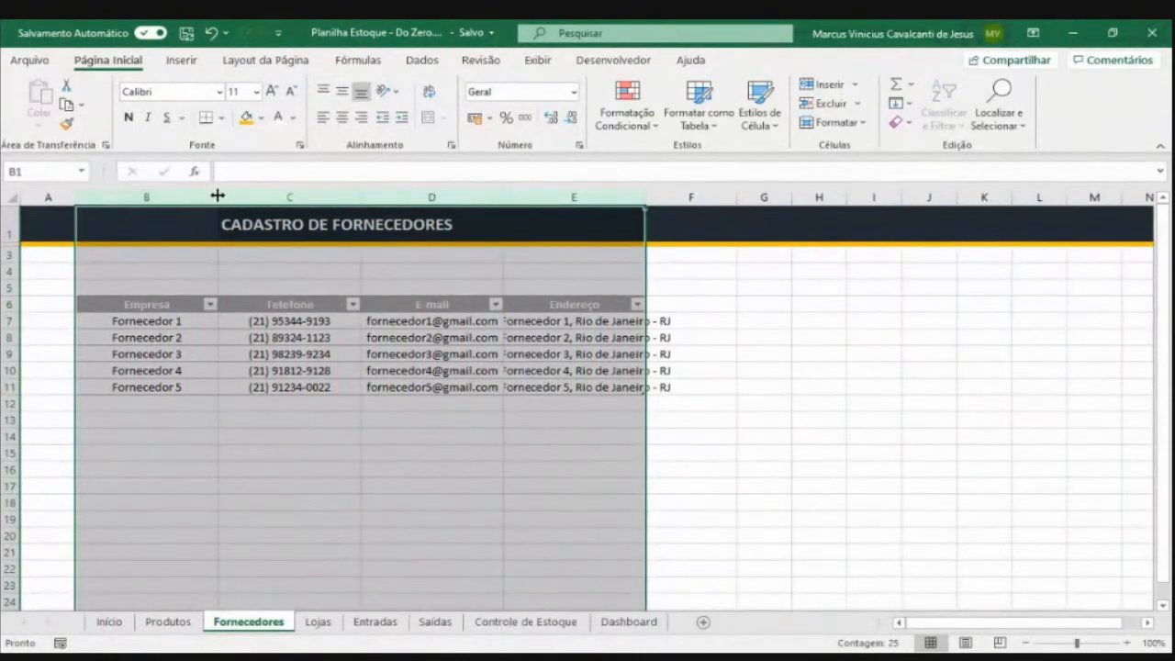
{"action": "left_click_drag", "start_coordinate": [218, 196], "coordinate": [211, 194]}
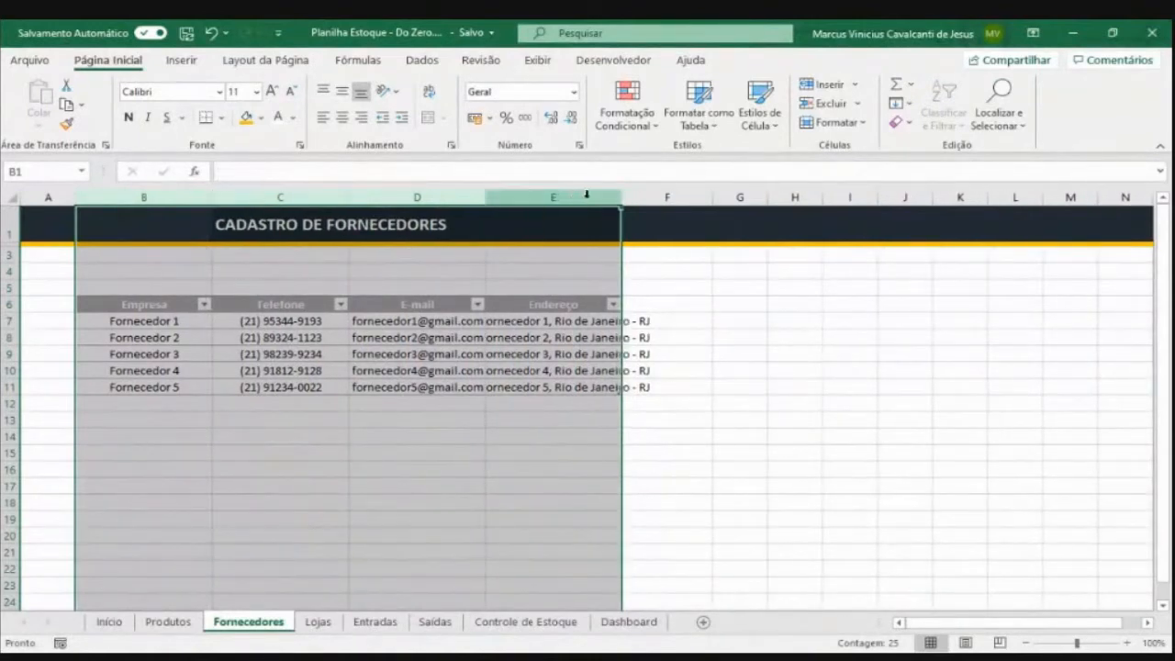
{"action": "left_click", "coordinate": [552, 197]}
{"action": "left_click_drag", "start_coordinate": [621, 197], "coordinate": [695, 194]}
{"action": "left_click_drag", "start_coordinate": [487, 194], "coordinate": [504, 195]}
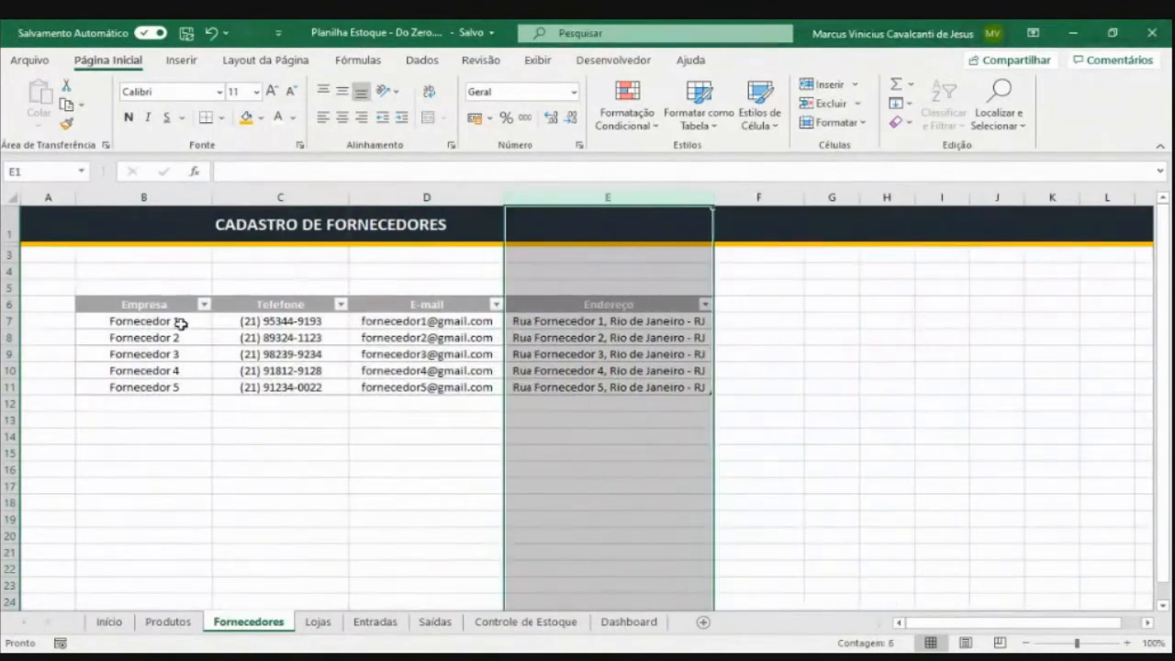
Hide the gridlines on the Fornecedores sheet and set its zoom to 130%
{"action": "left_click", "coordinate": [92, 320]}
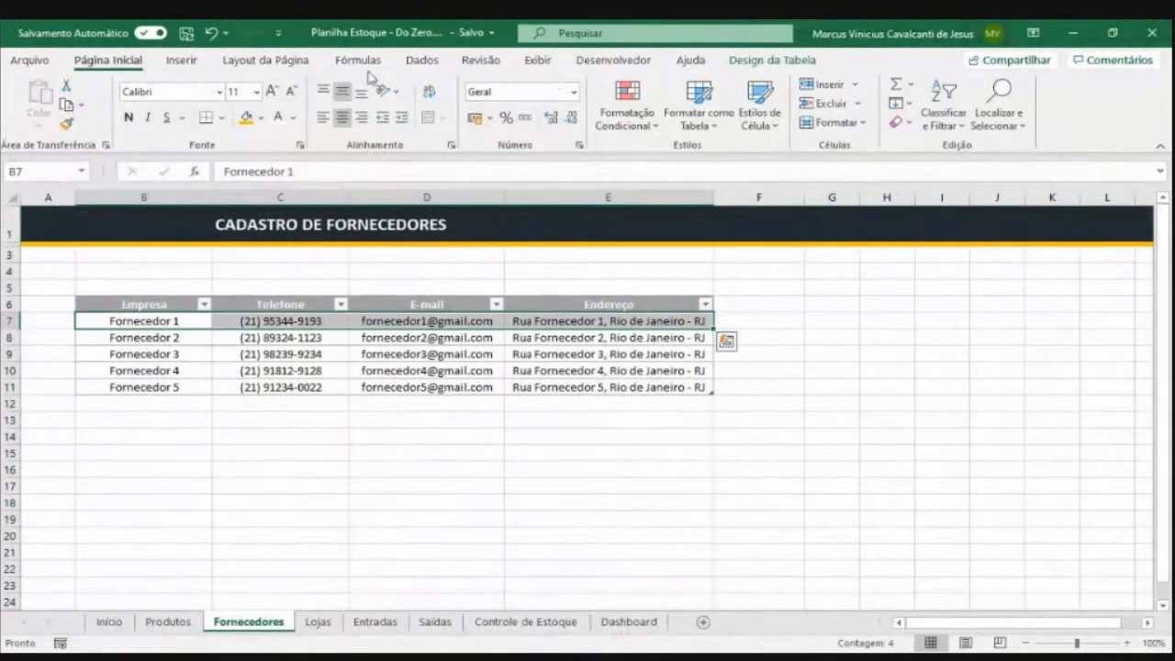
{"action": "left_click", "coordinate": [530, 64]}
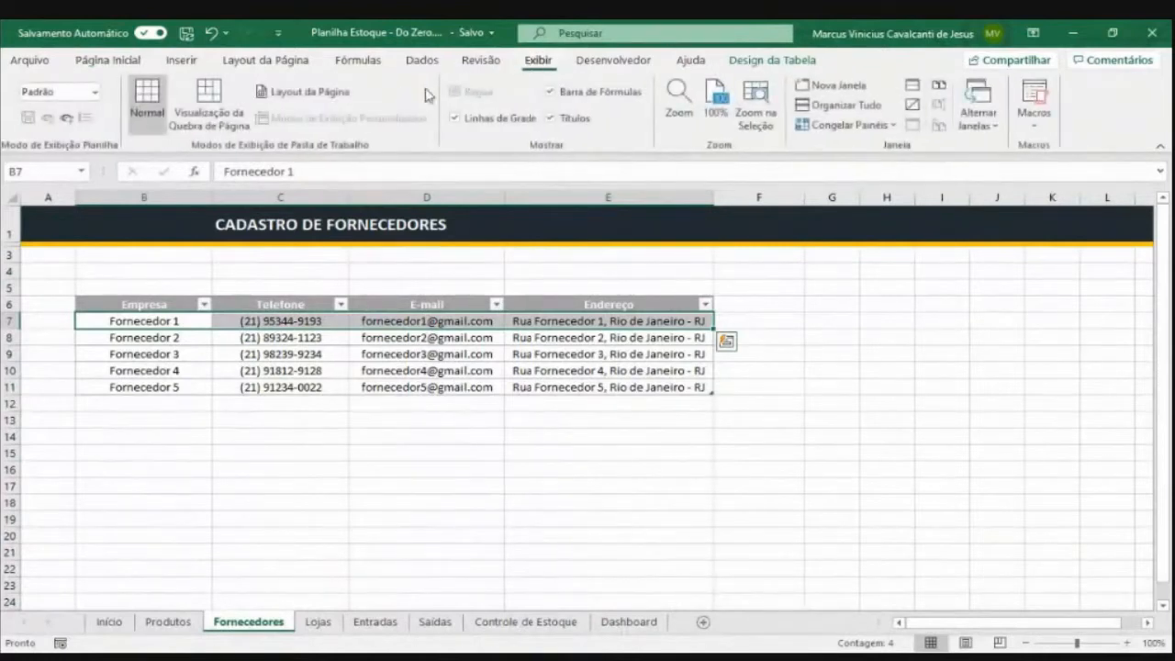
{"action": "left_click", "coordinate": [472, 128]}
{"action": "left_click", "coordinate": [330, 350]}
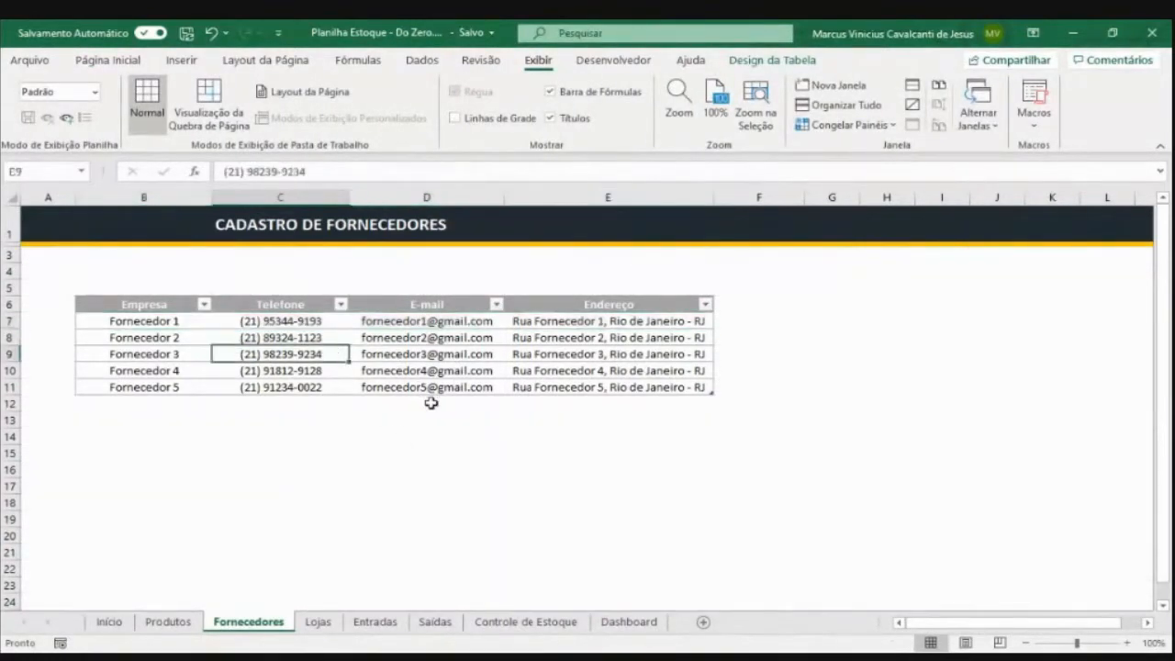
{"action": "left_click", "coordinate": [1128, 643]}
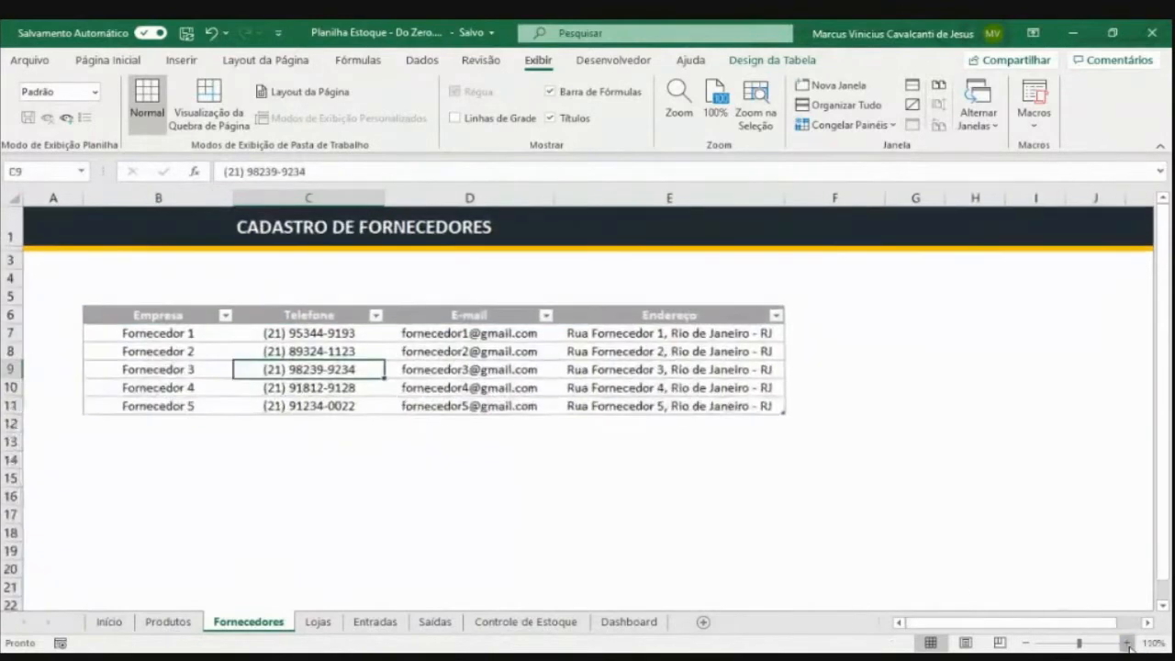
{"action": "left_click", "coordinate": [1128, 644]}
{"action": "left_click", "coordinate": [1128, 643]}
Rename the supplier table as FORNECEDOR
{"action": "left_click", "coordinate": [265, 362]}
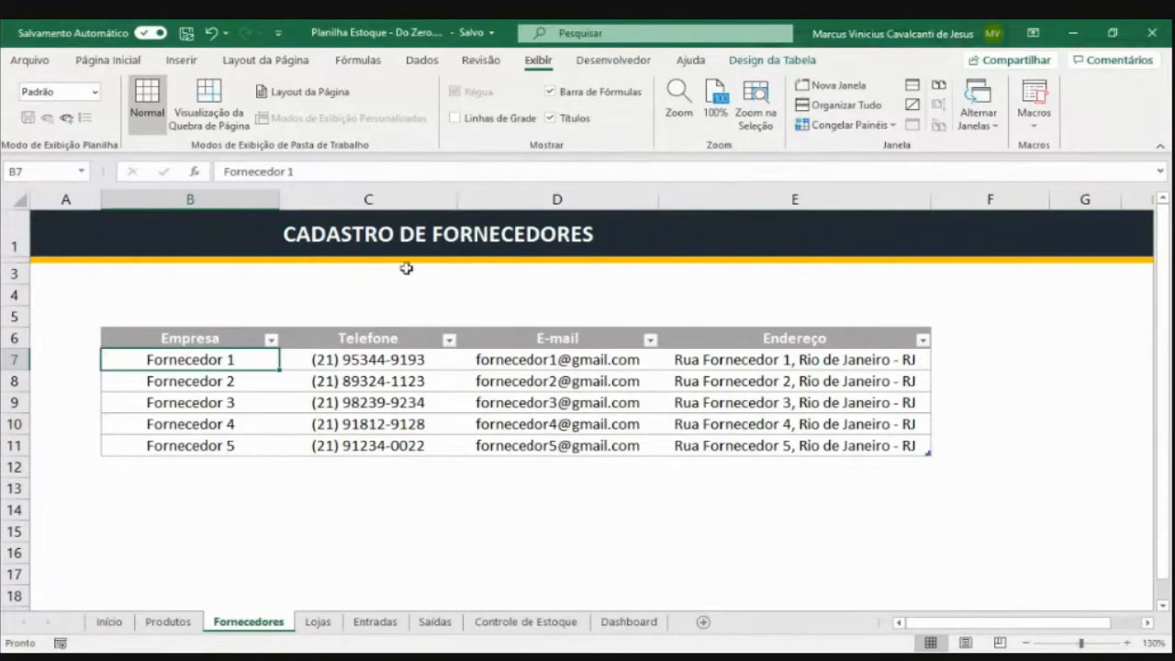
{"action": "left_click", "coordinate": [766, 62]}
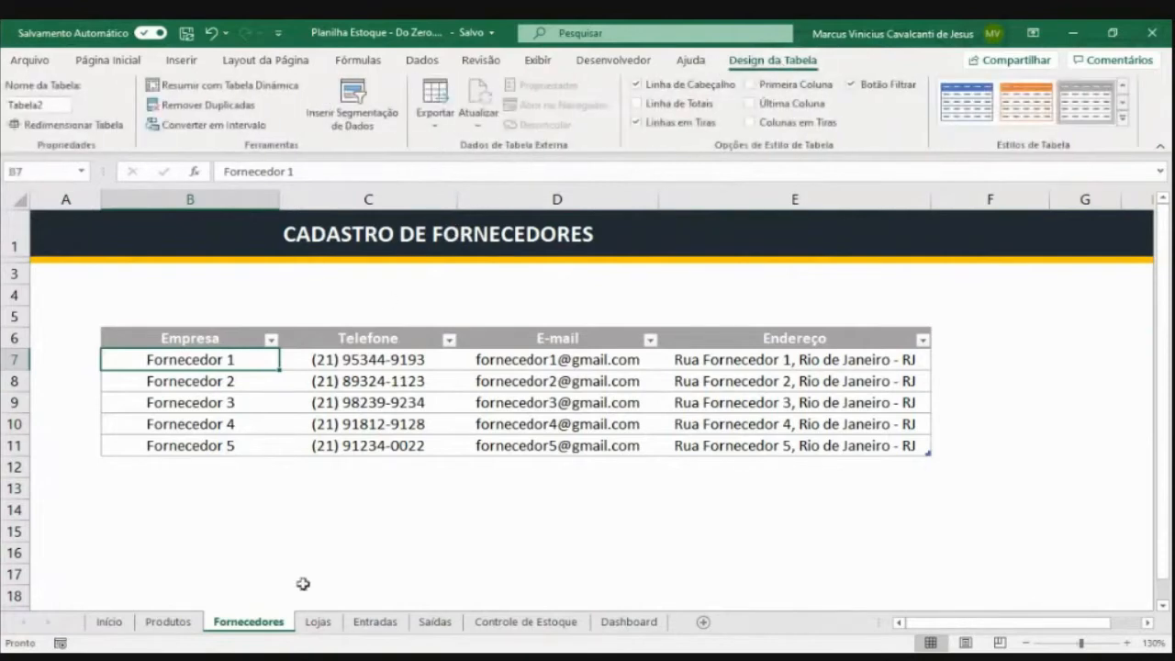
{"action": "left_click", "coordinate": [54, 106]}
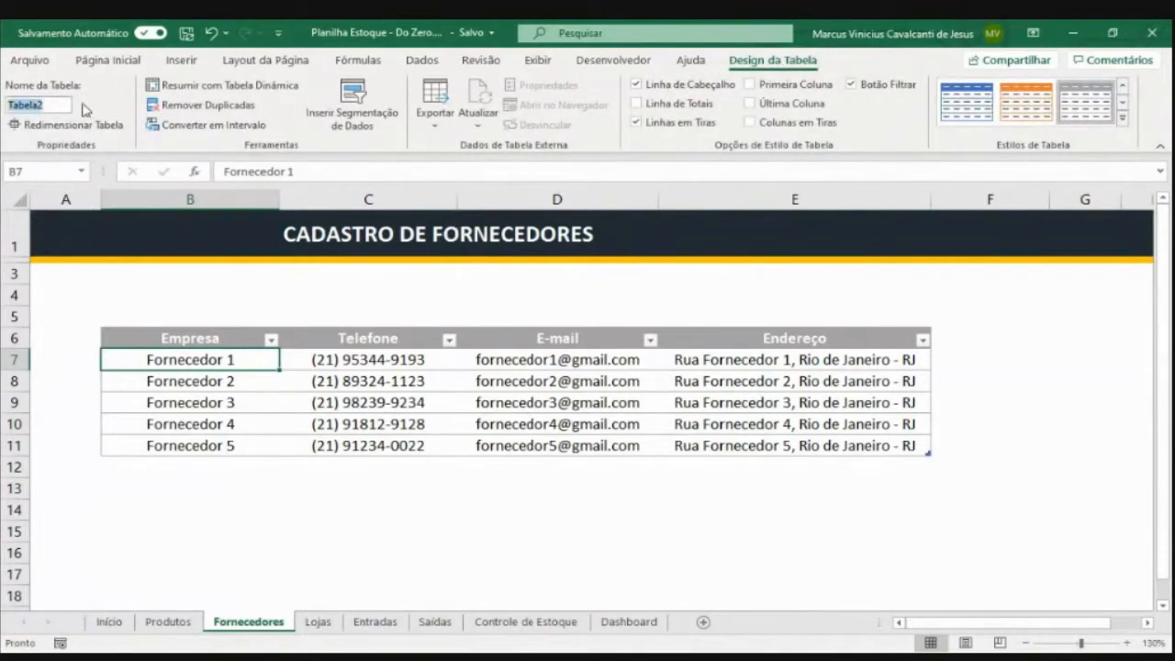
{"action": "type", "text": "FORNECEDOR"}
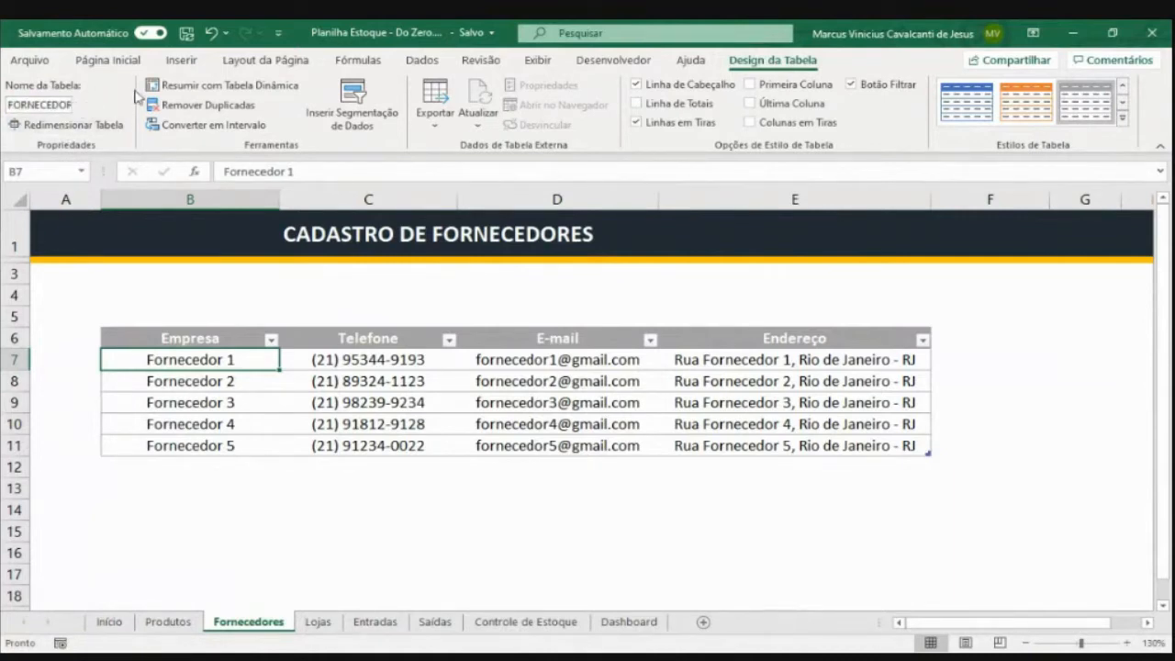
Format the store list in B6:E11 of the Lojas sheet as a table with headers, using the light gray style with a solid header
{"action": "left_click", "coordinate": [319, 622]}
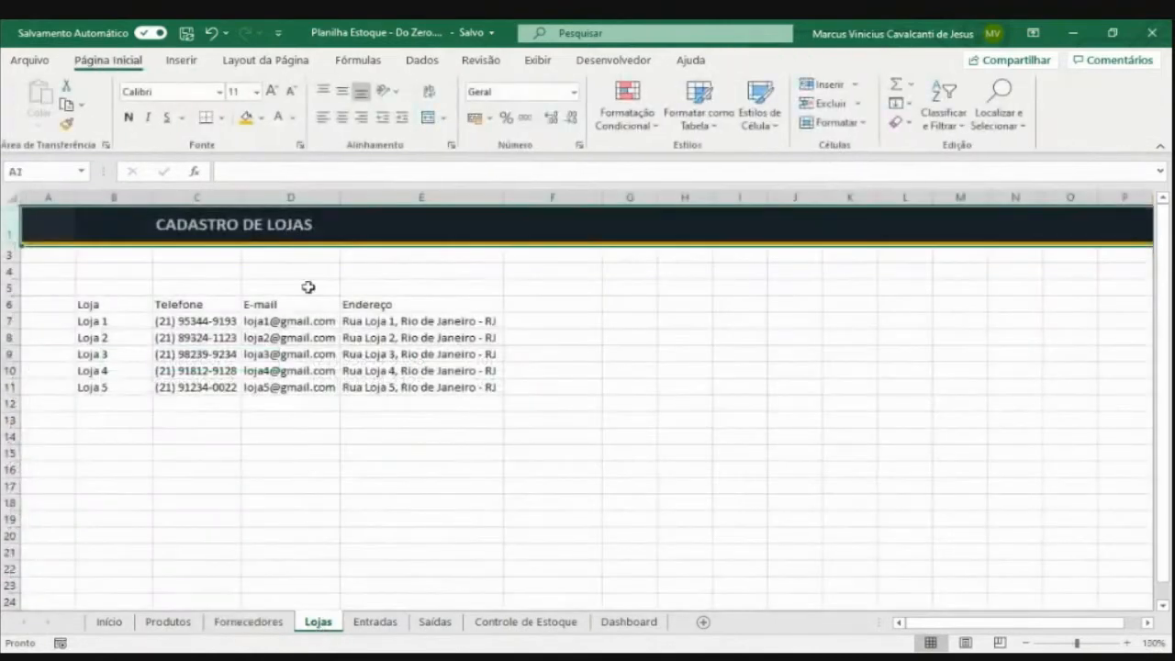
{"action": "left_click", "coordinate": [113, 305]}
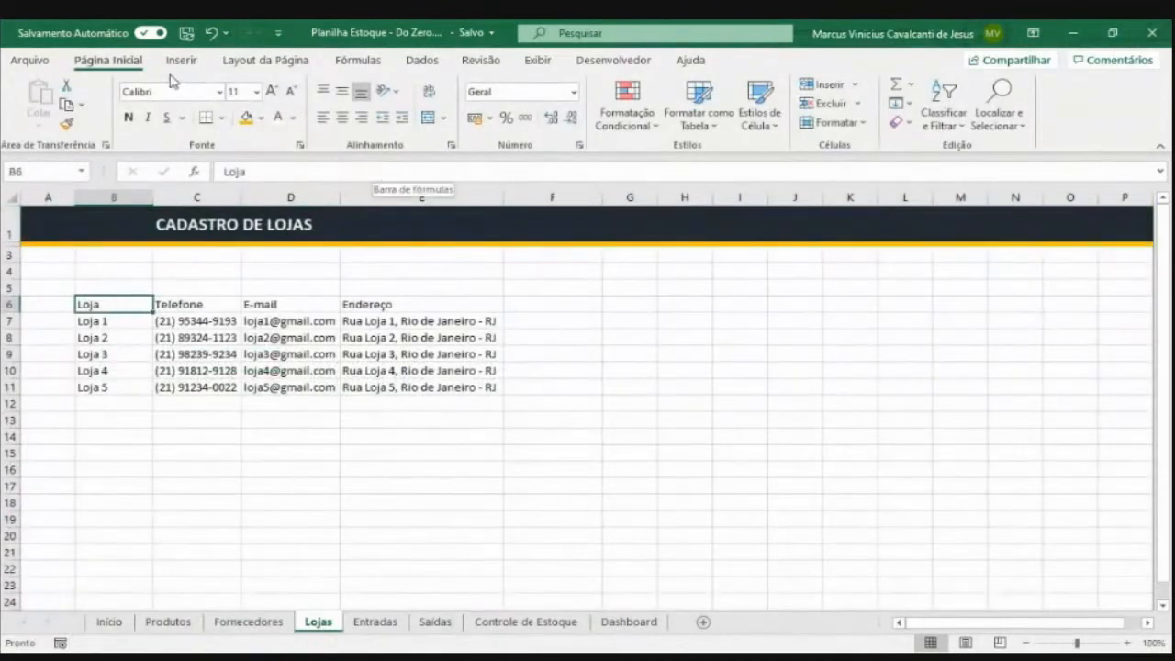
{"action": "key", "text": "ctrl+a"}
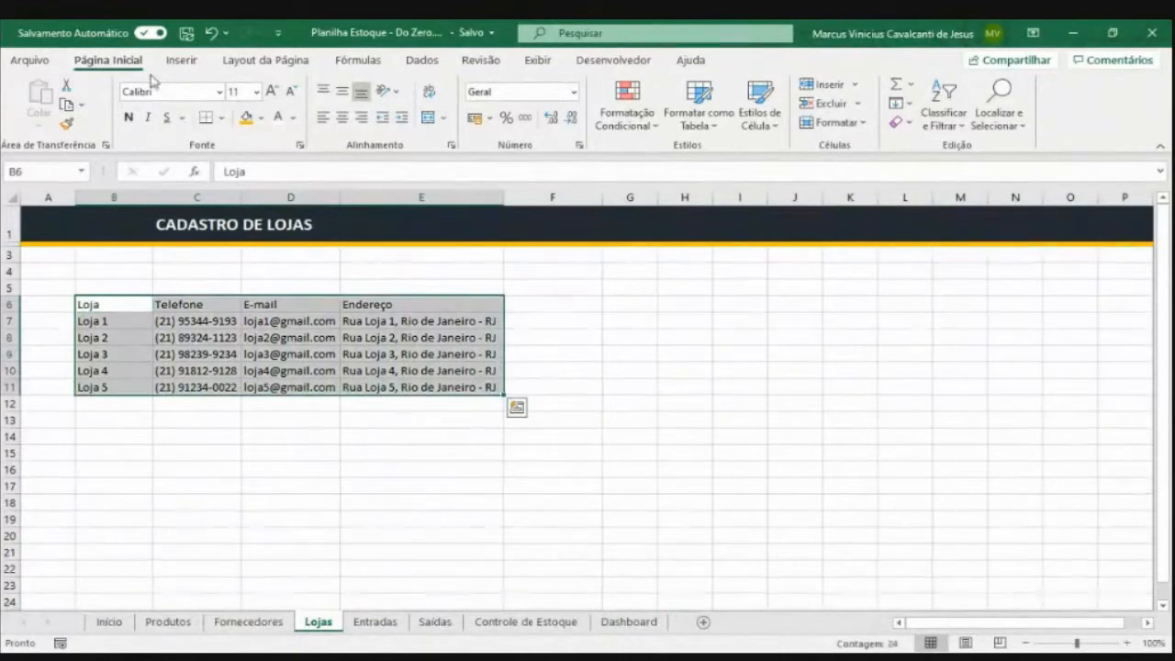
{"action": "left_click", "coordinate": [697, 124]}
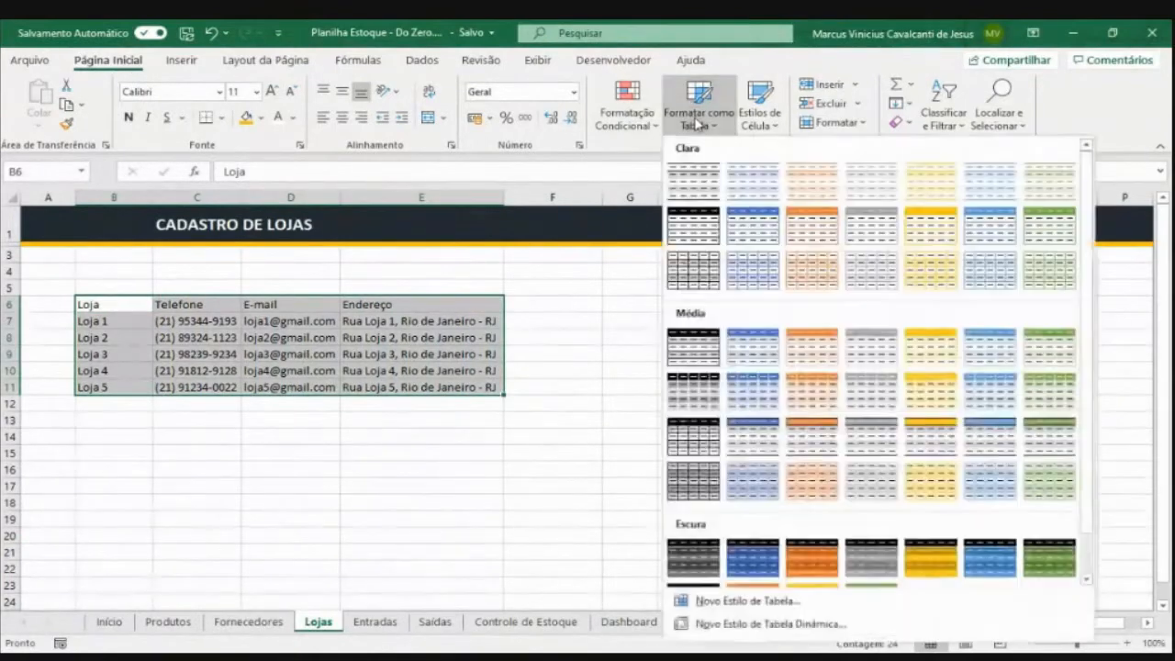
{"action": "left_click", "coordinate": [863, 220]}
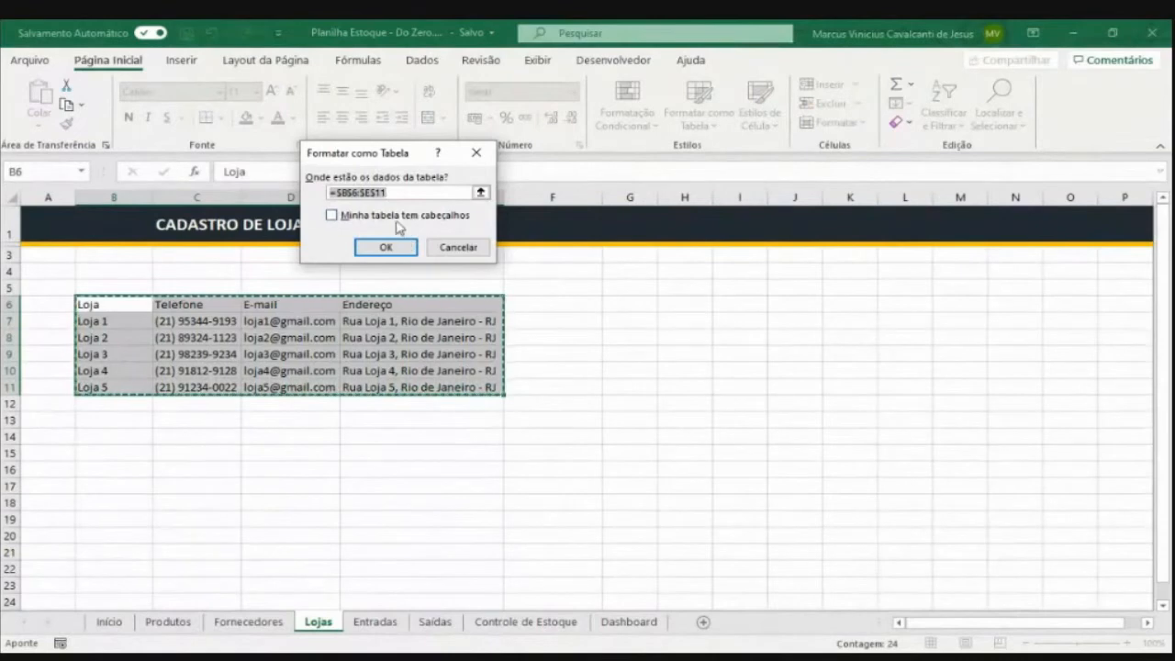
{"action": "left_click", "coordinate": [396, 219]}
{"action": "left_click", "coordinate": [387, 248]}
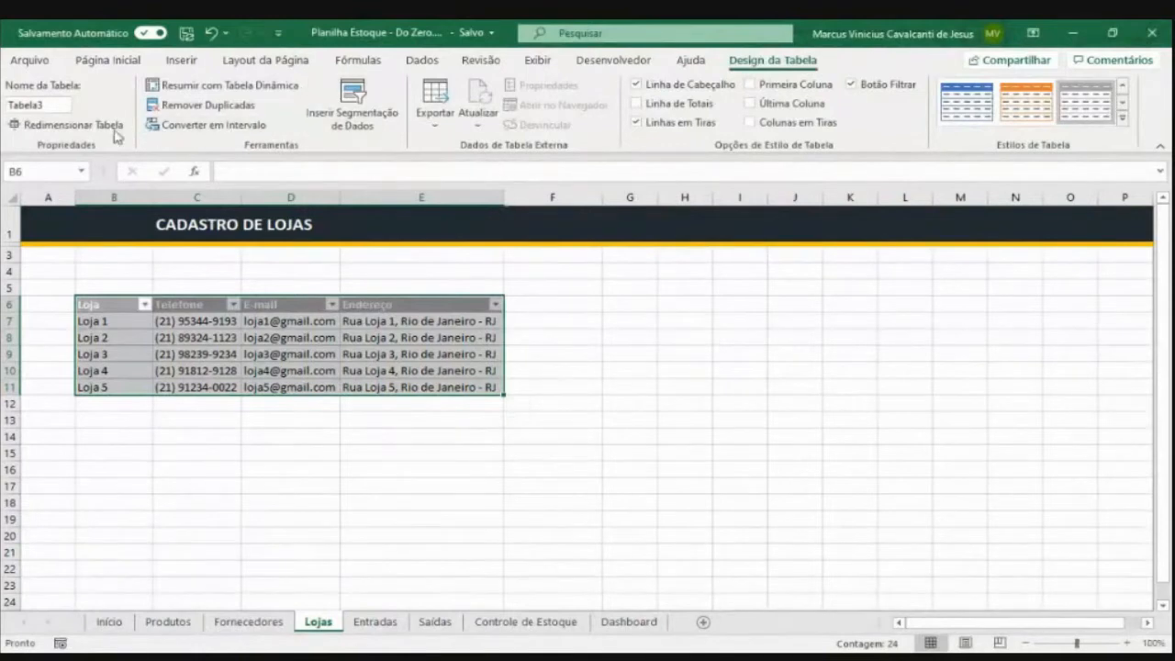
Rename the store table as LOJAS and center its contents vertically and horizontally
{"action": "left_click", "coordinate": [63, 106]}
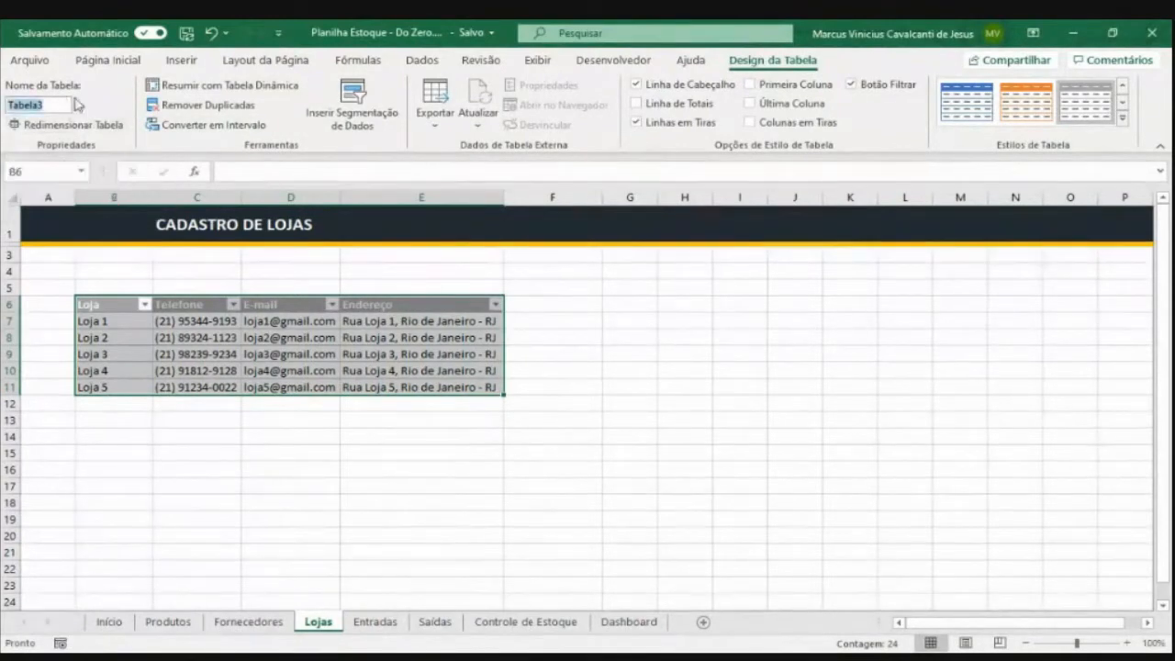
{"action": "type", "text": "LOJAS"}
{"action": "key", "text": "Return"}
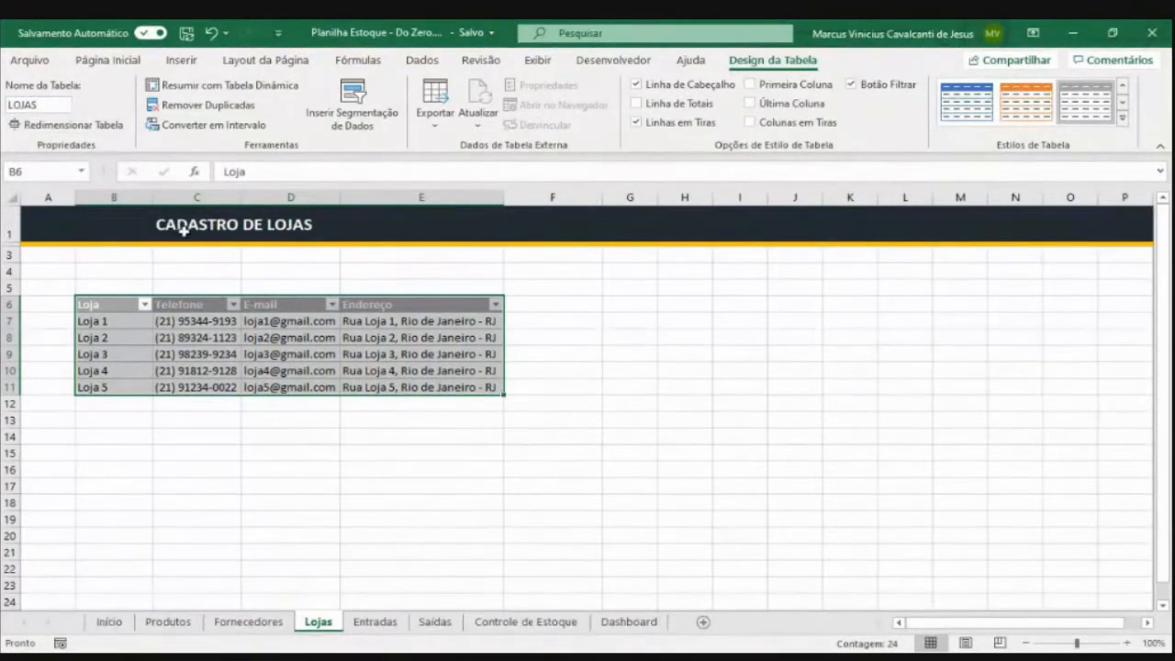
{"action": "left_click", "coordinate": [129, 61]}
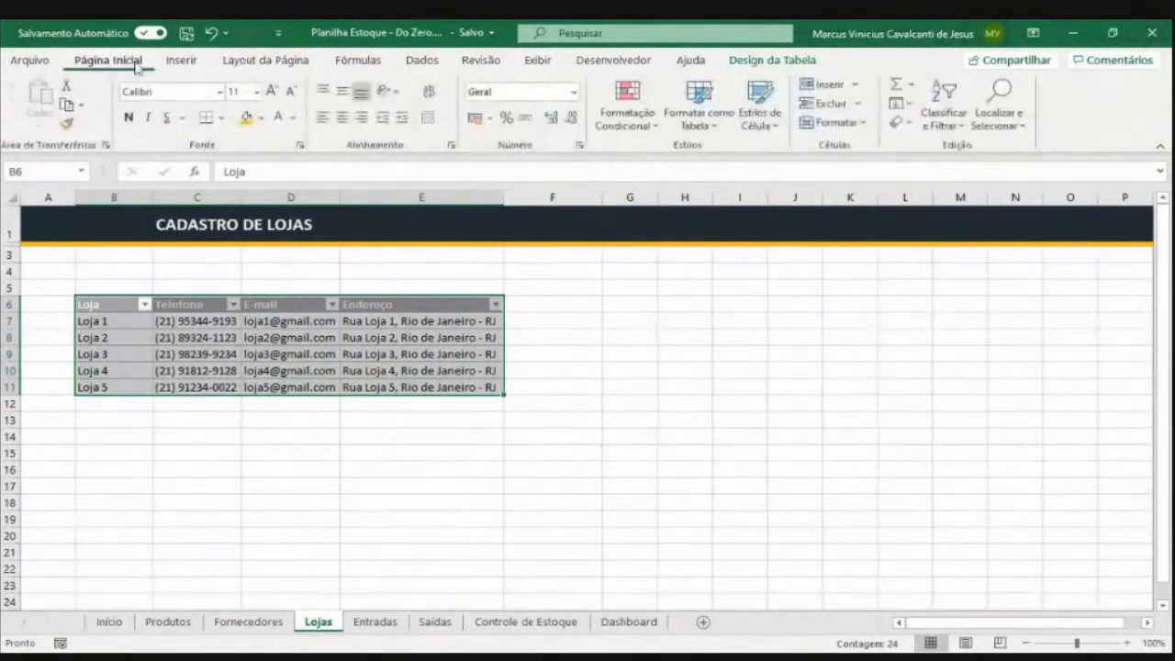
{"action": "left_click", "coordinate": [340, 118]}
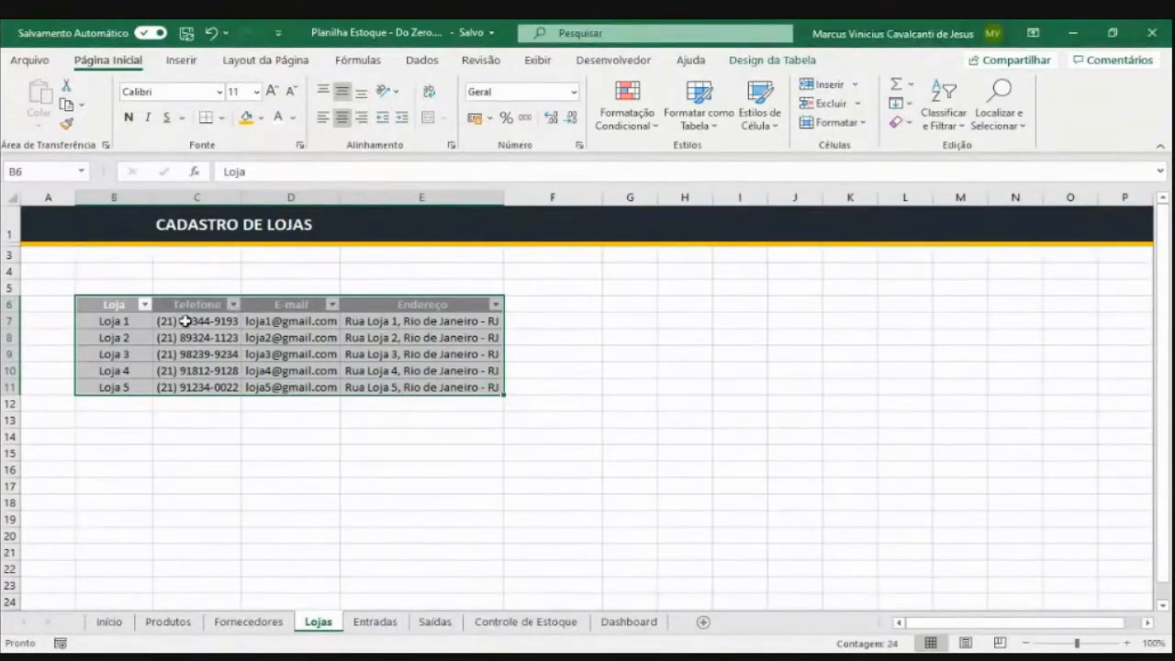
Set the Lojas sheet's zoom to 130% and make the store table's header row about twice as tall
{"action": "left_click", "coordinate": [1127, 643]}
{"action": "left_click", "coordinate": [1127, 642]}
{"action": "left_click", "coordinate": [1126, 643]}
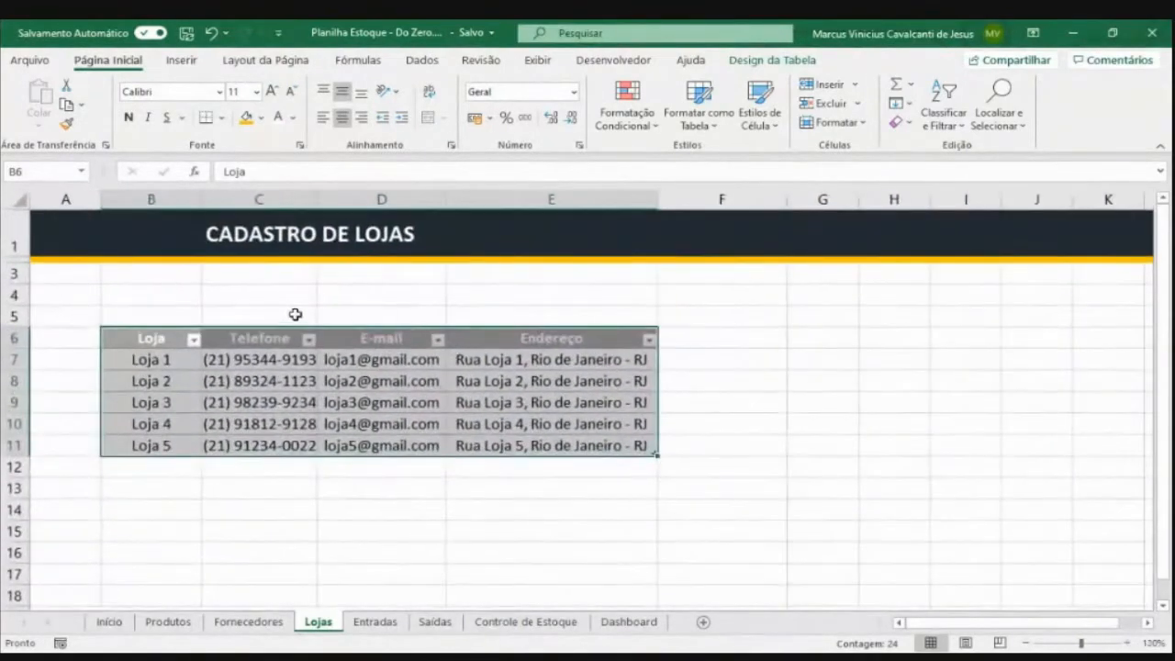
{"action": "left_click", "coordinate": [123, 336]}
{"action": "left_click_drag", "start_coordinate": [26, 349], "coordinate": [26, 370]}
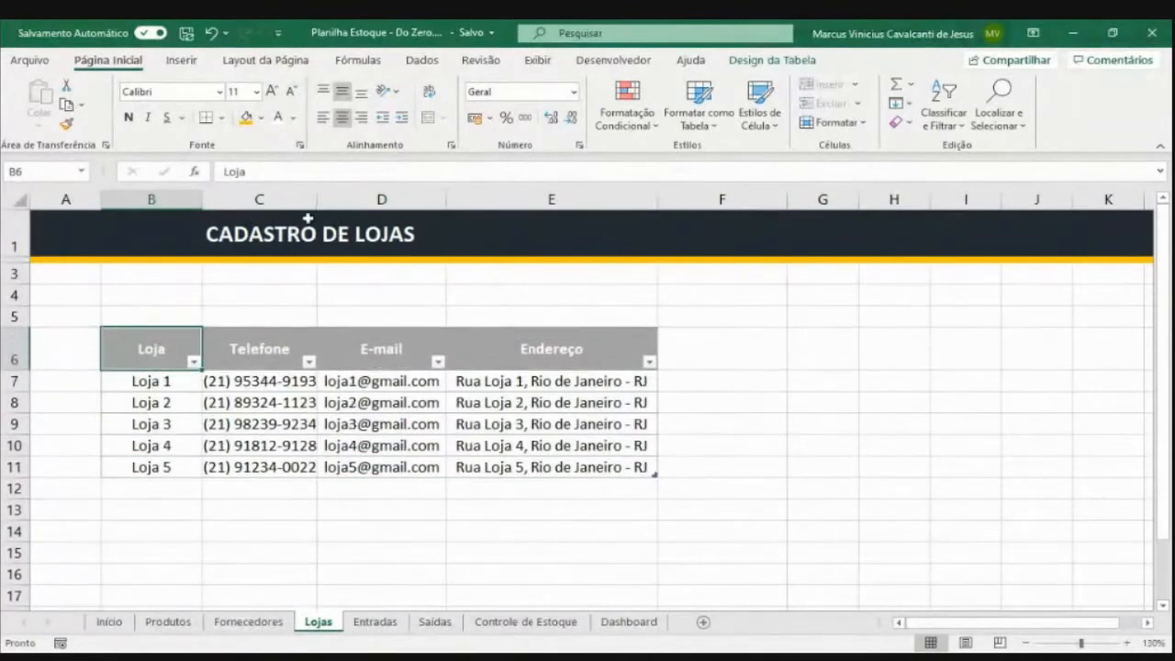
Widen the Loja and Telefone columns of the store table and hide the gridlines on the Lojas sheet
{"action": "left_click_drag", "start_coordinate": [203, 201], "coordinate": [216, 200]}
{"action": "left_click_drag", "start_coordinate": [330, 199], "coordinate": [358, 199]}
{"action": "left_click", "coordinate": [540, 62]}
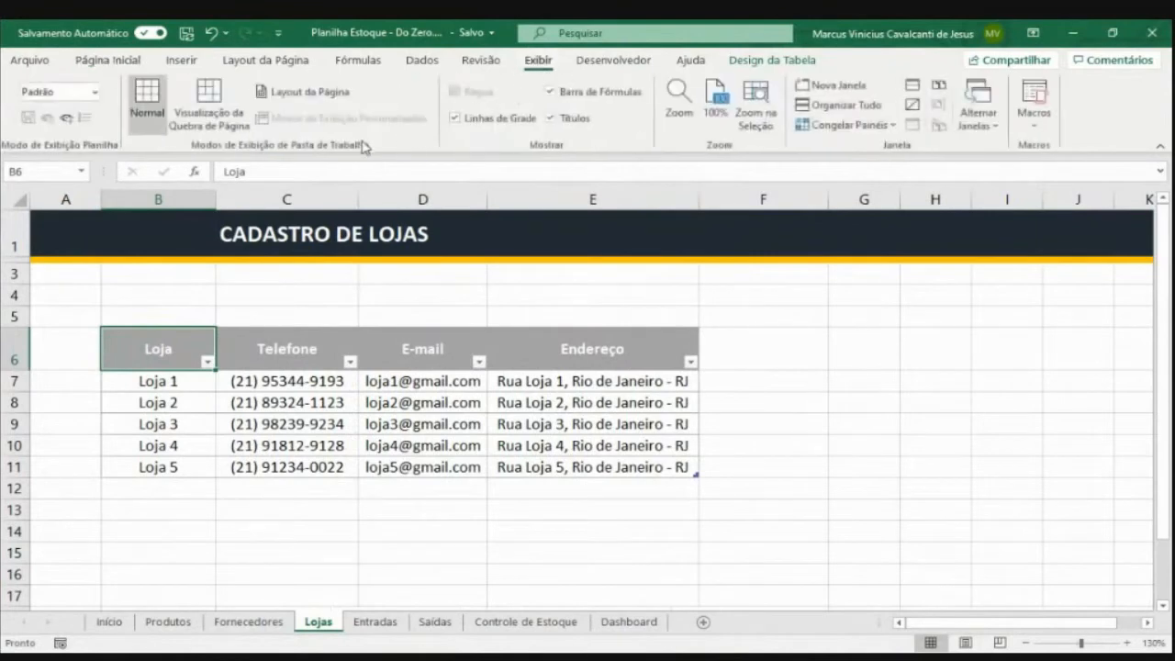
{"action": "left_click", "coordinate": [466, 119]}
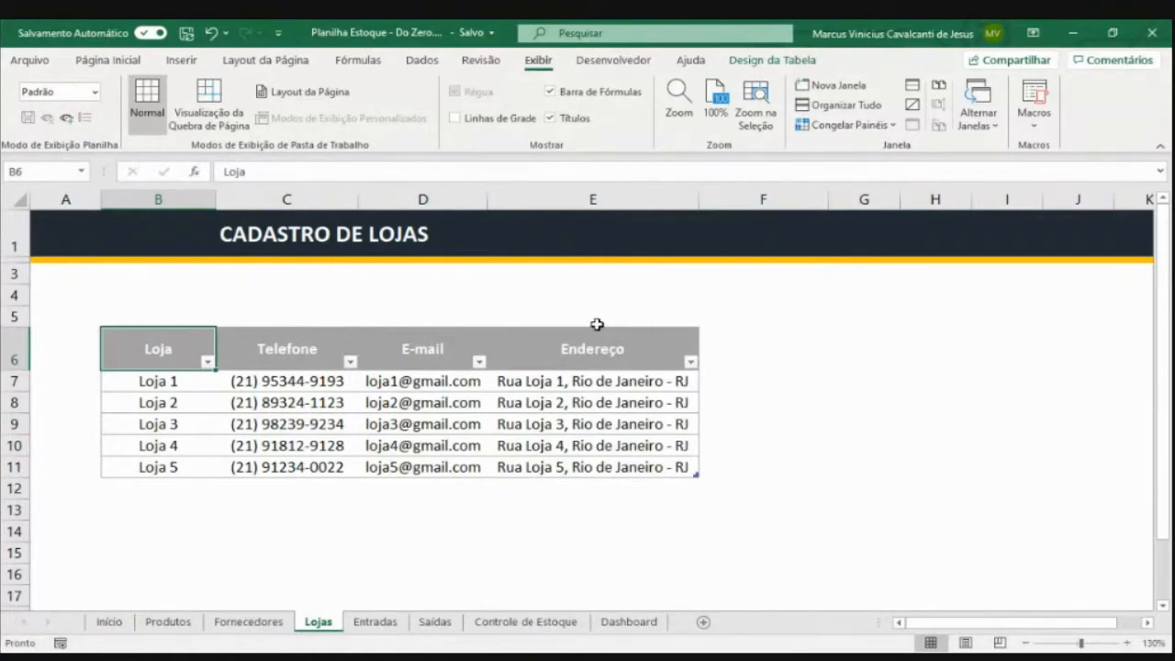
Switch to the Planilha Estoque - Gabarito workbook and examine the layout of its ENTRADAS sheet
{"action": "key", "text": "alt+Tab"}
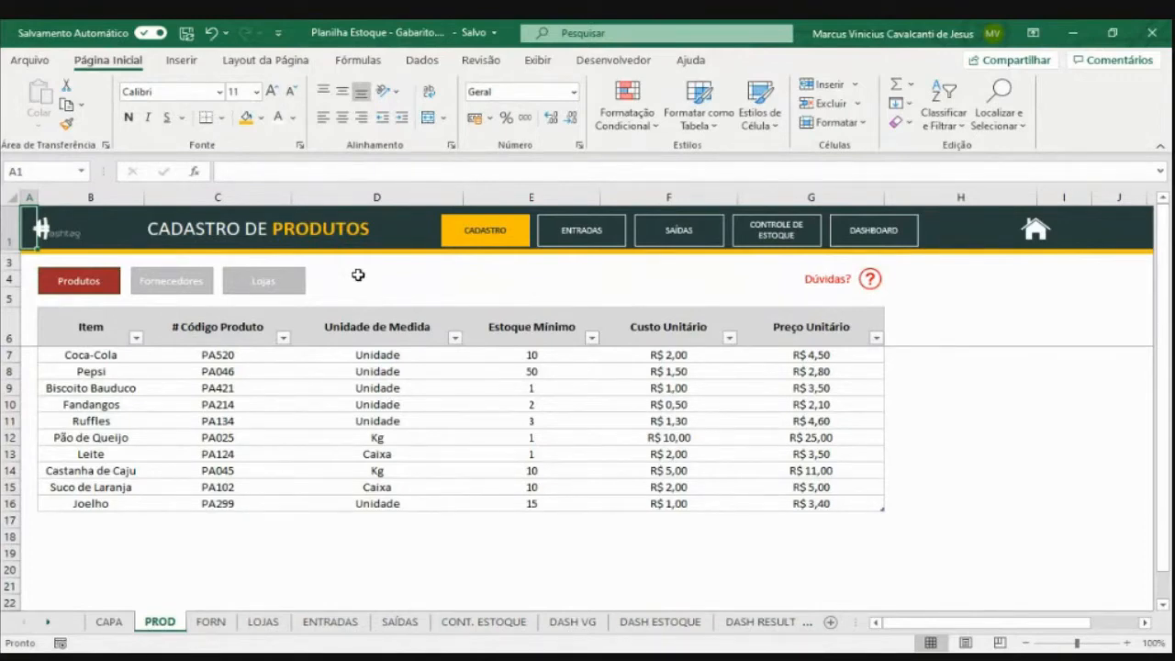
{"action": "left_click", "coordinate": [578, 235]}
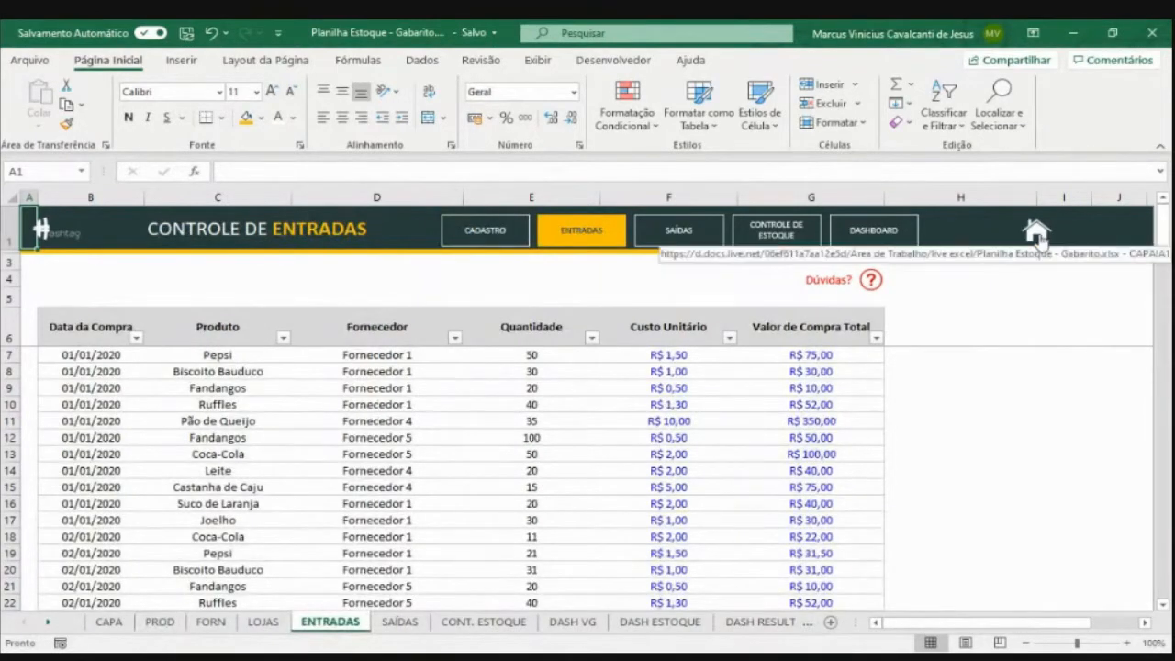
{"action": "left_click", "coordinate": [1035, 233]}
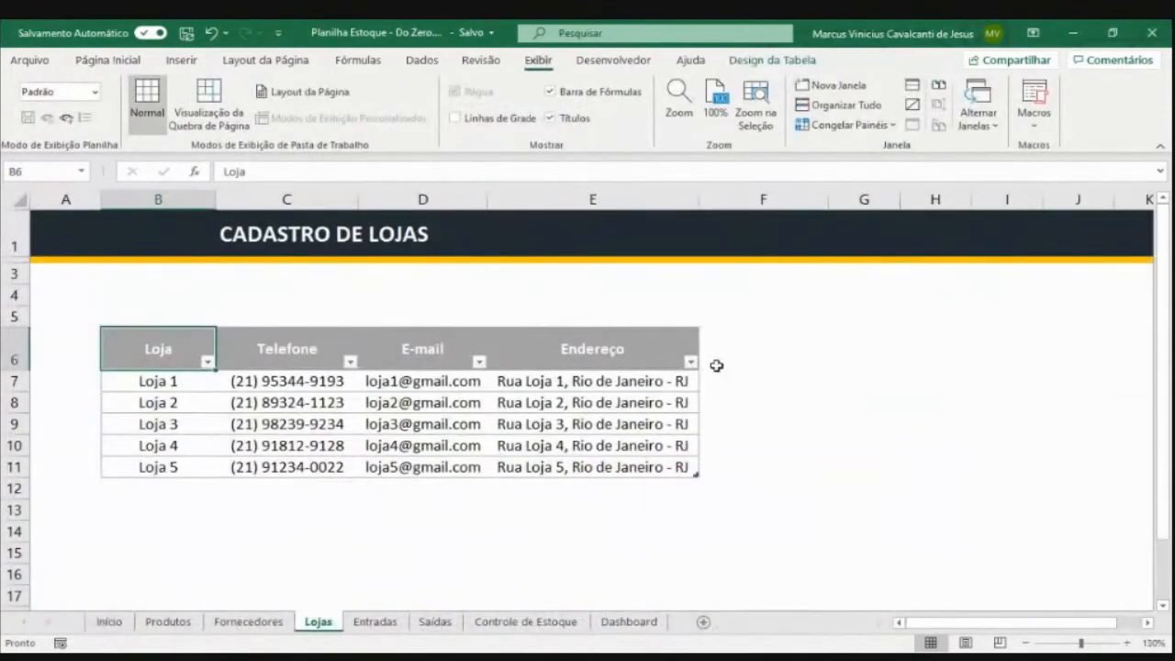
Copy the title band formatting from the top rows of the Lojas sheet onto the top rows of the Entradas sheet
{"action": "left_click", "coordinate": [379, 624]}
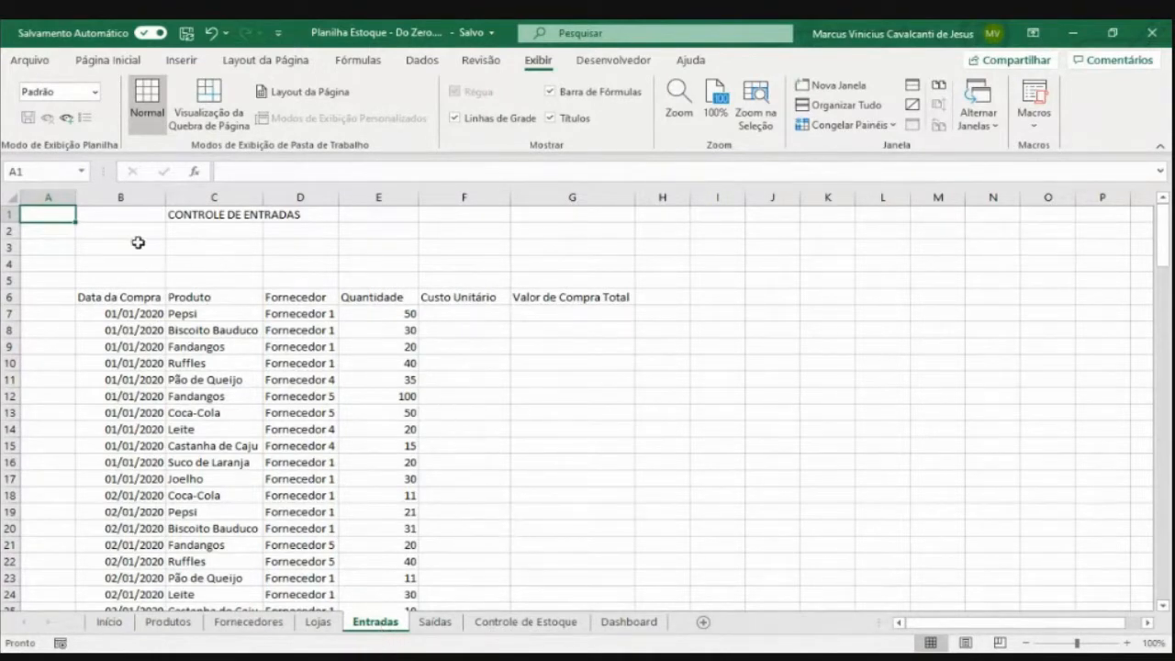
{"action": "left_click", "coordinate": [317, 622]}
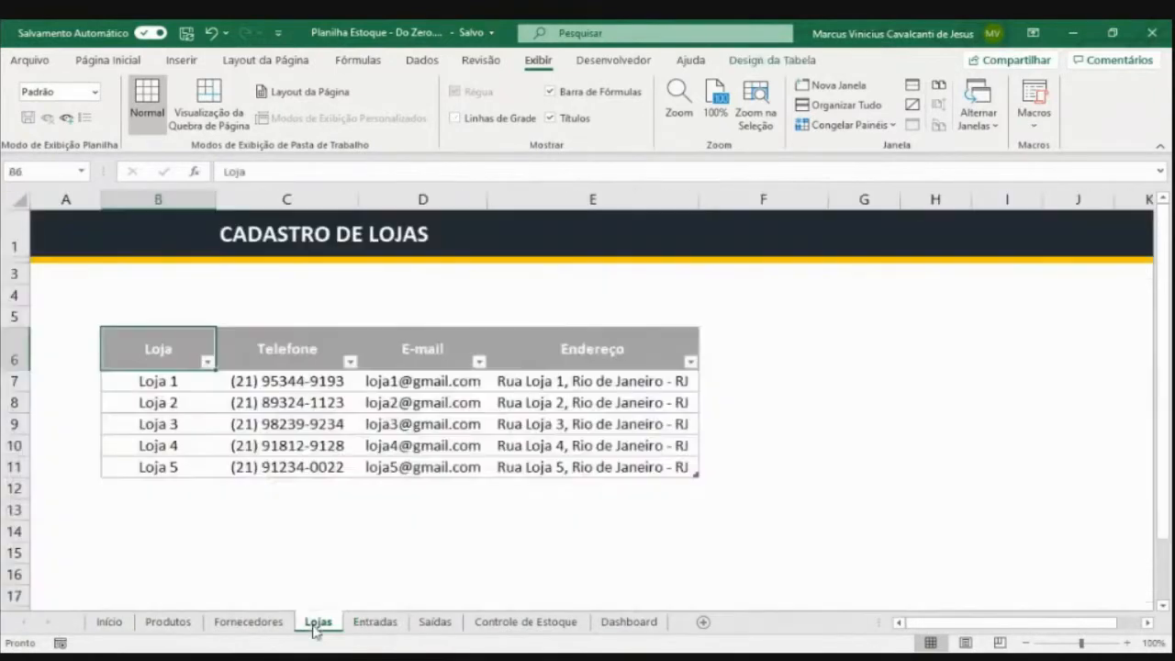
{"action": "left_click", "coordinate": [20, 228]}
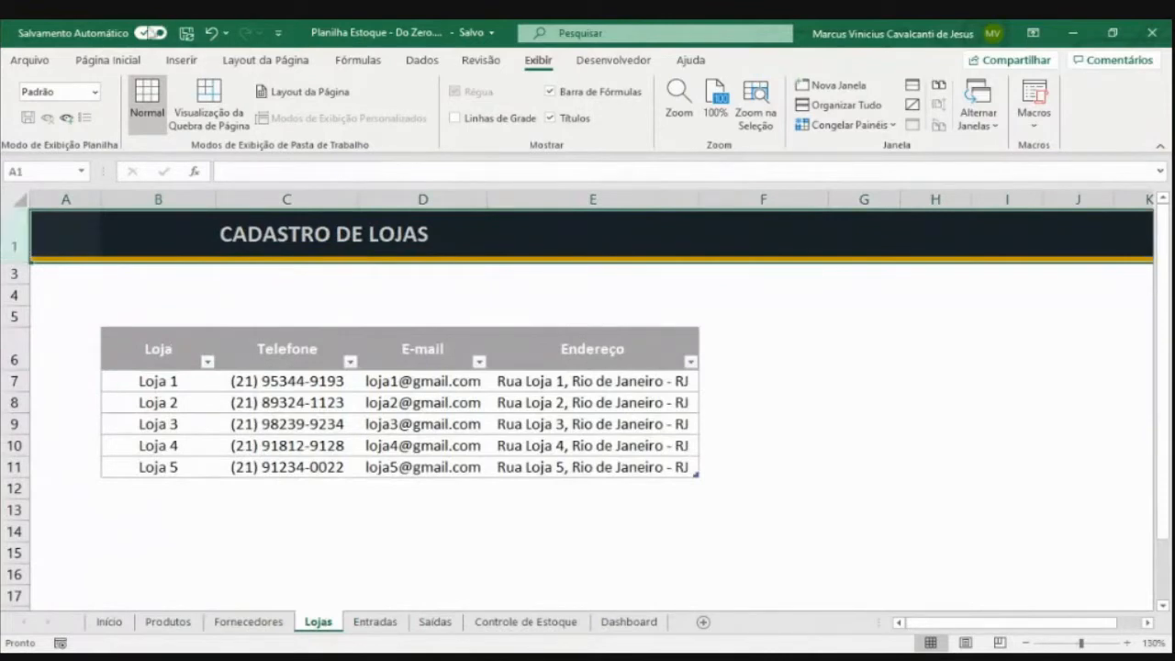
{"action": "left_click", "coordinate": [107, 59]}
{"action": "left_click", "coordinate": [86, 219]}
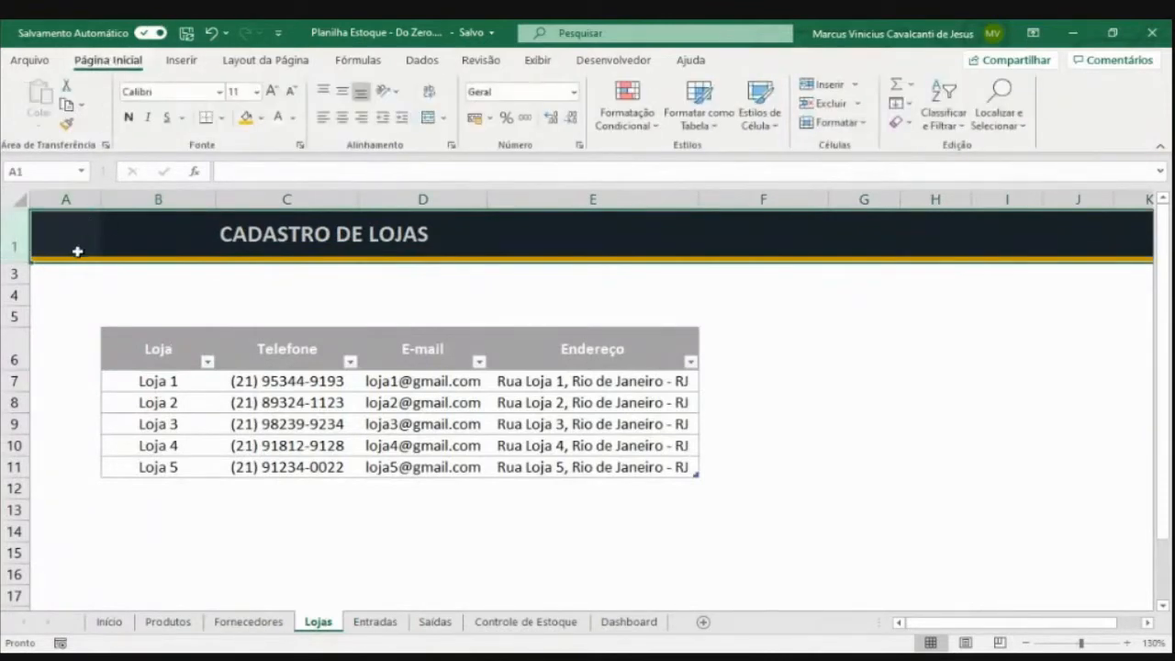
{"action": "left_click", "coordinate": [67, 128]}
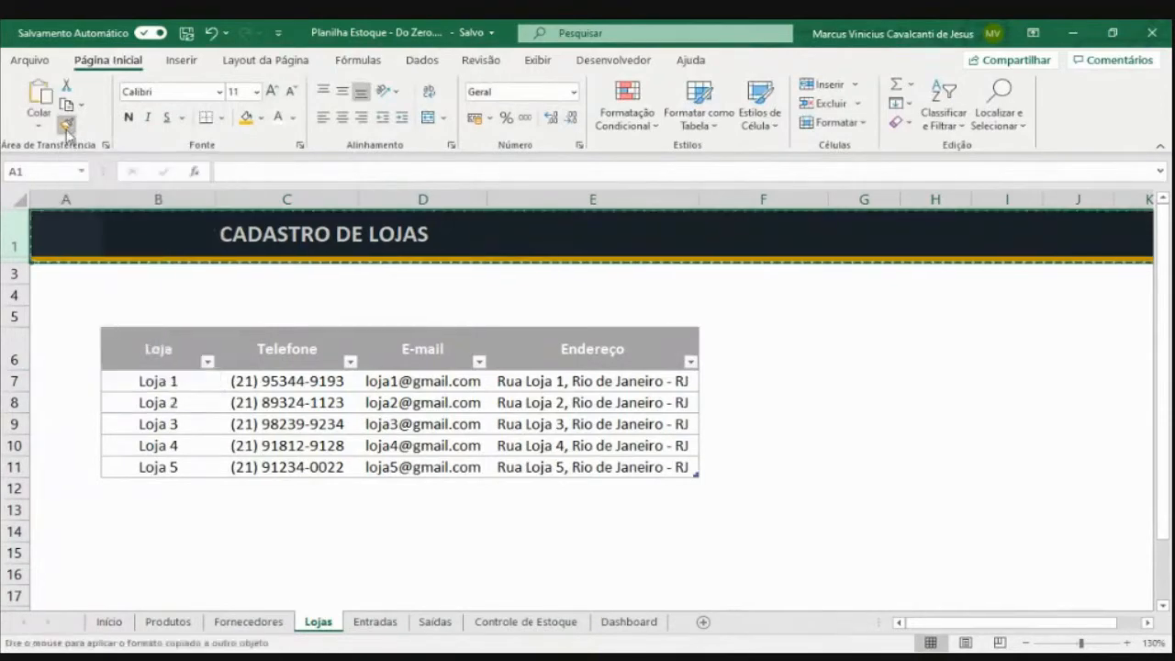
{"action": "left_click", "coordinate": [392, 627]}
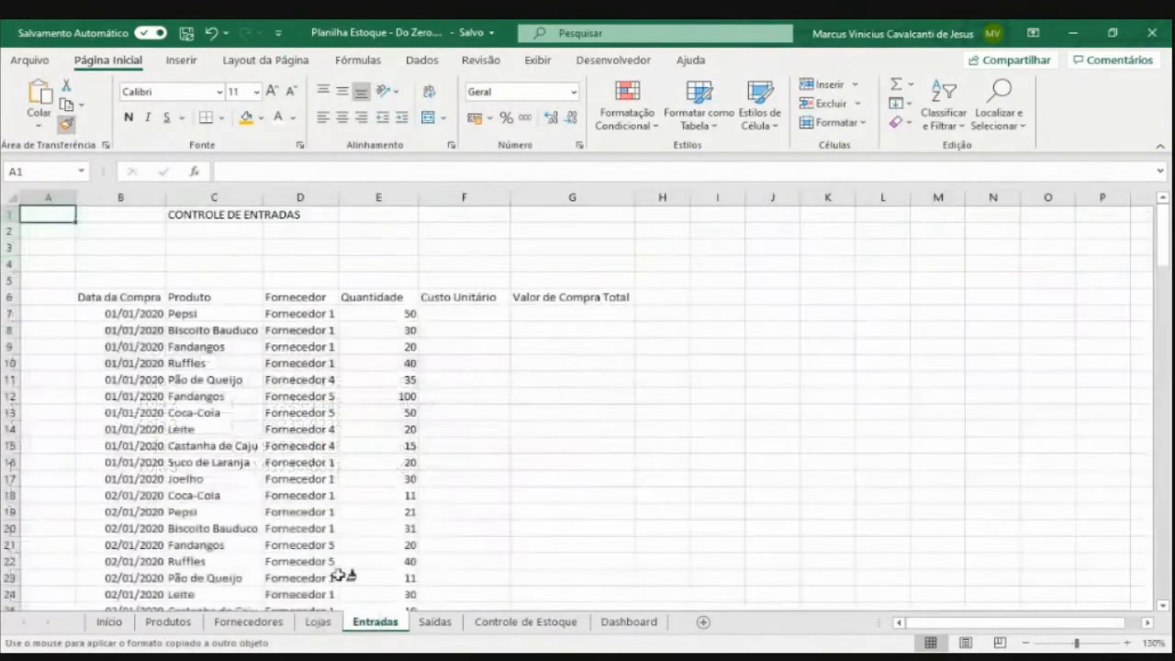
{"action": "left_click", "coordinate": [50, 216]}
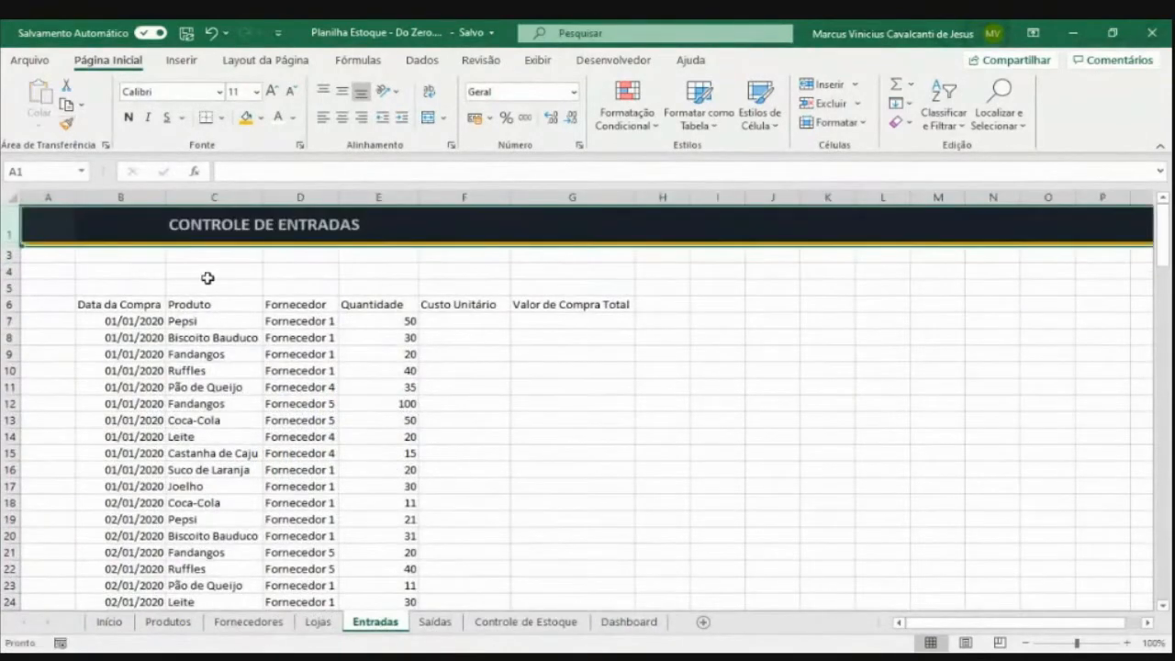
{"action": "left_click", "coordinate": [129, 308]}
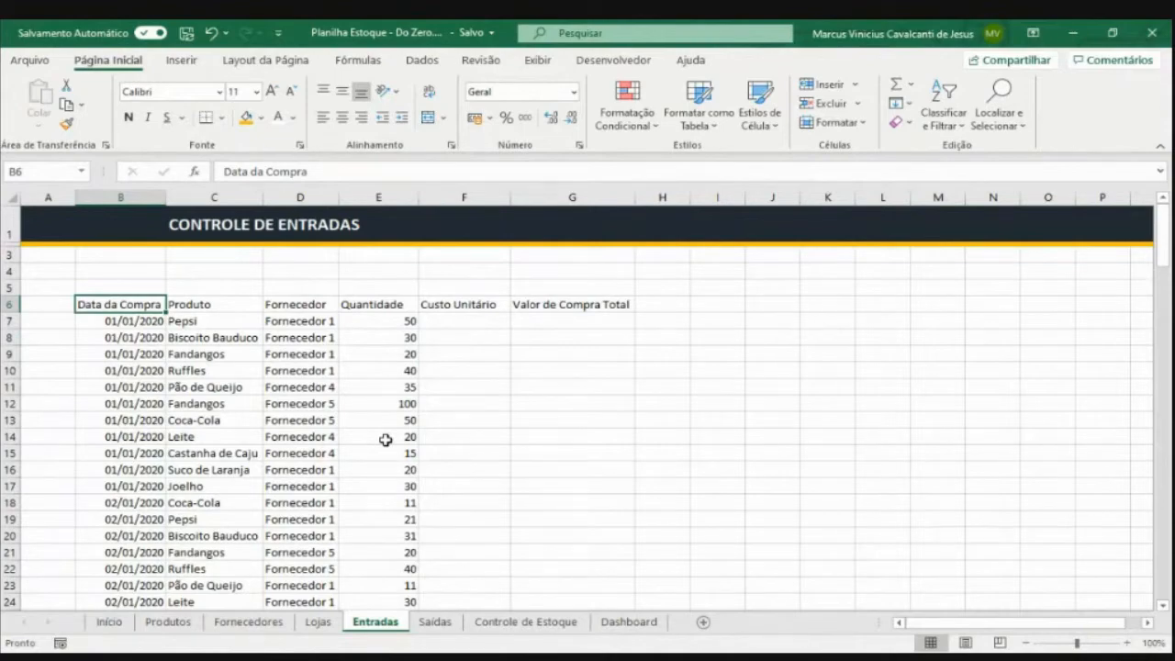
{"action": "key", "text": "ctrl+shift+End"}
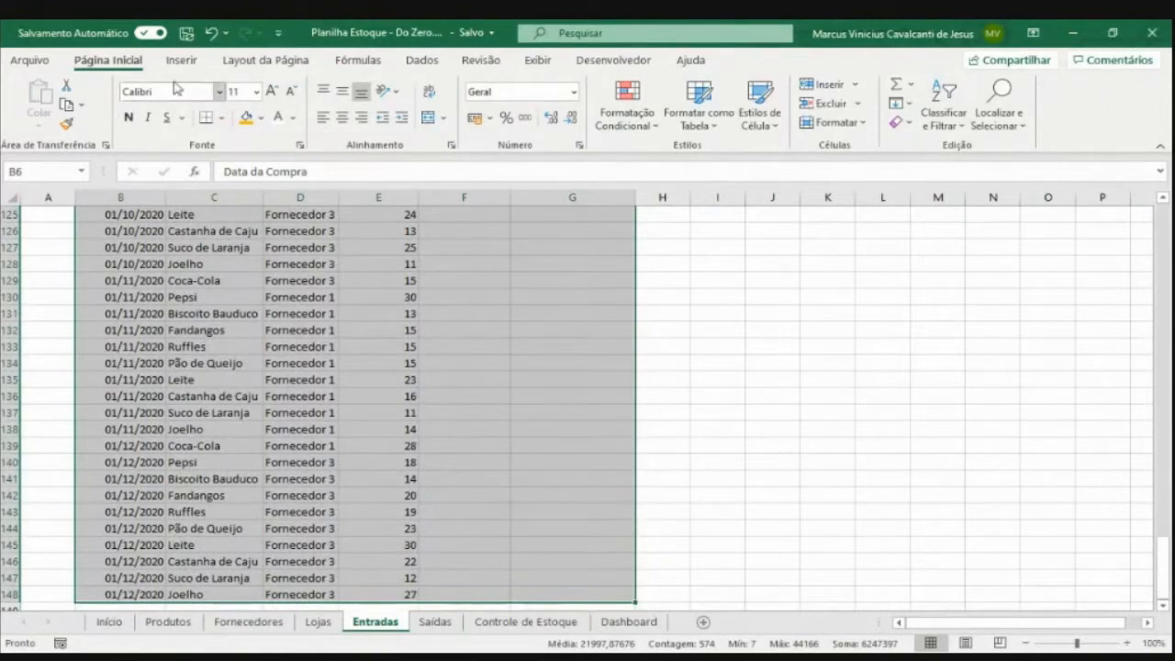
{"action": "left_click", "coordinate": [732, 126]}
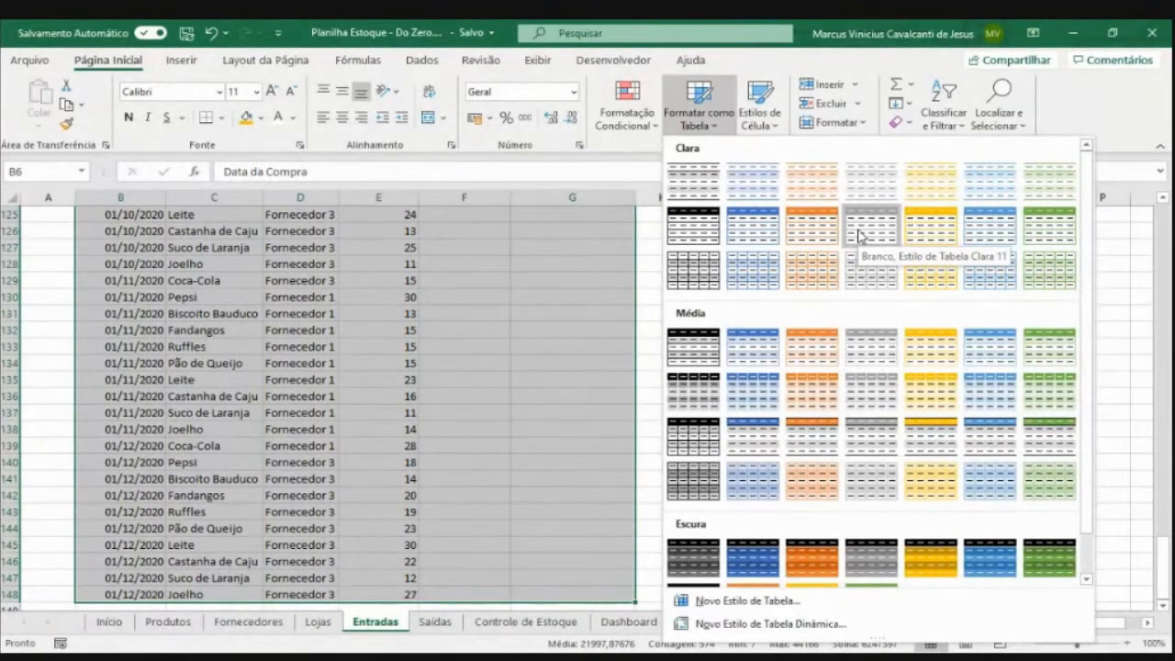
{"action": "key", "text": "Escape"}
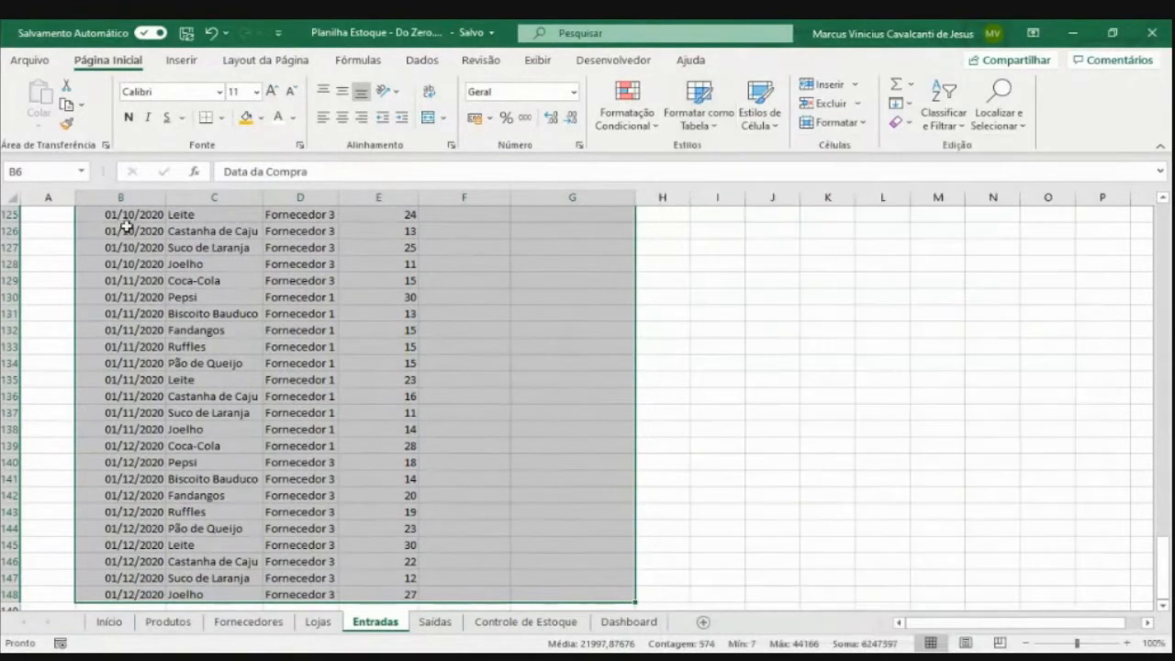
{"action": "left_click", "coordinate": [131, 217]}
{"action": "key", "text": "ctrl+Up"}
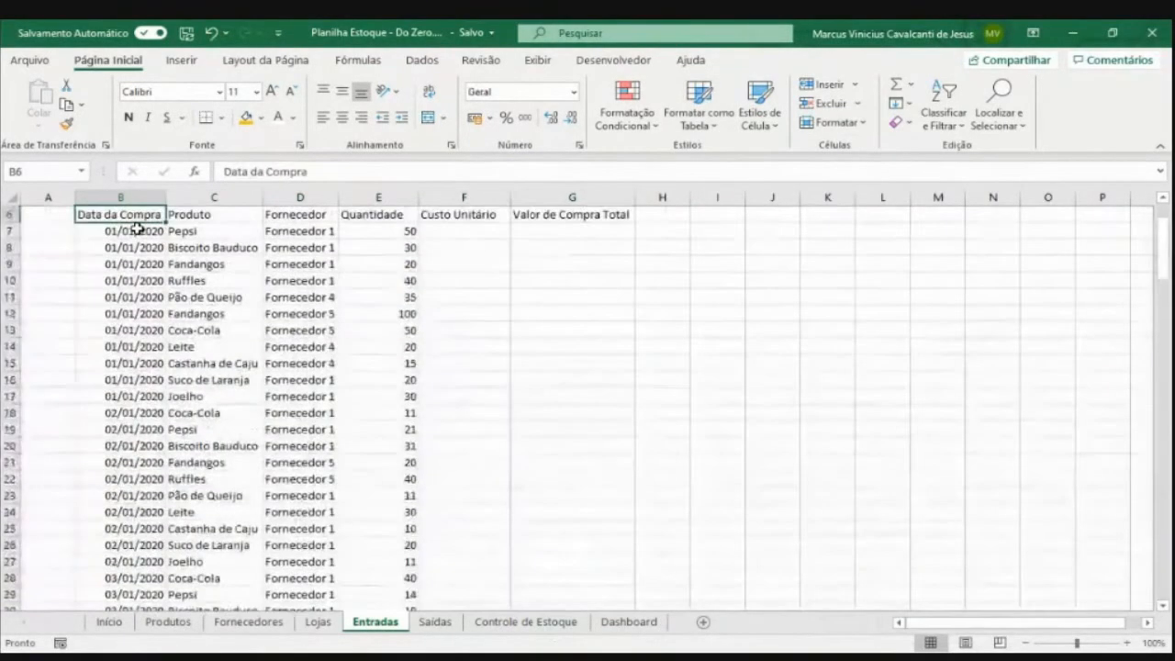
{"action": "key", "text": "Up"}
{"action": "scroll", "coordinate": [140, 283], "scroll_direction": "up", "scroll_amount": 2}
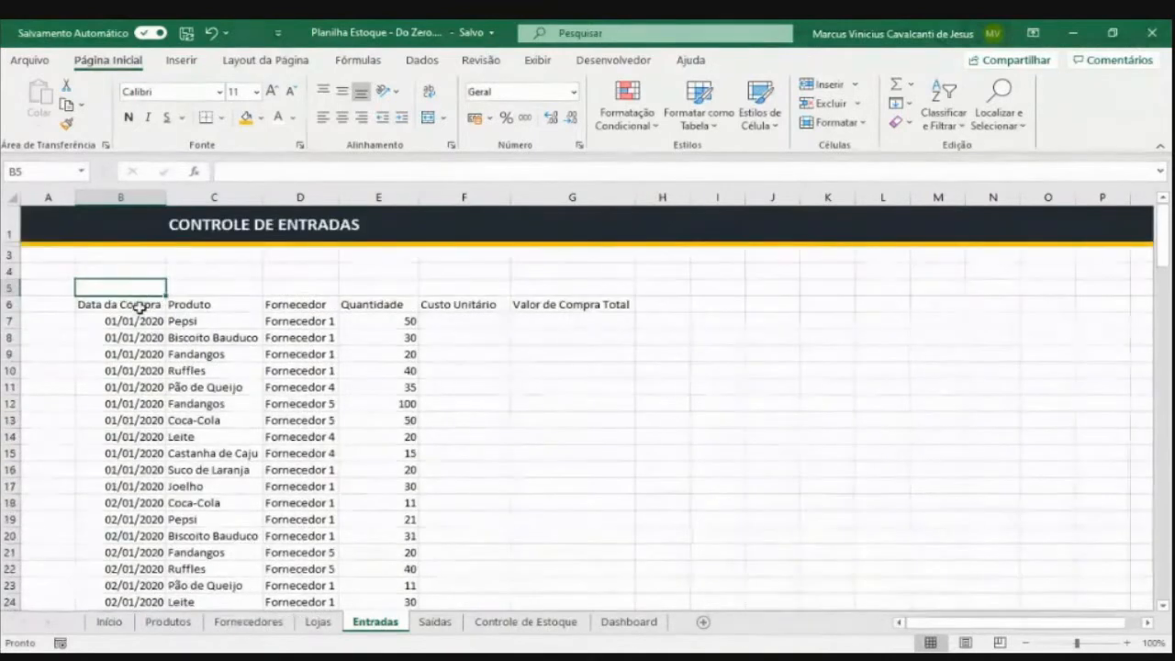
Create a table with headers from the purchase data in B6:G148 of the Entradas sheet
{"action": "left_click", "coordinate": [133, 305]}
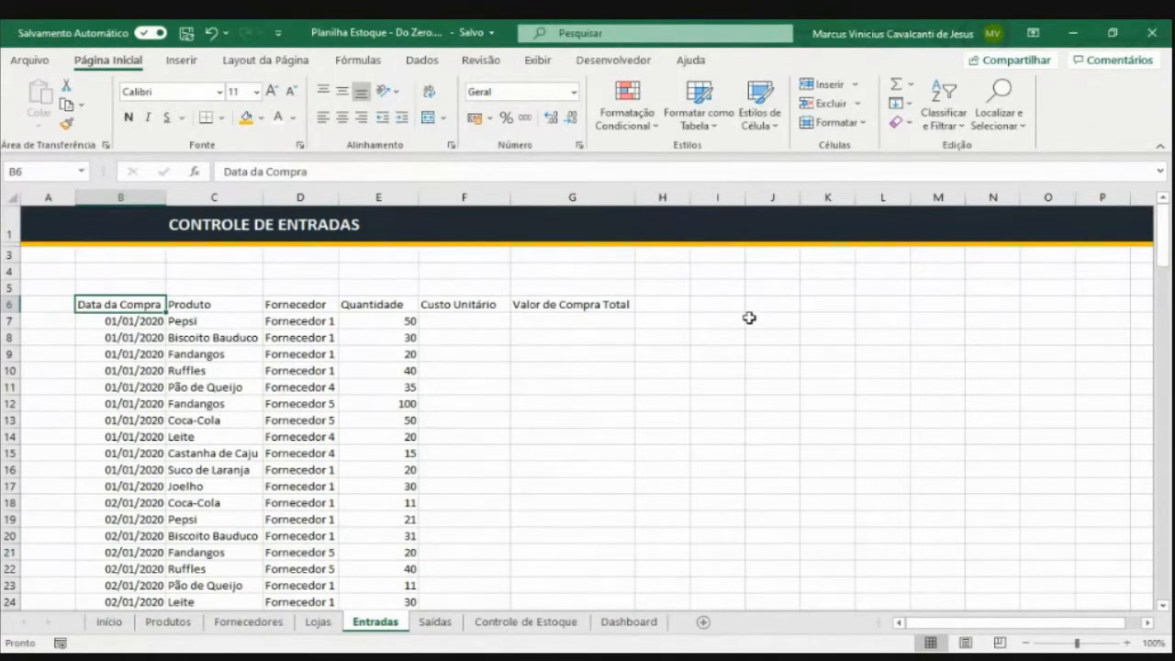
{"action": "key", "text": "ctrl+shift+End"}
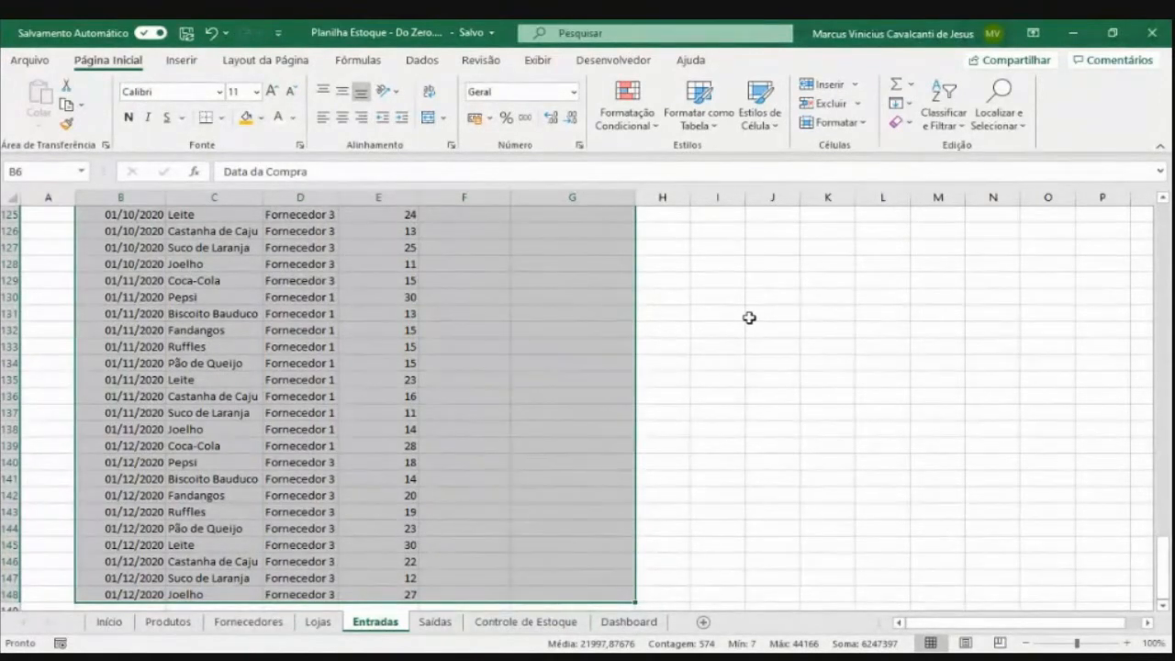
{"action": "scroll", "coordinate": [749, 318], "scroll_direction": "down", "scroll_amount": 10}
{"action": "scroll", "coordinate": [749, 318], "scroll_direction": "up", "scroll_amount": 10}
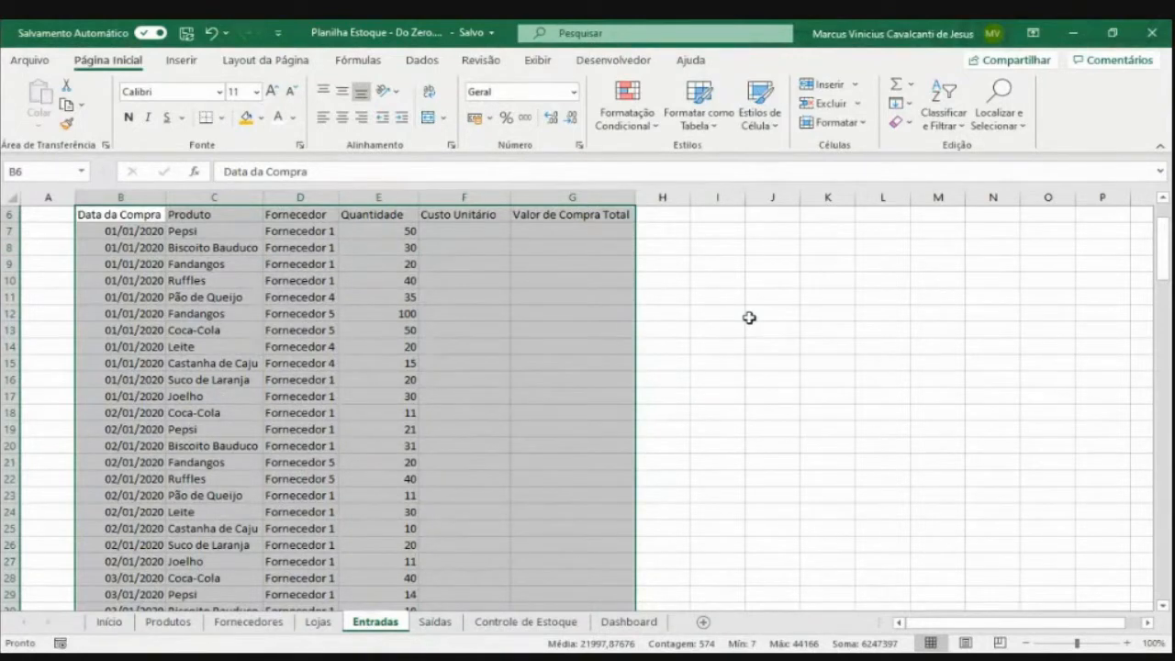
{"action": "key", "text": "ctrl+t"}
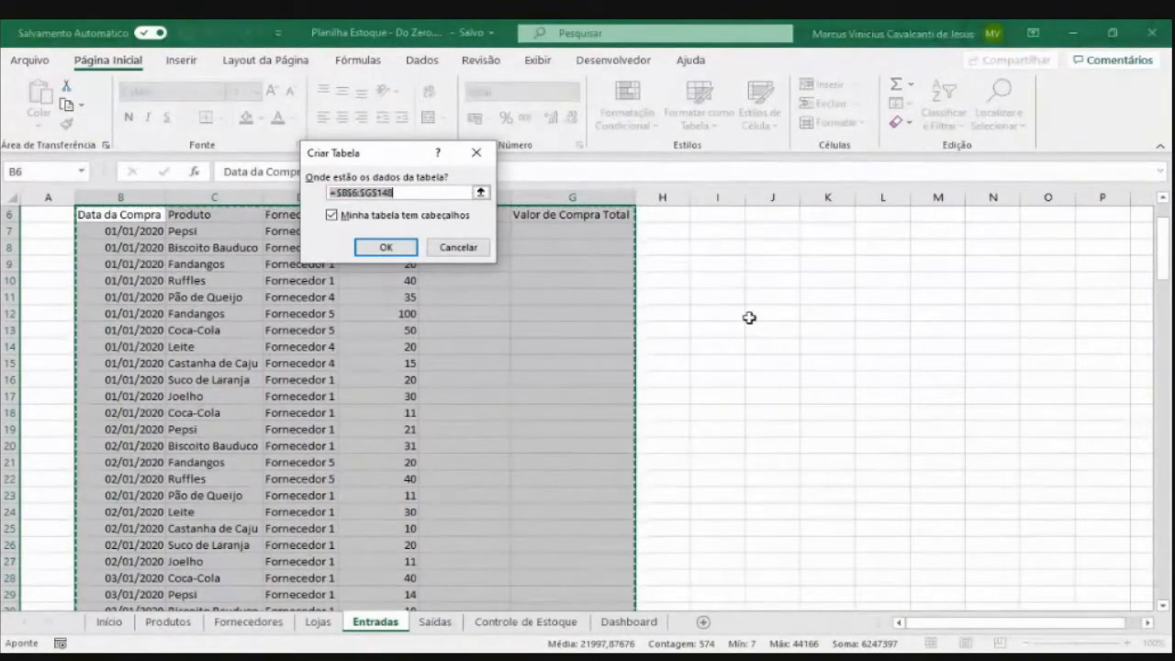
{"action": "left_click", "coordinate": [401, 250]}
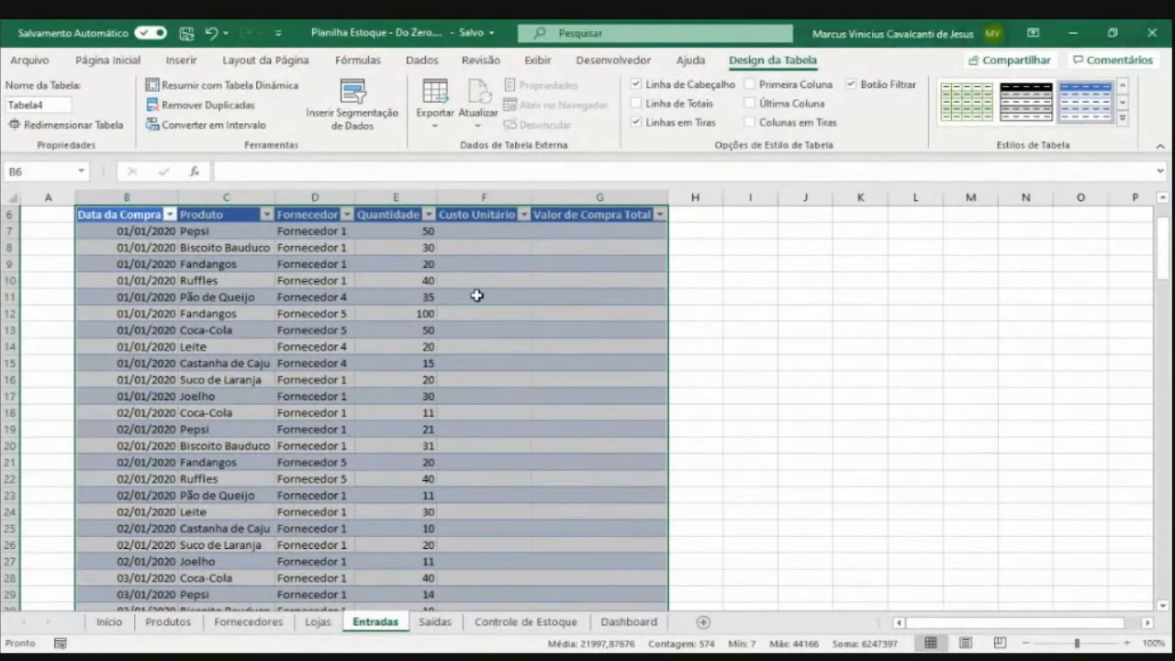
Undo the table conversion on the Entradas sheet and recreate the table with headers from B6:G148
{"action": "key", "text": "ctrl+z"}
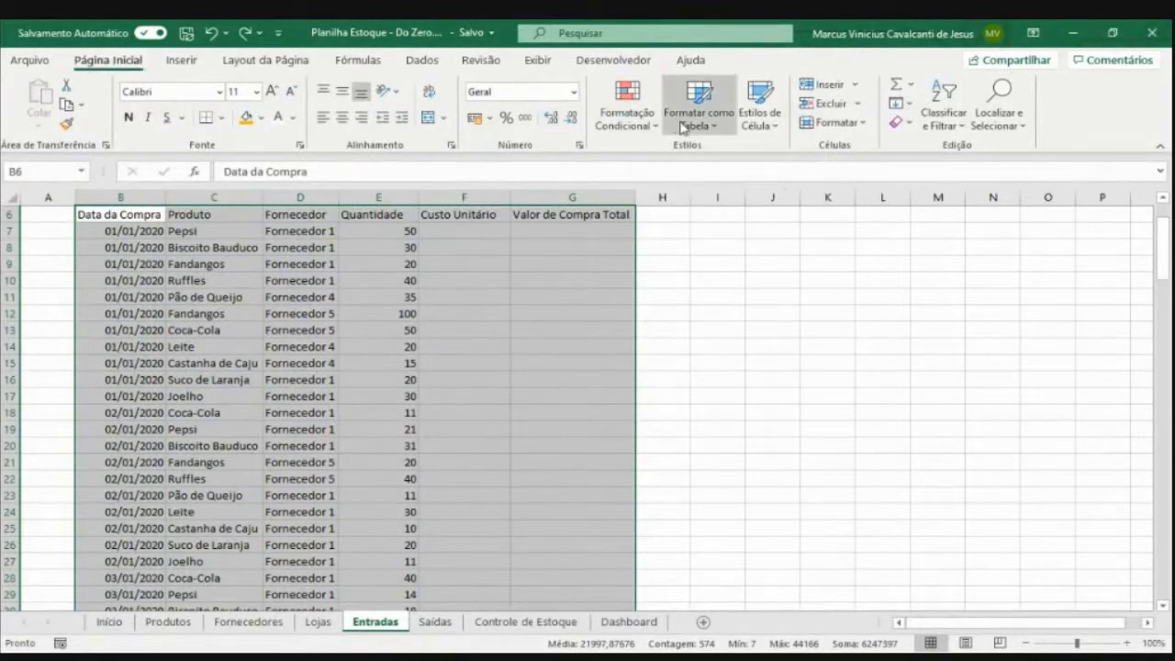
{"action": "key", "text": "ctrl+t"}
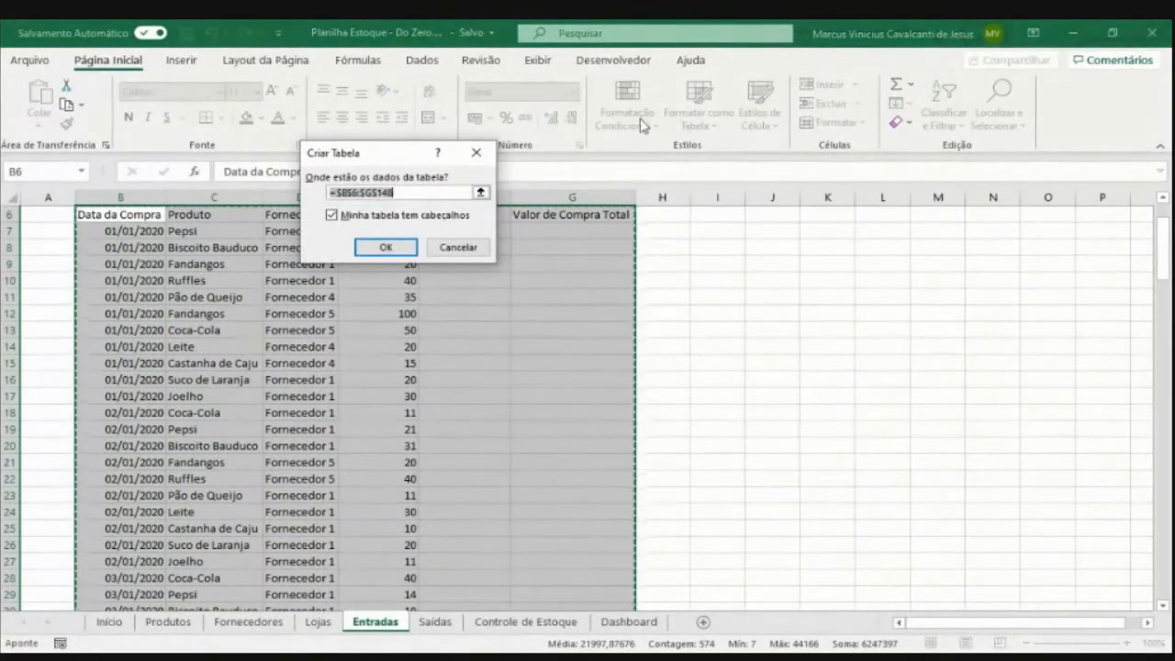
{"action": "left_click", "coordinate": [385, 246]}
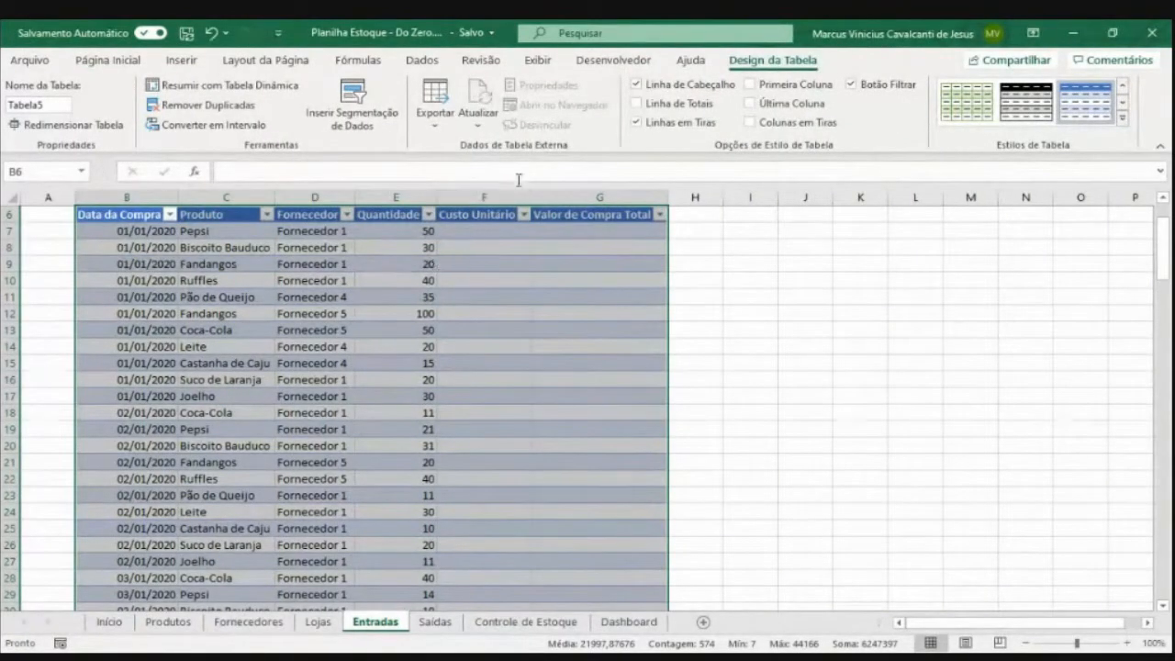
Apply the light table style with a solid grey header to the purchases table on the Entradas sheet
{"action": "left_click", "coordinate": [1122, 118]}
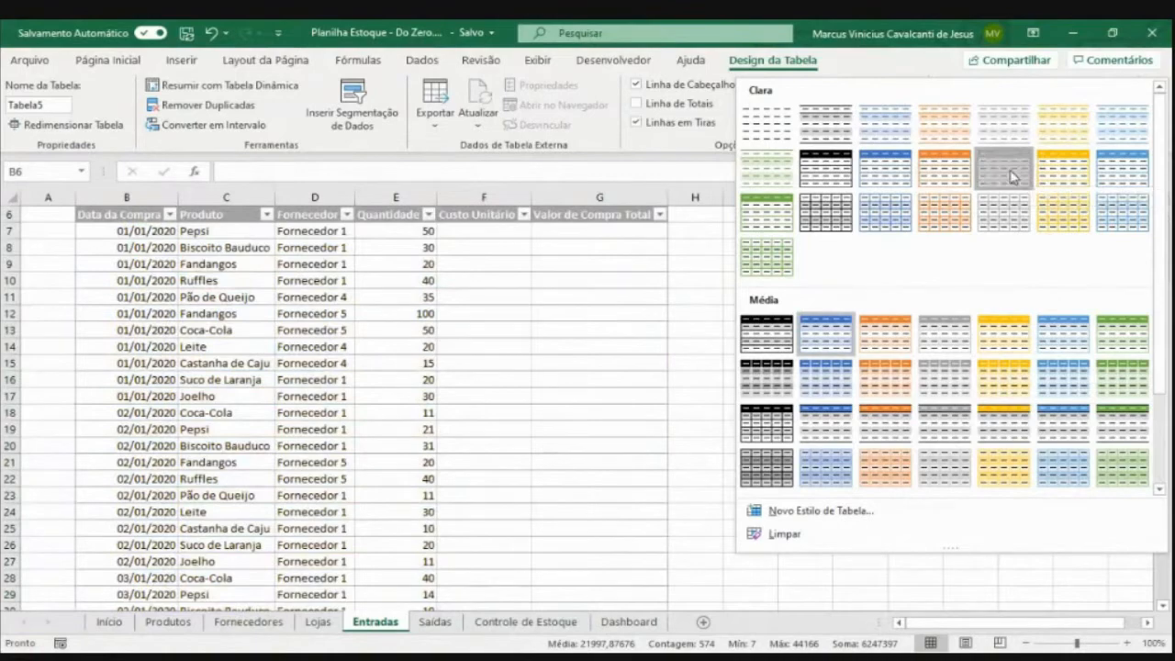
{"action": "left_click", "coordinate": [1012, 174]}
{"action": "scroll", "coordinate": [300, 392], "scroll_direction": "up", "scroll_amount": 2}
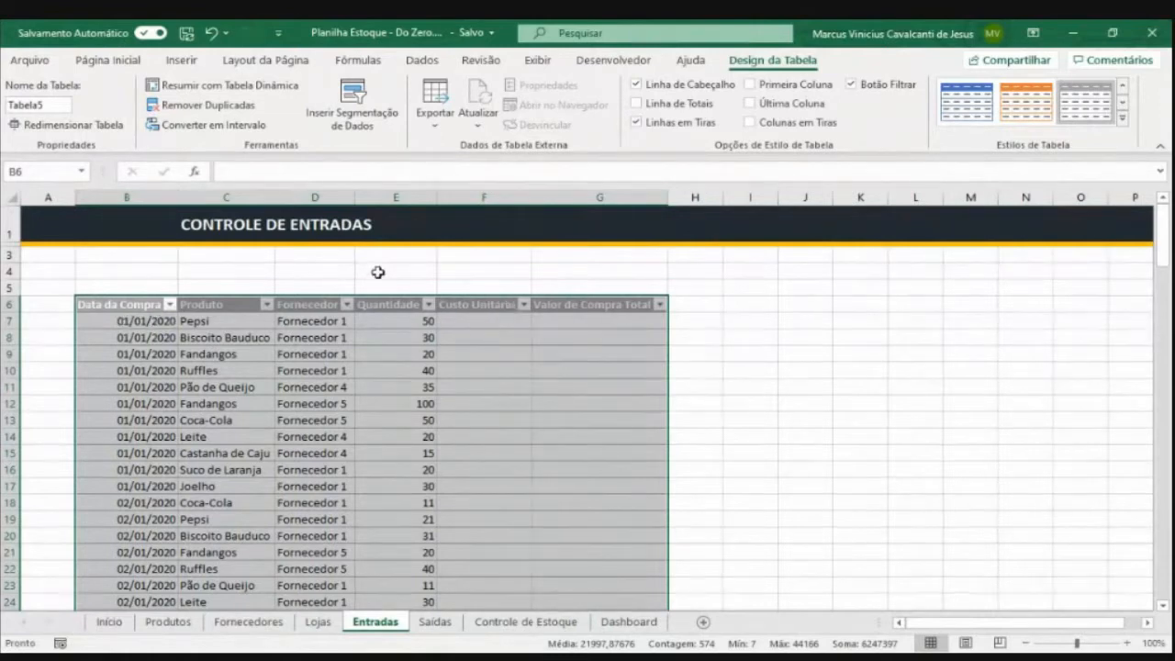
Center the contents of the whole purchases table both vertically and horizontally
{"action": "left_click", "coordinate": [122, 62]}
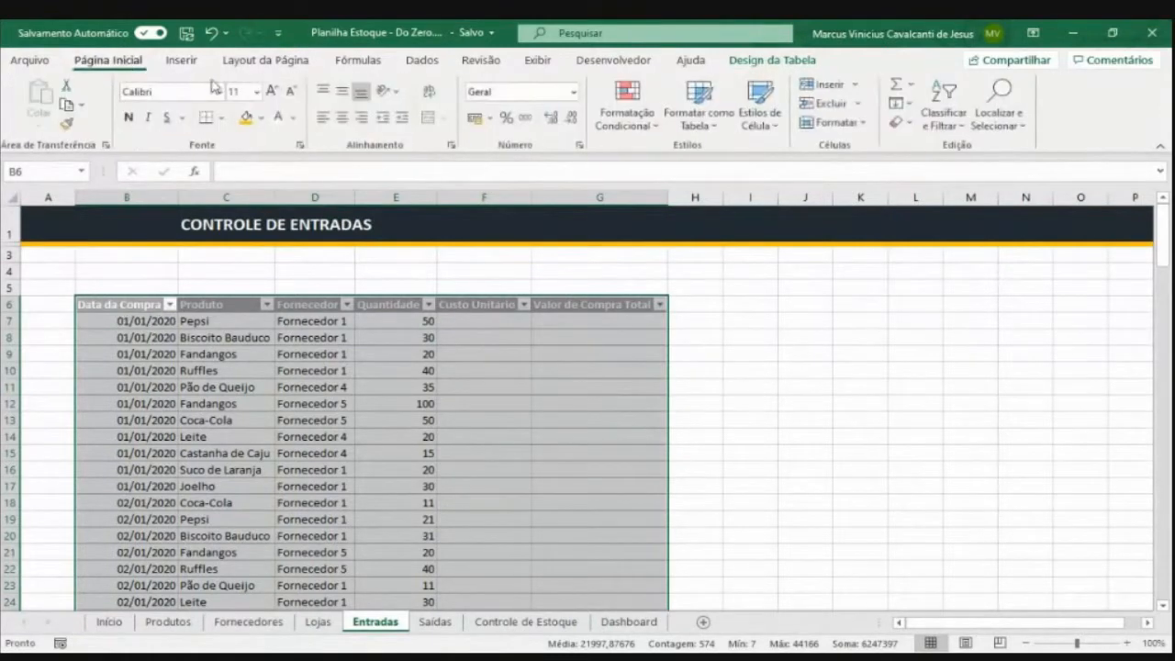
{"action": "left_click", "coordinate": [341, 91]}
{"action": "left_click", "coordinate": [341, 117]}
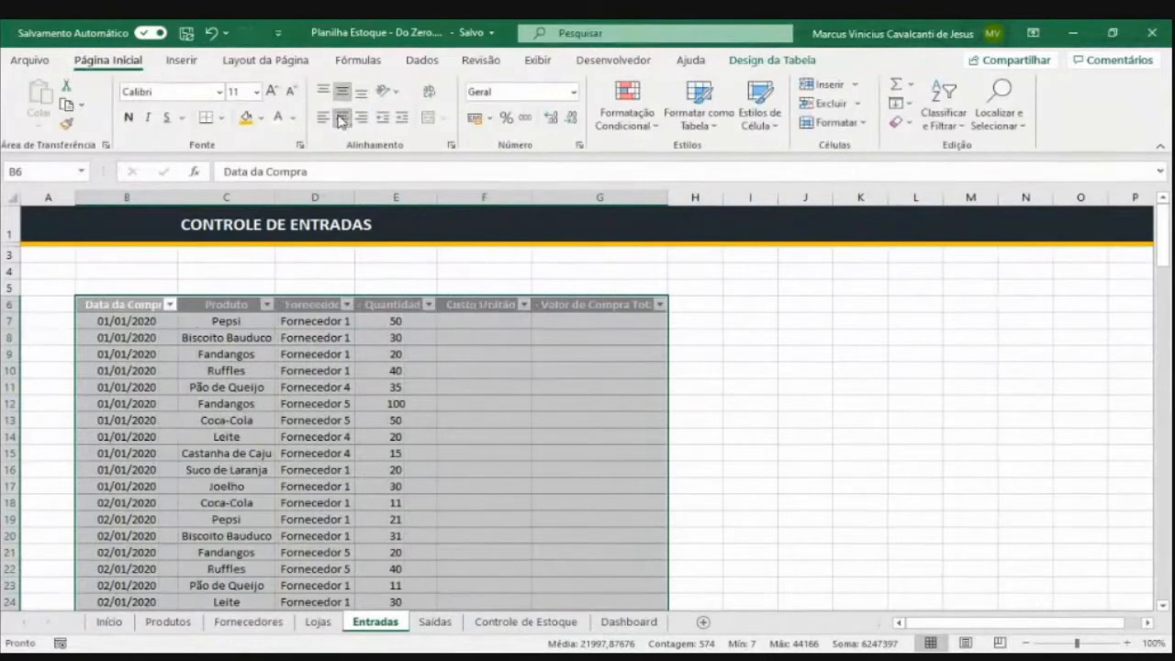
Increase the height of header row 6 and widen the Fornecedor column of the purchases table
{"action": "left_click", "coordinate": [51, 306]}
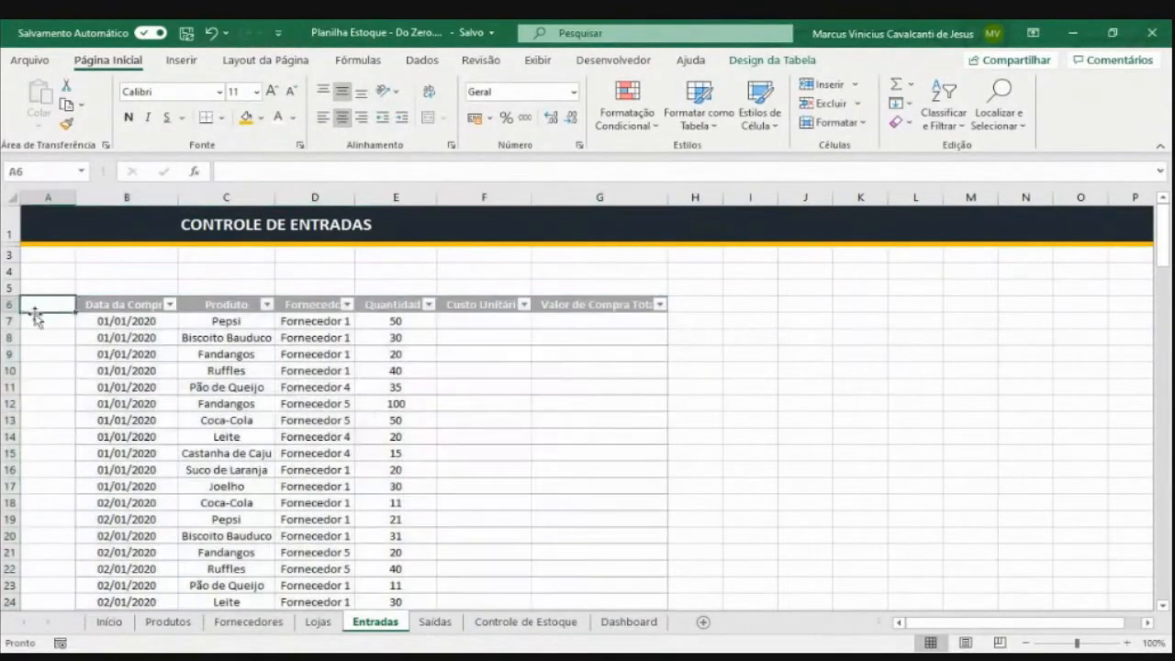
{"action": "left_click_drag", "start_coordinate": [18, 315], "coordinate": [19, 331]}
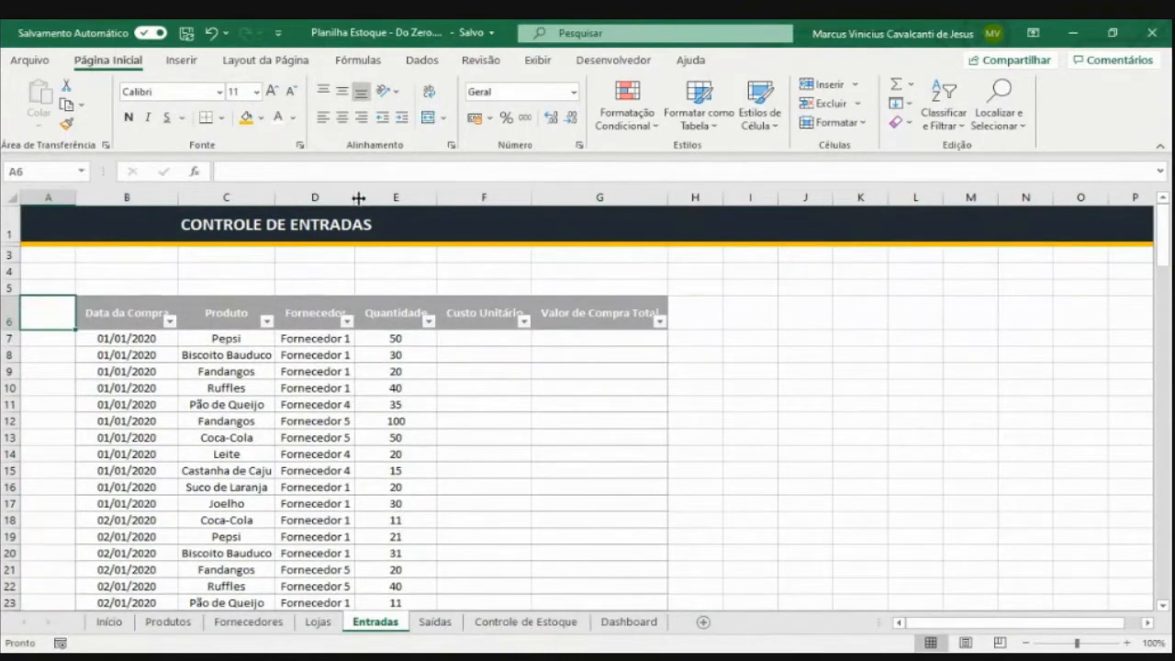
{"action": "left_click_drag", "start_coordinate": [356, 196], "coordinate": [375, 196]}
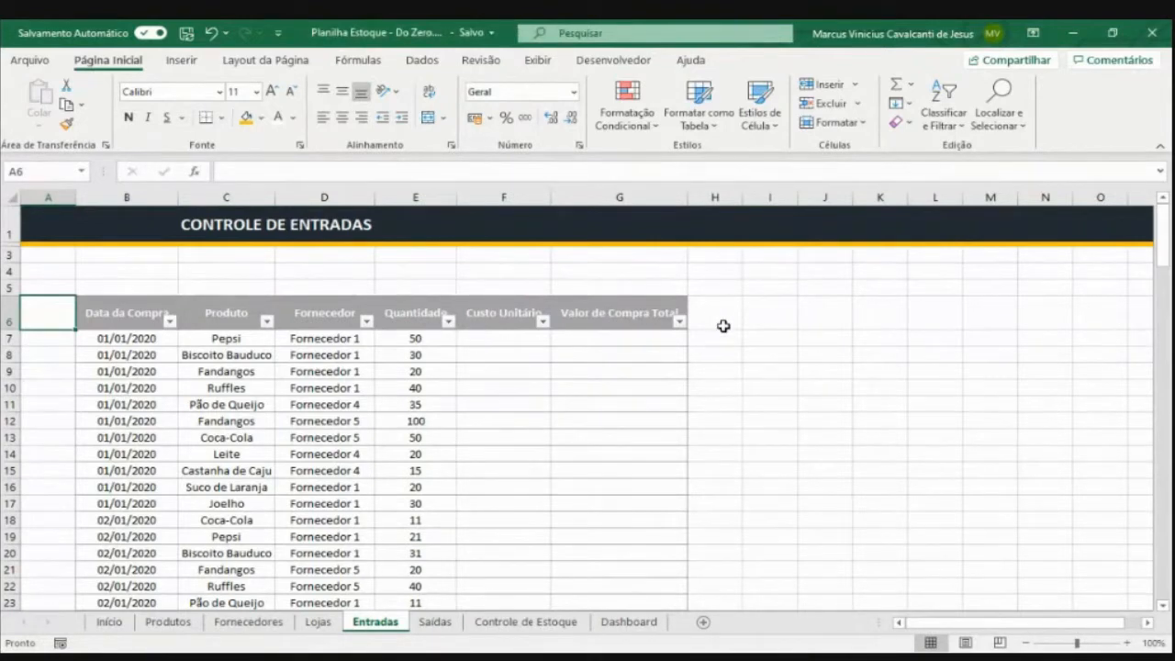
Hide the gridlines on the Entradas sheet
{"action": "left_click", "coordinate": [541, 66]}
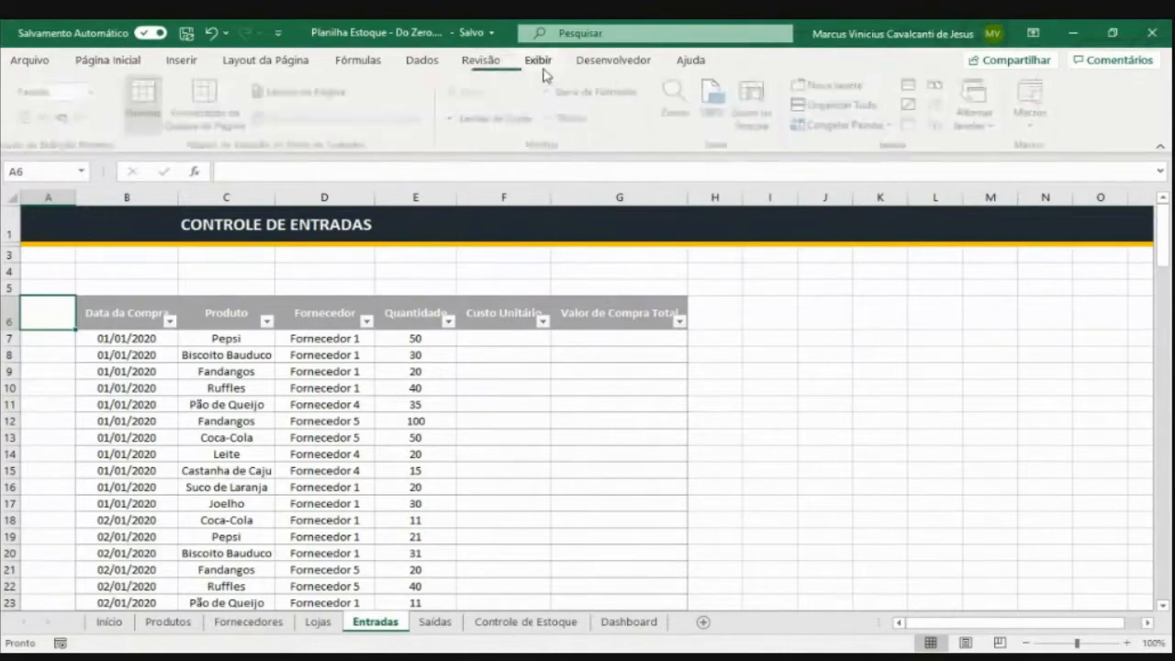
{"action": "left_click", "coordinate": [518, 120]}
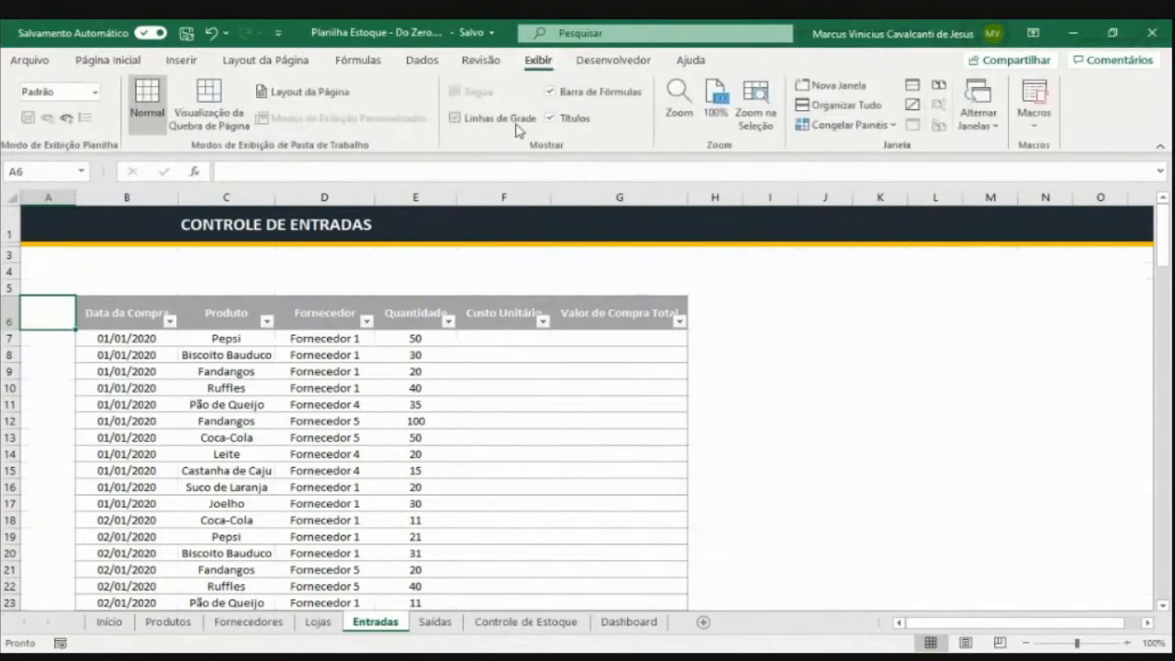
{"action": "left_click", "coordinate": [476, 339]}
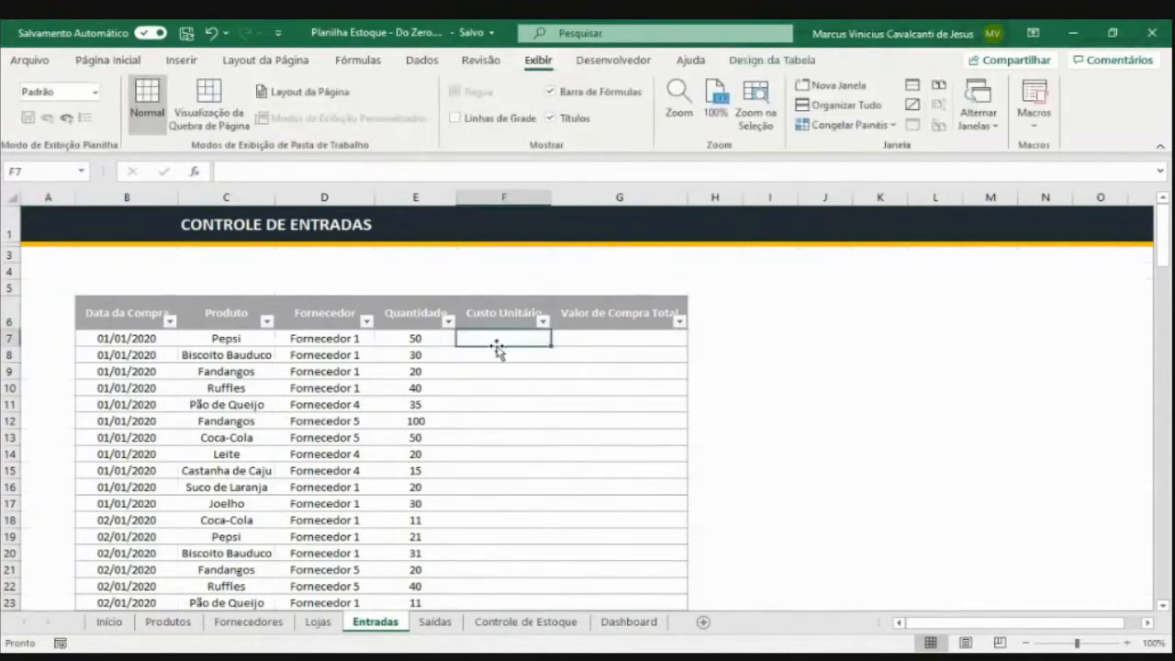
Examine the columns of the purchases table, from Data da Compra through Custo Unitário to Valor de Compra Total
{"action": "left_click", "coordinate": [1126, 642]}
{"action": "left_click", "coordinate": [1126, 642]}
{"action": "left_click", "coordinate": [1126, 642]}
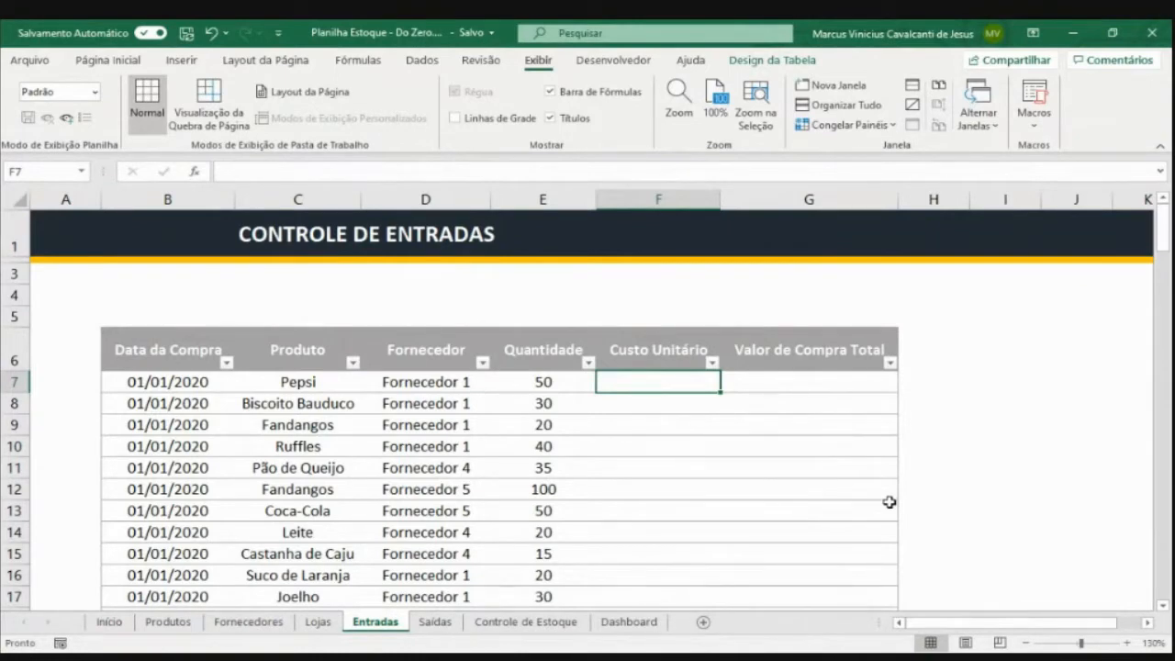
{"action": "left_click", "coordinate": [183, 198]}
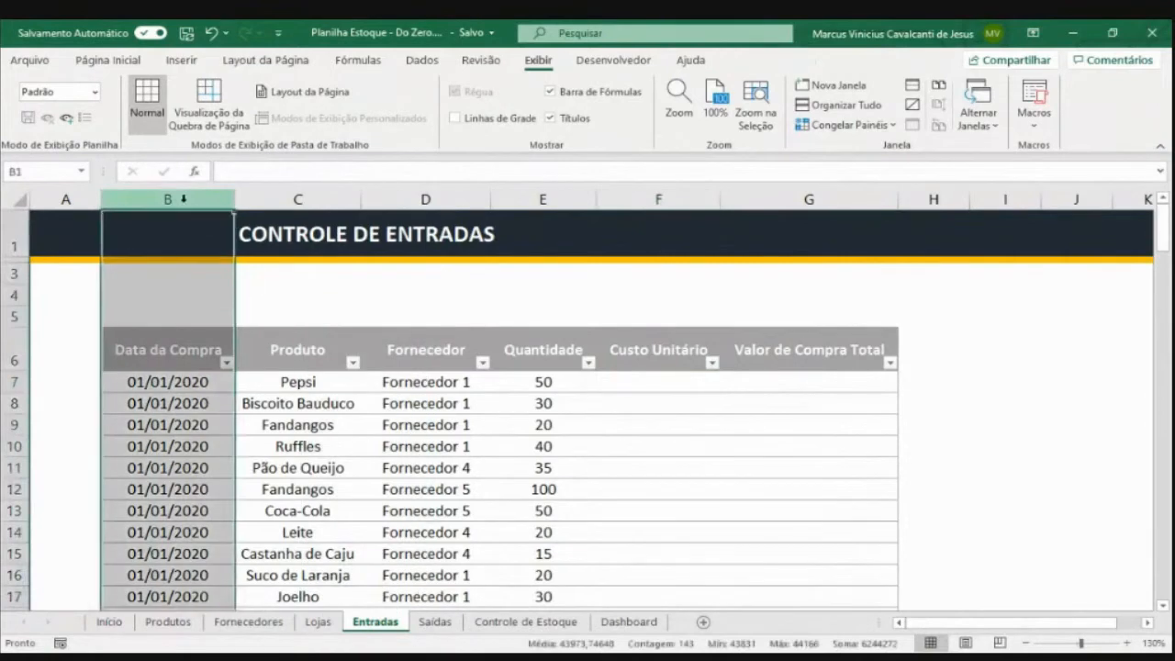
{"action": "left_click_drag", "start_coordinate": [183, 198], "coordinate": [266, 196]}
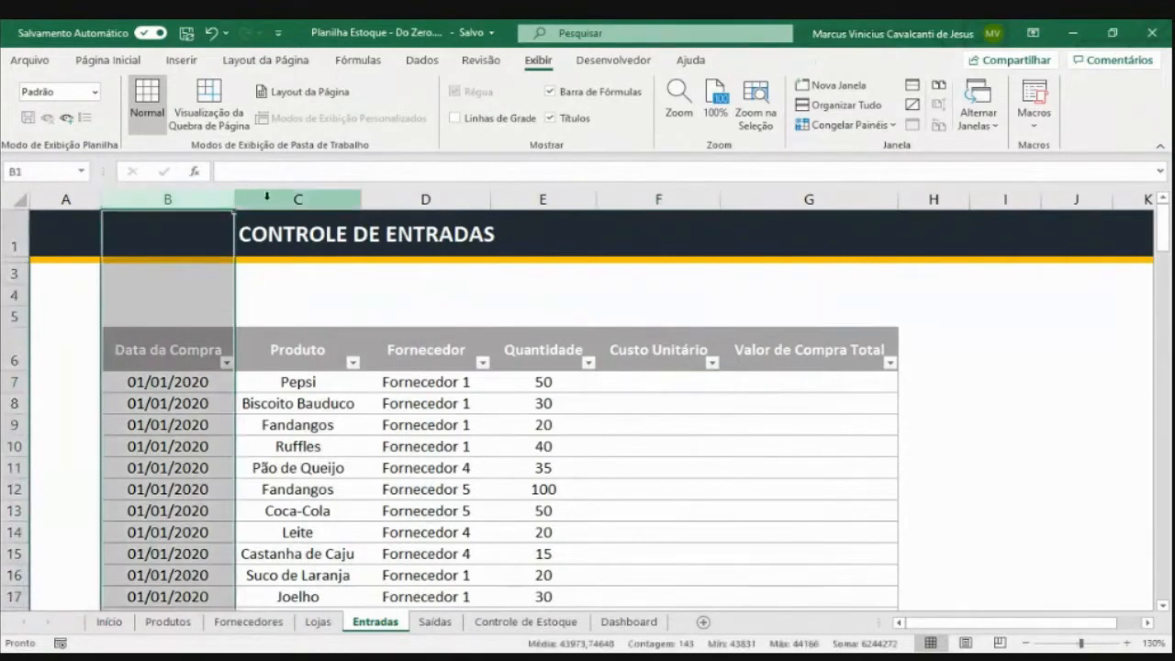
{"action": "left_click", "coordinate": [266, 197]}
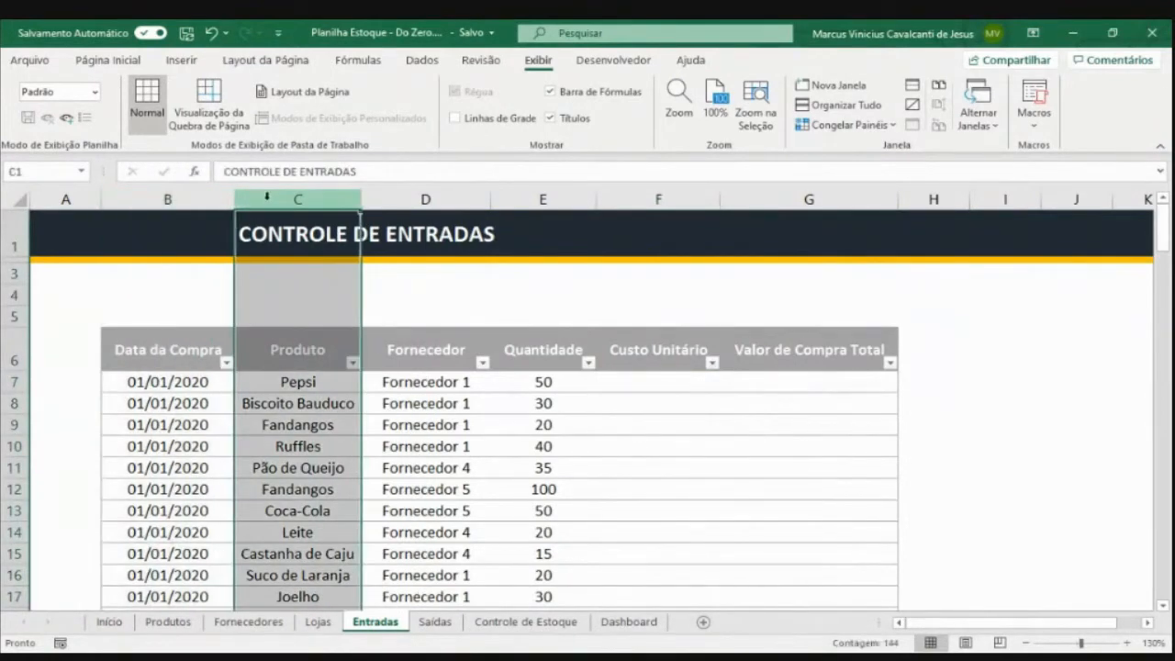
{"action": "left_click", "coordinate": [387, 195]}
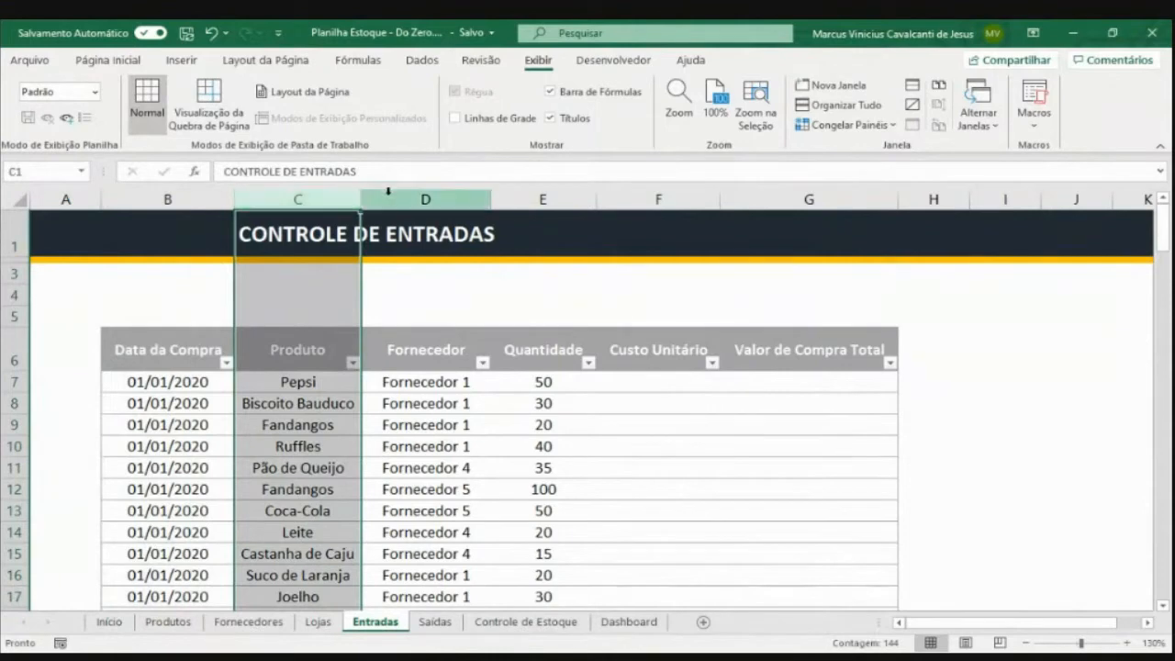
{"action": "left_click", "coordinate": [540, 197]}
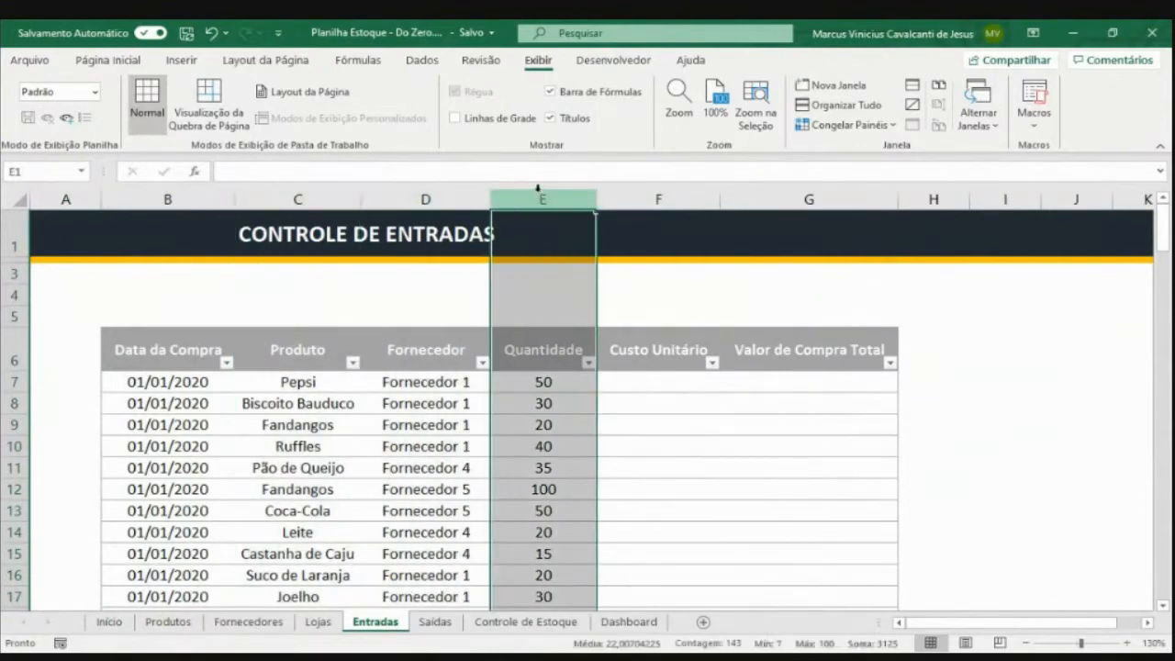
{"action": "left_click", "coordinate": [620, 194]}
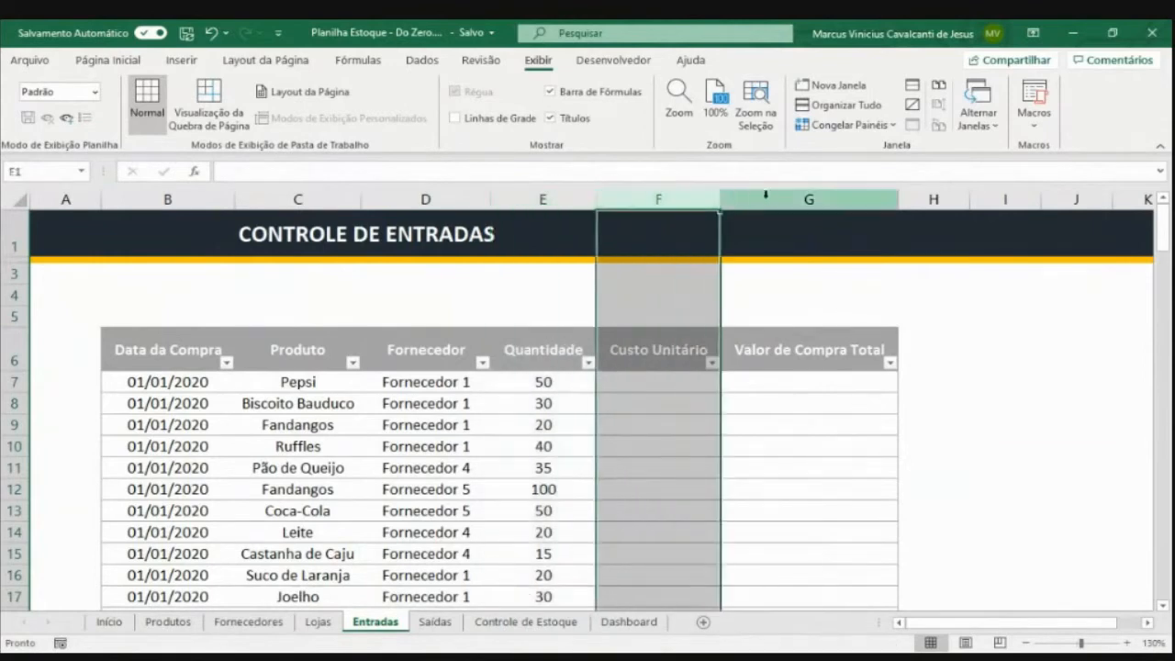
{"action": "left_click", "coordinate": [736, 197]}
{"action": "left_click", "coordinate": [636, 384]}
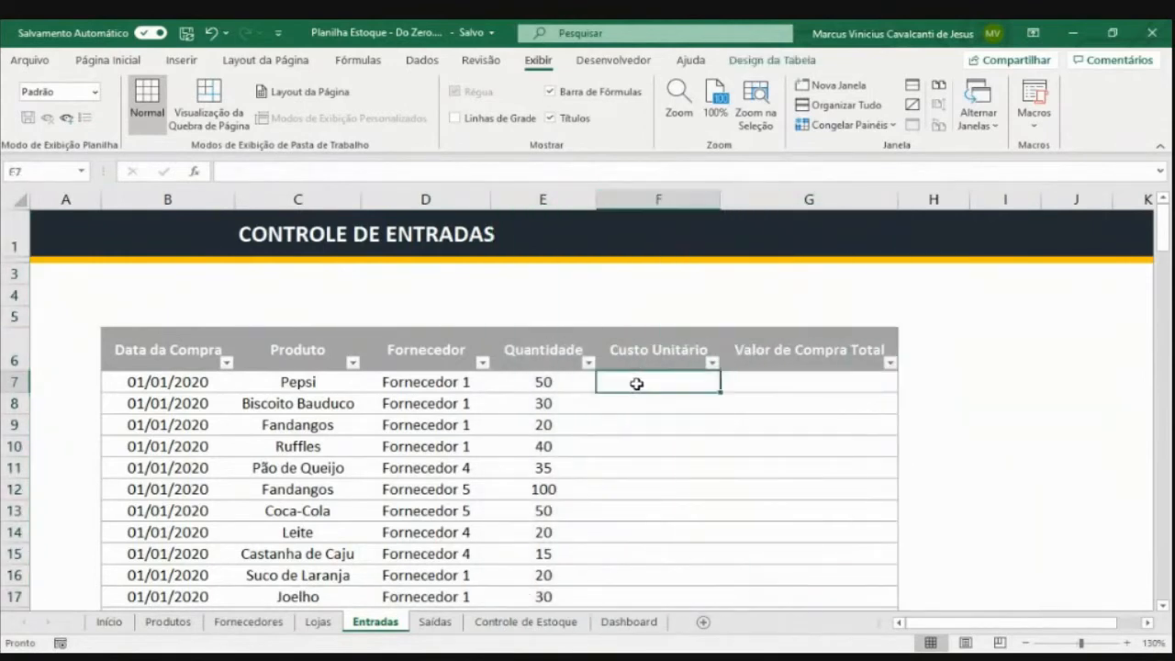
{"action": "left_click", "coordinate": [557, 383]}
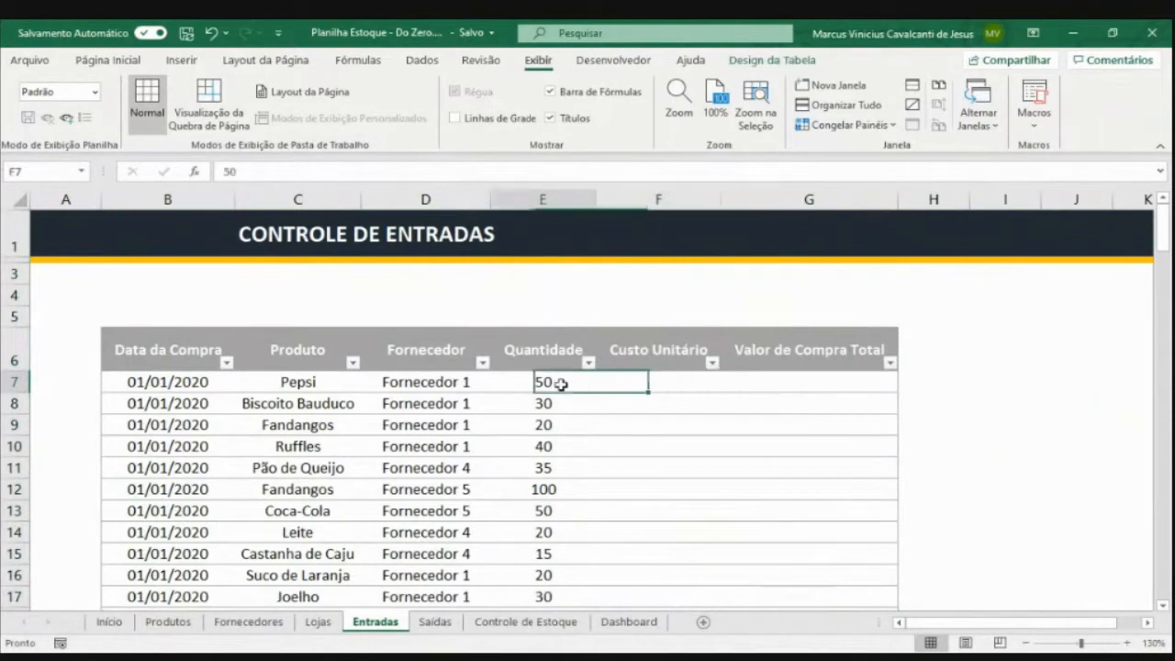
{"action": "left_click", "coordinate": [641, 378]}
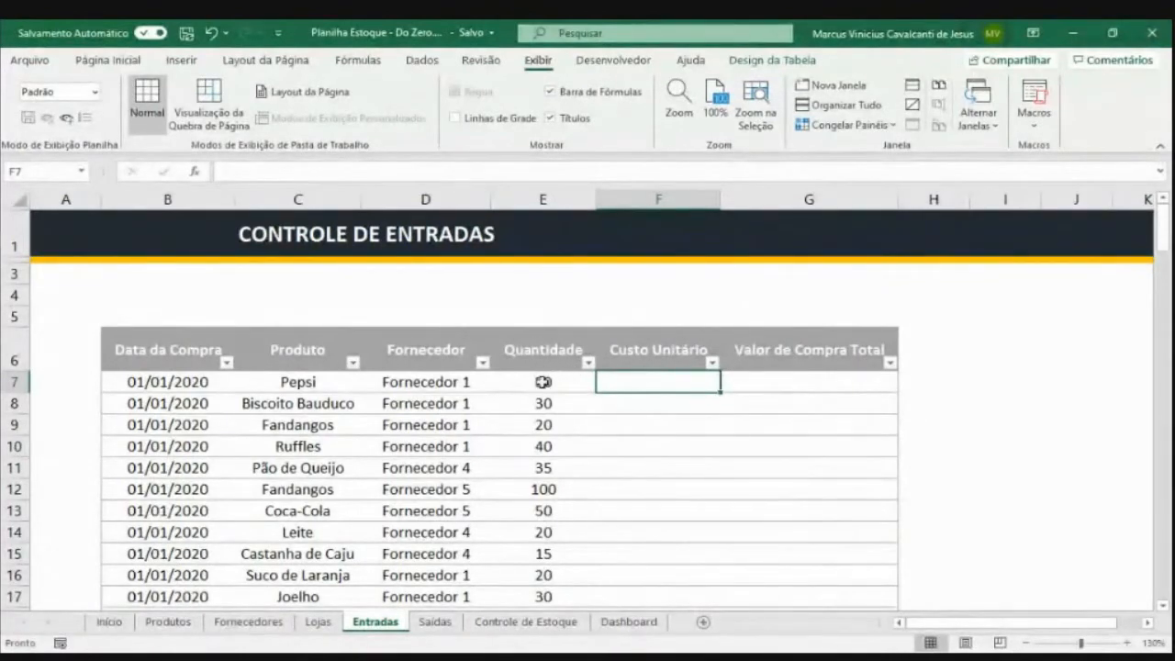
{"action": "left_click", "coordinate": [814, 375]}
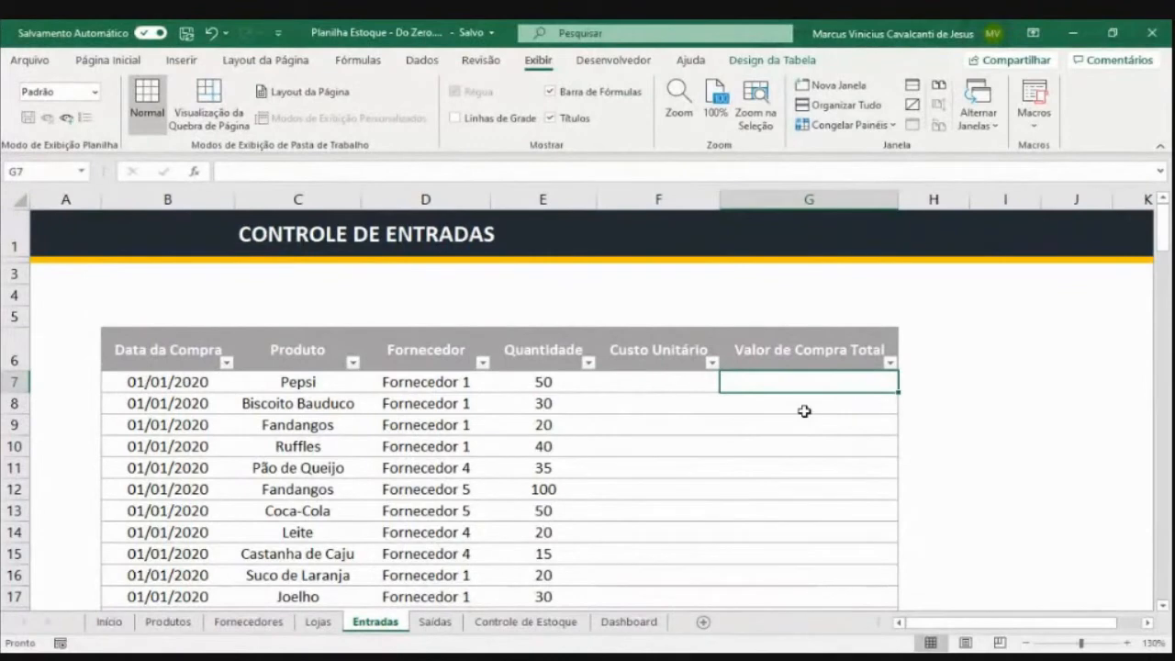
{"action": "left_click", "coordinate": [676, 381]}
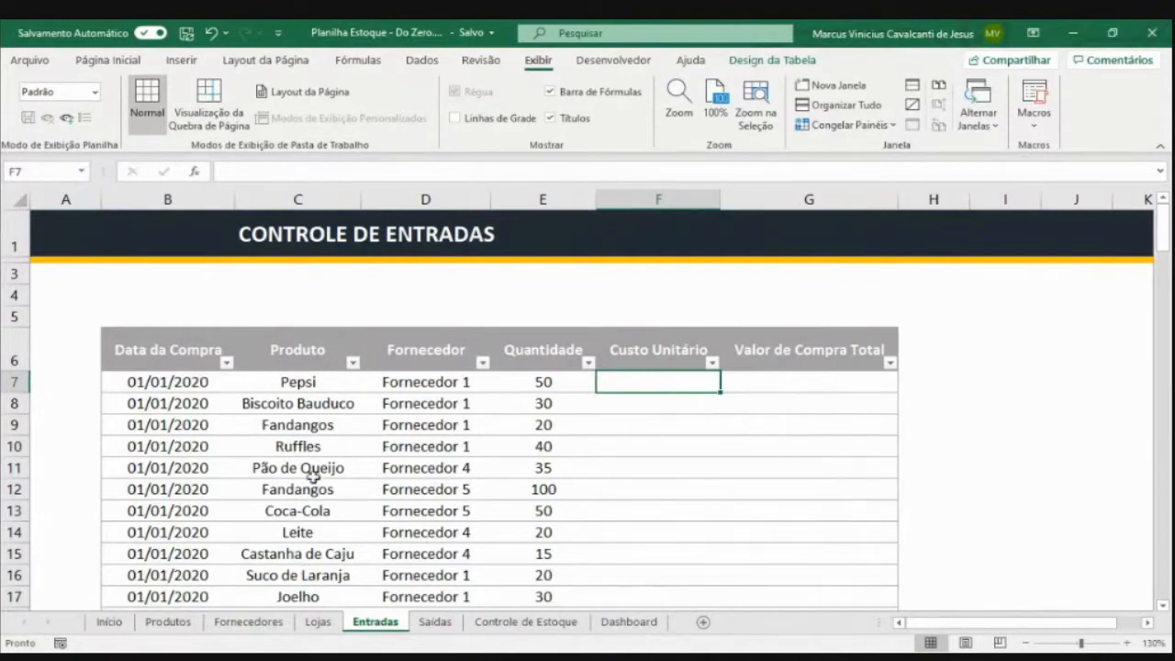
Compare the Item, Custo Unitário and Preço Unitário columns on the Produtos sheet with the Produto and Custo Unitário columns on Entradas
{"action": "left_click", "coordinate": [182, 626]}
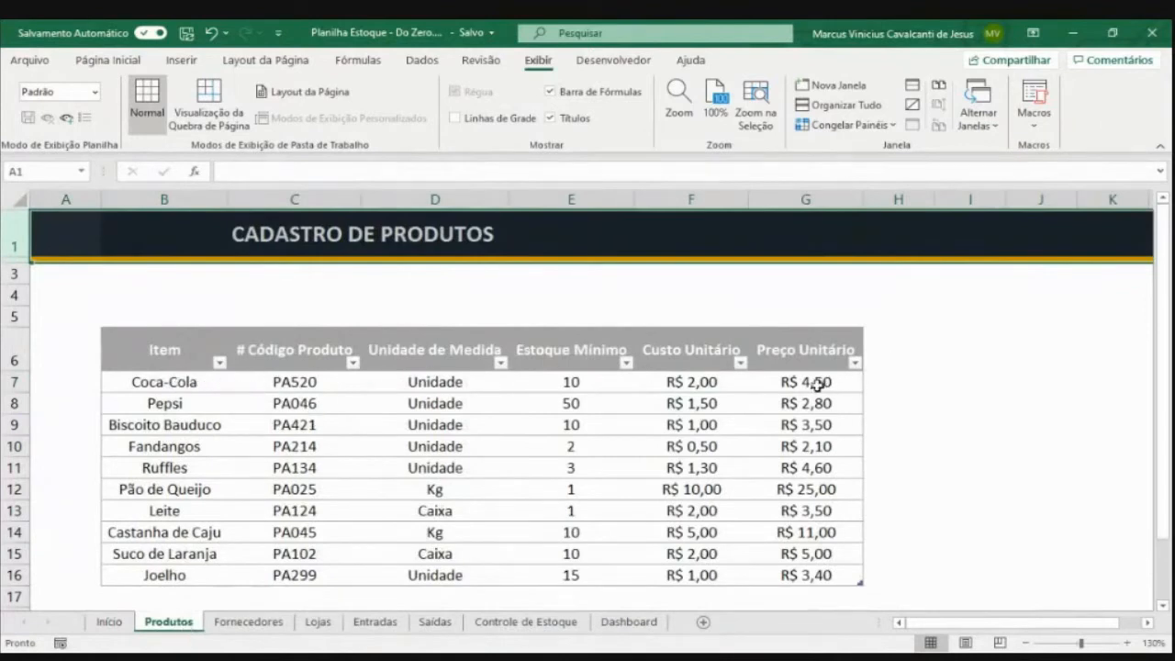
{"action": "left_click", "coordinate": [692, 199]}
{"action": "left_click", "coordinate": [804, 201]}
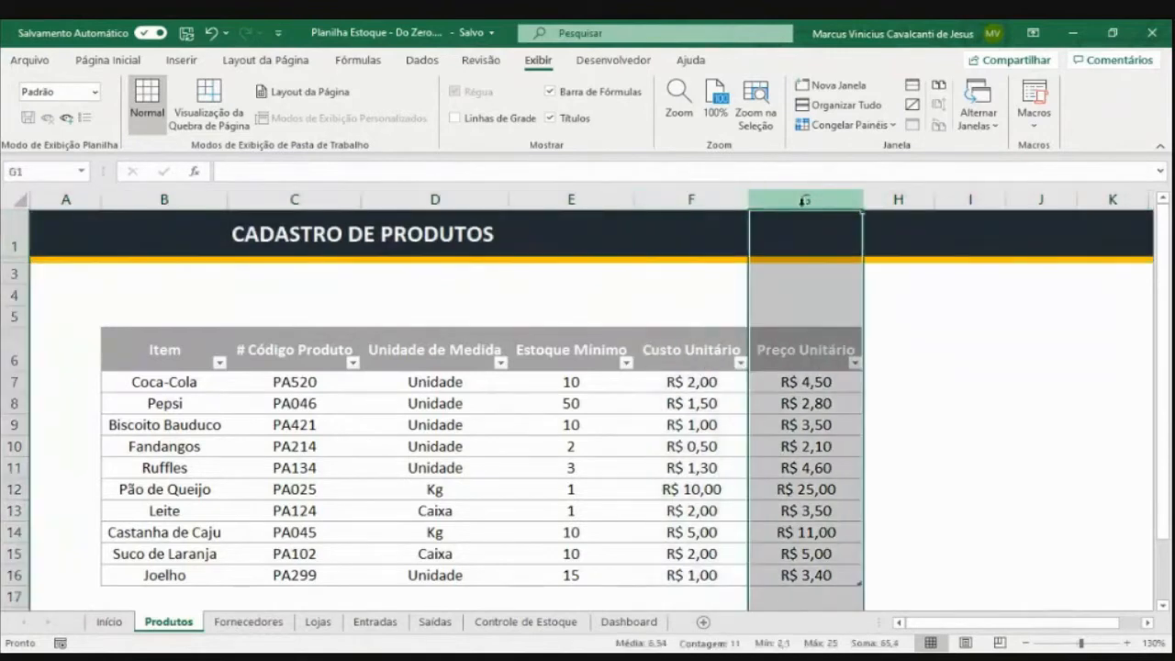
{"action": "left_click", "coordinate": [684, 383]}
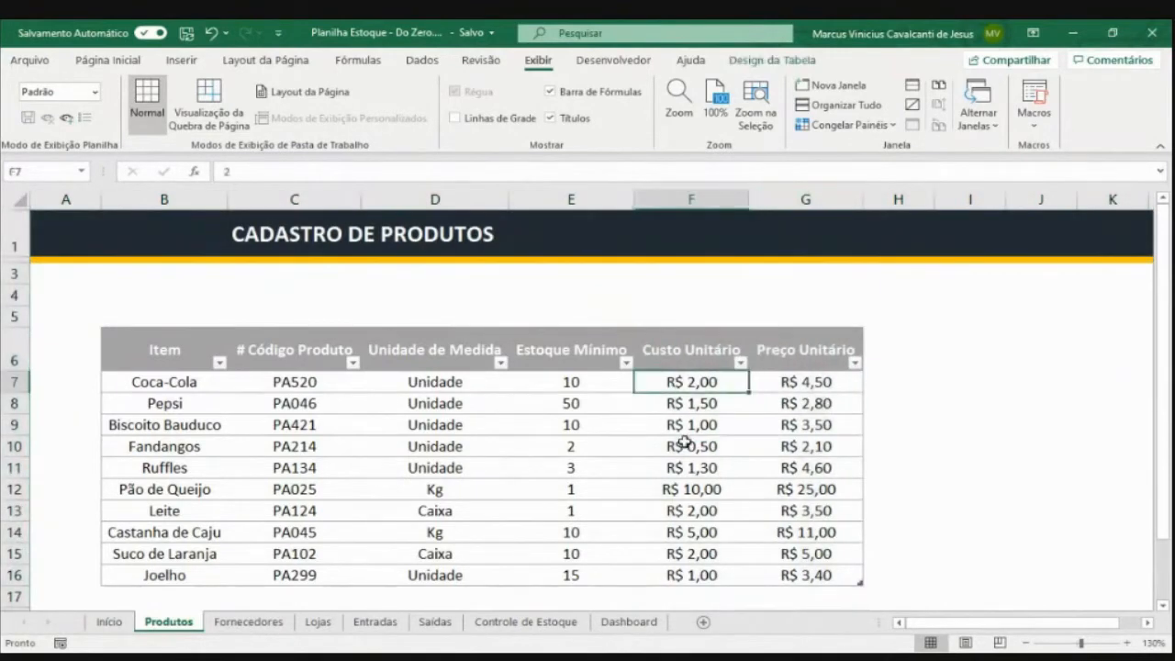
{"action": "left_click", "coordinate": [378, 623]}
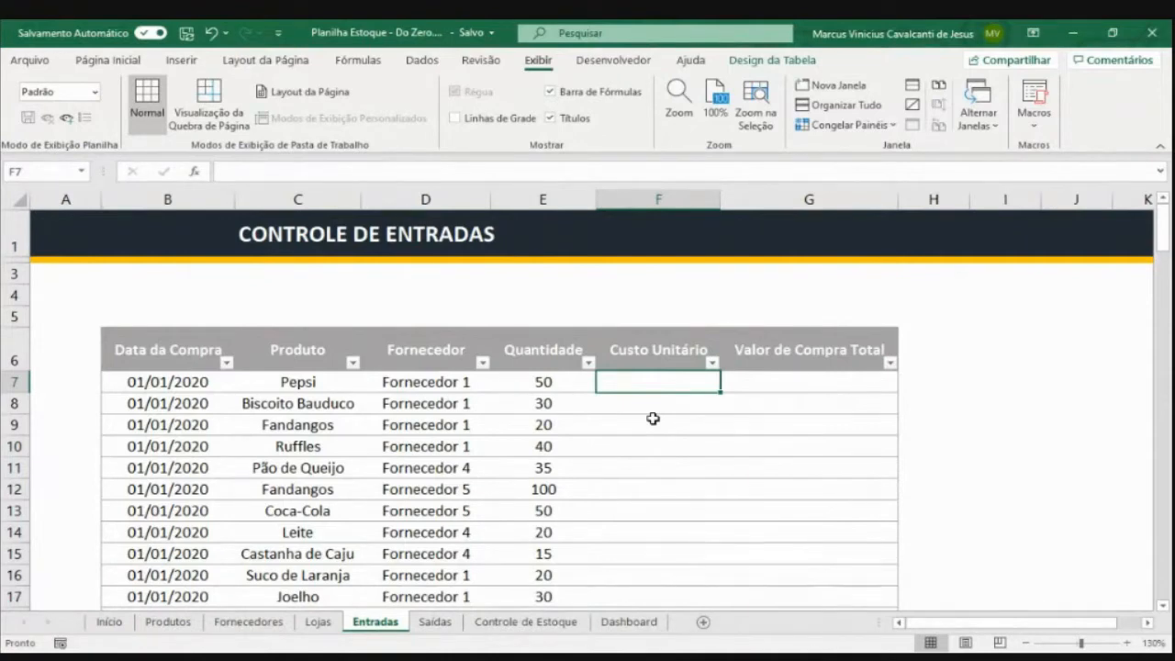
{"action": "left_click", "coordinate": [326, 386]}
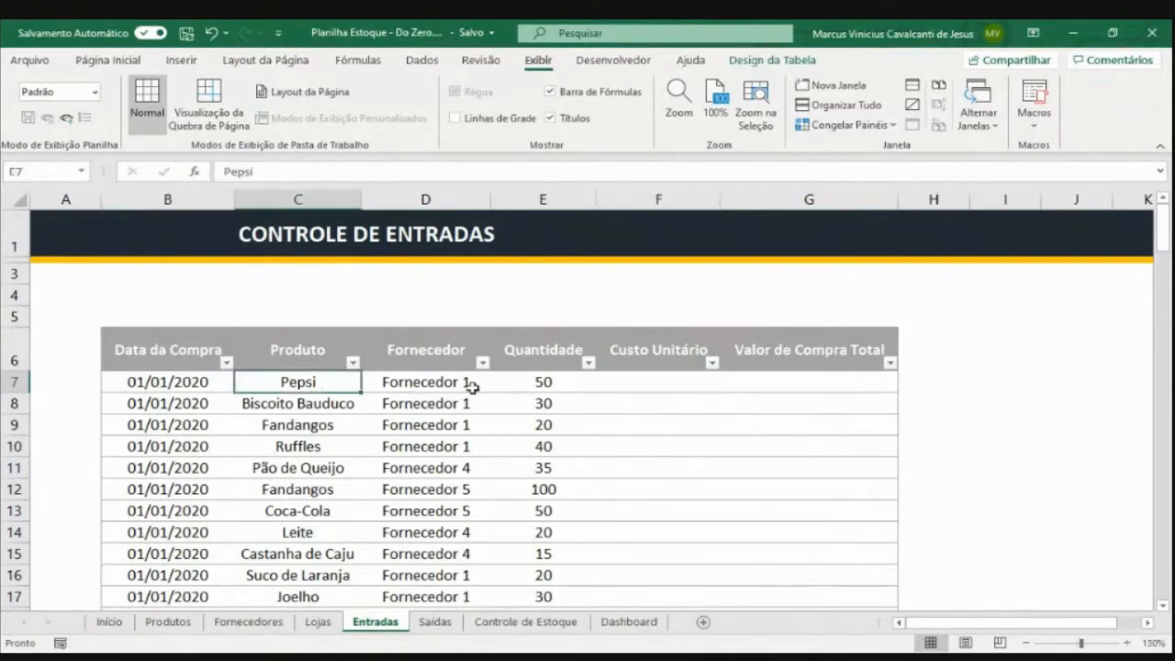
{"action": "left_click", "coordinate": [635, 386]}
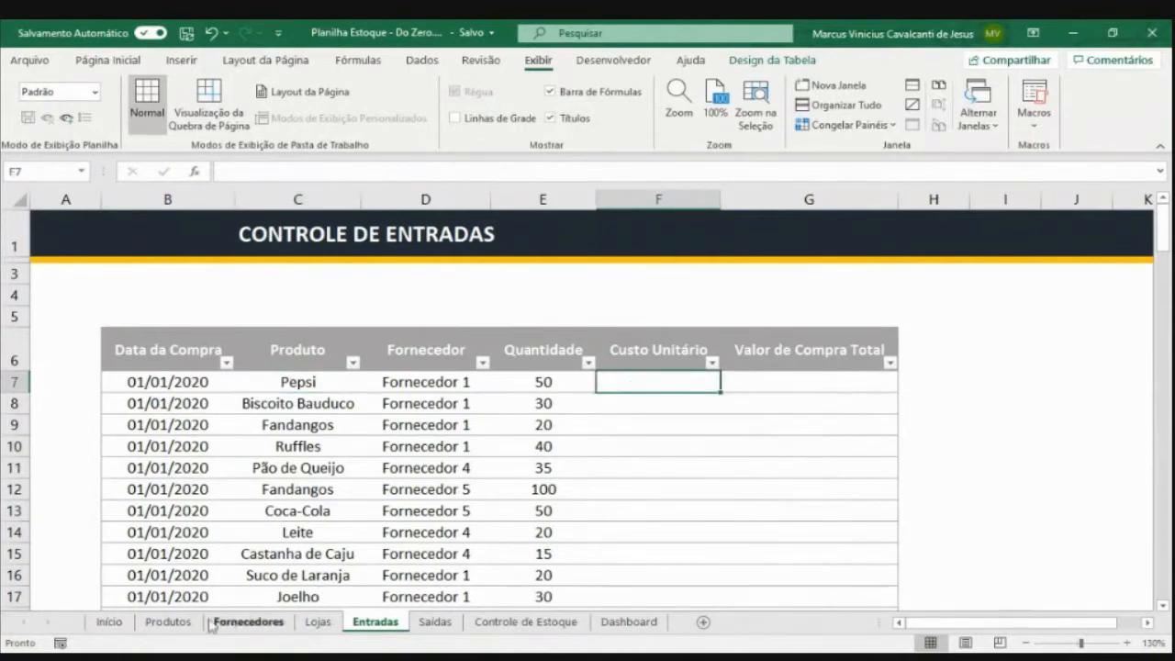
{"action": "left_click", "coordinate": [182, 630]}
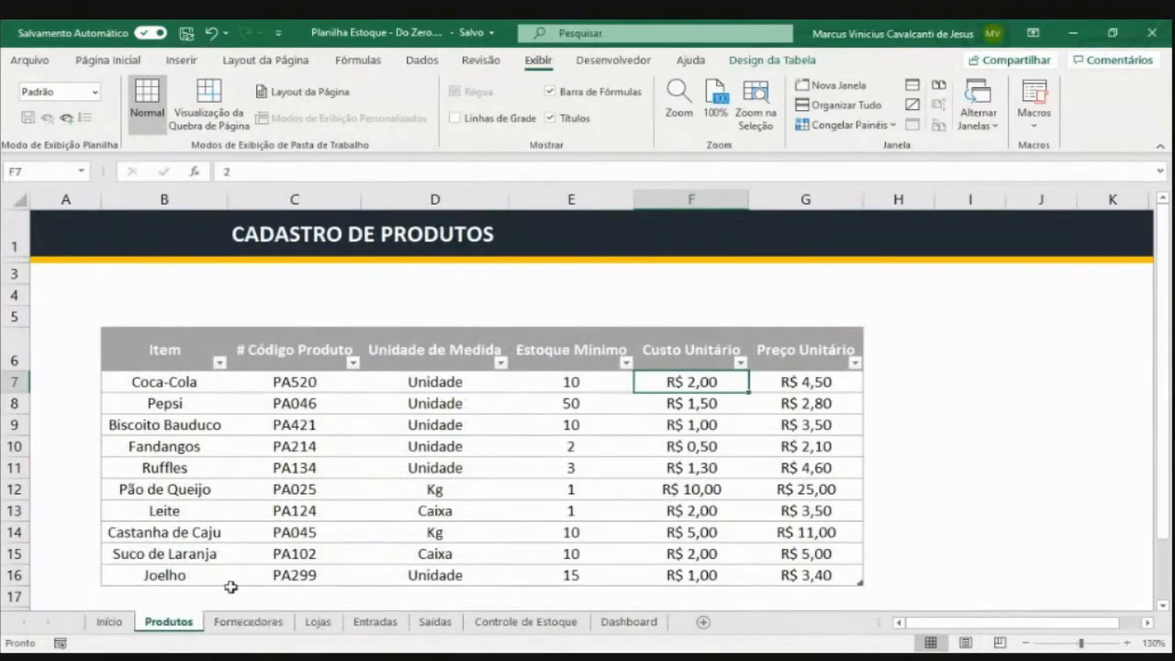
{"action": "left_click", "coordinate": [202, 383]}
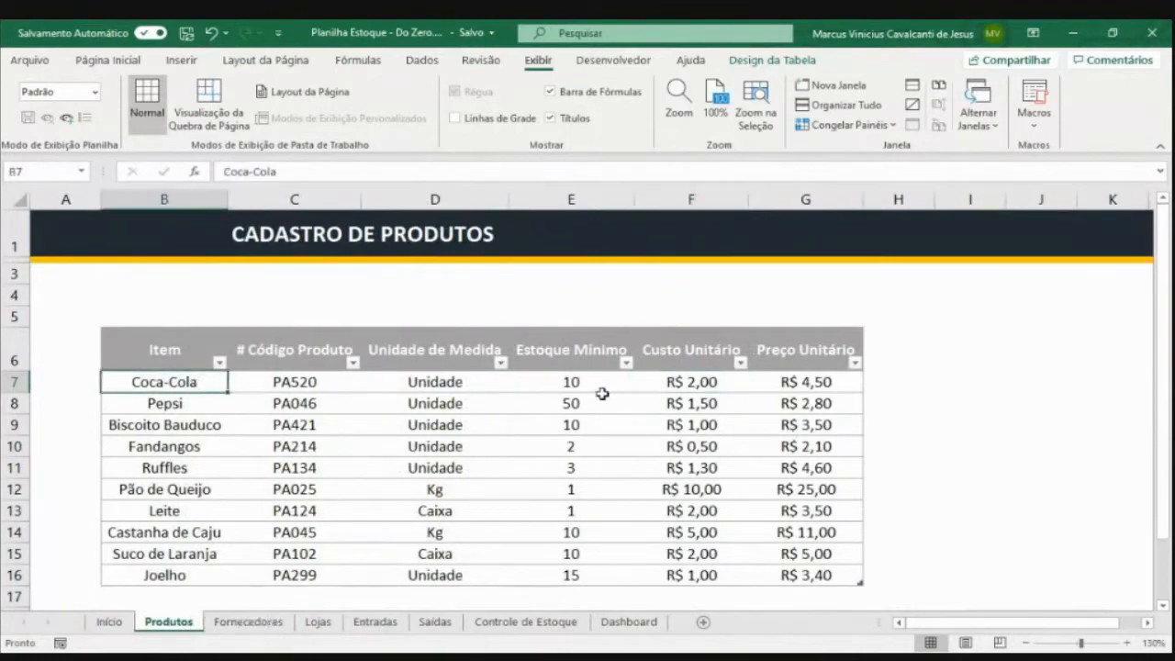
{"action": "left_click", "coordinate": [642, 381]}
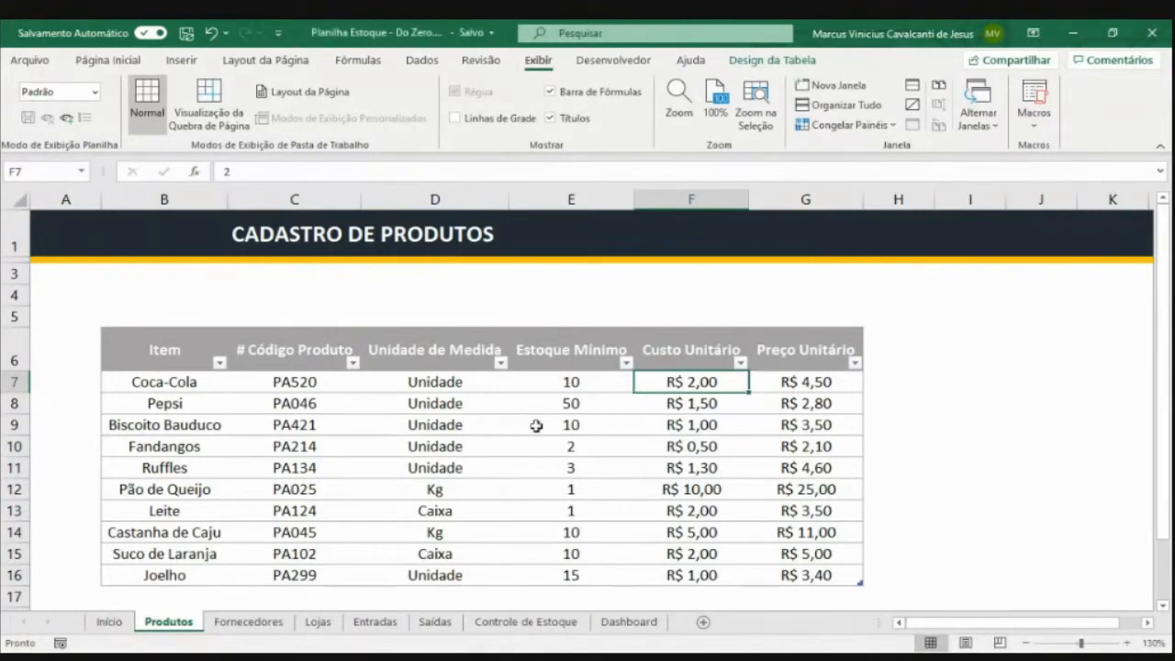
{"action": "left_click", "coordinate": [376, 621]}
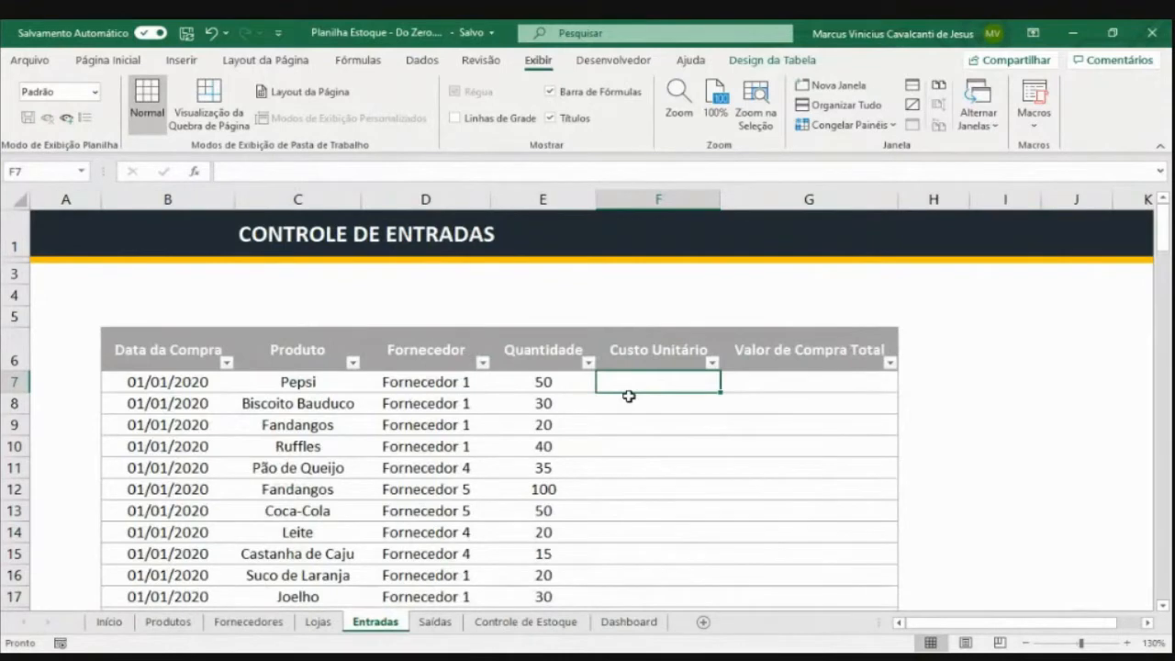
{"action": "type", "text": "="}
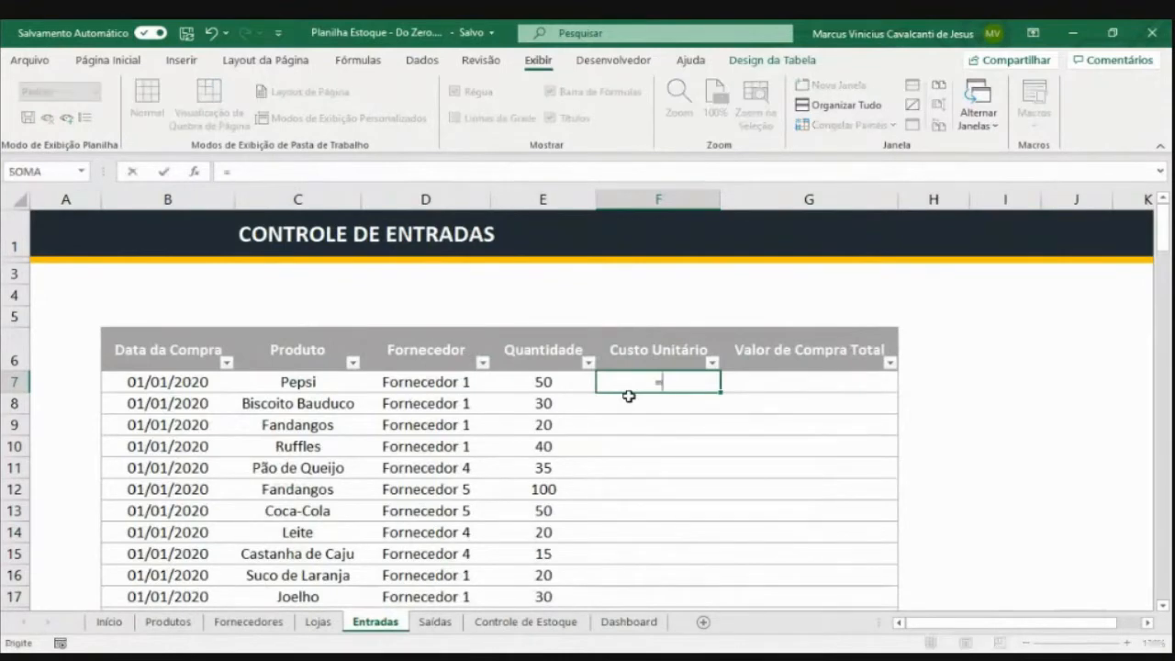
{"action": "type", "text": "procv"}
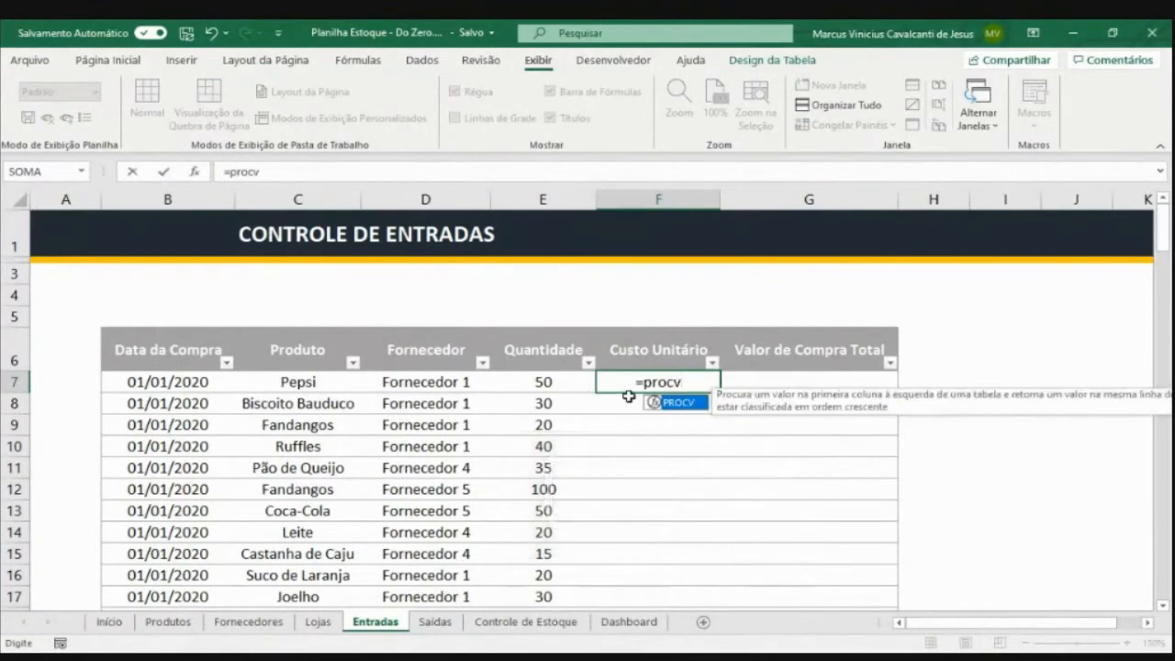
{"action": "key", "text": "Escape"}
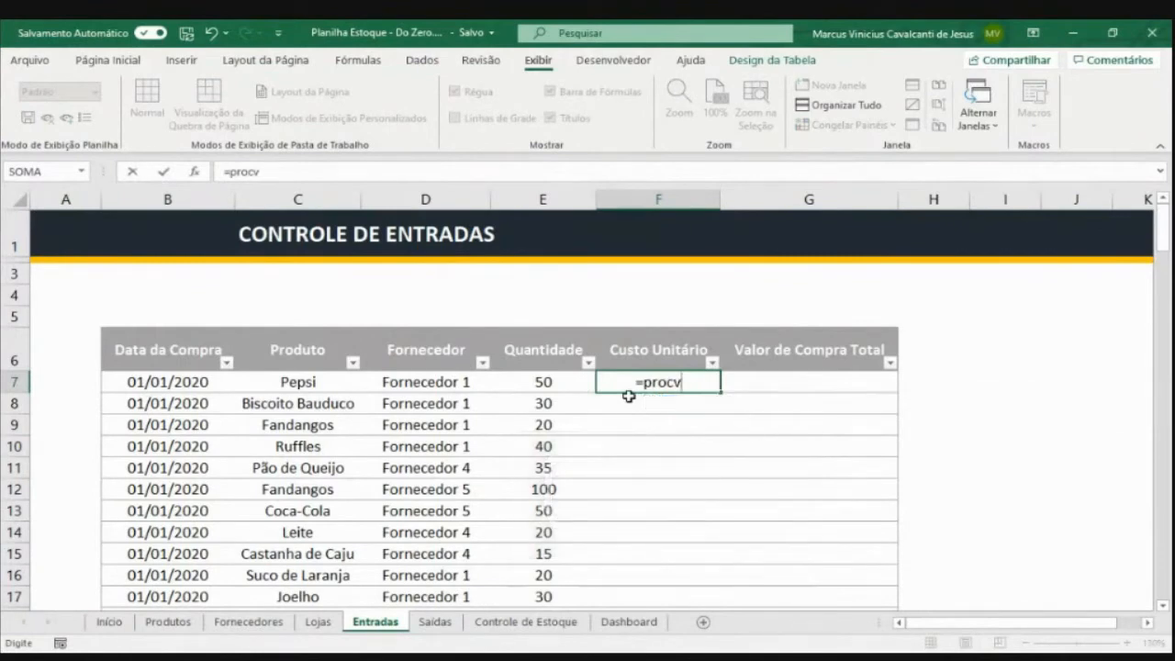
{"action": "key", "text": "Escape"}
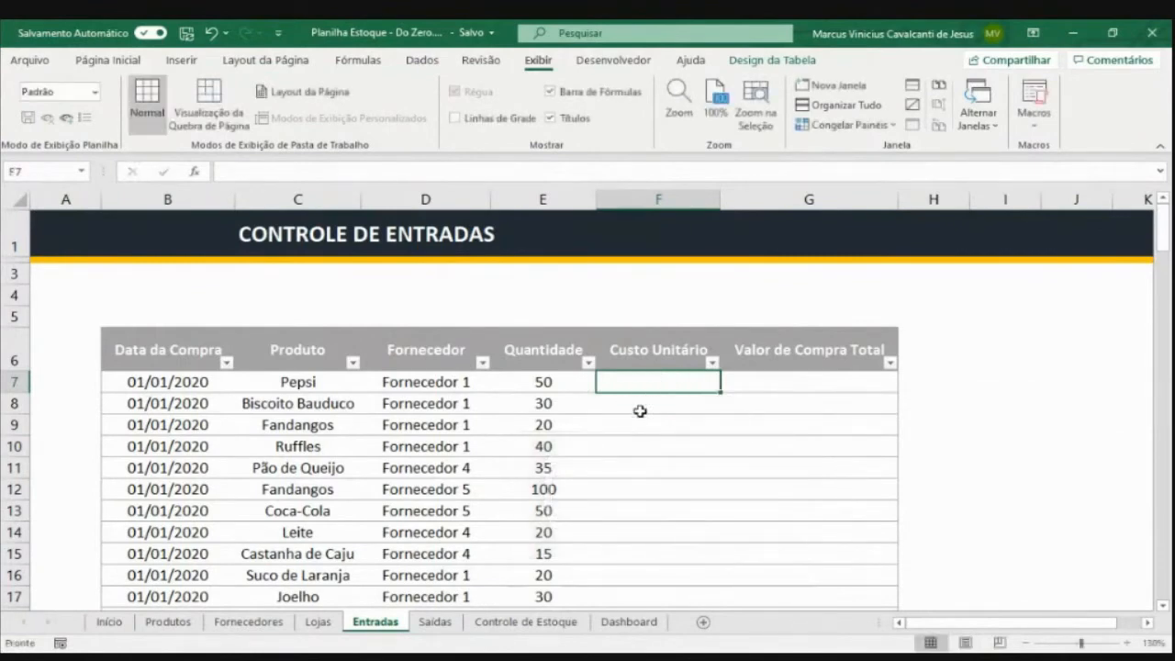
Rename the purchases table on the Entradas sheet as ENTRADAS
{"action": "left_click", "coordinate": [425, 378]}
{"action": "left_click", "coordinate": [785, 63]}
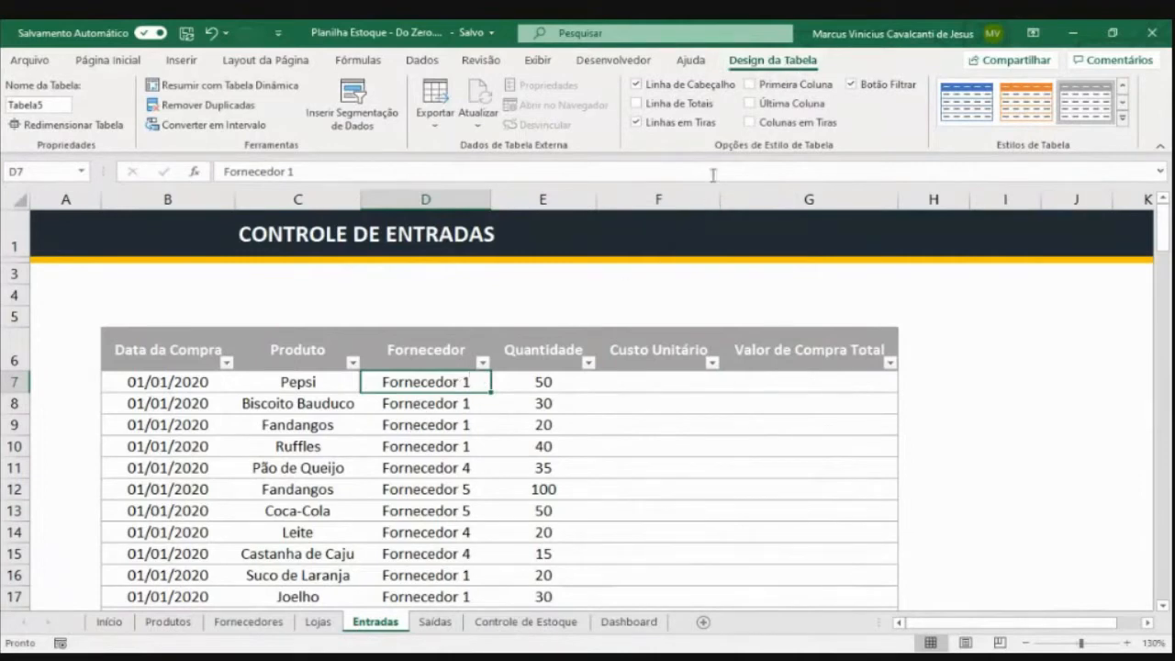
{"action": "left_click", "coordinate": [41, 107]}
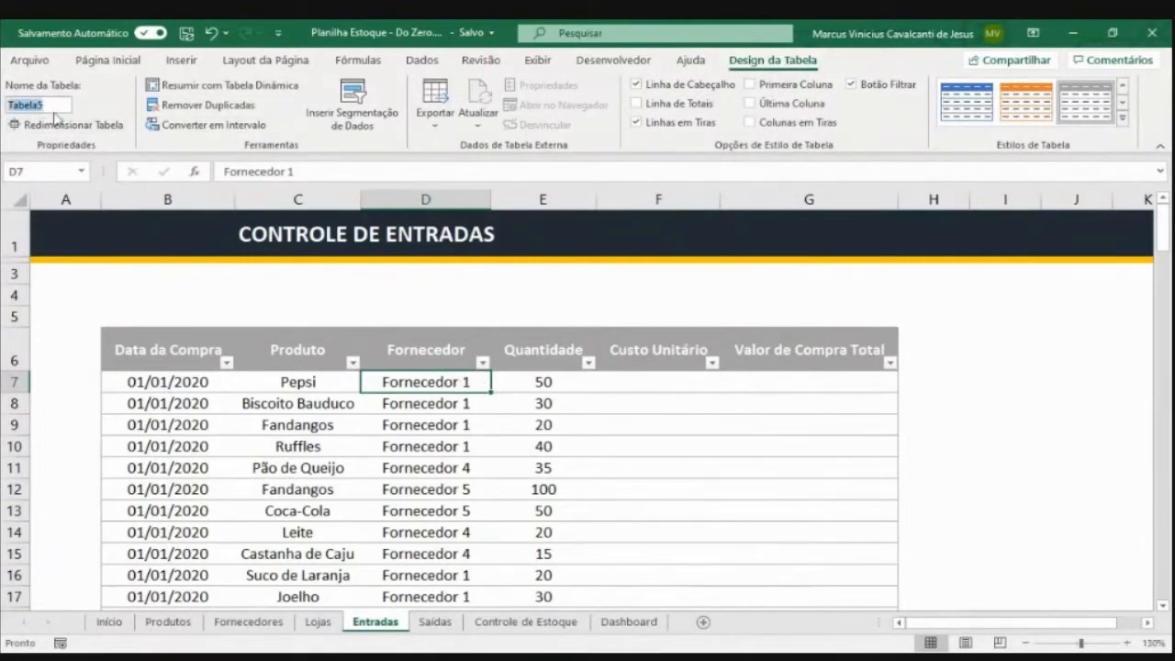
{"action": "type", "text": "entr"}
{"action": "key", "text": "BackSpace"}
{"action": "key", "text": "BackSpace"}
{"action": "key", "text": "BackSpace"}
{"action": "key", "text": "BackSpace"}
{"action": "key", "text": "Caps_Lock"}
{"action": "type", "text": "ENTRADAS"}
Start a PROCV formula in the first Custo Unitário cell, F7, of the purchases table
{"action": "left_click", "coordinate": [651, 383]}
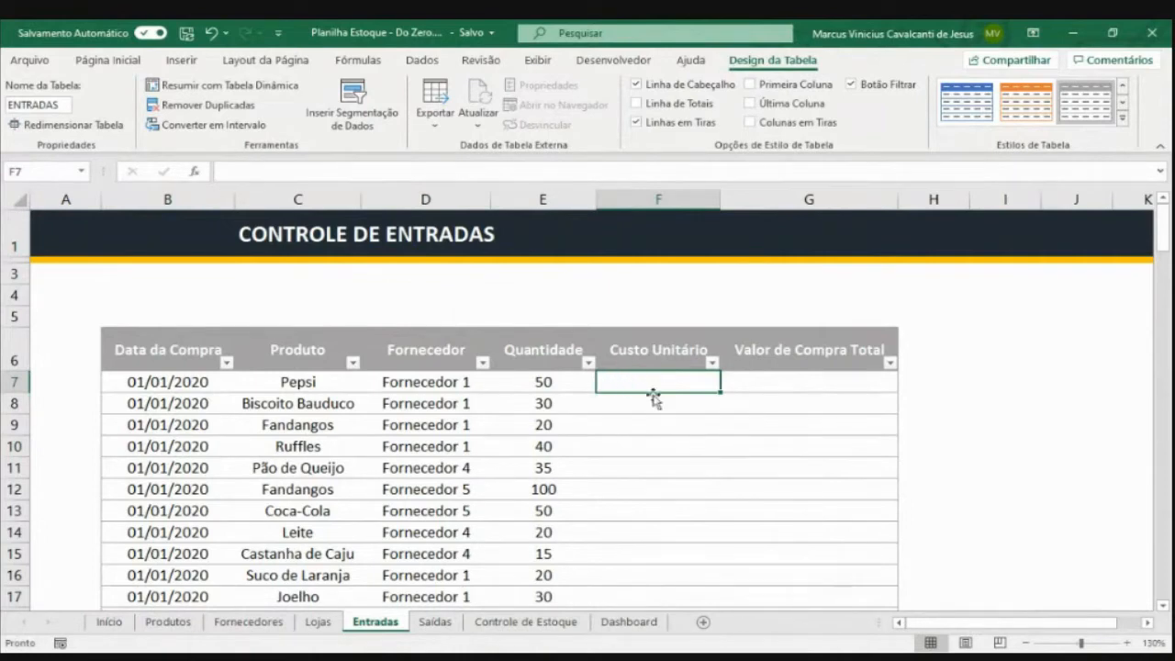
{"action": "type", "text": "=PROCV"}
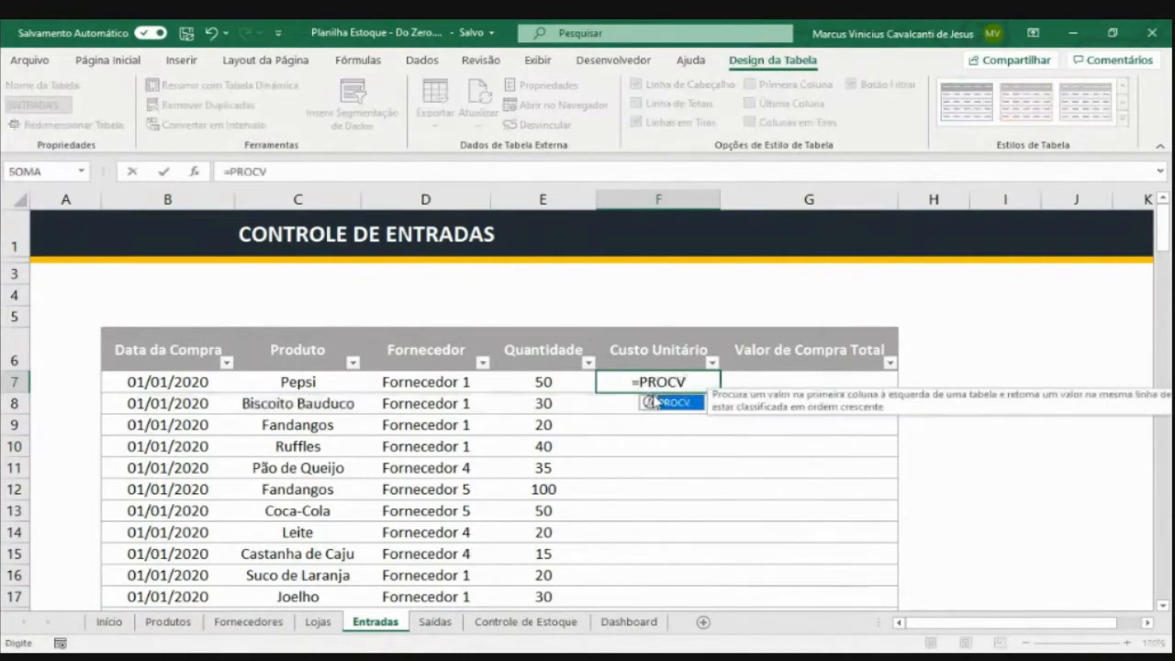
{"action": "type", "text": "("}
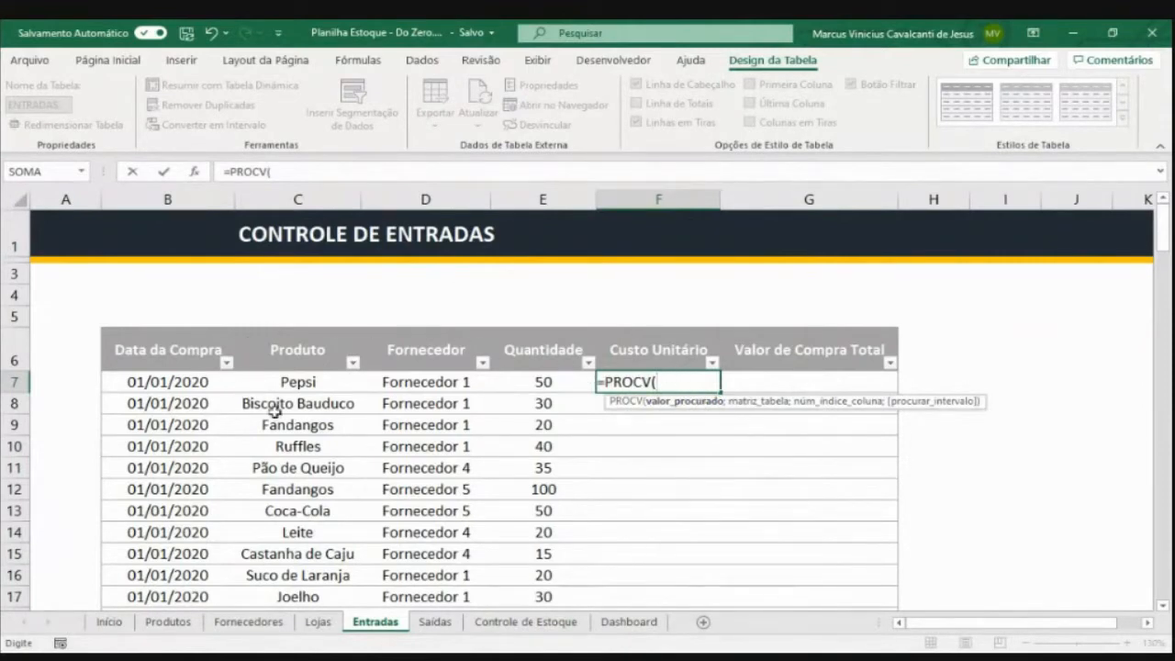
Try the Produto column reference and a plain c7 reference as the PROCV lookup value, removing each one
{"action": "left_click", "coordinate": [295, 383]}
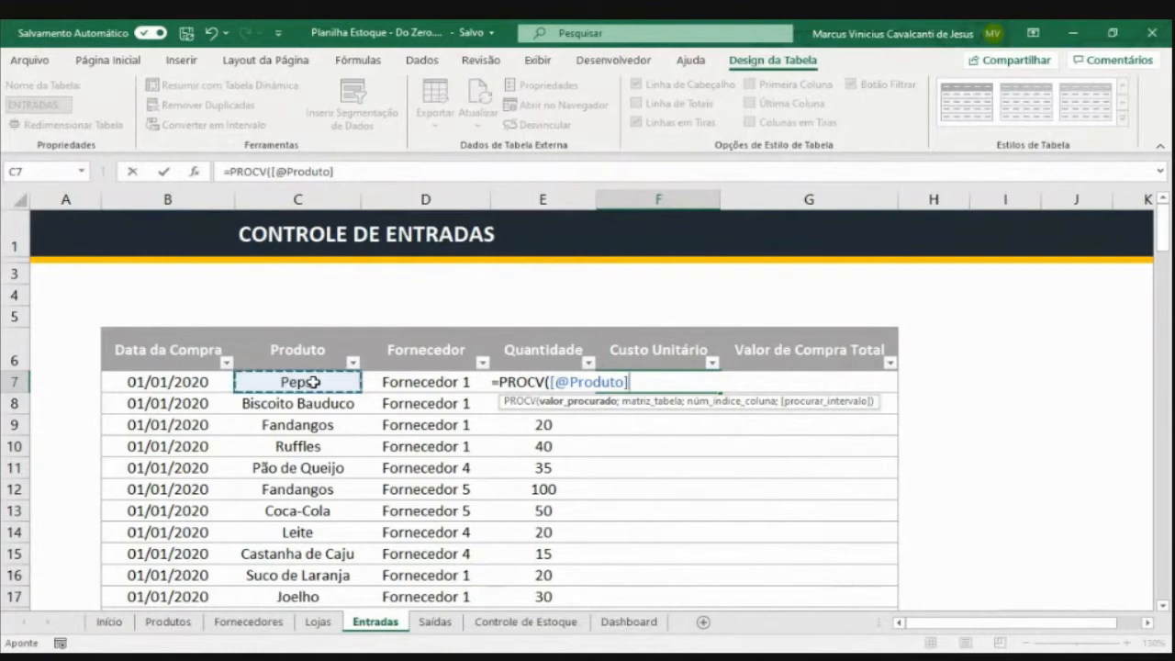
{"action": "key", "text": "BackSpace"}
{"action": "key", "text": "BackSpace"}
{"action": "key", "text": "BackSpace"}
{"action": "key", "text": "BackSpace"}
{"action": "key", "text": "BackSpace"}
{"action": "key", "text": "BackSpace"}
{"action": "key", "text": "BackSpace"}
{"action": "key", "text": "BackSpace"}
{"action": "key", "text": "BackSpace"}
{"action": "key", "text": "BackSpace"}
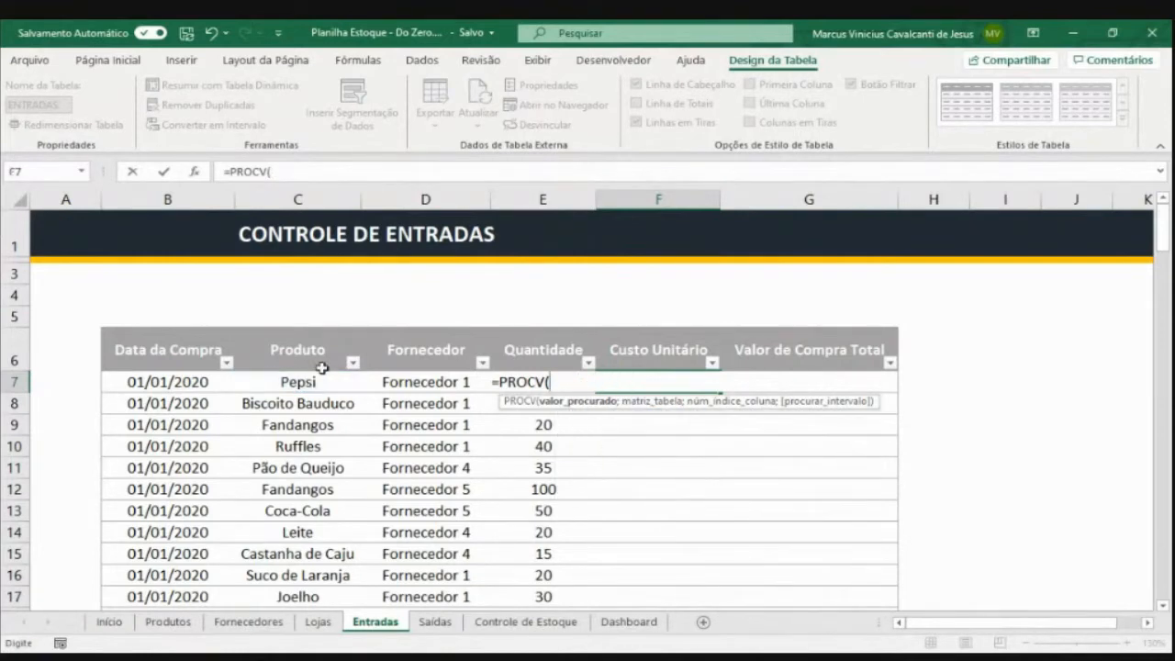
{"action": "type", "text": "c7"}
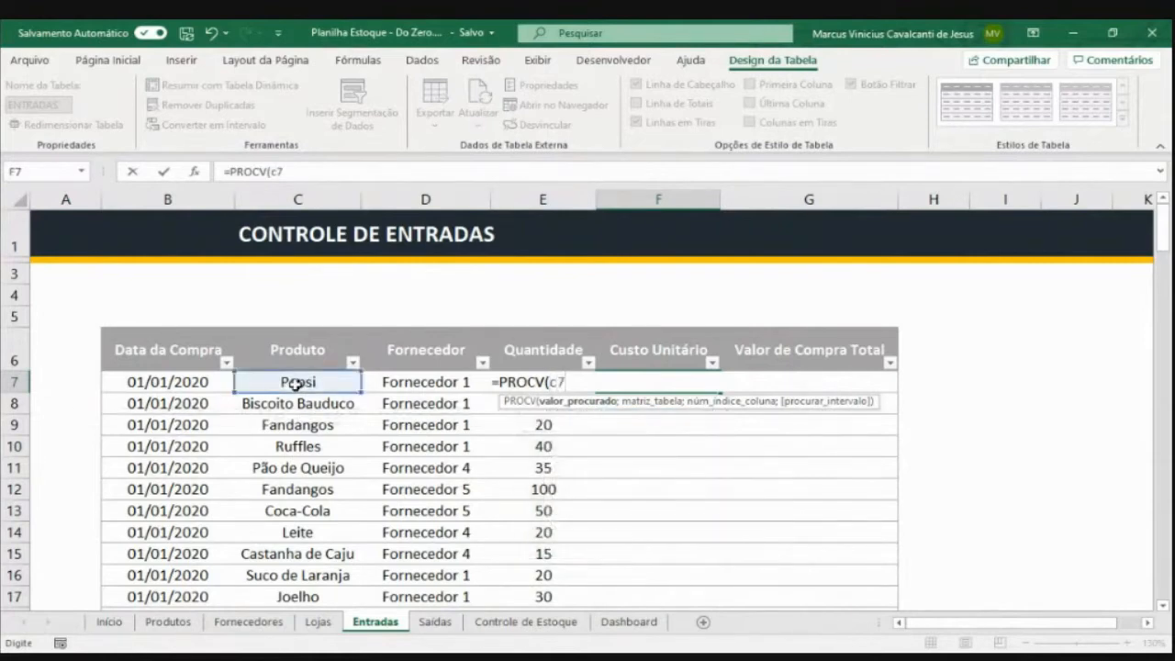
{"action": "key", "text": "BackSpace"}
{"action": "key", "text": "BackSpace"}
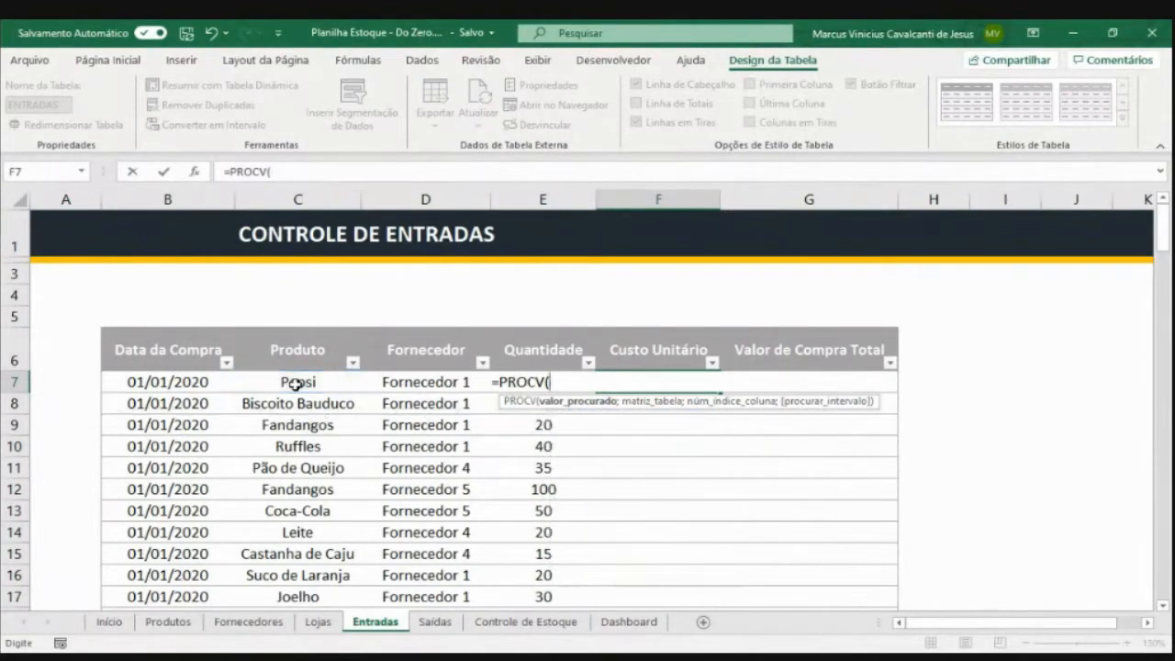
{"action": "left_click", "coordinate": [298, 382]}
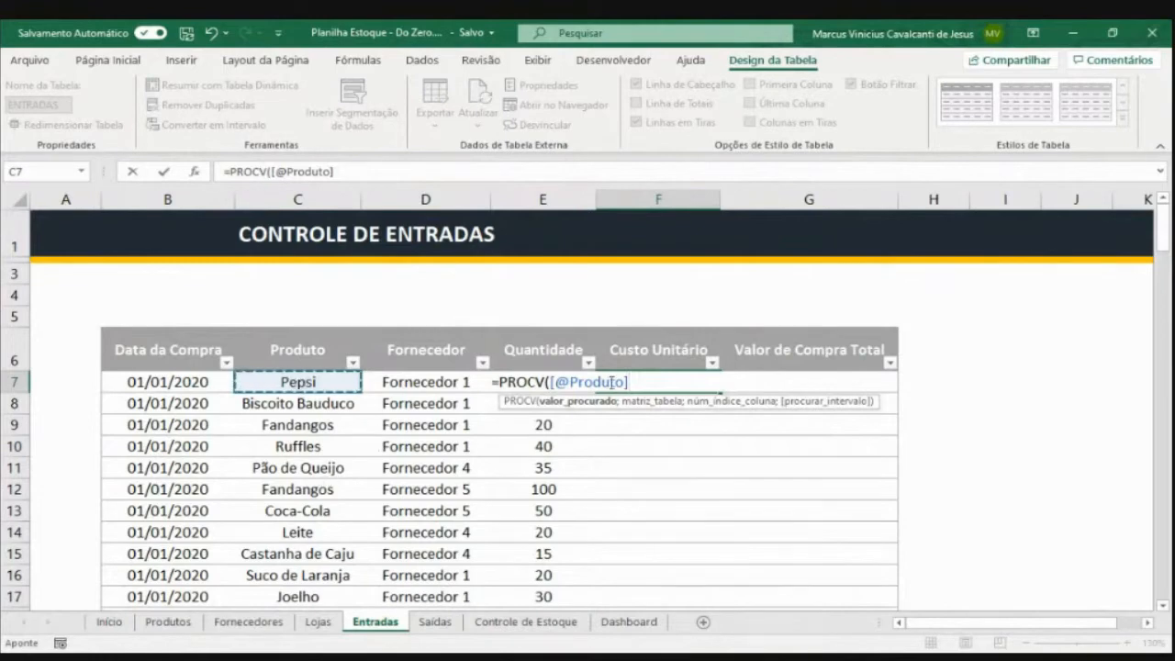
{"action": "type", "text": ";"}
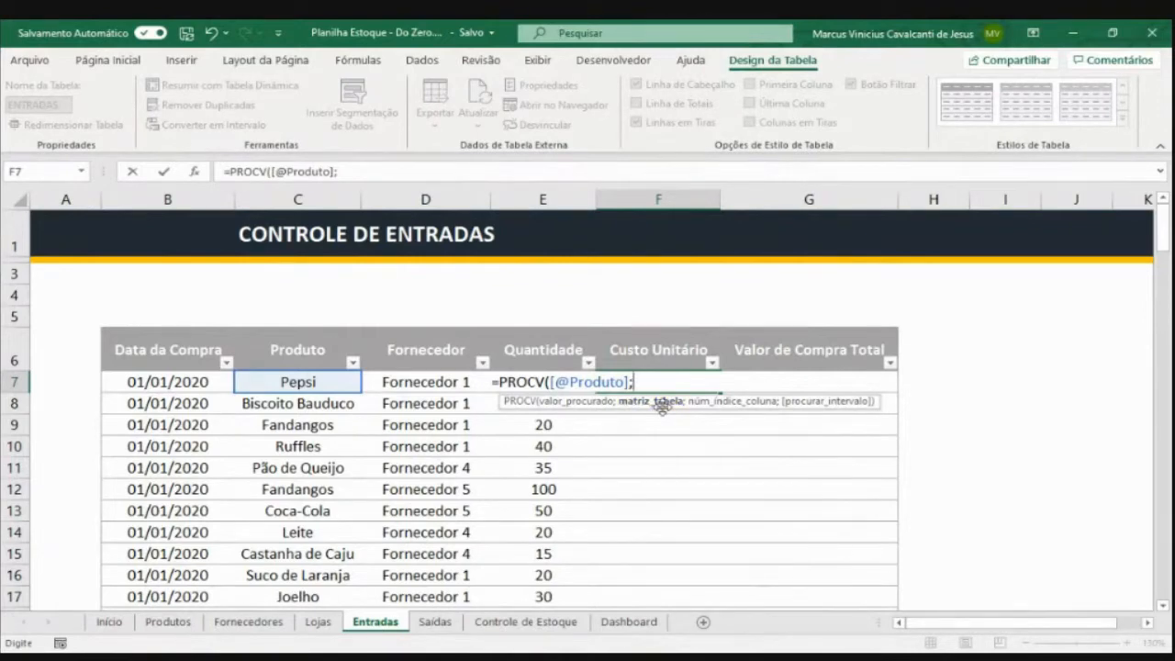
Try looking up the PRODUTOS table by name for the table array argument, and clear the partial name
{"action": "type", "text": "p"}
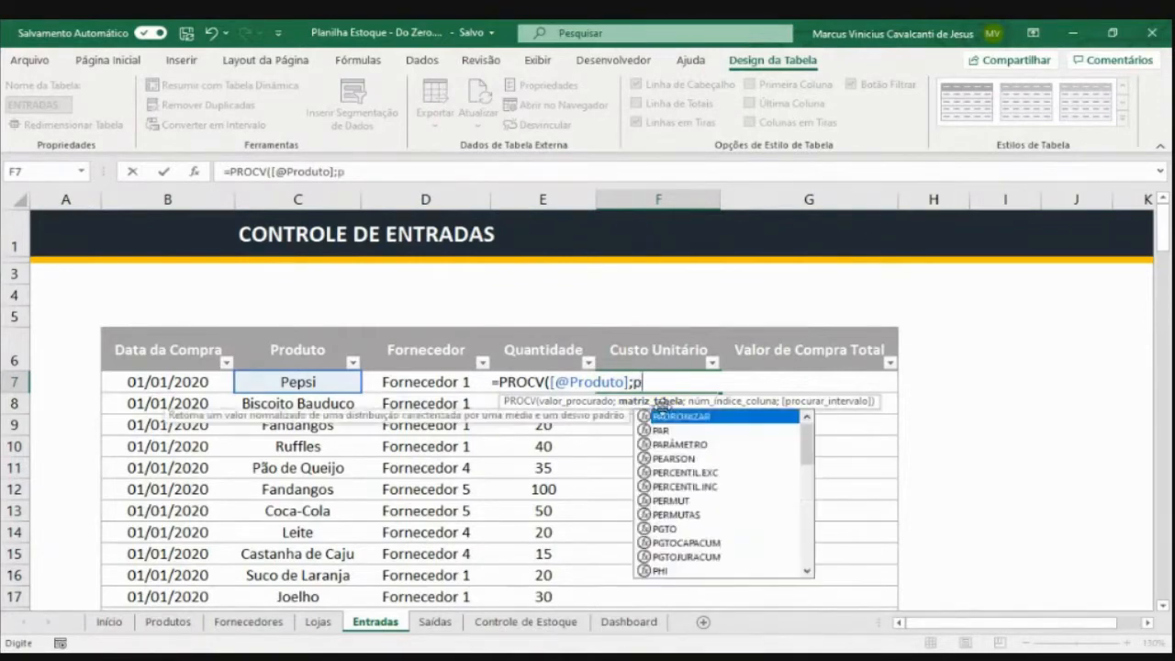
{"action": "type", "text": "rodu"}
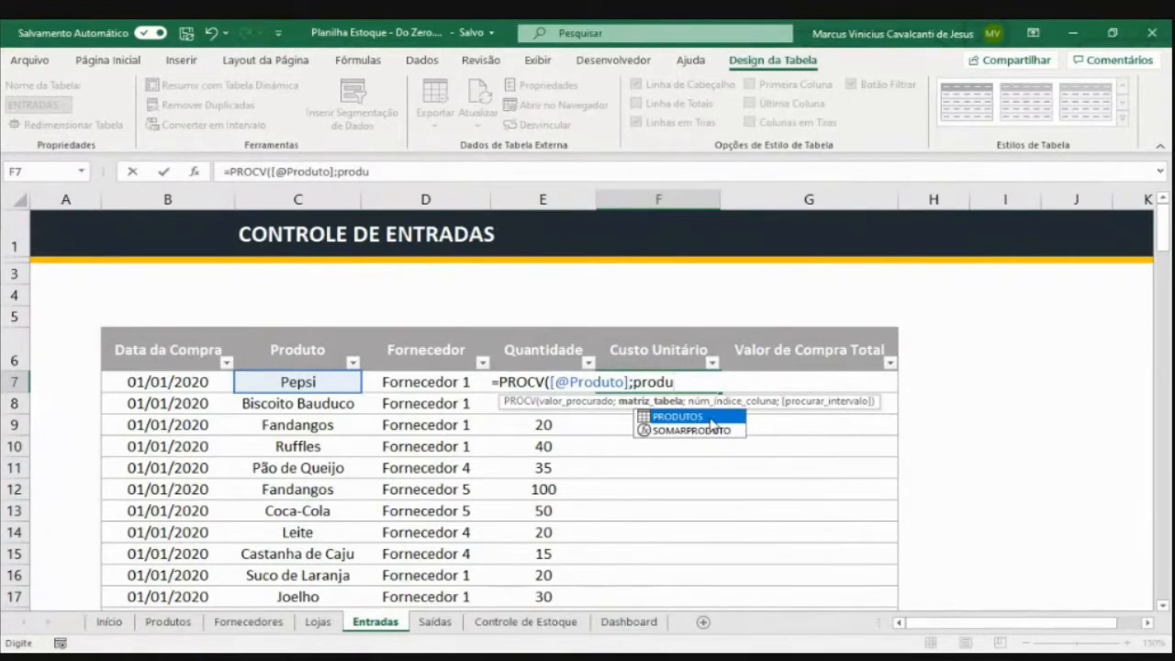
{"action": "key", "text": "BackSpace"}
{"action": "key", "text": "BackSpace"}
{"action": "key", "text": "BackSpace"}
{"action": "key", "text": "BackSpace"}
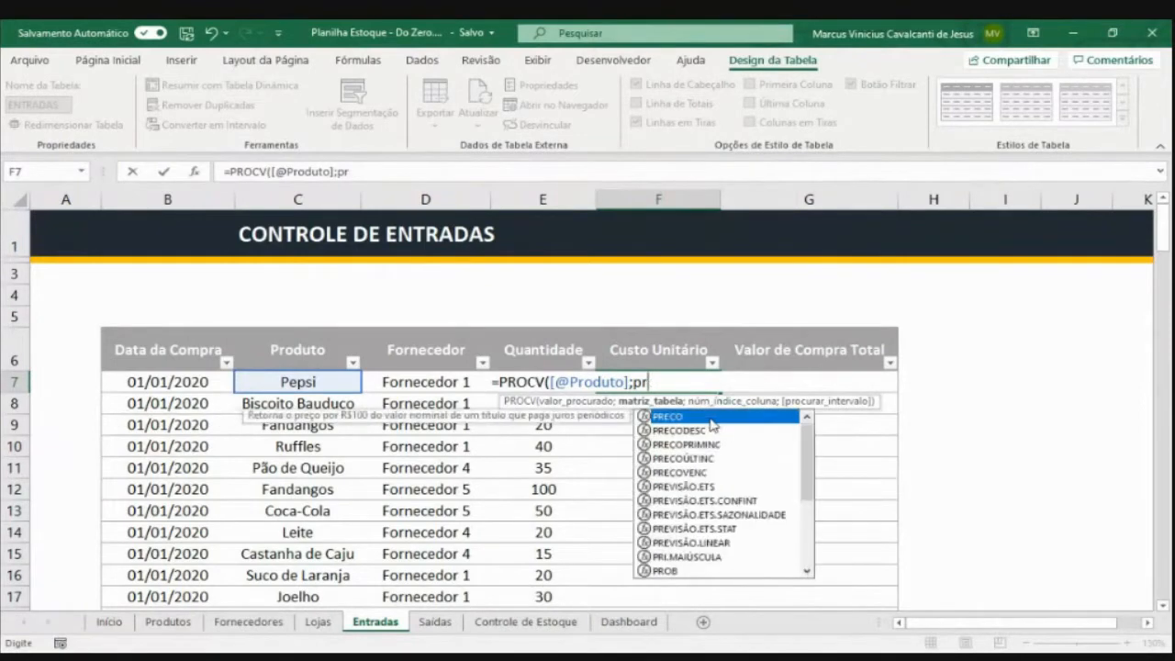
{"action": "key", "text": "BackSpace"}
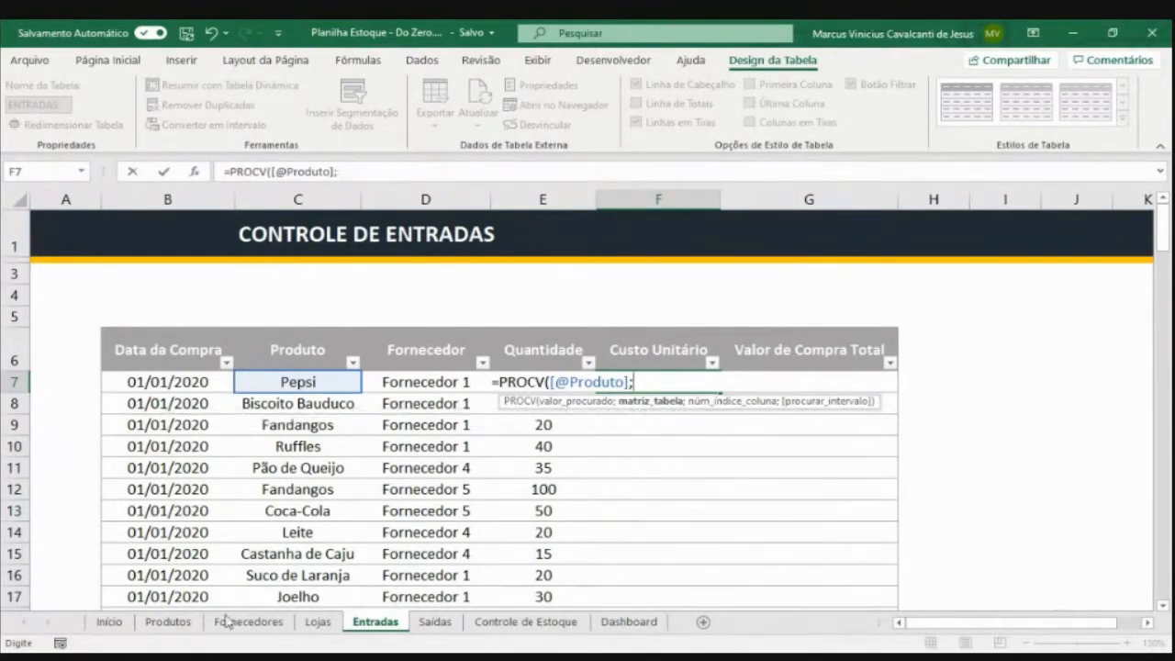
Set the whole PRODUTOS table on the Produtos sheet as the table array of the PROCV formula
{"action": "left_click", "coordinate": [173, 628]}
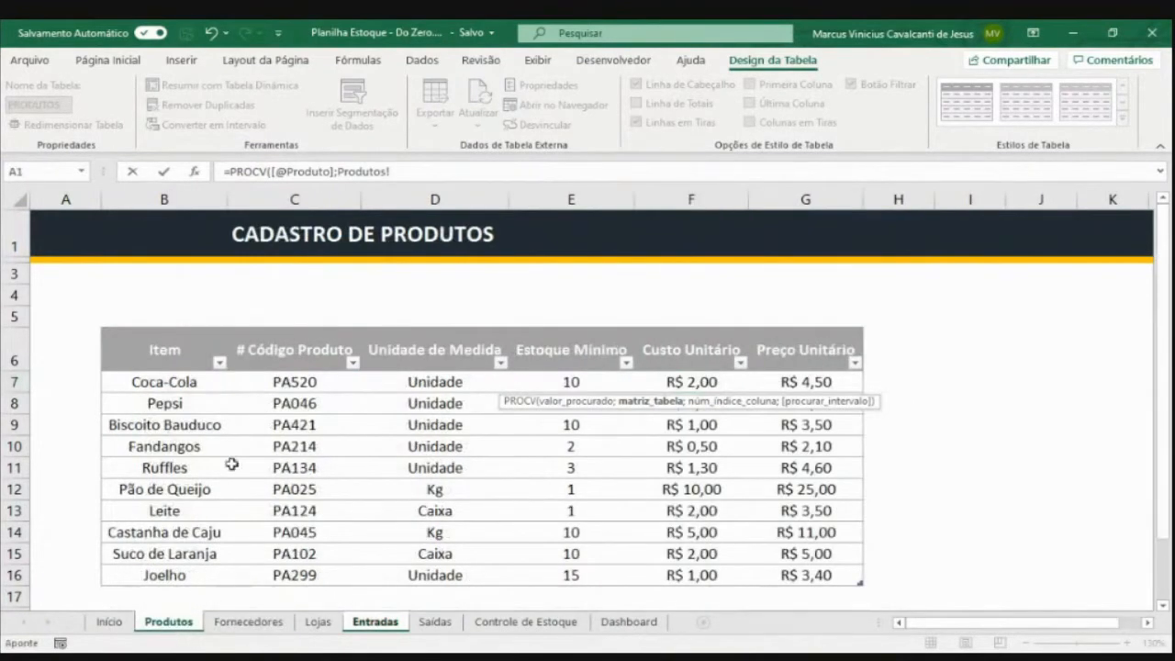
{"action": "left_click", "coordinate": [165, 199]}
{"action": "left_click_drag", "start_coordinate": [161, 199], "coordinate": [829, 210]}
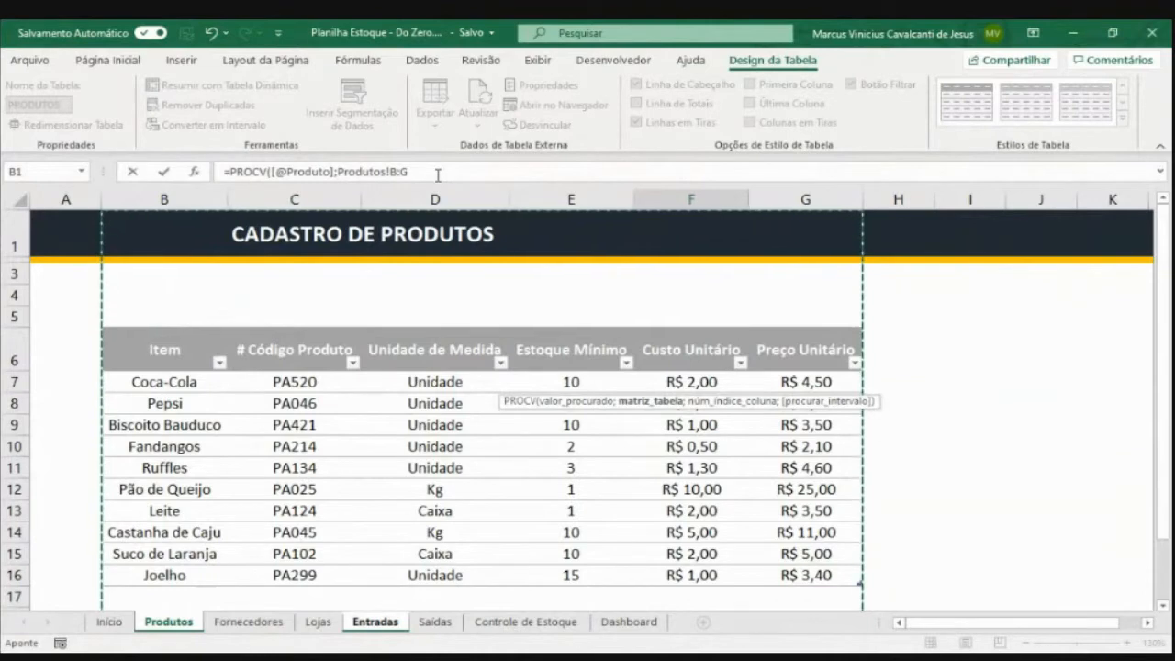
{"action": "left_click", "coordinate": [157, 384]}
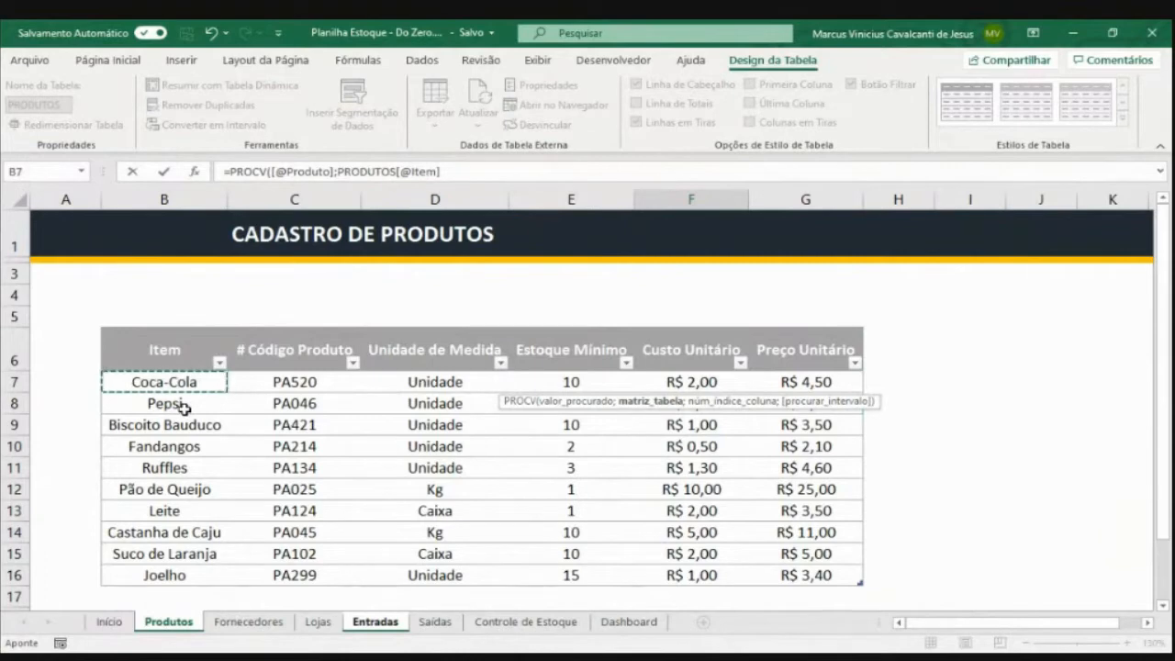
{"action": "key", "text": "ctrl+a"}
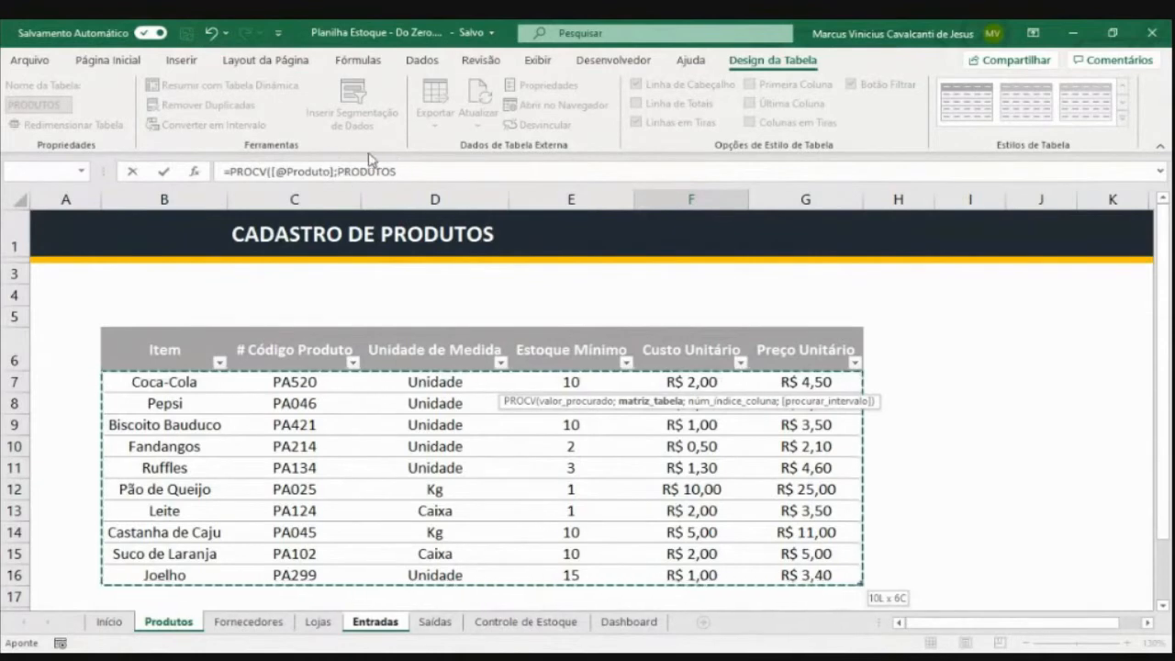
Complete the PROCV formula with column index 5 and exact match 0, filling the Custo Unitário column
{"action": "left_click", "coordinate": [411, 175]}
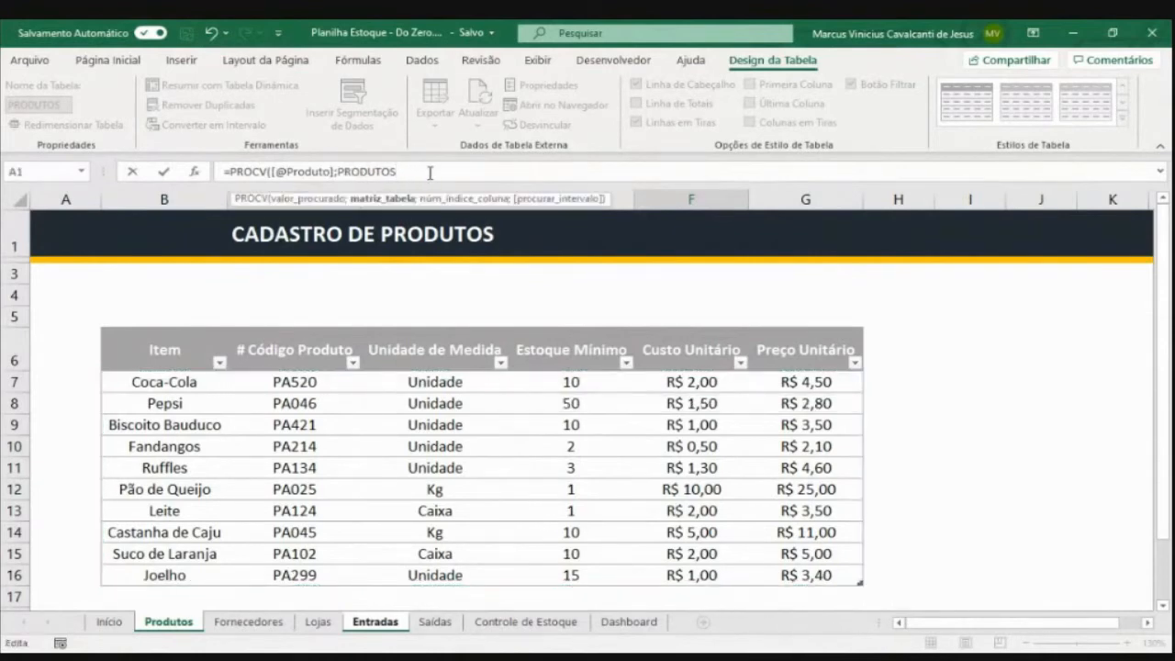
{"action": "type", "text": ";5"}
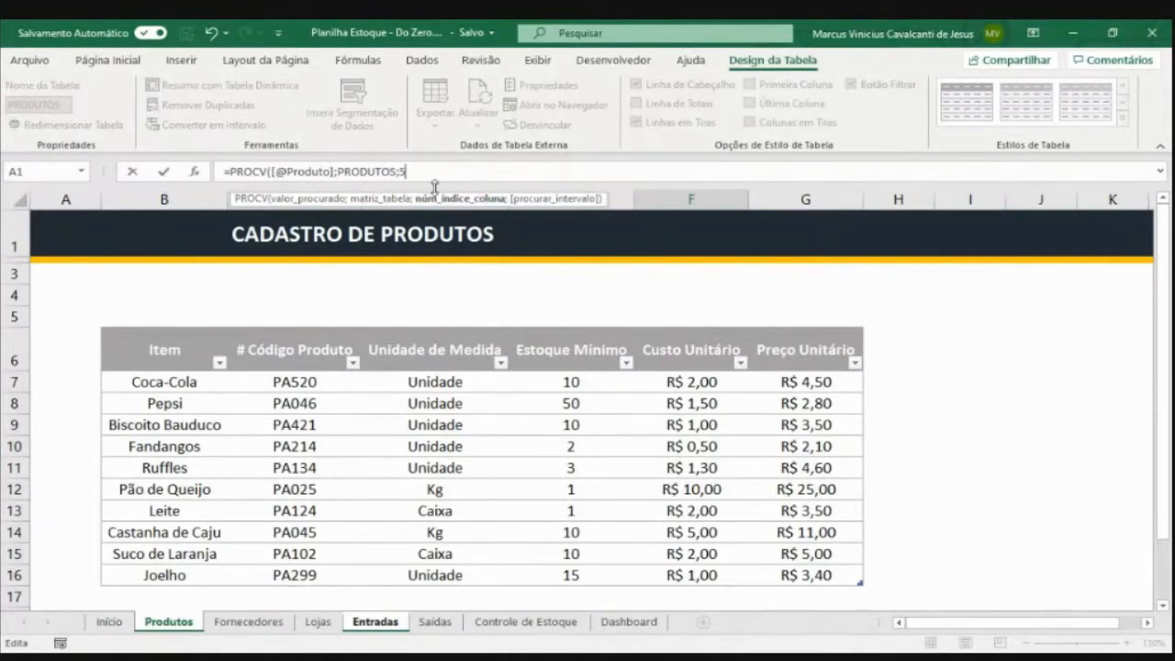
{"action": "type", "text": ";"}
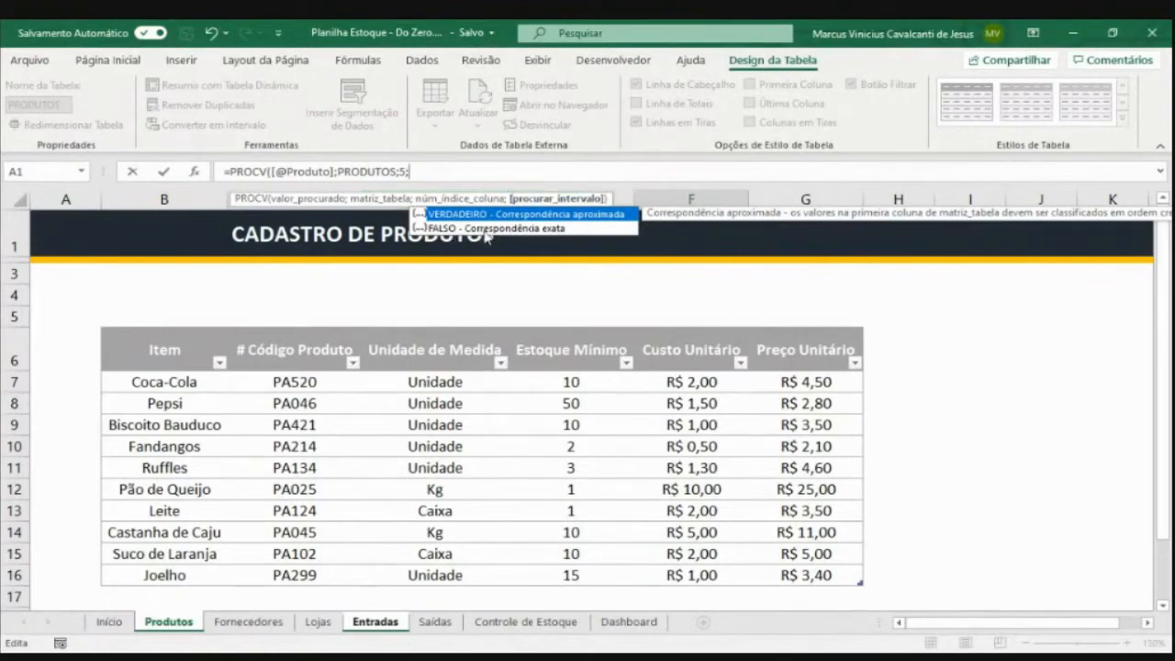
{"action": "type", "text": "0)"}
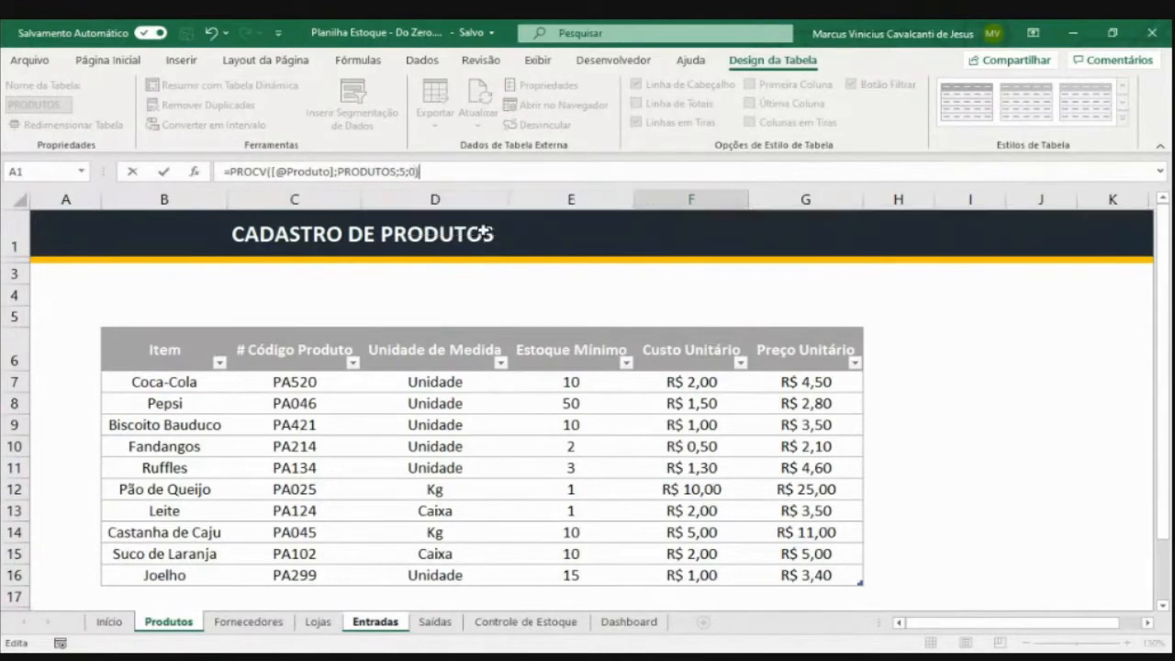
{"action": "key", "text": "Return"}
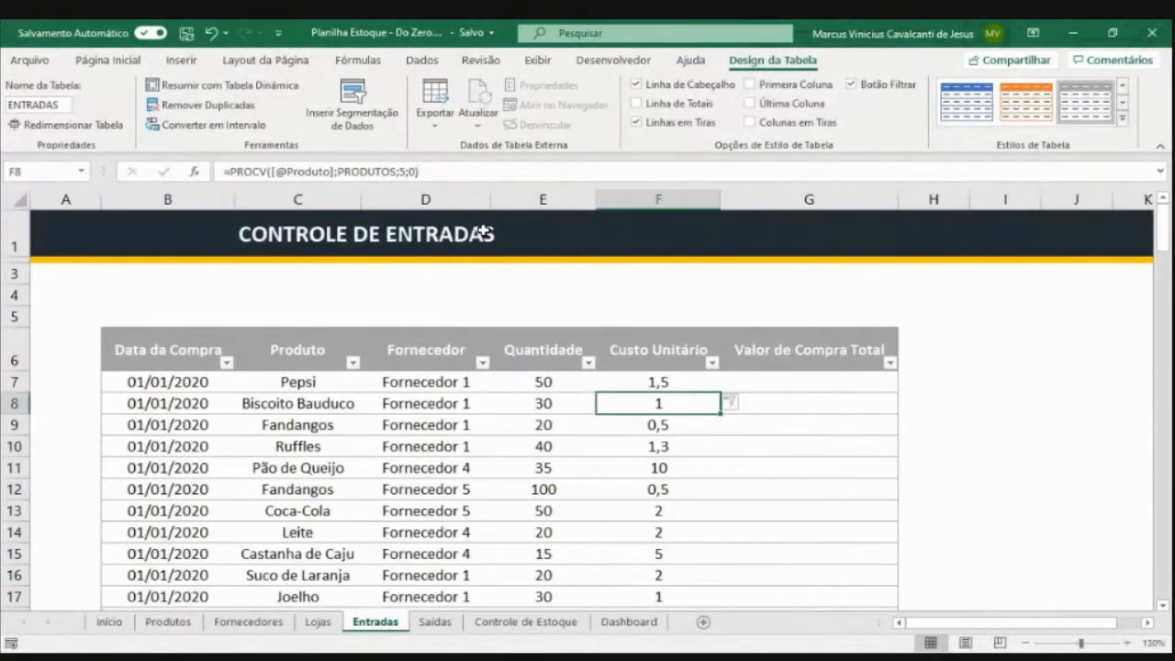
Examine each argument of the PROCV formula in the first Custo Unitário cell, F7, with the Entradas sheet enlarged to 150%
{"action": "key", "text": "Up"}
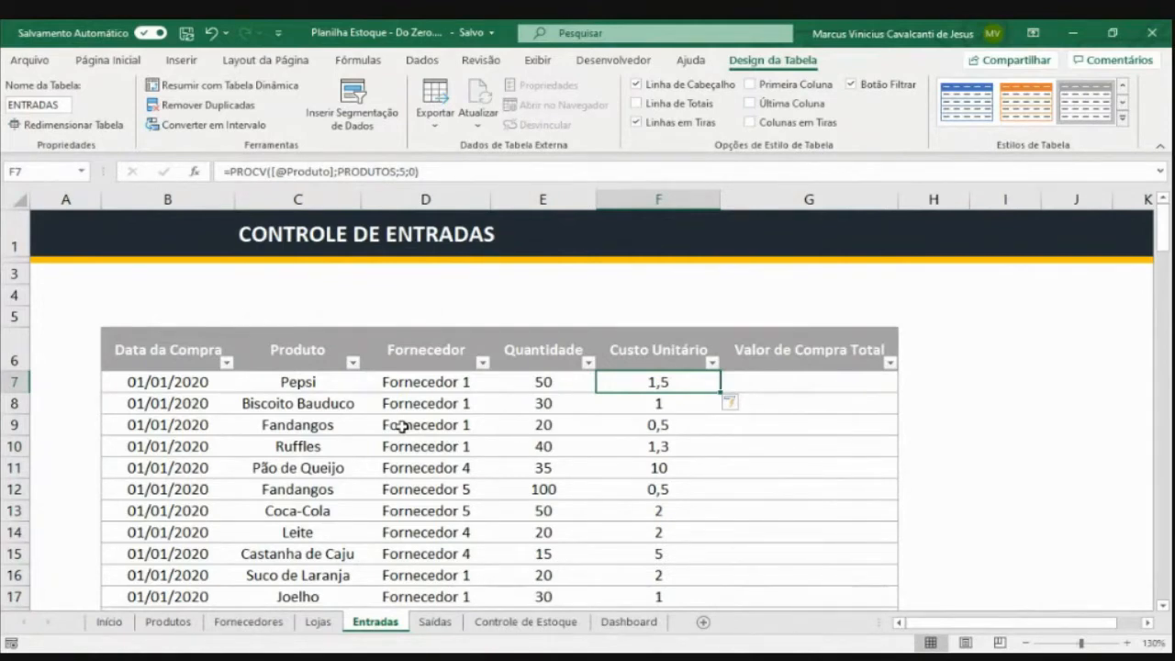
{"action": "key", "text": "F2"}
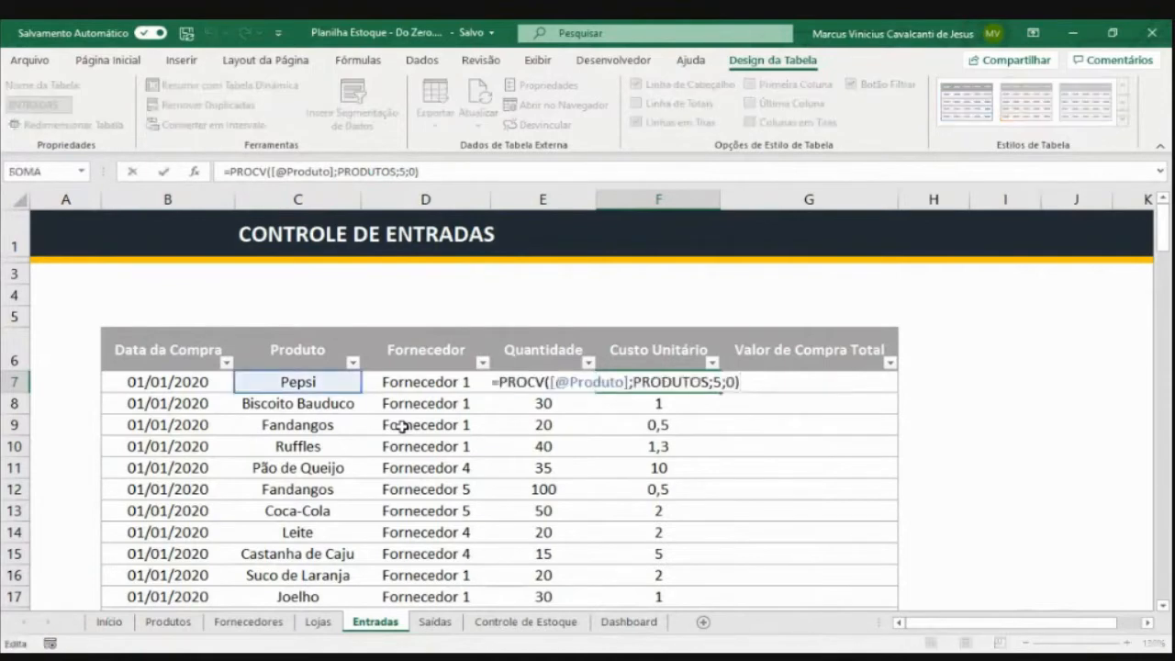
{"action": "key", "text": "ctrl+Return"}
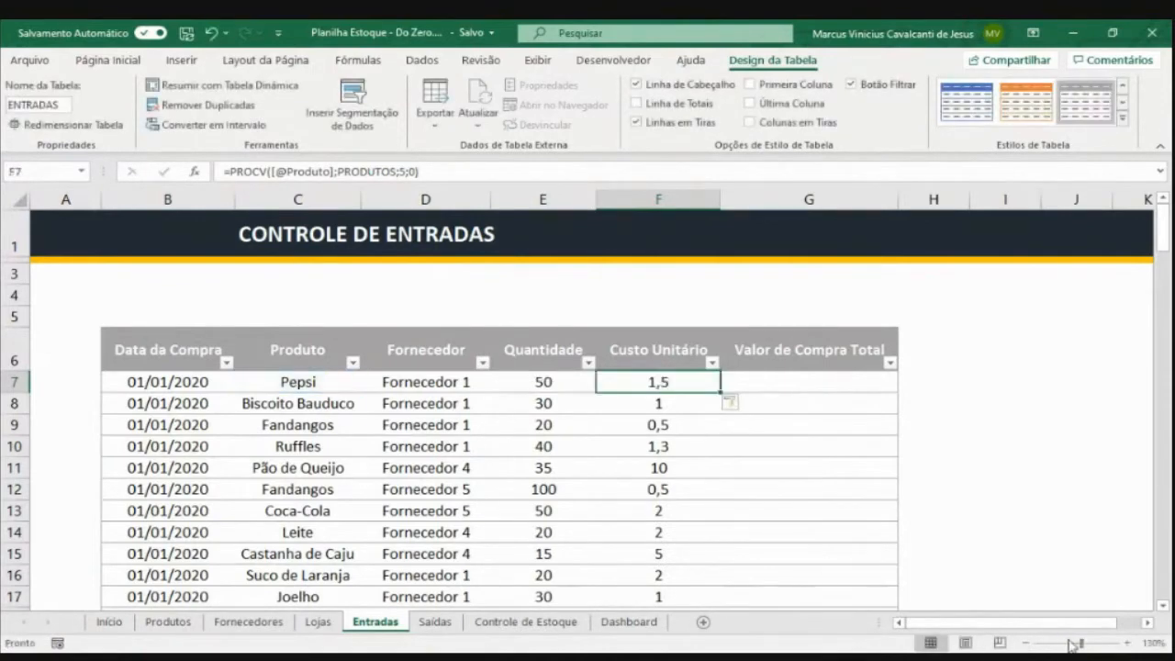
{"action": "left_click", "coordinate": [1128, 643]}
{"action": "left_click", "coordinate": [1128, 643]}
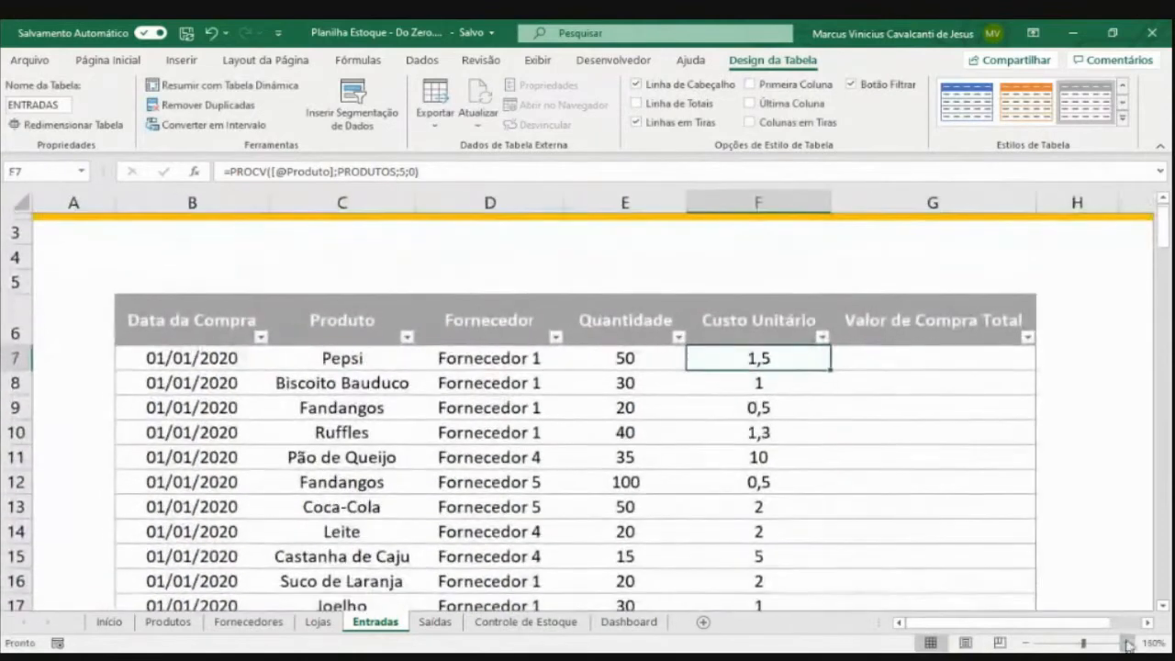
{"action": "key", "text": "F2"}
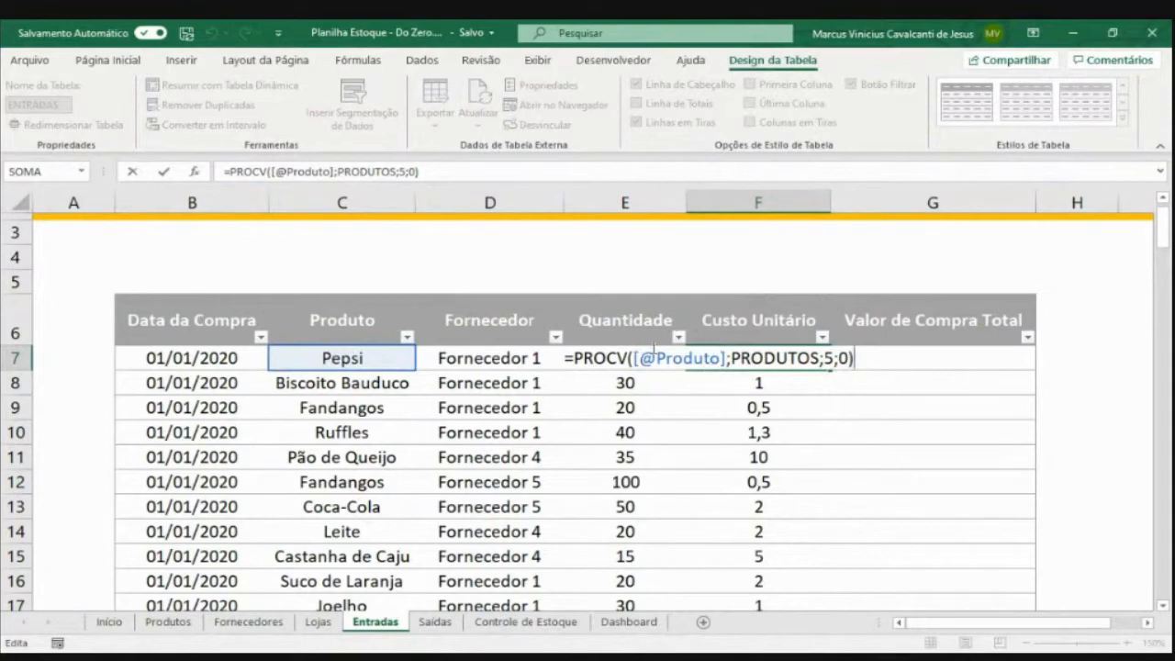
{"action": "left_click_drag", "start_coordinate": [729, 358], "coordinate": [635, 358]}
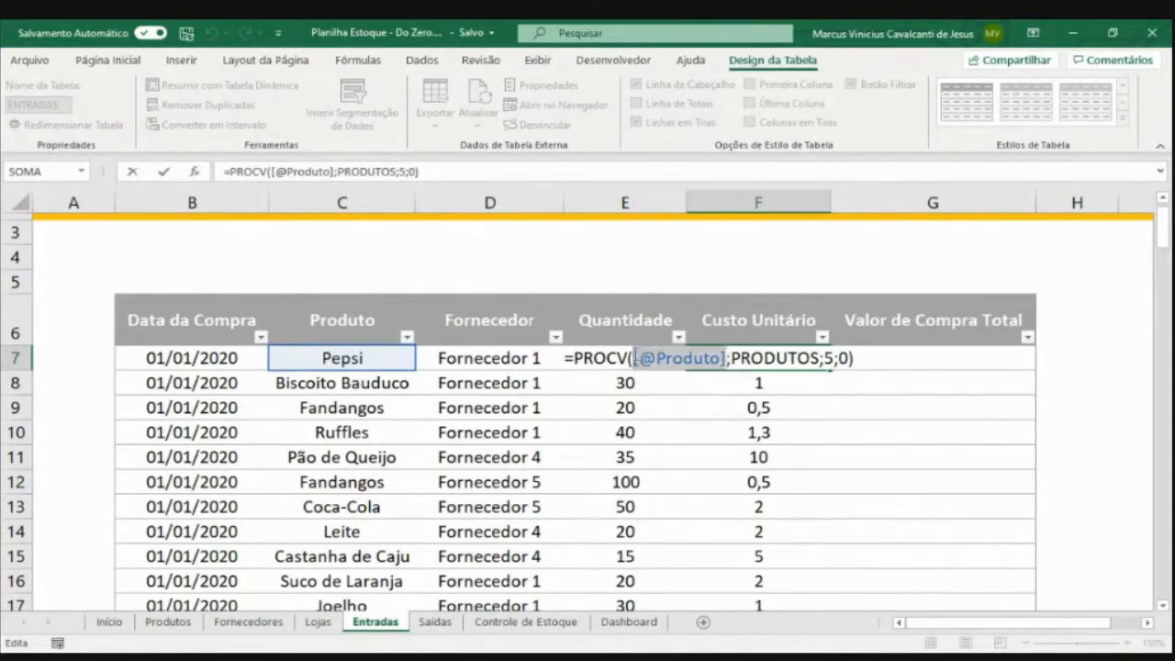
{"action": "left_click_drag", "start_coordinate": [732, 358], "coordinate": [819, 358]}
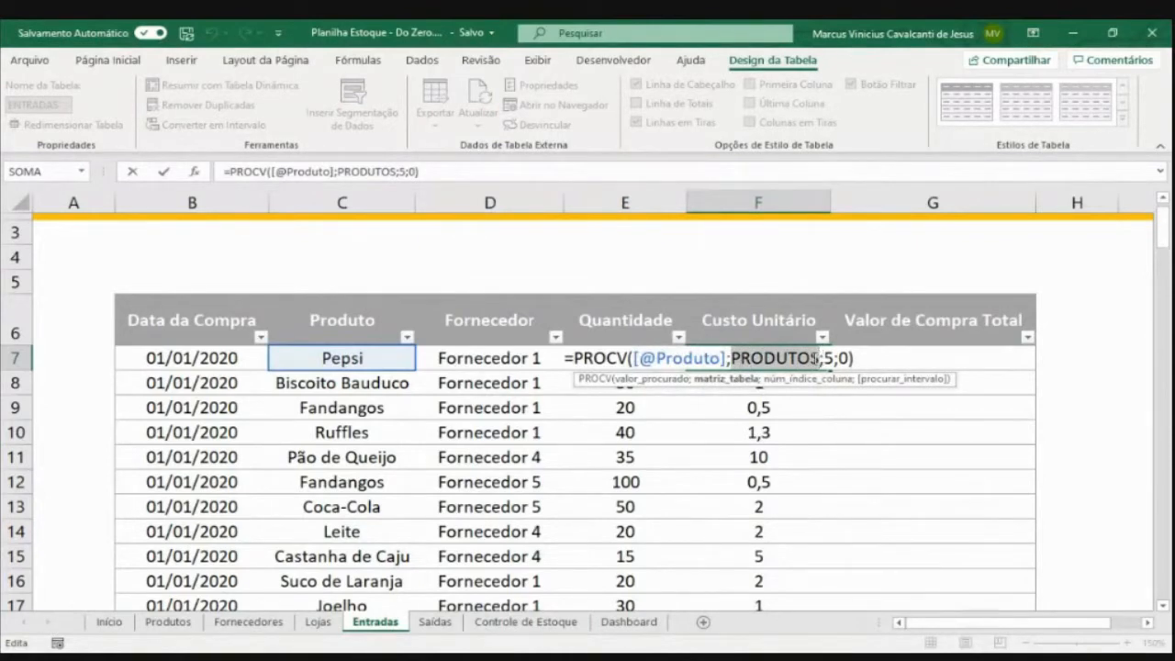
{"action": "left_click", "coordinate": [827, 358]}
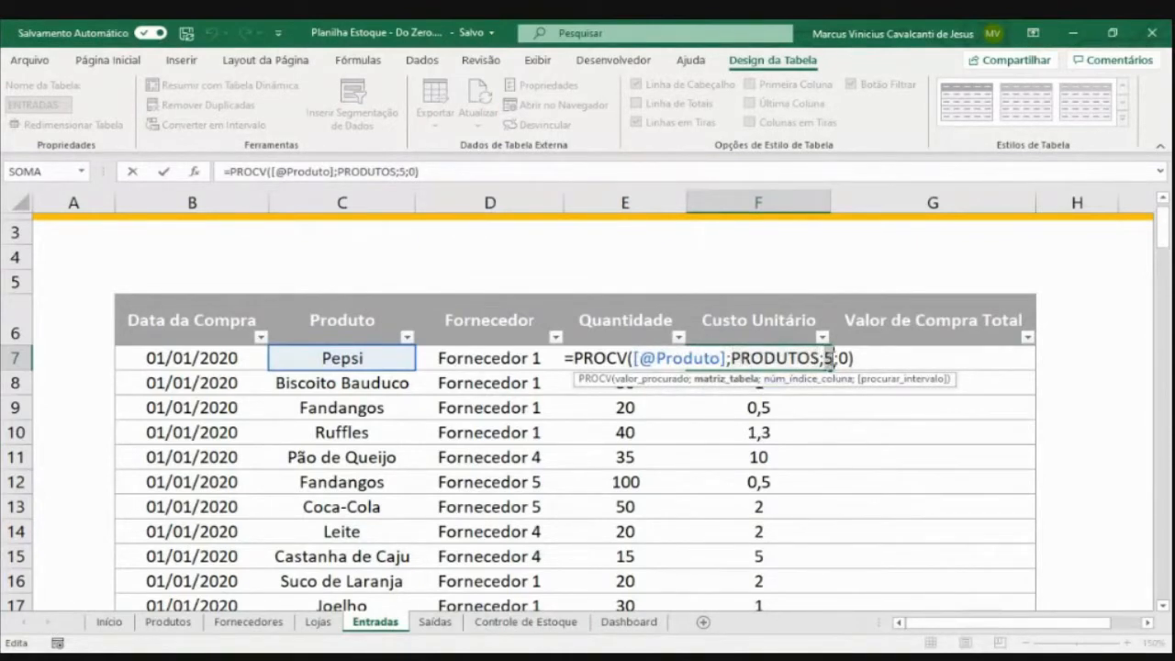
{"action": "left_click", "coordinate": [848, 358]}
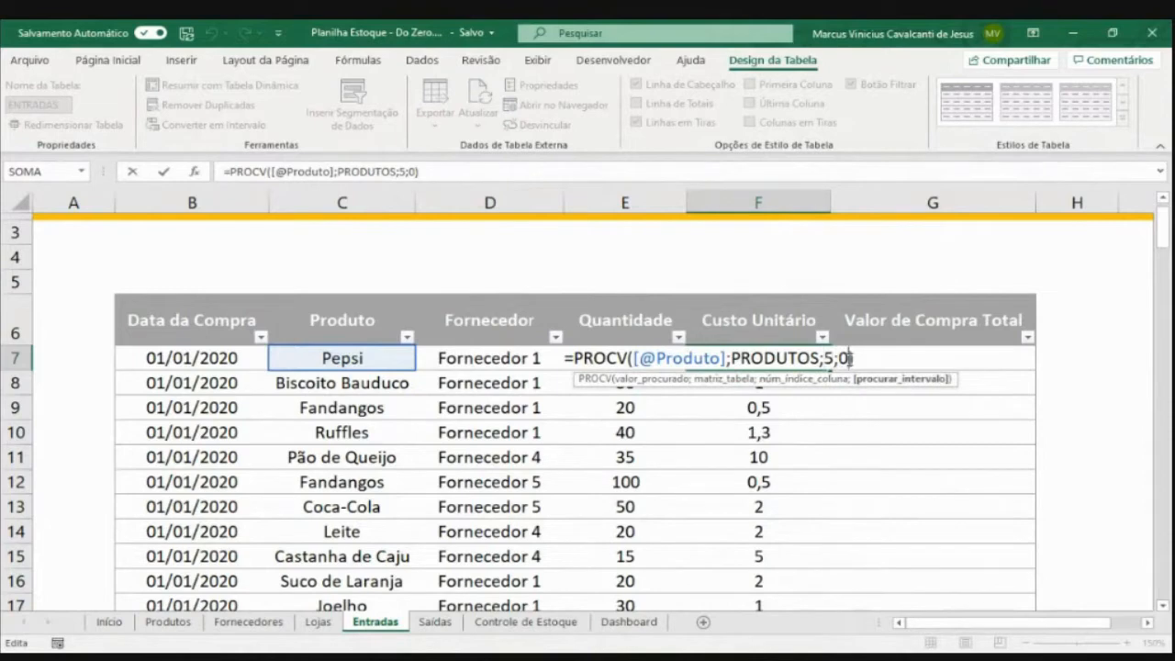
{"action": "key", "text": "Return"}
{"action": "key", "text": "Up"}
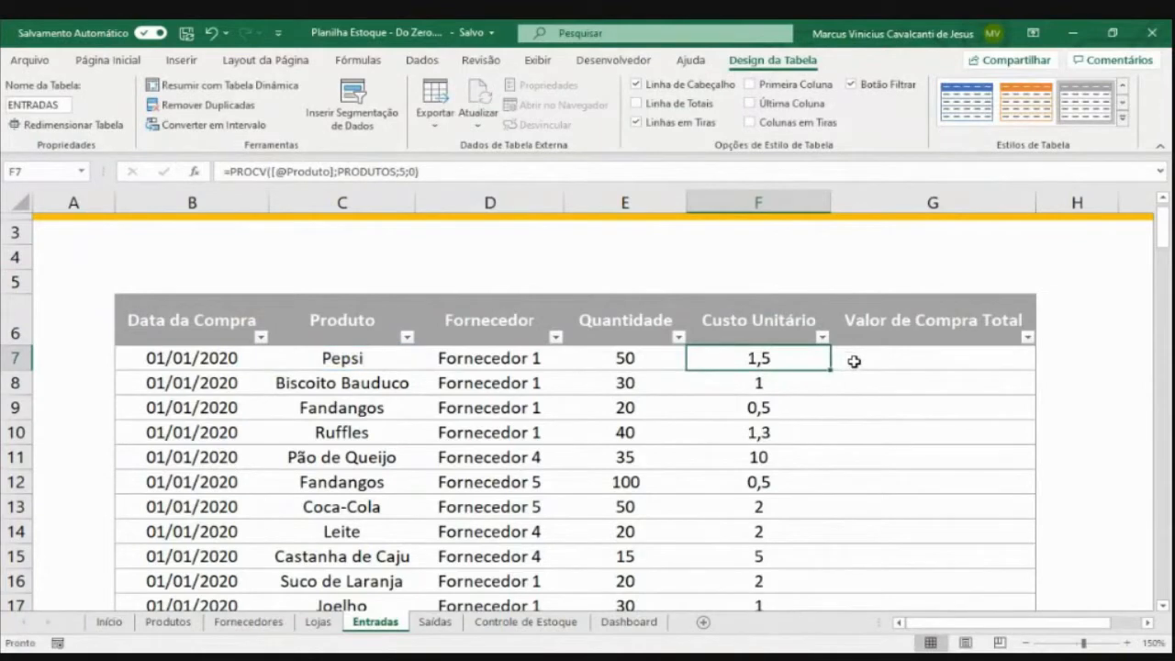
{"action": "left_click", "coordinate": [861, 362]}
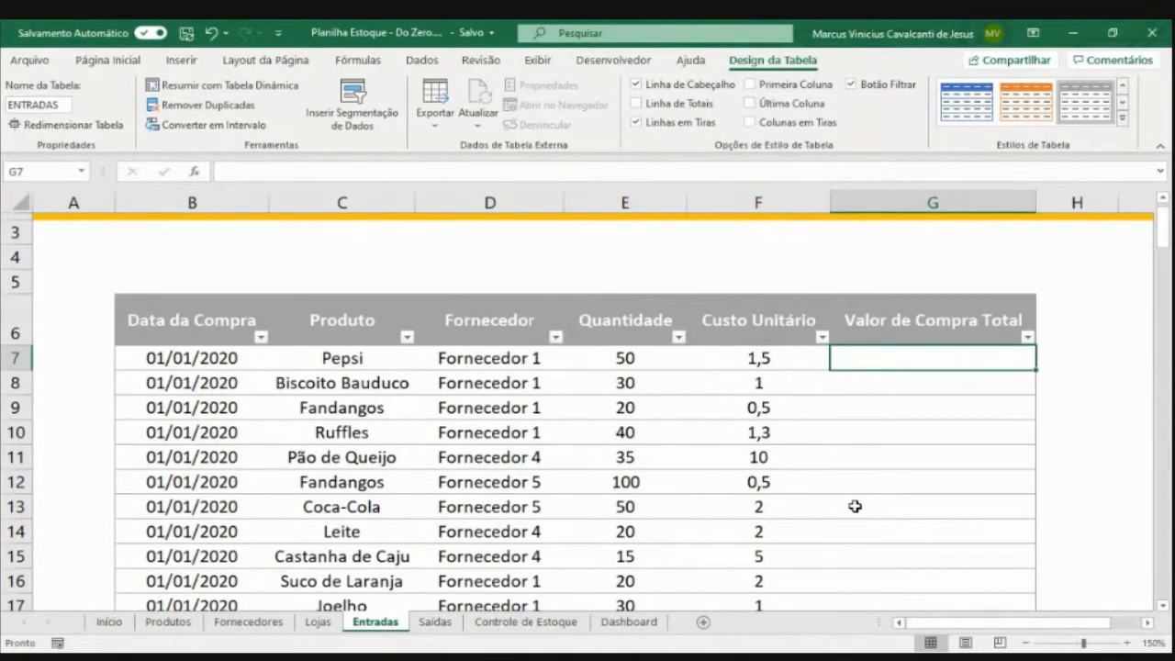
{"action": "type", "text": "="}
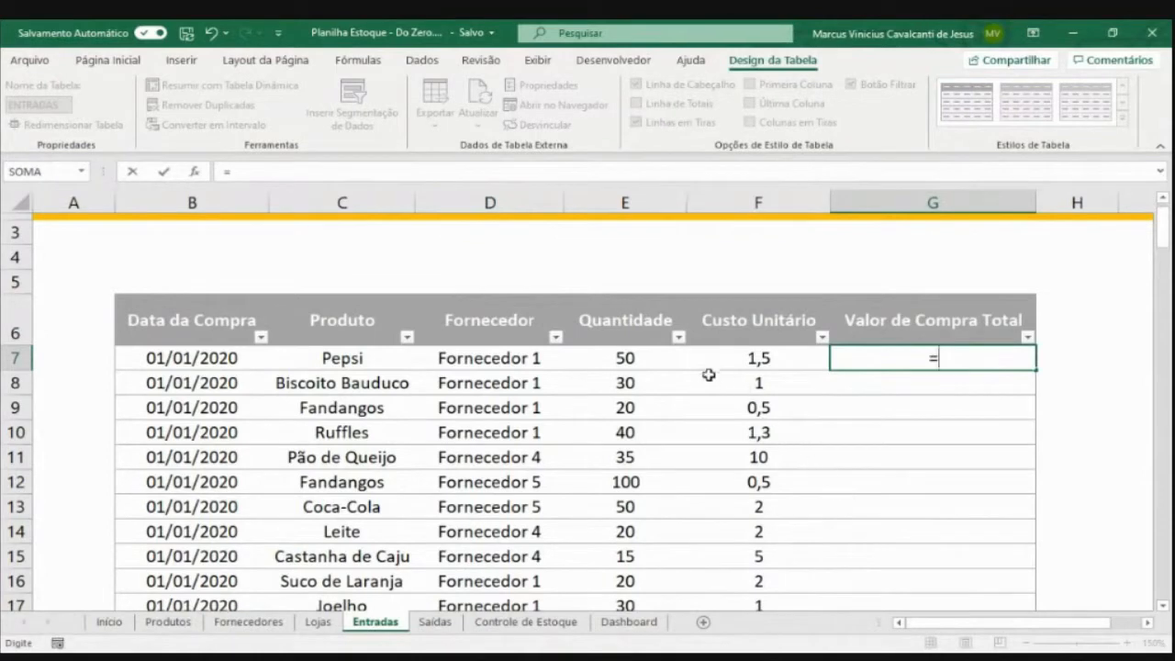
{"action": "left_click", "coordinate": [646, 360]}
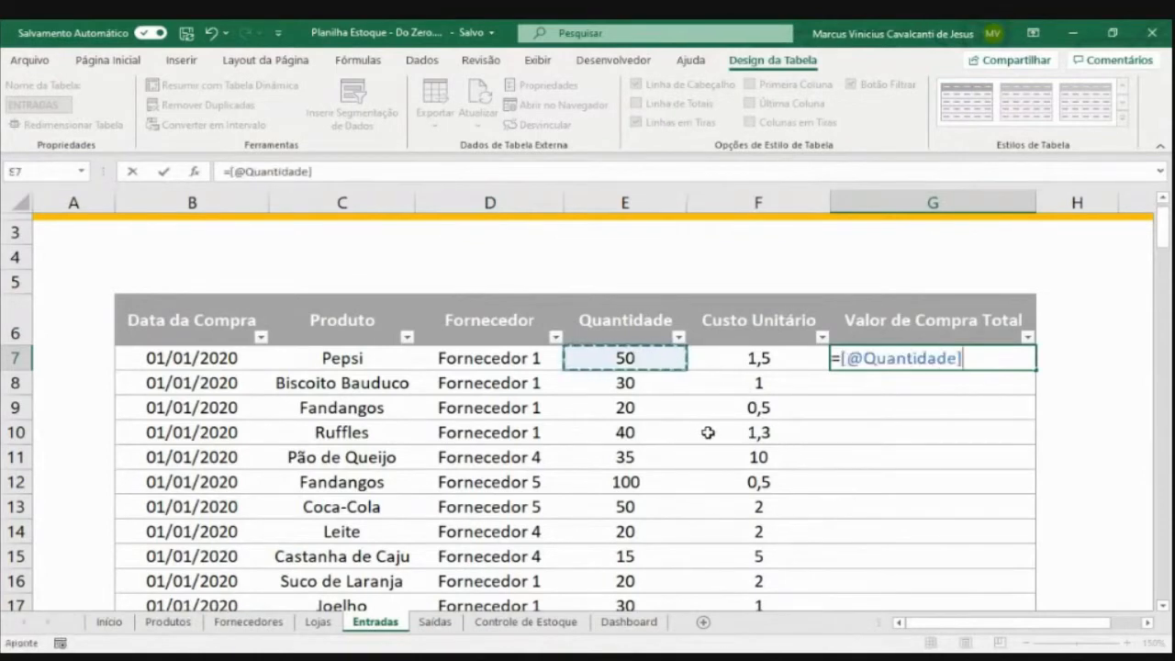
{"action": "type", "text": "*"}
{"action": "left_click", "coordinate": [767, 358]}
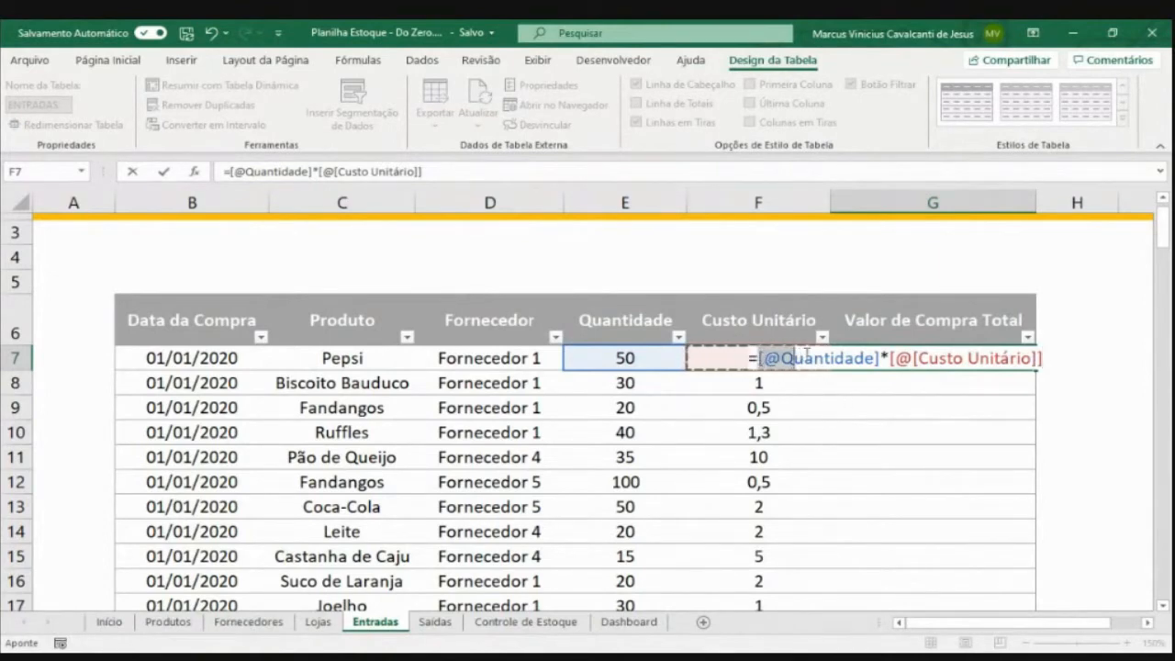
{"action": "left_click_drag", "start_coordinate": [806, 355], "coordinate": [1045, 358]}
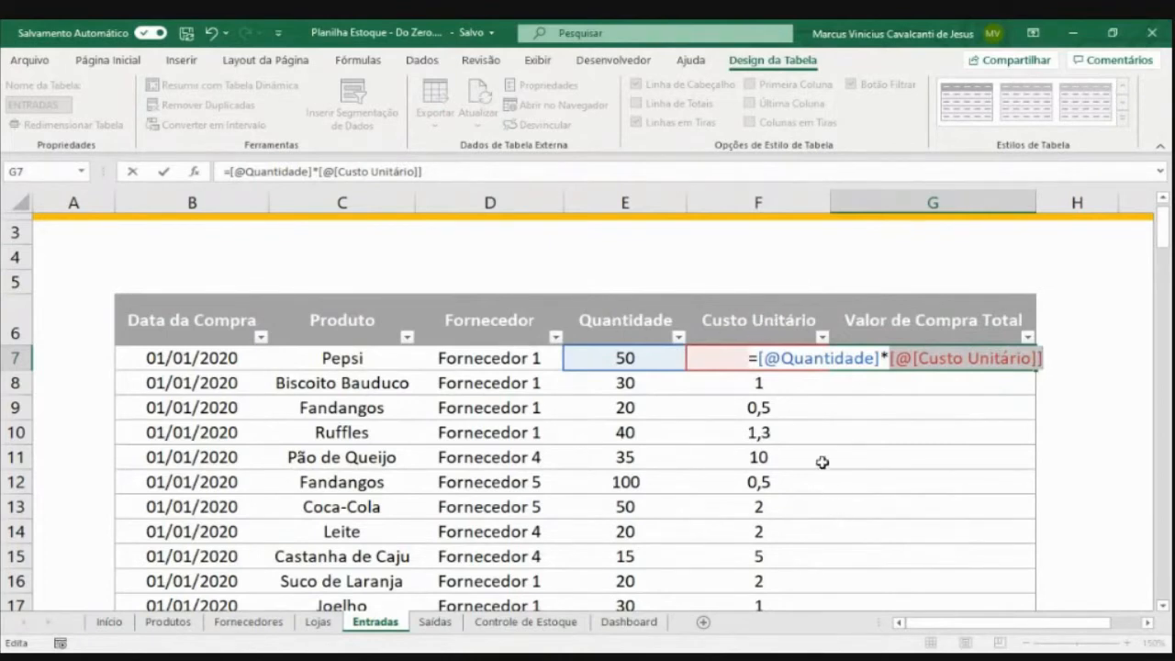
{"action": "left_click", "coordinate": [769, 355]}
{"action": "left_click_drag", "start_coordinate": [768, 355], "coordinate": [1042, 359]}
{"action": "key", "text": "BackSpace"}
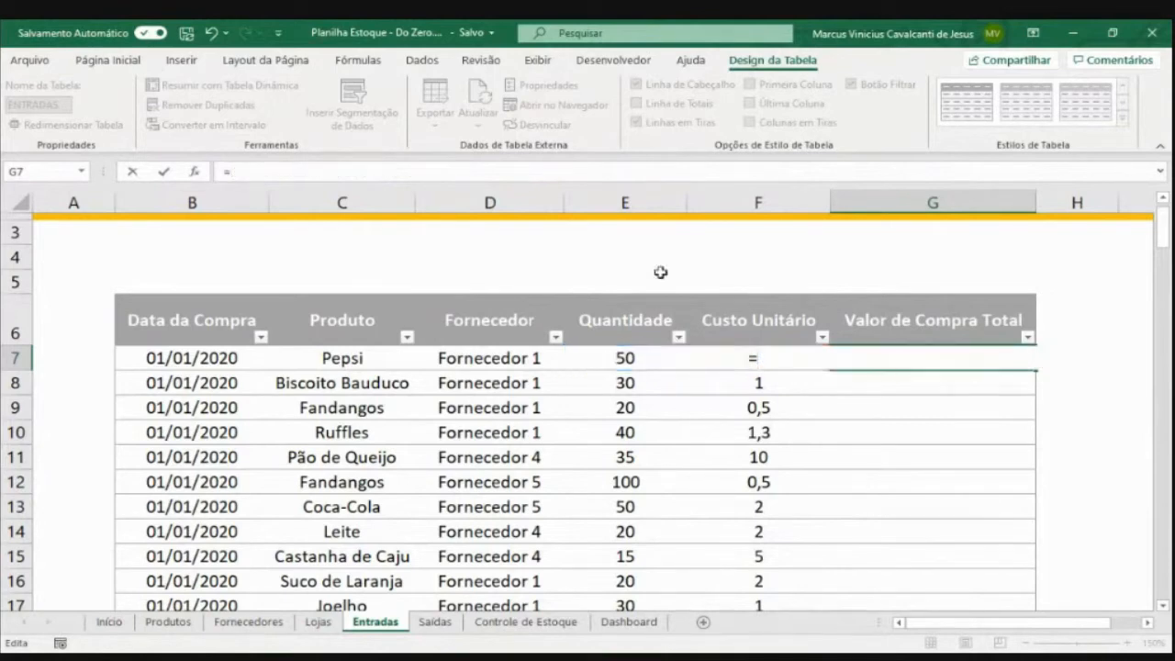
Try the same multiplication with plain cell references, =E7*F7, in cell G7, and cancel the entry
{"action": "type", "text": "E"}
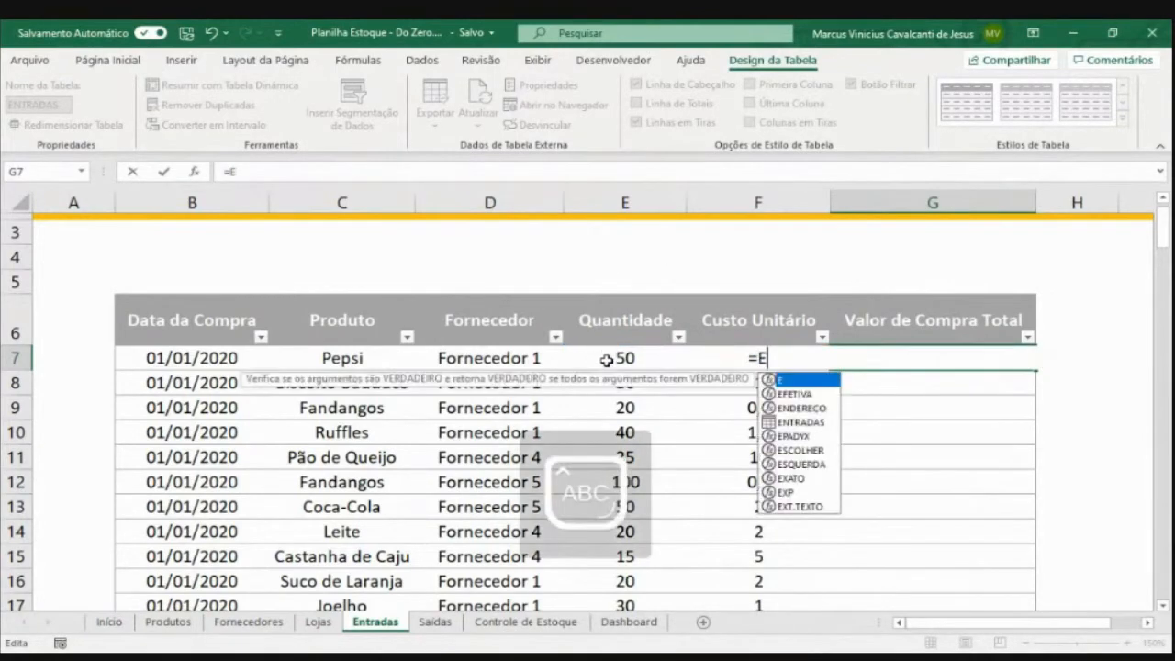
{"action": "type", "text": "7*"}
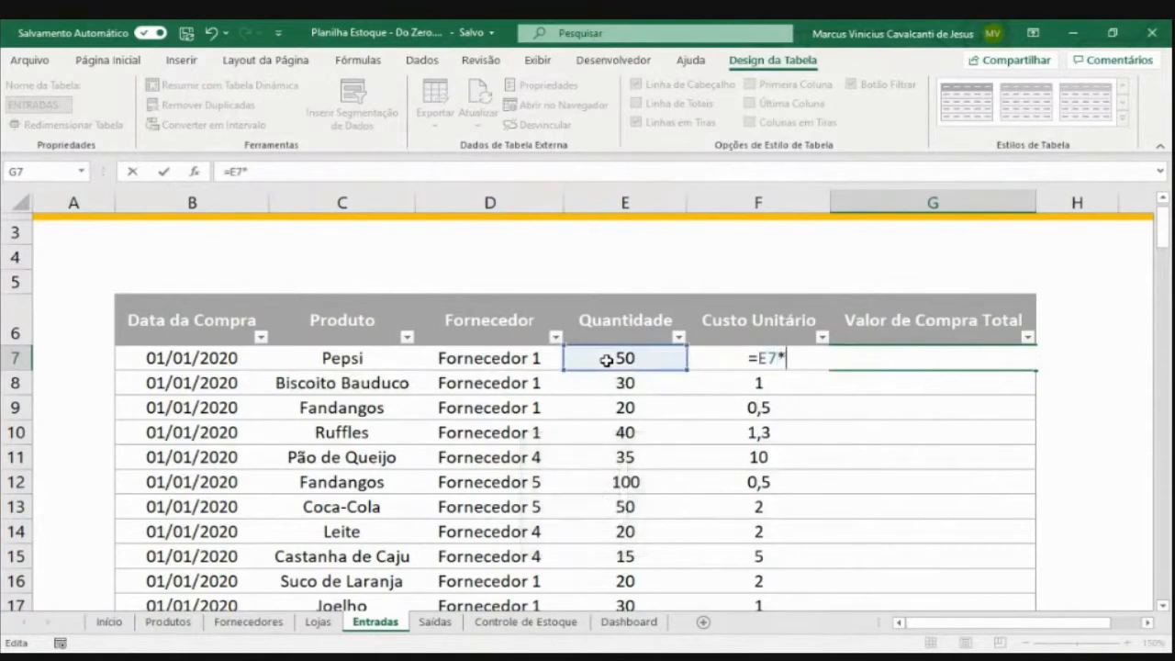
{"action": "type", "text": "F7"}
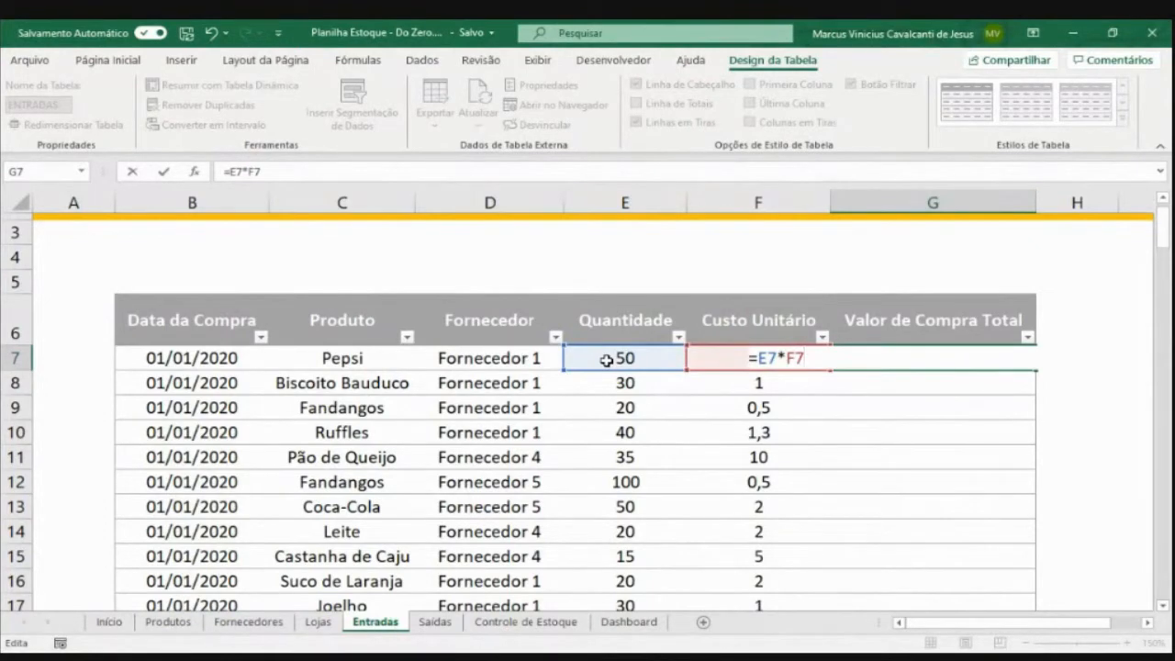
{"action": "key", "text": "BackSpace"}
{"action": "key", "text": "BackSpace"}
{"action": "key", "text": "BackSpace"}
{"action": "key", "text": "BackSpace"}
{"action": "key", "text": "BackSpace"}
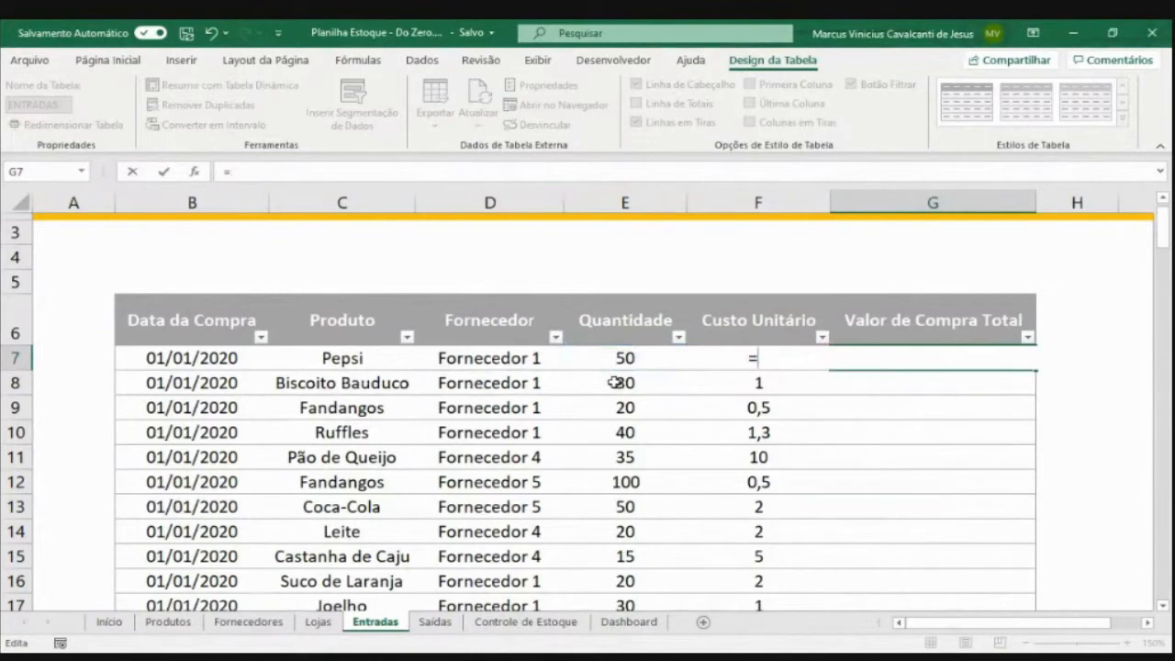
{"action": "key", "text": "Escape"}
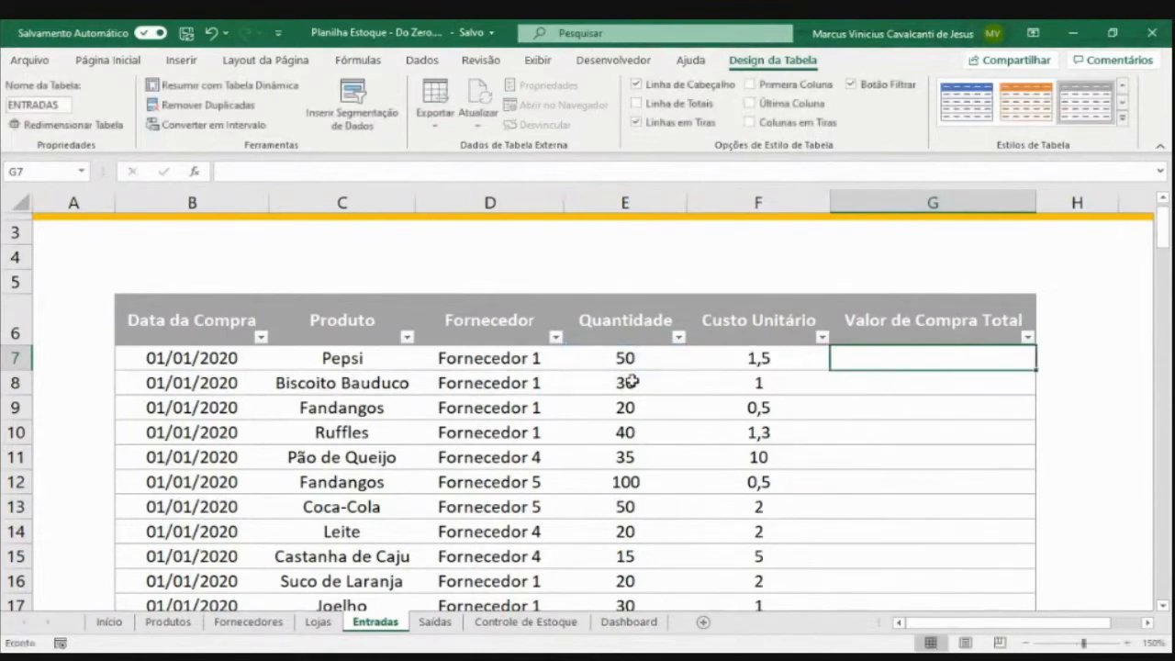
{"action": "type", "text": "="}
{"action": "left_click", "coordinate": [612, 358]}
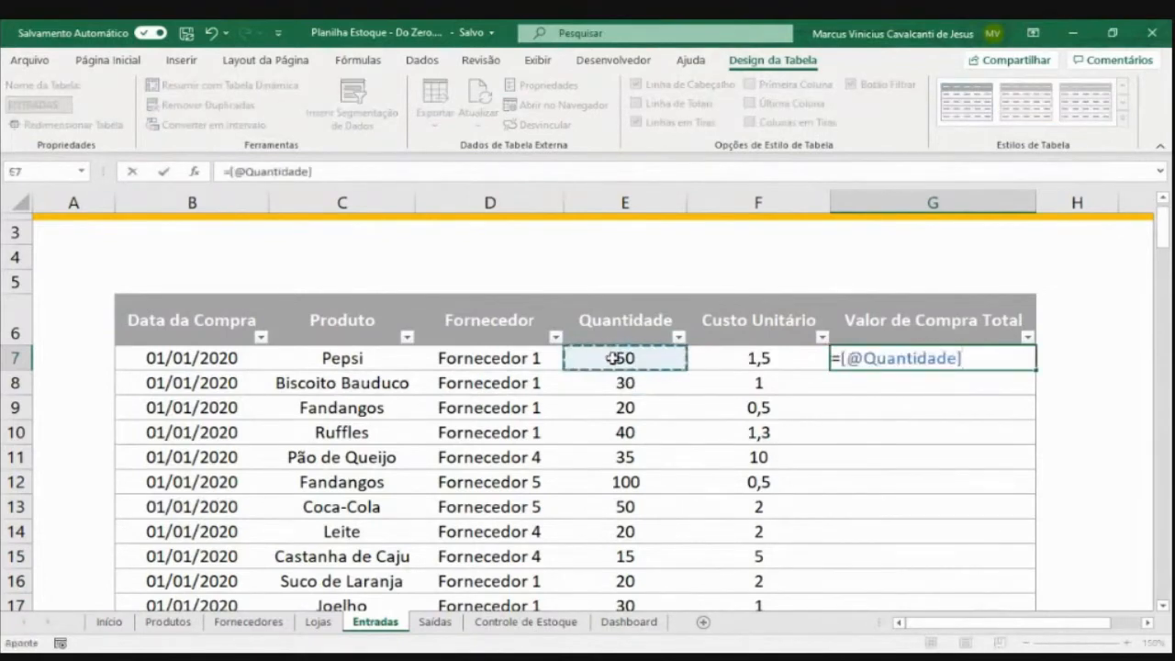
{"action": "type", "text": "*"}
{"action": "left_click", "coordinate": [715, 358]}
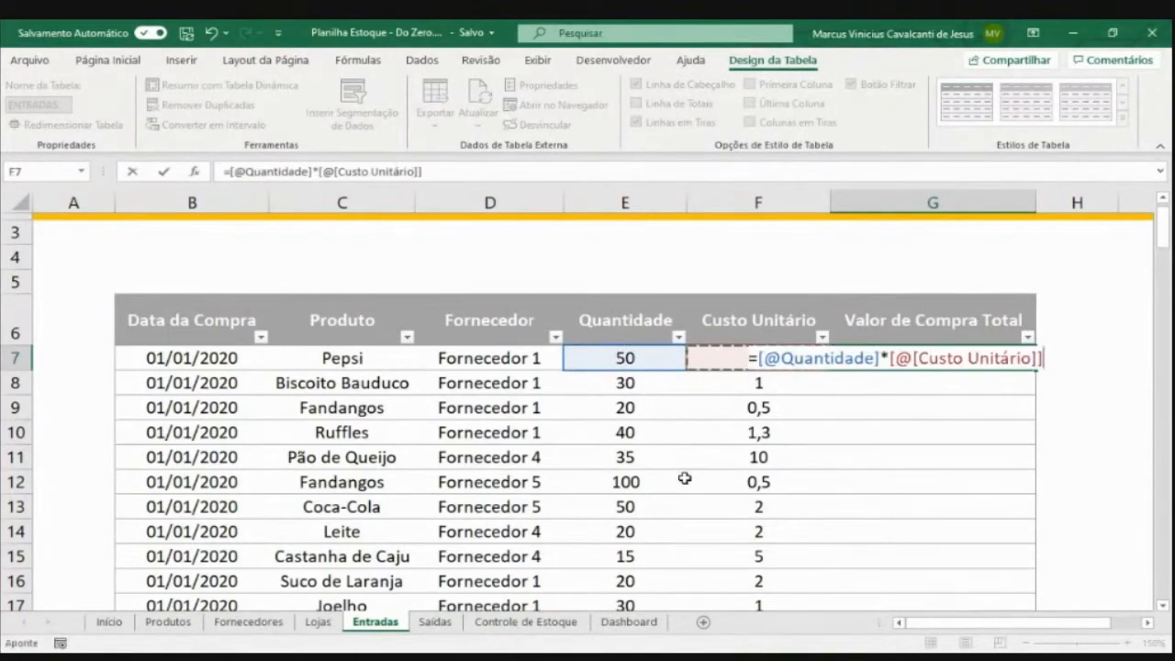
{"action": "key", "text": "Return"}
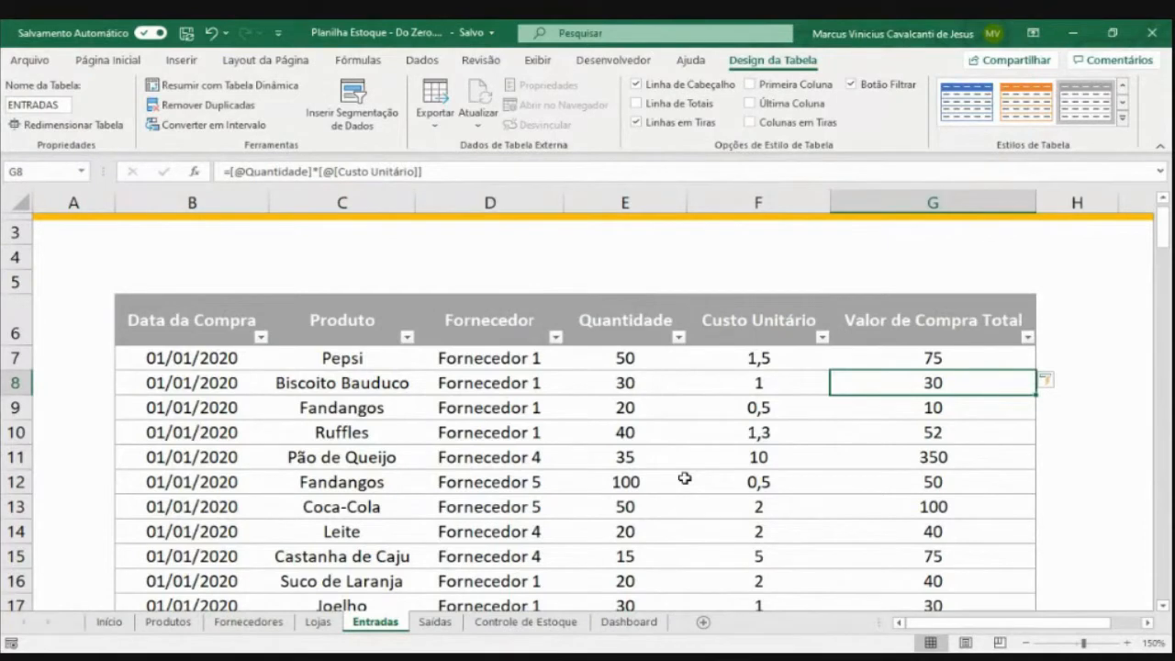
Try replacing the 0 in the PROCV match argument of cell F7 with falso for an exact match
{"action": "left_click", "coordinate": [769, 376]}
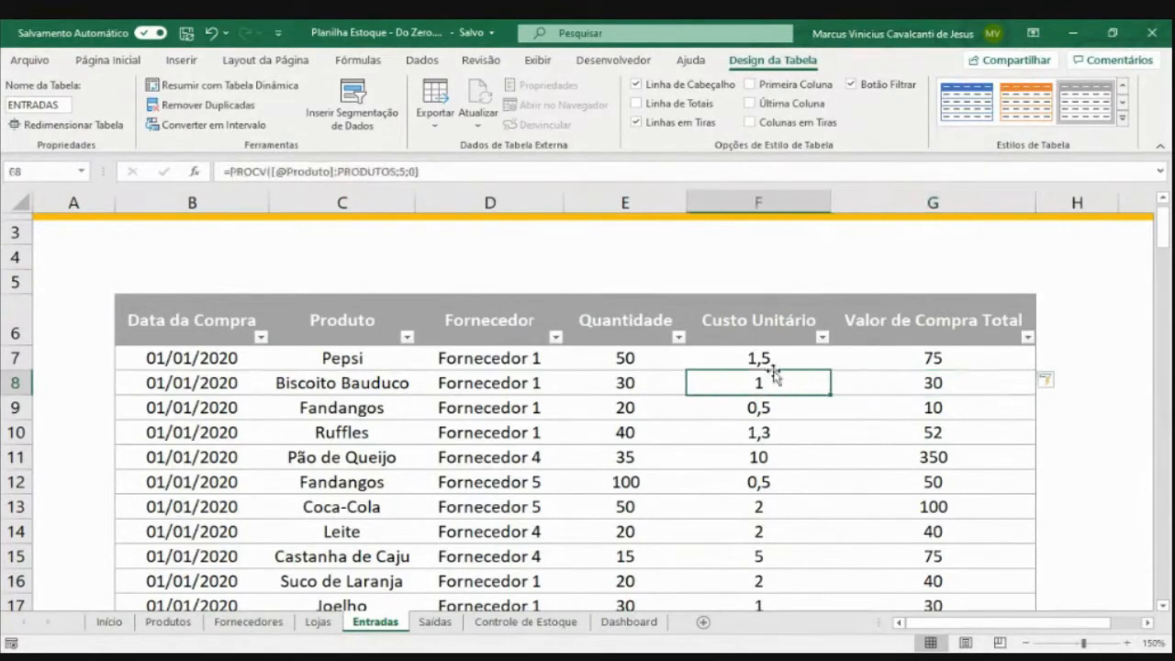
{"action": "left_click", "coordinate": [769, 358]}
{"action": "double_click", "coordinate": [769, 358]}
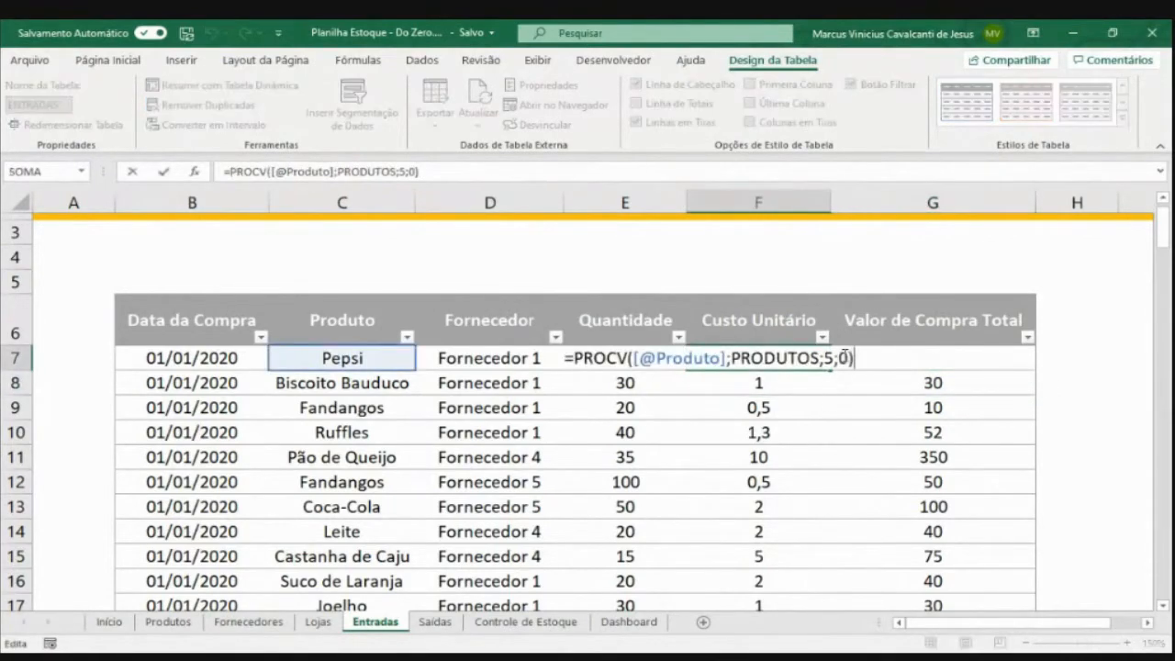
{"action": "left_click_drag", "start_coordinate": [839, 358], "coordinate": [858, 359]}
{"action": "key", "text": "BackSpace"}
{"action": "key", "text": "BackSpace"}
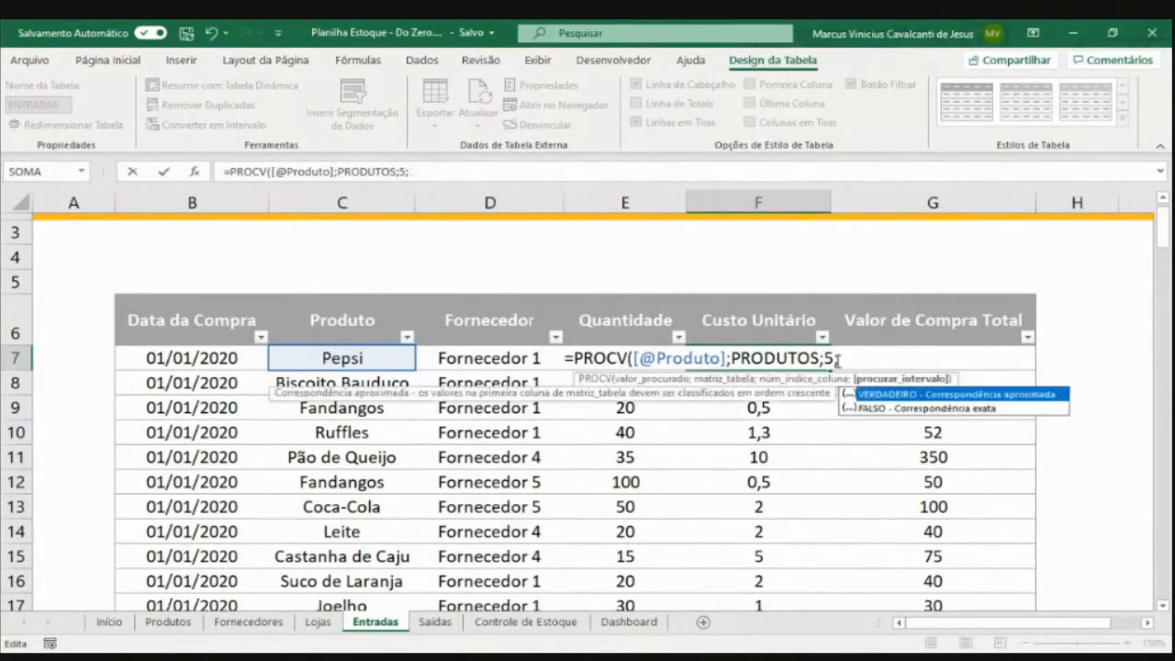
{"action": "type", "text": "falso"}
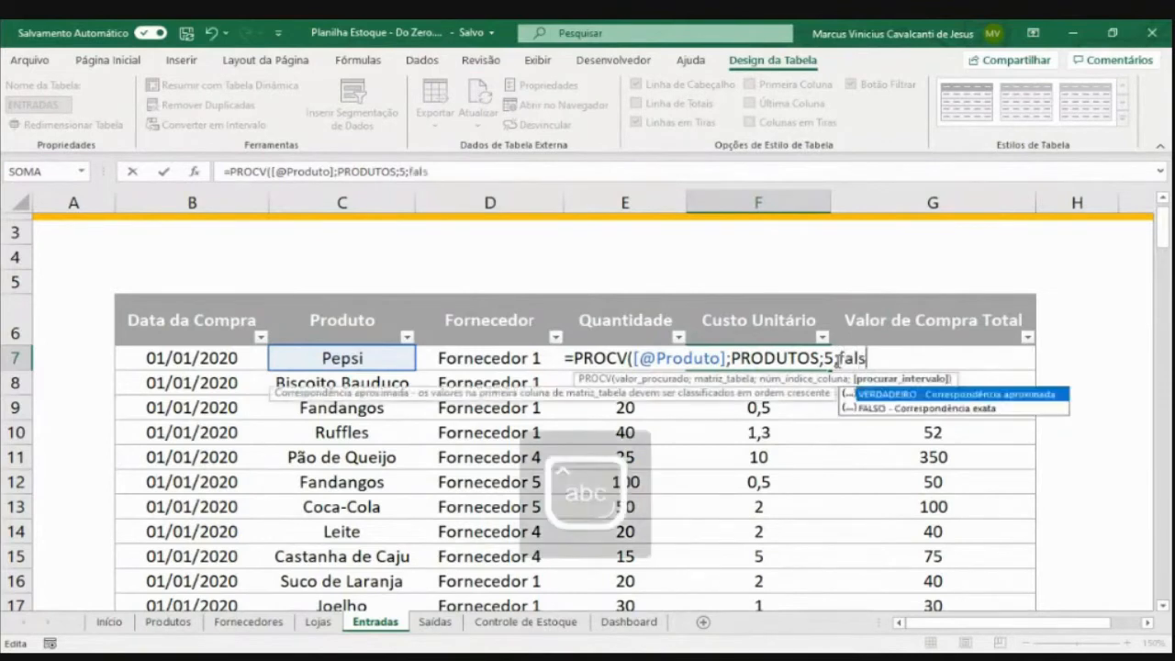
{"action": "left_click", "coordinate": [890, 409]}
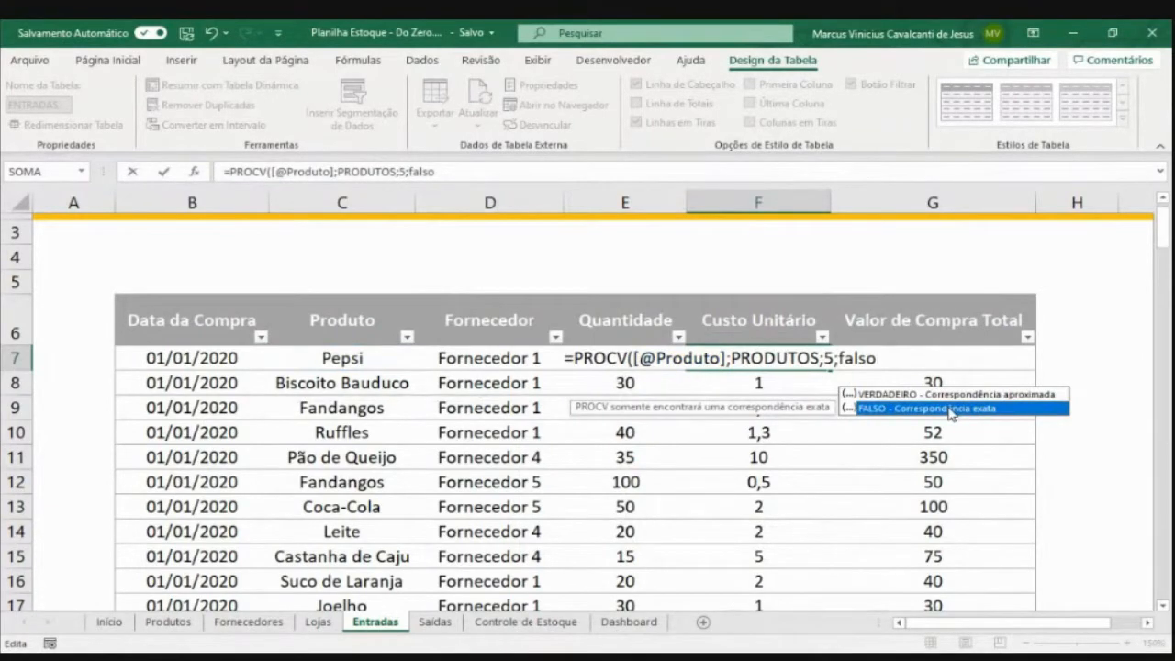
{"action": "left_click", "coordinate": [878, 359]}
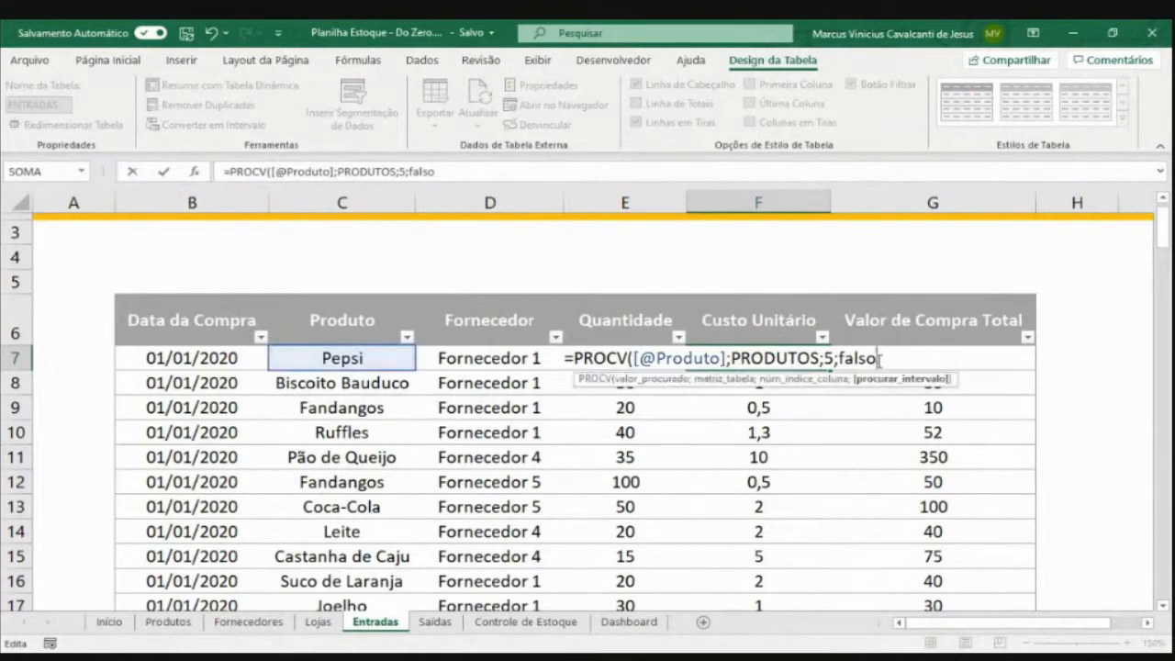
Put 0 back as the exact-match argument of the PROCV formula in F7 and complete the entry
{"action": "key", "text": "BackSpace"}
{"action": "key", "text": "BackSpace"}
{"action": "key", "text": "BackSpace"}
{"action": "key", "text": "BackSpace"}
{"action": "key", "text": "BackSpace"}
{"action": "type", "text": "0"}
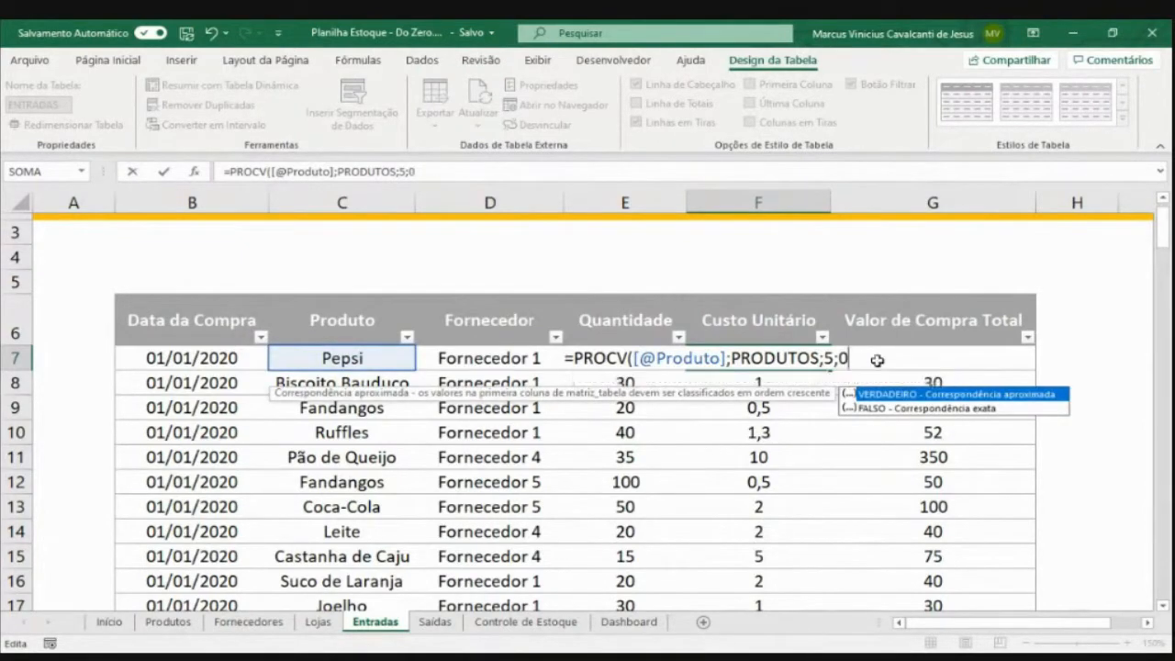
{"action": "key", "text": "Return"}
{"action": "key", "text": "Up"}
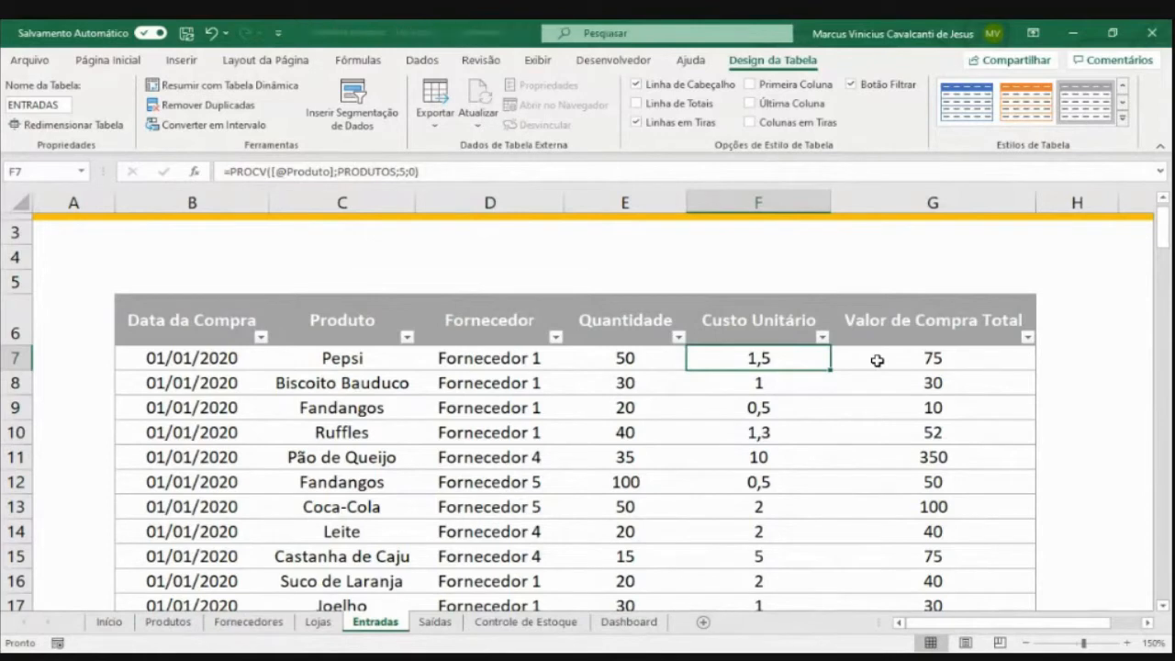
Check the layout of the Saídas sheet against the Entradas sheet, and return to Entradas
{"action": "scroll", "coordinate": [843, 409], "scroll_direction": "up", "scroll_amount": 1}
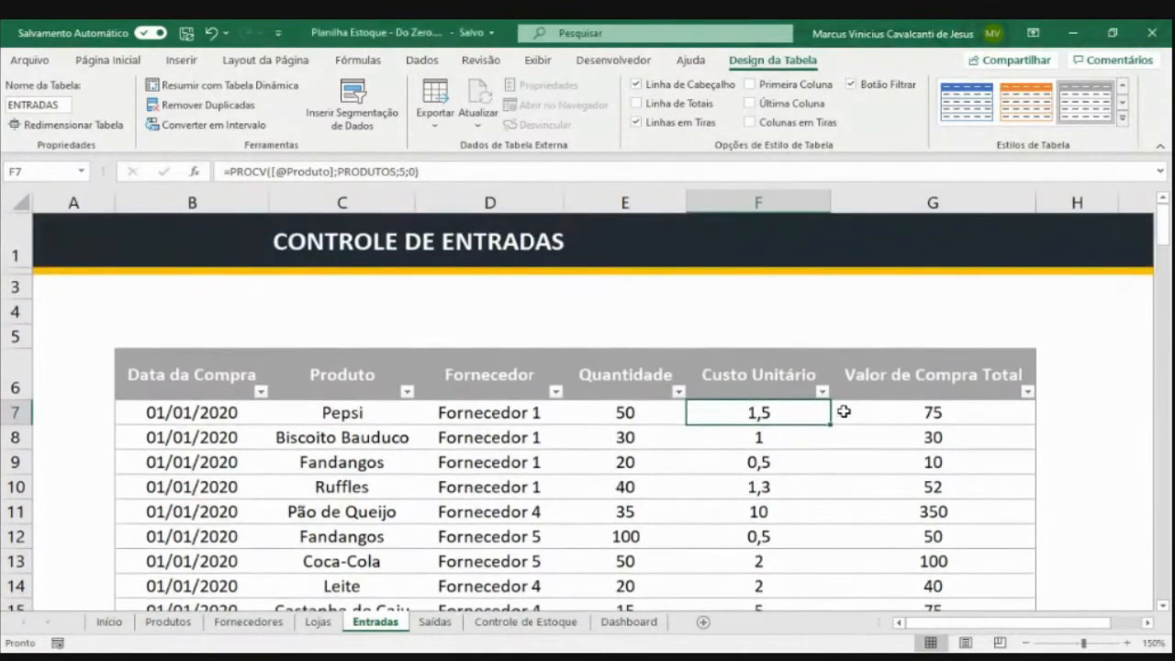
{"action": "scroll", "coordinate": [835, 413], "scroll_direction": "down", "scroll_amount": 1}
{"action": "scroll", "coordinate": [835, 415], "scroll_direction": "up", "scroll_amount": 1}
{"action": "left_click", "coordinate": [441, 623]}
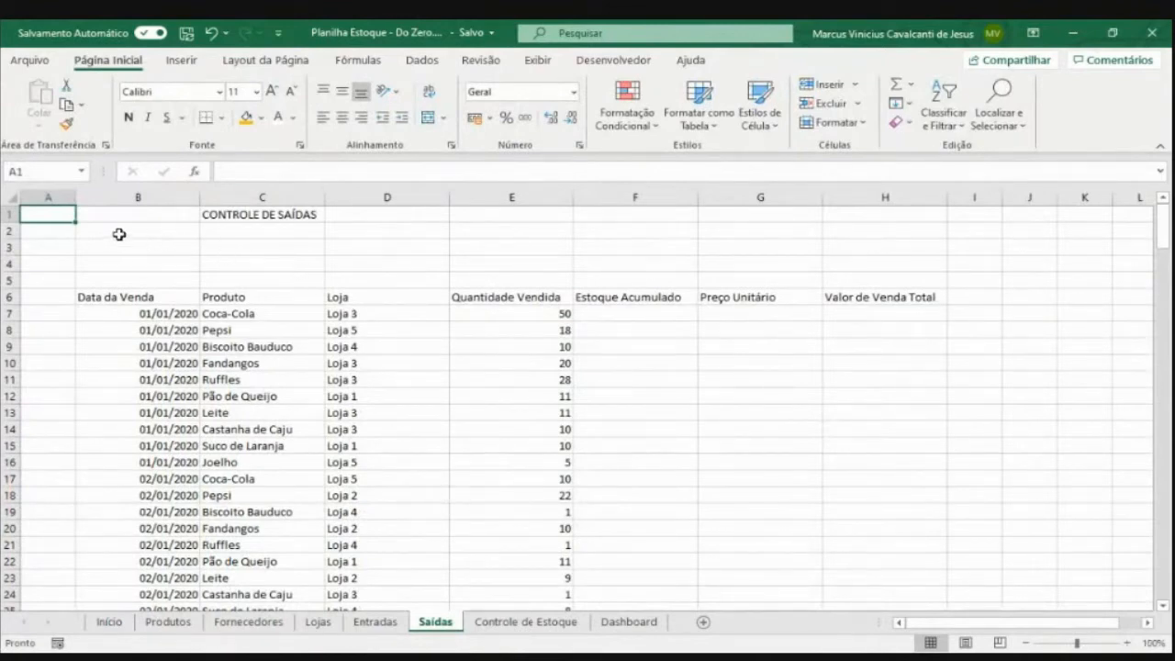
{"action": "left_click", "coordinate": [393, 625]}
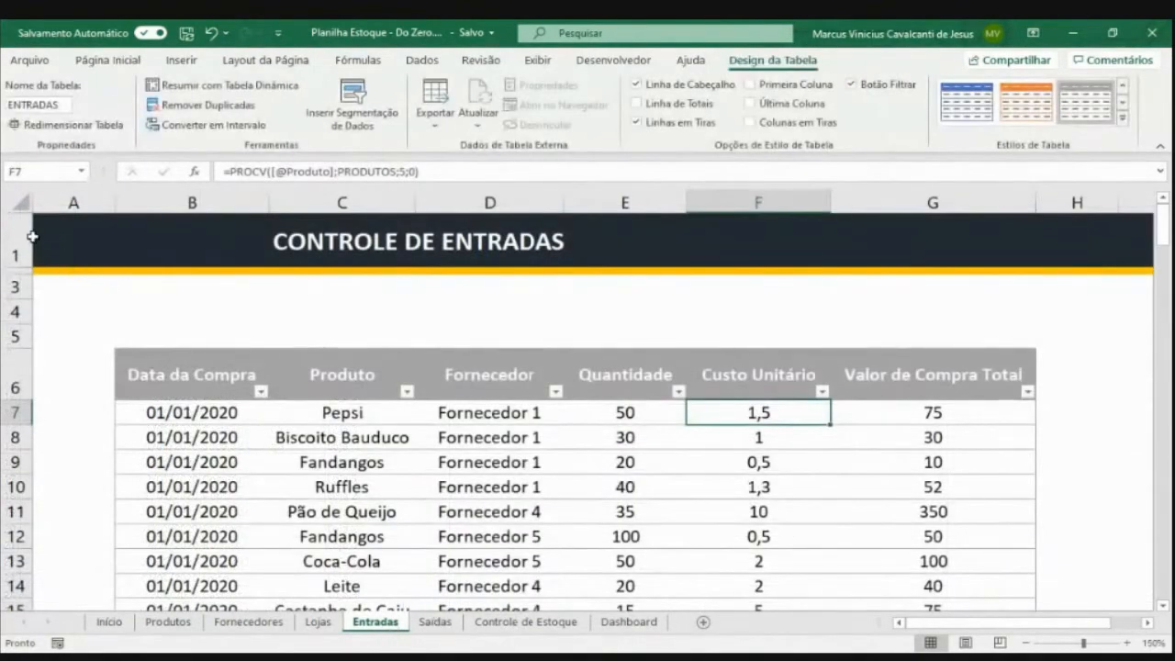
Copy the formatting of the Entradas title banner in row 1 onto the title row of the Saídas sheet
{"action": "left_click_drag", "start_coordinate": [31, 235], "coordinate": [29, 268]}
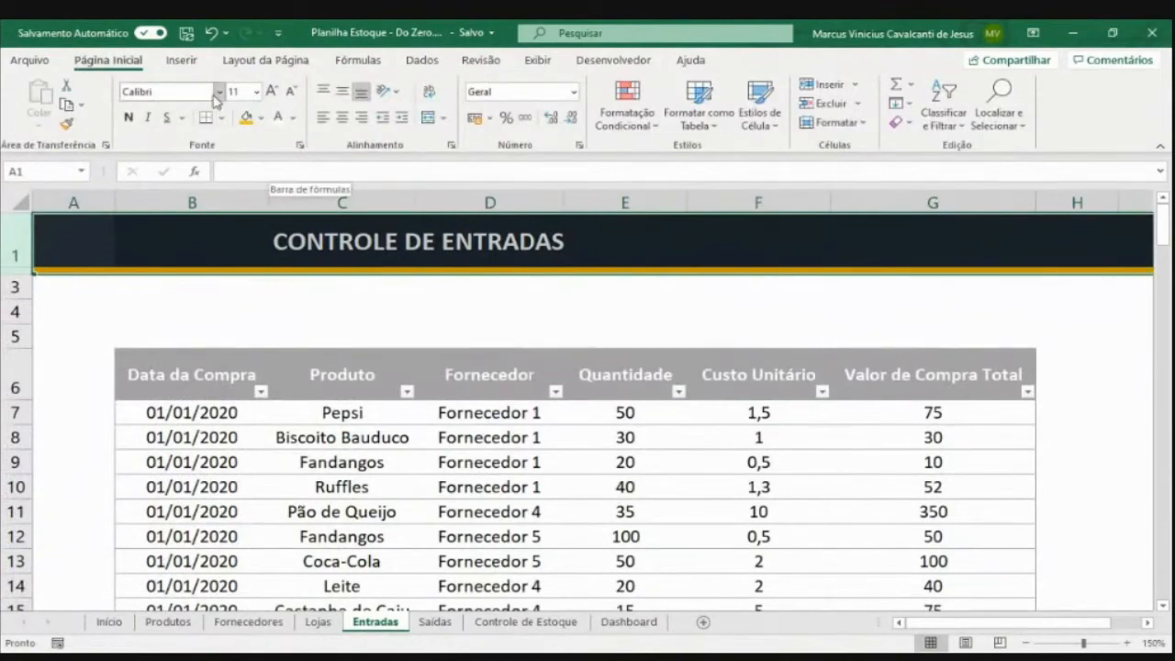
{"action": "left_click", "coordinate": [68, 127]}
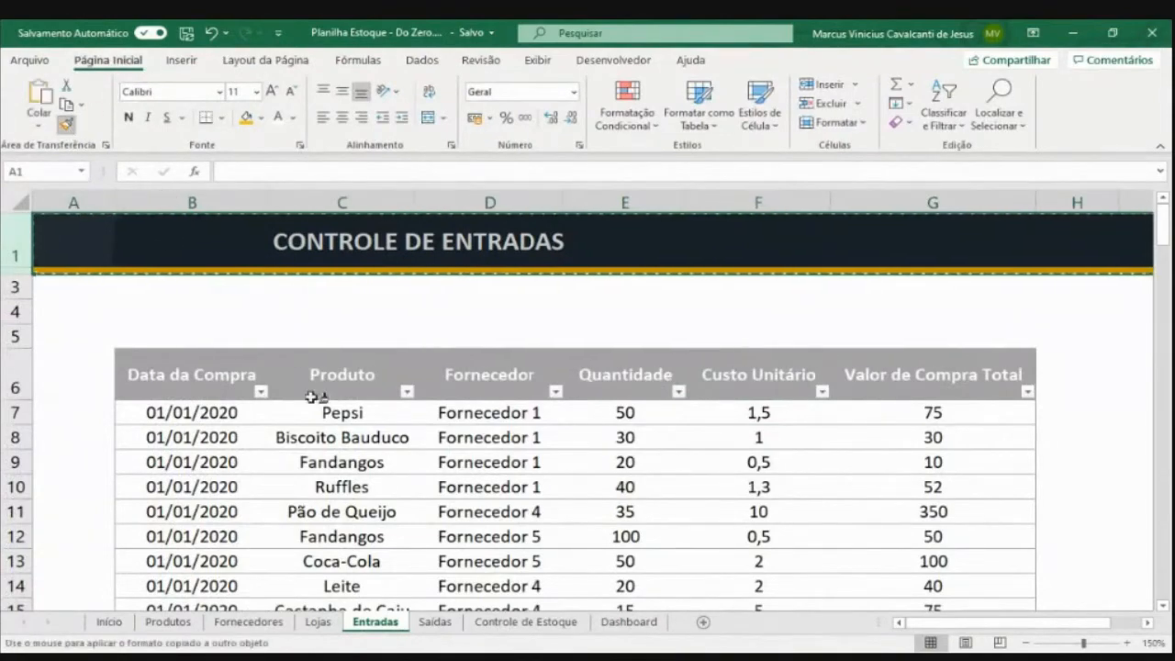
{"action": "left_click", "coordinate": [42, 212]}
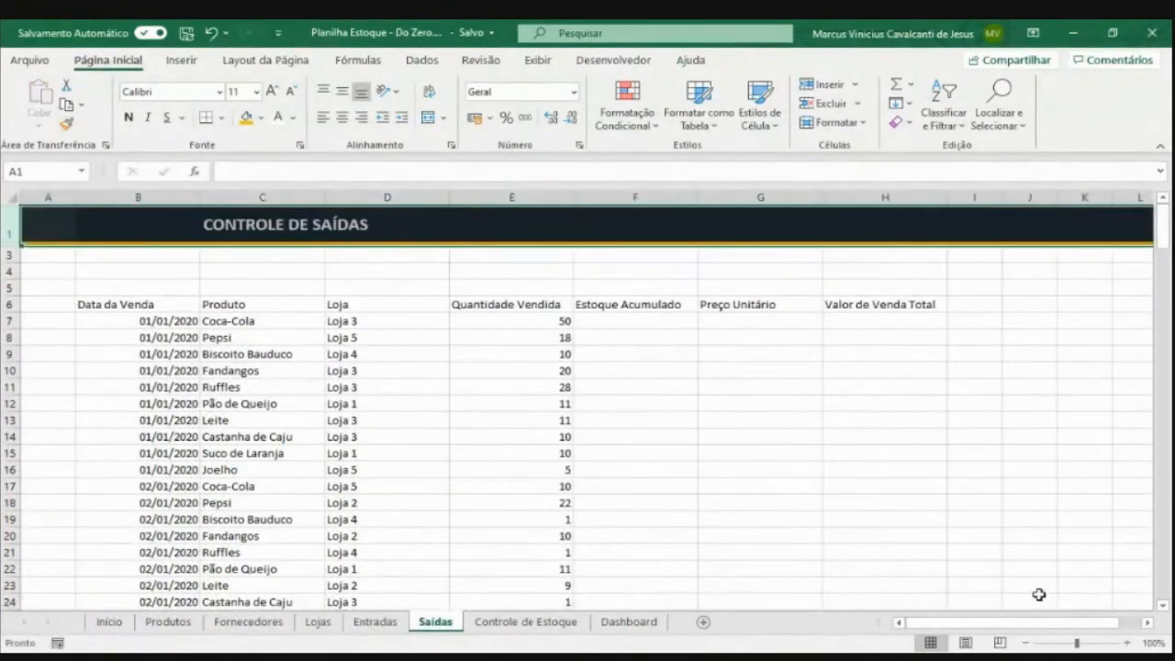
Convert the Saídas data range B6:H166 into a table with headers
{"action": "left_click", "coordinate": [1127, 644]}
{"action": "left_click", "coordinate": [1127, 643]}
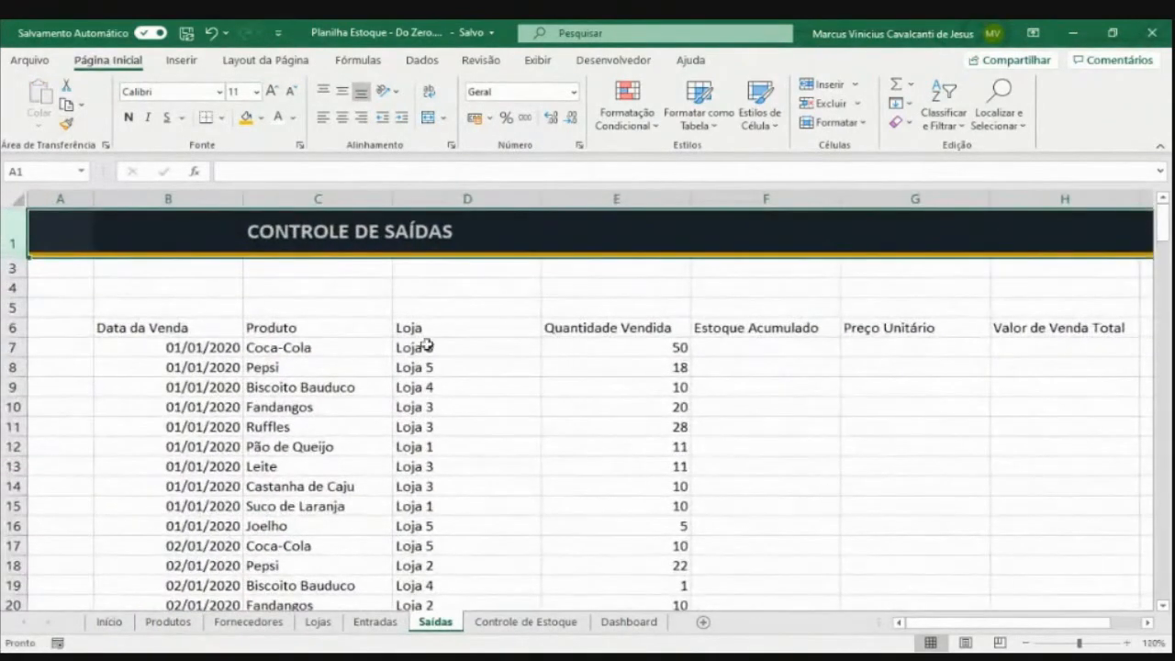
{"action": "left_click", "coordinate": [156, 328]}
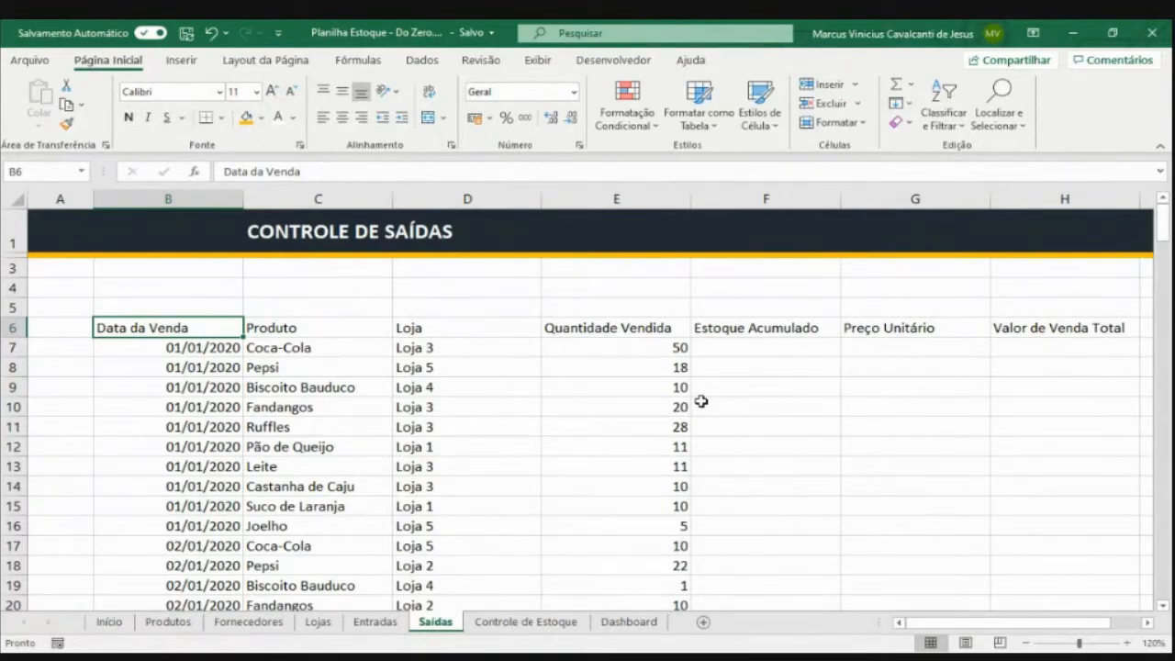
{"action": "key", "text": "ctrl+alt+t"}
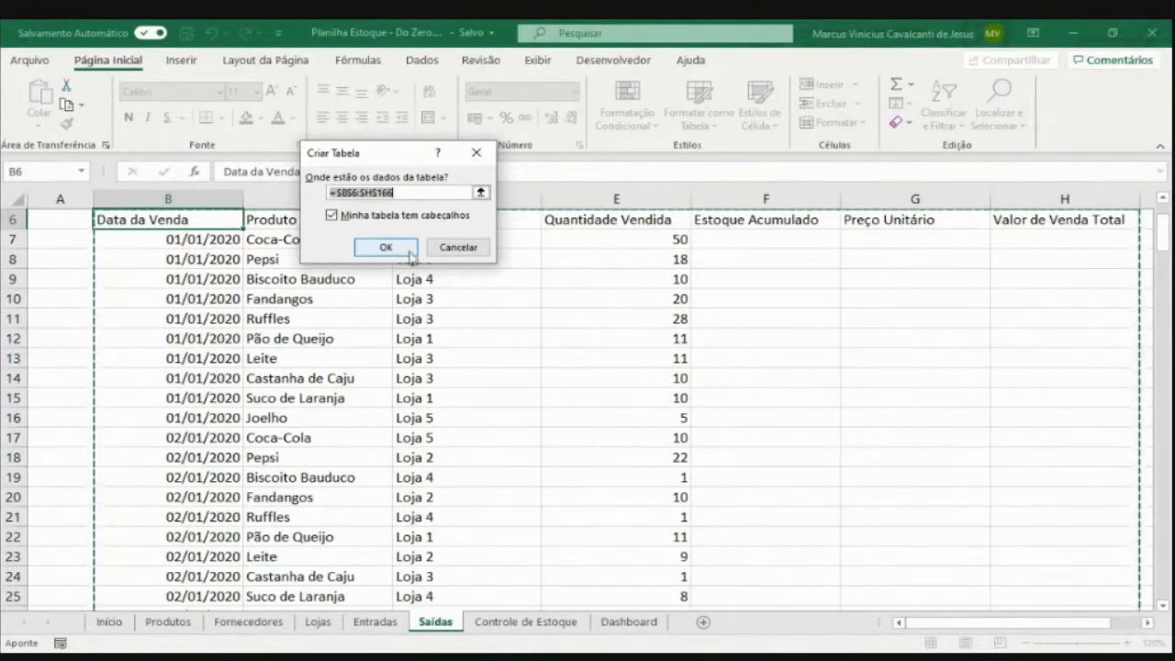
{"action": "left_click", "coordinate": [378, 249]}
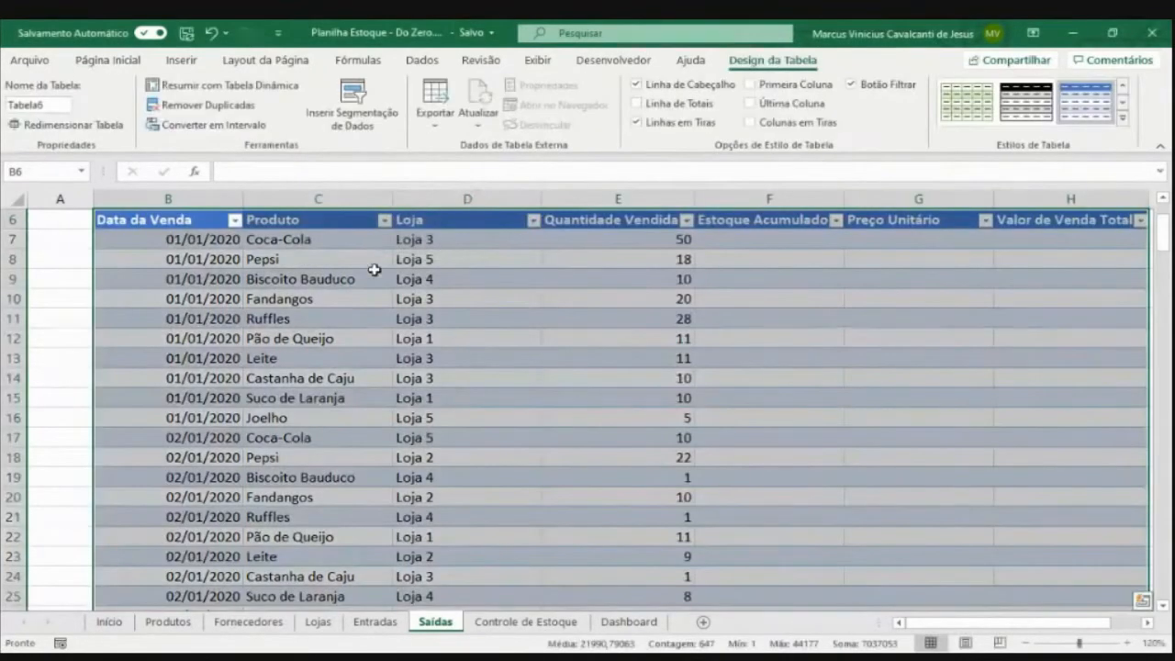
Apply the light table style with the grey header to the Saídas table, matching the Entradas table
{"action": "scroll", "coordinate": [464, 389], "scroll_direction": "up", "scroll_amount": 2}
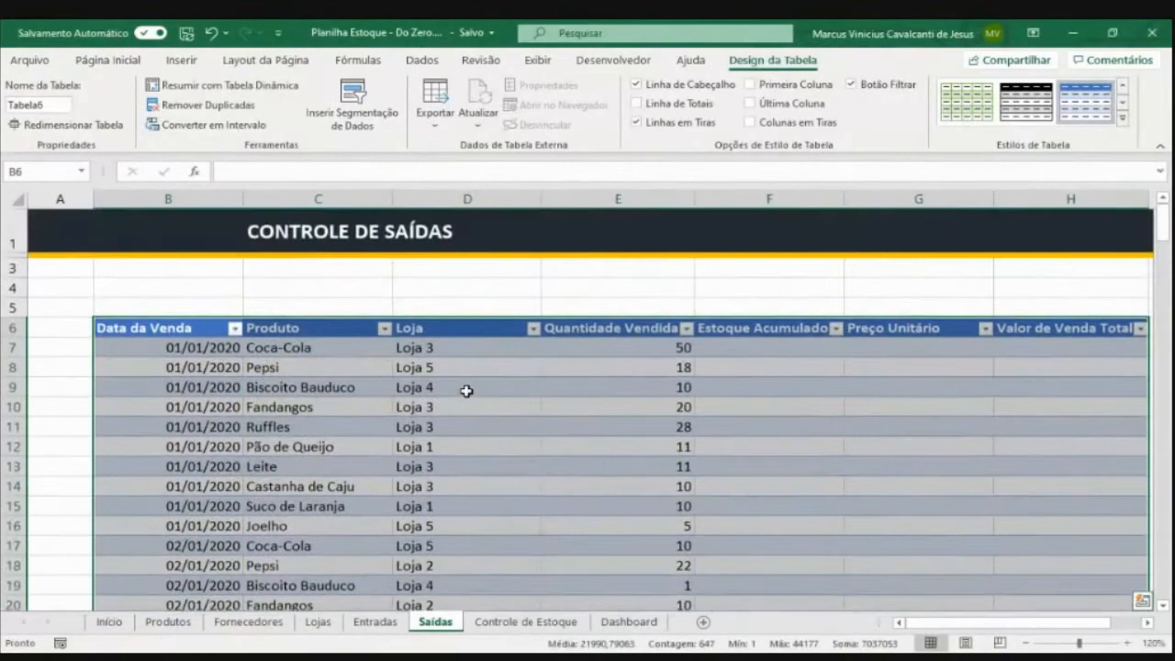
{"action": "left_click", "coordinate": [1023, 642]}
{"action": "scroll", "coordinate": [633, 370], "scroll_direction": "up", "scroll_amount": 2}
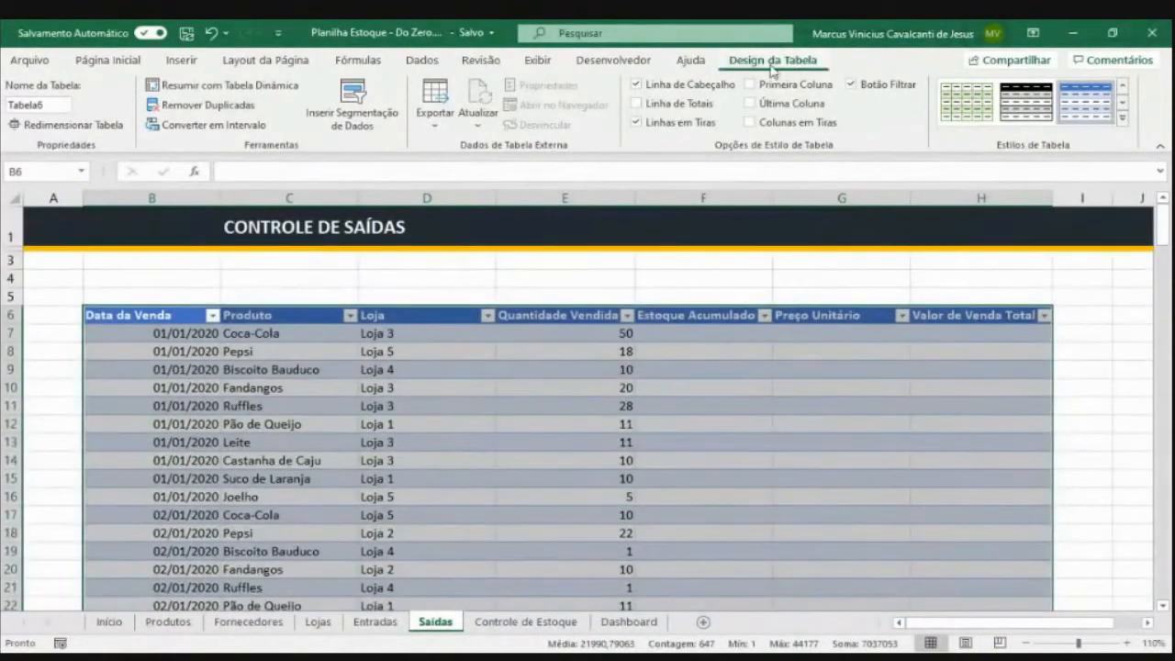
{"action": "left_click", "coordinate": [1122, 121]}
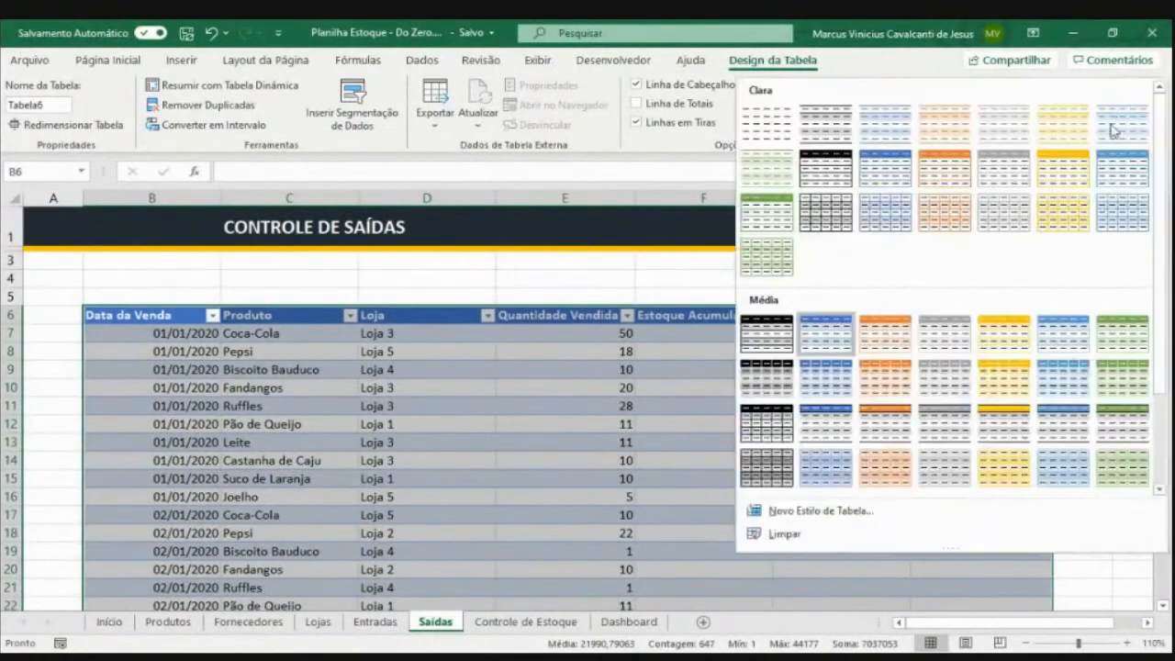
{"action": "left_click", "coordinate": [999, 183]}
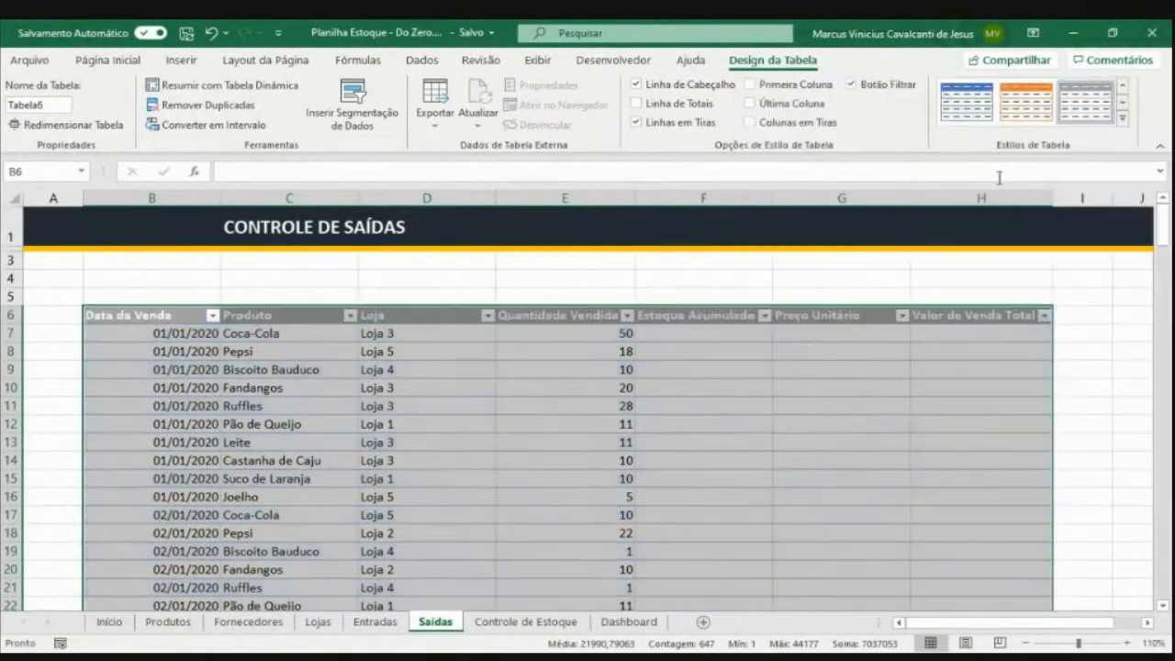
Name the new table SAÍDAS
{"action": "left_click", "coordinate": [60, 107]}
{"action": "key", "text": "Caps_Lock"}
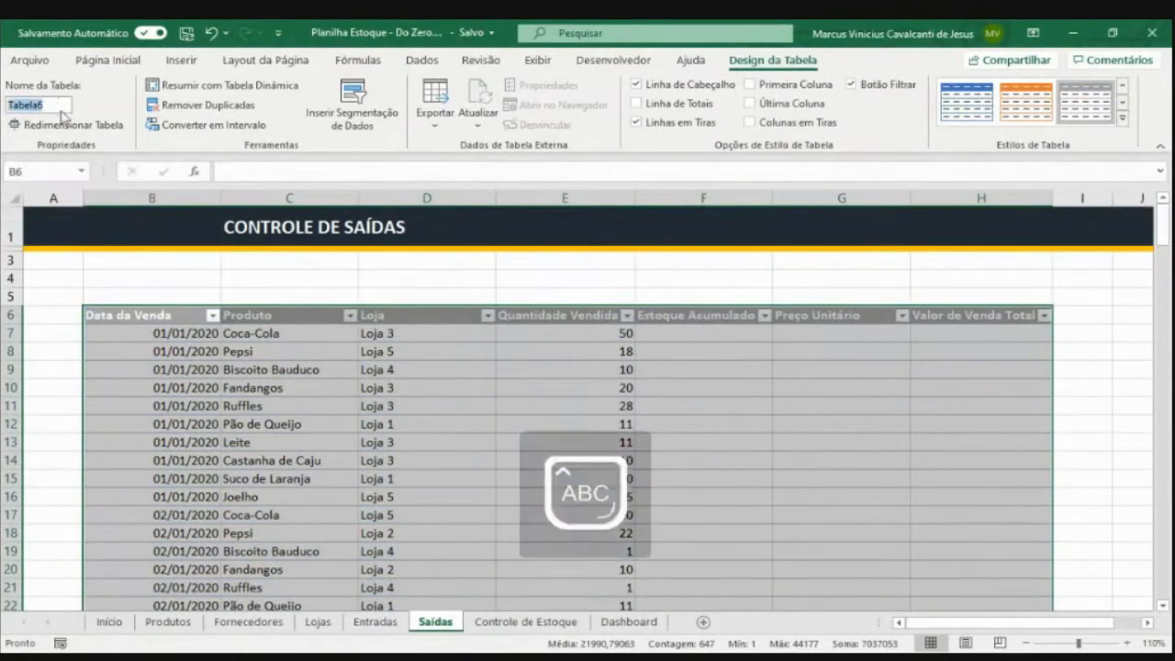
{"action": "type", "text": "SAÍDAS"}
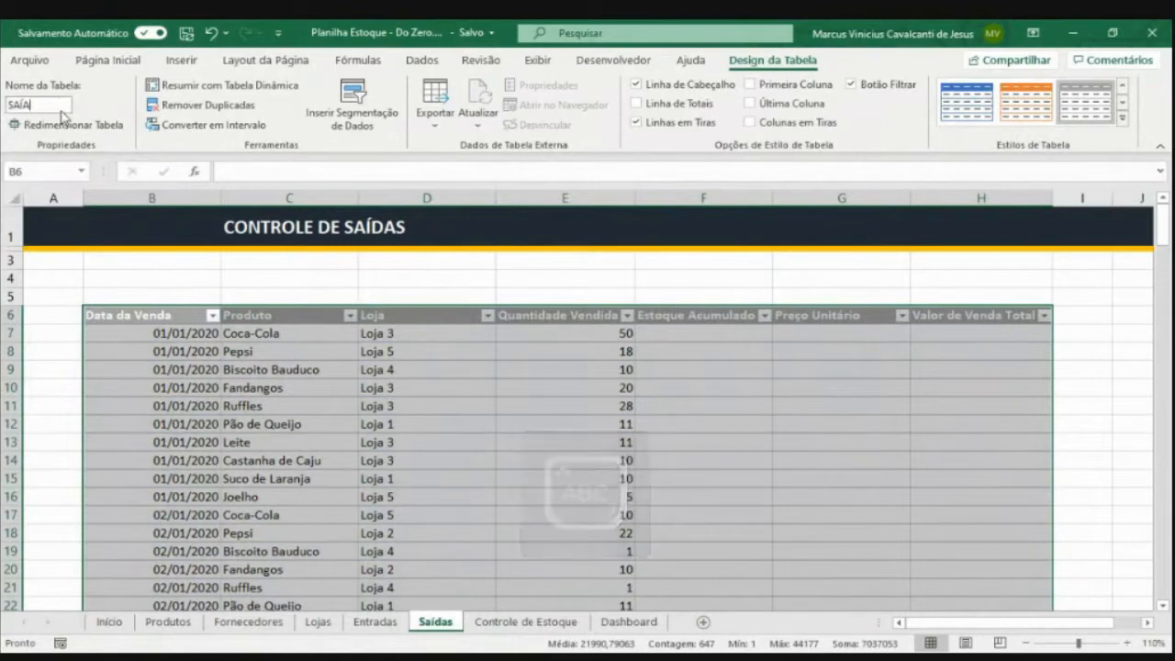
{"action": "key", "text": "Return"}
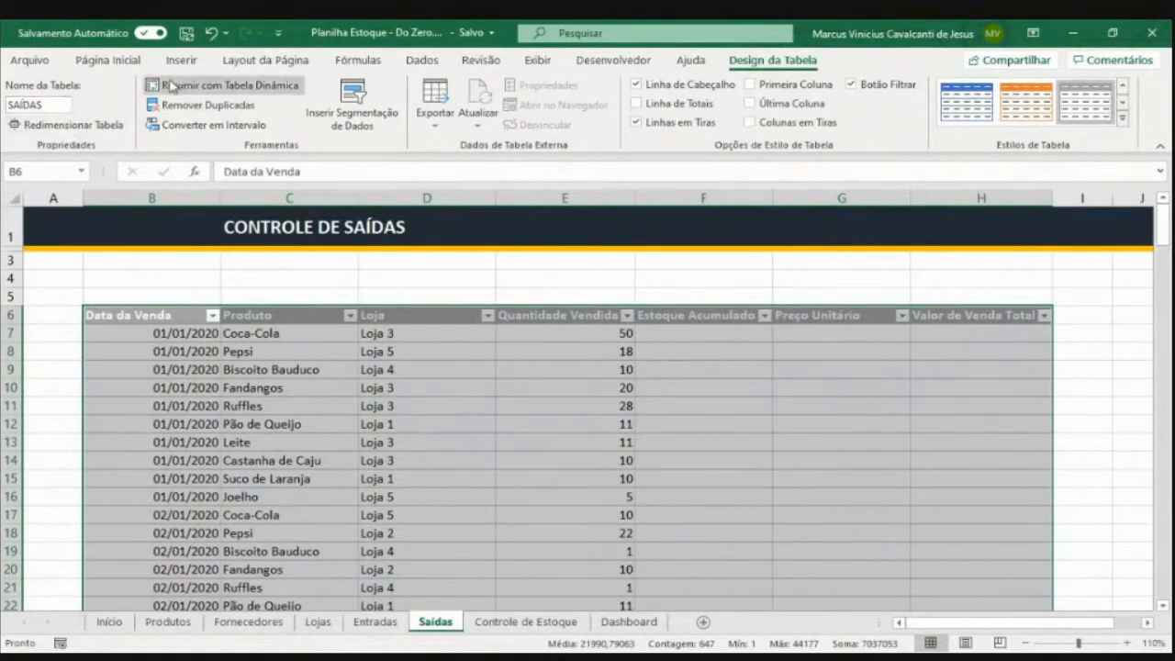
Center the Saídas table contents horizontally and vertically, and make header row 6 taller
{"action": "left_click", "coordinate": [117, 61]}
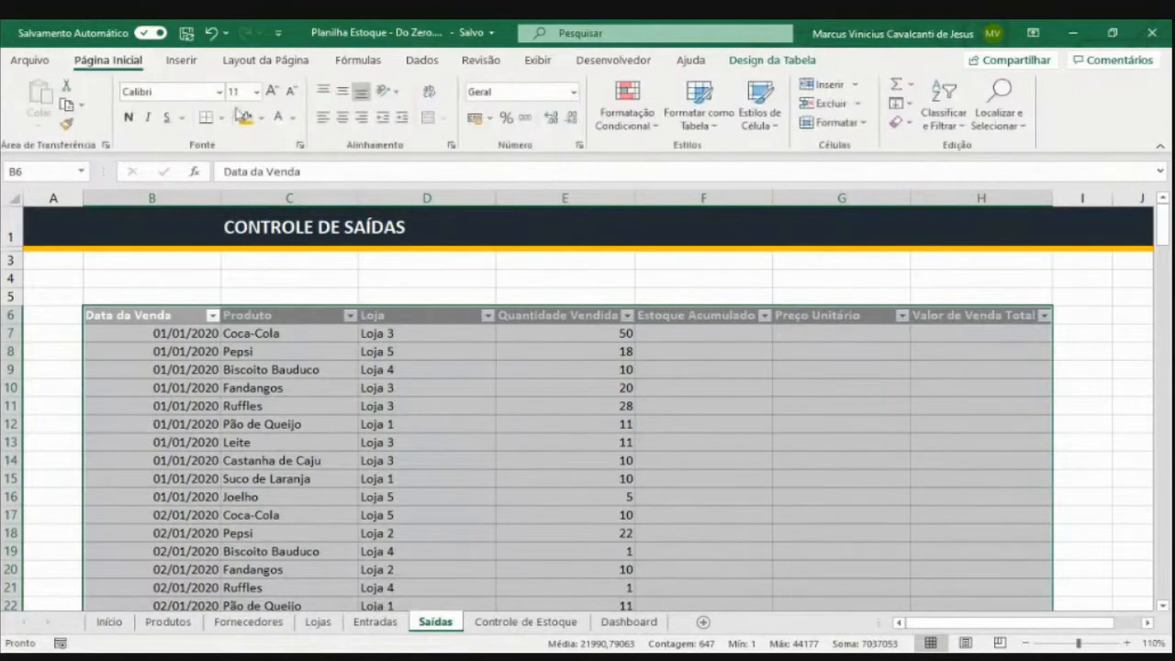
{"action": "left_click", "coordinate": [342, 118]}
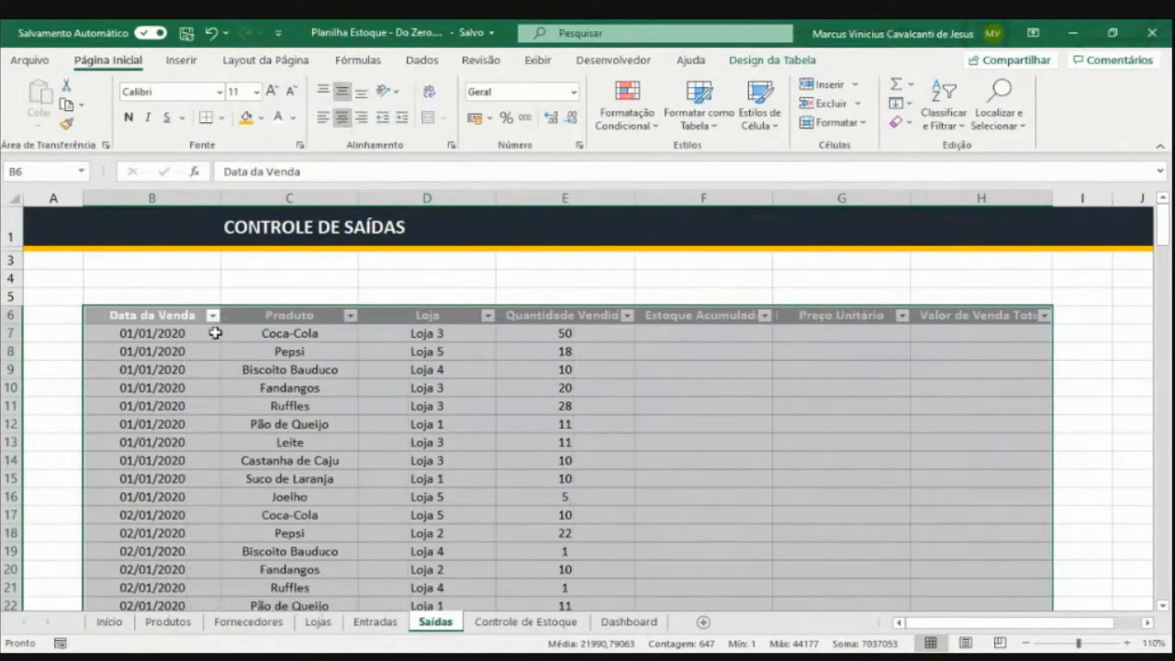
{"action": "left_click", "coordinate": [32, 321]}
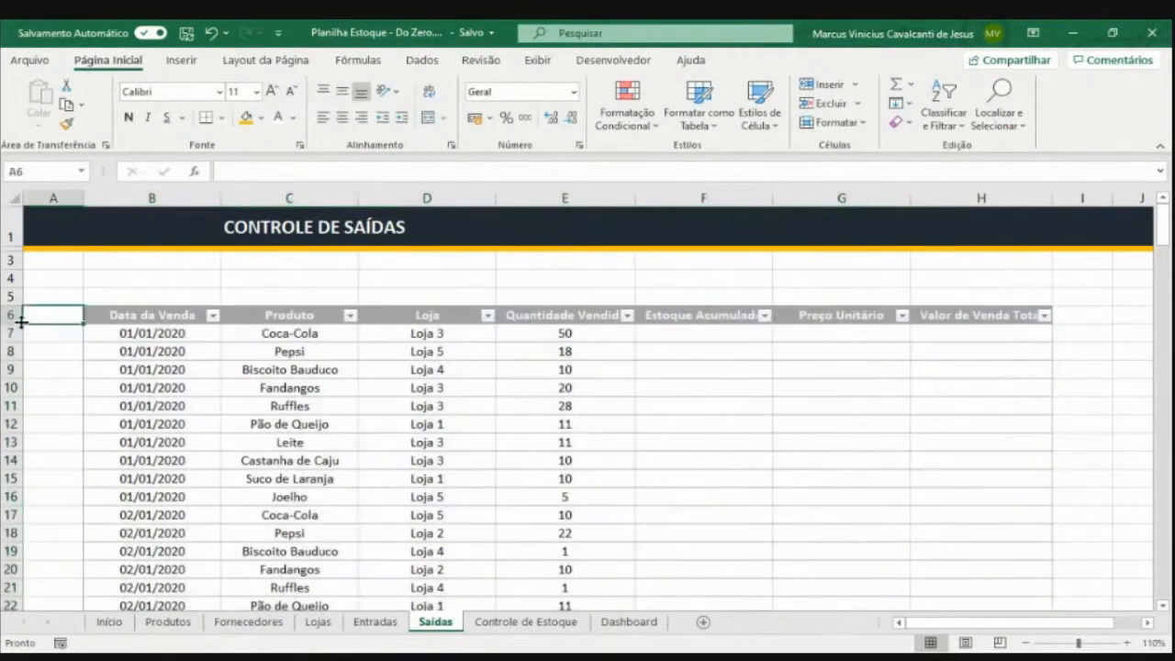
{"action": "left_click_drag", "start_coordinate": [18, 324], "coordinate": [23, 344]}
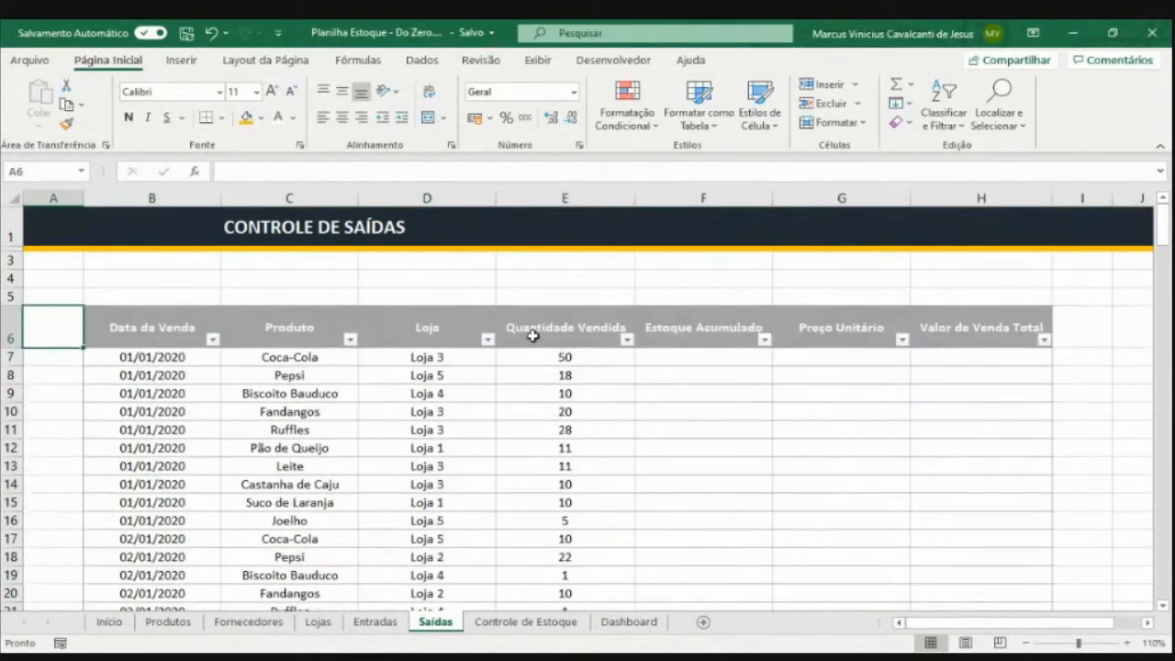
Hide the gridlines on the Saídas sheet and select the first product cell, C7
{"action": "left_click", "coordinate": [538, 63]}
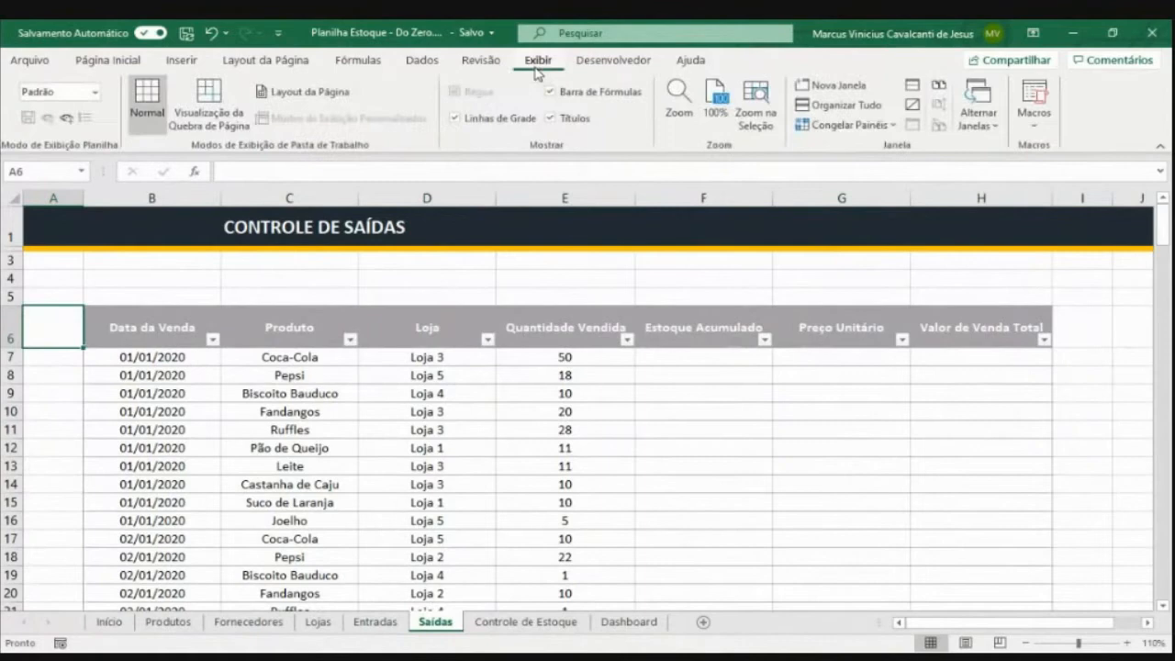
{"action": "left_click", "coordinate": [525, 119]}
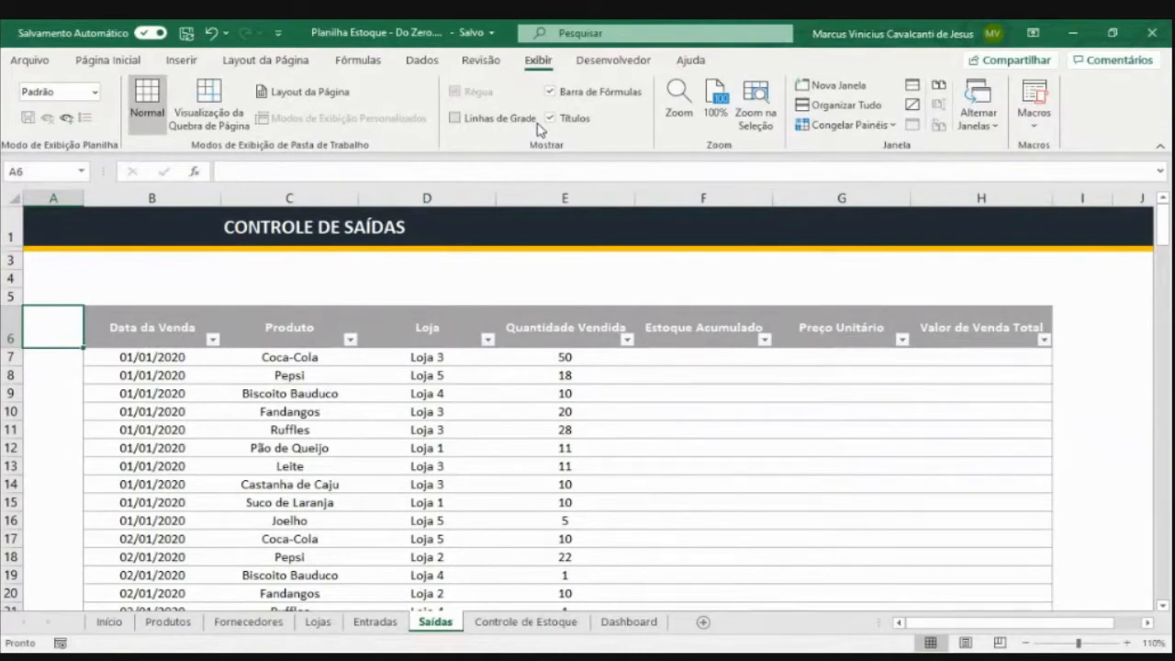
{"action": "left_click", "coordinate": [230, 362]}
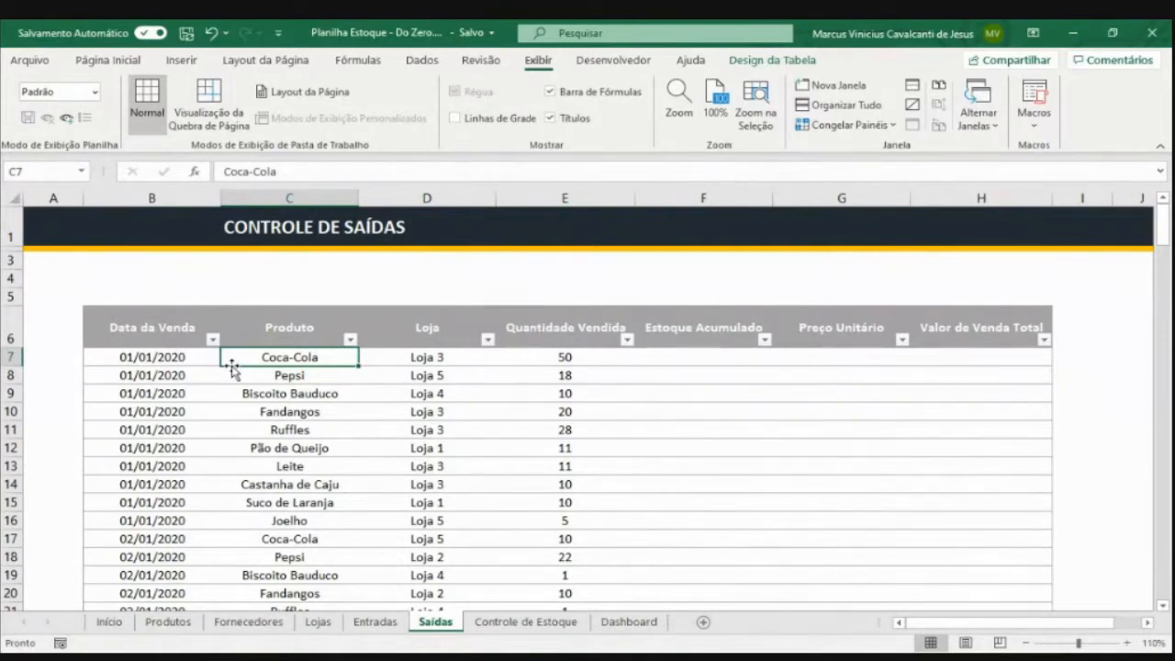
Examine the first records of the Entradas and Saídas tables, checking their dates, products and quantities
{"action": "left_click", "coordinate": [384, 625]}
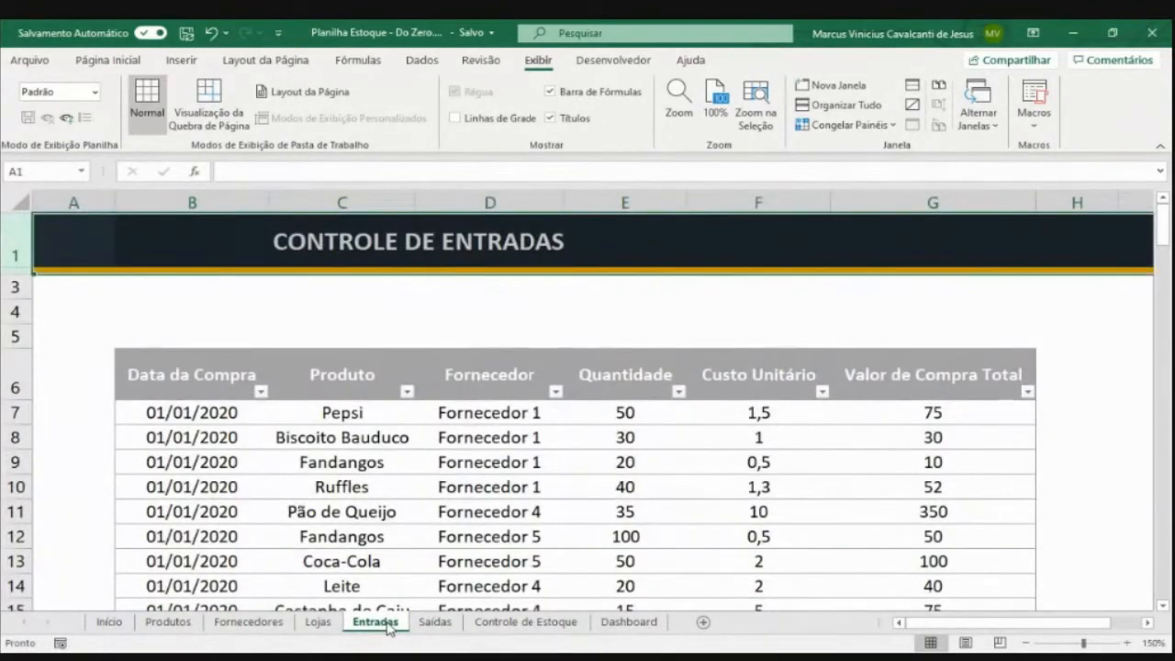
{"action": "left_click", "coordinate": [227, 409]}
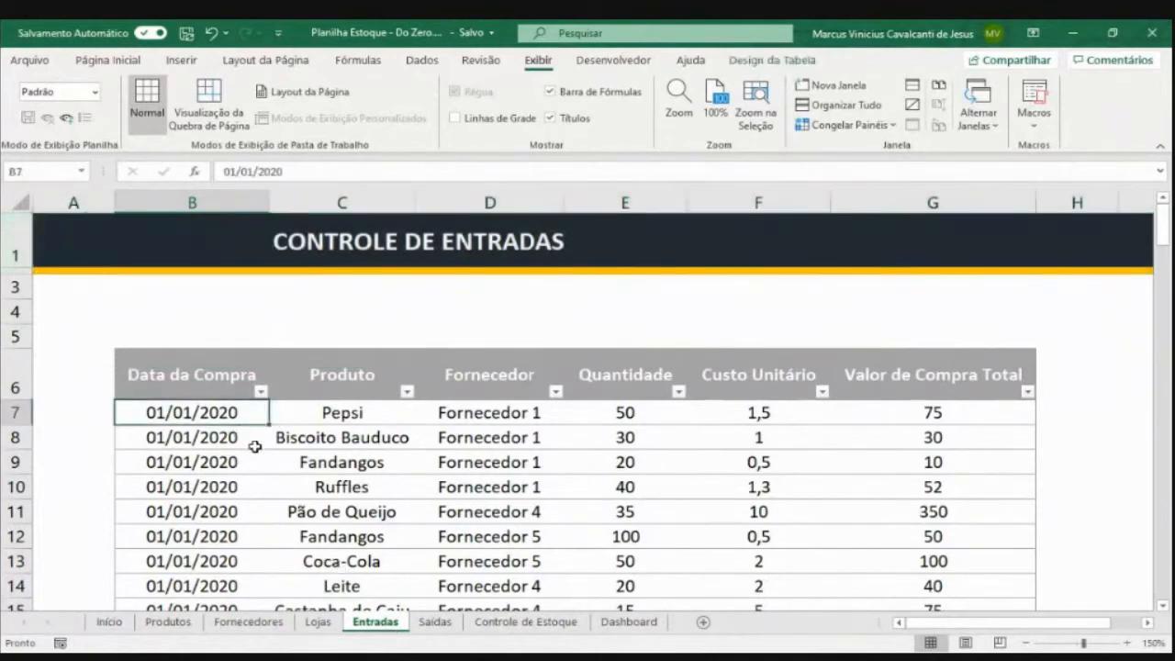
{"action": "left_click", "coordinate": [316, 414]}
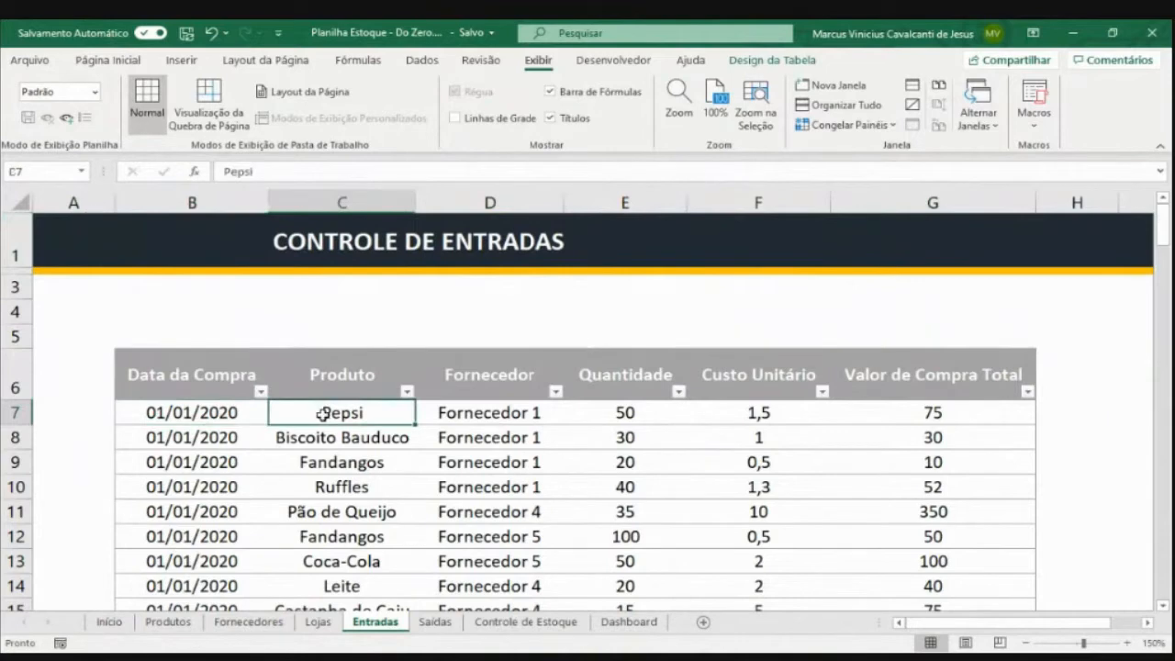
{"action": "left_click", "coordinate": [449, 418]}
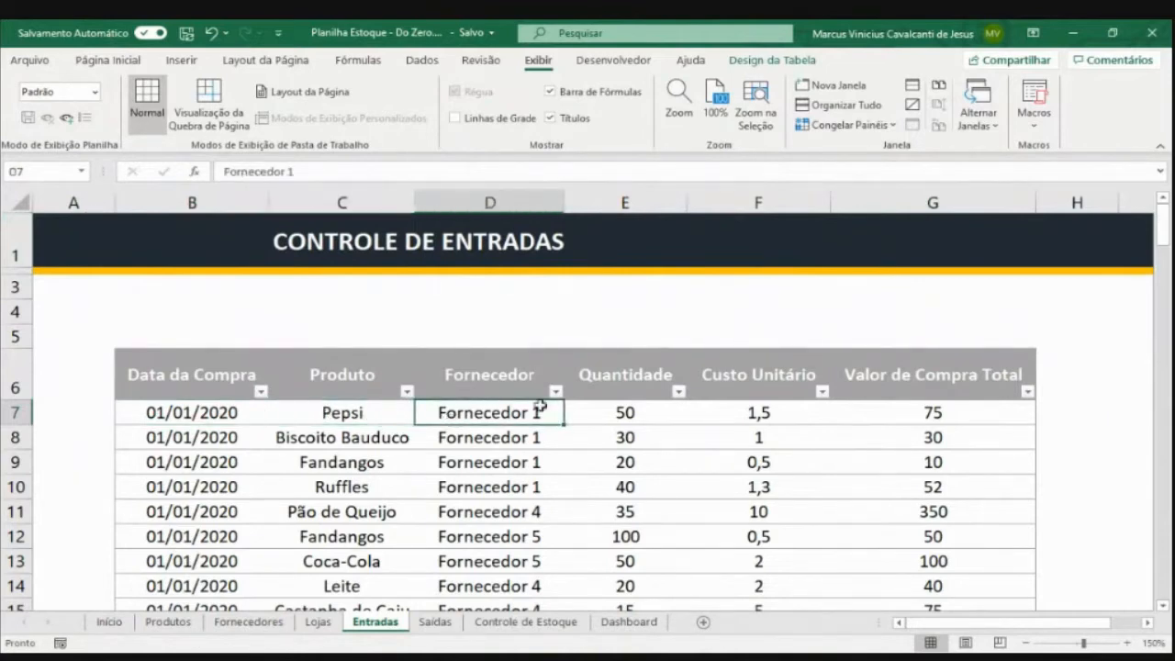
{"action": "left_click", "coordinate": [594, 412]}
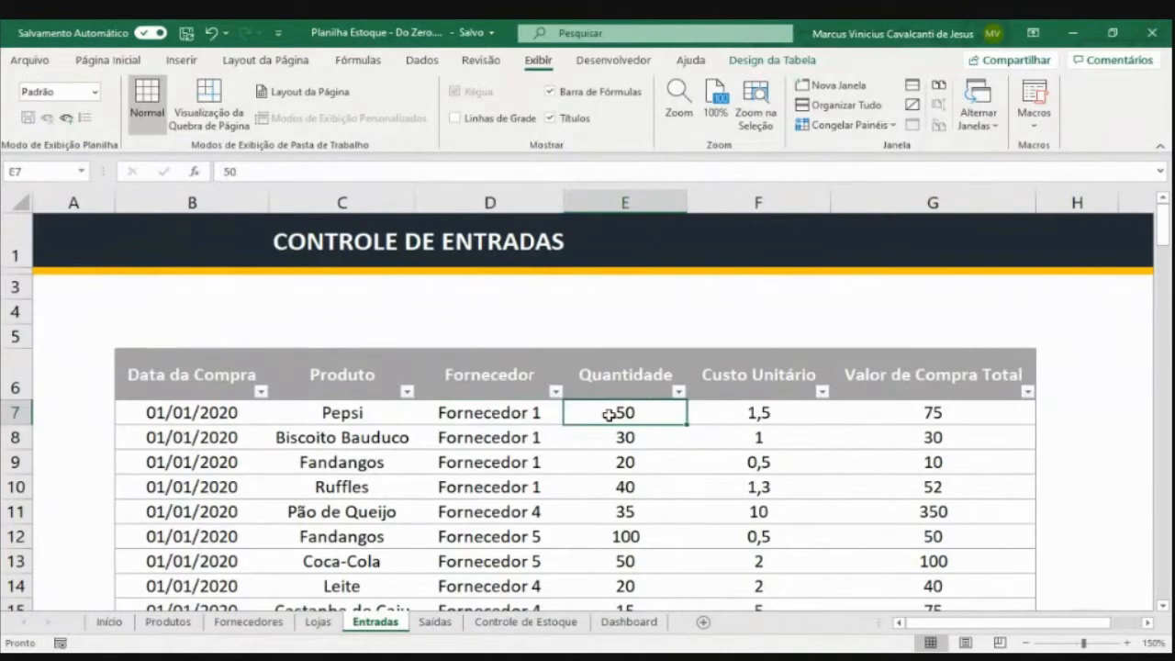
{"action": "left_click", "coordinate": [438, 624]}
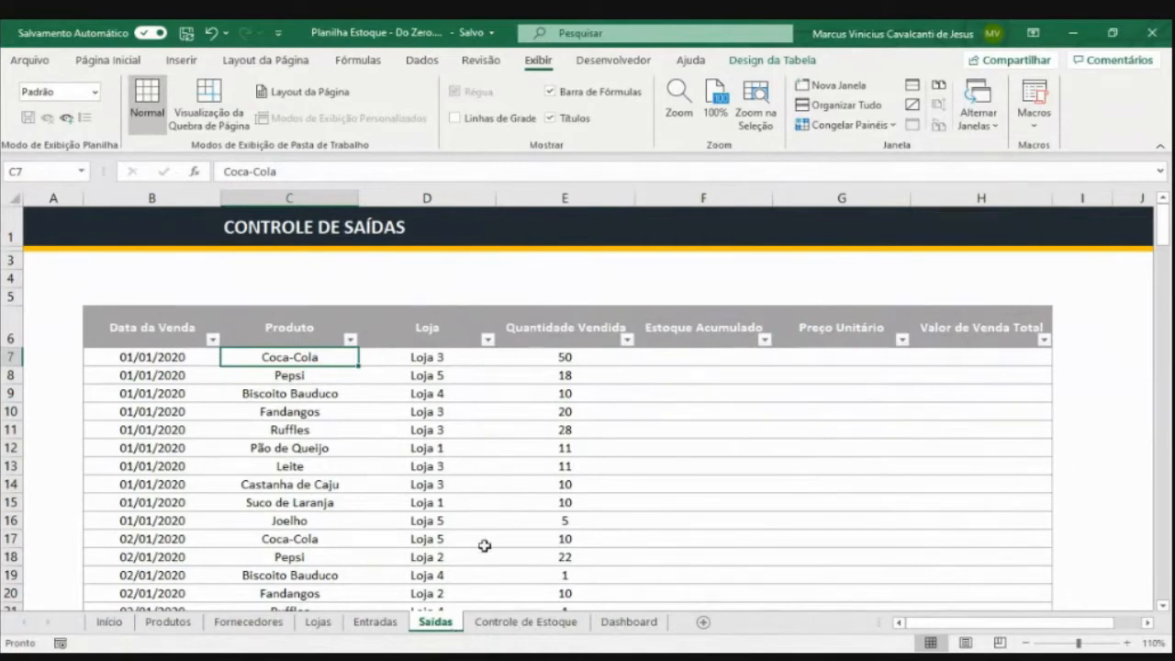
{"action": "left_click", "coordinate": [545, 361]}
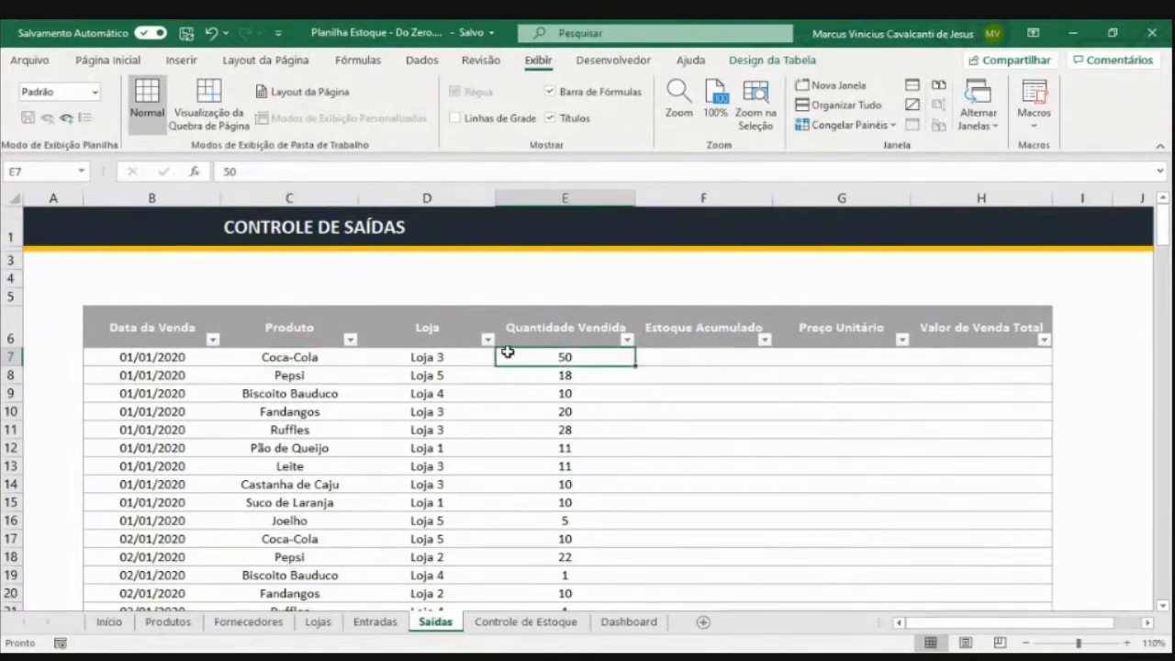
{"action": "left_click", "coordinate": [323, 358]}
{"action": "left_click", "coordinate": [151, 357]}
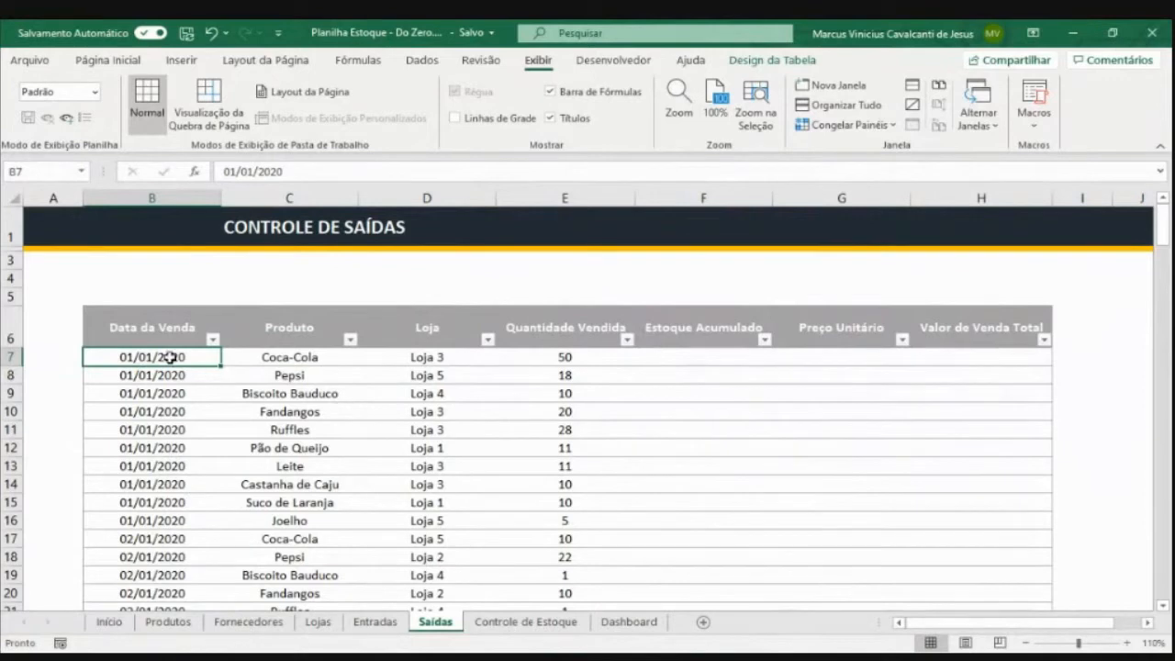
Compare the Coca-Cola purchase in row 13 of Entradas with the first Coca-Cola sale in Saídas, and return to the Entradas Quantidade column
{"action": "left_click", "coordinate": [399, 629]}
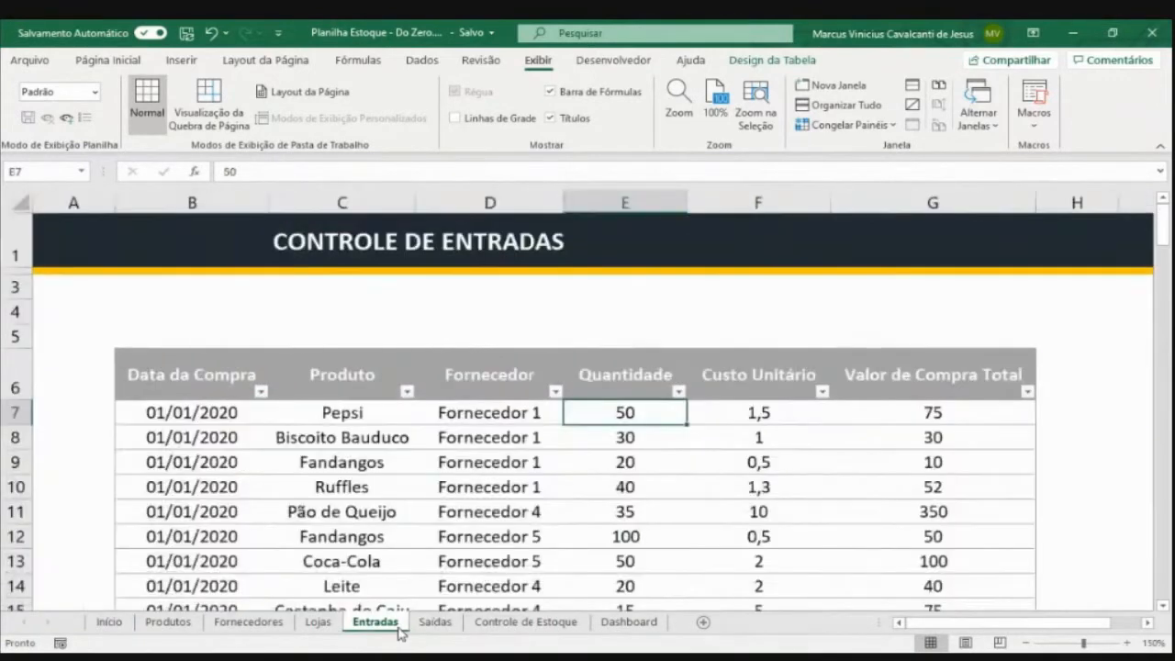
{"action": "left_click", "coordinate": [200, 418]}
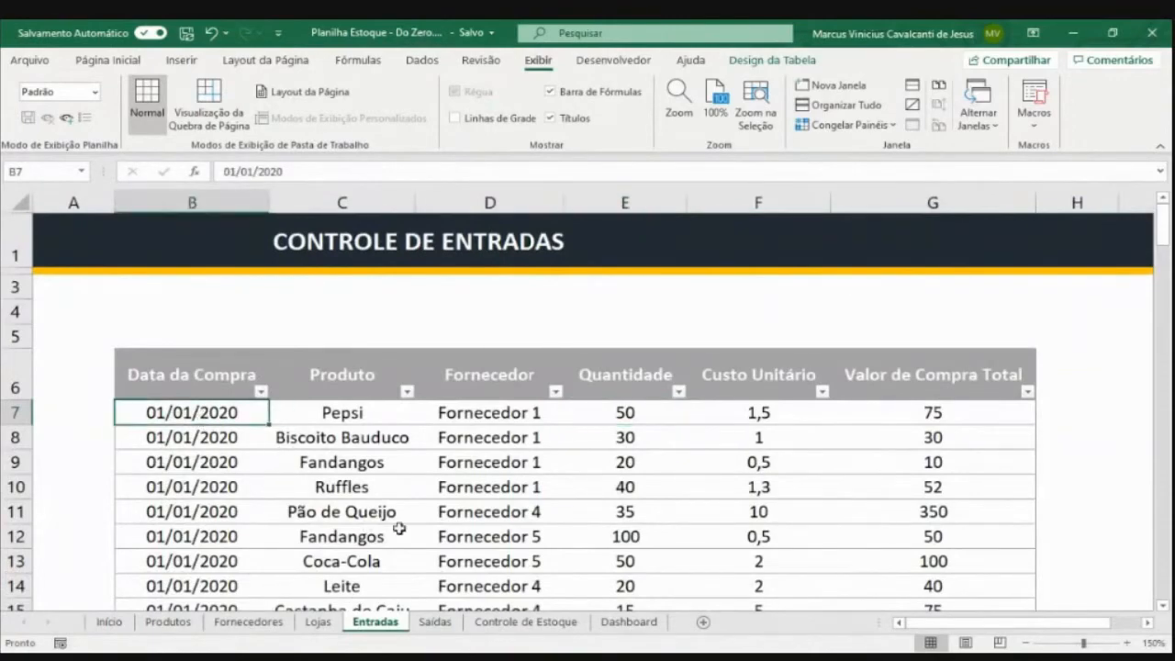
{"action": "left_click", "coordinate": [432, 614]}
{"action": "left_click", "coordinate": [377, 626]}
{"action": "left_click", "coordinate": [330, 561]}
{"action": "left_click", "coordinate": [238, 558]}
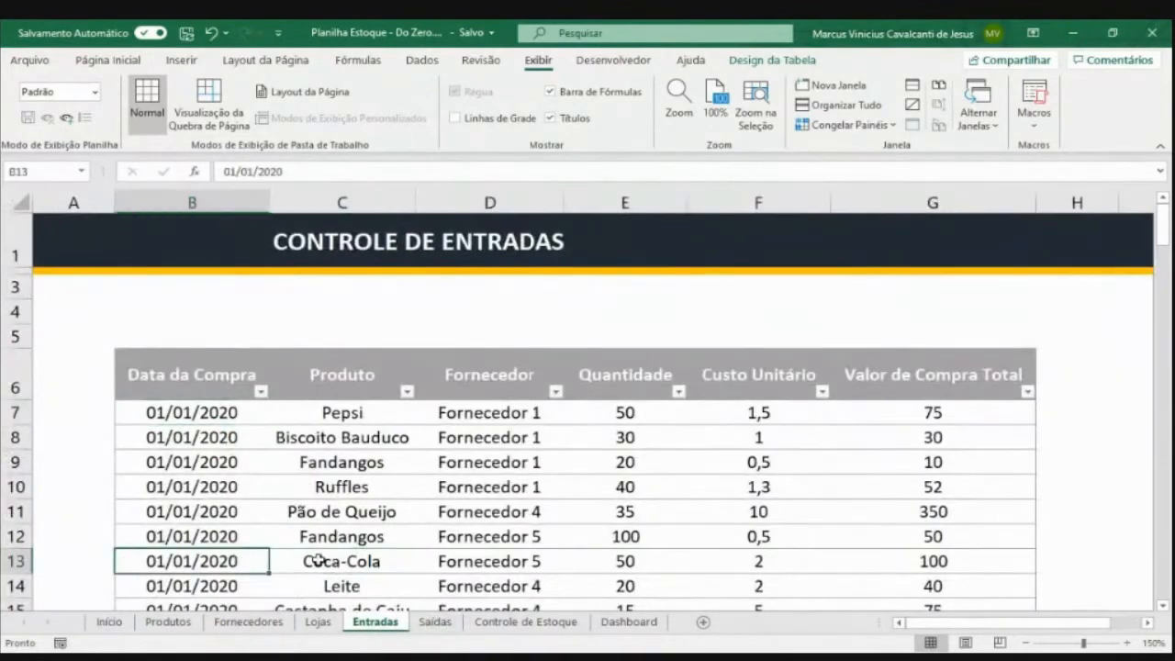
{"action": "left_click", "coordinate": [317, 560]}
{"action": "left_click", "coordinate": [246, 555]}
{"action": "left_click", "coordinate": [622, 564]}
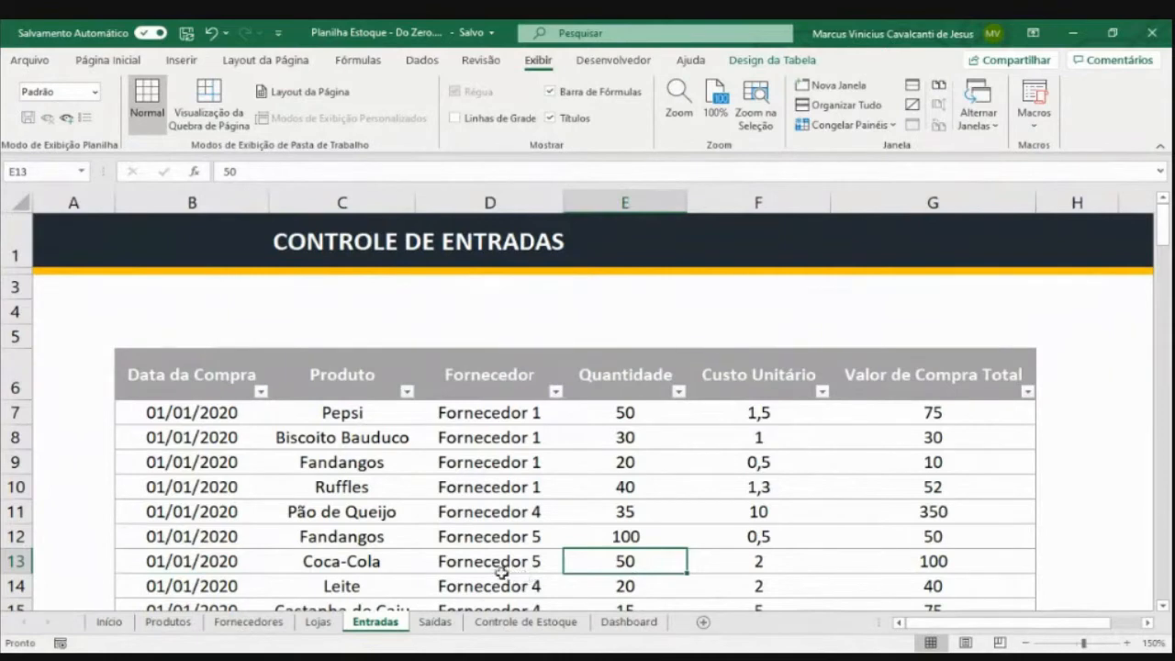
{"action": "left_click", "coordinate": [436, 622]}
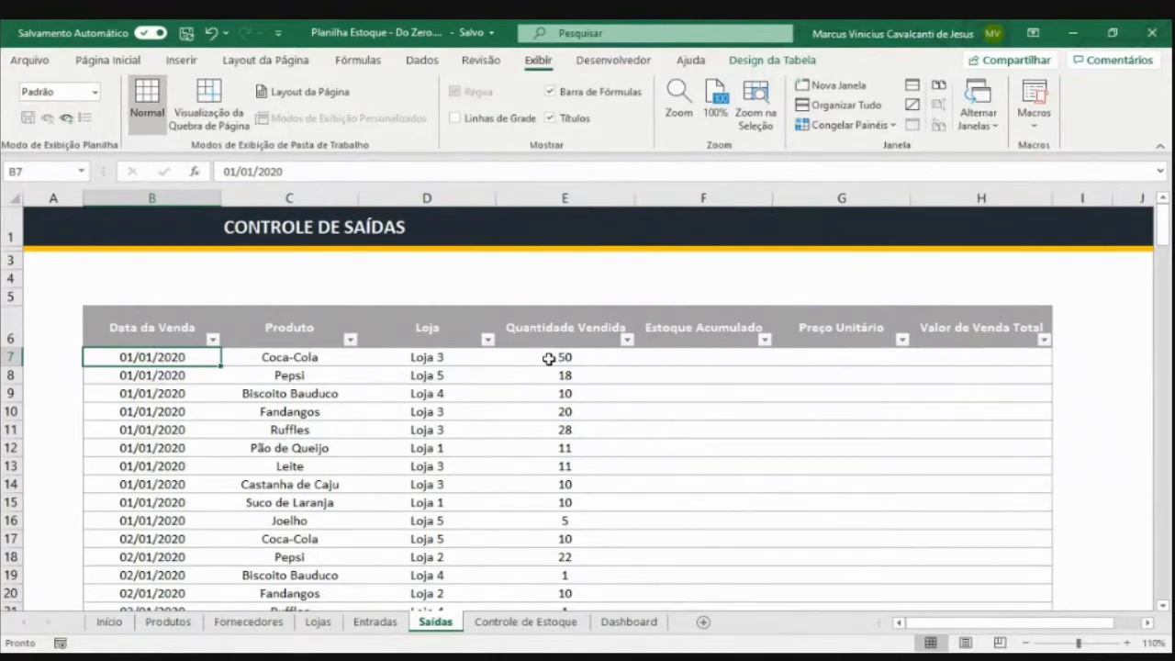
{"action": "left_click", "coordinate": [375, 621]}
{"action": "left_click", "coordinate": [587, 375]}
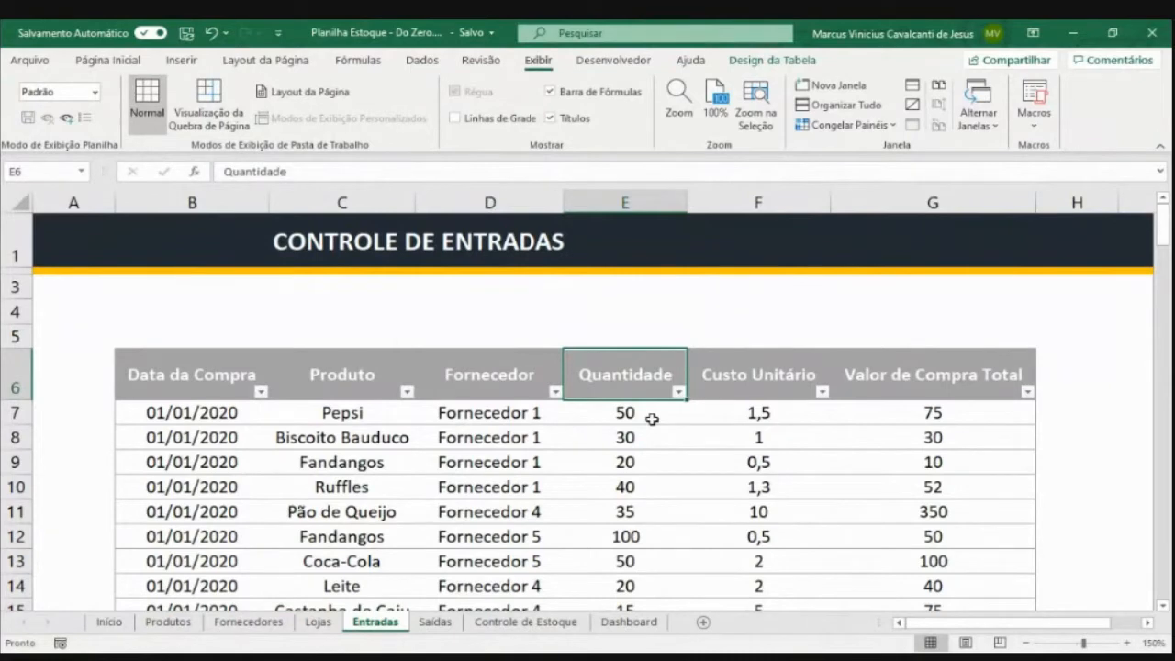
Insert two new table columns before Estoque Acumulado in the Saídas table
{"action": "key", "text": "ctrl+Page_Down"}
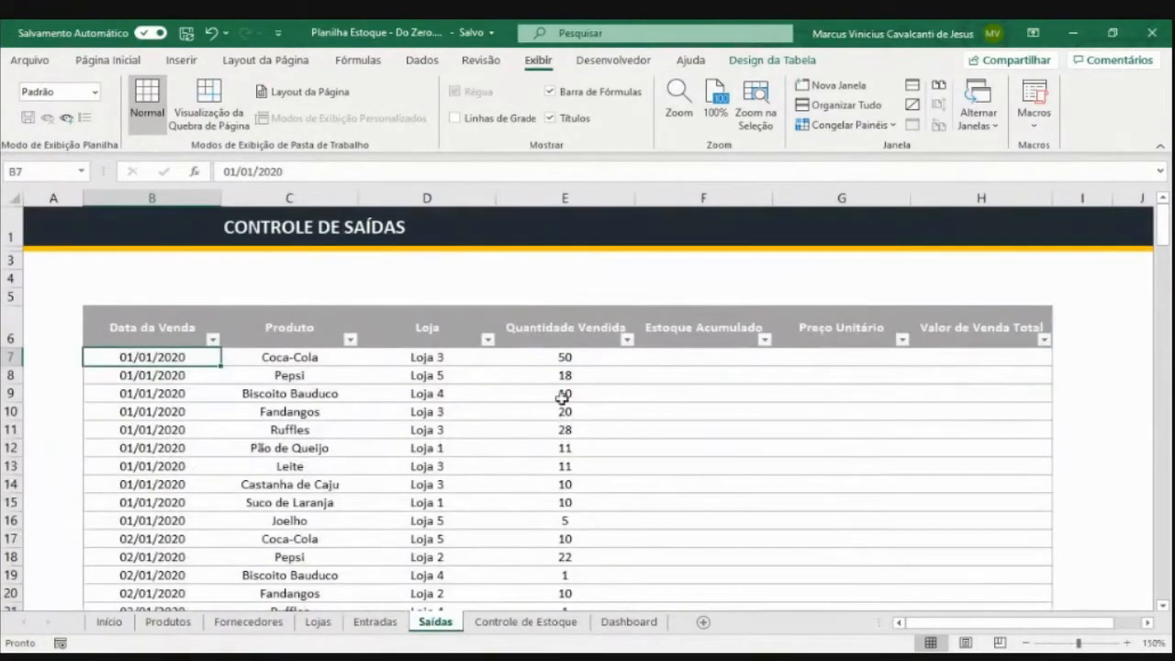
{"action": "left_click", "coordinate": [564, 358]}
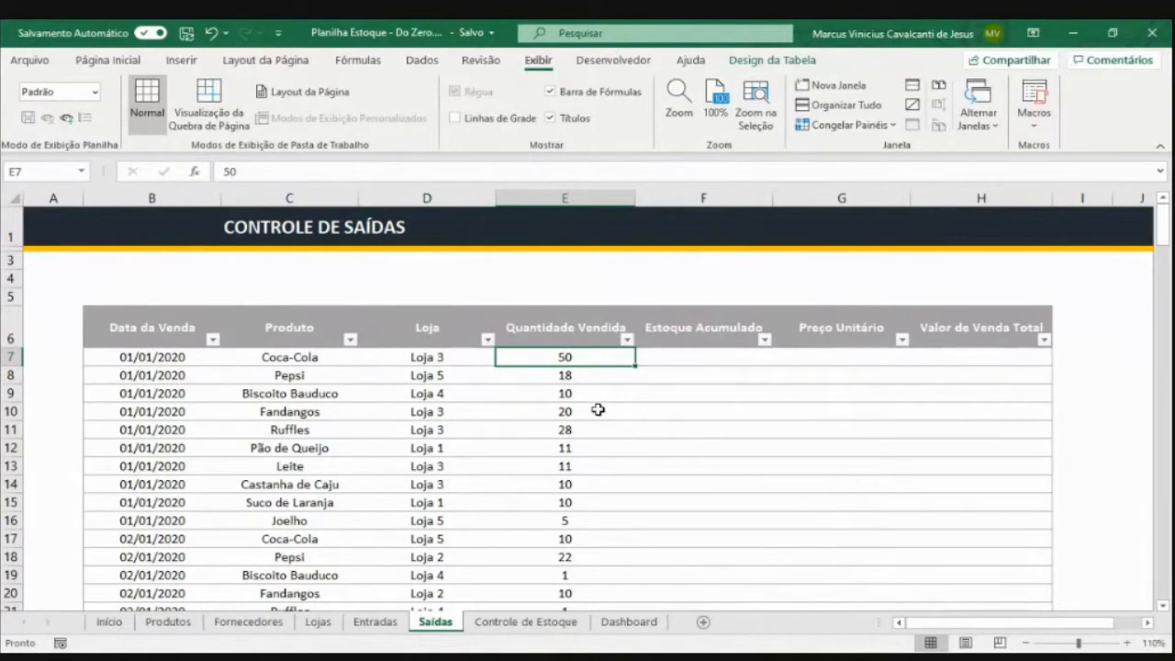
{"action": "left_click", "coordinate": [666, 356]}
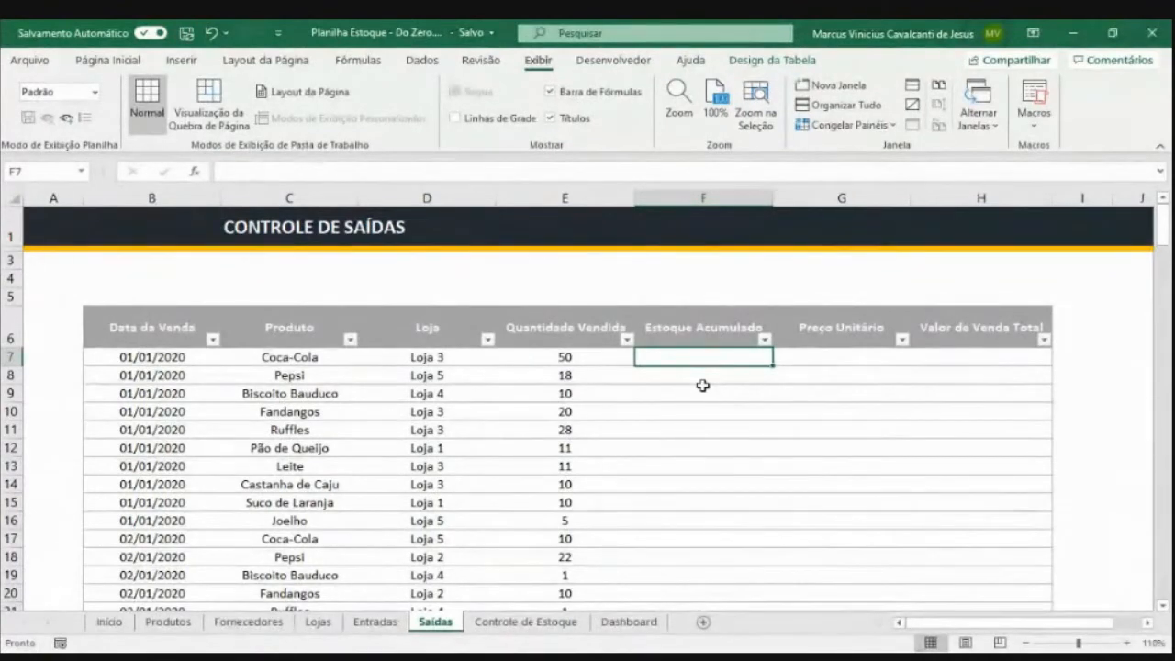
{"action": "left_click", "coordinate": [708, 327]}
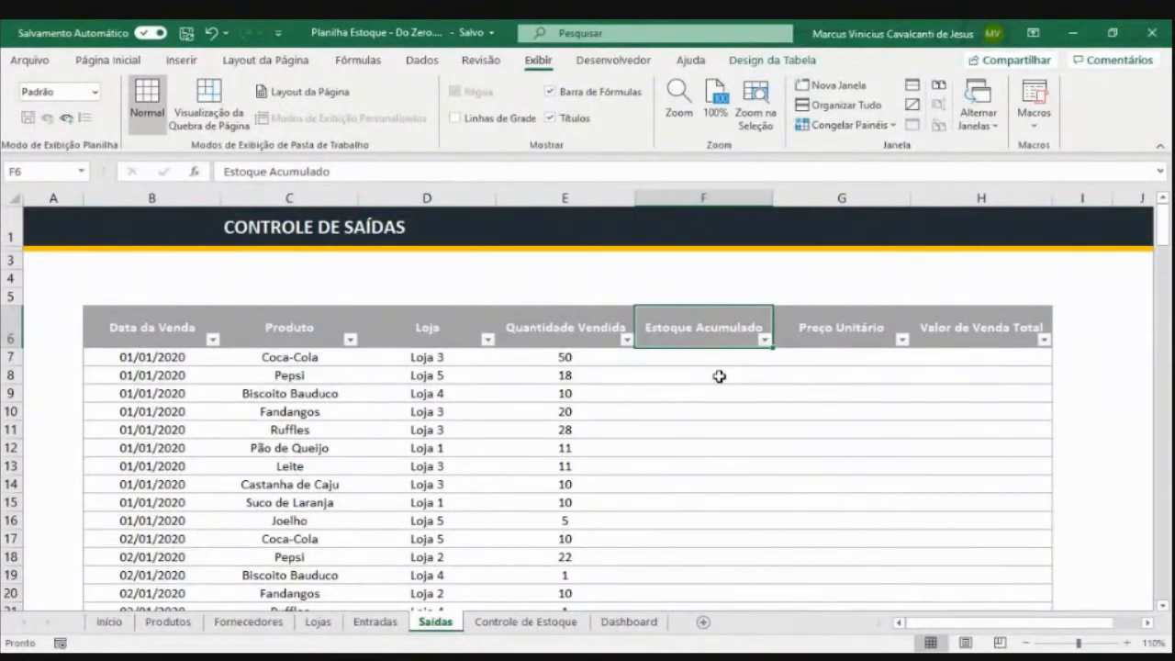
{"action": "key", "text": "ctrl+shift+Down"}
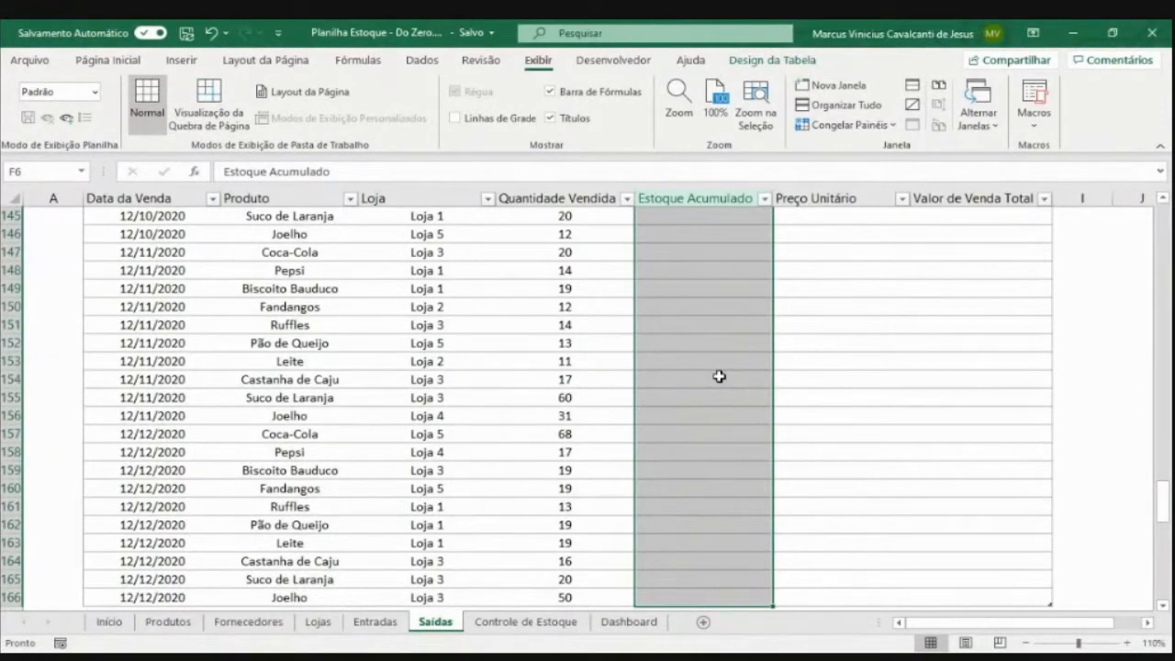
{"action": "key", "text": "ctrl+plus"}
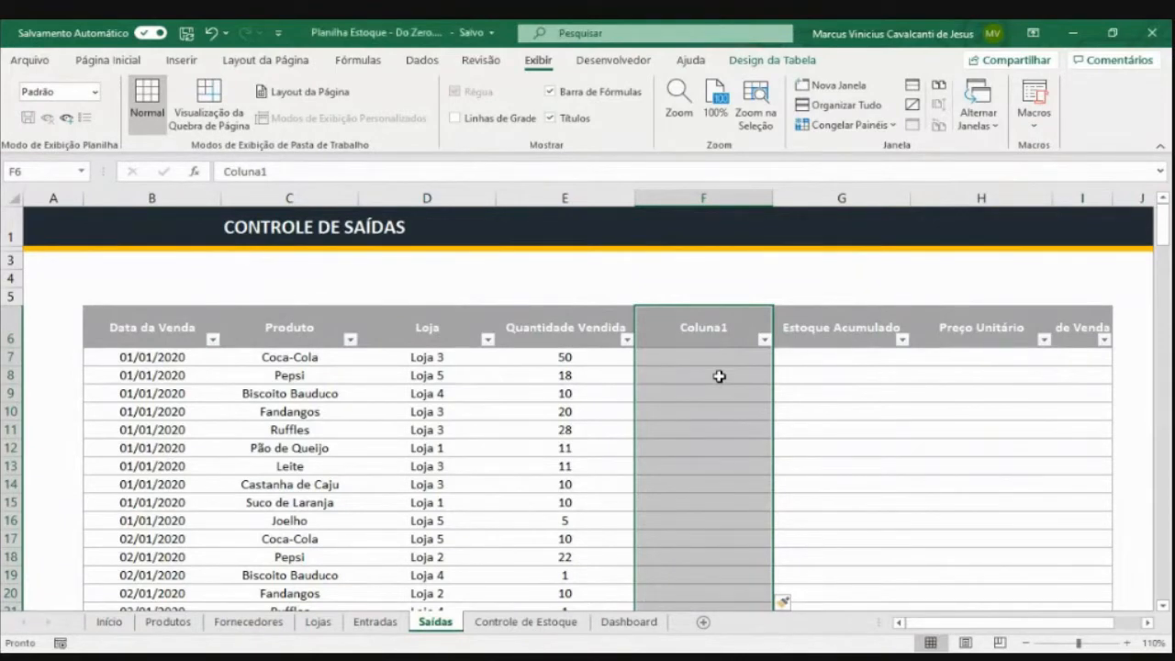
{"action": "key", "text": "ctrl+plus"}
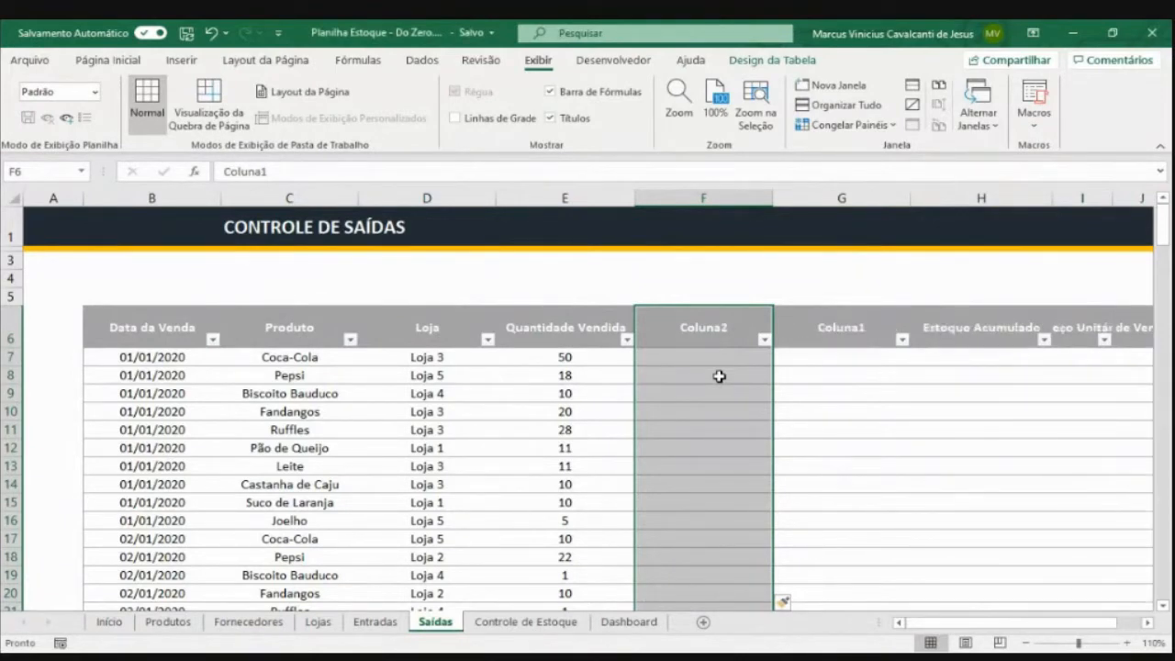
Name the first new column, in header cell F6, "Entradas Acumuladas"
{"action": "left_click", "coordinate": [707, 340]}
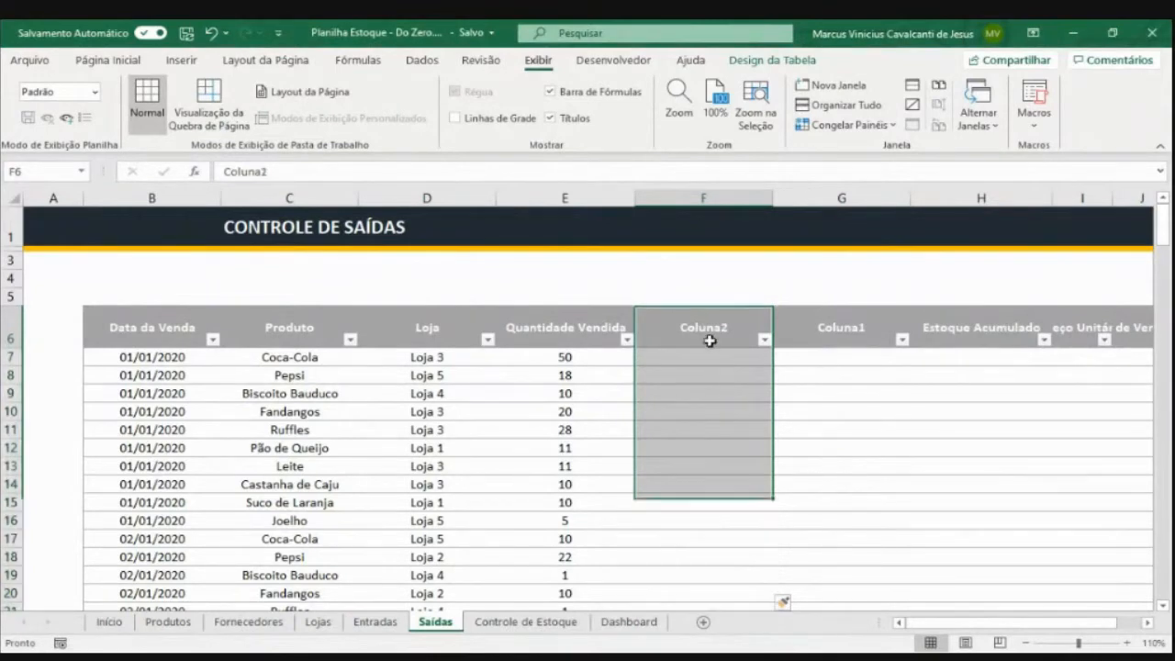
{"action": "type", "text": "En"}
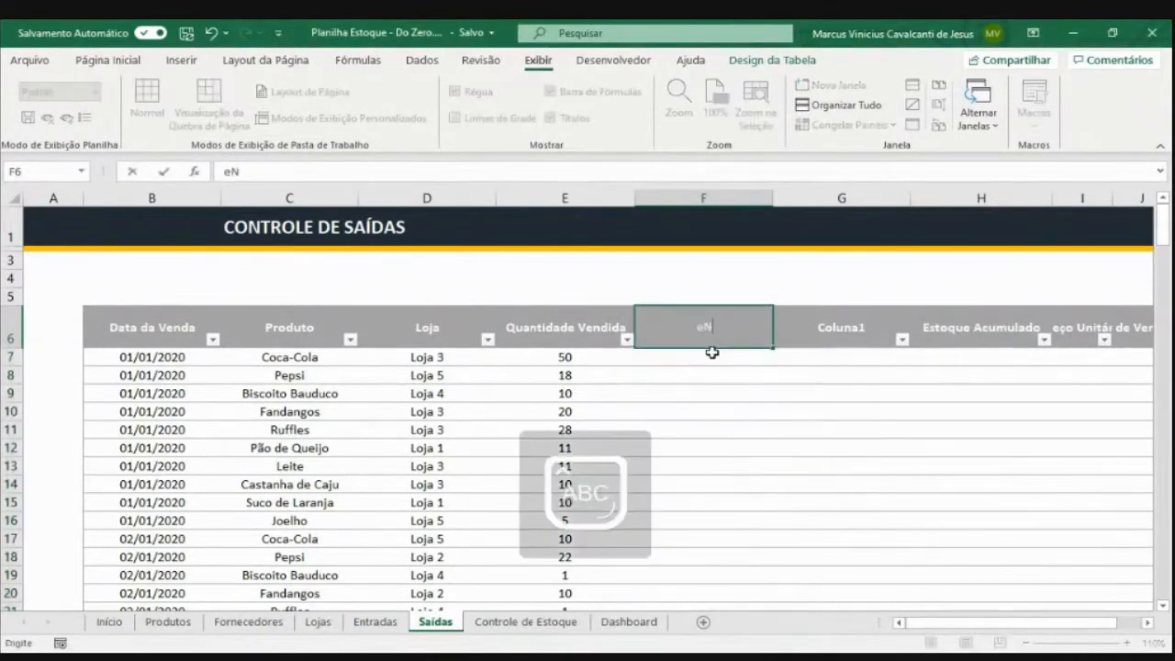
{"action": "key", "text": "BackSpace"}
{"action": "type", "text": "ntradas Acuu"}
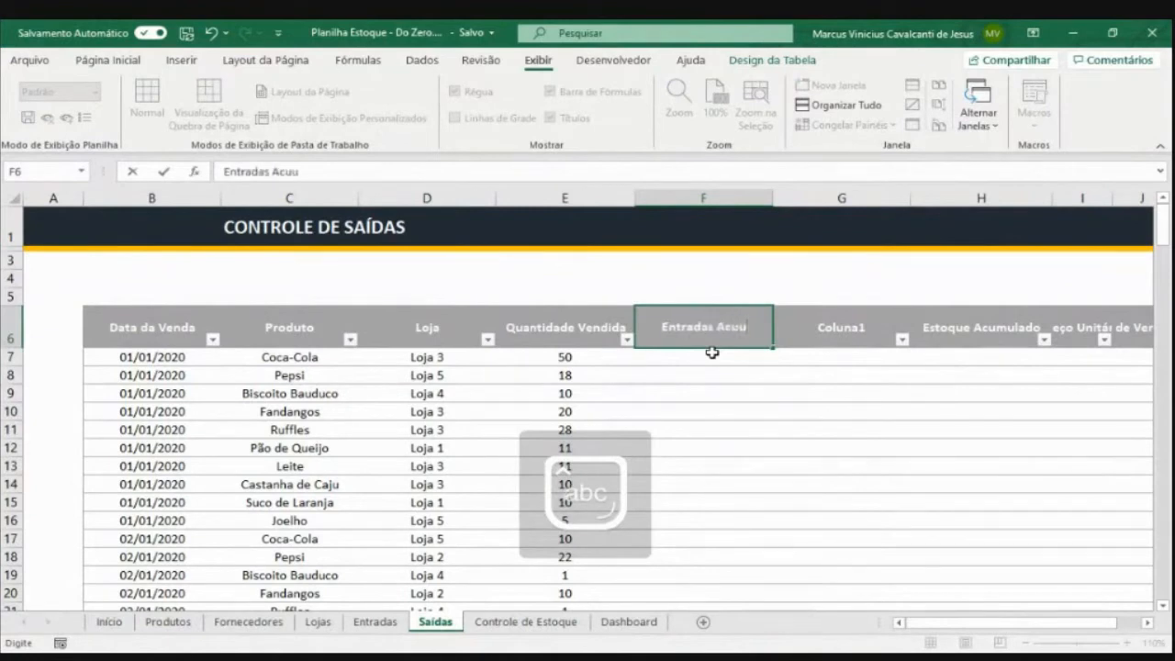
{"action": "key", "text": "BackSpace"}
{"action": "type", "text": "mu"}
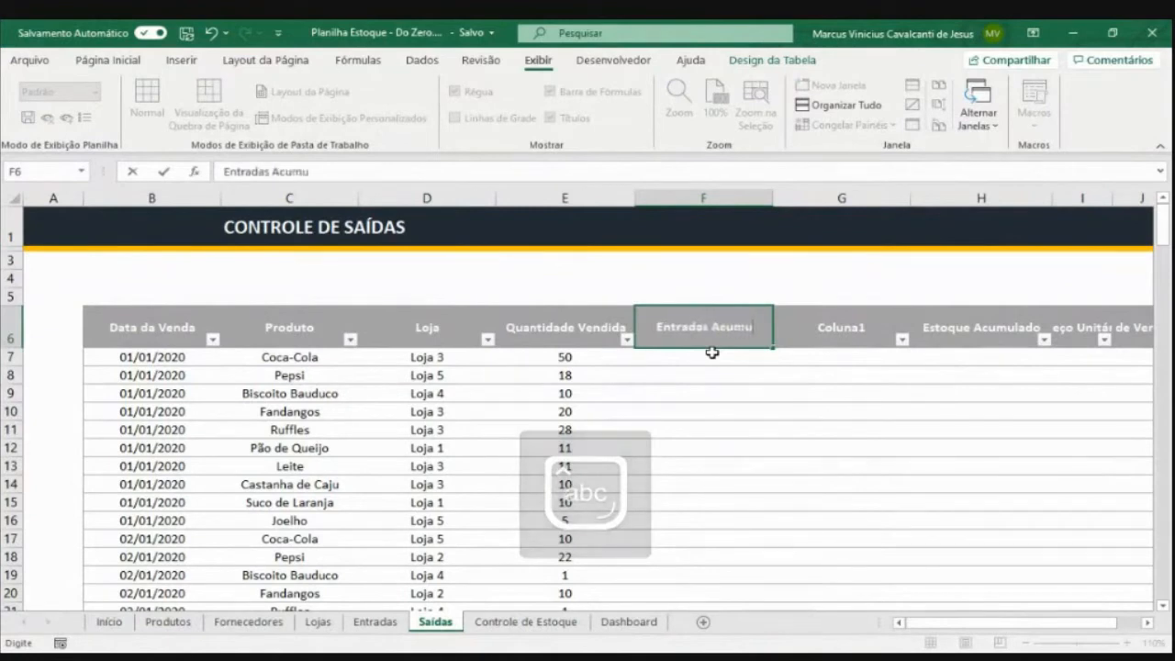
{"action": "type", "text": "ladas"}
{"action": "key", "text": "Tab"}
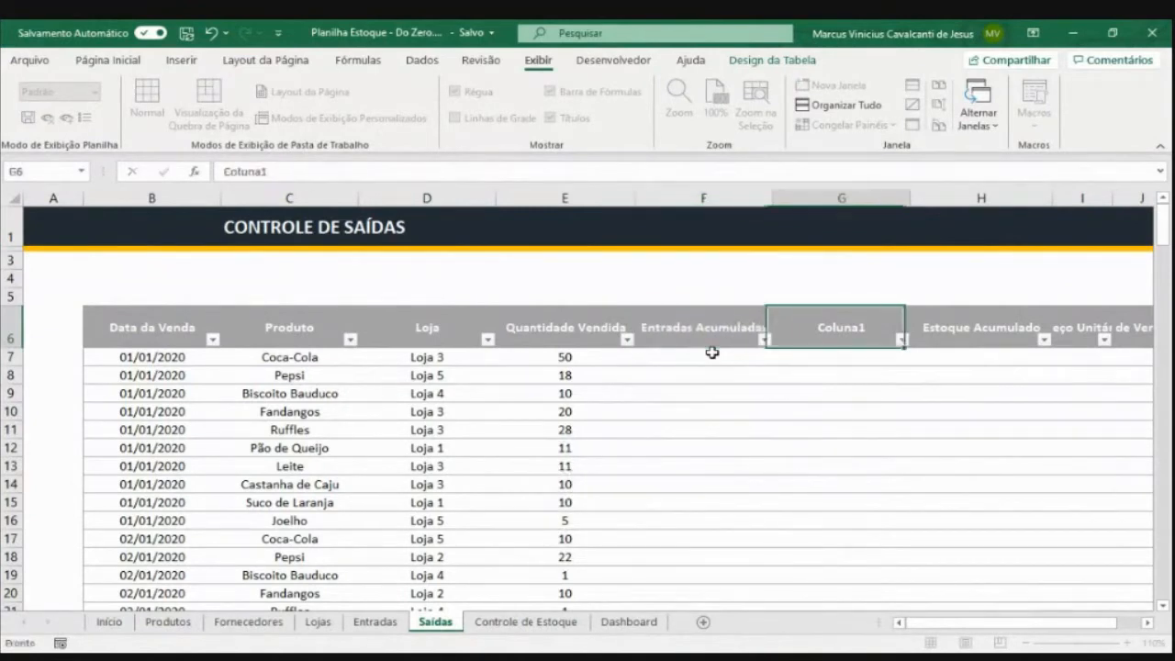
Name the second new column, in header cell G6, "Saídas Acumuladas"
{"action": "type", "text": "Saídas A"}
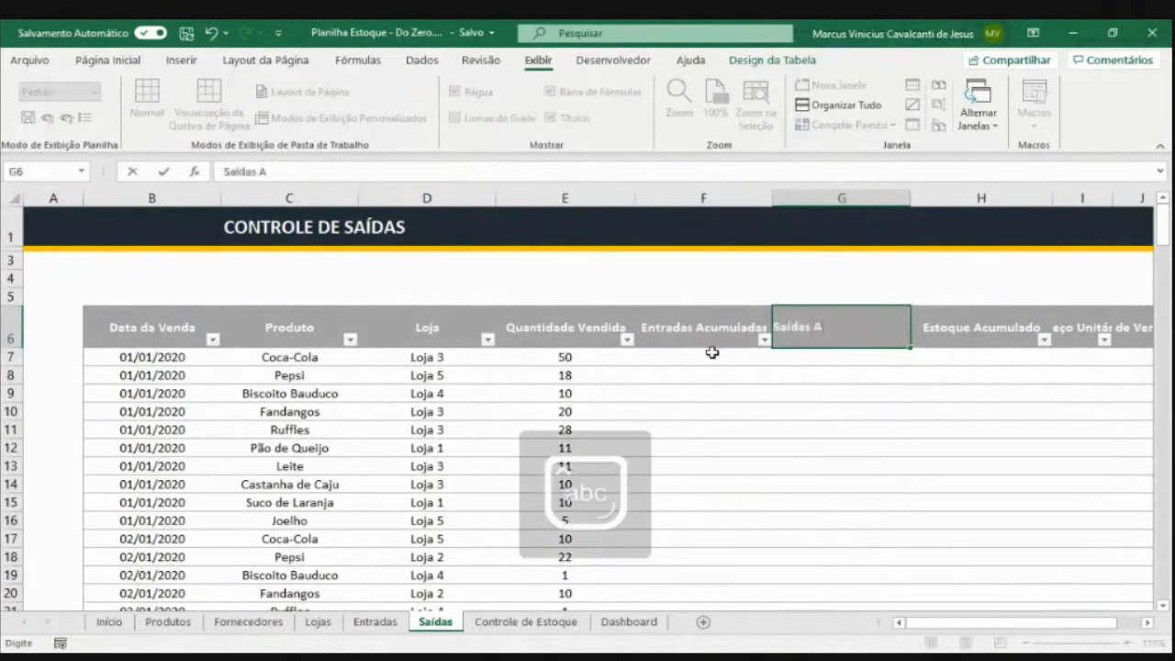
{"action": "type", "text": "cumuldas"}
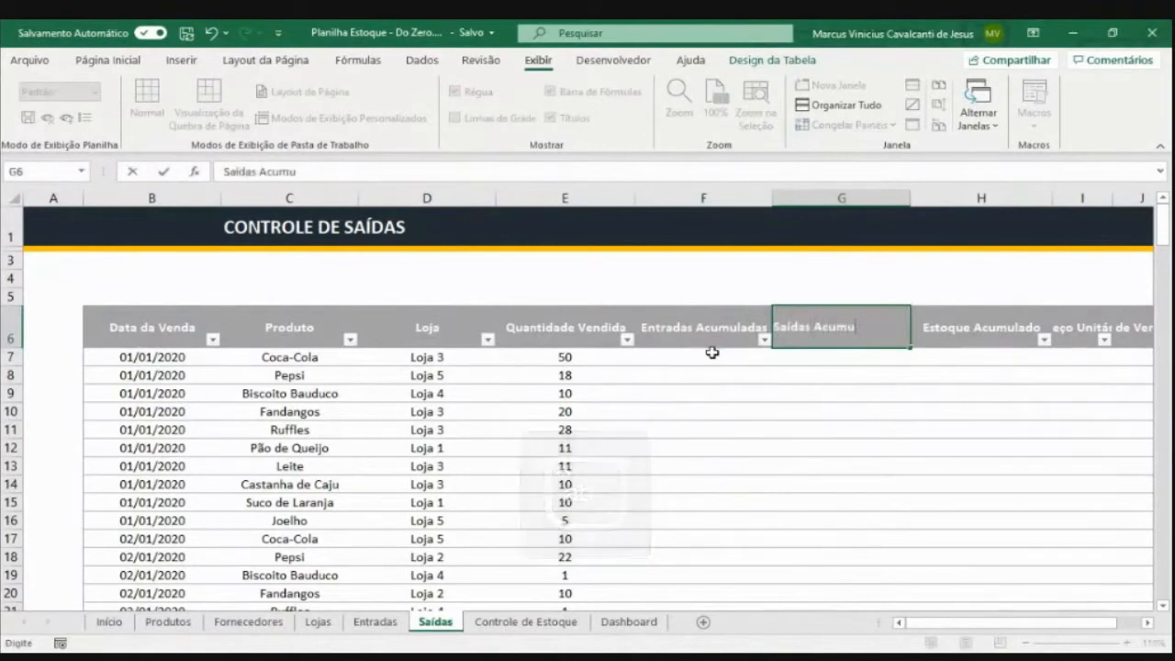
{"action": "key", "text": "BackSpace"}
{"action": "key", "text": "BackSpace"}
{"action": "key", "text": "BackSpace"}
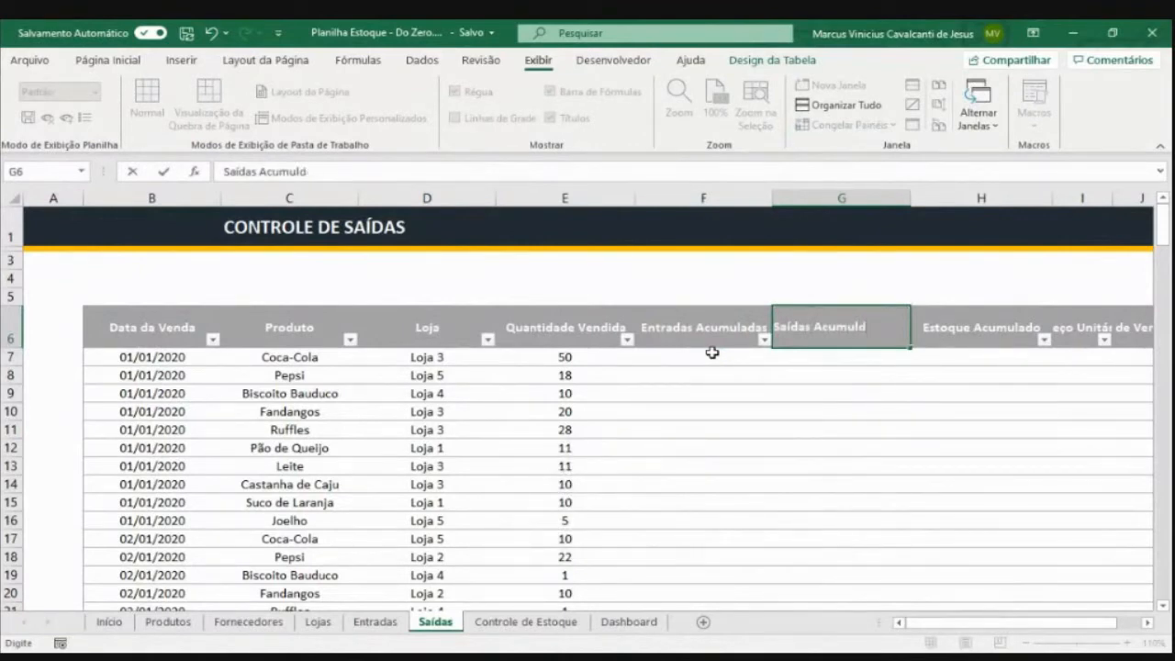
{"action": "type", "text": "adas"}
{"action": "key", "text": "Return"}
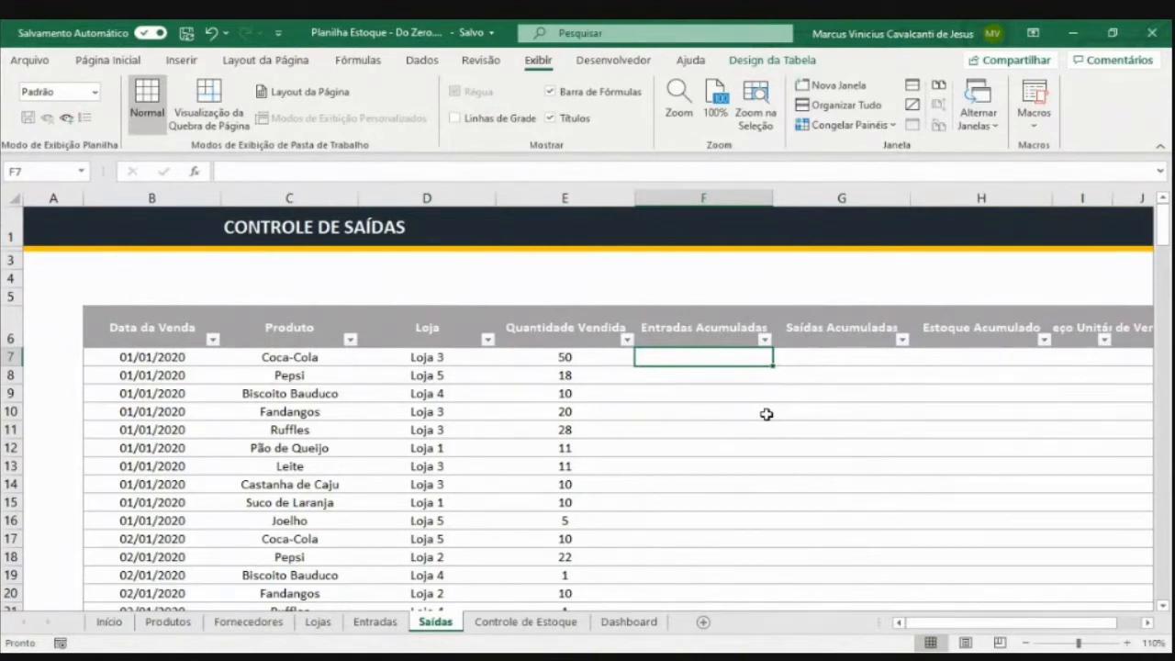
Examine the product and sale date in row 7 of Saídas and the Quantidade column in Entradas as inputs for the accumulated entries
{"action": "left_click", "coordinate": [336, 361]}
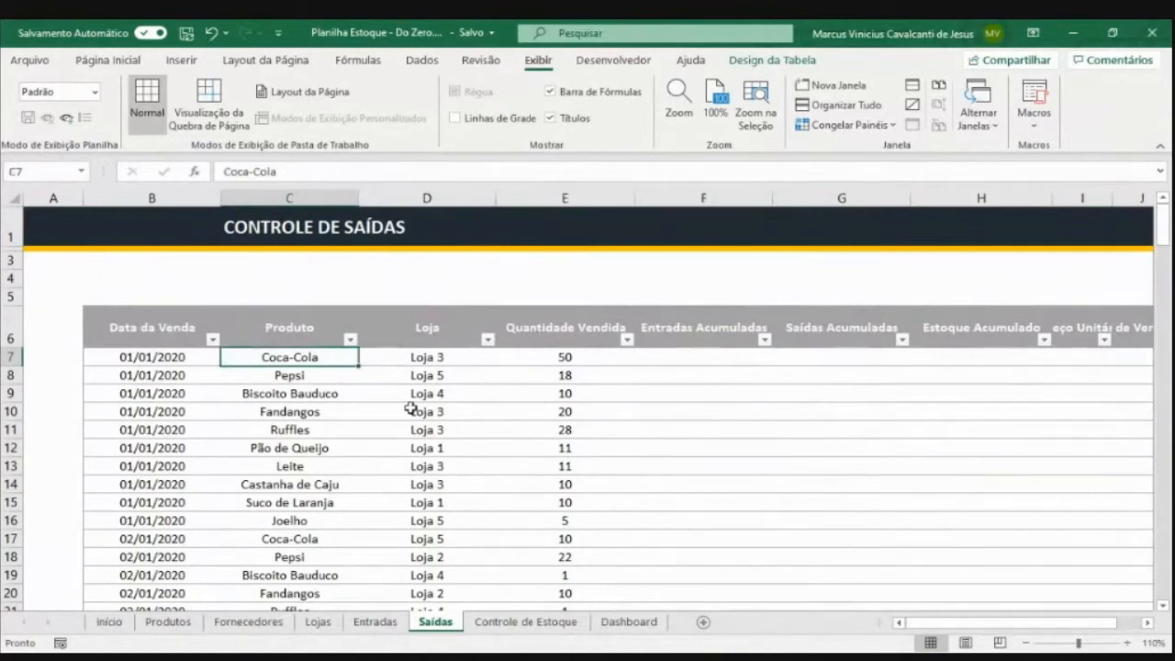
{"action": "left_click", "coordinate": [190, 356]}
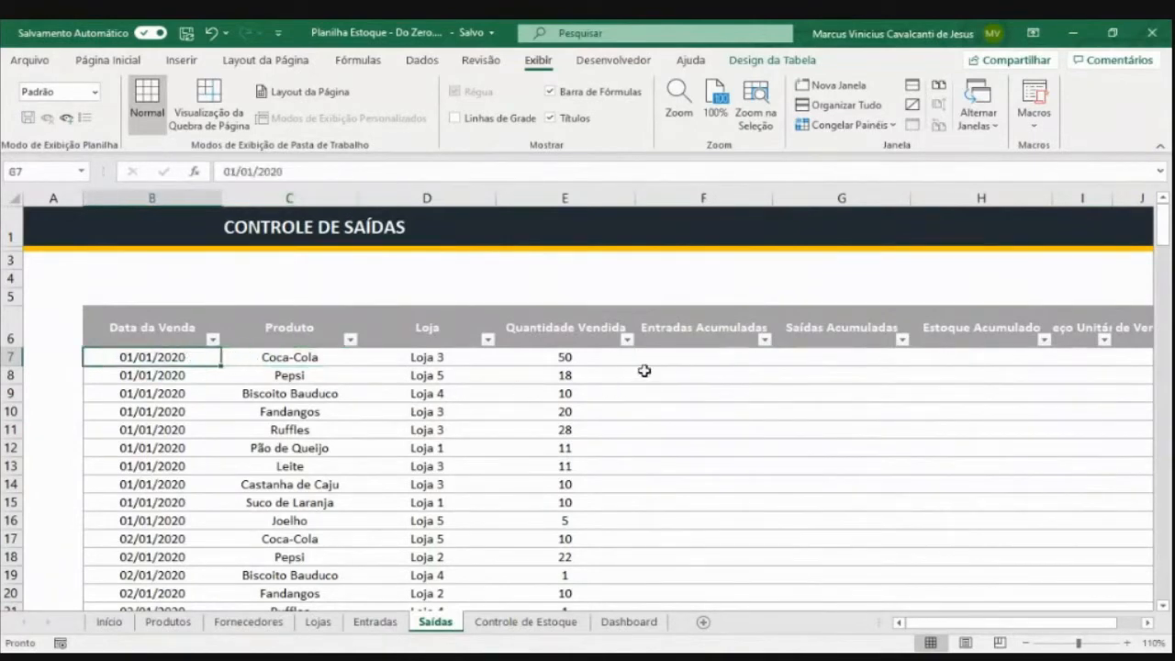
{"action": "left_click", "coordinate": [647, 362]}
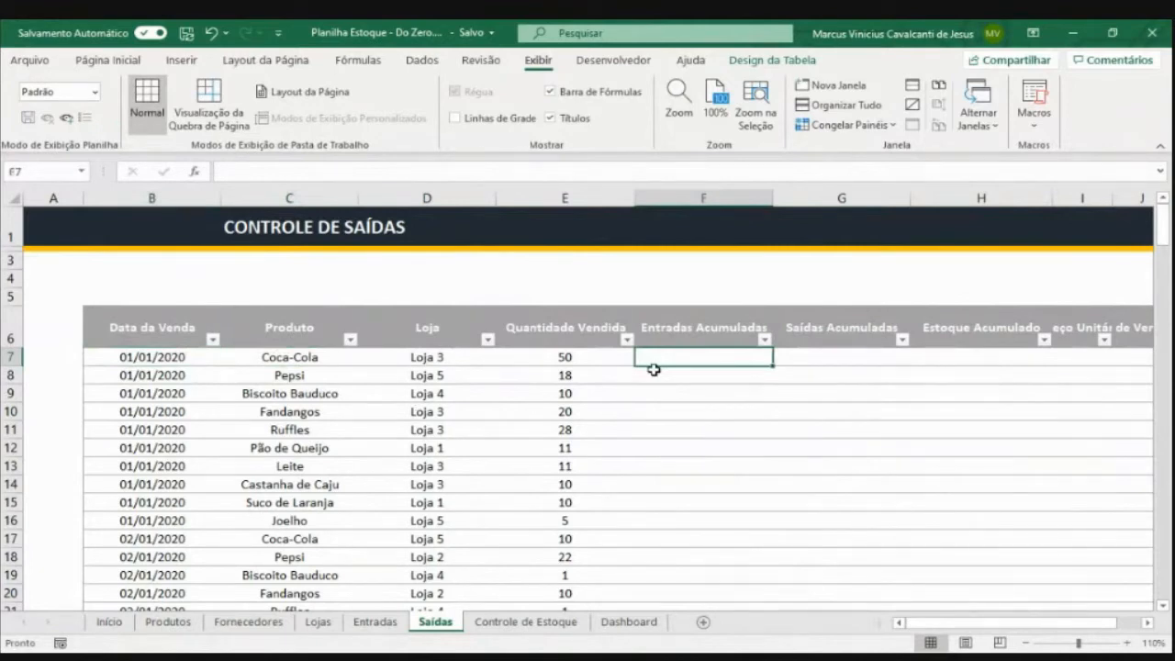
{"action": "left_click", "coordinate": [316, 356]}
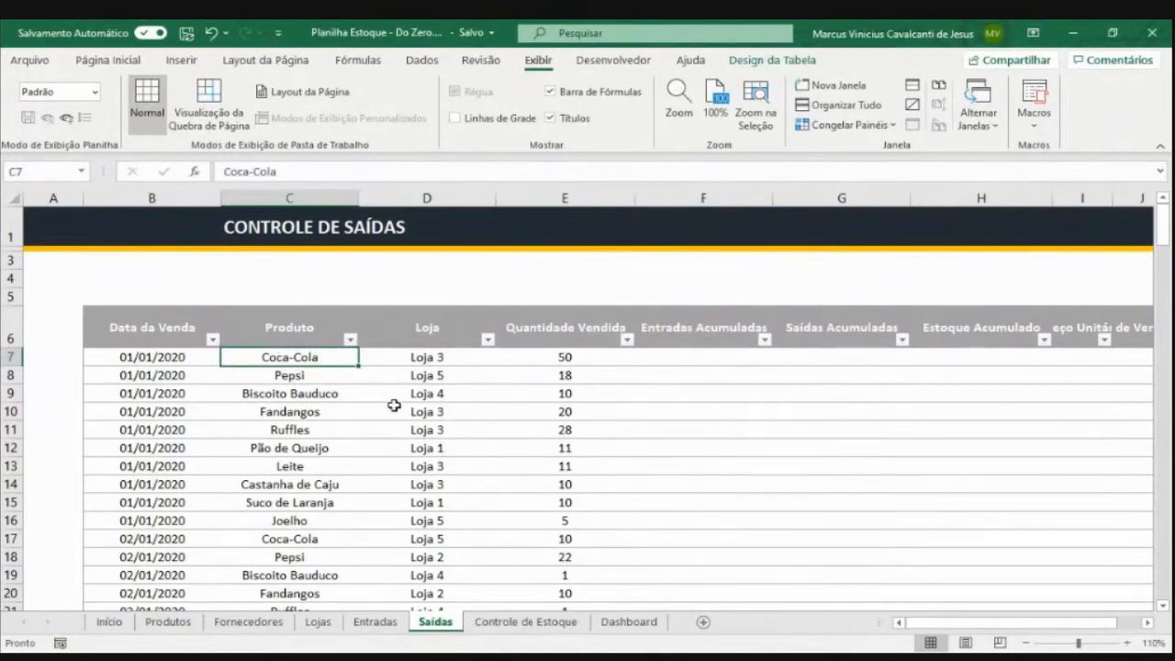
{"action": "left_click", "coordinate": [184, 355]}
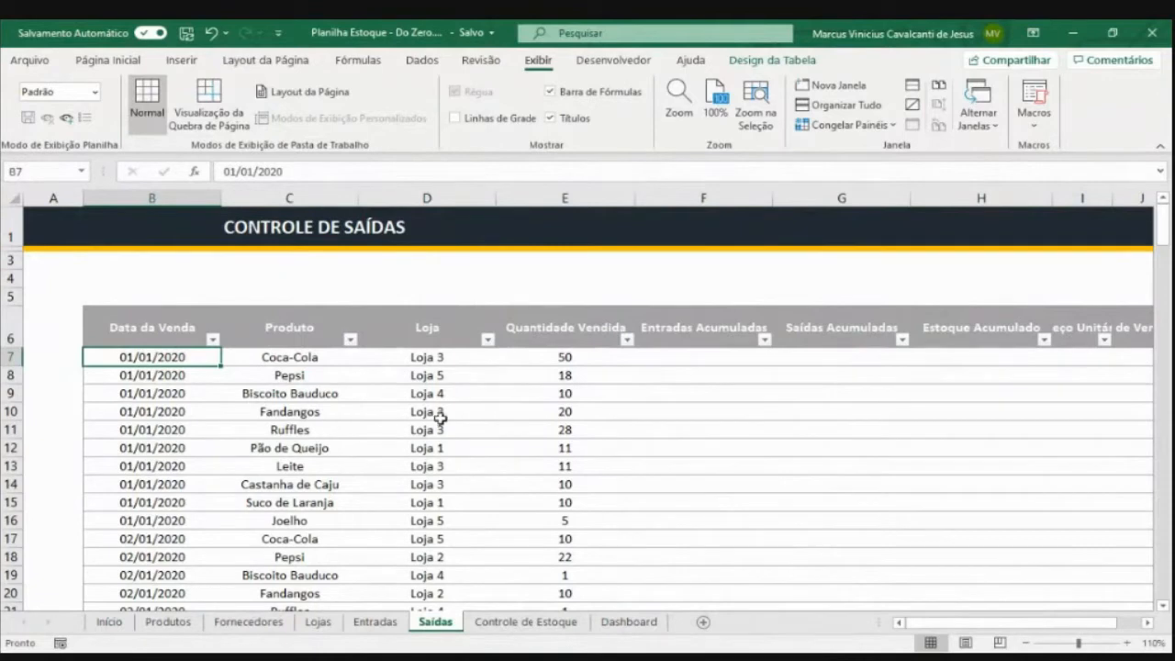
{"action": "left_click", "coordinate": [674, 363]}
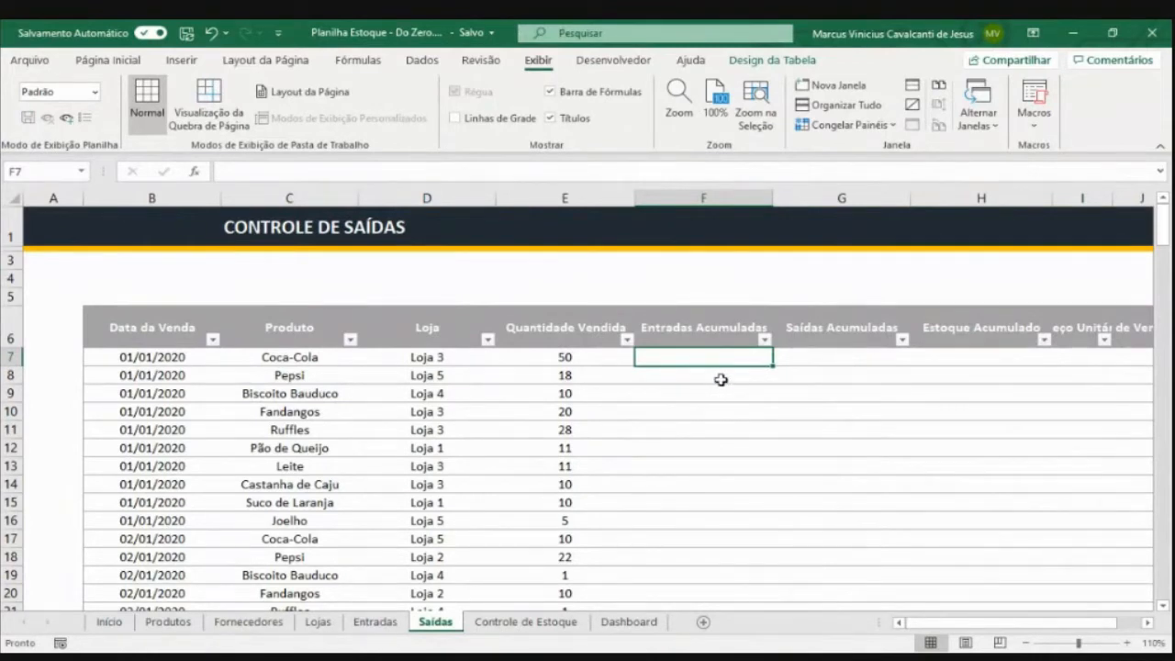
{"action": "left_click", "coordinate": [397, 625]}
{"action": "left_click", "coordinate": [640, 203]}
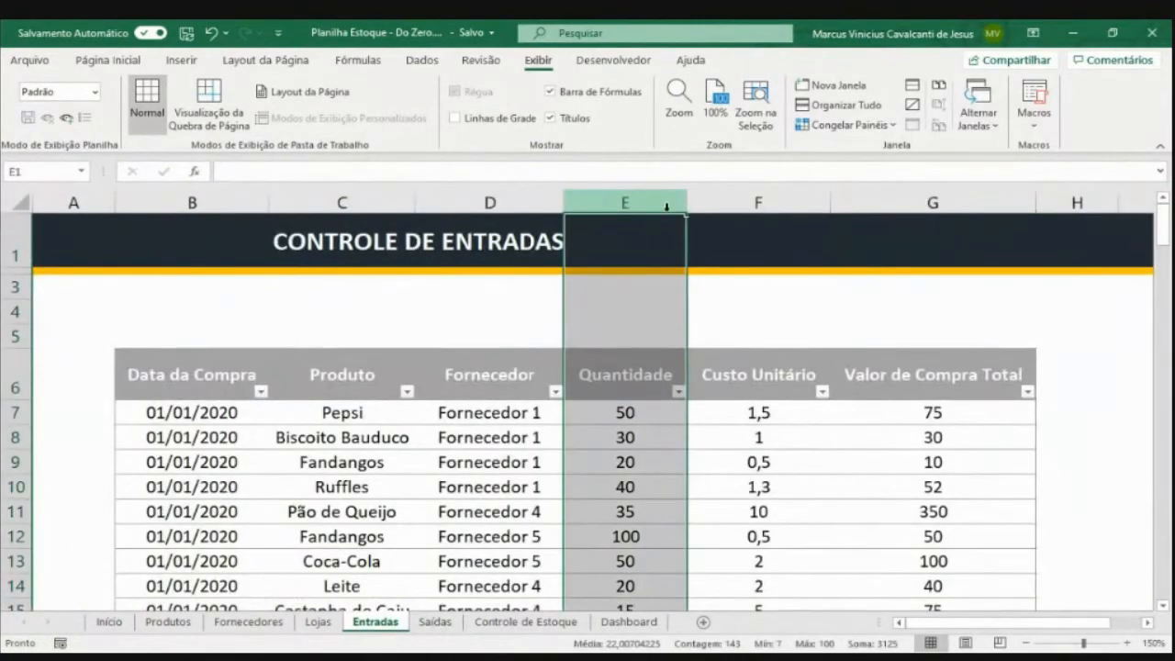
{"action": "left_click", "coordinate": [434, 622]}
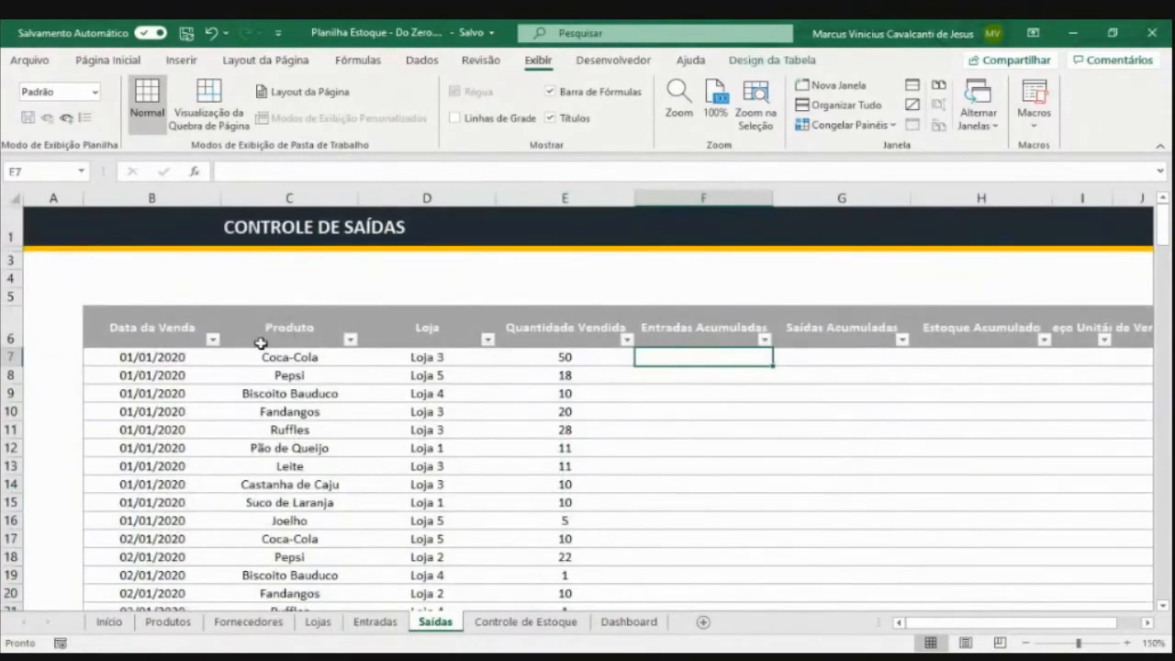
{"action": "left_click", "coordinate": [298, 352]}
Start a SOMASES formula in F7, the first Entradas Acumuladas cell of the Saídas table
{"action": "left_click", "coordinate": [669, 365]}
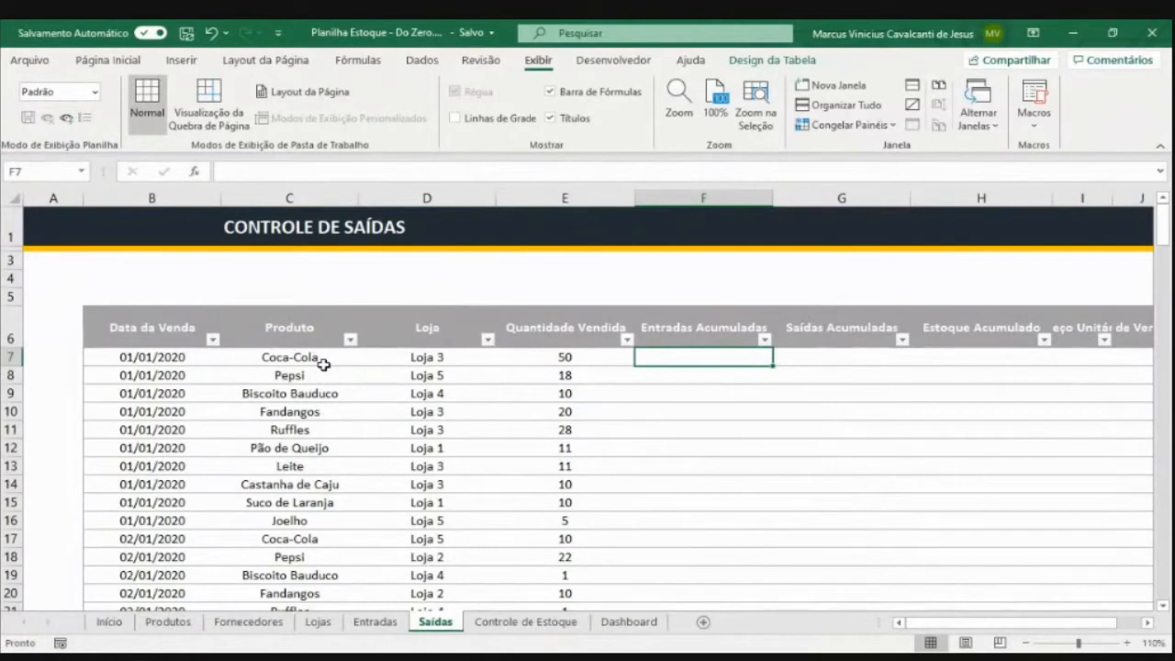
{"action": "type", "text": "=SOMA"}
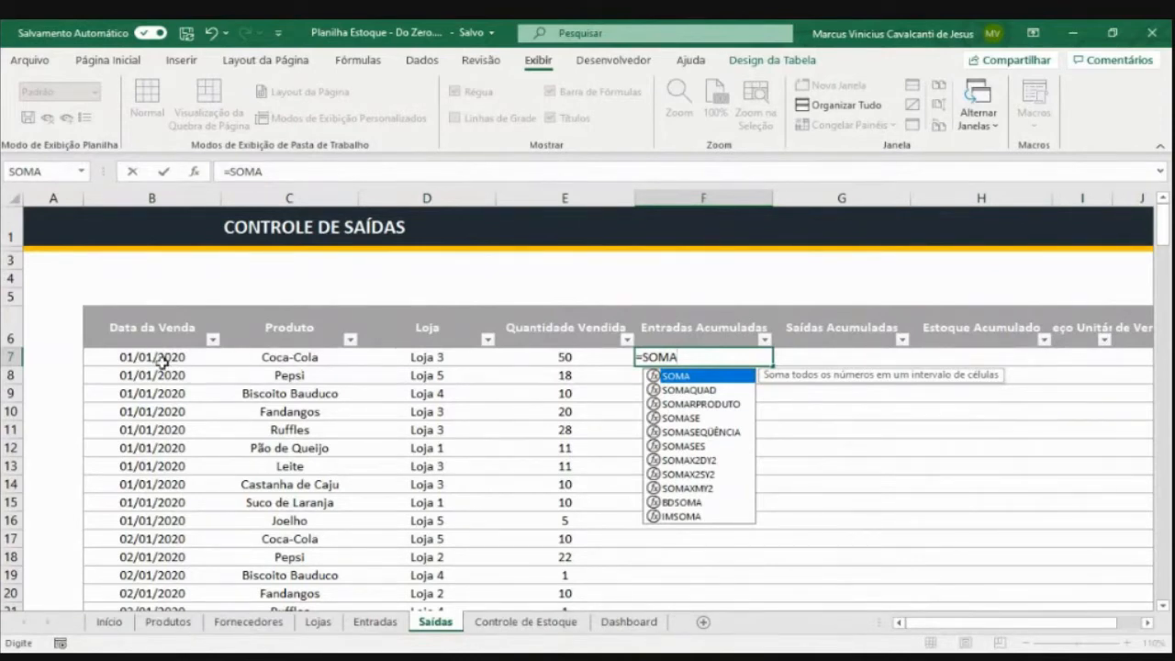
{"action": "key", "text": "Down"}
{"action": "key", "text": "Down"}
{"action": "key", "text": "Down"}
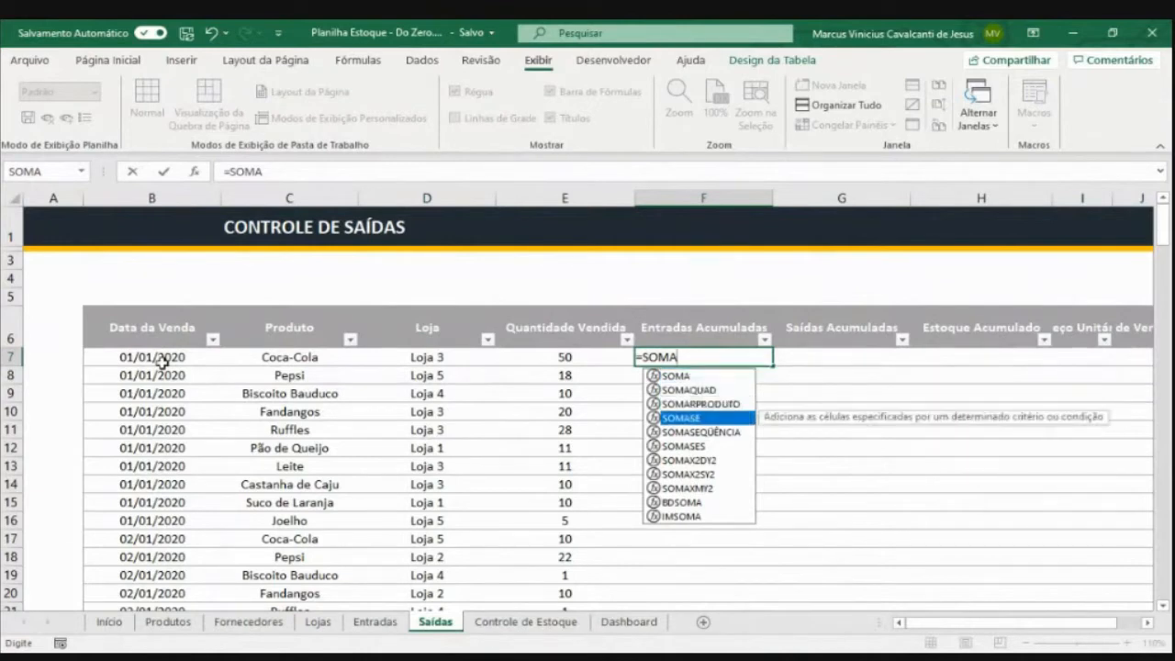
{"action": "key", "text": "Down"}
{"action": "key", "text": "Down"}
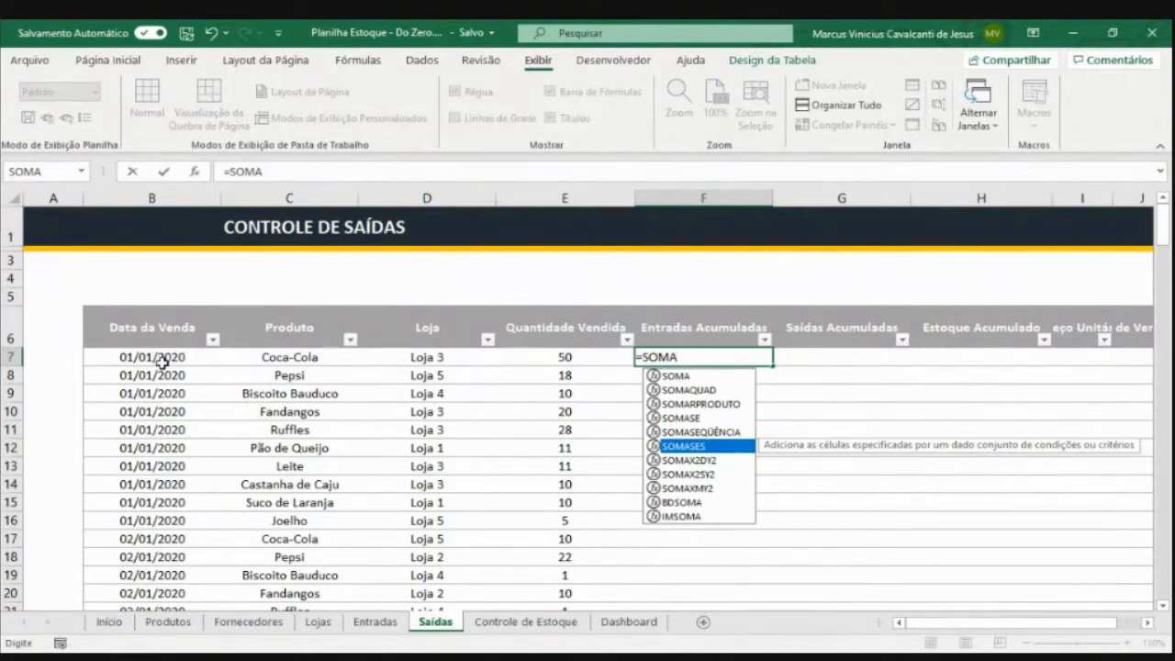
{"action": "key", "text": "Tab"}
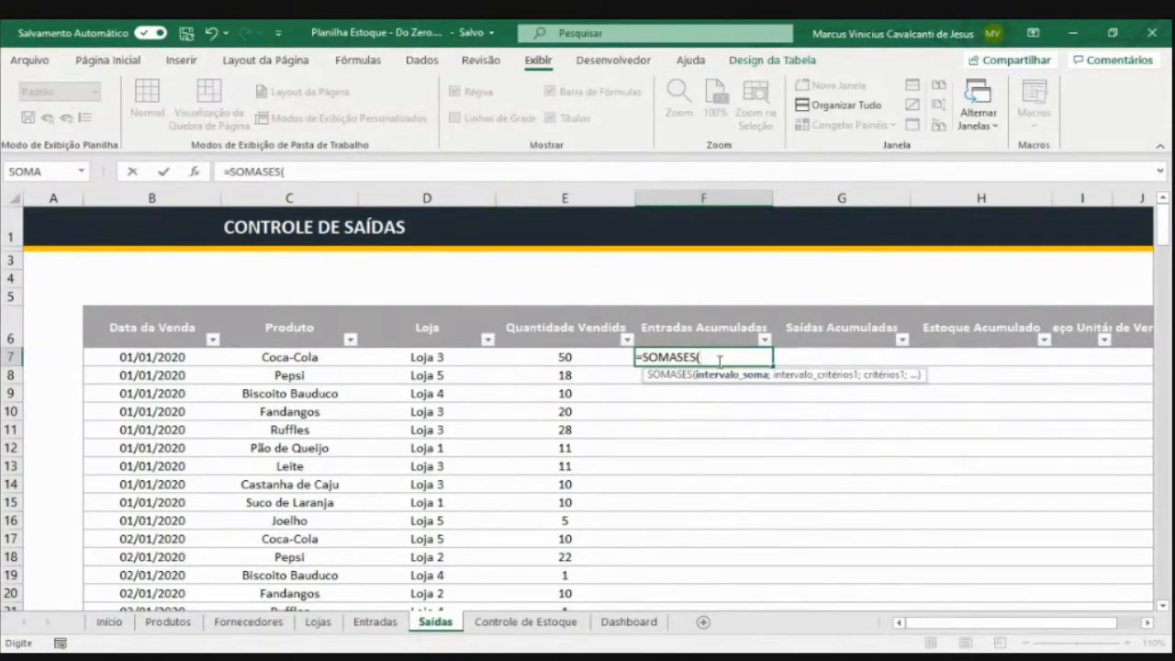
Set the SOMASES sum range to the whole Quantidade column of the Entradas table, ENTRADAS[Quantidade], and review the reference
{"action": "left_click", "coordinate": [378, 628]}
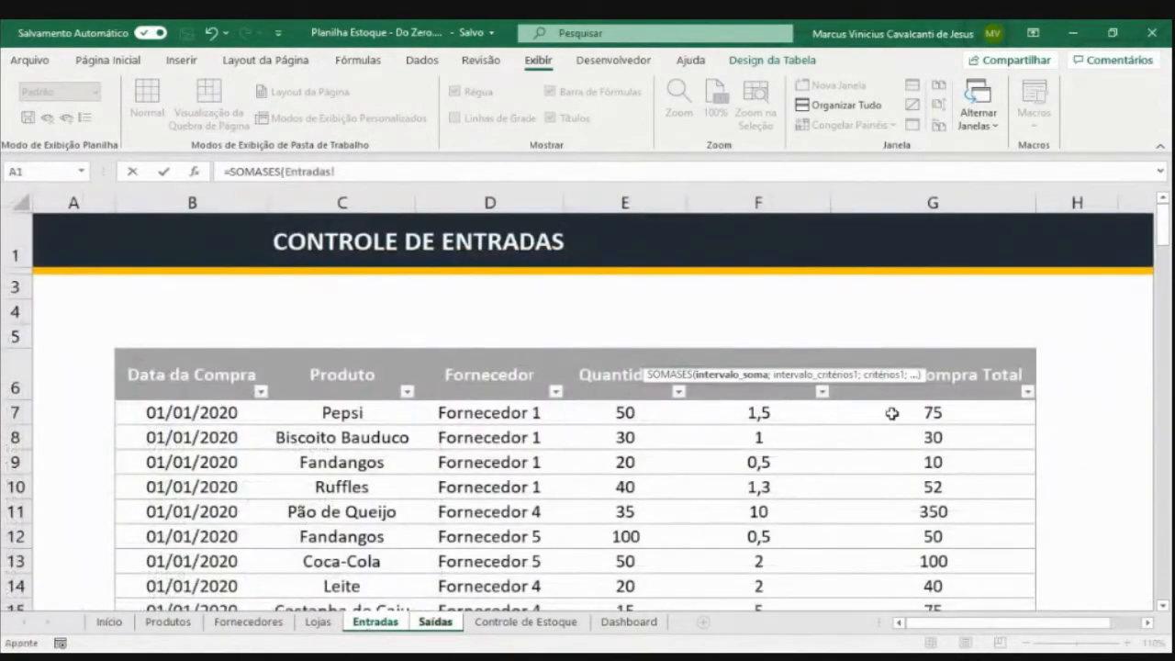
{"action": "left_click", "coordinate": [632, 414]}
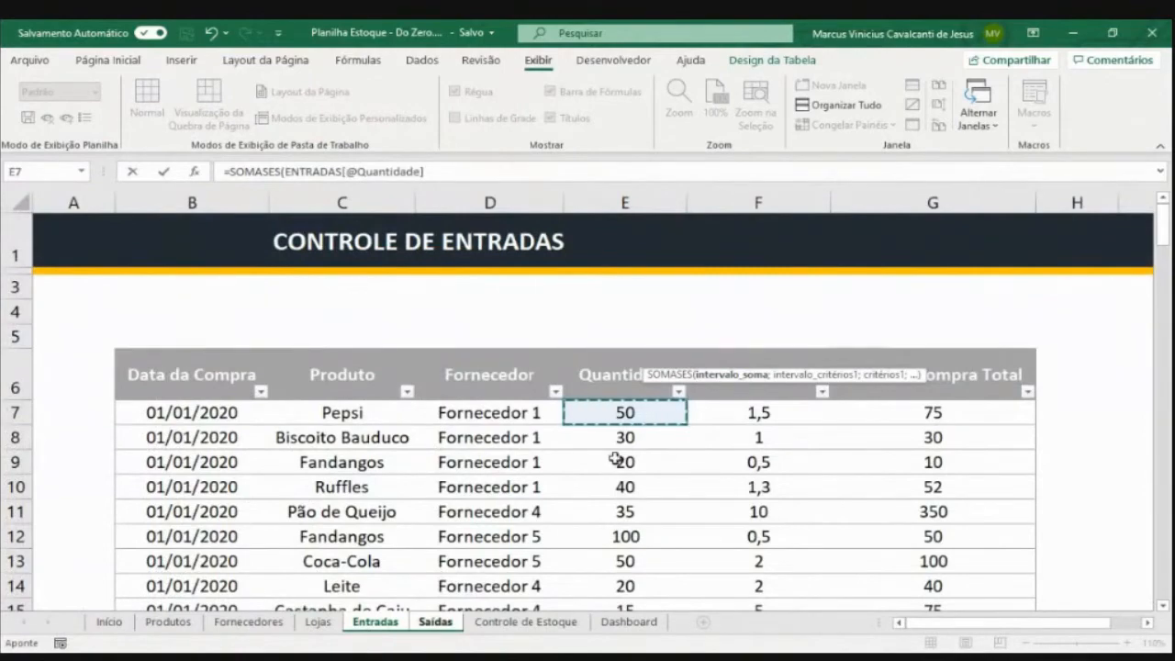
{"action": "key", "text": "ctrl+shift+Down"}
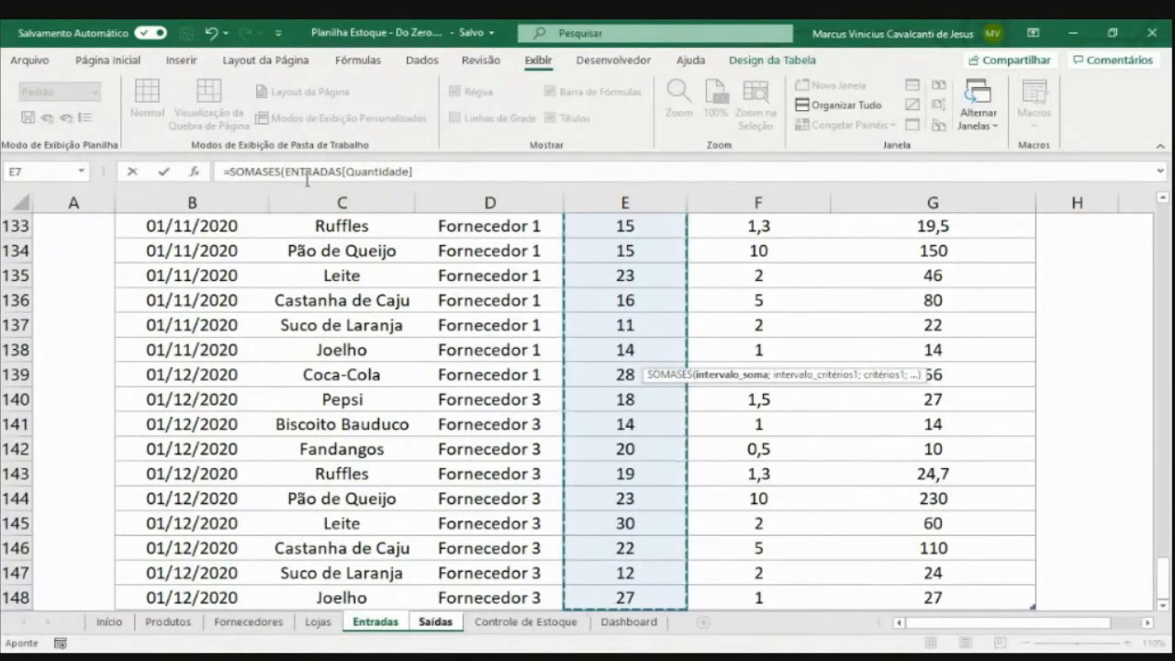
{"action": "left_click_drag", "start_coordinate": [285, 172], "coordinate": [344, 172]}
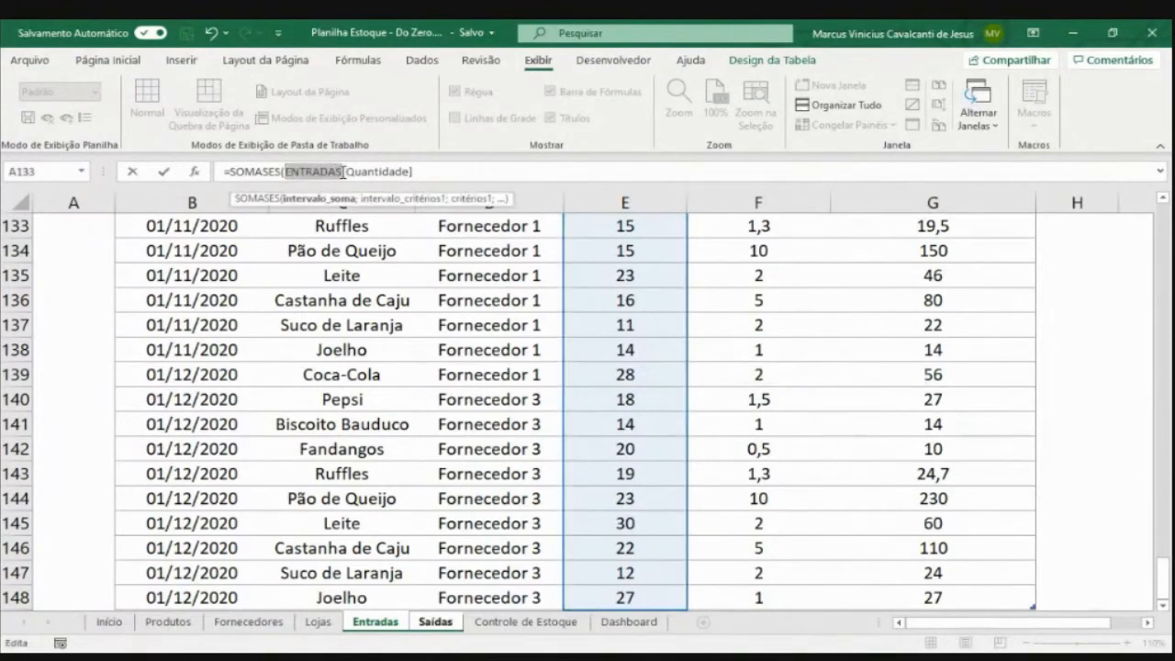
{"action": "left_click_drag", "start_coordinate": [344, 171], "coordinate": [417, 166]}
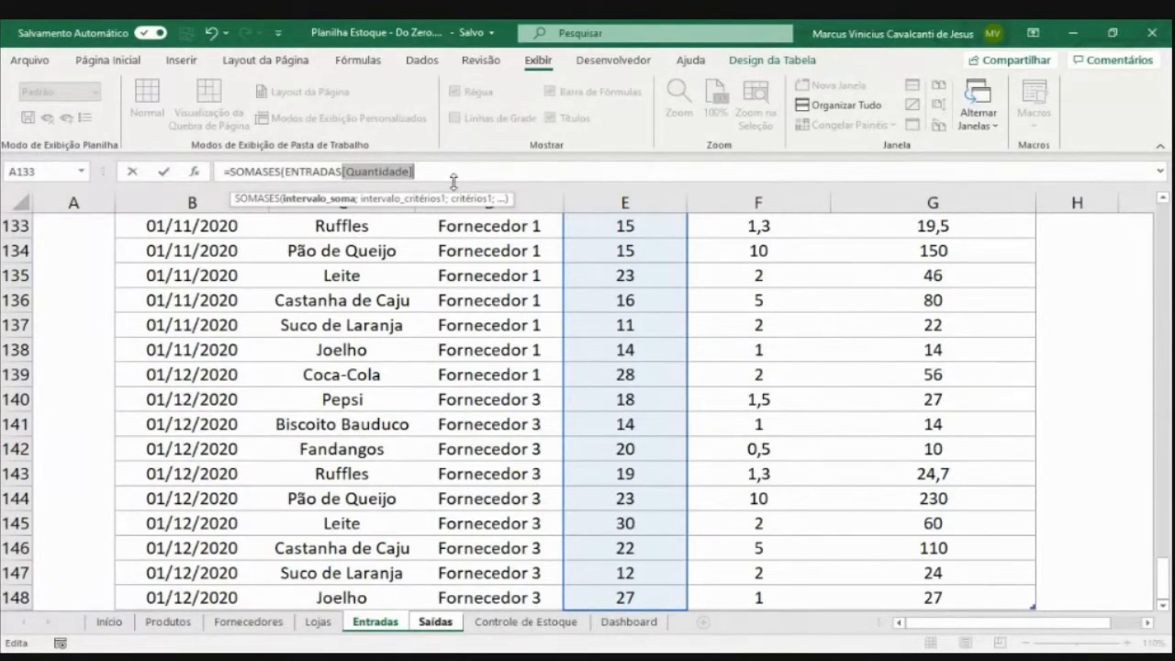
{"action": "left_click_drag", "start_coordinate": [432, 173], "coordinate": [298, 168]}
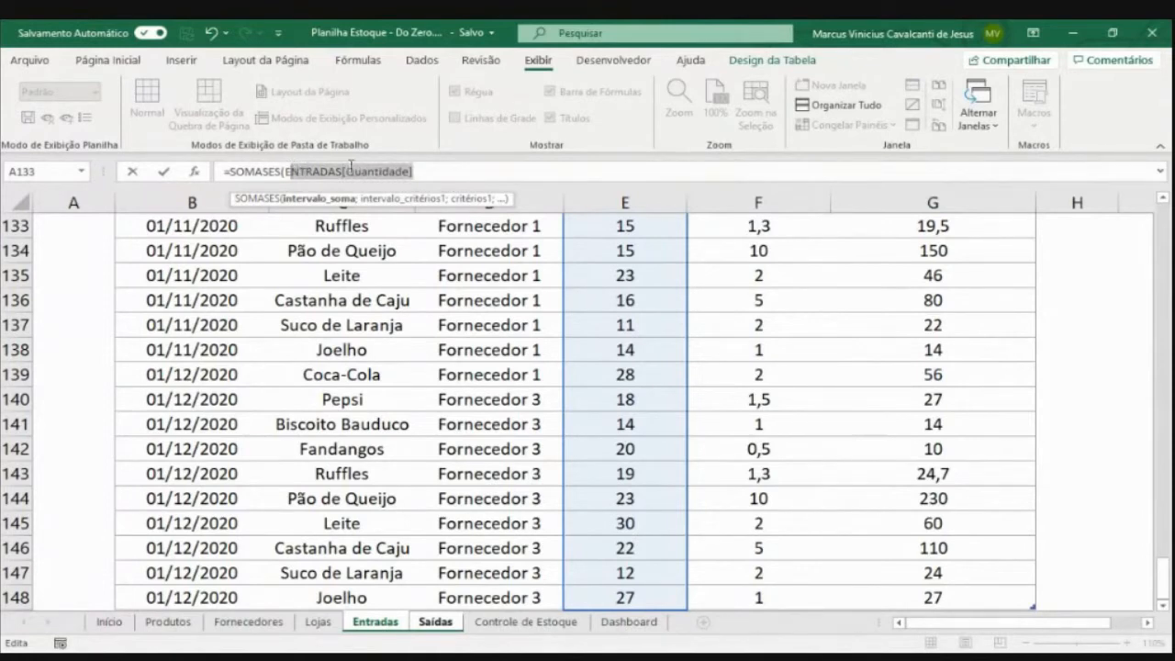
Try the entire worksheet column Entradas!E:E as the SOMASES sum range, and restore the table reference ENTRADAS[Quantidade]
{"action": "key", "text": "BackSpace"}
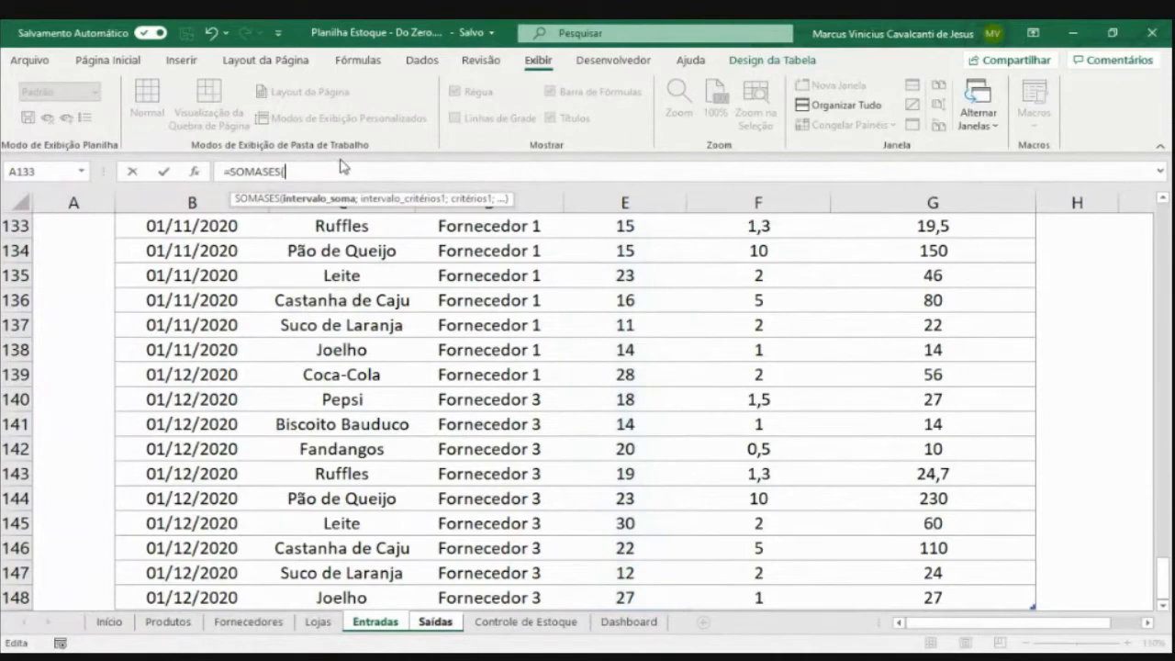
{"action": "left_click", "coordinate": [614, 203]}
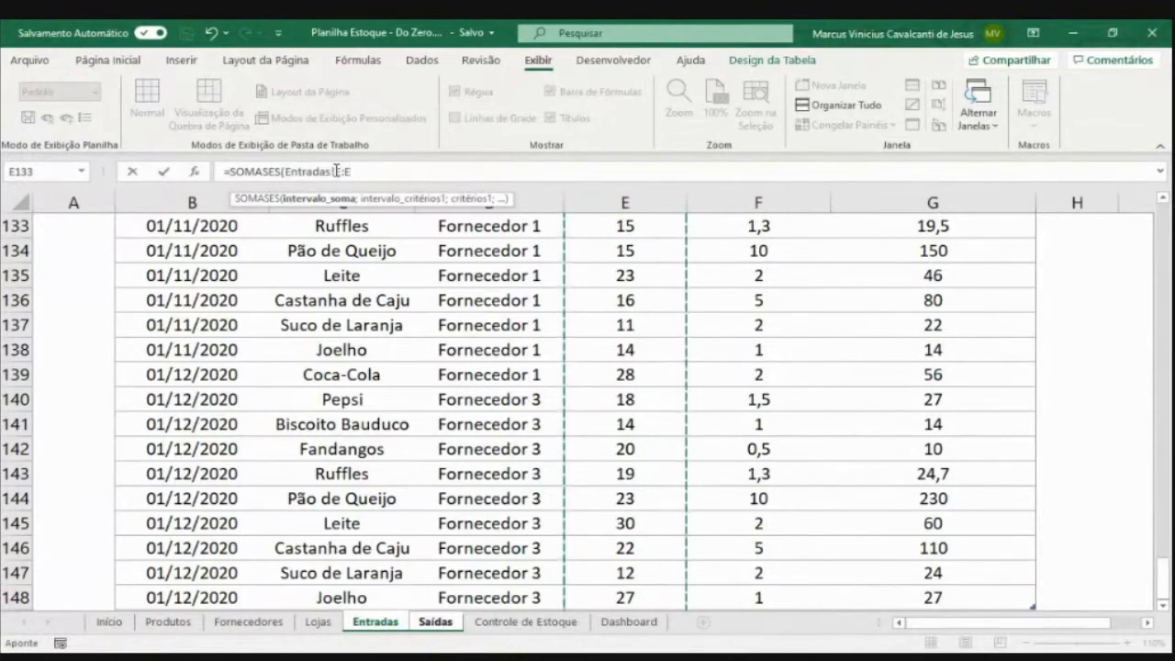
{"action": "left_click_drag", "start_coordinate": [336, 171], "coordinate": [363, 172]}
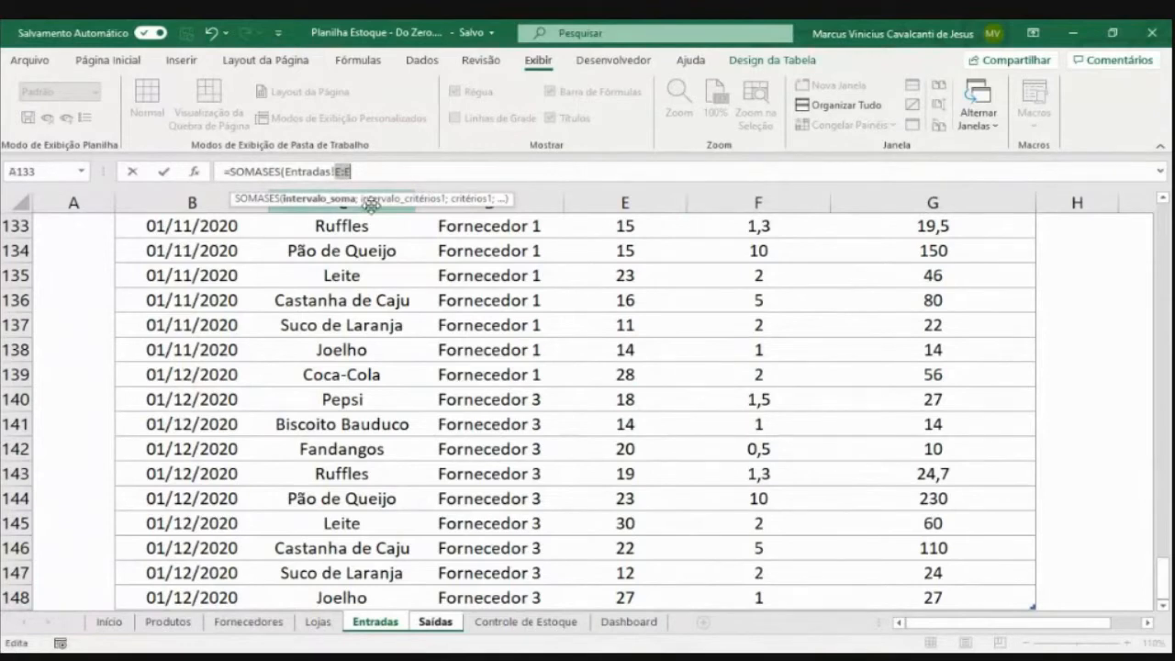
{"action": "left_click_drag", "start_coordinate": [355, 172], "coordinate": [293, 172]}
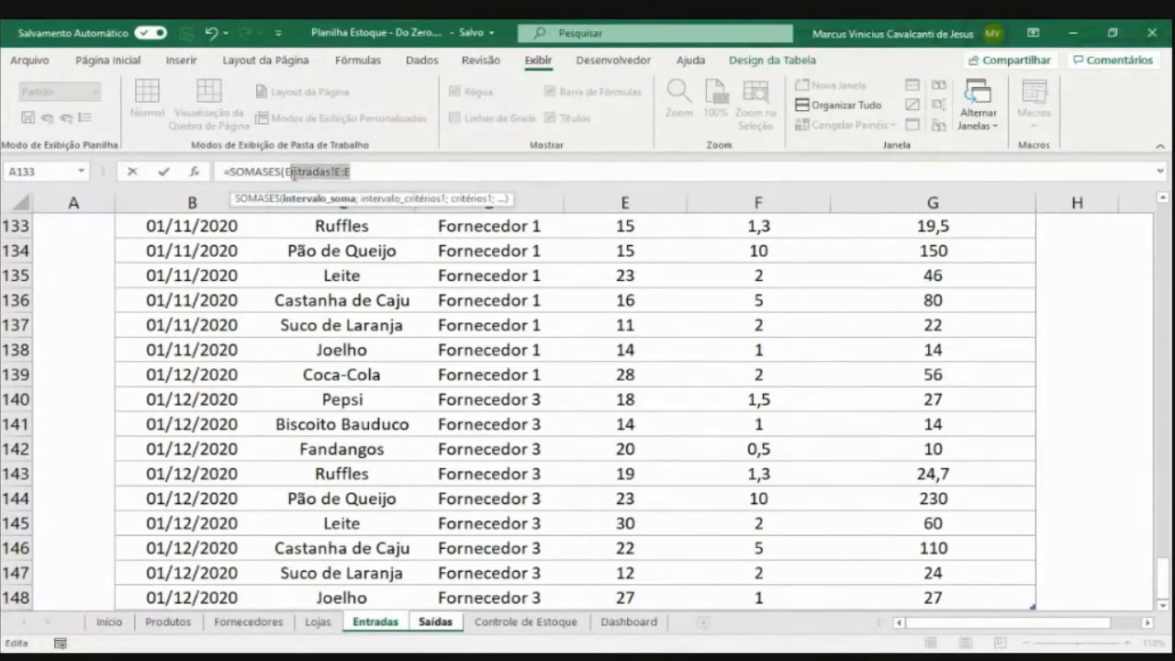
{"action": "key", "text": "BackSpace"}
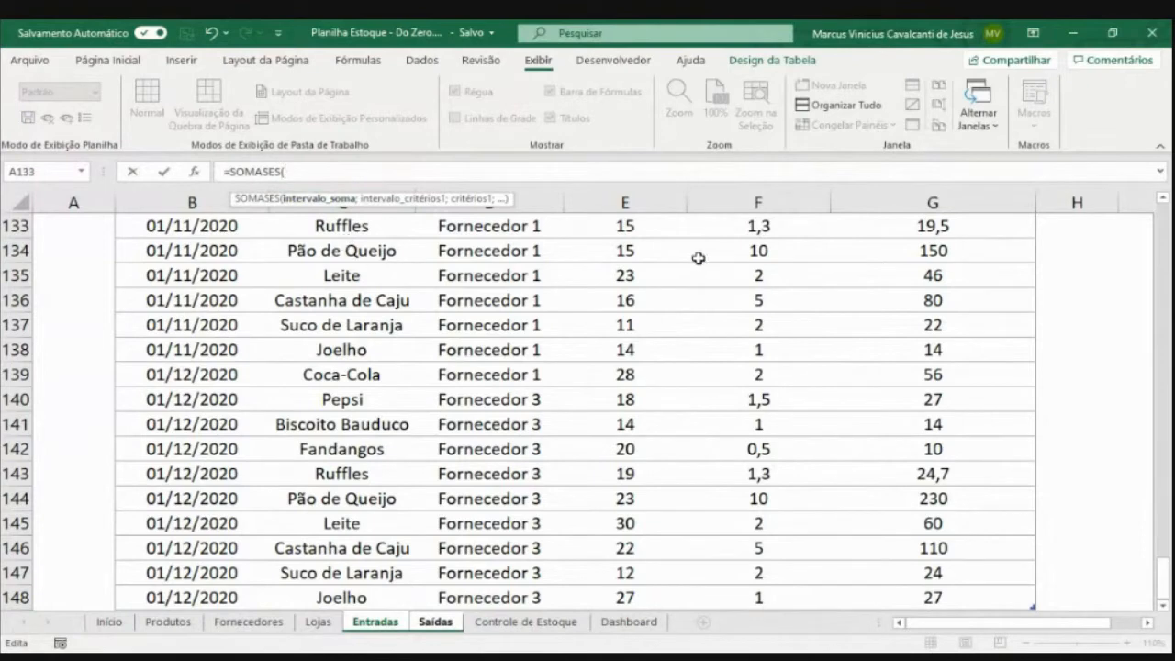
{"action": "left_click", "coordinate": [638, 250]}
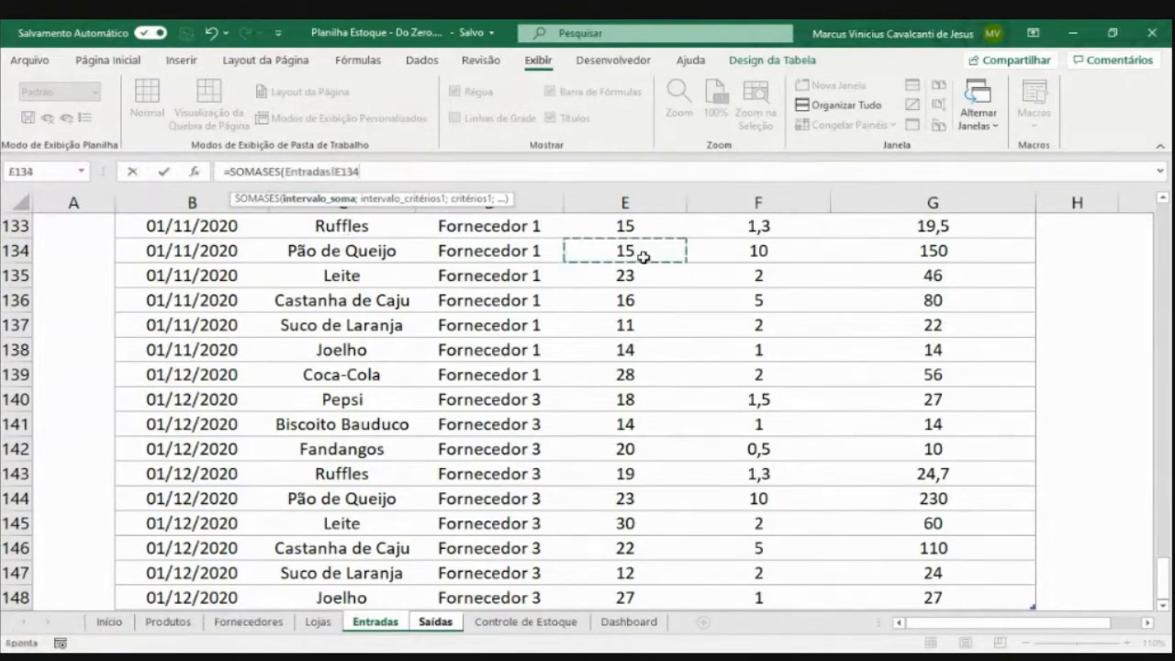
{"action": "key", "text": "ctrl+space"}
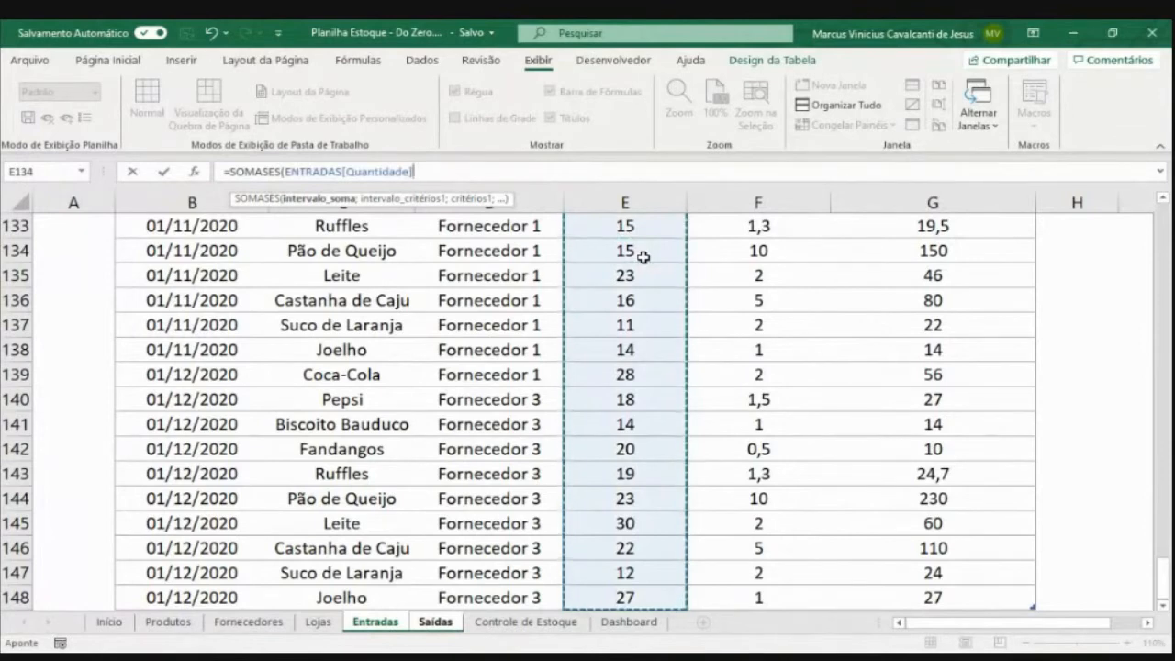
Set the first SOMASES criteria range to the whole Produto column of the Entradas table, ENTRADAS[Produto]
{"action": "type", "text": ";"}
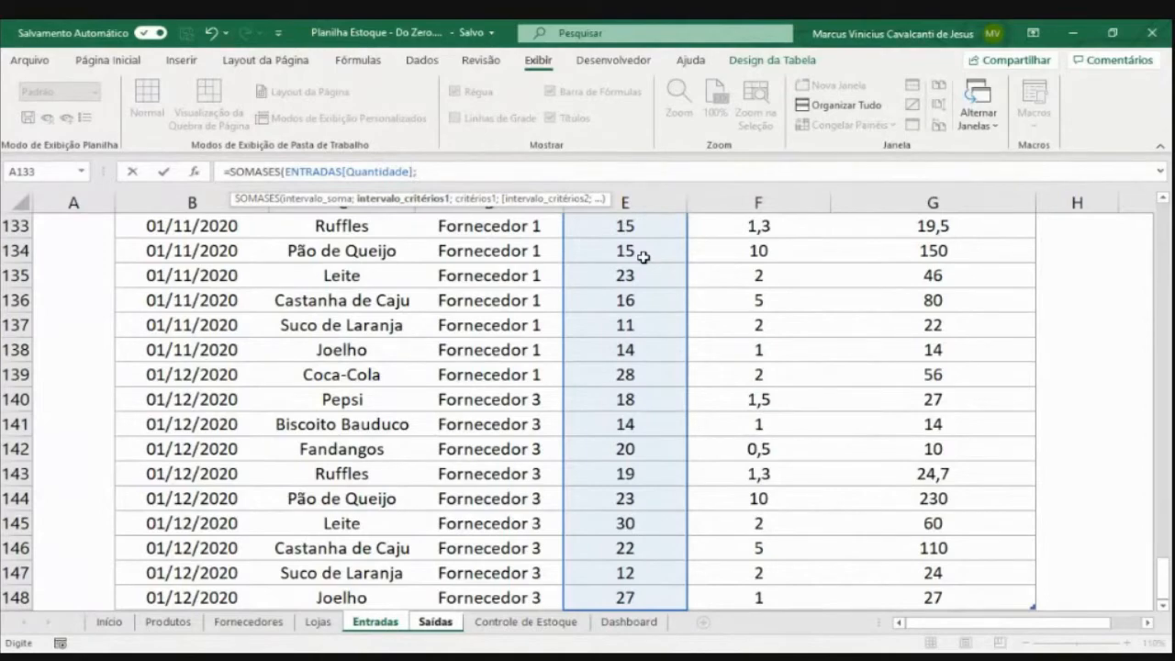
{"action": "left_click", "coordinate": [435, 621]}
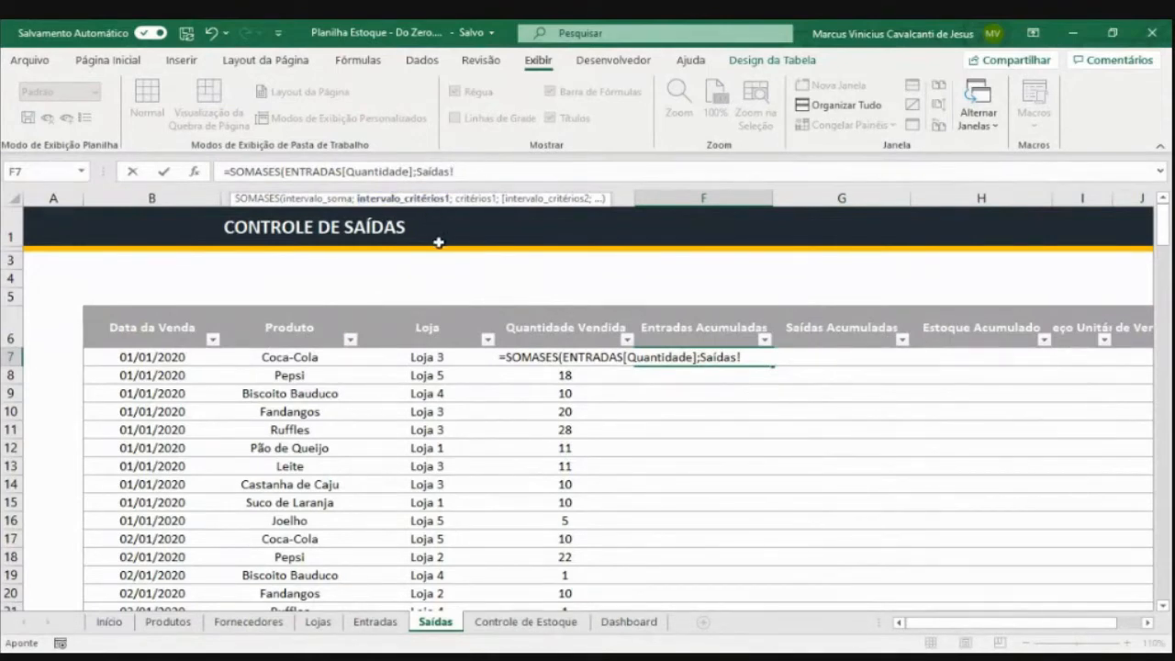
{"action": "left_click", "coordinate": [374, 622]}
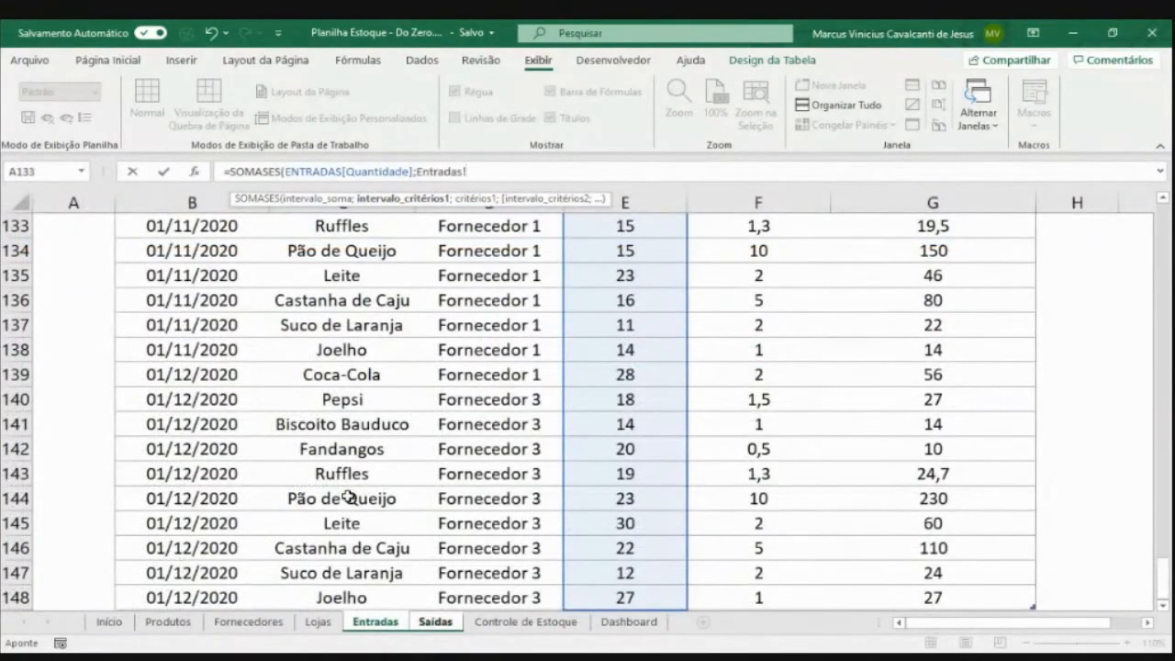
{"action": "left_click", "coordinate": [345, 325]}
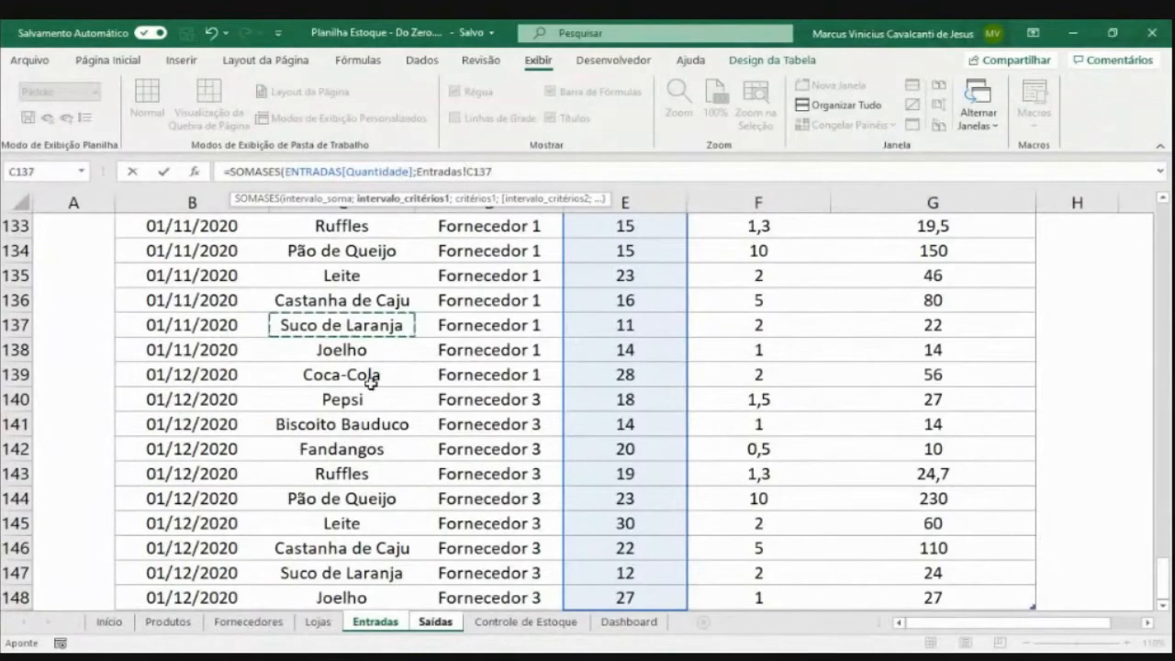
{"action": "key", "text": "ctrl+space"}
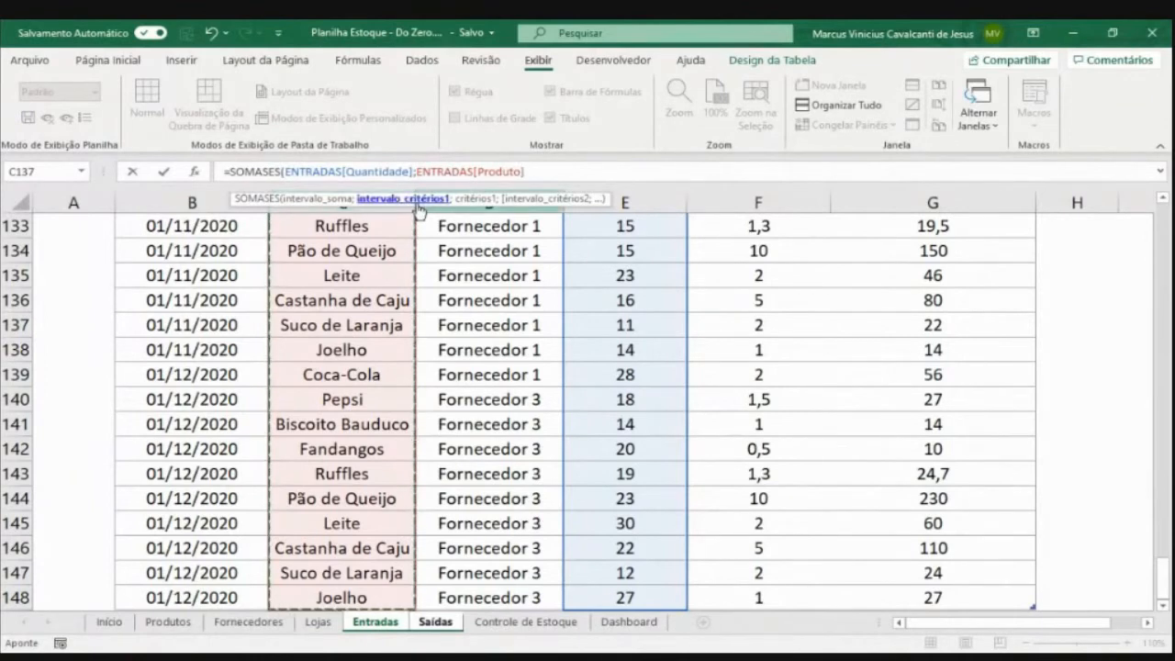
{"action": "type", "text": ";"}
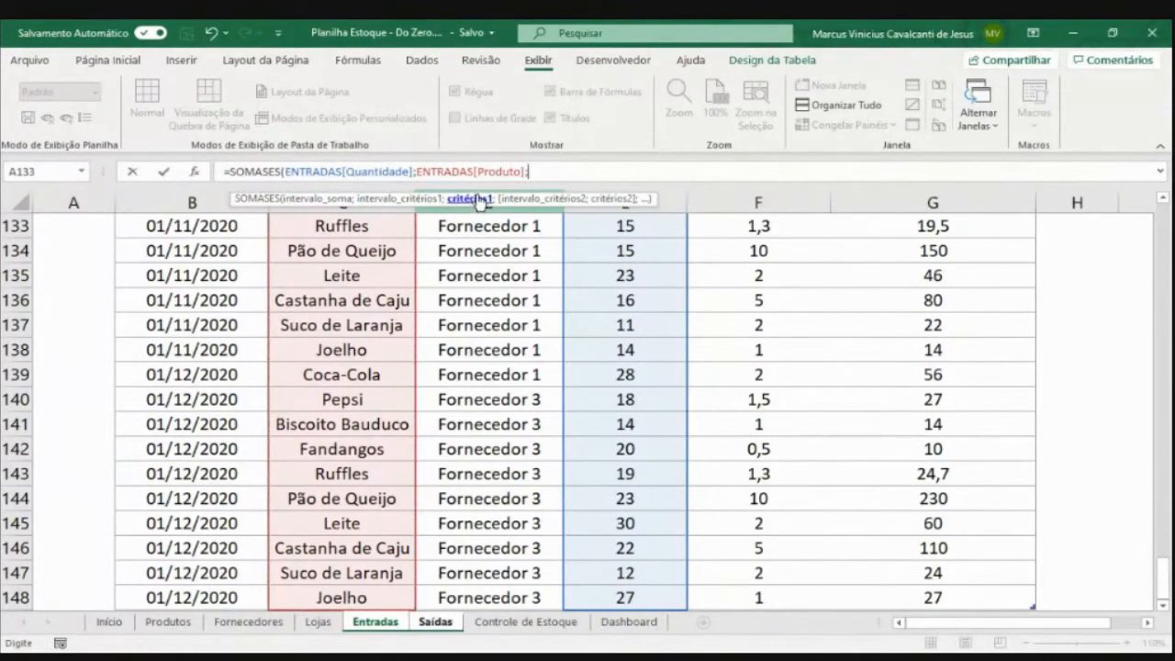
{"action": "left_click", "coordinate": [435, 622]}
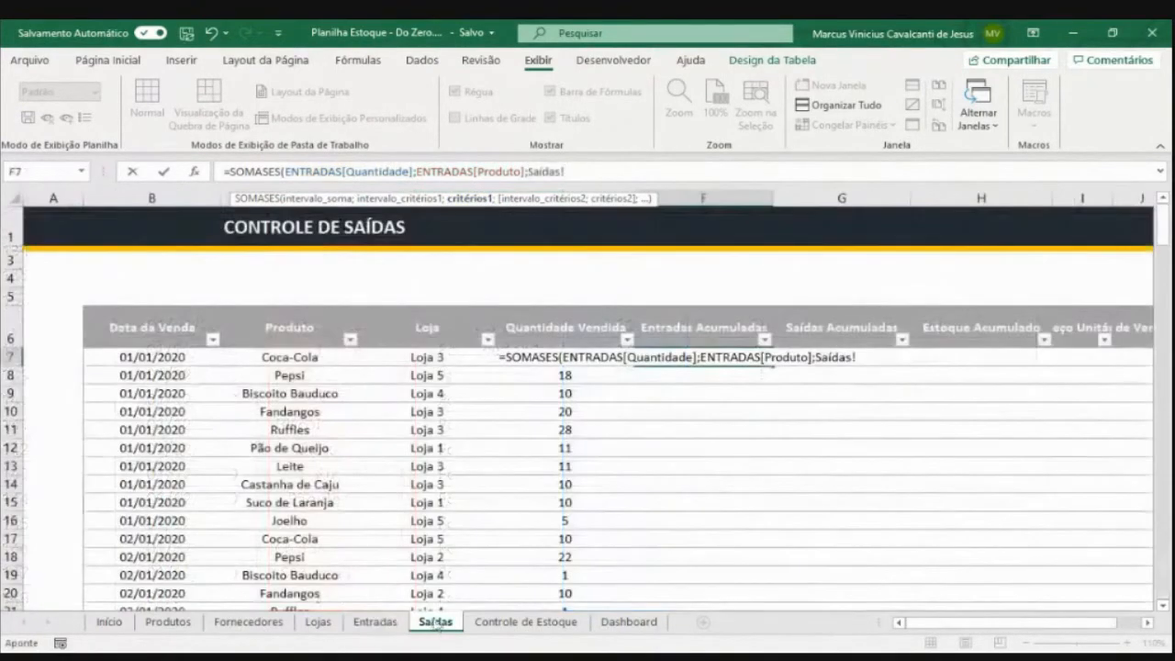
{"action": "left_click", "coordinate": [323, 358]}
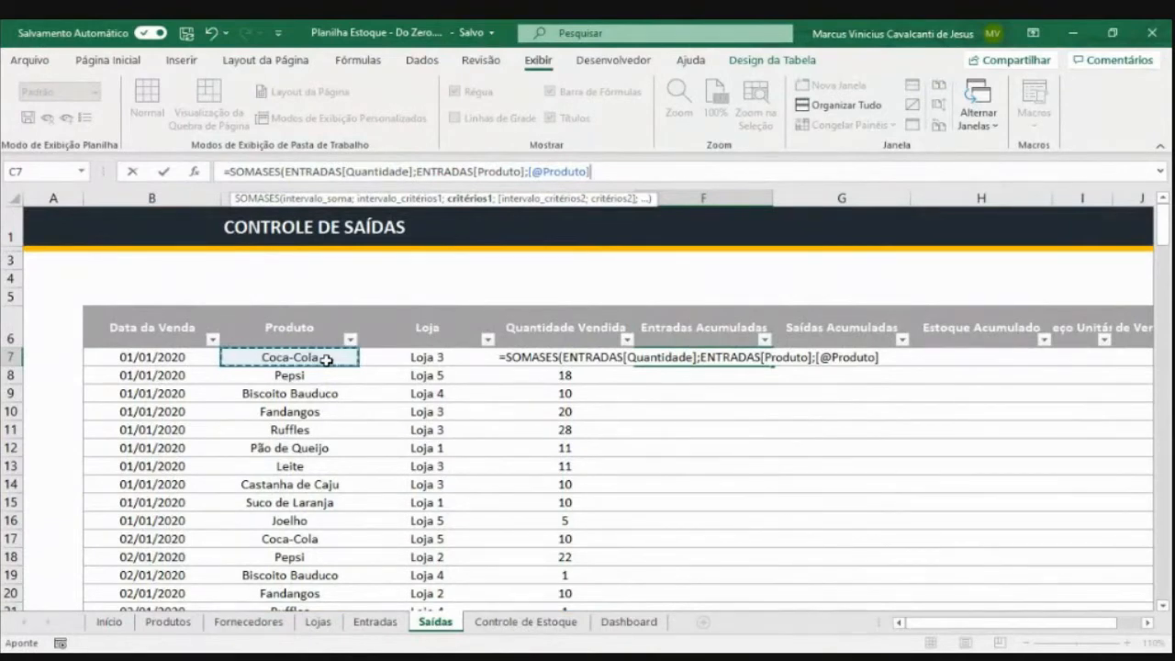
{"action": "key", "text": "Return"}
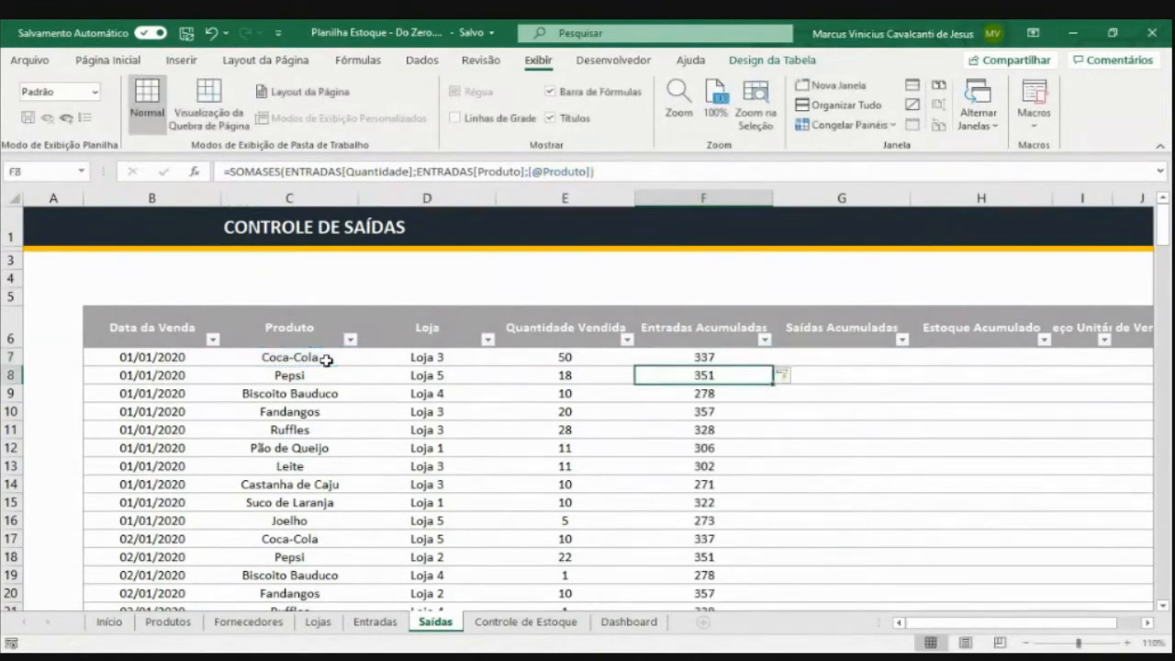
{"action": "left_click", "coordinate": [700, 359]}
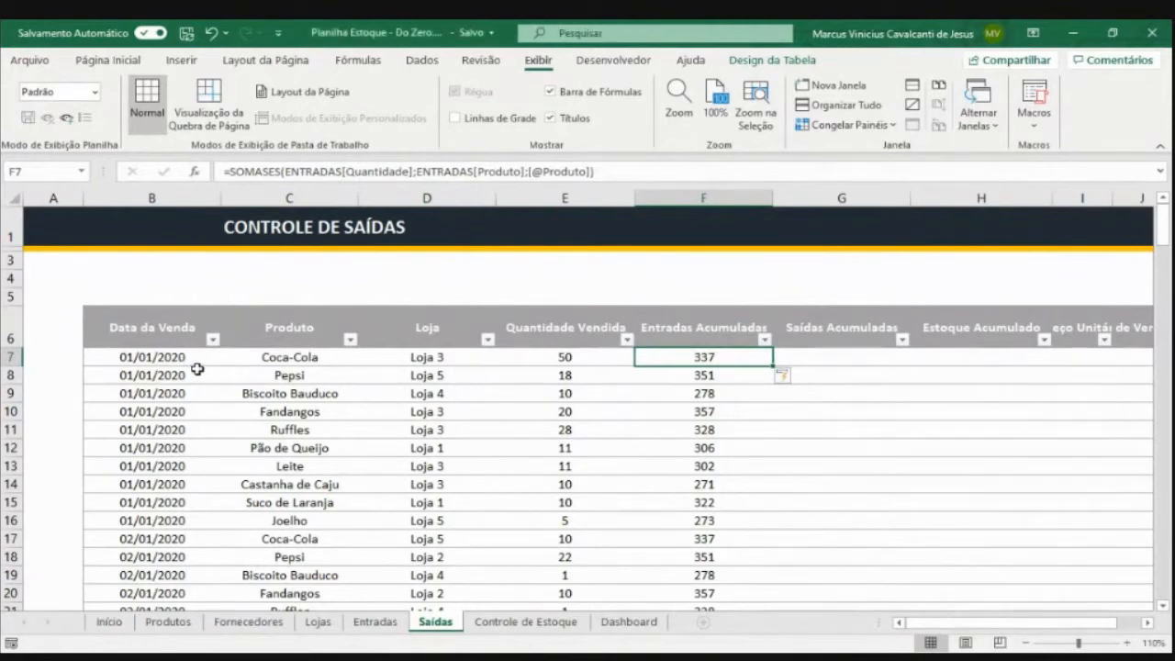
{"action": "left_click", "coordinate": [304, 355]}
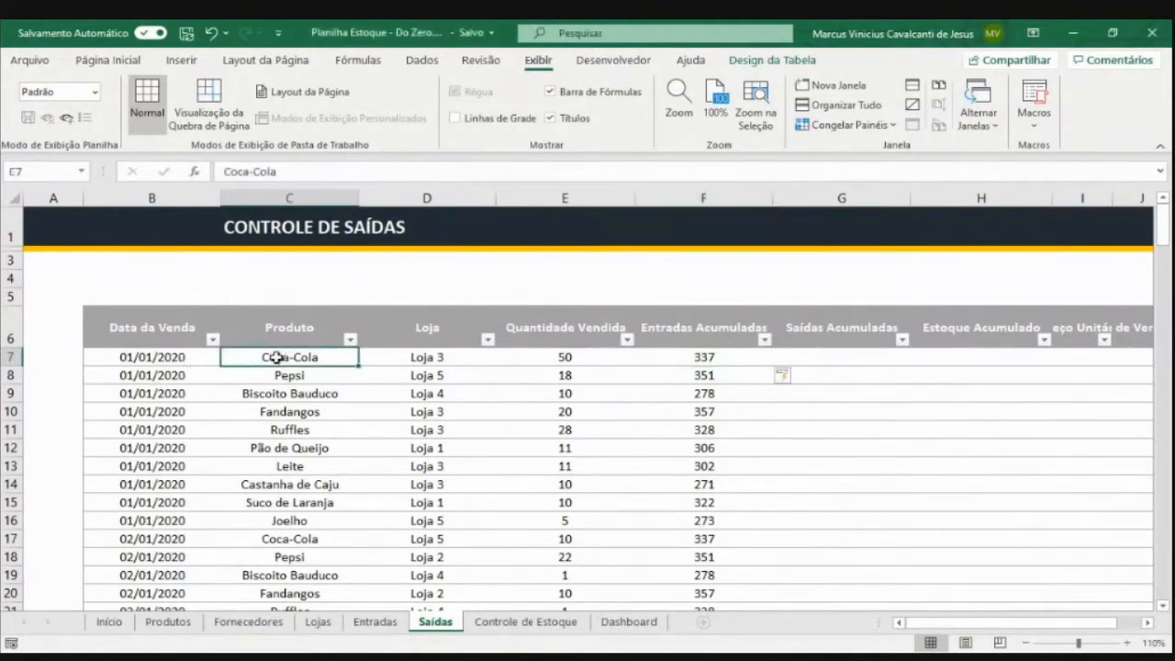
Examine the sale date and the SOMASES formula in the first row of Entradas Acumuladas on the Saídas sheet
{"action": "left_click", "coordinate": [174, 356]}
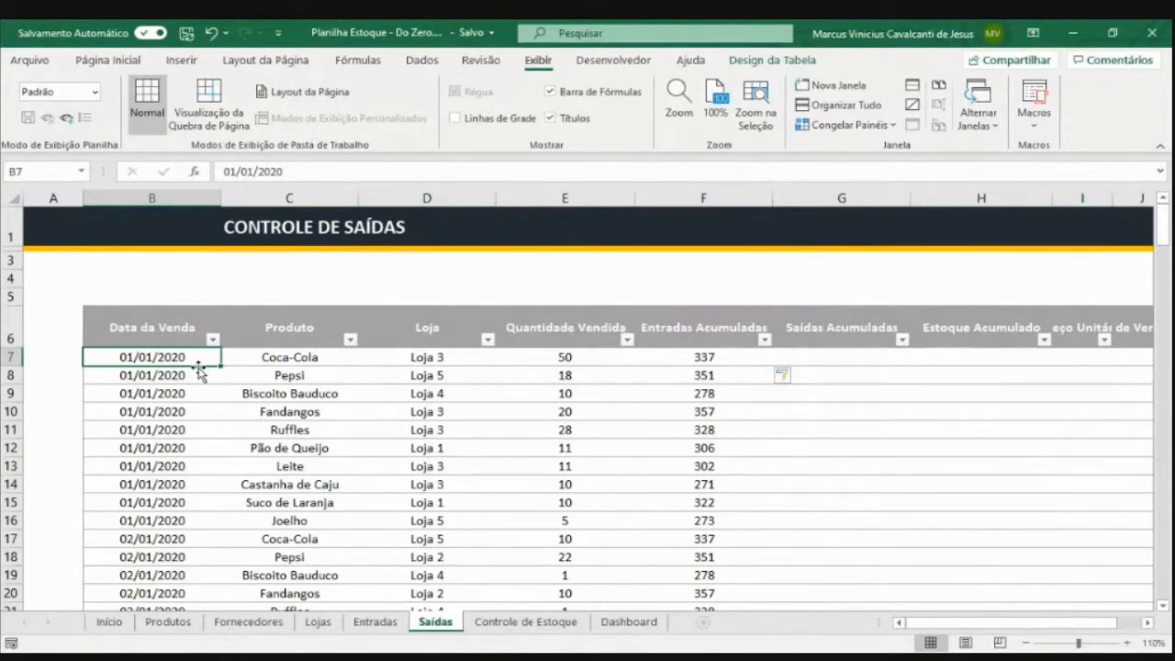
{"action": "left_click", "coordinate": [684, 361]}
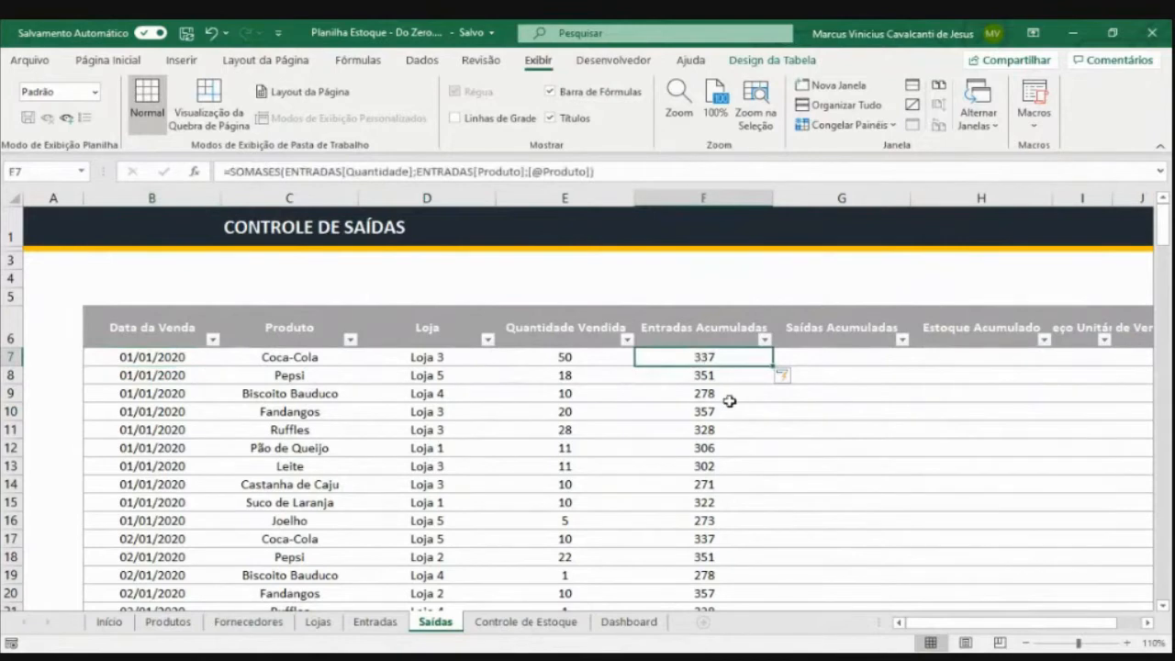
{"action": "key", "text": "F2"}
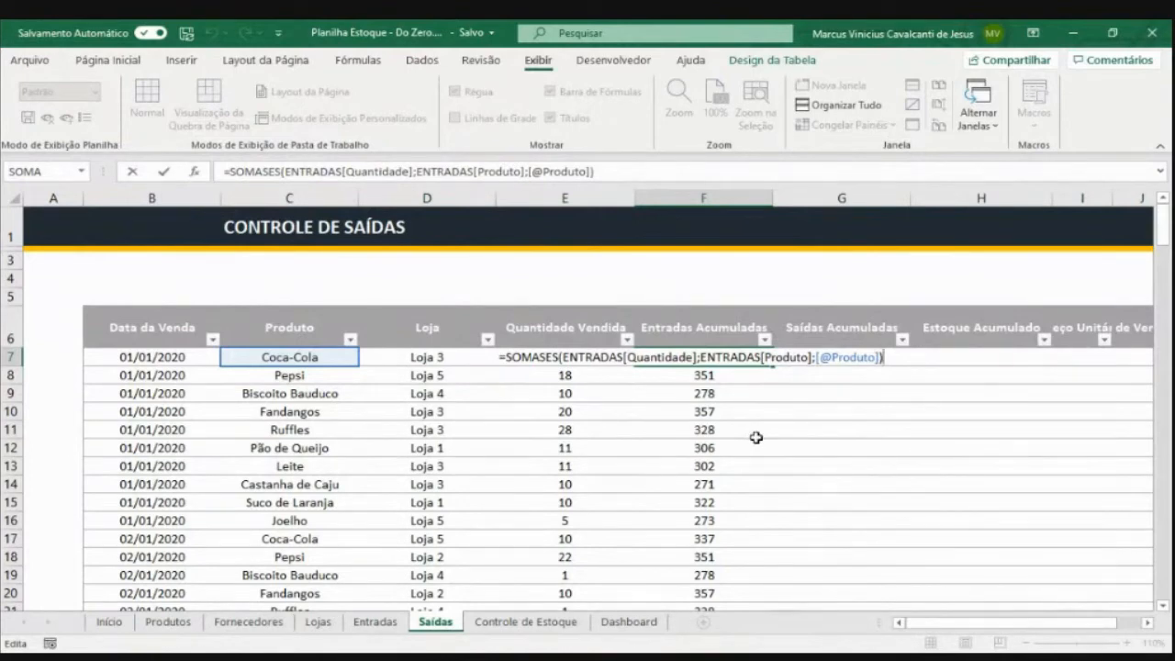
{"action": "key", "text": "ctrl+Return"}
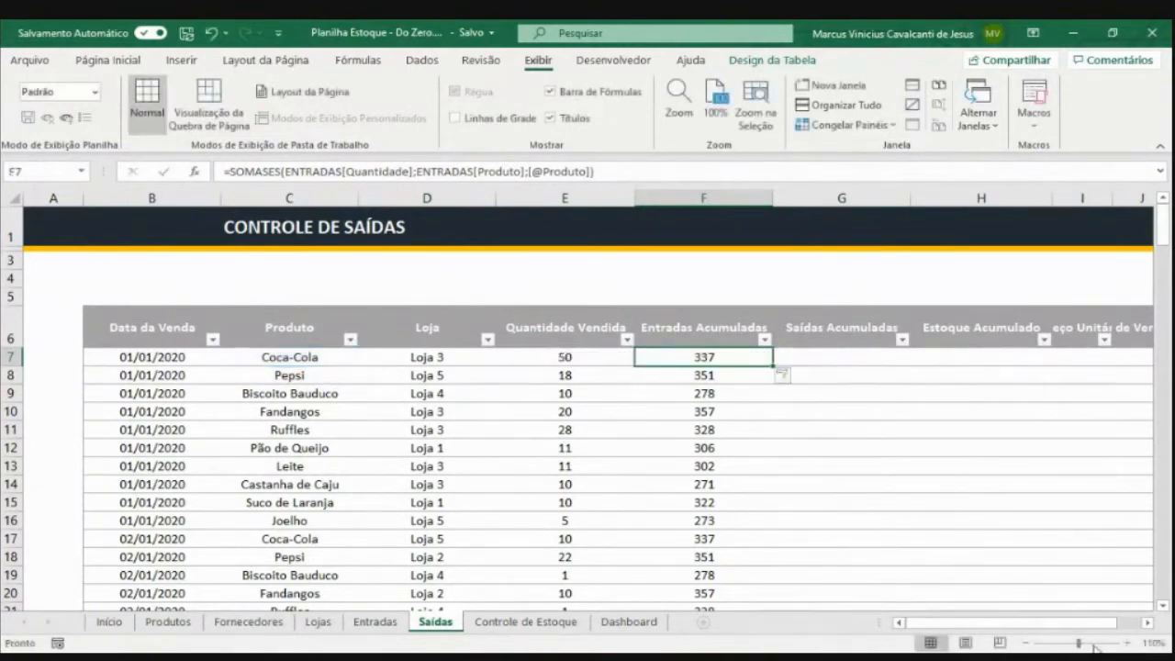
{"action": "left_click", "coordinate": [1129, 642]}
{"action": "left_click", "coordinate": [1129, 643]}
{"action": "left_click", "coordinate": [1128, 642]}
{"action": "left_click", "coordinate": [1129, 642]}
{"action": "left_click", "coordinate": [1128, 643]}
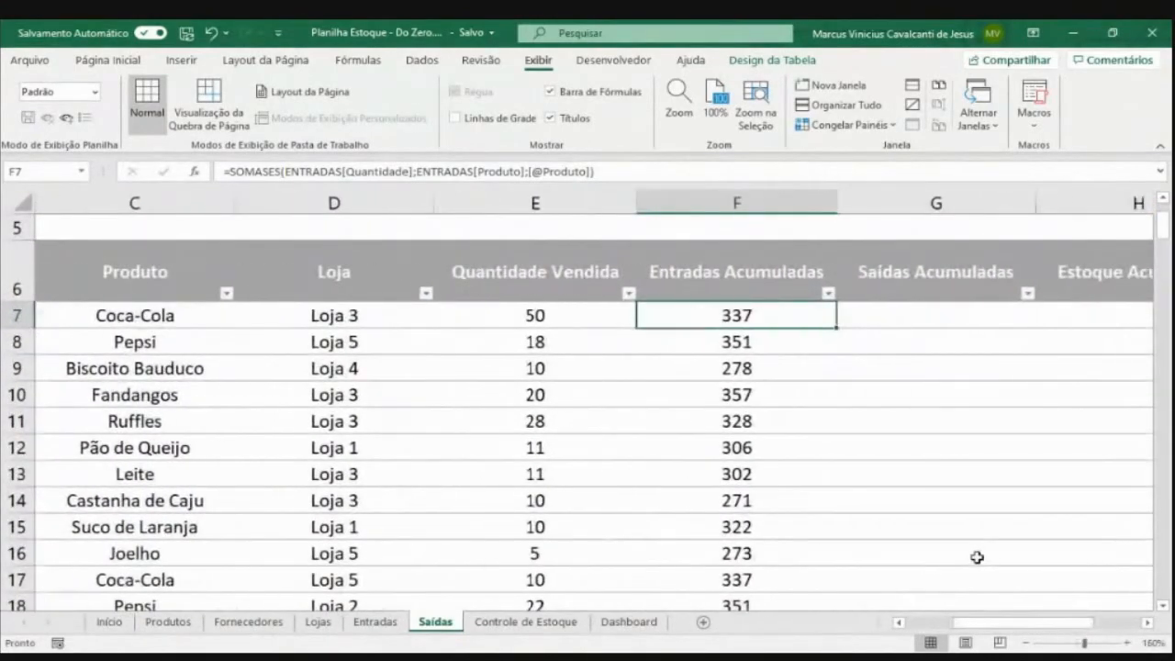
{"action": "scroll", "coordinate": [977, 555], "scroll_direction": "down", "scroll_amount": 2, "text": "ctrl"}
{"action": "scroll", "coordinate": [978, 554], "scroll_direction": "down", "scroll_amount": 2, "text": "ctrl"}
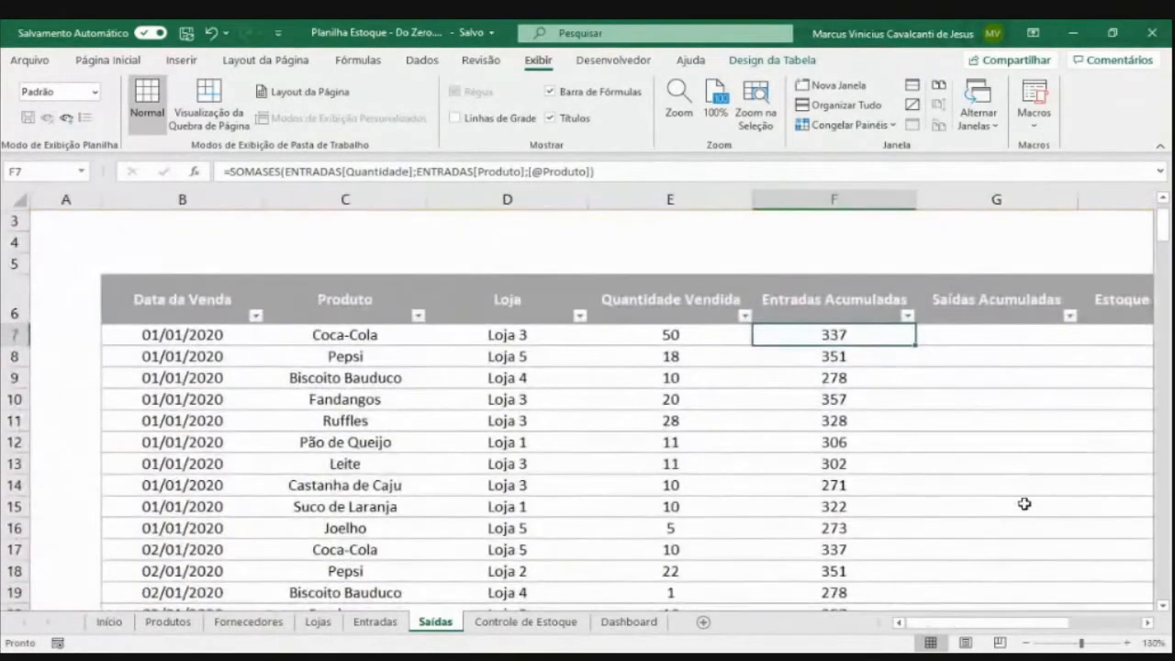
Add ENTRADAS[Data da Compra] as the second criteria range of the SOMASES formula in F7
{"action": "left_click", "coordinate": [1147, 622]}
{"action": "key", "text": "F2"}
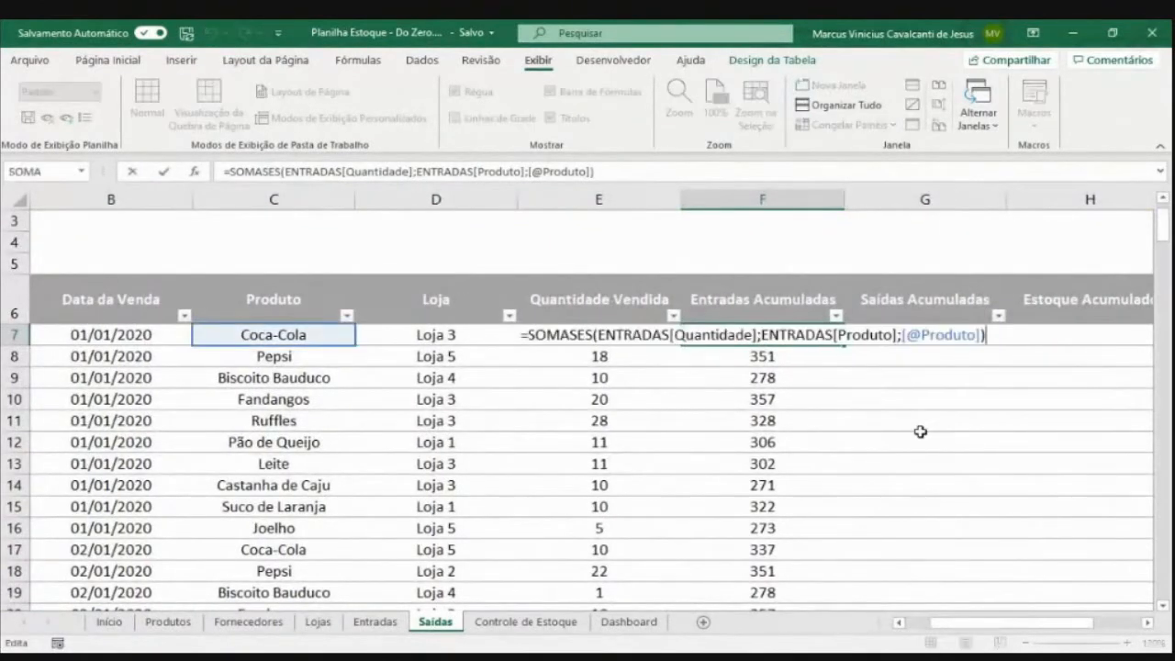
{"action": "key", "text": "BackSpace"}
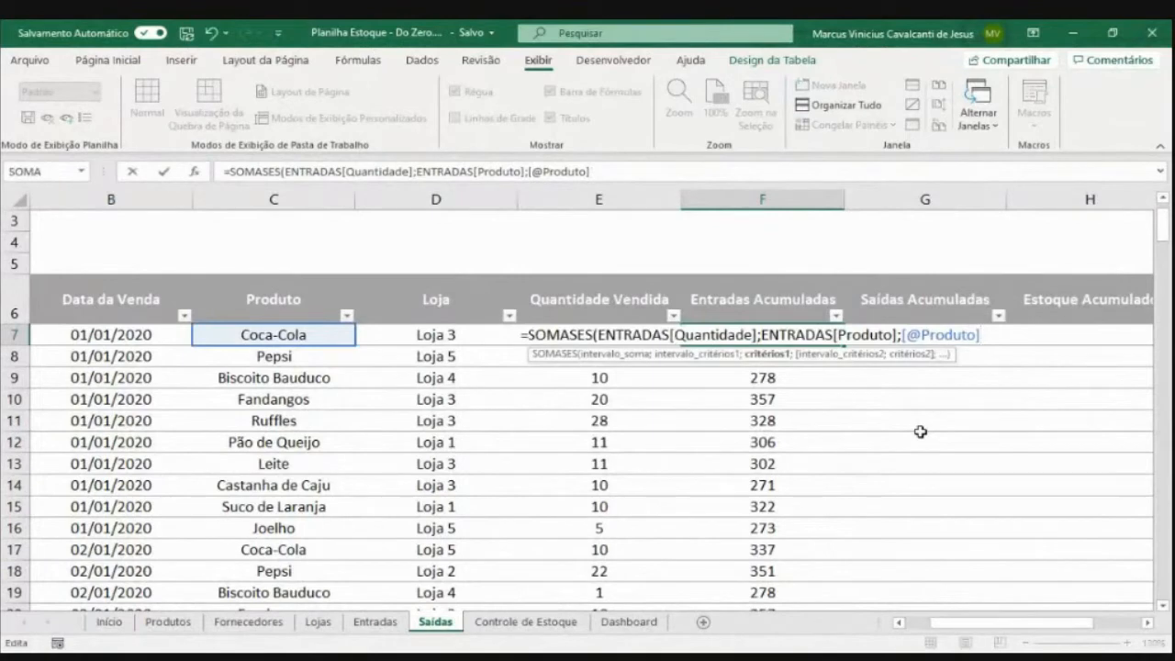
{"action": "type", "text": ";"}
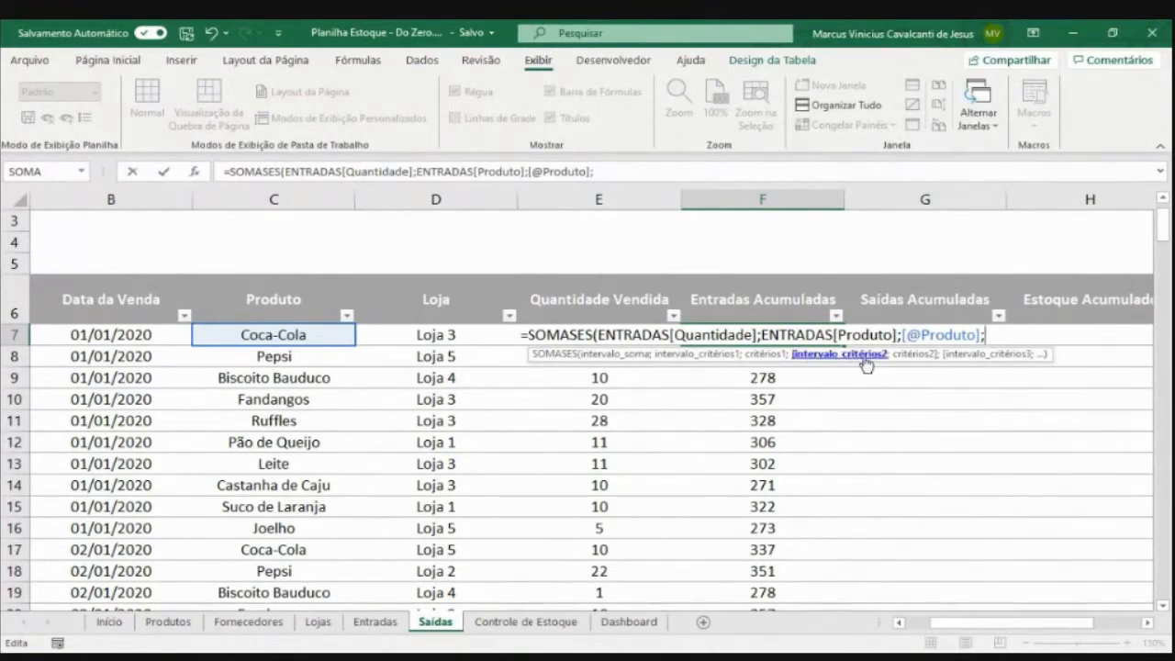
{"action": "left_click", "coordinate": [377, 622]}
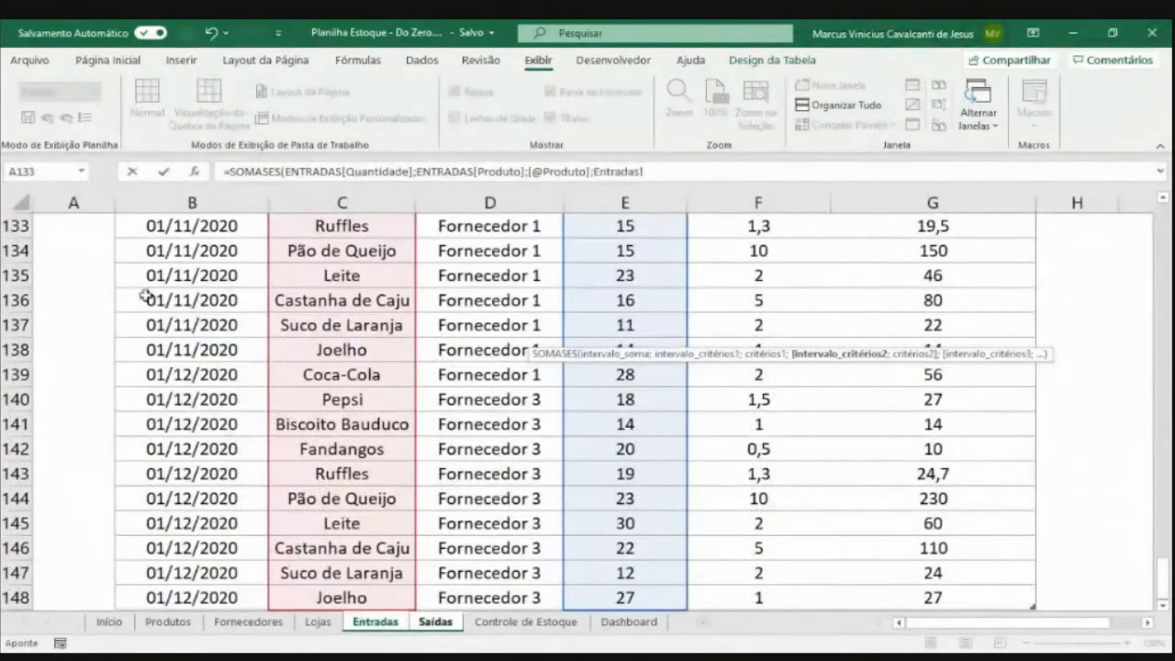
{"action": "left_click", "coordinate": [209, 335]}
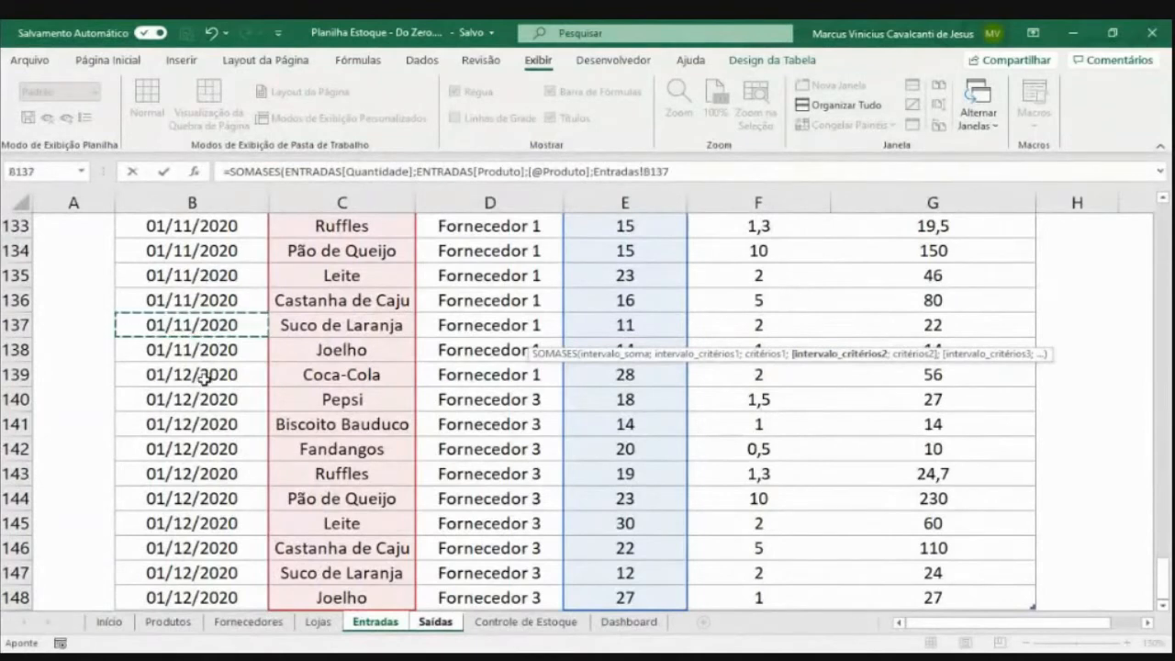
{"action": "key", "text": "ctrl+space"}
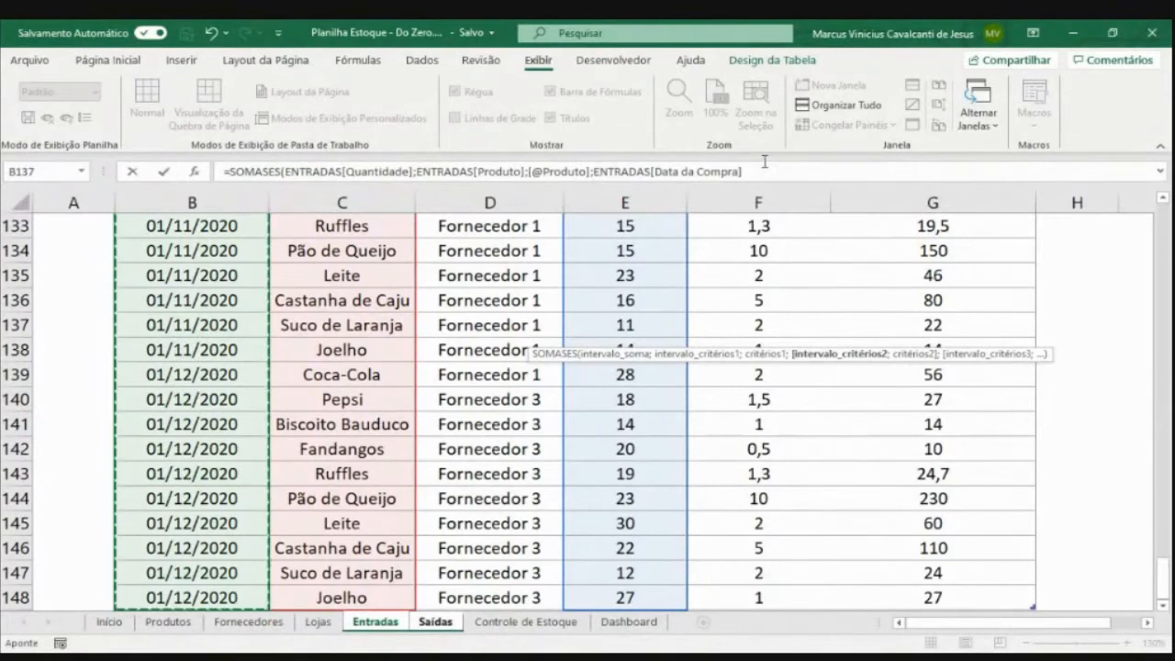
{"action": "type", "text": ";"}
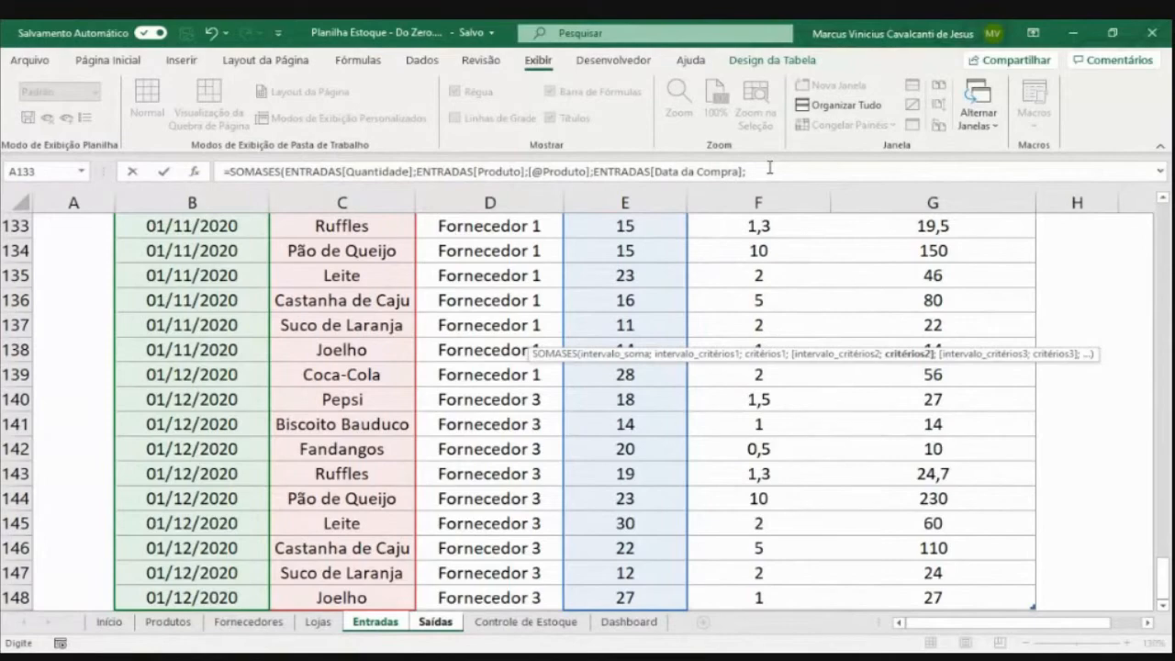
Return to the Saídas sheet with the formula still open and erase the stray Saídas! reference from it
{"action": "left_click", "coordinate": [441, 622]}
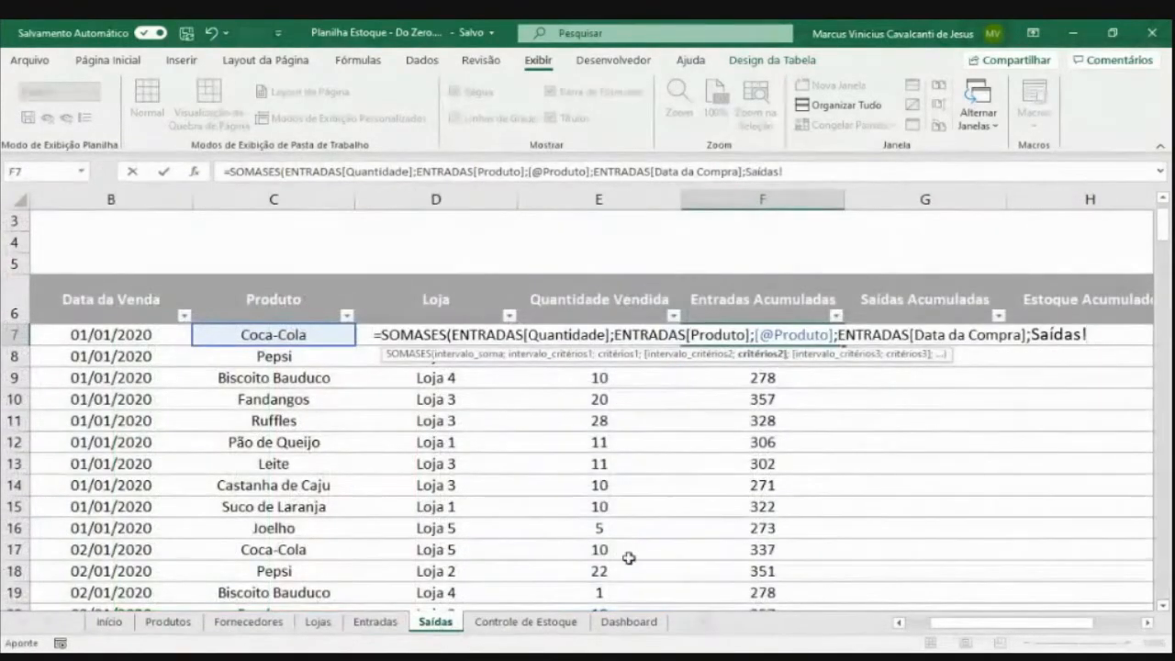
{"action": "key", "text": "BackSpace"}
{"action": "key", "text": "BackSpace"}
{"action": "key", "text": "BackSpace"}
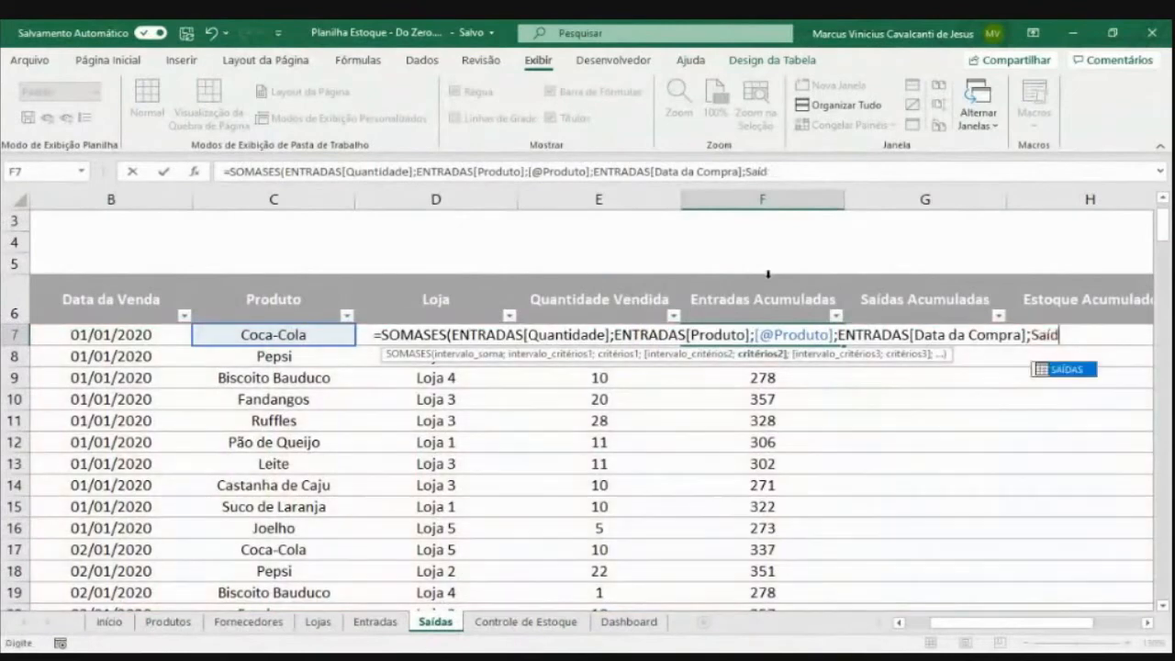
{"action": "key", "text": "BackSpace"}
{"action": "key", "text": "BackSpace"}
{"action": "key", "text": "BackSpace"}
{"action": "key", "text": "BackSpace"}
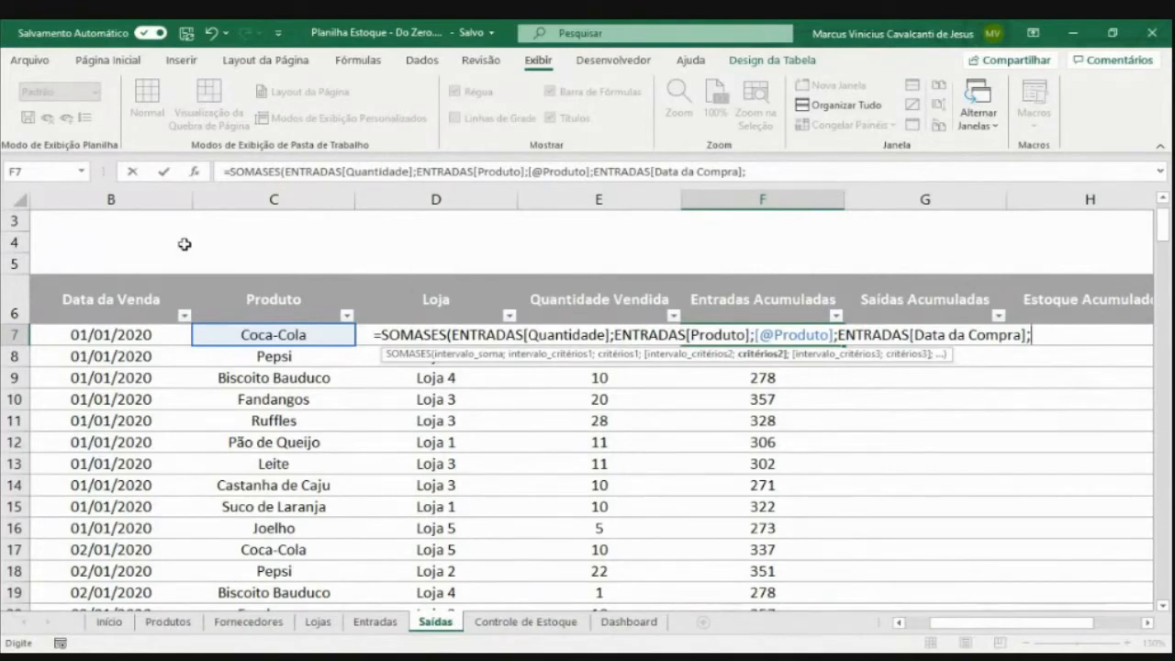
{"action": "left_click", "coordinate": [138, 336]}
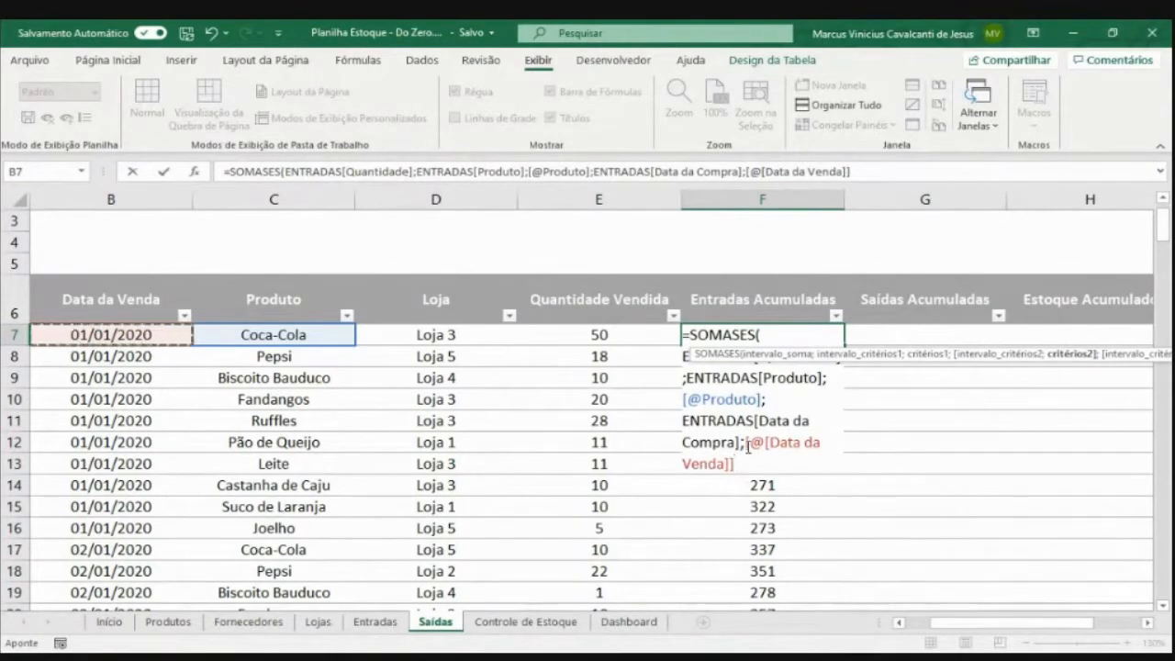
{"action": "left_click_drag", "start_coordinate": [748, 446], "coordinate": [749, 463]}
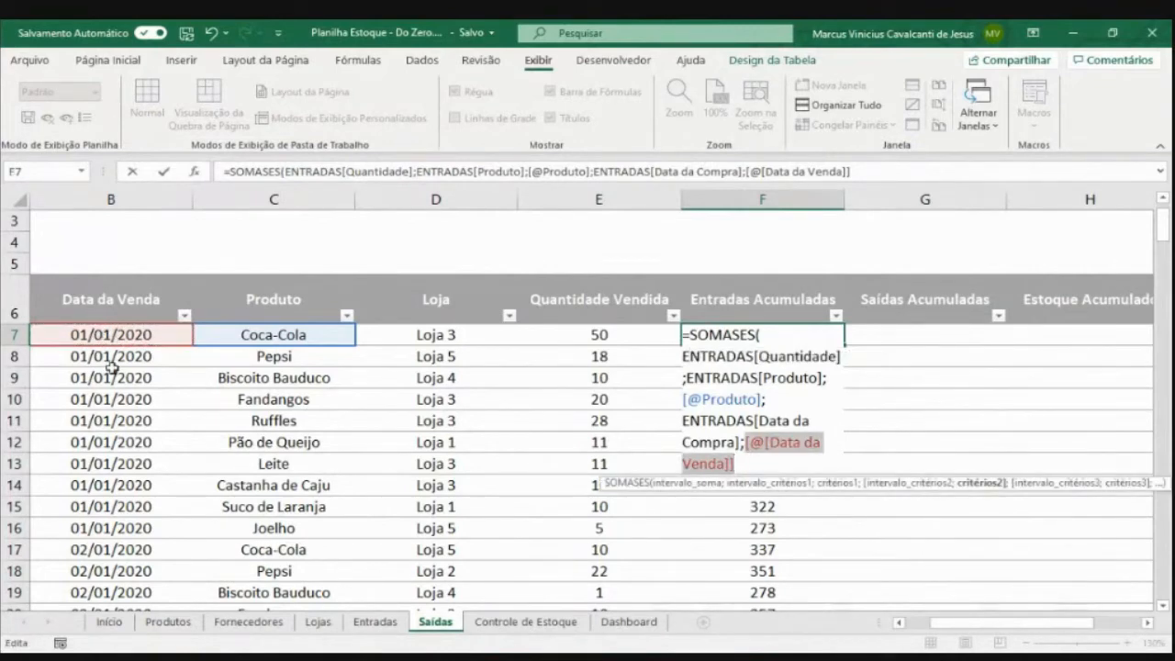
{"action": "left_click", "coordinate": [750, 466]}
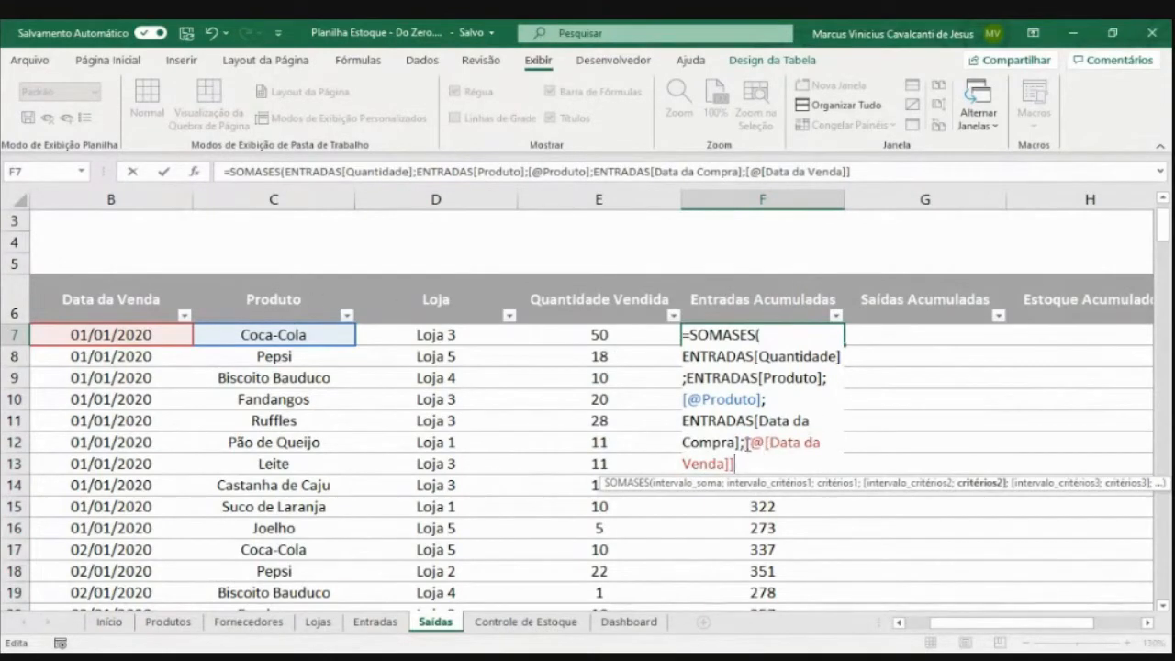
{"action": "left_click_drag", "start_coordinate": [747, 443], "coordinate": [738, 463]}
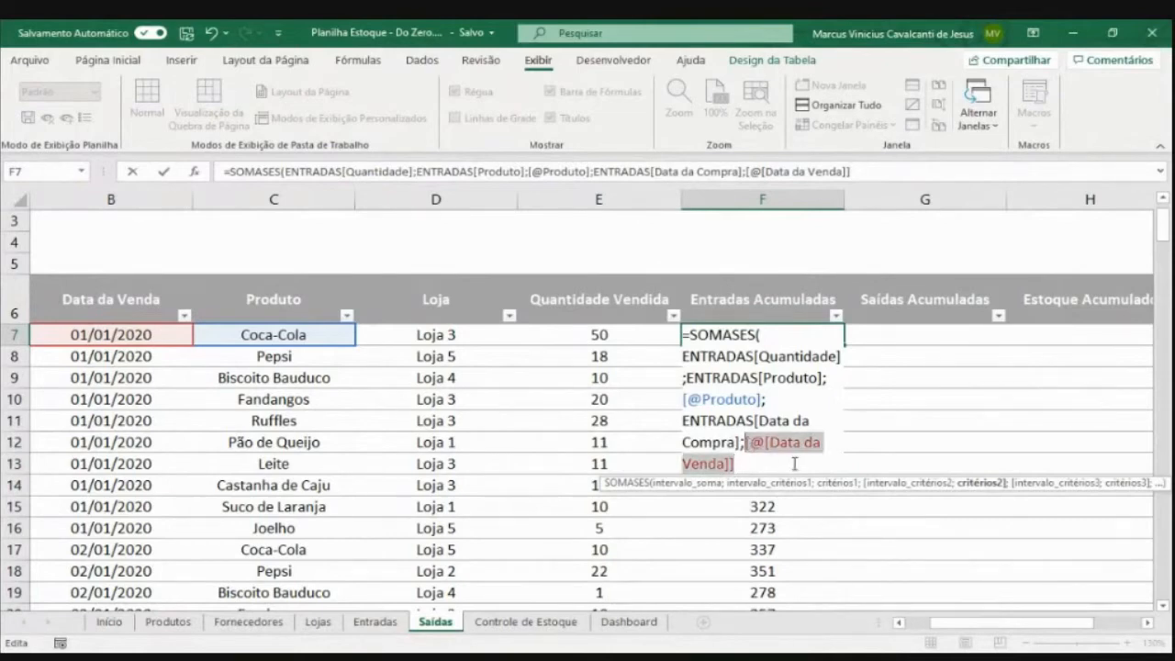
{"action": "key", "text": "BackSpace"}
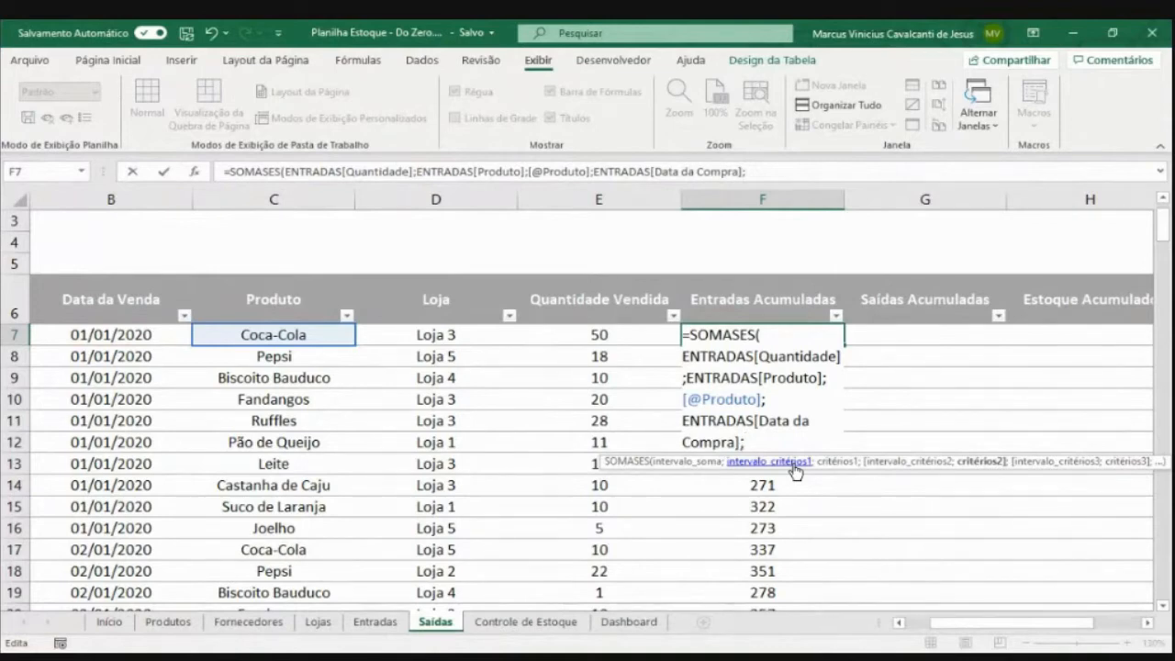
Complete the SOMASES formula in F7 with "<="&[@[Data da Venda]] as the second criterion, applying it to the Entradas Acumuladas column
{"action": "type", "text": "\""}
{"action": "type", "text": "="}
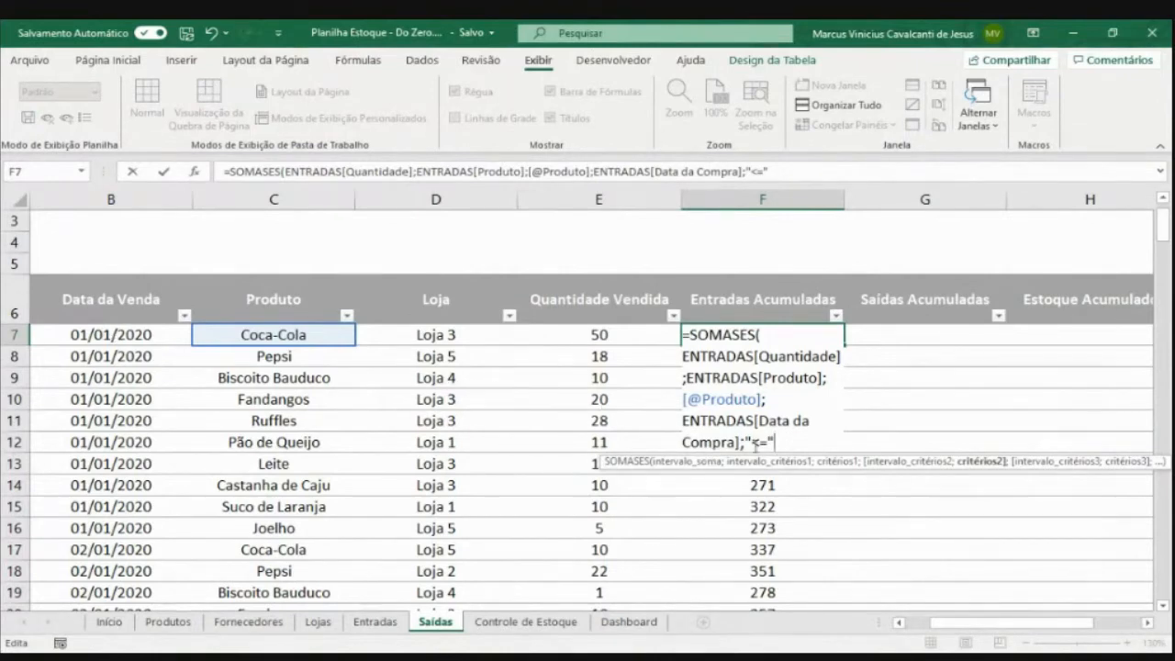
{"action": "left_click_drag", "start_coordinate": [752, 442], "coordinate": [777, 442]}
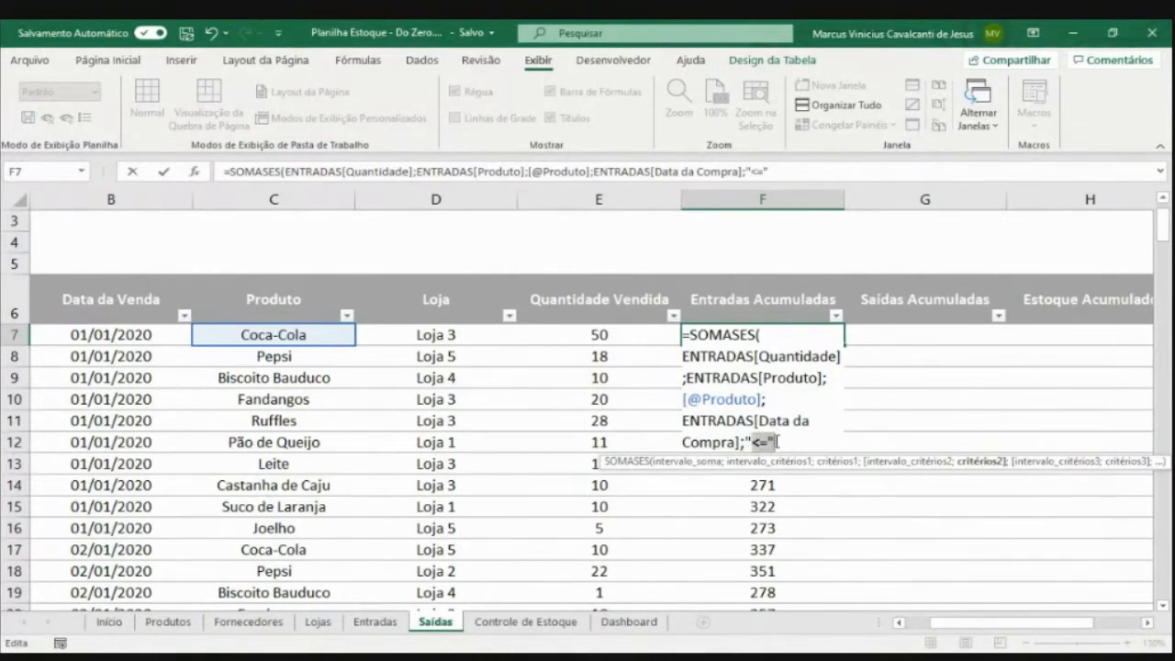
{"action": "left_click", "coordinate": [786, 444]}
{"action": "type", "text": "&"}
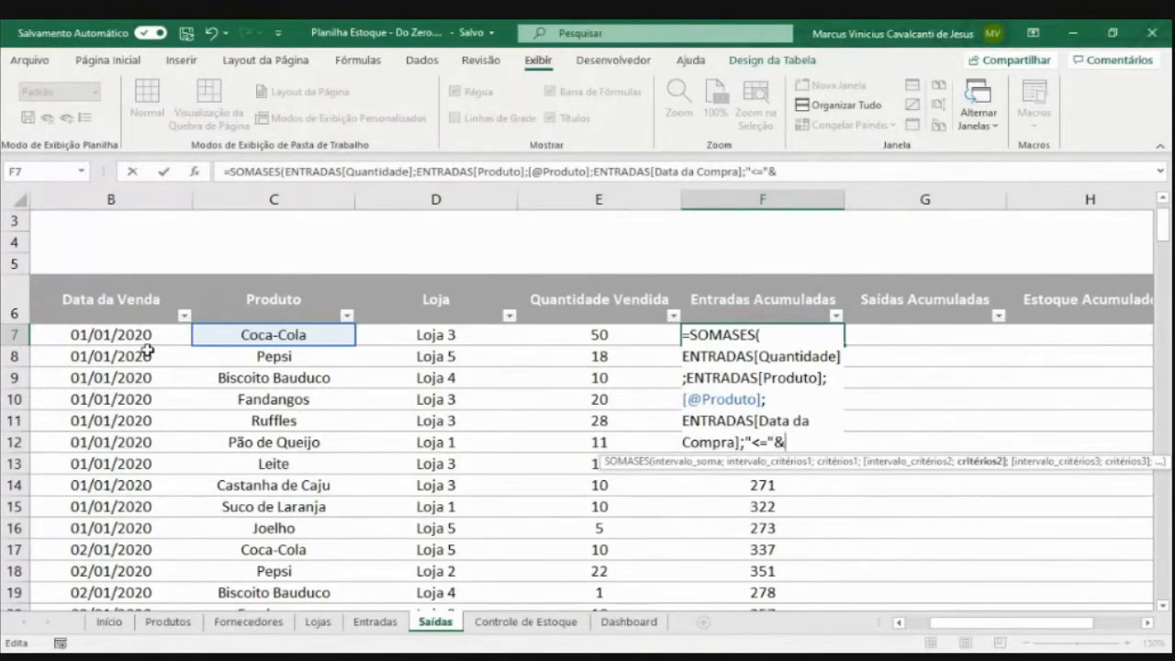
{"action": "left_click", "coordinate": [135, 338]}
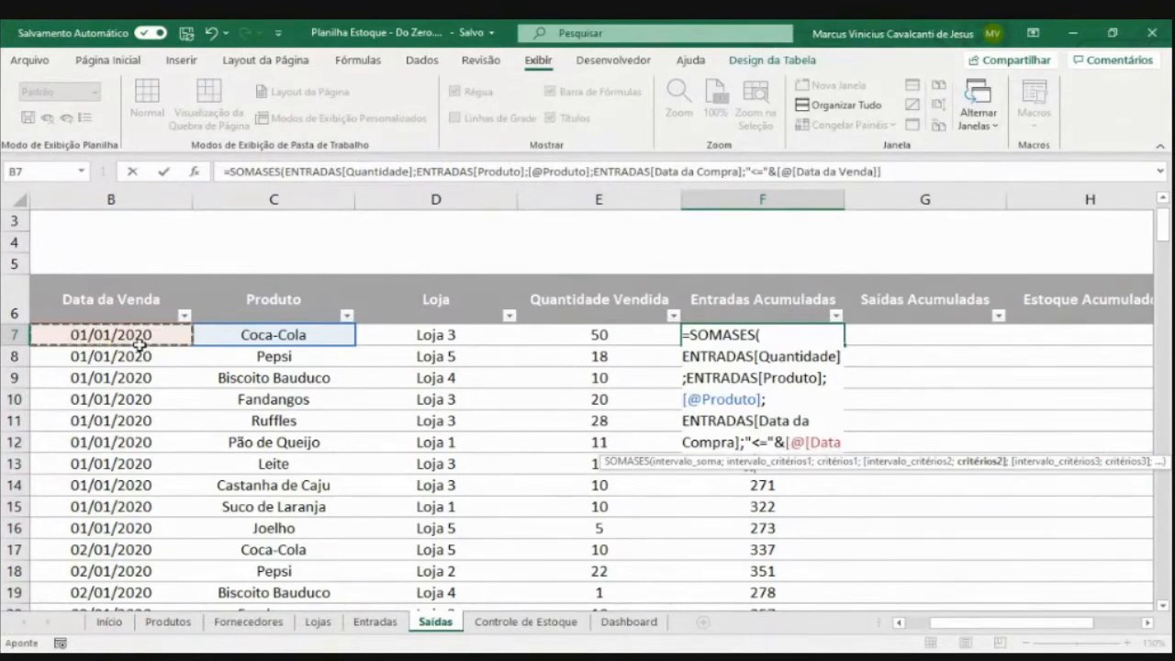
{"action": "type", "text": ")"}
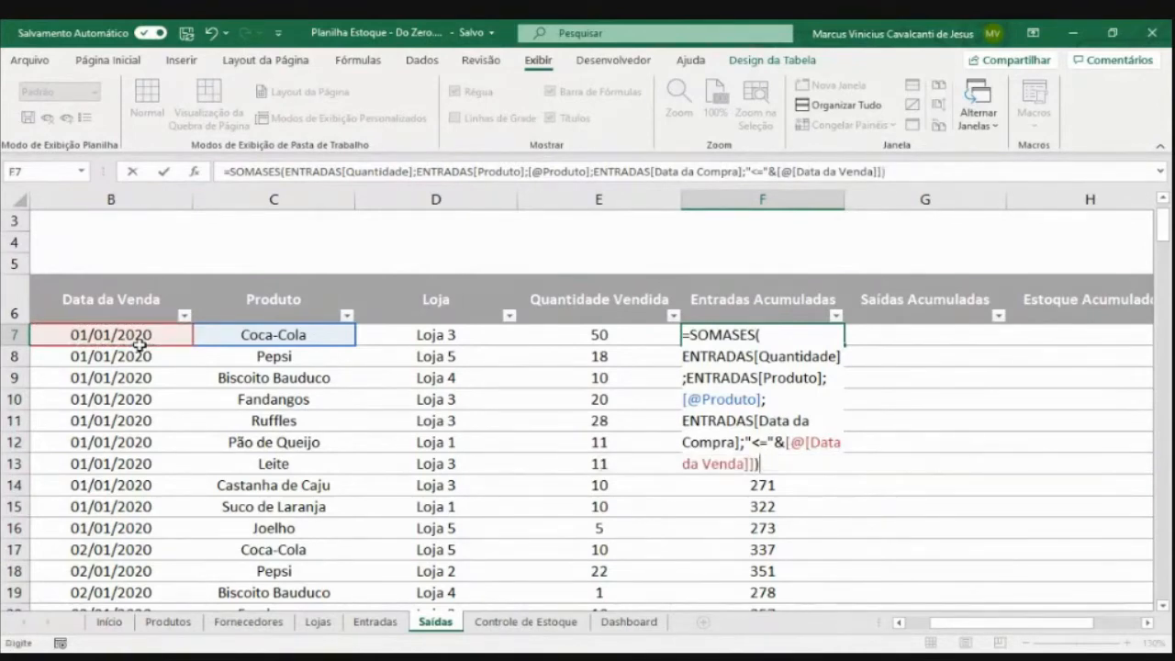
{"action": "key", "text": "Return"}
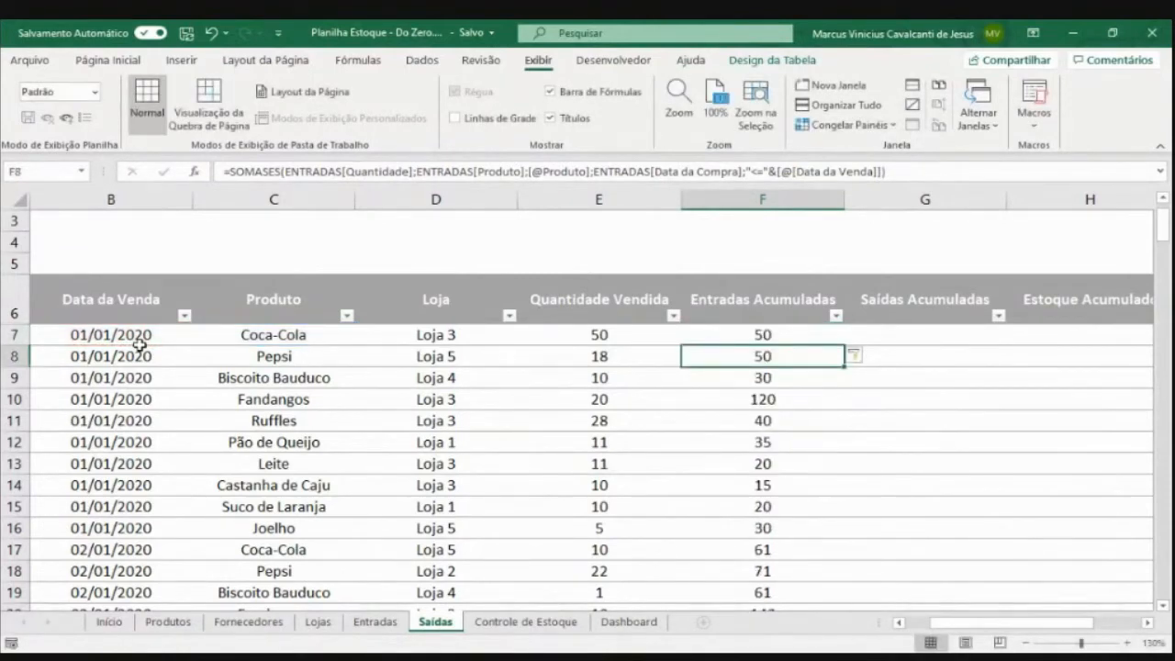
On the Entradas sheet, highlight the quantity of the 01/01/2020 Coca-Cola purchase in E13 with an orange fill
{"action": "key", "text": "Up"}
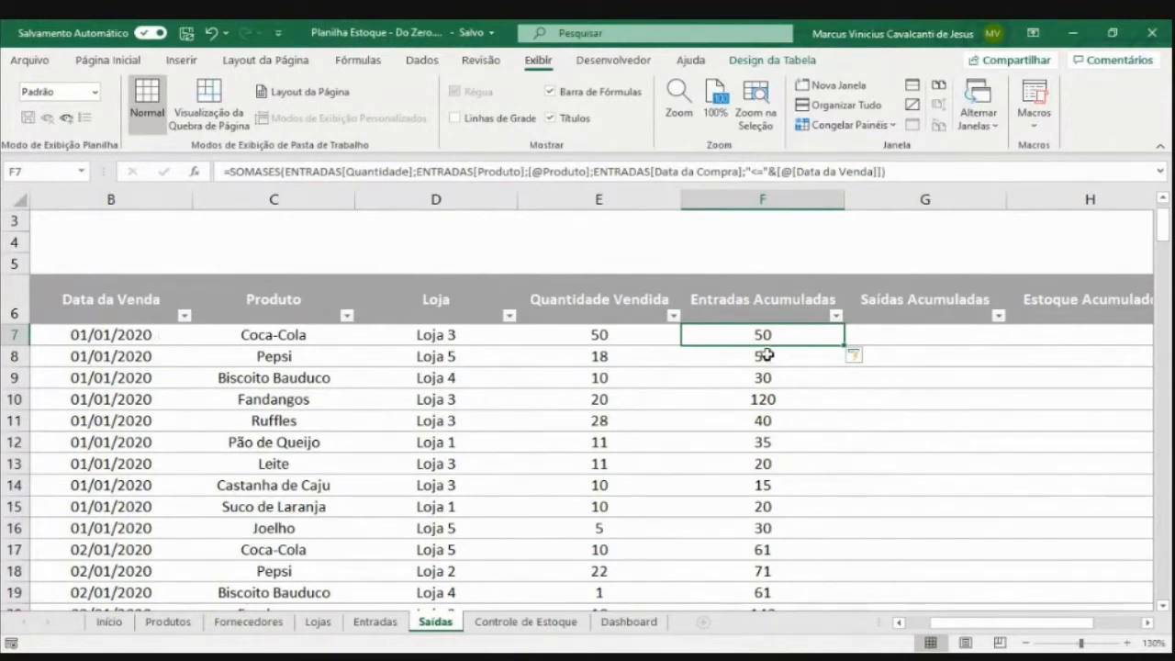
{"action": "left_click", "coordinate": [386, 625]}
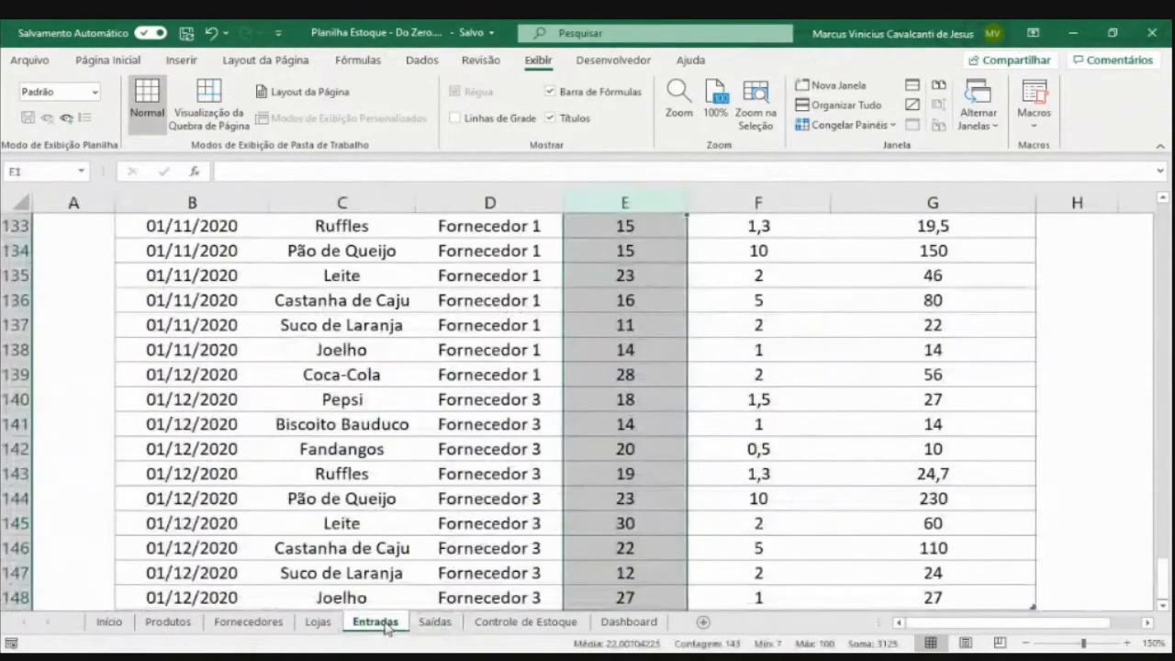
{"action": "left_click", "coordinate": [641, 306]}
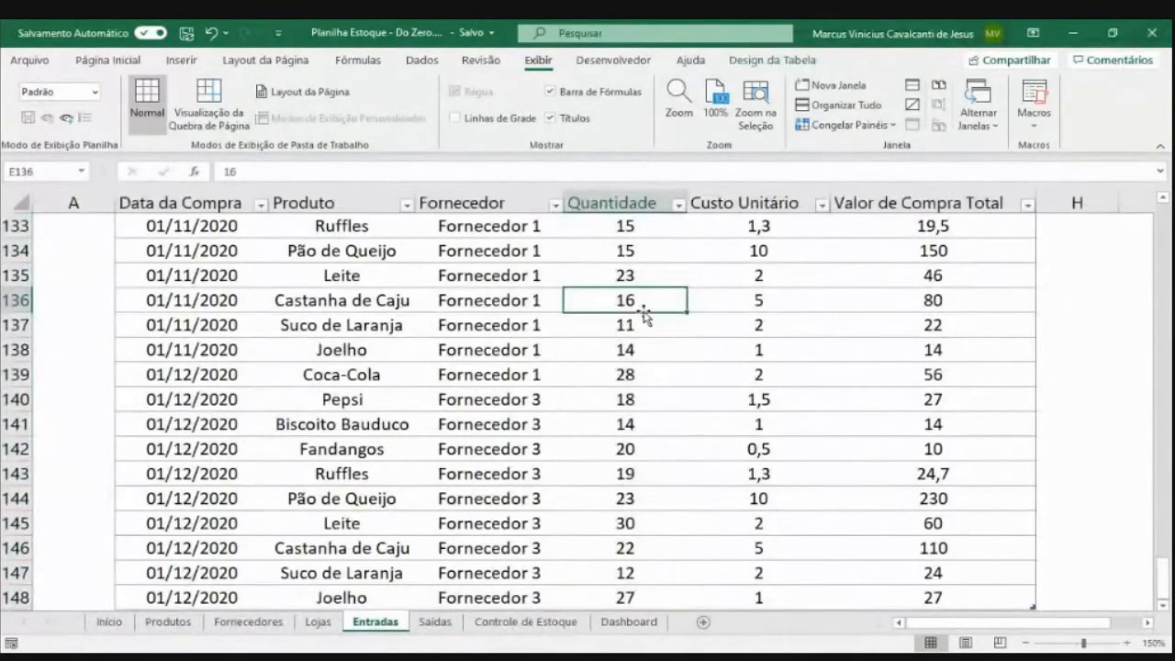
{"action": "key", "text": "ctrl+Up"}
{"action": "key", "text": "Down"}
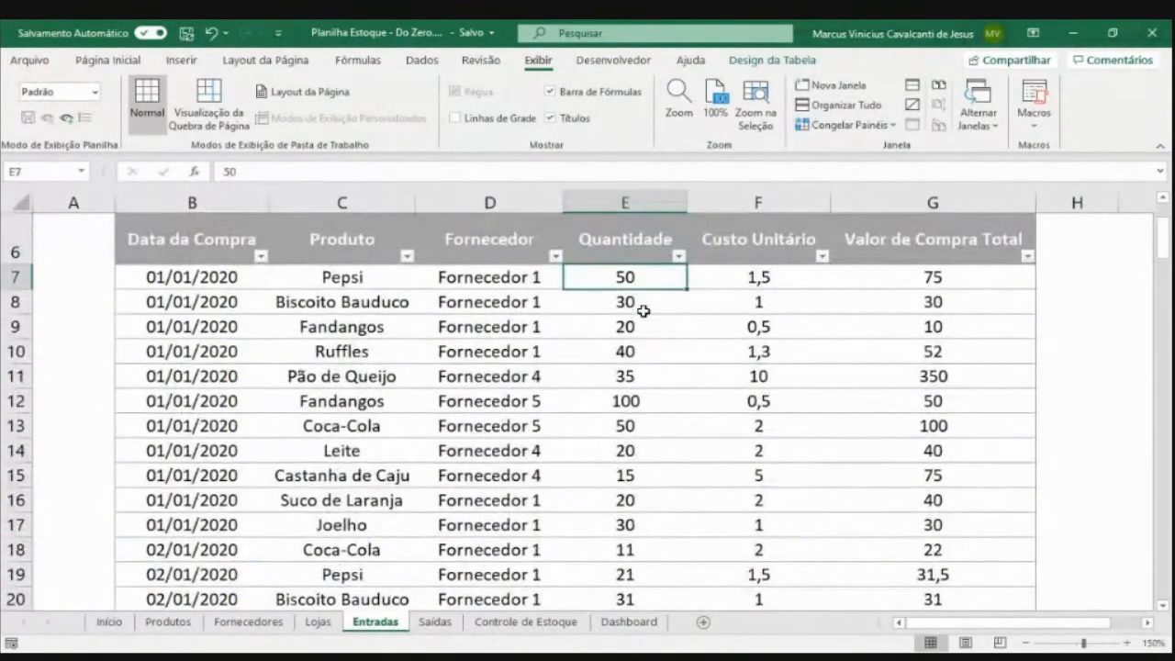
{"action": "left_click", "coordinate": [333, 422]}
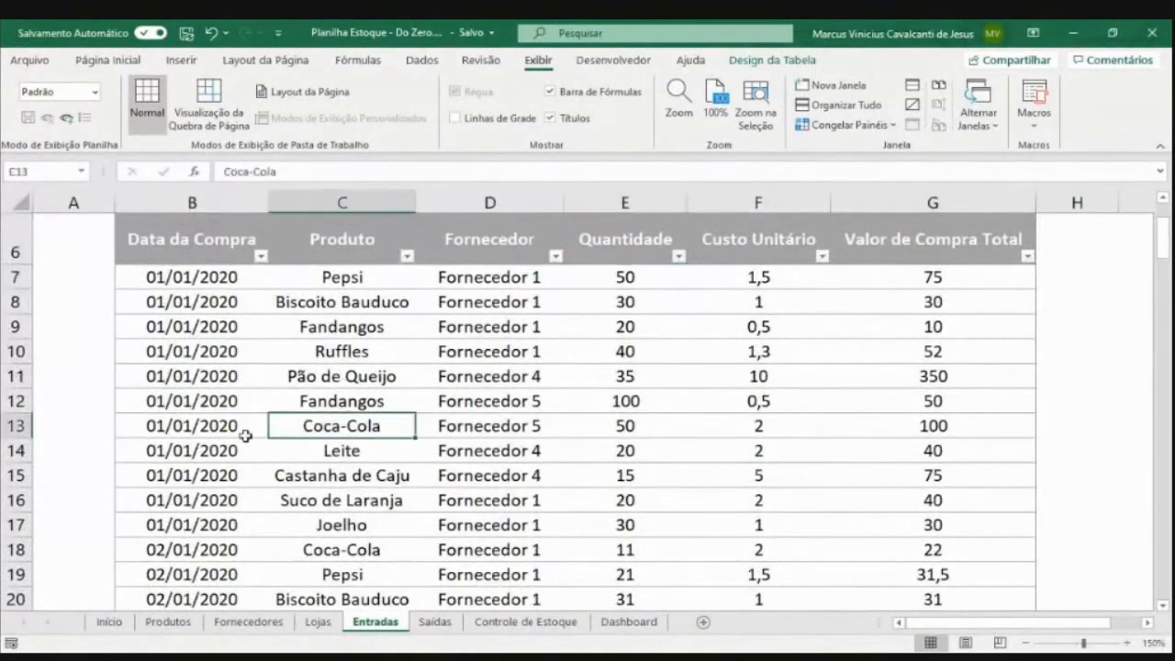
{"action": "left_click", "coordinate": [610, 424]}
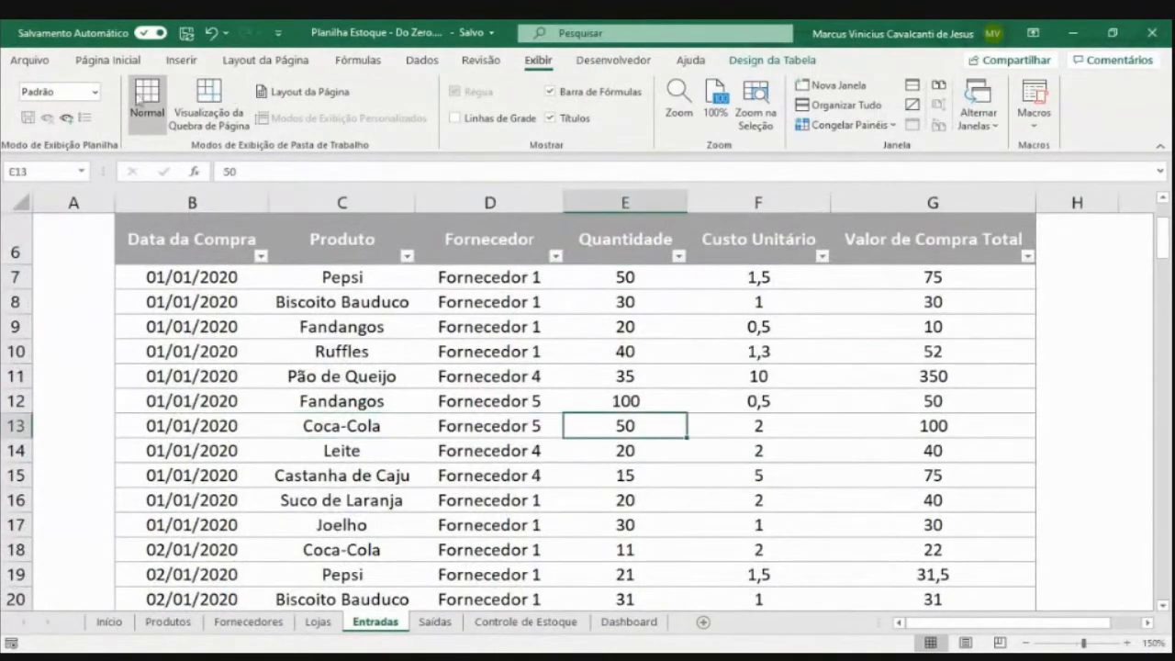
{"action": "left_click", "coordinate": [108, 59]}
{"action": "left_click", "coordinate": [245, 117]}
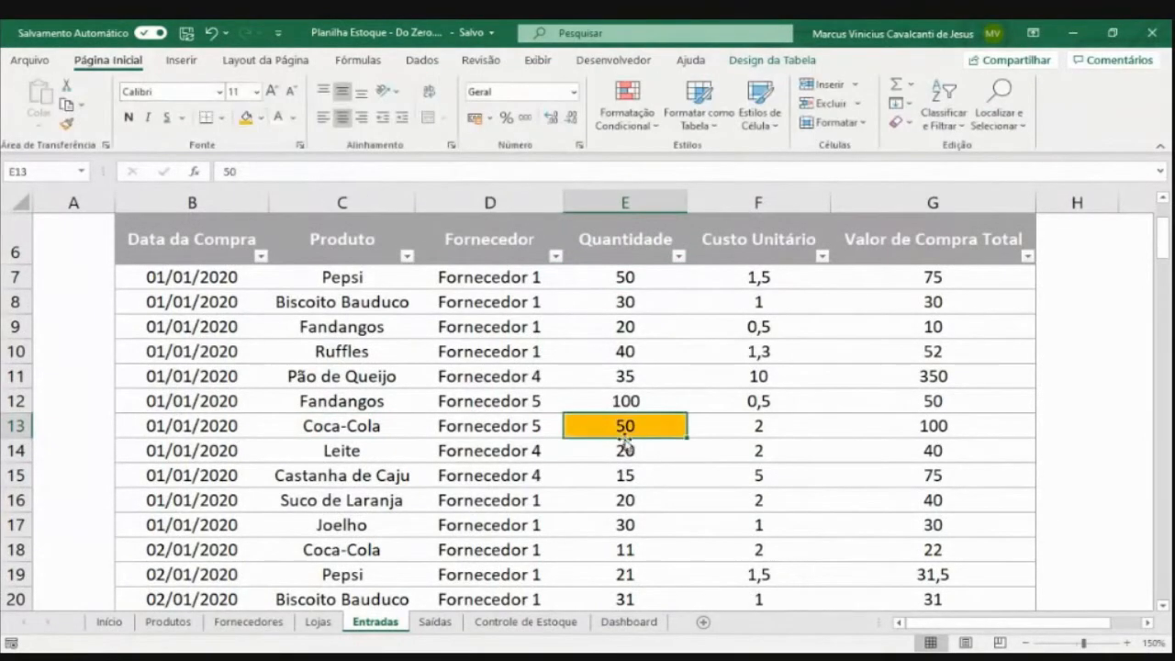
{"action": "left_click", "coordinate": [216, 429]}
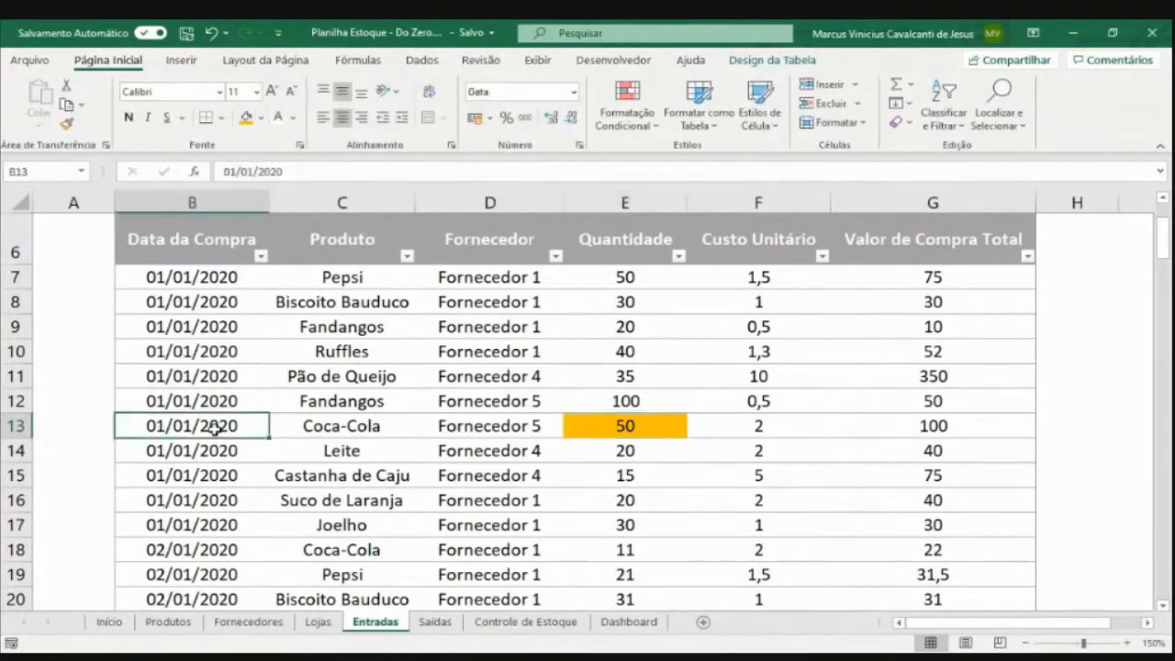
Return to the Saídas sheet and check the date and quantity of the first Coca-Cola sale in row 7
{"action": "left_click", "coordinate": [435, 622]}
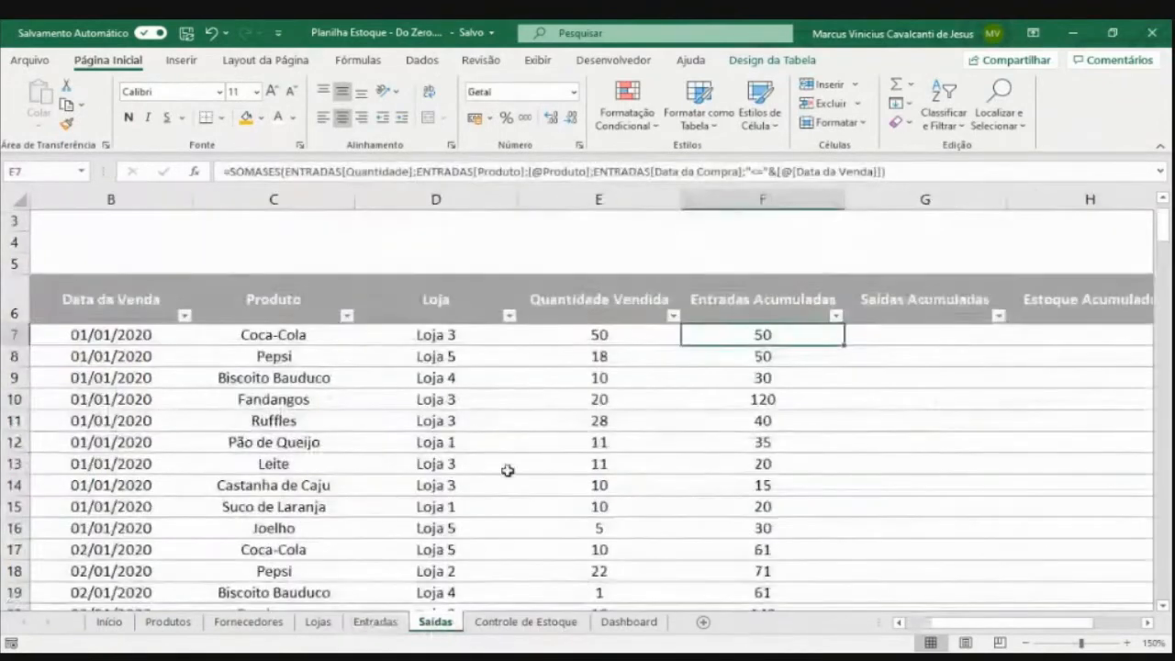
{"action": "left_click", "coordinate": [126, 336]}
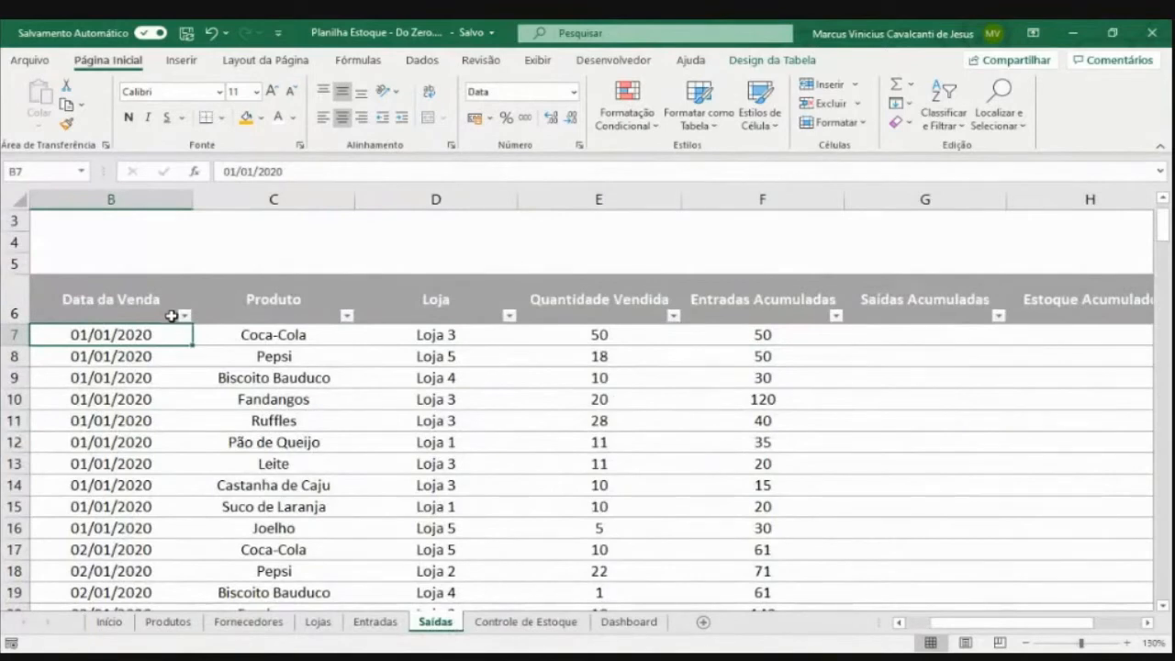
{"action": "left_click", "coordinate": [593, 331]}
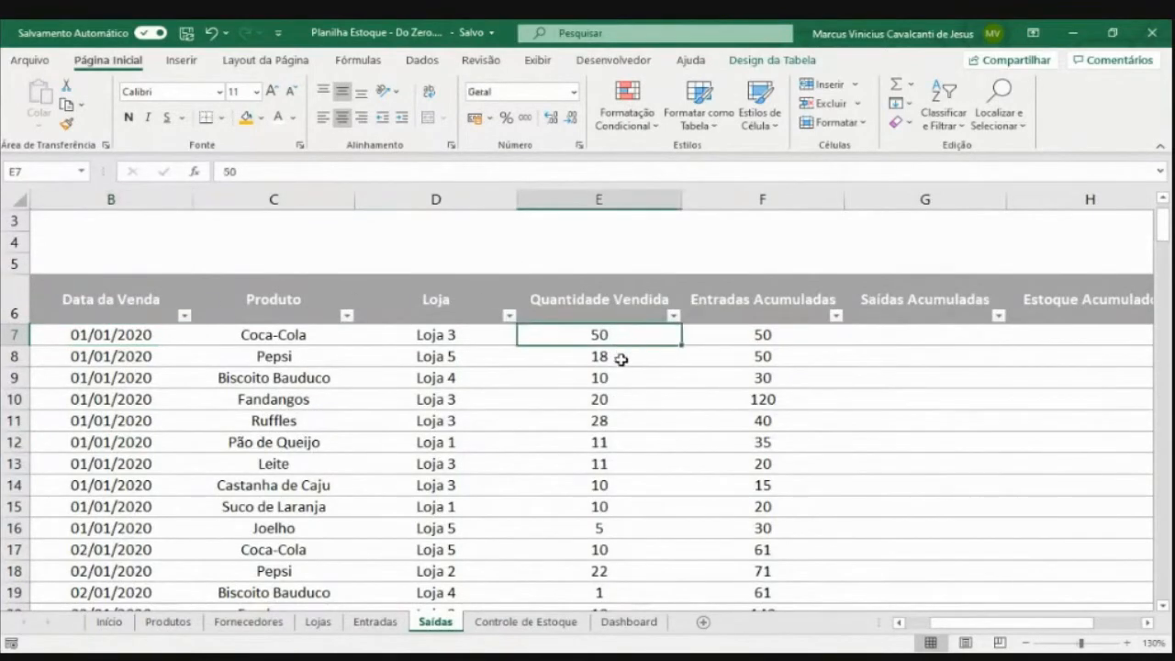
Try a sold quantity of 60 in E7 and undo the change
{"action": "type", "text": "60"}
{"action": "key", "text": "Return"}
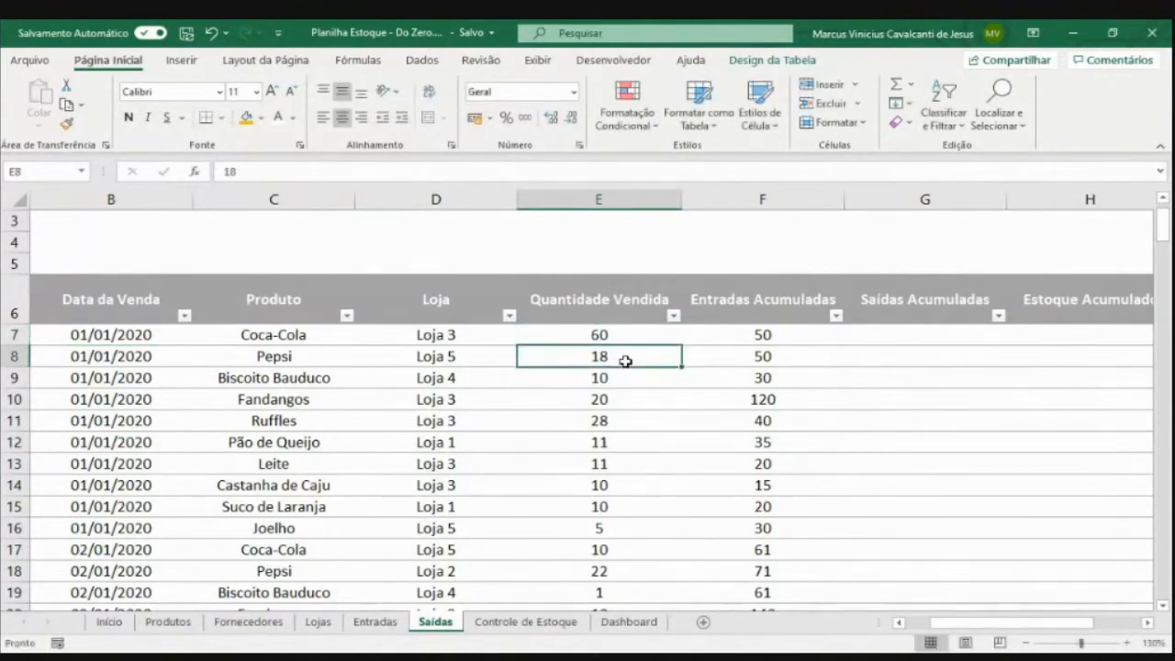
{"action": "key", "text": "ctrl+z"}
Review the SOMASES formula in F7 argument by argument, from the sum range through the product criterion to the "<="& date criterion
{"action": "key", "text": "Right"}
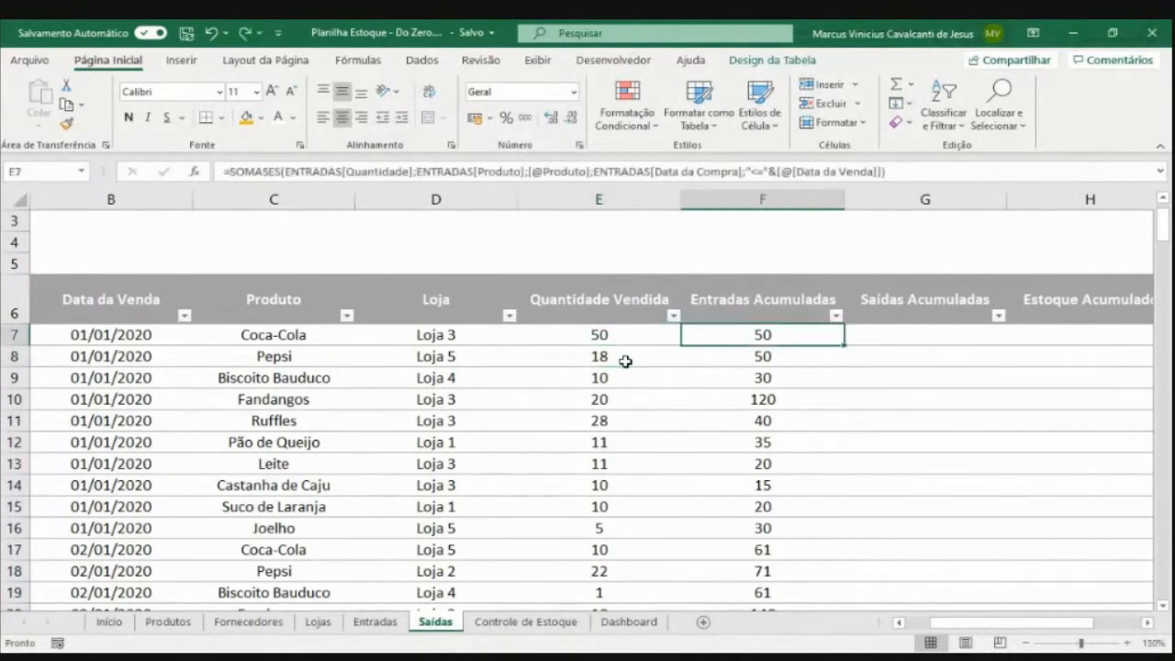
{"action": "key", "text": "F2"}
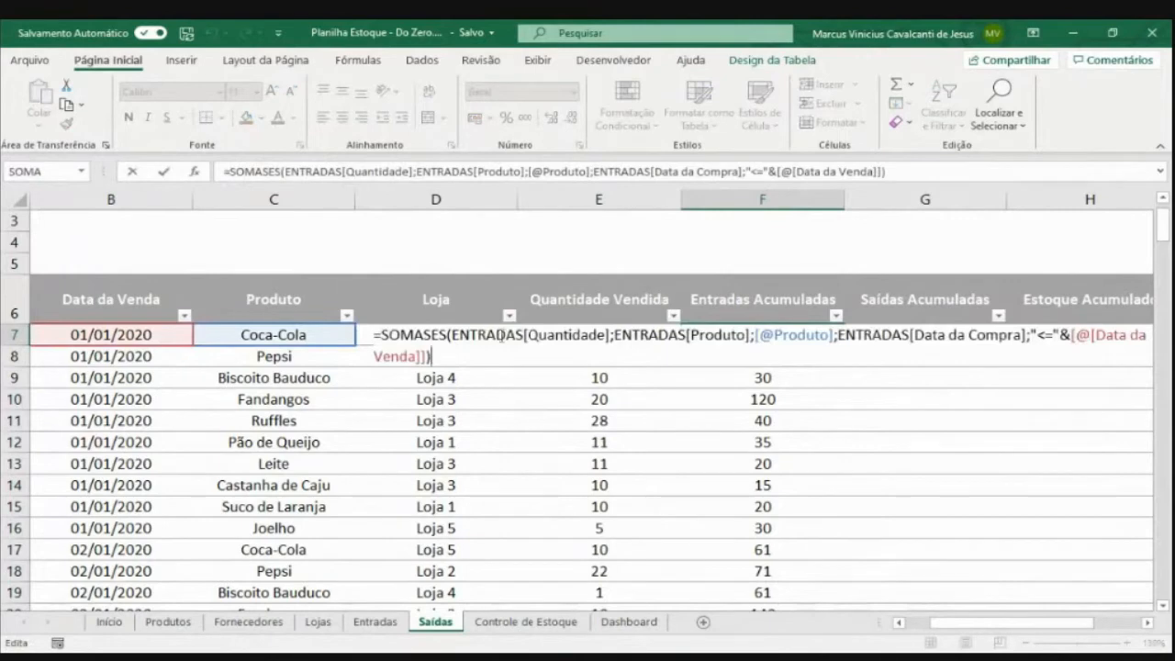
{"action": "left_click_drag", "start_coordinate": [452, 335], "coordinate": [610, 341]}
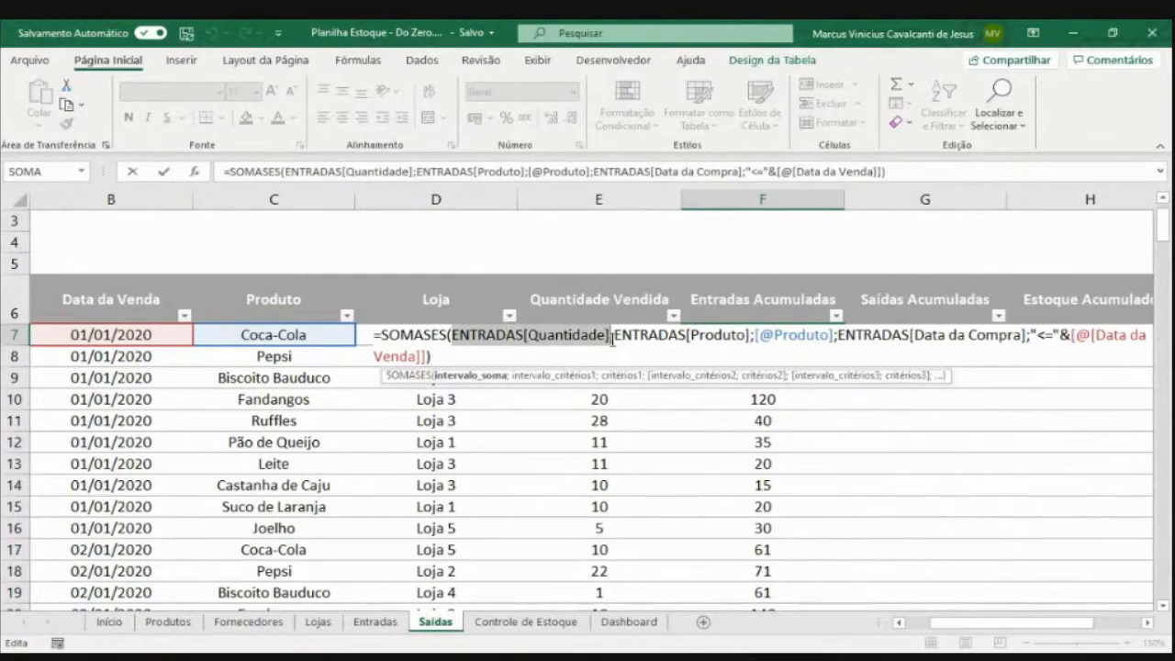
{"action": "left_click_drag", "start_coordinate": [613, 336], "coordinate": [831, 335]}
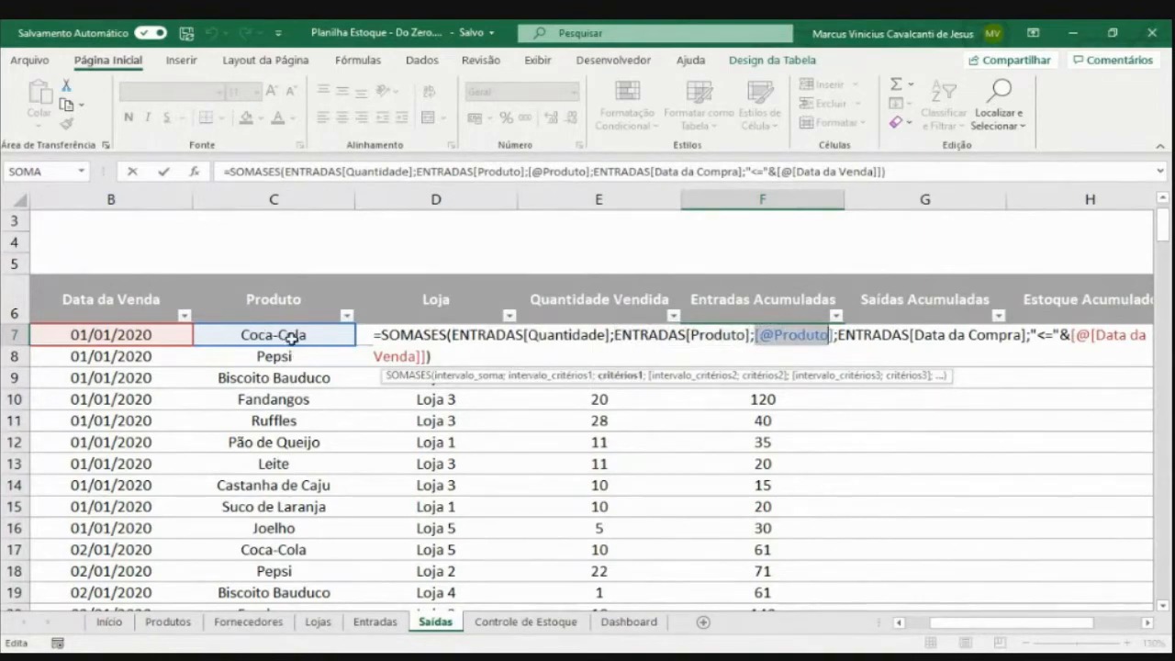
{"action": "left_click_drag", "start_coordinate": [837, 334], "coordinate": [1026, 336]}
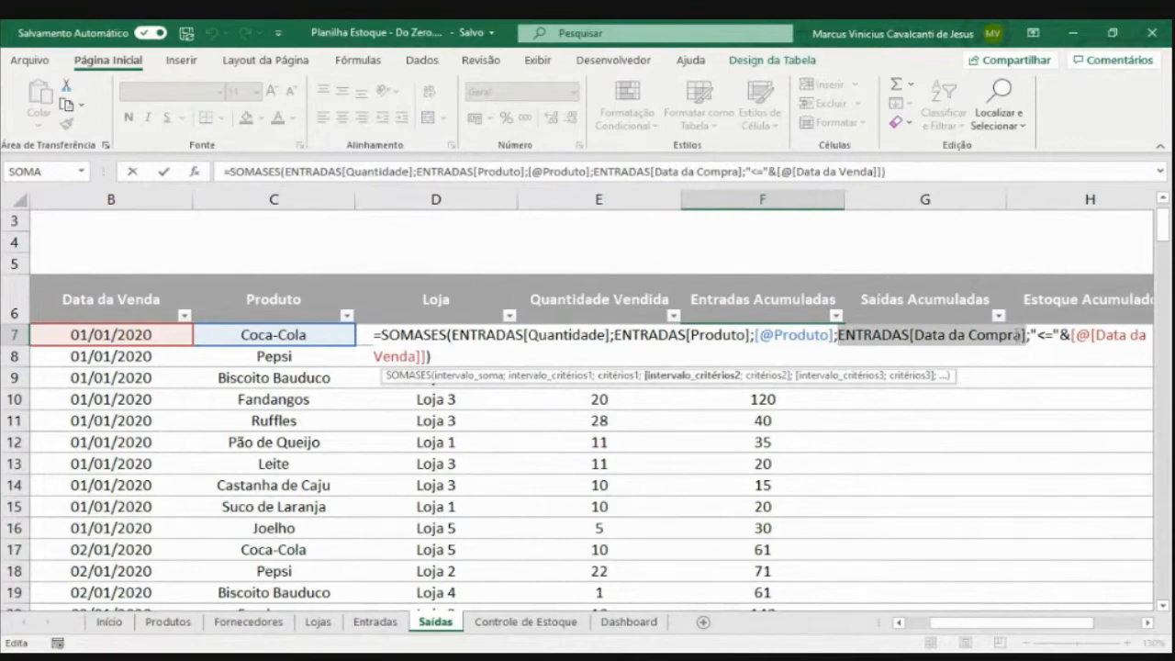
{"action": "left_click_drag", "start_coordinate": [1030, 334], "coordinate": [428, 356]}
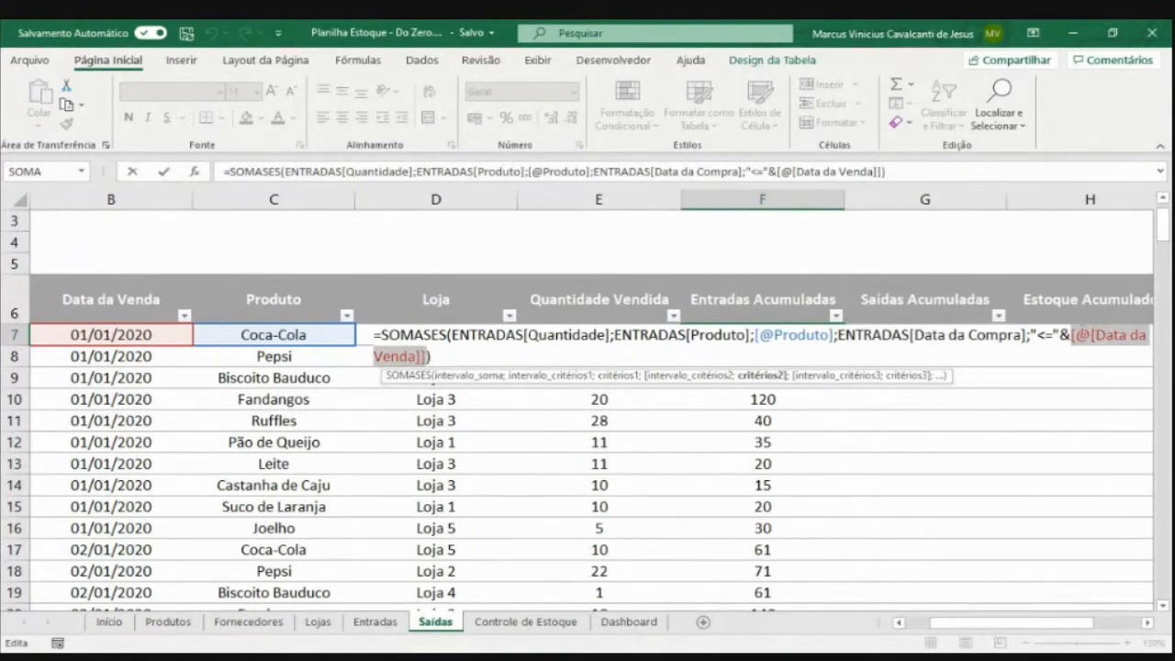
{"action": "left_click_drag", "start_coordinate": [1070, 335], "coordinate": [1060, 335]}
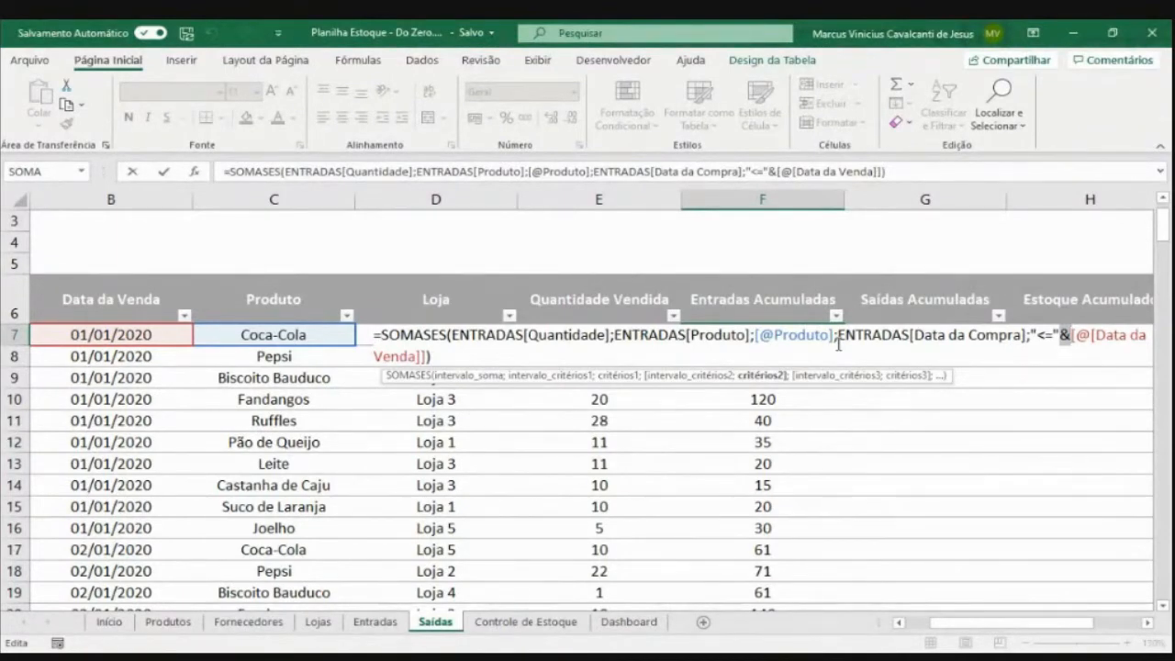
{"action": "key", "text": "Return"}
{"action": "key", "text": "Up"}
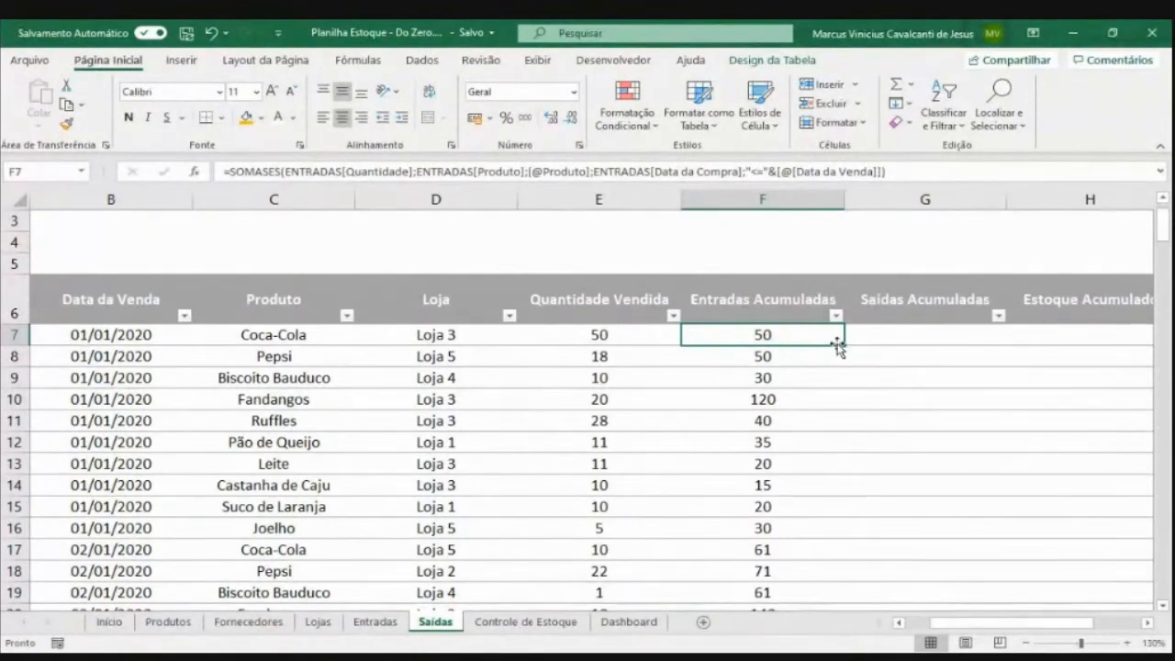
Start a SOMASES formula in G7 under Saídas Acumuladas with the whole [Quantidade Vendida] column as the sum range
{"action": "left_click_drag", "start_coordinate": [598, 336], "coordinate": [610, 437]}
{"action": "left_click", "coordinate": [913, 334]}
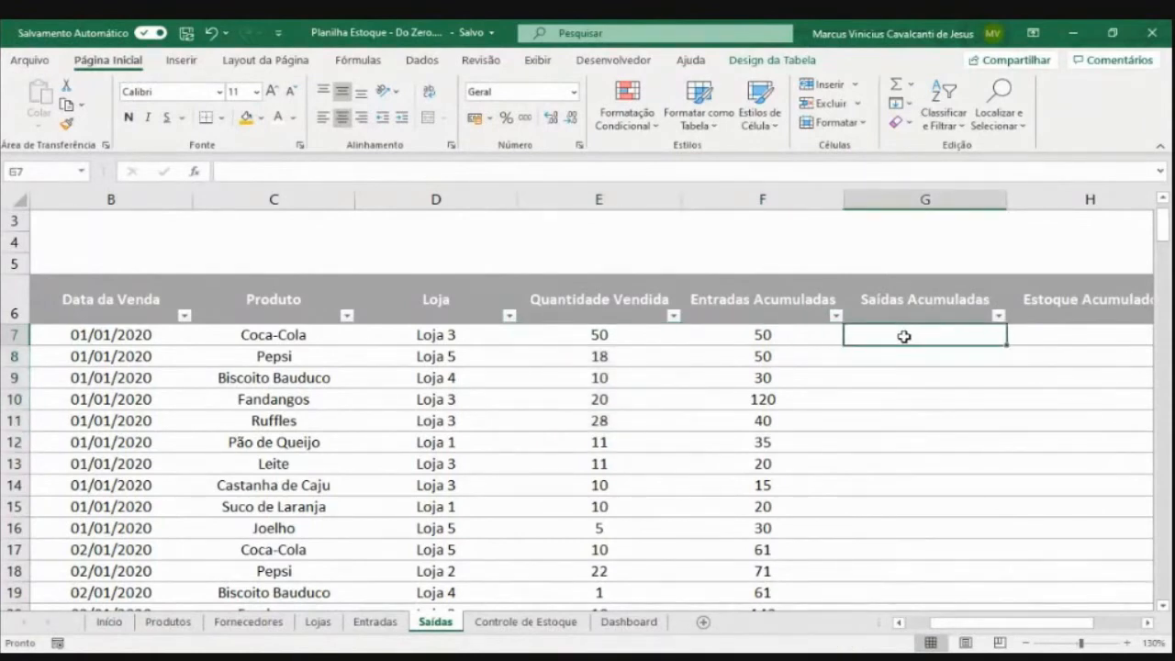
{"action": "type", "text": "="}
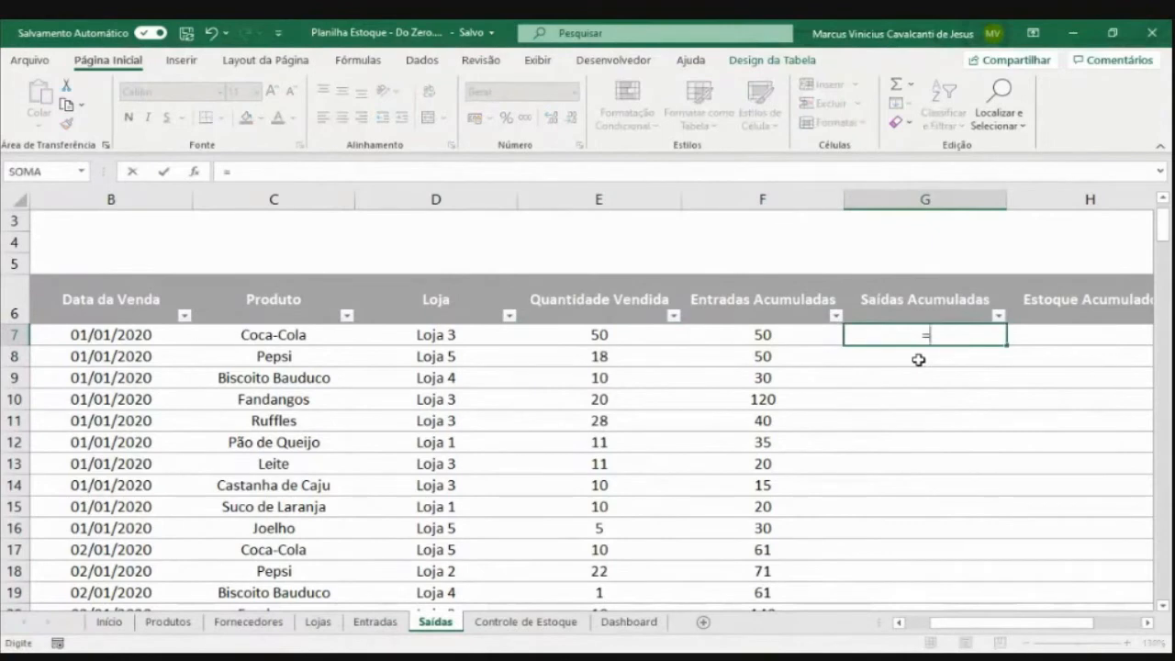
{"action": "type", "text": "SOMASES("}
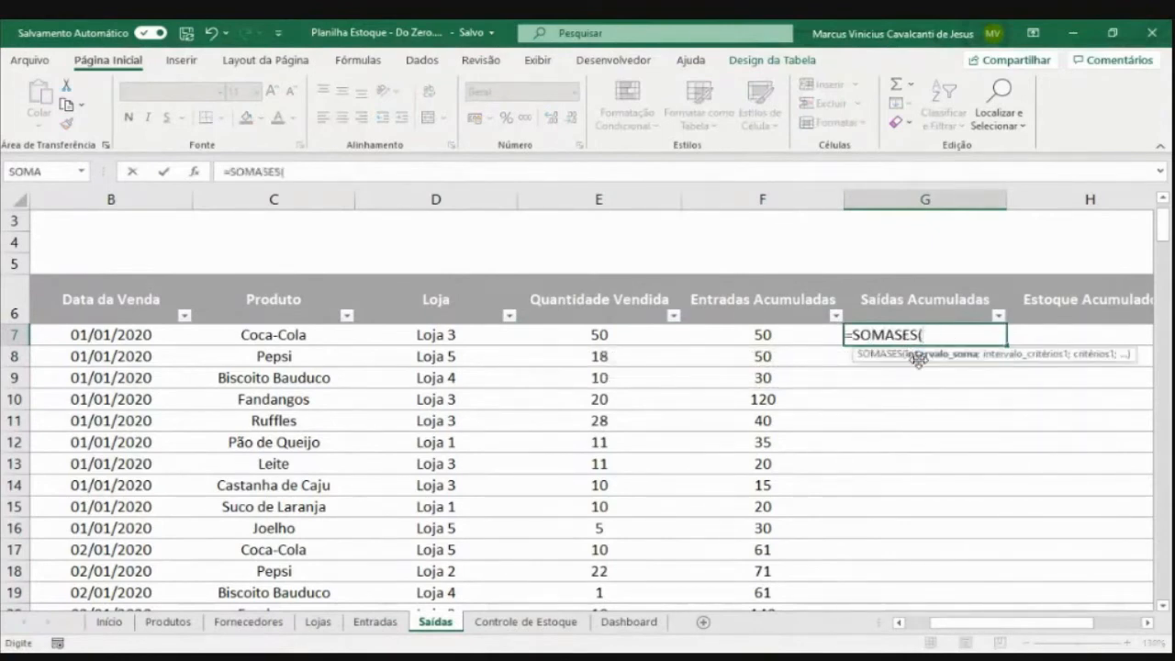
{"action": "left_click", "coordinate": [601, 356]}
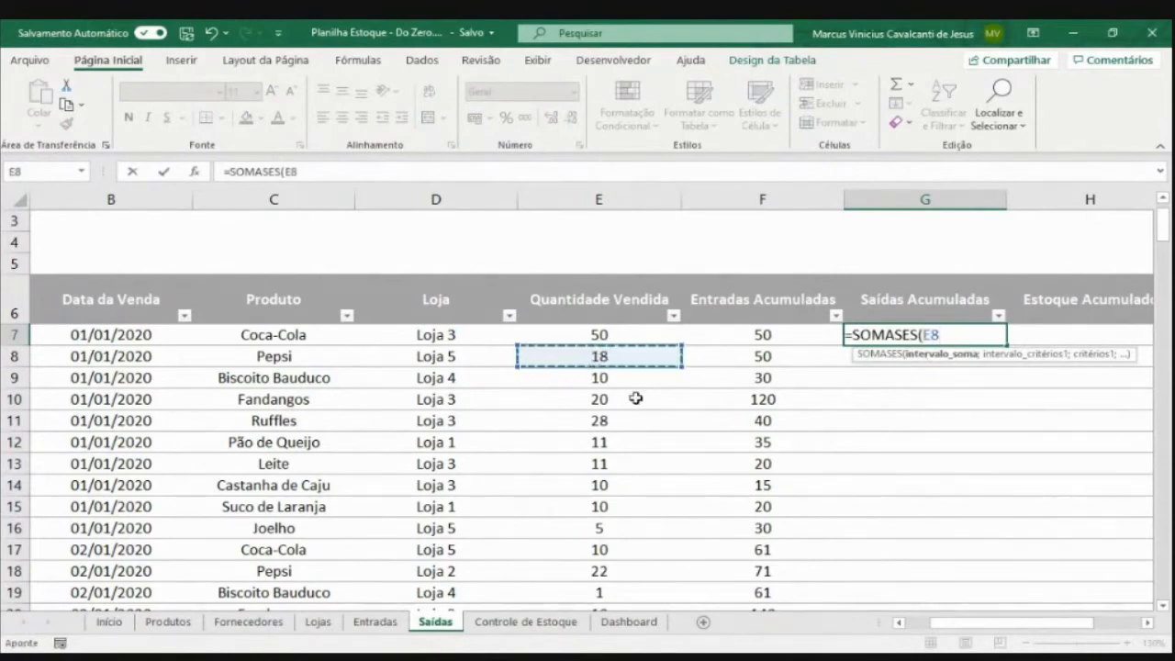
{"action": "key", "text": "Up"}
{"action": "key", "text": "ctrl+shift+Down"}
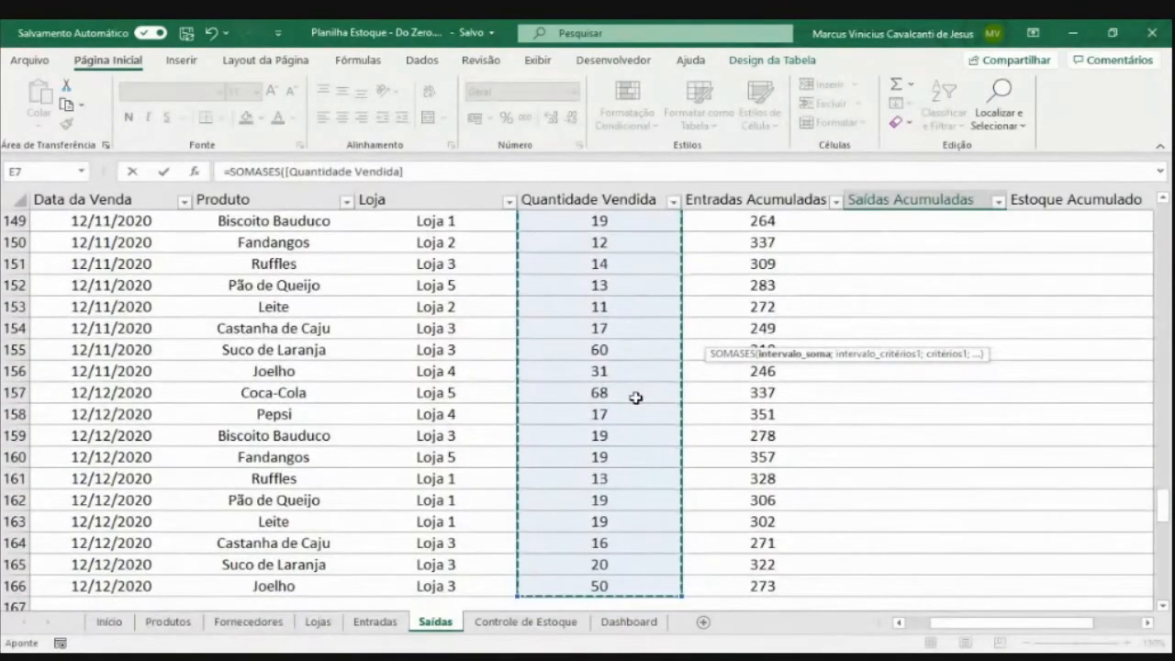
{"action": "left_click", "coordinate": [286, 172]}
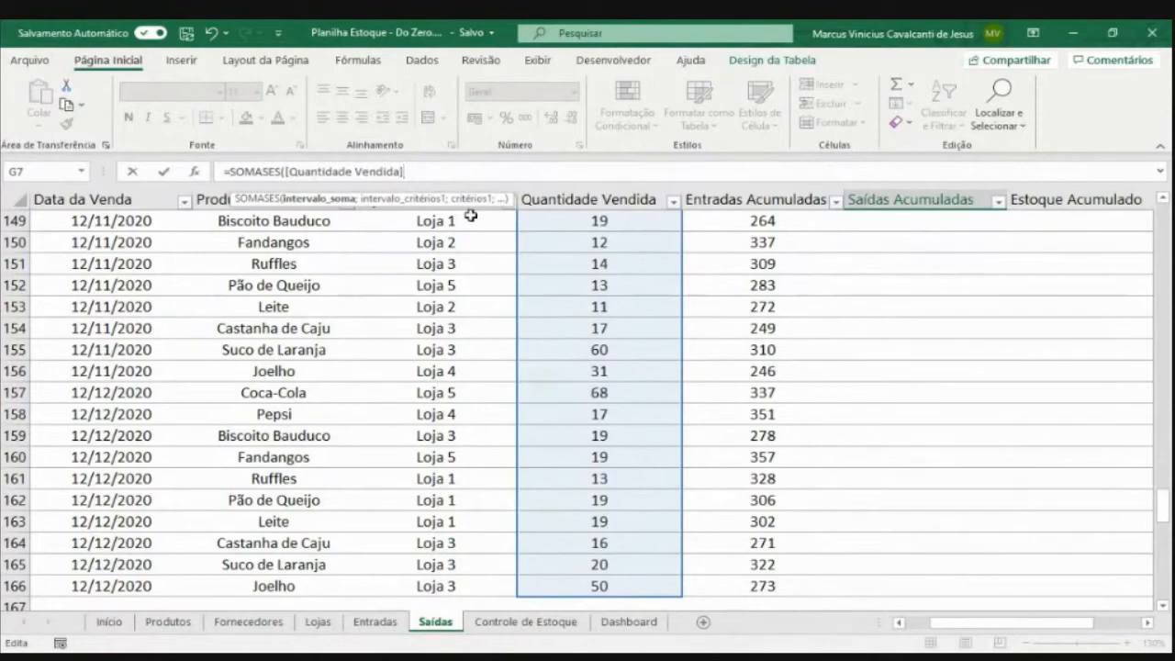
{"action": "type", "text": ";"}
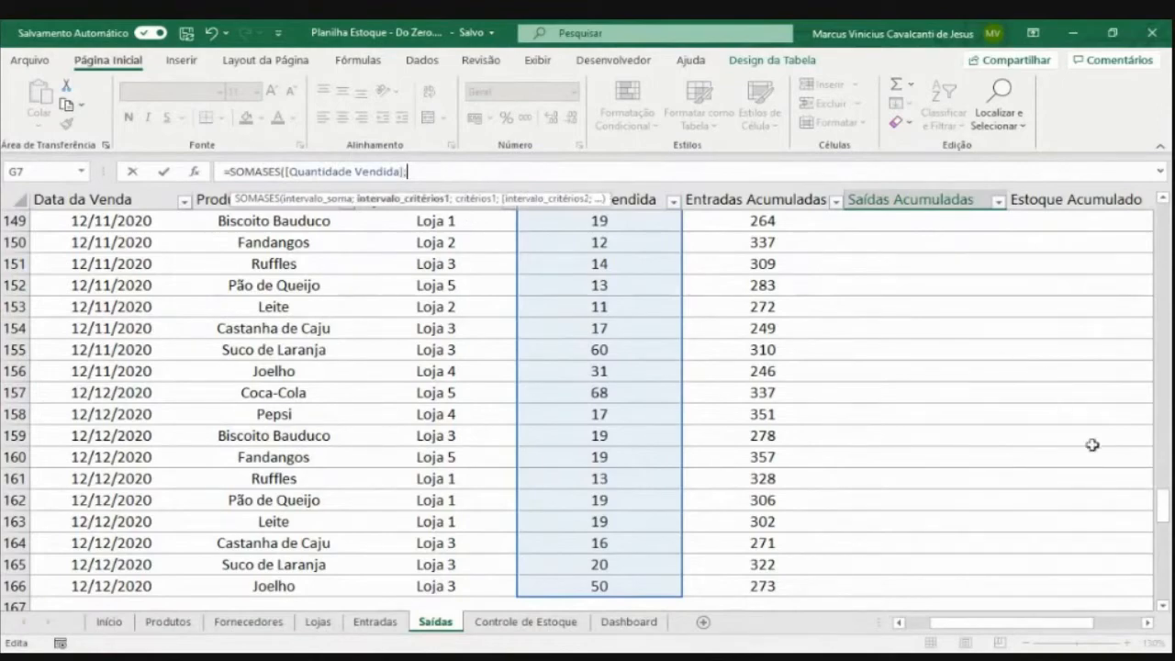
Add the whole [Produto] column as the first criteria range of the SOMASES formula in G7
{"action": "left_click_drag", "start_coordinate": [1163, 511], "coordinate": [1163, 218]}
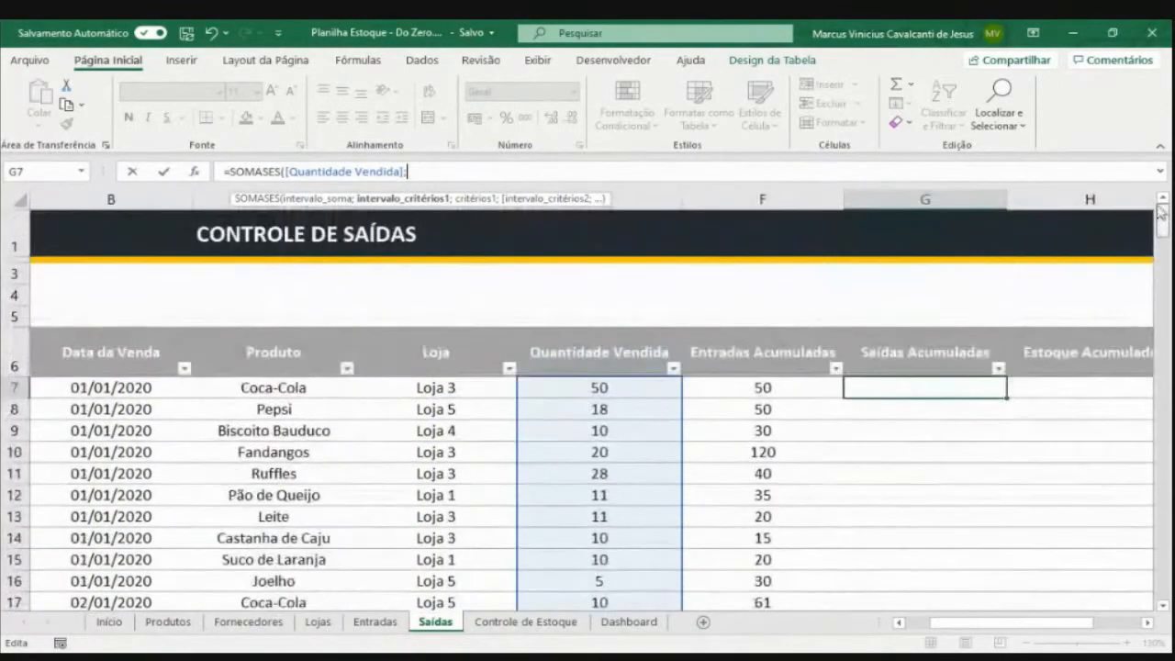
{"action": "left_click", "coordinate": [275, 406]}
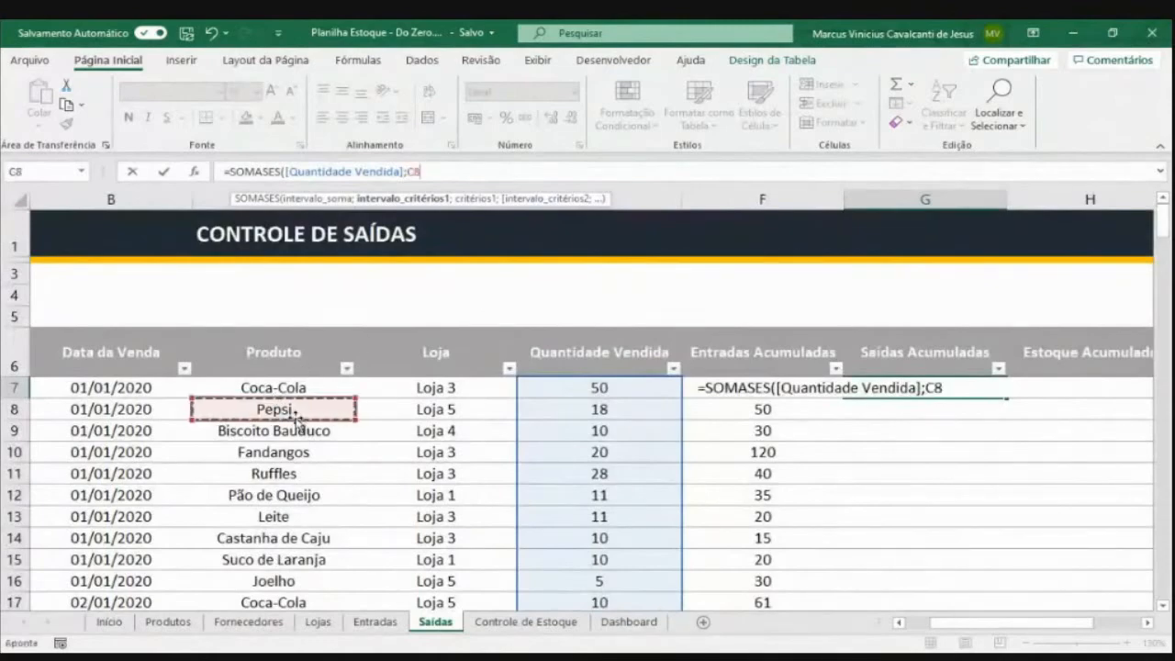
{"action": "key", "text": "Up"}
{"action": "key", "text": "ctrl+shift+Down"}
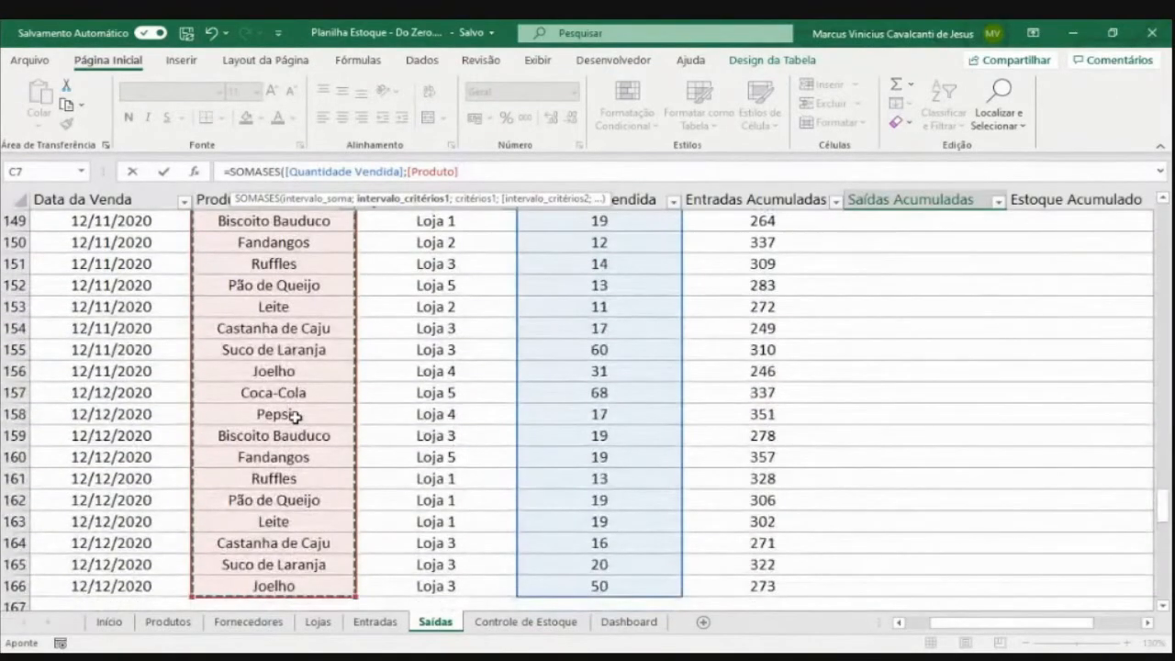
{"action": "type", "text": ";"}
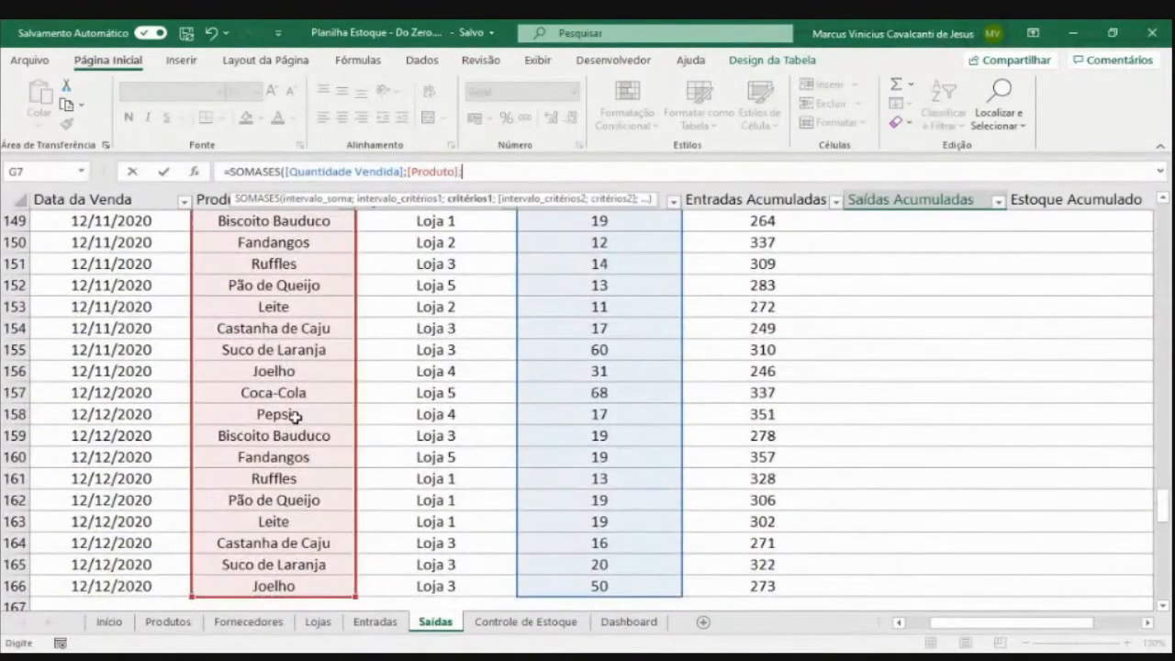
{"action": "key", "text": "Left"}
{"action": "key", "text": "Left"}
{"action": "key", "text": "Left"}
{"action": "key", "text": "Left"}
{"action": "key", "text": "Left"}
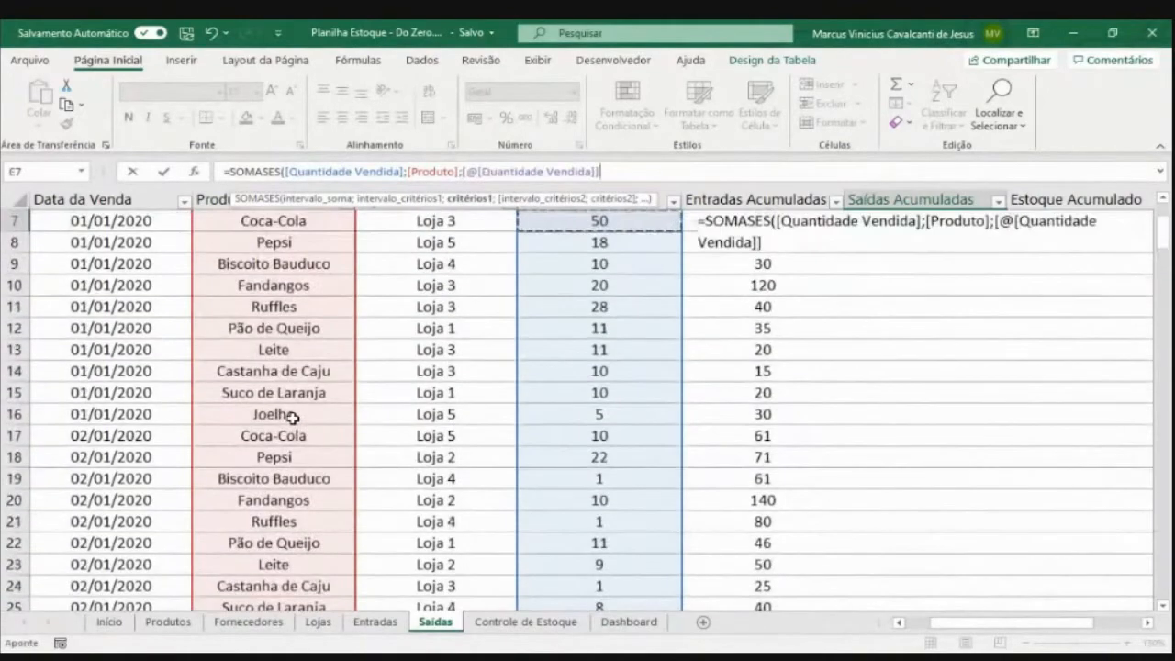
{"action": "key", "text": "Right"}
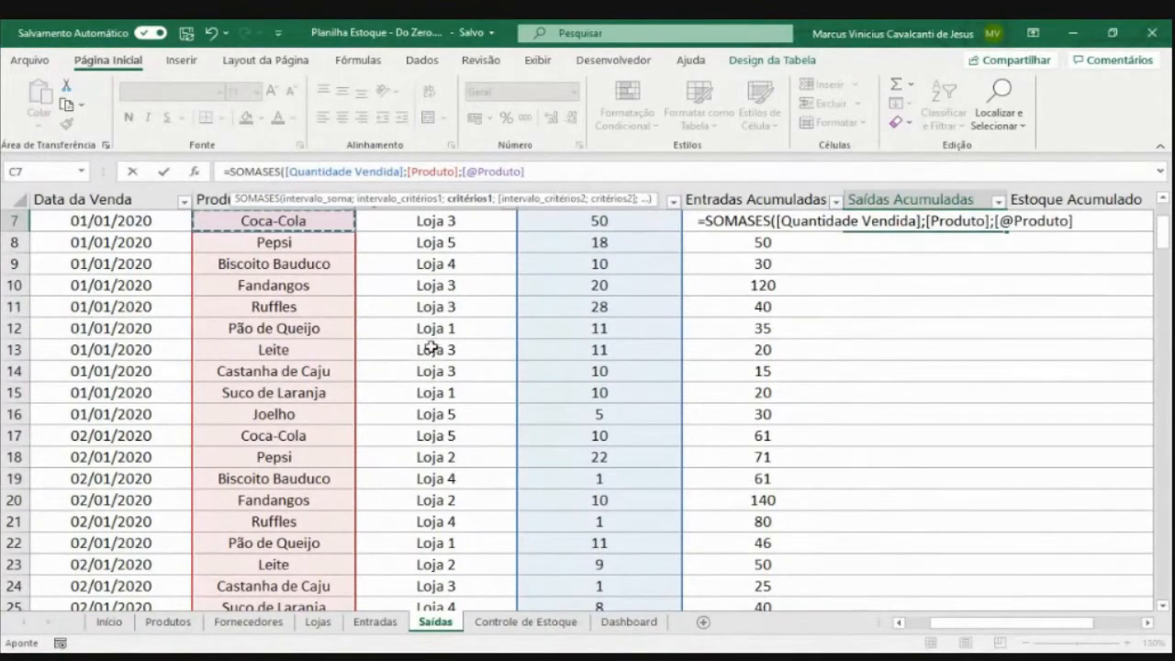
{"action": "type", "text": ";"}
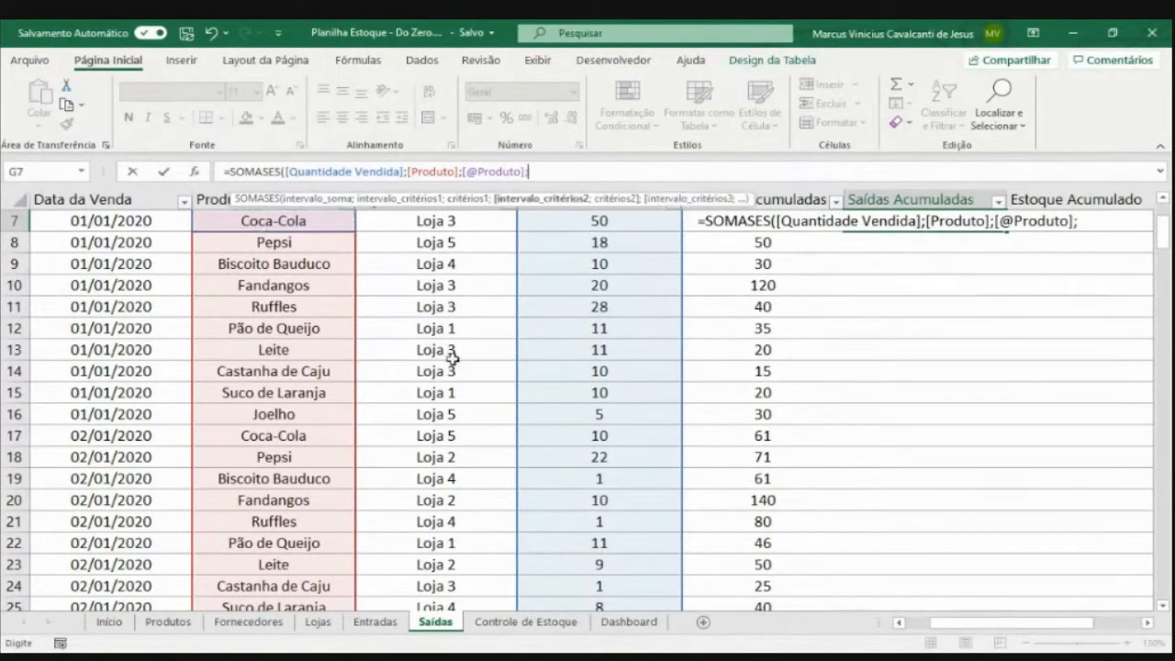
Add the whole [Data da Venda] column as the second criteria range of the G7 formula
{"action": "scroll", "coordinate": [134, 265], "scroll_direction": "up", "scroll_amount": 3}
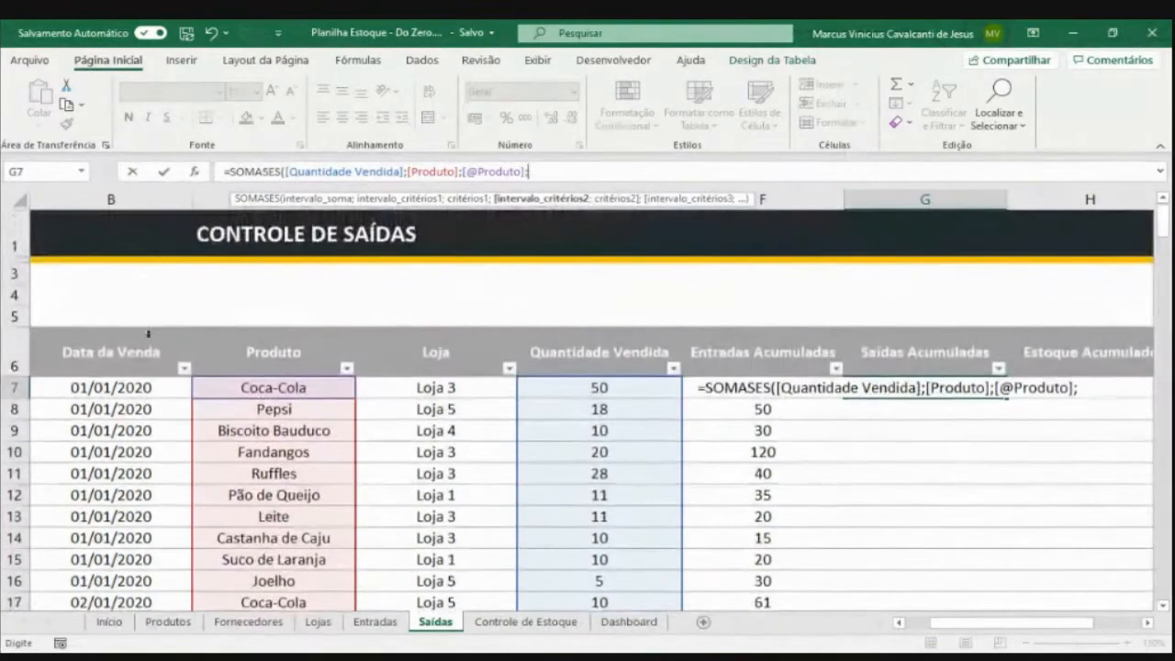
{"action": "scroll", "coordinate": [135, 265], "scroll_direction": "down", "scroll_amount": 1}
{"action": "left_click", "coordinate": [133, 314]}
{"action": "key", "text": "ctrl+shift+Down"}
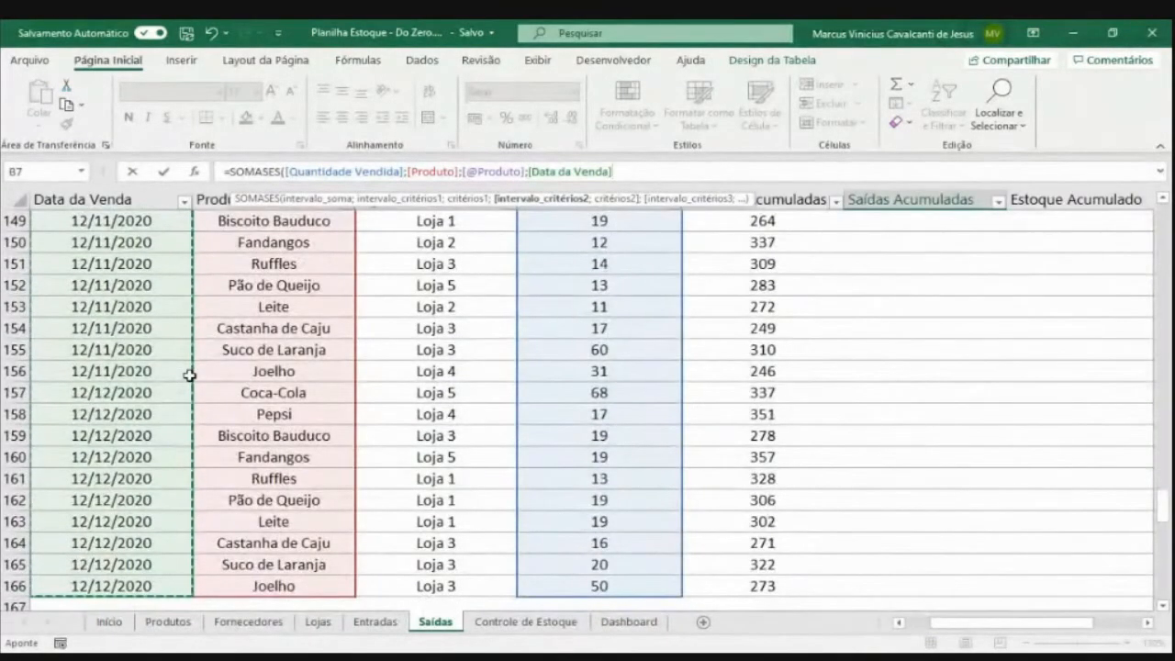
{"action": "type", "text": ";"}
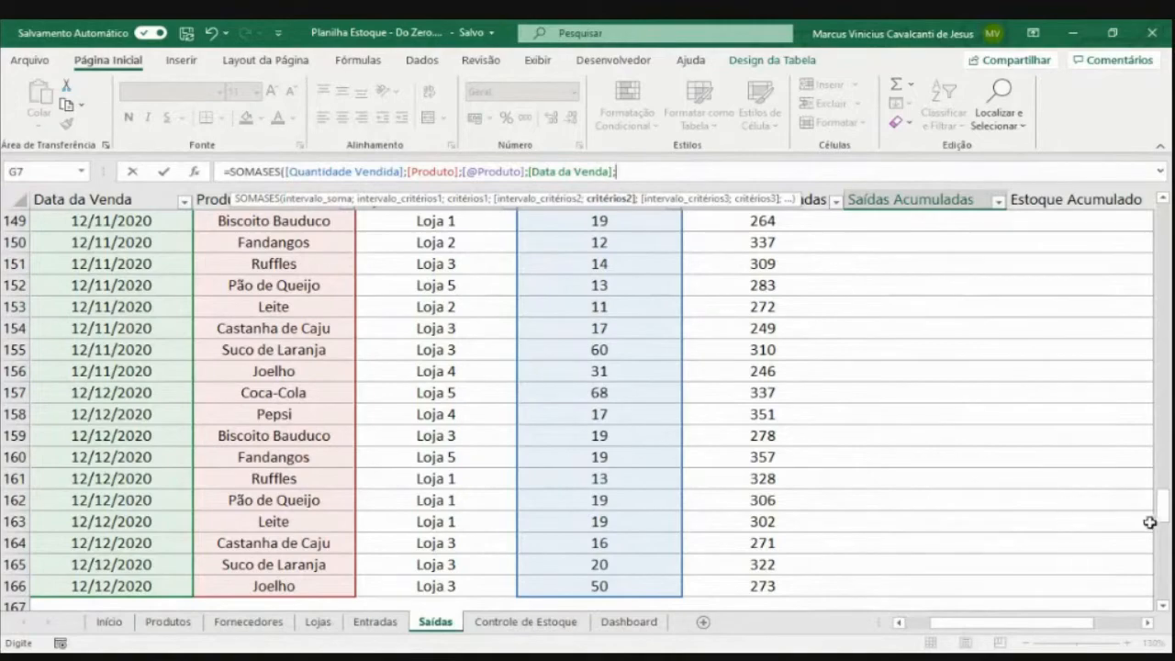
Complete the G7 formula with "<="&[@[Data da Venda]] as the second criterion, applying it to the Saídas Acumuladas column
{"action": "left_click_drag", "start_coordinate": [1166, 521], "coordinate": [1165, 223]}
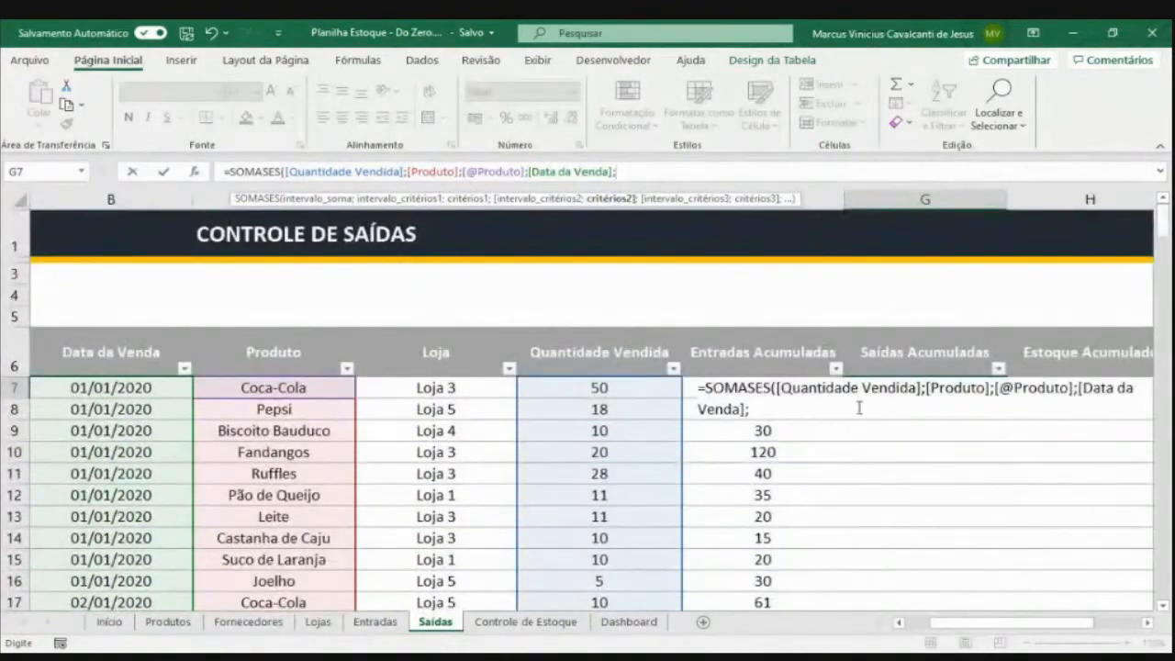
{"action": "left_click", "coordinate": [750, 409]}
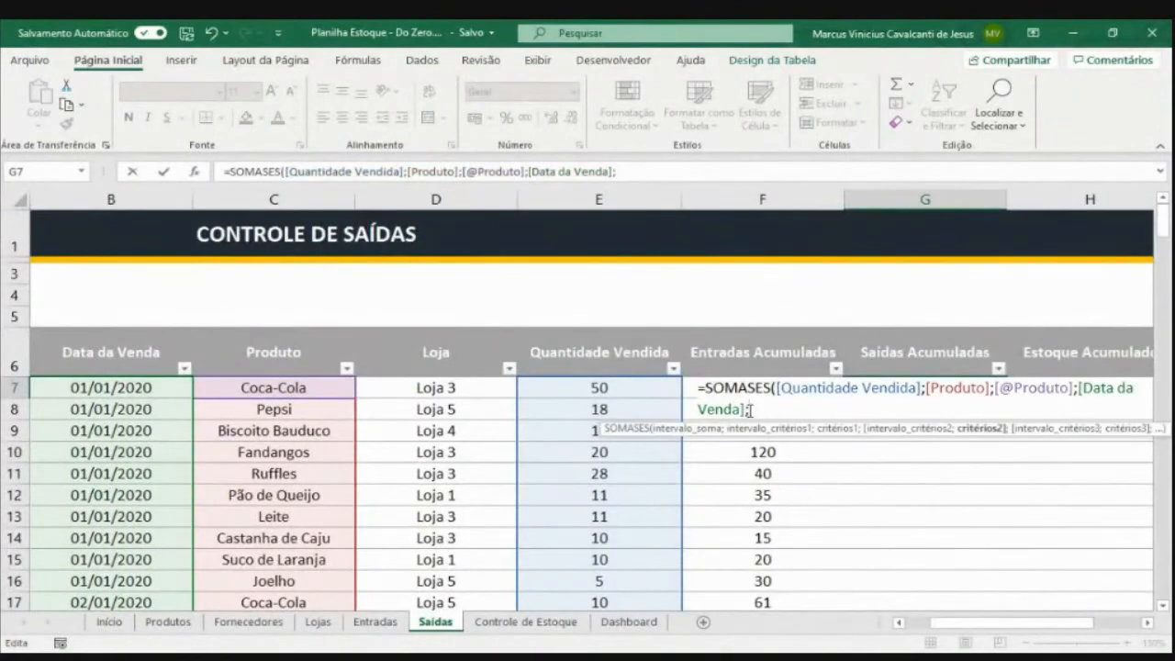
{"action": "type", "text": "\""}
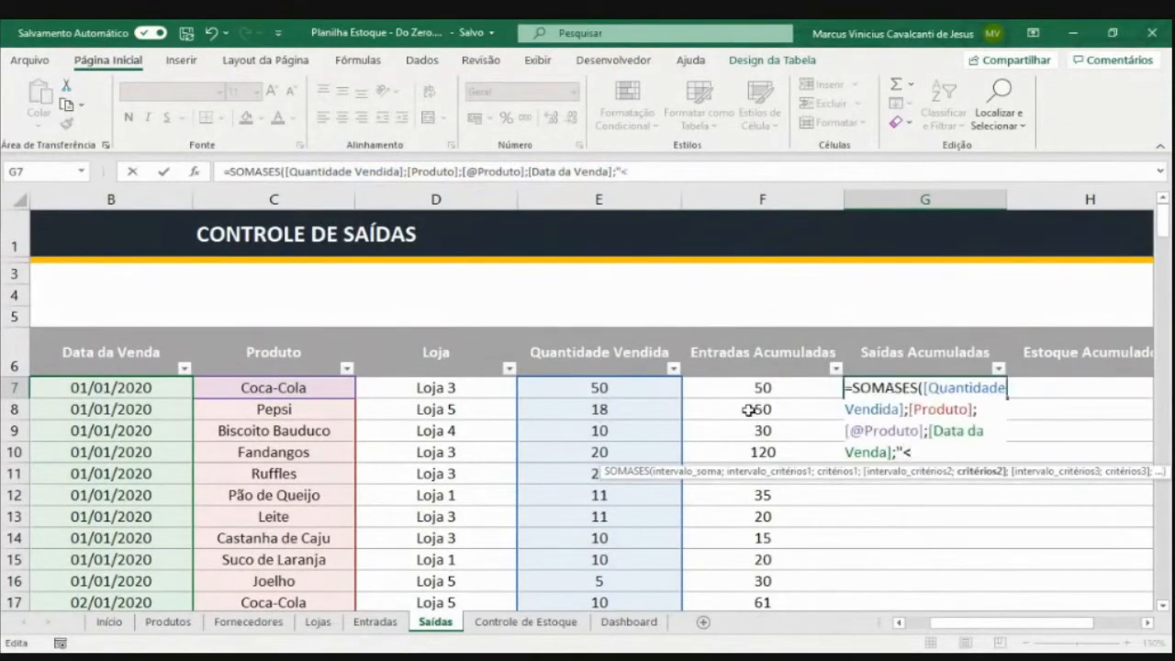
{"action": "type", "text": "<=\"&"}
{"action": "left_click", "coordinate": [170, 386]}
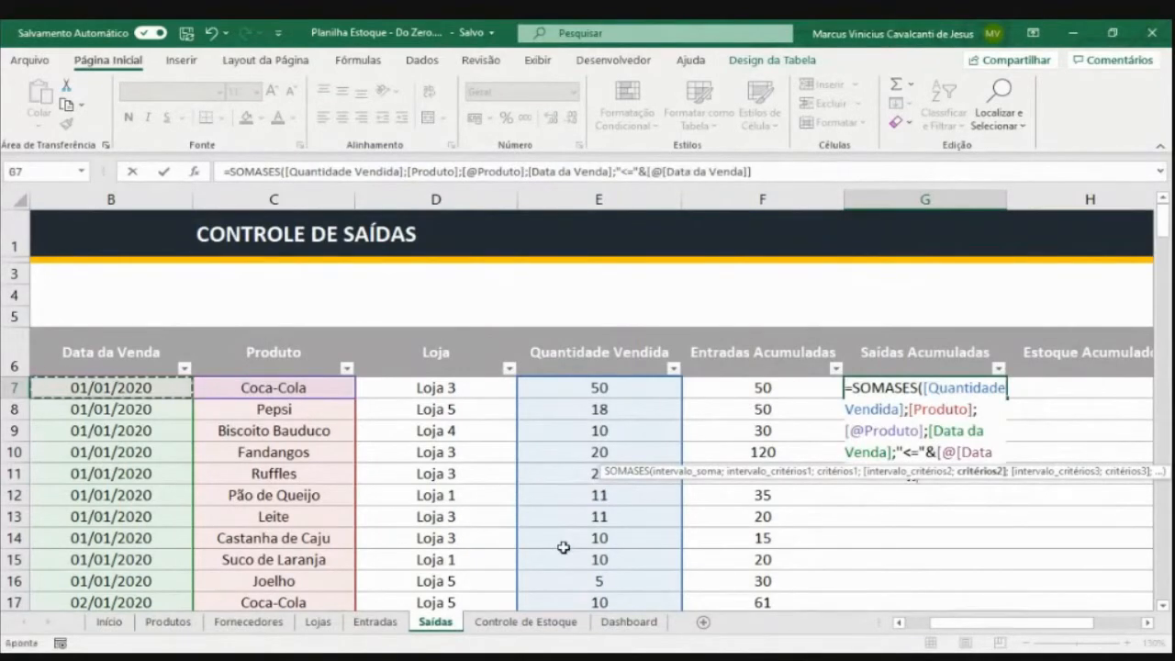
{"action": "key", "text": "ctrl+Return"}
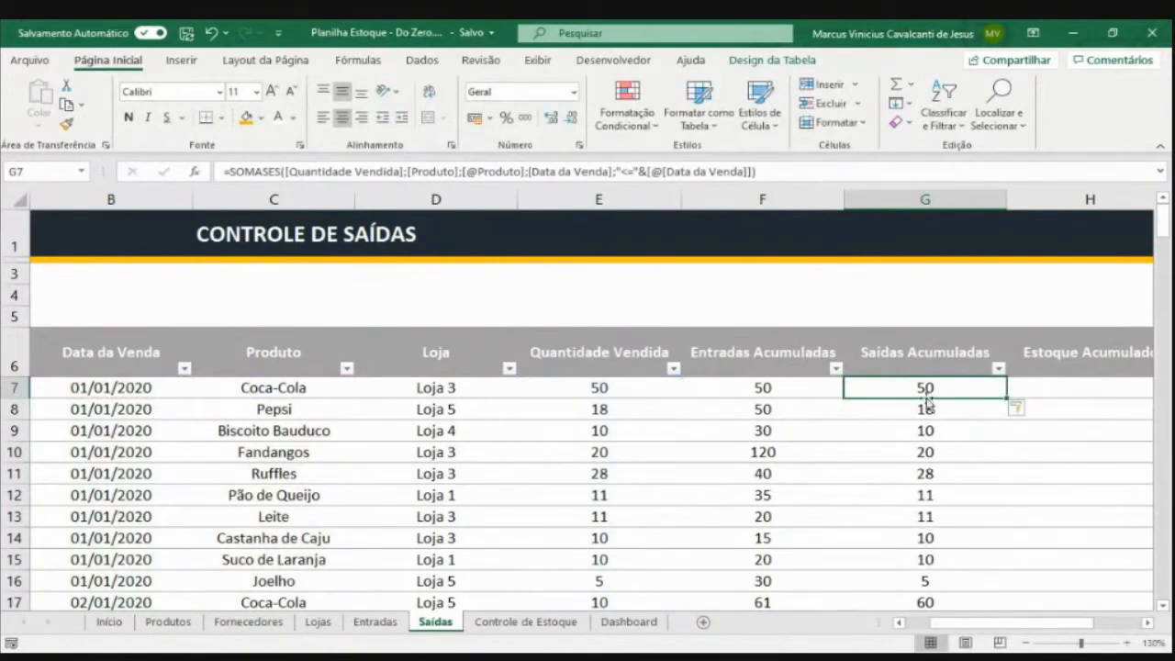
{"action": "left_click", "coordinate": [567, 389]}
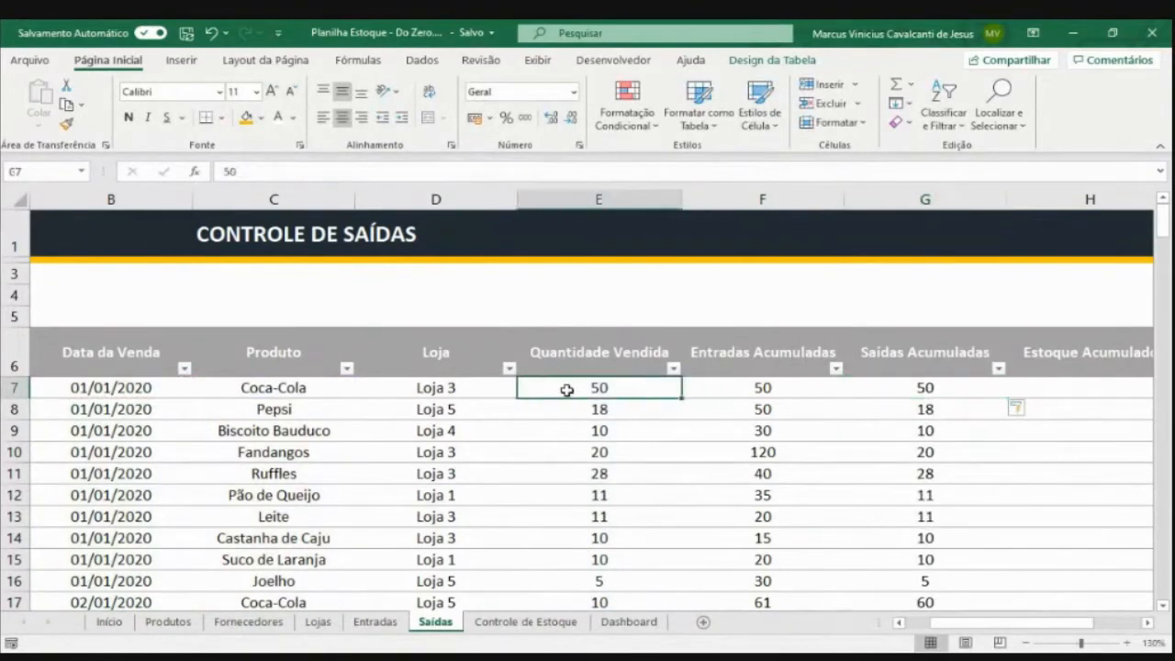
Compare Coca-Cola's quantities sold, accumulated entries and accumulated sales in rows 7 and 17 of the Saídas sheet
{"action": "left_click", "coordinate": [917, 388]}
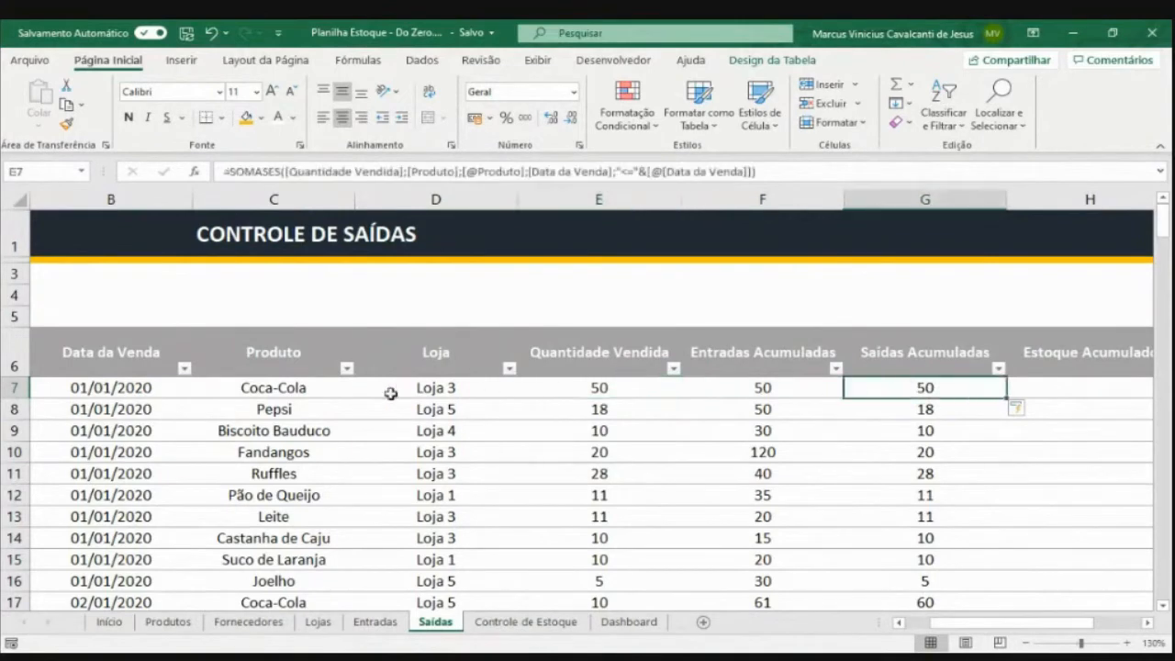
{"action": "left_click", "coordinate": [139, 388]}
{"action": "left_click", "coordinate": [870, 389]}
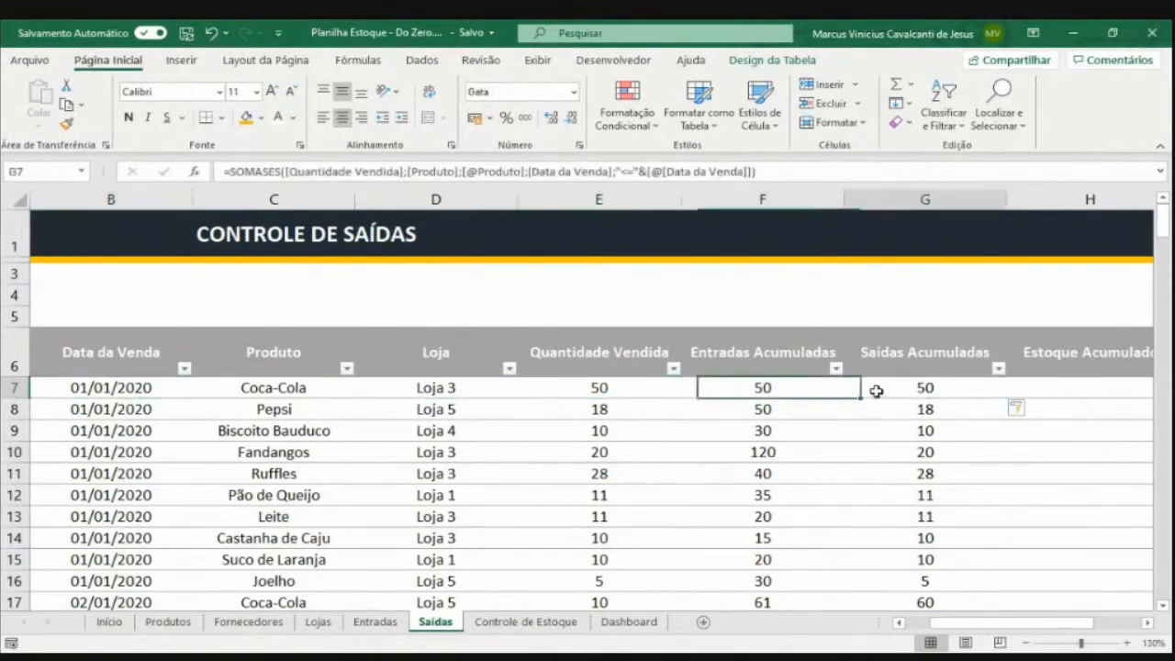
{"action": "left_click", "coordinate": [270, 602]}
{"action": "scroll", "coordinate": [230, 560], "scroll_direction": "down", "scroll_amount": 1}
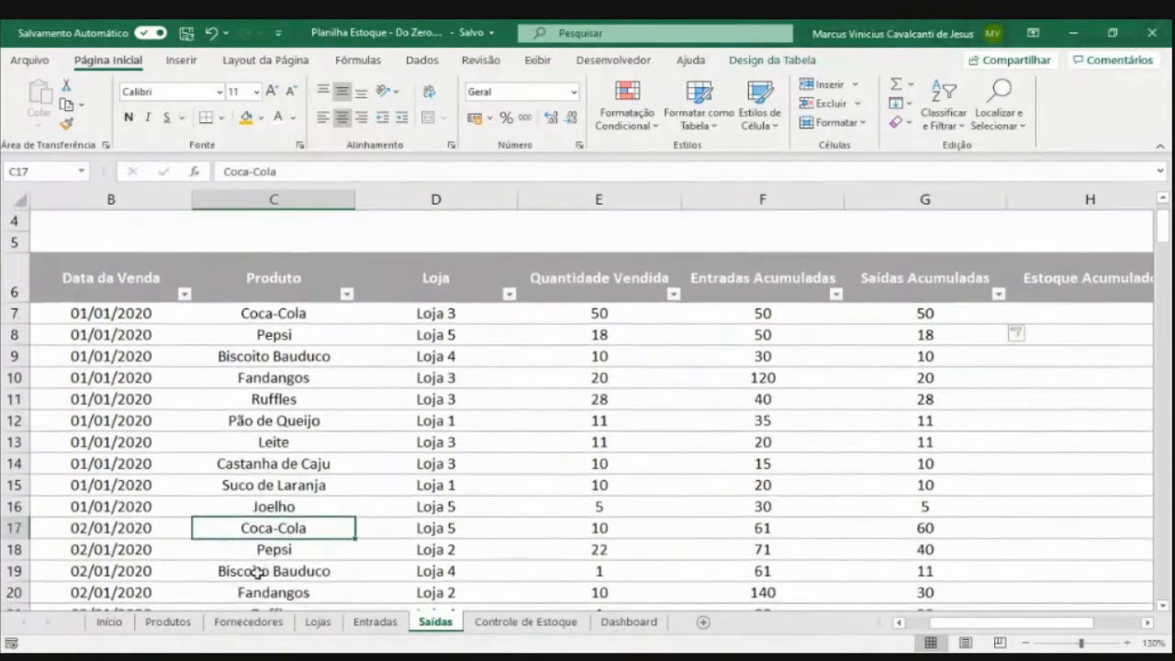
{"action": "left_click", "coordinate": [605, 529]}
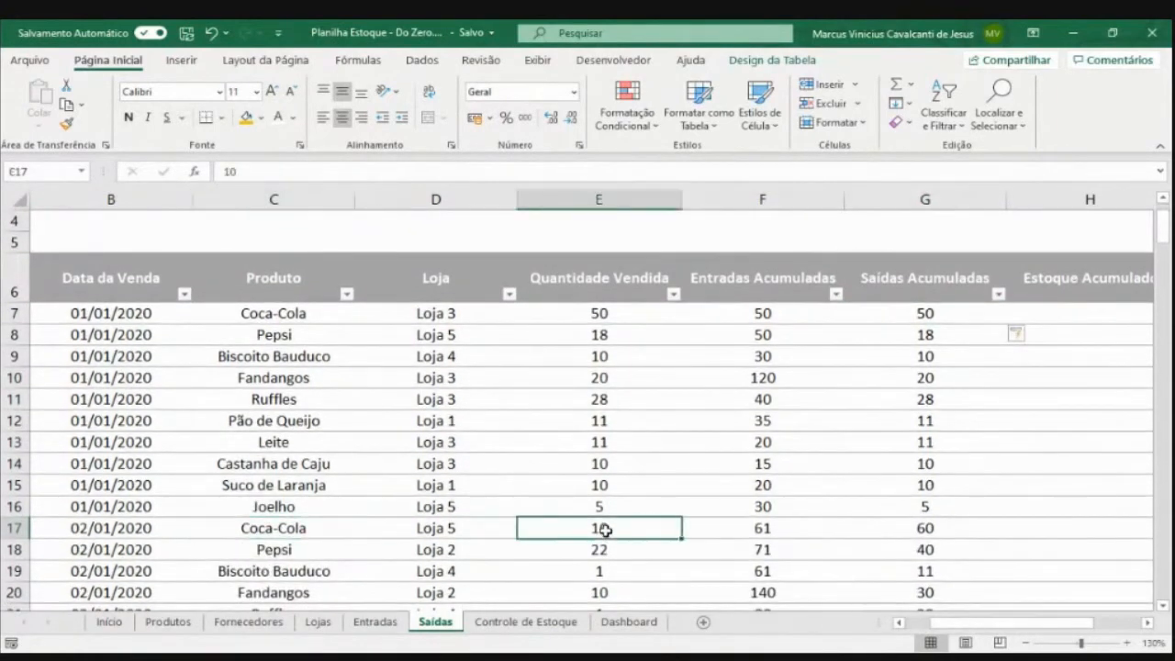
{"action": "left_click", "coordinate": [896, 315]}
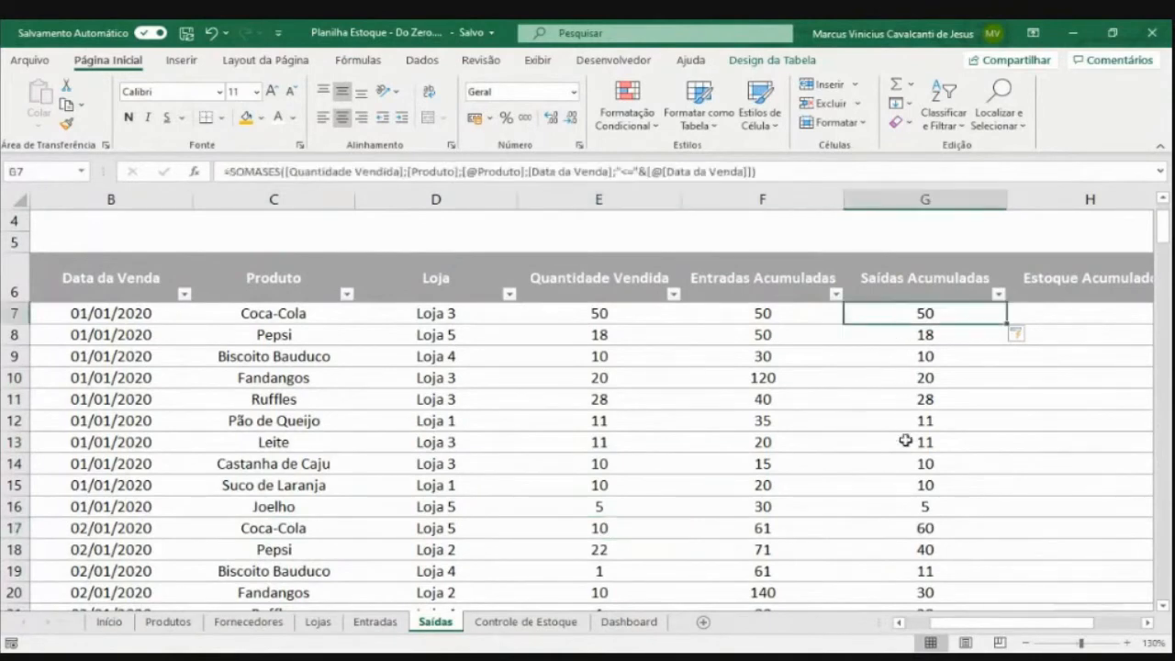
{"action": "left_click", "coordinate": [908, 528]}
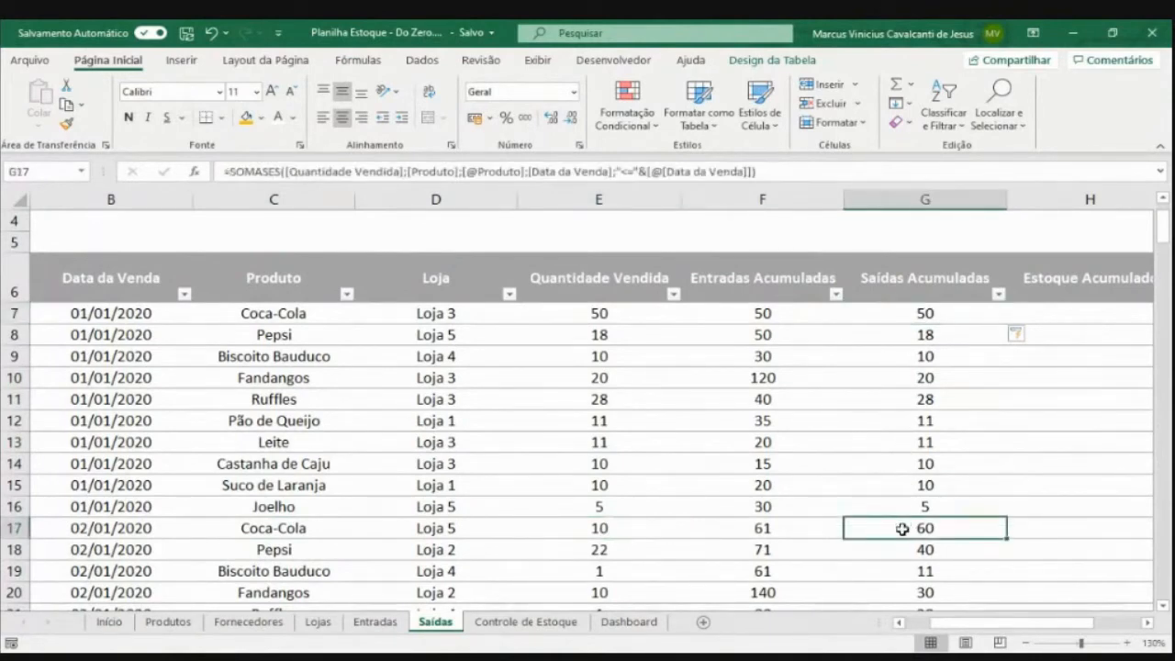
{"action": "left_click", "coordinate": [768, 529]}
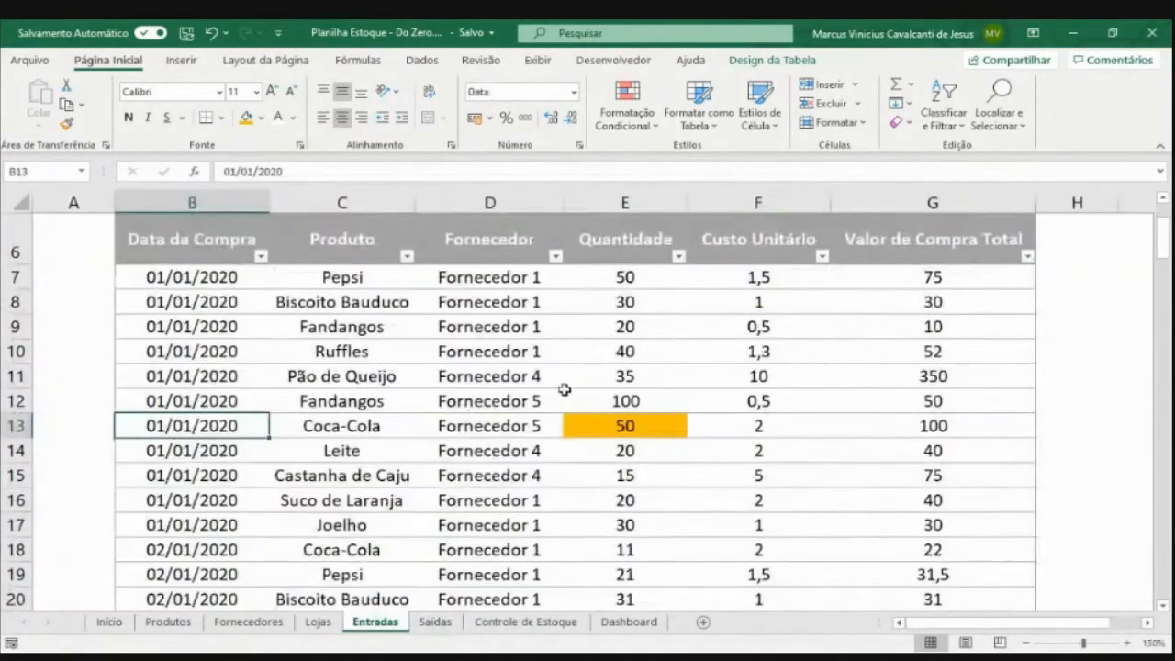
Highlight Coca-Cola's purchase quantity dated 02/01/2020 on the Entradas sheet, cell E18, with the orange fill
{"action": "left_click", "coordinate": [376, 622]}
{"action": "scroll", "coordinate": [642, 451], "scroll_direction": "down", "scroll_amount": 2}
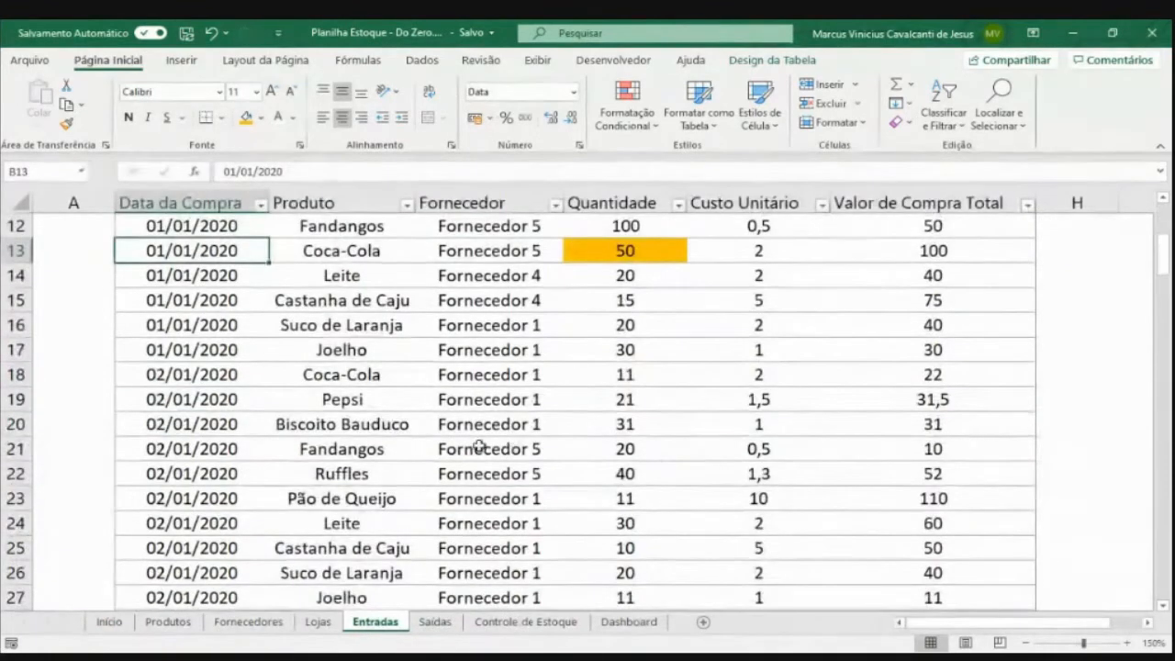
{"action": "left_click", "coordinate": [624, 372]}
{"action": "left_click", "coordinate": [245, 118]}
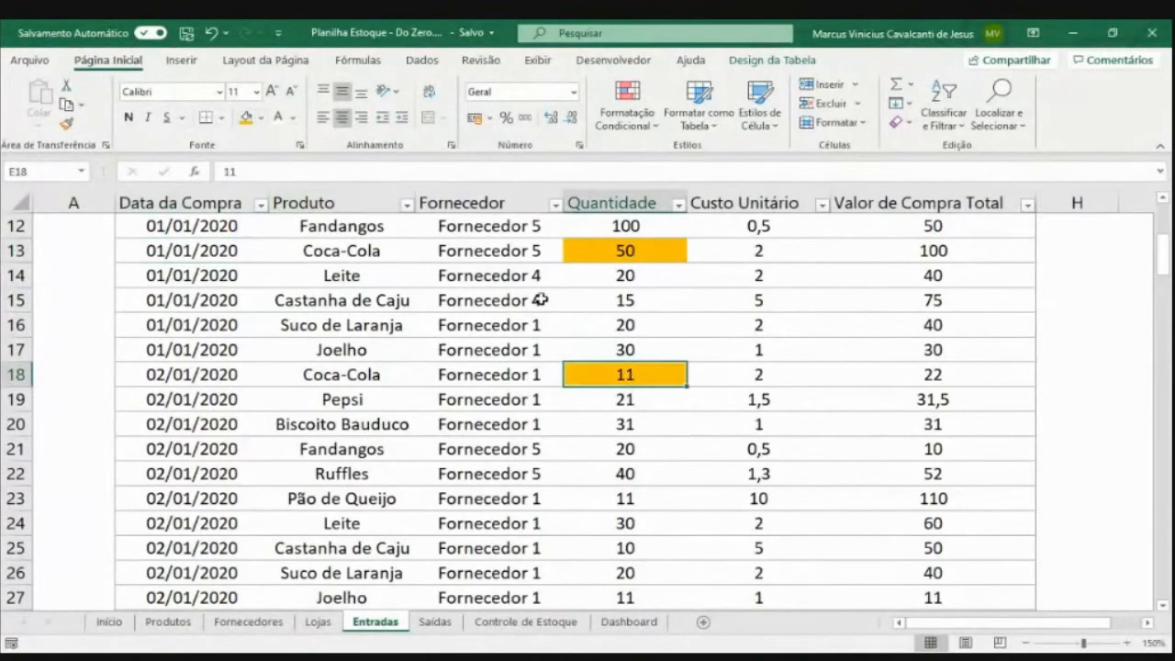
On the Saídas sheet, fill the Estoque Acumulado column from H7 with =[@[Entradas Acumuladas]]-[@[Saídas Acumuladas]]
{"action": "left_click", "coordinate": [435, 621]}
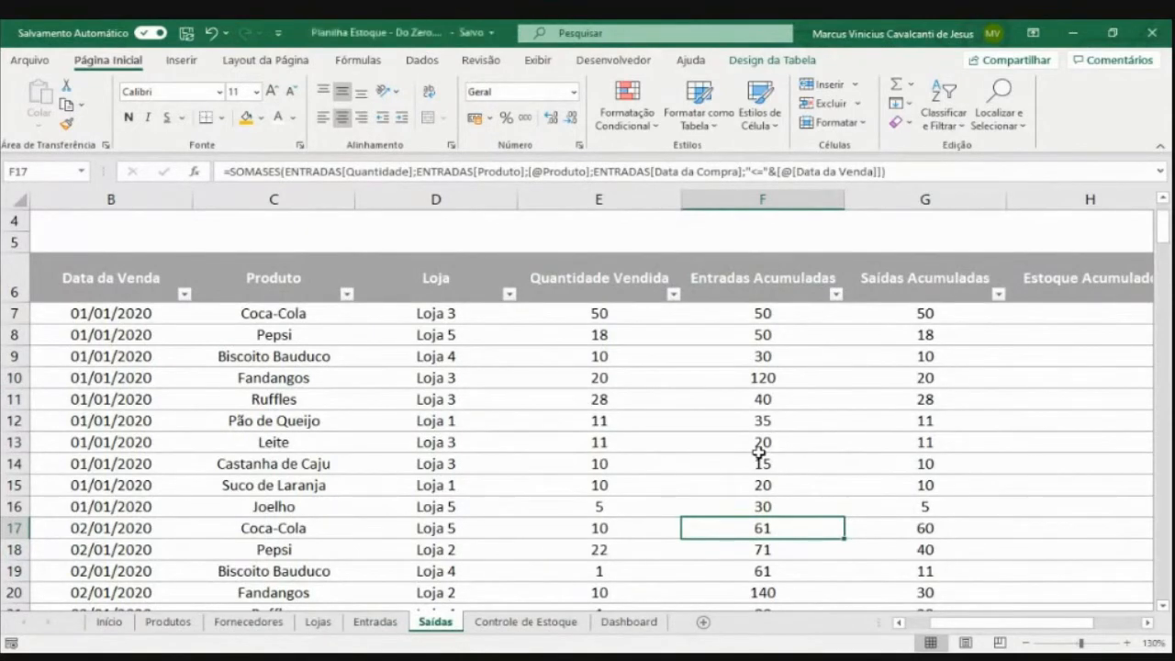
{"action": "left_click", "coordinate": [776, 310]}
{"action": "left_click", "coordinate": [883, 319]}
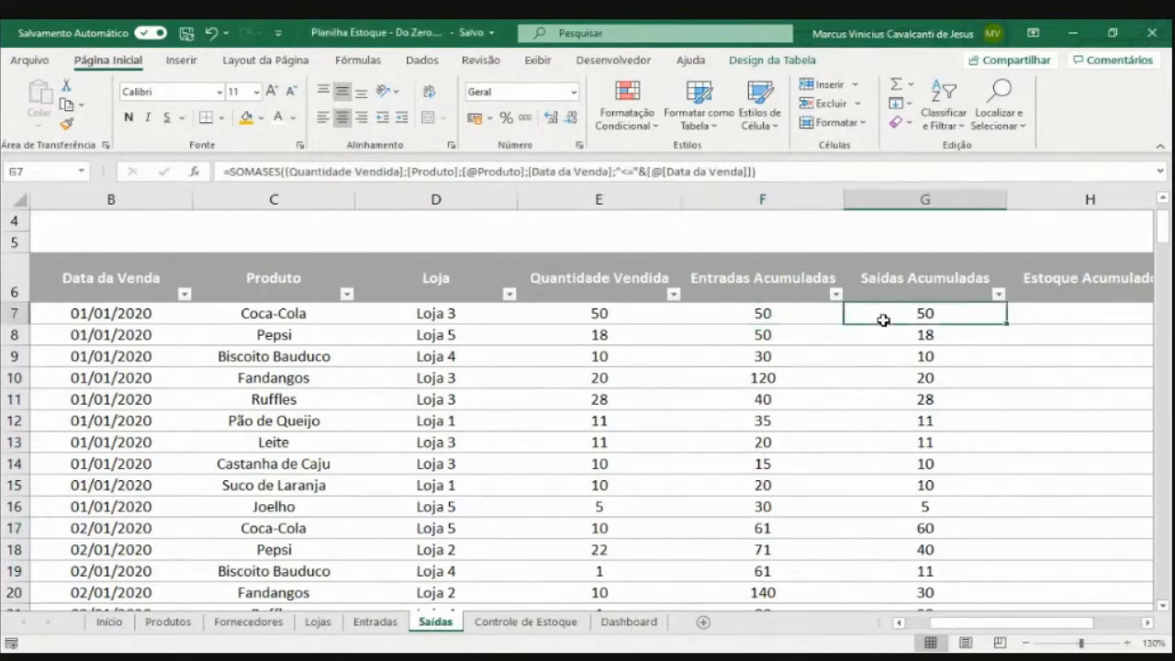
{"action": "left_click", "coordinate": [1027, 643]}
{"action": "left_click", "coordinate": [1026, 644]}
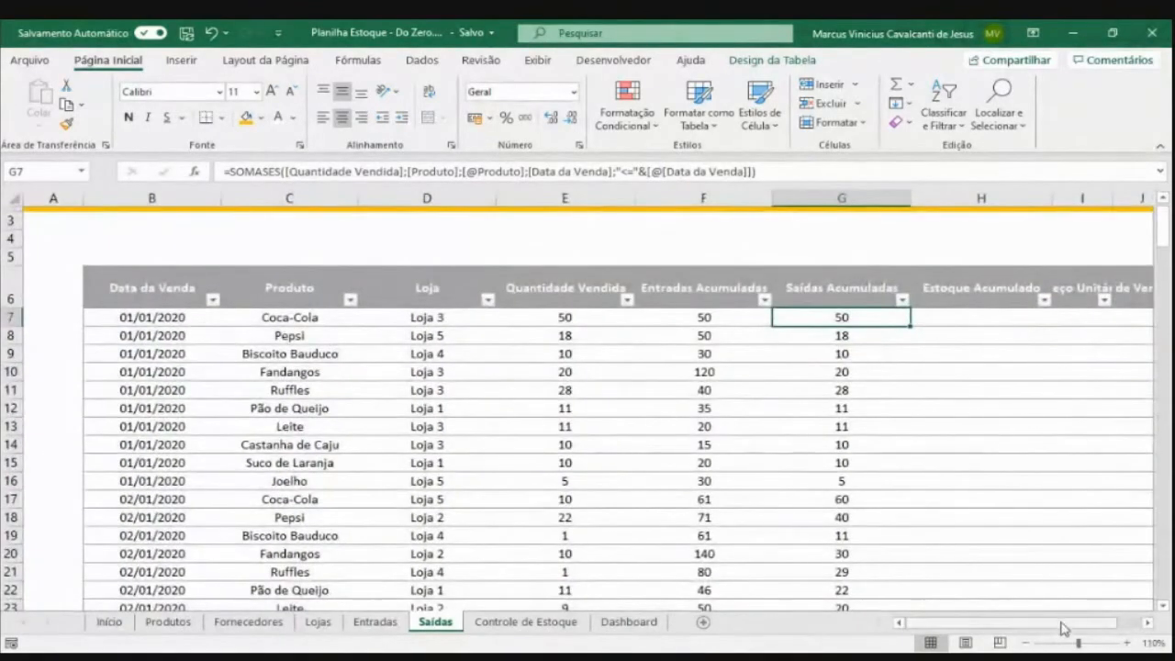
{"action": "left_click_drag", "start_coordinate": [1060, 625], "coordinate": [1084, 627]}
{"action": "left_click", "coordinate": [917, 318]}
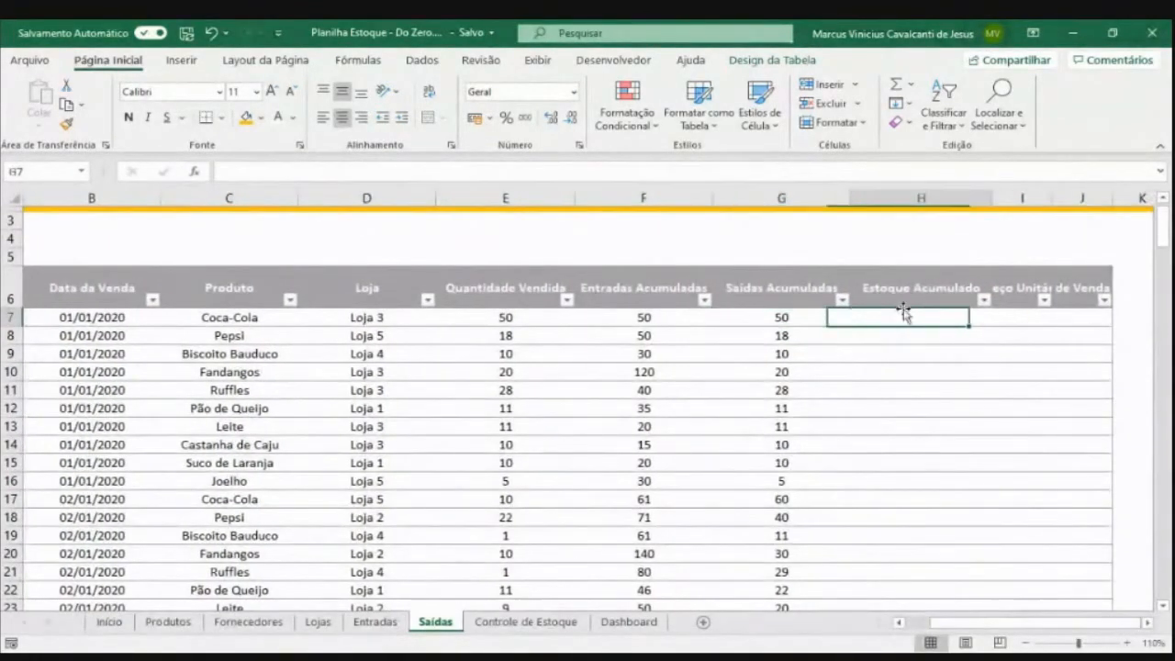
{"action": "type", "text": "="}
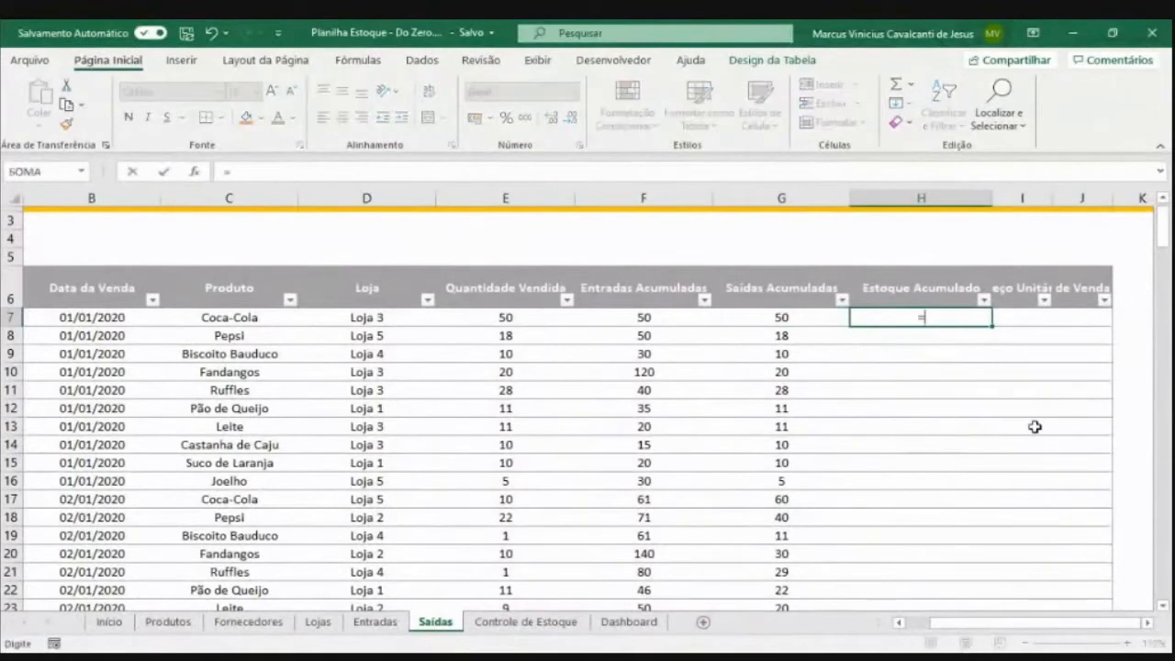
{"action": "left_click", "coordinate": [606, 312]}
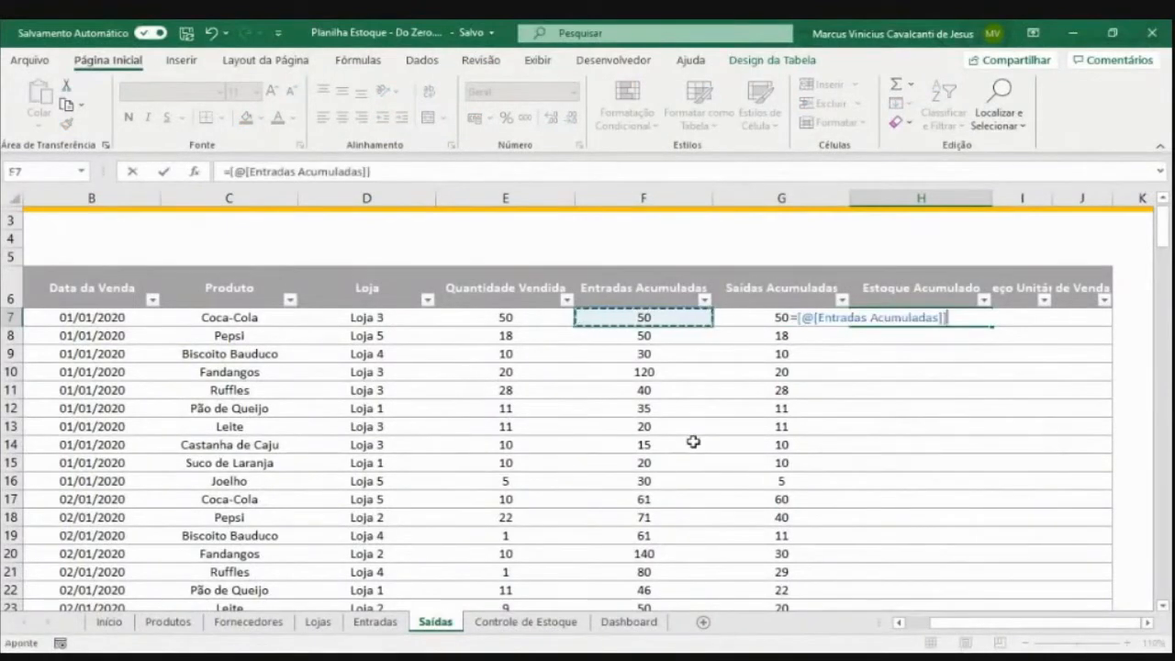
{"action": "type", "text": "-"}
{"action": "left_click", "coordinate": [740, 317]}
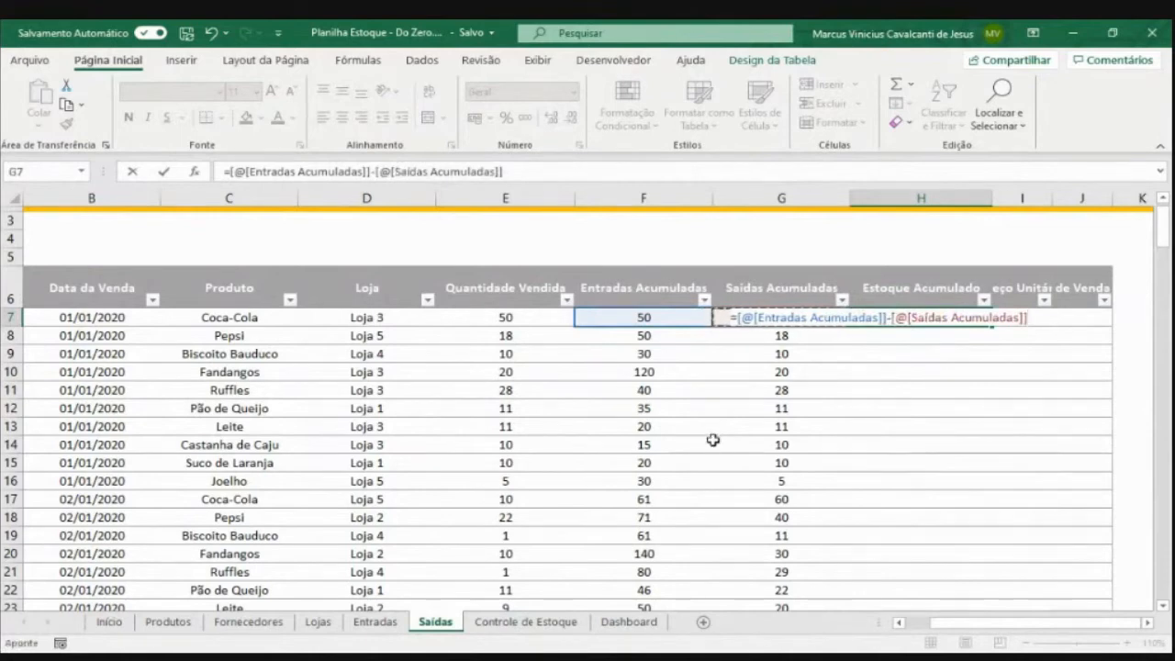
{"action": "key", "text": "Return"}
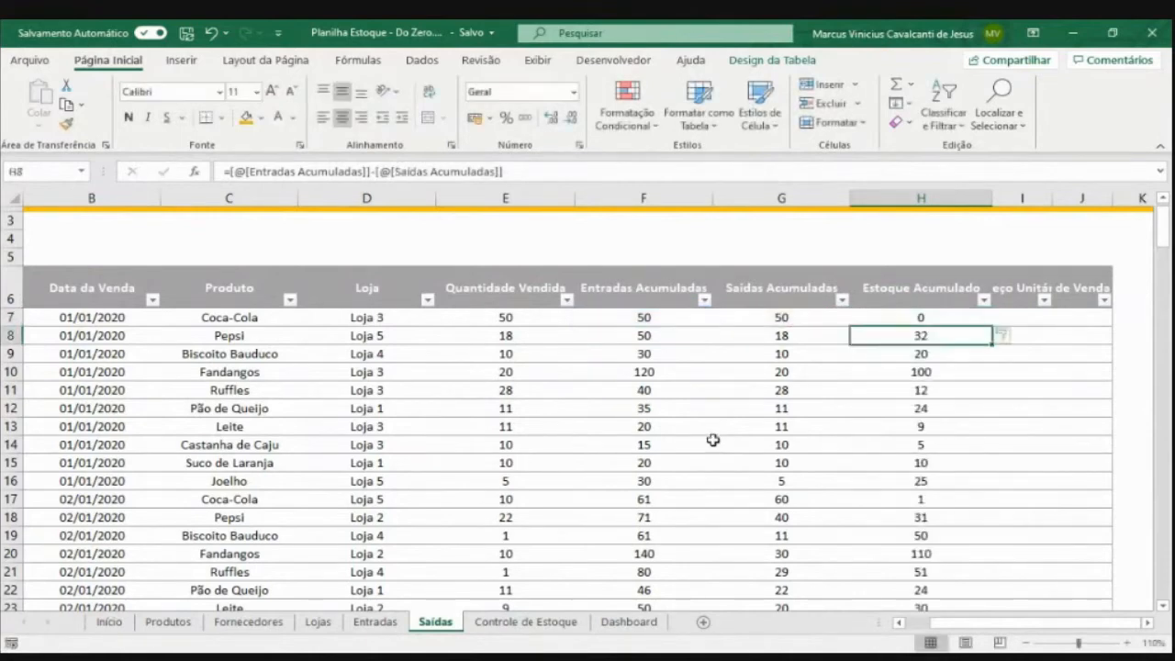
Check Coca-Cola's accumulated stock in rows 7 and 17 against its accumulated entries, accumulated sales and quantity sold
{"action": "left_click", "coordinate": [882, 315]}
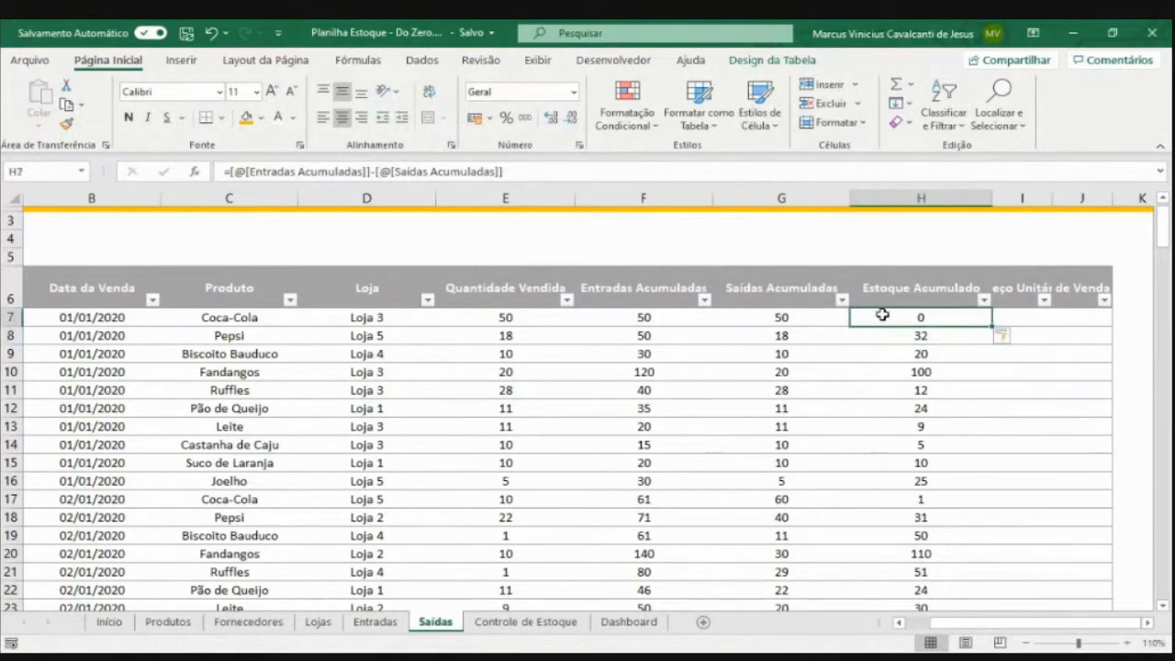
{"action": "left_click", "coordinate": [233, 316]}
{"action": "left_click", "coordinate": [879, 316]}
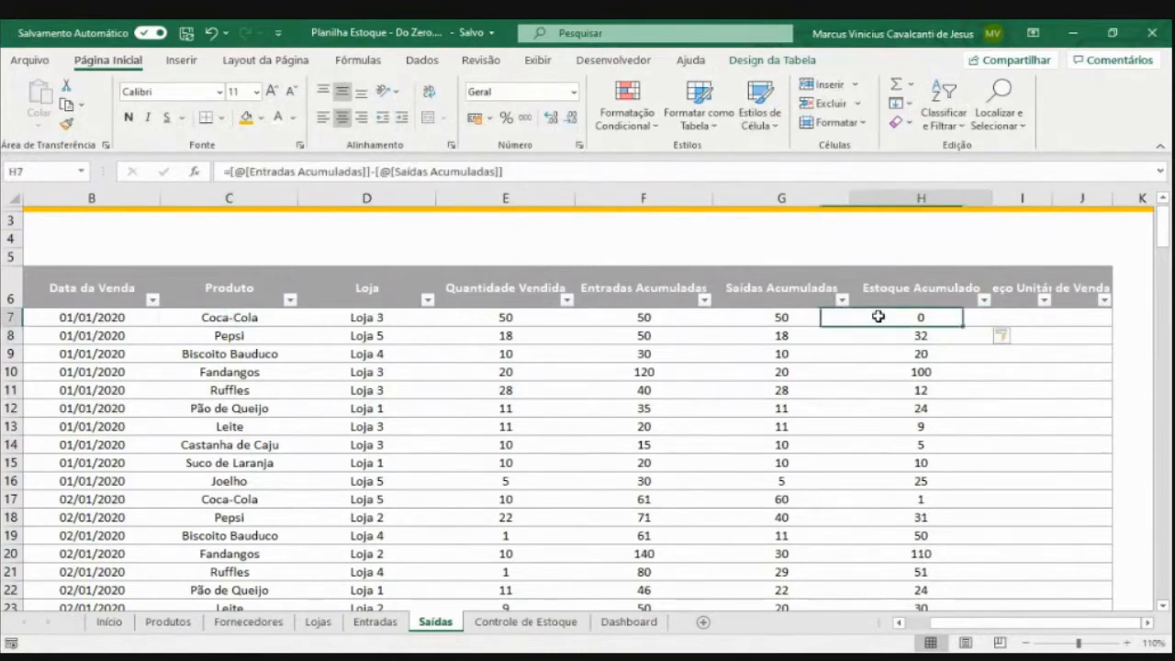
{"action": "left_click", "coordinate": [657, 314]}
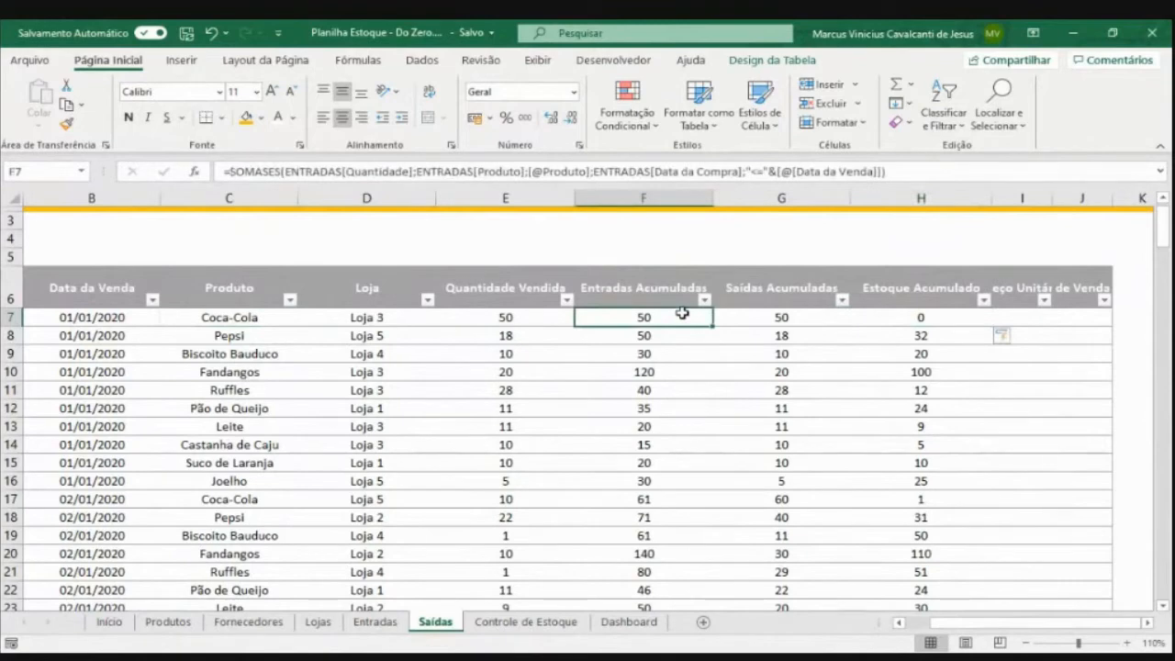
{"action": "left_click", "coordinate": [806, 316]}
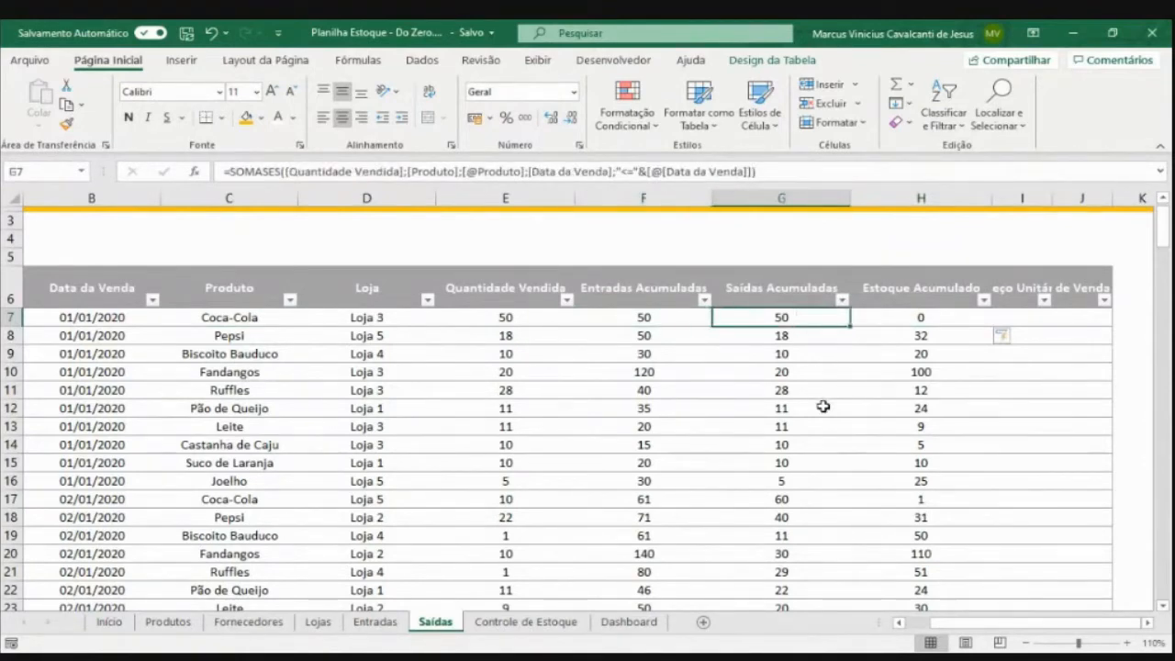
{"action": "left_click", "coordinate": [233, 318]}
{"action": "left_click", "coordinate": [240, 496]}
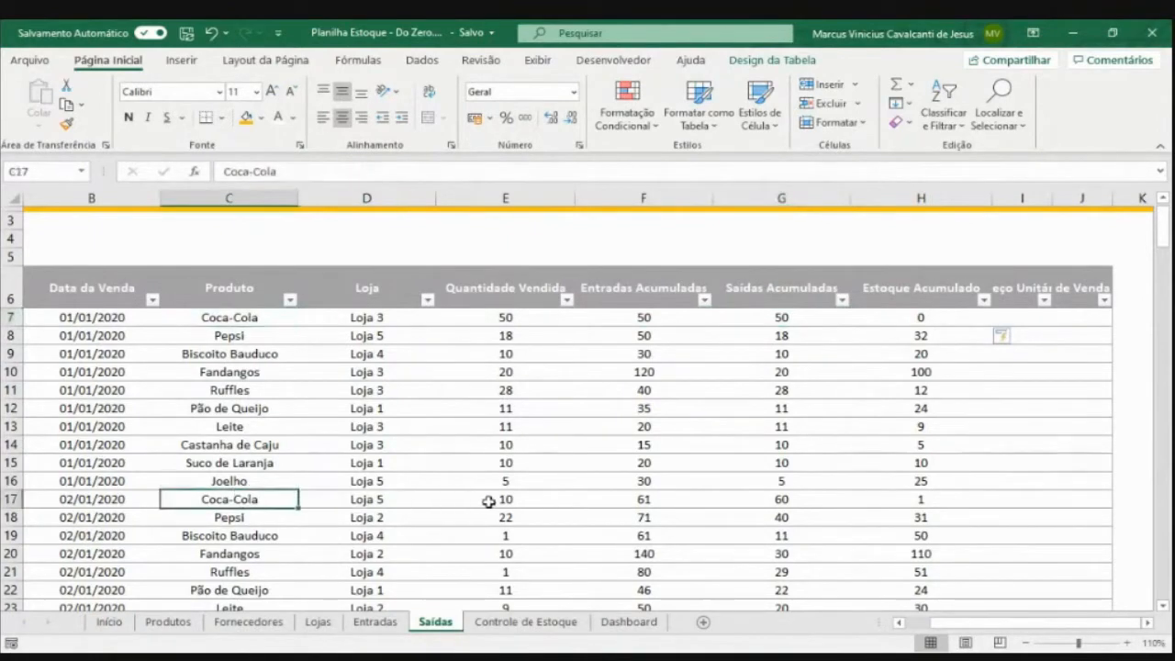
{"action": "left_click", "coordinate": [631, 499]}
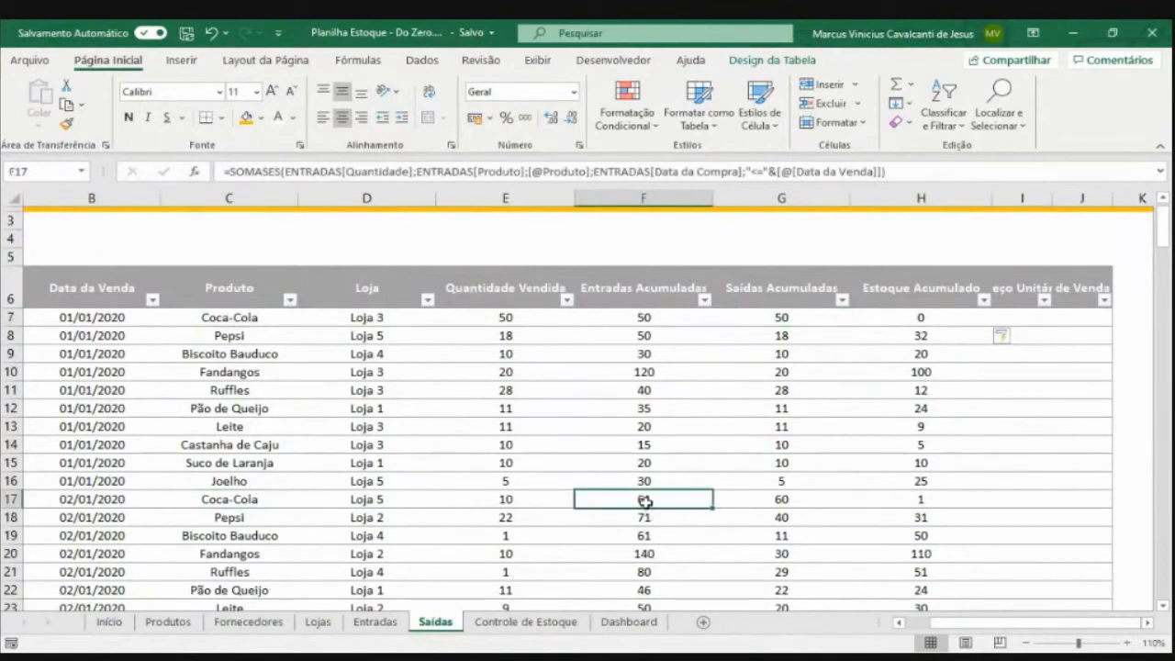
{"action": "left_click", "coordinate": [770, 498]}
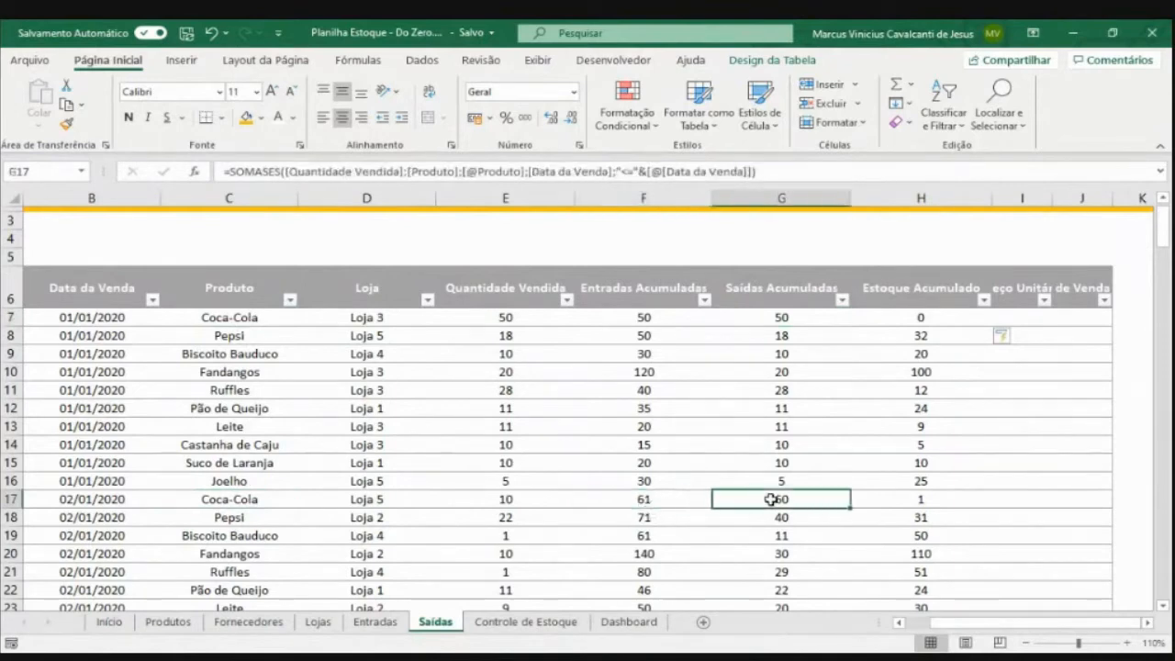
{"action": "left_click", "coordinate": [885, 497]}
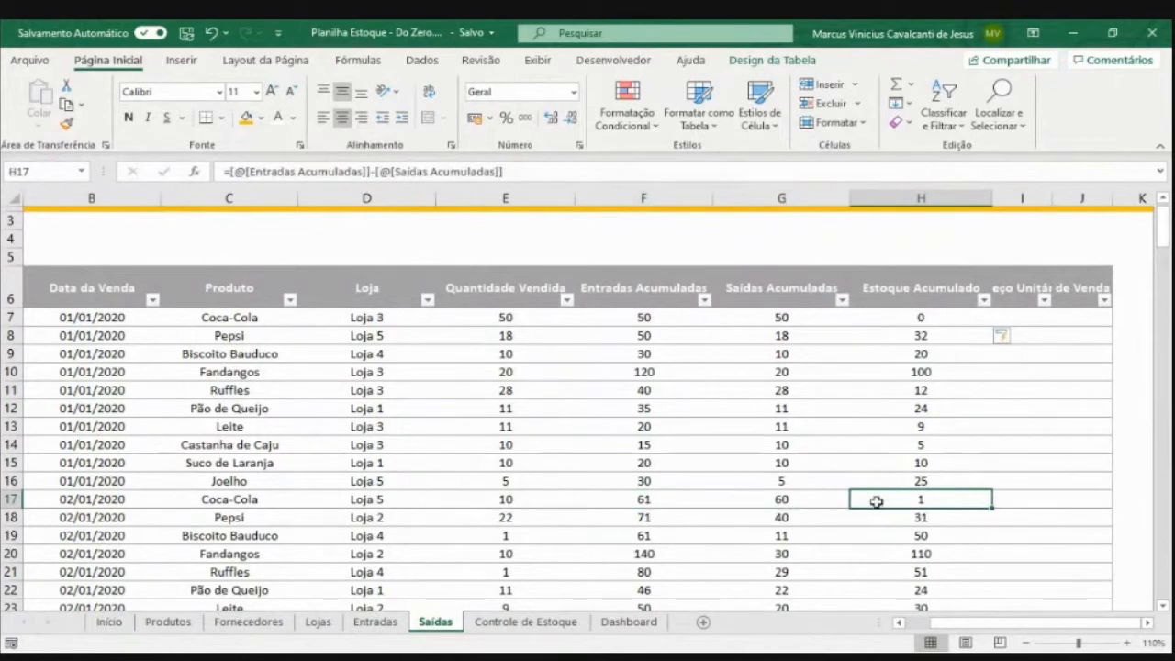
{"action": "left_click", "coordinate": [914, 318]}
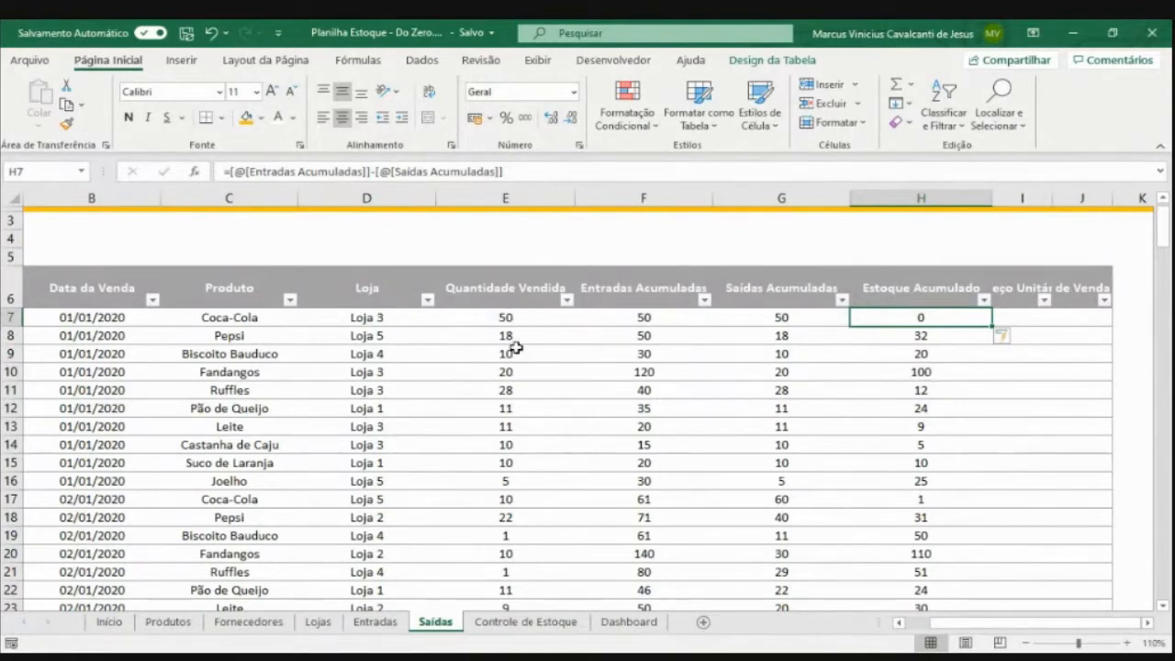
{"action": "left_click", "coordinate": [498, 317]}
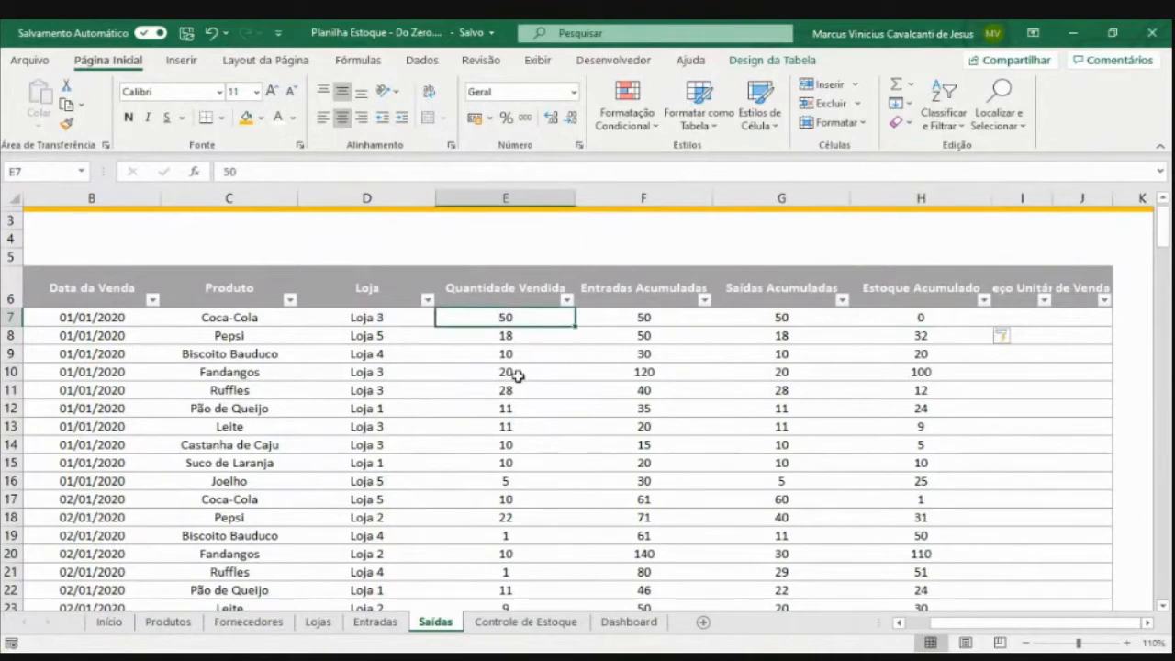
{"action": "left_click", "coordinate": [881, 326]}
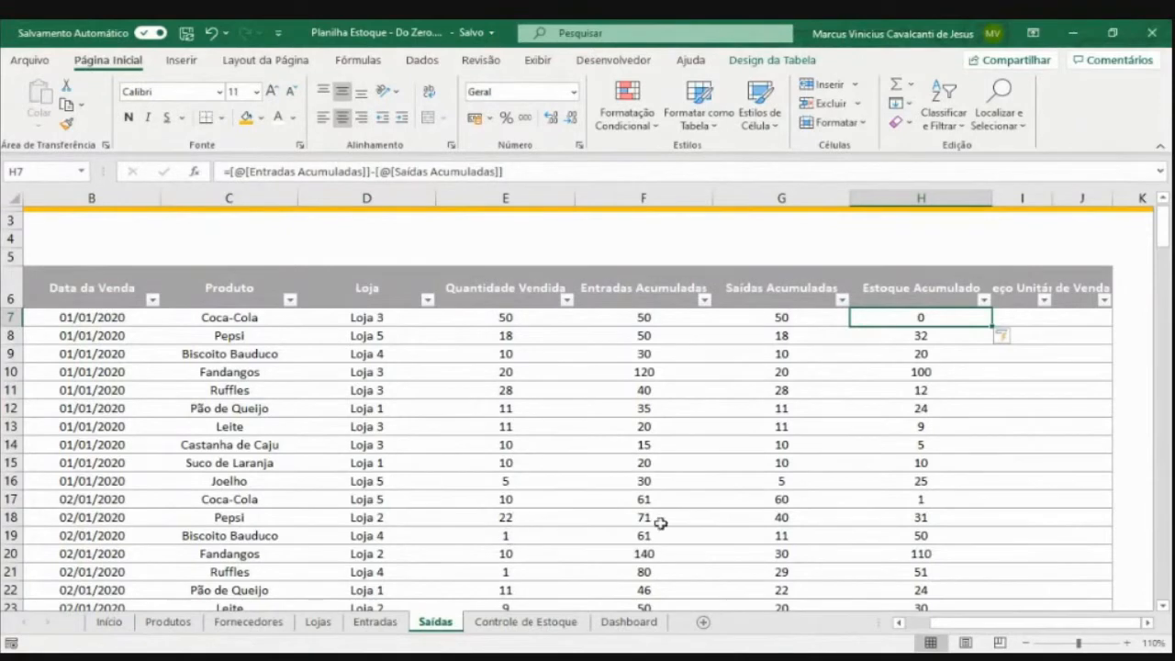
Highlight Coca-Cola's quantity sold in E17 with the orange fill, set it to 12 and check the accumulated stock in H17
{"action": "left_click", "coordinate": [477, 500]}
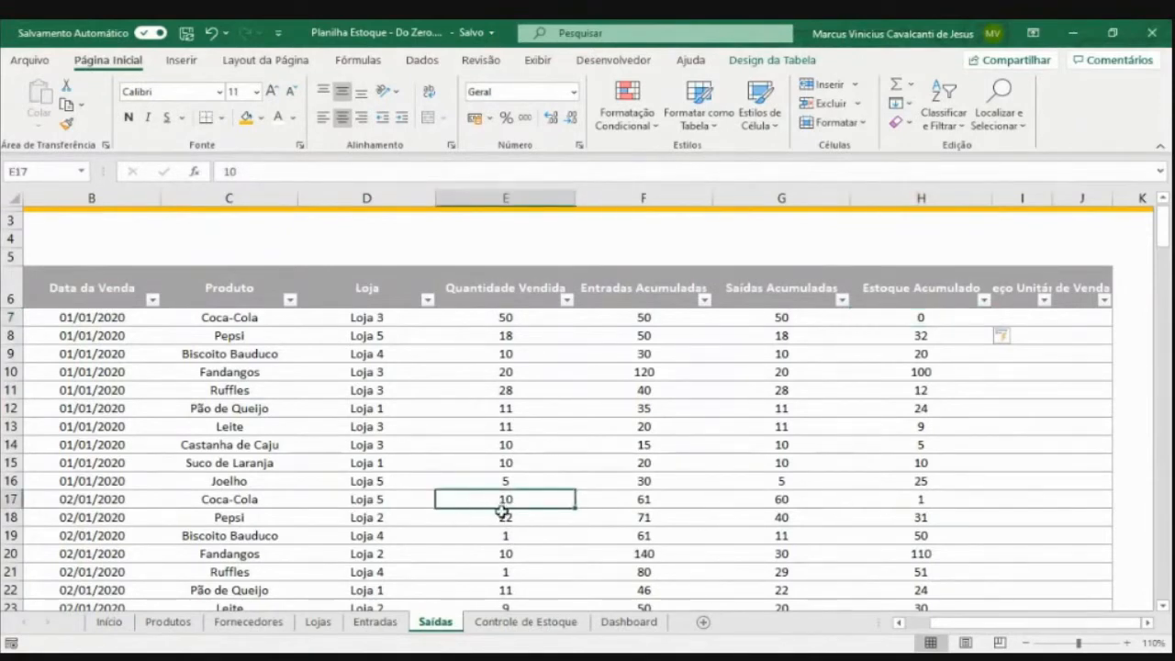
{"action": "left_click", "coordinate": [244, 117]}
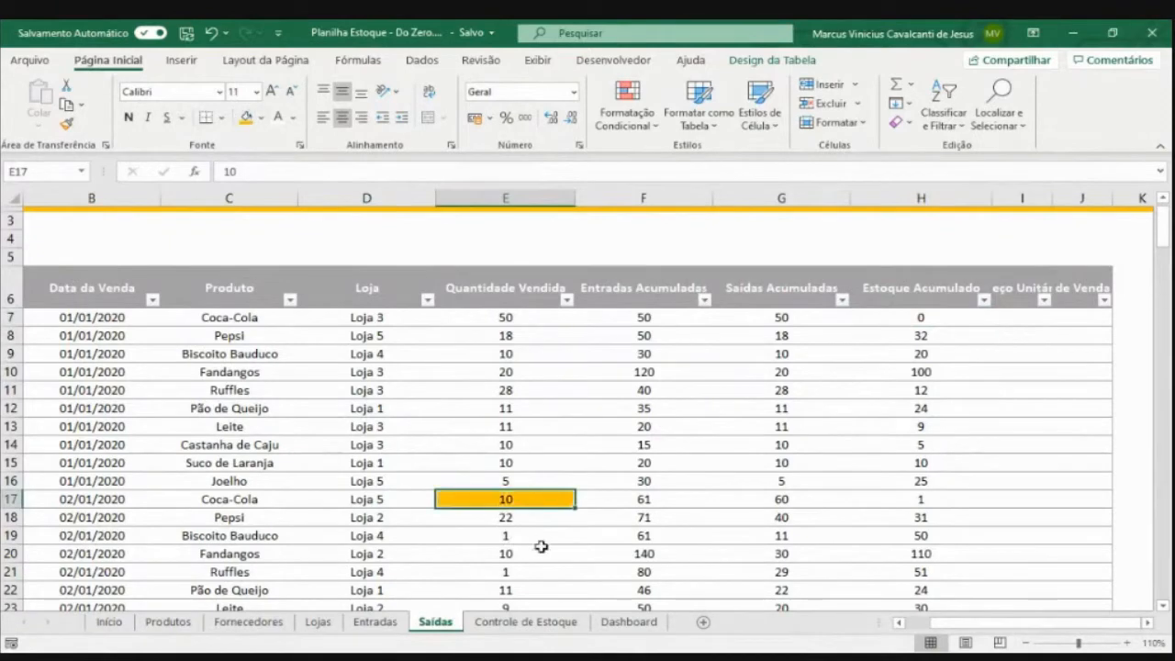
{"action": "type", "text": "12"}
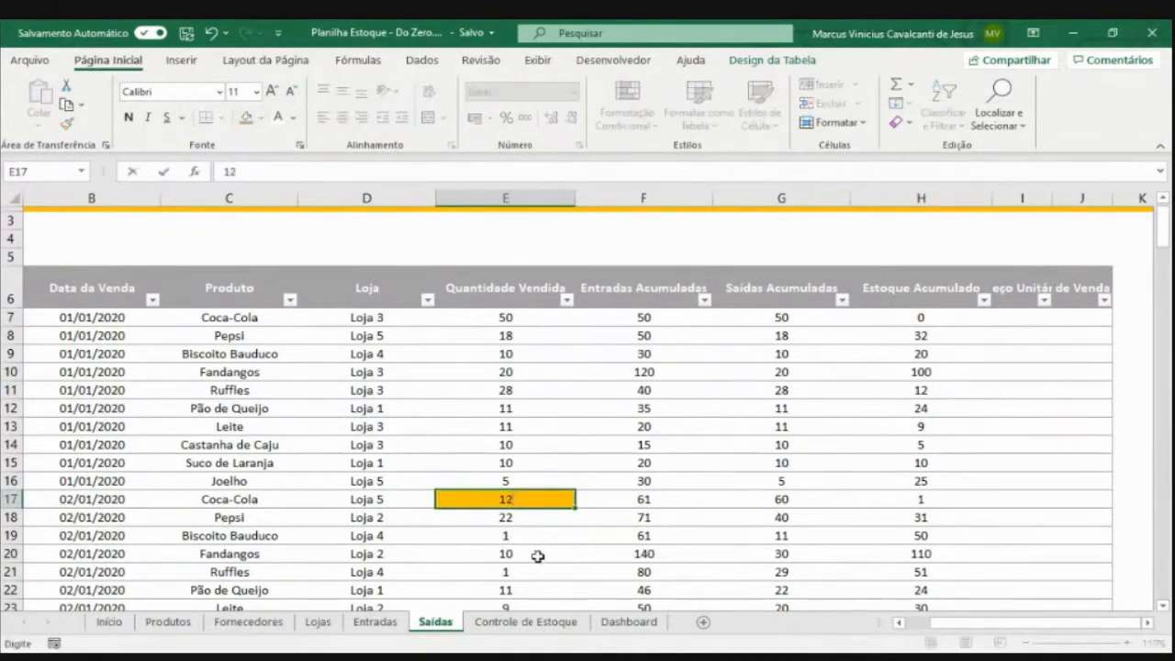
{"action": "key", "text": "Return"}
{"action": "key", "text": "Up"}
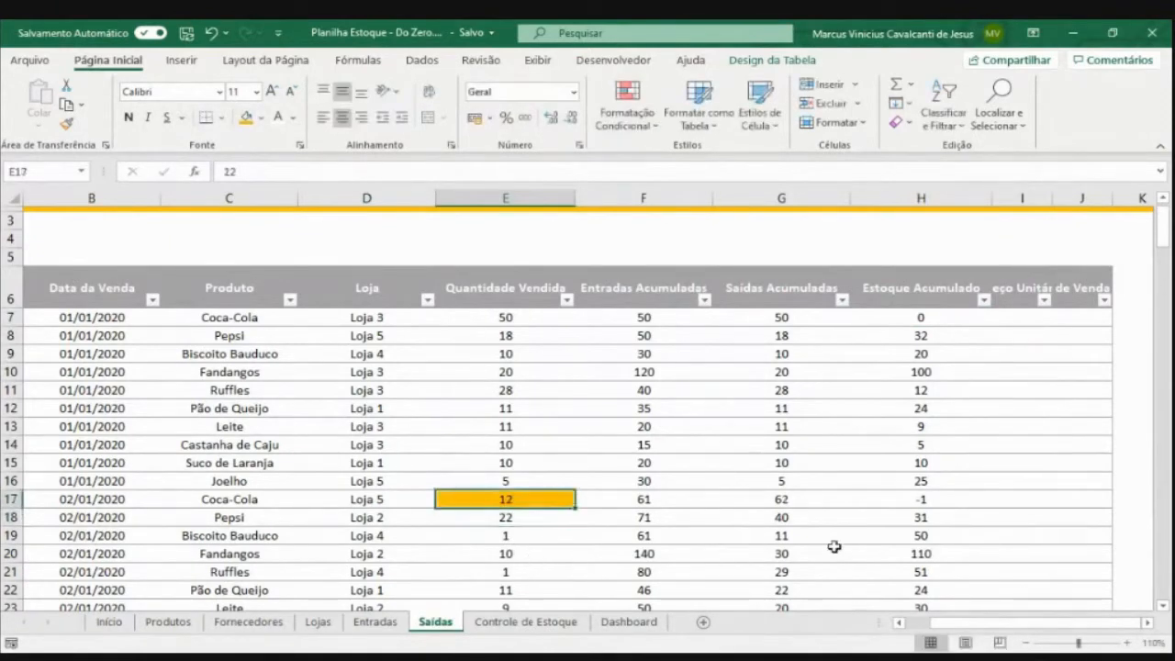
{"action": "left_click", "coordinate": [917, 501]}
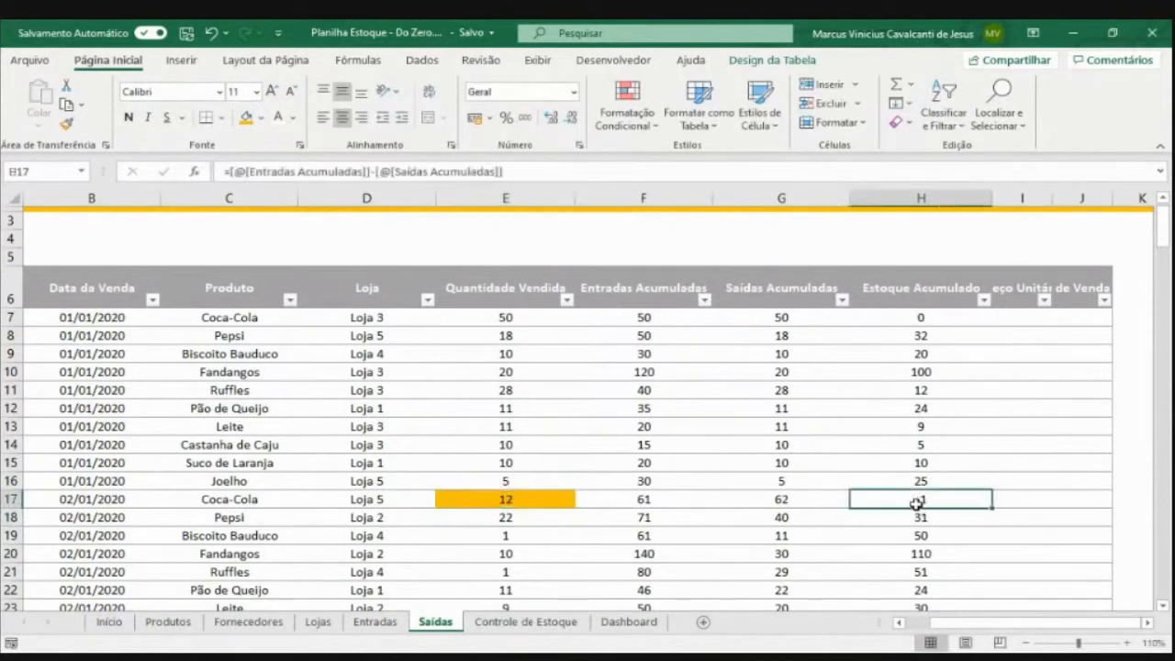
{"action": "left_click", "coordinate": [504, 501]}
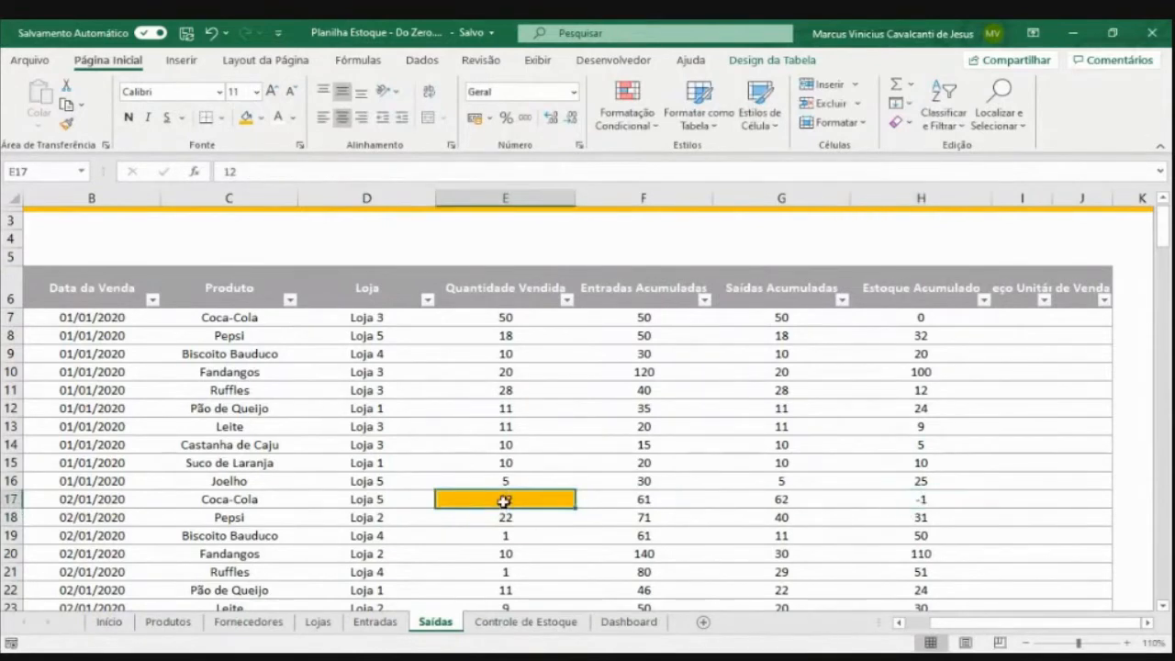
{"action": "left_click", "coordinate": [886, 497]}
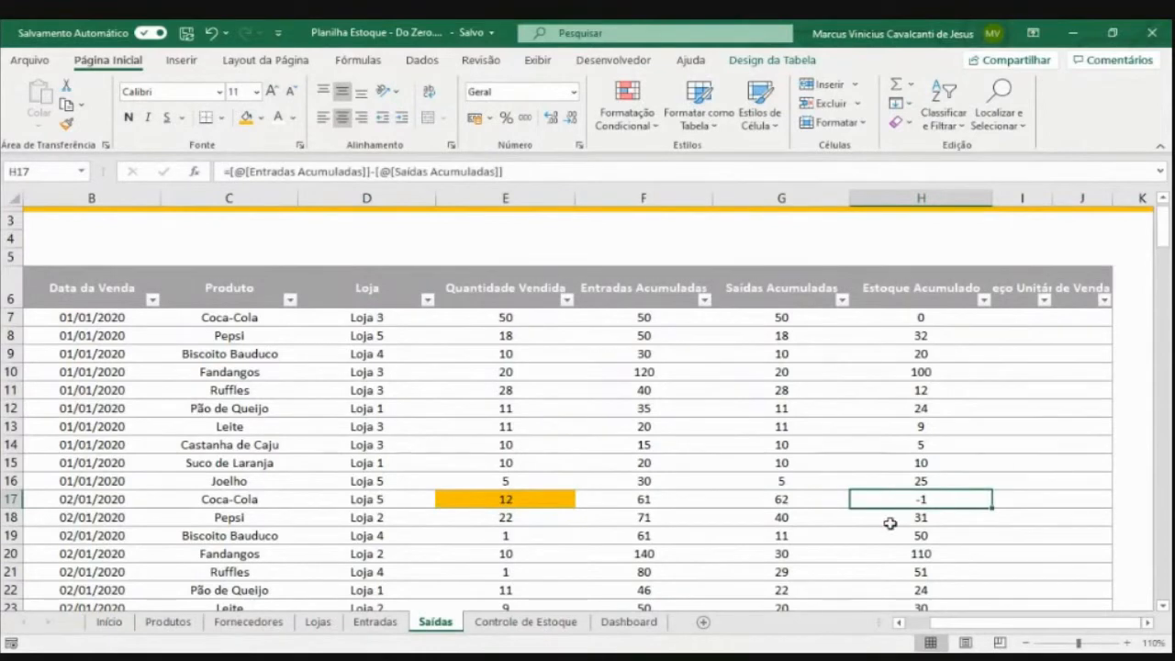
Undo the last change to Coca-Cola's quantity sold in E17 on the Saídas sheet
{"action": "left_click", "coordinate": [492, 506]}
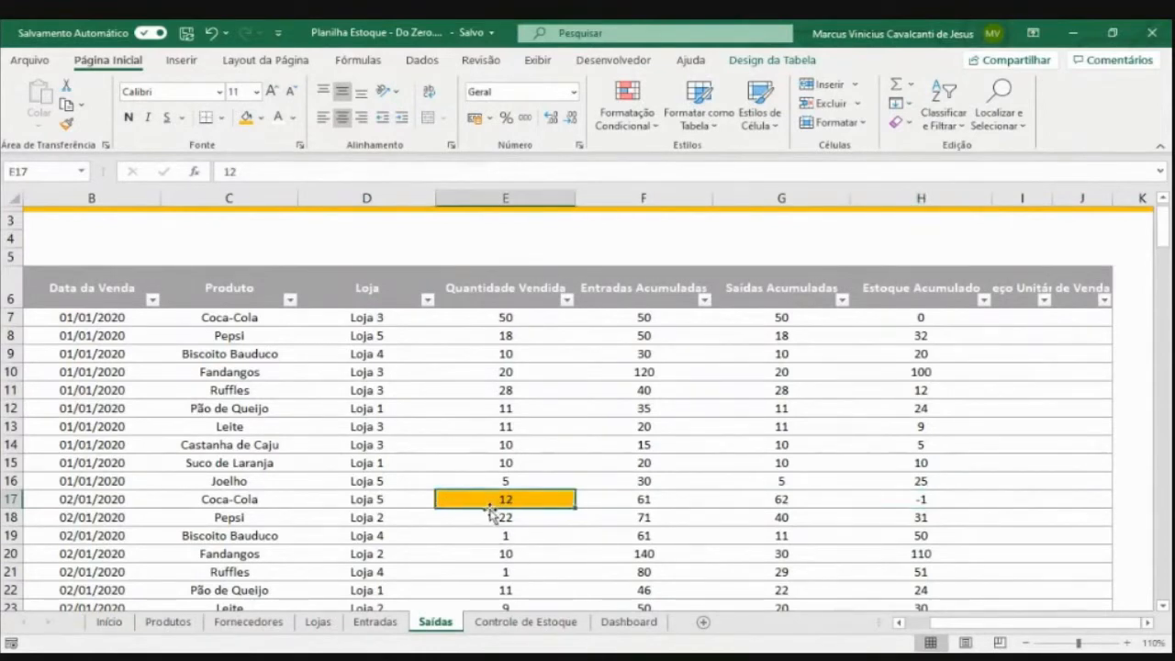
{"action": "key", "text": "ctrl+z"}
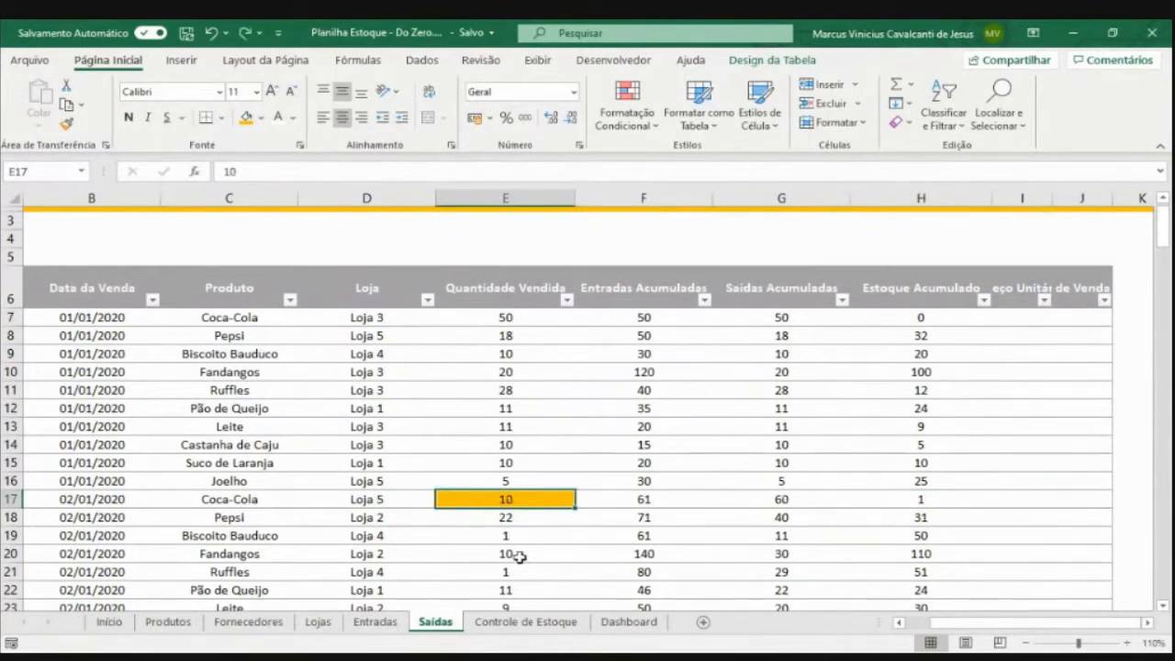
Auto-fit the widths of the Preço Unitário and Valor de Venda Total columns, I and J, to their headers
{"action": "scroll", "coordinate": [905, 367], "scroll_direction": "up", "scroll_amount": 1}
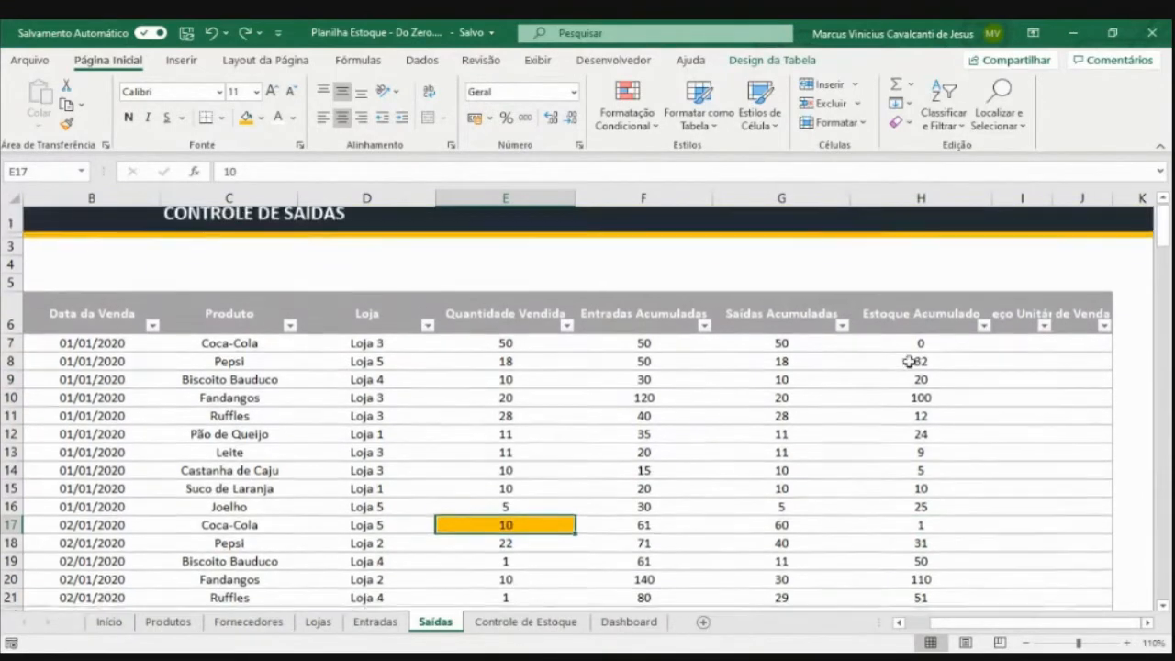
{"action": "left_click", "coordinate": [994, 361]}
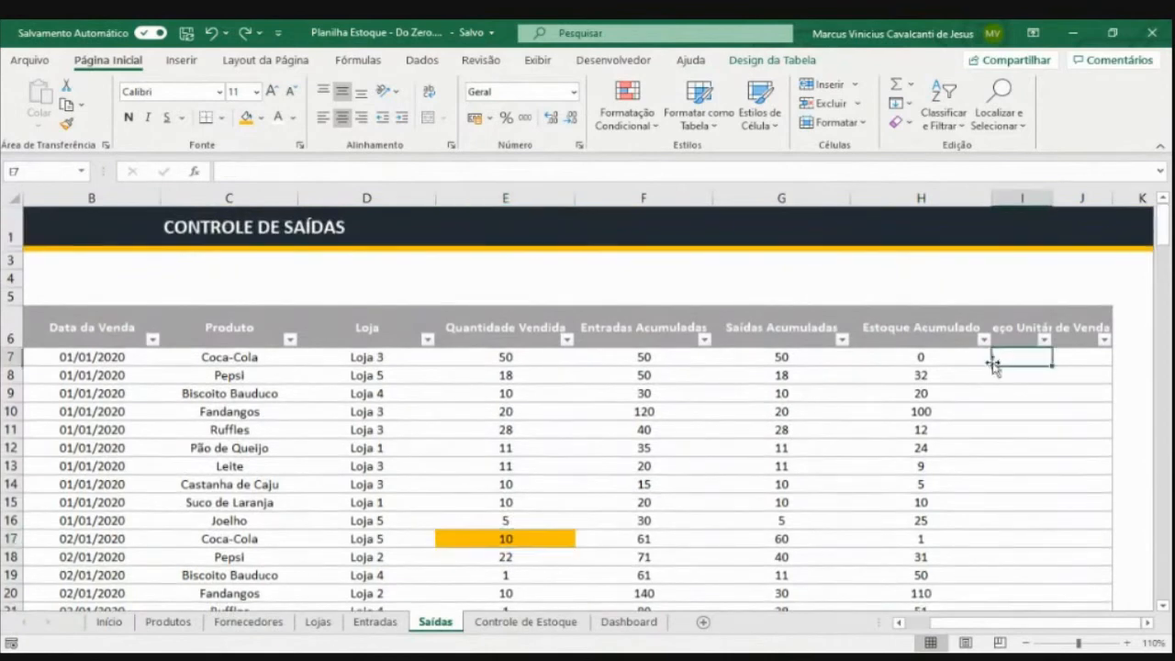
{"action": "double_click", "coordinate": [1052, 203]}
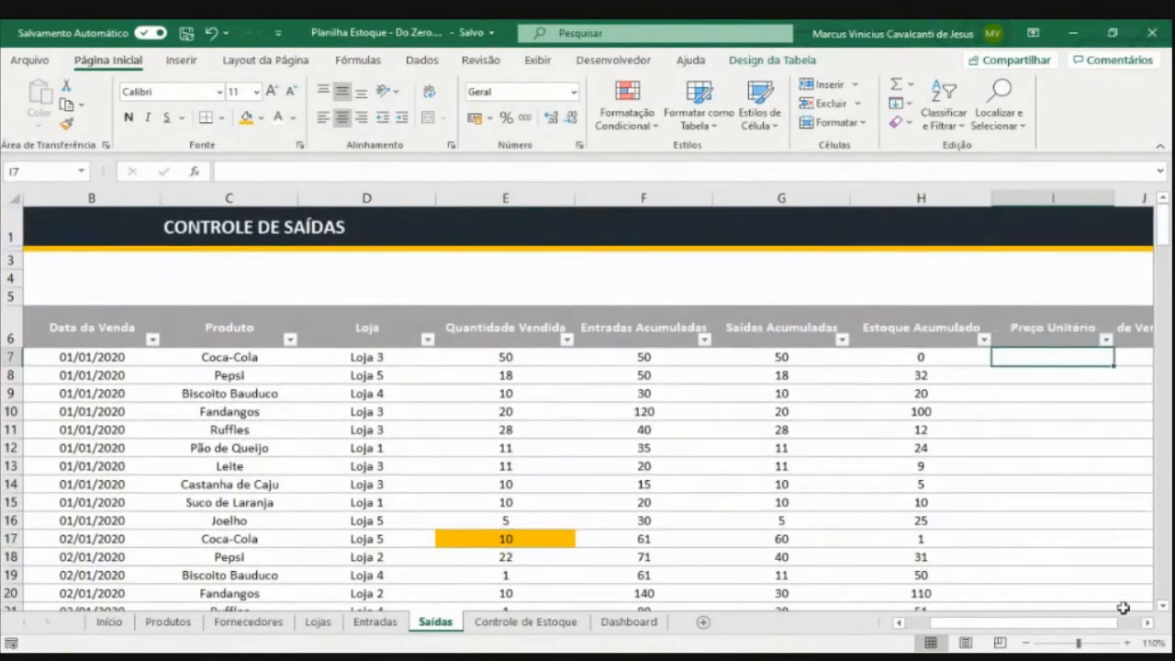
{"action": "double_click", "coordinate": [1147, 622]}
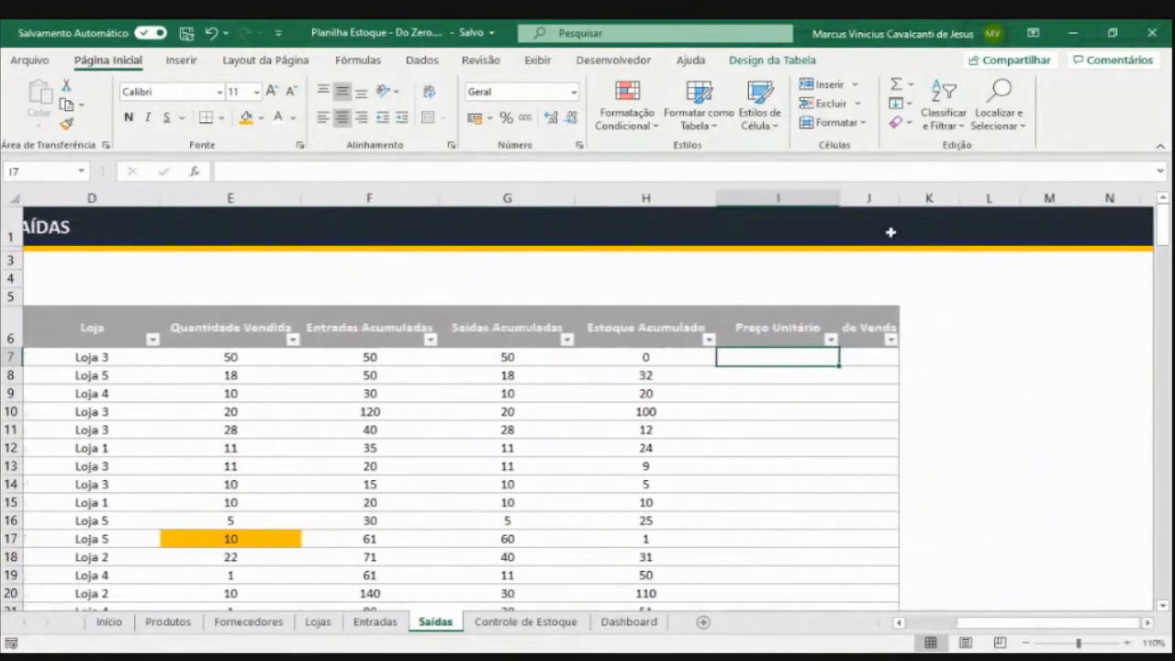
{"action": "double_click", "coordinate": [899, 197]}
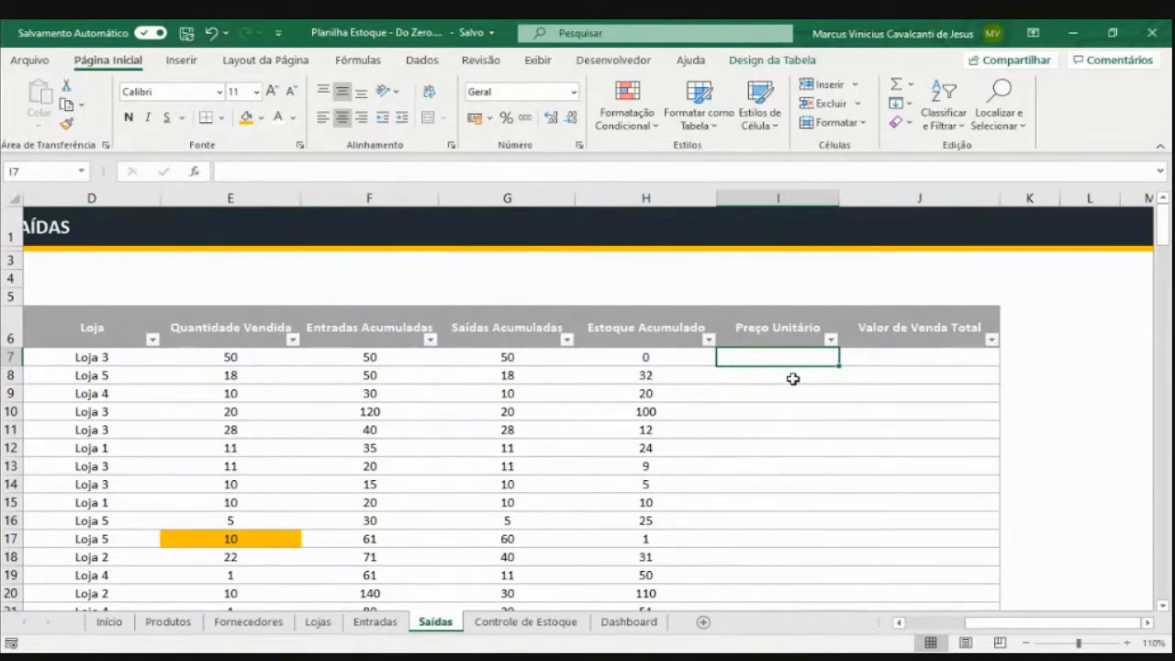
{"action": "type", "text": "=pro"}
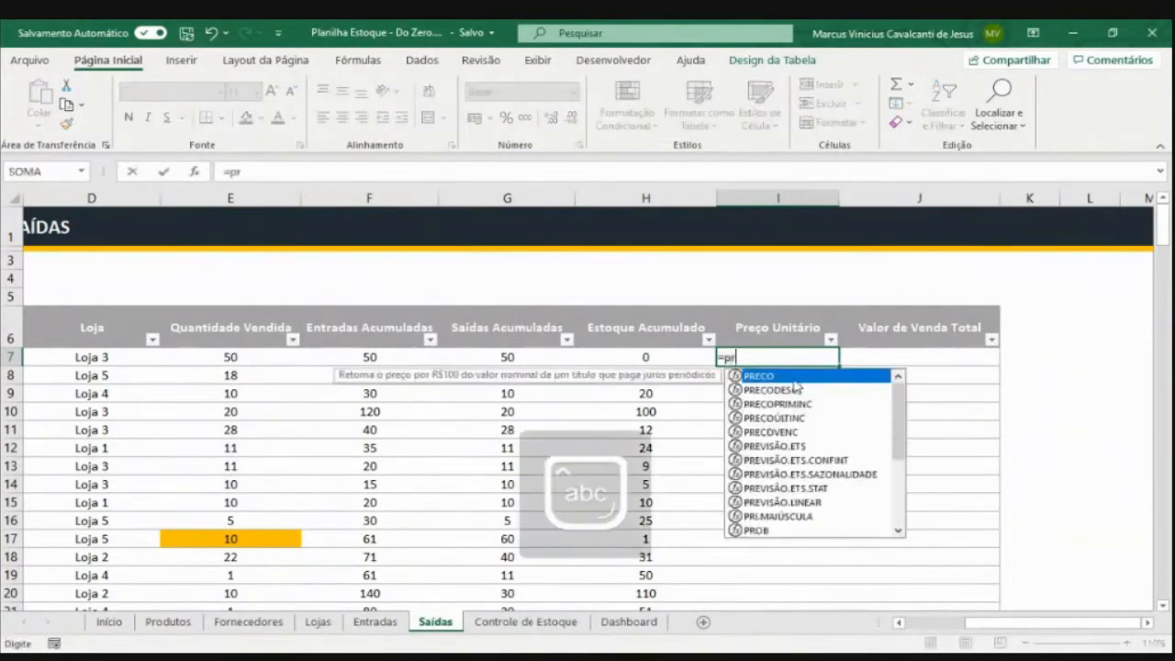
{"action": "key", "text": "BackSpace"}
{"action": "key", "text": "BackSpace"}
{"action": "key", "text": "BackSpace"}
{"action": "key", "text": "BackSpace"}
{"action": "key", "text": "Caps_Lock"}
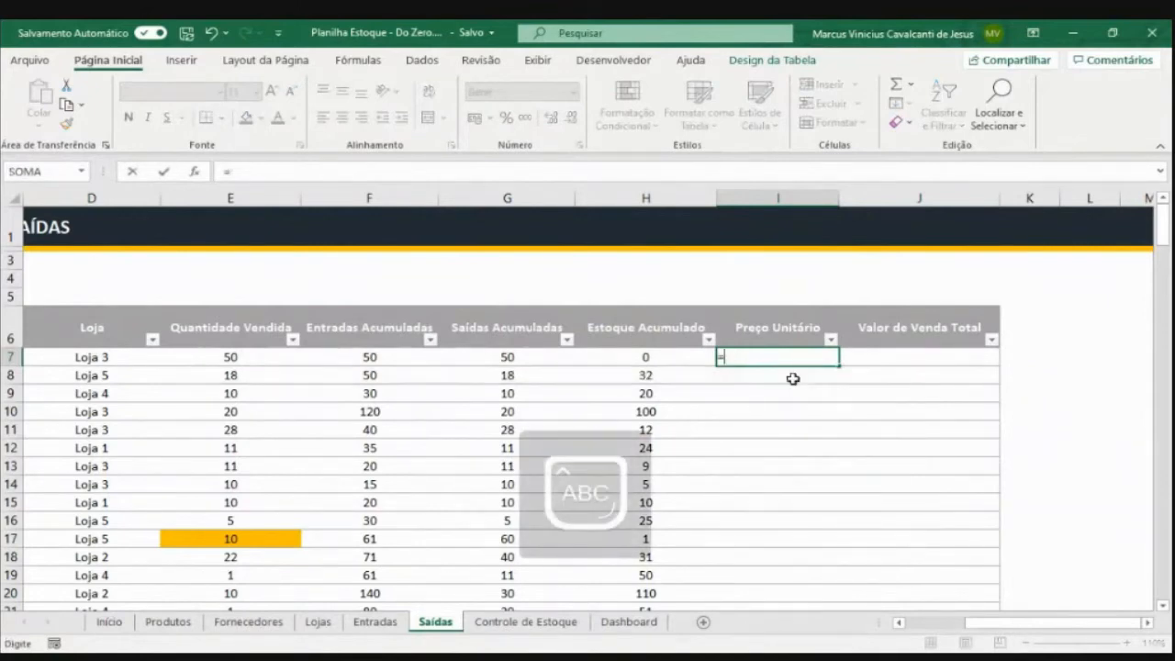
{"action": "type", "text": "=PRO"}
{"action": "key", "text": "Escape"}
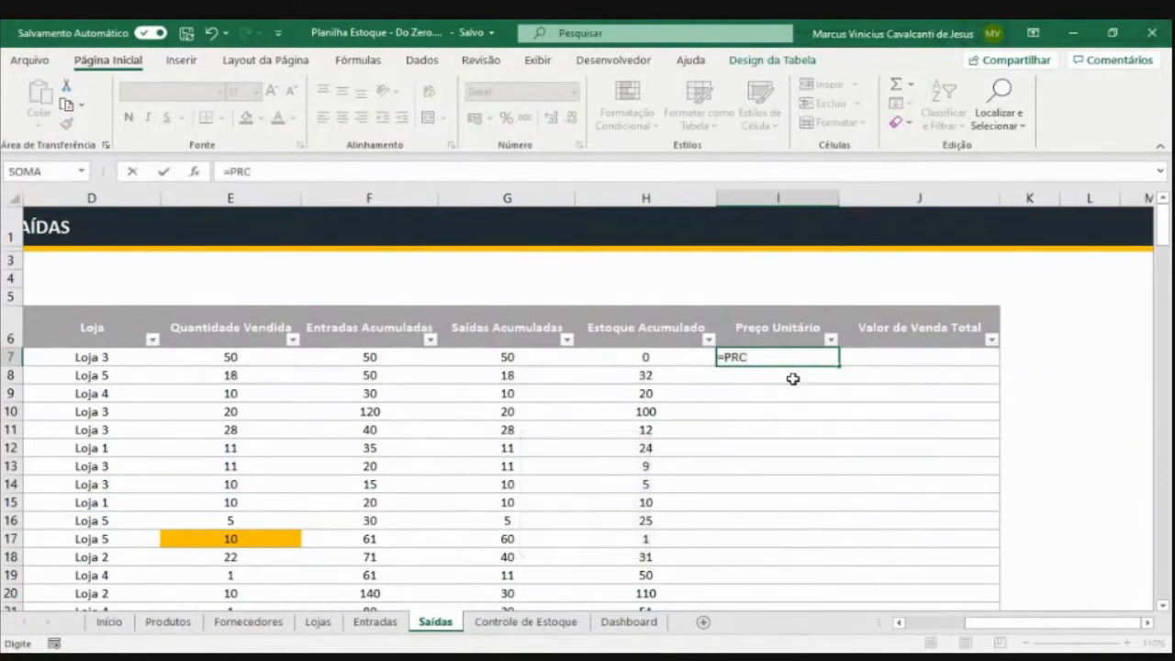
{"action": "key", "text": "BackSpace"}
{"action": "type", "text": "OCV("}
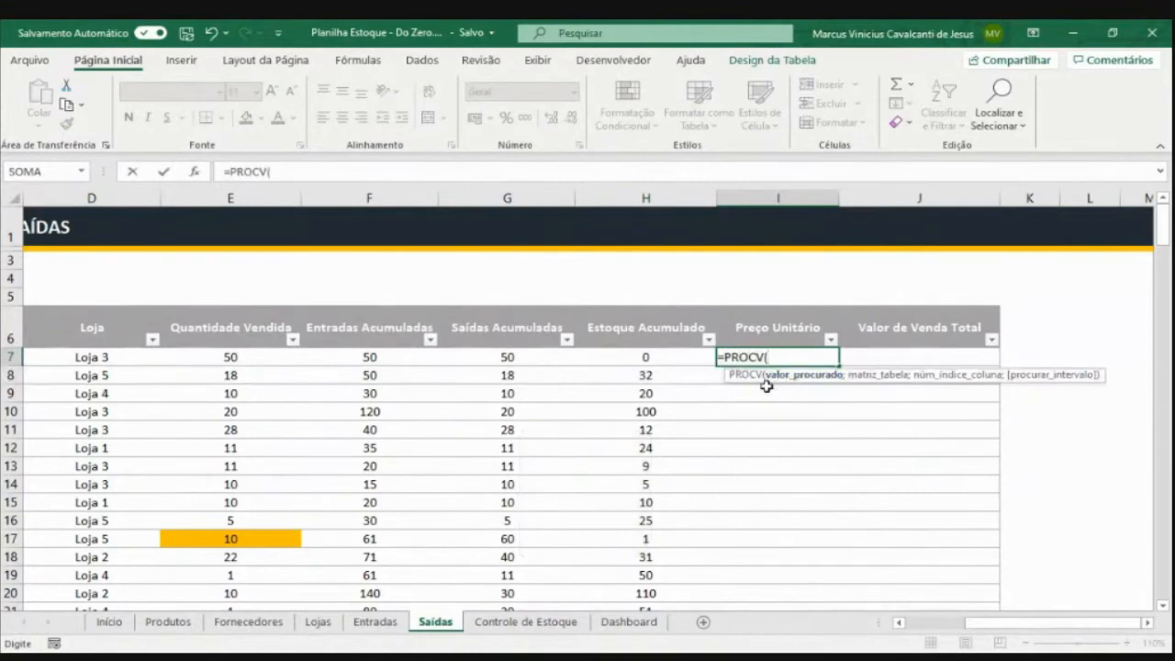
{"action": "left_click_drag", "start_coordinate": [1035, 630], "coordinate": [1010, 629]}
{"action": "left_click", "coordinate": [144, 355]}
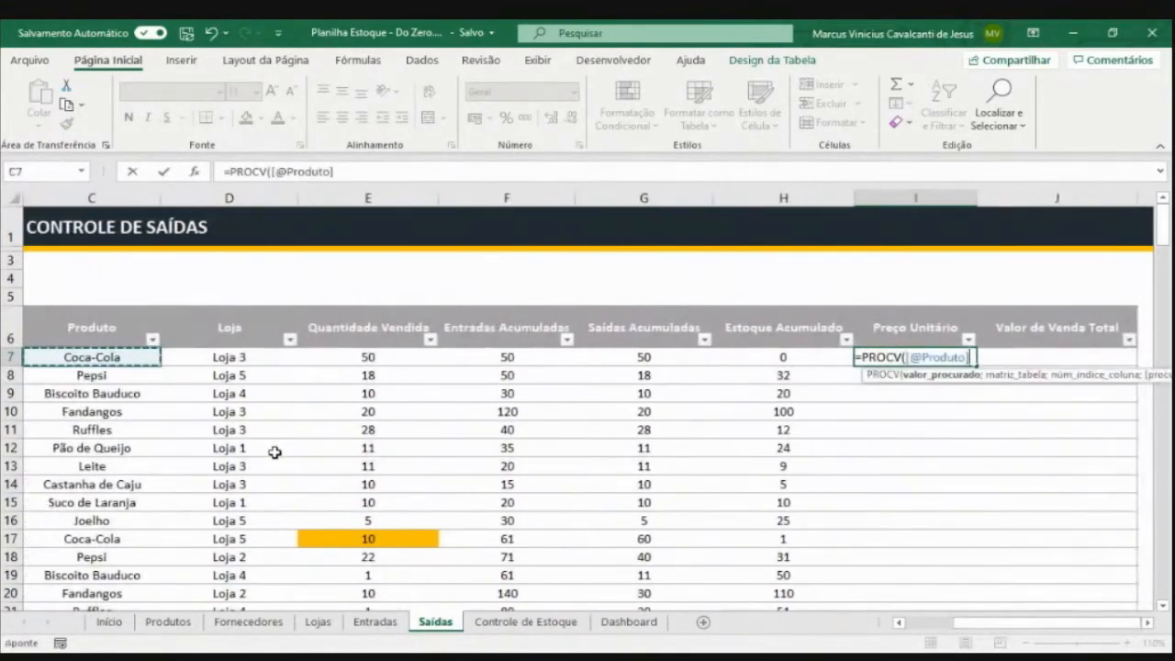
{"action": "type", "text": ";"}
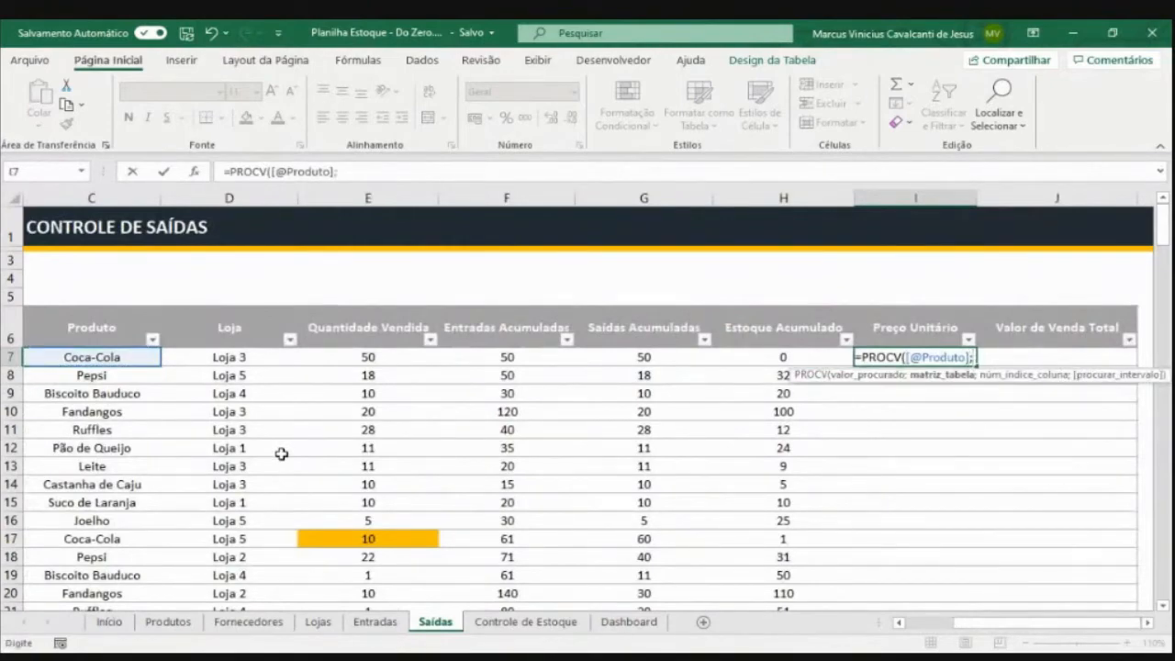
Use the whole product table on the Produtos sheet, PRODUTOS, as the PROCV lookup table
{"action": "left_click", "coordinate": [190, 632]}
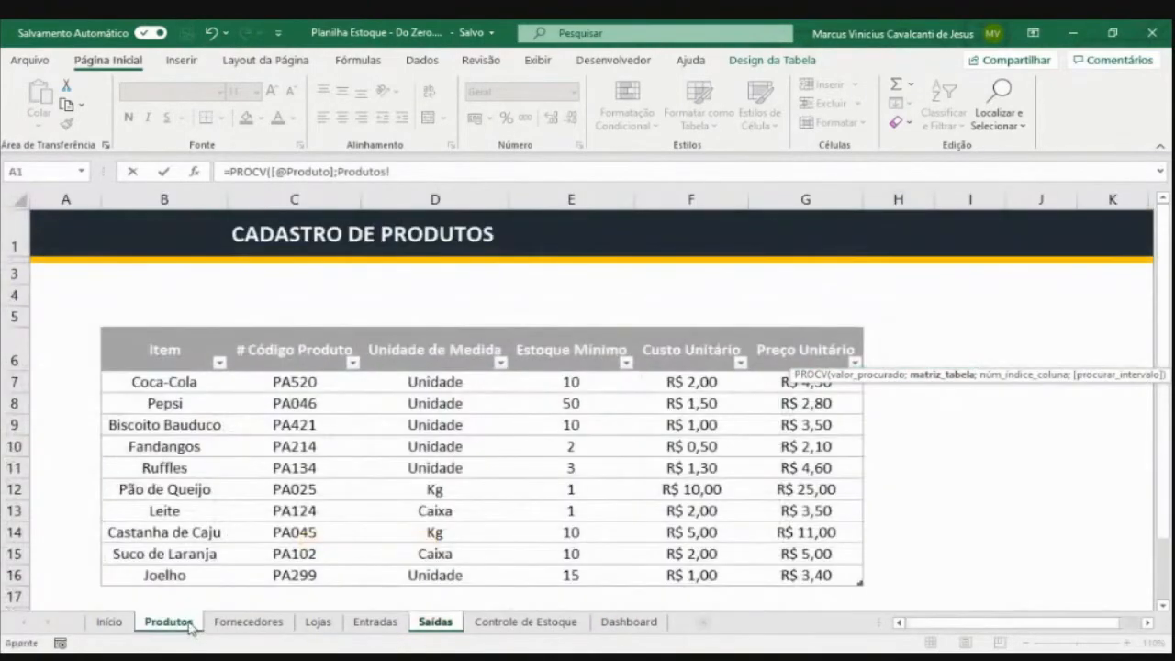
{"action": "left_click", "coordinate": [156, 378]}
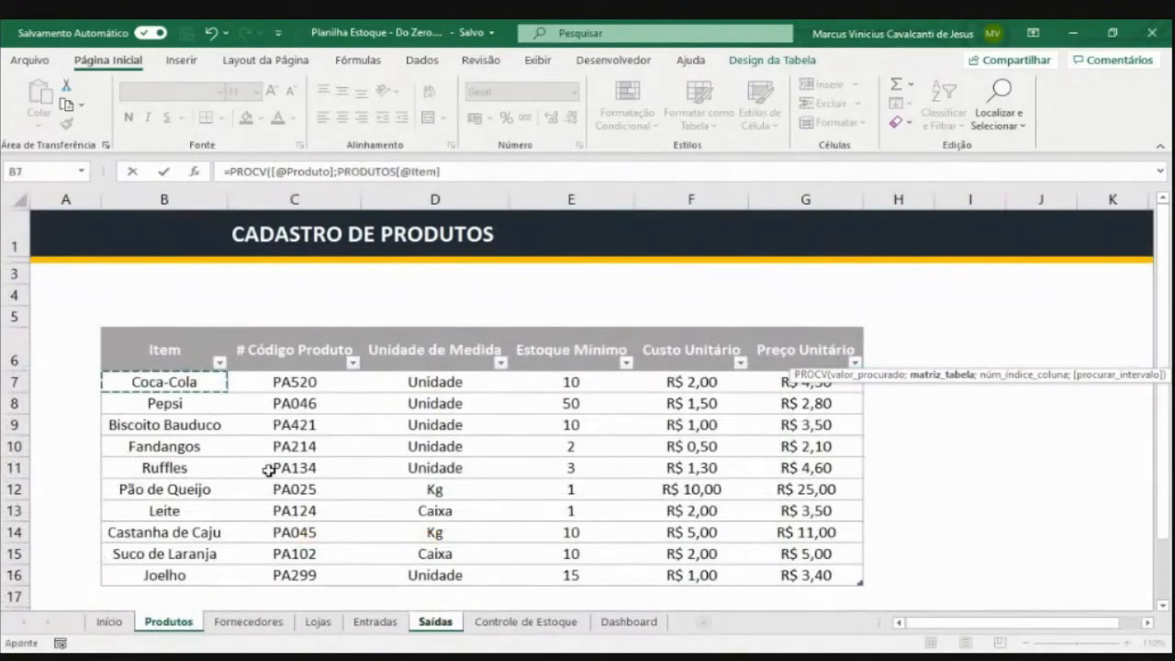
{"action": "key", "text": "ctrl+shift+Right"}
{"action": "key", "text": "ctrl+shift+Down"}
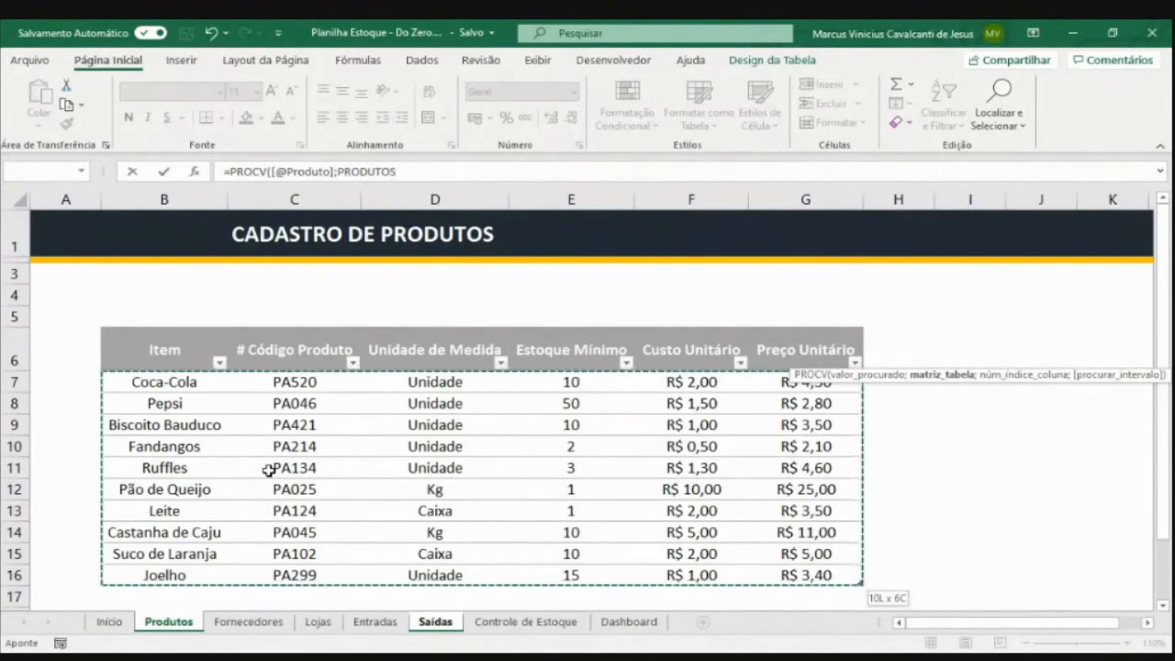
{"action": "type", "text": ";"}
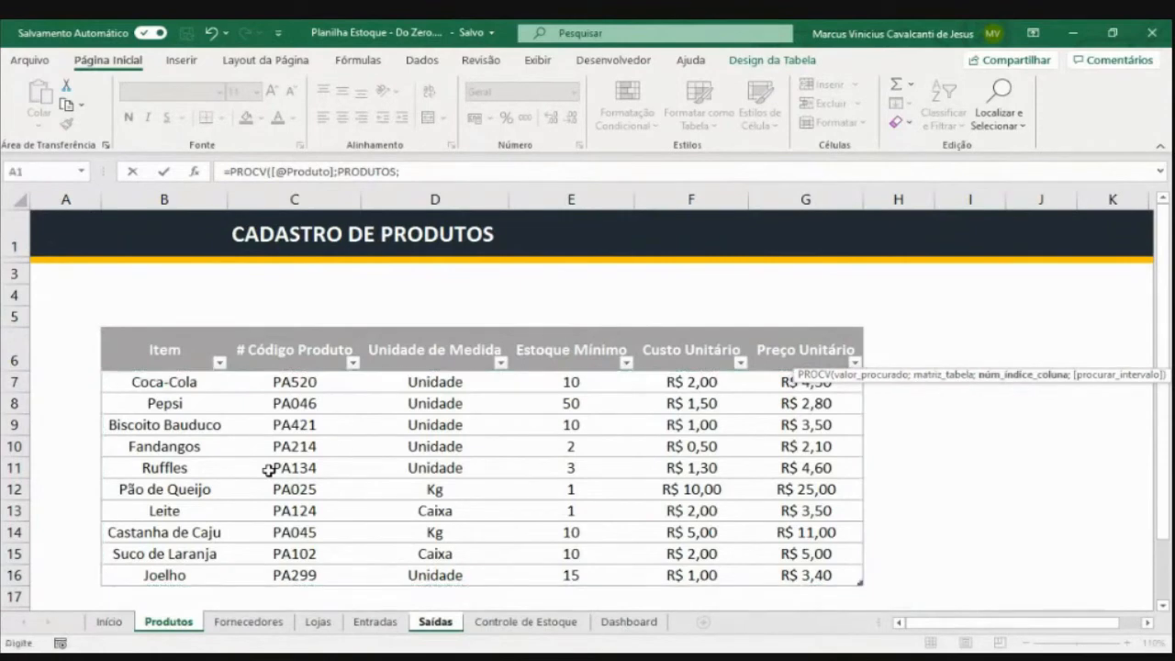
{"action": "left_click", "coordinate": [420, 173]}
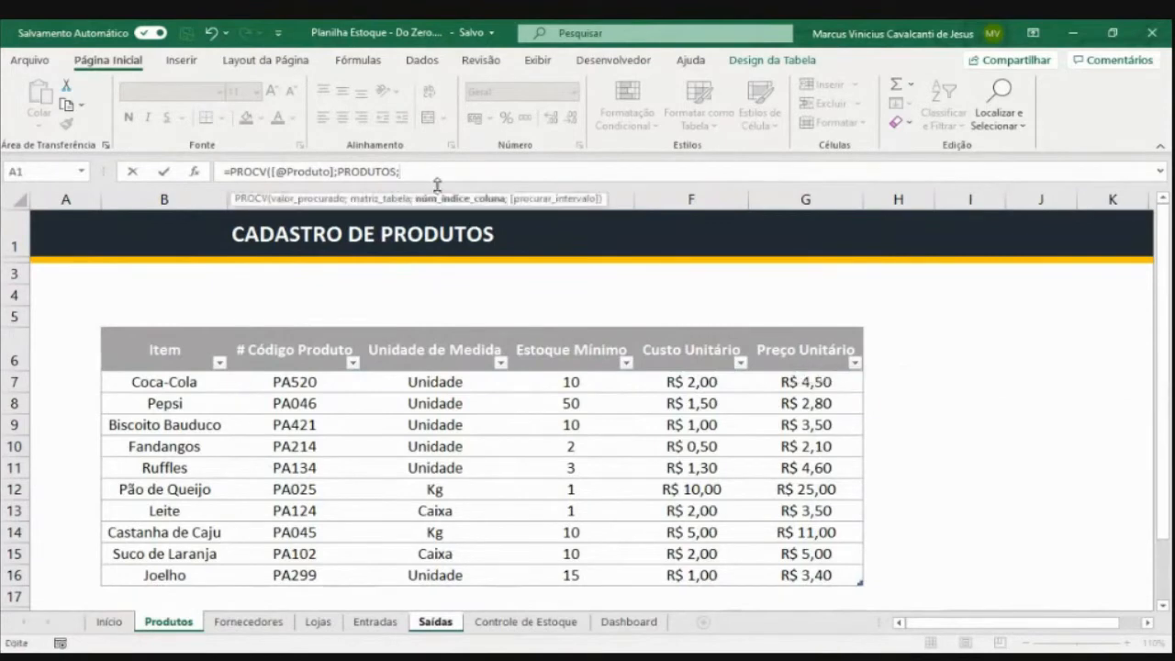
{"action": "type", "text": "6;0"}
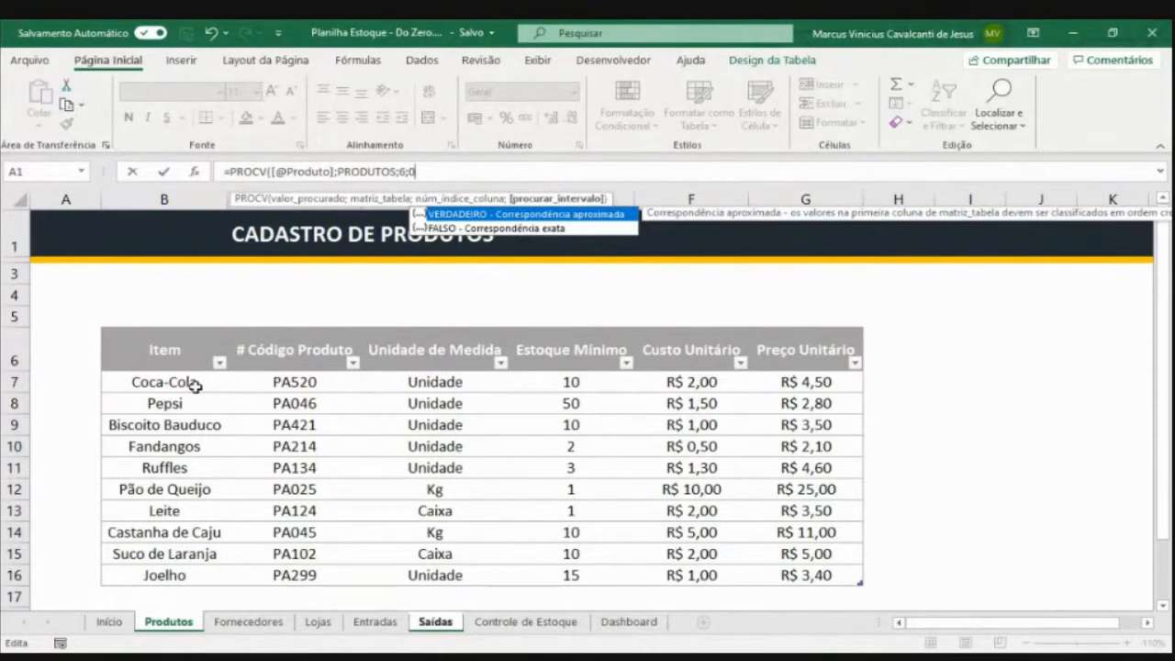
{"action": "left_click", "coordinate": [527, 230]}
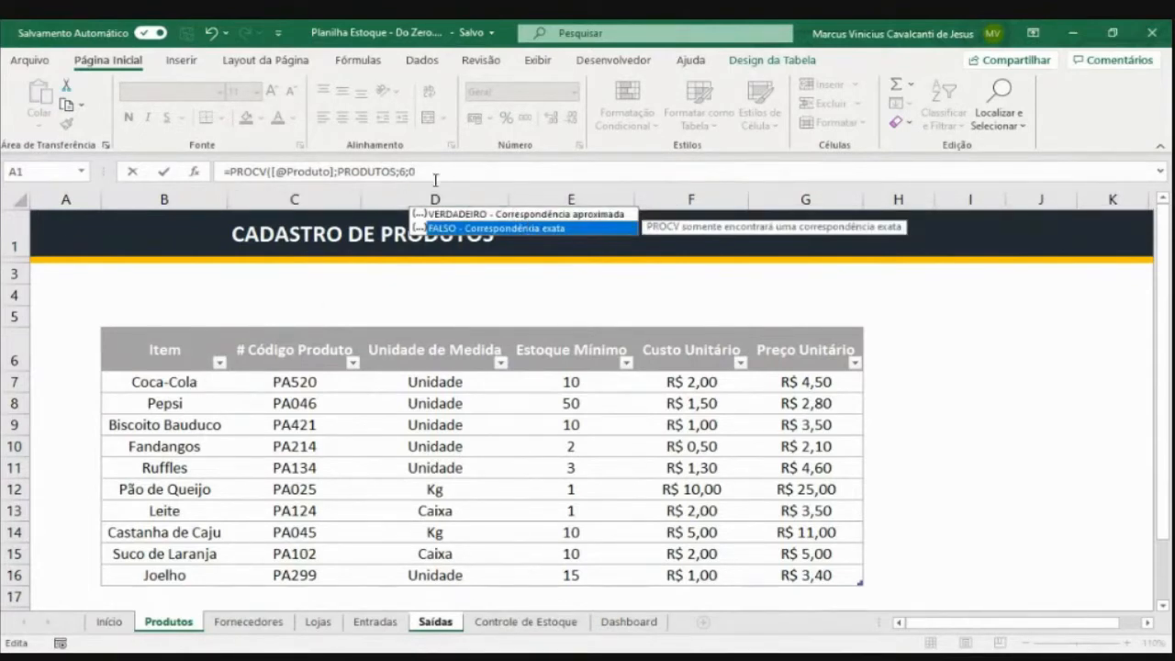
{"action": "key", "text": "Return"}
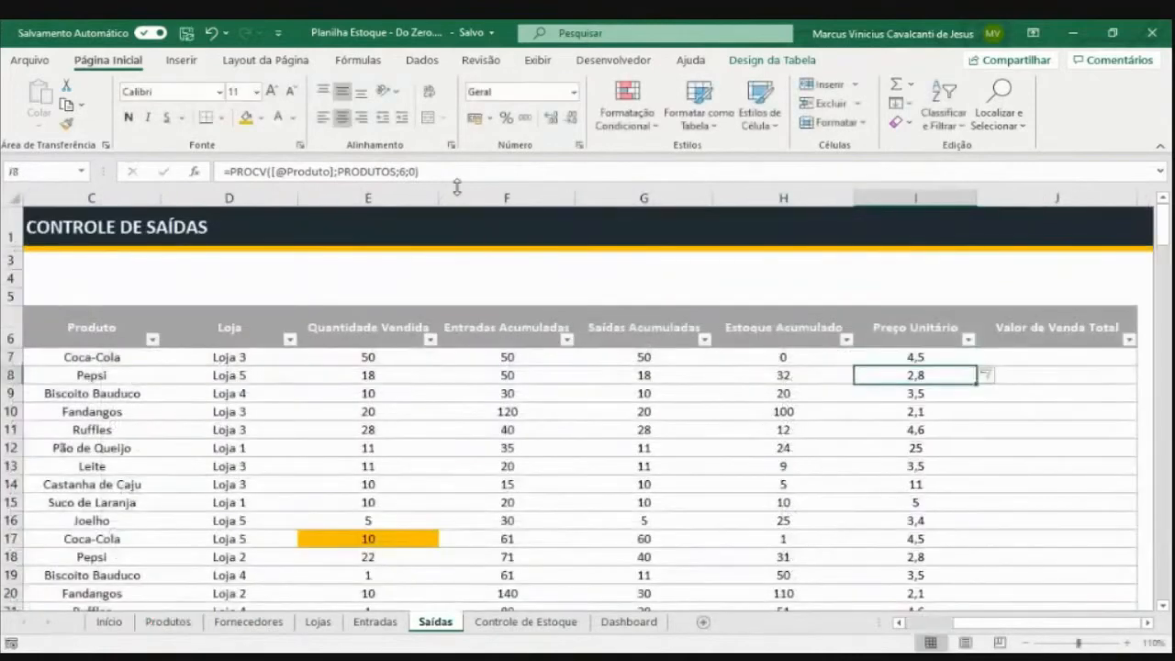
{"action": "key", "text": "Up"}
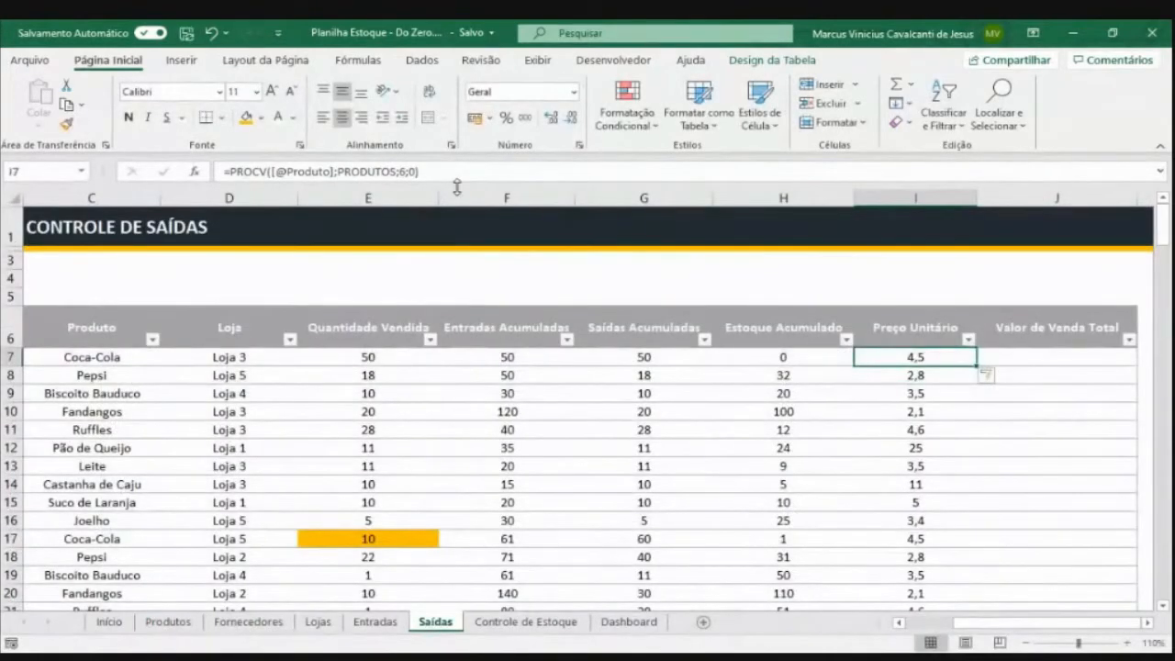
Fill the Valor de Venda Total column from J7 with =[@[Quantidade Vendida]]*[@[Preço Unitário]]
{"action": "key", "text": "Right"}
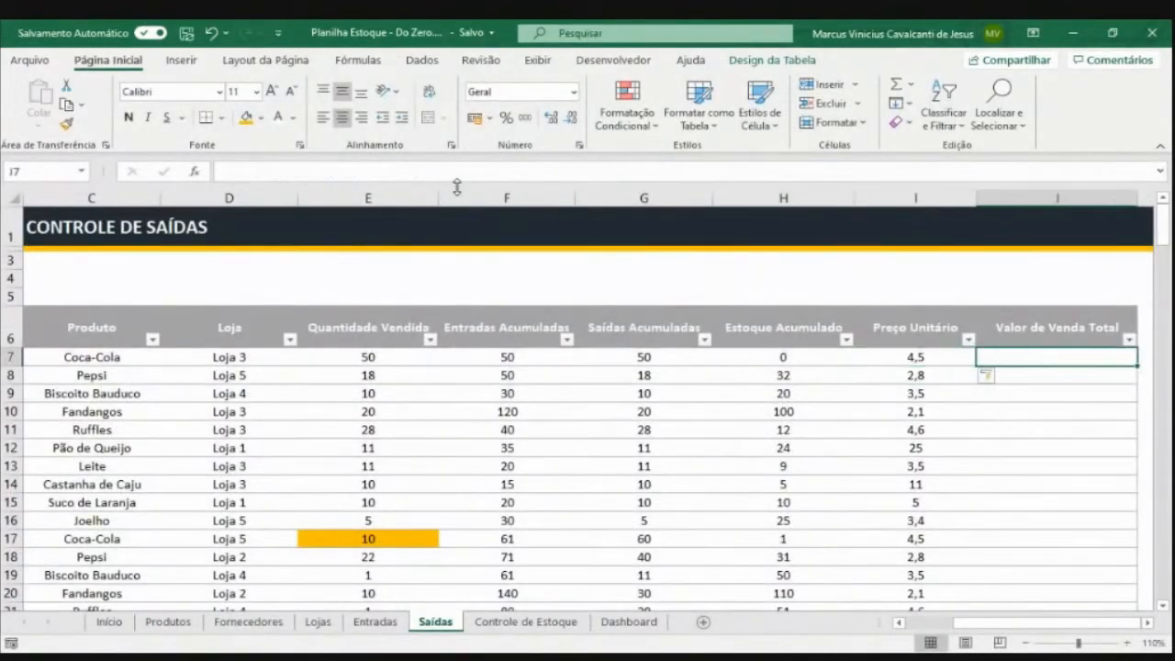
{"action": "left_click", "coordinate": [1147, 624]}
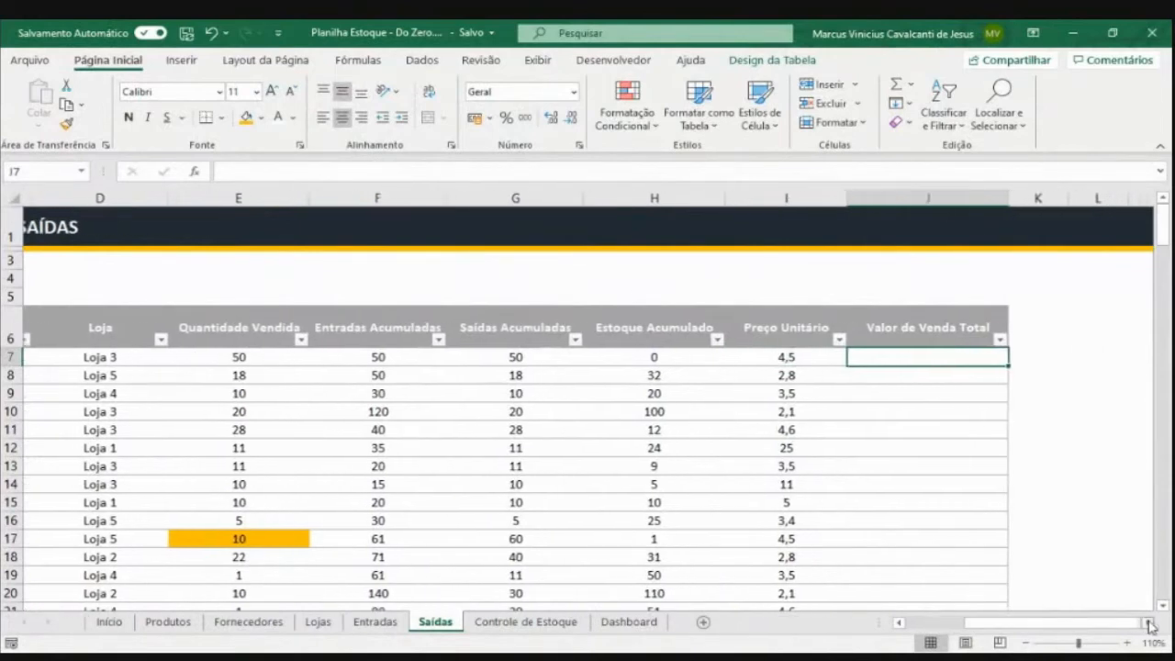
{"action": "type", "text": "="}
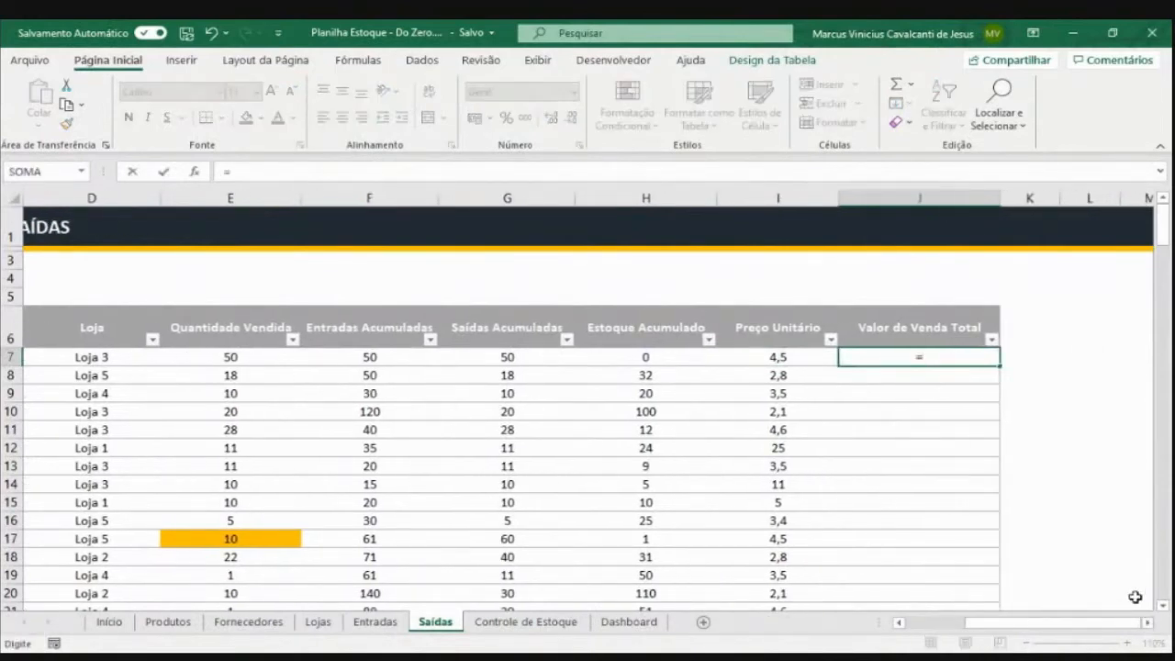
{"action": "left_click", "coordinate": [260, 362]}
{"action": "type", "text": "*"}
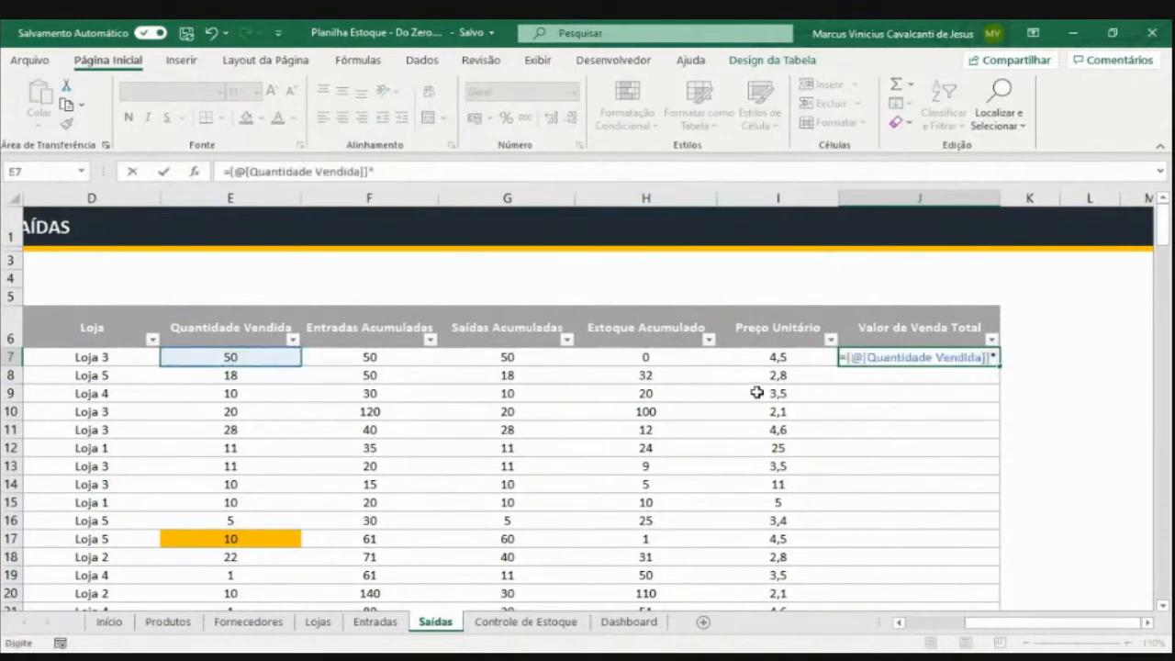
{"action": "left_click", "coordinate": [751, 361]}
{"action": "key", "text": "Return"}
{"action": "key", "text": "Up"}
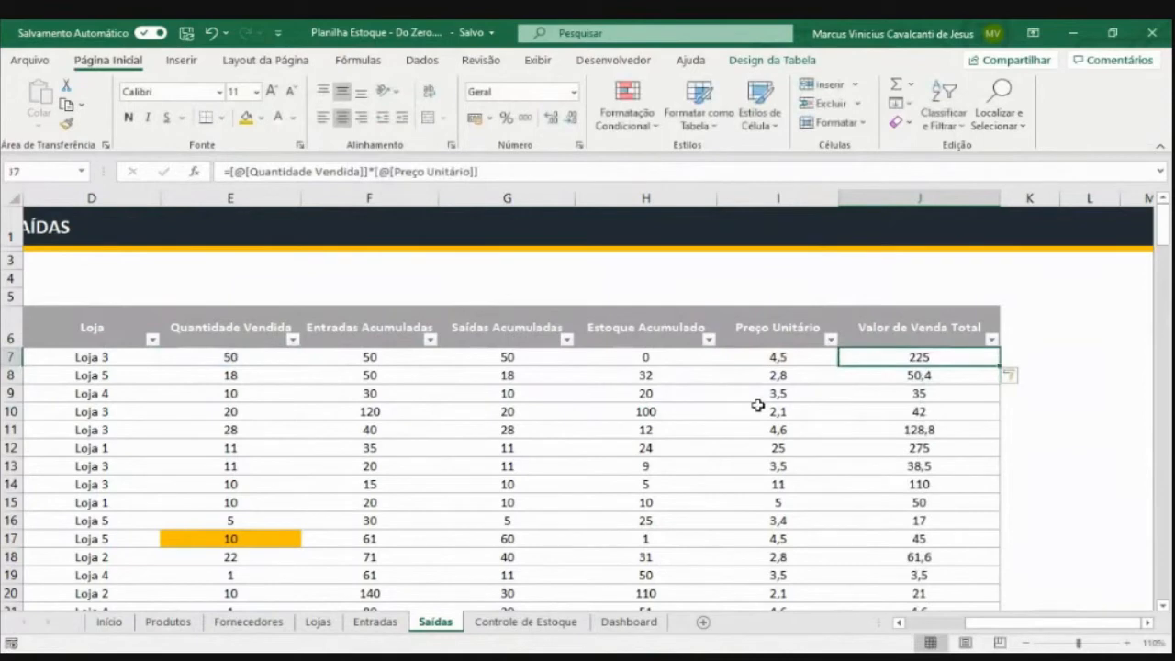
Set the font of the calculated columns from Entradas Acumuladas to Valor de Venda Total, F7:J166, to a darker blue theme color
{"action": "left_click", "coordinate": [372, 359]}
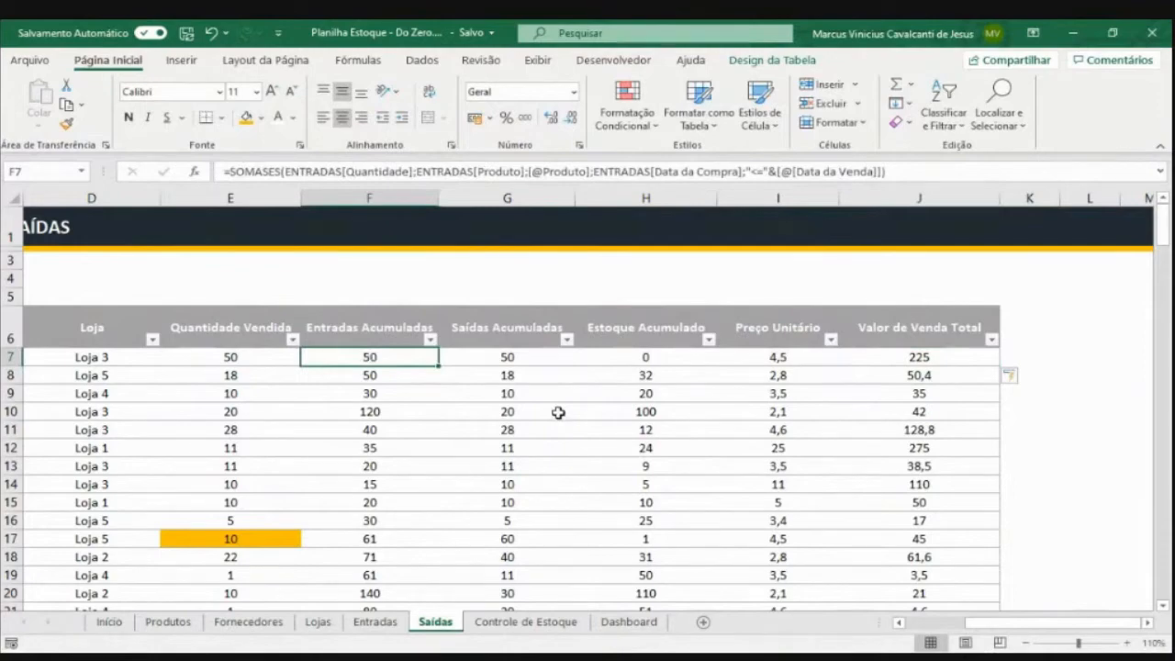
{"action": "key", "text": "ctrl+shift+Down"}
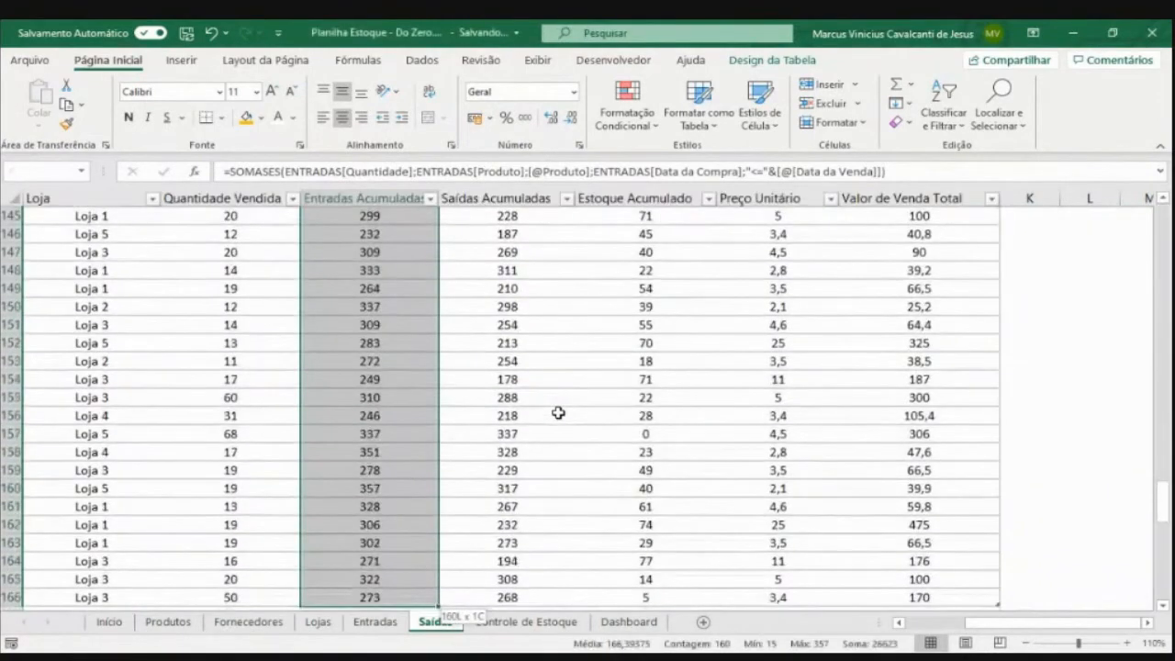
{"action": "key", "text": "ctrl+shift+Right"}
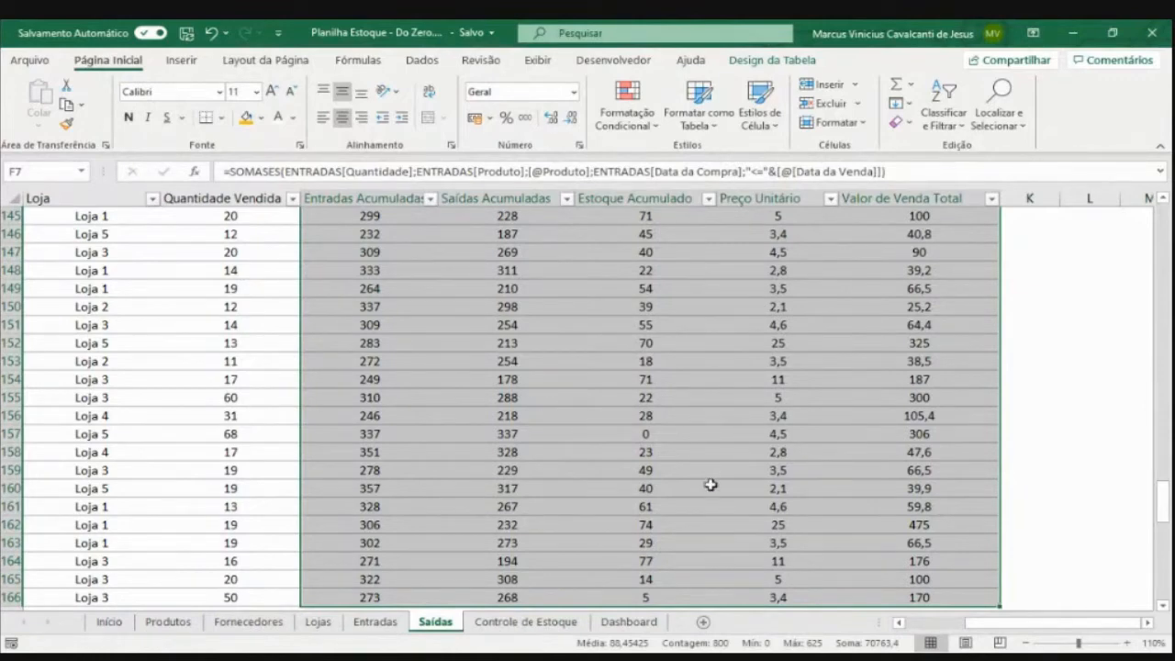
{"action": "left_click", "coordinate": [292, 118]}
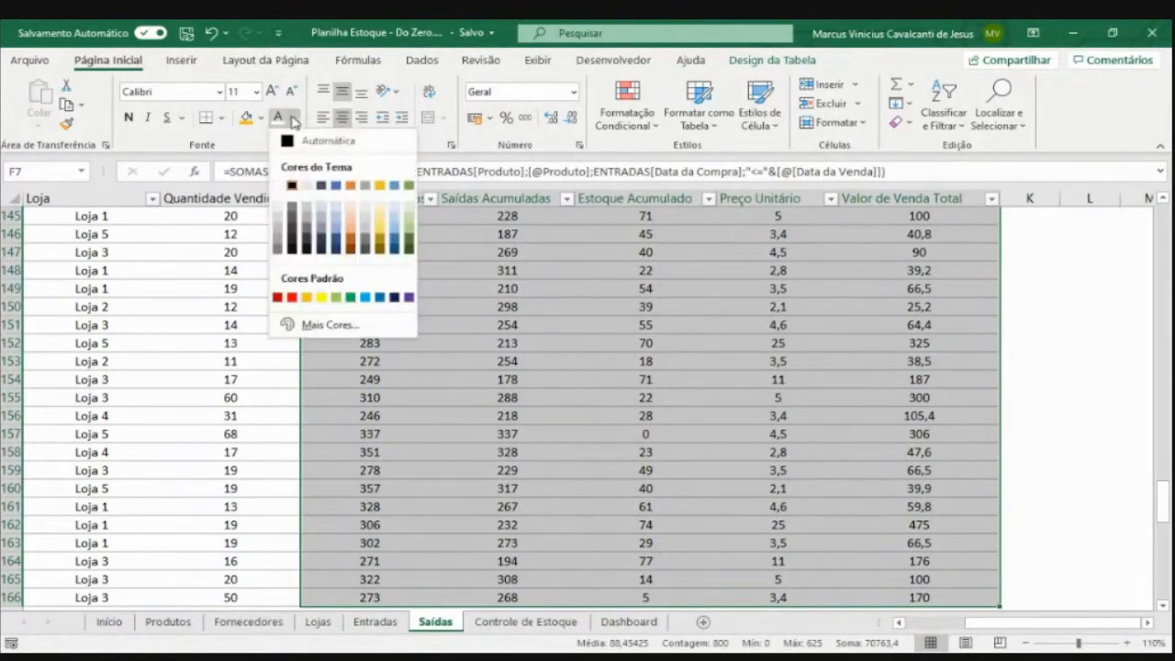
{"action": "left_click", "coordinate": [335, 239]}
{"action": "scroll", "coordinate": [334, 235], "scroll_direction": "up", "scroll_amount": 20}
Compare the formulas in the blue calculated cells F8, I7, J7 and F7 with the manually entered quantity in E7
{"action": "left_click", "coordinate": [344, 372]}
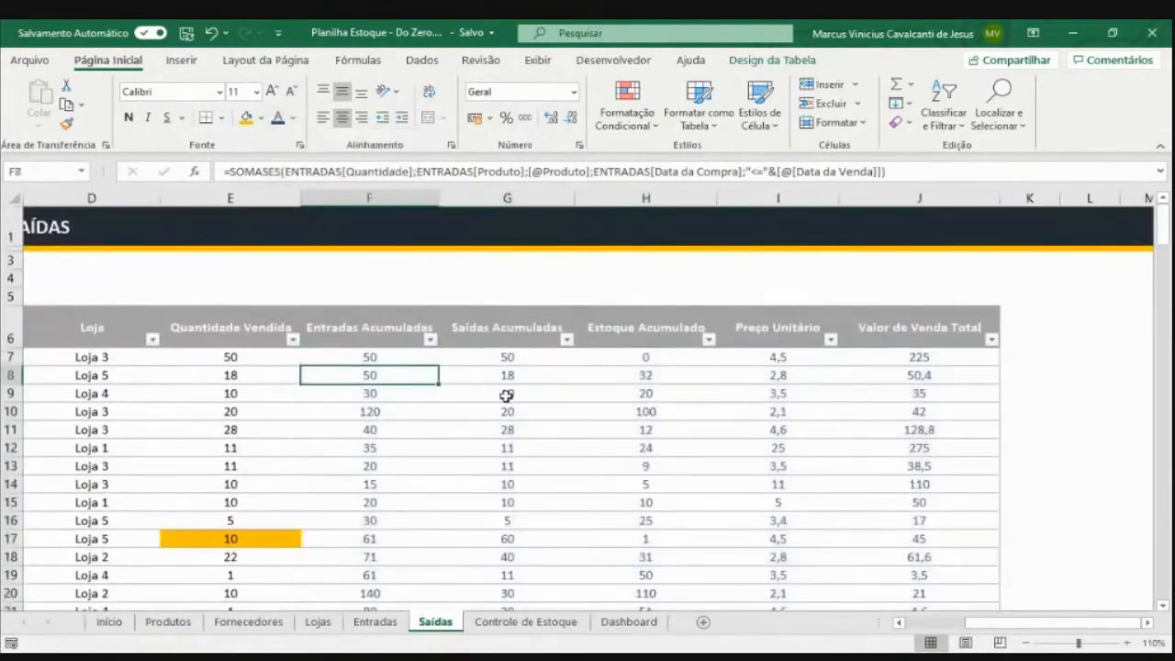
{"action": "left_click", "coordinate": [826, 358]}
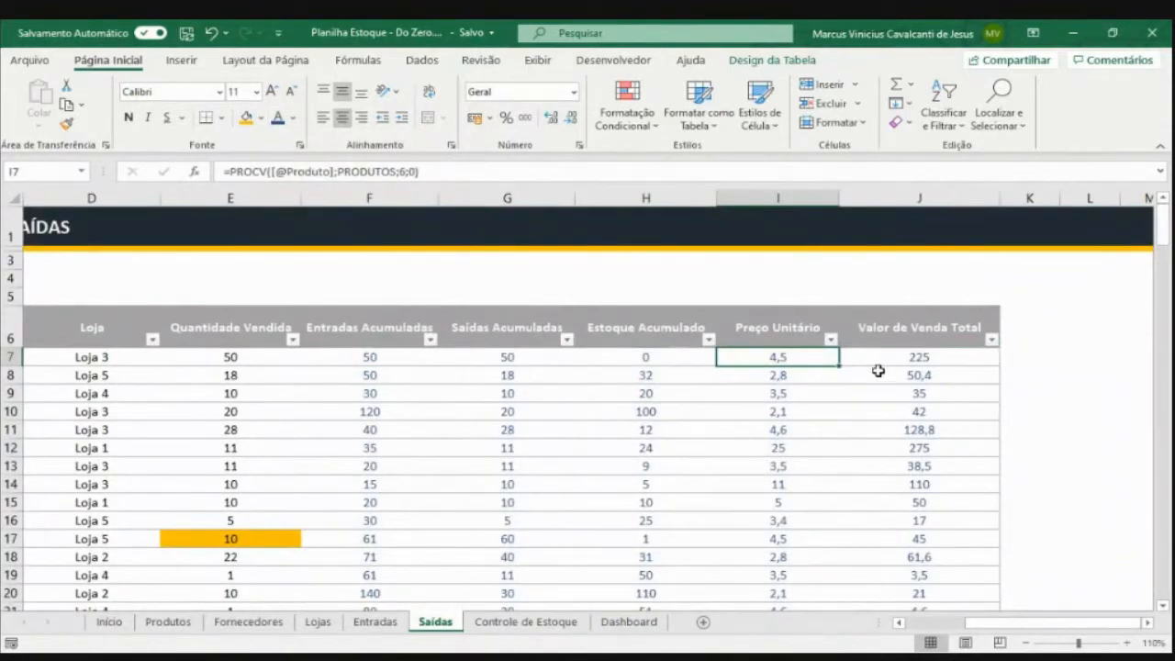
{"action": "left_click", "coordinate": [886, 357]}
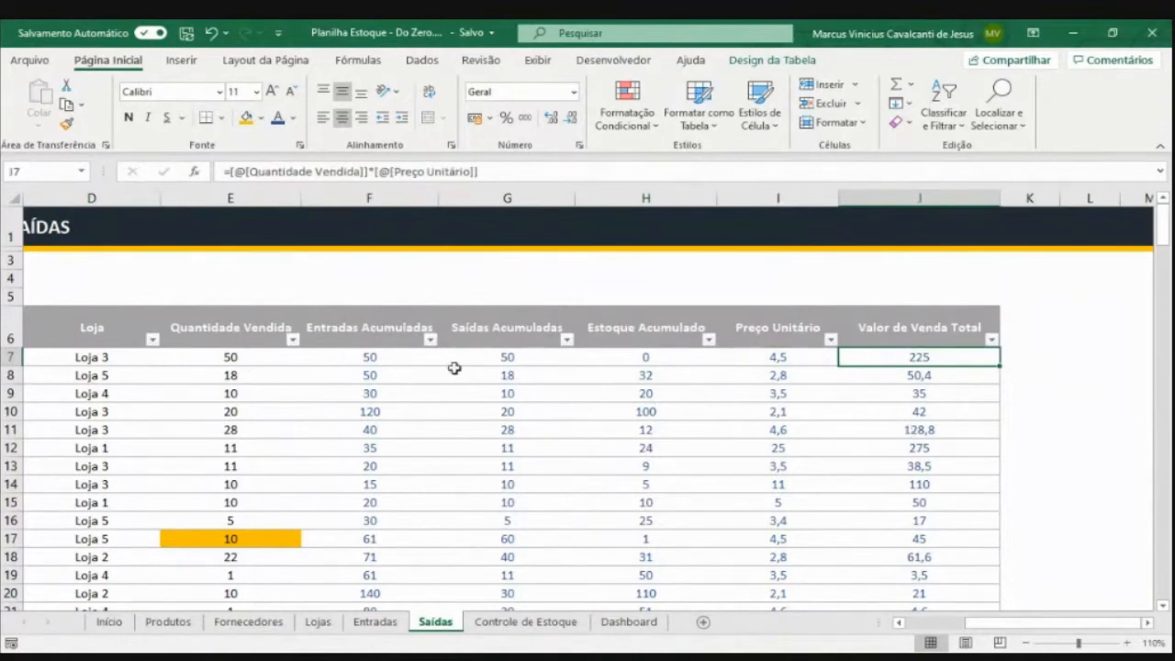
{"action": "left_click", "coordinate": [365, 356]}
{"action": "left_click", "coordinate": [242, 362]}
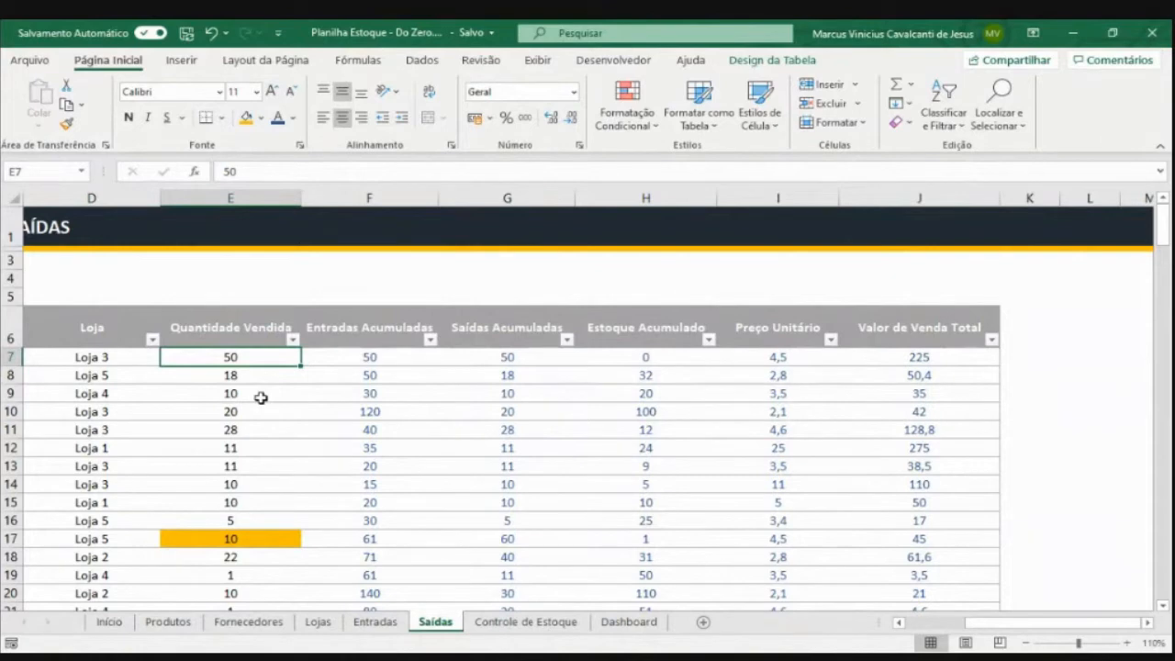
Inspect the Estoque Acumulado formula in H7, try overwriting the Entradas Acumuladas formula in F7 with 60, and undo the entry
{"action": "left_click", "coordinate": [637, 339]}
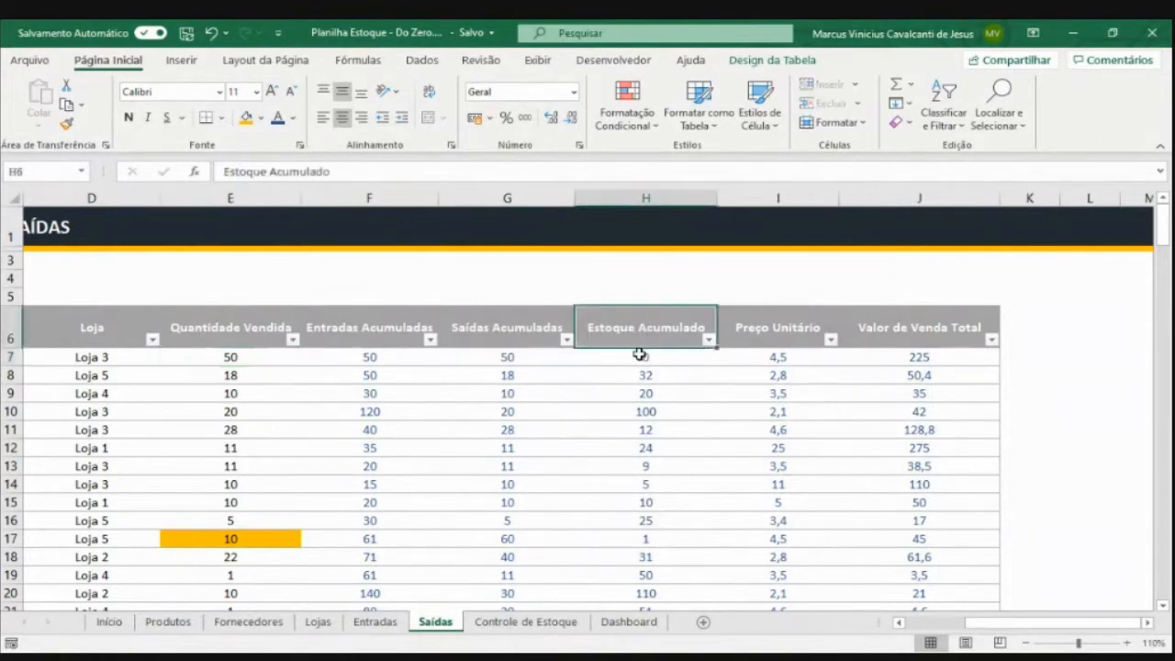
{"action": "left_click", "coordinate": [639, 355]}
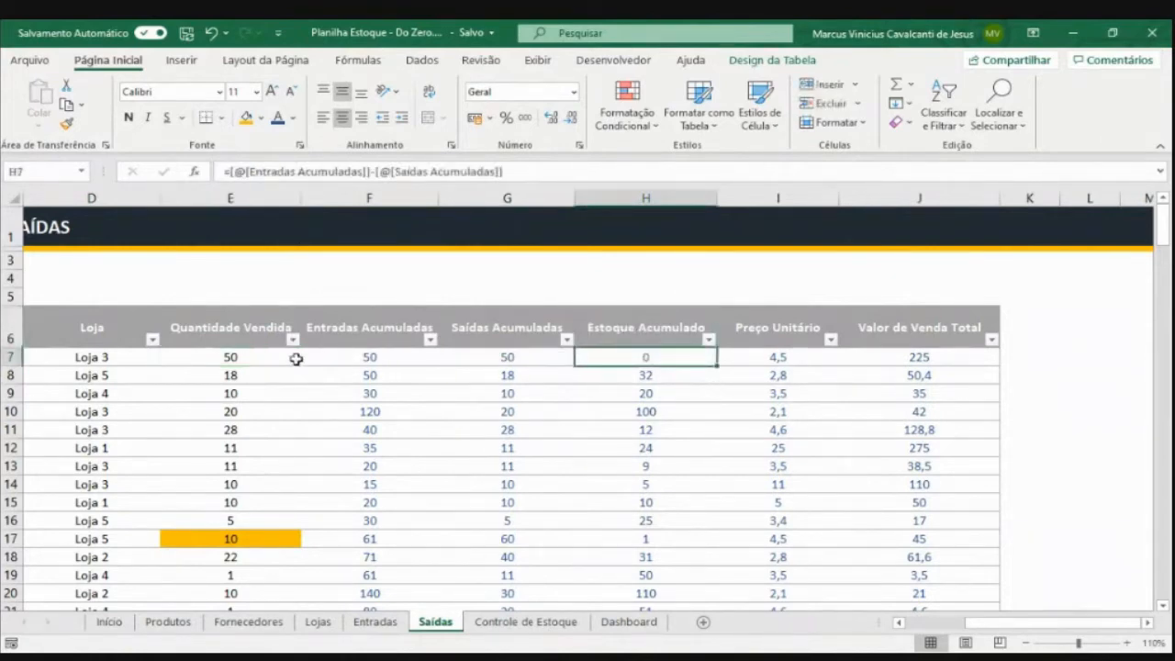
{"action": "left_click_drag", "start_coordinate": [983, 625], "coordinate": [955, 625]}
{"action": "left_click", "coordinate": [641, 360]}
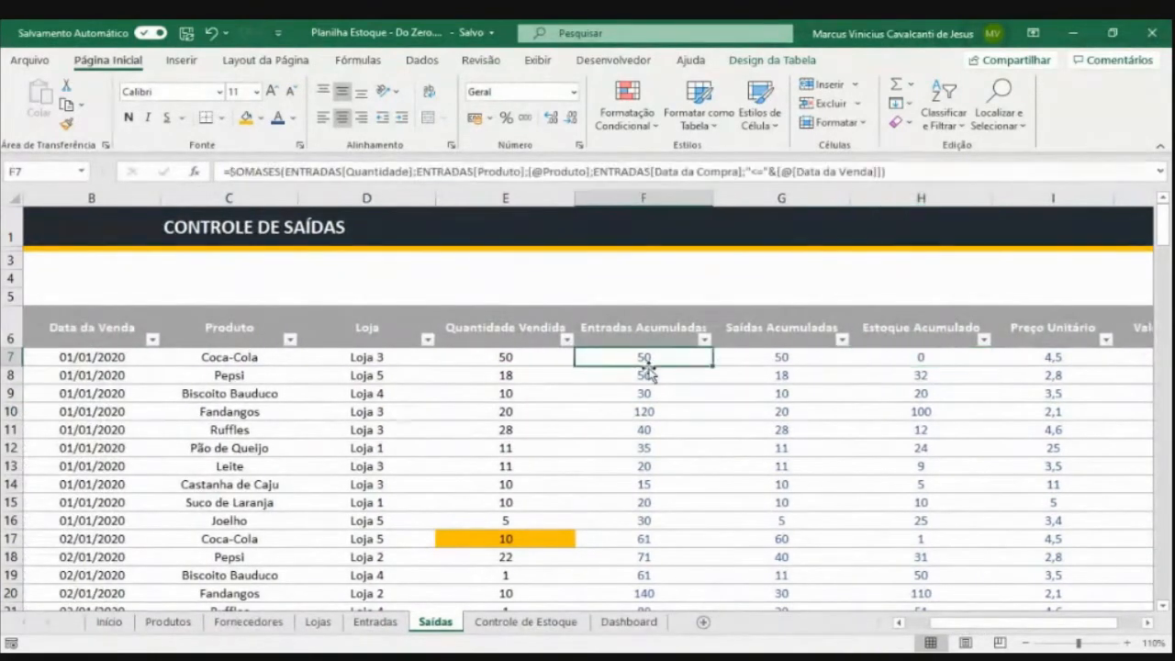
{"action": "type", "text": "60"}
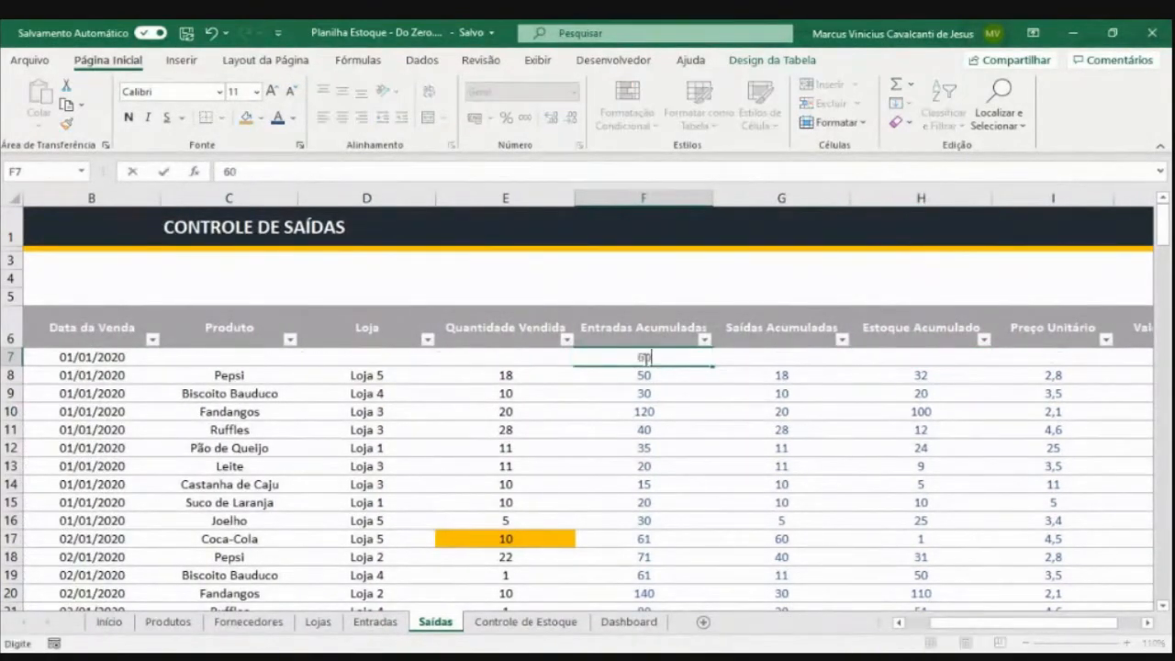
{"action": "key", "text": "Return"}
{"action": "left_click", "coordinate": [645, 359]}
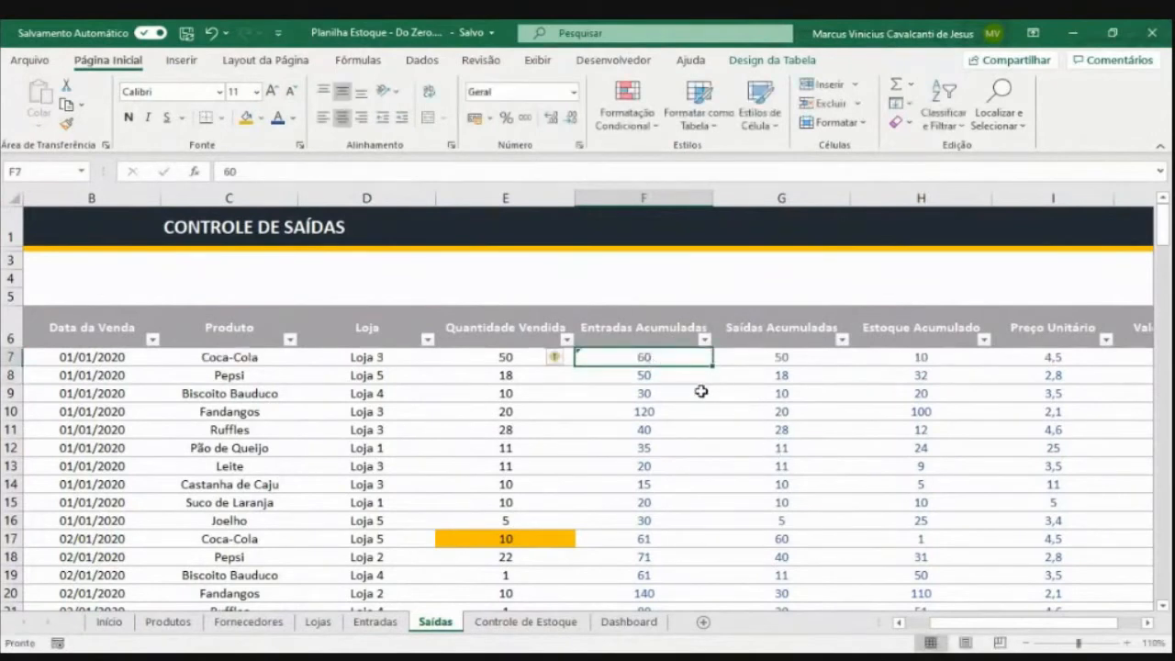
{"action": "key", "text": "ctrl+z"}
Test a Quantidade Vendida of 60 for the first Coca-Cola sale in E7, and undo the change
{"action": "left_click", "coordinate": [532, 363]}
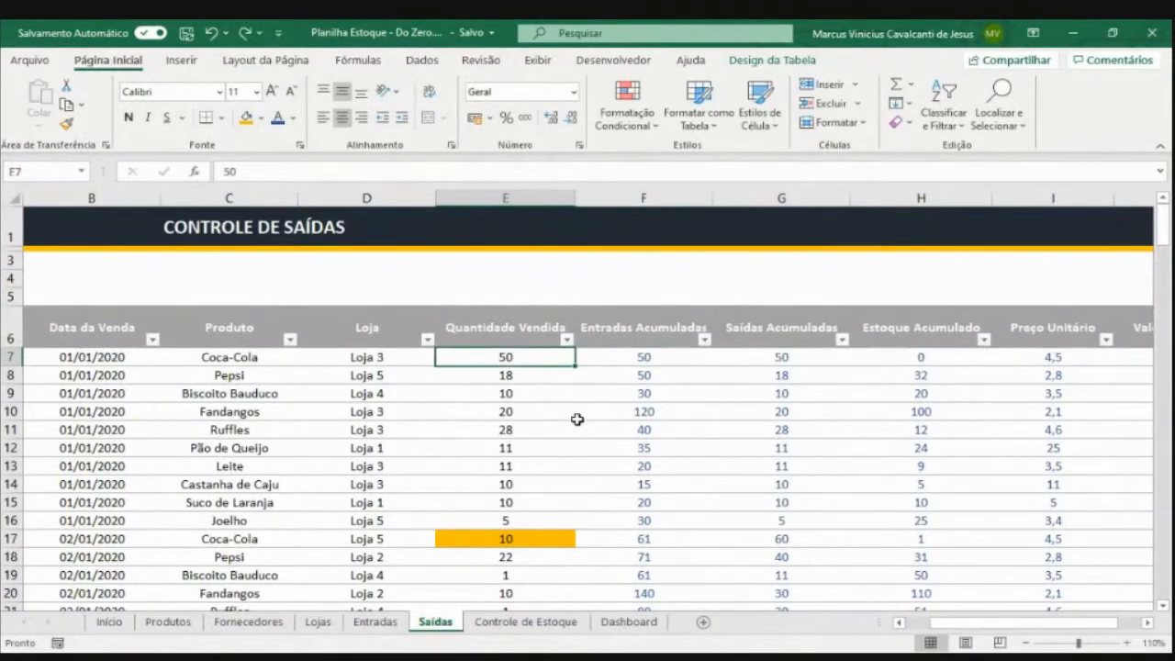
{"action": "type", "text": "60"}
{"action": "key", "text": "Return"}
{"action": "key", "text": "Up"}
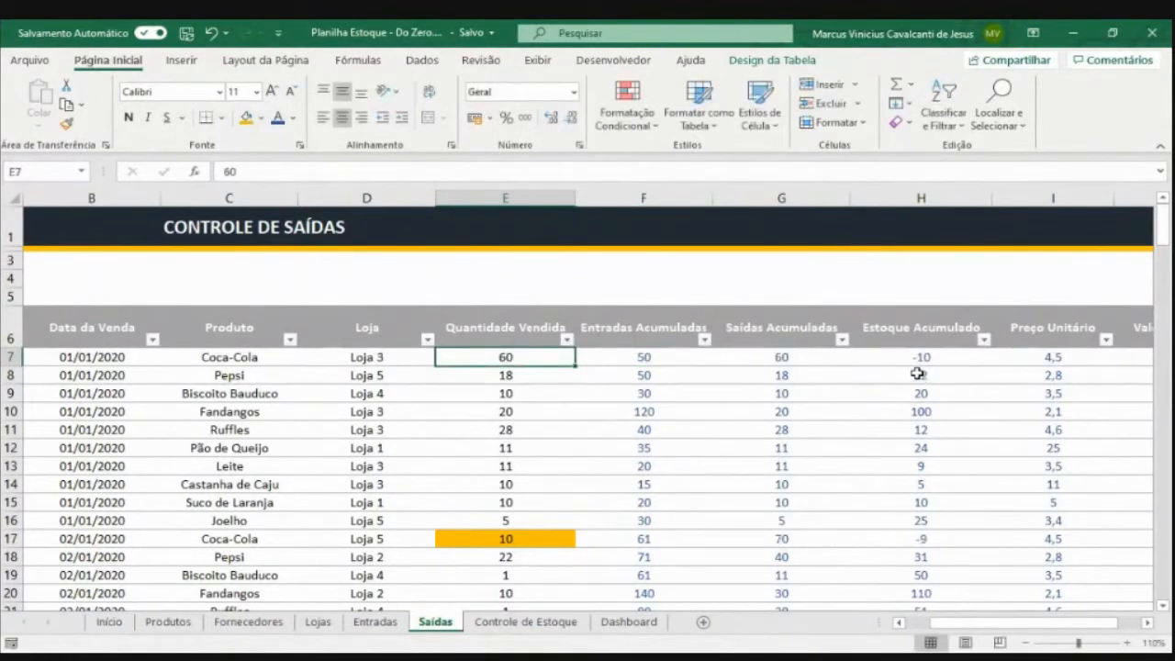
{"action": "key", "text": "ctrl+z"}
Examine the last Coca-Cola sale in row 157 and the first empty row below the table, with the sheet zoomed to 90%
{"action": "key", "text": "ctrl+Down"}
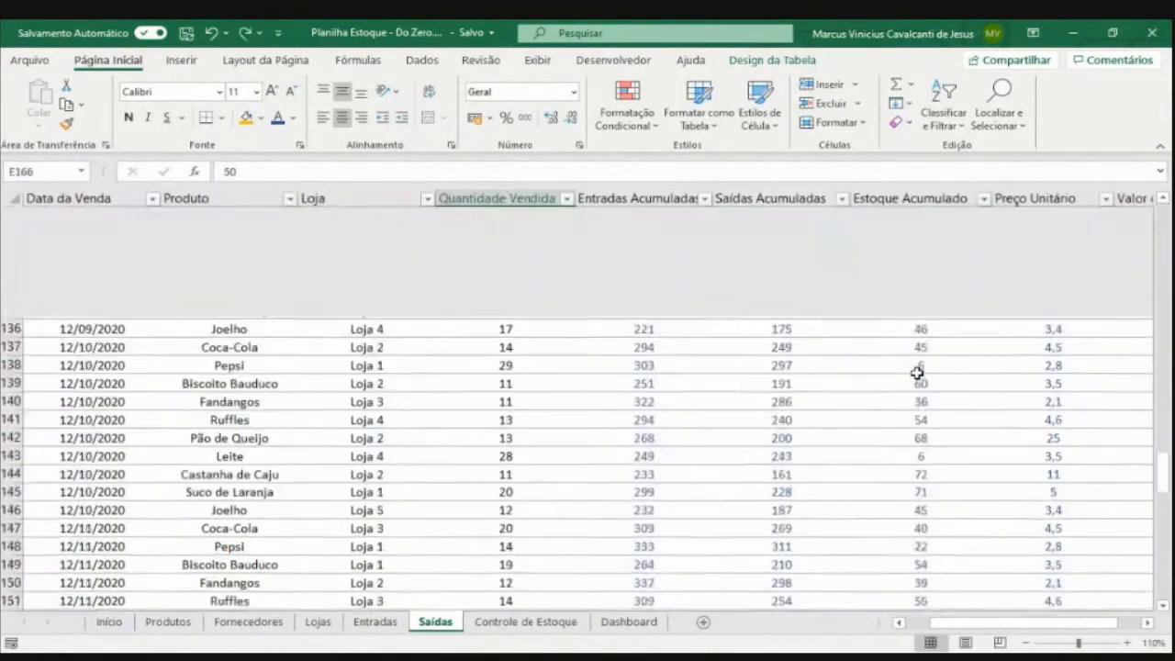
{"action": "key", "text": "Down"}
{"action": "key", "text": "Down"}
{"action": "key", "text": "Down"}
{"action": "key", "text": "Up"}
{"action": "key", "text": "Up"}
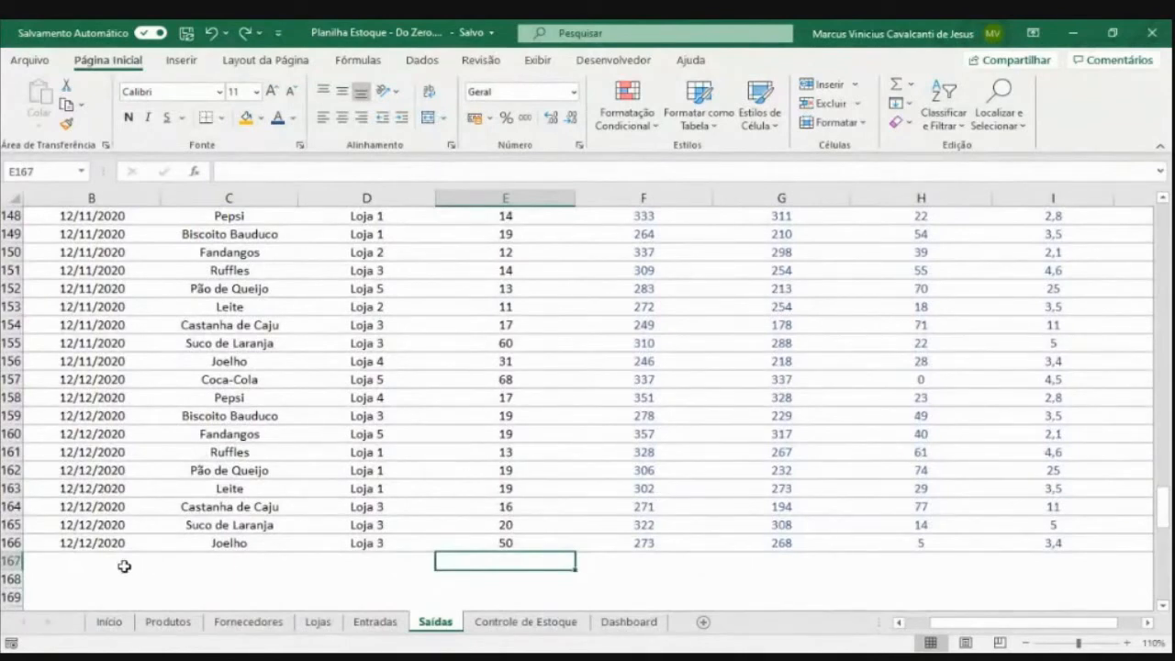
{"action": "left_click", "coordinate": [96, 563]}
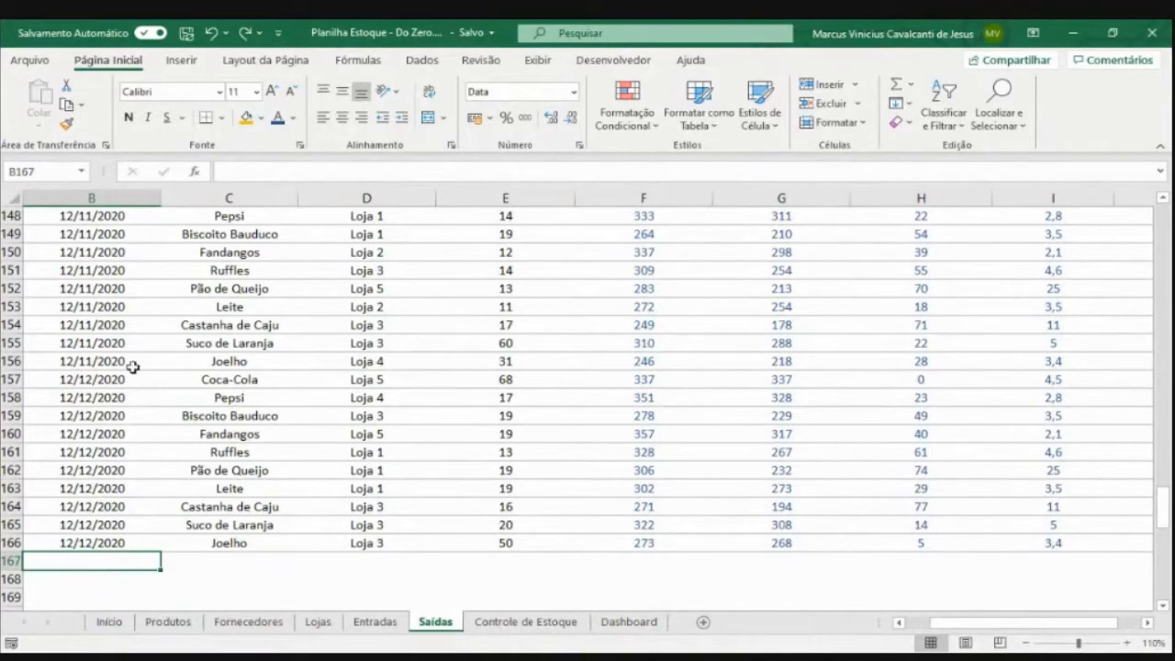
{"action": "left_click", "coordinate": [97, 380]}
{"action": "left_click_drag", "start_coordinate": [172, 380], "coordinate": [878, 386]}
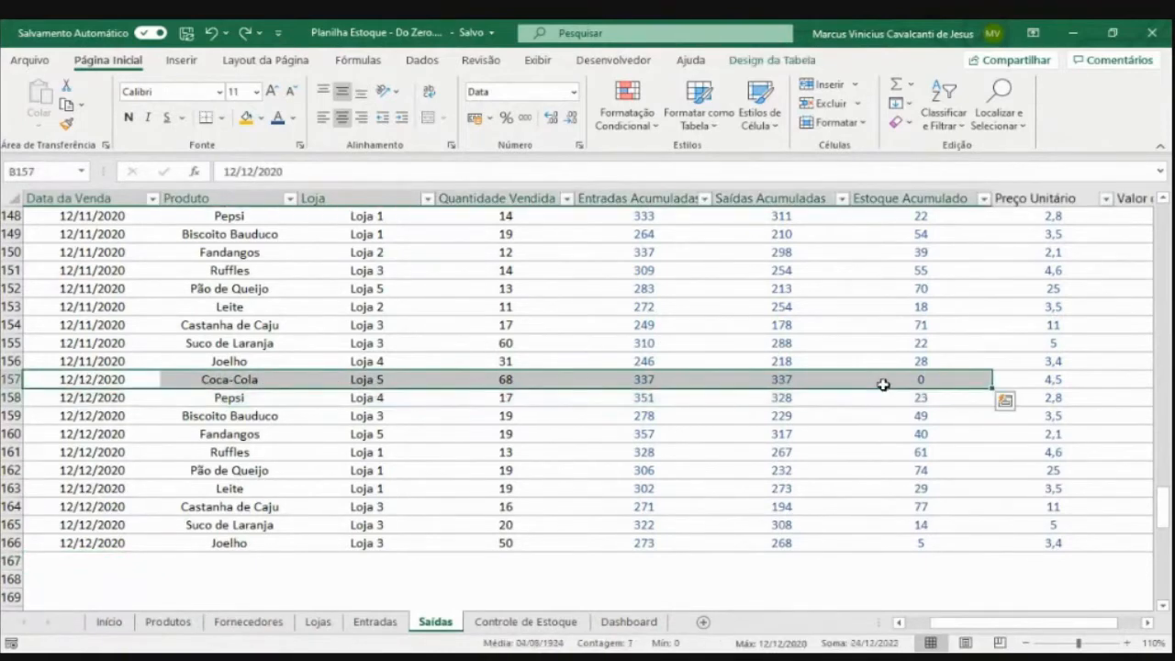
{"action": "left_click", "coordinate": [913, 378]}
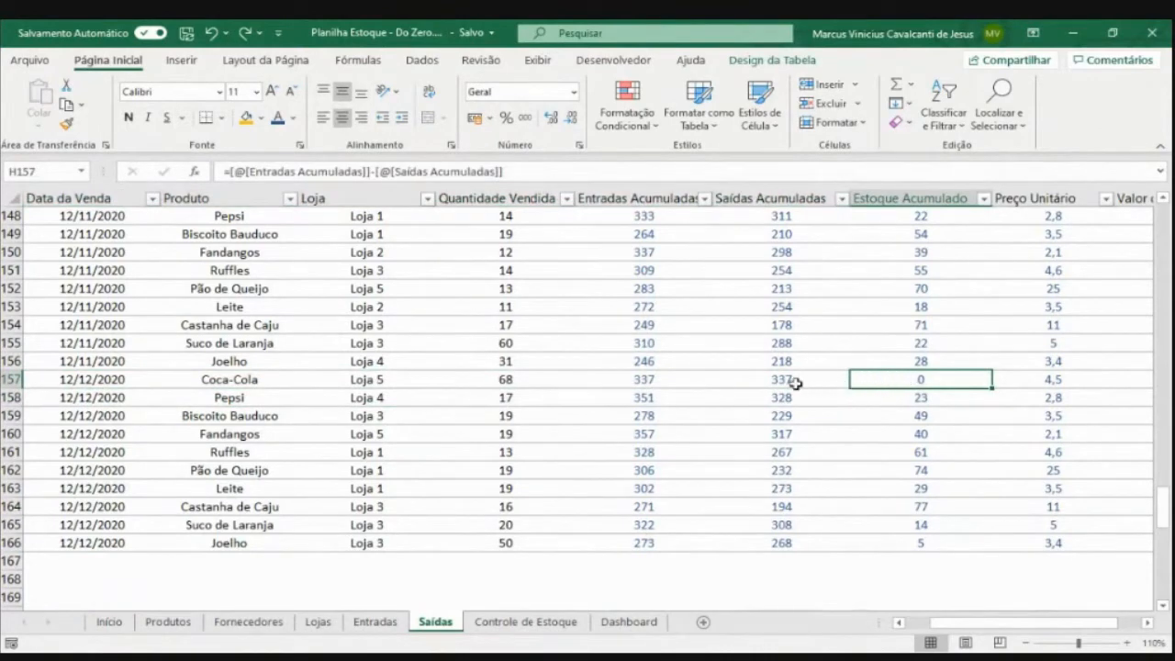
{"action": "left_click", "coordinate": [1026, 642]}
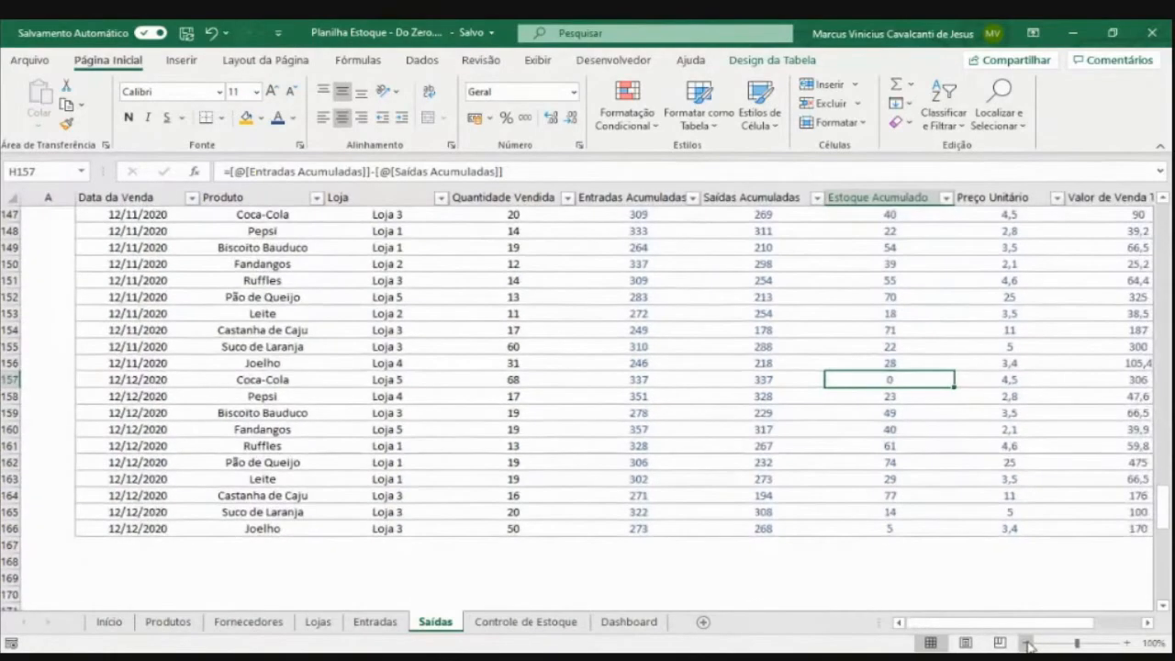
{"action": "left_click", "coordinate": [1025, 643]}
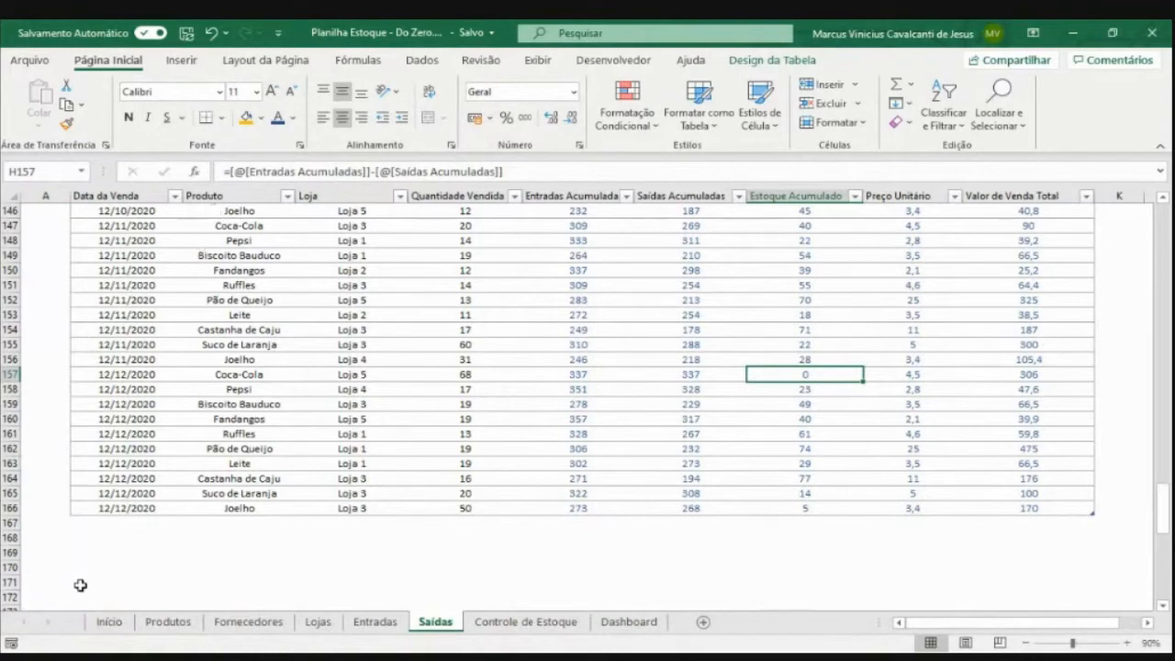
{"action": "left_click", "coordinate": [115, 525]}
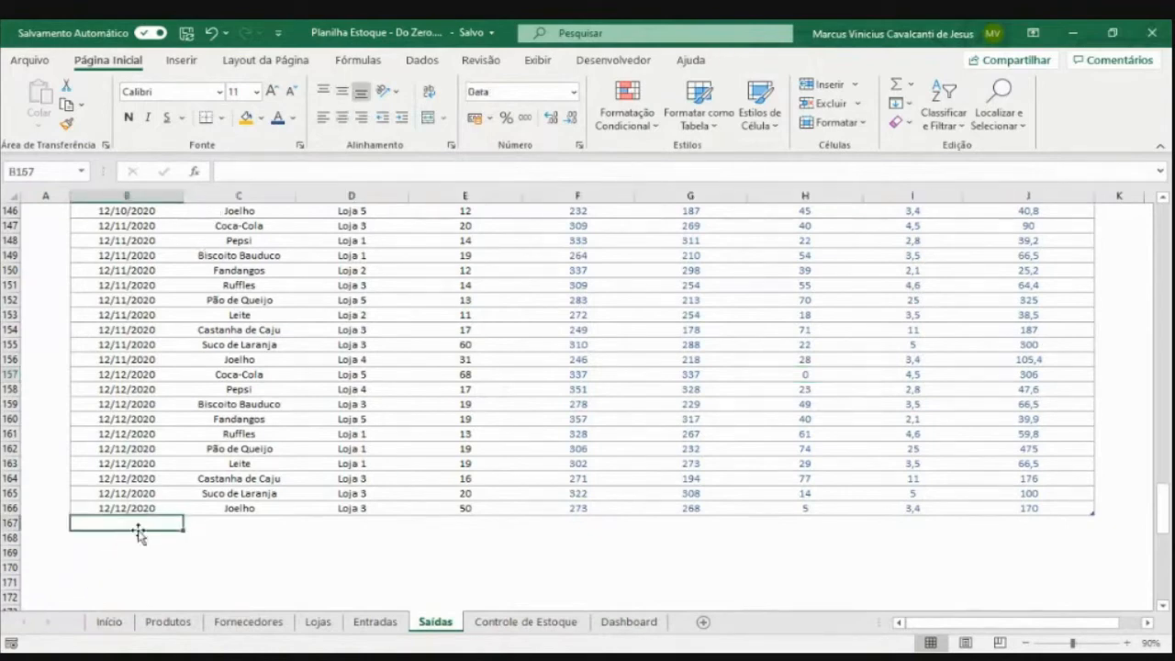
{"action": "left_click", "coordinate": [164, 551]}
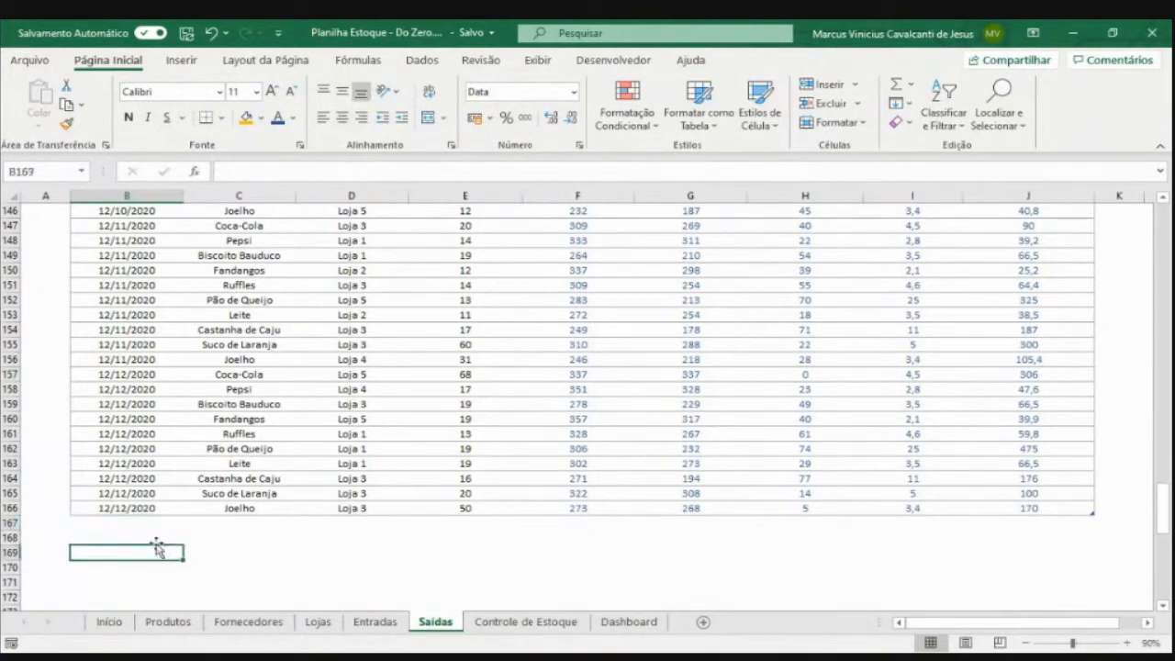
{"action": "left_click", "coordinate": [137, 462]}
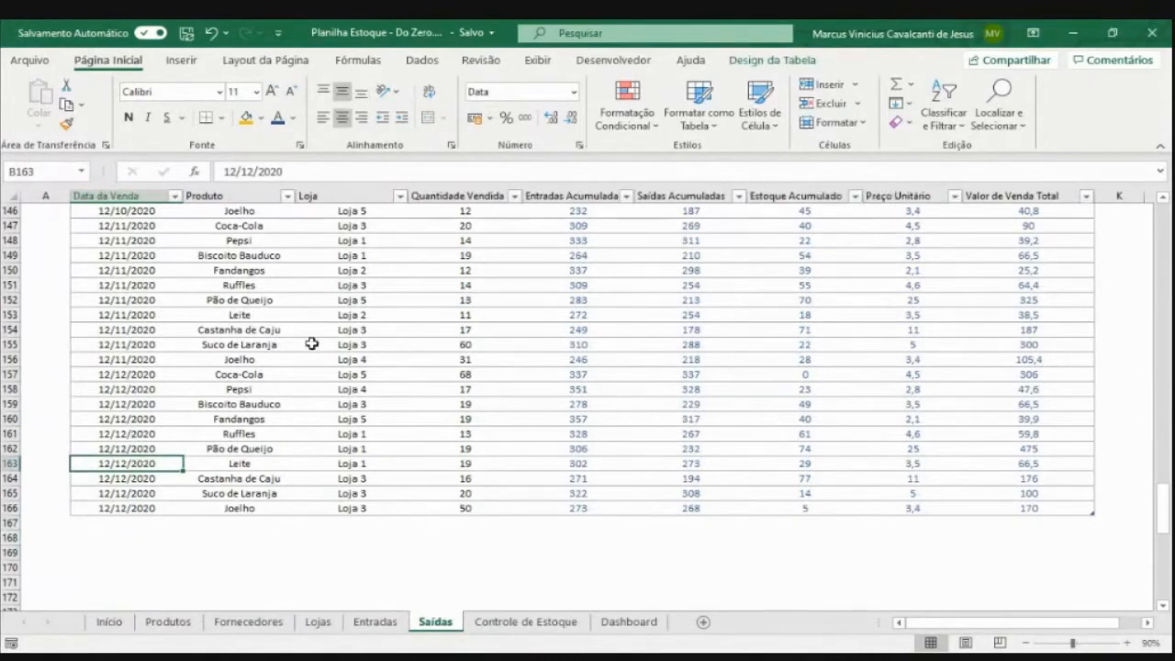
{"action": "left_click", "coordinate": [146, 527]}
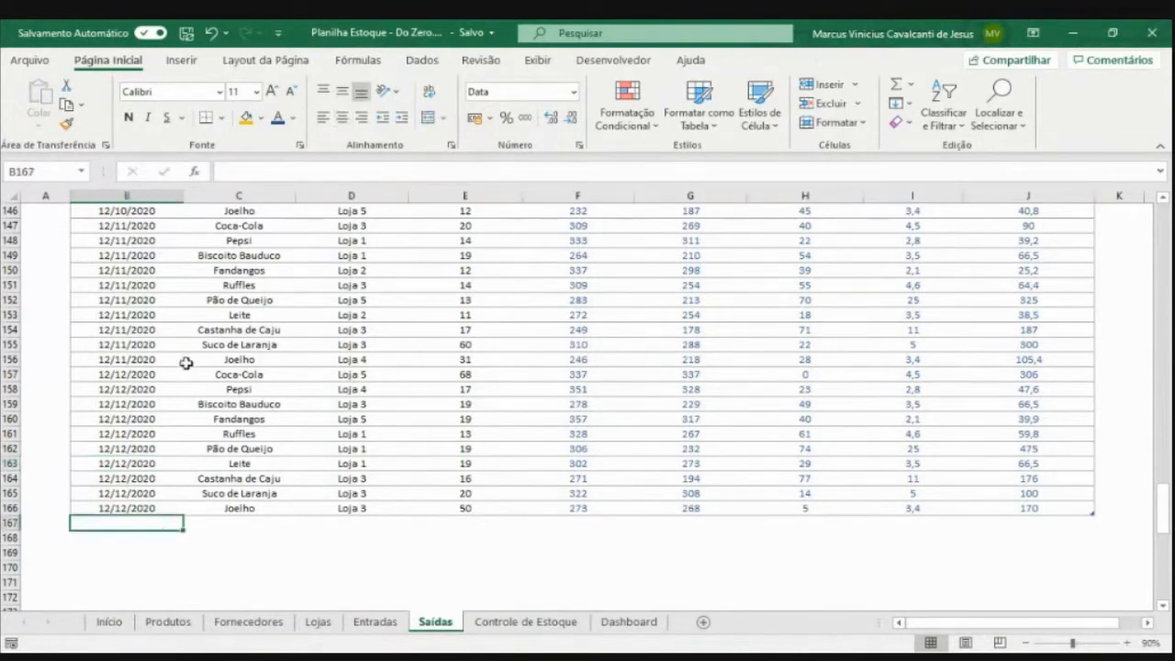
Highlight the Coca-Cola sale in B157:J157 with a gold theme fill color
{"action": "left_click_drag", "start_coordinate": [146, 374], "coordinate": [970, 372]}
{"action": "left_click", "coordinate": [261, 119]}
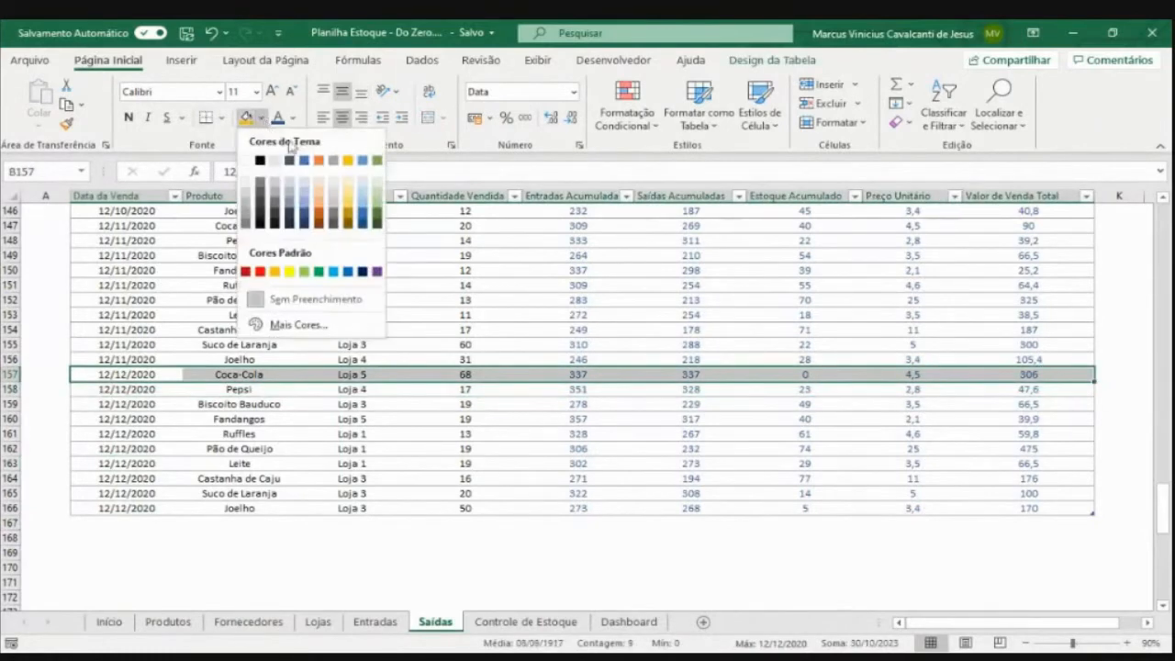
{"action": "left_click", "coordinate": [333, 212]}
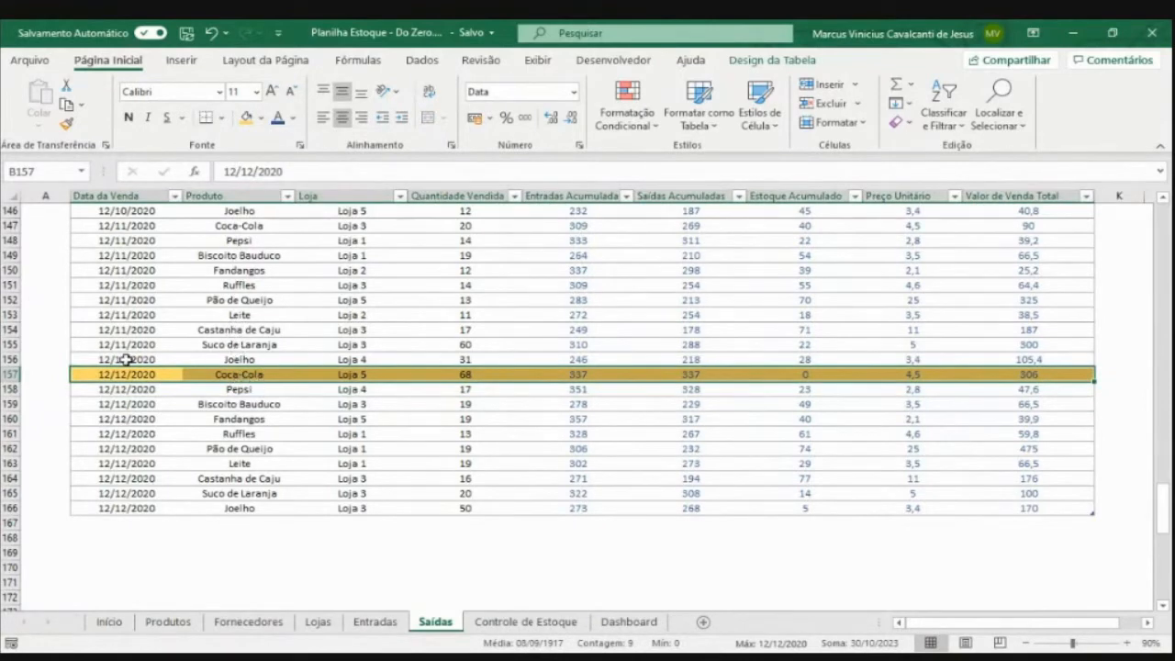
{"action": "left_click", "coordinate": [776, 374]}
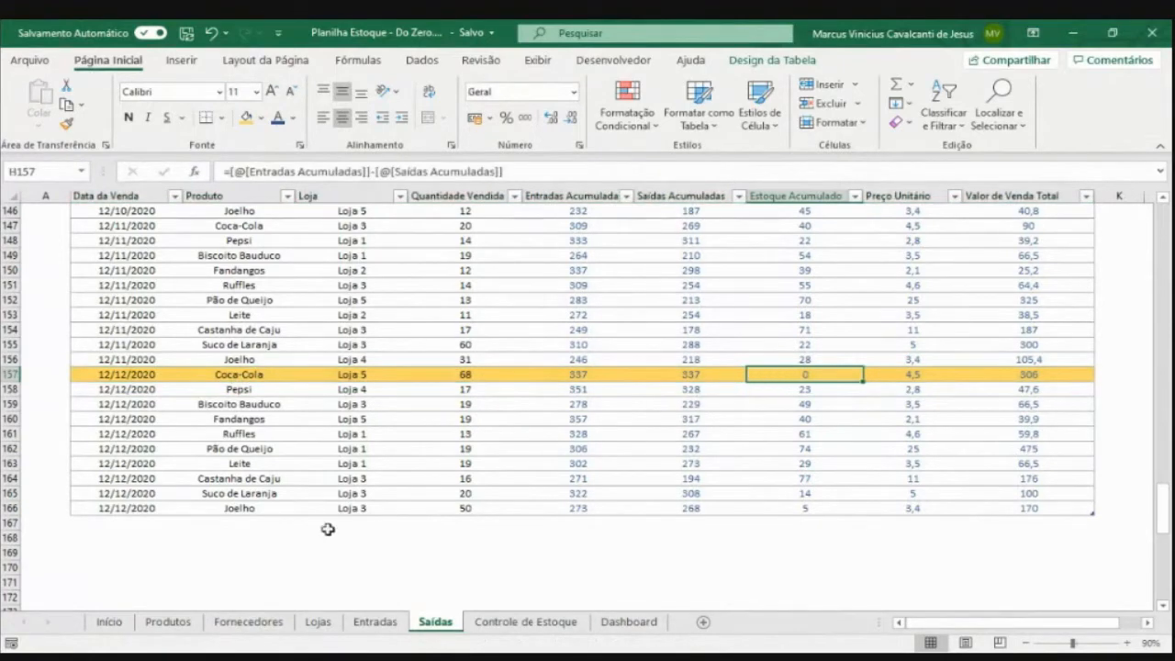
Start a new sale in row 167 with Data da Venda 13/12/2020 and Produto Coca-Cola
{"action": "left_click", "coordinate": [138, 522]}
{"action": "type", "text": "13"}
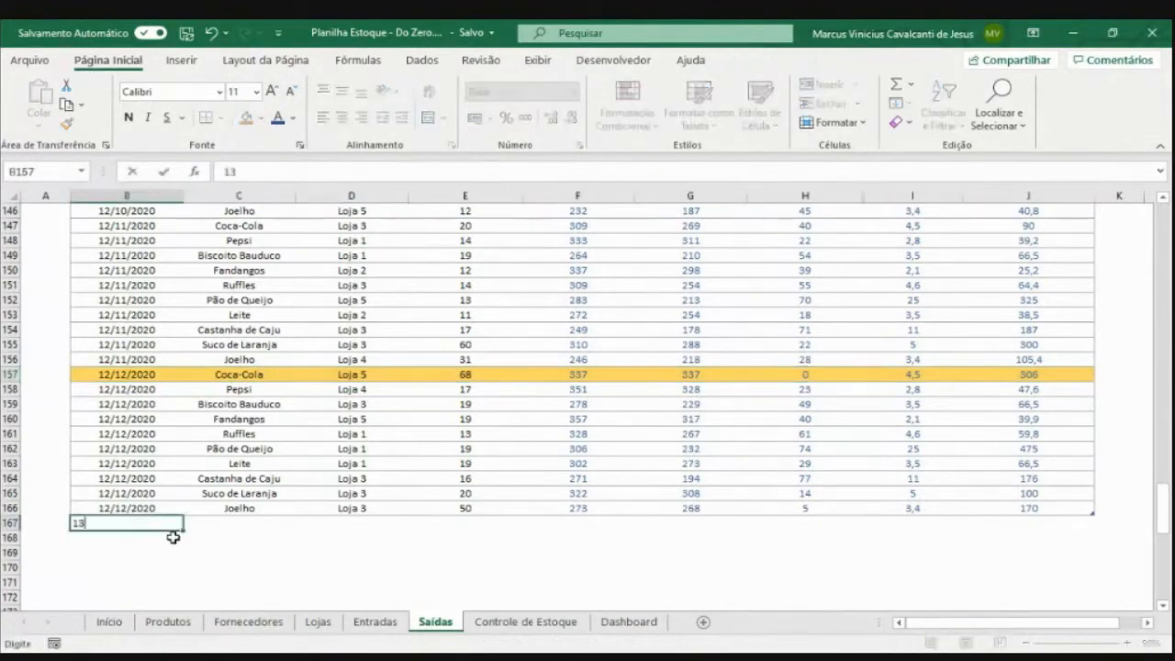
{"action": "type", "text": "/12/2020"}
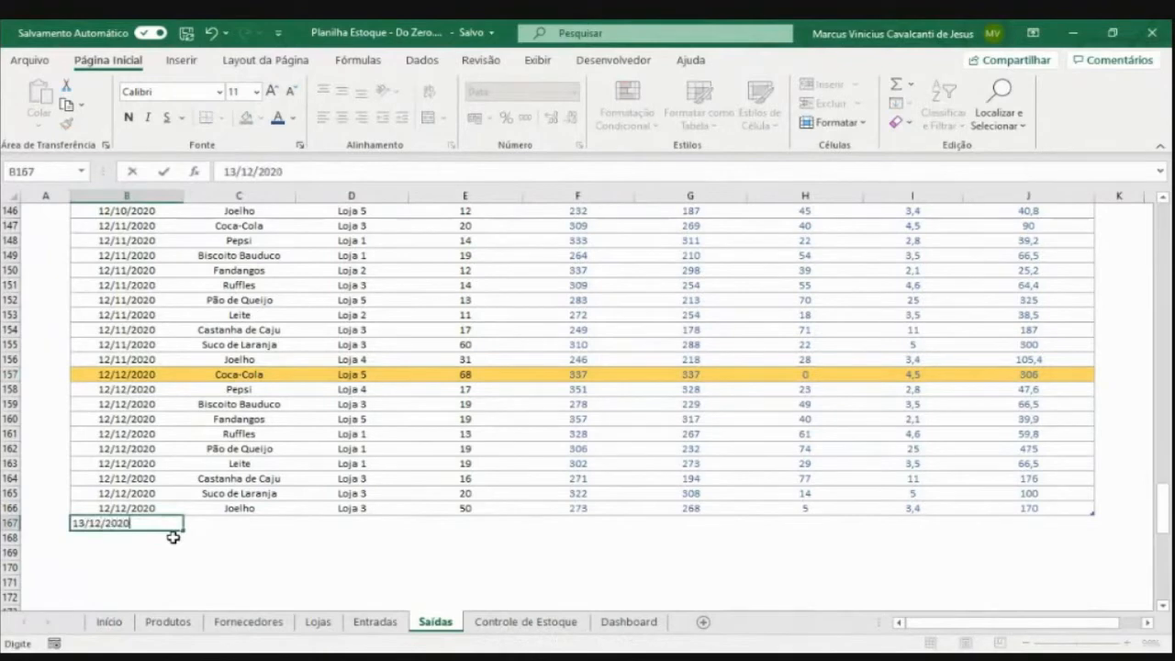
{"action": "key", "text": "Tab"}
{"action": "key", "text": "Caps_Lock"}
{"action": "type", "text": "cOC"}
{"action": "key", "text": "BackSpace"}
{"action": "key", "text": "BackSpace"}
{"action": "key", "text": "BackSpace"}
{"action": "key", "text": "BackSpace"}
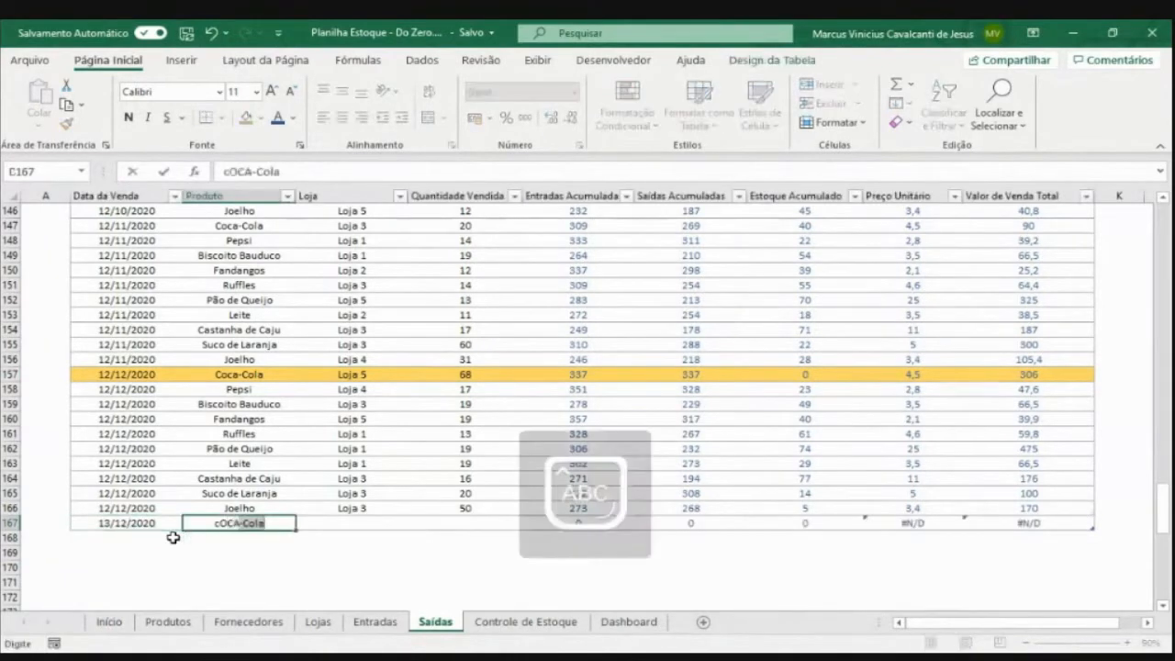
{"action": "key", "text": "Caps_Lock"}
{"action": "type", "text": "Coca-Cola"}
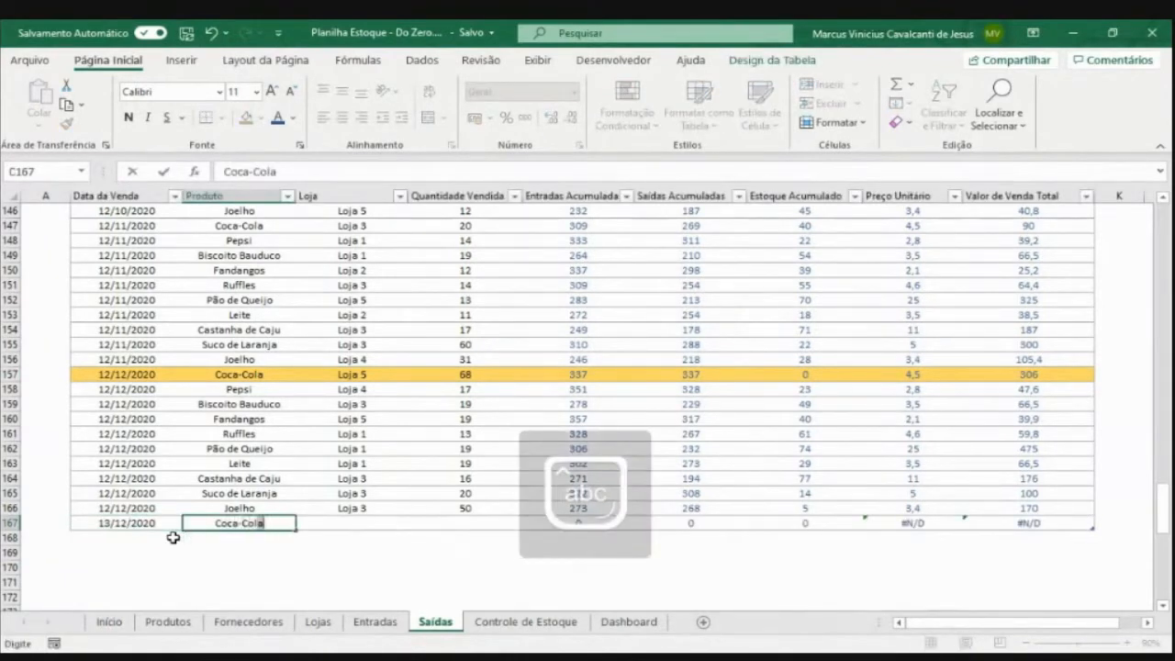
{"action": "key", "text": "Tab"}
Complete the new sale in row 167 with Loja 3 and a Quantidade Vendida of 1
{"action": "type", "text": "Loja 3"}
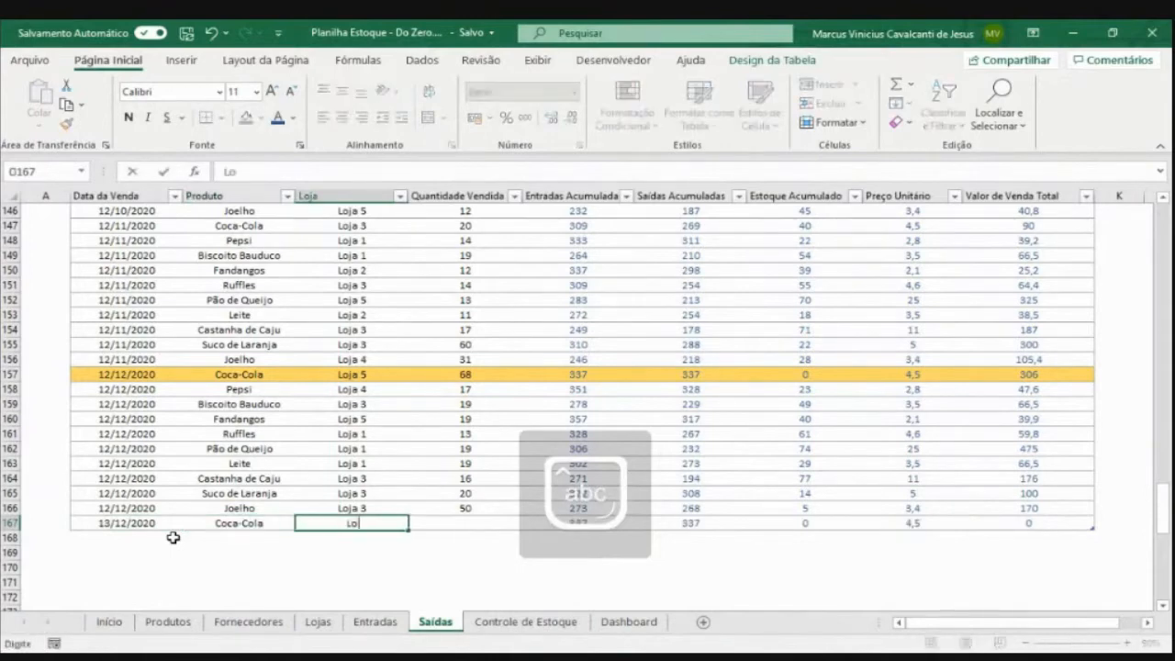
{"action": "key", "text": "Caps_Lock"}
{"action": "key", "text": "Tab"}
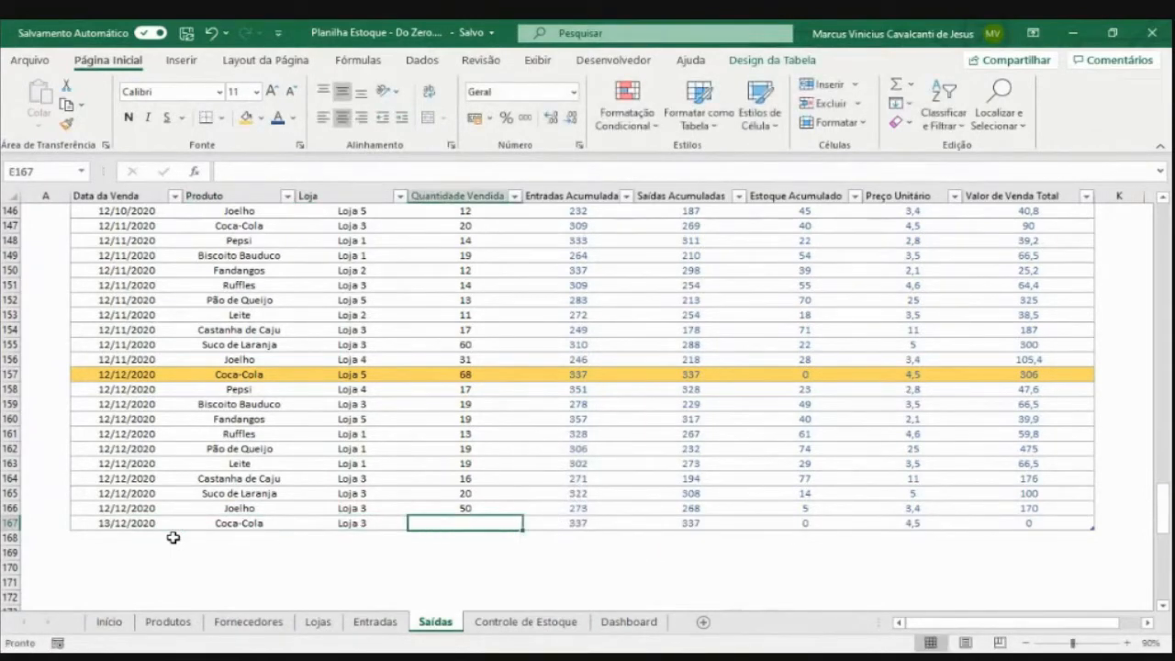
{"action": "type", "text": "1"}
{"action": "key", "text": "Return"}
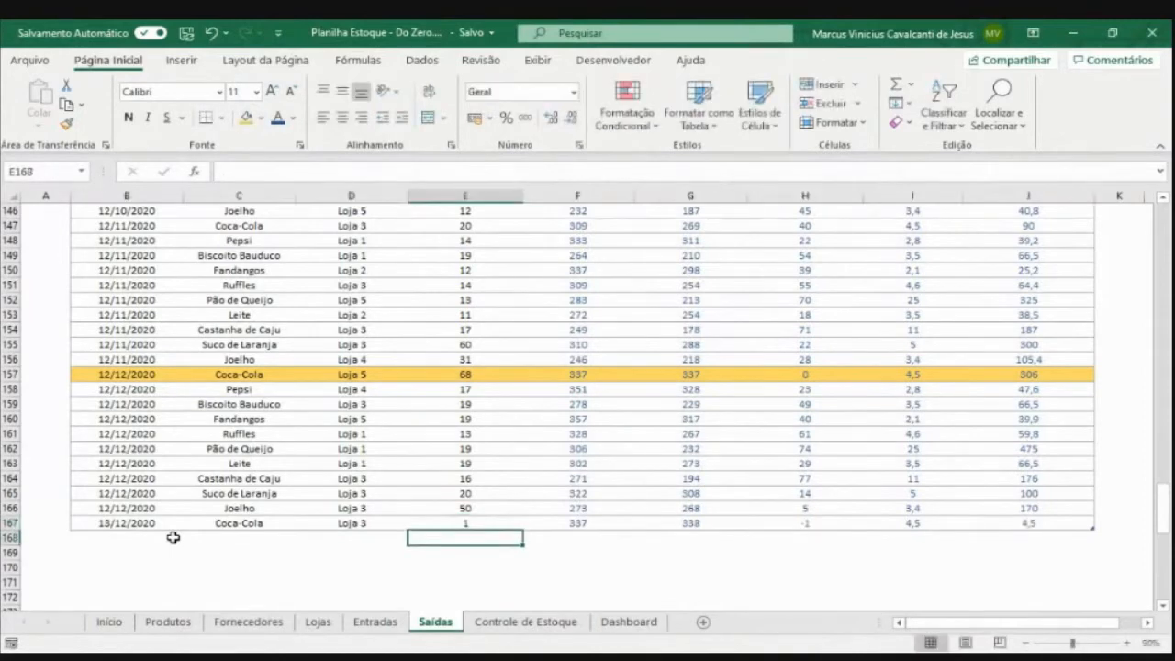
{"action": "key", "text": "Up"}
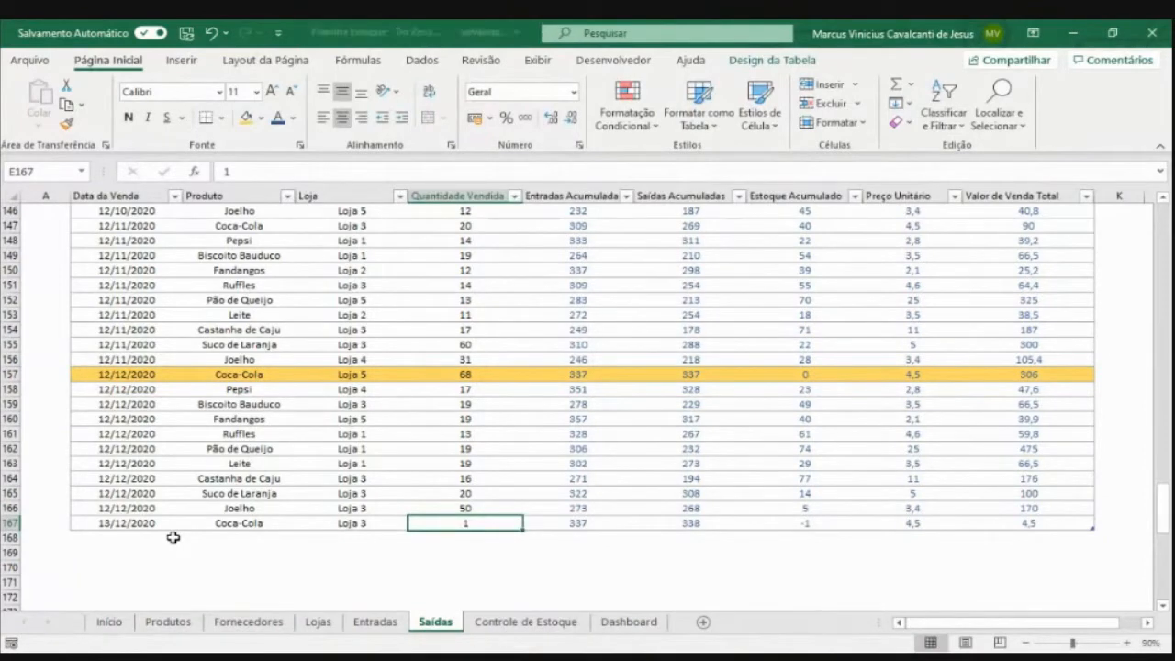
Compare the Estoque Acumulado formula in H167 with the sold quantity in E167 and the whole Quantidade Vendida column
{"action": "left_click", "coordinate": [772, 522]}
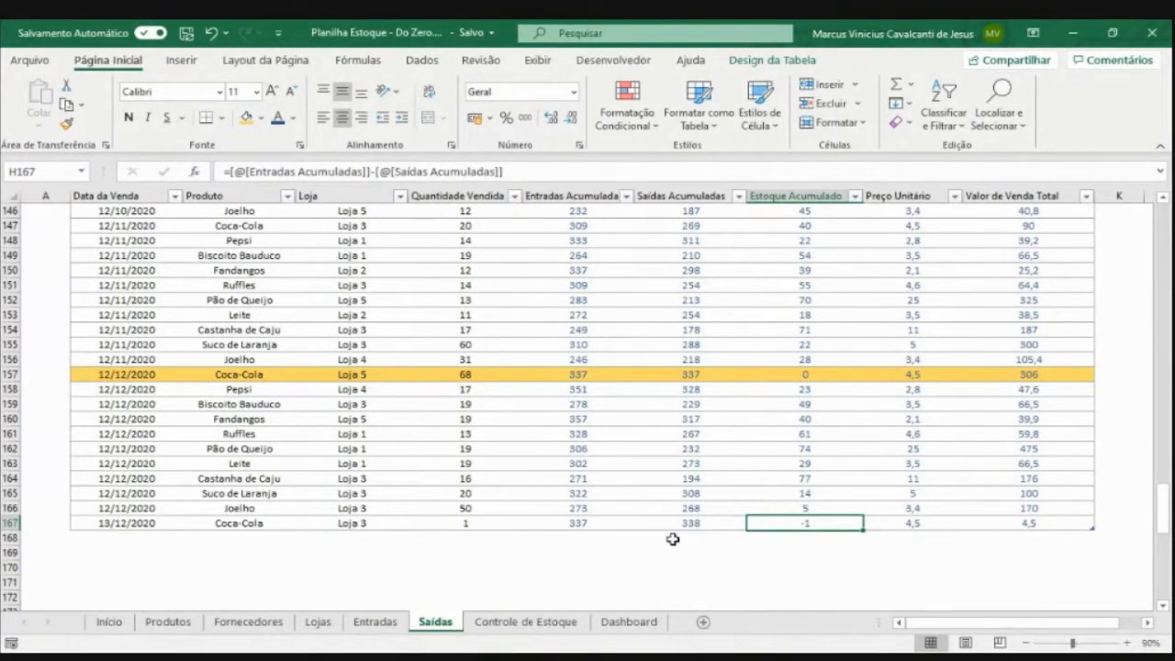
{"action": "left_click", "coordinate": [448, 523]}
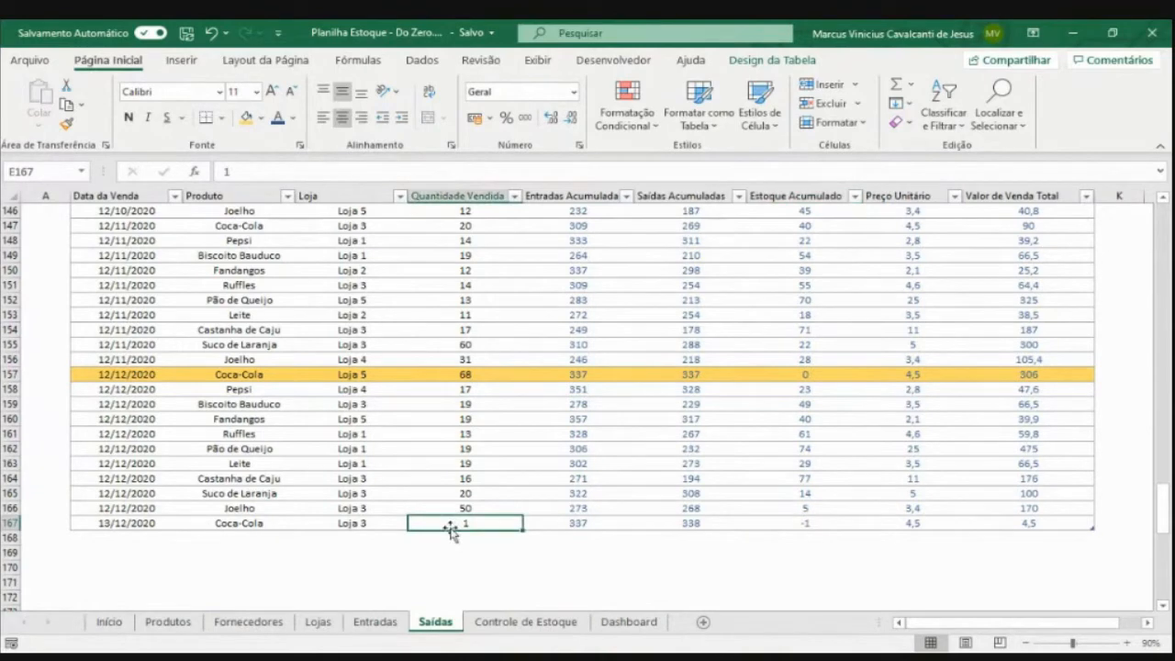
{"action": "left_click", "coordinate": [463, 191]}
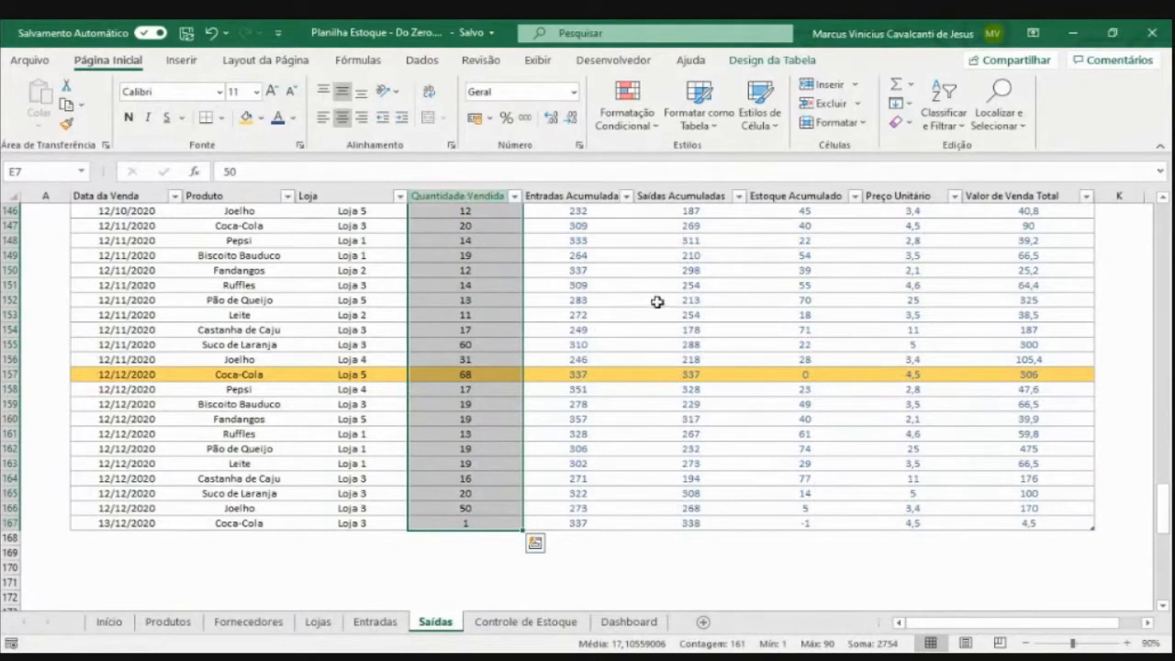
{"action": "left_click", "coordinate": [814, 522]}
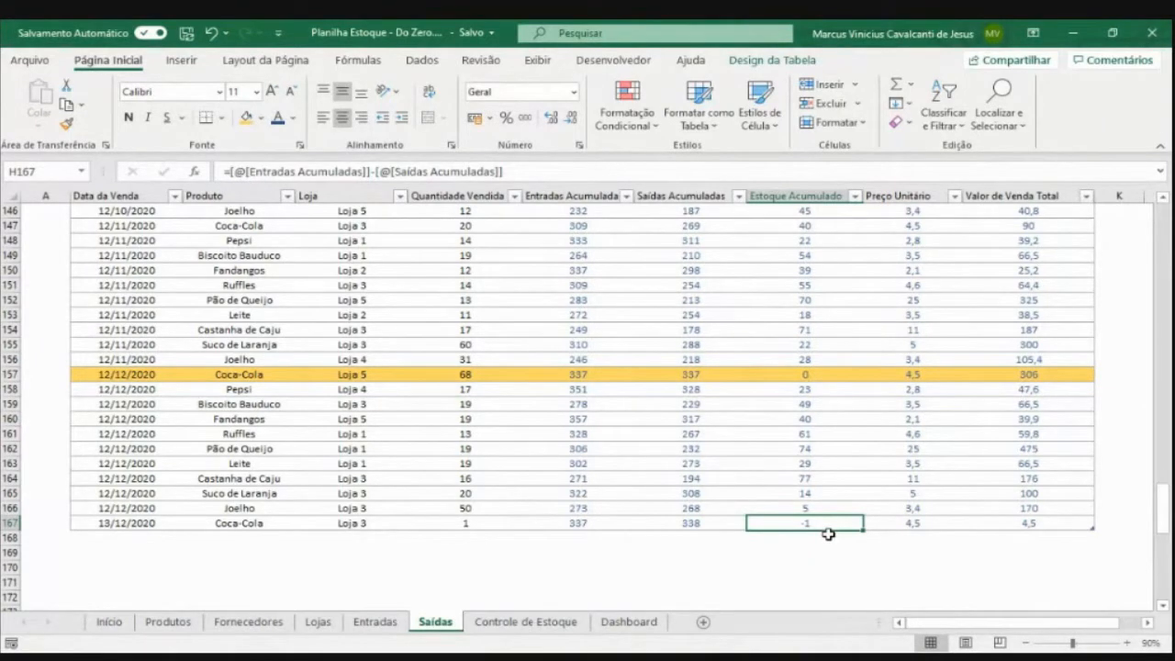
Delete the 13/12/2020 Coca-Cola test sale from row 167 of the sales table
{"action": "left_click", "coordinate": [472, 521]}
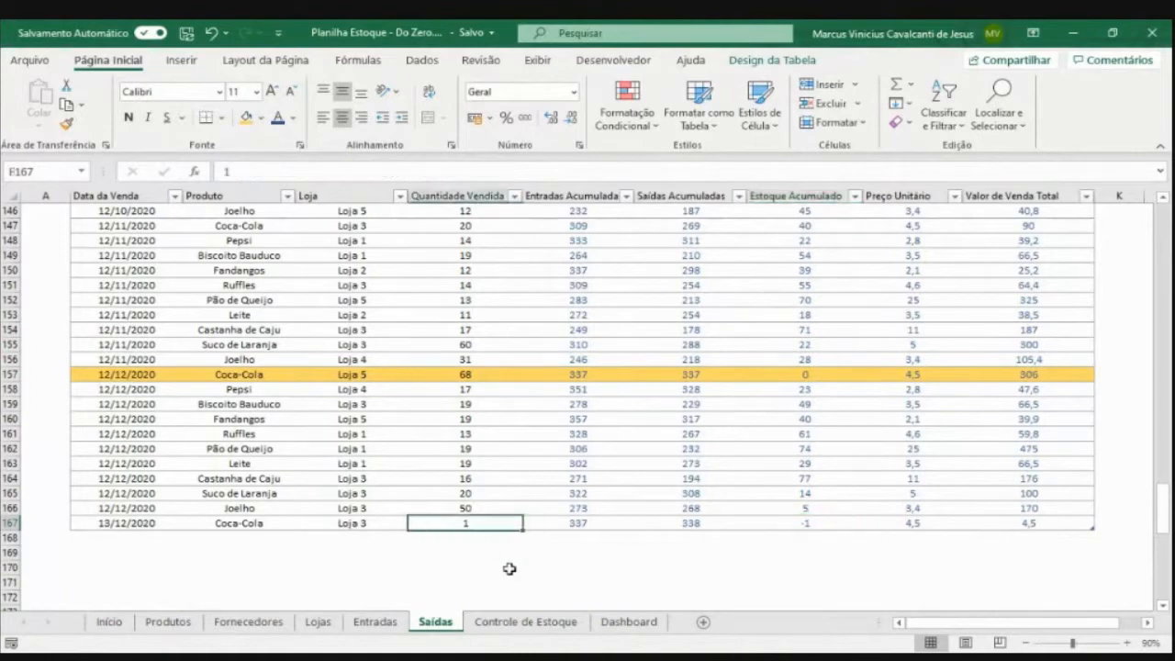
{"action": "key", "text": "shift+space"}
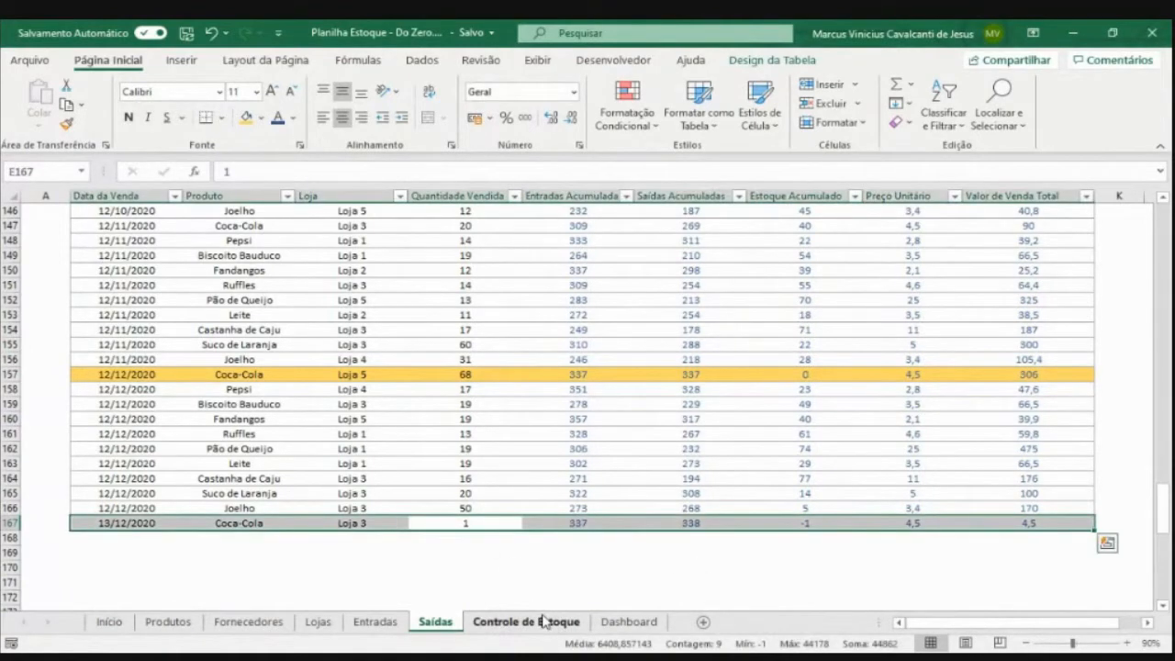
{"action": "key", "text": "ctrl+minus"}
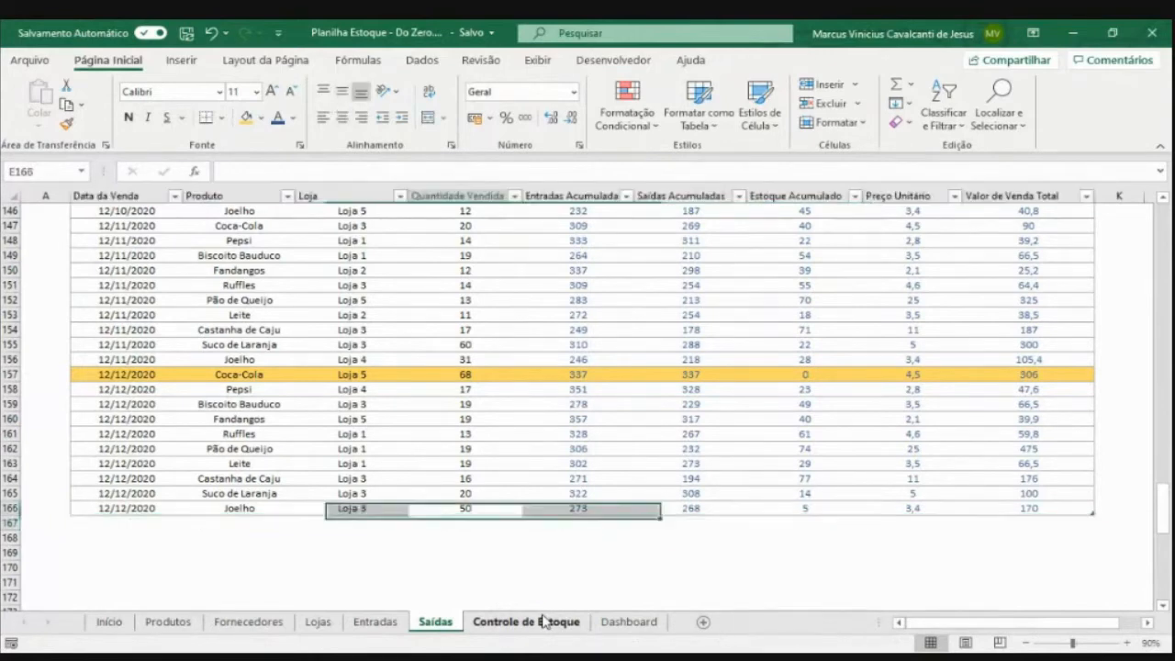
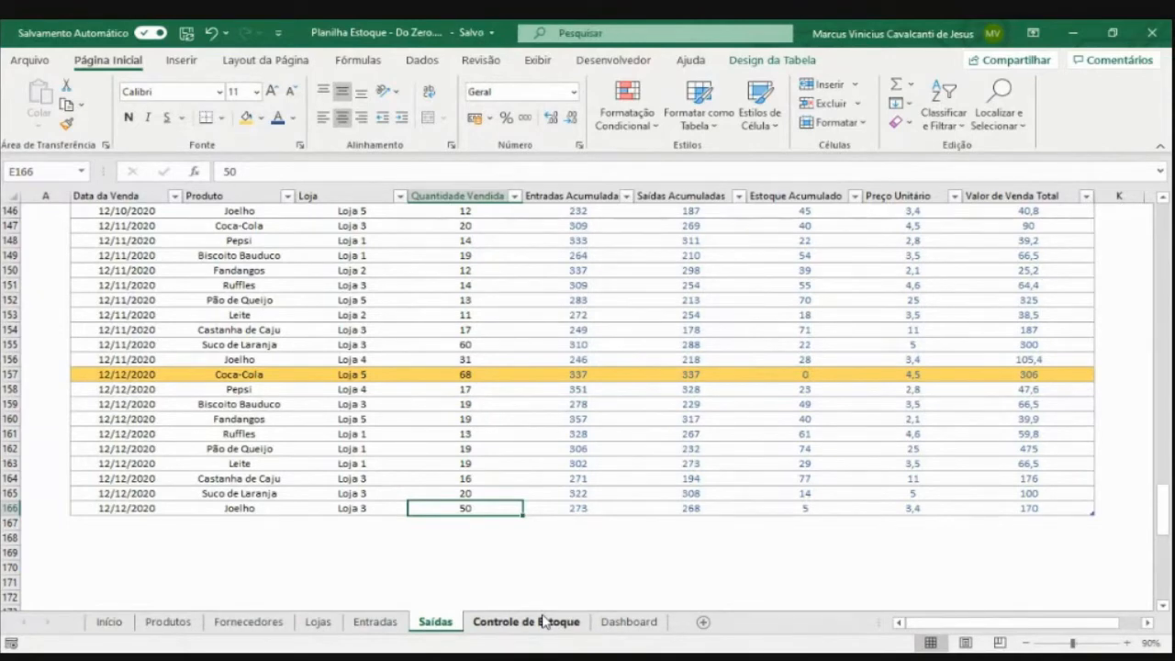
Review the Produto column of Saídas alongside the product list in Produtos and the purchases in Entradas
{"action": "left_click", "coordinate": [243, 508]}
{"action": "left_click", "coordinate": [234, 195]}
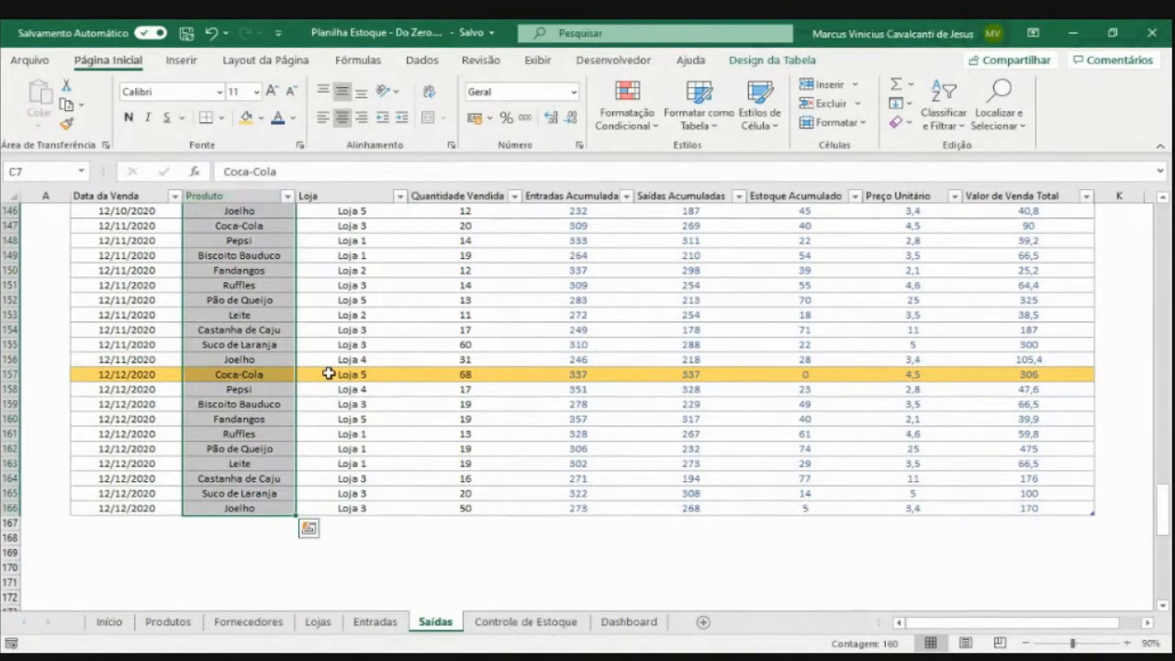
{"action": "left_click", "coordinate": [168, 621]}
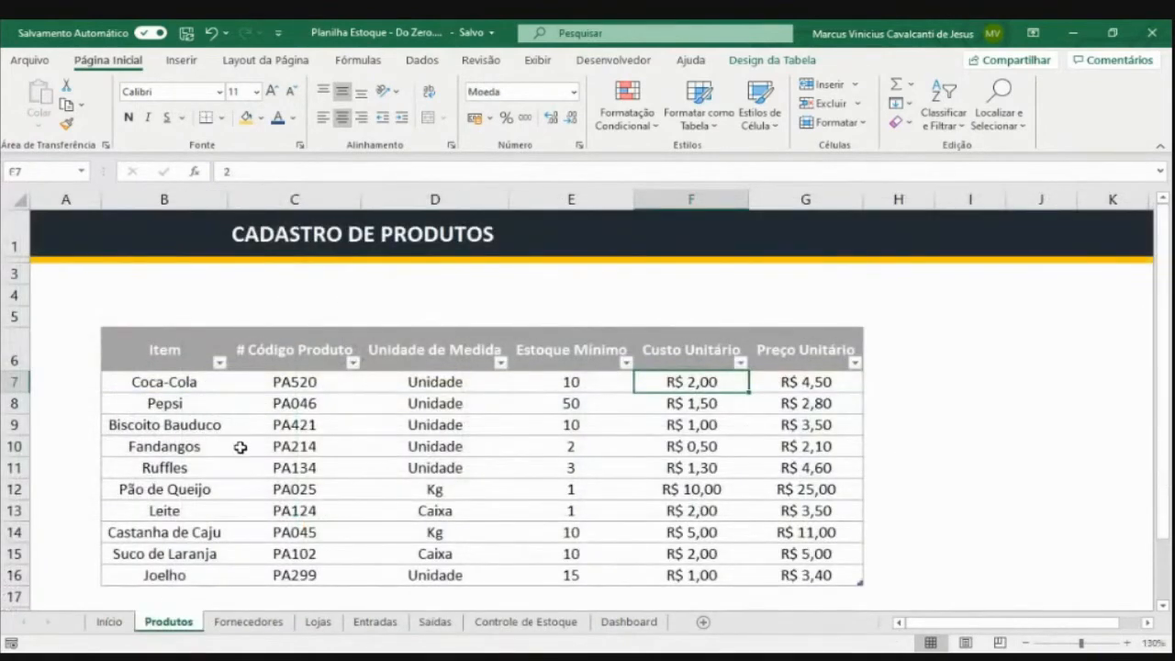
{"action": "left_click", "coordinate": [433, 623]}
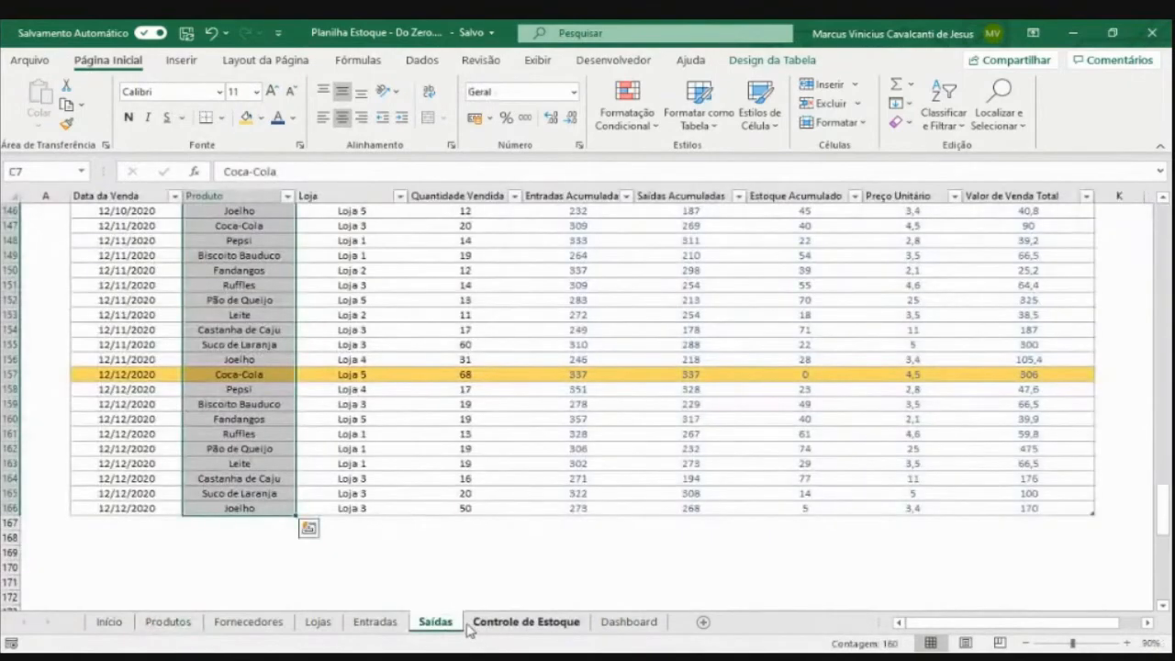
{"action": "left_click", "coordinate": [394, 626]}
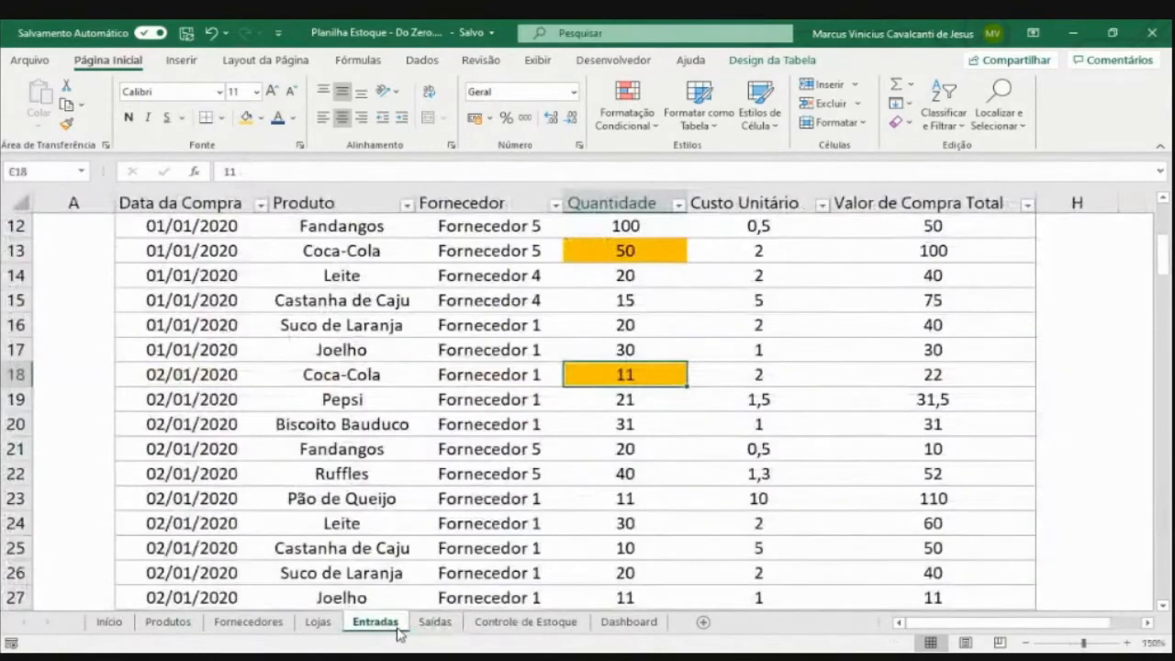
{"action": "left_click", "coordinate": [431, 624]}
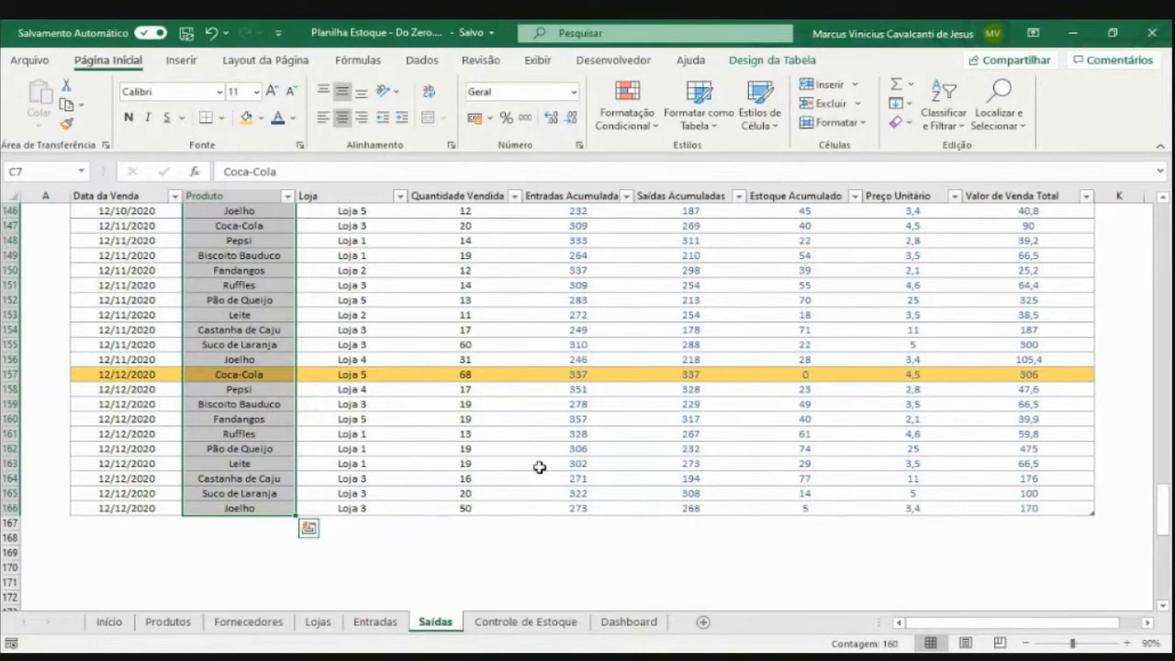
Compare the sold quantity in E166 with the Estoque Acumulado formula in H166 for the last Joelho sale
{"action": "left_click", "coordinate": [465, 506]}
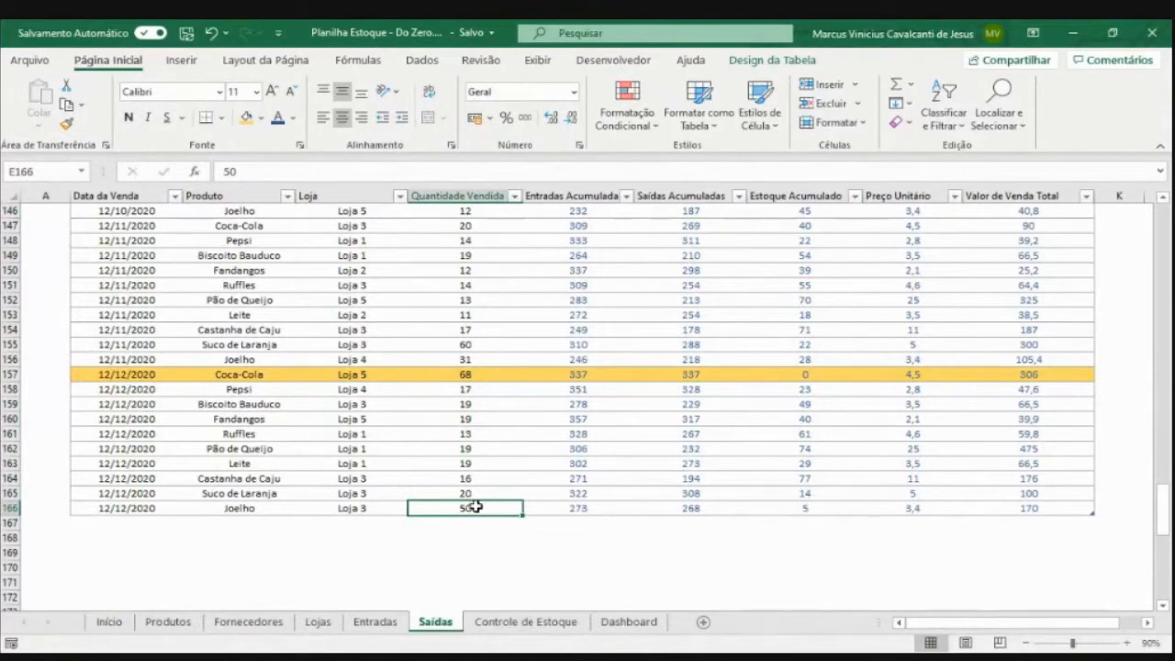
{"action": "left_click", "coordinate": [791, 505]}
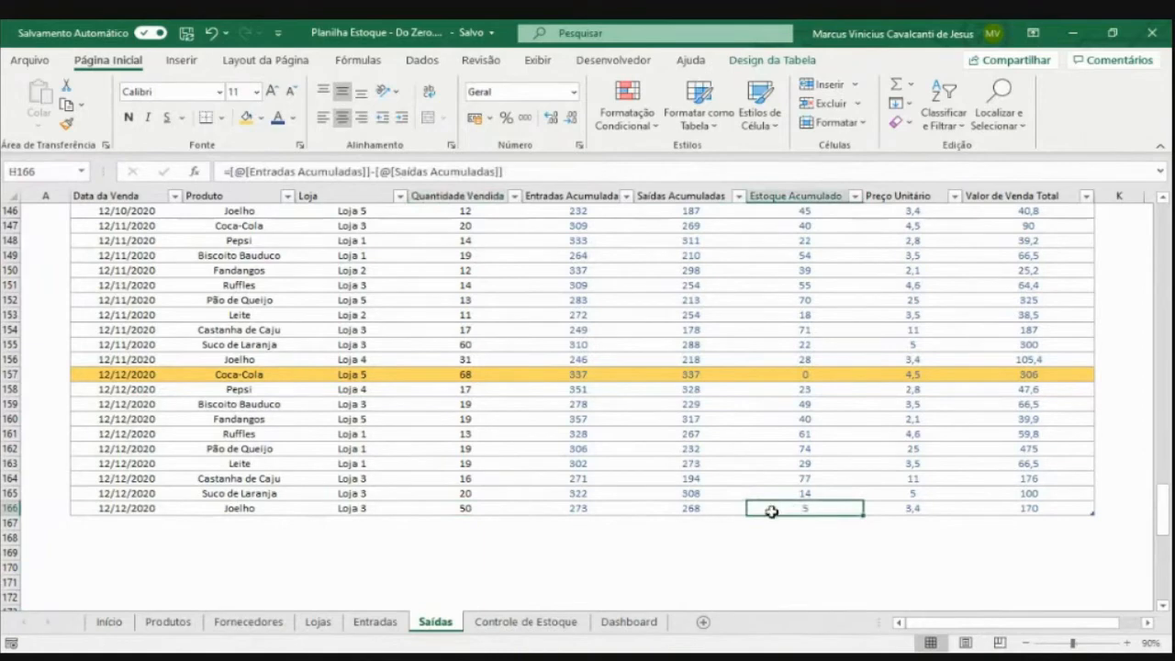
{"action": "left_click", "coordinate": [463, 504]}
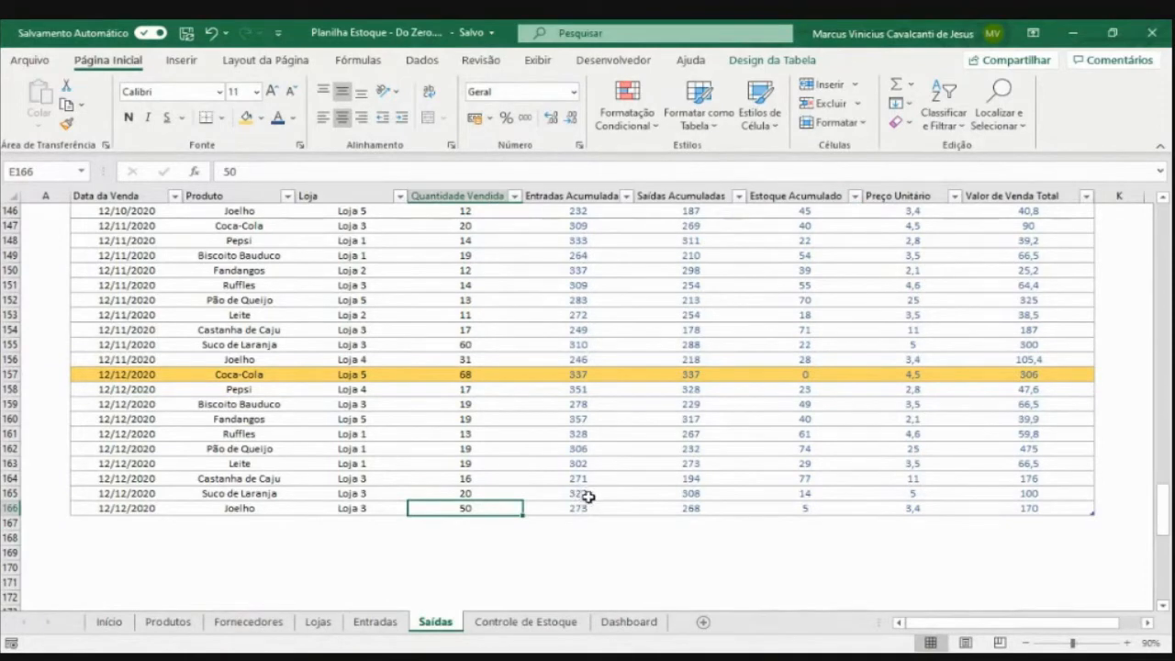
{"action": "left_click", "coordinate": [808, 509]}
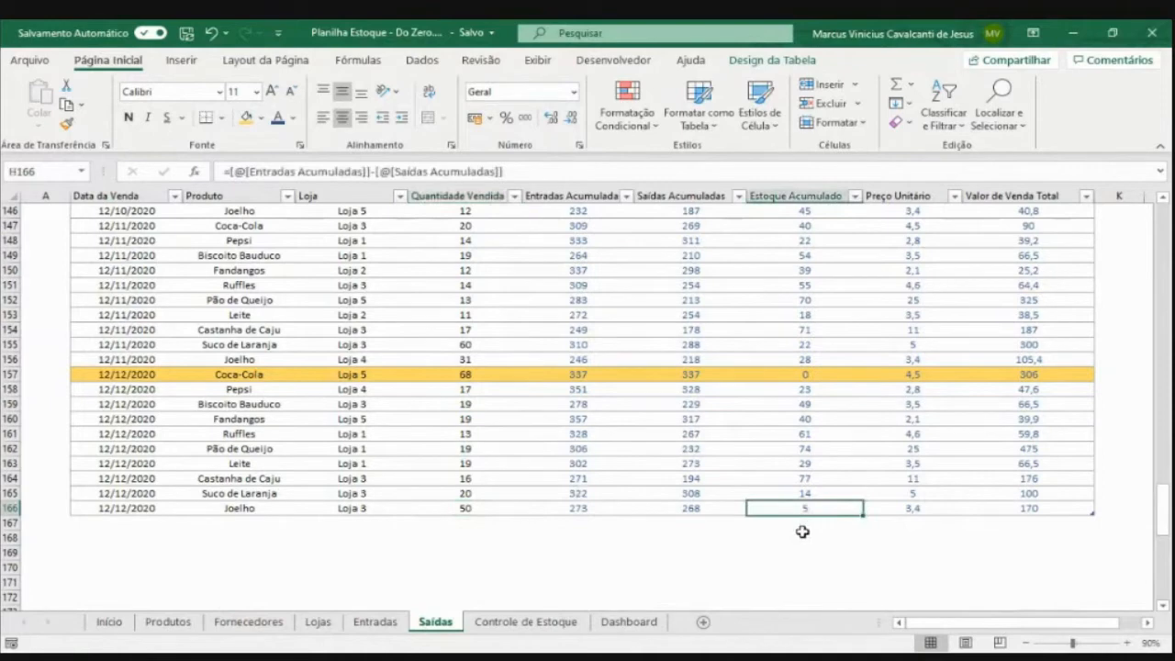
Select the Quantidade Vendida data from E7 to E166 and open its data validation settings
{"action": "left_click", "coordinate": [482, 436]}
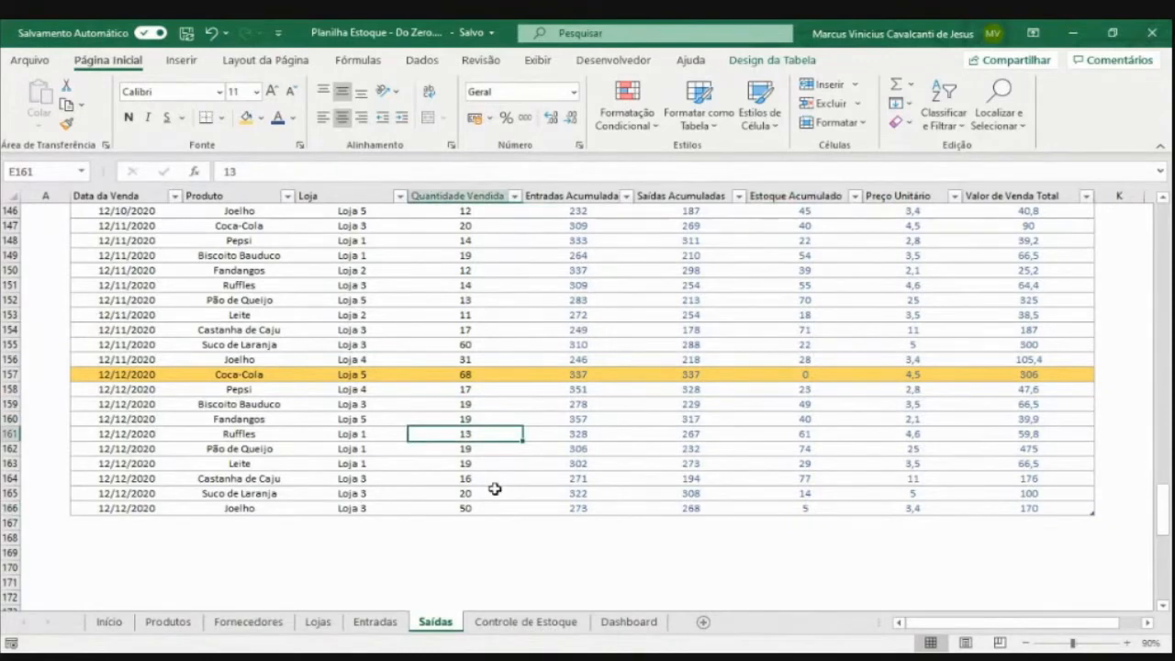
{"action": "key", "text": "ctrl+space"}
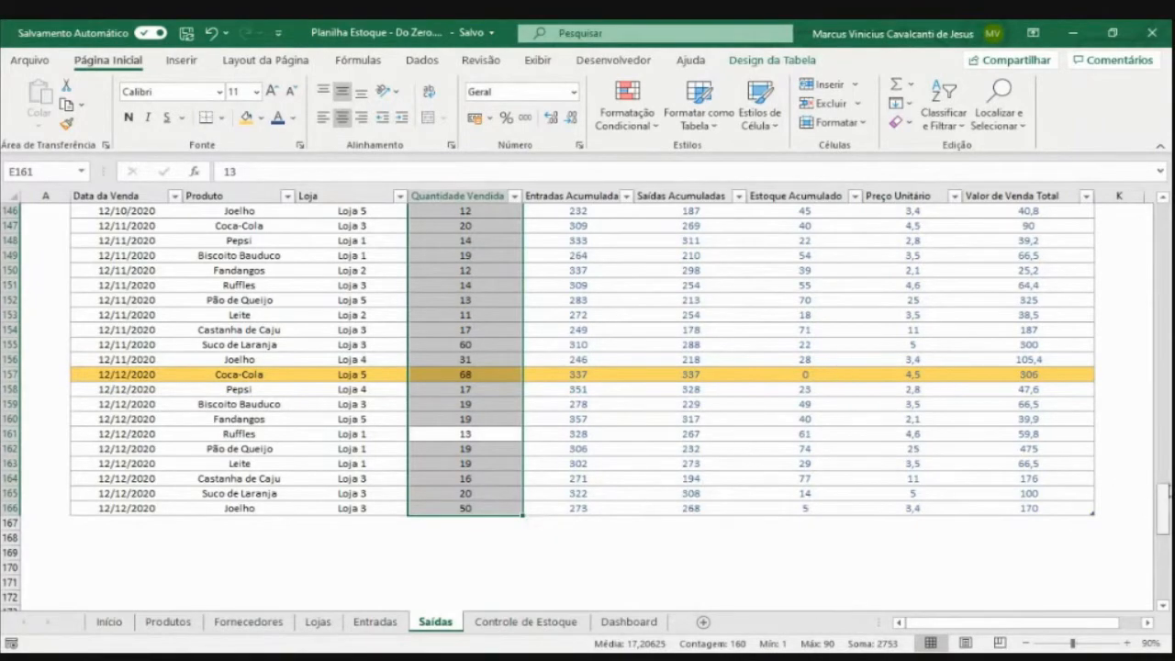
{"action": "left_click_drag", "start_coordinate": [1165, 514], "coordinate": [1164, 221]}
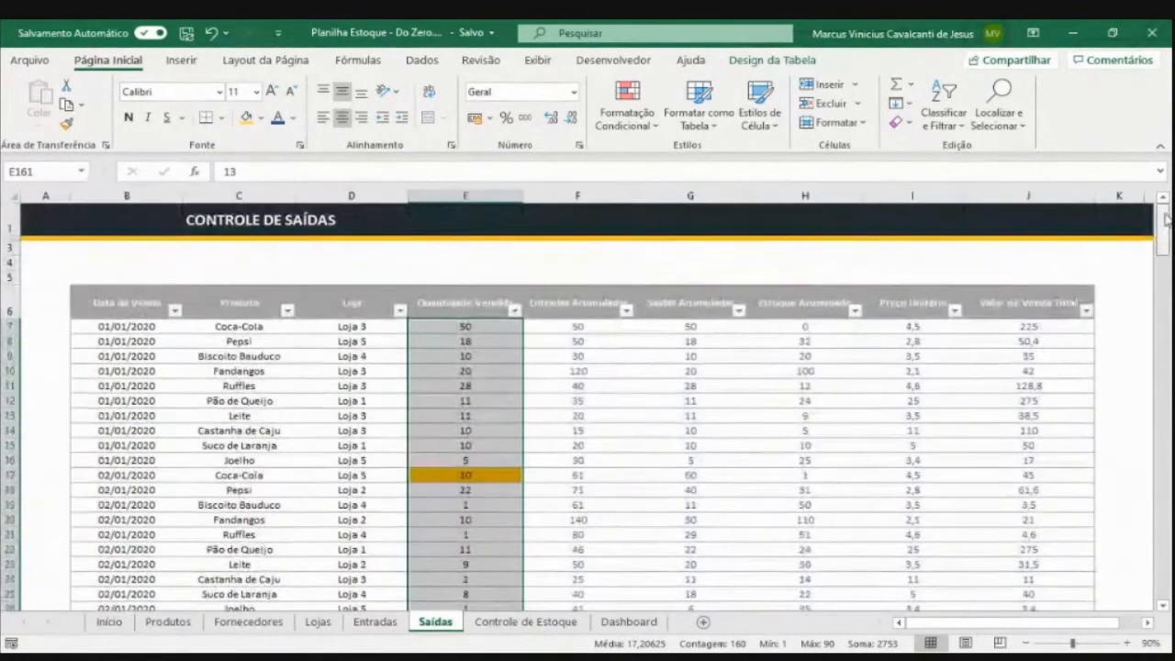
{"action": "left_click", "coordinate": [493, 326]}
{"action": "key", "text": "ctrl+shift+Down"}
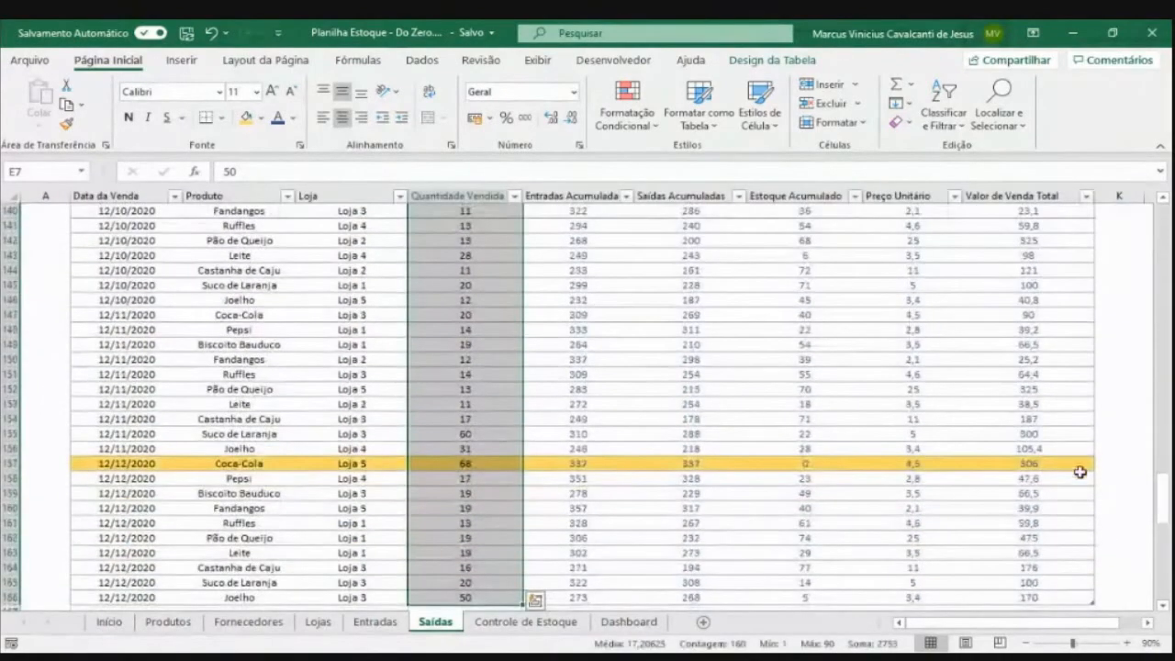
{"action": "left_click_drag", "start_coordinate": [1164, 500], "coordinate": [1162, 220]}
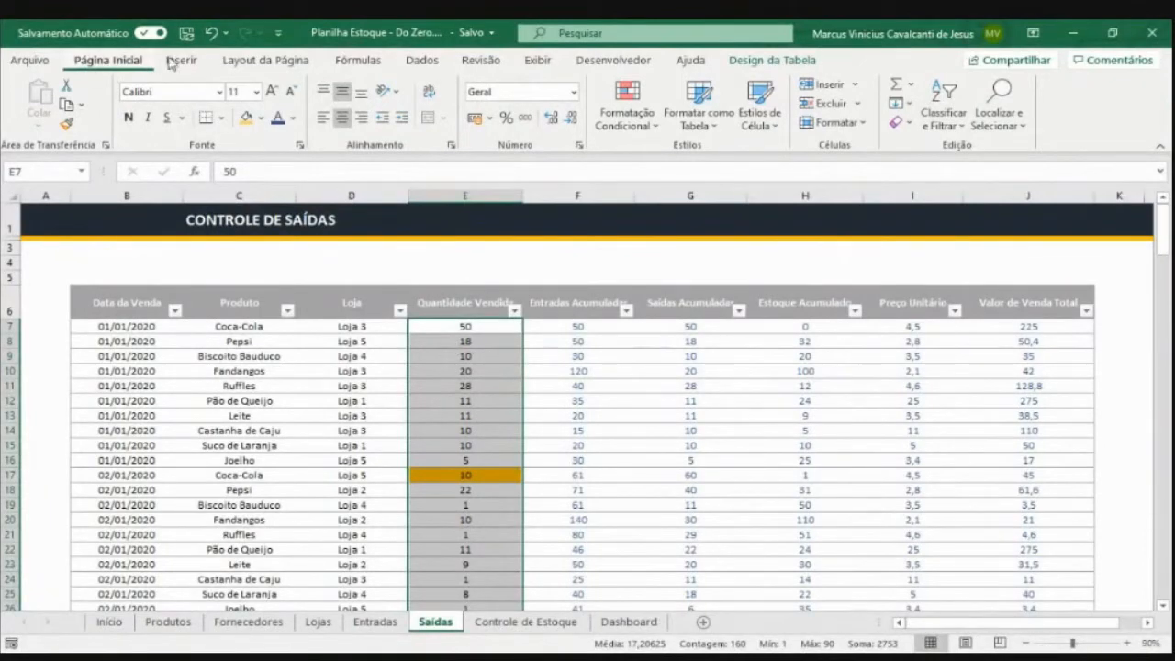
{"action": "left_click", "coordinate": [424, 64]}
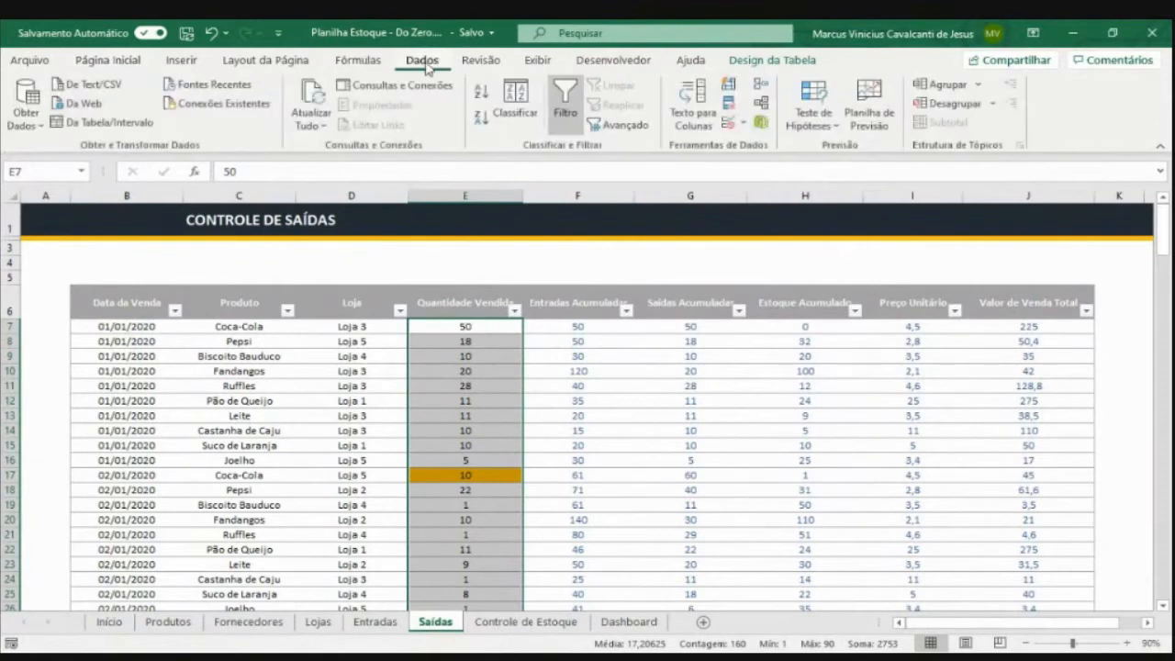
{"action": "left_click", "coordinate": [733, 131]}
{"action": "left_click_drag", "start_coordinate": [417, 74], "coordinate": [805, 223]}
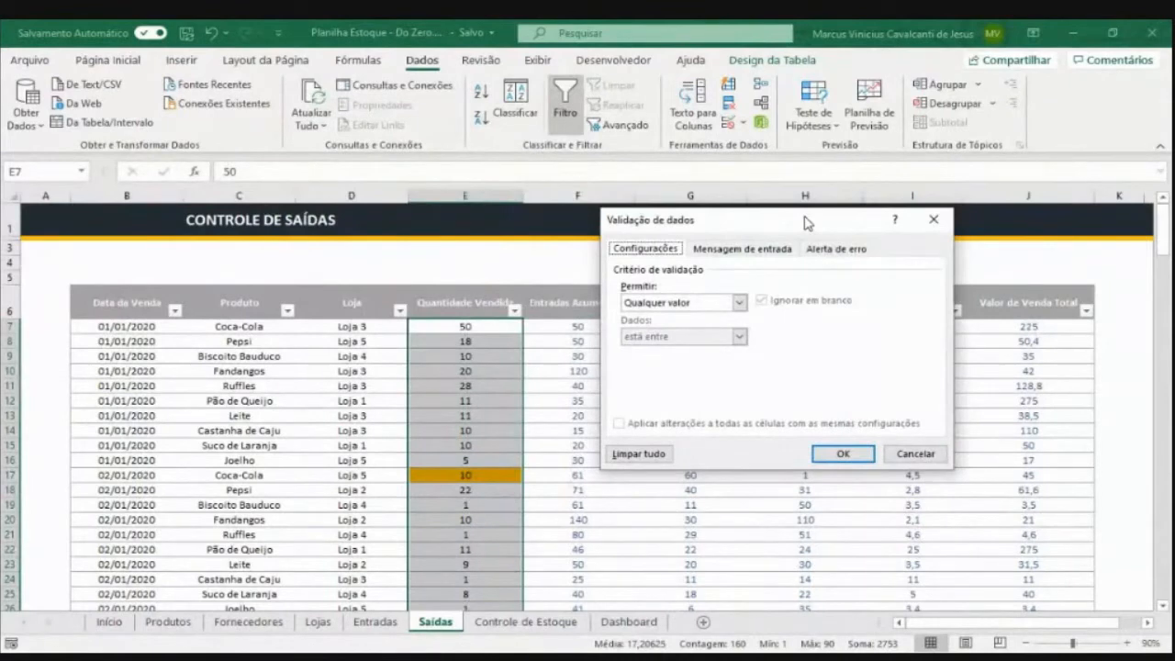
{"action": "left_click_drag", "start_coordinate": [723, 229], "coordinate": [724, 222]}
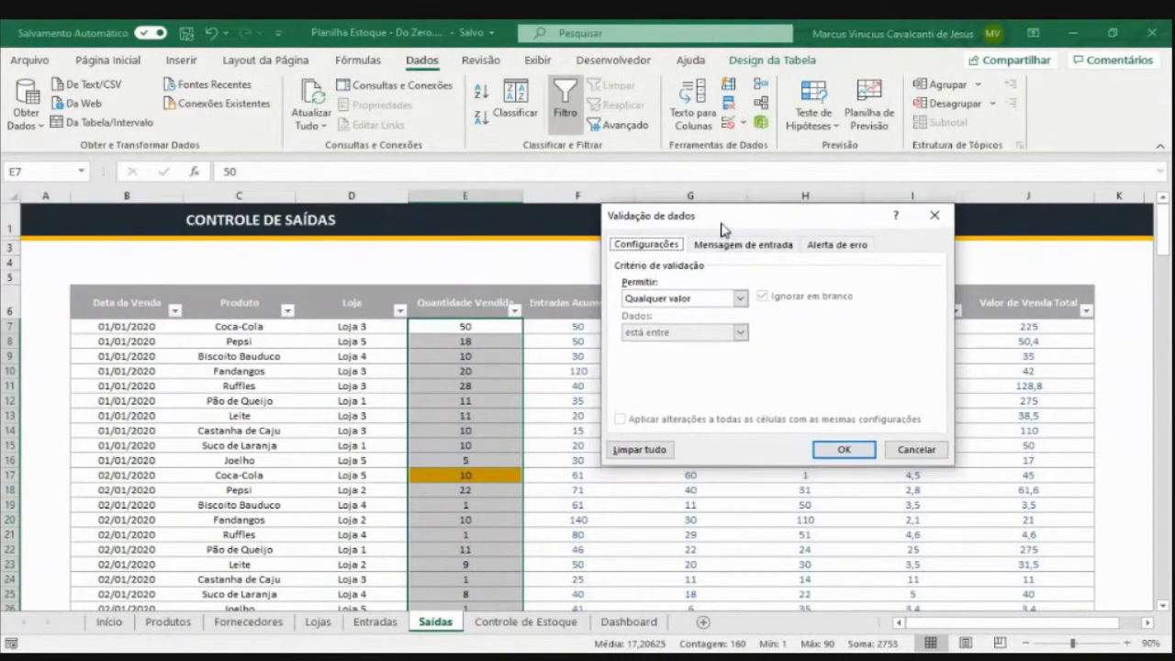
Set the validation criterion for the Quantidade Vendida cells to Personalizado, keeping the accumulated stock column in view
{"action": "left_click", "coordinate": [696, 299]}
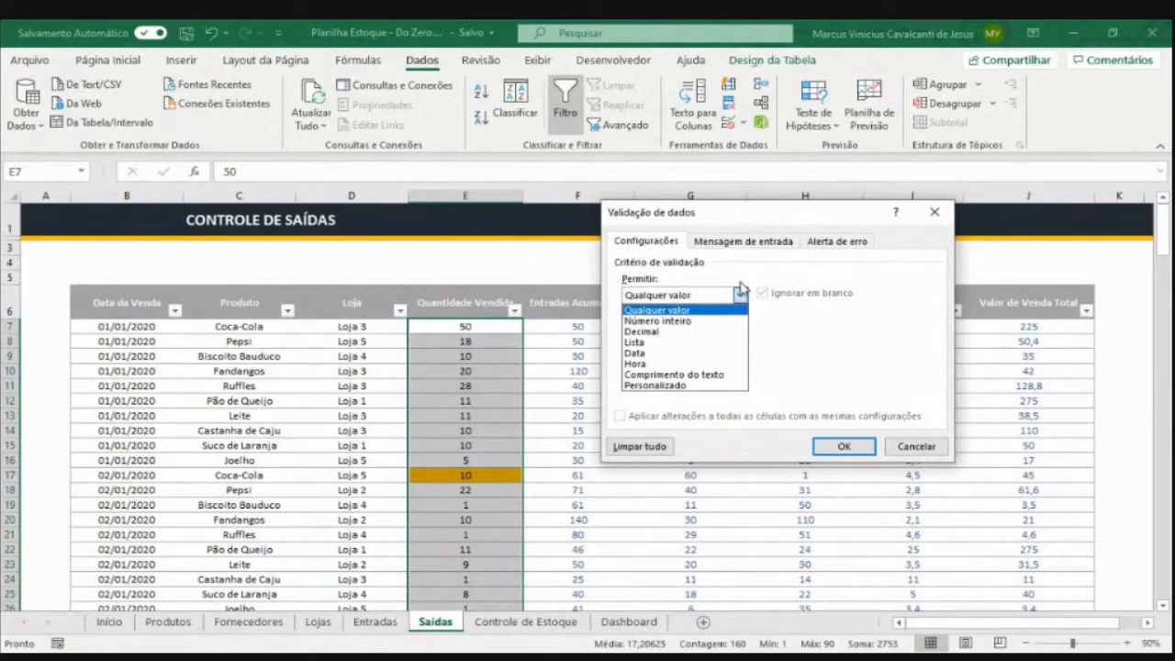
{"action": "left_click", "coordinate": [731, 294]}
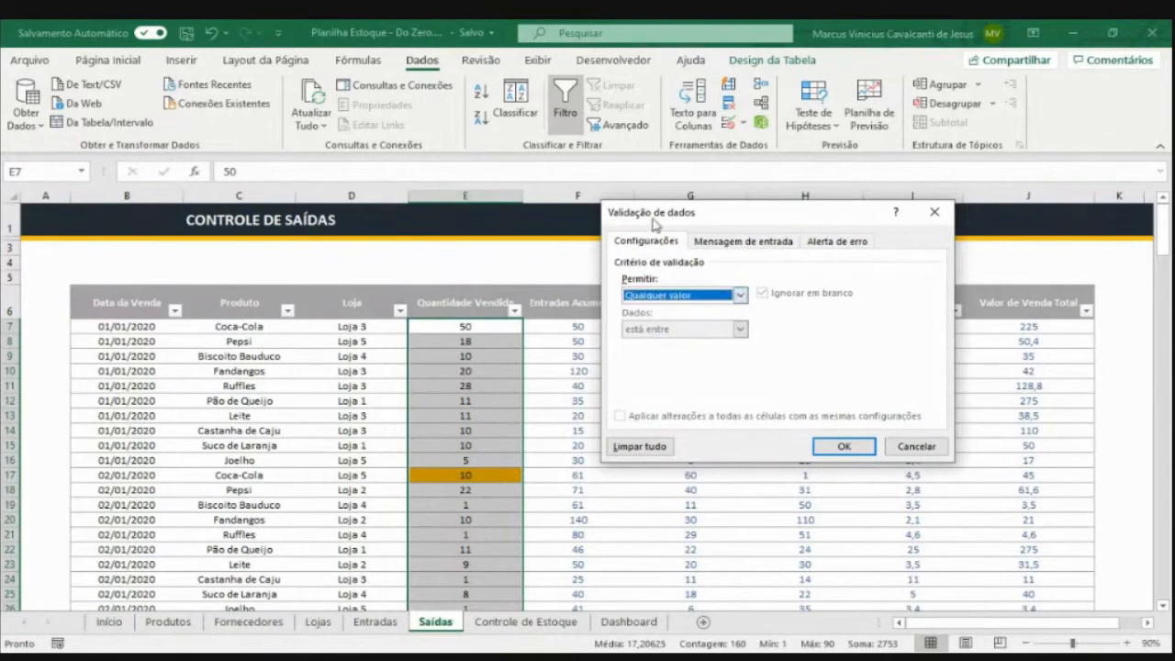
{"action": "left_click_drag", "start_coordinate": [654, 224], "coordinate": [832, 48]}
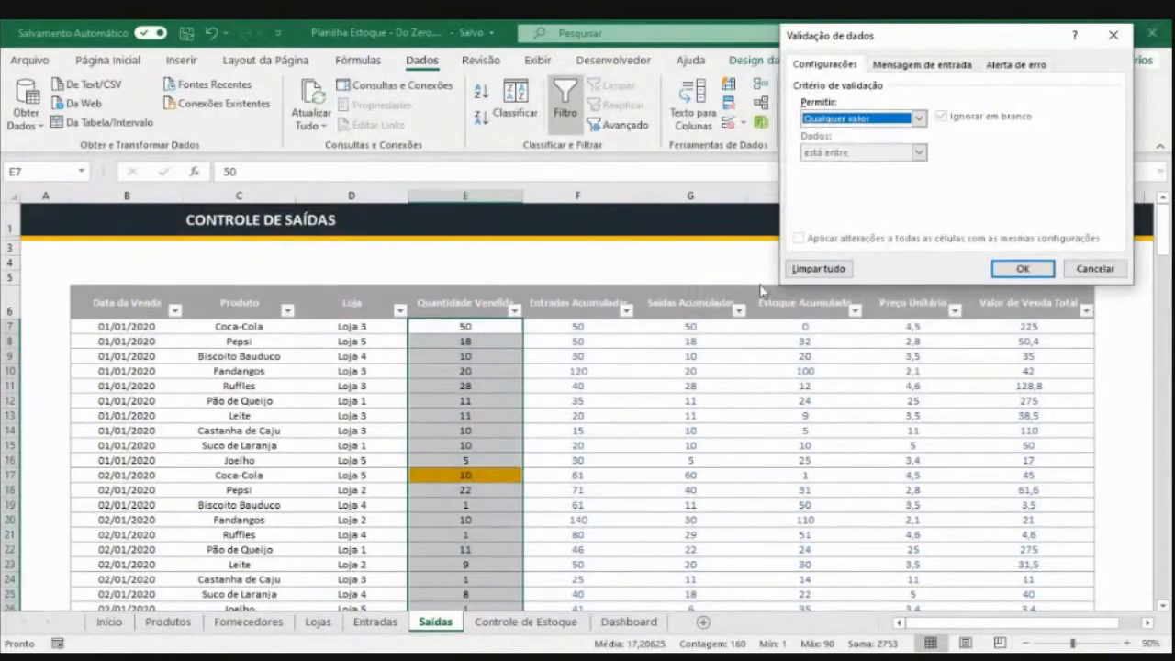
{"action": "left_click", "coordinate": [833, 120]}
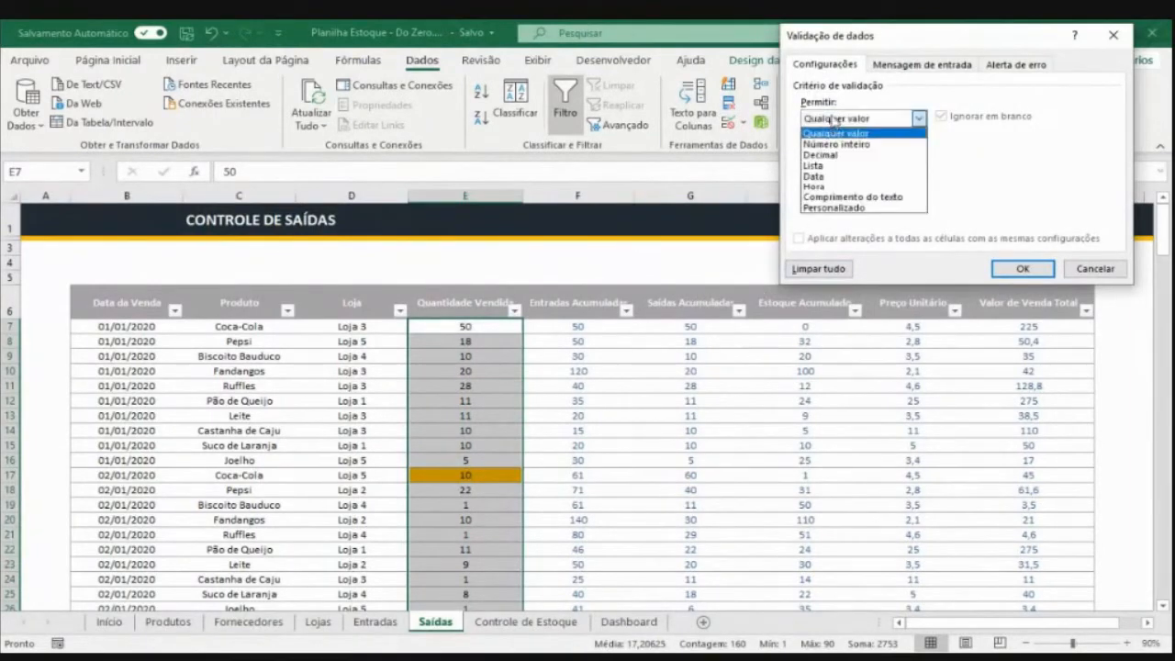
{"action": "left_click", "coordinate": [850, 211]}
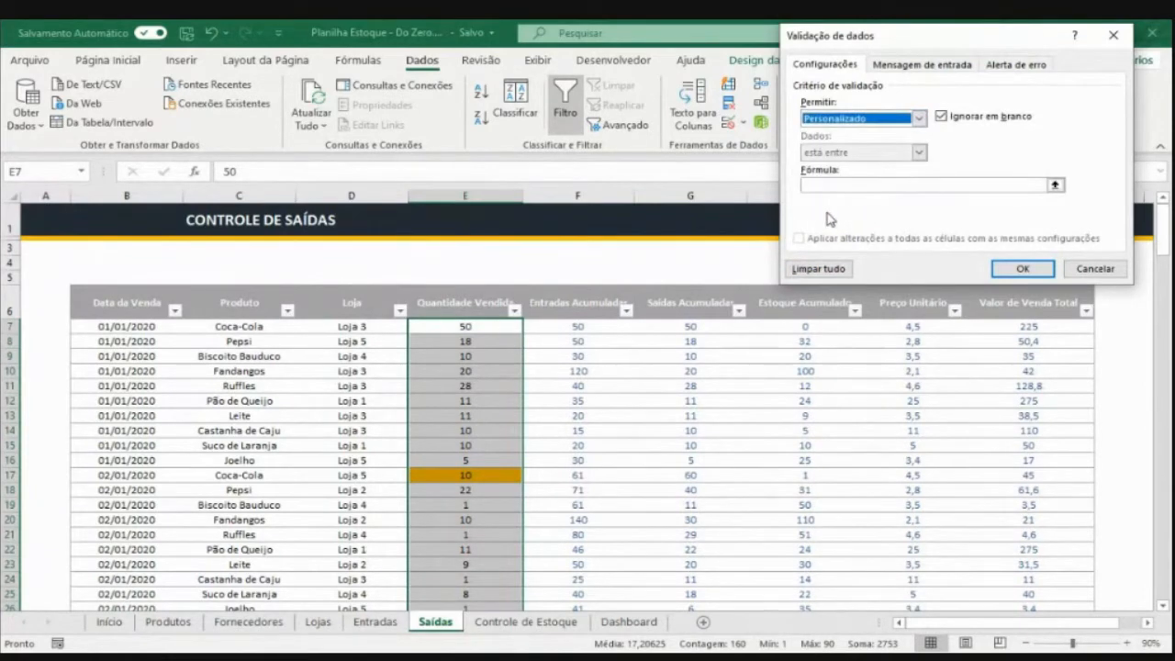
Enter the validation formula =$H7>=0, with column H fixed, and apply it to the Quantidade Vendida cells
{"action": "left_click", "coordinate": [815, 187]}
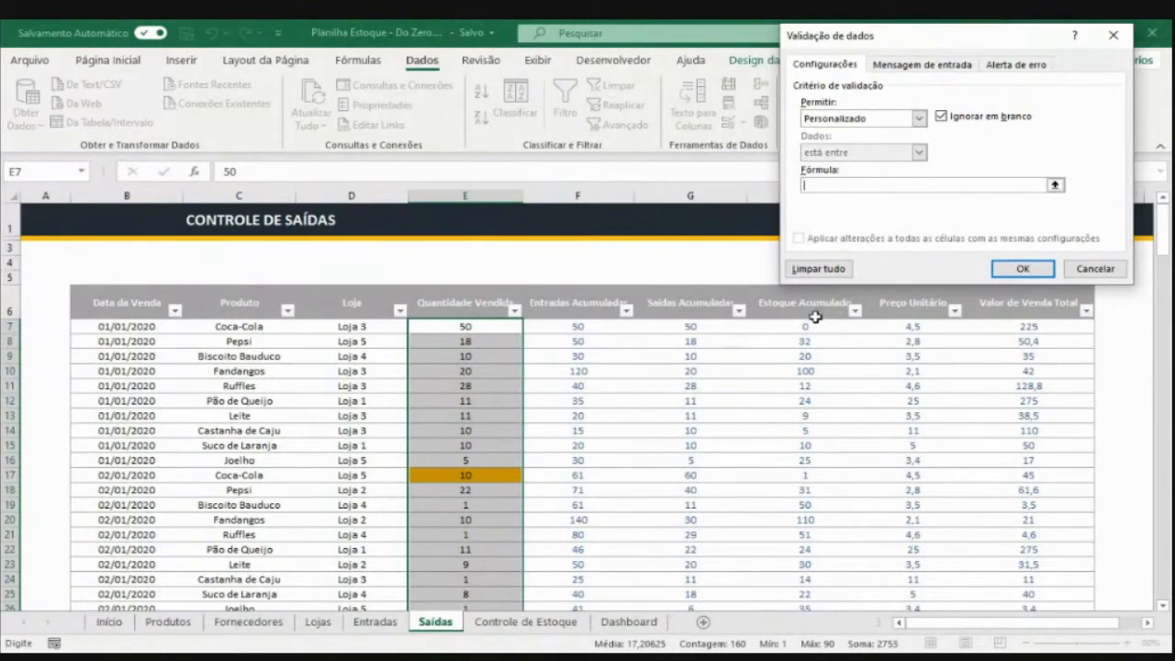
{"action": "type", "text": "="}
{"action": "left_click", "coordinate": [798, 327]}
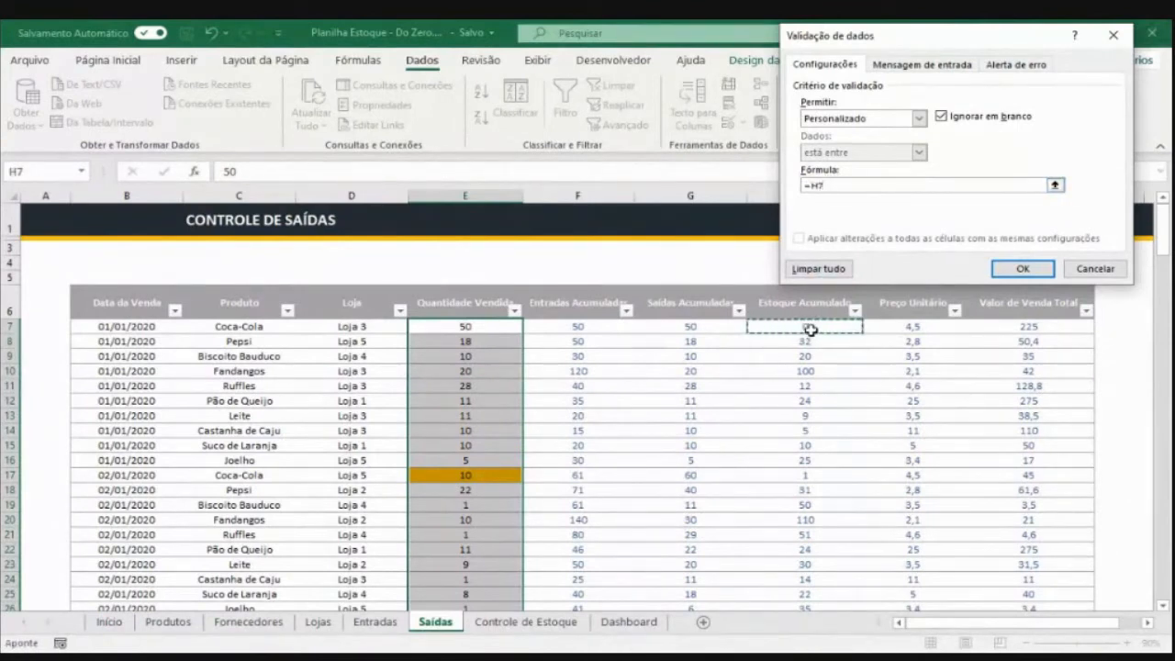
{"action": "type", "text": ">=0"}
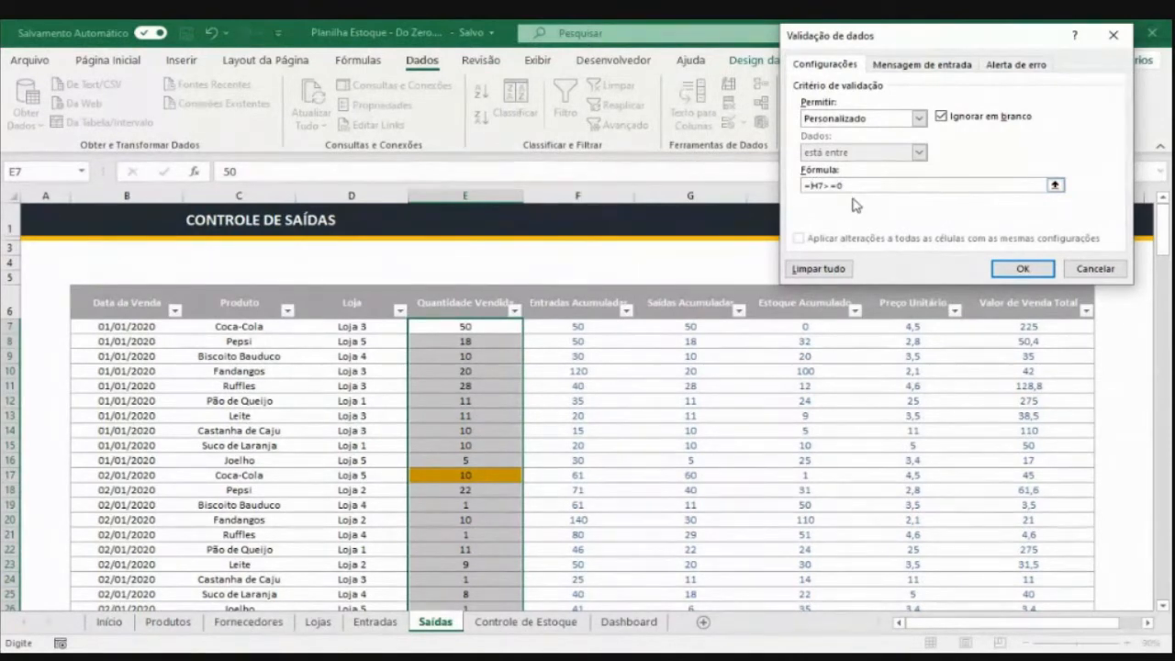
{"action": "type", "text": "$"}
{"action": "left_click_drag", "start_coordinate": [810, 183], "coordinate": [851, 186]}
{"action": "left_click", "coordinate": [852, 186]}
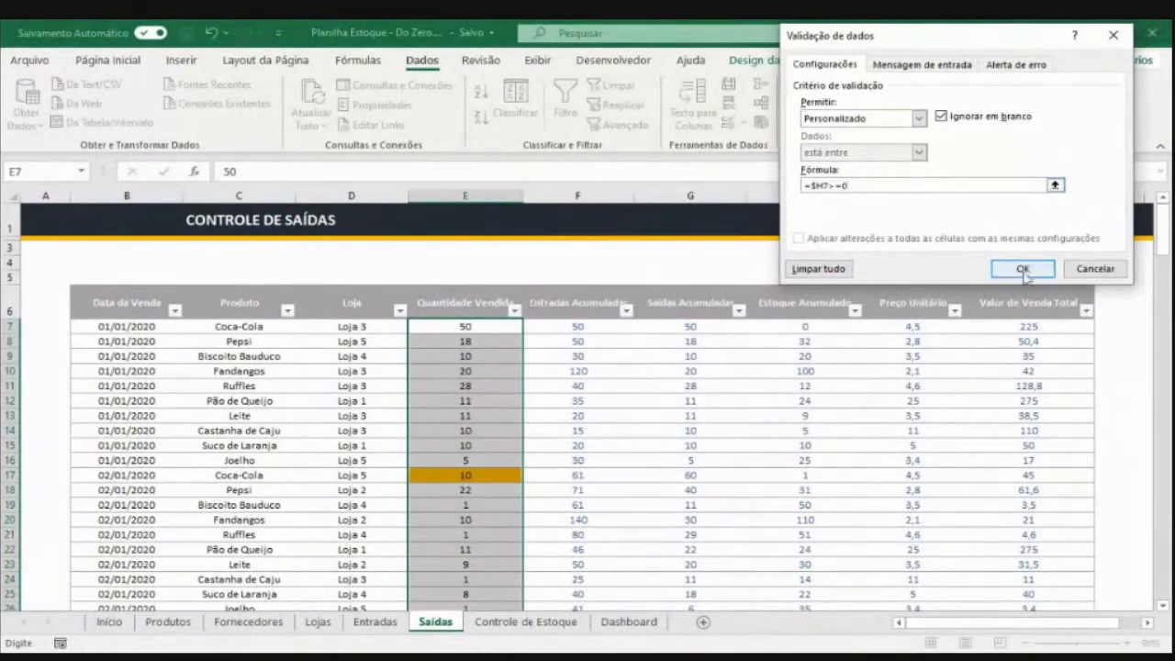
{"action": "left_click", "coordinate": [1022, 269]}
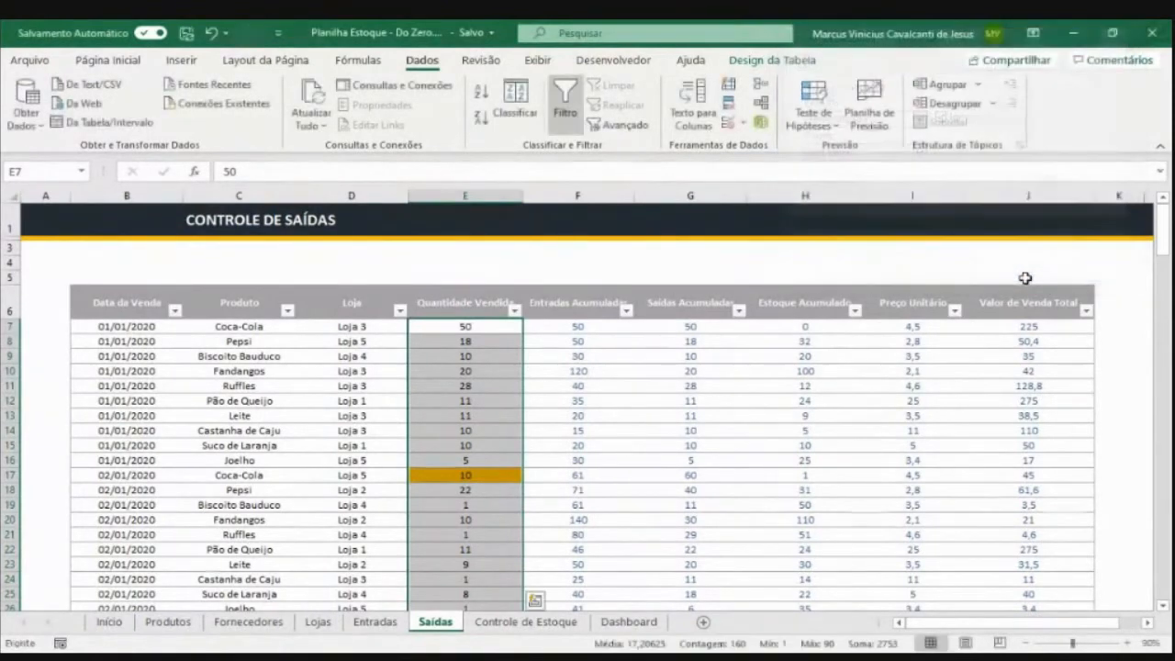
Start a new sale record in row 167, just below the last Joelho sale, with the date 13/12/2020
{"action": "left_click", "coordinate": [492, 329]}
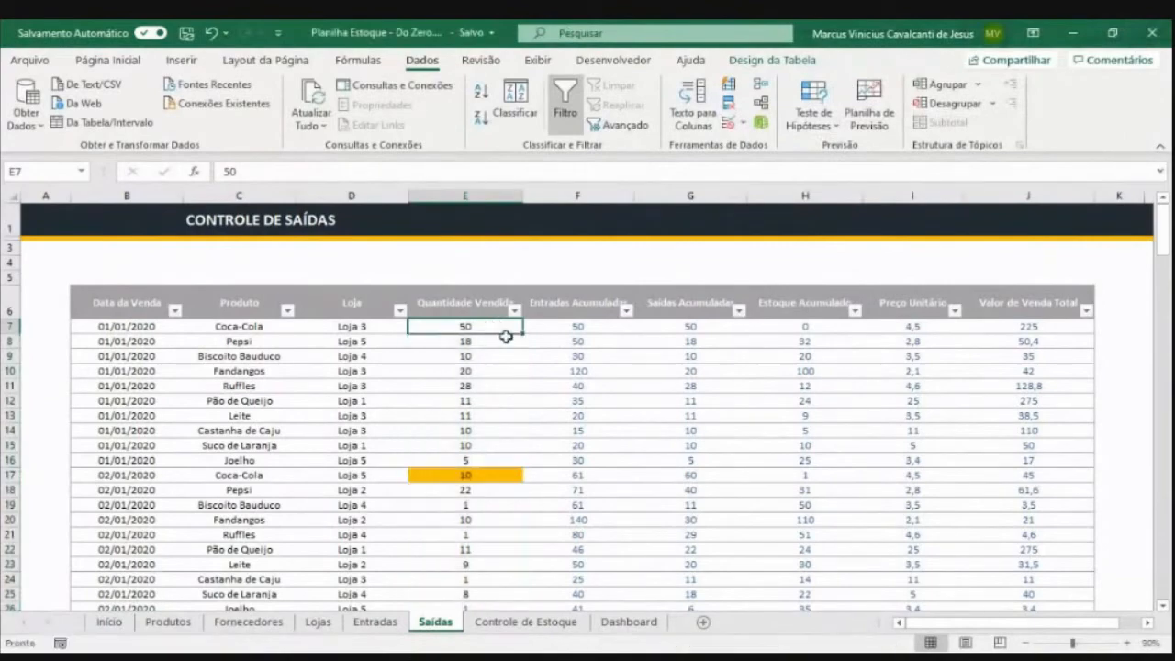
{"action": "key", "text": "ctrl+Down"}
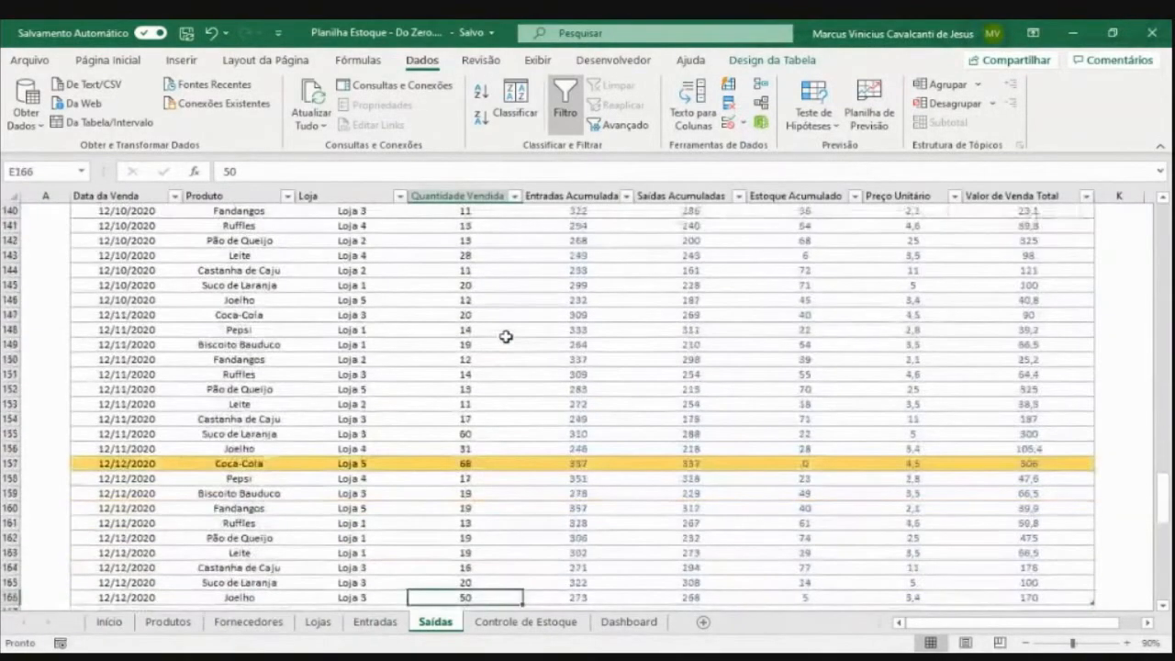
{"action": "key", "text": "Down"}
{"action": "key", "text": "Down"}
{"action": "key", "text": "Up"}
{"action": "key", "text": "Up"}
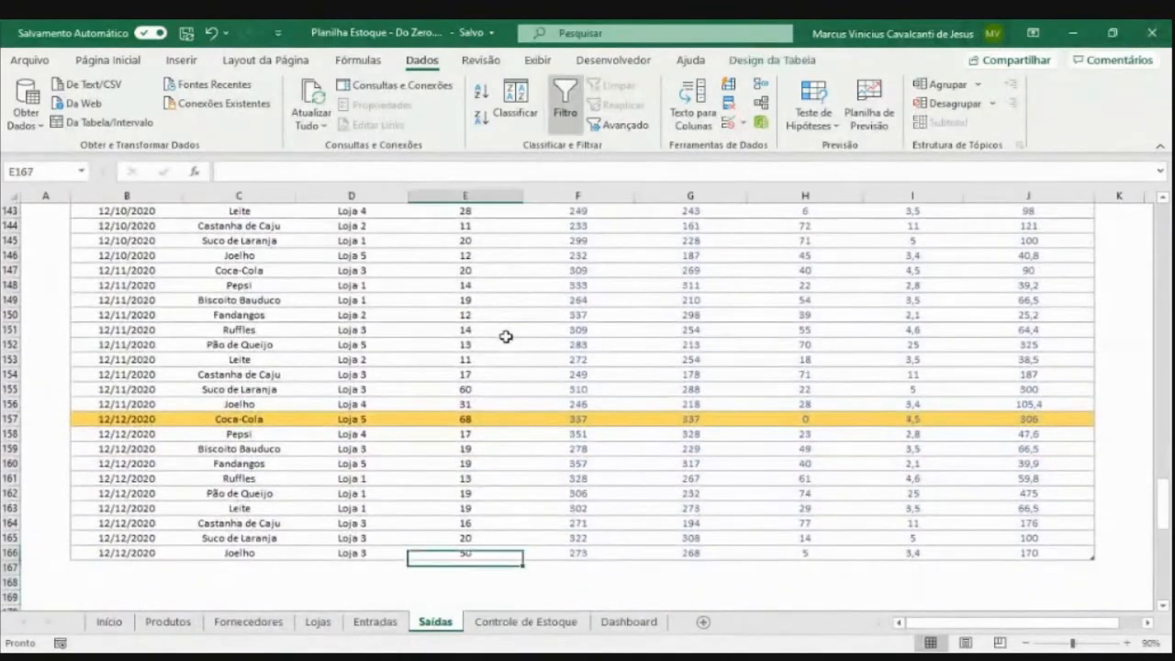
{"action": "key", "text": "Down"}
{"action": "left_click", "coordinate": [158, 569]}
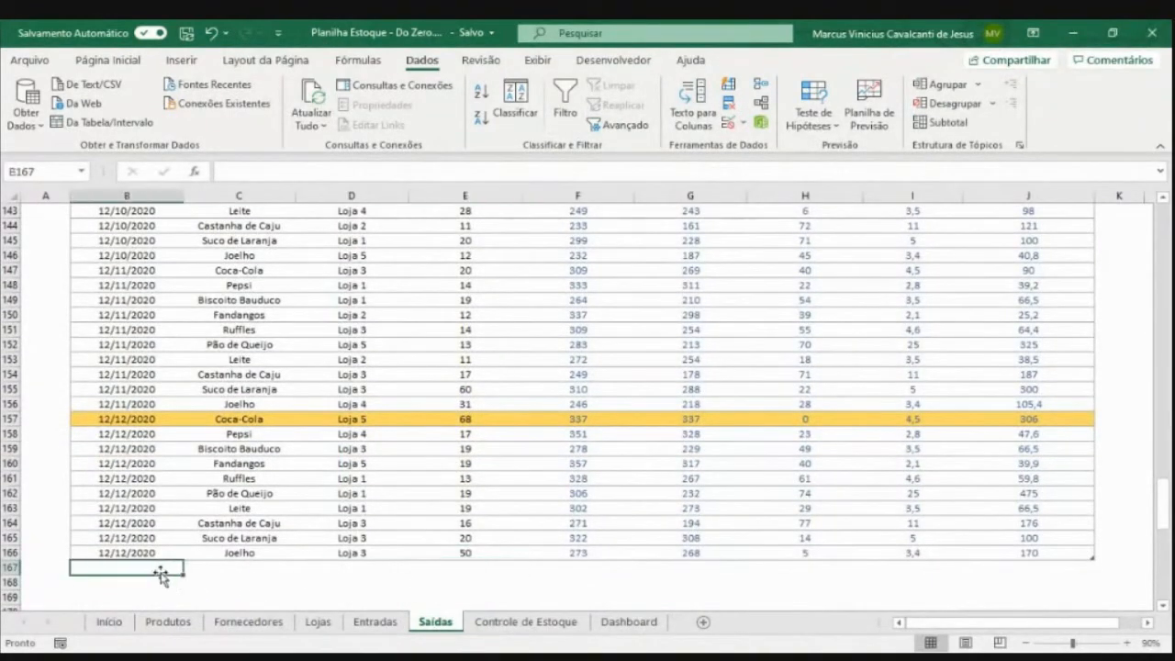
{"action": "type", "text": "13/12"}
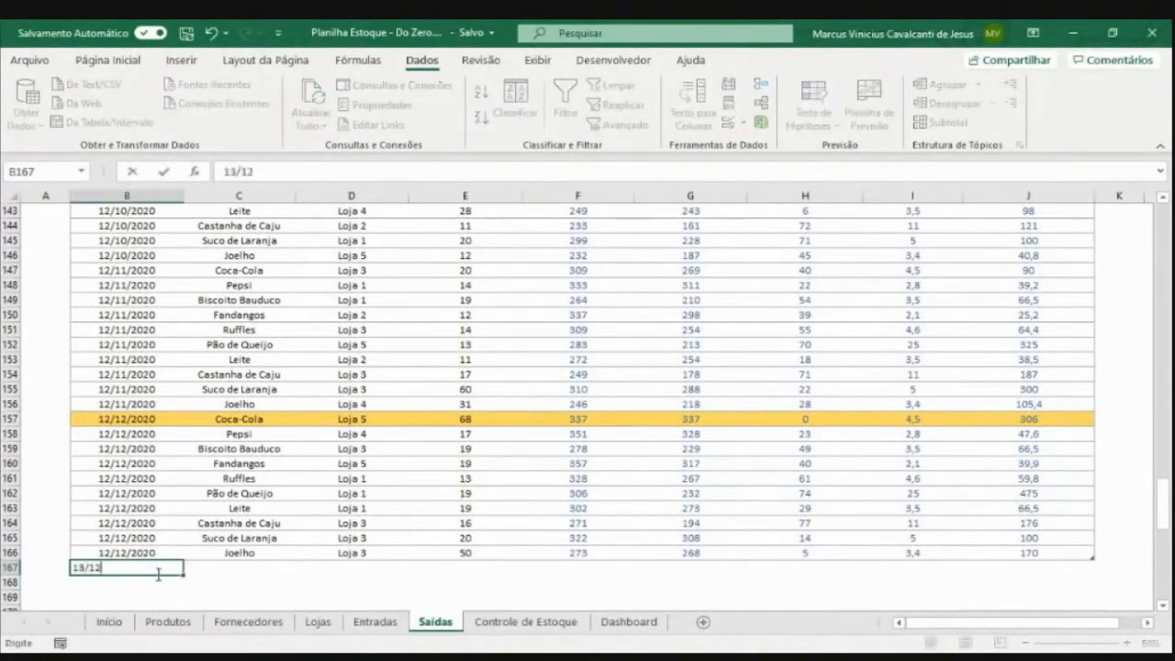
{"action": "type", "text": "/2020"}
{"action": "key", "text": "Tab"}
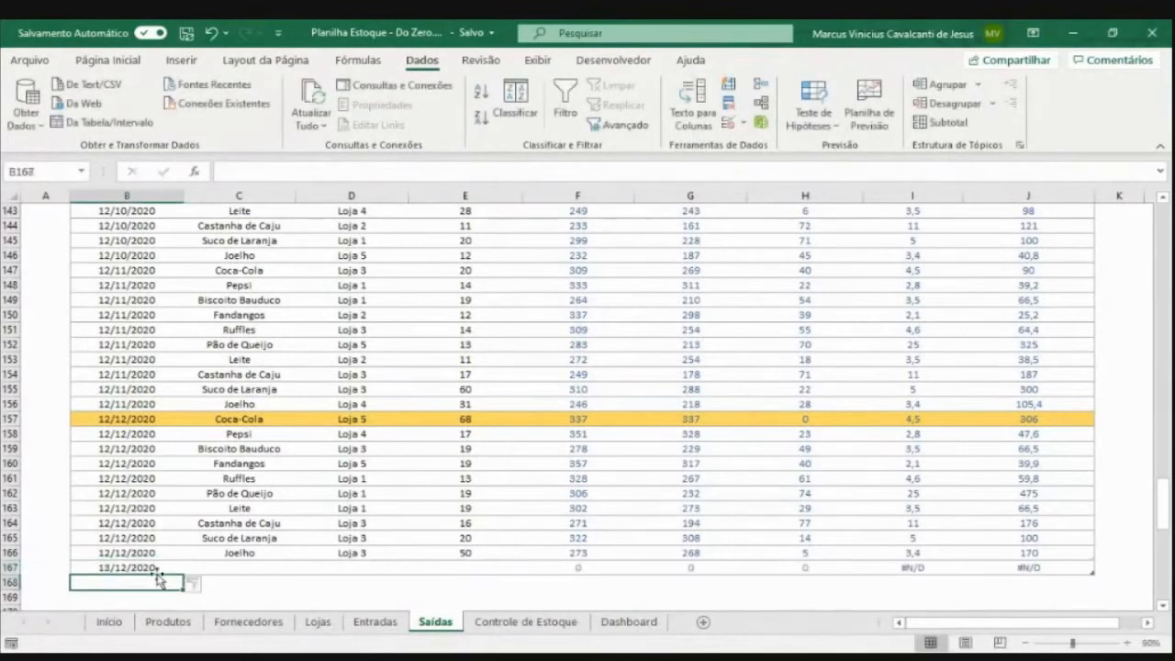
Fill in the new sale's product as Coca-Cola and its store as Loja 3
{"action": "key", "text": "Caps_Lock"}
{"action": "type", "text": "Coc"}
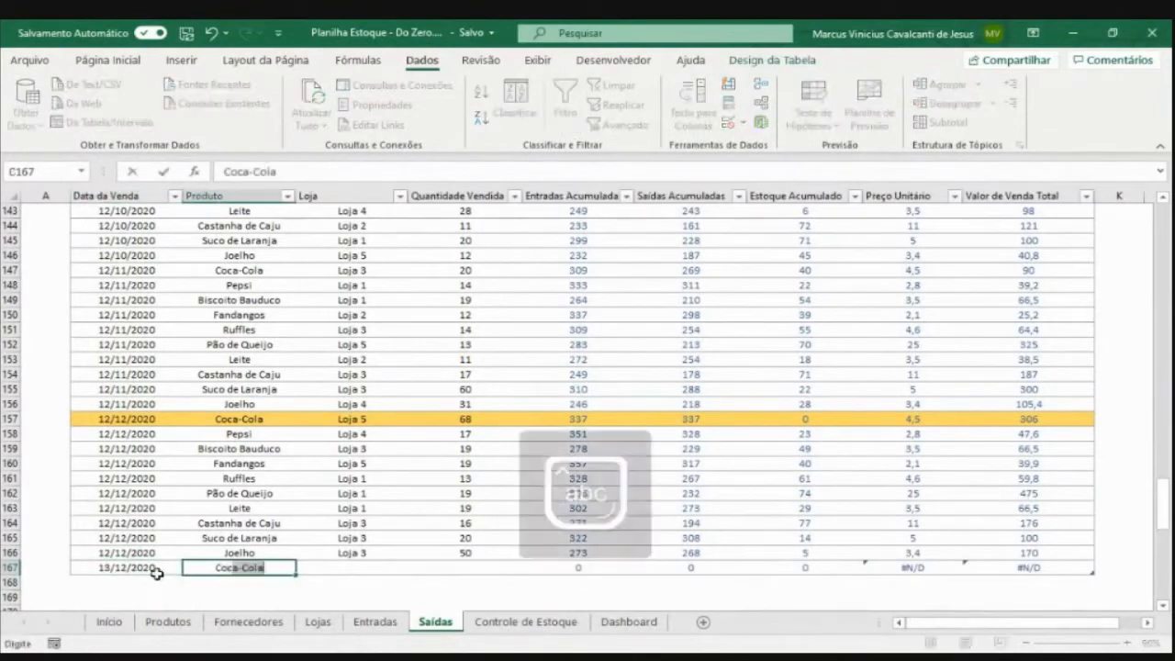
{"action": "type", "text": "a-Cola"}
{"action": "key", "text": "Tab"}
{"action": "type", "text": "Loja 3"}
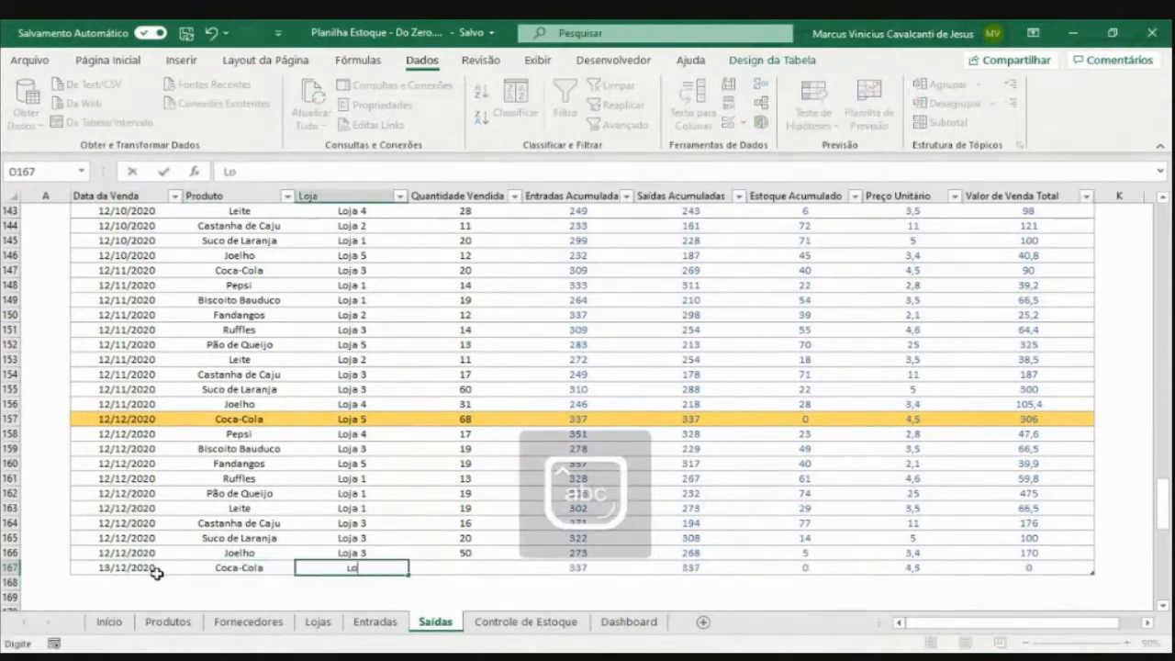
{"action": "key", "text": "Return"}
{"action": "key", "text": "Up"}
{"action": "key", "text": "Right"}
{"action": "key", "text": "Right"}
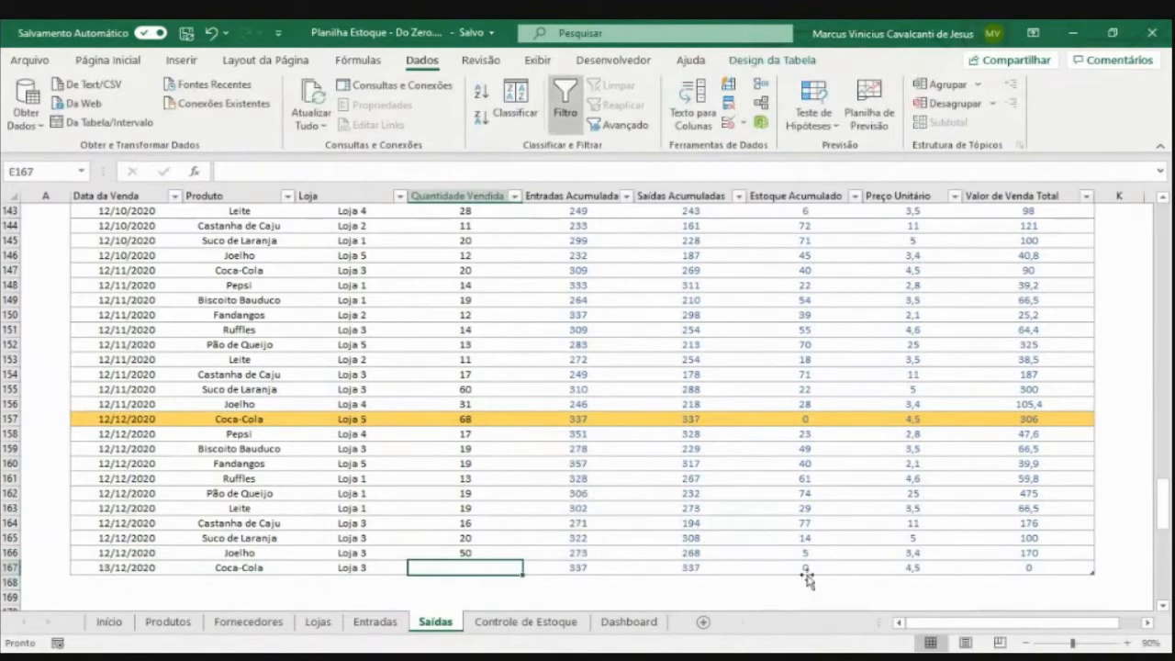
Try to enter a sold quantity of 1 in E167 to test the validation, retry it, and cancel the entry
{"action": "left_click", "coordinate": [107, 567]}
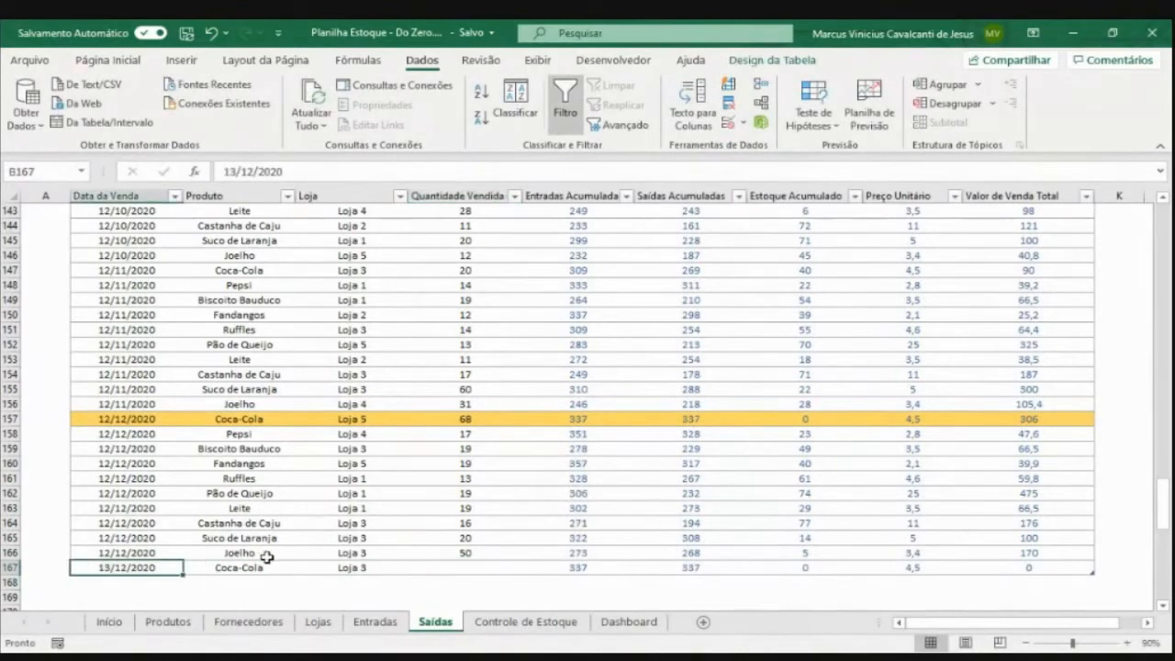
{"action": "key", "text": "shift+space"}
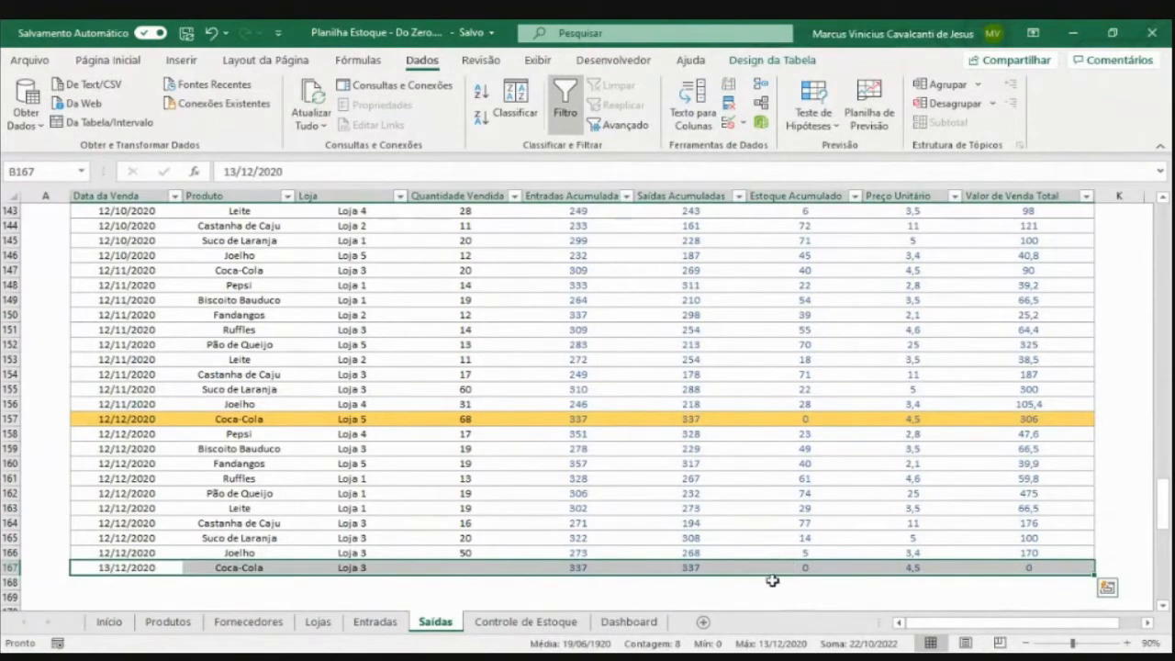
{"action": "left_click", "coordinate": [437, 566]}
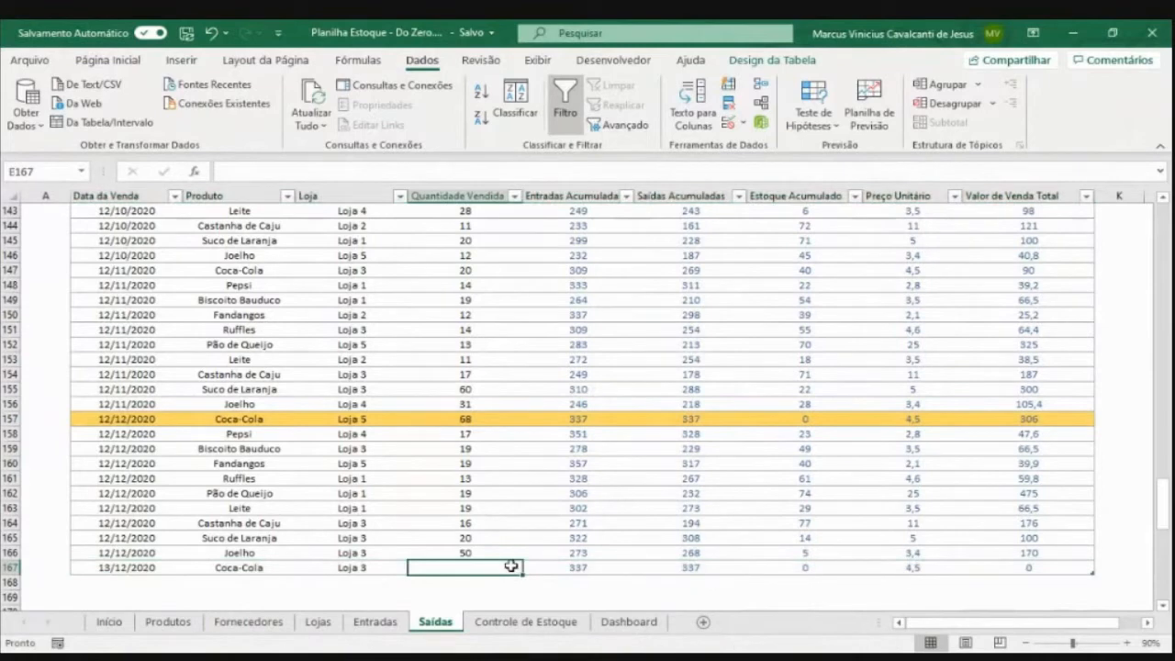
{"action": "type", "text": "1"}
{"action": "key", "text": "Return"}
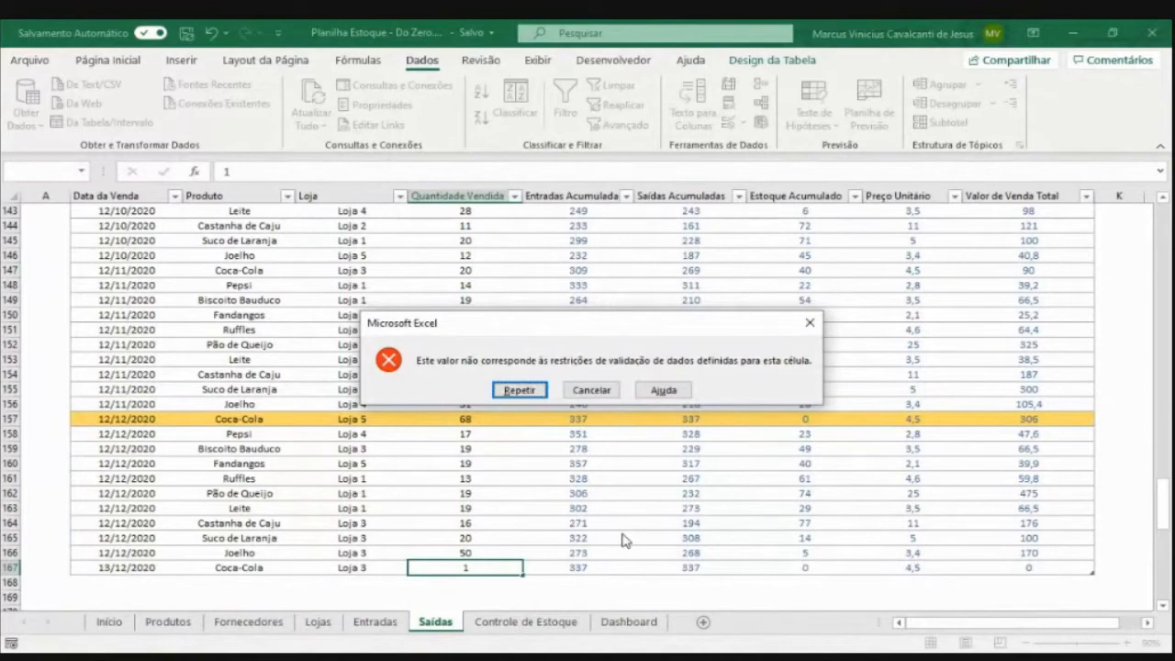
{"action": "key", "text": "Escape"}
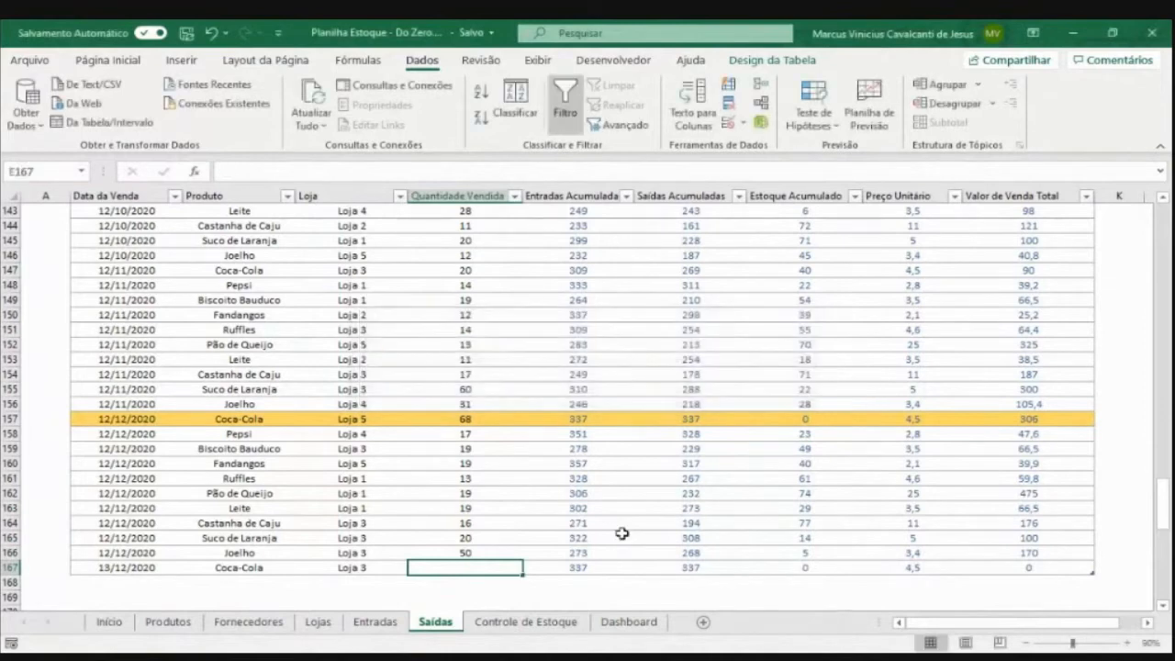
{"action": "type", "text": "1"}
{"action": "key", "text": "Return"}
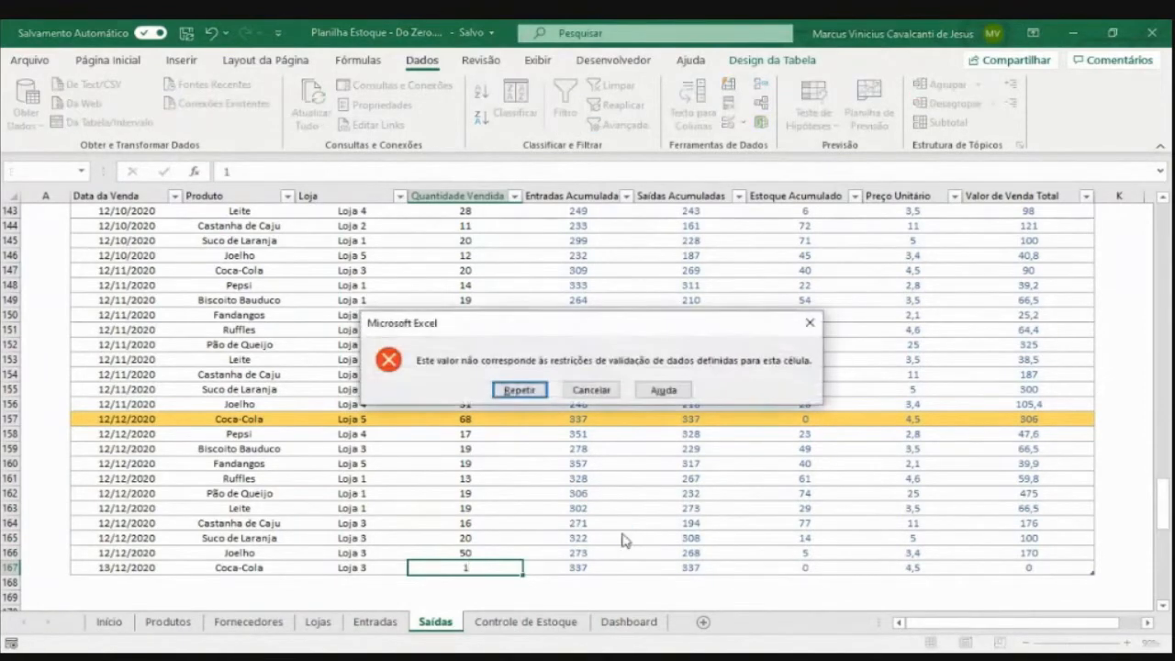
{"action": "left_click", "coordinate": [516, 390]}
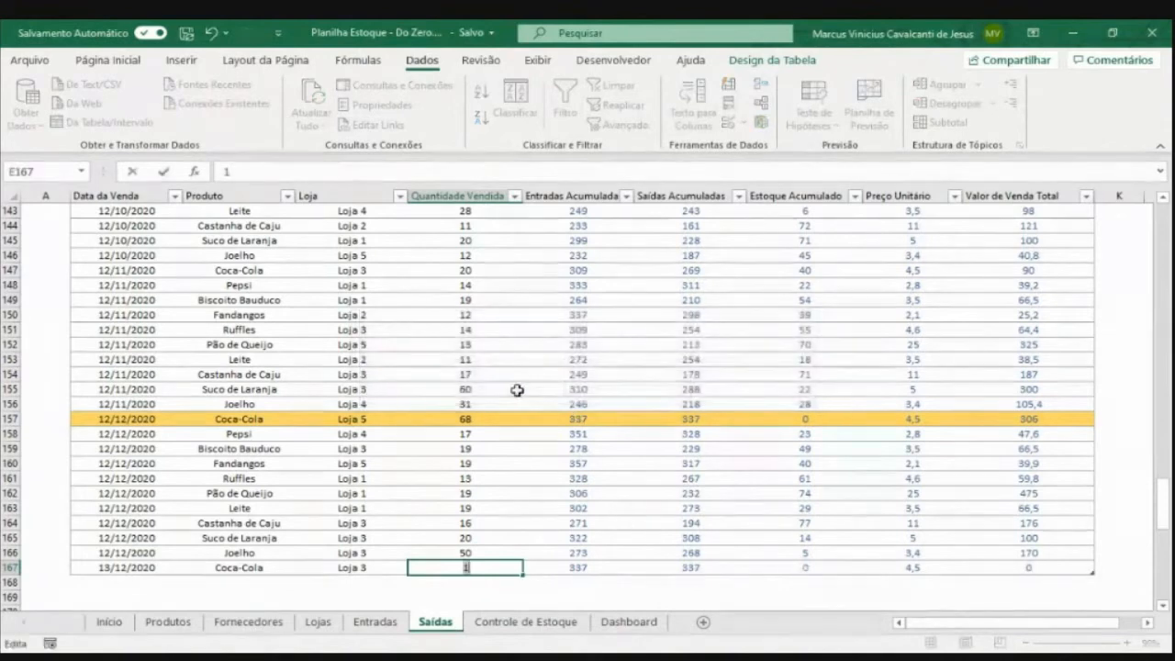
{"action": "key", "text": "Return"}
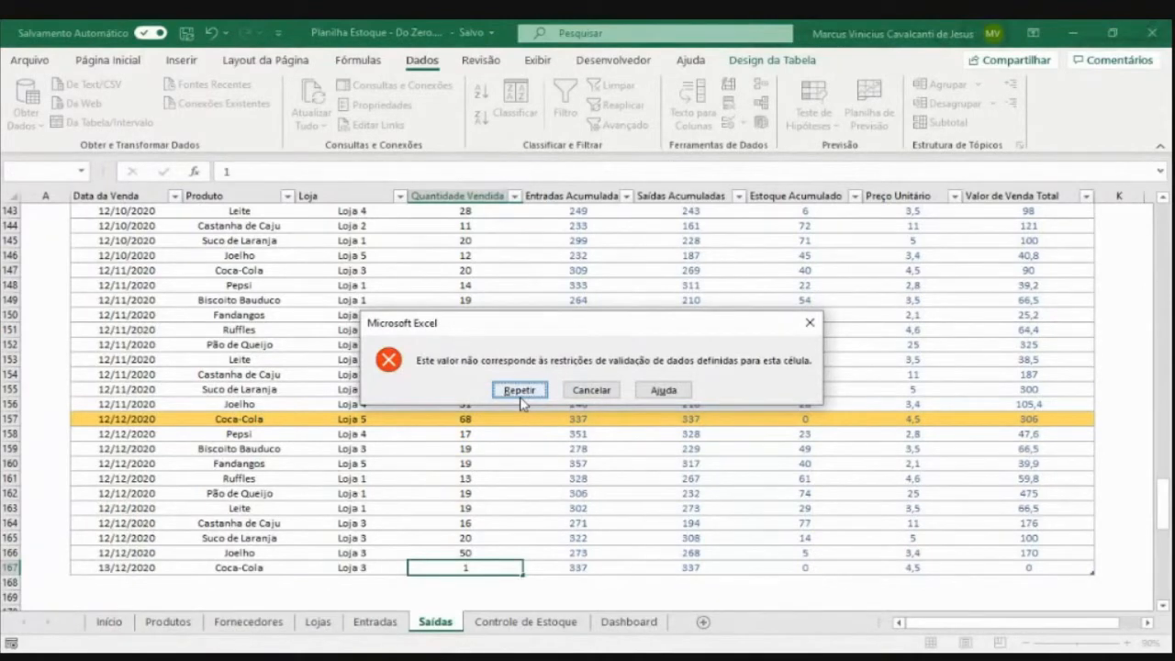
{"action": "key", "text": "Escape"}
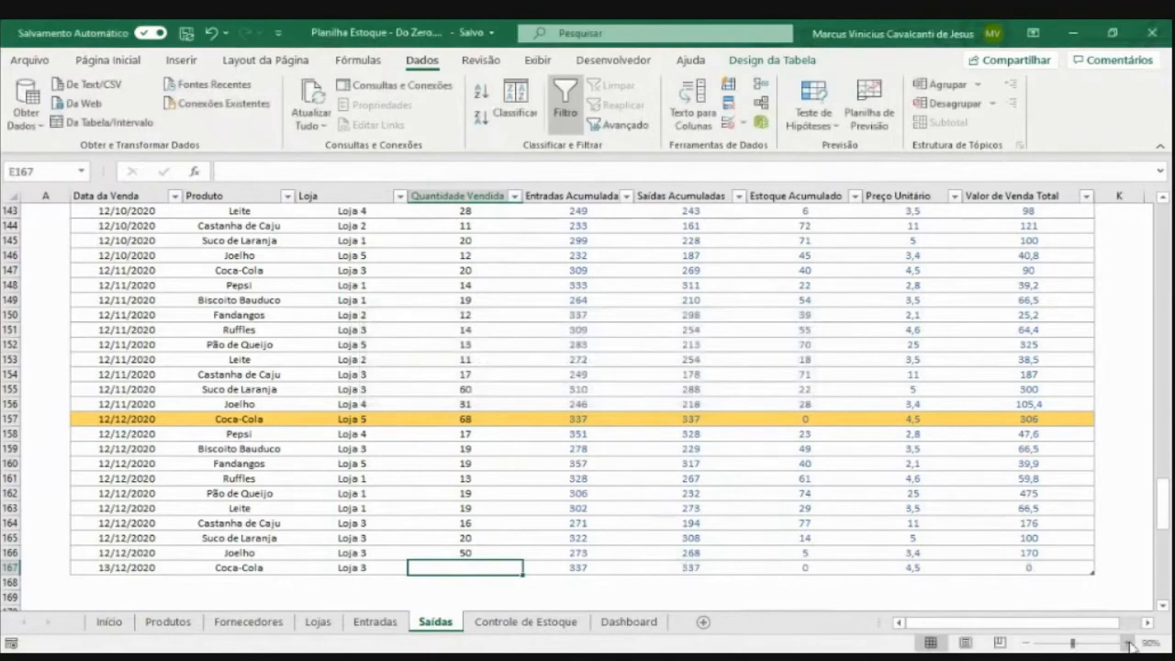
Repeat the validation test with a quantity of 1 for the Coca-Cola sale in row 167 and cancel it
{"action": "left_click", "coordinate": [1128, 643]}
{"action": "left_click", "coordinate": [1127, 644]}
{"action": "left_click", "coordinate": [1128, 644]}
{"action": "scroll", "coordinate": [613, 539], "scroll_direction": "down", "scroll_amount": 1}
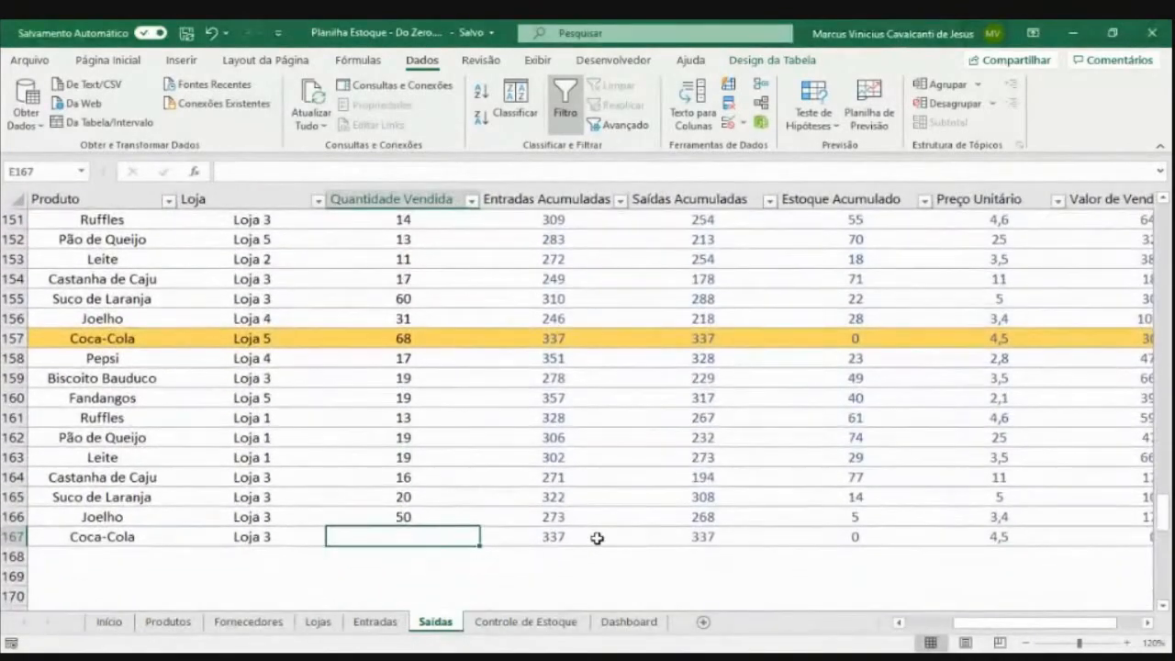
{"action": "type", "text": "1"}
{"action": "key", "text": "Return"}
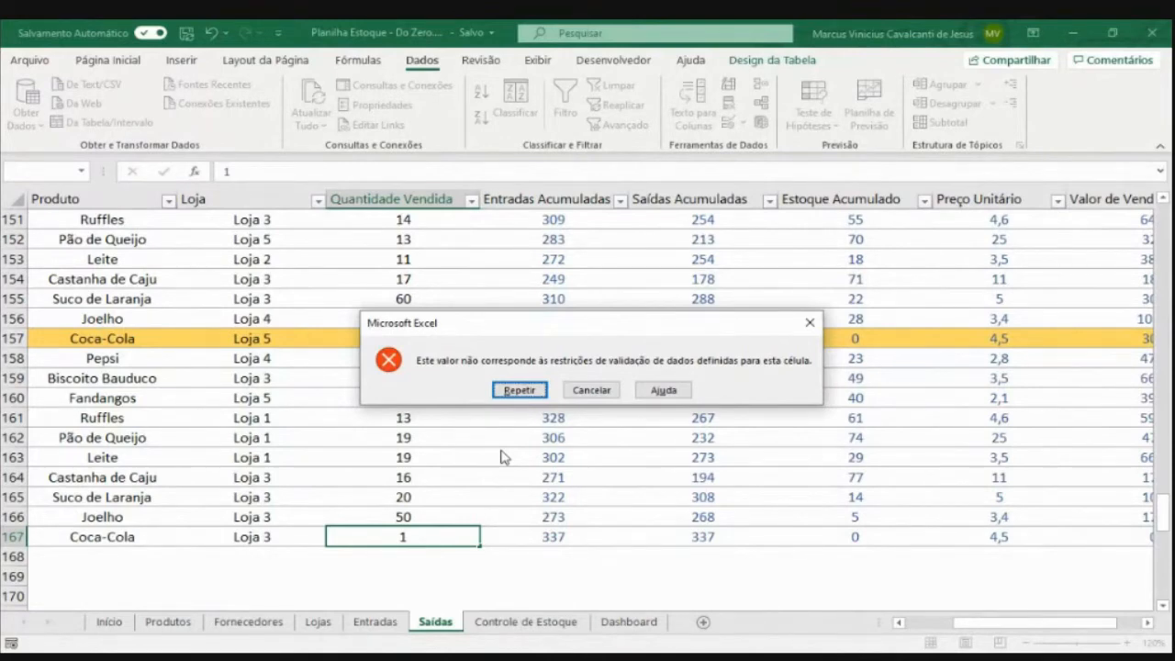
{"action": "key", "text": "Escape"}
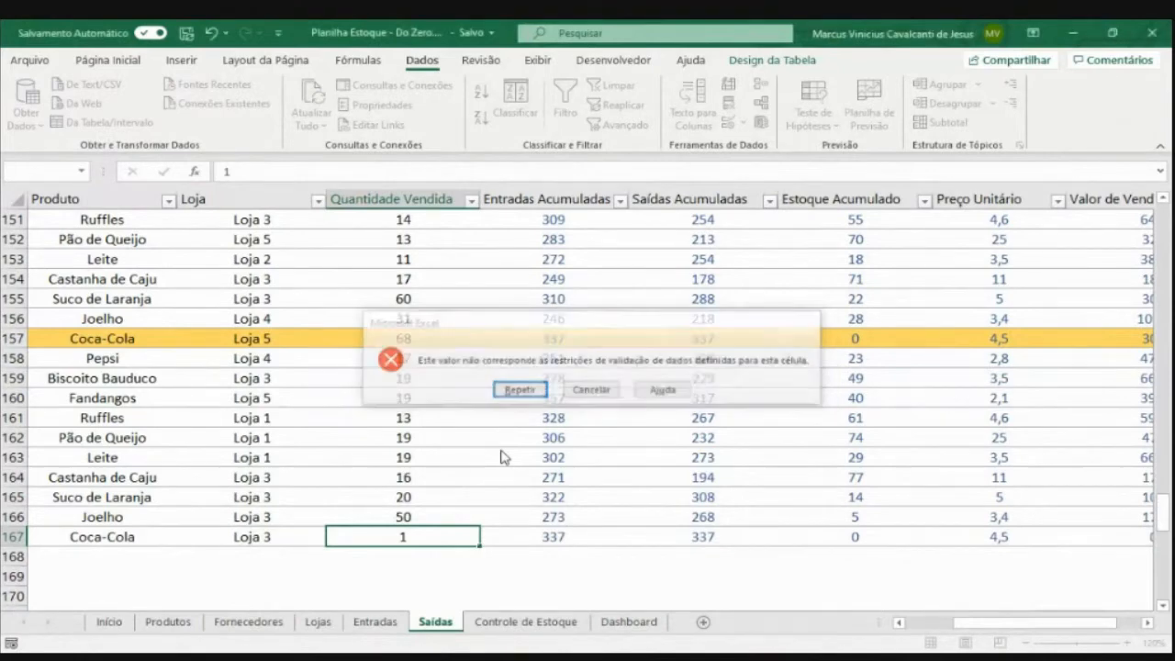
Select all Quantidade Vendida data and open the error alert settings of its data validation
{"action": "key", "text": "Up"}
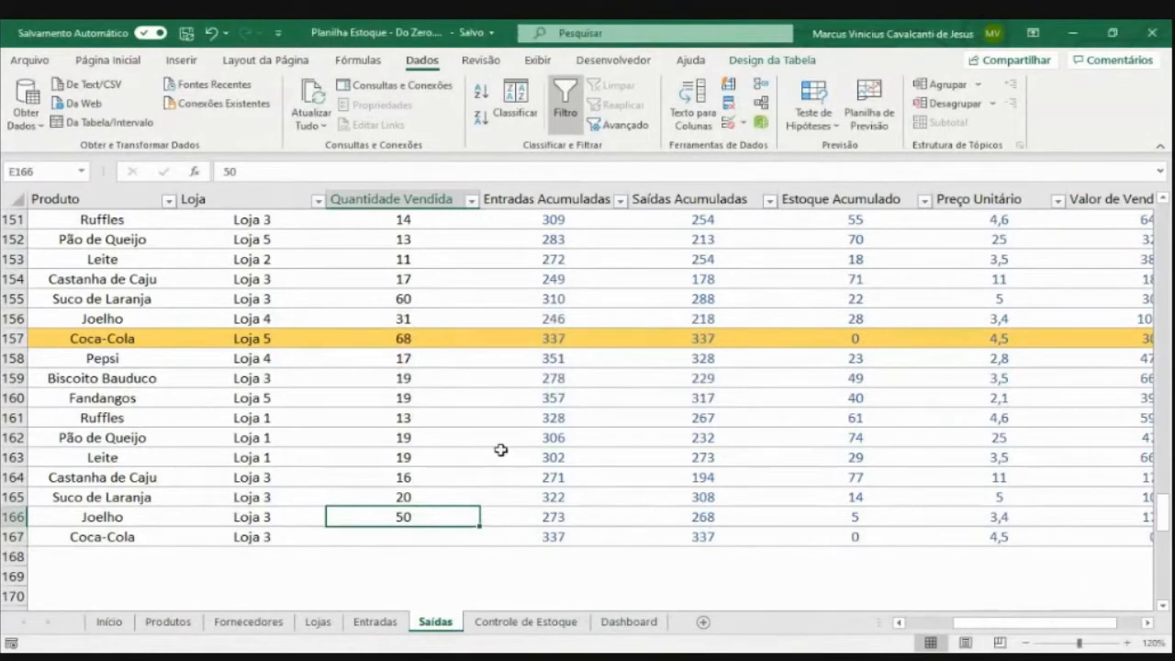
{"action": "key", "text": "ctrl+space"}
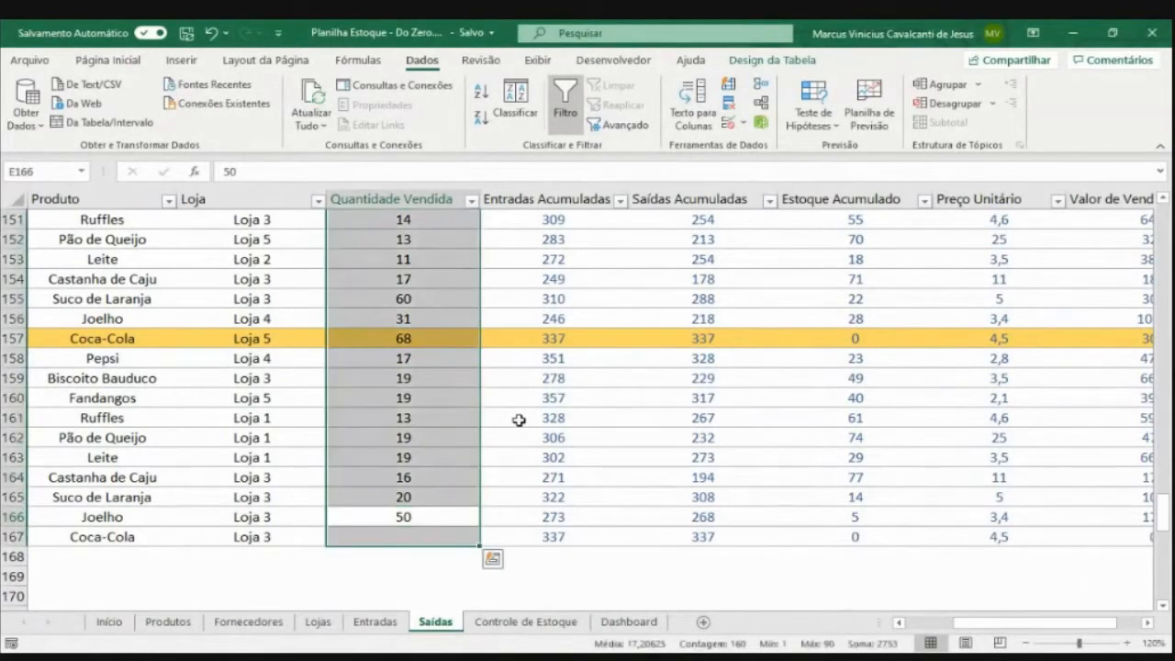
{"action": "left_click", "coordinate": [732, 123]}
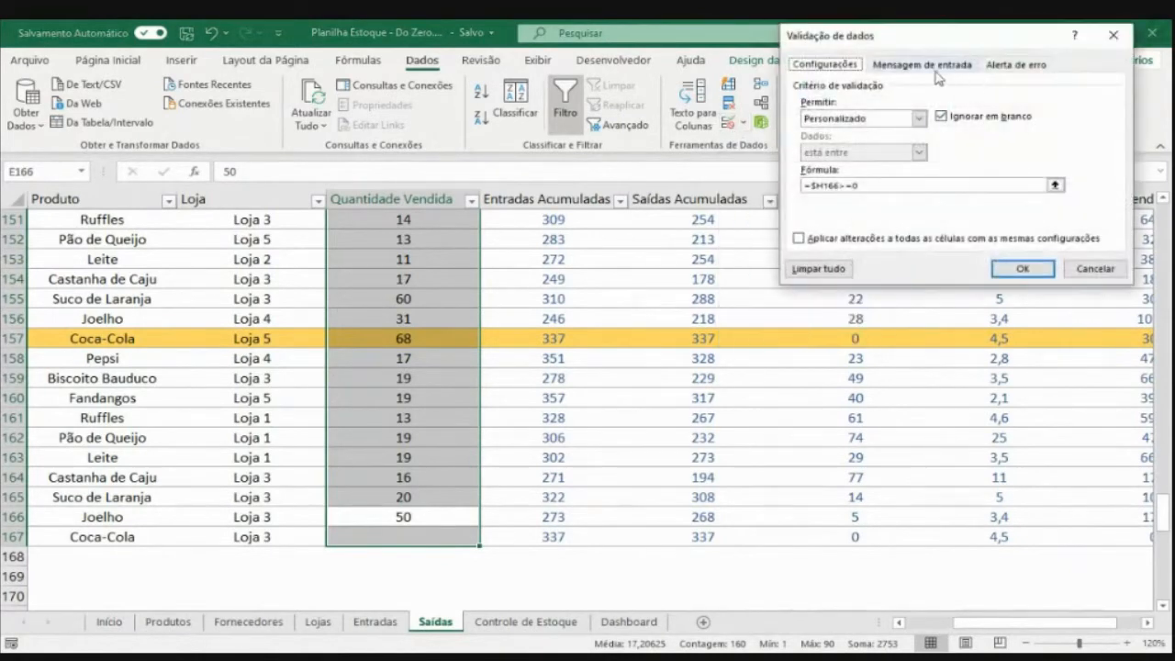
{"action": "left_click", "coordinate": [998, 70]}
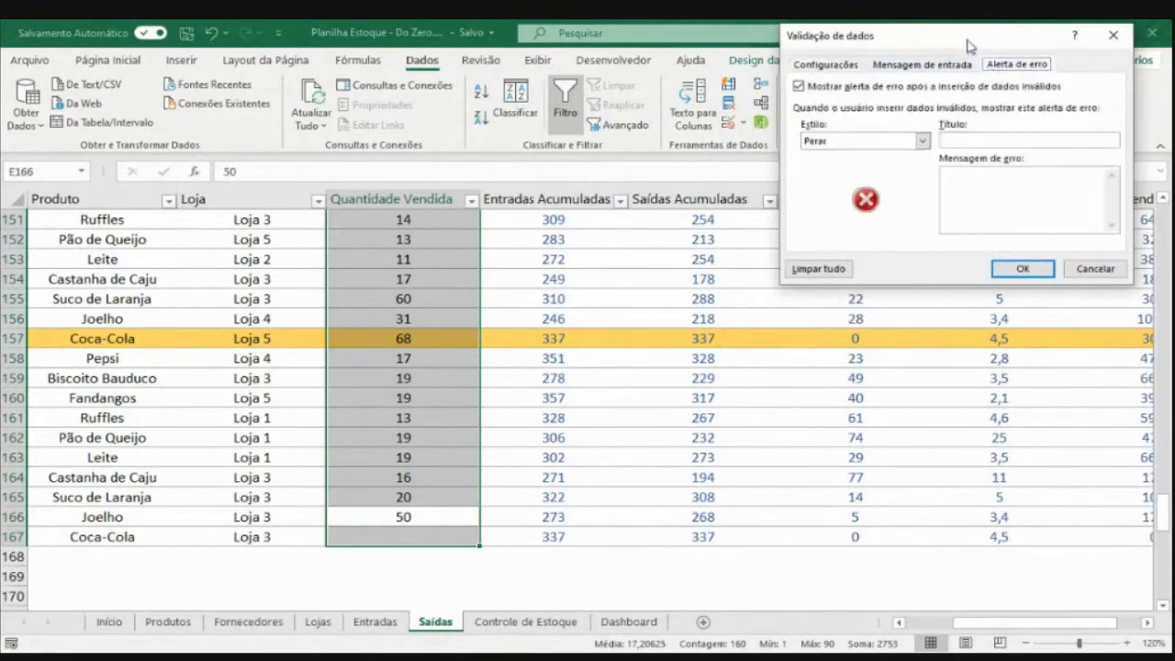
{"action": "left_click_drag", "start_coordinate": [970, 36], "coordinate": [639, 108]}
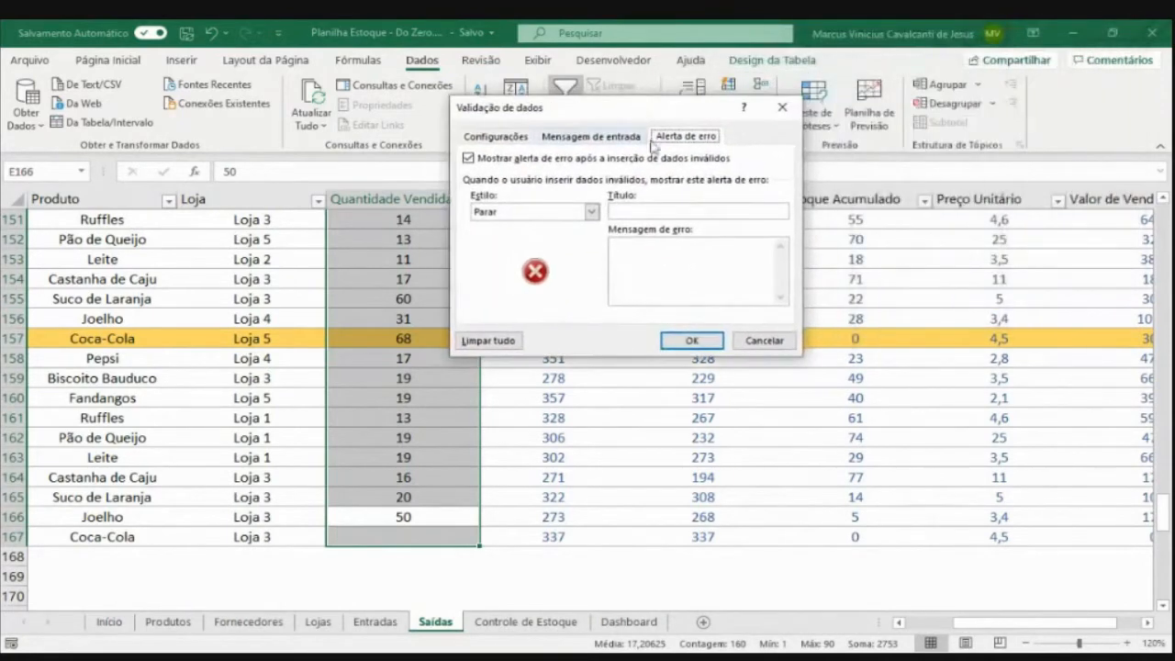
Set the error alert title to ATENÇÃO and its message to "Você não possui esse produto em estoque. Verifcar com o fornecedor."
{"action": "left_click", "coordinate": [673, 212]}
{"action": "type", "text": "ATENÇÃO"}
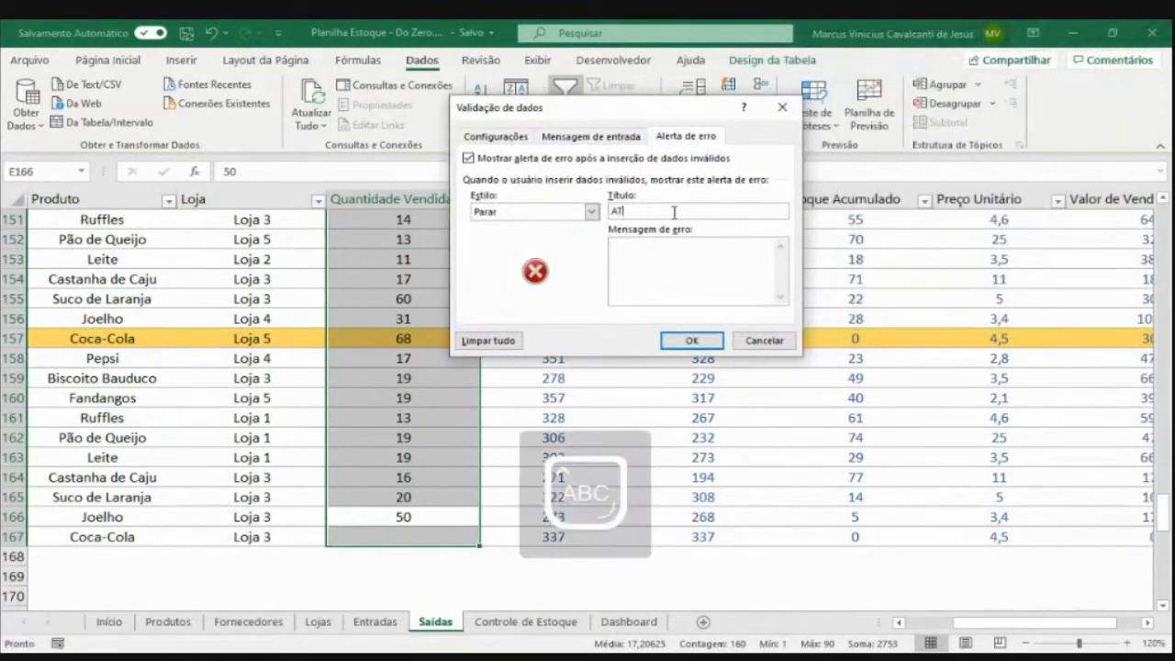
{"action": "left_click", "coordinate": [704, 257]}
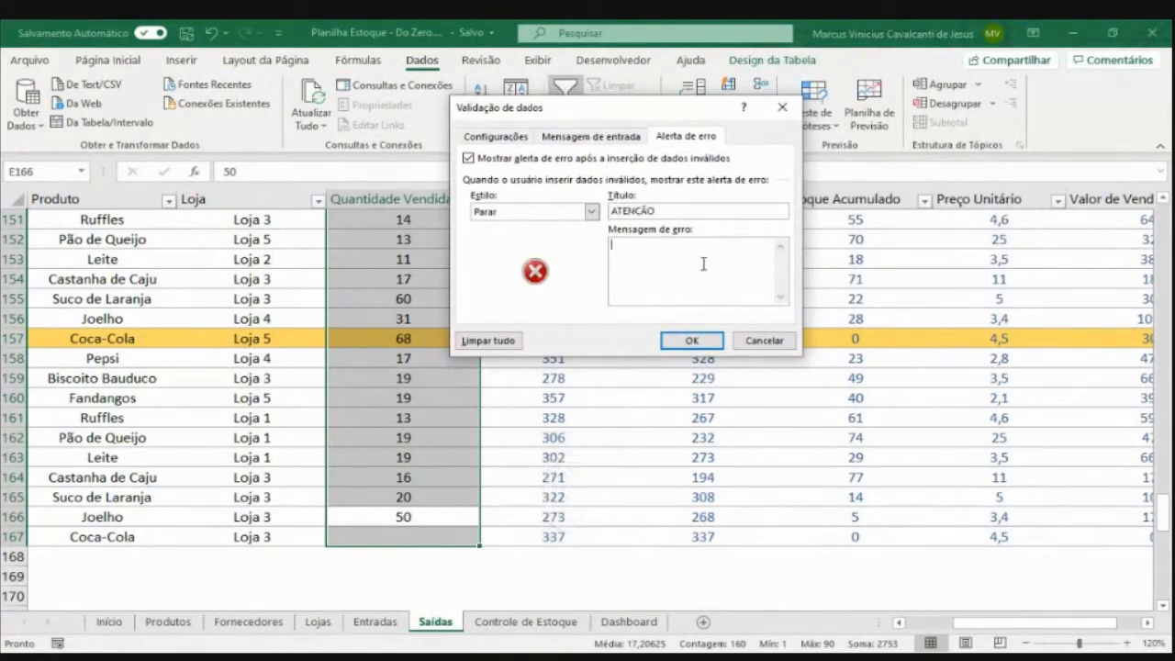
{"action": "type", "text": "Voc"}
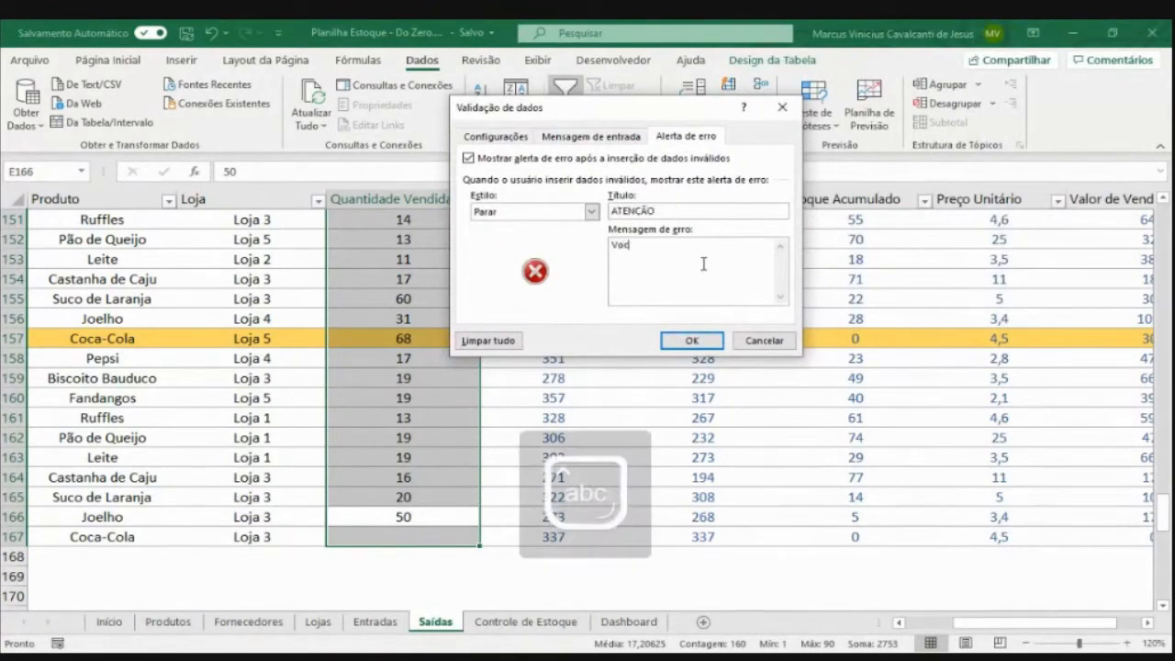
{"action": "type", "text": "ê não possu"}
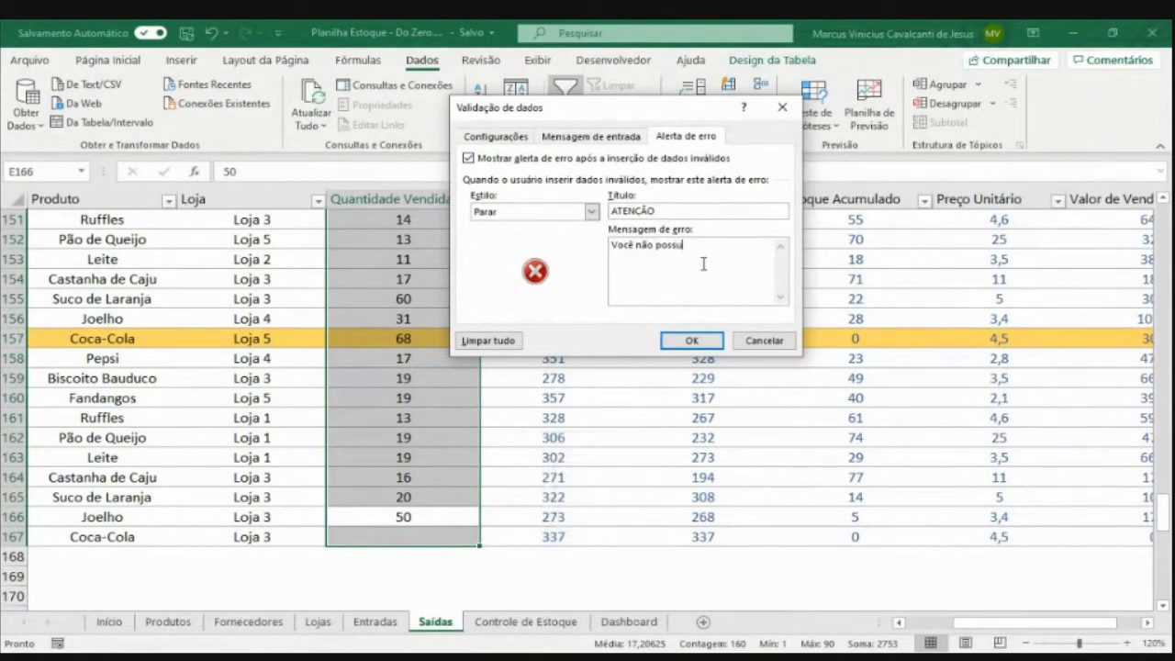
{"action": "type", "text": "i esse produto em estoque. Verif"}
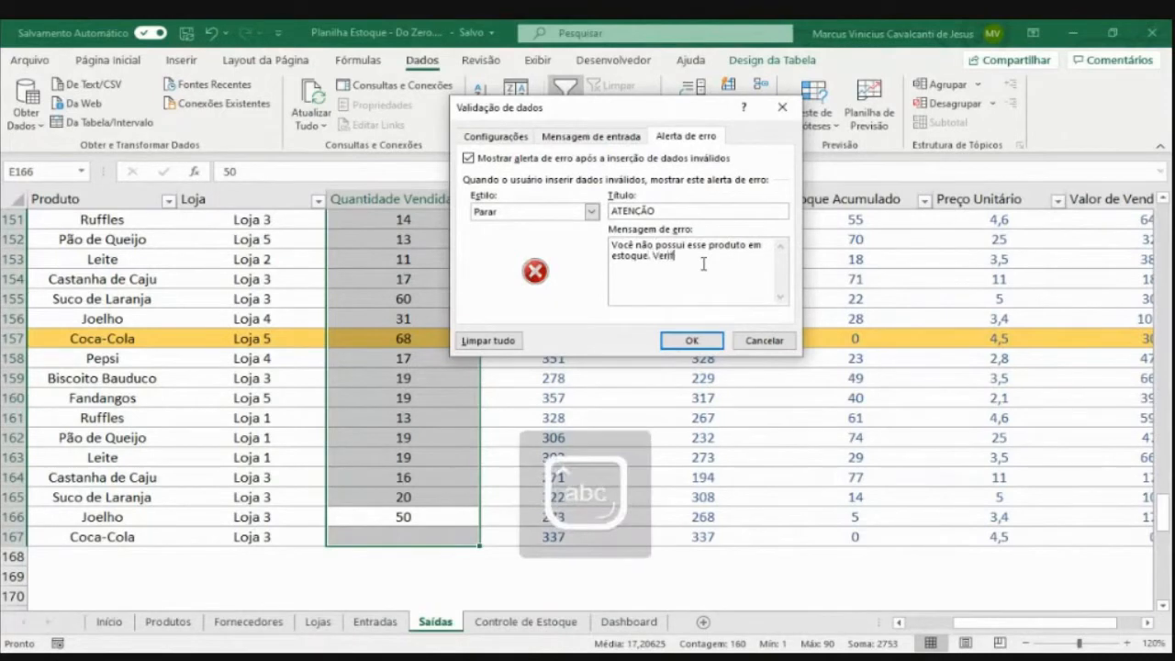
{"action": "type", "text": "car co"}
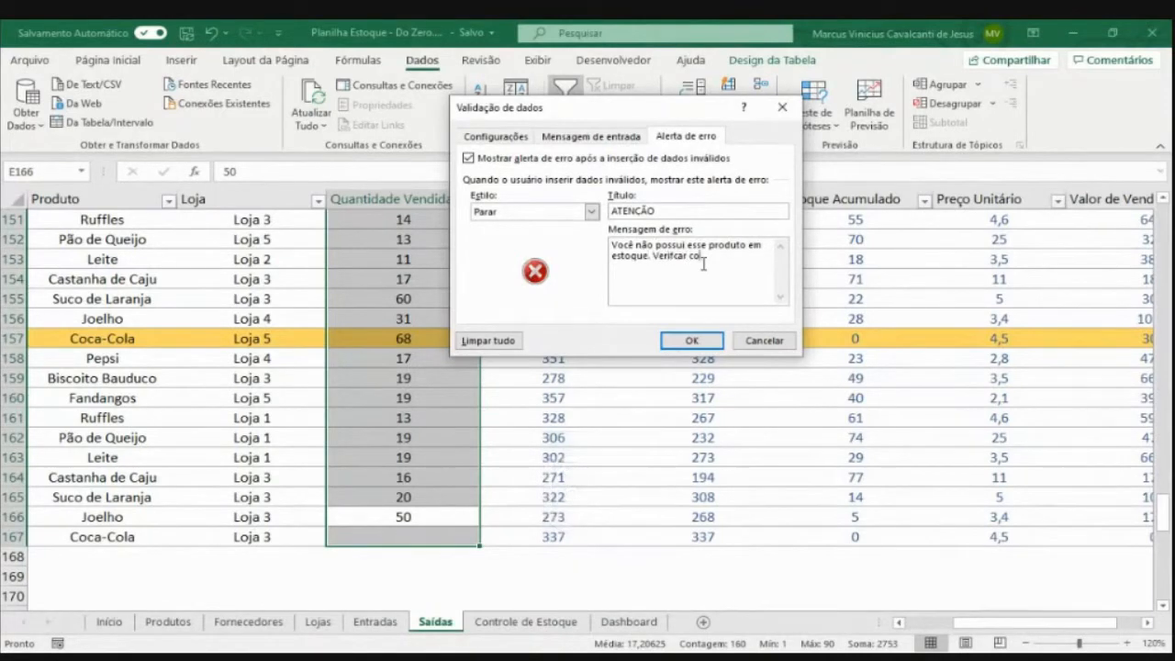
{"action": "type", "text": "m o fornecedor."}
Replace the error alert title for the Quantidade Vendida validation with SEM SALDO
{"action": "left_click_drag", "start_coordinate": [655, 211], "coordinate": [594, 217]}
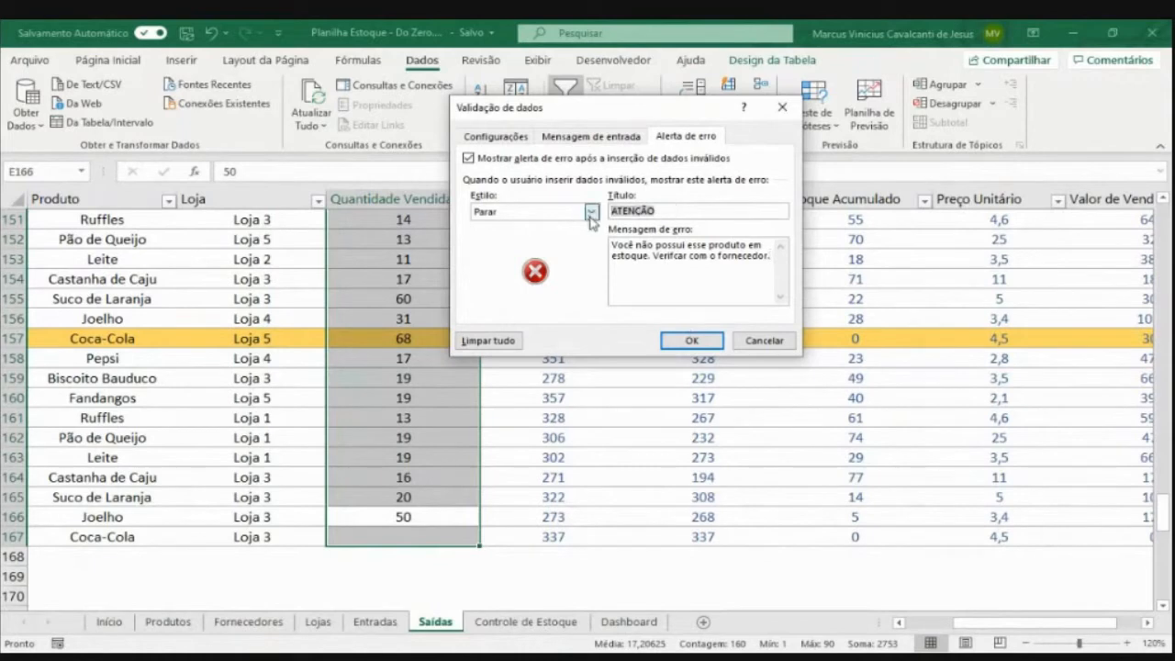
{"action": "type", "text": "s"}
{"action": "key", "text": "BackSpace"}
{"action": "key", "text": "Caps_Lock"}
{"action": "type", "text": "SE"}
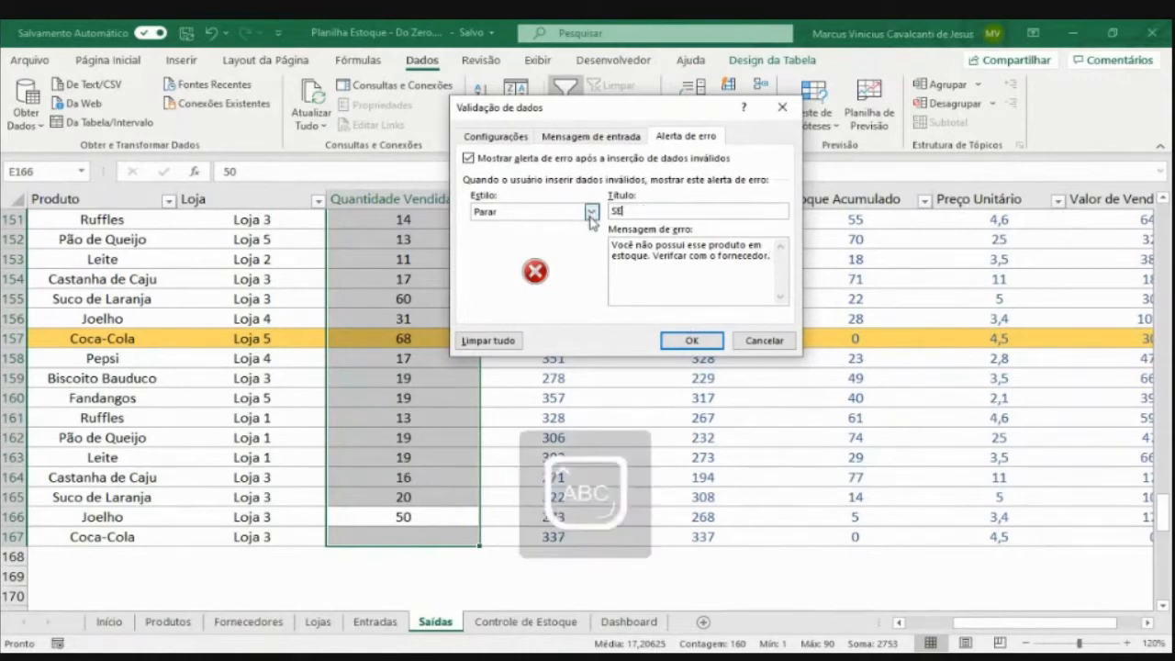
{"action": "type", "text": "M SALDO"}
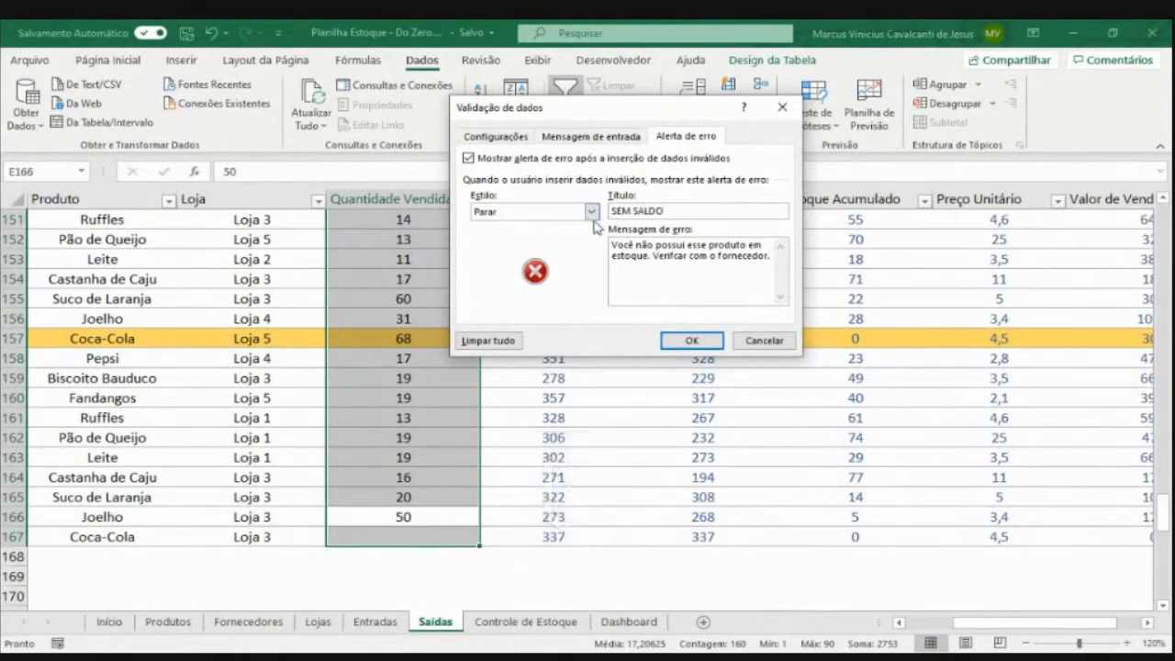
Apply the Quantidade Vendida error alert titled SEM SALDO with its message about the product being out of stock
{"action": "left_click_drag", "start_coordinate": [692, 210], "coordinate": [562, 206]}
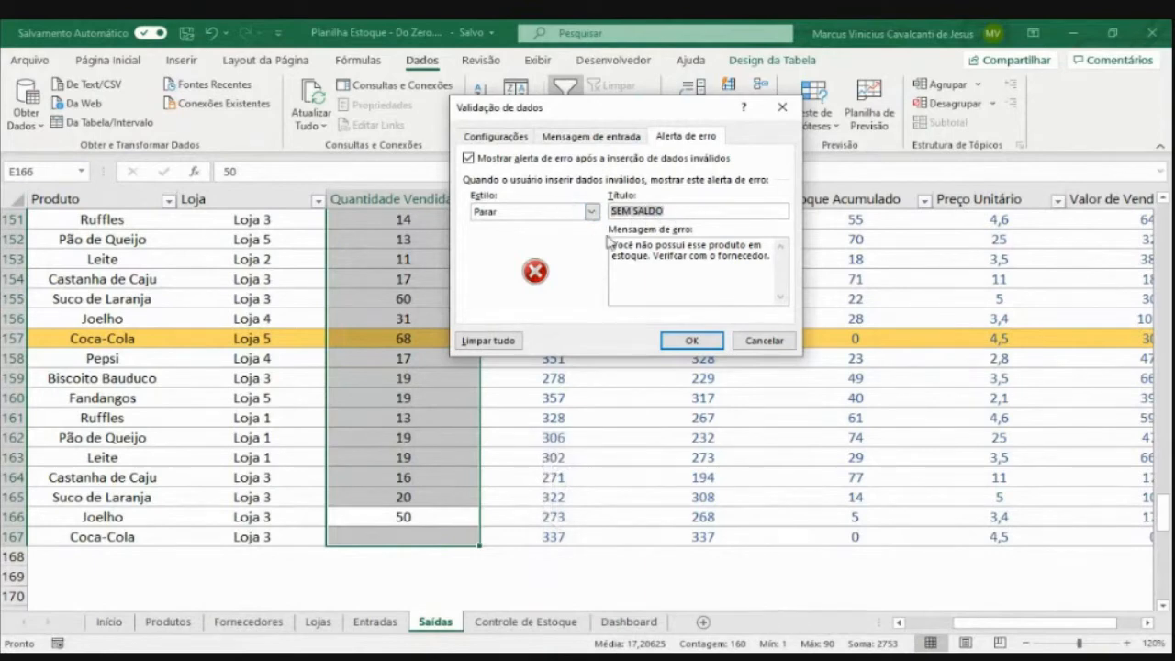
{"action": "left_click_drag", "start_coordinate": [612, 244], "coordinate": [767, 269]}
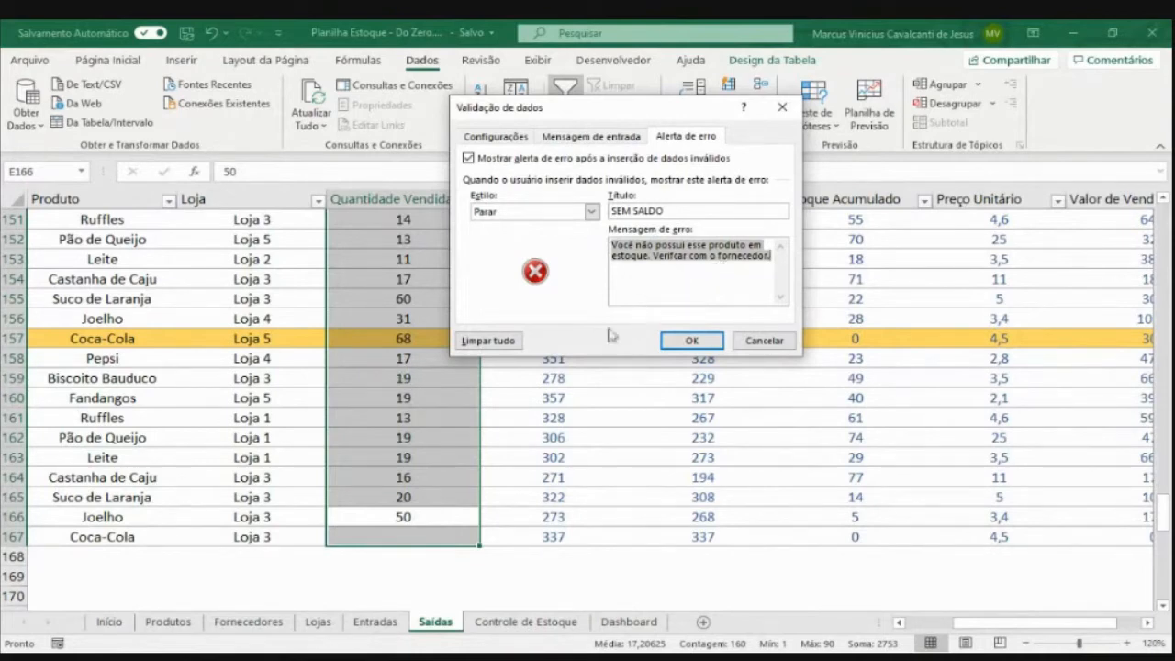
{"action": "left_click", "coordinate": [683, 342]}
Test the customized alert with a quantity of 1 for the Coca-Cola sale in row 167, retry it once and cancel the entry
{"action": "left_click", "coordinate": [408, 534]}
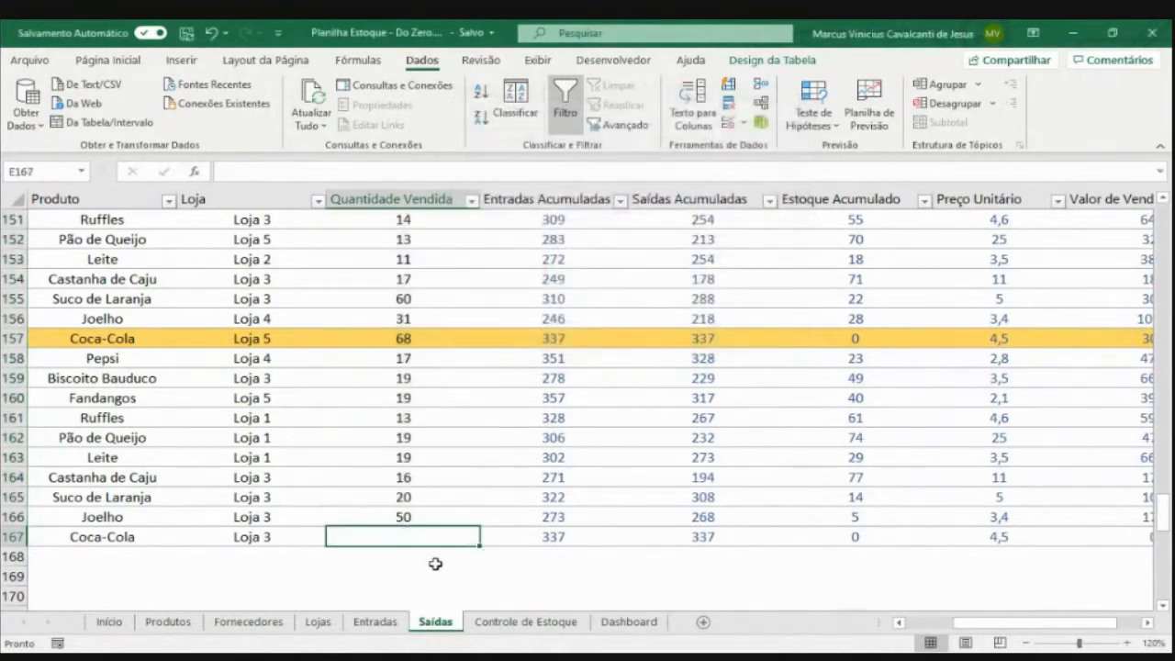
{"action": "type", "text": "1"}
{"action": "key", "text": "Return"}
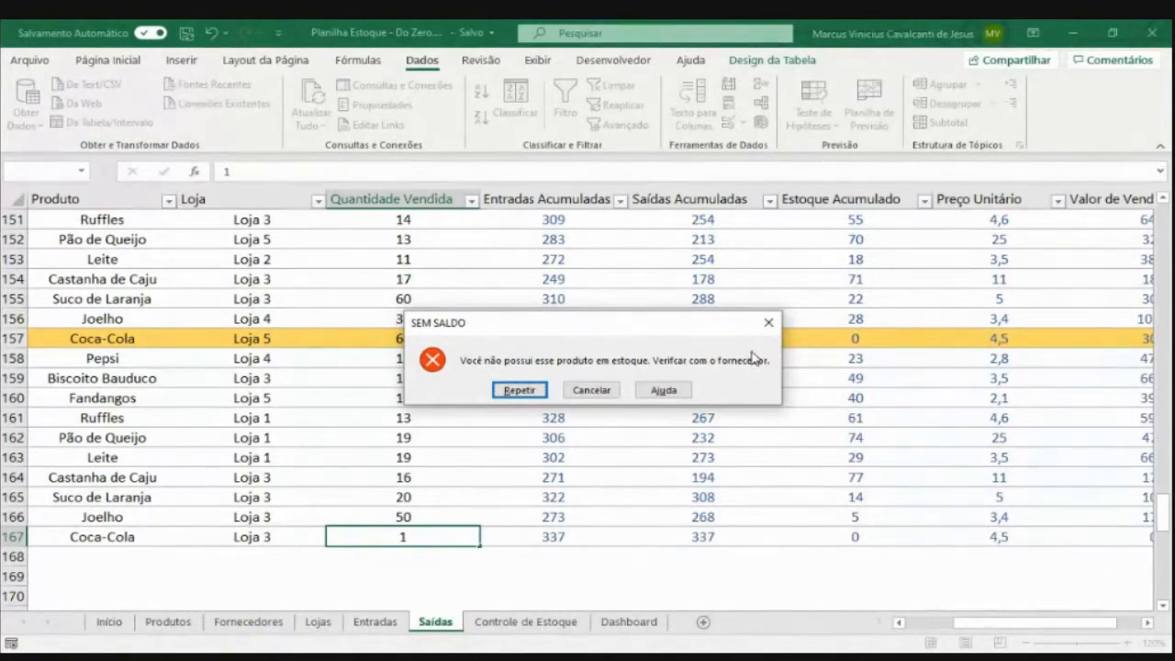
{"action": "left_click", "coordinate": [536, 392]}
{"action": "key", "text": "Return"}
{"action": "key", "text": "Escape"}
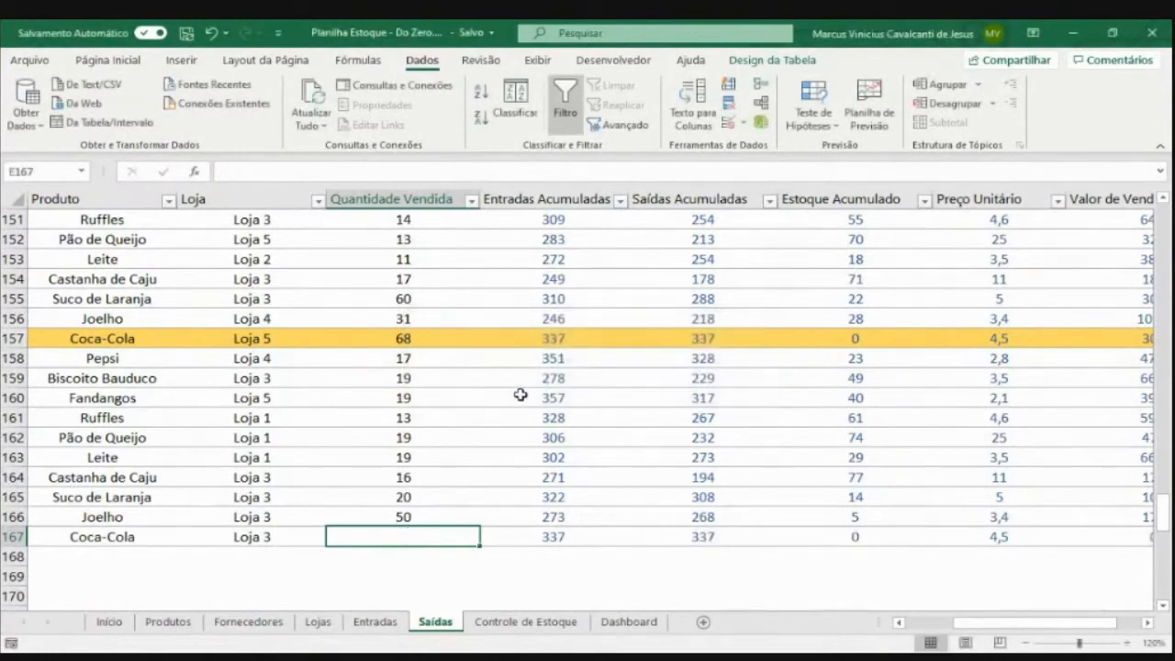
On the Entradas sheet, set the quantity of the 02/01/2020 Coca-Cola purchase in E18 to 20
{"action": "left_click", "coordinate": [421, 336]}
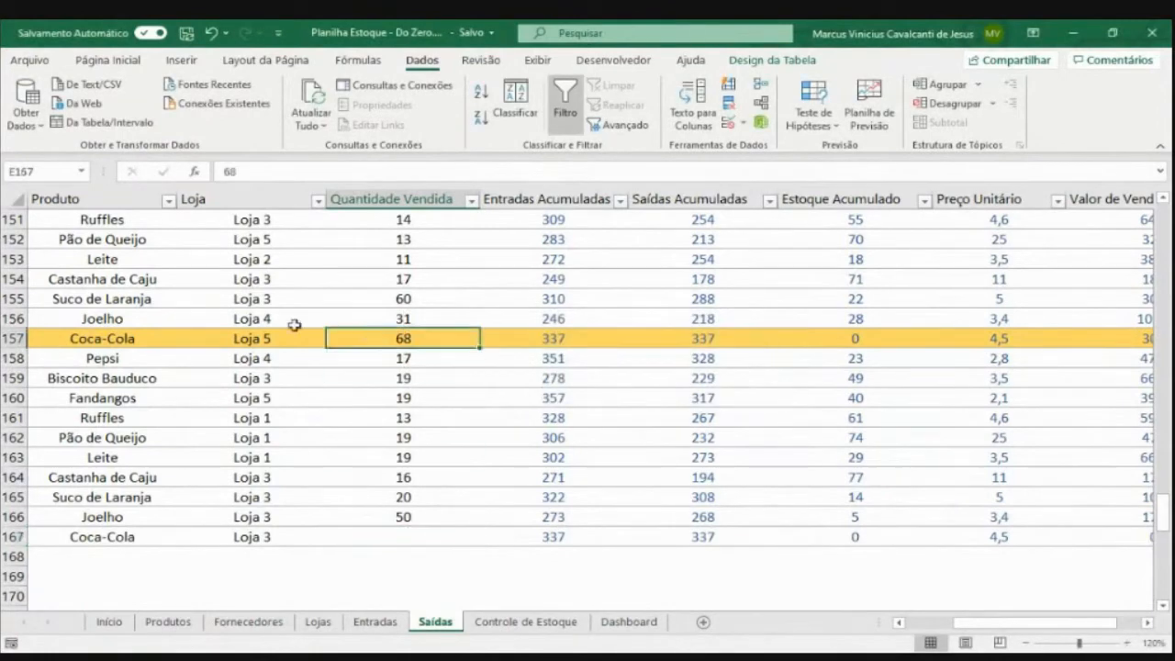
{"action": "left_click", "coordinate": [400, 627]}
{"action": "scroll", "coordinate": [592, 455], "scroll_direction": "down", "scroll_amount": 2}
{"action": "scroll", "coordinate": [619, 450], "scroll_direction": "up", "scroll_amount": 2}
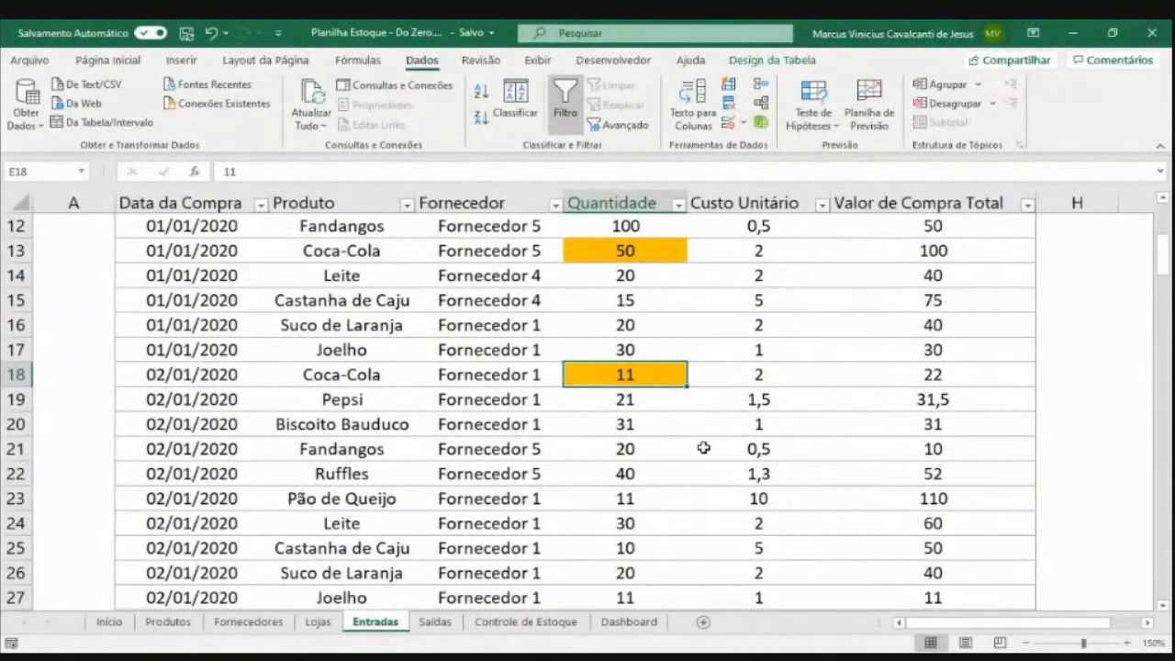
{"action": "key", "text": "F2"}
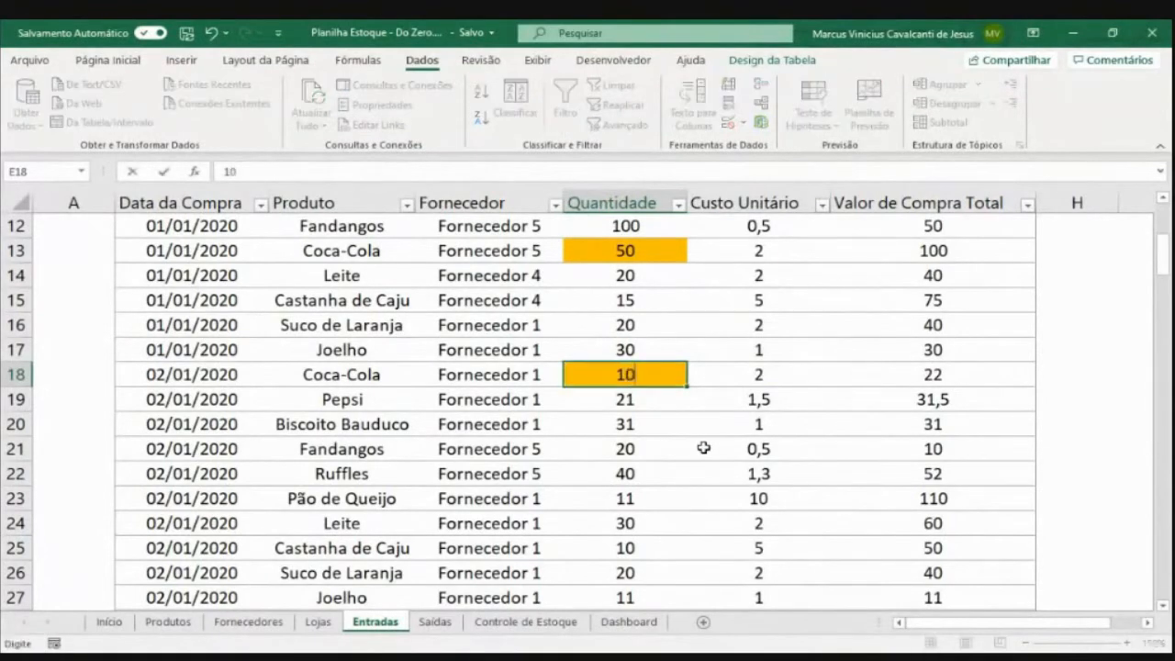
{"action": "key", "text": "BackSpace"}
{"action": "key", "text": "BackSpace"}
{"action": "type", "text": "20"}
{"action": "key", "text": "Return"}
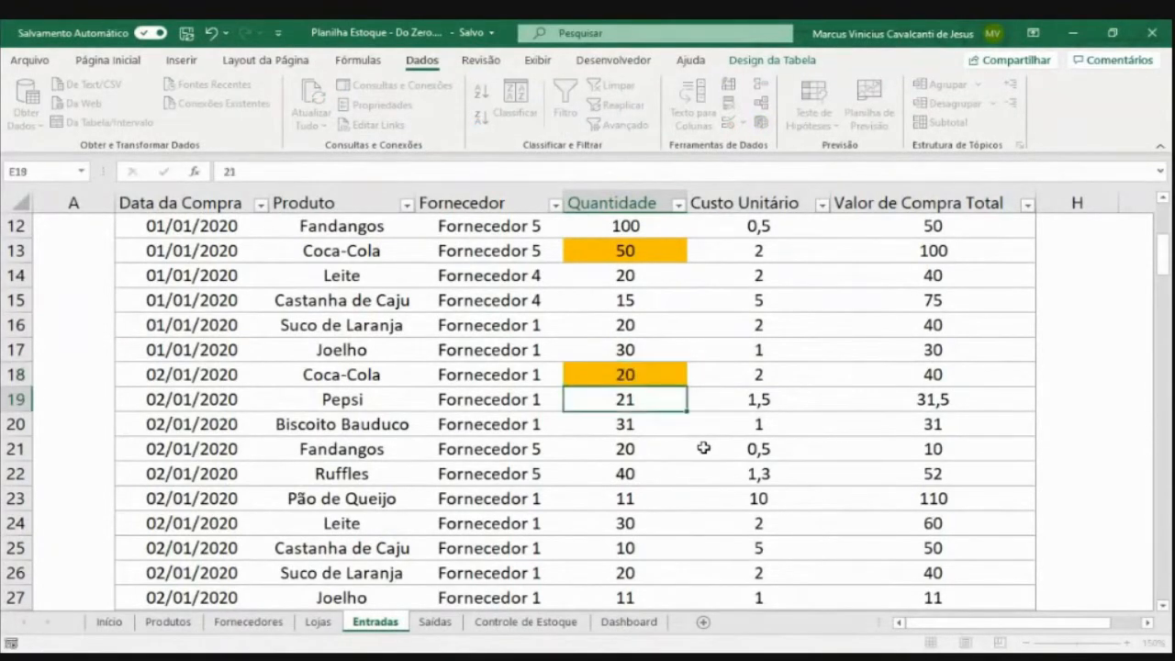
Check Coca-Cola's Estoque Acumulado in row 167 of Saídas, and undo the quantity change made on Entradas
{"action": "left_click", "coordinate": [658, 376]}
{"action": "left_click", "coordinate": [435, 622]}
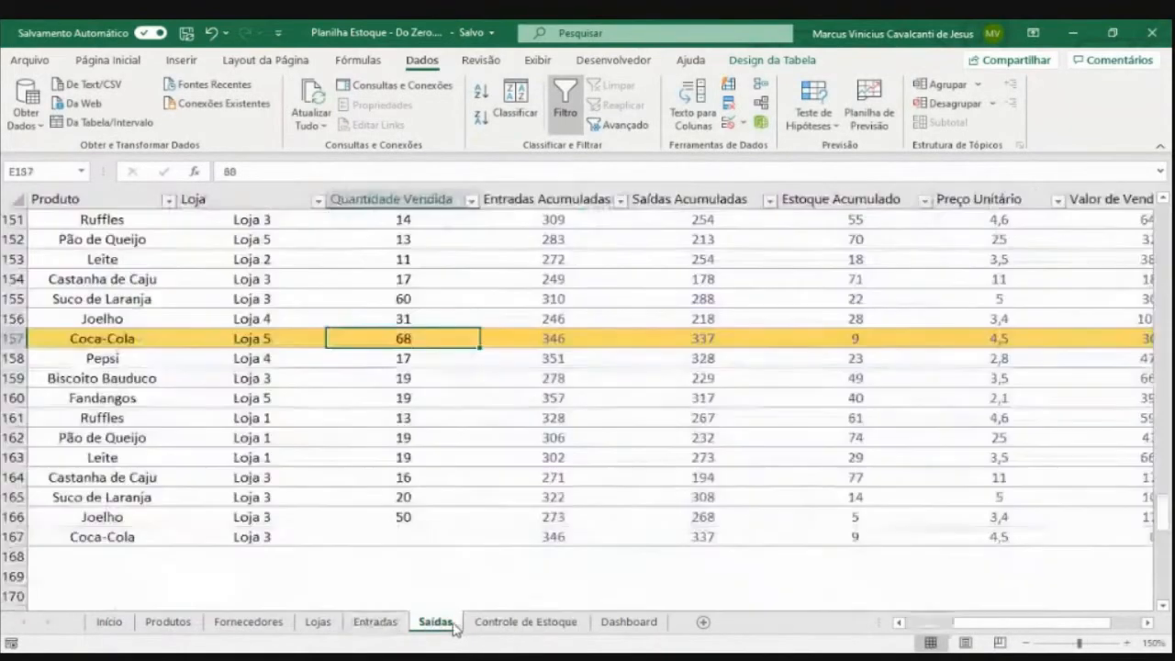
{"action": "left_click", "coordinate": [821, 534]}
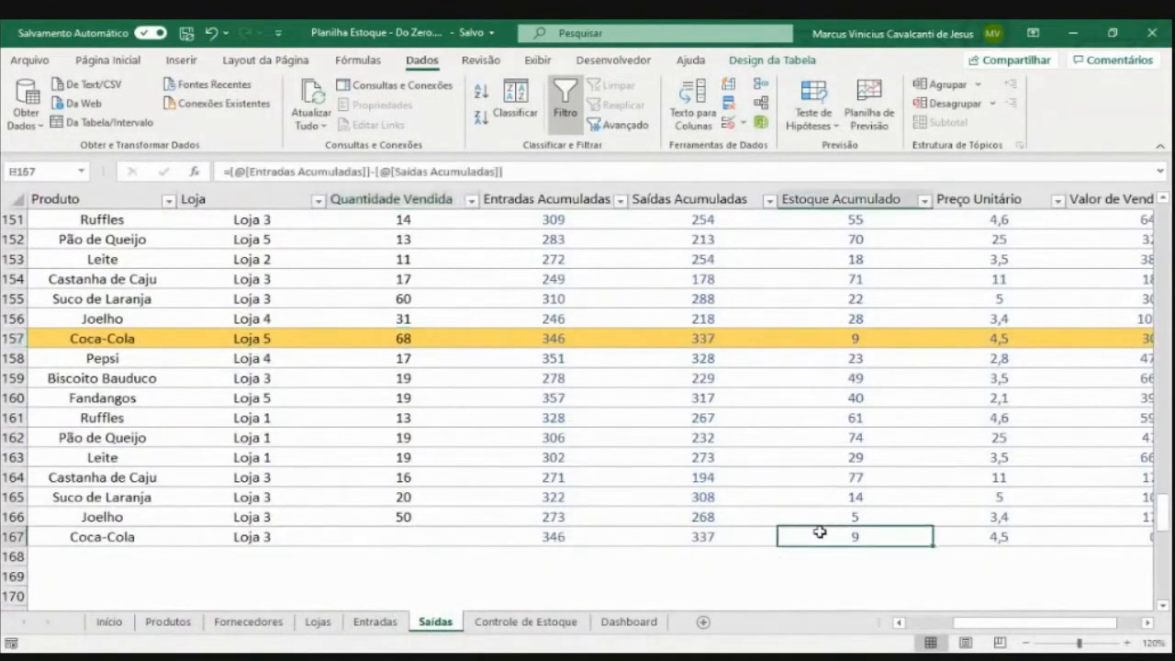
{"action": "left_click", "coordinate": [374, 622]}
{"action": "key", "text": "ctrl+z"}
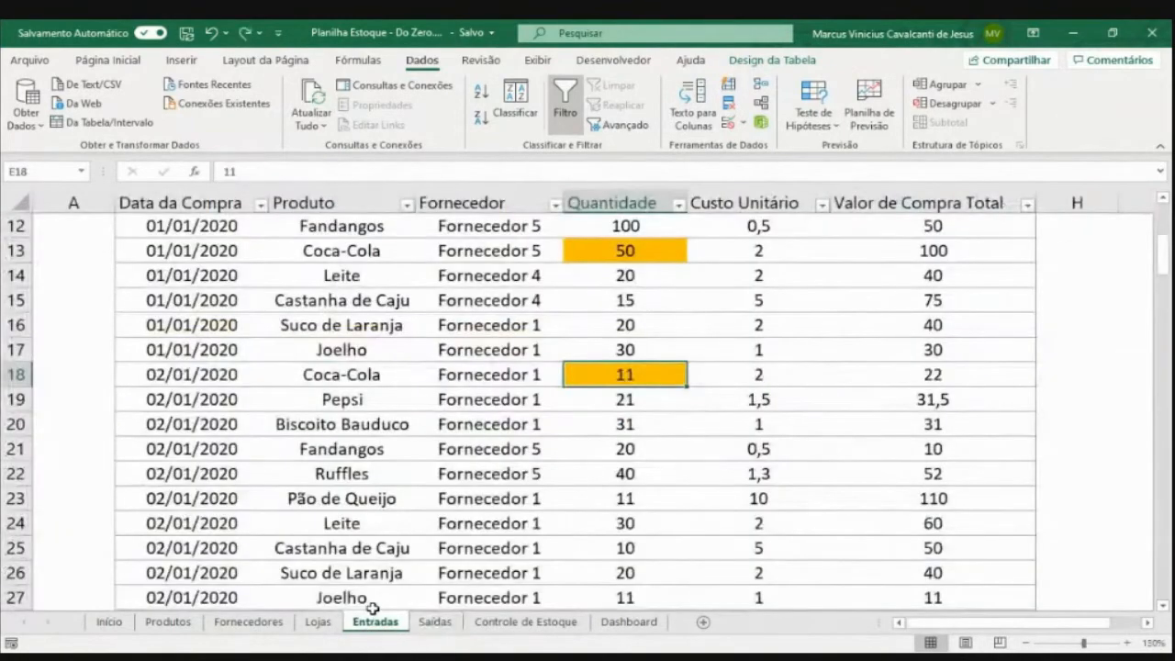
Delete the incomplete Coca-Cola sale in row 167 of Saídas and return to the table's first record
{"action": "left_click", "coordinate": [435, 621]}
{"action": "left_click", "coordinate": [435, 542]}
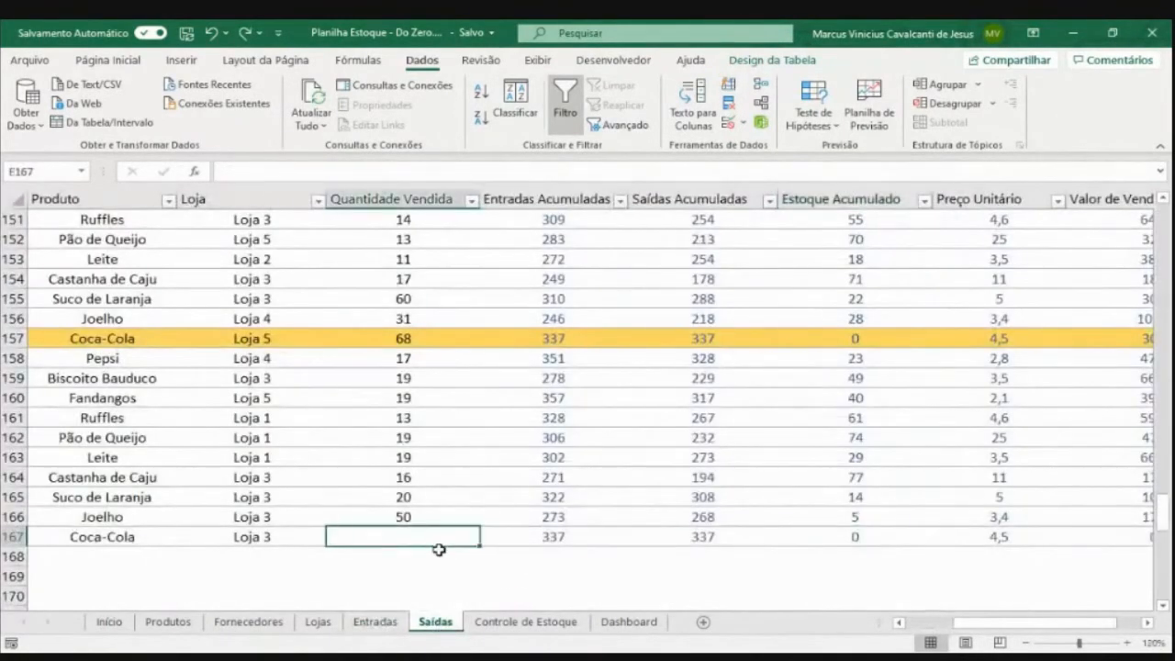
{"action": "key", "text": "shift+space"}
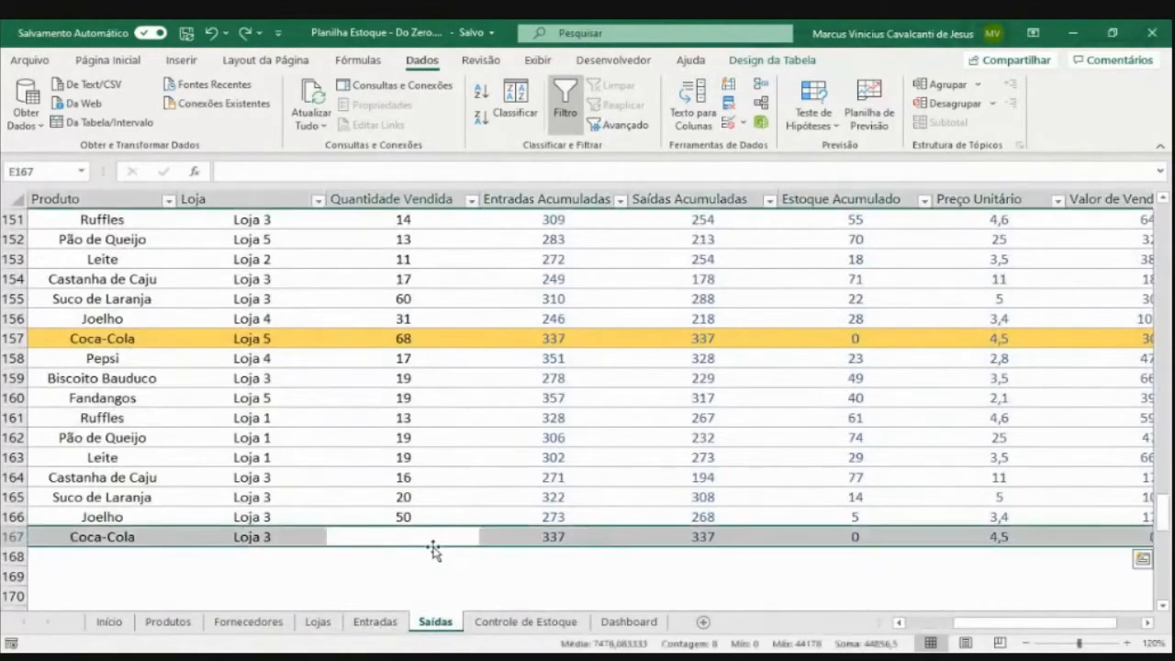
{"action": "key", "text": "ctrl+minus"}
{"action": "key", "text": "ctrl+Up"}
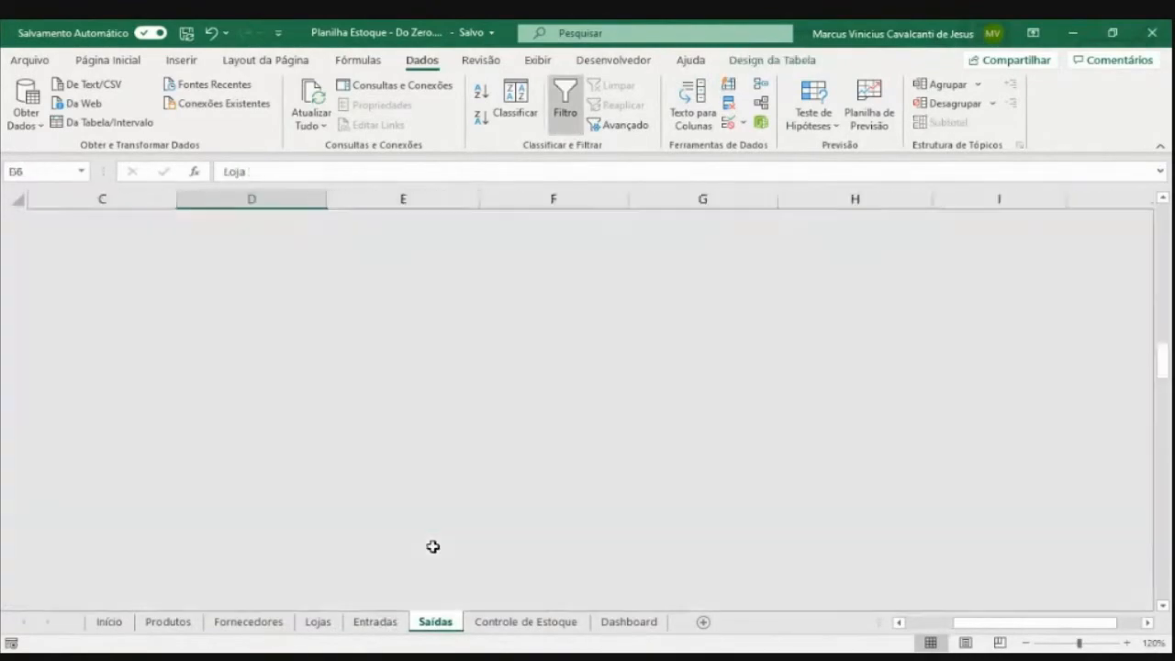
{"action": "key", "text": "ctrl+Left"}
{"action": "key", "text": "Down"}
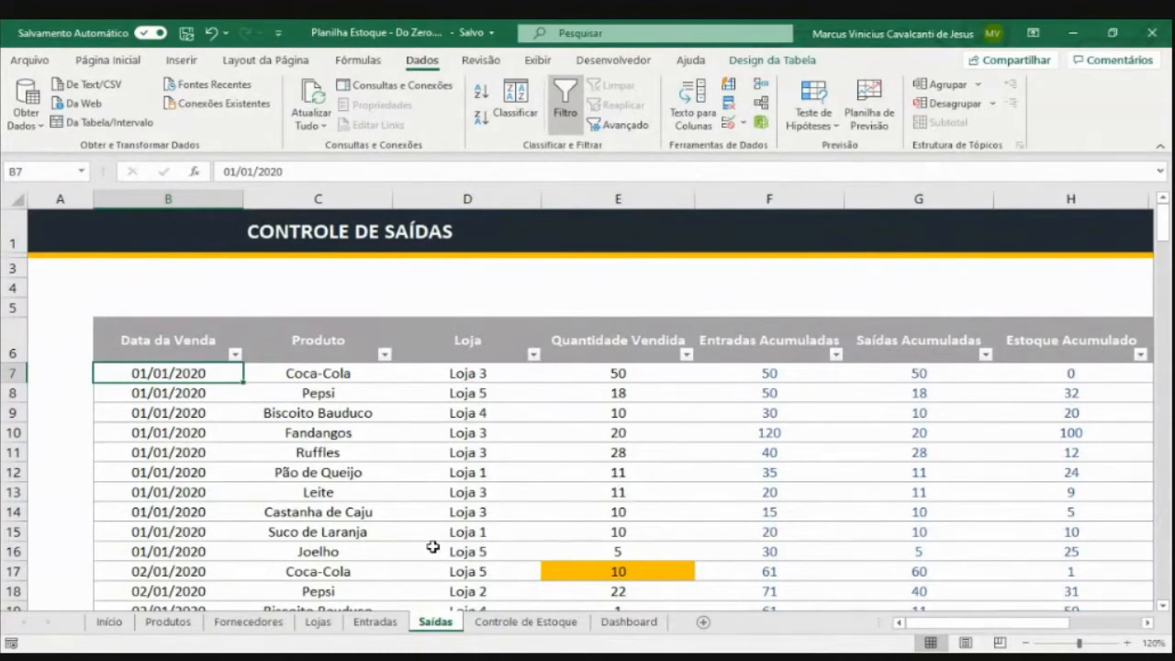
Start a new sale record dated 13/12/2020 in the first empty row below the Saídas table
{"action": "left_click", "coordinate": [610, 453]}
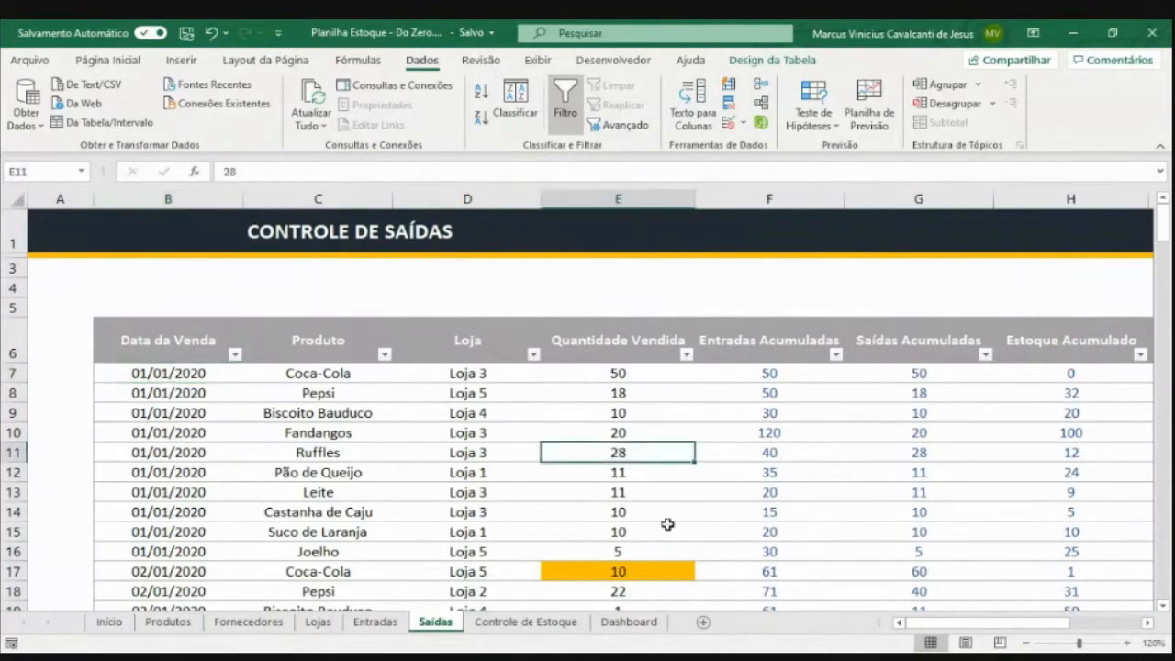
{"action": "key", "text": "ctrl+Down"}
{"action": "key", "text": "Down"}
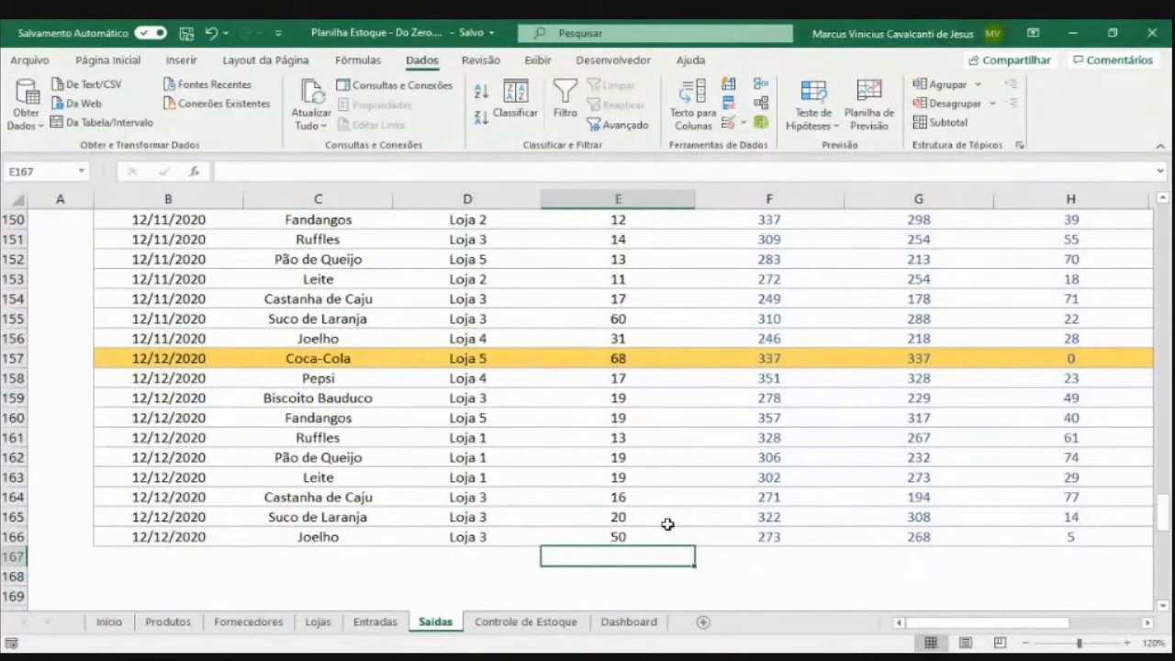
{"action": "key", "text": "Left"}
{"action": "key", "text": "Left"}
{"action": "key", "text": "Left"}
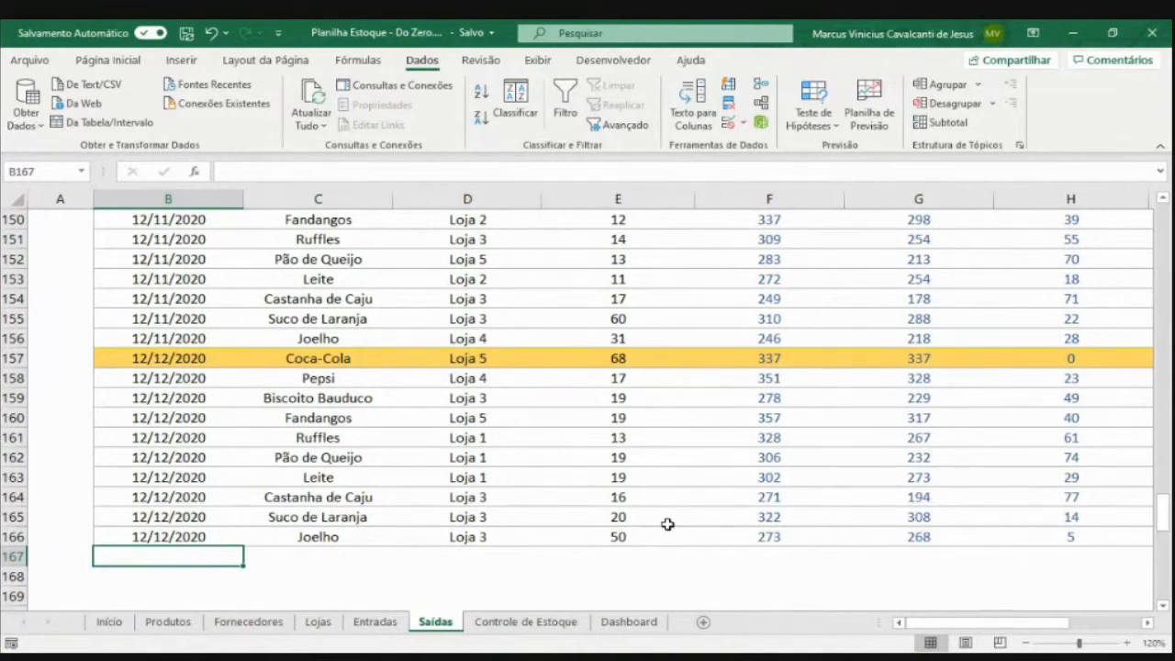
{"action": "type", "text": "13/12"}
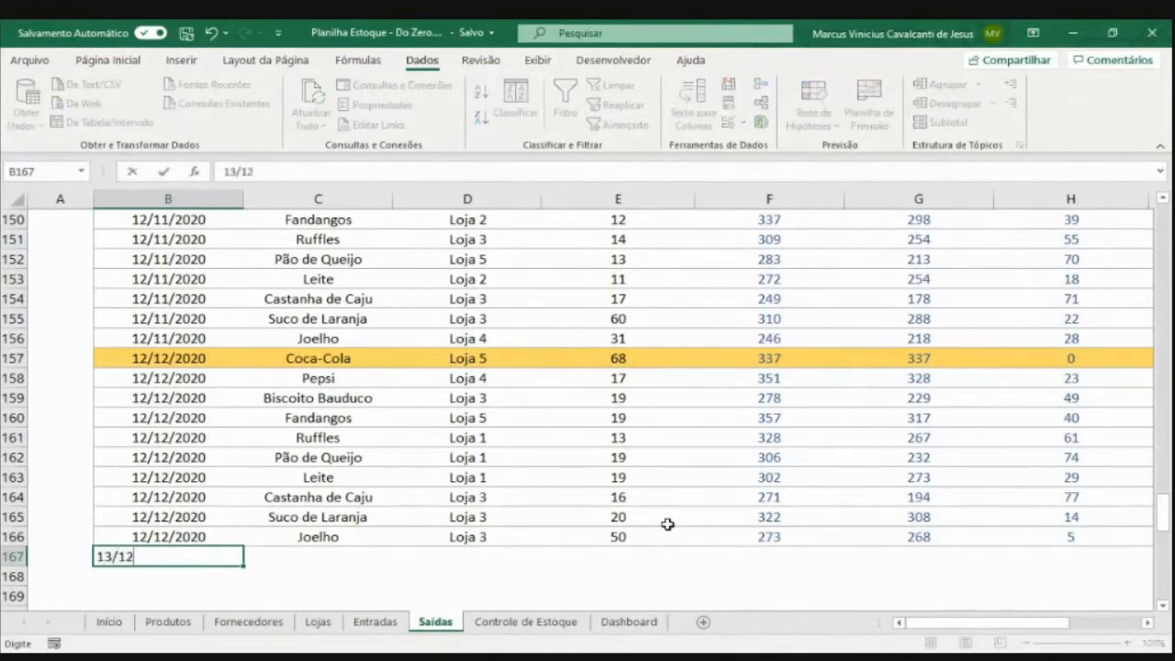
{"action": "type", "text": "/2020"}
{"action": "key", "text": "Return"}
{"action": "key", "text": "Up"}
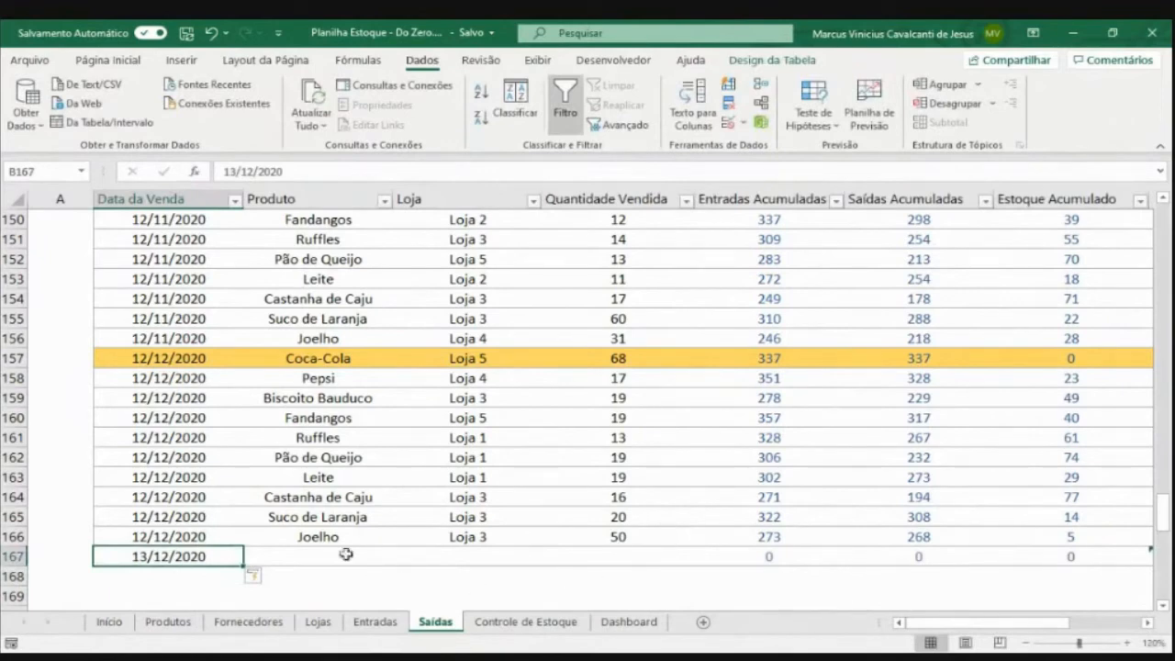
Fill in the new sale in row 167 with product Coca-Cola and store Loja 3
{"action": "left_click_drag", "start_coordinate": [276, 536], "coordinate": [984, 536]}
{"action": "left_click", "coordinate": [633, 557]}
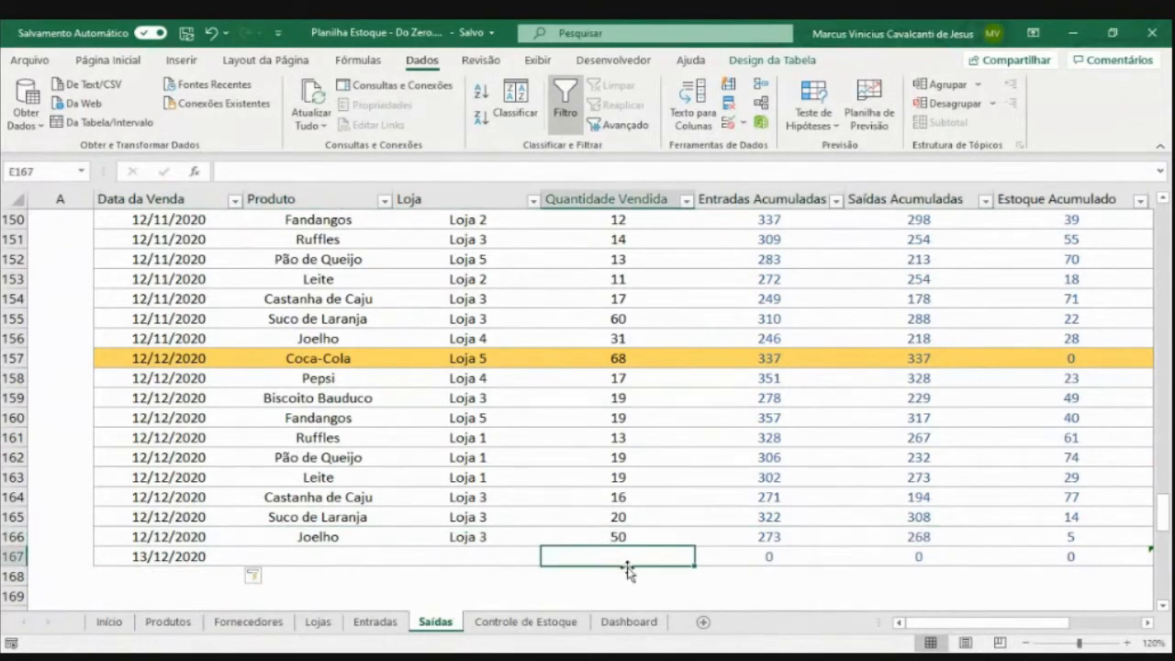
{"action": "key", "text": "Left"}
{"action": "key", "text": "Left"}
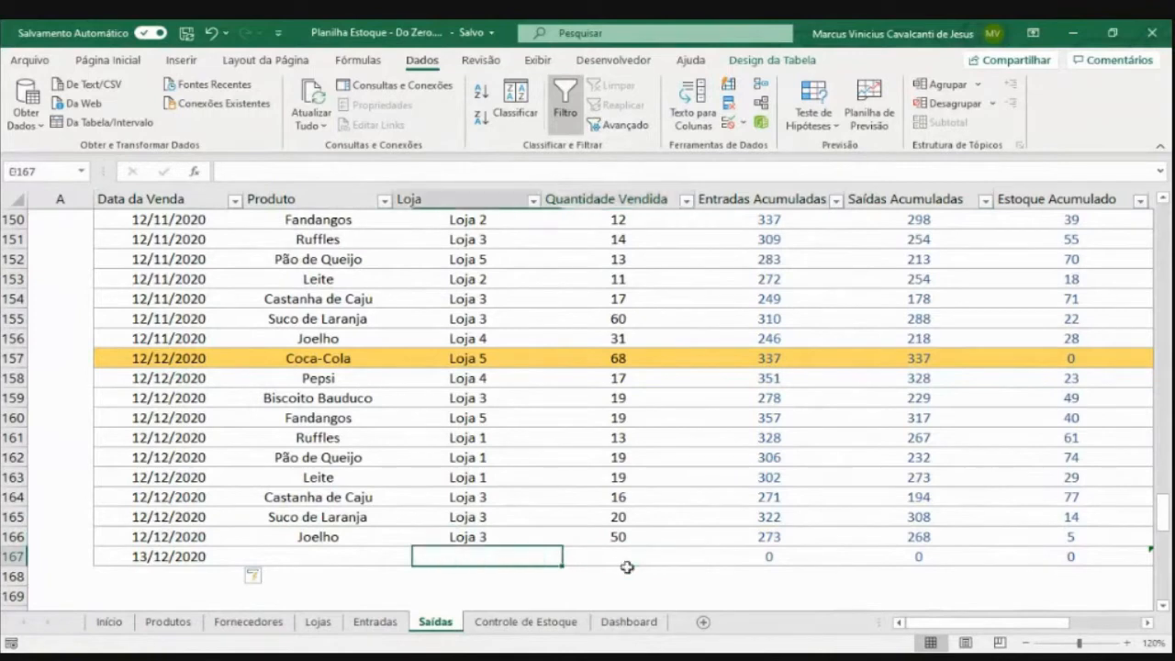
{"action": "type", "text": "Coca-Cola"}
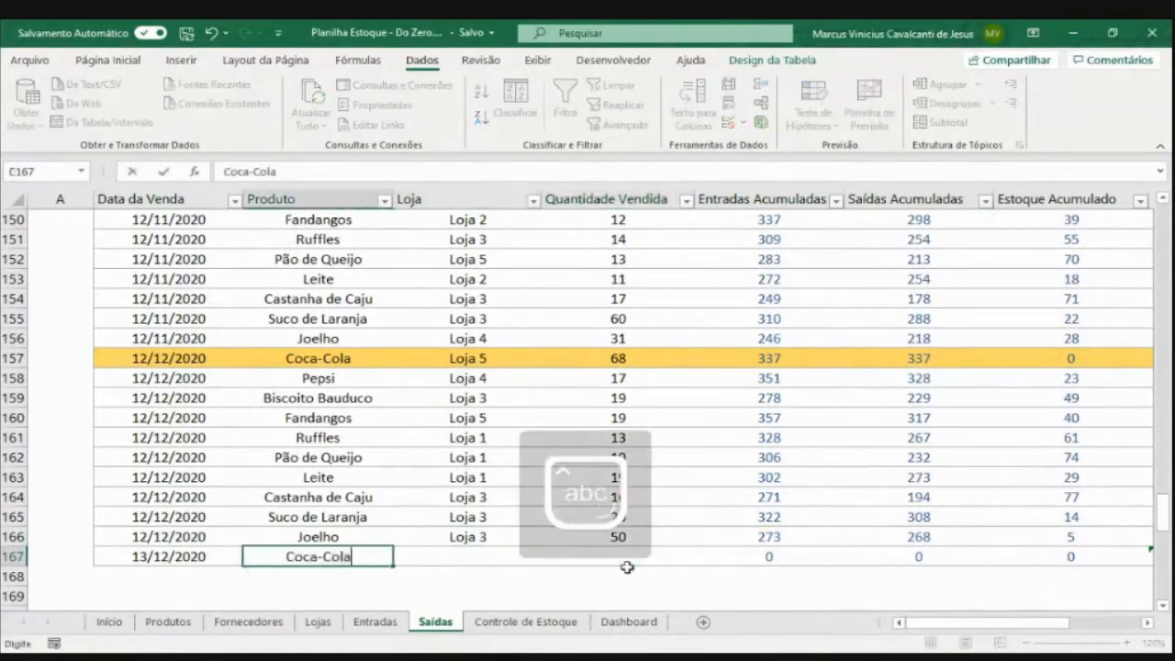
{"action": "key", "text": "Tab"}
{"action": "type", "text": "Loja 3"}
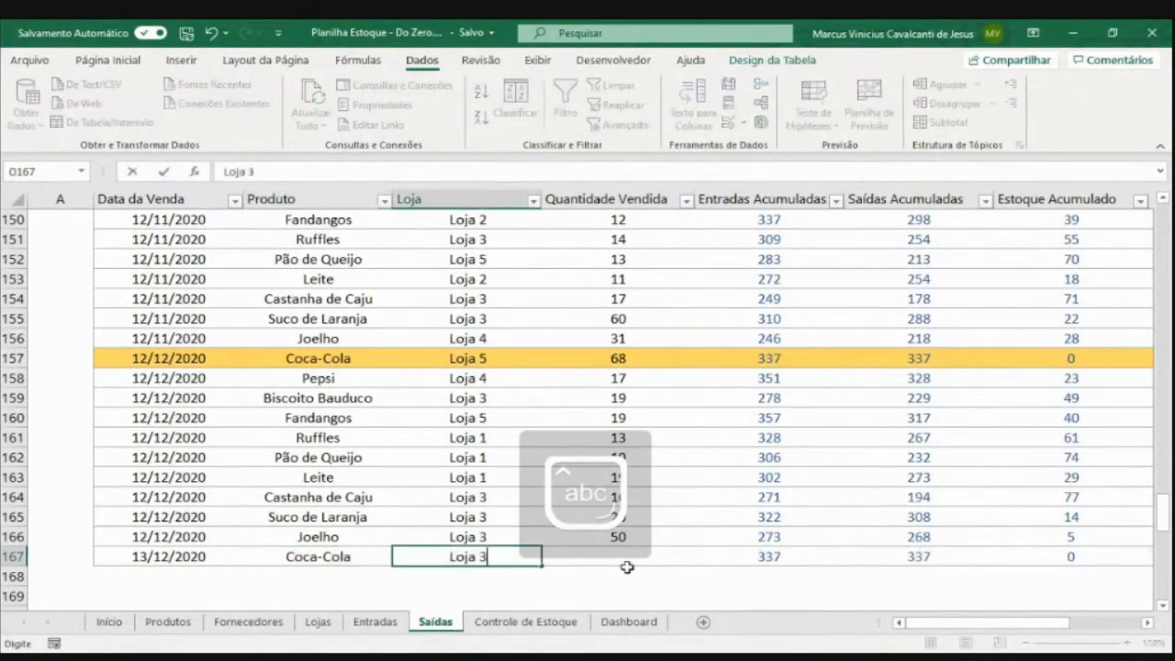
Try to enter 1 as the quantity sold in the 13/12/2020 sale and dismiss the alert
{"action": "key", "text": "Tab"}
{"action": "type", "text": "1"}
{"action": "key", "text": "Return"}
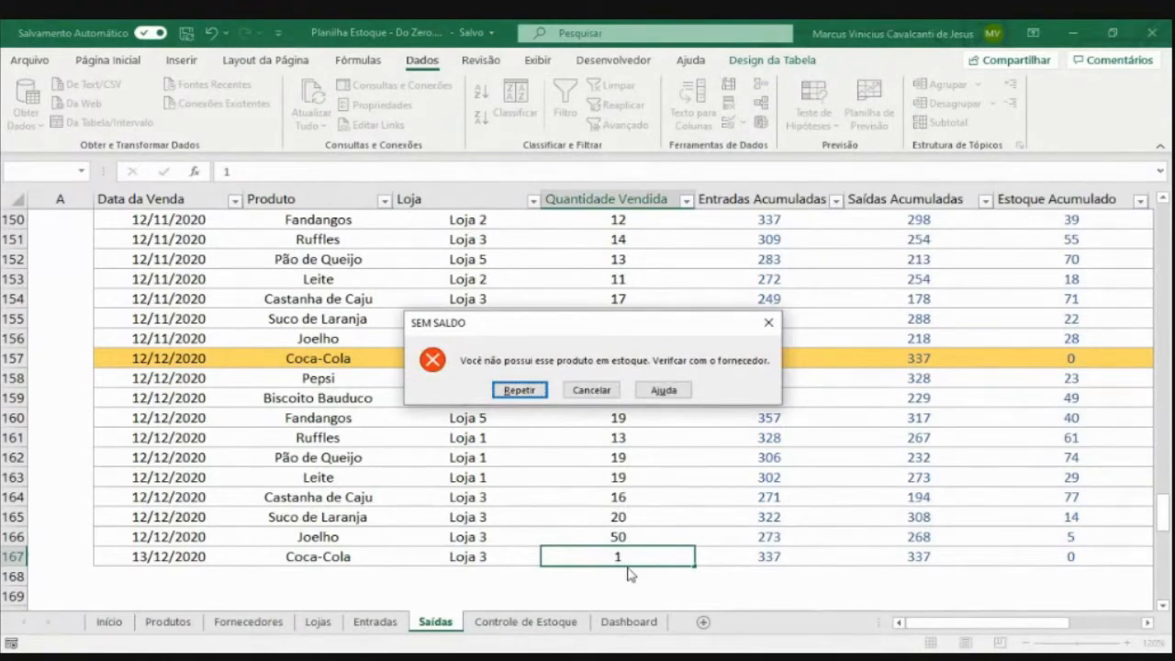
{"action": "key", "text": "Escape"}
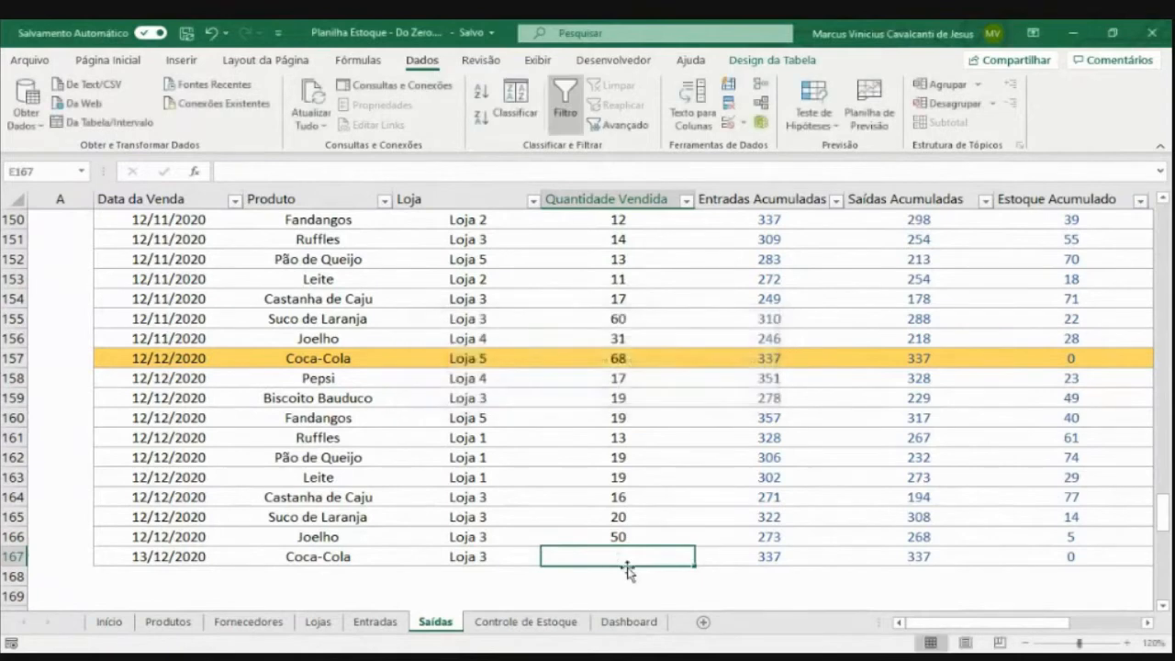
Clear the store and product of the 13/12/2020 test sale and delete its row from the table
{"action": "key", "text": "Left"}
{"action": "key", "text": "Delete"}
{"action": "key", "text": "Left"}
{"action": "key", "text": "Delete"}
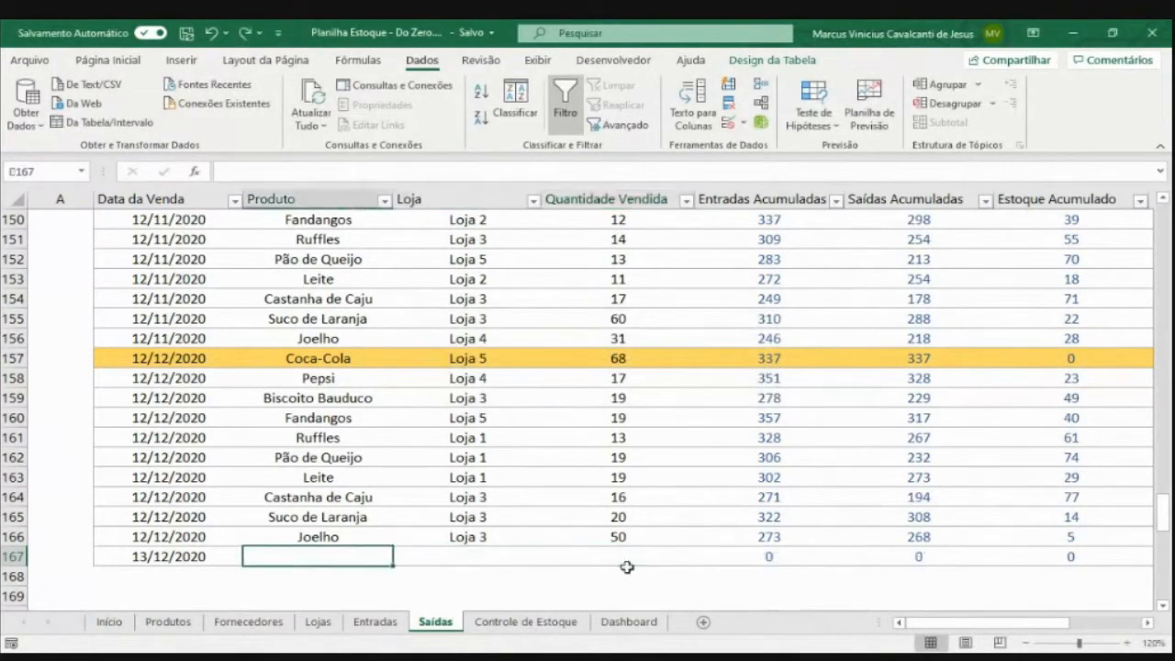
{"action": "key", "text": "shift+space"}
{"action": "key", "text": "ctrl+minus"}
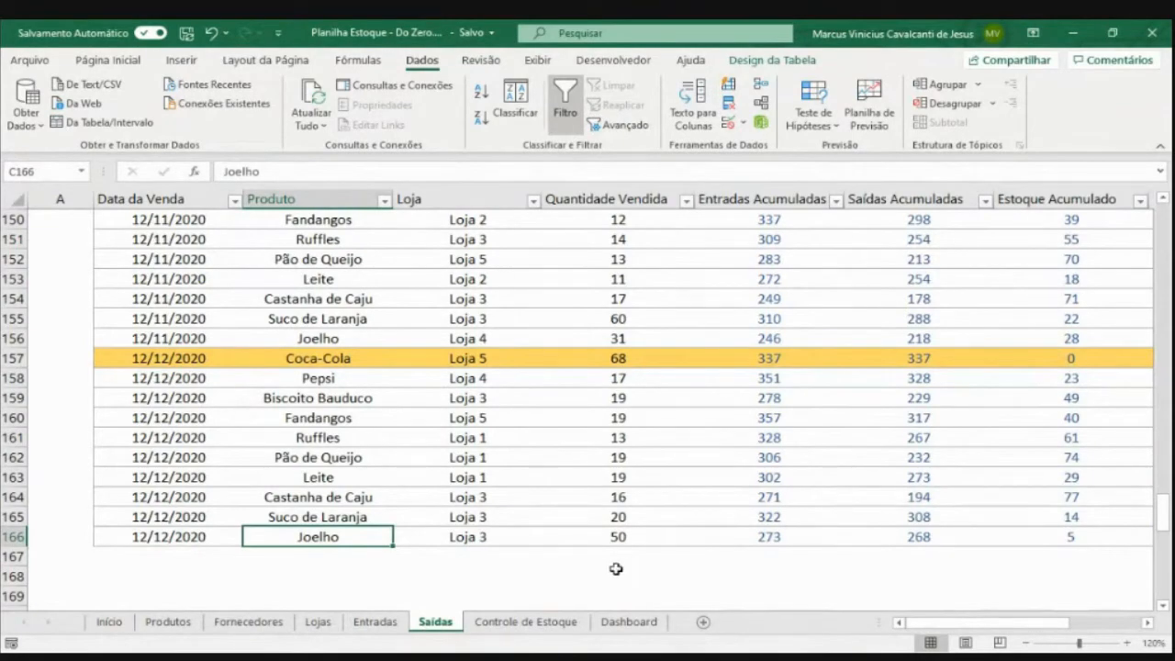
Go back to the first product cell of the Saídas table, C7
{"action": "key", "text": "ctrl+Up"}
{"action": "key", "text": "ctrl+Up"}
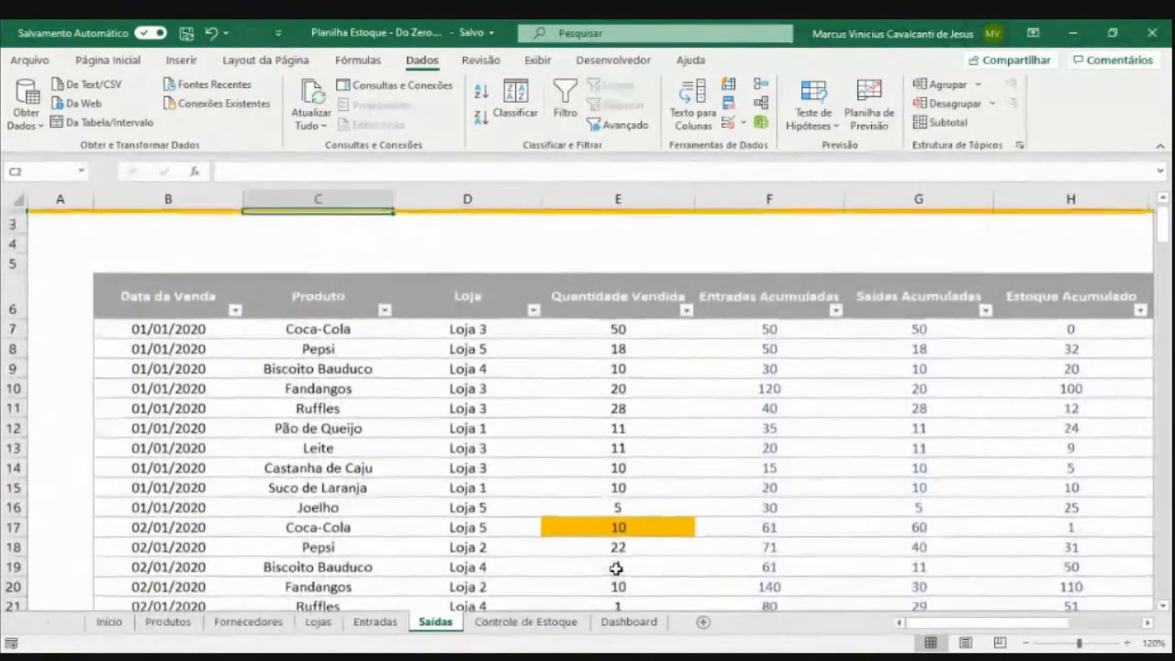
{"action": "key", "text": "Down"}
{"action": "key", "text": "Down"}
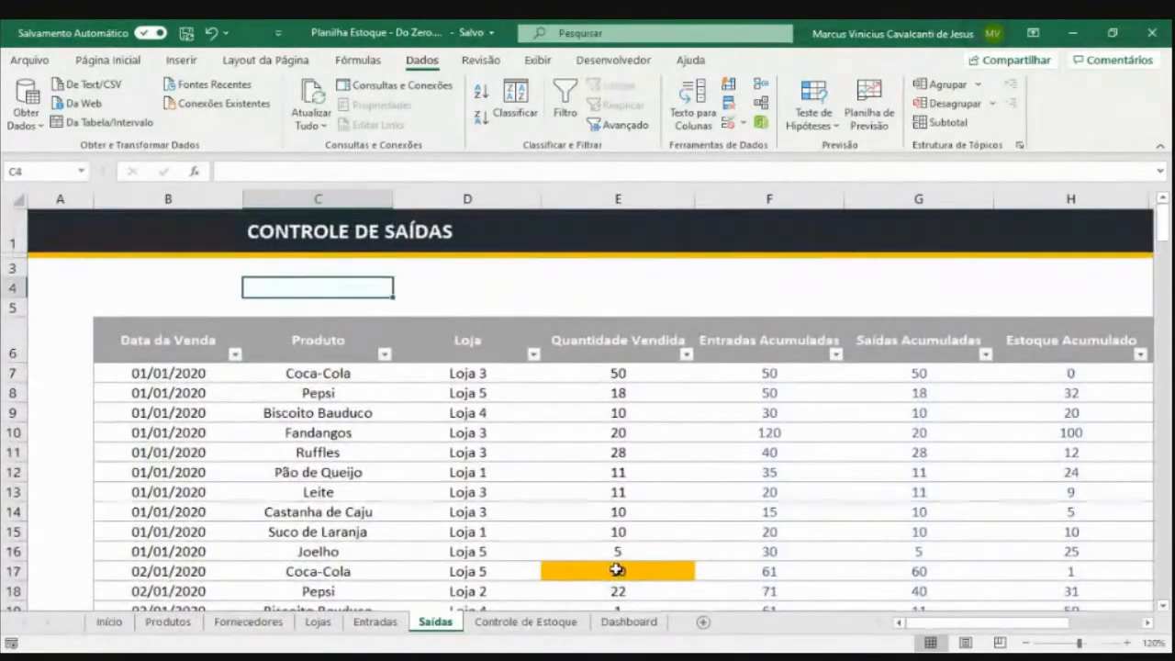
{"action": "key", "text": "Down"}
{"action": "key", "text": "Down"}
{"action": "key", "text": "Down"}
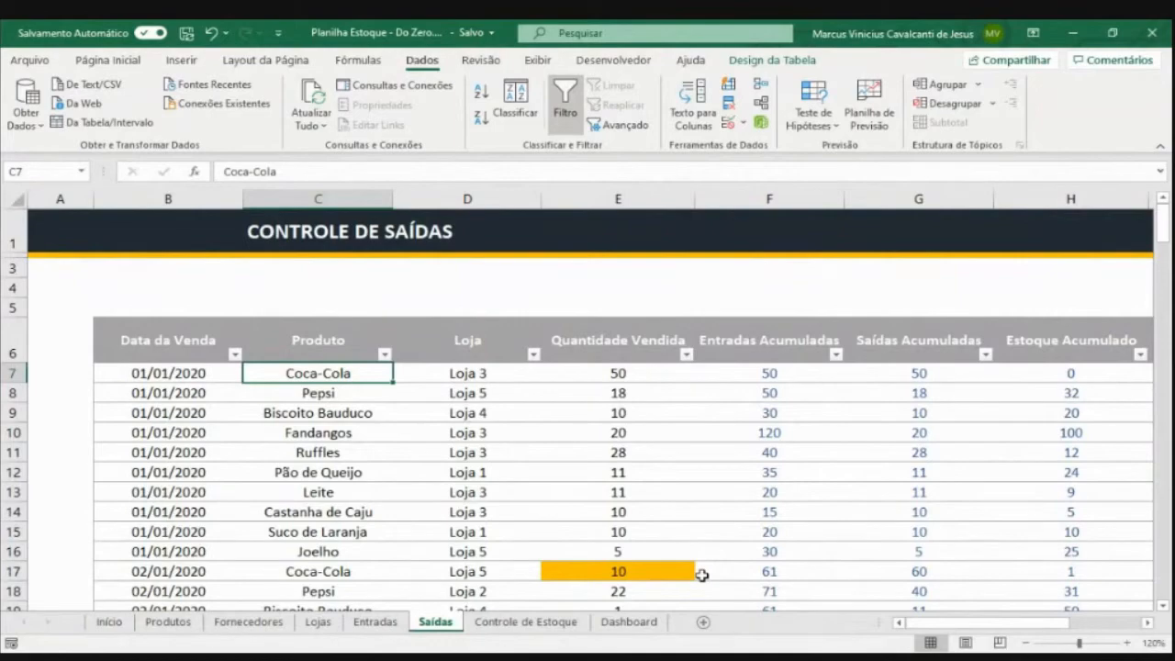
Switch to StreamYard and show the banner "Inscrições Semana do Excel. Acesse: bit.ly/semanaexcel2020" on the broadcast
{"action": "key", "text": "alt+Tab"}
{"action": "key", "text": "alt+Tab"}
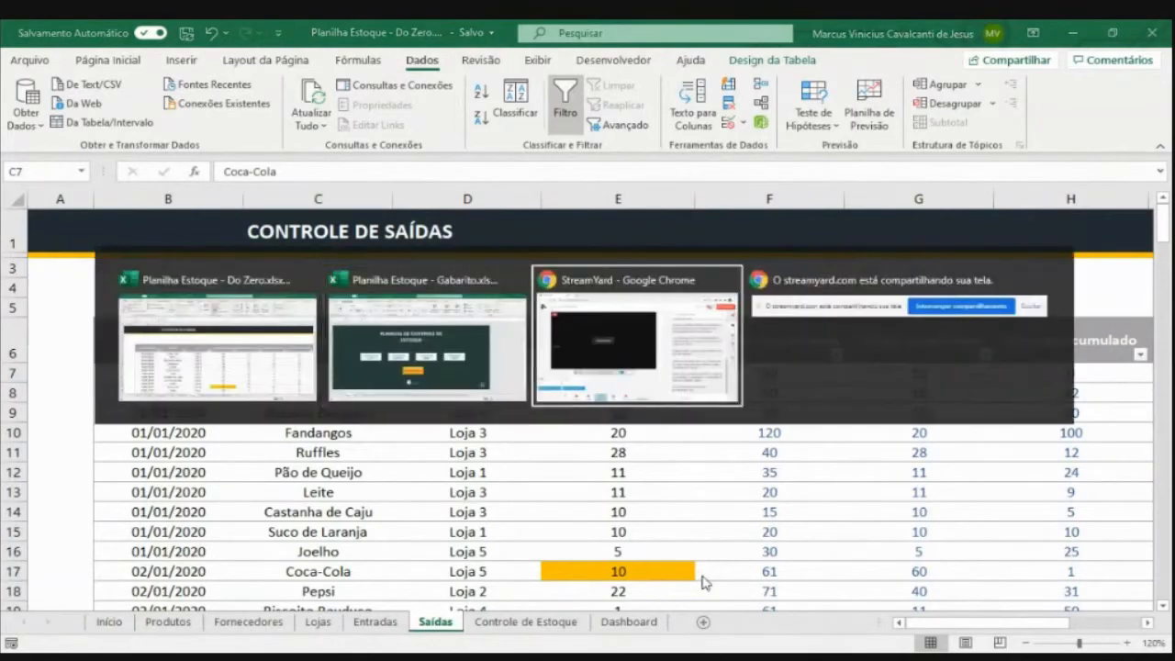
{"action": "left_click", "coordinate": [934, 578]}
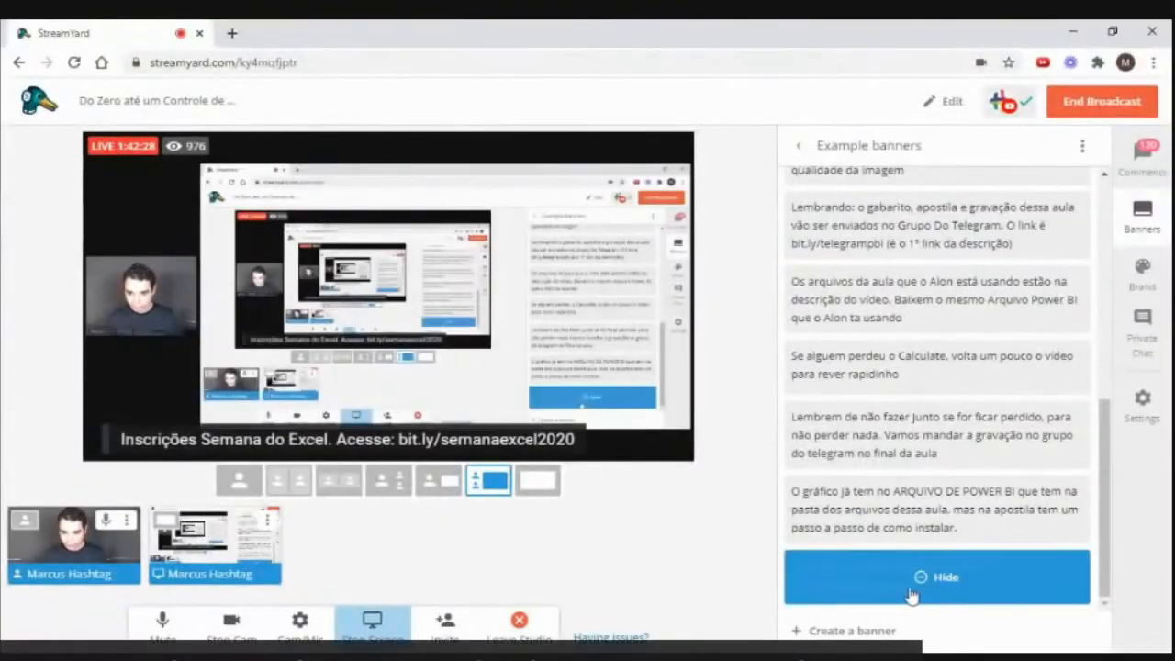
{"action": "key", "text": "alt+Tab"}
{"action": "key", "text": "alt+Tab"}
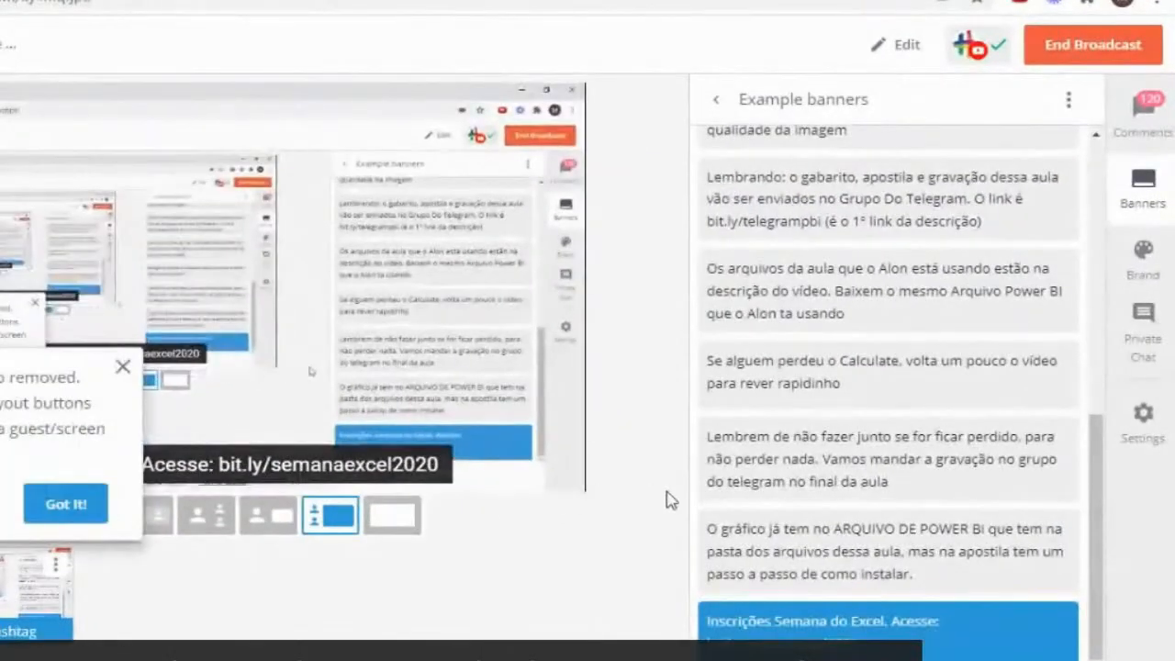
Dismiss the tip about the layout buttons in StreamYard
{"action": "key", "text": "alt+Tab"}
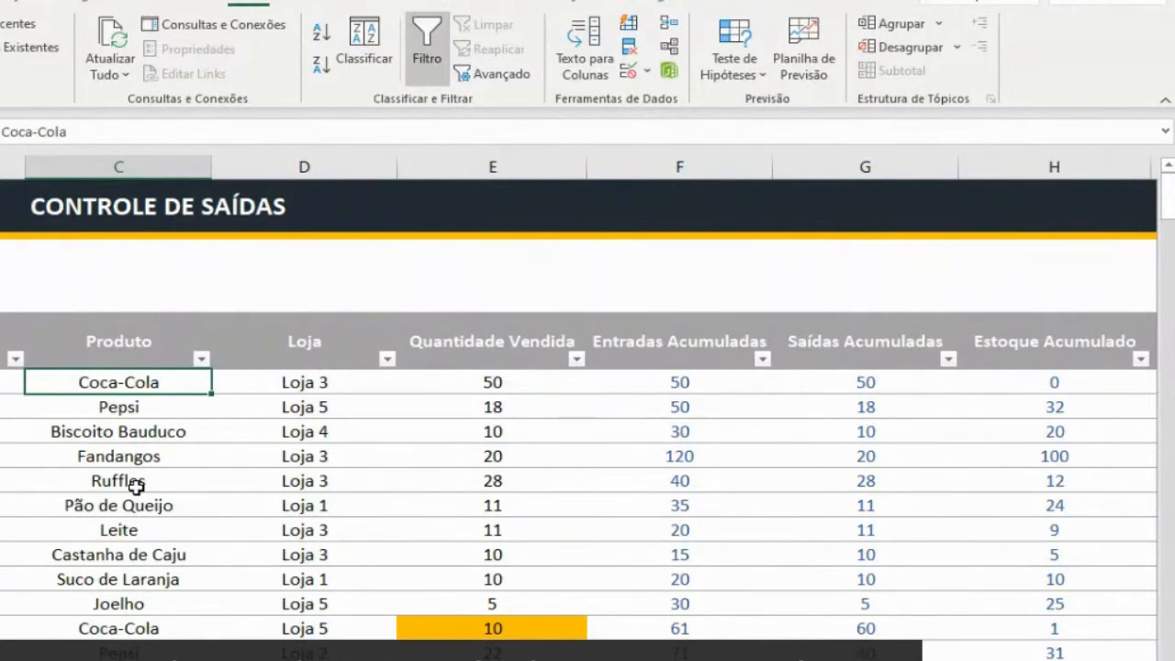
{"action": "key", "text": "alt+Tab"}
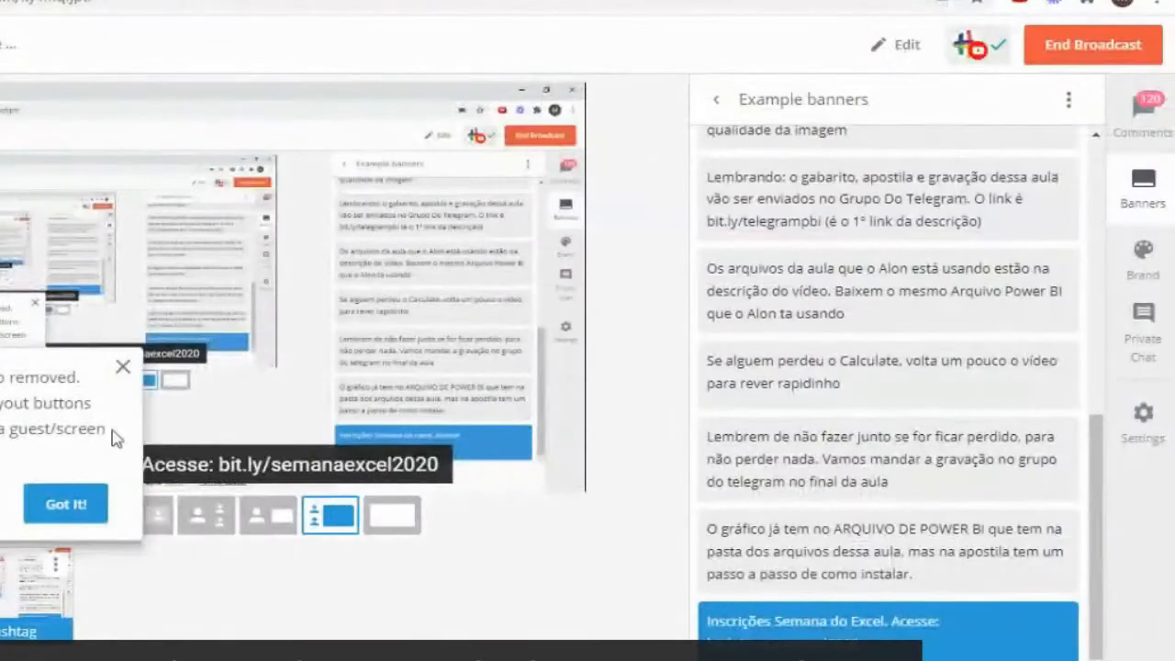
{"action": "left_click", "coordinate": [63, 548]}
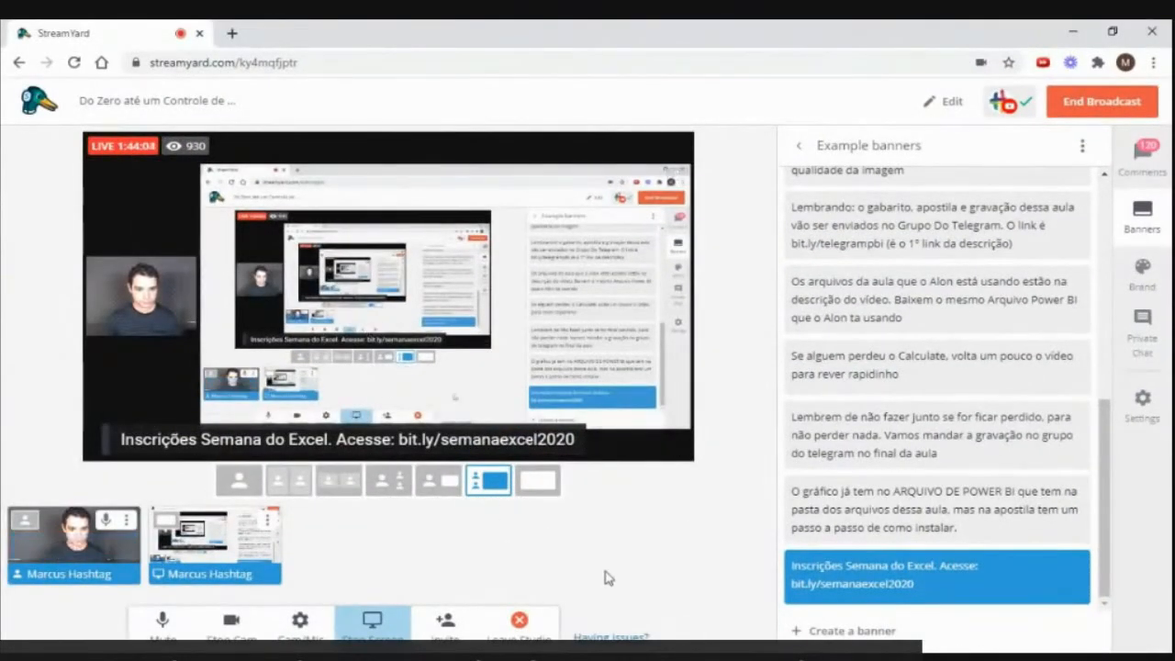
Switch back to the stock workbook in Excel, hide the screen-sharing notice and select the first store cell, D7
{"action": "key", "text": "alt+Tab"}
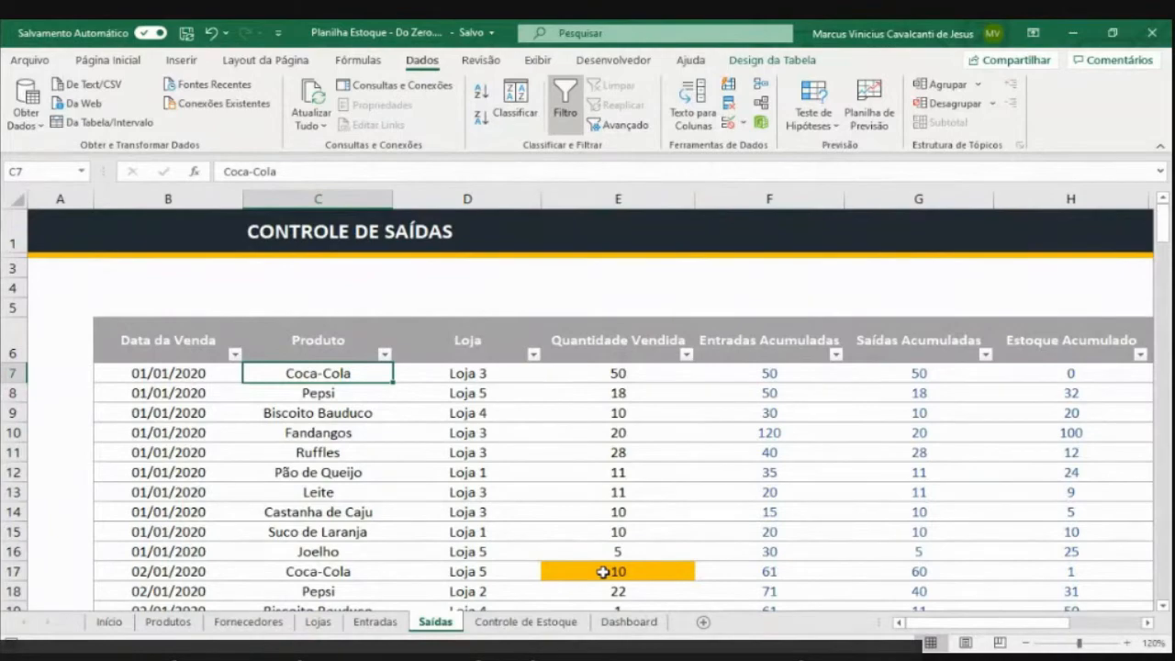
{"action": "key", "text": "alt+Tab"}
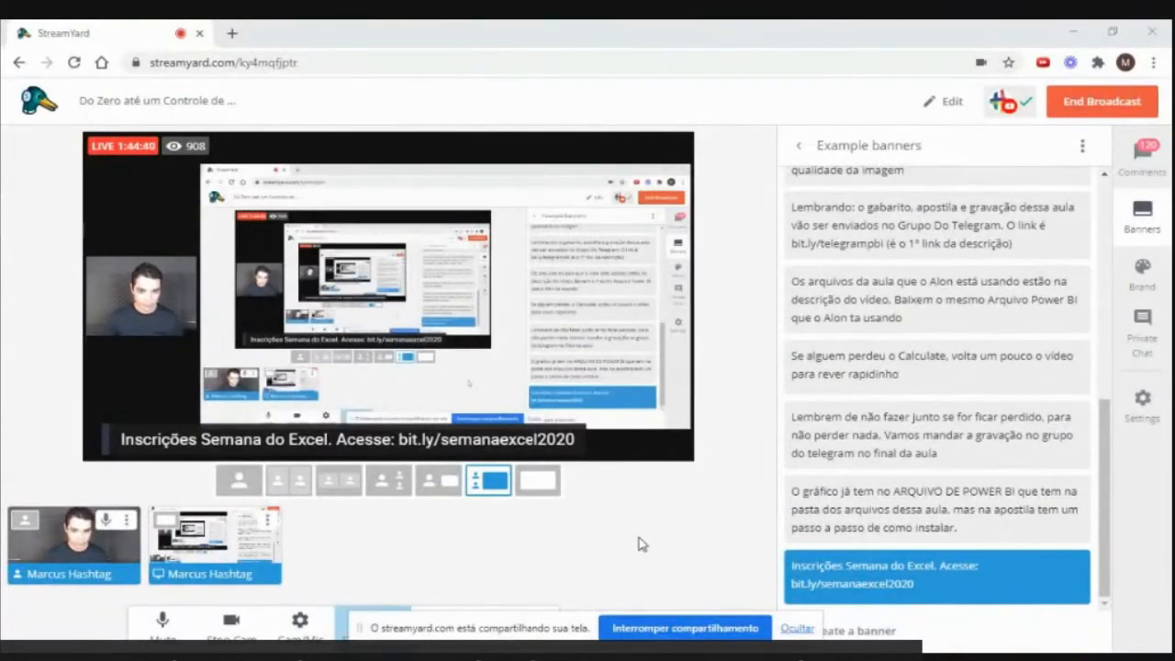
{"action": "key", "text": "alt+Tab"}
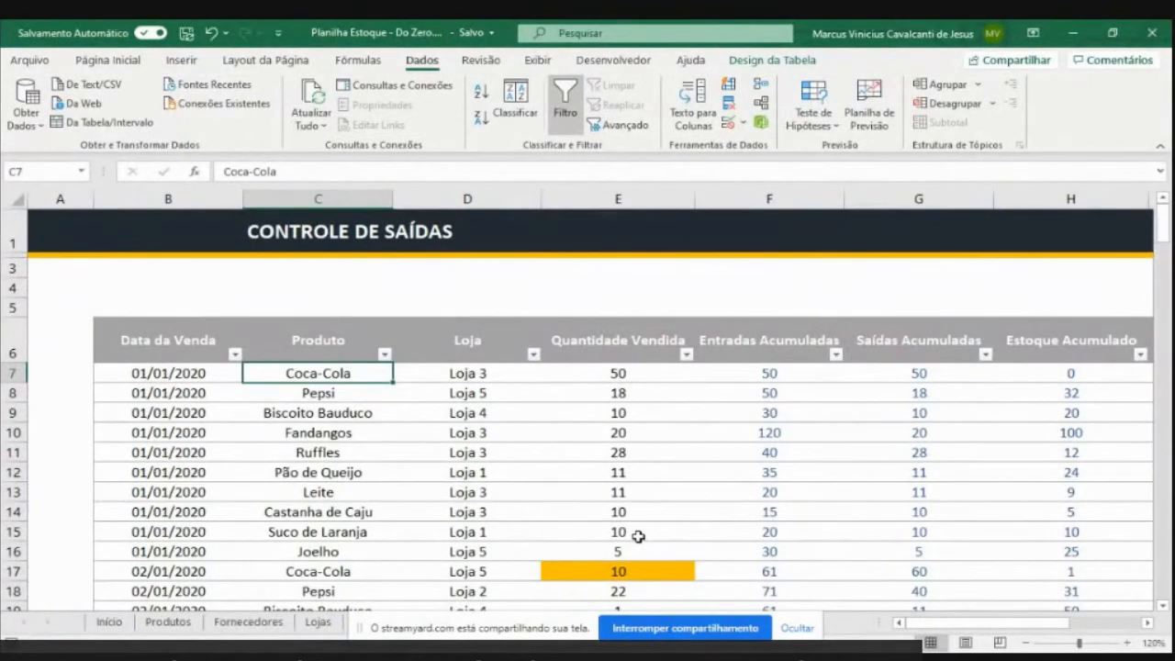
{"action": "left_click", "coordinate": [795, 628]}
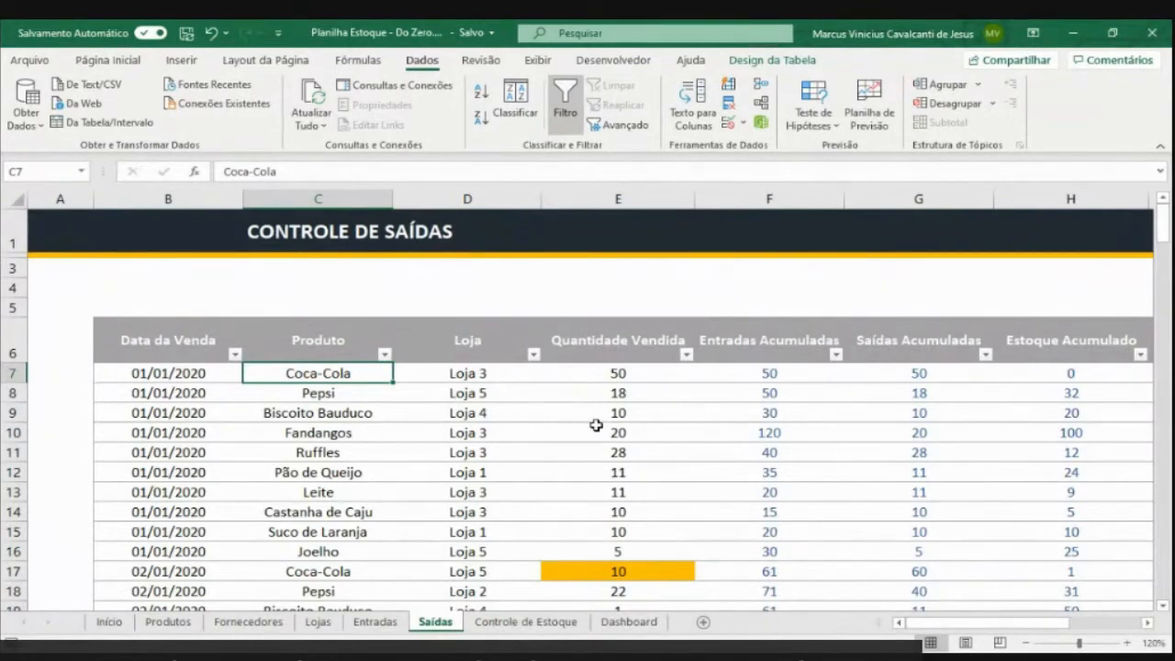
{"action": "left_click", "coordinate": [488, 374]}
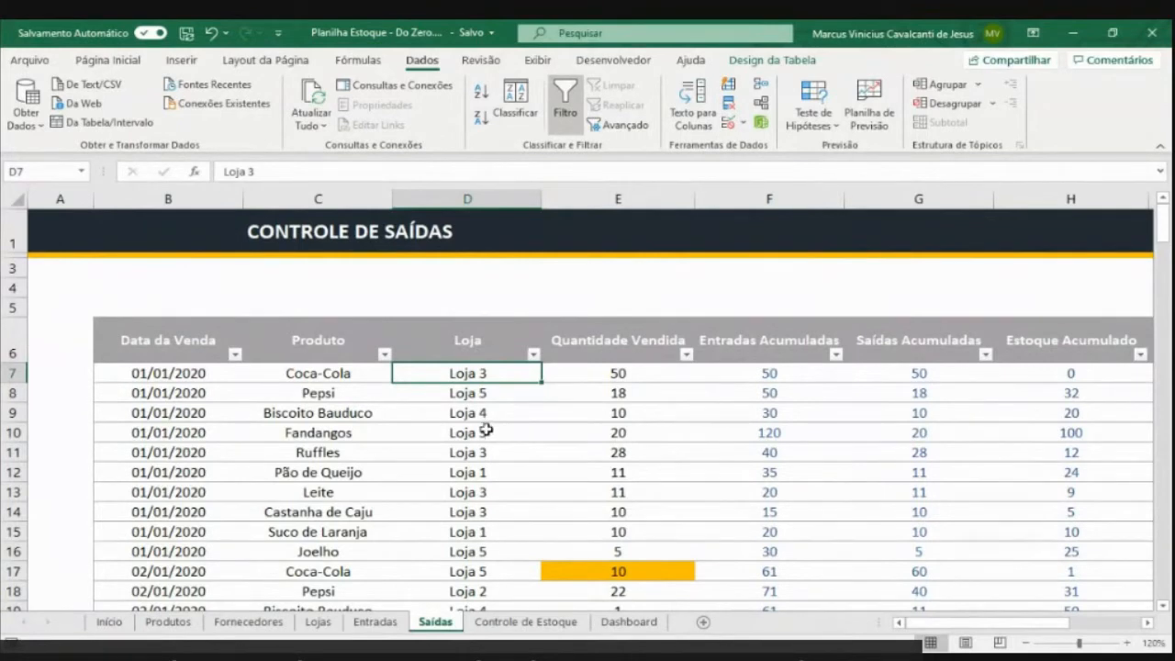
Open the Controle de Estoque sheet and examine its product list and column headers from Entradas to Lucro/Prejuízo Total
{"action": "left_click", "coordinate": [519, 620]}
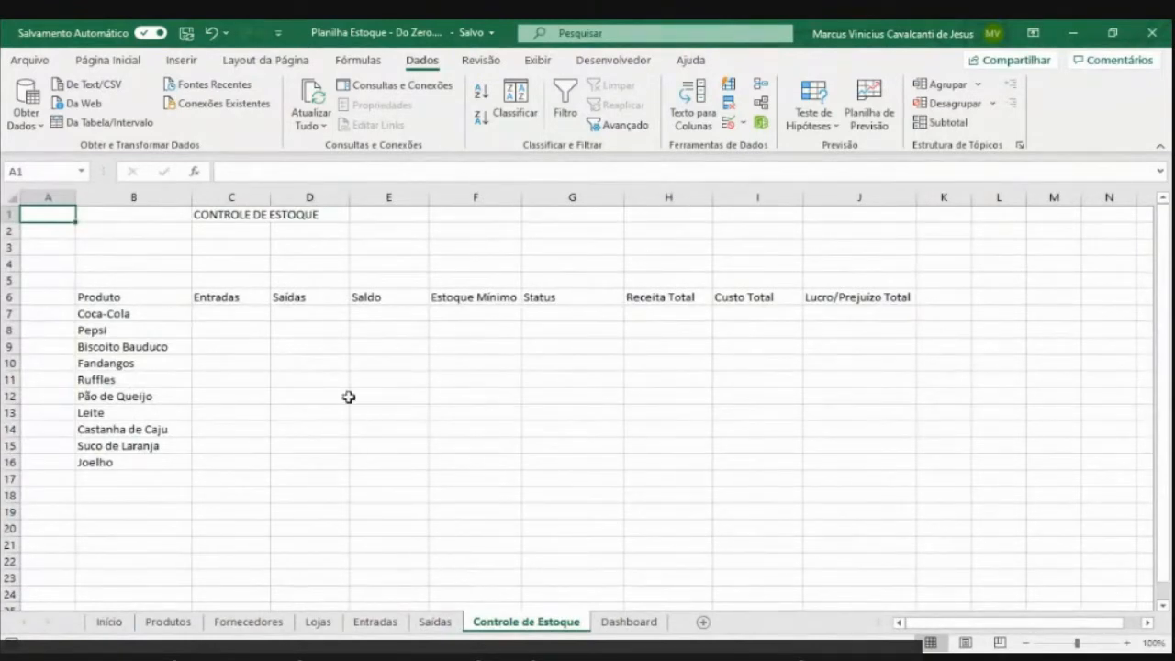
{"action": "left_click", "coordinate": [198, 298]}
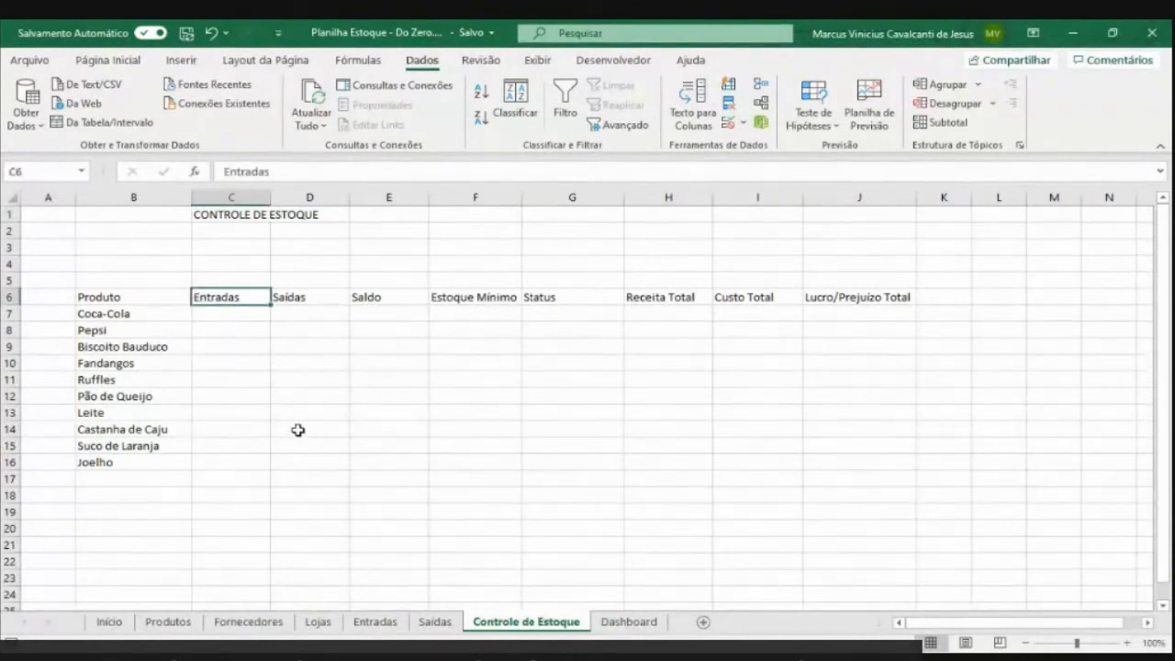
{"action": "left_click_drag", "start_coordinate": [157, 311], "coordinate": [150, 462]}
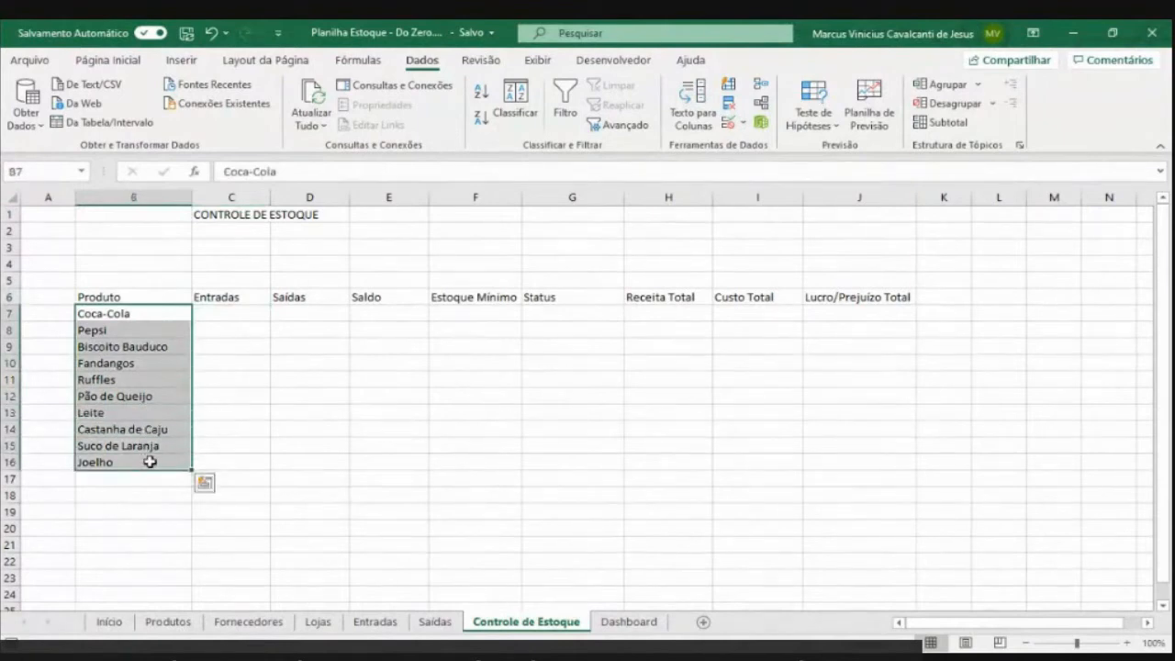
{"action": "left_click", "coordinate": [240, 297]}
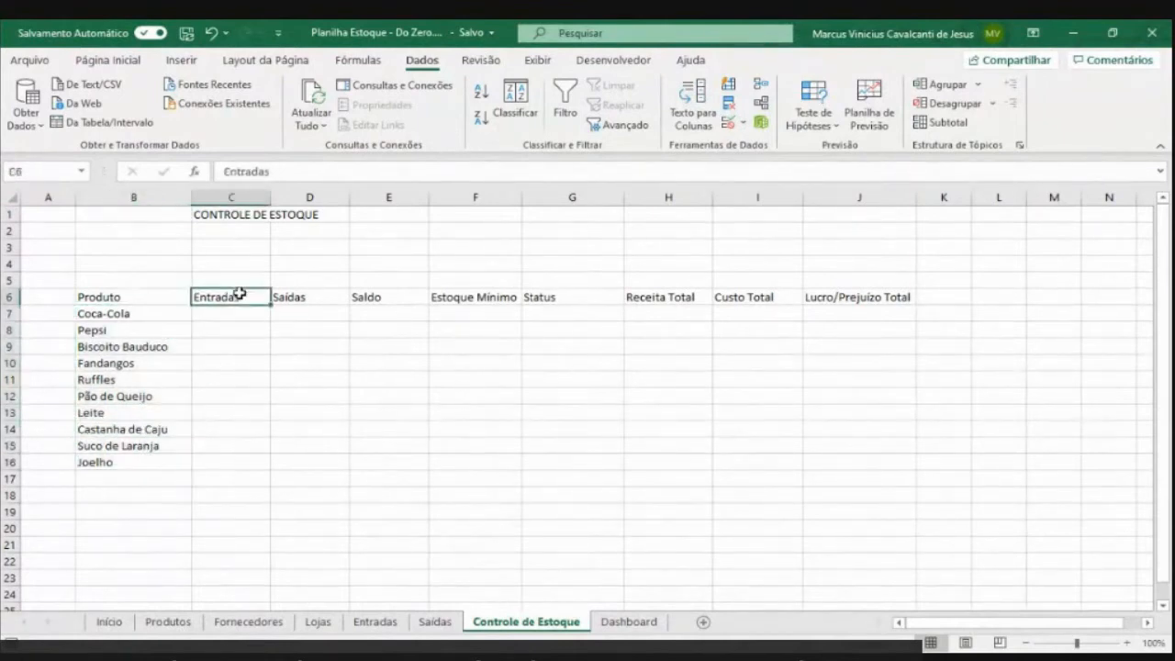
{"action": "left_click", "coordinate": [290, 296]}
{"action": "left_click", "coordinate": [396, 297]}
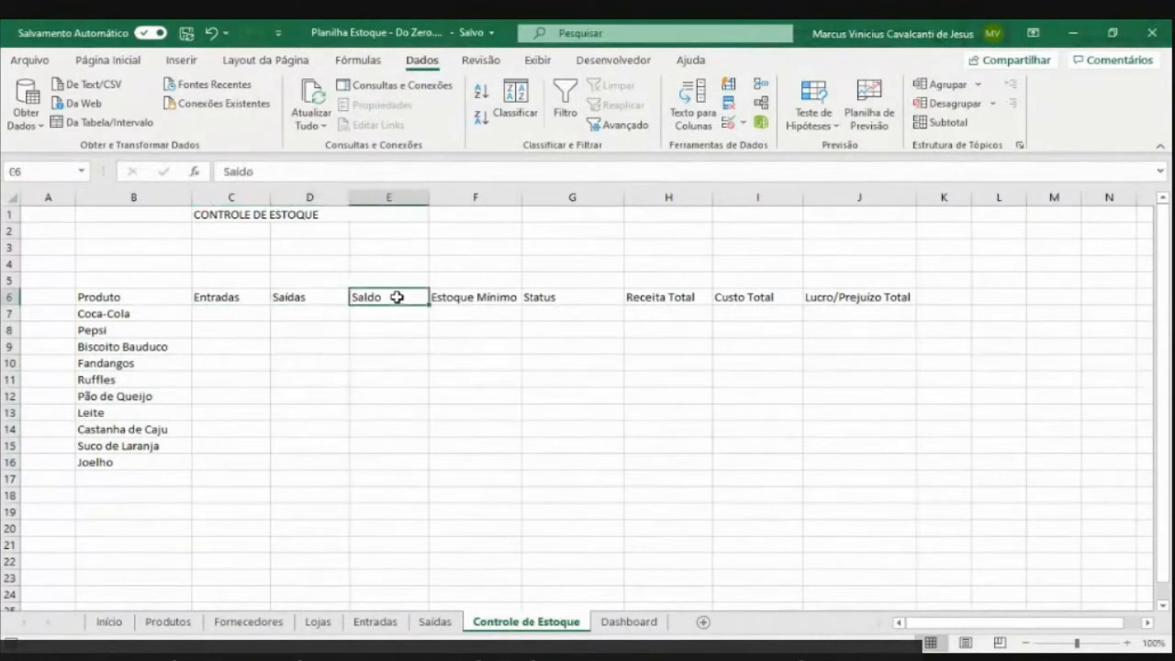
{"action": "left_click", "coordinate": [468, 300]}
{"action": "left_click", "coordinate": [559, 295]}
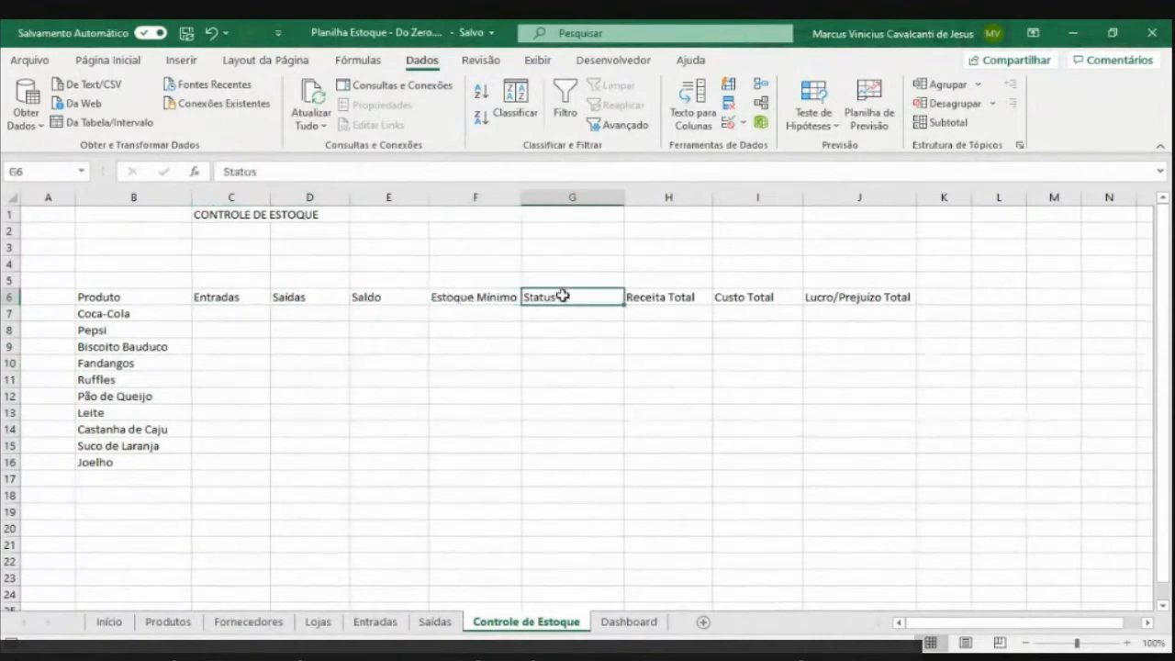
{"action": "left_click", "coordinate": [666, 298]}
{"action": "left_click", "coordinate": [734, 297]}
{"action": "left_click", "coordinate": [821, 300]}
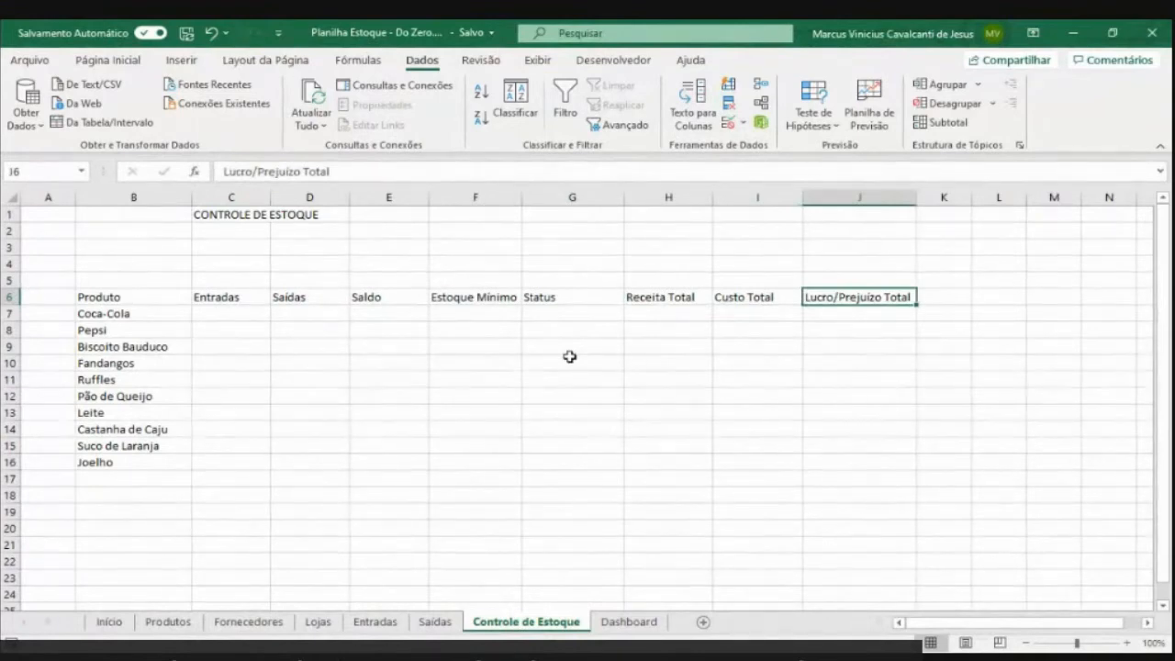
Switch to the finished Planilha Estoque - Gabarito workbook and open its CONT. ESTOQUE sheet
{"action": "key", "text": "alt+Tab"}
{"action": "key", "text": "alt+Tab"}
{"action": "key", "text": "alt+Tab"}
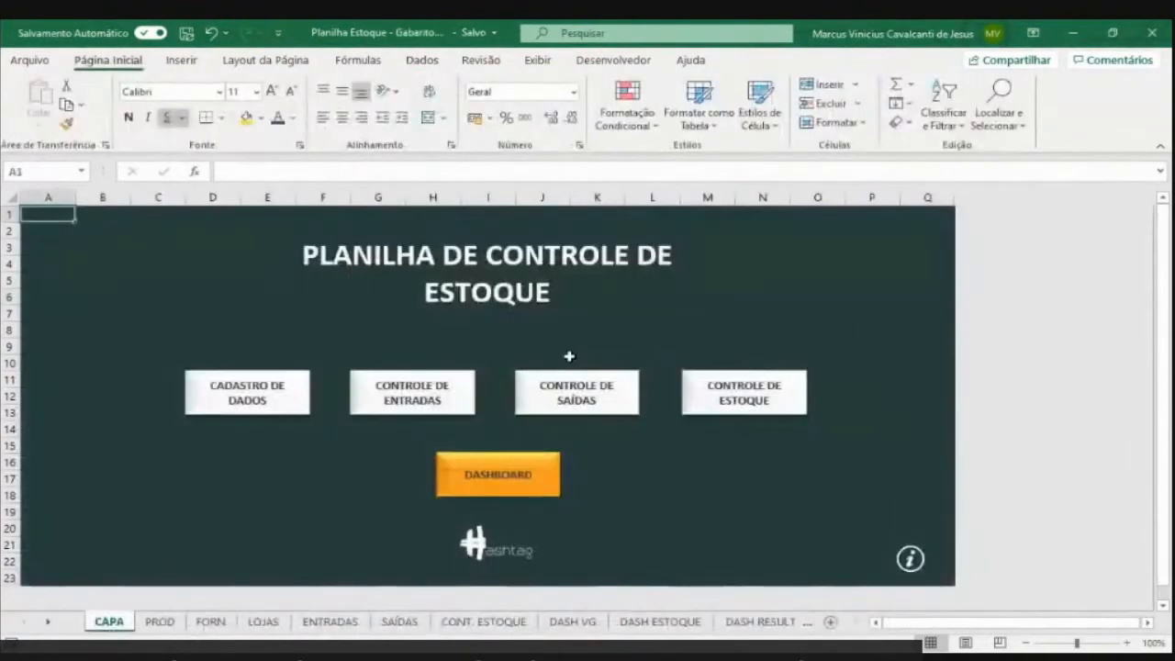
{"action": "left_click", "coordinate": [656, 631]}
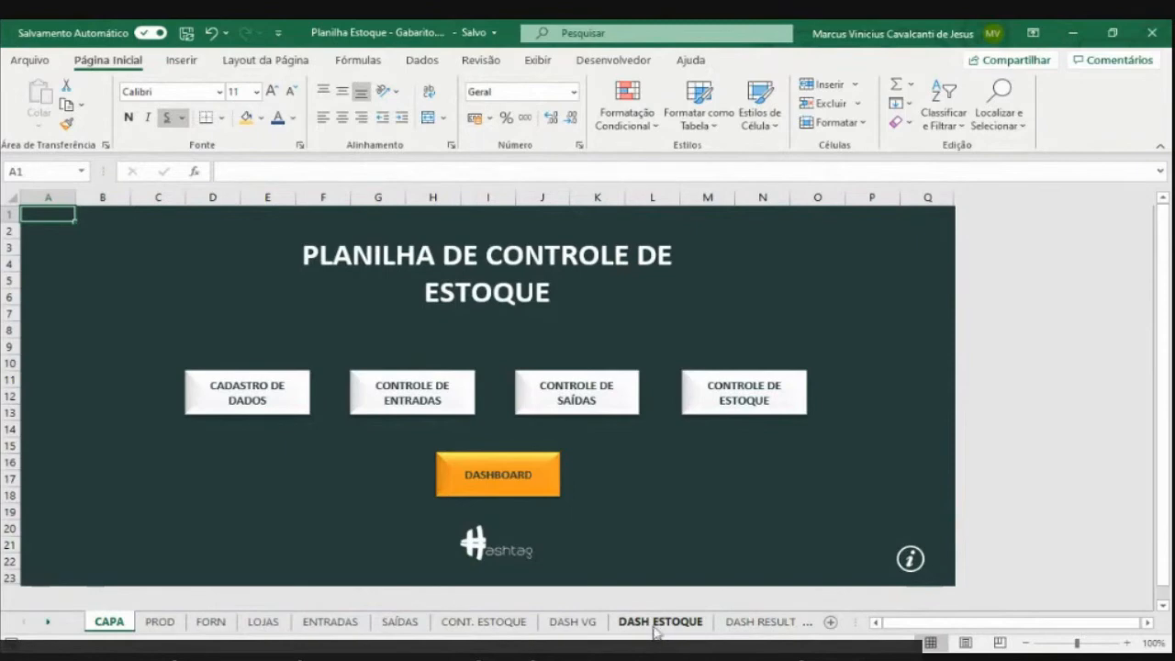
{"action": "left_click", "coordinate": [568, 624]}
{"action": "left_click", "coordinate": [527, 625]}
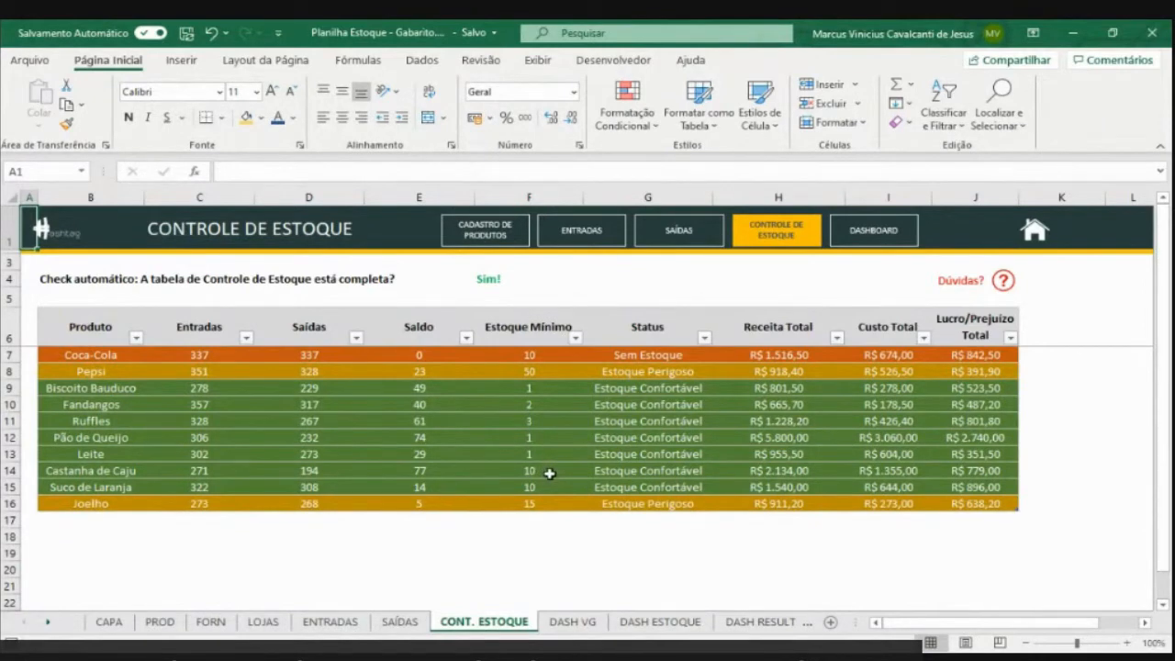
Examine the answer-key stock table's headers from Entradas to Receita Total, the Status values and the Estoque Mínimo column
{"action": "left_click", "coordinate": [216, 332]}
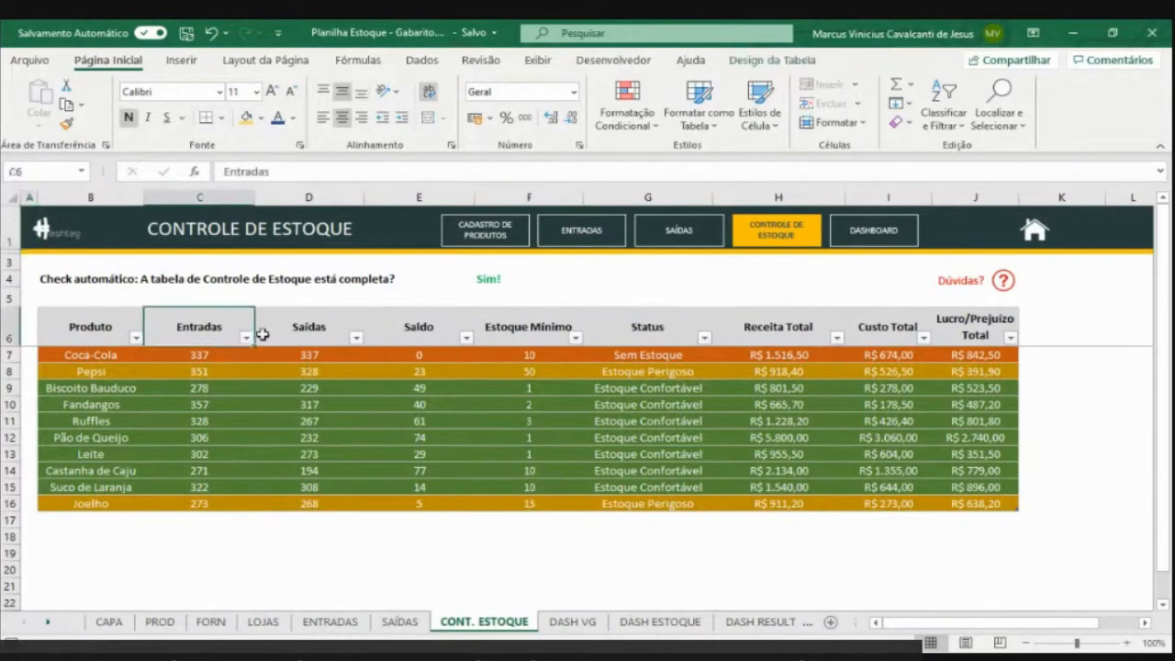
{"action": "left_click", "coordinate": [296, 329]}
{"action": "left_click", "coordinate": [408, 332]}
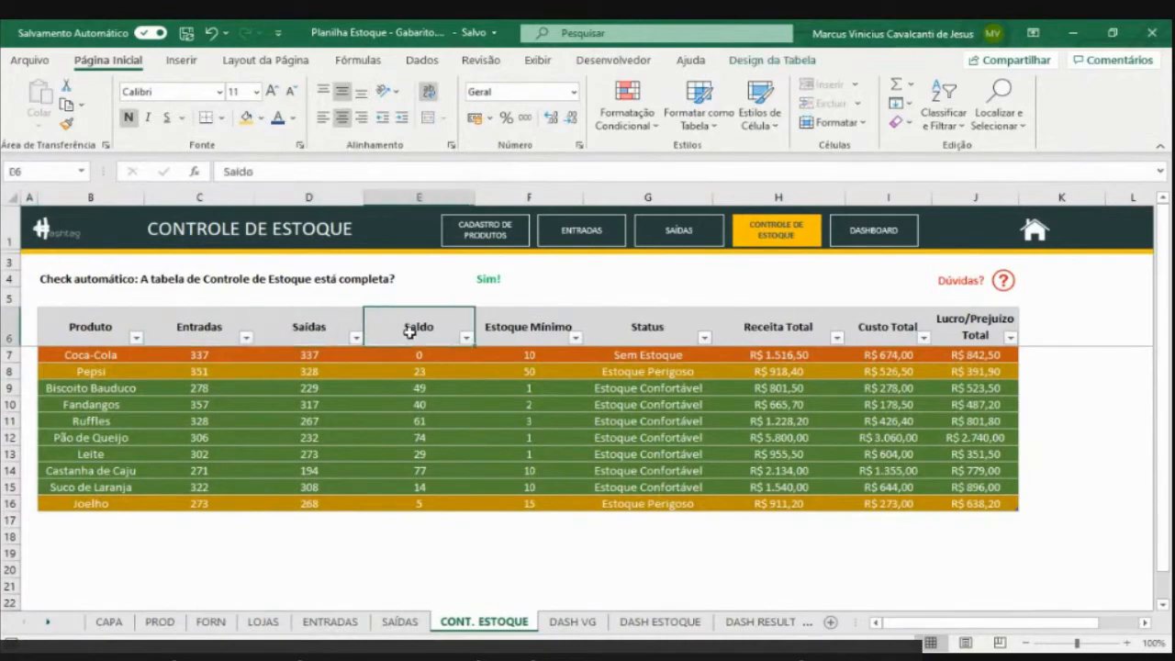
{"action": "left_click", "coordinate": [532, 334]}
{"action": "left_click", "coordinate": [639, 326]}
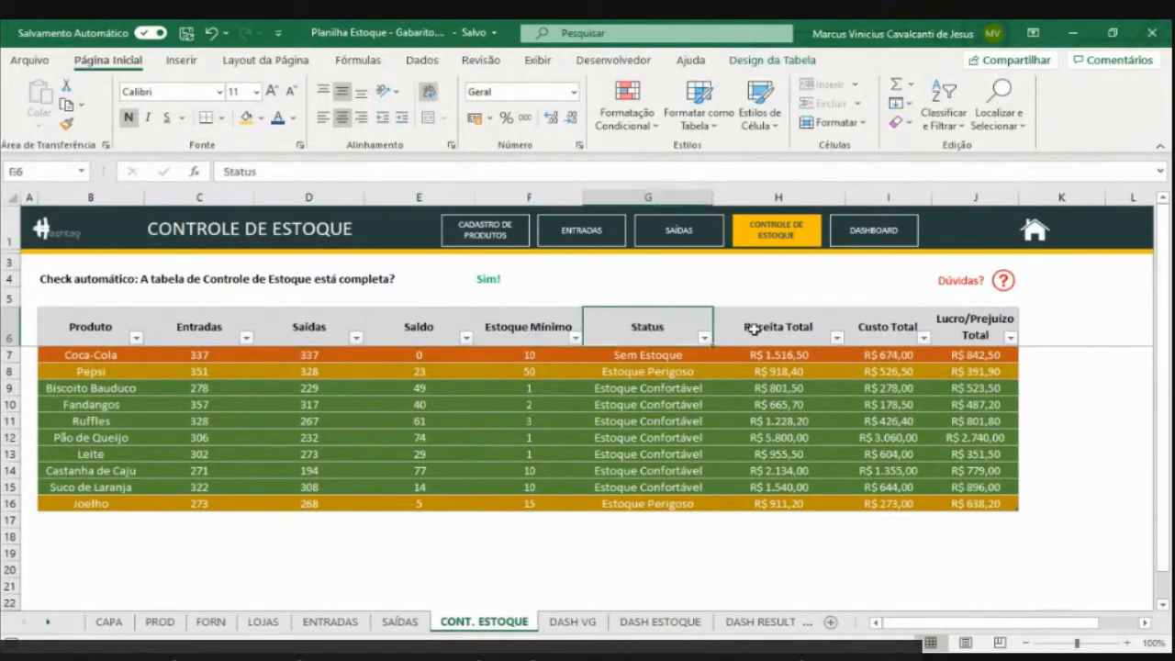
{"action": "left_click", "coordinate": [761, 331]}
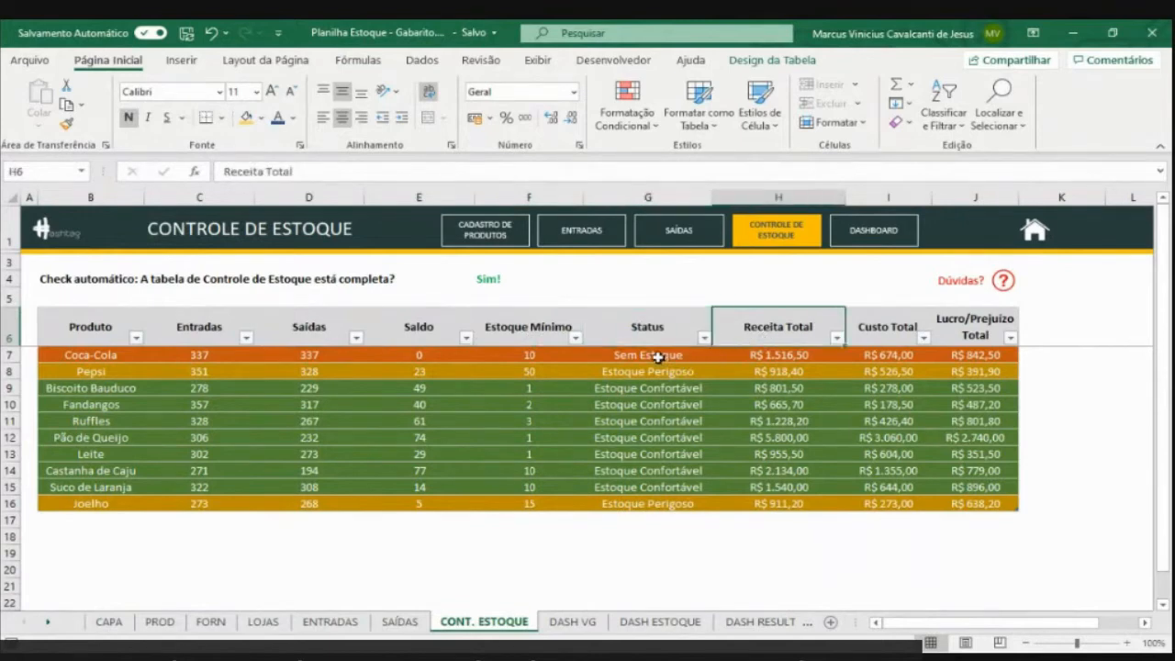
{"action": "left_click_drag", "start_coordinate": [659, 354], "coordinate": [657, 495]}
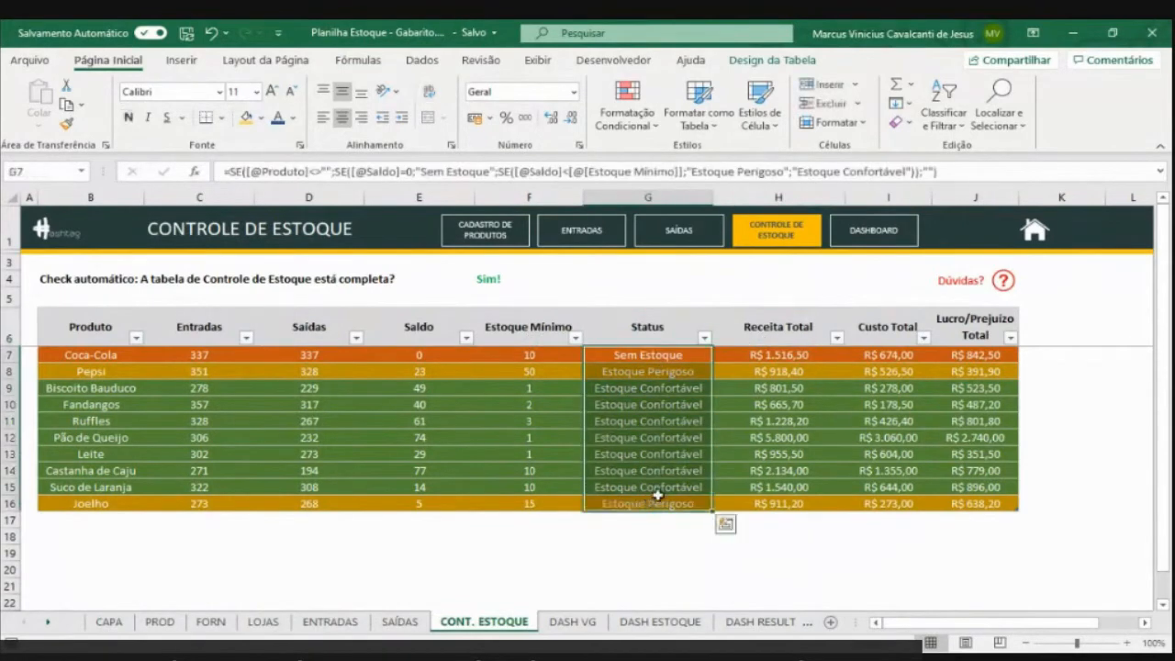
{"action": "left_click", "coordinate": [538, 338]}
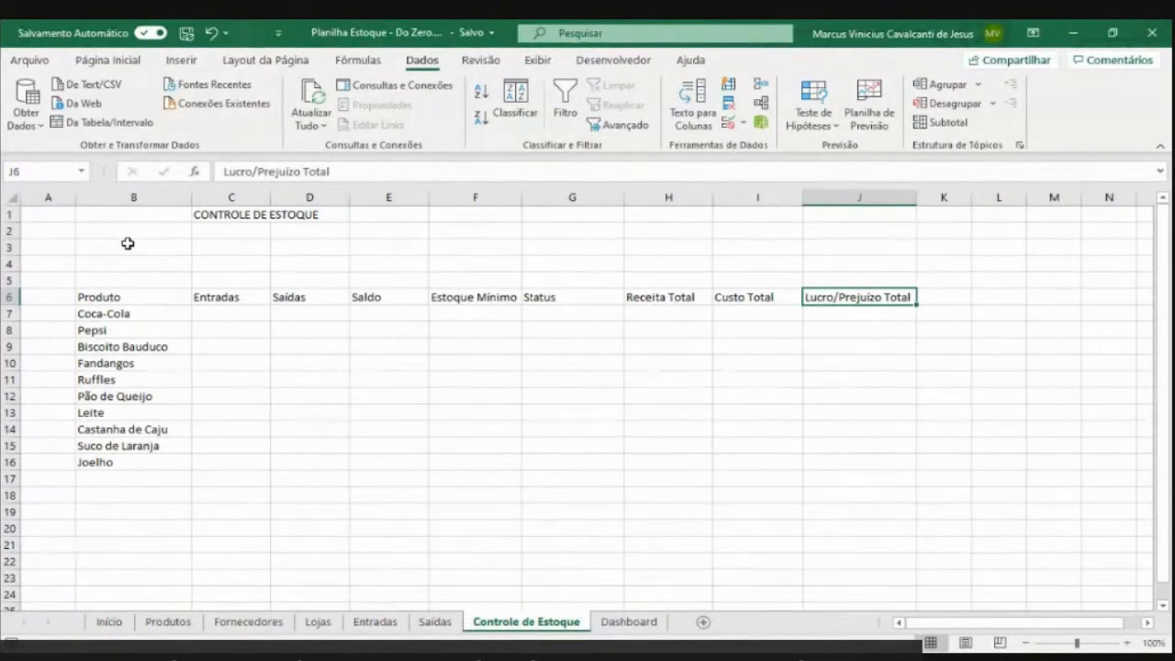
In the working workbook, copy the title band formatting from row 1 of Saídas onto row 1 of Controle de Estoque
{"action": "left_click", "coordinate": [435, 621]}
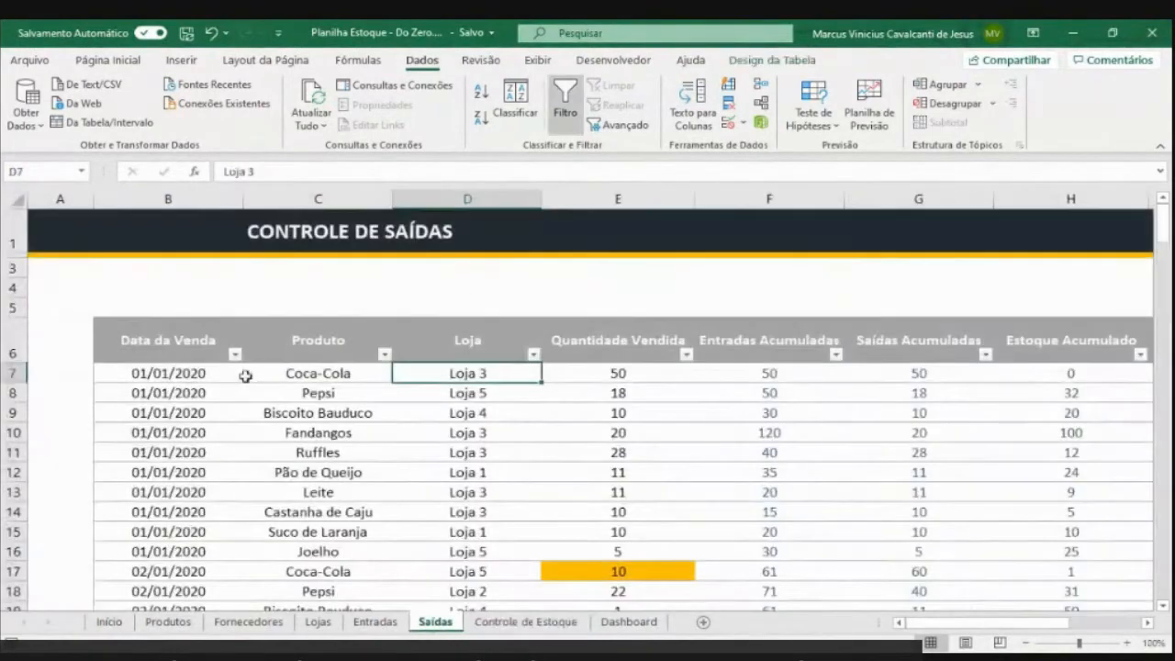
{"action": "left_click", "coordinate": [62, 243]}
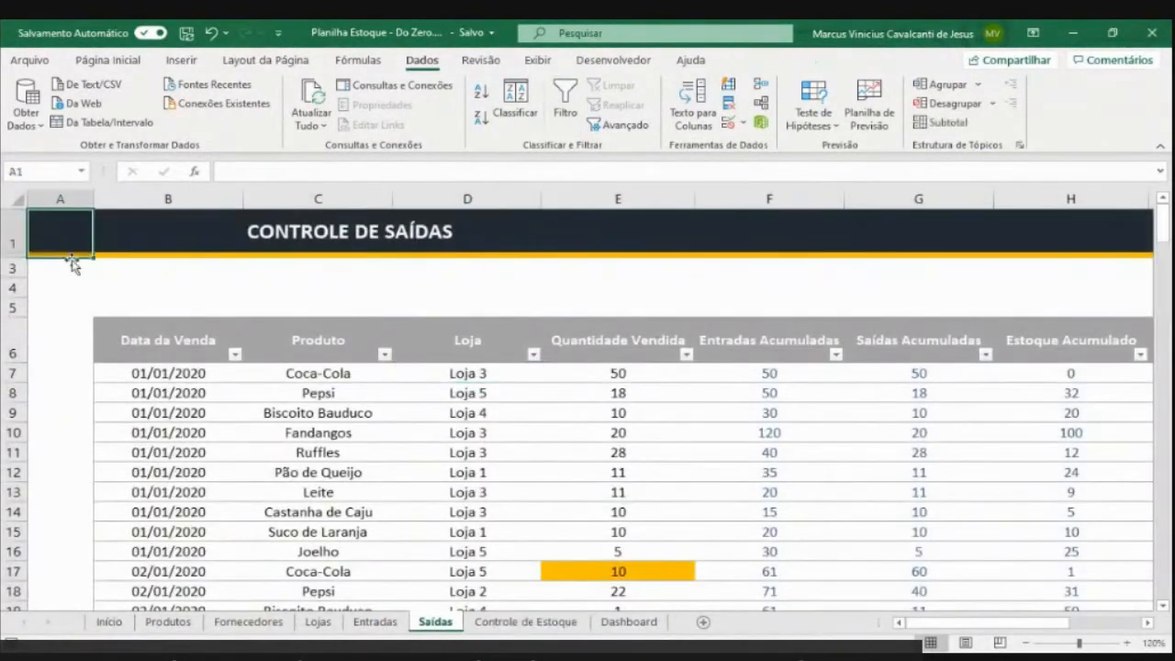
{"action": "key", "text": "shift+Right"}
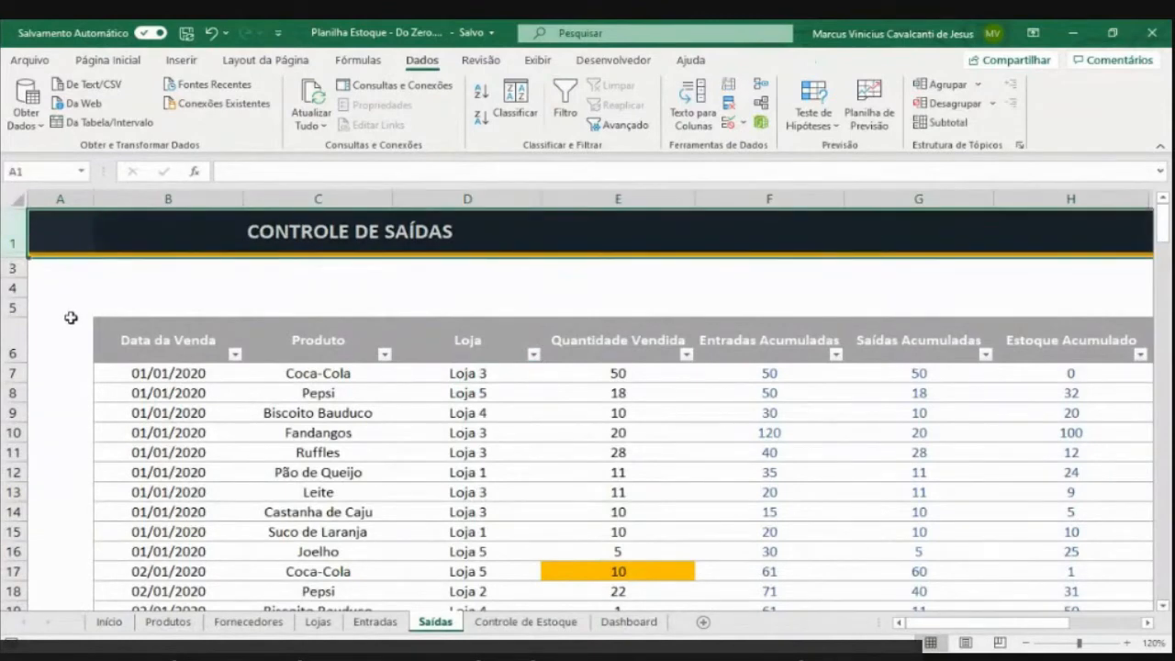
{"action": "left_click", "coordinate": [112, 61]}
{"action": "left_click", "coordinate": [69, 126]}
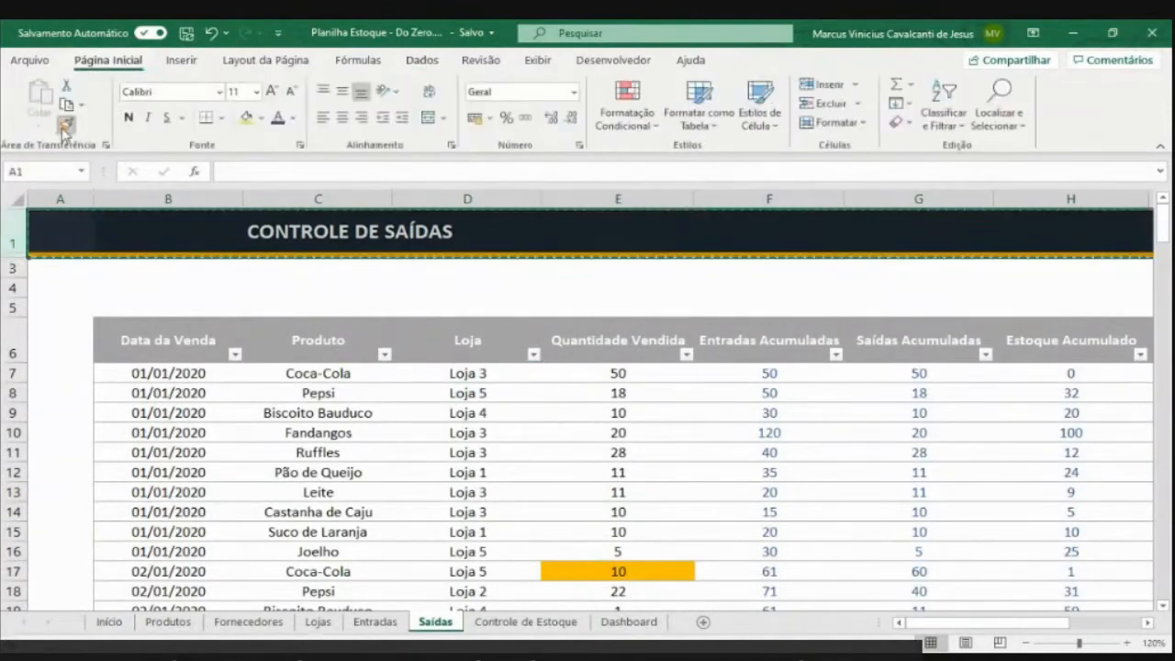
{"action": "left_click", "coordinate": [500, 624]}
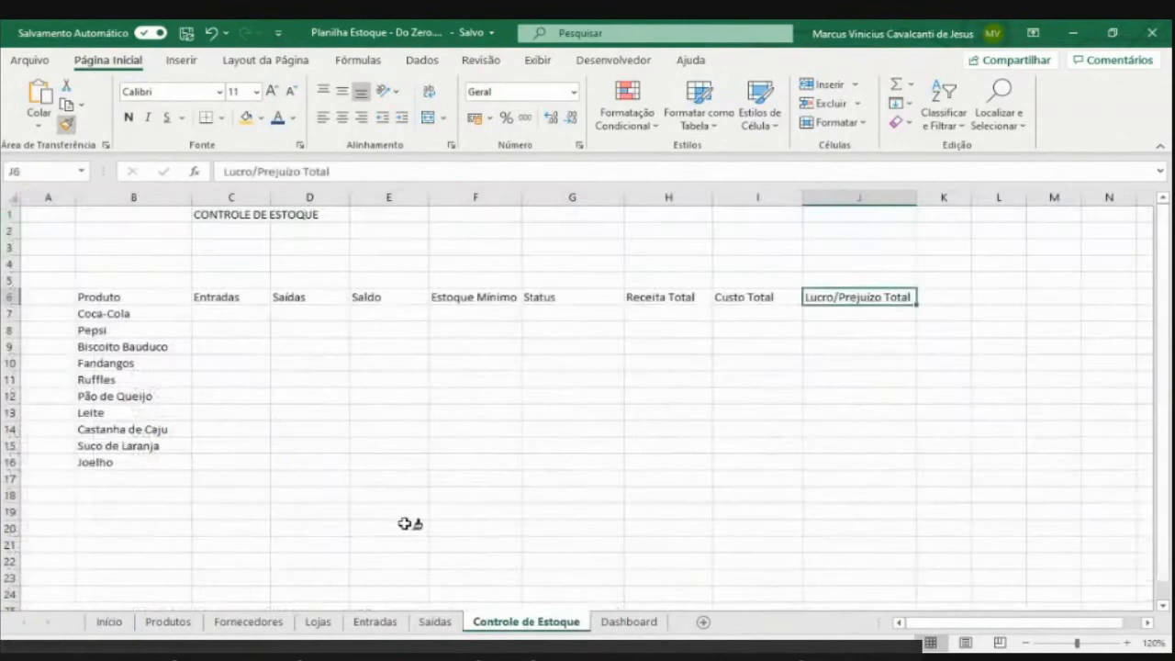
{"action": "left_click", "coordinate": [52, 216]}
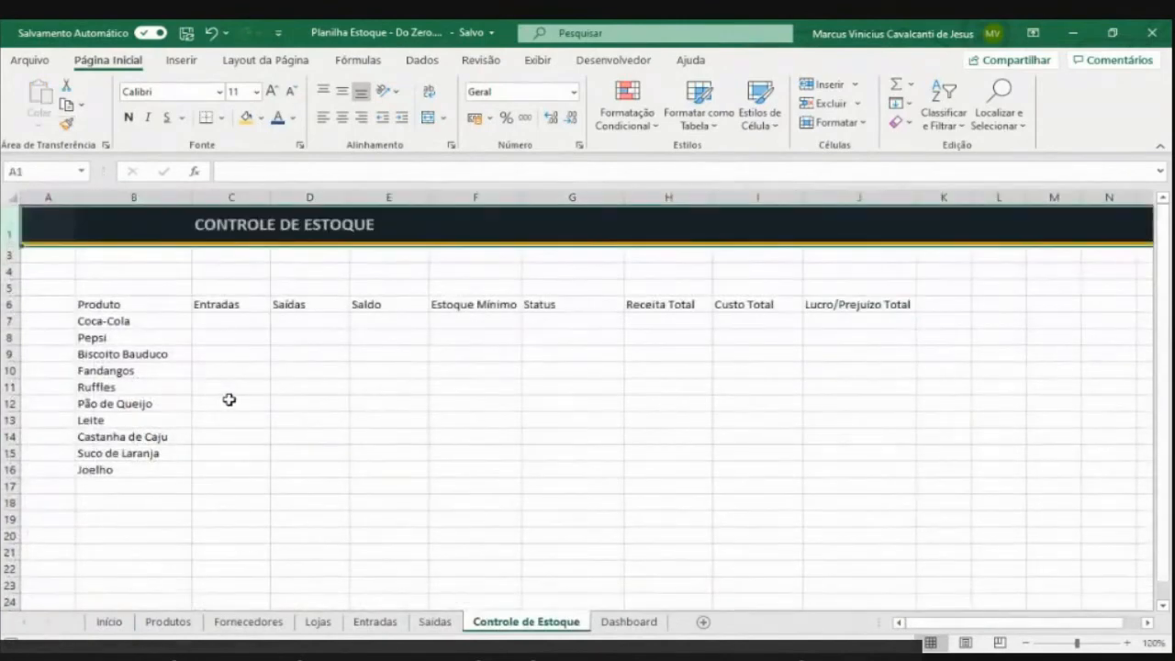
Convert the product range B6:J16 on Controle de Estoque into a table with headers
{"action": "left_click", "coordinate": [115, 304]}
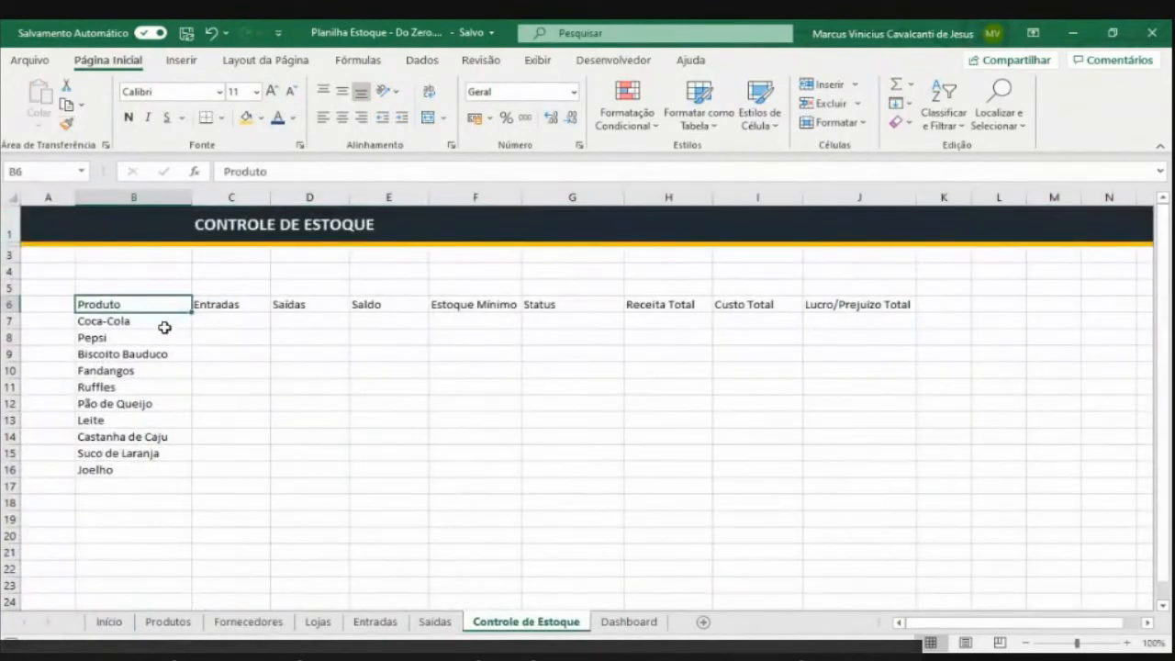
{"action": "key", "text": "ctrl+a"}
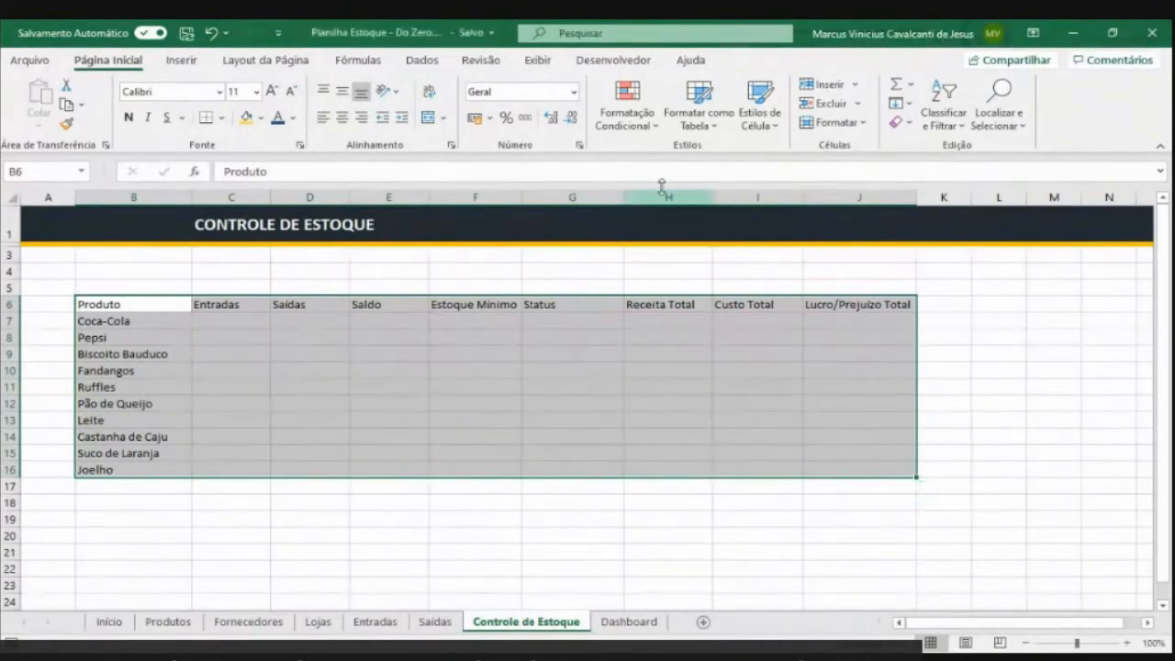
{"action": "key", "text": "ctrl+alt+t"}
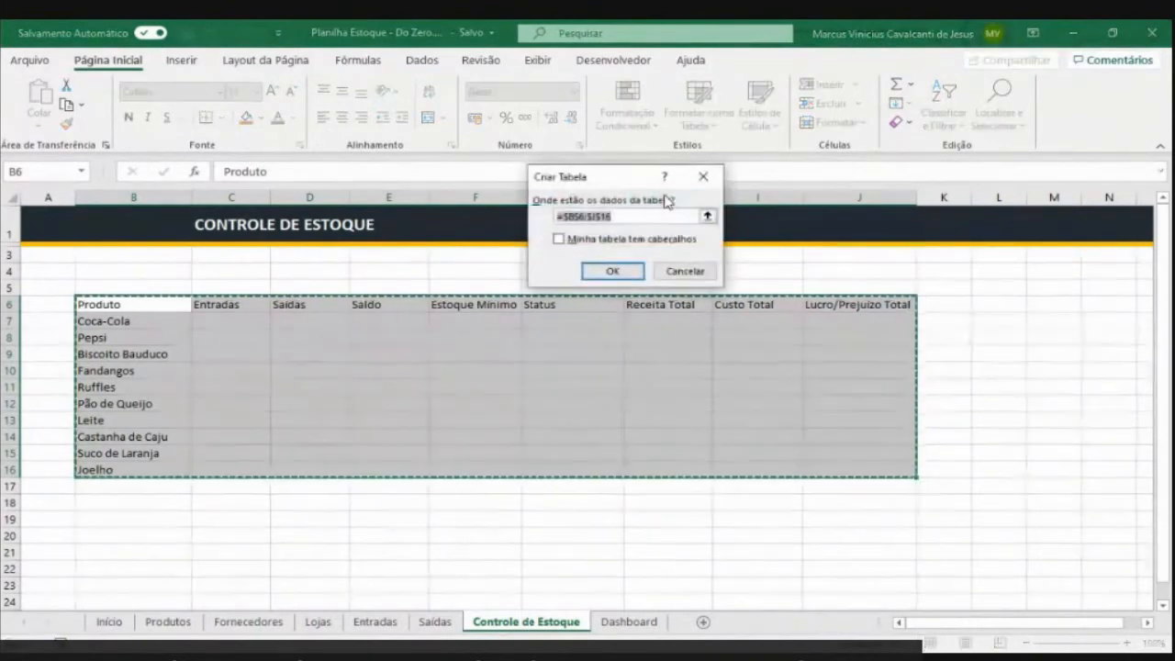
{"action": "left_click", "coordinate": [558, 239]}
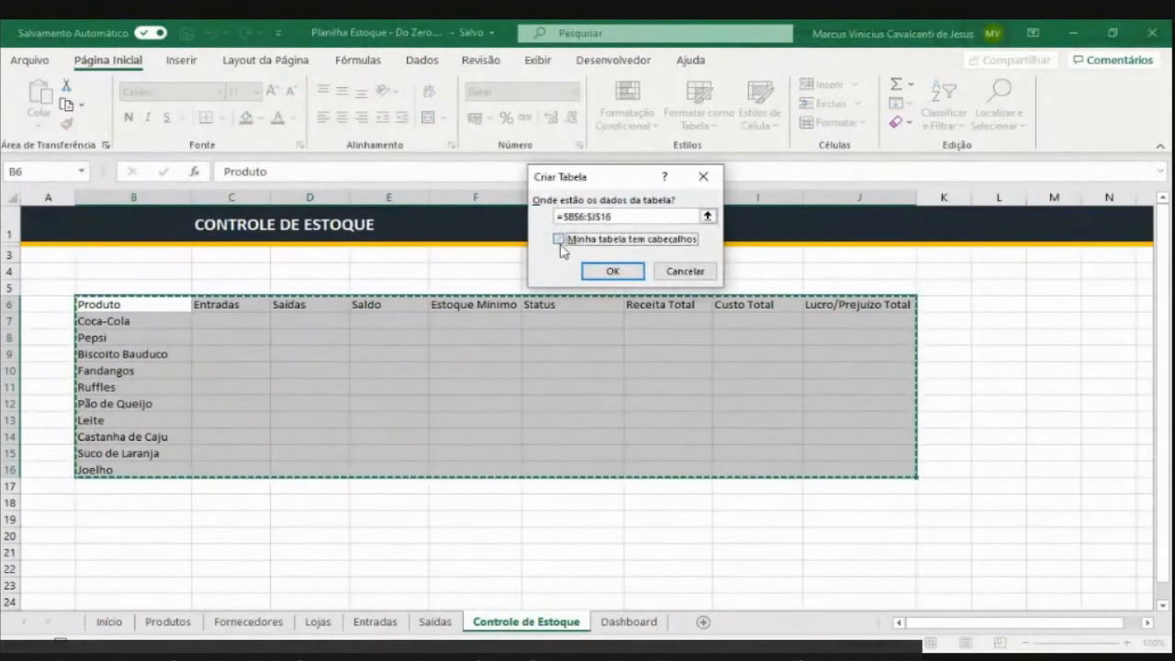
{"action": "left_click", "coordinate": [612, 271]}
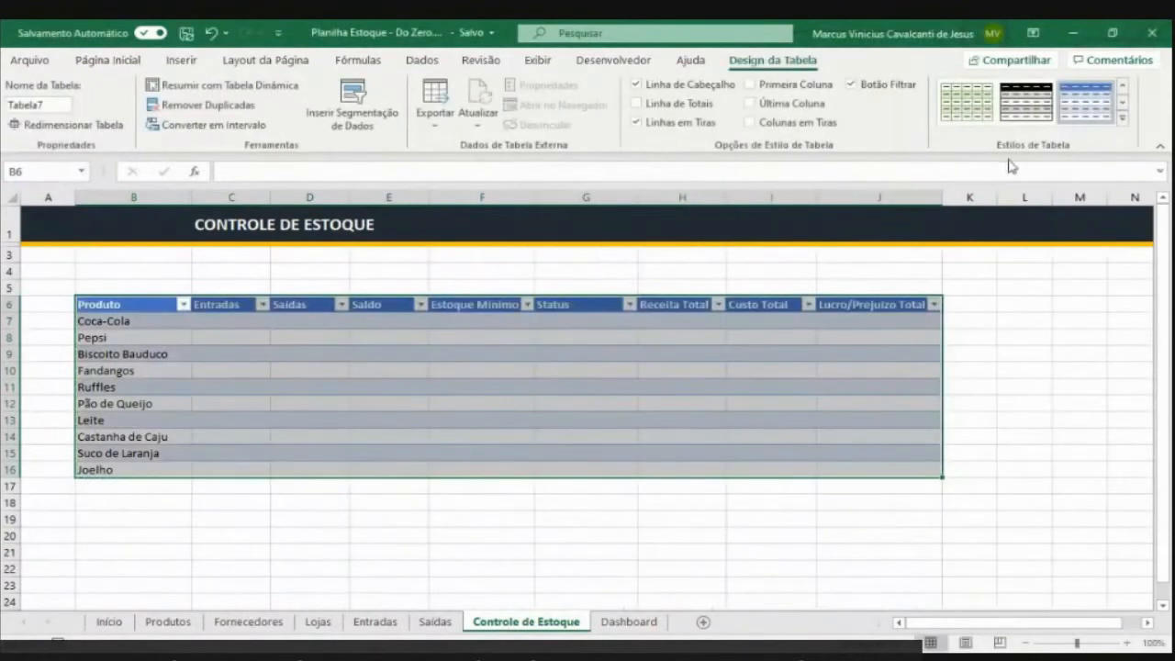
Apply the light (Clara) grey style with a solid header to the Controle de Estoque table and name the table CONTROLE
{"action": "left_click", "coordinate": [1121, 127]}
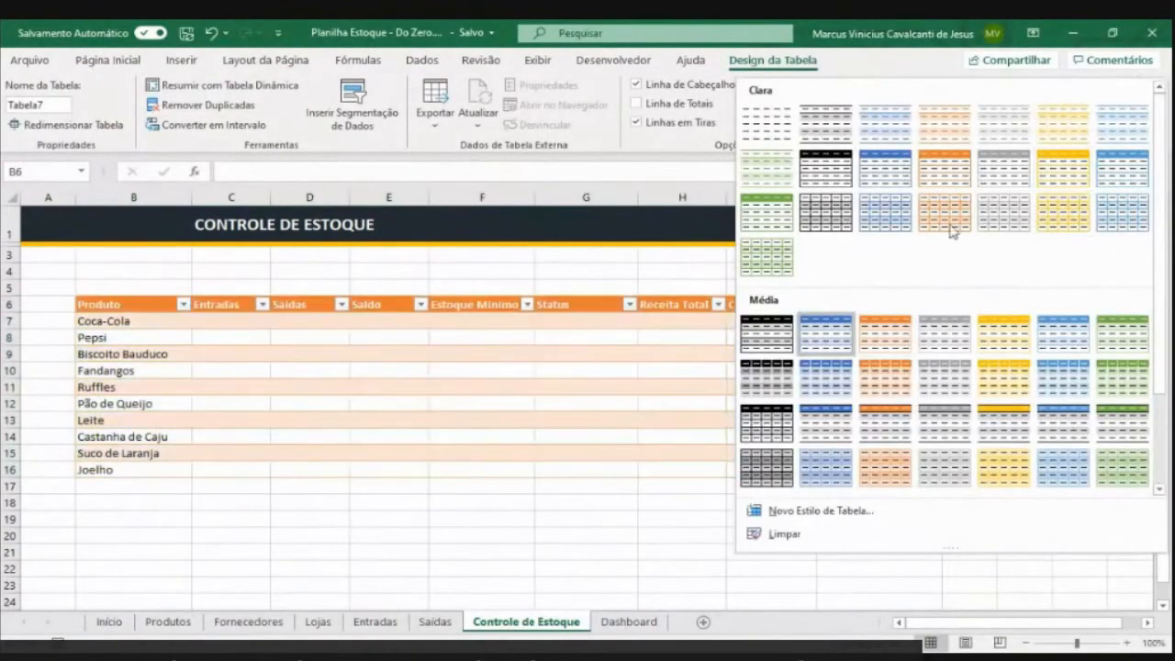
{"action": "left_click", "coordinate": [1003, 179]}
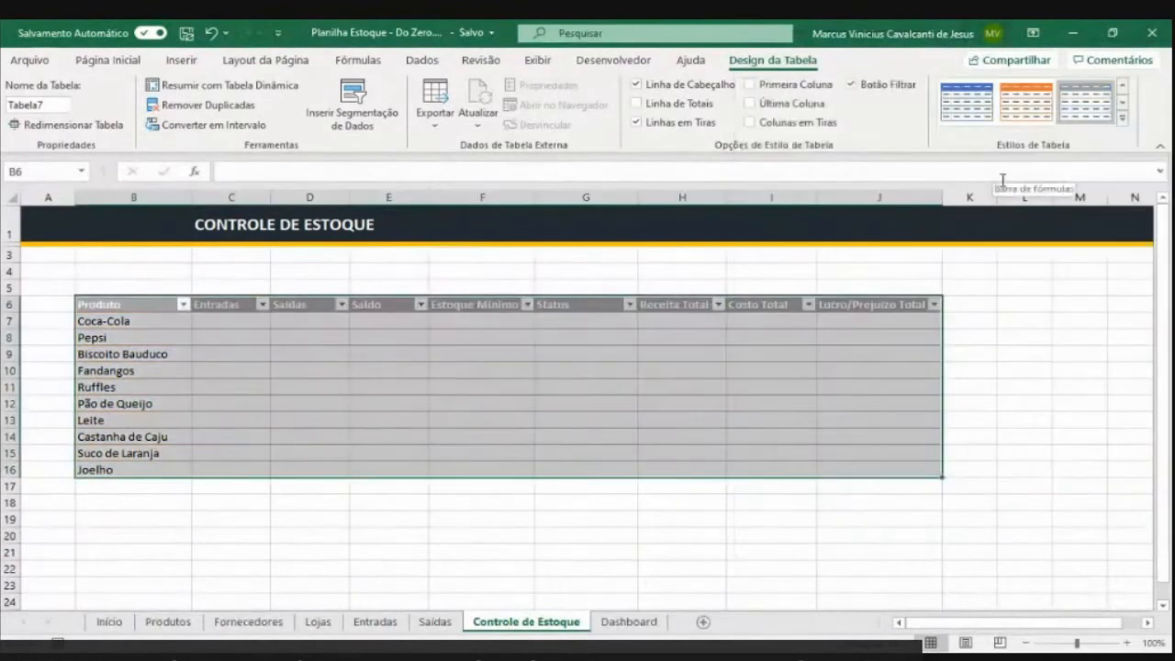
{"action": "left_click", "coordinate": [42, 105]}
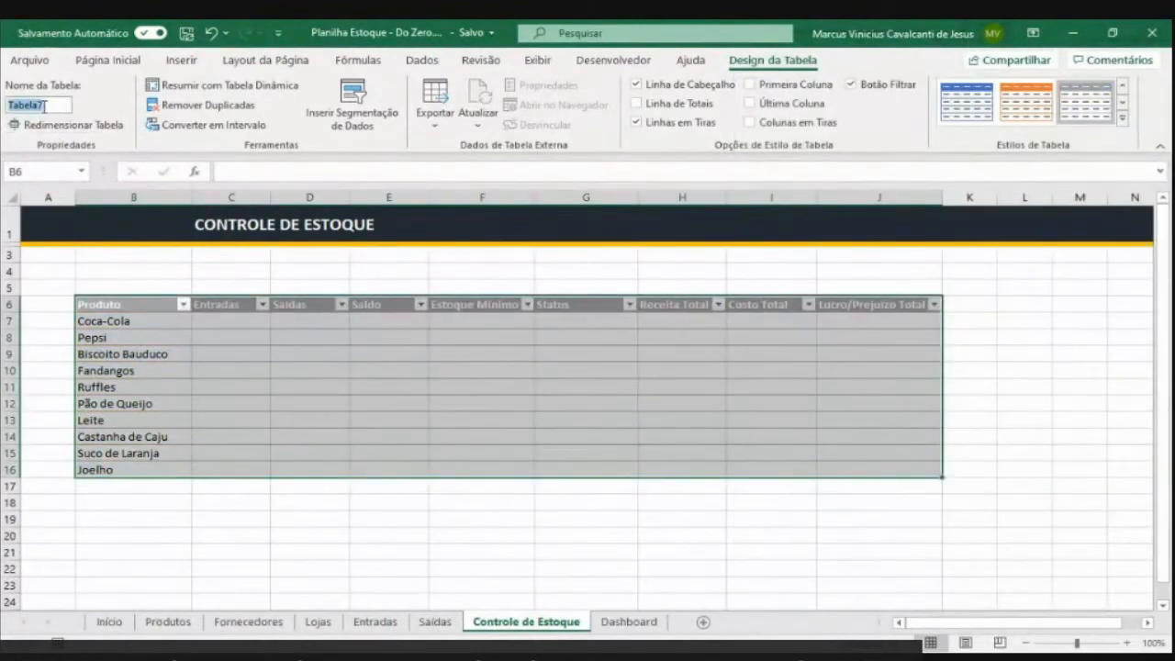
{"action": "key", "text": "Caps_Lock"}
{"action": "type", "text": "CONTROLE"}
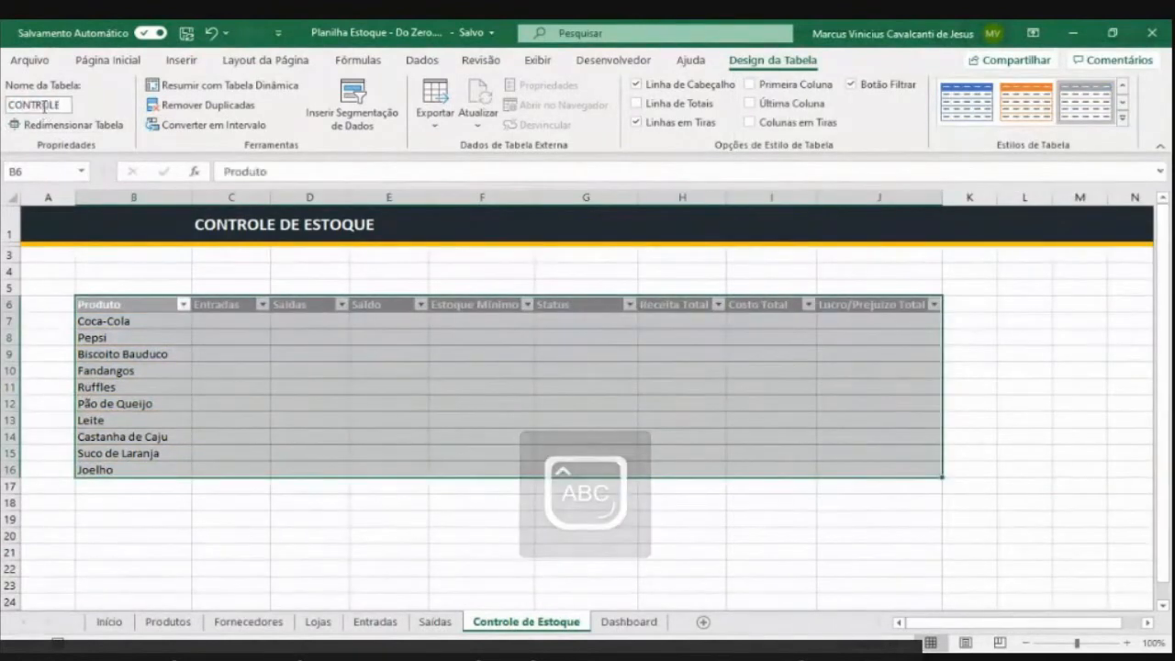
{"action": "key", "text": "Return"}
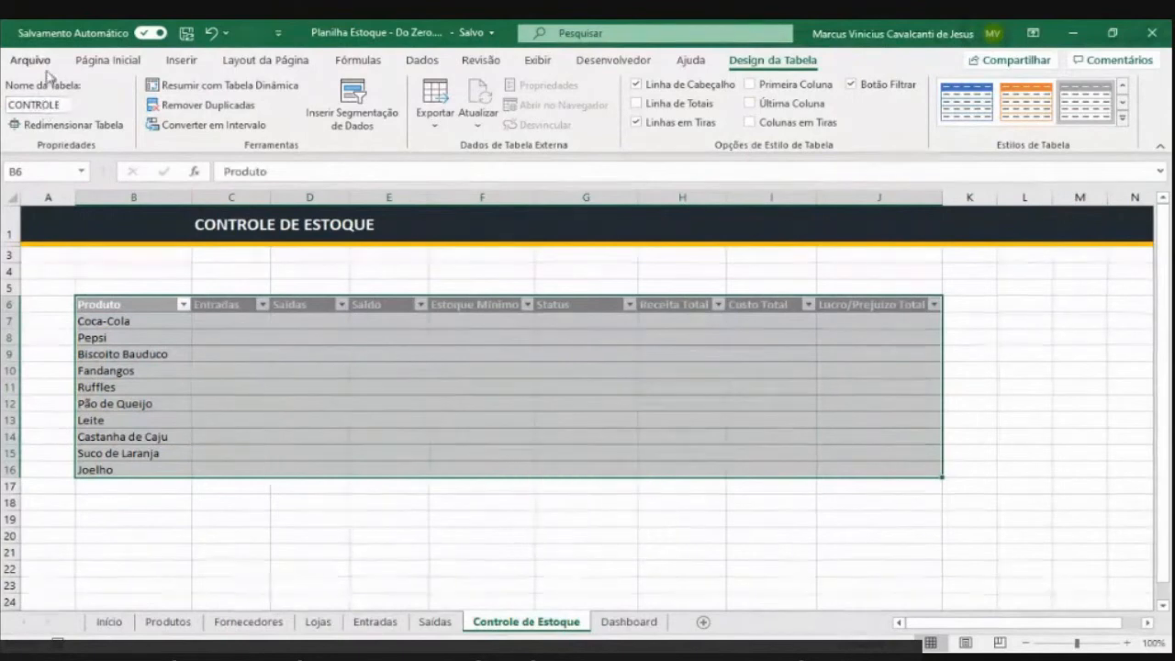
Centre the contents of the stock table B6:J16 horizontally and make header row 6 taller
{"action": "left_click", "coordinate": [125, 61]}
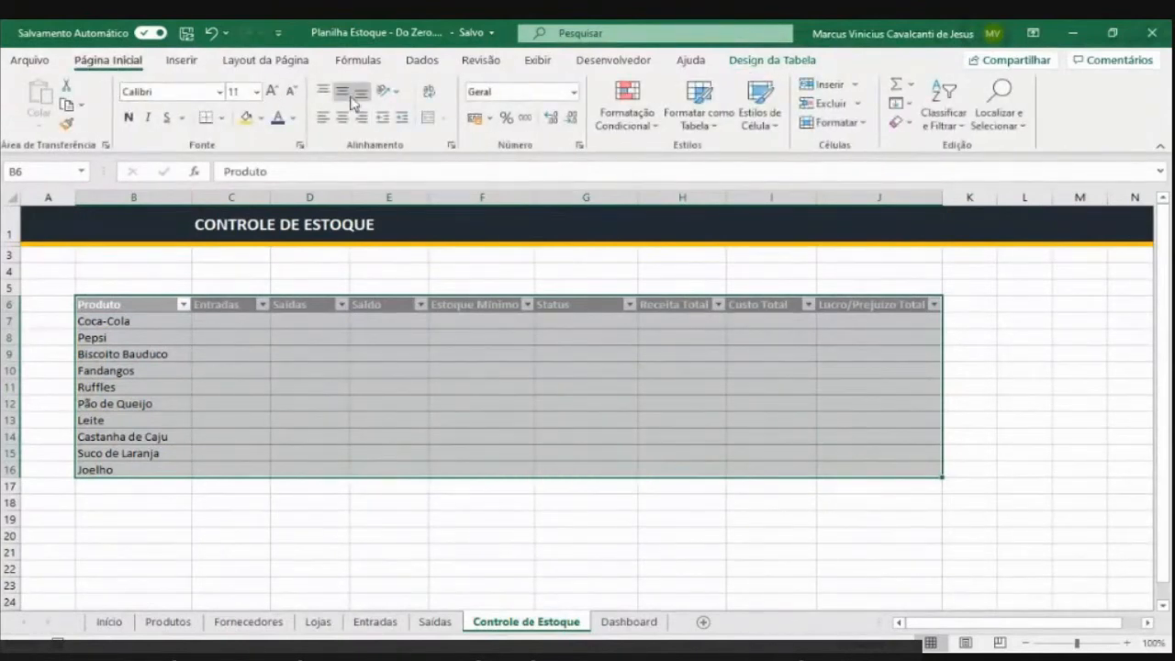
{"action": "left_click", "coordinate": [341, 117]}
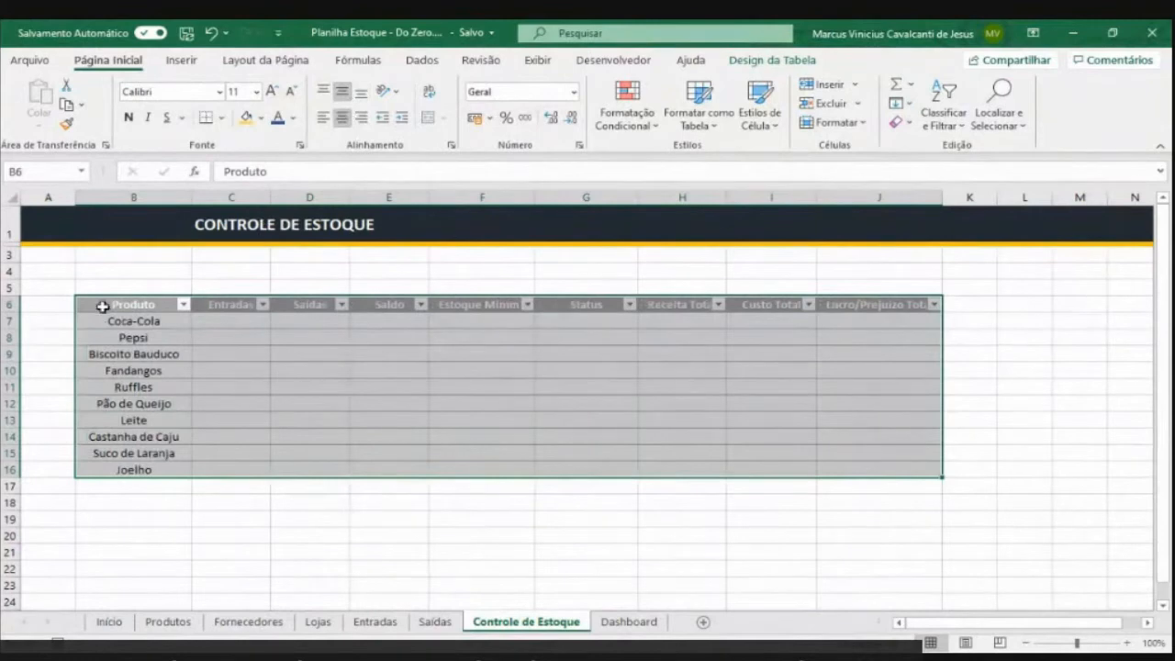
{"action": "left_click", "coordinate": [46, 306]}
{"action": "left_click_drag", "start_coordinate": [24, 312], "coordinate": [24, 334]}
{"action": "left_click", "coordinate": [104, 312]}
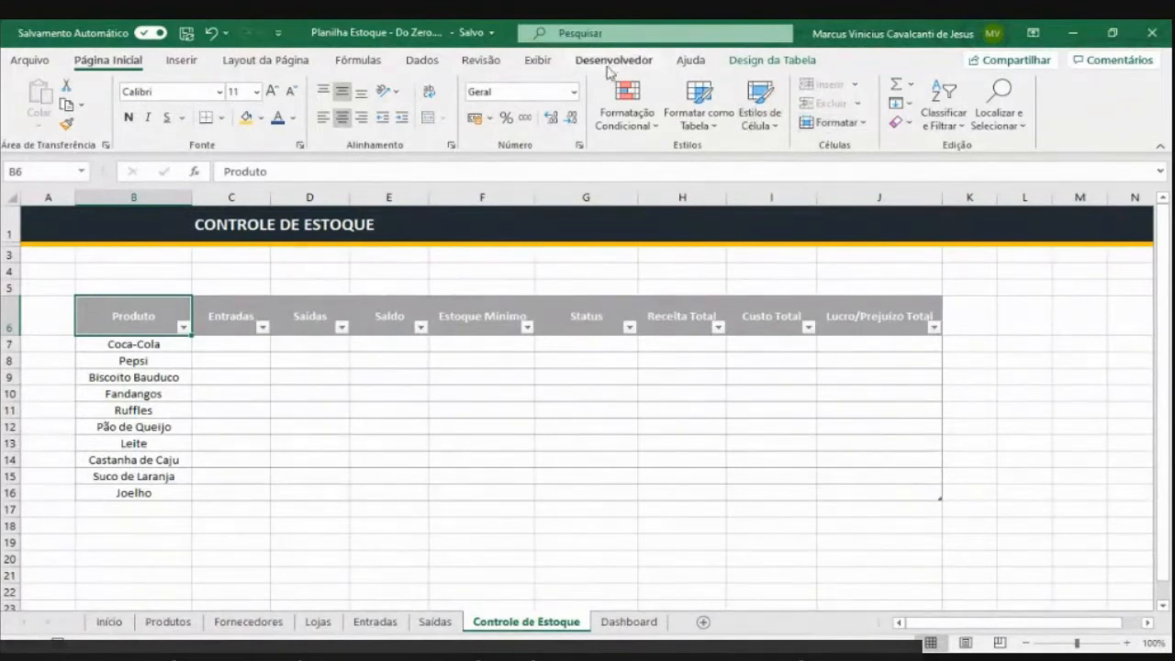
Hide the gridlines on the Controle de Estoque sheet
{"action": "left_click", "coordinate": [538, 60]}
{"action": "left_click", "coordinate": [454, 117]}
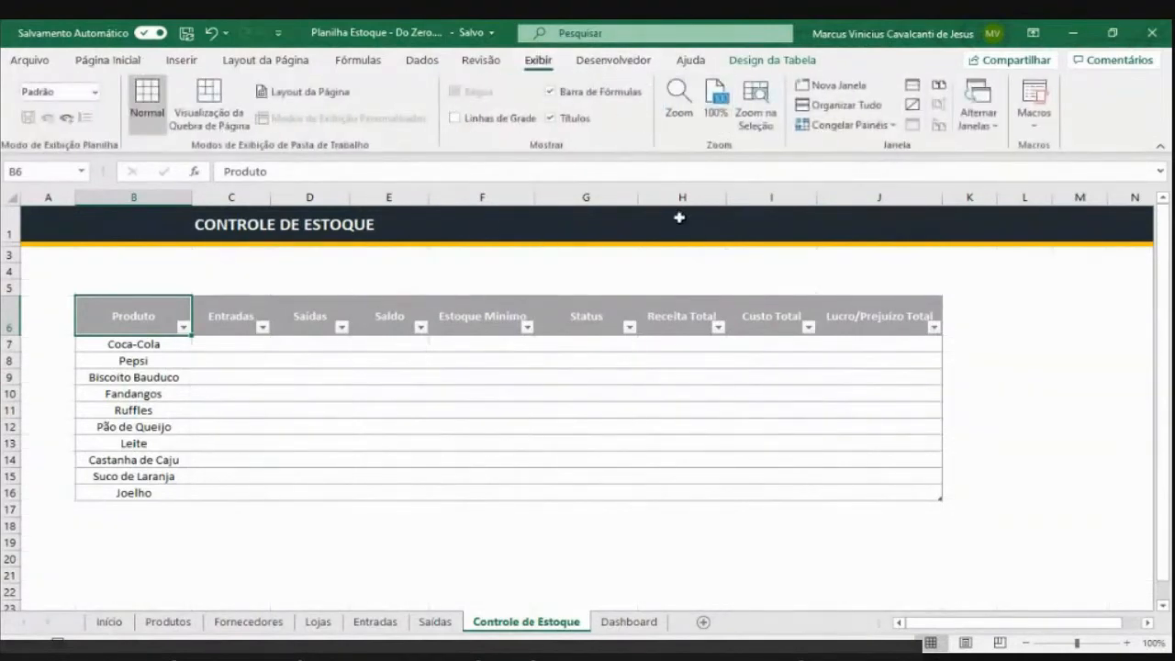
{"action": "left_click", "coordinate": [209, 341]}
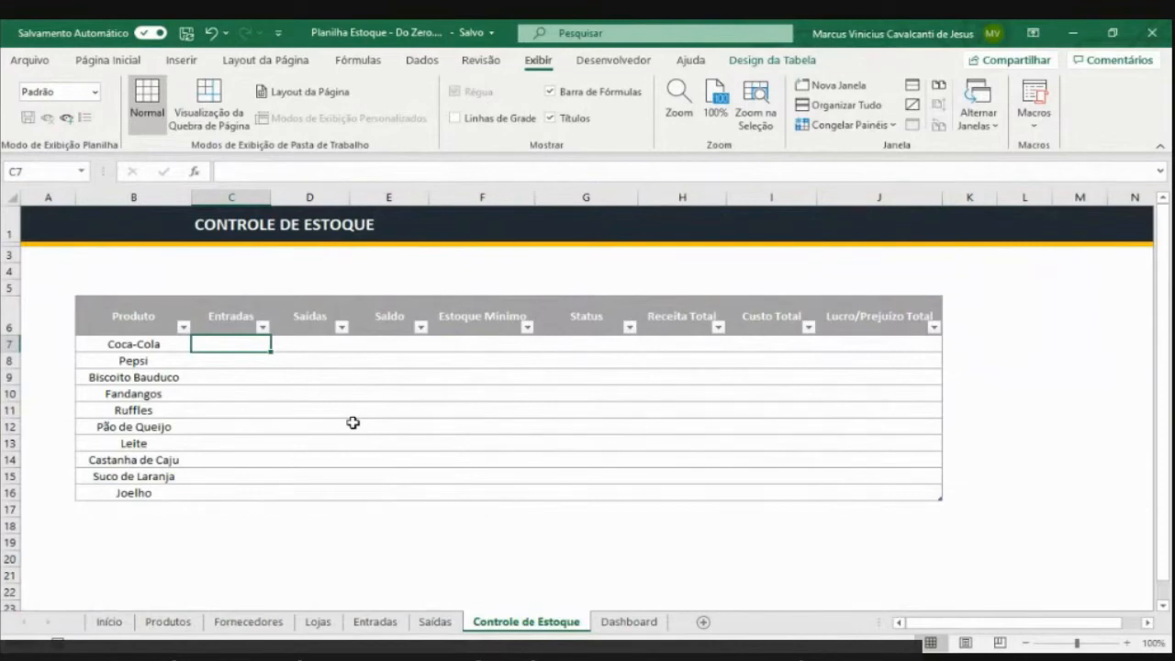
{"action": "left_click", "coordinate": [131, 343]}
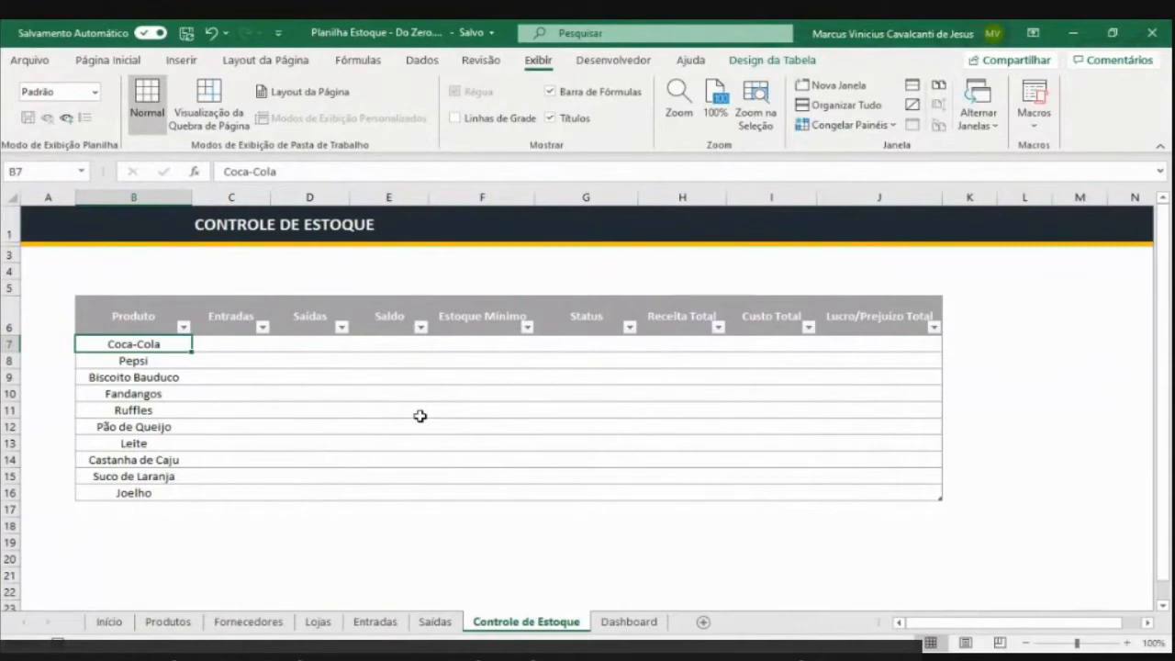
{"action": "left_click", "coordinate": [234, 343]}
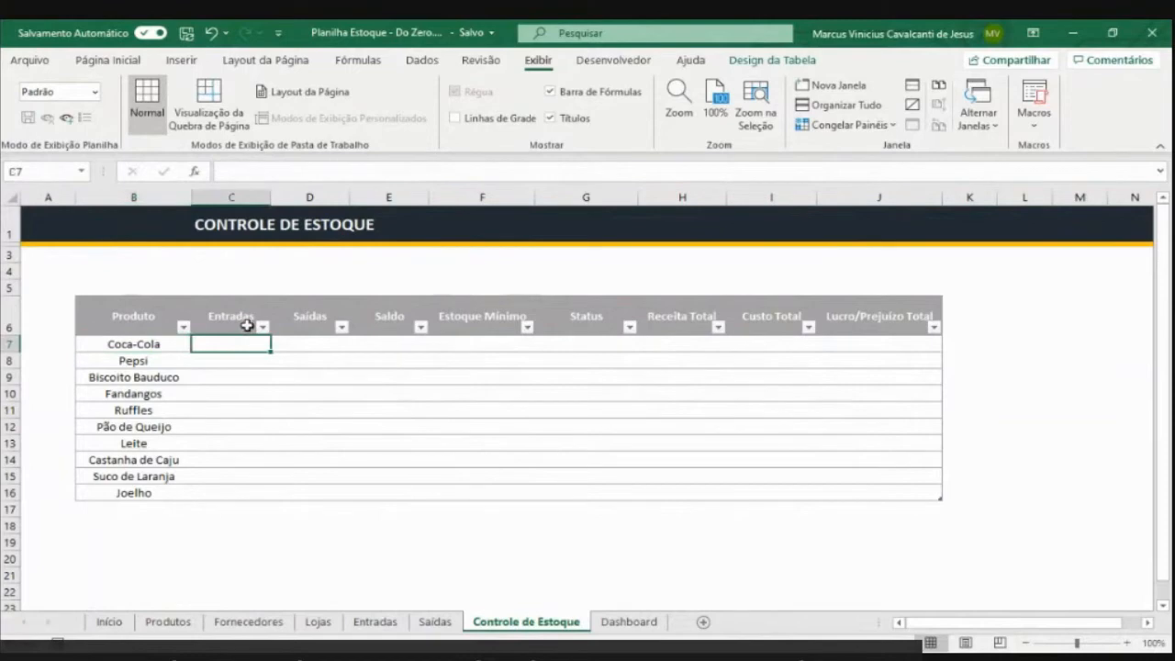
{"action": "left_click", "coordinate": [164, 341]}
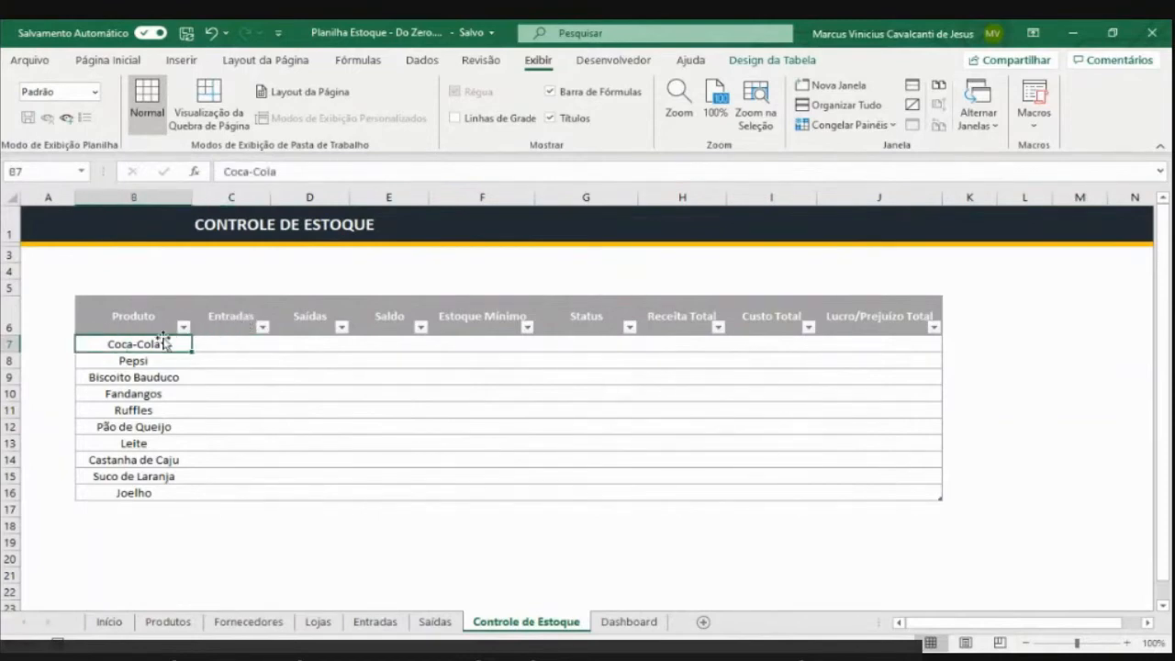
{"action": "left_click", "coordinate": [380, 300]}
{"action": "left_click", "coordinate": [301, 334]}
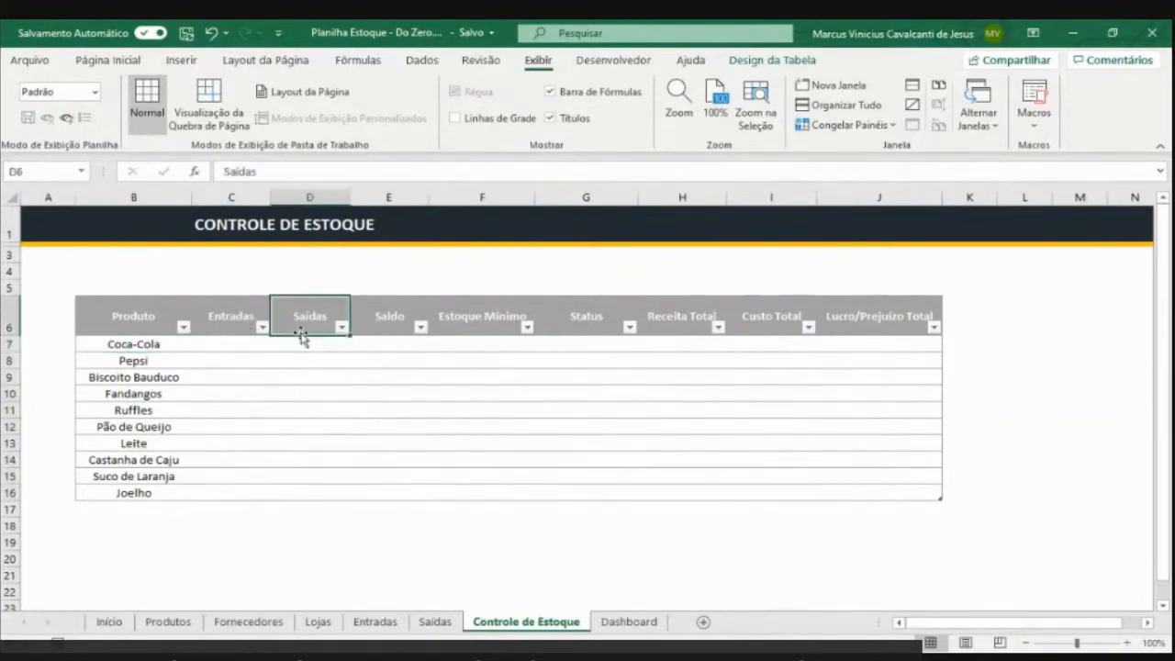
{"action": "left_click", "coordinate": [143, 347]}
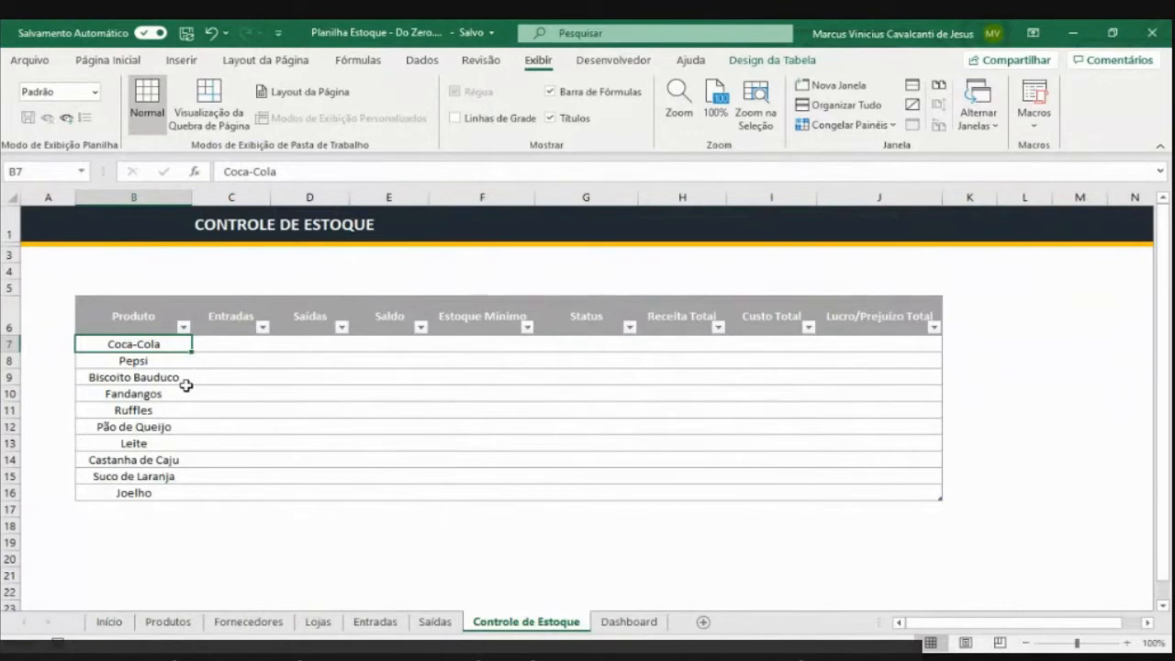
{"action": "left_click", "coordinate": [209, 345]}
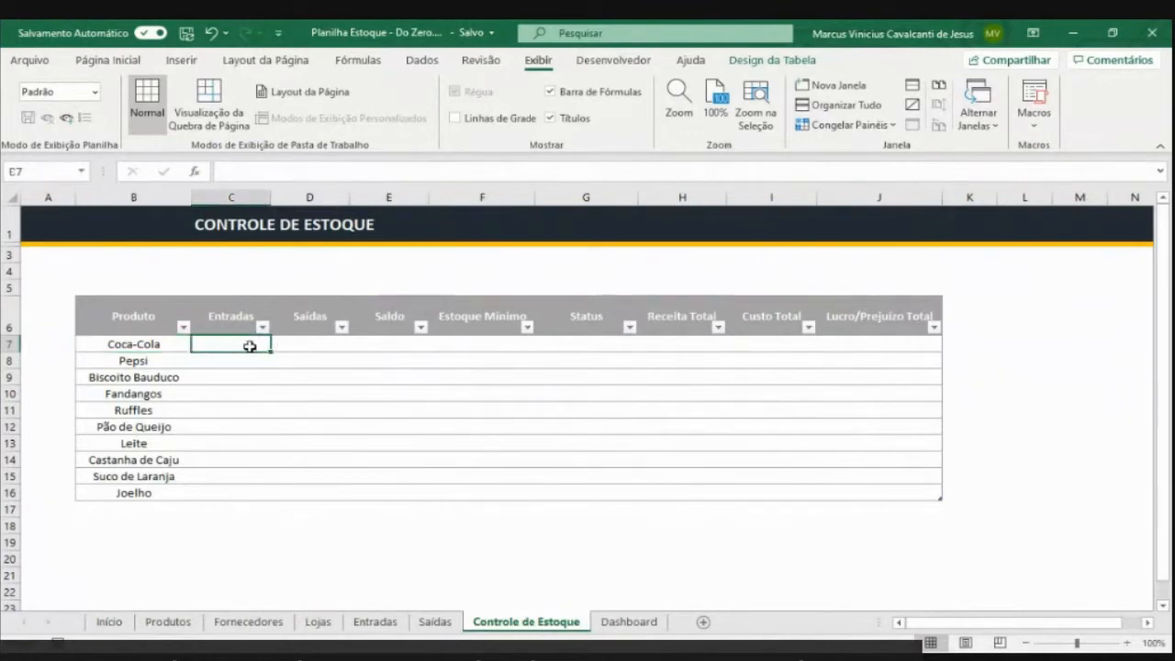
{"action": "left_click", "coordinate": [164, 346]}
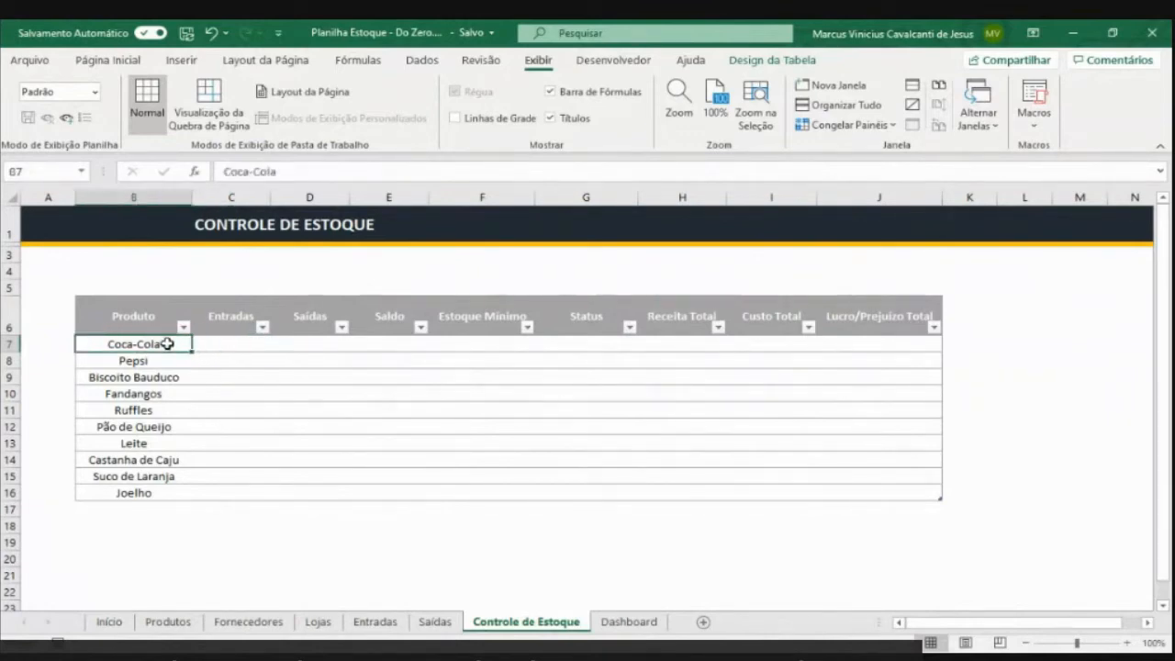
{"action": "left_click", "coordinate": [302, 345]}
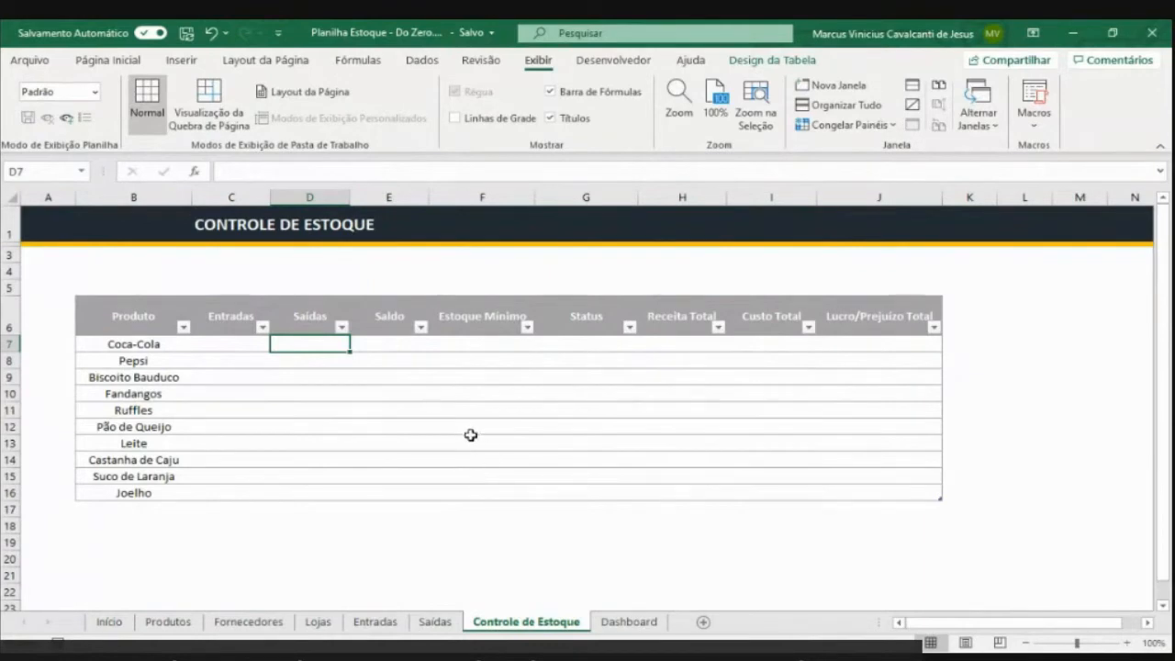
{"action": "left_click", "coordinate": [206, 339]}
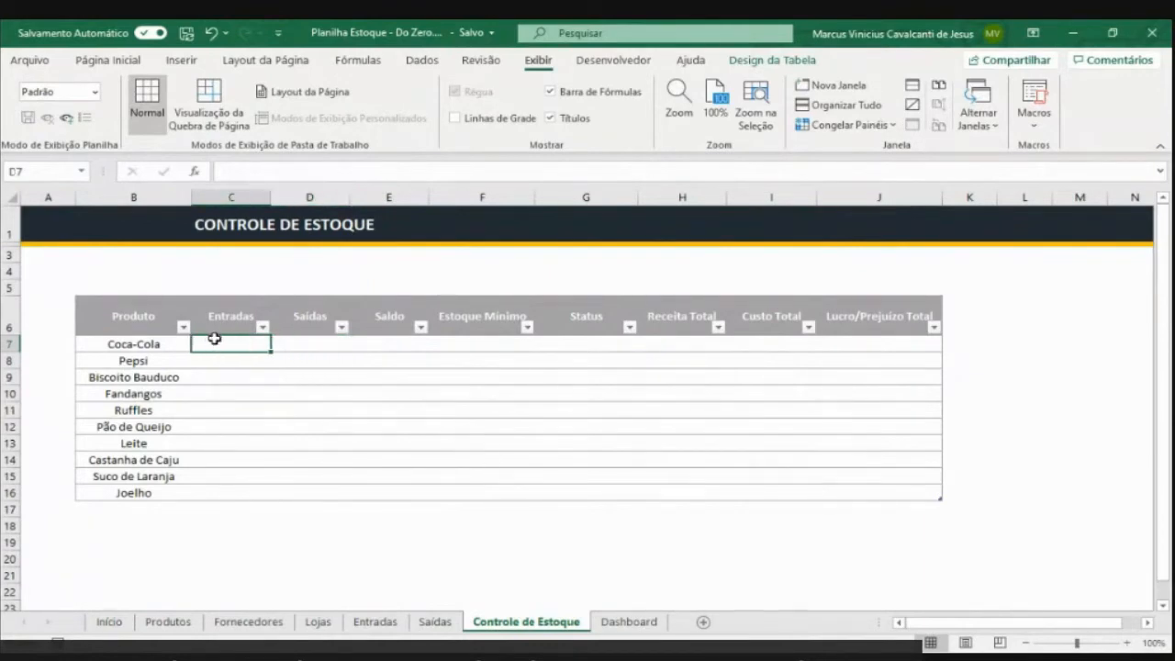
Start a SOMASES formula in C7, the Entradas cell for Coca-Cola
{"action": "left_click", "coordinate": [1128, 642]}
{"action": "left_click", "coordinate": [1128, 642]}
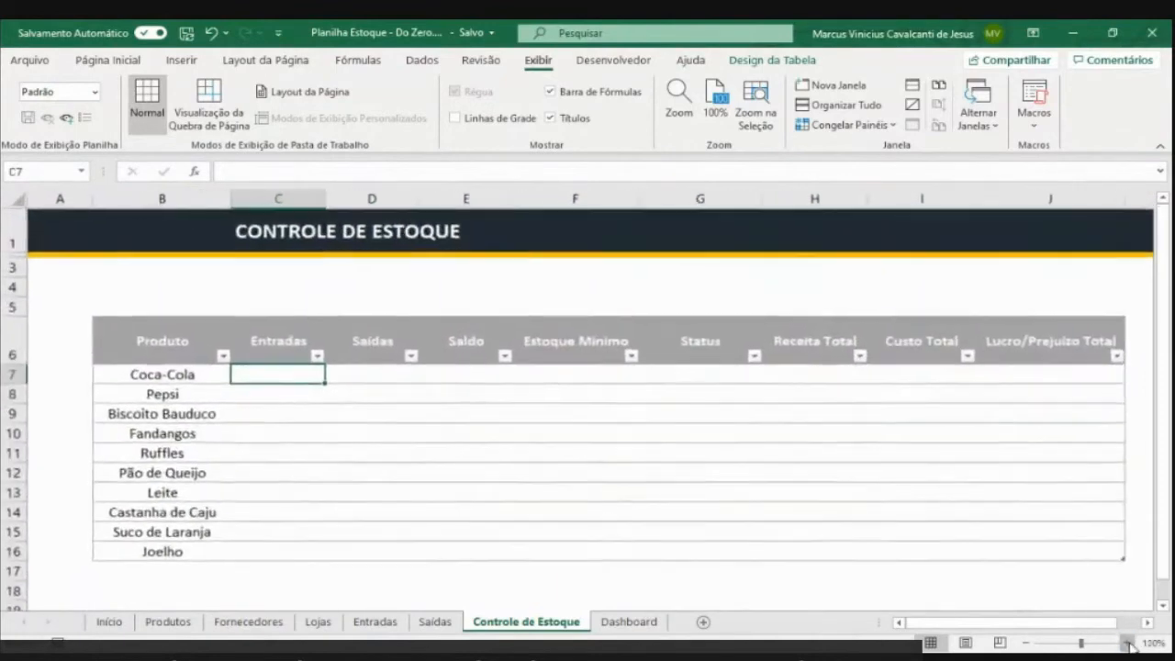
{"action": "left_click", "coordinate": [1128, 642]}
{"action": "left_click", "coordinate": [1128, 643]}
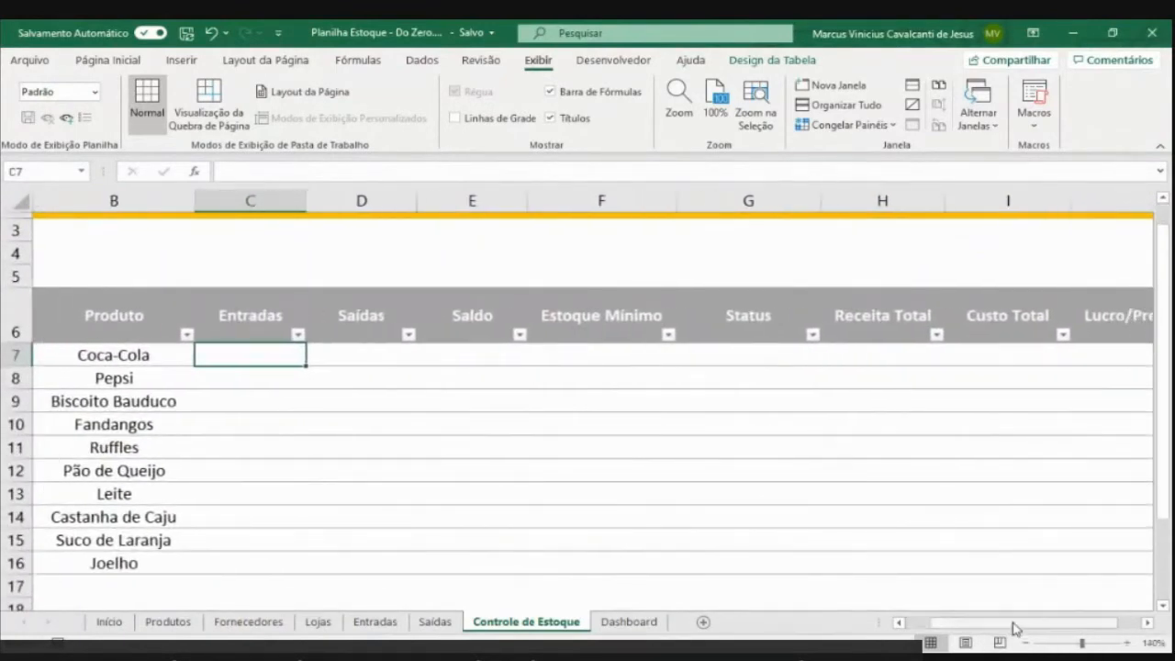
{"action": "left_click_drag", "start_coordinate": [1012, 624], "coordinate": [985, 623]}
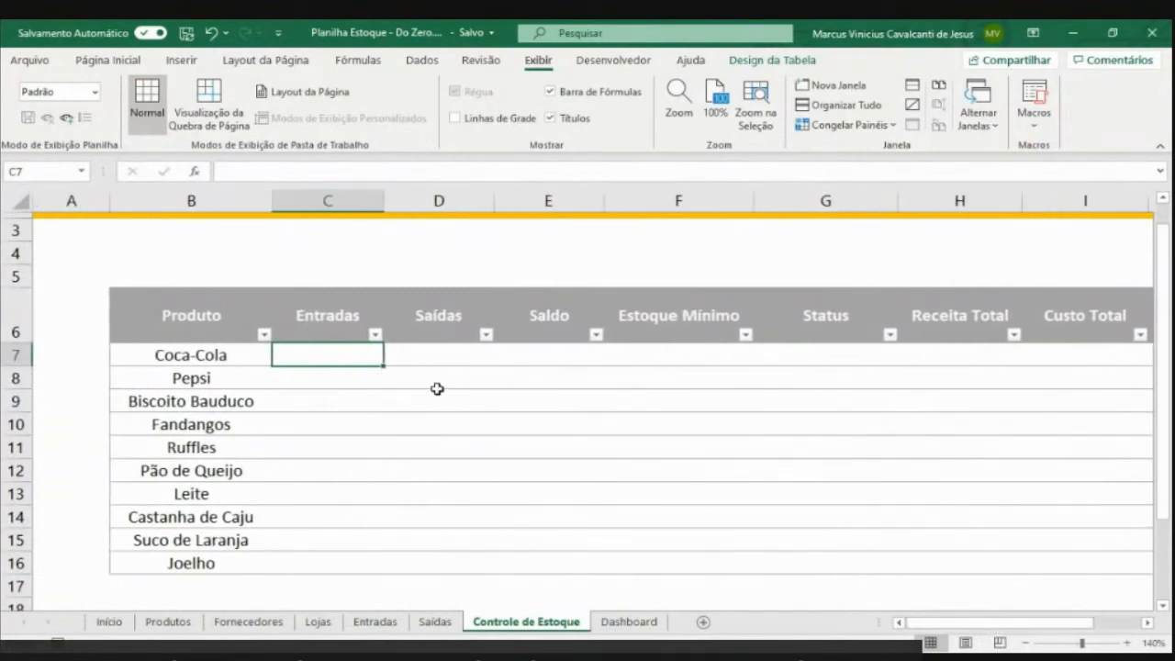
{"action": "left_click", "coordinate": [201, 355]}
{"action": "left_click", "coordinate": [316, 360]}
{"action": "type", "text": "=SOMAS"}
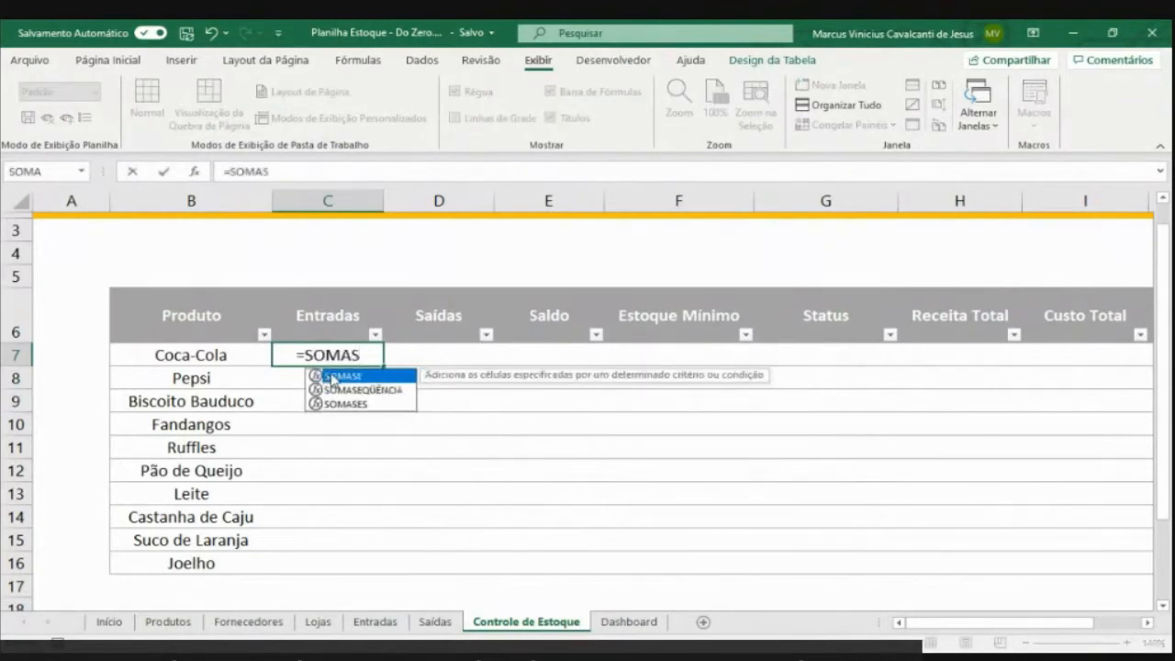
{"action": "key", "text": "Down"}
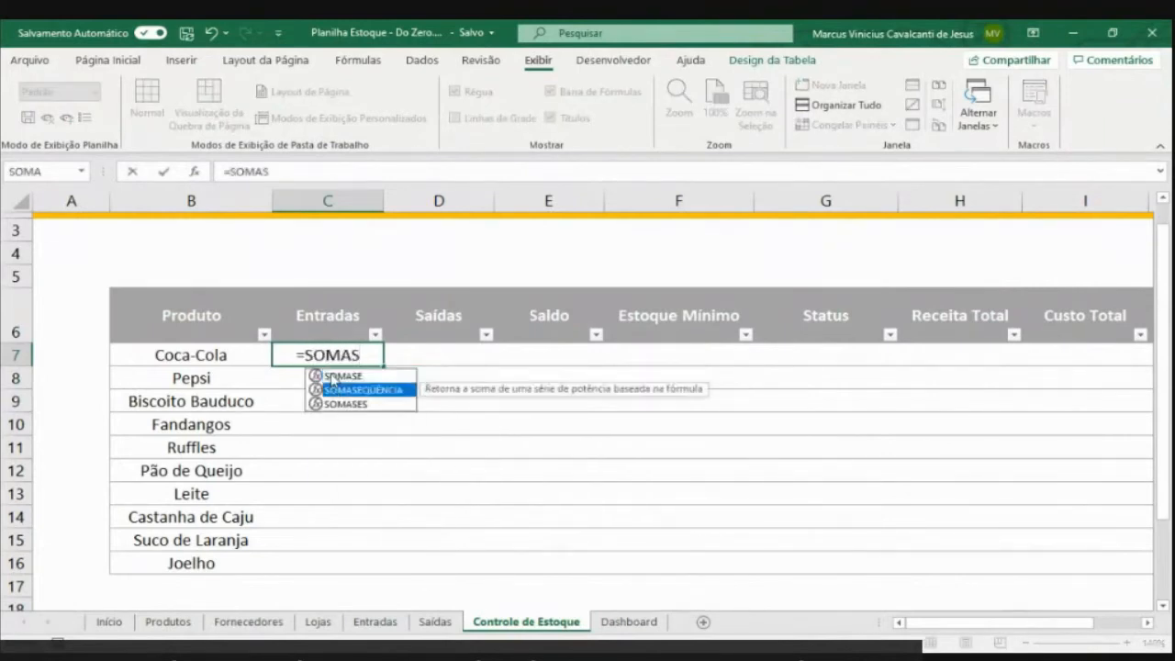
{"action": "key", "text": "Up"}
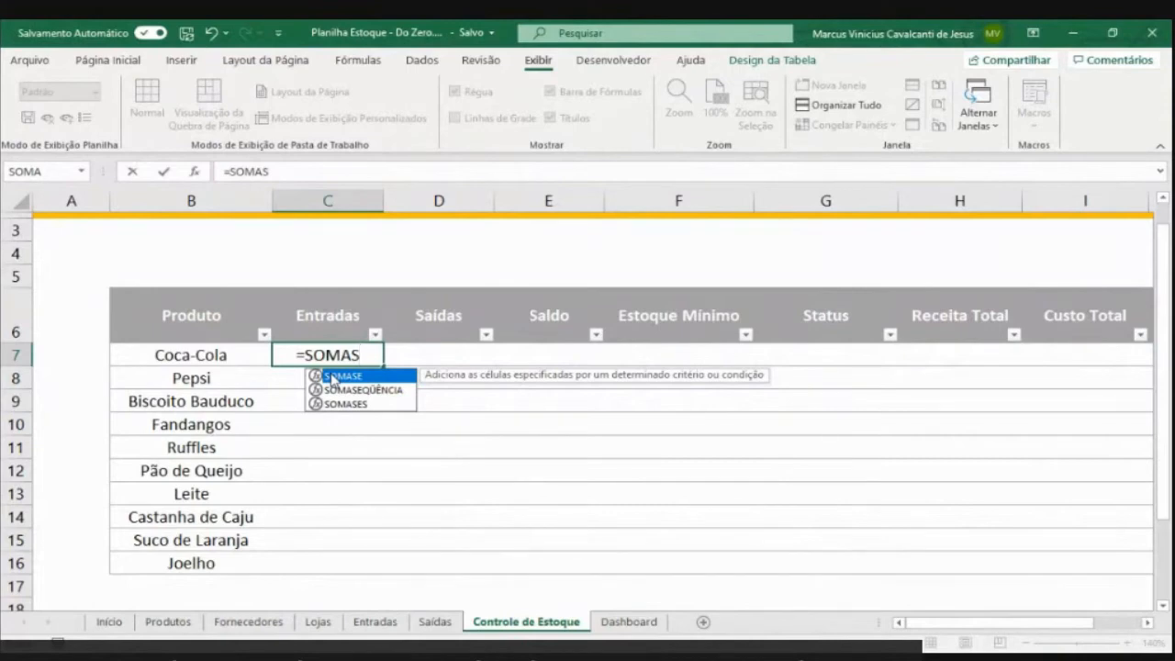
{"action": "key", "text": "Down"}
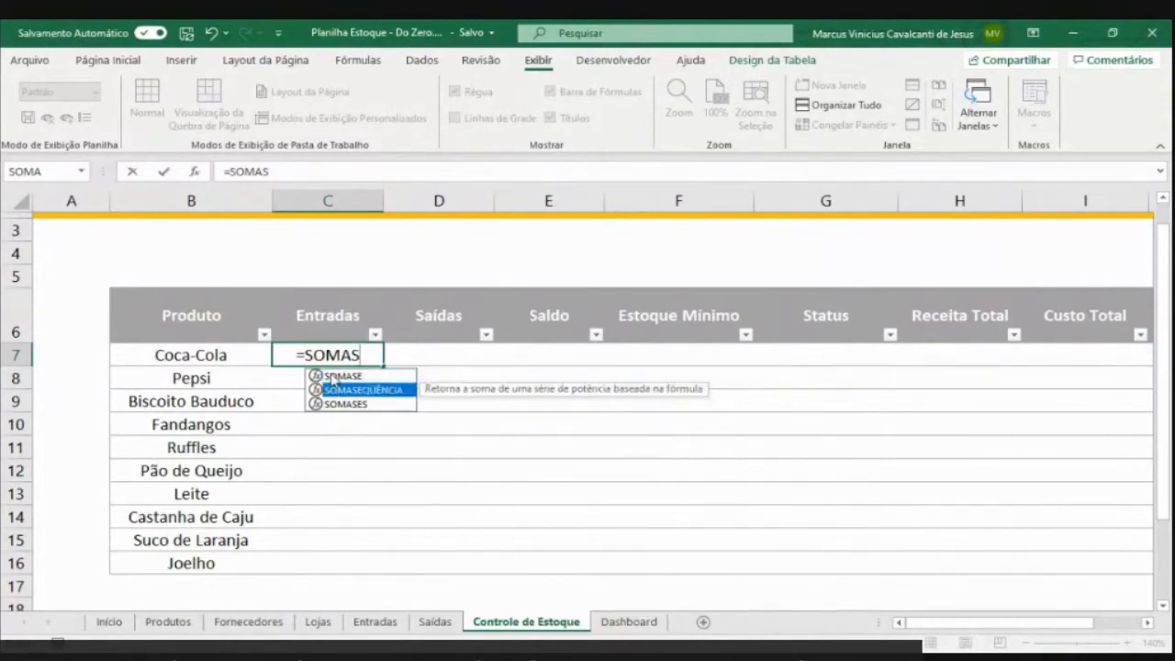
{"action": "key", "text": "Down"}
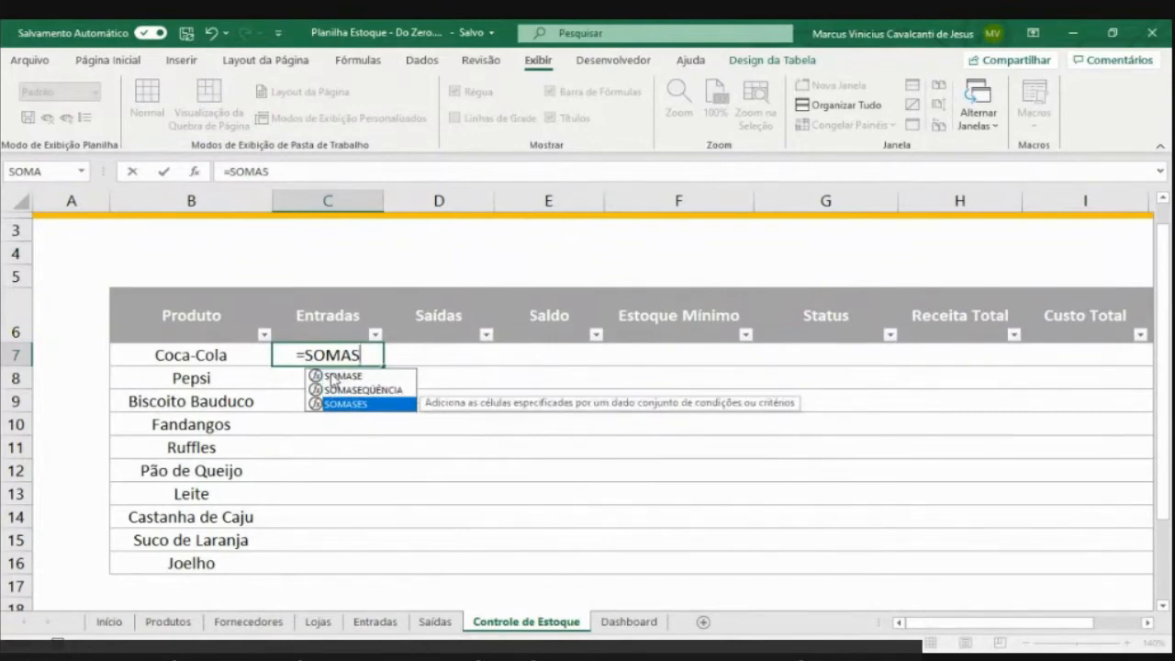
{"action": "key", "text": "Tab"}
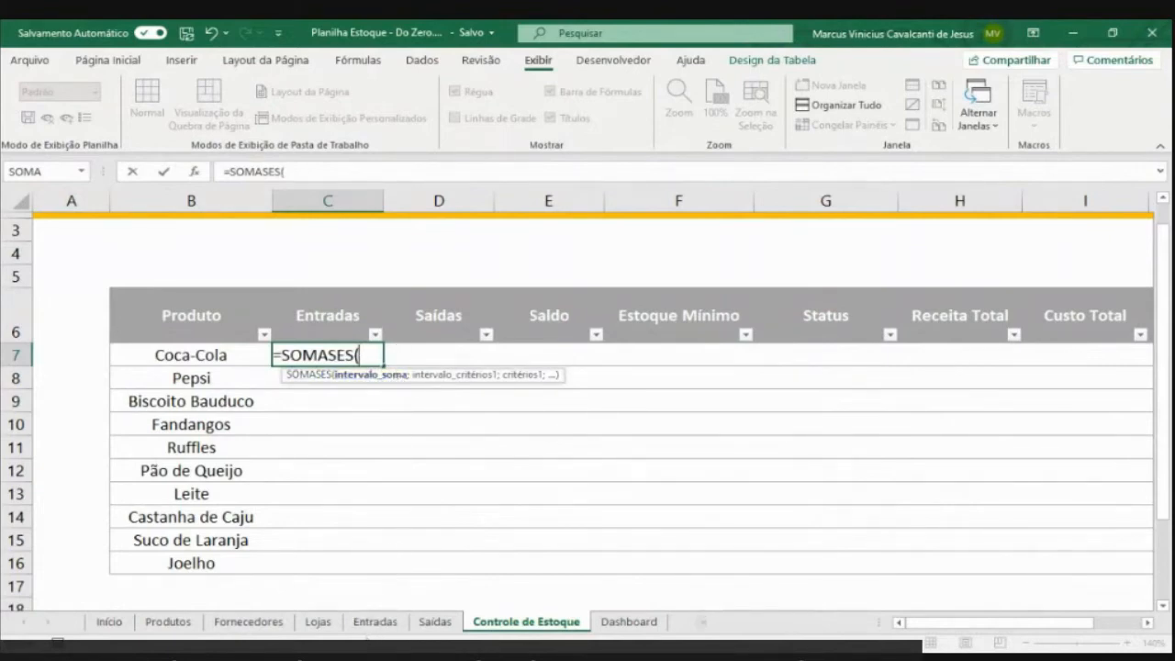
{"action": "left_click", "coordinate": [375, 621]}
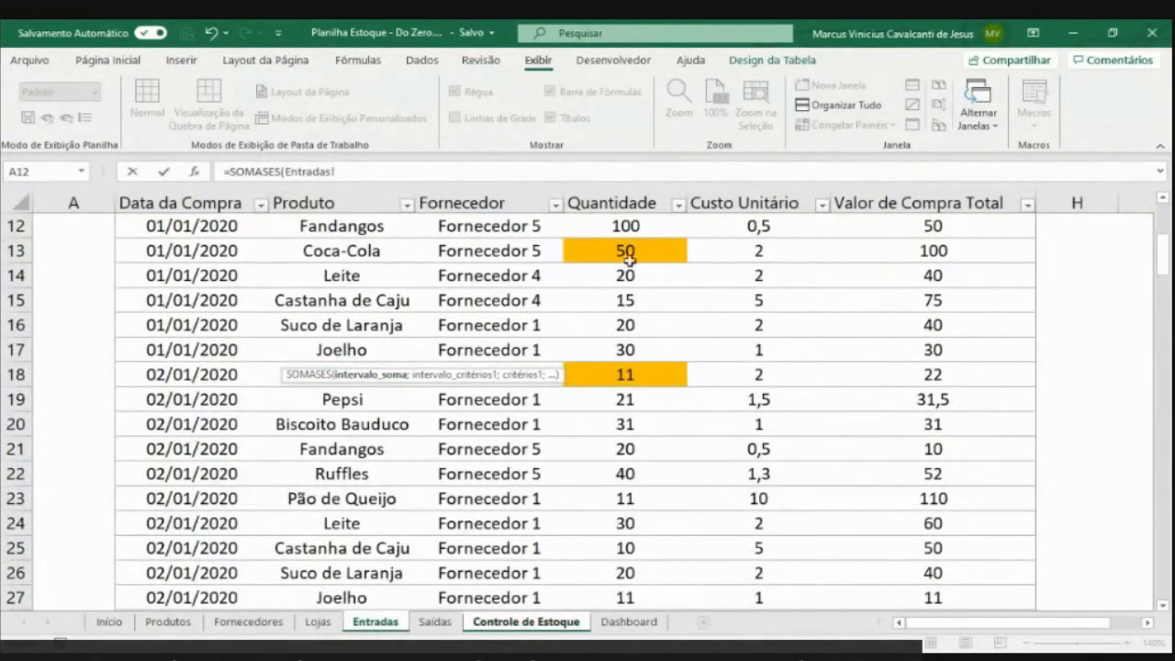
{"action": "left_click", "coordinate": [626, 251]}
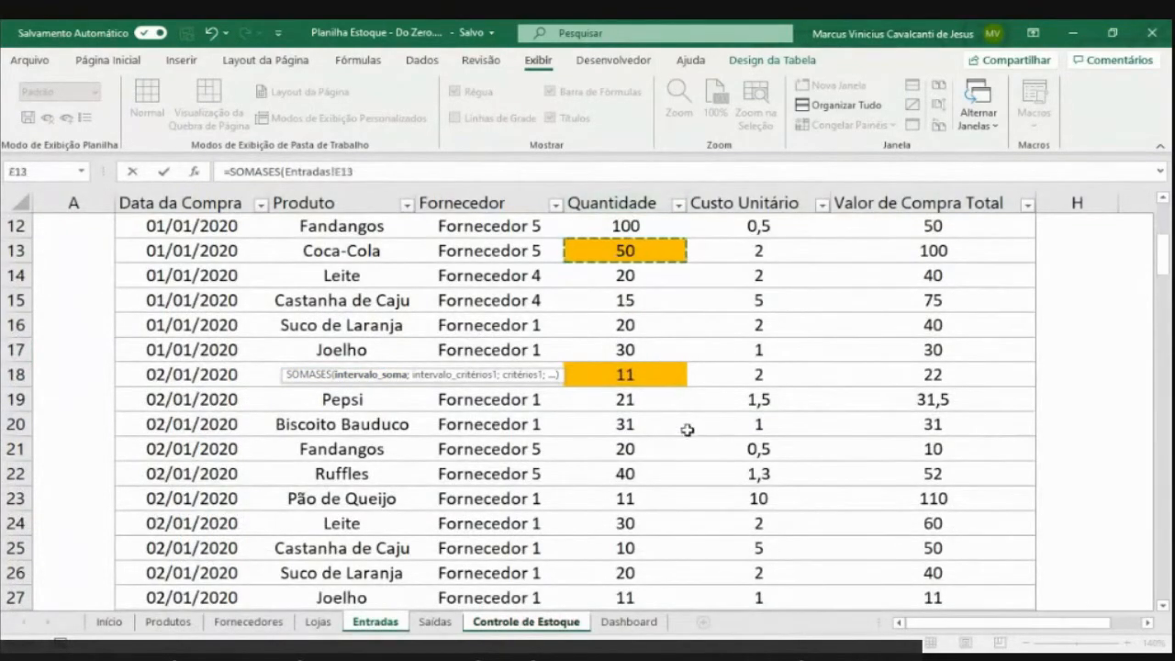
{"action": "key", "text": "ctrl+space"}
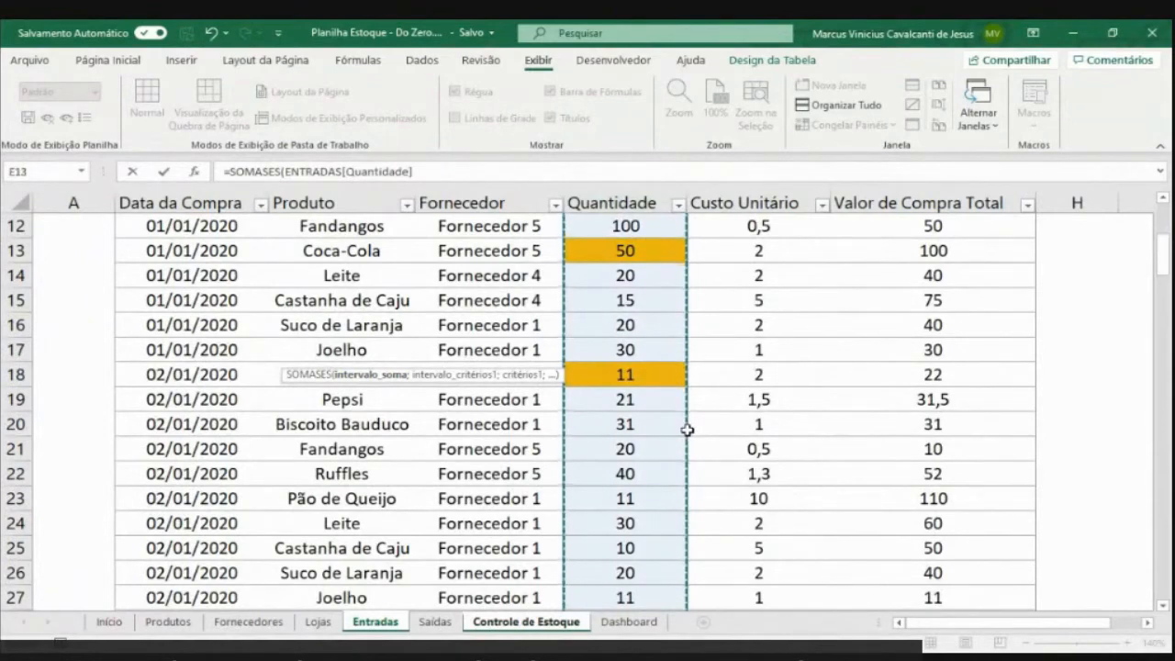
{"action": "type", "text": ";"}
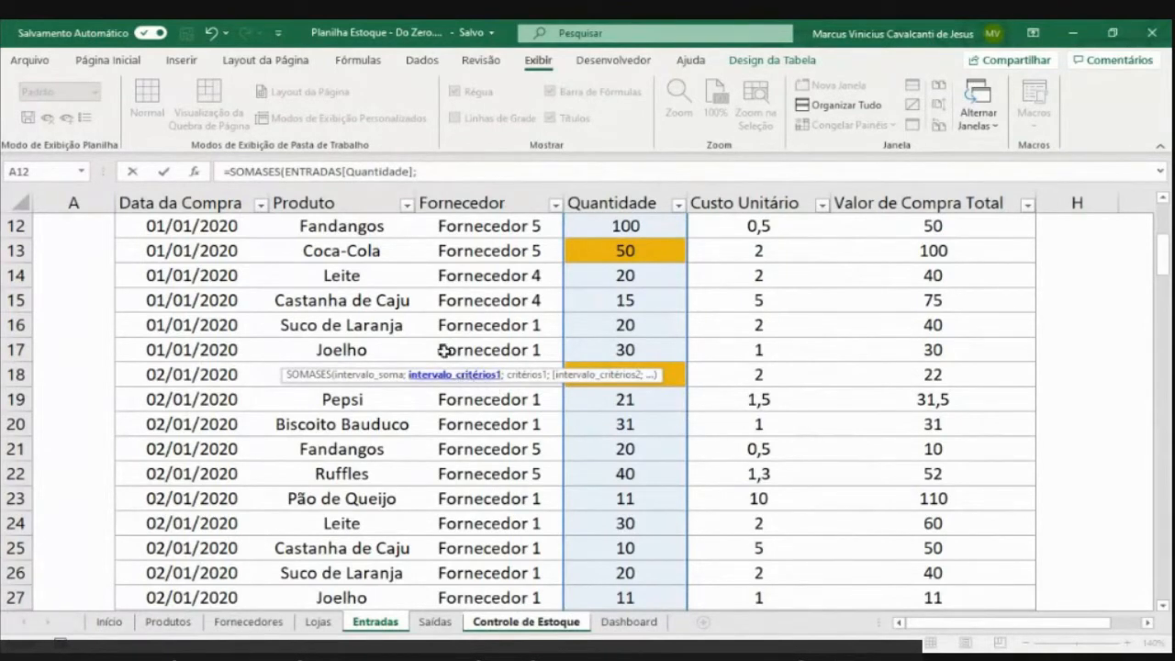
{"action": "left_click", "coordinate": [353, 324]}
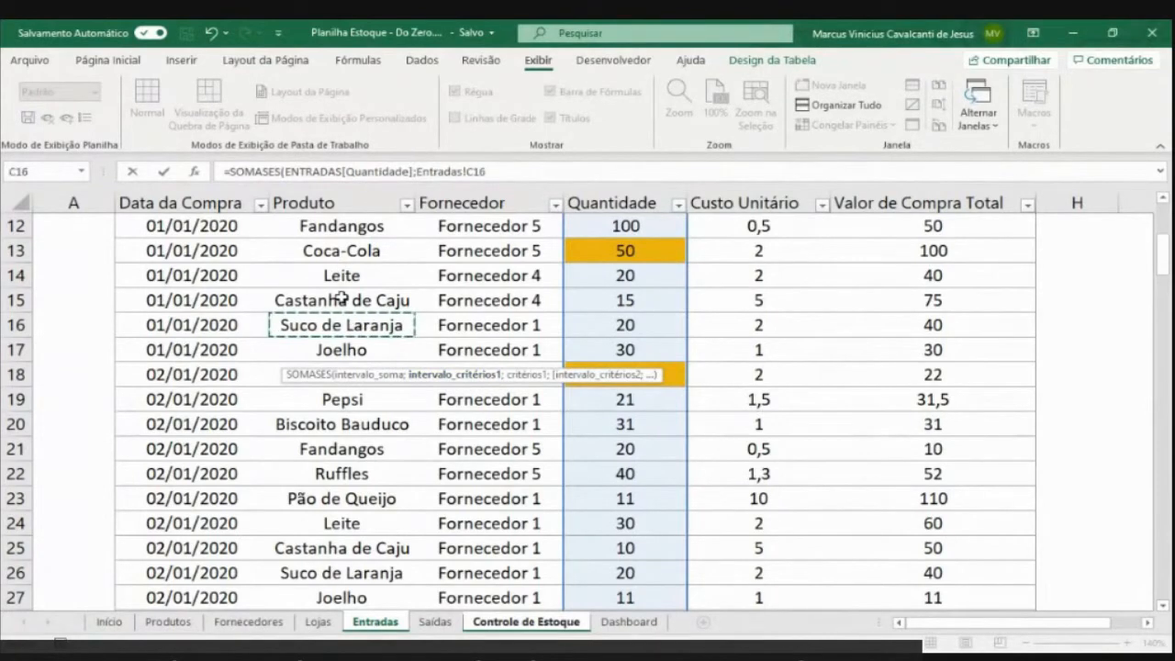
{"action": "key", "text": "ctrl+space"}
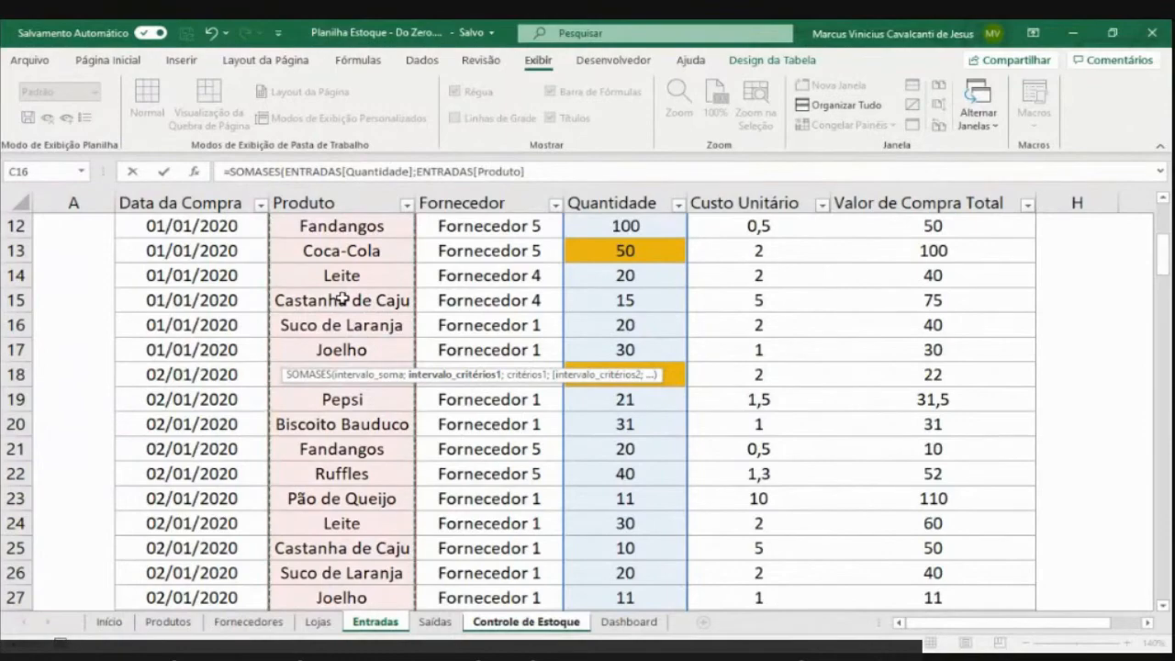
{"action": "type", "text": ";"}
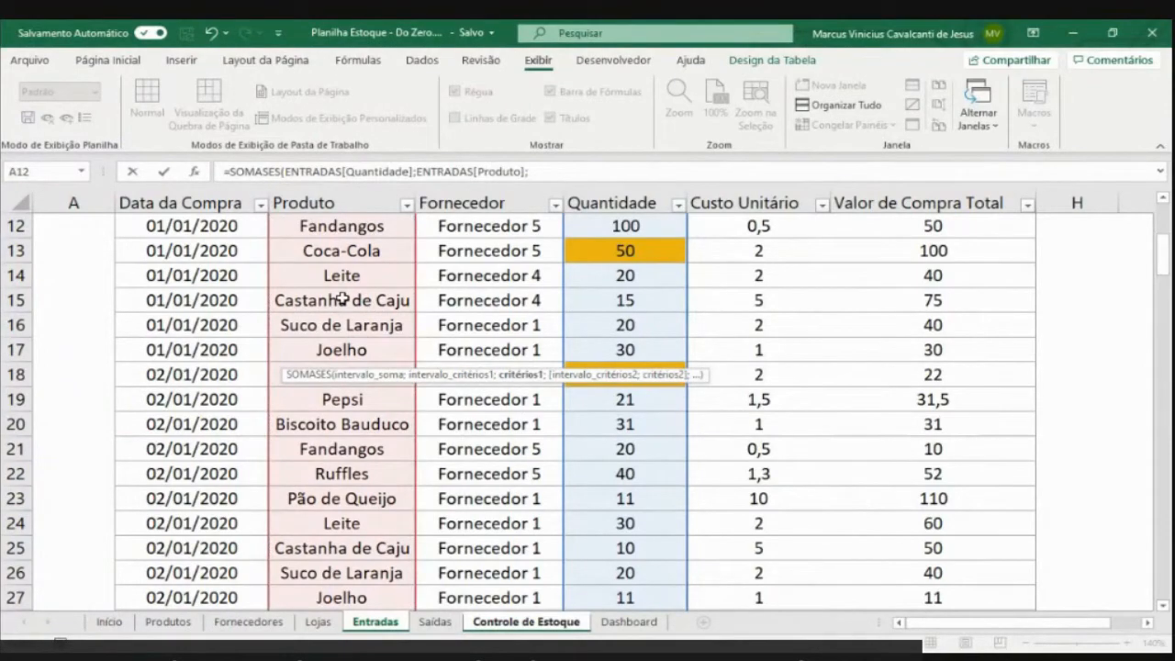
{"action": "left_click", "coordinate": [541, 622]}
{"action": "left_click", "coordinate": [200, 357]}
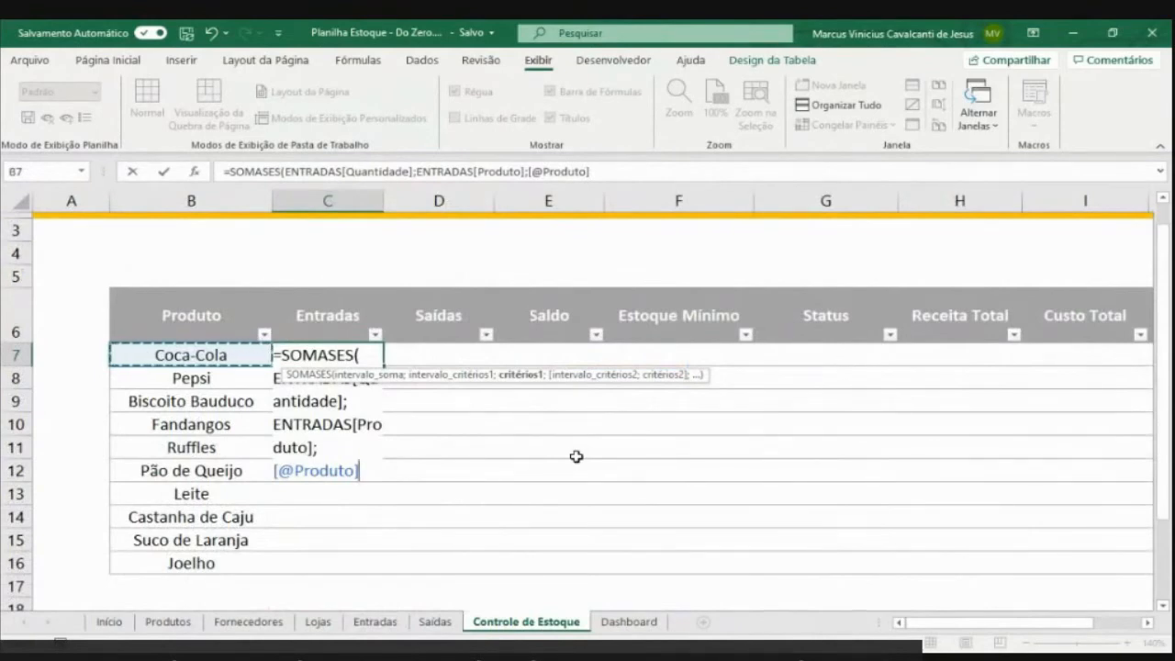
{"action": "key", "text": "Return"}
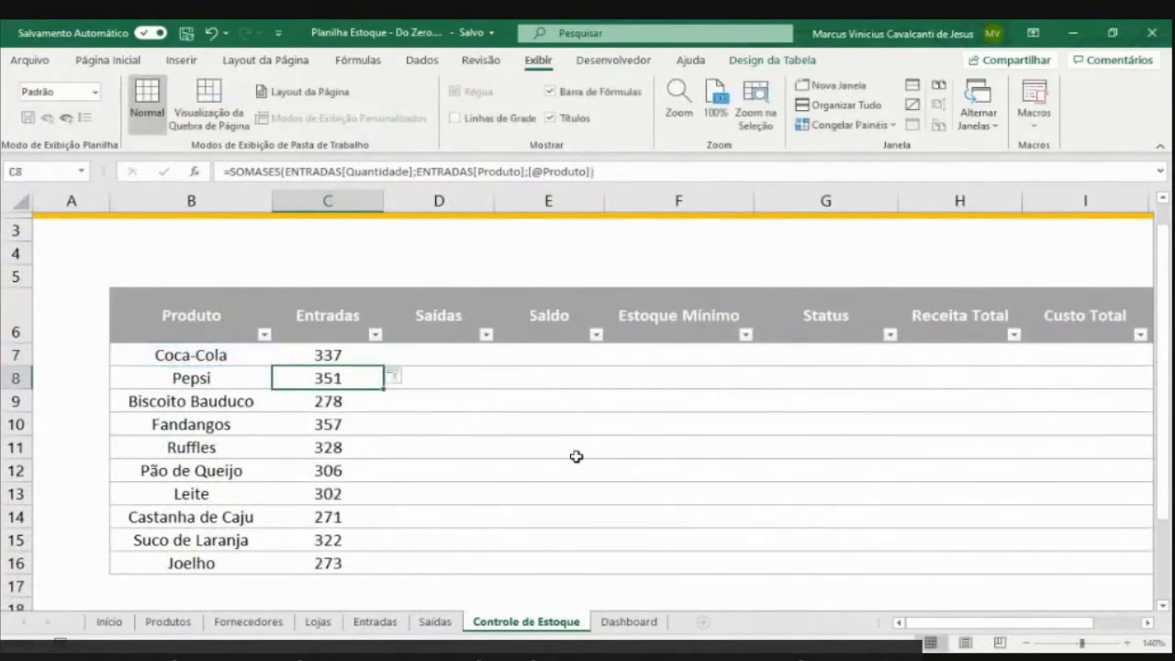
{"action": "key", "text": "Up"}
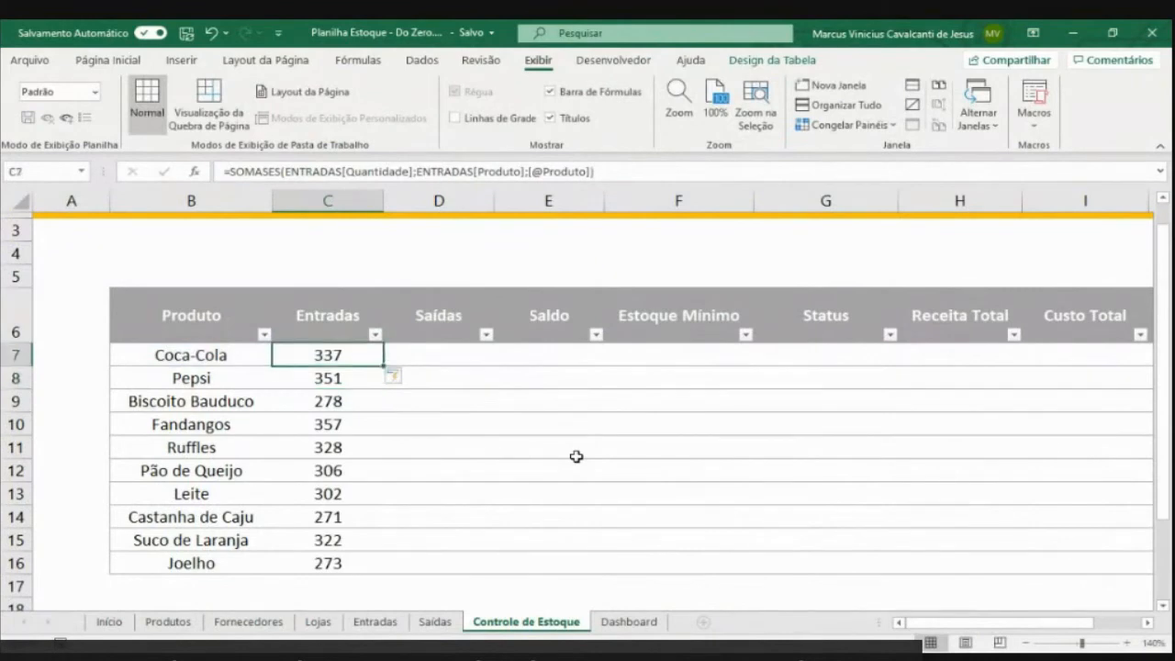
Start a SOMASES formula in D7, the Saídas cell for Coca-Cola, with SAÍDAS[Quantidade Vendida] as the sum range
{"action": "key", "text": "Right"}
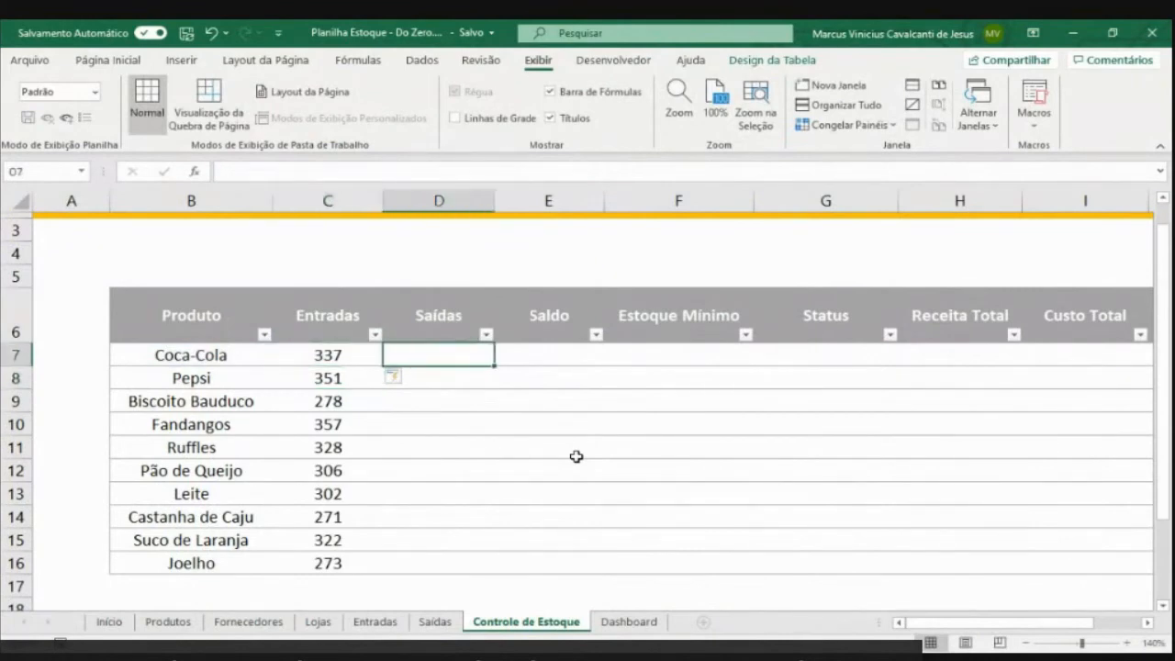
{"action": "type", "text": "=SOMASE"}
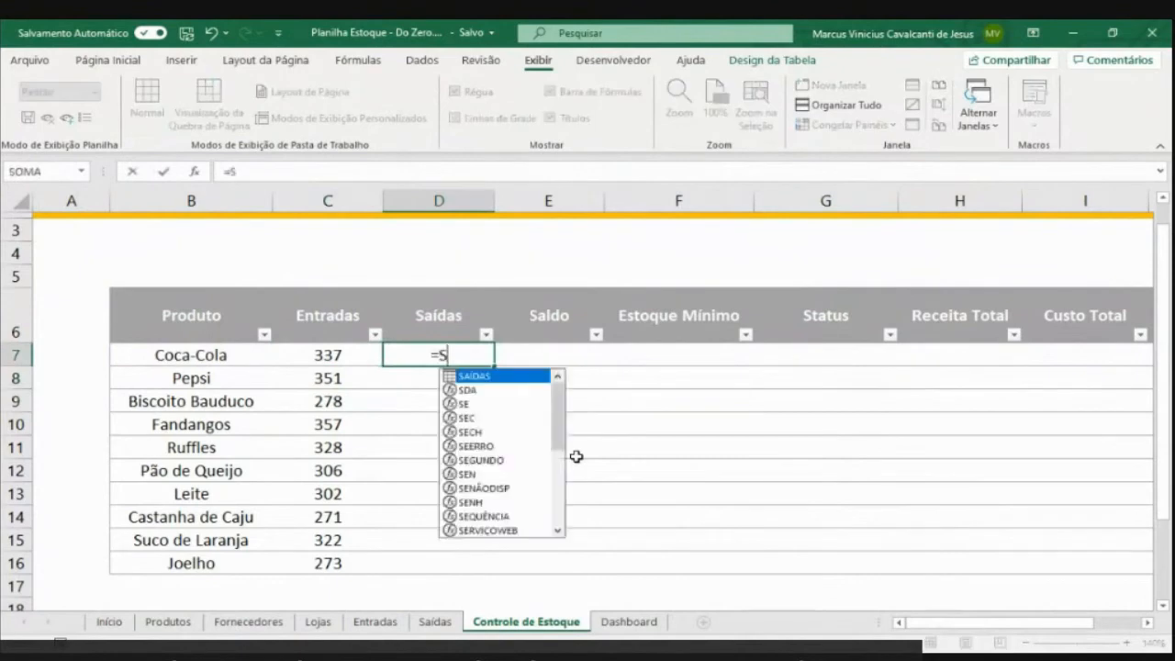
{"action": "key", "text": "Down"}
{"action": "key", "text": "Down"}
{"action": "key", "text": "Tab"}
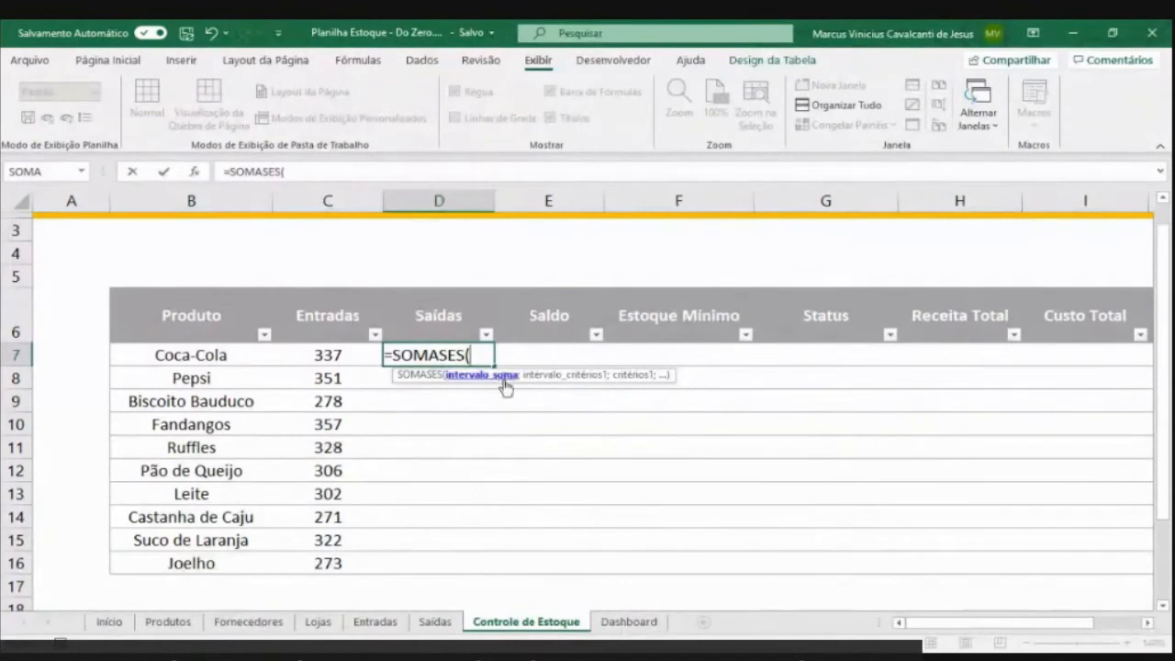
{"action": "left_click", "coordinate": [437, 624]}
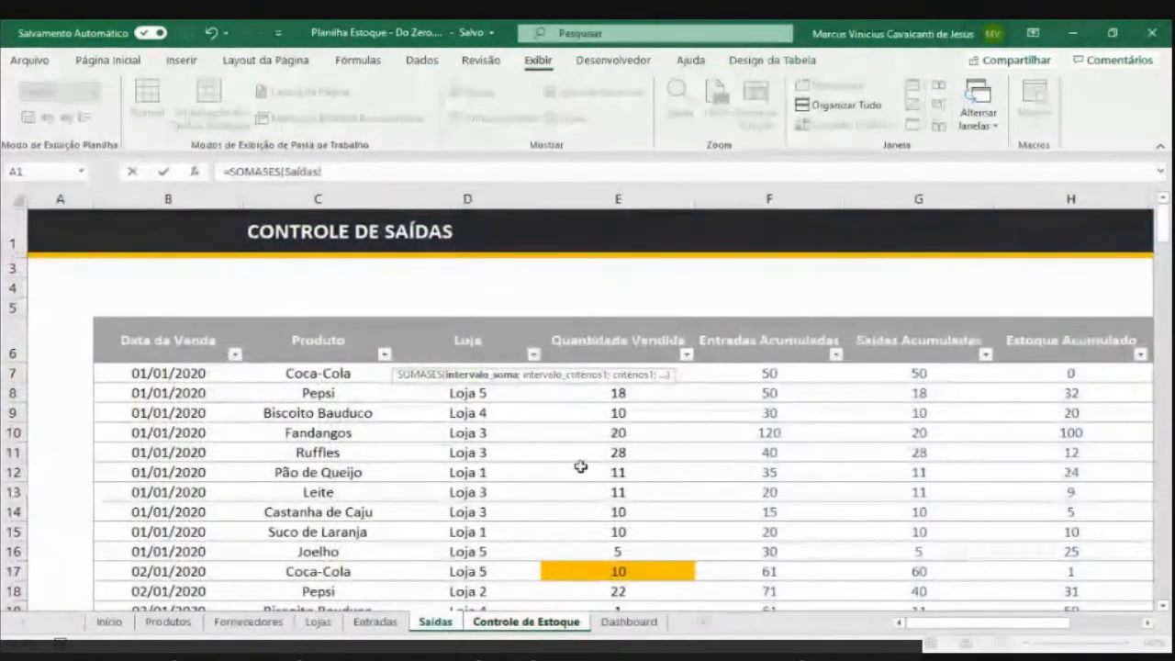
{"action": "left_click", "coordinate": [663, 432]}
{"action": "key", "text": "ctrl+space"}
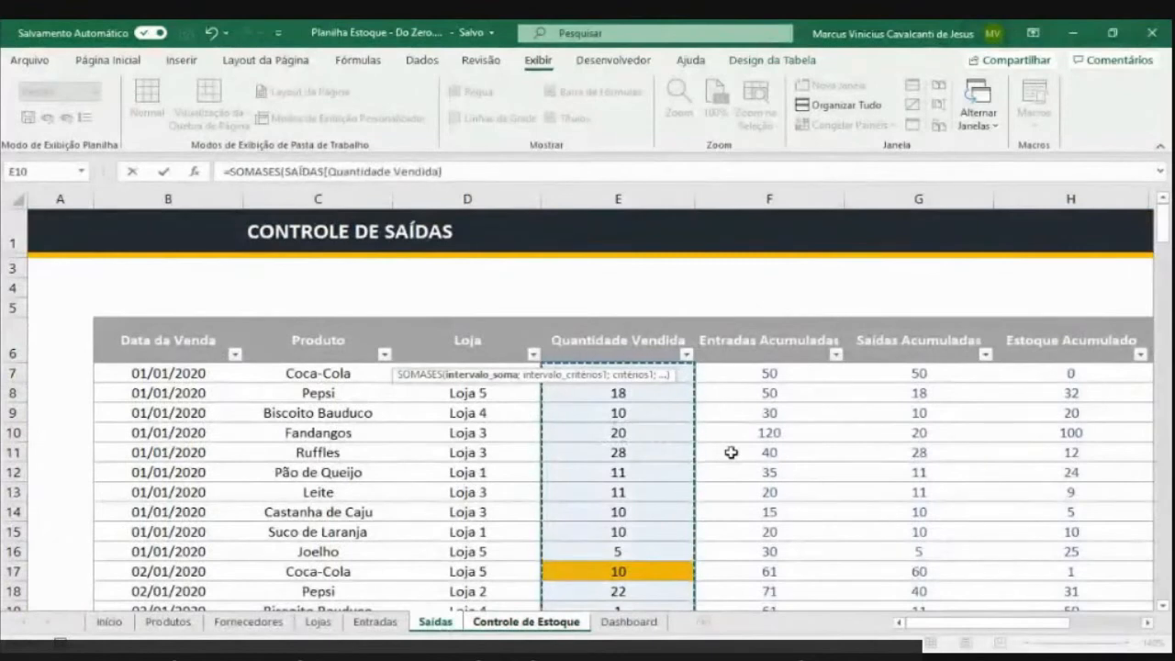
{"action": "type", "text": ";"}
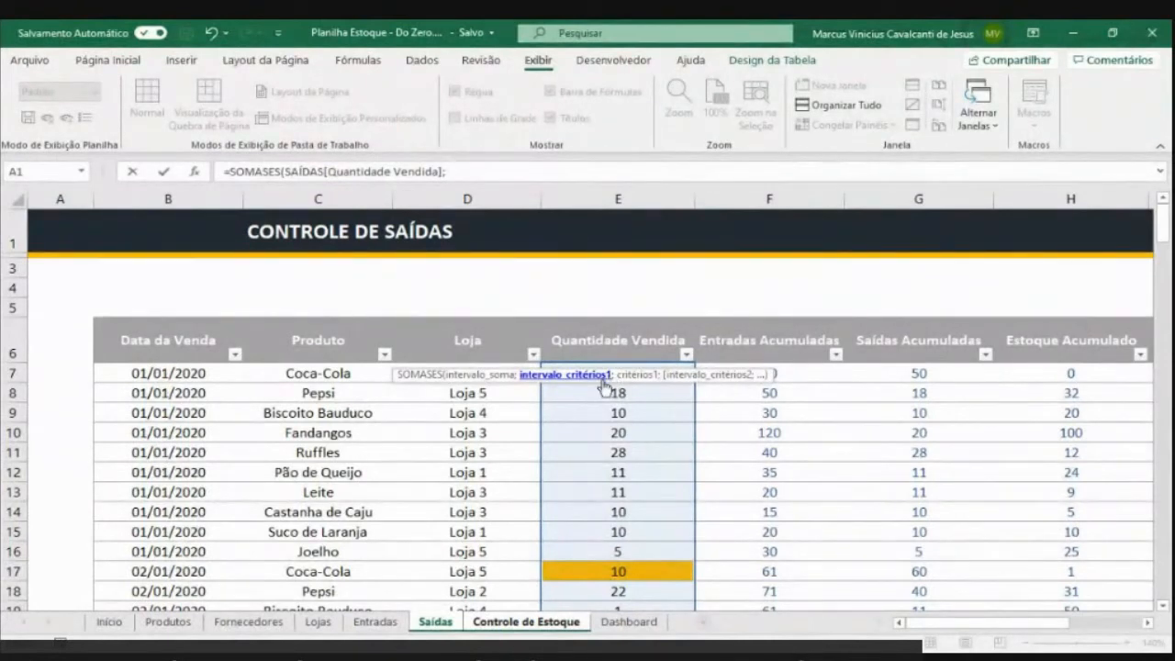
{"action": "left_click", "coordinate": [385, 393]}
{"action": "key", "text": "ctrl+space"}
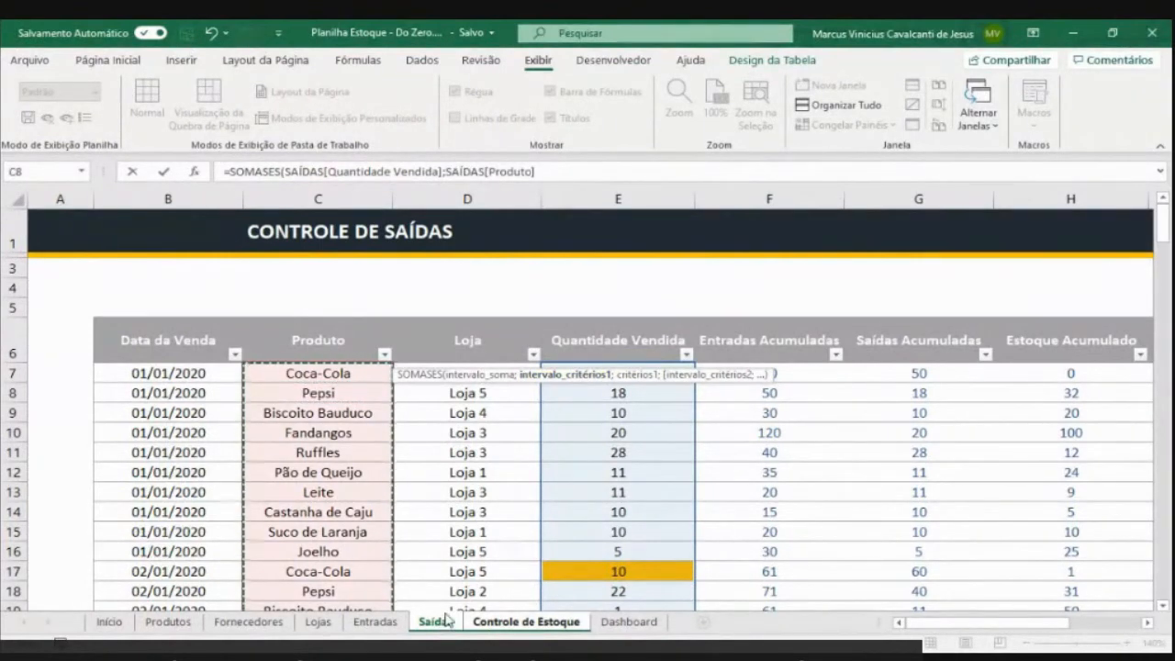
{"action": "type", "text": ";"}
{"action": "left_click", "coordinate": [526, 625]}
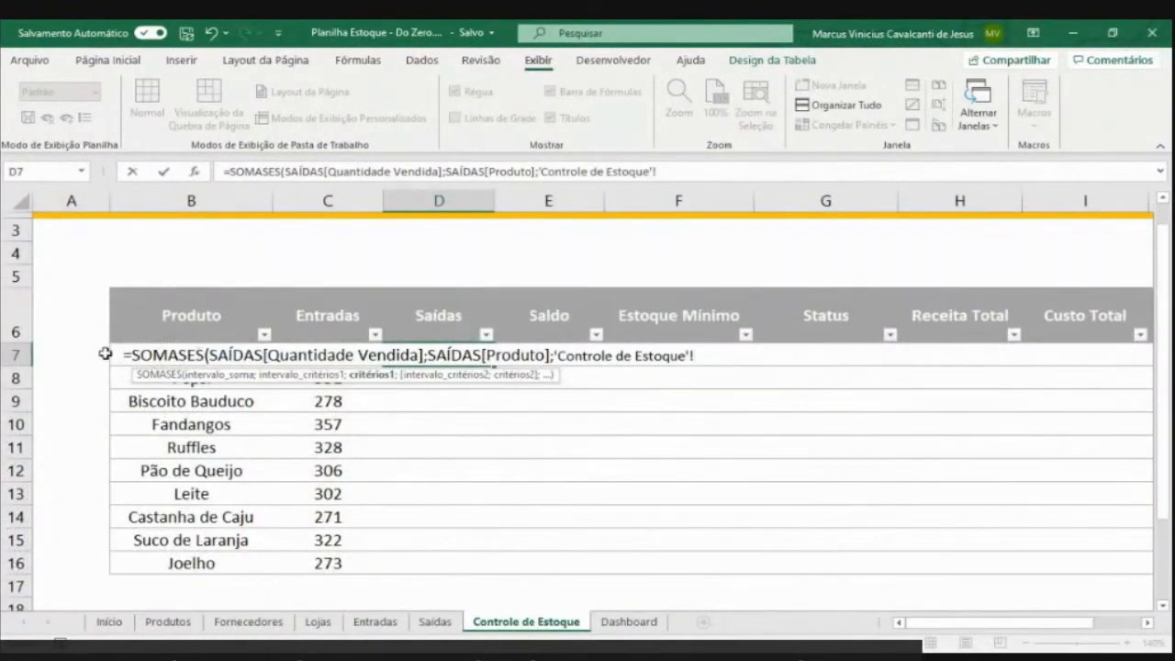
{"action": "left_click", "coordinate": [58, 353]}
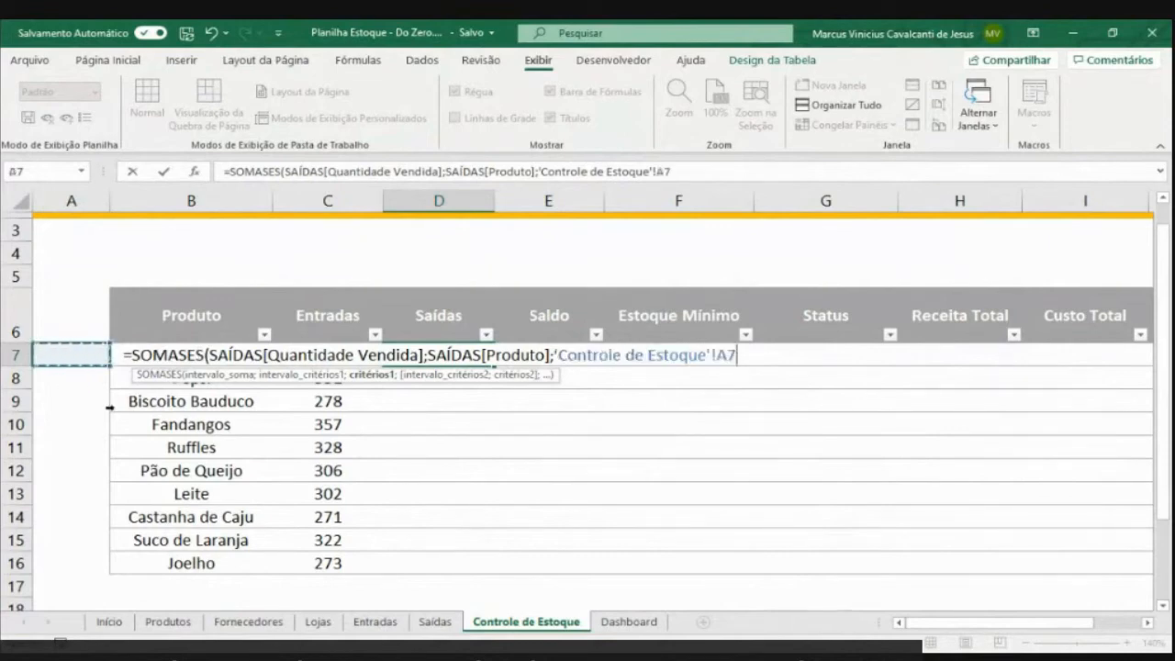
{"action": "key", "text": "Right"}
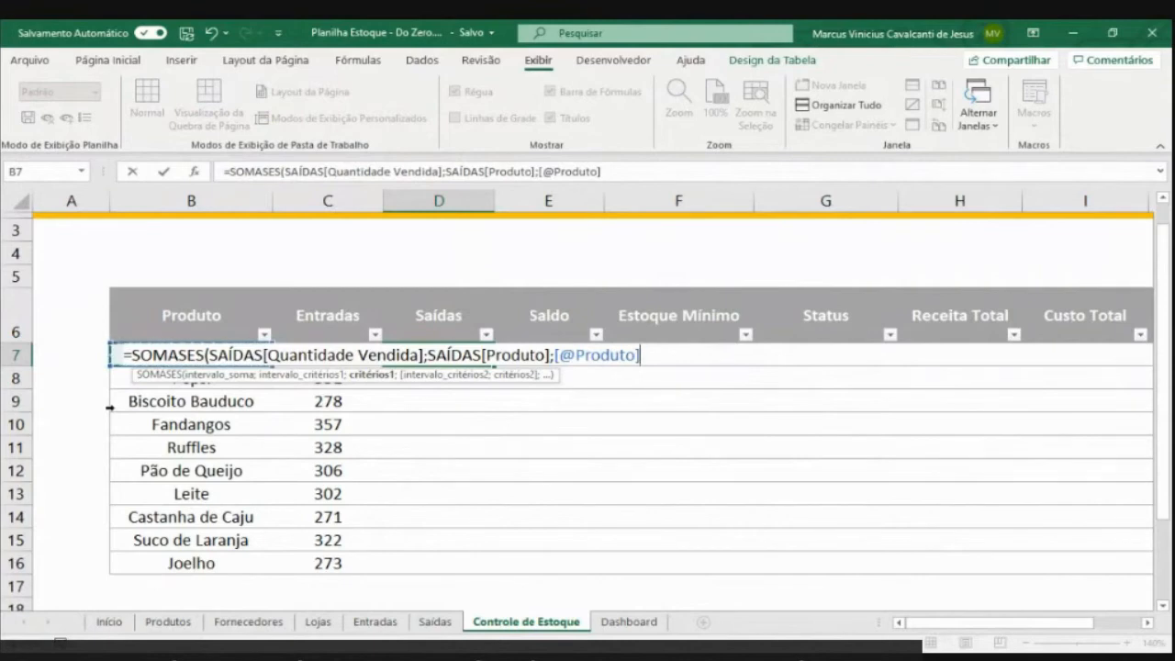
{"action": "key", "text": "Return"}
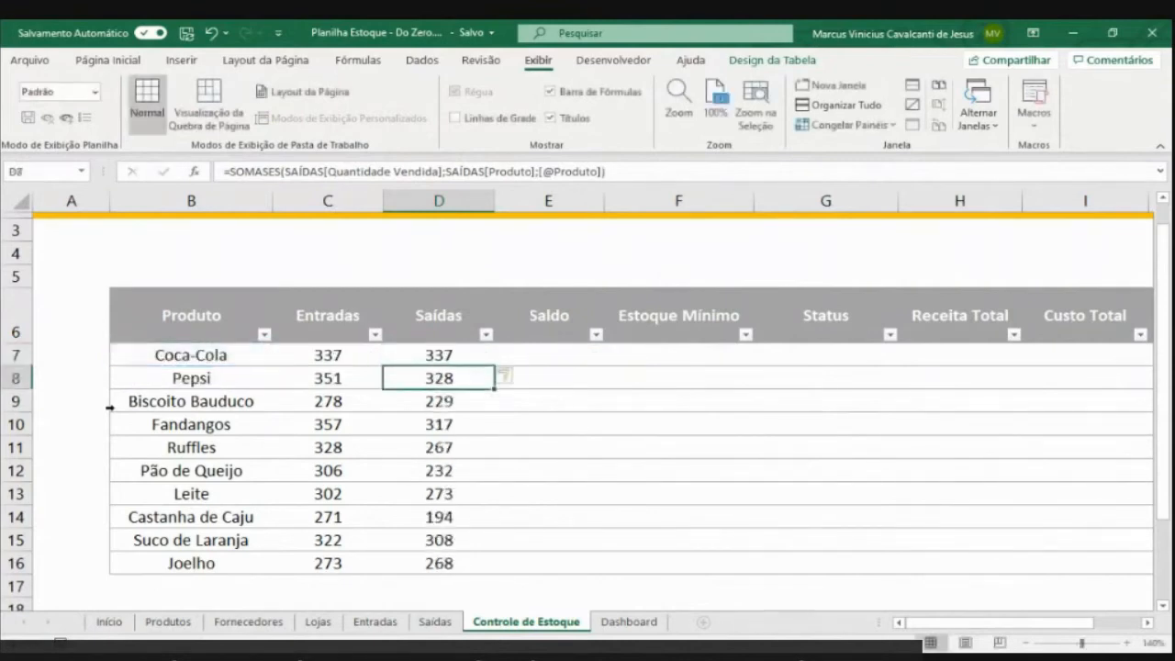
{"action": "key", "text": "Up"}
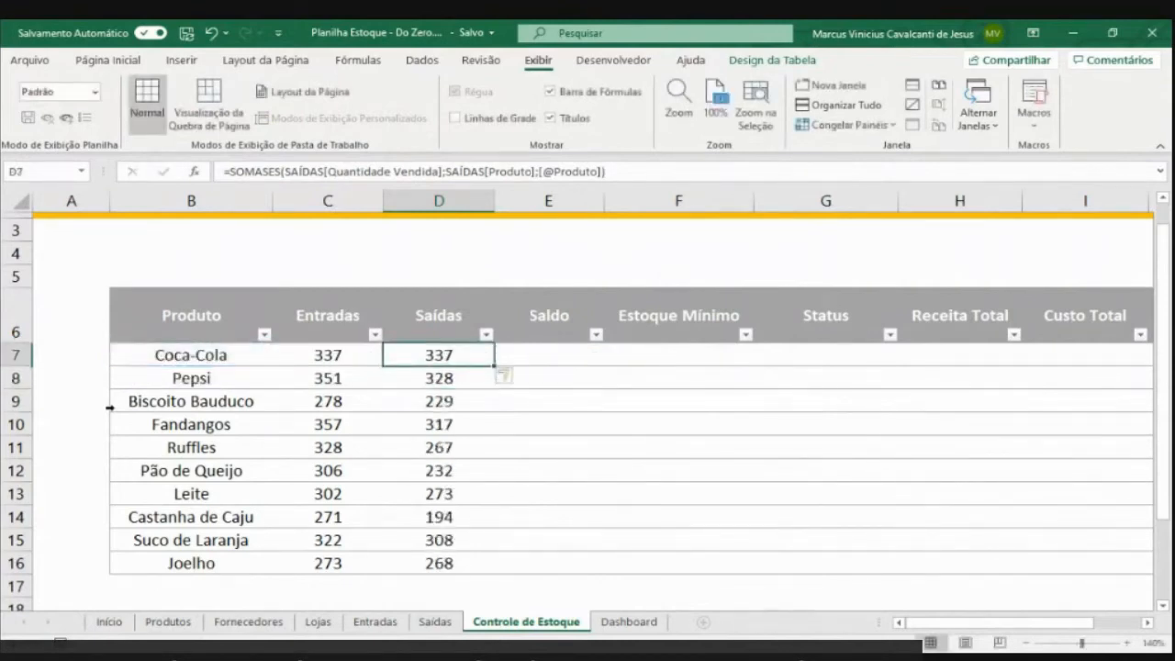
{"action": "left_click", "coordinate": [310, 351]}
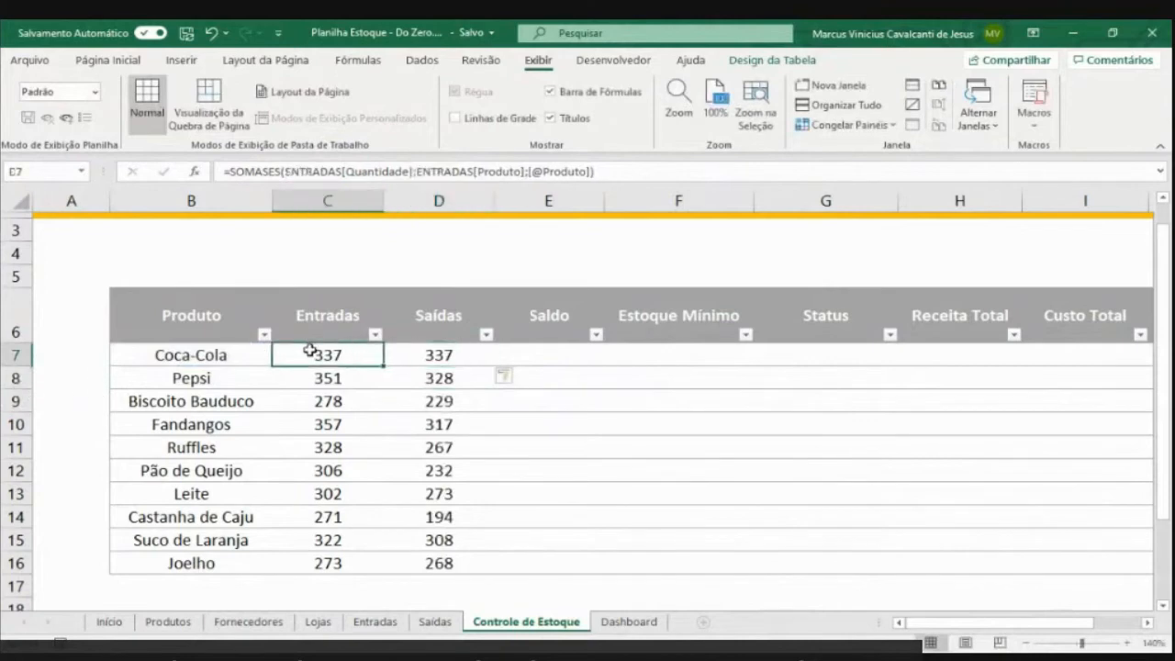
{"action": "left_click", "coordinate": [412, 358]}
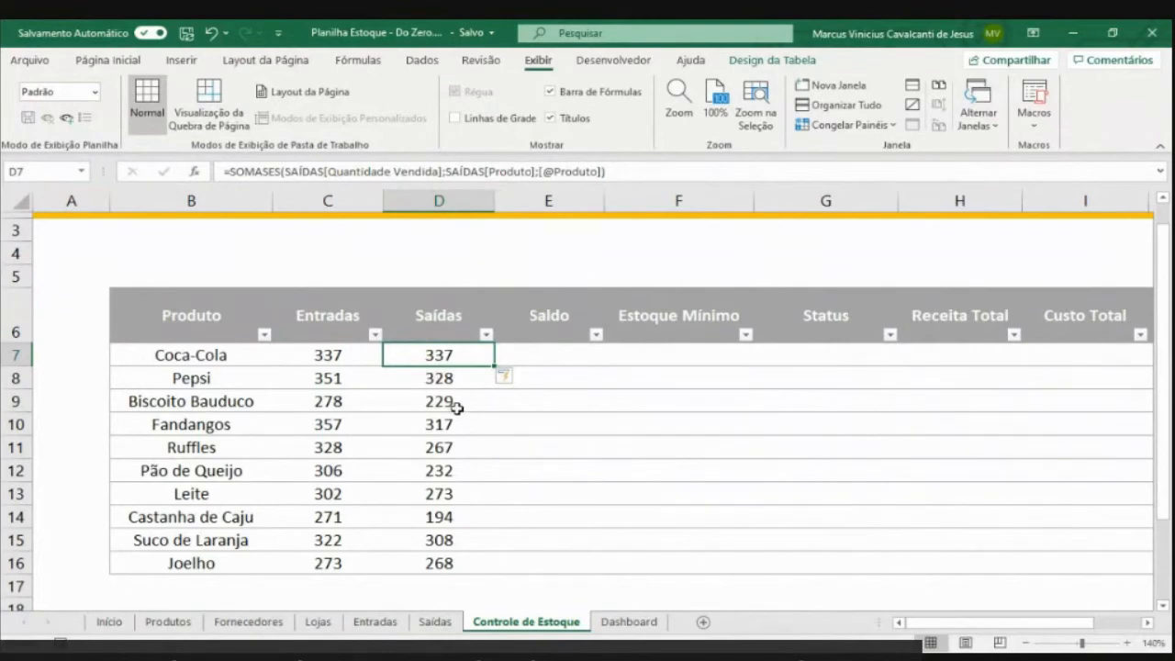
{"action": "key", "text": "Right"}
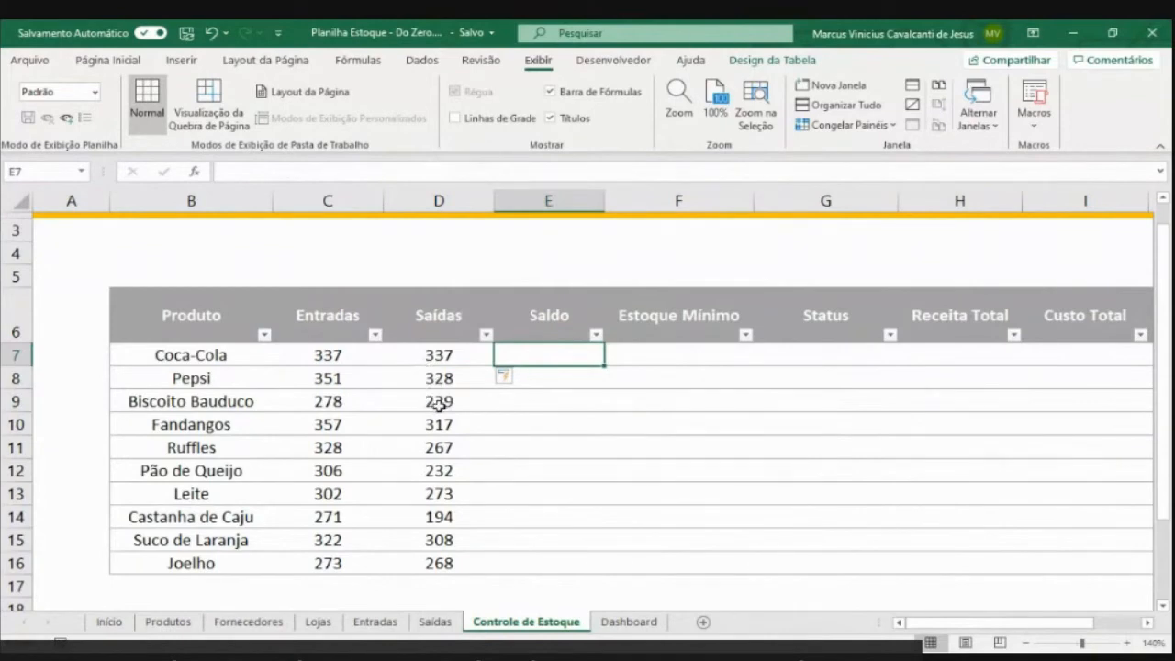
{"action": "type", "text": "="}
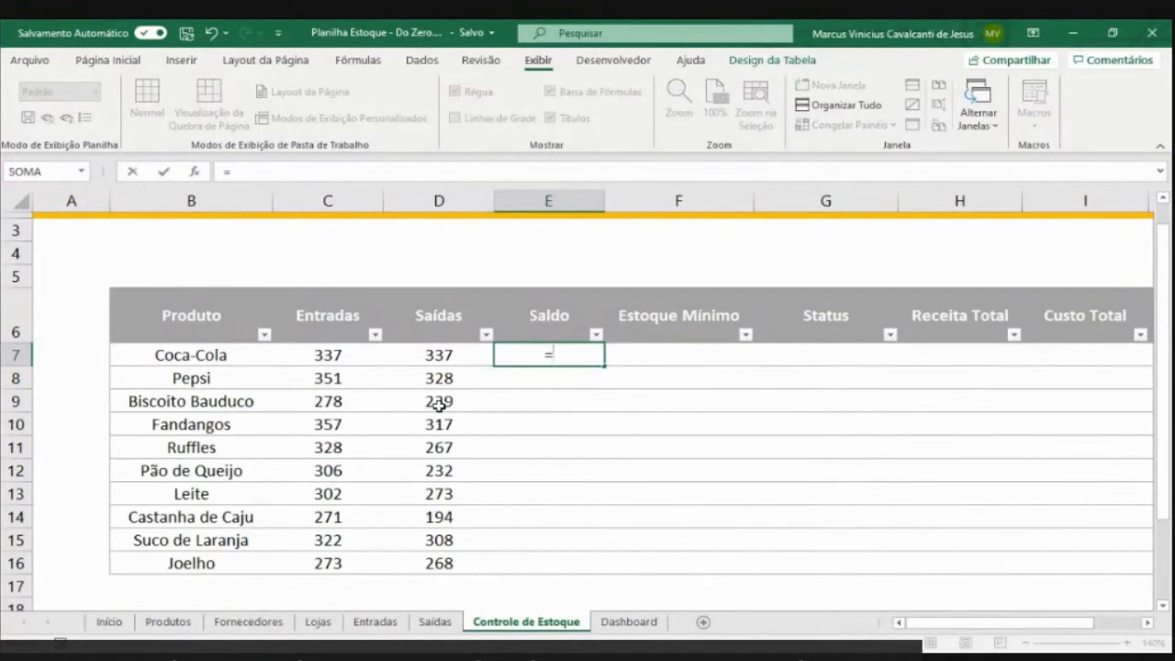
{"action": "key", "text": "Left"}
{"action": "key", "text": "Left"}
{"action": "type", "text": "-"}
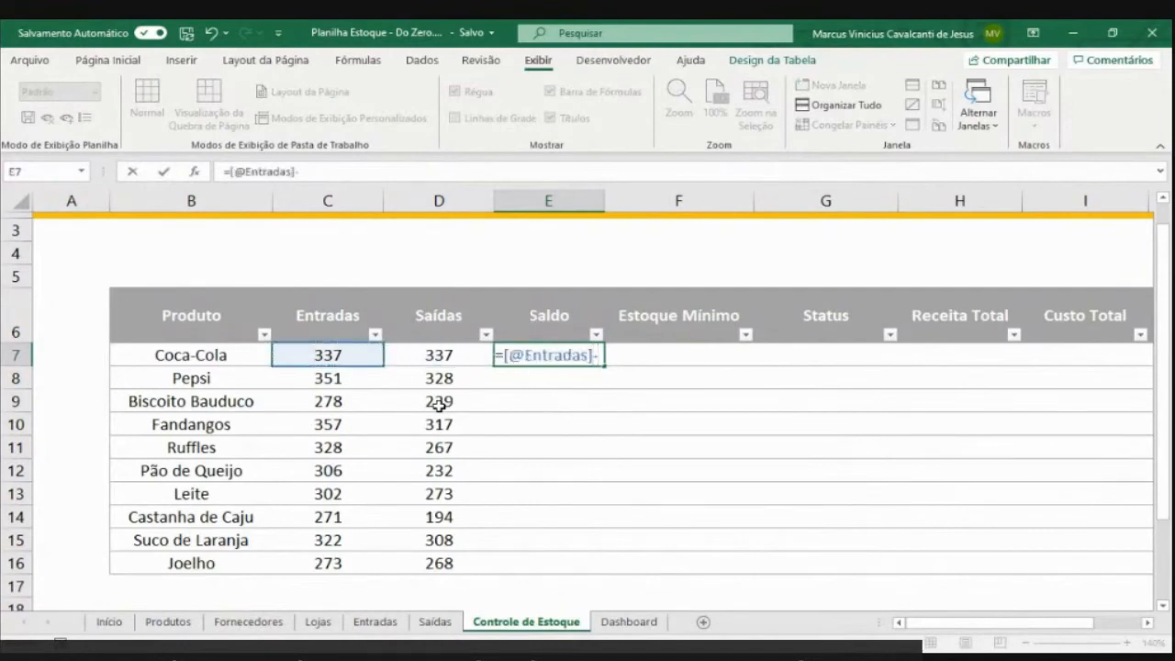
{"action": "left_click", "coordinate": [424, 354]}
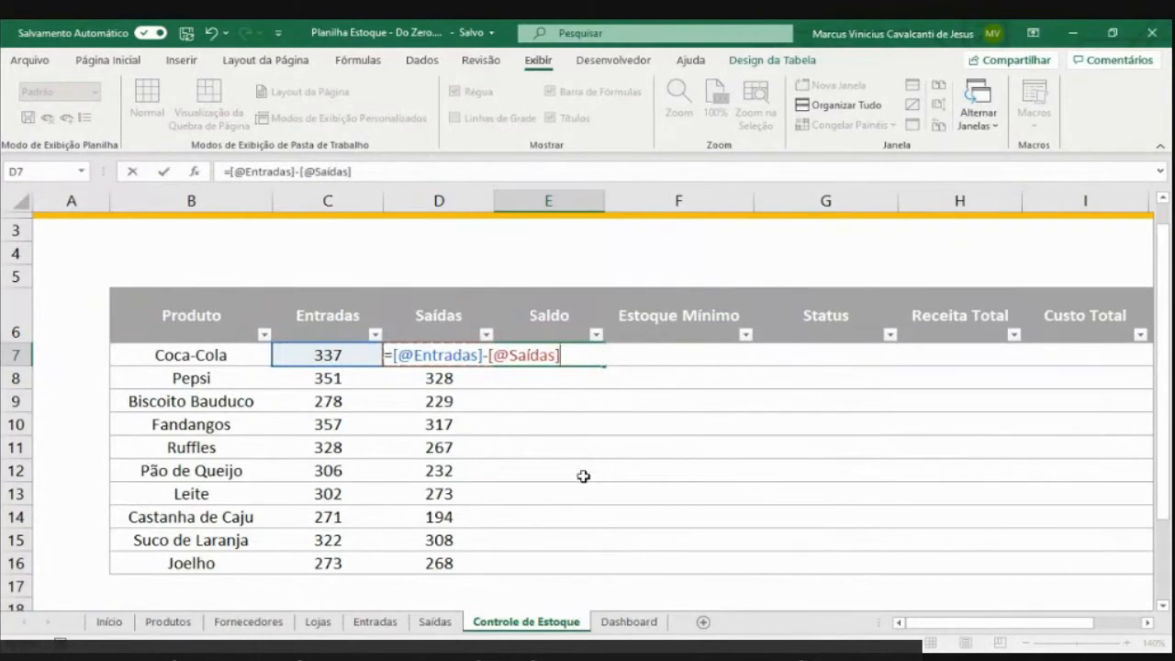
{"action": "key", "text": "Return"}
{"action": "key", "text": "Up"}
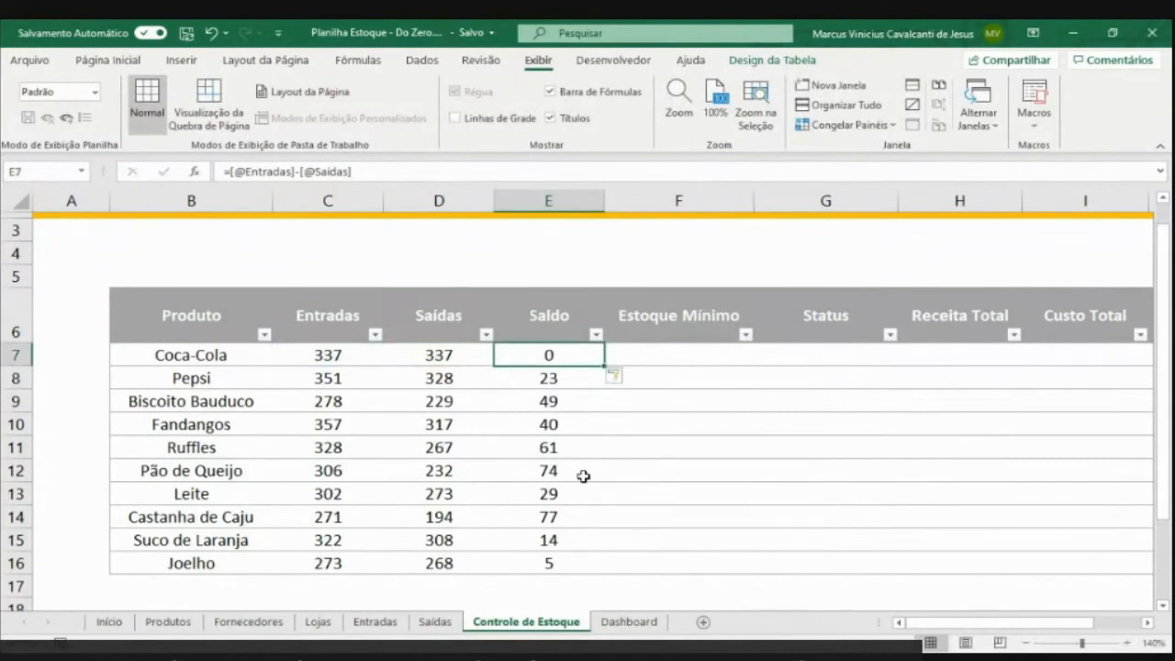
{"action": "left_click", "coordinate": [532, 384]}
{"action": "left_click", "coordinate": [535, 401]}
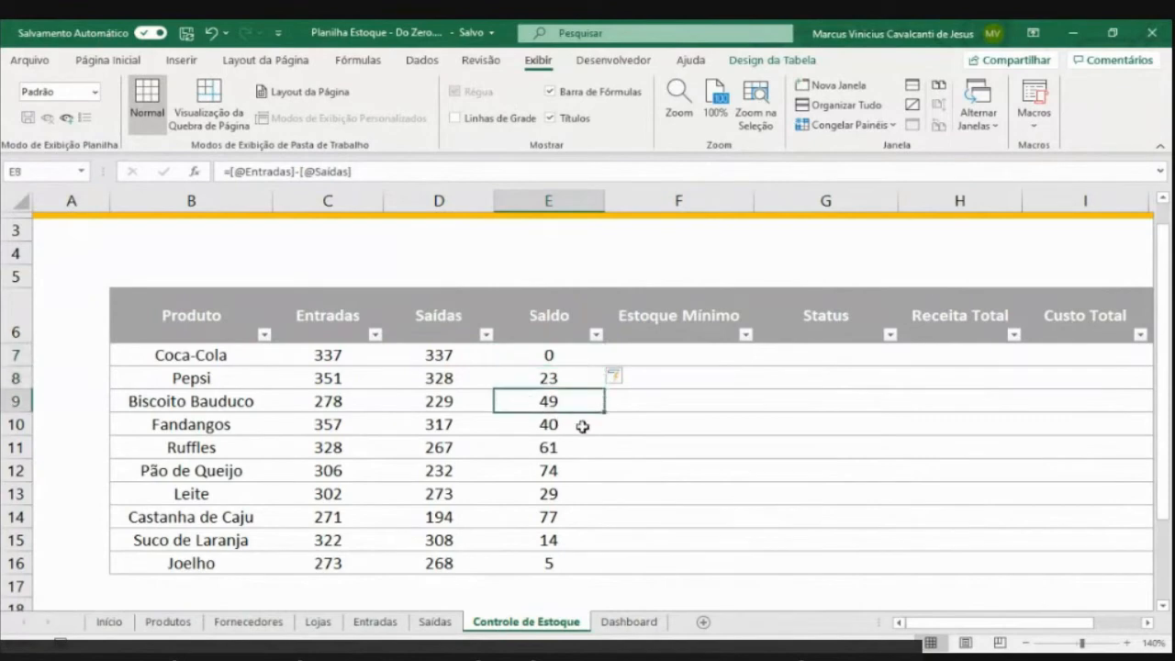
{"action": "left_click", "coordinate": [552, 424]}
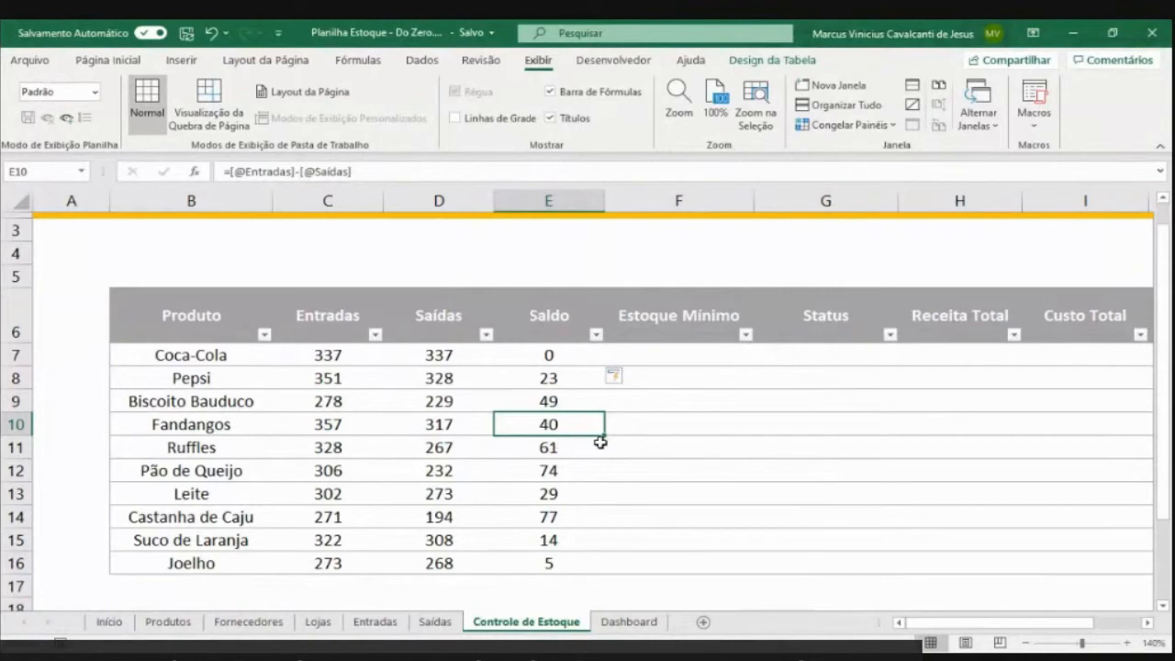
{"action": "left_click", "coordinate": [722, 358]}
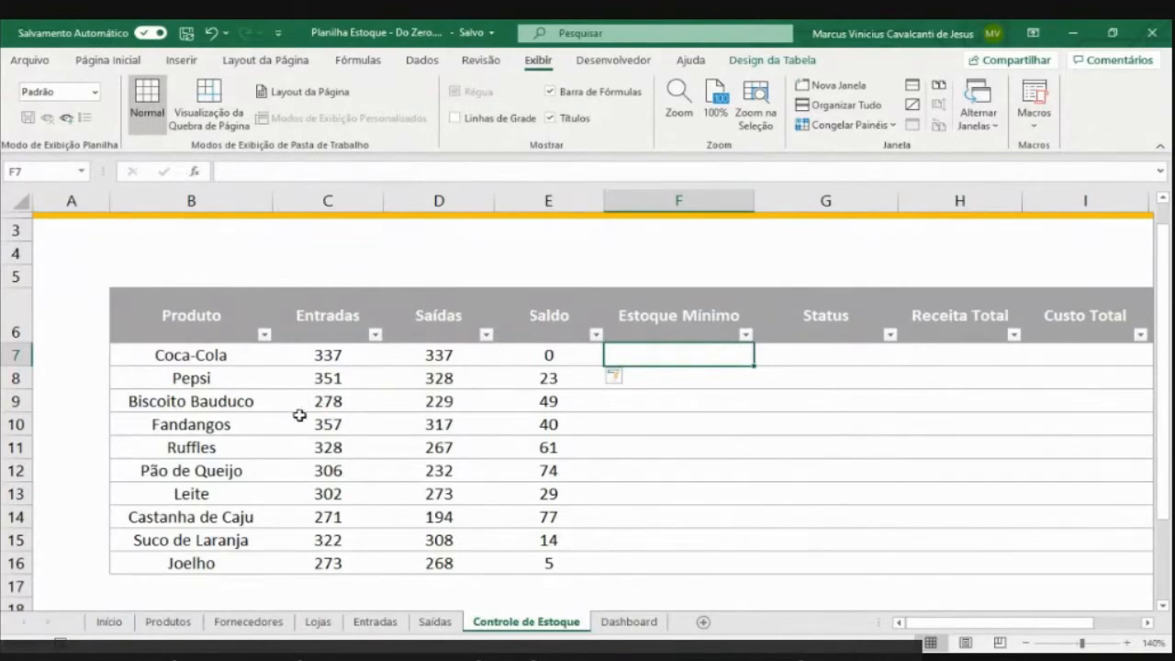
{"action": "type", "text": "="}
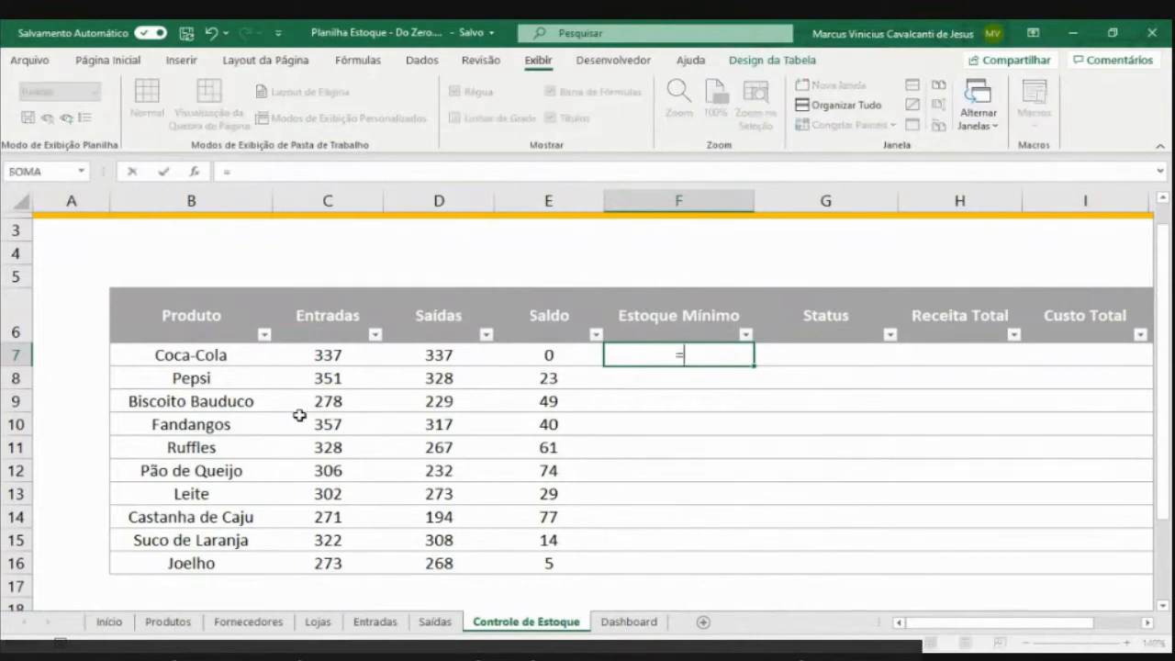
{"action": "type", "text": "PROCV("}
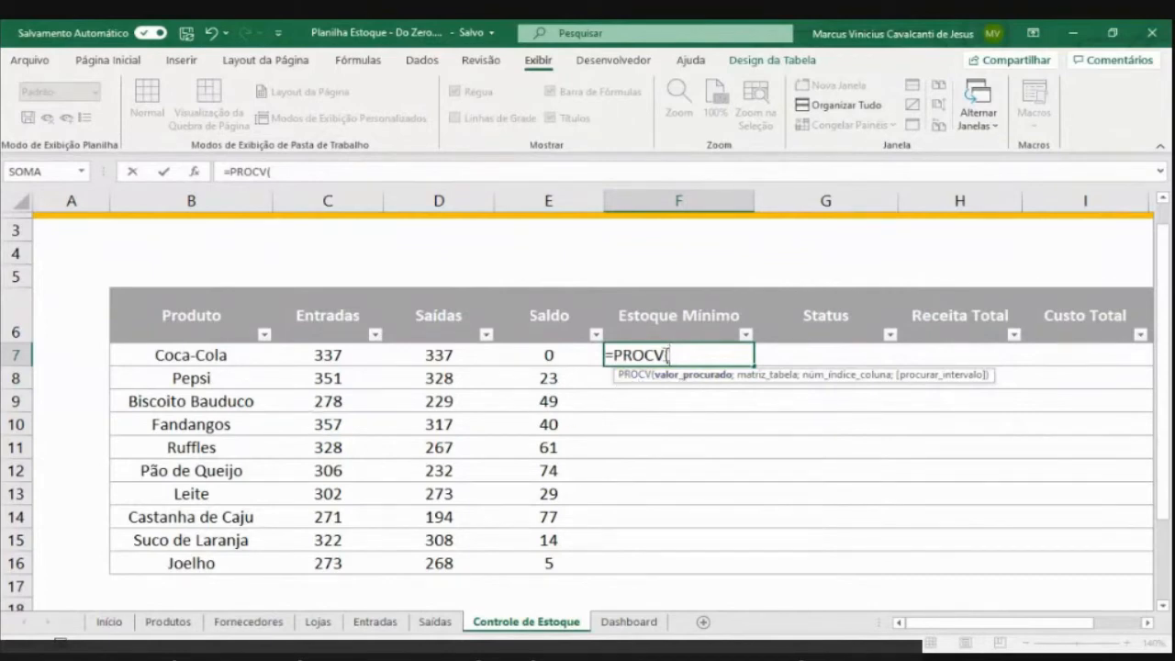
{"action": "left_click", "coordinate": [223, 351]}
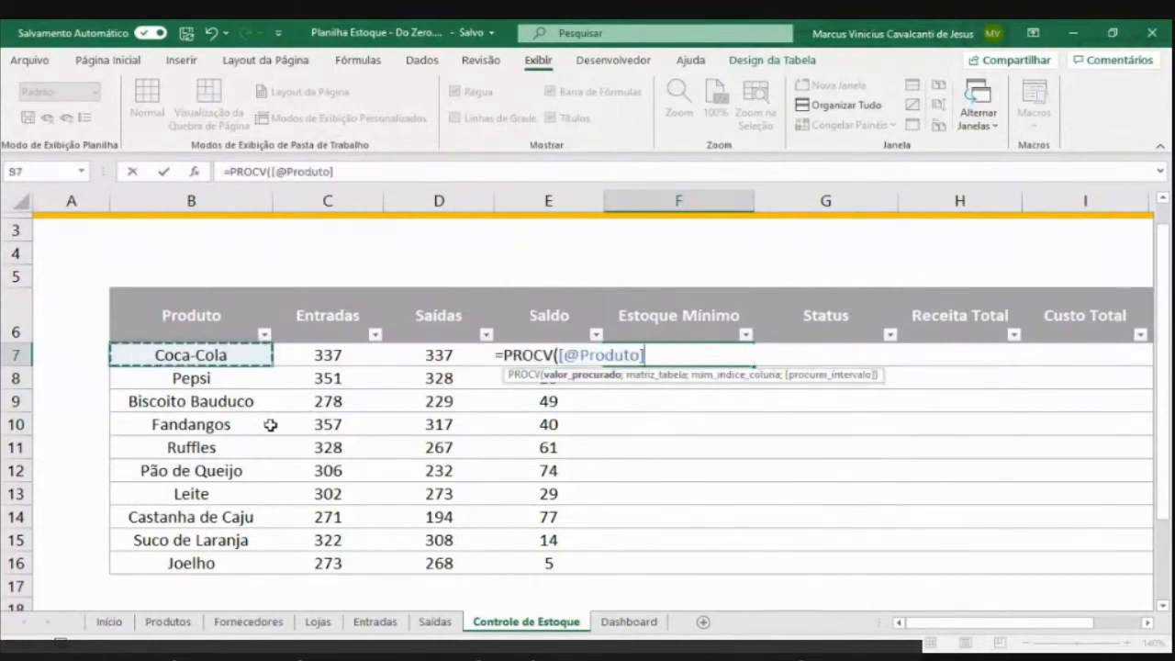
{"action": "type", "text": ";"}
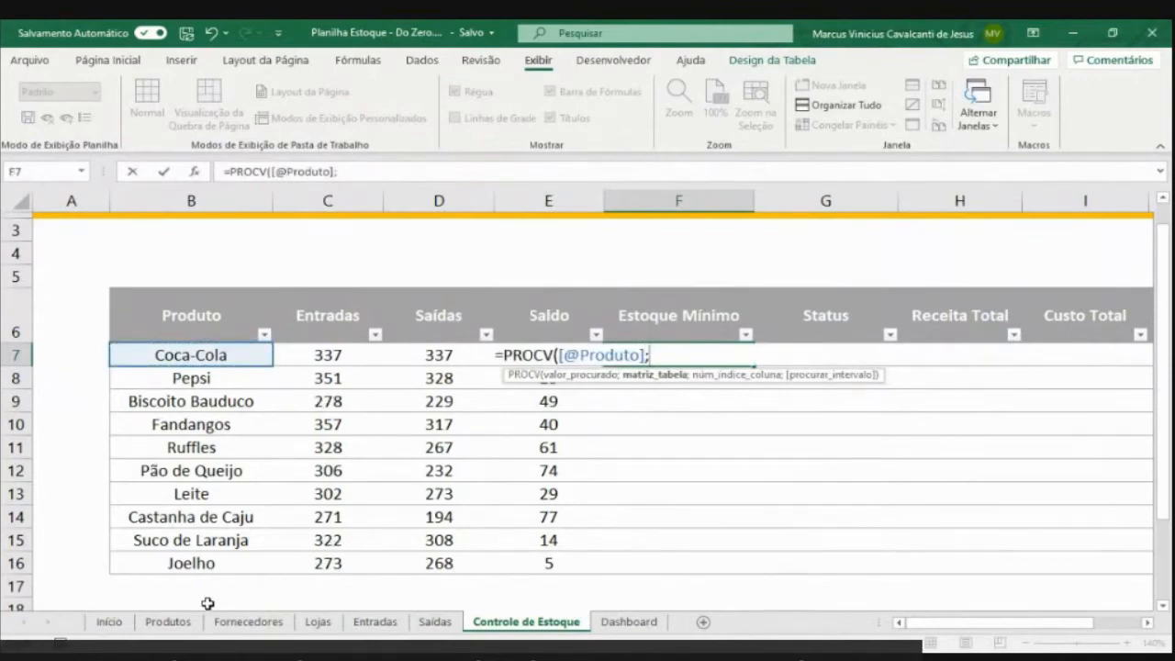
{"action": "left_click", "coordinate": [168, 622]}
{"action": "left_click", "coordinate": [172, 387]}
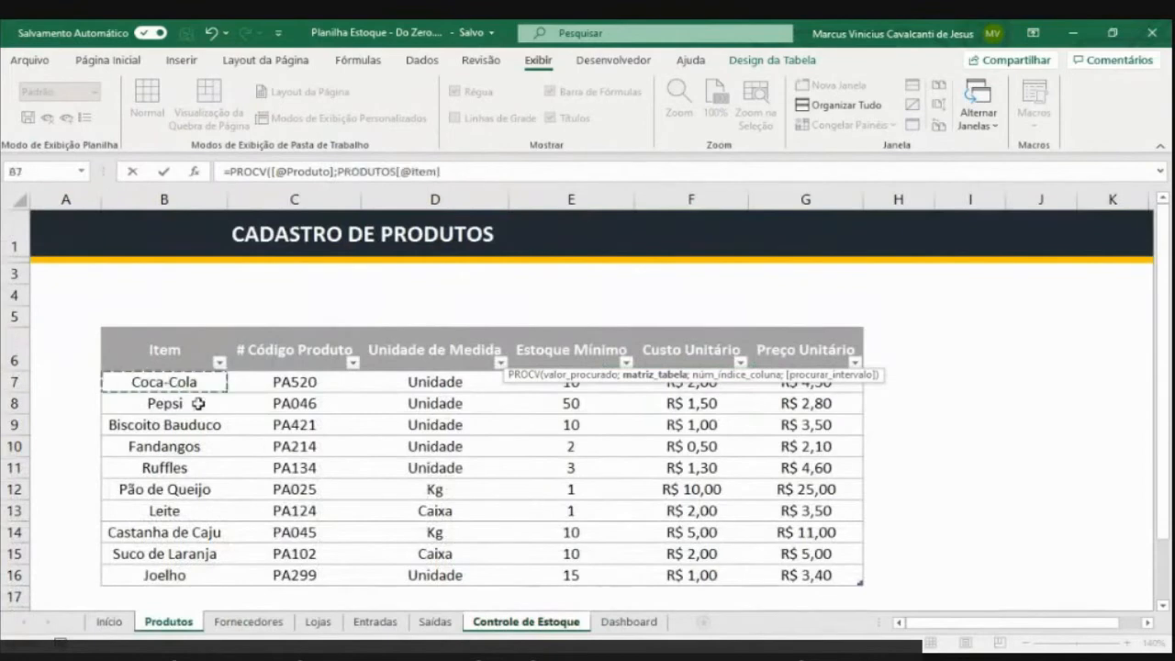
{"action": "key", "text": "ctrl+t"}
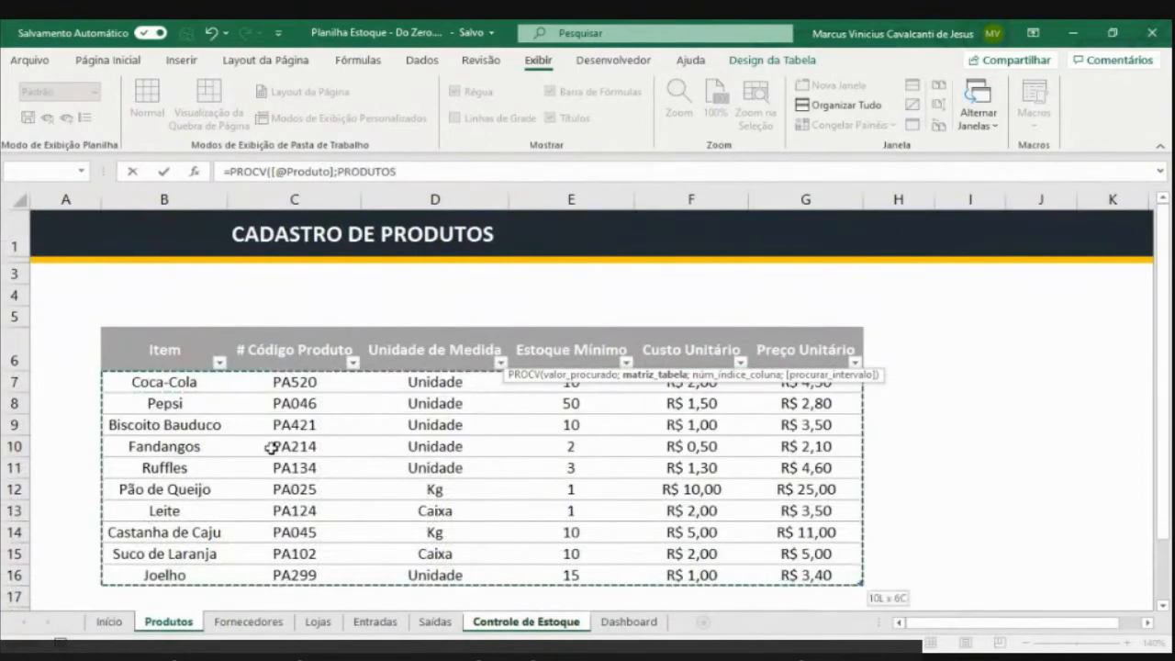
Complete the Estoque Mínimo PROCV formula with column index 4 and 0 for an exact match, filling the column
{"action": "type", "text": ";"}
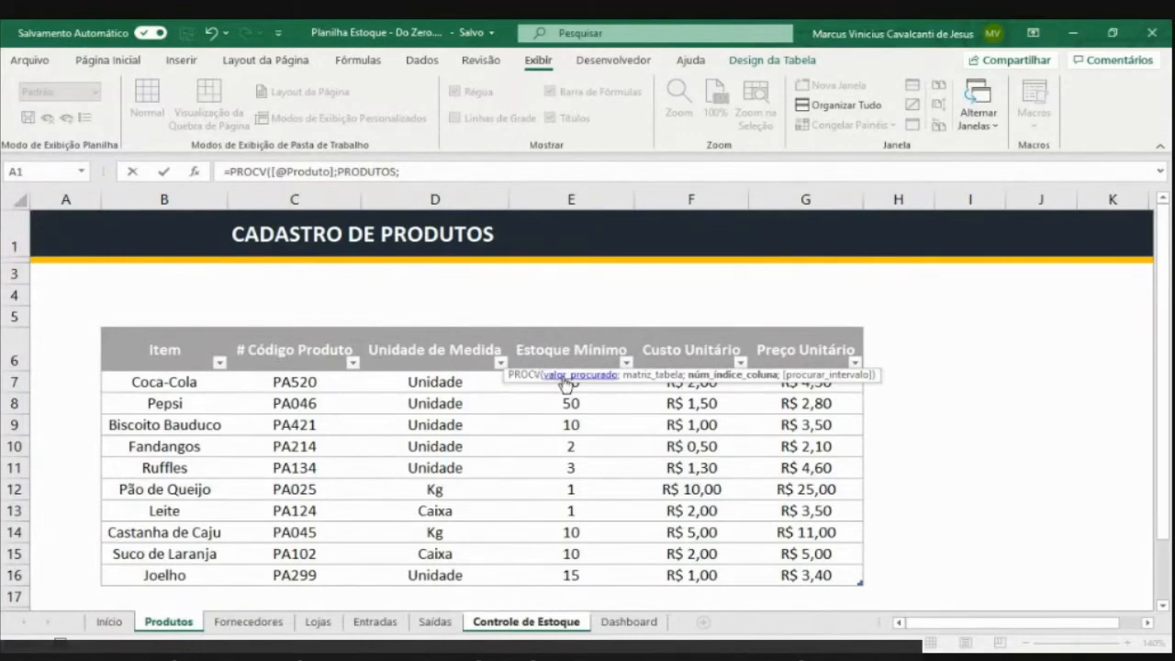
{"action": "left_click", "coordinate": [429, 178]}
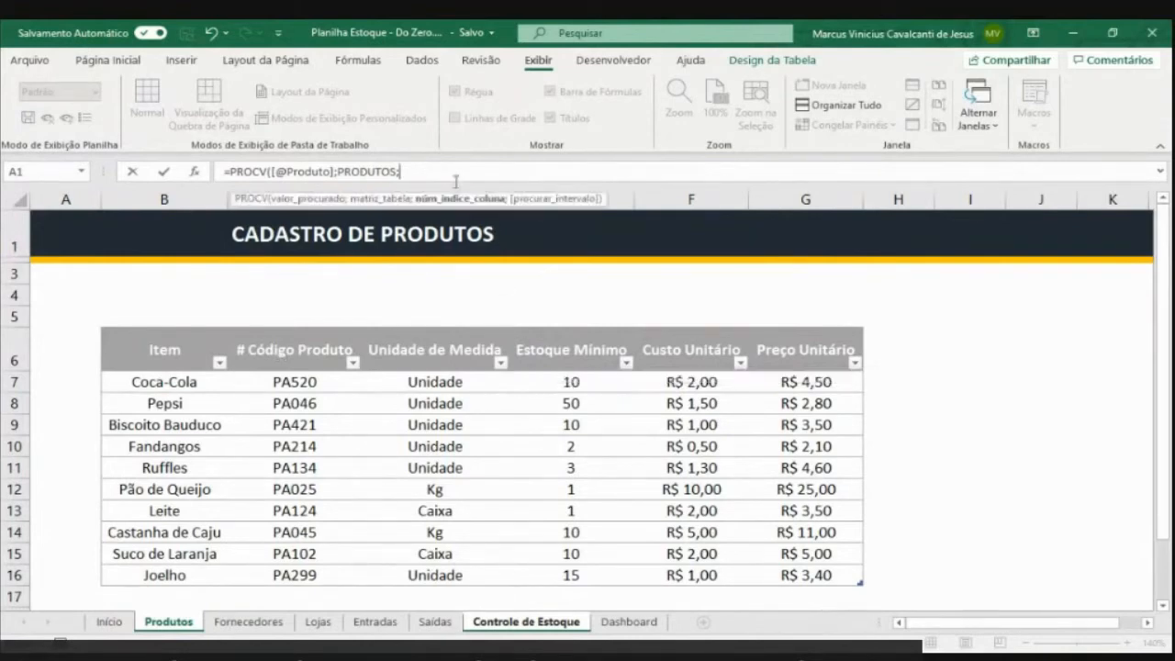
{"action": "type", "text": "4;0)"}
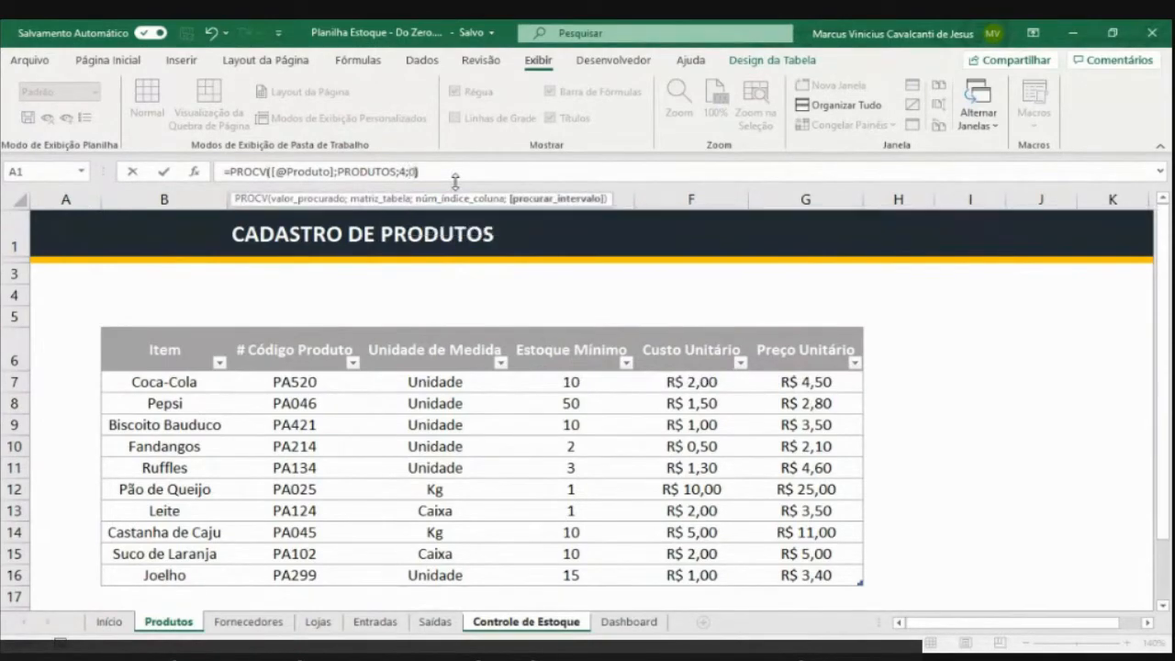
{"action": "key", "text": "Return"}
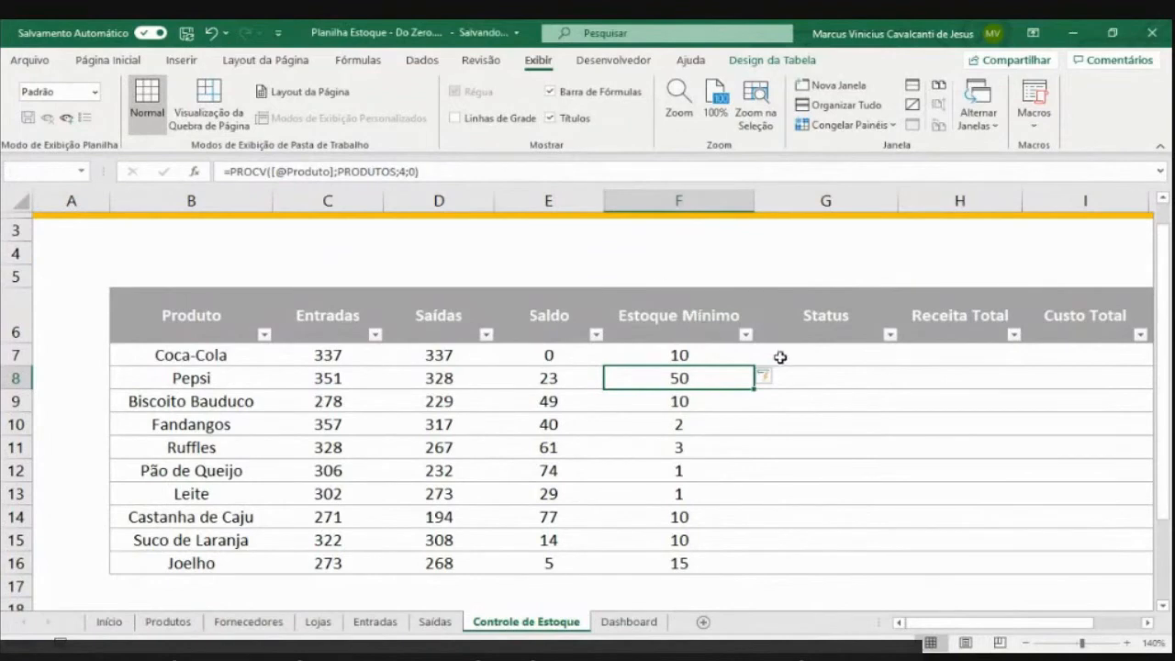
Select Status cell G7, compare with the Saldo, Estoque Mínimo and Status columns in the Planilha Estoque - Gabarito workbook, and return to the working file
{"action": "left_click", "coordinate": [802, 363]}
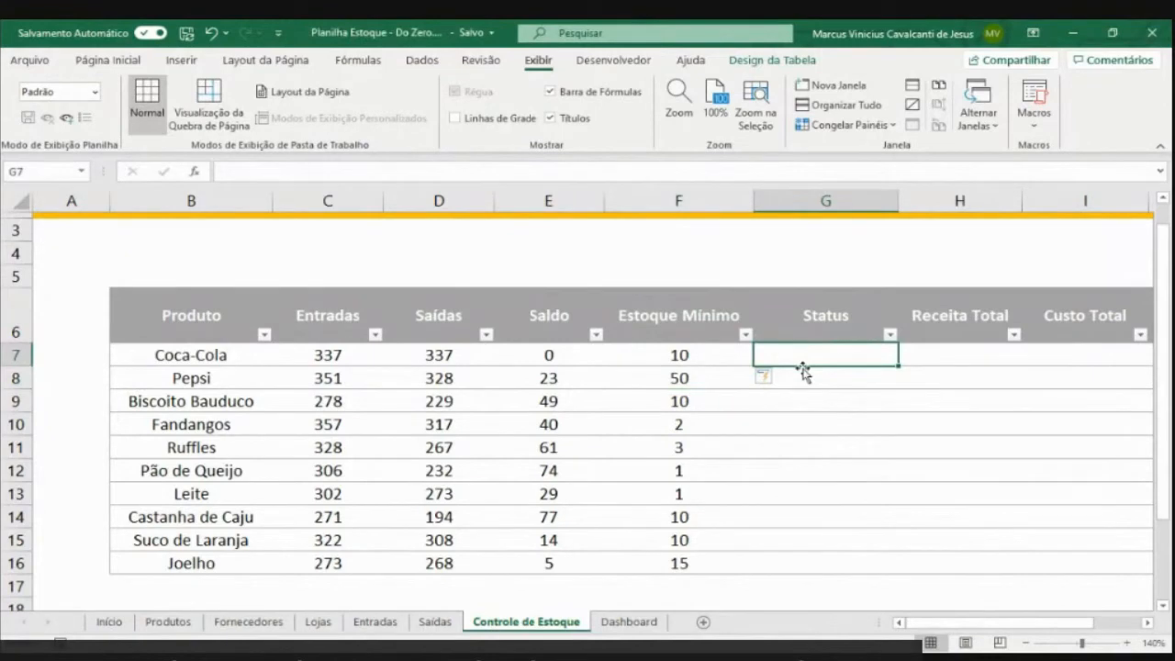
{"action": "key", "text": "alt+Tab"}
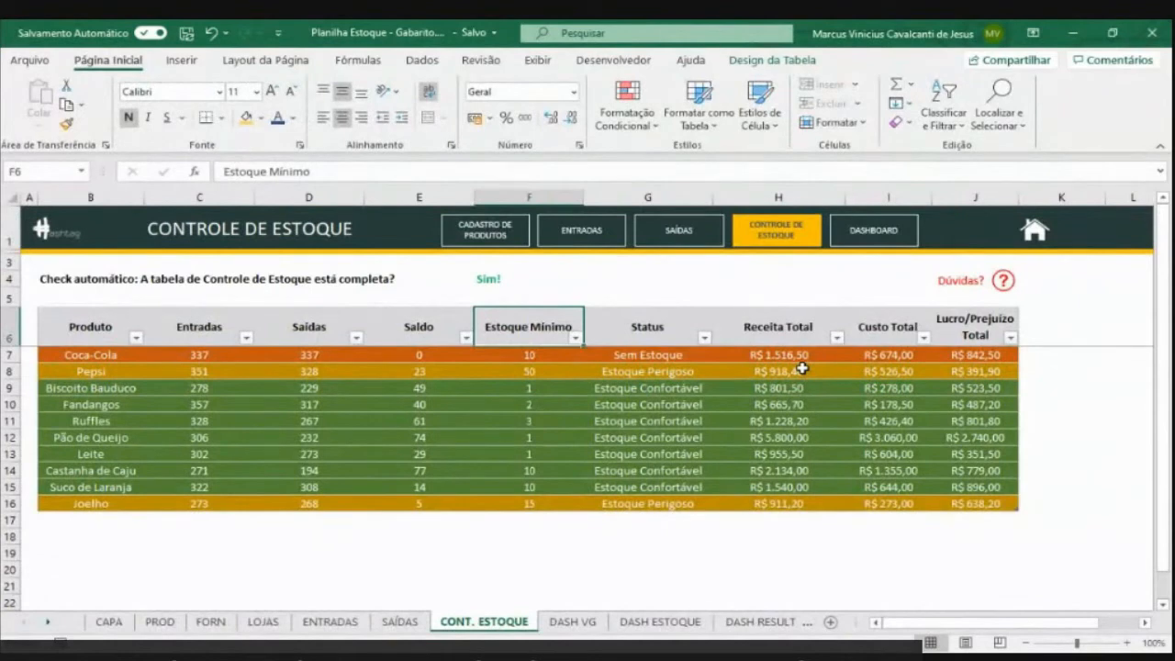
{"action": "left_click", "coordinate": [655, 354]}
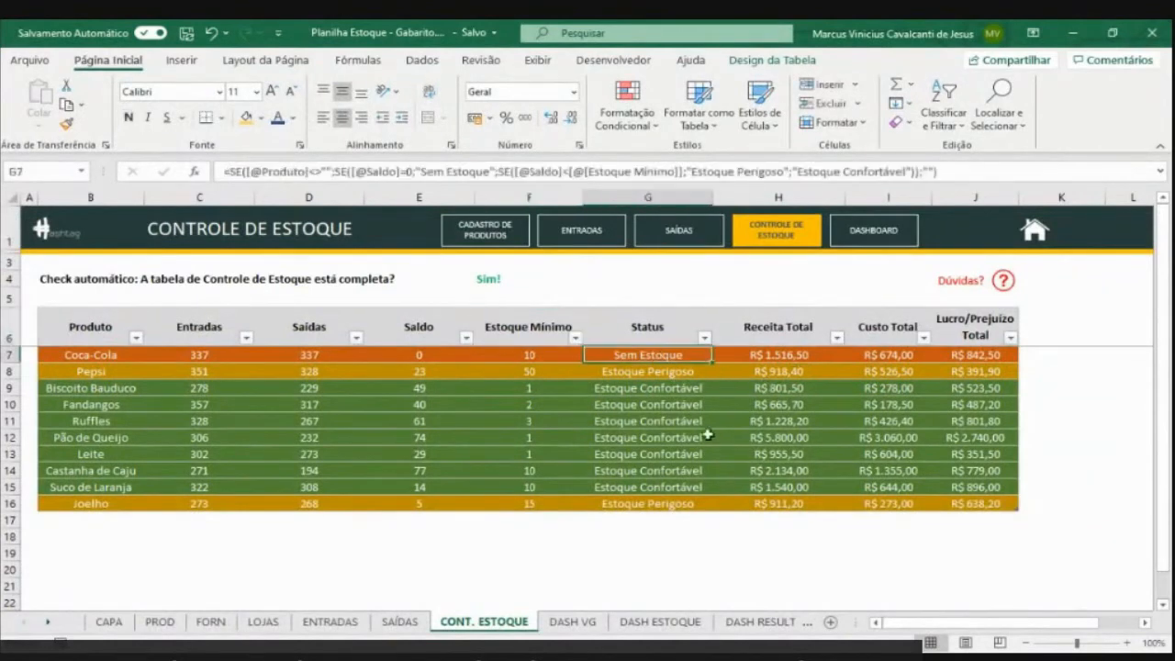
{"action": "left_click", "coordinate": [556, 357]}
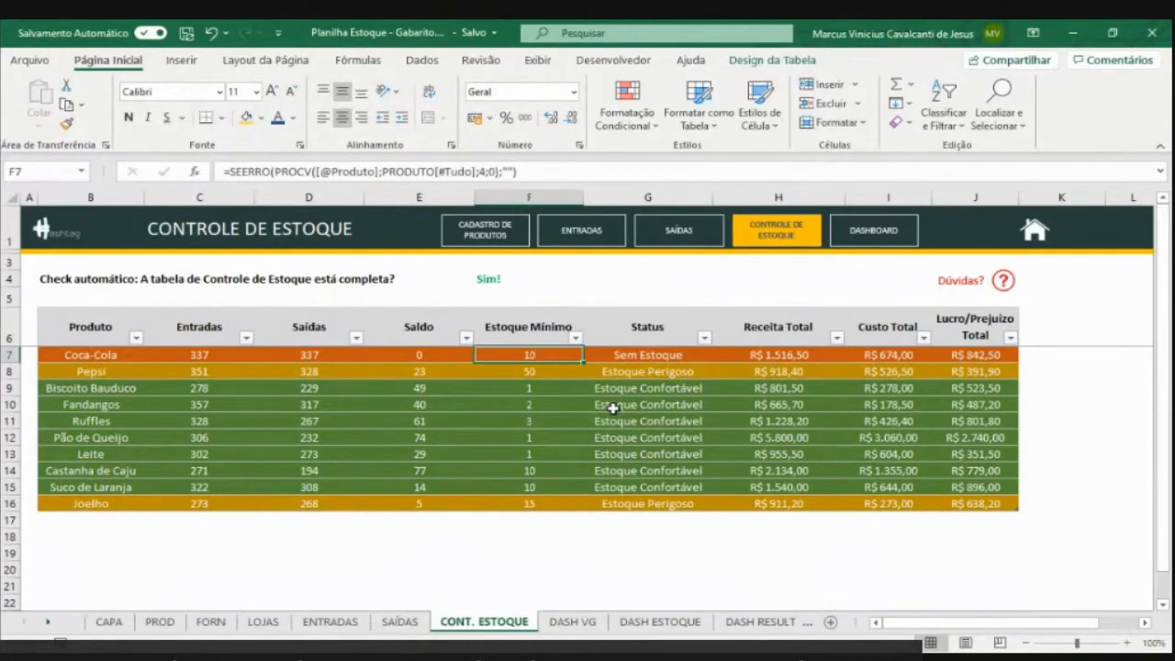
{"action": "left_click", "coordinate": [431, 336]}
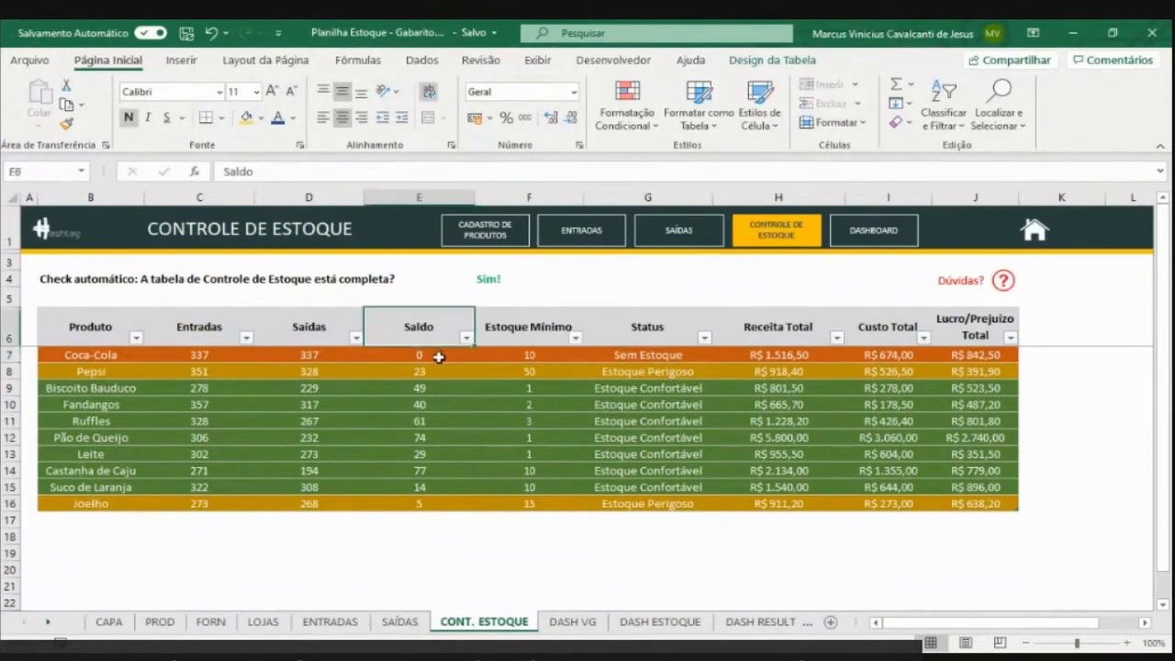
{"action": "left_click", "coordinate": [439, 357]}
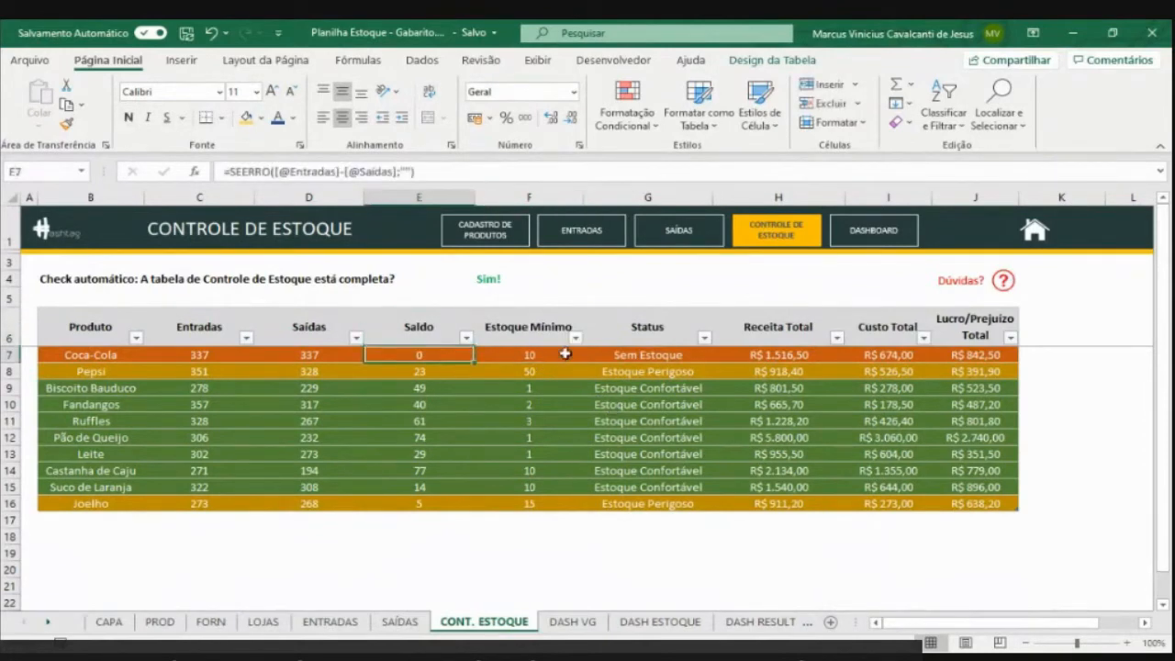
{"action": "left_click", "coordinate": [549, 326]}
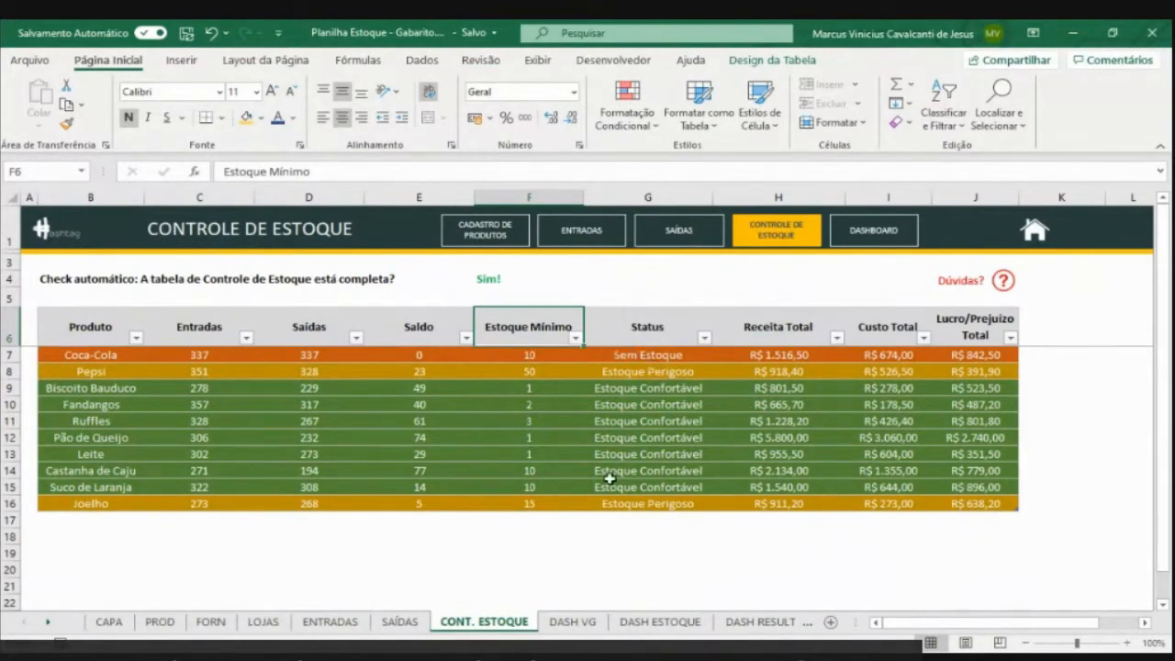
{"action": "key", "text": "alt+Tab"}
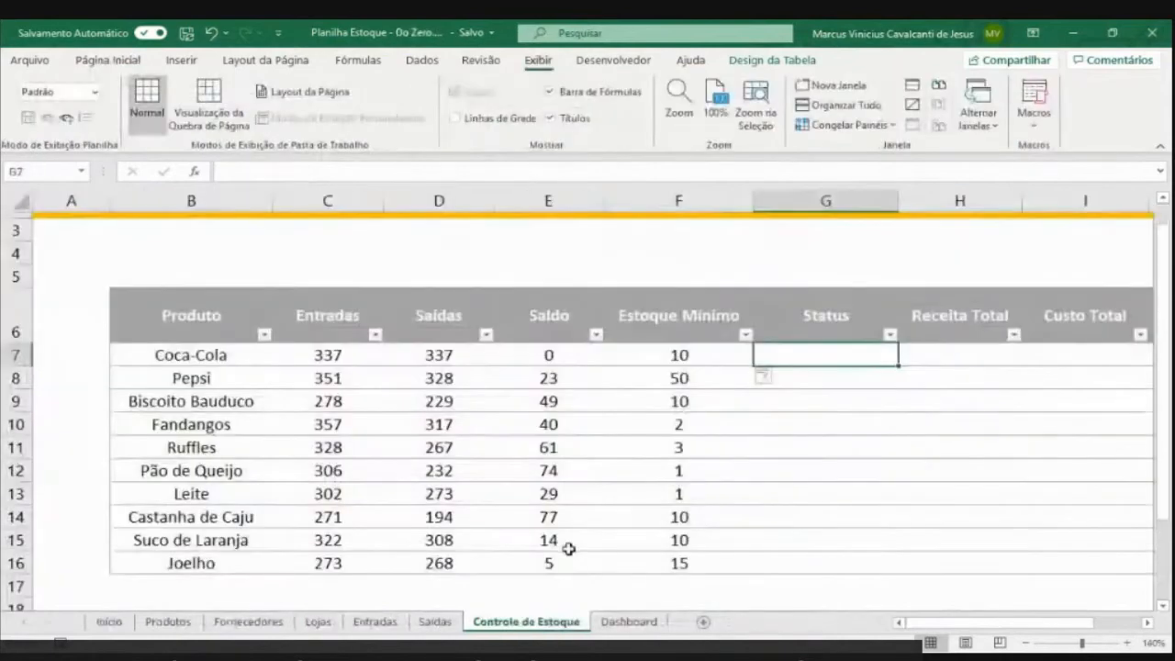
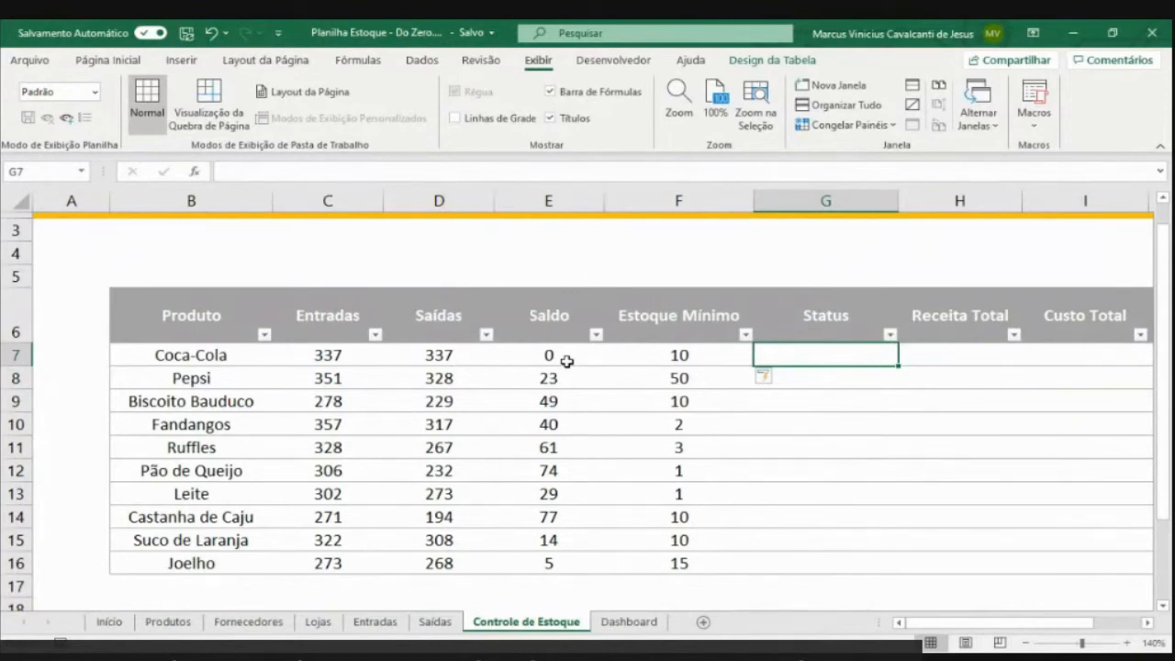
{"action": "type", "text": "=SE"}
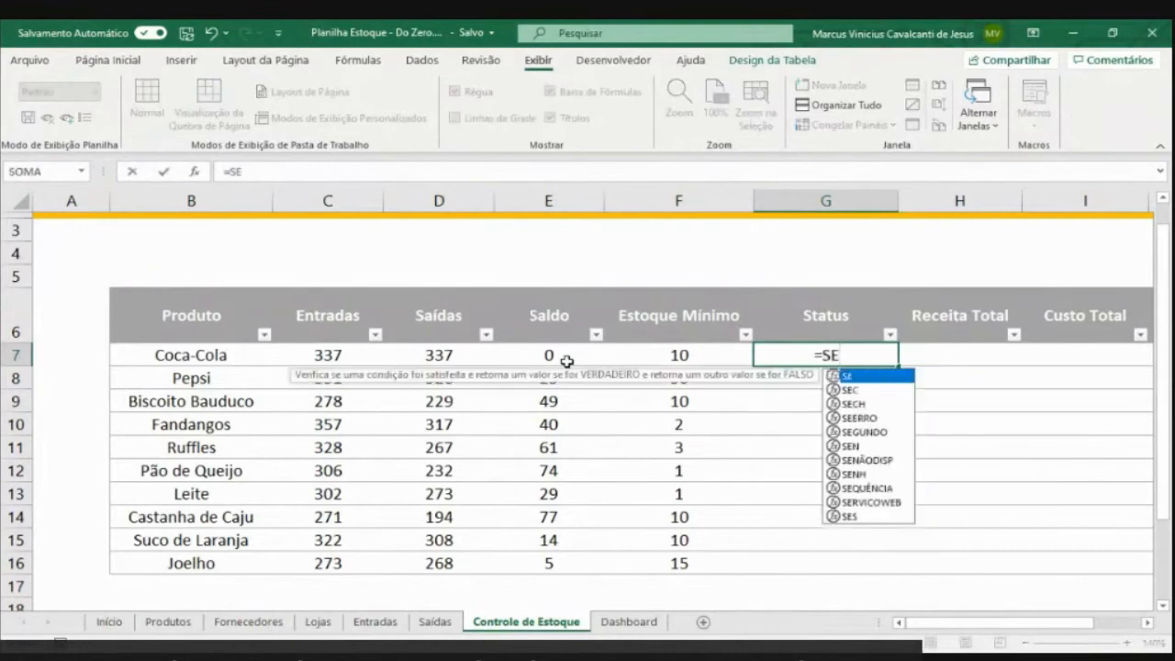
{"action": "type", "text": "("}
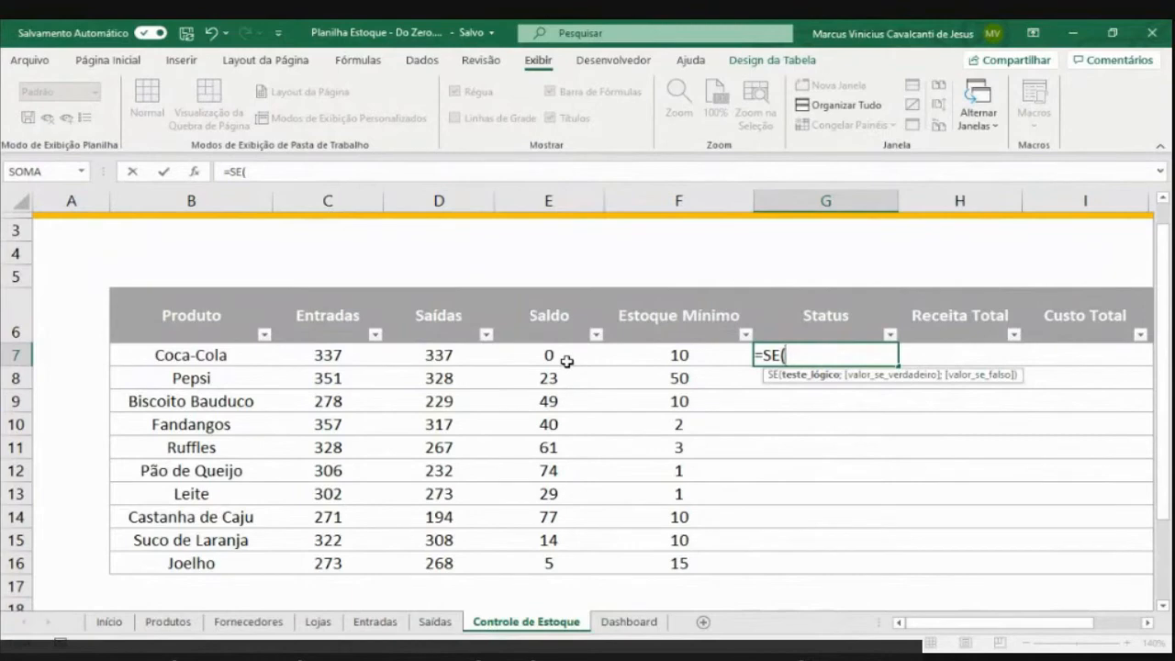
{"action": "left_click", "coordinate": [553, 355]}
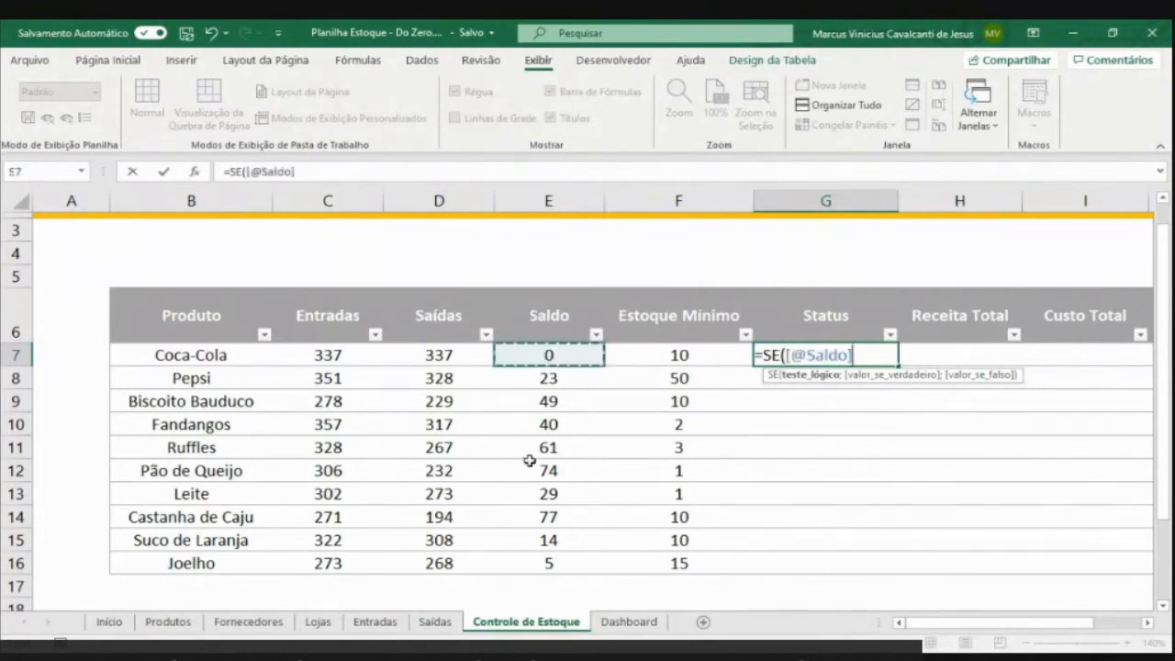
Complete the SE test in G7 as Saldo equal to 0, returning "Sem estoque" when true
{"action": "type", "text": "=0"}
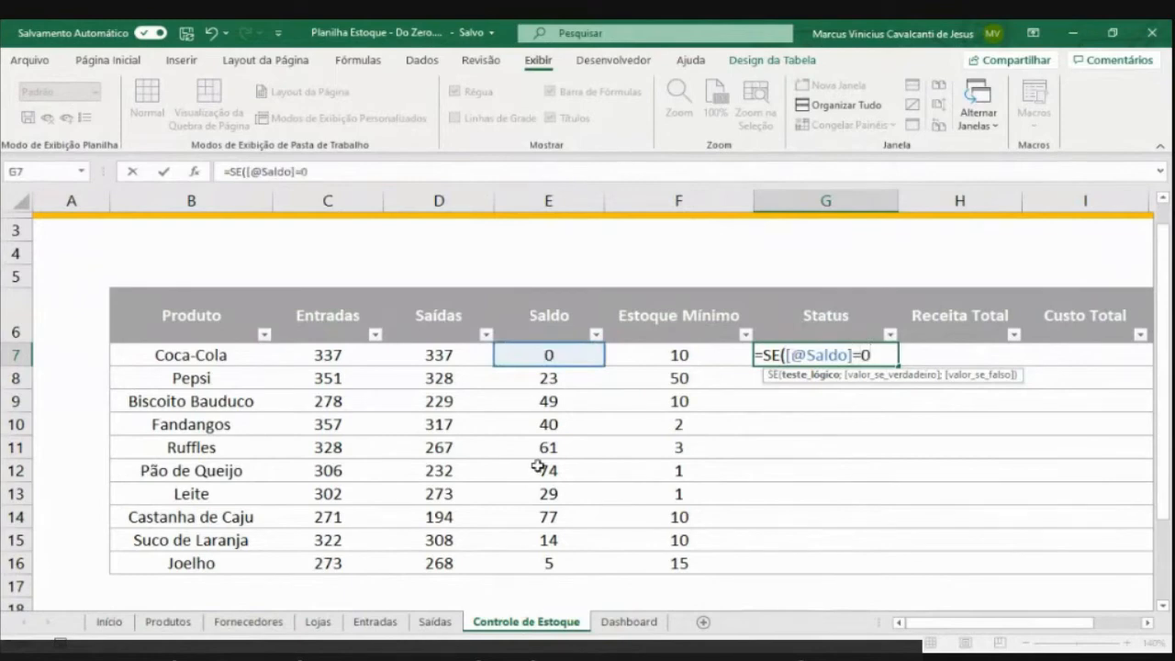
{"action": "type", "text": ";\"s"}
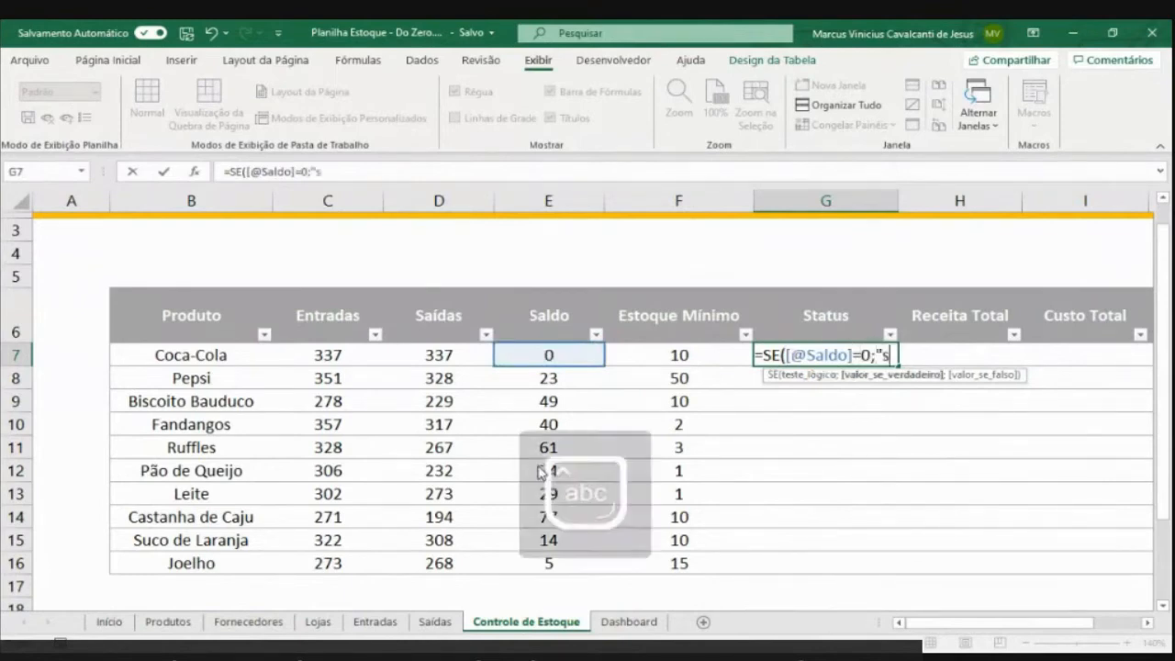
{"action": "type", "text": "EM"}
{"action": "key", "text": "BackSpace"}
{"action": "key", "text": "BackSpace"}
{"action": "key", "text": "BackSpace"}
{"action": "type", "text": "Sem estoq"}
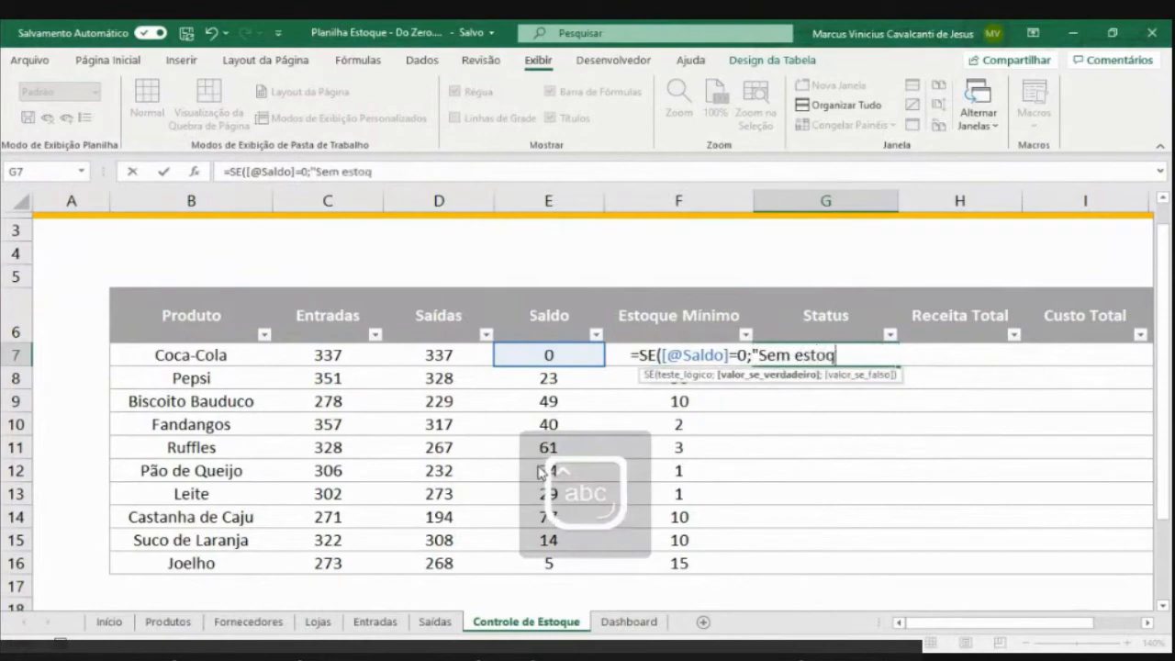
{"action": "type", "text": "ue\""}
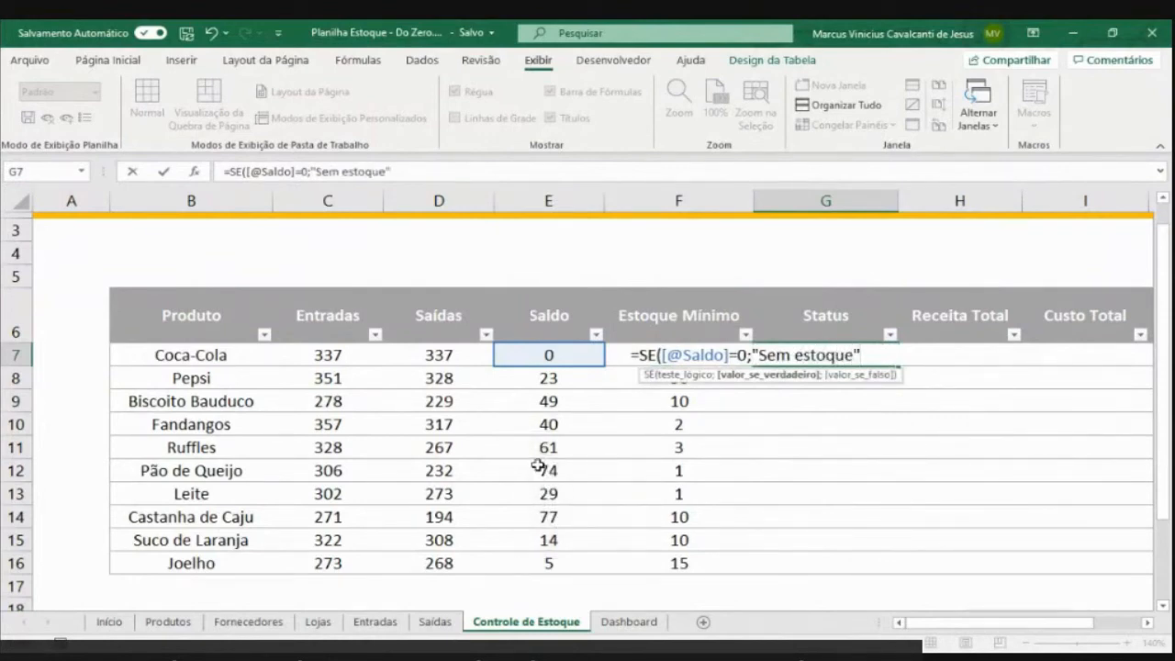
Nest a second SE as the false value, testing whether Saldo is less than Estoque Mínimo in the same row
{"action": "type", "text": ";"}
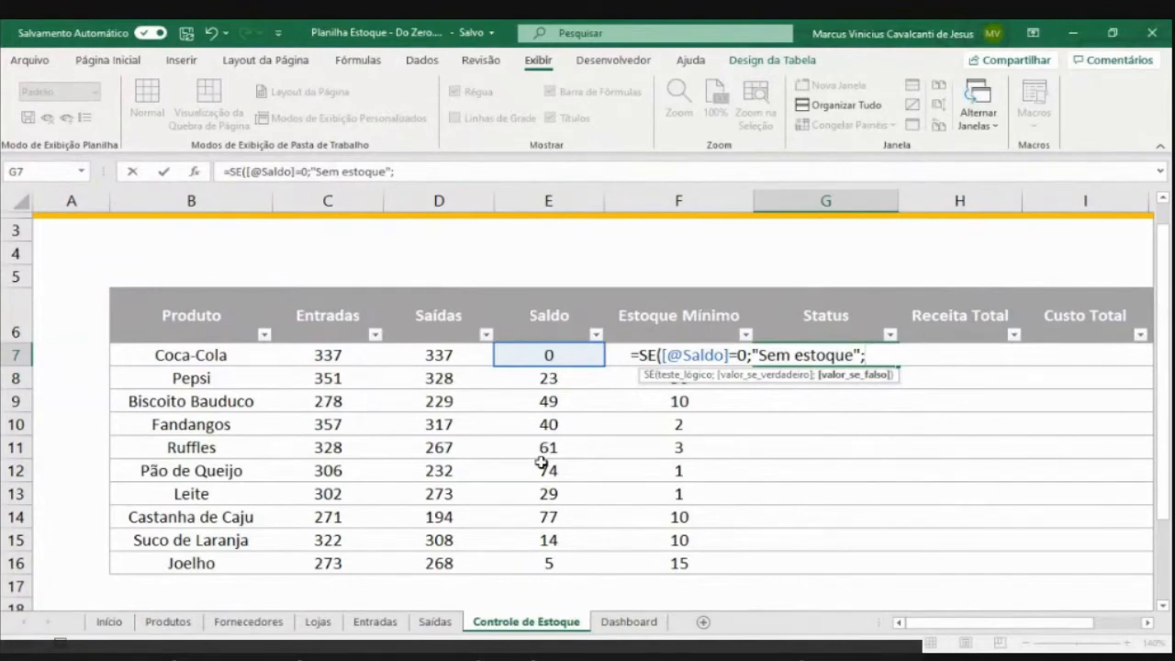
{"action": "type", "text": "se("}
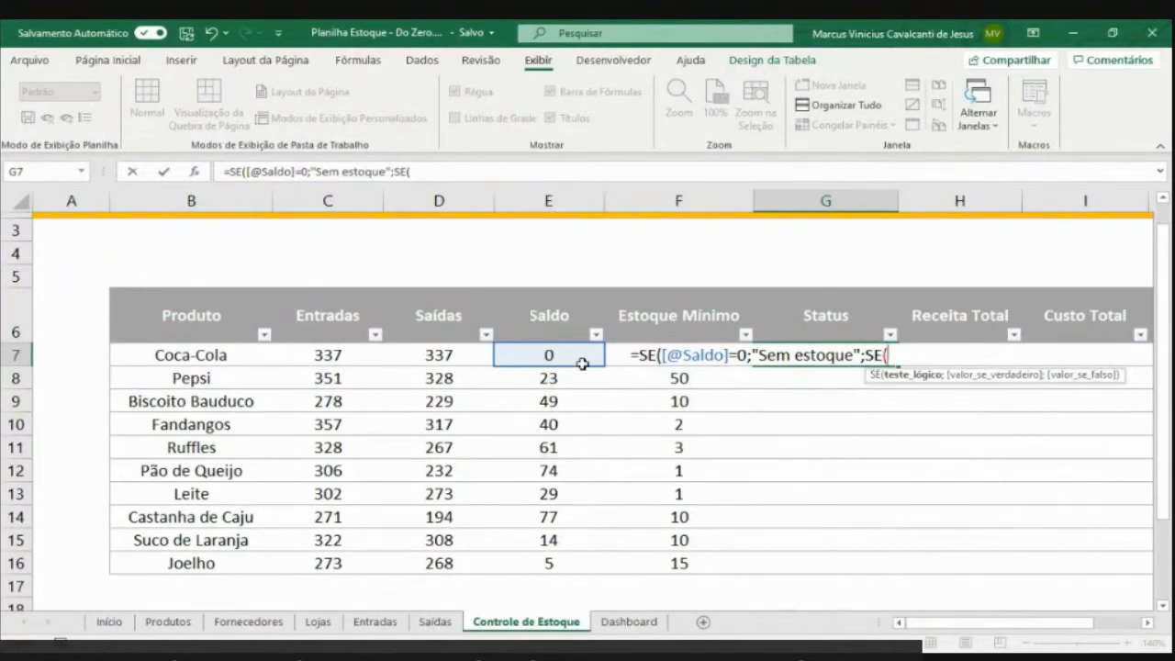
{"action": "left_click", "coordinate": [547, 355]}
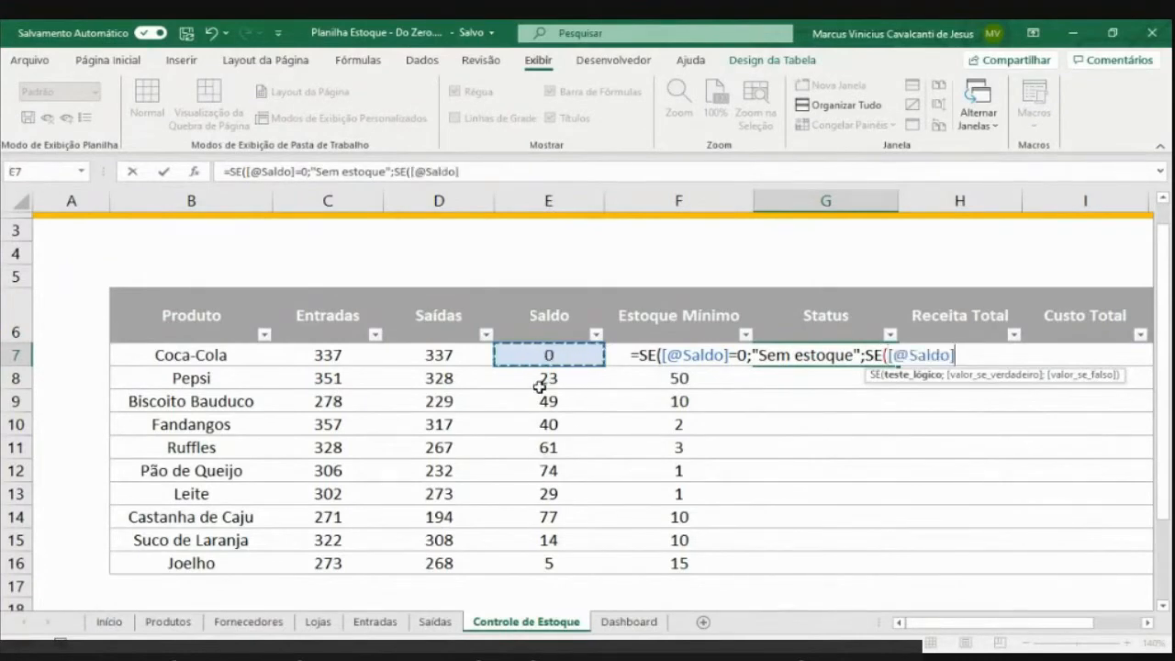
{"action": "type", "text": "<"}
{"action": "left_click", "coordinate": [629, 389]}
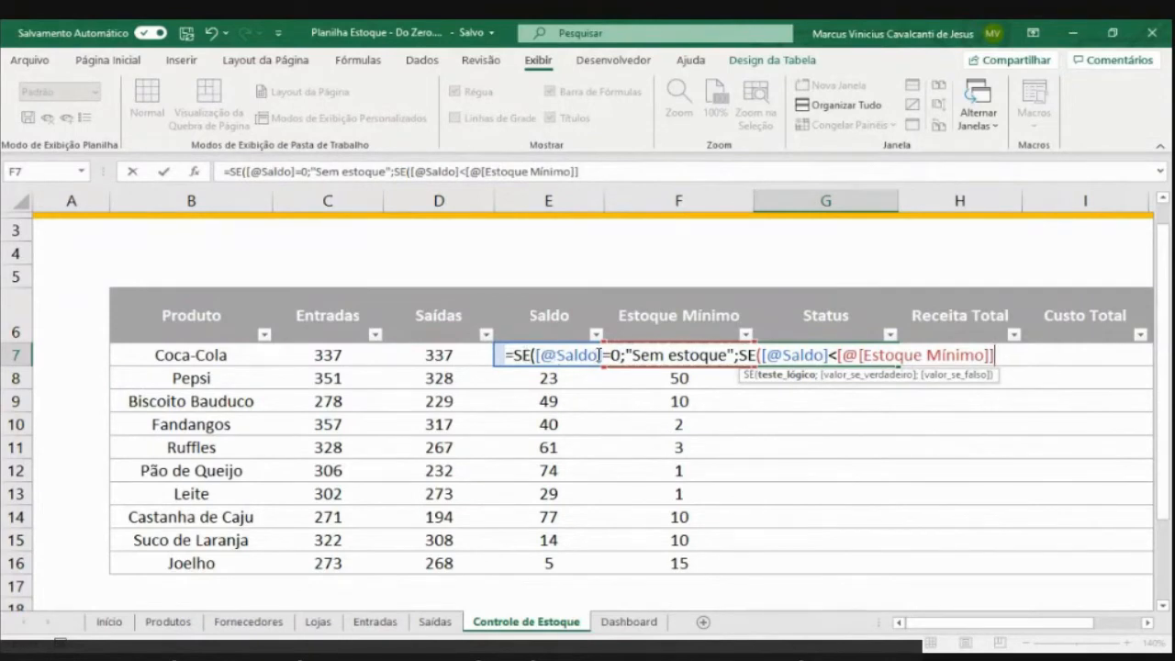
{"action": "left_click_drag", "start_coordinate": [626, 355], "coordinate": [828, 355]}
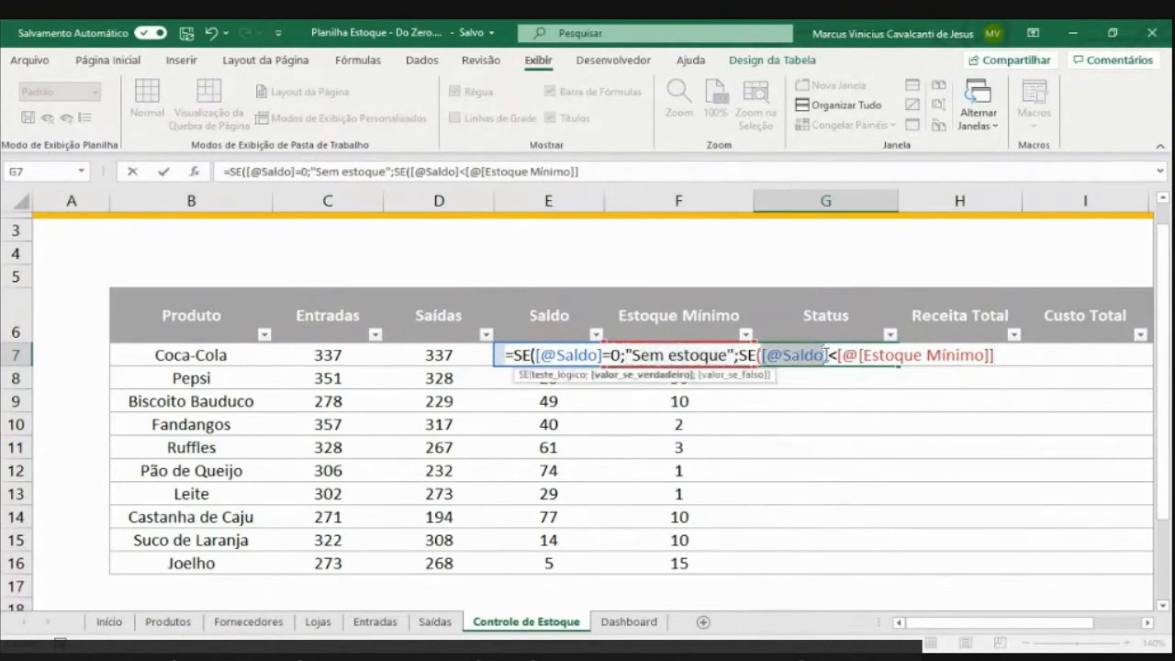
{"action": "left_click", "coordinate": [996, 356]}
Make the nested SE return "Estoque perigoso" when true and "Estoque confortável" when false, then enter the completed Status formula
{"action": "type", "text": ";\""}
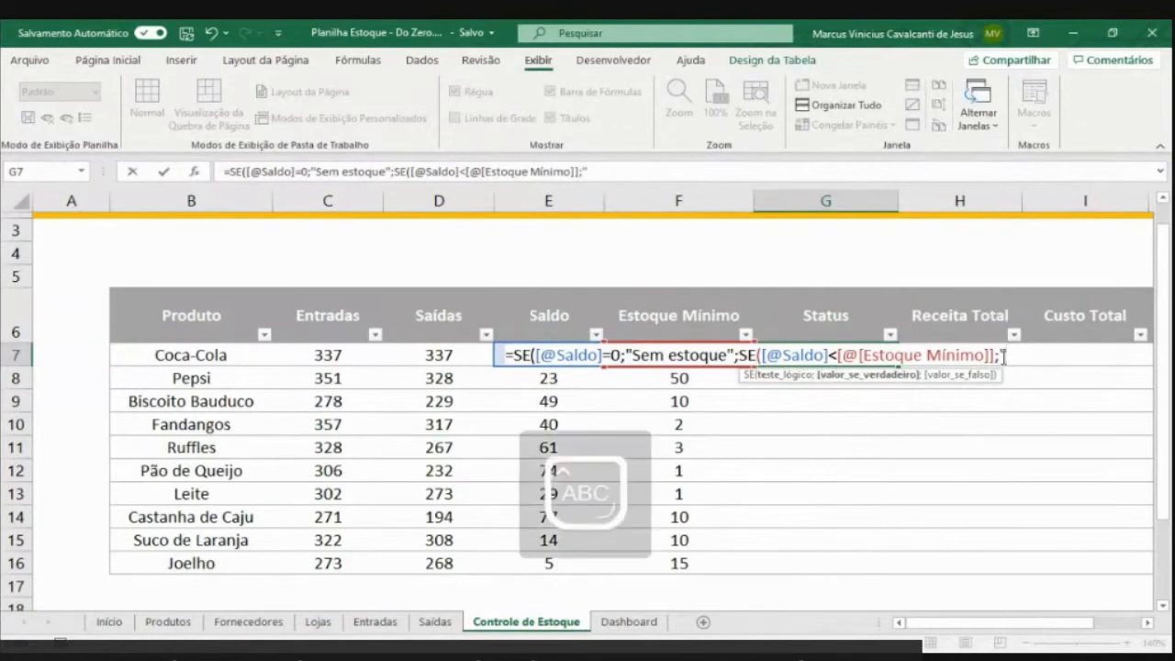
{"action": "type", "text": "Estoque"}
{"action": "type", "text": "perigoso\""}
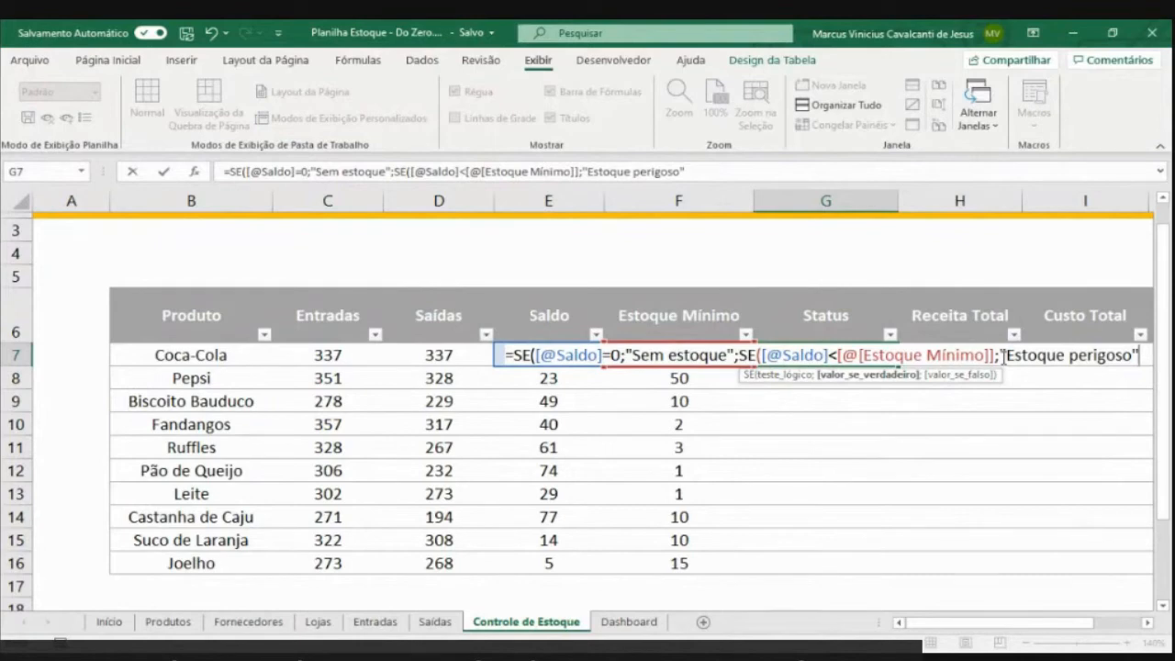
{"action": "type", "text": ";\"E"}
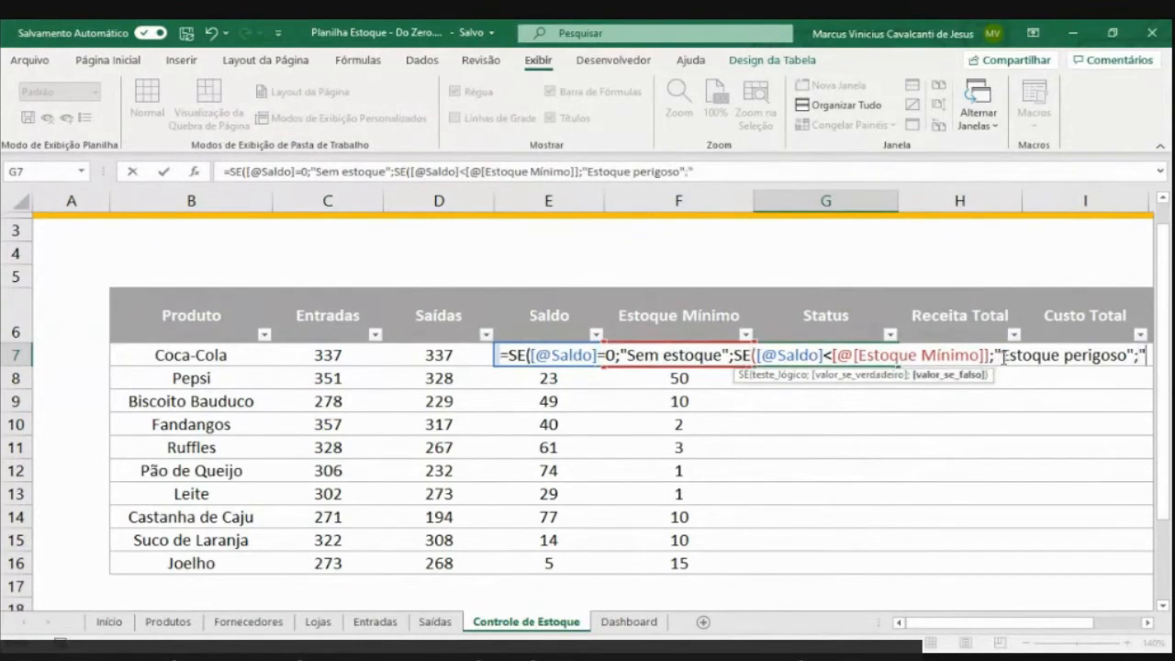
{"action": "type", "text": "stoque "}
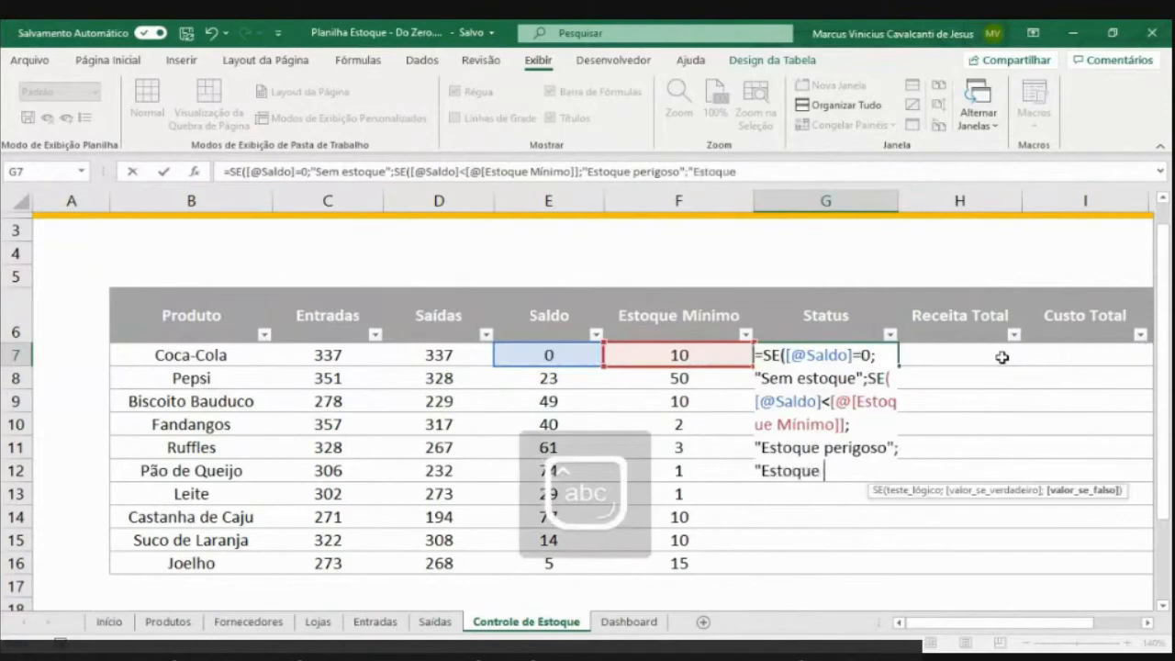
{"action": "type", "text": "confortável"}
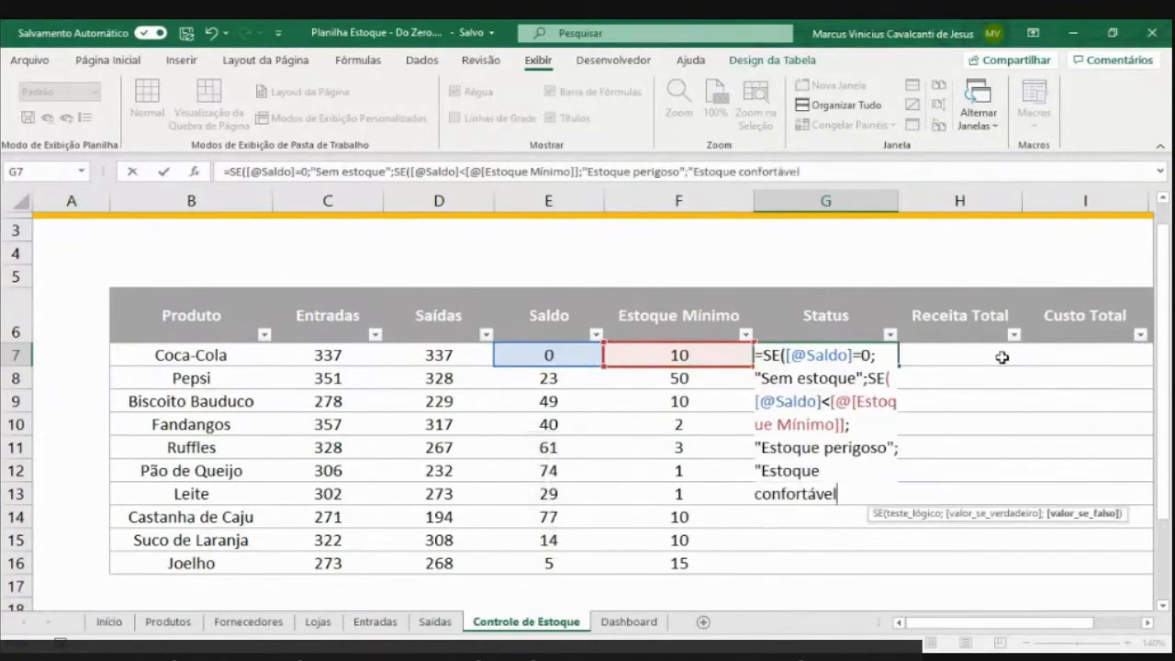
{"action": "type", "text": "\"))"}
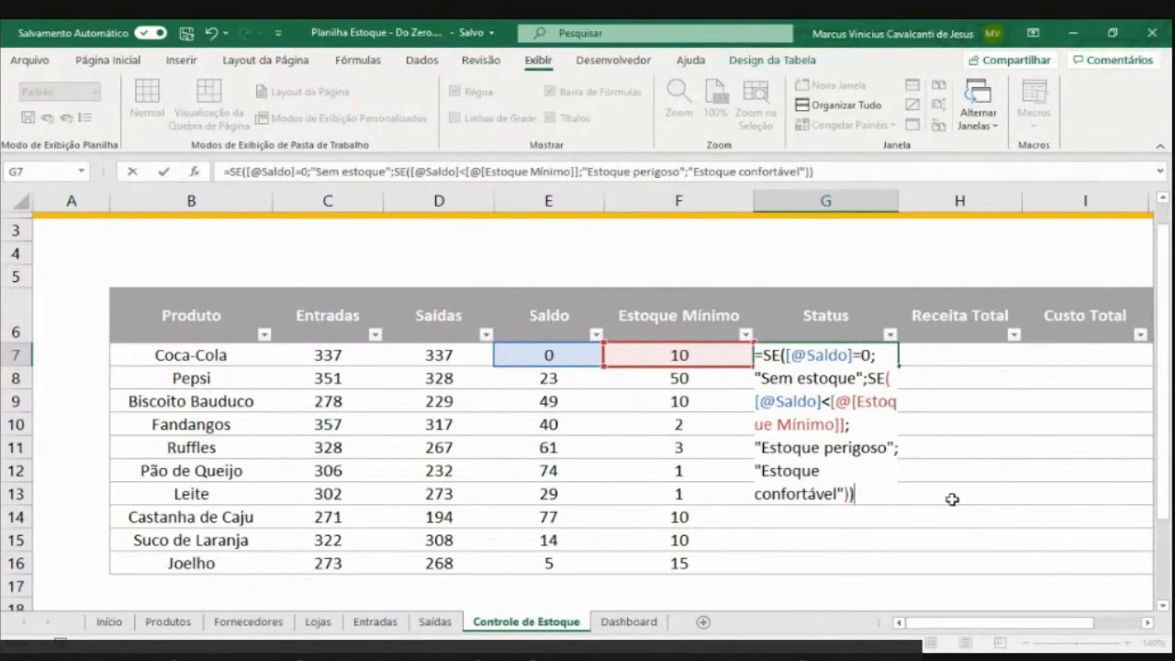
{"action": "key", "text": "ctrl+Return"}
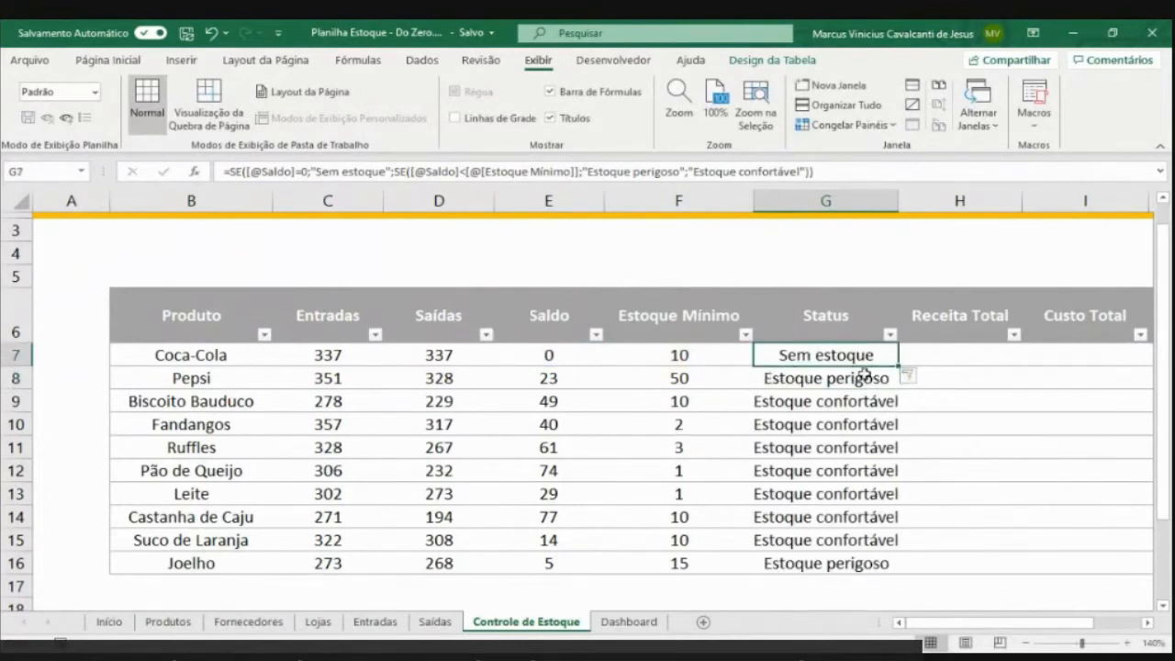
Compare Saldo and Estoque Mínimo with the Status result for Coca-Cola, Pepsi and Joelho
{"action": "left_click_drag", "start_coordinate": [266, 358], "coordinate": [697, 354]}
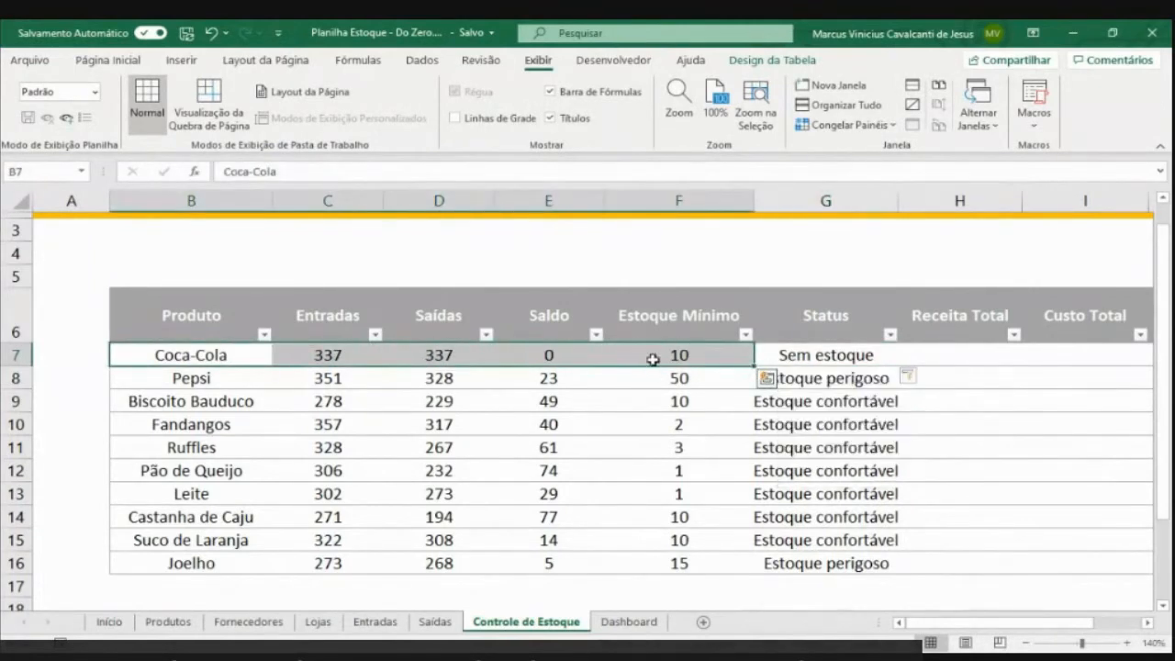
{"action": "left_click", "coordinate": [788, 345]}
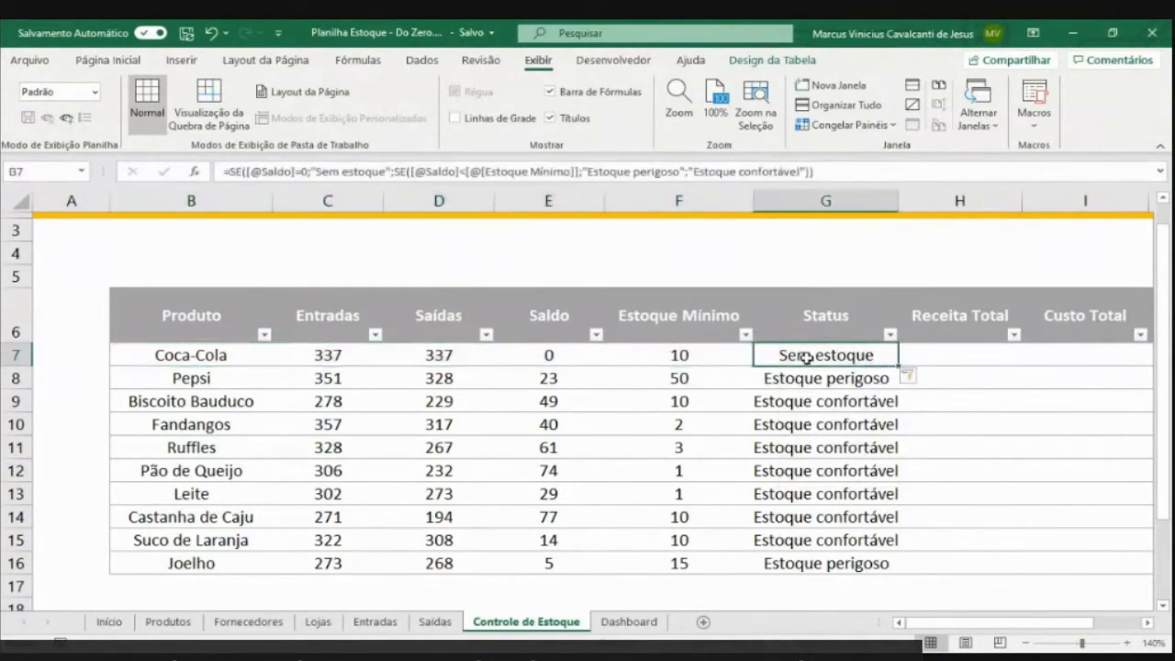
{"action": "left_click", "coordinate": [551, 377]}
{"action": "left_click", "coordinate": [640, 380]}
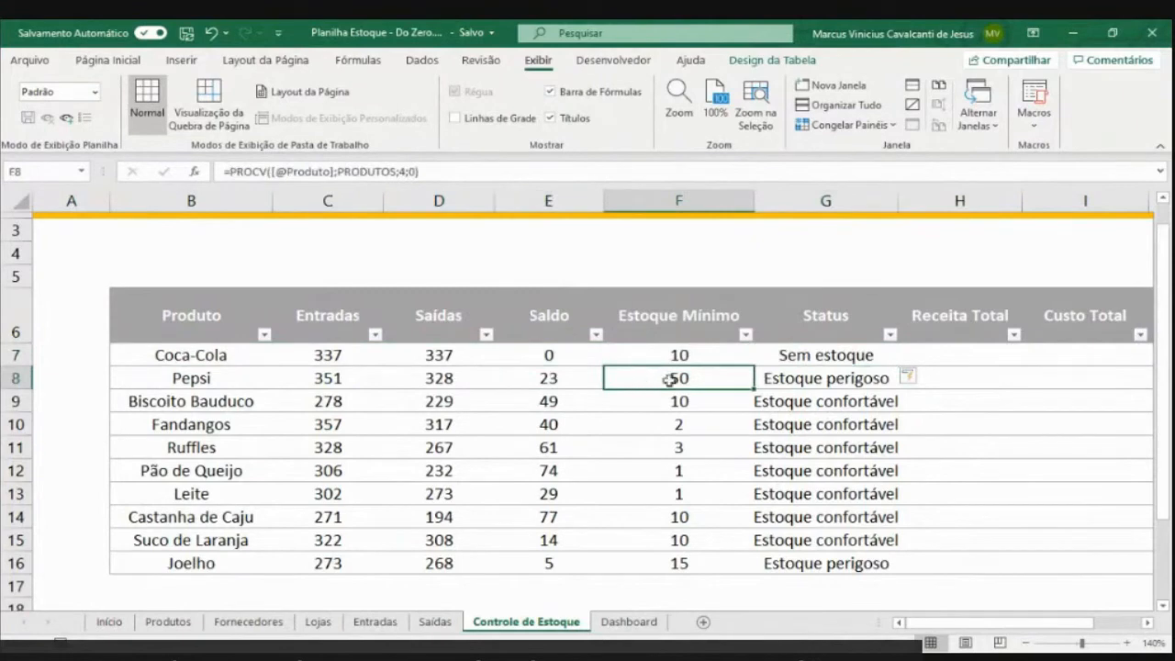
{"action": "left_click", "coordinate": [772, 375]}
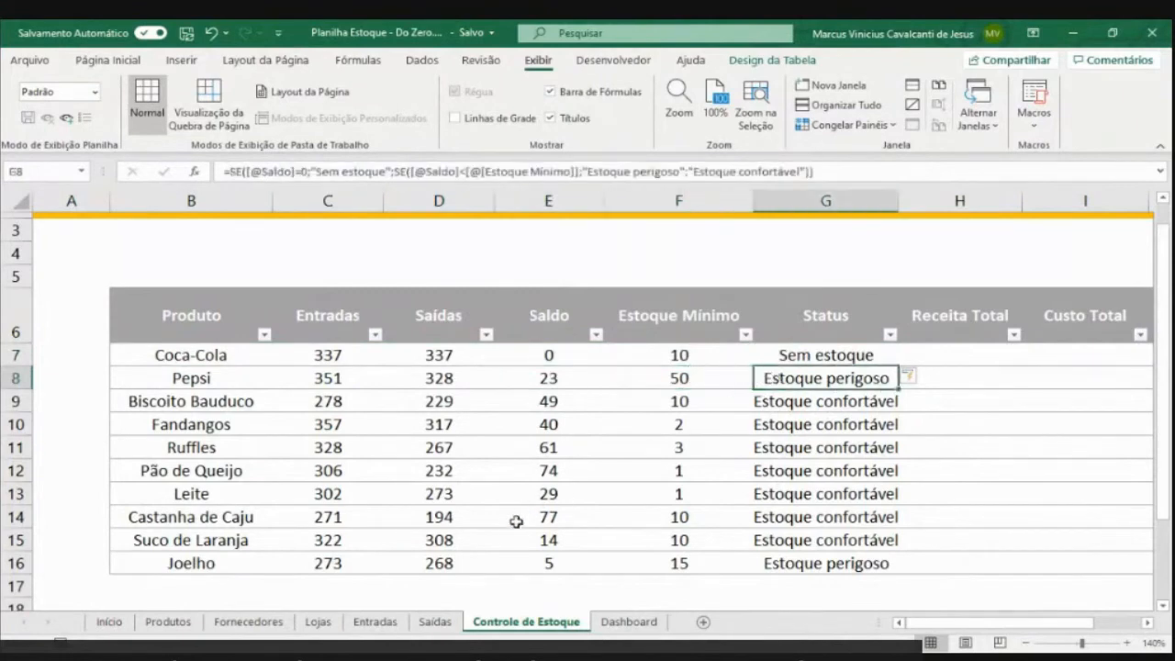
{"action": "left_click", "coordinate": [558, 560]}
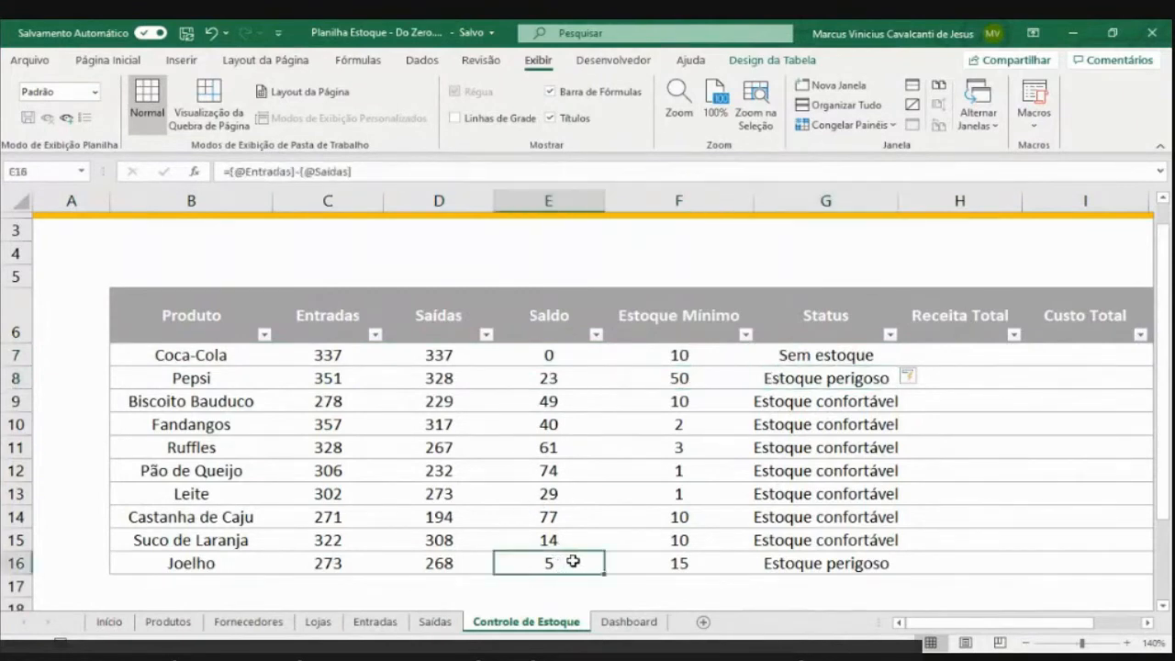
{"action": "left_click", "coordinate": [679, 564]}
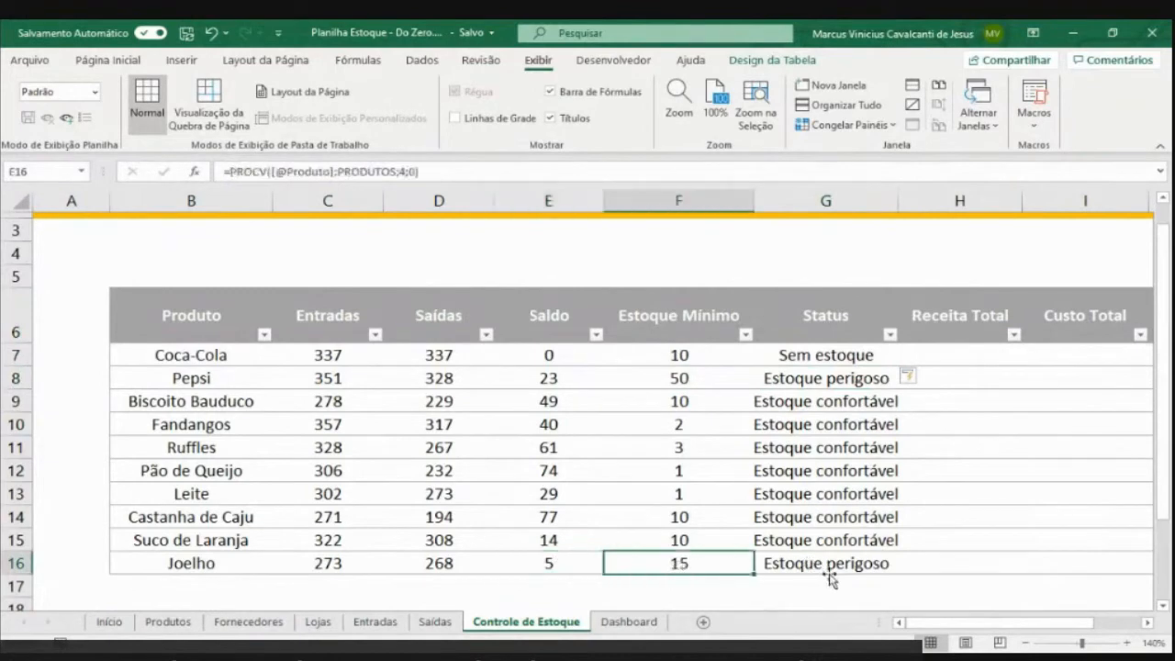
{"action": "left_click", "coordinate": [826, 567]}
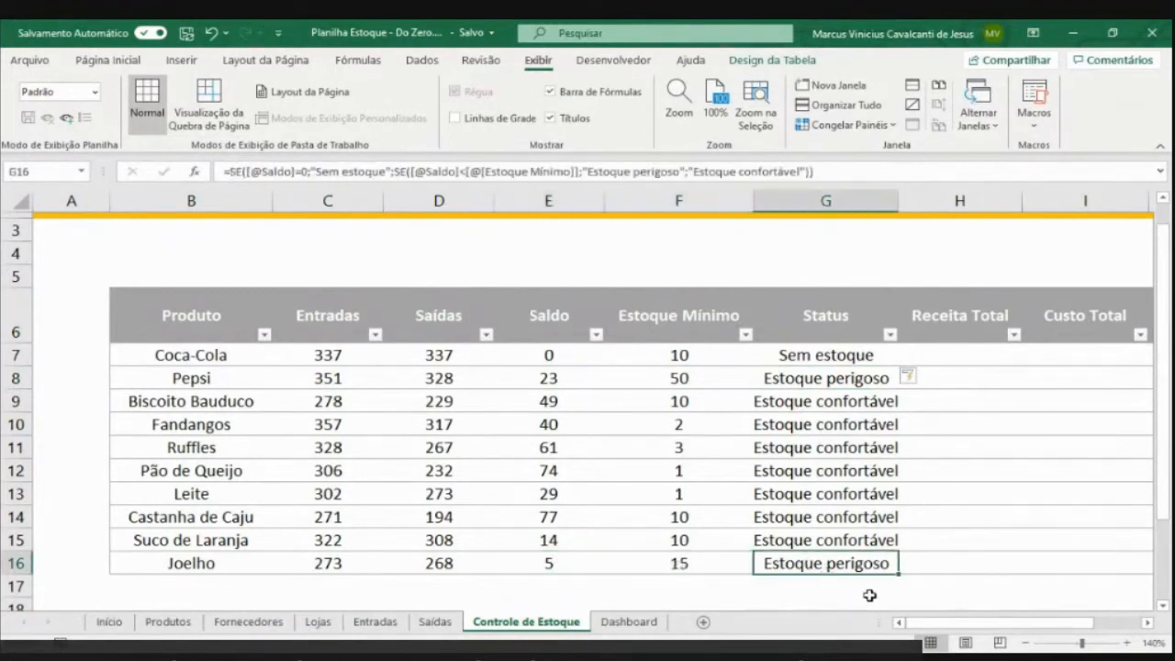
{"action": "left_click", "coordinate": [831, 374]}
{"action": "left_click", "coordinate": [836, 358]}
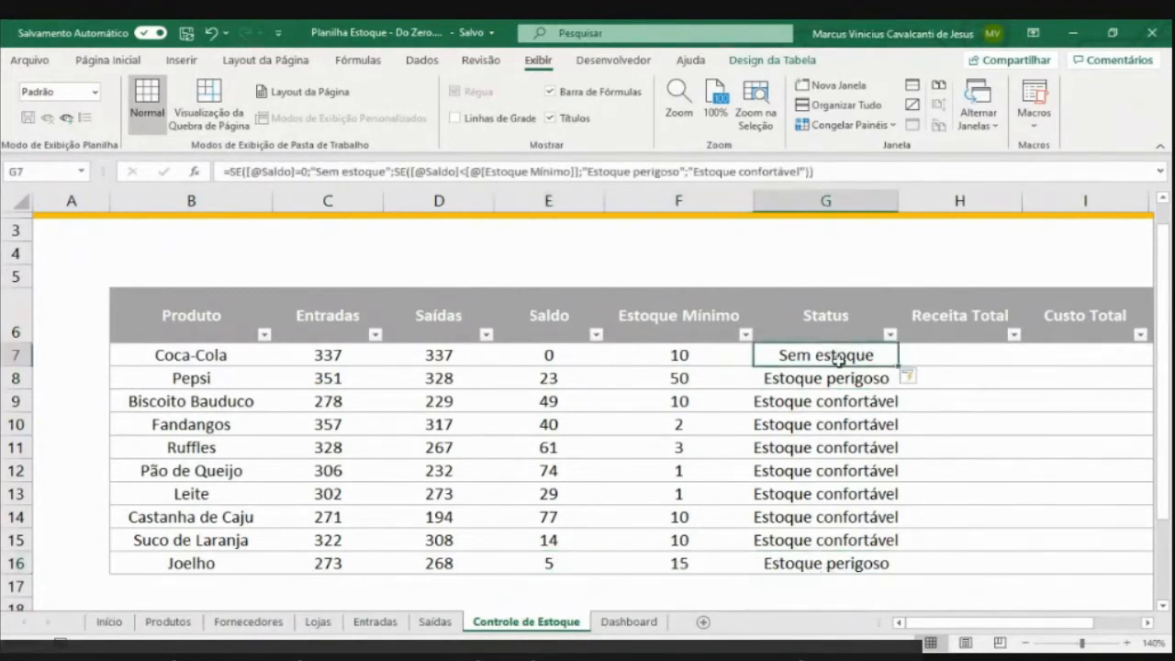
Review the logical tests and returned texts inside the nested SE formula for Coca-Cola's Status
{"action": "double_click", "coordinate": [840, 360]}
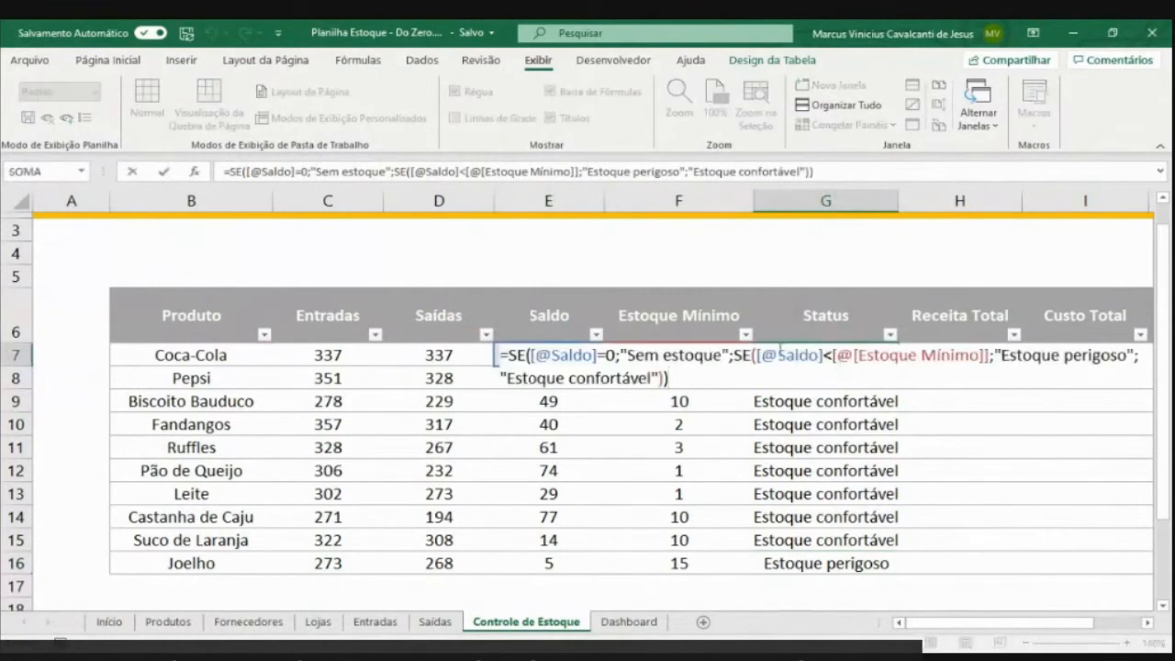
{"action": "left_click_drag", "start_coordinate": [530, 355], "coordinate": [988, 356]}
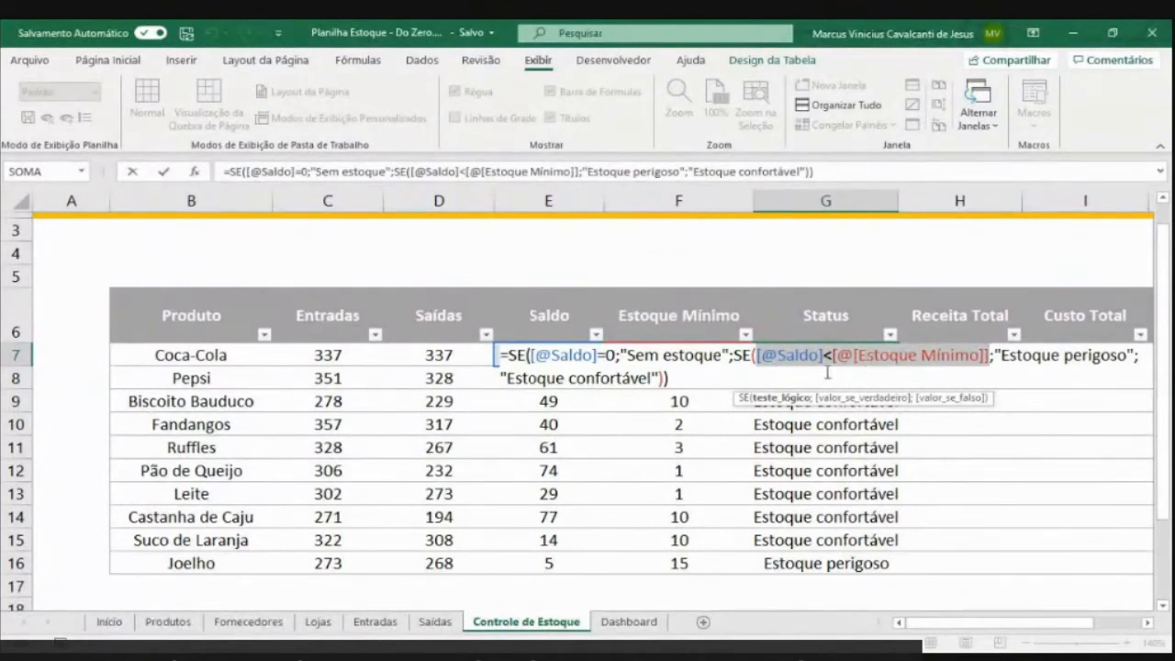
{"action": "left_click_drag", "start_coordinate": [755, 354], "coordinate": [825, 354]}
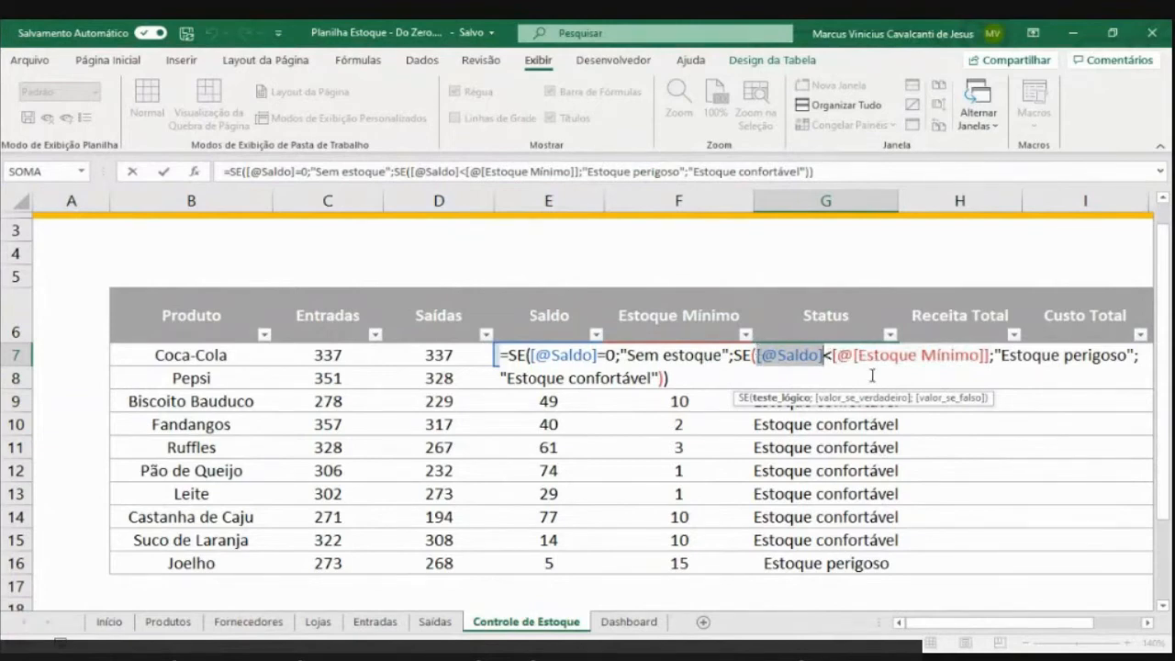
{"action": "left_click_drag", "start_coordinate": [530, 354], "coordinate": [1105, 349]}
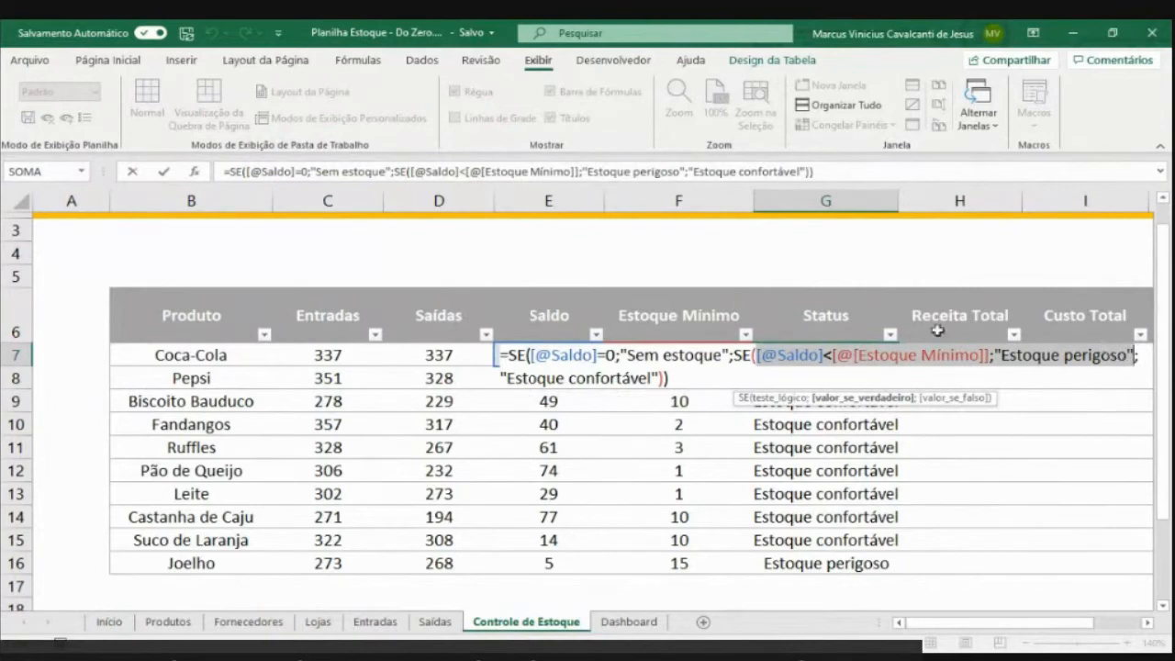
{"action": "left_click_drag", "start_coordinate": [528, 355], "coordinate": [725, 354]}
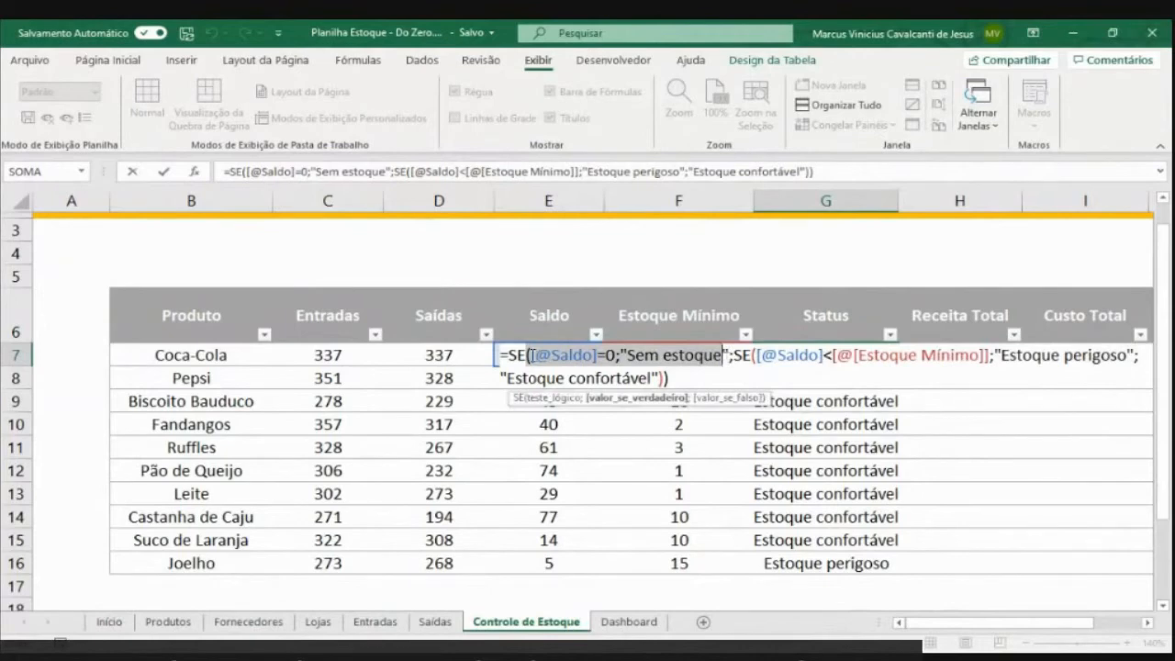
{"action": "left_click_drag", "start_coordinate": [531, 354], "coordinate": [627, 355]}
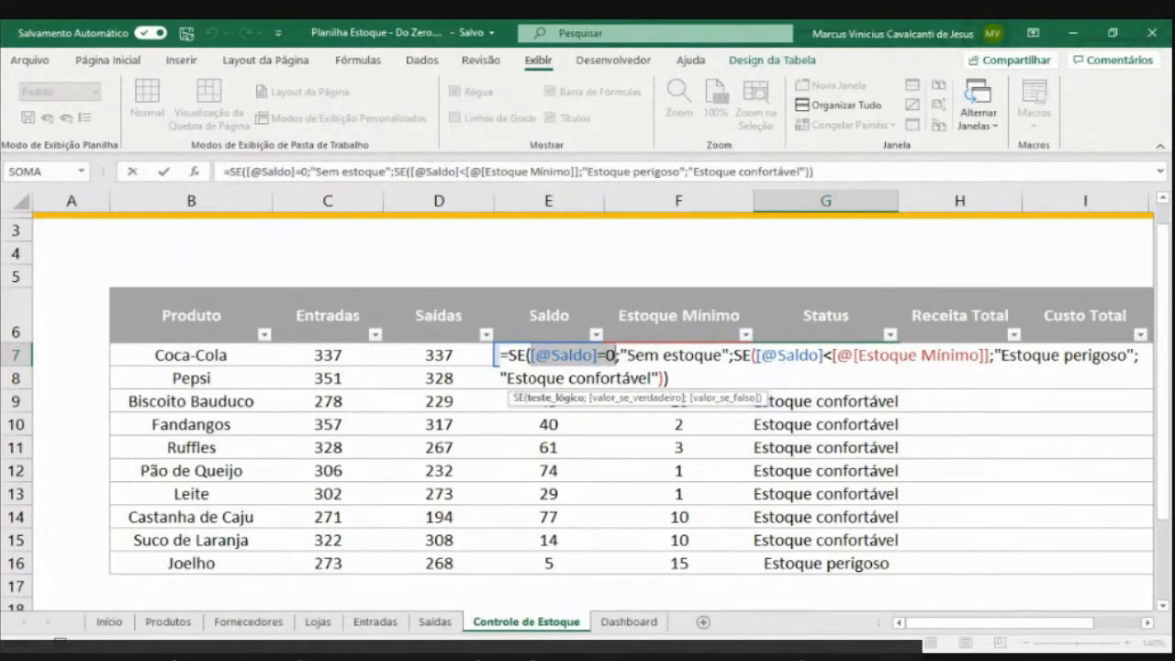
{"action": "left_click", "coordinate": [757, 355]}
{"action": "left_click_drag", "start_coordinate": [530, 354], "coordinate": [628, 353]}
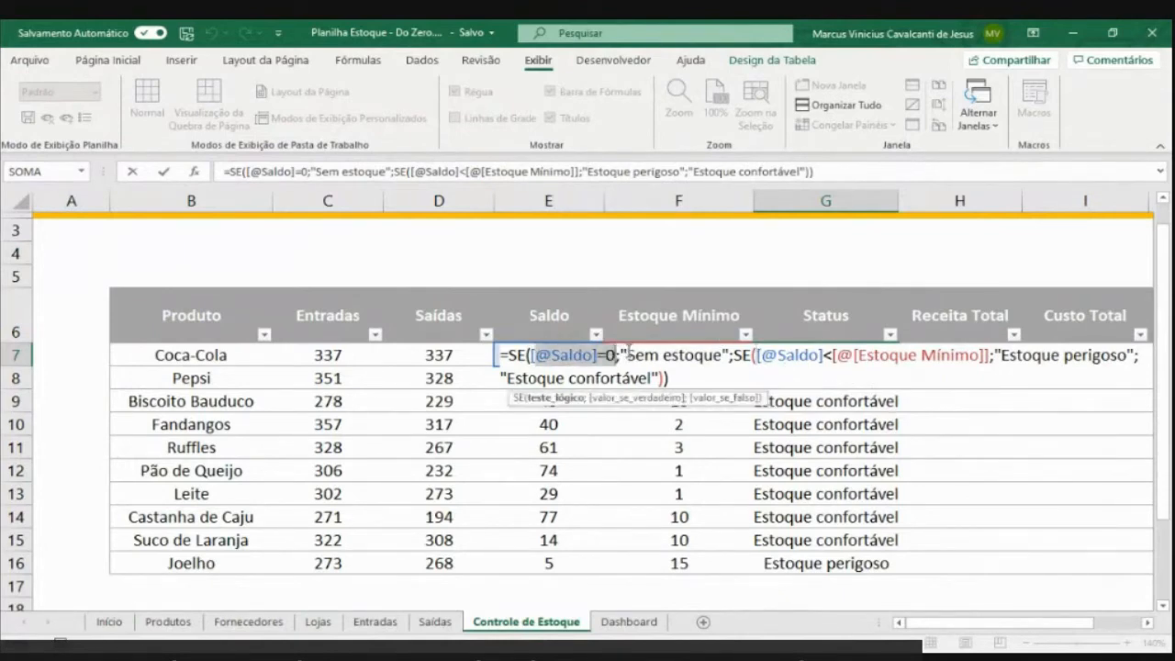
{"action": "left_click", "coordinate": [759, 356]}
{"action": "left_click_drag", "start_coordinate": [759, 356], "coordinate": [988, 356]}
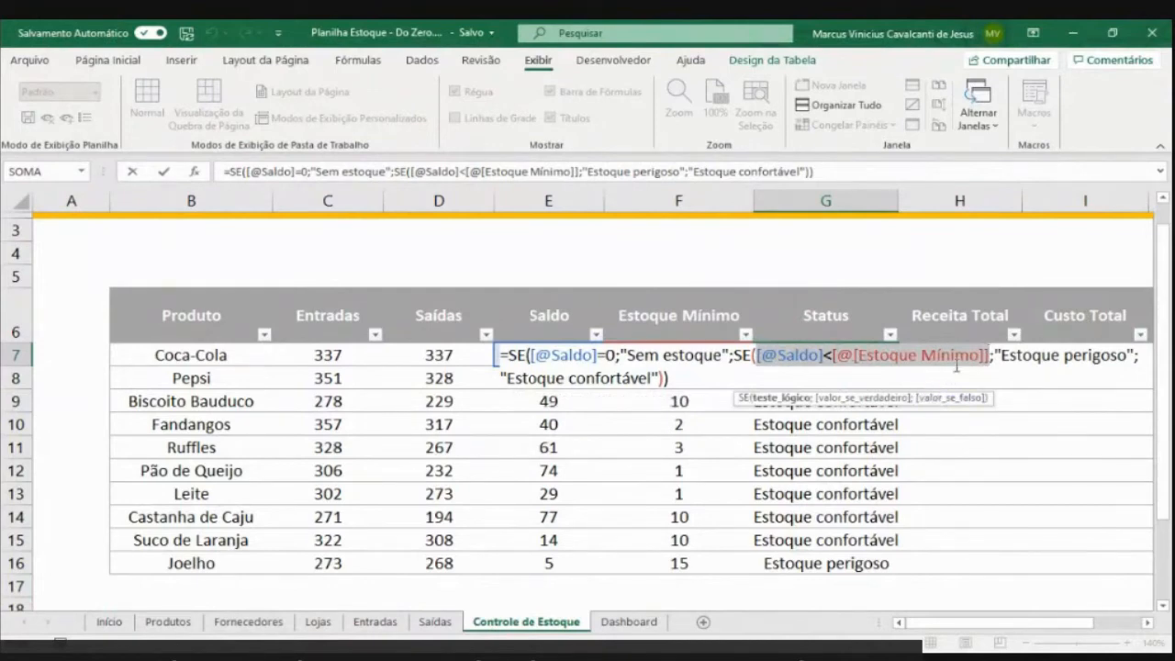
{"action": "key", "text": "ctrl+Return"}
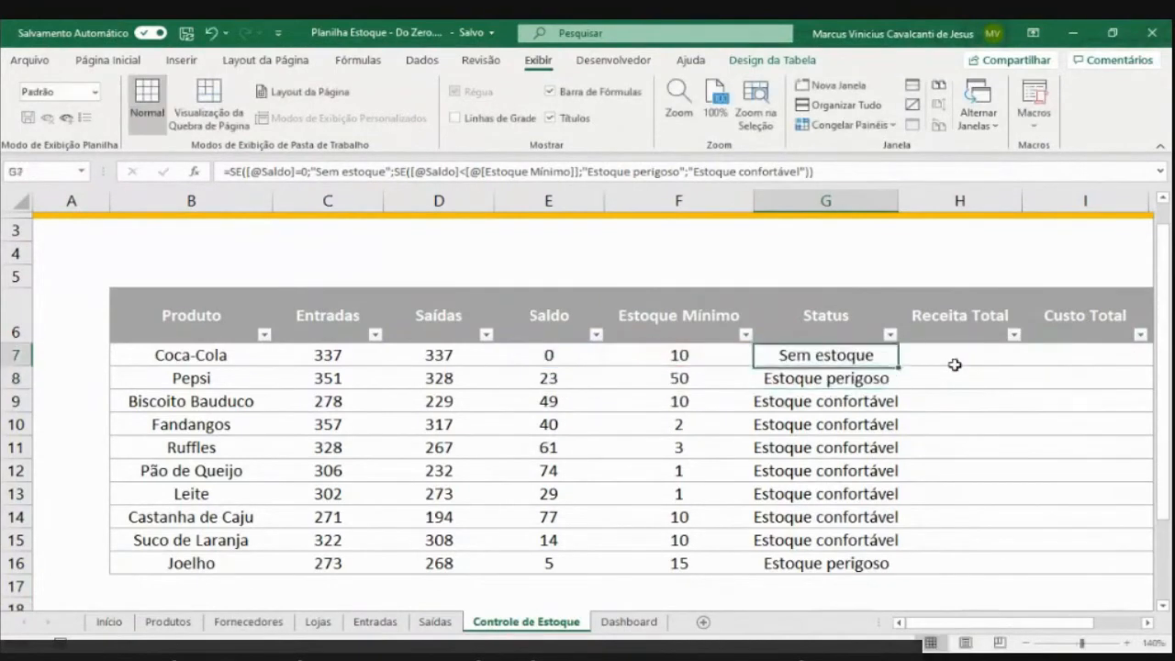
Examine how the Saldo < Estoque Mínimo comparison is written inside Coca-Cola's Status formula
{"action": "left_click", "coordinate": [1026, 643]}
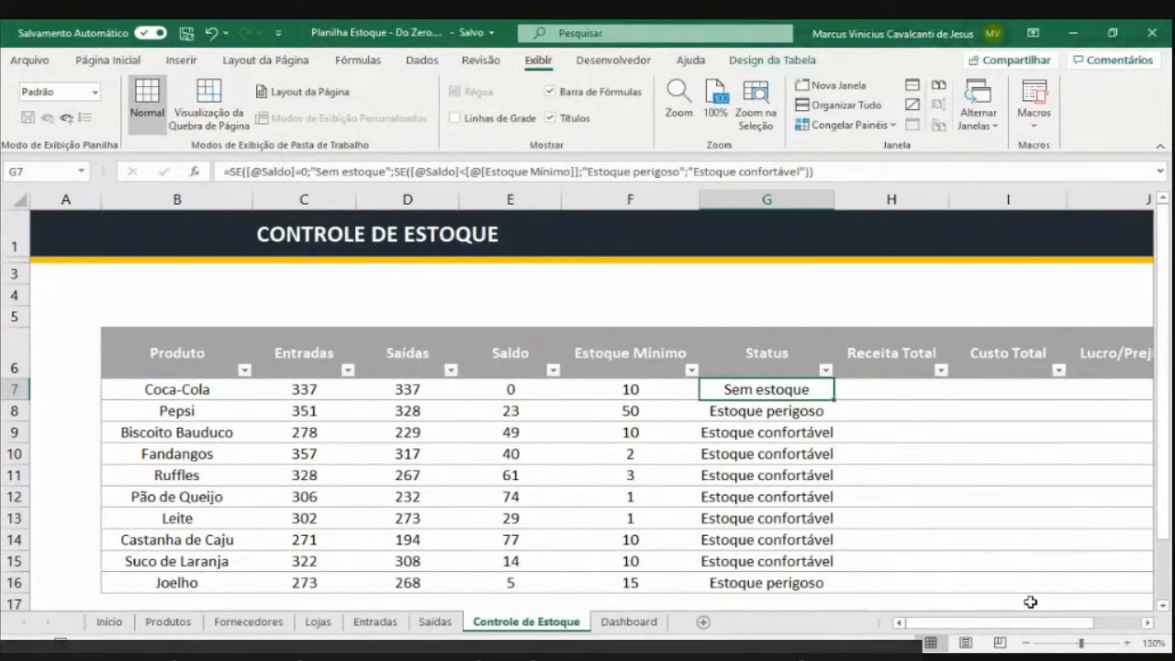
{"action": "key", "text": "F2"}
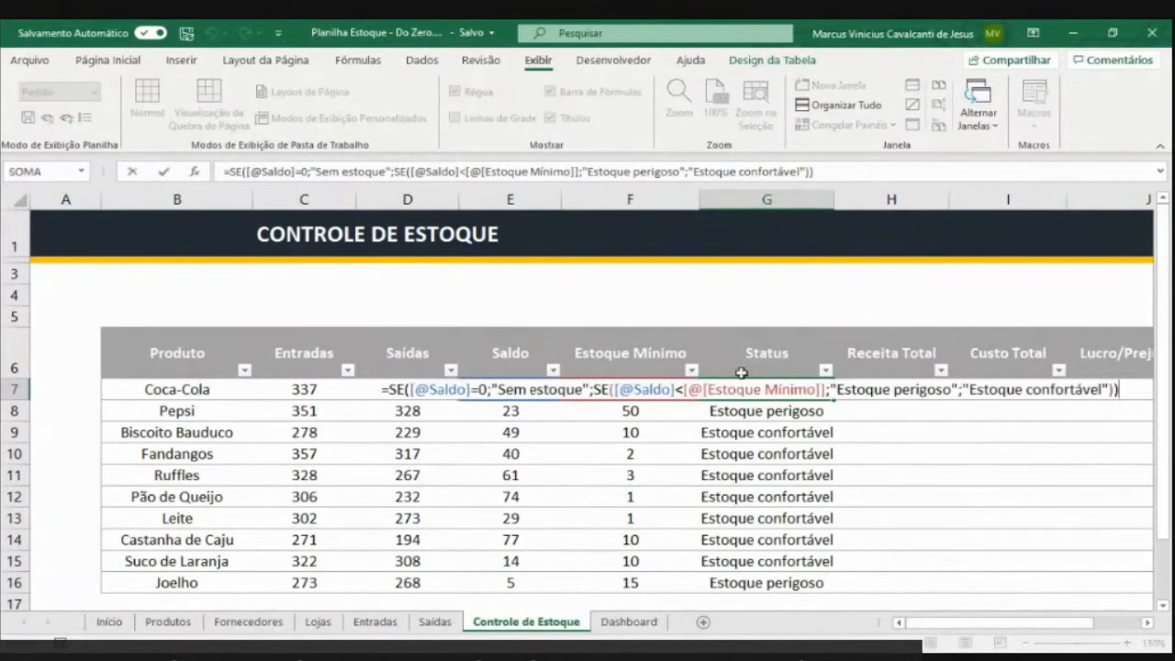
{"action": "left_click", "coordinate": [680, 390]}
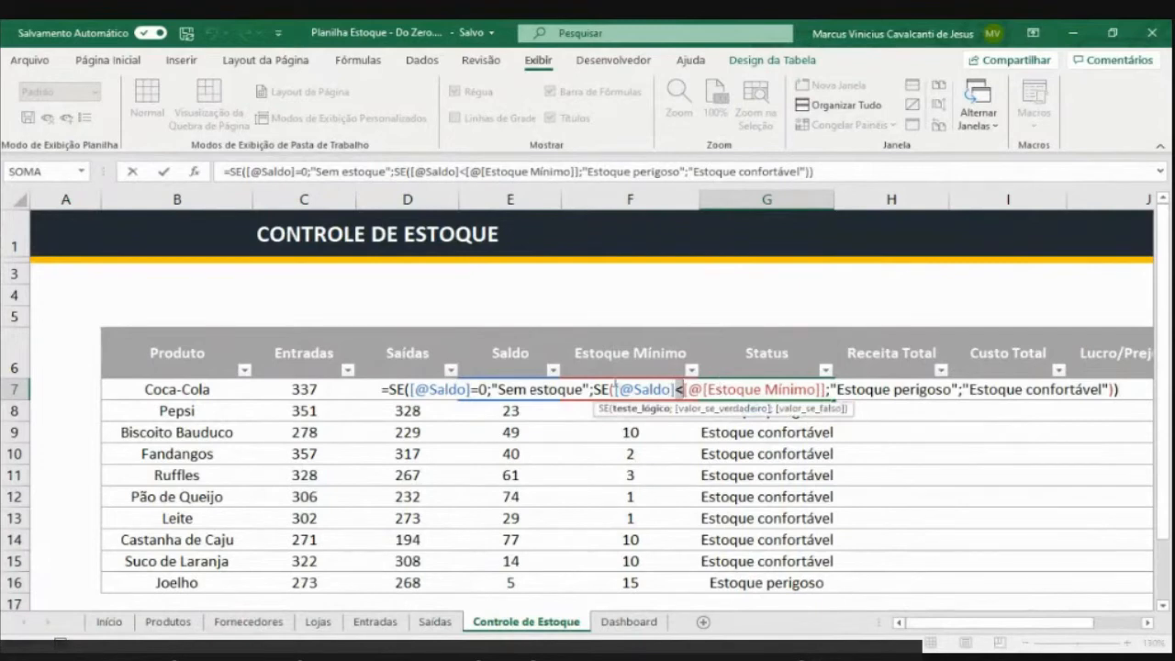
{"action": "left_click_drag", "start_coordinate": [614, 389], "coordinate": [821, 389]}
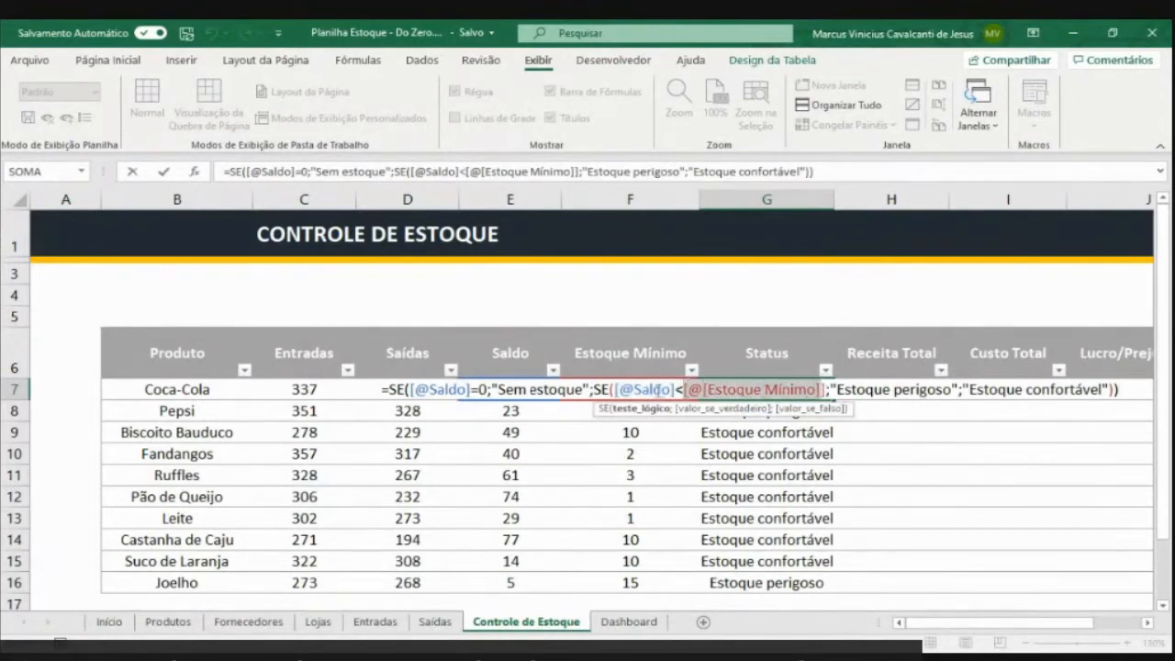
{"action": "left_click", "coordinate": [681, 389]}
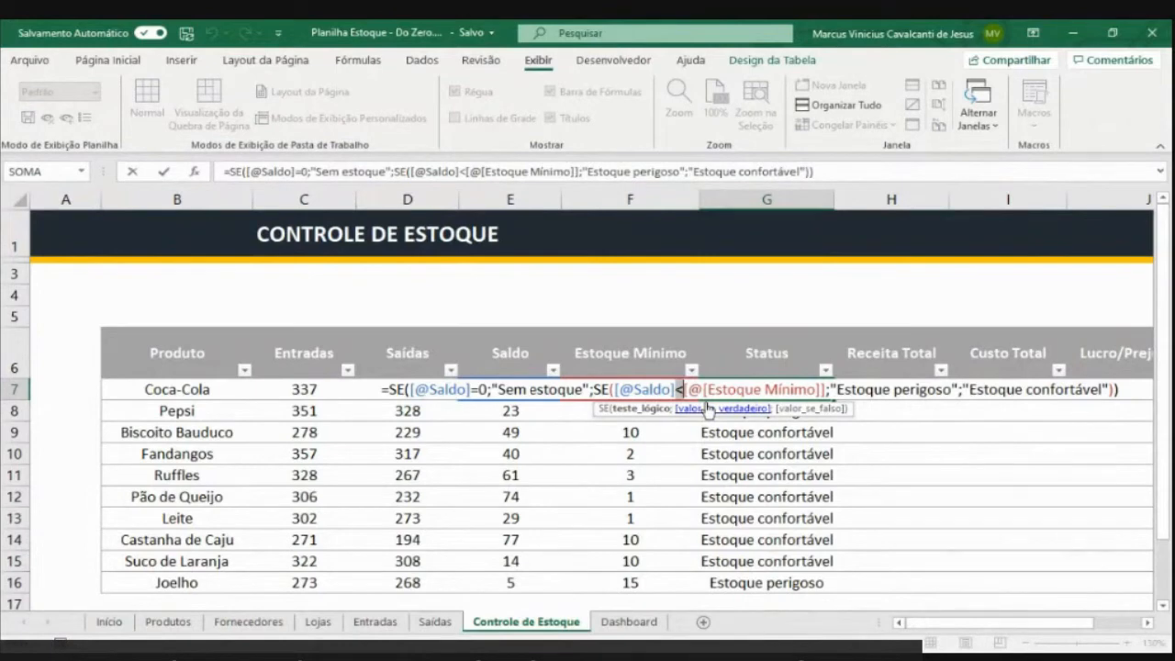
{"action": "left_click_drag", "start_coordinate": [614, 389], "coordinate": [681, 389]}
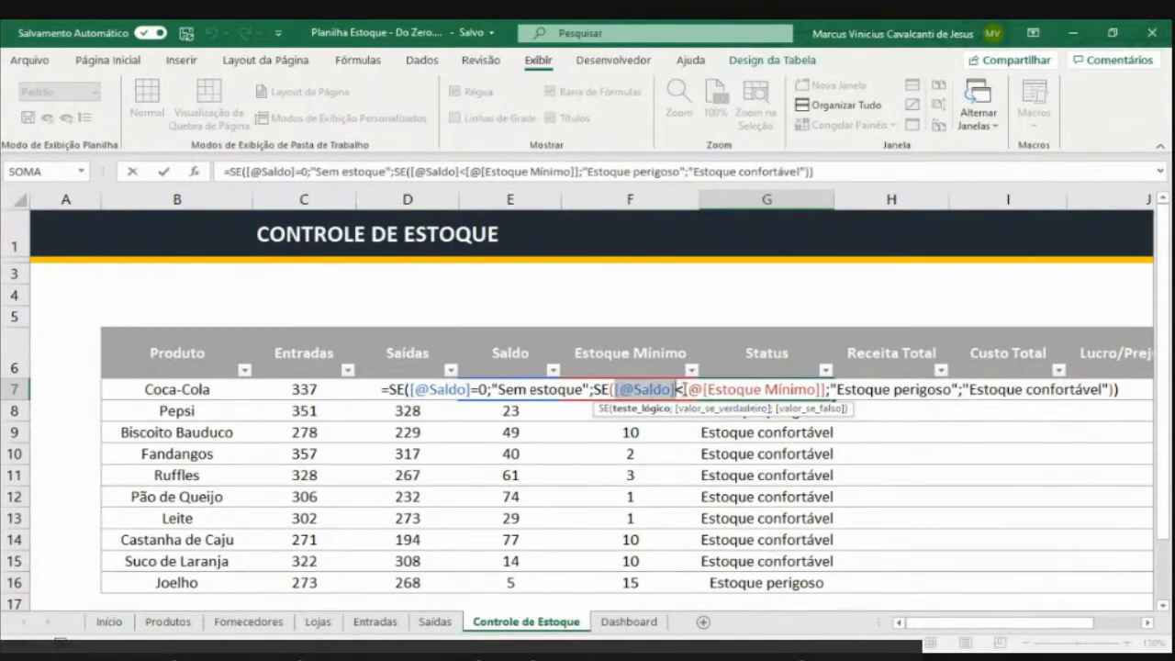
{"action": "left_click", "coordinate": [680, 389]}
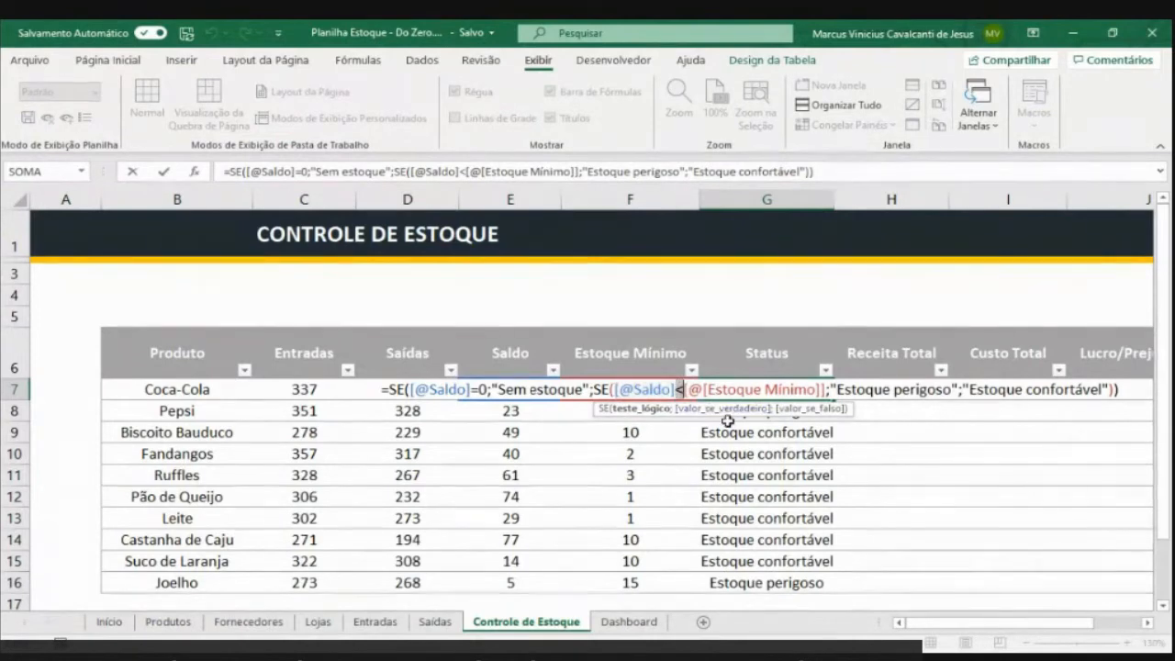
{"action": "key", "text": "Return"}
{"action": "key", "text": "Up"}
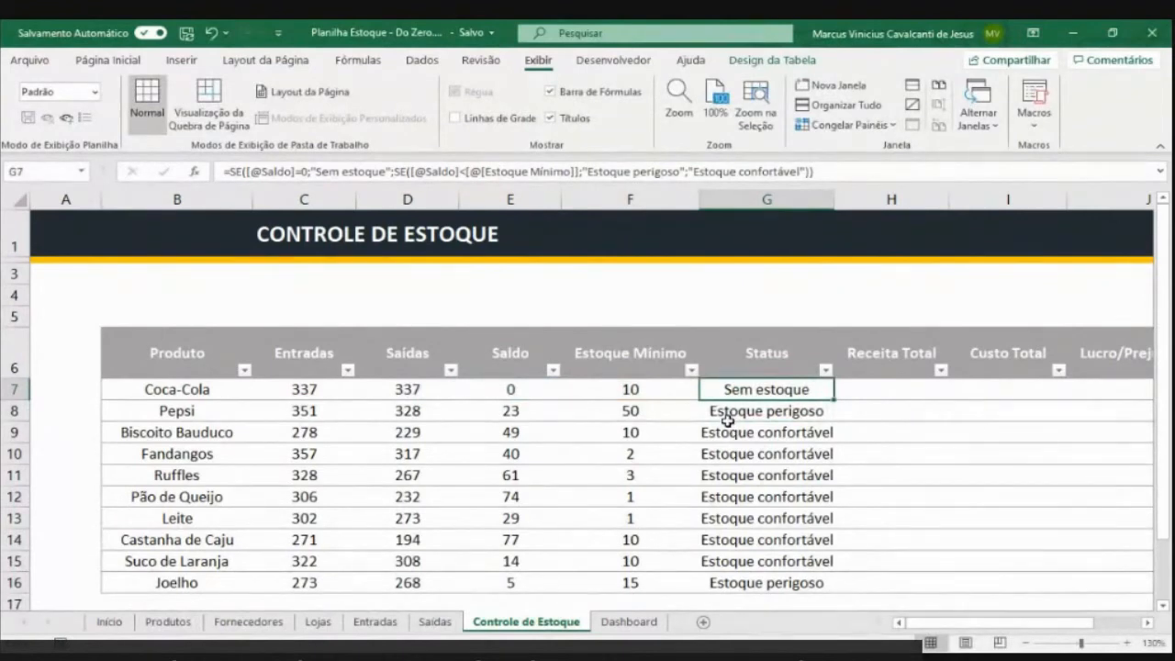
Start a SOMASES formula in Coca-Cola's Receita Total, using the Valor de Venda Total column of the Saídas sheet as the sum range
{"action": "key", "text": "Right"}
{"action": "key", "text": "Right"}
{"action": "key", "text": "Right"}
{"action": "key", "text": "Left"}
{"action": "key", "text": "Left"}
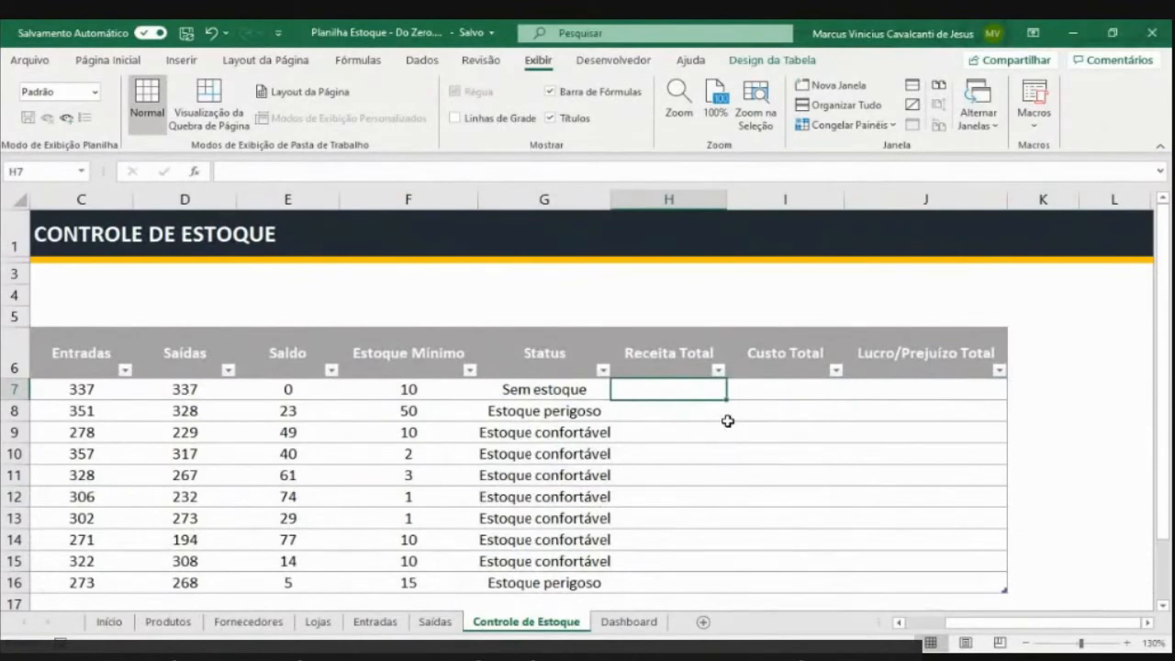
{"action": "type", "text": "="}
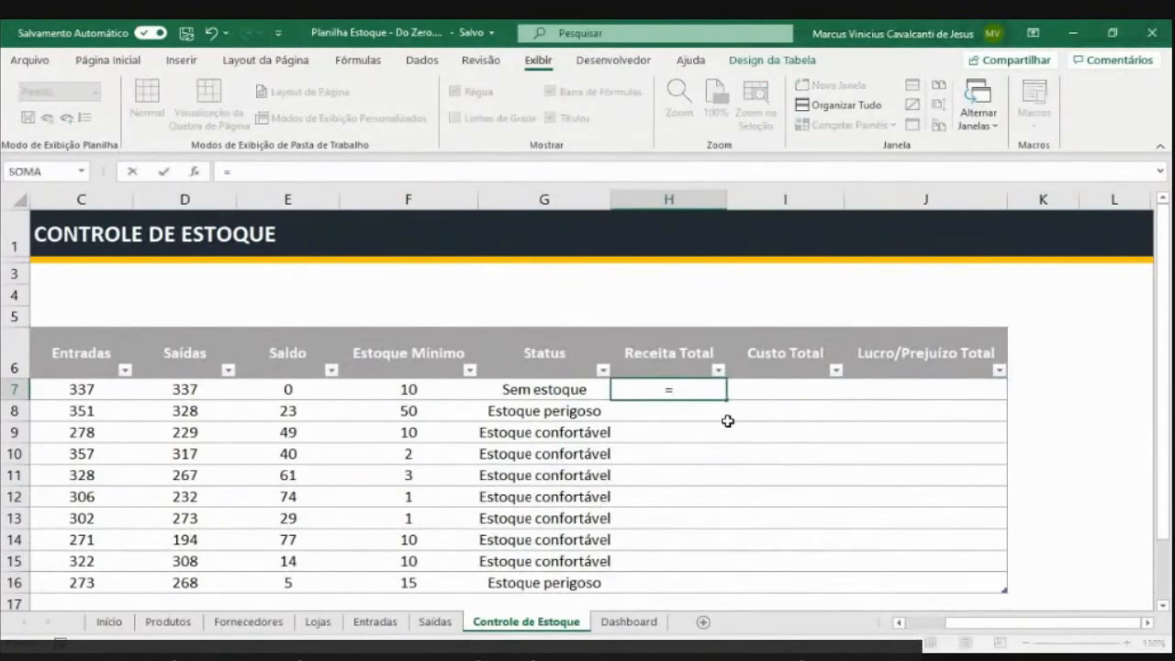
{"action": "type", "text": "SOMASES("}
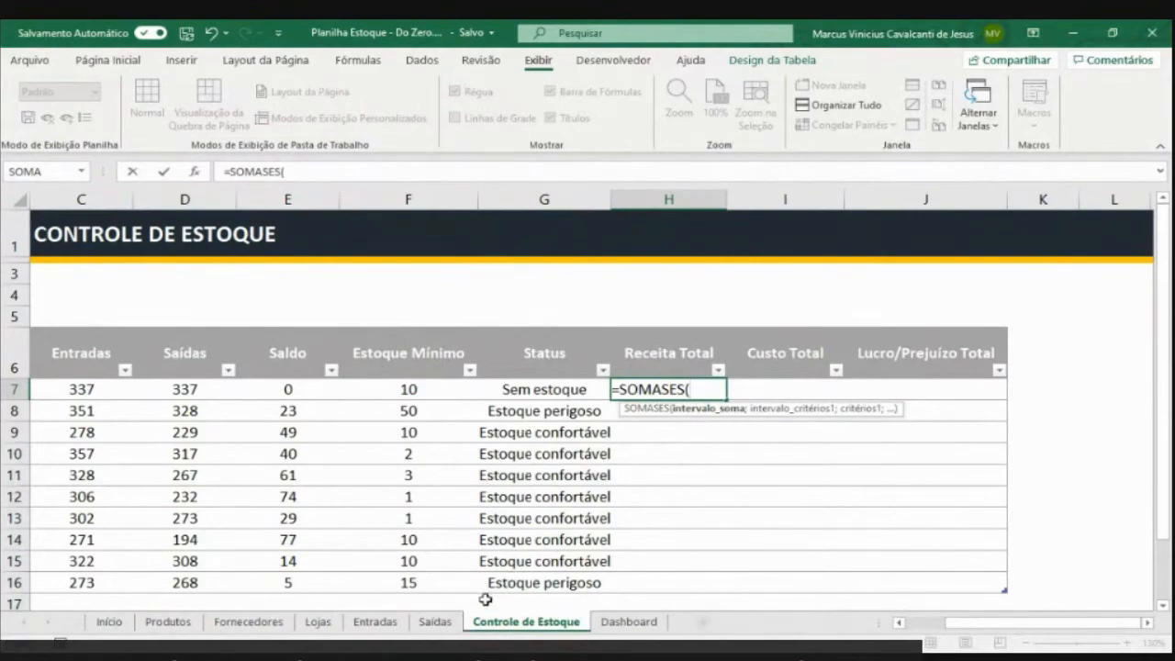
{"action": "left_click", "coordinate": [453, 624]}
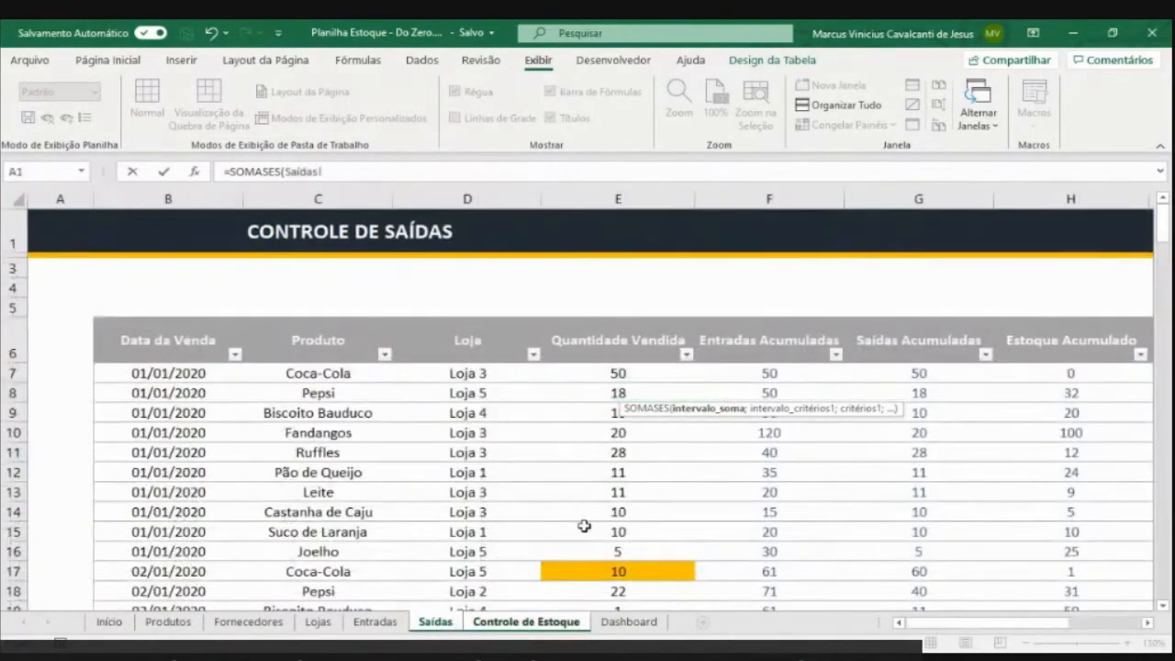
{"action": "left_click_drag", "start_coordinate": [936, 625], "coordinate": [1004, 634]}
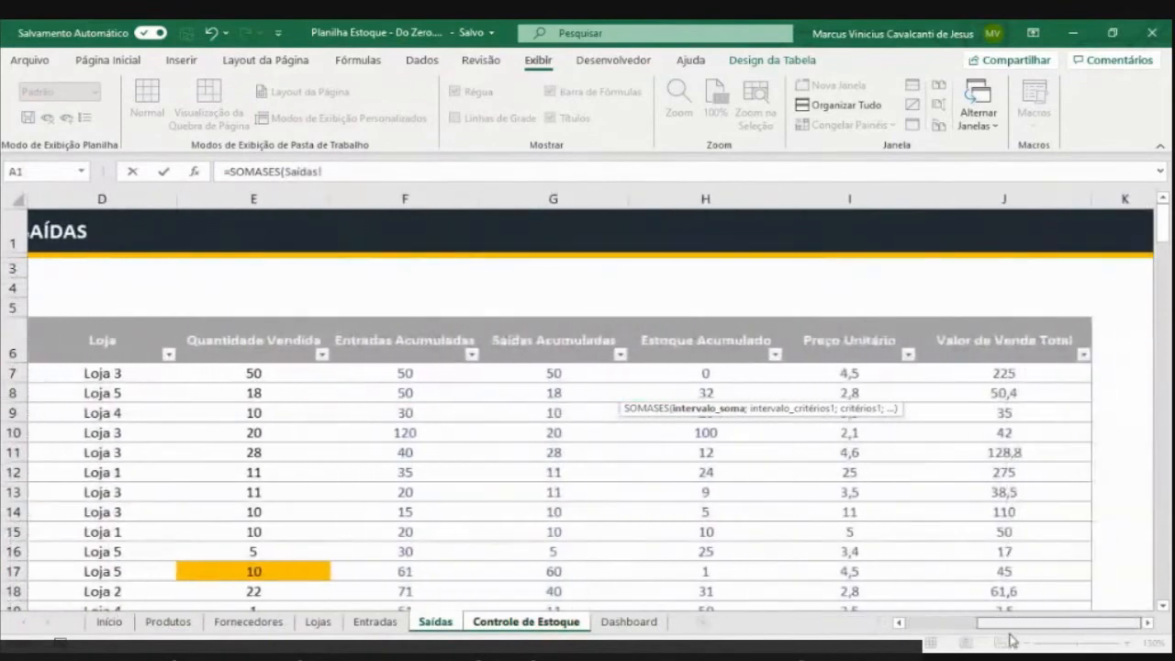
{"action": "left_click", "coordinate": [1005, 374]}
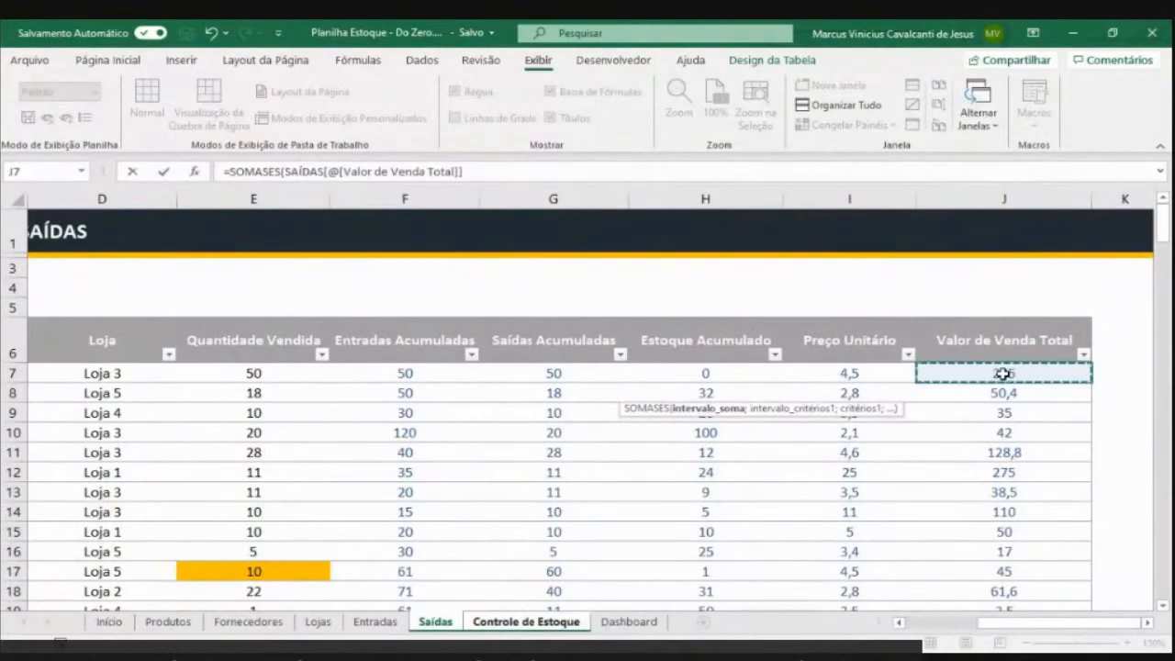
{"action": "key", "text": "ctrl+shift+Down"}
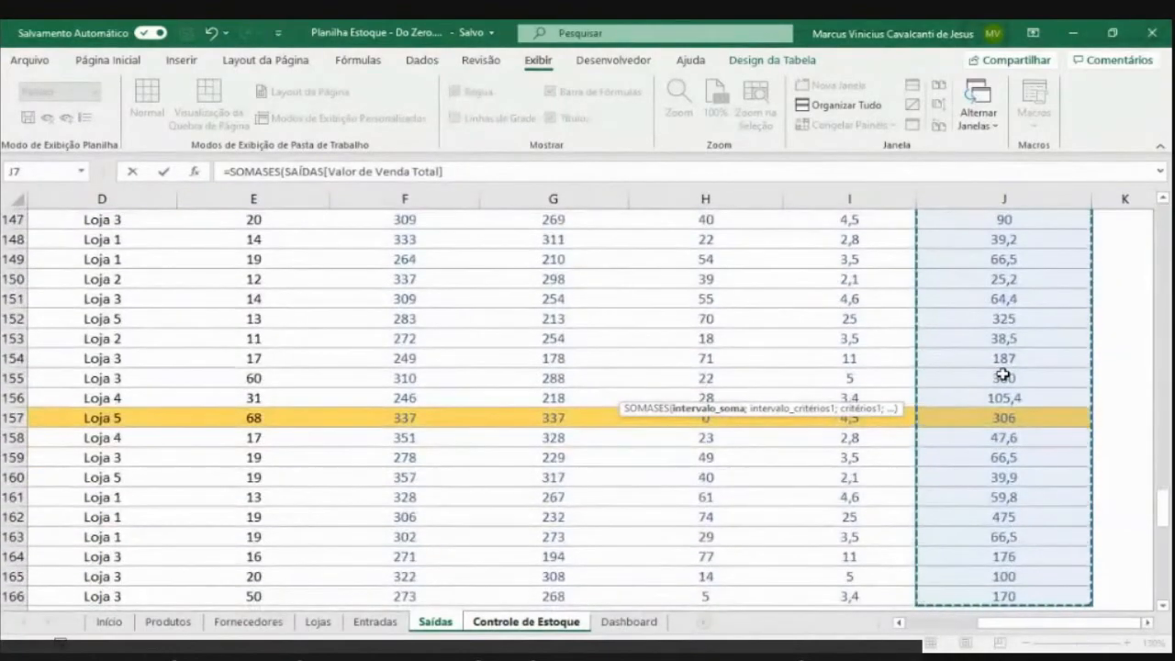
{"action": "type", "text": ";"}
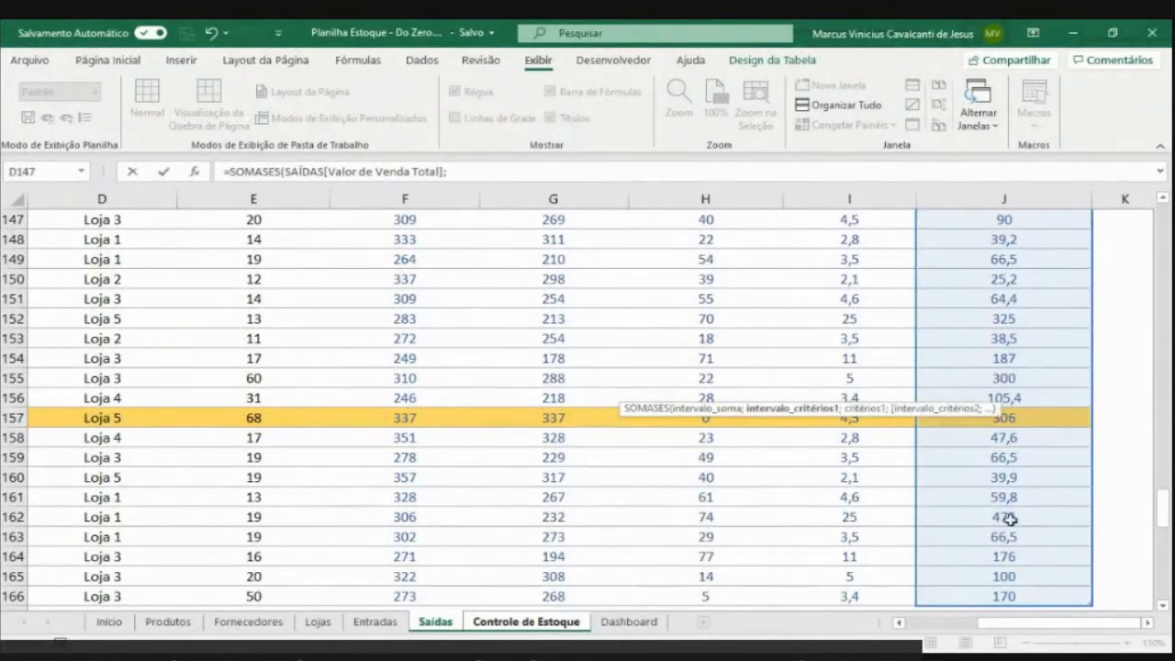
Use the Produto column of the Saídas sheet as the first criteria range of the SOMASES formula
{"action": "left_click_drag", "start_coordinate": [1008, 630], "coordinate": [934, 633]}
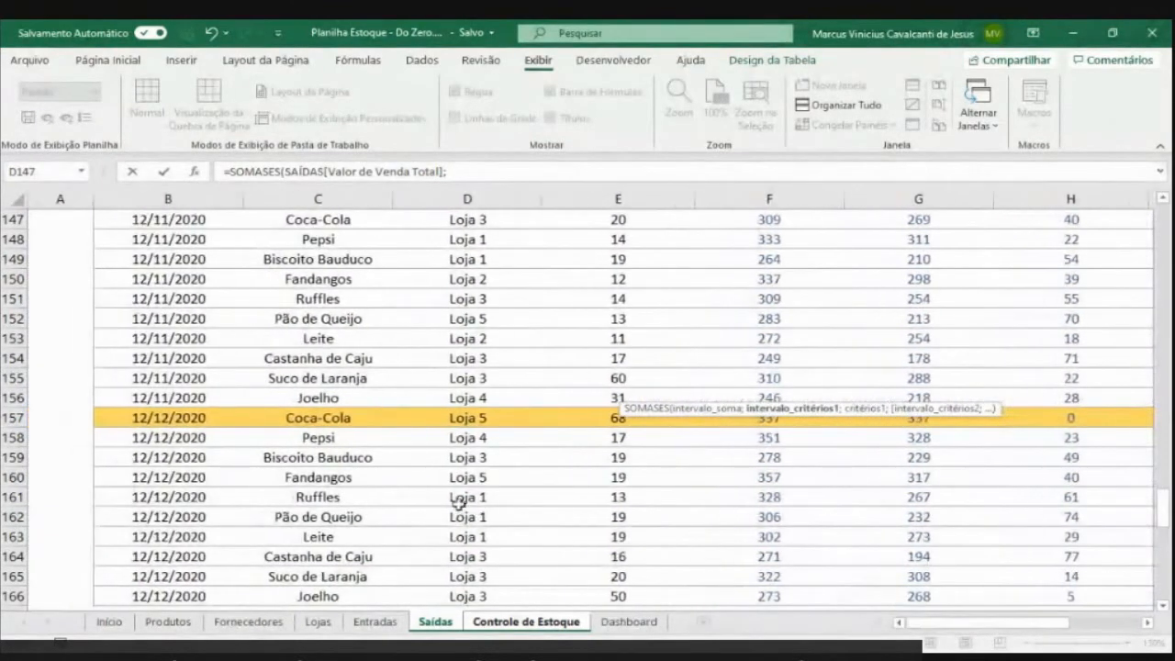
{"action": "left_click", "coordinate": [336, 457]}
{"action": "key", "text": "ctrl+space"}
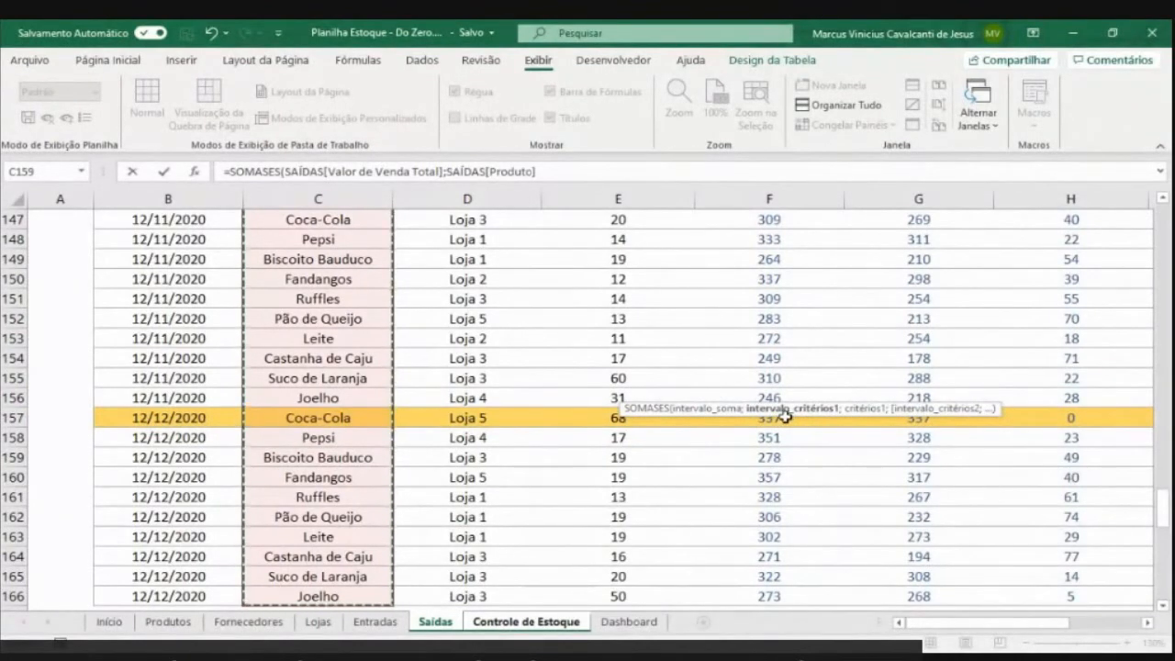
{"action": "type", "text": ";"}
Set the criterion to the same row's Produto in Controle de Estoque and enter the Receita Total formula
{"action": "left_click", "coordinate": [530, 622]}
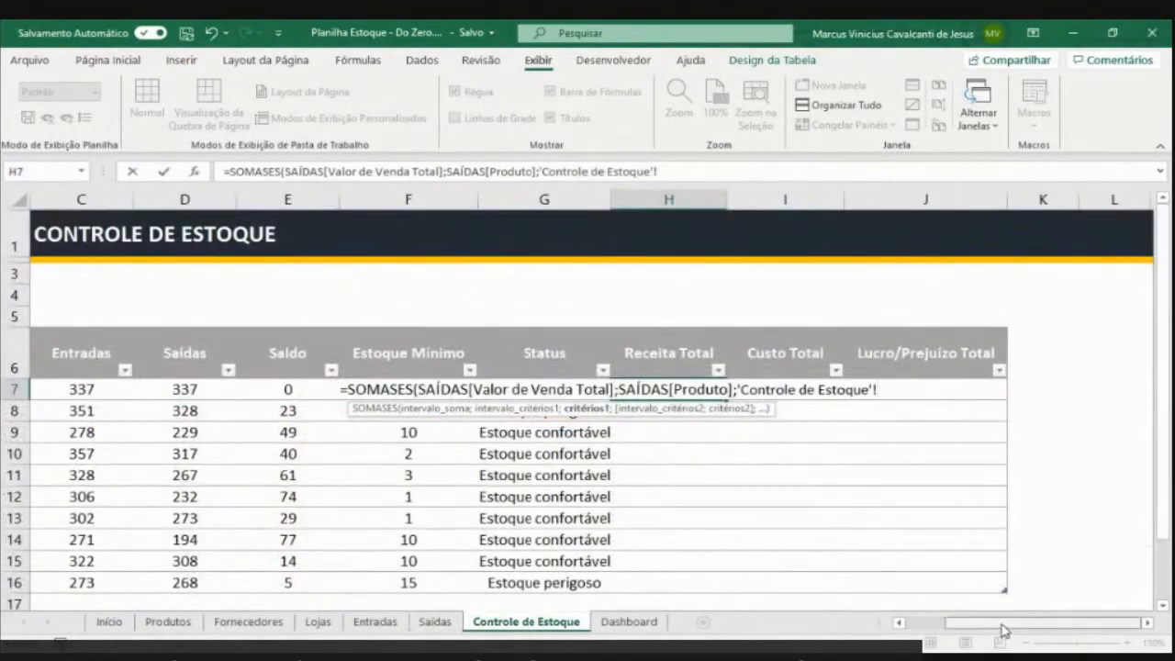
{"action": "left_click_drag", "start_coordinate": [1006, 627], "coordinate": [991, 627]}
{"action": "left_click", "coordinate": [143, 389]}
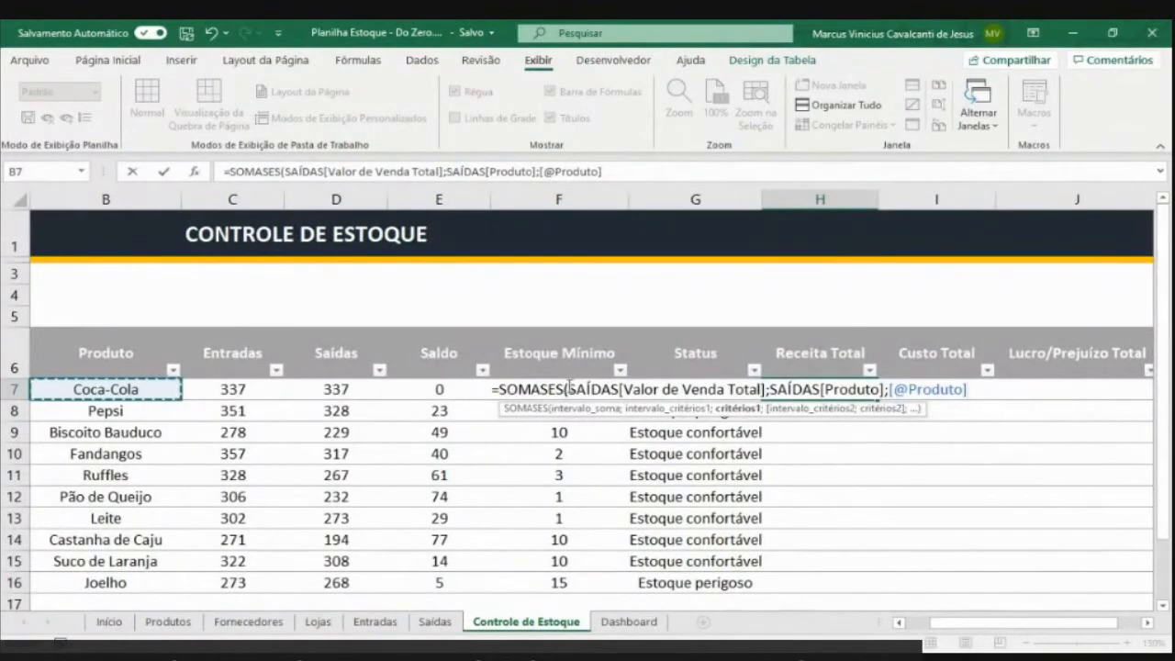
{"action": "left_click_drag", "start_coordinate": [567, 389], "coordinate": [968, 390]}
{"action": "left_click", "coordinate": [772, 390]}
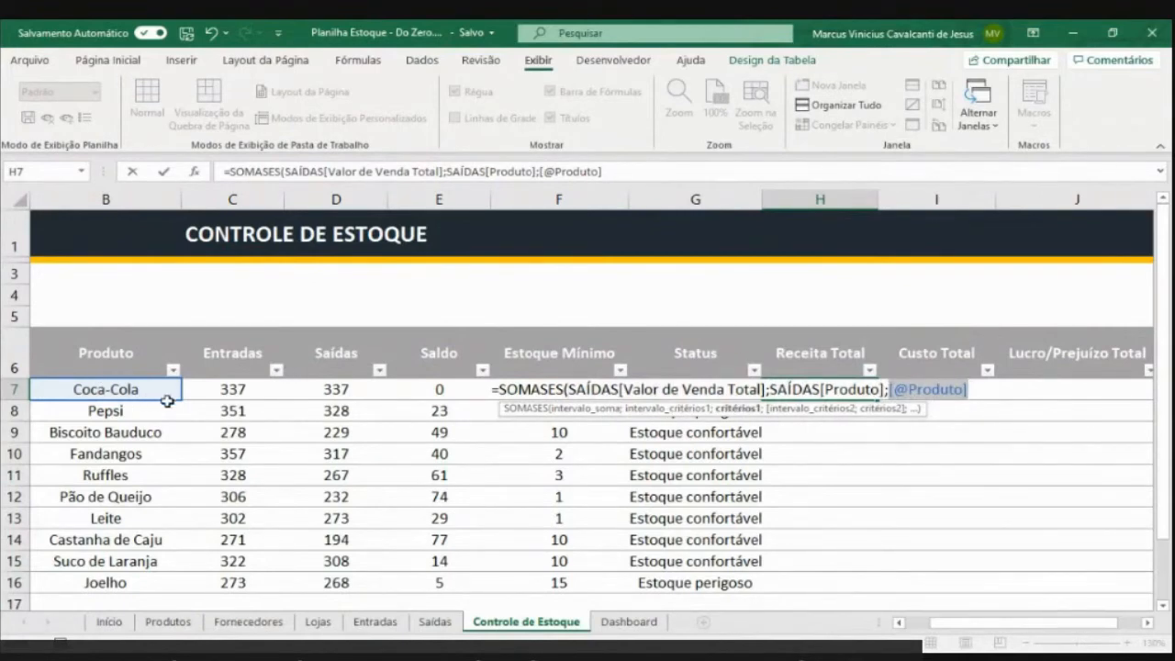
{"action": "key", "text": "Return"}
{"action": "key", "text": "Up"}
Start a SOMASES formula in Coca-Cola's Custo Total, summing the Valor de Compra Total column of the Entradas sheet
{"action": "key", "text": "Right"}
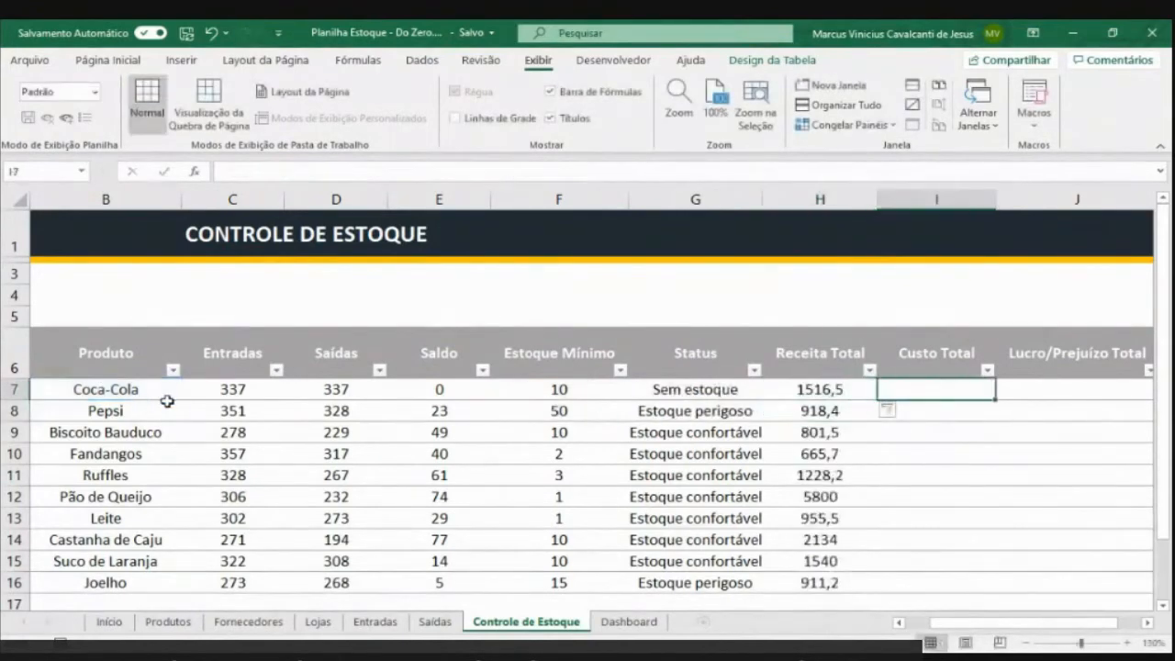
{"action": "type", "text": "=SOMAS"}
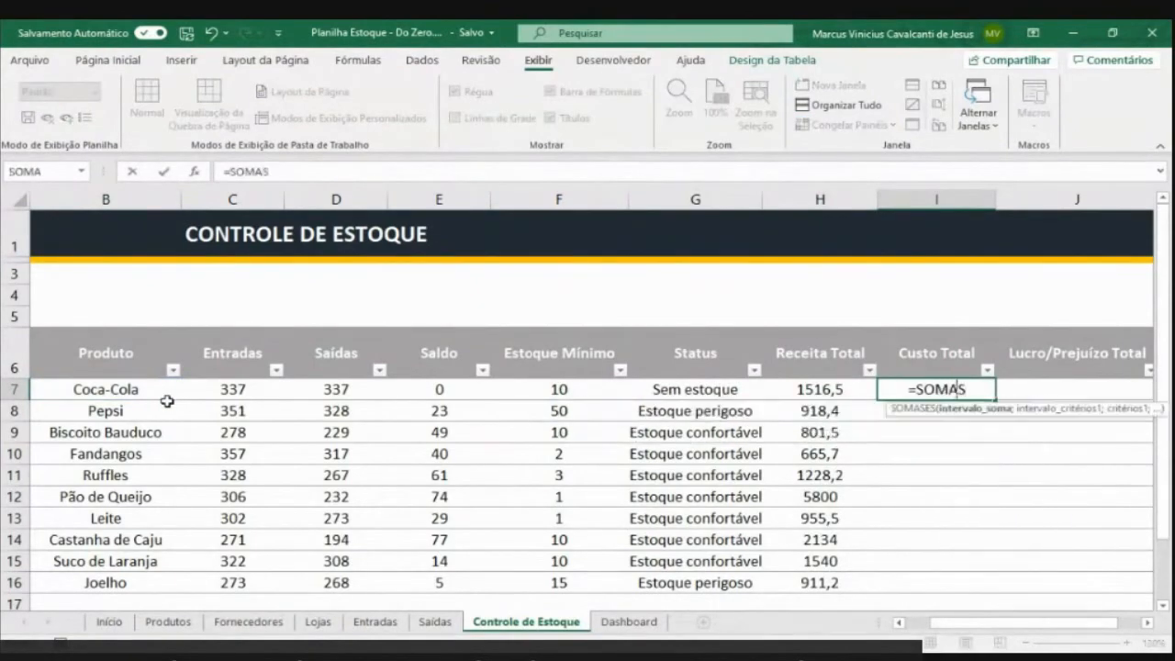
{"action": "key", "text": "Tab"}
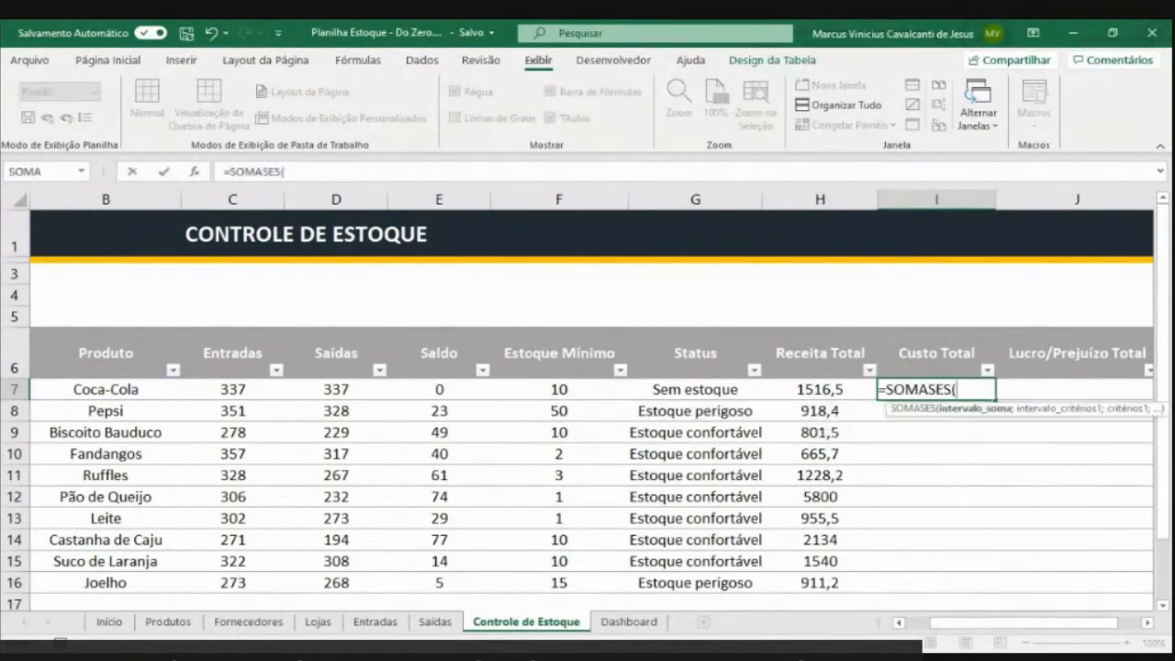
{"action": "left_click", "coordinate": [398, 621]}
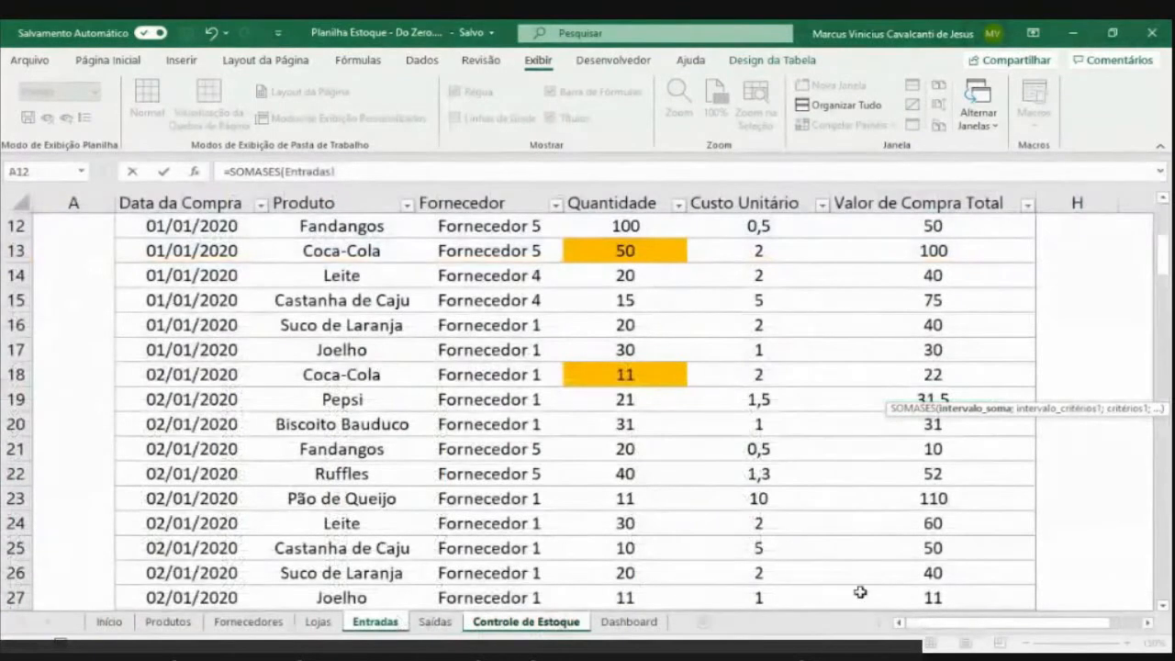
{"action": "left_click", "coordinate": [947, 475]}
{"action": "key", "text": "ctrl+space"}
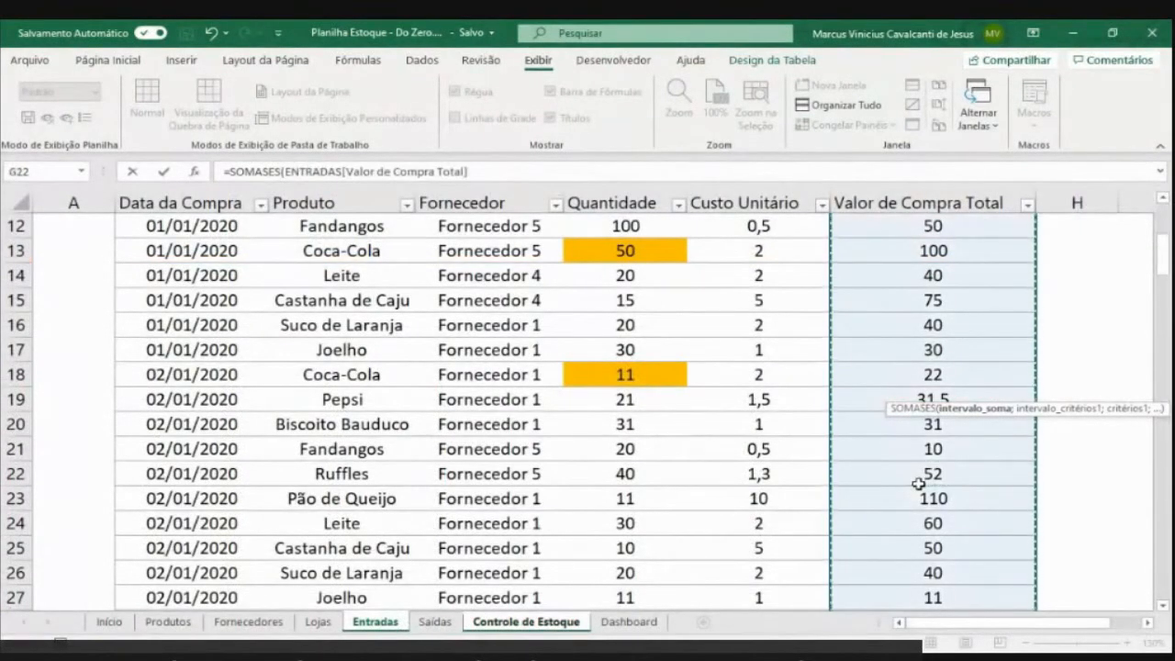
{"action": "type", "text": ";"}
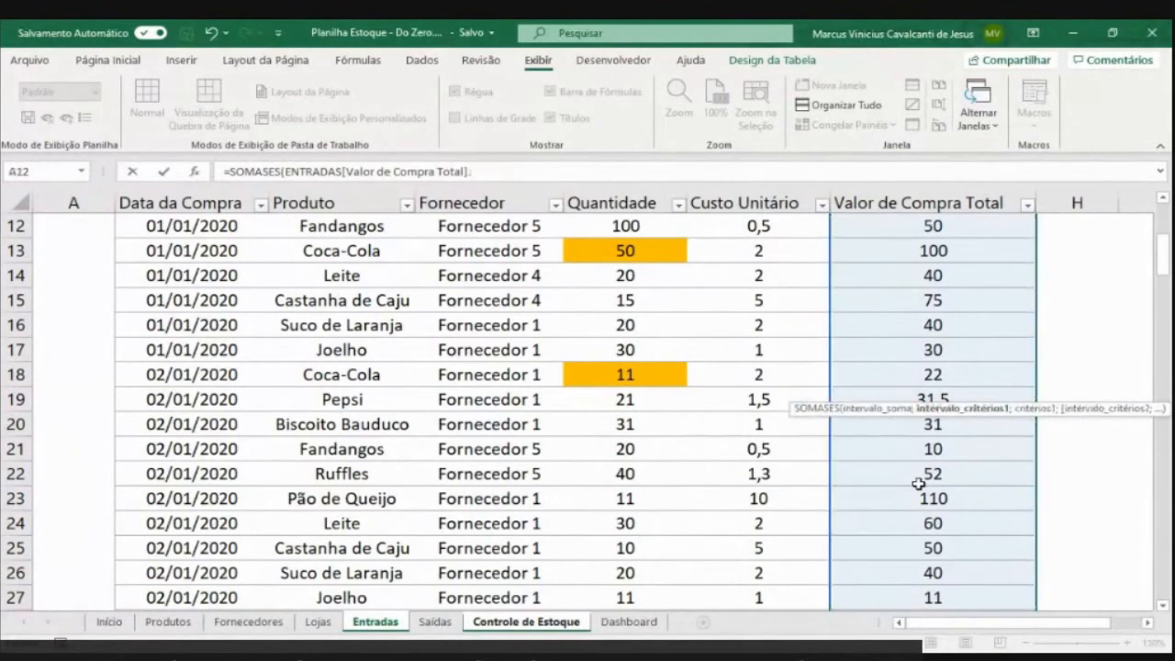
Match the Entradas Produto column to the same row's Produto in Controle de Estoque and enter the Custo Total formula
{"action": "left_click", "coordinate": [331, 428]}
{"action": "key", "text": "ctrl+space"}
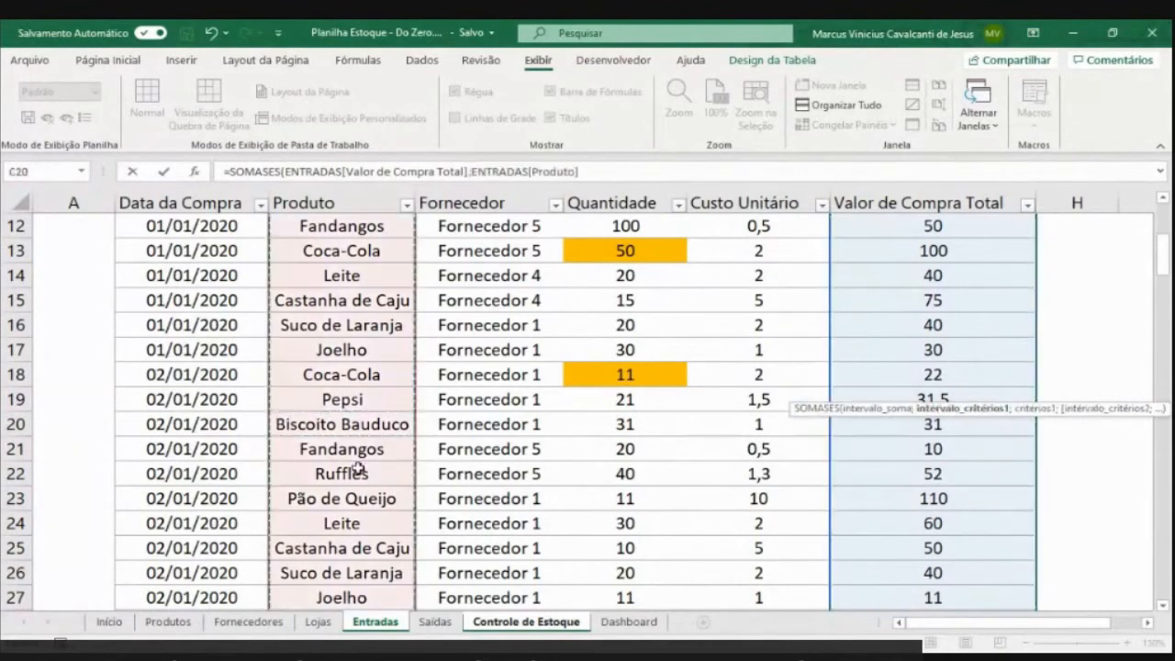
{"action": "type", "text": ";"}
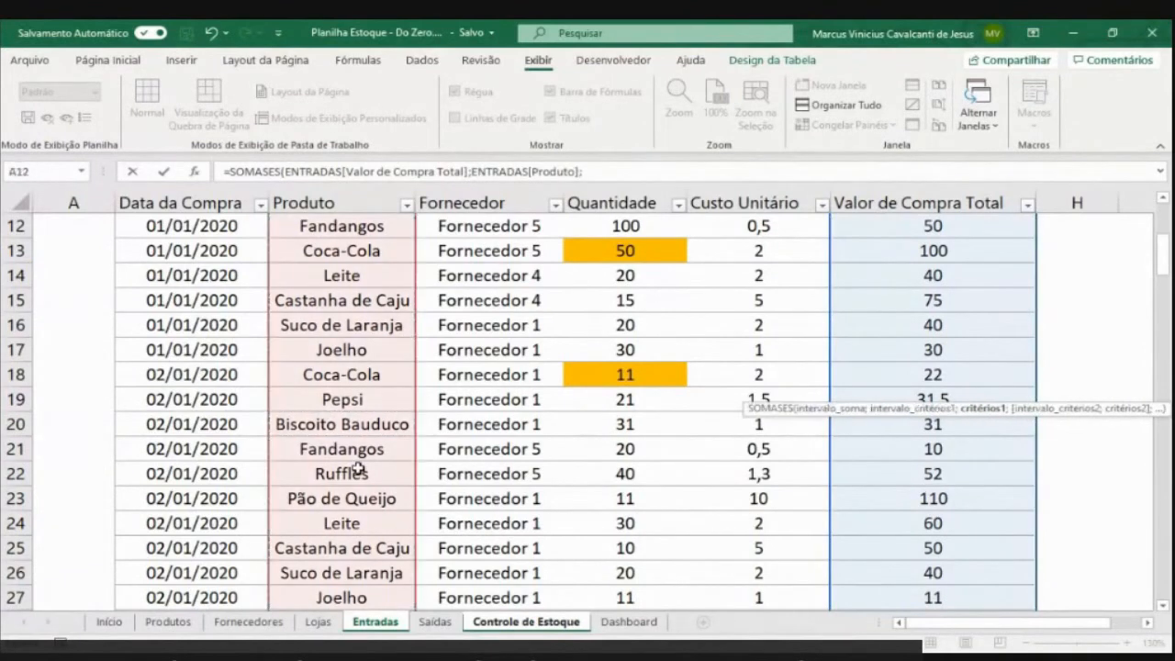
{"action": "left_click", "coordinate": [493, 624]}
{"action": "left_click", "coordinate": [99, 387]}
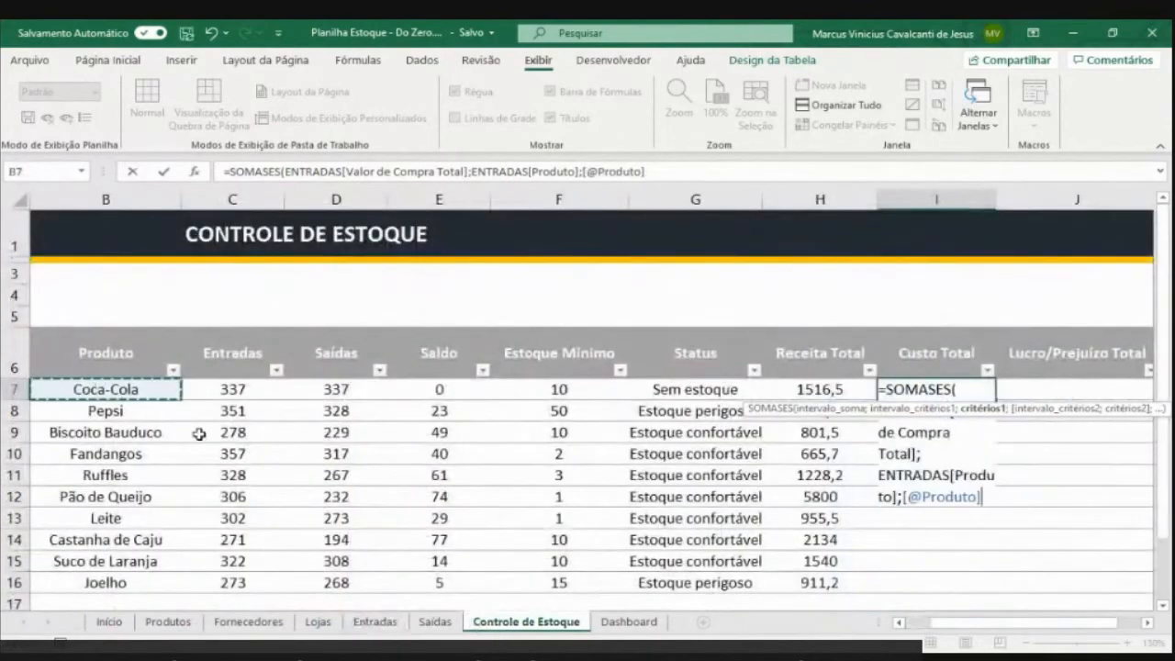
{"action": "key", "text": "Return"}
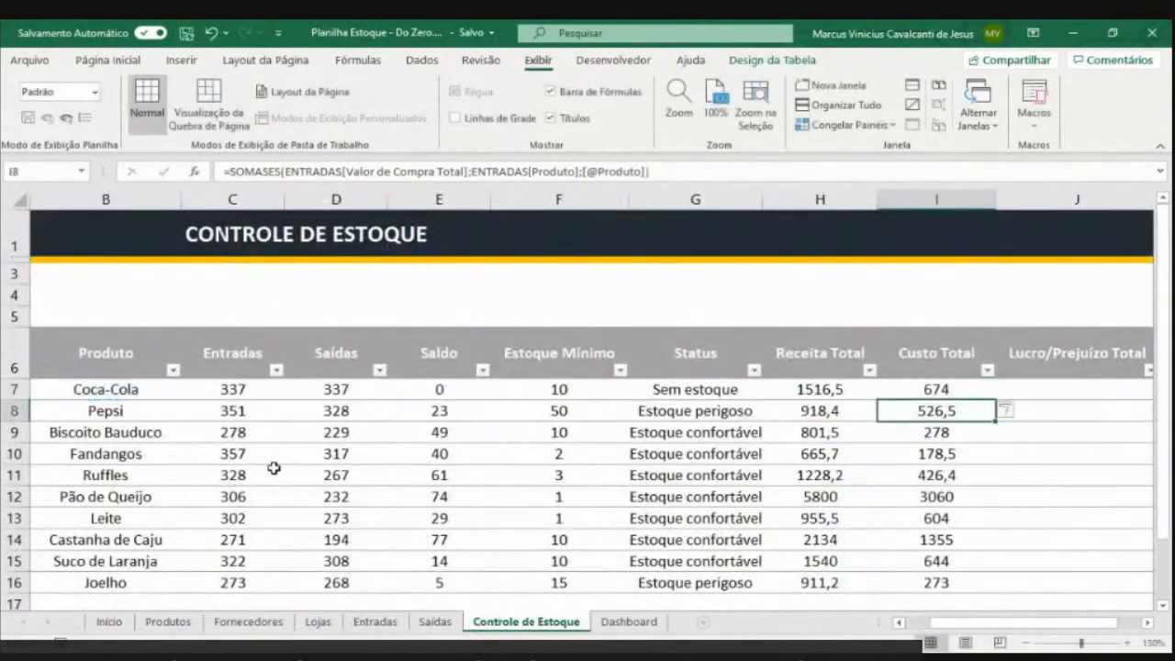
Fill Lucro/Prejuízo Total with a formula subtracting Custo Total from Receita Total in the same row
{"action": "key", "text": "Up"}
{"action": "key", "text": "Right"}
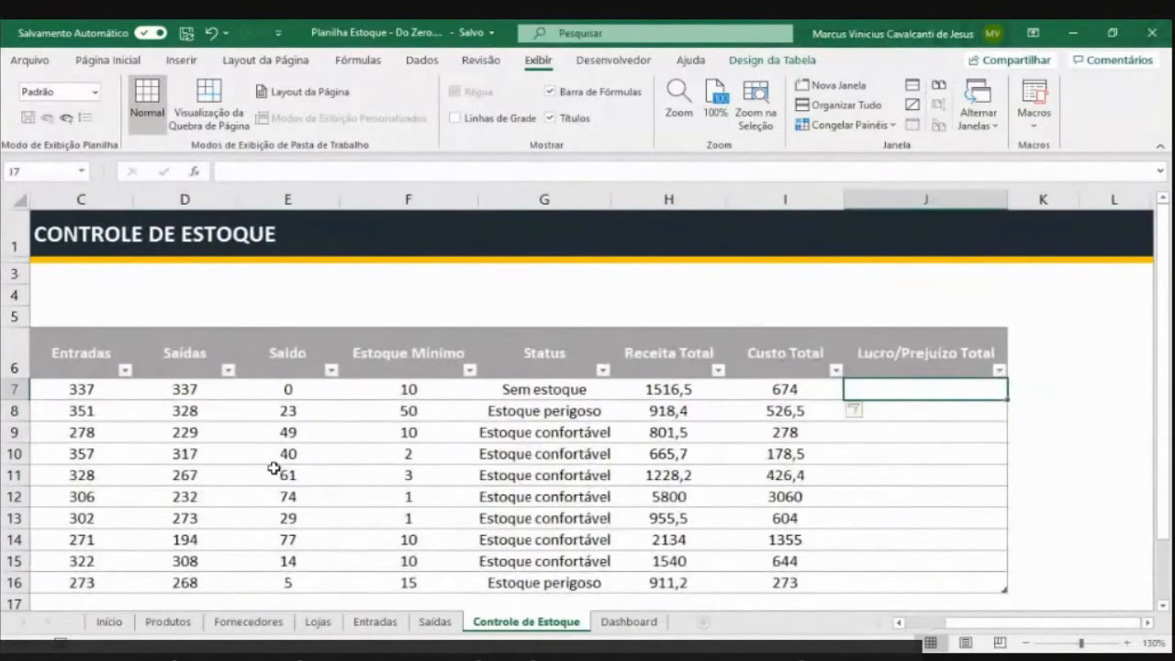
{"action": "type", "text": "="}
{"action": "left_click", "coordinate": [657, 391]}
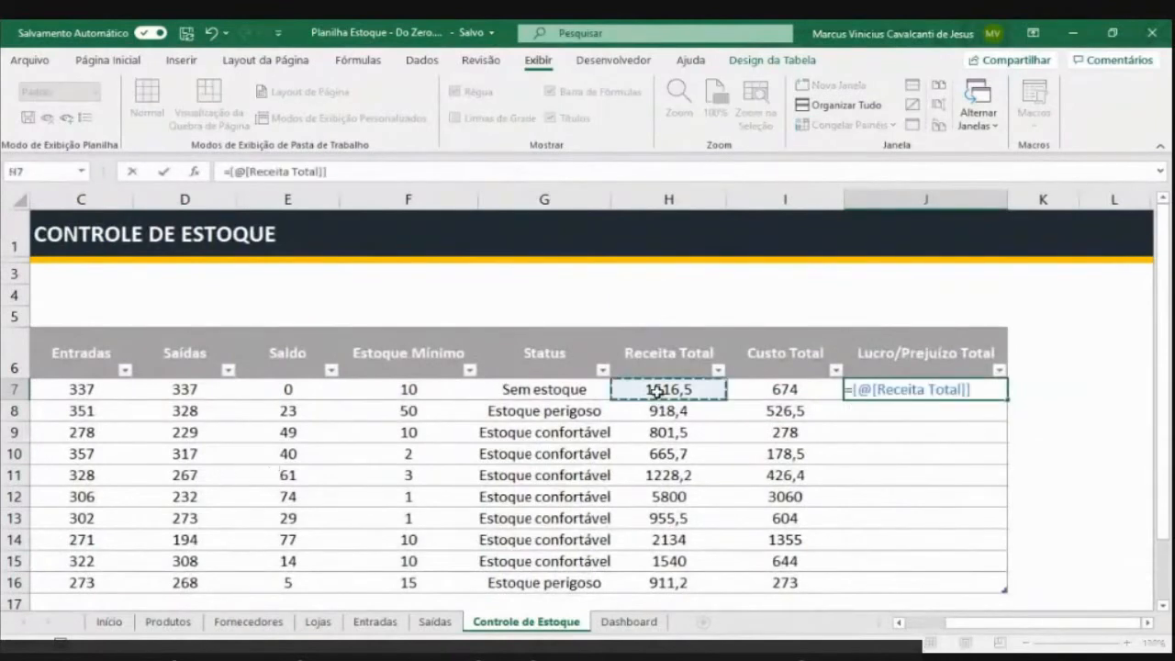
{"action": "type", "text": "-"}
{"action": "left_click", "coordinate": [770, 395]}
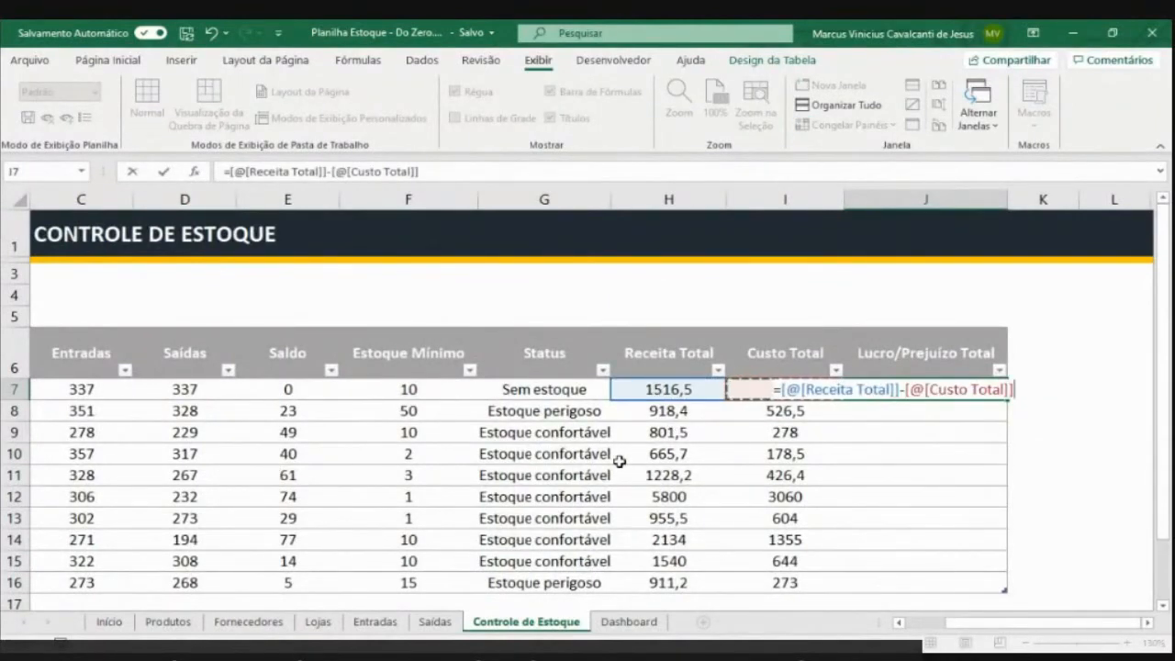
{"action": "key", "text": "Return"}
{"action": "key", "text": "Up"}
Go back along Coca-Cola's row to column A and look over the Controle de Estoque table
{"action": "key", "text": "Left"}
{"action": "key", "text": "Left"}
{"action": "key", "text": "Left"}
{"action": "key", "text": "Left"}
{"action": "key", "text": "Left"}
{"action": "key", "text": "Left"}
{"action": "key", "text": "Left"}
{"action": "key", "text": "Left"}
{"action": "key", "text": "Left"}
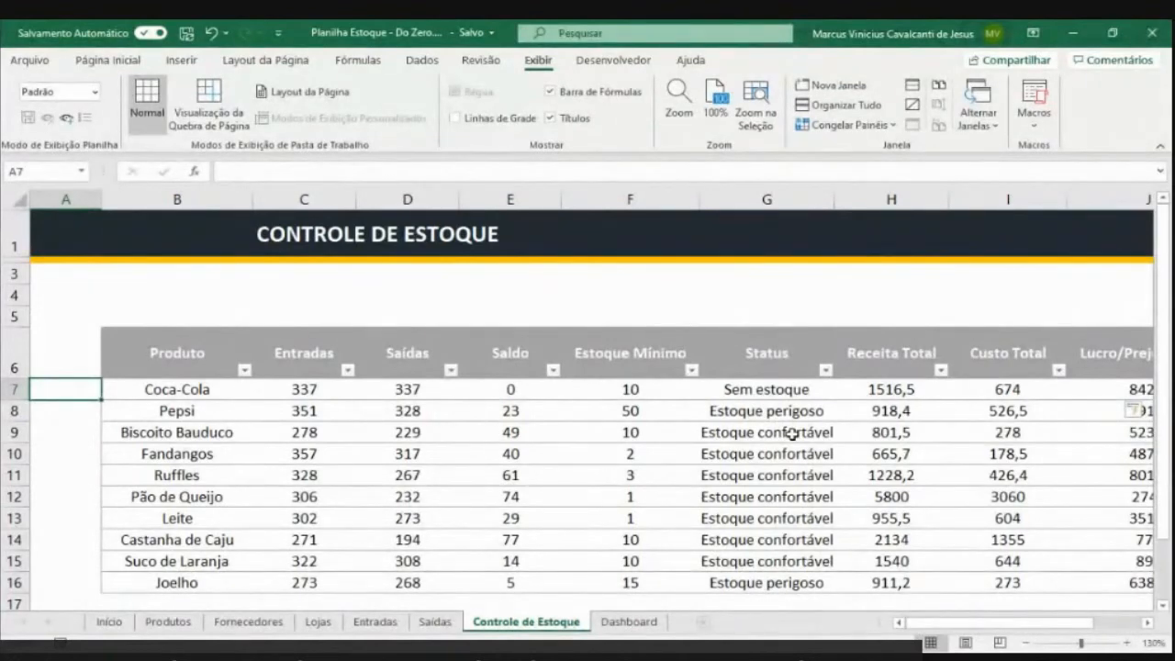
Examine the Status results for Coca-Cola, Pepsi, Biscoito Bauduco and Leite in the Controle de Estoque table
{"action": "left_click", "coordinate": [731, 393]}
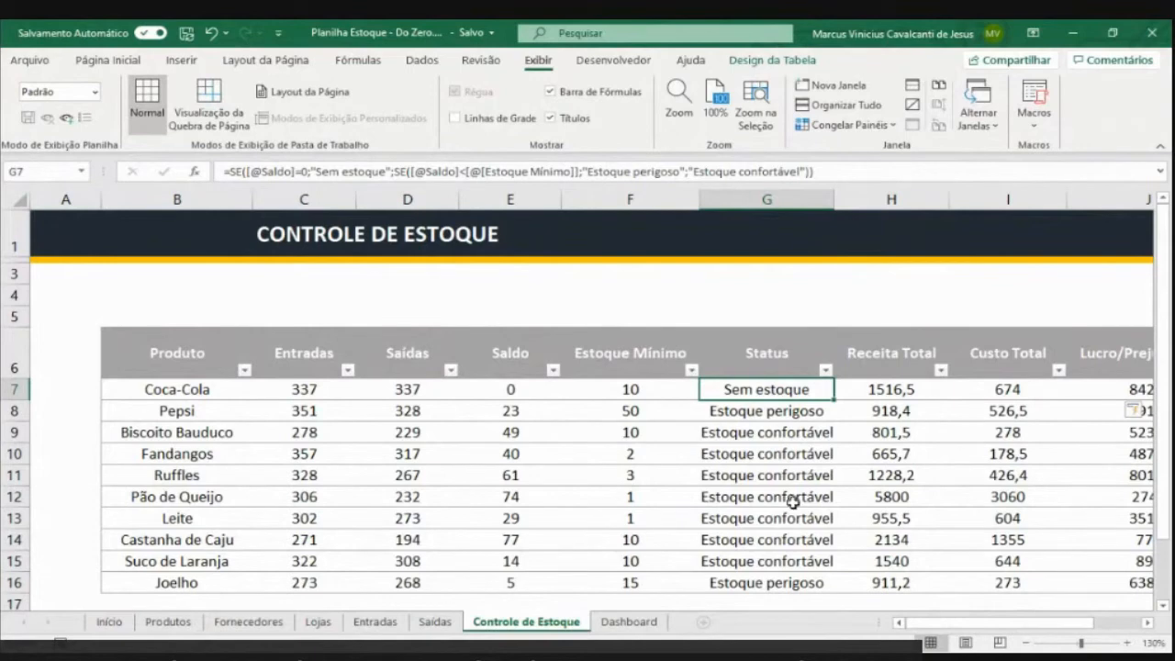
{"action": "left_click", "coordinate": [769, 415]}
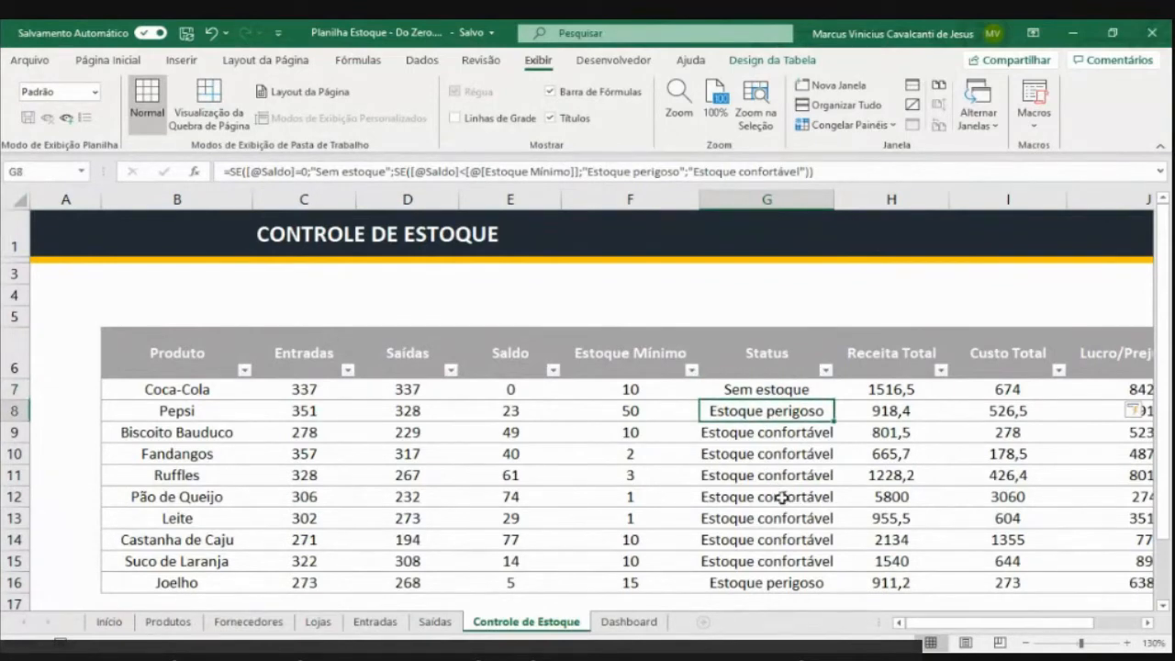
{"action": "left_click", "coordinate": [796, 434]}
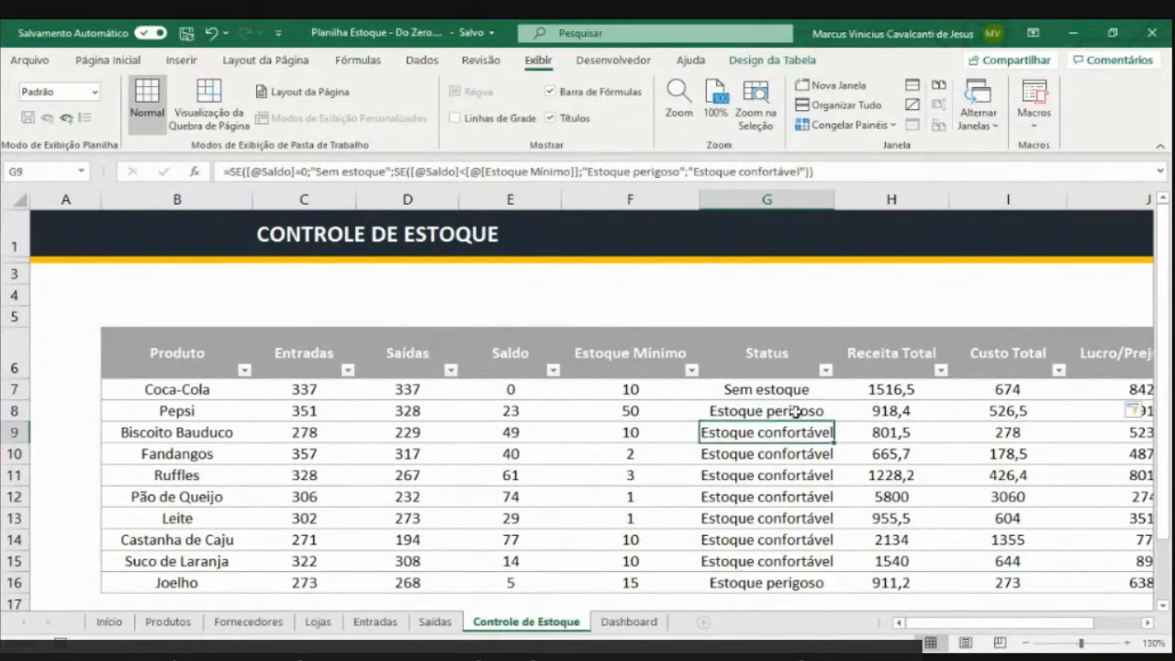
{"action": "left_click", "coordinate": [795, 398]}
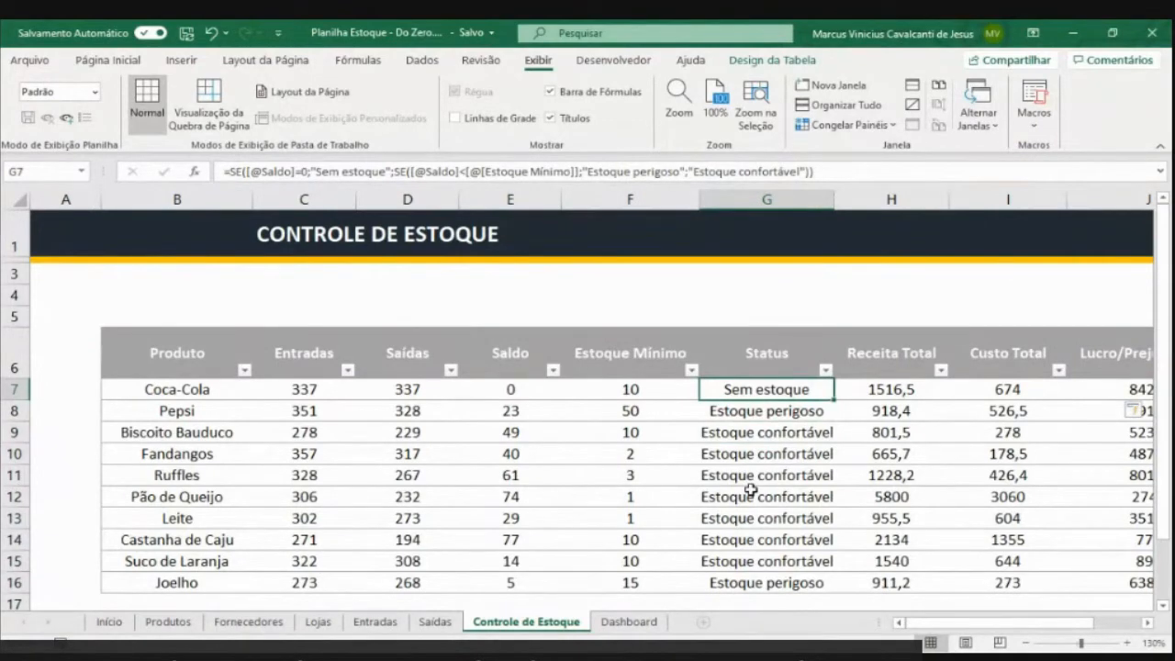
{"action": "left_click", "coordinate": [787, 424]}
{"action": "left_click", "coordinate": [783, 412]}
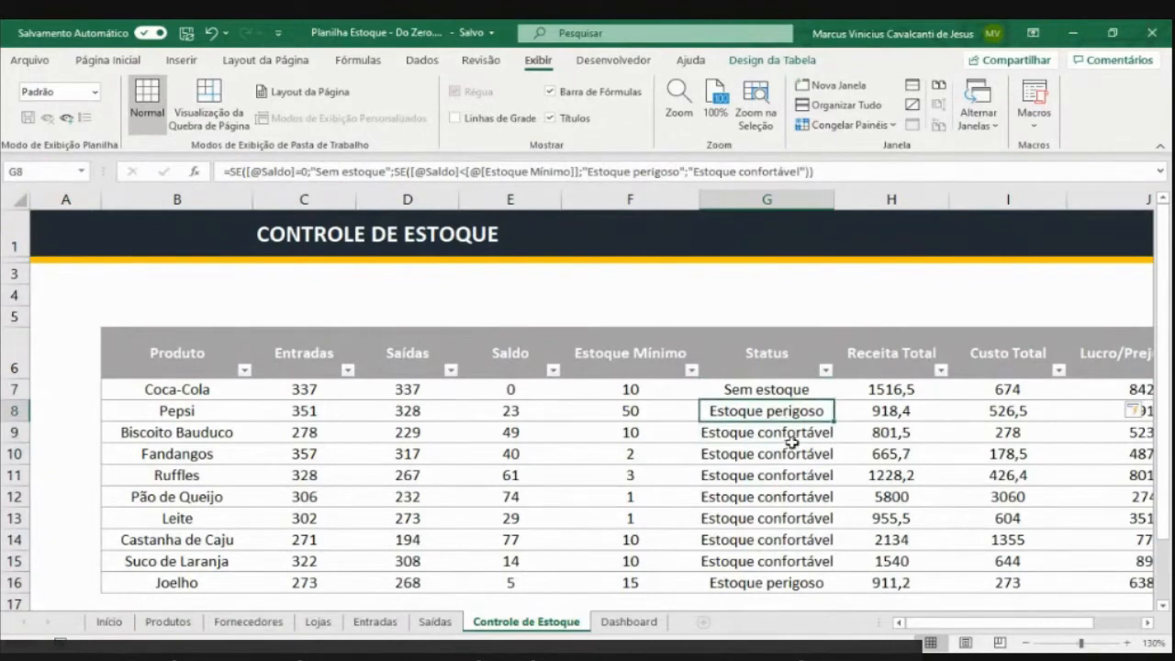
{"action": "left_click", "coordinate": [772, 517]}
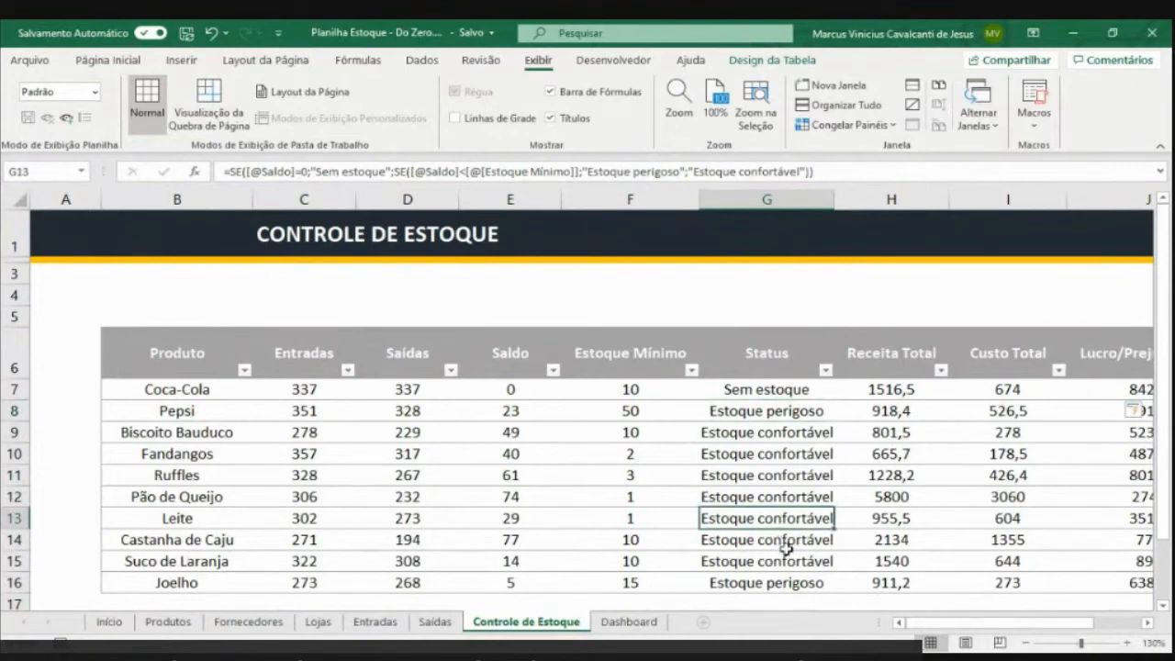
{"action": "left_click", "coordinate": [778, 390]}
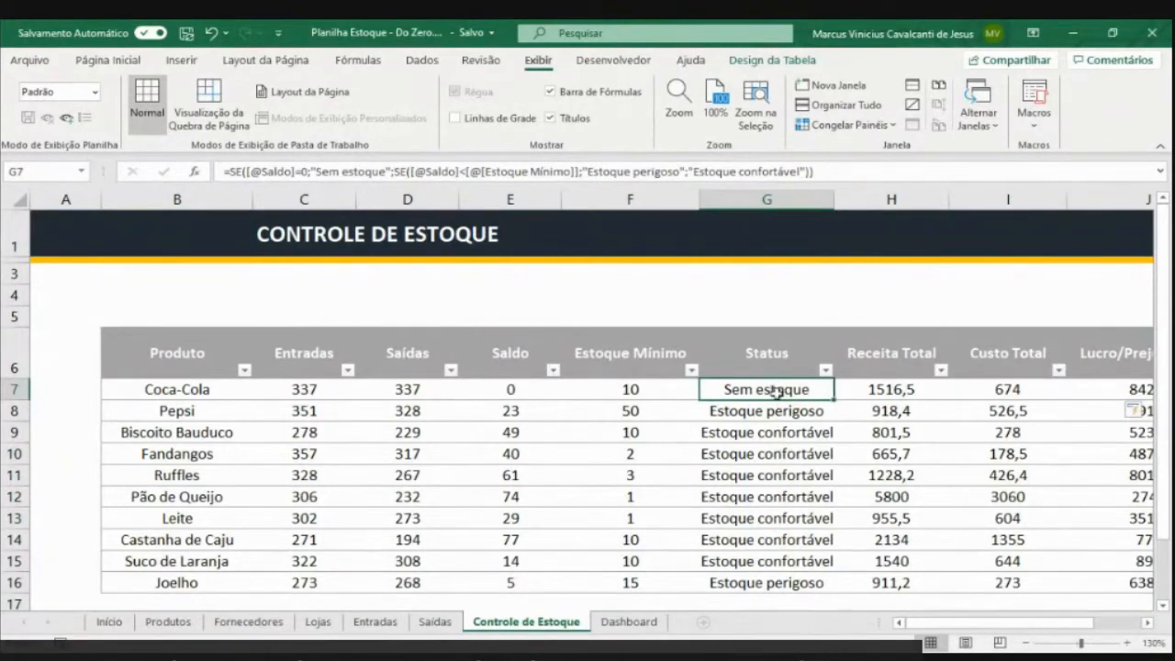
{"action": "left_click_drag", "start_coordinate": [778, 389], "coordinate": [788, 578]}
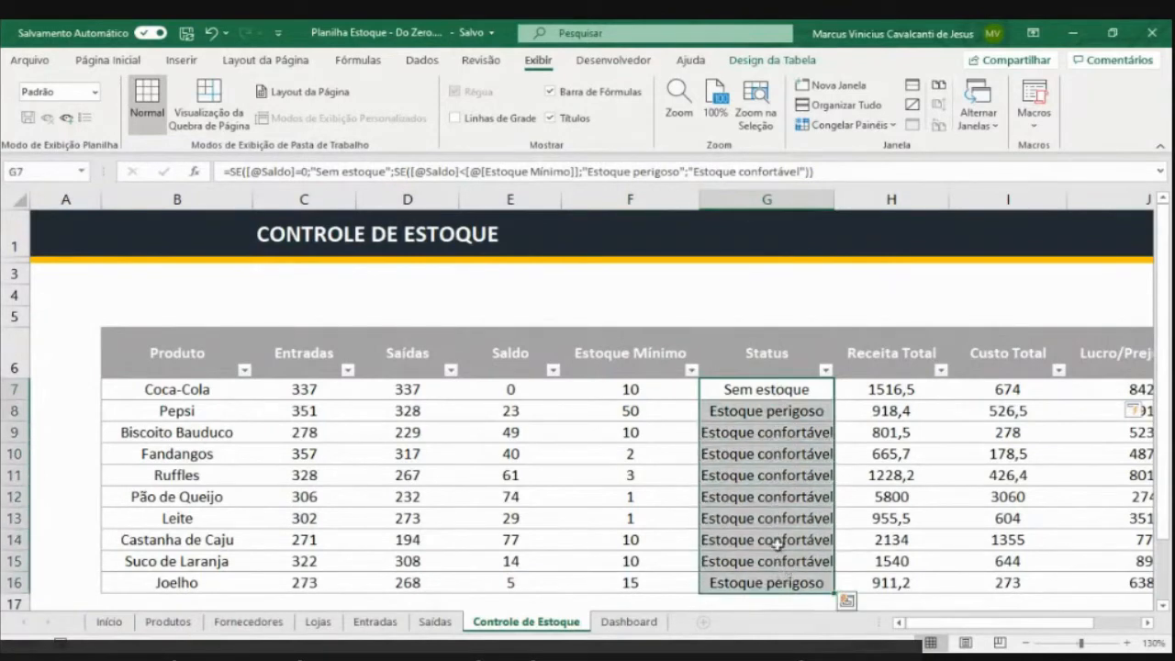
{"action": "left_click", "coordinate": [122, 60]}
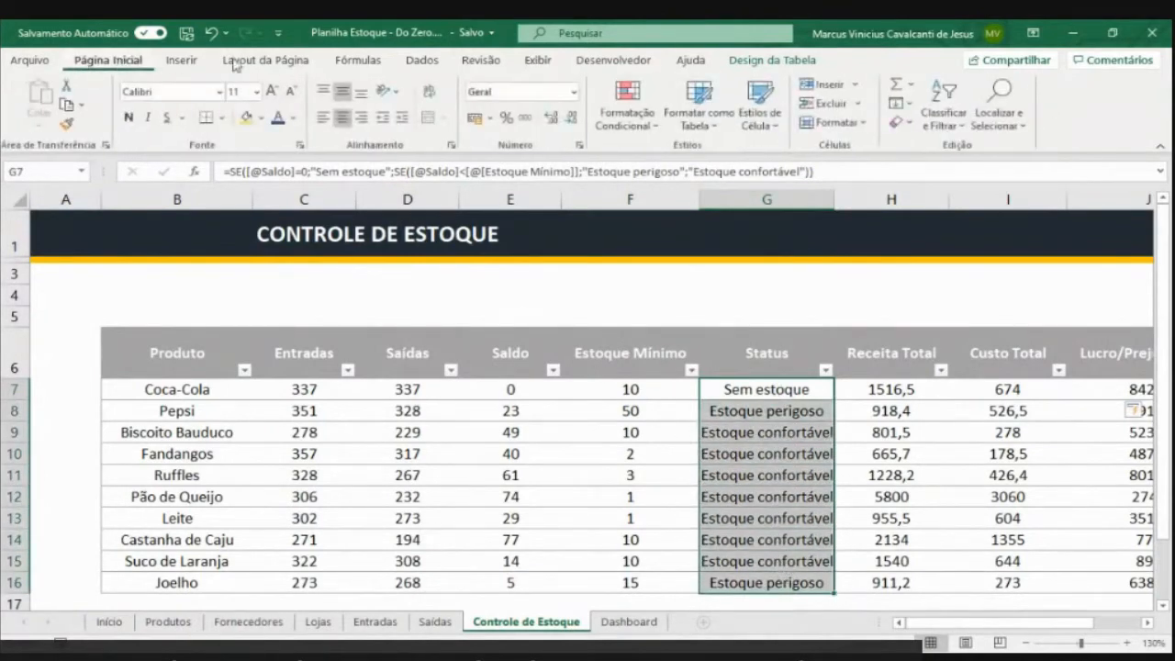
{"action": "left_click", "coordinate": [627, 128]}
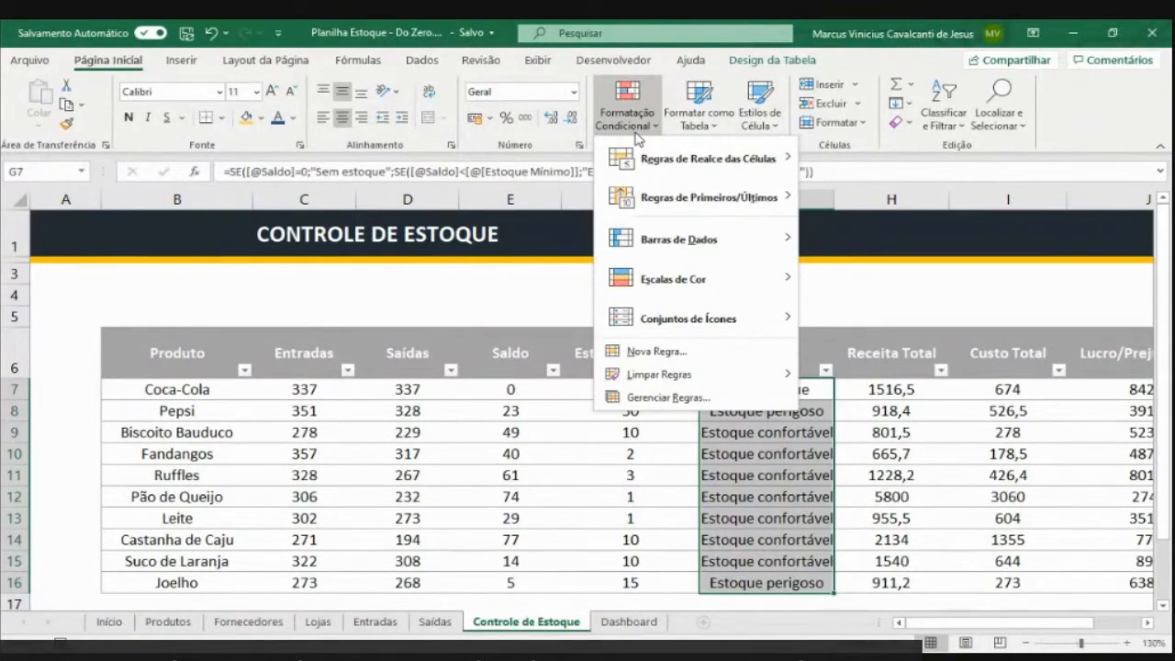
{"action": "mouse_move", "coordinate": [673, 162]}
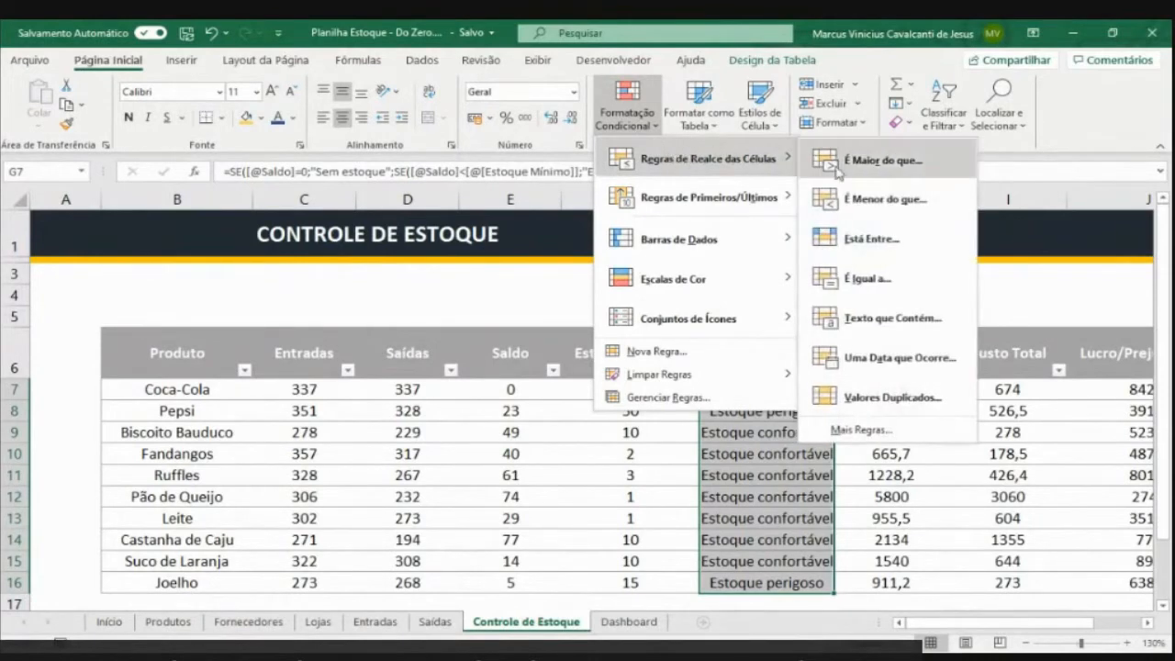
{"action": "left_click", "coordinate": [890, 318]}
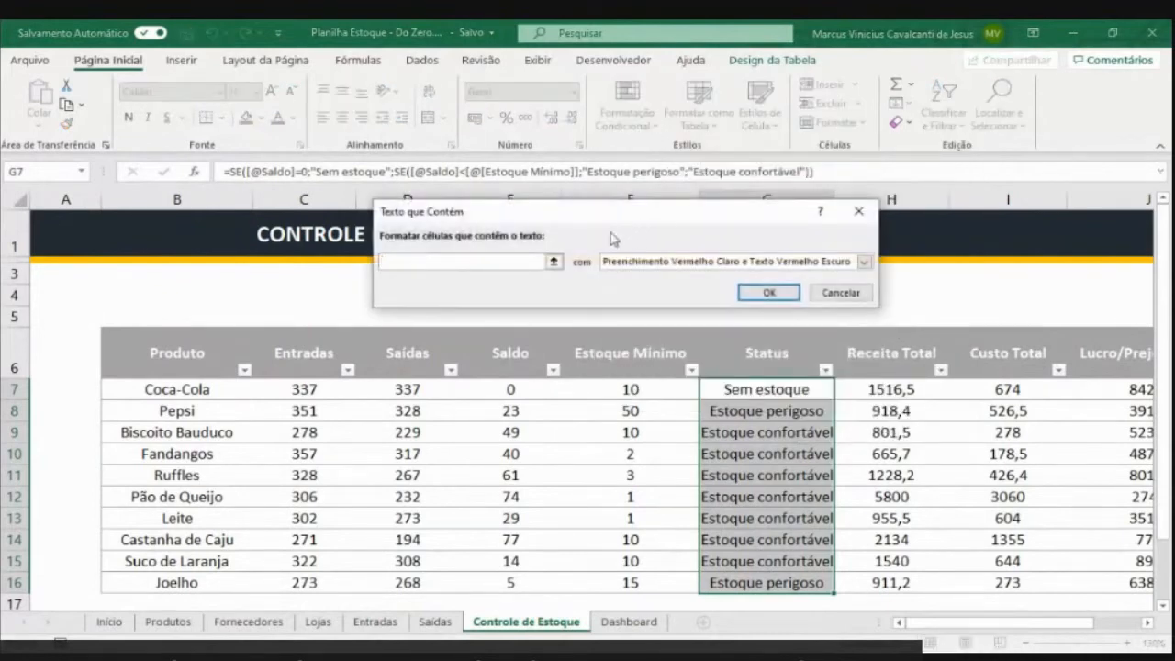
{"action": "type", "text": "s"}
{"action": "key", "text": "Caps_Lock"}
{"action": "type", "text": "EM"}
{"action": "key", "text": "Caps_Lock"}
{"action": "key", "text": "BackSpace"}
{"action": "key", "text": "BackSpace"}
{"action": "key", "text": "BackSpace"}
{"action": "type", "text": "Sem estoque"}
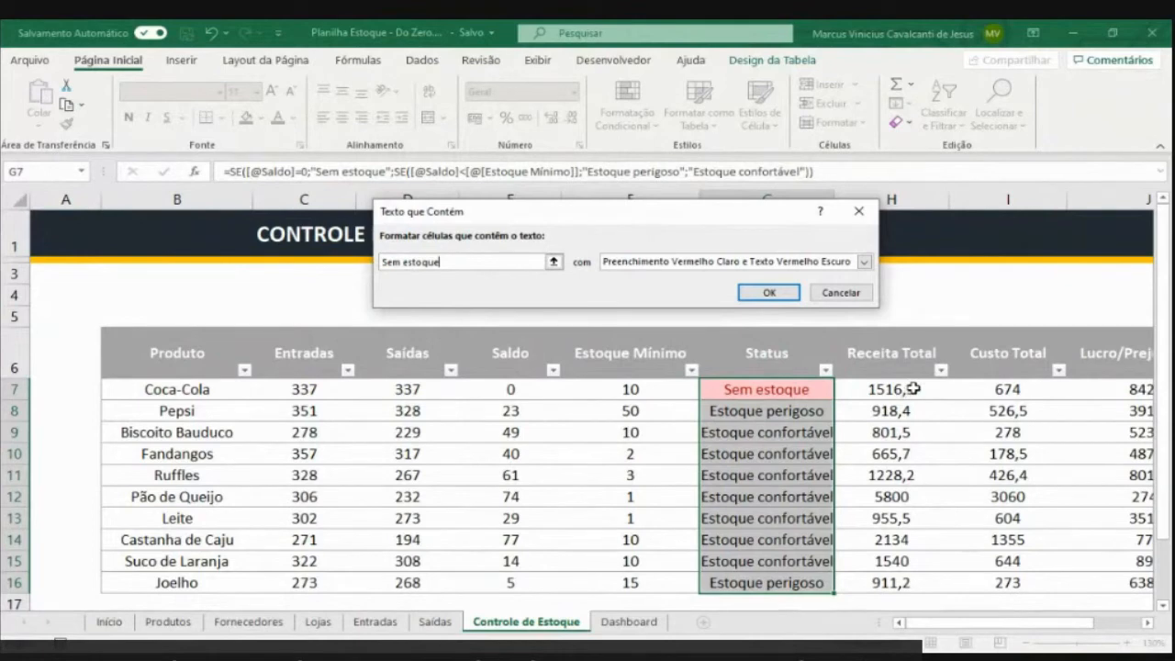
{"action": "left_click", "coordinate": [853, 301]}
Select all data rows of the Controle de Estoque table and start a new conditional formatting rule that uses a formula
{"action": "left_click", "coordinate": [774, 392]}
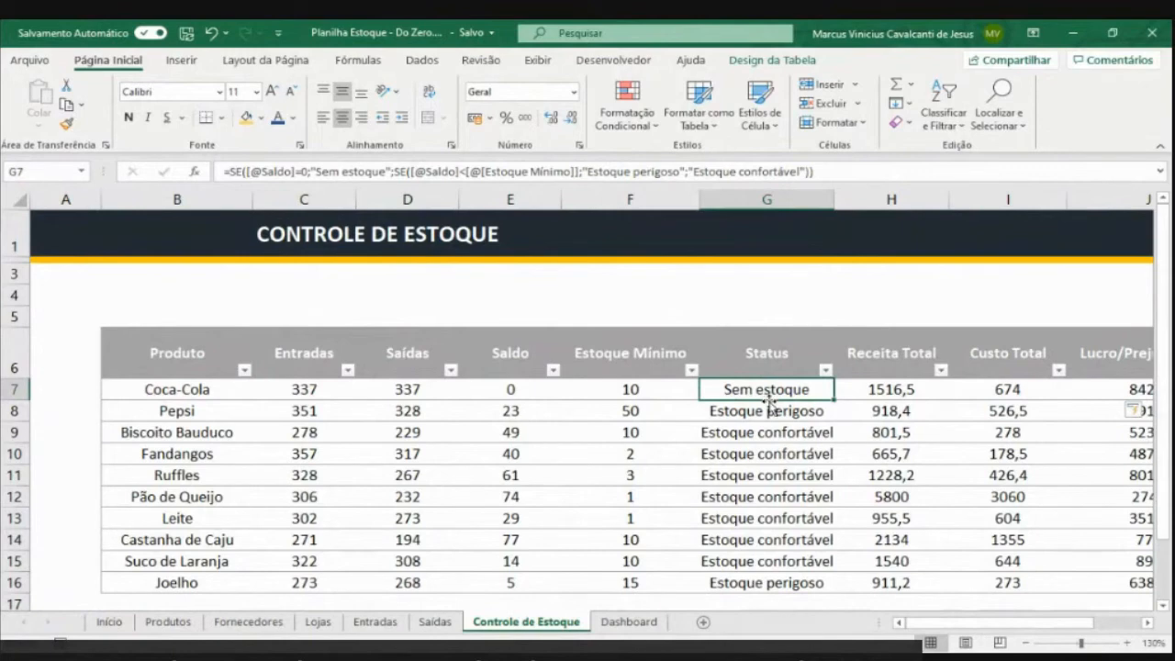
{"action": "key", "text": "ctrl+a"}
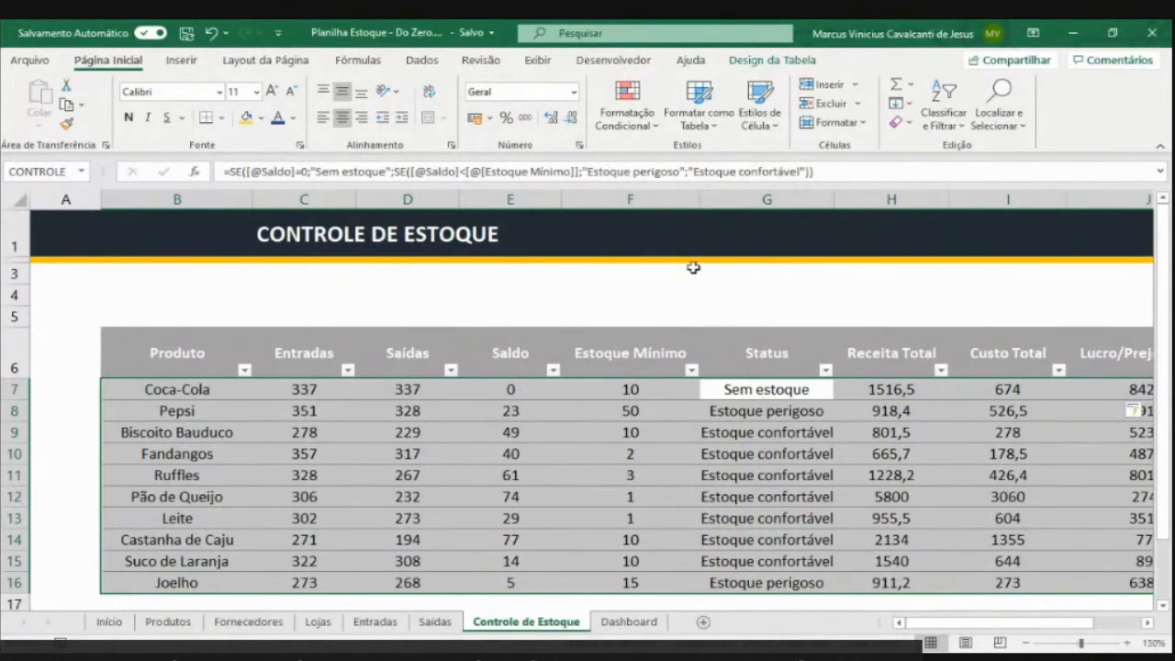
{"action": "left_click", "coordinate": [620, 114]}
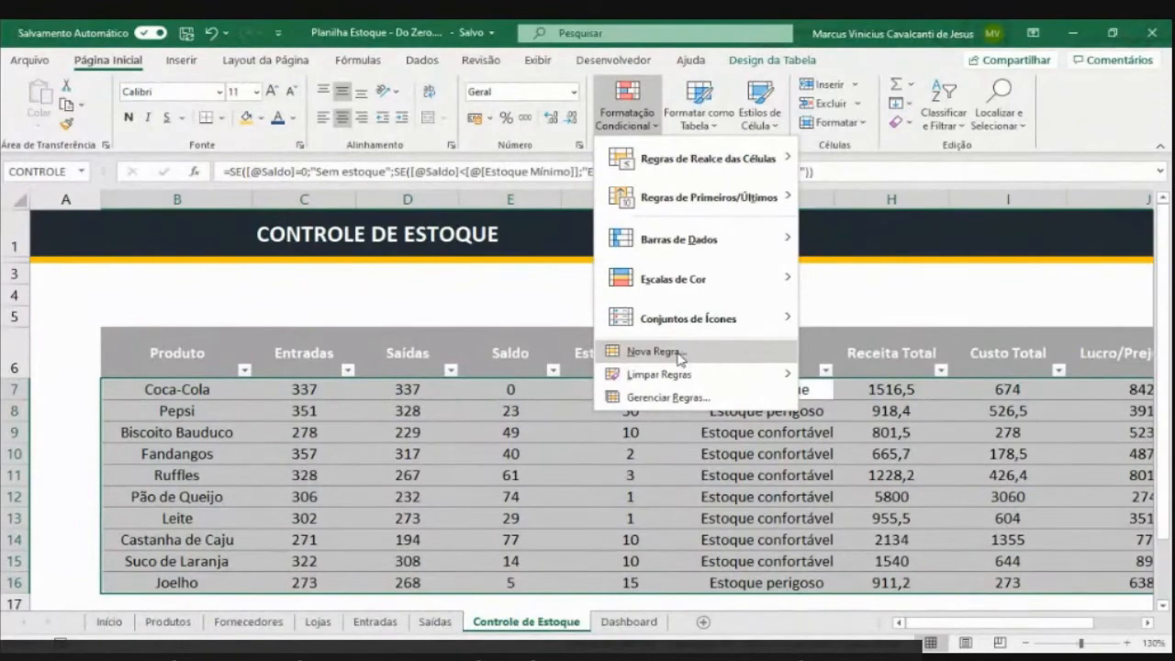
{"action": "left_click", "coordinate": [680, 360]}
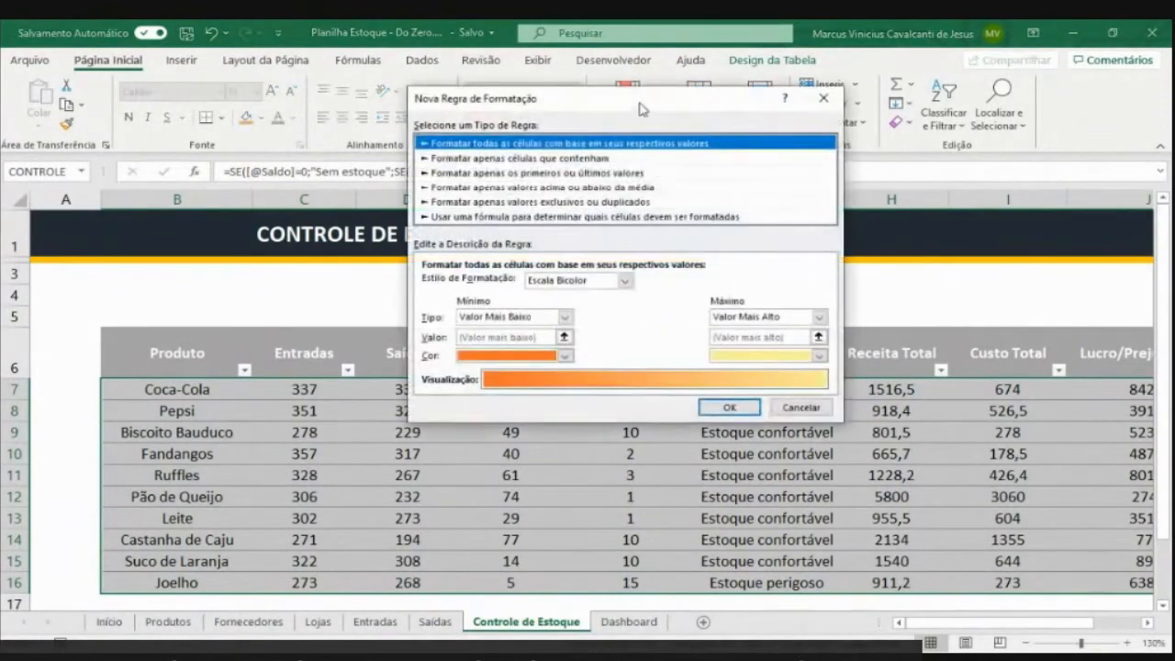
{"action": "left_click_drag", "start_coordinate": [641, 108], "coordinate": [358, 145]}
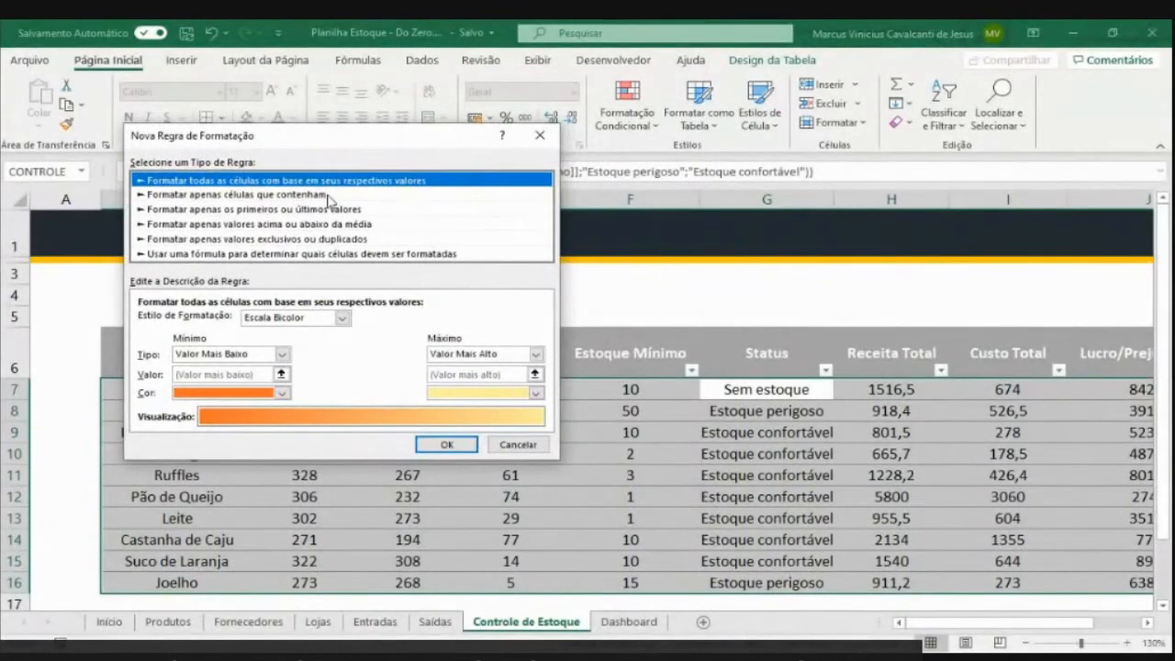
{"action": "left_click", "coordinate": [262, 255]}
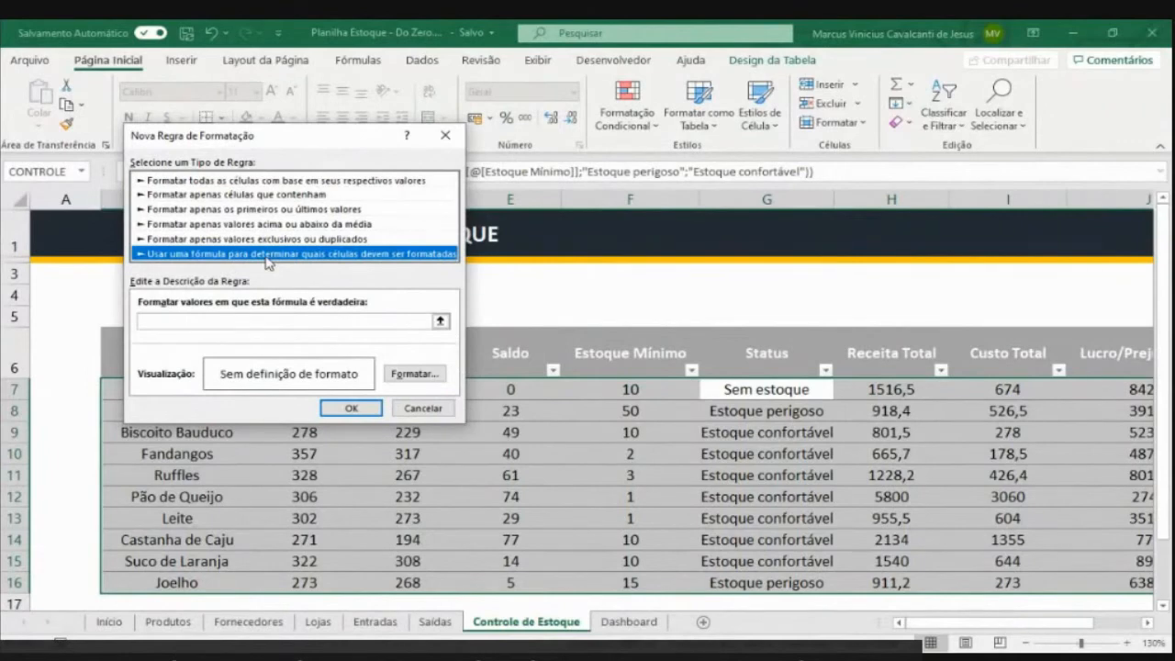
Enter =$G7="Sem estoque" as the rule's formula, keeping only column G fixed and the row relative
{"action": "left_click", "coordinate": [275, 322]}
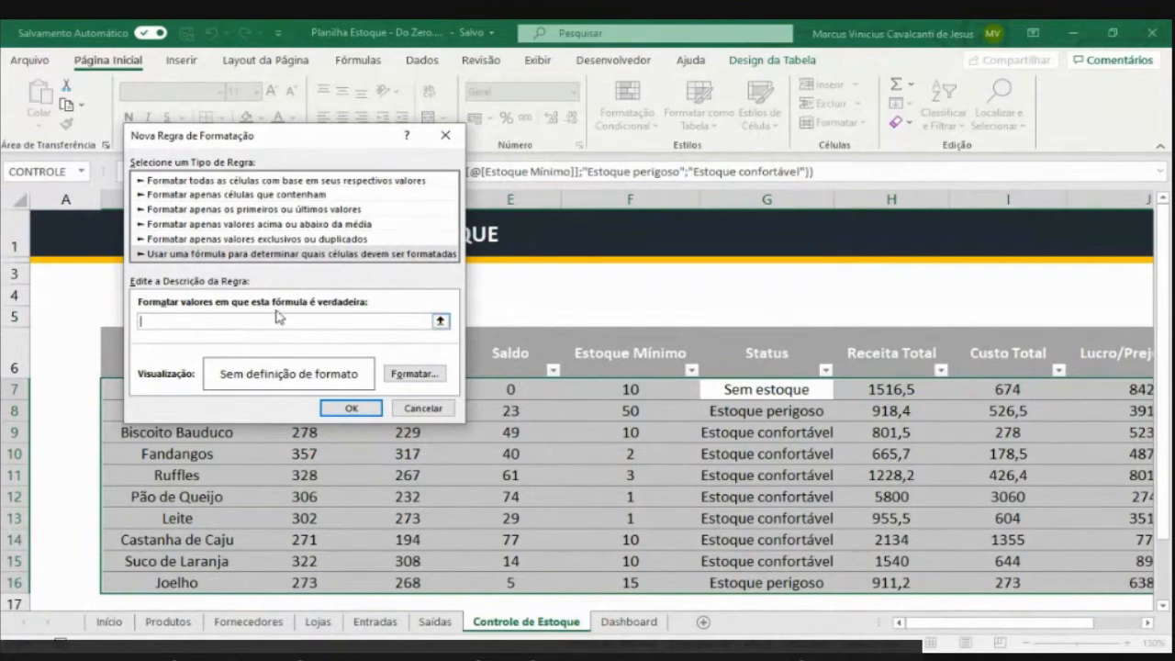
{"action": "left_click", "coordinate": [730, 390]}
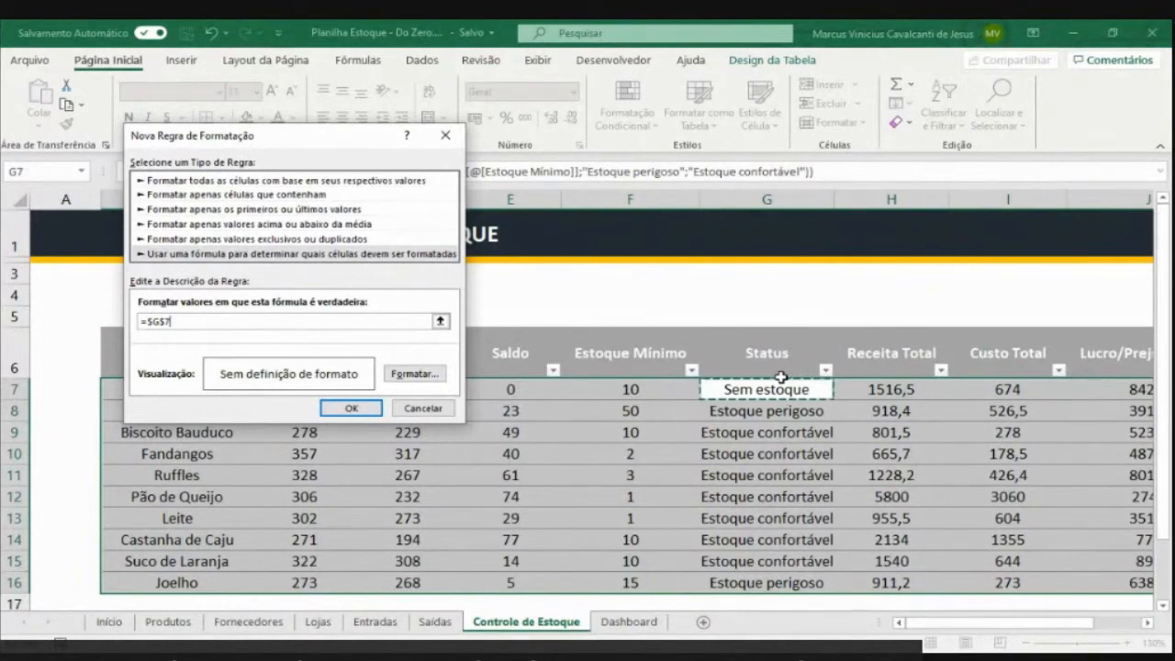
{"action": "type", "text": "=\""}
{"action": "key", "text": "Caps_Lock"}
{"action": "type", "text": "S"}
{"action": "key", "text": "Caps_Lock"}
{"action": "type", "text": "em estoque\""}
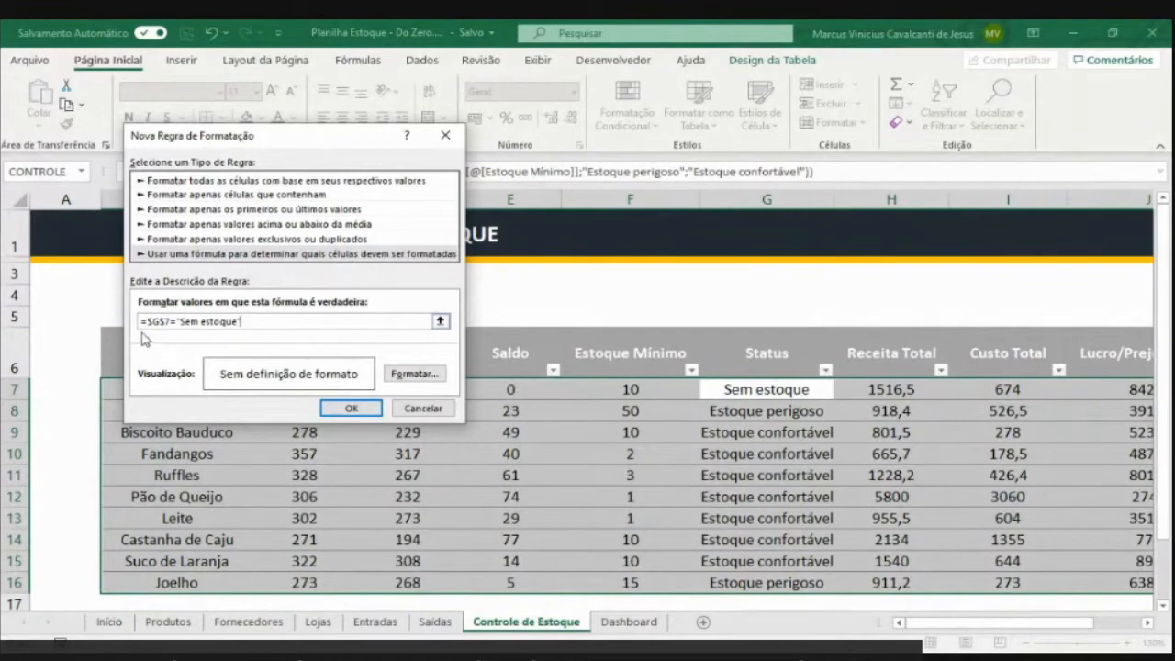
{"action": "left_click_drag", "start_coordinate": [148, 321], "coordinate": [153, 320]}
{"action": "key", "text": "BackSpace"}
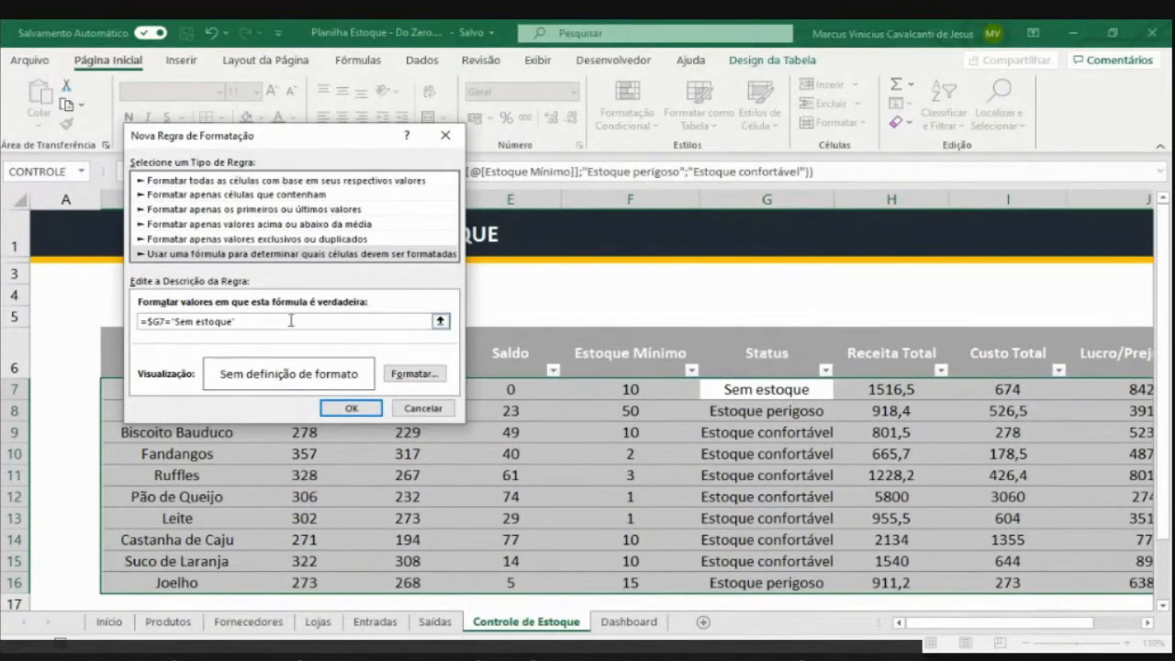
{"action": "left_click_drag", "start_coordinate": [158, 322], "coordinate": [146, 322]}
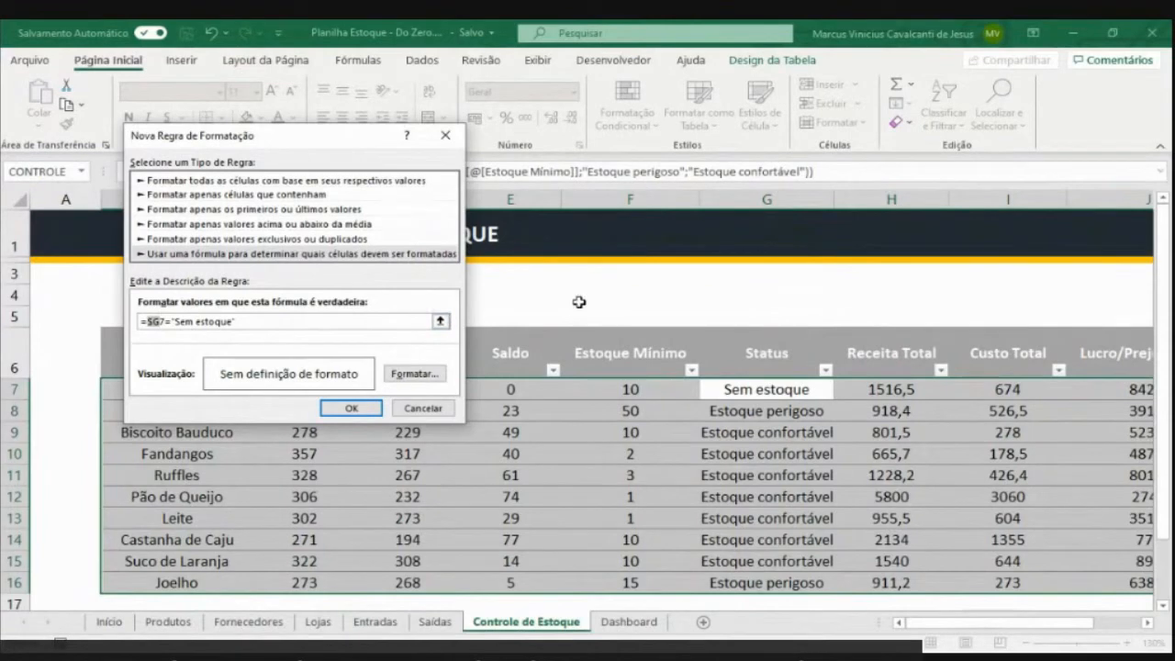
Give the Sem estoque rule a light orange fill and apply it to the table
{"action": "left_click", "coordinate": [413, 376]}
{"action": "left_click", "coordinate": [577, 61]}
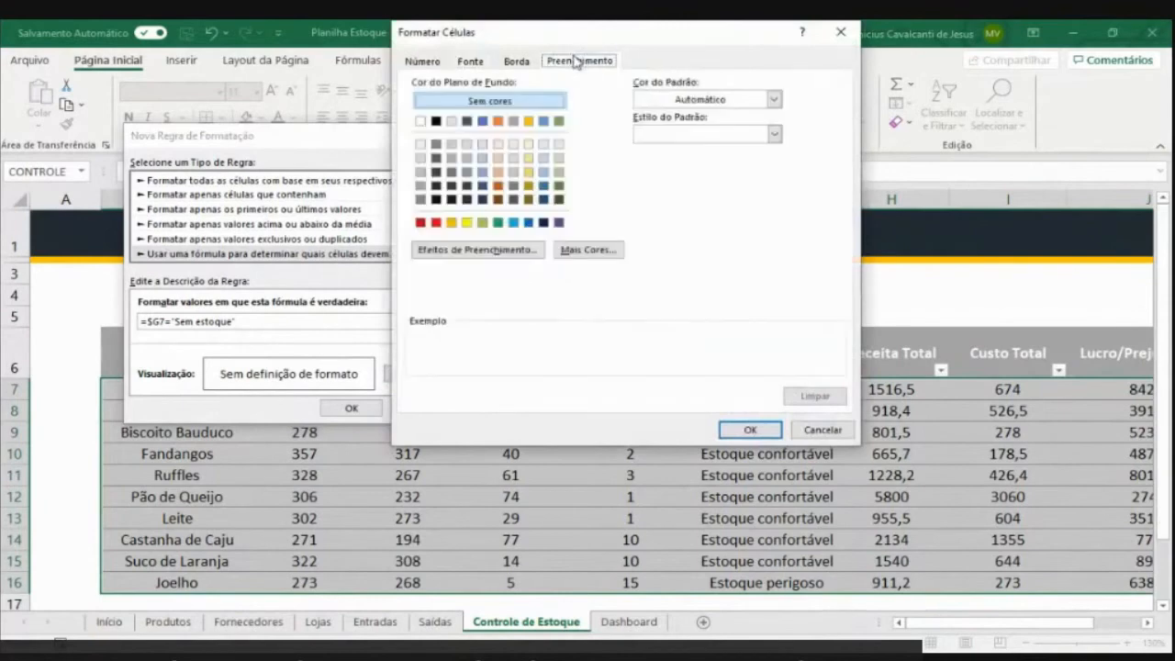
{"action": "left_click", "coordinate": [498, 171]}
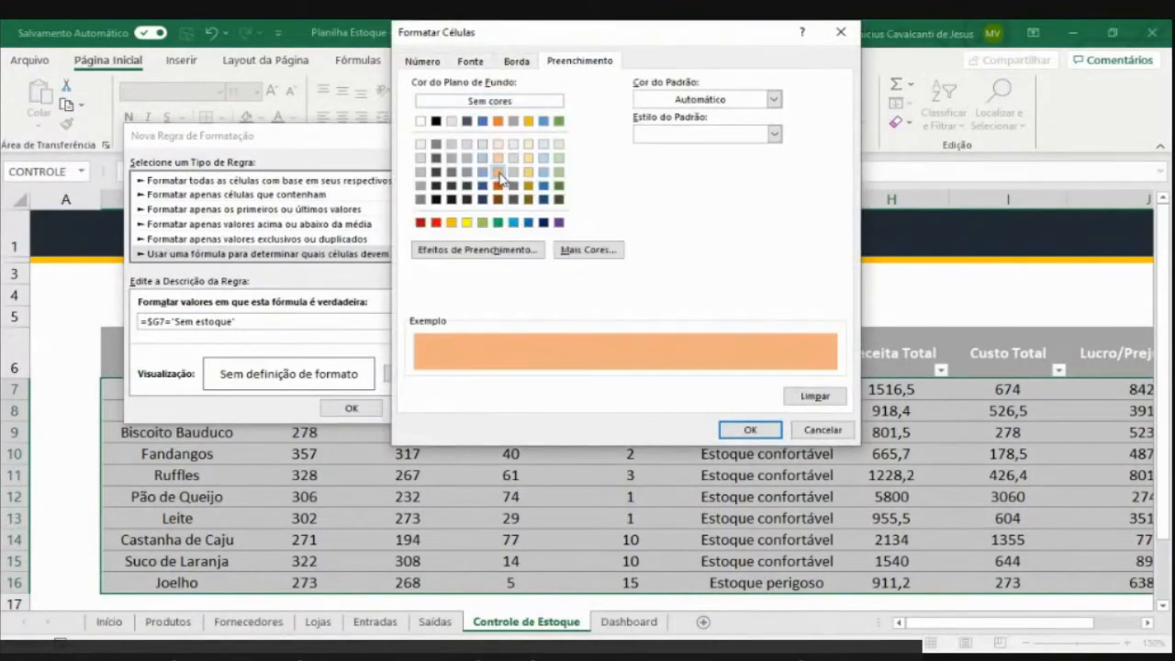
{"action": "left_click", "coordinate": [750, 429]}
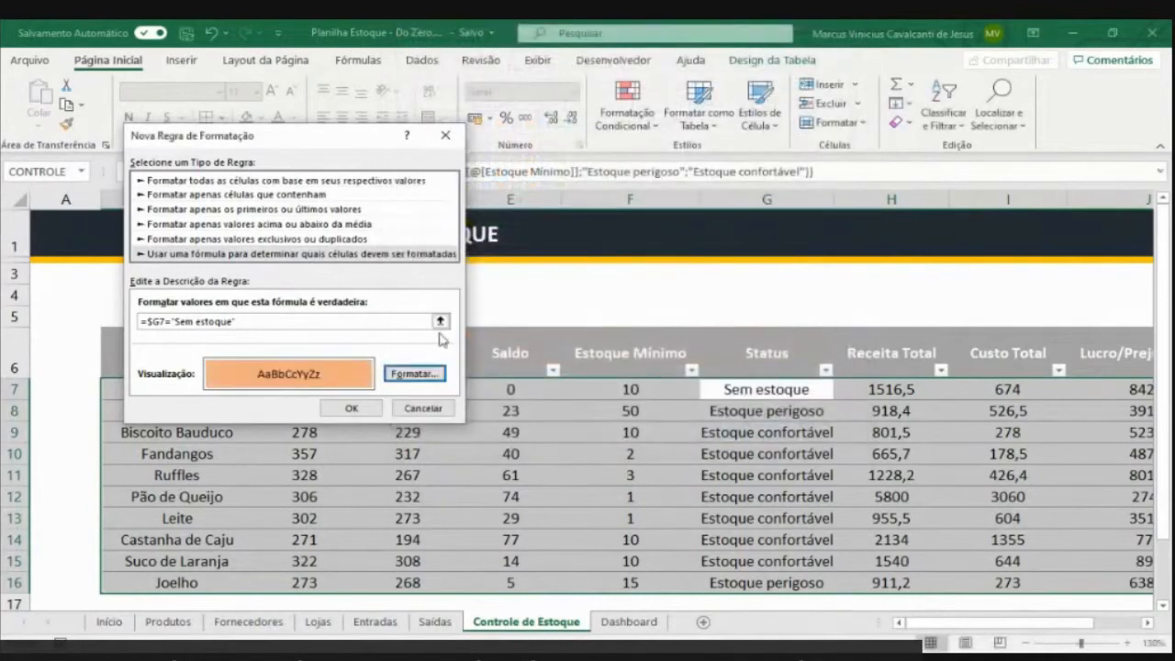
{"action": "left_click", "coordinate": [351, 408]}
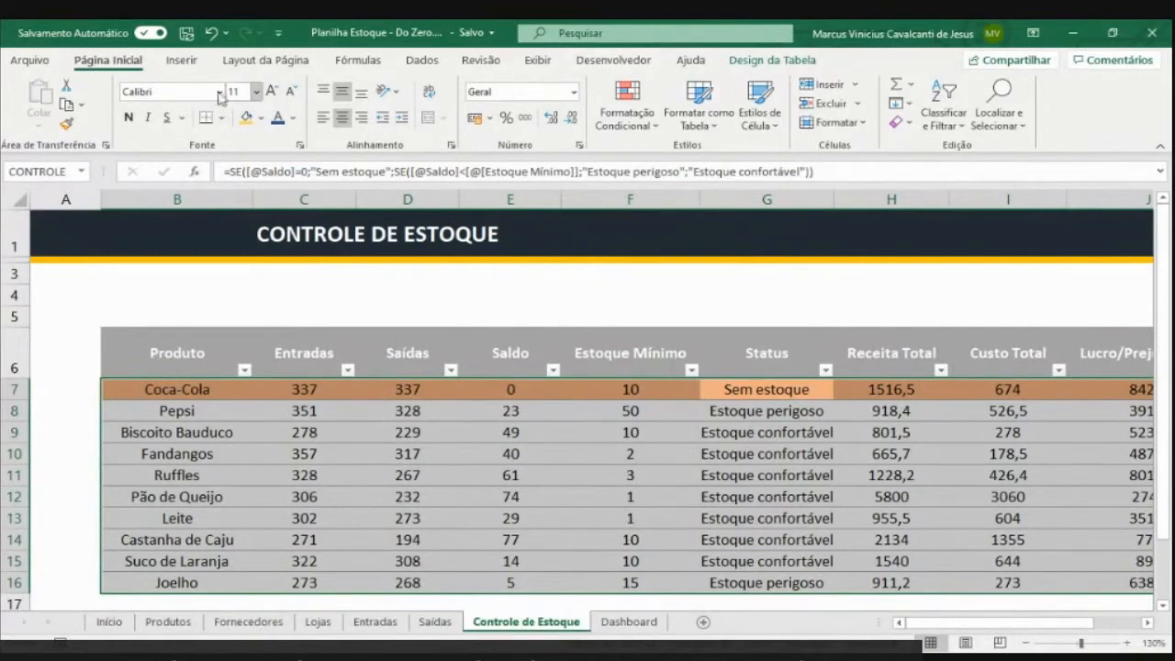
Create a new formula-based conditional formatting rule for the table with =$G7="Estoque perigoso", keeping the row relative
{"action": "left_click", "coordinate": [611, 110]}
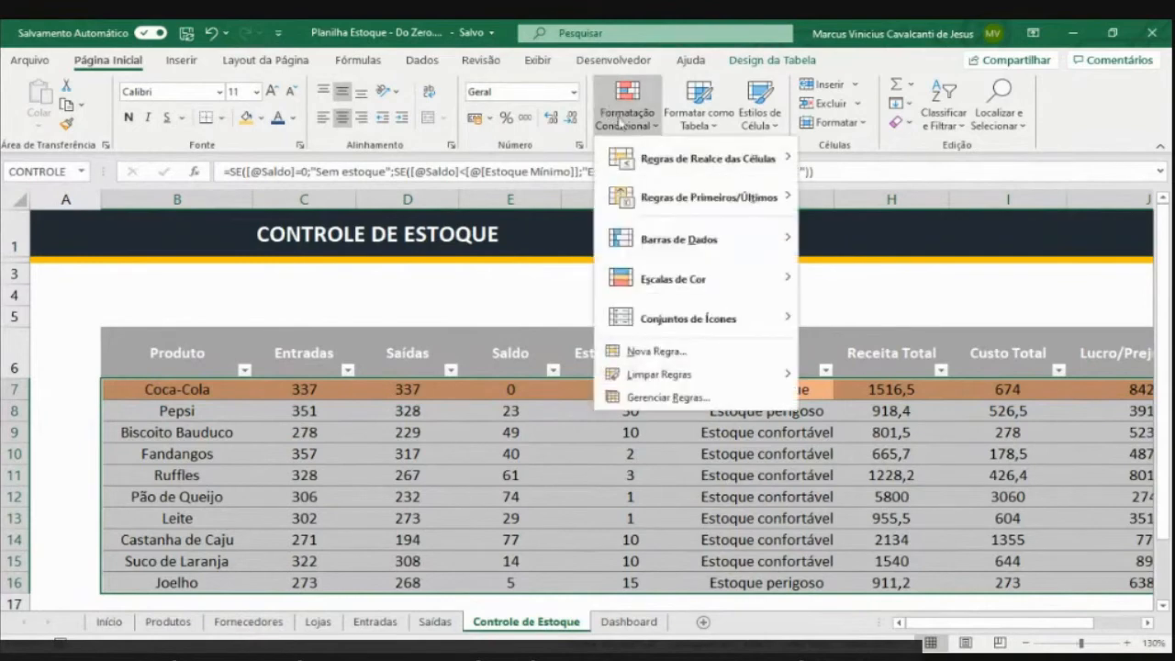
{"action": "left_click", "coordinate": [655, 352]}
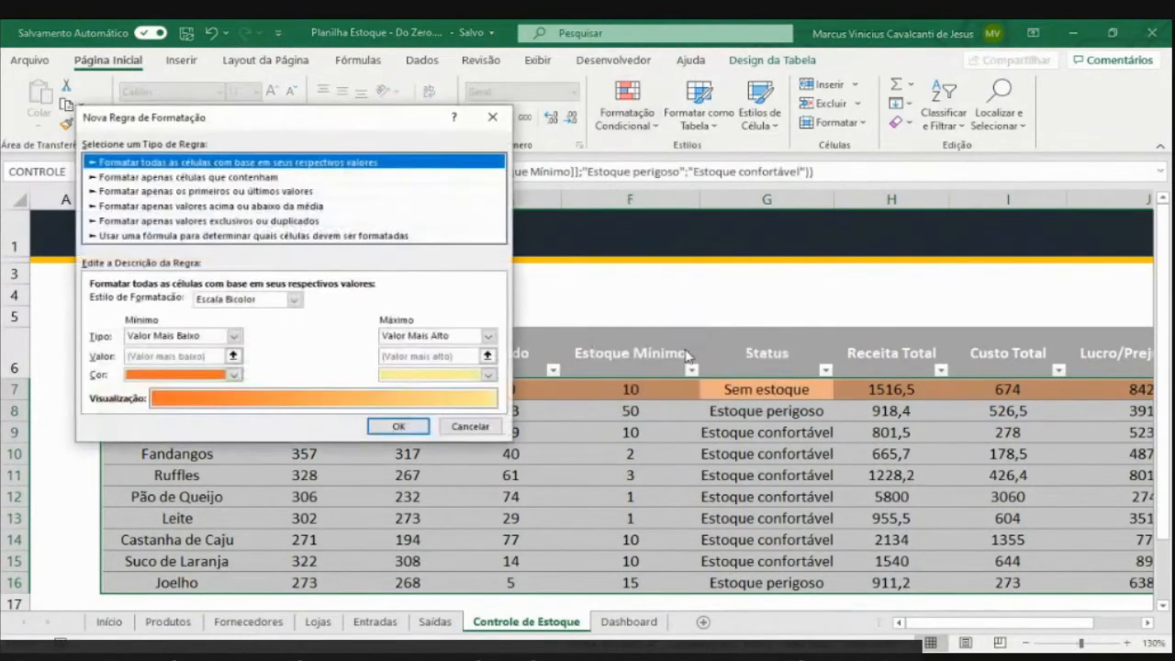
{"action": "left_click", "coordinate": [164, 235]}
{"action": "left_click", "coordinate": [151, 303]}
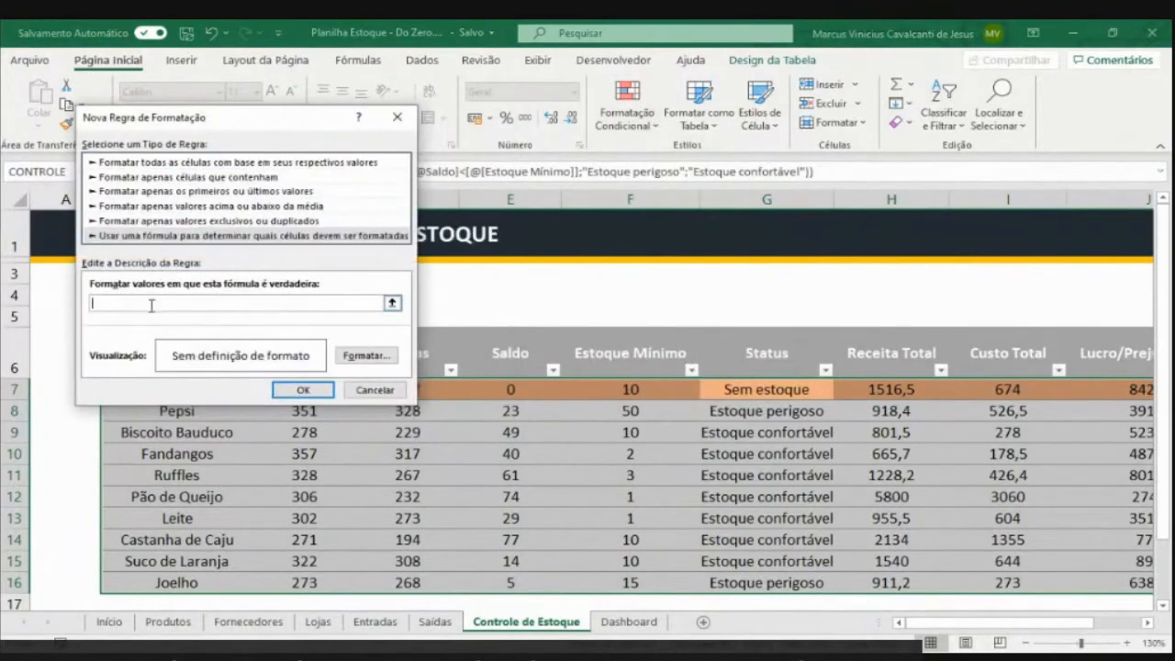
{"action": "type", "text": "="}
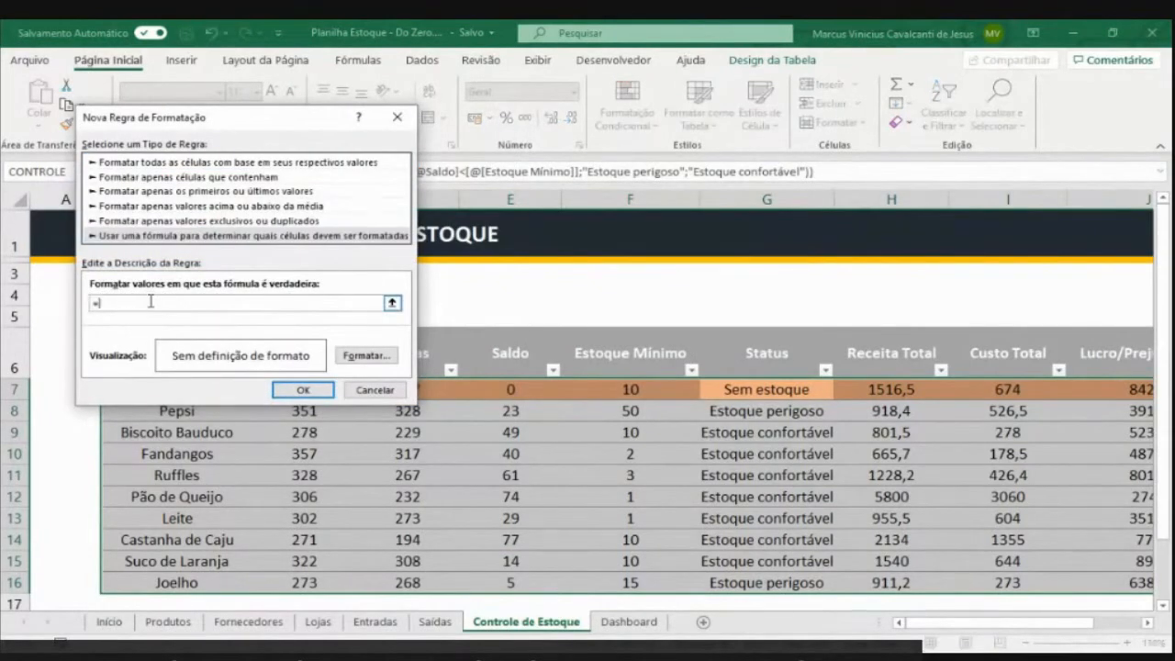
{"action": "left_click", "coordinate": [755, 389]}
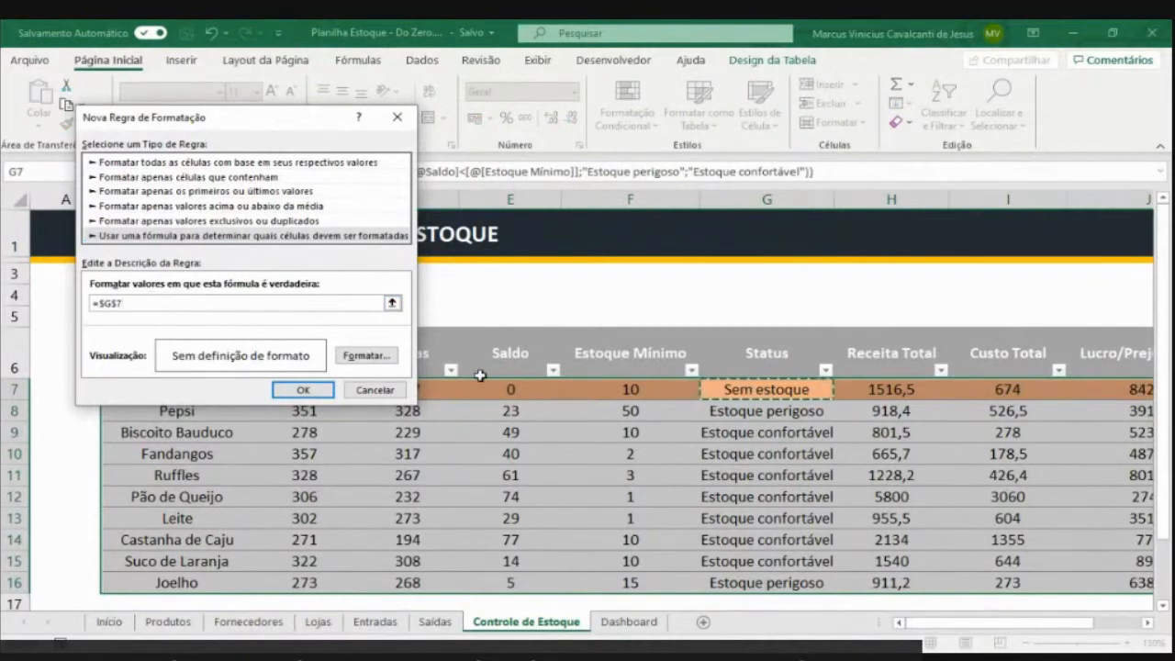
{"action": "type", "text": "="}
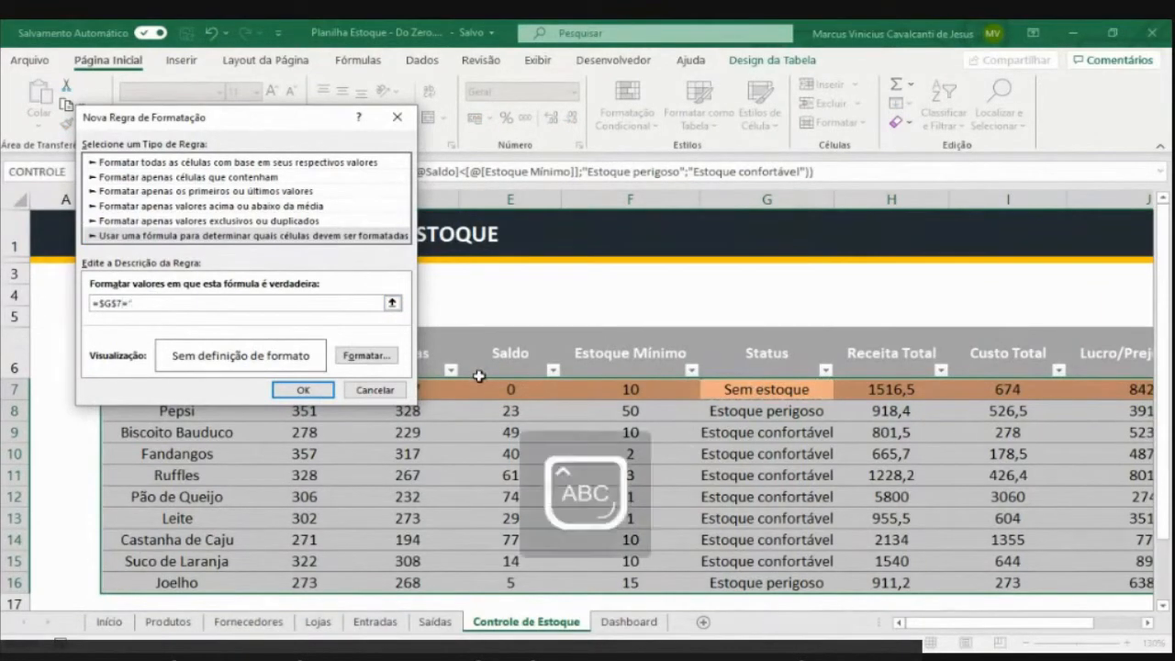
{"action": "type", "text": "\"Estoque"}
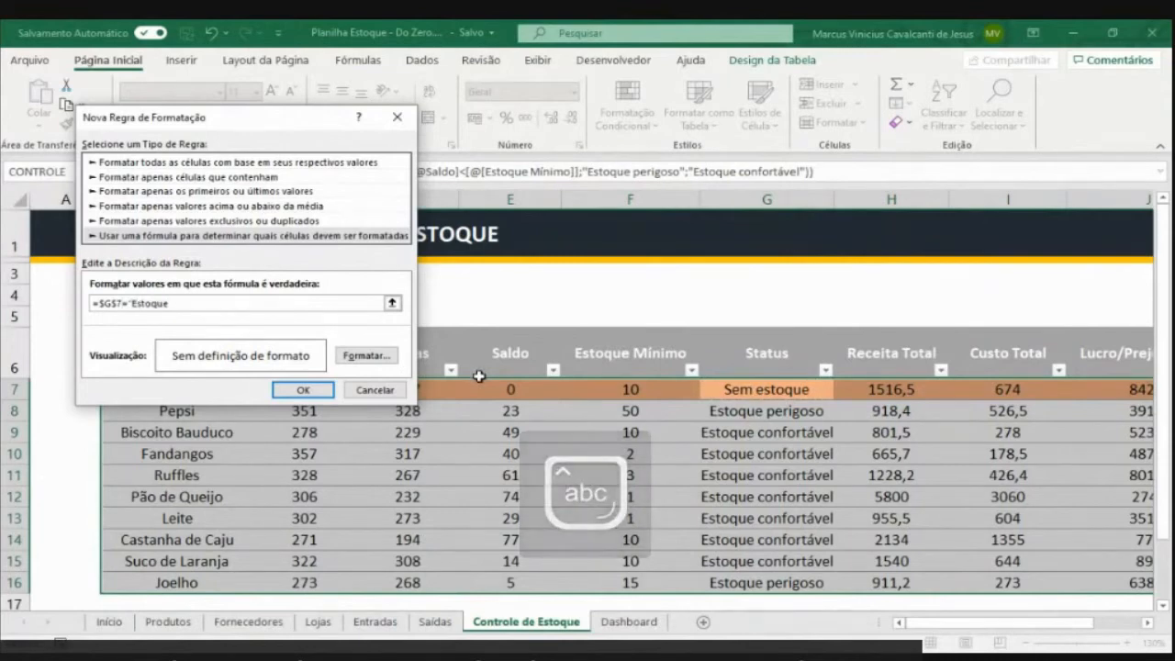
{"action": "type", "text": " perigoso"}
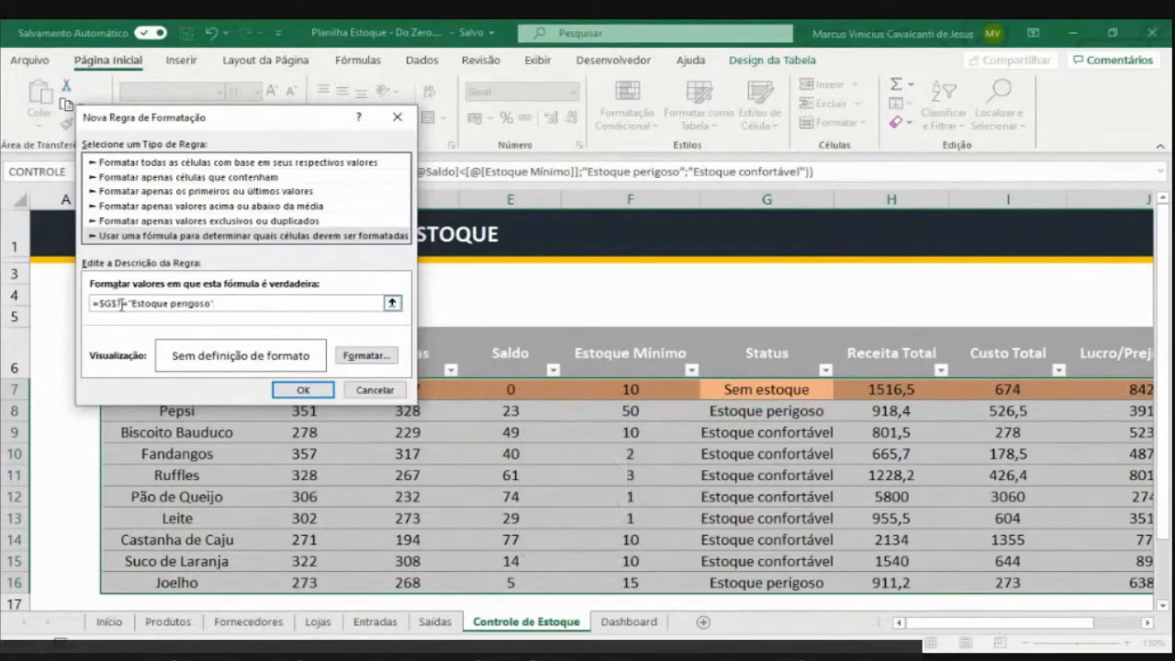
{"action": "left_click", "coordinate": [119, 303]}
{"action": "key", "text": "BackSpace"}
Give the Estoque perigoso rule a light gold fill and apply it to the table
{"action": "left_click", "coordinate": [360, 362]}
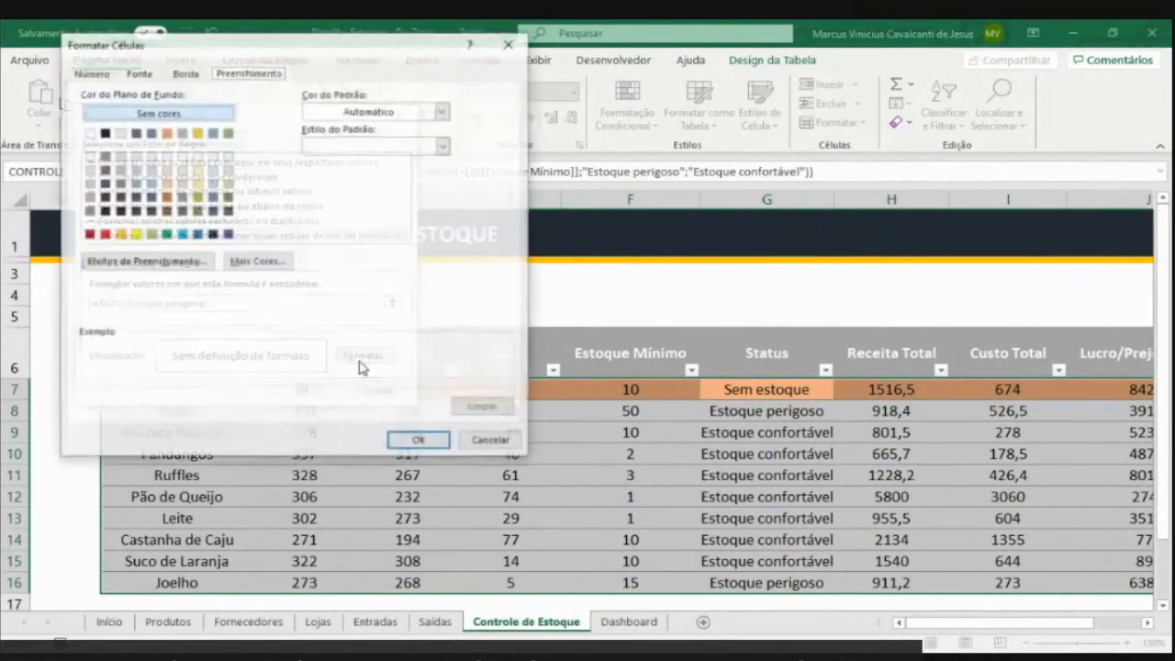
{"action": "left_click", "coordinate": [197, 183]}
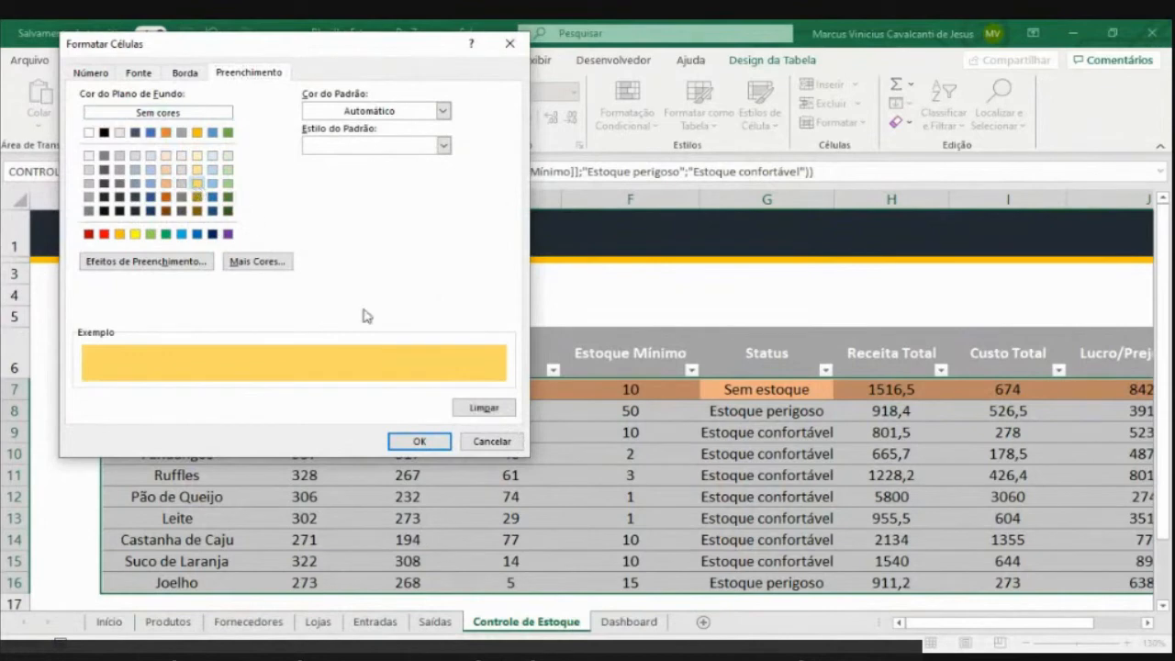
{"action": "left_click", "coordinate": [425, 445]}
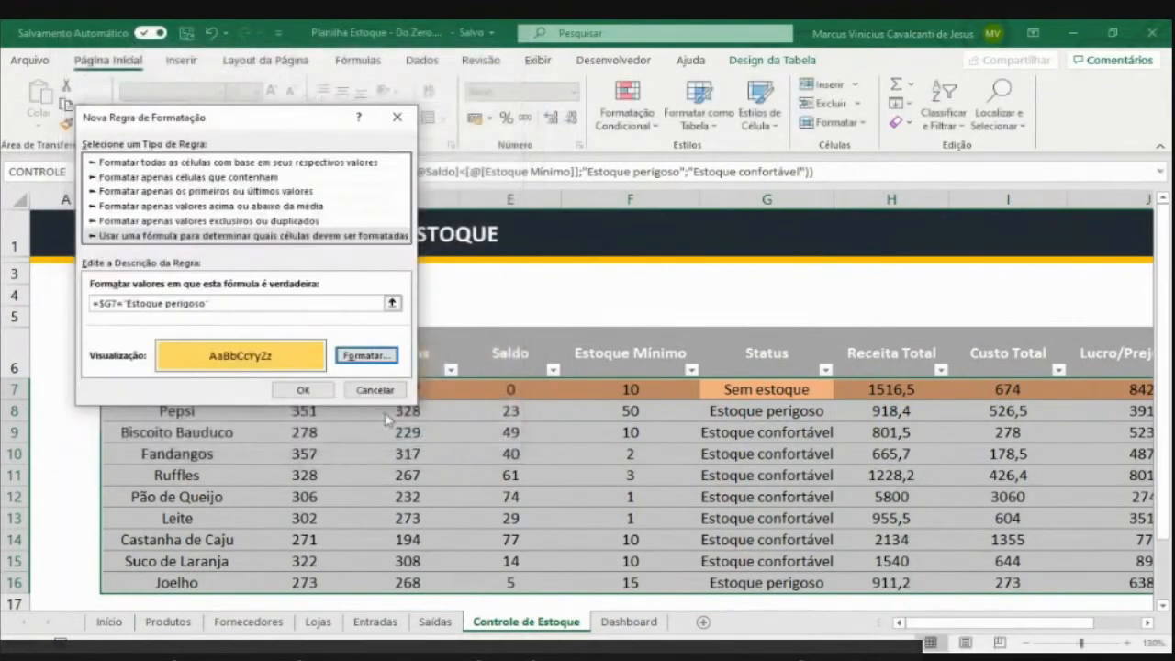
{"action": "left_click", "coordinate": [314, 388]}
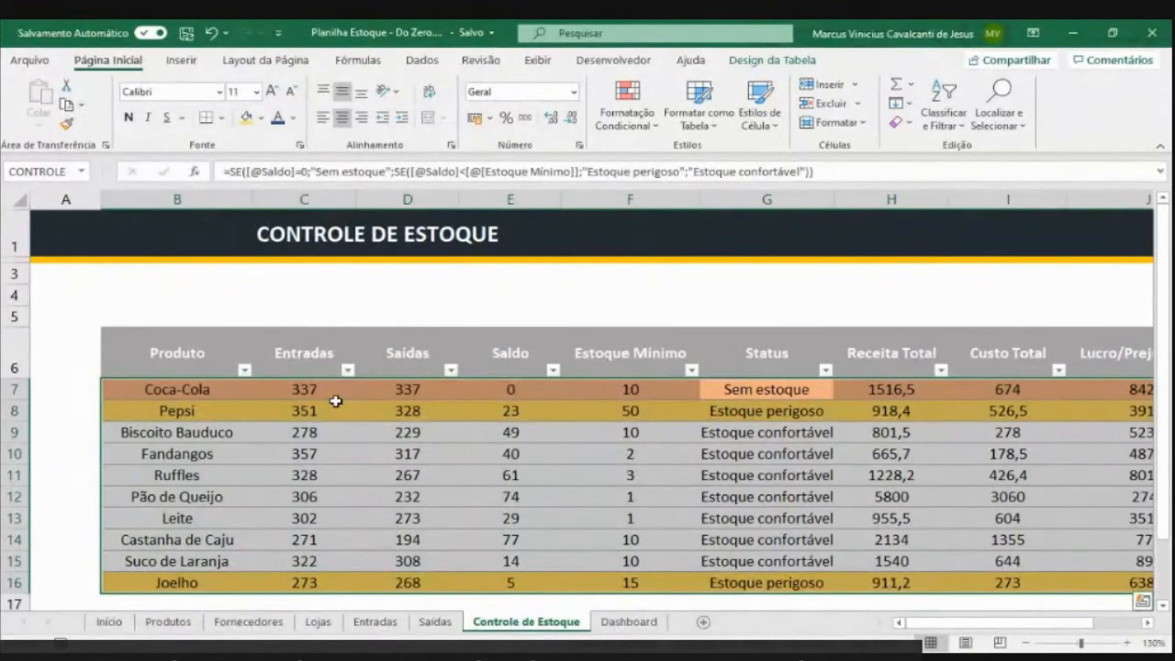
Create another formula-based conditional formatting rule with =$G7="Estoque confortável", fixing only column G
{"action": "left_click", "coordinate": [627, 105]}
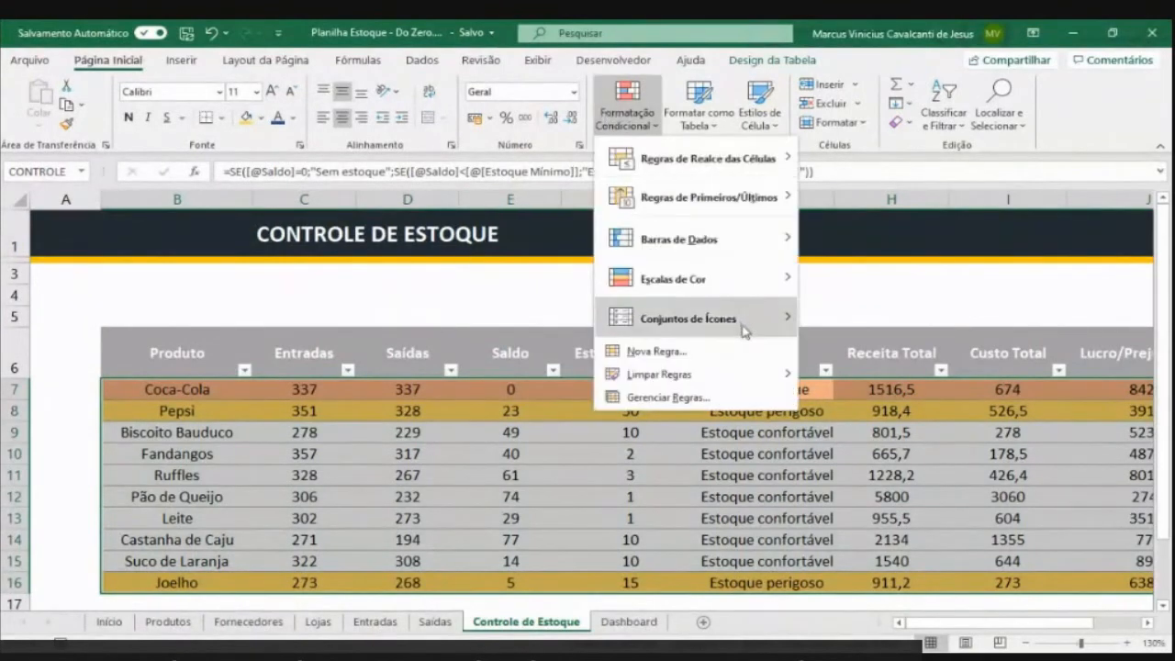
{"action": "left_click", "coordinate": [721, 352]}
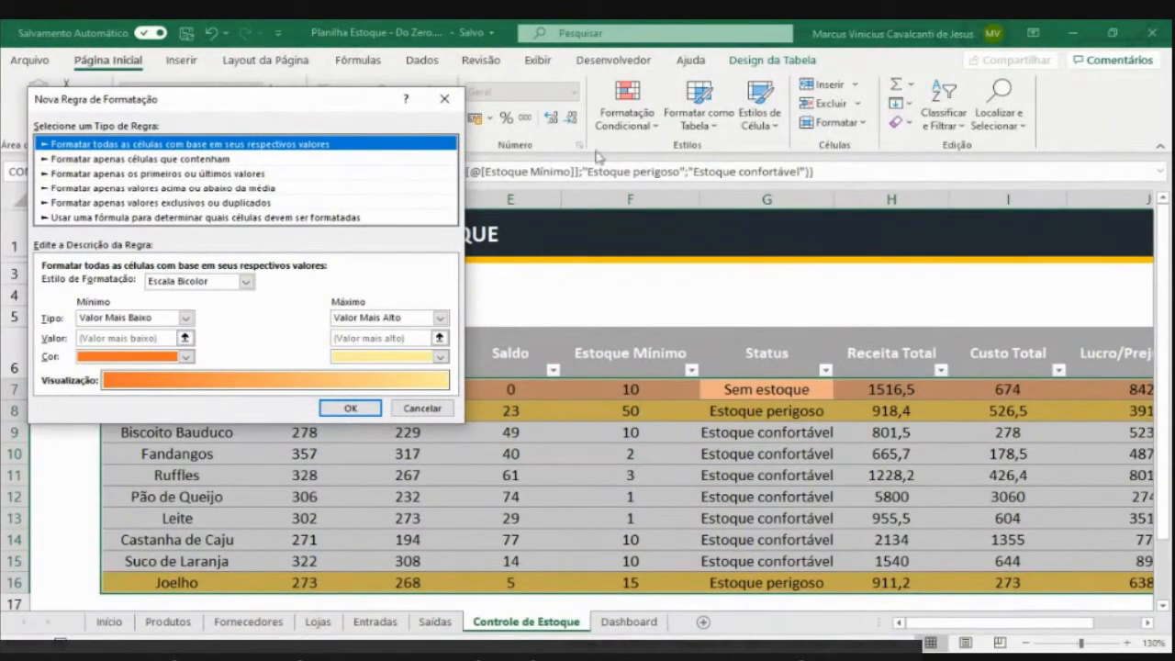
{"action": "left_click", "coordinate": [182, 217]}
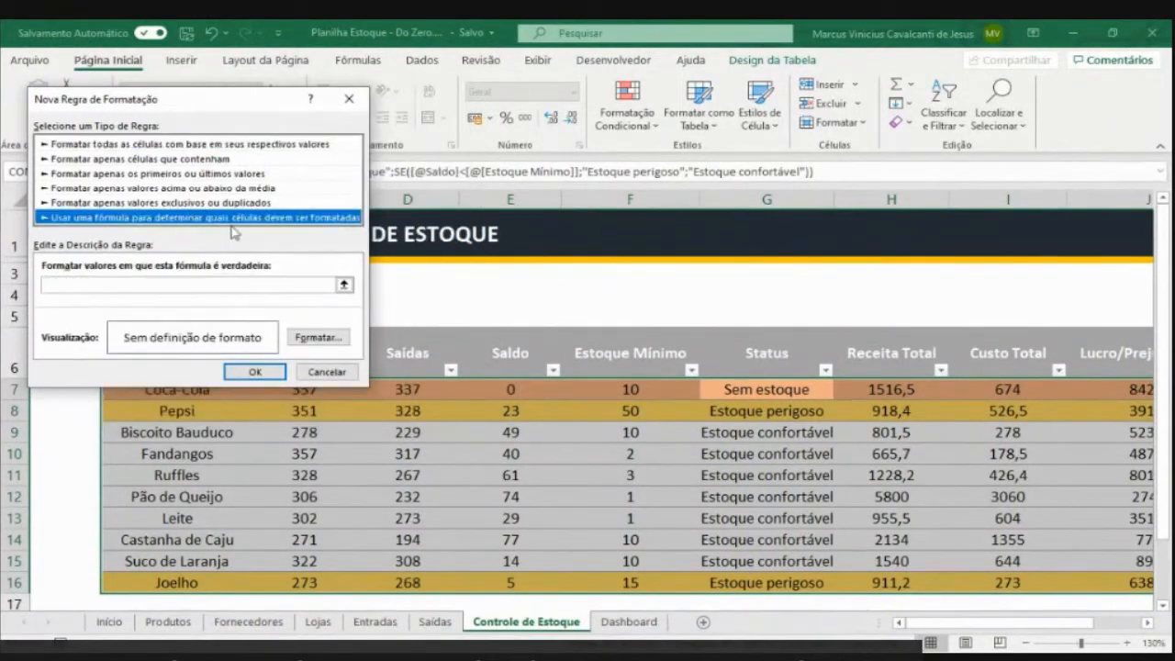
{"action": "left_click", "coordinate": [155, 286]}
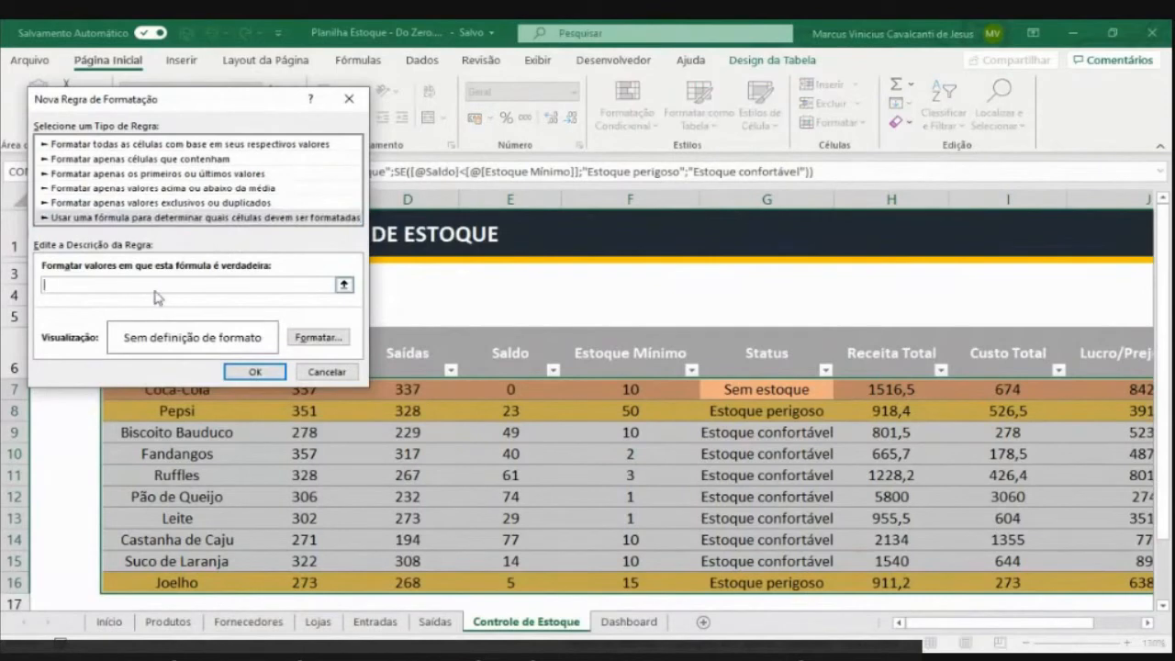
{"action": "type", "text": "="}
{"action": "left_click", "coordinate": [724, 392]}
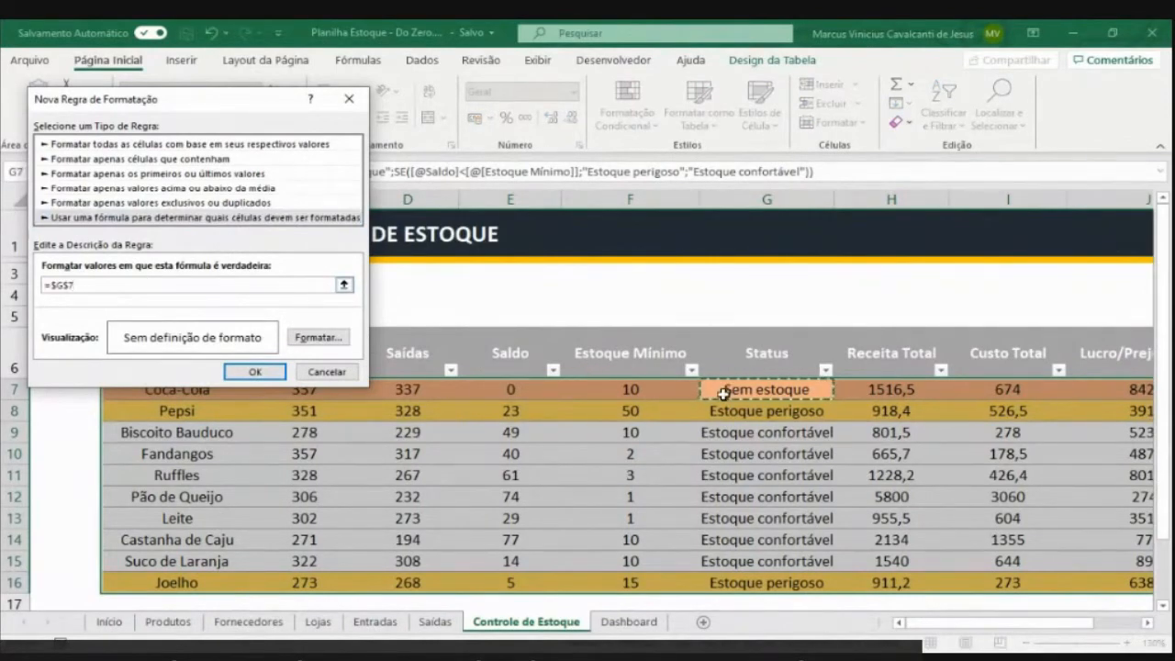
{"action": "left_click", "coordinate": [71, 286]}
{"action": "key", "text": "BackSpace"}
{"action": "left_click", "coordinate": [88, 287]}
{"action": "key", "text": "Caps_Lock"}
{"action": "type", "text": "=\""}
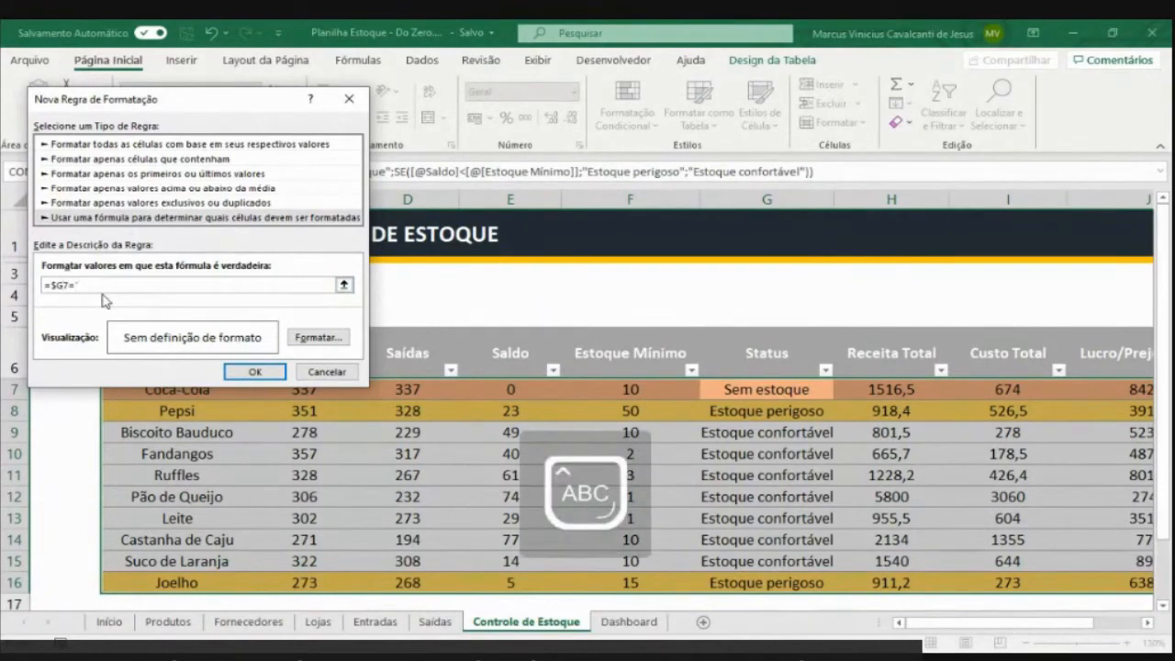
{"action": "type", "text": "E"}
{"action": "key", "text": "Caps_Lock"}
{"action": "type", "text": "stoque"}
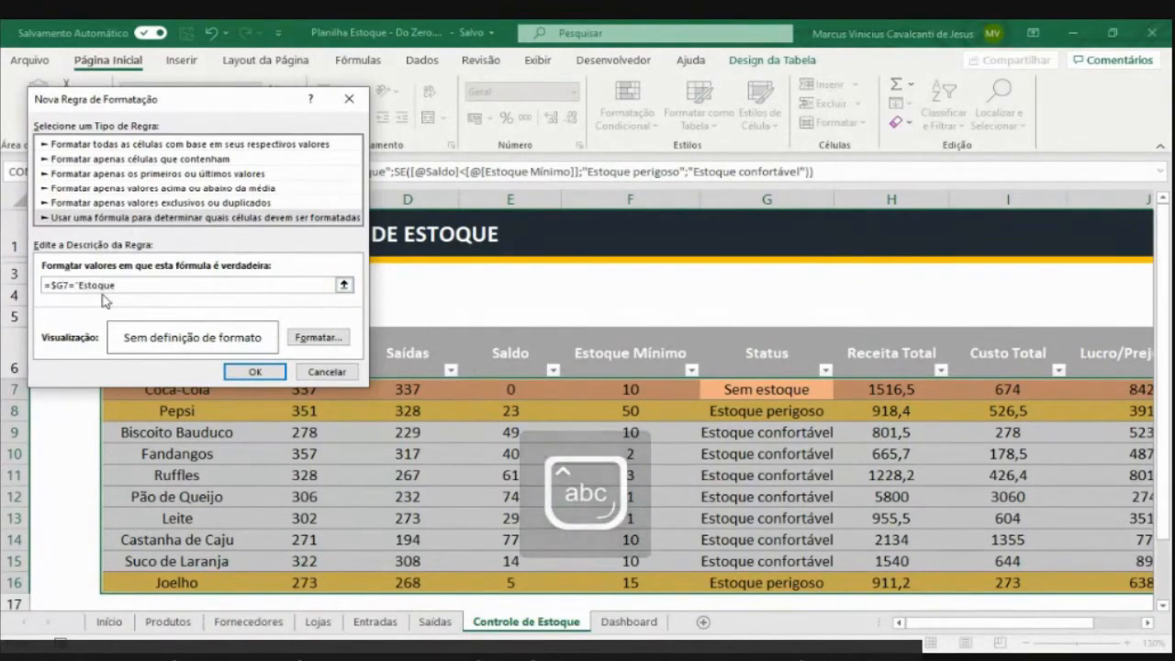
{"action": "type", "text": " confortável"}
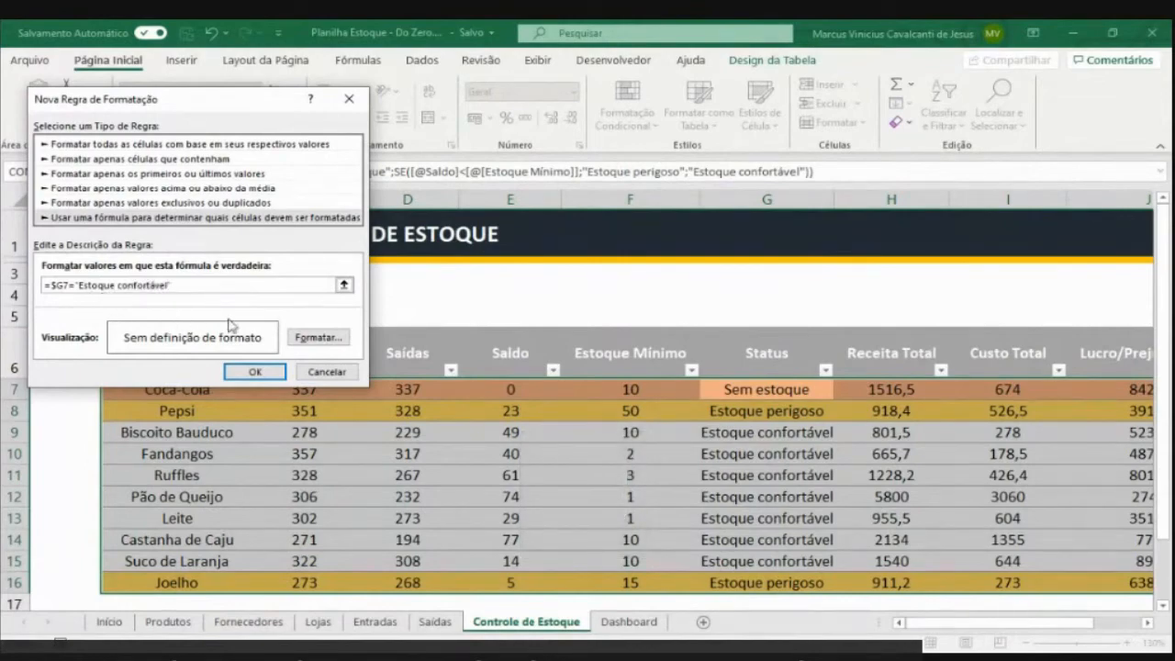
Give the Estoque confortável rule a light green fill, apply it and deselect the table rows
{"action": "left_click", "coordinate": [304, 343]}
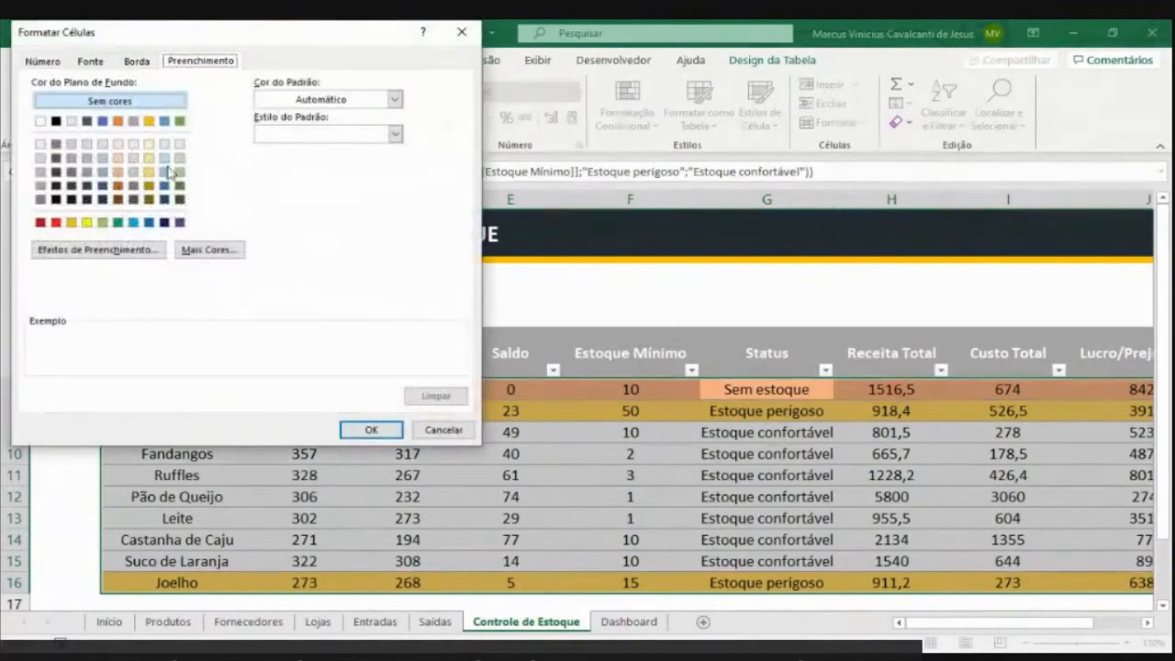
{"action": "left_click", "coordinate": [179, 172]}
{"action": "left_click", "coordinate": [371, 429]}
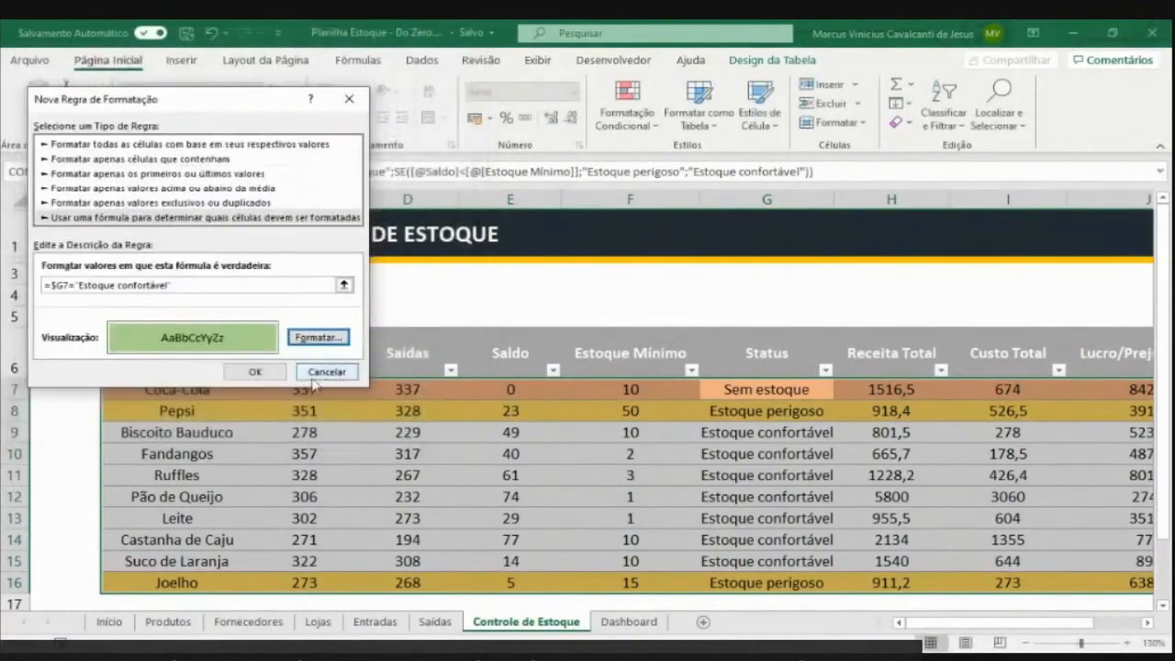
{"action": "left_click", "coordinate": [255, 372]}
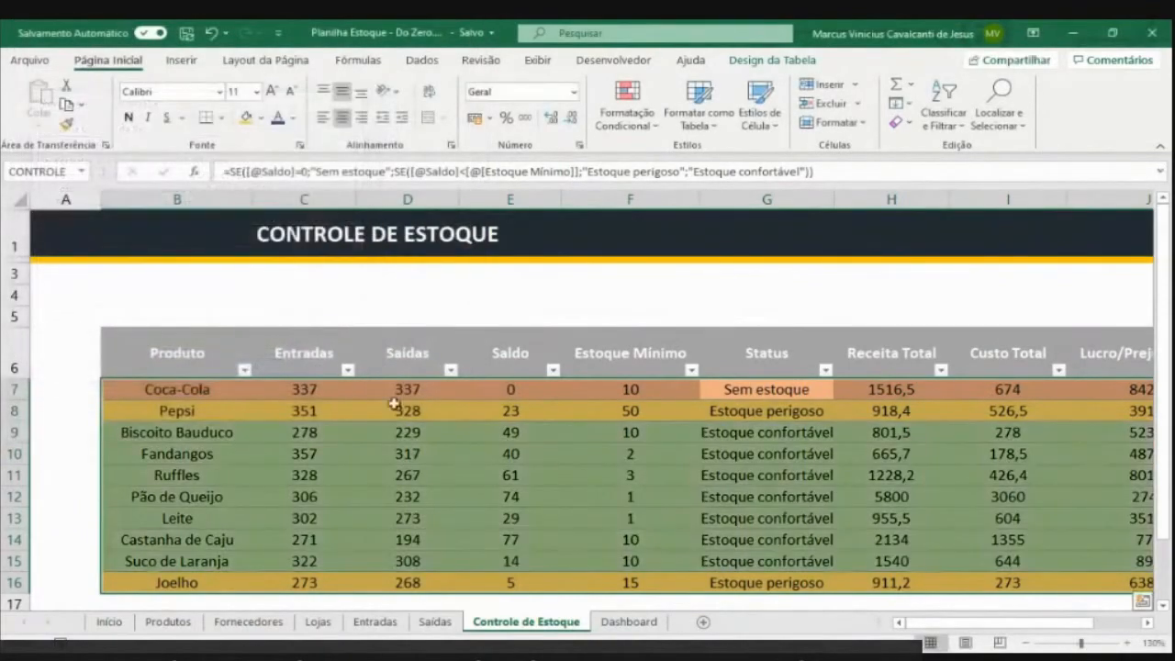
{"action": "left_click", "coordinate": [736, 386]}
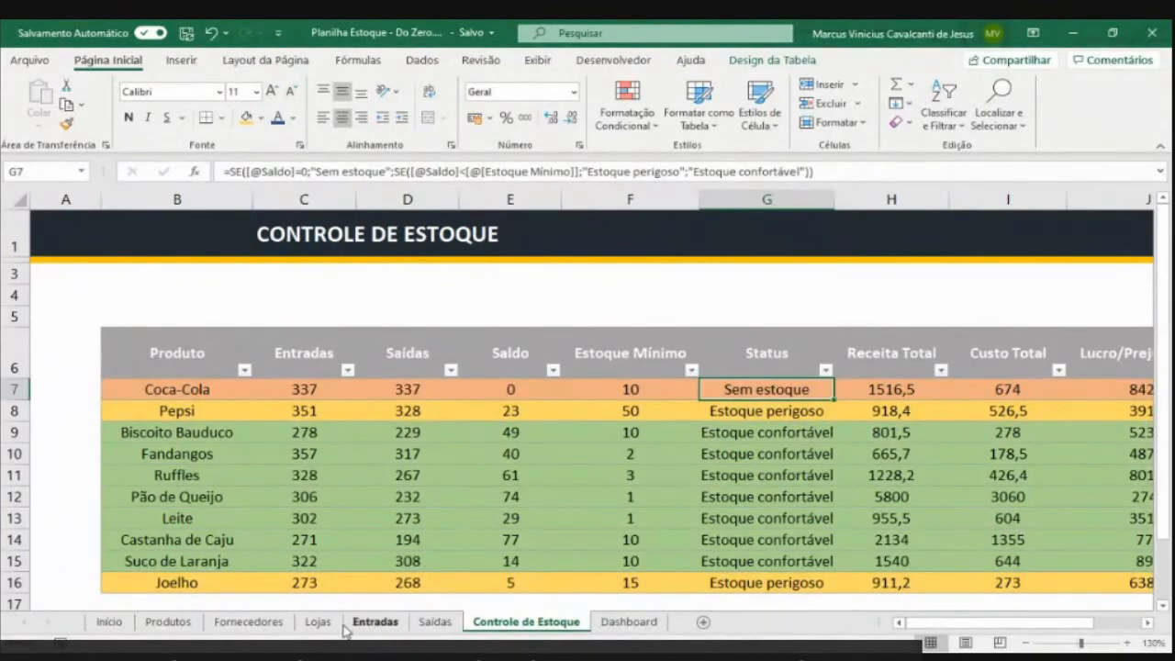
Examine the last purchases in the Entradas sheet and Coca-Cola's Saldo in Controle de Estoque
{"action": "left_click", "coordinate": [373, 625]}
{"action": "scroll", "coordinate": [337, 511], "scroll_direction": "down", "scroll_amount": 4}
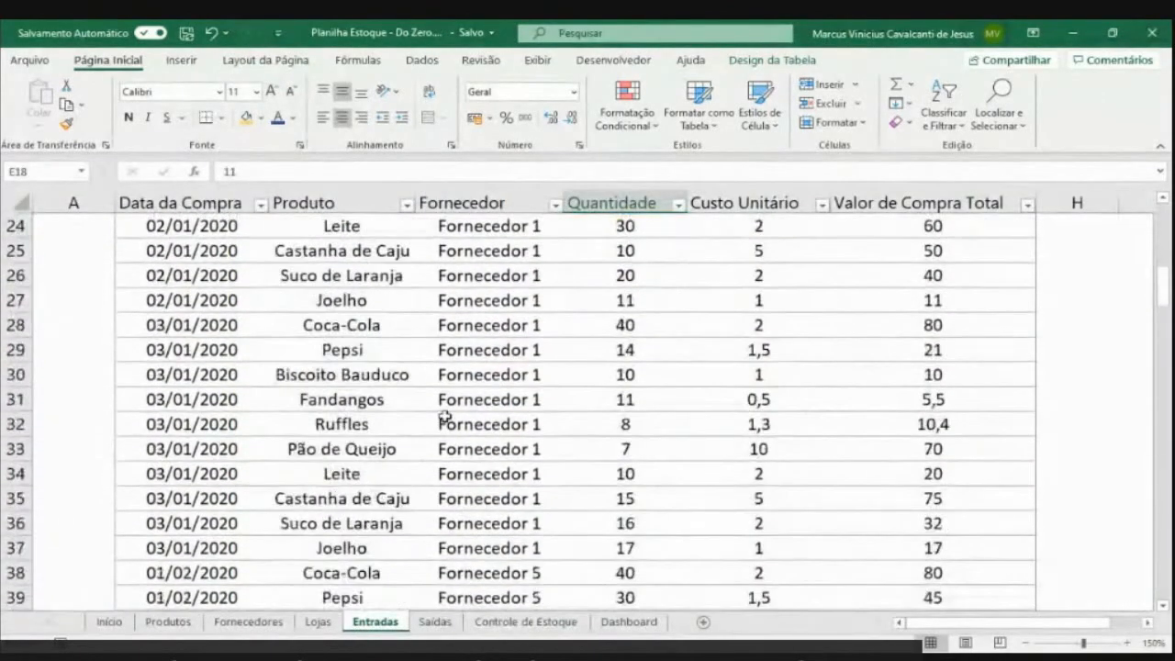
{"action": "left_click", "coordinate": [446, 414]}
{"action": "key", "text": "ctrl+Down"}
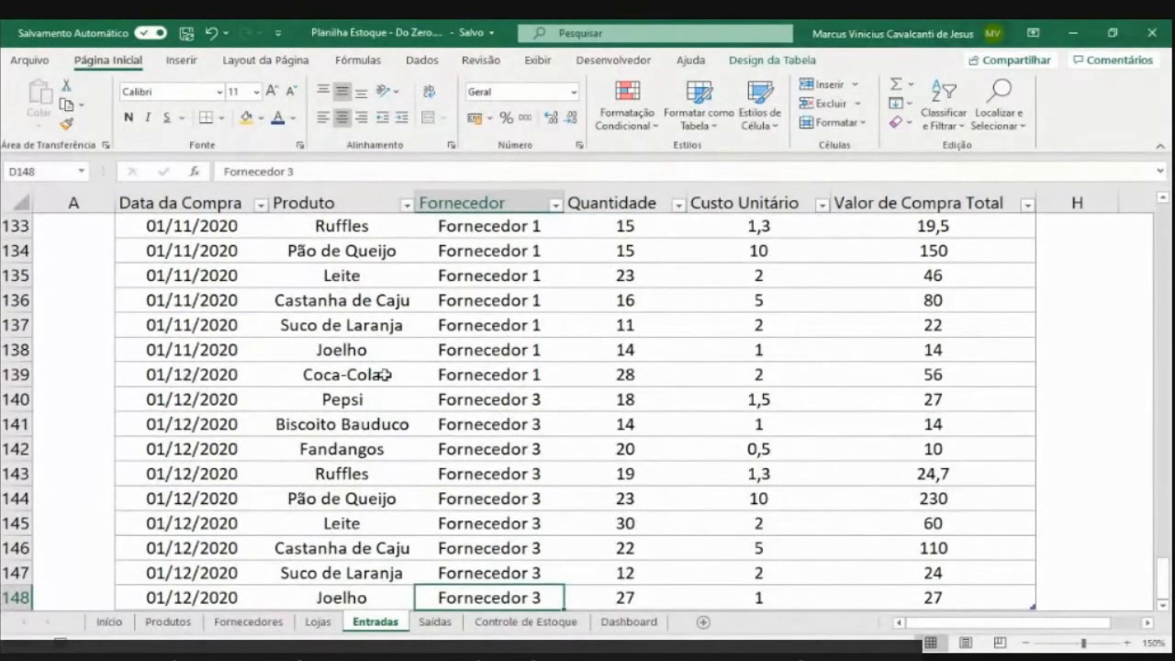
{"action": "left_click", "coordinate": [444, 623]}
{"action": "left_click", "coordinate": [500, 622]}
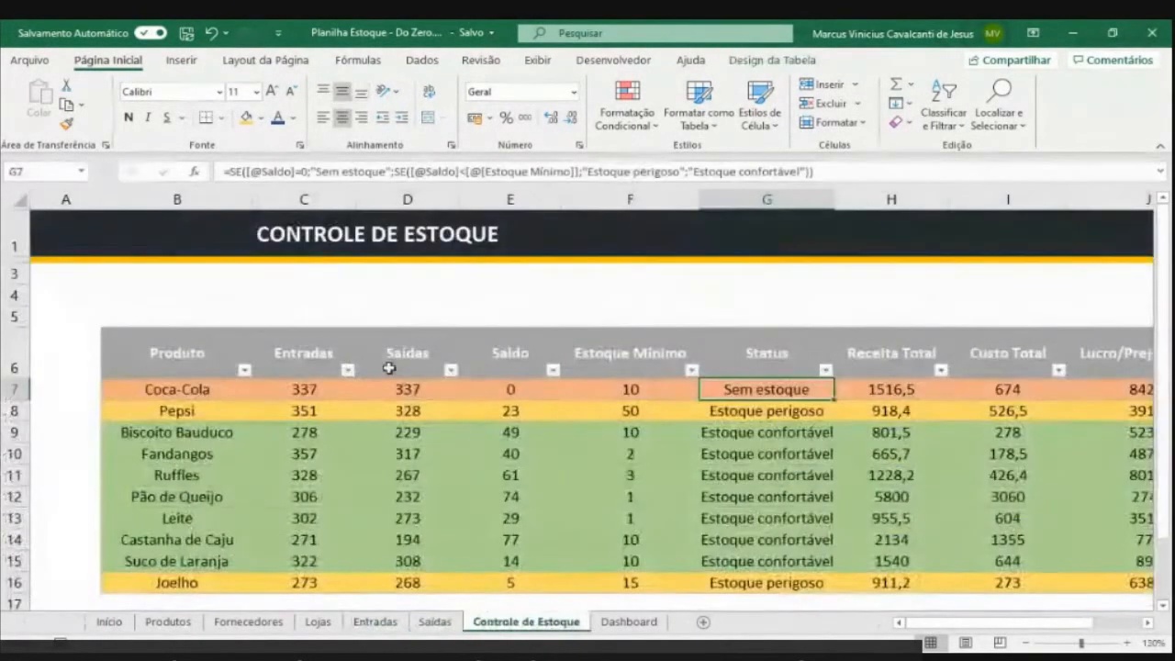
{"action": "left_click", "coordinate": [523, 391]}
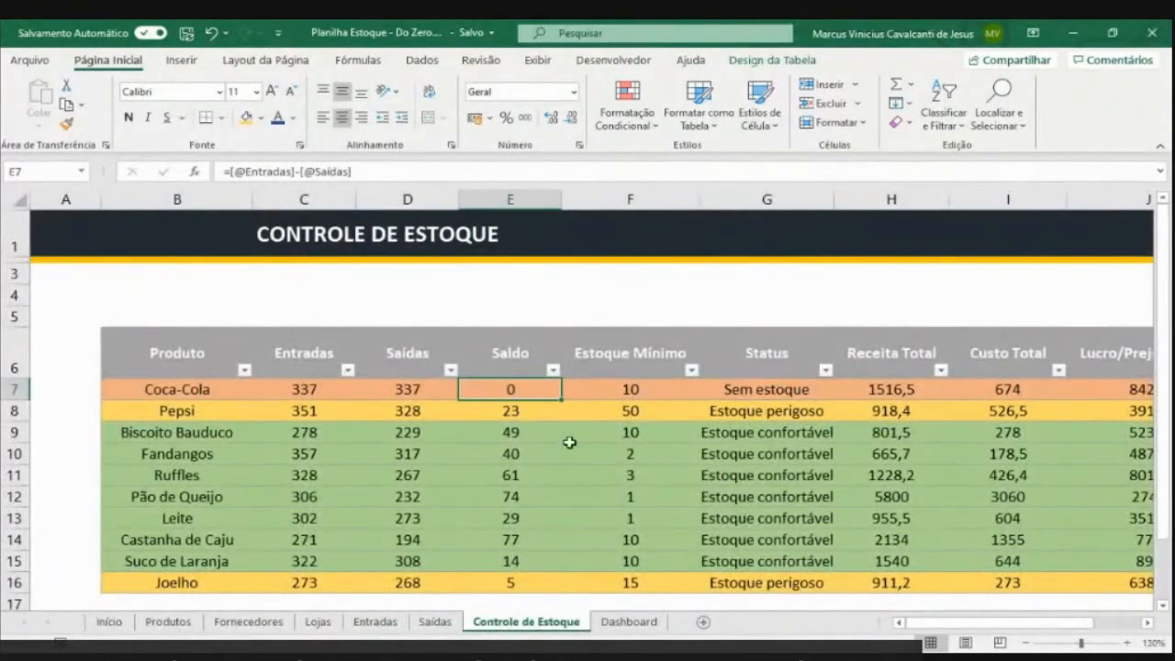
Try a quantity of 50 for the 01/12/2020 Coca-Cola purchase in Entradas and check its effect in Controle de Estoque
{"action": "left_click", "coordinate": [404, 627]}
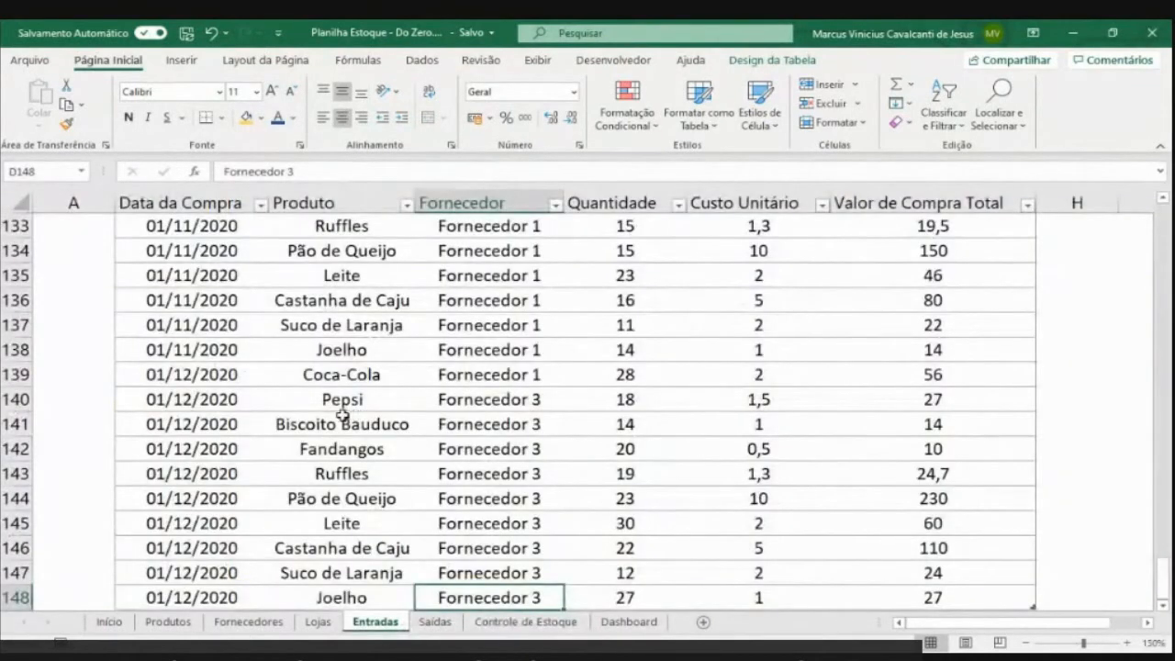
{"action": "left_click", "coordinate": [349, 373]}
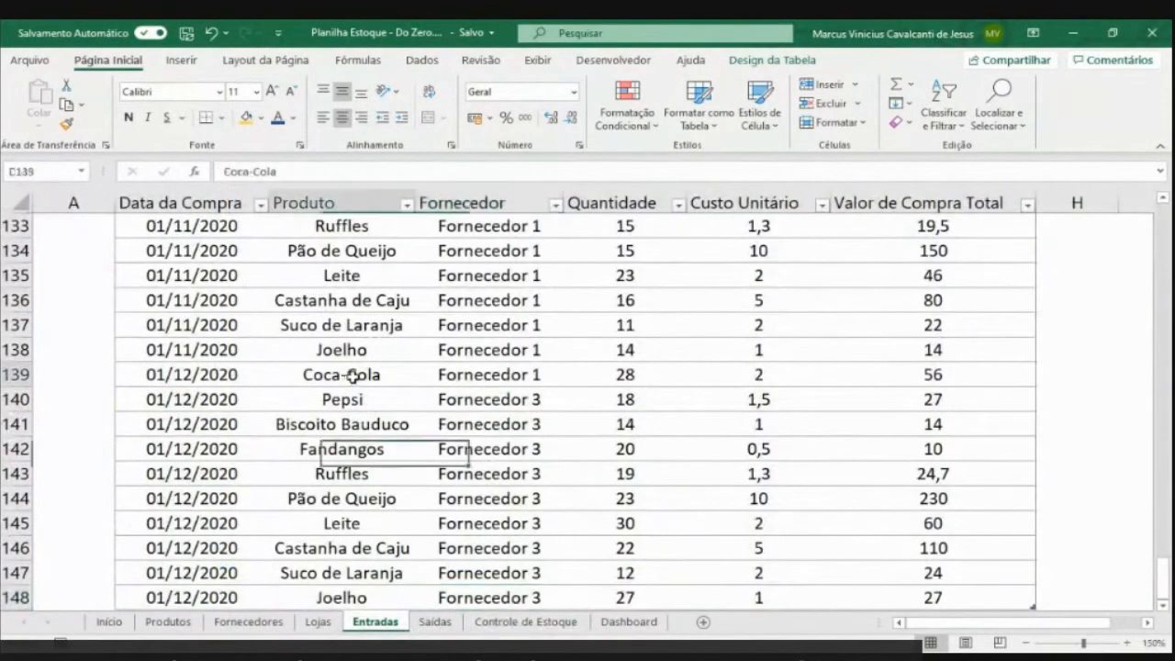
{"action": "left_click", "coordinate": [629, 371]}
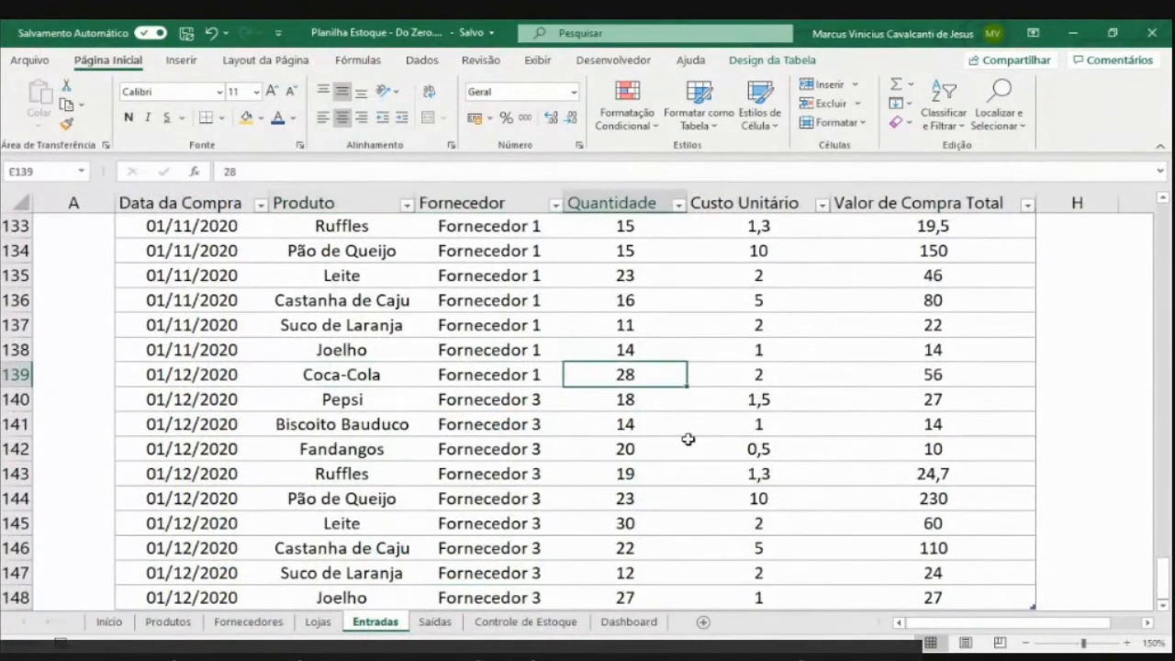
{"action": "type", "text": "50"}
{"action": "key", "text": "Return"}
{"action": "key", "text": "Up"}
{"action": "left_click", "coordinate": [526, 621]}
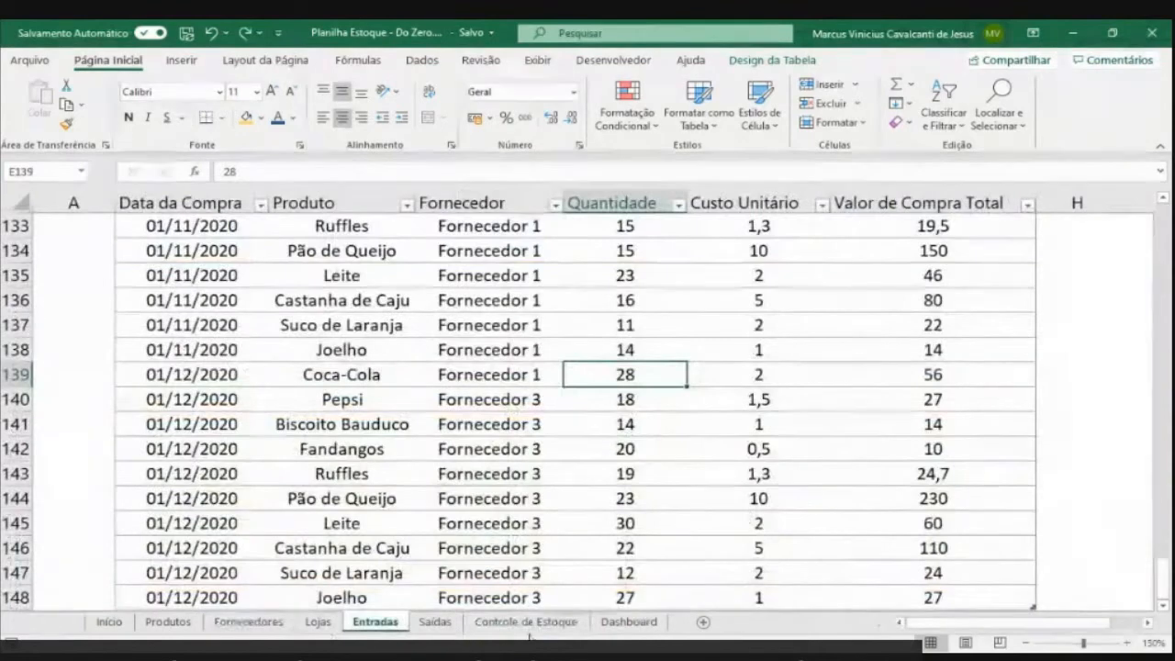
{"action": "left_click", "coordinate": [528, 626]}
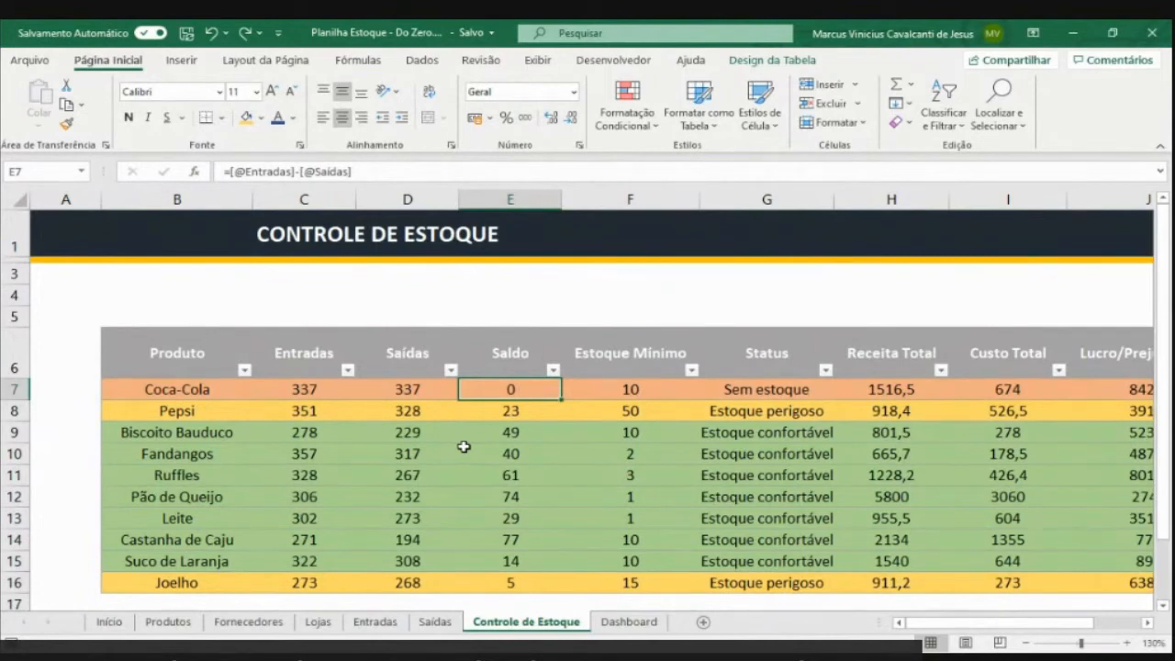
Open the empty Dashboard sheet and switch to the Planilha Estoque - Gabarito workbook for reference
{"action": "left_click", "coordinate": [607, 624]}
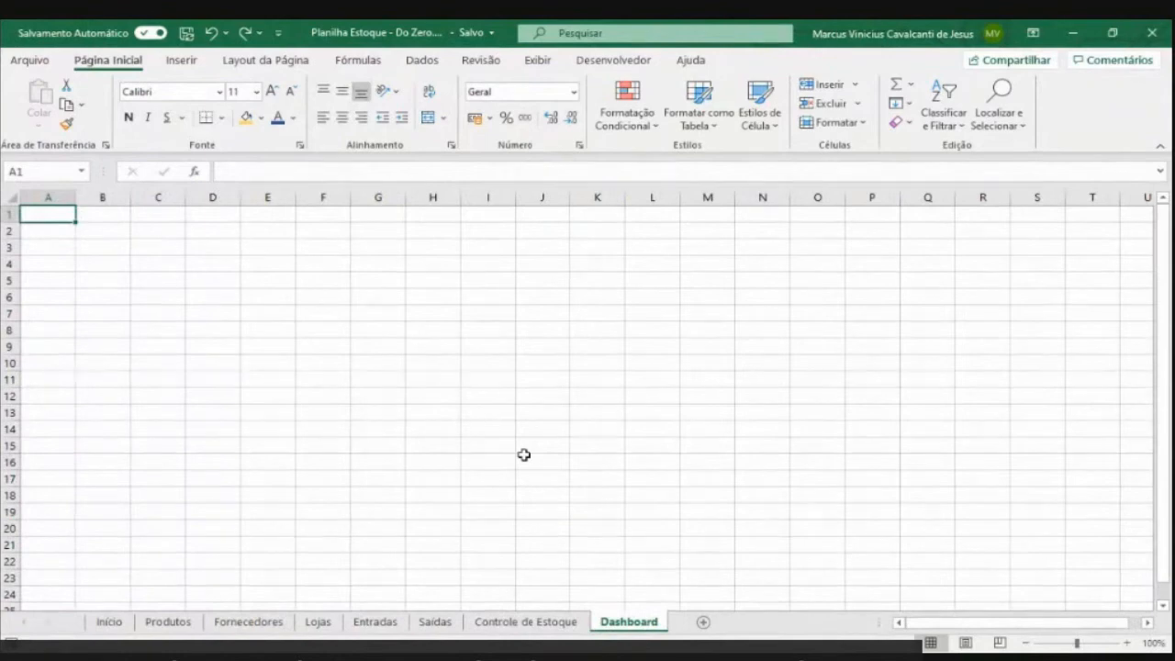
{"action": "key", "text": "alt+Tab"}
{"action": "key", "text": "alt+Tab"}
{"action": "key", "text": "alt+shift+Tab"}
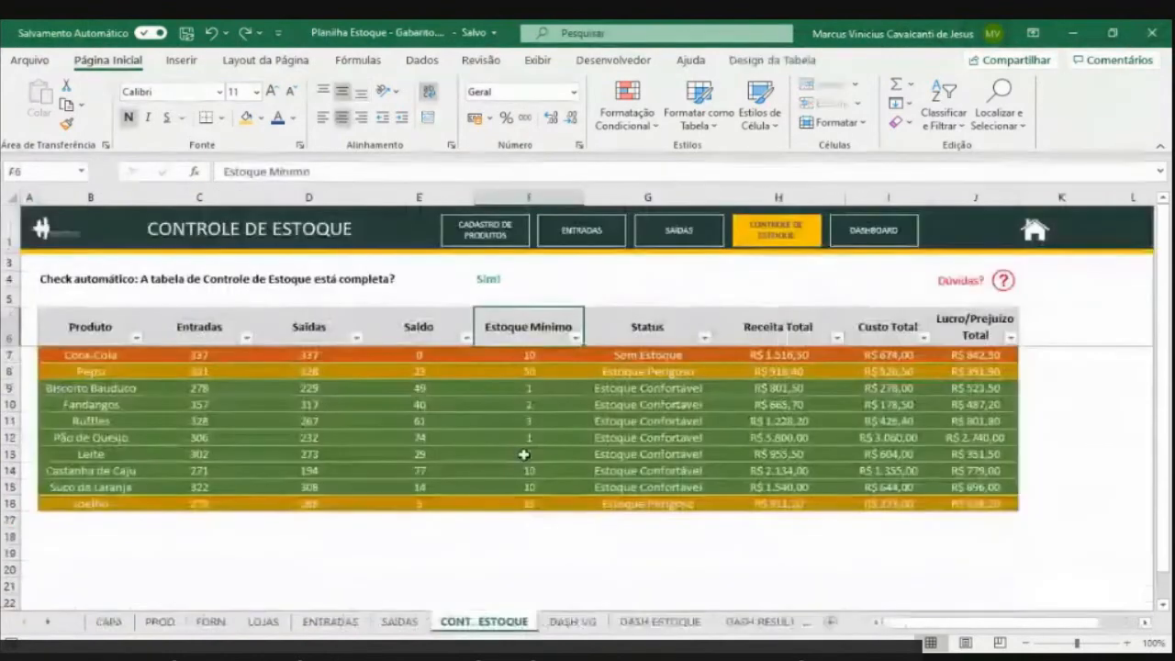
Examine the DASH VG, DASH ESTOQUE and DASH RESULTADOS dashboards in the Gabarito workbook
{"action": "left_click", "coordinate": [564, 622]}
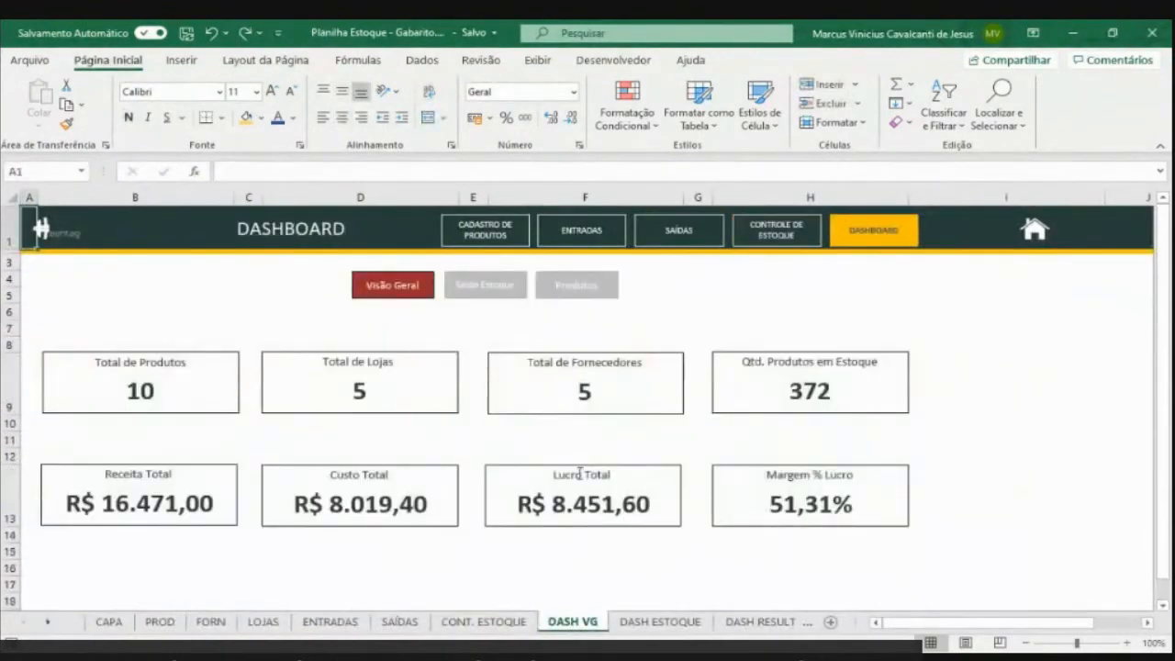
{"action": "left_click", "coordinate": [660, 622]}
{"action": "left_click", "coordinate": [760, 622]}
{"action": "left_click", "coordinate": [576, 626]}
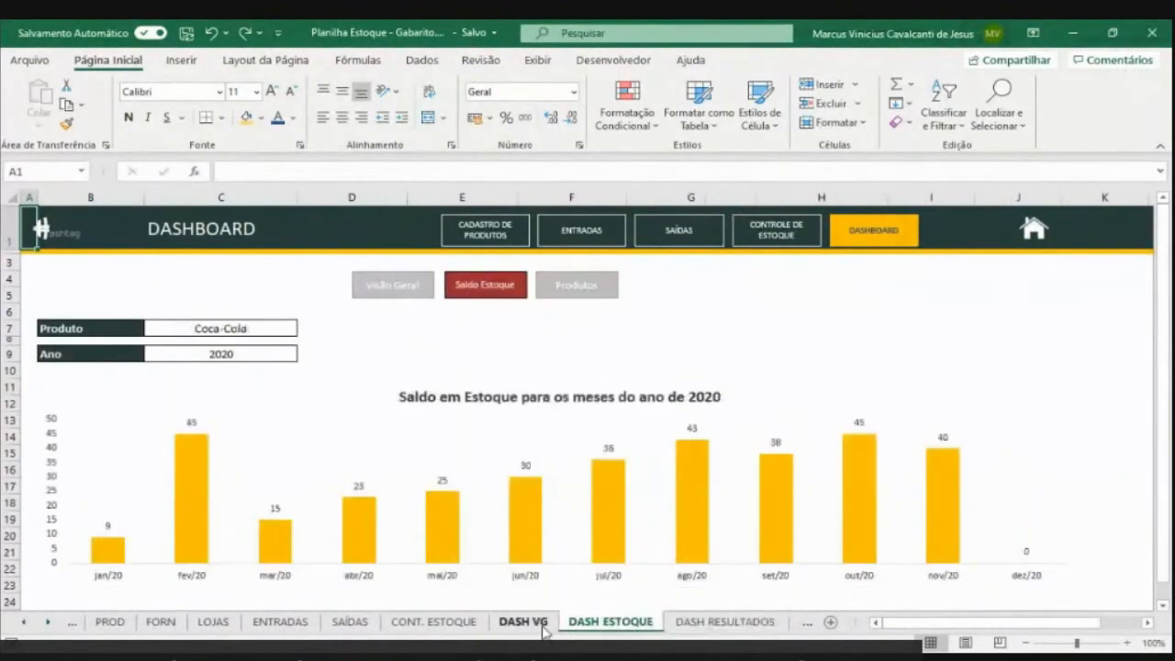
{"action": "left_click", "coordinate": [551, 623]}
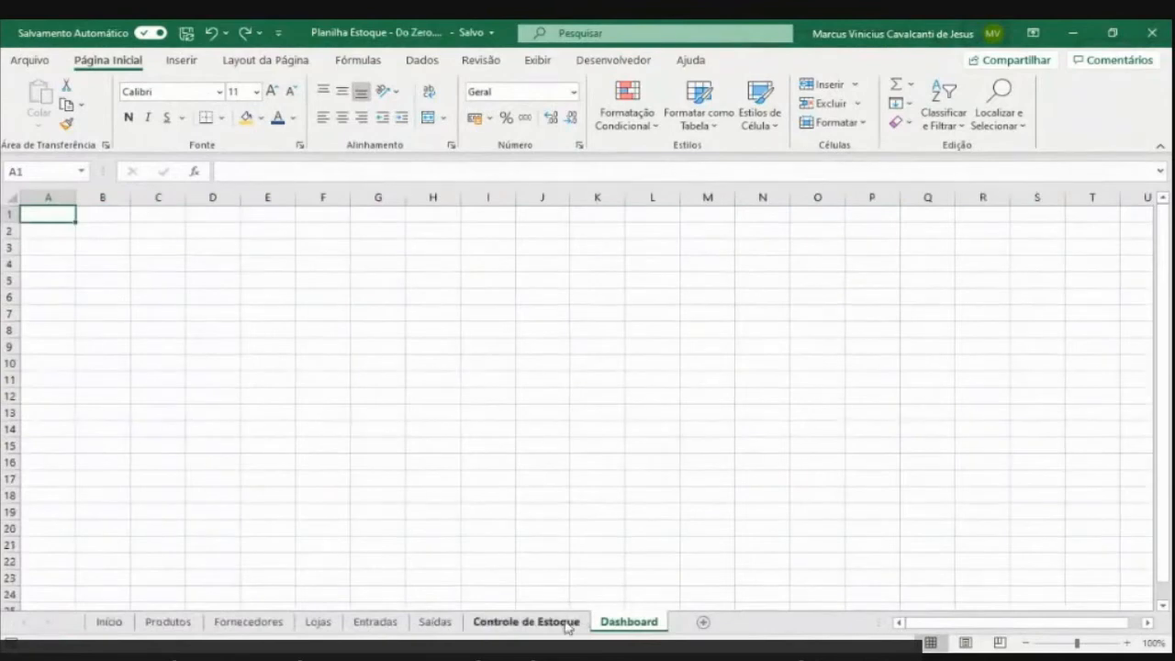
{"action": "key", "text": "alt+Tab"}
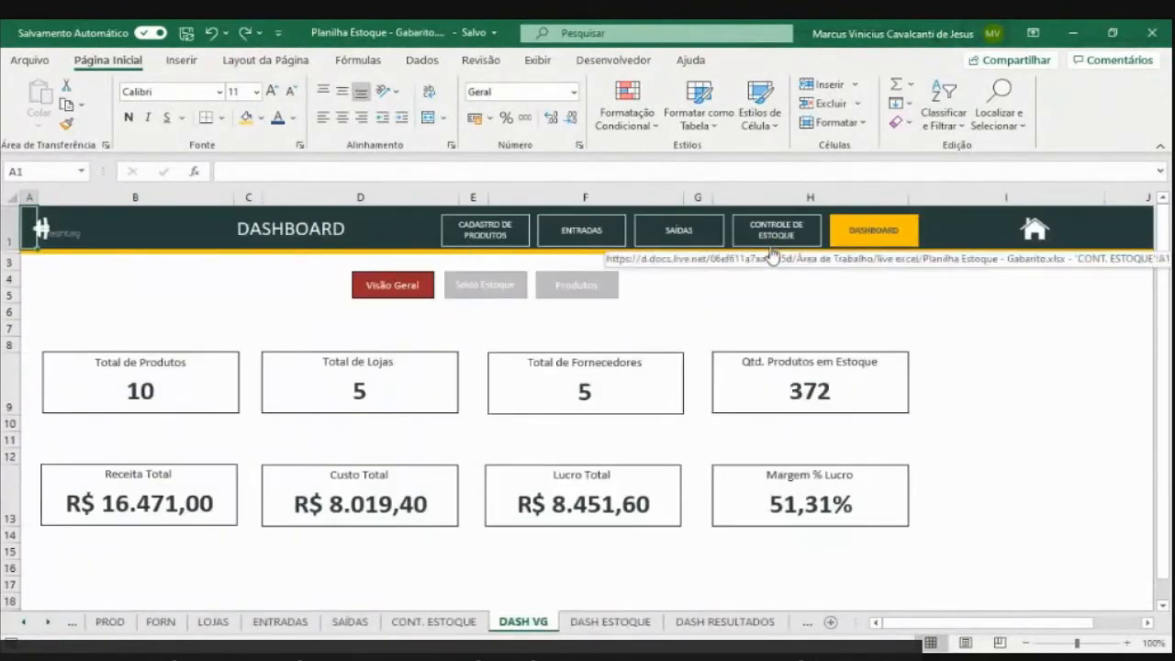
{"action": "left_click", "coordinate": [728, 623]}
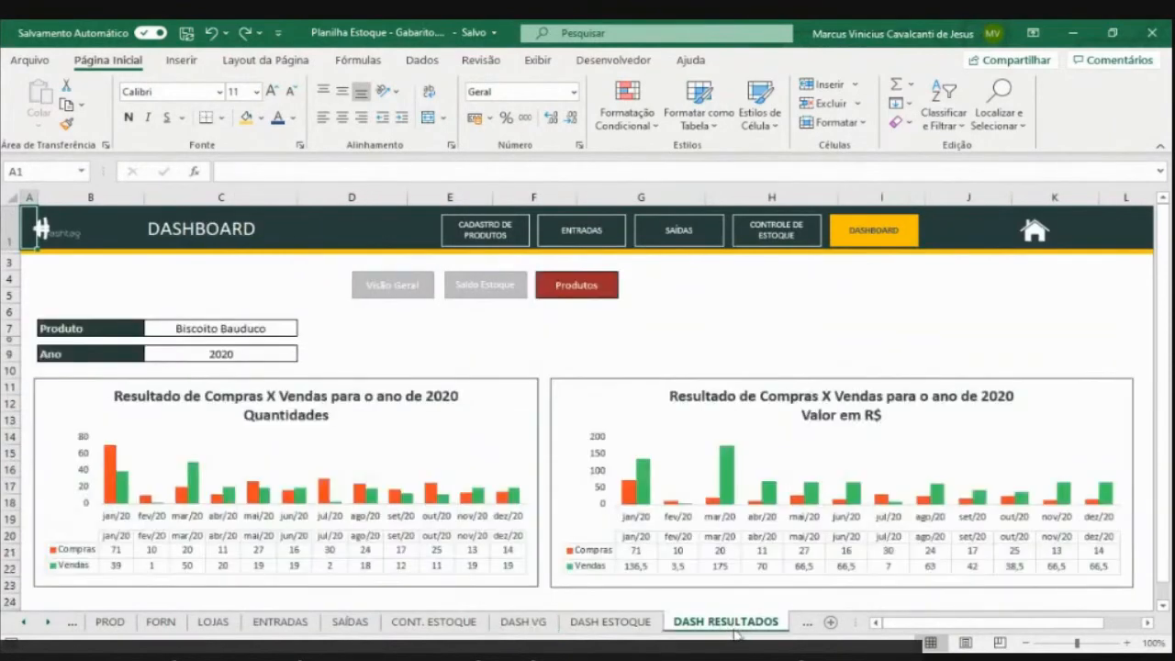
{"action": "key", "text": "alt+Tab"}
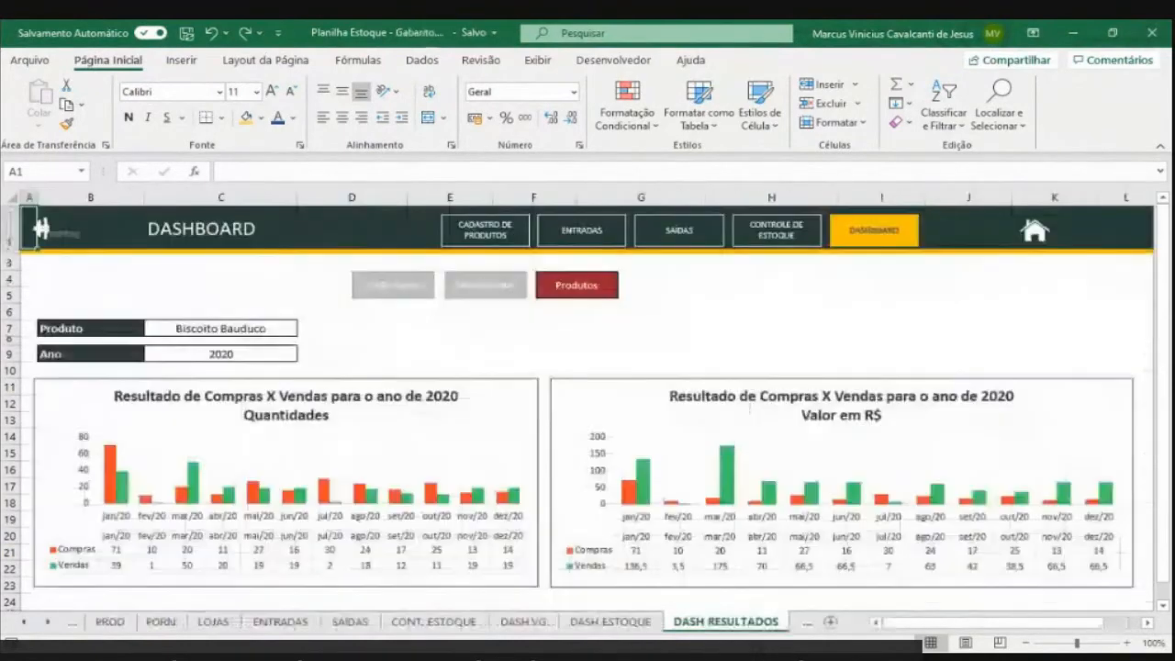
Follow the header links to Cadastro de Produtos and Entradas in the Gabarito workbook, and return to DASH ESTOQUE
{"action": "left_click", "coordinate": [514, 234]}
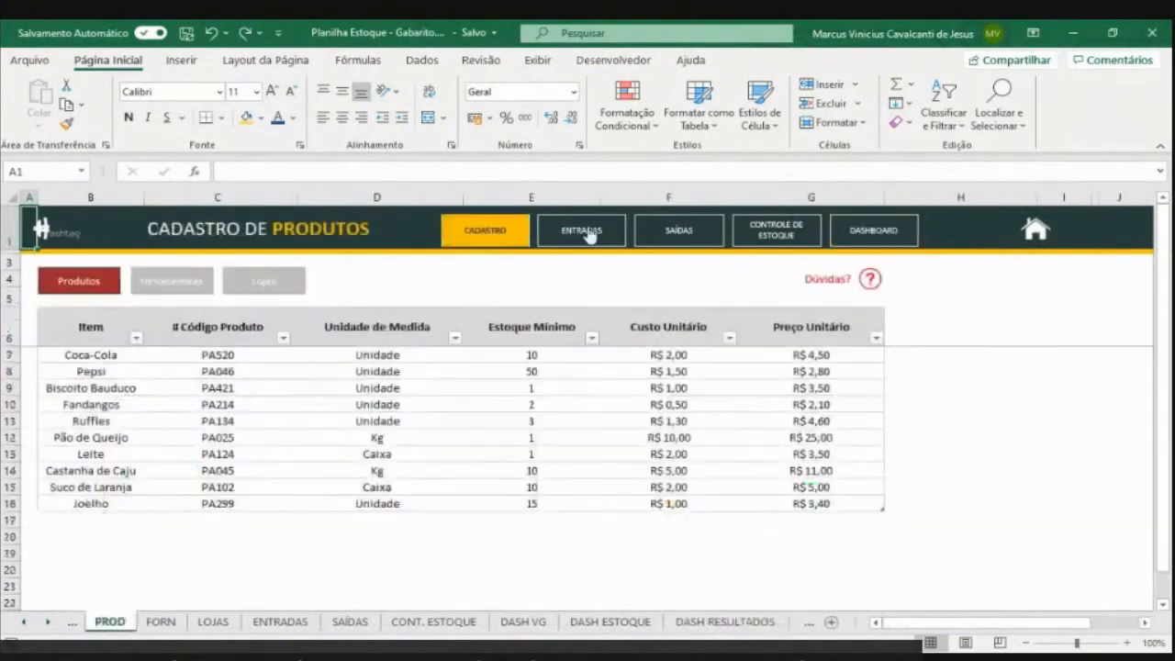
{"action": "left_click", "coordinate": [586, 229]}
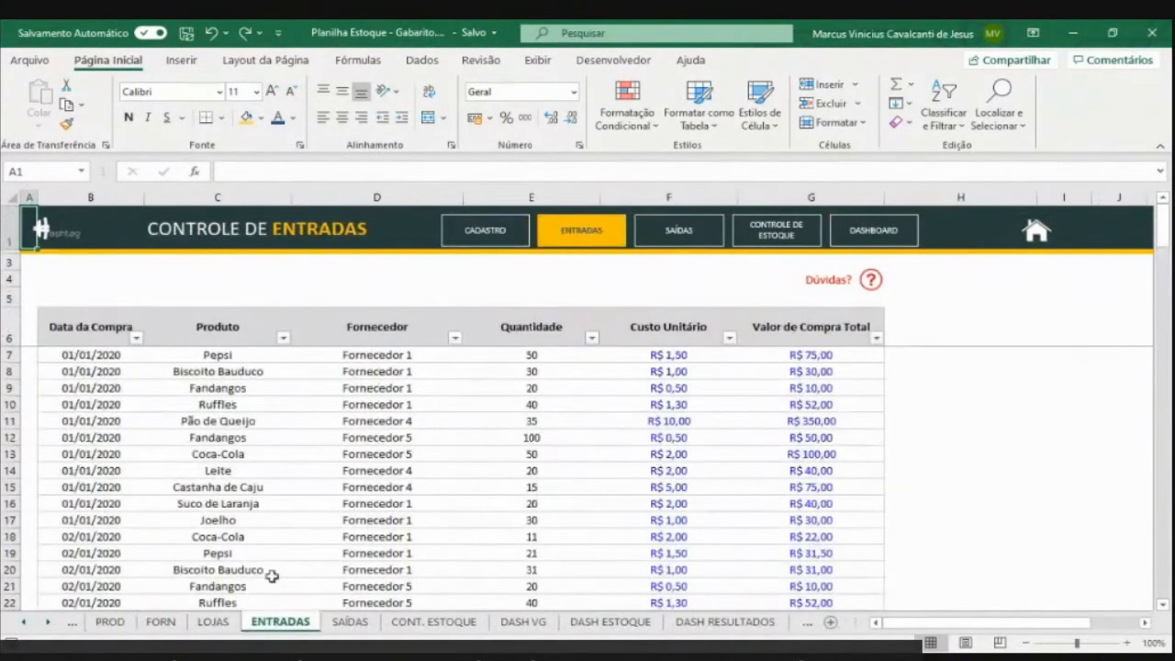
{"action": "left_click", "coordinate": [611, 621]}
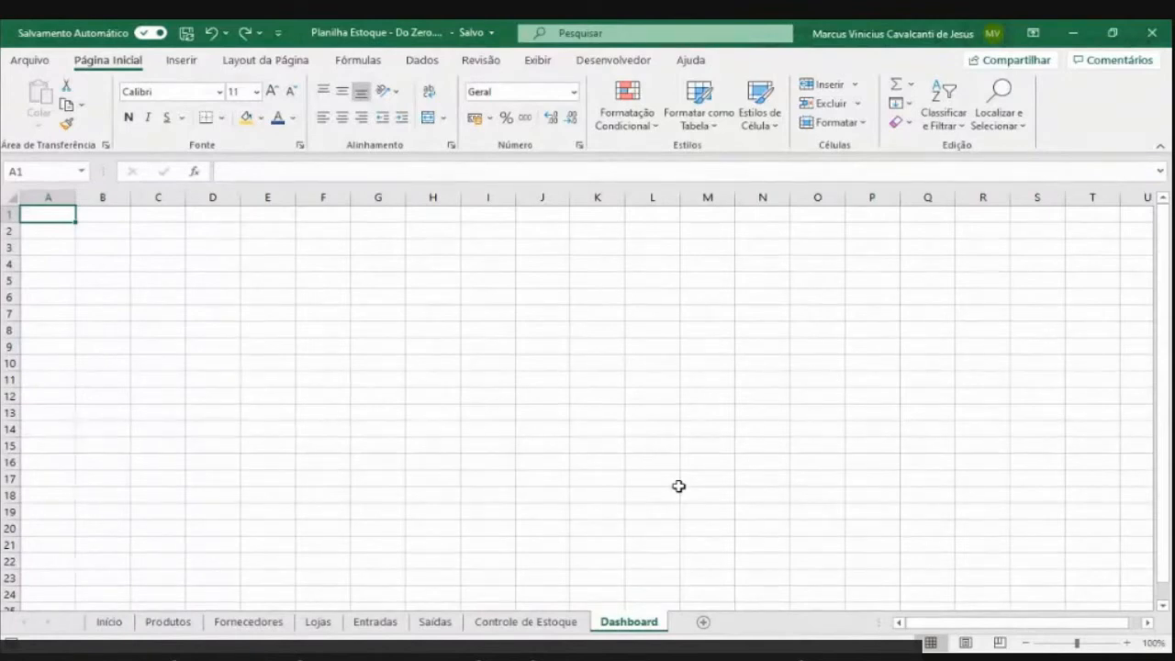
Copy the header band formatting of rows 1 and 2 from Controle de Estoque to the top of the Dashboard sheet
{"action": "left_click", "coordinate": [557, 624]}
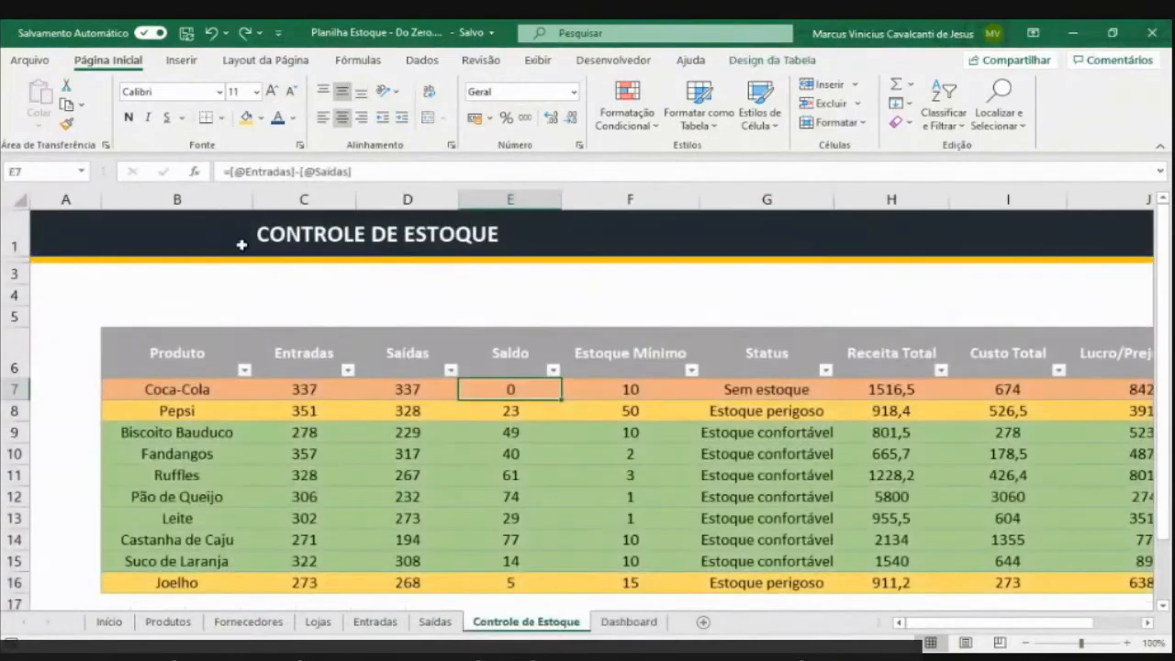
{"action": "left_click", "coordinate": [20, 225]}
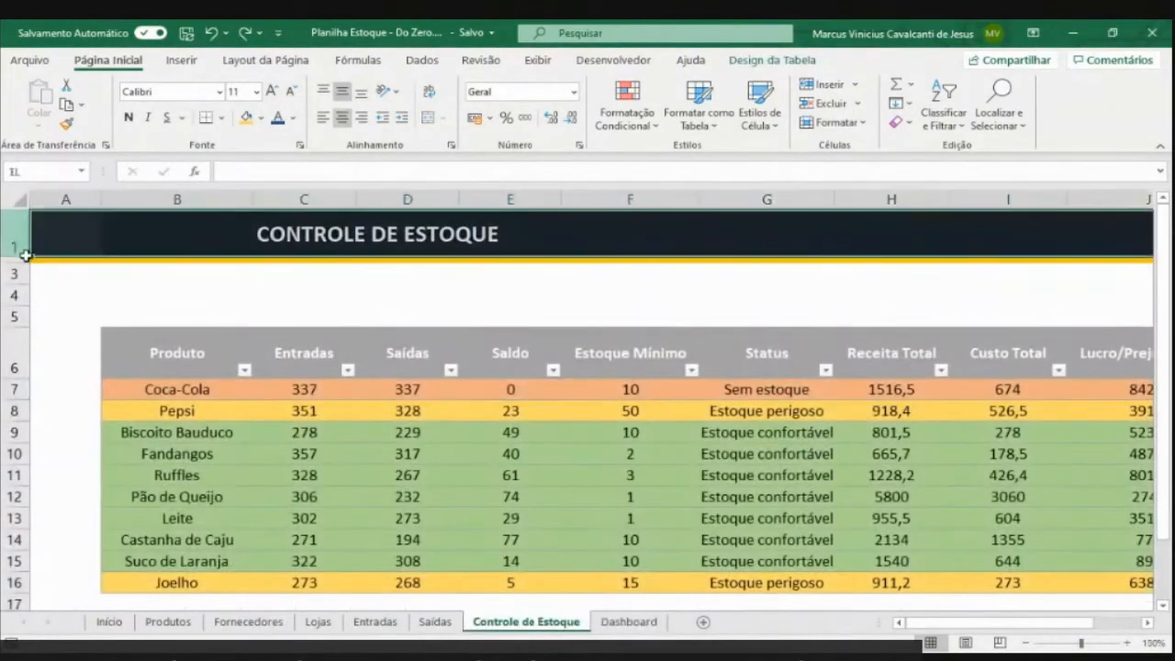
{"action": "key", "text": "ctrl+c"}
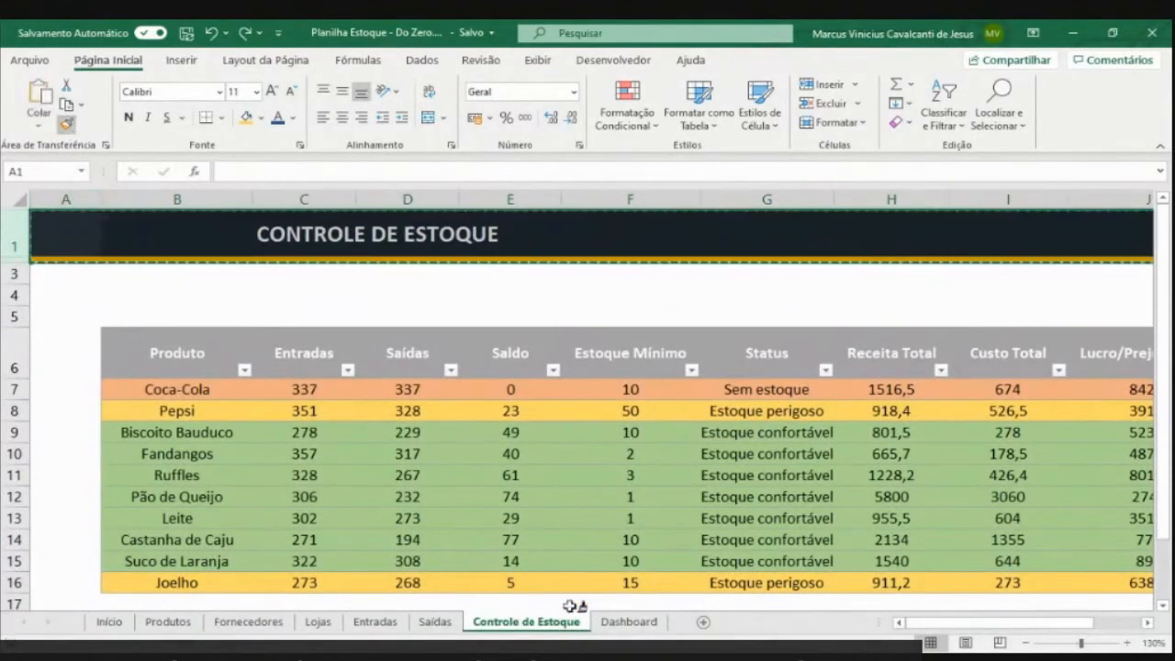
{"action": "left_click", "coordinate": [629, 621]}
{"action": "left_click", "coordinate": [46, 214]}
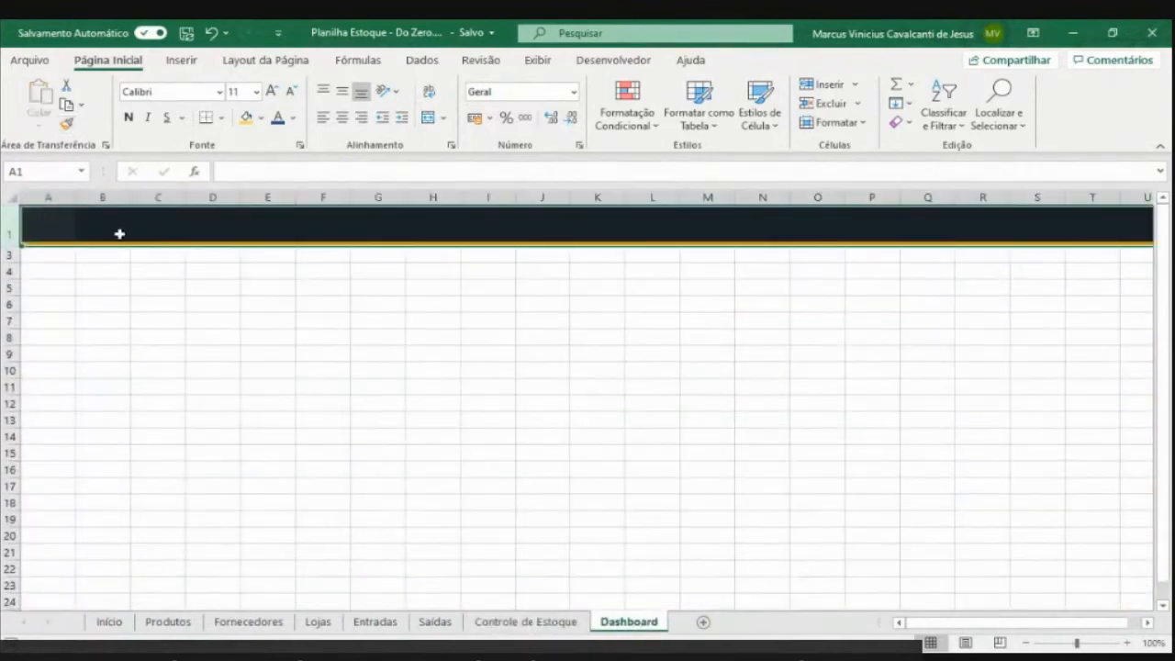
Enter the title Dashboard in cell C1 of the header band
{"action": "left_click", "coordinate": [165, 230]}
{"action": "type", "text": "Da"}
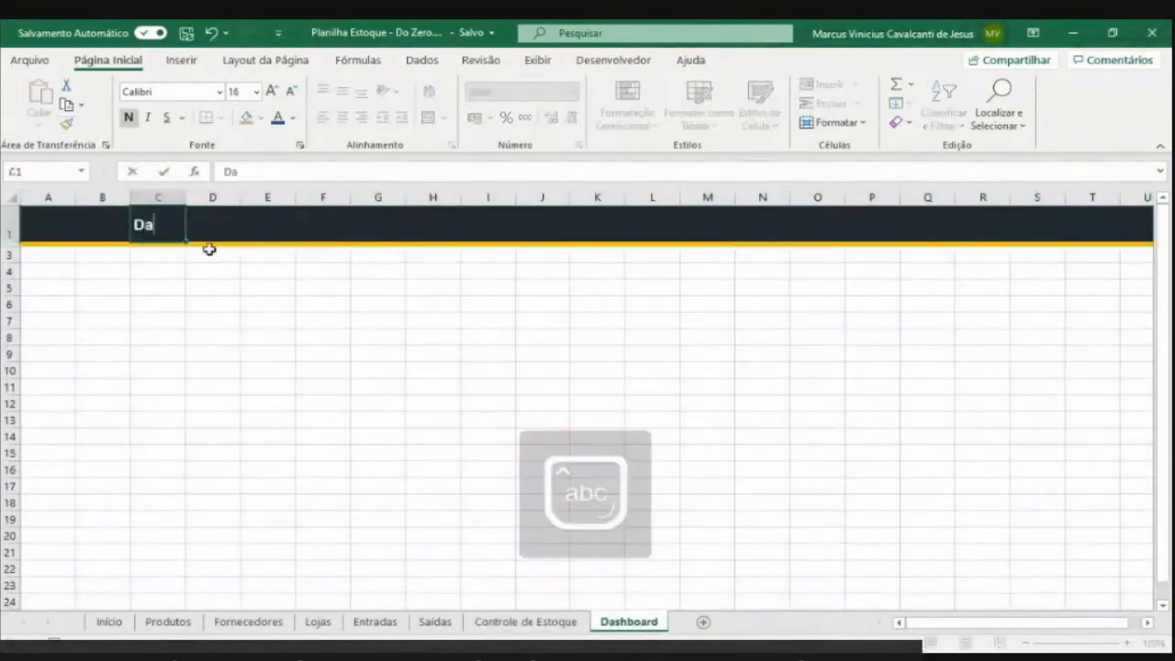
{"action": "type", "text": "shboard"}
{"action": "key", "text": "Return"}
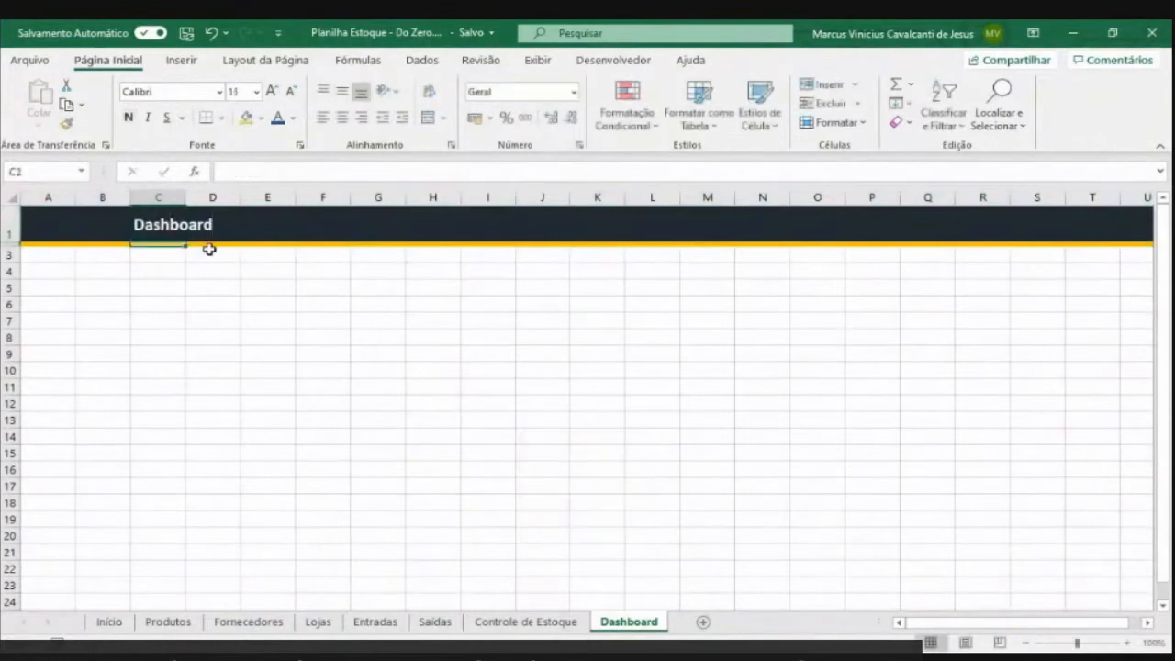
{"action": "key", "text": "Return"}
{"action": "key", "text": "Return"}
{"action": "key", "text": "Return"}
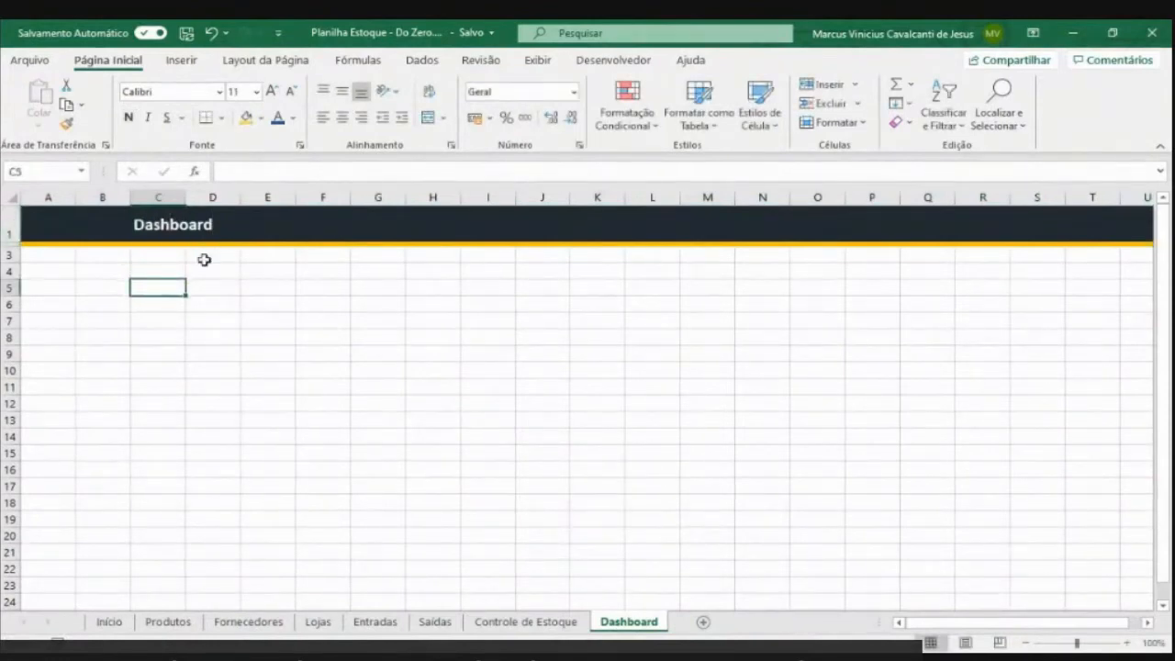
Hide the gridlines on the Dashboard sheet
{"action": "left_click", "coordinate": [549, 61]}
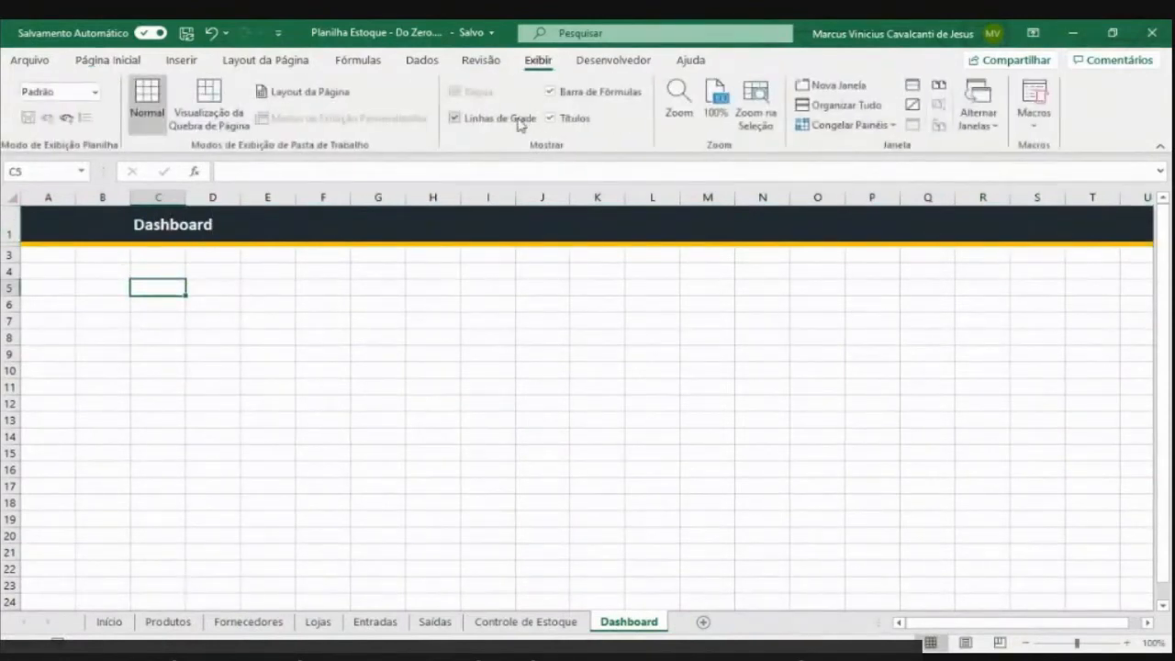
{"action": "left_click", "coordinate": [454, 117]}
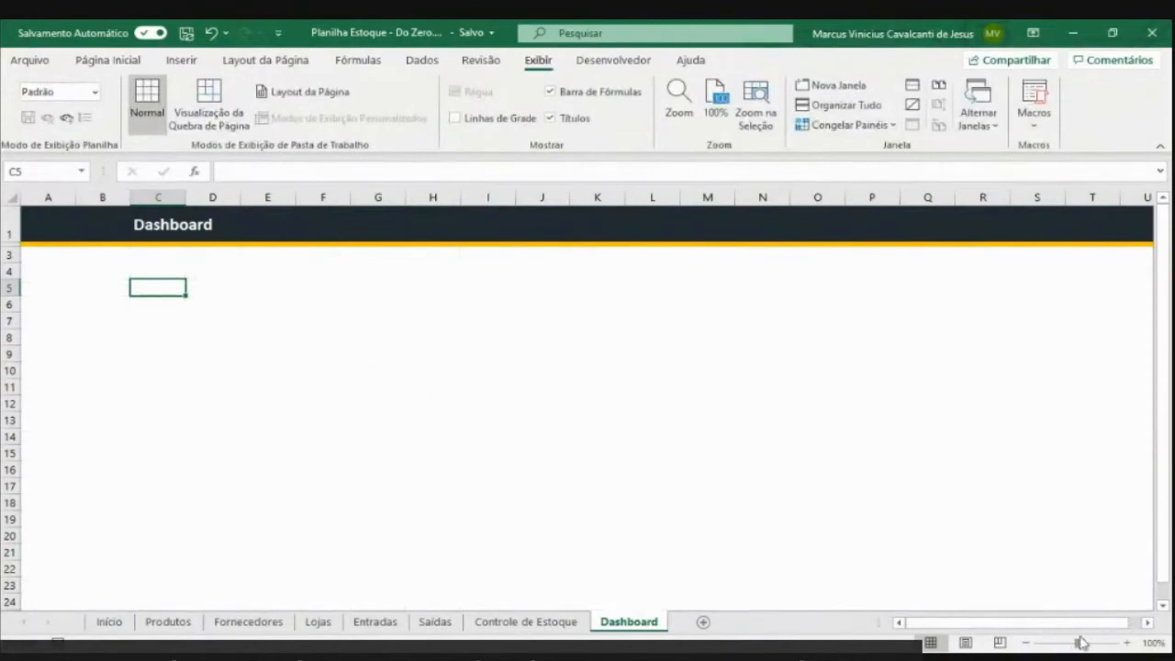
{"action": "left_click", "coordinate": [1126, 643]}
{"action": "left_click", "coordinate": [1126, 644]}
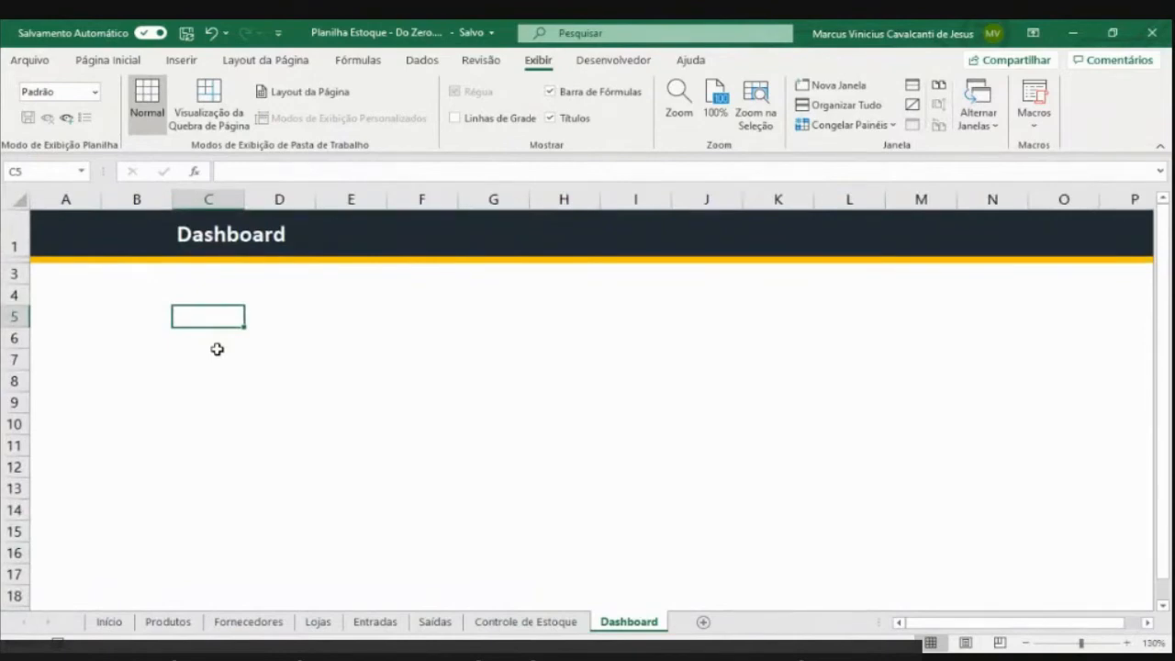
Review the Gabarito workbook's three dashboard sheets and return to cell B4 of the Dashboard sheet in the Do Zero workbook
{"action": "key", "text": "alt+Tab"}
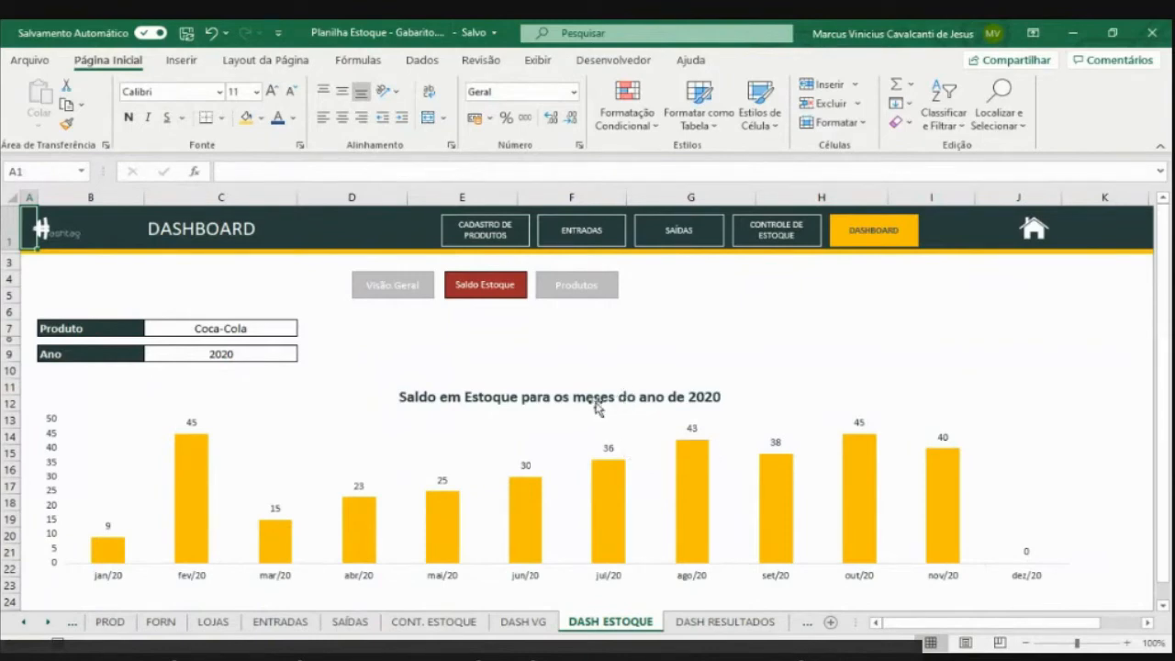
{"action": "left_click", "coordinate": [525, 622]}
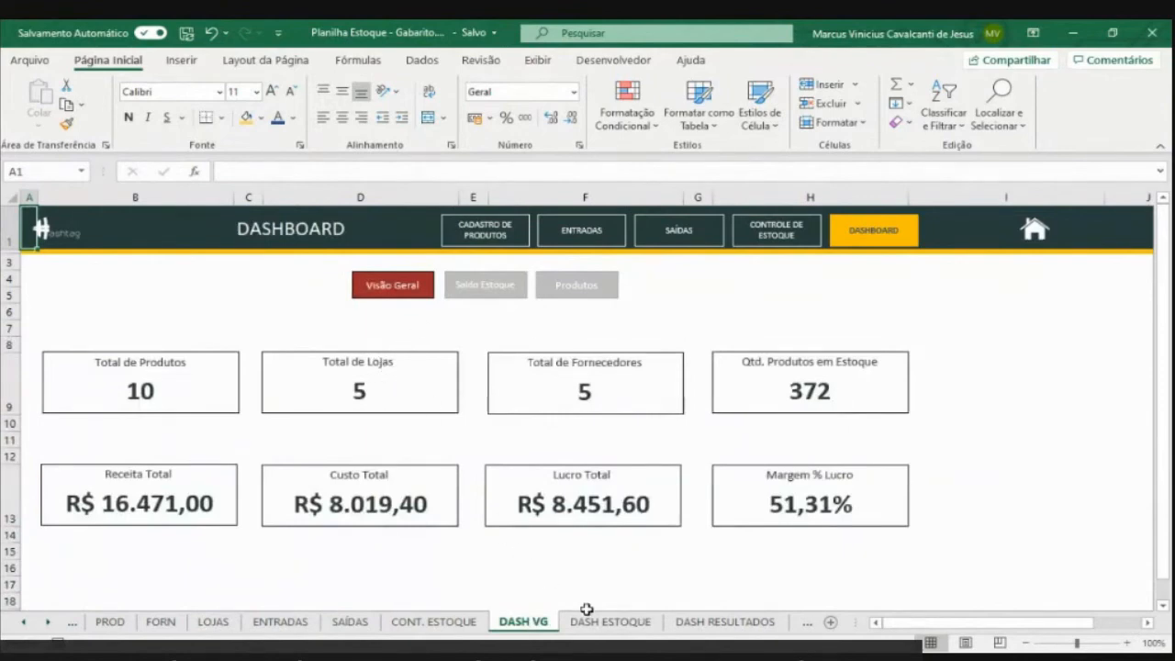
{"action": "left_click", "coordinate": [613, 622]}
{"action": "left_click", "coordinate": [721, 623]}
{"action": "left_click", "coordinate": [542, 623]}
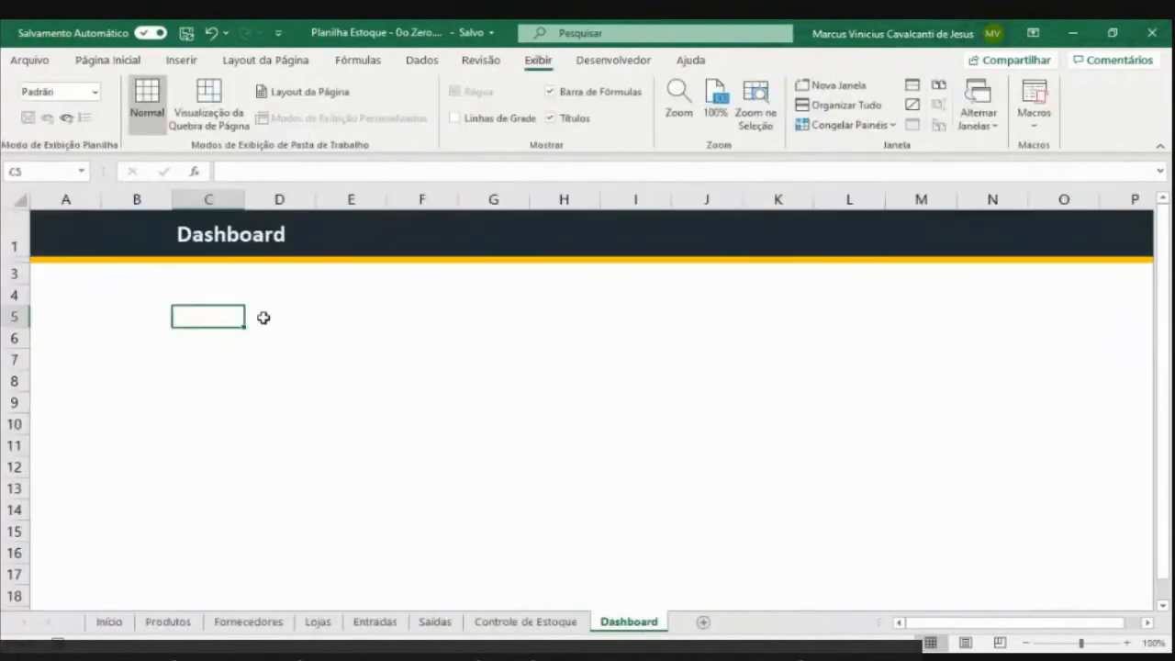
{"action": "left_click", "coordinate": [142, 300]}
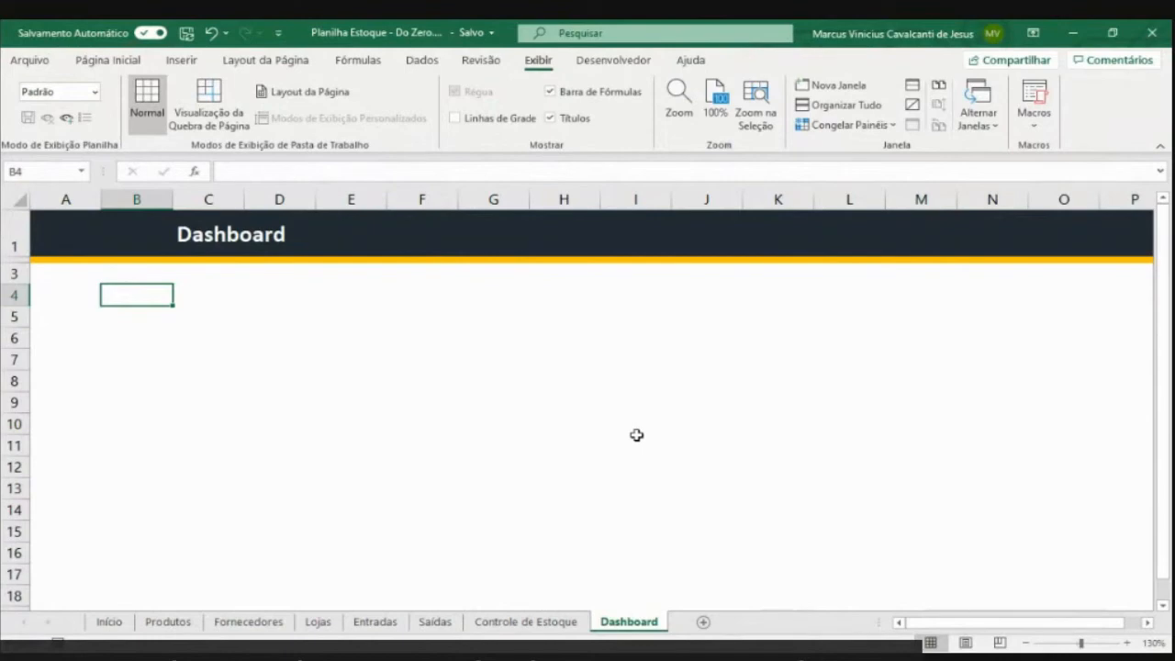
Examine the Auxiliar sheet in the Planilha Estoque - Gabarito workbook as reference for the dashboard calculations
{"action": "key", "text": "alt+Tab"}
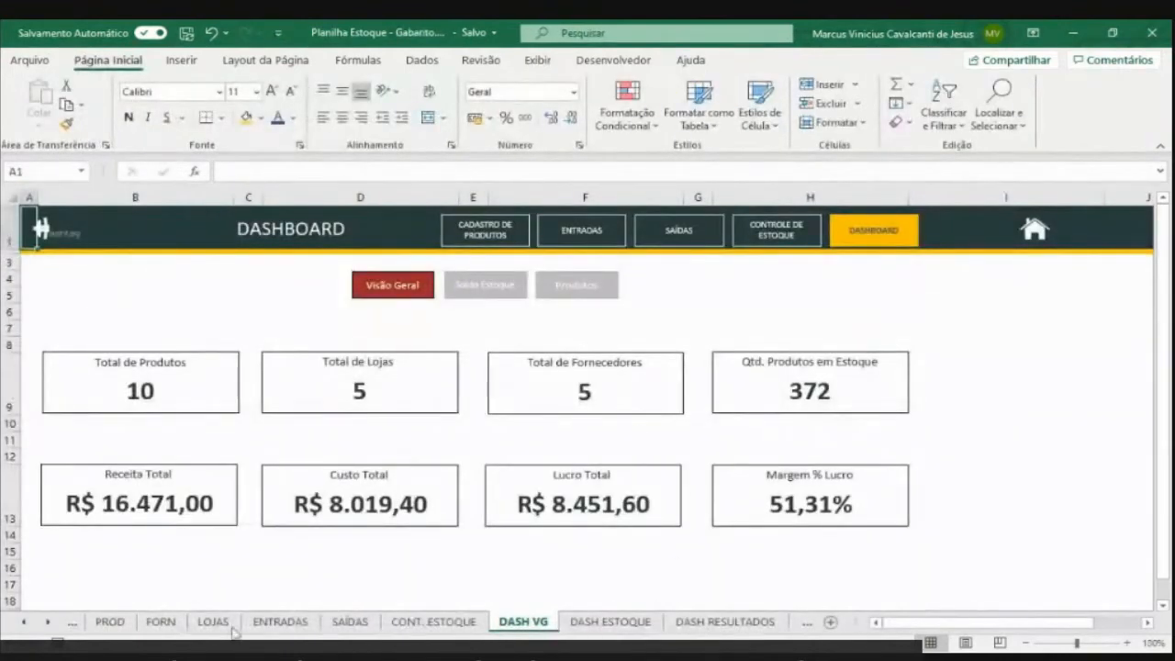
{"action": "left_click", "coordinate": [50, 623]}
{"action": "left_click", "coordinate": [50, 623]}
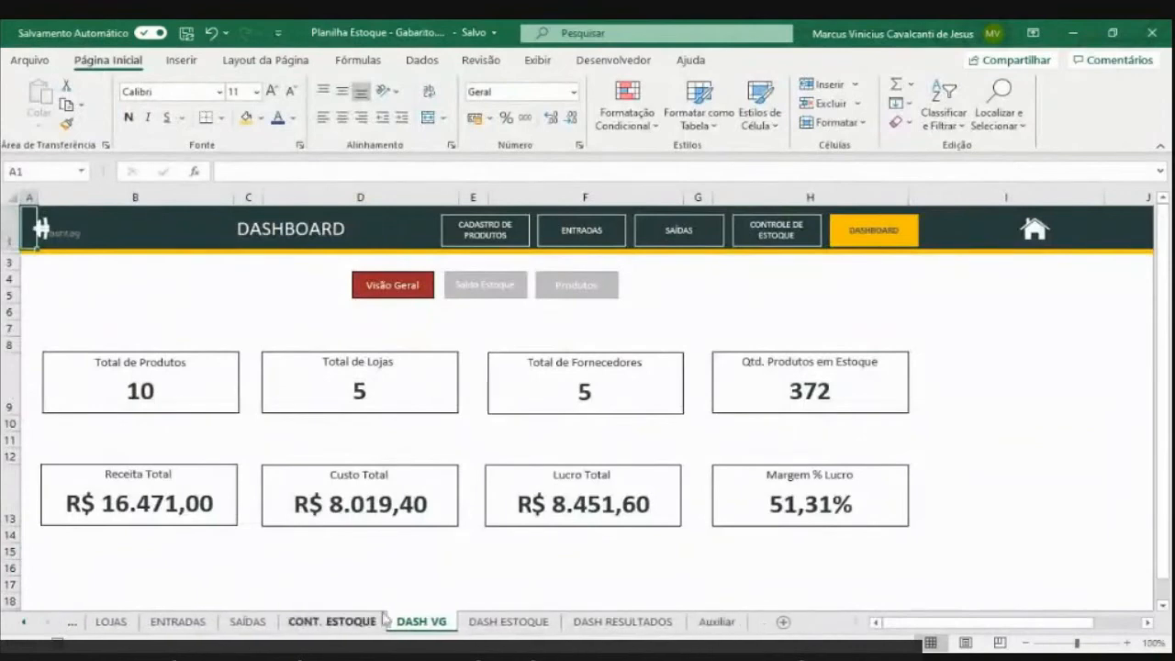
{"action": "left_click", "coordinate": [716, 621]}
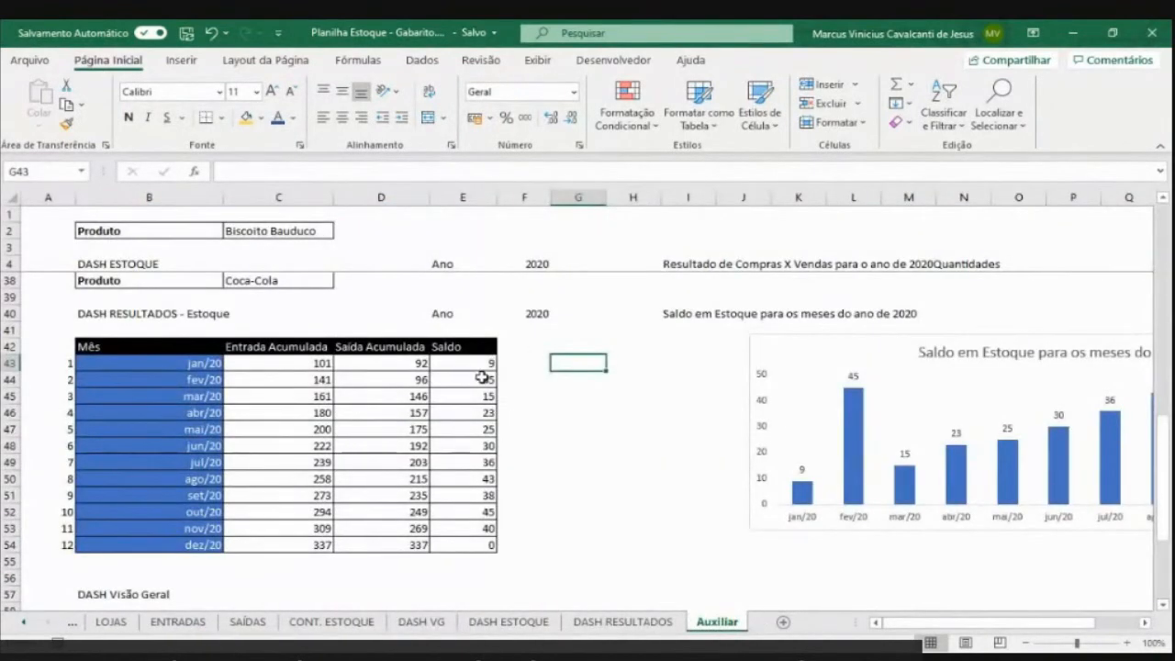
Switch back to the Planilha Estoque - Do Zero workbook and unhide its Auxiliar sheet
{"action": "key", "text": "alt+Tab"}
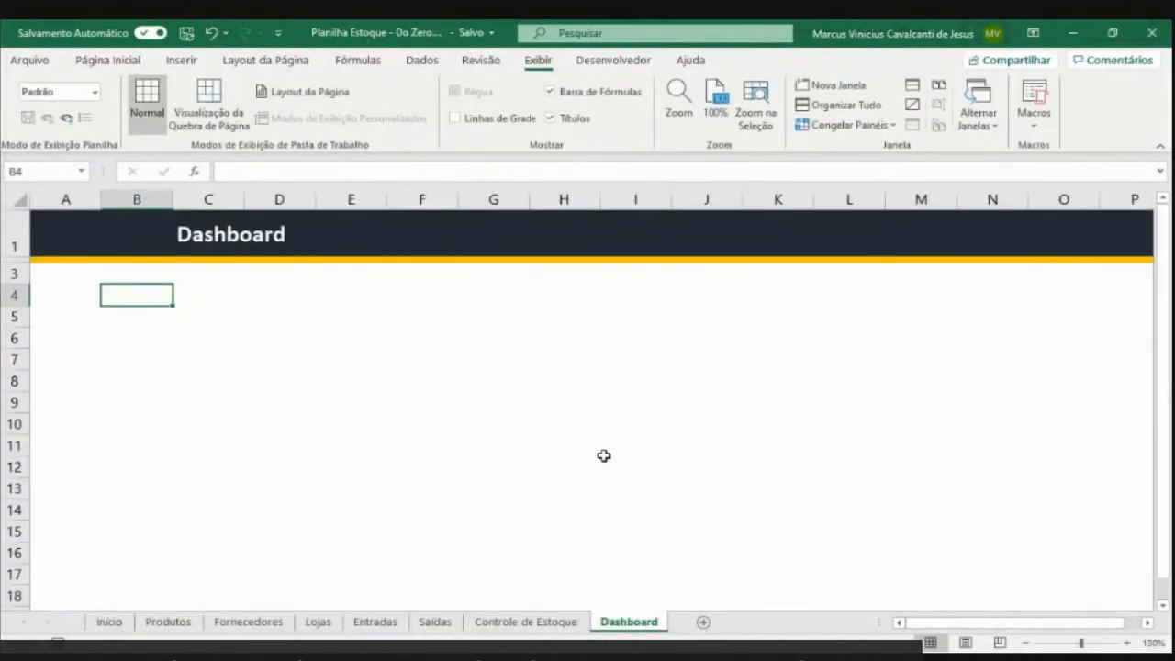
{"action": "right_click", "coordinate": [640, 627]}
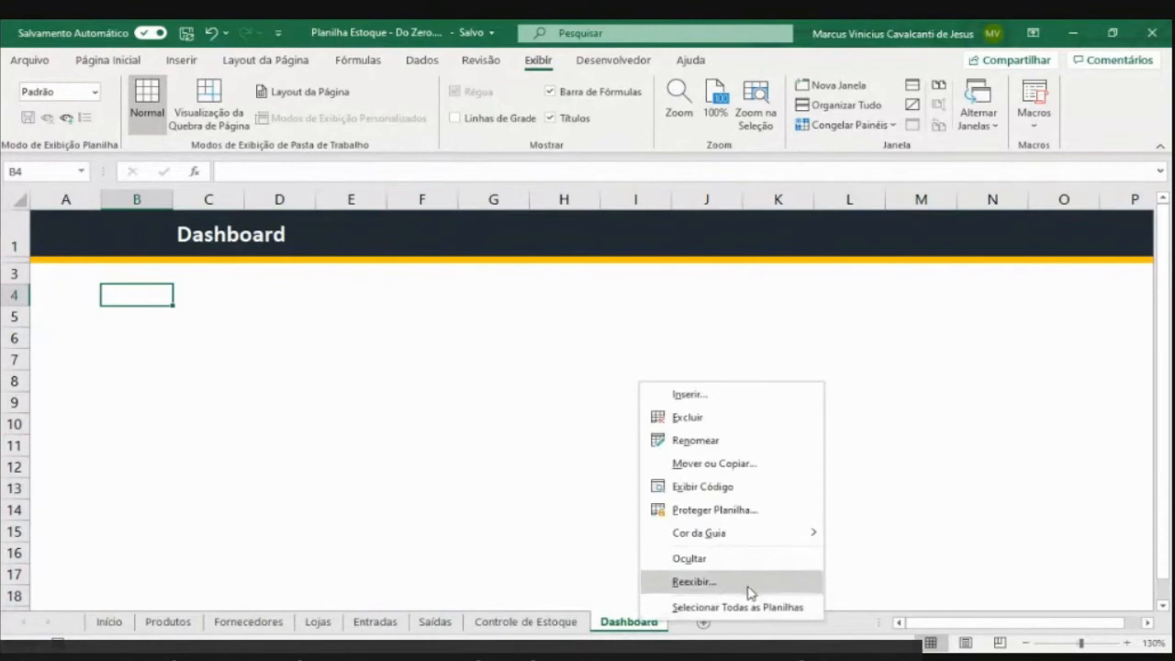
{"action": "left_click", "coordinate": [749, 585]}
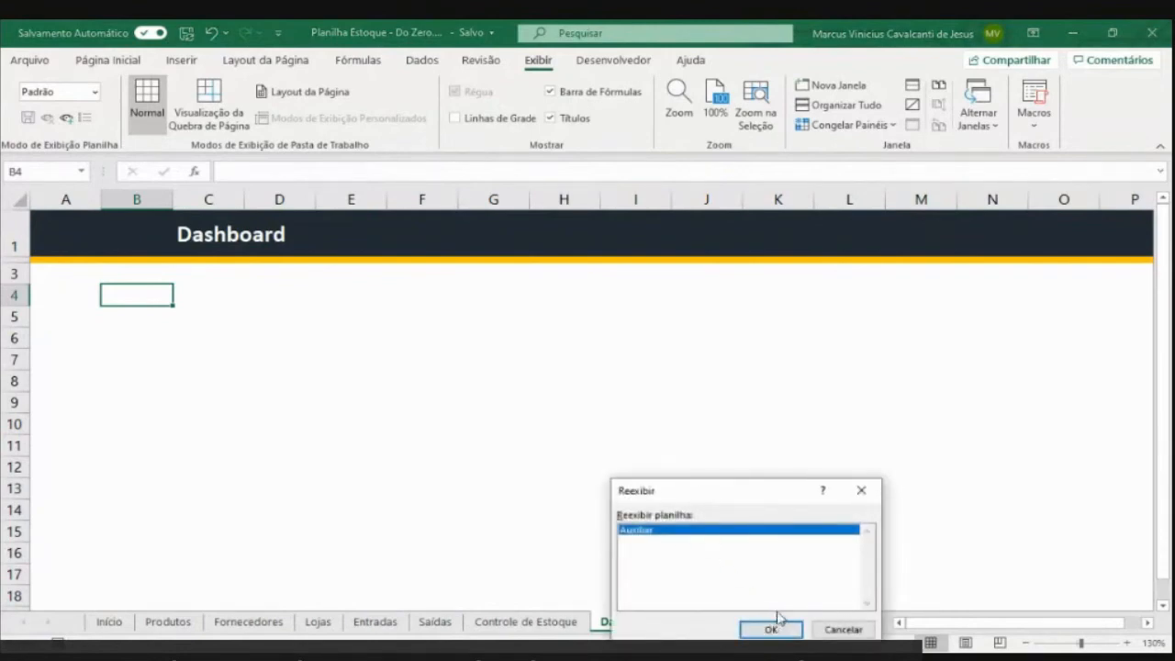
{"action": "left_click", "coordinate": [771, 627]}
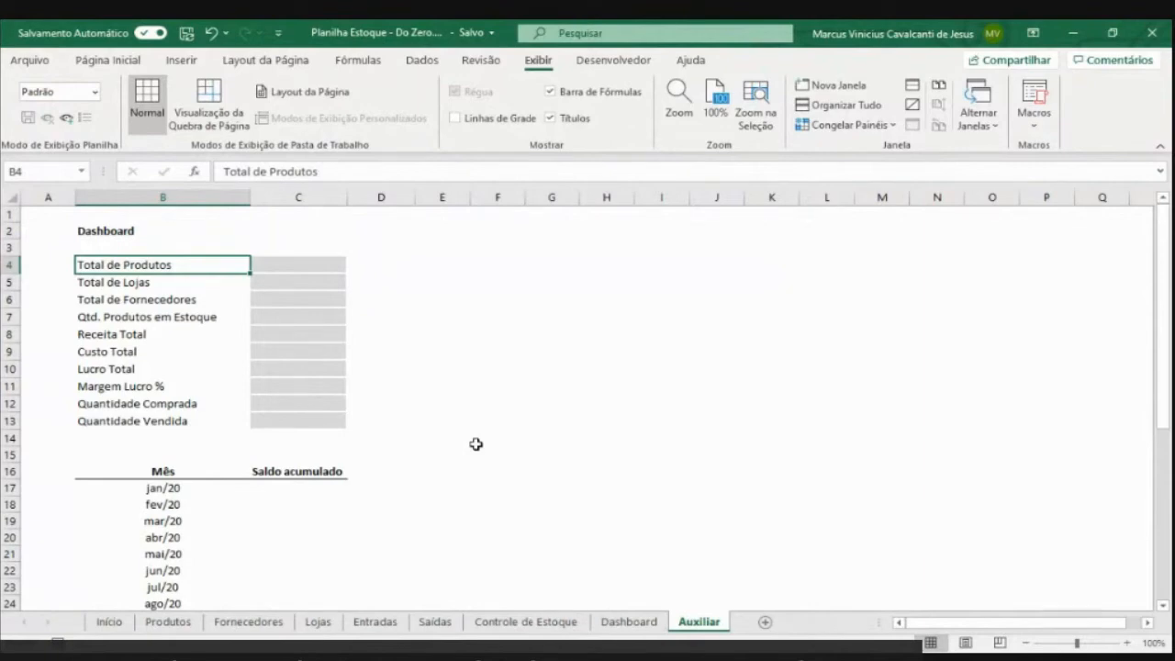
Calculate Total de Produtos in cell C4 of the Auxiliar sheet with CONT.VALORES over the Item column of the PRODUTOS table
{"action": "left_click", "coordinate": [309, 267]}
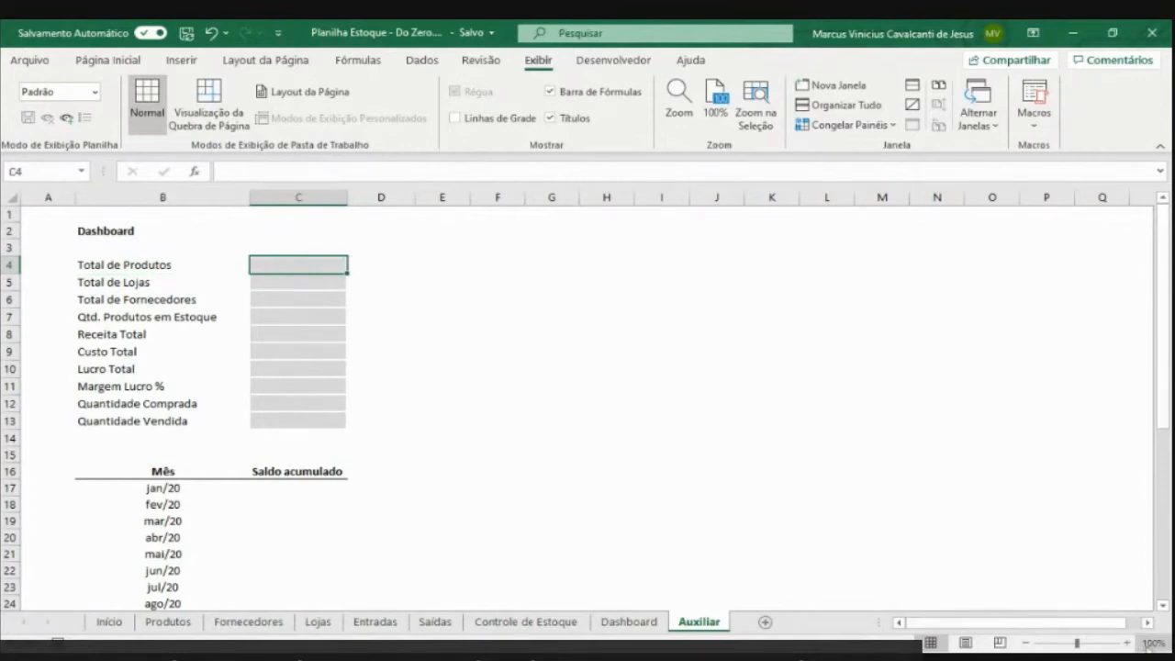
{"action": "left_click", "coordinate": [1126, 643]}
{"action": "left_click", "coordinate": [1127, 643]}
{"action": "left_click", "coordinate": [1127, 643]}
{"action": "left_click", "coordinate": [1127, 643]}
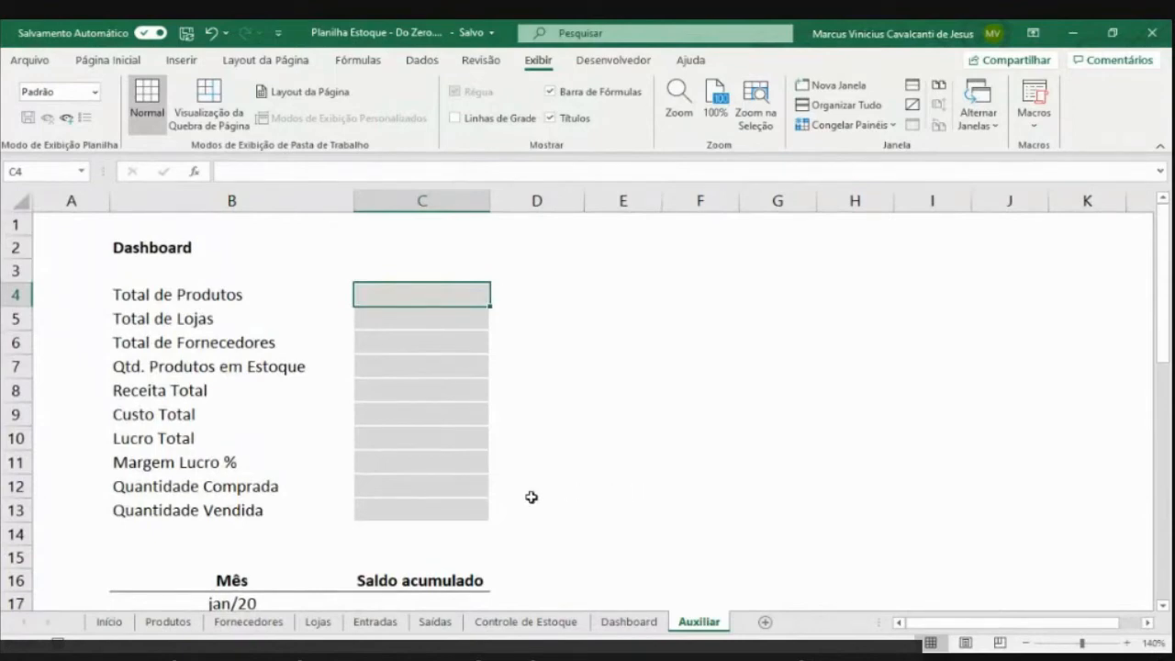
{"action": "left_click", "coordinate": [189, 623]}
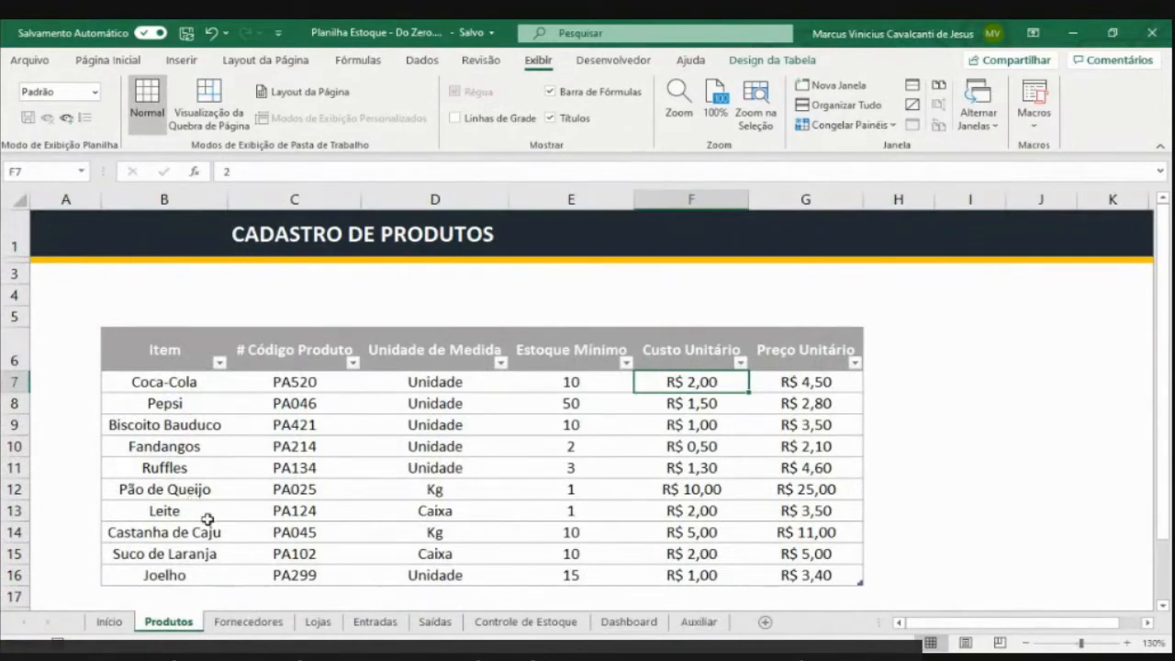
{"action": "left_click", "coordinate": [688, 626]}
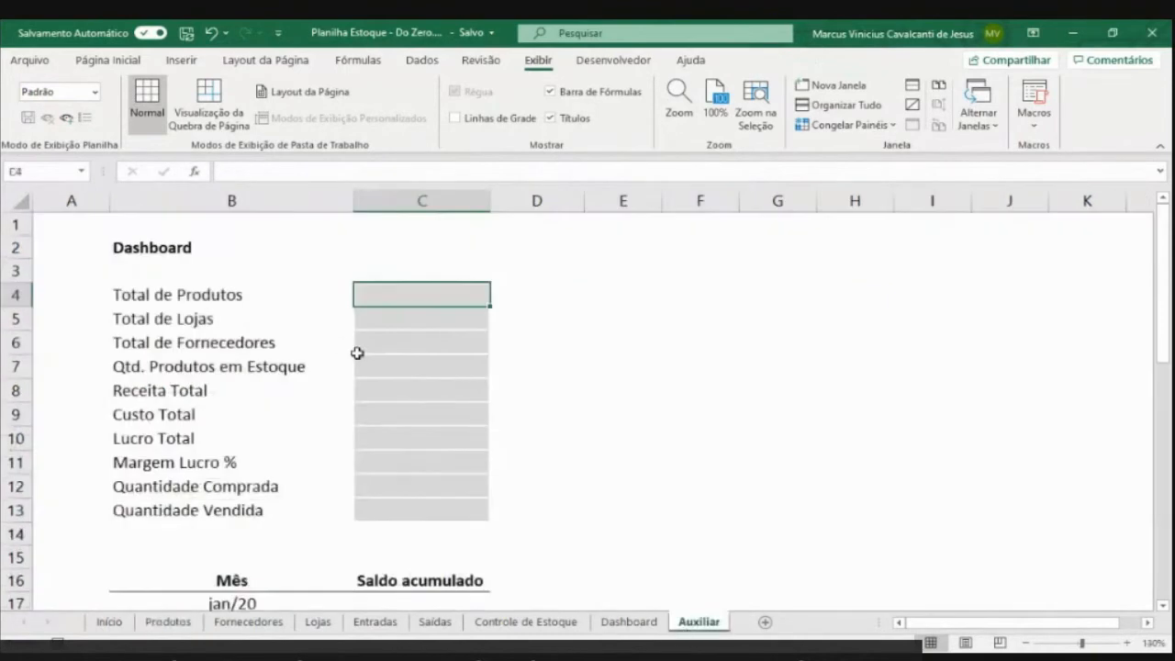
{"action": "type", "text": "=cont"}
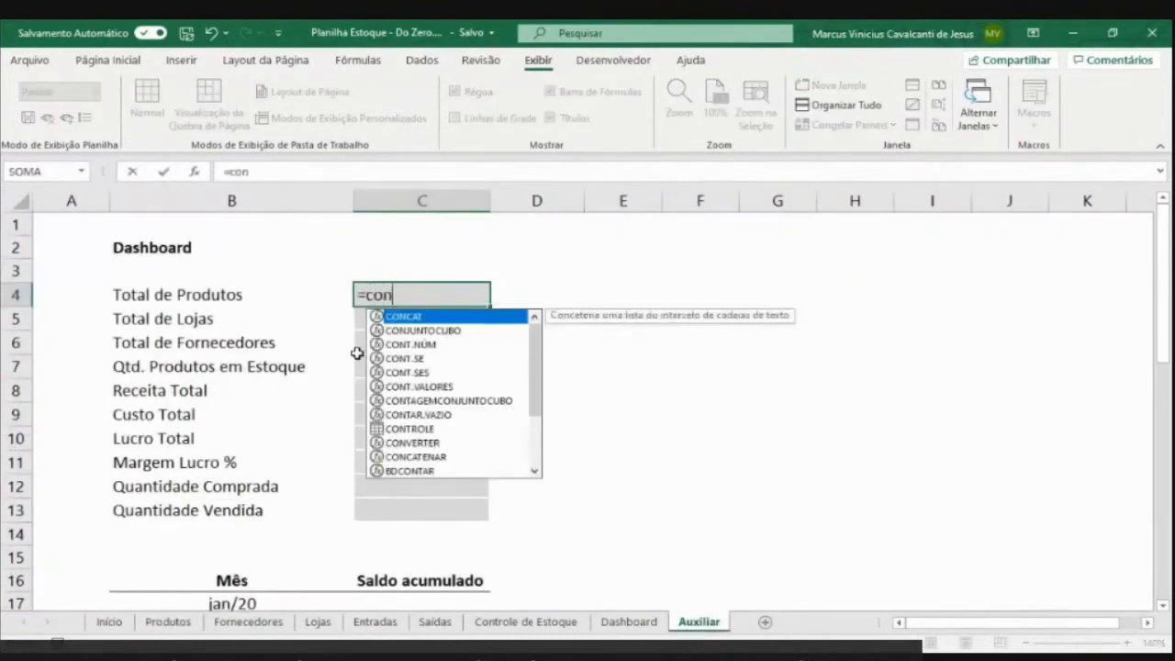
{"action": "key", "text": "Down"}
{"action": "key", "text": "Down"}
{"action": "key", "text": "Down"}
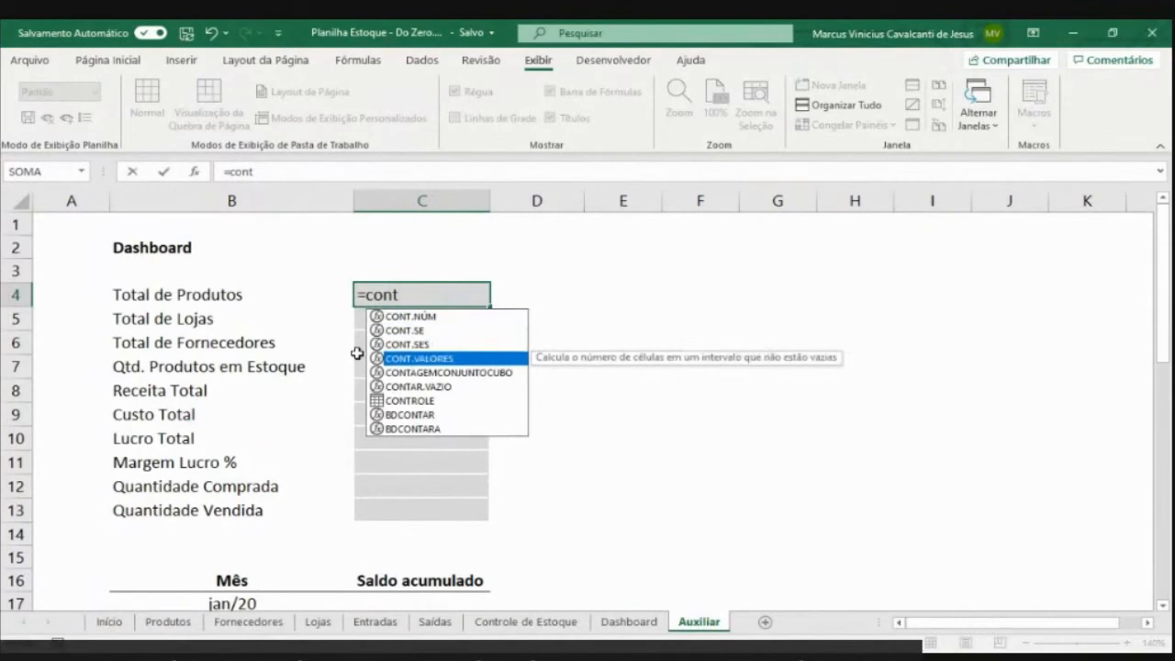
{"action": "key", "text": "Tab"}
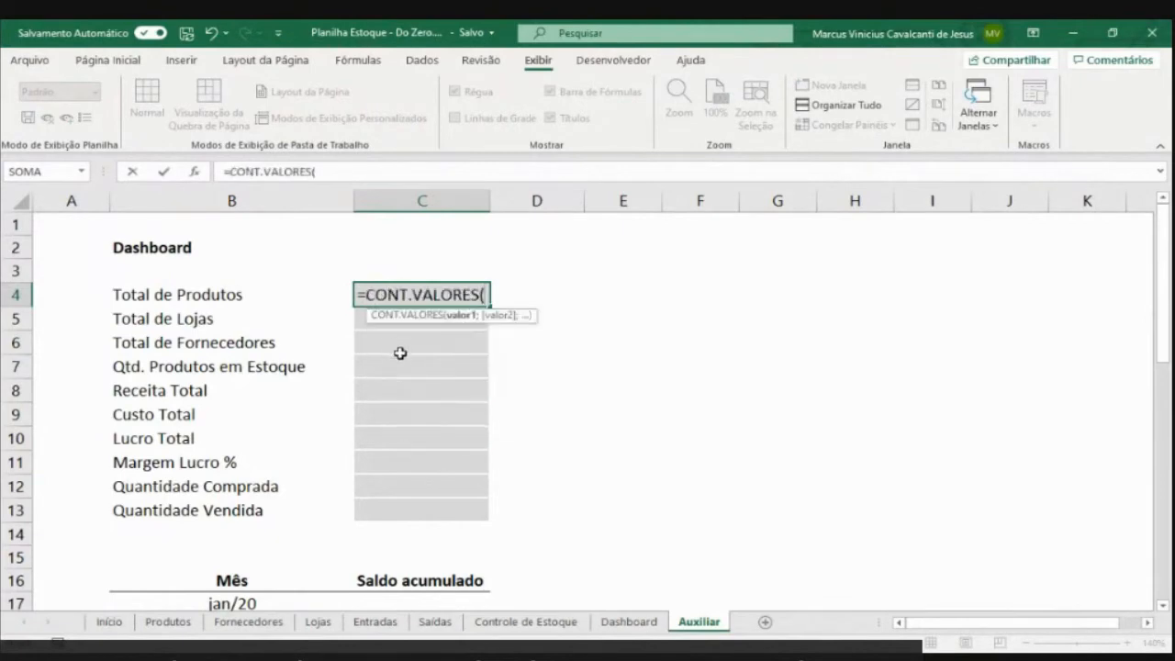
{"action": "left_click", "coordinate": [169, 621]}
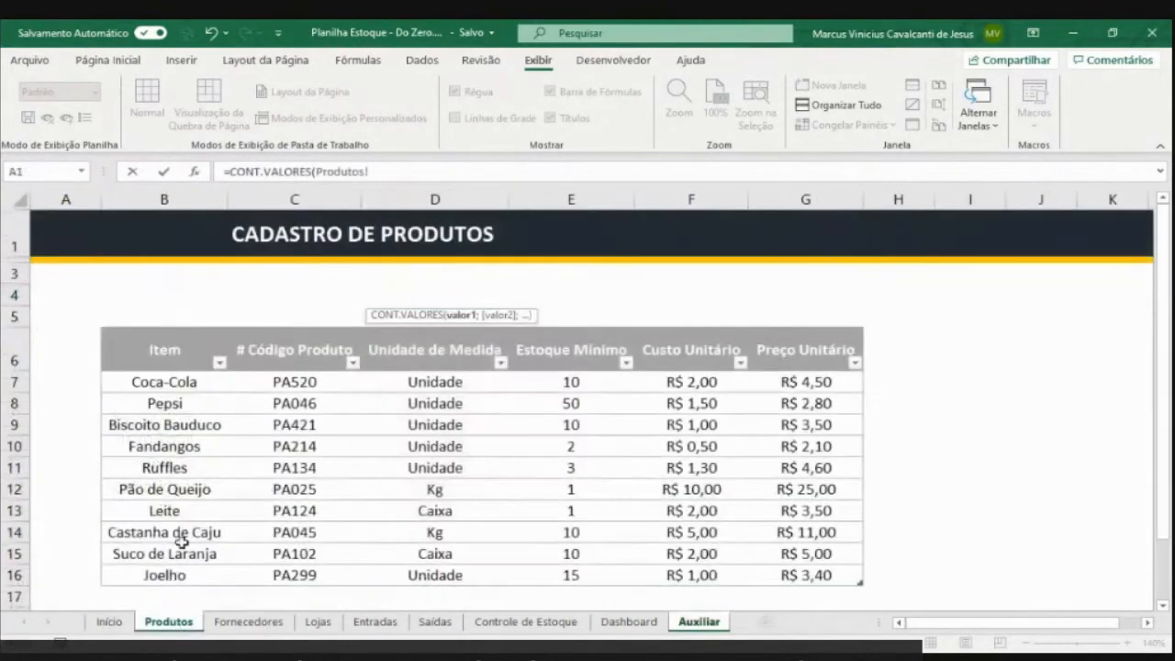
{"action": "left_click", "coordinate": [162, 382]}
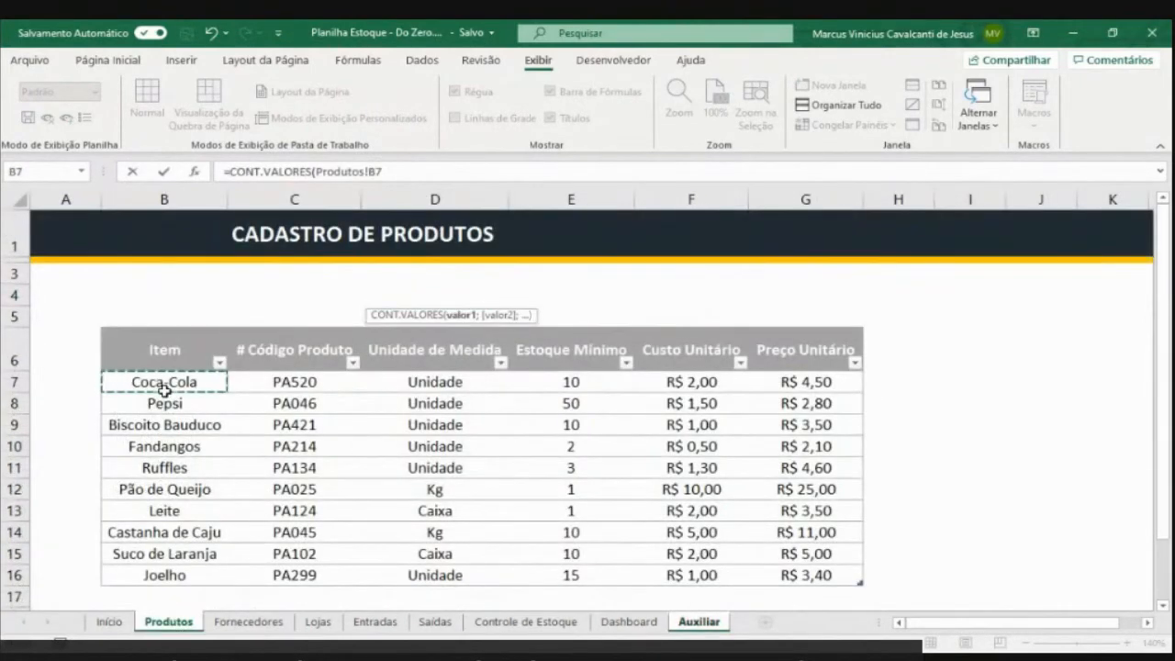
{"action": "key", "text": "ctrl+shift+Down"}
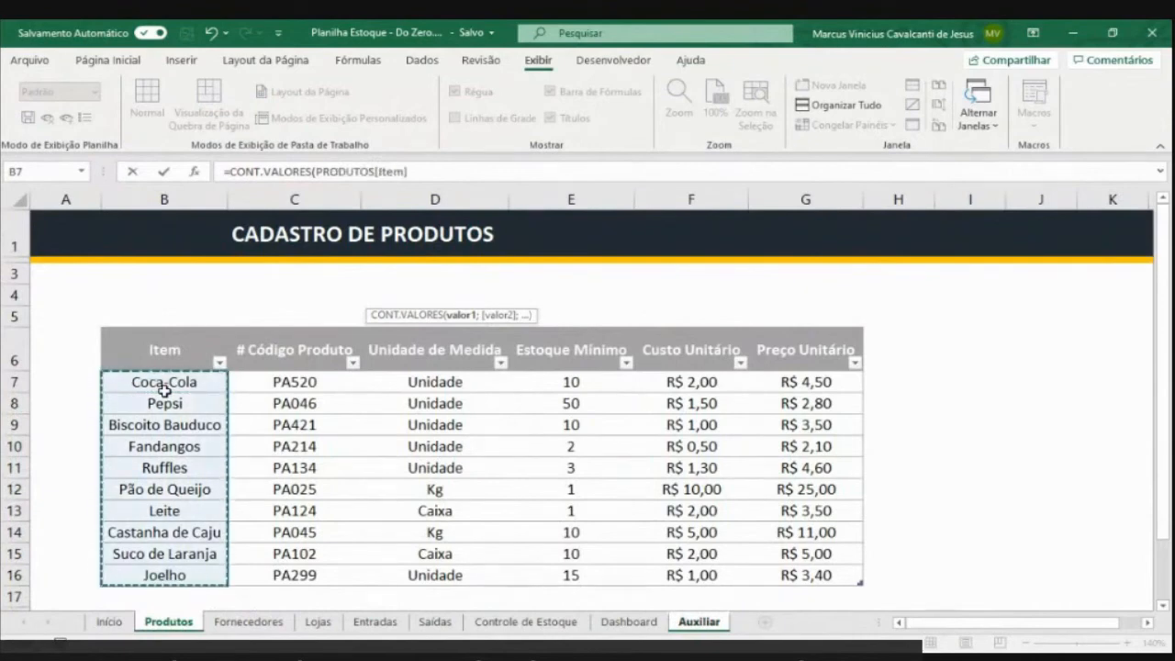
{"action": "type", "text": ")"}
{"action": "key", "text": "Return"}
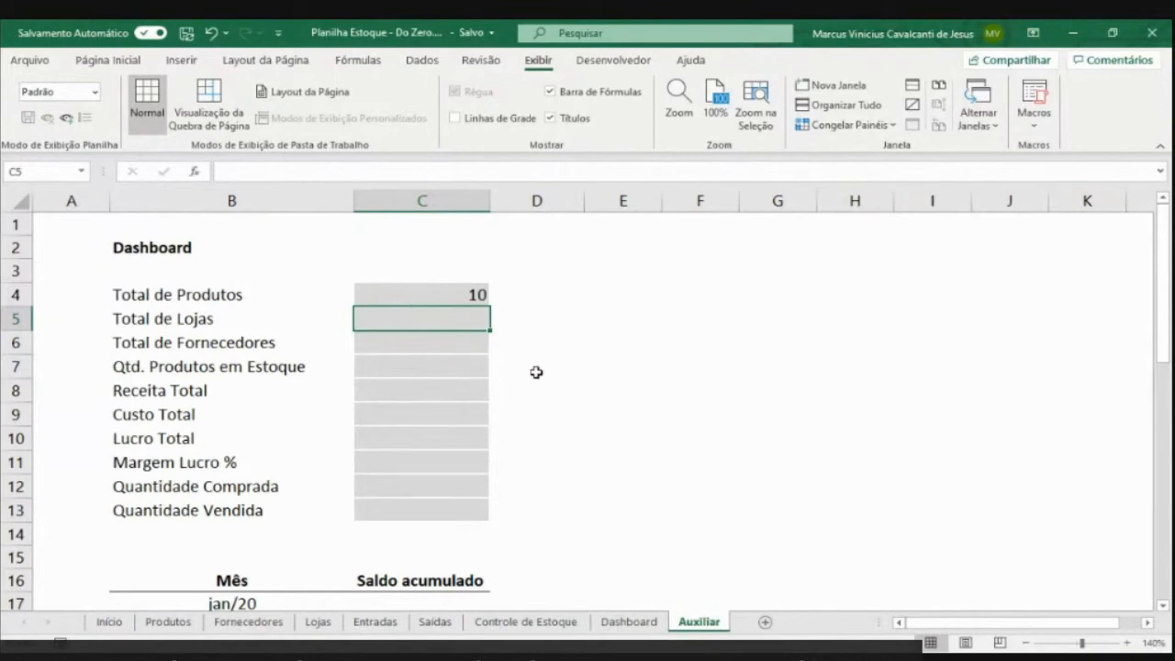
Calculate Total de Lojas in cell C5 with CONT.VALORES over the Loja column of the LOJAS table
{"action": "type", "text": "=cont"}
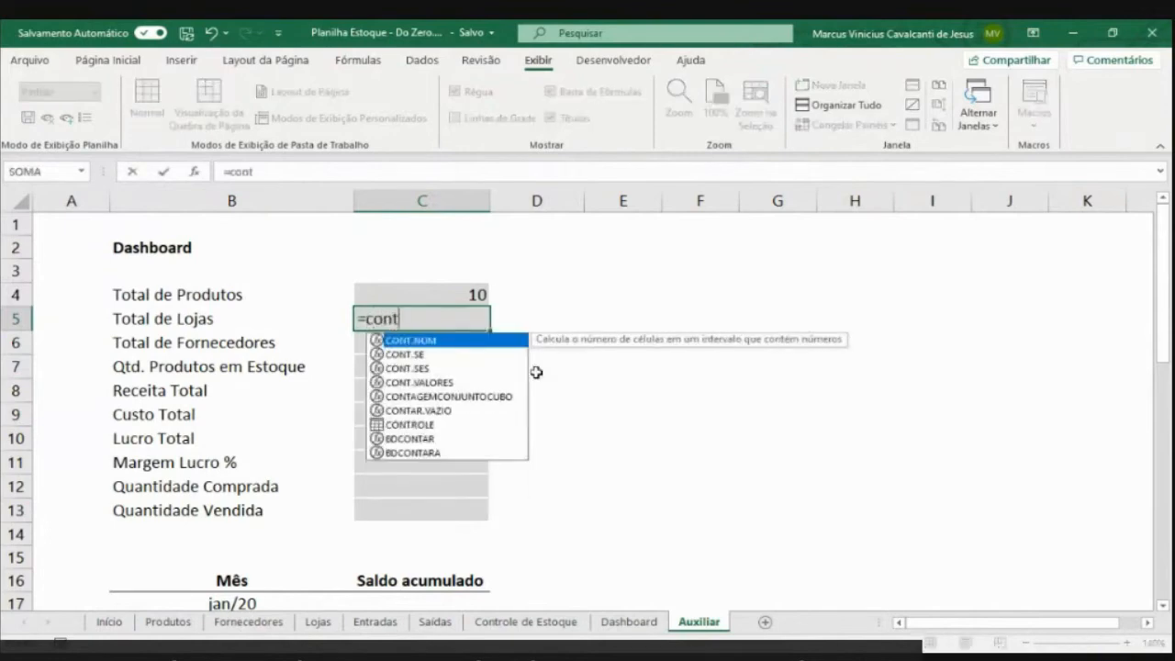
{"action": "key", "text": "Down"}
{"action": "key", "text": "Down"}
{"action": "key", "text": "Down"}
{"action": "key", "text": "Tab"}
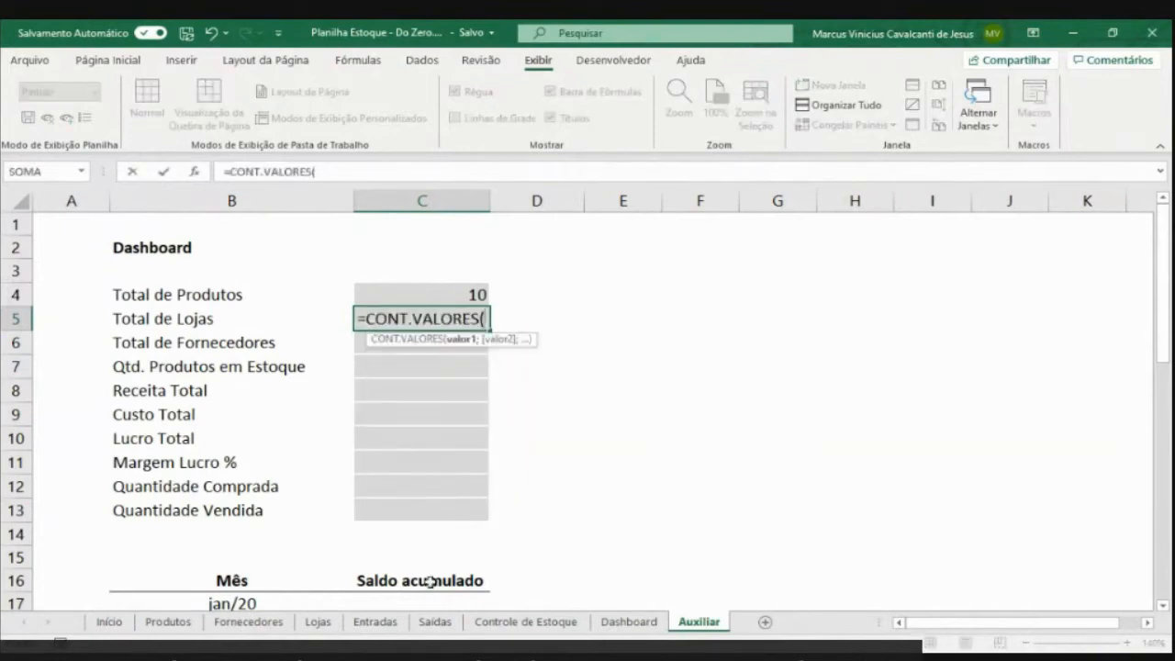
{"action": "left_click", "coordinate": [317, 623]}
{"action": "left_click", "coordinate": [138, 384]}
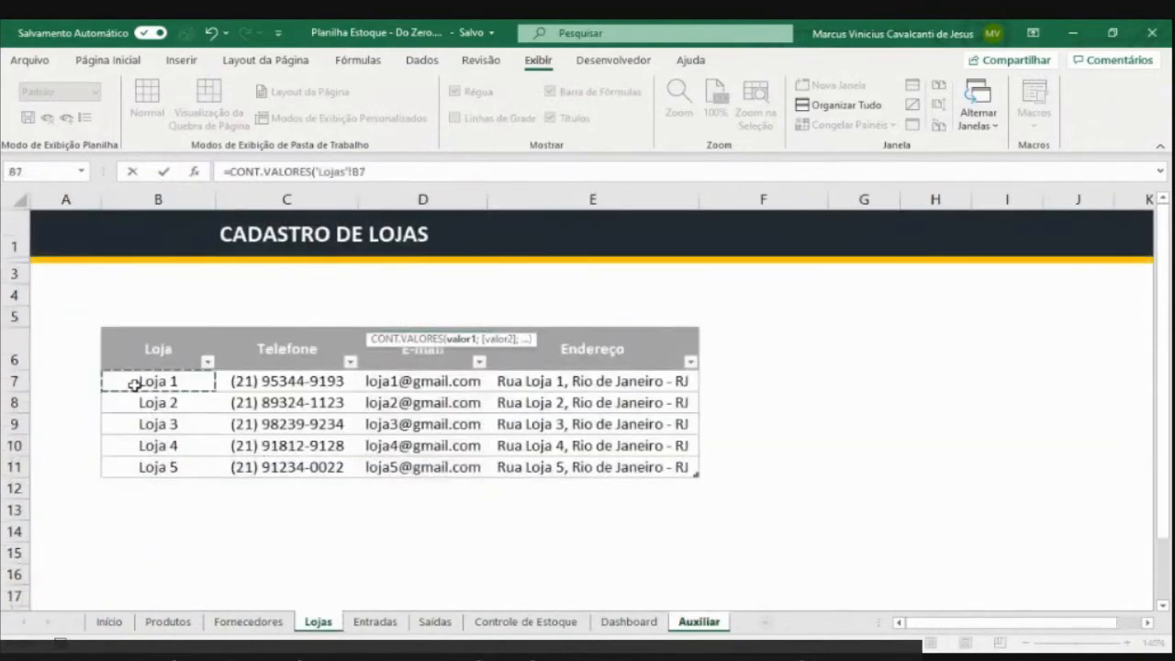
{"action": "key", "text": "ctrl+shift+Down"}
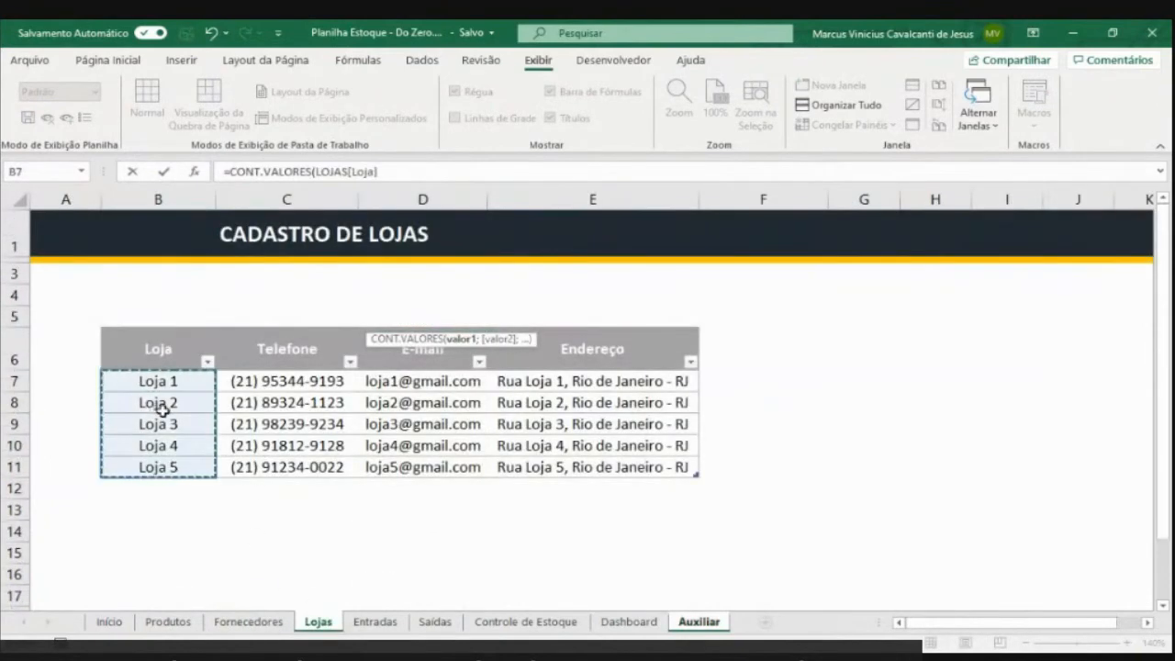
{"action": "key", "text": "Return"}
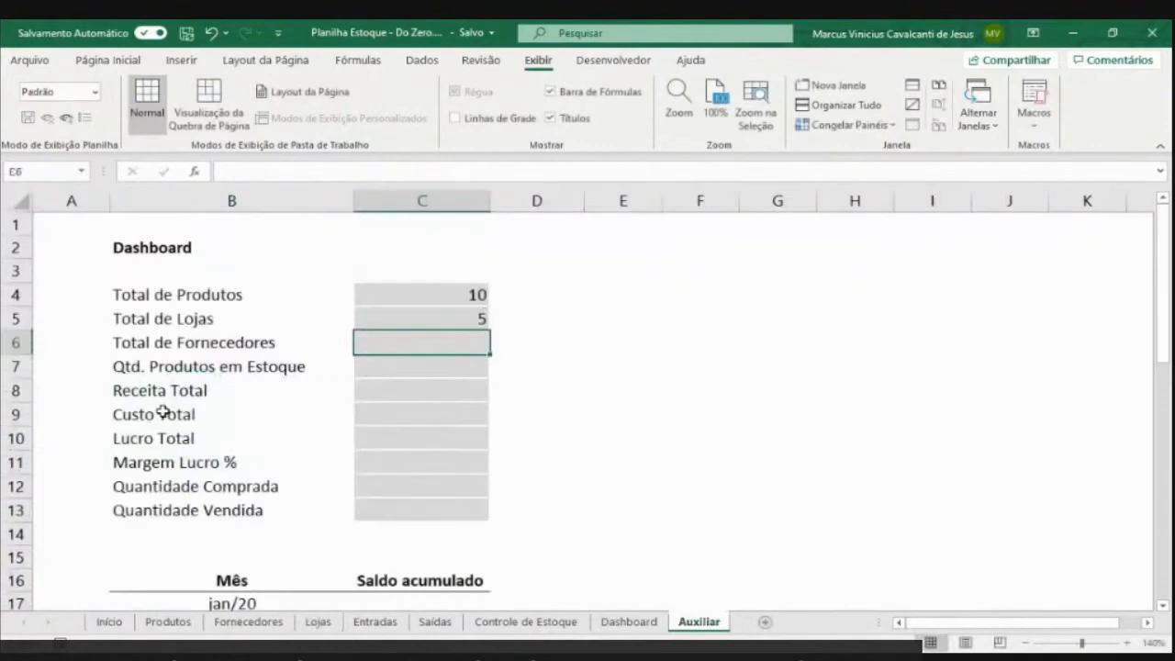
{"action": "key", "text": "Up"}
{"action": "key", "text": "Down"}
Calculate Total de Fornecedores in cell C6 with CONT.VALORES over the Empresa column of the FORNECEDORES table
{"action": "type", "text": "=c"}
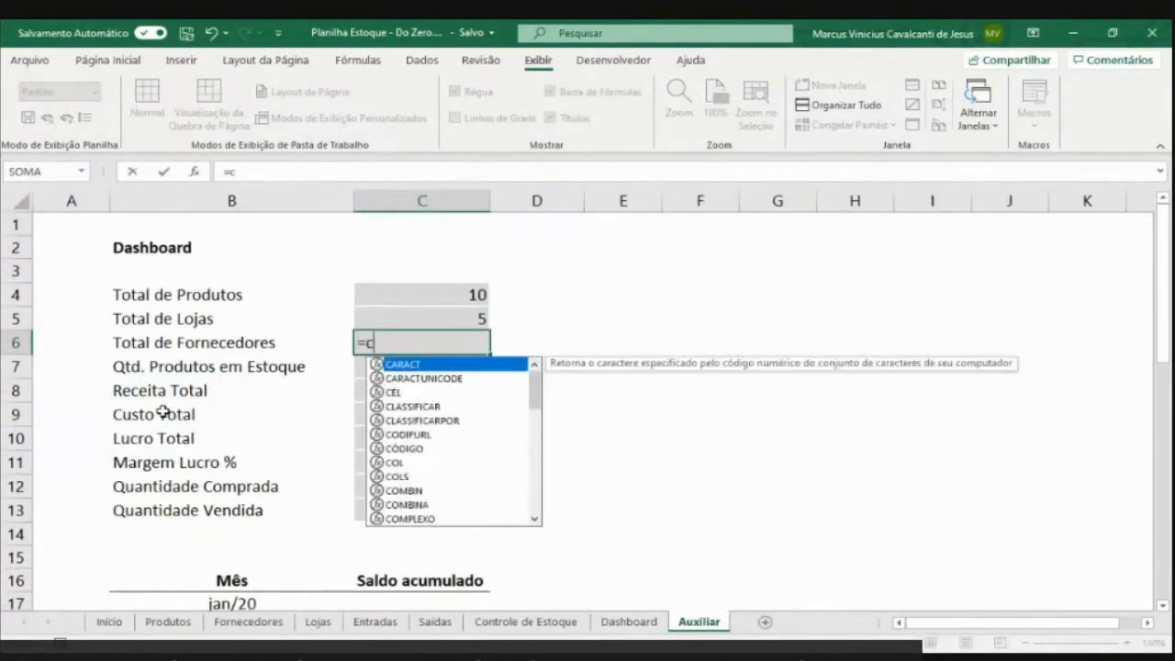
{"action": "type", "text": "ont"}
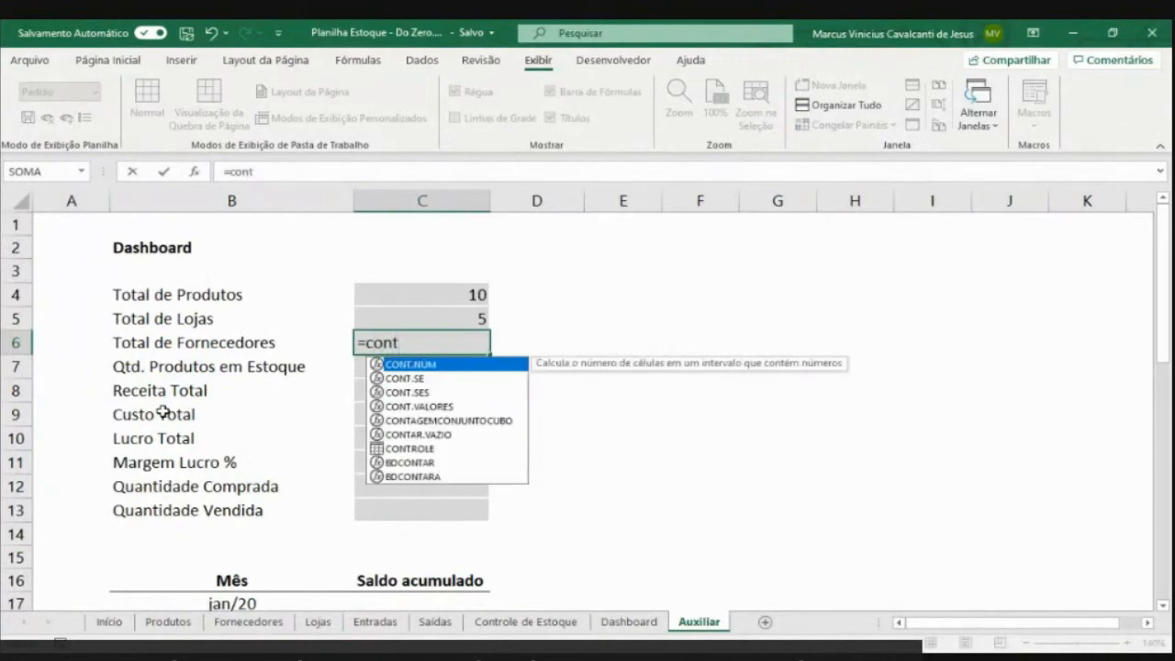
{"action": "key", "text": "Down"}
{"action": "key", "text": "Down"}
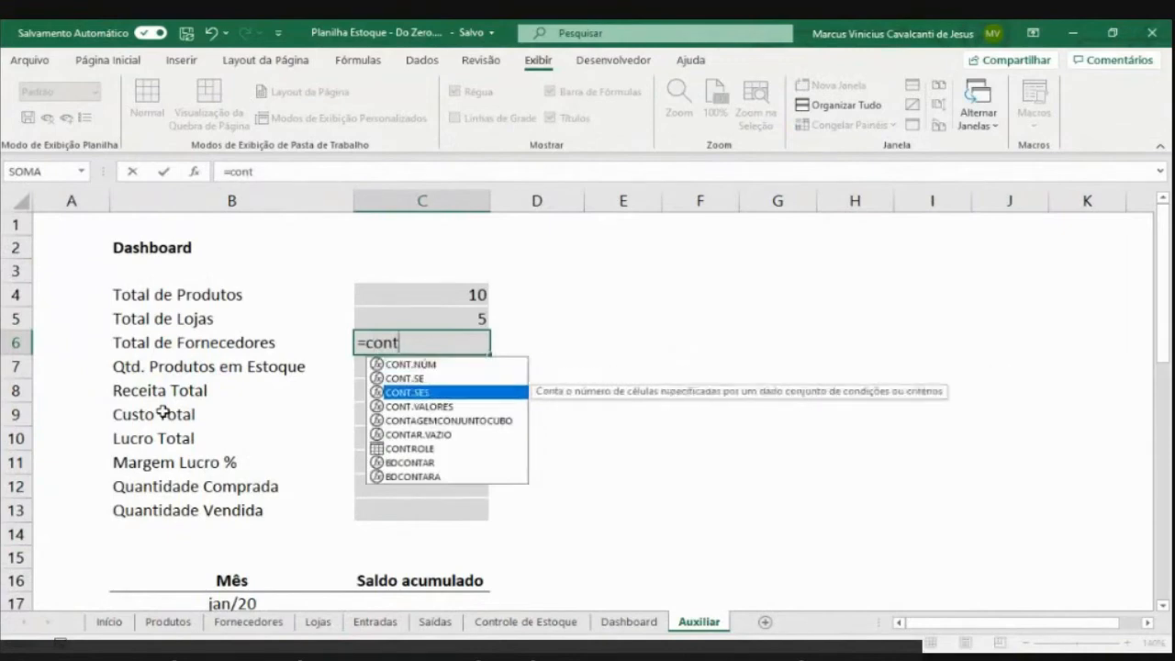
{"action": "key", "text": "Down"}
{"action": "key", "text": "Tab"}
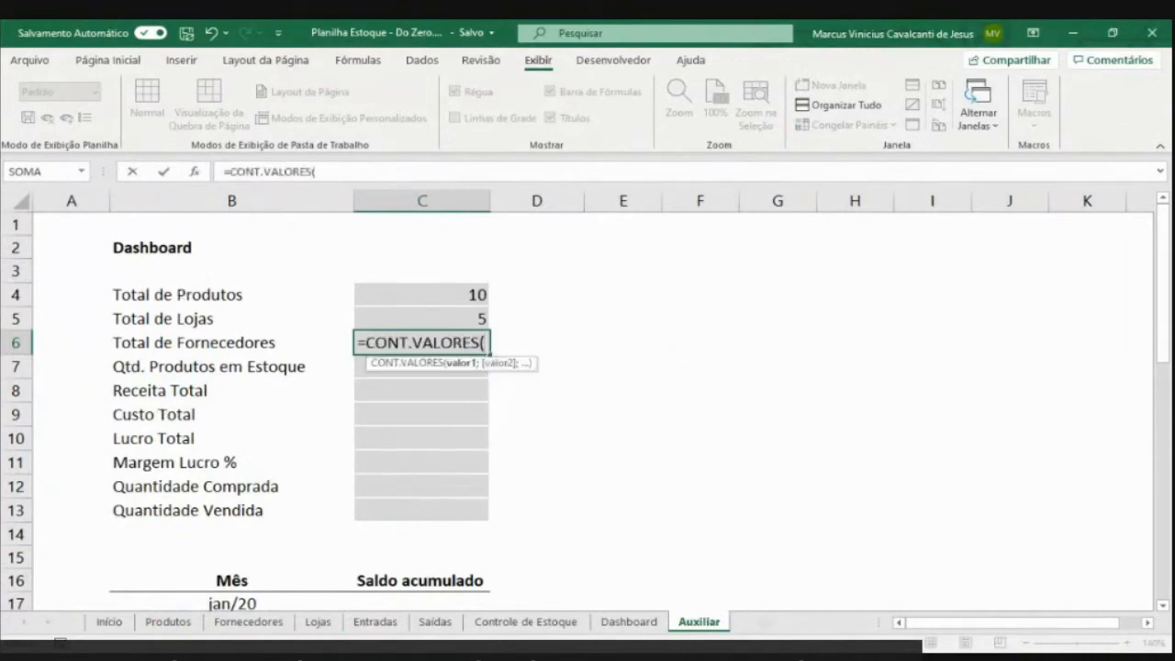
{"action": "left_click", "coordinate": [248, 622]}
{"action": "left_click_drag", "start_coordinate": [190, 360], "coordinate": [190, 445]}
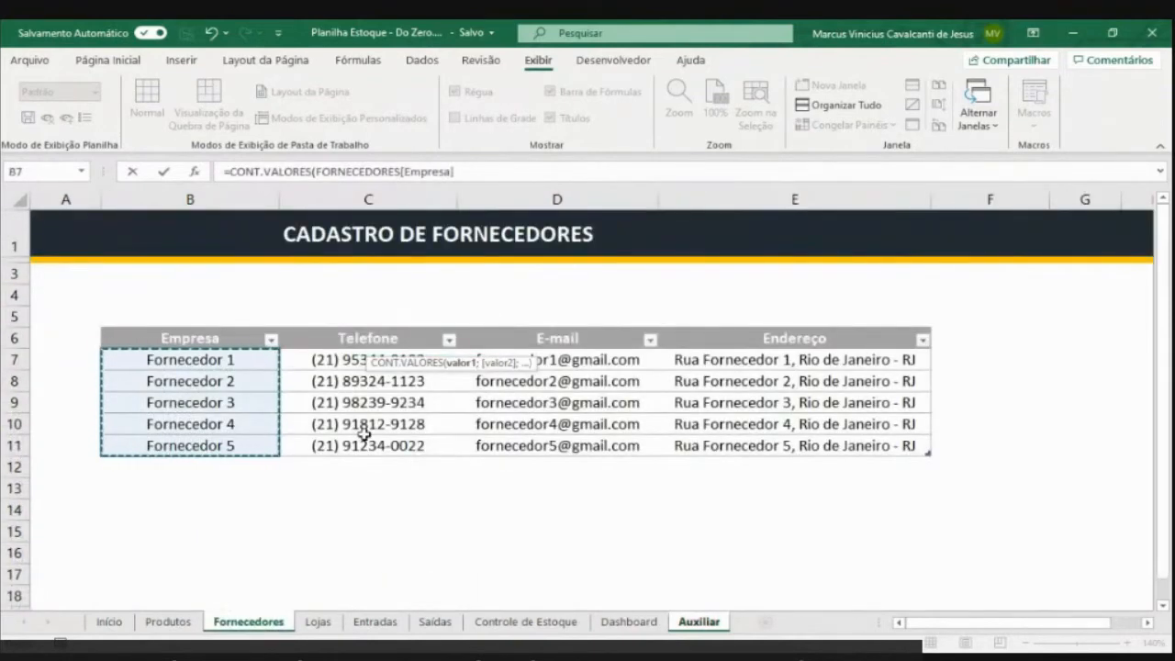
{"action": "key", "text": "Return"}
{"action": "key", "text": "Up"}
{"action": "key", "text": "Up"}
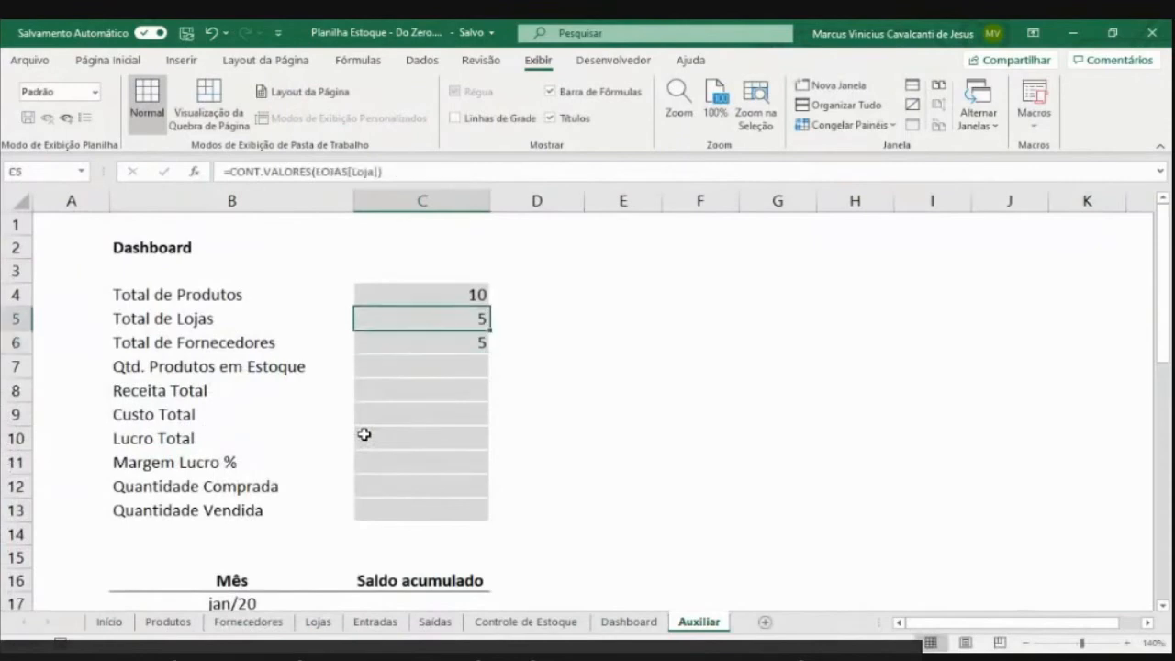
{"action": "key", "text": "Down"}
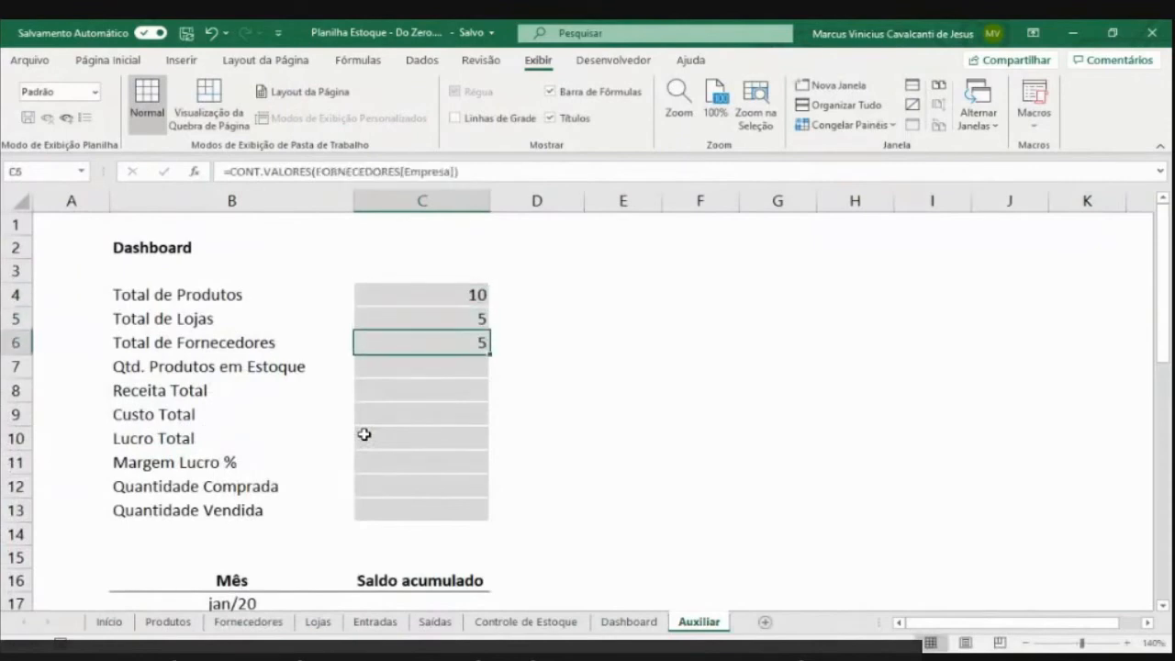
Calculate Qtd. Produtos em Estoque in cell C7 with SOMA over the Saldo column of the Controle de Estoque sheet's CONTROLE table
{"action": "key", "text": "Down"}
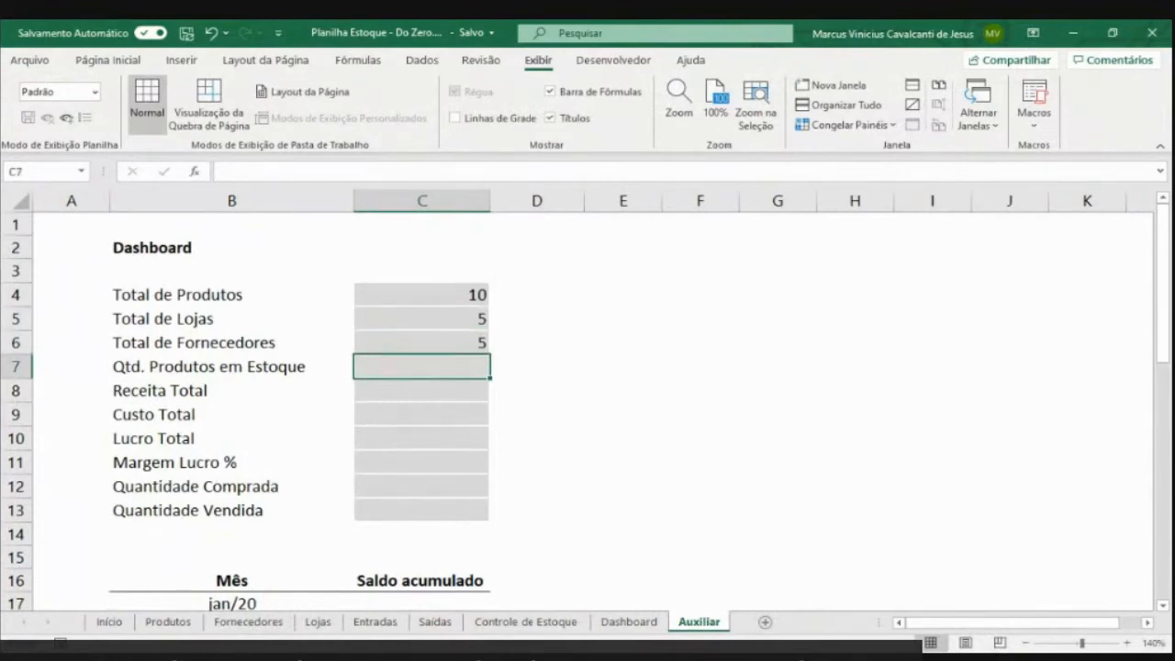
{"action": "left_click", "coordinate": [525, 622]}
{"action": "left_click_drag", "start_coordinate": [504, 389], "coordinate": [529, 583]}
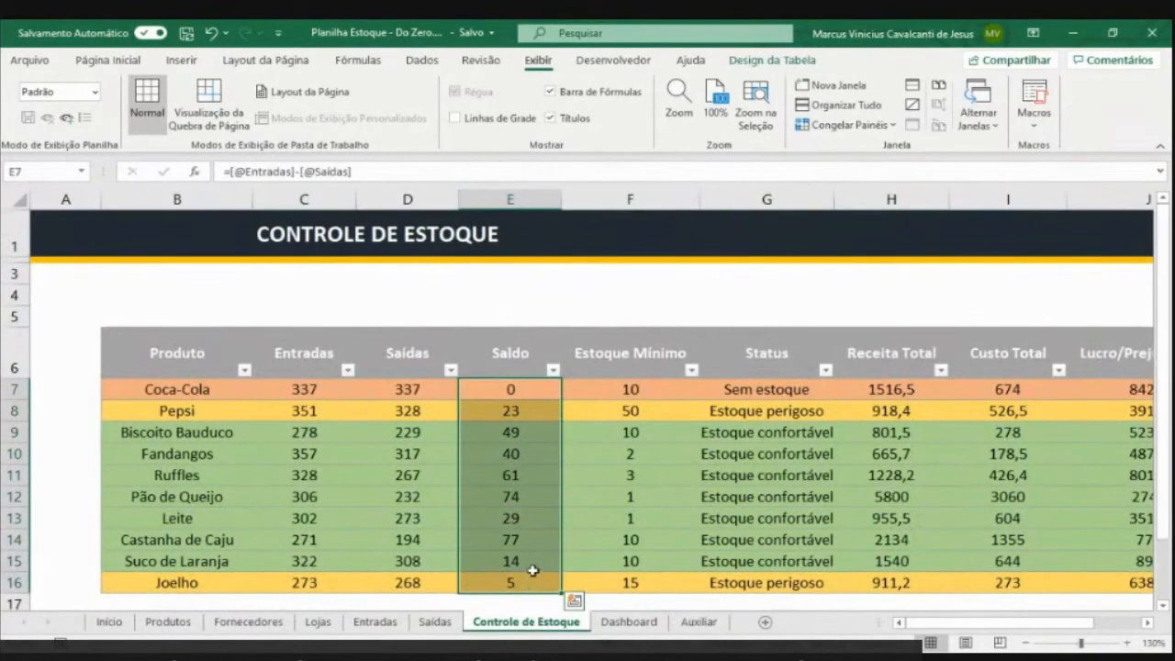
{"action": "left_click", "coordinate": [700, 622]}
{"action": "type", "text": "="}
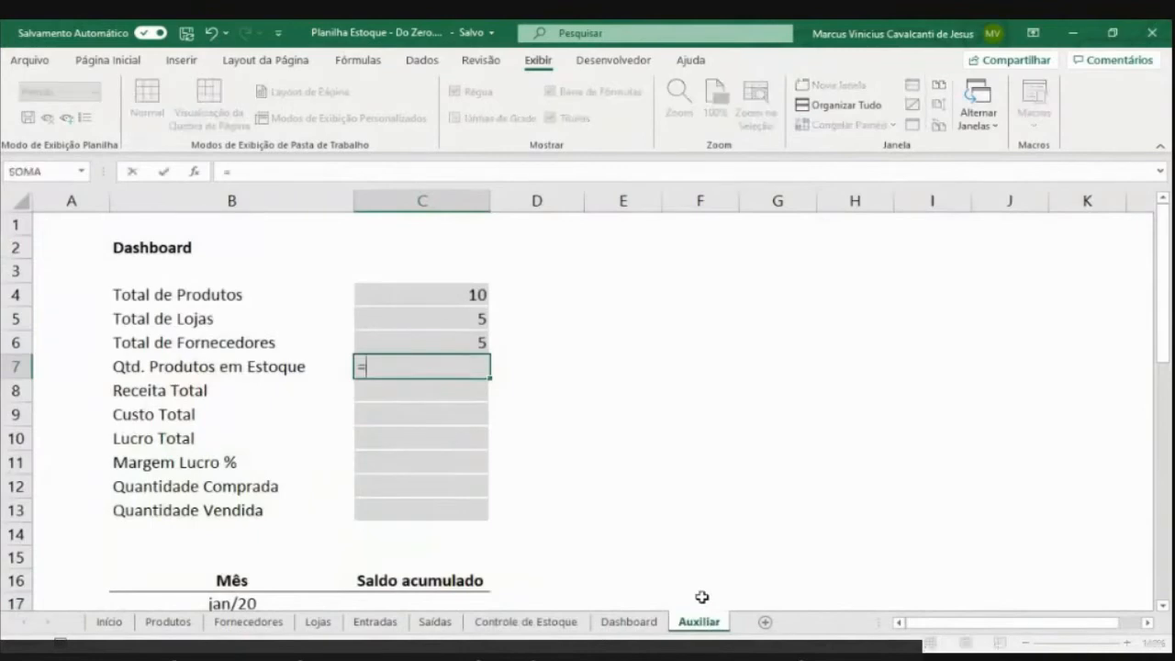
{"action": "type", "text": "soma"}
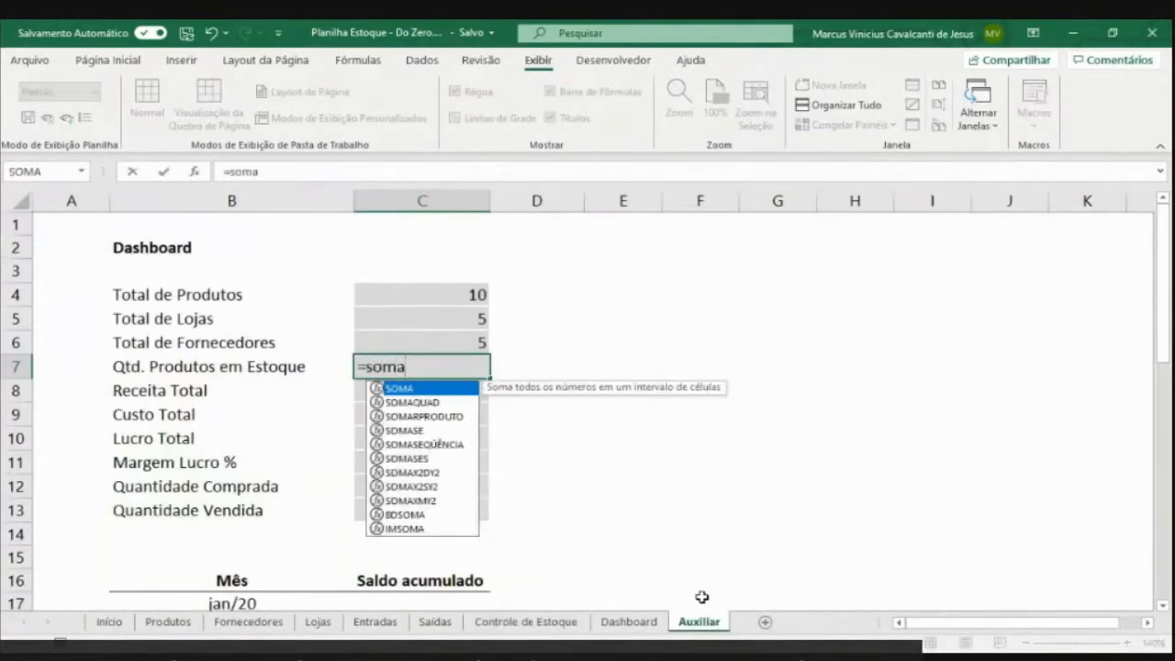
{"action": "key", "text": "Tab"}
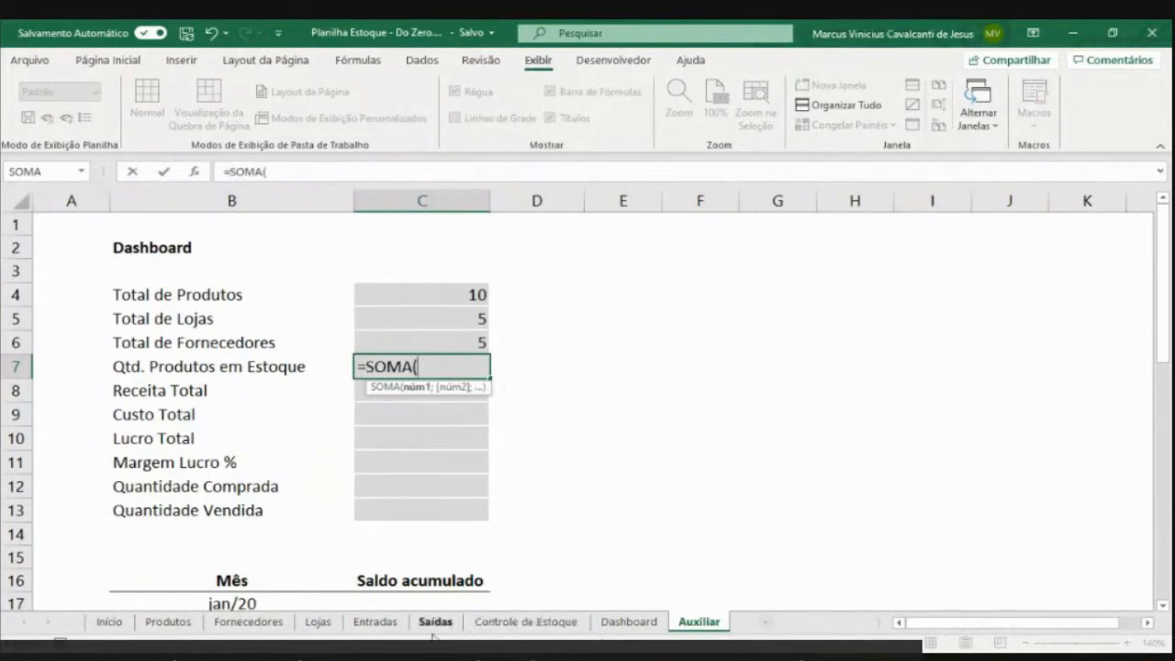
{"action": "left_click", "coordinate": [475, 626]}
{"action": "left_click", "coordinate": [534, 396]}
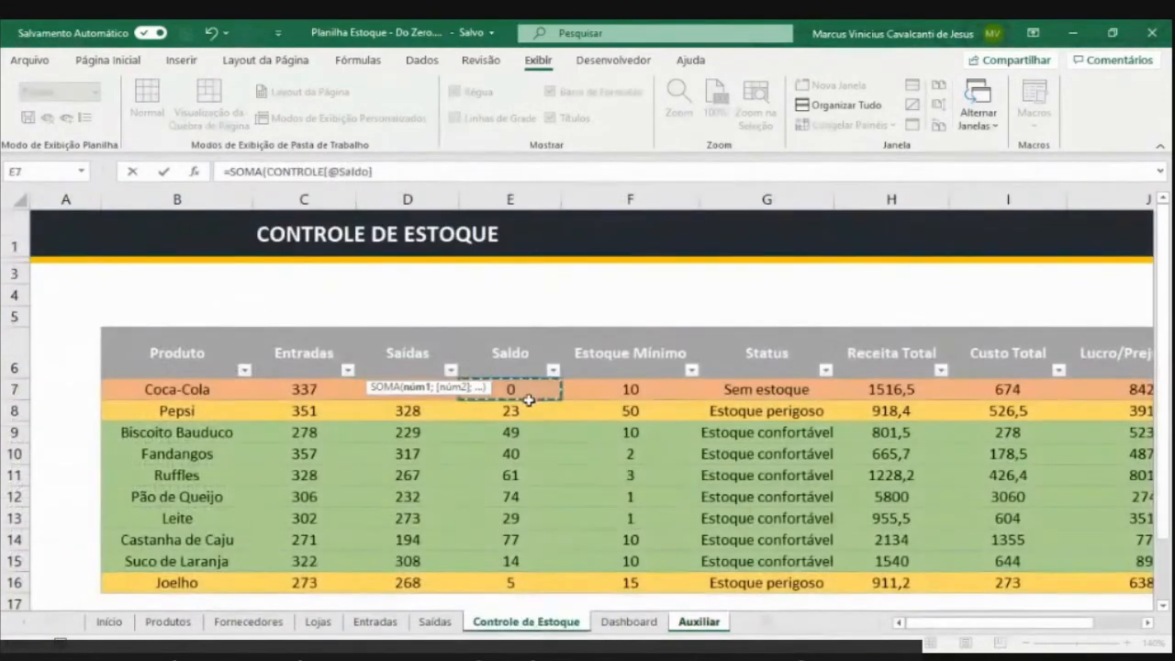
{"action": "key", "text": "ctrl+shift+Down"}
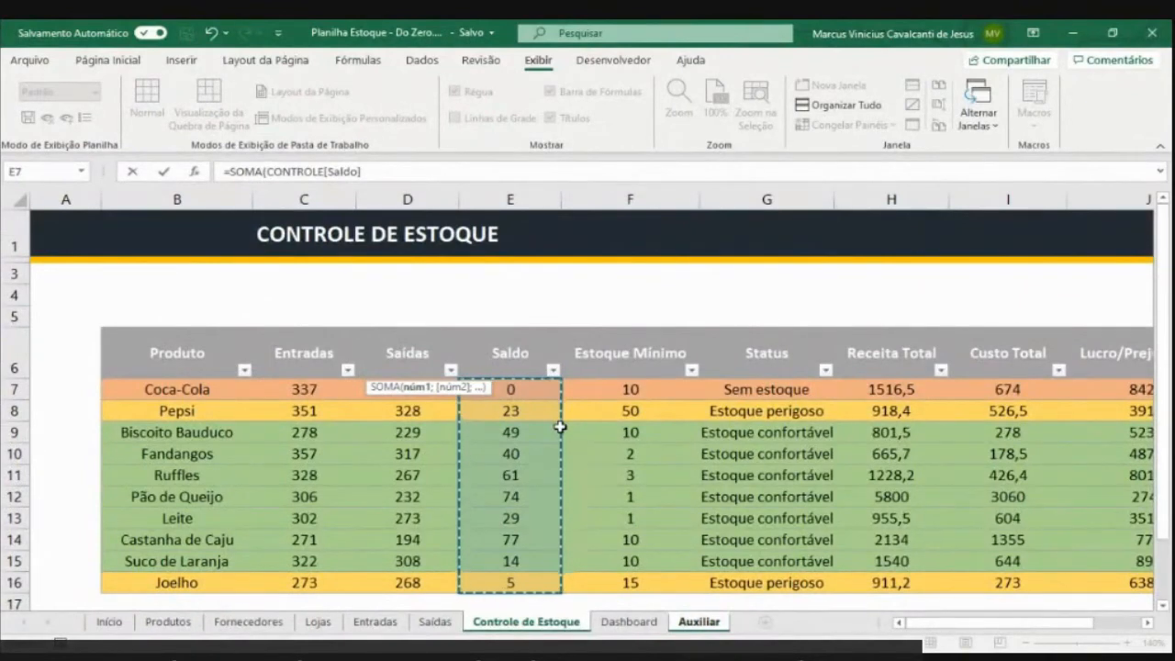
{"action": "key", "text": "Return"}
{"action": "key", "text": "Up"}
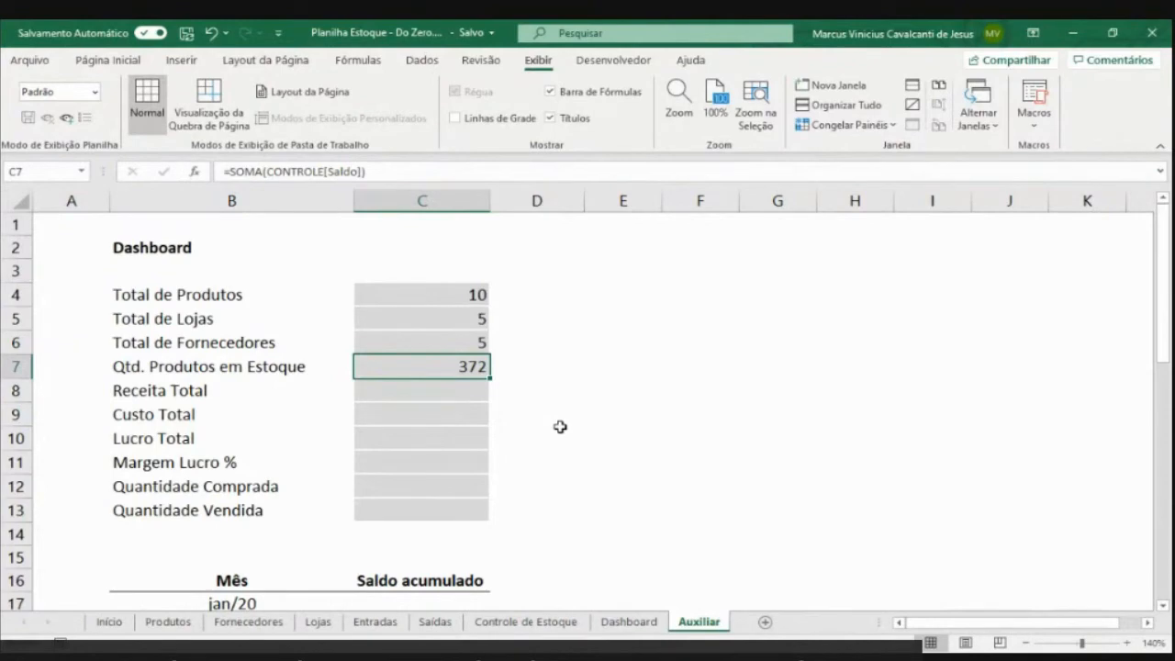
Calculate Receita Total in cell C8 with SOMA over the Receita Total column of the Controle de Estoque sheet's CONTROLE table
{"action": "key", "text": "Down"}
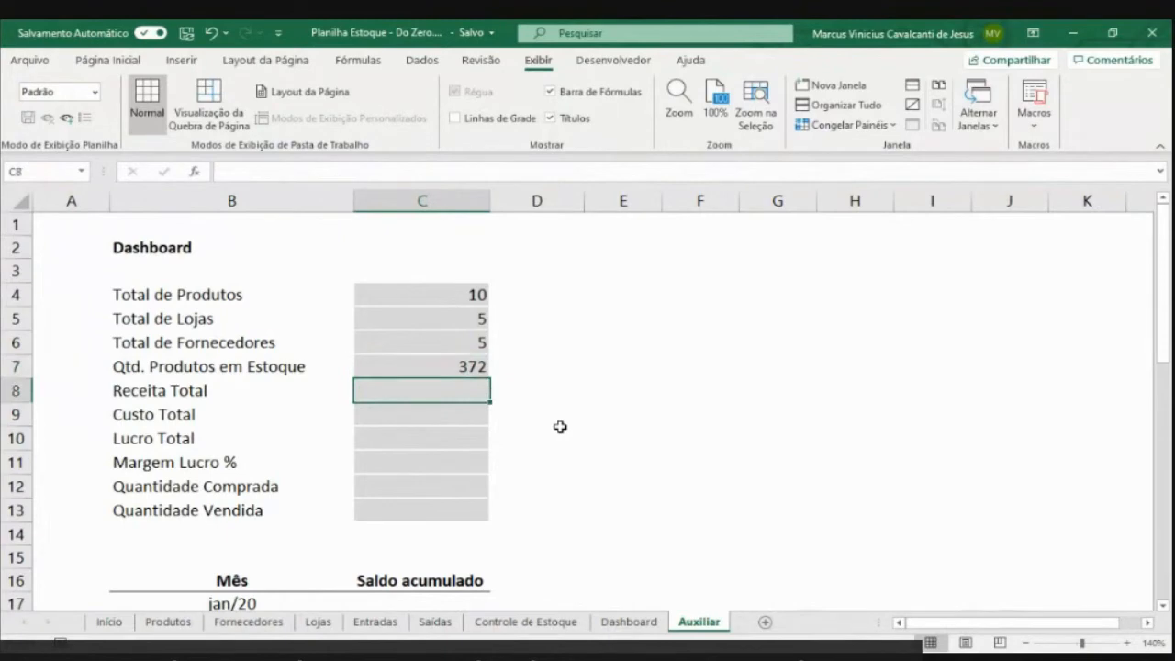
{"action": "type", "text": "=soma"}
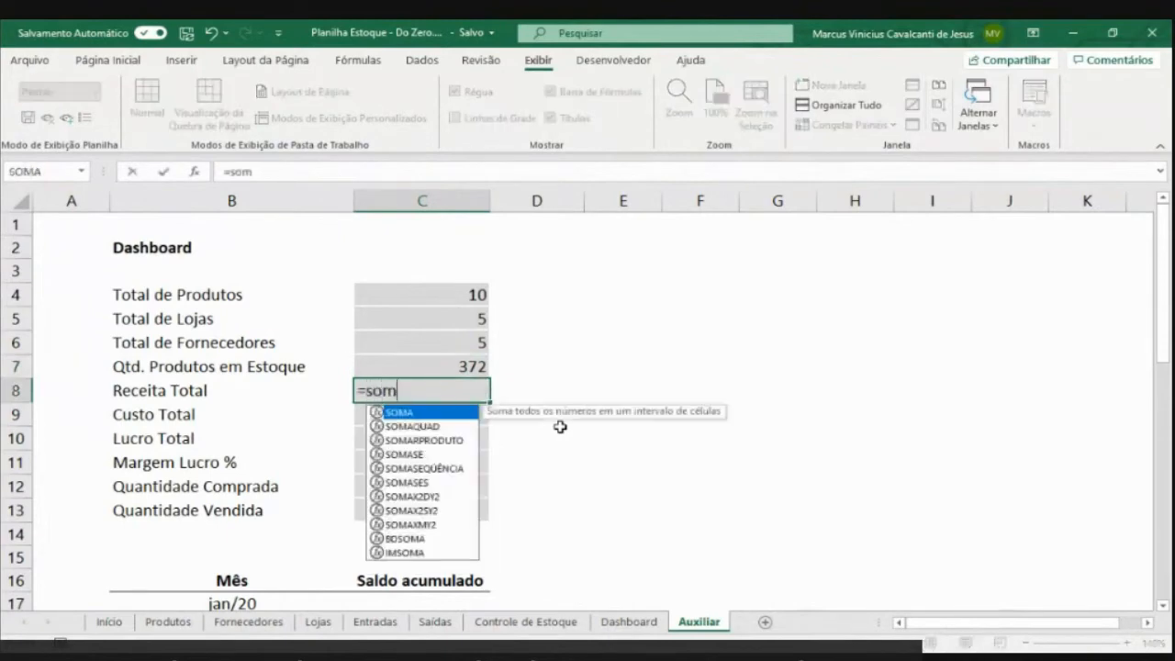
{"action": "key", "text": "Tab"}
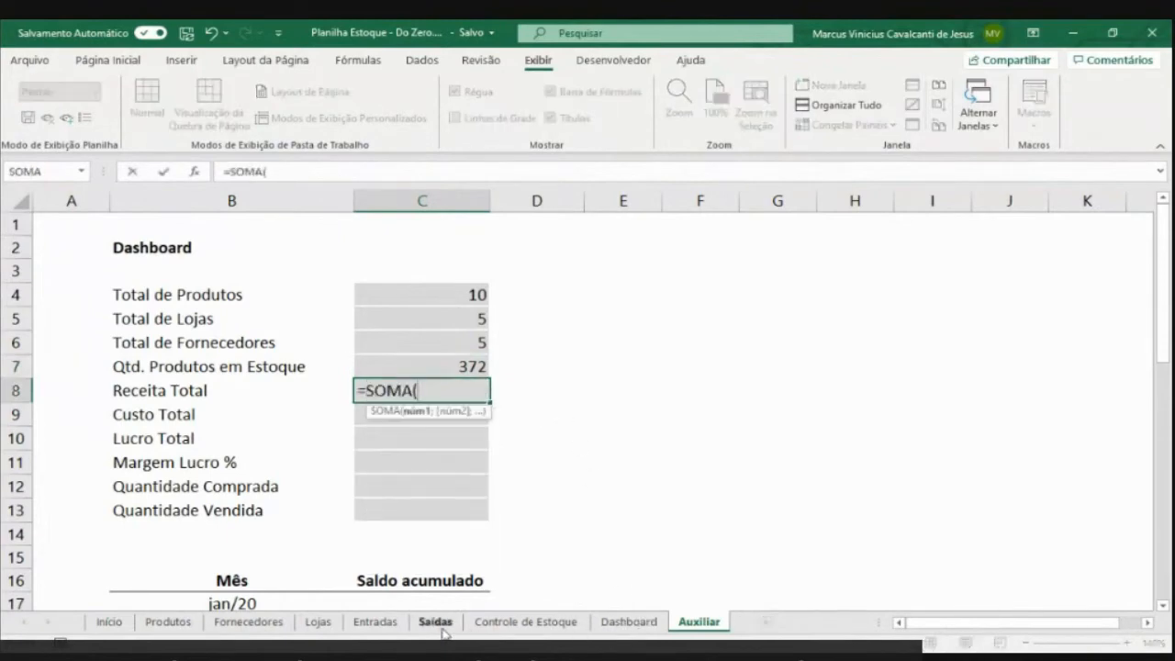
{"action": "left_click", "coordinate": [472, 631]}
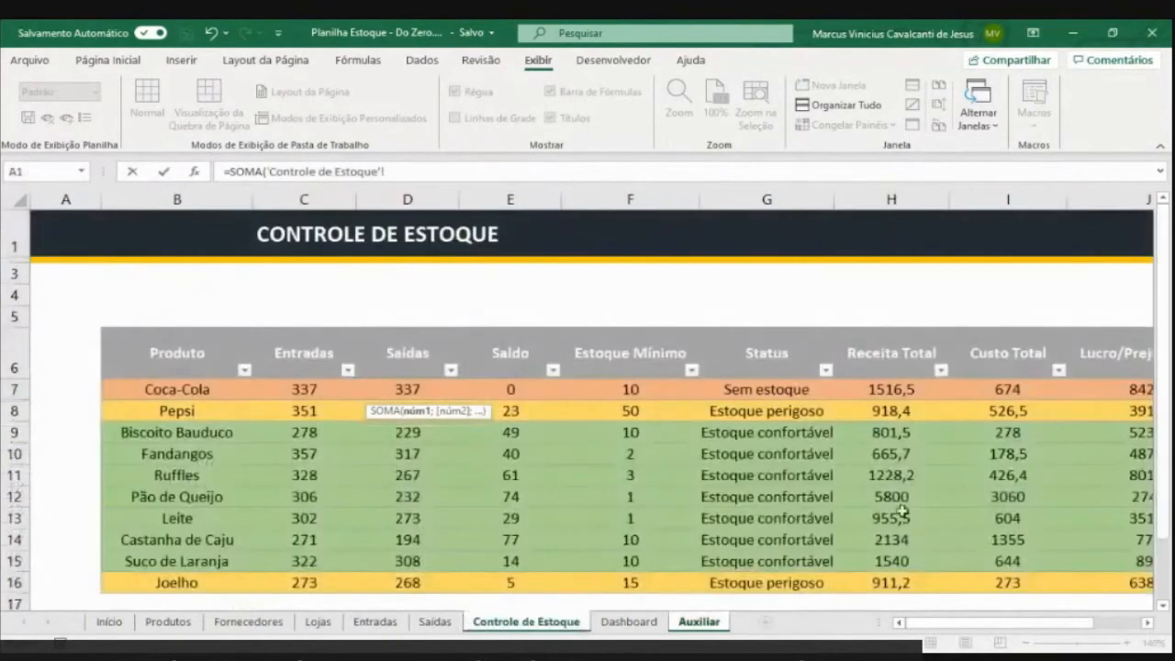
{"action": "left_click", "coordinate": [883, 398]}
{"action": "key", "text": "ctrl+shift+Down"}
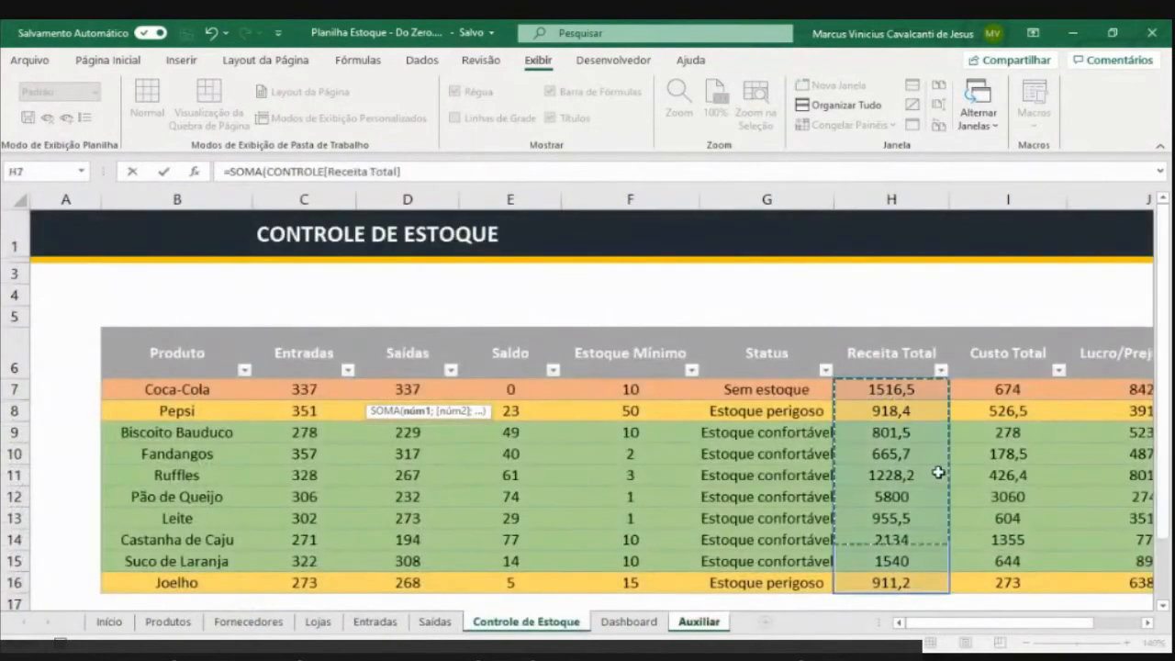
{"action": "key", "text": "Return"}
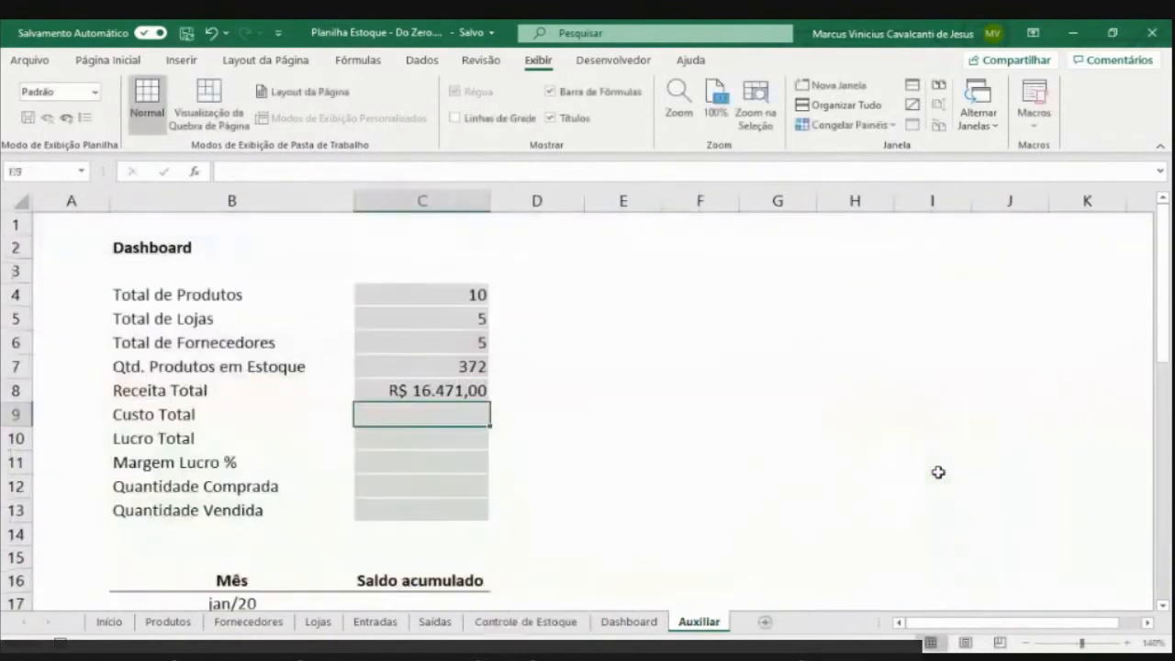
Calculate Custo Total in cell C9 with SOMA over the Custo Total column of the Controle de Estoque sheet's CONTROLE table
{"action": "type", "text": "="}
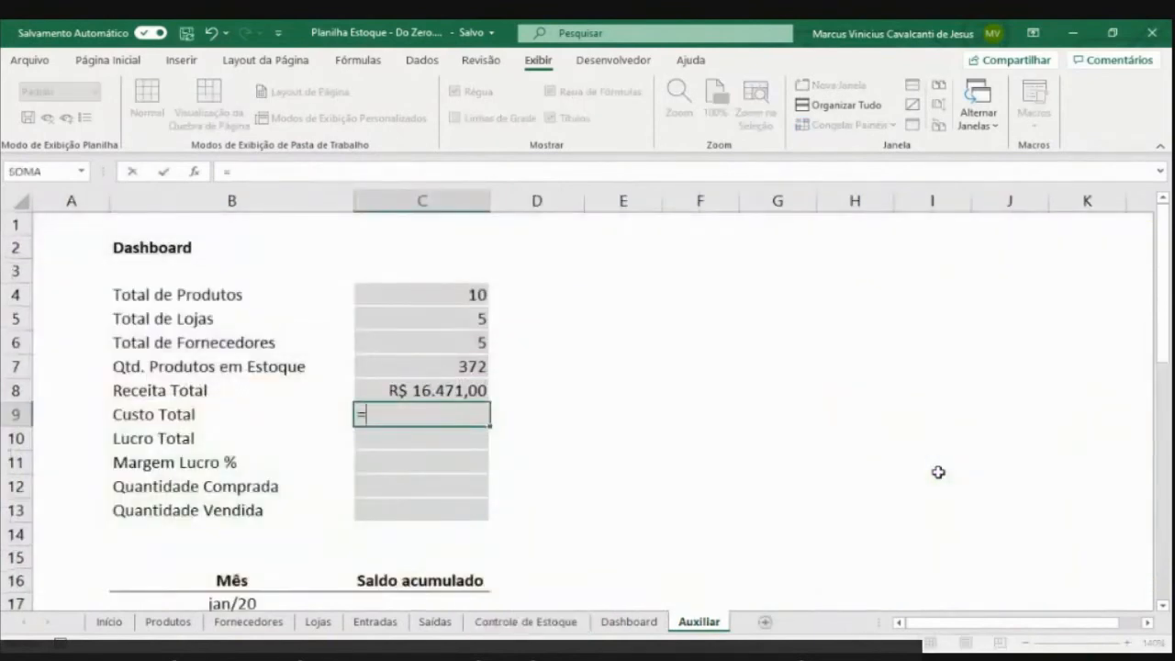
{"action": "type", "text": "soma"}
{"action": "key", "text": "Tab"}
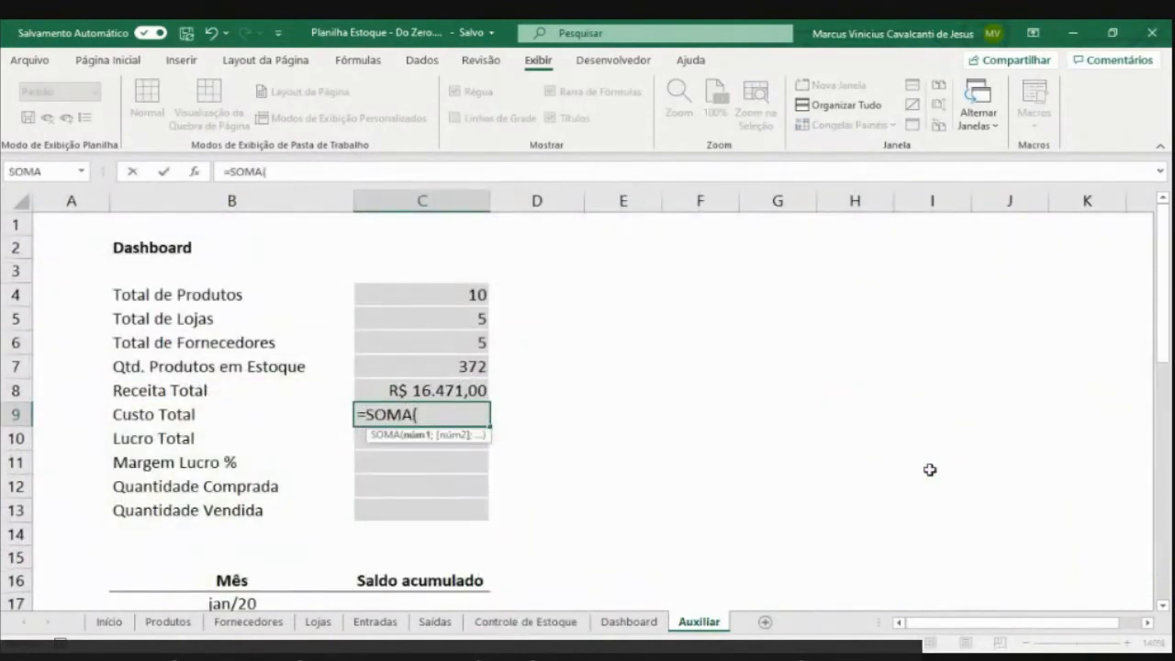
{"action": "left_click", "coordinate": [525, 621]}
{"action": "left_click", "coordinate": [991, 395]}
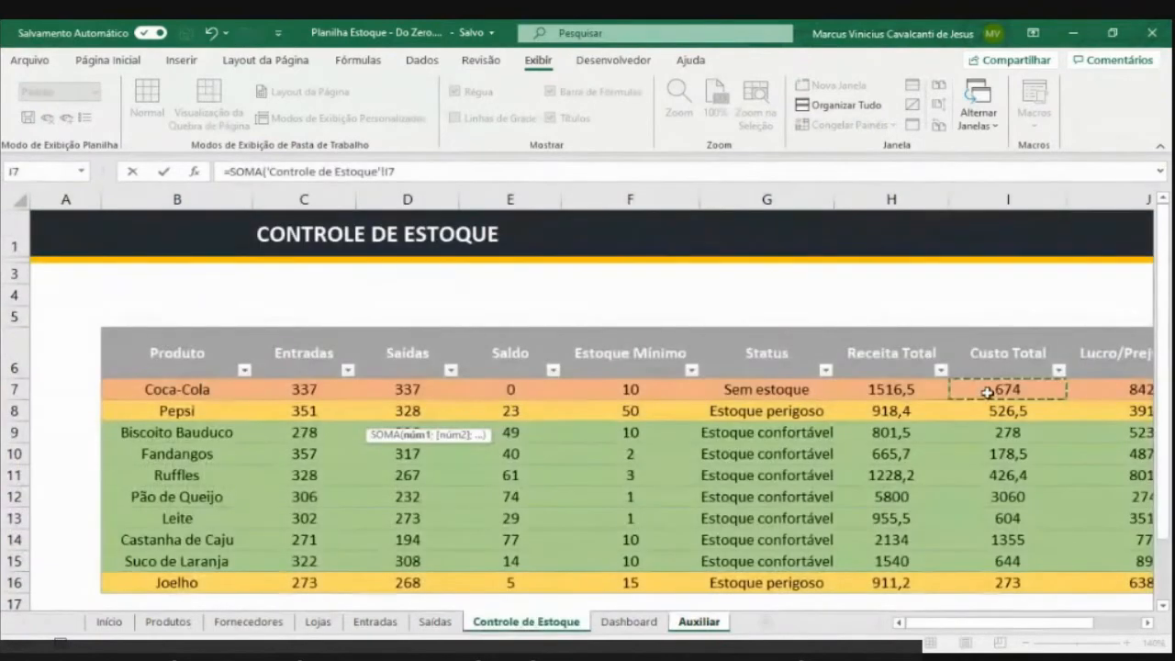
{"action": "key", "text": "ctrl+shift+Down"}
{"action": "key", "text": "Return"}
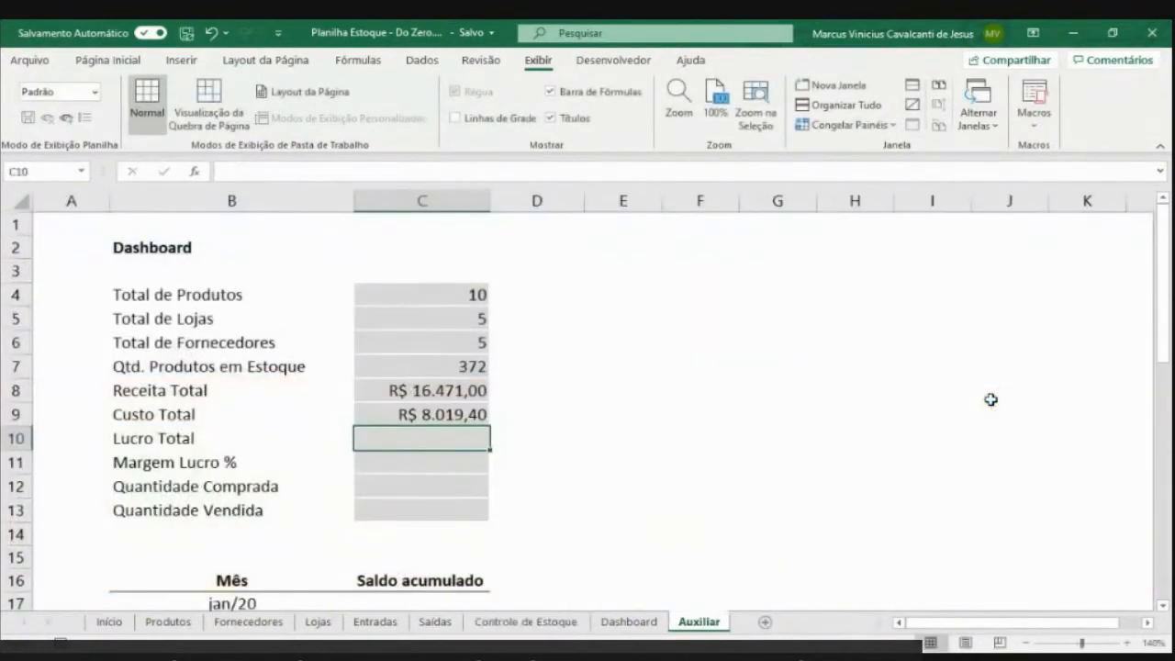
Calculate Lucro Total in cell C10 by subtracting Custo Total in C9 from Receita Total in C8
{"action": "type", "text": "="}
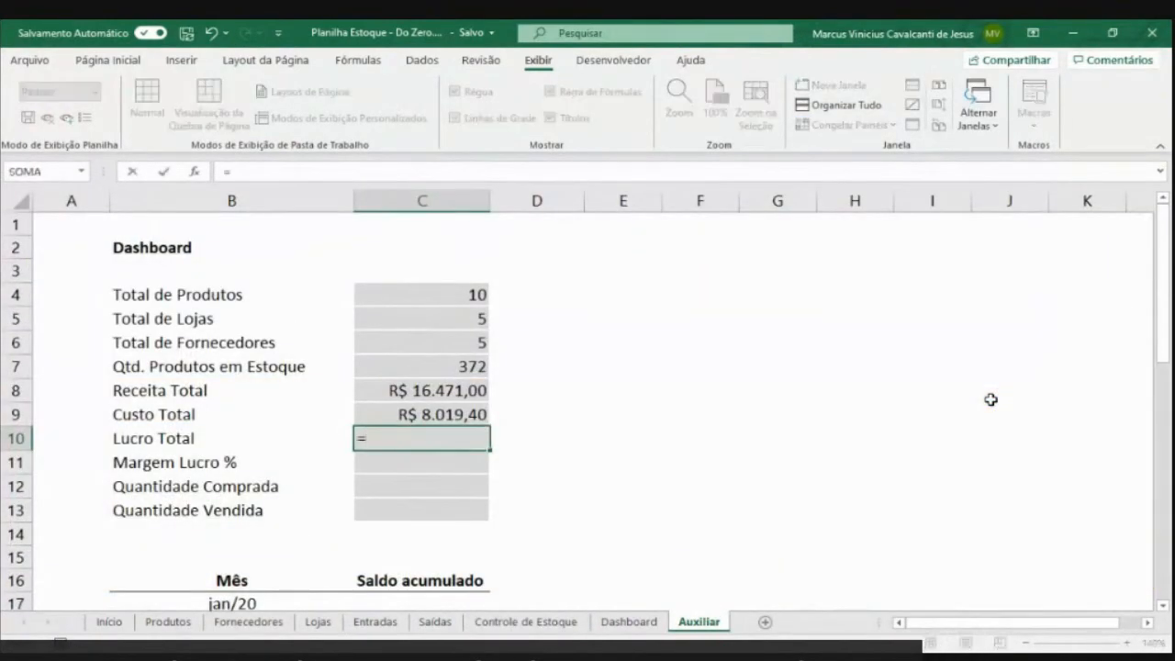
{"action": "key", "text": "Up"}
{"action": "key", "text": "Up"}
{"action": "type", "text": "-"}
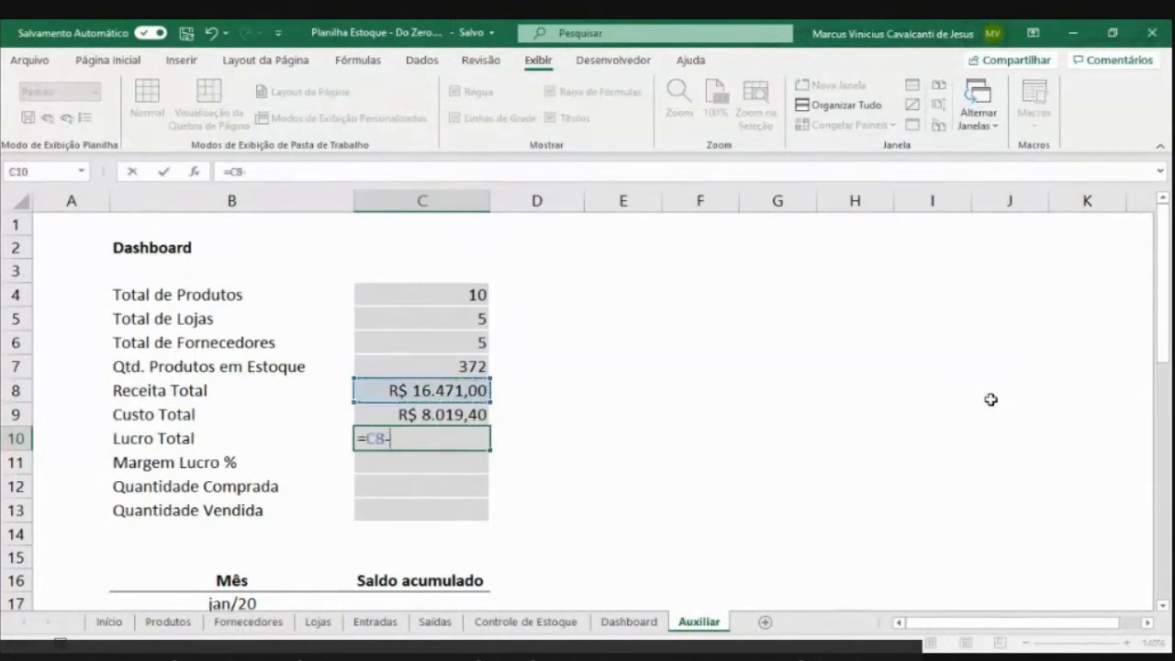
{"action": "key", "text": "Up"}
{"action": "key", "text": "Return"}
Calculate Margem Lucro % in cell C11 by dividing Lucro Total in C10 by Receita Total in C8
{"action": "type", "text": "="}
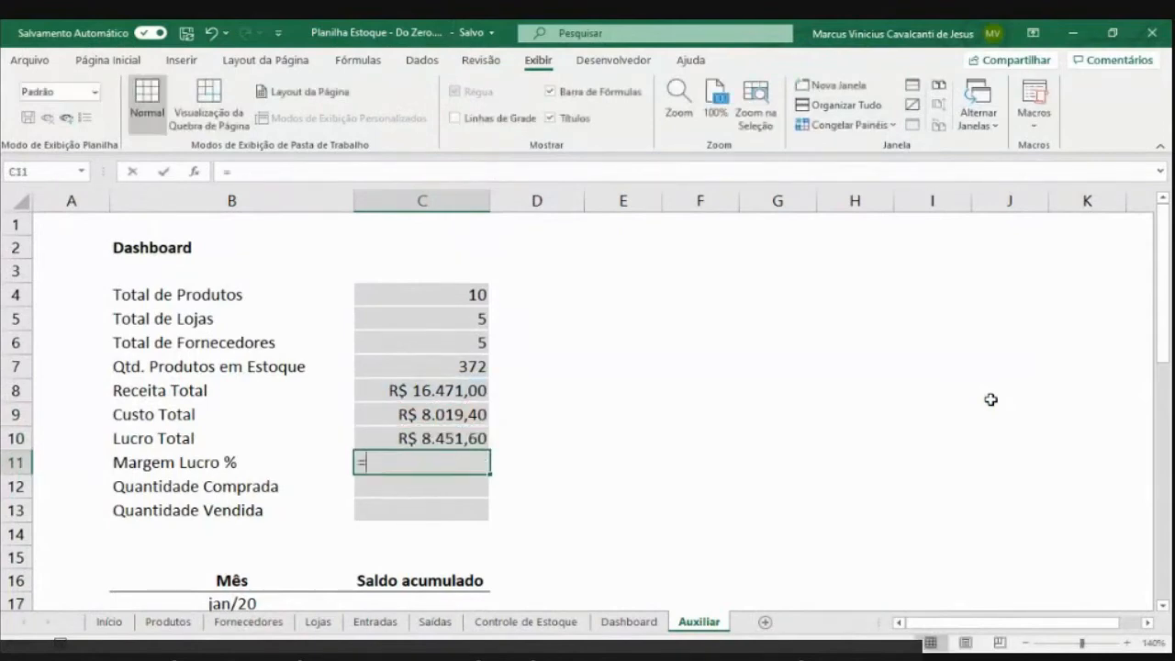
{"action": "key", "text": "Up"}
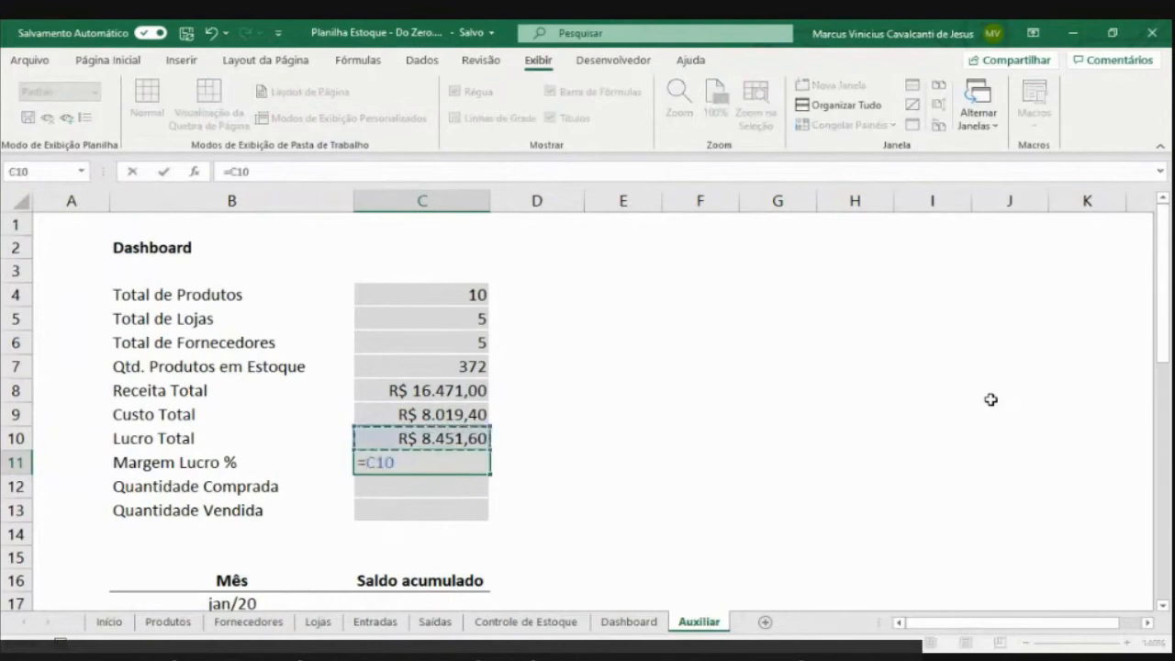
{"action": "type", "text": "/"}
{"action": "key", "text": "Up"}
{"action": "key", "text": "Up"}
{"action": "key", "text": "Up"}
{"action": "key", "text": "Return"}
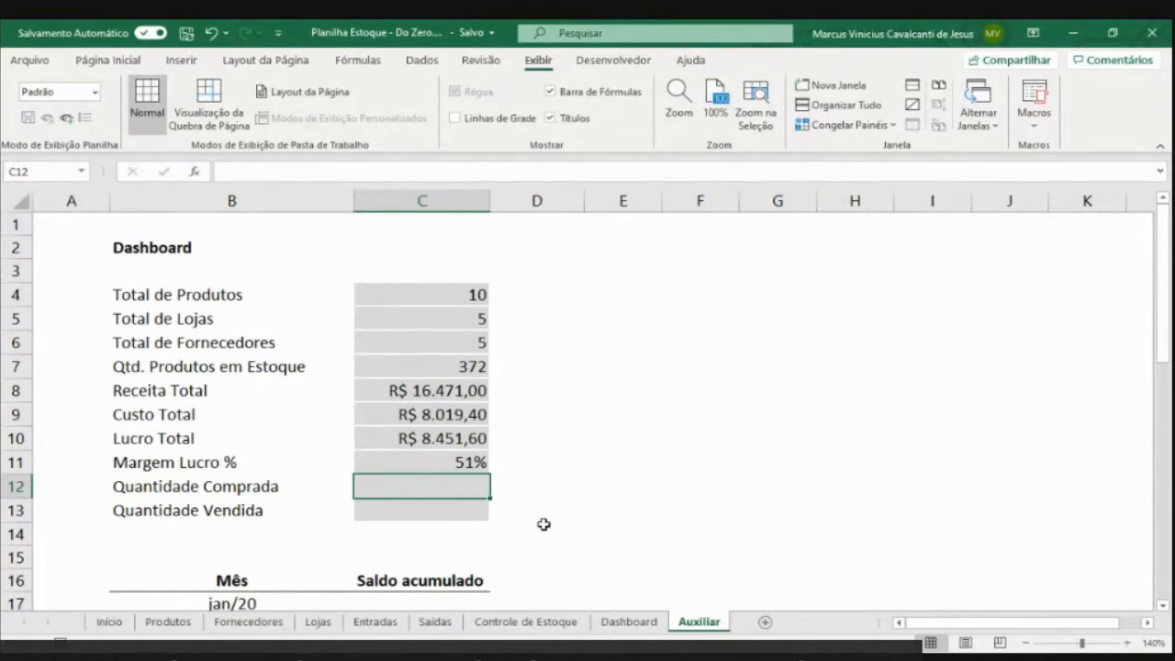
Calculate Quantidade Comprada in cell C12 with SOMA over the Quantidade column of the ENTRADAS table
{"action": "type", "text": "=soma"}
{"action": "key", "text": "Tab"}
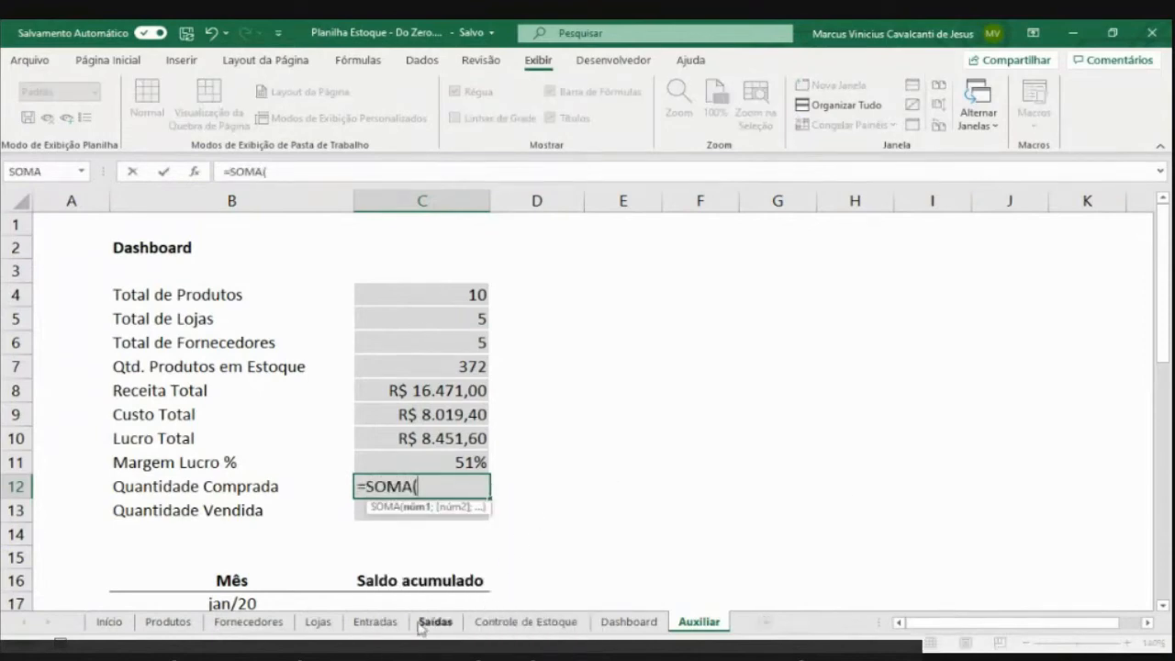
{"action": "left_click", "coordinate": [374, 625]}
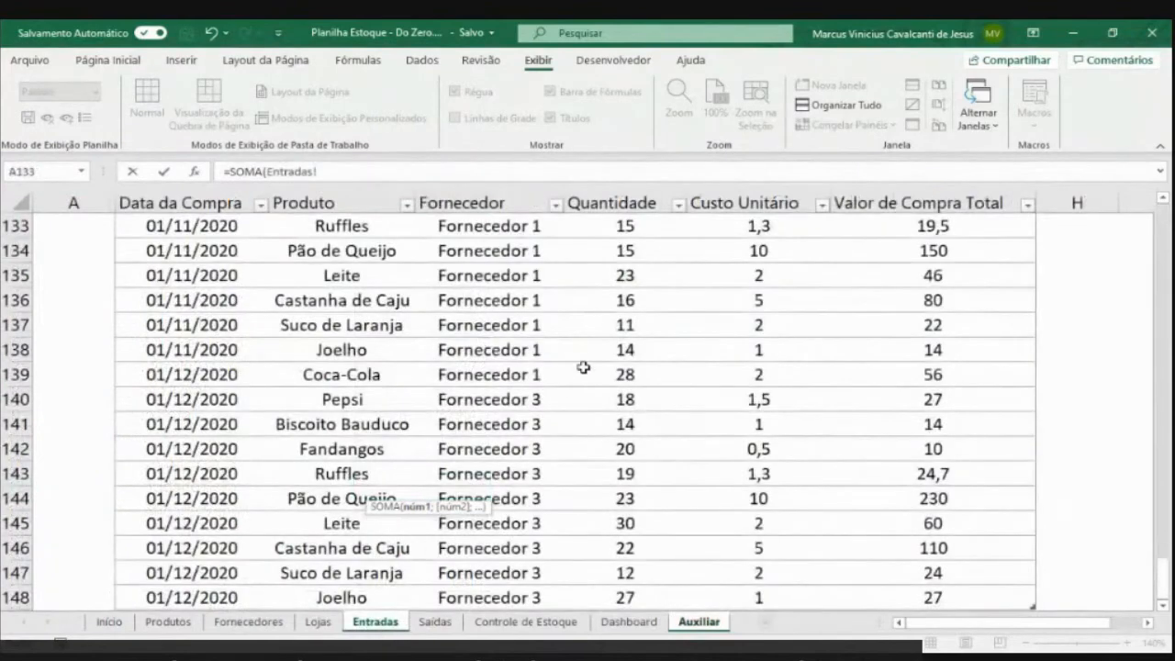
{"action": "left_click", "coordinate": [602, 303]}
{"action": "key", "text": "ctrl+space"}
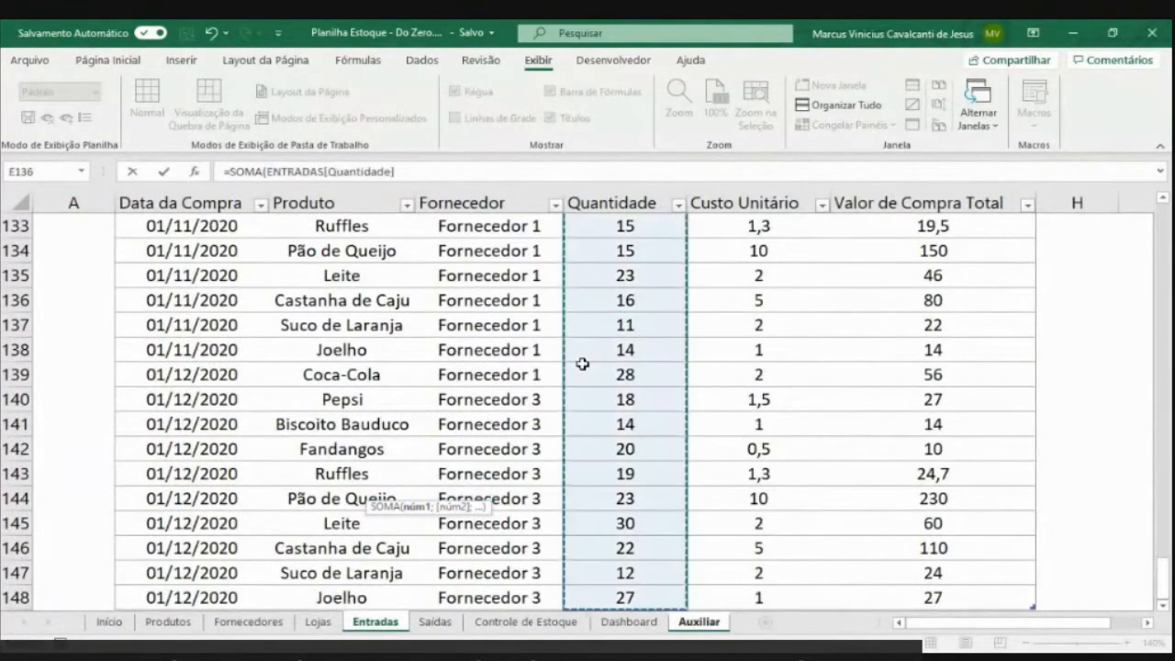
{"action": "key", "text": "Escape"}
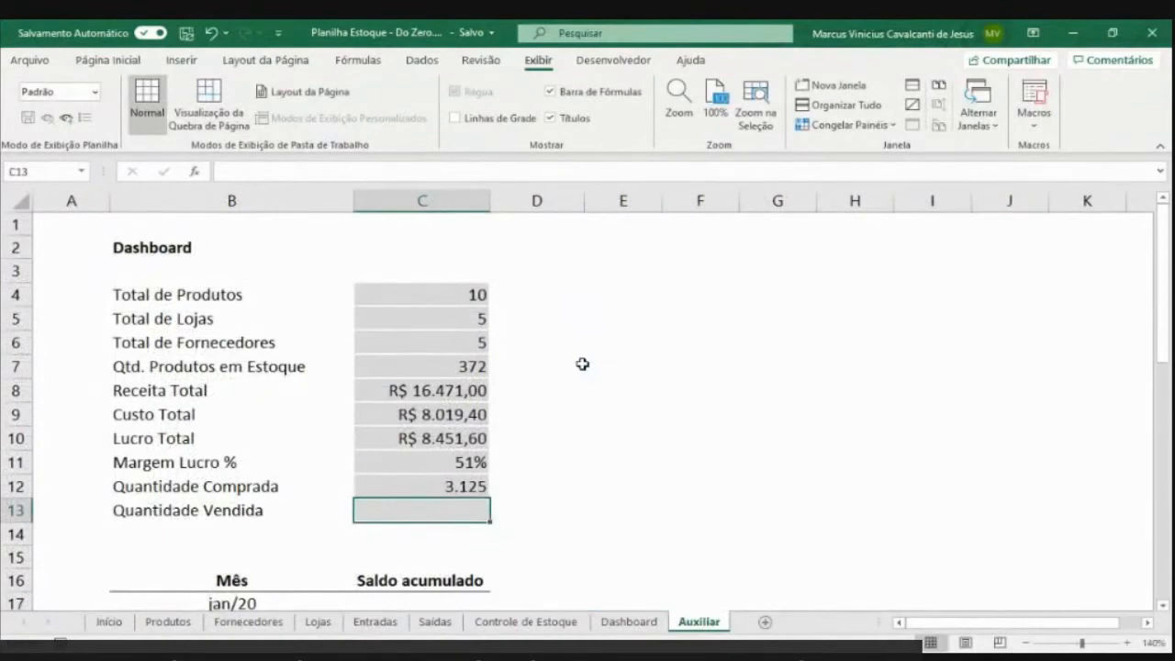
Calculate Quantidade Vendida in cell C13 with SOMA over the Quantidade Vendida column of the SAÍDAS table
{"action": "type", "text": "=sou"}
{"action": "key", "text": "BackSpace"}
{"action": "type", "text": "m"}
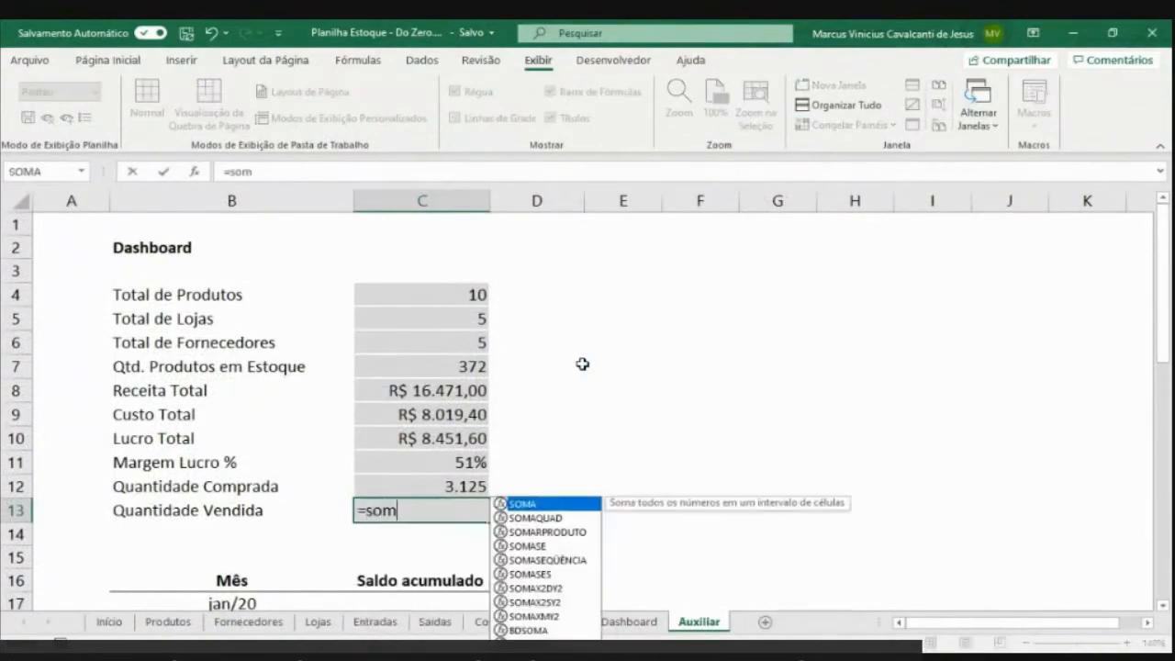
{"action": "type", "text": "a"}
{"action": "key", "text": "Tab"}
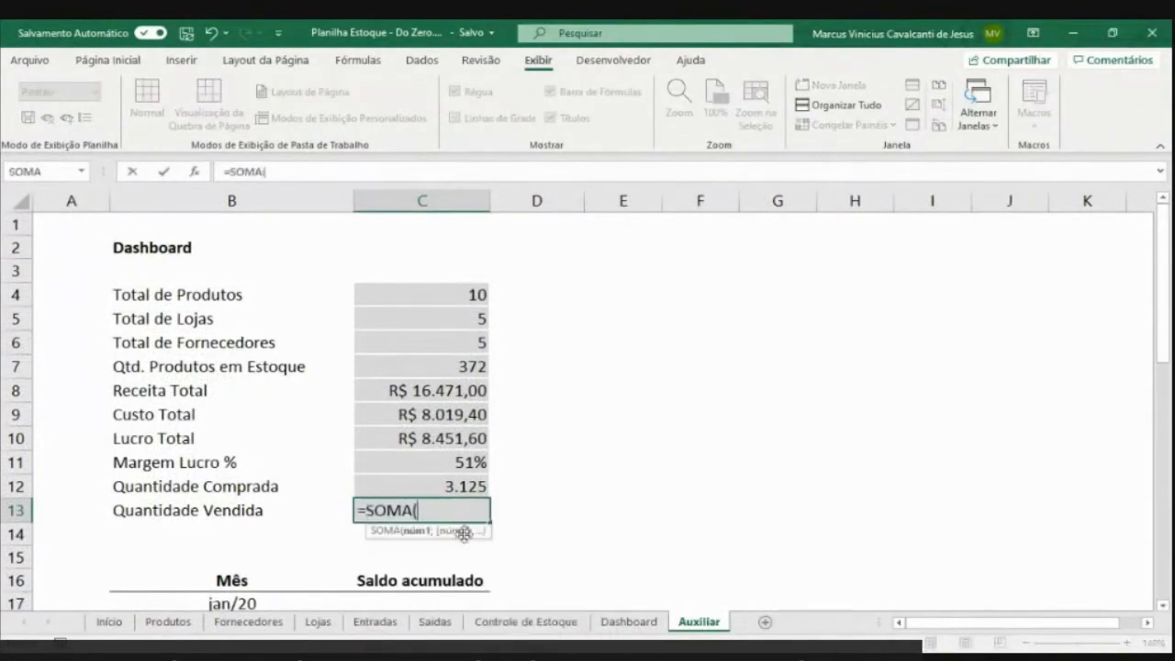
{"action": "left_click", "coordinate": [431, 625]}
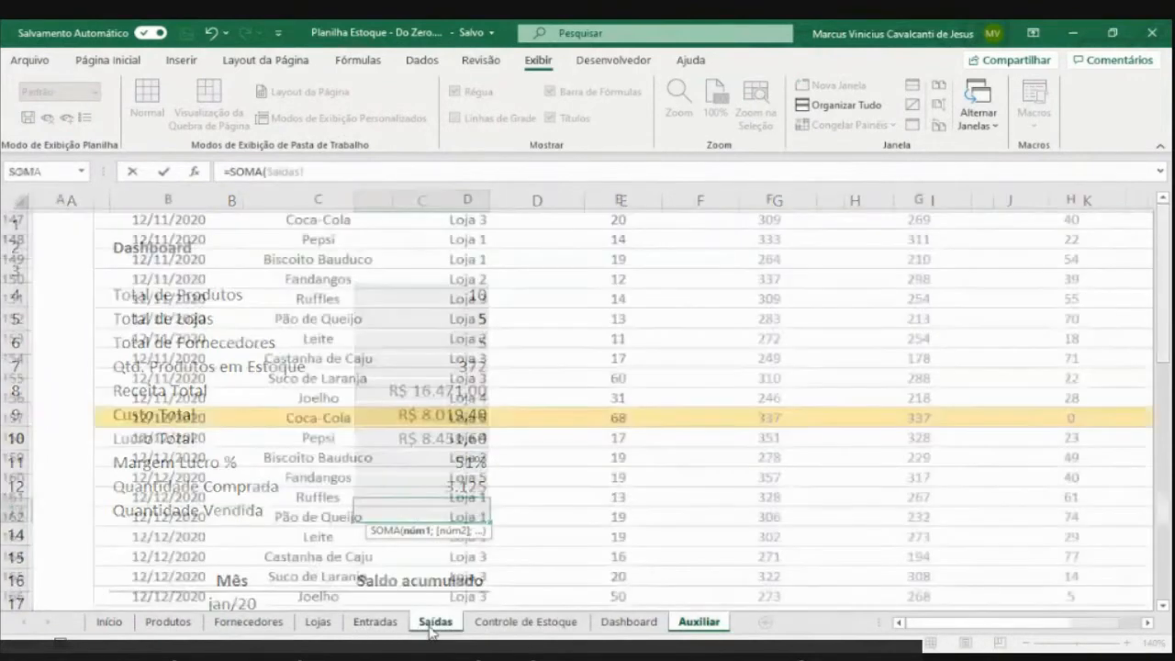
{"action": "left_click", "coordinate": [624, 338]}
{"action": "key", "text": "ctrl+space"}
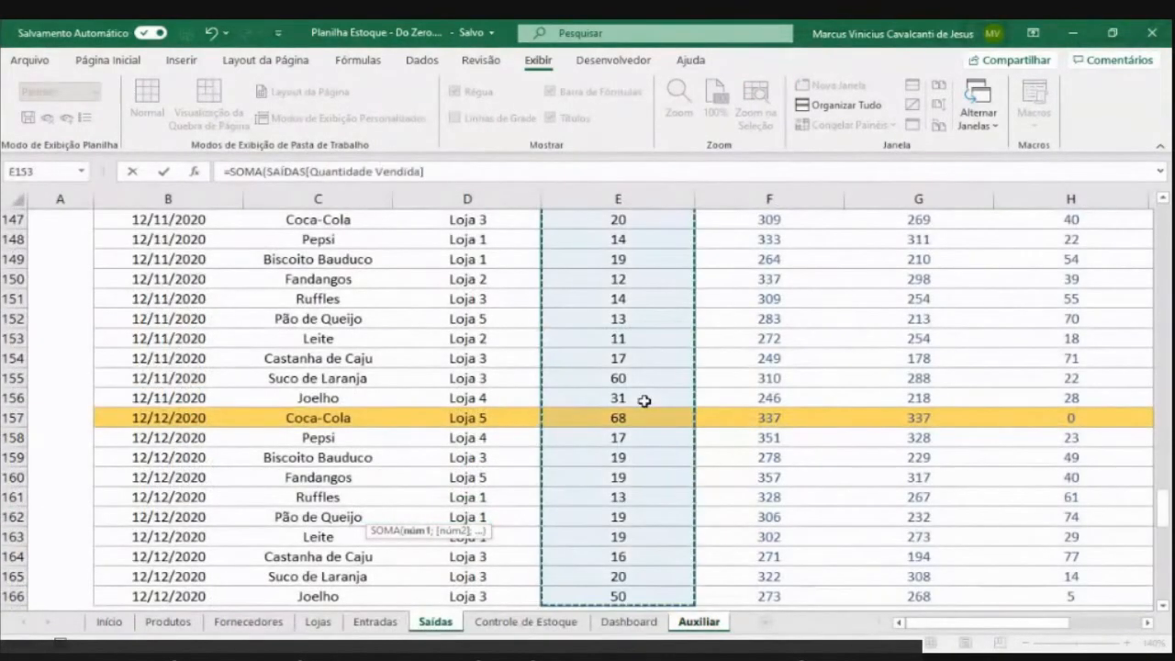
{"action": "key", "text": "Return"}
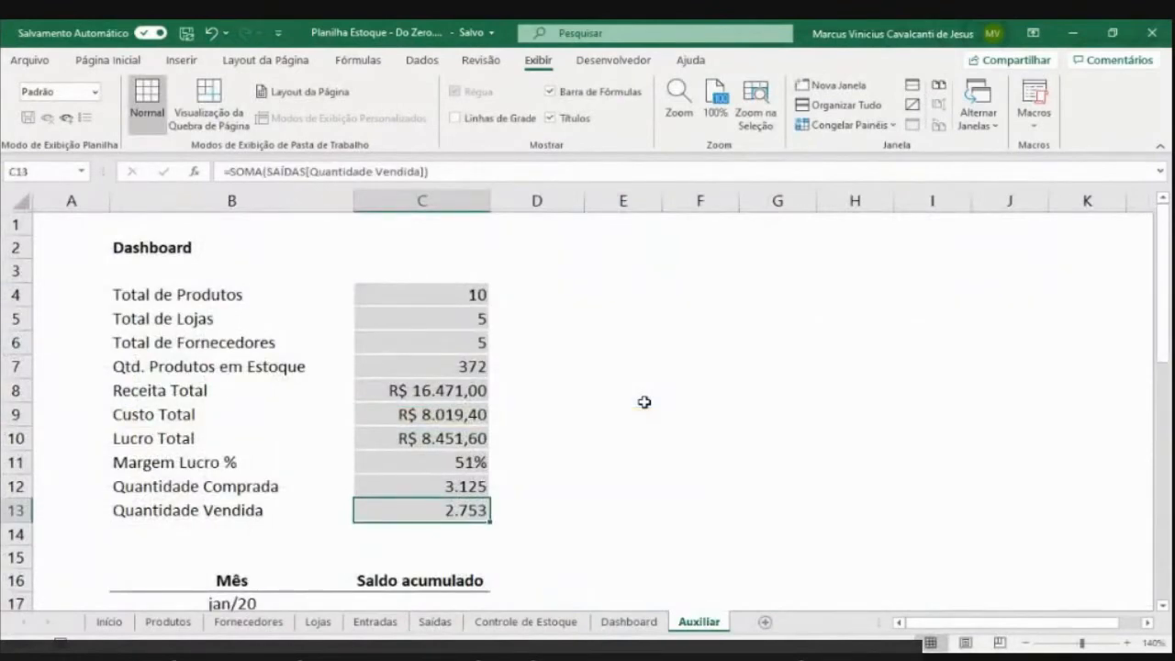
Examine the indicator card layout on the DASH VG sheet of the Planilha Estoque - Gabarito workbook, returning to the Do Zero workbook
{"action": "key", "text": "alt+Tab"}
{"action": "key", "text": "alt+Tab"}
{"action": "key", "text": "alt+Tab"}
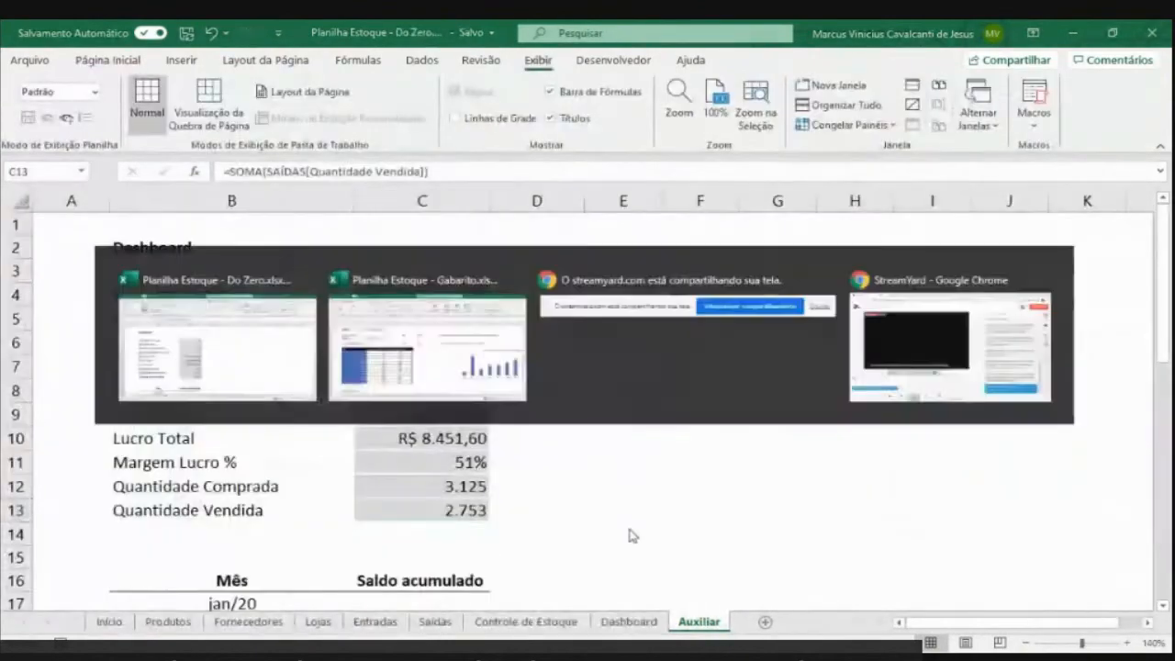
{"action": "left_click", "coordinate": [631, 626]}
{"action": "left_click", "coordinate": [422, 621]}
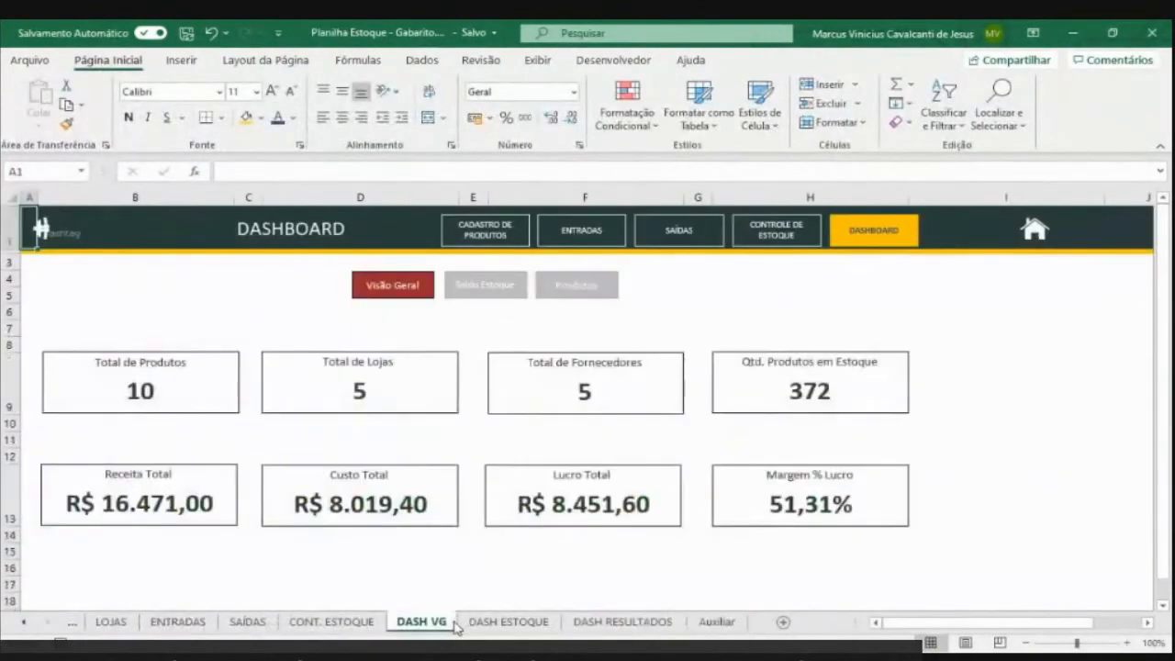
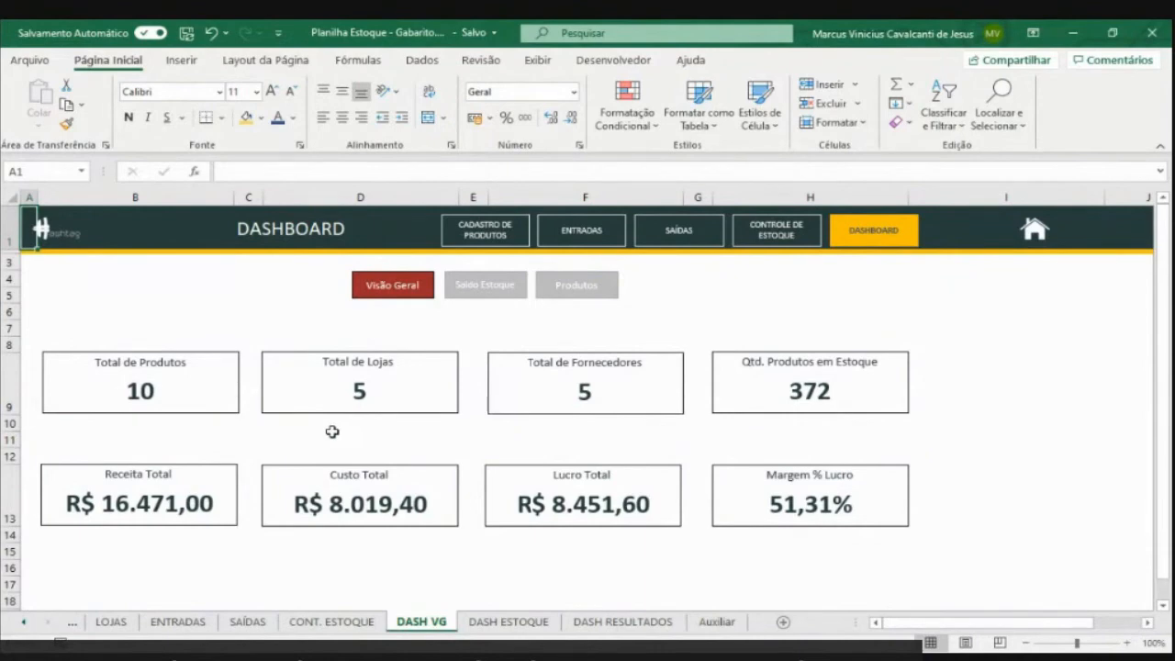
{"action": "key", "text": "alt+Tab"}
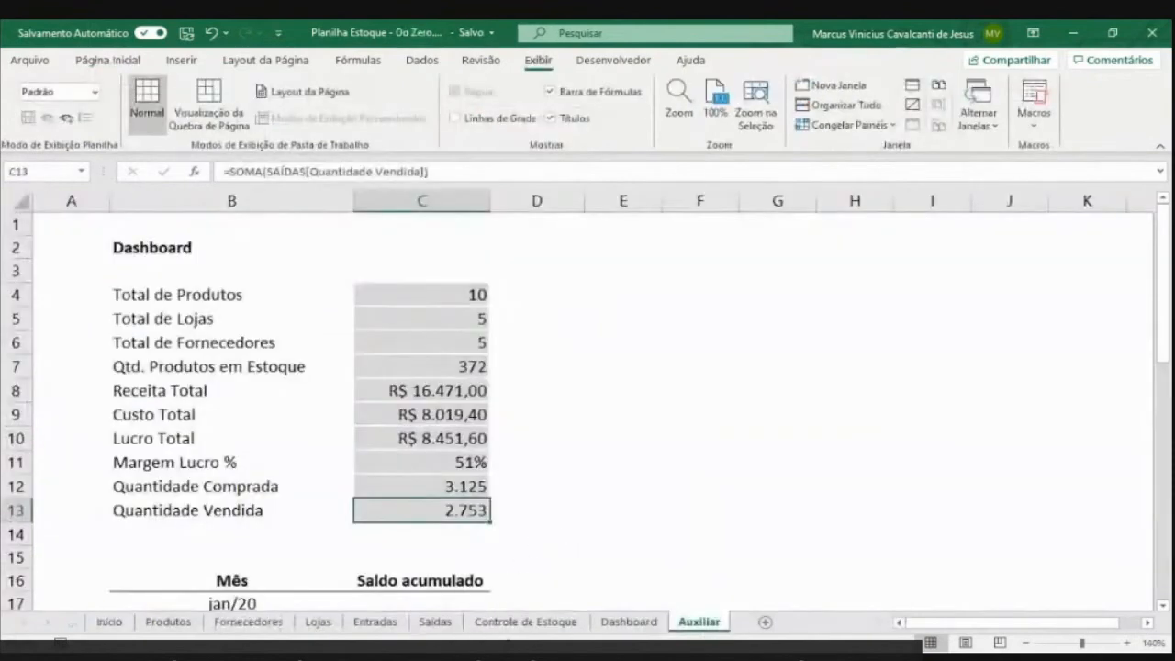
Draw a rectangle about 2 cm high and 20.4 cm wide just below the header band on the Dashboard sheet
{"action": "left_click", "coordinate": [624, 622]}
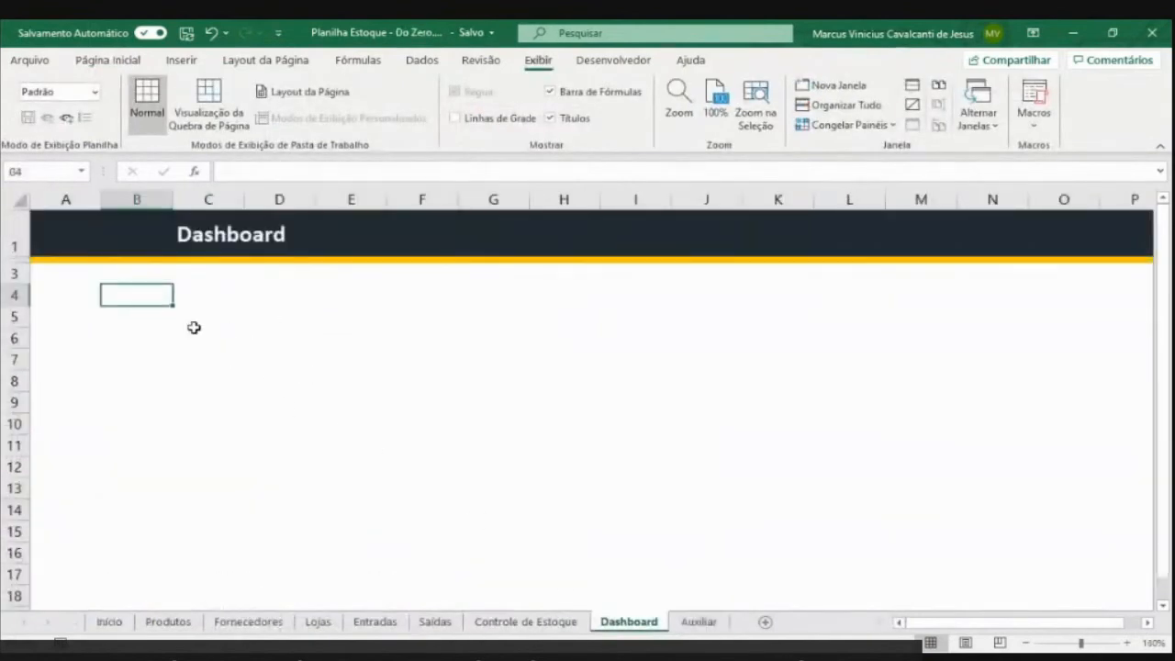
{"action": "left_click", "coordinate": [82, 279]}
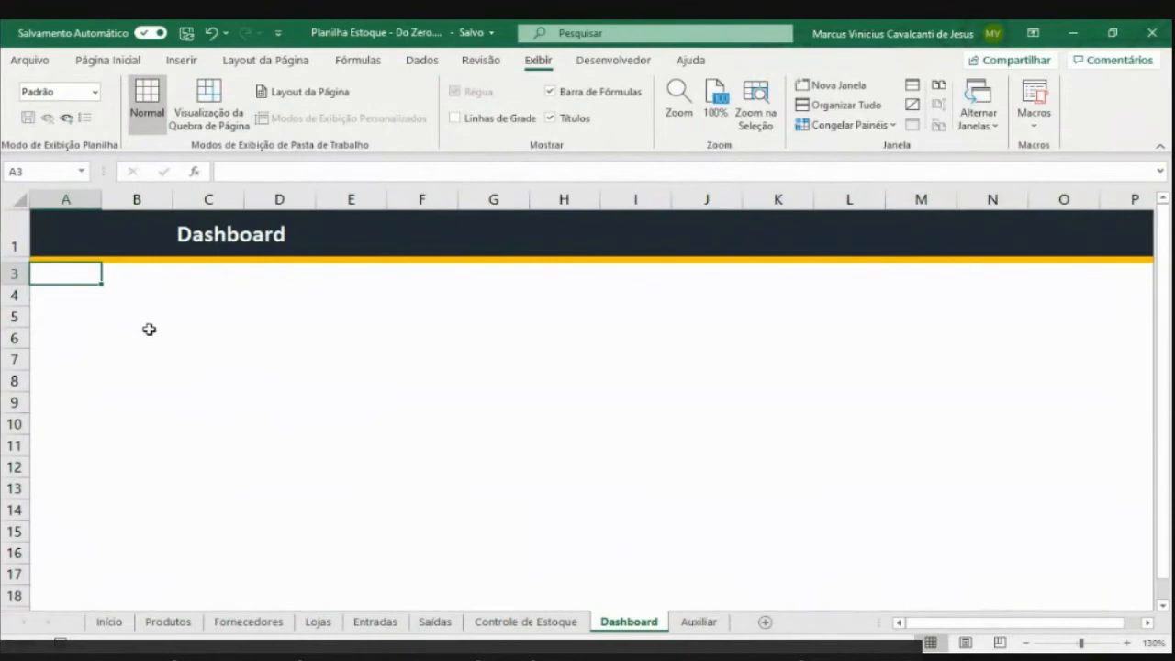
{"action": "left_click", "coordinate": [70, 293]}
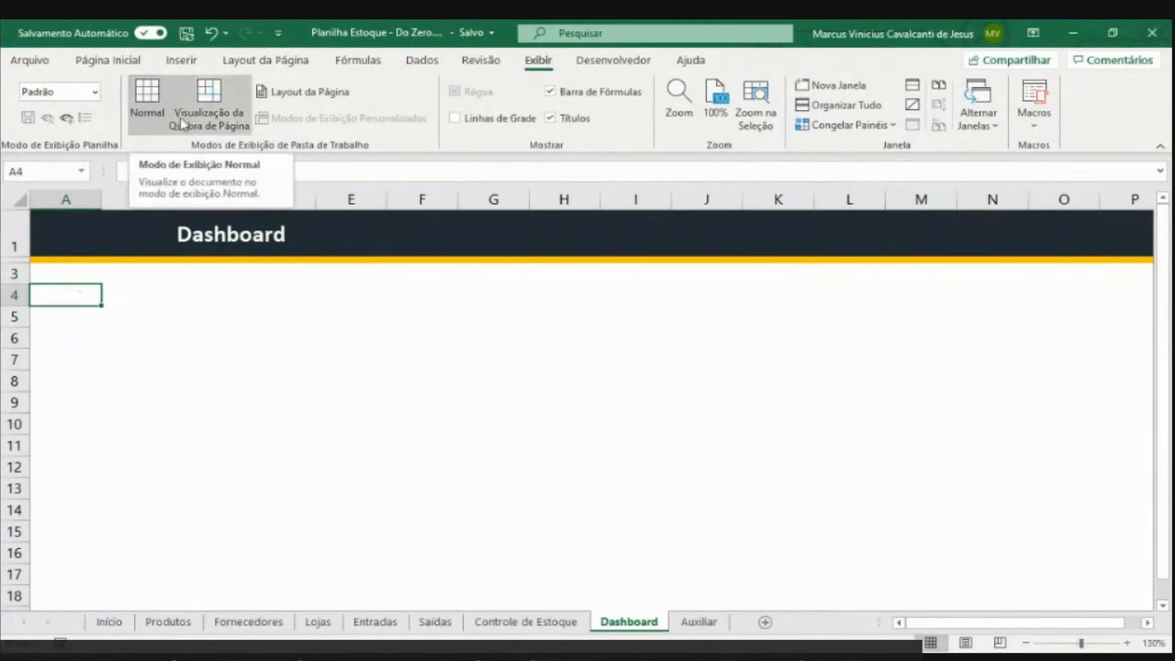
{"action": "left_click", "coordinate": [129, 65]}
{"action": "left_click", "coordinate": [179, 62]}
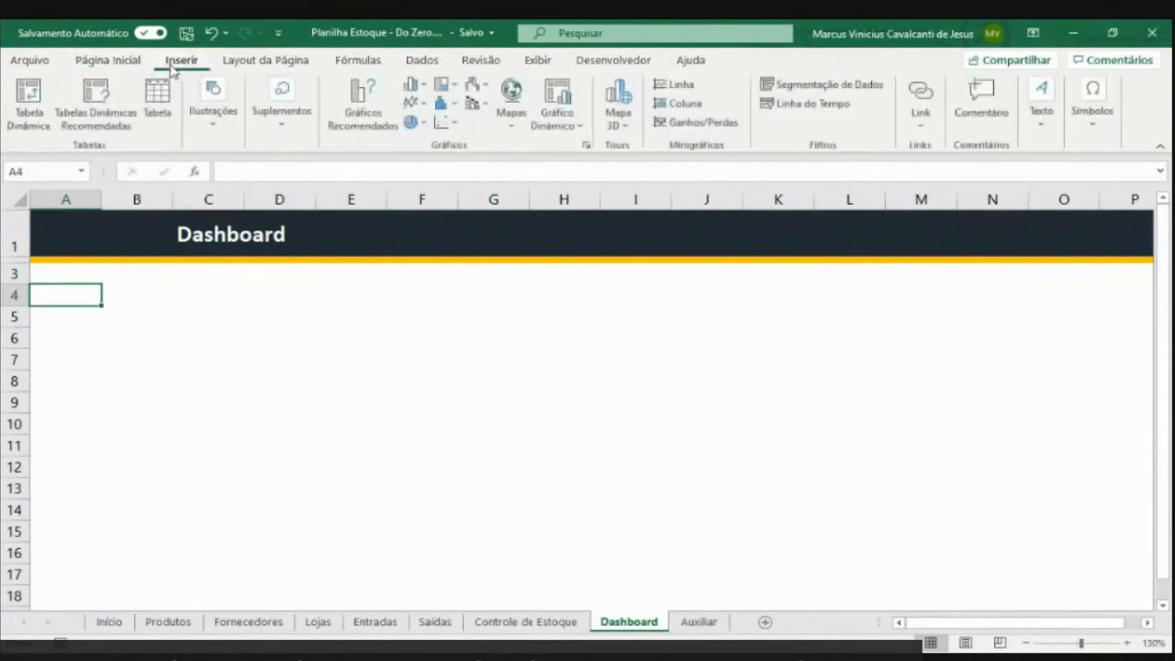
{"action": "left_click", "coordinate": [212, 108]}
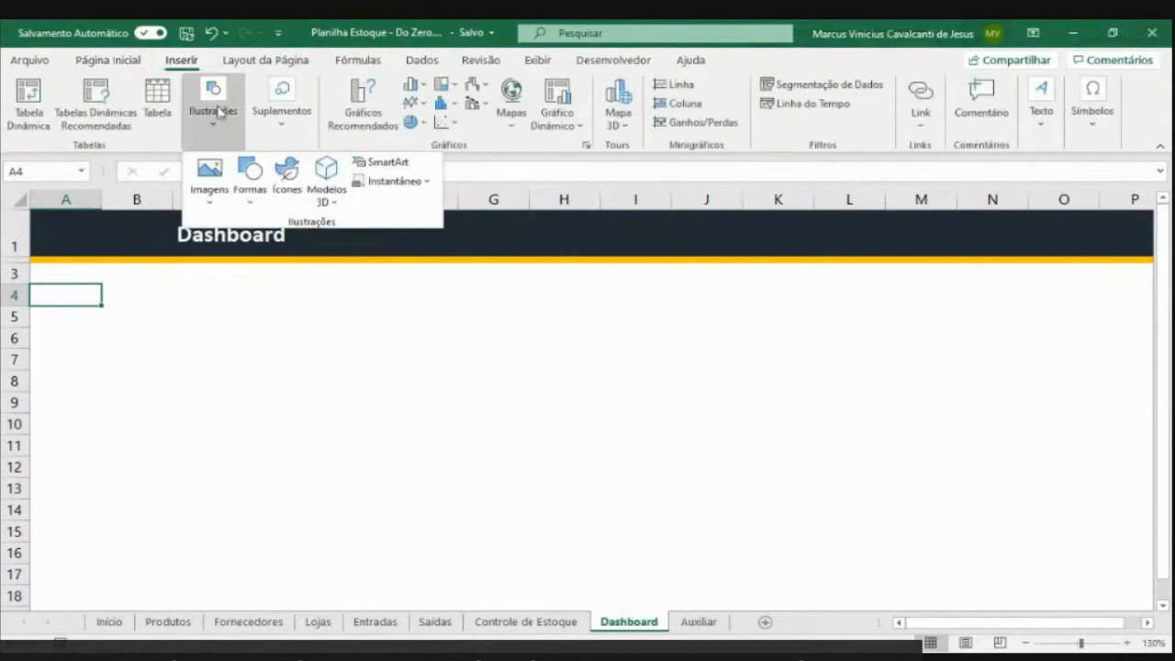
{"action": "left_click", "coordinate": [253, 189]}
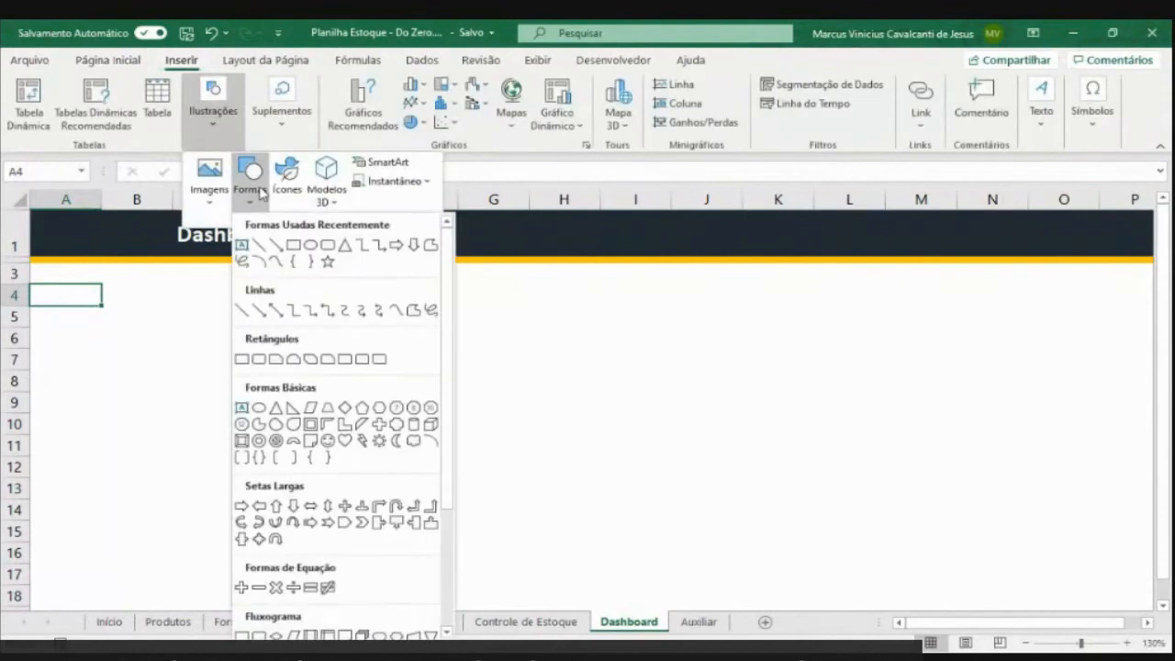
{"action": "left_click", "coordinate": [293, 249]}
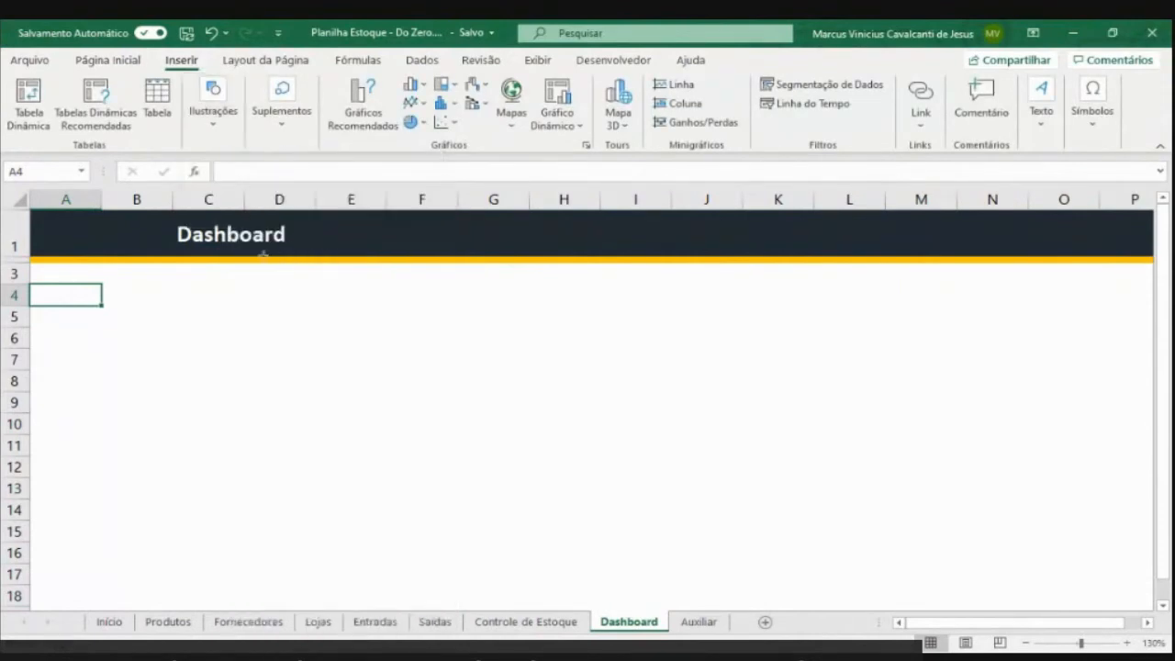
{"action": "left_click_drag", "start_coordinate": [47, 272], "coordinate": [918, 363]}
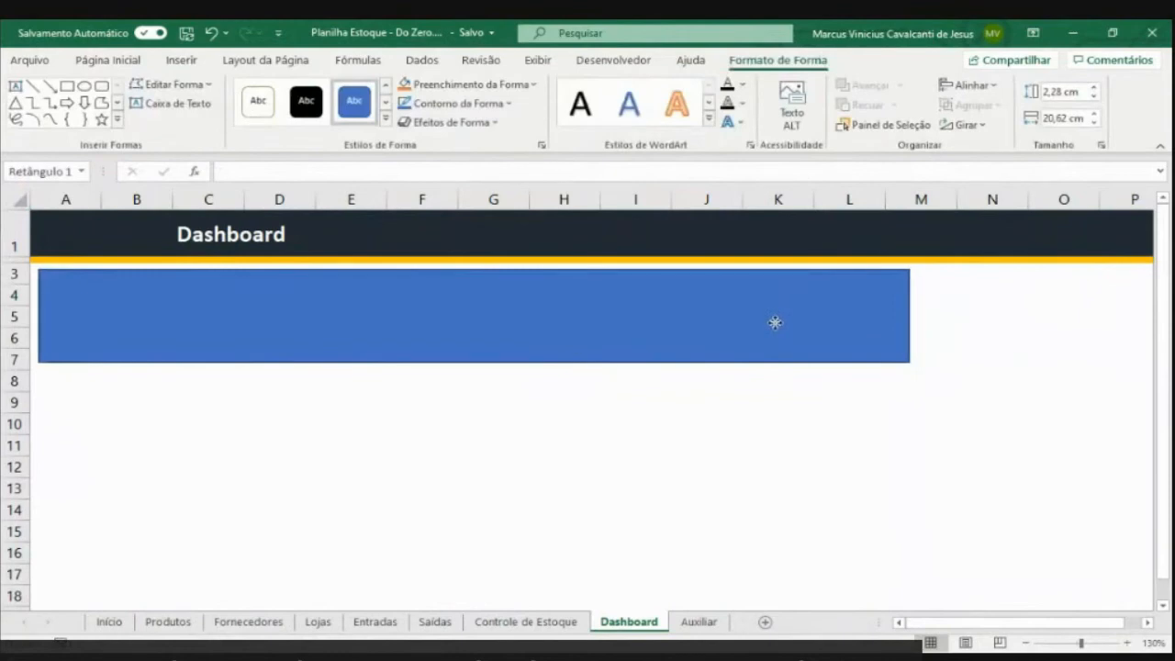
{"action": "left_click_drag", "start_coordinate": [908, 360], "coordinate": [899, 354]}
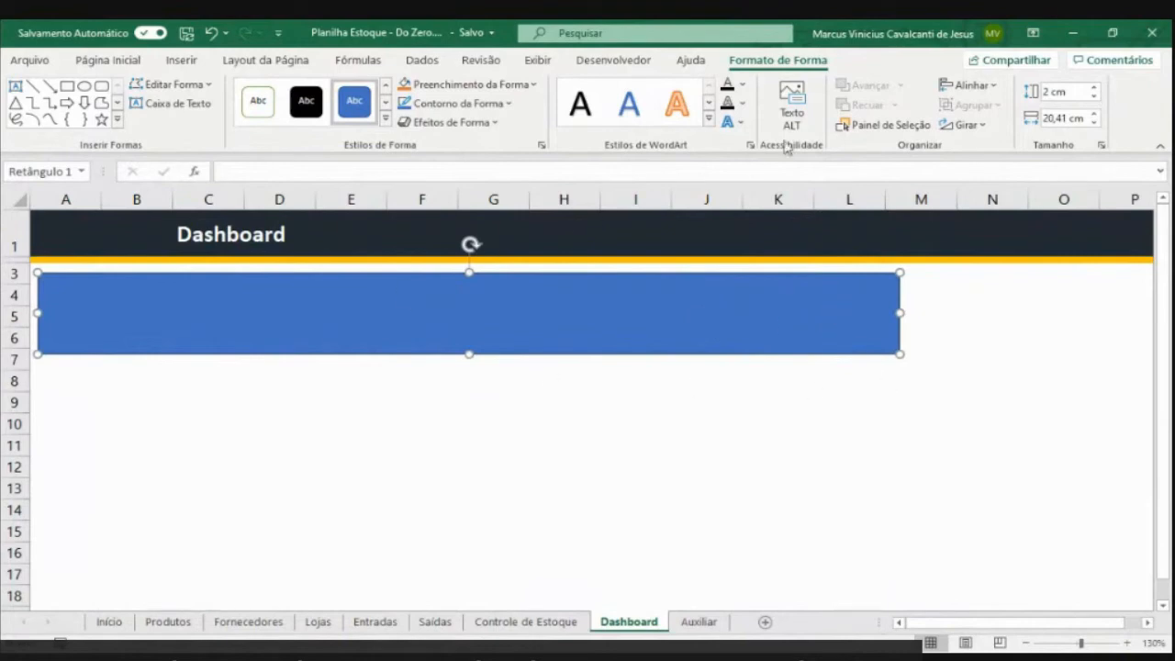
Fill the rectangle with the header's dark blue-gray theme colour, remove its outline, and widen it to about 20.5 cm
{"action": "left_click", "coordinate": [515, 87]}
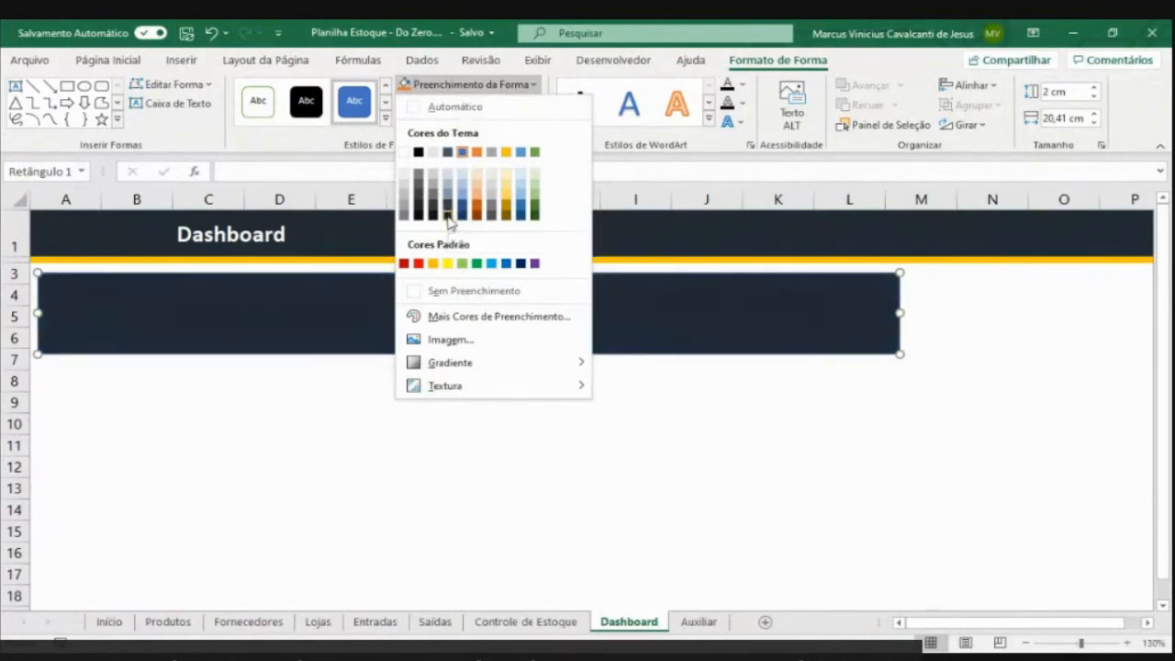
{"action": "left_click", "coordinate": [448, 217]}
{"action": "left_click", "coordinate": [487, 108]}
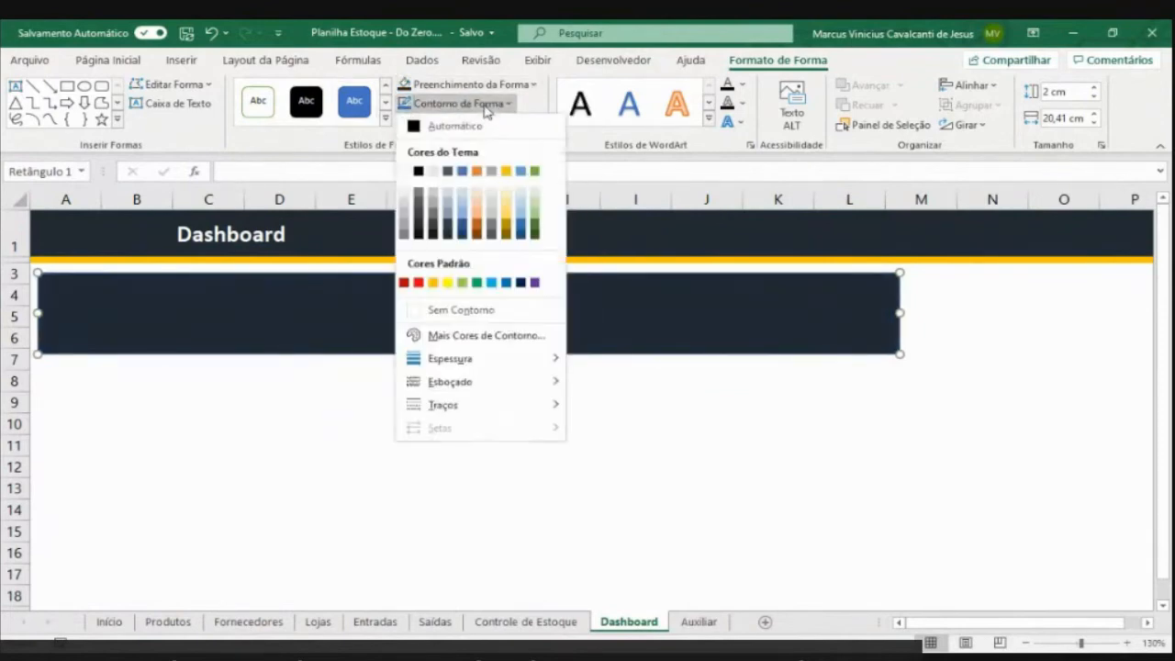
{"action": "left_click", "coordinate": [463, 315]}
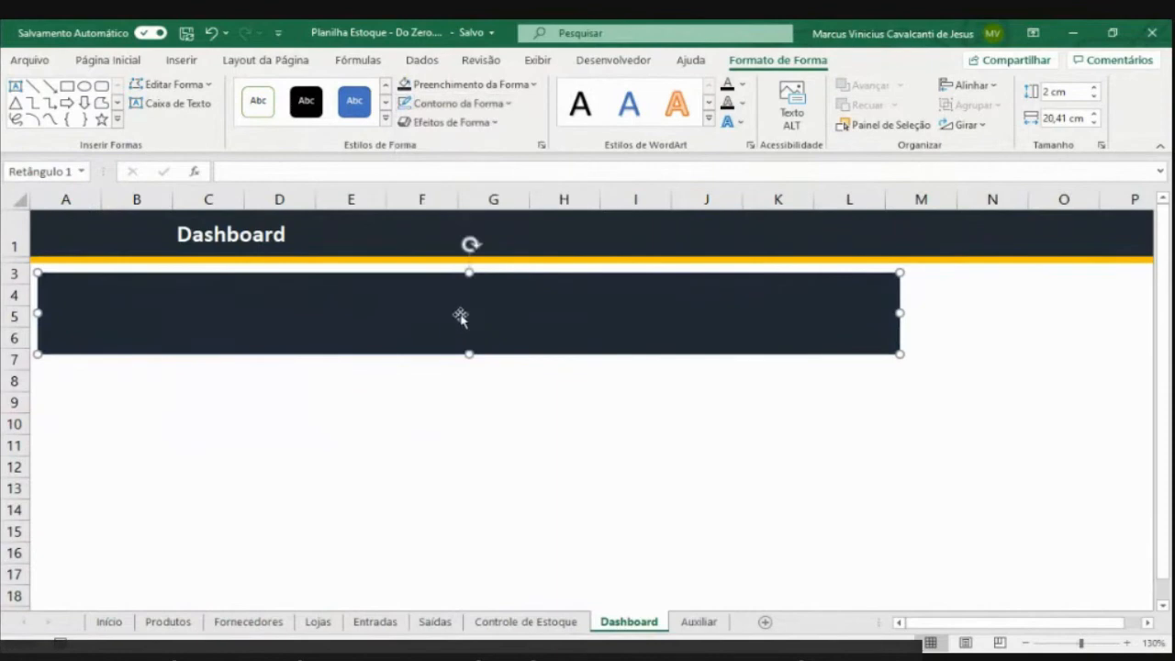
{"action": "left_click_drag", "start_coordinate": [897, 313], "coordinate": [902, 313]}
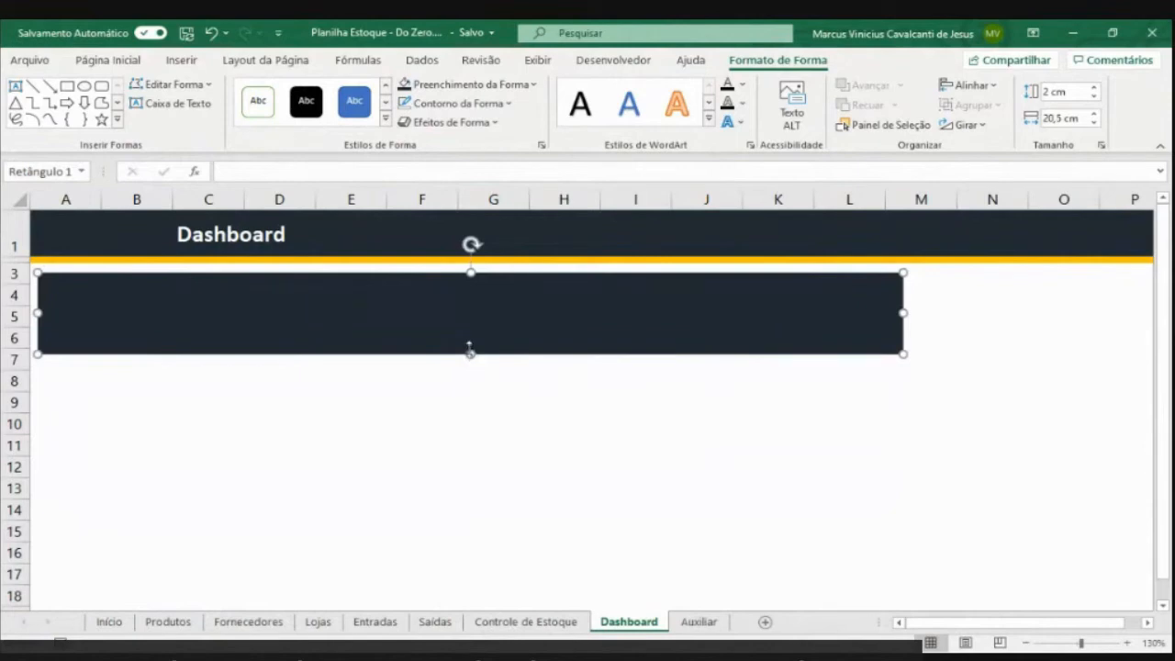
Highlight cells C7, C8, C10 and C11 of the Auxiliar sheet with a gold fill, returning to the Dashboard sheet
{"action": "left_click", "coordinate": [699, 621]}
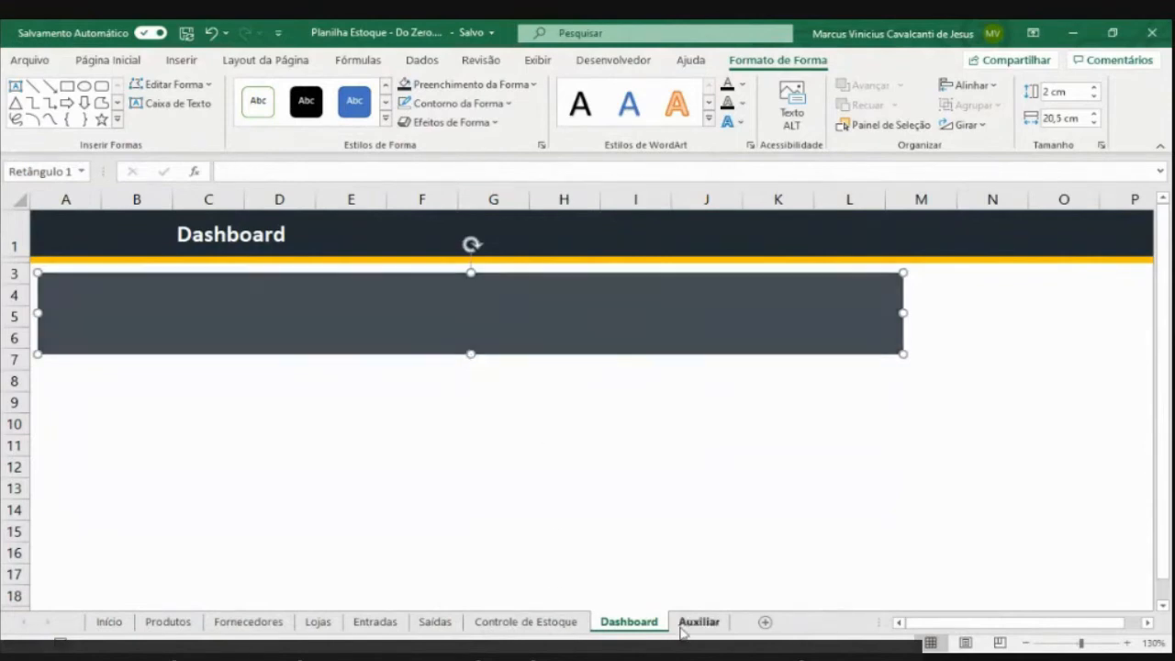
{"action": "left_click", "coordinate": [432, 367]}
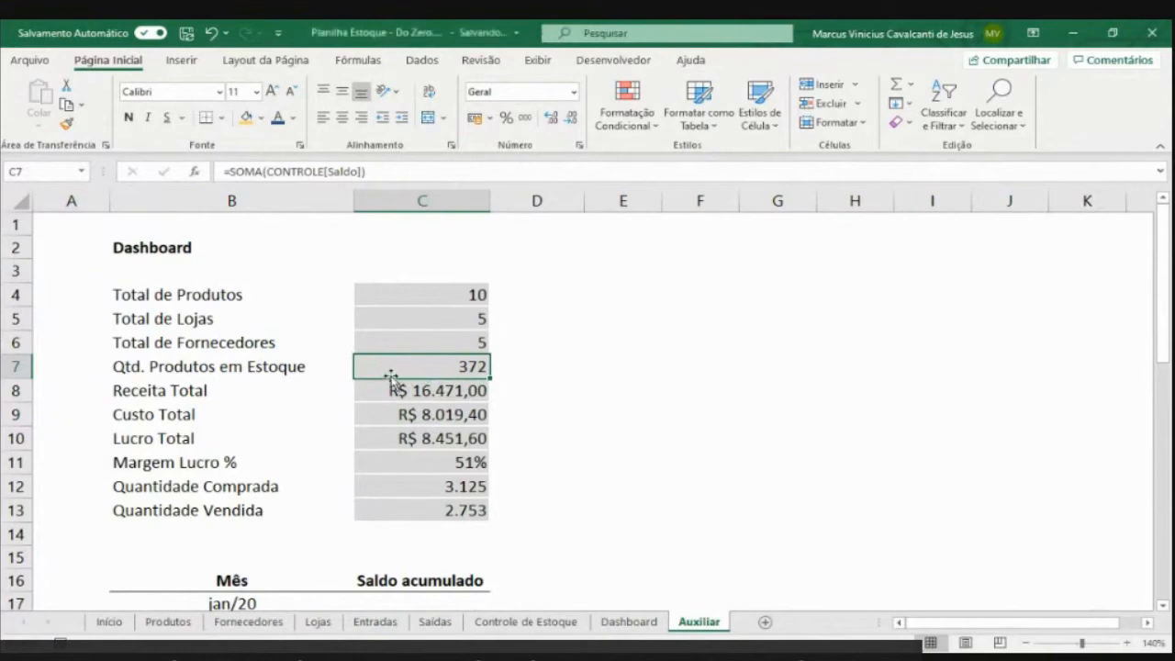
{"action": "left_click", "coordinate": [245, 117]}
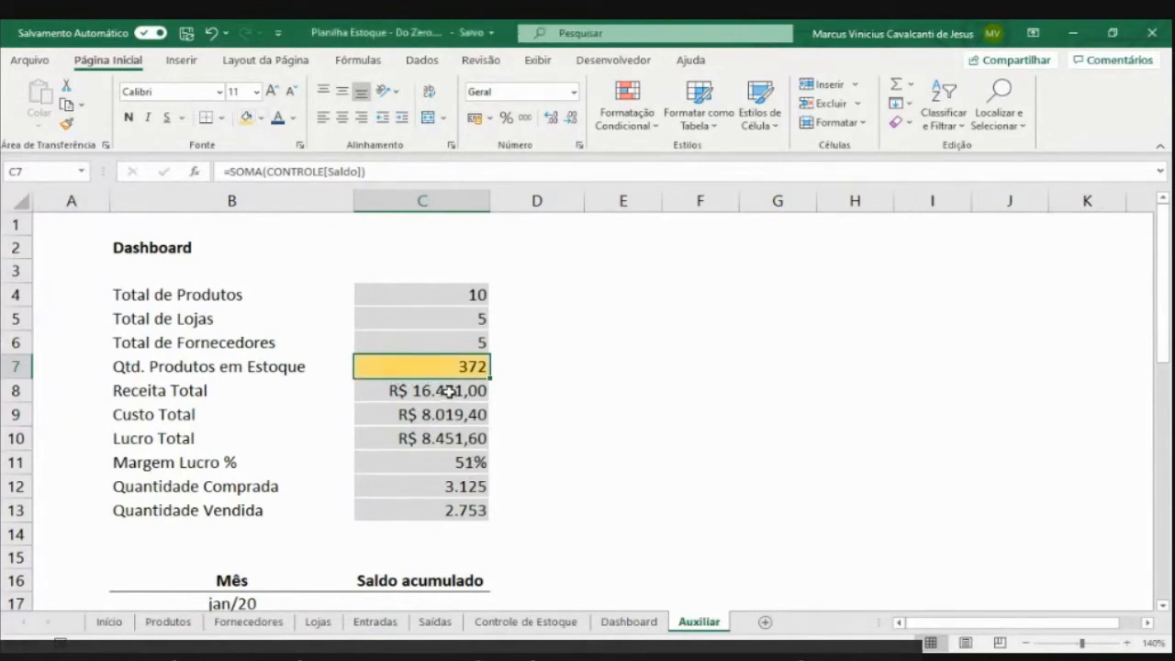
{"action": "mouse_move", "coordinate": [447, 390]}
{"action": "left_mouse_down"}
{"action": "mouse_move", "coordinate": [451, 415]}
{"action": "mouse_move", "coordinate": [448, 396]}
{"action": "left_mouse_up"}
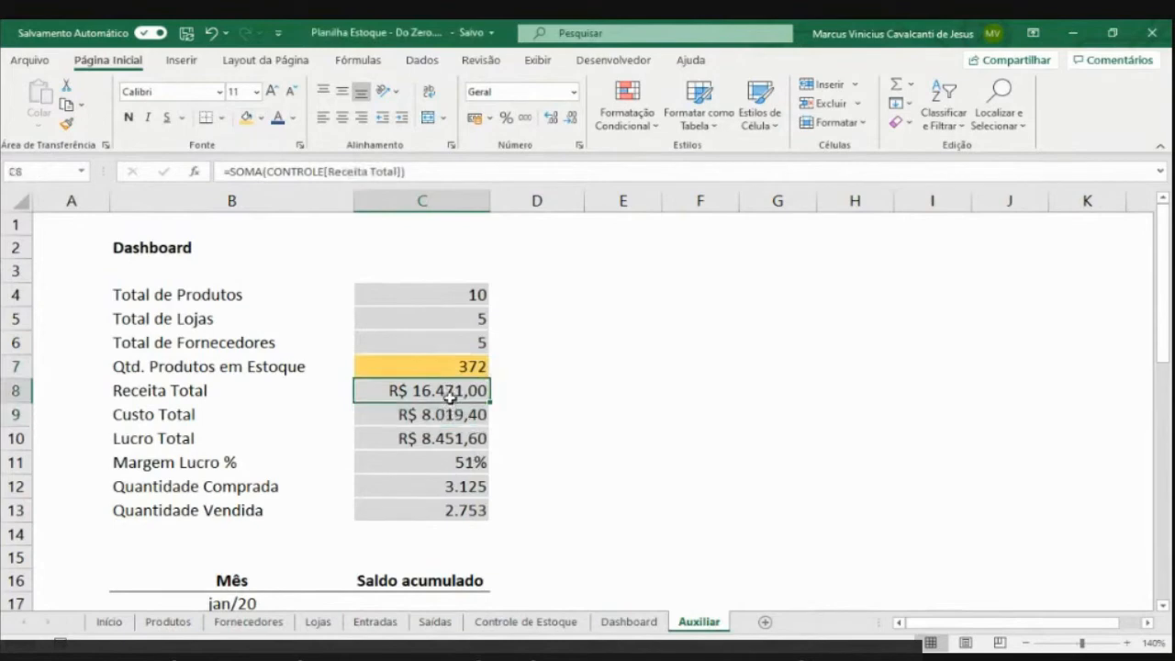
{"action": "left_click", "coordinate": [246, 117]}
{"action": "left_click", "coordinate": [430, 439]}
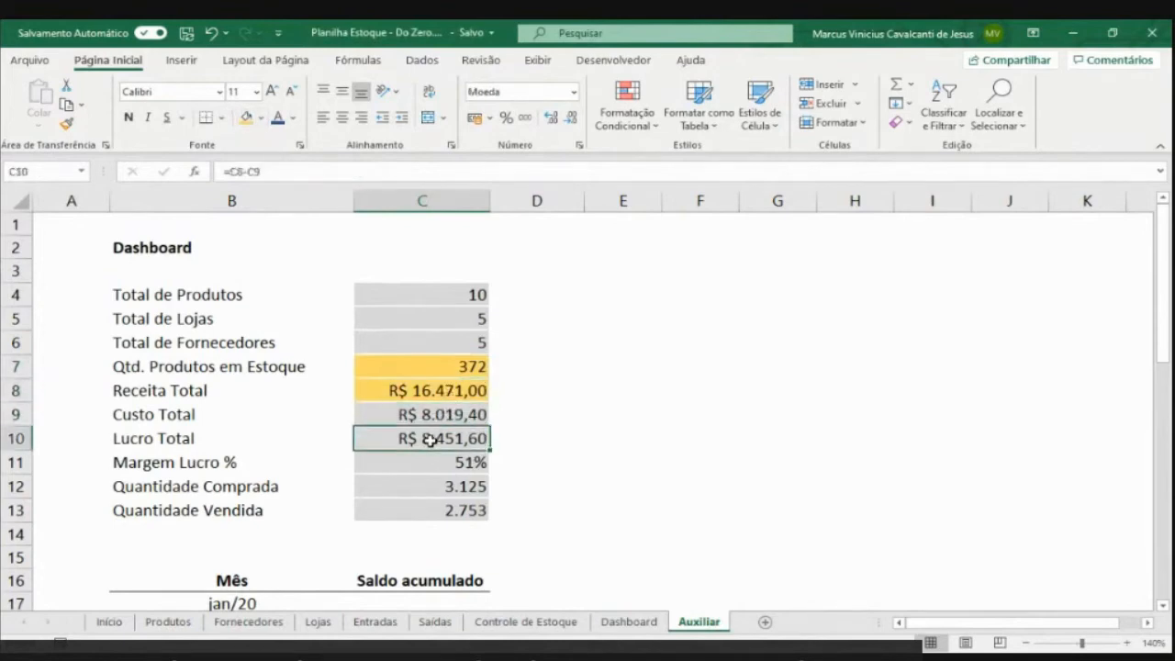
{"action": "left_click", "coordinate": [246, 117]}
{"action": "left_click", "coordinate": [435, 462]}
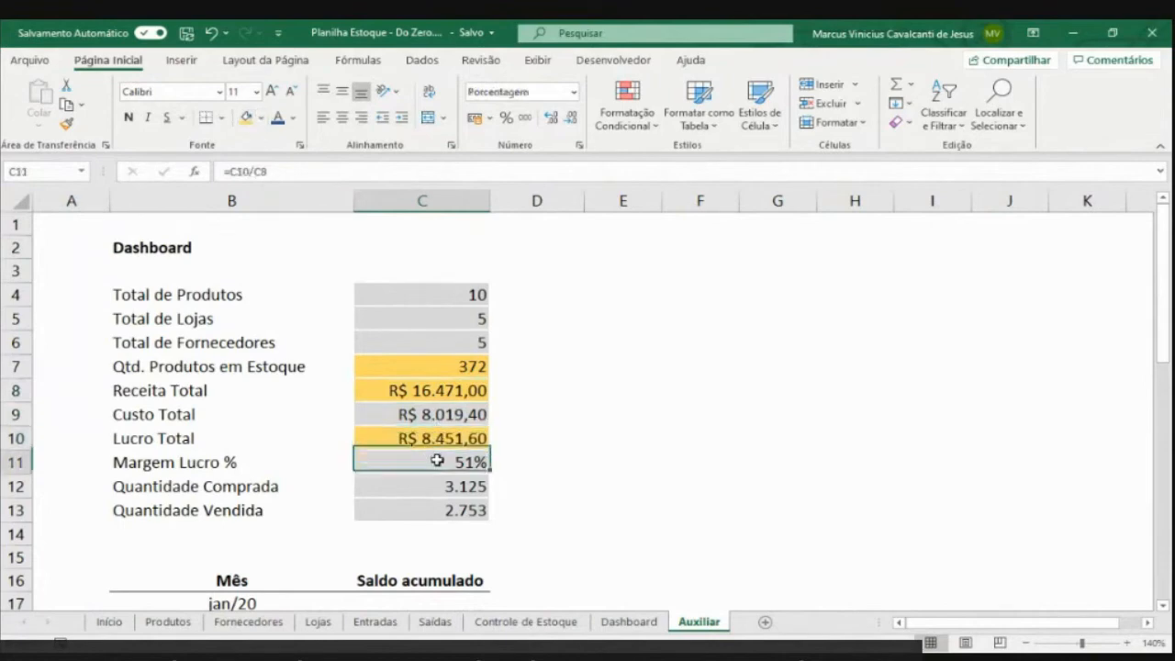
{"action": "left_click", "coordinate": [246, 117]}
{"action": "left_click", "coordinate": [628, 622]}
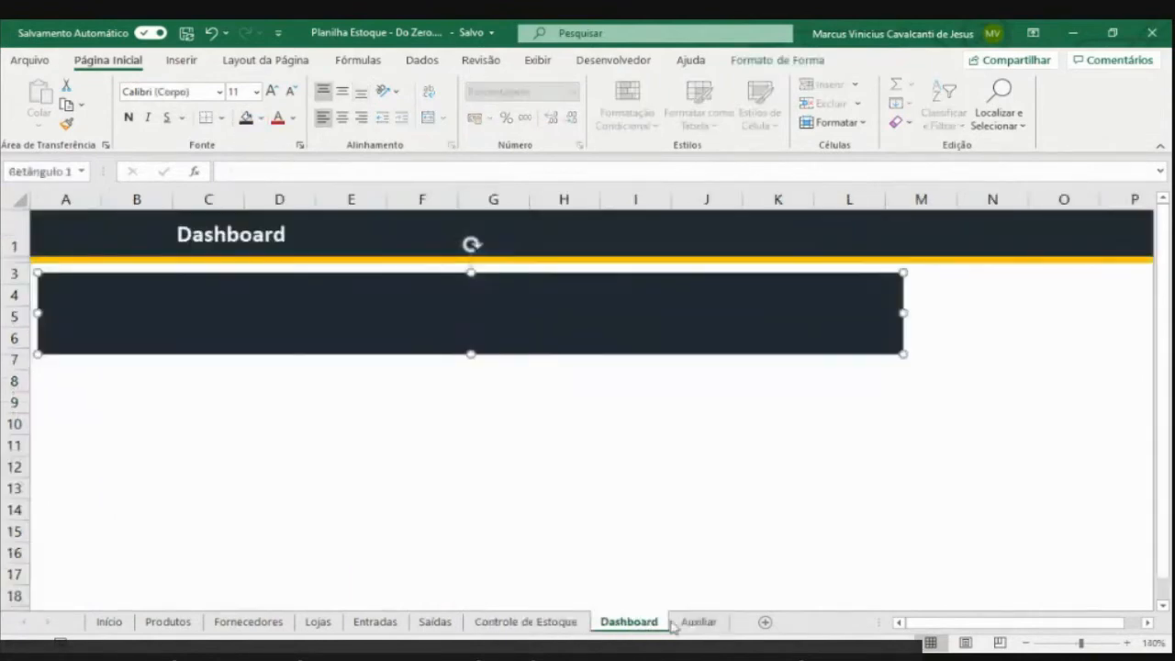
Insert a text box over the left end of the dark Dashboard rectangle, spanning from column A to column C
{"action": "left_click", "coordinate": [699, 621]}
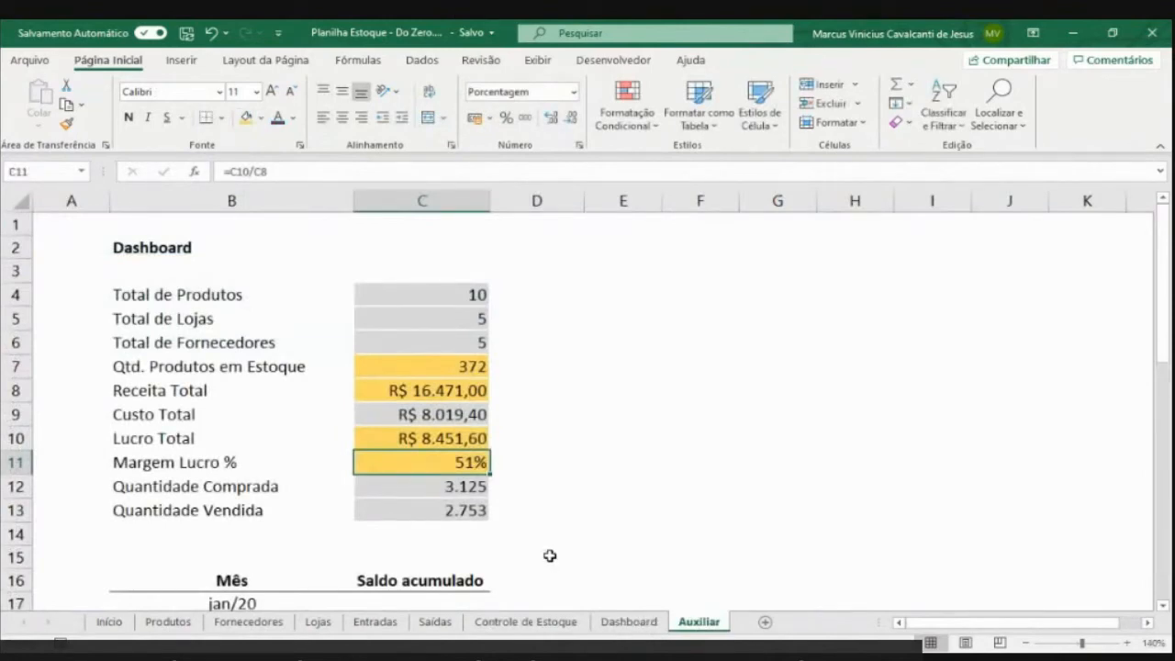
{"action": "left_click", "coordinate": [629, 621]}
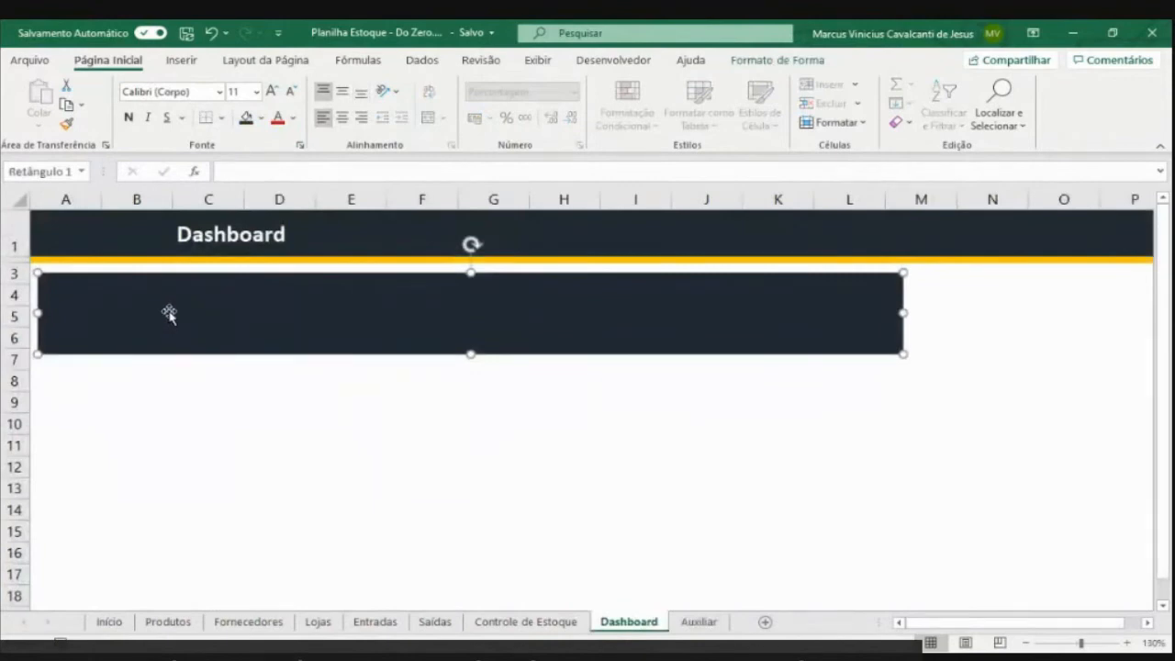
{"action": "left_click", "coordinate": [189, 64]}
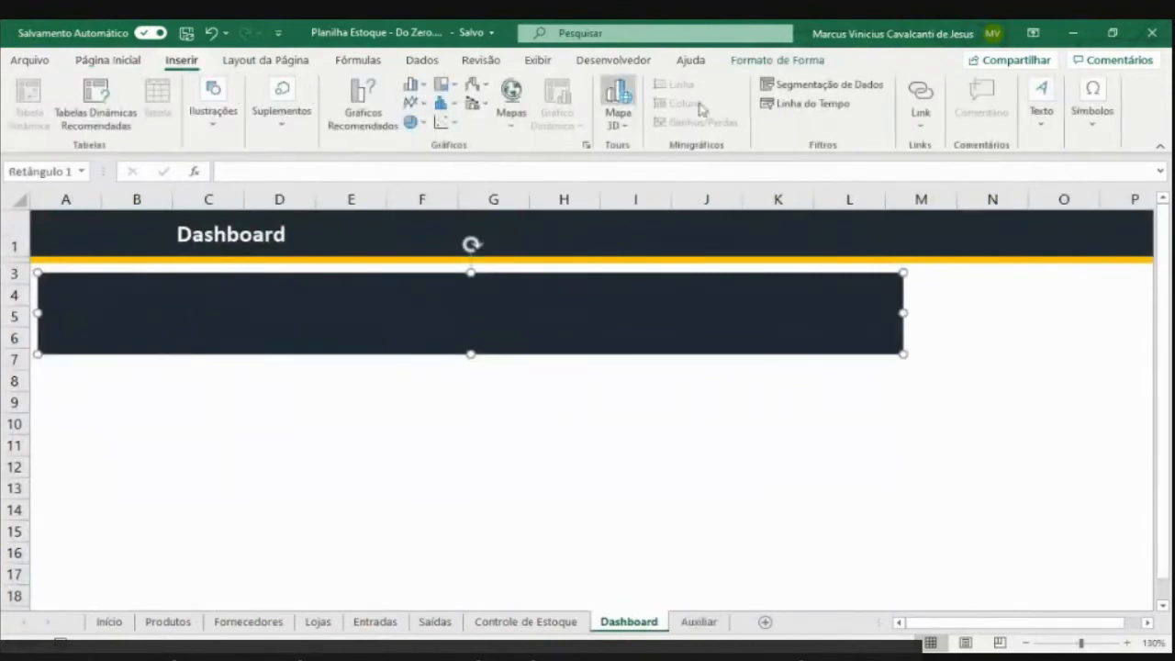
{"action": "left_click", "coordinate": [1032, 110]}
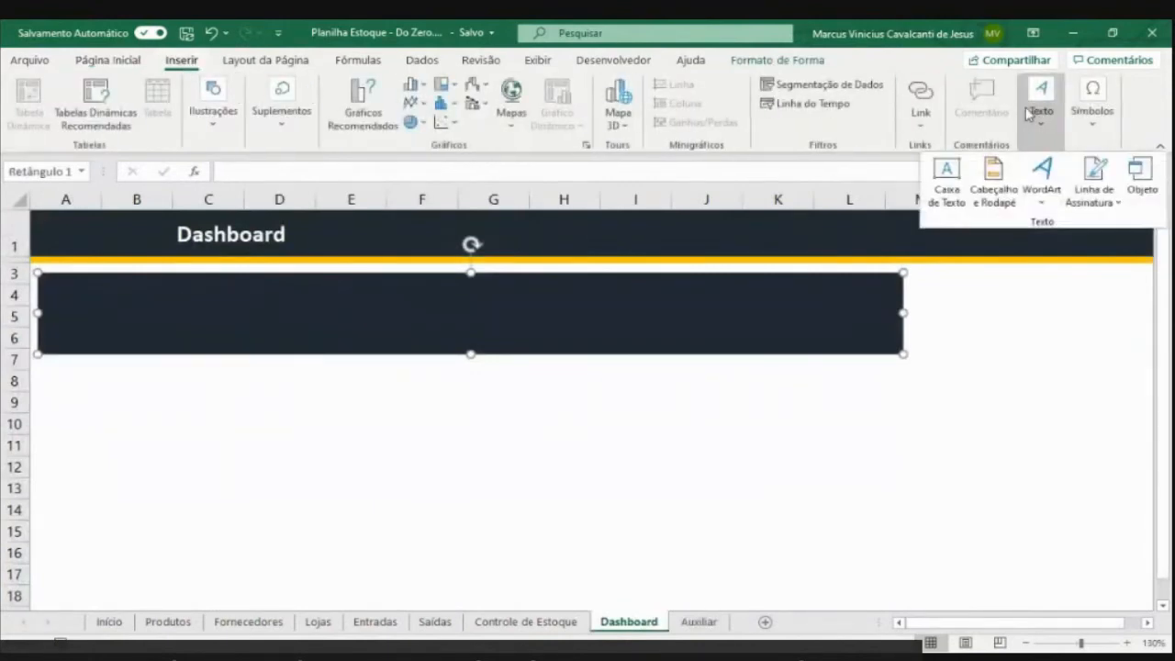
{"action": "left_click", "coordinate": [950, 192]}
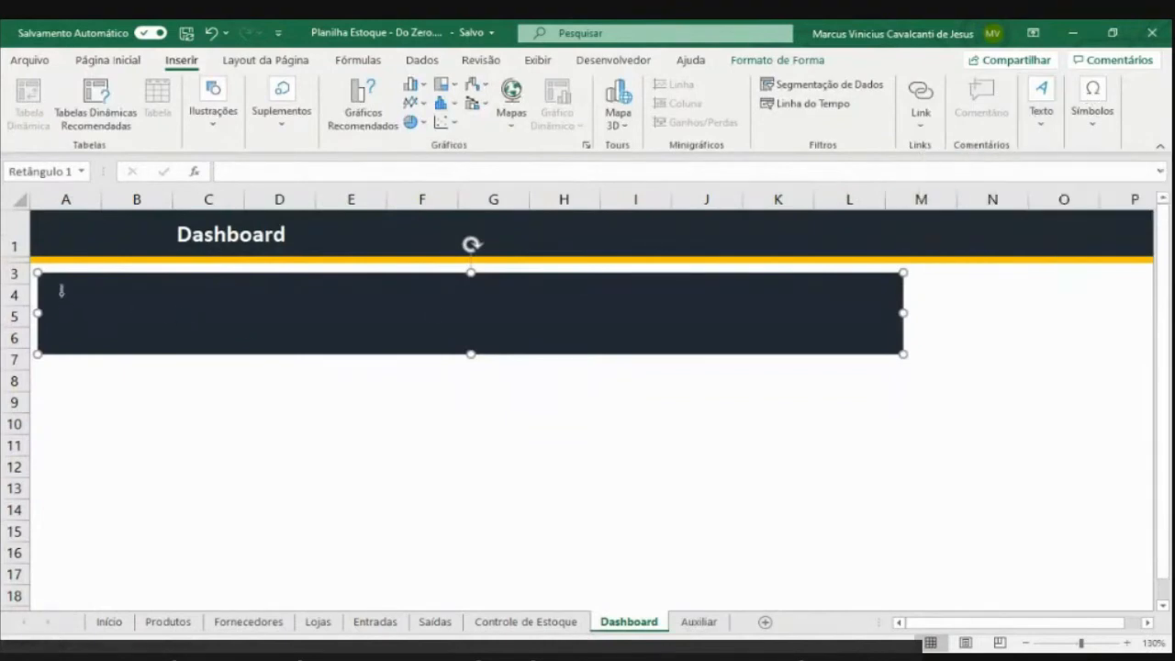
{"action": "left_click_drag", "start_coordinate": [59, 286], "coordinate": [212, 338]}
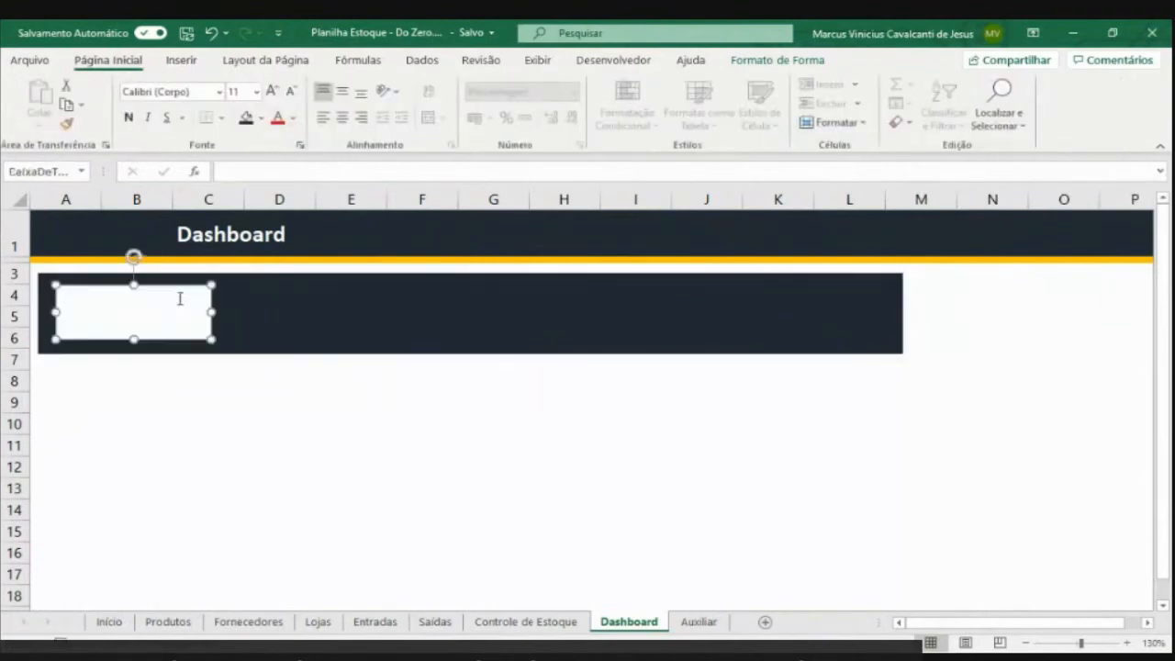
{"action": "left_click_drag", "start_coordinate": [174, 285], "coordinate": [179, 286]}
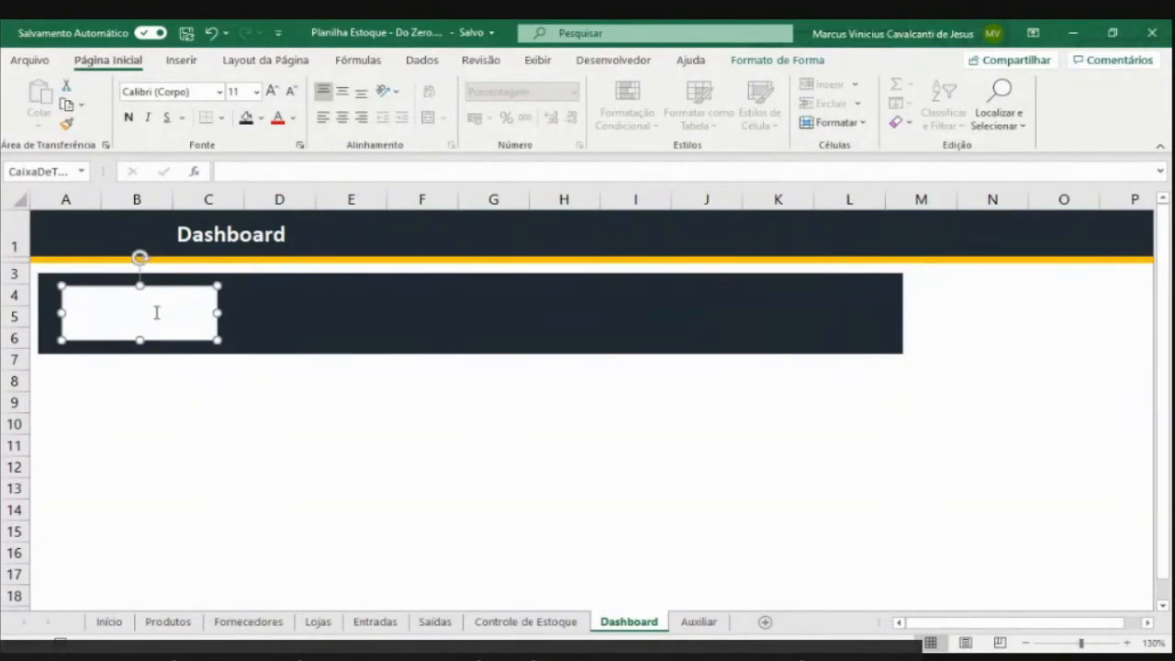
Try to link the white Dashboard text box to cell C7 of the Auxiliar sheet, and undo the link
{"action": "left_click", "coordinate": [696, 622]}
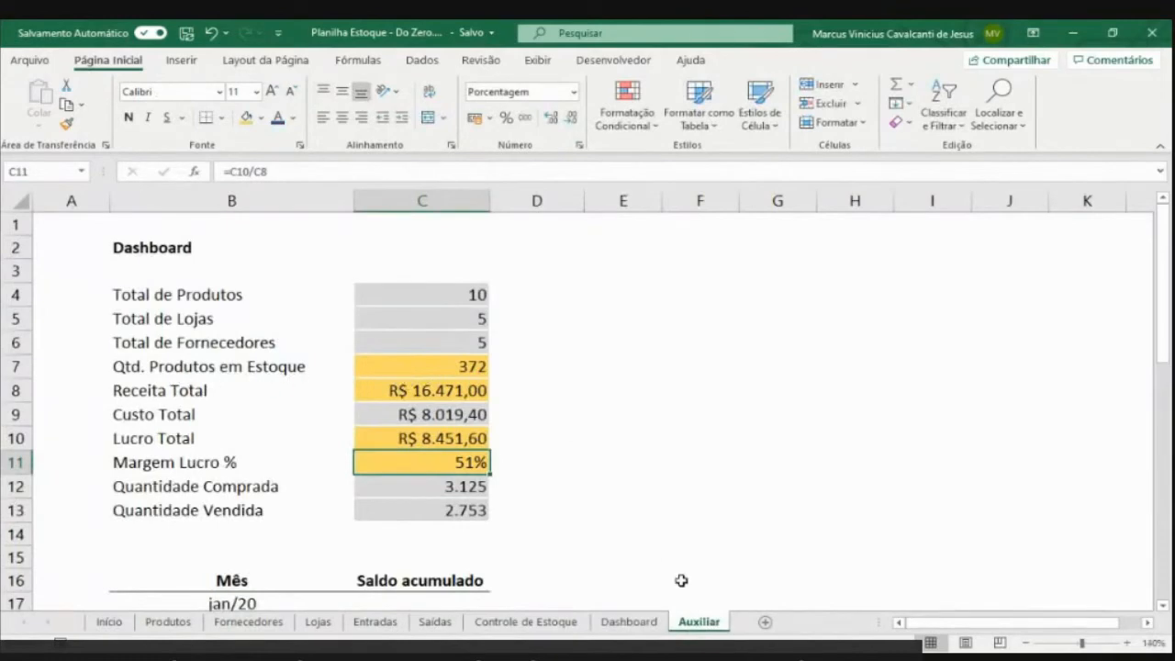
{"action": "left_click", "coordinate": [634, 622]}
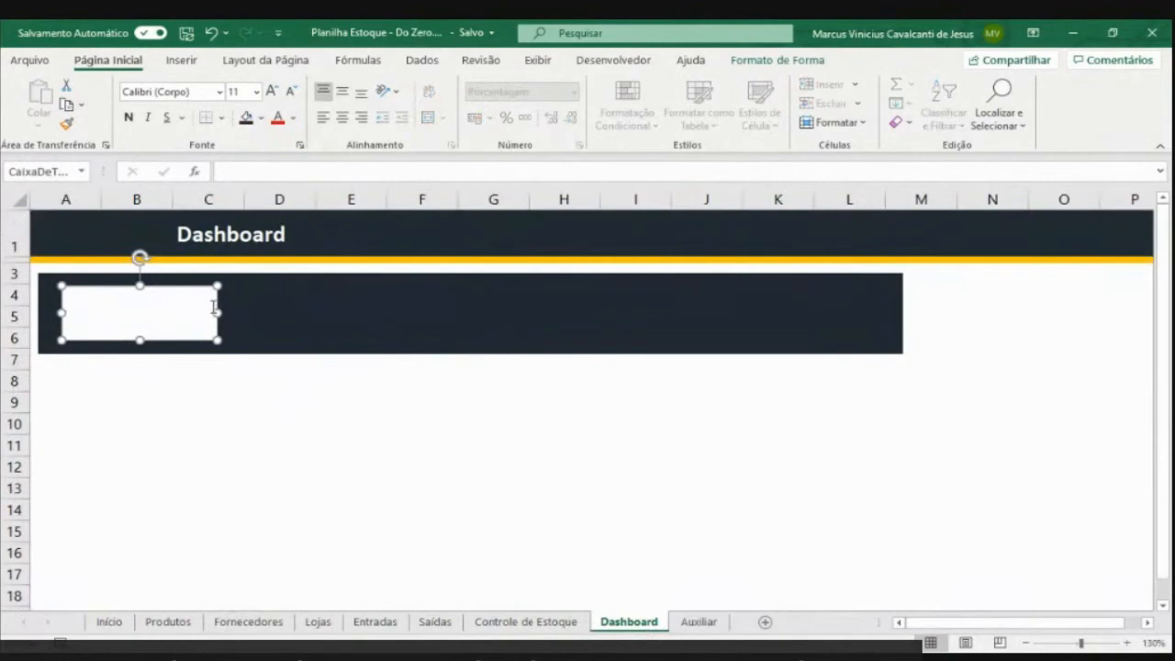
{"action": "left_click", "coordinate": [693, 620]}
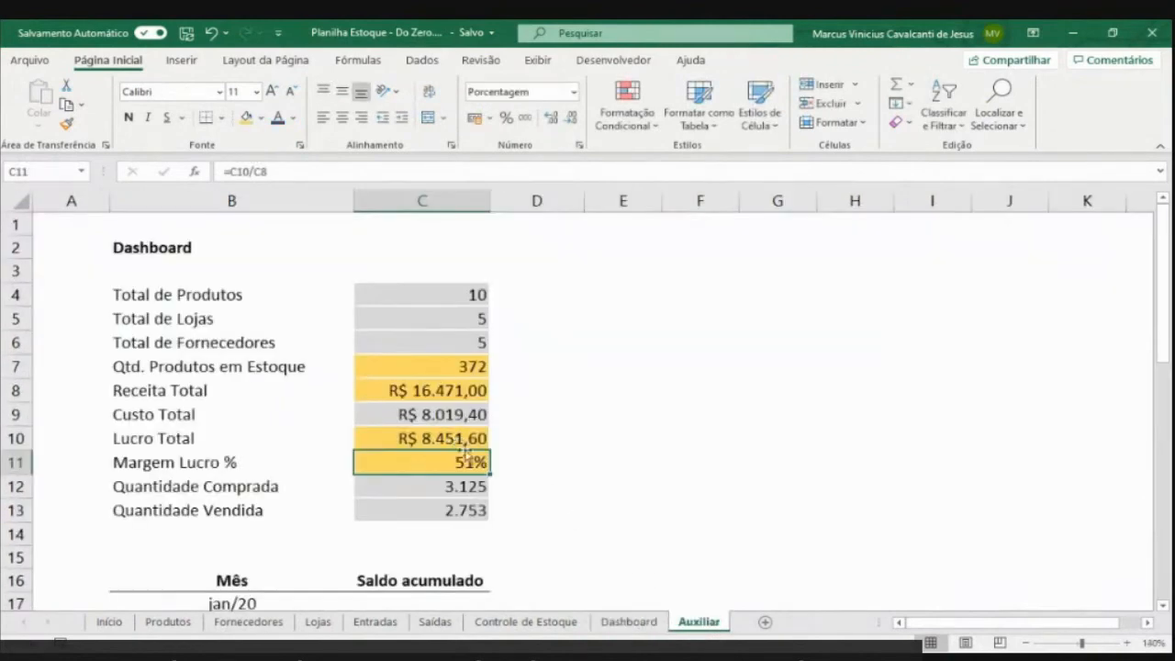
{"action": "left_click", "coordinate": [635, 623]}
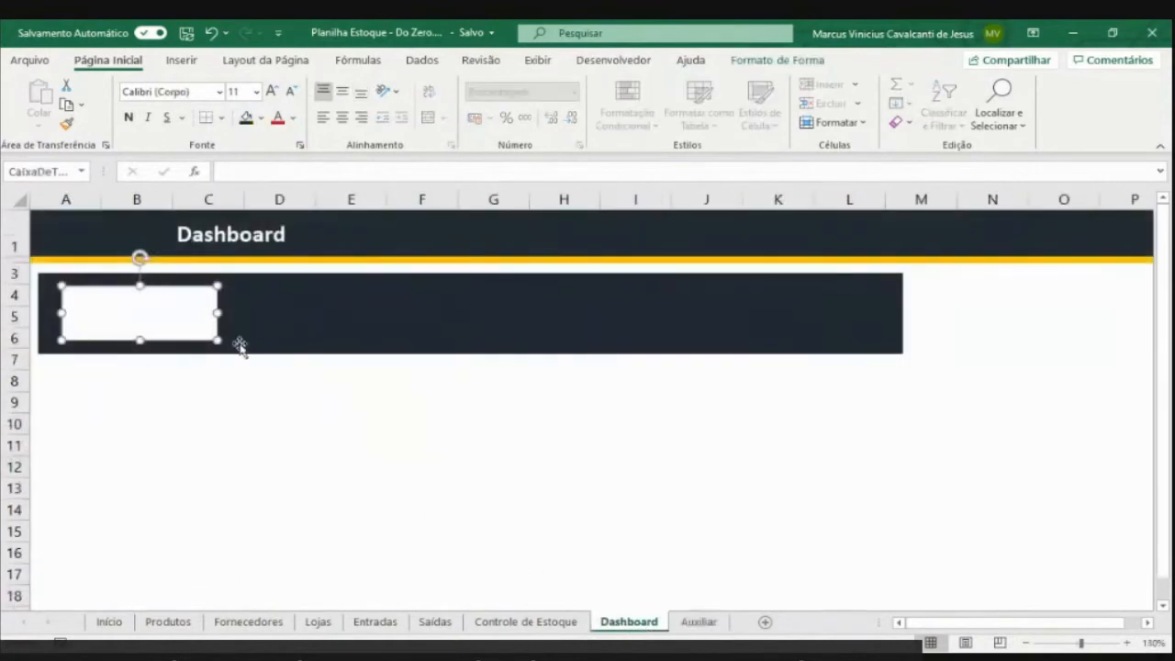
{"action": "left_click", "coordinate": [301, 175]}
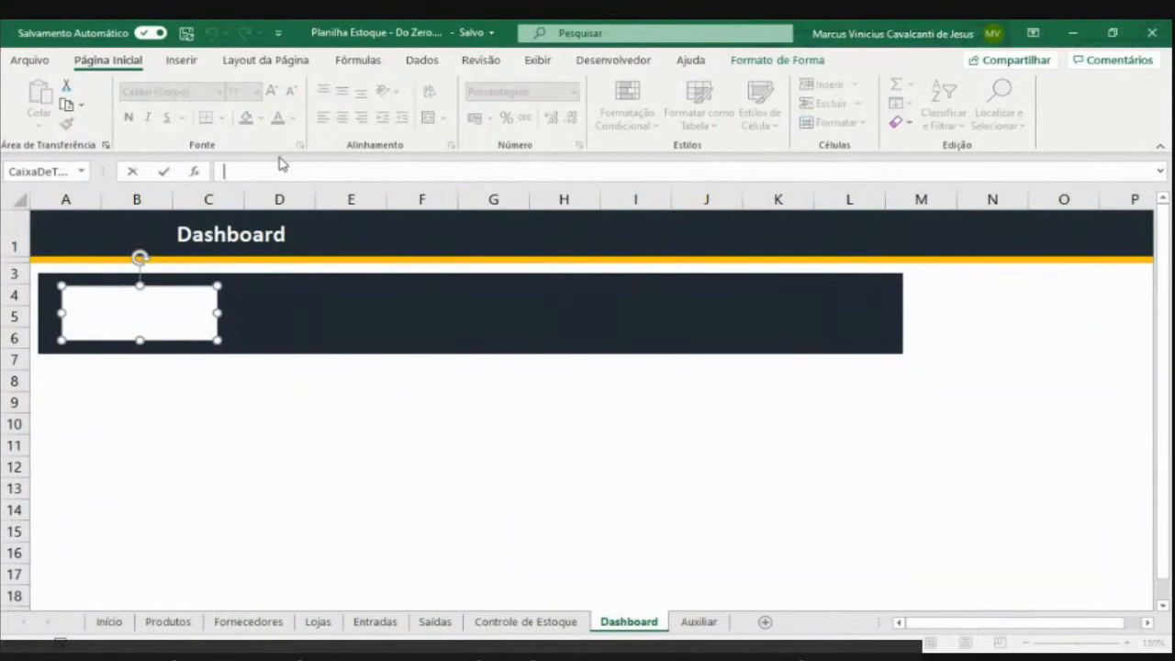
{"action": "type", "text": "="}
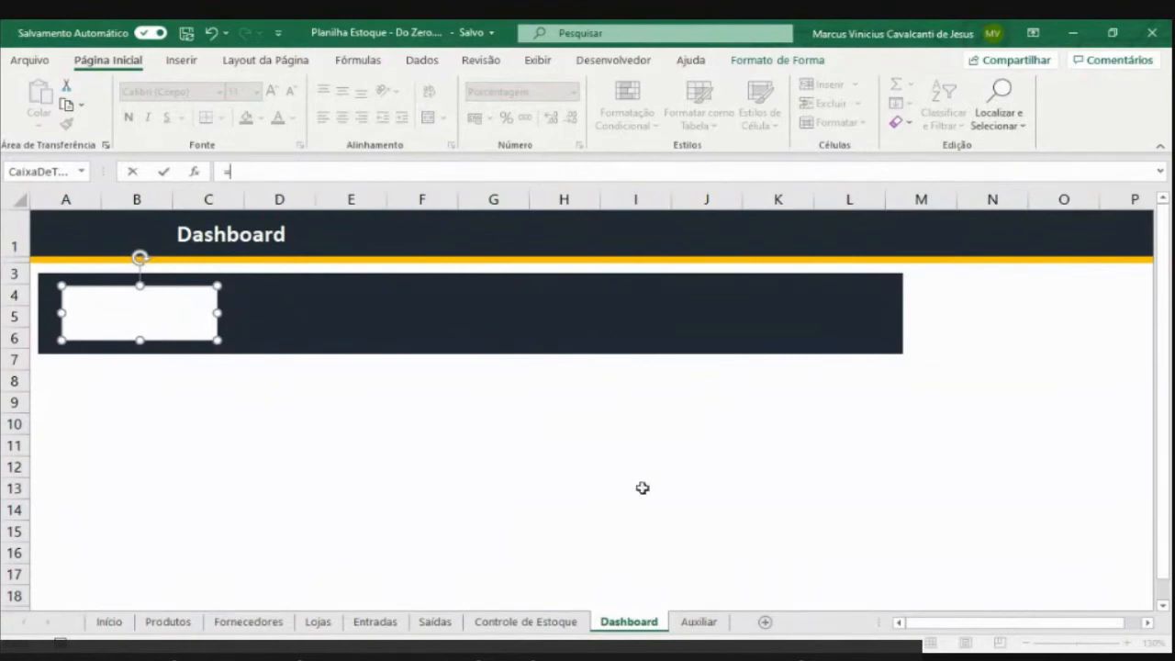
{"action": "left_click", "coordinate": [698, 621]}
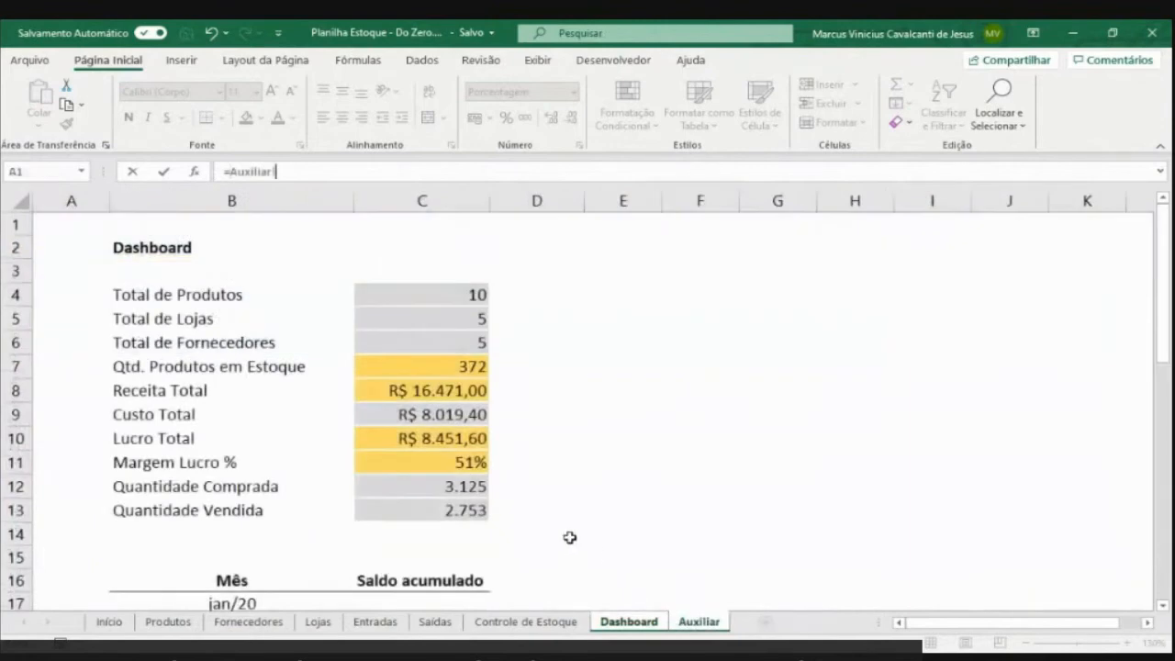
{"action": "left_click", "coordinate": [411, 371]}
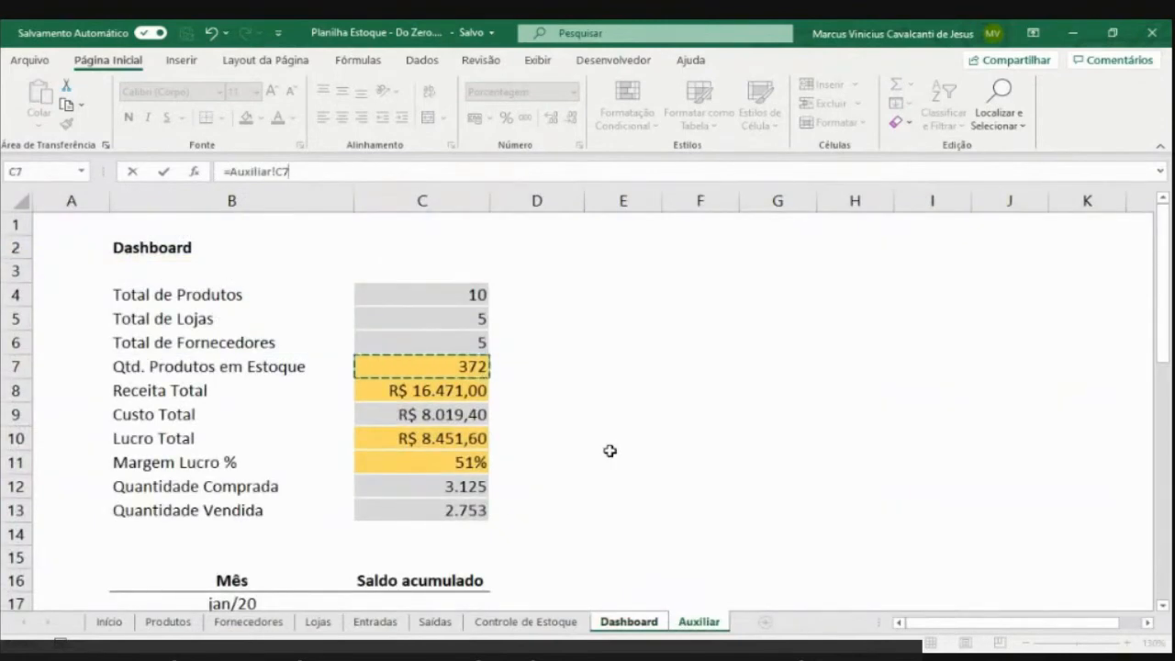
{"action": "key", "text": "Return"}
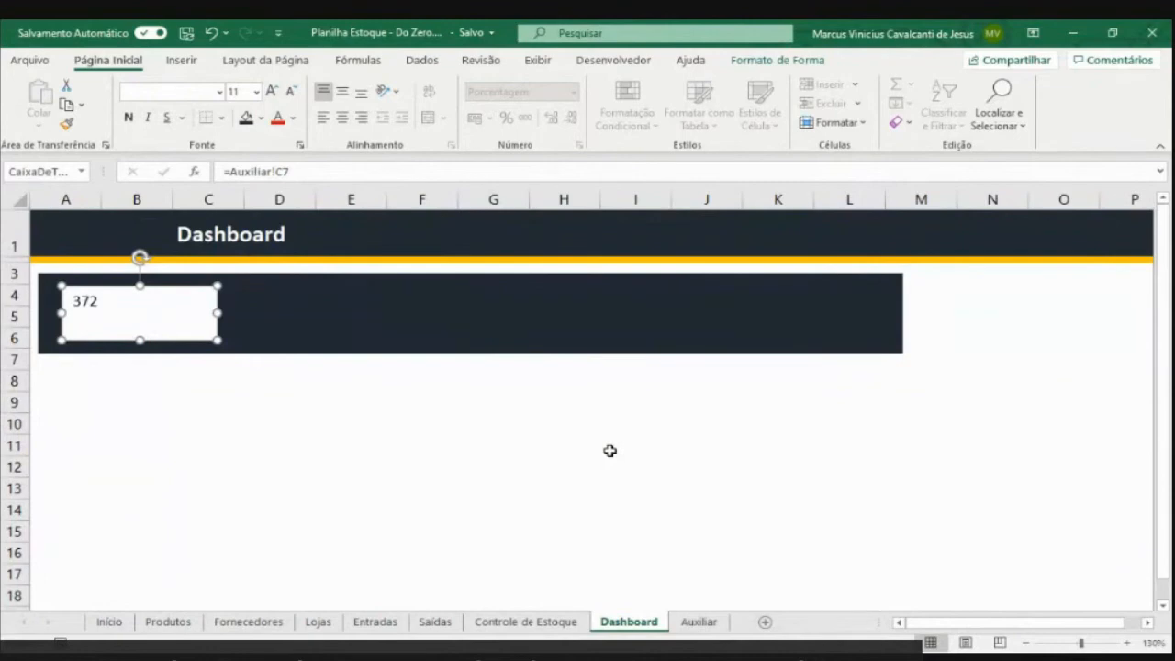
{"action": "key", "text": "ctrl+z"}
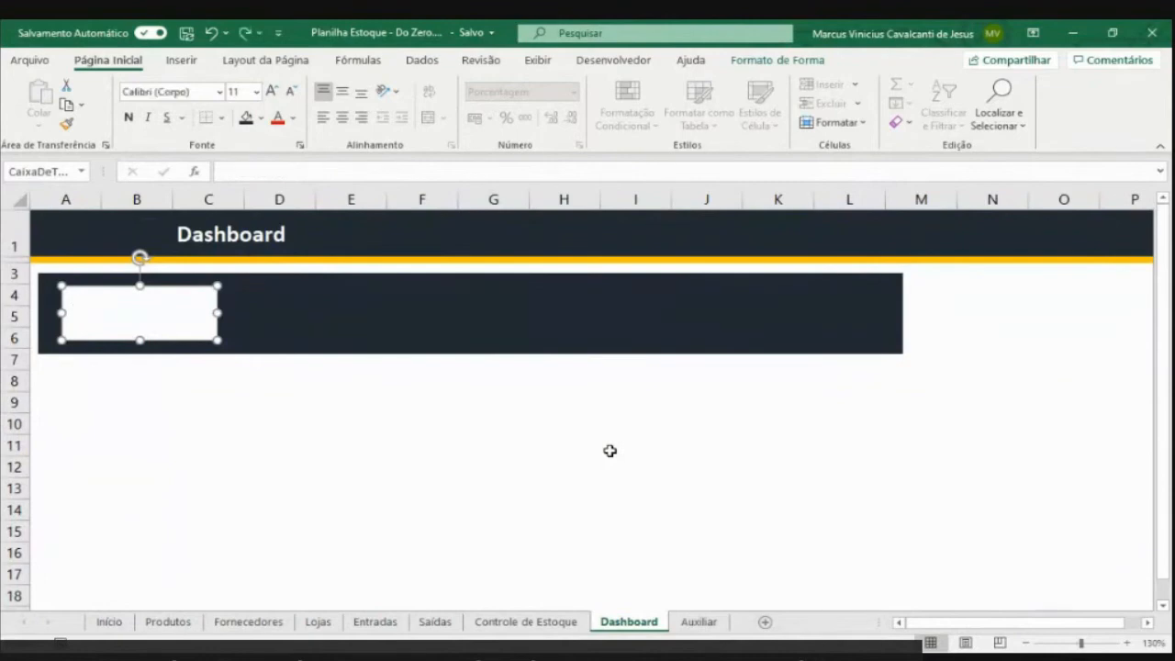
Link the white Dashboard text box to the products-in-stock quantity with the formula =Auxiliar!C7
{"action": "left_click", "coordinate": [315, 351]}
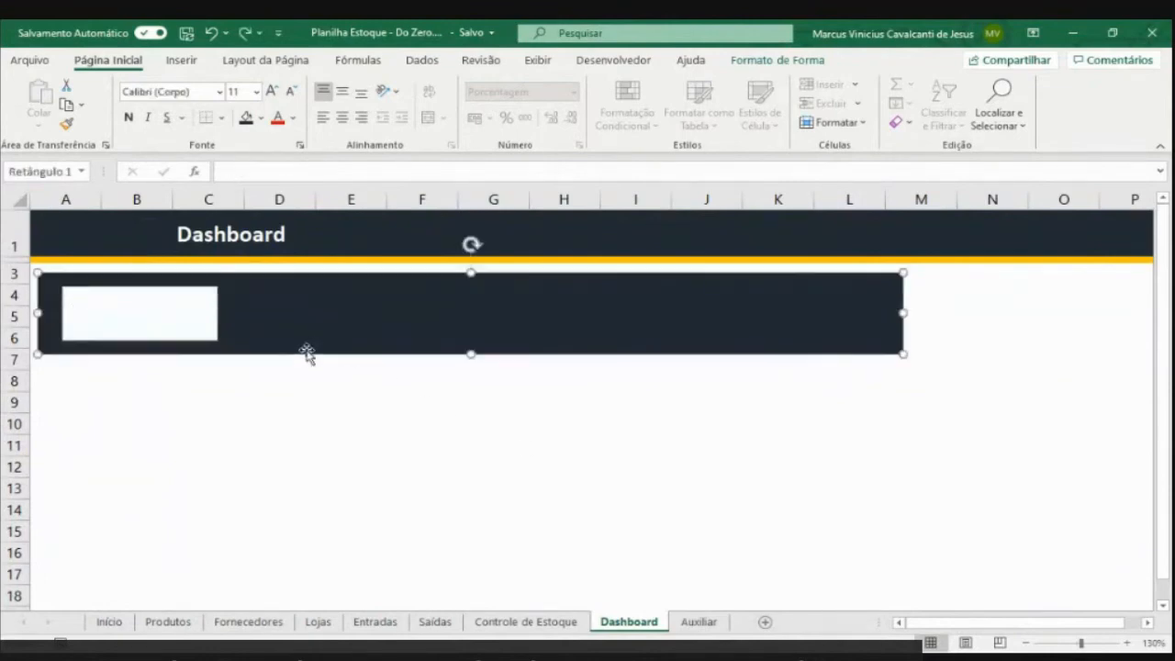
{"action": "left_click", "coordinate": [217, 321]}
{"action": "left_click", "coordinate": [189, 286]}
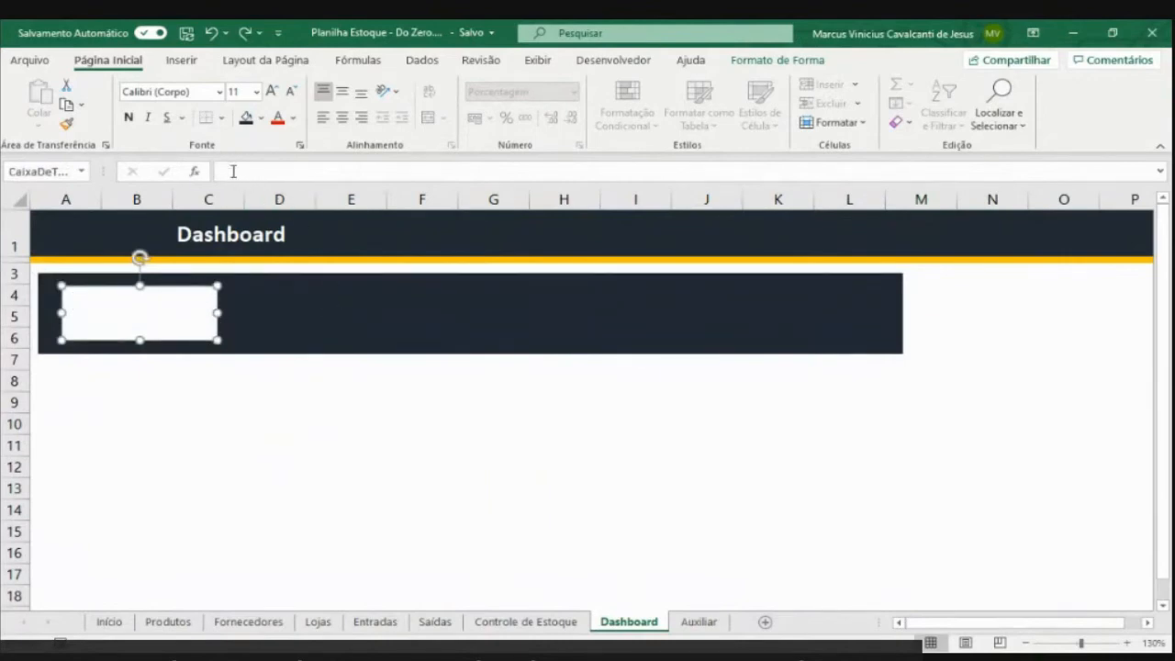
{"action": "left_click", "coordinate": [138, 310]}
{"action": "type", "text": "="}
{"action": "left_click", "coordinate": [252, 173]}
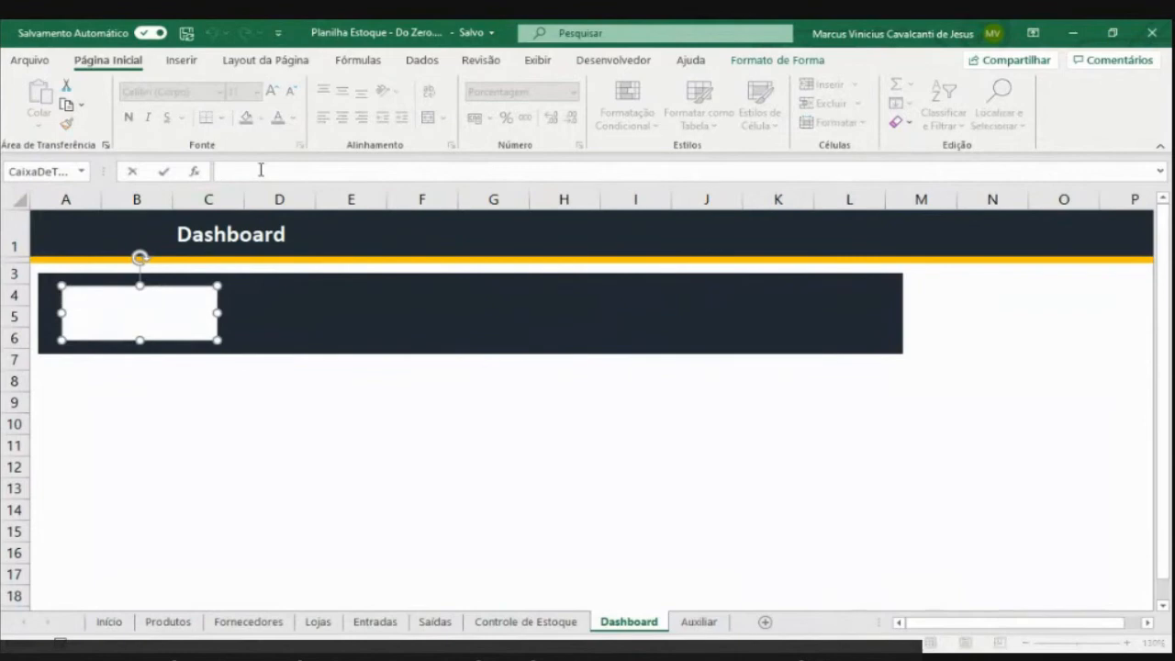
{"action": "type", "text": "="}
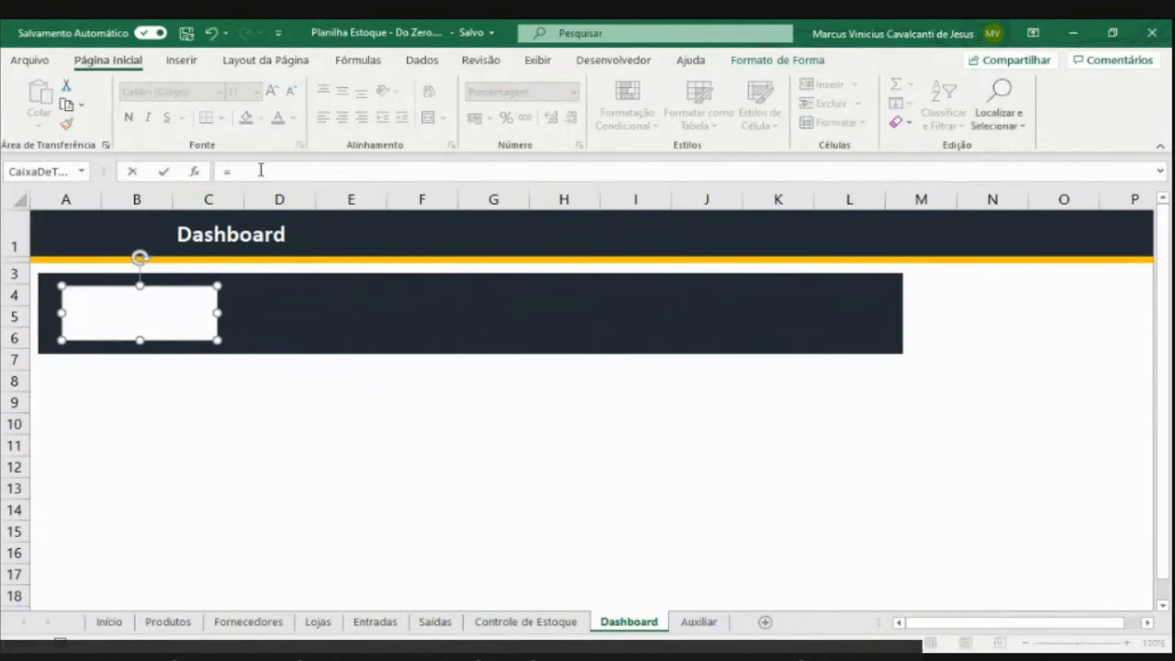
{"action": "left_click", "coordinate": [695, 624]}
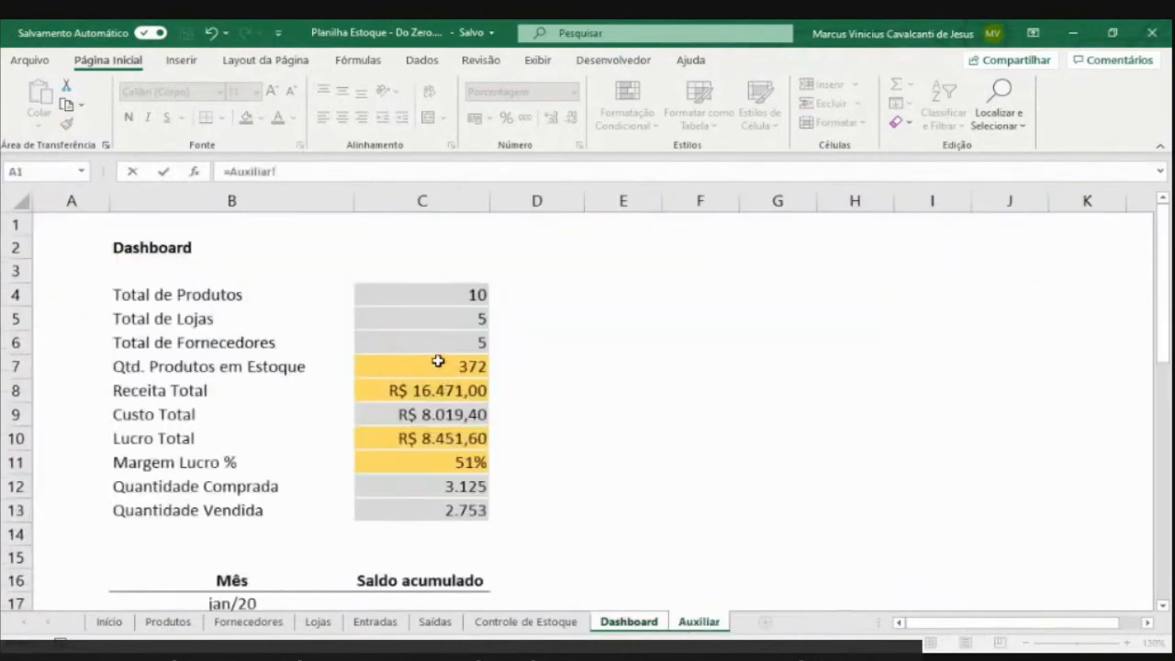
{"action": "left_click", "coordinate": [435, 367]}
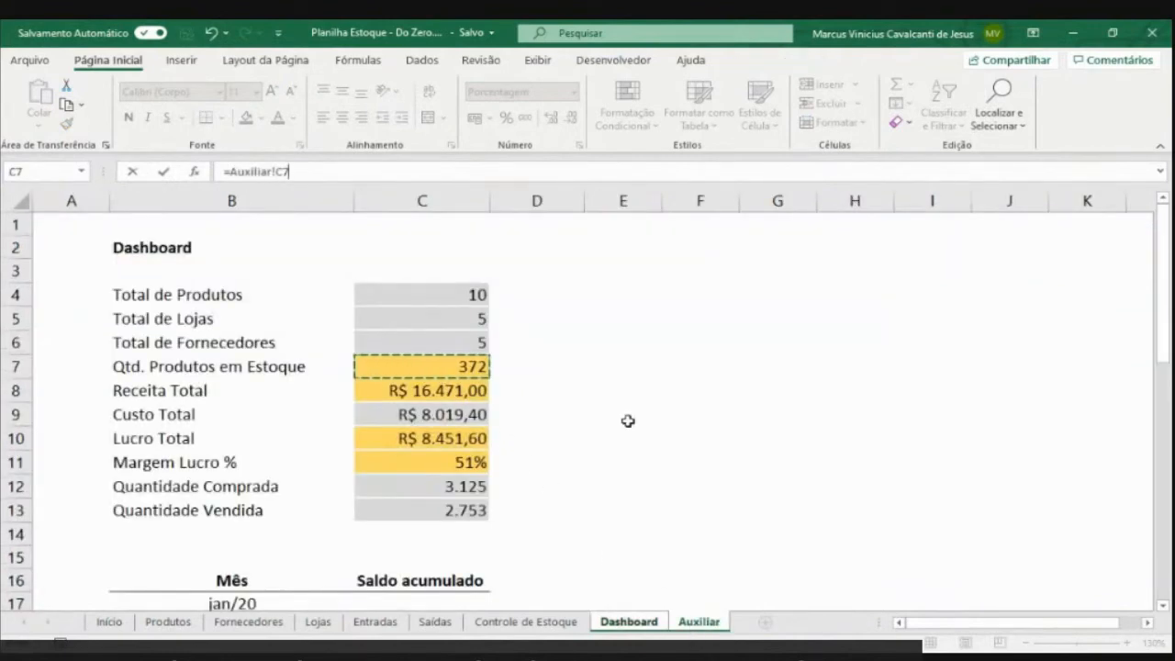
{"action": "key", "text": "Return"}
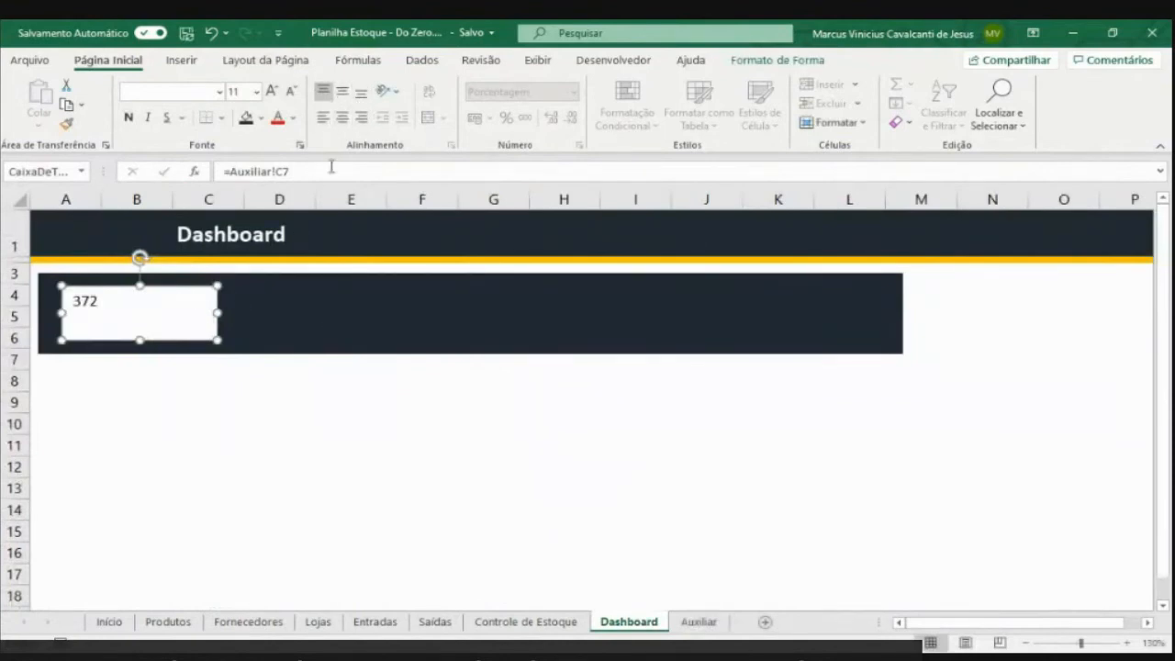
Centre the linked value horizontally, align it to the box's bottom at font size 18, and make the box slightly taller
{"action": "left_click", "coordinate": [350, 120]}
{"action": "left_click", "coordinate": [361, 92]}
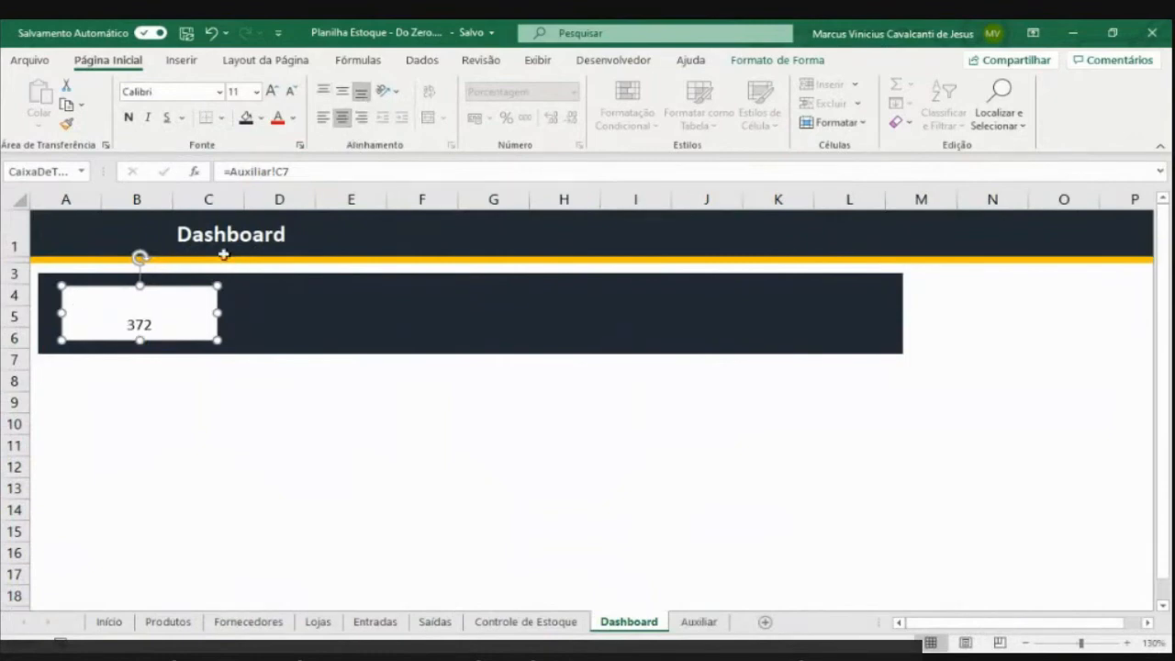
{"action": "left_click", "coordinate": [273, 92]}
{"action": "left_click", "coordinate": [273, 91]}
{"action": "left_click", "coordinate": [272, 91]}
{"action": "left_click", "coordinate": [273, 92]}
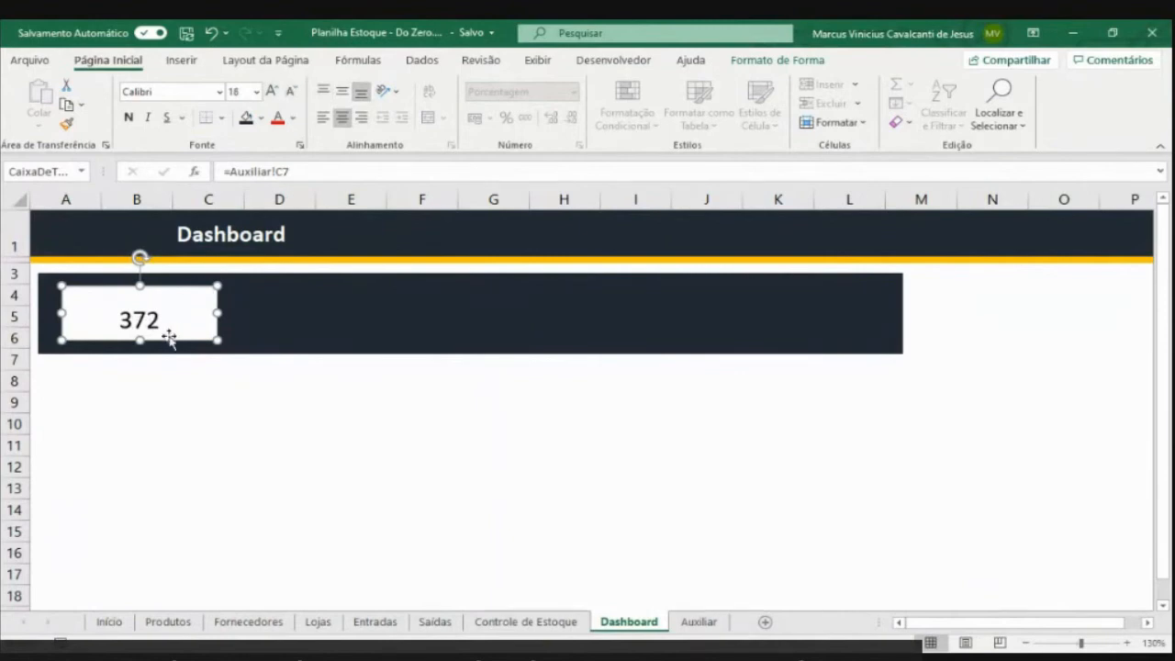
{"action": "left_click_drag", "start_coordinate": [143, 341], "coordinate": [150, 348]}
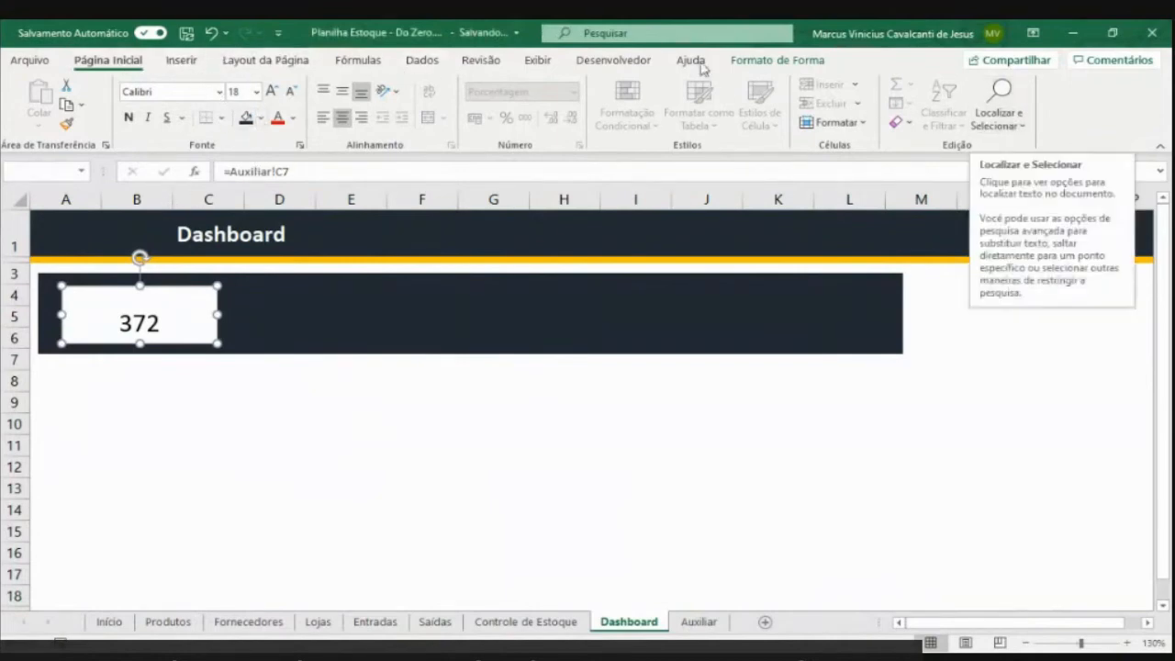
Insert a narrow text box above the linked value in the white box, containing "Produtos em Estoque"
{"action": "left_click", "coordinate": [177, 69]}
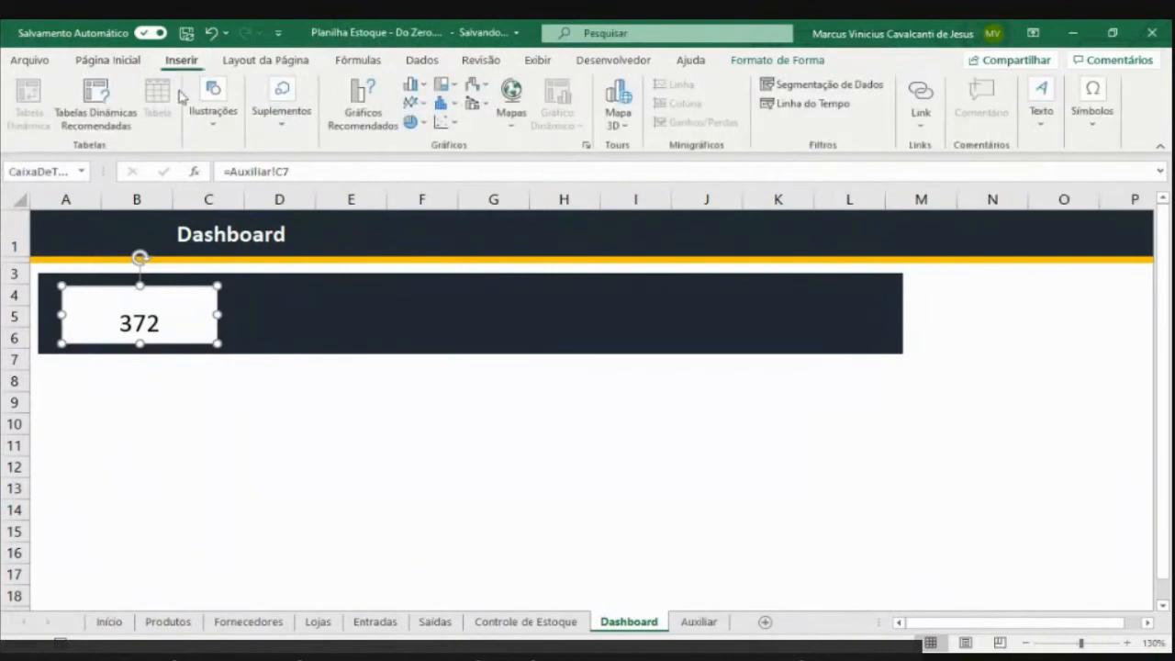
{"action": "left_click", "coordinate": [1046, 115]}
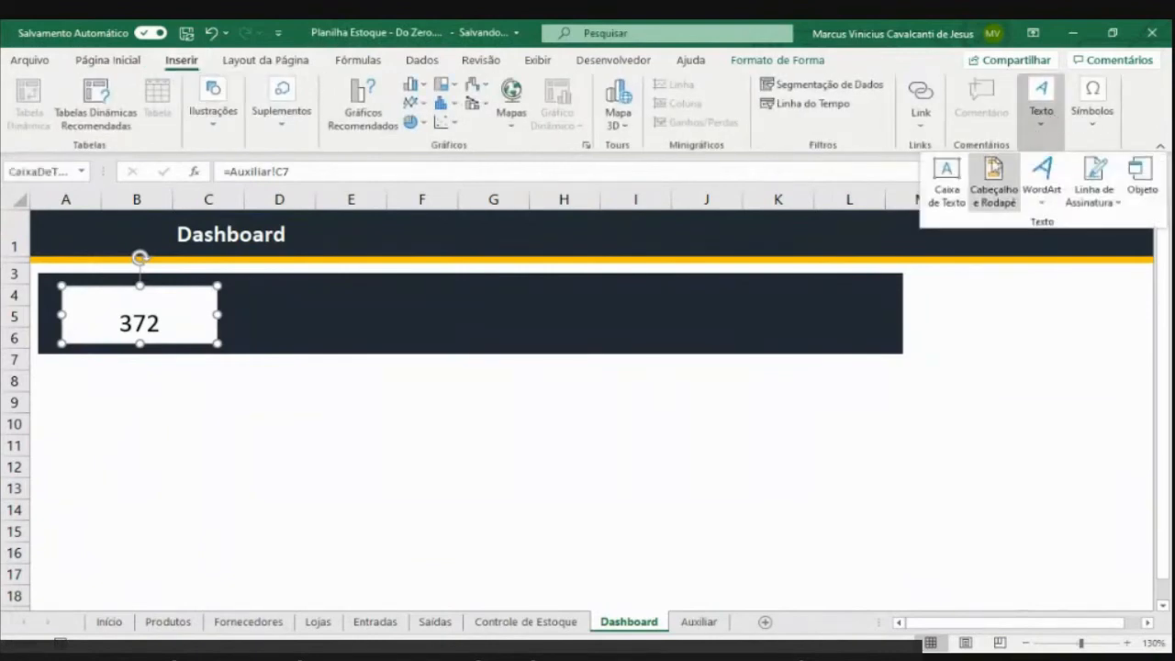
{"action": "left_click", "coordinate": [948, 188]}
{"action": "left_click_drag", "start_coordinate": [84, 294], "coordinate": [167, 293]}
{"action": "left_click", "coordinate": [127, 300]}
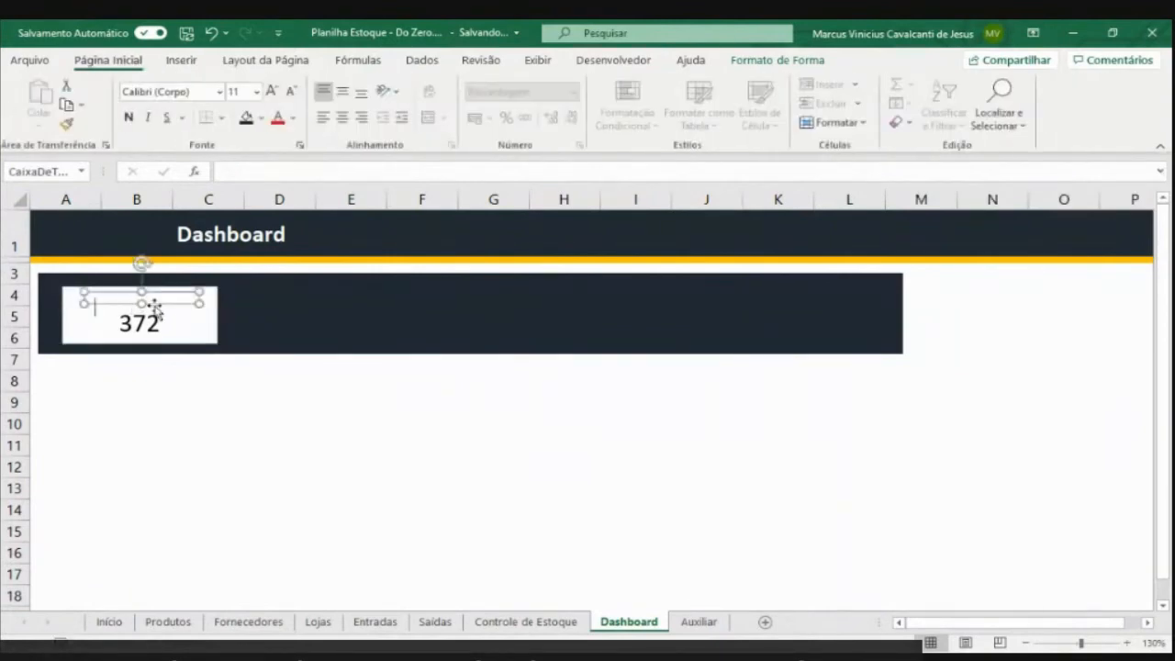
{"action": "type", "text": "Total"}
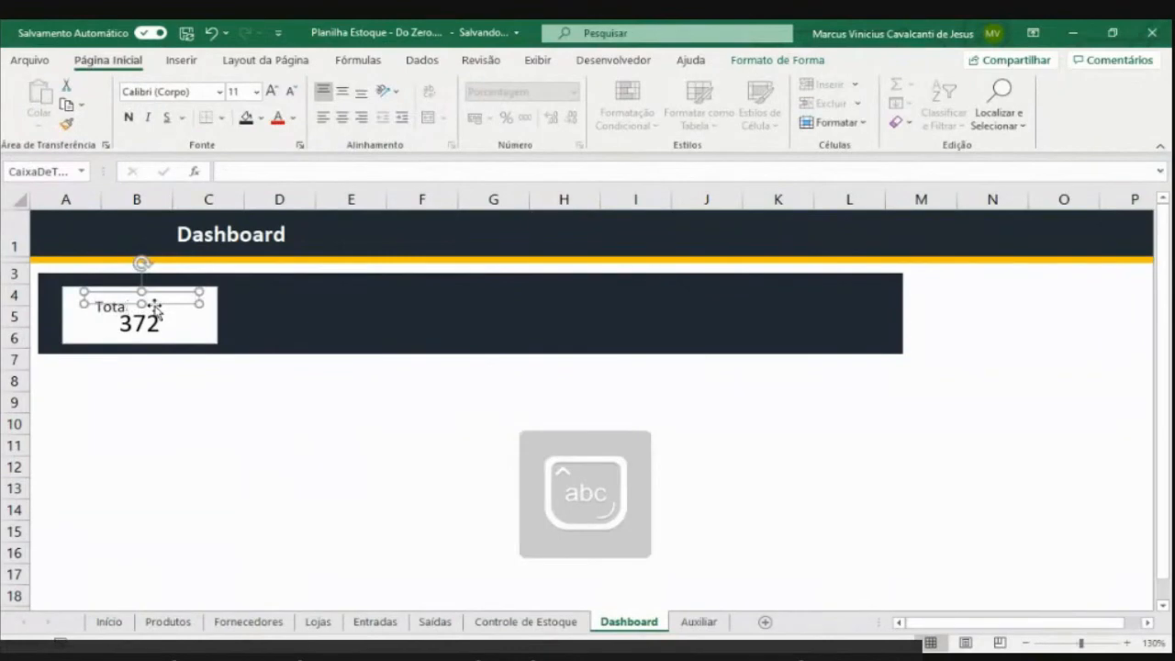
{"action": "key", "text": "BackSpace"}
{"action": "key", "text": "BackSpace"}
{"action": "key", "text": "BackSpace"}
{"action": "key", "text": "BackSpace"}
{"action": "type", "text": "Produtos em E"}
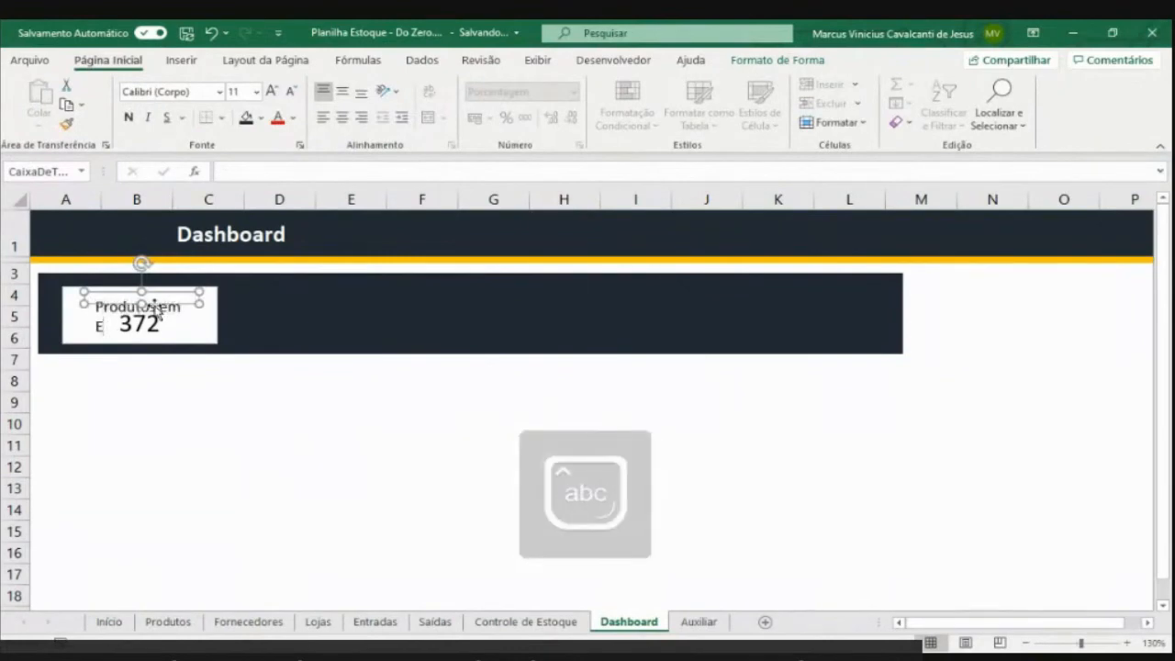
{"action": "type", "text": "stoque"}
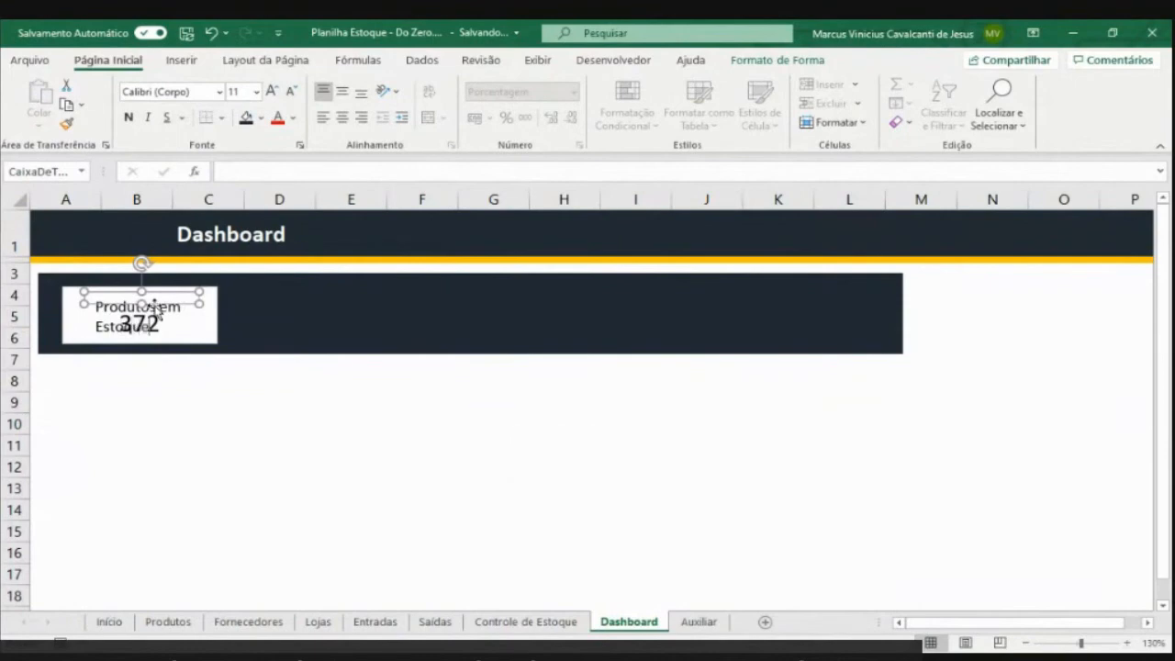
Enlarge the "Produtos em Estoque" text box slightly, set its font size to 8, and reposition it near the white box's upper edge
{"action": "left_click_drag", "start_coordinate": [163, 292], "coordinate": [210, 305]}
{"action": "left_click", "coordinate": [287, 93]}
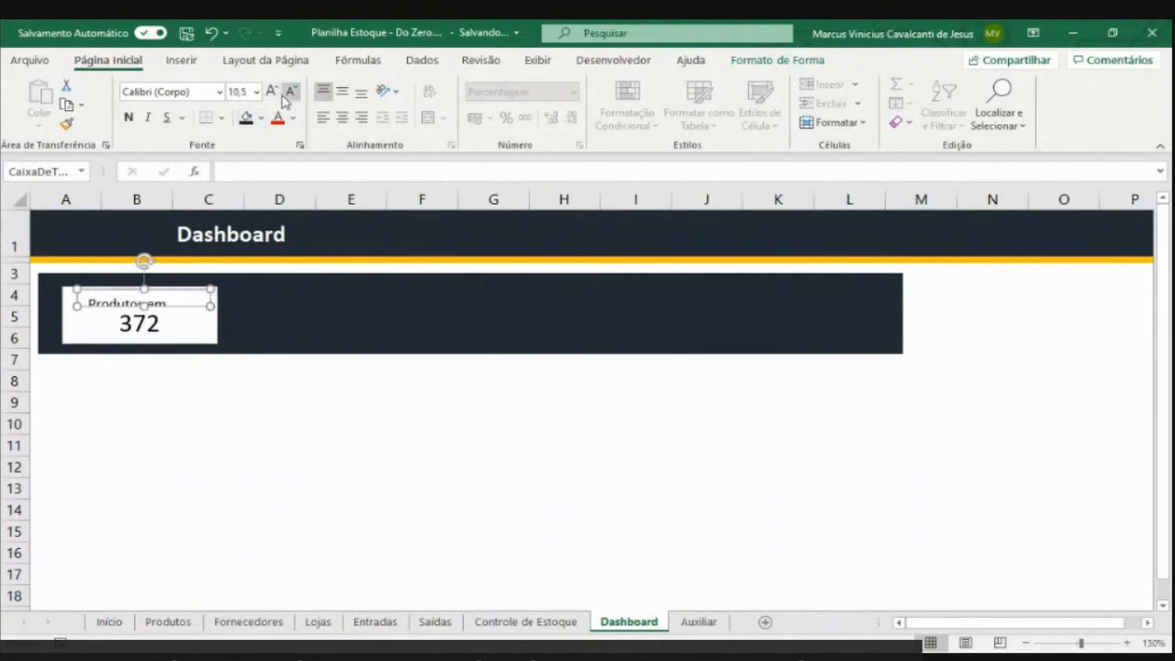
{"action": "left_click", "coordinate": [287, 93]}
{"action": "left_click", "coordinate": [287, 92]}
{"action": "left_click", "coordinate": [287, 95]}
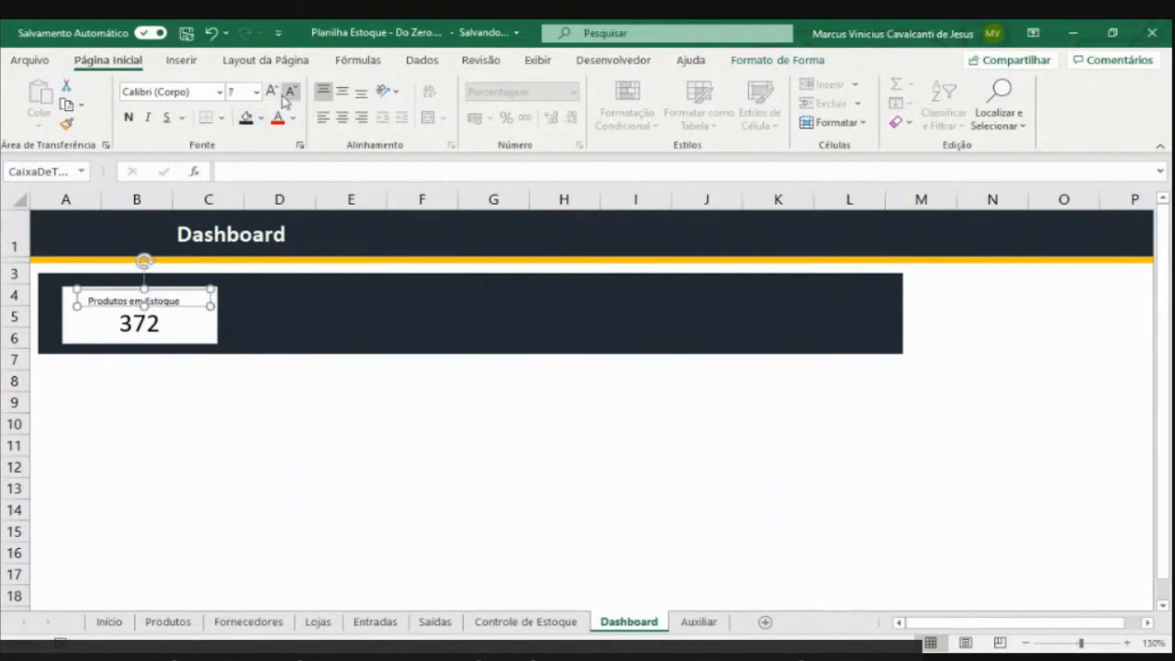
{"action": "left_click", "coordinate": [272, 94]}
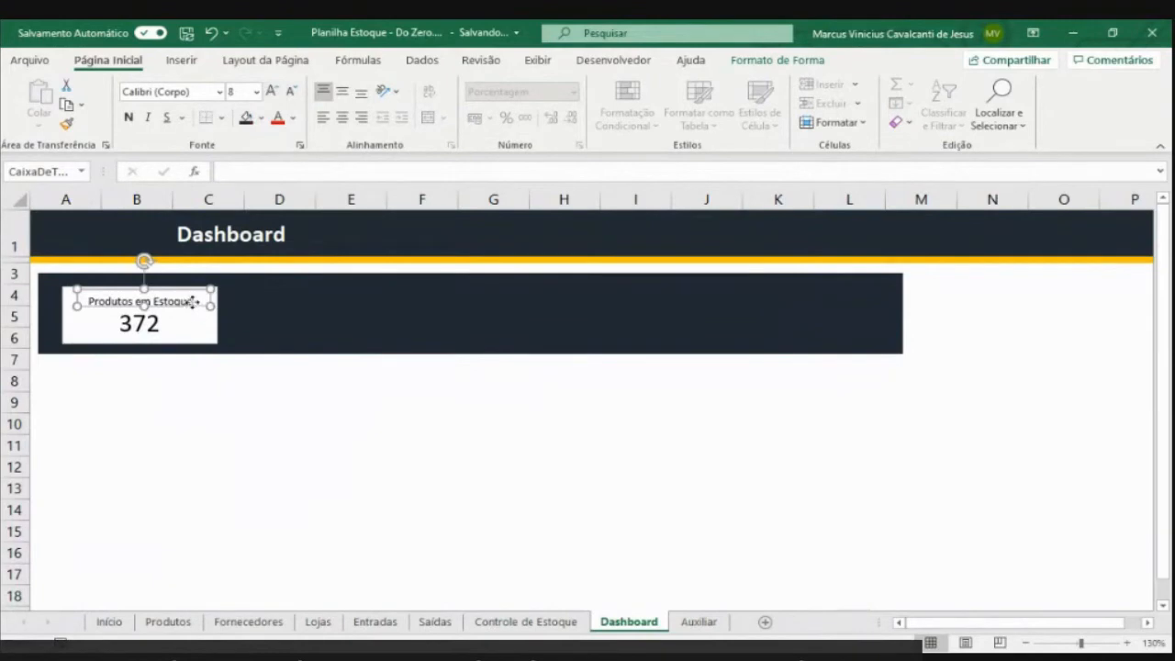
{"action": "left_click_drag", "start_coordinate": [191, 301], "coordinate": [199, 302]}
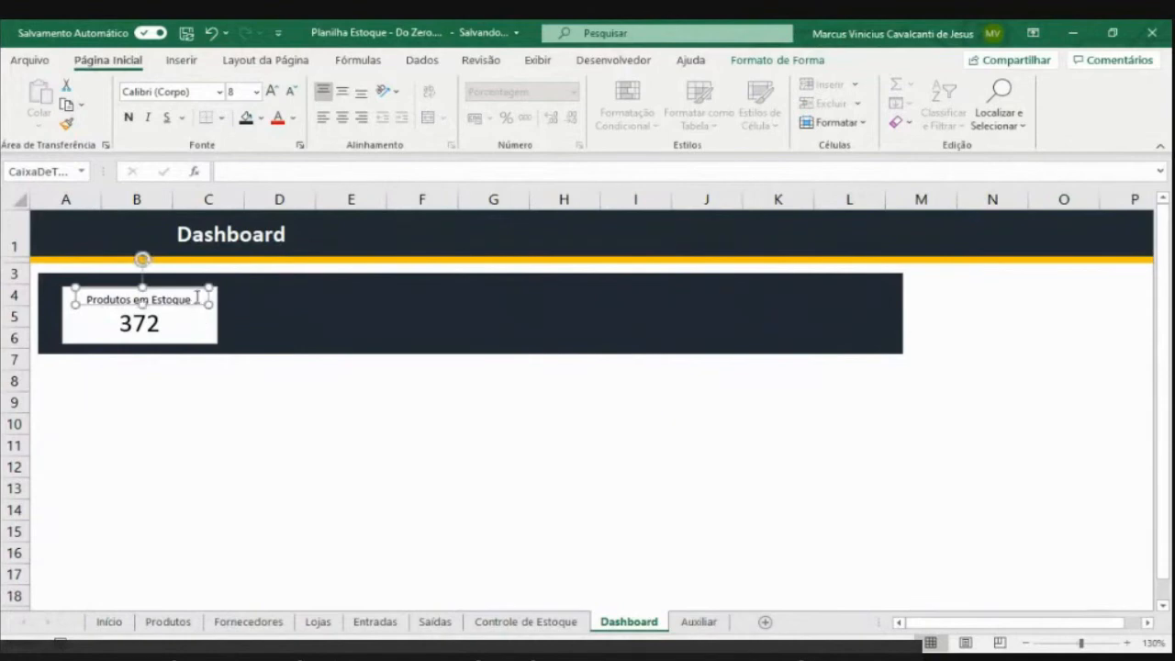
{"action": "mouse_move", "coordinate": [199, 310]}
{"action": "left_mouse_down"}
{"action": "mouse_move", "coordinate": [194, 299]}
{"action": "mouse_move", "coordinate": [189, 308]}
{"action": "left_mouse_up"}
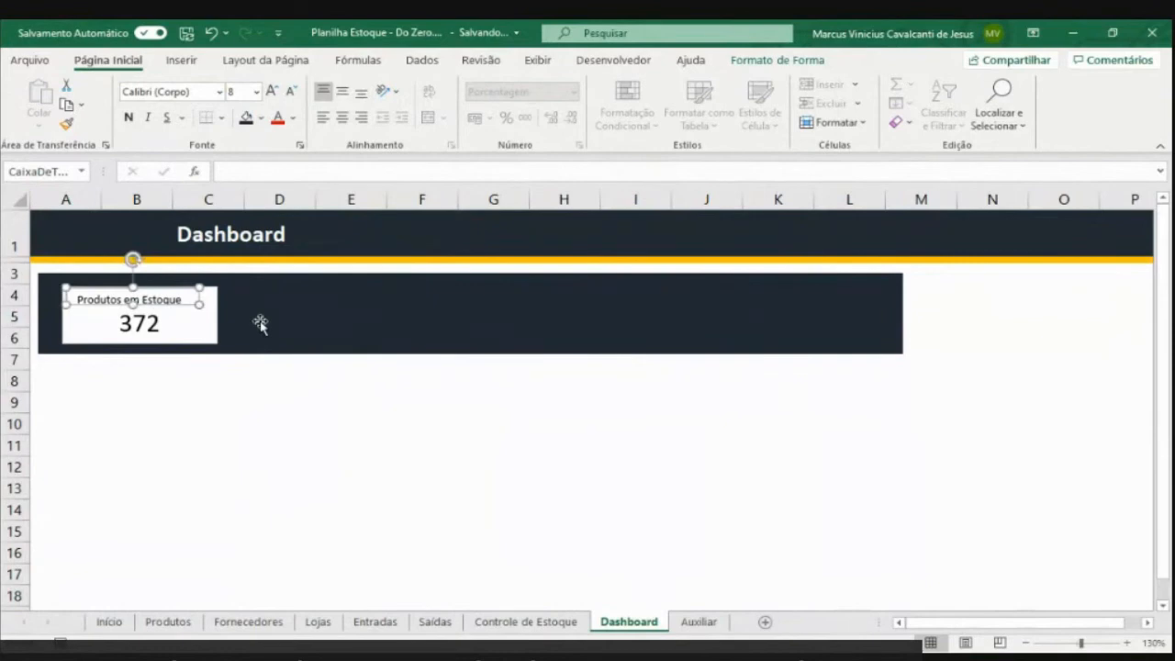
Centre the "Produtos em Estoque" text box horizontally on the white value box using the shape alignment option Centralizar
{"action": "left_click", "coordinate": [197, 330], "text": "shift"}
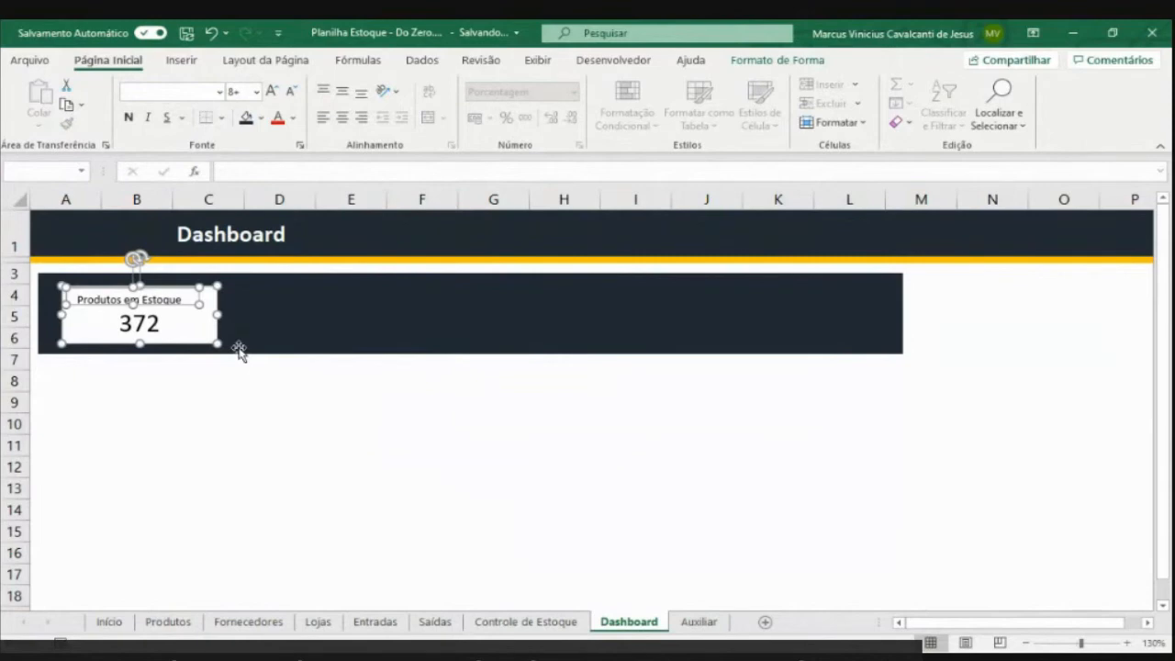
{"action": "left_click", "coordinate": [762, 65]}
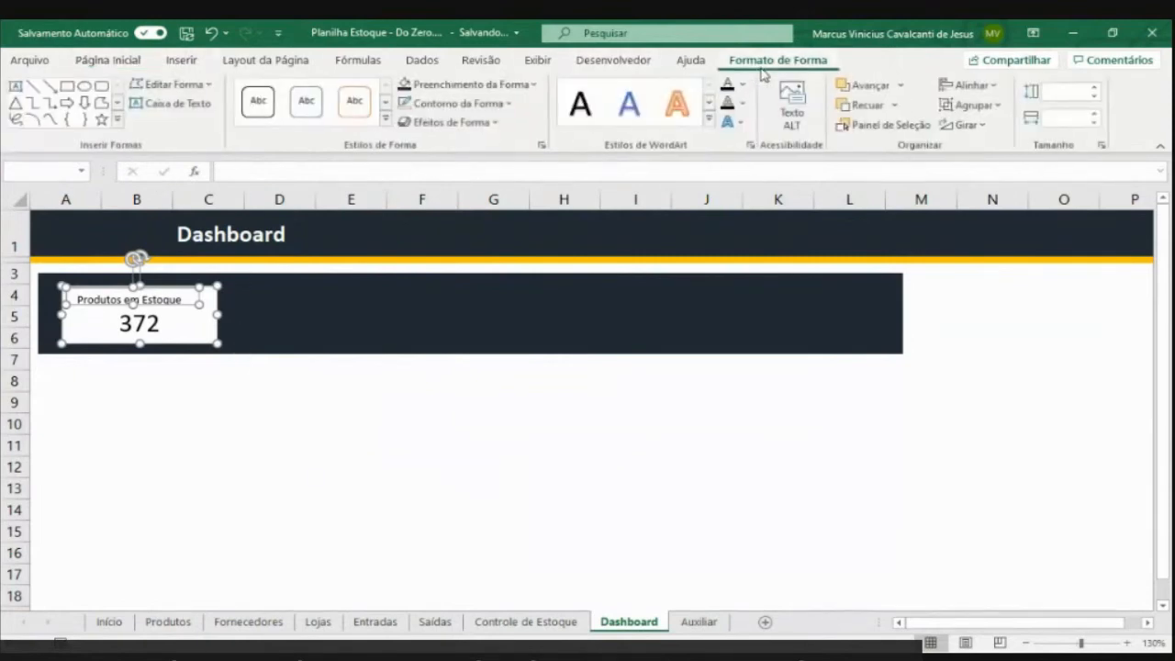
{"action": "left_click", "coordinate": [989, 87]}
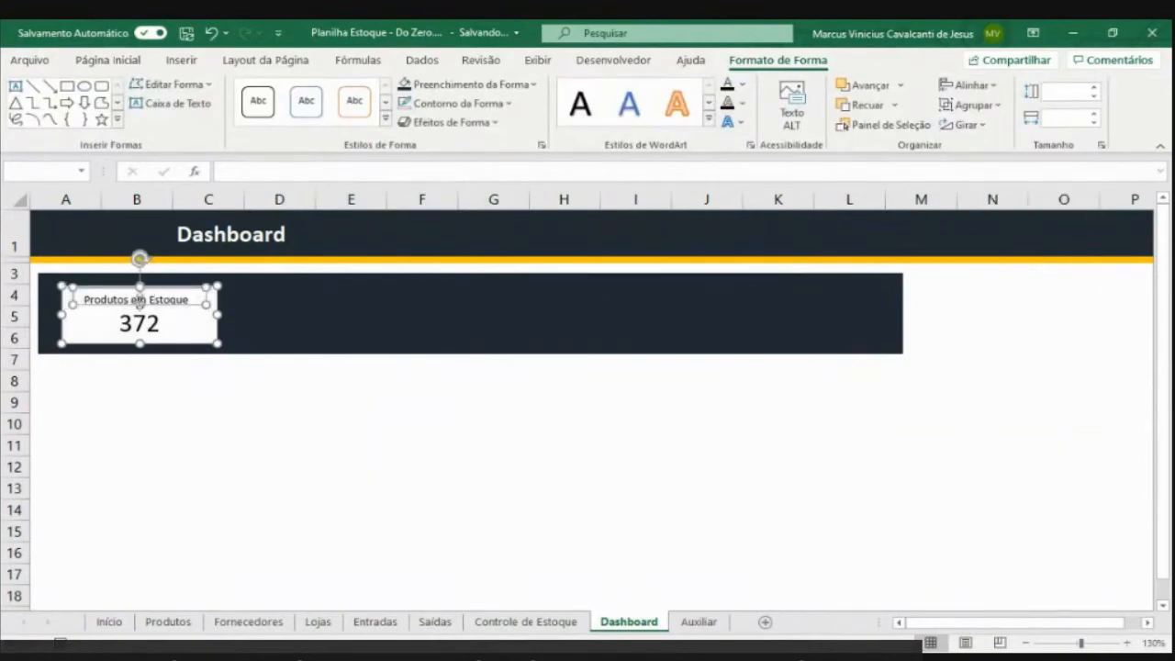
{"action": "left_click", "coordinate": [968, 85]}
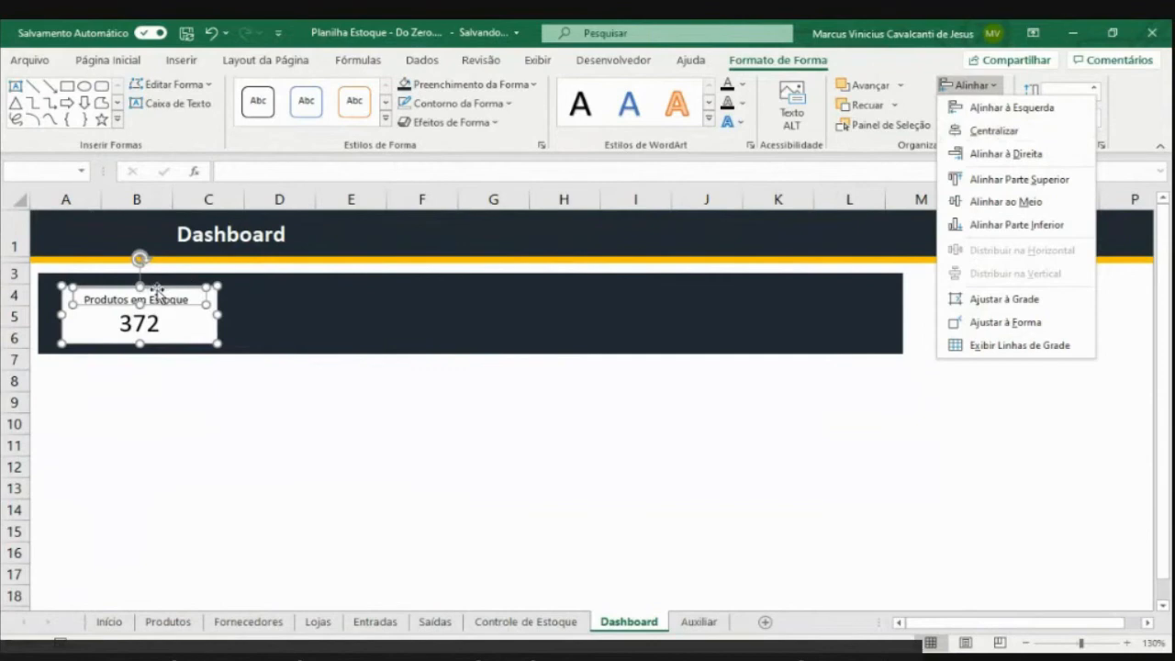
{"action": "left_click", "coordinate": [184, 345]}
{"action": "left_click", "coordinate": [205, 382]}
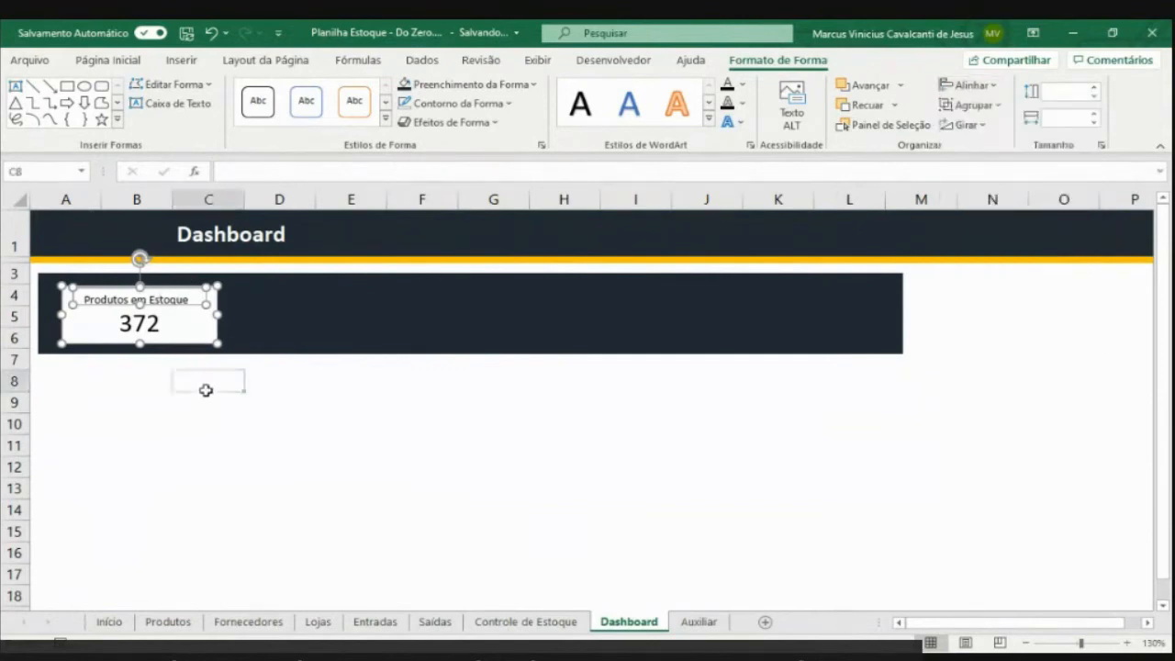
Remove the outline from the "Produtos em Estoque" text box
{"action": "left_click", "coordinate": [187, 303]}
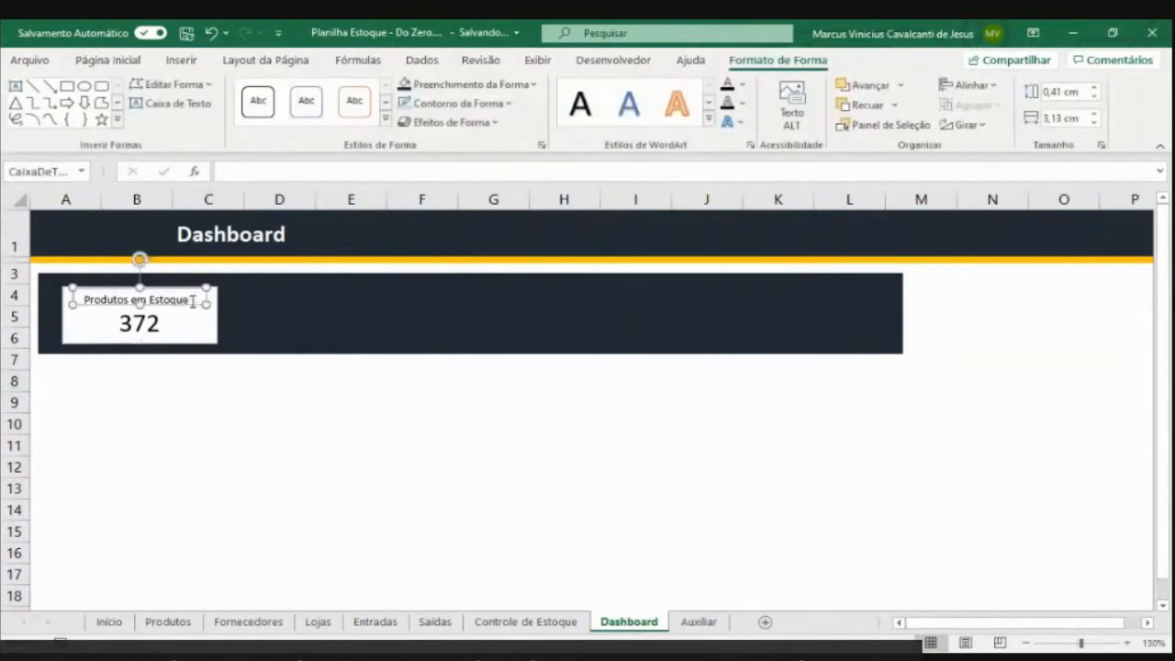
{"action": "left_click", "coordinate": [188, 402]}
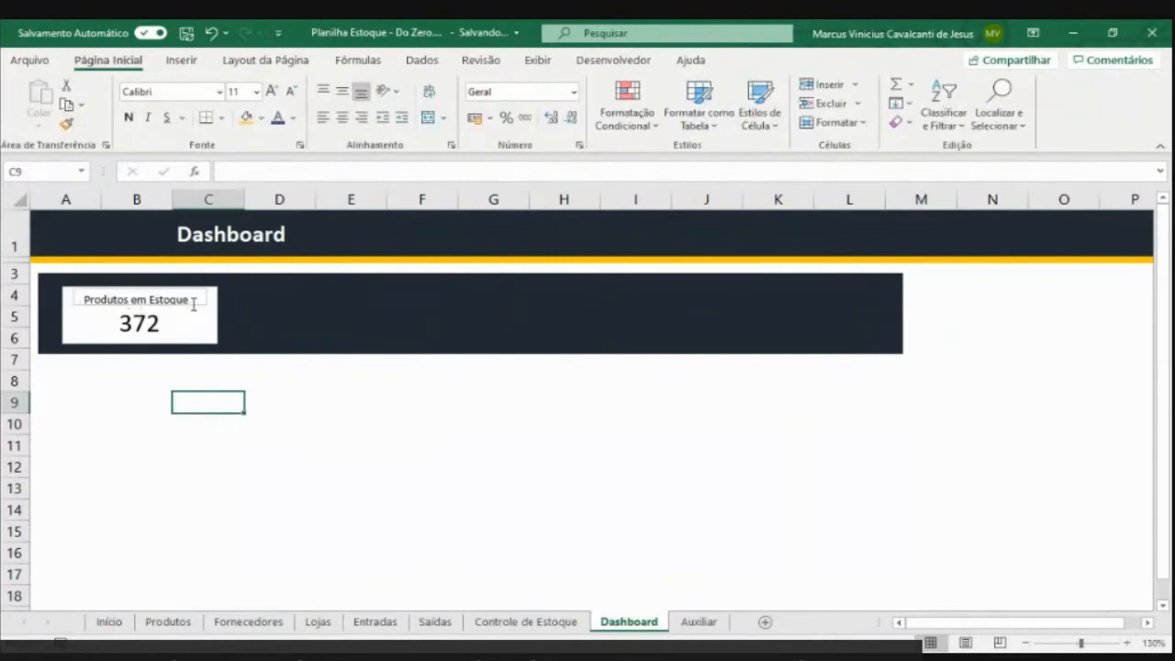
{"action": "left_click", "coordinate": [190, 306]}
{"action": "left_click", "coordinate": [191, 305]}
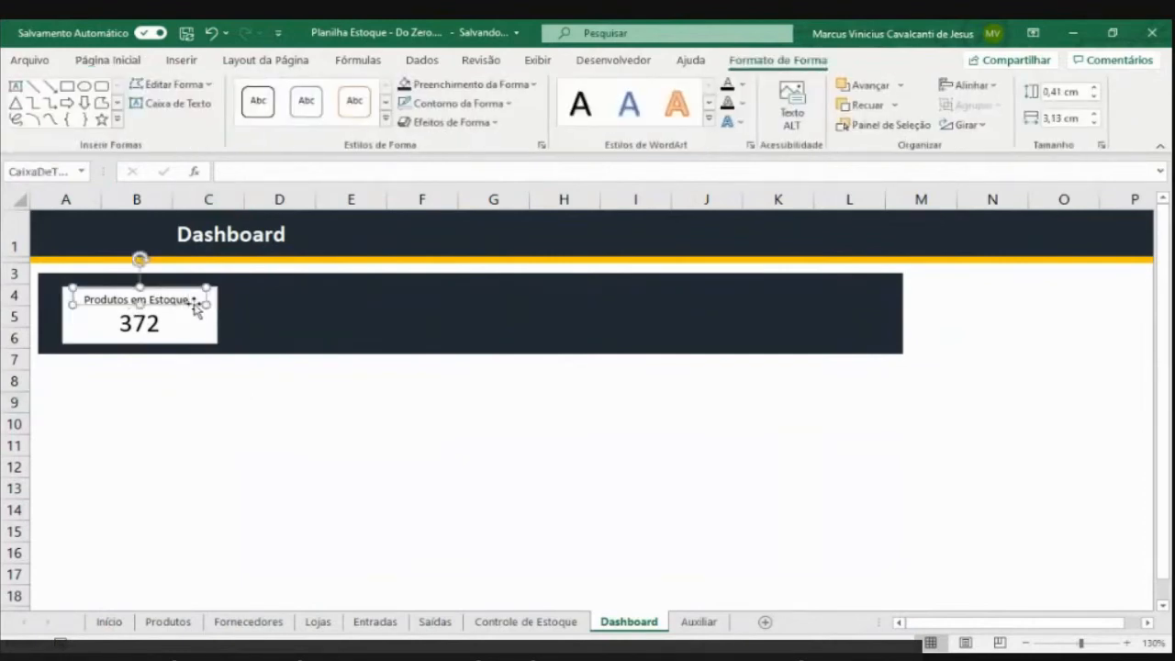
{"action": "left_click", "coordinate": [510, 104]}
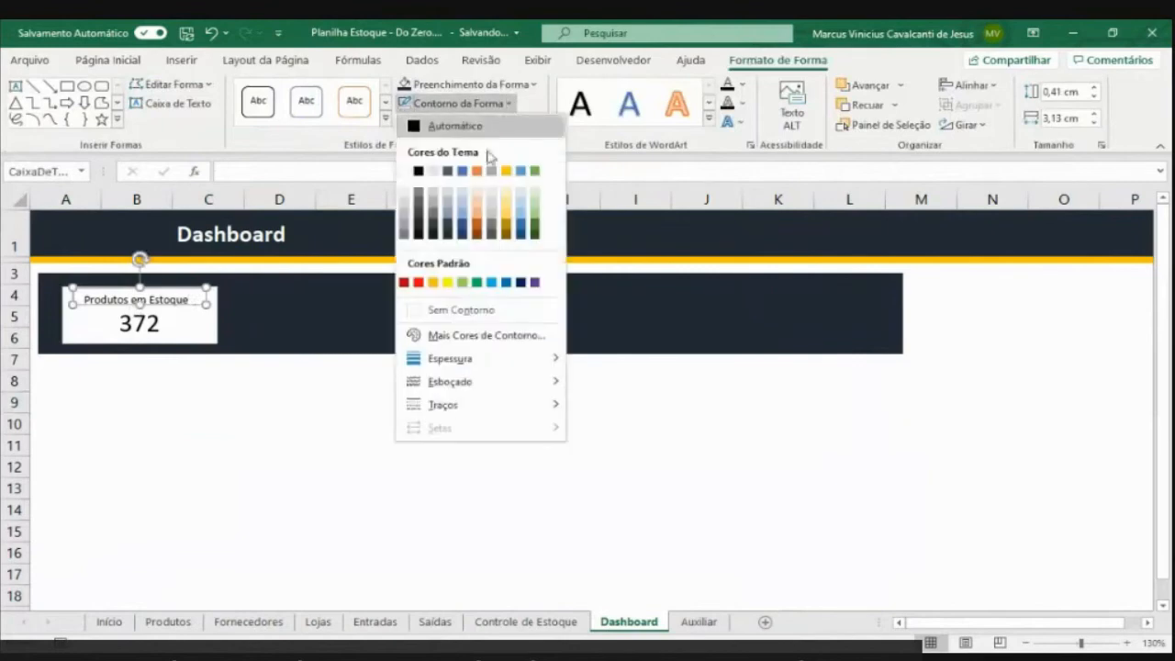
{"action": "left_click", "coordinate": [458, 309]}
{"action": "left_click", "coordinate": [139, 381]}
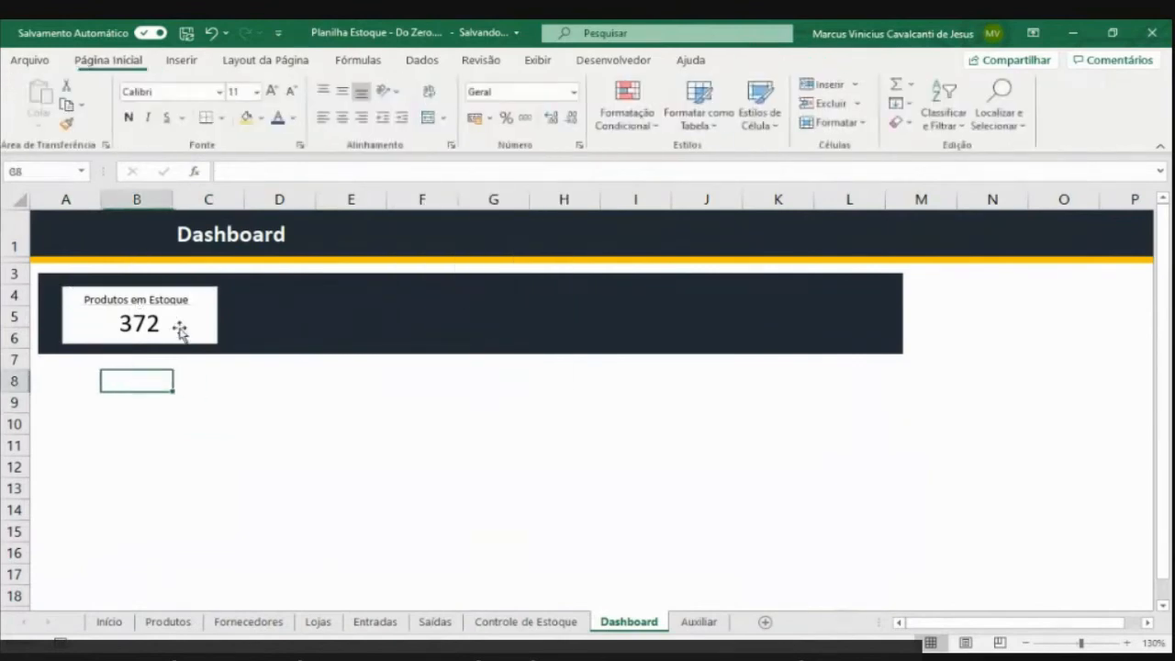
Nudge the "Produtos em Estoque" text box slightly upward within the white box
{"action": "left_click", "coordinate": [174, 305]}
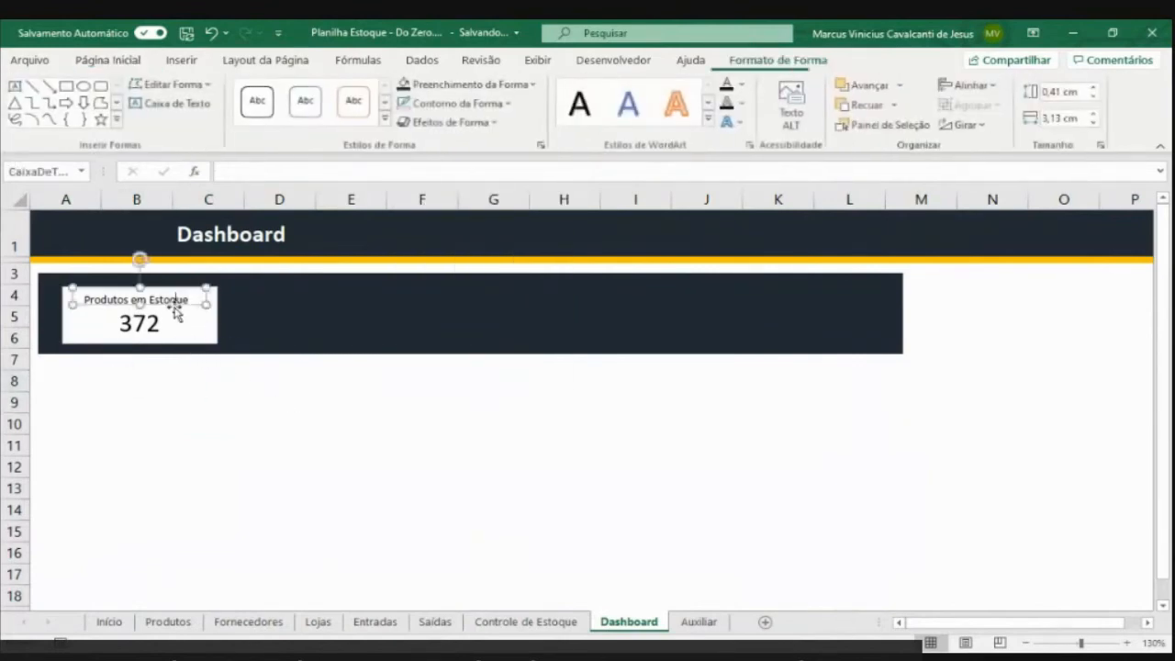
{"action": "key", "text": "Up"}
{"action": "key", "text": "Up"}
{"action": "key", "text": "Up"}
{"action": "key", "text": "Up"}
{"action": "key", "text": "Up"}
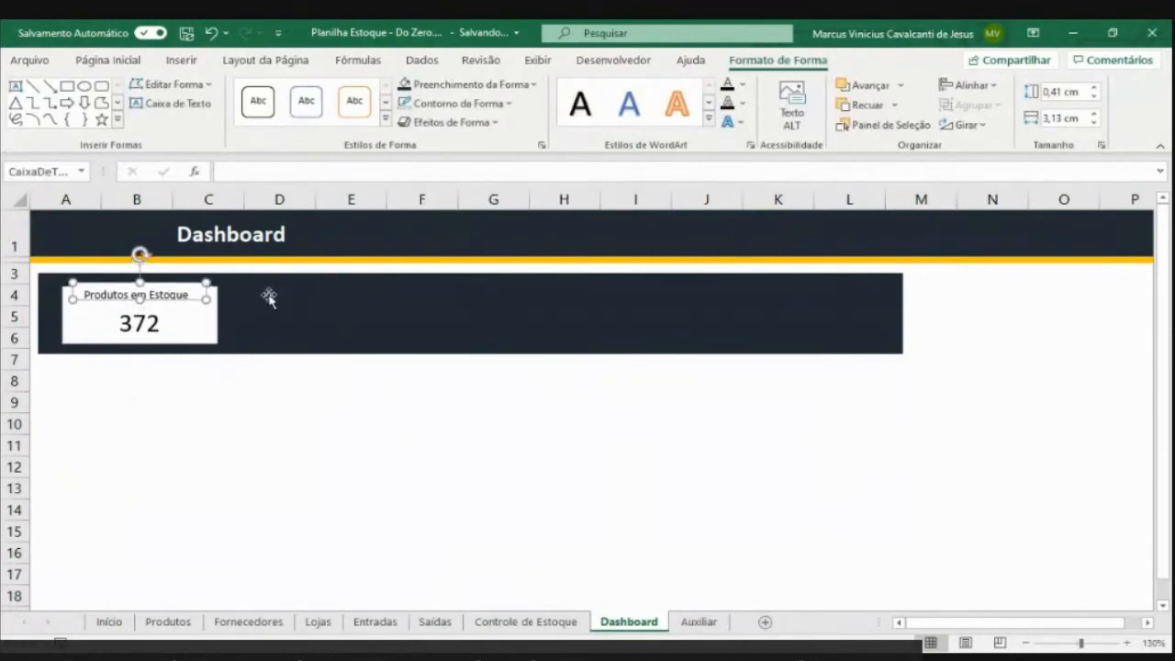
{"action": "key", "text": "Down"}
{"action": "key", "text": "Down"}
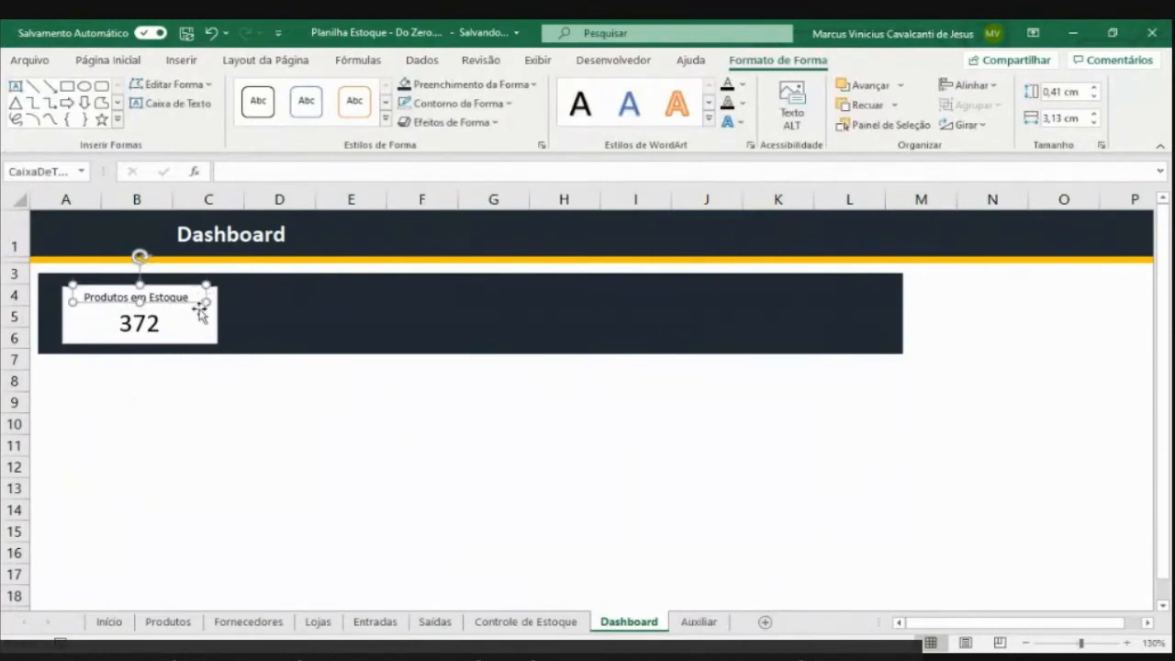
{"action": "left_click", "coordinate": [340, 445]}
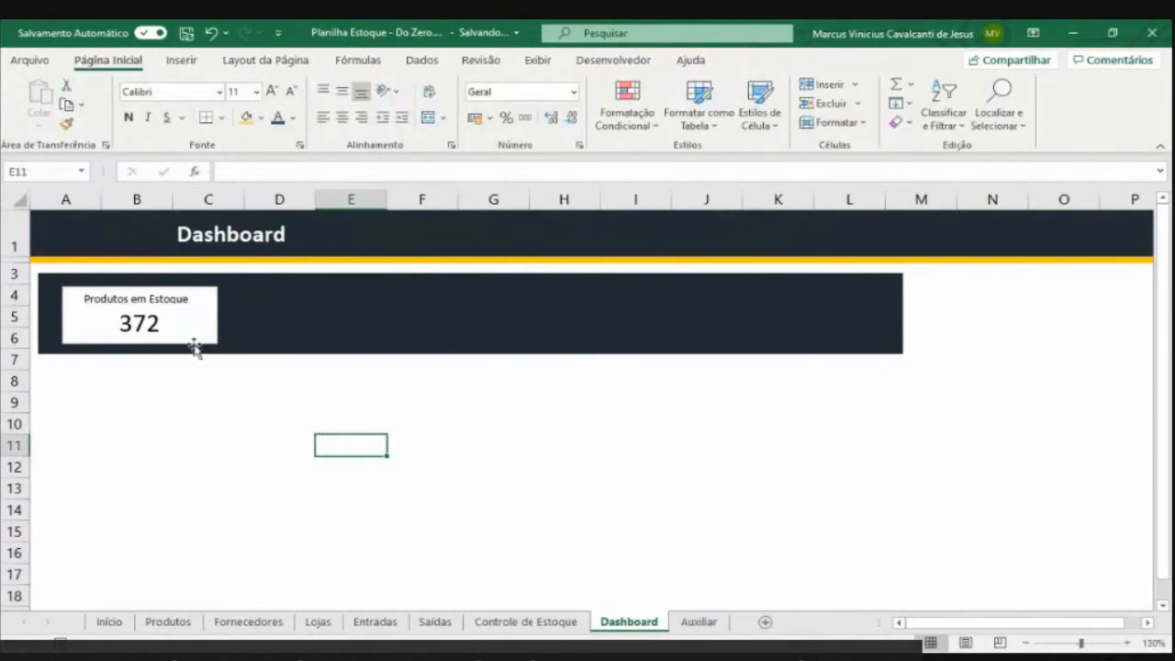
Group the white value box and the "Produtos em Estoque" label into a single indicator card
{"action": "left_click", "coordinate": [112, 333]}
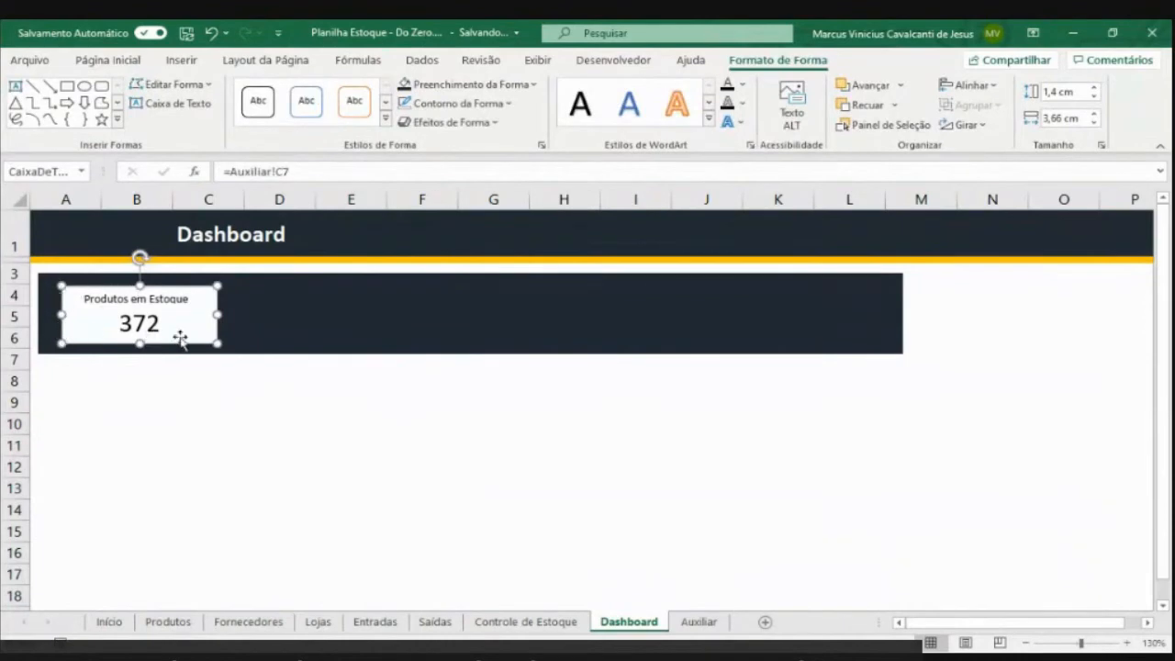
{"action": "left_click", "coordinate": [107, 301]}
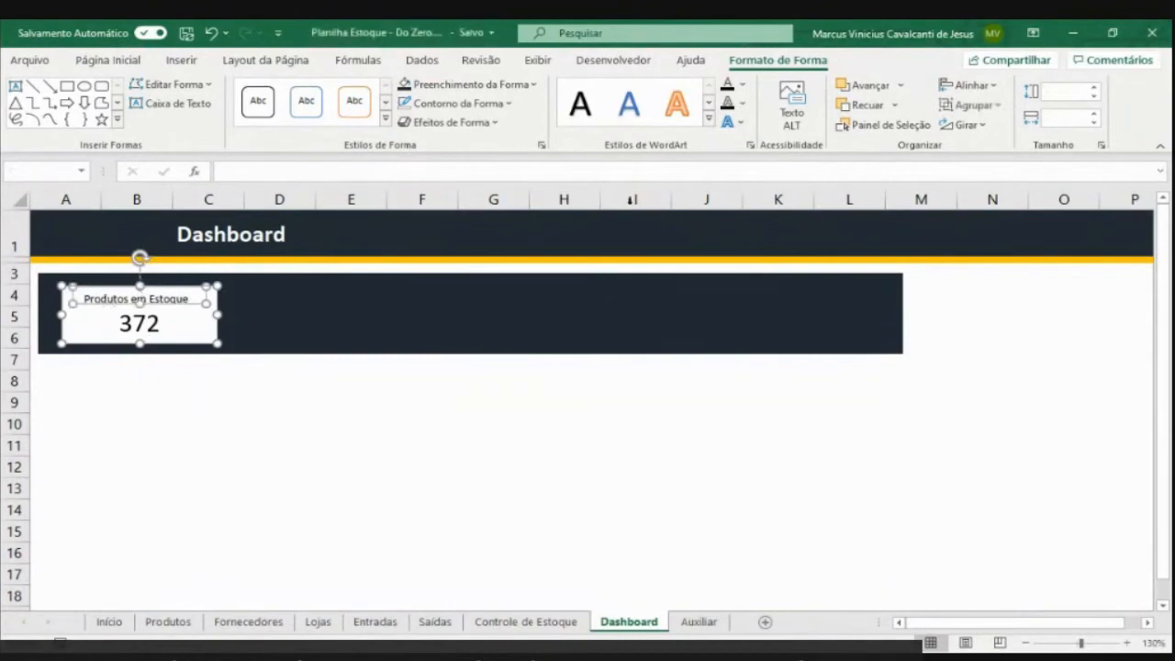
{"action": "left_click", "coordinate": [971, 106]}
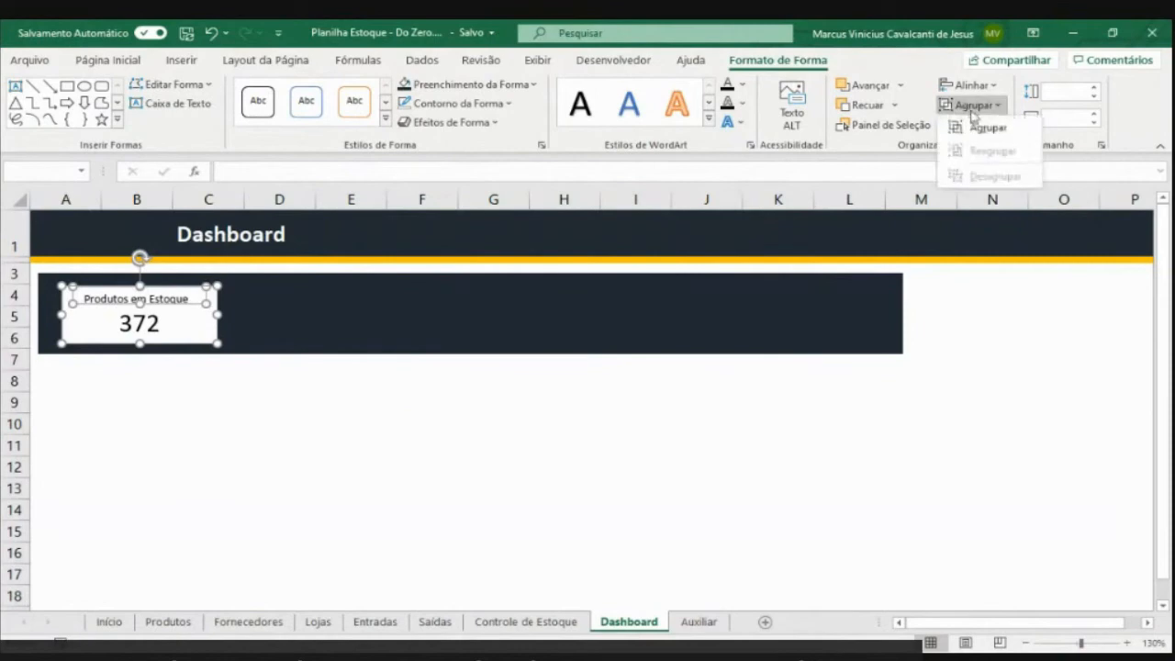
{"action": "left_click", "coordinate": [986, 126]}
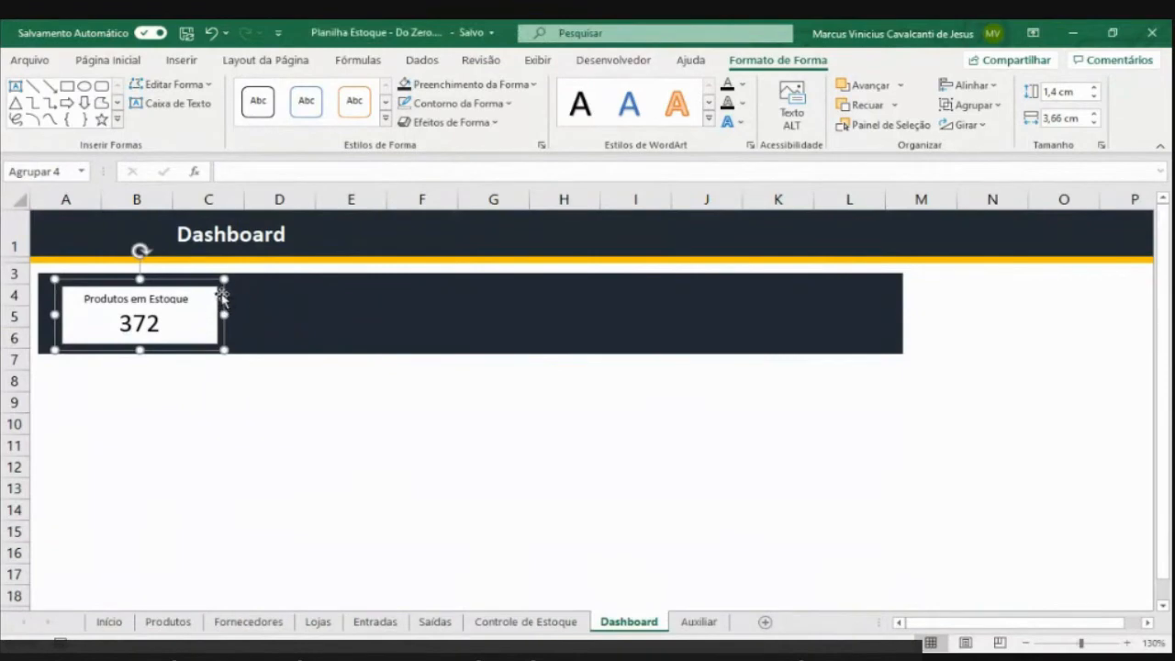
Make three copies of the grouped indicator card and place them in a row across the dark banner
{"action": "left_click", "coordinate": [303, 310]}
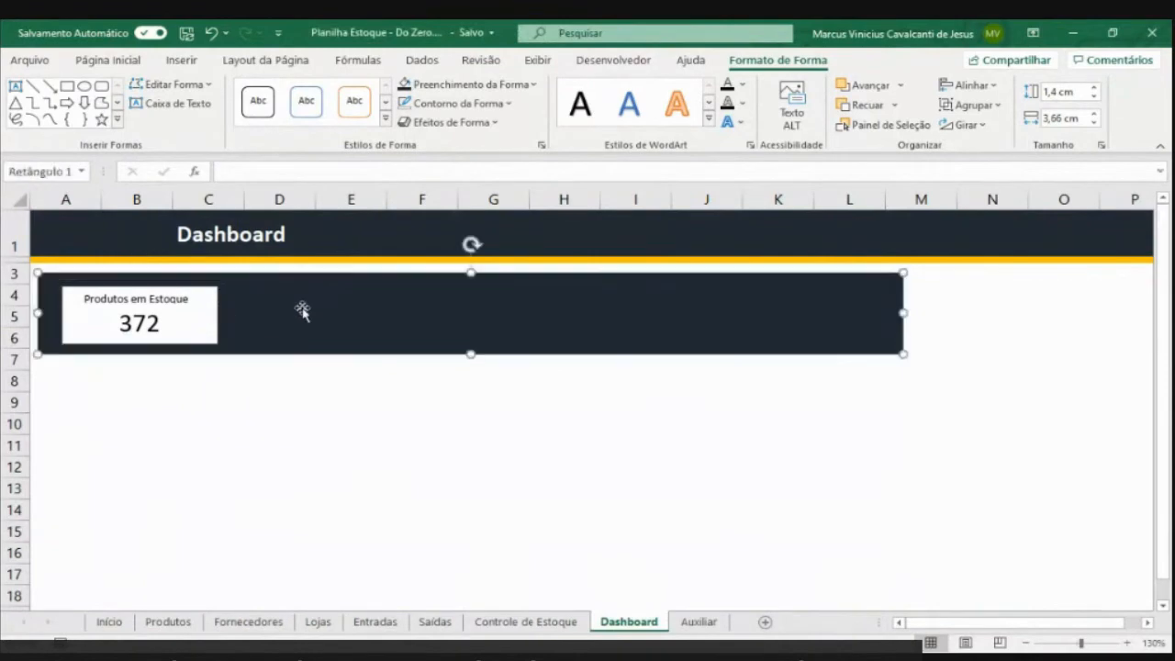
{"action": "key", "text": "ctrl+v"}
{"action": "left_click_drag", "start_coordinate": [194, 336], "coordinate": [326, 334]}
{"action": "key", "text": "ctrl+z"}
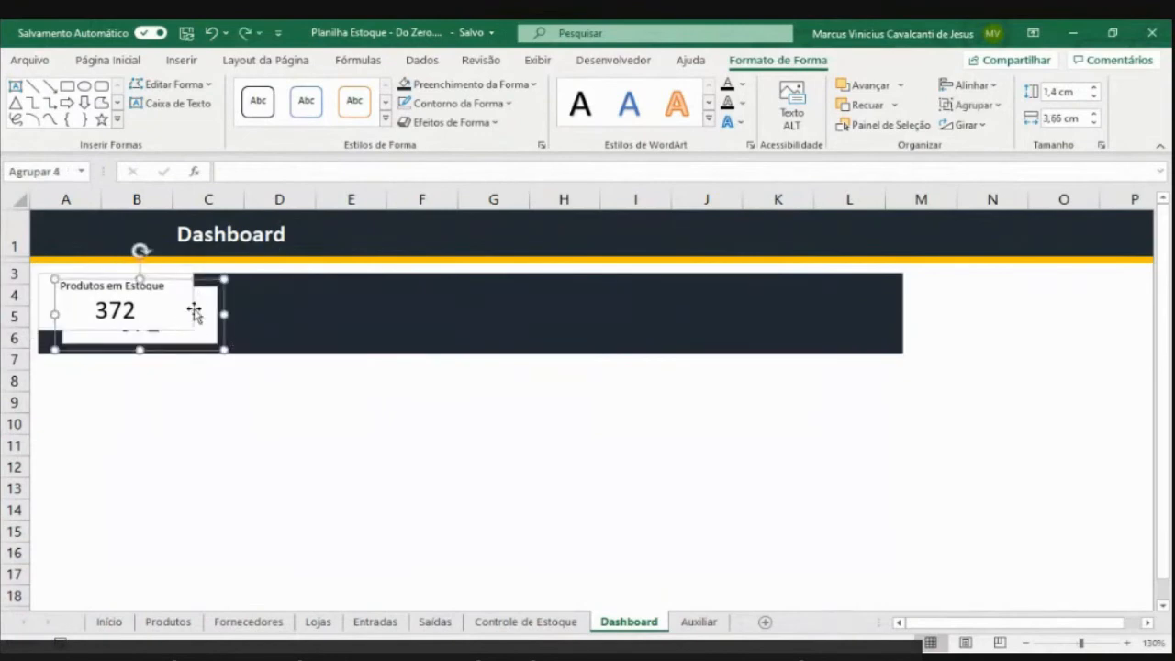
{"action": "left_click", "coordinate": [195, 314]}
{"action": "left_click", "coordinate": [47, 334]}
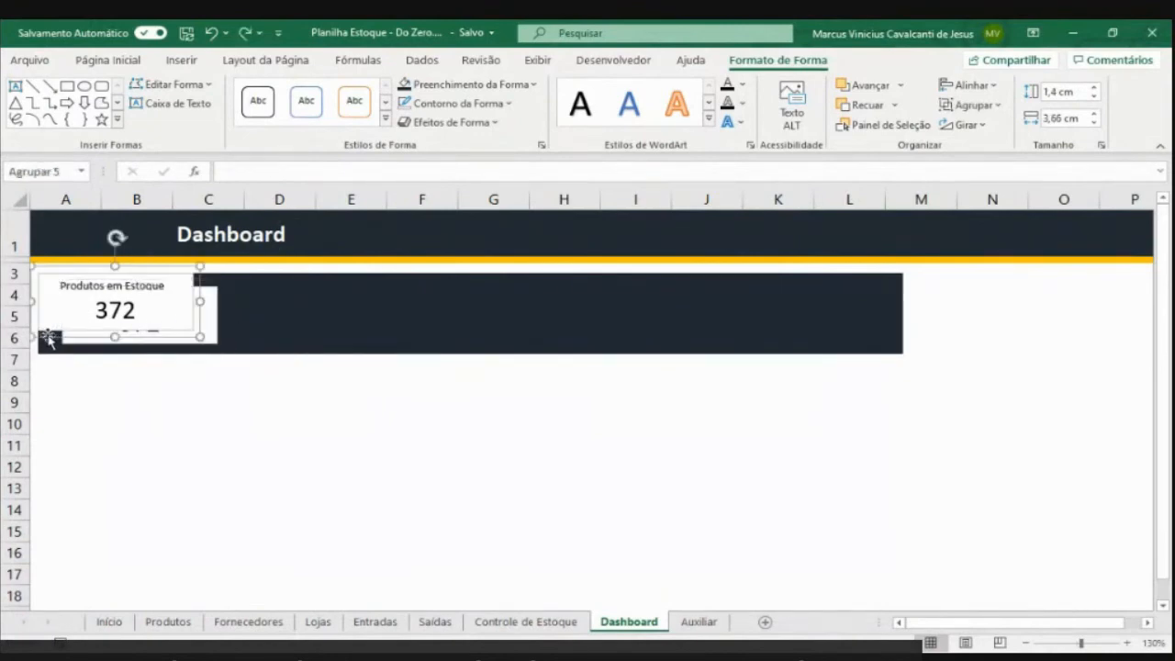
{"action": "left_click_drag", "start_coordinate": [48, 338], "coordinate": [789, 350]}
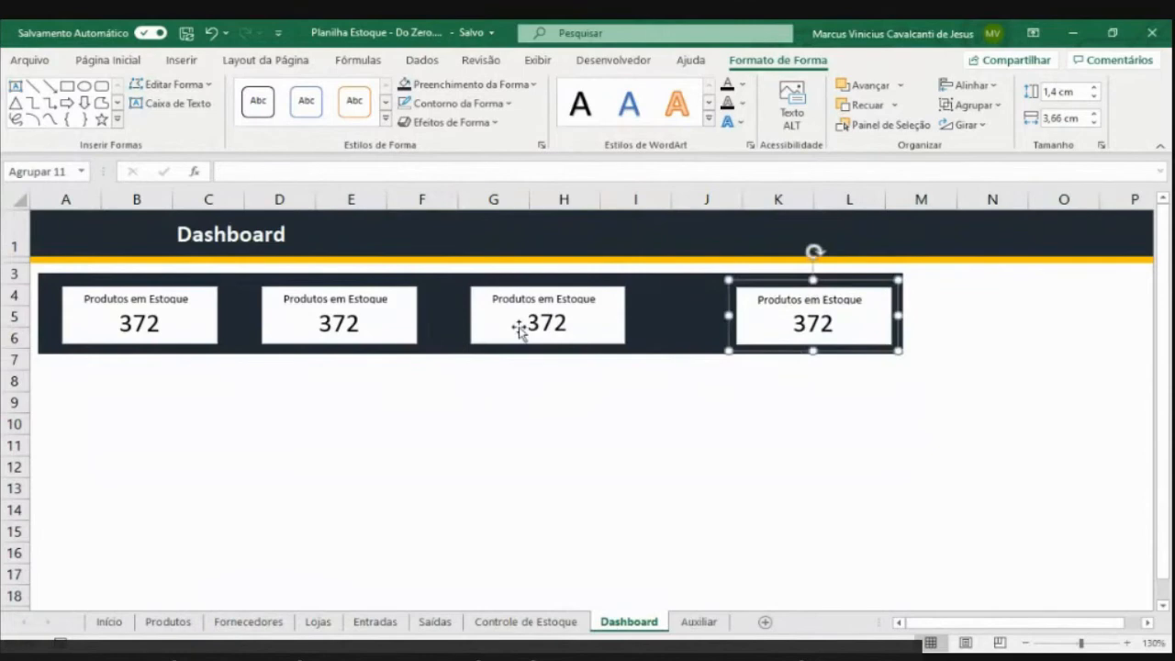
Try selecting the four indicator cards together by adding each one to the selection, and clear the selection
{"action": "left_click", "coordinate": [580, 355], "text": "ctrl"}
{"action": "left_click", "coordinate": [567, 381]}
{"action": "left_click", "coordinate": [757, 344]}
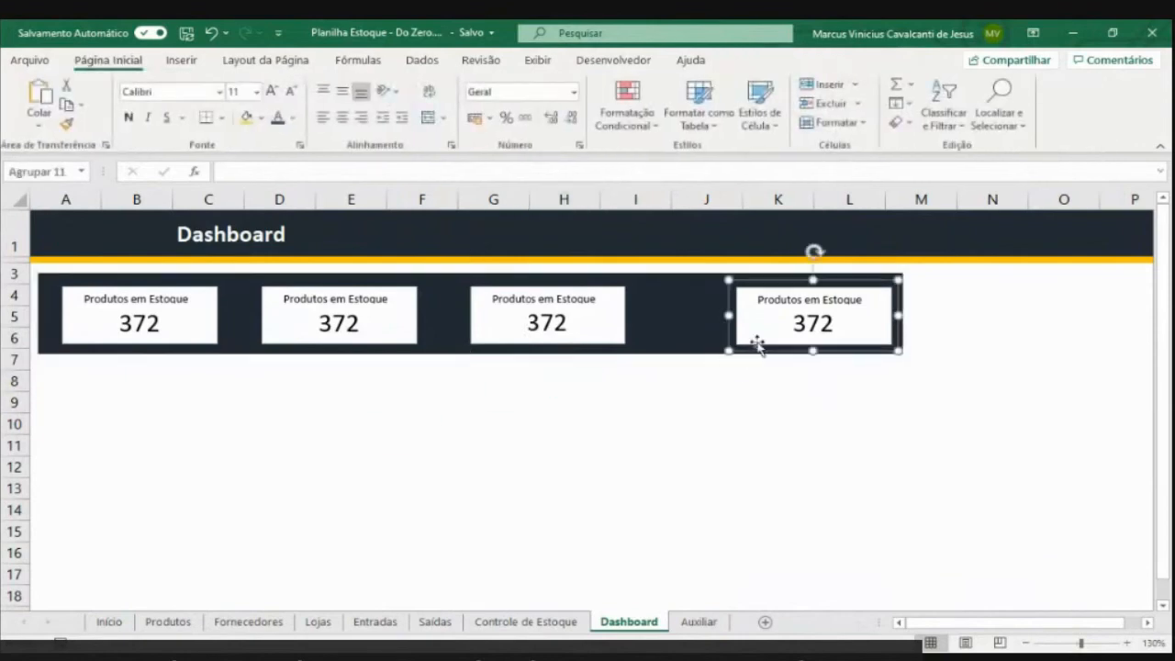
{"action": "left_click", "coordinate": [631, 341], "text": "ctrl"}
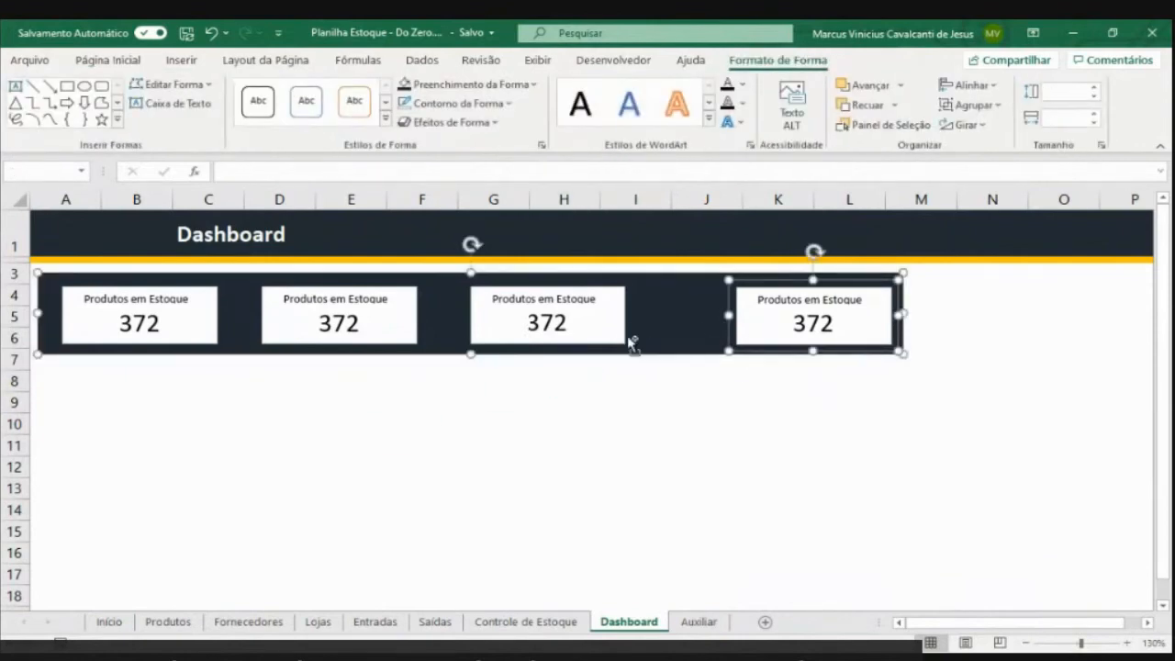
{"action": "left_click", "coordinate": [676, 376]}
{"action": "left_click", "coordinate": [734, 336]}
{"action": "left_click", "coordinate": [738, 335]}
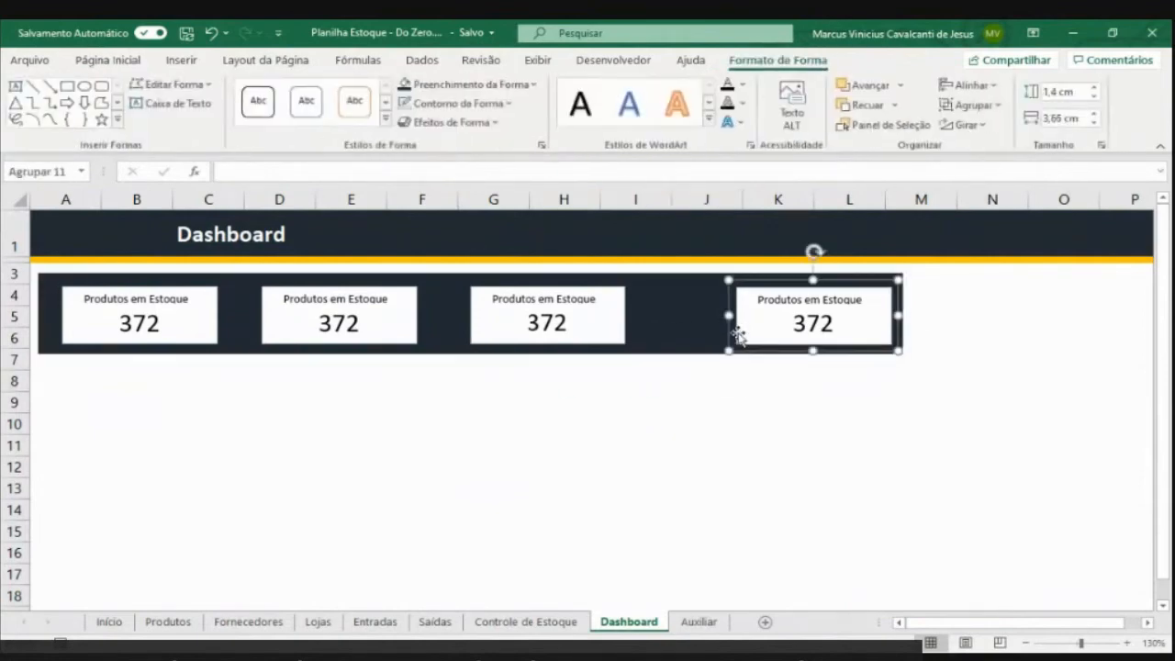
{"action": "left_click", "coordinate": [621, 315], "text": "ctrl"}
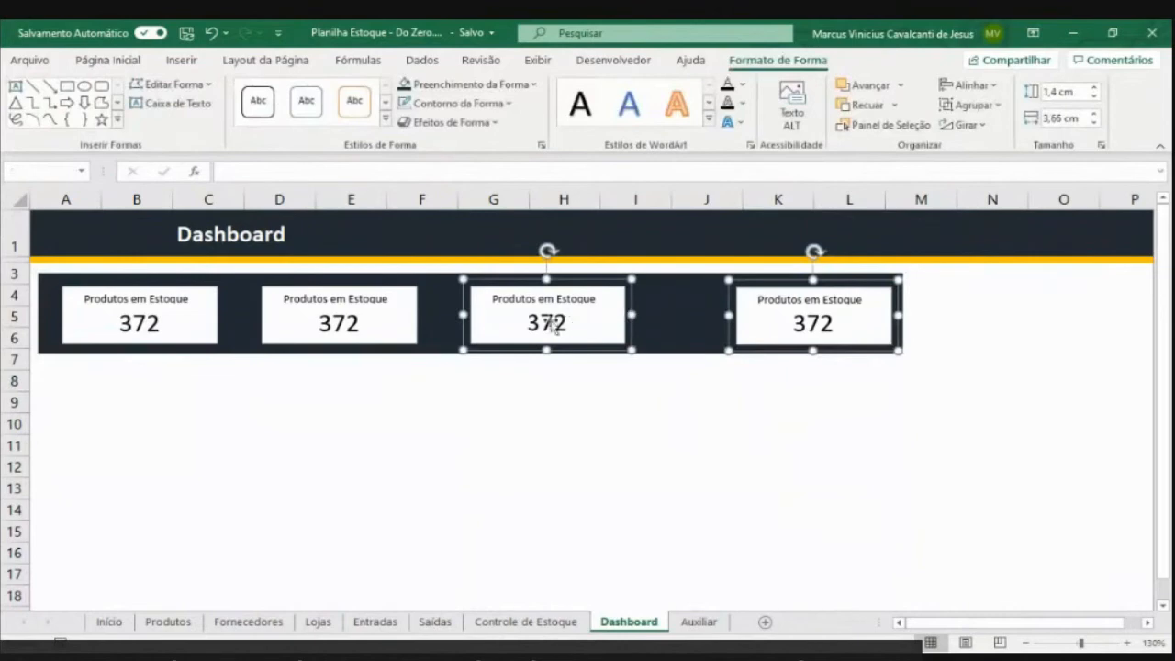
{"action": "left_click", "coordinate": [412, 328], "text": "ctrl"}
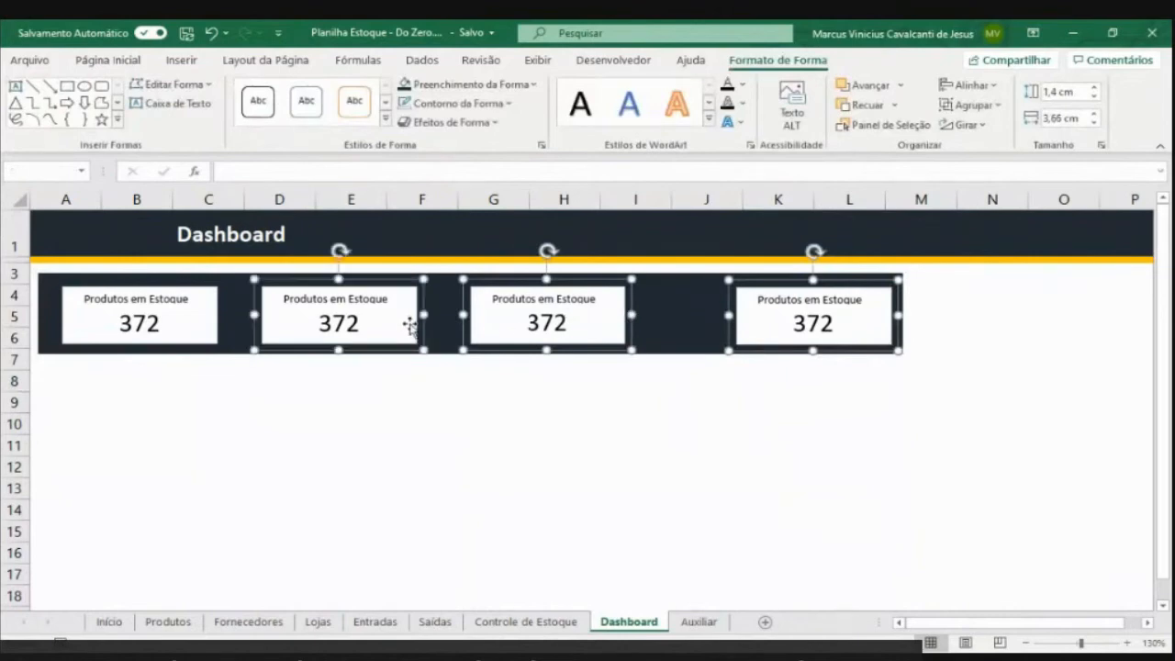
{"action": "left_click", "coordinate": [205, 339], "text": "ctrl"}
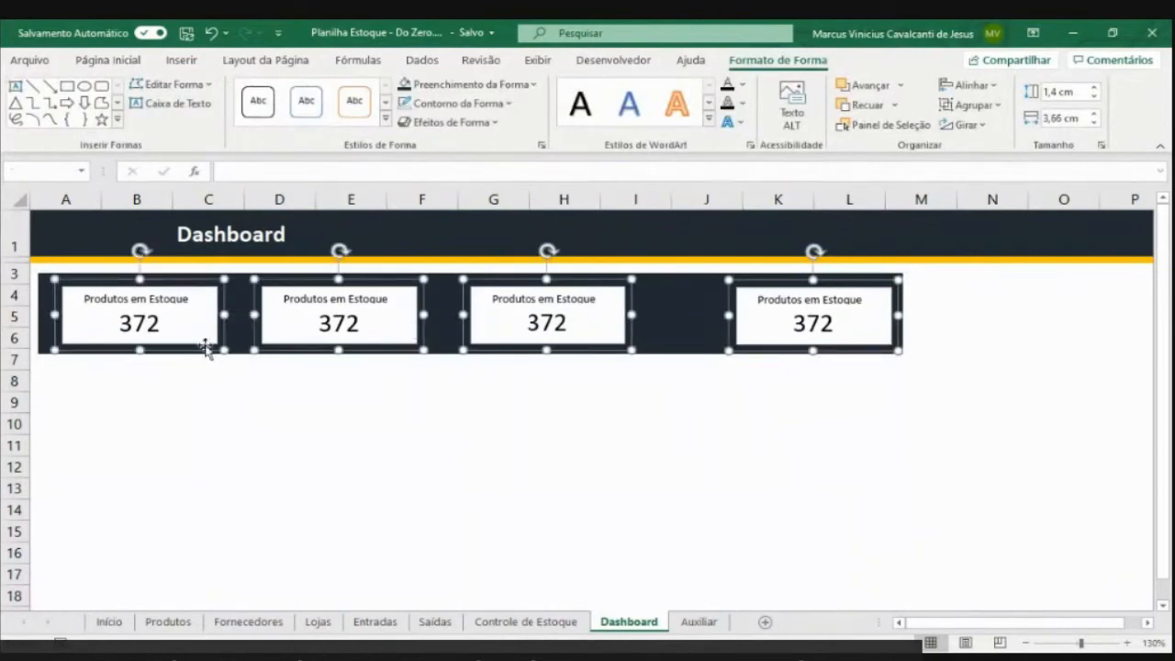
{"action": "left_click", "coordinate": [217, 382]}
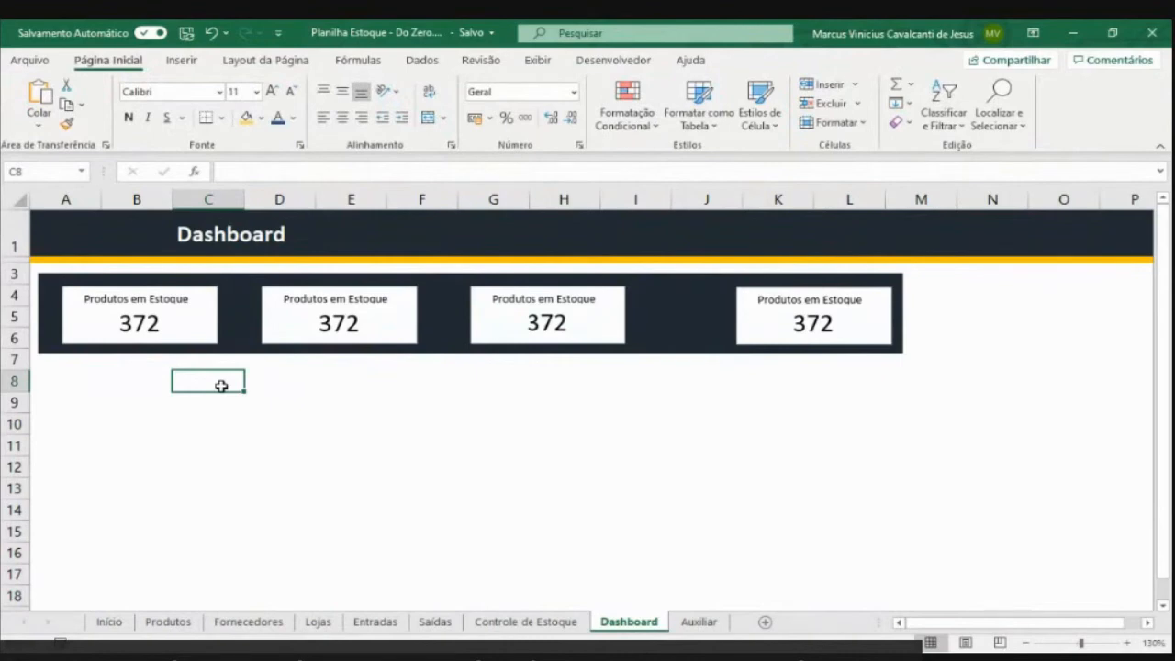
{"action": "left_click", "coordinate": [746, 316]}
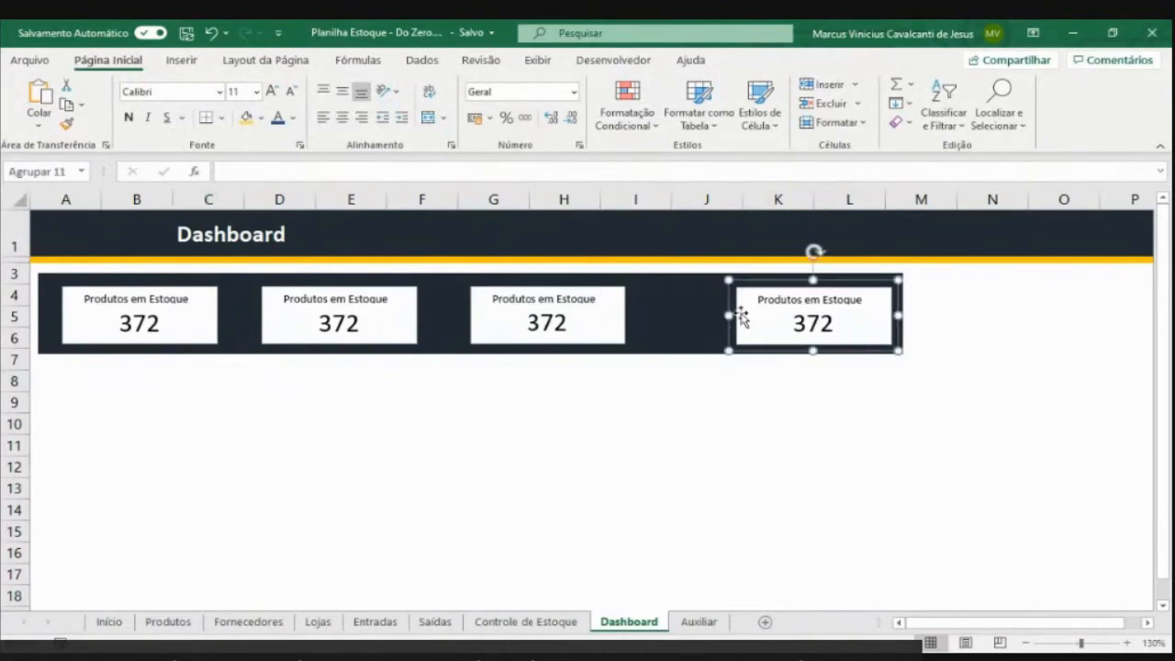
{"action": "left_click", "coordinate": [634, 328], "text": "ctrl"}
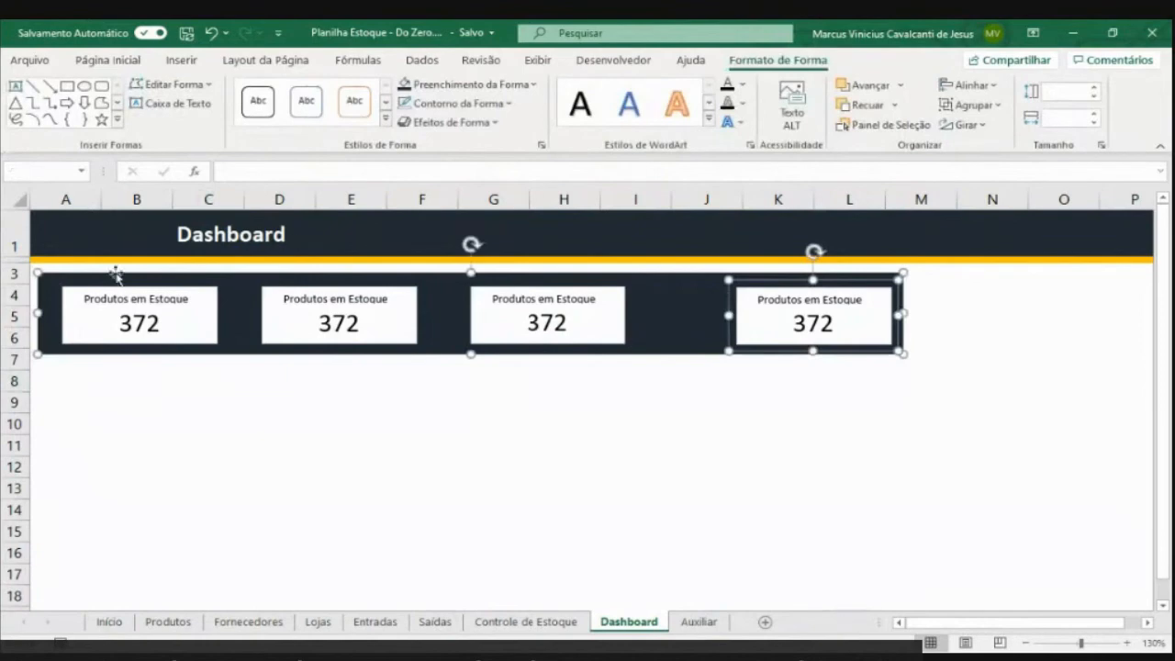
{"action": "left_click", "coordinate": [476, 380]}
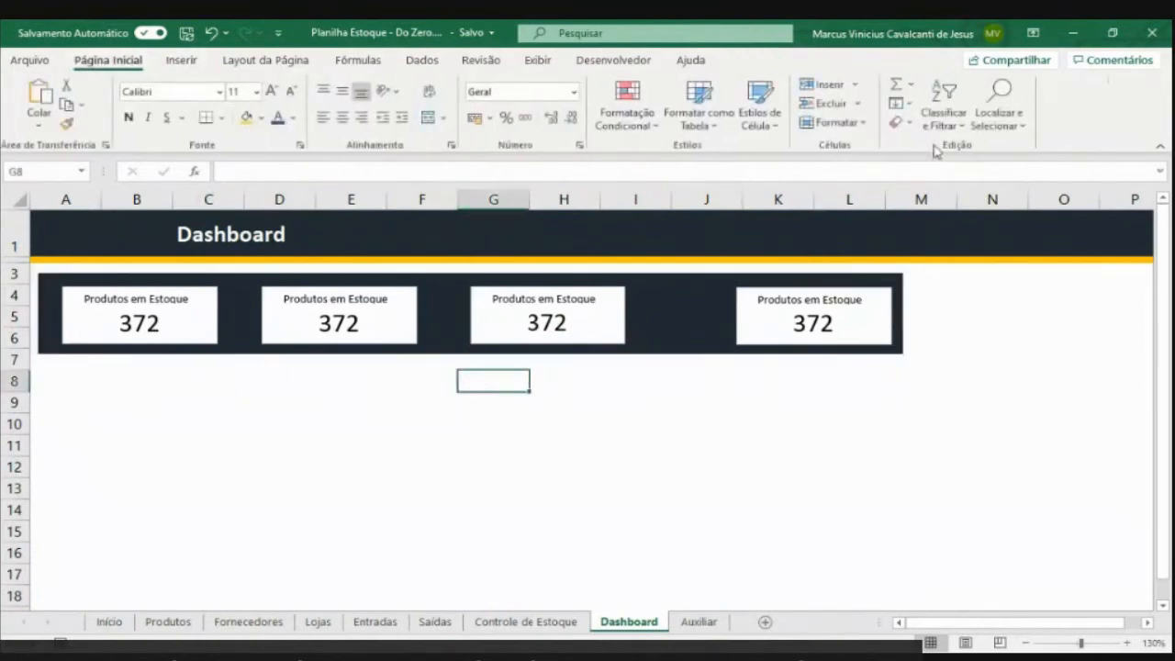
Select the four indicator cards together with the Select Objects tool, and distribute them horizontally across the dark banner
{"action": "left_click", "coordinate": [1006, 118]}
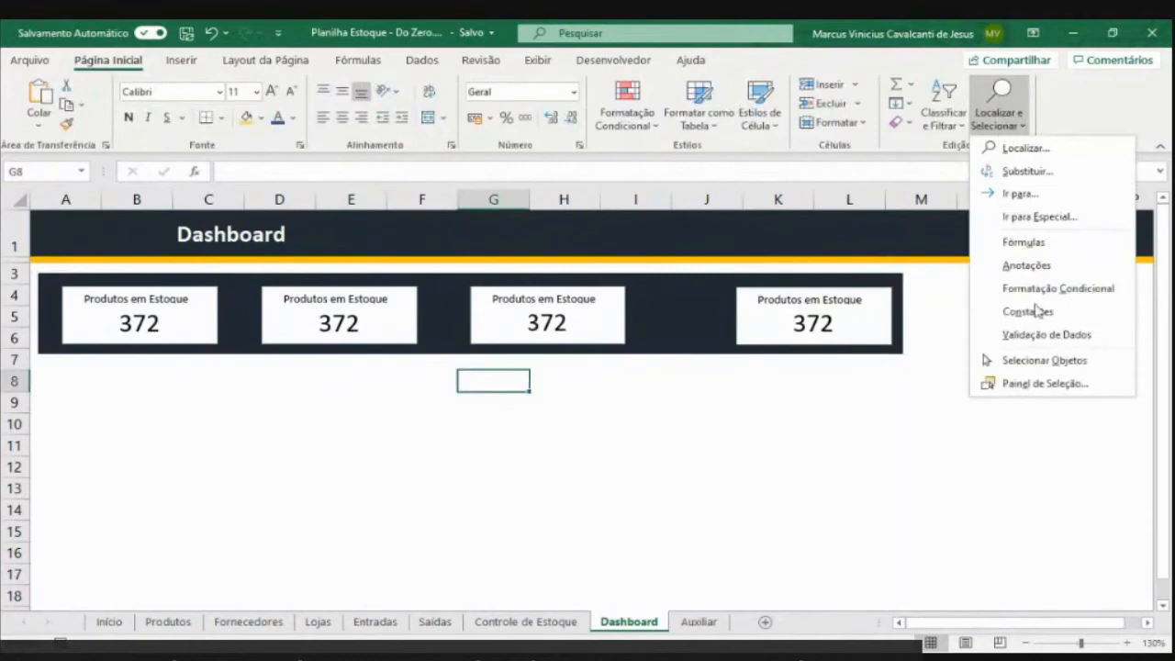
{"action": "left_click", "coordinate": [1041, 362]}
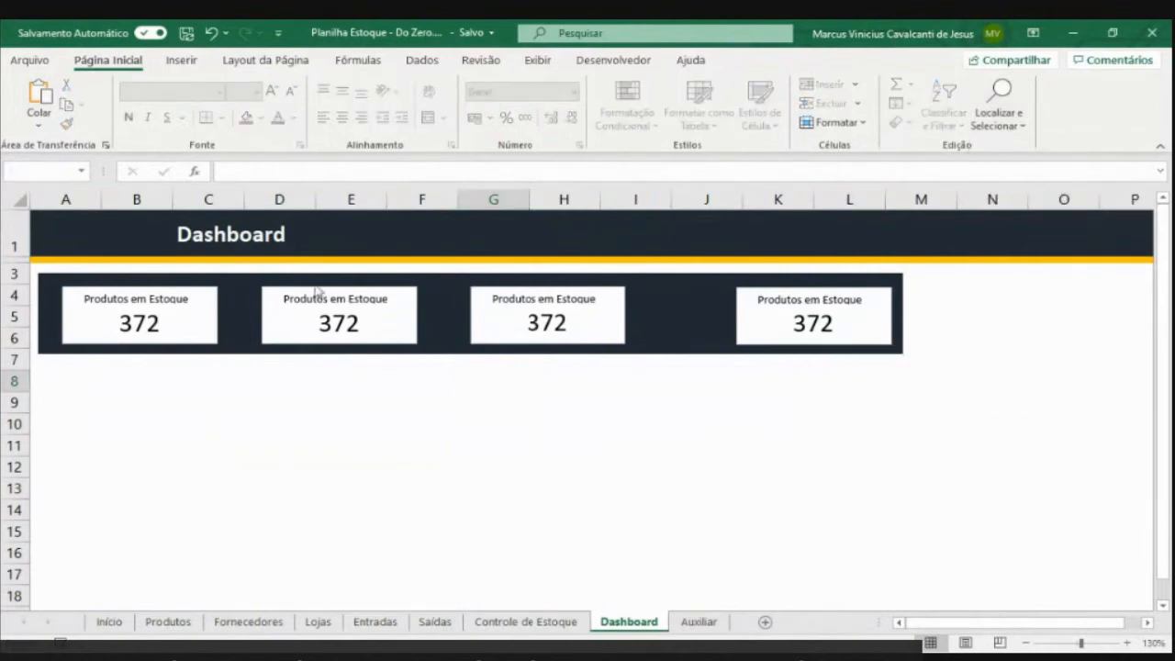
{"action": "left_click_drag", "start_coordinate": [60, 269], "coordinate": [912, 365]}
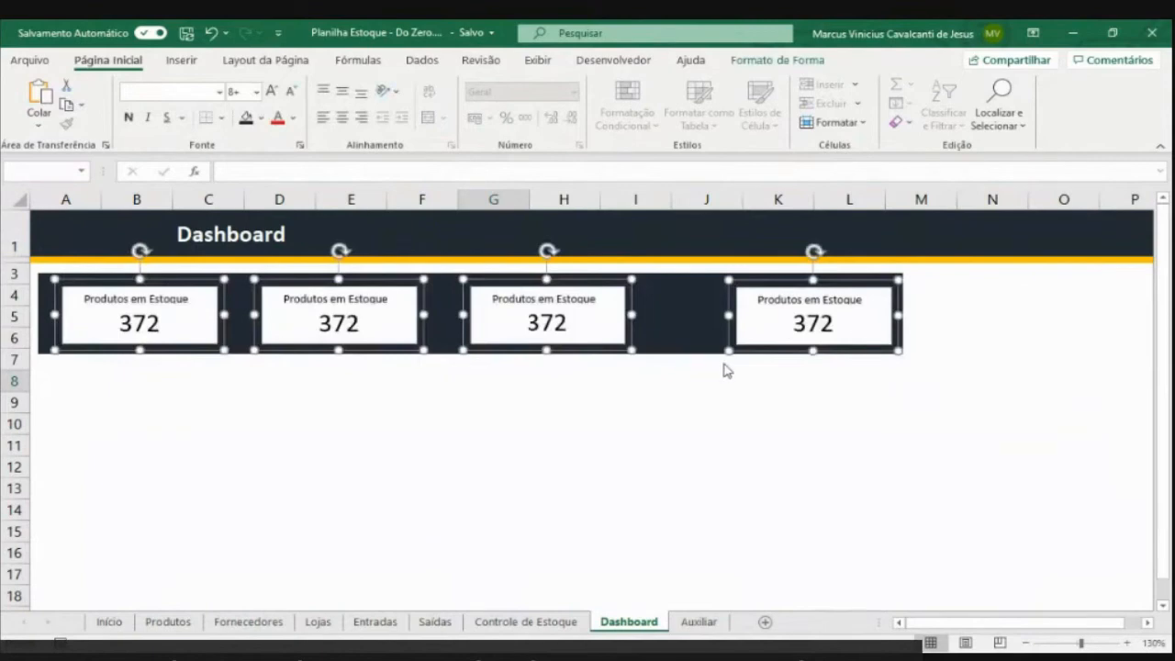
{"action": "left_click", "coordinate": [999, 111]}
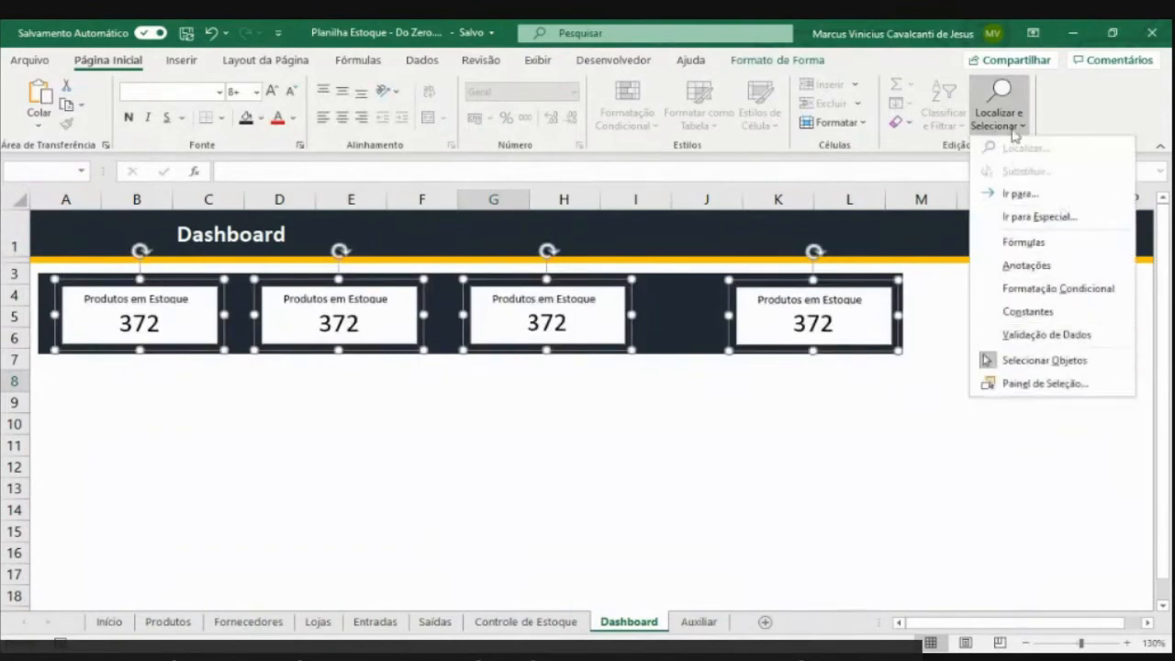
{"action": "left_click", "coordinate": [1065, 365]}
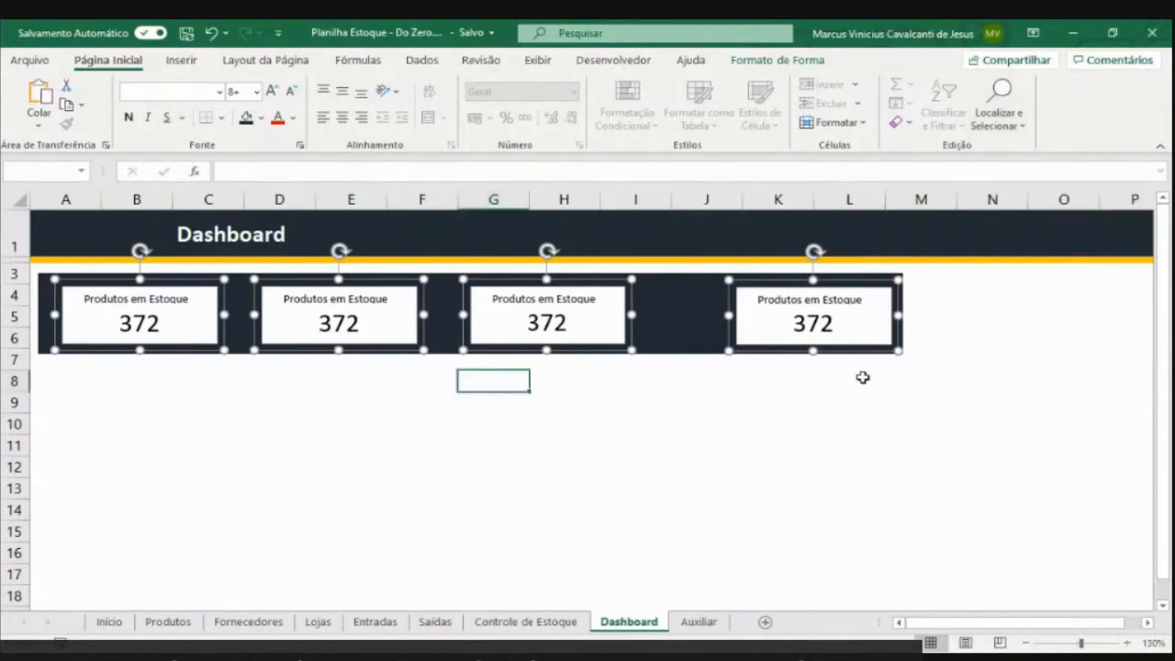
{"action": "left_click", "coordinate": [779, 59]}
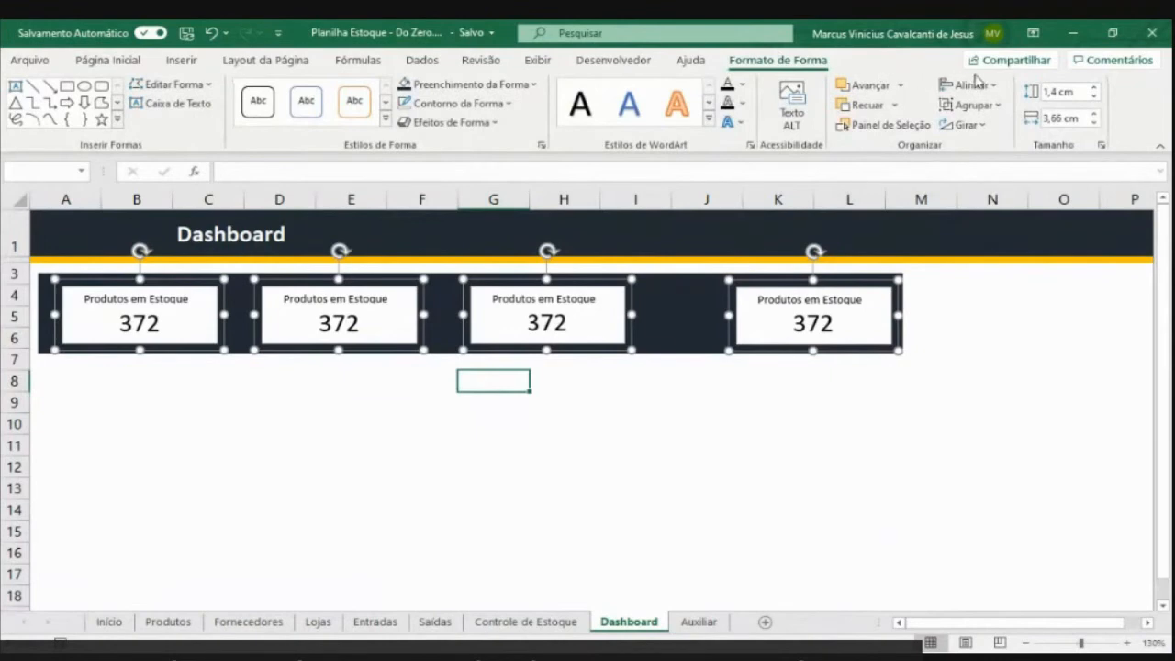
{"action": "left_click", "coordinate": [989, 90]}
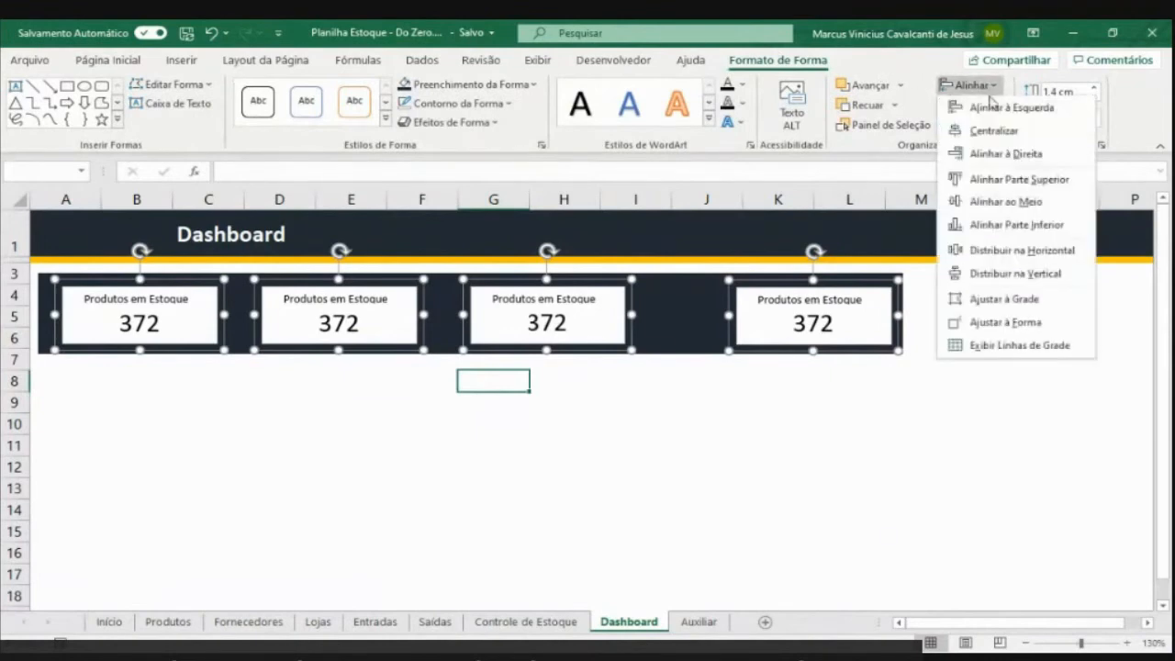
{"action": "left_click", "coordinate": [1021, 249]}
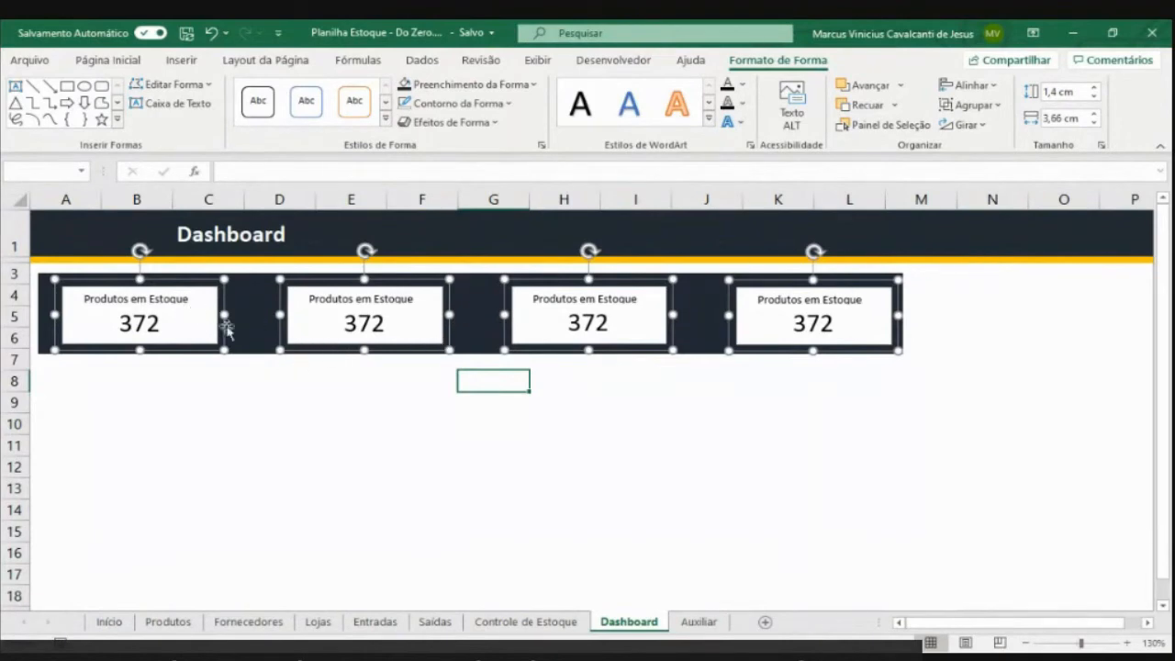
{"action": "left_click", "coordinate": [320, 372]}
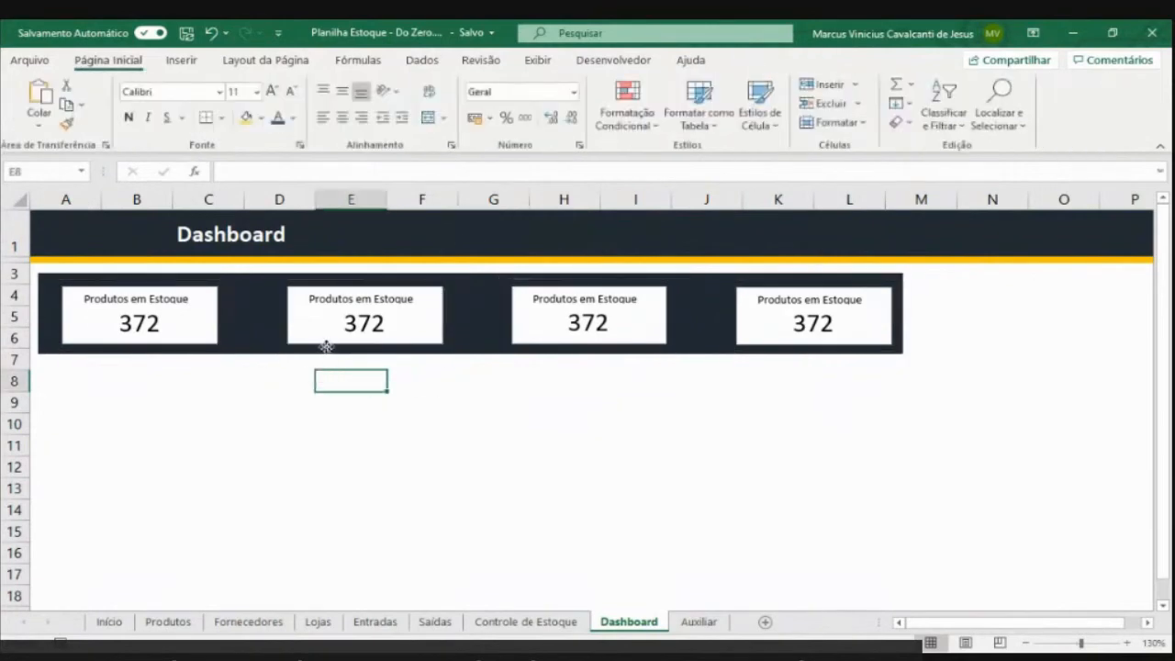
Link the second card's value box to the Receita Total cell, =Auxiliar!C8
{"action": "left_click", "coordinate": [326, 346]}
{"action": "left_click", "coordinate": [326, 346]}
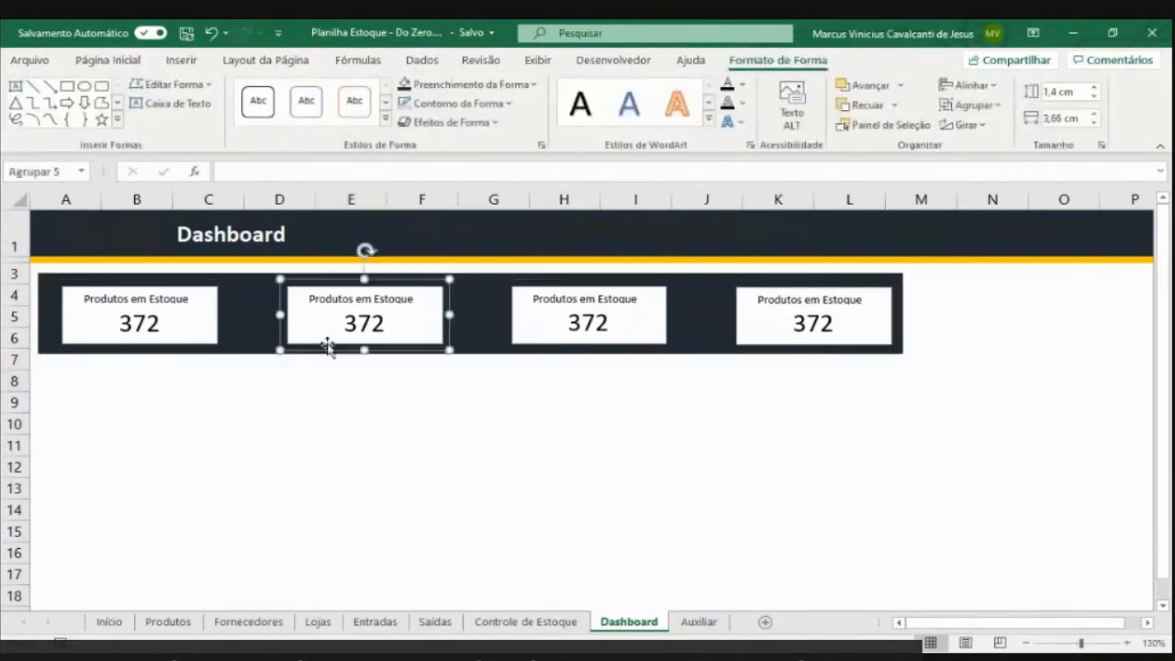
{"action": "left_click", "coordinate": [321, 337]}
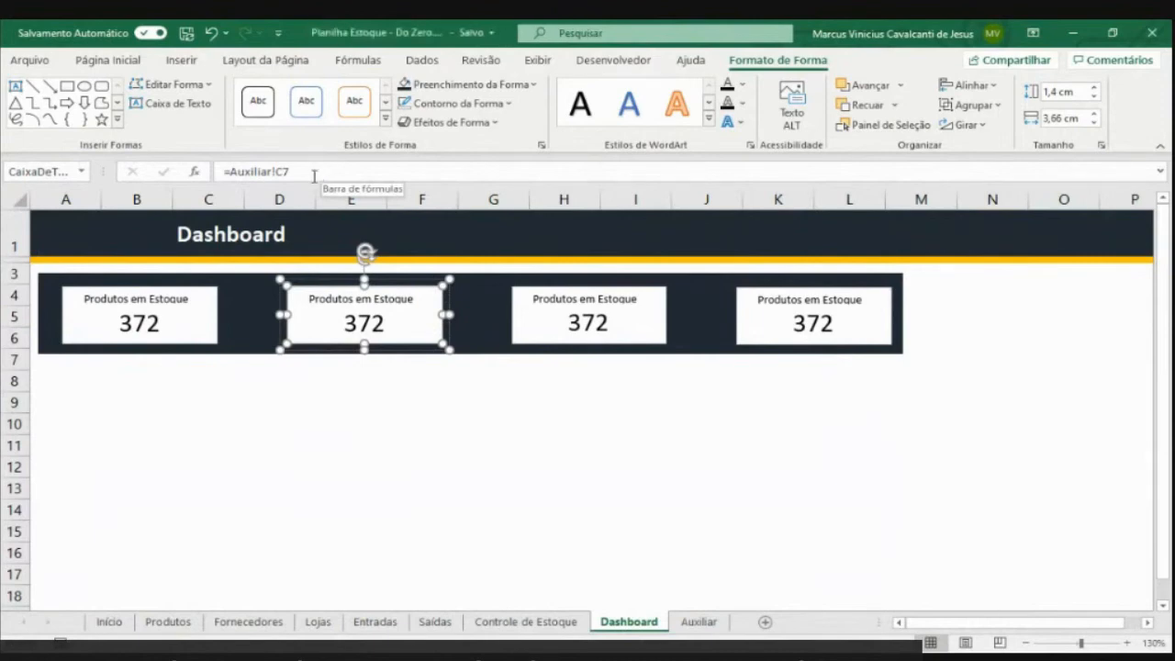
{"action": "left_click_drag", "start_coordinate": [231, 171], "coordinate": [315, 171]}
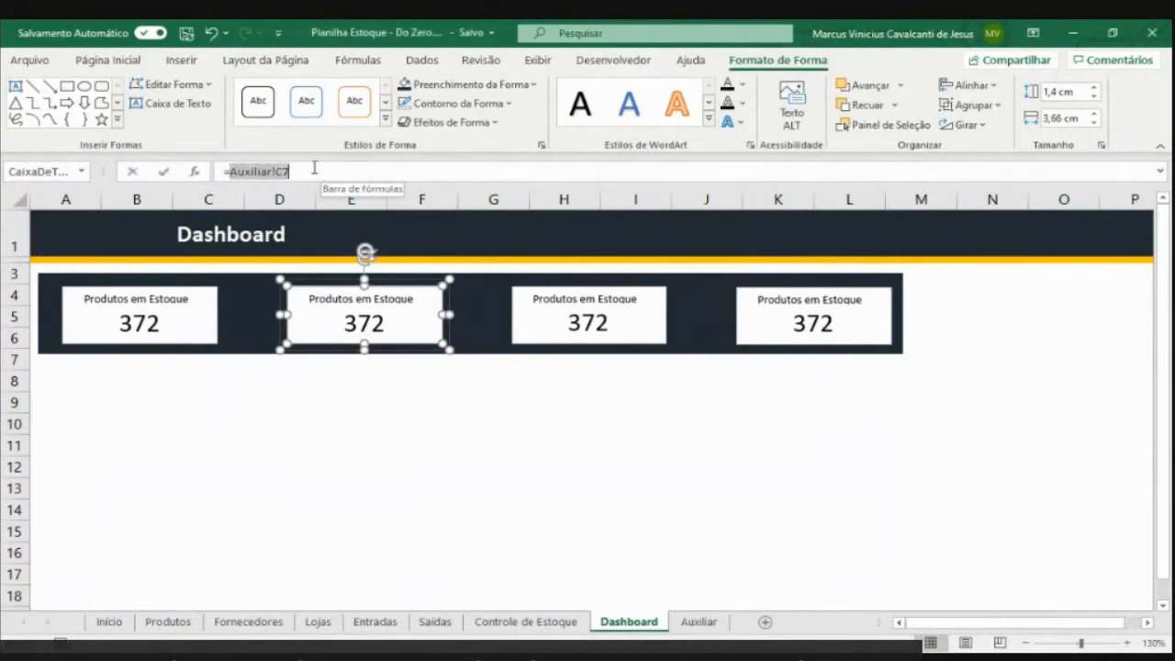
{"action": "key", "text": "BackSpace"}
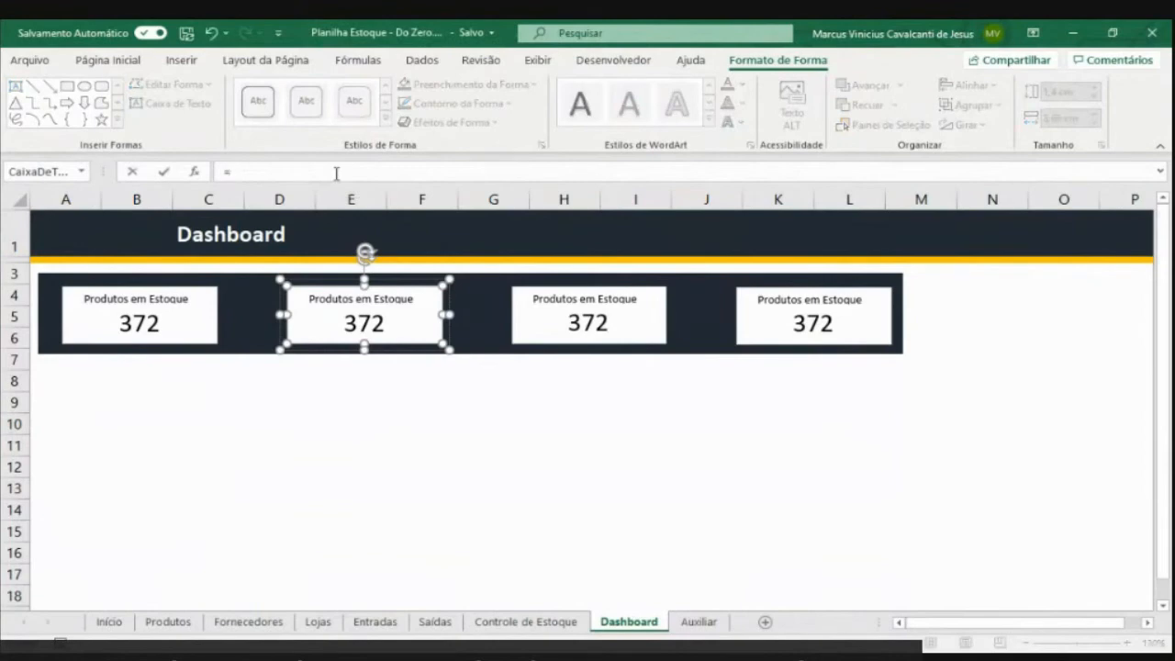
{"action": "left_click", "coordinate": [700, 621]}
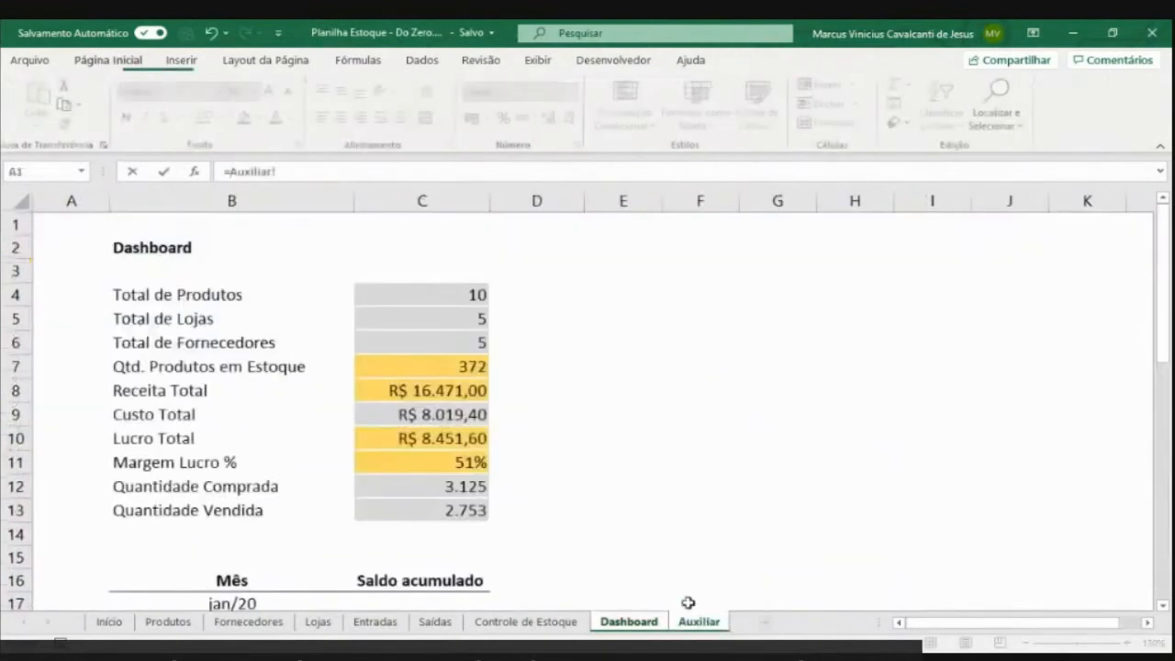
{"action": "left_click", "coordinate": [386, 390]}
{"action": "key", "text": "Return"}
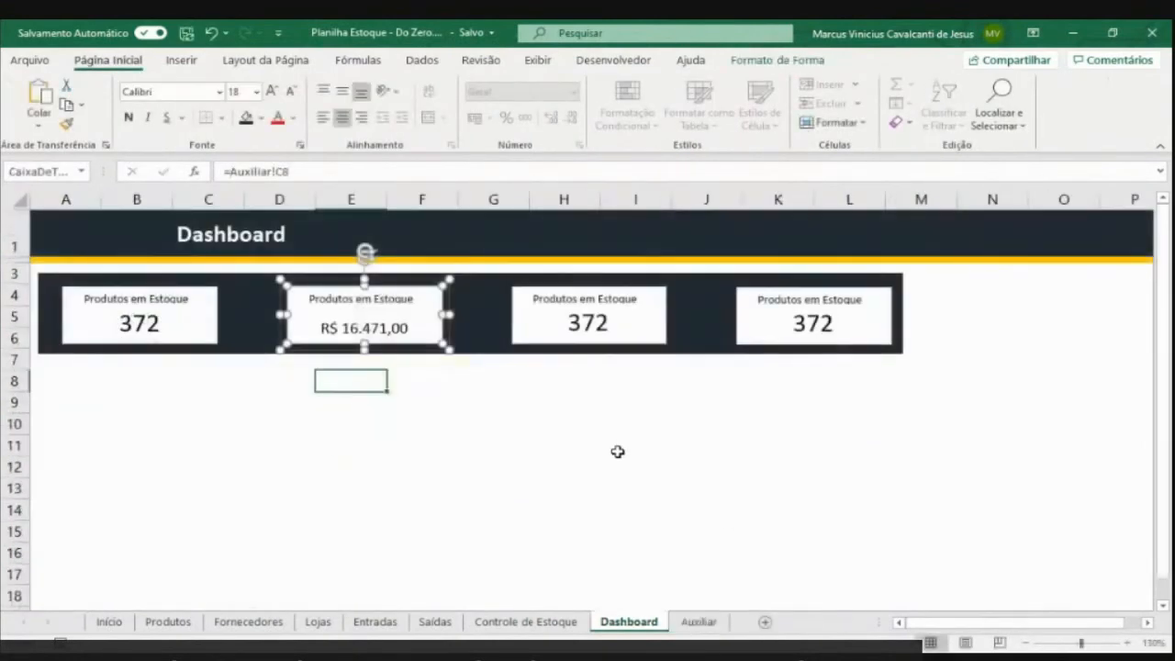
Link the third card's value box to the Lucro Total cell, =Auxiliar!C10
{"action": "left_click", "coordinate": [559, 344]}
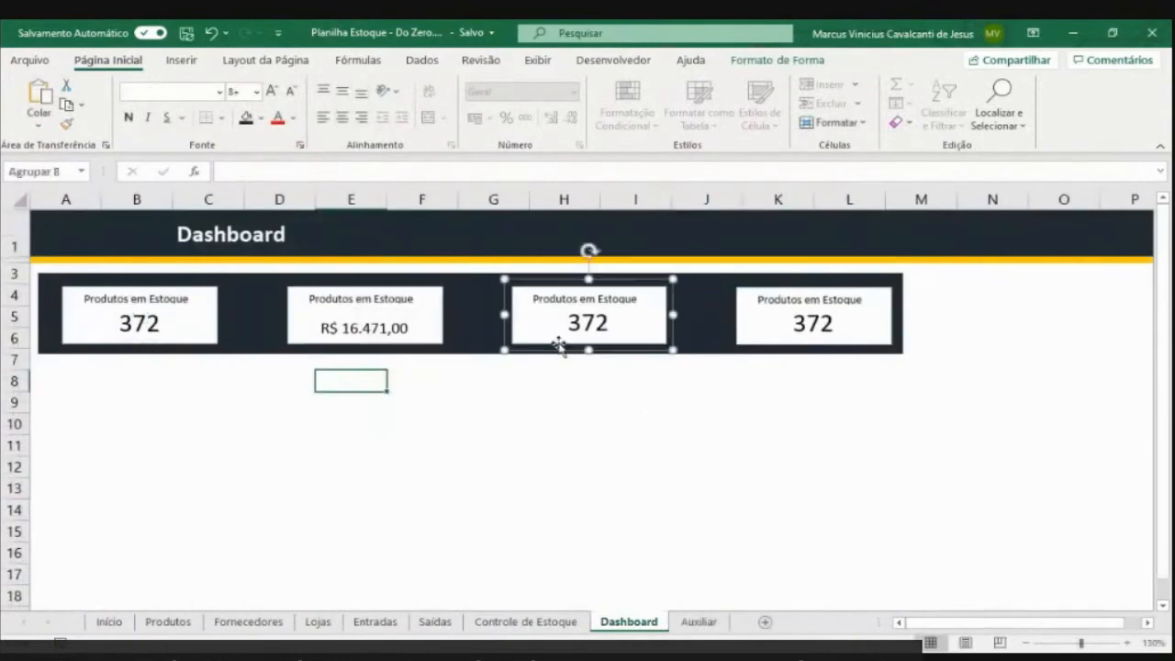
{"action": "left_click", "coordinate": [557, 343]}
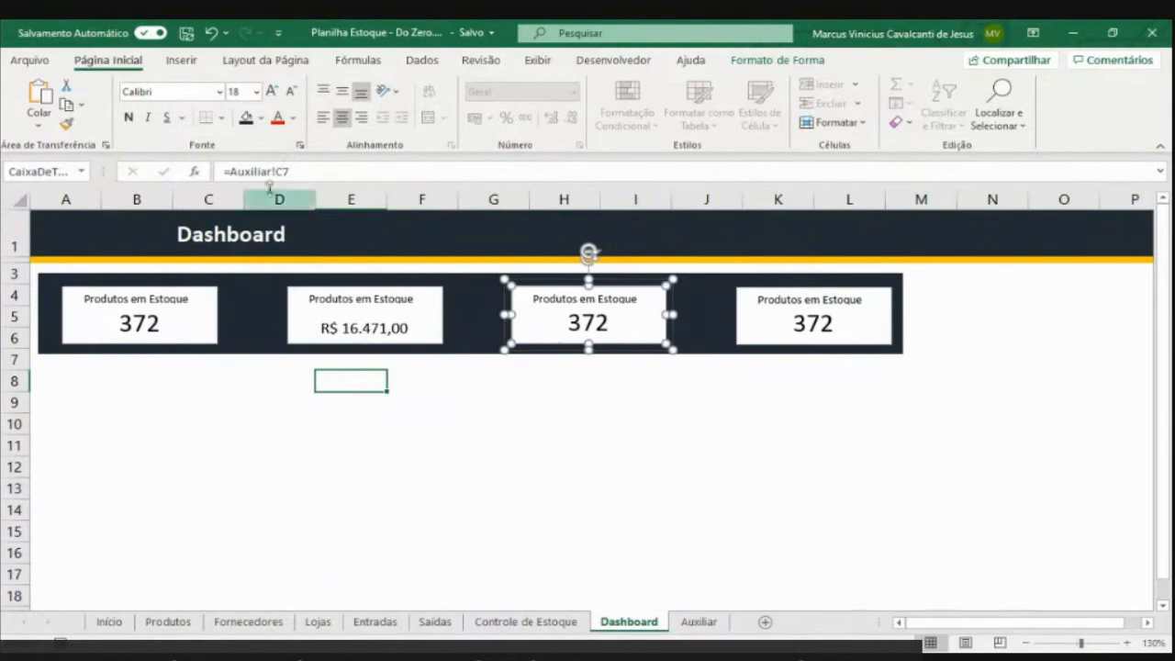
{"action": "left_click_drag", "start_coordinate": [231, 172], "coordinate": [309, 172]}
{"action": "key", "text": "BackSpace"}
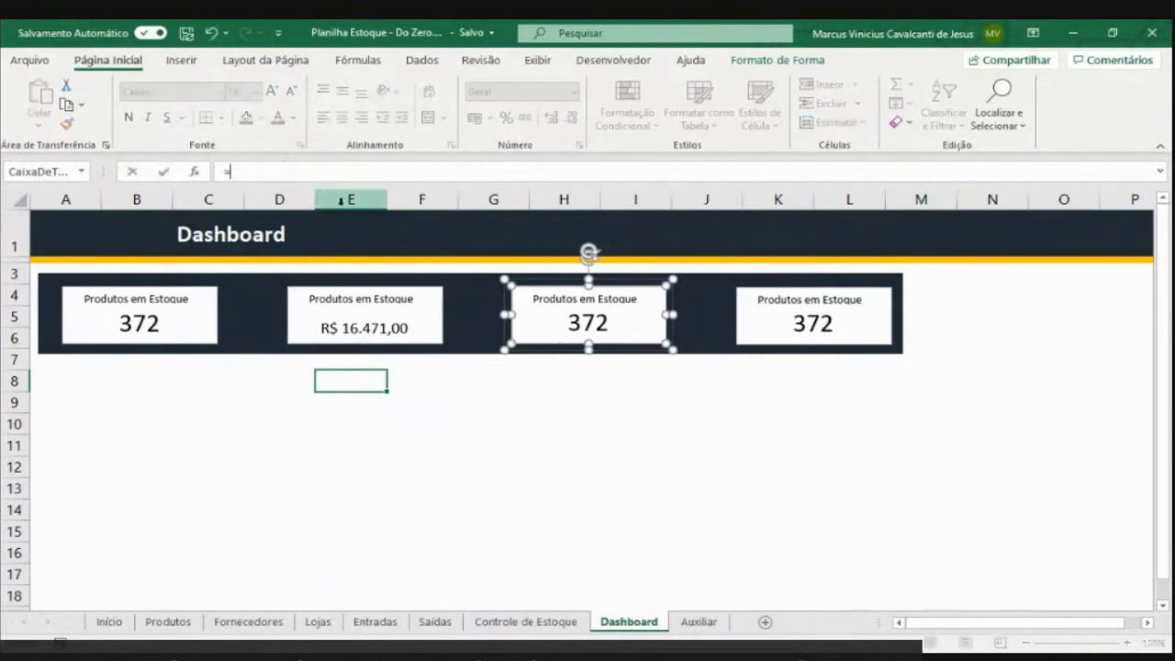
{"action": "left_click", "coordinate": [687, 624]}
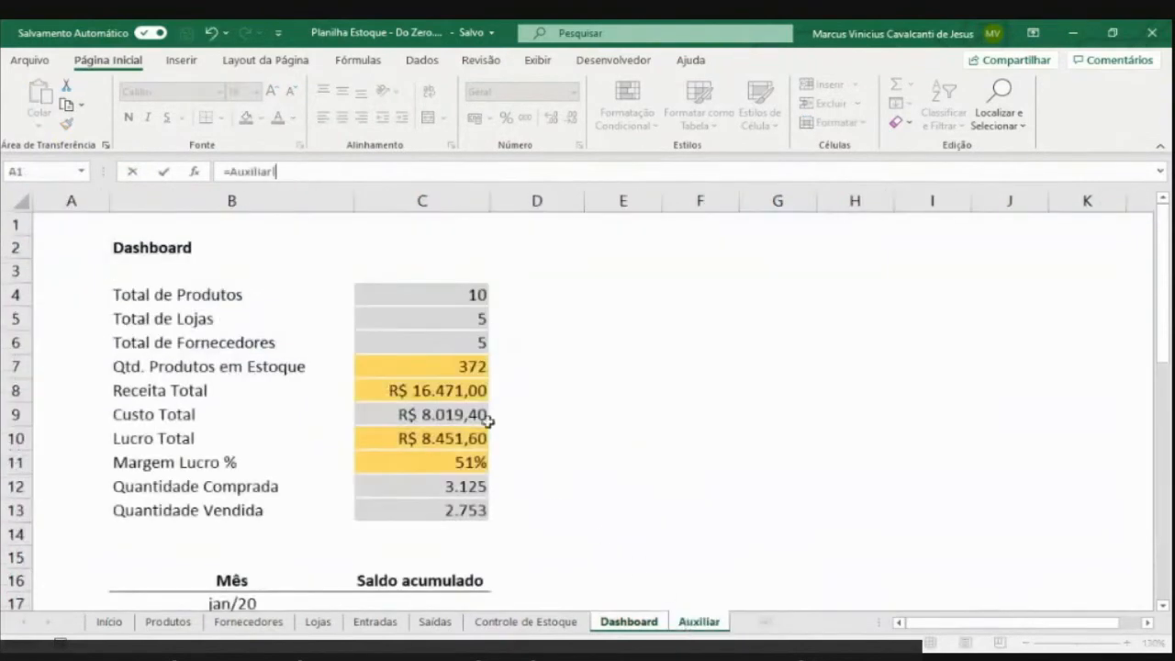
{"action": "left_click", "coordinate": [433, 435]}
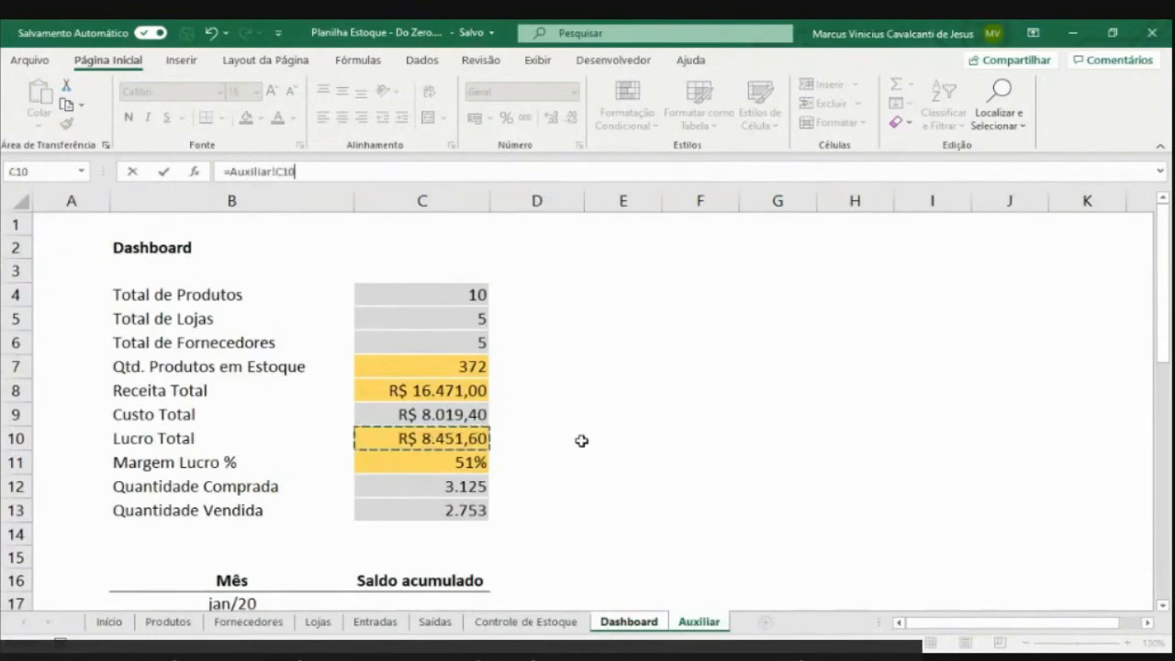
{"action": "key", "text": "Return"}
Link the fourth card's value box to the Margem Lucro % cell, =Auxiliar!C11
{"action": "left_click", "coordinate": [771, 342]}
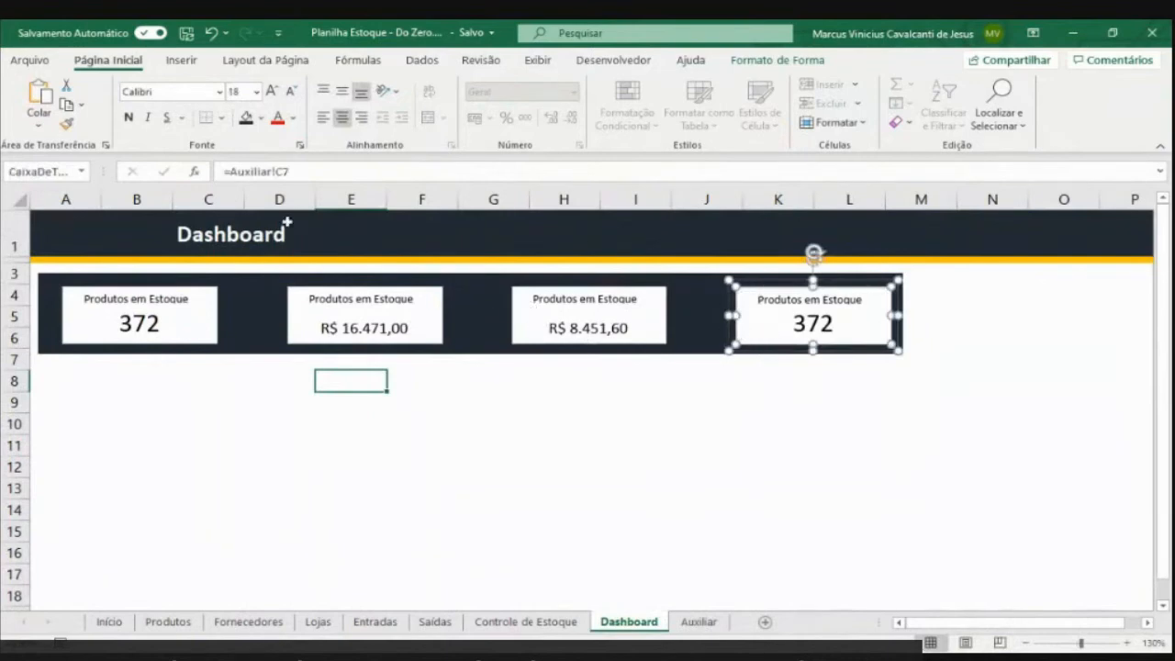
{"action": "left_click_drag", "start_coordinate": [229, 171], "coordinate": [305, 175]}
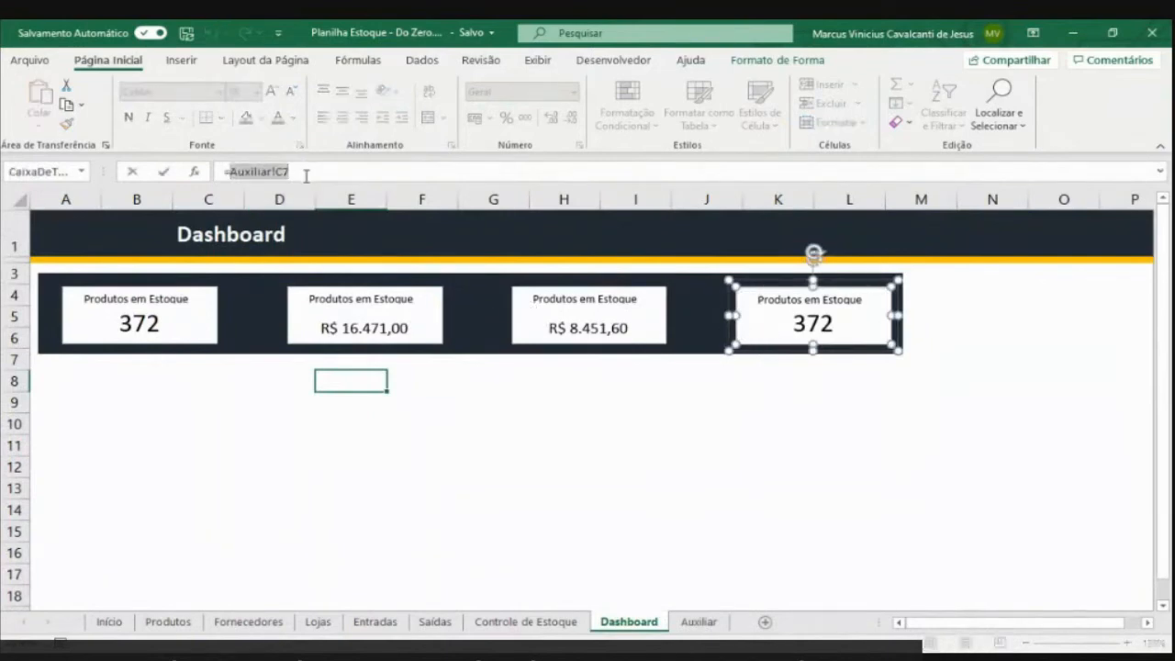
{"action": "key", "text": "BackSpace"}
{"action": "left_click", "coordinate": [698, 621]}
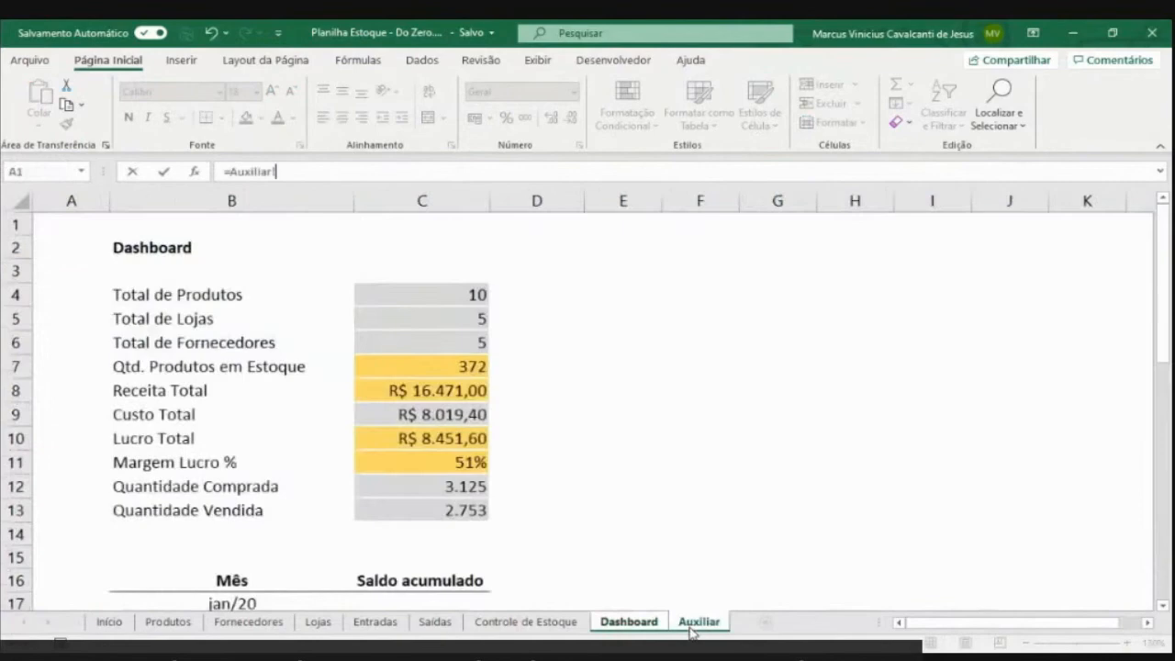
{"action": "left_click", "coordinate": [432, 460]}
{"action": "key", "text": "Return"}
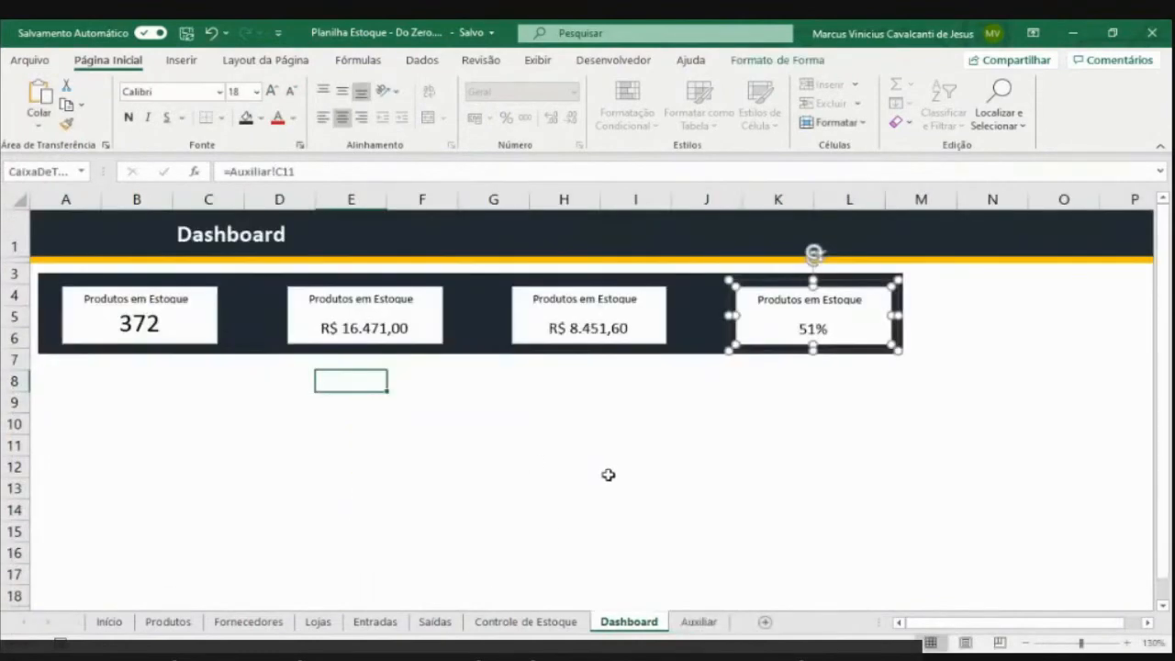
Enlarge the second card's Receita Total value to font size 16
{"action": "left_click", "coordinate": [309, 342]}
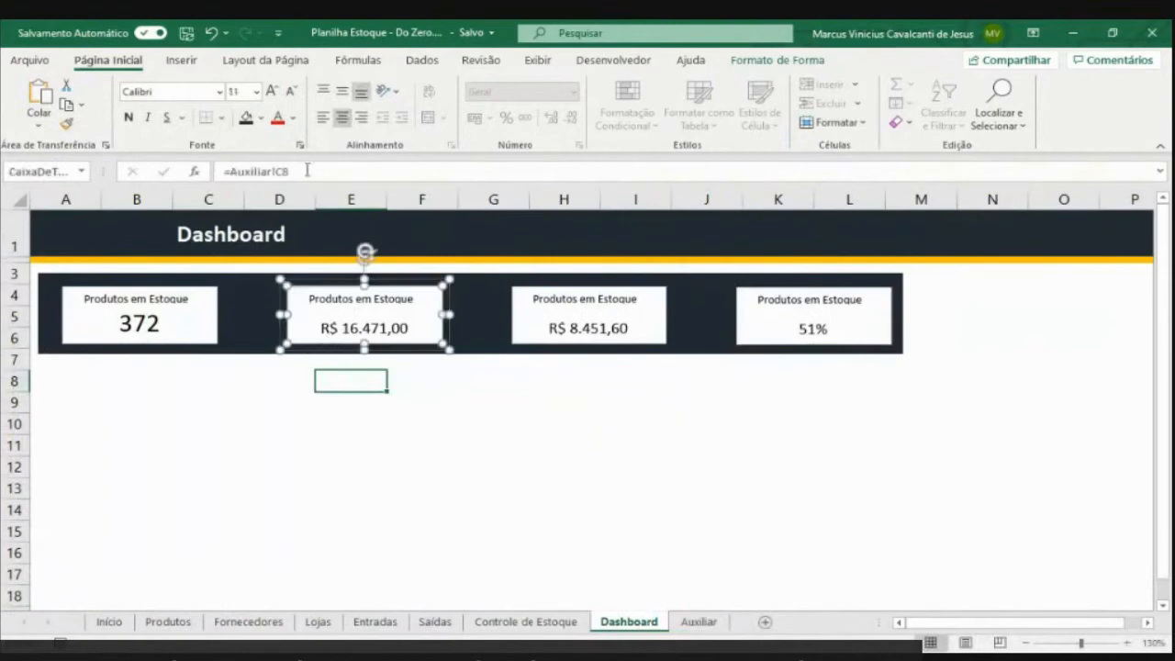
{"action": "left_click", "coordinate": [271, 91]}
{"action": "left_click", "coordinate": [272, 91]}
{"action": "left_click", "coordinate": [271, 91]}
{"action": "left_click", "coordinate": [272, 90]}
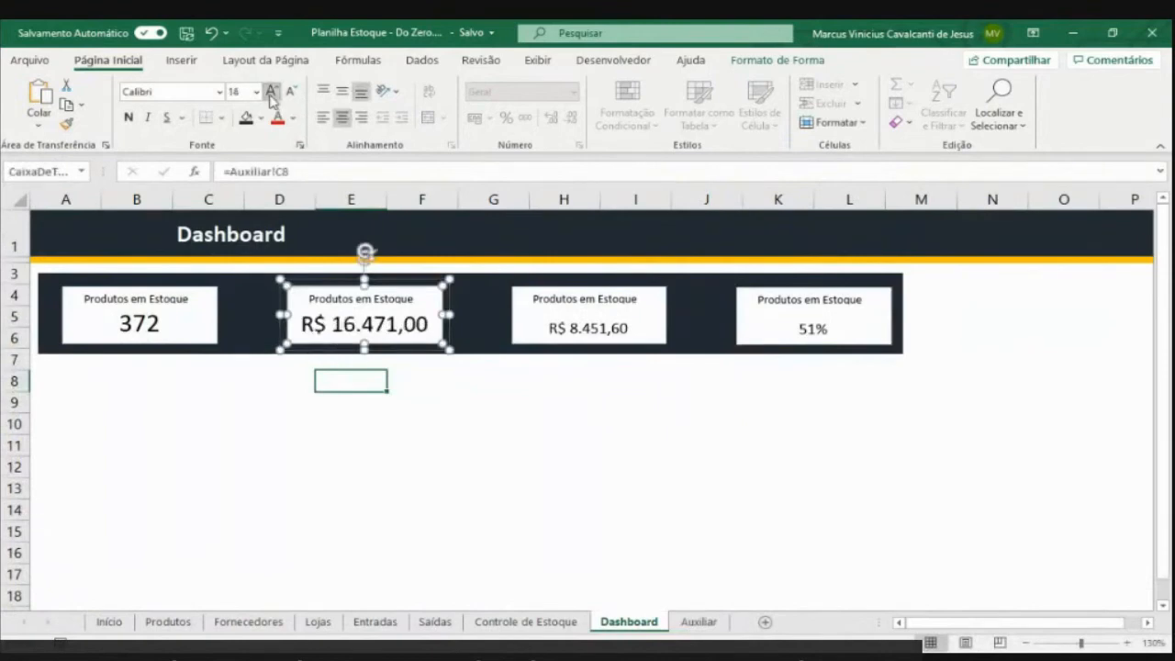
{"action": "left_click", "coordinate": [272, 91]}
{"action": "left_click", "coordinate": [290, 91]}
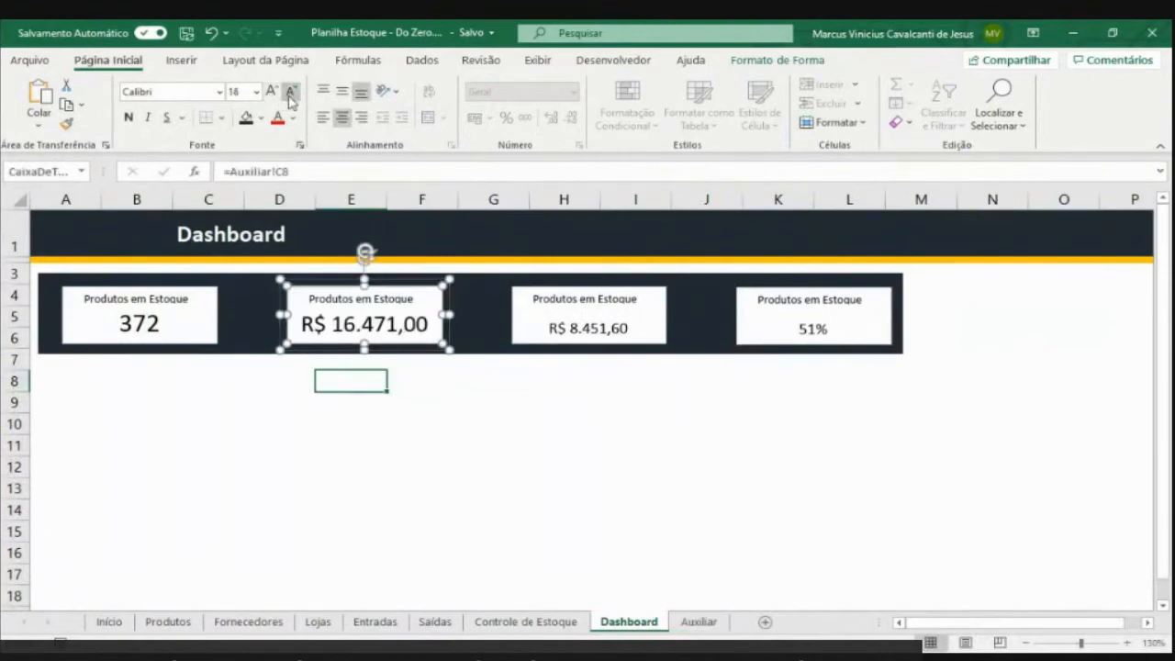
Enlarge the third card's Lucro Total value to font size 16
{"action": "left_click", "coordinate": [543, 340]}
{"action": "left_click", "coordinate": [539, 336]}
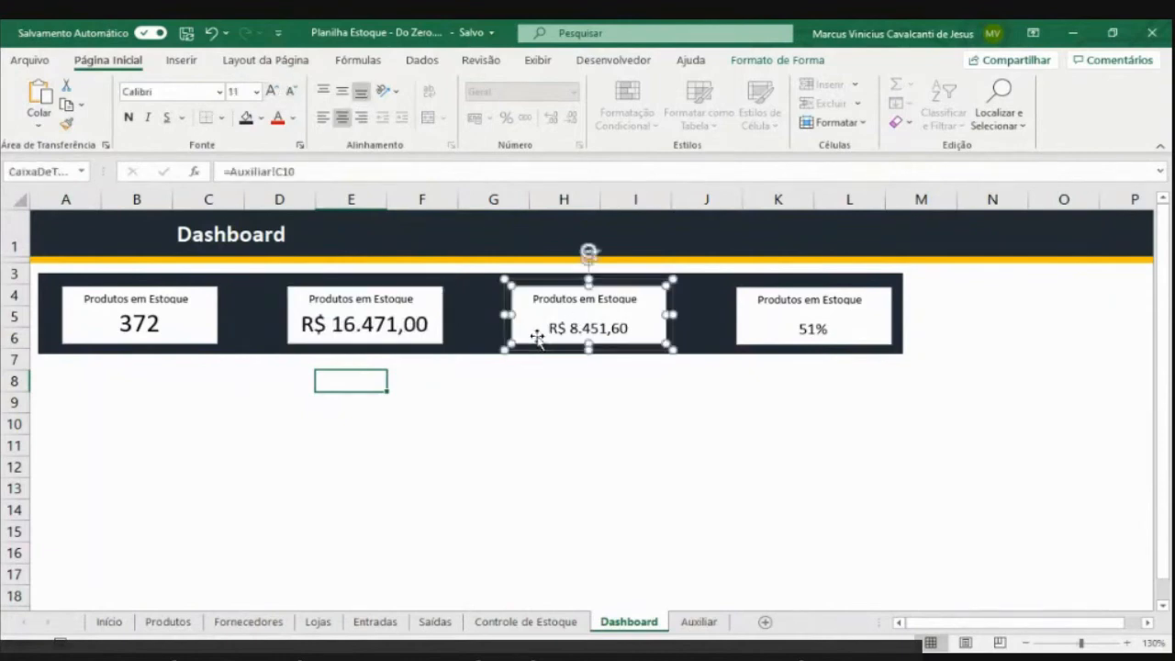
{"action": "left_click", "coordinate": [271, 91]}
{"action": "left_click", "coordinate": [272, 91]}
{"action": "left_click", "coordinate": [272, 91]}
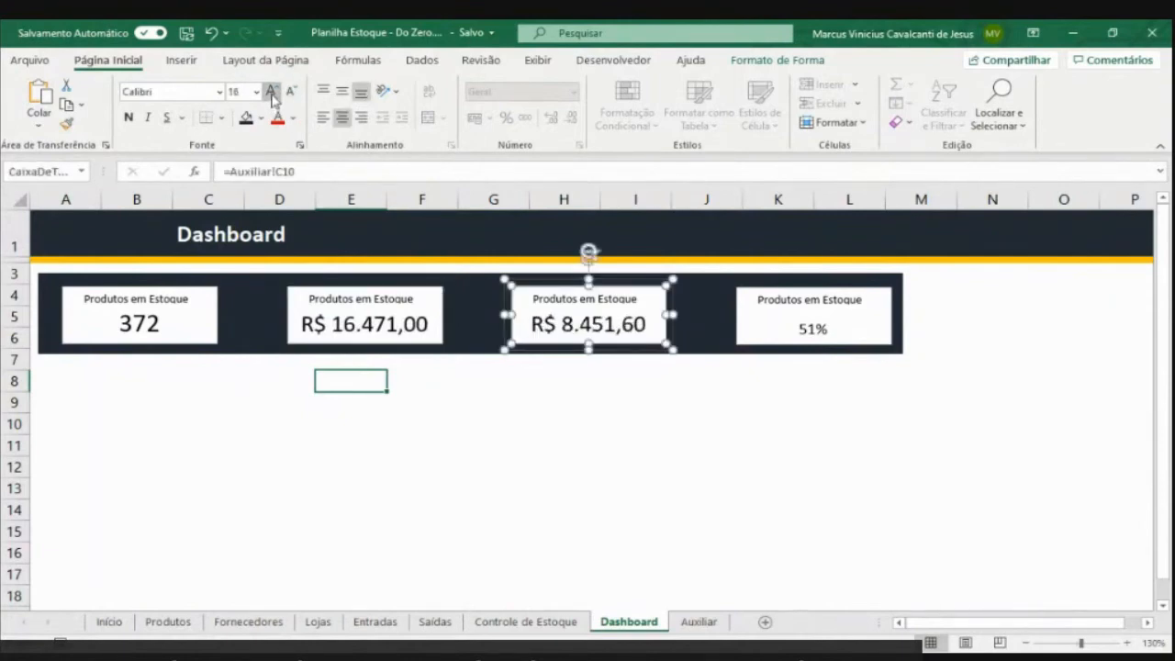
Enlarge the fourth card's profit margin percentage to match the two currency cards, and clear the selection
{"action": "left_click", "coordinate": [771, 335]}
{"action": "left_click", "coordinate": [791, 343]}
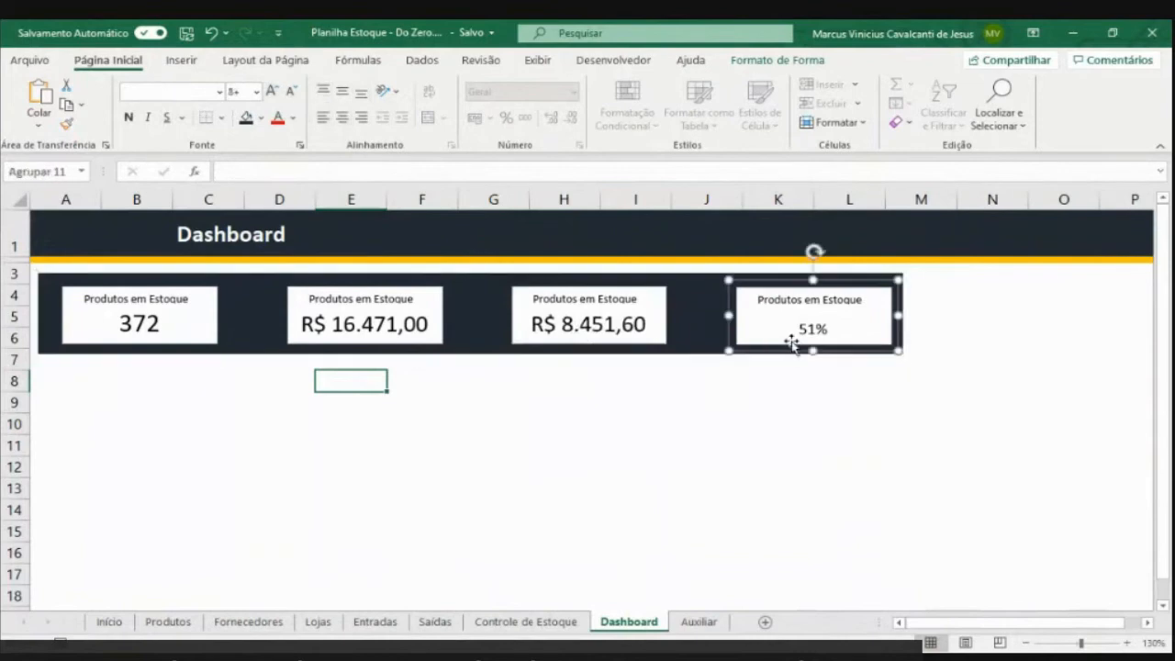
{"action": "left_click", "coordinate": [747, 336]}
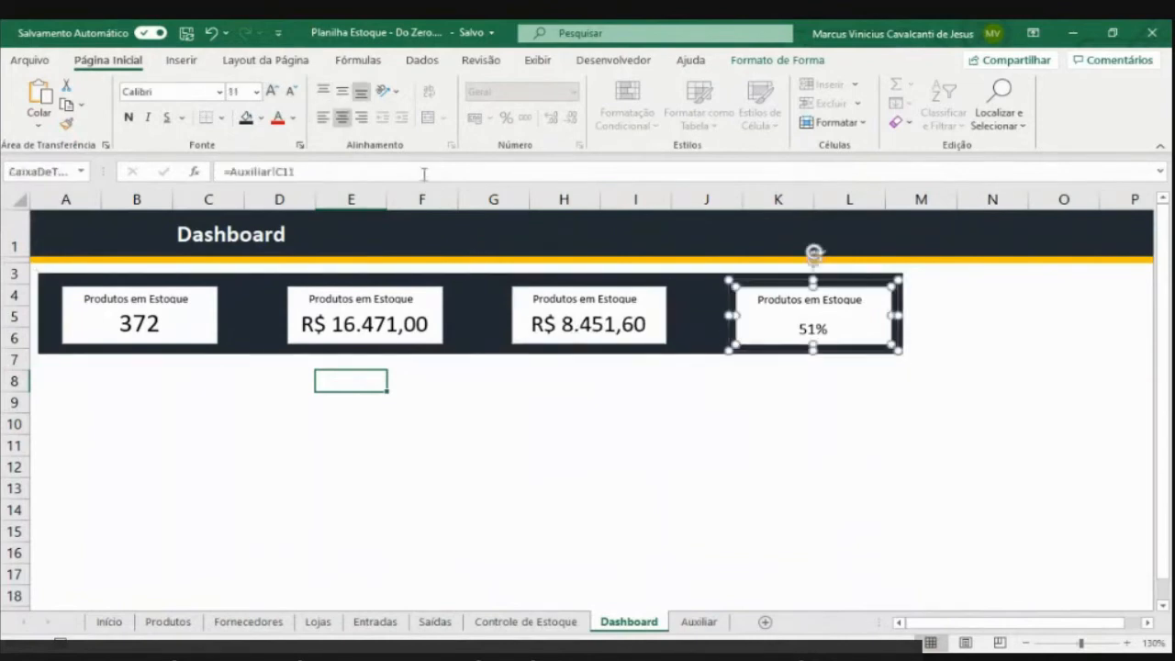
{"action": "left_click", "coordinate": [272, 91]}
{"action": "left_click", "coordinate": [272, 90]}
{"action": "left_click", "coordinate": [272, 91]}
{"action": "left_click", "coordinate": [272, 91]}
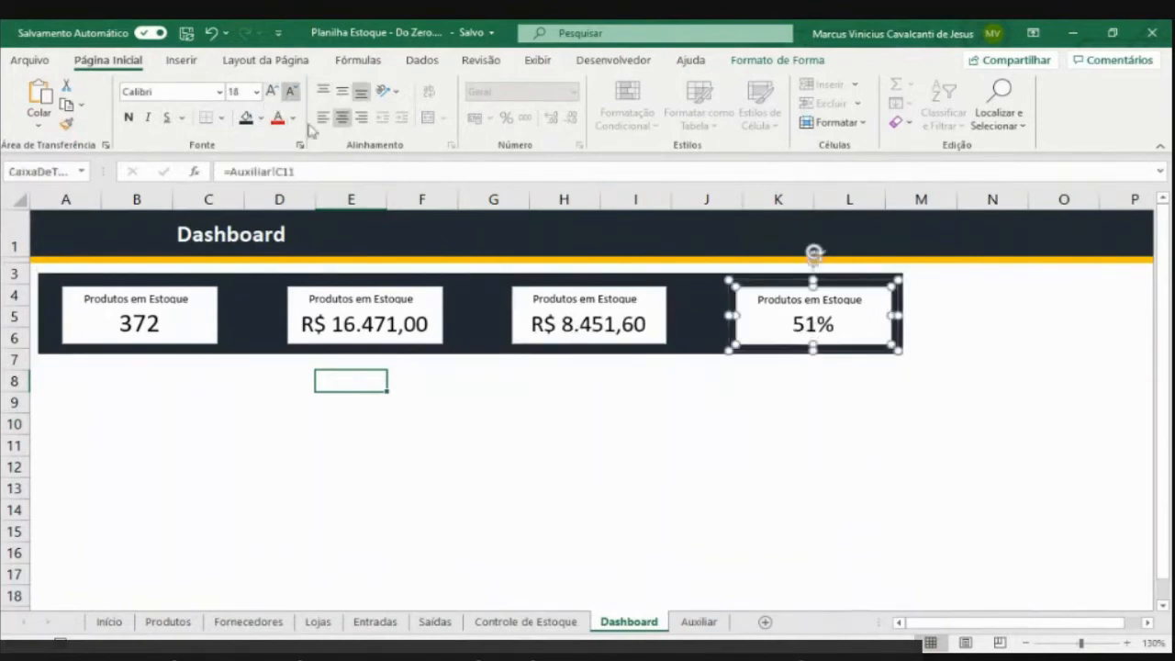
{"action": "left_click", "coordinate": [430, 427]}
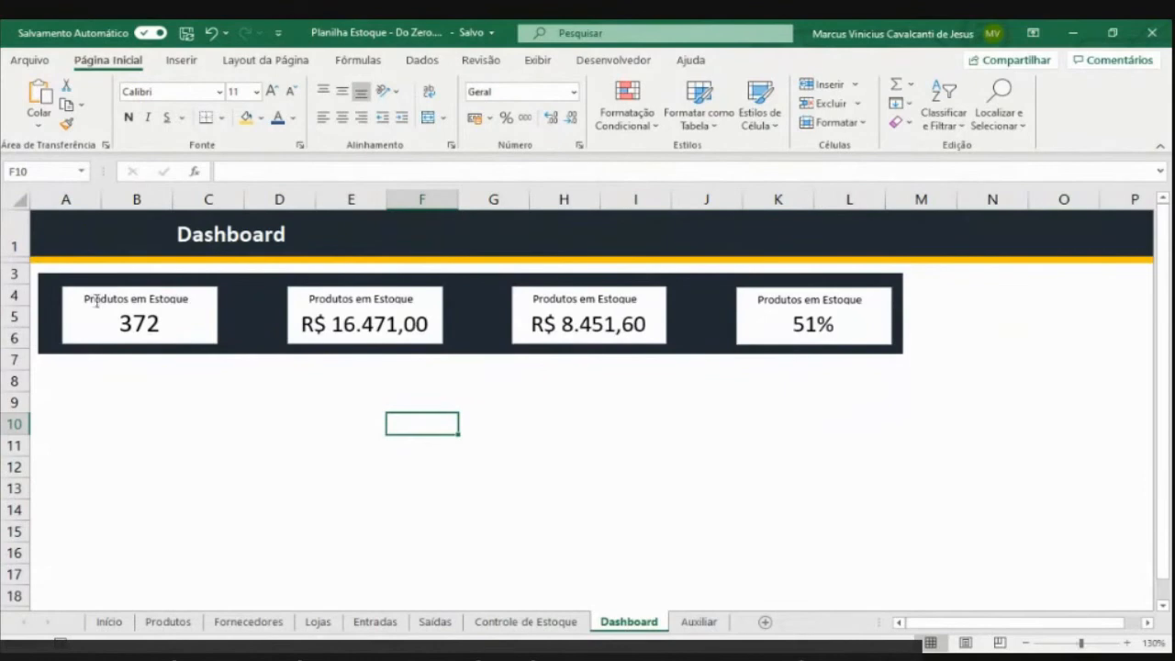
Change the second card's label to Receita Total and center it in its text box
{"action": "left_click_drag", "start_coordinate": [85, 299], "coordinate": [182, 306]}
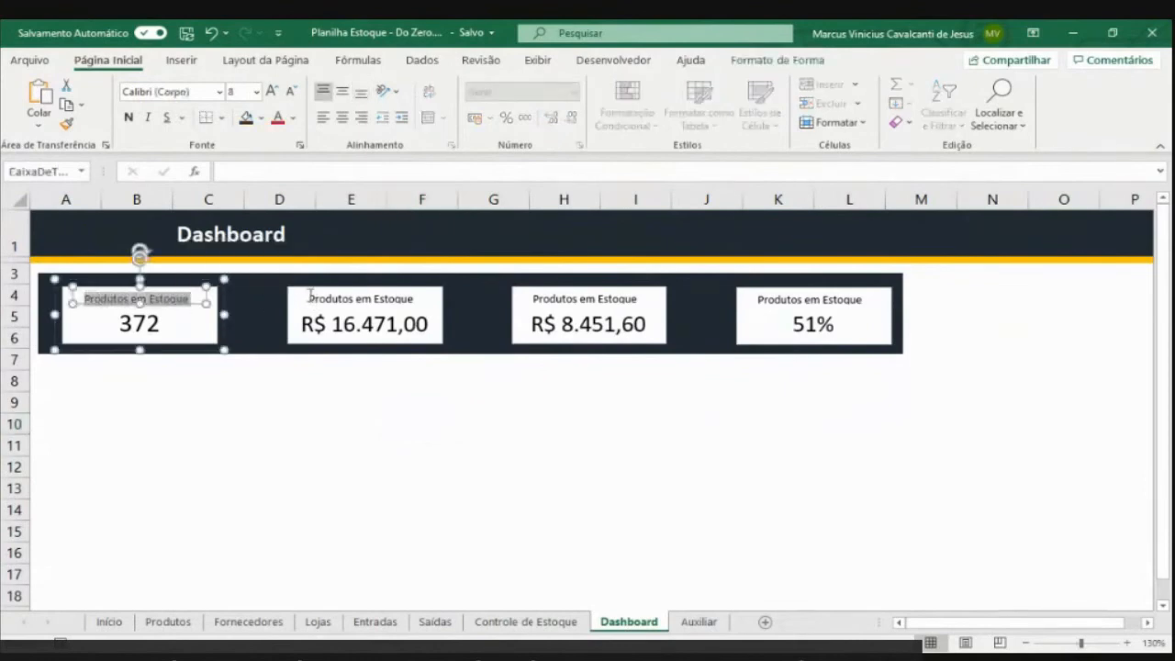
{"action": "left_click_drag", "start_coordinate": [310, 299], "coordinate": [389, 295]}
{"action": "key", "text": "Caps_Lock"}
{"action": "type", "text": "R"}
{"action": "key", "text": "Caps_Lock"}
{"action": "type", "text": "ecei"}
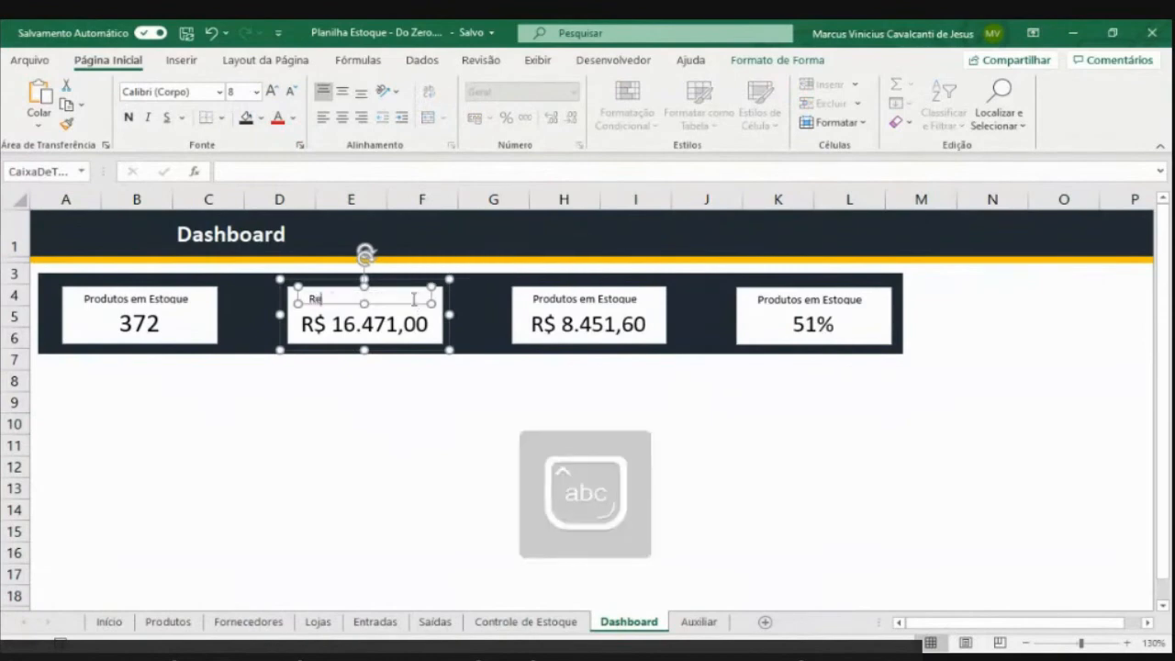
{"action": "type", "text": "ta"}
{"action": "key", "text": "BackSpace"}
{"action": "key", "text": "BackSpace"}
{"action": "key", "text": "BackSpace"}
{"action": "key", "text": "BackSpace"}
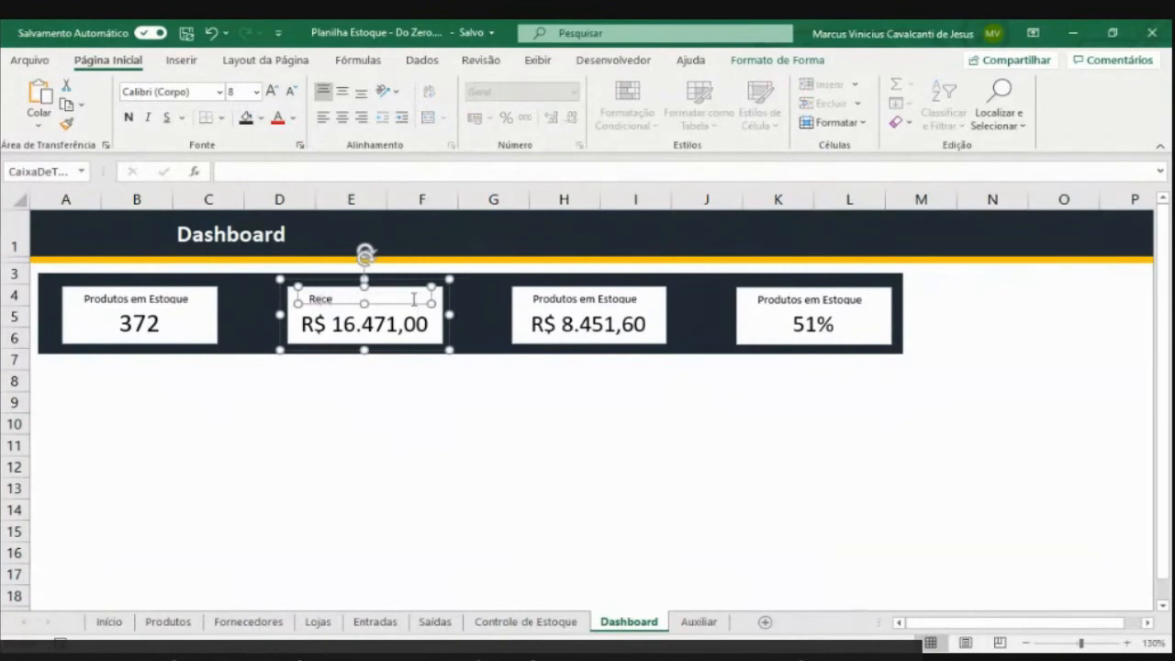
{"action": "type", "text": "ita"}
{"action": "key", "text": "Caps_Lock"}
{"action": "type", "text": "T"}
{"action": "key", "text": "Caps_Lock"}
{"action": "type", "text": "otal"}
{"action": "left_click", "coordinate": [341, 117]}
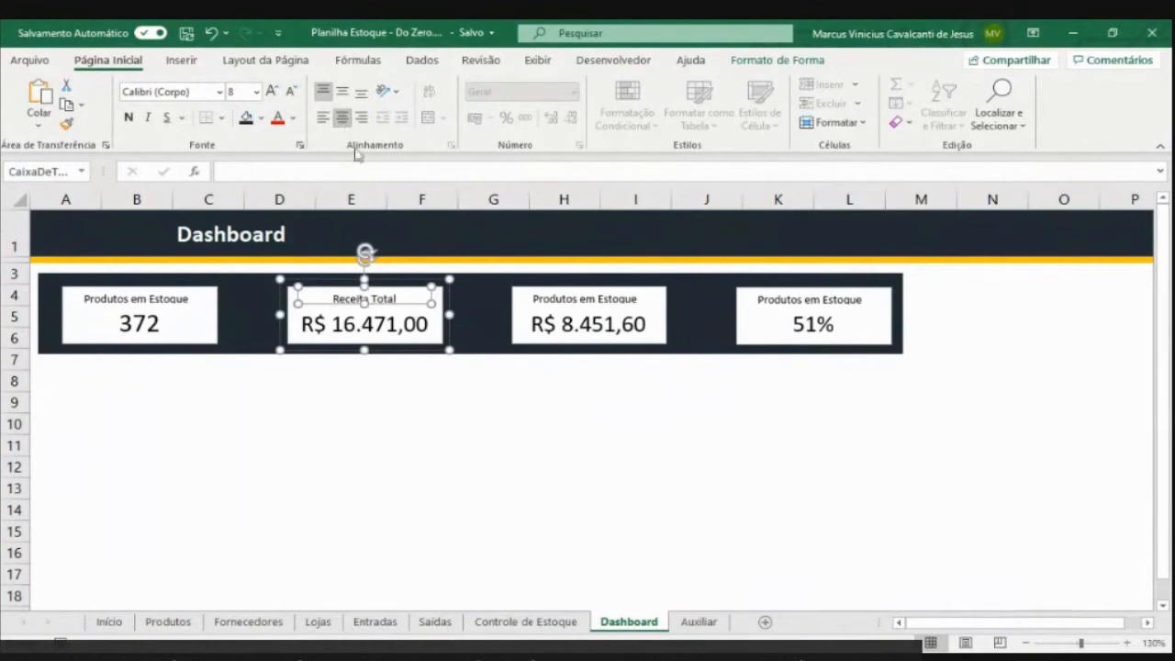
Change the third card's label to Lucro Total and center it
{"action": "left_click", "coordinate": [539, 310]}
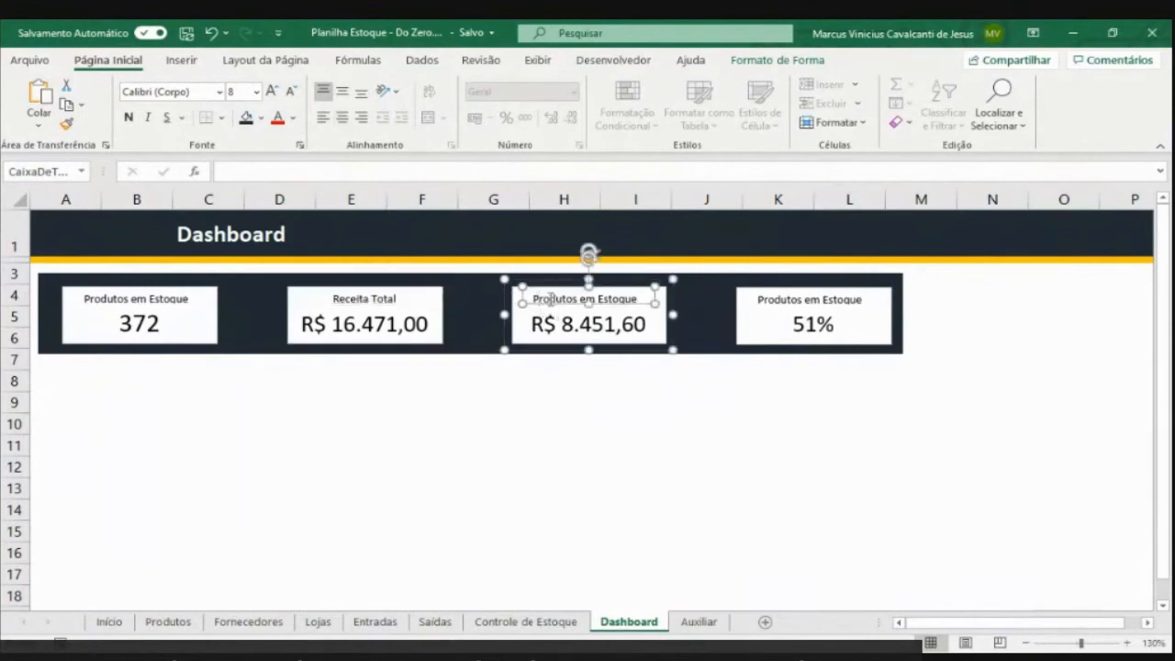
{"action": "left_click_drag", "start_coordinate": [534, 298], "coordinate": [657, 299]}
{"action": "type", "text": "Lucro Total"}
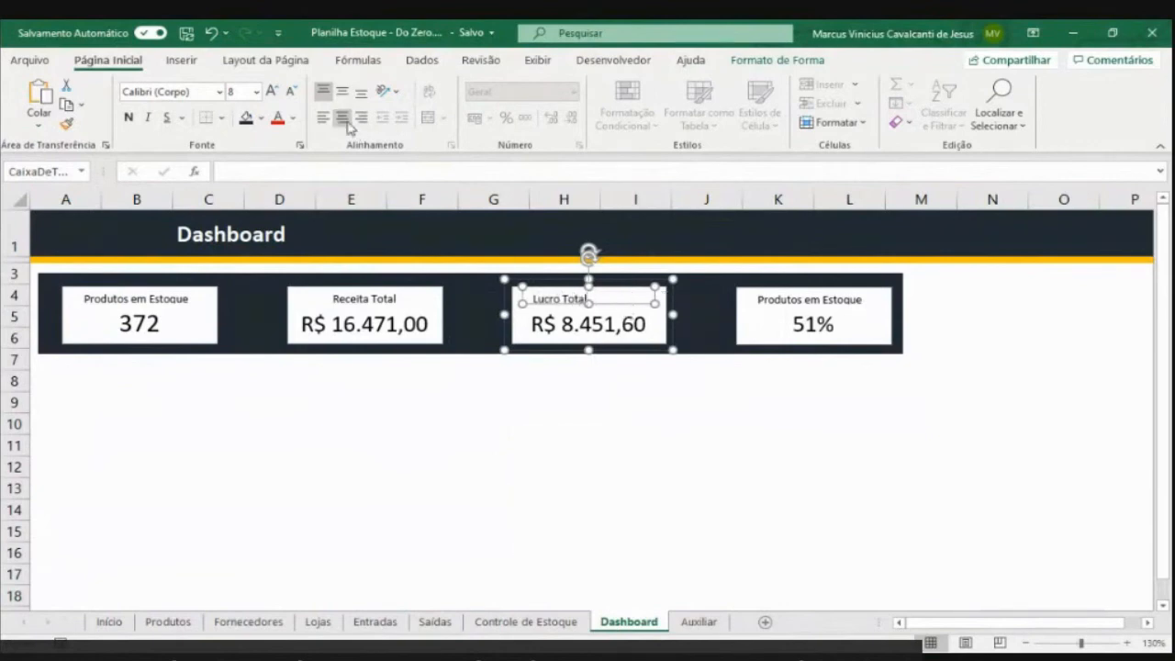
Change the fourth card's label to Margem % Lucro, center it, and clear the card selection
{"action": "left_click", "coordinate": [762, 310]}
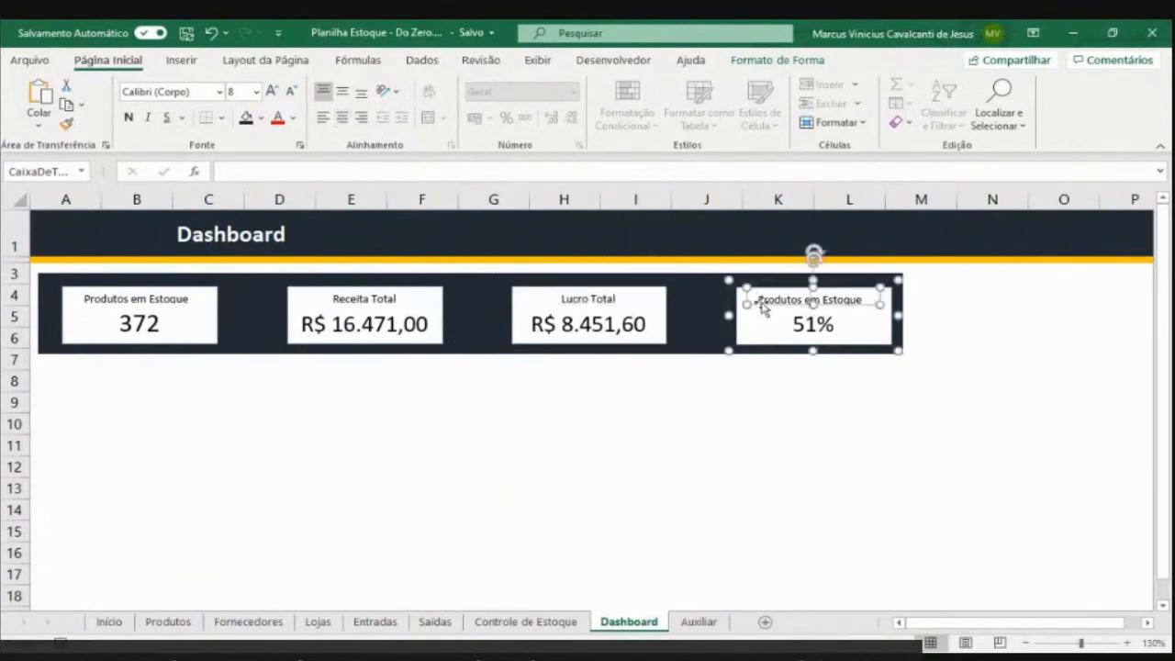
{"action": "left_click_drag", "start_coordinate": [760, 303], "coordinate": [874, 296]}
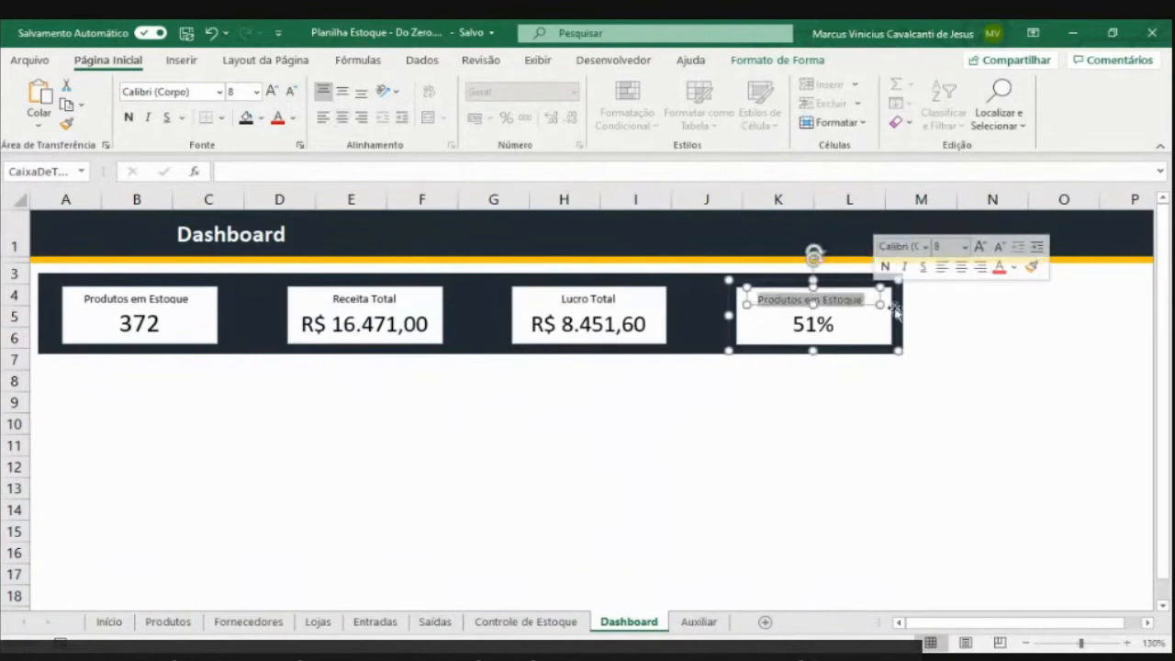
{"action": "type", "text": "Margem %"}
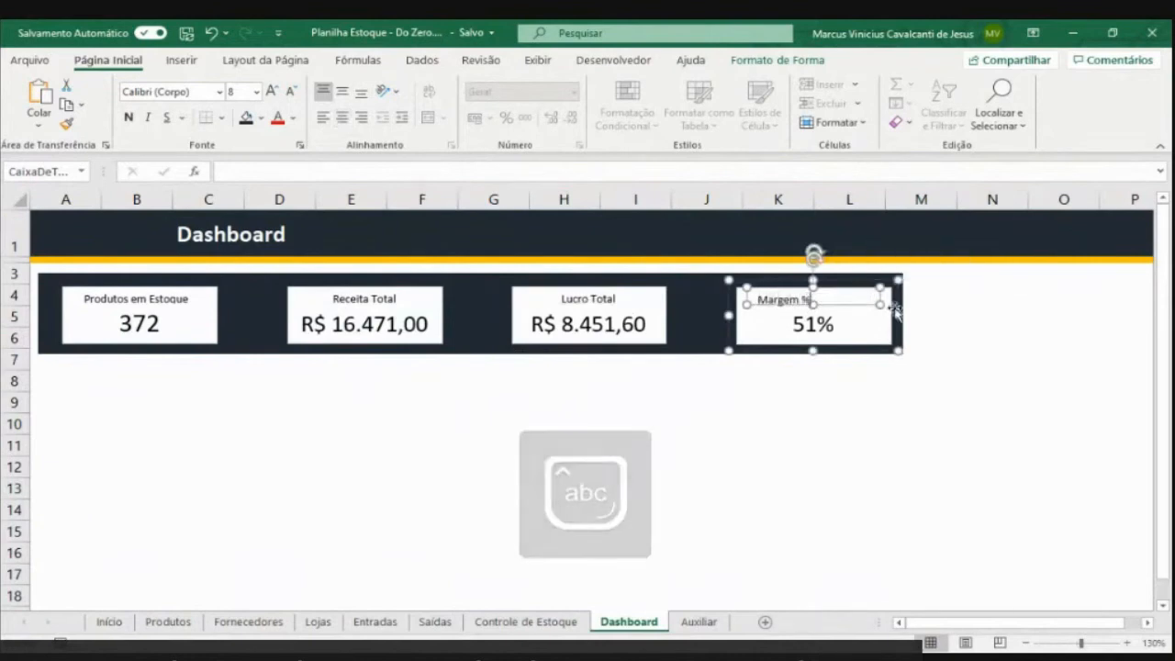
{"action": "key", "text": "Caps_Lock"}
{"action": "type", "text": "LU"}
{"action": "key", "text": "BackSpace"}
{"action": "key", "text": "Caps_Lock"}
{"action": "type", "text": "ucro"}
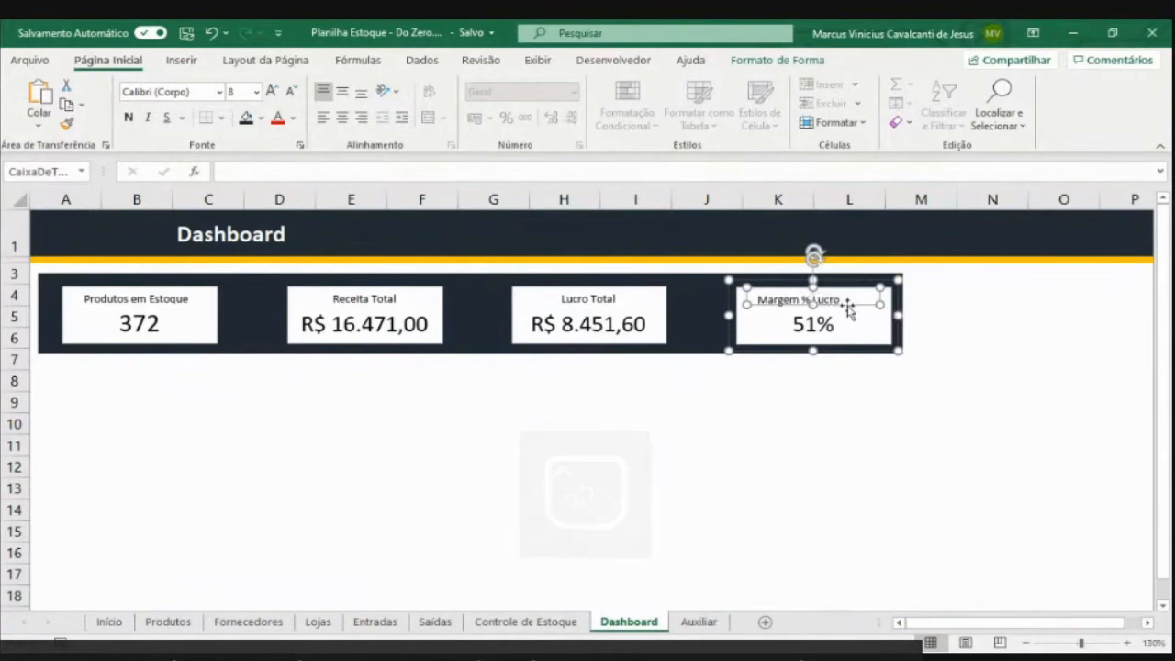
{"action": "left_click", "coordinate": [342, 118]}
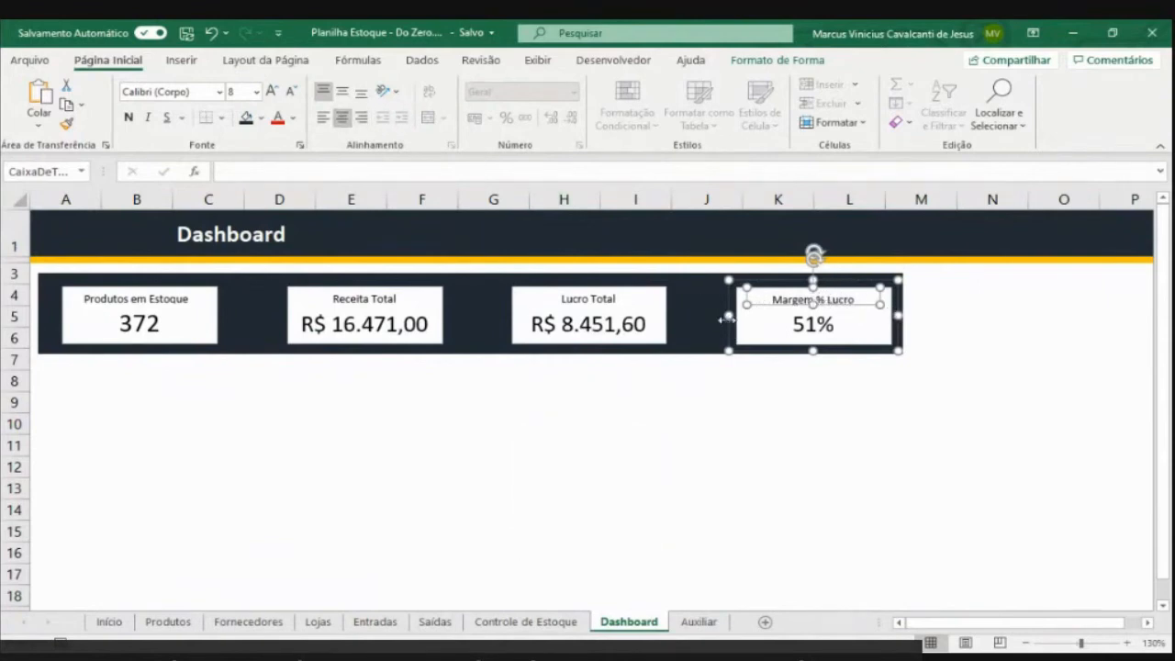
{"action": "left_click", "coordinate": [278, 422]}
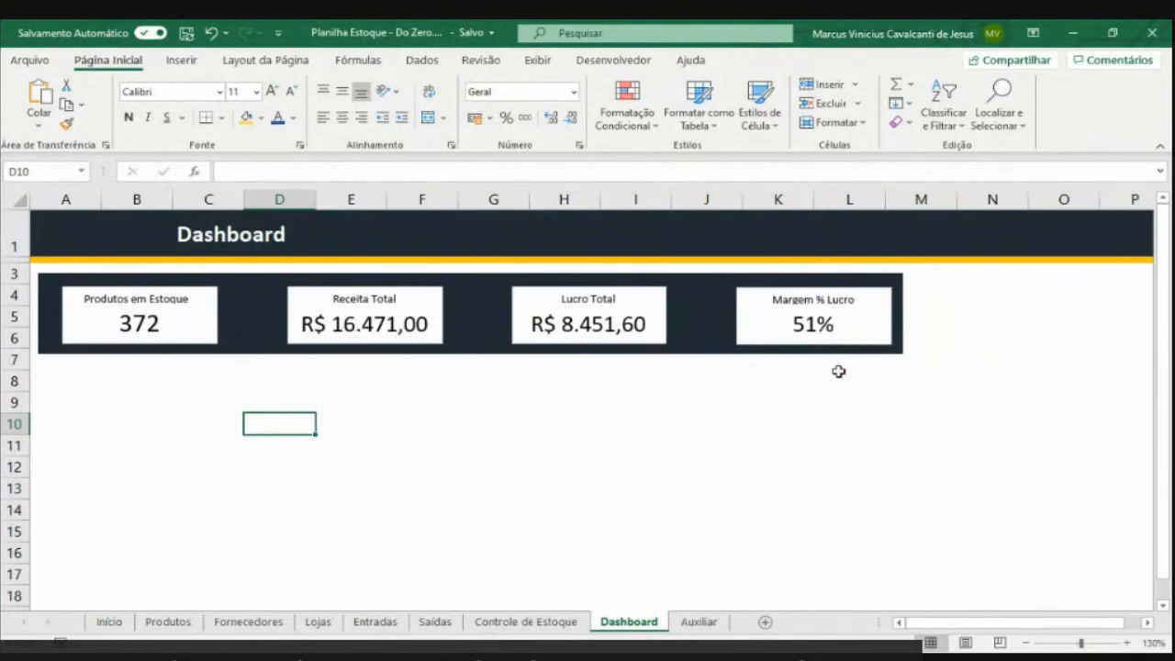
{"action": "left_click", "coordinate": [130, 410]}
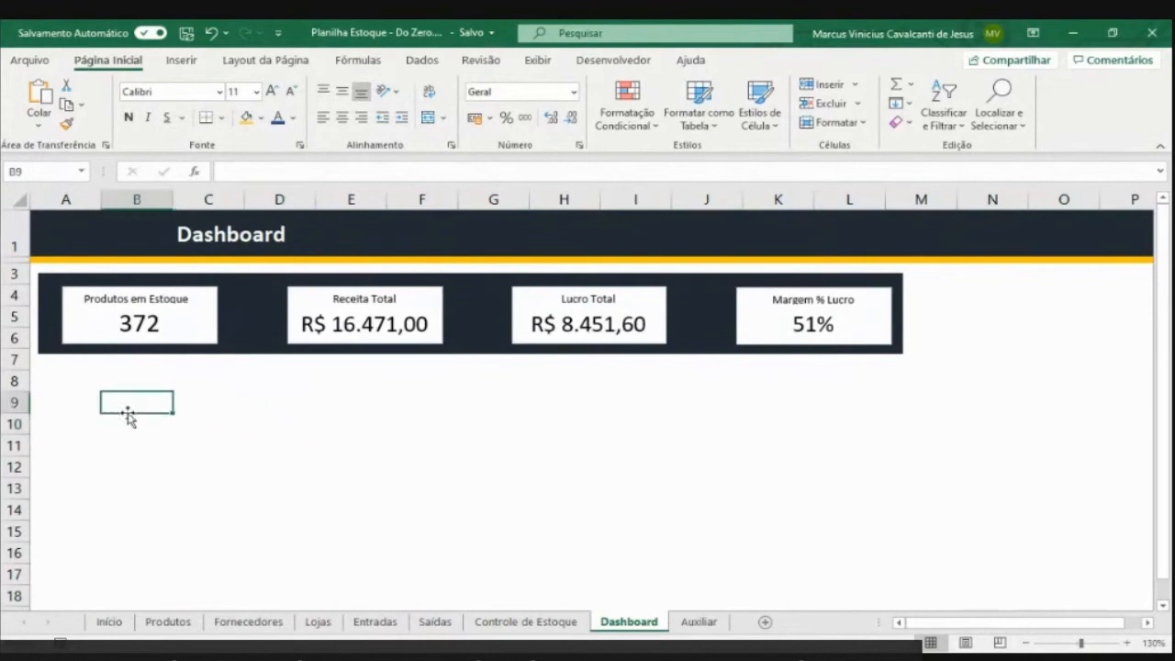
Review the monthly Saldo acumulado table on the Auxiliar sheet at 120% zoom
{"action": "left_click", "coordinate": [699, 621]}
{"action": "scroll", "coordinate": [422, 395], "scroll_direction": "down", "scroll_amount": 3}
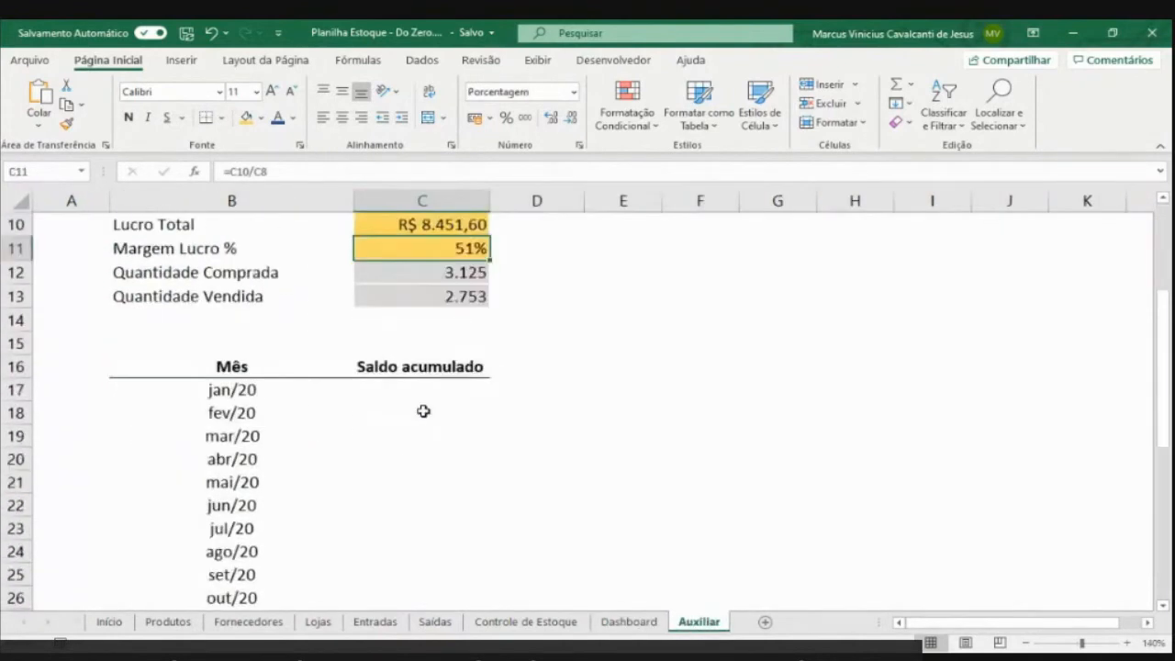
{"action": "left_click", "coordinate": [430, 389]}
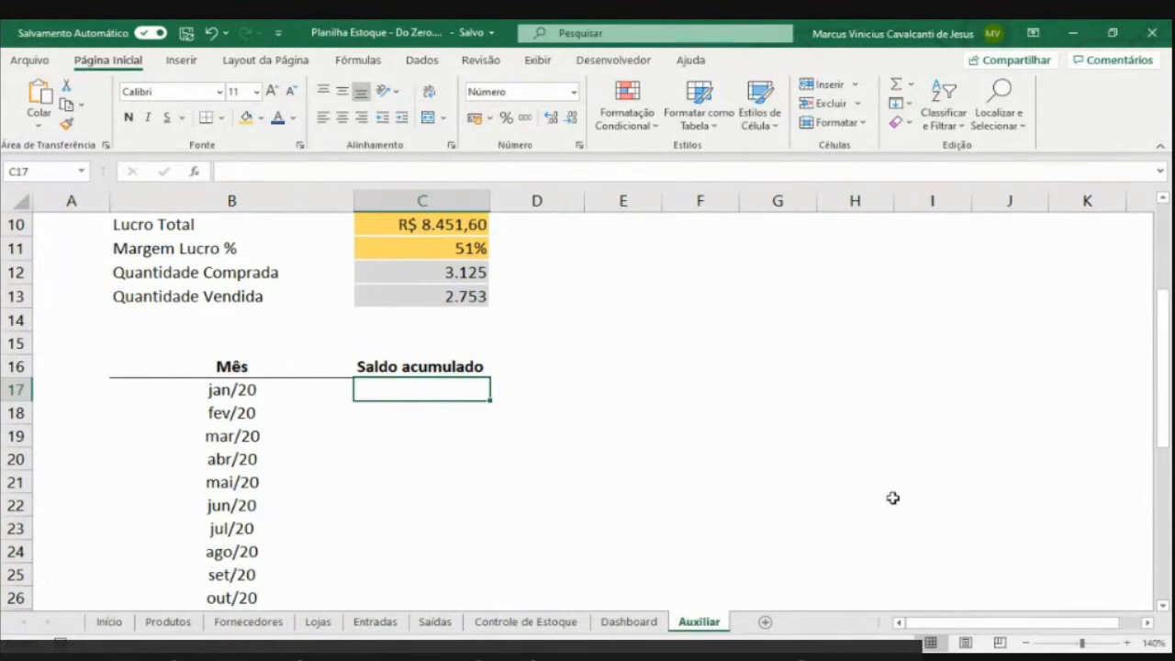
{"action": "left_click", "coordinate": [1025, 642]}
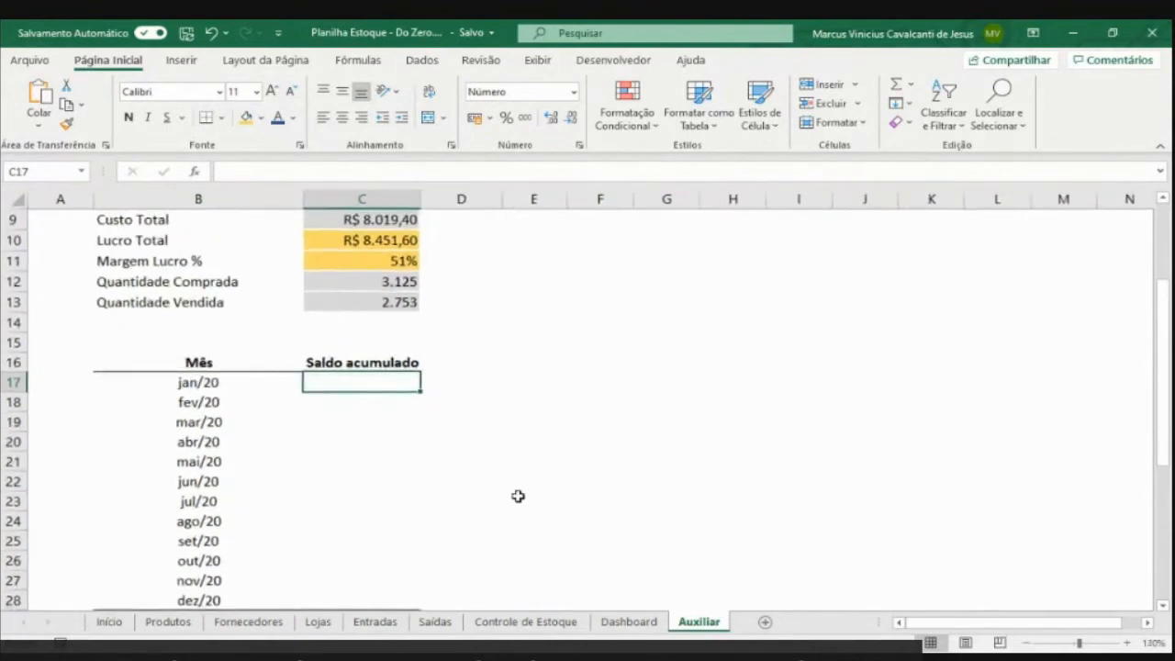
{"action": "scroll", "coordinate": [516, 497], "scroll_direction": "down", "scroll_amount": 1}
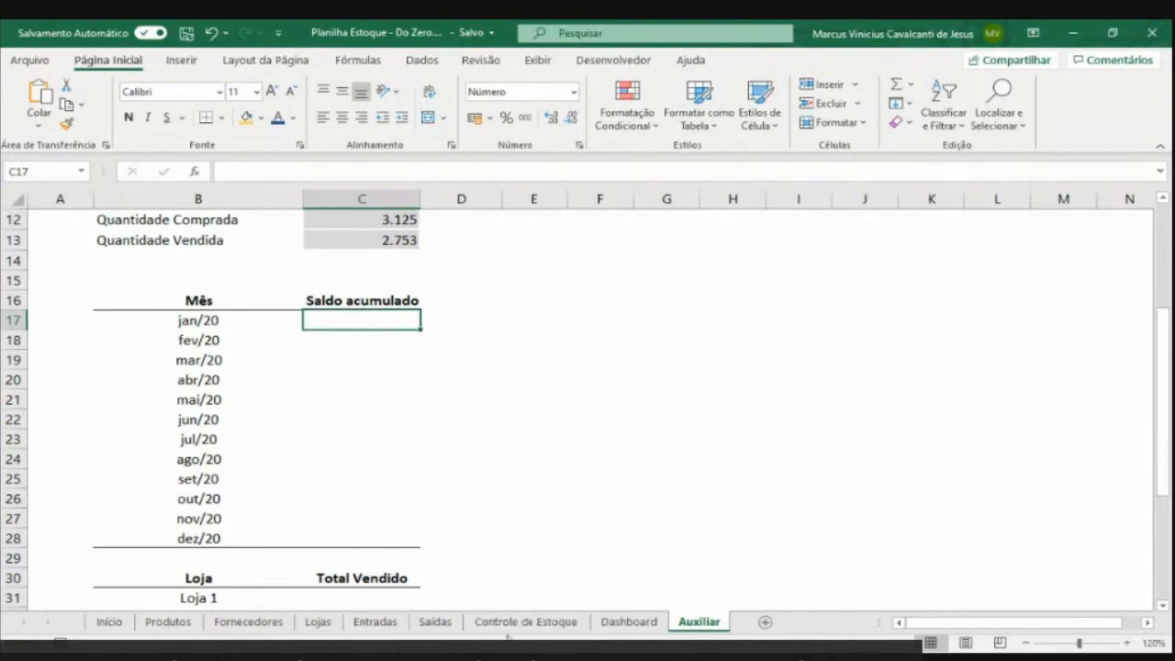
Rename the Estoque Acumulado column header in the Saídas sheet's table to Saldo
{"action": "left_click", "coordinate": [435, 624]}
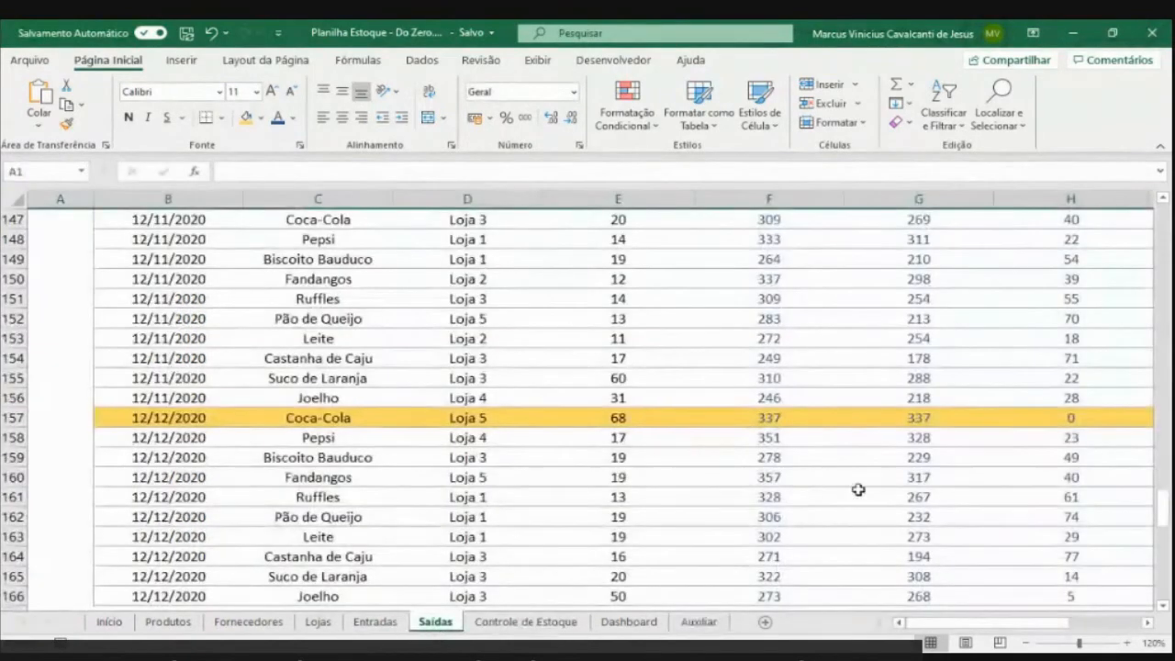
{"action": "left_click", "coordinate": [830, 440]}
{"action": "key", "text": "ctrl+Up"}
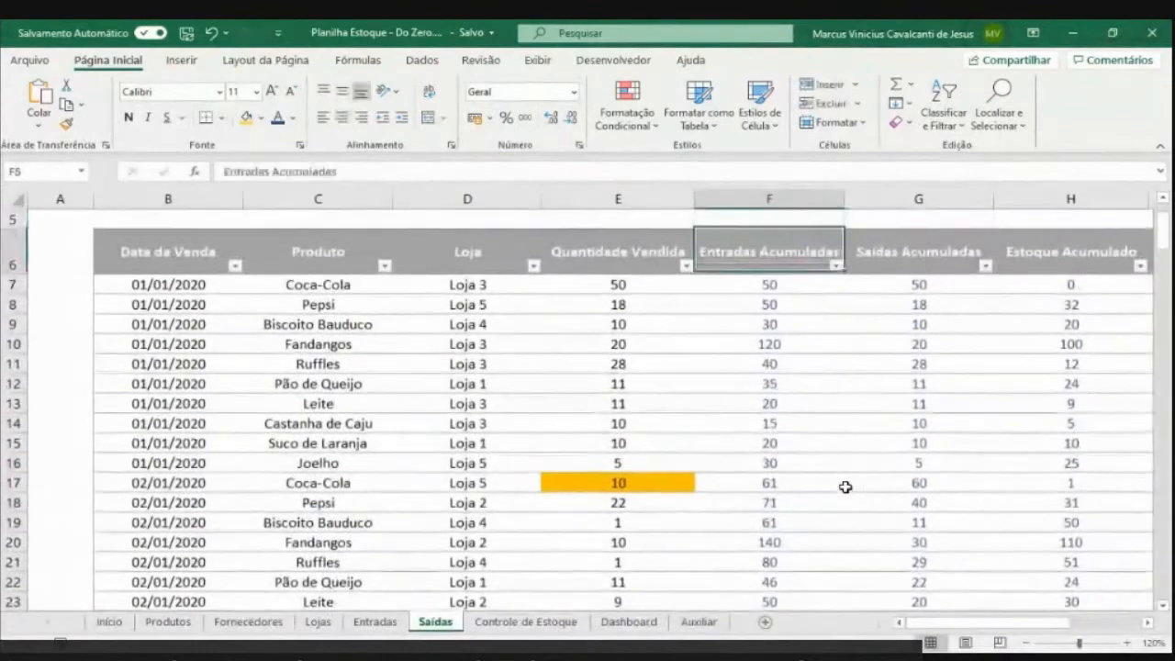
{"action": "key", "text": "Down"}
{"action": "key", "text": "Right"}
{"action": "key", "text": "Right"}
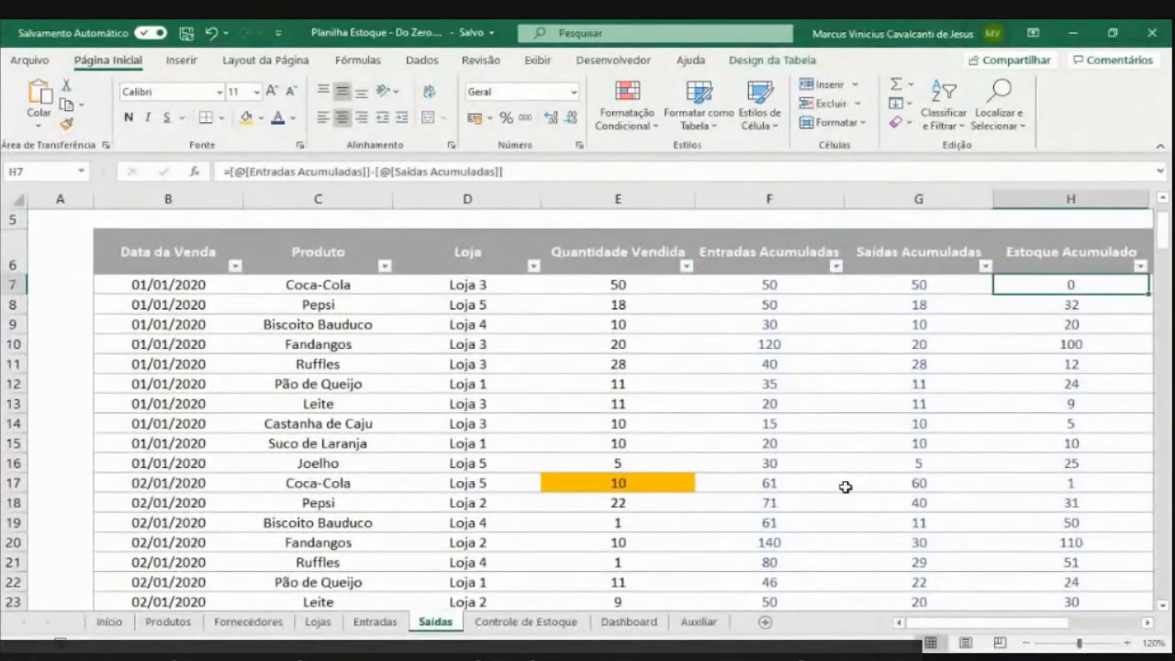
{"action": "key", "text": "Right"}
{"action": "key", "text": "Left"}
{"action": "key", "text": "Left"}
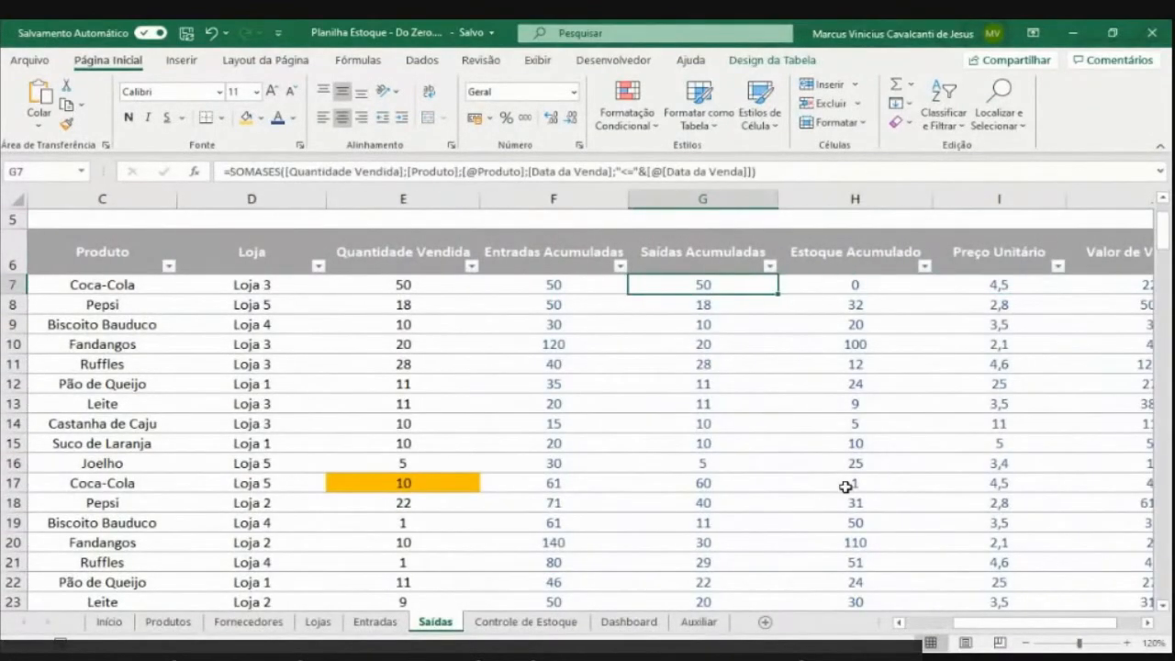
{"action": "key", "text": "Right"}
{"action": "left_click", "coordinate": [837, 250]}
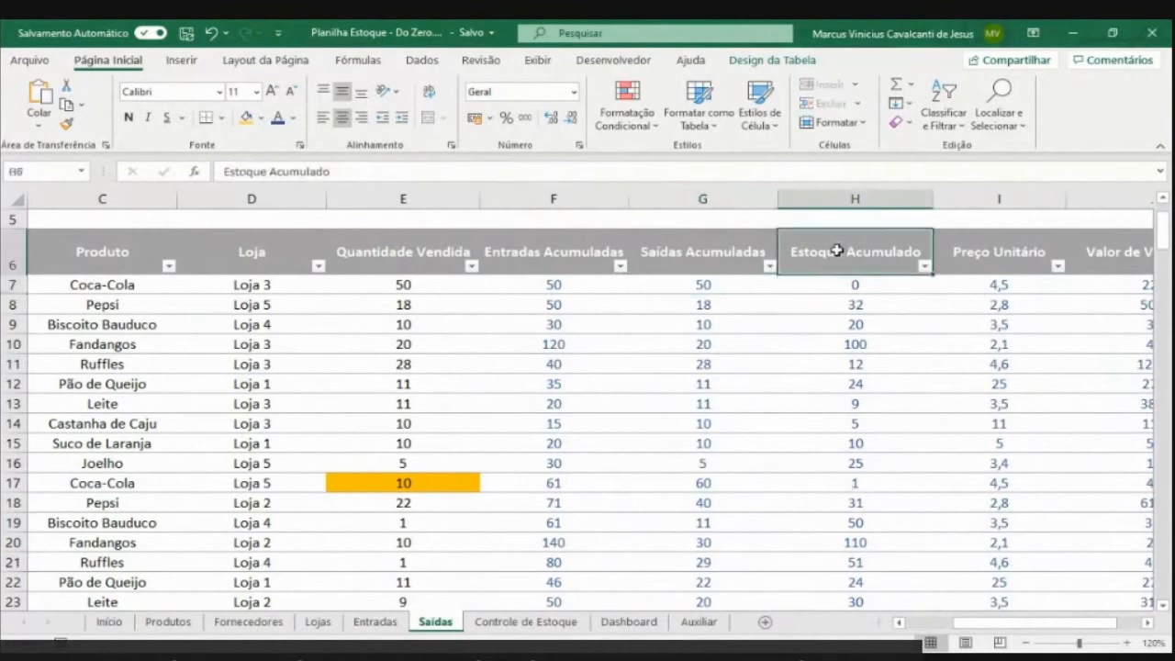
{"action": "key", "text": "F2"}
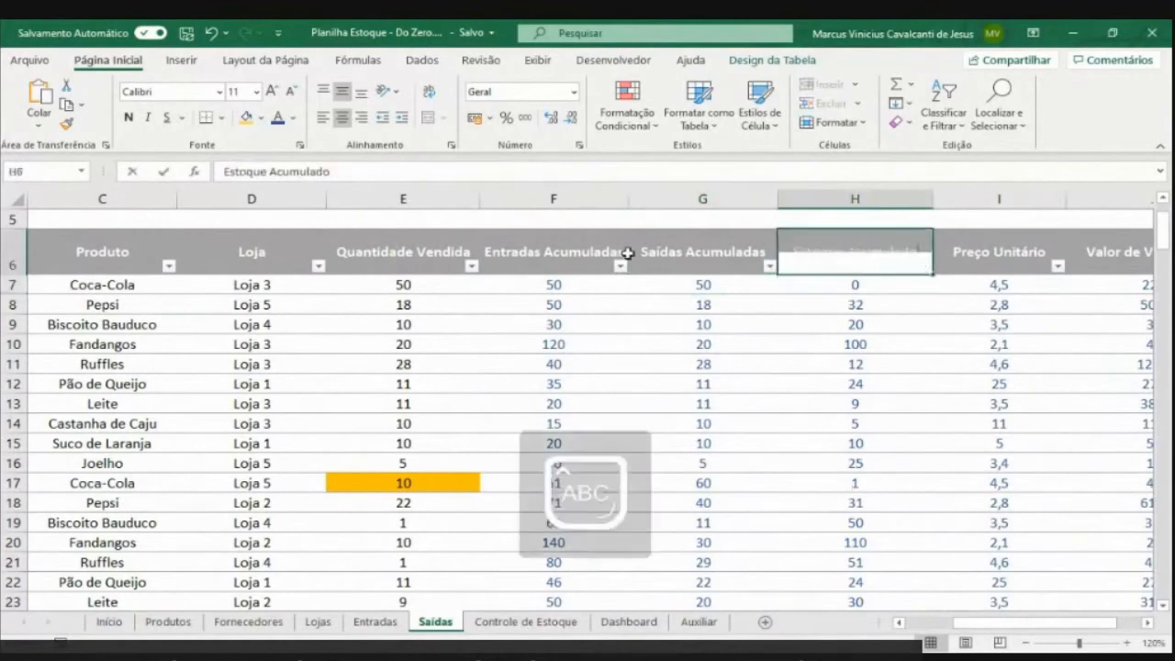
{"action": "type", "text": "Saldo"}
{"action": "key", "text": "Return"}
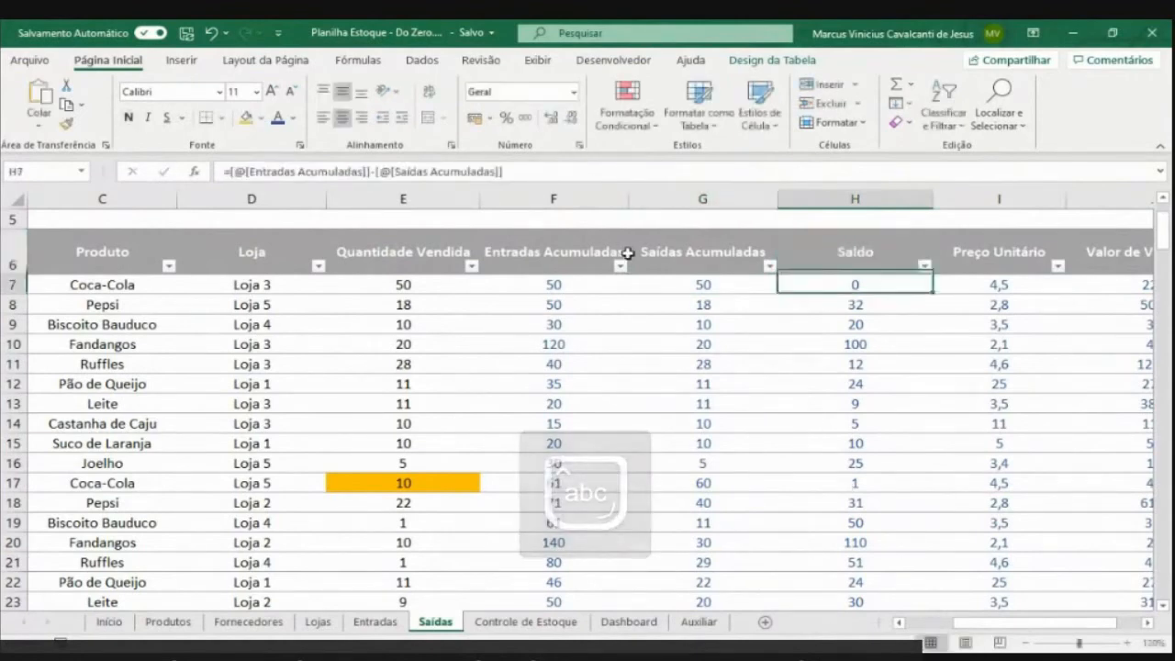
{"action": "key", "text": "Up"}
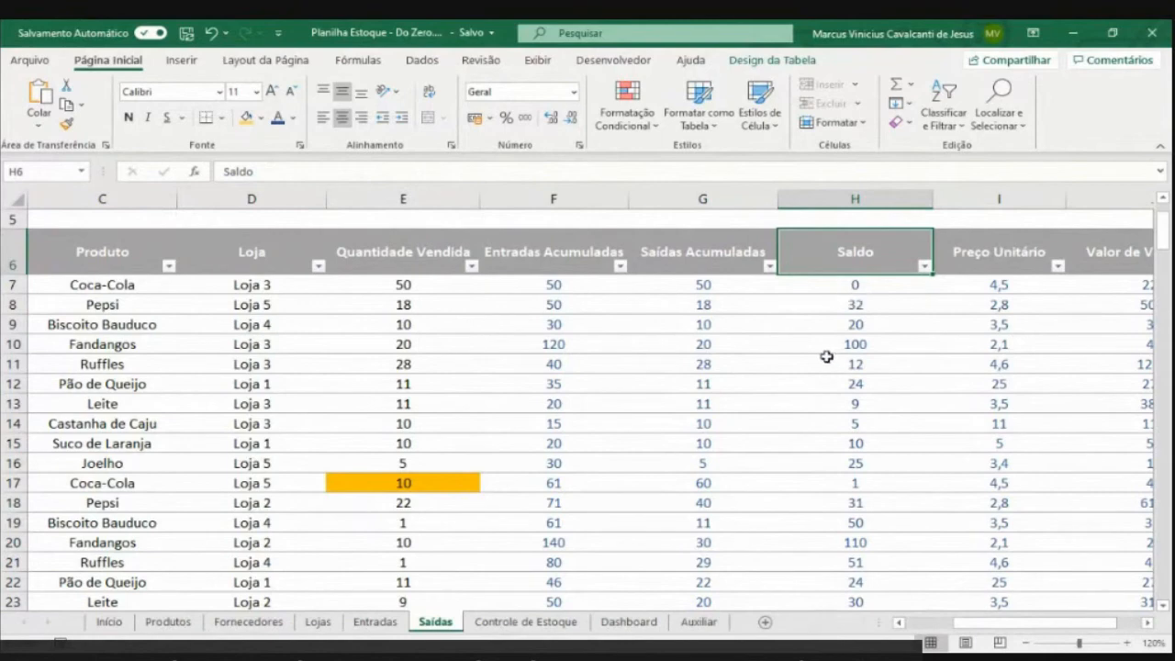
Rename the Saldo acumulado header in the Auxiliar sheet's monthly table to Saldo and give it a gold fill
{"action": "left_click", "coordinate": [683, 622]}
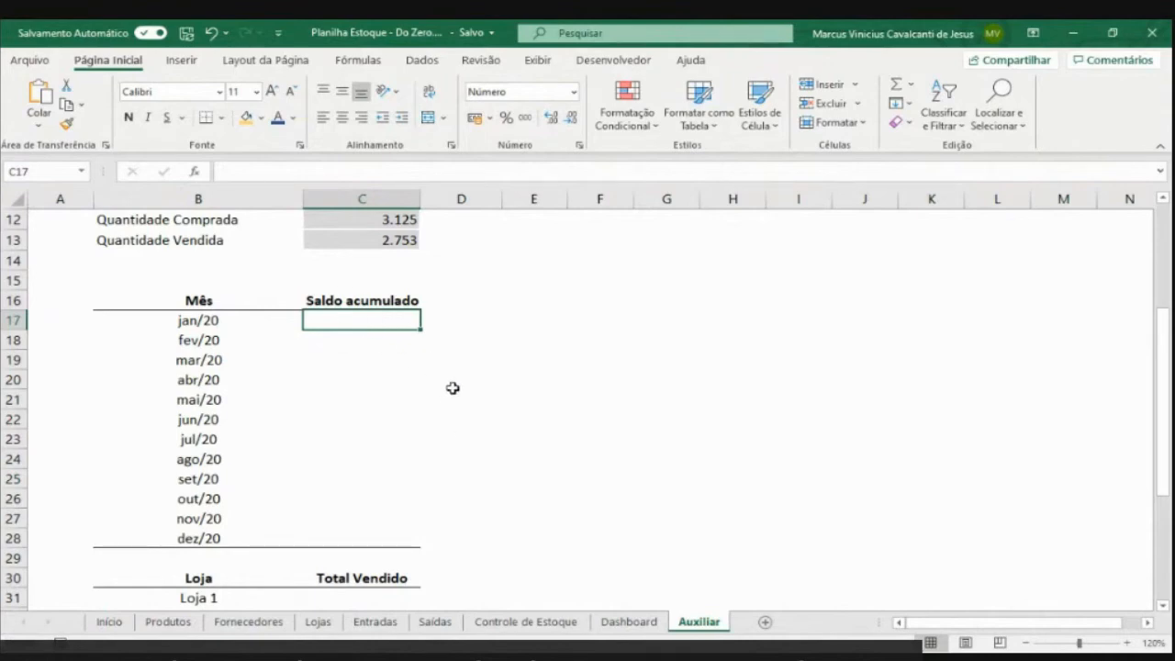
{"action": "left_click", "coordinate": [365, 303]}
{"action": "type", "text": "Saldo"}
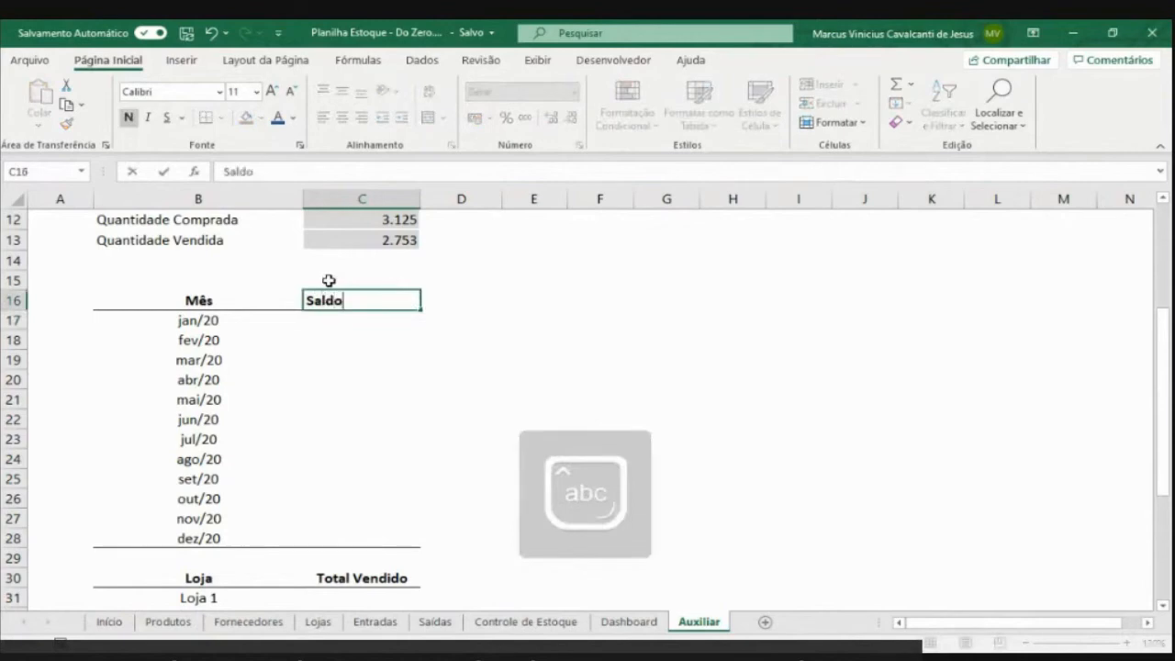
{"action": "key", "text": "ctrl+Return"}
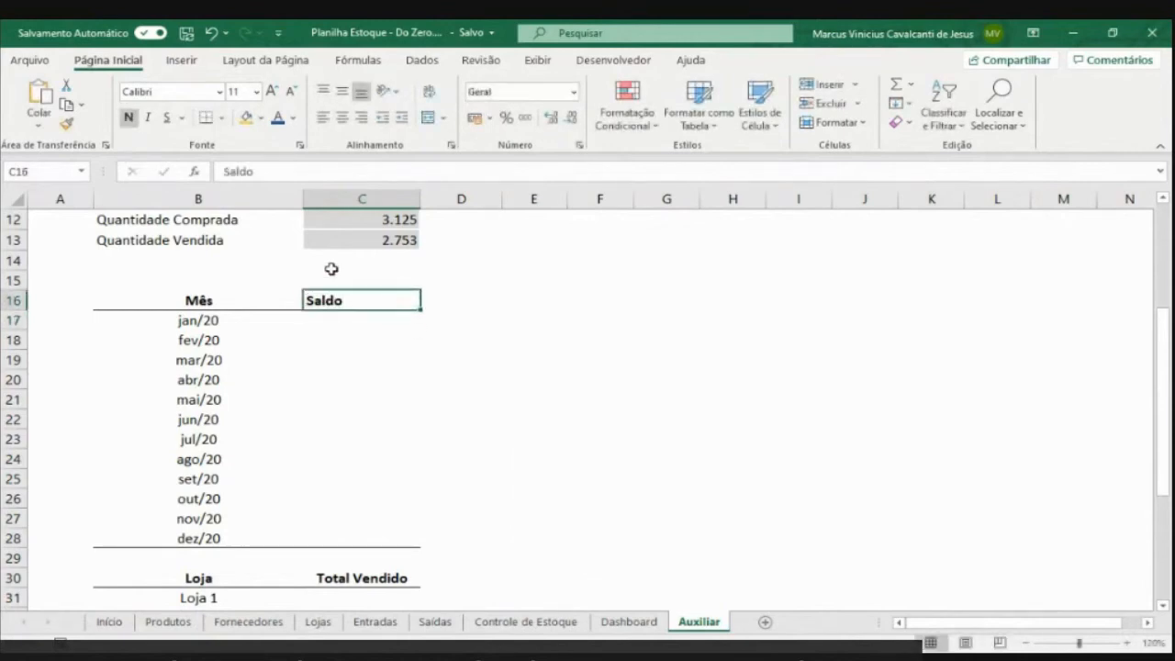
{"action": "left_click", "coordinate": [240, 120]}
Examine the January to March dates in the Mês column and the first cell of the Saldo column
{"action": "left_click", "coordinate": [228, 322]}
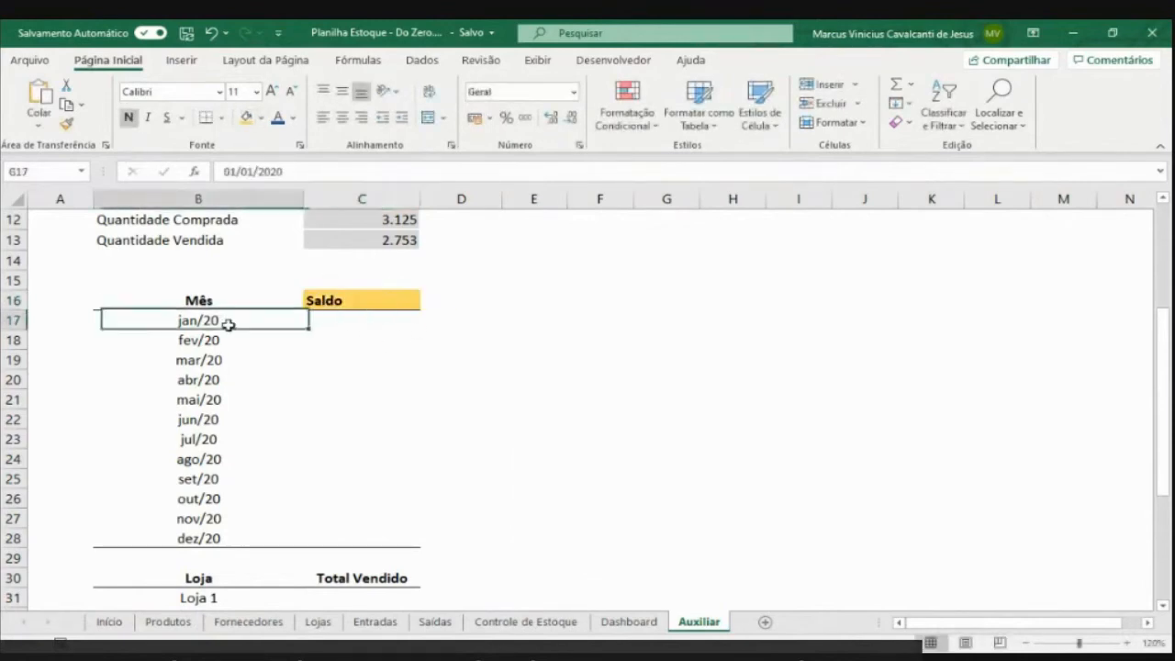
{"action": "key", "text": "Down"}
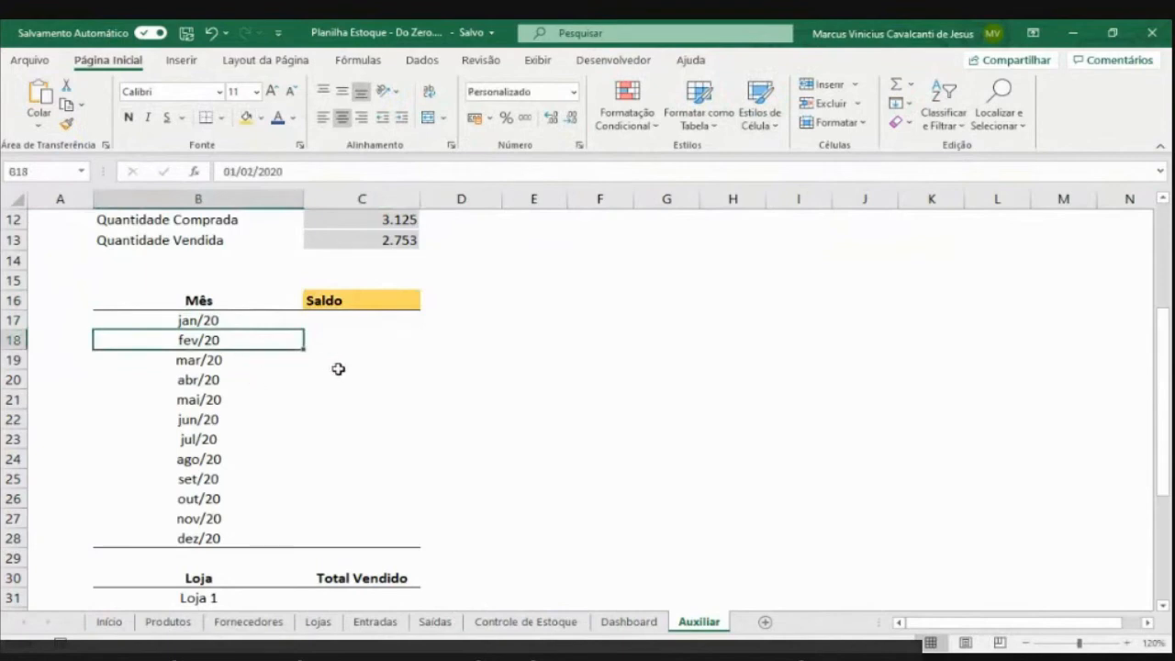
{"action": "left_click", "coordinate": [353, 323]}
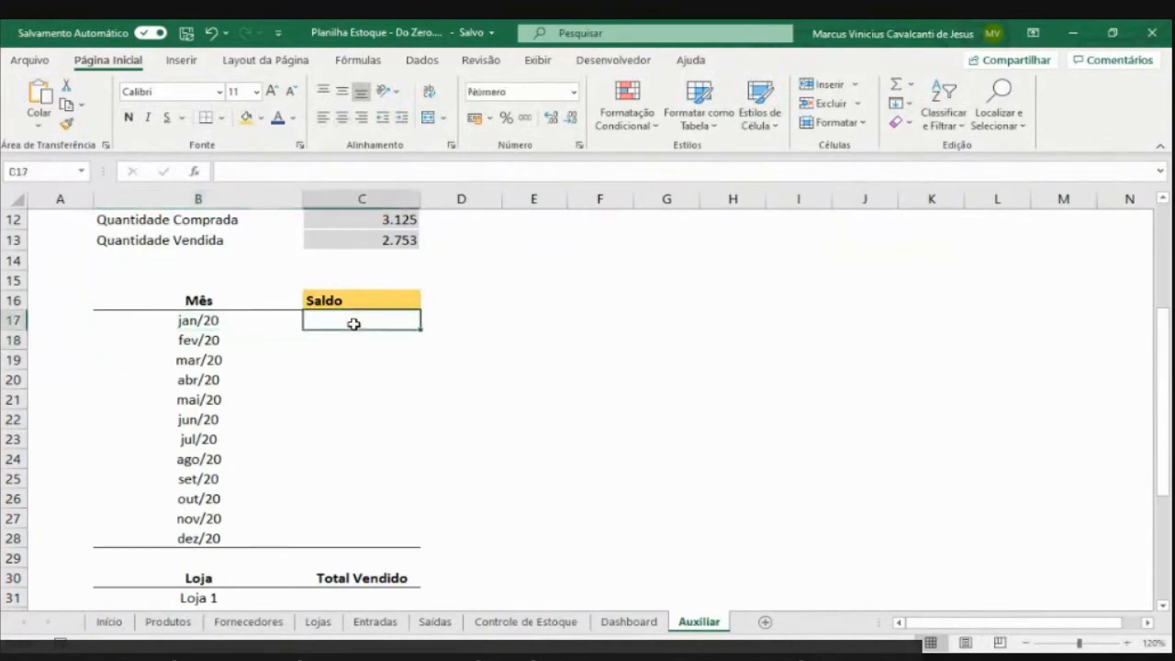
{"action": "left_click", "coordinate": [228, 316]}
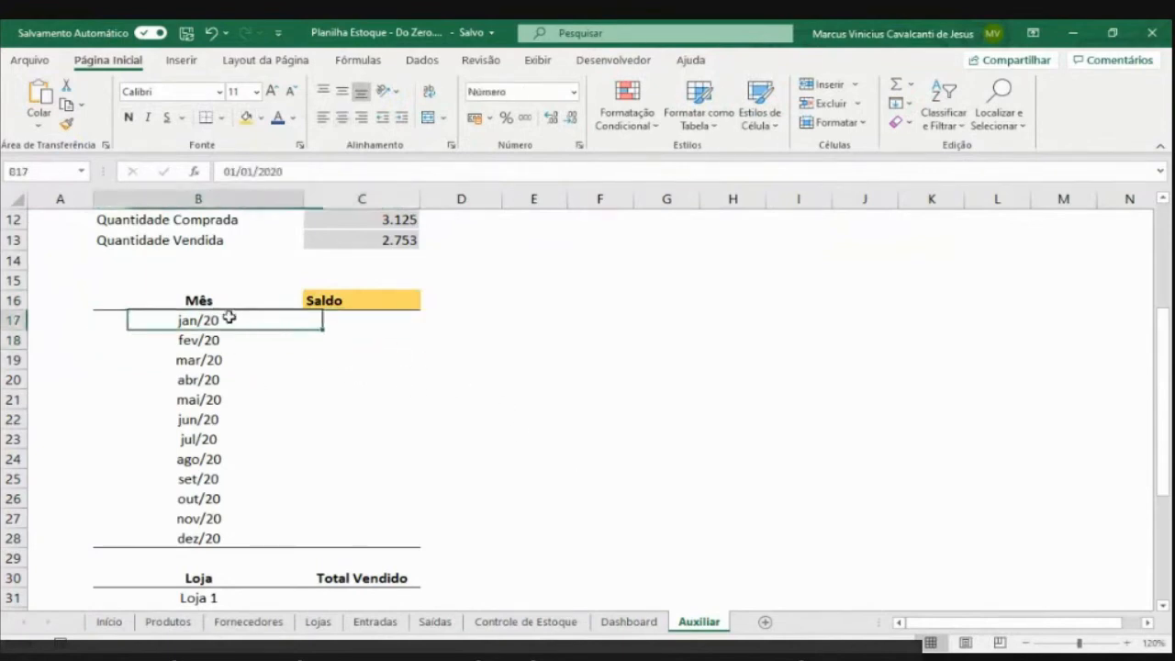
{"action": "left_click", "coordinate": [232, 341]}
{"action": "left_click", "coordinate": [230, 363]}
{"action": "left_click", "coordinate": [345, 323]}
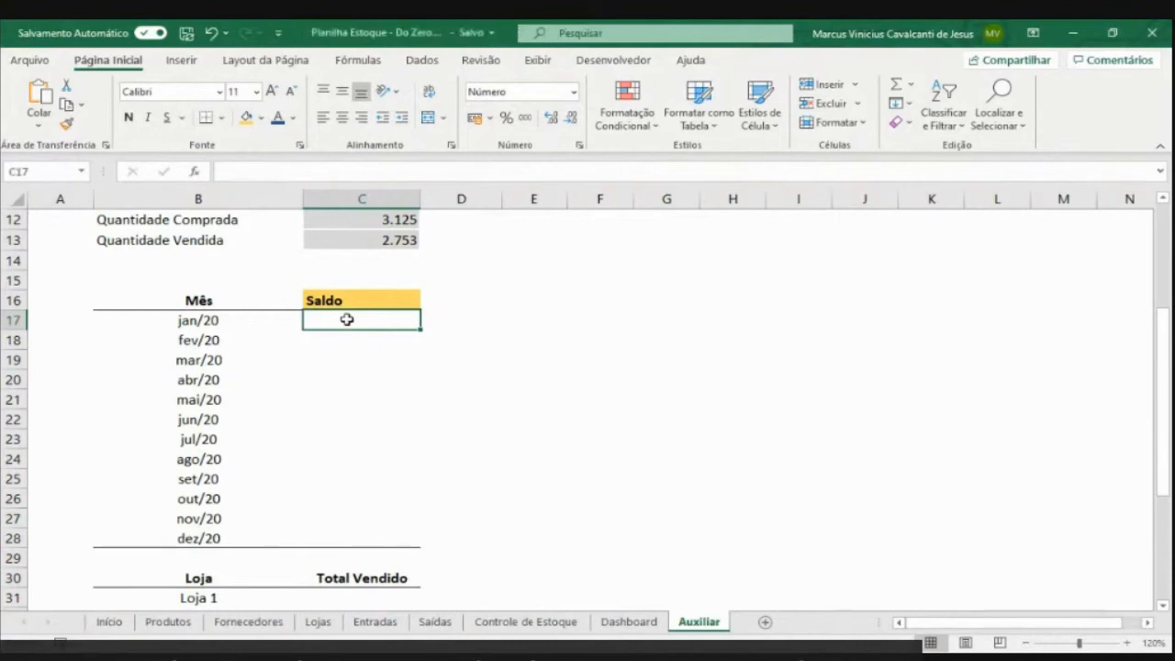
{"action": "left_click", "coordinate": [230, 322]}
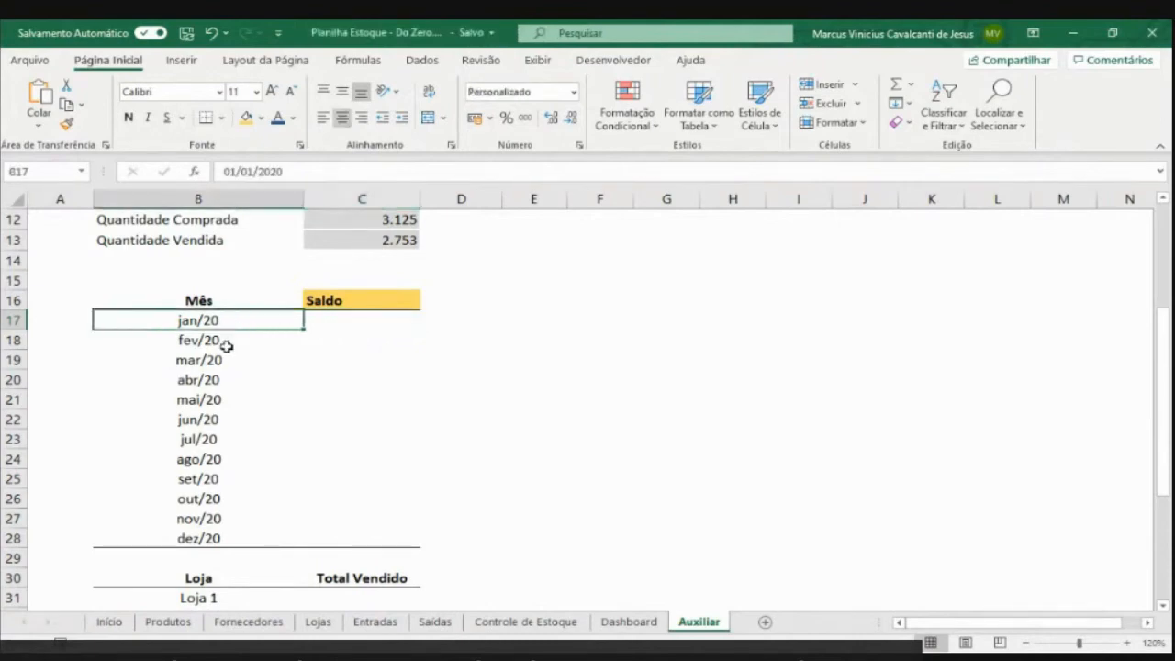
{"action": "left_click", "coordinate": [226, 340]}
{"action": "left_click", "coordinate": [226, 359]}
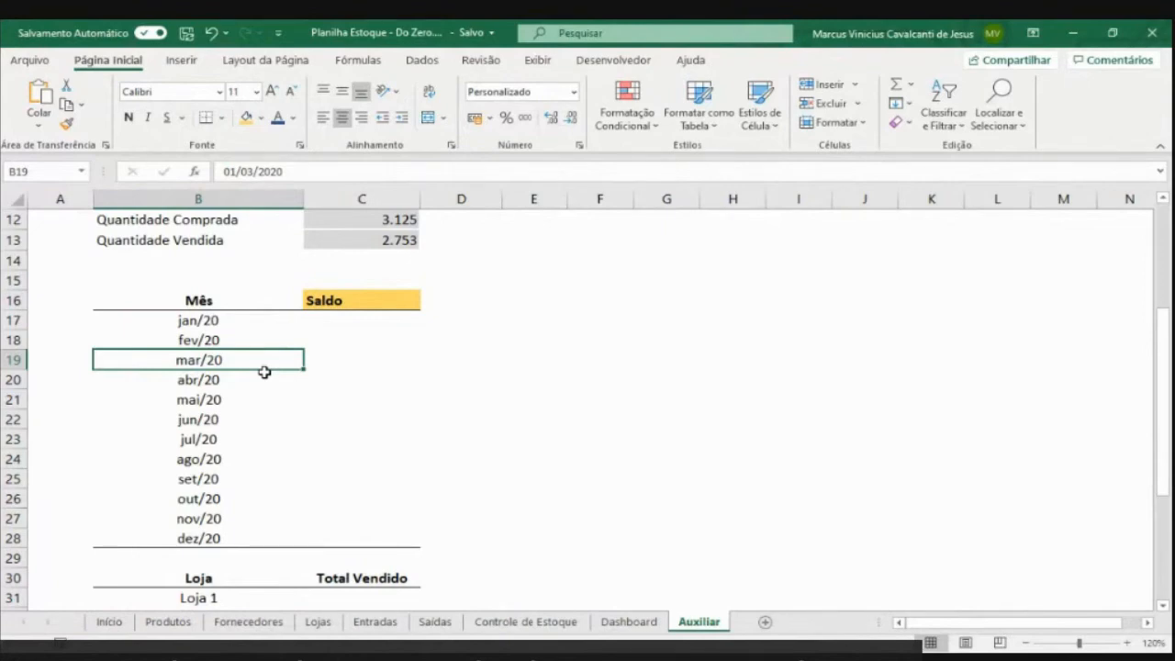
Check the January and February rows of the Auxiliar sheet's monthly Saldo table and view the Dashboard's indicator cards
{"action": "left_click", "coordinate": [367, 319]}
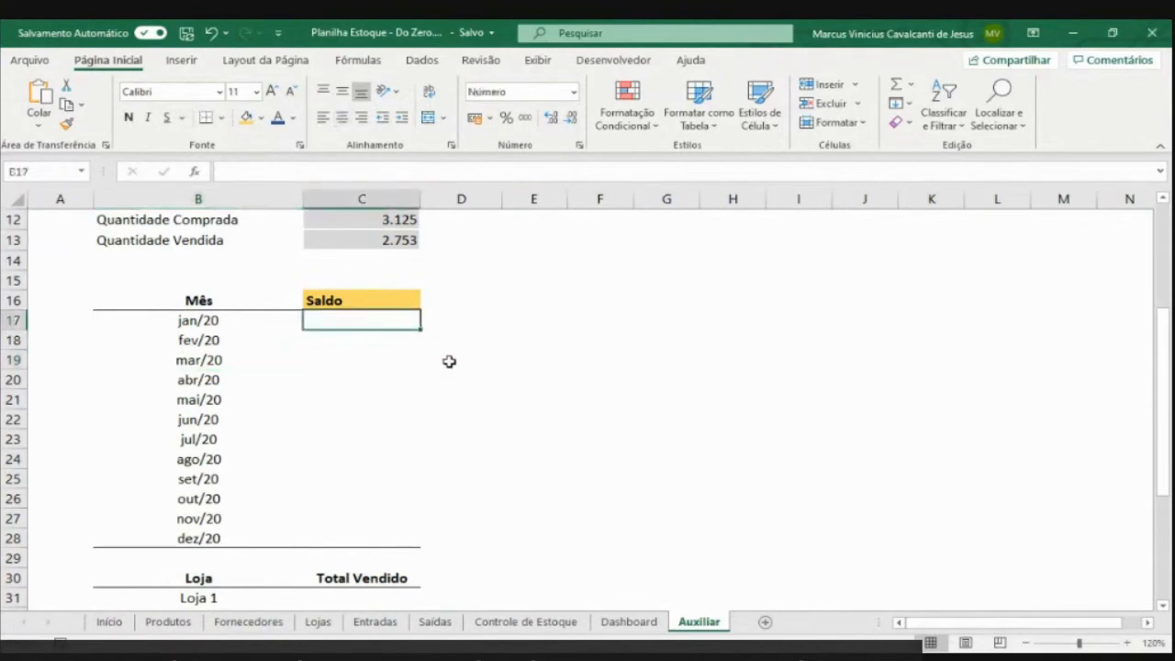
{"action": "left_click", "coordinate": [242, 323]}
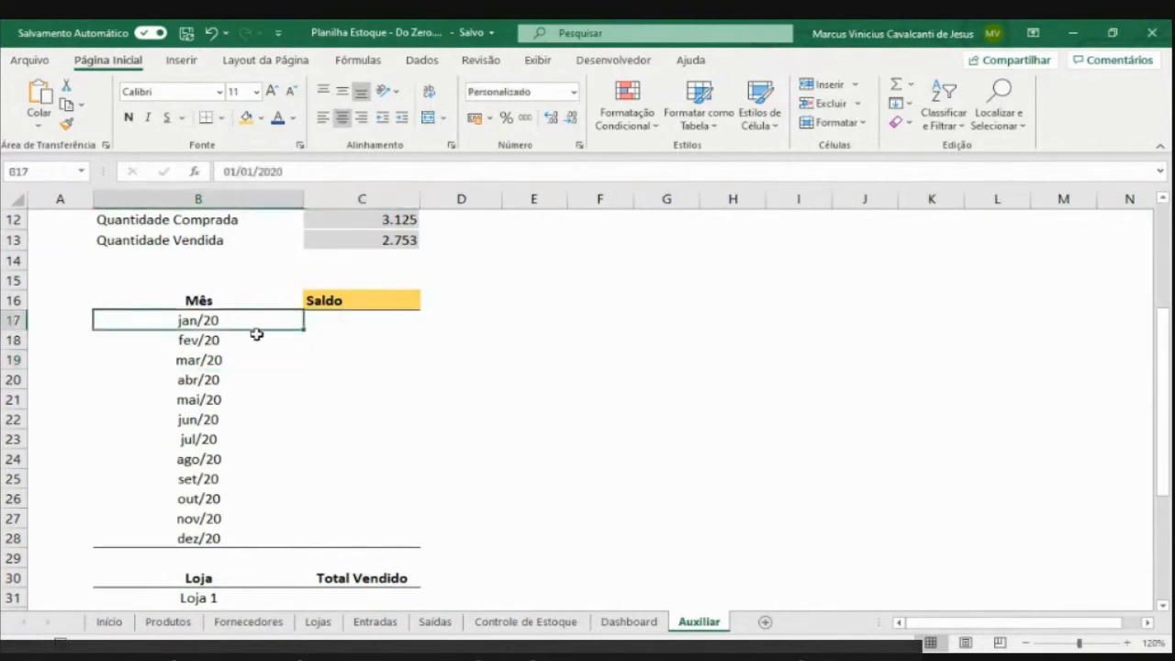
{"action": "left_click", "coordinate": [610, 624]}
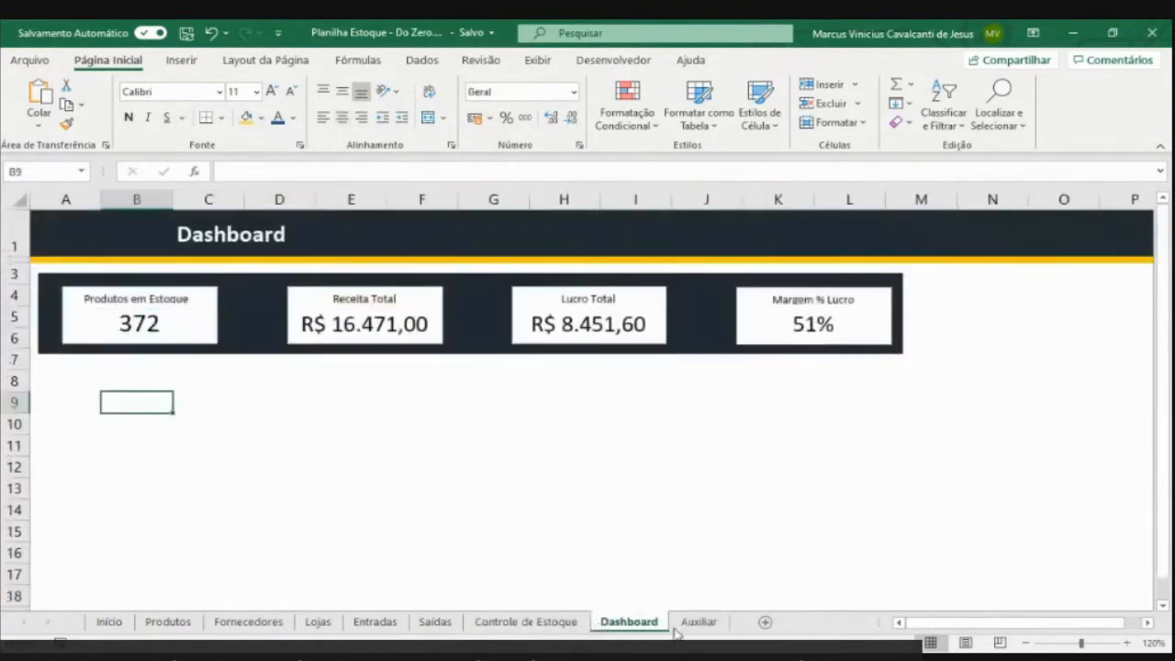
{"action": "left_click", "coordinate": [679, 628]}
{"action": "left_click", "coordinate": [244, 338]}
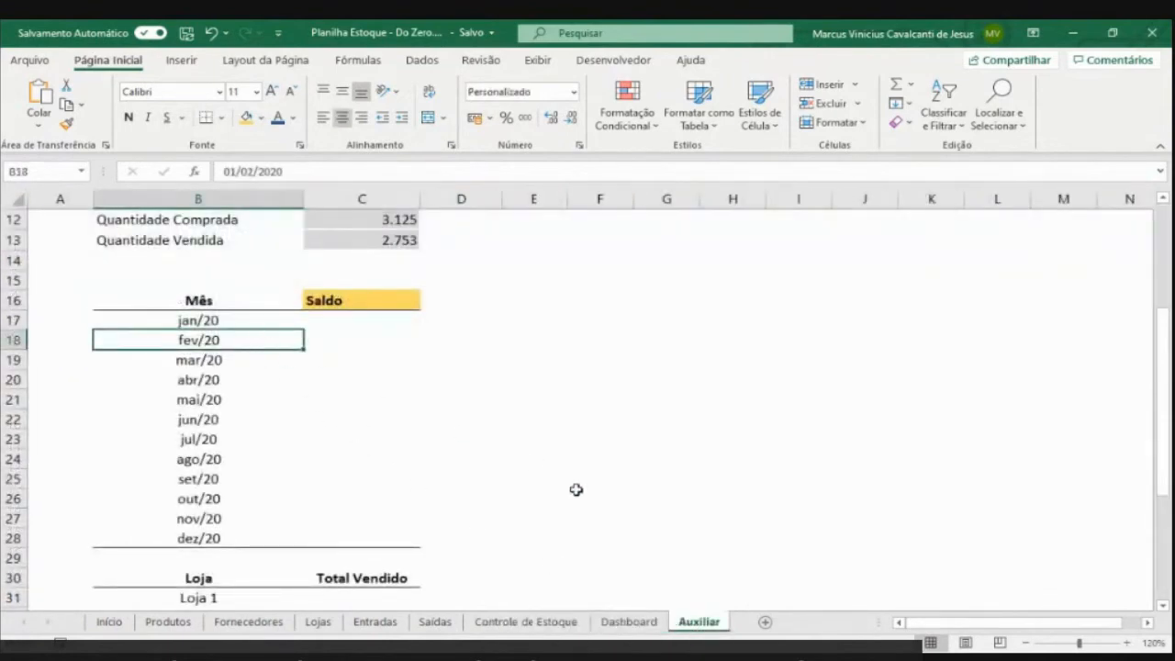
{"action": "left_click", "coordinate": [271, 324]}
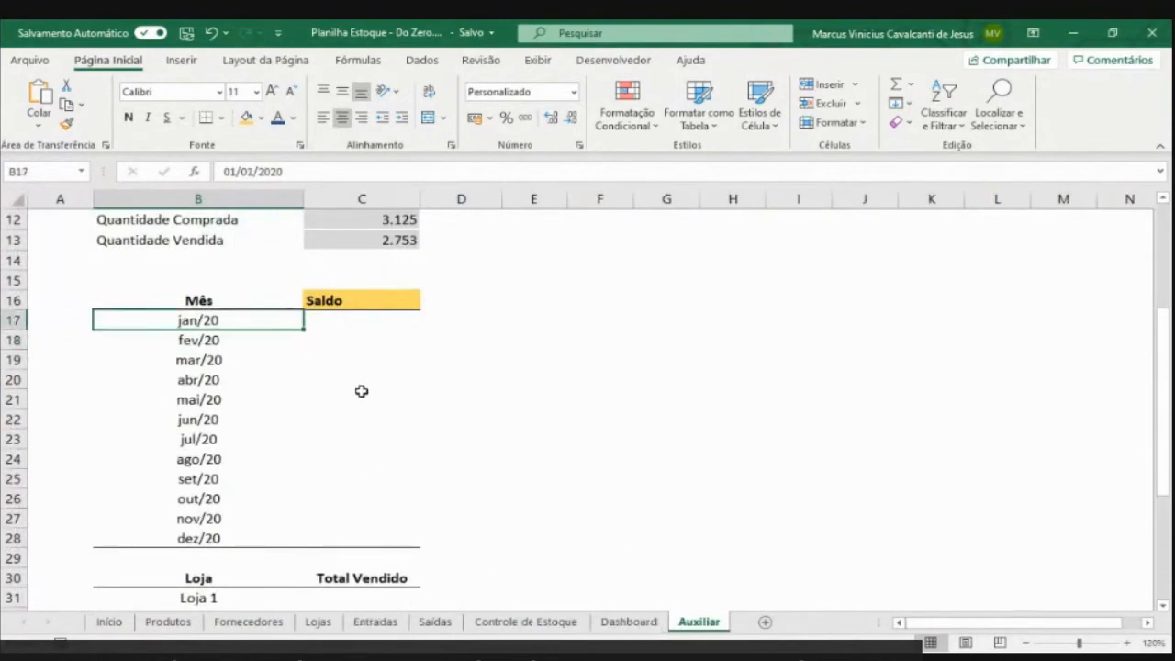
Examine the Data da Venda column on the Saídas sheet, from the first January sales through the March sales
{"action": "left_click", "coordinate": [436, 623]}
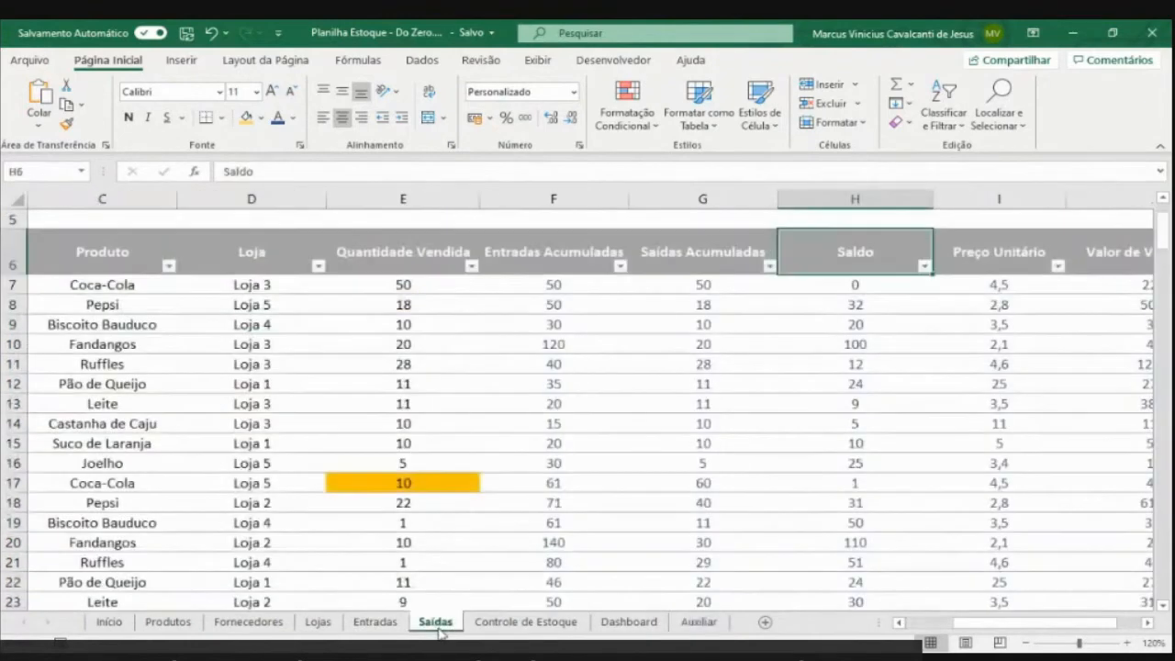
{"action": "left_click_drag", "start_coordinate": [1000, 629], "coordinate": [973, 631]}
{"action": "left_click", "coordinate": [123, 283]}
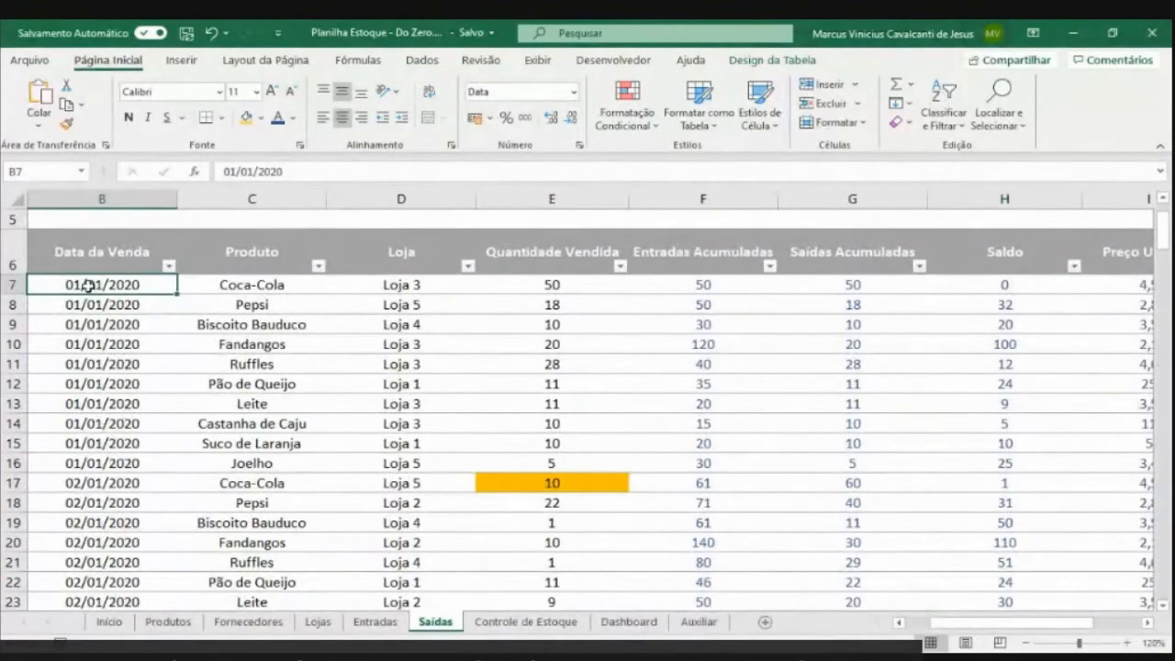
{"action": "left_click", "coordinate": [147, 479]}
{"action": "scroll", "coordinate": [147, 477], "scroll_direction": "down", "scroll_amount": 1}
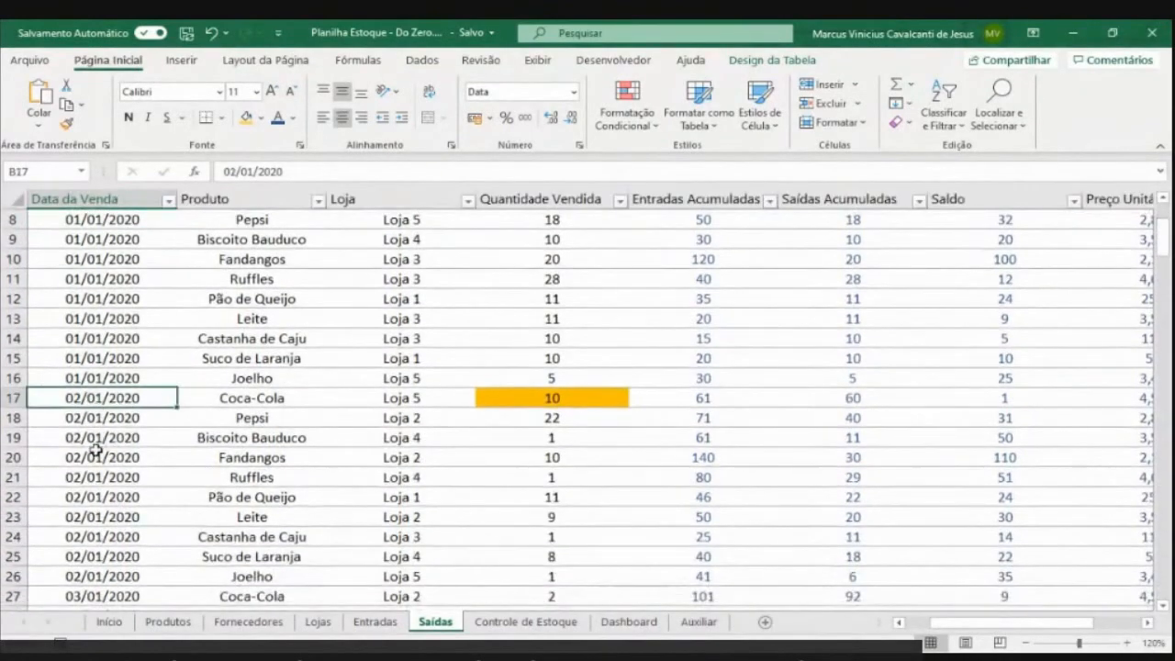
{"action": "scroll", "coordinate": [96, 459], "scroll_direction": "down", "scroll_amount": 2}
{"action": "left_click", "coordinate": [99, 537]}
{"action": "scroll", "coordinate": [106, 550], "scroll_direction": "down", "scroll_amount": 2}
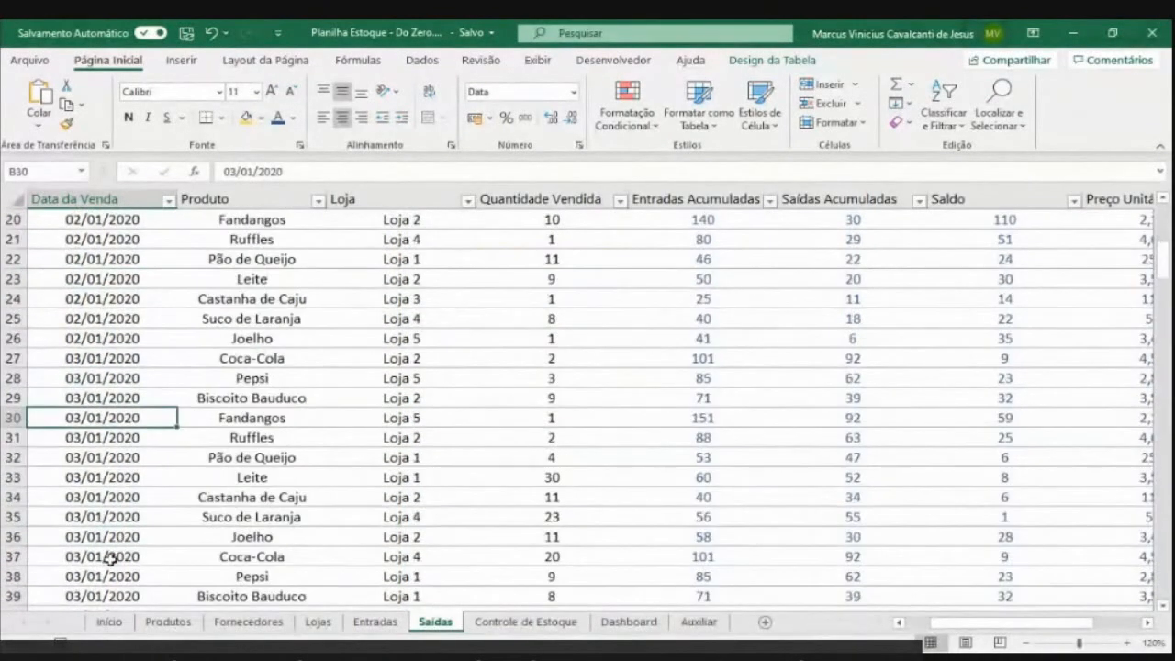
{"action": "scroll", "coordinate": [109, 557], "scroll_direction": "down", "scroll_amount": 8}
{"action": "left_click", "coordinate": [105, 536]}
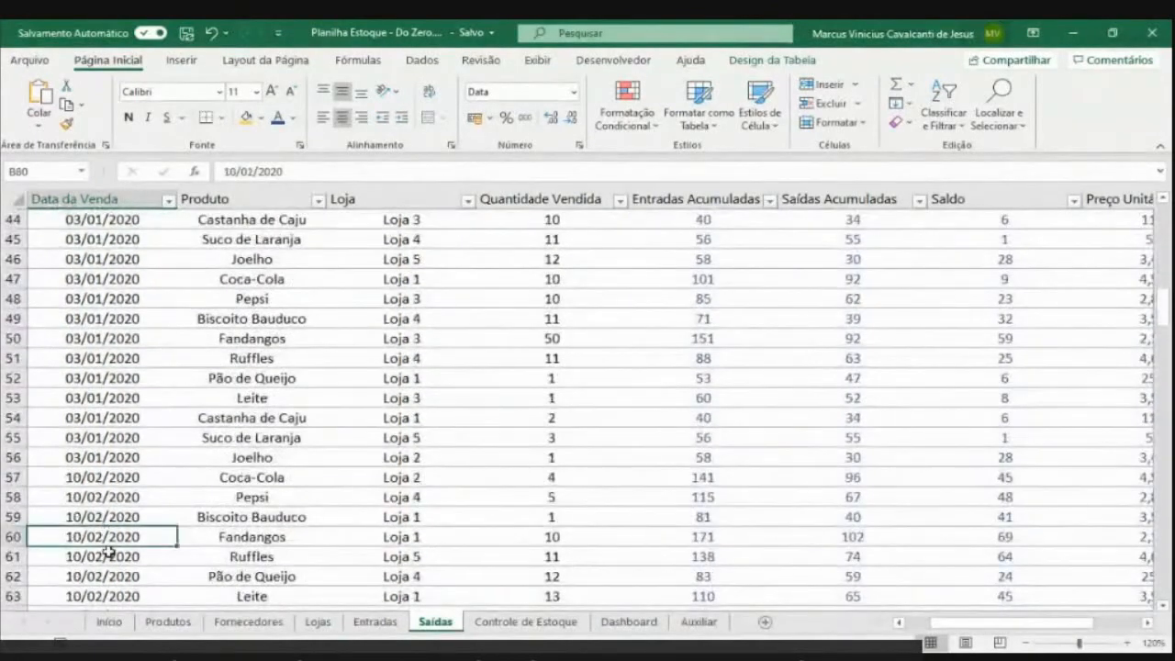
{"action": "scroll", "coordinate": [120, 477], "scroll_direction": "down", "scroll_amount": 4}
{"action": "left_click", "coordinate": [120, 435]}
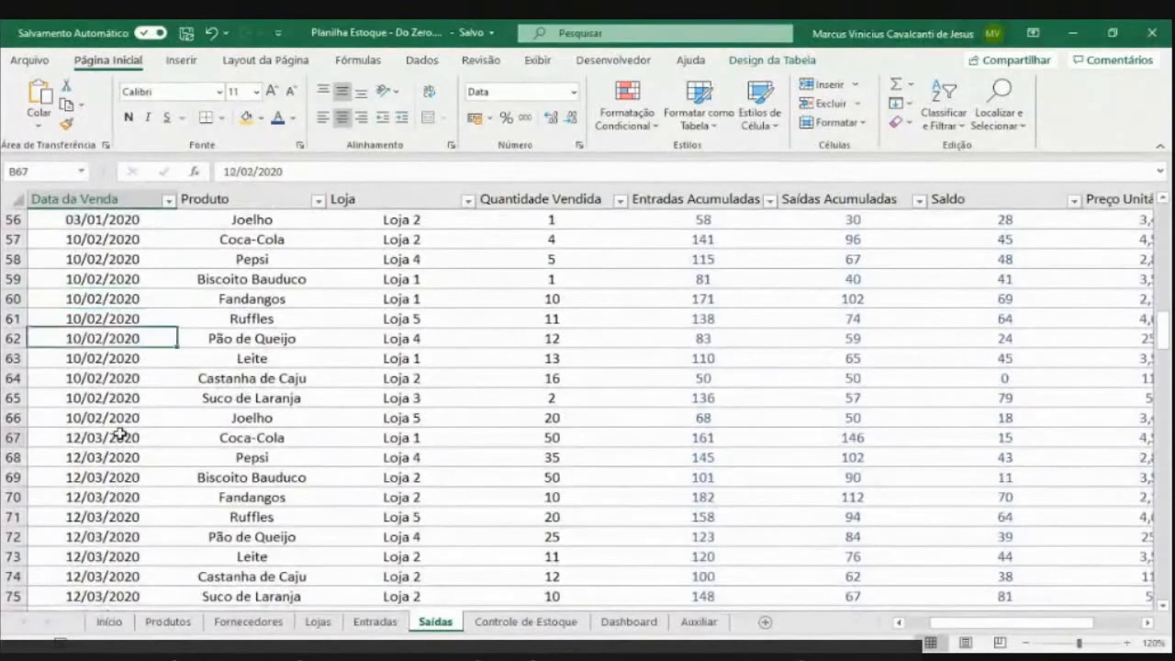
{"action": "scroll", "coordinate": [121, 434], "scroll_direction": "up", "scroll_amount": 13}
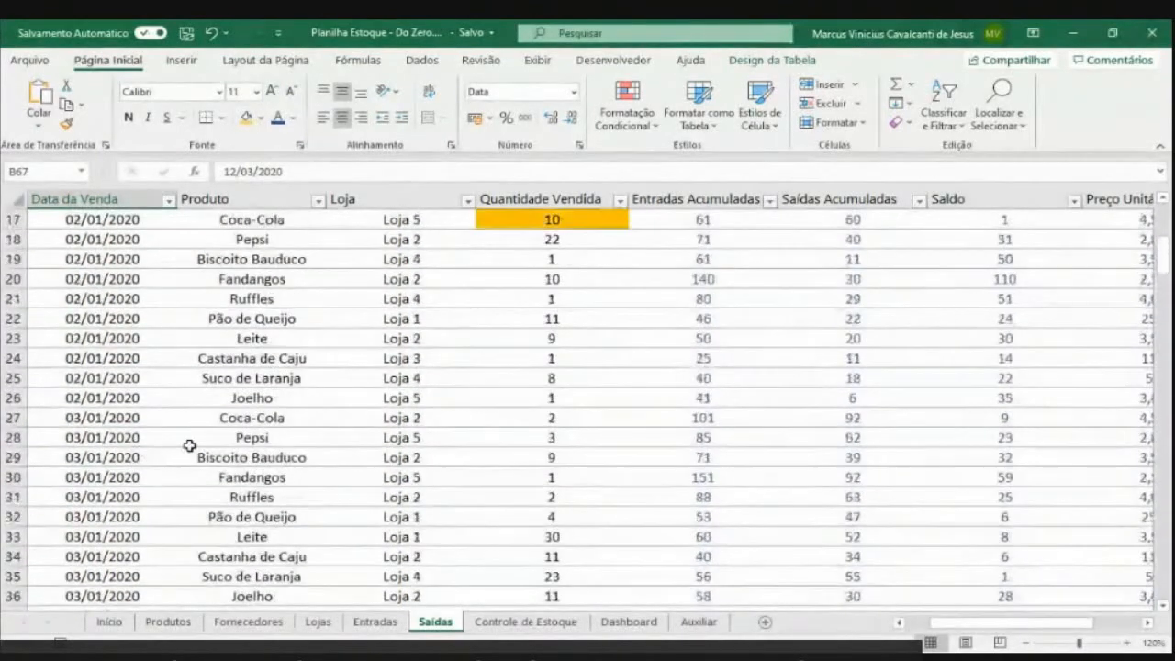
{"action": "scroll", "coordinate": [188, 445], "scroll_direction": "up", "scroll_amount": 6}
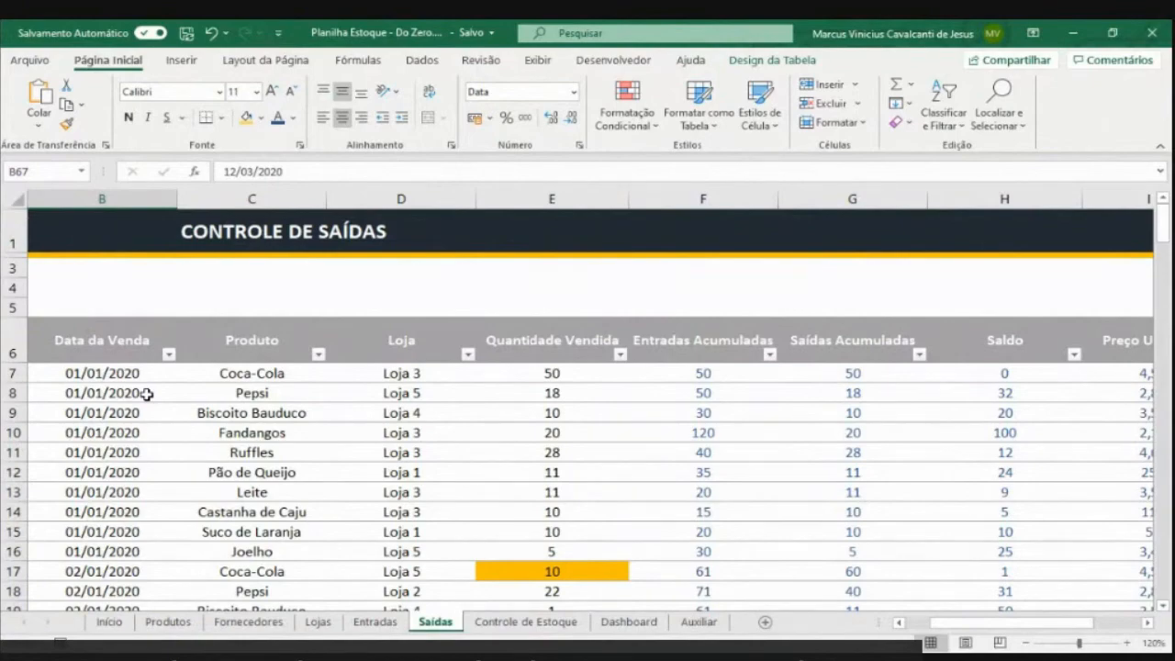
Start a SOMASES formula in cell C17 of the Auxiliar sheet, using the SAÍDAS table's Saldo column as the sum range
{"action": "left_click", "coordinate": [534, 623]}
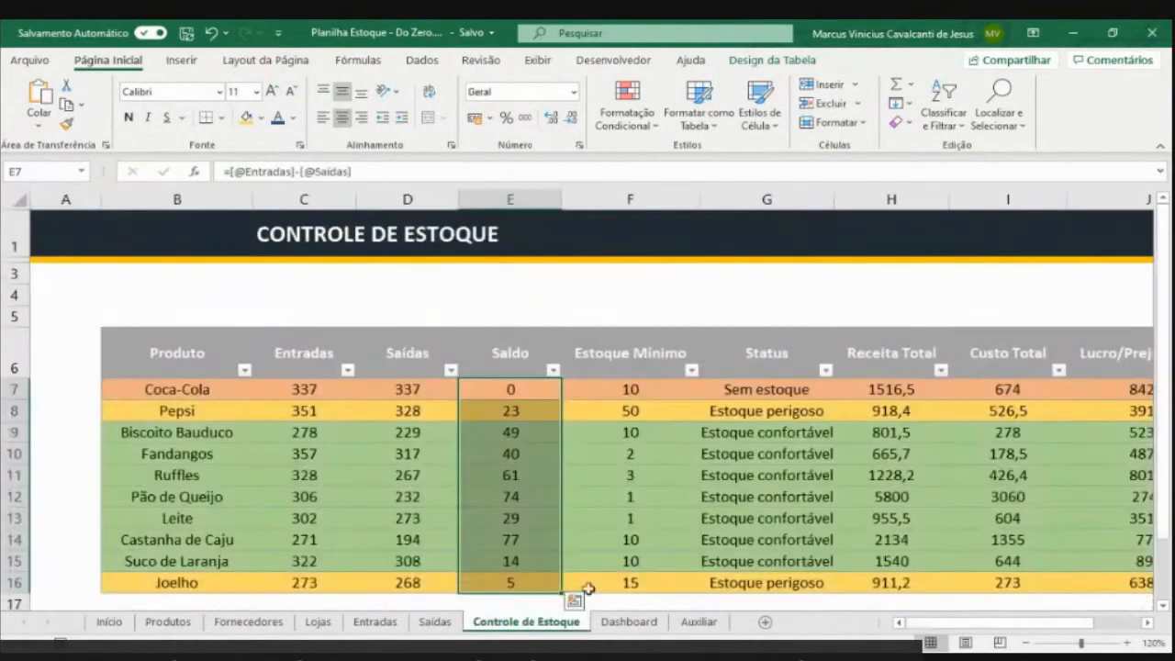
{"action": "left_click", "coordinate": [697, 624]}
{"action": "key", "text": "Right"}
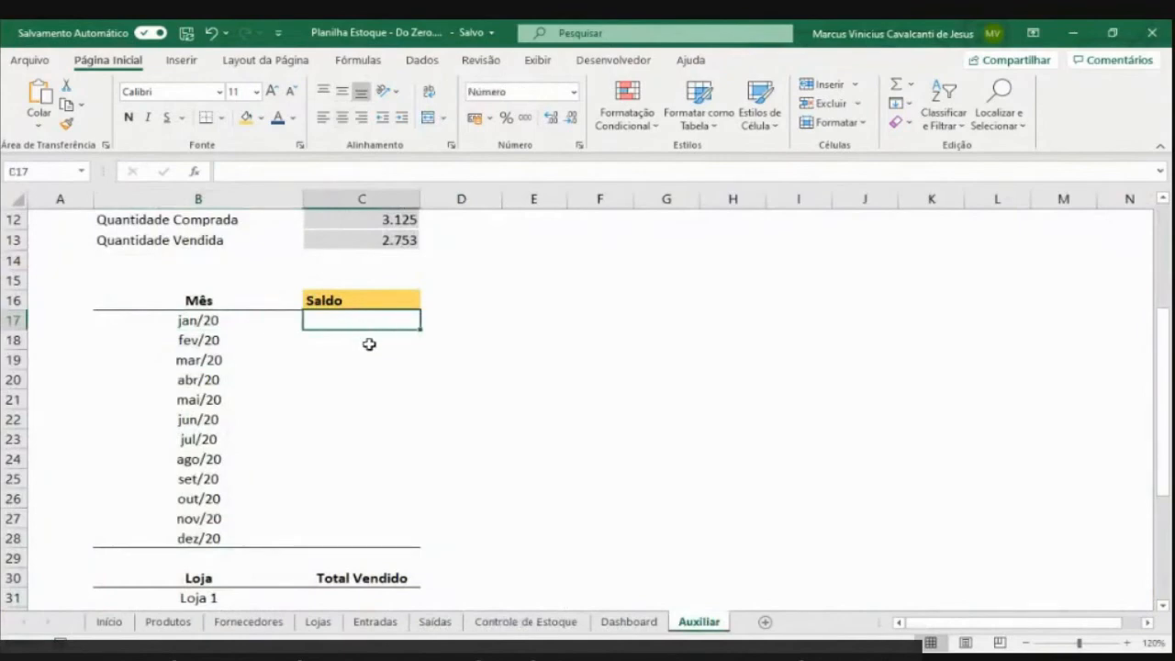
{"action": "type", "text": "="}
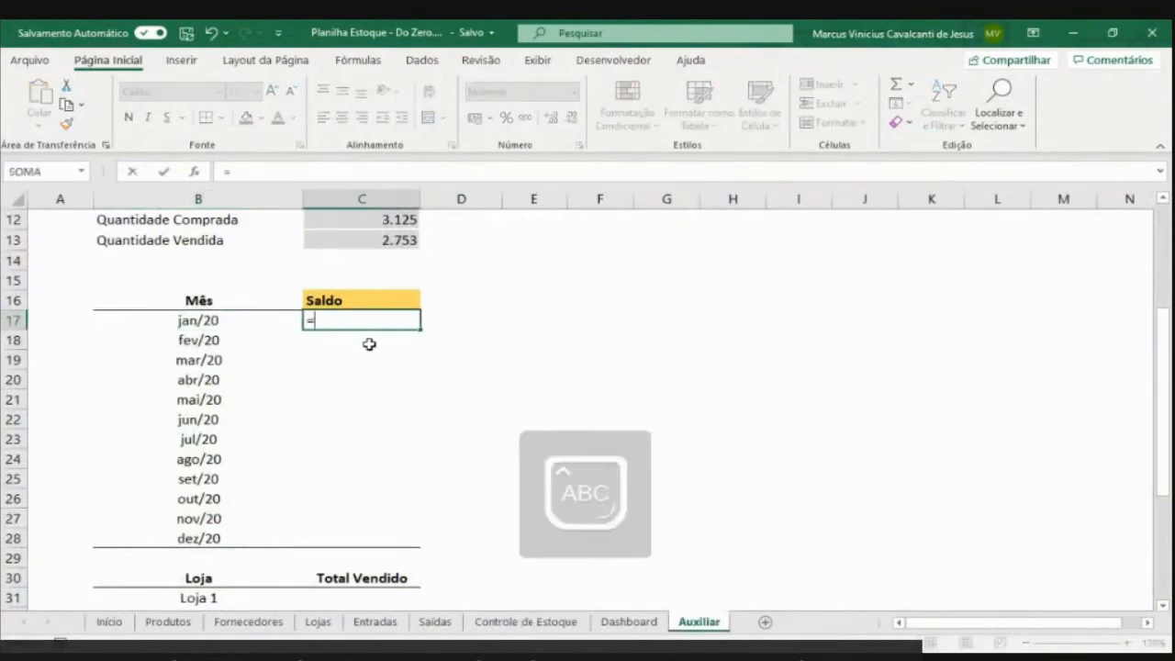
{"action": "type", "text": "SOMASES("}
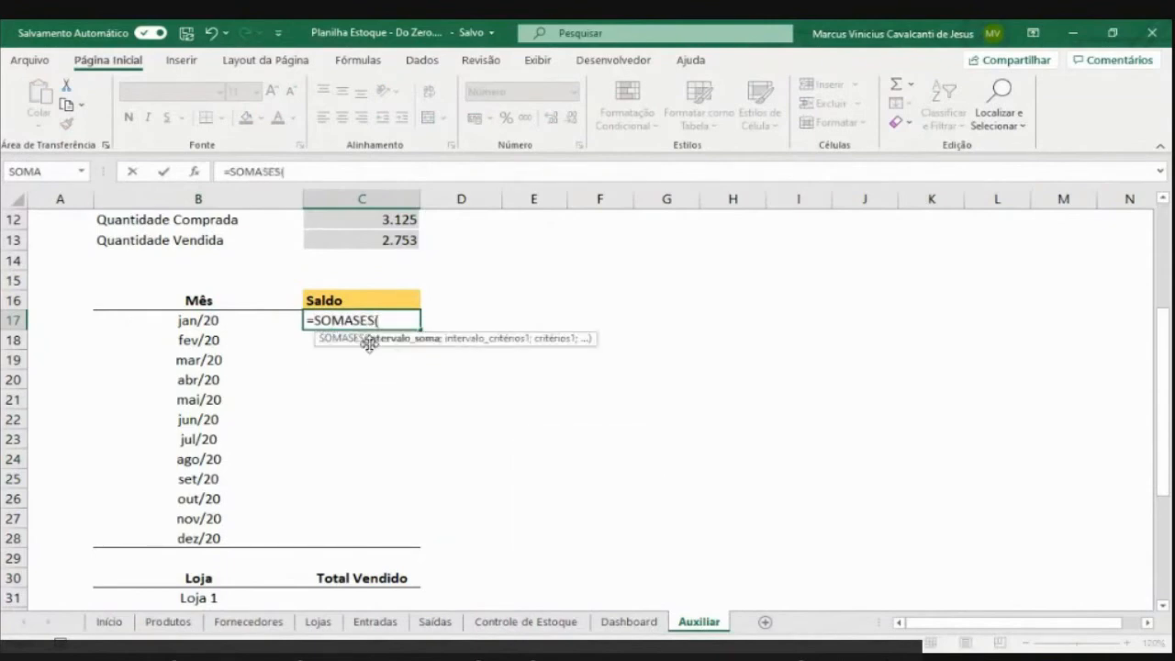
{"action": "left_click", "coordinate": [438, 628]}
{"action": "left_click", "coordinate": [971, 376]}
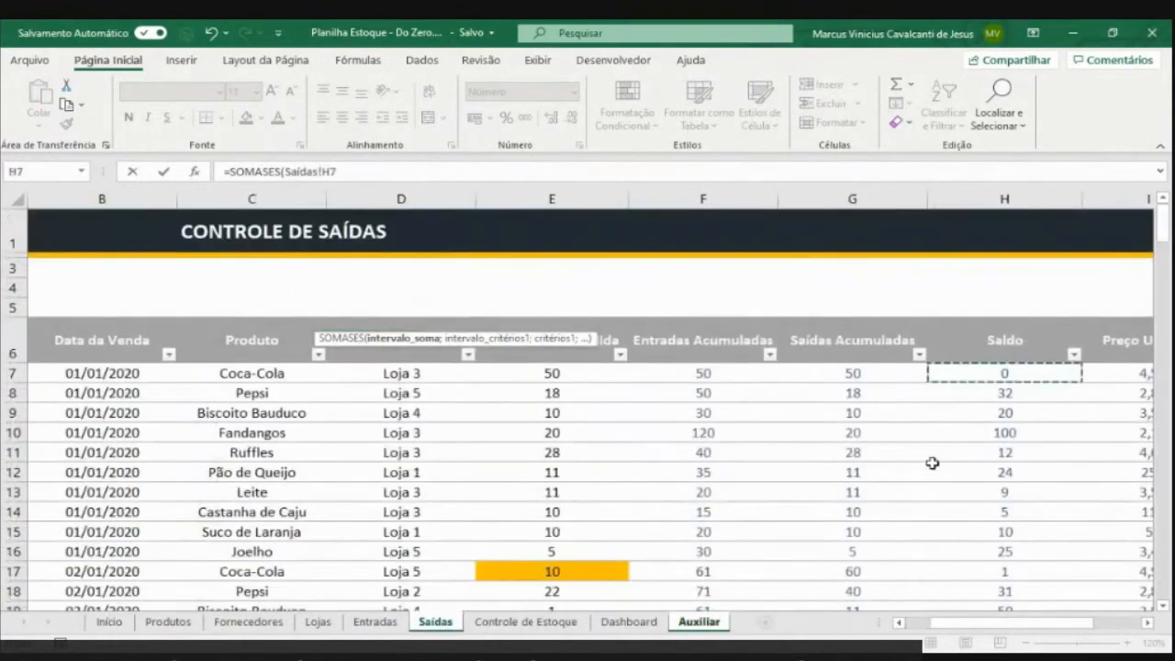
{"action": "key", "text": "ctrl+shift+Down"}
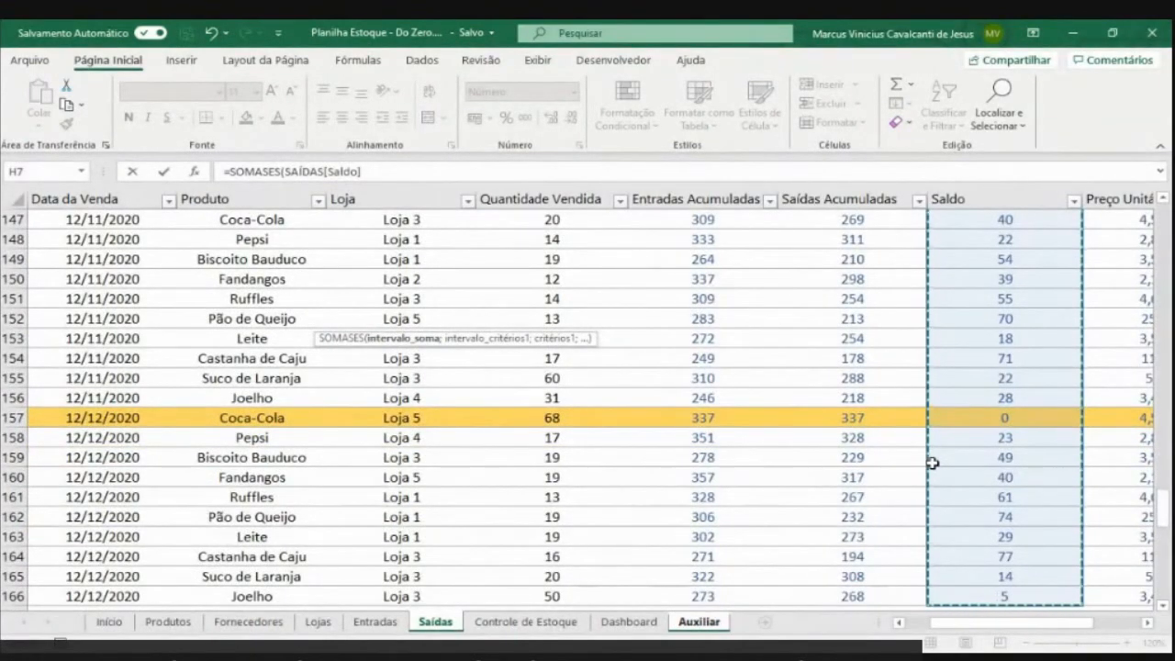
{"action": "type", "text": ";"}
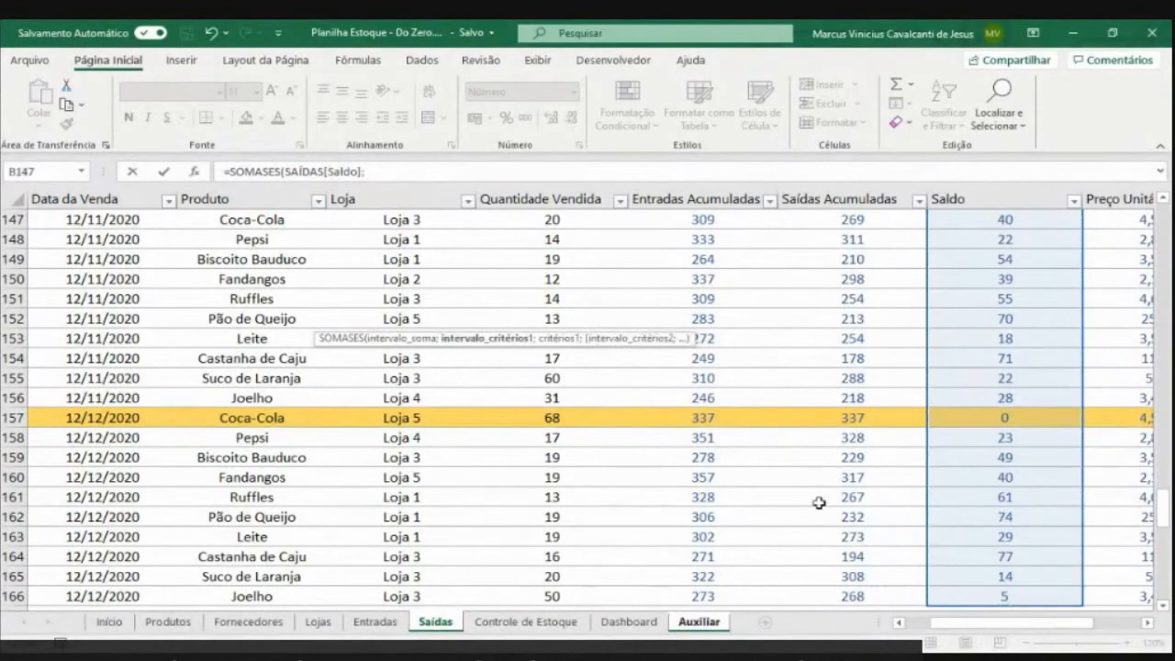
Add the Data da Venda column of the SAÍDAS table as the formula's criteria range
{"action": "left_click", "coordinate": [705, 625]}
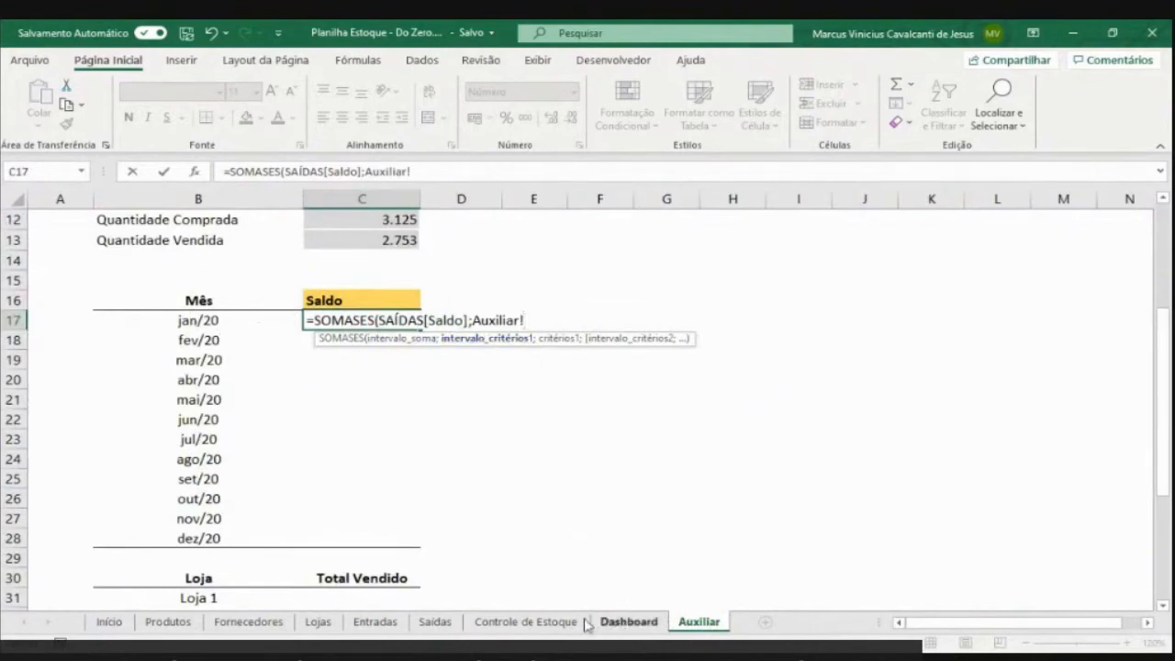
{"action": "left_click", "coordinate": [435, 622]}
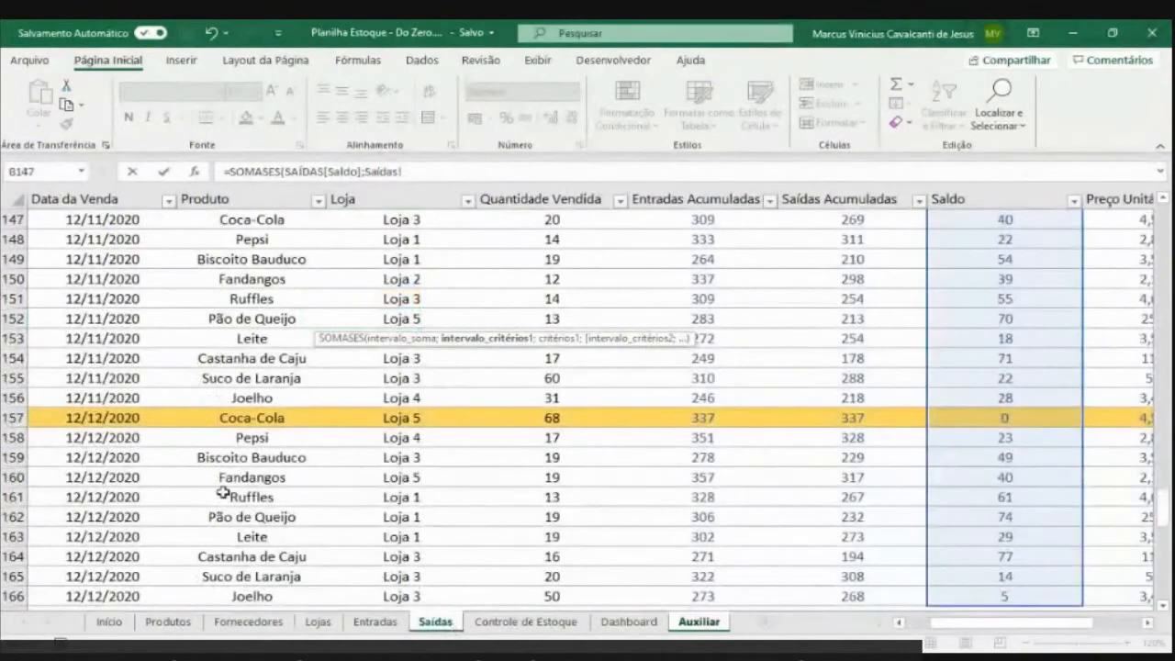
{"action": "left_click", "coordinate": [97, 379]}
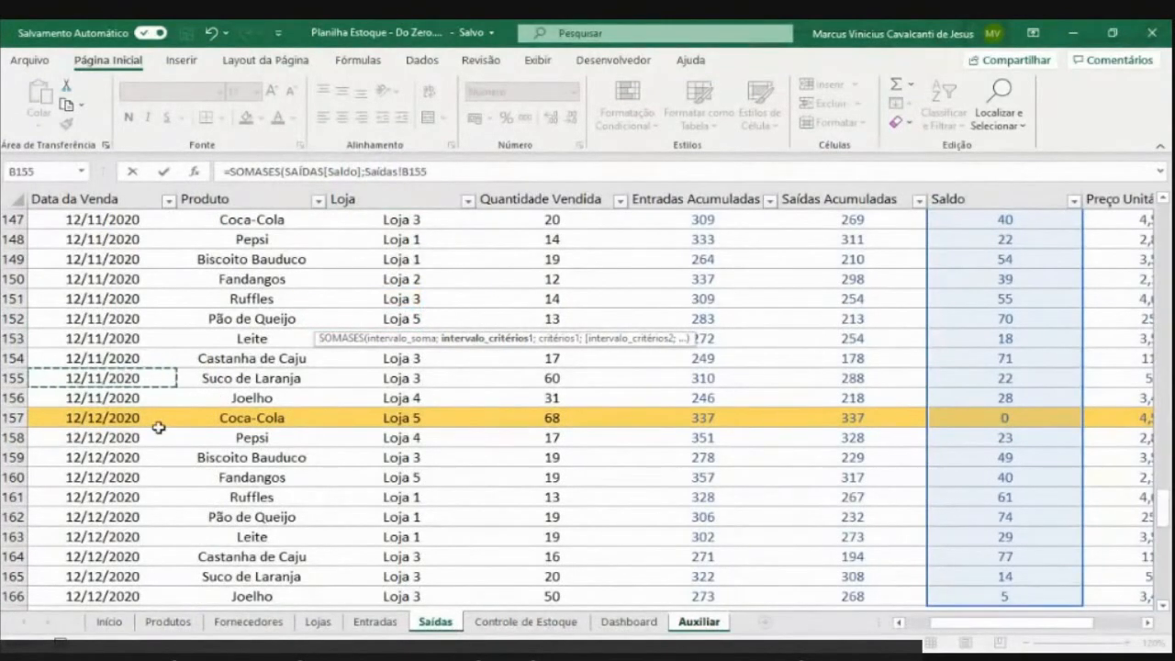
{"action": "key", "text": "ctrl+space"}
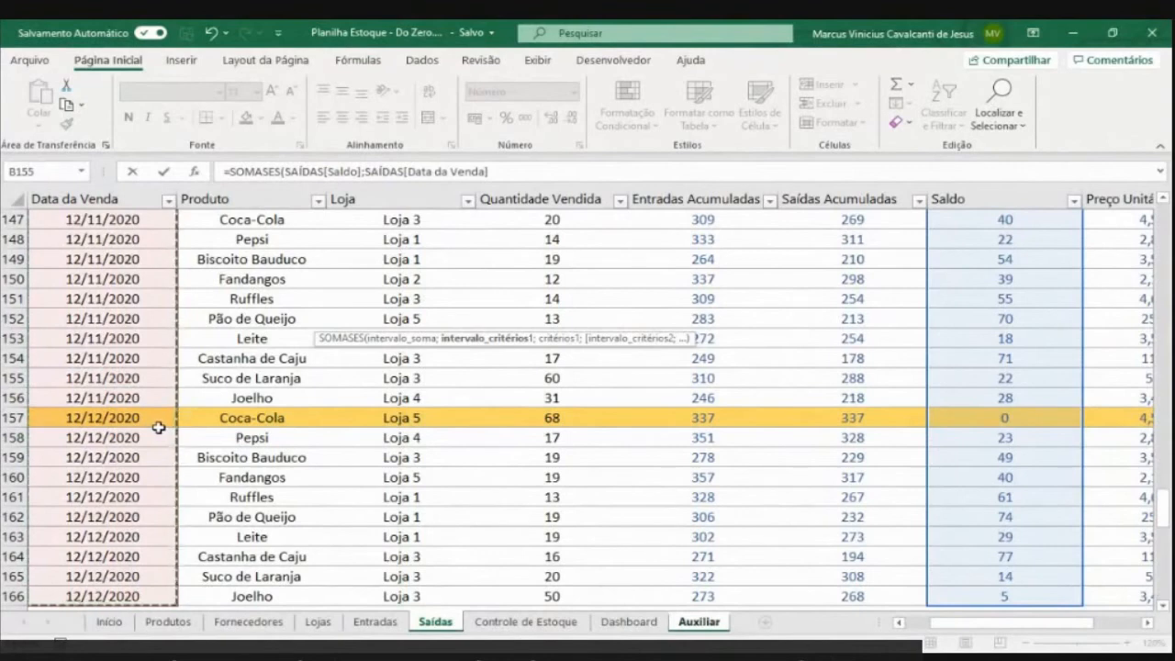
{"action": "type", "text": ";"}
Use the jan/20 cell, Auxiliar!B17, as the criterion and complete the SOMASES formula
{"action": "left_click", "coordinate": [704, 623]}
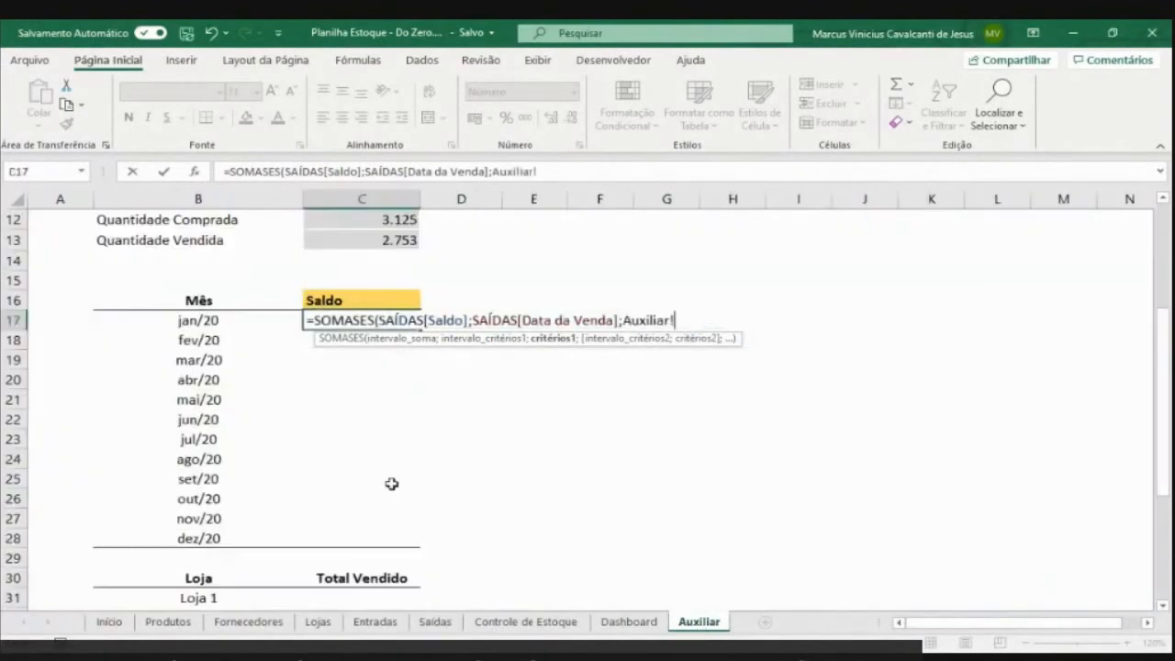
{"action": "left_click", "coordinate": [186, 323]}
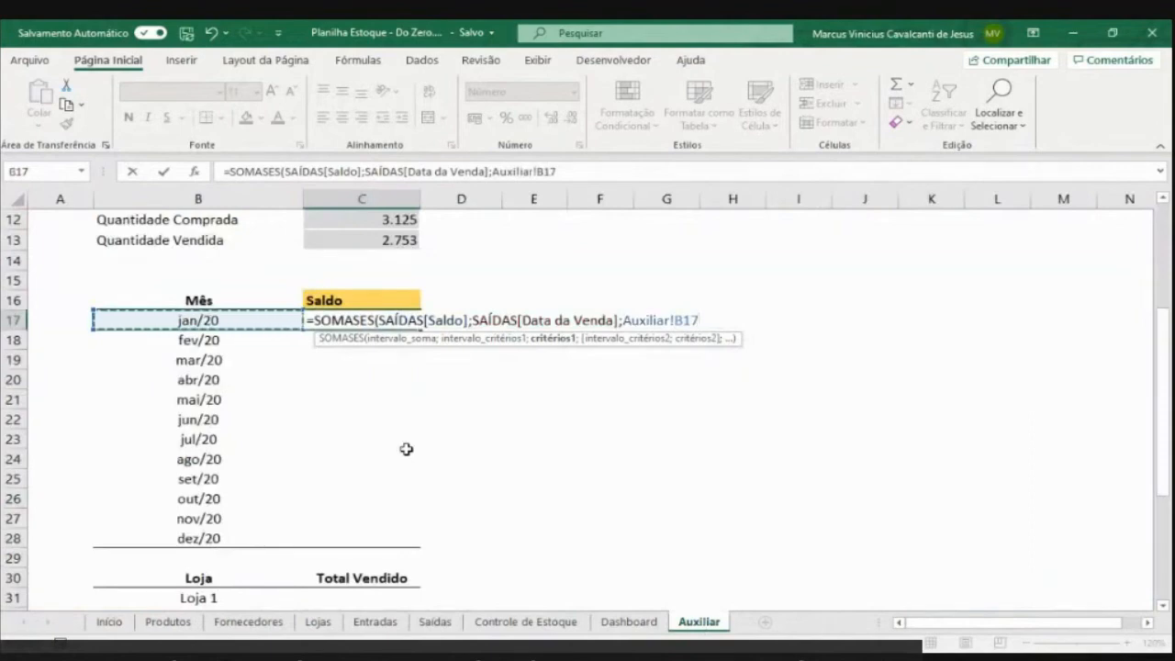
{"action": "type", "text": ")"}
{"action": "key", "text": "Return"}
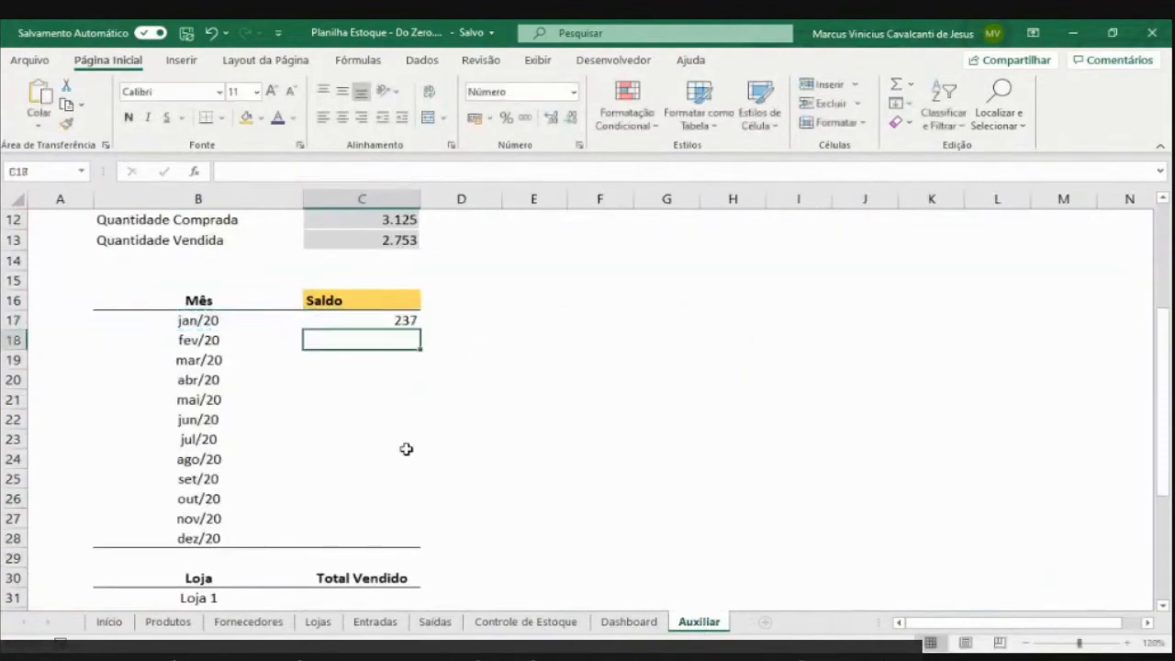
Review the January Saldo formula's arguments and the full date stored in the jan/20 cell
{"action": "key", "text": "Up"}
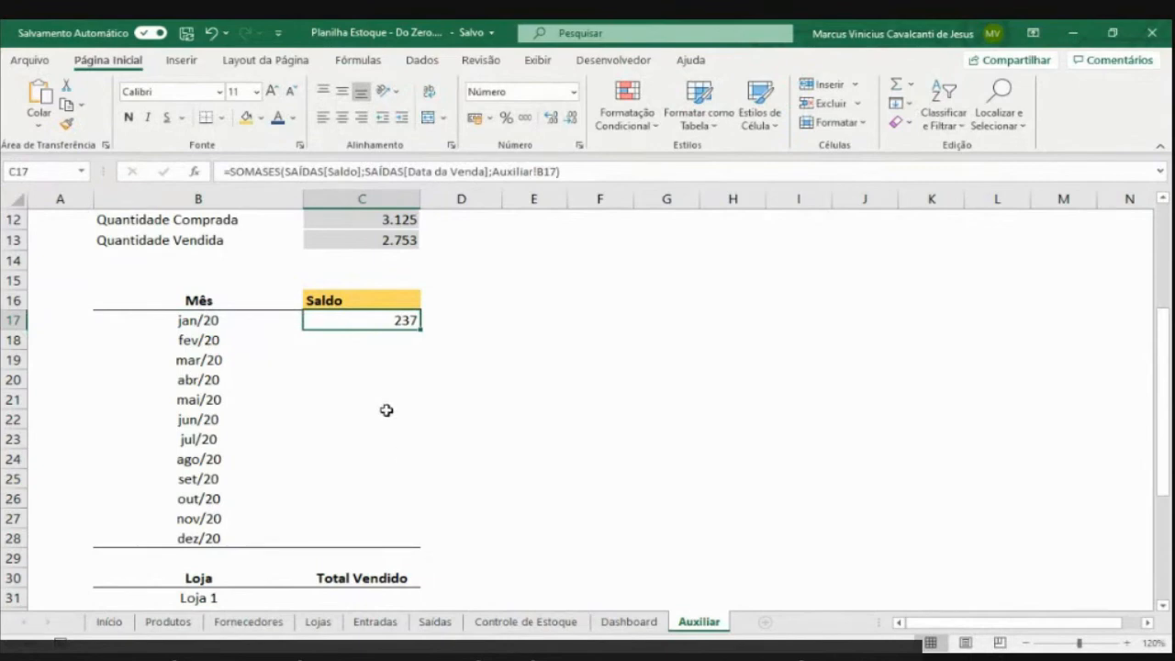
{"action": "key", "text": "F2"}
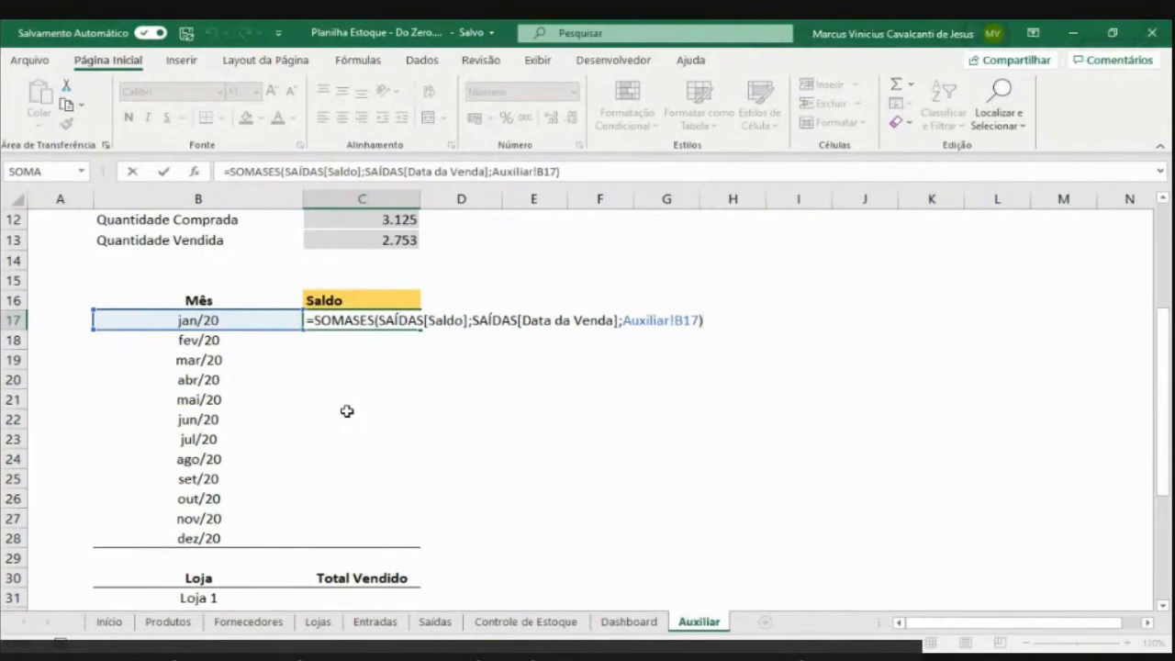
{"action": "key", "text": "ctrl+Return"}
{"action": "left_click", "coordinate": [248, 327]}
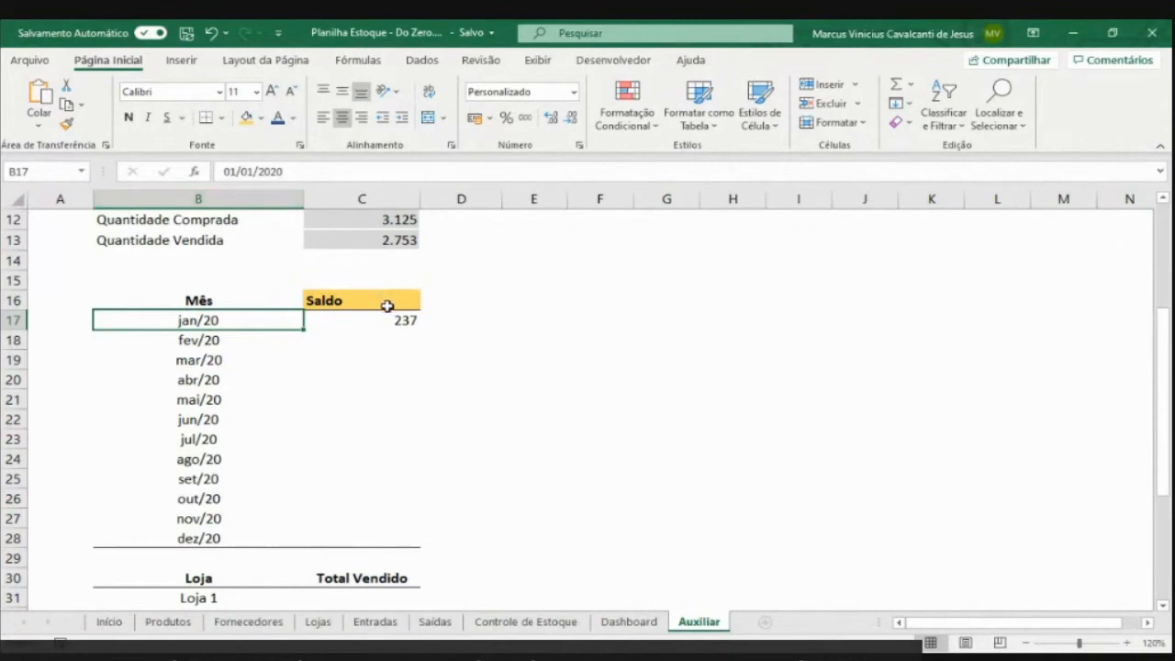
{"action": "left_click", "coordinate": [370, 332]}
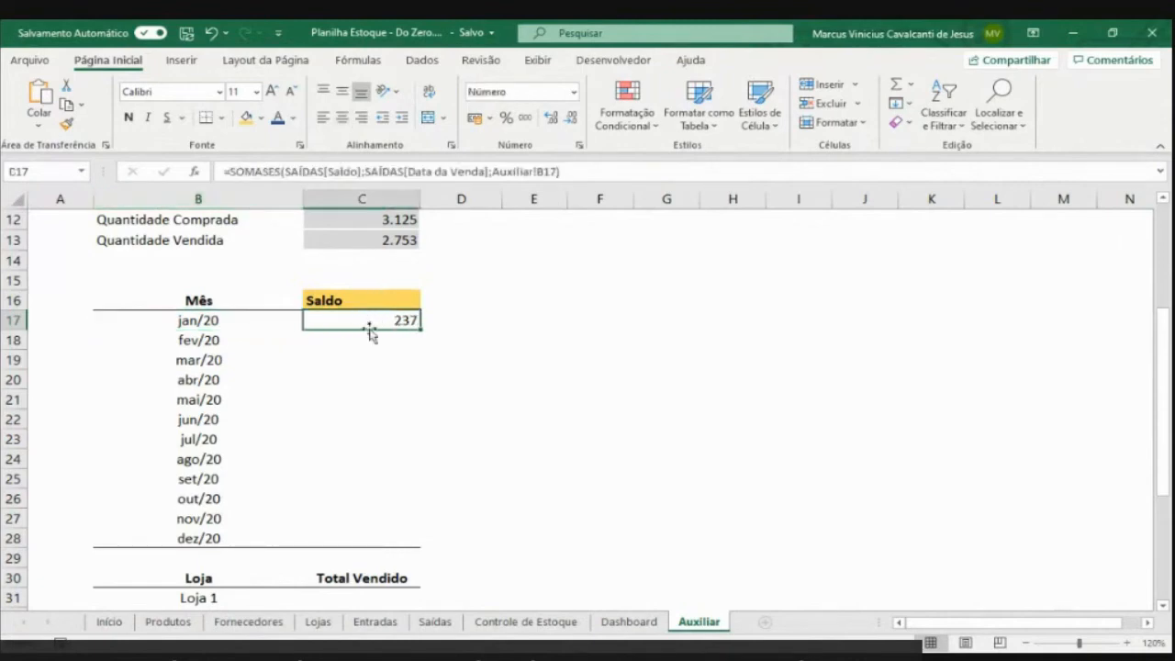
{"action": "left_click", "coordinate": [246, 323]}
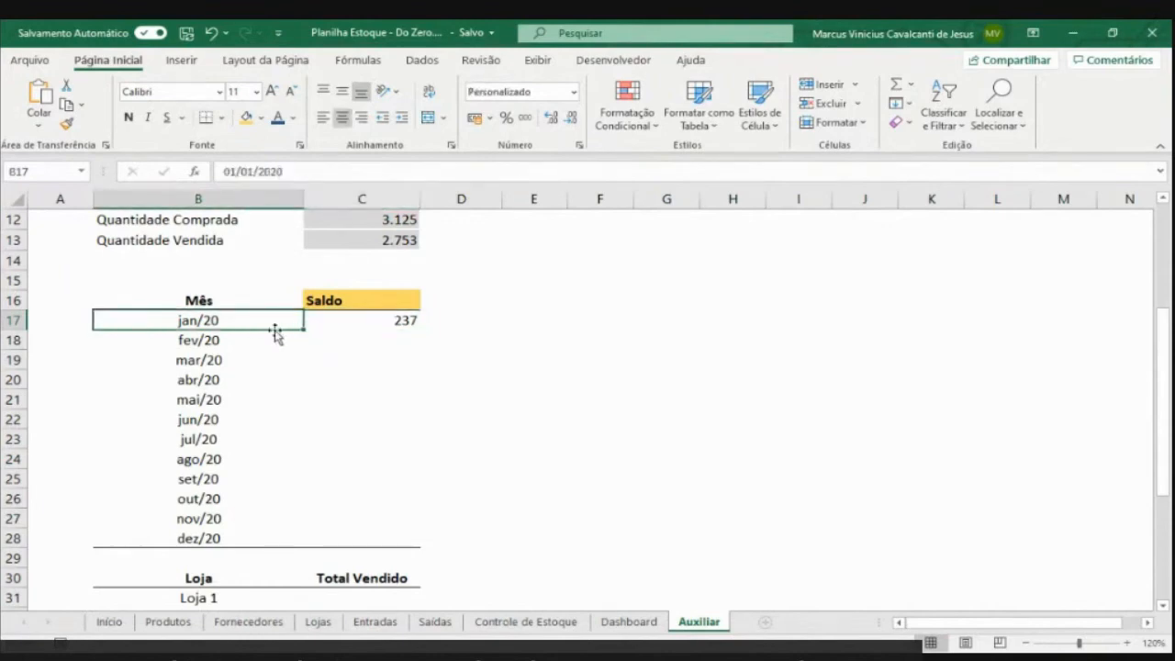
Examine the January sale dates in the Data da Venda column of the Saídas sheet
{"action": "left_click", "coordinate": [629, 621]}
{"action": "left_click", "coordinate": [530, 624]}
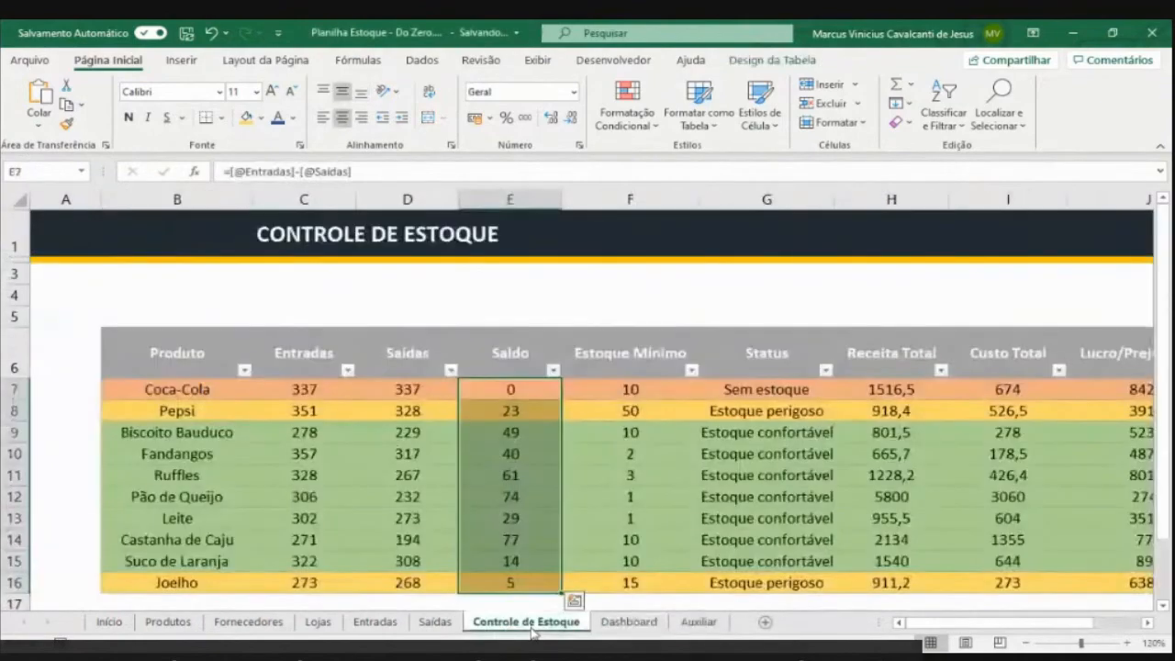
{"action": "left_click", "coordinate": [433, 621]}
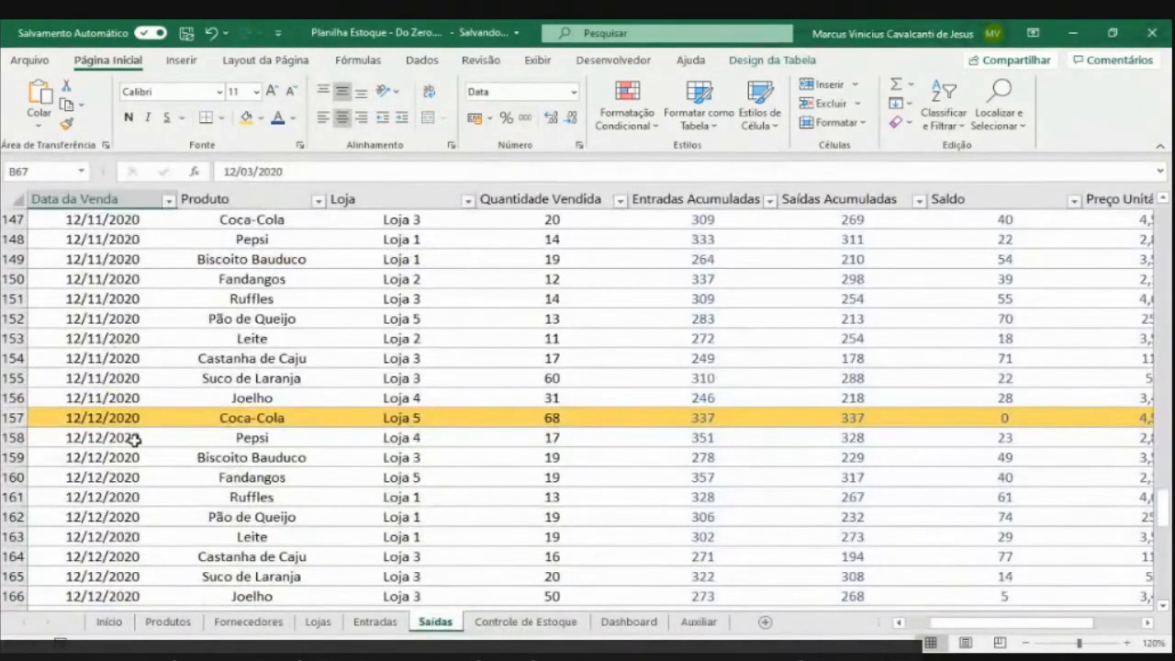
{"action": "scroll", "coordinate": [135, 440], "scroll_direction": "up", "scroll_amount": 15}
{"action": "left_click", "coordinate": [117, 396]}
{"action": "key", "text": "ctrl+Up"}
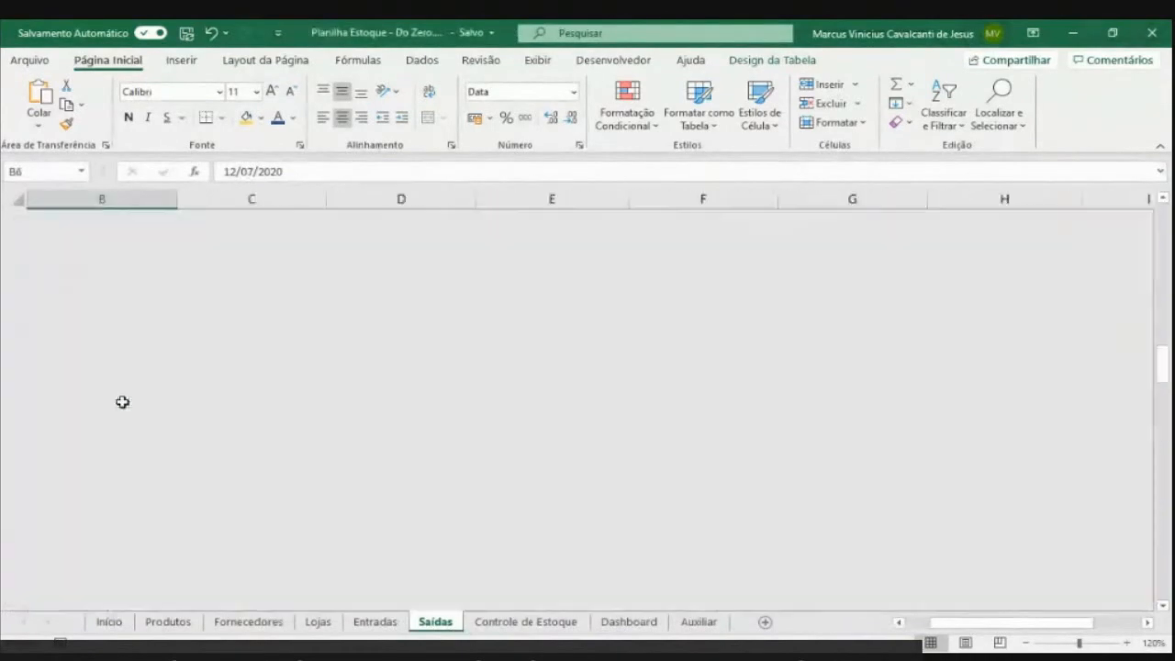
{"action": "scroll", "coordinate": [110, 372], "scroll_direction": "down", "scroll_amount": 2}
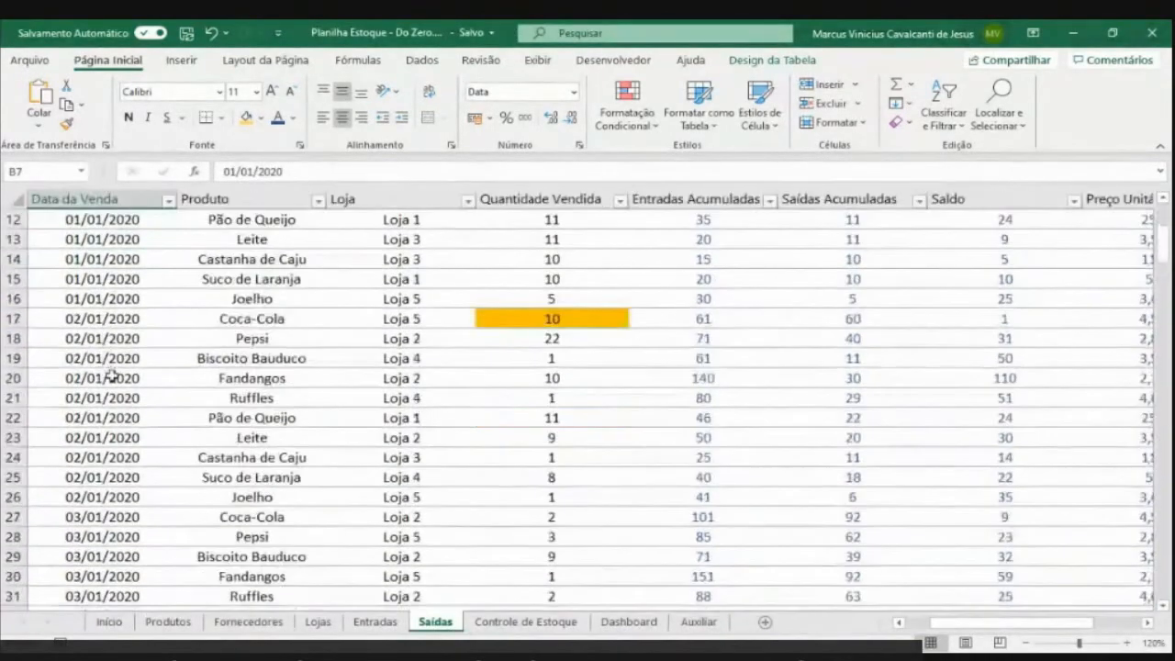
{"action": "left_click", "coordinate": [126, 360]}
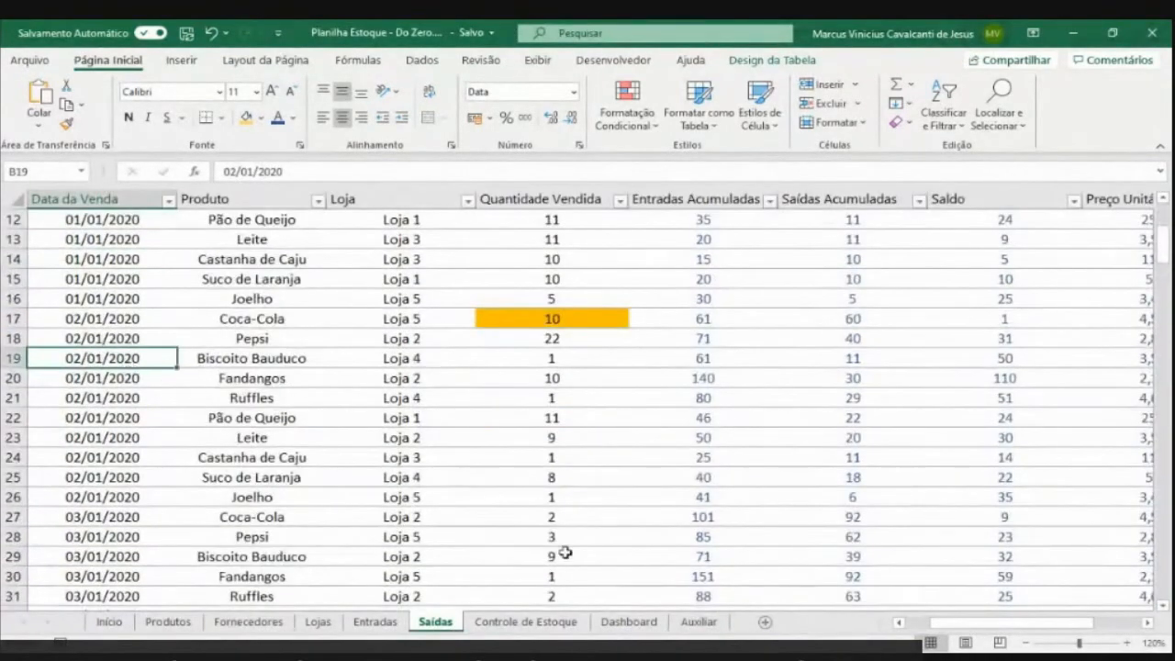
Fill the January Saldo formula of the Auxiliar sheet down through dez/20
{"action": "left_click", "coordinate": [697, 622]}
{"action": "left_click", "coordinate": [388, 319]}
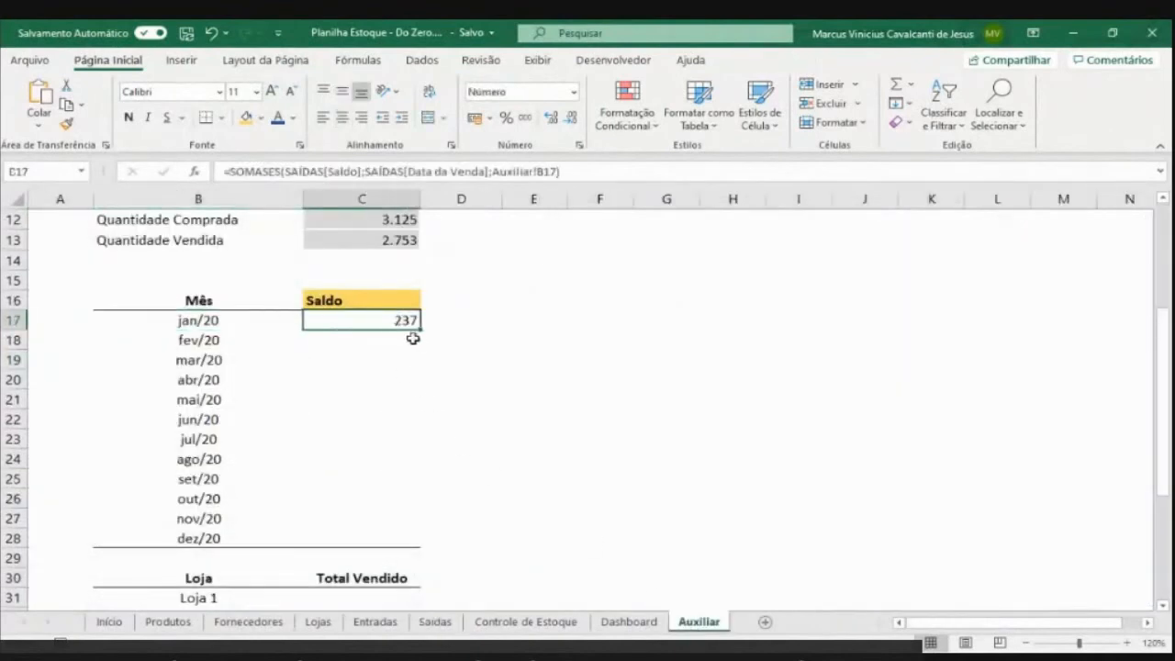
{"action": "double_click", "coordinate": [420, 330]}
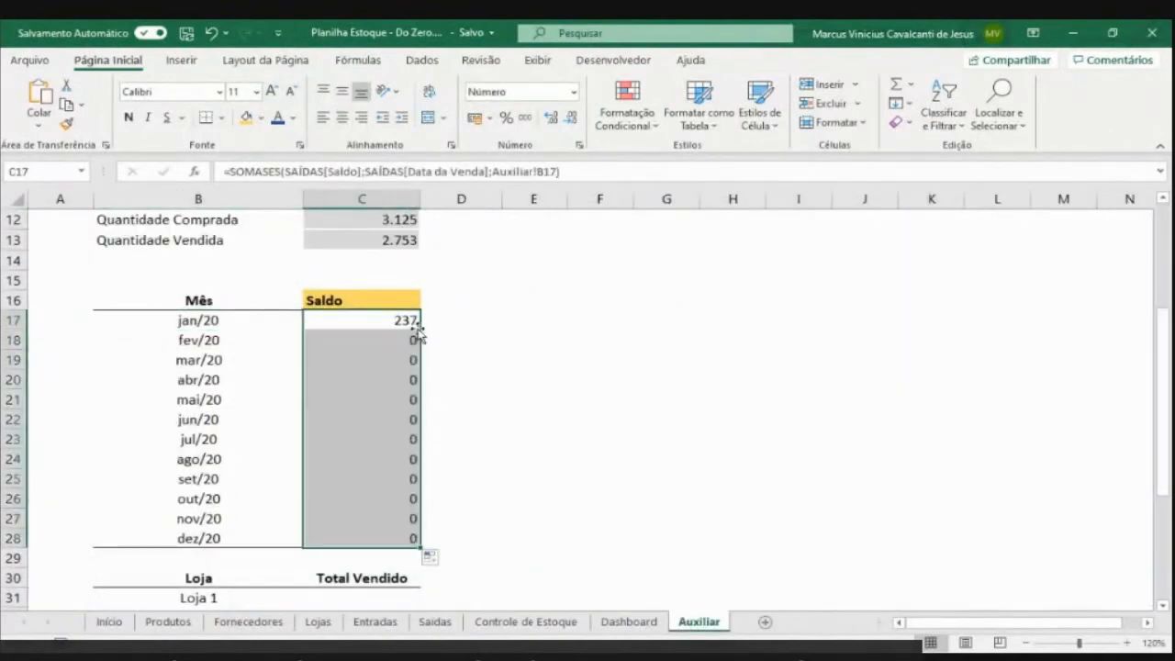
Compare the fev/20 formula and its stored date with the February sale dates in the Saídas sheet
{"action": "left_click", "coordinate": [404, 340]}
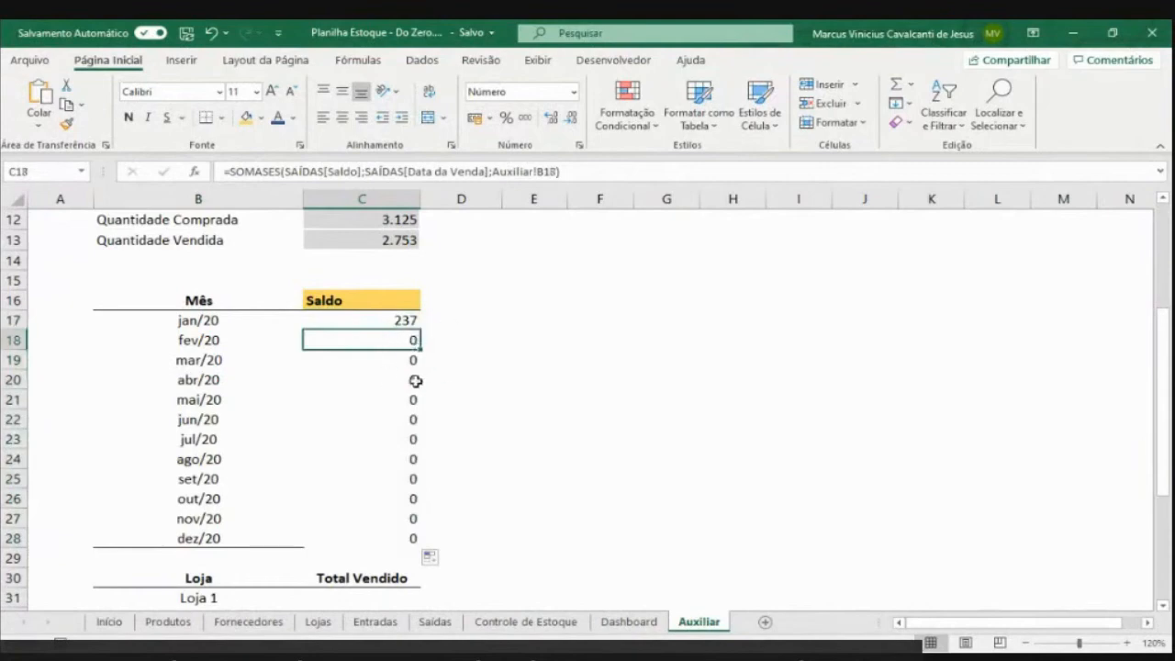
{"action": "left_click", "coordinate": [223, 341]}
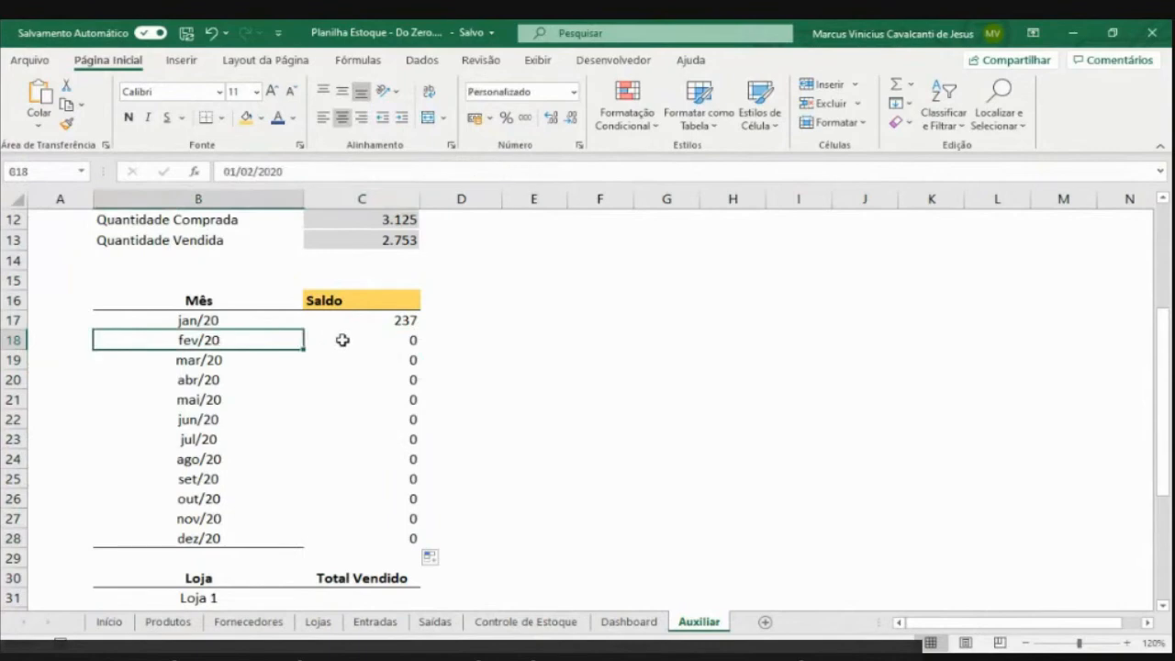
{"action": "left_click", "coordinate": [435, 622]}
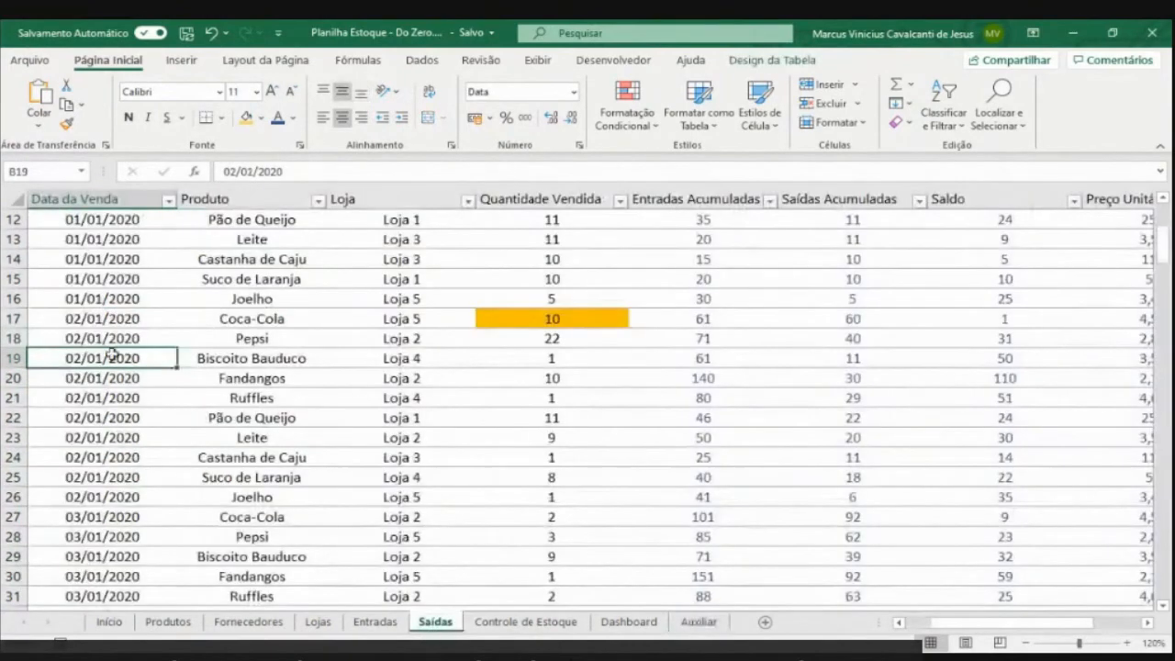
{"action": "scroll", "coordinate": [108, 353], "scroll_direction": "down", "scroll_amount": 3}
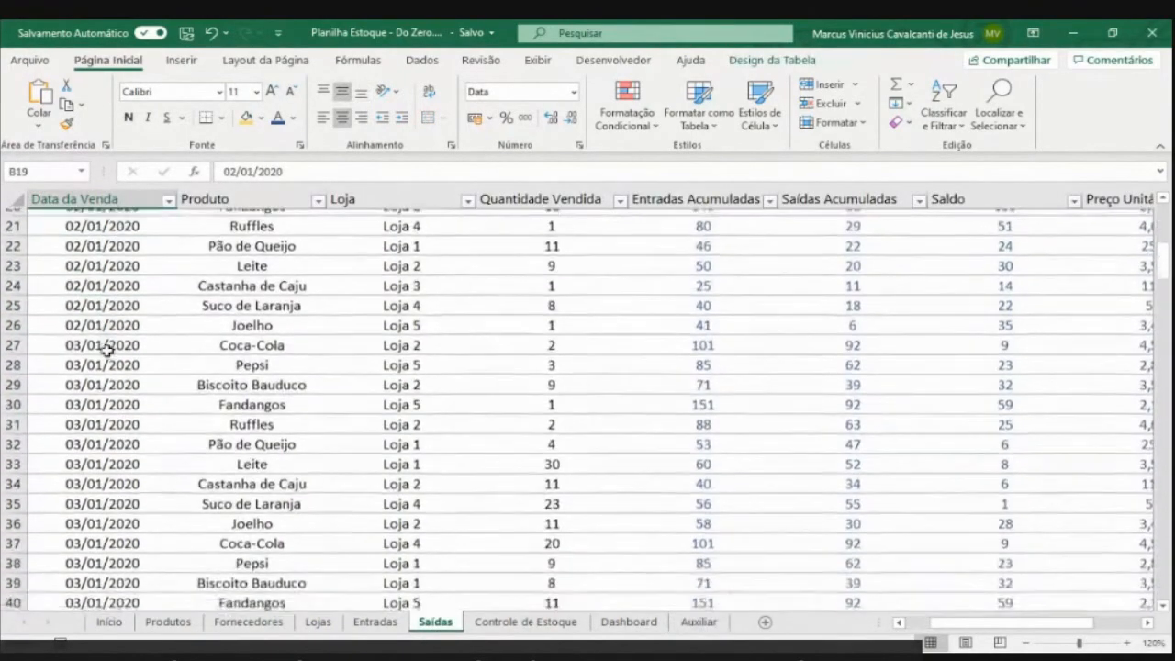
{"action": "scroll", "coordinate": [107, 350], "scroll_direction": "down", "scroll_amount": 10}
{"action": "scroll", "coordinate": [107, 391], "scroll_direction": "up", "scroll_amount": 1}
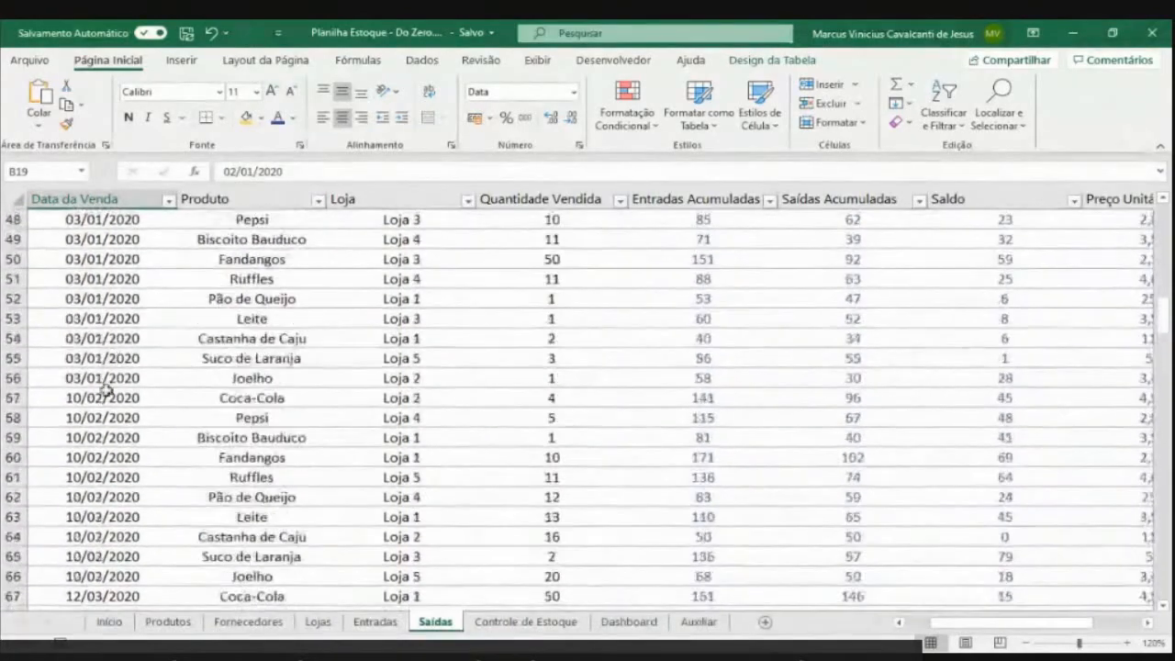
{"action": "left_click", "coordinate": [105, 396]}
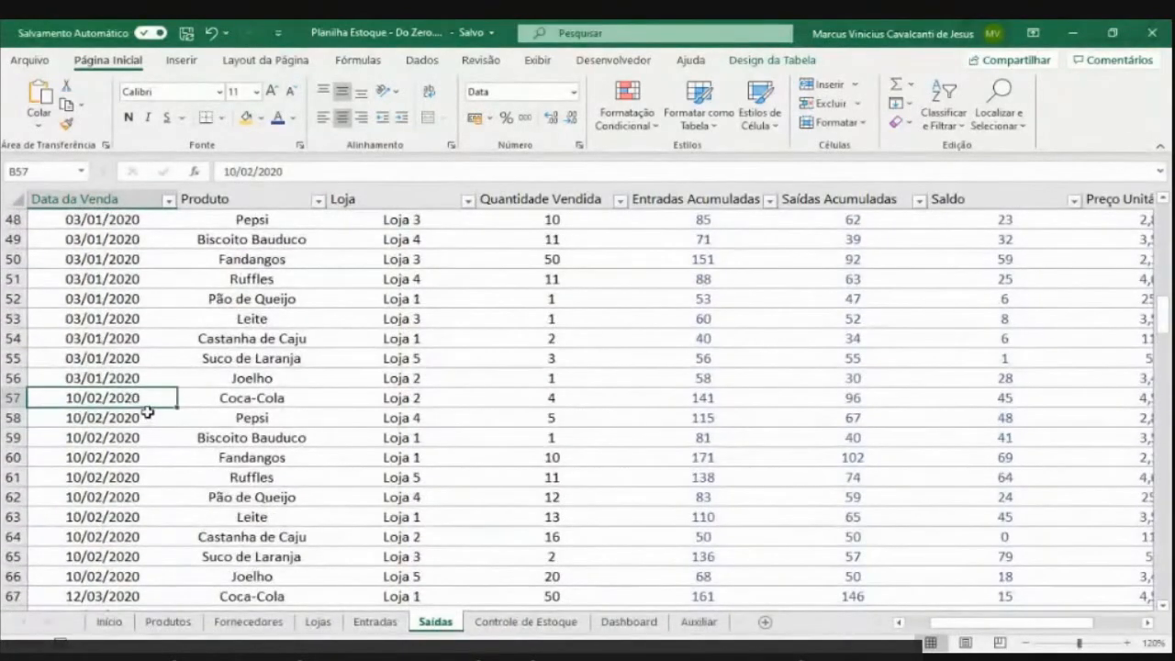
Set the date in the fev/20 cell (B18) of the Auxiliar sheet to 10/02/2020
{"action": "left_click", "coordinate": [698, 621]}
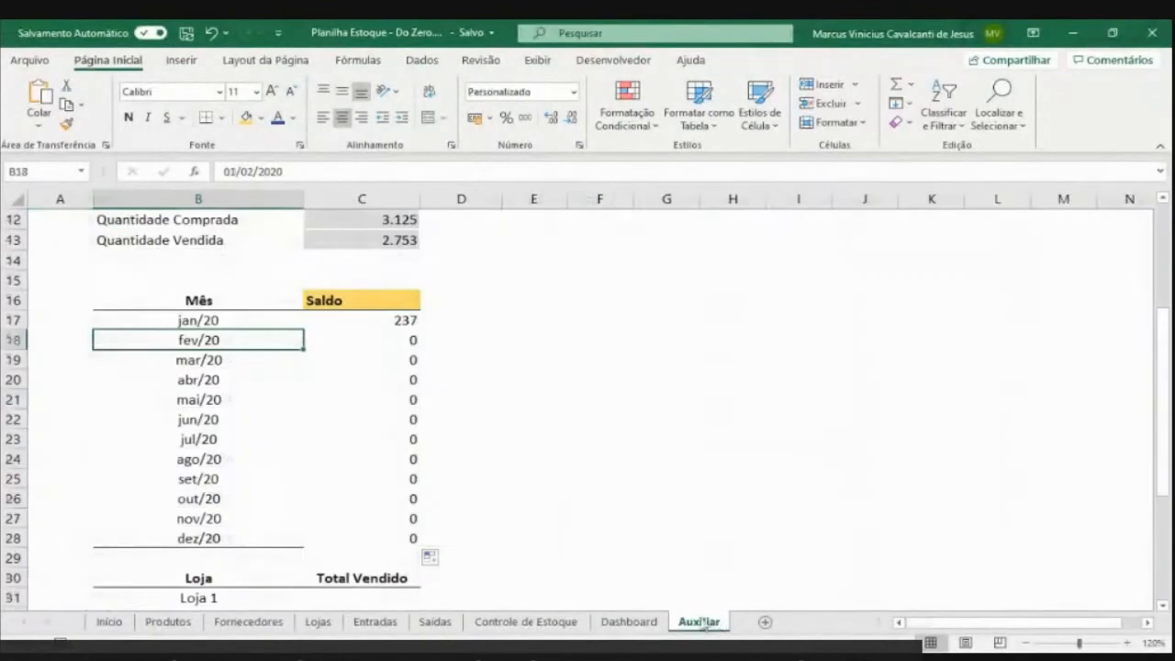
{"action": "double_click", "coordinate": [228, 171]}
{"action": "type", "text": "10/02"}
{"action": "key", "text": "Return"}
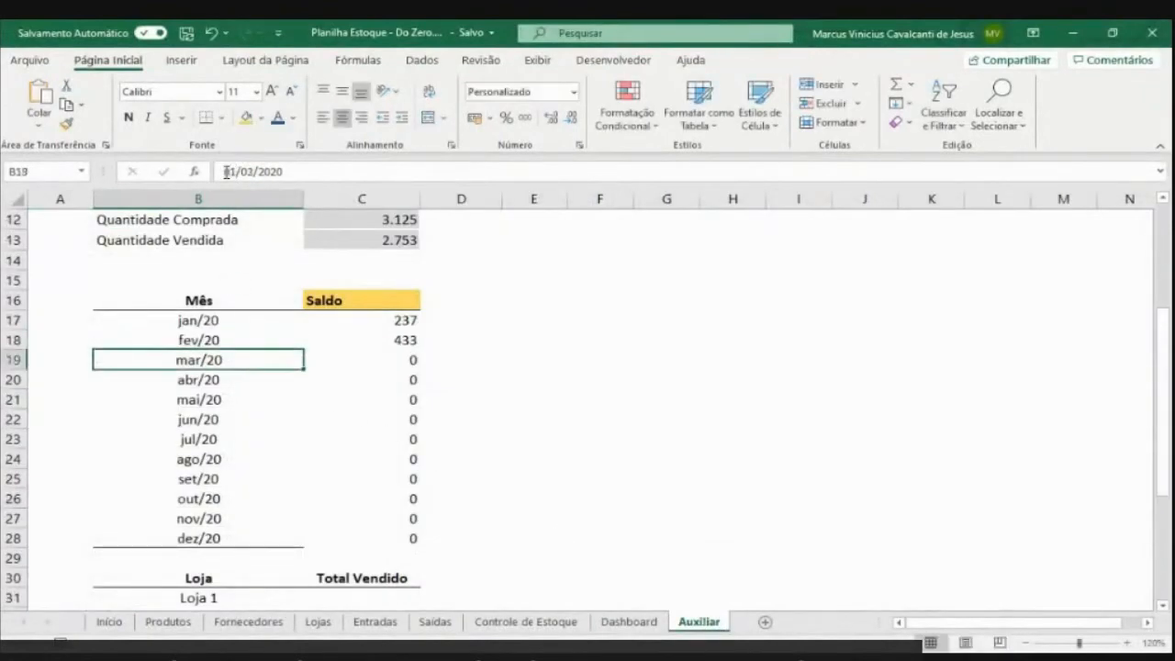
{"action": "key", "text": "Up"}
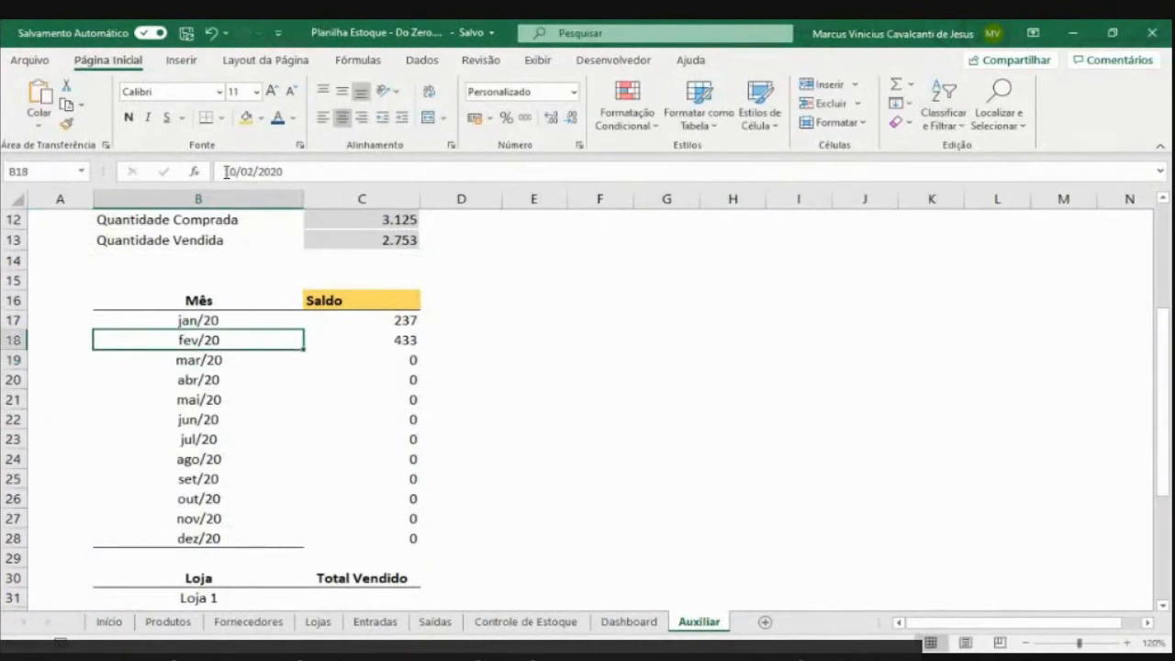
Undo the date change in the fev/20 cell (B18) and check the stored dates of jan/20 and fev/20
{"action": "key", "text": "ctrl+z"}
{"action": "left_click", "coordinate": [367, 340]}
{"action": "left_click", "coordinate": [393, 320]}
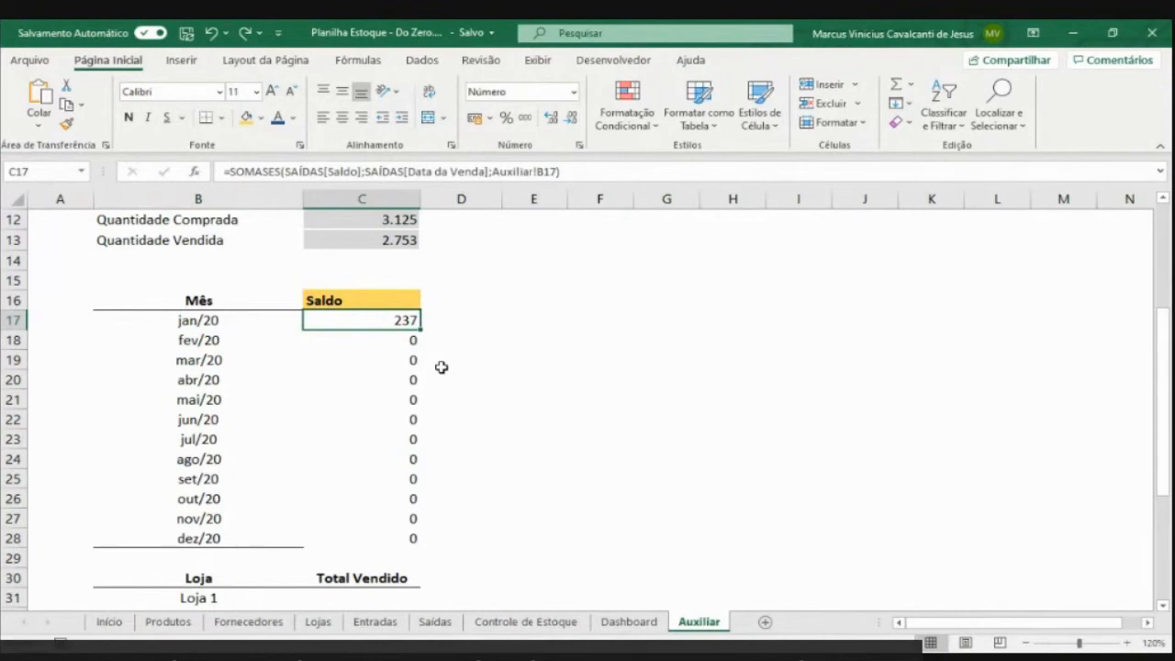
{"action": "left_click", "coordinate": [225, 321]}
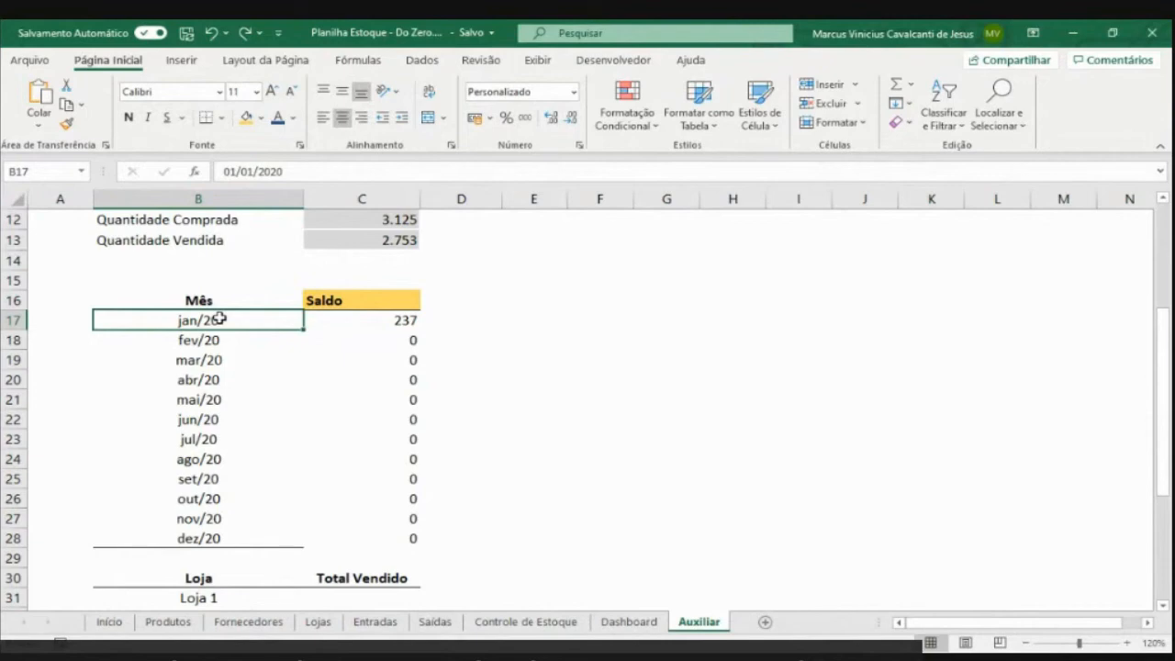
{"action": "left_click", "coordinate": [188, 339]}
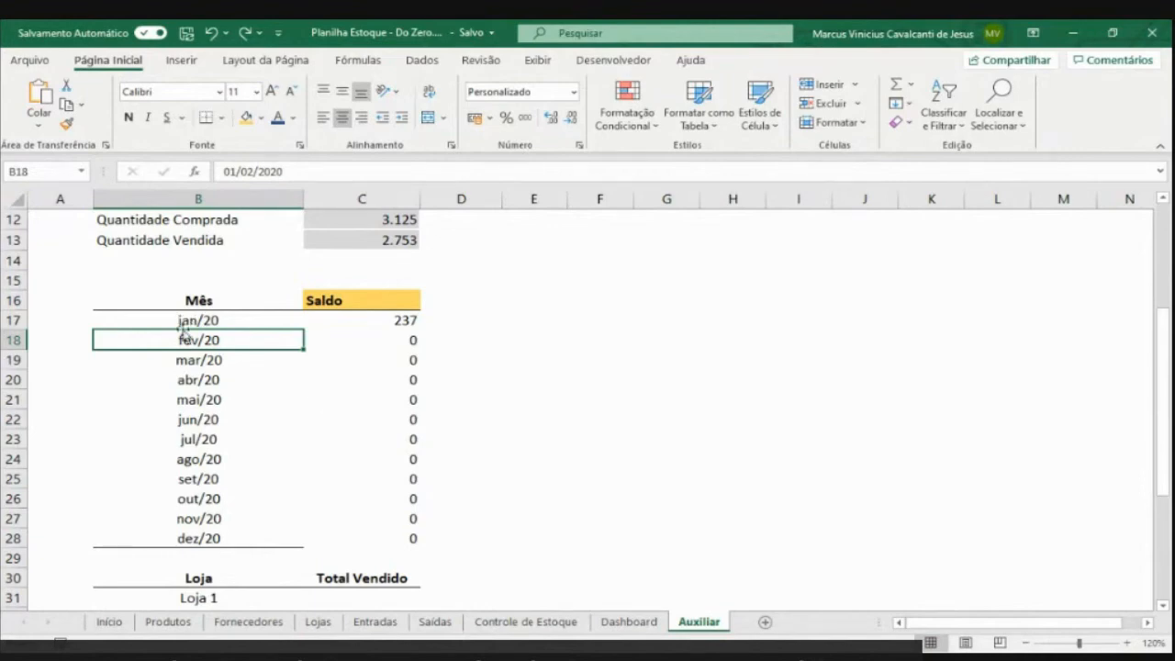
{"action": "left_click", "coordinate": [210, 317]}
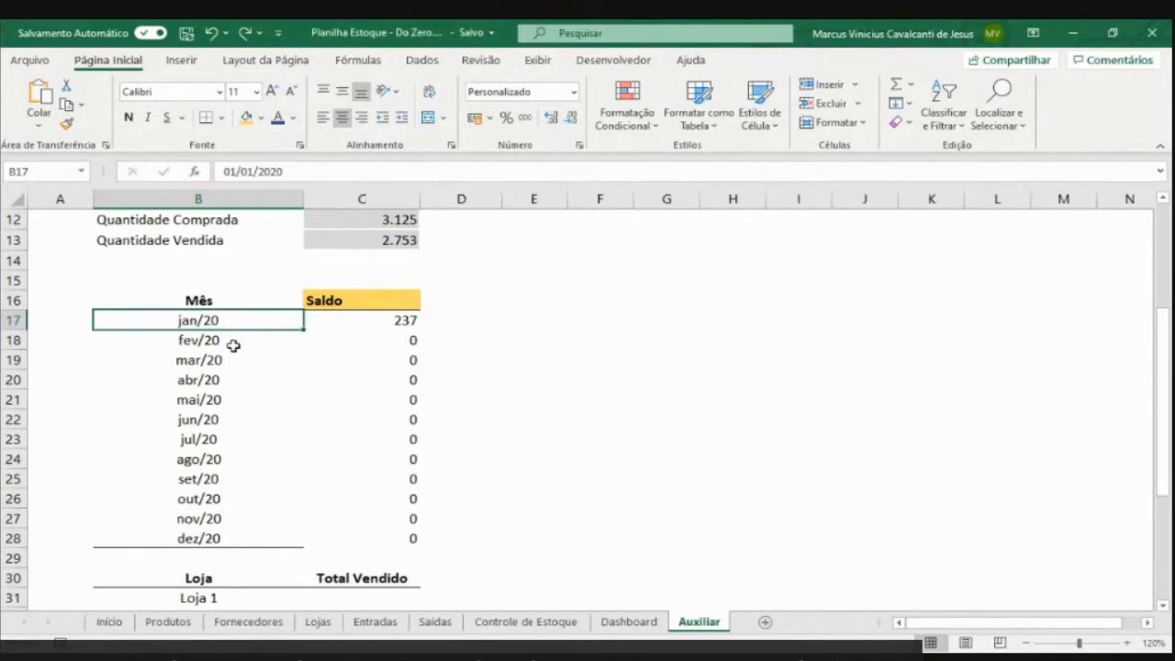
Format the month cells B17:B28 of the Mês column as Data Abreviada
{"action": "left_click_drag", "start_coordinate": [189, 320], "coordinate": [218, 539]}
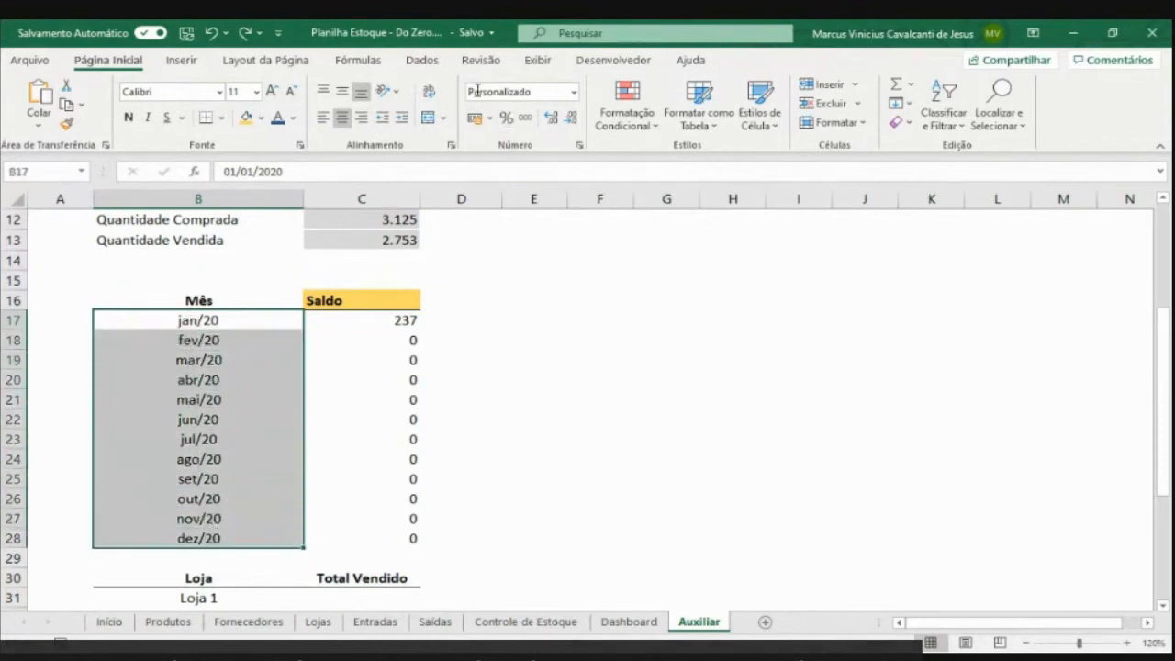
{"action": "left_click", "coordinate": [571, 93]}
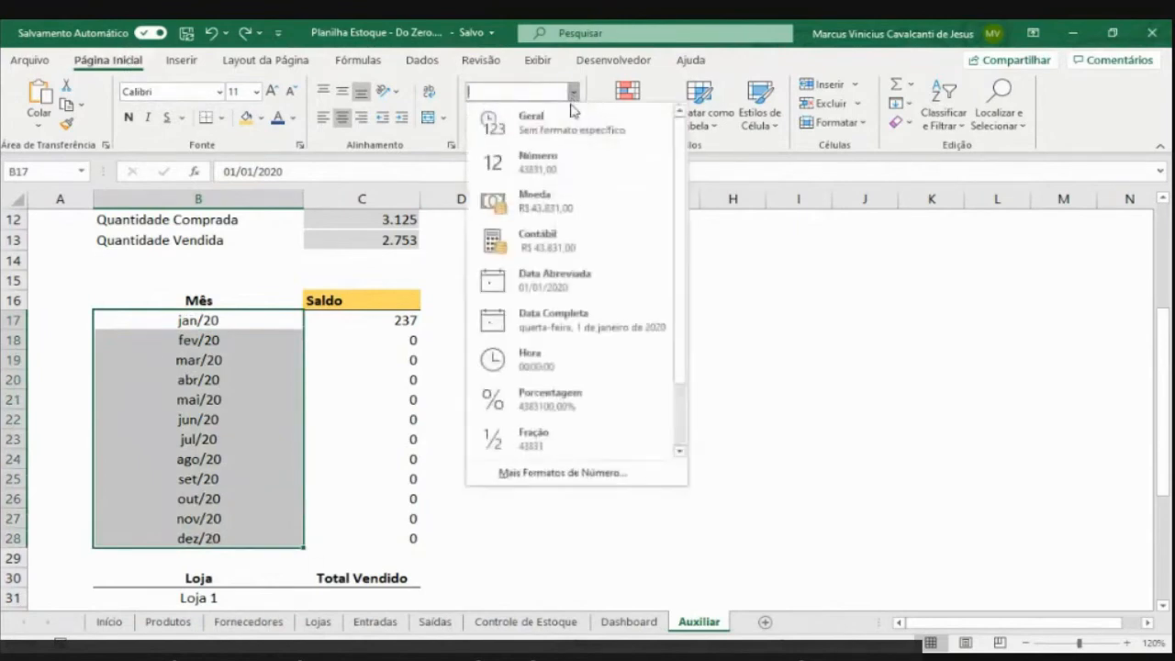
{"action": "left_click", "coordinate": [575, 291]}
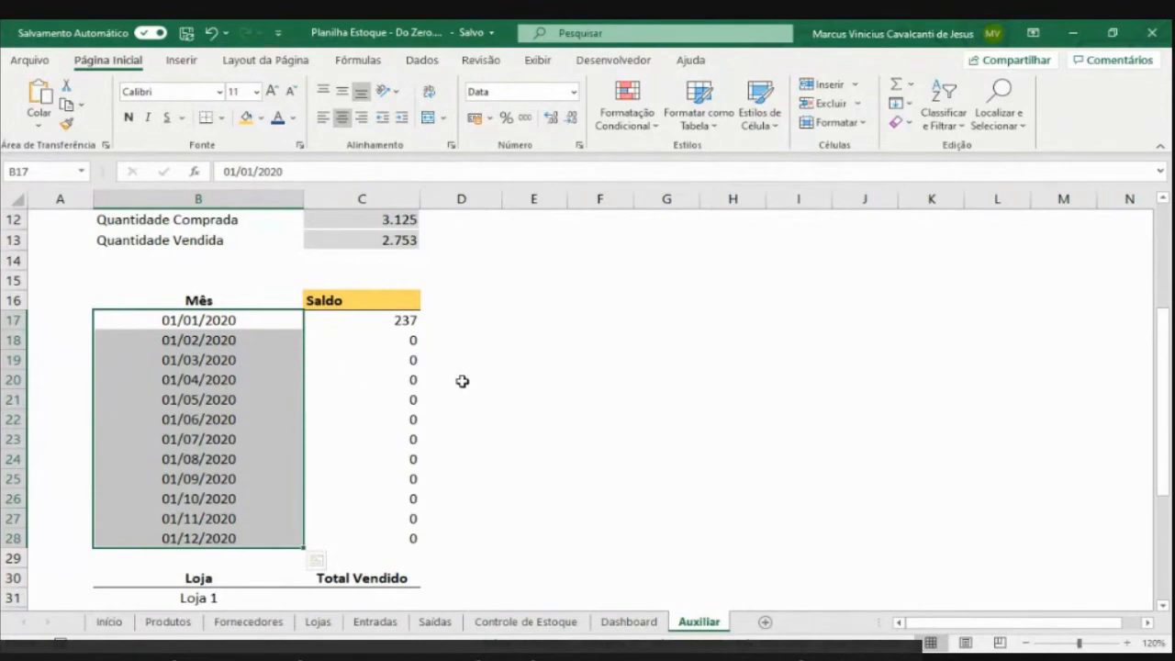
{"action": "left_click", "coordinate": [472, 323]}
{"action": "left_click", "coordinate": [222, 324]}
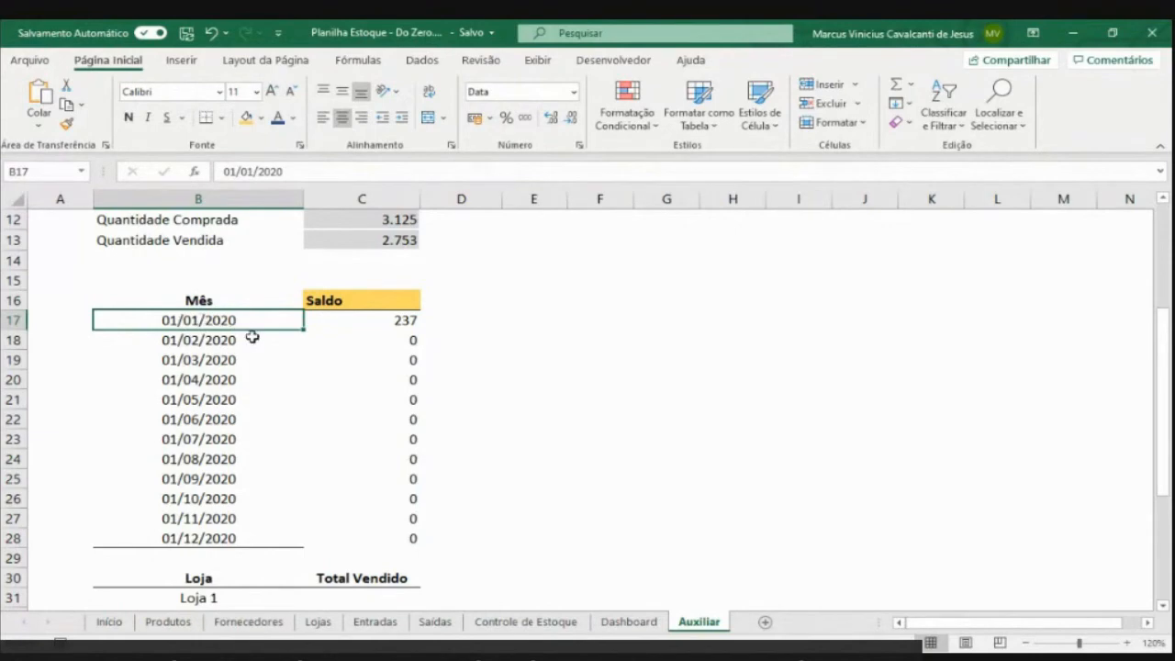
Enter the formula =FIMMÊS(B17;0) in cell D17, beside the January Saldo
{"action": "left_click", "coordinate": [473, 321]}
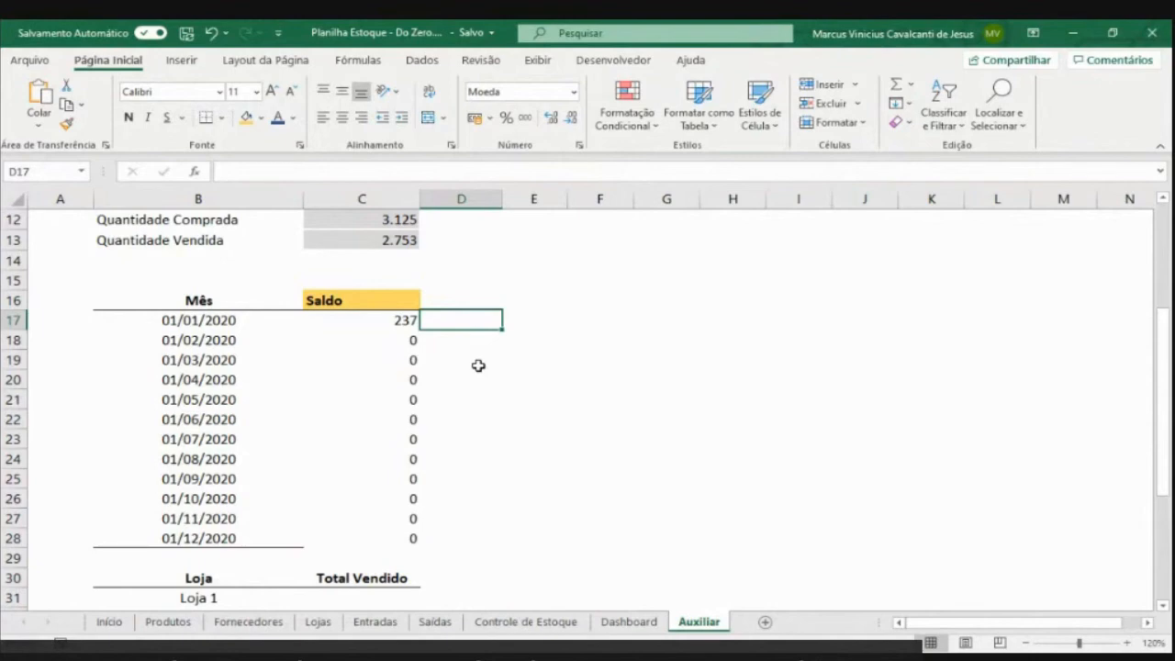
{"action": "type", "text": "=FIM"}
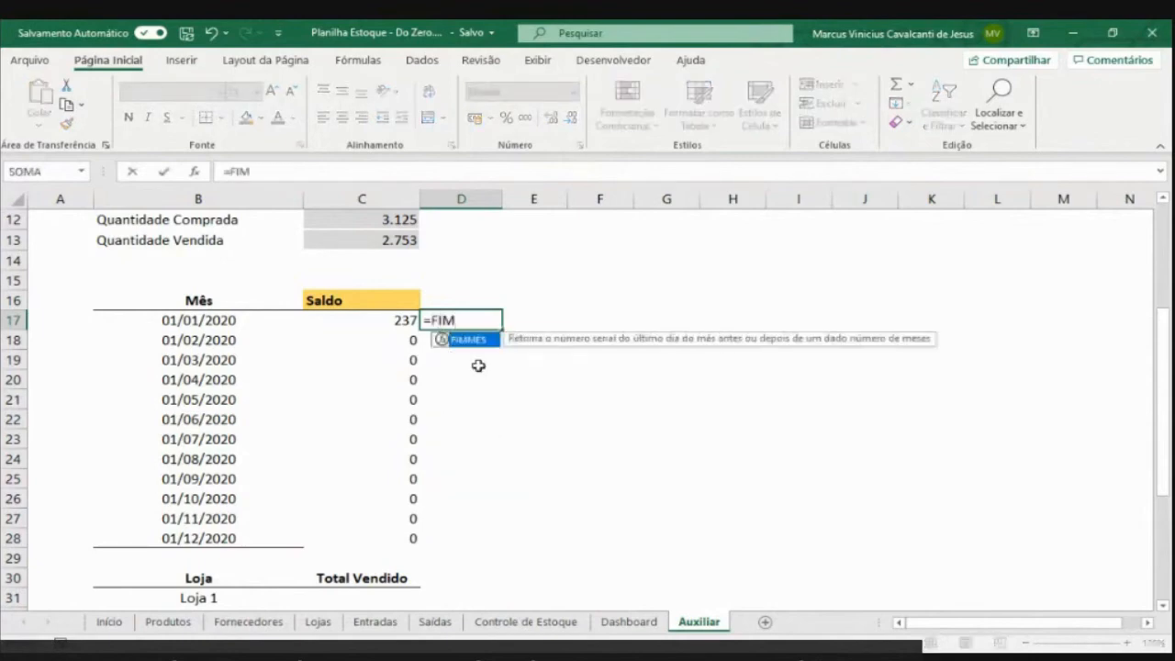
{"action": "key", "text": "Tab"}
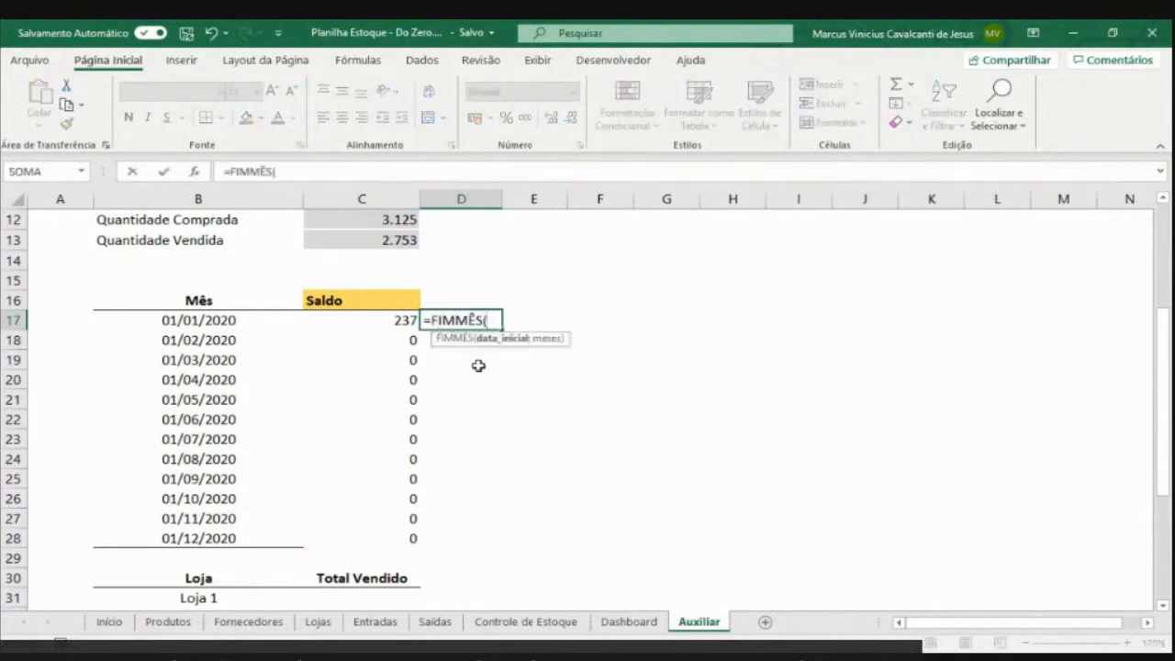
{"action": "left_click", "coordinate": [251, 320]}
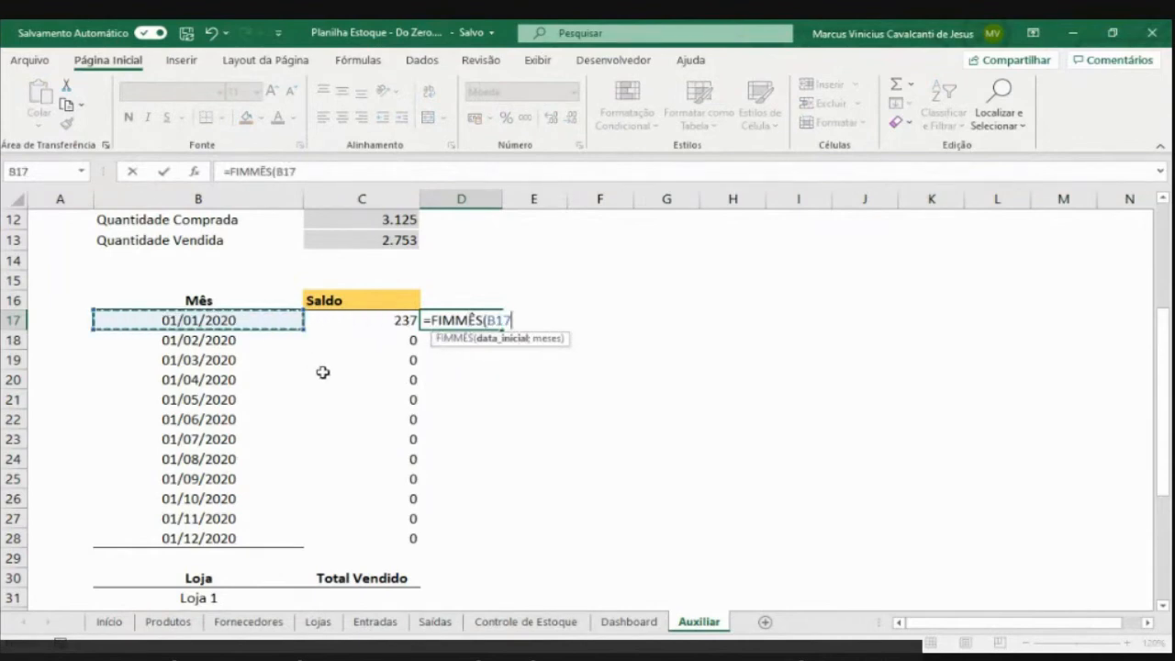
{"action": "type", "text": ";"}
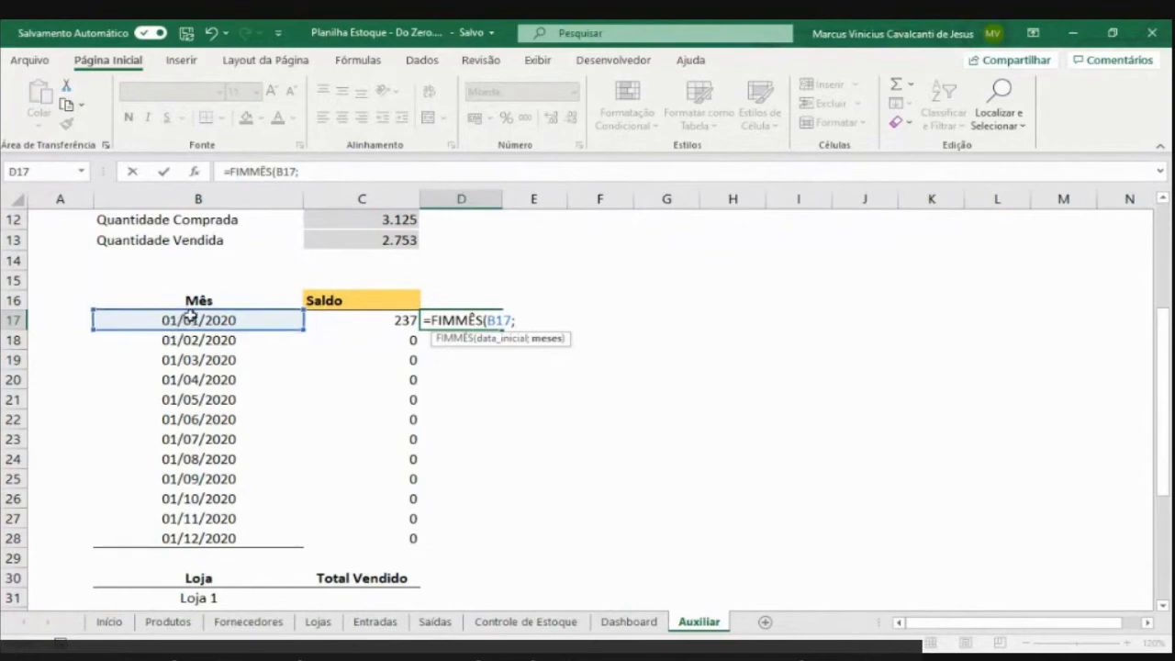
{"action": "type", "text": "0"}
{"action": "key", "text": "Return"}
{"action": "key", "text": "Up"}
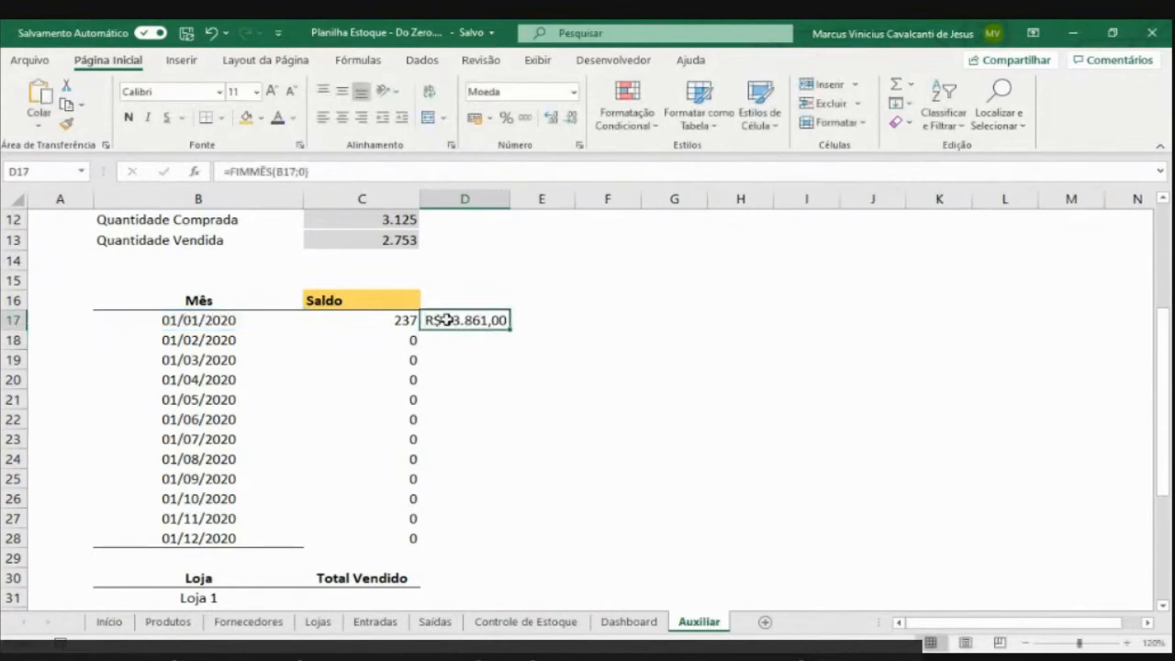
Format D17:D28 as Data Abreviada and fill the FIMMÊS formula from D17 down to D28
{"action": "left_click_drag", "start_coordinate": [447, 319], "coordinate": [453, 539]}
{"action": "left_click", "coordinate": [574, 92]}
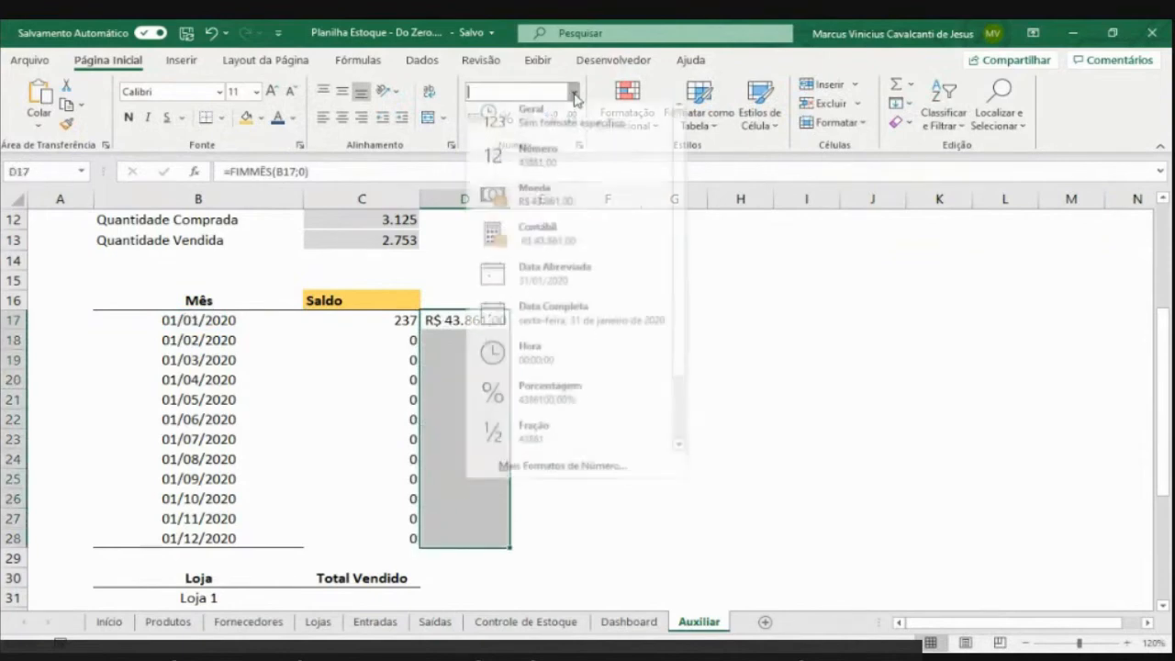
{"action": "left_click", "coordinate": [580, 280]}
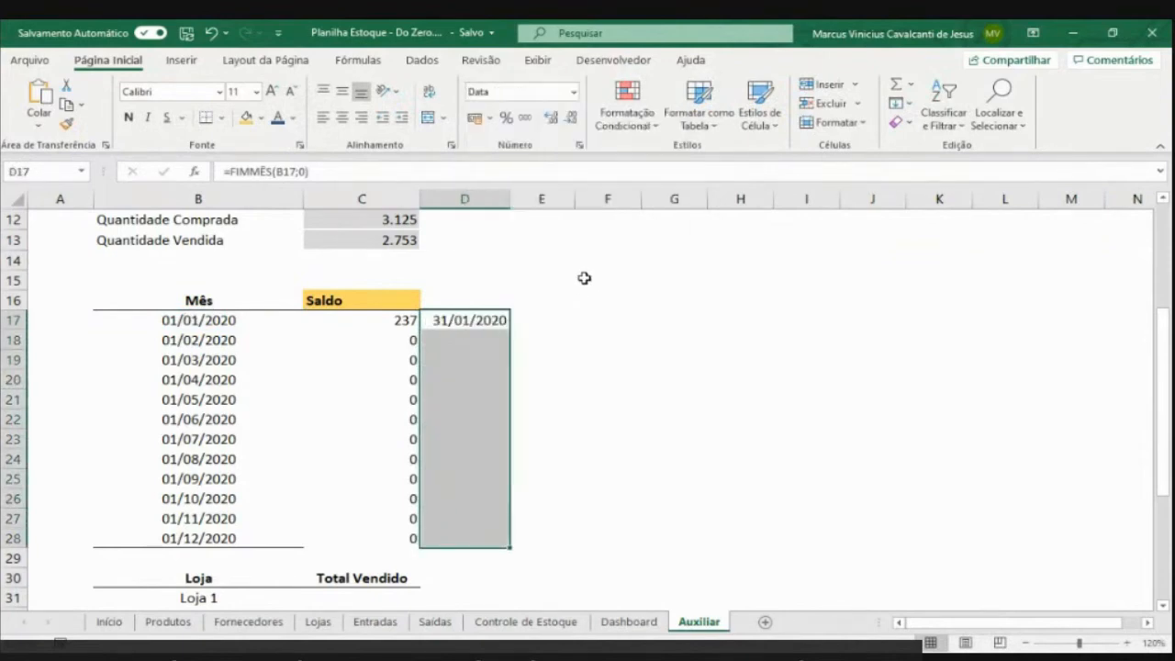
{"action": "left_click", "coordinate": [473, 318]}
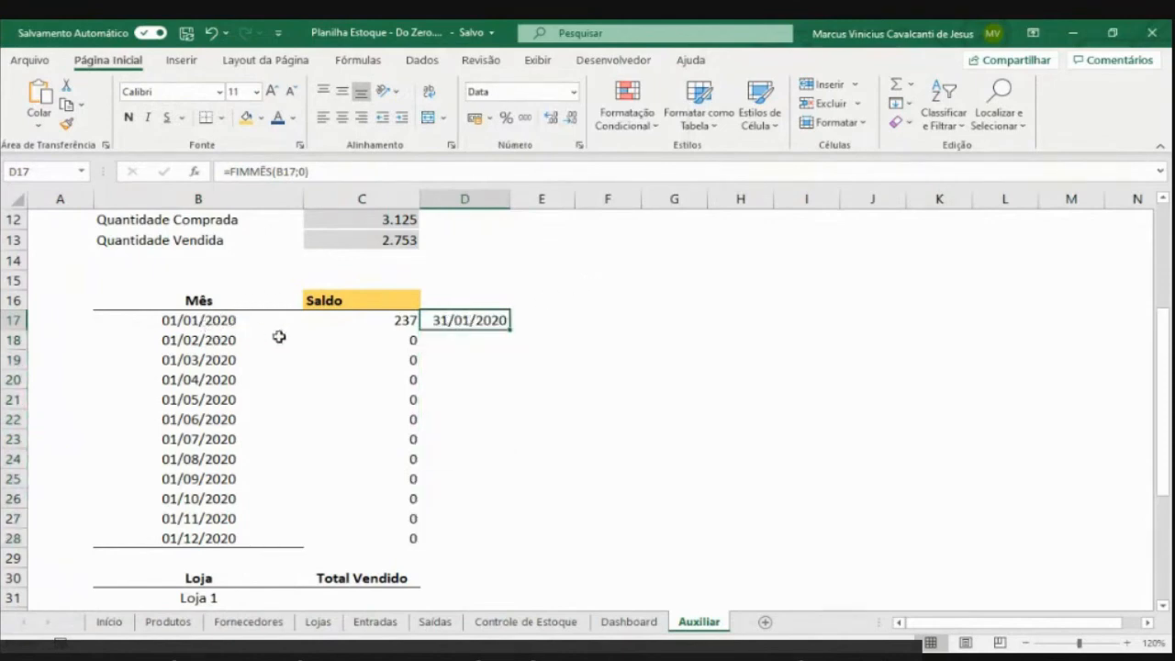
{"action": "left_click_drag", "start_coordinate": [506, 328], "coordinate": [501, 542]}
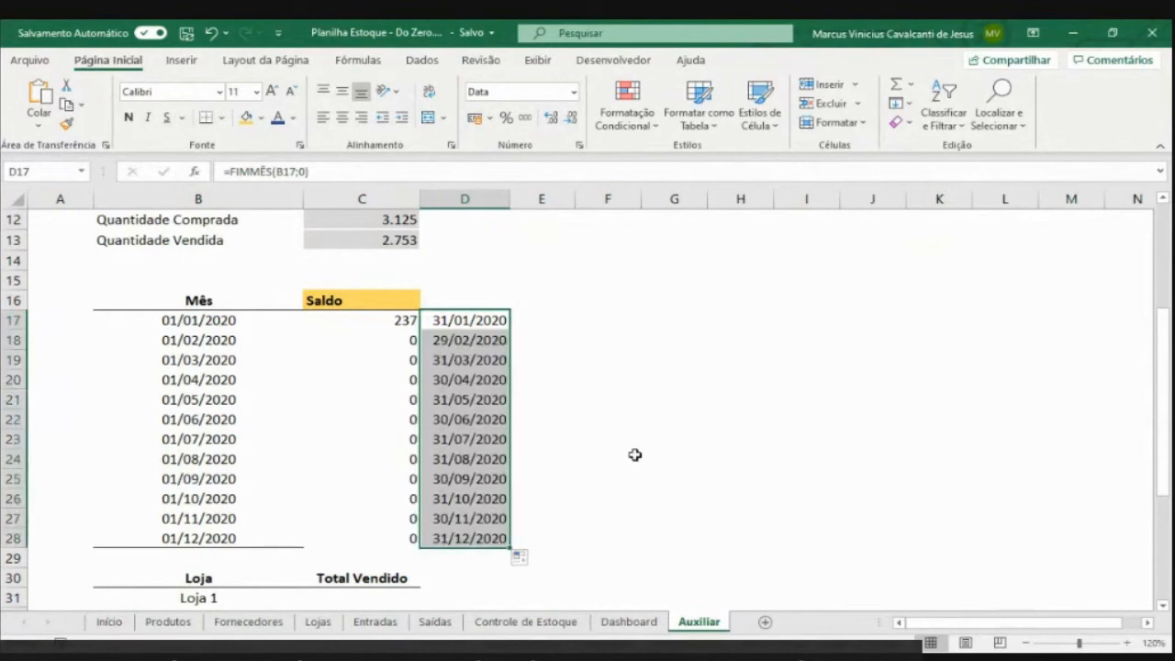
Compare the January Saldo formula in C17 with the month's start date in B17 and end date in D17
{"action": "left_click", "coordinate": [399, 324]}
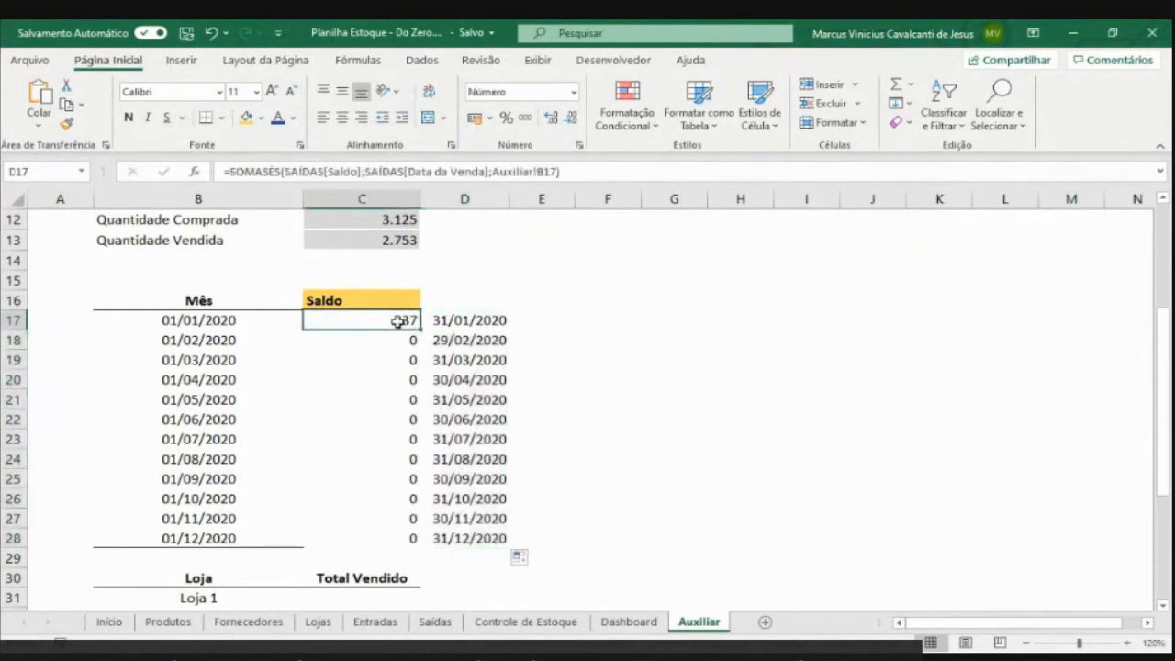
{"action": "left_click", "coordinate": [232, 319]}
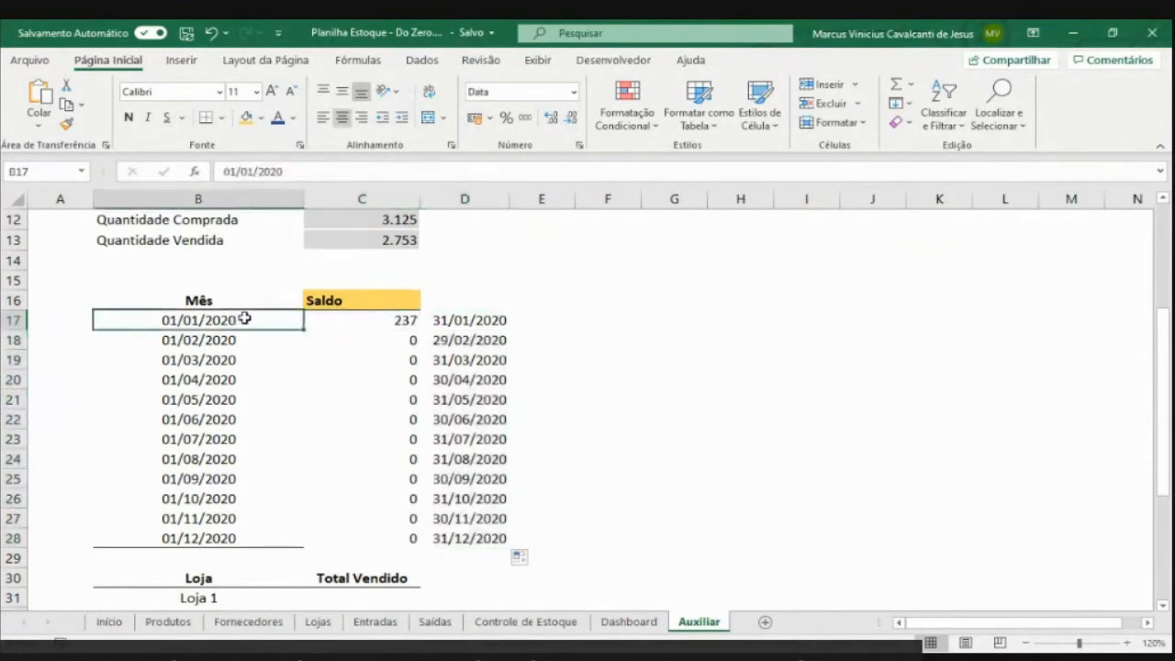
{"action": "left_click", "coordinate": [437, 320]}
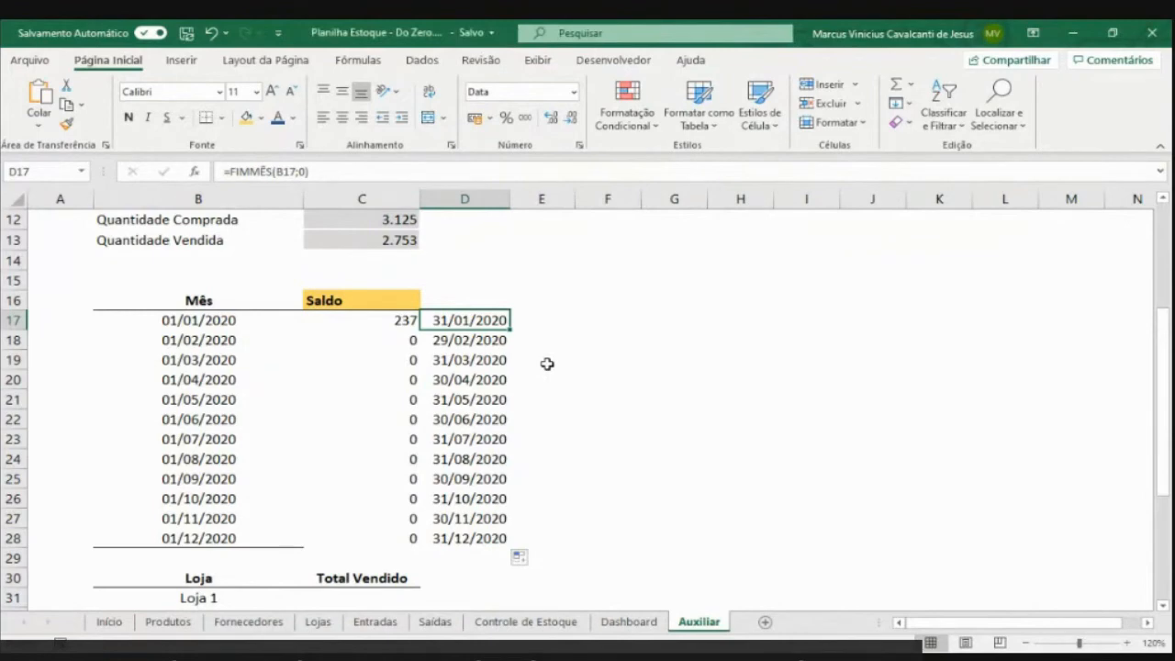
{"action": "left_click", "coordinate": [403, 320]}
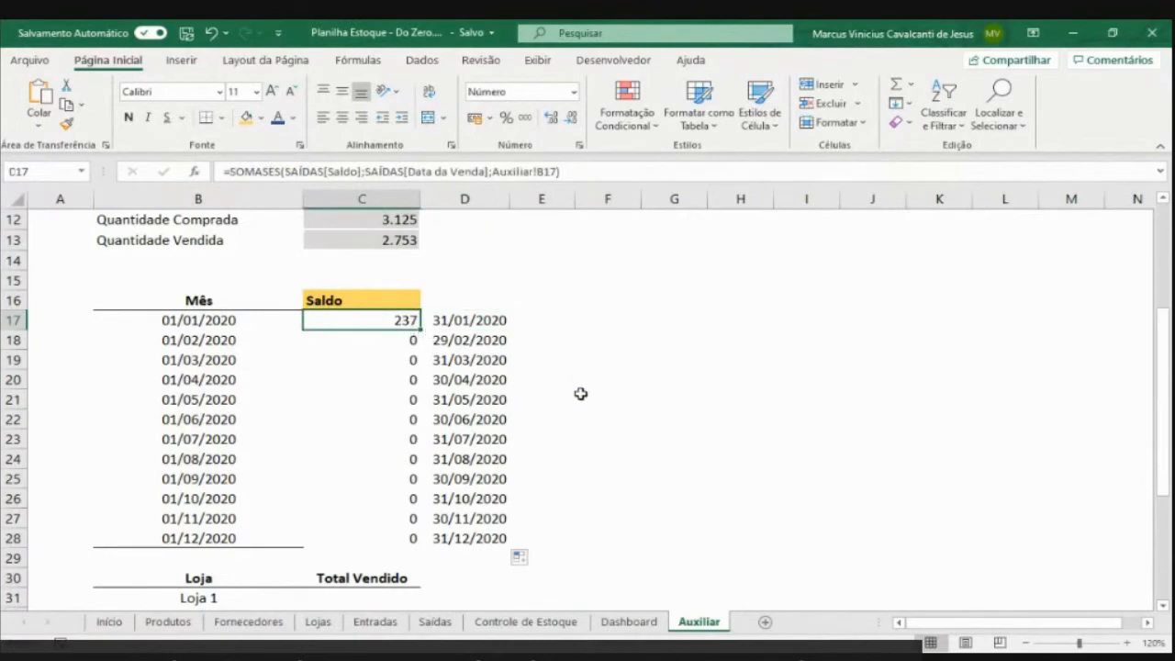
{"action": "type", "text": "="}
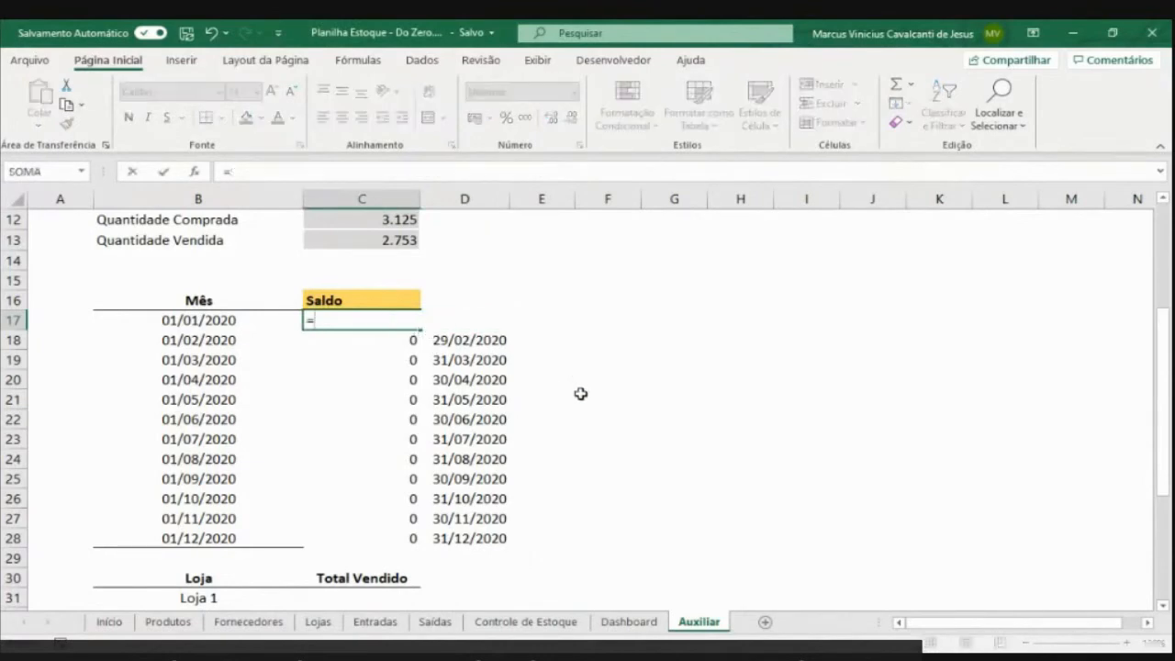
{"action": "key", "text": "Escape"}
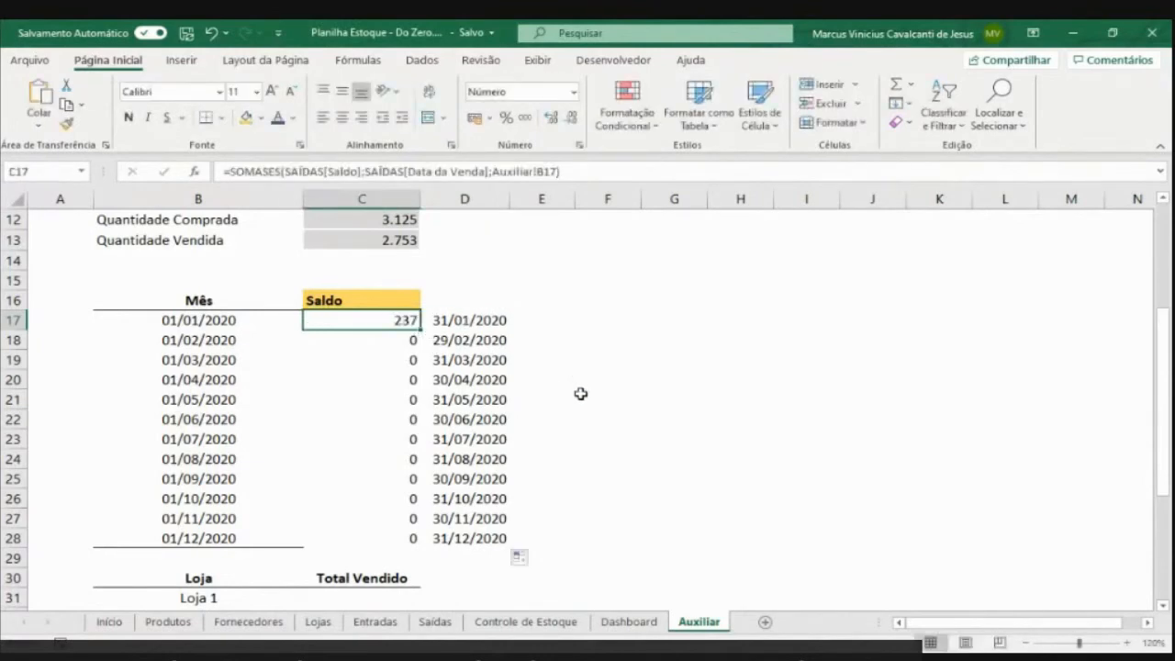
Replace the date criterion of the SOMASES formula in C17 with ">="&B17
{"action": "key", "text": "F2"}
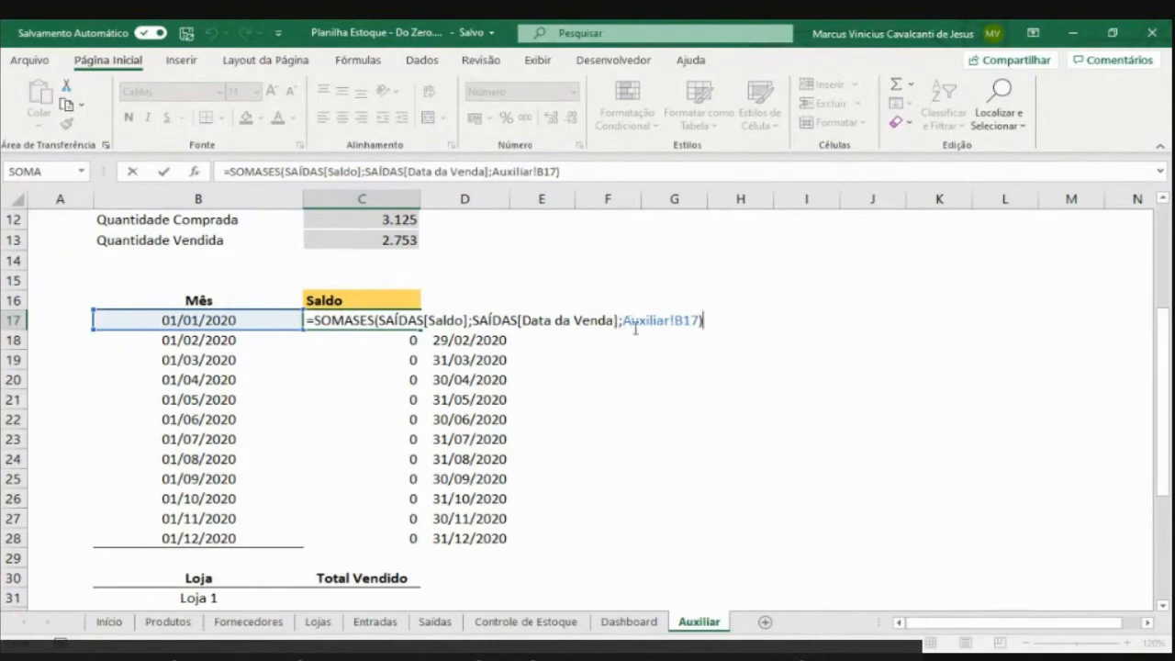
{"action": "key", "text": "BackSpace"}
{"action": "key", "text": "BackSpace"}
{"action": "key", "text": "BackSpace"}
{"action": "key", "text": "BackSpace"}
{"action": "key", "text": "BackSpace"}
{"action": "key", "text": "BackSpace"}
{"action": "key", "text": "BackSpace"}
{"action": "key", "text": "BackSpace"}
{"action": "key", "text": "BackSpace"}
{"action": "key", "text": "BackSpace"}
{"action": "key", "text": "BackSpace"}
{"action": "key", "text": "BackSpace"}
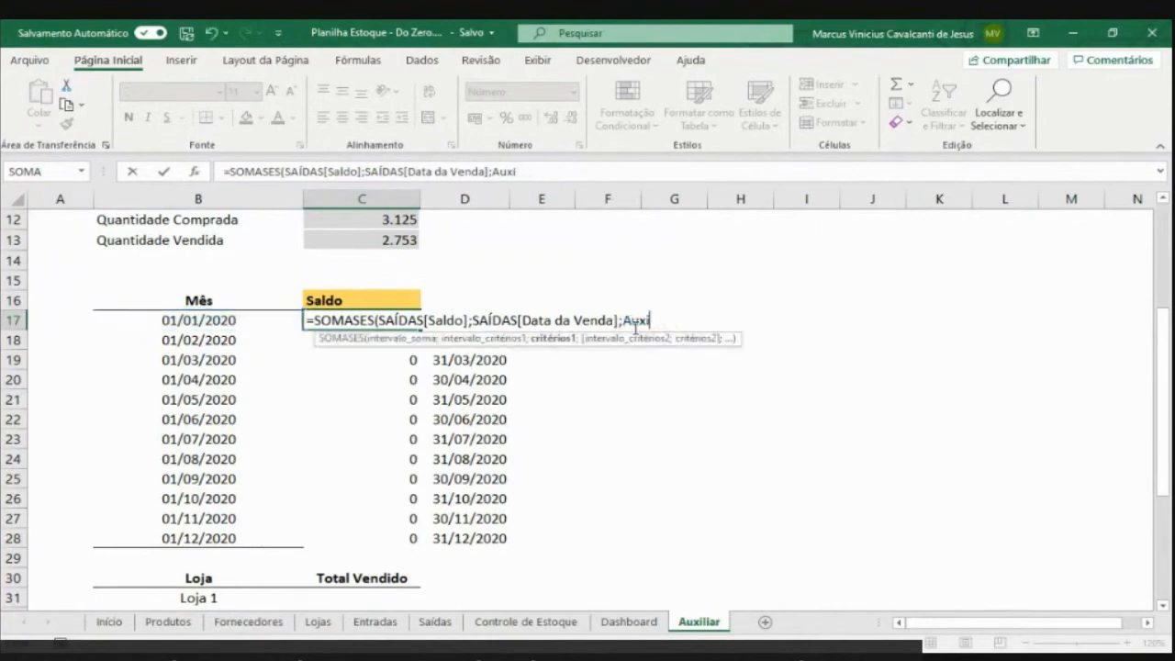
{"action": "key", "text": "BackSpace"}
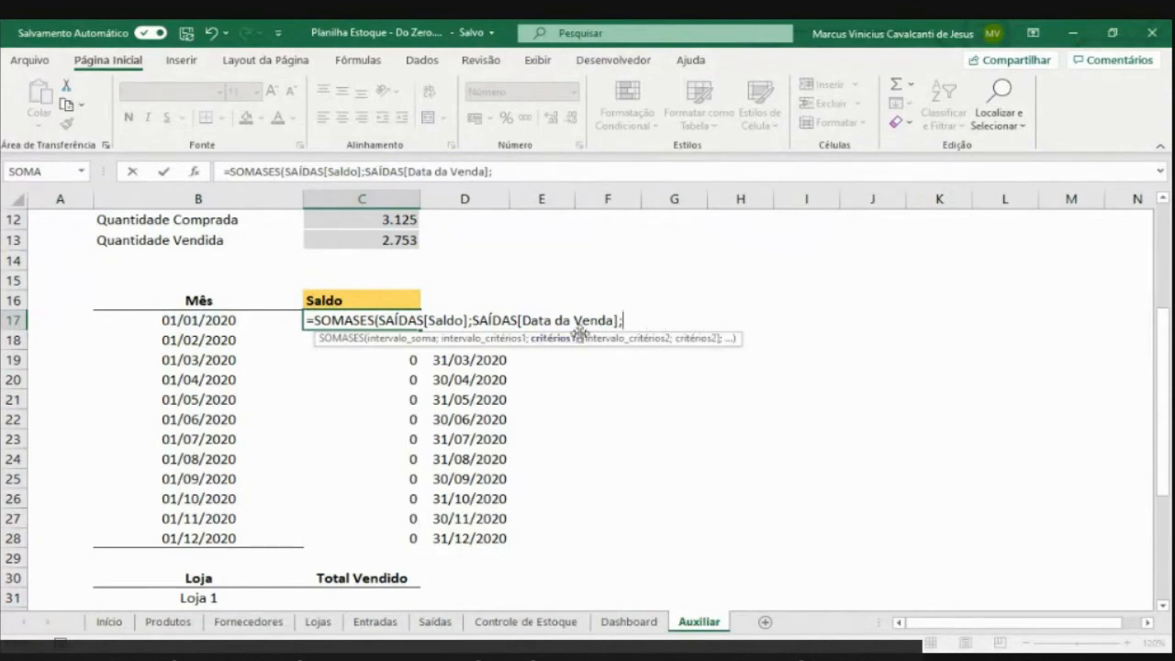
{"action": "type", "text": "\">=\"&"}
{"action": "key", "text": "Left"}
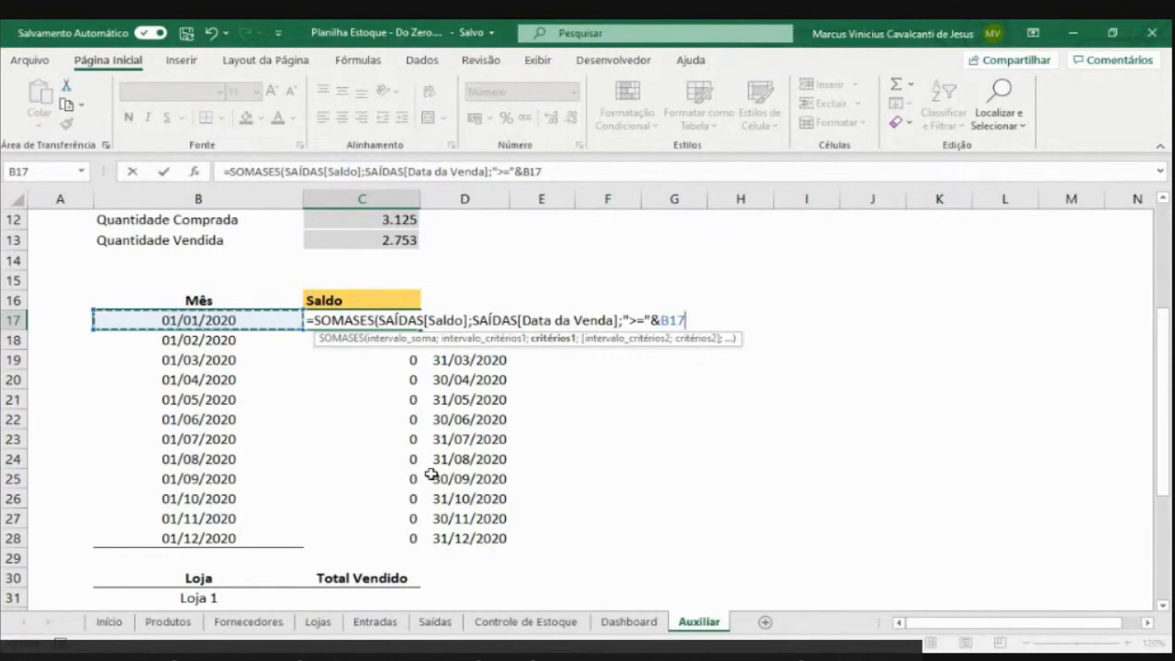
Add the Data da Venda column of the Saídas table as the second criteria range of the C17 formula
{"action": "type", "text": ";"}
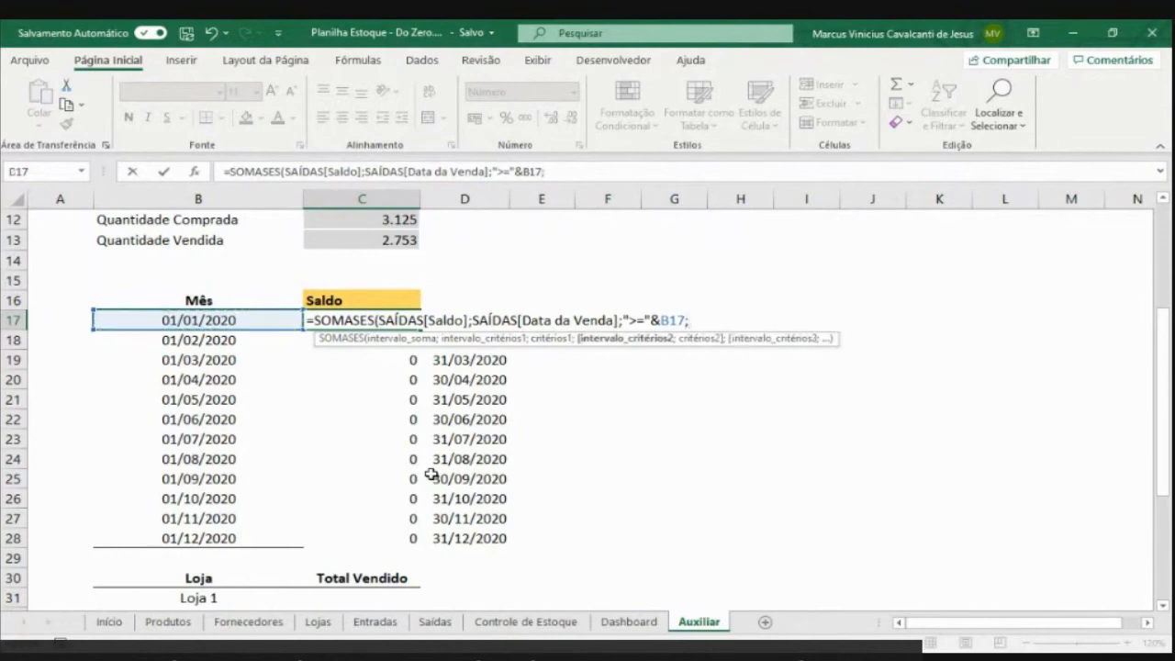
{"action": "left_click", "coordinate": [424, 628]}
{"action": "left_click", "coordinate": [119, 302]}
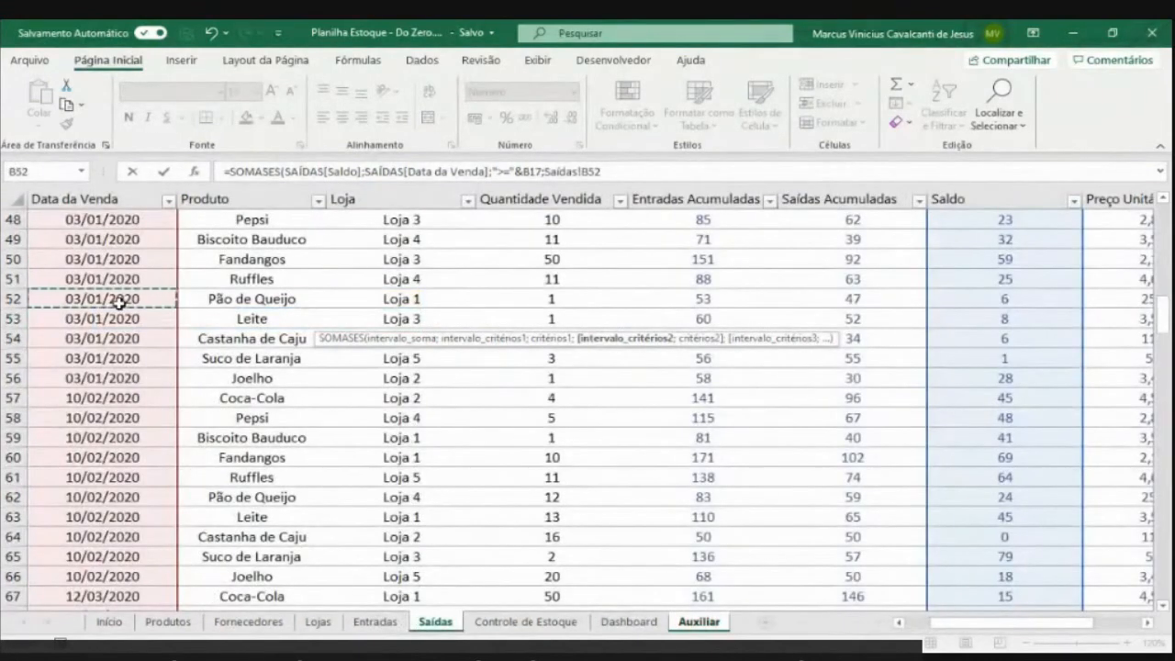
{"action": "key", "text": "ctrl+space"}
{"action": "type", "text": ";"}
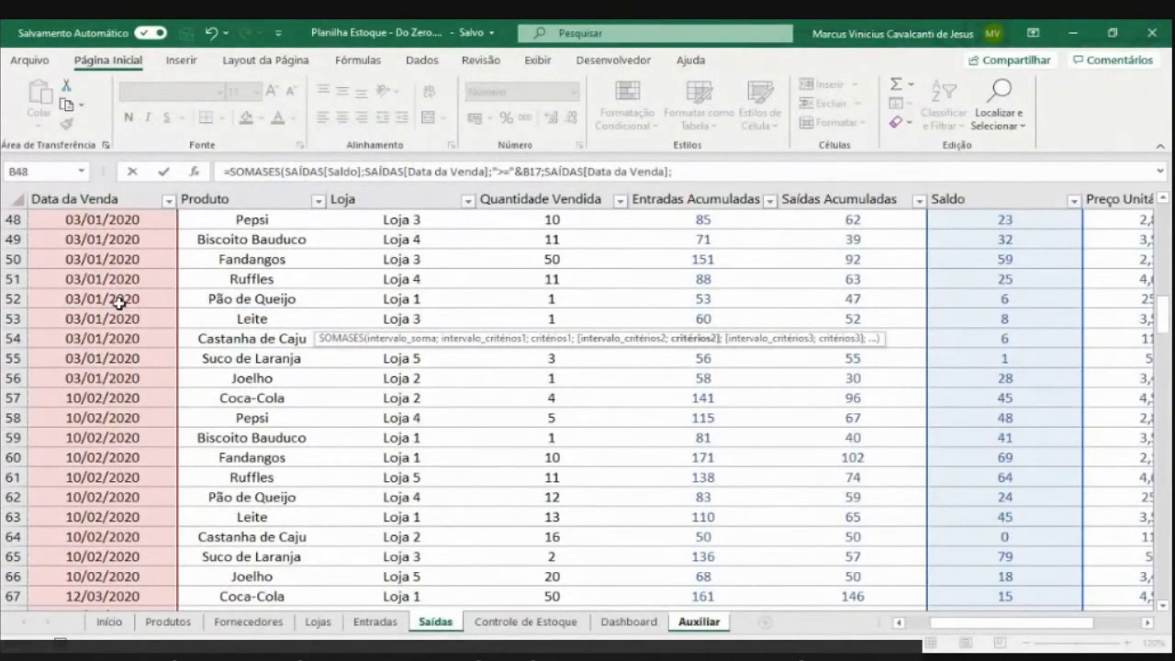
Return to the Auxiliar sheet and begin the second date criterion of the C17 formula with "<="&, removing the stray sheet reference
{"action": "left_click", "coordinate": [698, 623]}
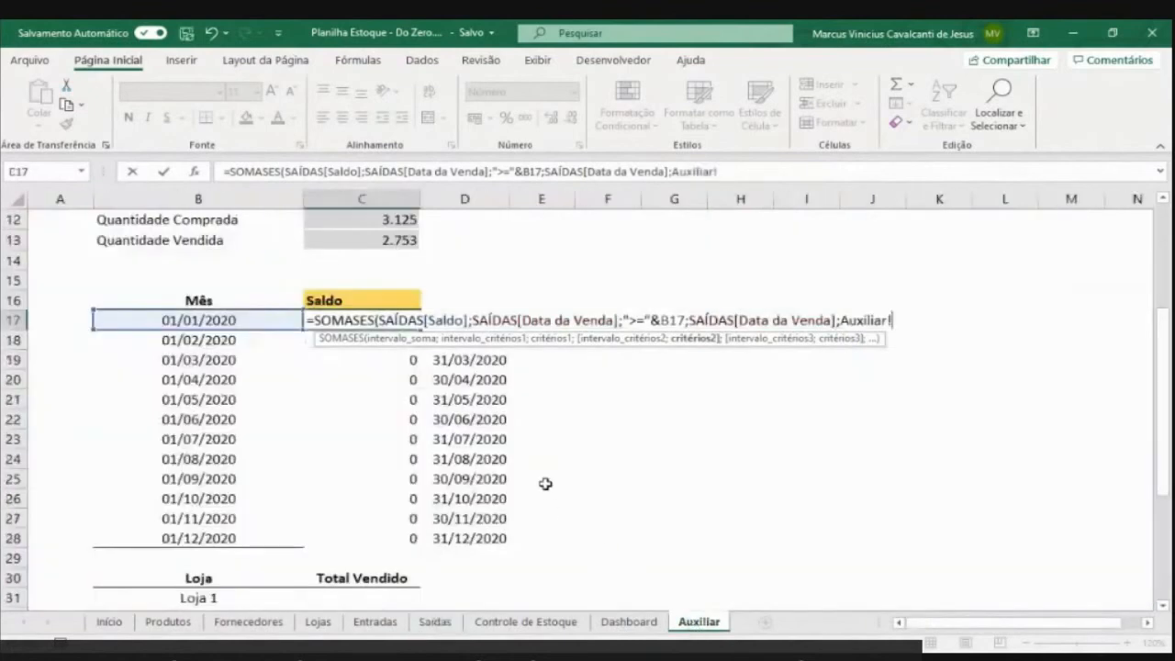
{"action": "key", "text": "BackSpace"}
{"action": "key", "text": "BackSpace"}
{"action": "key", "text": "BackSpace"}
{"action": "key", "text": "BackSpace"}
{"action": "key", "text": "BackSpace"}
{"action": "key", "text": "BackSpace"}
{"action": "key", "text": "BackSpace"}
{"action": "key", "text": "BackSpace"}
{"action": "key", "text": "BackSpace"}
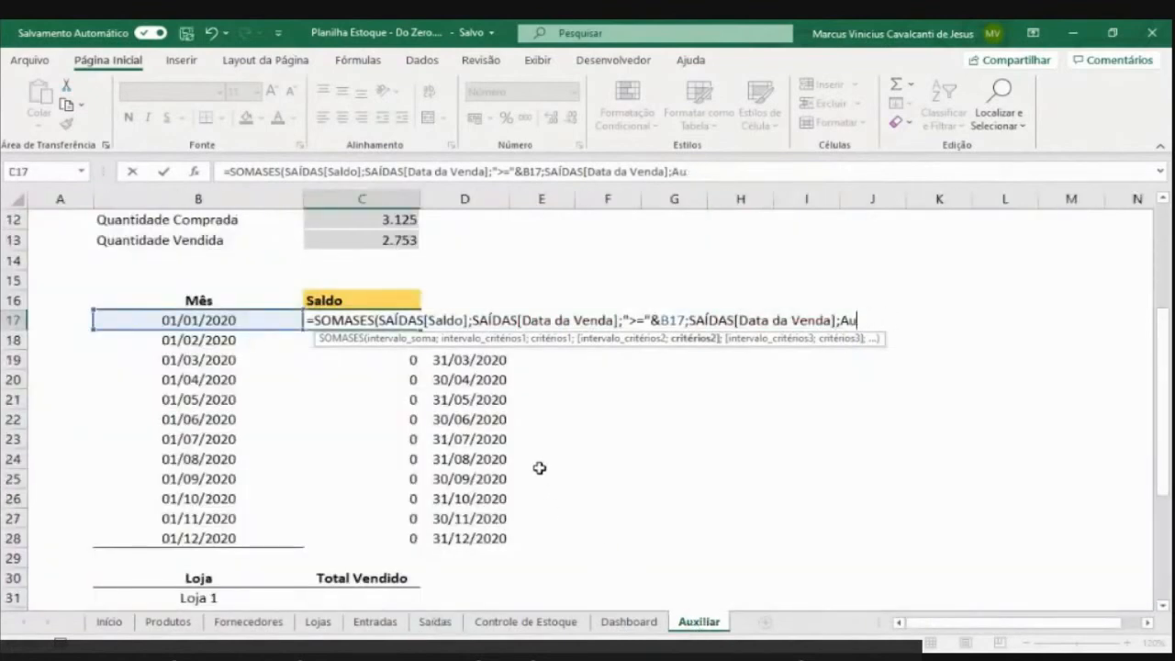
{"action": "type", "text": "\"<=\"&"}
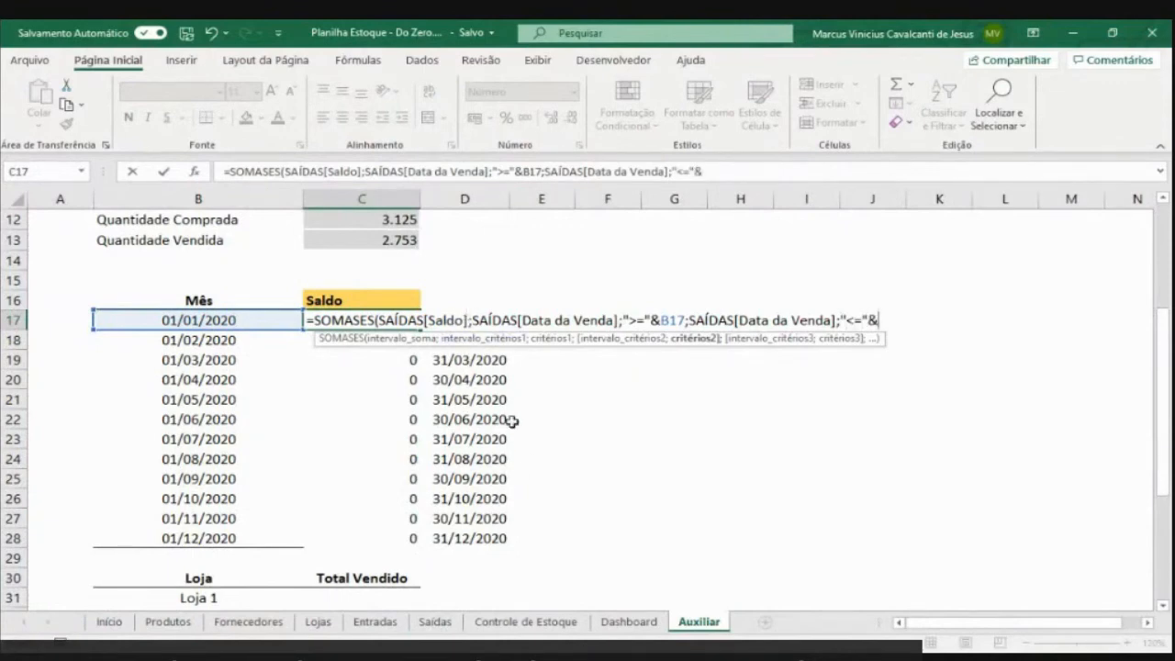
Complete the second criterion in C17 with FIMMÊS(Auxiliar!B17;0), close the SOMASES formula and fill it down to C28
{"action": "type", "text": "FIM"}
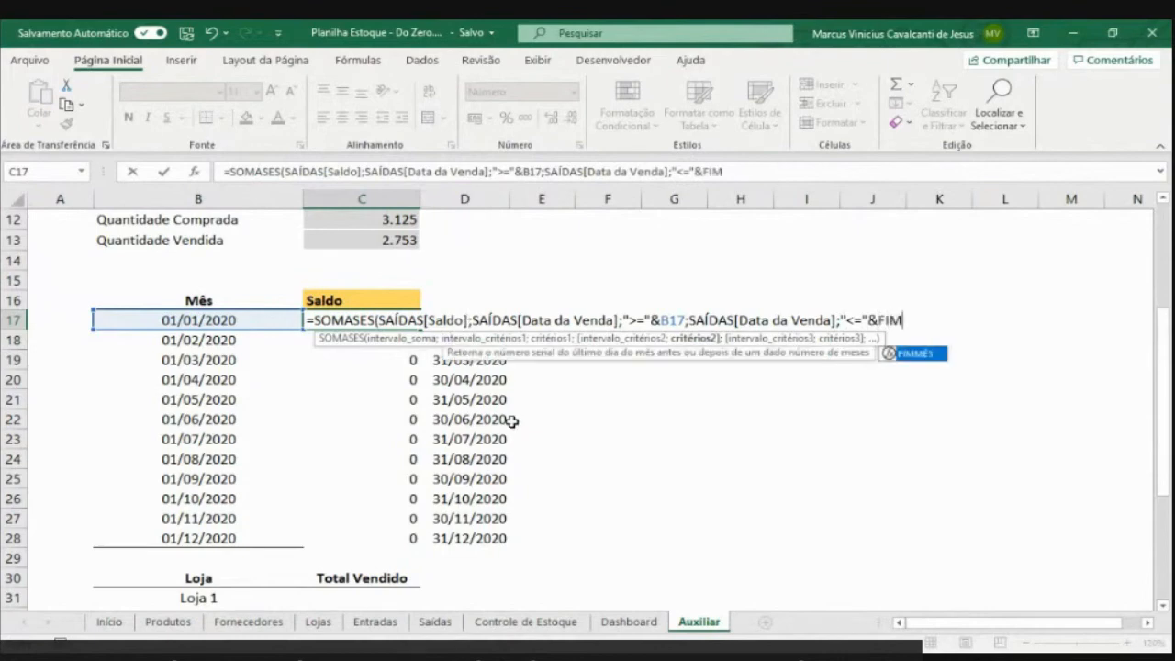
{"action": "key", "text": "Tab"}
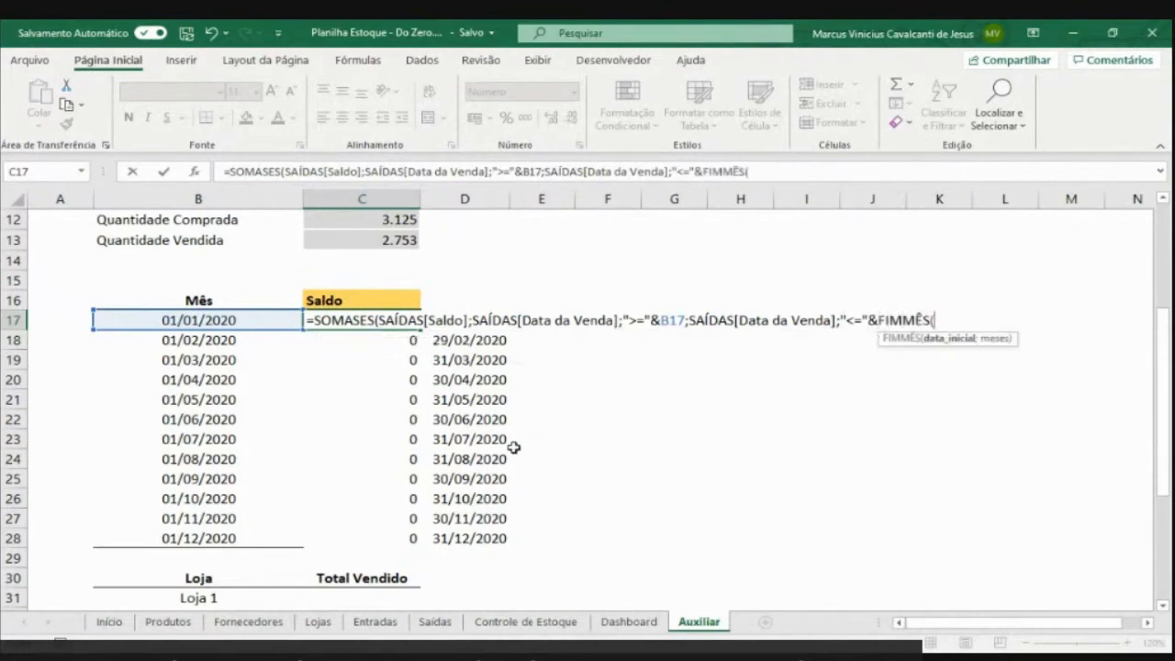
{"action": "left_click", "coordinate": [261, 320]}
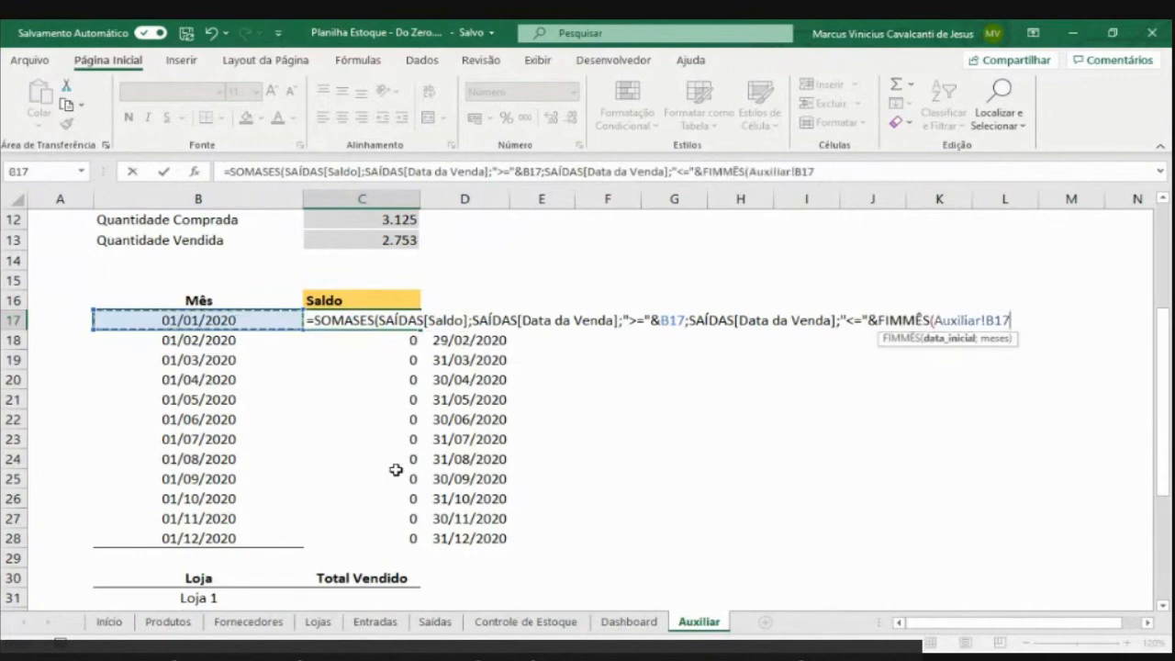
{"action": "type", "text": ";"}
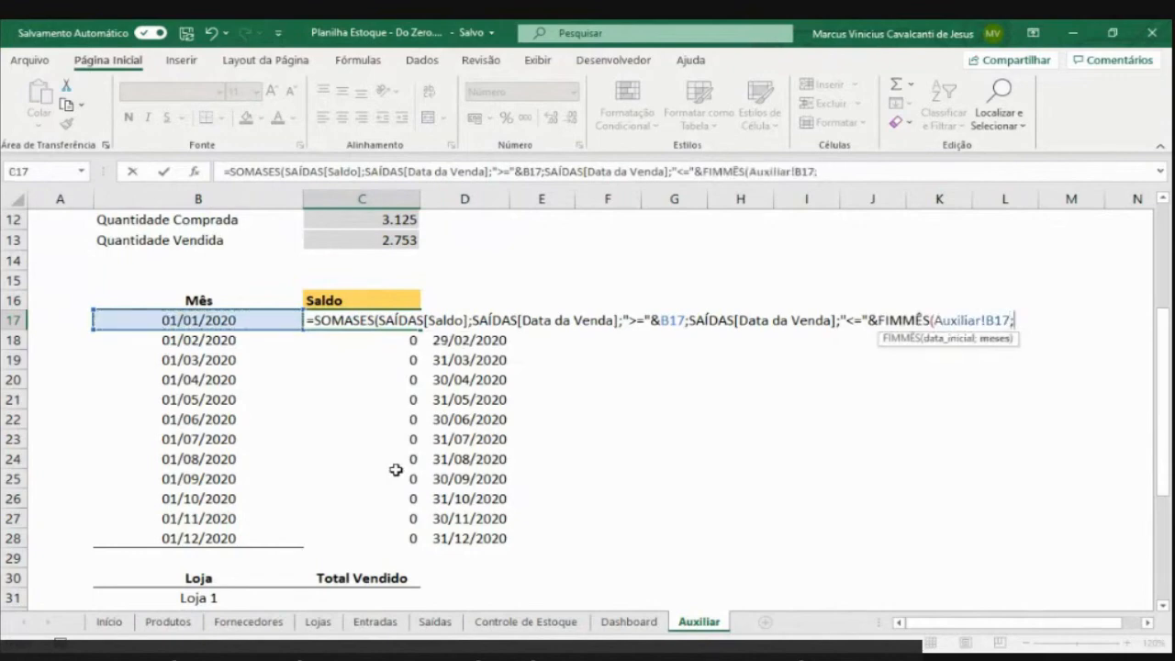
{"action": "type", "text": "0)"}
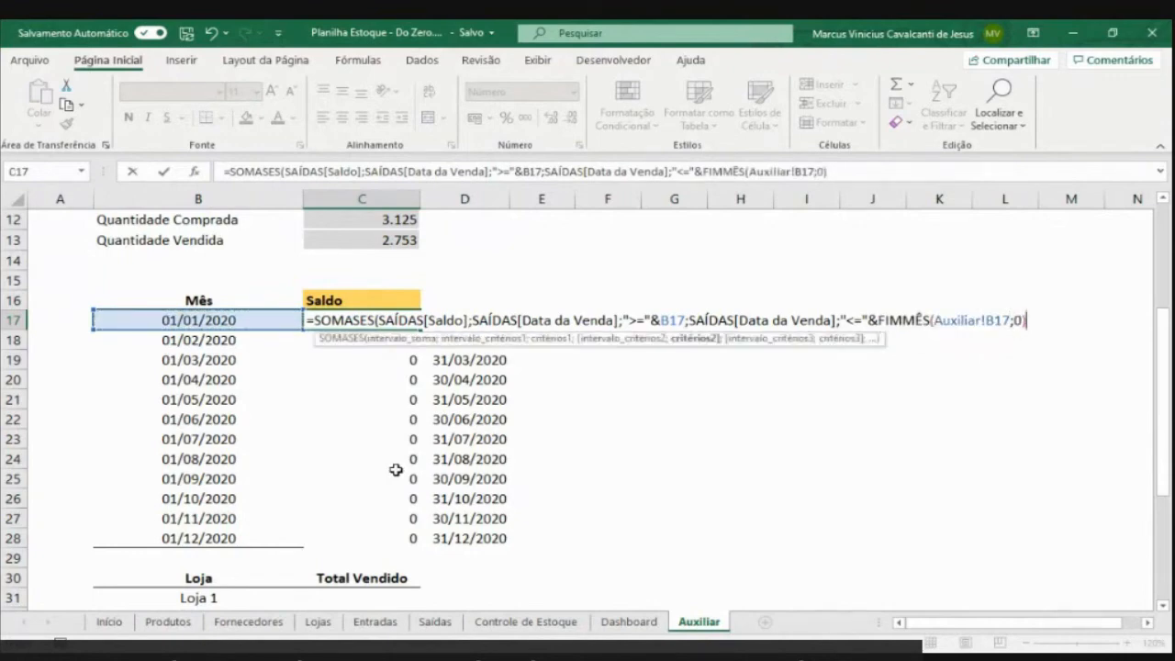
{"action": "left_click_drag", "start_coordinate": [378, 321], "coordinate": [1026, 321]}
{"action": "left_click", "coordinate": [1029, 323]}
{"action": "type", "text": ")"}
{"action": "key", "text": "Return"}
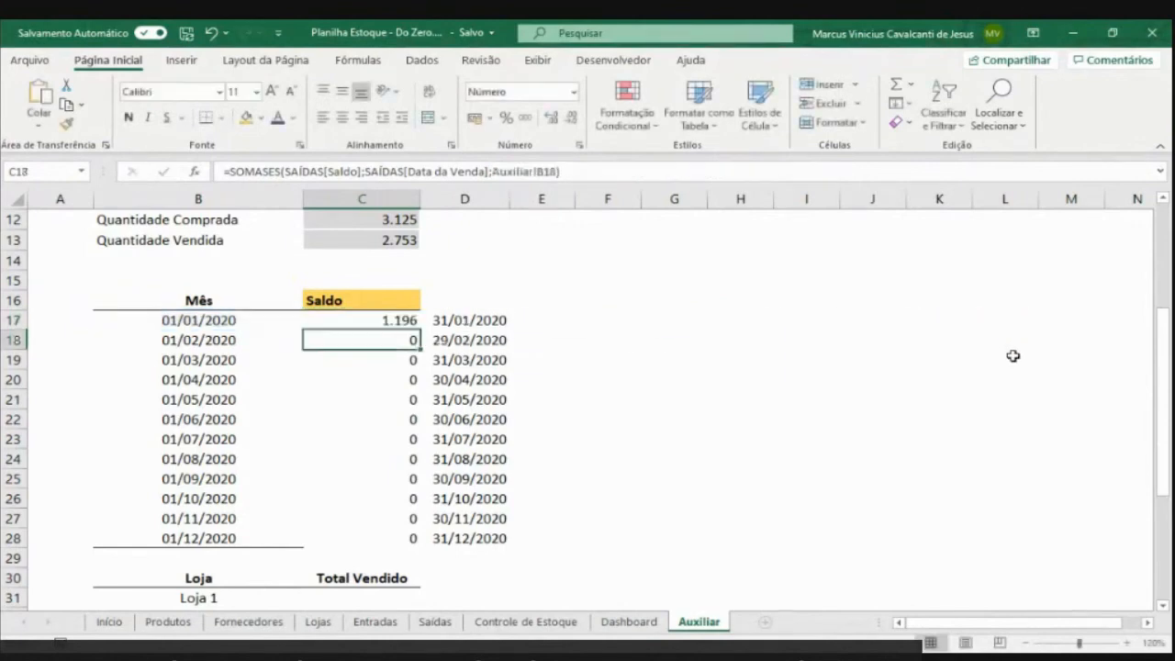
{"action": "key", "text": "Up"}
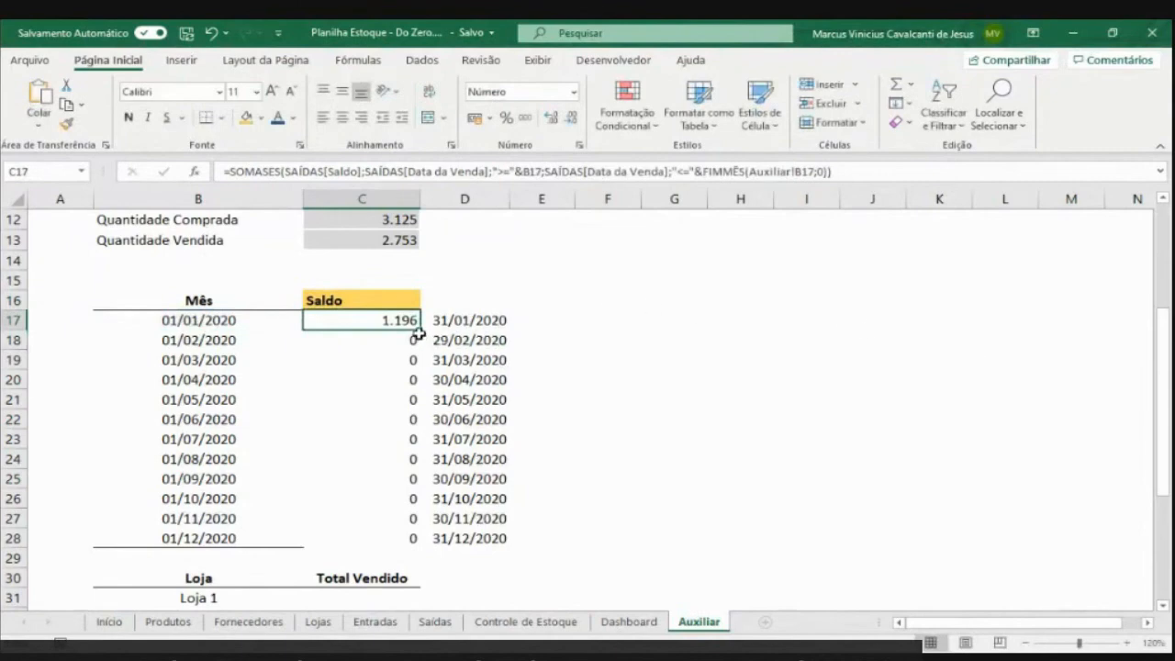
{"action": "double_click", "coordinate": [422, 330]}
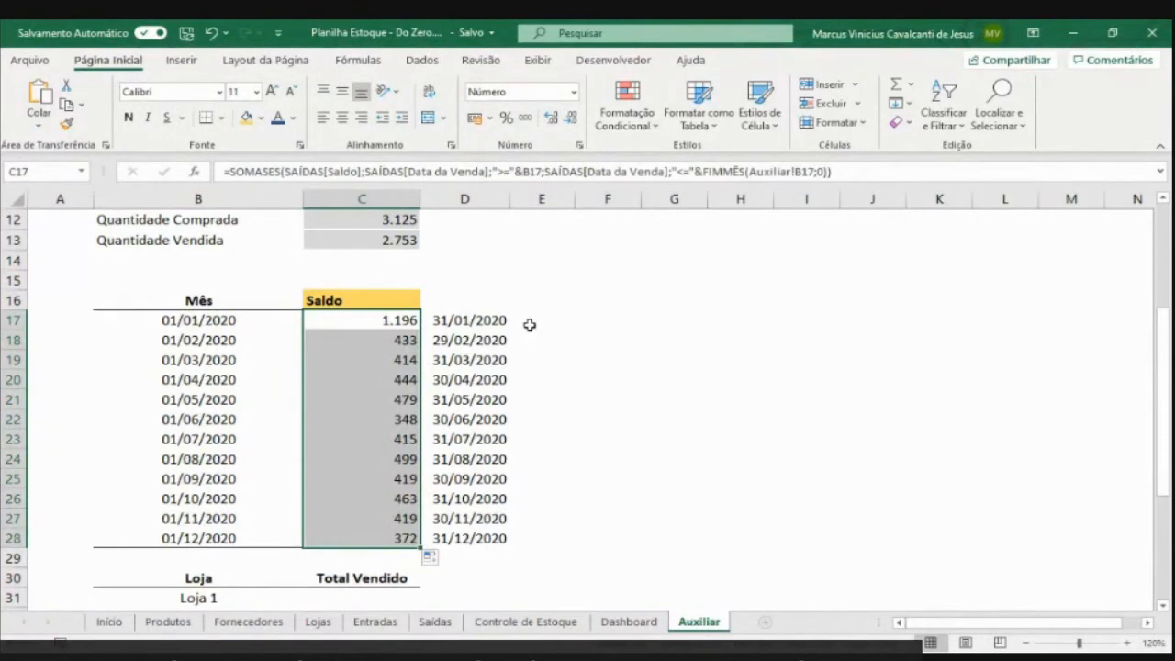
Compare the December Saldo in C28 with Qtd. Produtos em Estoque in C7, and check the January Saldo in C17
{"action": "scroll", "coordinate": [488, 343], "scroll_direction": "up", "scroll_amount": 2}
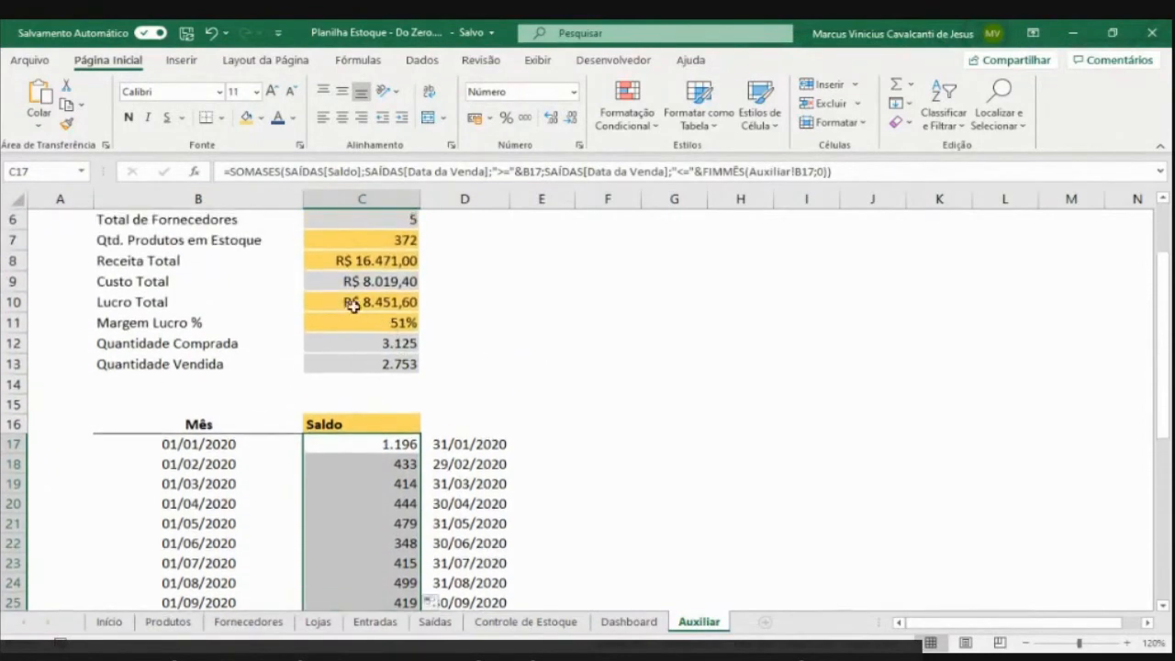
{"action": "scroll", "coordinate": [353, 306], "scroll_direction": "up", "scroll_amount": 1}
{"action": "left_click", "coordinate": [334, 303]}
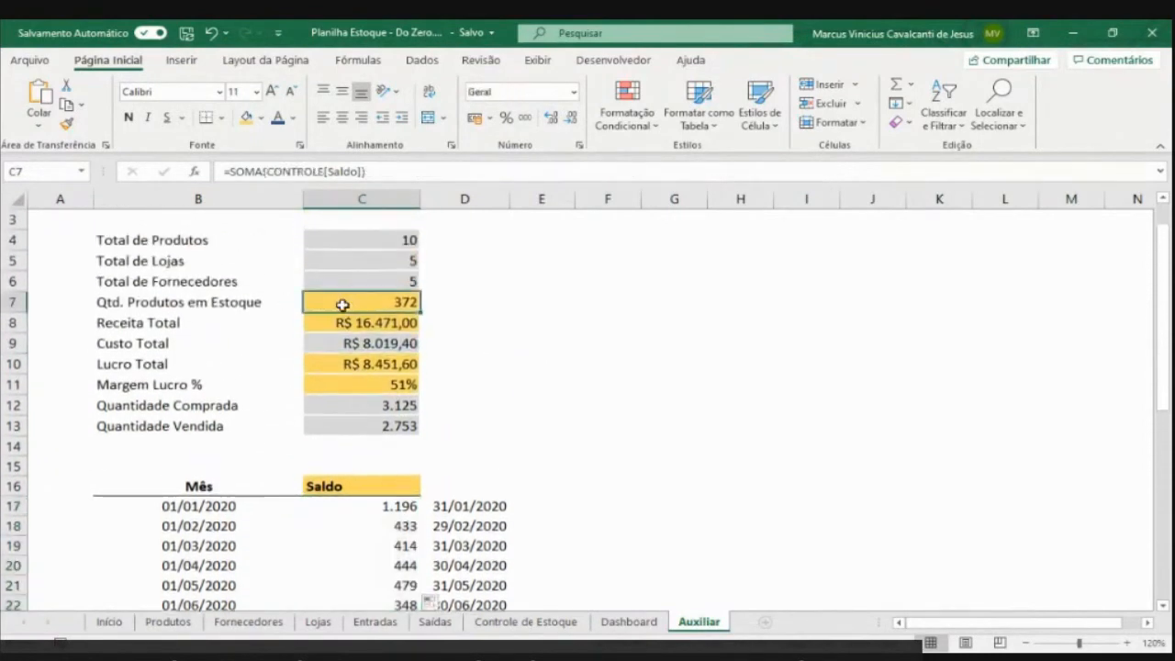
{"action": "scroll", "coordinate": [379, 406], "scroll_direction": "down", "scroll_amount": 4}
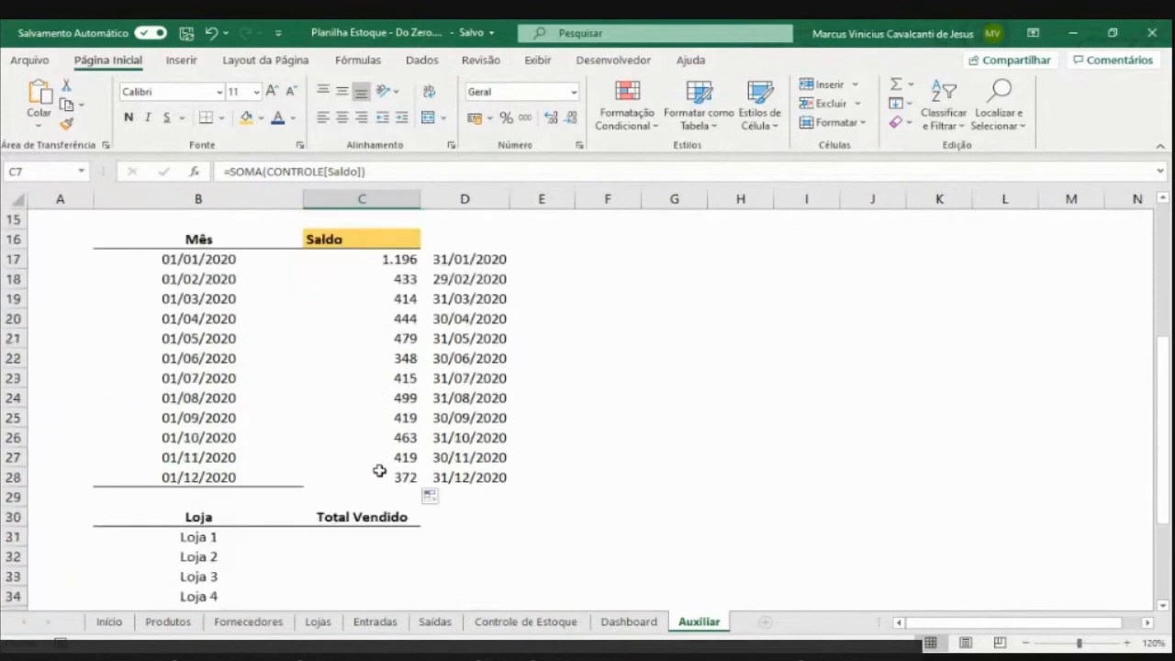
{"action": "left_click", "coordinate": [379, 472]}
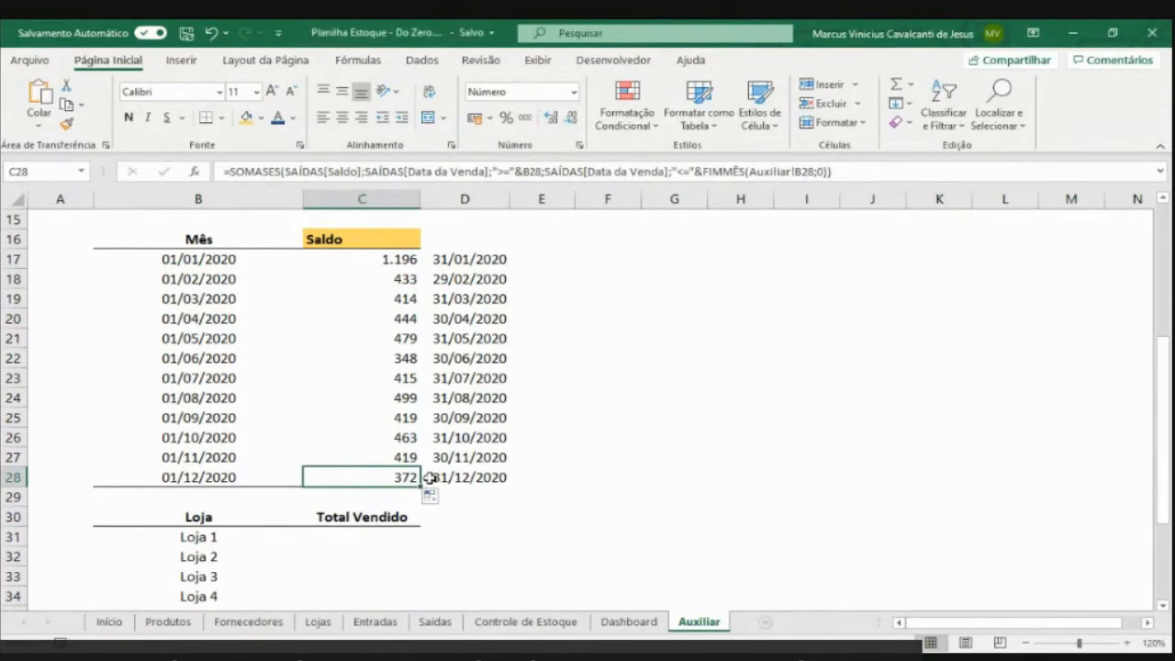
{"action": "scroll", "coordinate": [431, 477], "scroll_direction": "up", "scroll_amount": 1}
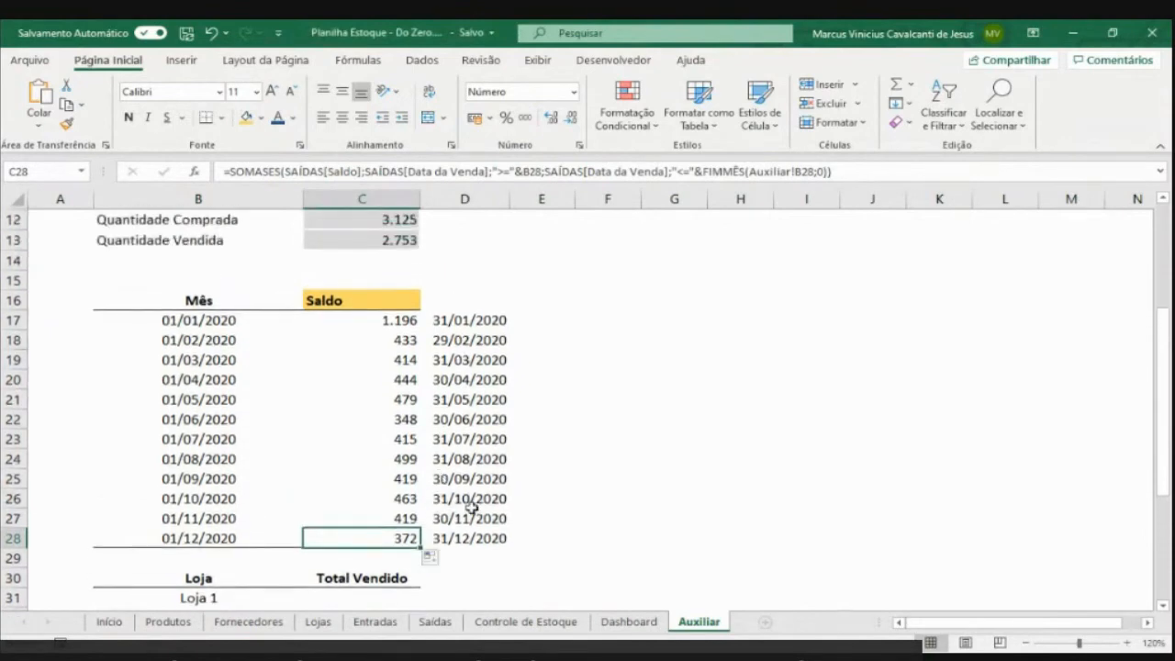
{"action": "left_click", "coordinate": [401, 320]}
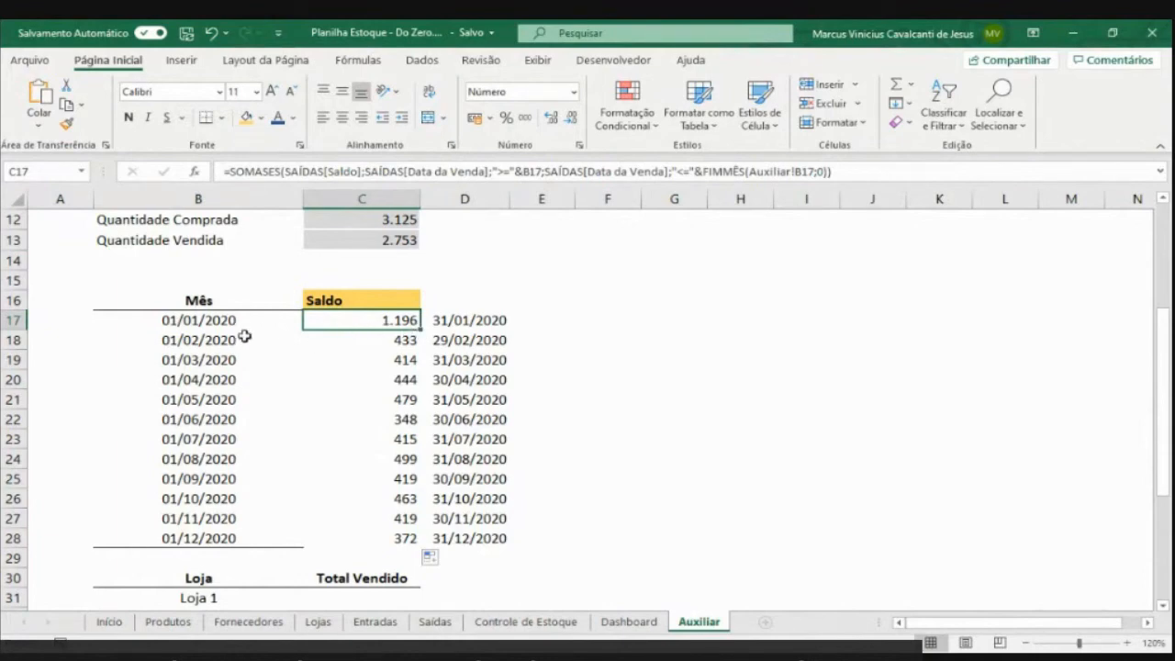
Insert a 2D line chart of the monthly Saldo from the range B16:C28
{"action": "left_click_drag", "start_coordinate": [230, 302], "coordinate": [368, 538]}
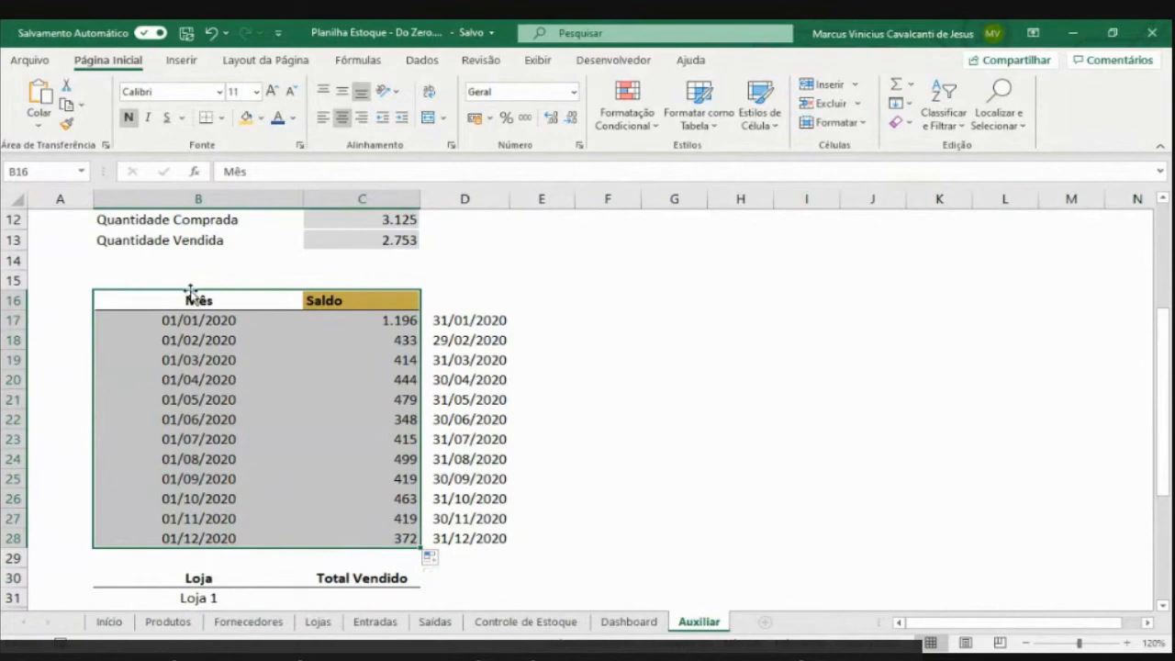
{"action": "left_click_drag", "start_coordinate": [189, 299], "coordinate": [346, 534]}
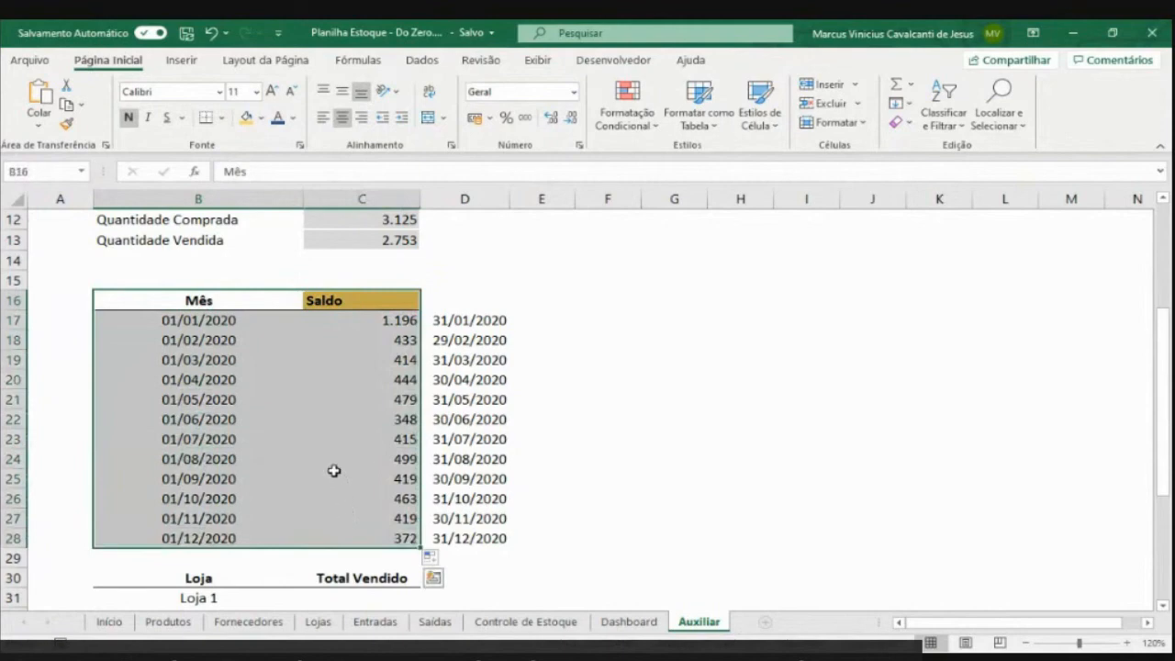
{"action": "left_click", "coordinate": [182, 60]}
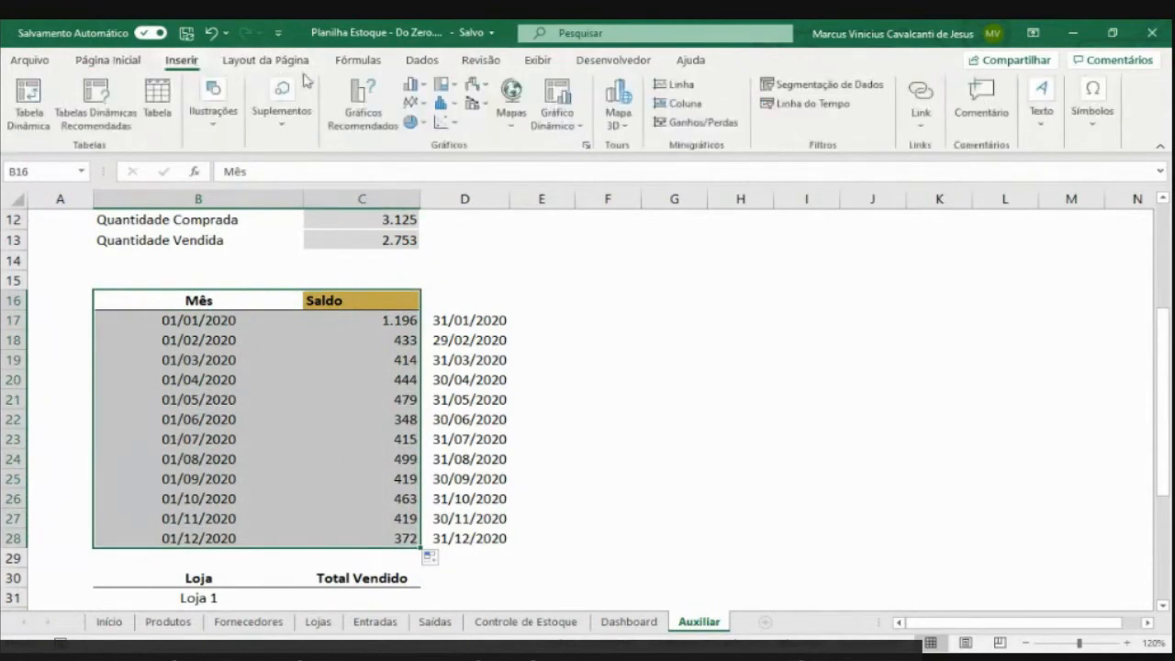
{"action": "left_click", "coordinate": [412, 102]}
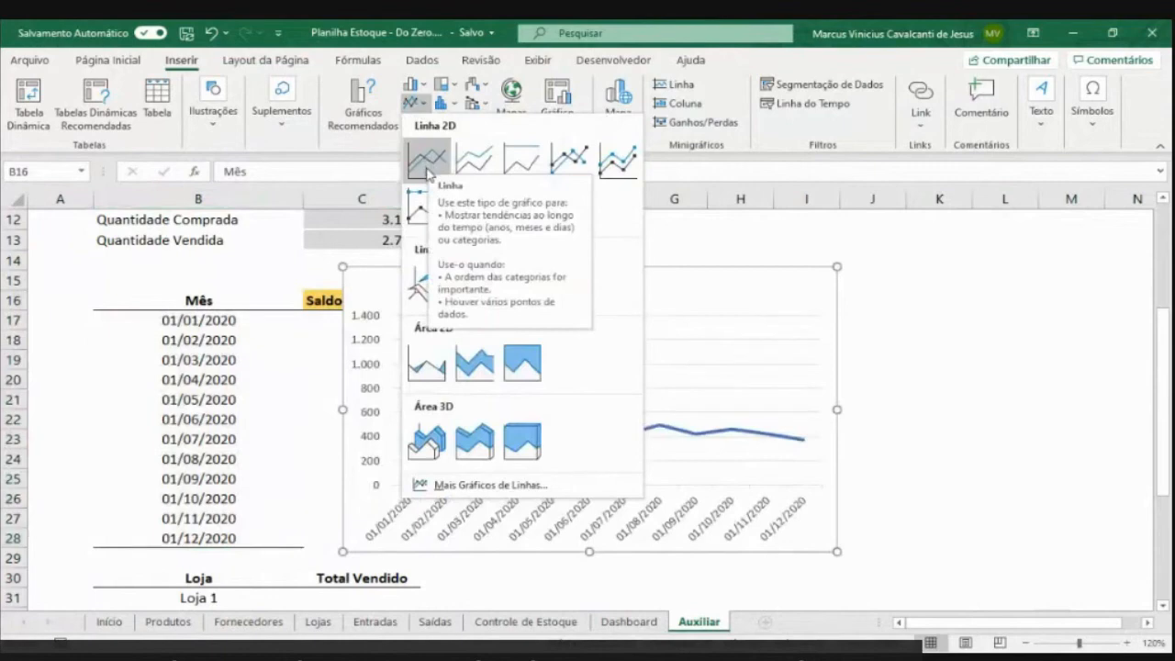
{"action": "left_click", "coordinate": [428, 171]}
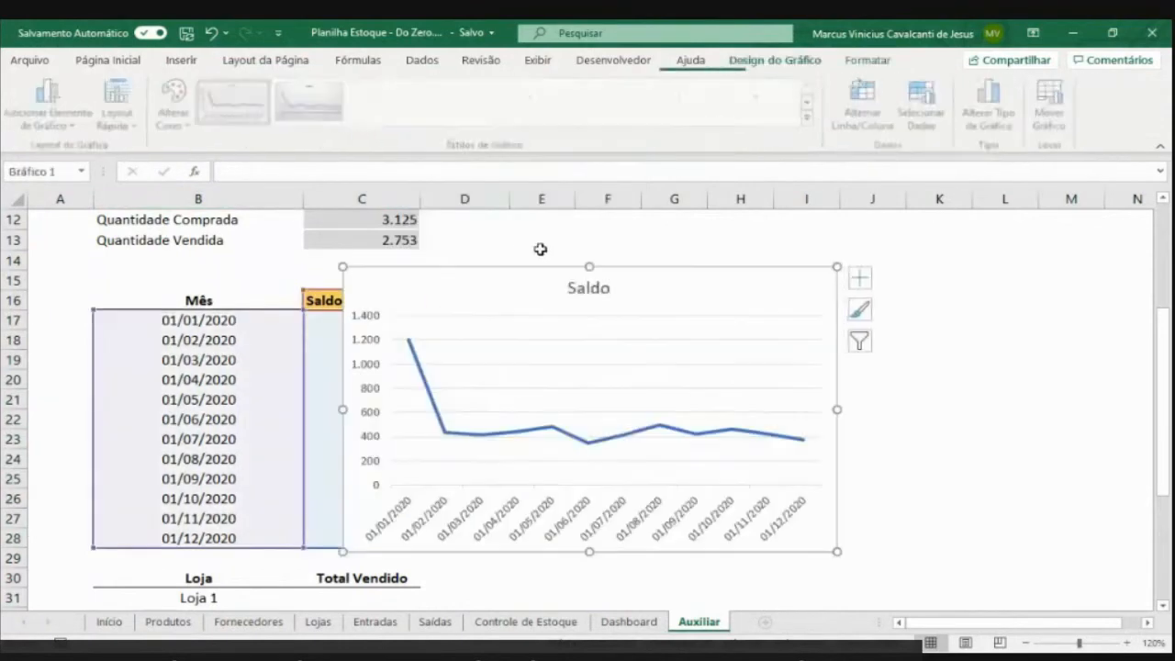
Place the Saldo chart beside the monthly table, clear of the end dates in column D, and reduce its height
{"action": "left_click_drag", "start_coordinate": [517, 270], "coordinate": [707, 265]}
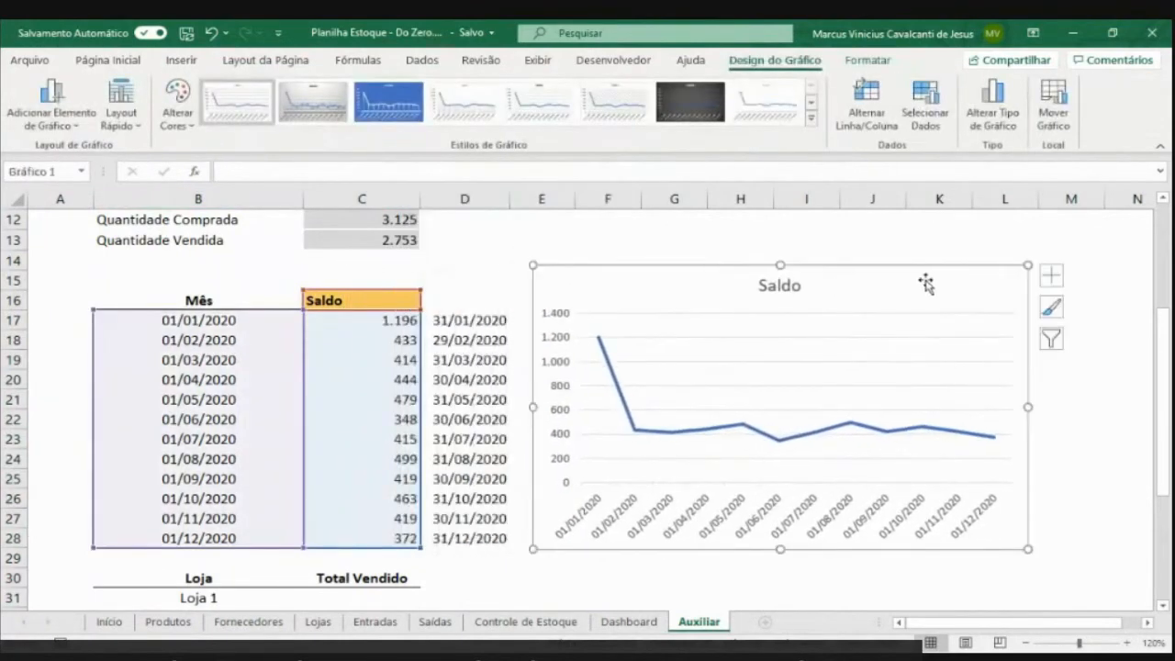
{"action": "left_click_drag", "start_coordinate": [1028, 265], "coordinate": [1026, 347]}
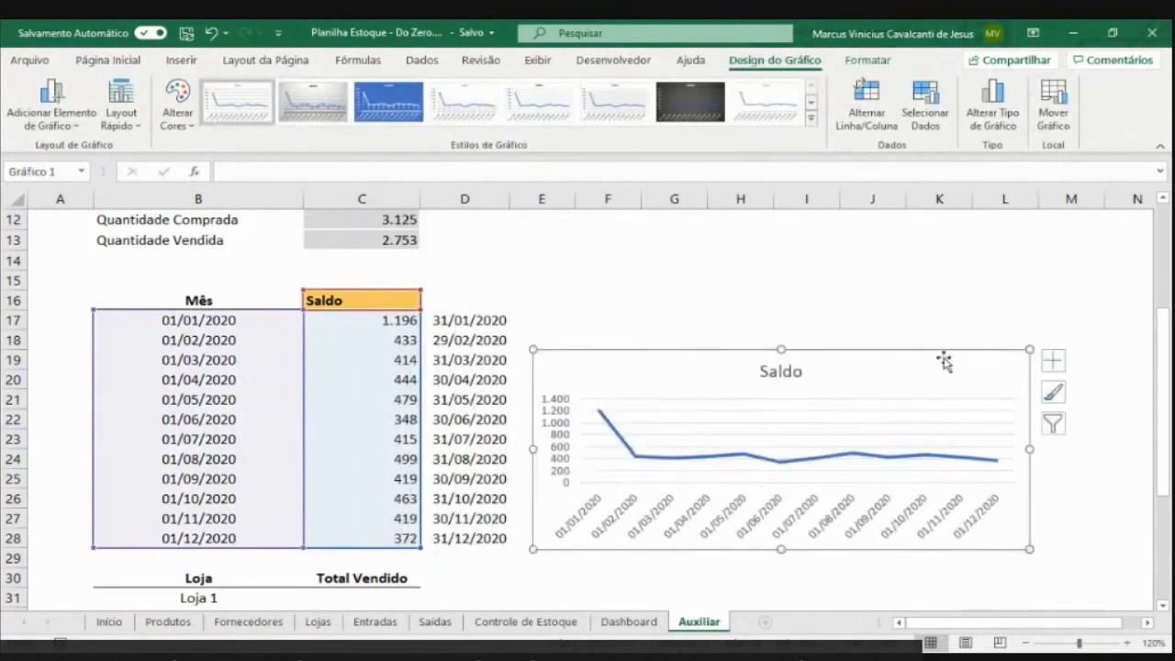
{"action": "left_click_drag", "start_coordinate": [937, 353], "coordinate": [934, 341]}
{"action": "left_click_drag", "start_coordinate": [1023, 334], "coordinate": [1023, 318]}
Format the Mês dates in B17:B28 with the mar-12 date type
{"action": "left_click", "coordinate": [231, 322]}
{"action": "left_click_drag", "start_coordinate": [231, 322], "coordinate": [241, 521]}
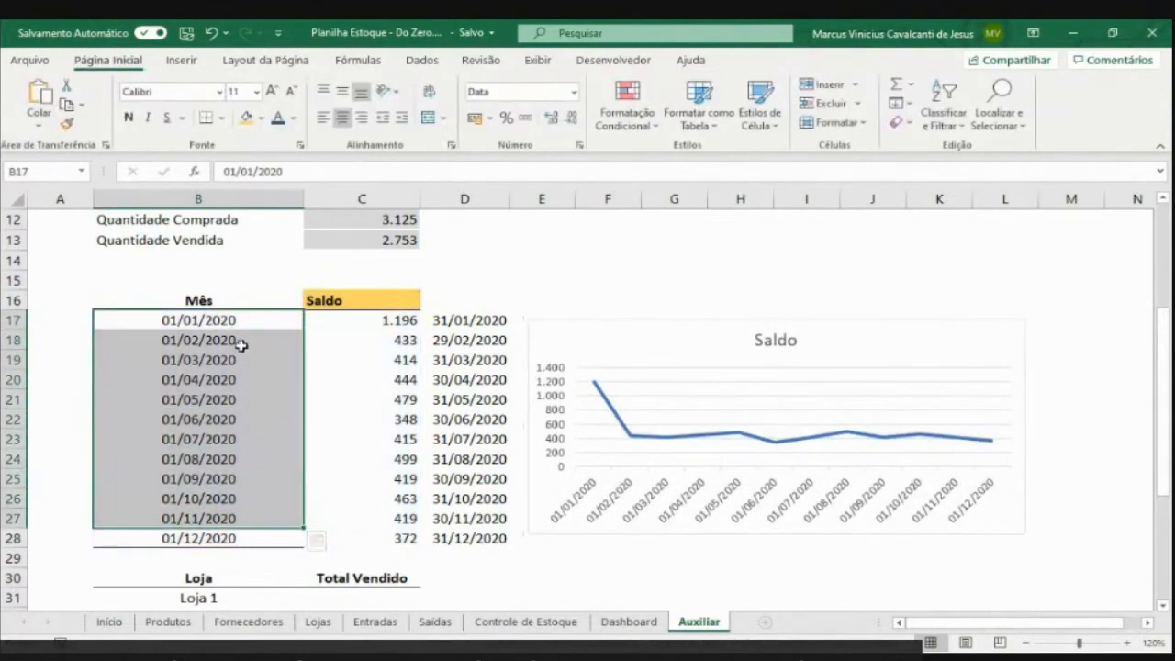
{"action": "left_click_drag", "start_coordinate": [236, 319], "coordinate": [268, 521]}
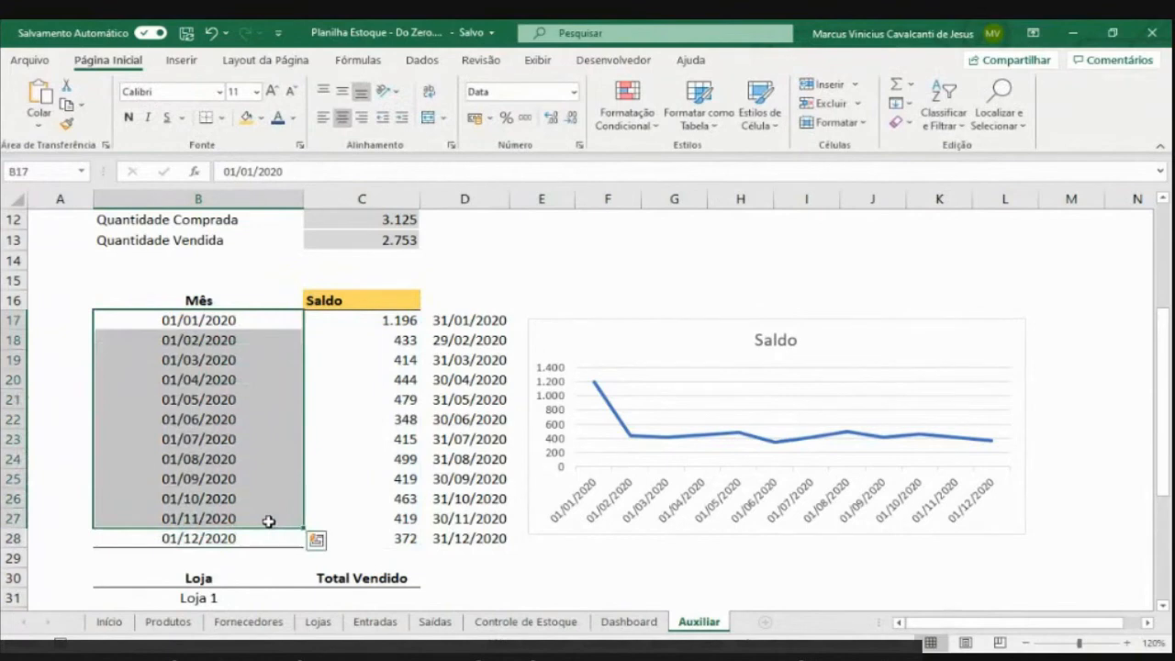
{"action": "left_click_drag", "start_coordinate": [243, 320], "coordinate": [267, 535]}
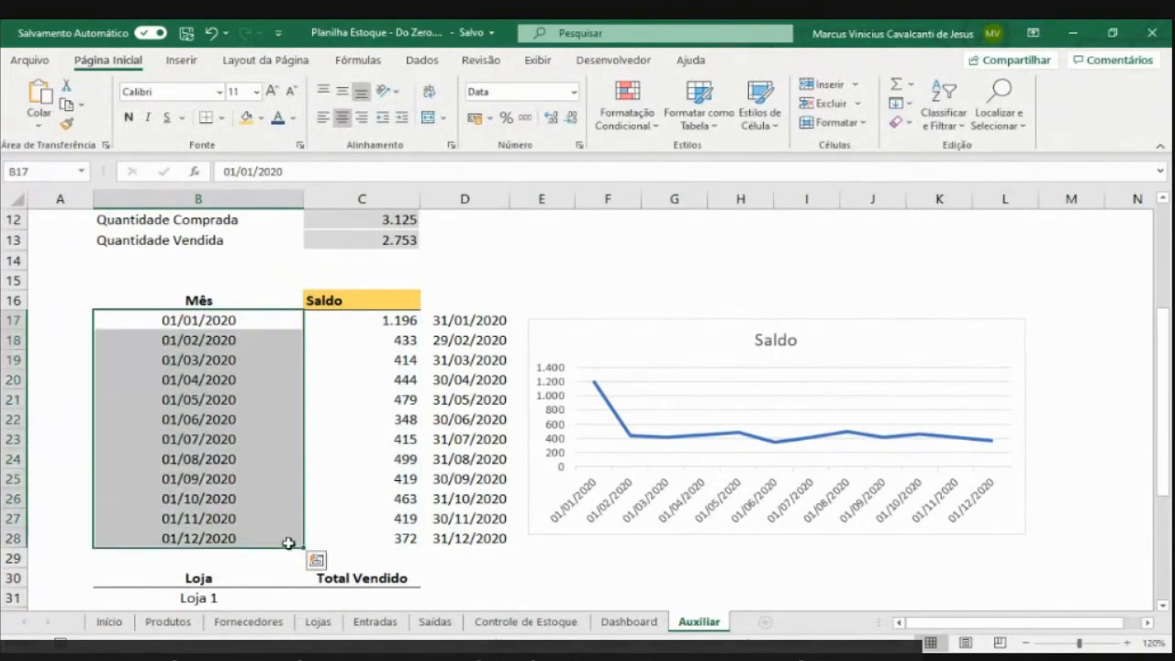
{"action": "key", "text": "ctrl+1"}
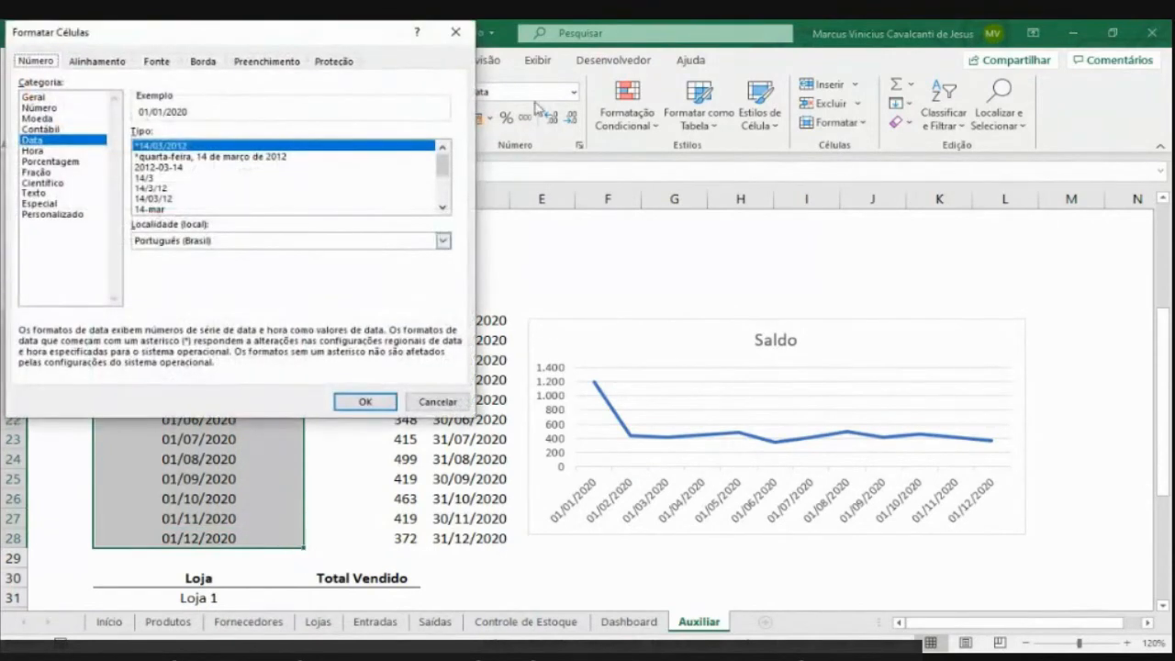
{"action": "left_click", "coordinate": [455, 33]}
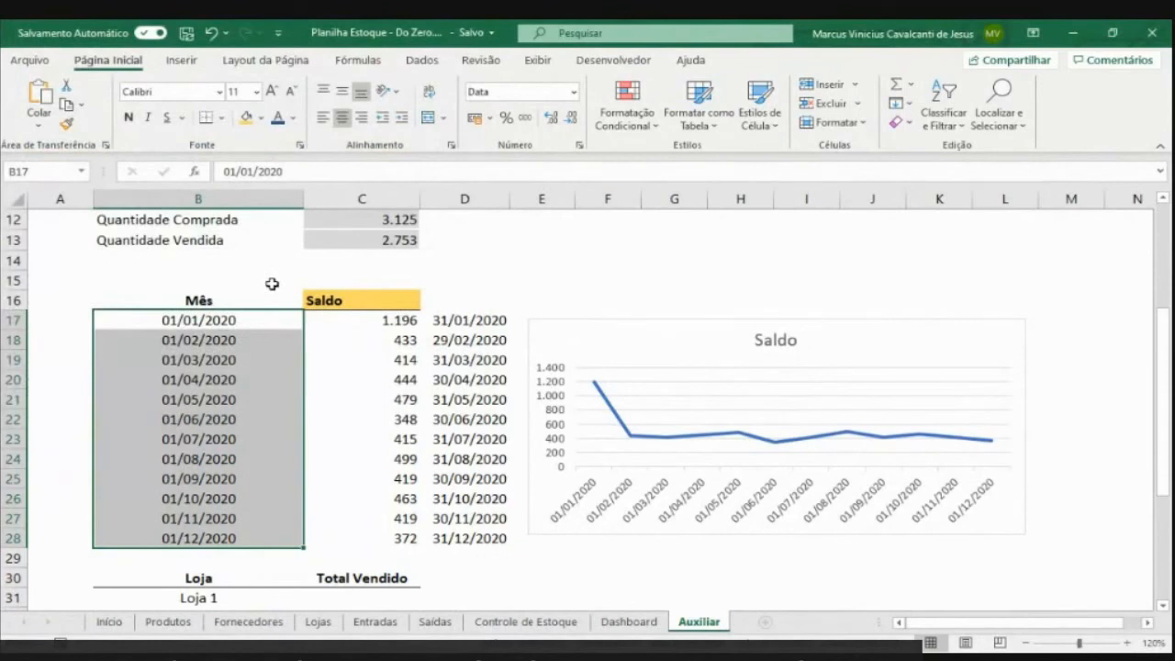
{"action": "key", "text": "ctrl+1"}
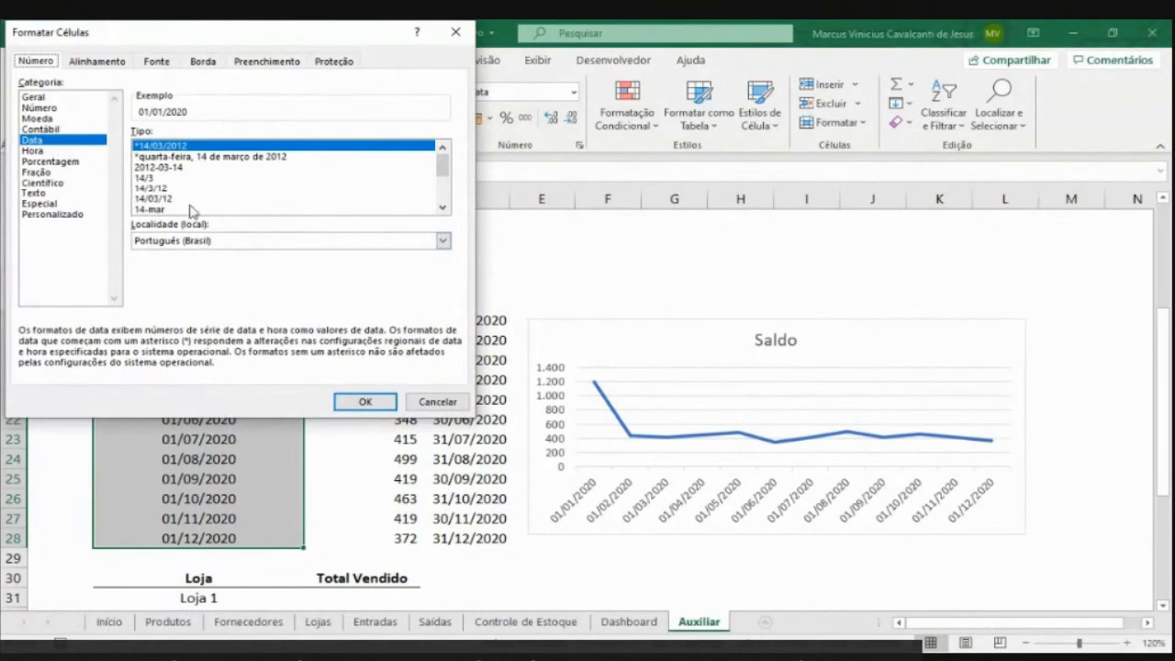
{"action": "left_click", "coordinate": [442, 208]}
{"action": "left_click", "coordinate": [442, 208]}
{"action": "left_click", "coordinate": [443, 208]}
{"action": "left_click", "coordinate": [442, 208]}
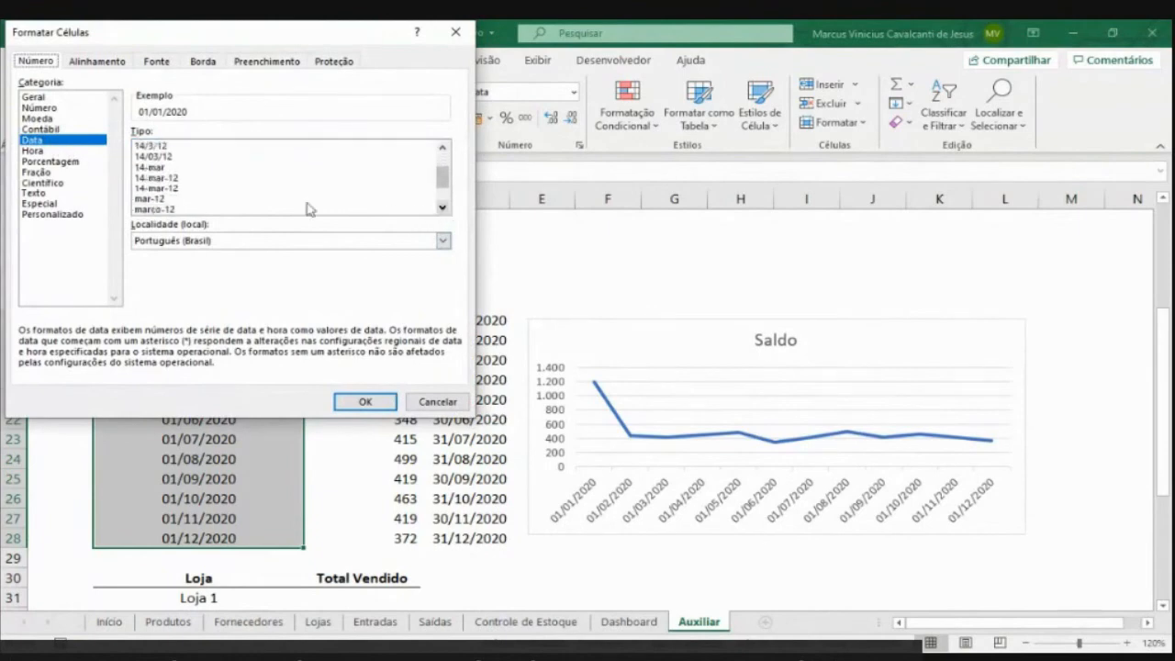
{"action": "left_click", "coordinate": [175, 199]}
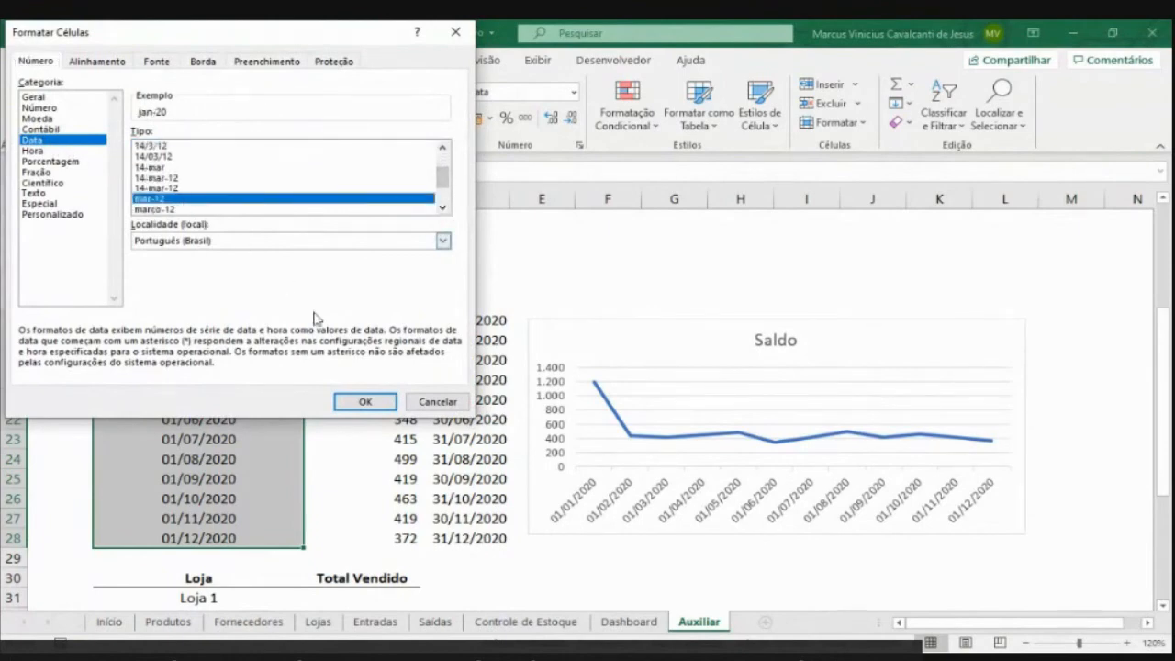
{"action": "left_click", "coordinate": [364, 401]}
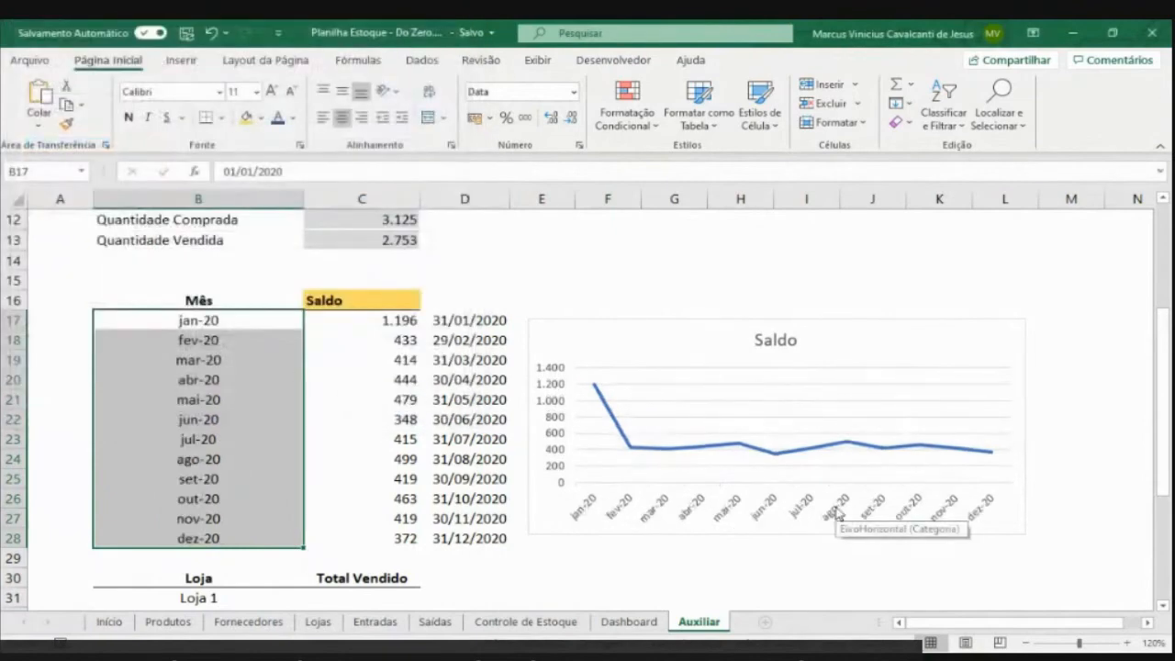
Delete the Saldo line chart from the Auxiliar sheet
{"action": "left_click", "coordinate": [702, 321]}
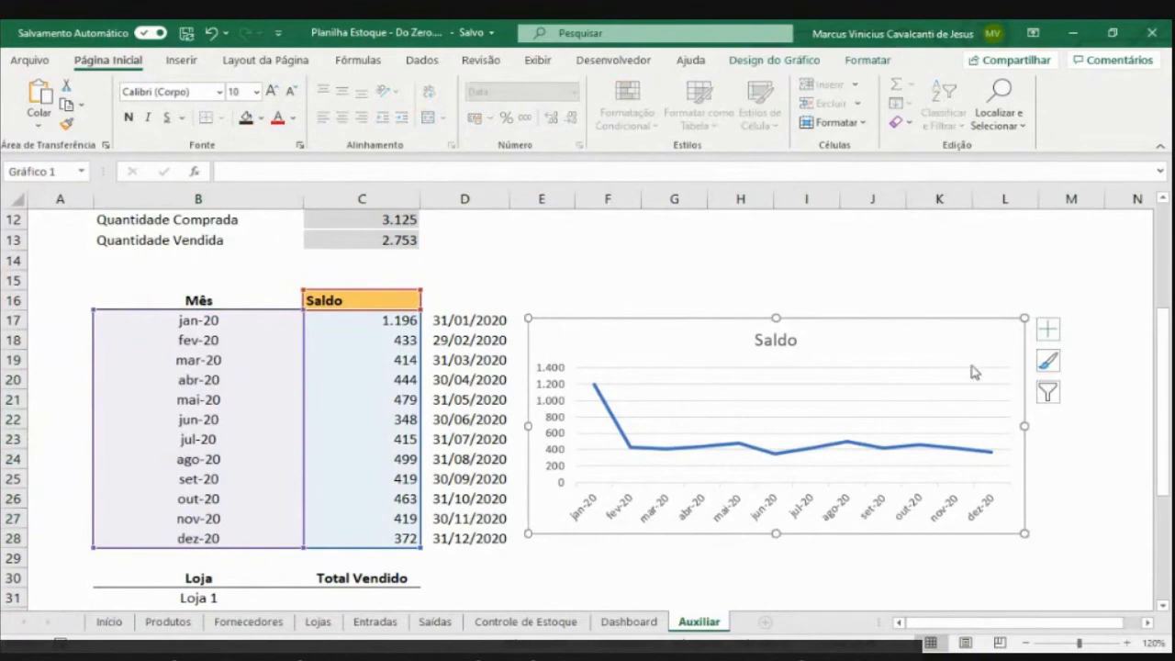
{"action": "key", "text": "Delete"}
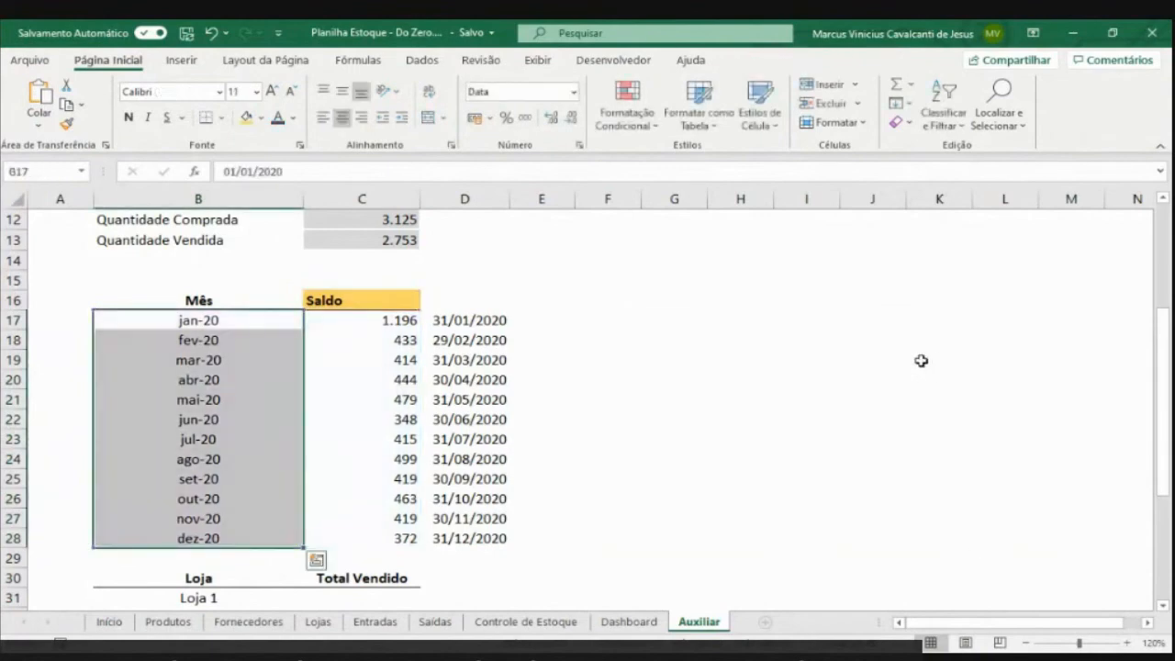
Paste the Saldo line chart into the Dashboard sheet, place it under the indicator cards from column A, and reduce its height
{"action": "left_click", "coordinate": [634, 621]}
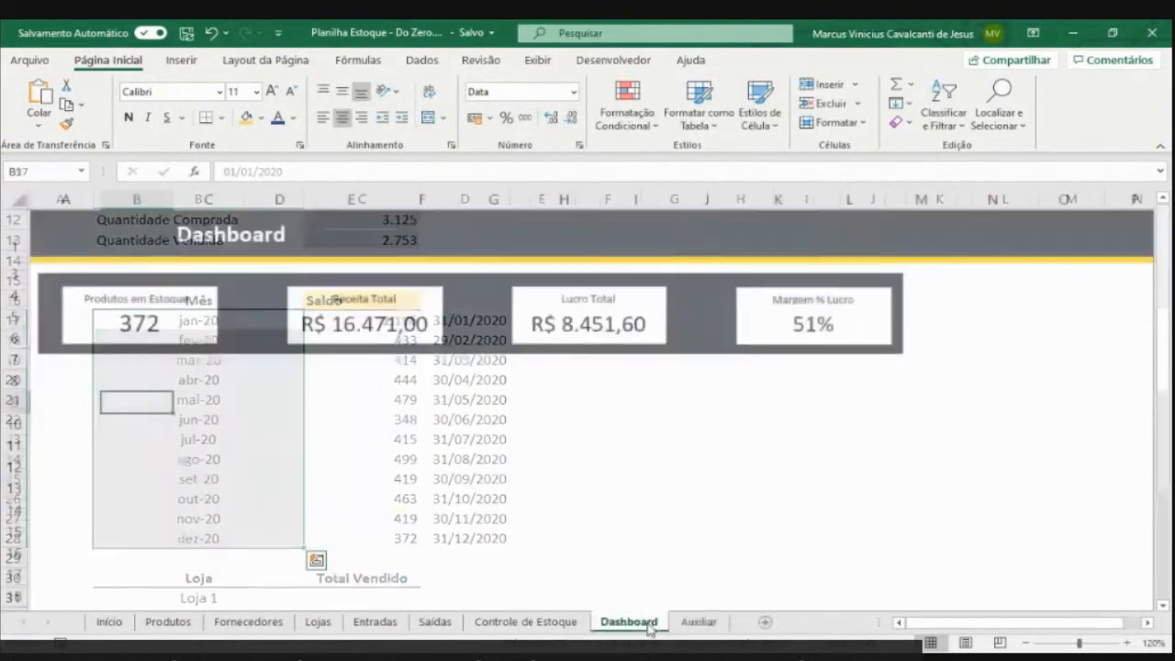
{"action": "key", "text": "ctrl+v"}
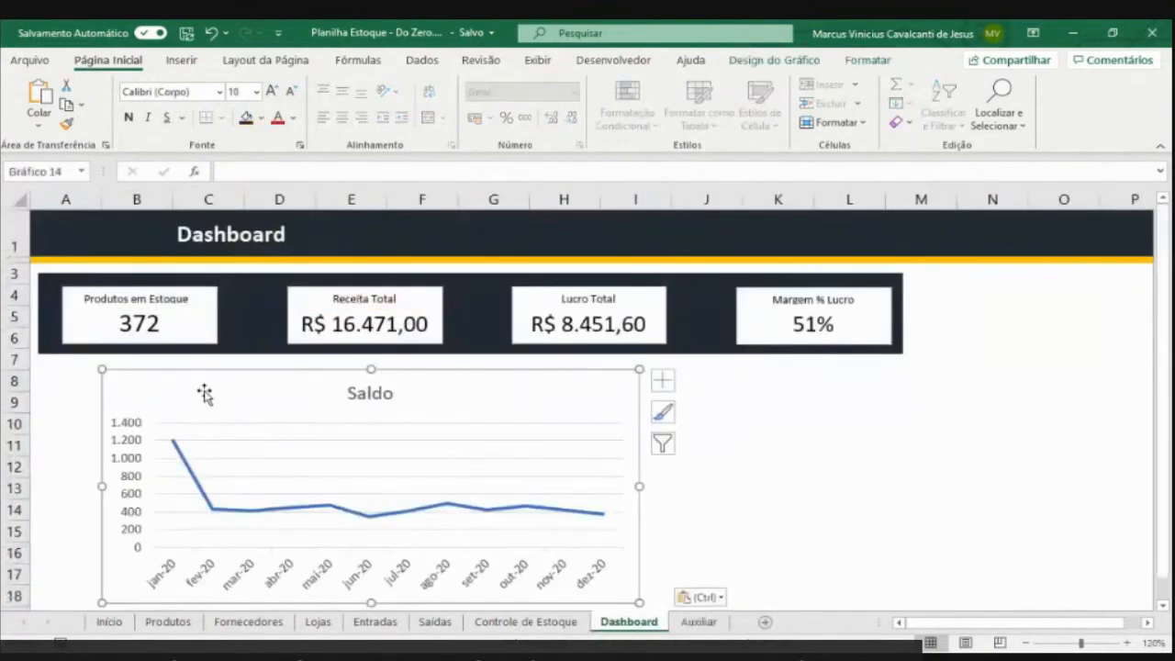
{"action": "left_click_drag", "start_coordinate": [182, 376], "coordinate": [144, 372]}
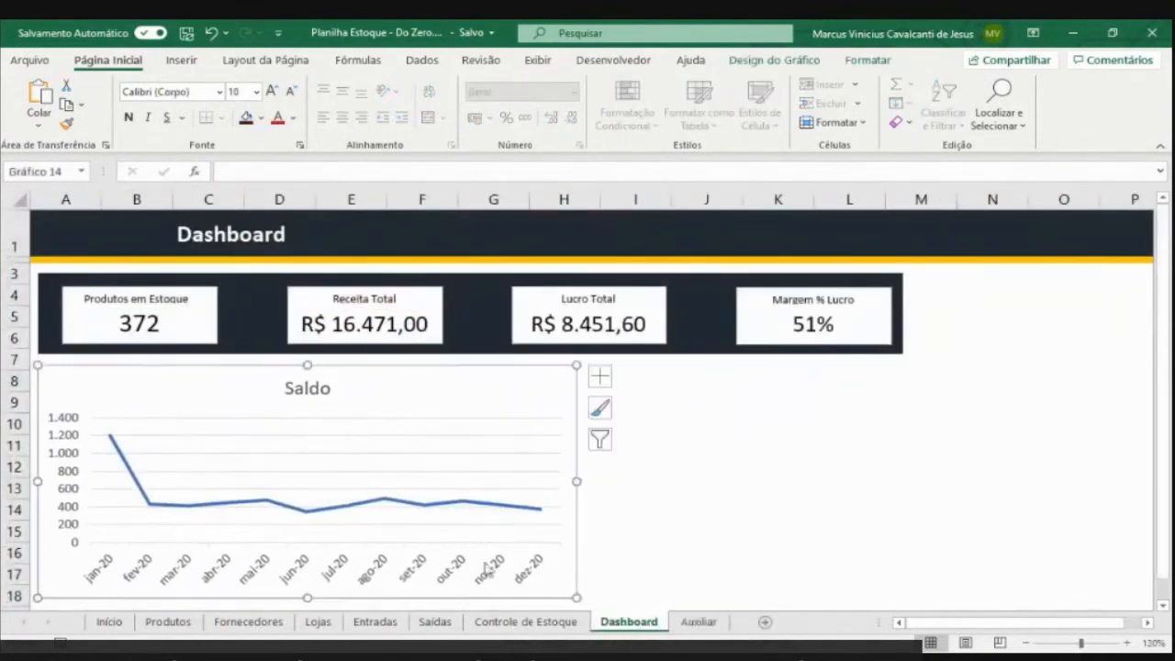
{"action": "left_click_drag", "start_coordinate": [575, 596], "coordinate": [558, 546]}
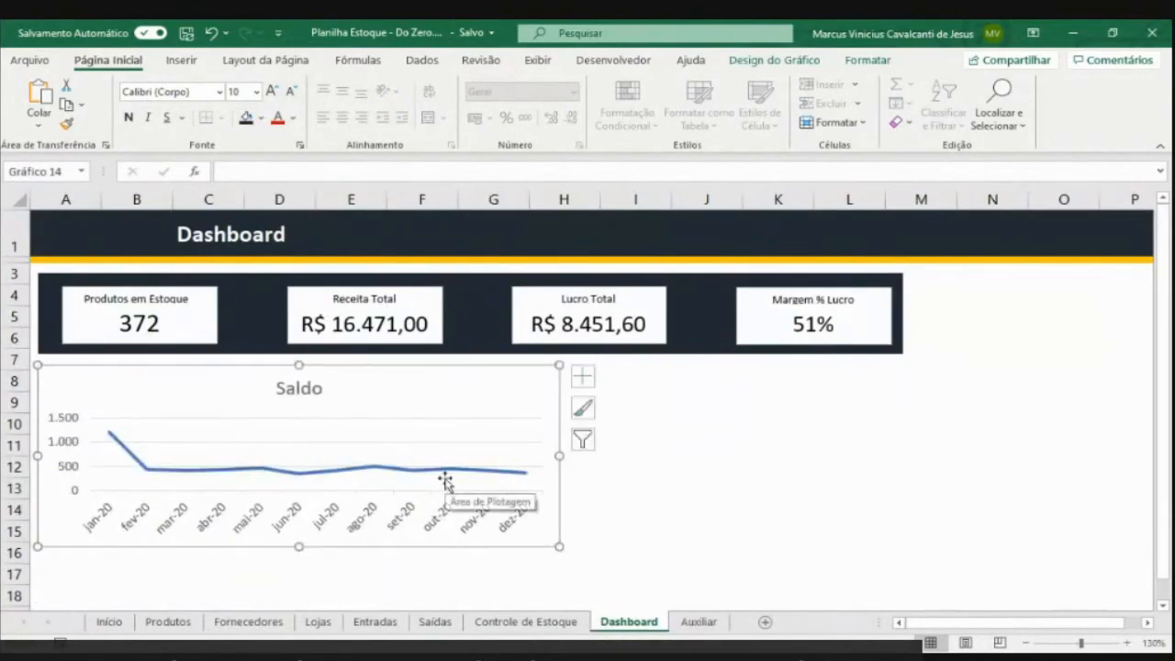
Remove the horizontal gridlines from the Saldo line chart and add data labels
{"action": "left_click", "coordinate": [404, 441]}
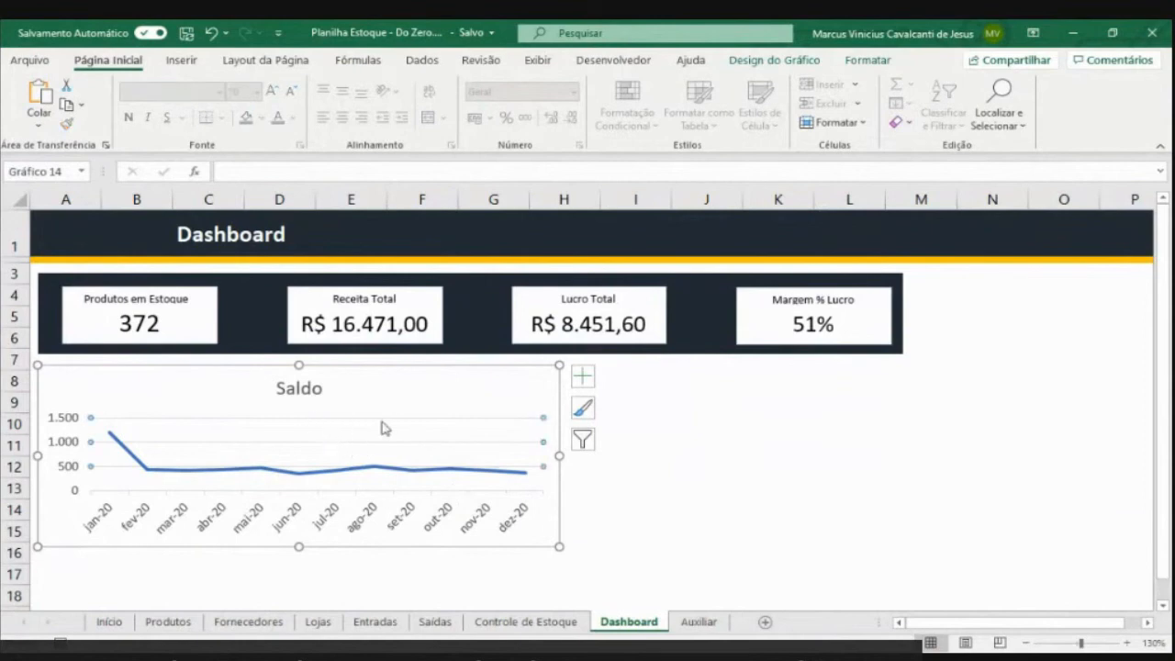
{"action": "left_click", "coordinate": [330, 452]}
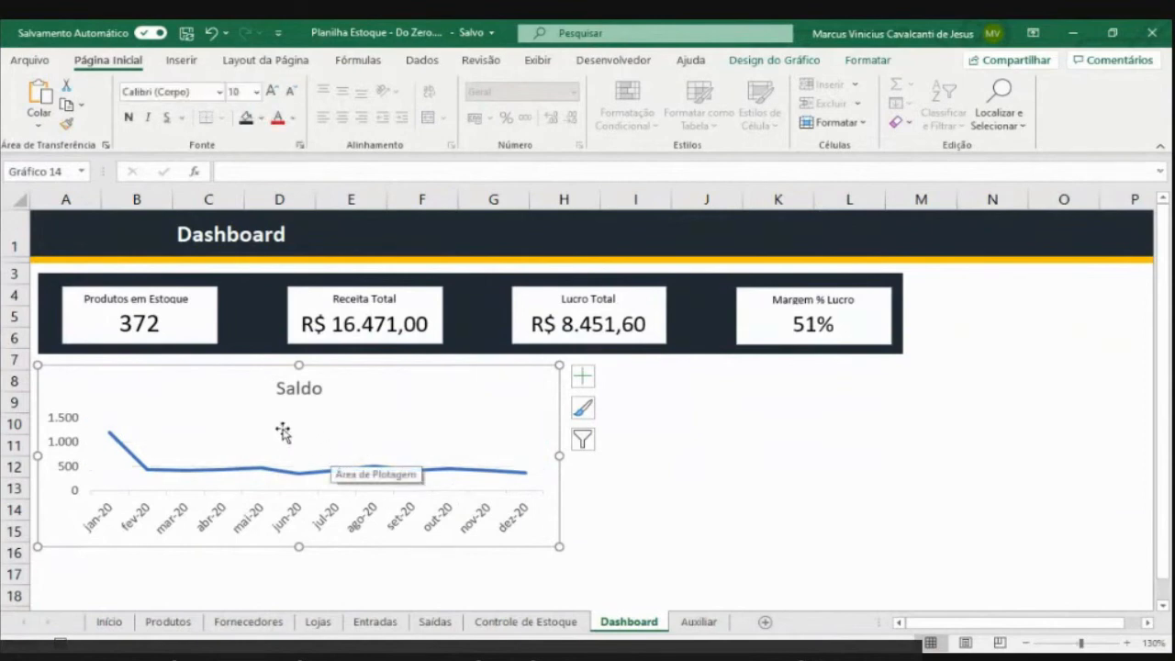
{"action": "left_click", "coordinate": [582, 376]}
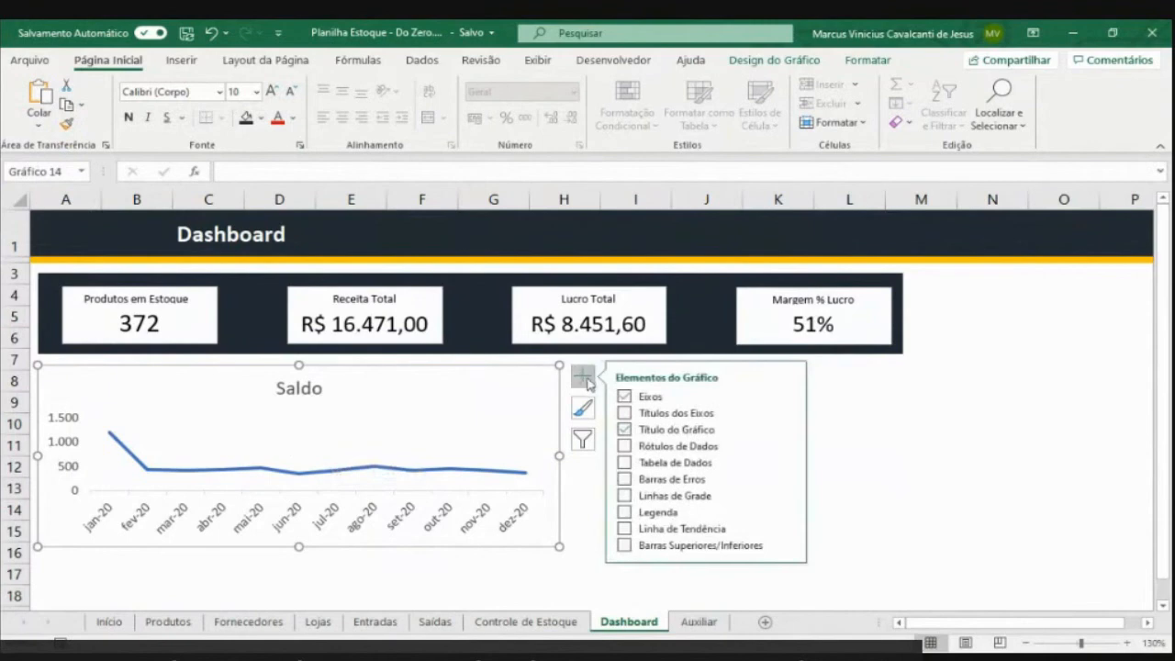
{"action": "left_click", "coordinate": [624, 446]}
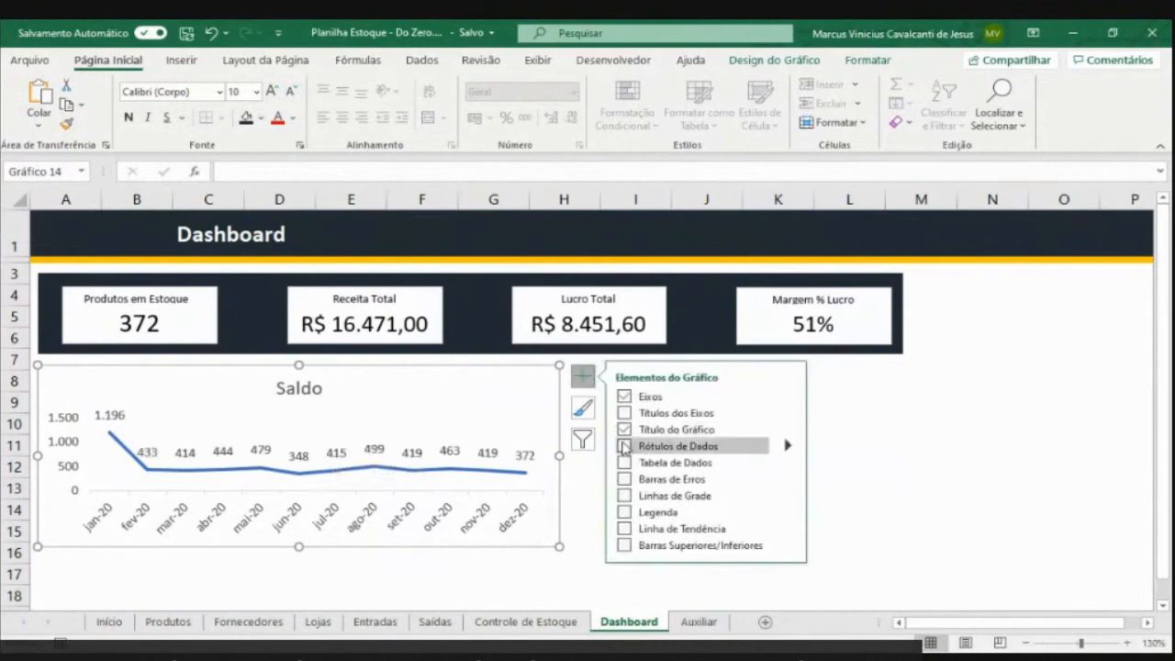
Change the line chart's title to "Saldo Total por Mês"
{"action": "left_click", "coordinate": [289, 393]}
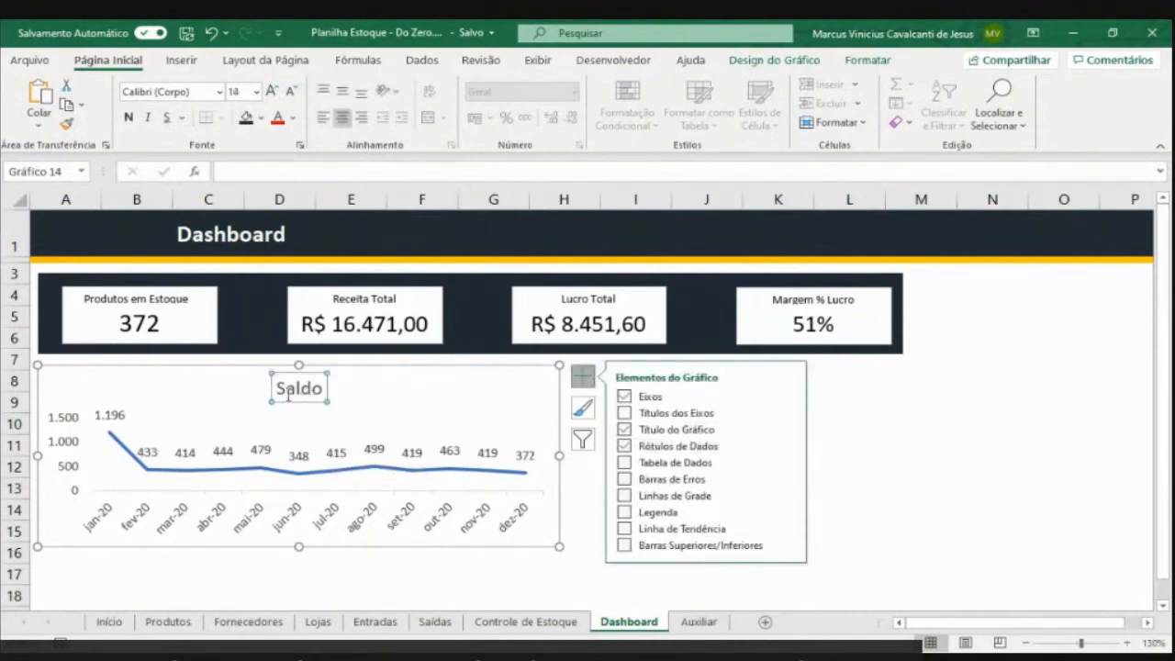
{"action": "left_click", "coordinate": [322, 390]}
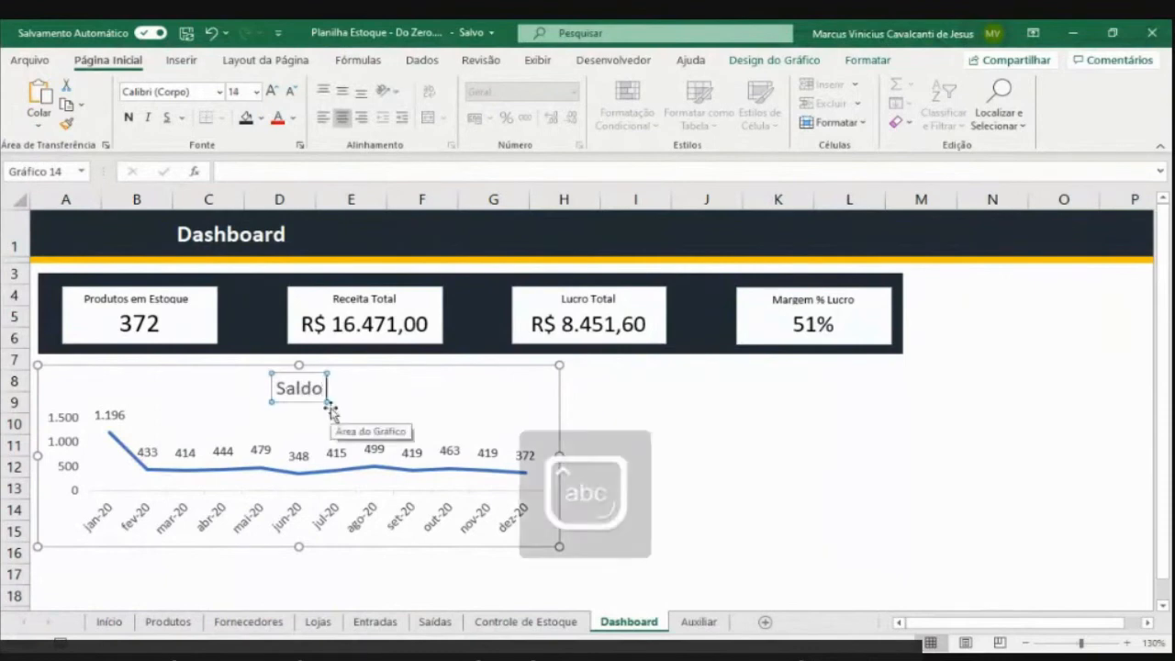
{"action": "type", "text": "tOTA"}
{"action": "key", "text": "BackSpace"}
{"action": "key", "text": "BackSpace"}
{"action": "key", "text": "BackSpace"}
{"action": "key", "text": "BackSpace"}
{"action": "type", "text": "T"}
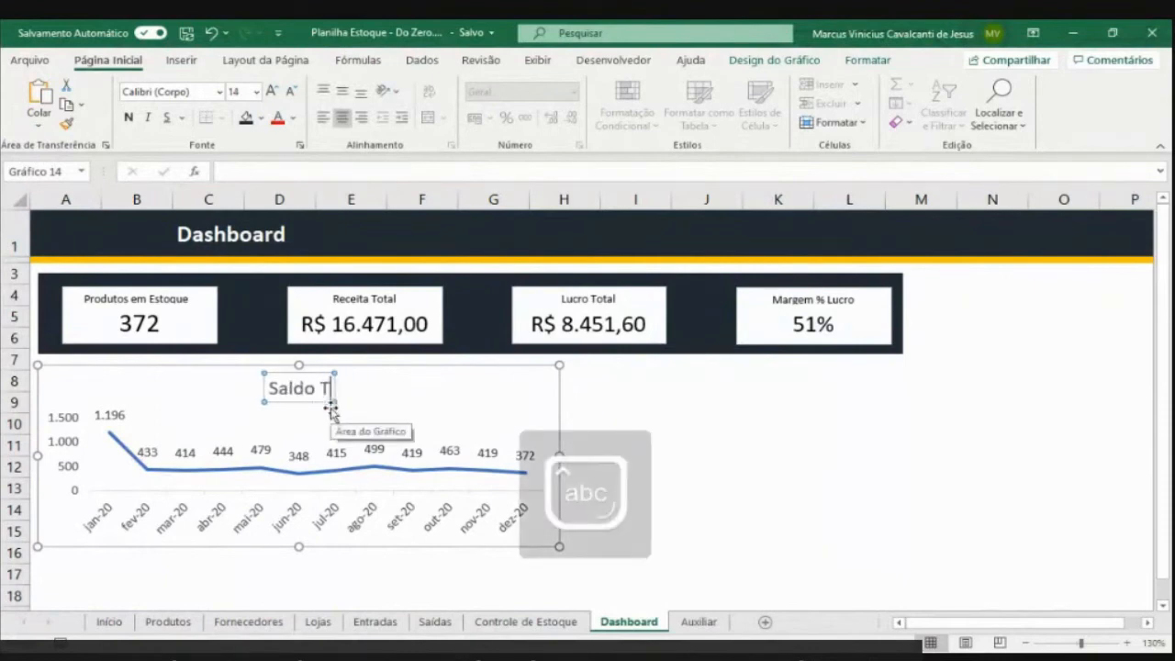
{"action": "type", "text": "otal por Mê"}
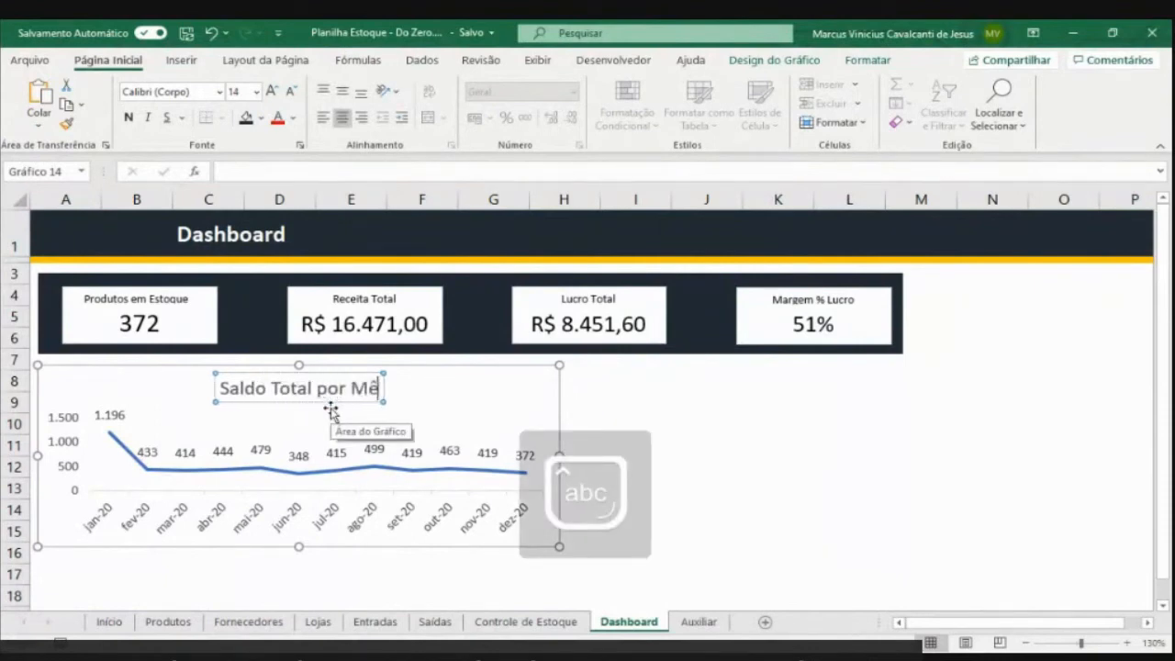
{"action": "type", "text": "s"}
{"action": "left_click", "coordinate": [496, 375]}
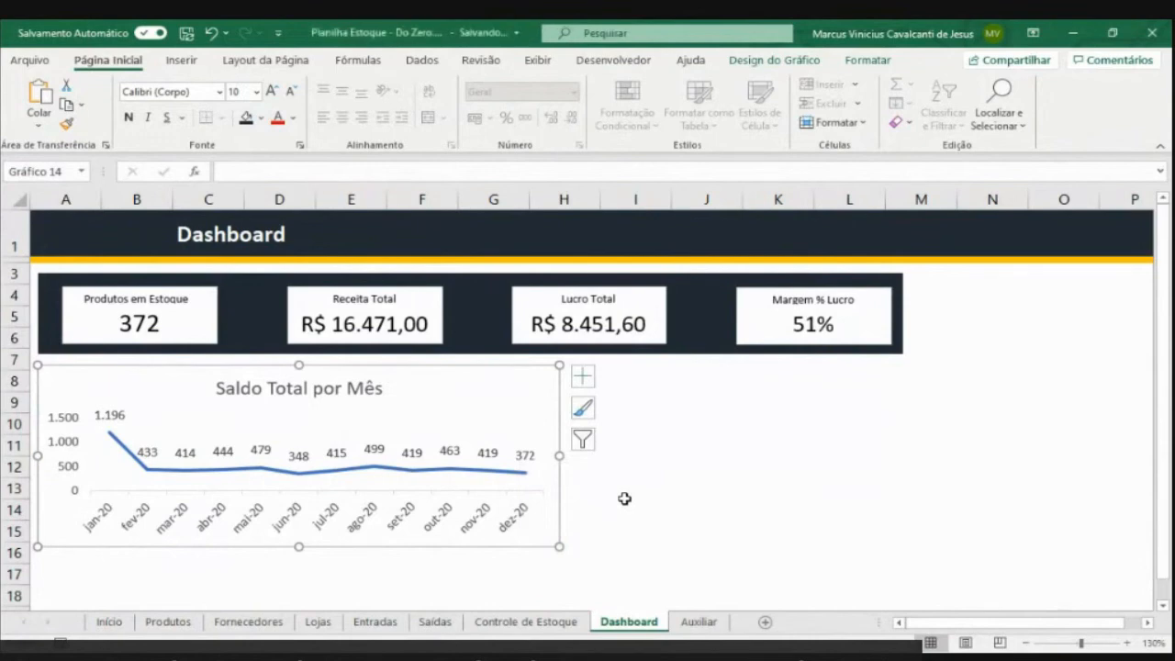
Enlarge the Saldo Total por Mês chart so it spans to the end of column H and down to row 16
{"action": "left_click_drag", "start_coordinate": [559, 546], "coordinate": [590, 551]}
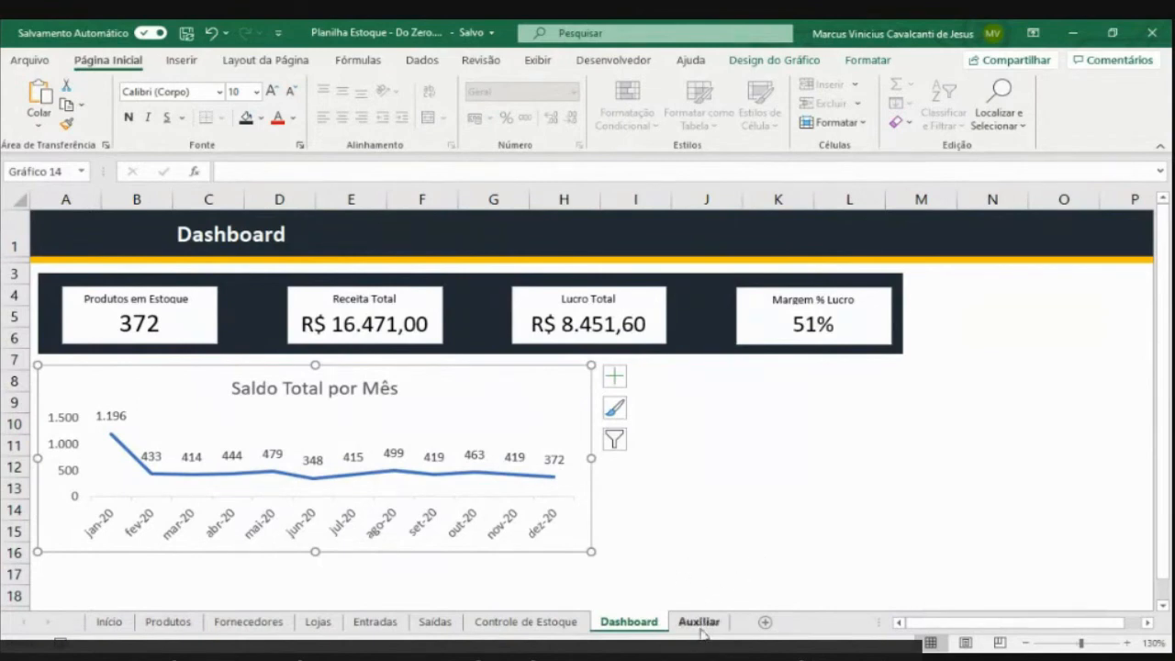
{"action": "scroll", "coordinate": [679, 464], "scroll_direction": "down", "scroll_amount": 2}
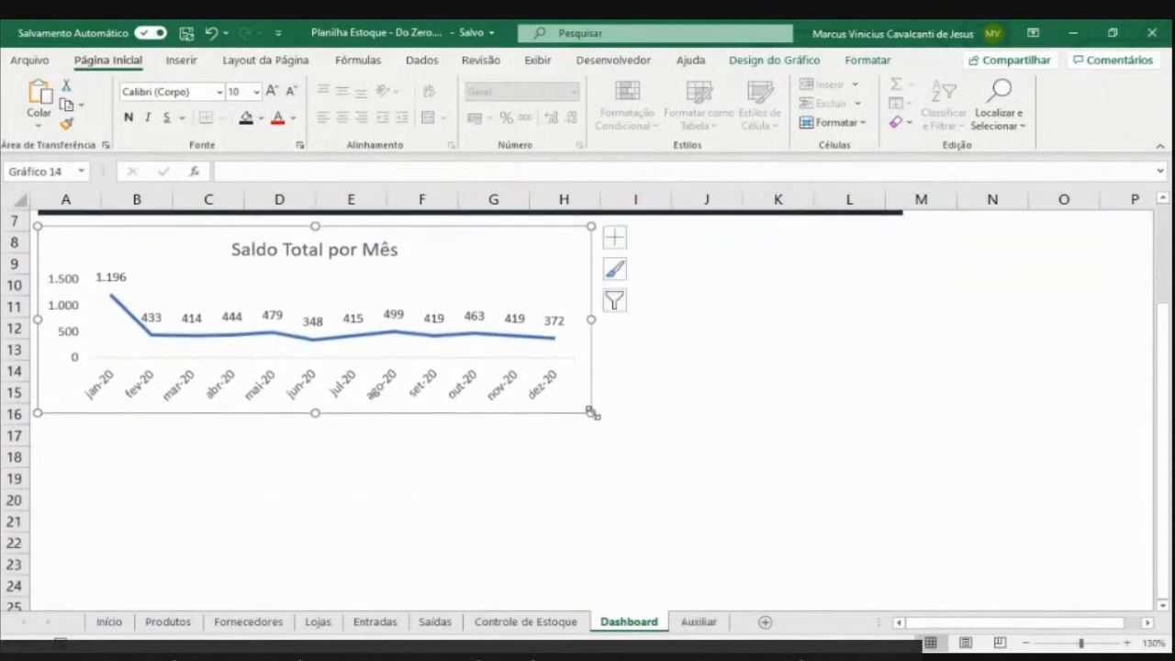
{"action": "left_click_drag", "start_coordinate": [590, 413], "coordinate": [602, 416]}
{"action": "scroll", "coordinate": [679, 312], "scroll_direction": "up", "scroll_amount": 1}
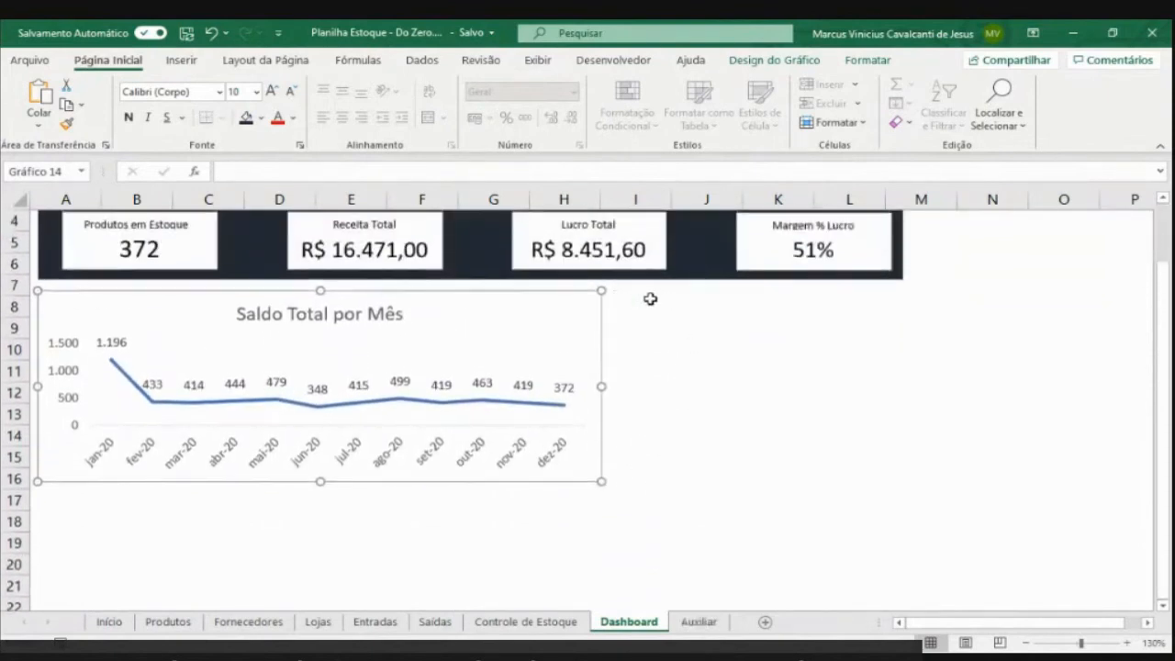
{"action": "left_click_drag", "start_coordinate": [650, 298], "coordinate": [836, 569]}
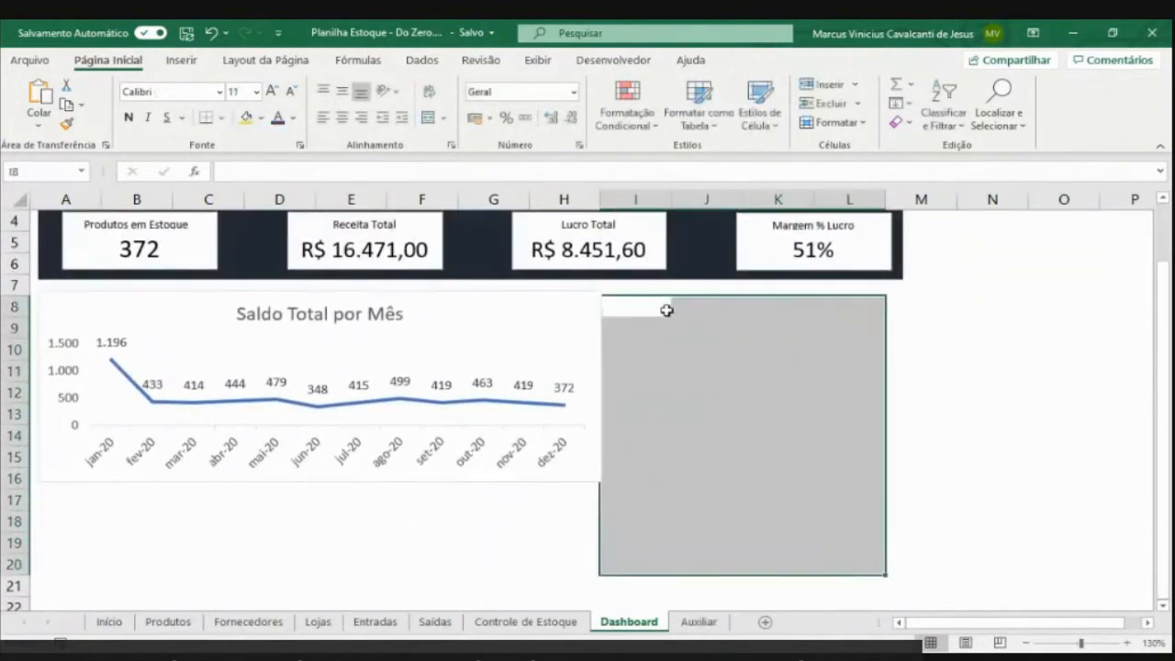
{"action": "left_click_drag", "start_coordinate": [666, 311], "coordinate": [838, 551]}
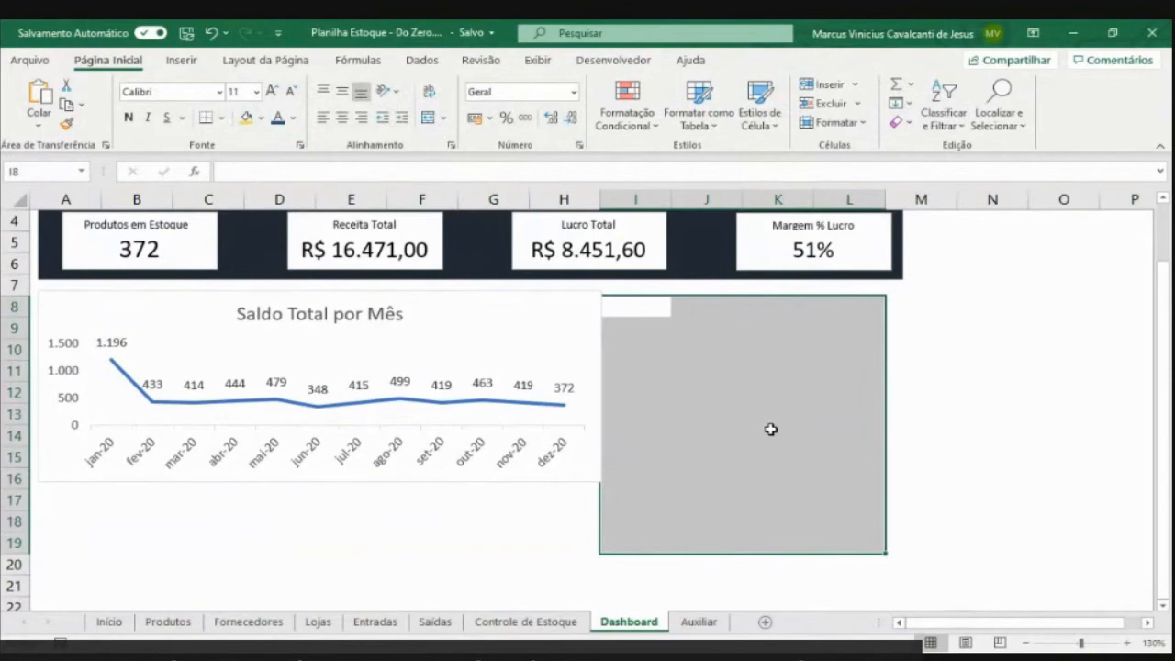
Open the Controle de Estoque sheet and examine the Produto and Saldo columns as the source for a chart of stock per product
{"action": "left_click", "coordinate": [397, 624]}
{"action": "left_click", "coordinate": [435, 622]}
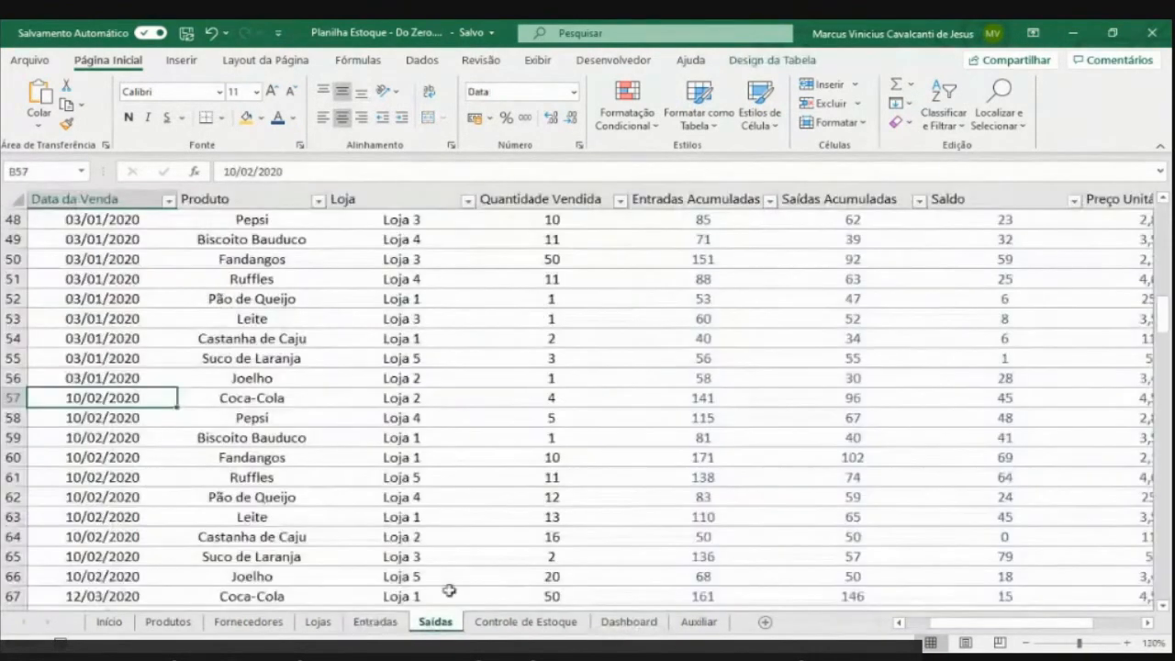
{"action": "left_click", "coordinate": [516, 626]}
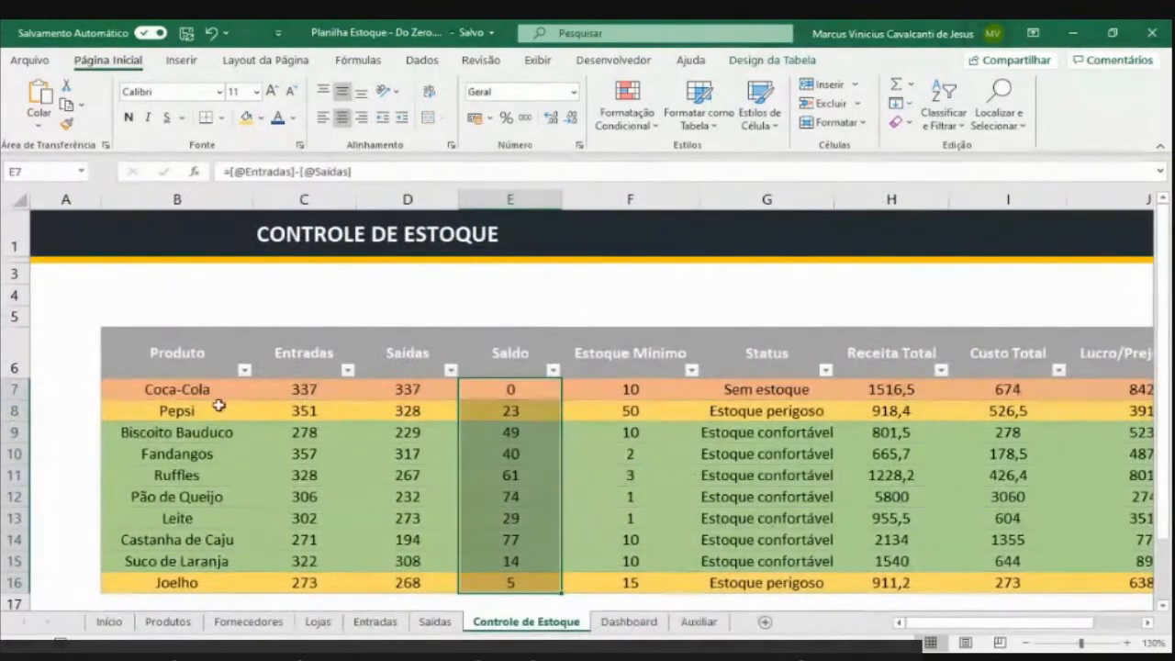
{"action": "left_click_drag", "start_coordinate": [201, 387], "coordinate": [209, 584]}
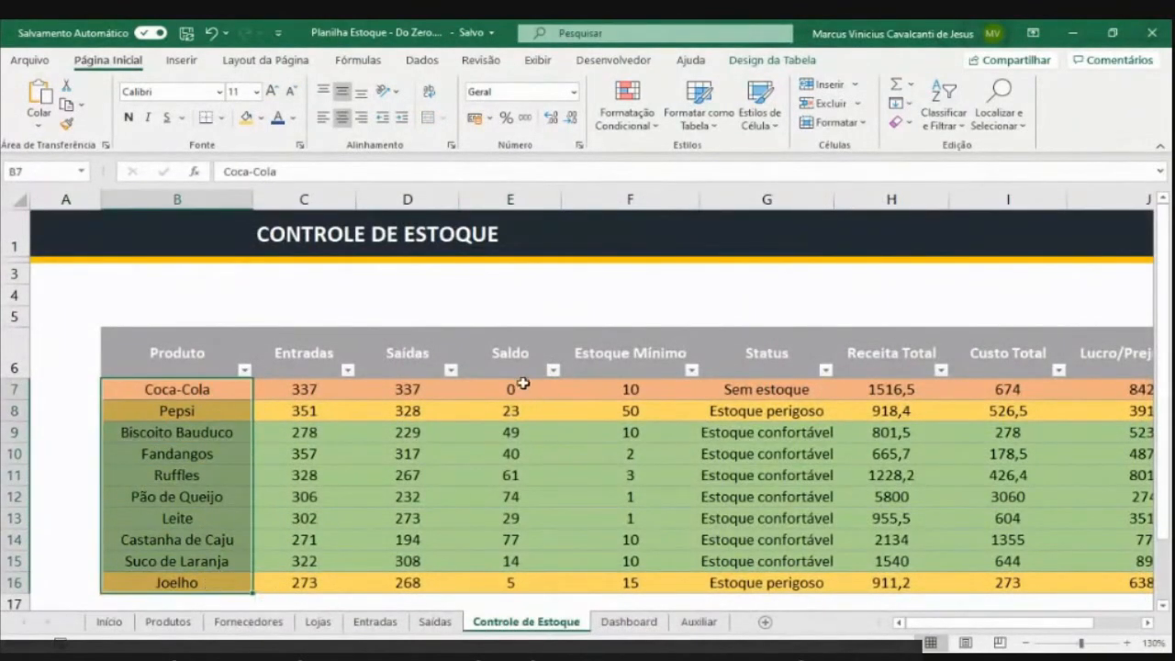
{"action": "left_click_drag", "start_coordinate": [521, 386], "coordinate": [520, 584]}
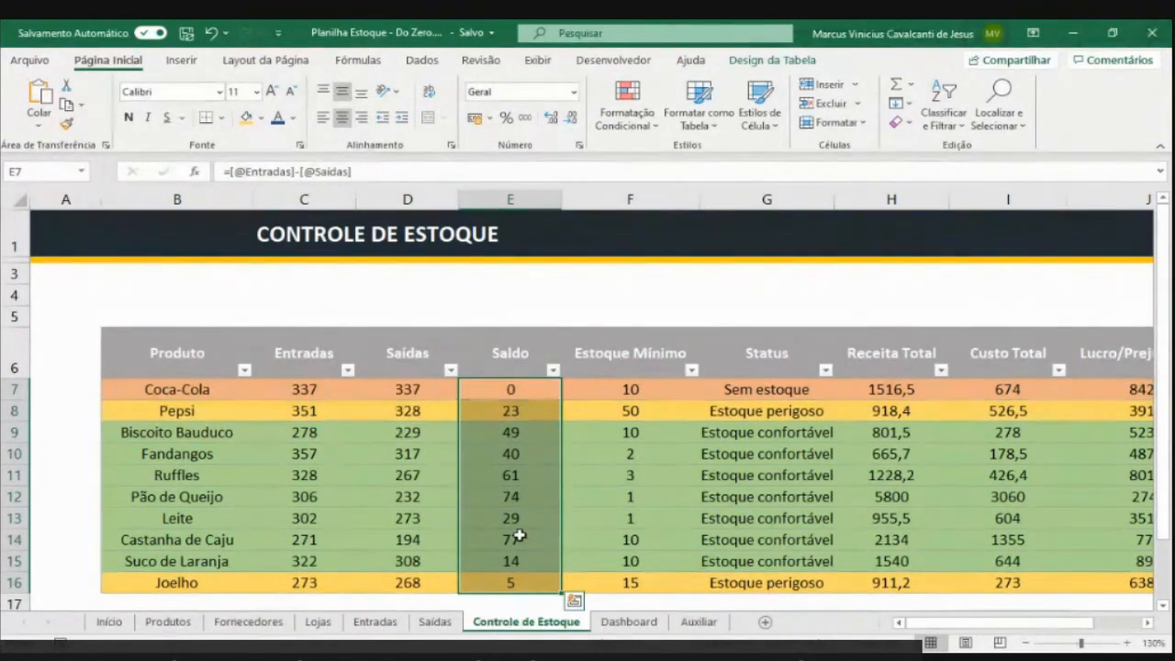
{"action": "left_click_drag", "start_coordinate": [190, 358], "coordinate": [607, 586]}
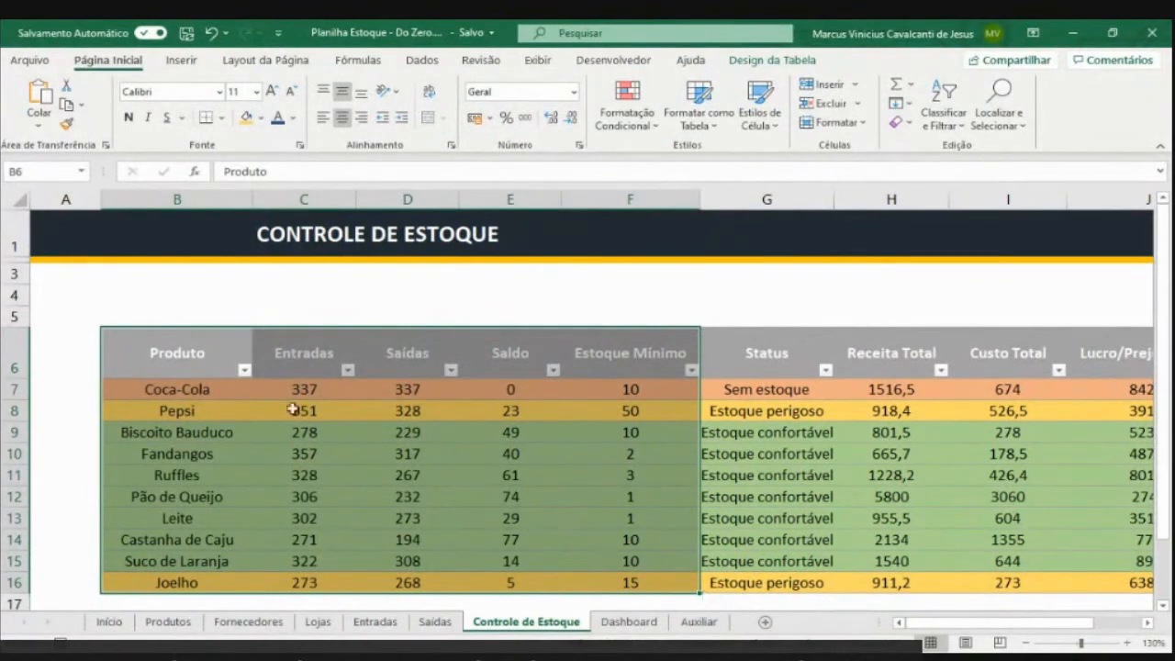
{"action": "left_click_drag", "start_coordinate": [199, 349], "coordinate": [196, 587]}
{"action": "left_click_drag", "start_coordinate": [506, 347], "coordinate": [529, 583]}
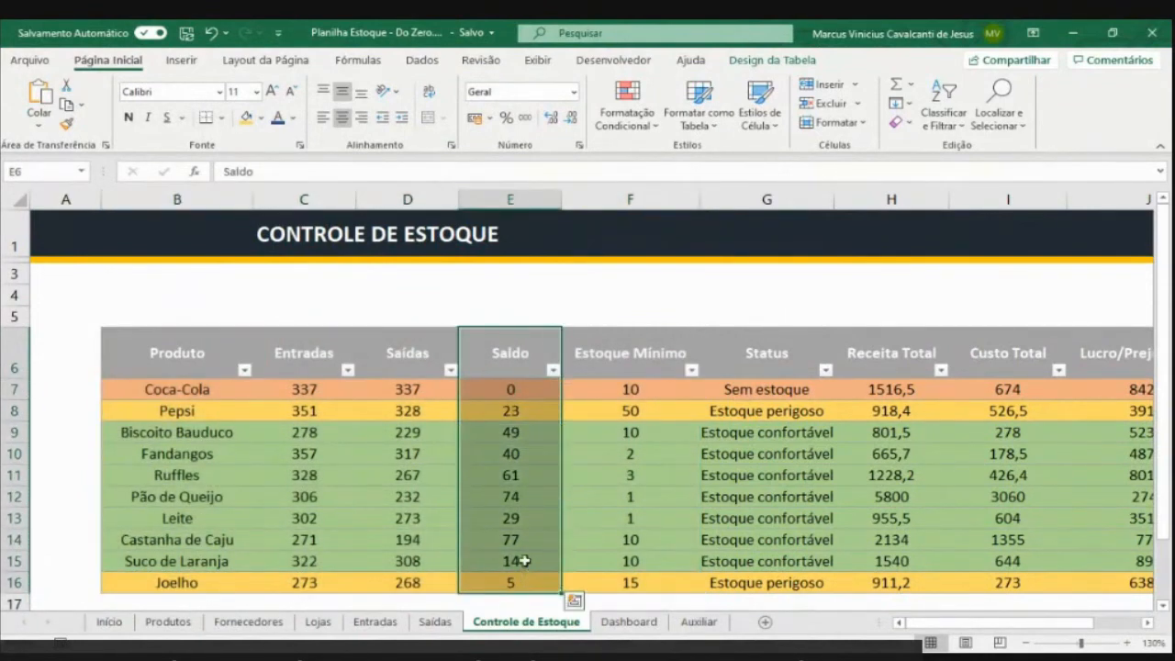
{"action": "left_click", "coordinate": [168, 361]}
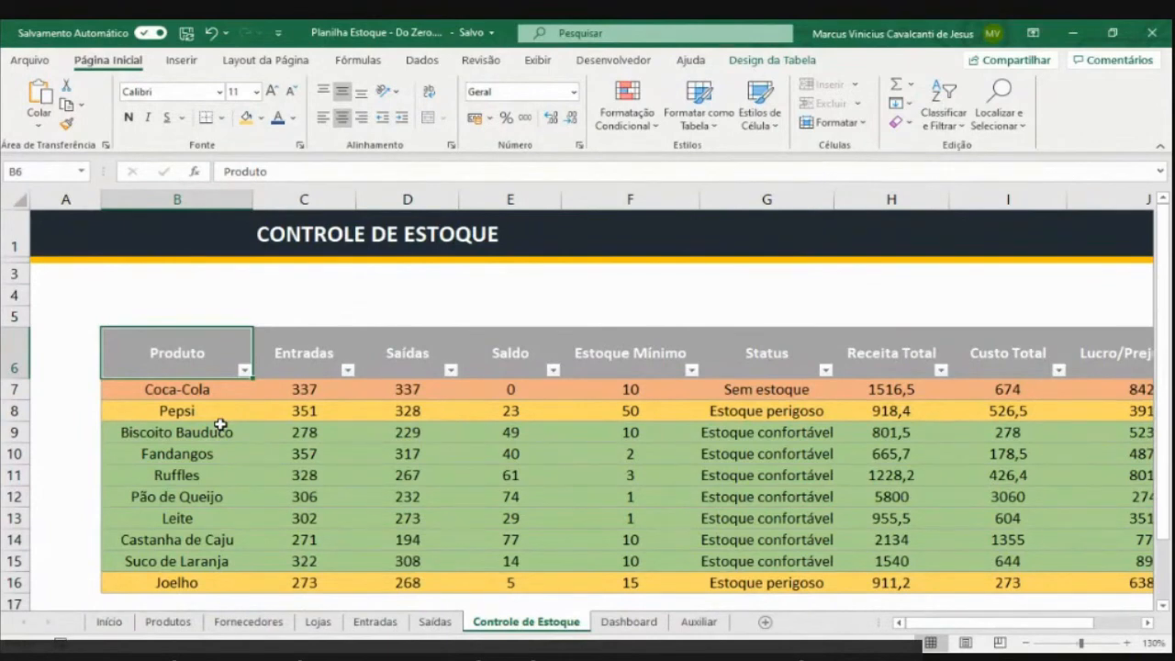
{"action": "left_click_drag", "start_coordinate": [184, 353], "coordinate": [213, 592]}
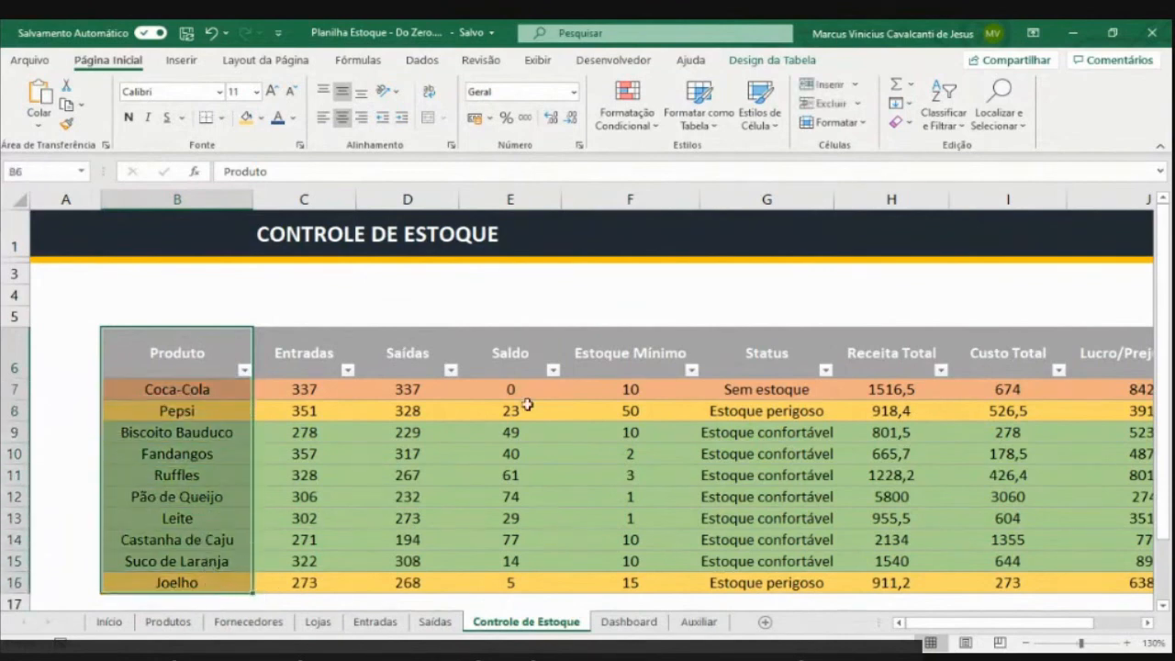
{"action": "left_click", "coordinate": [521, 342]}
{"action": "left_click_drag", "start_coordinate": [522, 342], "coordinate": [516, 582]}
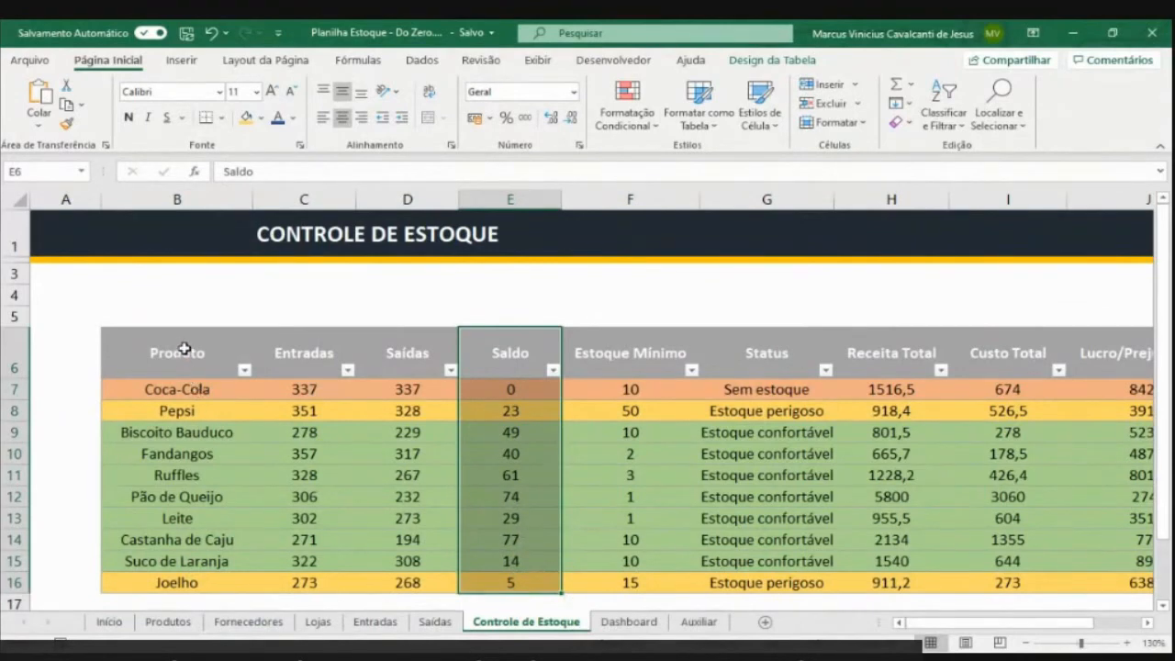
{"action": "left_click_drag", "start_coordinate": [183, 352], "coordinate": [201, 580]}
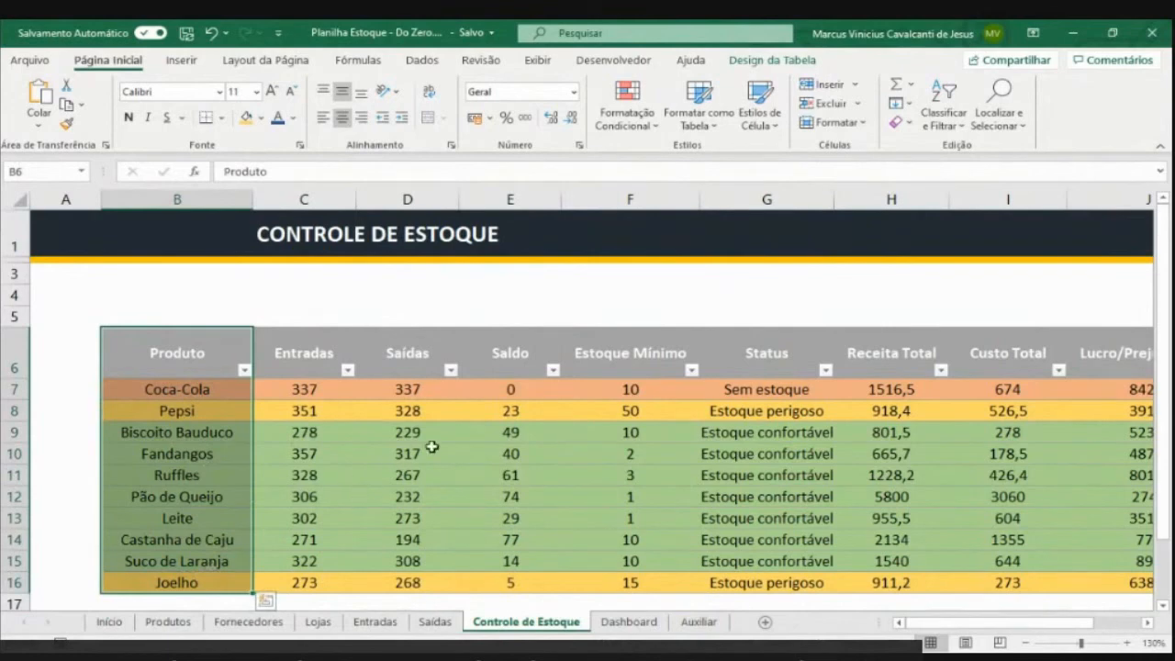
{"action": "left_click_drag", "start_coordinate": [505, 349], "coordinate": [504, 576]}
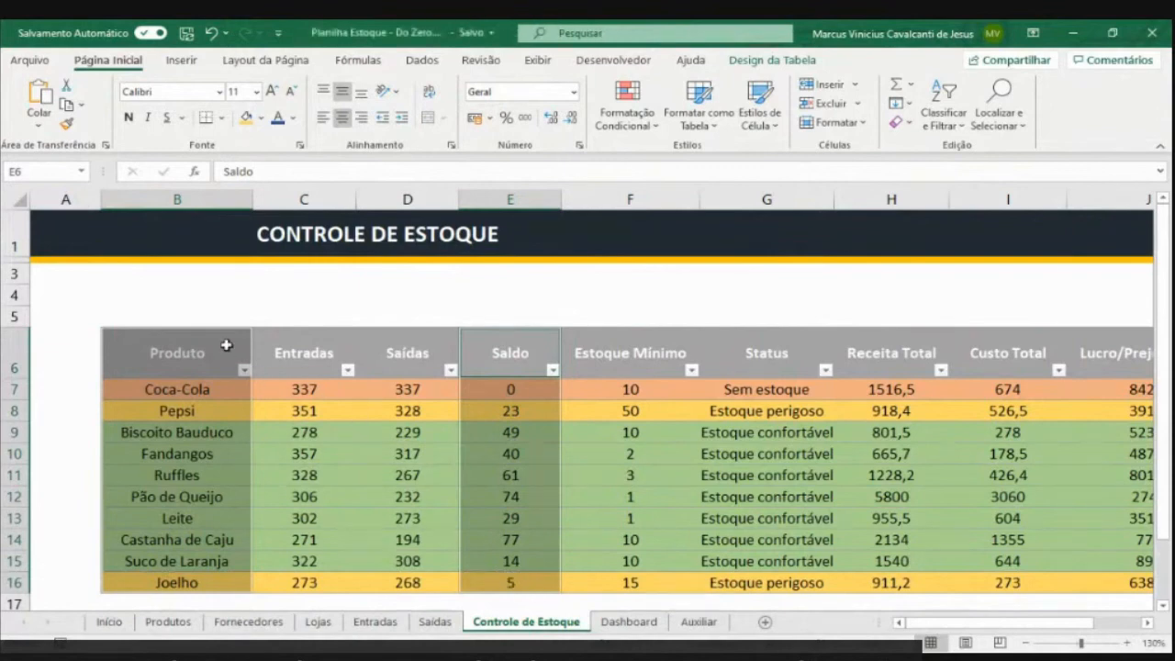
Insert a 2D clustered bar chart from Produto in B6:B16 and Saldo in E6:E16, and move it clear of both columns
{"action": "left_click", "coordinate": [195, 367]}
{"action": "left_click_drag", "start_coordinate": [194, 366], "coordinate": [188, 586]}
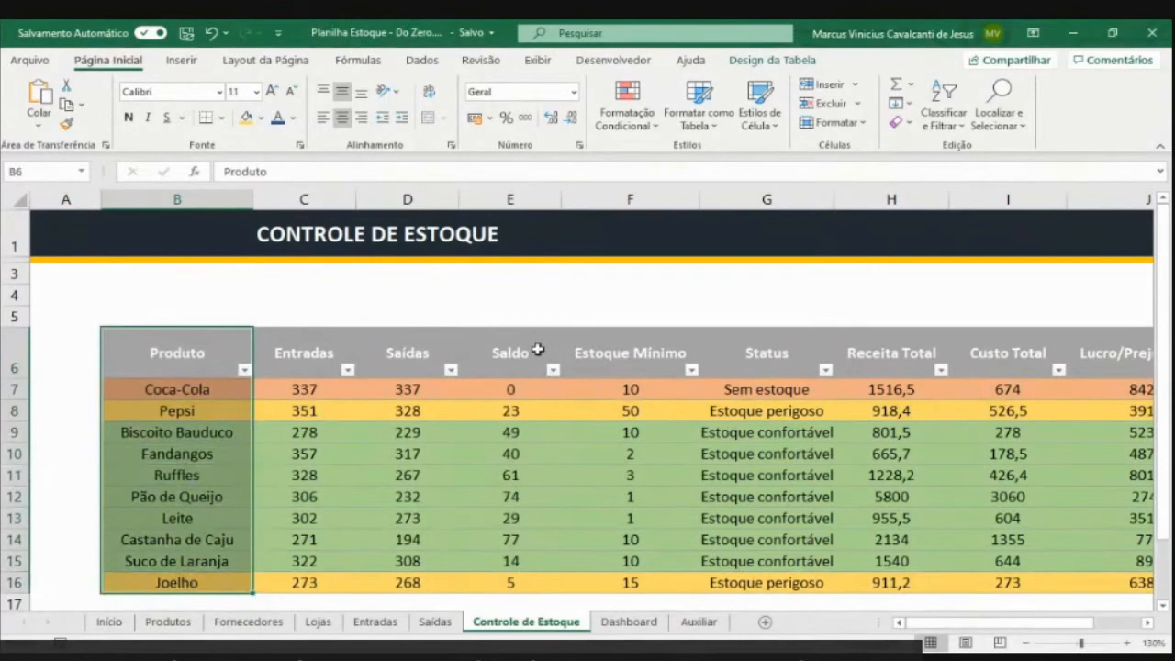
{"action": "left_click_drag", "start_coordinate": [520, 352], "coordinate": [507, 587]}
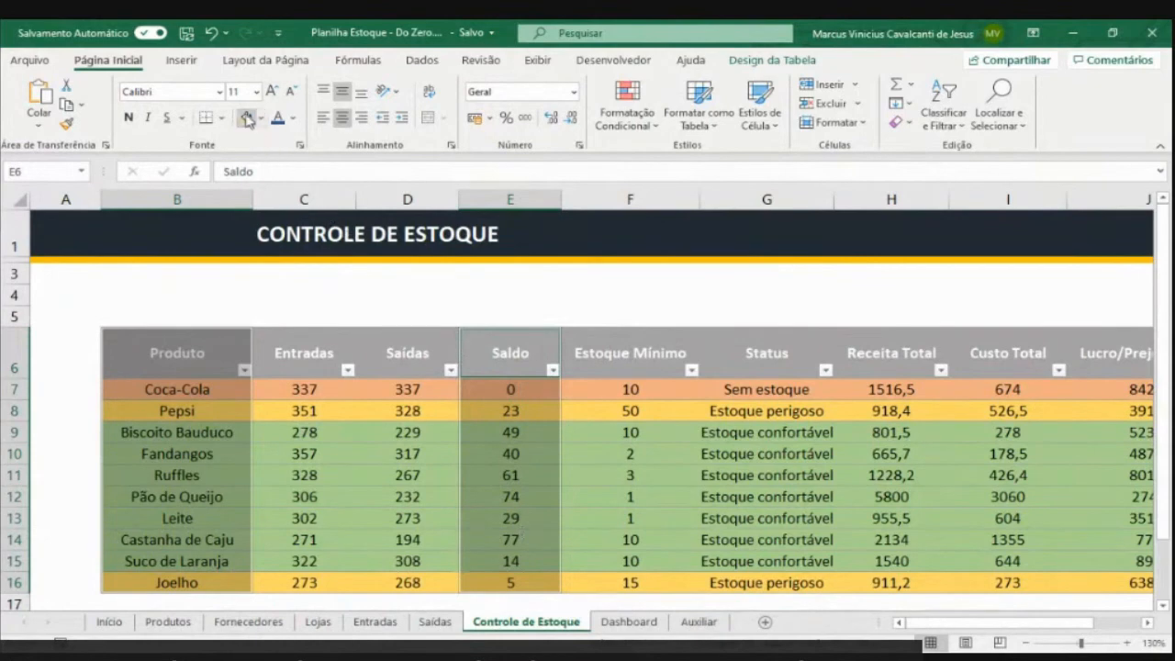
{"action": "left_click", "coordinate": [191, 62]}
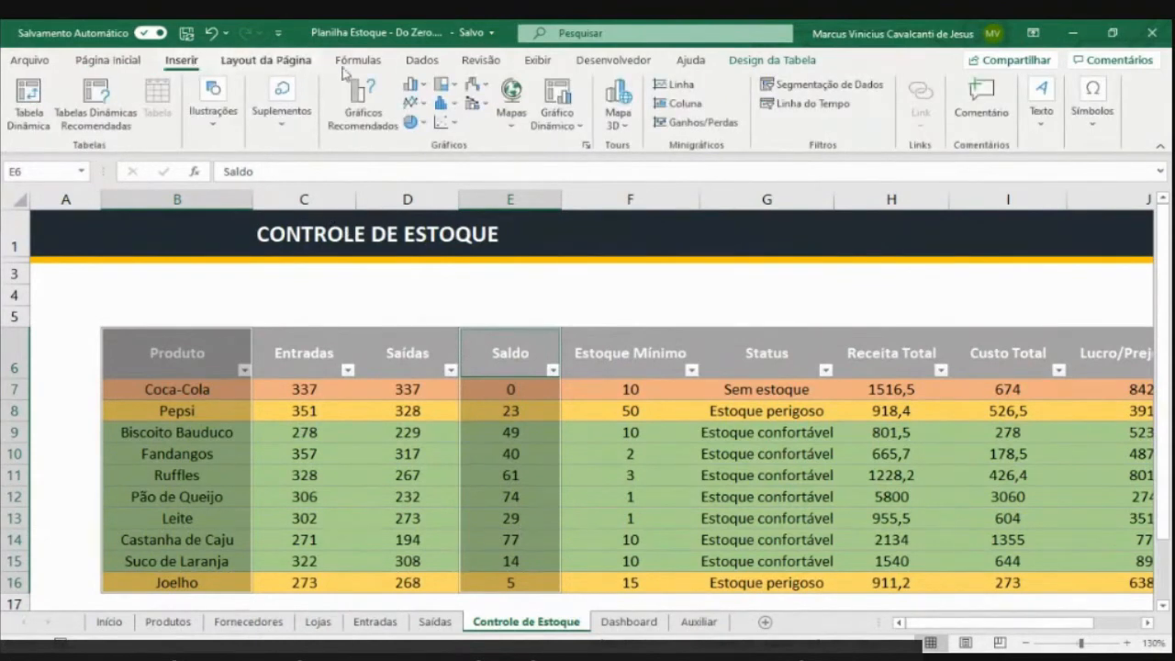
{"action": "left_click", "coordinate": [415, 86]}
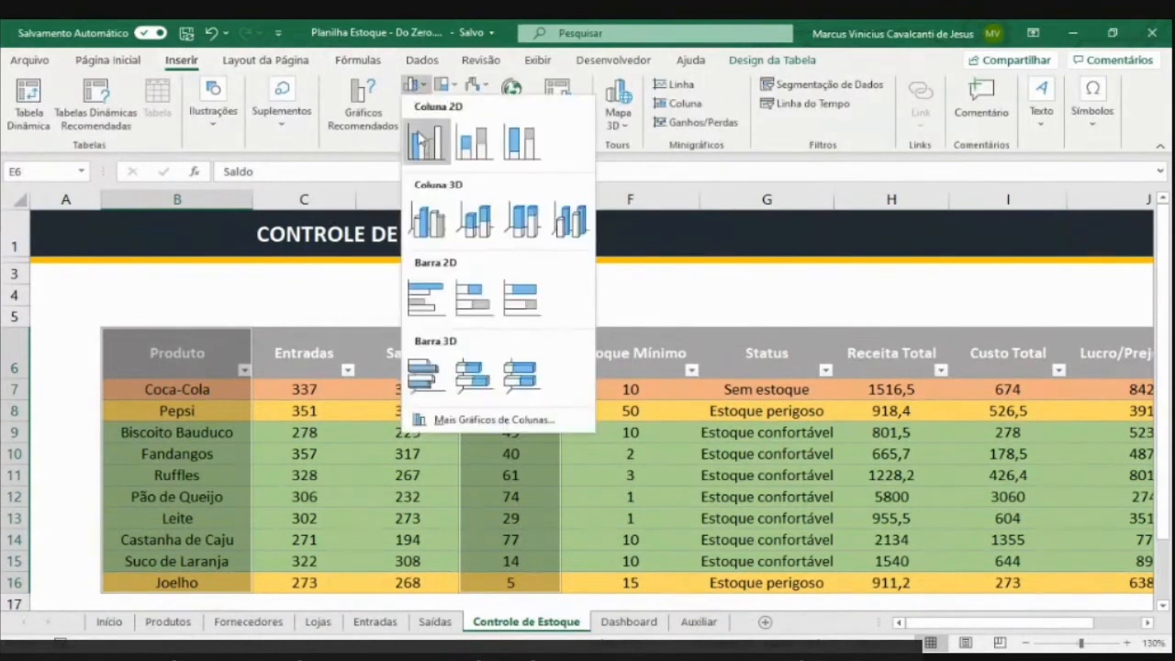
{"action": "left_click", "coordinate": [426, 310]}
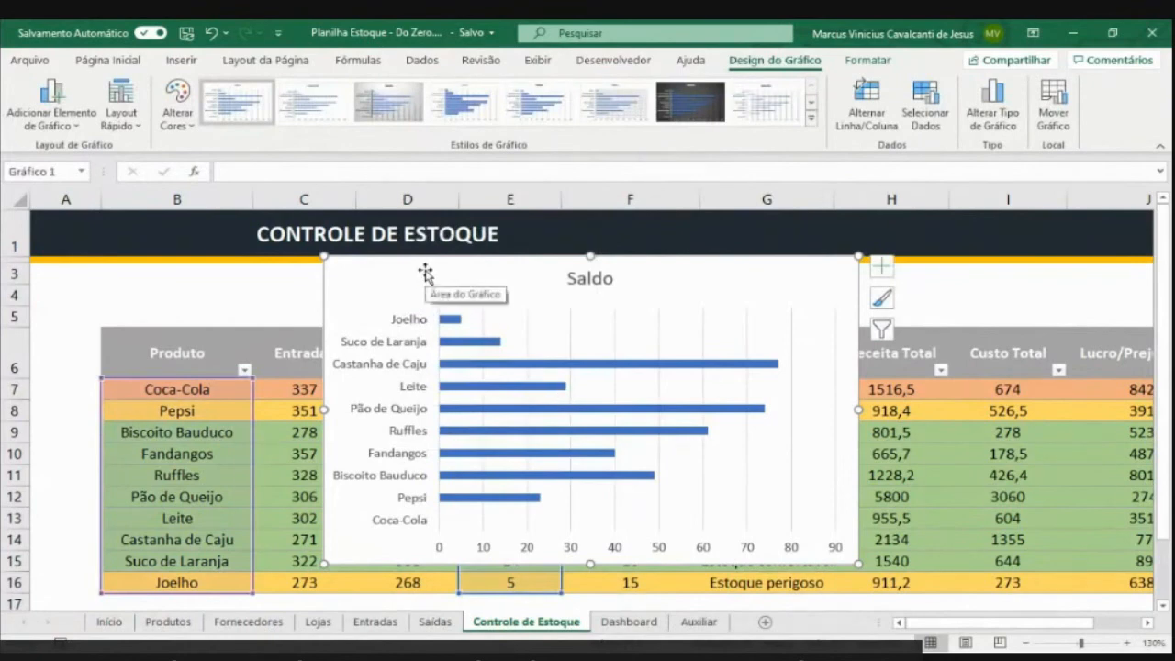
{"action": "left_click_drag", "start_coordinate": [424, 268], "coordinate": [694, 288]}
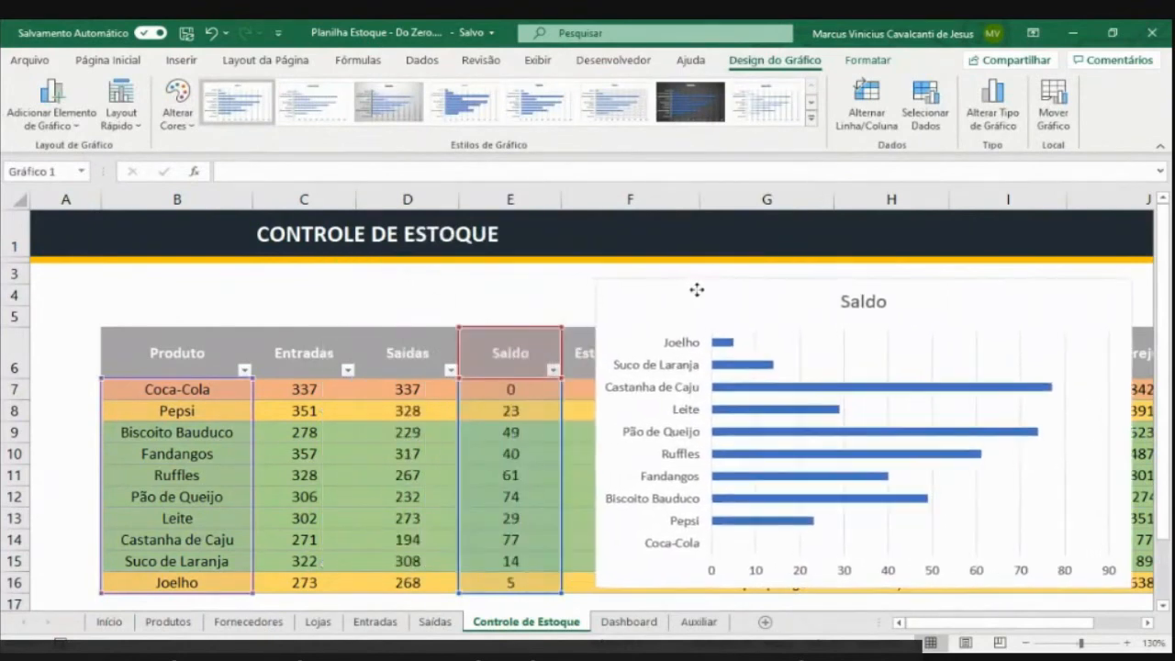
Narrow the Saldo bar chart so it spans about columns G to I
{"action": "left_click_drag", "start_coordinate": [598, 276], "coordinate": [718, 286]}
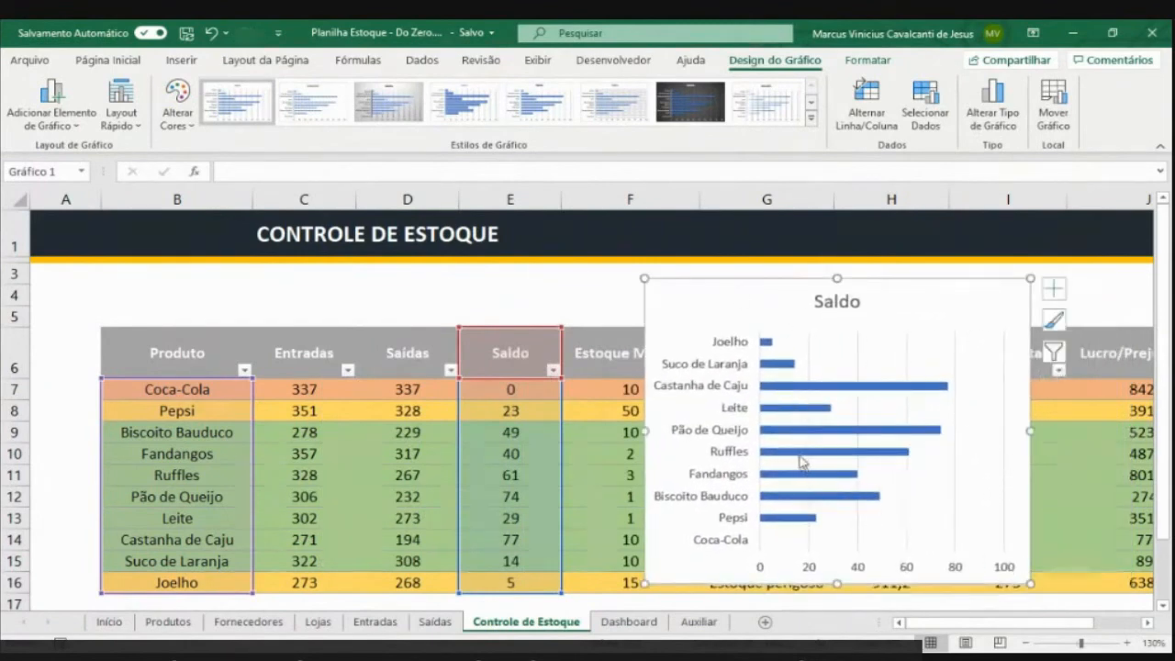
{"action": "mouse_move", "coordinate": [798, 454]}
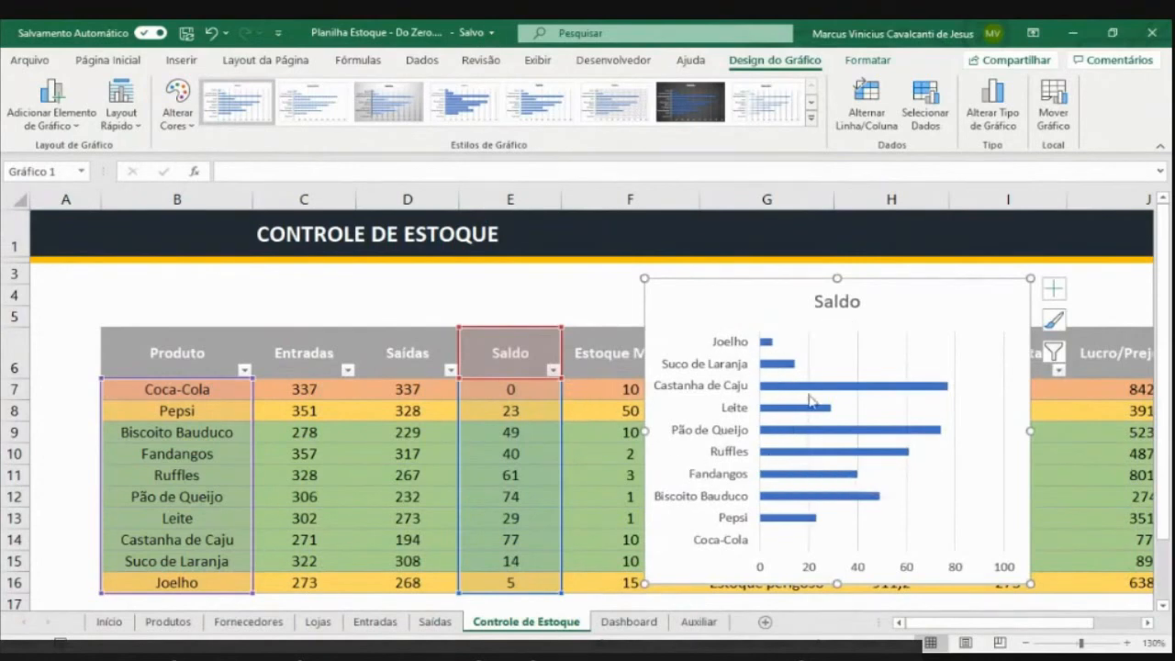
{"action": "mouse_move", "coordinate": [808, 409]}
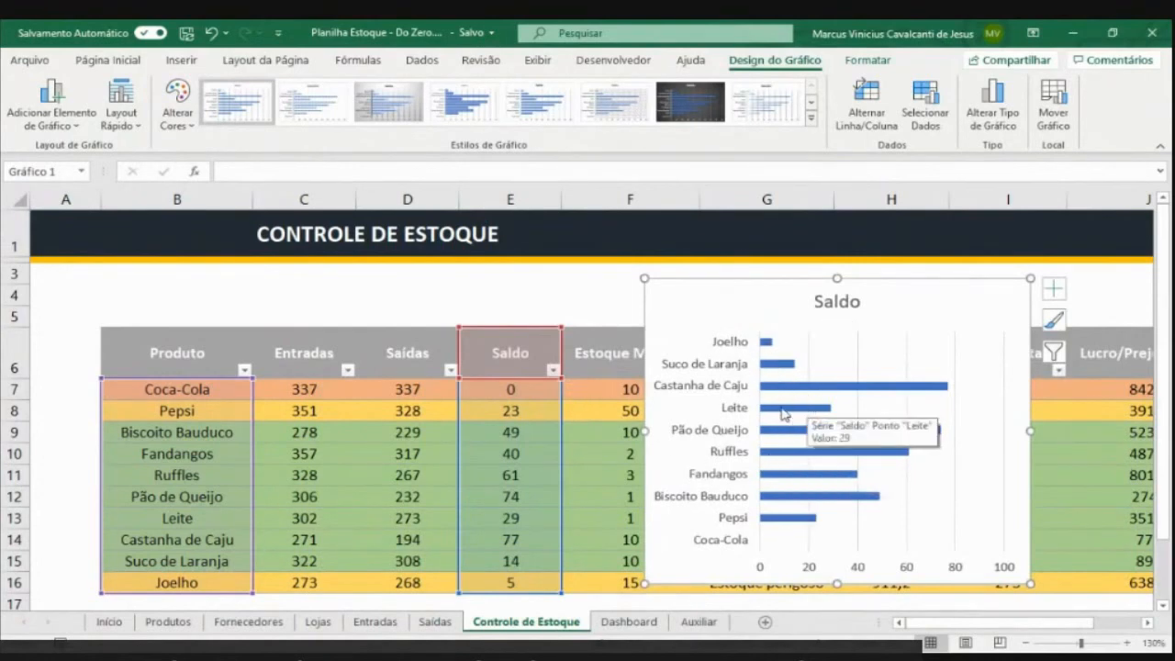
Sort the stock table by Saldo from largest to smallest
{"action": "left_click", "coordinate": [520, 358]}
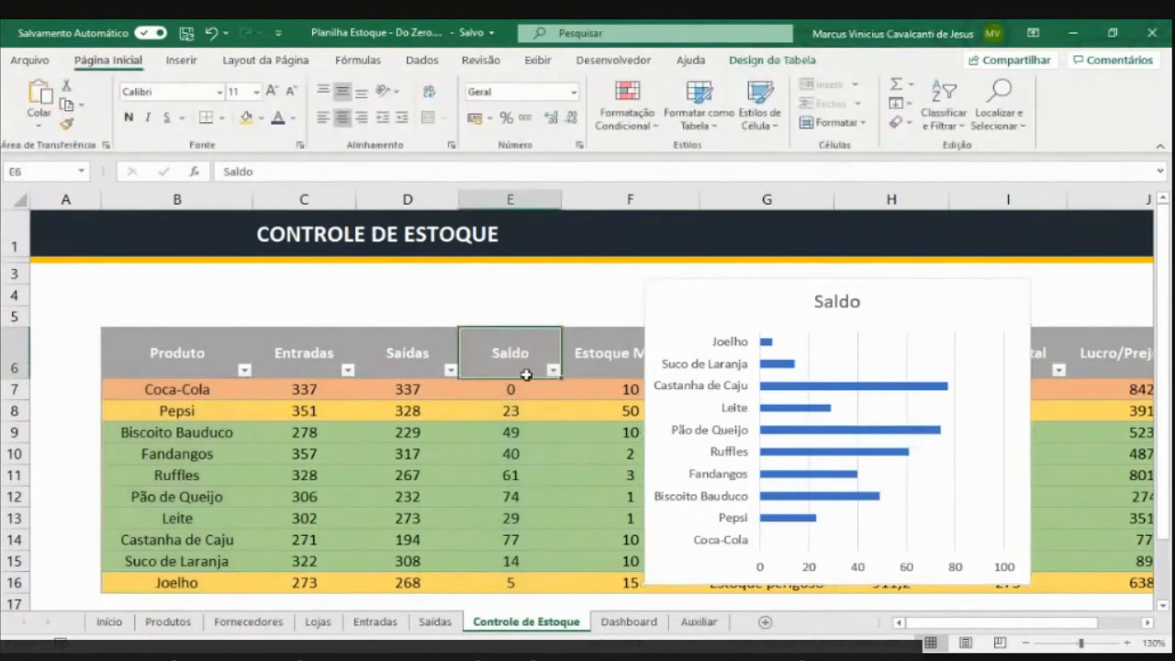
{"action": "left_click", "coordinate": [554, 371]}
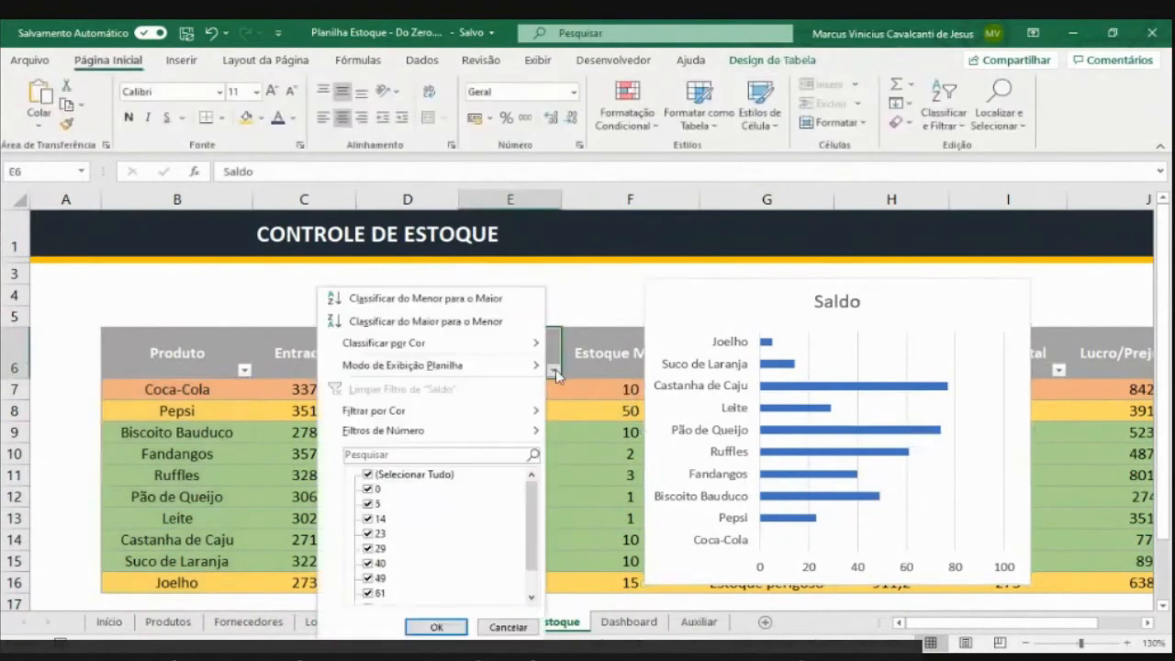
{"action": "left_click", "coordinate": [481, 322]}
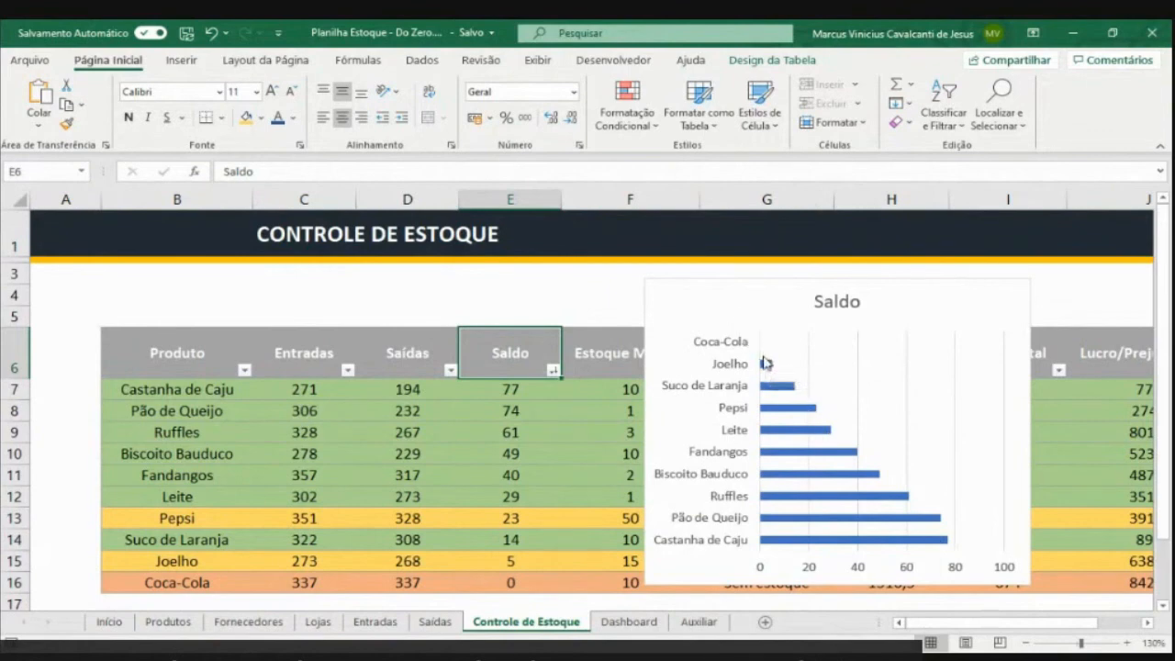
Sort the stock table by Saldo from smallest to largest
{"action": "left_click", "coordinate": [553, 369]}
{"action": "left_click", "coordinate": [448, 299]}
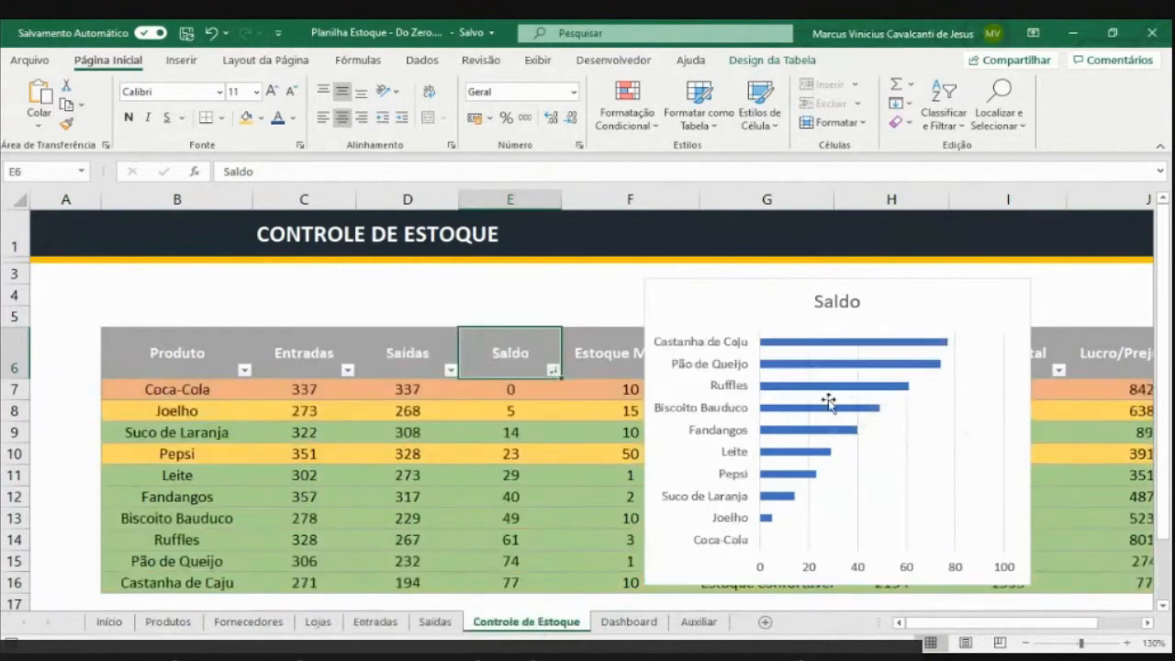
{"action": "mouse_move", "coordinate": [833, 415]}
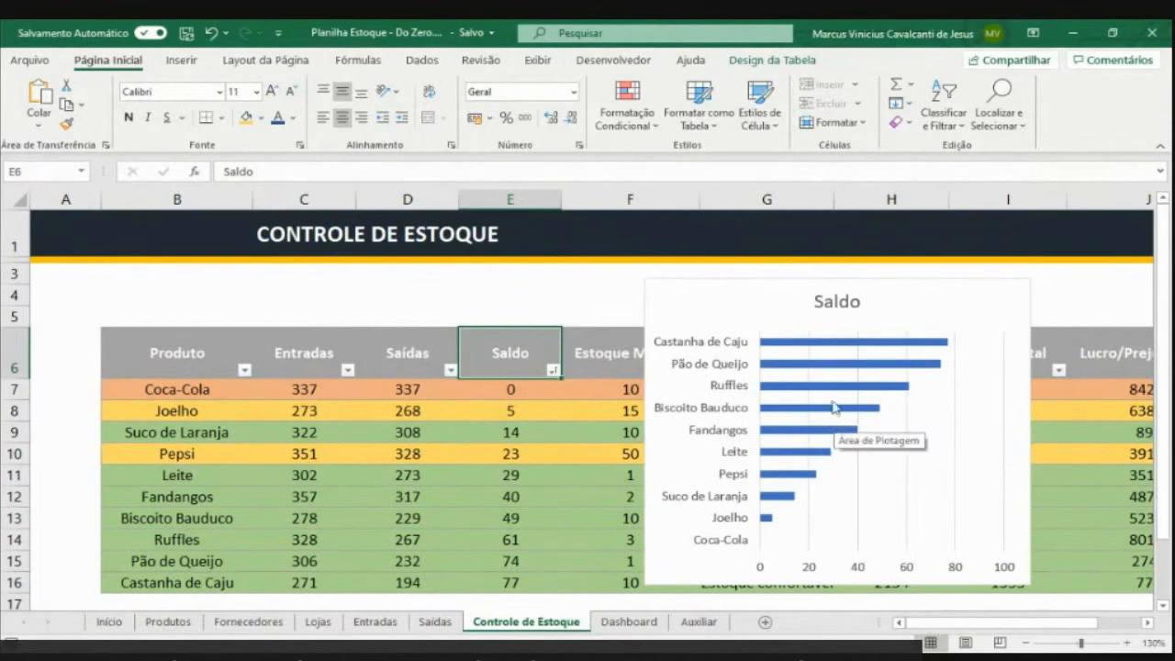
Try to move the Saldo bar chart to the Dashboard sheet, and restore it on the Controle de Estoque sheet
{"action": "left_click", "coordinate": [755, 290]}
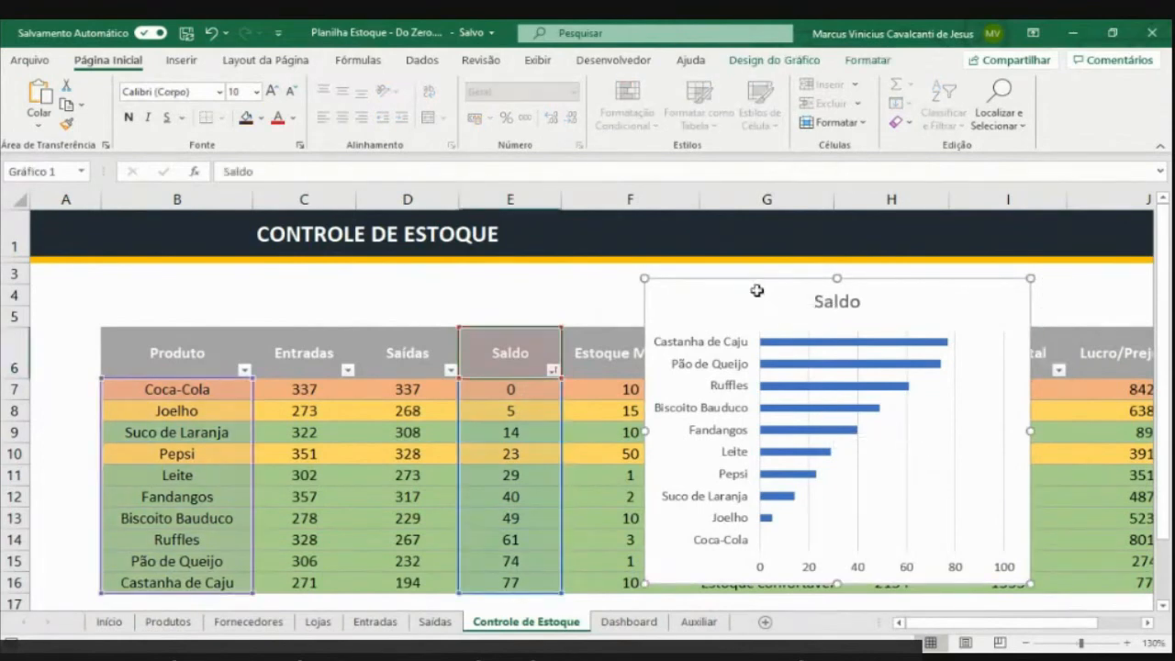
{"action": "key", "text": "ctrl+x"}
{"action": "left_click", "coordinate": [653, 624]}
{"action": "key", "text": "ctrl+v"}
{"action": "left_click", "coordinate": [702, 400]}
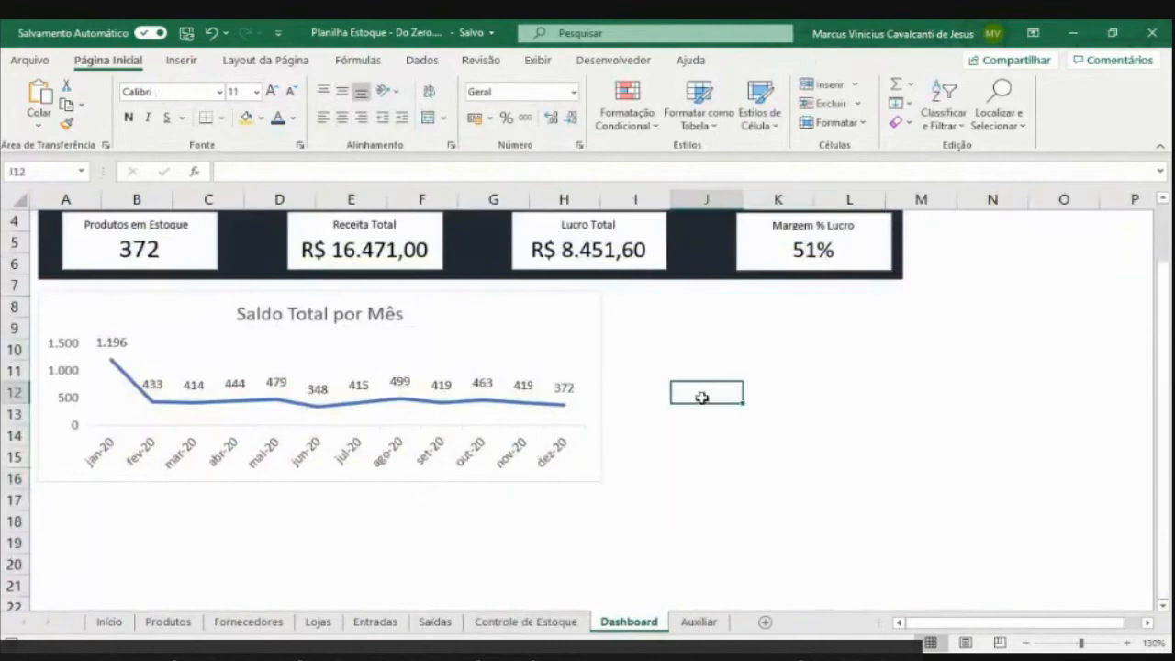
{"action": "key", "text": "ctrl+c"}
{"action": "left_click", "coordinate": [687, 358]}
{"action": "left_click", "coordinate": [556, 621]}
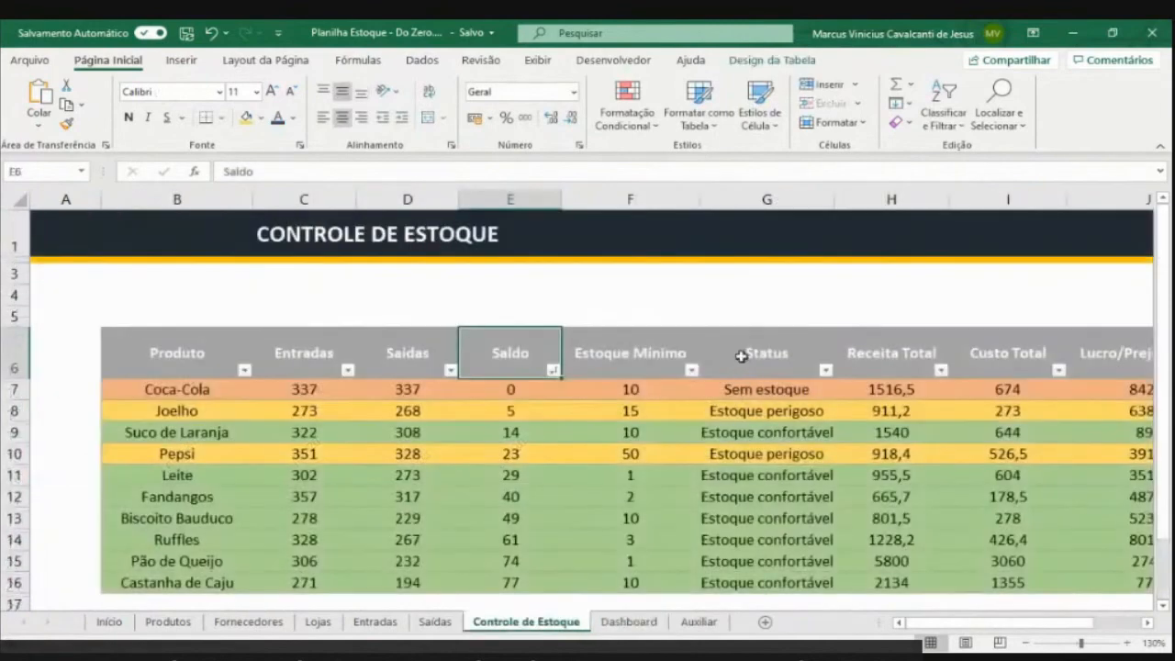
{"action": "key", "text": "ctrl+z"}
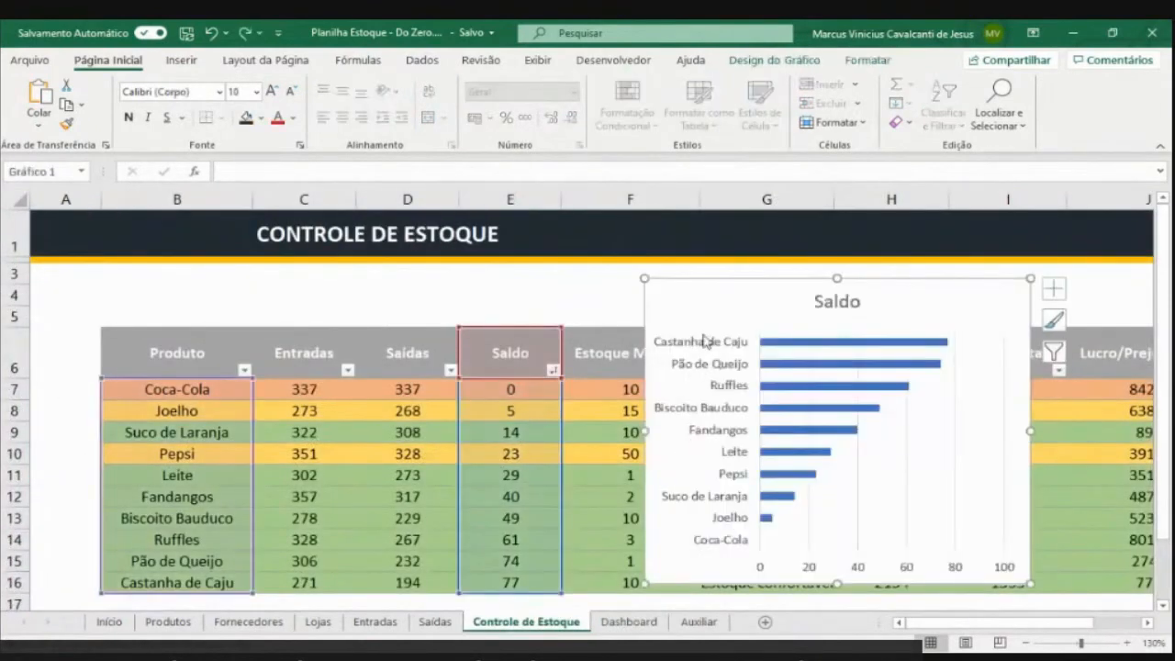
Move the Saldo bar chart to the Dashboard sheet and align its upper edge beside the Saldo Total por Mês chart
{"action": "key", "text": "ctrl+x"}
{"action": "left_click", "coordinate": [638, 628]}
{"action": "key", "text": "ctrl+v"}
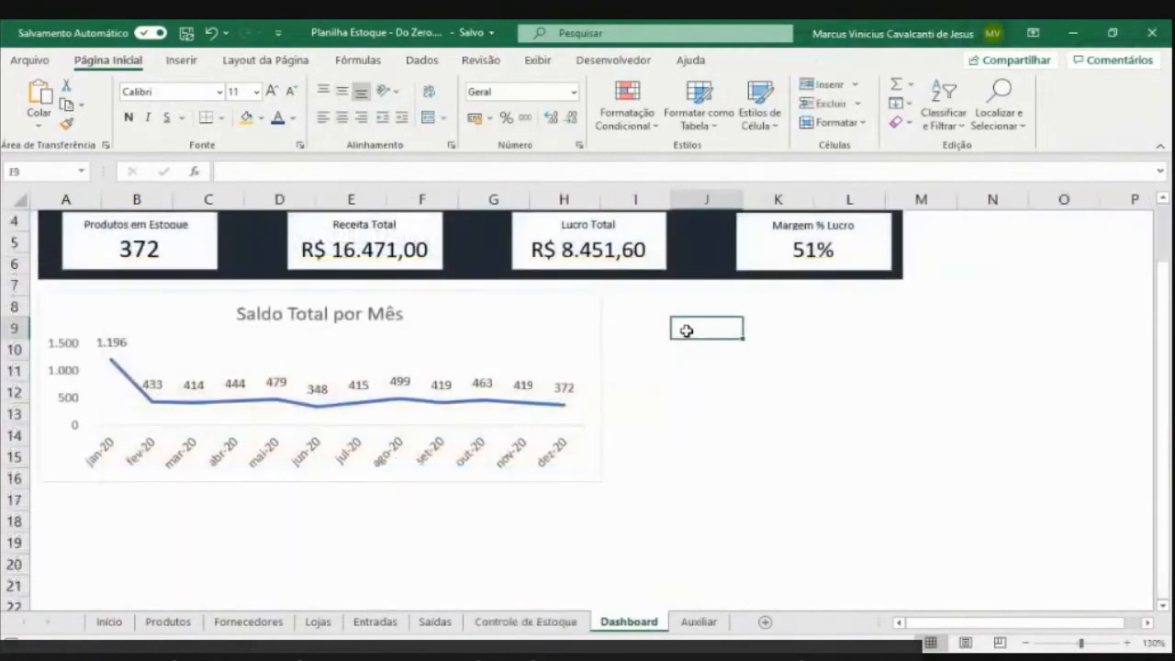
{"action": "left_click_drag", "start_coordinate": [689, 327], "coordinate": [633, 298]}
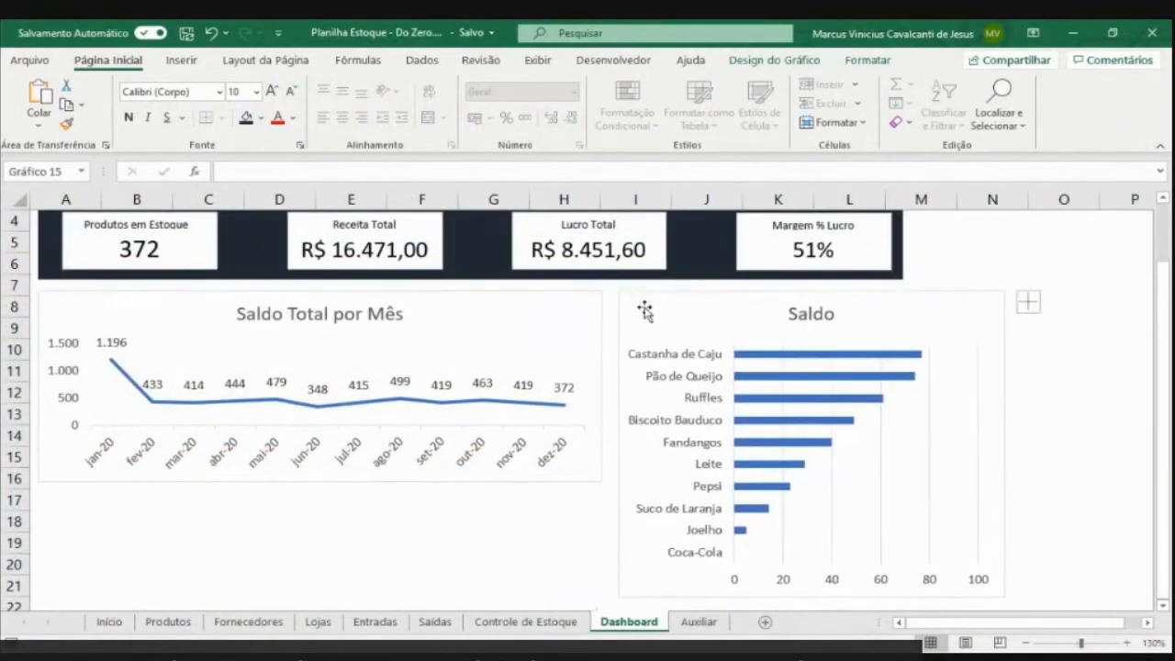
Resize the Saldo bar chart on the Dashboard to end at column L and reach down to row 24
{"action": "left_click_drag", "start_coordinate": [1006, 444], "coordinate": [894, 438]}
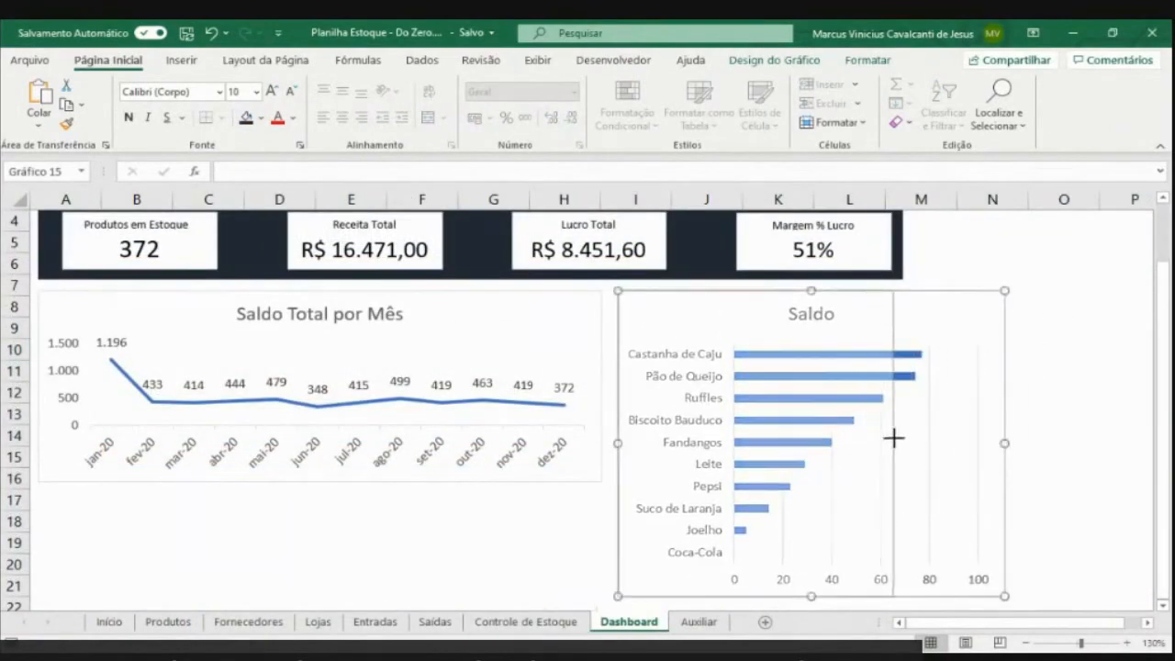
{"action": "scroll", "coordinate": [789, 548], "scroll_direction": "down", "scroll_amount": 1}
{"action": "scroll", "coordinate": [789, 548], "scroll_direction": "down", "scroll_amount": 1}
{"action": "left_click_drag", "start_coordinate": [758, 532], "coordinate": [758, 589]}
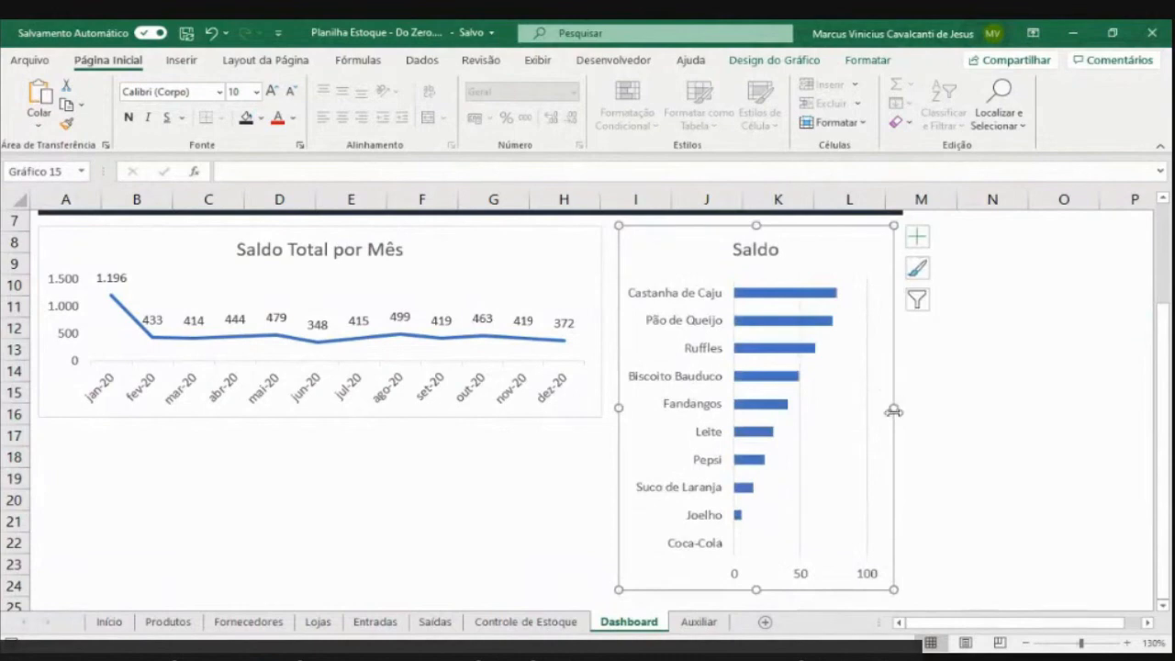
{"action": "left_click_drag", "start_coordinate": [894, 408], "coordinate": [897, 410]}
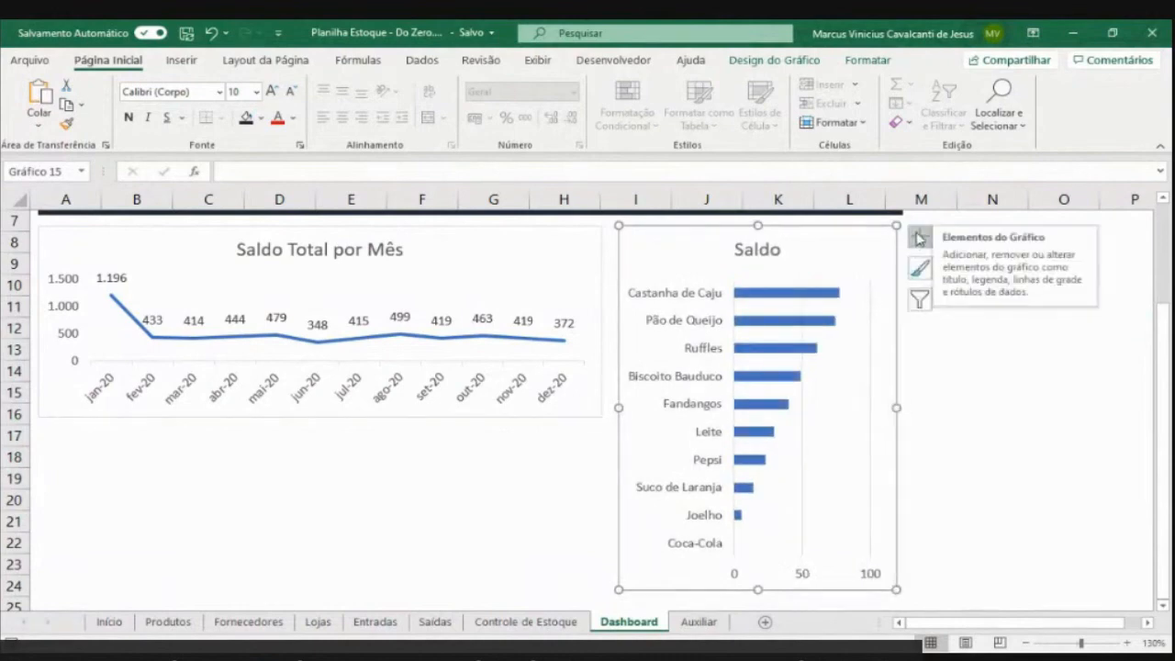
Add data labels to the Saldo bar chart and remove its vertical gridlines
{"action": "left_click", "coordinate": [920, 237]}
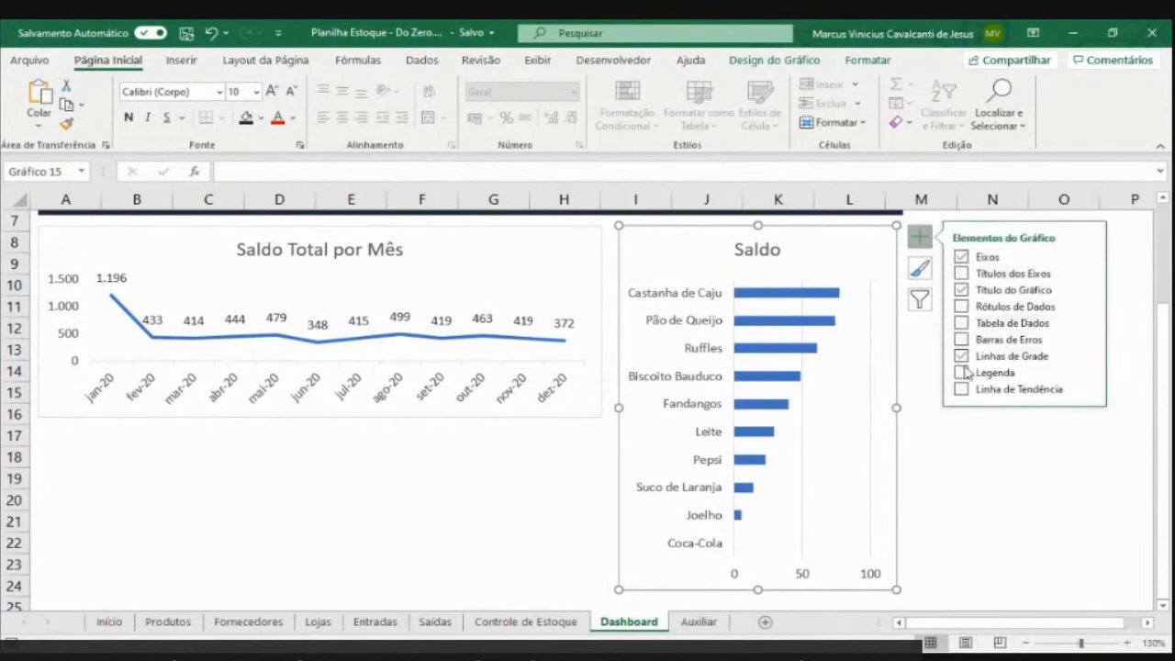
{"action": "left_click", "coordinate": [960, 307]}
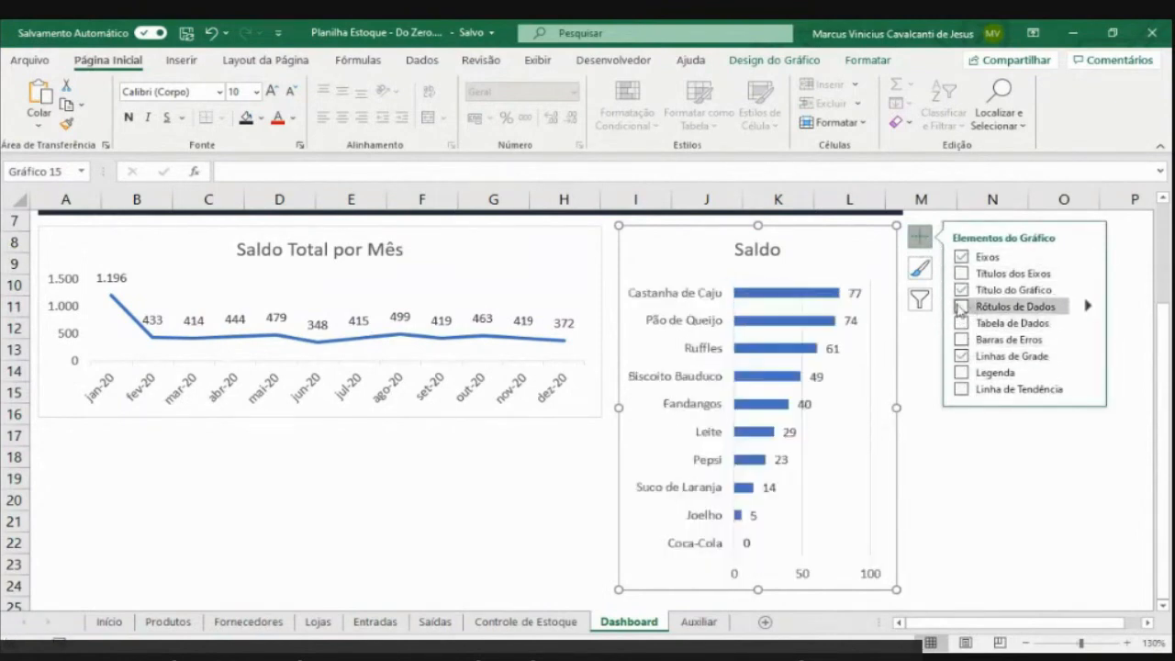
{"action": "left_click", "coordinate": [872, 387]}
{"action": "left_click", "coordinate": [801, 464]}
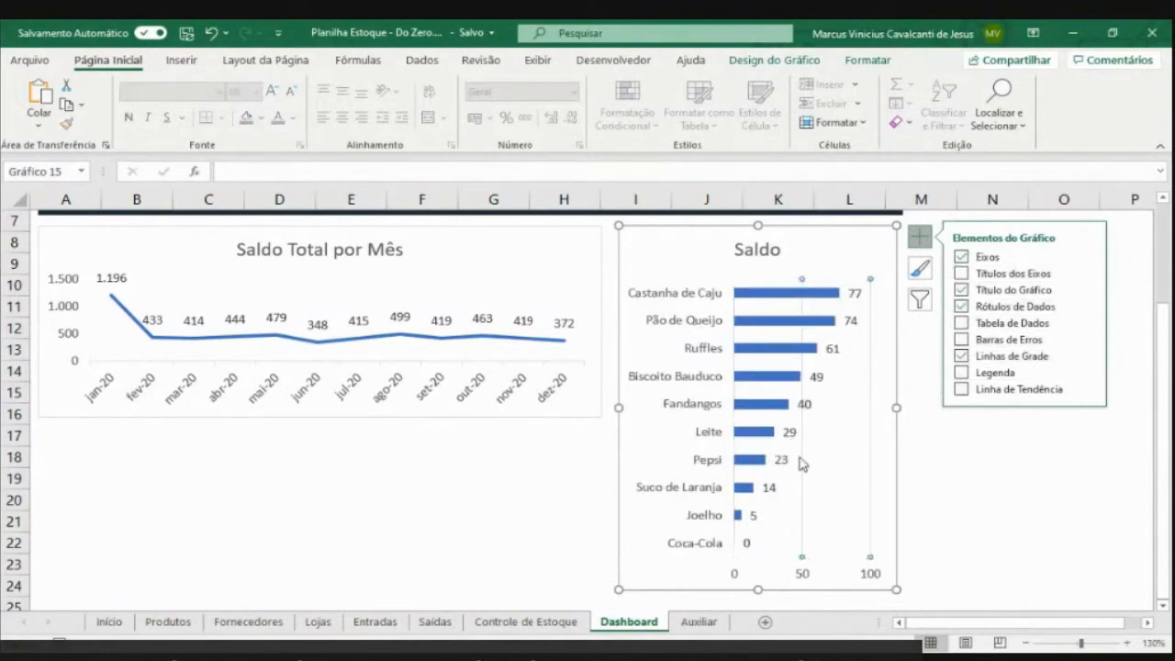
{"action": "key", "text": "Escape"}
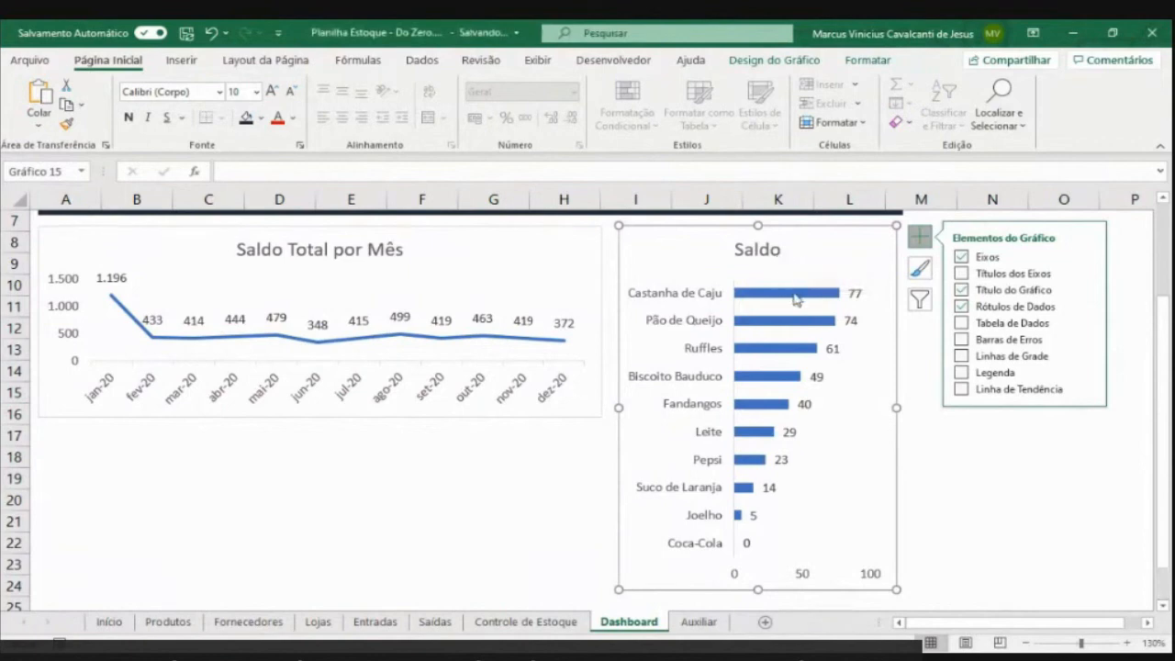
Examine the chart styles available for the Saldo Total por Mês line chart
{"action": "scroll", "coordinate": [793, 303], "scroll_direction": "up", "scroll_amount": 1}
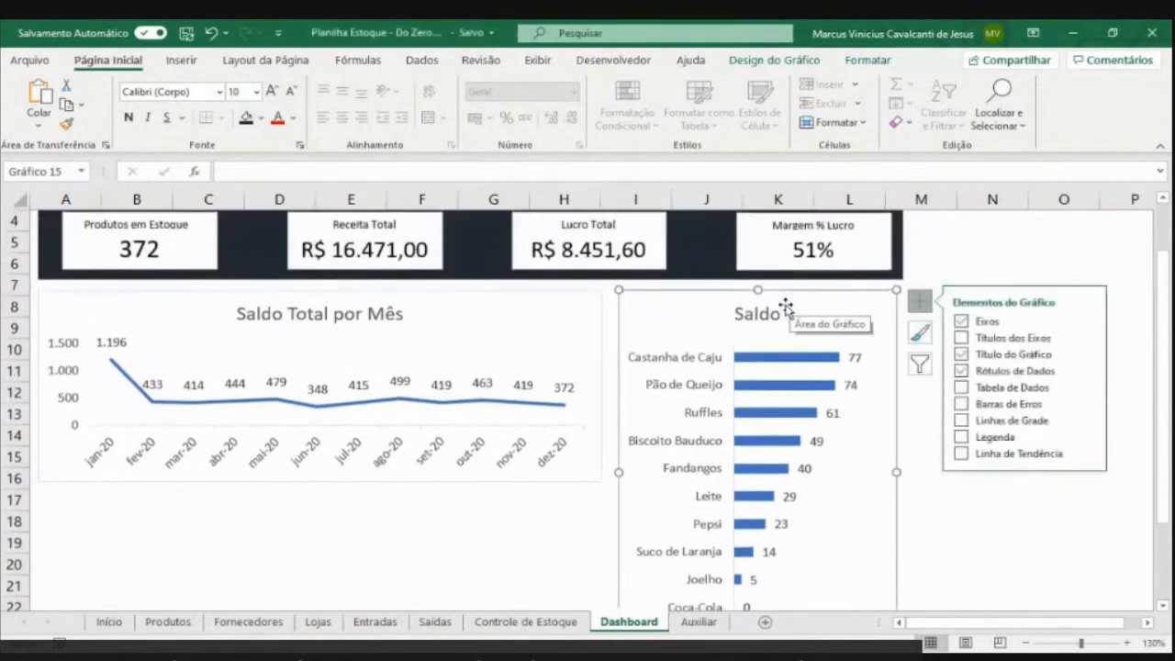
{"action": "left_click", "coordinate": [573, 303]}
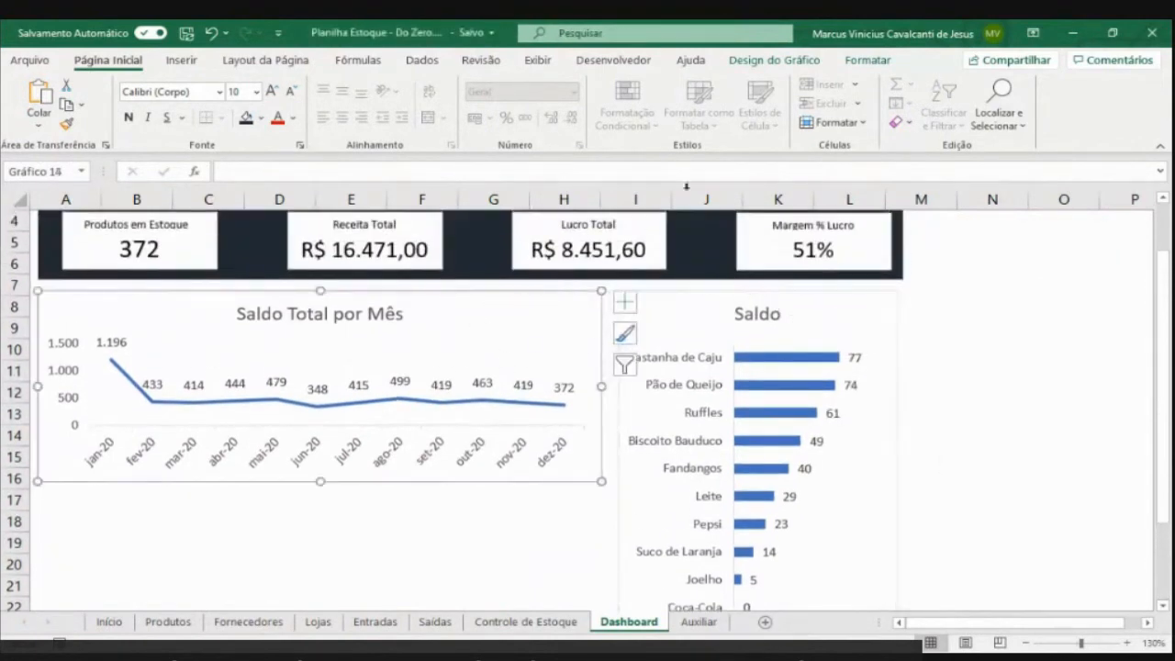
{"action": "left_click", "coordinate": [787, 61]}
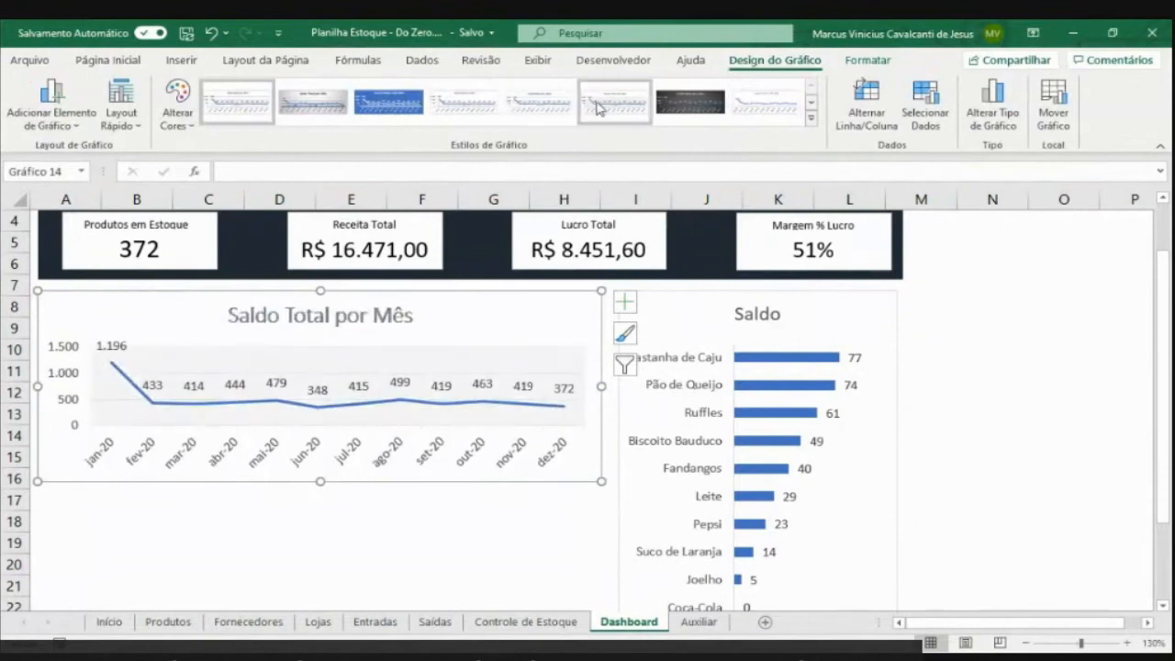
{"action": "left_click", "coordinate": [532, 525]}
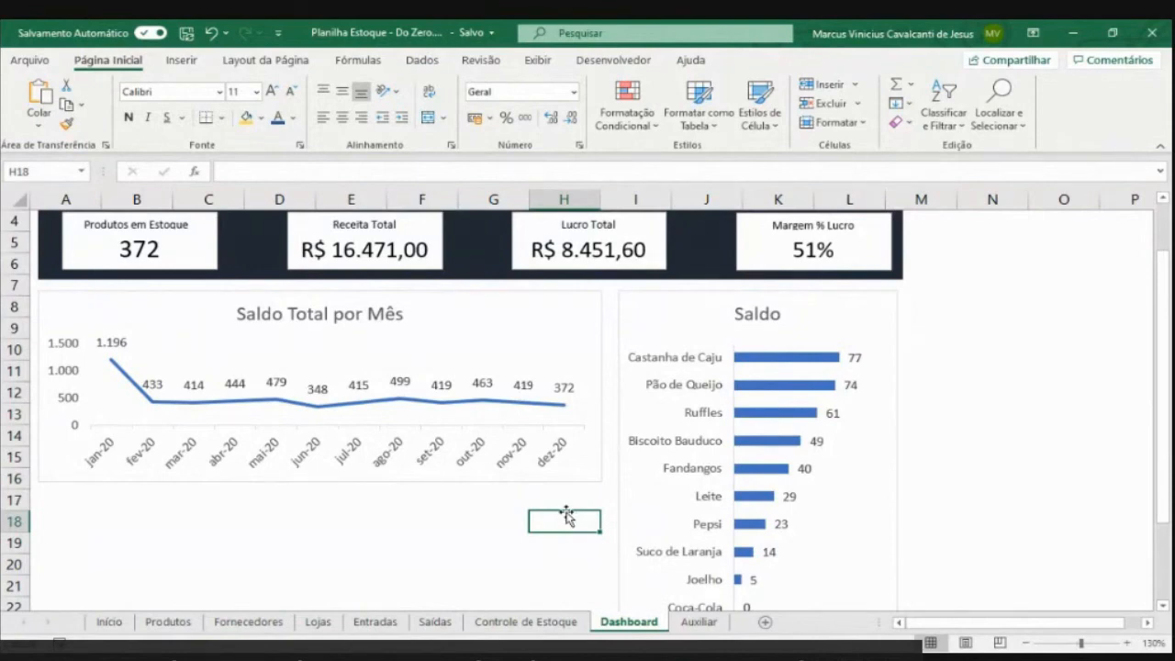
{"action": "scroll", "coordinate": [569, 514], "scroll_direction": "up", "scroll_amount": 1}
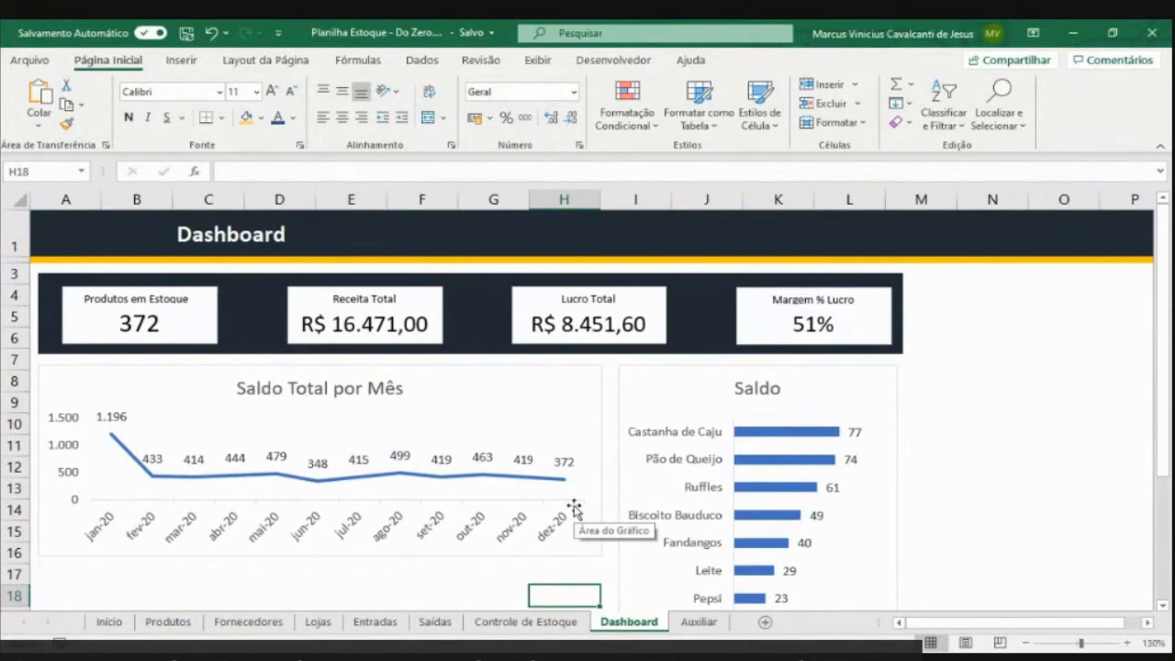
{"action": "left_click", "coordinate": [507, 375]}
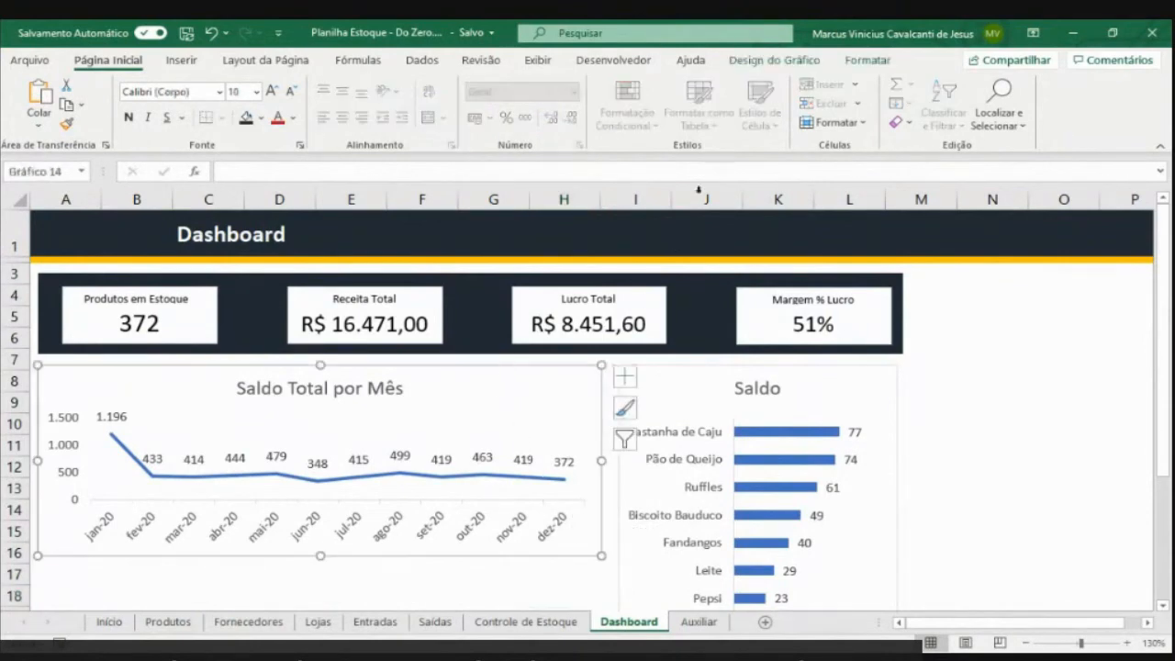
{"action": "left_click", "coordinate": [774, 60]}
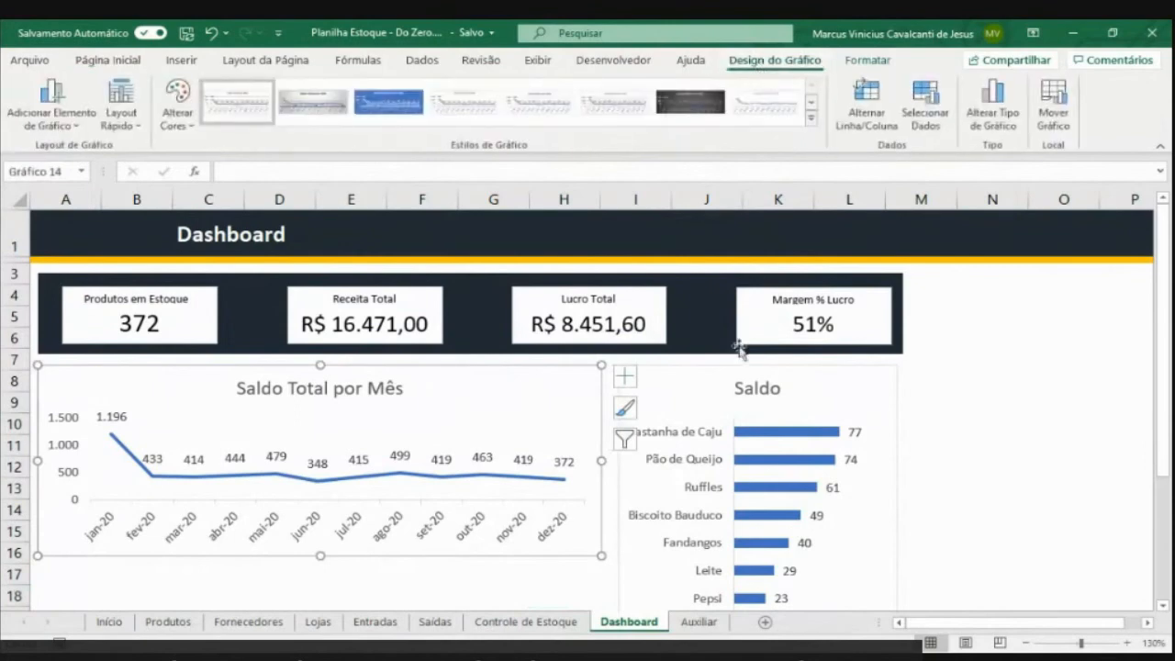
Extend the Saldo bar chart's lower edge down to row 25
{"action": "scroll", "coordinate": [624, 486], "scroll_direction": "down", "scroll_amount": 1}
{"action": "left_click", "coordinate": [517, 555]}
{"action": "scroll", "coordinate": [534, 540], "scroll_direction": "down", "scroll_amount": 2}
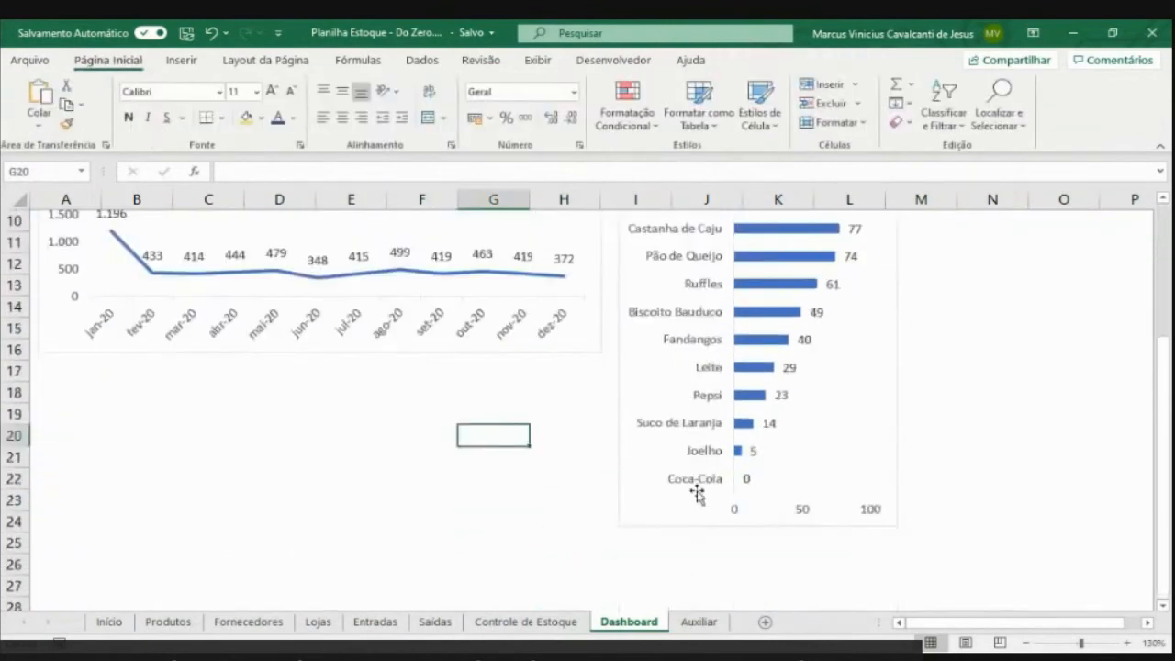
{"action": "left_click", "coordinate": [760, 530]}
{"action": "left_click_drag", "start_coordinate": [761, 529], "coordinate": [758, 540]}
{"action": "left_click", "coordinate": [469, 443]}
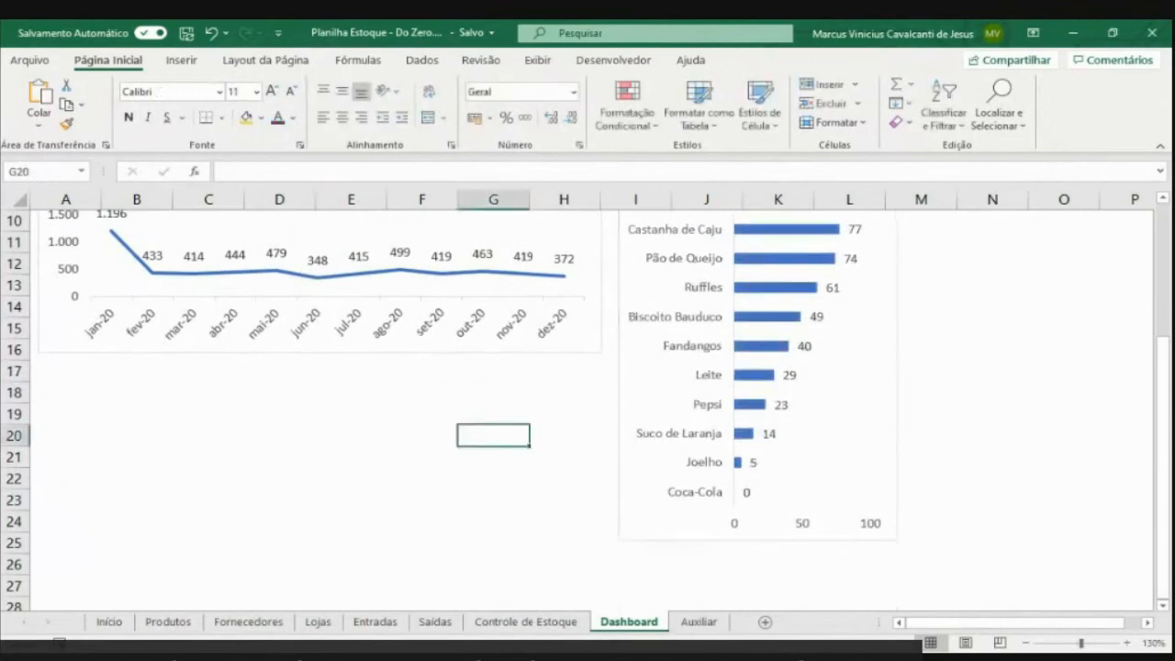
Start a SOMASES formula in the Total Vendido cell for Loja 1 (C31) on the Auxiliar sheet
{"action": "left_click", "coordinate": [698, 622]}
{"action": "scroll", "coordinate": [338, 490], "scroll_direction": "down", "scroll_amount": 5}
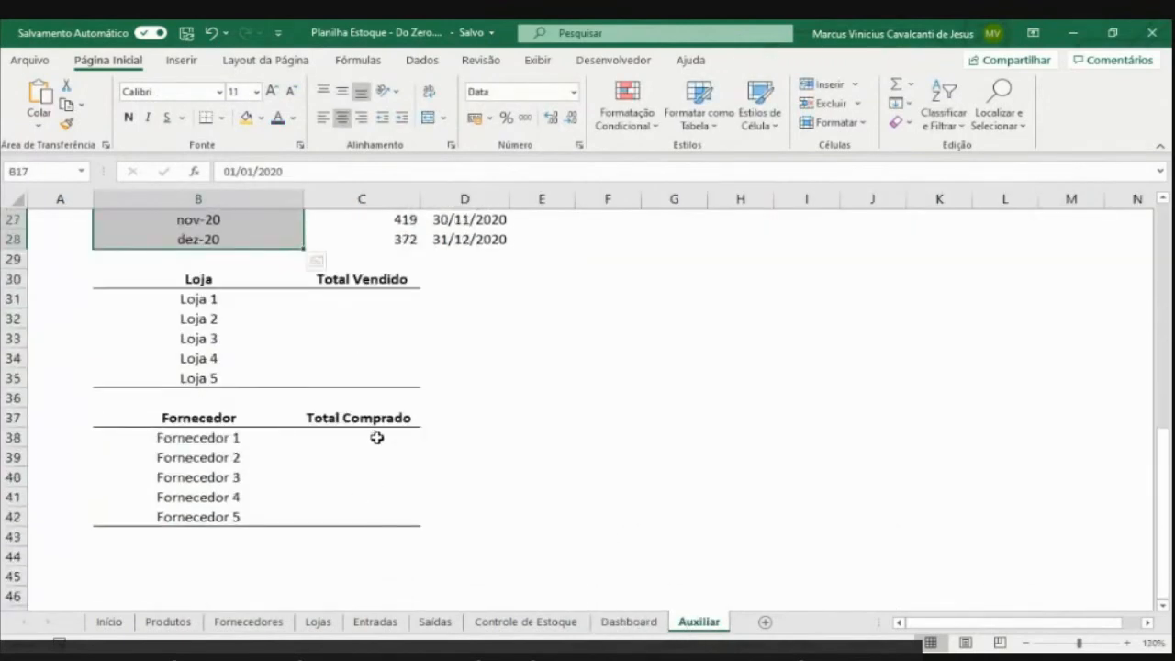
{"action": "scroll", "coordinate": [372, 395], "scroll_direction": "up", "scroll_amount": 1}
{"action": "left_click_drag", "start_coordinate": [370, 358], "coordinate": [377, 438]}
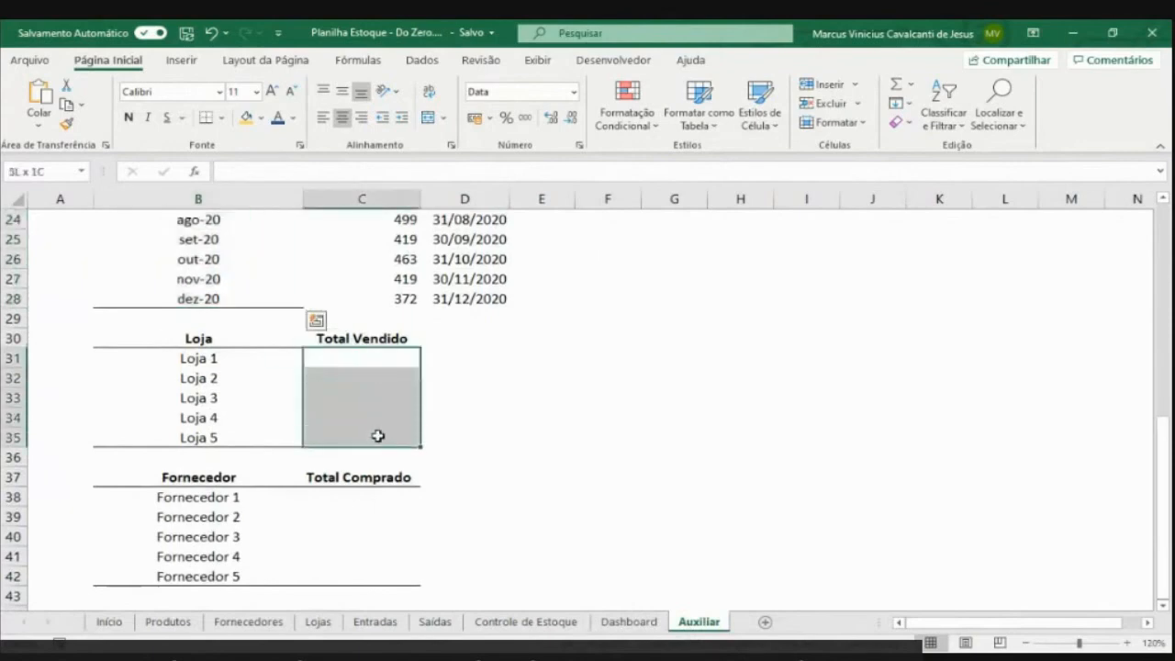
{"action": "left_click_drag", "start_coordinate": [364, 496], "coordinate": [376, 576]}
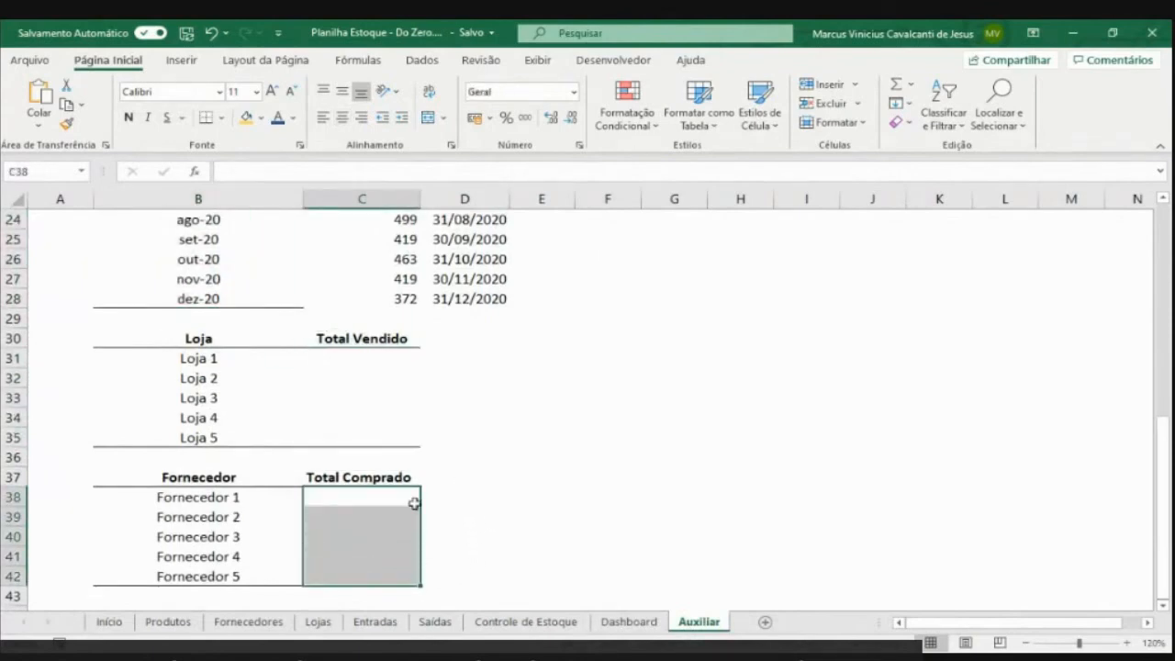
{"action": "left_click", "coordinate": [379, 359]}
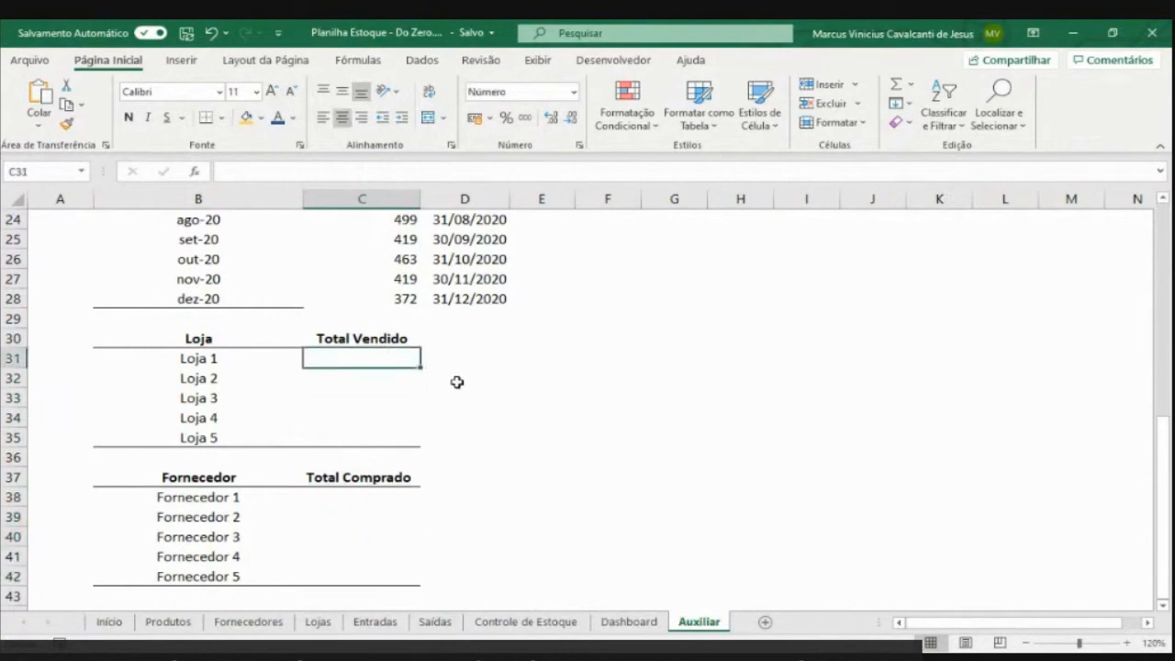
{"action": "type", "text": "="}
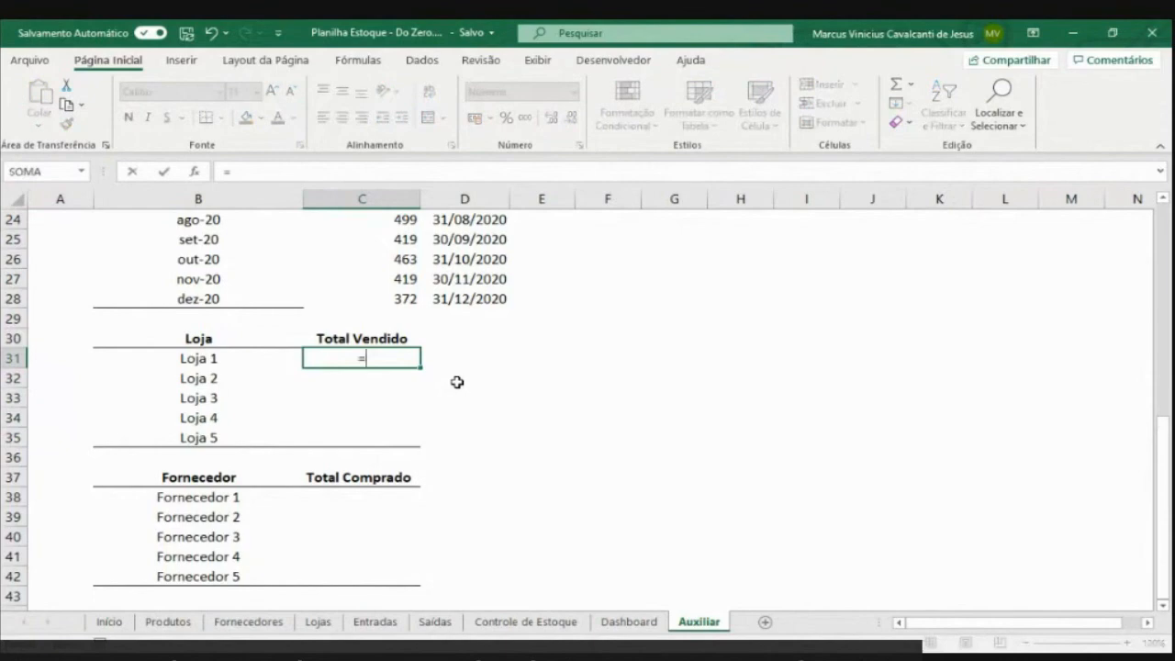
{"action": "type", "text": "soma"}
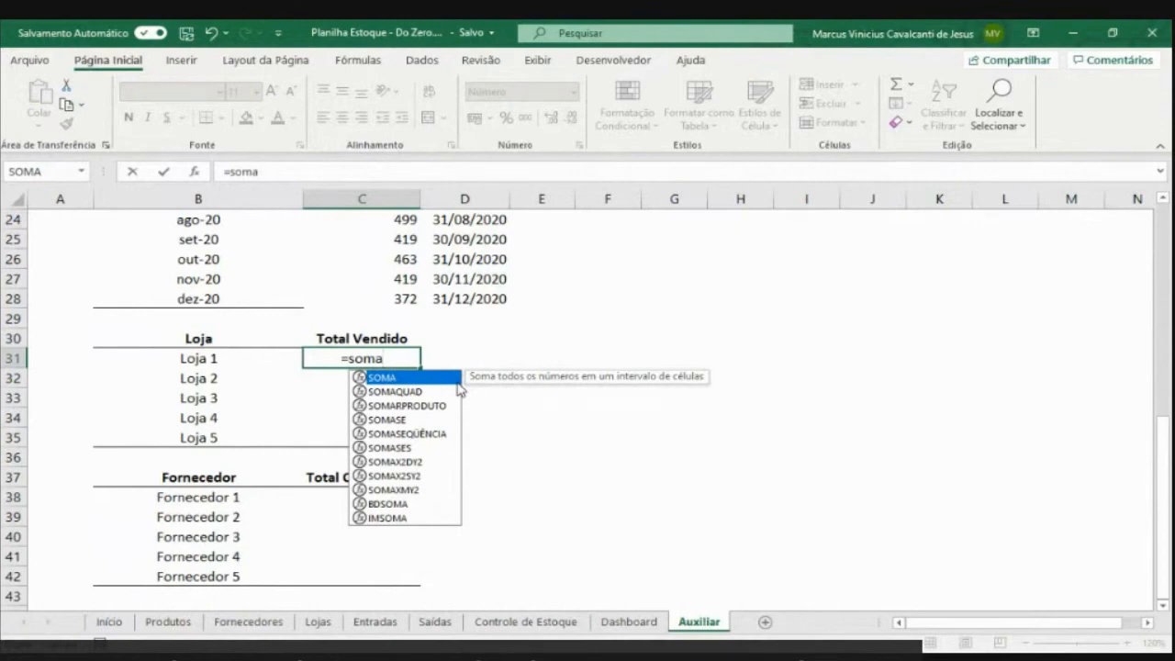
{"action": "key", "text": "Down"}
{"action": "key", "text": "Down"}
{"action": "key", "text": "Down"}
{"action": "key", "text": "Down"}
{"action": "key", "text": "Down"}
{"action": "key", "text": "Tab"}
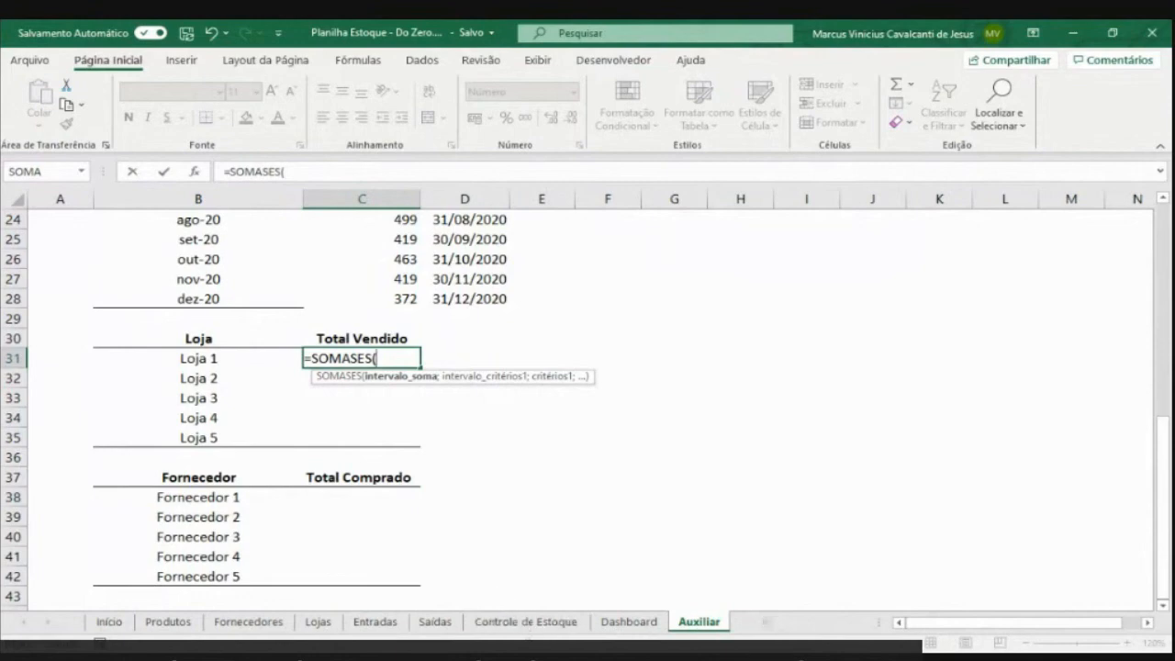
Use the Valor de Venda Total column of the Saídas table as the formula's sum range
{"action": "left_click", "coordinate": [437, 624]}
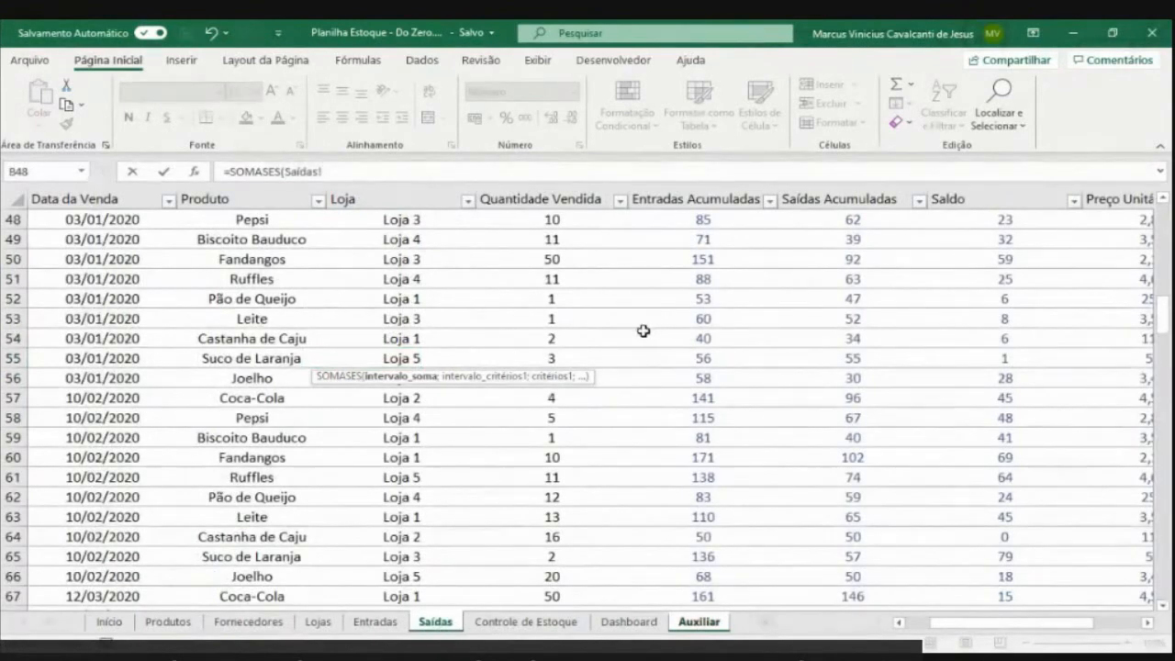
{"action": "left_click", "coordinate": [549, 261]}
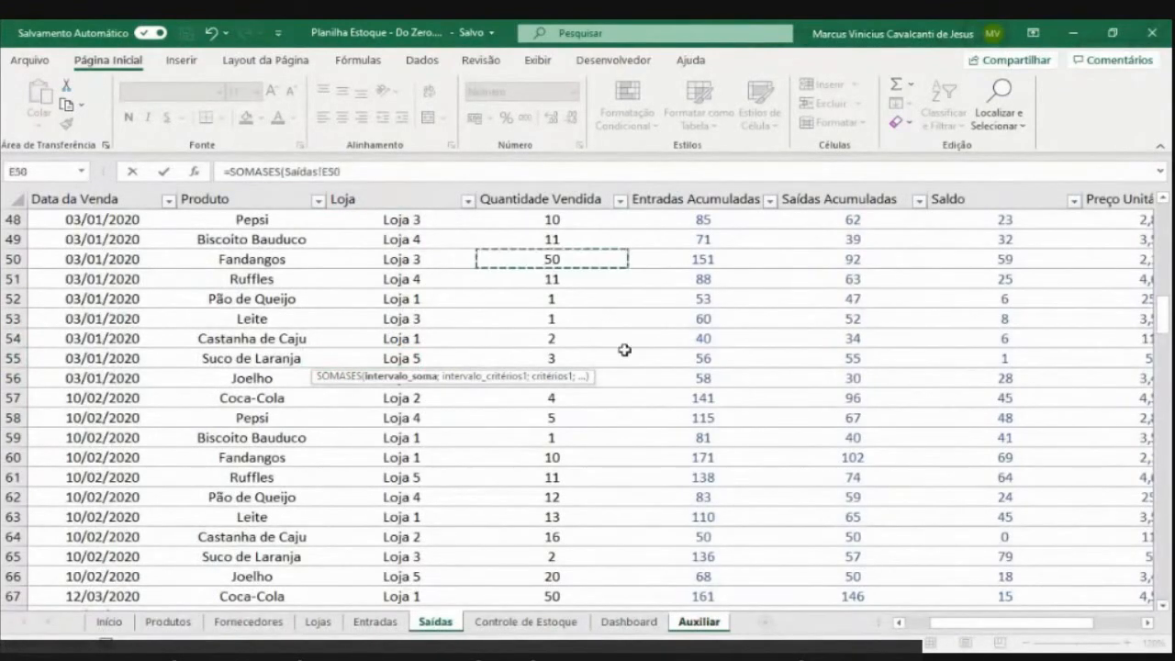
{"action": "key", "text": "Right"}
{"action": "key", "text": "Right"}
{"action": "key", "text": "Right"}
{"action": "key", "text": "Right"}
{"action": "key", "text": "Right"}
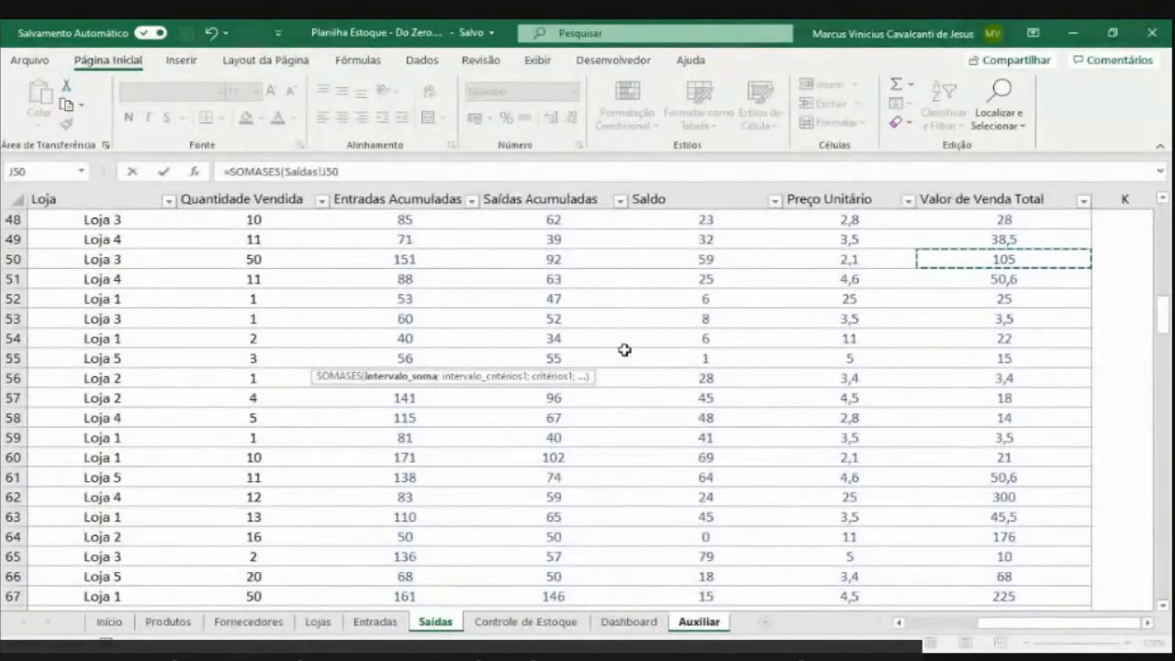
{"action": "key", "text": "ctrl+space"}
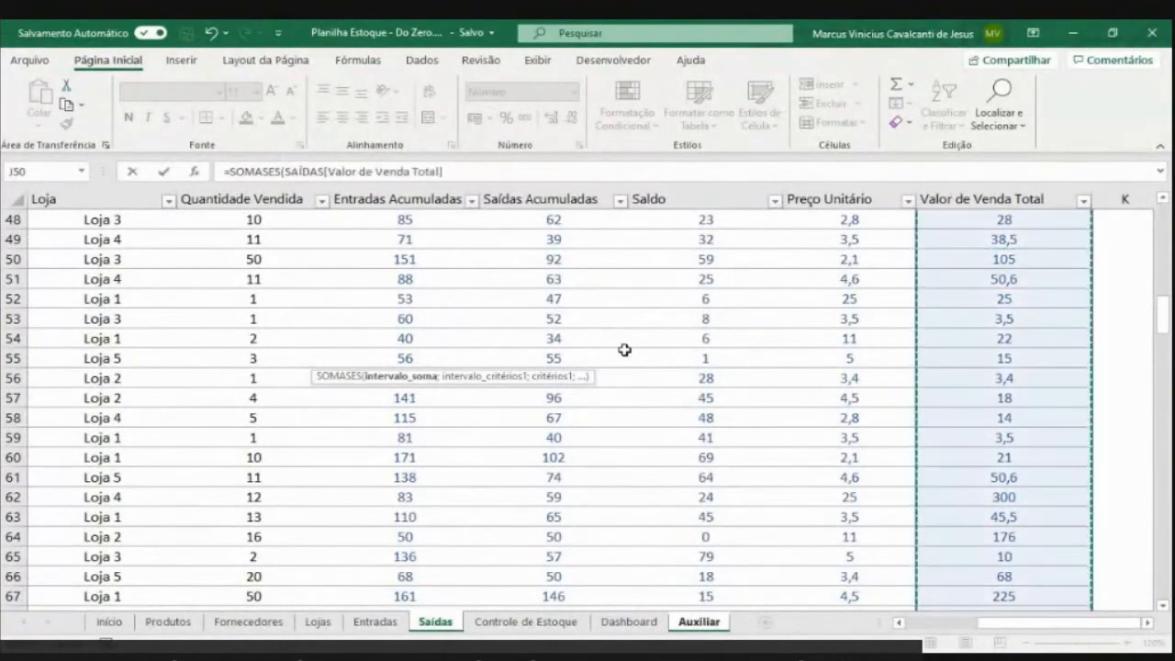
{"action": "type", "text": ";"}
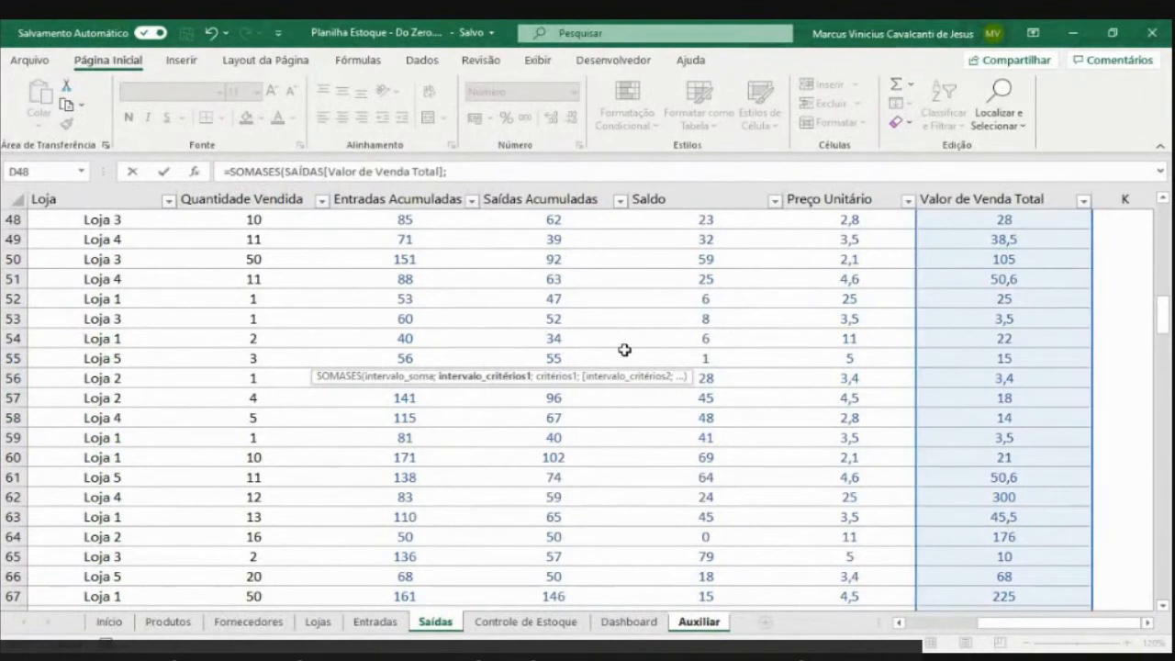
{"action": "key", "text": "Left"}
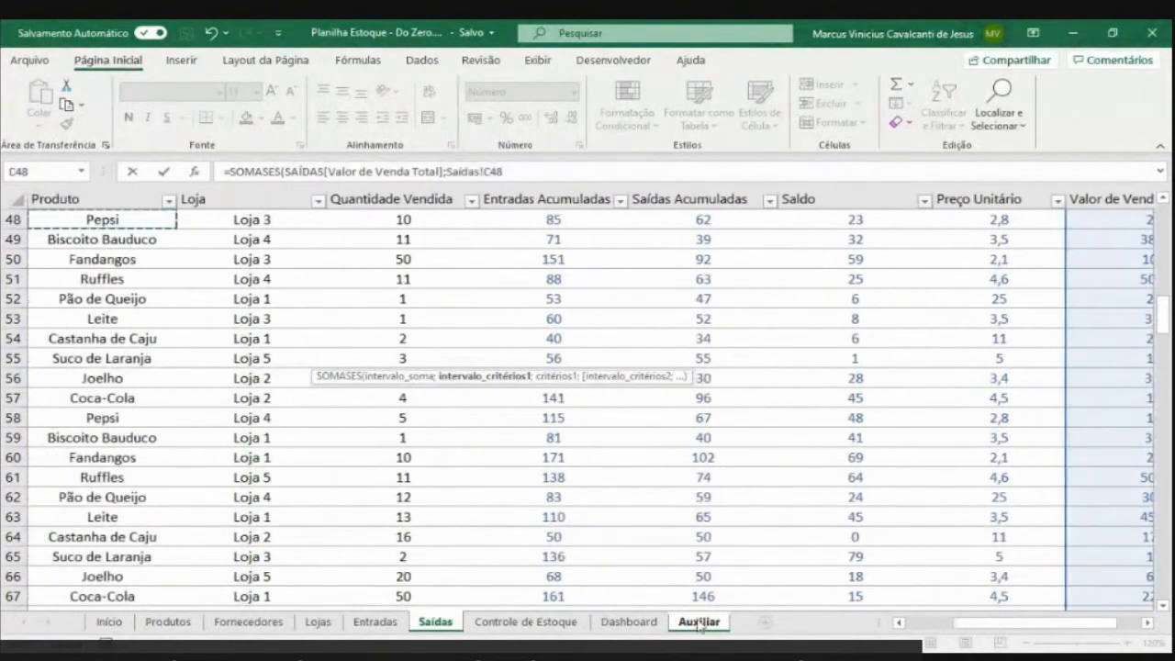
{"action": "left_click", "coordinate": [700, 622]}
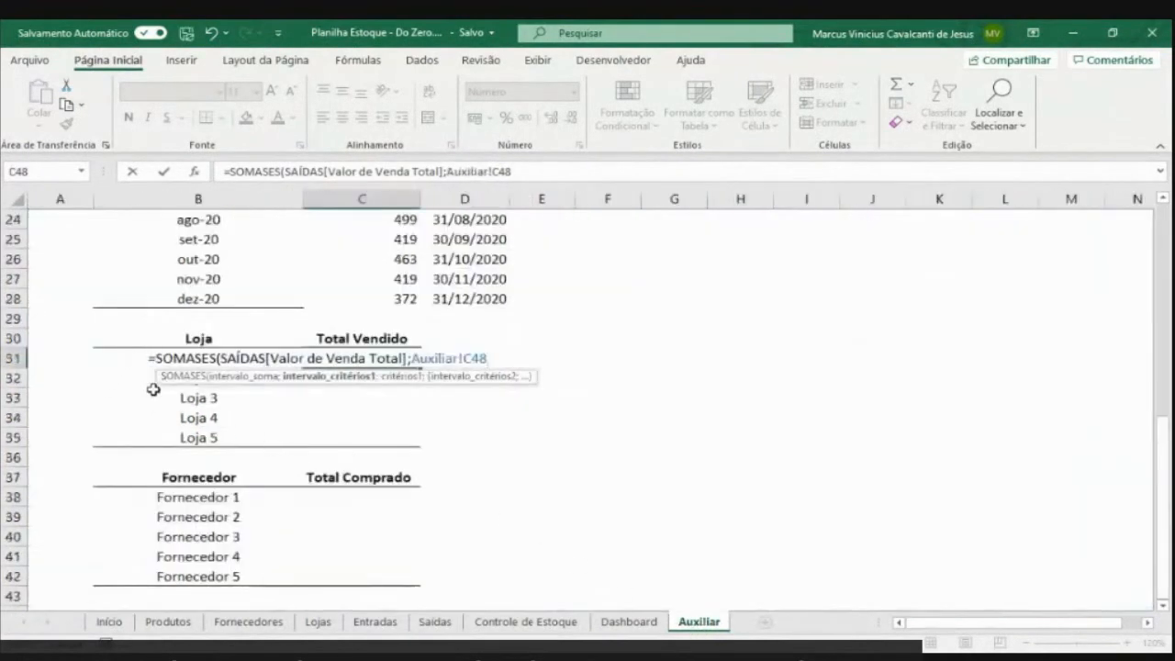
{"action": "left_click", "coordinate": [87, 356]}
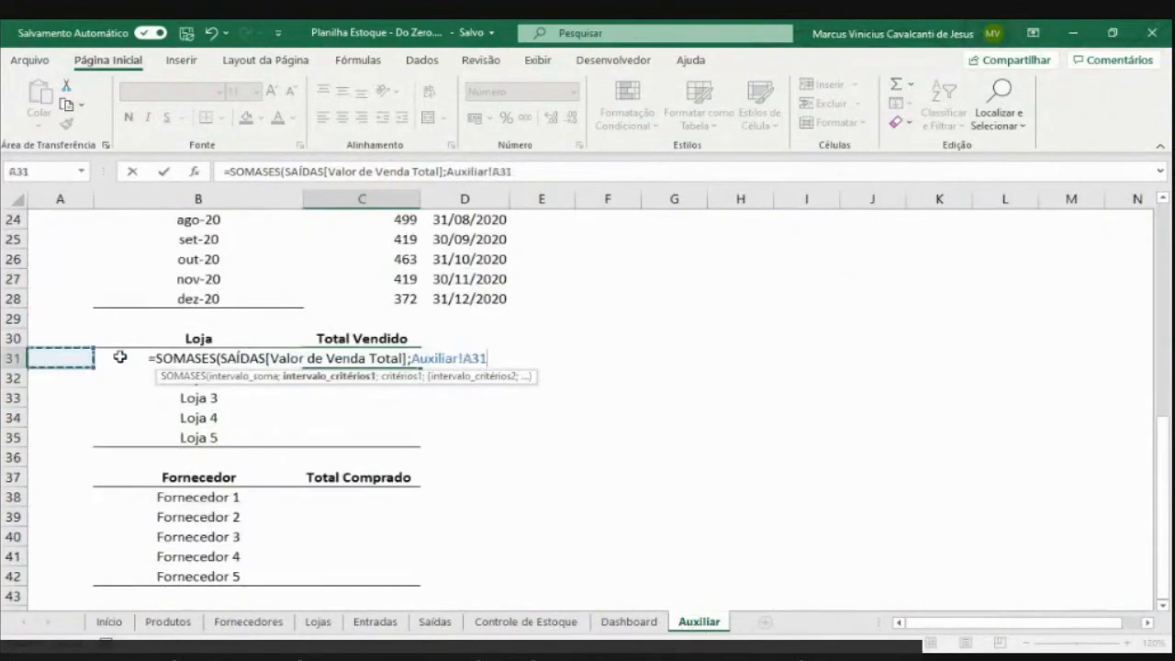
{"action": "left_click", "coordinate": [120, 358]}
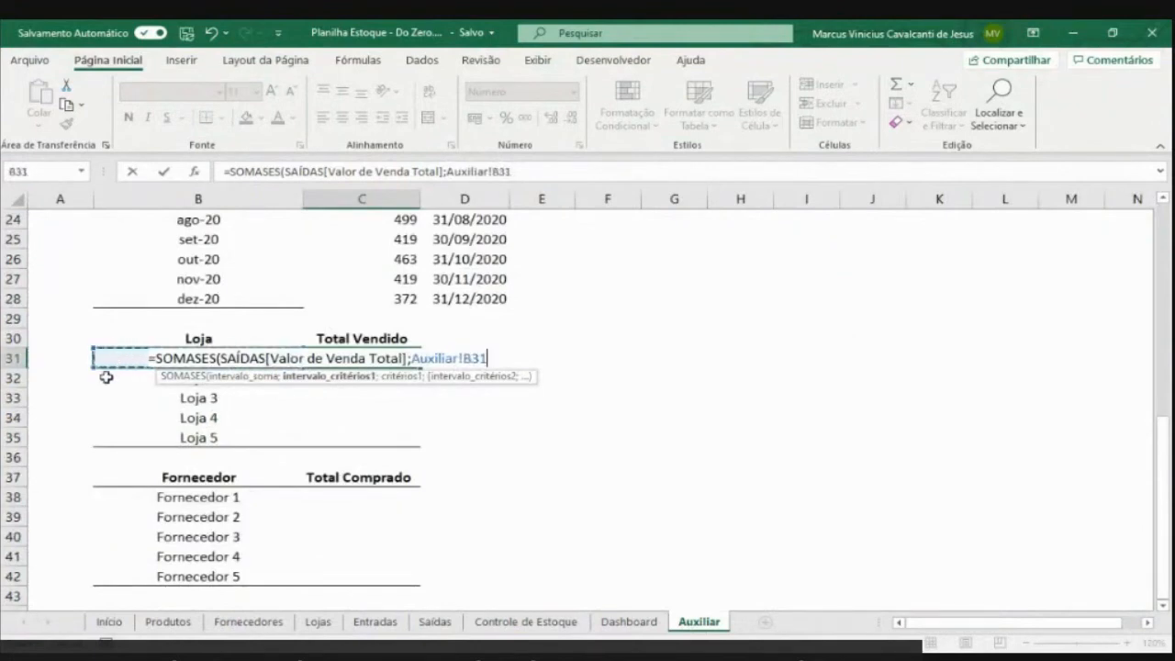
{"action": "key", "text": "Return"}
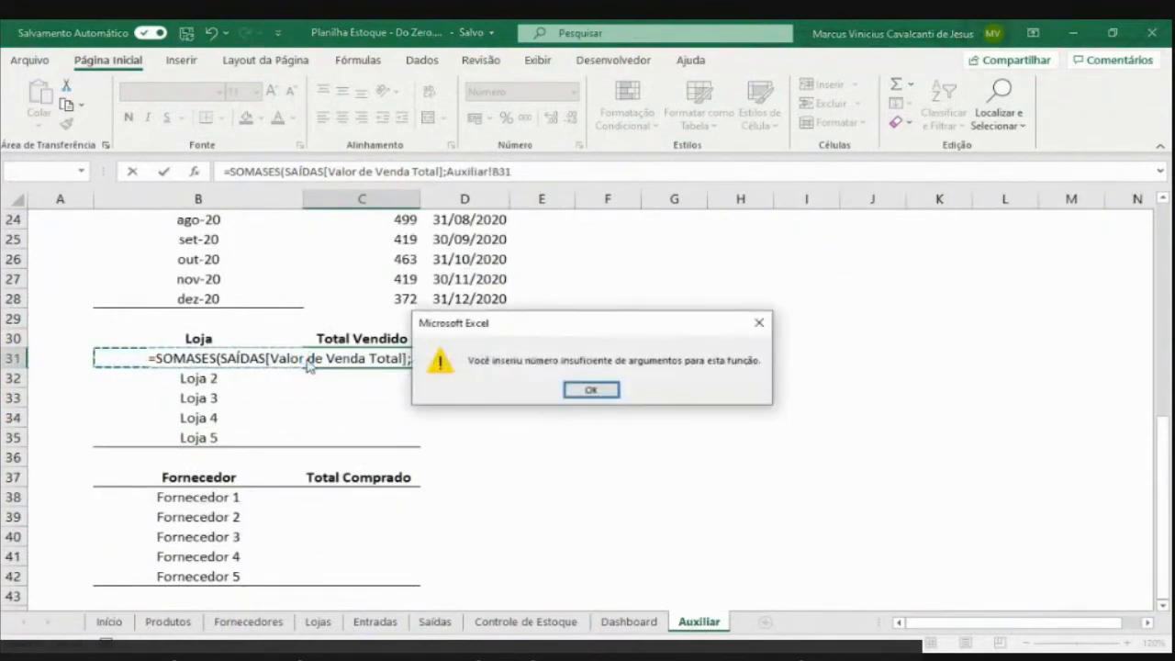
{"action": "key", "text": "Return"}
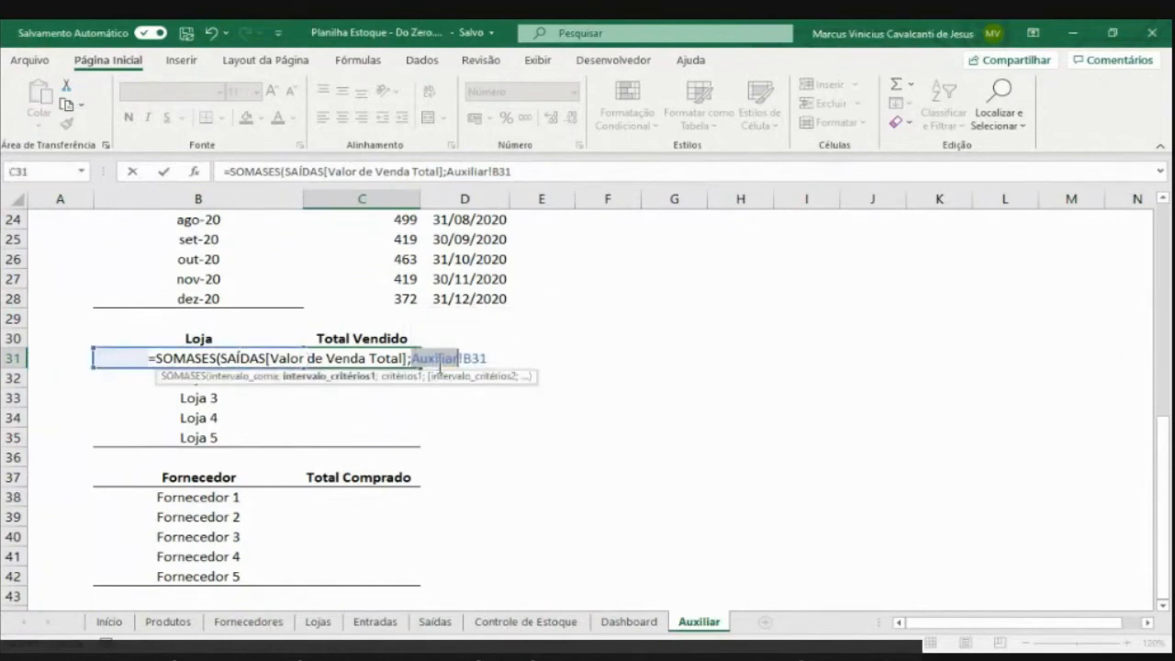
{"action": "key", "text": "Delete"}
{"action": "key", "text": "Delete"}
{"action": "key", "text": "Delete"}
{"action": "key", "text": "Delete"}
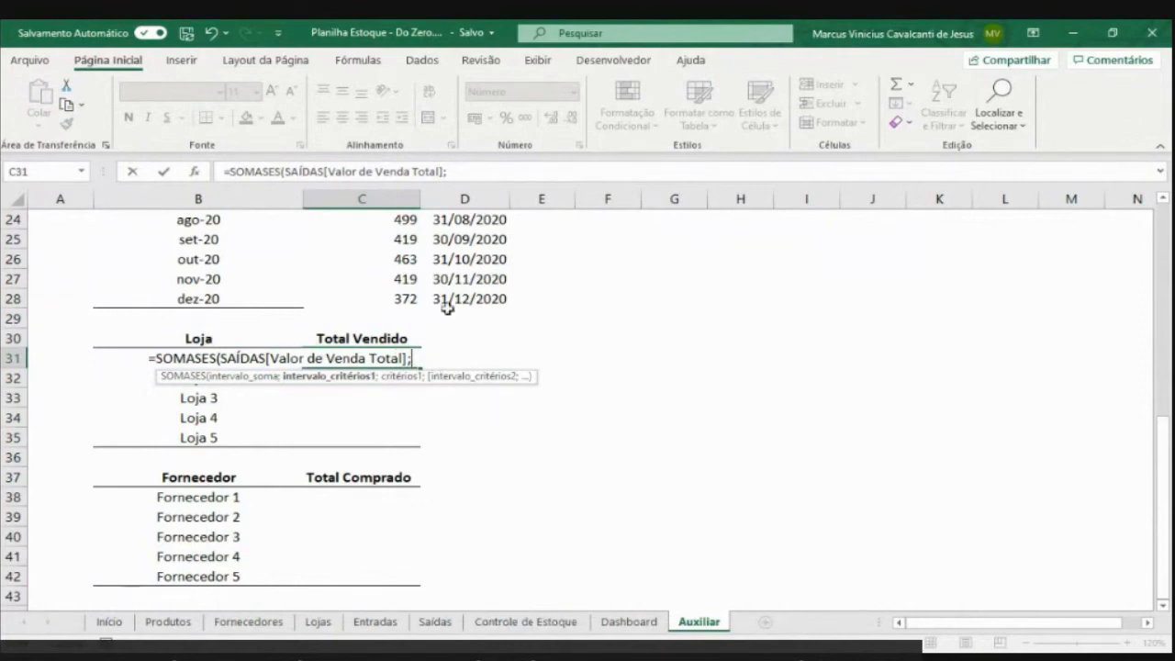
Add the Loja column of the Saídas table as the formula's criteria range
{"action": "left_click", "coordinate": [433, 623]}
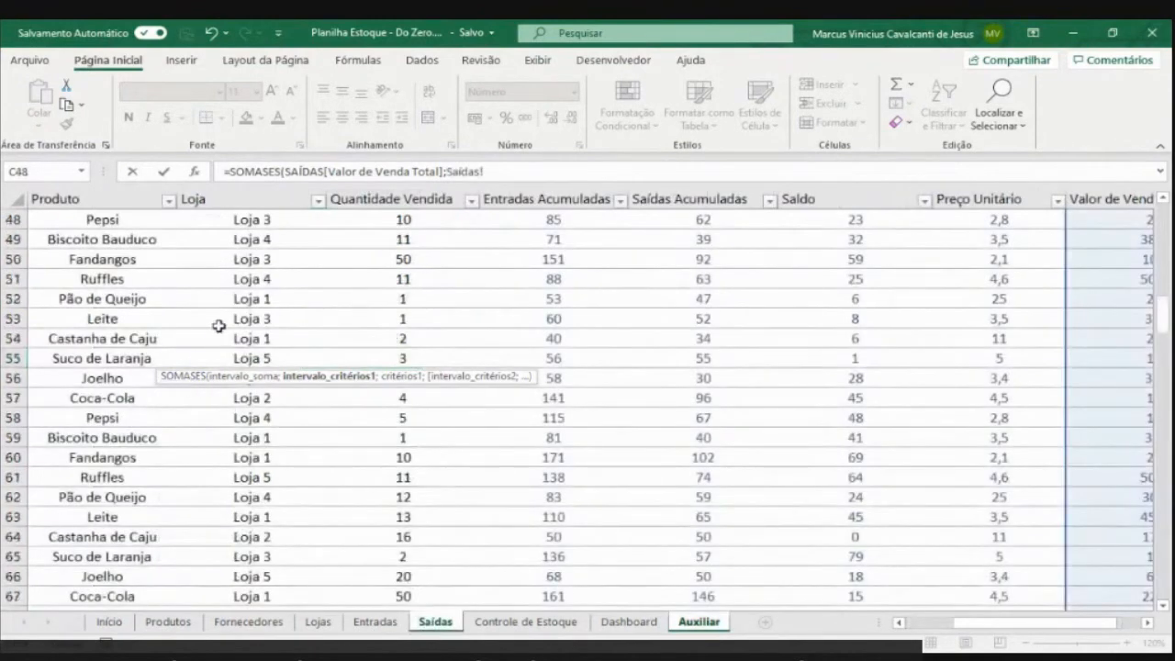
{"action": "left_click", "coordinate": [242, 299]}
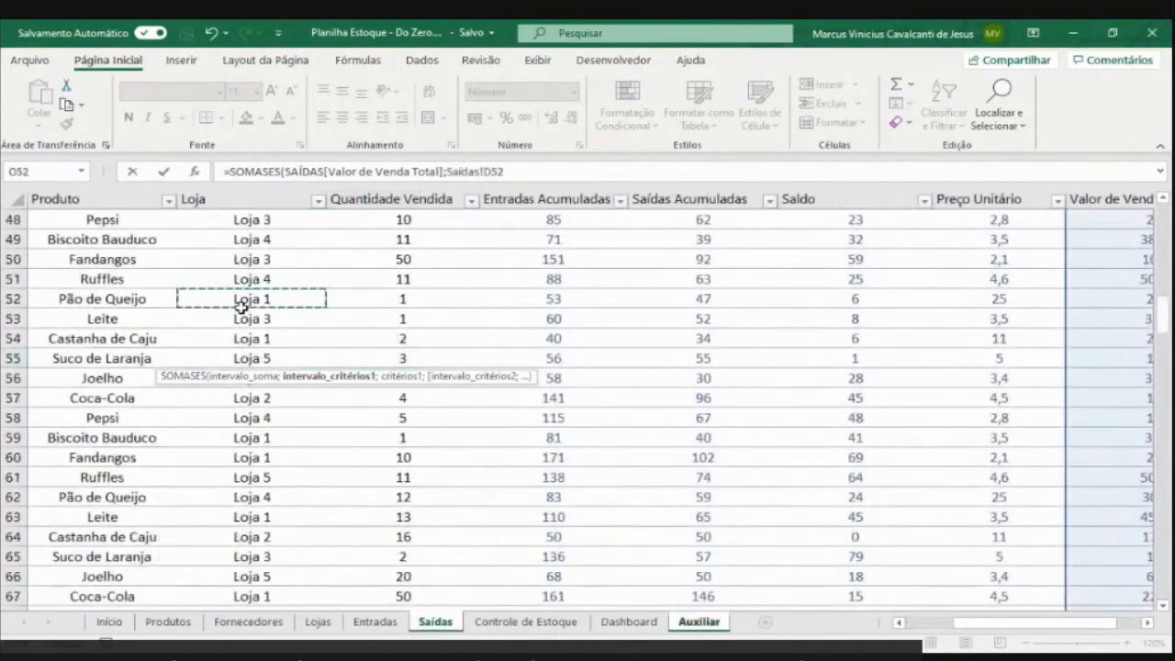
{"action": "key", "text": "ctrl+space"}
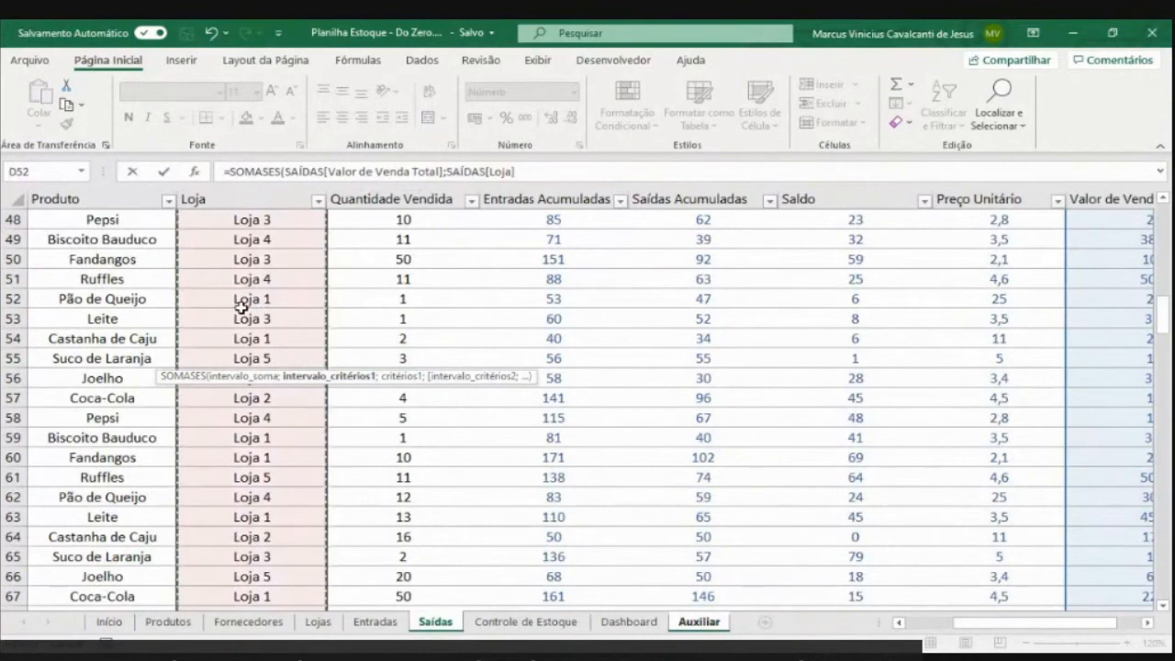
{"action": "type", "text": ";"}
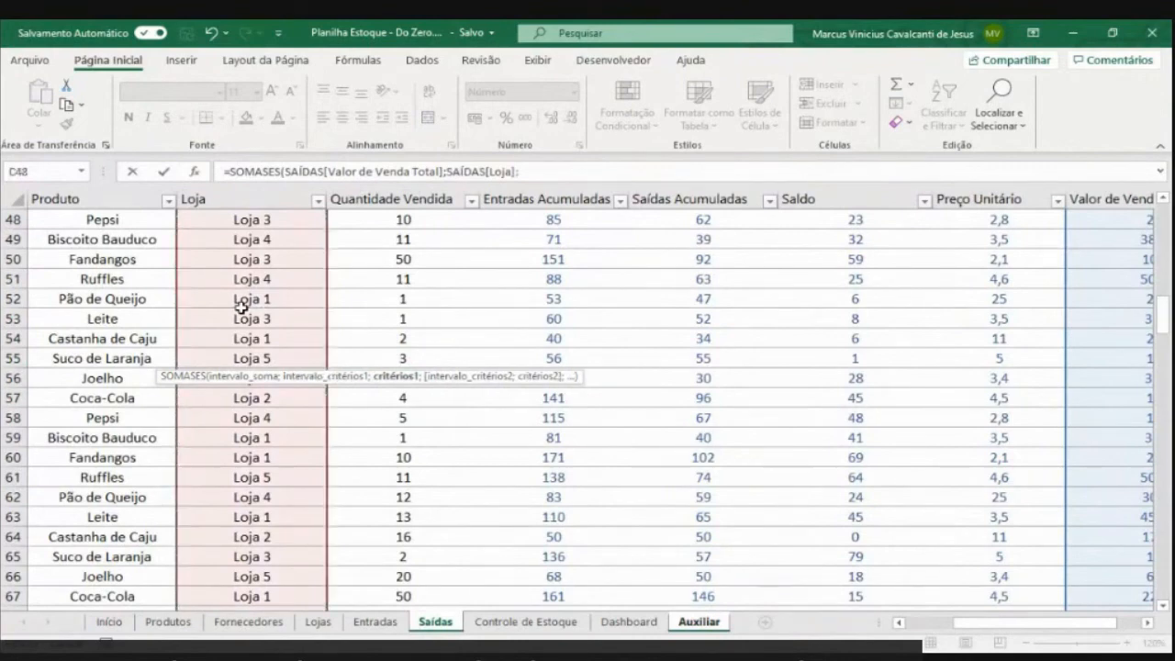
Finish the SOMASES formula with Auxiliar cell B31 as the criterion and fill it down to Loja 5
{"action": "left_click", "coordinate": [695, 621]}
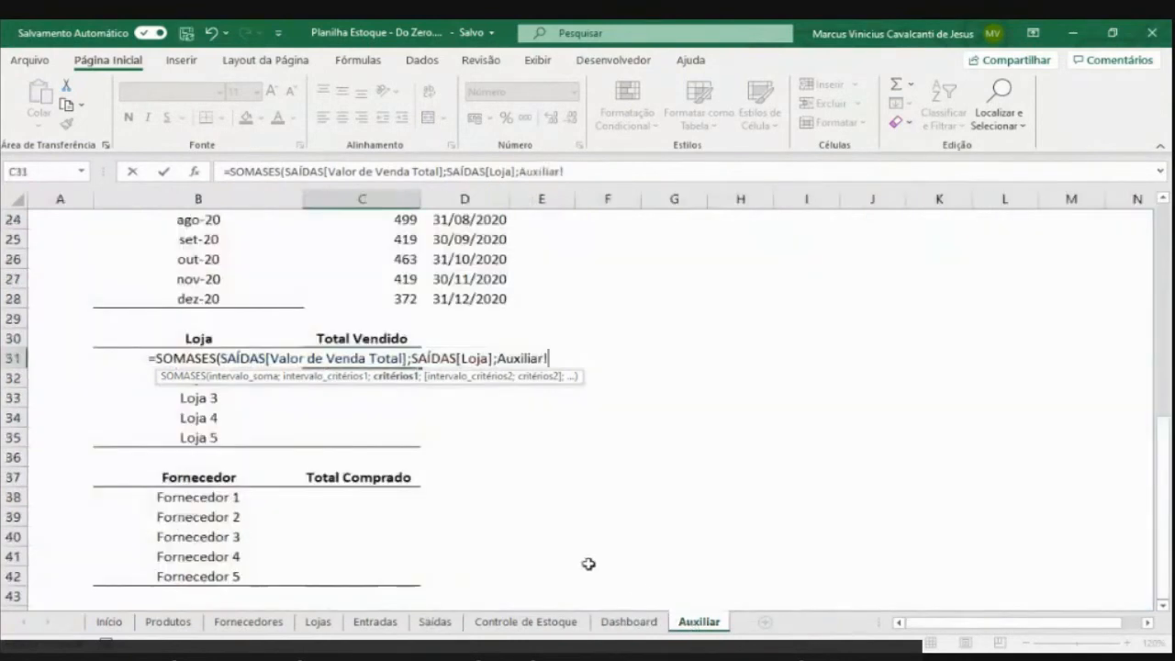
{"action": "left_click", "coordinate": [88, 358]}
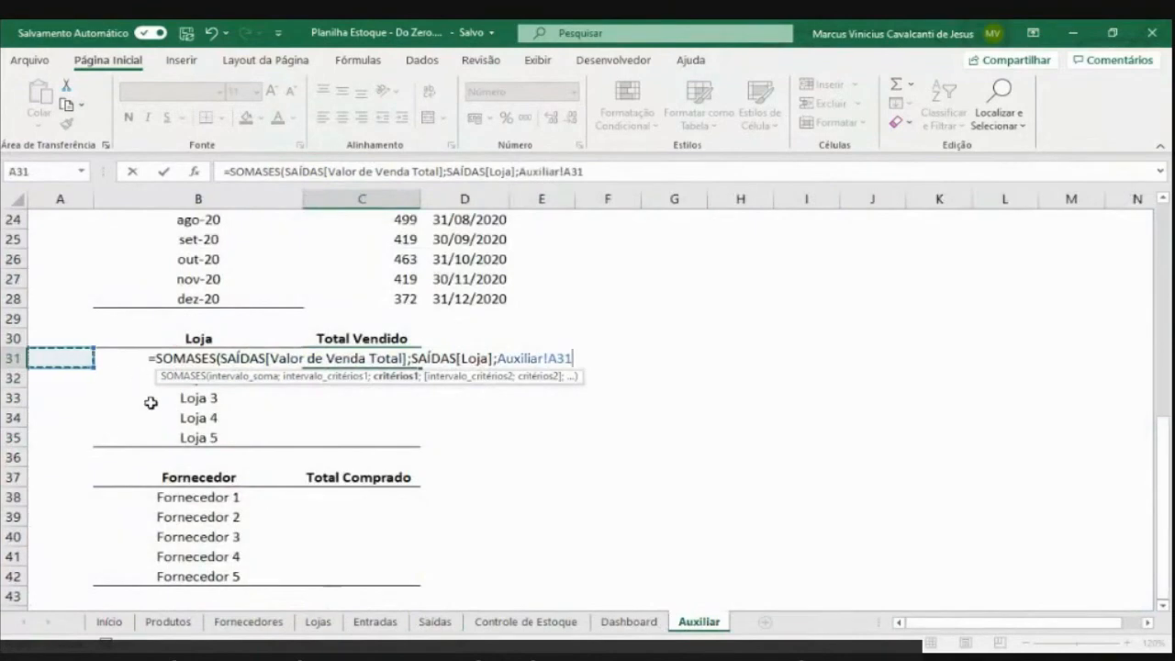
{"action": "key", "text": "Right"}
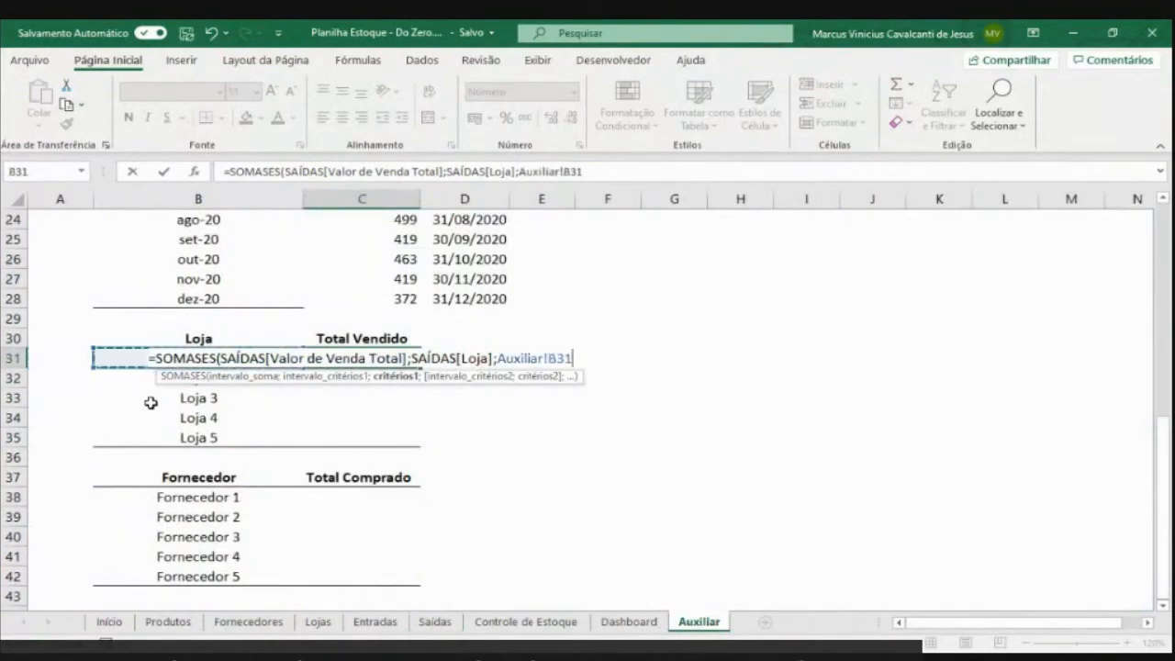
{"action": "key", "text": "Return"}
{"action": "key", "text": "Up"}
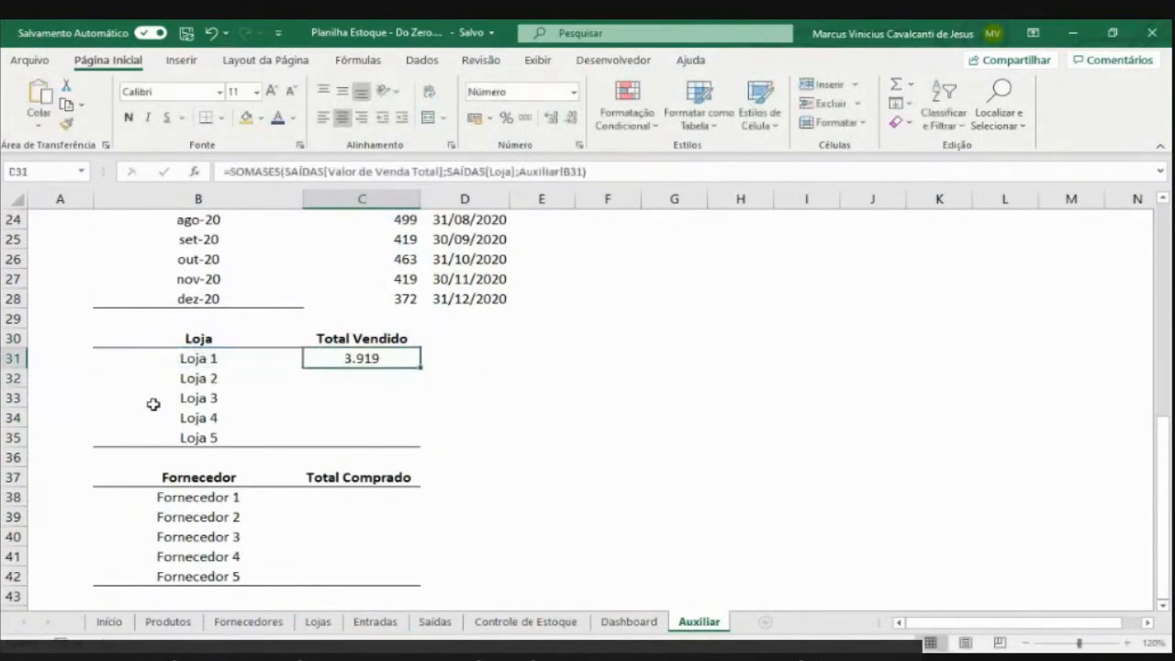
{"action": "left_click_drag", "start_coordinate": [421, 367], "coordinate": [406, 441]}
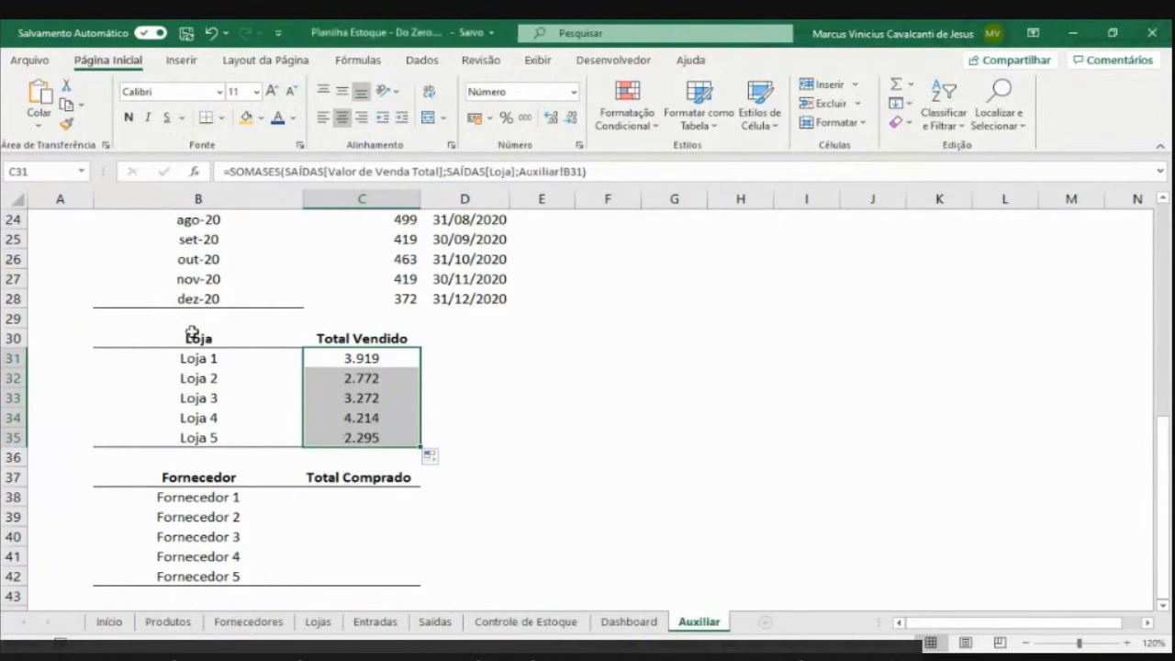
Insert a 2D pie chart of the Loja and Total Vendido table (B30:C35) and shrink it beside the tables
{"action": "left_click_drag", "start_coordinate": [192, 336], "coordinate": [367, 439]}
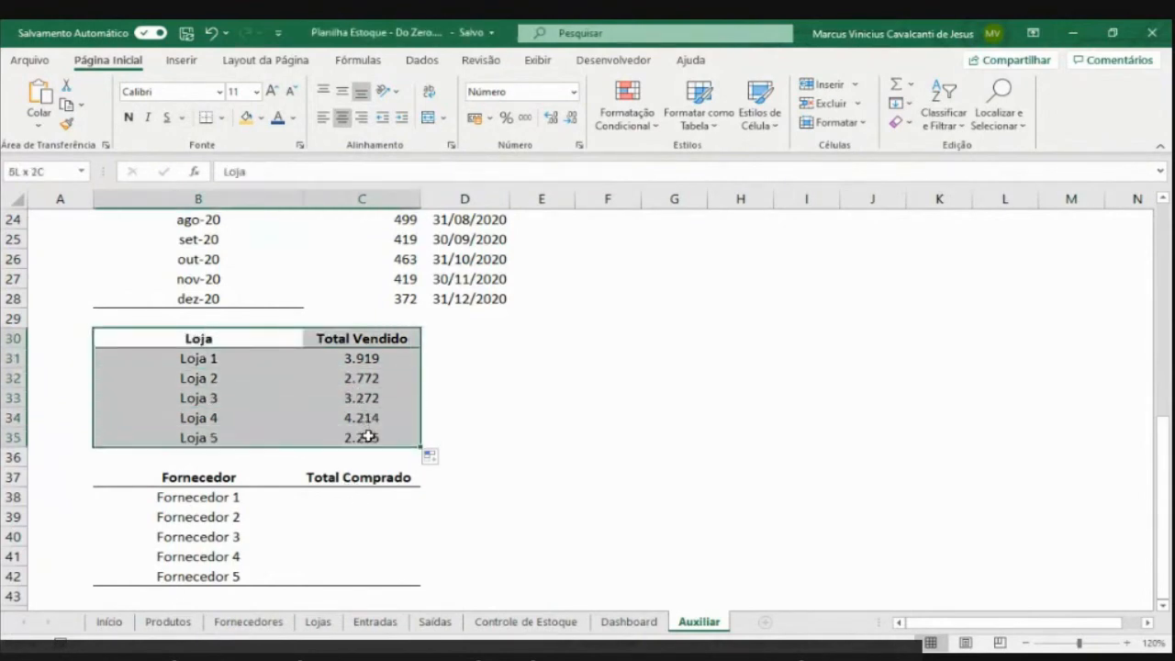
{"action": "left_click", "coordinate": [183, 66]}
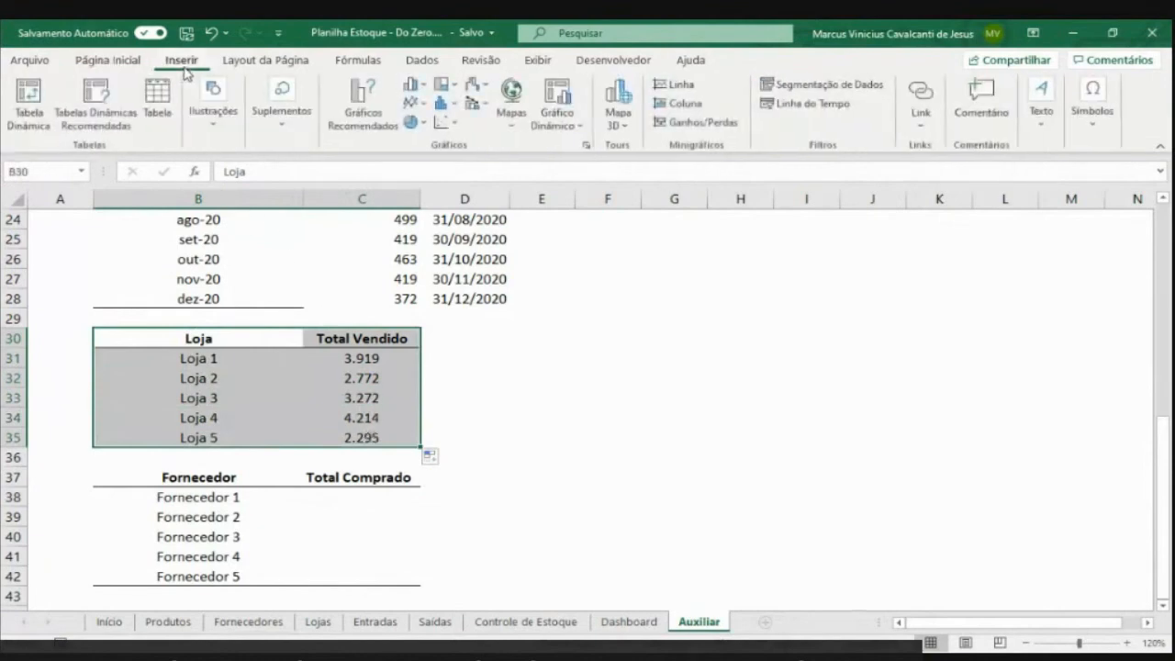
{"action": "left_click", "coordinate": [416, 123]}
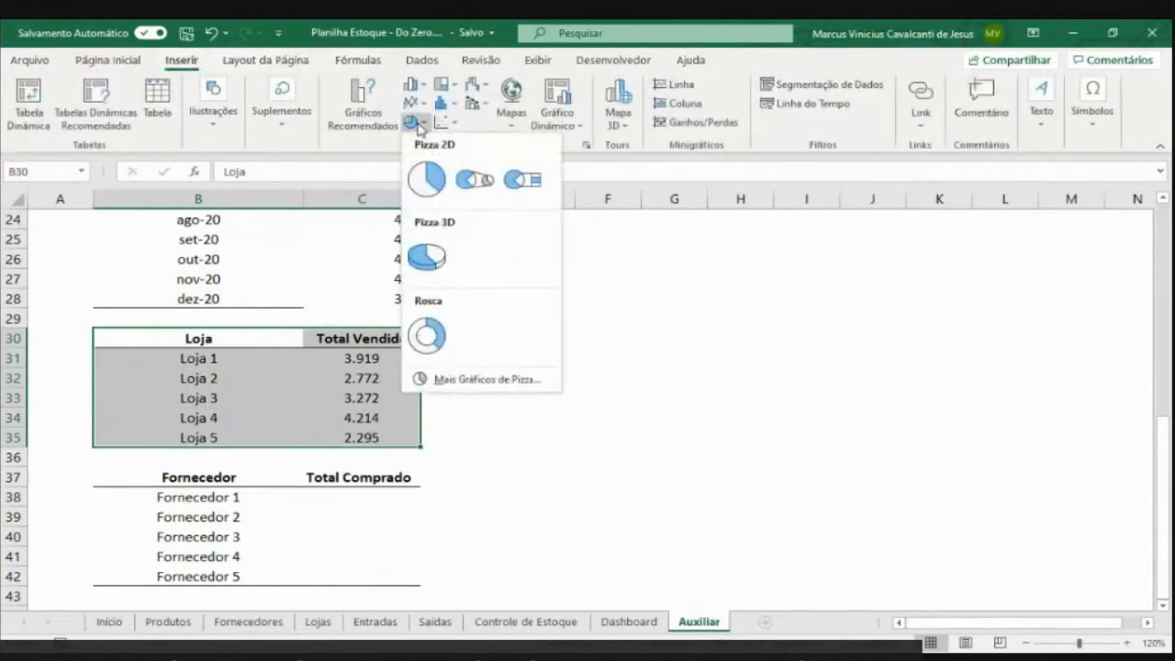
{"action": "left_click", "coordinate": [425, 178]}
{"action": "left_click_drag", "start_coordinate": [466, 267], "coordinate": [650, 288]}
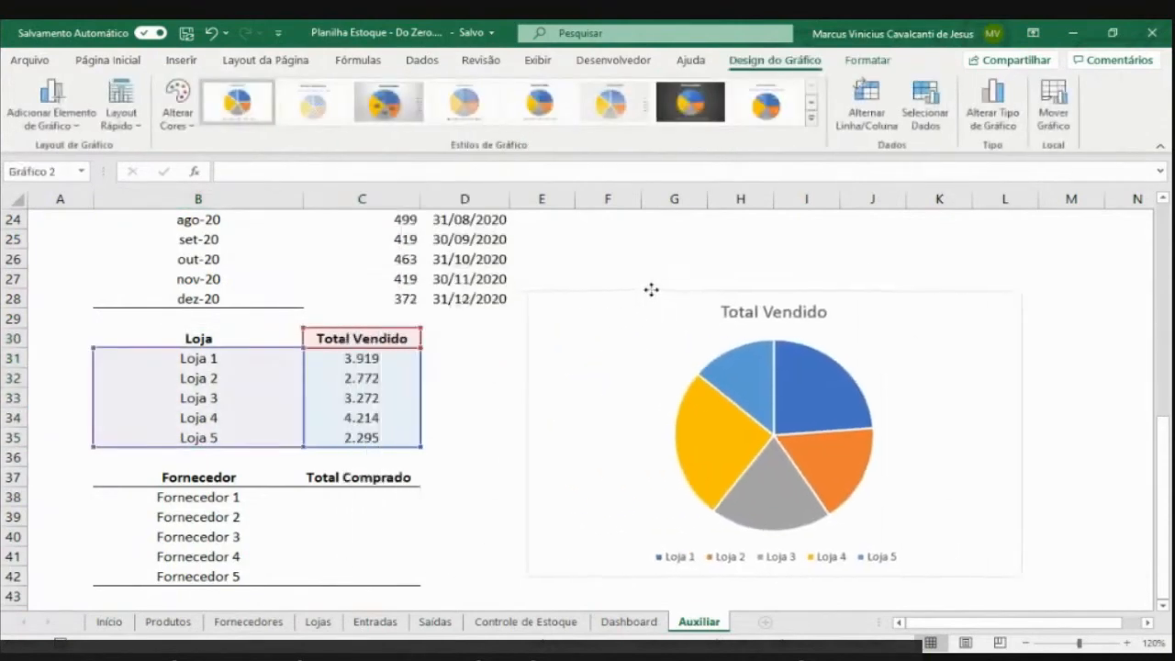
{"action": "left_click_drag", "start_coordinate": [537, 288], "coordinate": [608, 335]}
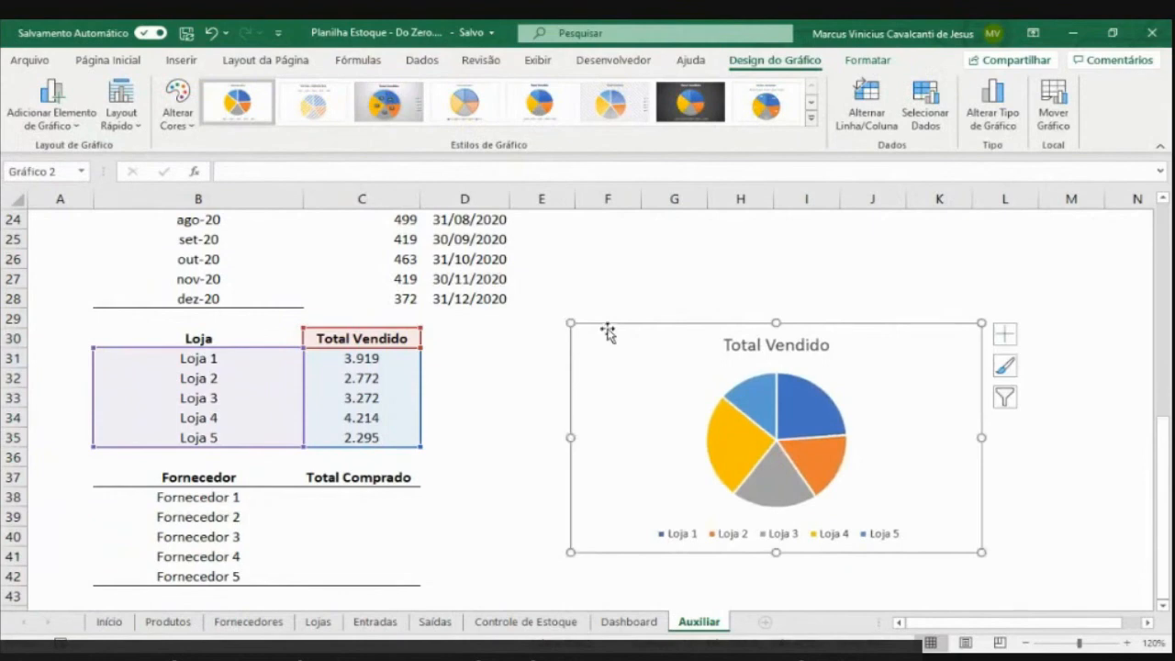
Move the Total Vendido pie chart from the Auxiliar sheet to the Dashboard, below the monthly line chart at row 18
{"action": "key", "text": "Delete"}
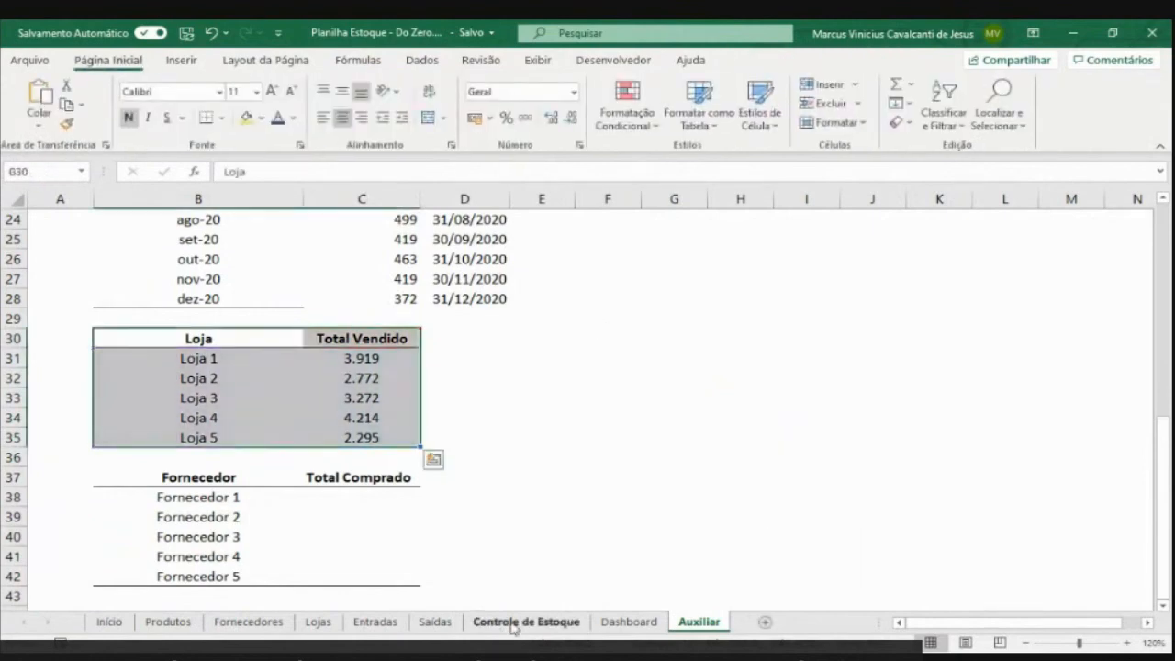
{"action": "left_click", "coordinate": [621, 621]}
{"action": "left_click", "coordinate": [407, 391]}
{"action": "key", "text": "ctrl+v"}
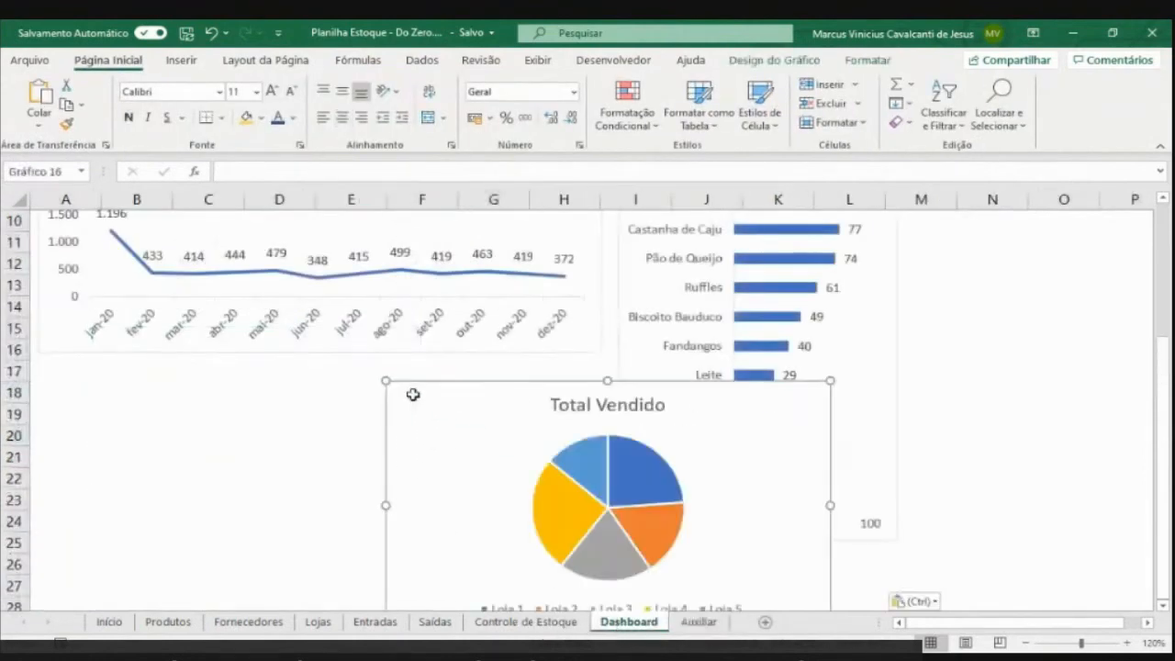
Place the Total Vendido pie chart under the monthly line chart, flush with its right edge, and level its bottom edge with the product bar chart's at row 25
{"action": "left_click_drag", "start_coordinate": [413, 394], "coordinate": [290, 371]}
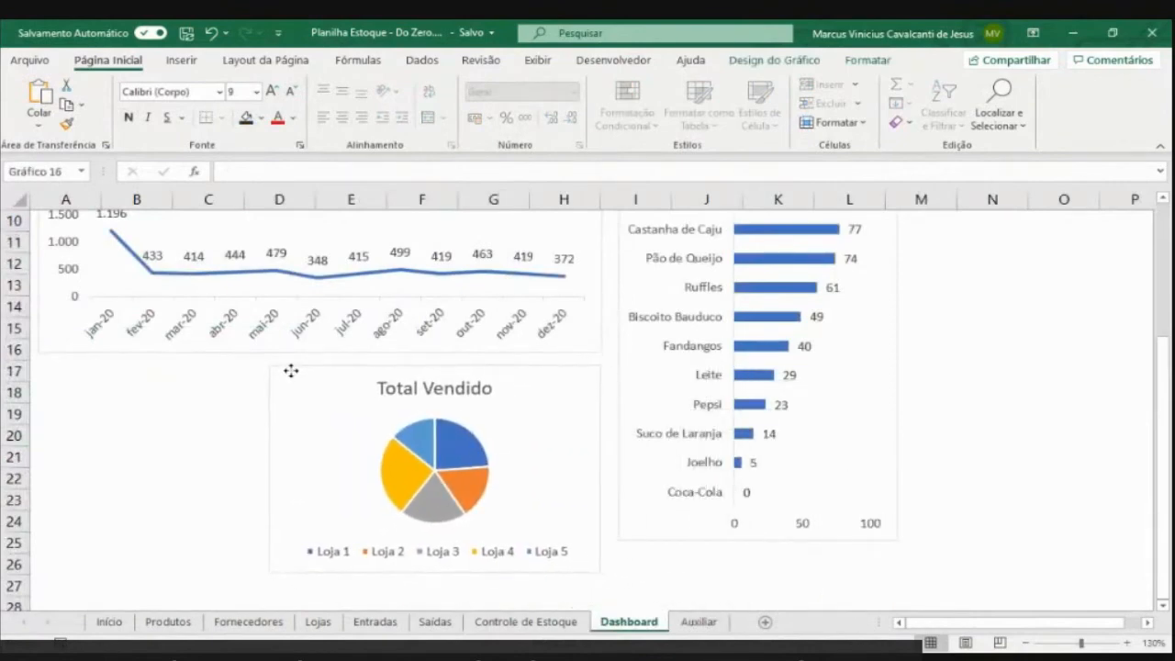
{"action": "left_click_drag", "start_coordinate": [599, 573], "coordinate": [603, 562]}
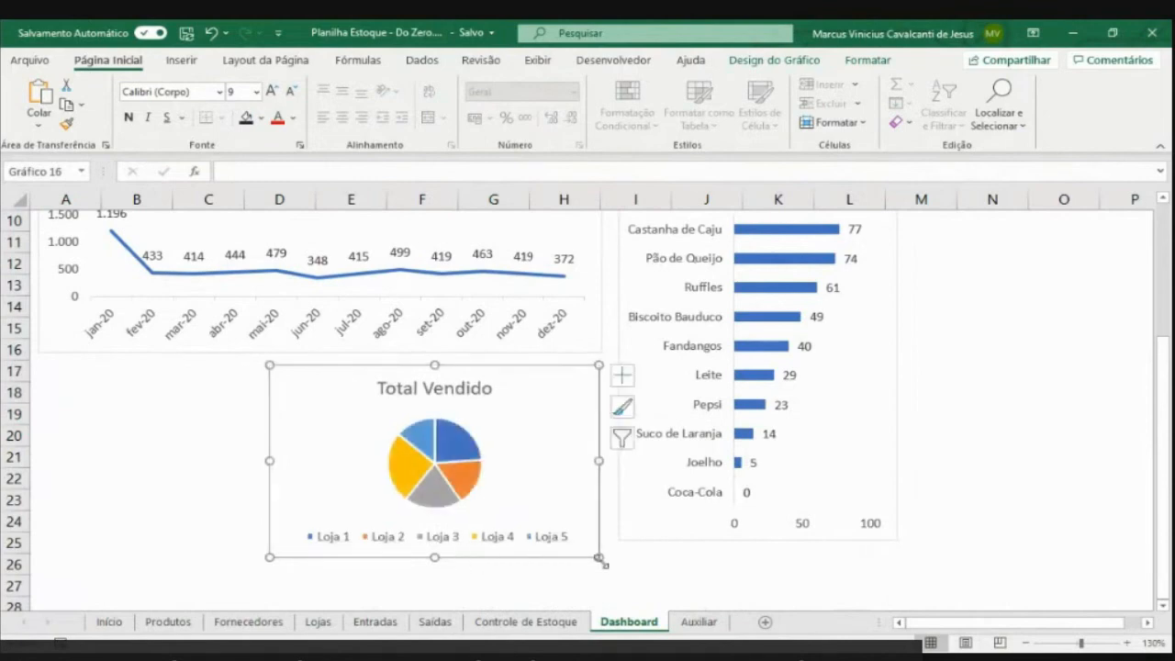
{"action": "left_click", "coordinate": [647, 534]}
{"action": "left_click_drag", "start_coordinate": [757, 540], "coordinate": [758, 557]}
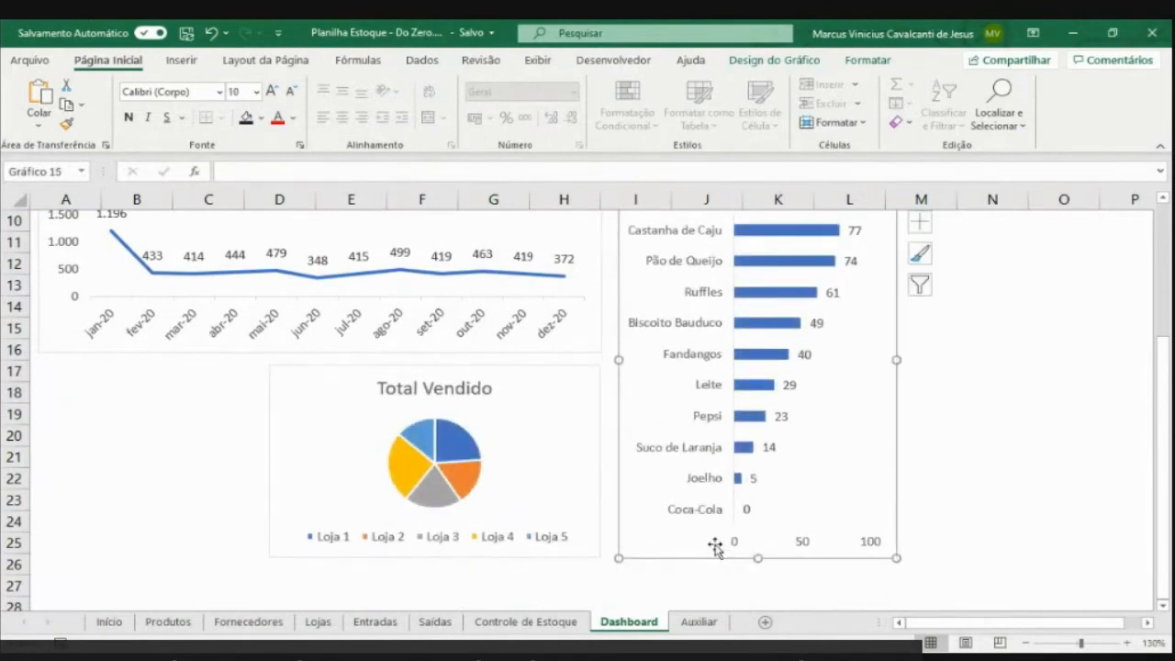
Add data labels to the Total Vendido pie chart and open the full label formatting options
{"action": "left_click", "coordinate": [493, 548]}
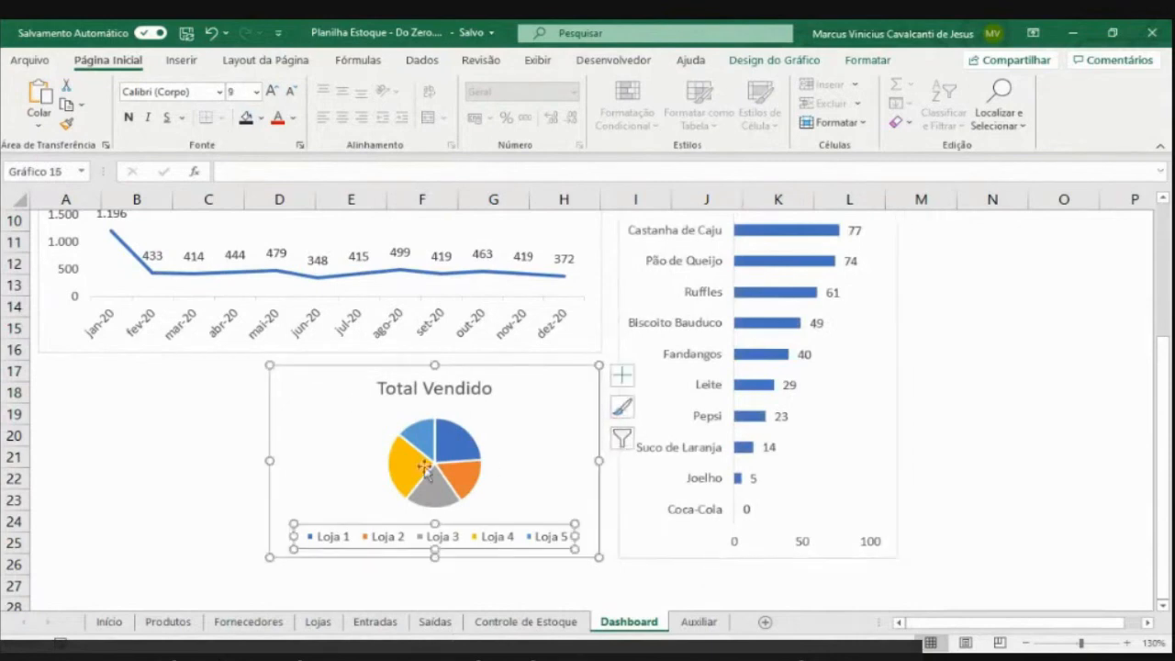
{"action": "left_click", "coordinate": [498, 476]}
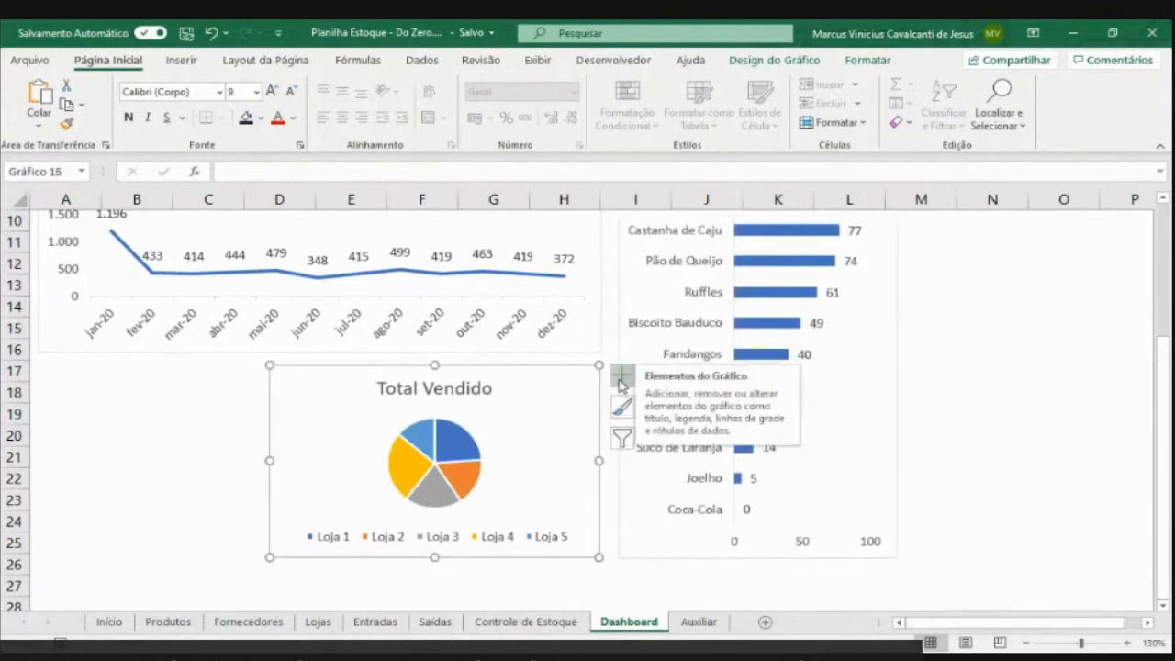
{"action": "left_click", "coordinate": [622, 378]}
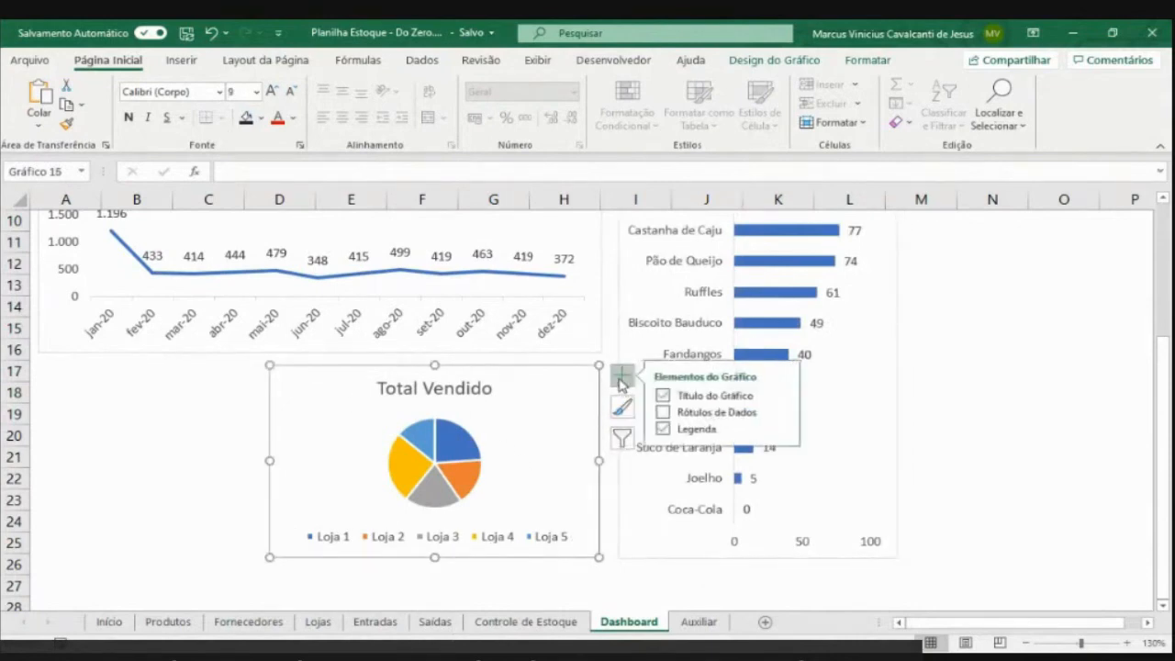
{"action": "left_click", "coordinate": [666, 412]}
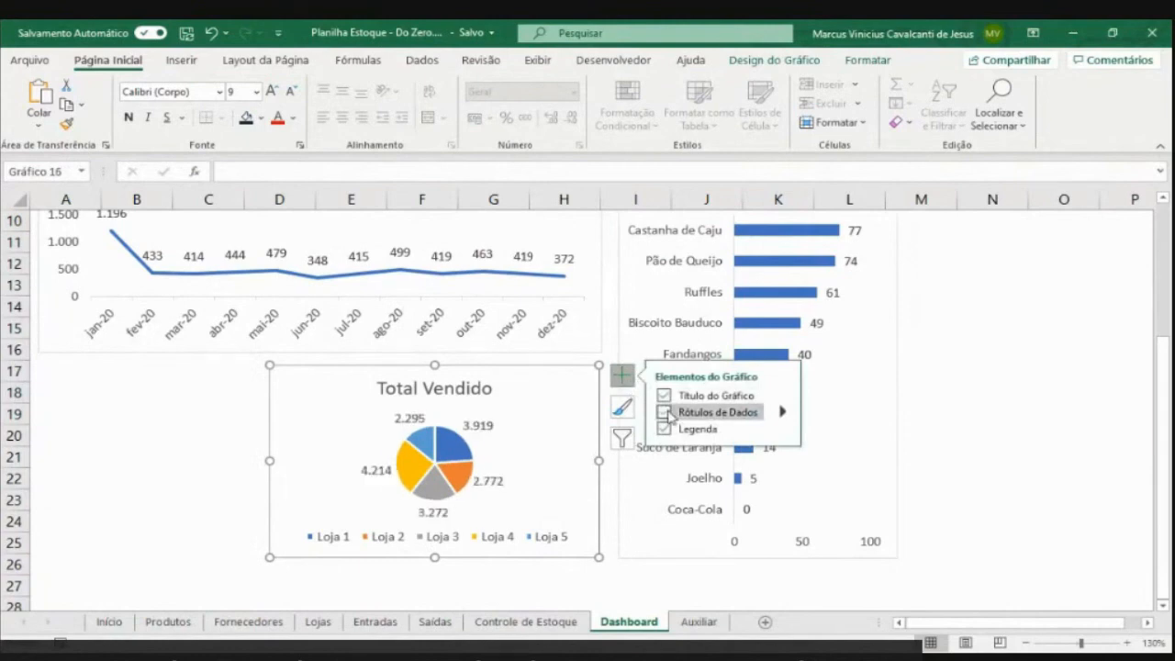
{"action": "left_click", "coordinate": [785, 413]}
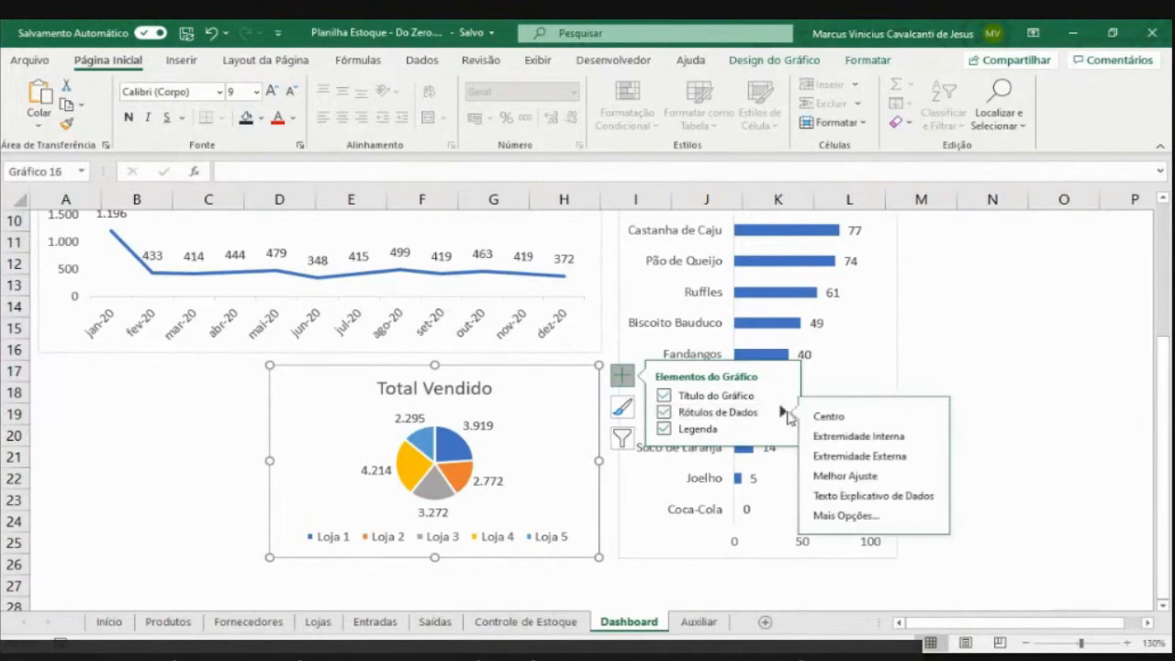
{"action": "left_click", "coordinate": [878, 525]}
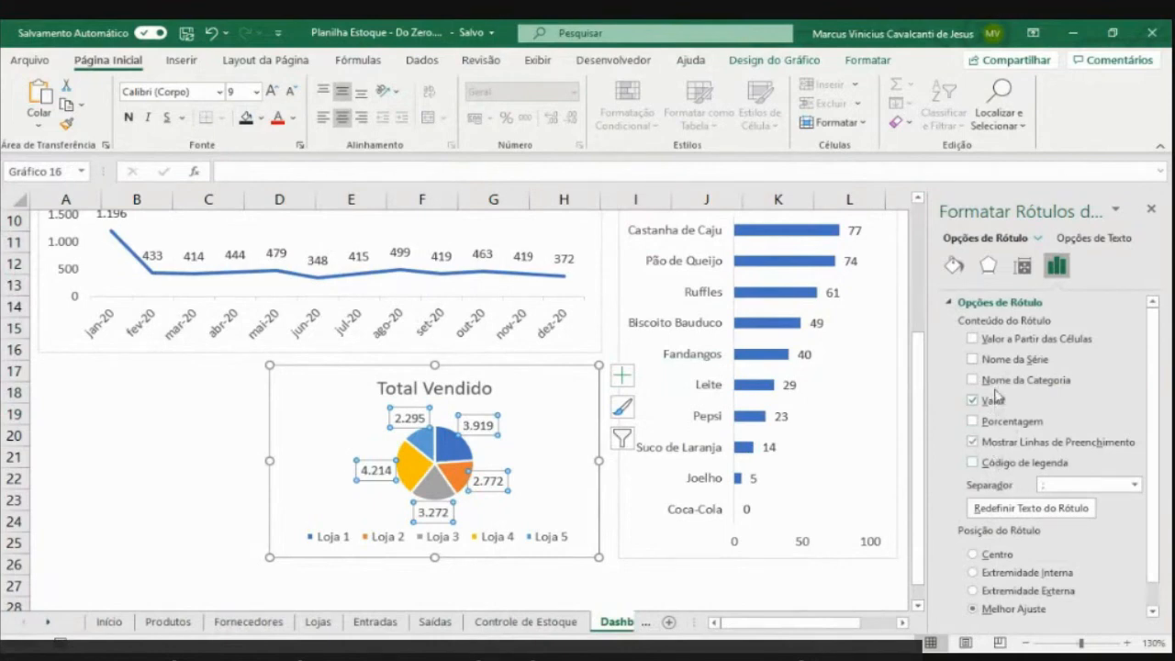
Set the pie labels to show category name and percentage instead of value, positioned at Extremidade Externa
{"action": "left_click", "coordinate": [997, 380]}
{"action": "left_click", "coordinate": [993, 401]}
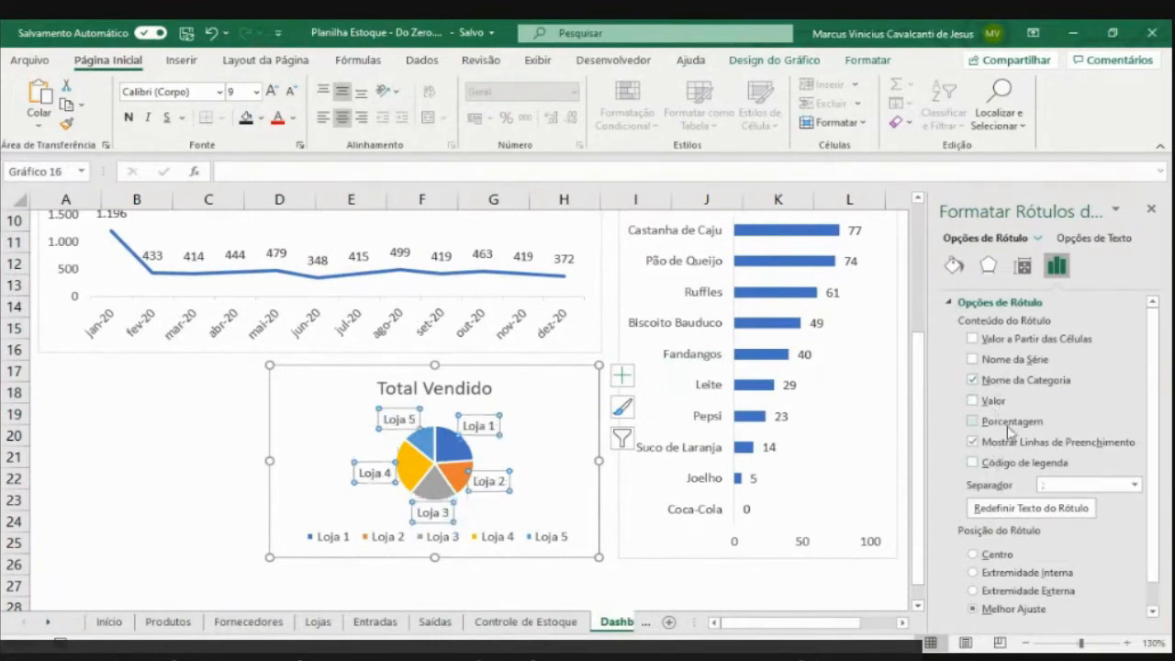
{"action": "left_click", "coordinate": [1008, 421]}
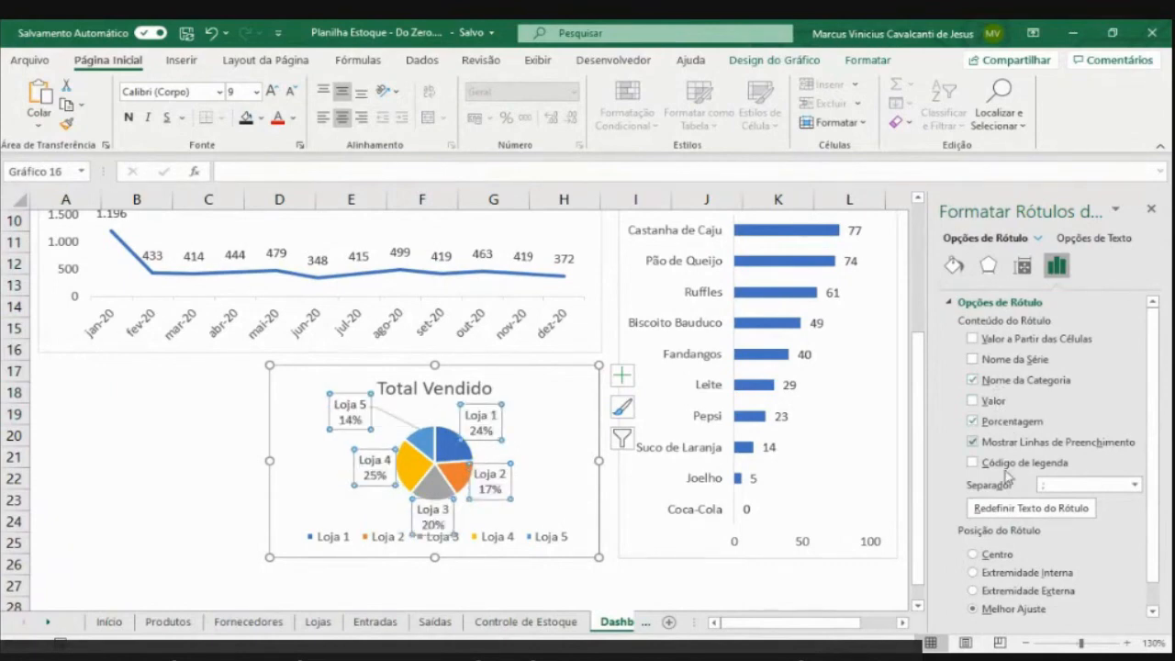
{"action": "left_click", "coordinate": [1034, 592]}
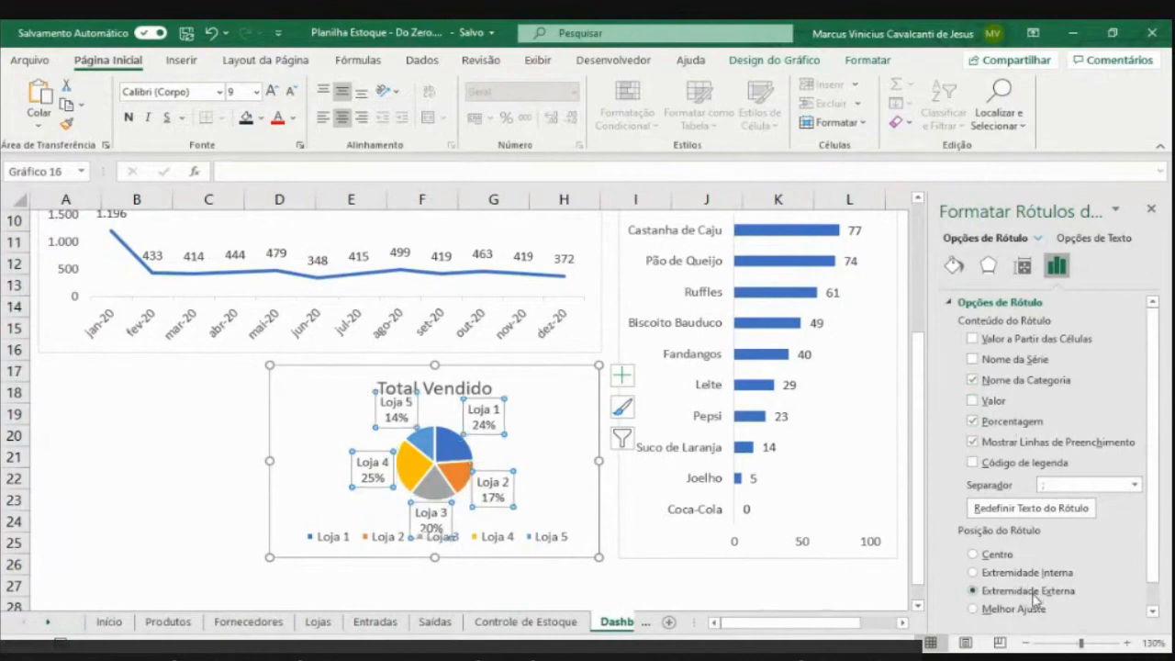
Delete the pie chart's legend and recolor its slices with the orange monochromatic palette
{"action": "left_click", "coordinate": [496, 543]}
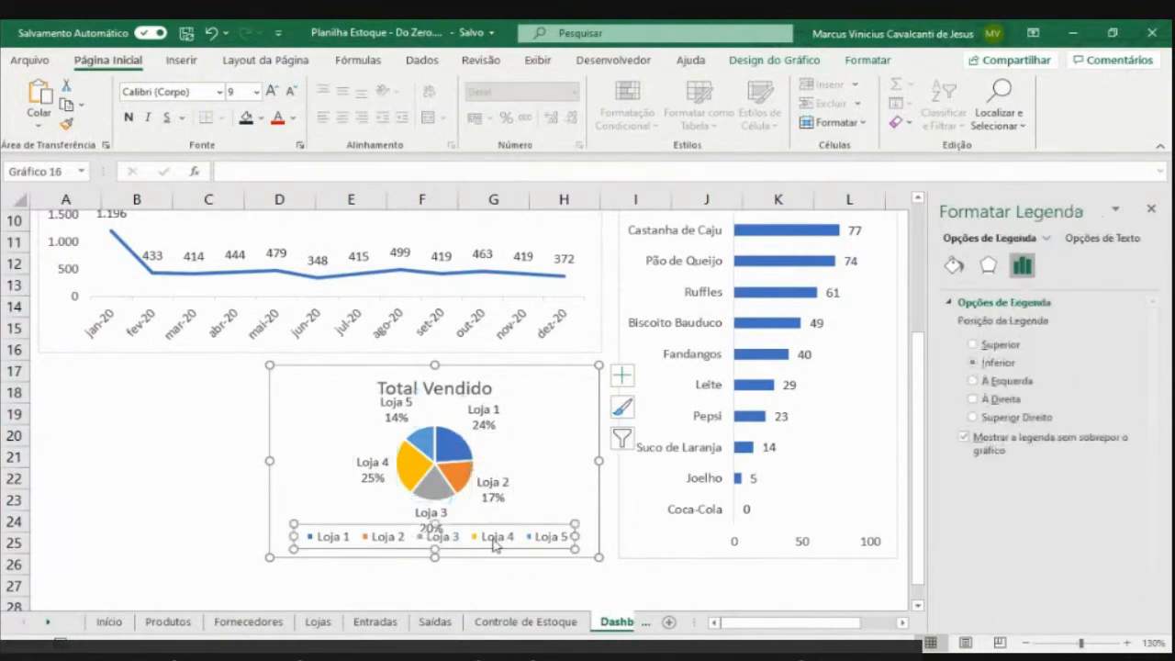
{"action": "left_click", "coordinate": [400, 557]}
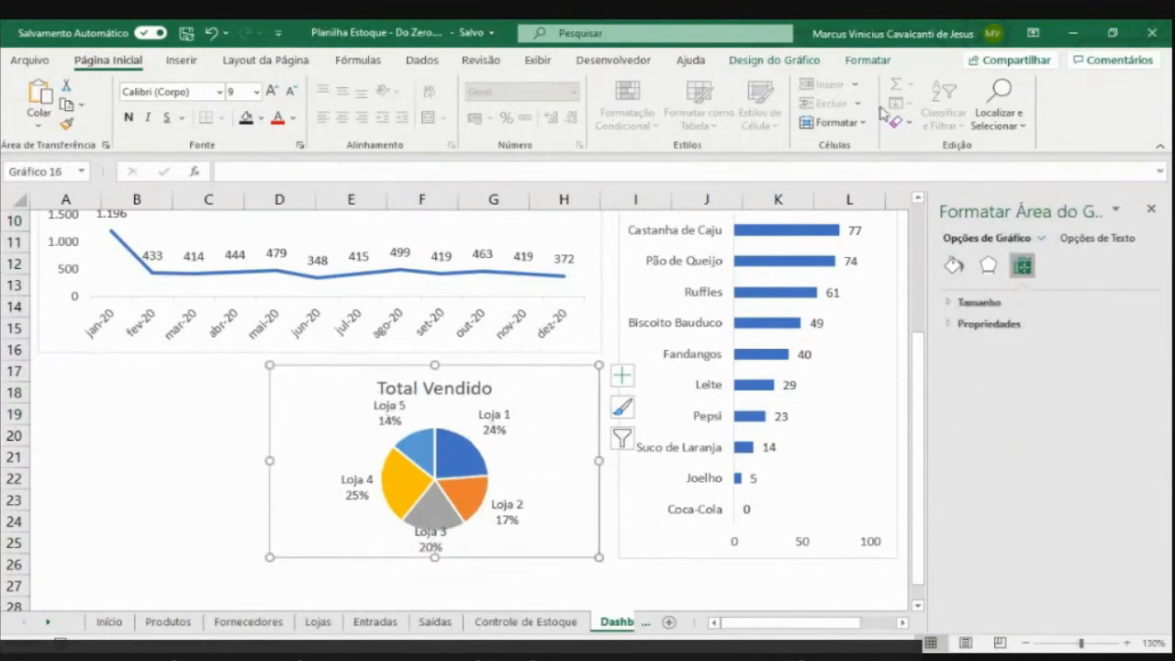
{"action": "left_click", "coordinate": [864, 61]}
{"action": "left_click", "coordinate": [803, 60]}
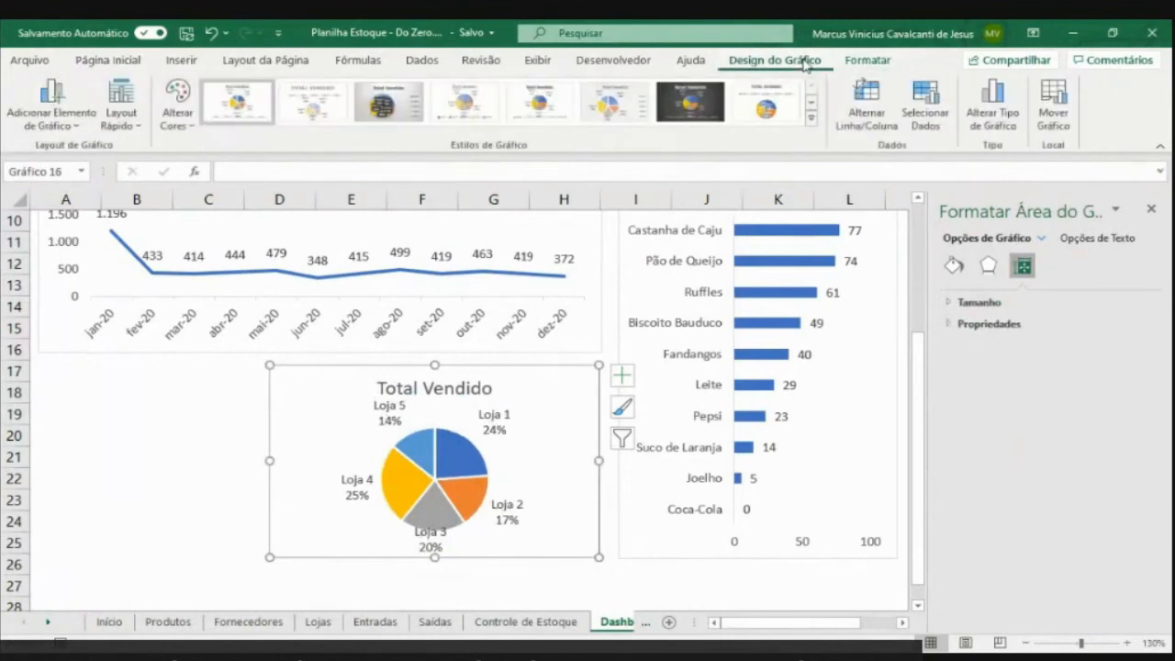
{"action": "left_click", "coordinate": [177, 108]}
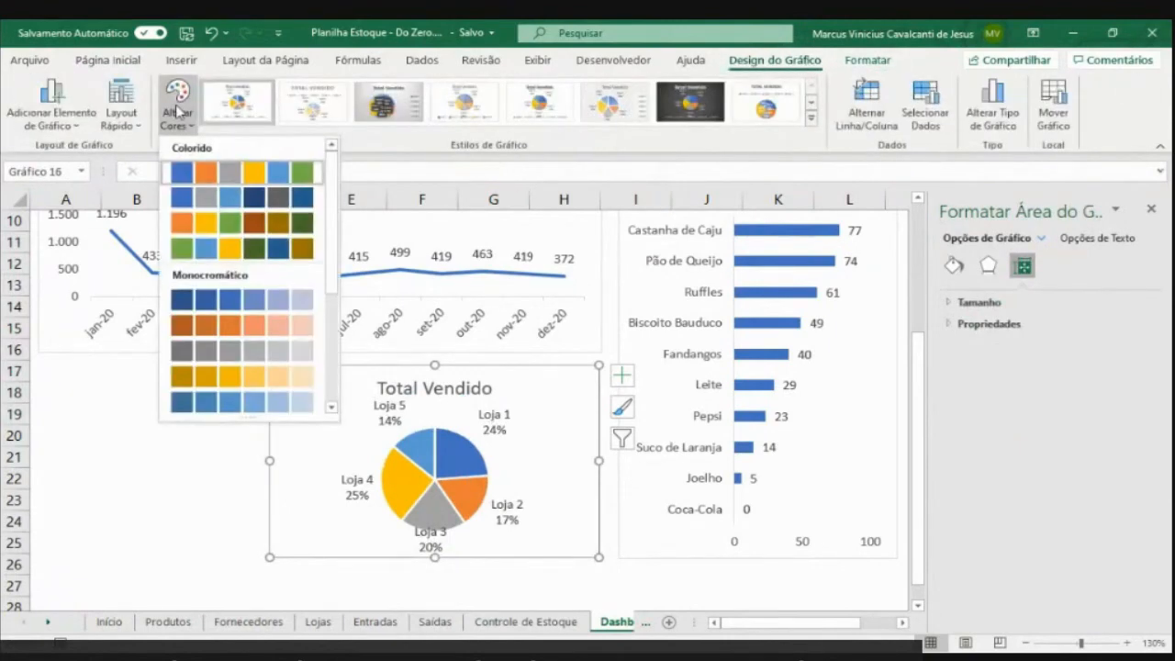
{"action": "left_click", "coordinate": [220, 332]}
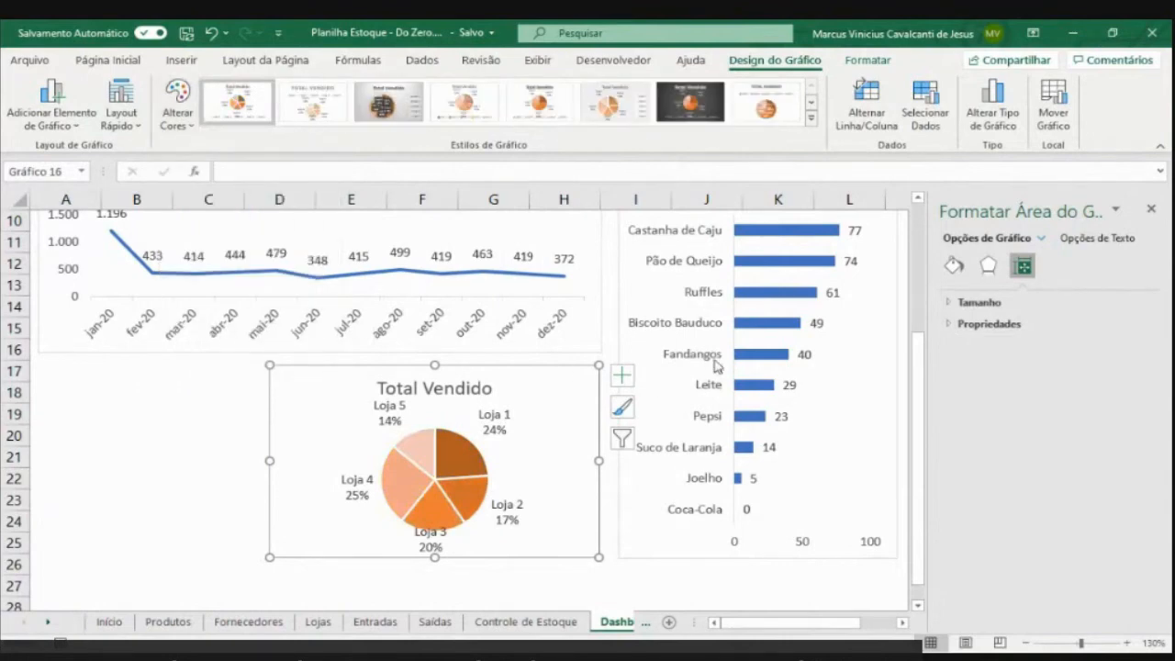
{"action": "left_click", "coordinate": [110, 431]}
Start a SOMASES formula in cell C38 of the Auxiliar sheet, in the Total Comprado column for Fornecedor 1
{"action": "left_click", "coordinate": [51, 622]}
{"action": "left_click", "coordinate": [51, 622]}
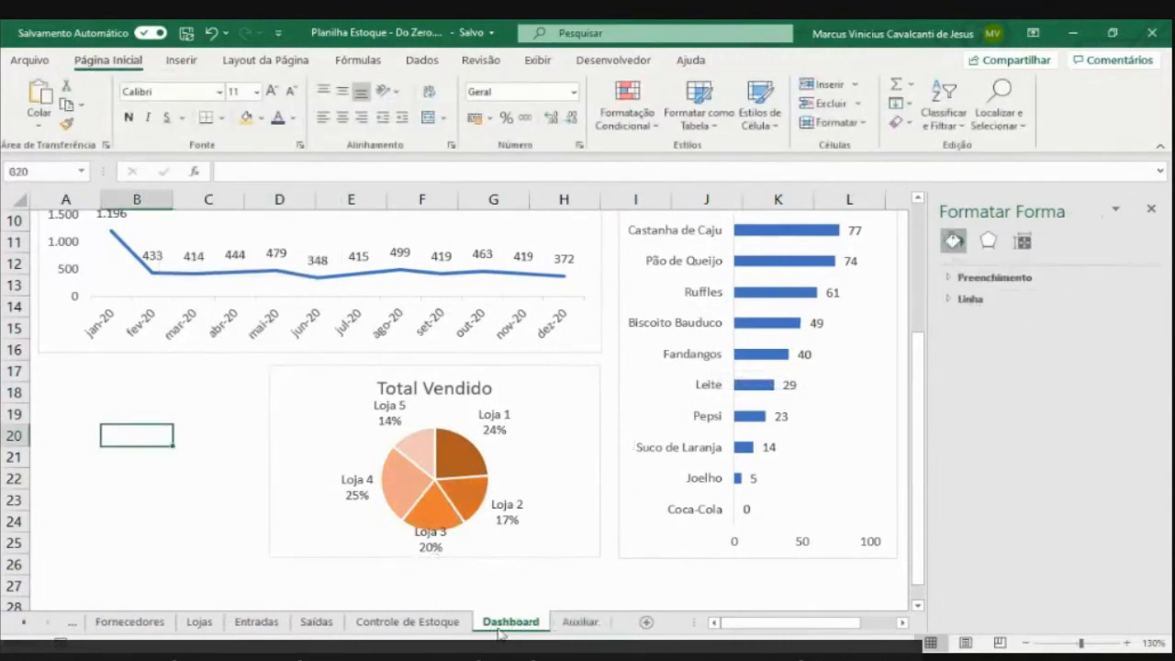
{"action": "left_click", "coordinate": [577, 622]}
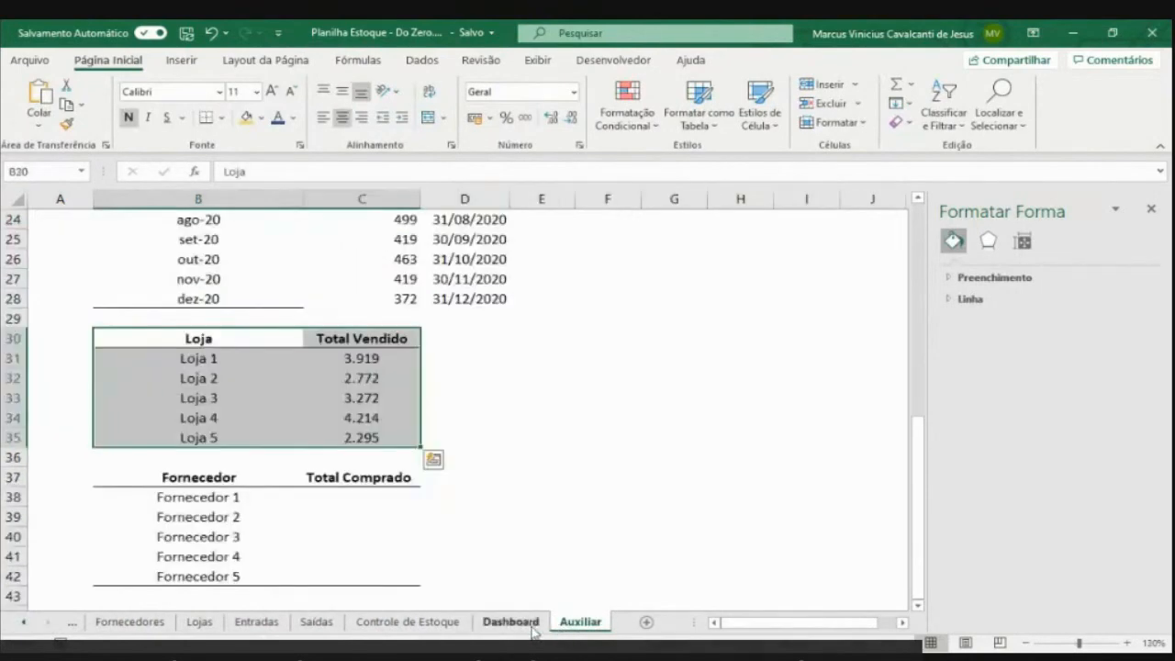
{"action": "left_click", "coordinate": [316, 498]}
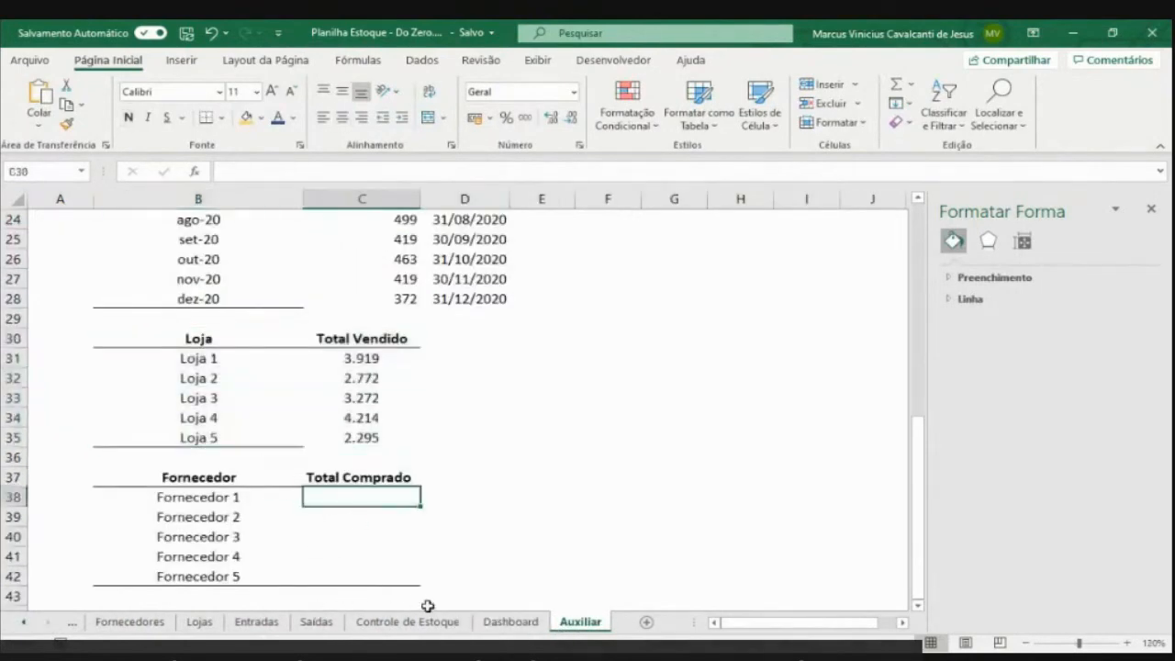
{"action": "type", "text": "=somases"}
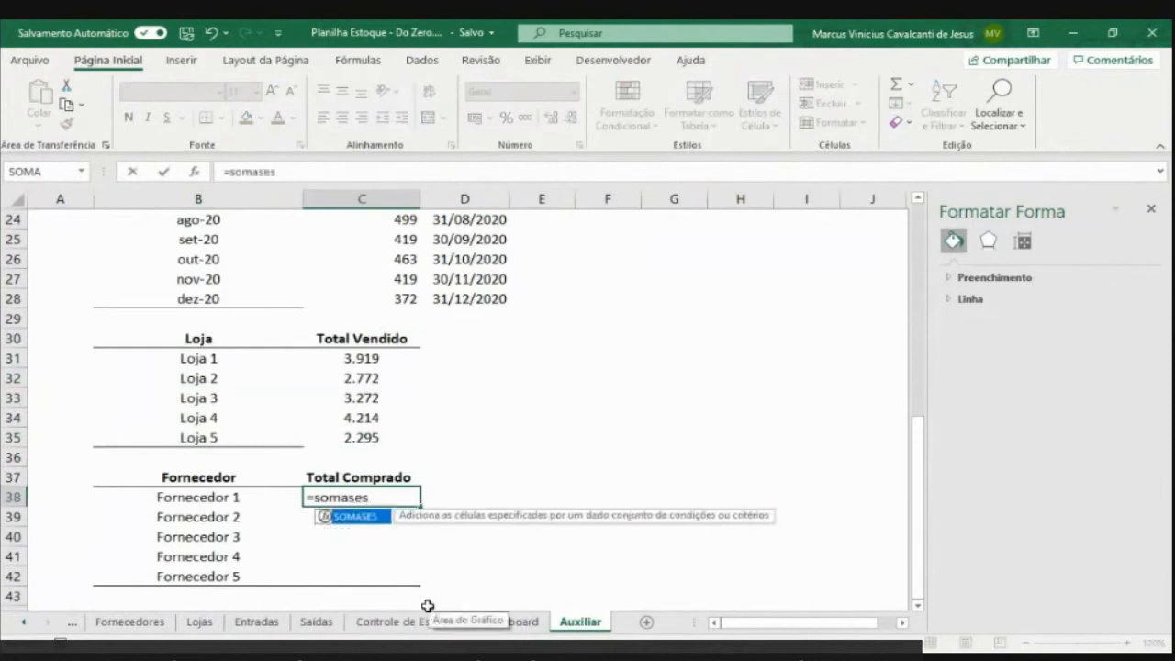
{"action": "key", "text": "Tab"}
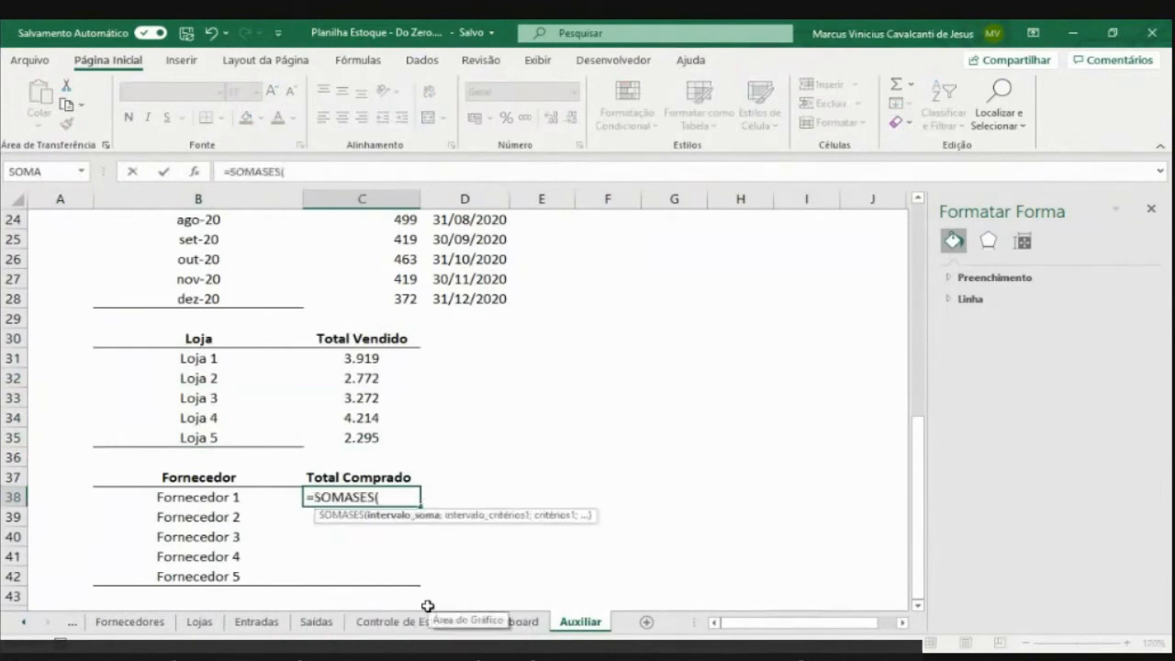
Add the Valor de Compra Total column of the Entradas table as the formula's sum range
{"action": "left_click", "coordinate": [258, 622]}
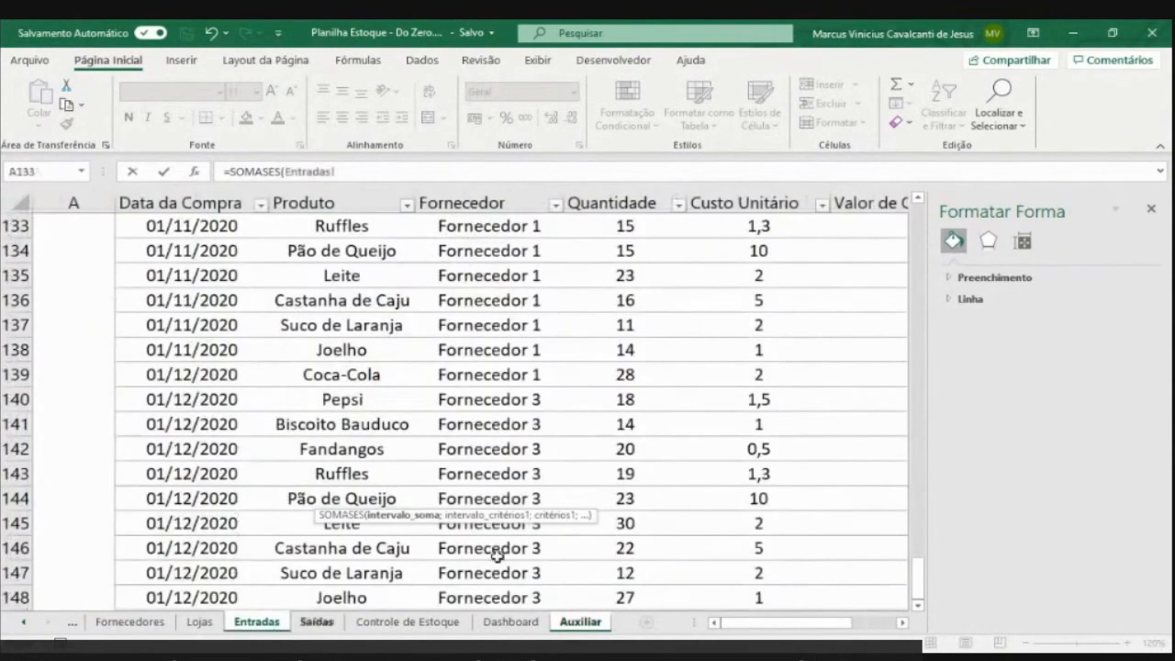
{"action": "left_click_drag", "start_coordinate": [792, 623], "coordinate": [815, 630]}
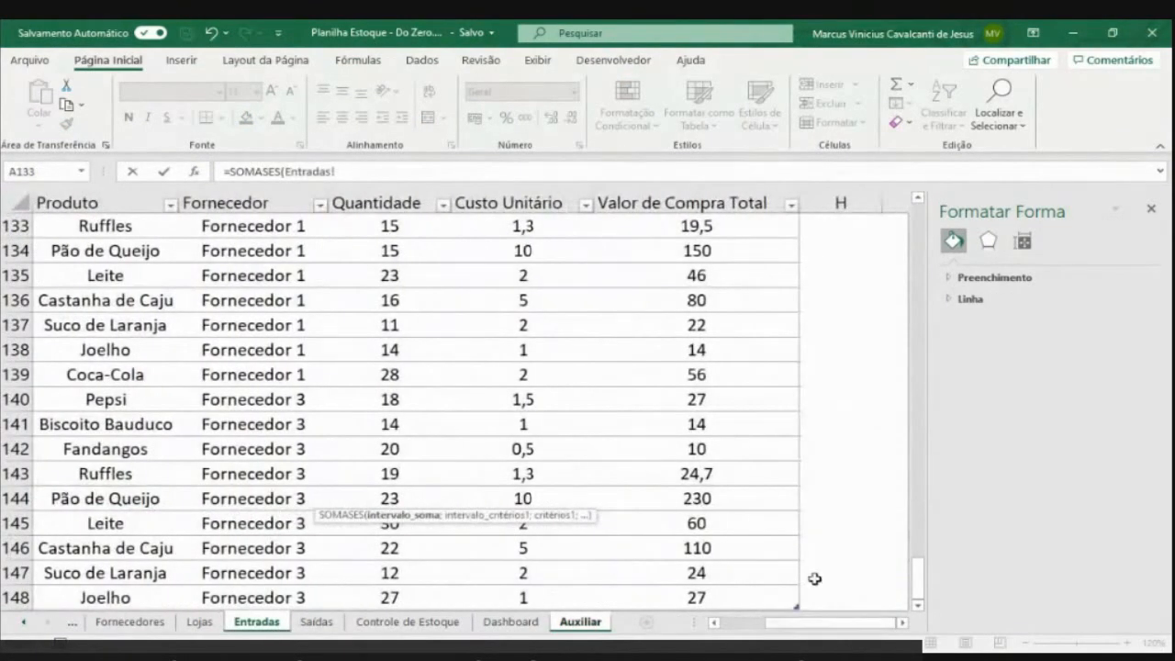
{"action": "left_click", "coordinate": [716, 388]}
{"action": "key", "text": "ctrl+space"}
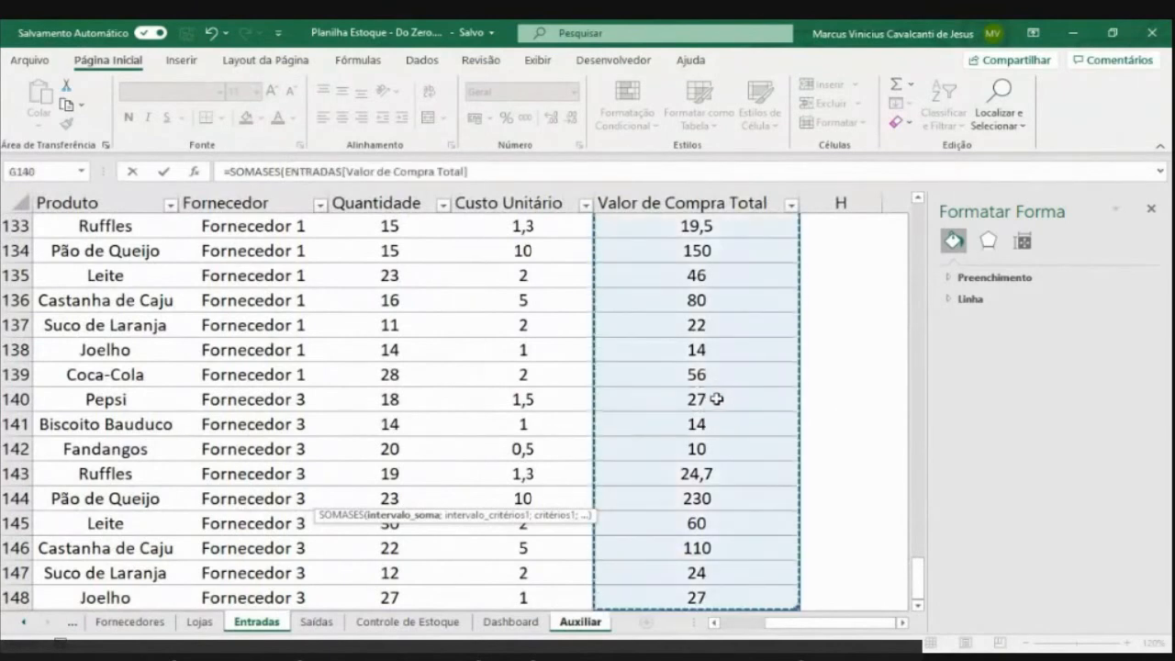
{"action": "type", "text": ";"}
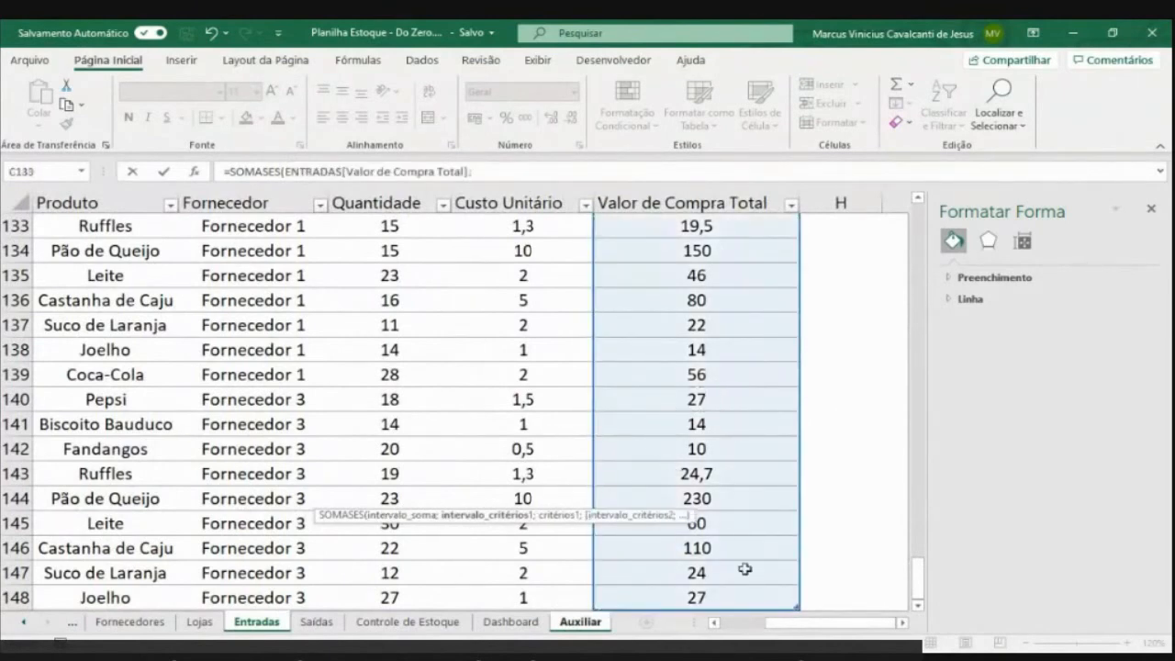
Add the Fornecedor column of the Entradas table as the formula's criteria range
{"action": "left_click_drag", "start_coordinate": [795, 629], "coordinate": [753, 630]}
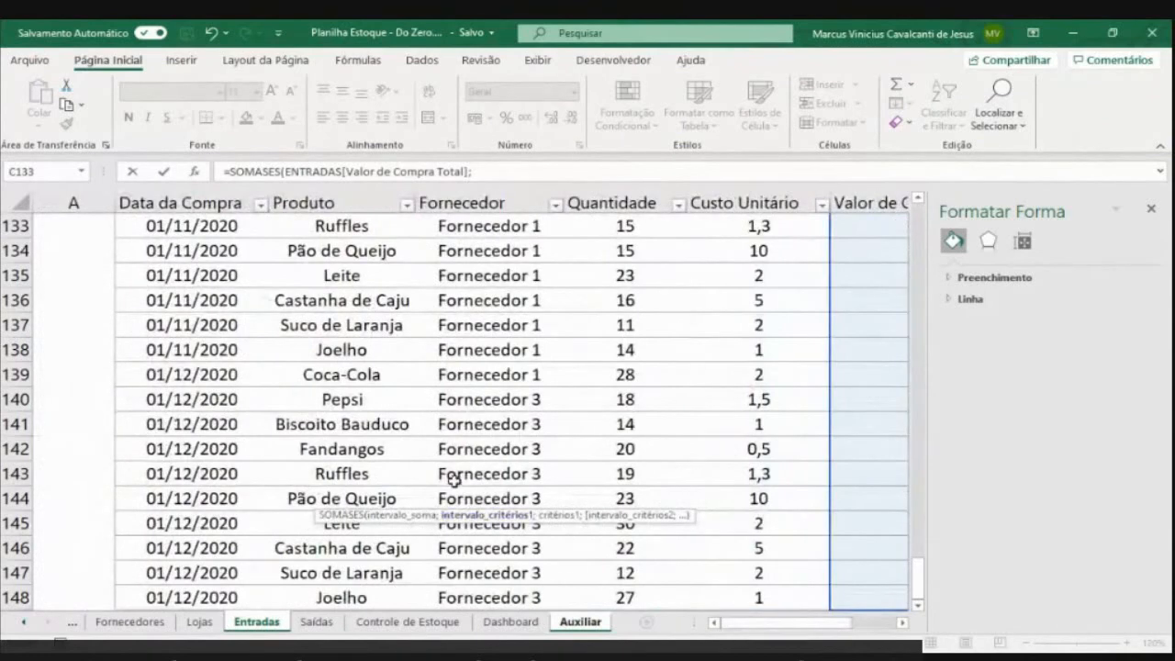
{"action": "left_click", "coordinate": [497, 438]}
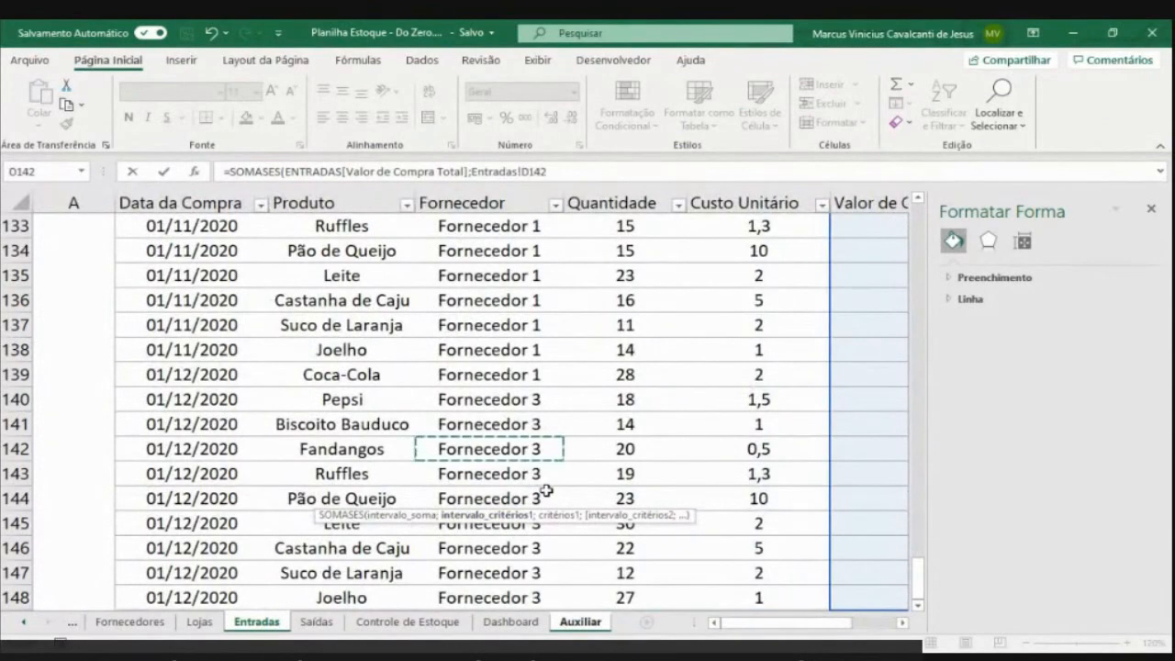
{"action": "key", "text": "ctrl+space"}
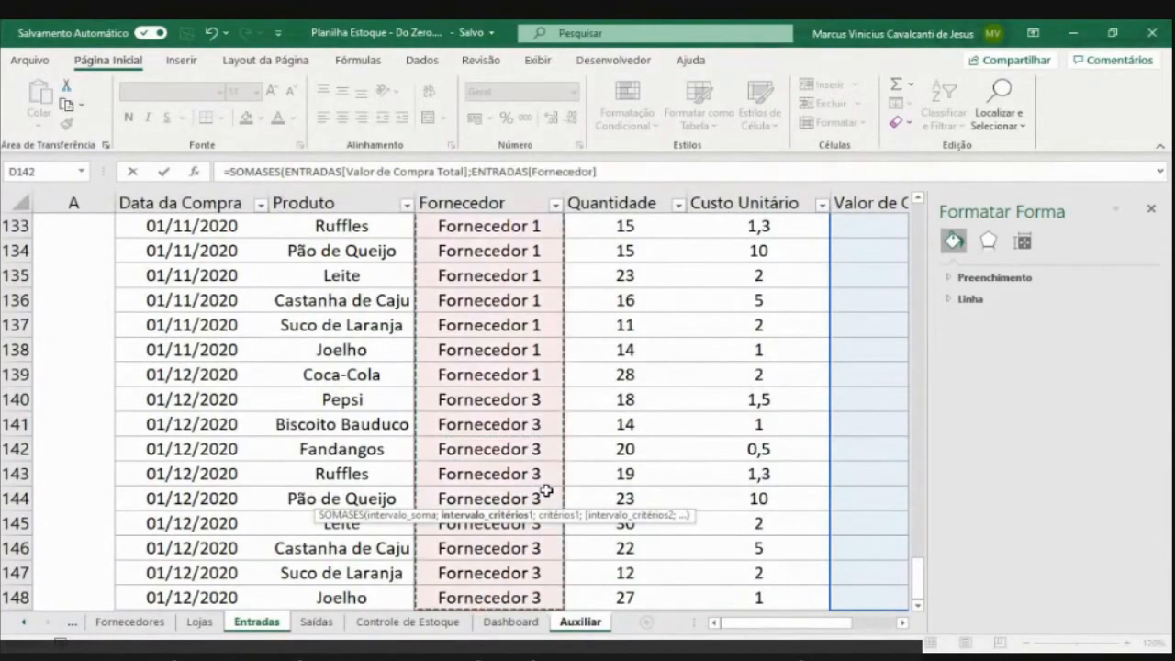
{"action": "type", "text": ";"}
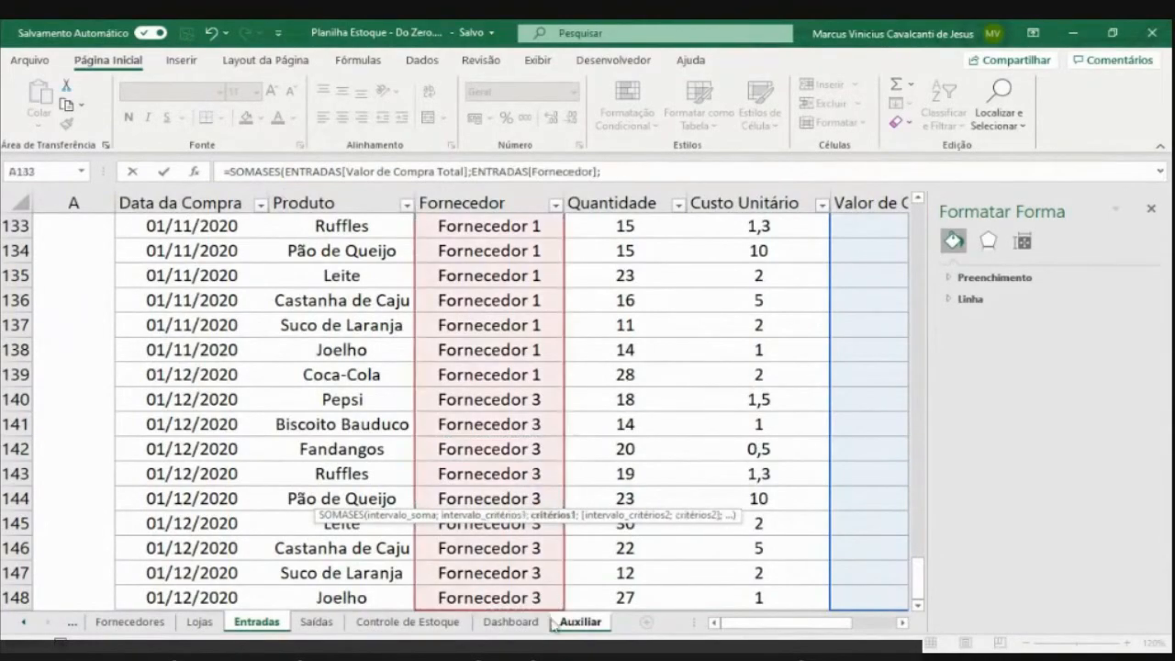
Finish the SOMASES formula with Auxiliar cell B38 as the criterion and fill it down to Fornecedor 5
{"action": "left_click", "coordinate": [510, 622]}
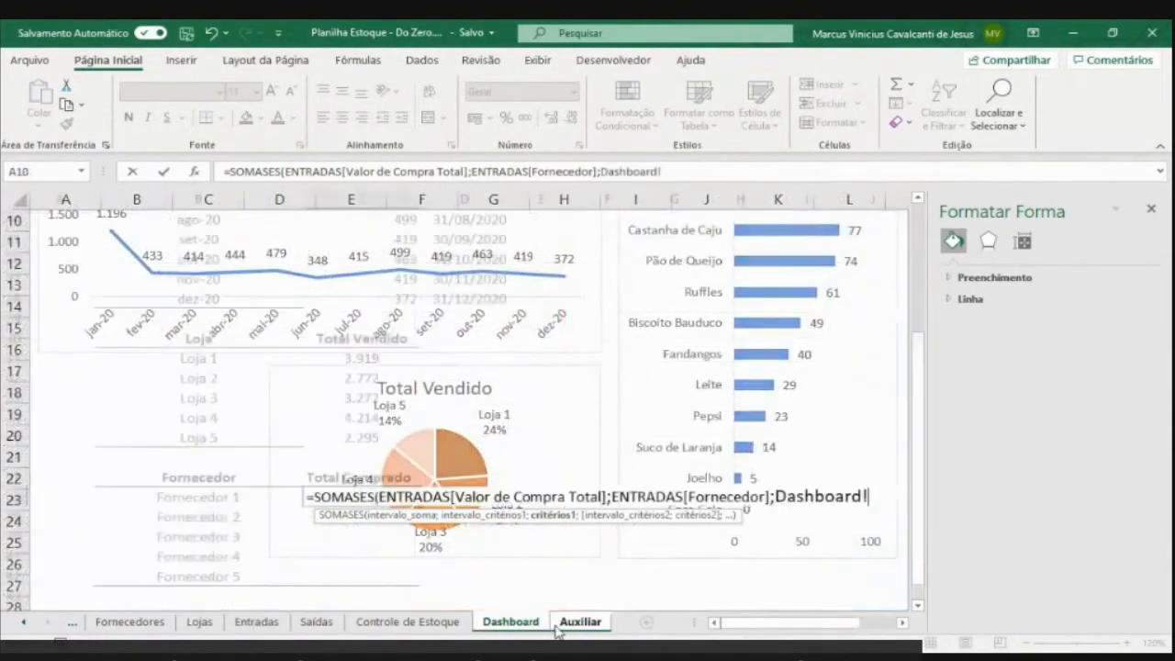
{"action": "left_click", "coordinate": [578, 622]}
{"action": "left_click", "coordinate": [182, 493]}
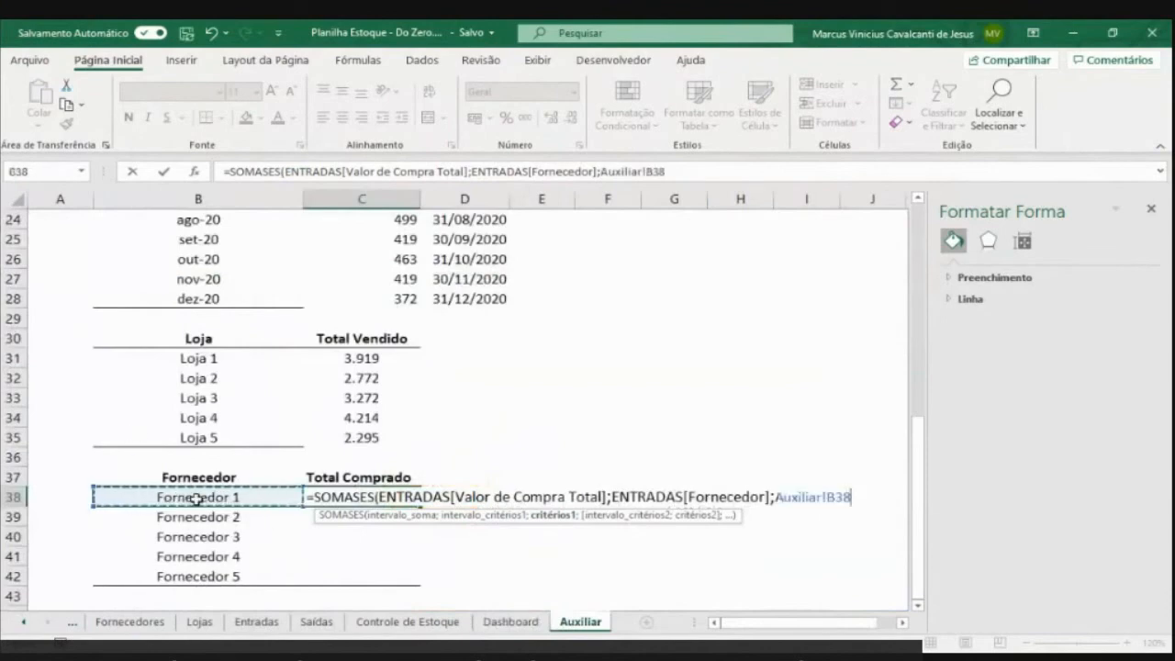
{"action": "key", "text": "Return"}
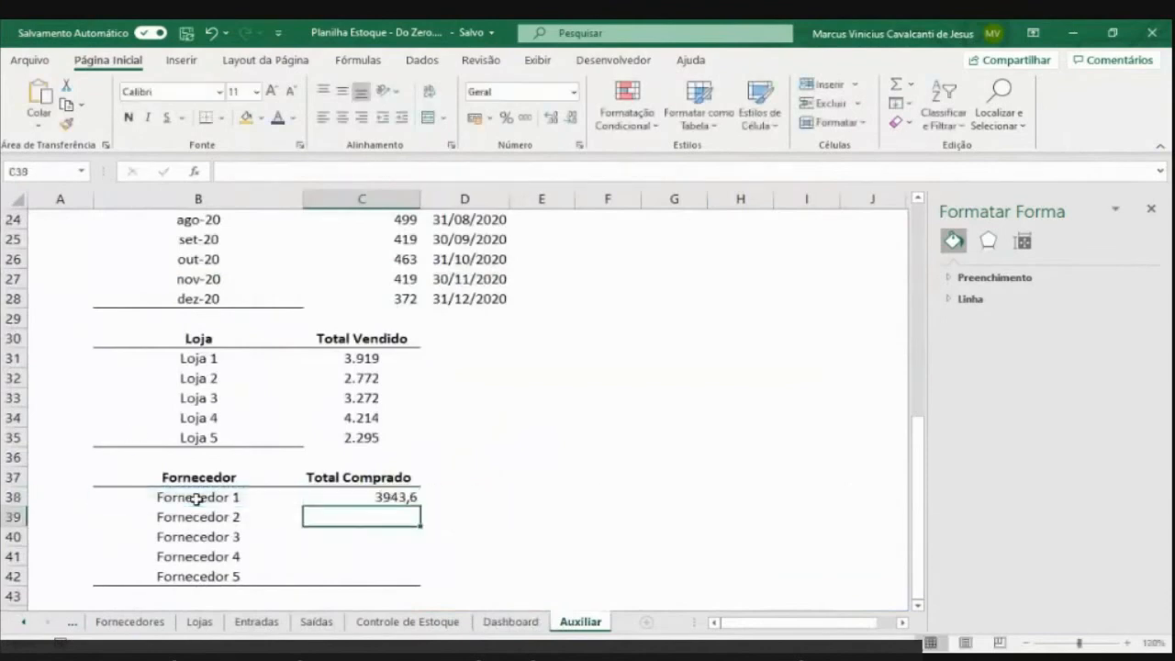
{"action": "key", "text": "Up"}
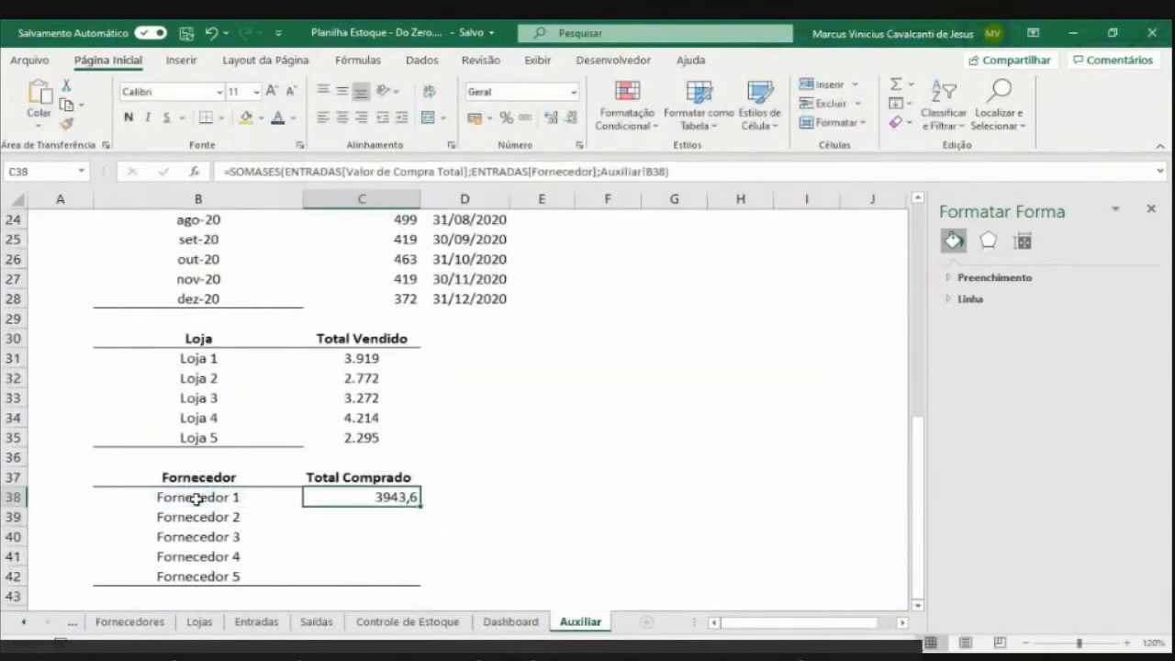
{"action": "double_click", "coordinate": [421, 498]}
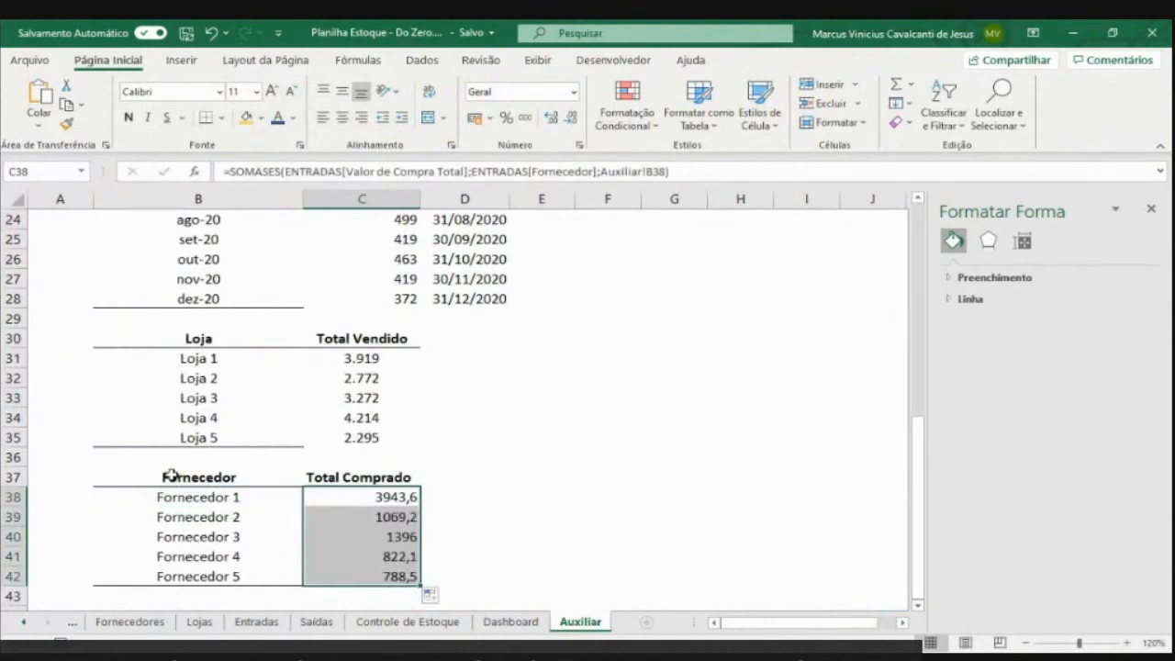
Insert a 3D pie chart from the Fornecedor and Total Comprado table in B37:C42 of the Auxiliar sheet
{"action": "left_click_drag", "start_coordinate": [171, 473], "coordinate": [390, 569]}
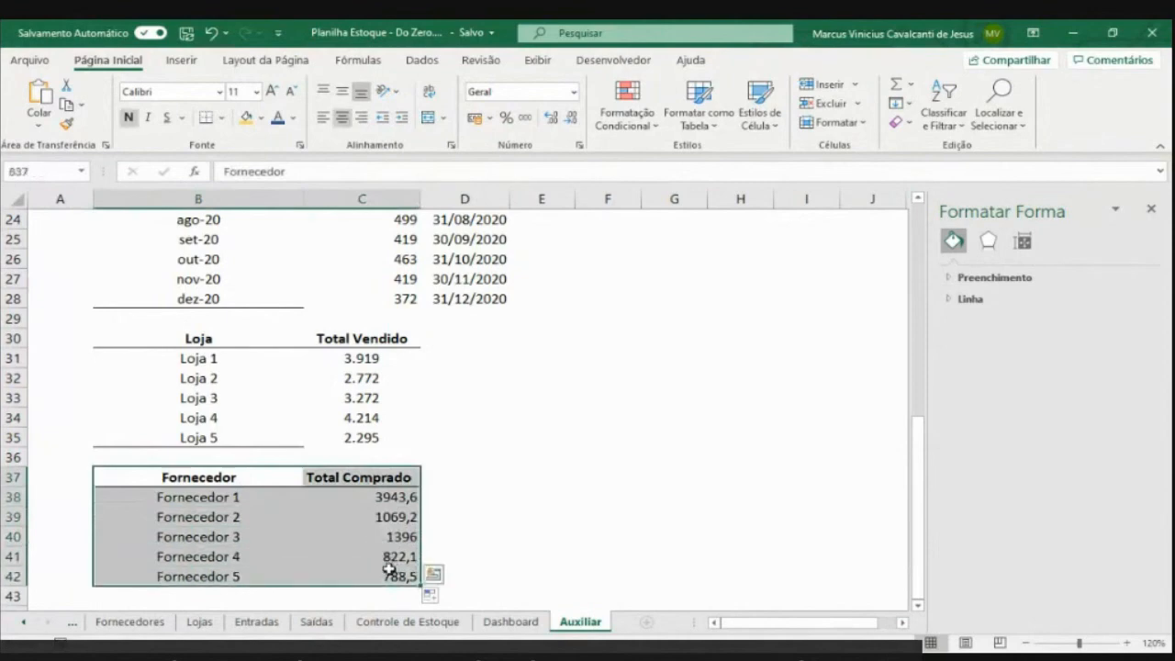
{"action": "left_click", "coordinate": [181, 59]}
{"action": "left_click", "coordinate": [411, 121]}
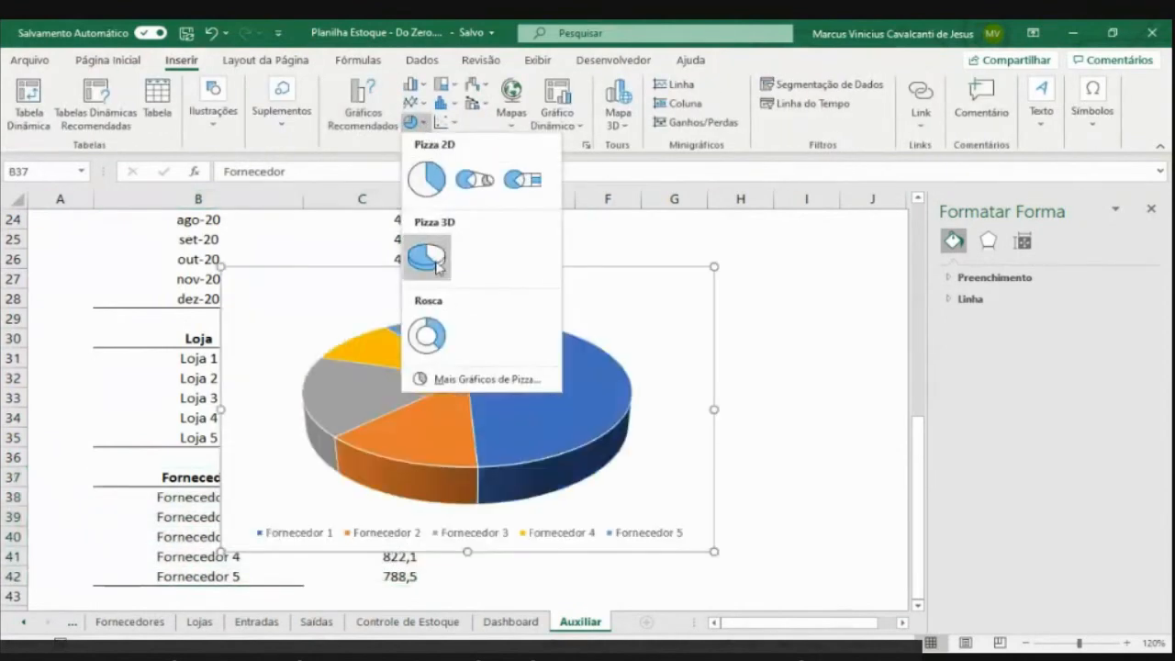
{"action": "left_click", "coordinate": [436, 256]}
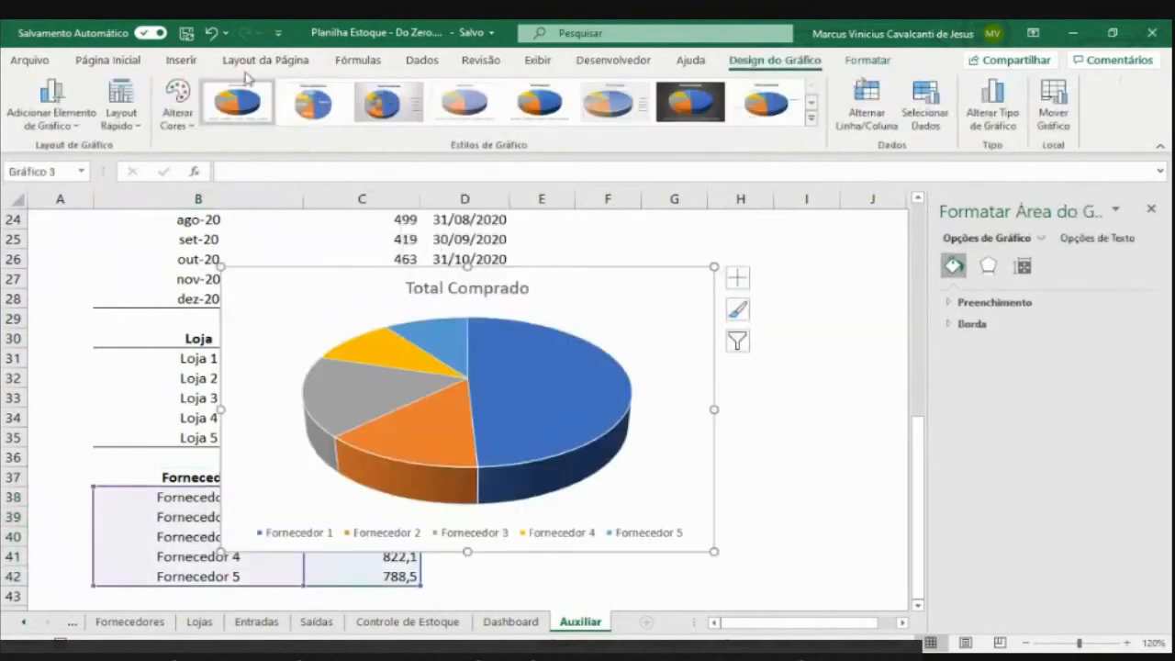
Change the Total Comprado chart to a plain 2D pie
{"action": "left_click", "coordinate": [117, 62]}
{"action": "left_click", "coordinate": [180, 60]}
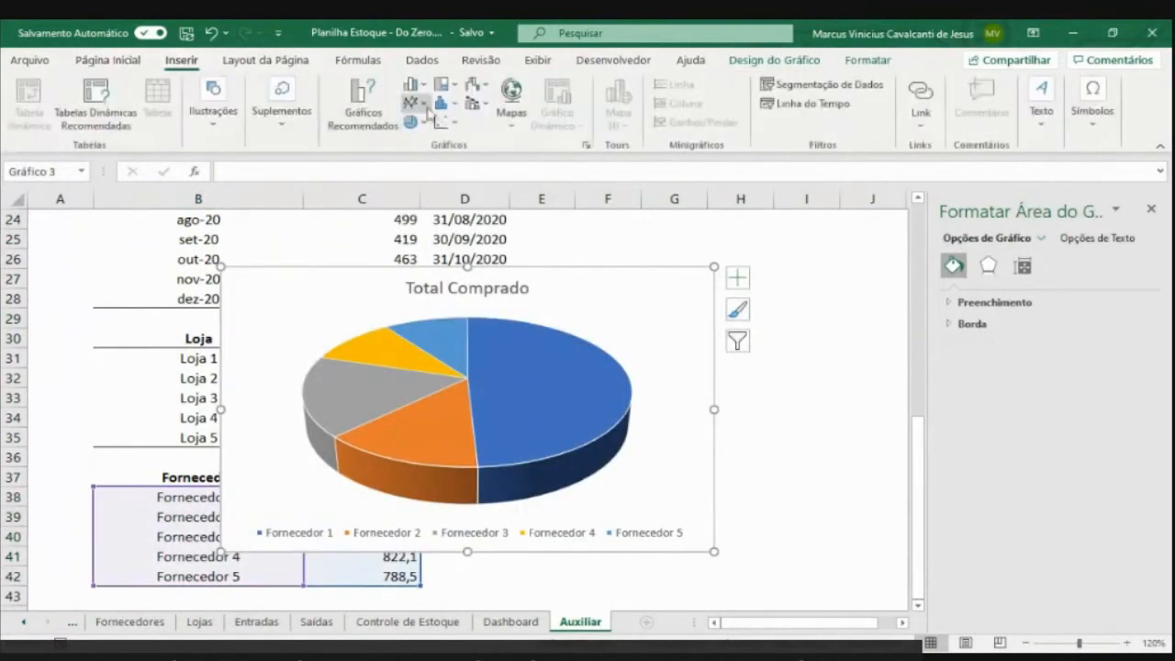
{"action": "left_click", "coordinate": [427, 122]}
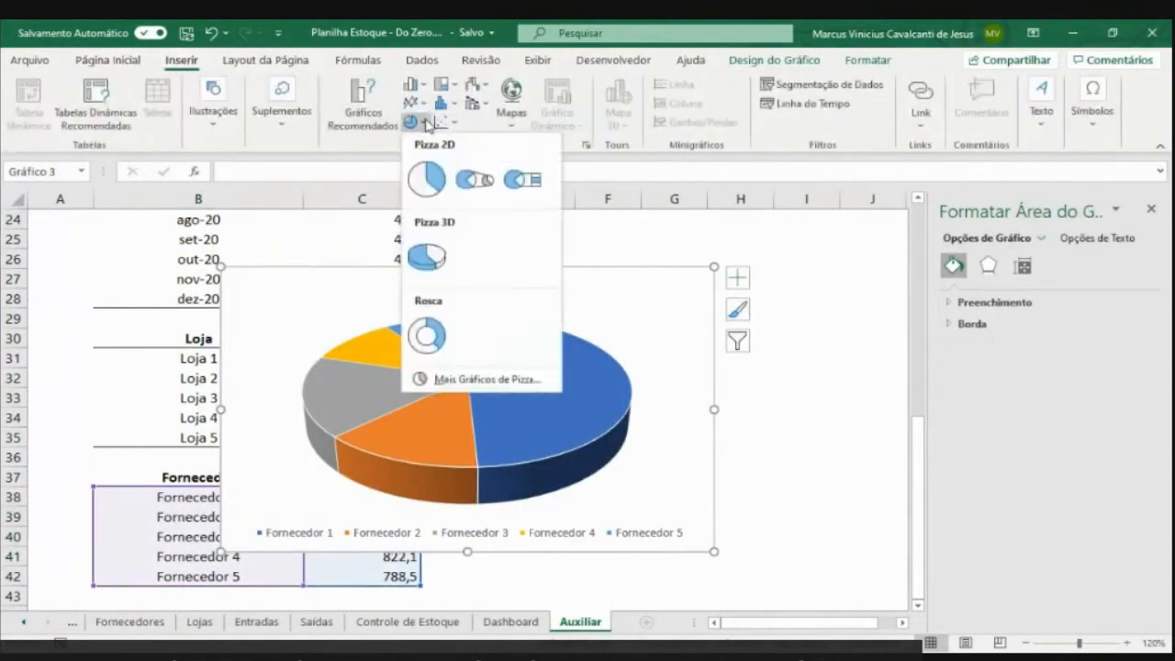
{"action": "left_click", "coordinate": [420, 178]}
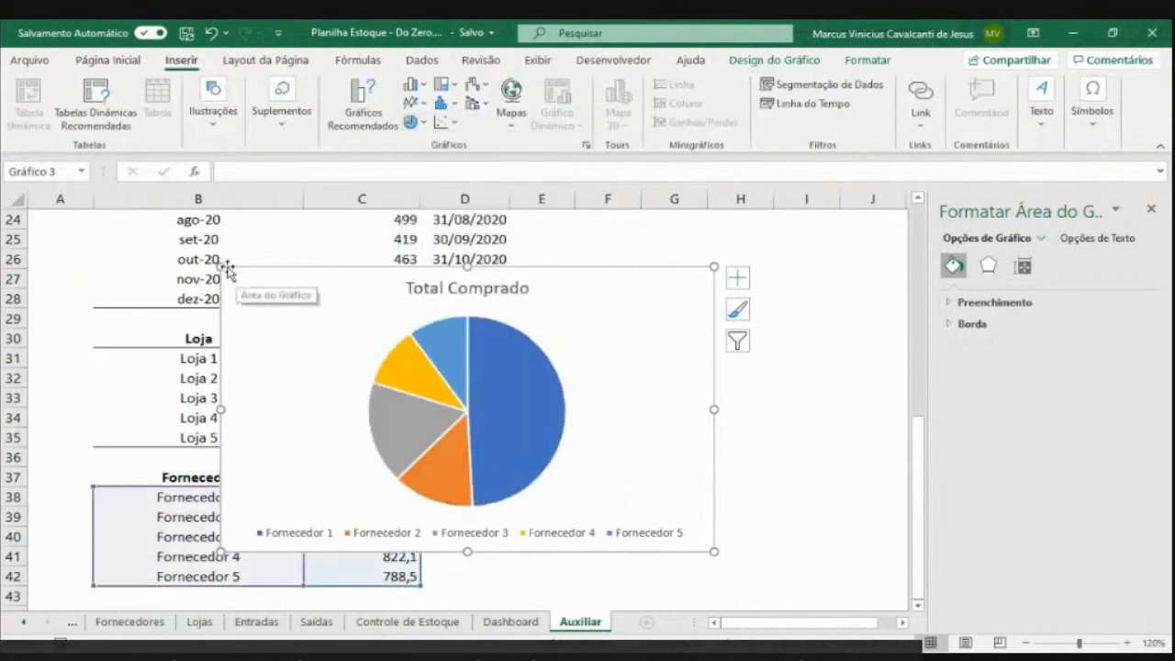
Shrink the Total Comprado chart, move it to the Dashboard sheet and place it directly below the Saldo Total por Mês chart
{"action": "left_click_drag", "start_coordinate": [223, 267], "coordinate": [377, 321]}
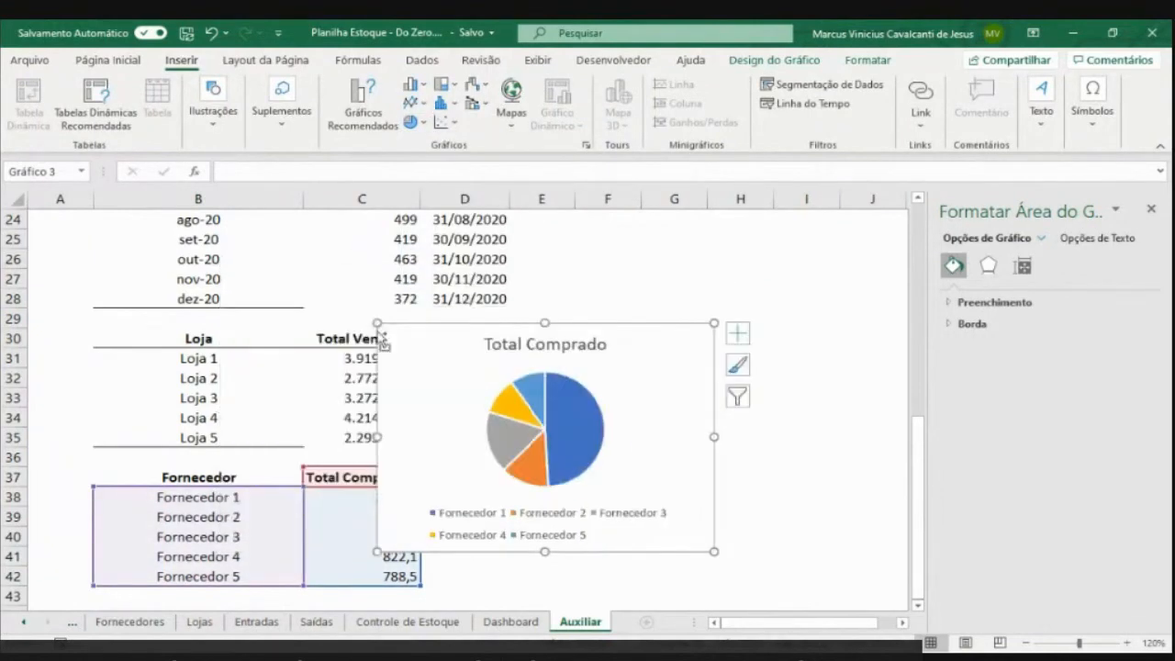
{"action": "key", "text": "ctrl+x"}
{"action": "left_click", "coordinate": [511, 621]}
{"action": "left_click", "coordinate": [97, 387]}
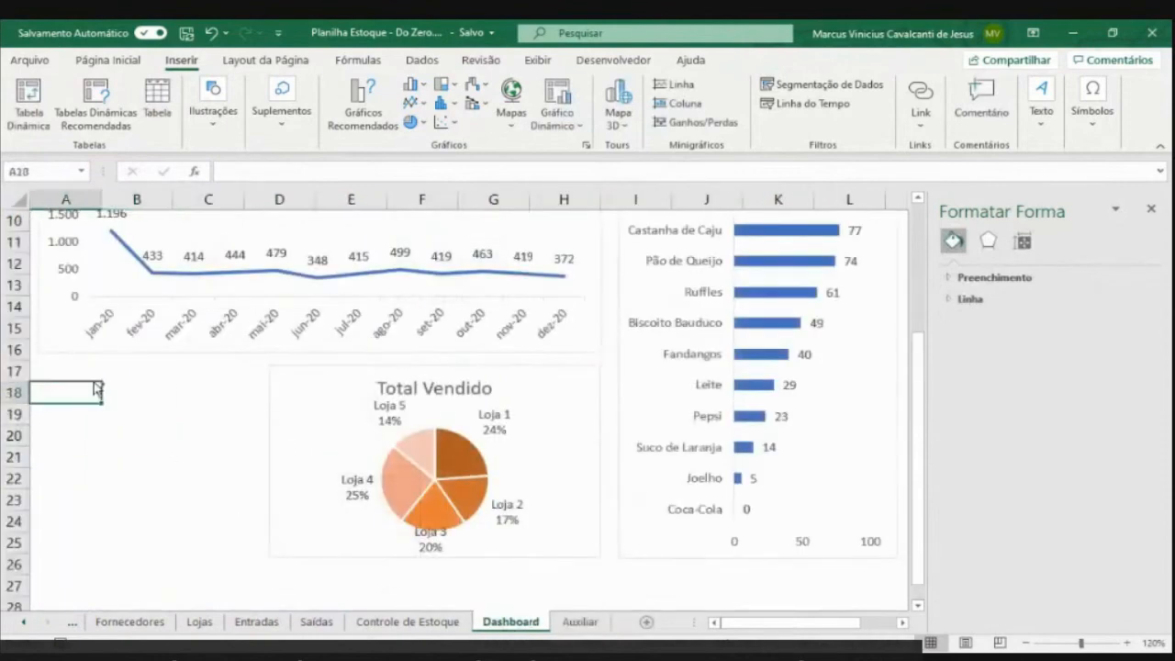
{"action": "key", "text": "ctrl+v"}
{"action": "left_click_drag", "start_coordinate": [309, 406], "coordinate": [312, 374]}
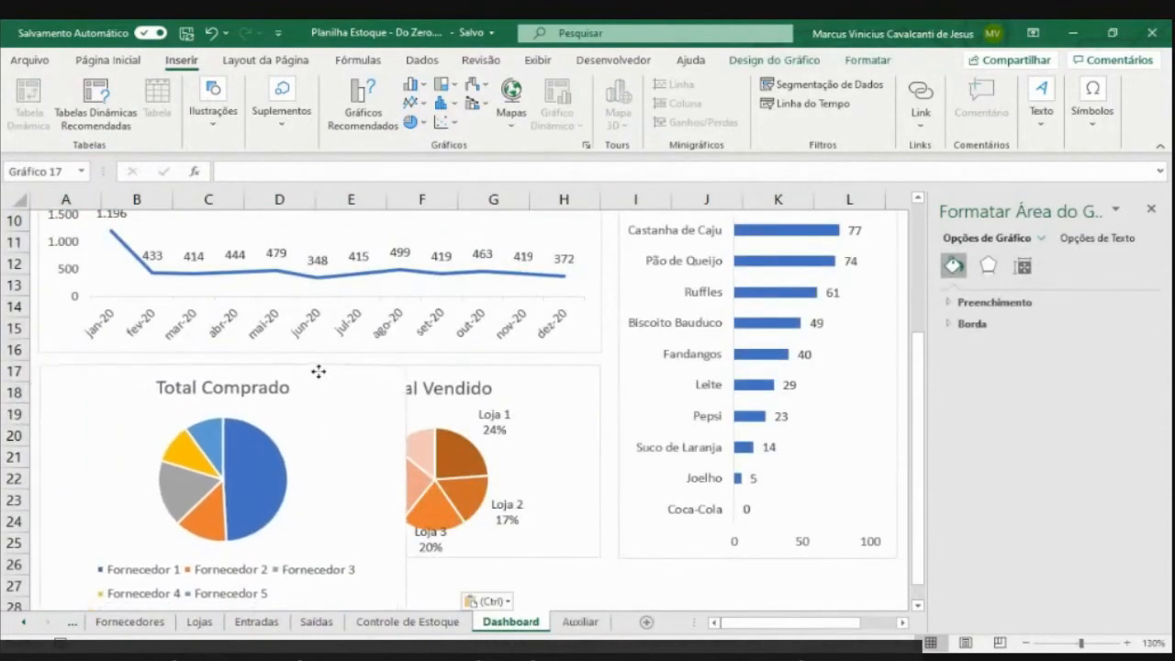
Shrink the Total Comprado chart and narrow the Total Vendido chart so both fit side by side below the monthly chart
{"action": "left_click", "coordinate": [1151, 210]}
{"action": "scroll", "coordinate": [664, 424], "scroll_direction": "down", "scroll_amount": 2}
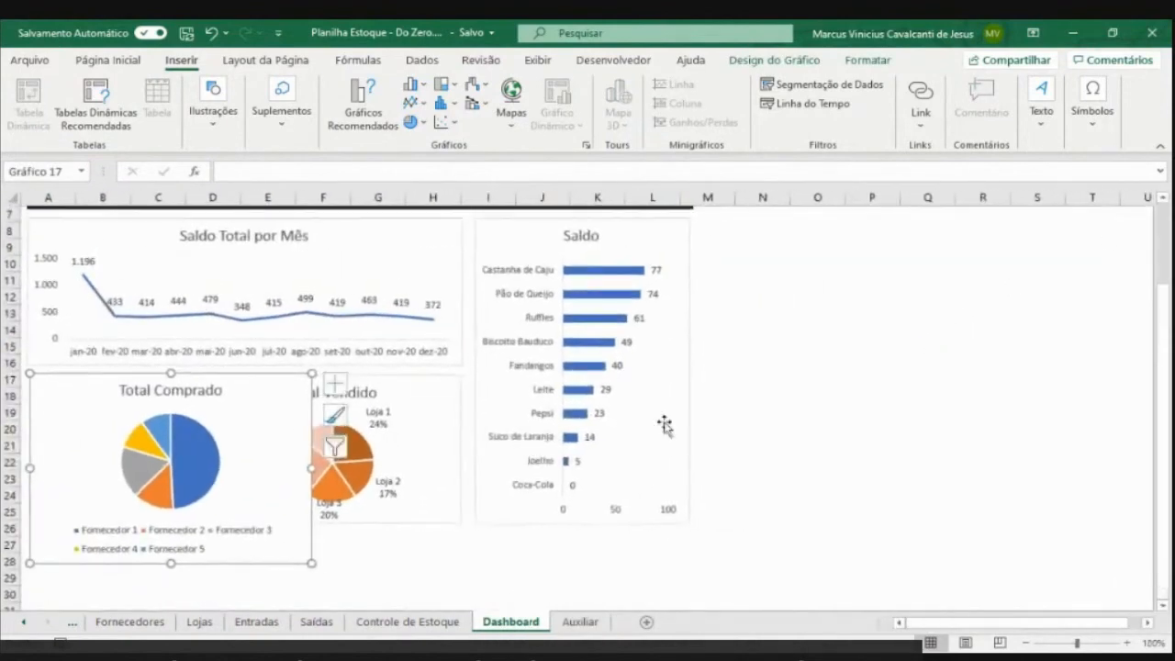
{"action": "left_click_drag", "start_coordinate": [312, 563], "coordinate": [259, 537]}
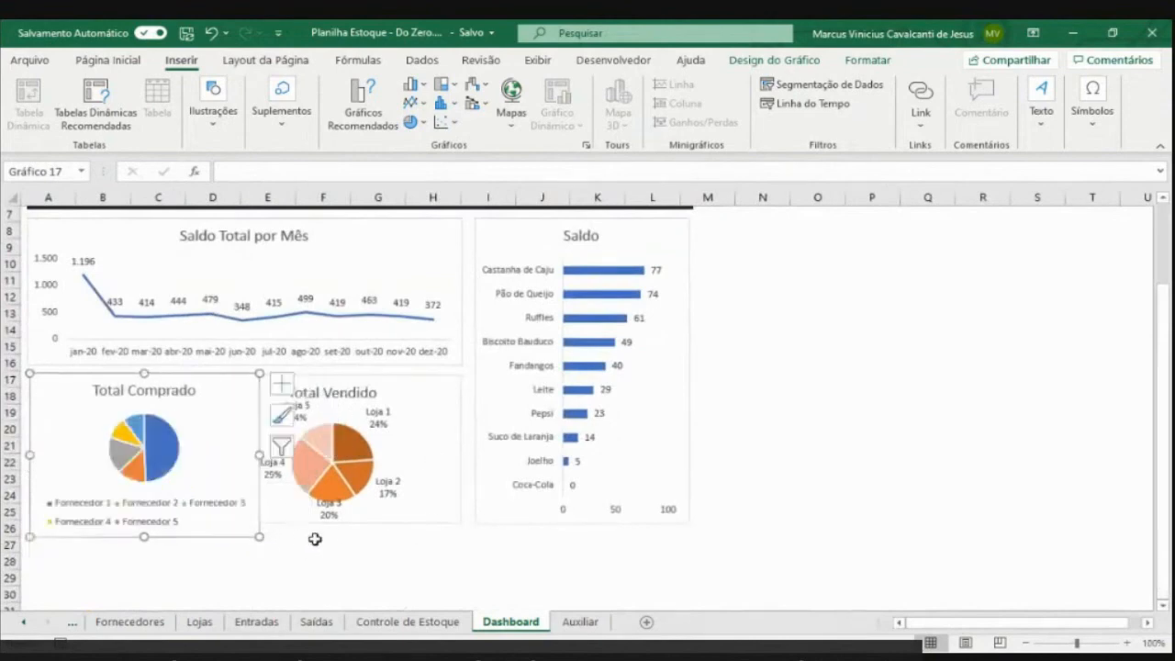
{"action": "scroll", "coordinate": [556, 497], "scroll_direction": "up", "scroll_amount": 2}
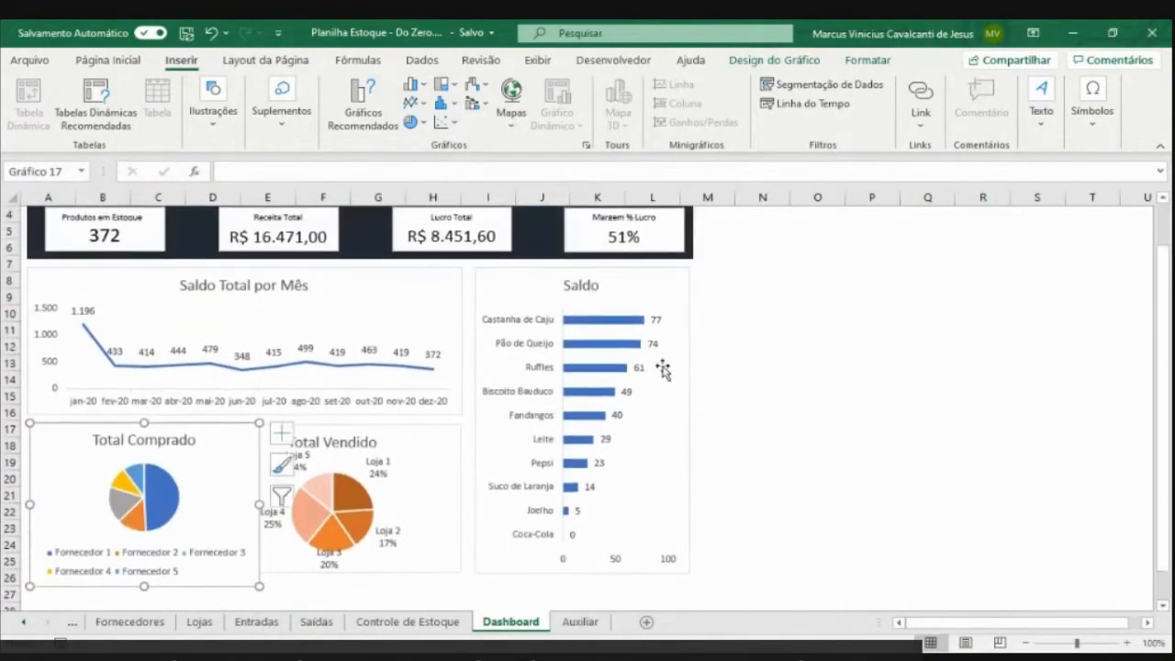
{"action": "scroll", "coordinate": [261, 511], "scroll_direction": "down", "scroll_amount": 2}
{"action": "left_click_drag", "start_coordinate": [259, 537], "coordinate": [240, 528]}
{"action": "left_click", "coordinate": [273, 515]}
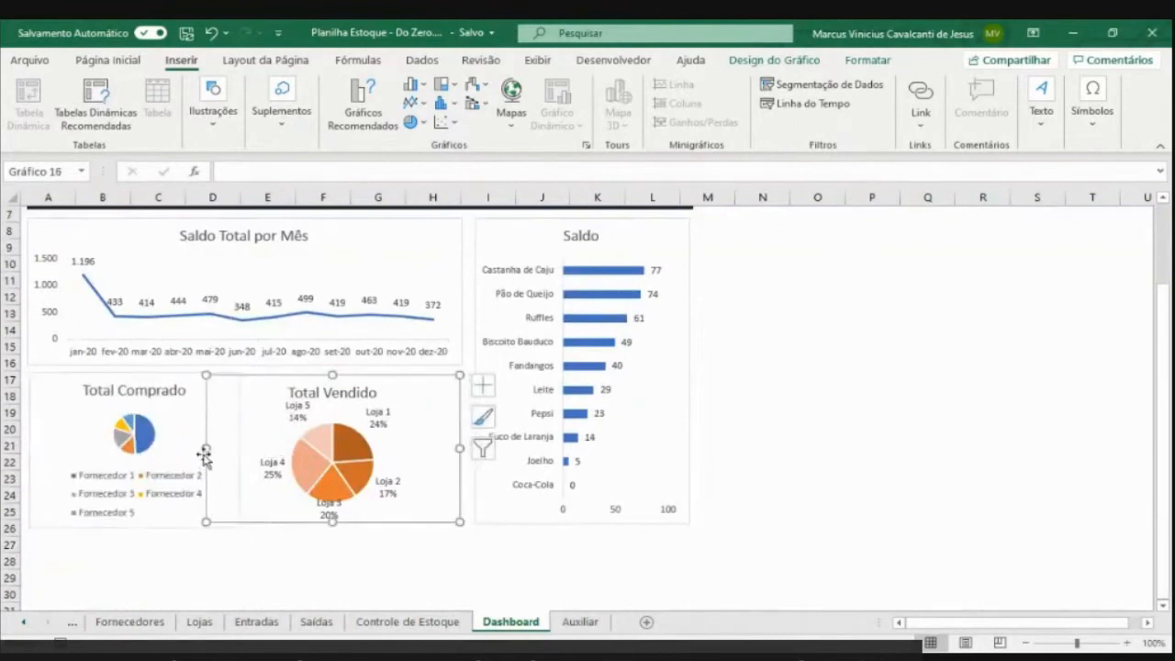
{"action": "left_click_drag", "start_coordinate": [205, 449], "coordinate": [243, 451]}
{"action": "left_click", "coordinate": [233, 448]}
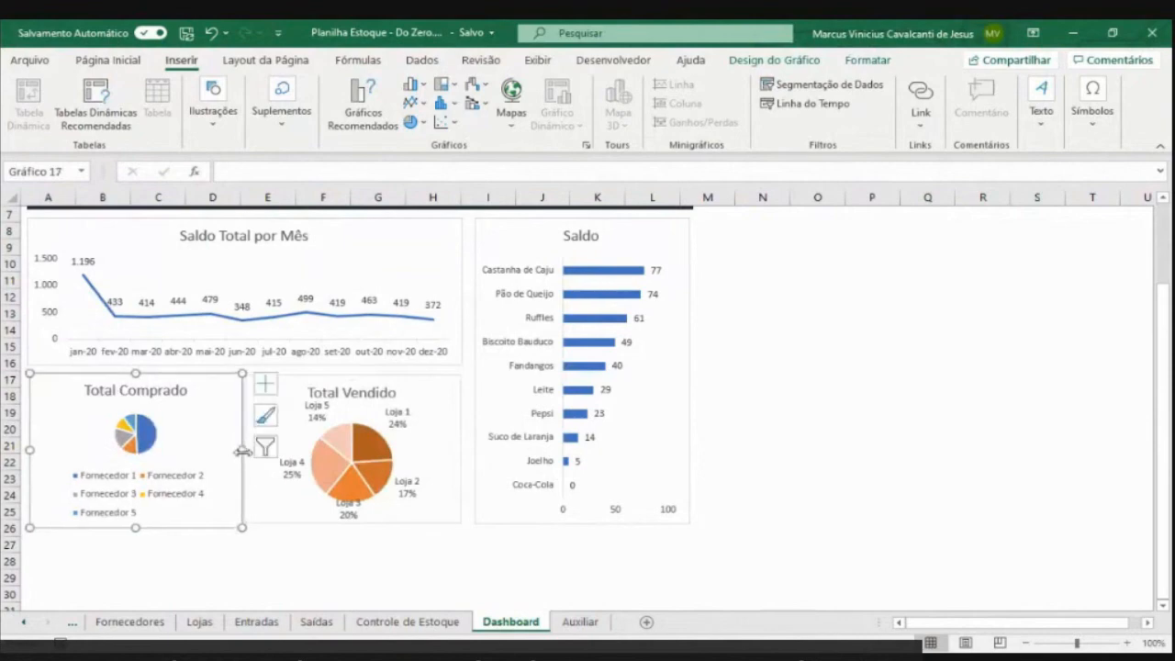
Remove the legend from the Total Comprado pie and add data labels to it
{"action": "left_click", "coordinate": [125, 484]}
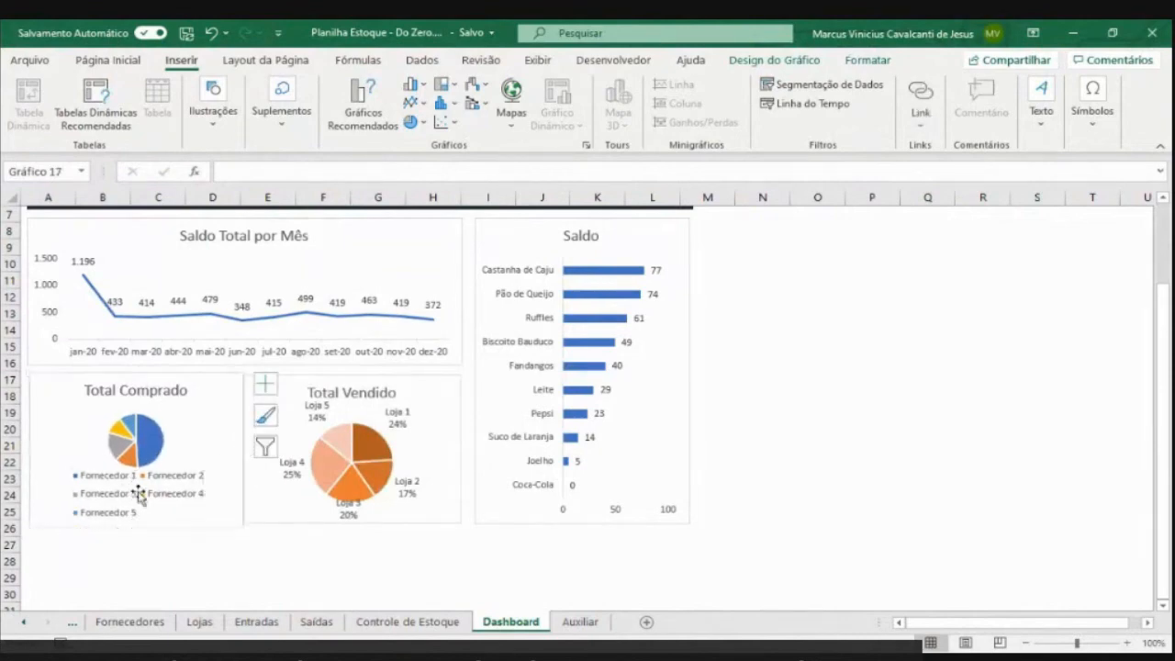
{"action": "key", "text": "Delete"}
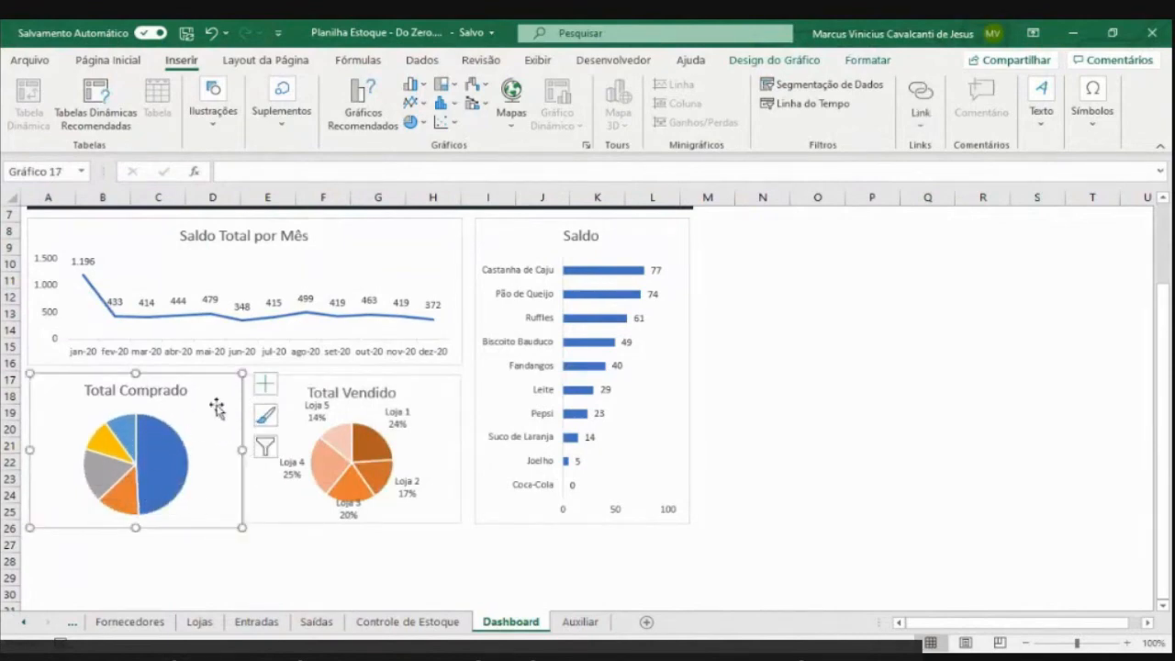
{"action": "left_click", "coordinate": [264, 383]}
{"action": "left_click", "coordinate": [307, 421]}
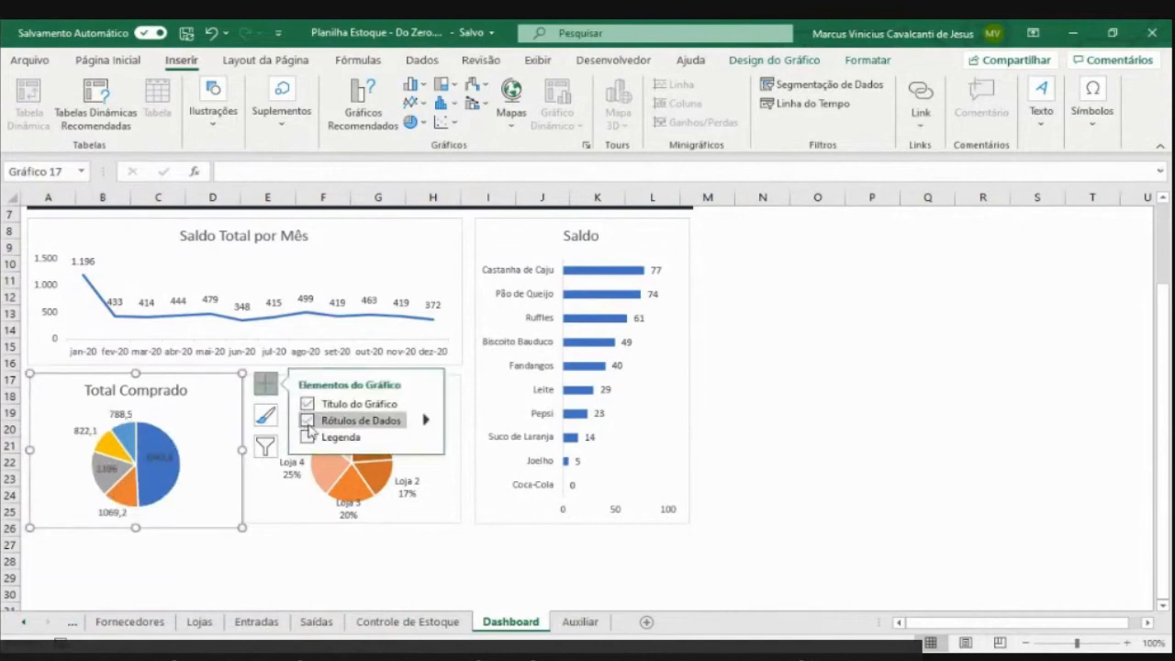
{"action": "left_click", "coordinate": [425, 419]}
{"action": "left_click", "coordinate": [487, 522]}
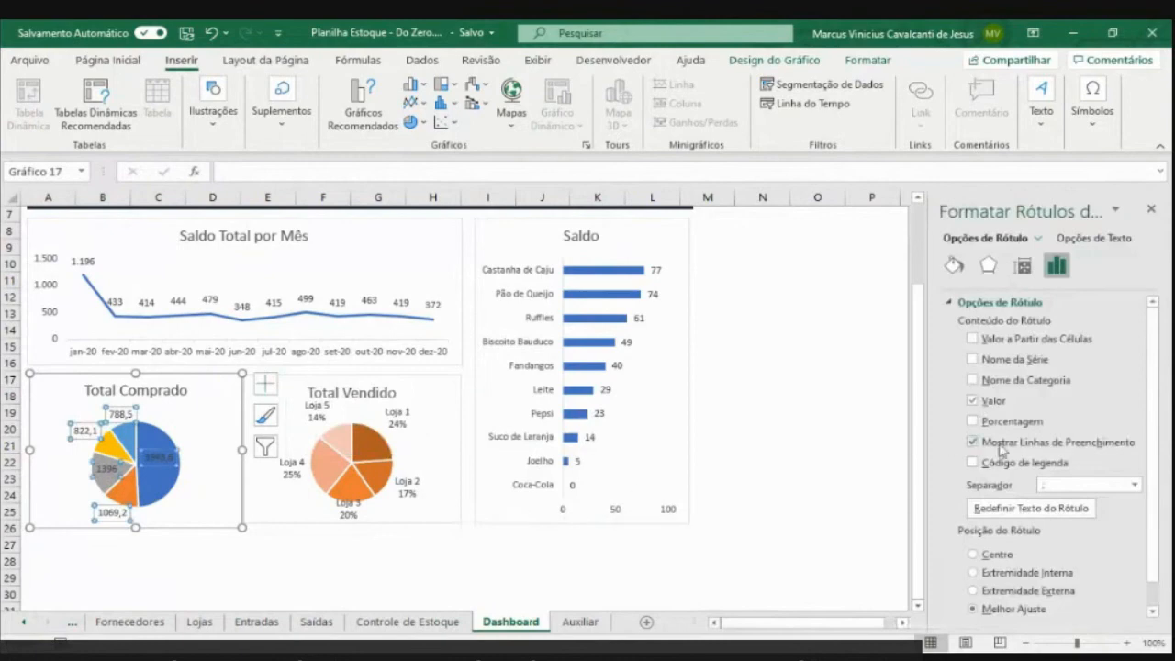
{"action": "left_click", "coordinate": [993, 400]}
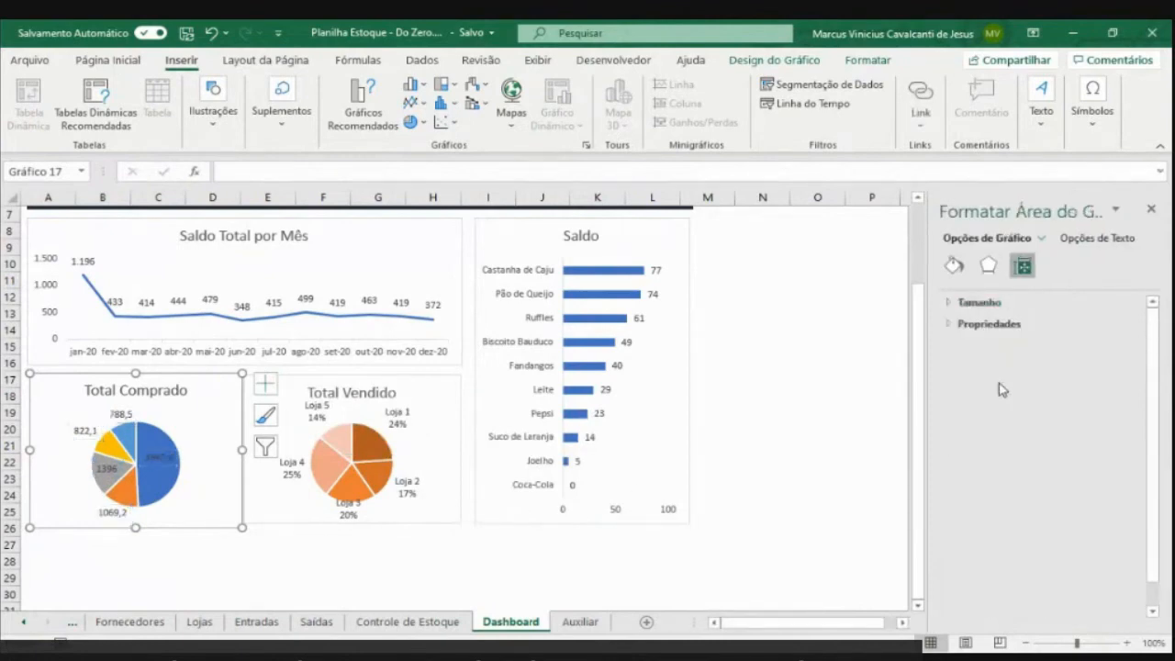
{"action": "left_click", "coordinate": [181, 447]}
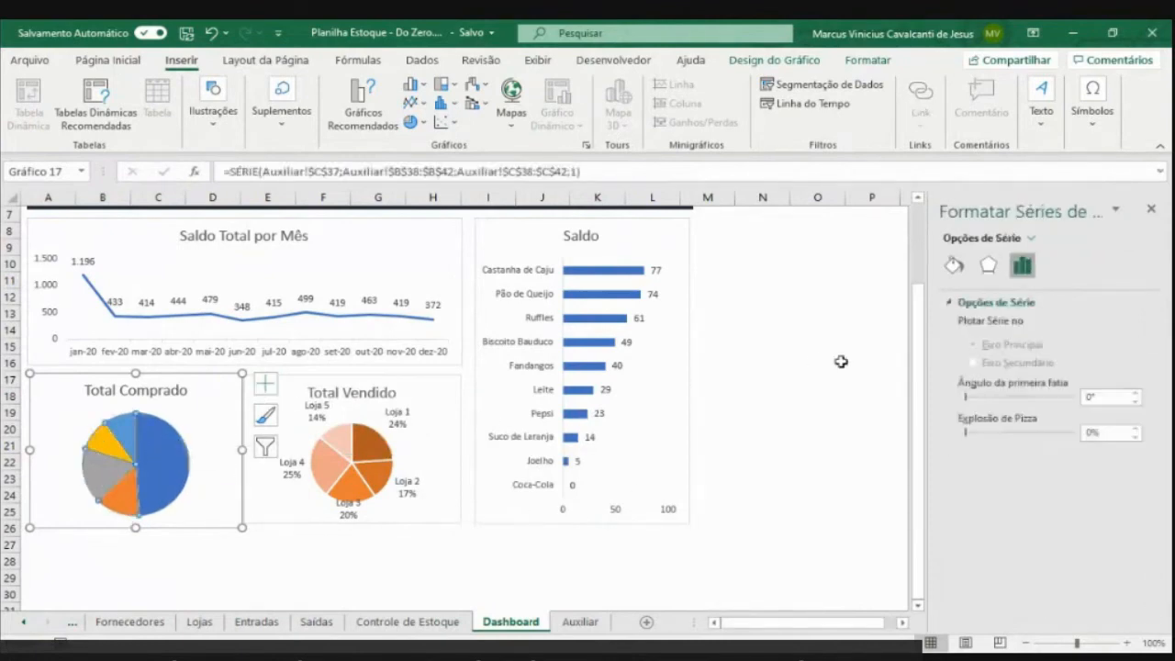
{"action": "left_click", "coordinate": [265, 384]}
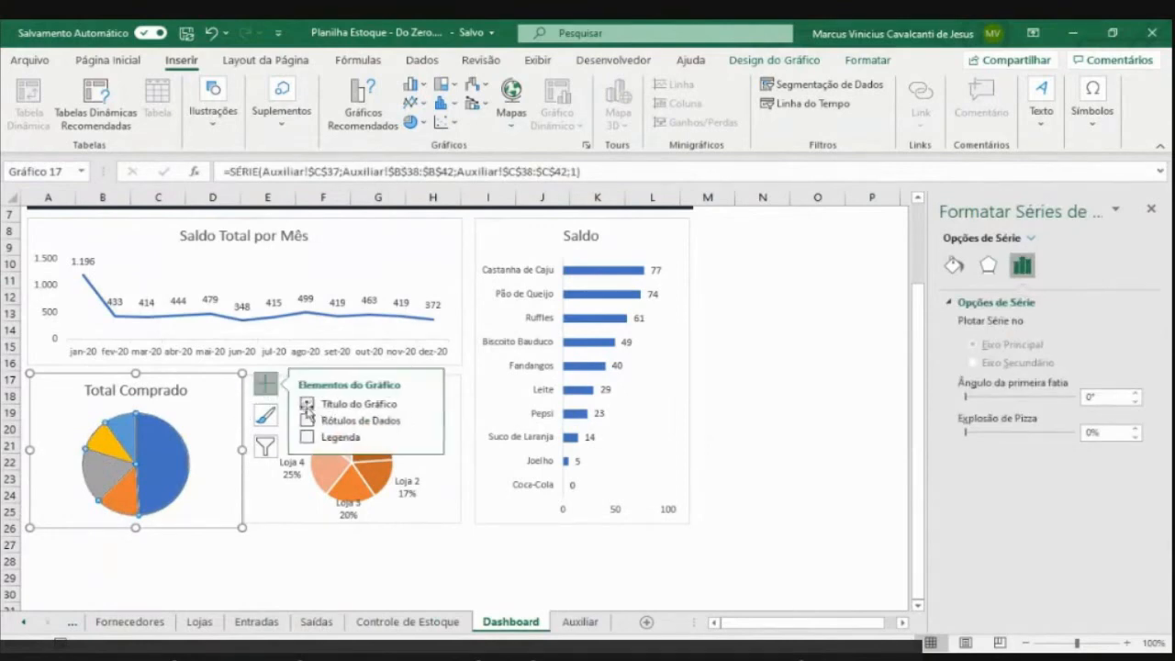
{"action": "left_click", "coordinate": [327, 422]}
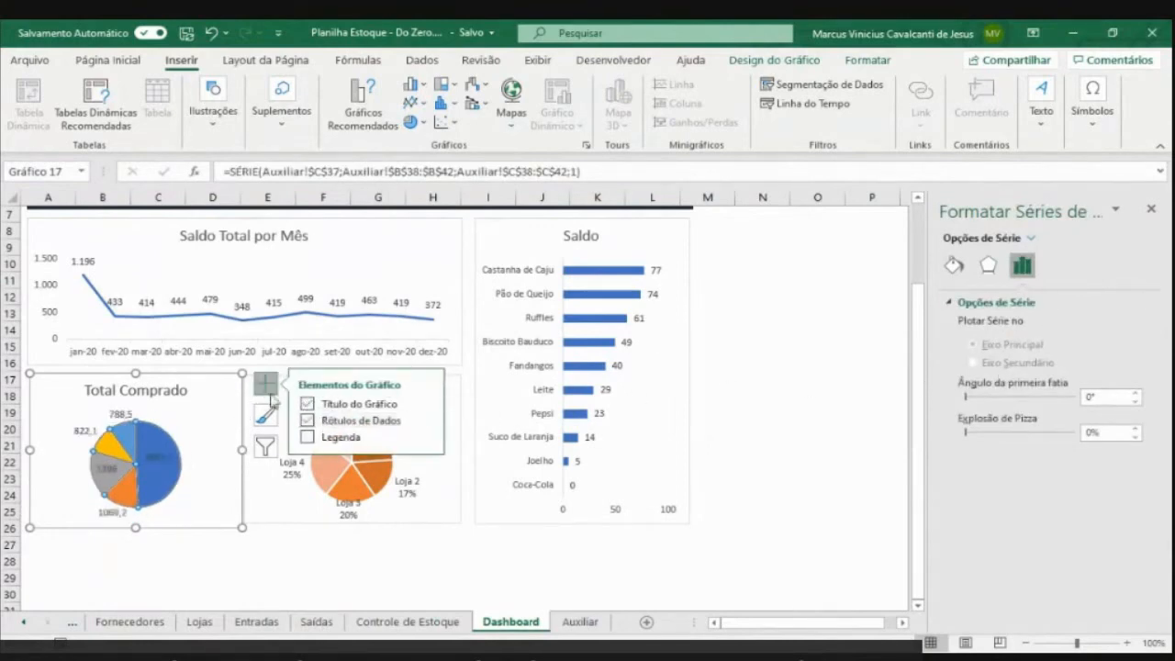
Make the Total Comprado data labels show category name and percentage instead of the value, positioned at Extremidade Externa
{"action": "left_click", "coordinate": [114, 415]}
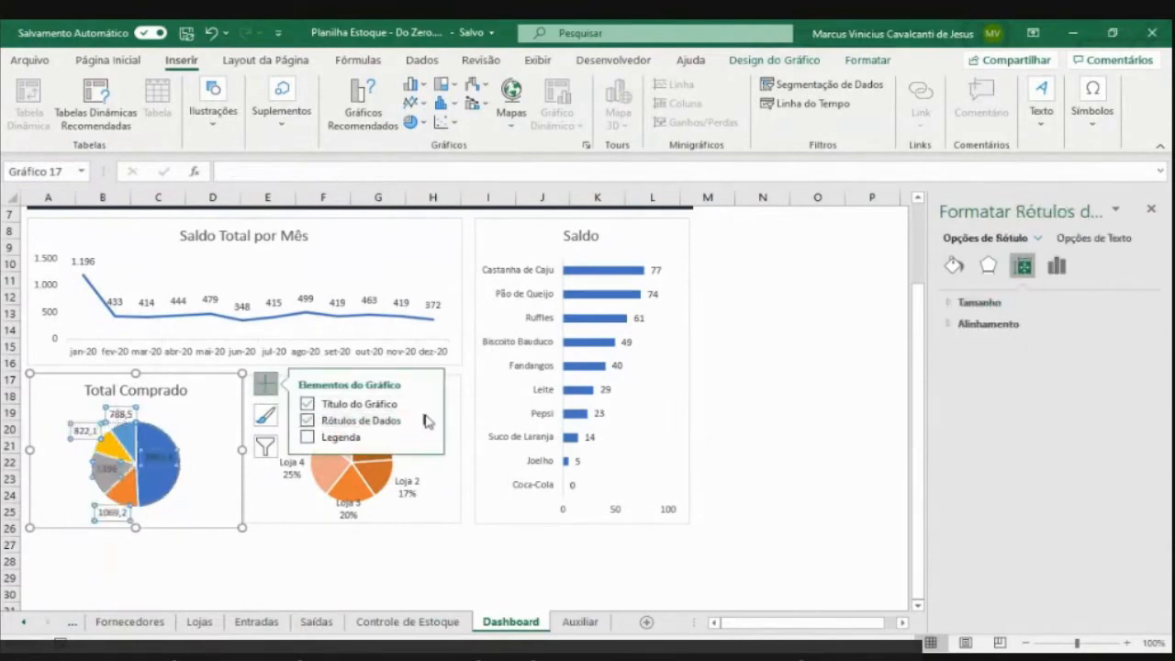
{"action": "mouse_move", "coordinate": [431, 421]}
{"action": "left_click", "coordinate": [486, 522]}
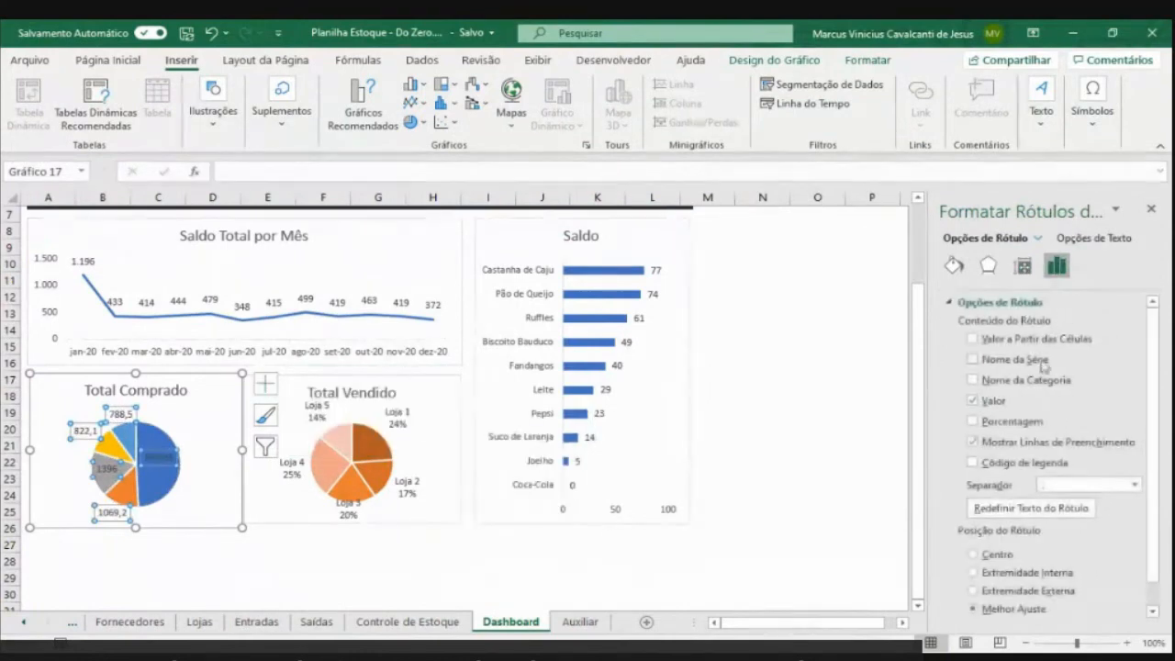
{"action": "left_click", "coordinate": [1001, 384]}
{"action": "left_click", "coordinate": [998, 403]}
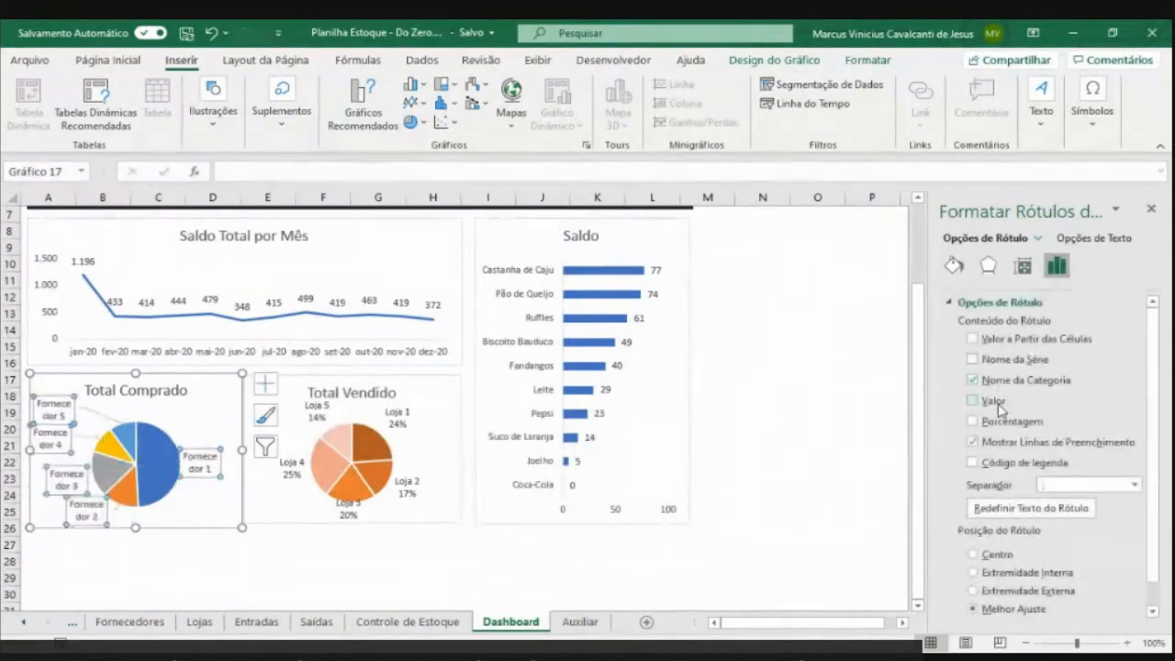
{"action": "left_click", "coordinate": [998, 420]}
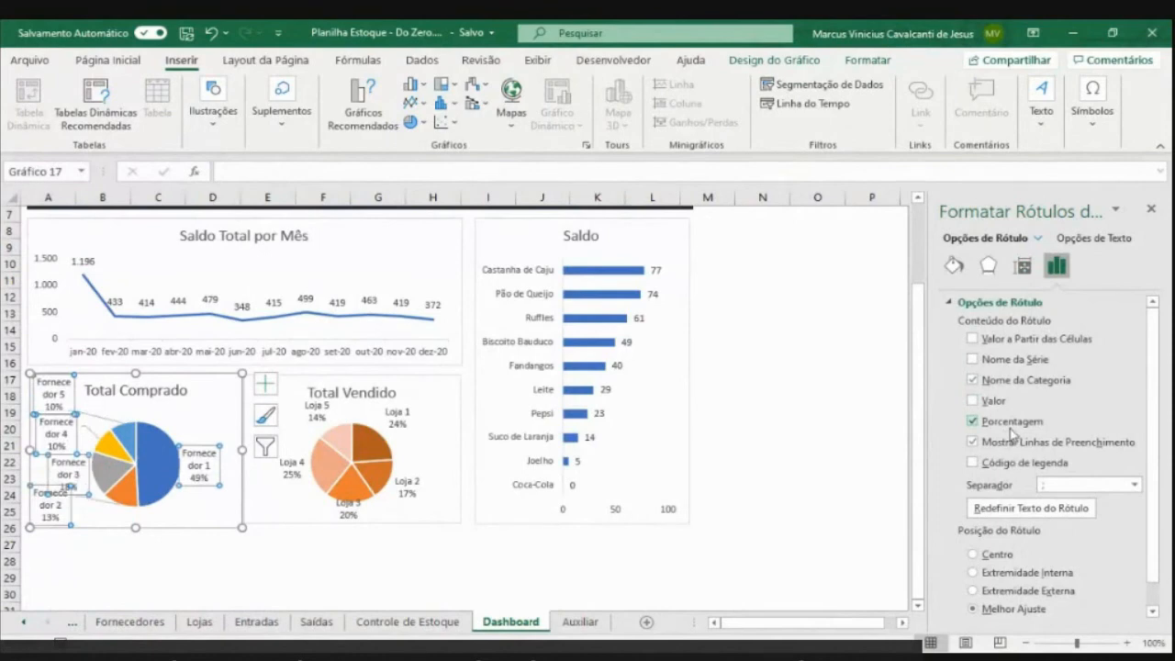
{"action": "left_click", "coordinate": [1058, 593]}
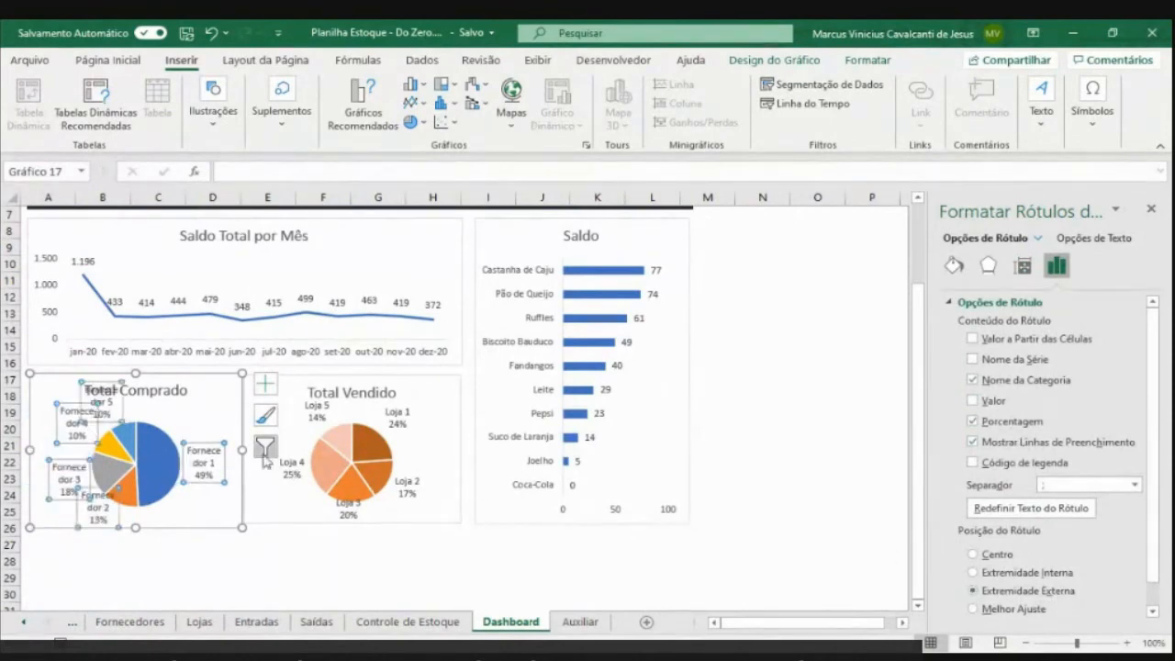
{"action": "left_click", "coordinate": [1151, 209]}
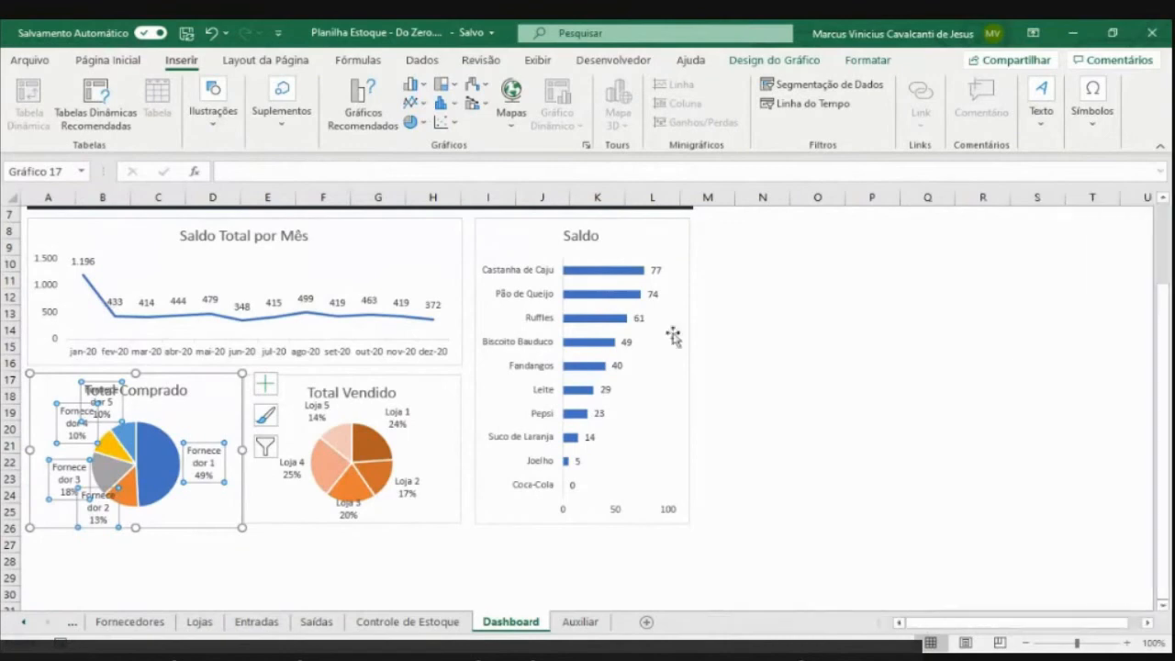
Narrow the Total Vendido chart from its inner edge and widen the Total Comprado chart into the freed space
{"action": "left_click", "coordinate": [453, 414]}
{"action": "left_click_drag", "start_coordinate": [246, 448], "coordinate": [266, 447]}
{"action": "left_click", "coordinate": [236, 448]}
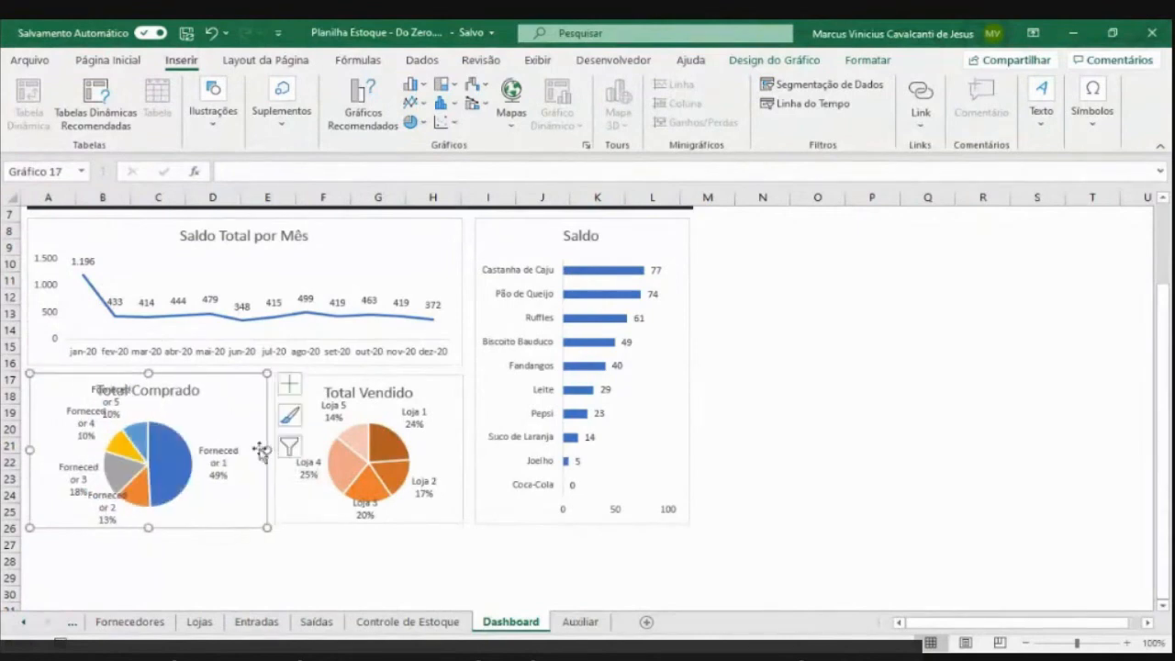
{"action": "mouse_move", "coordinate": [272, 530]}
{"action": "left_mouse_down"}
{"action": "mouse_move", "coordinate": [302, 526]}
{"action": "mouse_move", "coordinate": [275, 524]}
{"action": "left_mouse_up"}
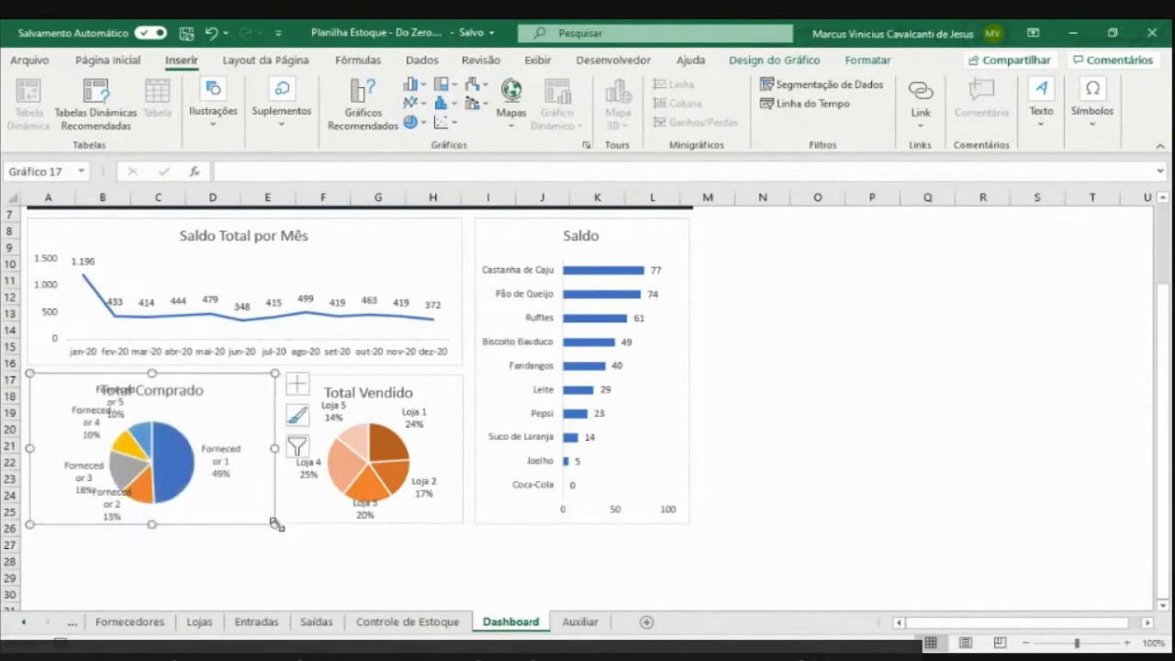
{"action": "left_click_drag", "start_coordinate": [275, 447], "coordinate": [249, 448]}
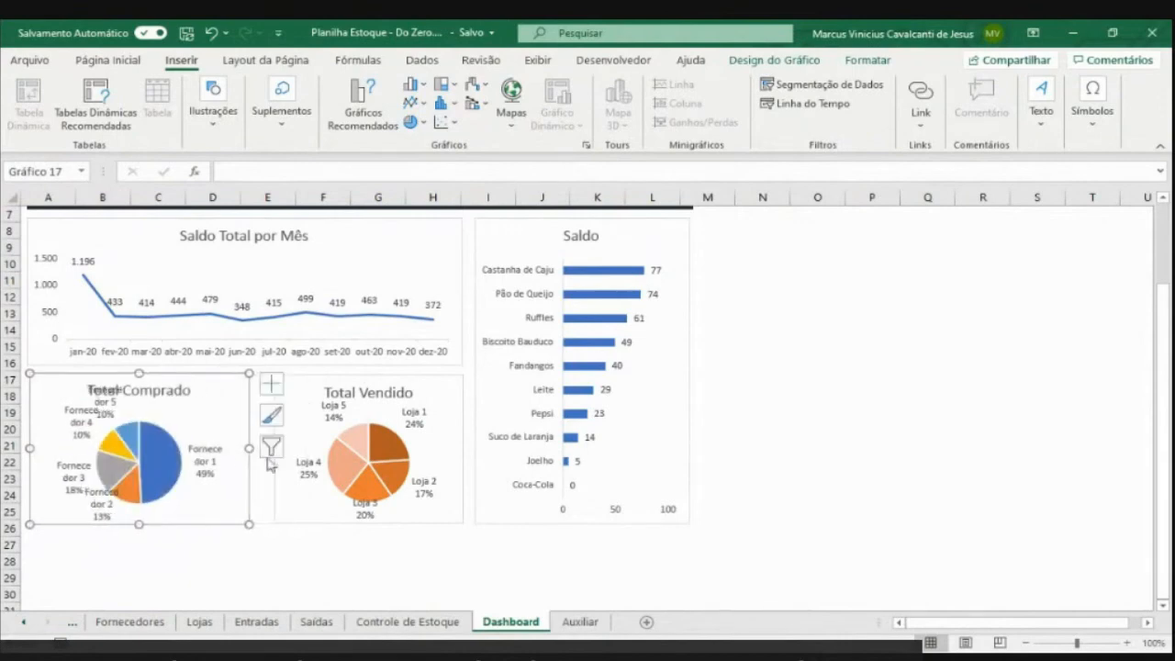
{"action": "scroll", "coordinate": [514, 489], "scroll_direction": "up", "scroll_amount": 1}
{"action": "scroll", "coordinate": [684, 344], "scroll_direction": "up", "scroll_amount": 1}
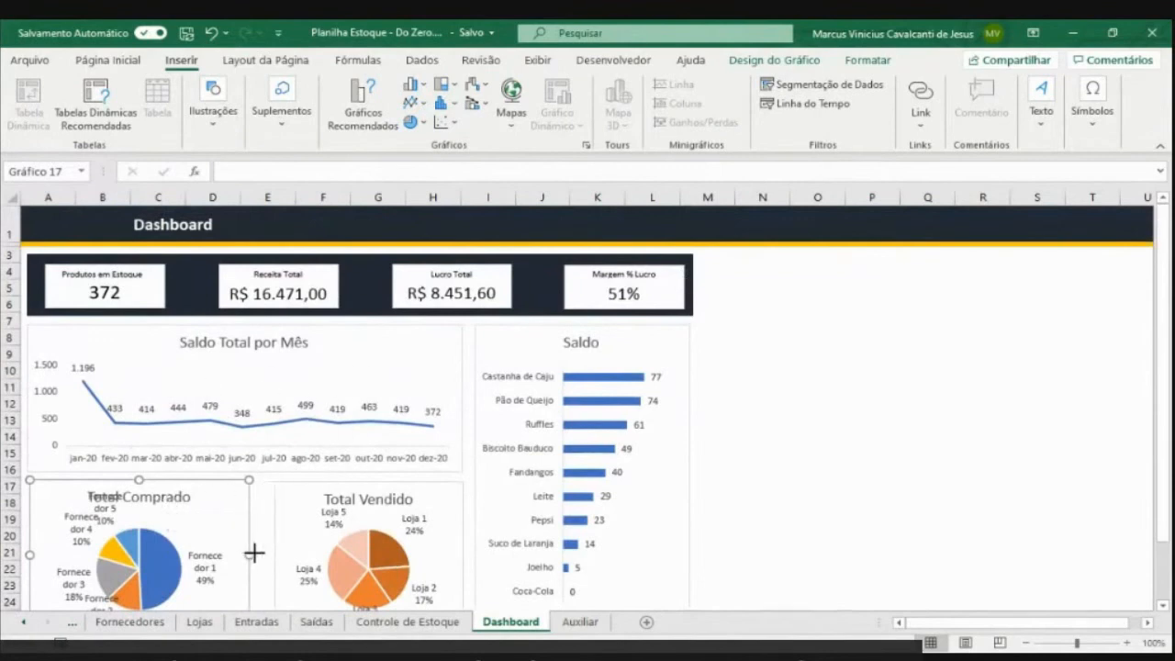
{"action": "left_click_drag", "start_coordinate": [249, 554], "coordinate": [264, 553]}
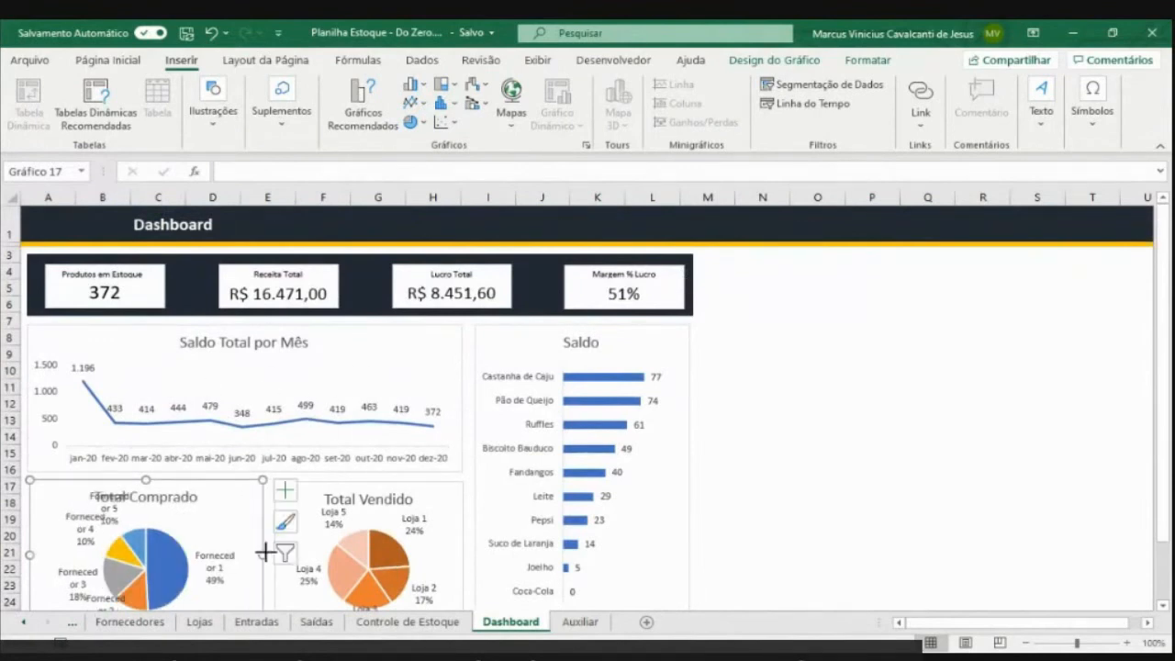
Narrow the Total Vendido chart further and extend the Total Comprado chart up to its new edge
{"action": "left_click", "coordinate": [280, 553]}
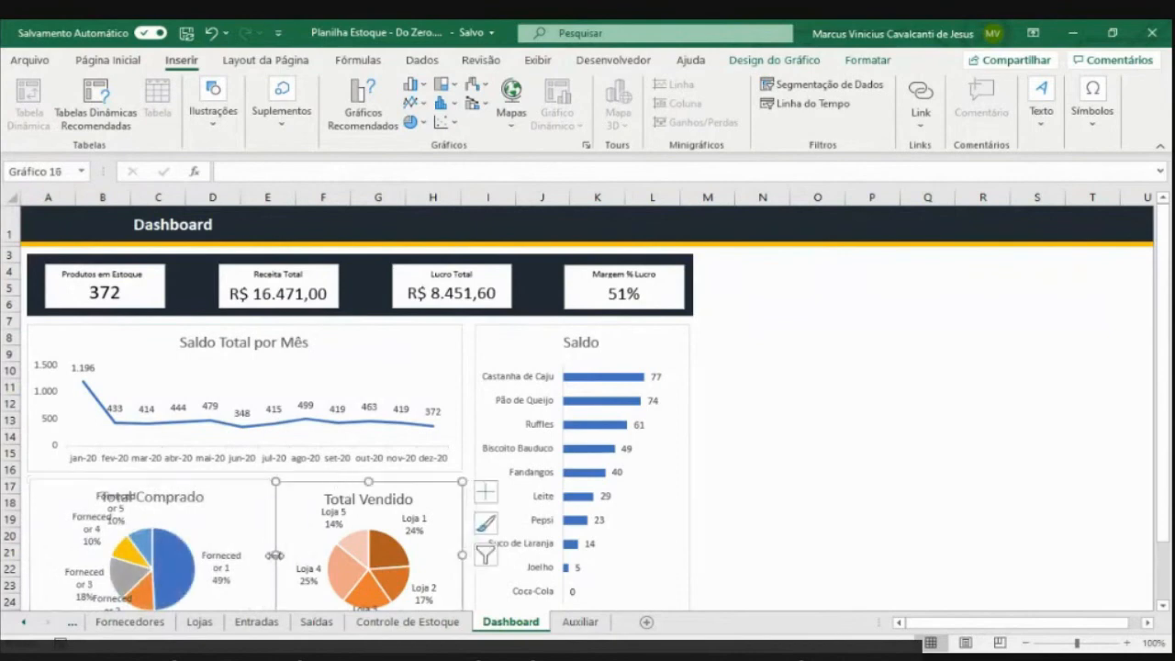
{"action": "left_click_drag", "start_coordinate": [275, 556], "coordinate": [296, 555]}
{"action": "left_click", "coordinate": [267, 551]}
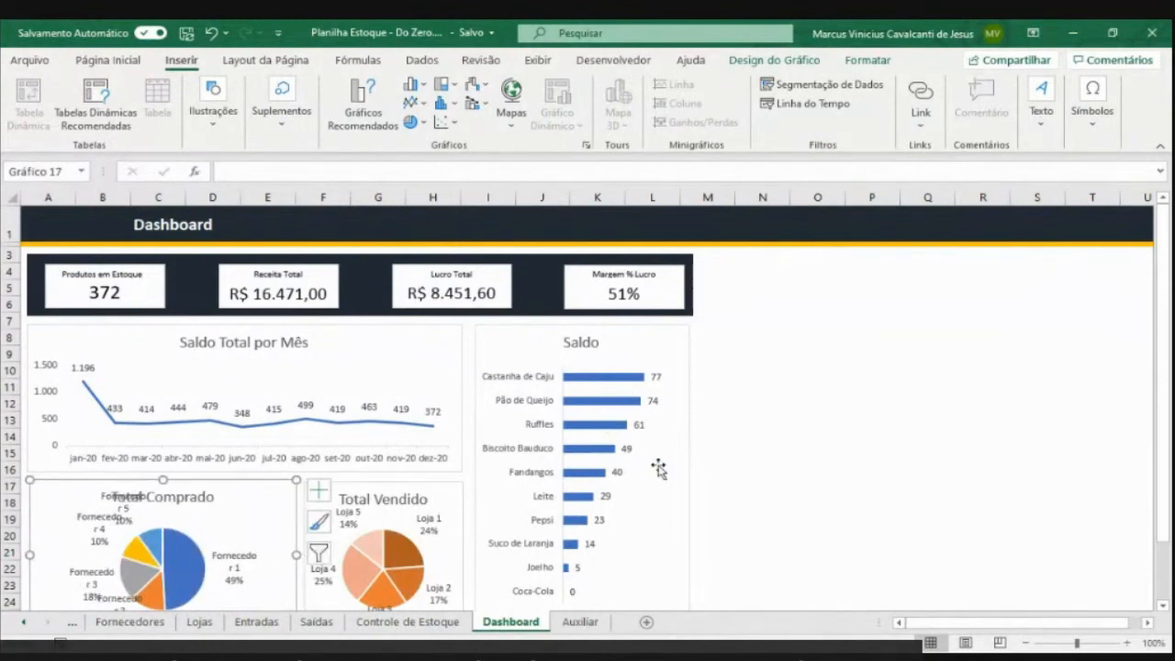
Reduce the Total Comprado chart's data labels to font size 7
{"action": "left_click", "coordinate": [130, 518]}
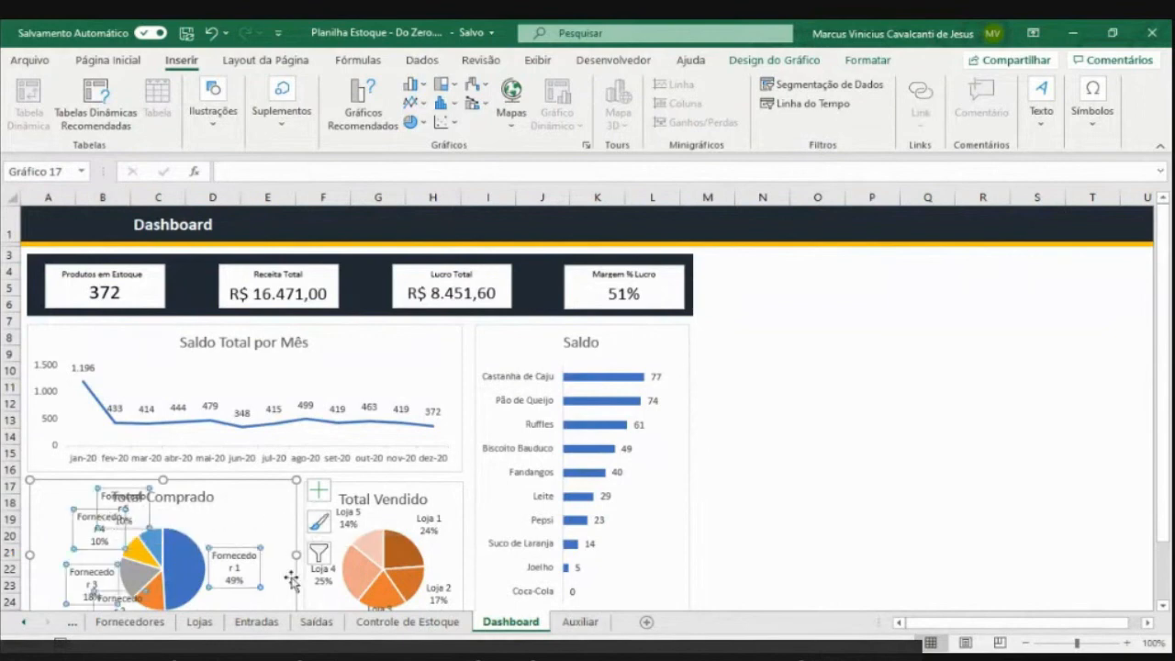
{"action": "left_click", "coordinate": [107, 59]}
{"action": "left_click", "coordinate": [292, 93]}
{"action": "left_click", "coordinate": [291, 93]}
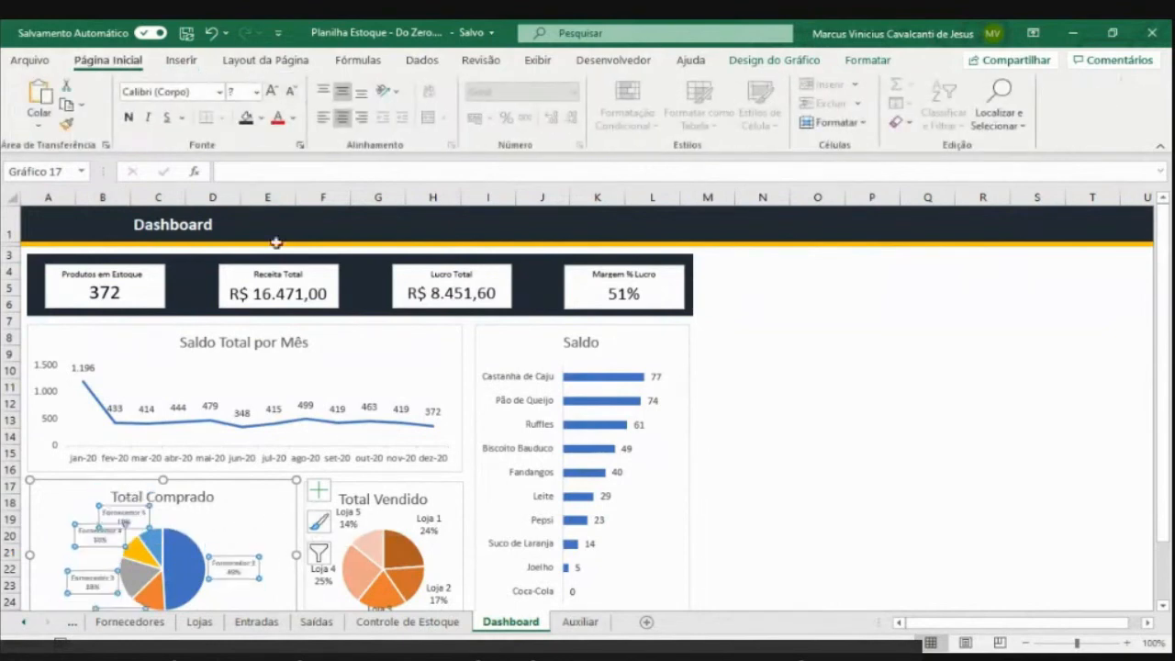
{"action": "scroll", "coordinate": [281, 507], "scroll_direction": "down", "scroll_amount": 1}
{"action": "left_click", "coordinate": [267, 593]}
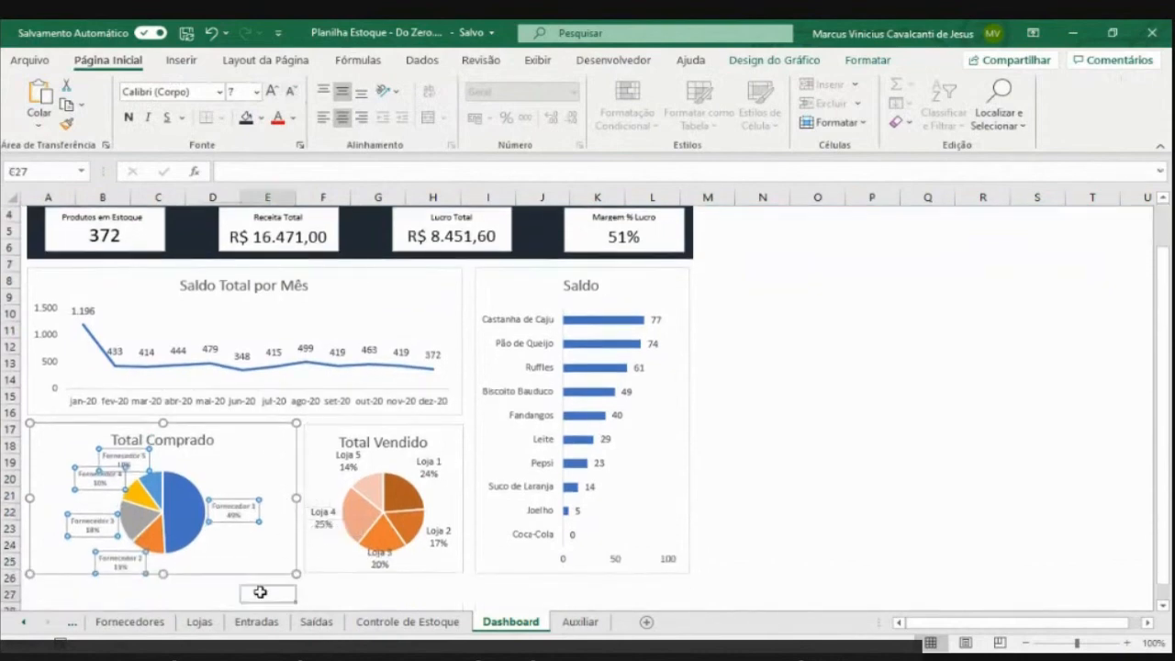
{"action": "scroll", "coordinate": [386, 266], "scroll_direction": "up", "scroll_amount": 1}
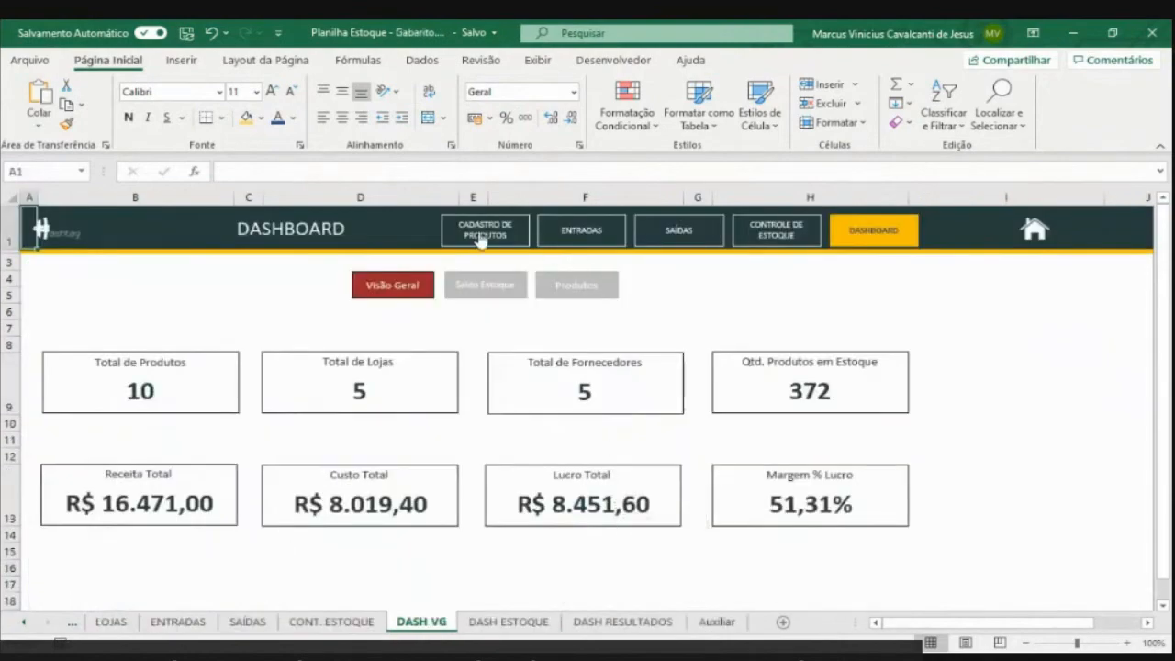
Examine the header navigation buttons, logo and home icon across the sheets of the finished Planilha Estoque - Gabarito workbook
{"action": "left_click", "coordinate": [483, 236]}
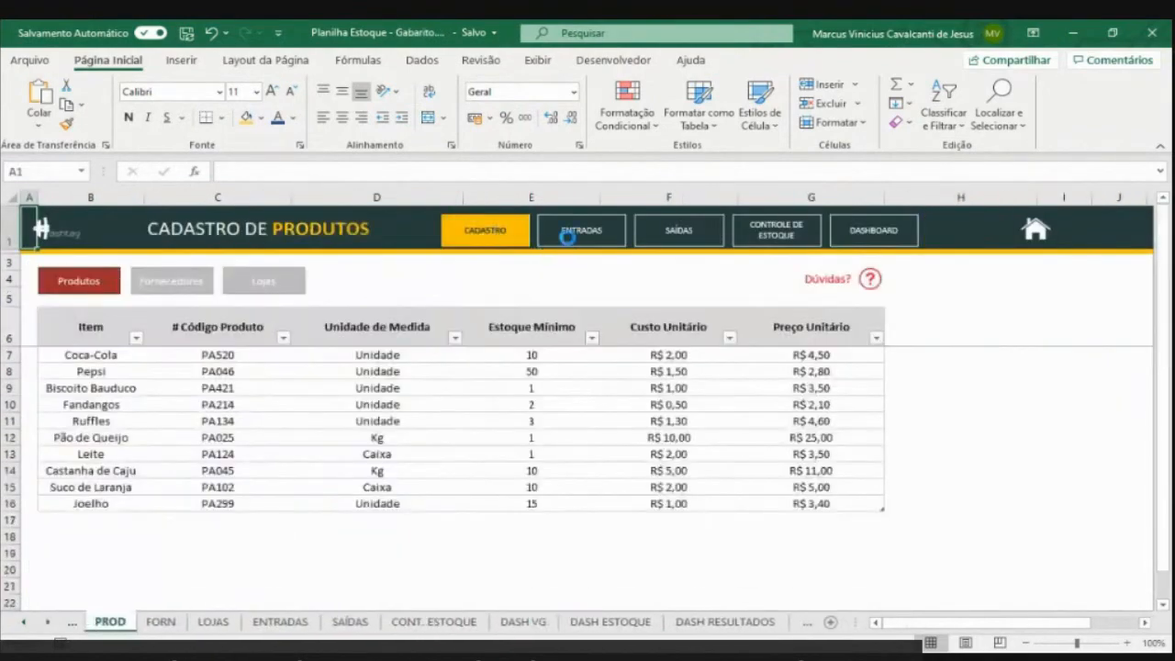
{"action": "left_click", "coordinate": [563, 231]}
{"action": "left_click", "coordinate": [660, 232]}
{"action": "left_click", "coordinate": [746, 237]}
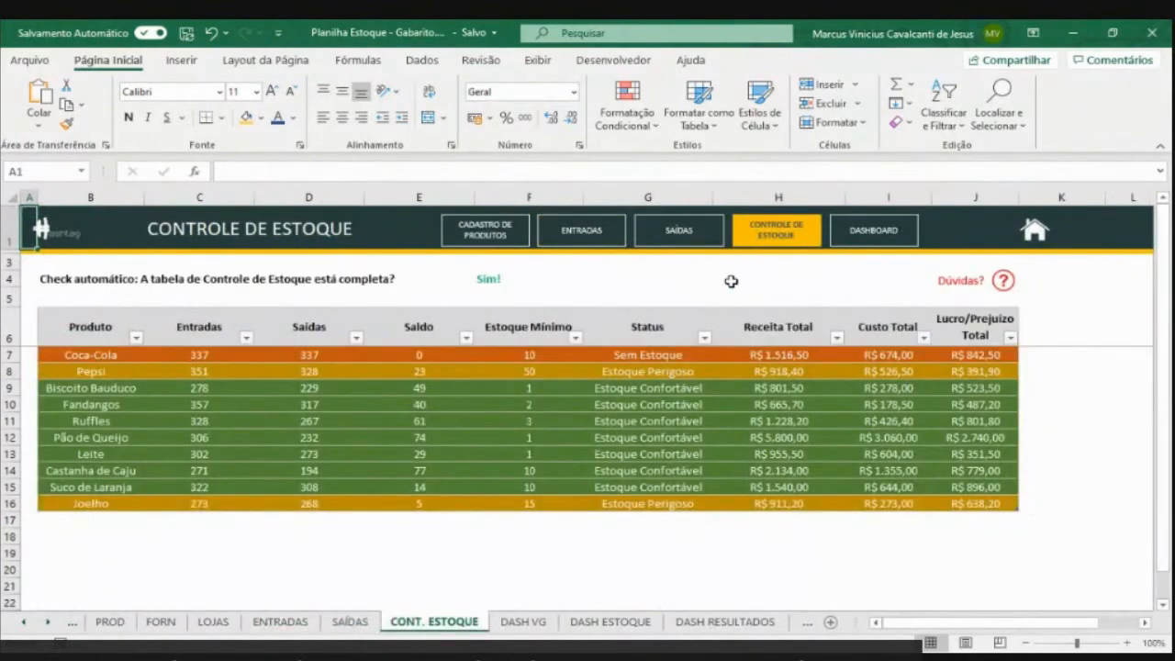
{"action": "left_click", "coordinate": [61, 233]}
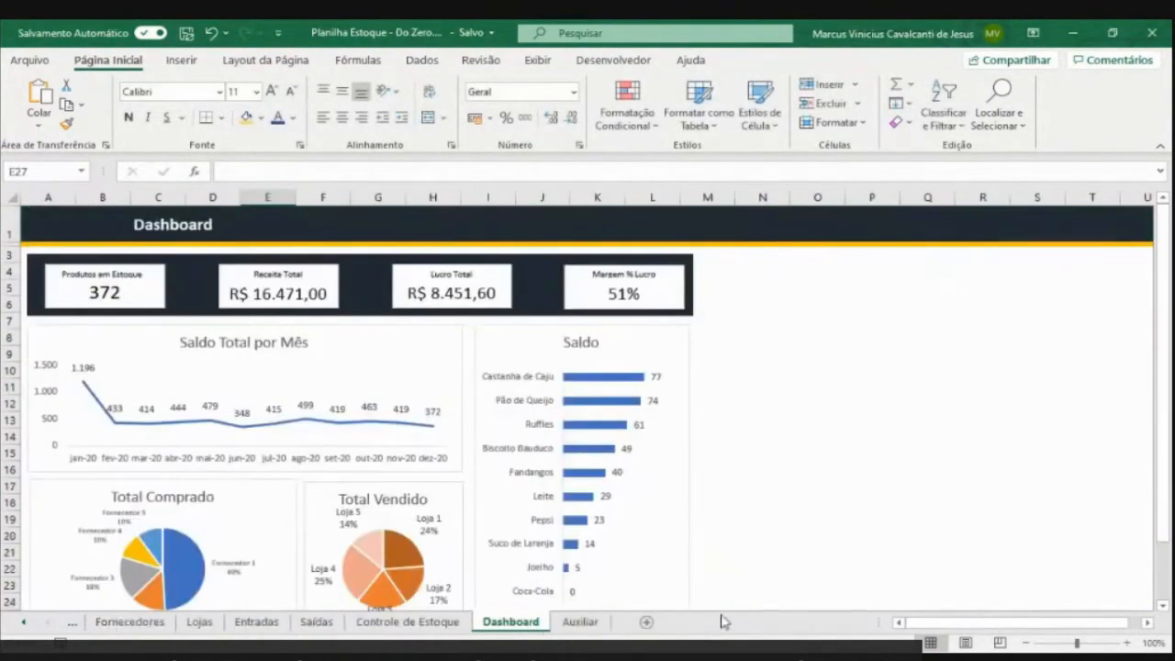
Go to the Produtos sheet of the Do Zero workbook and start inserting a picture from this device at cell A1
{"action": "left_click", "coordinate": [20, 625]}
{"action": "left_click", "coordinate": [20, 625]}
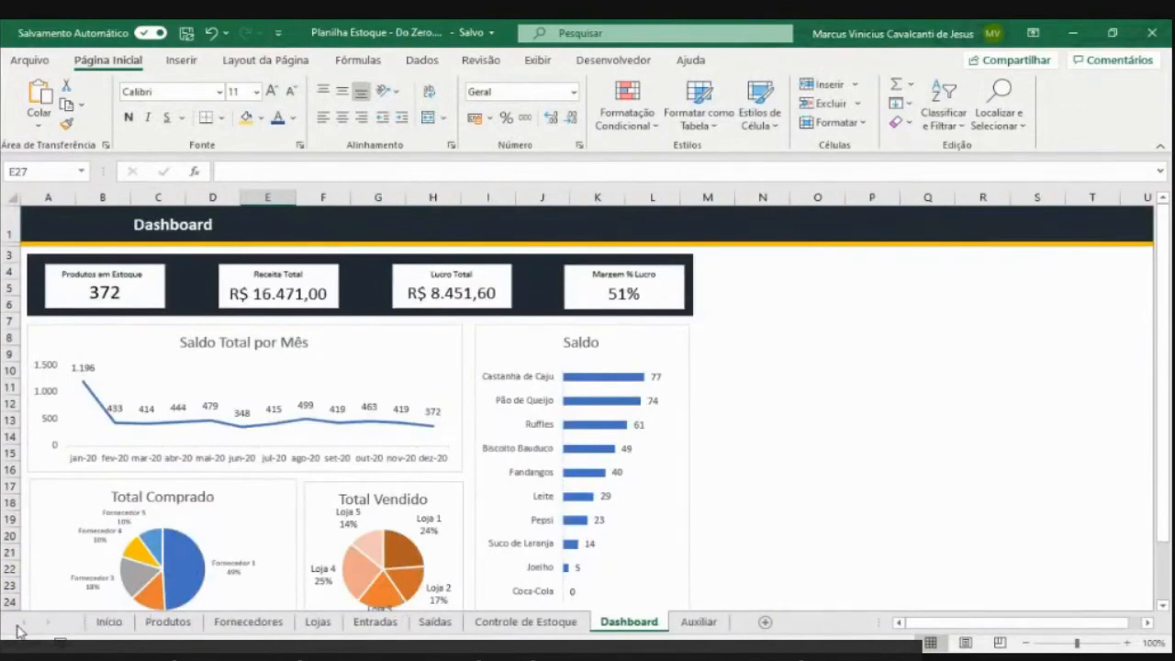
{"action": "left_click", "coordinate": [168, 621]}
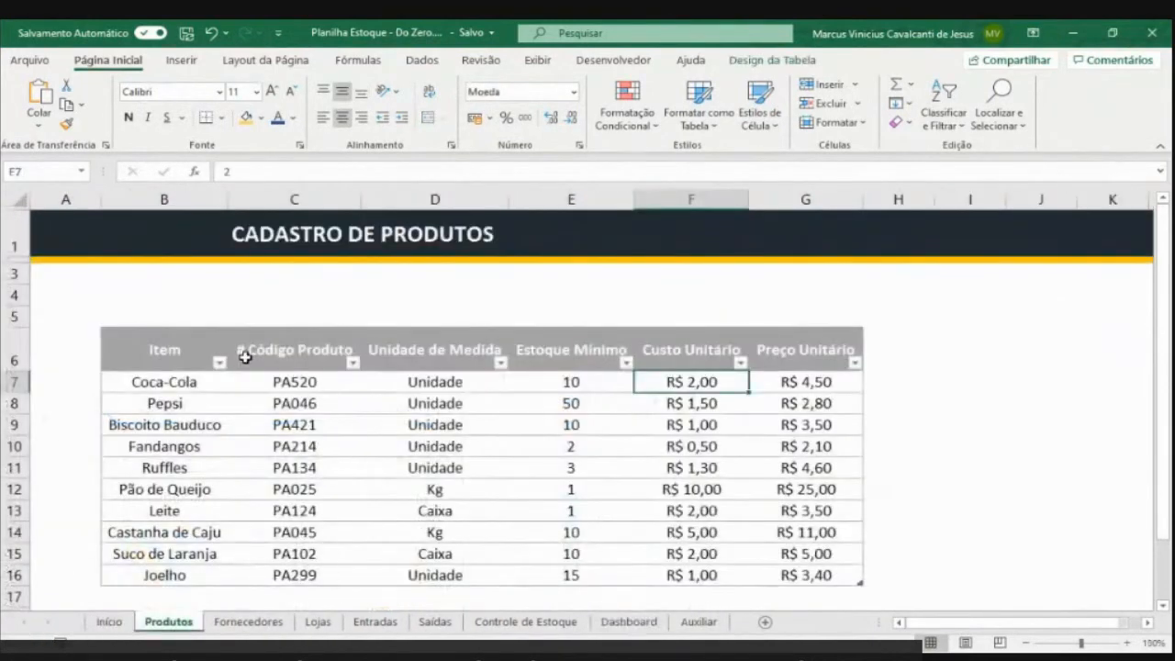
{"action": "left_click", "coordinate": [75, 230]}
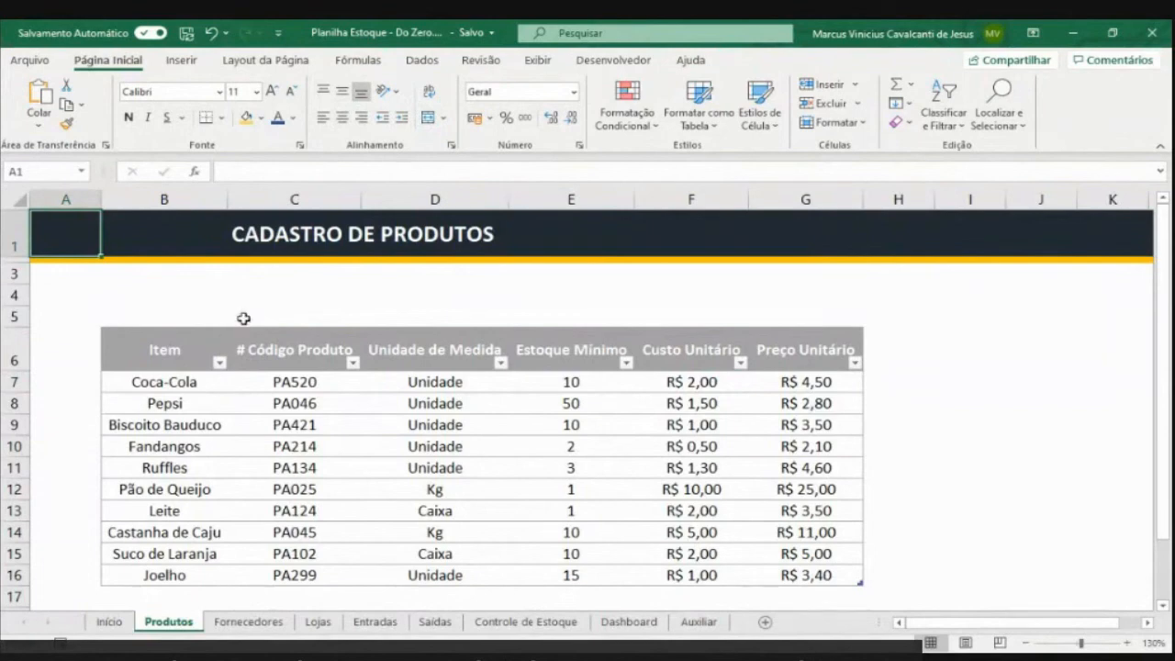
{"action": "left_click", "coordinate": [171, 66]}
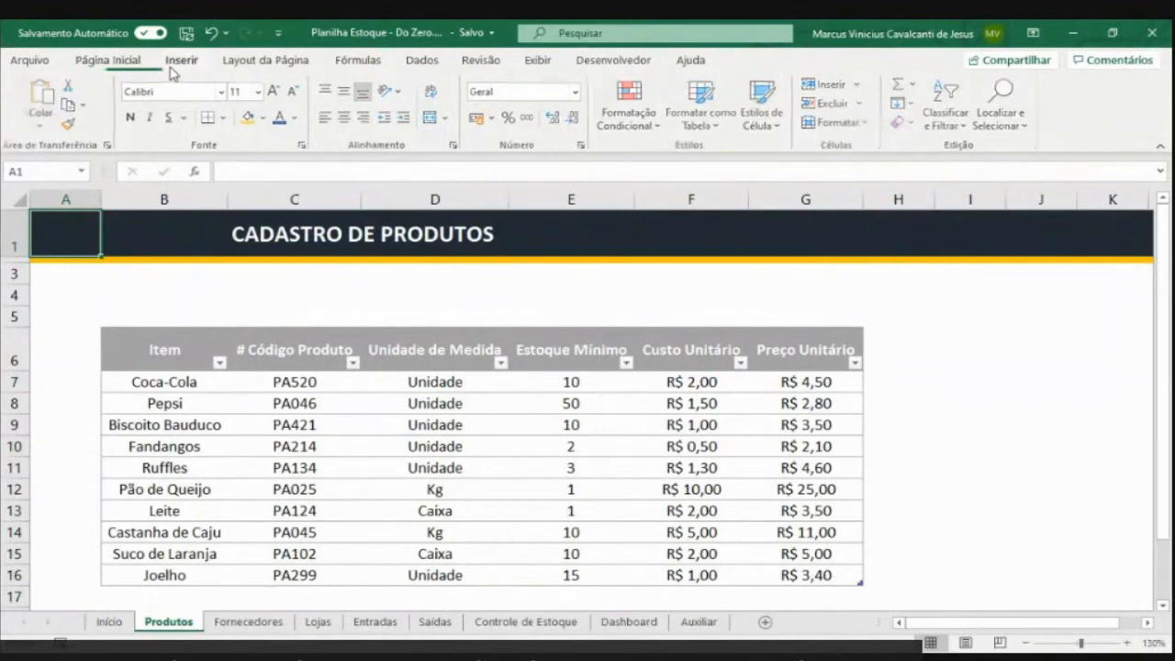
{"action": "left_click", "coordinate": [216, 104]}
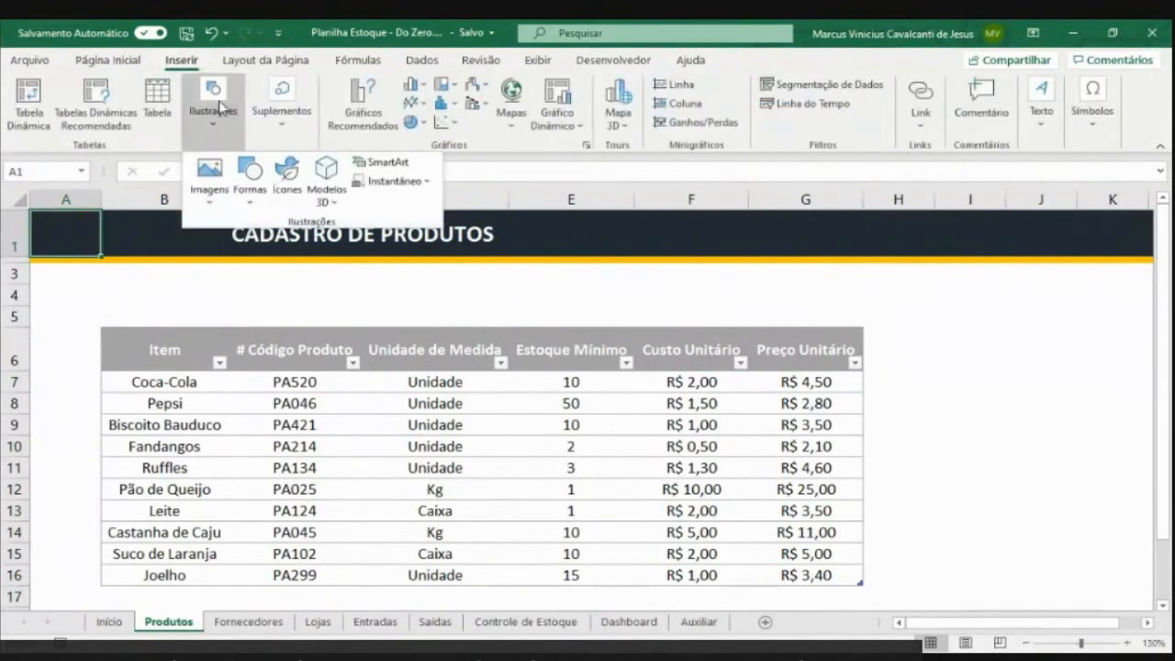
{"action": "left_click", "coordinate": [213, 189]}
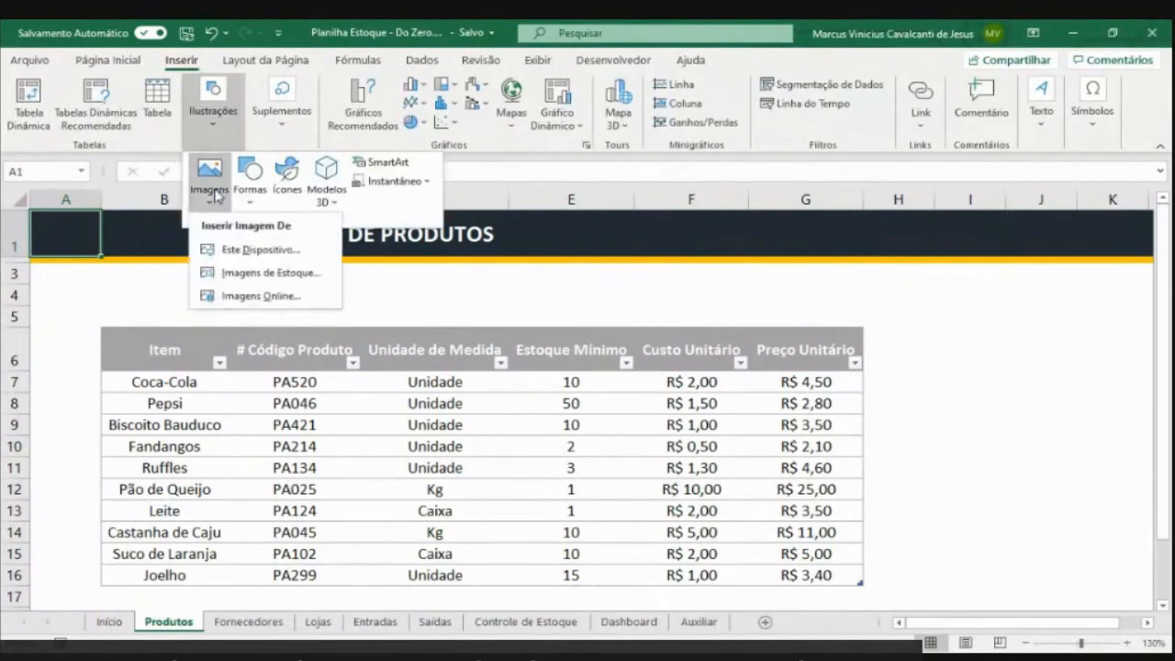
{"action": "left_click", "coordinate": [268, 250]}
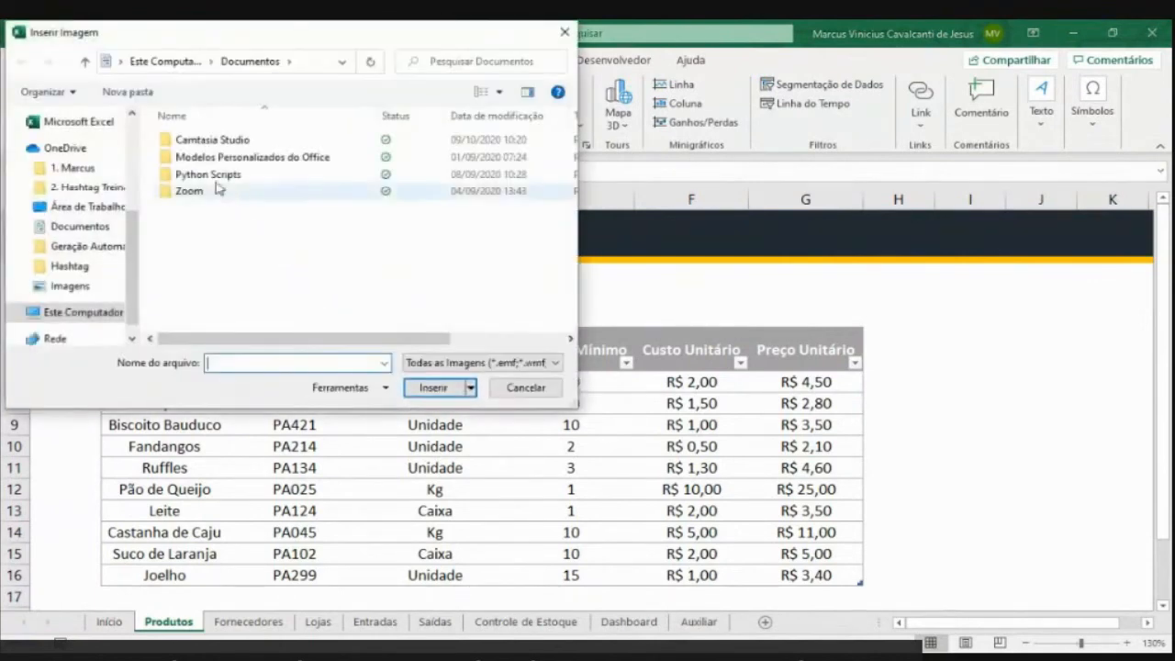
Insert both hashtag.png and home.png from the live excel folder
{"action": "scroll", "coordinate": [90, 184], "scroll_direction": "up", "scroll_amount": 2}
{"action": "scroll", "coordinate": [90, 183], "scroll_direction": "up", "scroll_amount": 2}
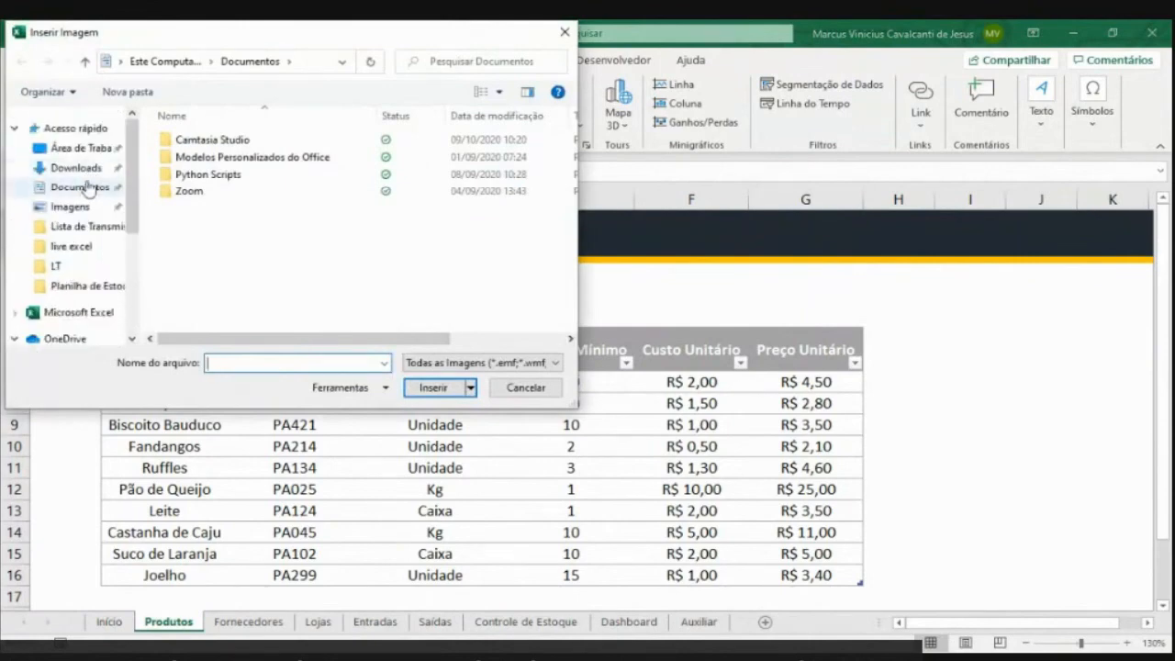
{"action": "left_click", "coordinate": [84, 246]}
{"action": "left_click", "coordinate": [89, 152]}
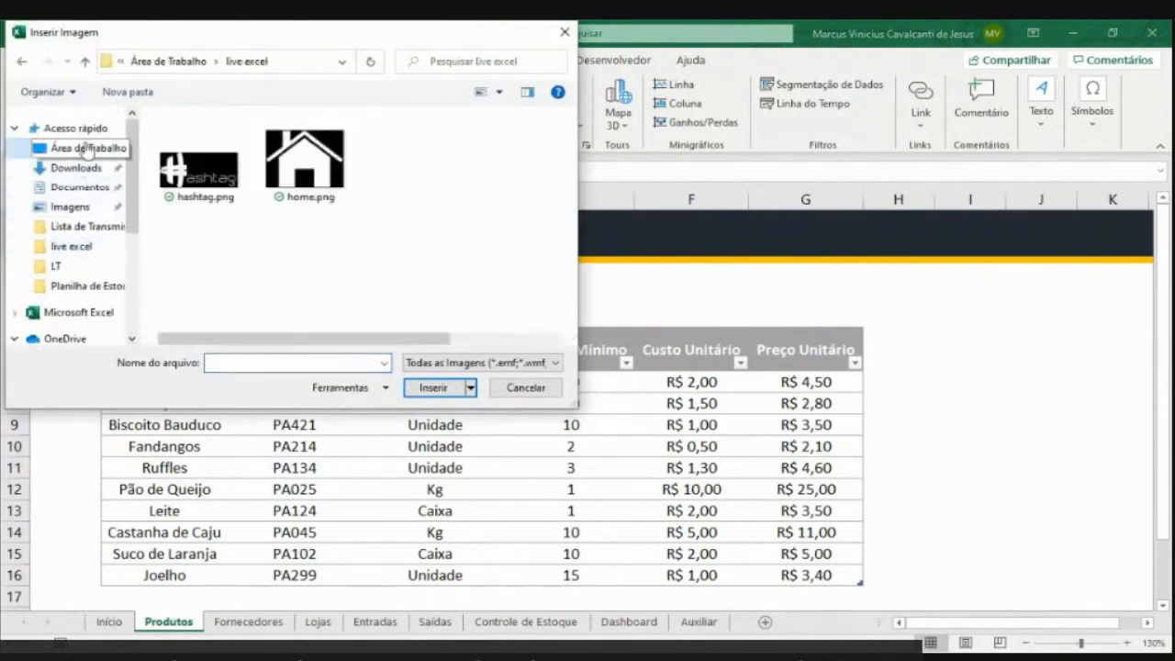
{"action": "double_click", "coordinate": [166, 139]}
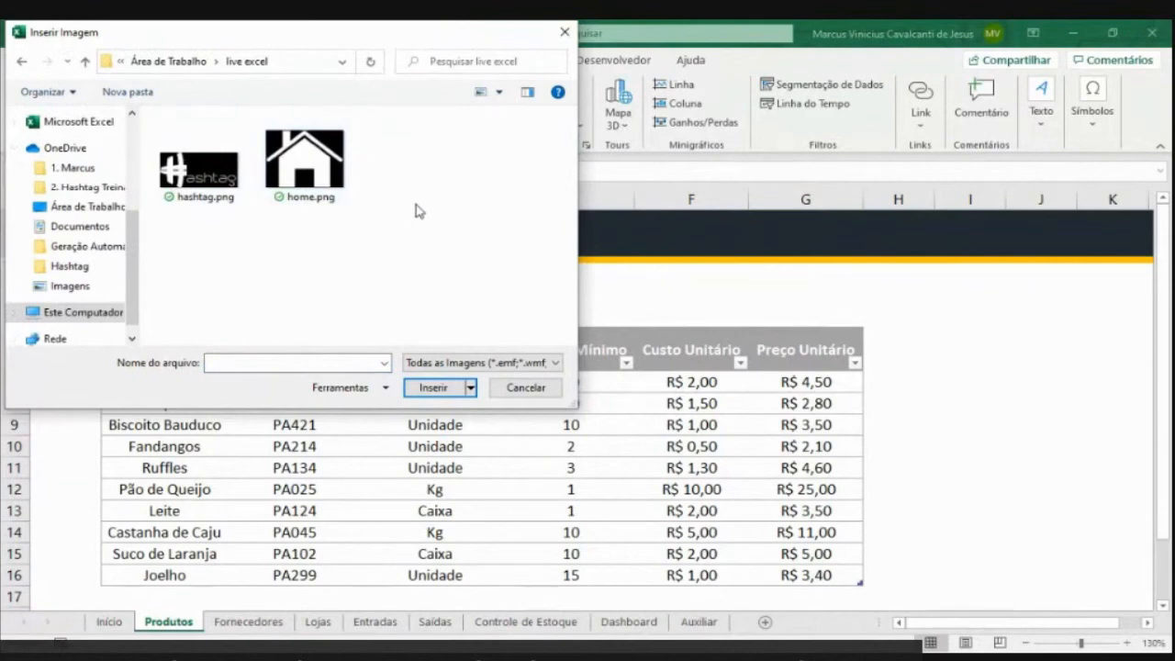
{"action": "left_click", "coordinate": [202, 171]}
{"action": "left_click", "coordinate": [286, 177], "text": "ctrl"}
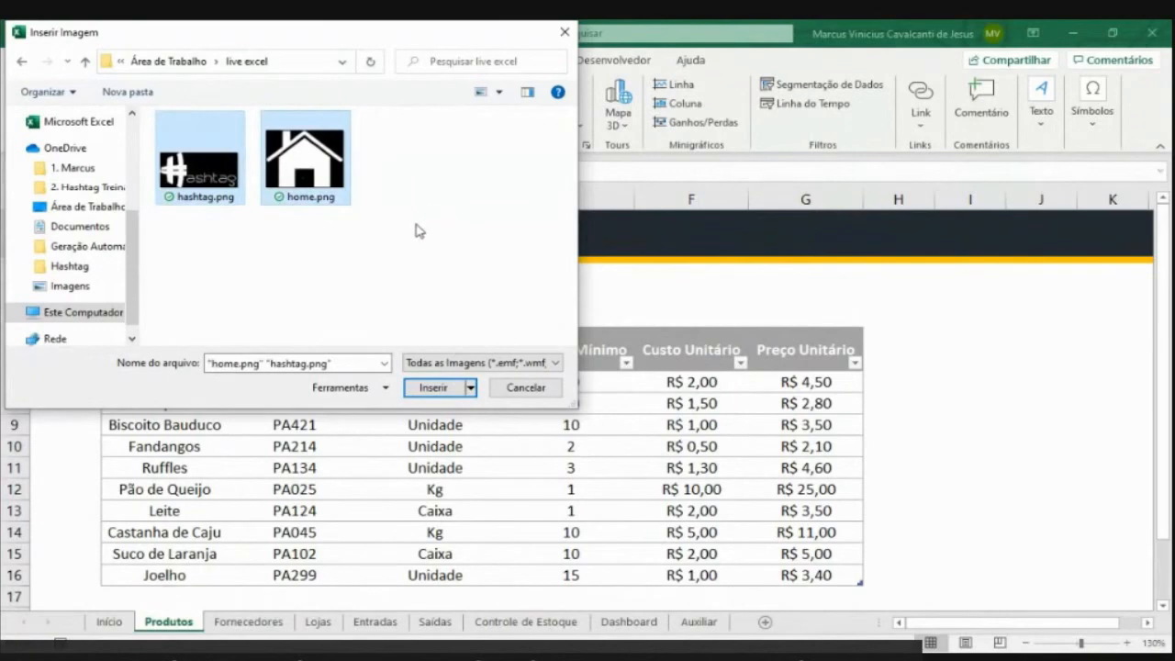
{"action": "left_click", "coordinate": [436, 388]}
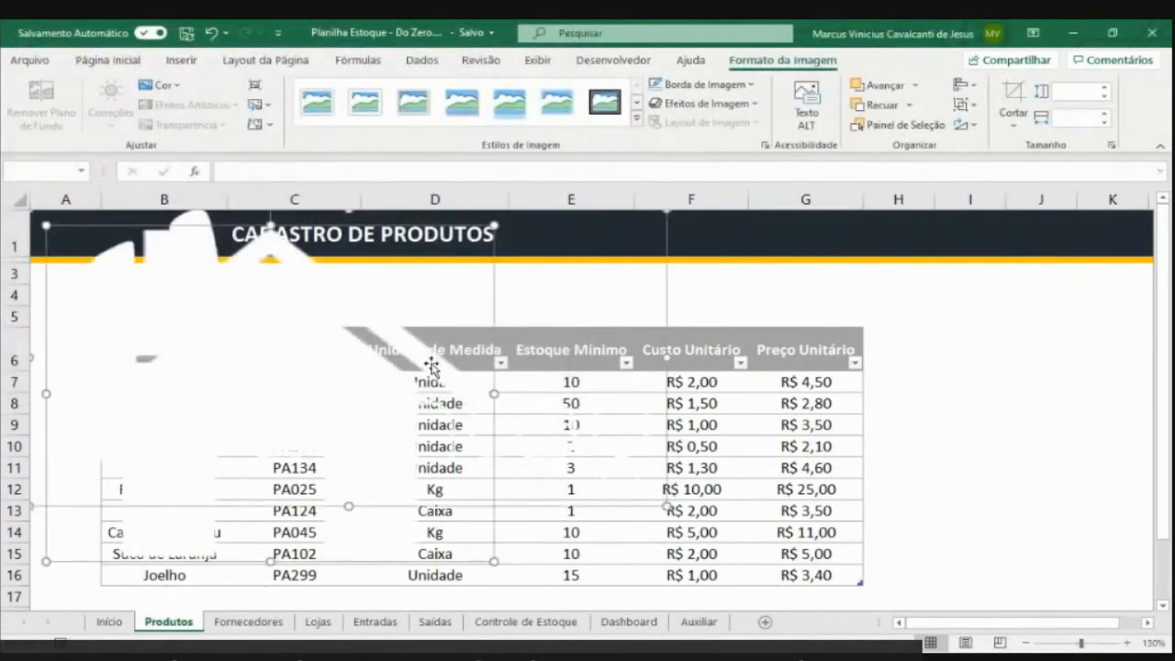
Shrink the home picture to a small icon and place it in the header band around column H
{"action": "left_click", "coordinate": [561, 534]}
{"action": "left_click", "coordinate": [494, 517]}
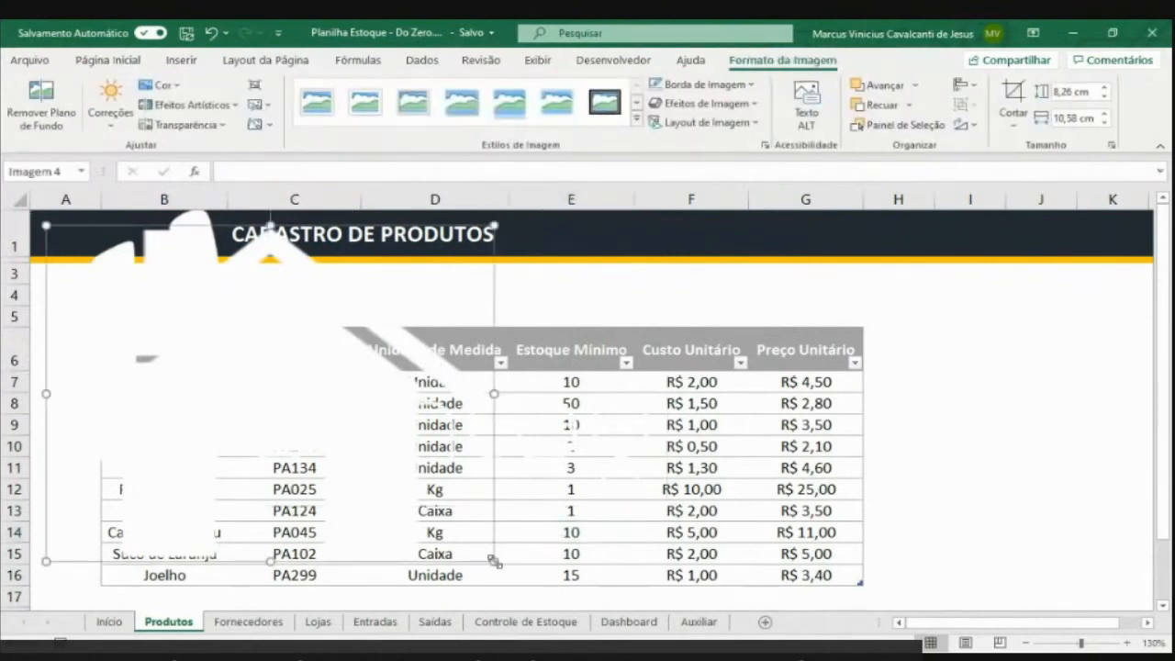
{"action": "left_click_drag", "start_coordinate": [494, 560], "coordinate": [947, 248]}
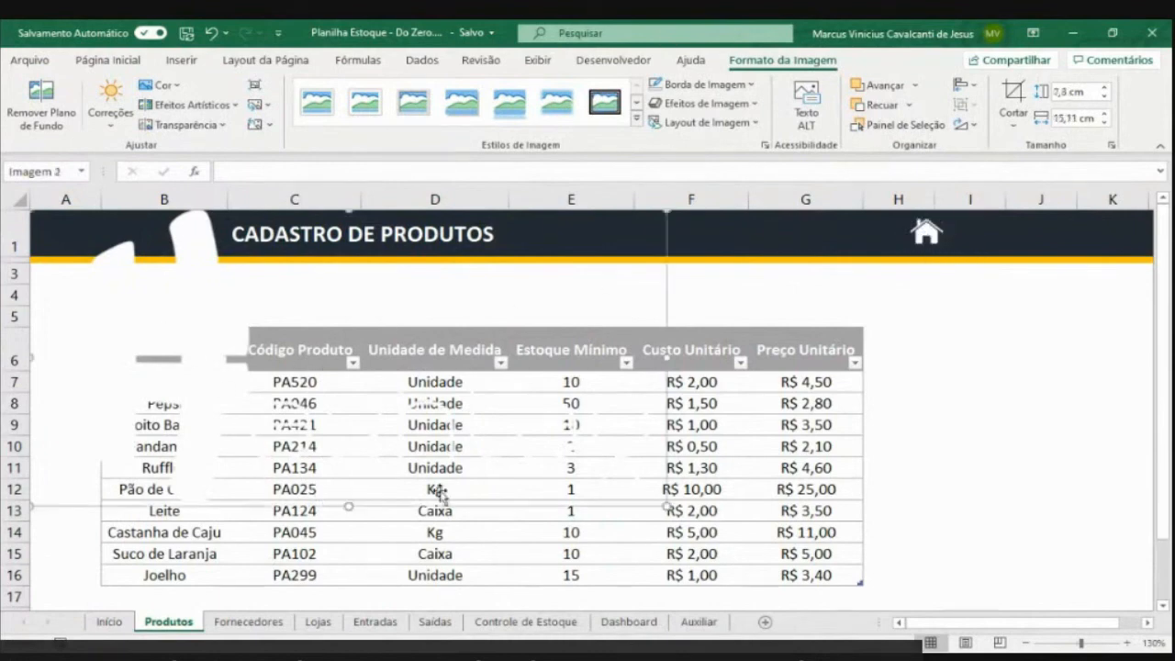
Shrink the hashtag logo to about 1.4 cm wide inside cell A1 and shift the home icon to column I
{"action": "left_click", "coordinate": [60, 246]}
{"action": "left_click_drag", "start_coordinate": [61, 248], "coordinate": [100, 248]}
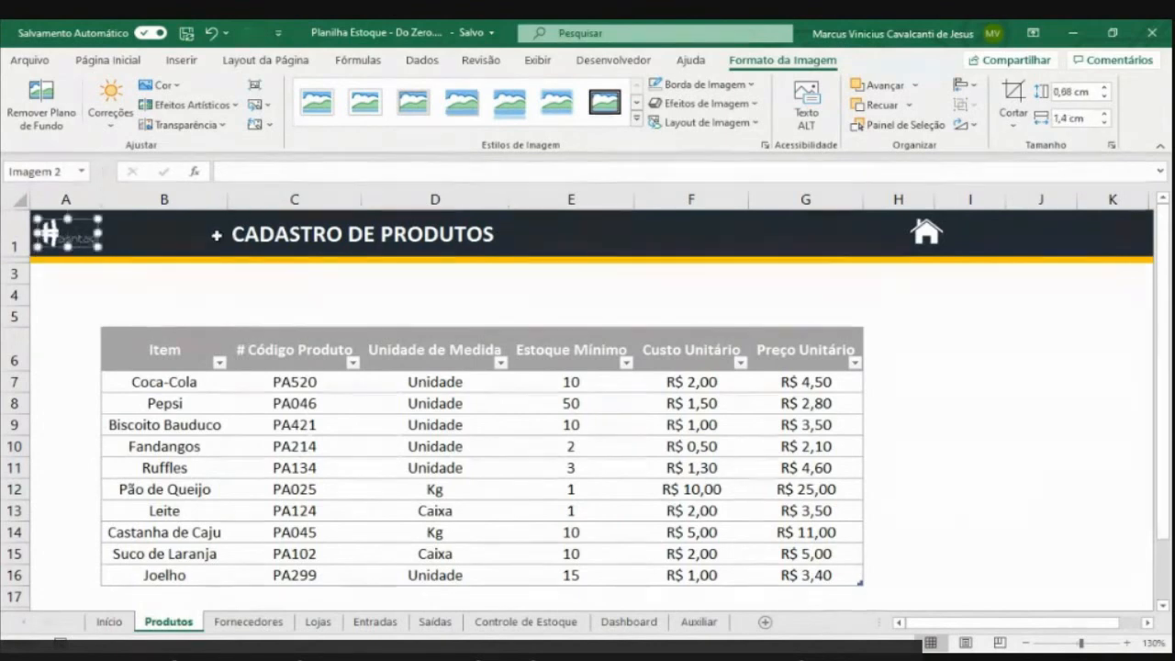
{"action": "left_click", "coordinate": [655, 236]}
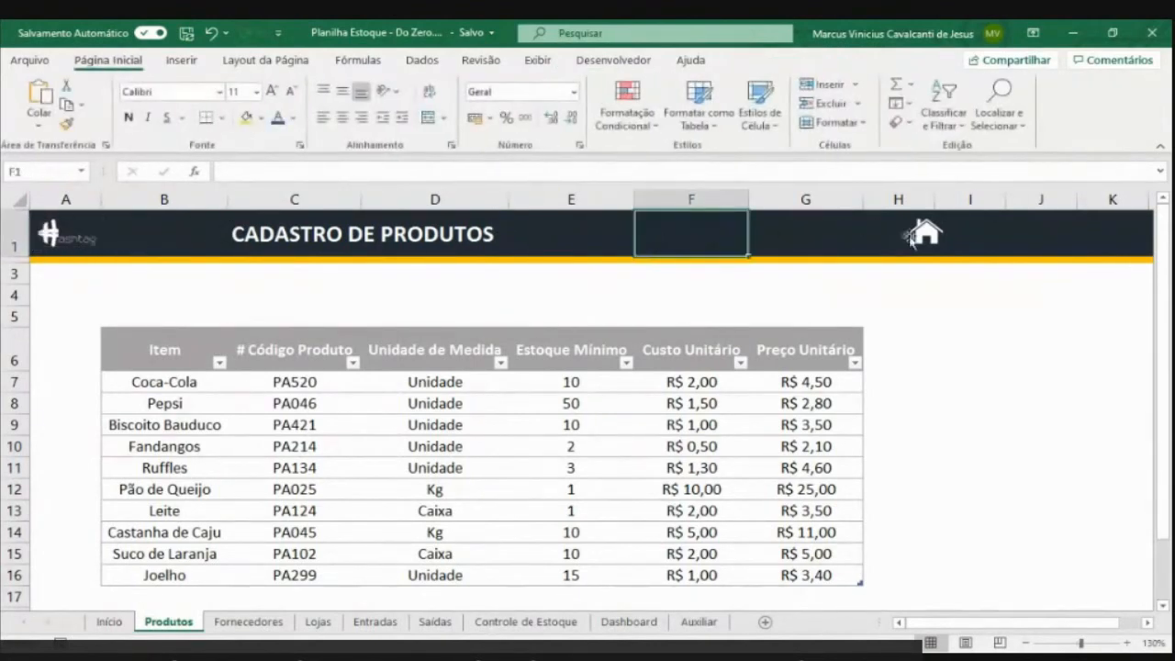
{"action": "left_click", "coordinate": [969, 240]}
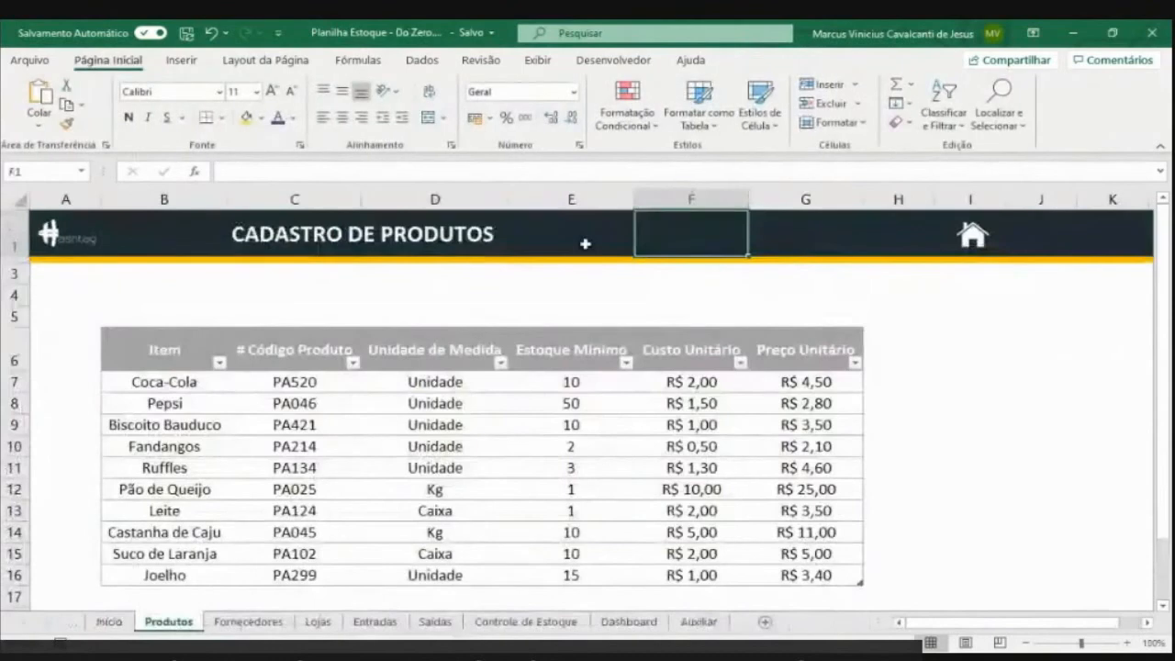
Add a text box reading "Cadastro Produtos" in the header between the title and home icon, widened to fit the text on one line
{"action": "left_click", "coordinate": [587, 246]}
{"action": "left_click", "coordinate": [656, 239]}
{"action": "left_click", "coordinate": [180, 61]}
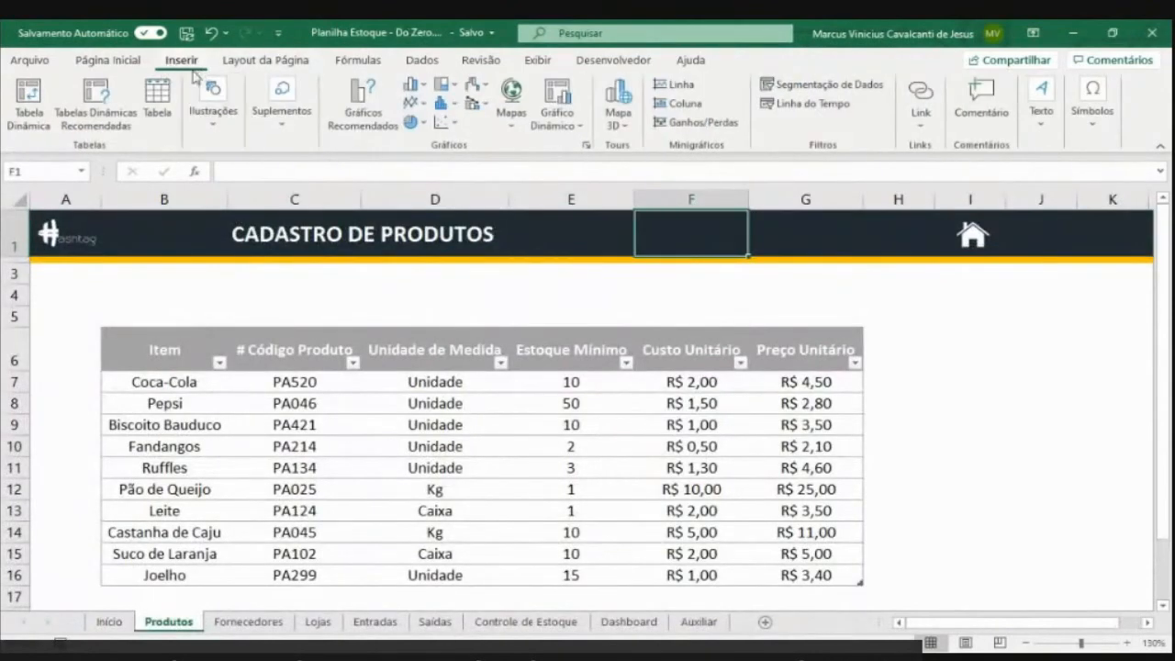
{"action": "left_click", "coordinate": [1053, 126]}
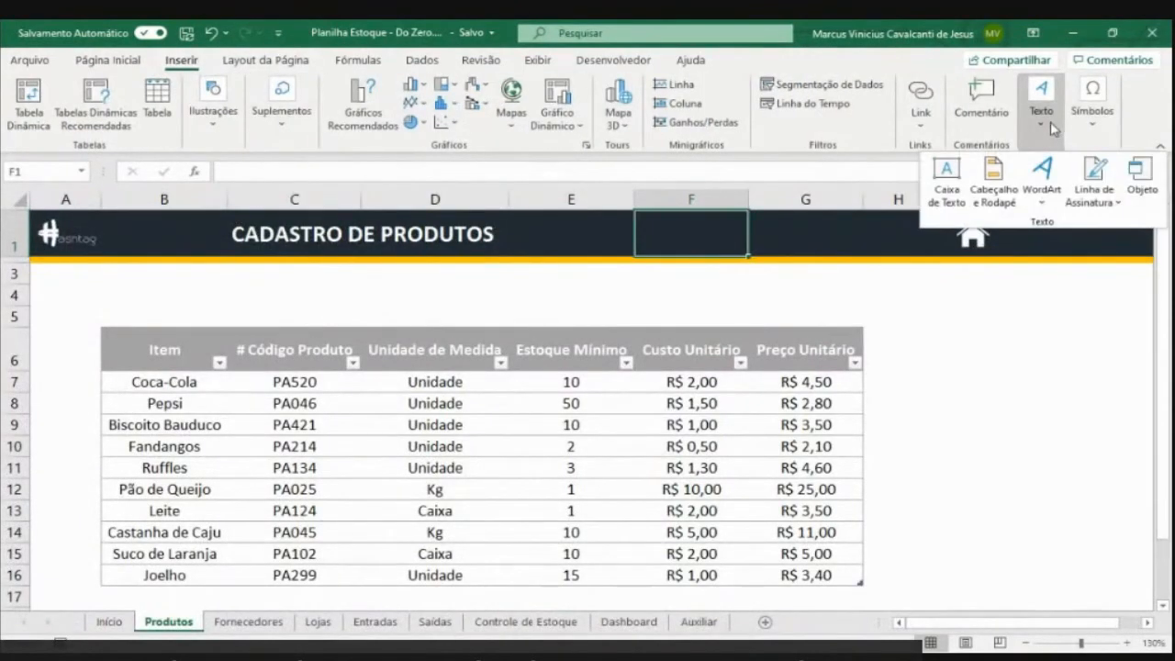
{"action": "left_click", "coordinate": [946, 179]}
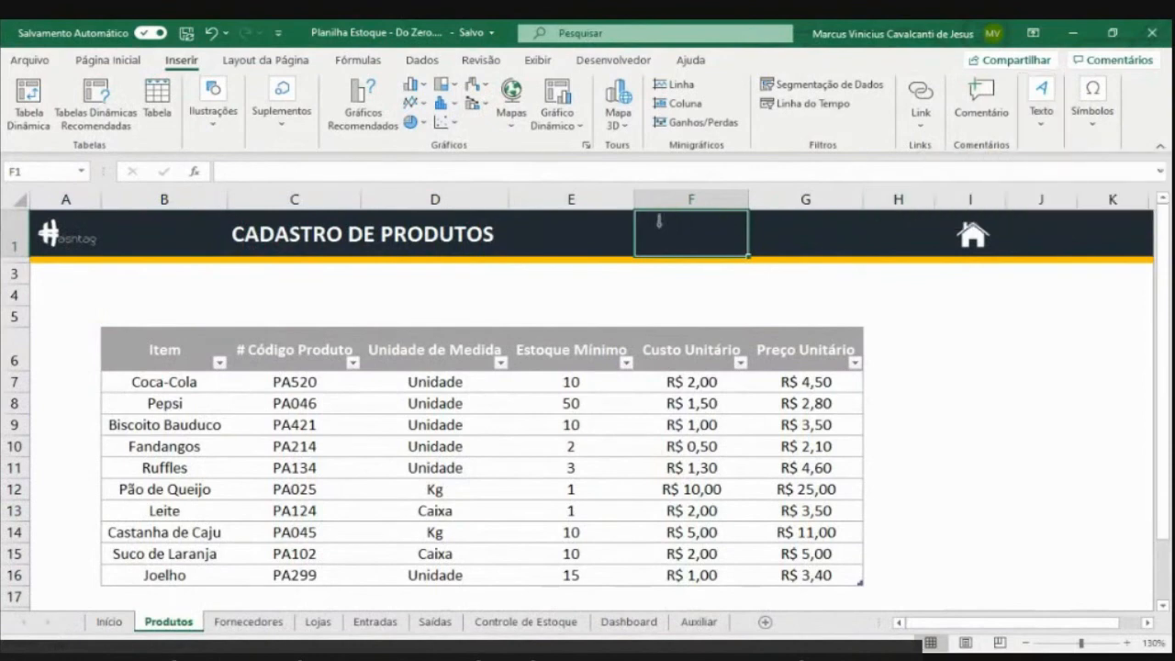
{"action": "mouse_move", "coordinate": [658, 222]}
{"action": "left_mouse_down"}
{"action": "mouse_move", "coordinate": [758, 256]}
{"action": "mouse_move", "coordinate": [710, 247]}
{"action": "mouse_move", "coordinate": [729, 251]}
{"action": "left_mouse_up"}
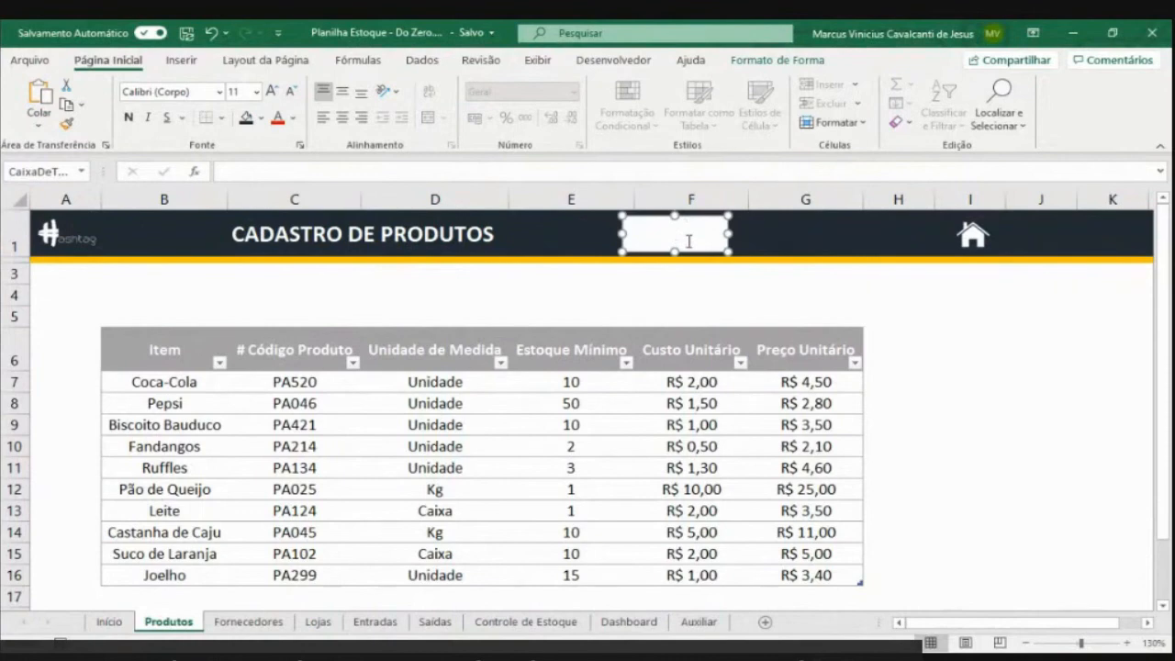
{"action": "type", "text": "Ca"}
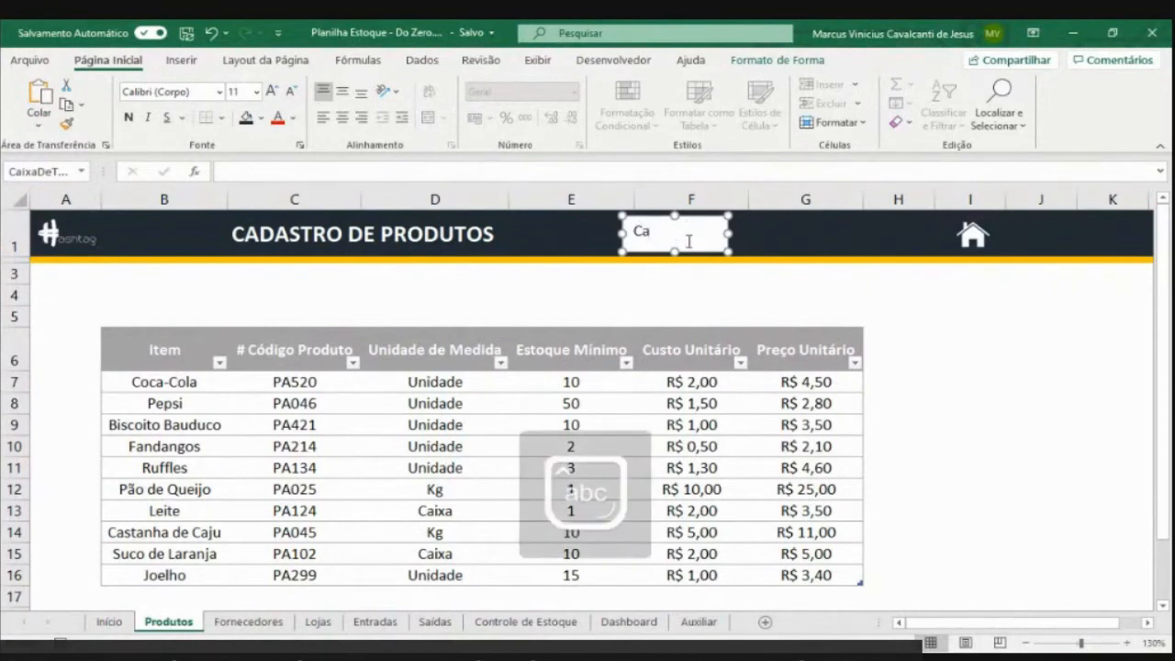
{"action": "type", "text": "dastro Pro"}
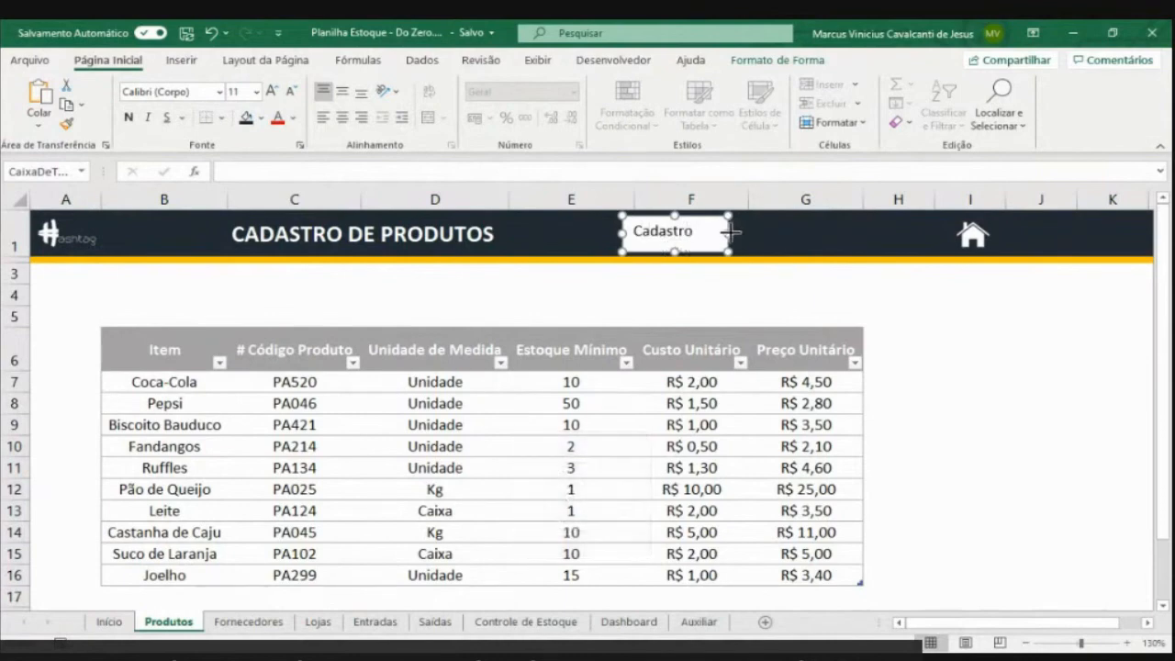
{"action": "left_click_drag", "start_coordinate": [729, 233], "coordinate": [665, 221]}
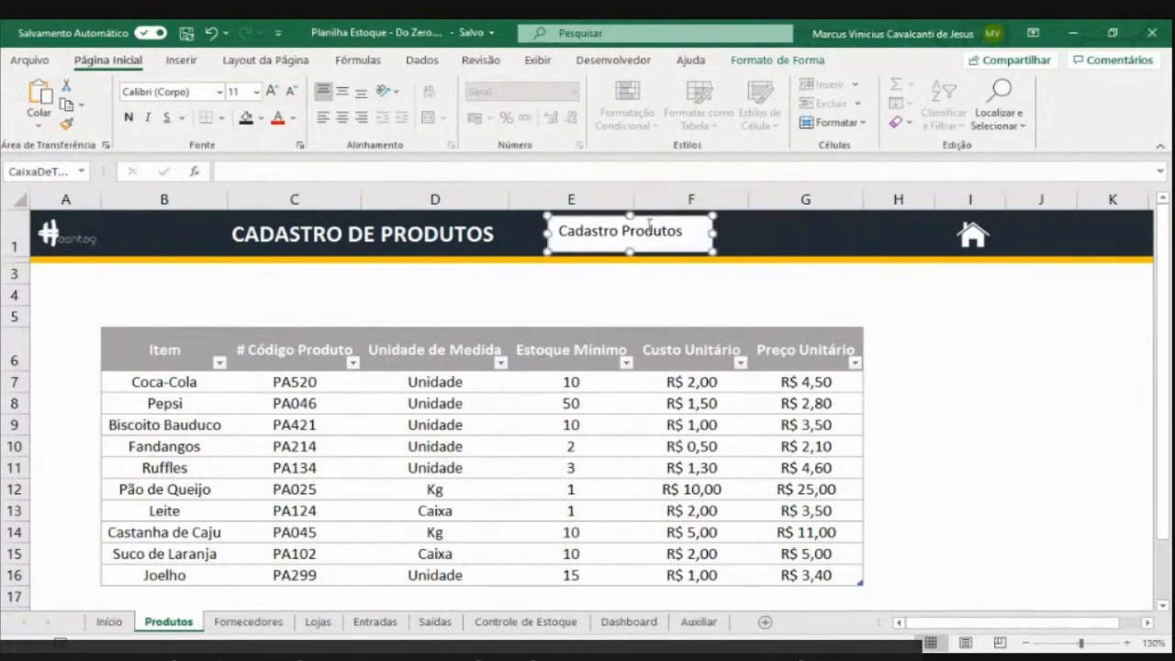
Set the Cadastro Produtos box text to font size 8 and centre it vertically and horizontally
{"action": "left_click", "coordinate": [293, 93]}
{"action": "left_click", "coordinate": [294, 93]}
{"action": "left_click", "coordinate": [294, 93]}
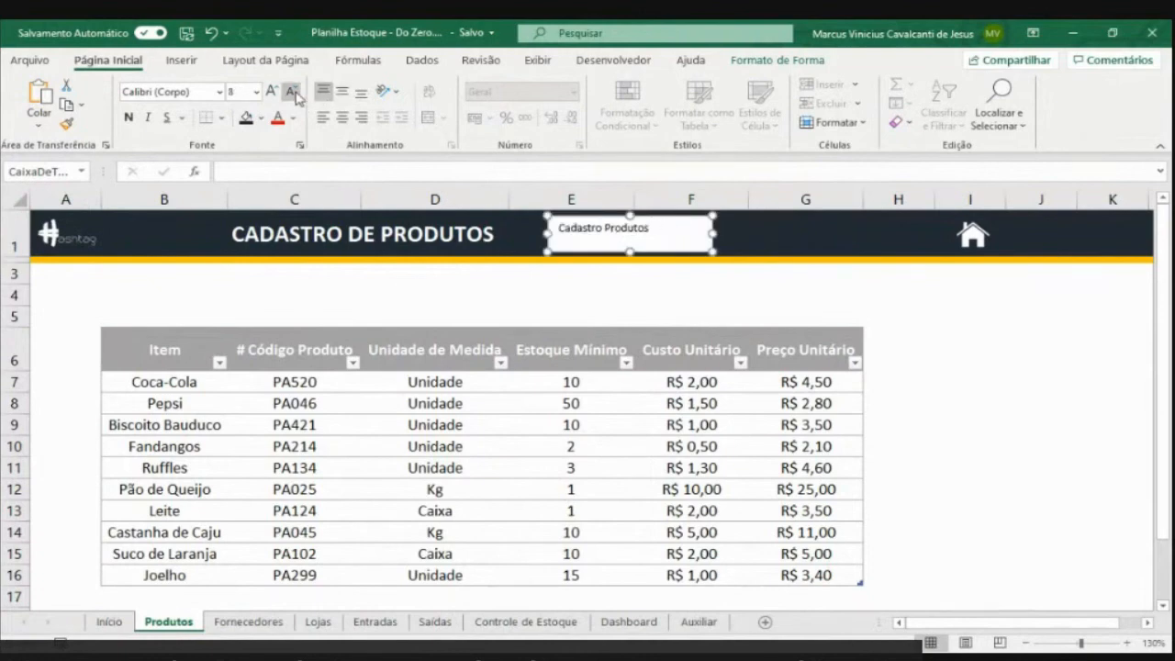
{"action": "left_click", "coordinate": [342, 91]}
{"action": "left_click", "coordinate": [342, 116]}
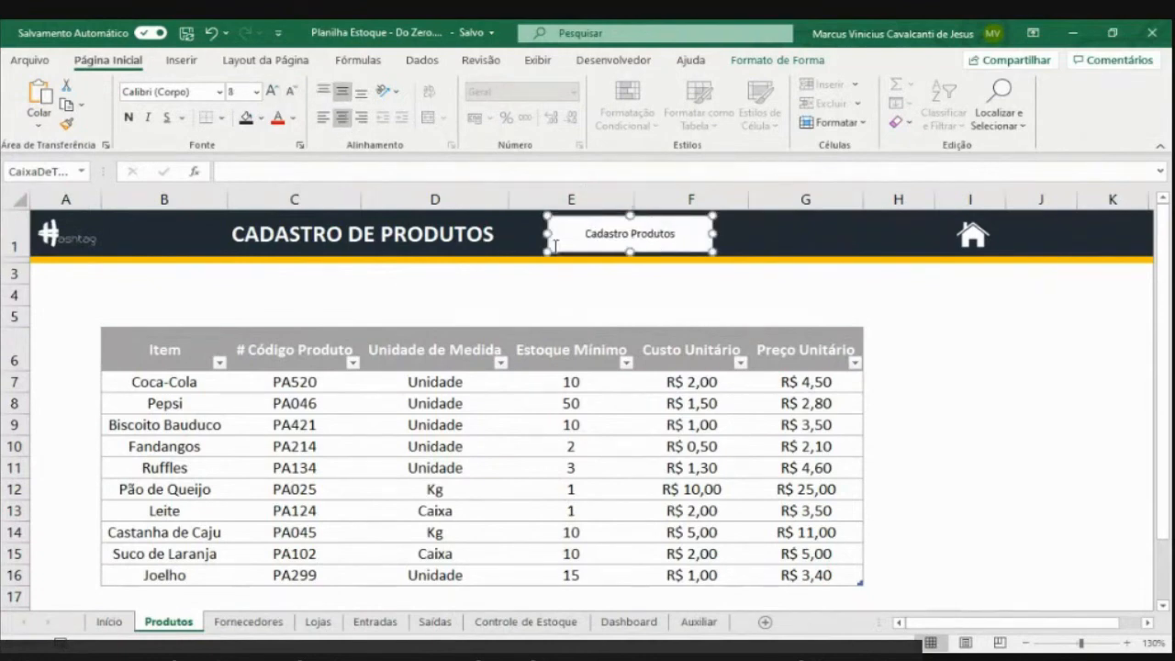
Narrow the Cadastro Produtos box around its text beside the title and place a duplicate next to it in column F
{"action": "left_click_drag", "start_coordinate": [547, 233], "coordinate": [586, 231]}
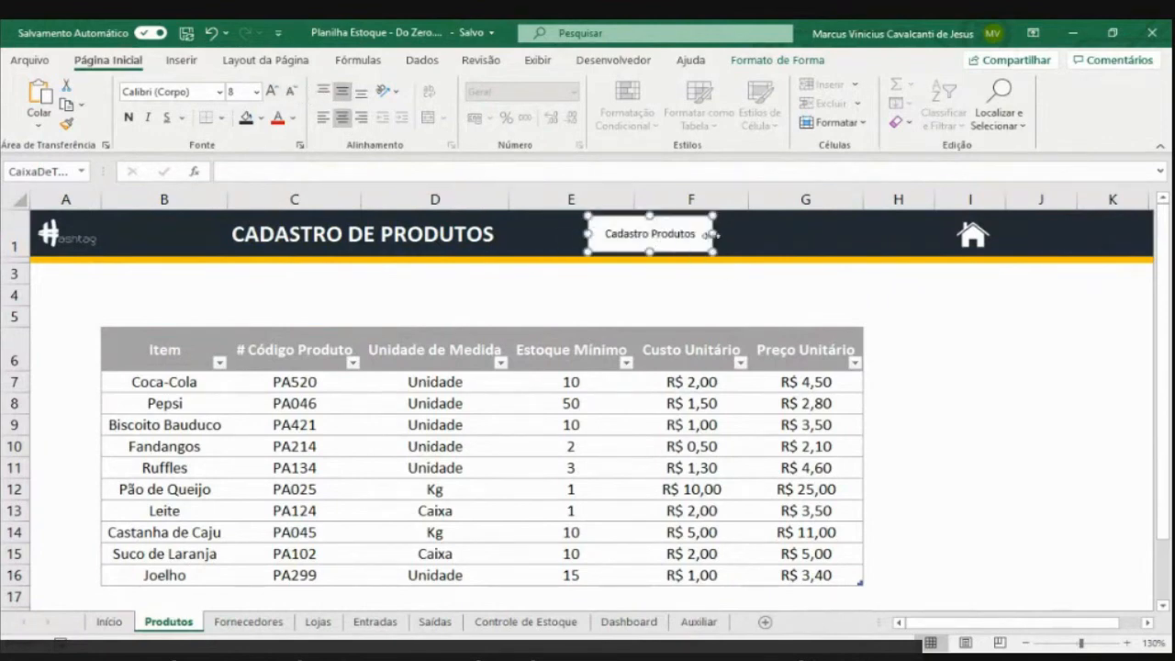
{"action": "left_click_drag", "start_coordinate": [712, 235], "coordinate": [754, 252]}
{"action": "key", "text": "ctrl+d"}
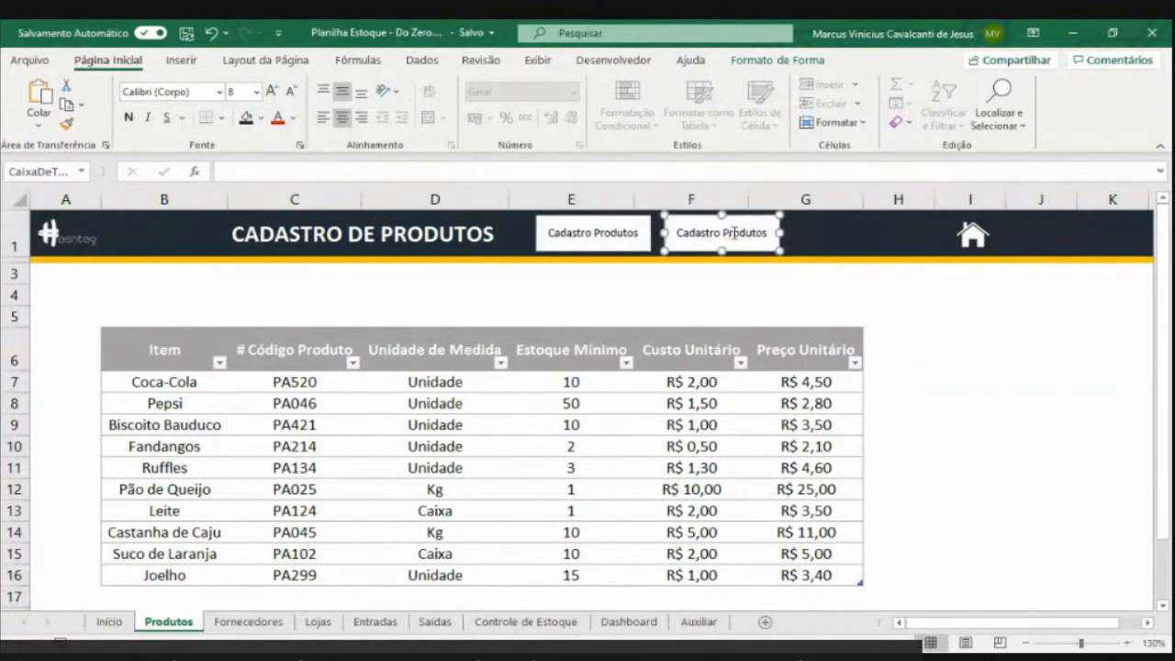
Retitle the duplicate box in column F as "Cadastro Lojas" and place another copy beside it reading "Cadastro Fornecedores"
{"action": "double_click", "coordinate": [734, 232]}
{"action": "type", "text": "Lojas"}
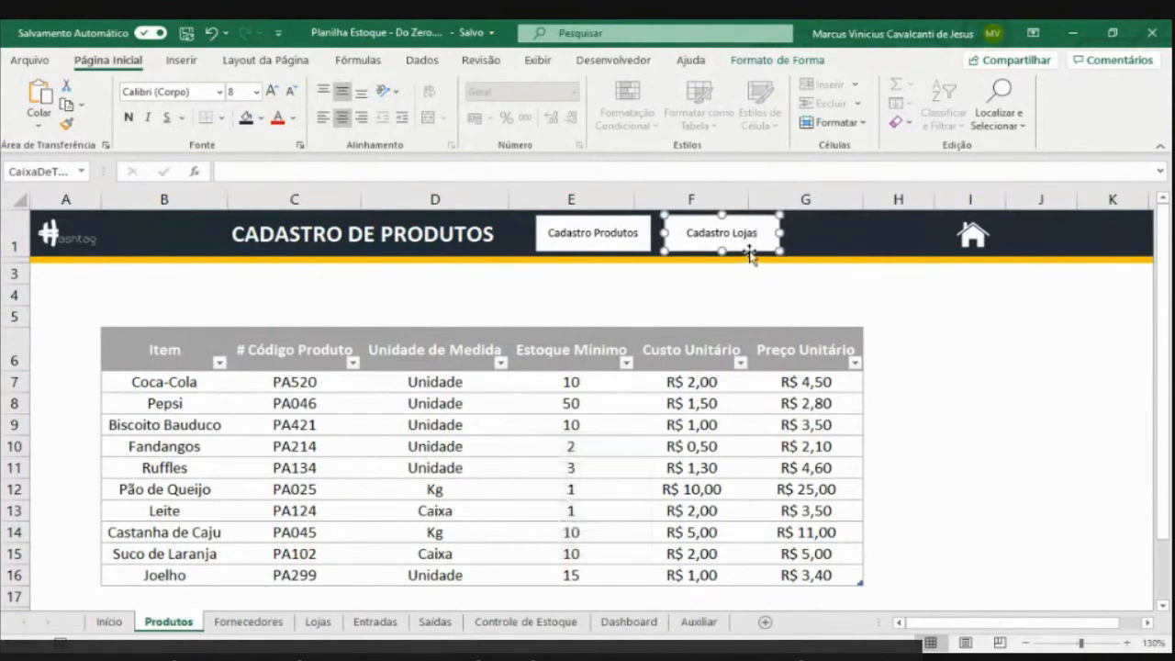
{"action": "left_click_drag", "start_coordinate": [754, 244], "coordinate": [872, 254]}
{"action": "double_click", "coordinate": [870, 234]}
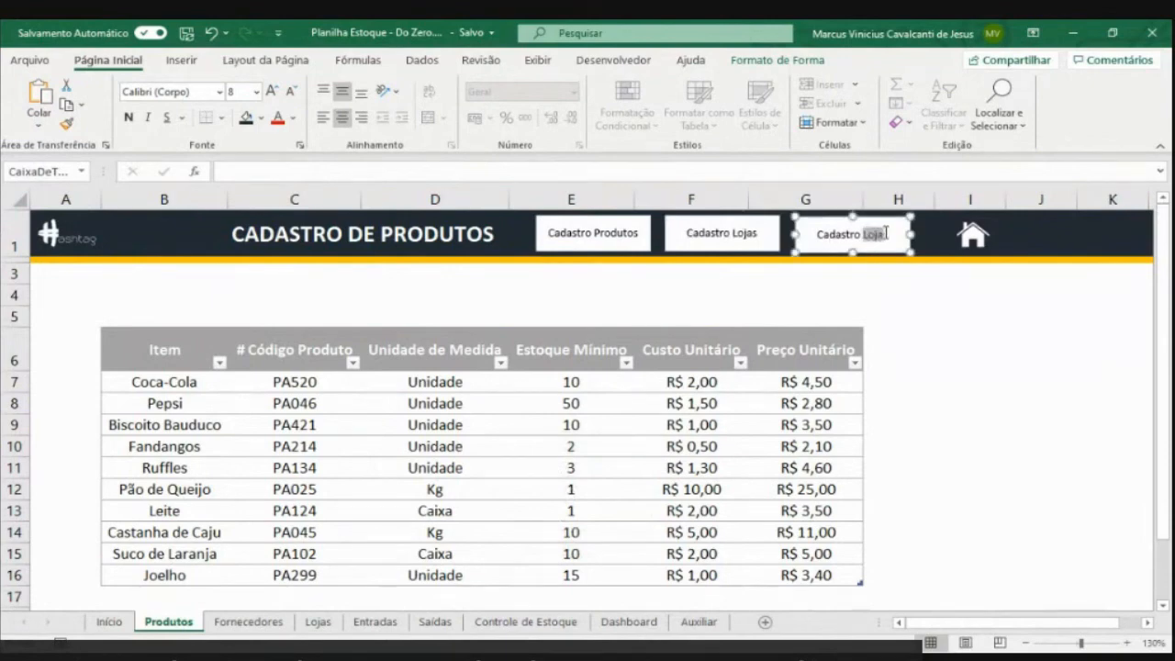
{"action": "type", "text": "Fo"}
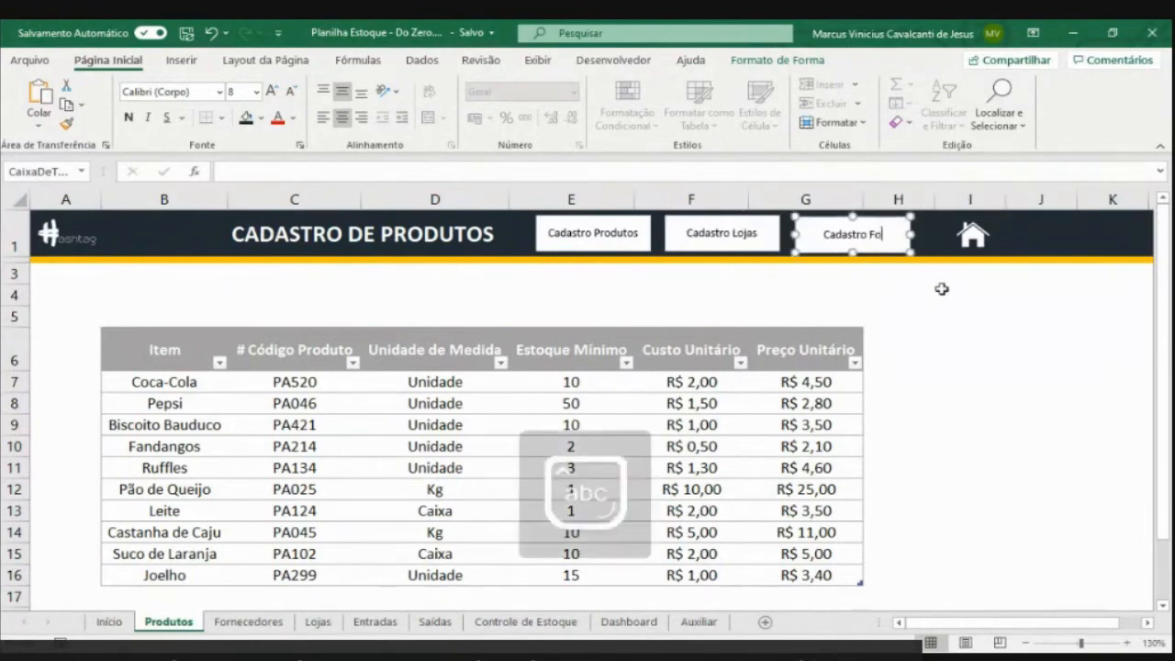
{"action": "type", "text": "rneced"}
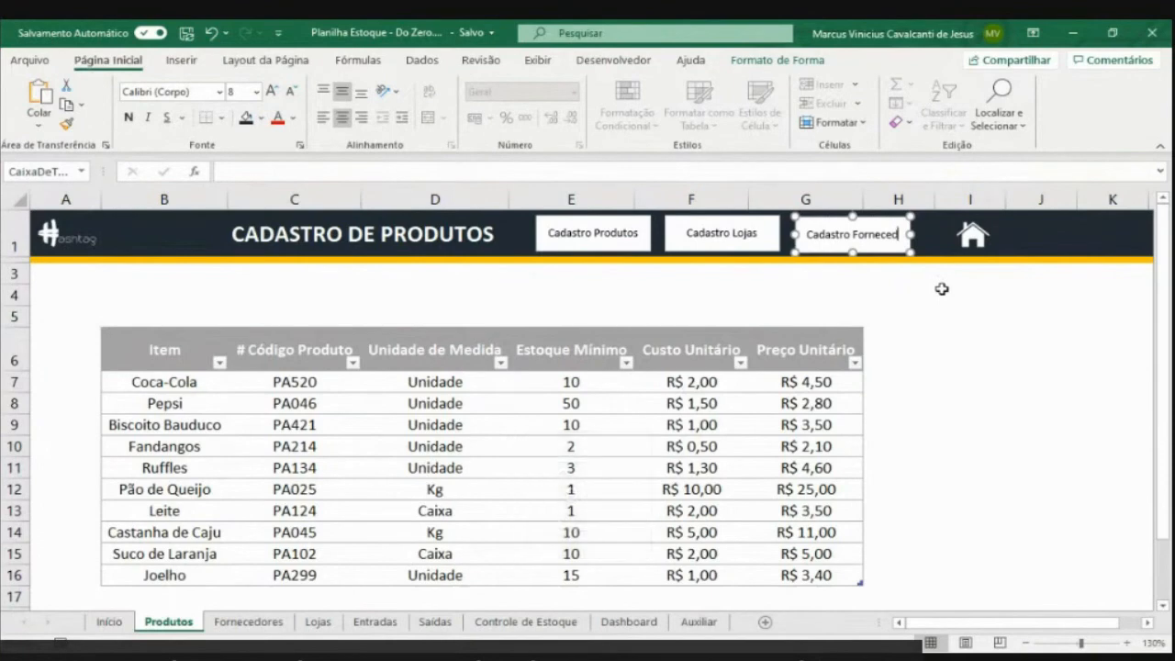
{"action": "type", "text": "ores"}
{"action": "left_click", "coordinate": [906, 294]}
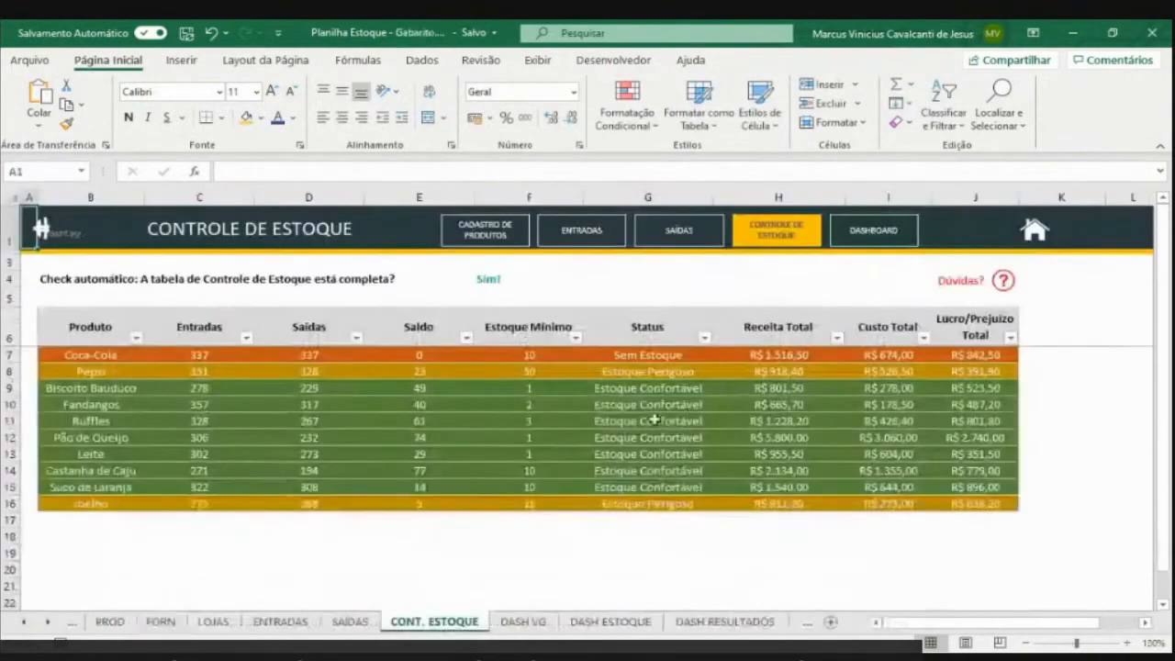
Following the FORN sheet of the Gabarito workbook, move the three Cadastro boxes from the header to row 4 above the Produtos table
{"action": "left_click", "coordinate": [171, 624]}
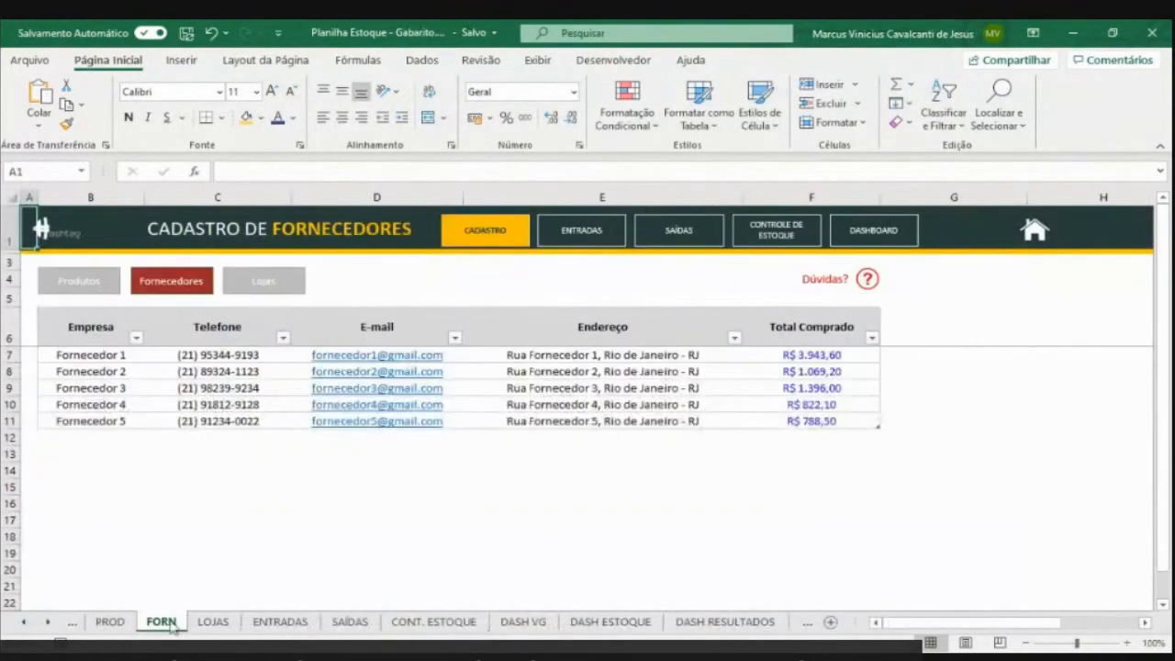
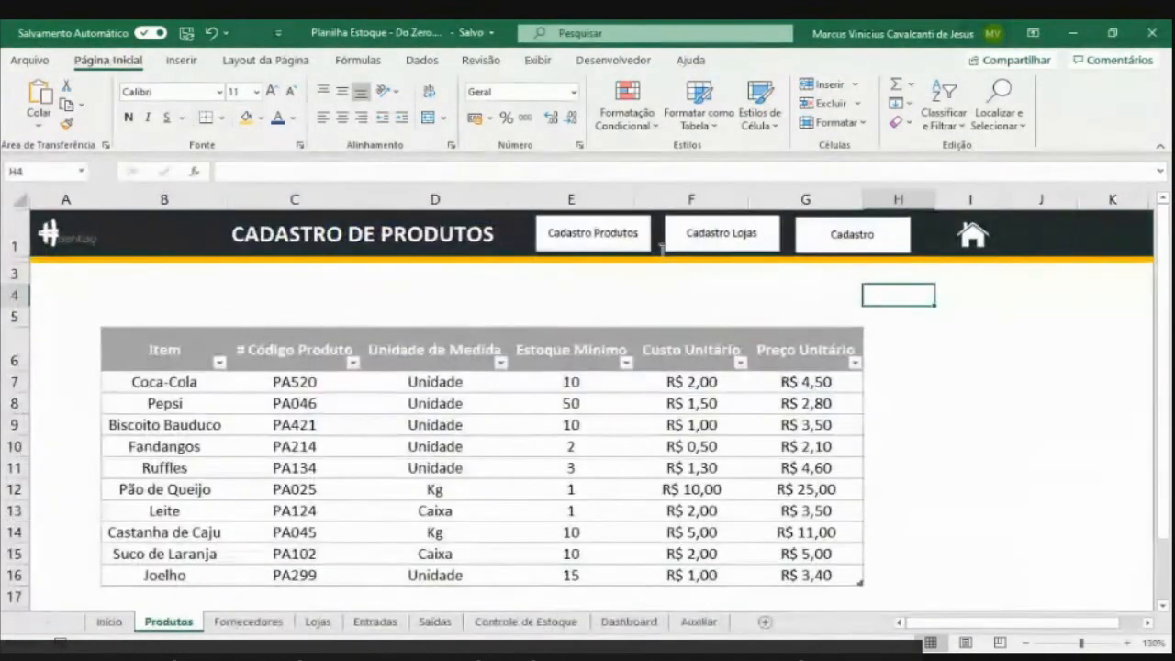
{"action": "left_click", "coordinate": [632, 247]}
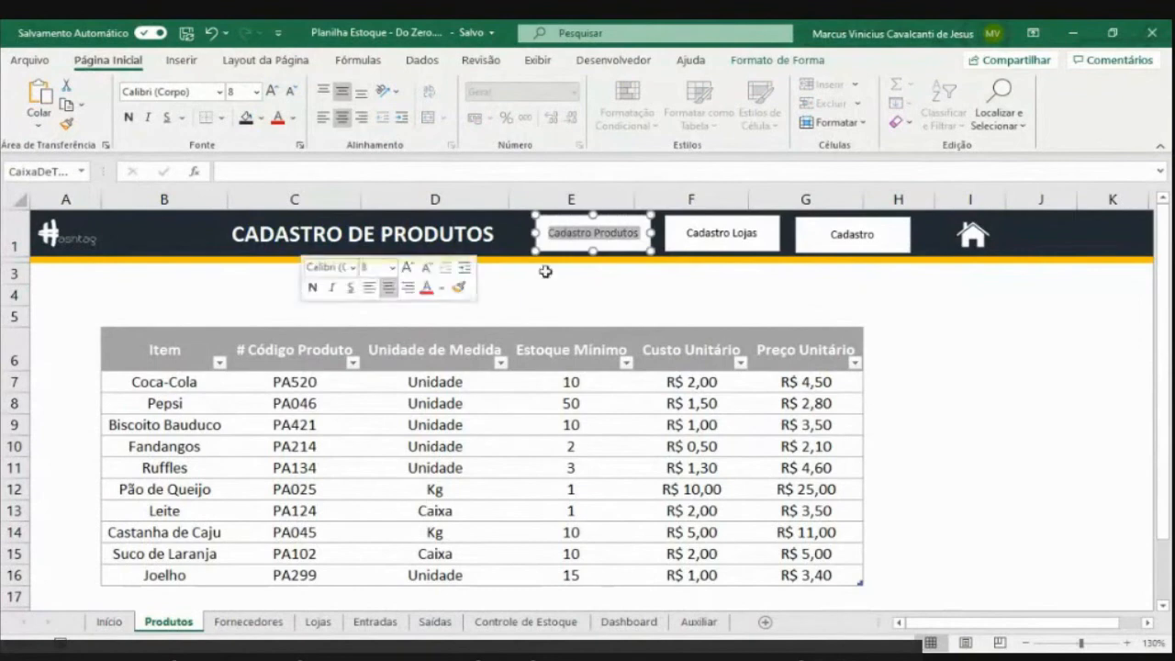
{"action": "left_click_drag", "start_coordinate": [582, 241], "coordinate": [140, 314]}
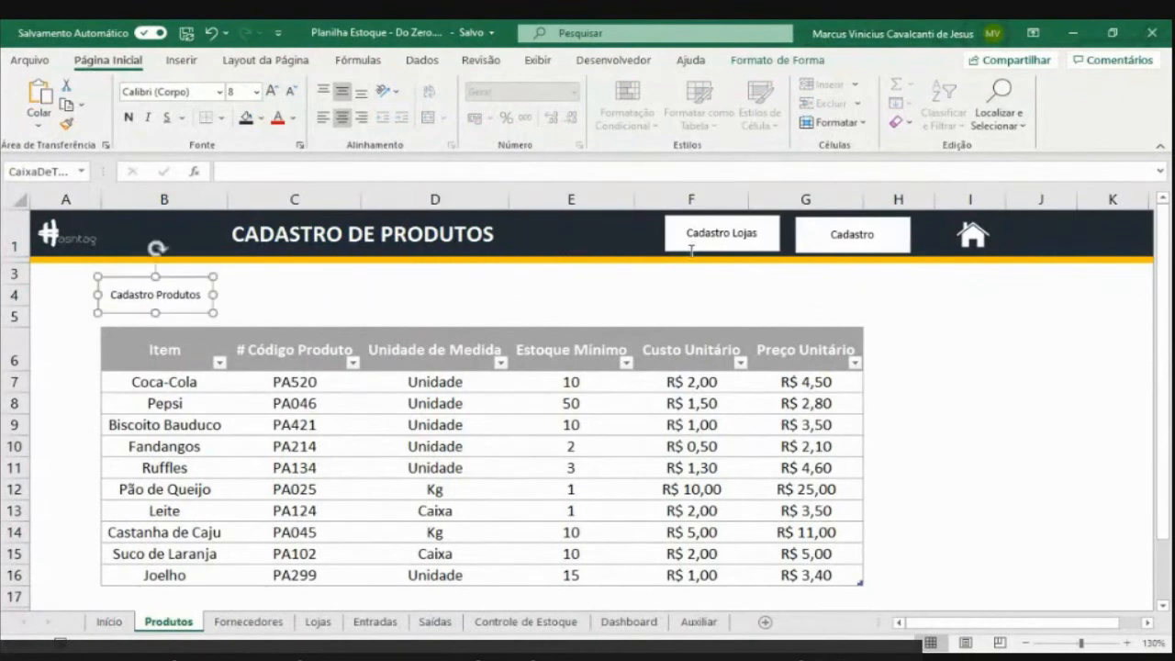
{"action": "left_click_drag", "start_coordinate": [691, 250], "coordinate": [251, 314]}
{"action": "left_click_drag", "start_coordinate": [817, 255], "coordinate": [385, 314]}
Reduce the text of the Cadastro Fornecedores, Cadastro Lojas and Cadastro Produtos boxes to font size 7
{"action": "left_click", "coordinate": [290, 92]}
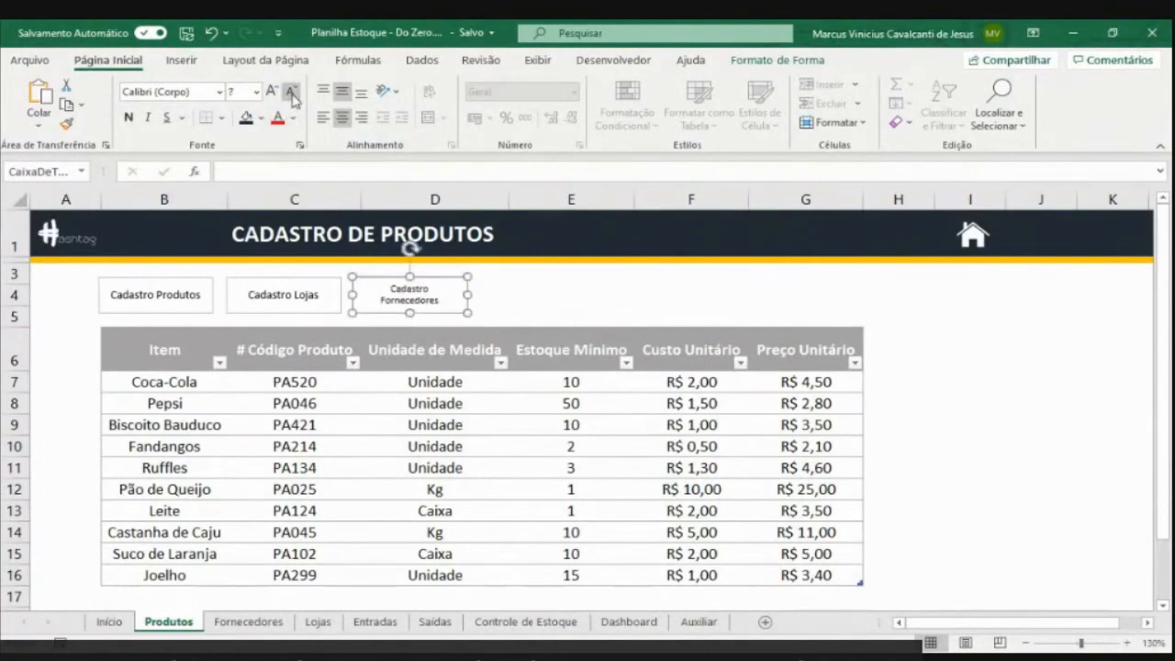
{"action": "left_click", "coordinate": [294, 312]}
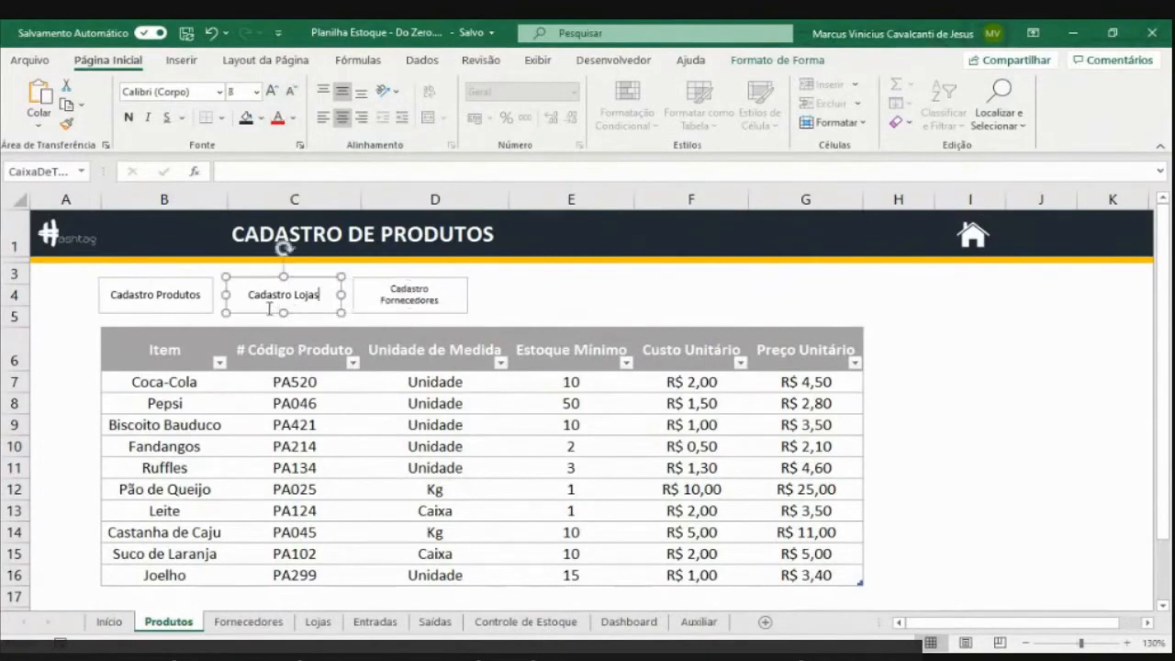
{"action": "left_click", "coordinate": [270, 313]}
{"action": "left_click", "coordinate": [290, 91]}
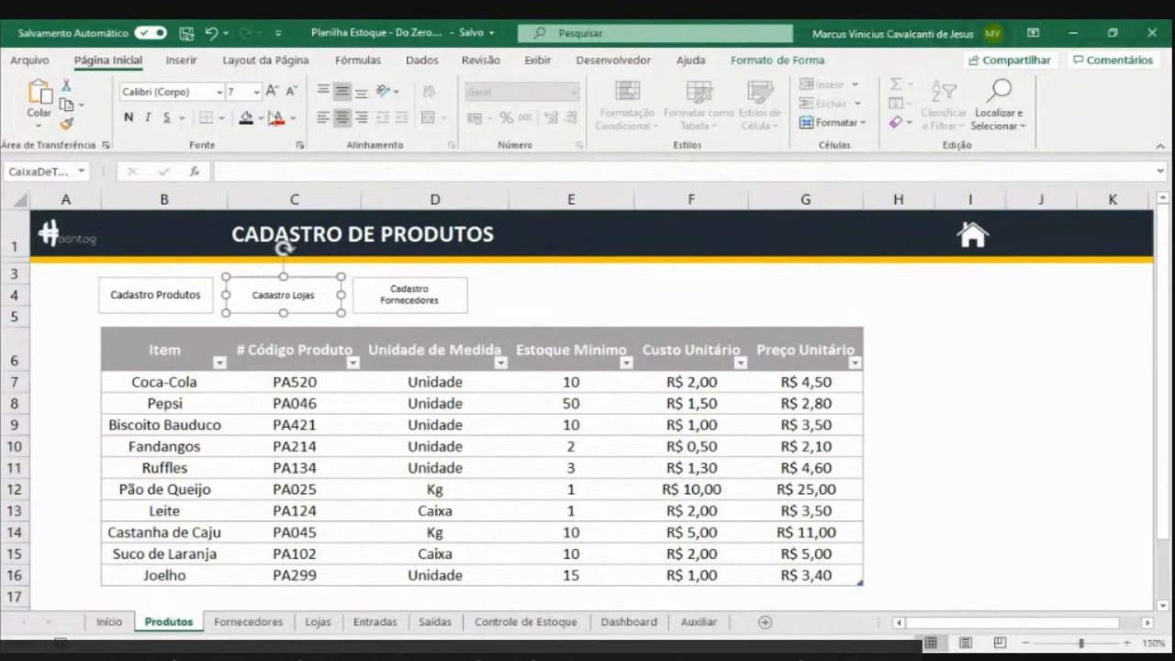
{"action": "left_click", "coordinate": [184, 311]}
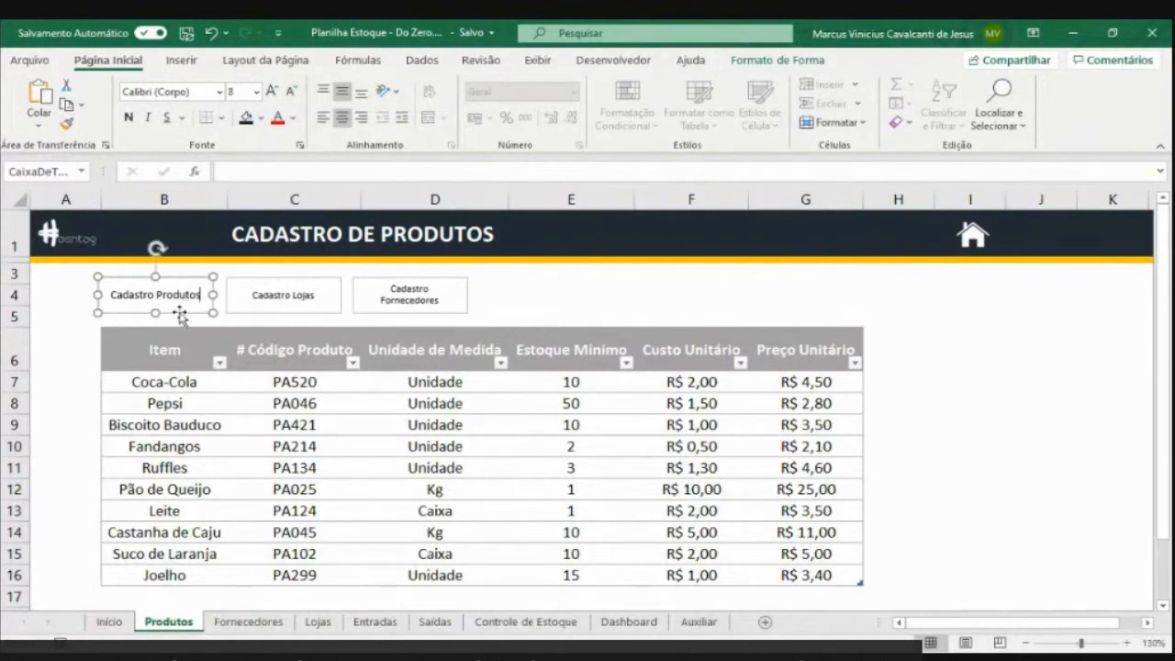
{"action": "left_click", "coordinate": [290, 91]}
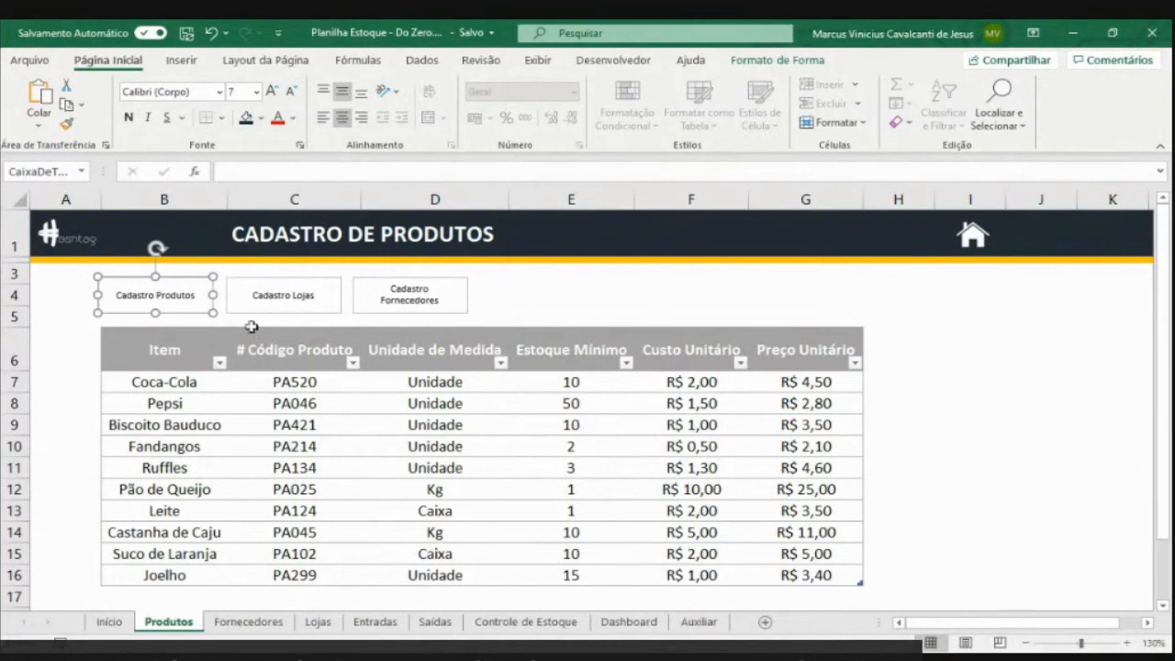
Fill the Cadastro Produtos box with the theme blue and make its text white and bold
{"action": "left_click", "coordinate": [261, 123]}
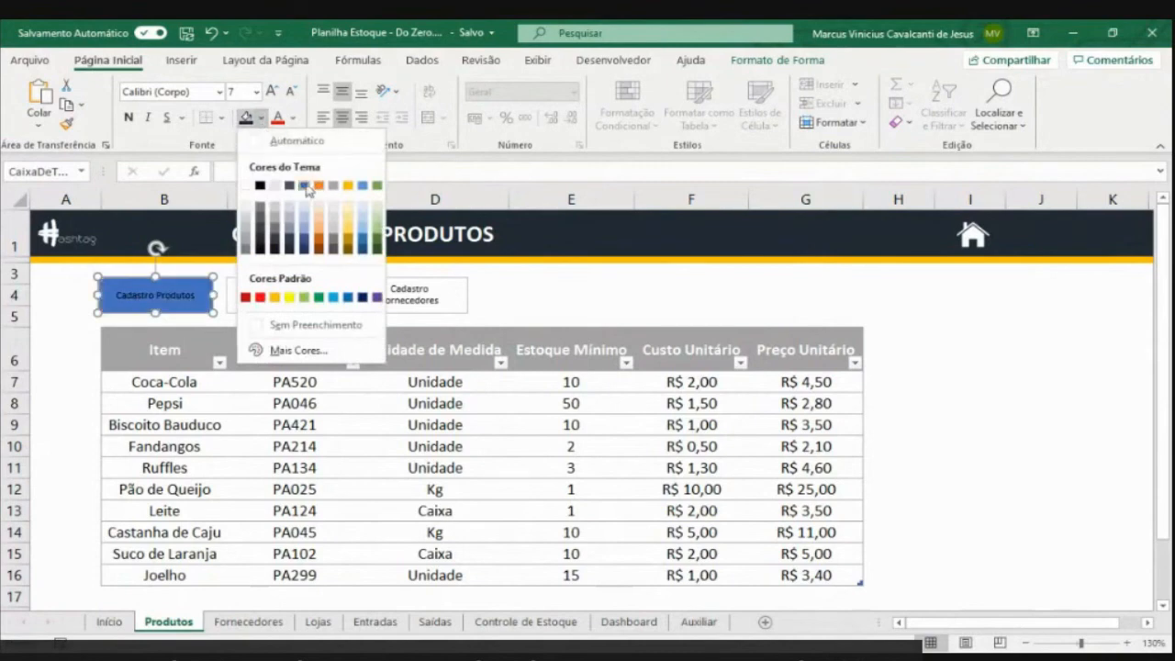
{"action": "left_click", "coordinate": [303, 186]}
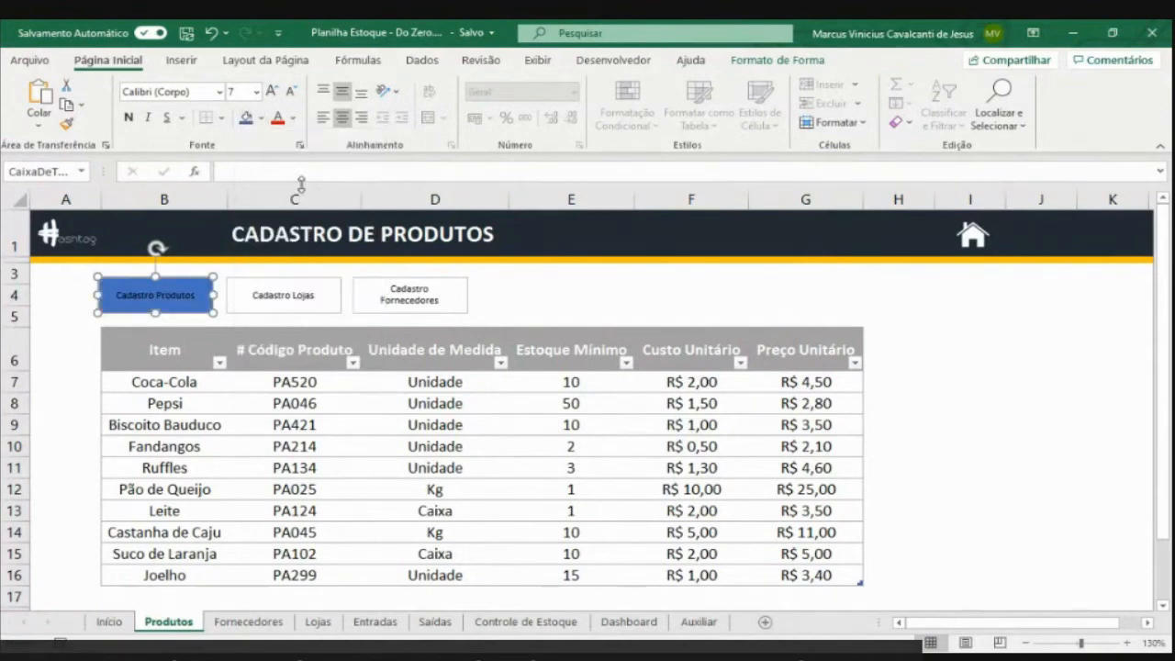
{"action": "left_click", "coordinate": [293, 118]}
{"action": "left_click", "coordinate": [277, 188]}
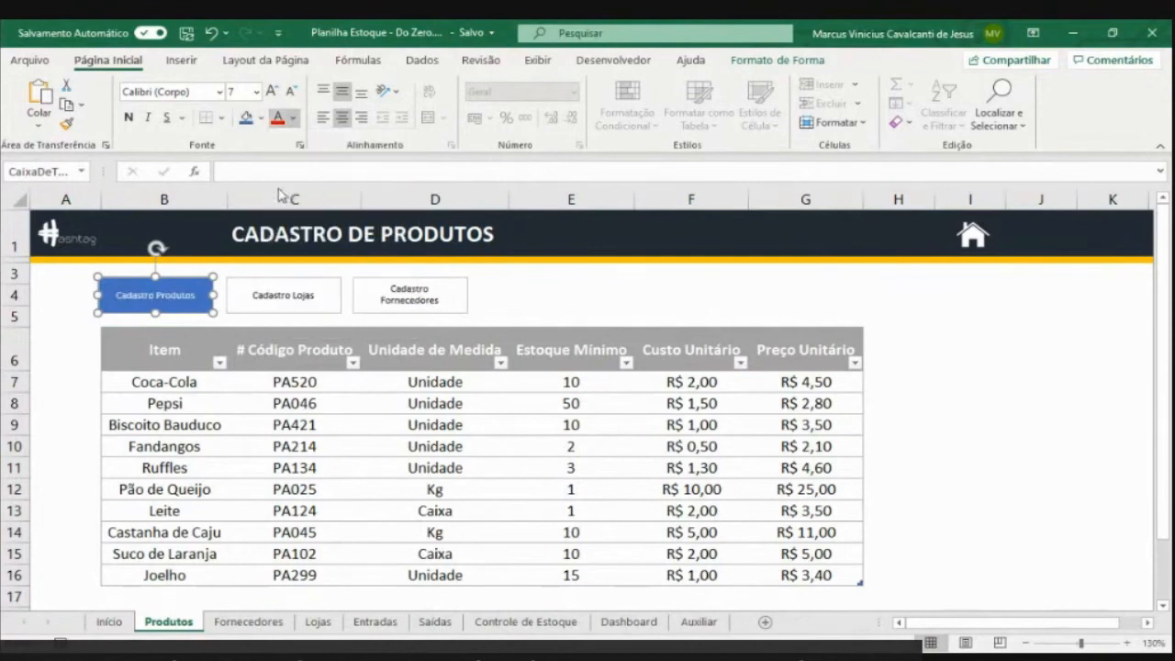
{"action": "left_click", "coordinate": [59, 356]}
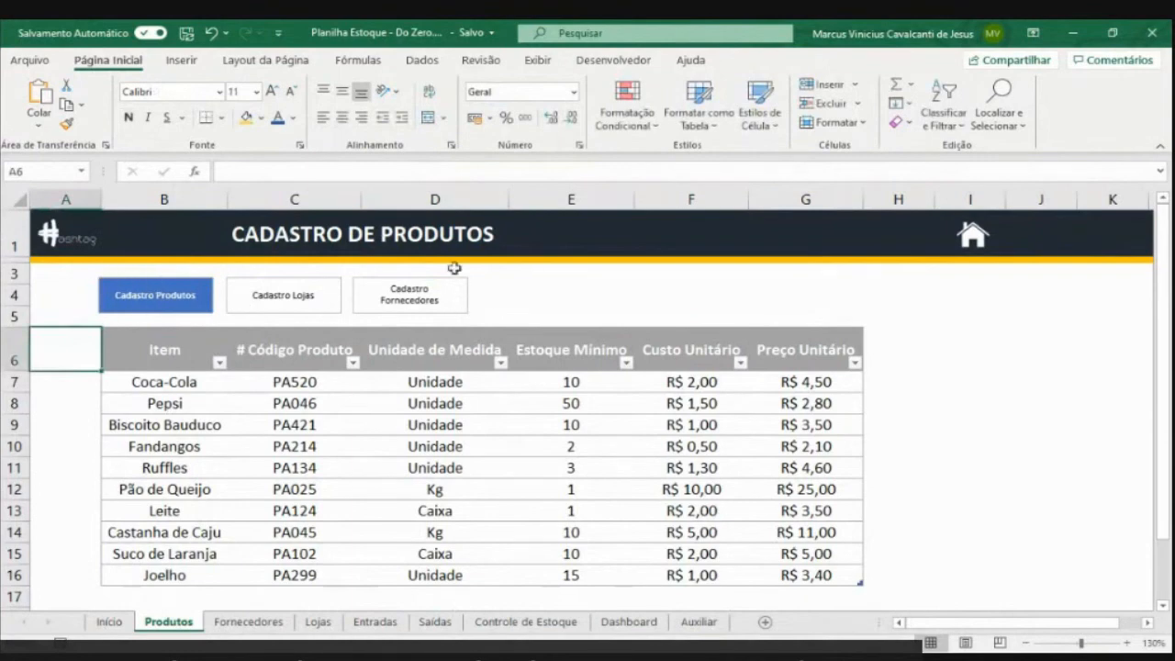
Copy the three Cadastro boxes together and paste them at cell B4 of the Fornecedores sheet
{"action": "left_click", "coordinate": [134, 284]}
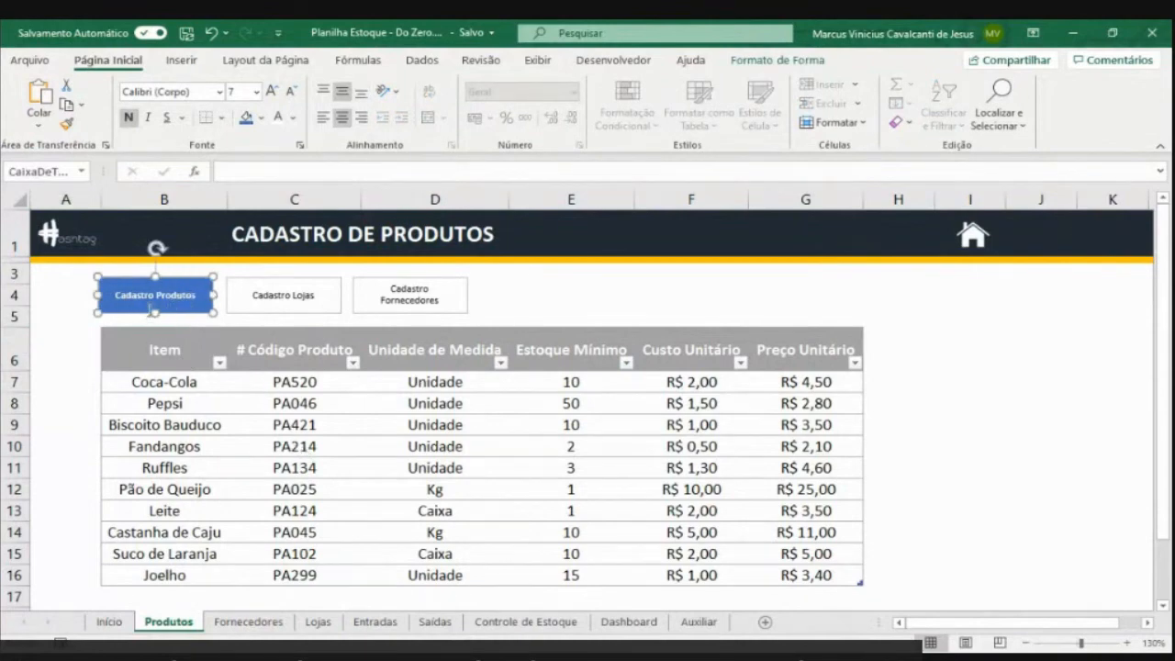
{"action": "left_click", "coordinate": [257, 311], "text": "shift"}
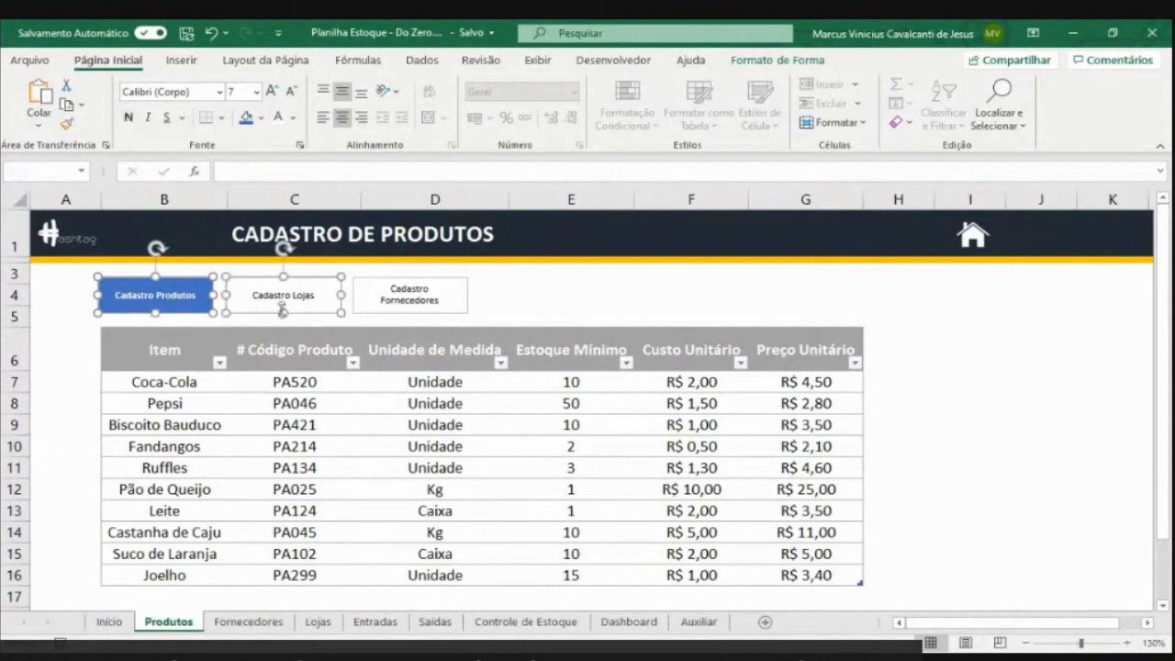
{"action": "left_click", "coordinate": [376, 308], "text": "shift"}
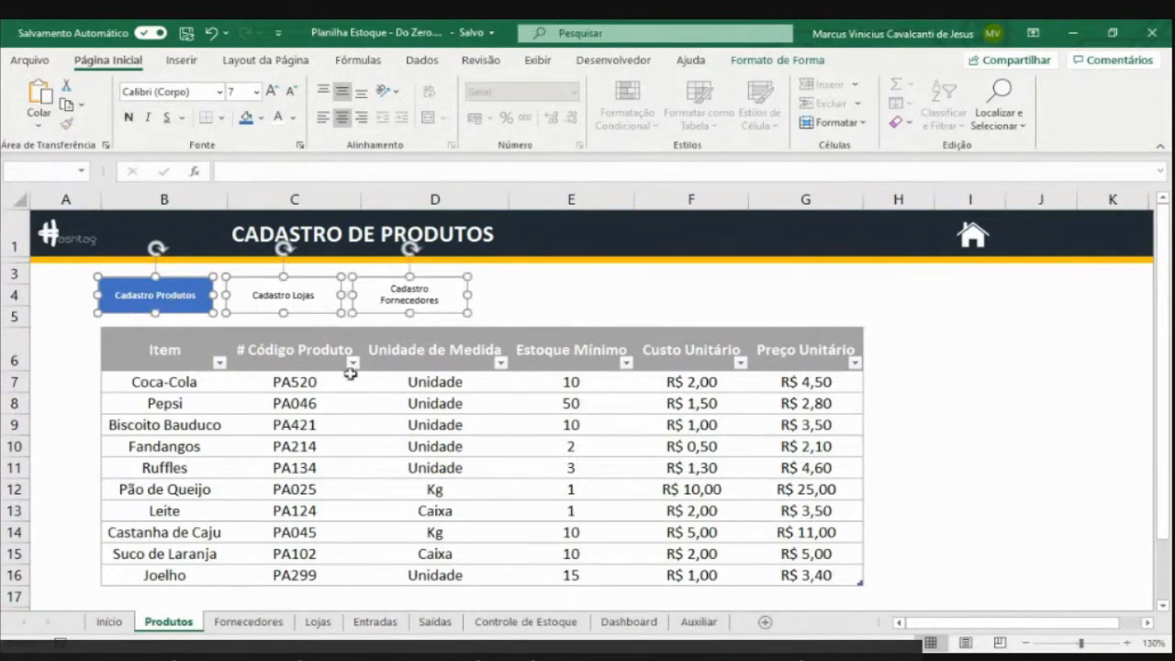
{"action": "left_click", "coordinate": [241, 624]}
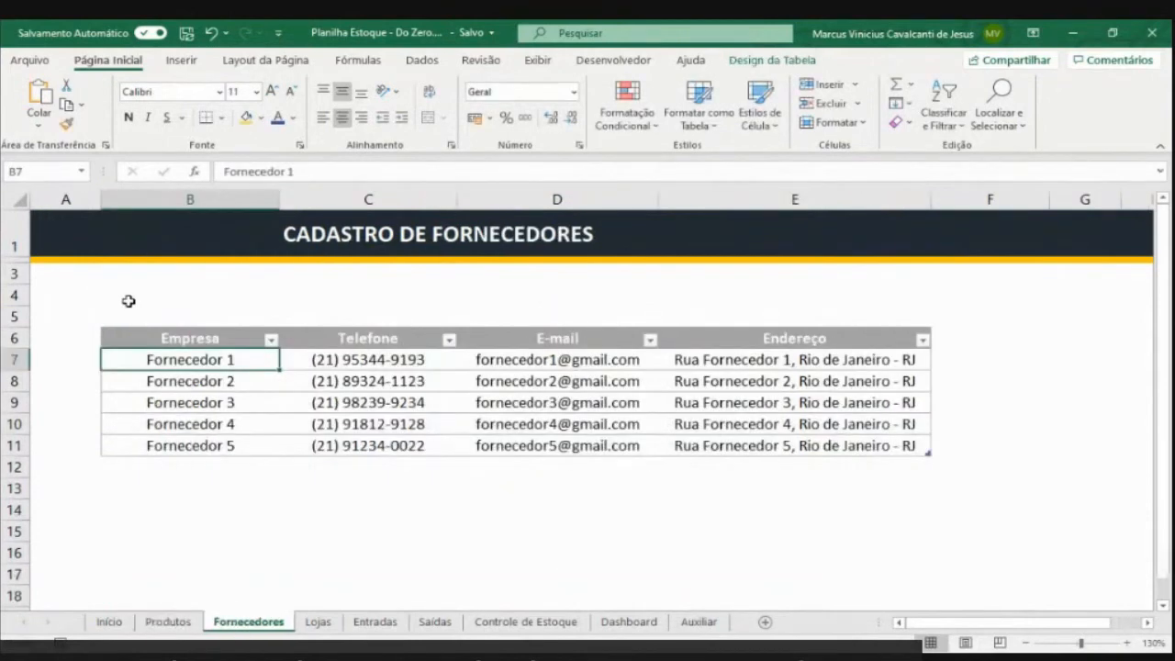
{"action": "left_click", "coordinate": [128, 300]}
{"action": "key", "text": "ctrl+v"}
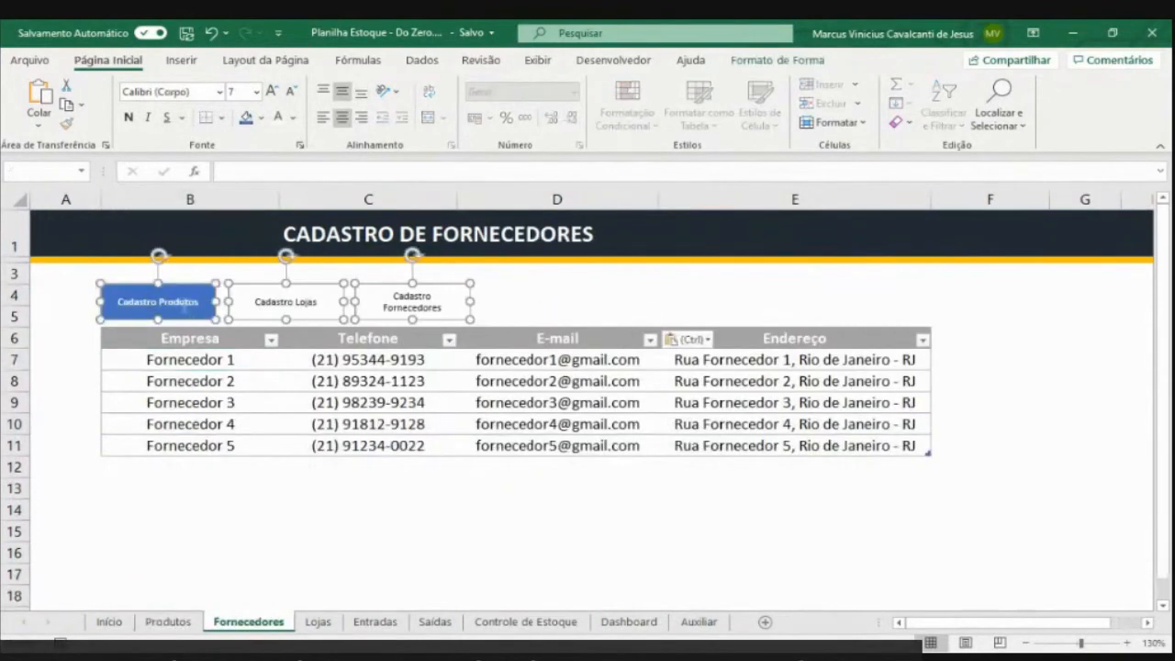
Paste the same three Cadastro boxes above the table on the Lojas sheet, starting at cell B4
{"action": "left_click", "coordinate": [317, 622]}
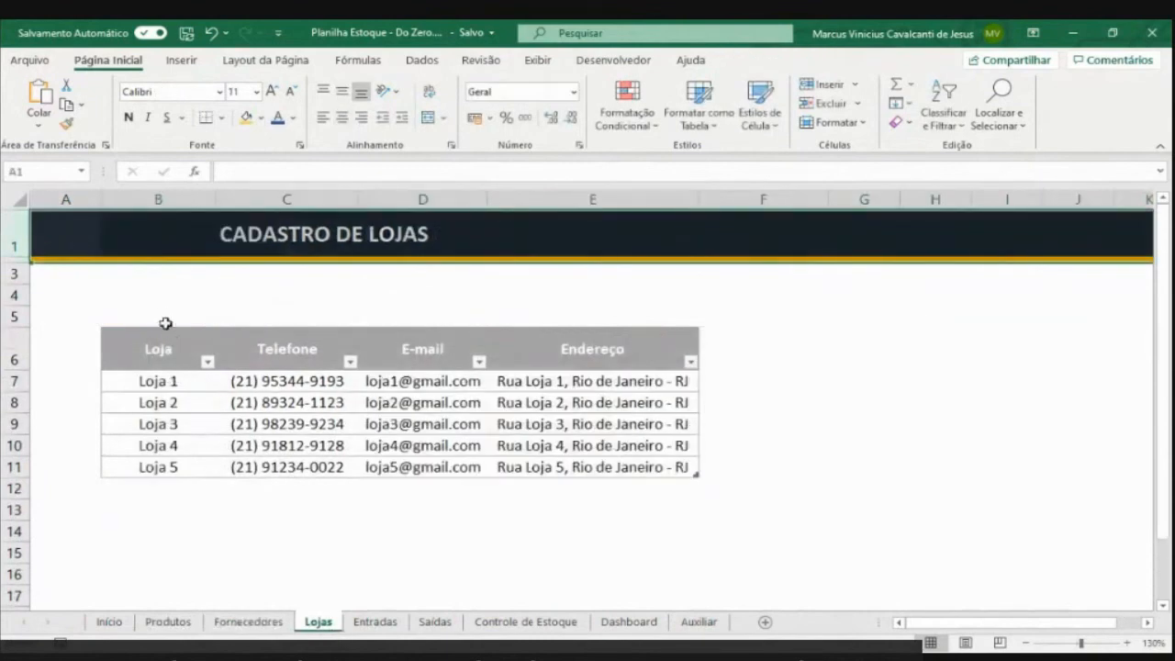
{"action": "left_click", "coordinate": [154, 305]}
{"action": "key", "text": "ctrl+v"}
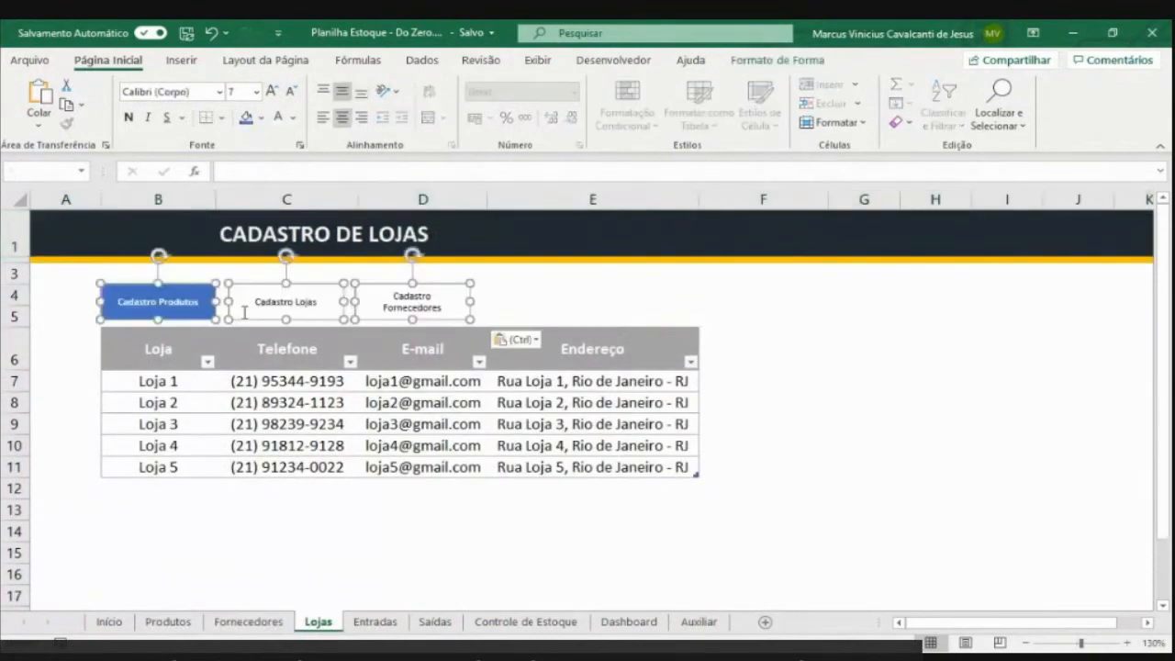
{"action": "left_click", "coordinate": [500, 298]}
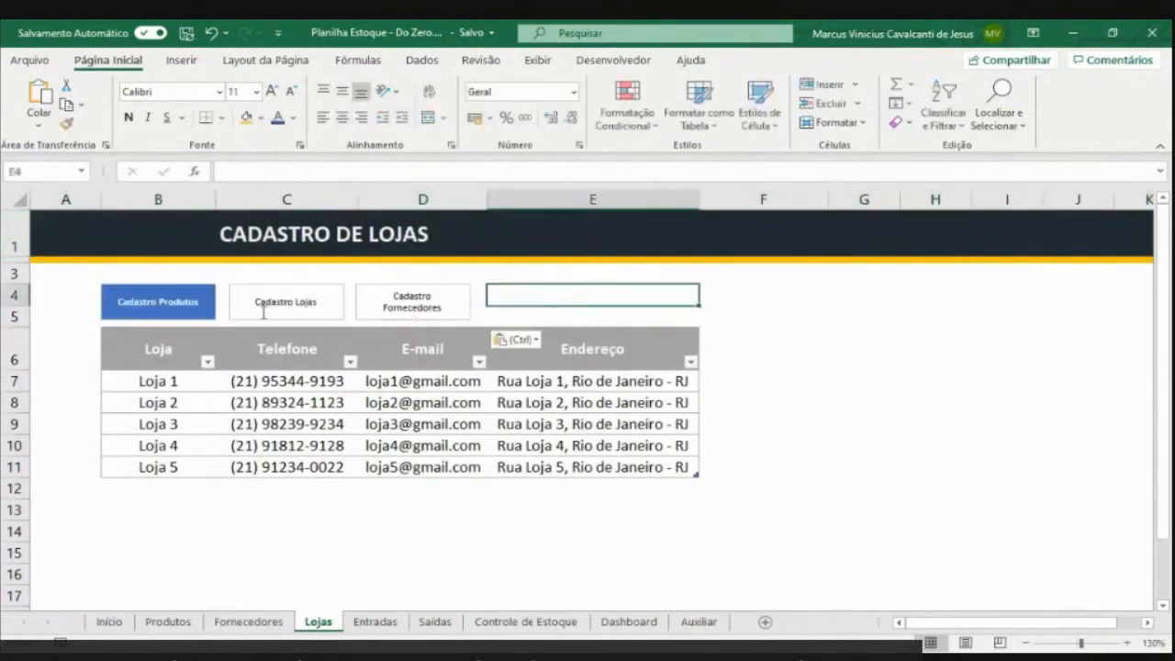
On the Lojas sheet, give the Cadastro Produtos box a white fill and non-bold text in the automatic colour
{"action": "left_click", "coordinate": [197, 292]}
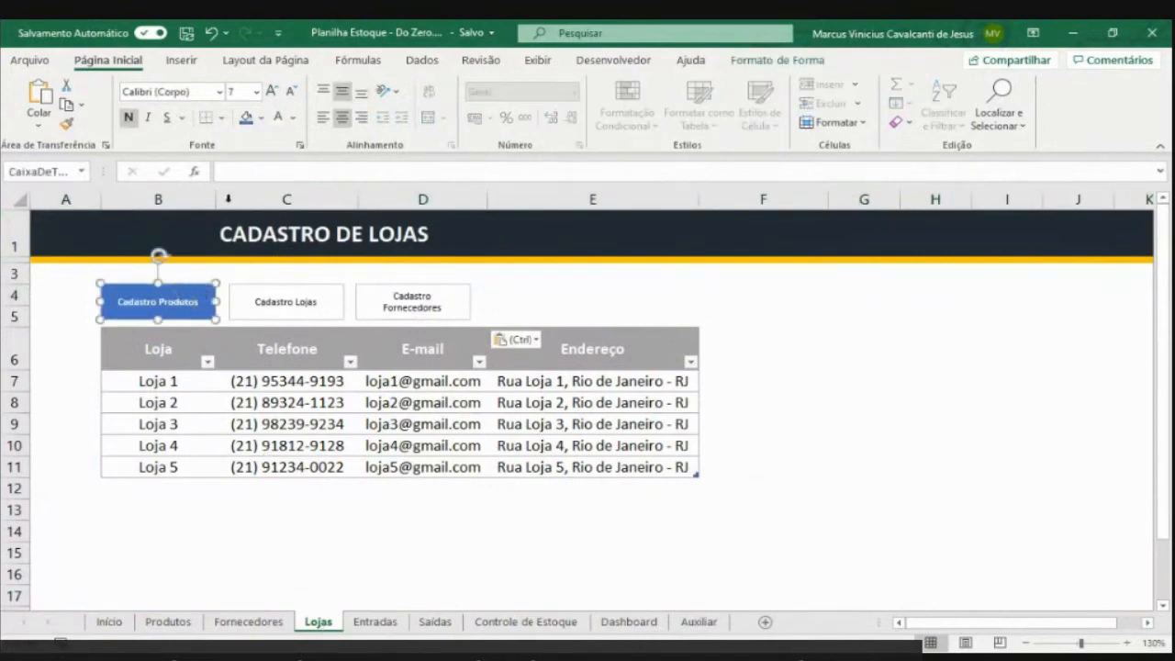
{"action": "left_click", "coordinate": [261, 117]}
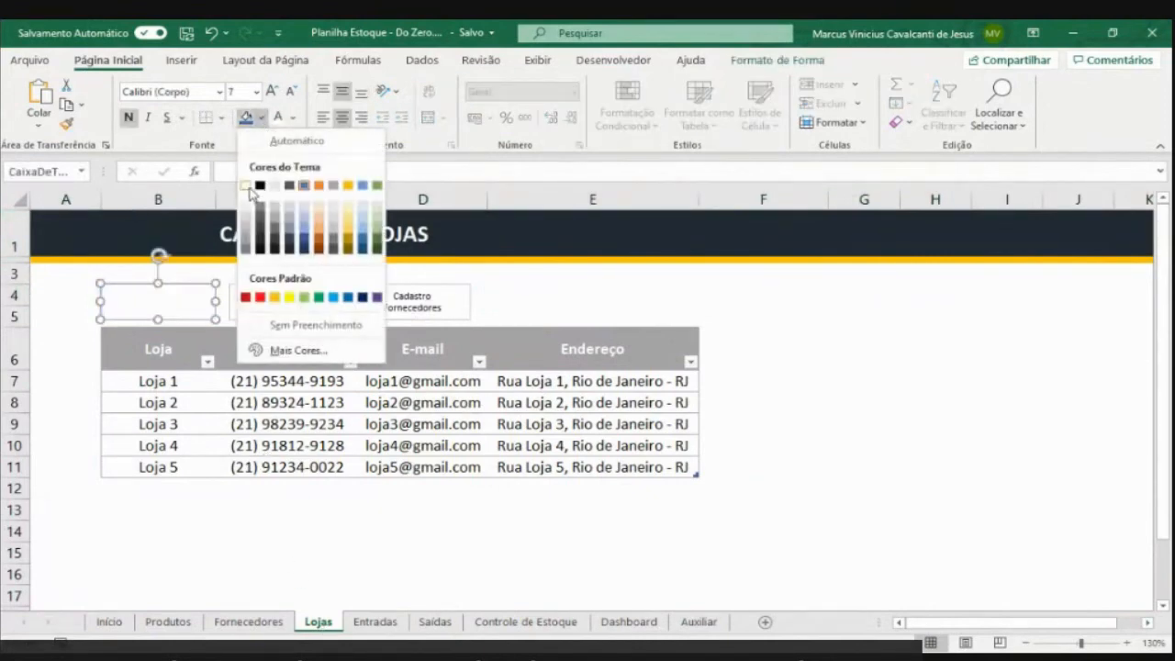
{"action": "left_click", "coordinate": [246, 187]}
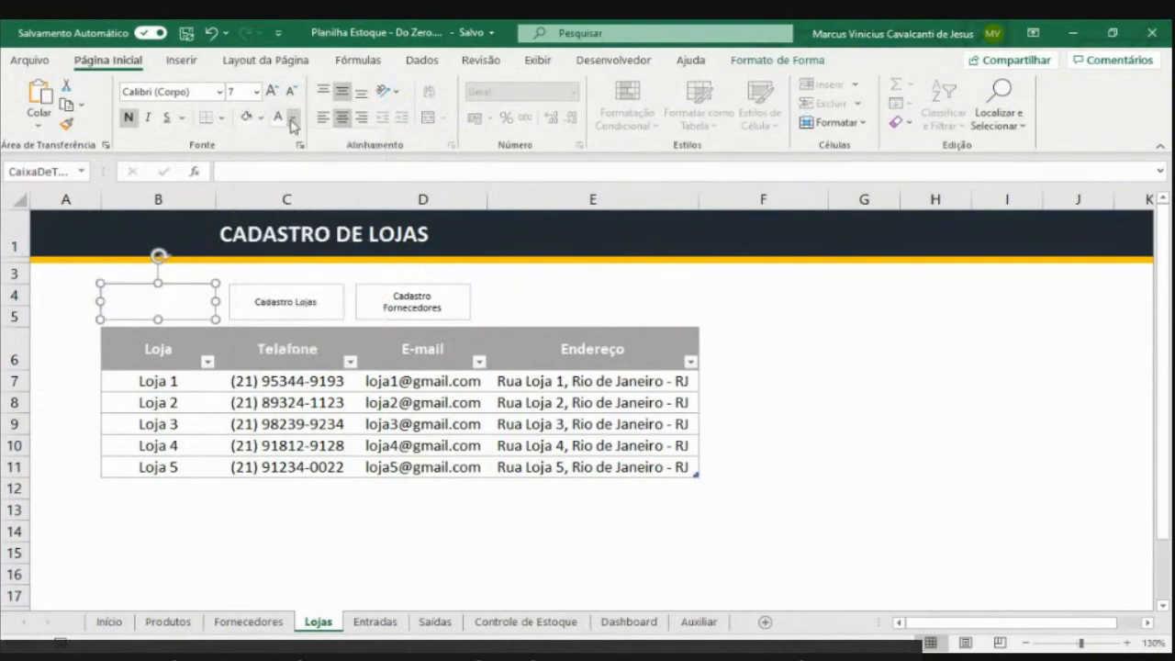
{"action": "left_click", "coordinate": [291, 119]}
{"action": "left_click", "coordinate": [297, 143]}
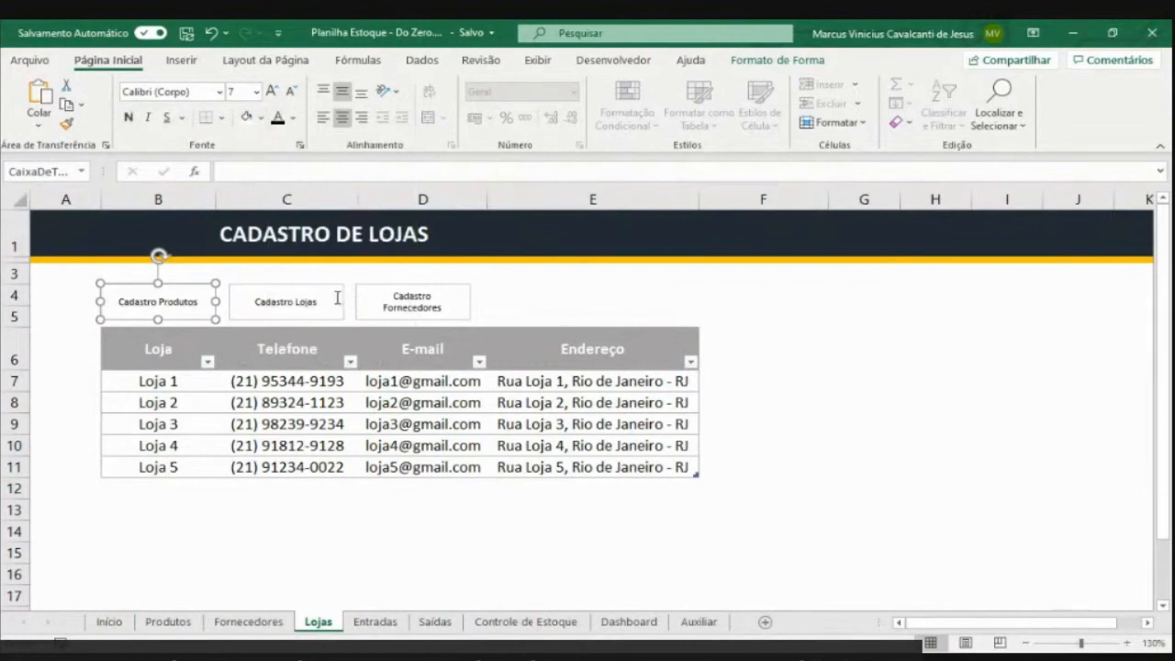
Fill the Cadastro Lojas box on the Lojas sheet with the theme blue and make its text white and bold
{"action": "left_click", "coordinate": [311, 285]}
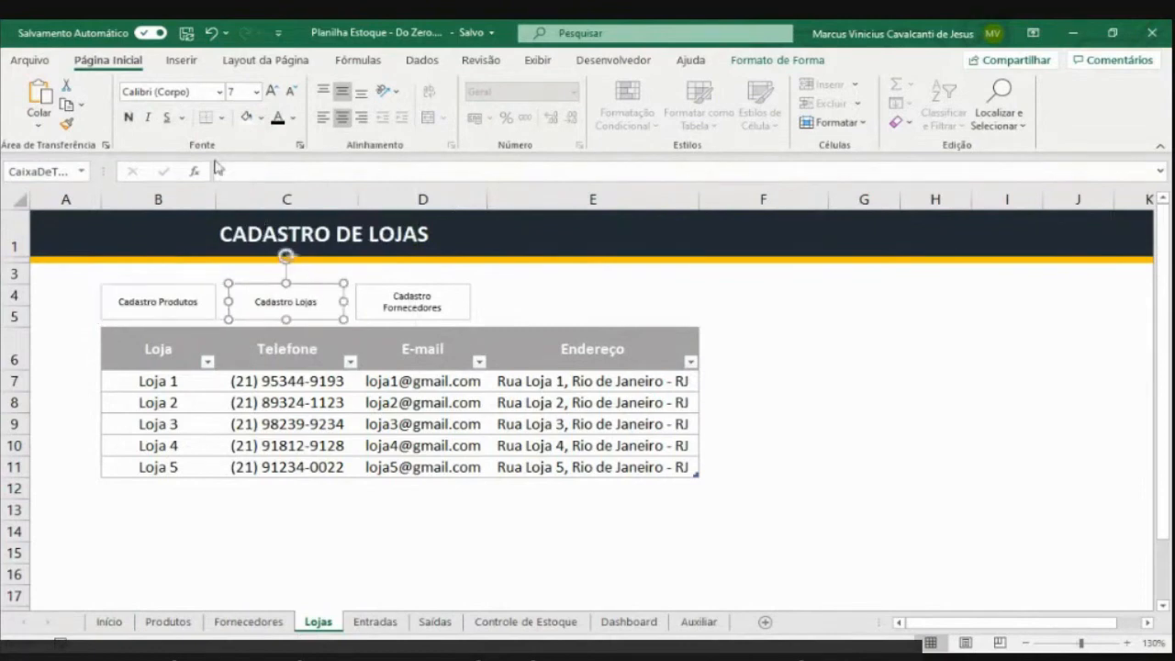
{"action": "left_click", "coordinate": [263, 120]}
{"action": "left_click", "coordinate": [304, 186]}
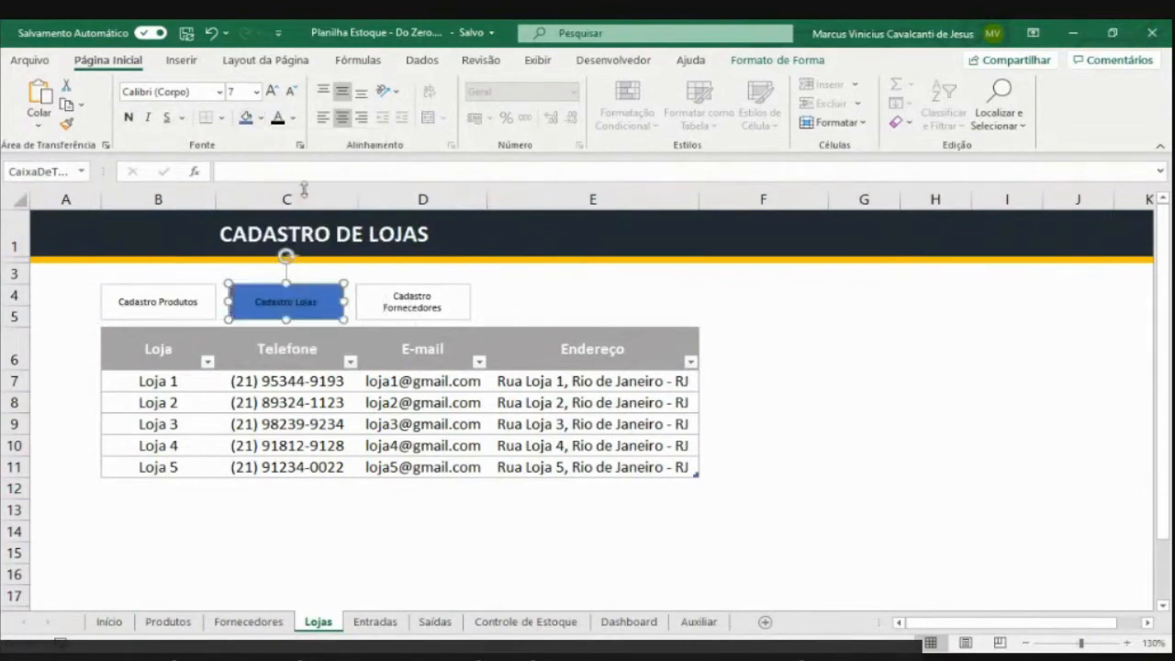
{"action": "left_click", "coordinate": [292, 117]}
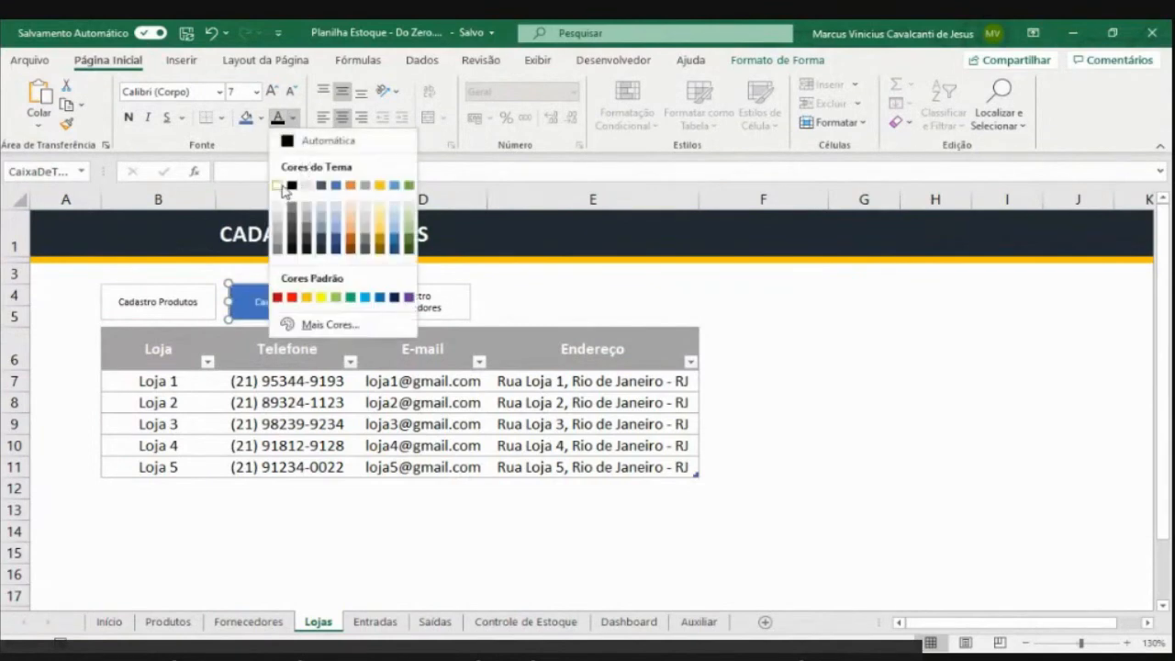
{"action": "left_click", "coordinate": [281, 186]}
{"action": "left_click", "coordinate": [128, 118]}
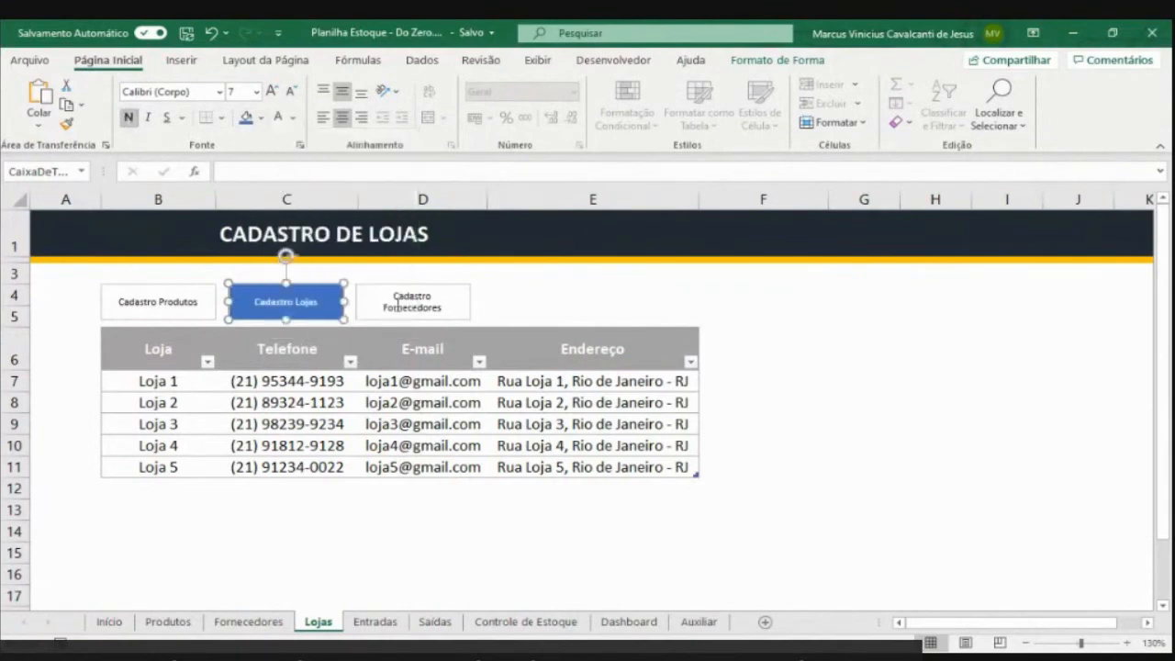
{"action": "left_click", "coordinate": [384, 292]}
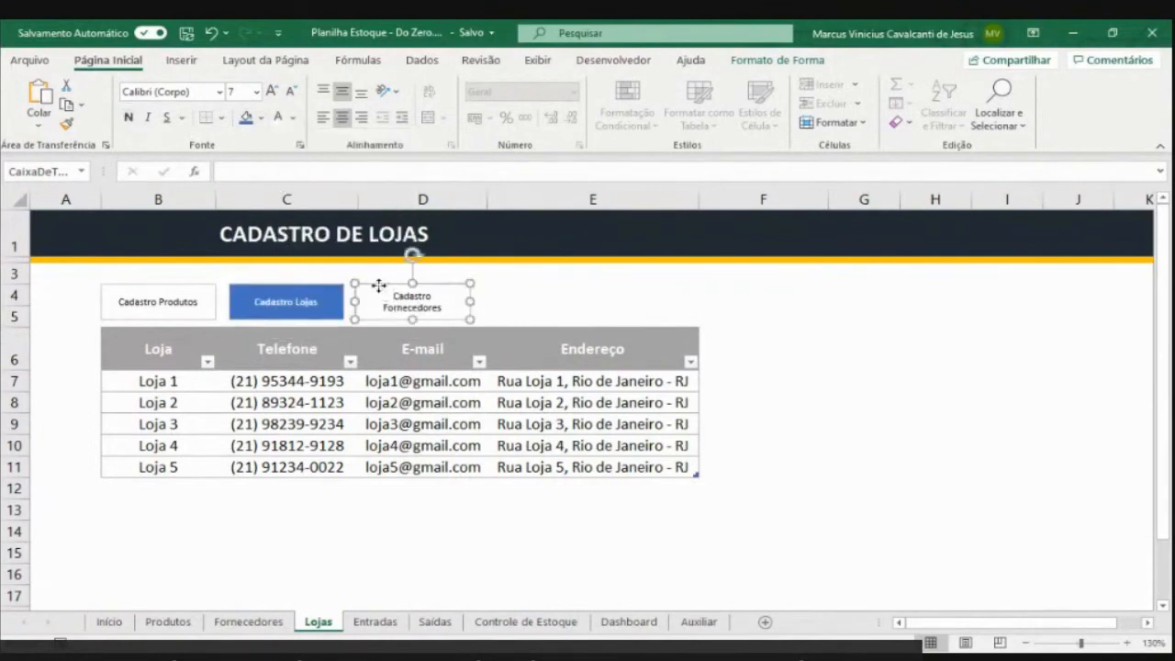
On the Fornecedores sheet, give the Cadastro Produtos box a light grey fill and non-bold text in the automatic colour
{"action": "left_click", "coordinate": [266, 623]}
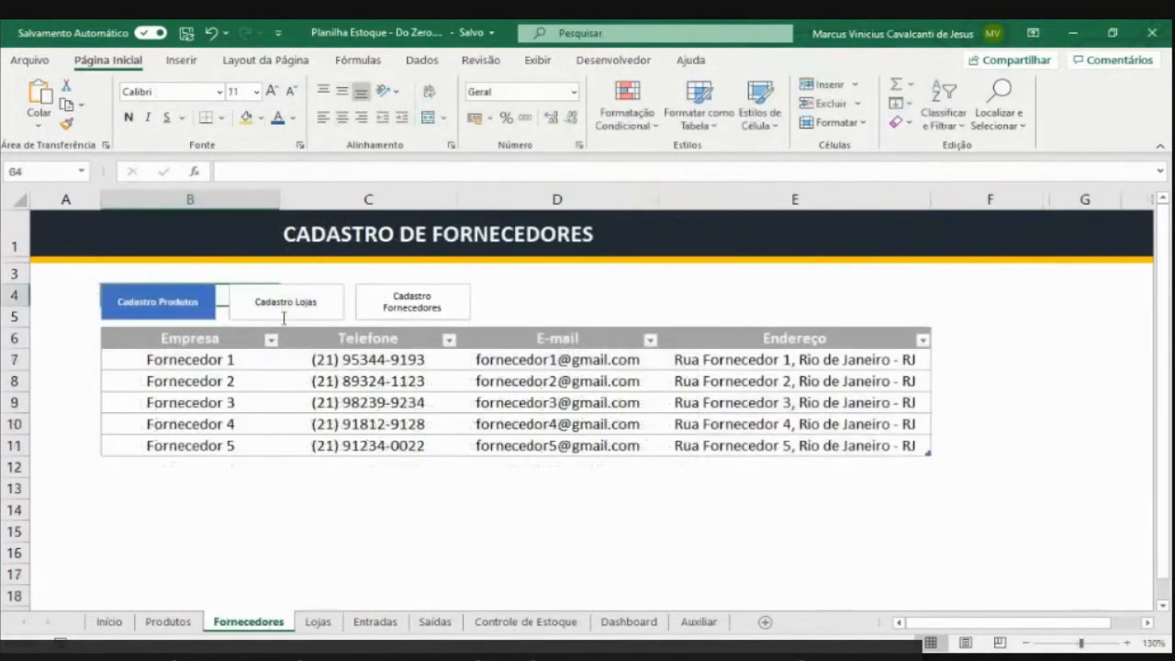
{"action": "left_click", "coordinate": [147, 289]}
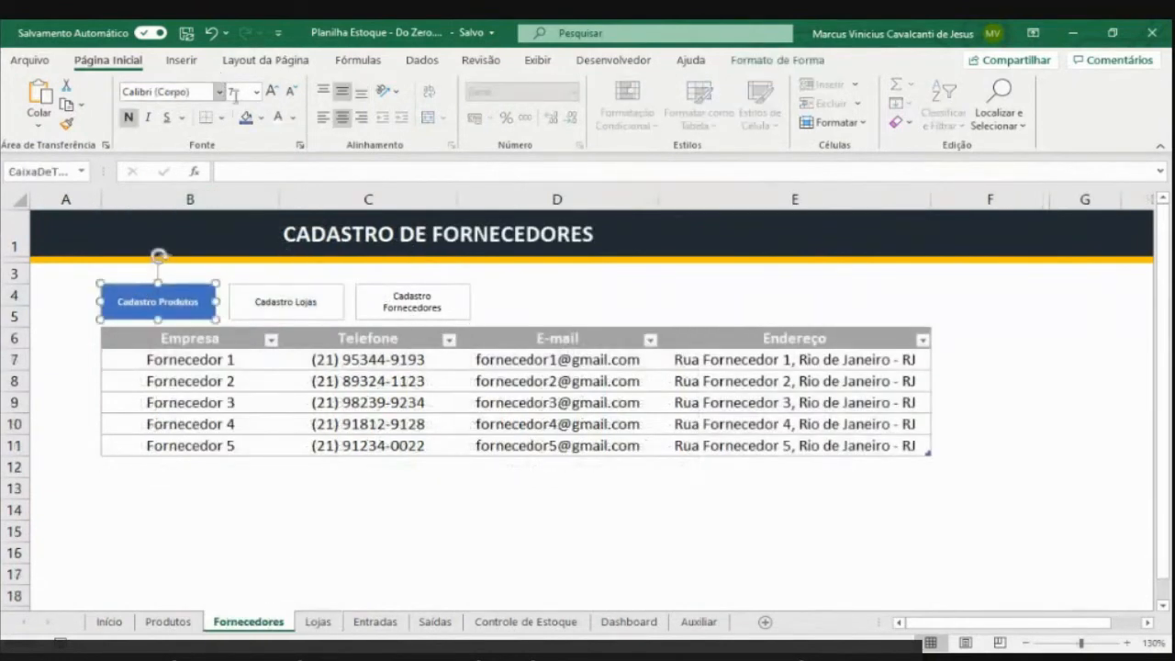
{"action": "left_click", "coordinate": [260, 118]}
{"action": "left_click", "coordinate": [249, 207]}
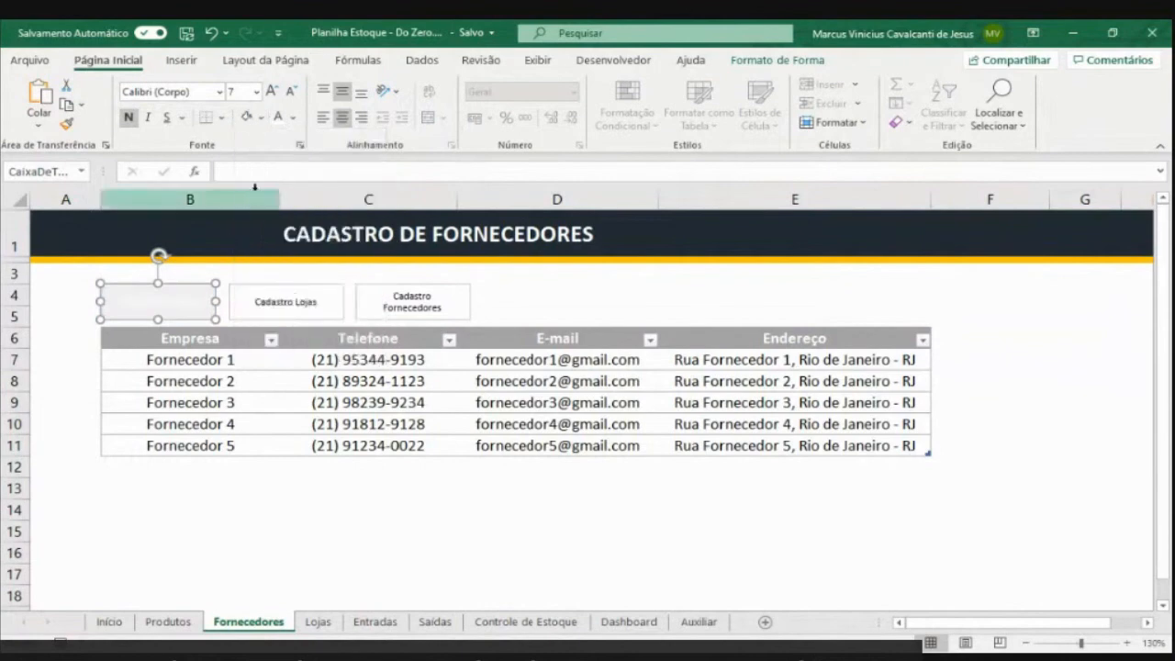
{"action": "left_click", "coordinate": [292, 117]}
{"action": "left_click", "coordinate": [293, 145]}
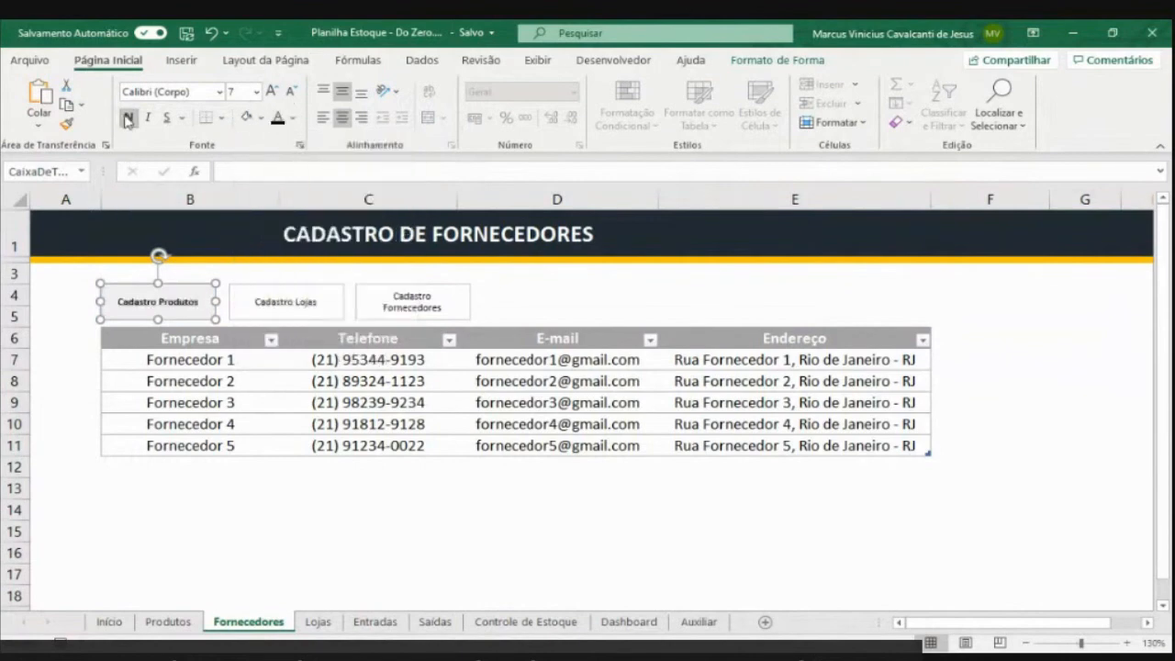
Fill the Cadastro Fornecedores box on the Fornecedores sheet with the theme blue and make its text white
{"action": "left_click", "coordinate": [372, 285]}
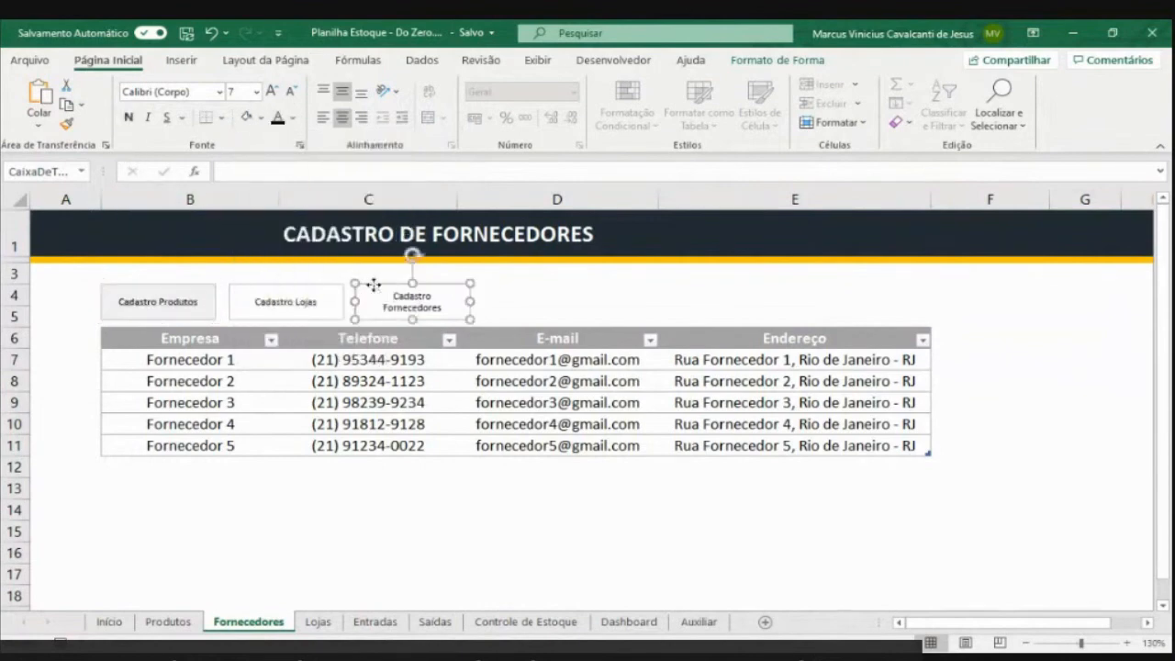
{"action": "left_click", "coordinate": [261, 117]}
{"action": "left_click", "coordinate": [304, 185]}
{"action": "left_click", "coordinate": [292, 117]}
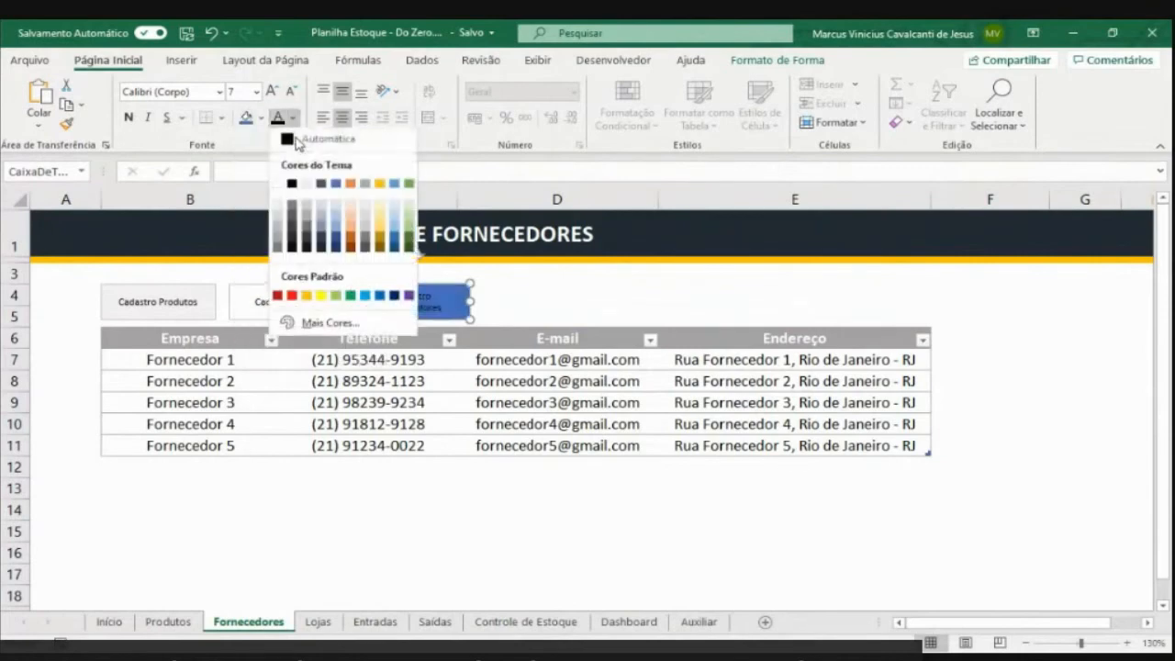
{"action": "left_click", "coordinate": [274, 185]}
{"action": "left_click", "coordinate": [188, 483]}
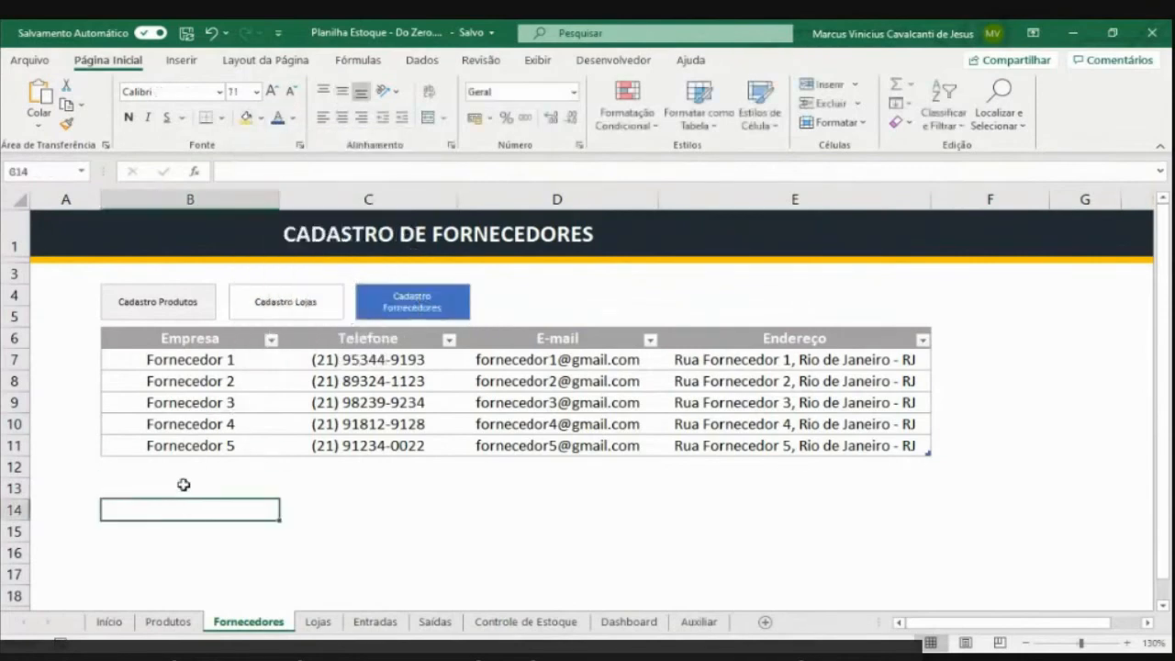
Set the fill of the Cadastro Produtos box on the Fornecedores sheet to white
{"action": "left_click", "coordinate": [187, 316]}
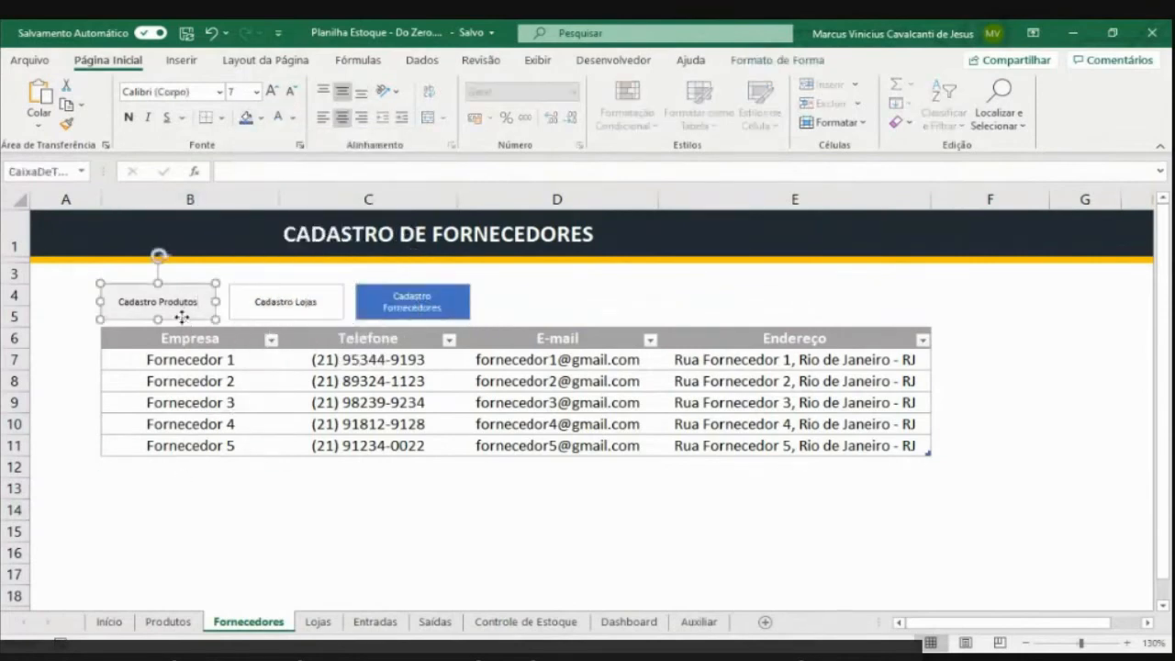
{"action": "left_click", "coordinate": [260, 118]}
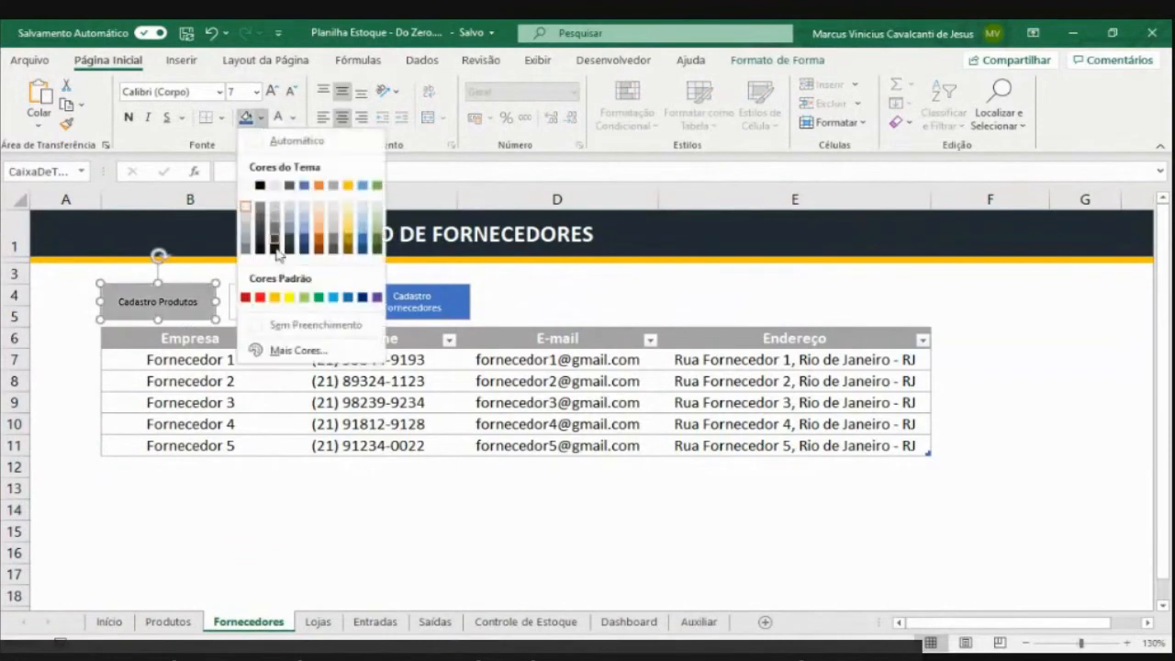
{"action": "left_click", "coordinate": [246, 186]}
{"action": "left_click", "coordinate": [203, 502]}
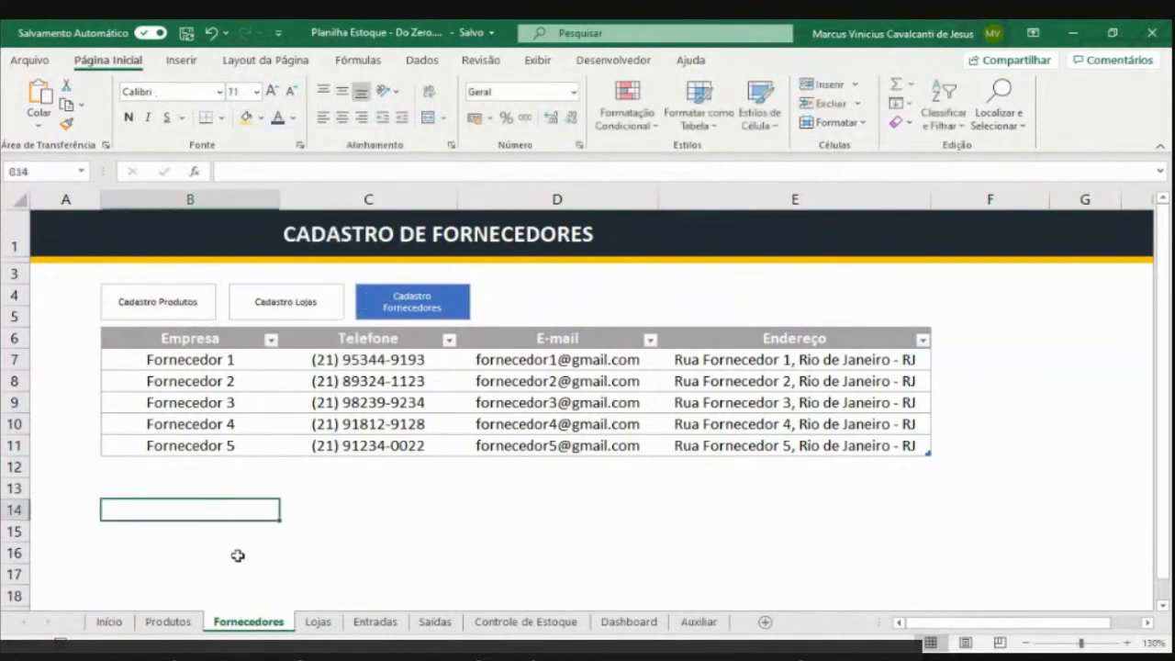
Move the Lojas sheet between Produtos and Fornecedores, and check the three registration sheets in order
{"action": "left_click", "coordinate": [177, 622]}
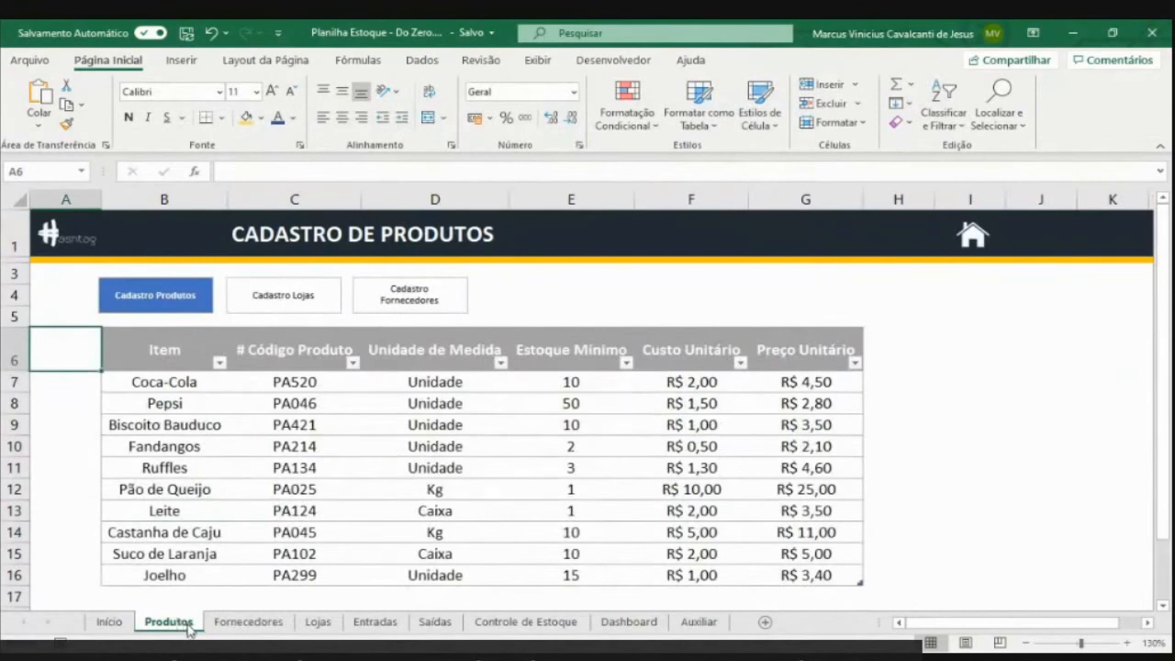
{"action": "left_click", "coordinate": [250, 623]}
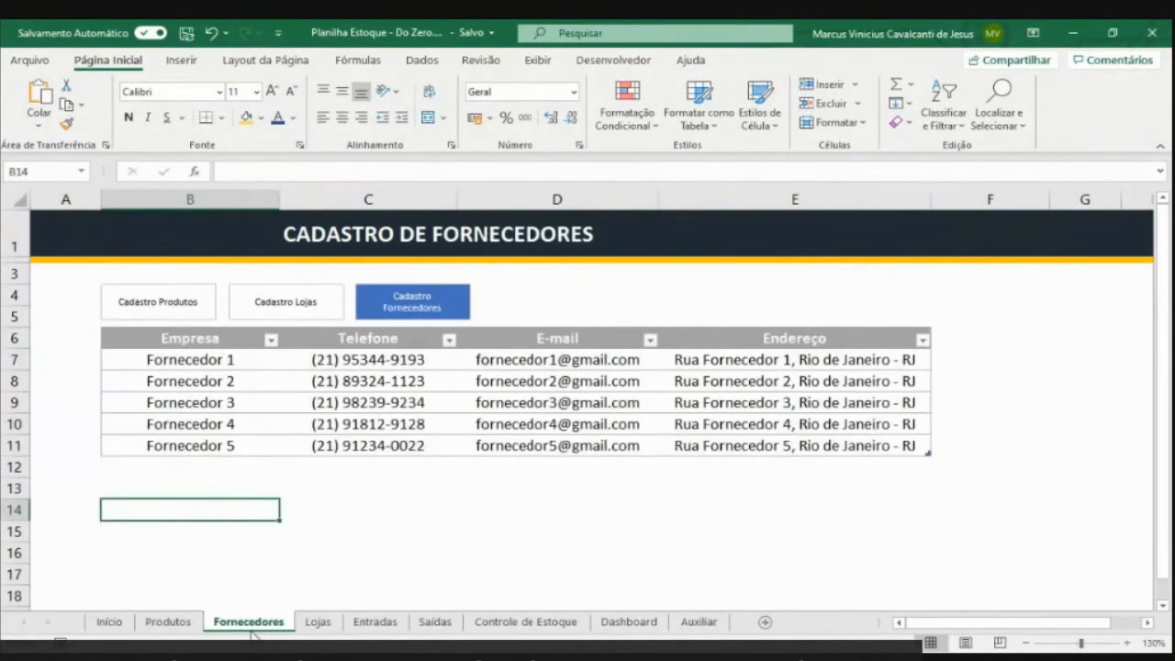
{"action": "left_click", "coordinate": [319, 623]}
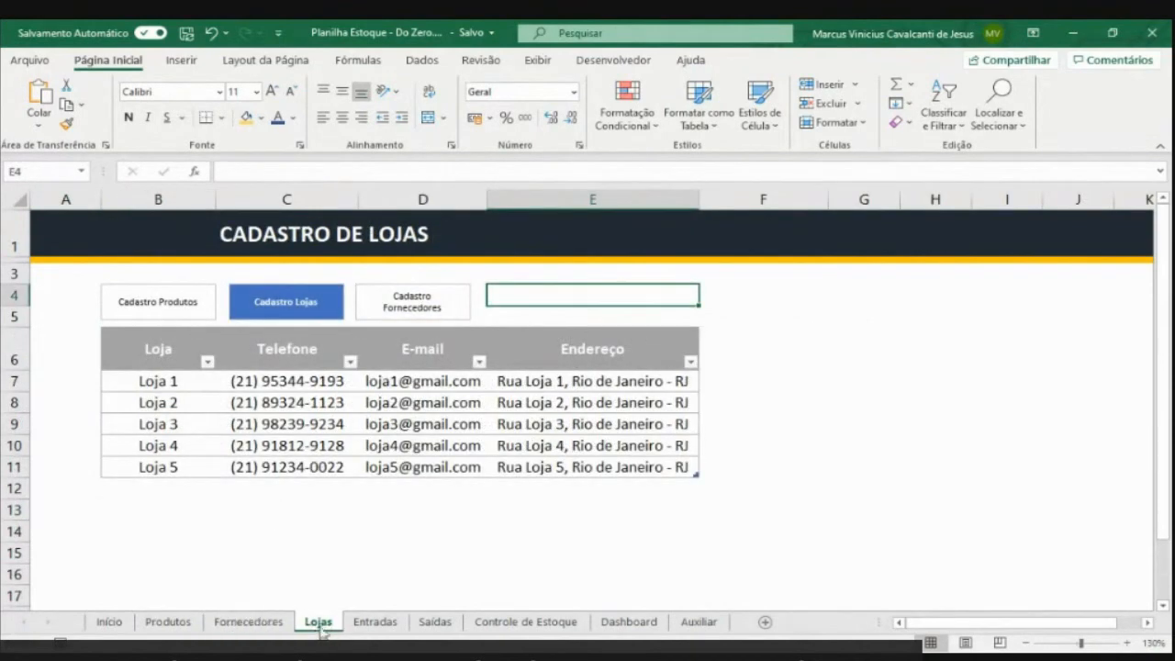
{"action": "left_click", "coordinate": [313, 621]}
{"action": "mouse_move", "coordinate": [313, 621]}
{"action": "left_mouse_down"}
{"action": "mouse_move", "coordinate": [327, 635]}
{"action": "mouse_move", "coordinate": [309, 622]}
{"action": "mouse_move", "coordinate": [220, 622]}
{"action": "mouse_move", "coordinate": [244, 626]}
{"action": "left_mouse_up"}
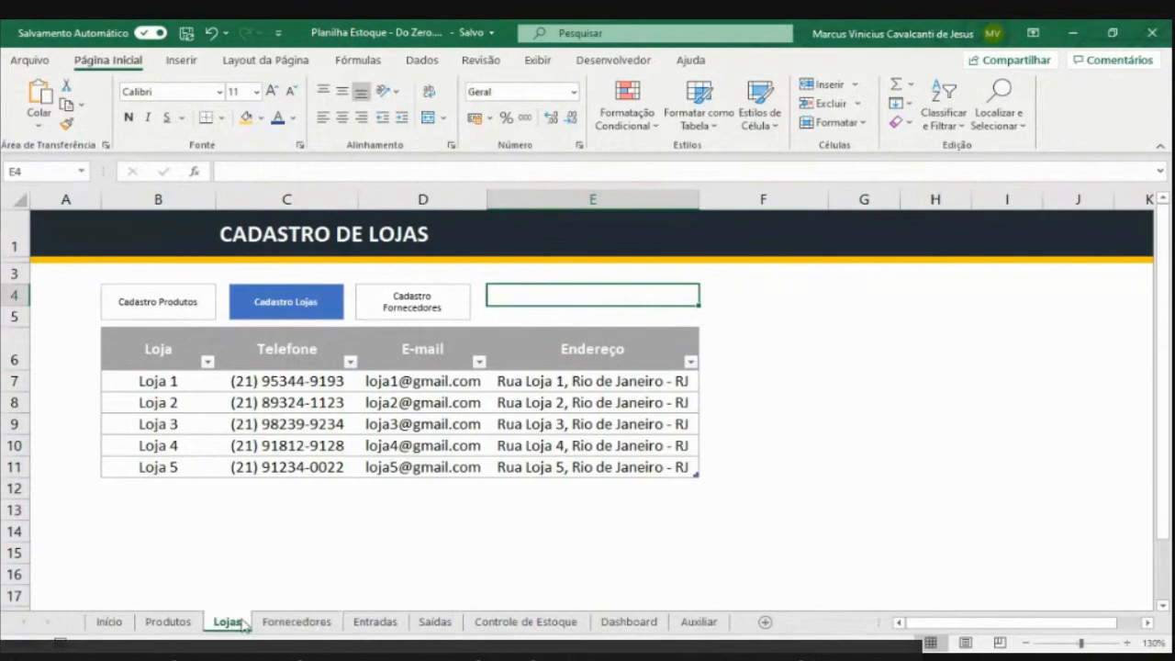
{"action": "left_click", "coordinate": [180, 626]}
{"action": "left_click", "coordinate": [228, 626]}
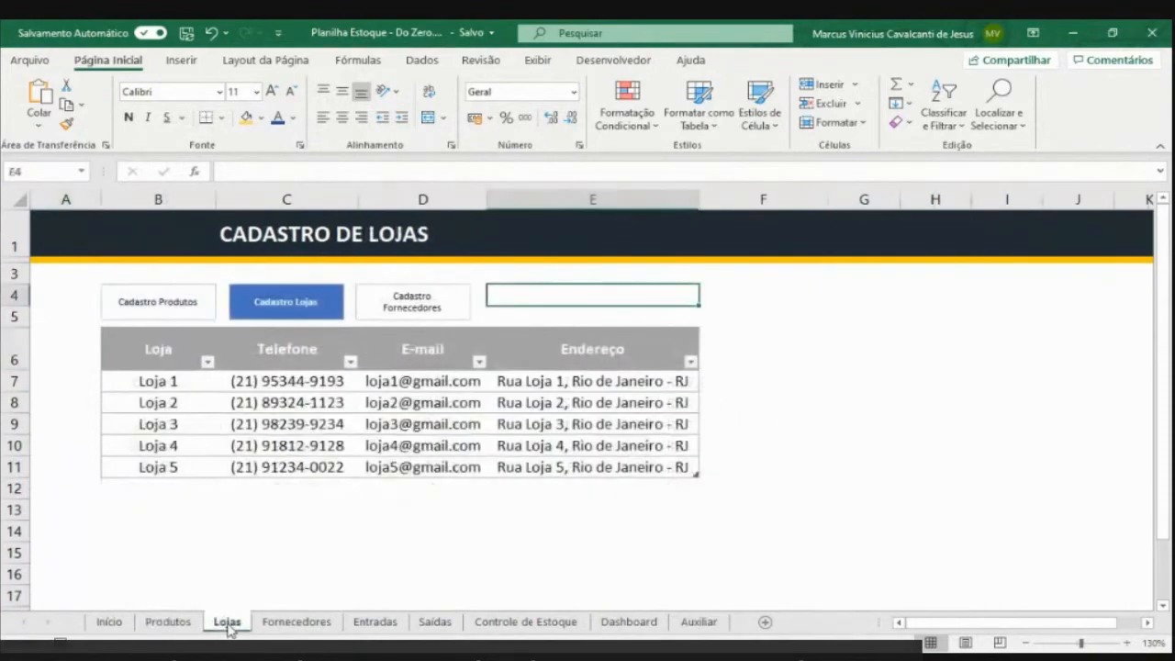
{"action": "left_click", "coordinate": [288, 624]}
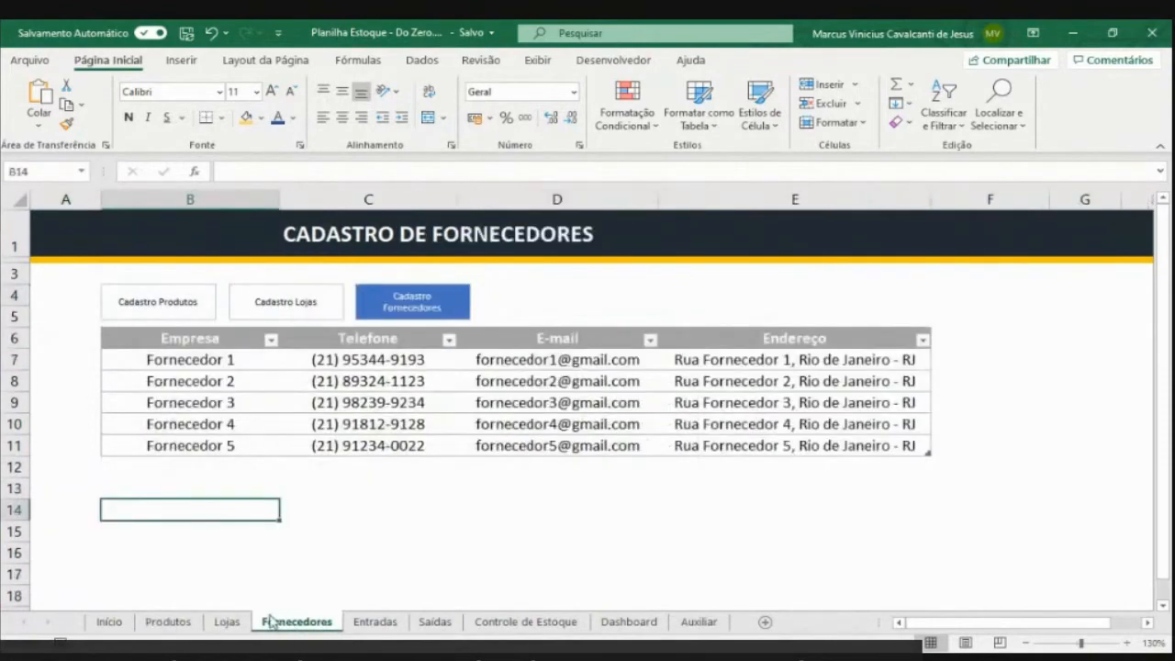
Link the Cadastro Lojas box on the Produtos sheet to cell A1 of the Lojas sheet and test the link
{"action": "left_click", "coordinate": [172, 622]}
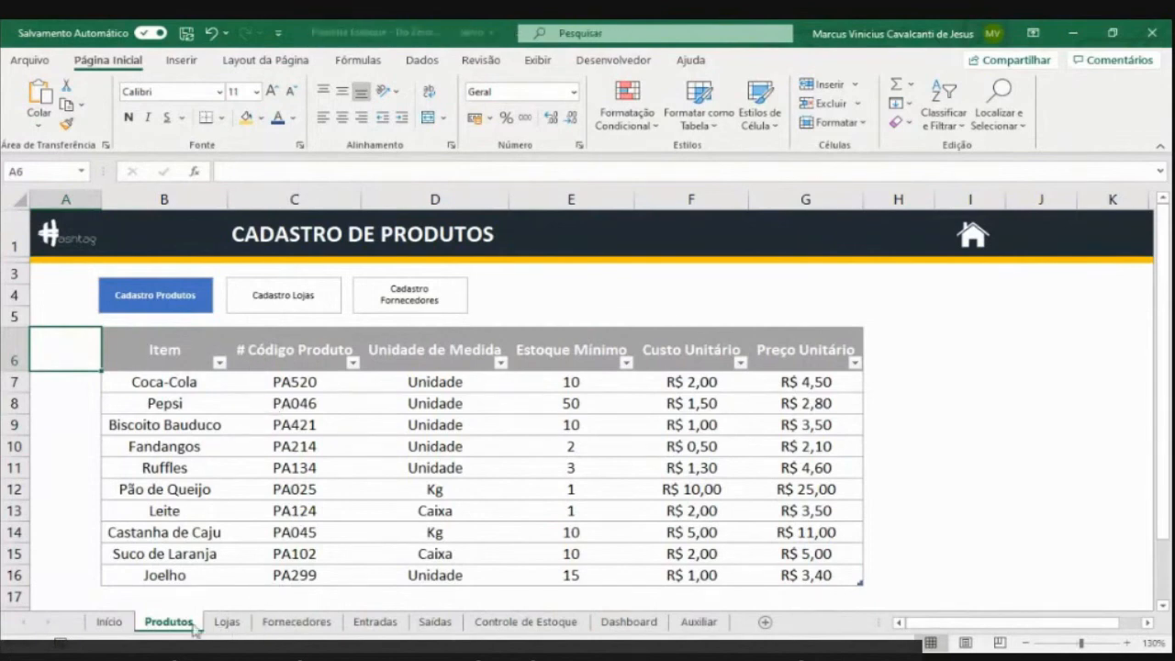
{"action": "left_click", "coordinate": [266, 299]}
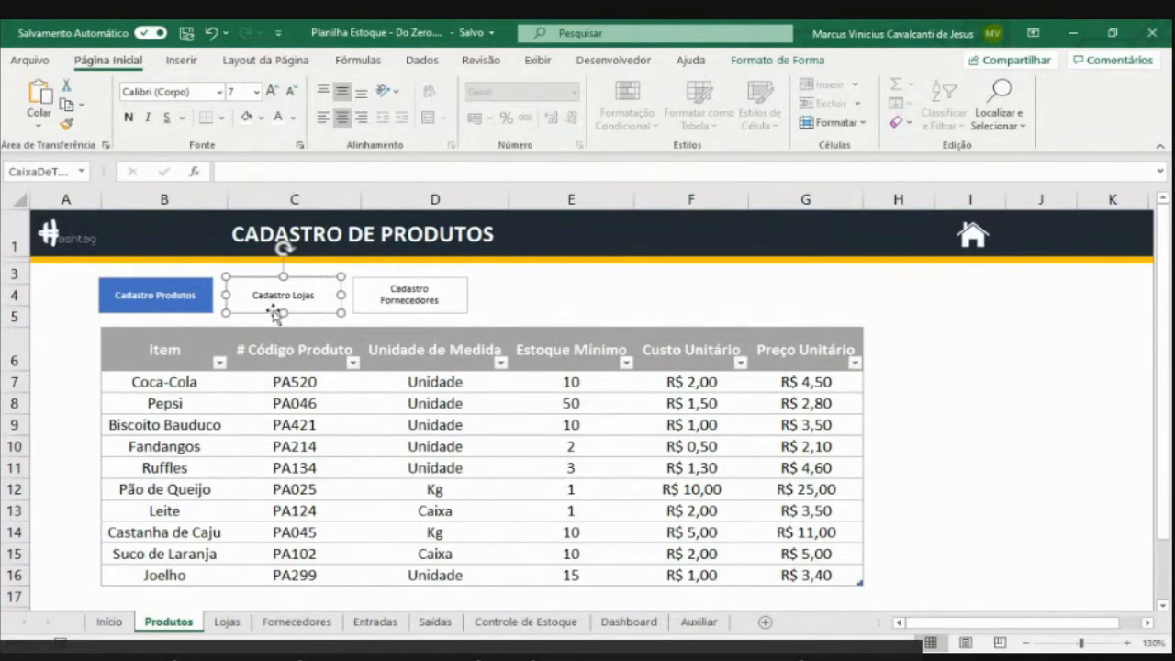
{"action": "right_click", "coordinate": [250, 294]}
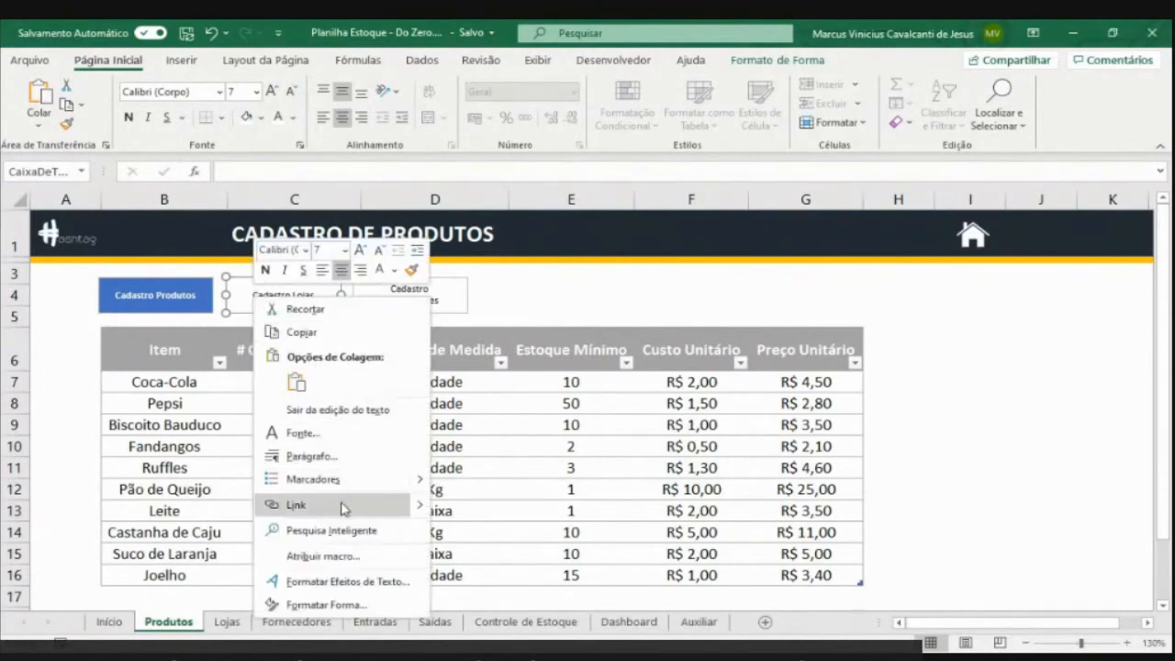
{"action": "left_click", "coordinate": [345, 510]}
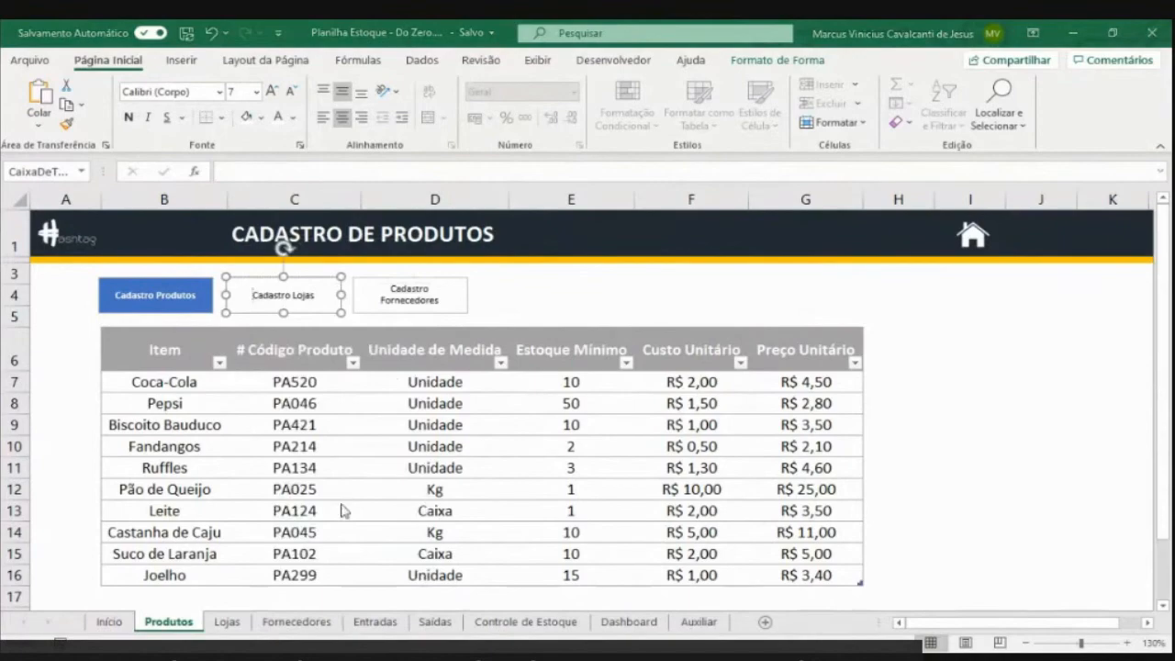
{"action": "left_click_drag", "start_coordinate": [346, 97], "coordinate": [767, 202]}
{"action": "left_click", "coordinate": [470, 322]}
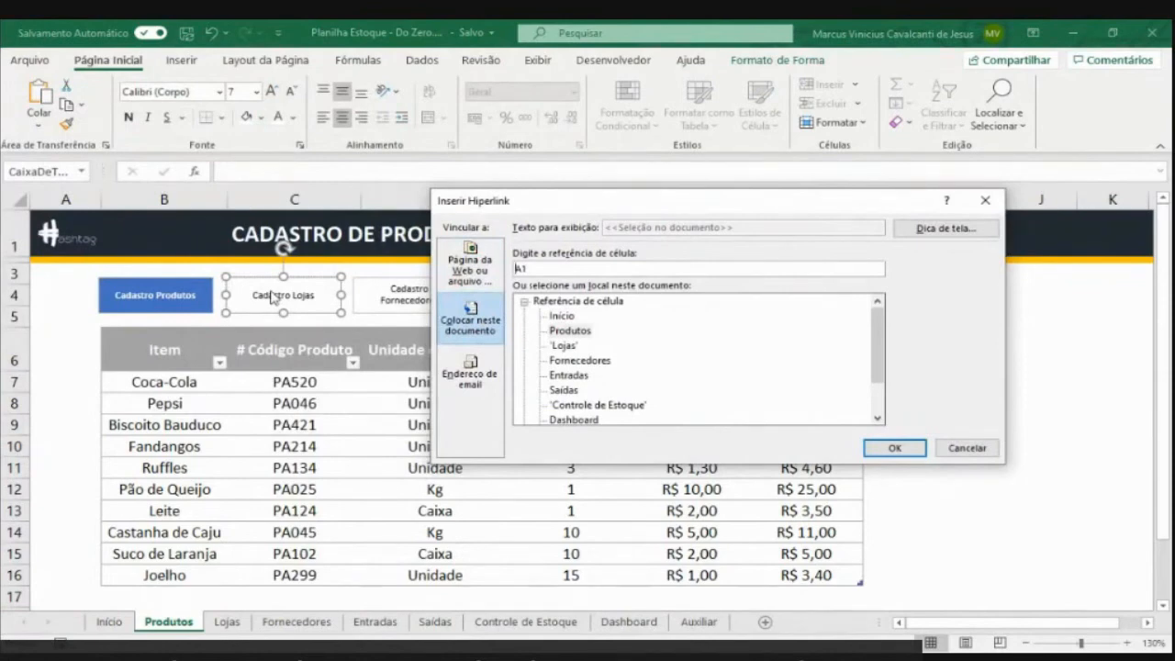
{"action": "left_click", "coordinate": [564, 346]}
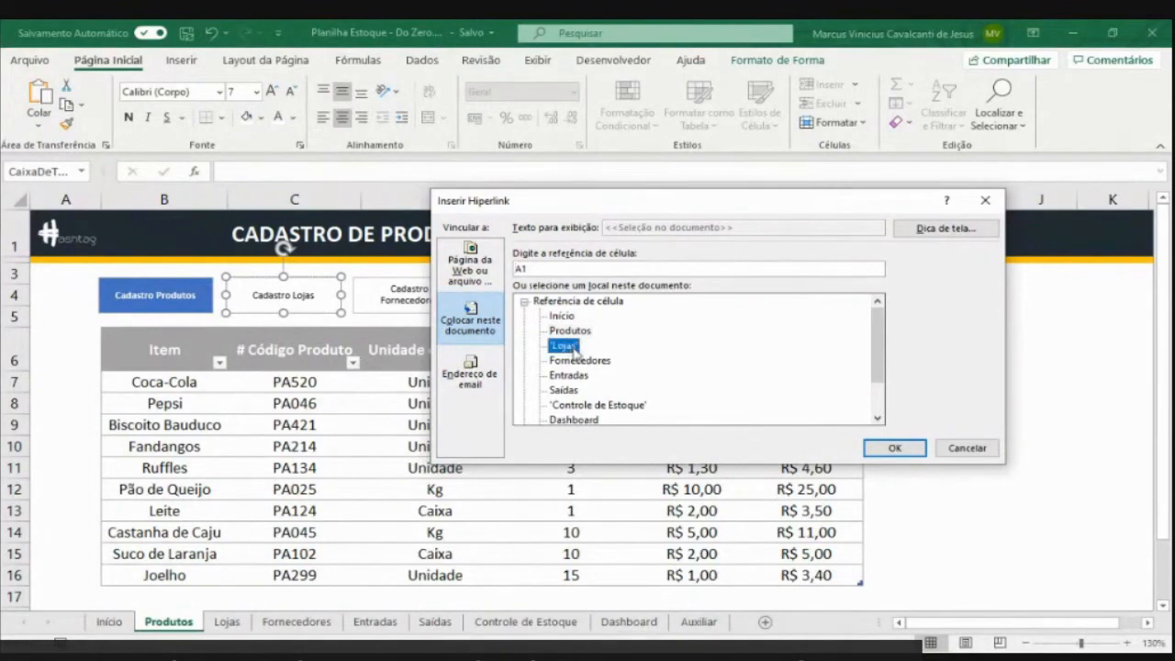
{"action": "left_click", "coordinate": [898, 449]}
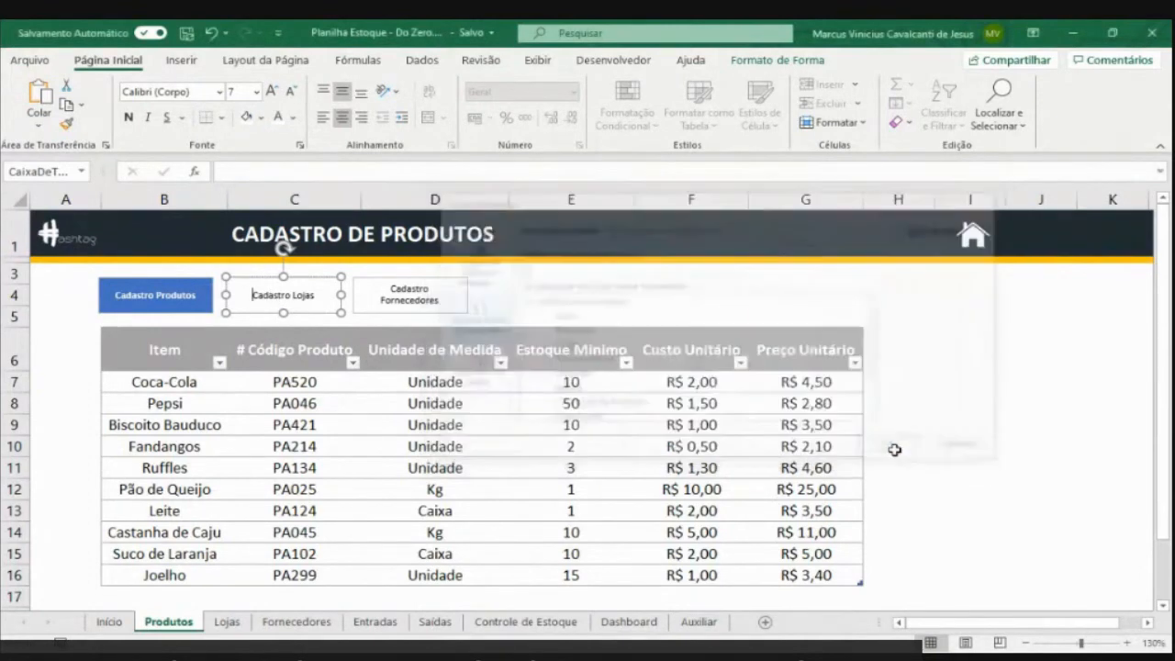
{"action": "left_click", "coordinate": [798, 409]}
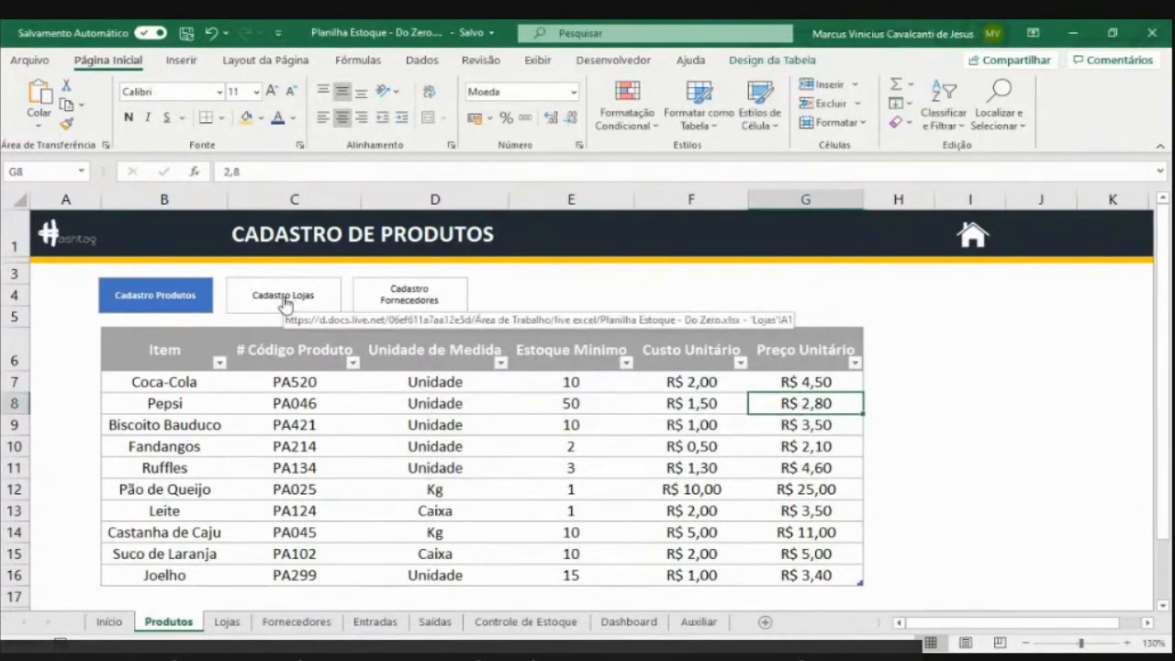
{"action": "left_click", "coordinate": [284, 303]}
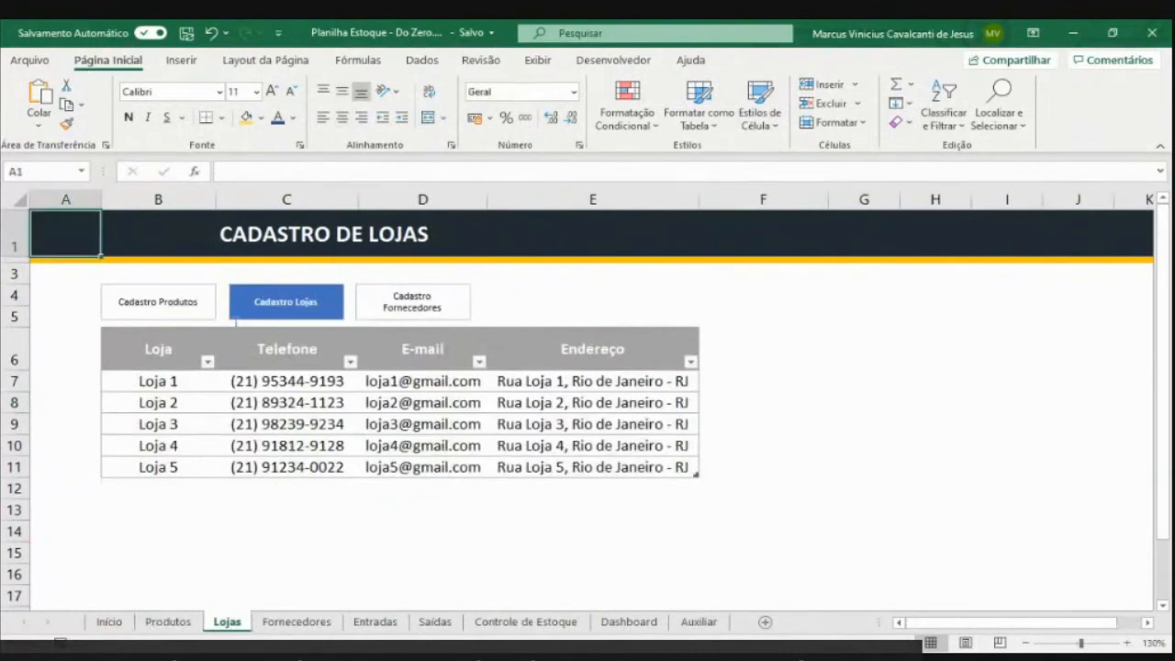
Link the Cadastro Produtos box on the Lojas sheet to cell A1 of the Produtos sheet
{"action": "left_click", "coordinate": [183, 284], "text": "ctrl"}
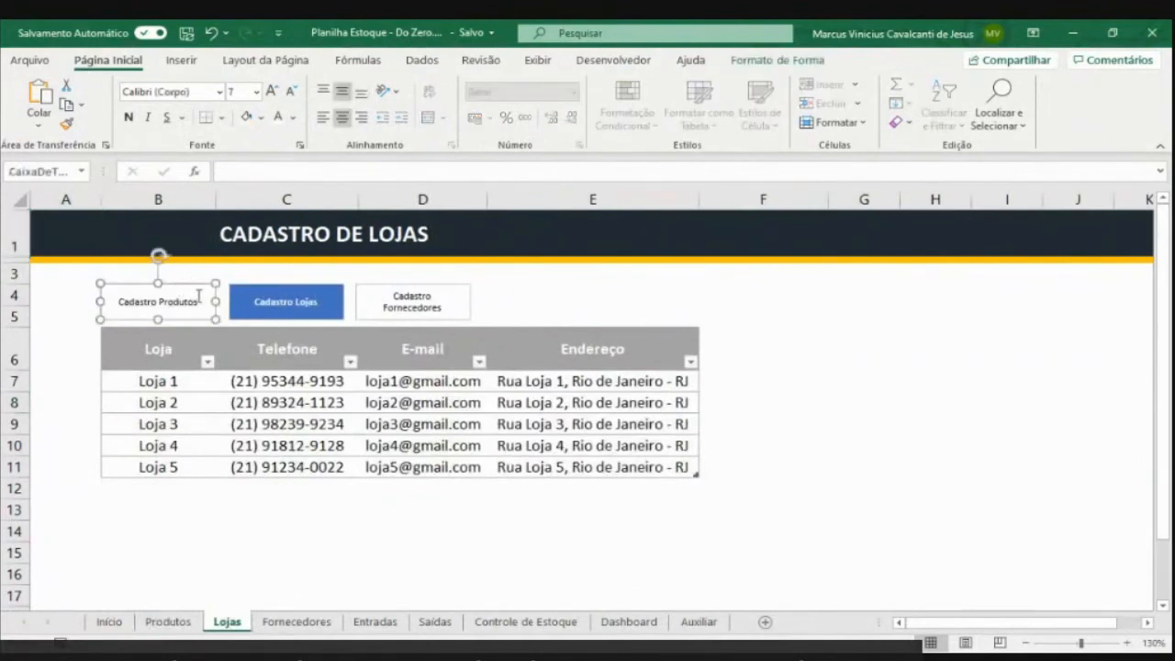
{"action": "right_click", "coordinate": [194, 301]}
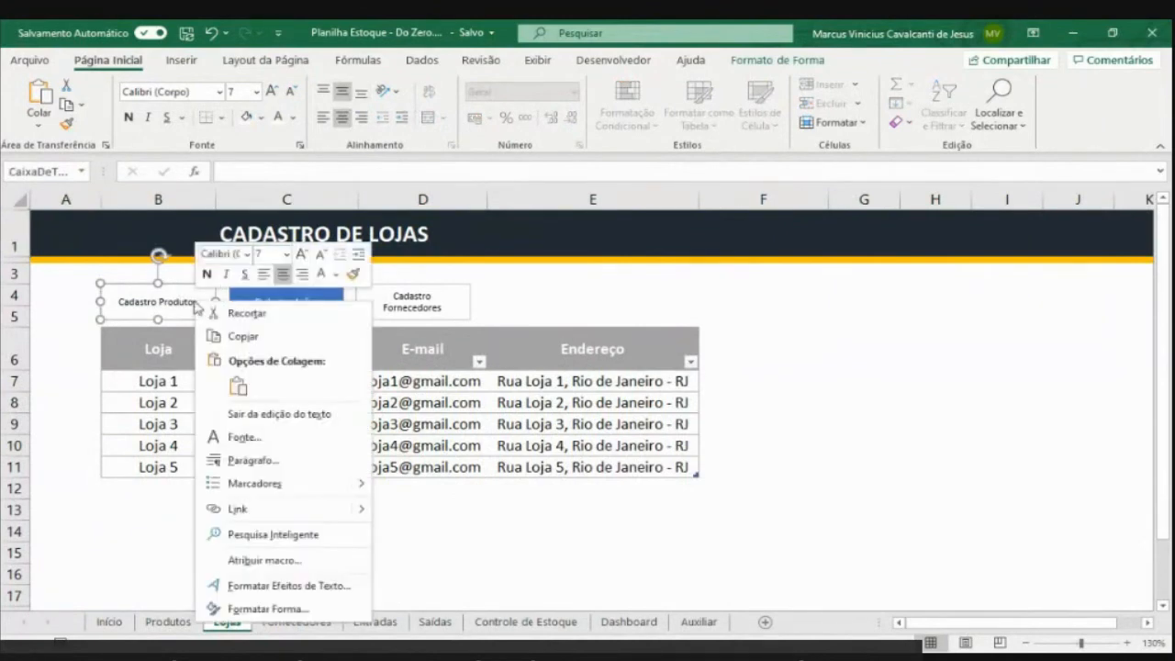
{"action": "left_click", "coordinate": [331, 509]}
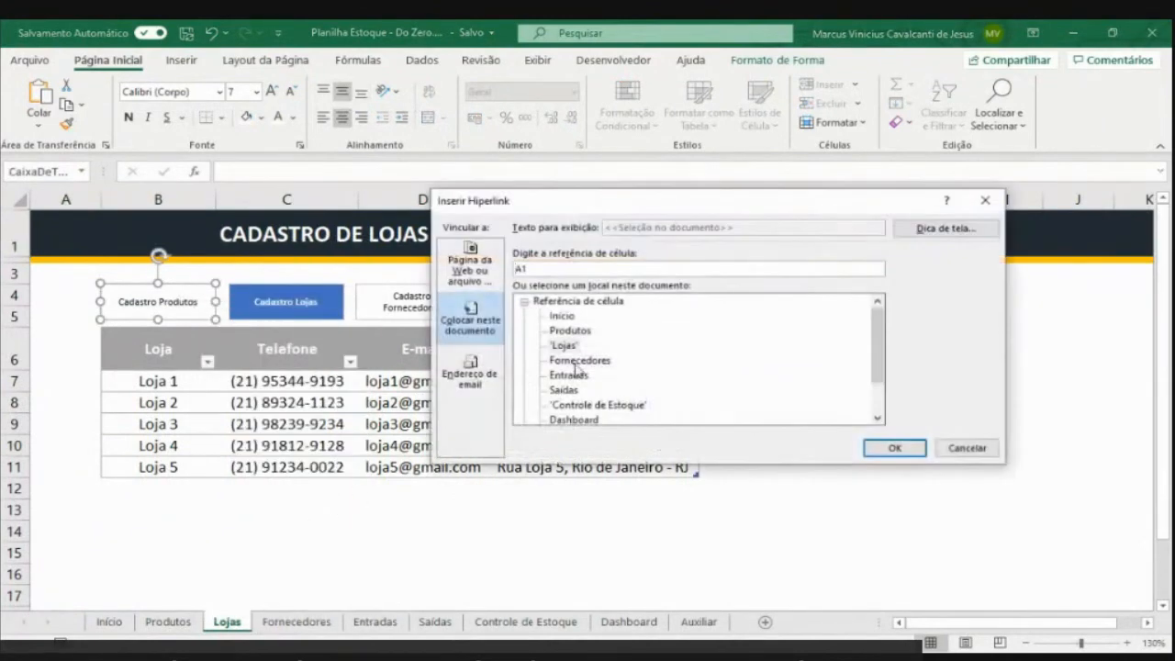
{"action": "left_click", "coordinate": [573, 332]}
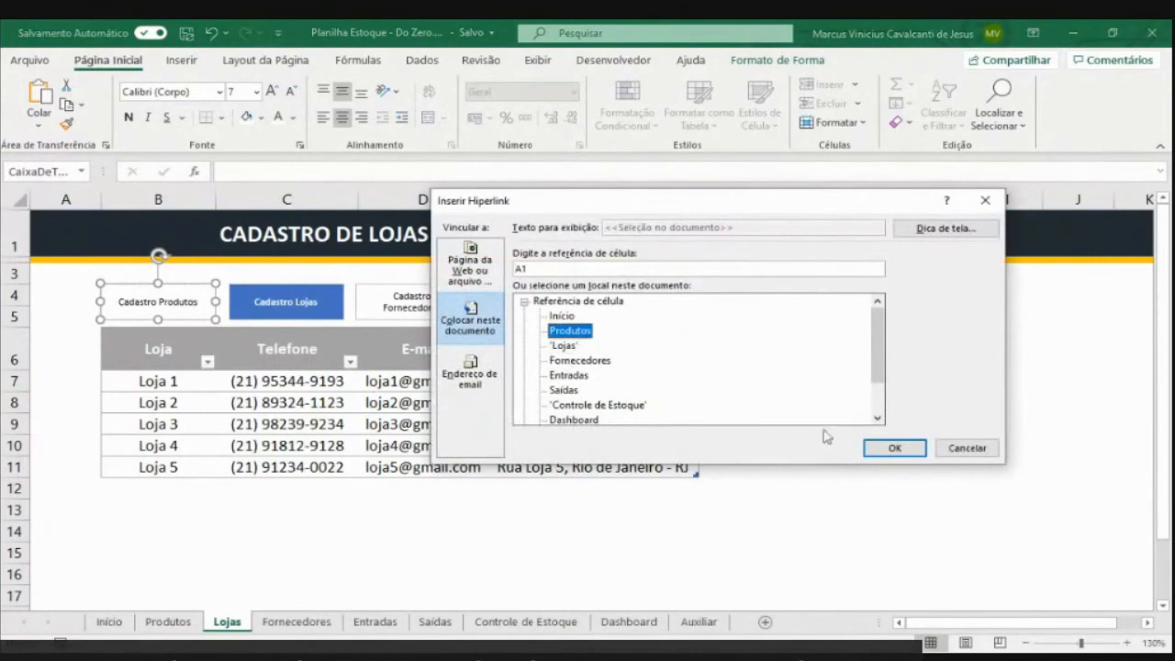
{"action": "left_click", "coordinate": [895, 447]}
Test the links by navigating back and forth between the Lojas and Produtos sheets with the Cadastro boxes
{"action": "left_click", "coordinate": [469, 447]}
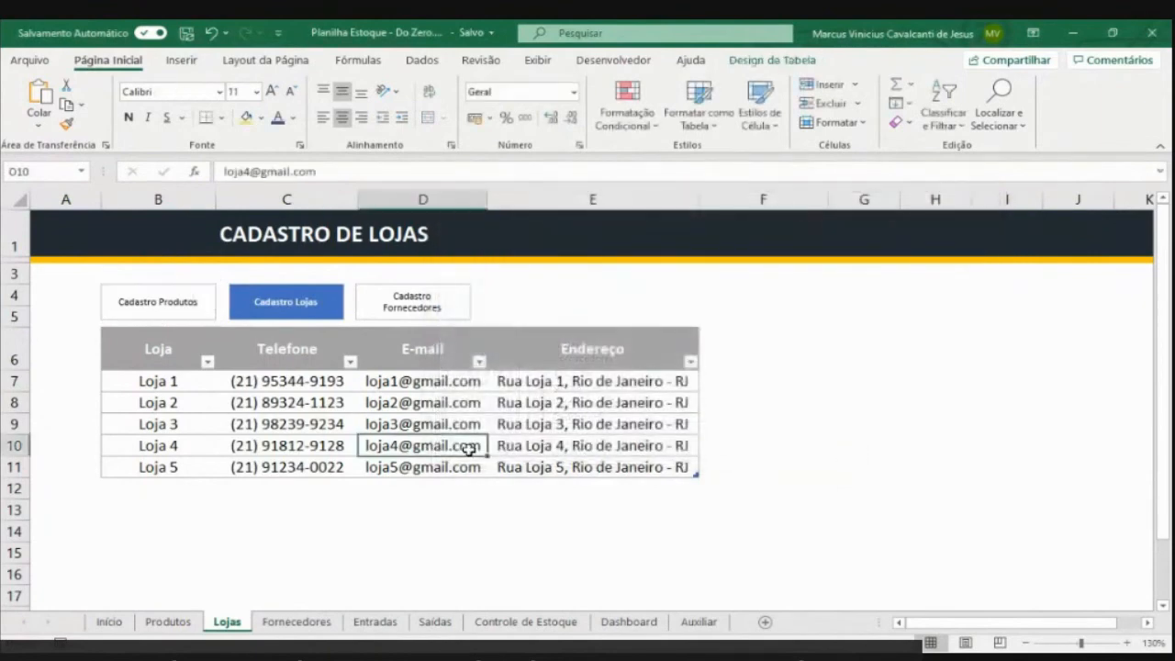
{"action": "left_click", "coordinate": [162, 309]}
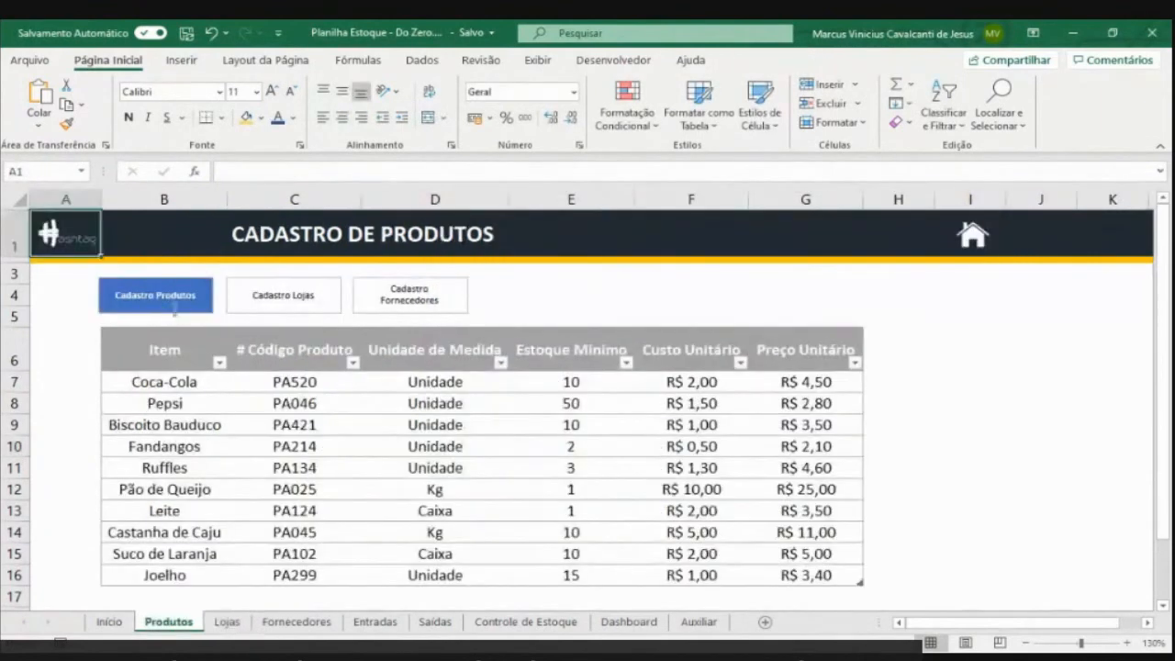
{"action": "left_click", "coordinate": [257, 301]}
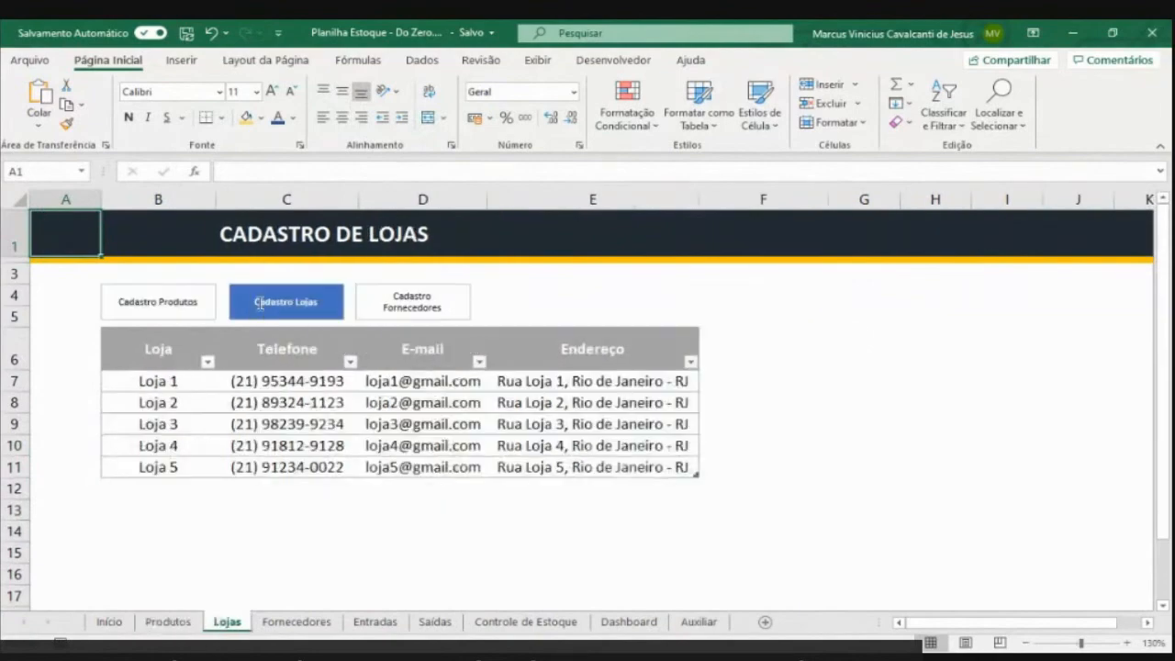
{"action": "left_click", "coordinate": [172, 302]}
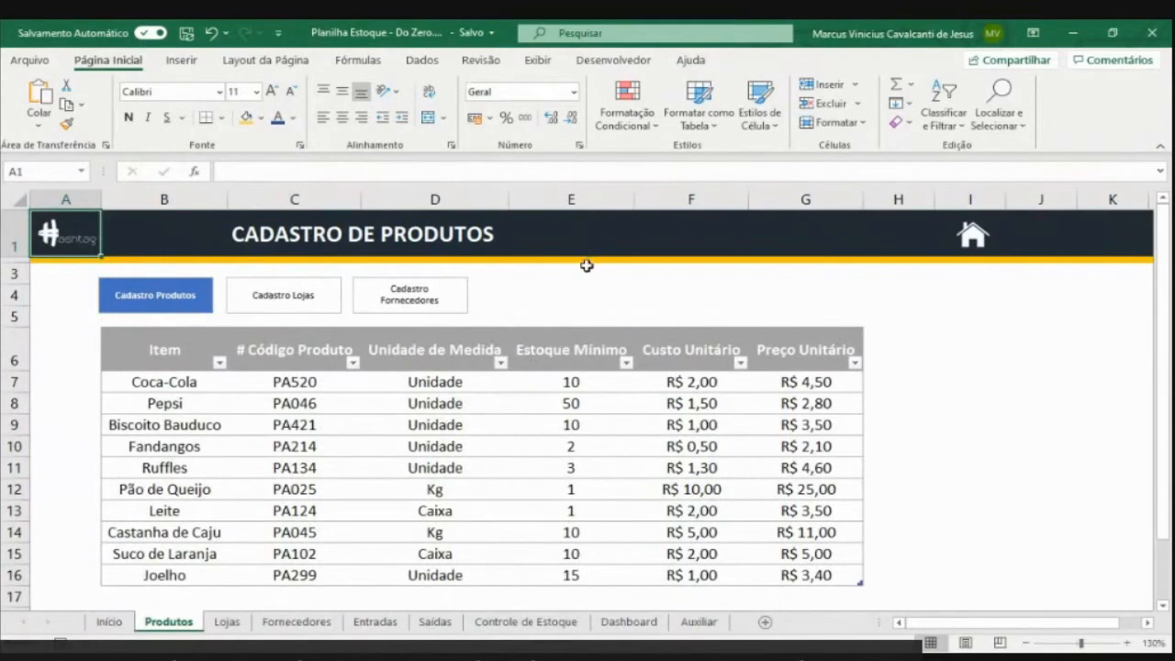
Link the Cadastro Fornecedores box on the Produtos sheet to cell A1 of the Fornecedores sheet
{"action": "left_click", "coordinate": [412, 313]}
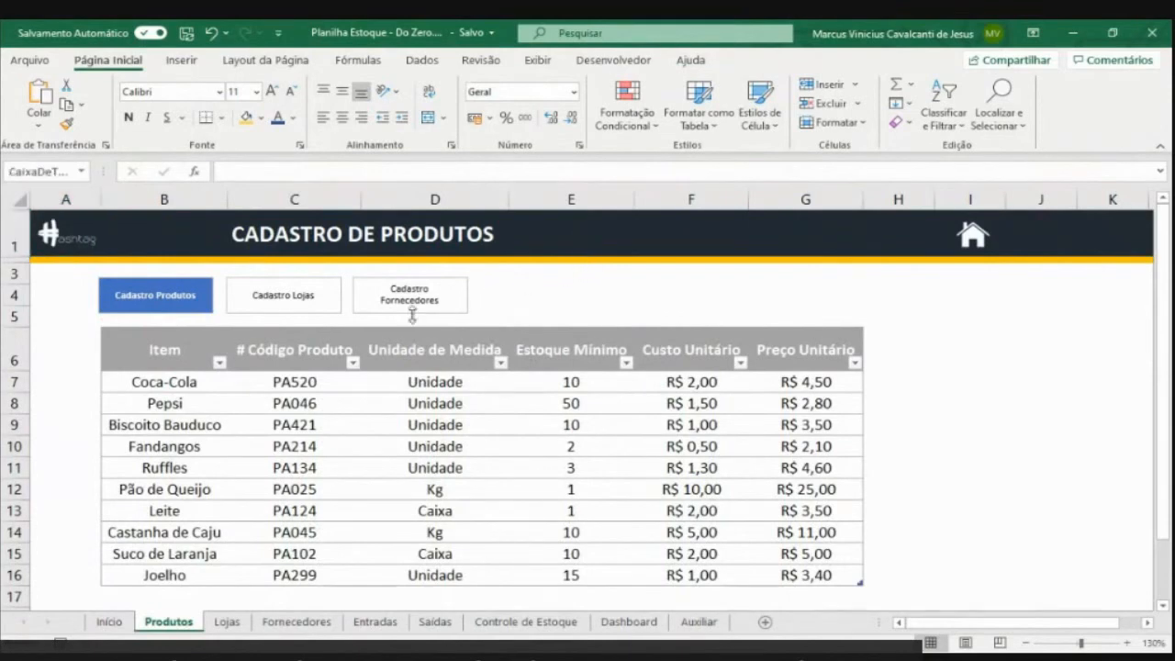
{"action": "right_click", "coordinate": [393, 317]}
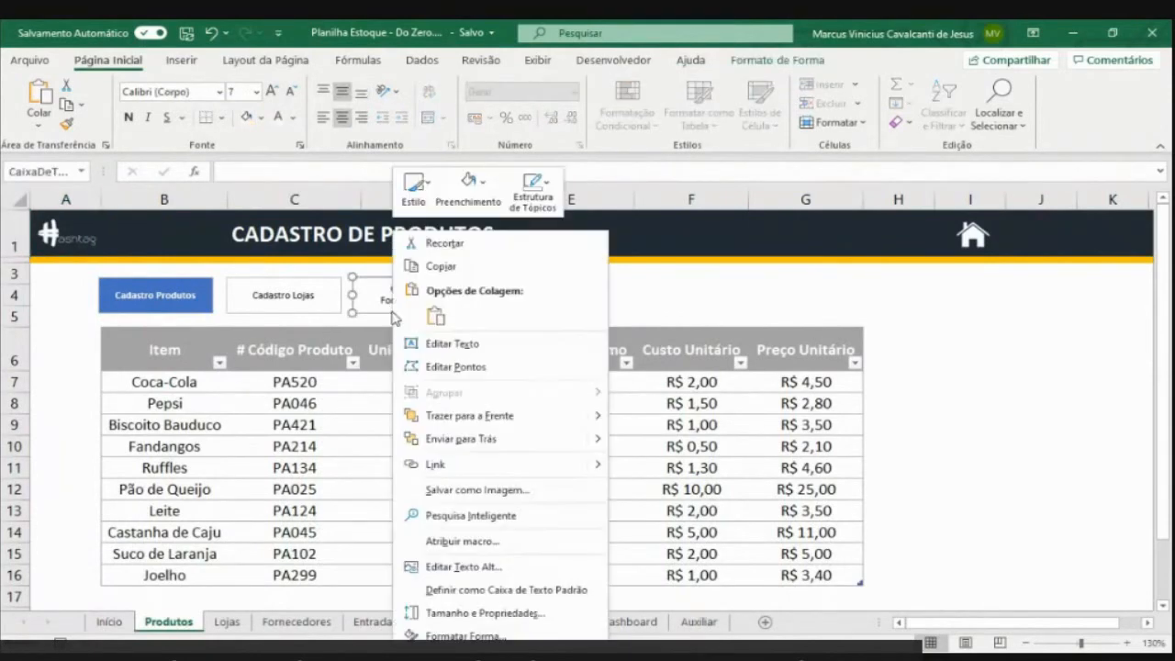
{"action": "left_click", "coordinate": [478, 465]}
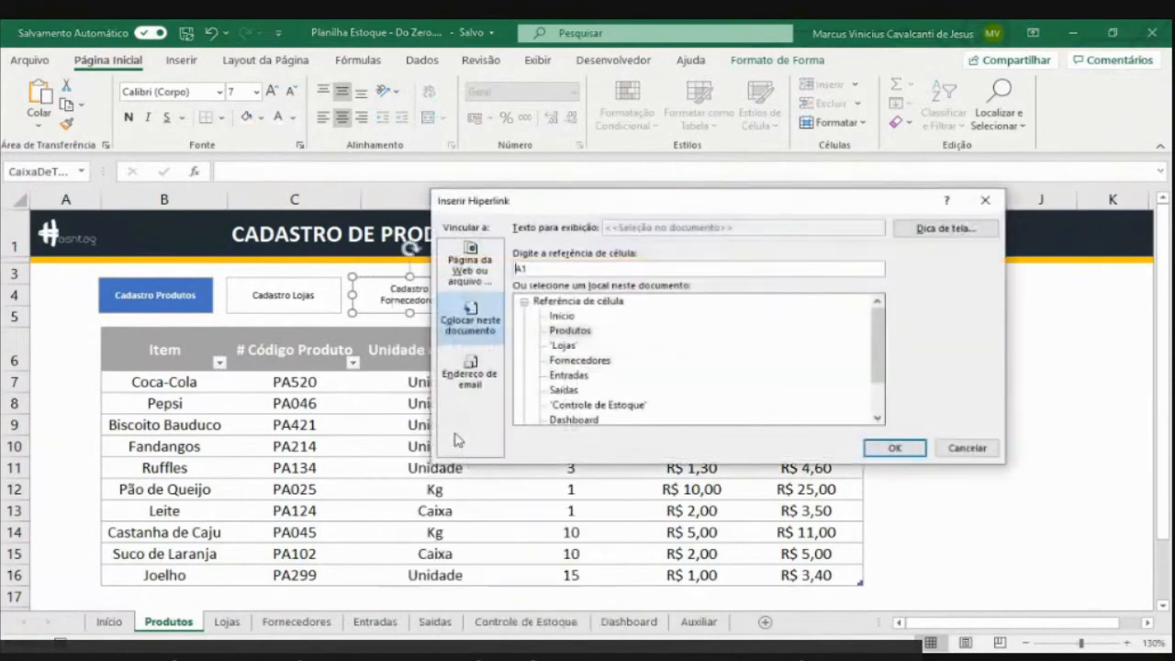
{"action": "left_click", "coordinate": [581, 360]}
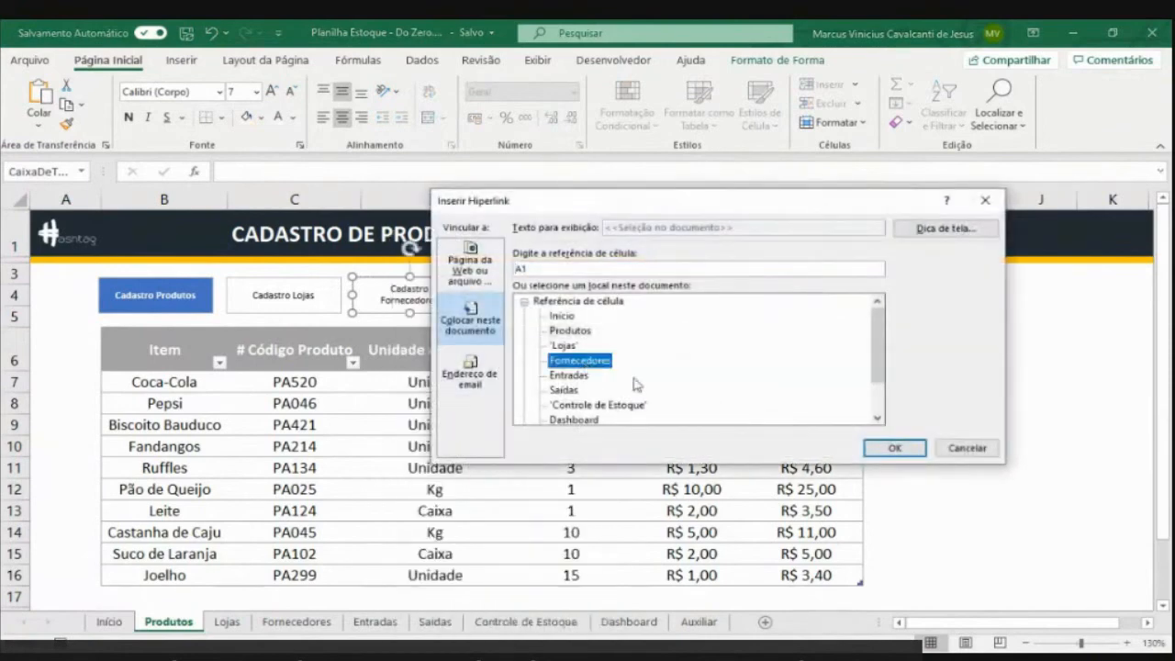
{"action": "left_click", "coordinate": [889, 456]}
{"action": "left_click", "coordinate": [524, 299]}
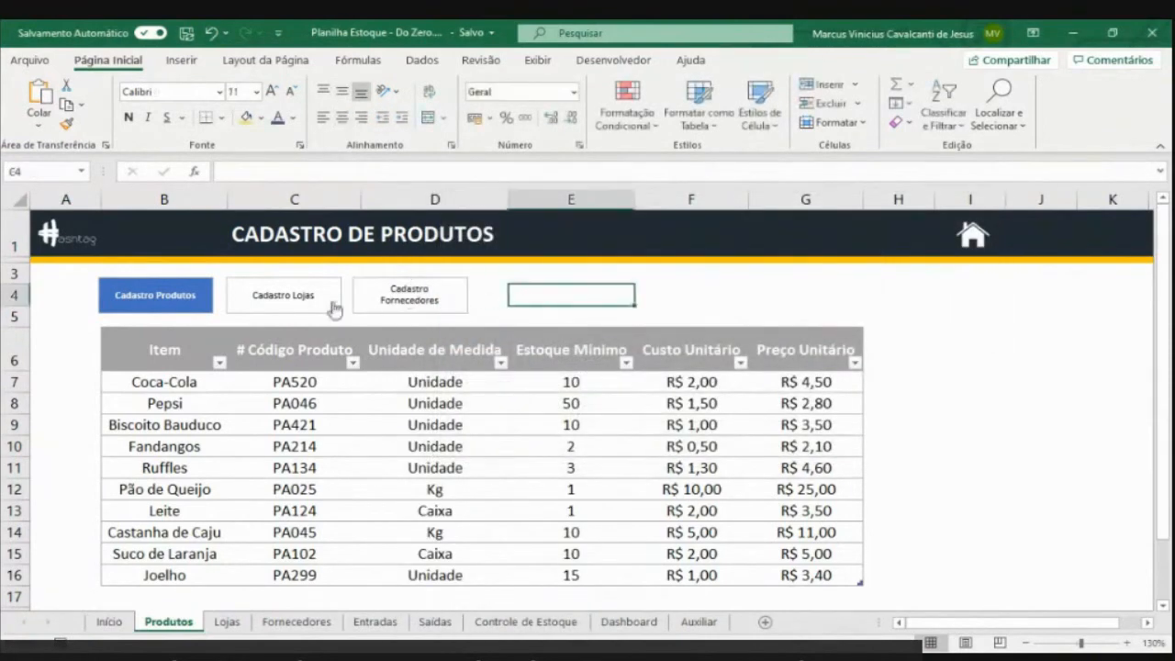
Test the Cadastro box links between the Produtos, Lojas and Fornecedores sheets, and return to the Produtos sheet
{"action": "left_click", "coordinate": [254, 307]}
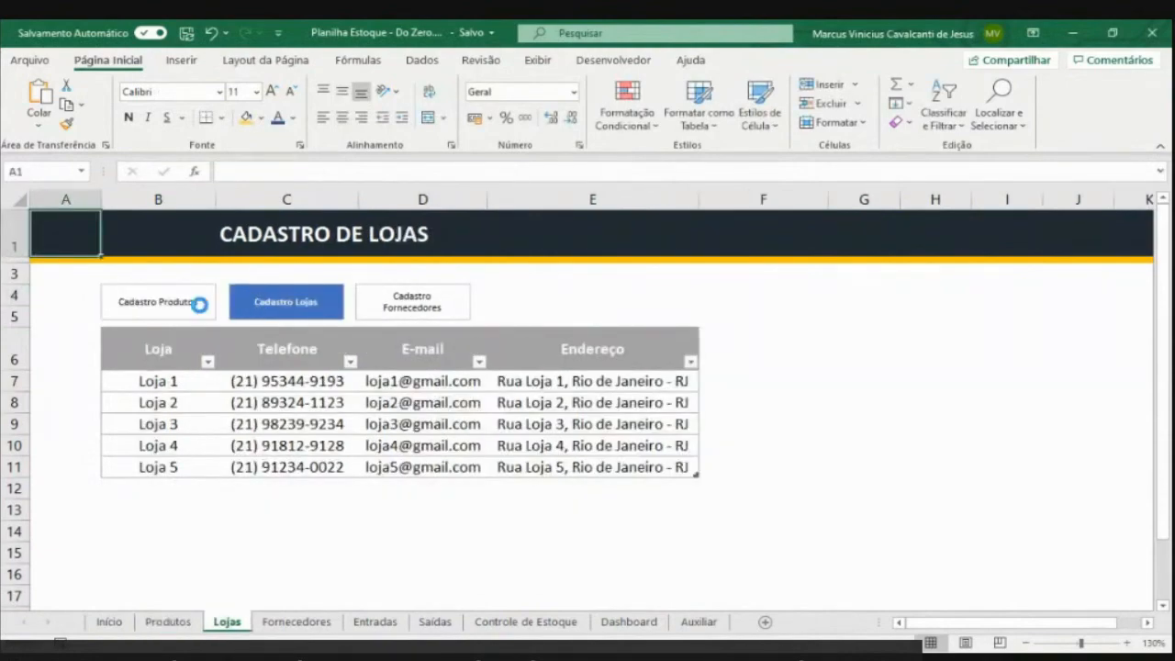
{"action": "left_click", "coordinate": [199, 305]}
{"action": "left_click", "coordinate": [418, 308]}
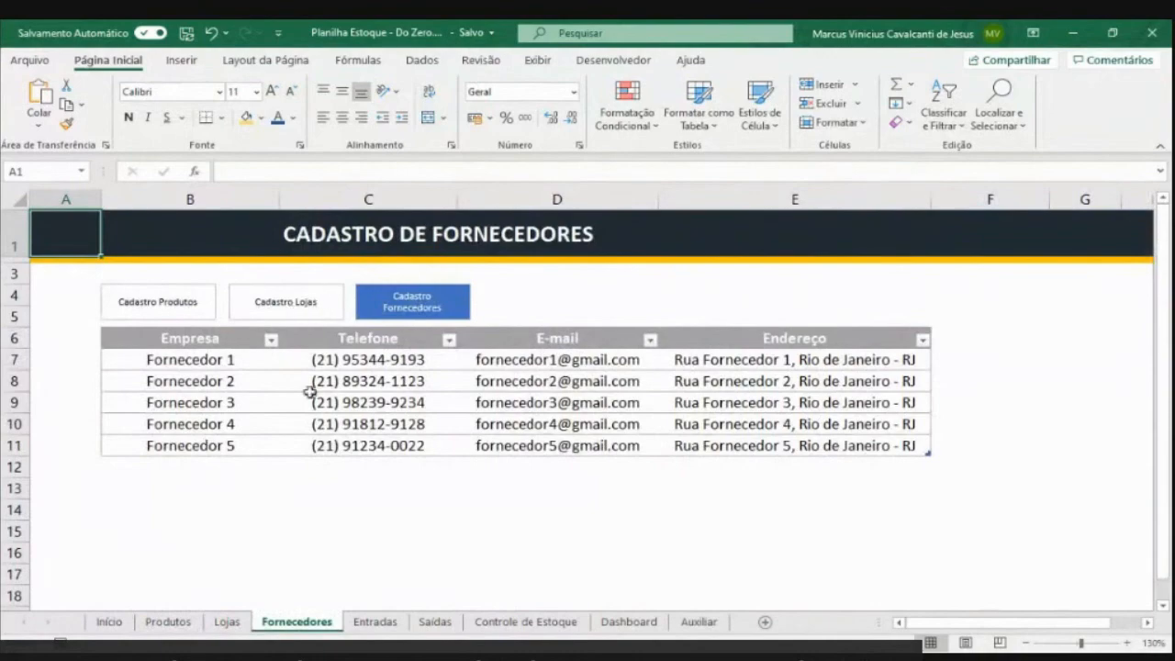
{"action": "left_click", "coordinate": [241, 622]}
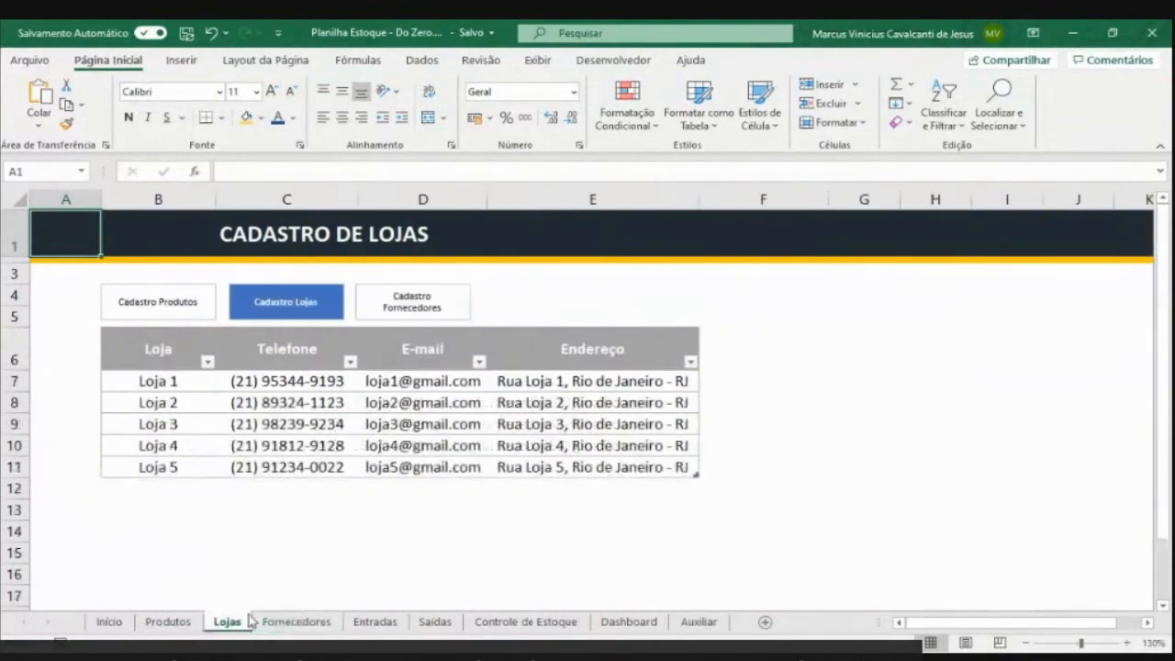
{"action": "left_click", "coordinate": [191, 623]}
Switch to the Planilha Estoque - Gabarito workbook to view its FORN sheet header, and return to the Do Zero workbook
{"action": "key", "text": "alt+Tab"}
{"action": "key", "text": "Tab"}
{"action": "key", "text": "Tab"}
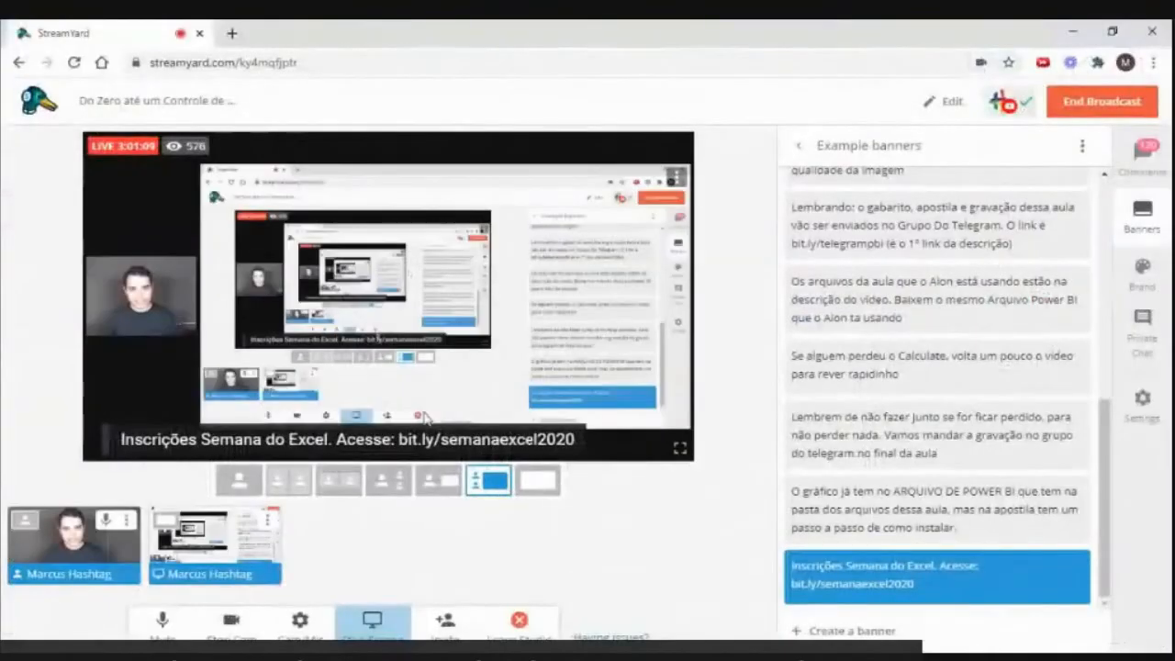
{"action": "key", "text": "alt+Tab"}
{"action": "key", "text": "Tab"}
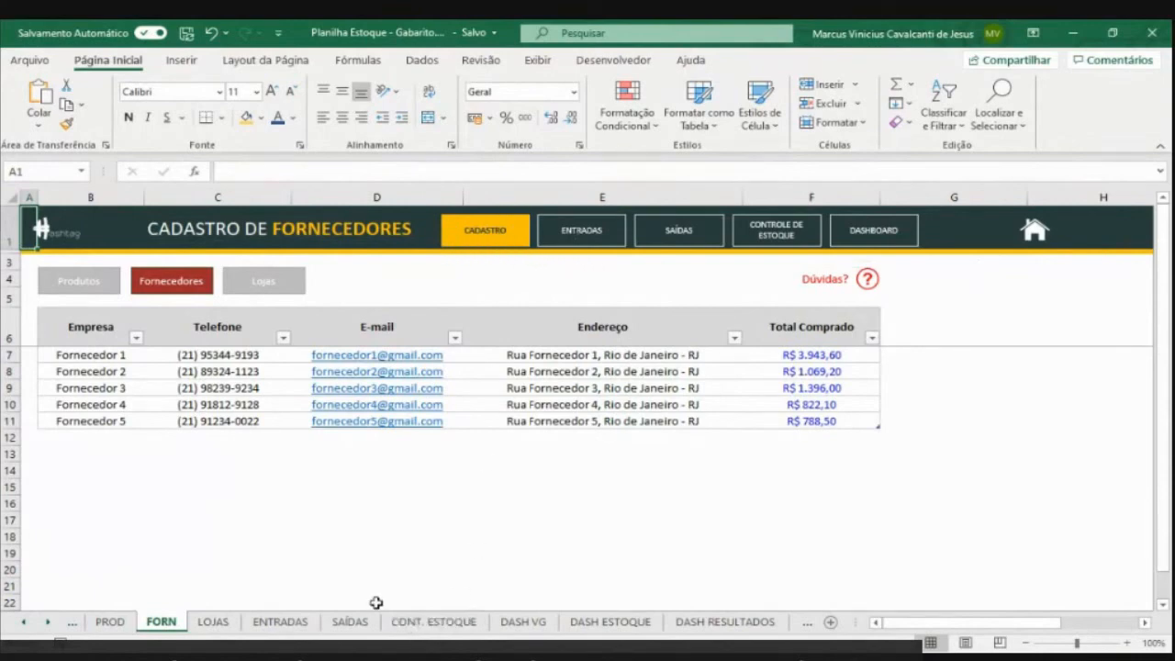
{"action": "key", "text": "alt+Tab"}
{"action": "key", "text": "alt+Tab"}
{"action": "key", "text": "alt+Tab"}
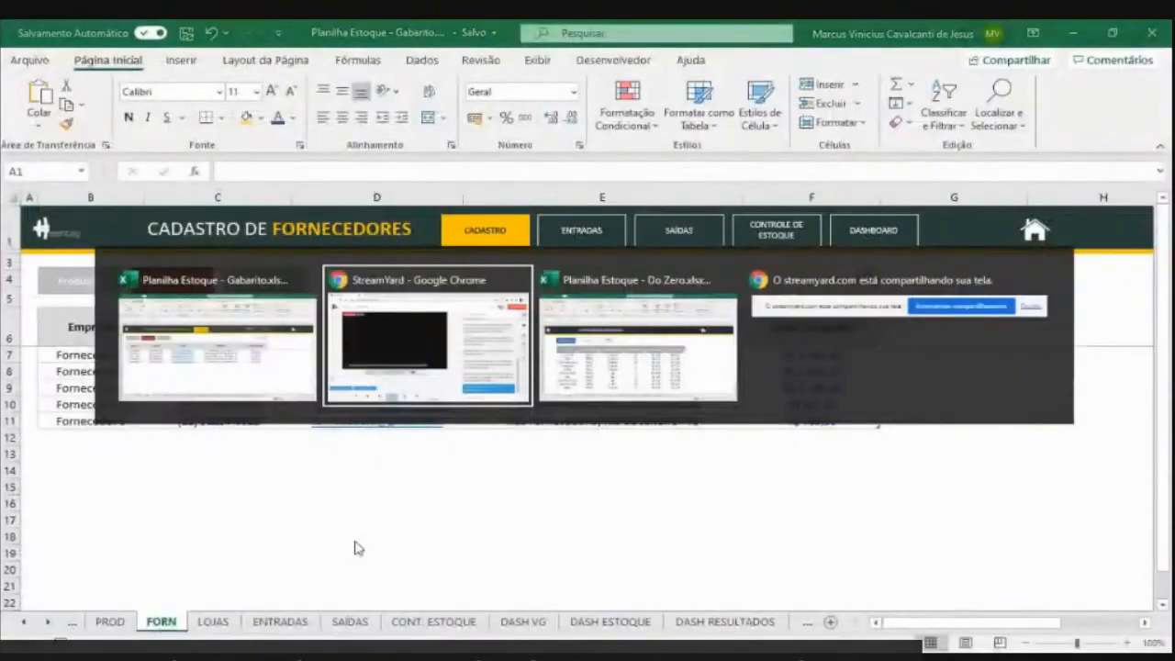
{"action": "key", "text": "alt+Tab"}
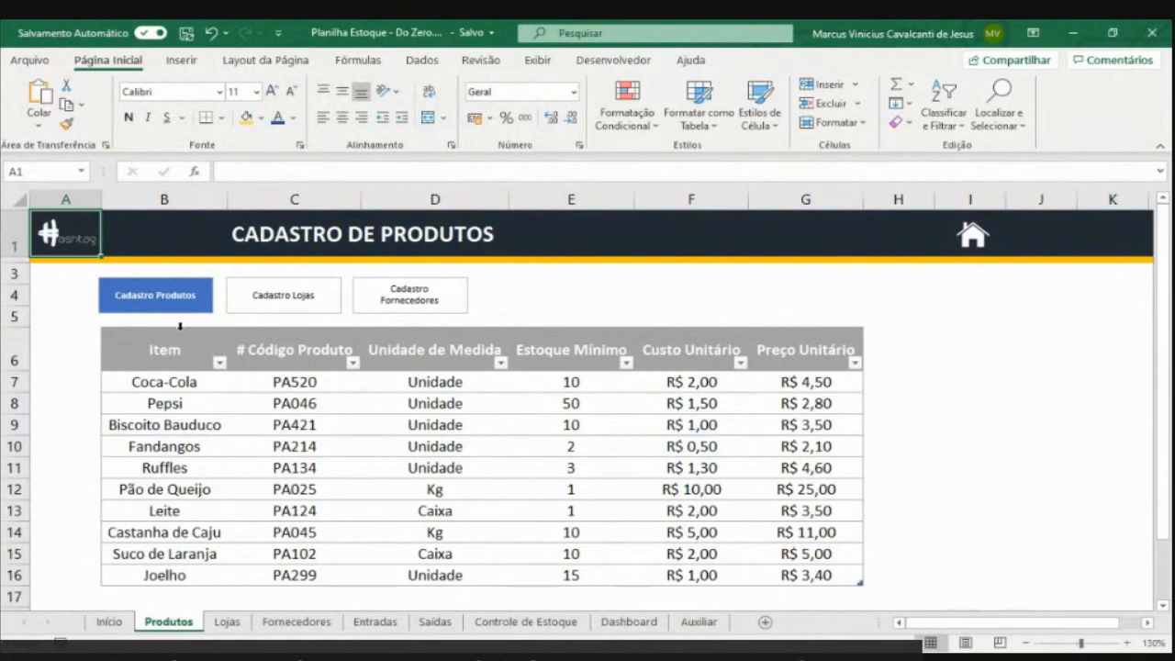
Switch to the Gabarito workbook and examine the title and buttons on its CAPA sheet and the headers of PROD and FORN
{"action": "key", "text": "alt+Tab"}
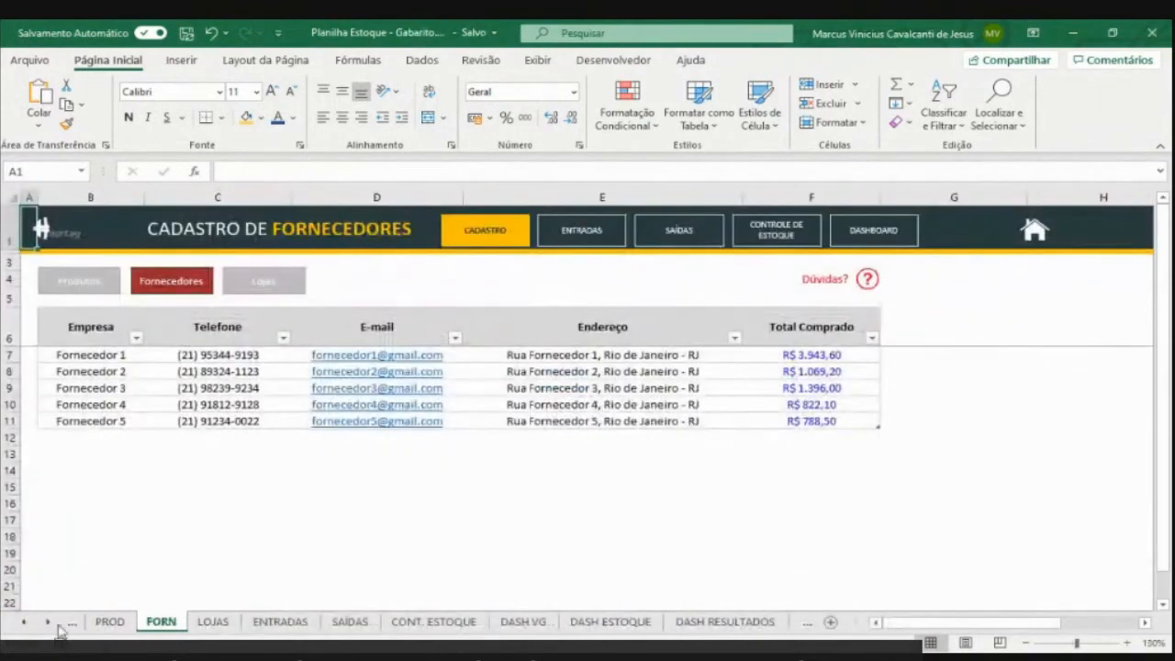
{"action": "left_click", "coordinate": [25, 623]}
{"action": "left_click", "coordinate": [25, 623]}
{"action": "left_click", "coordinate": [108, 622]}
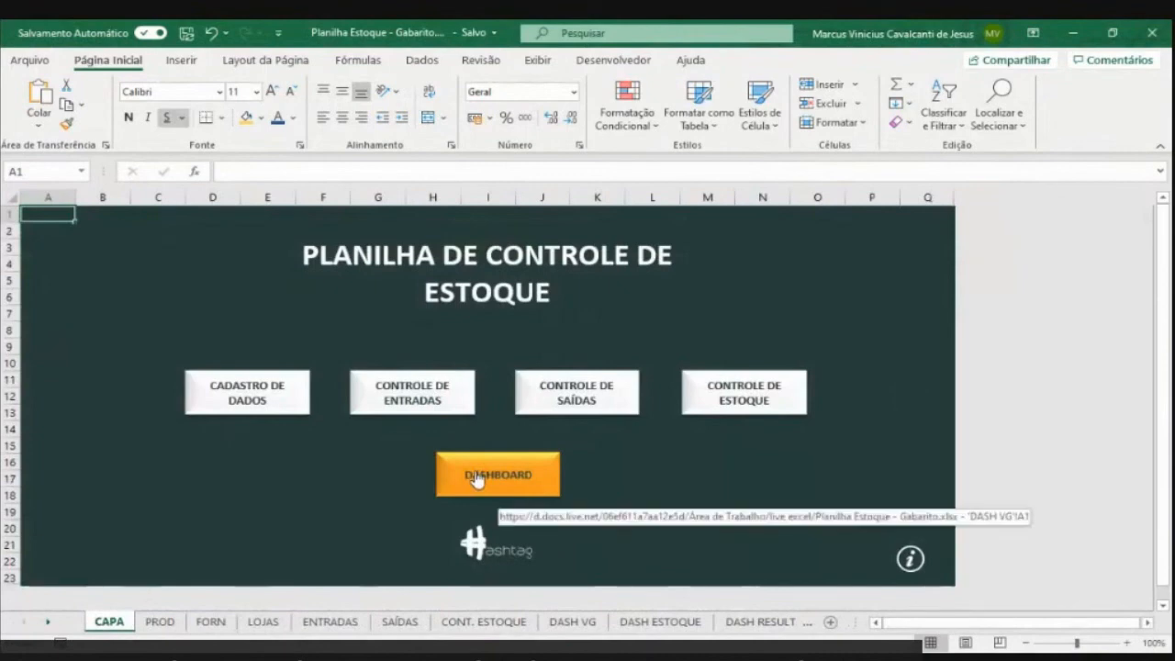
{"action": "left_click", "coordinate": [336, 295]}
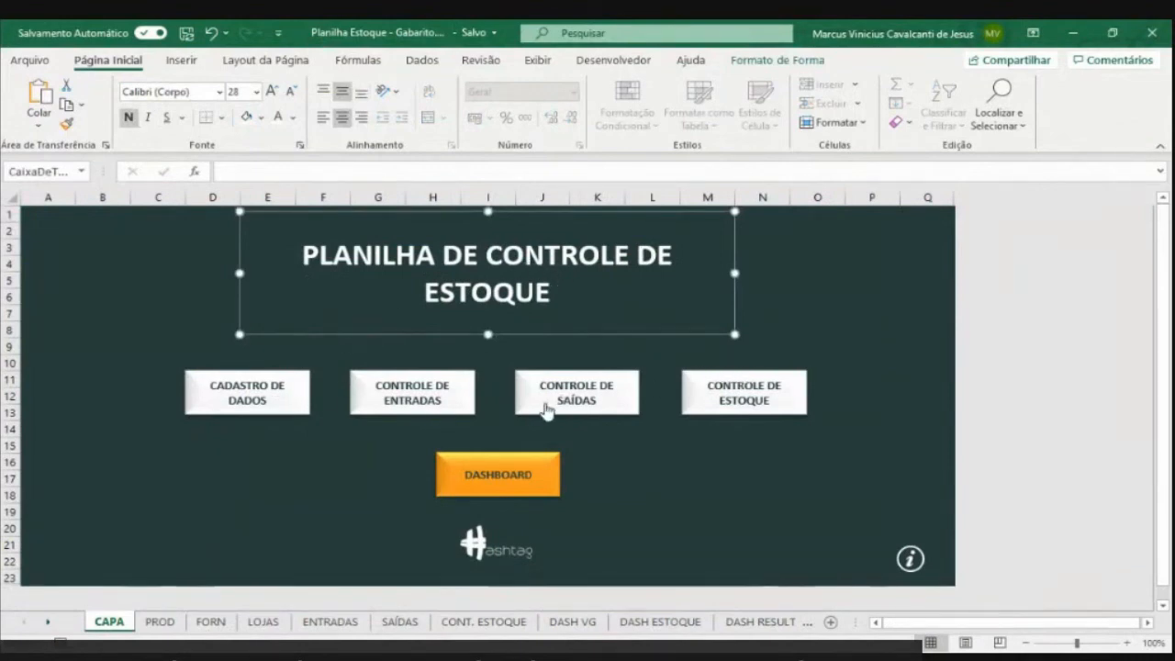
{"action": "left_click", "coordinate": [159, 622]}
{"action": "left_click", "coordinate": [204, 623]}
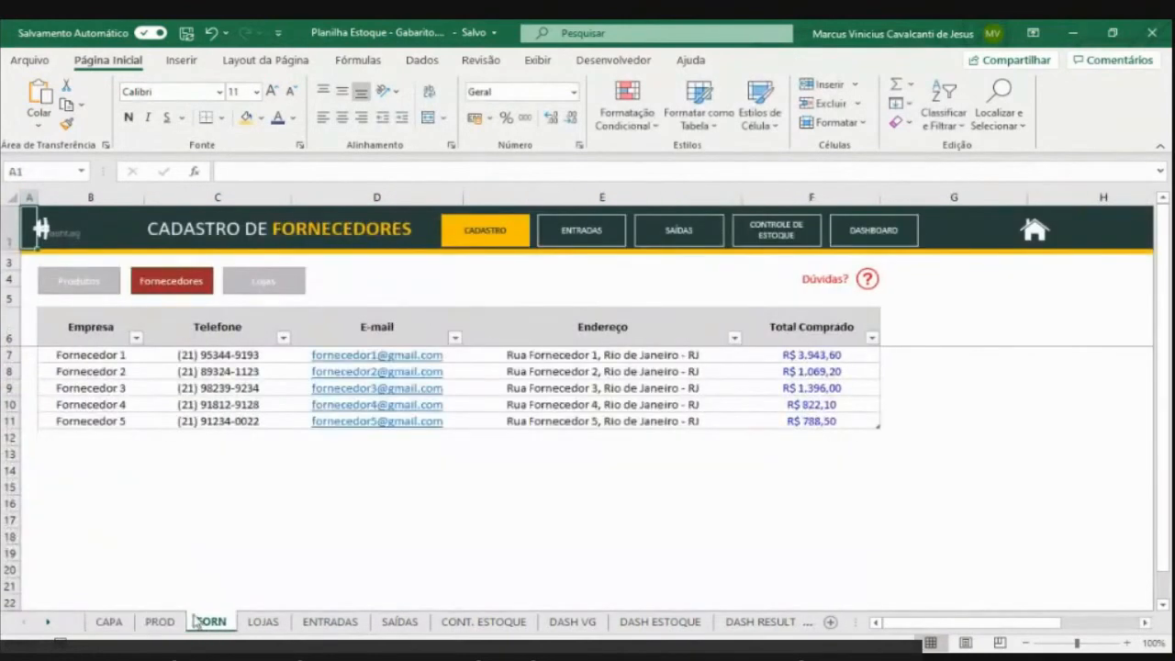